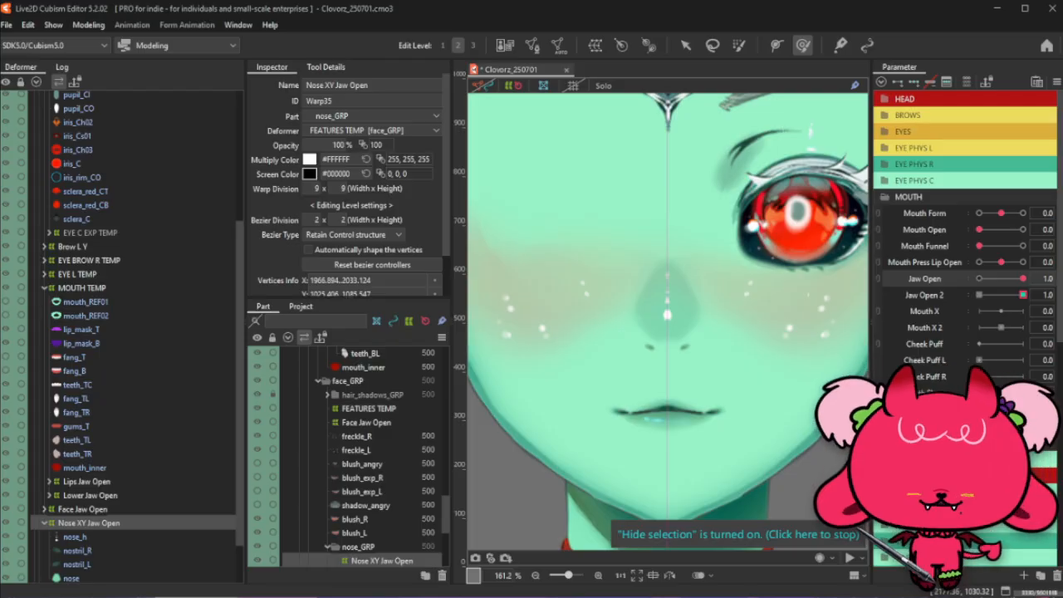
pyautogui.scroll(-2, 756, 328)
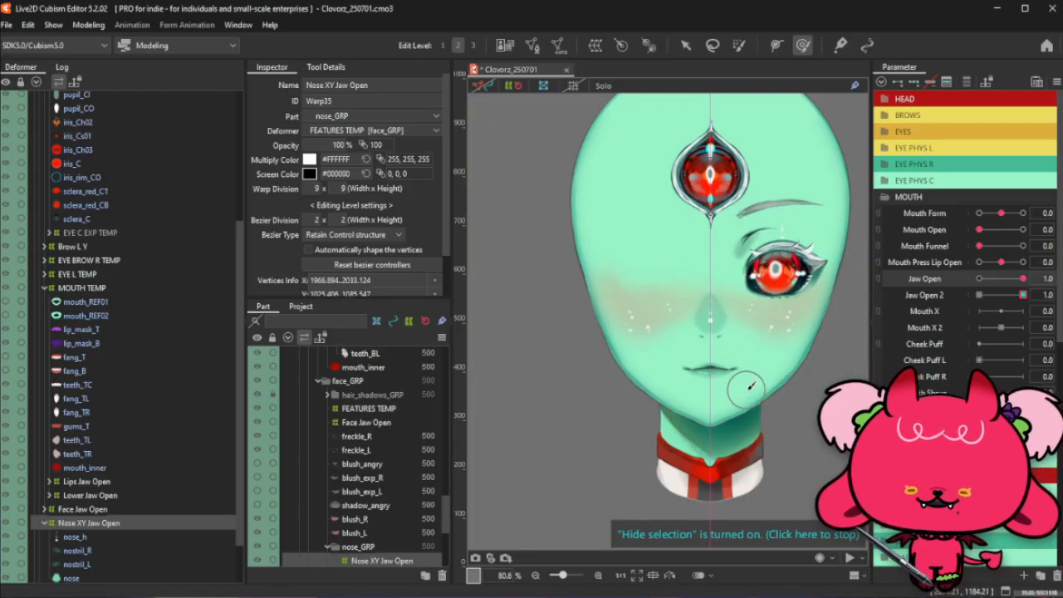
pyautogui.scroll(-1, 740, 389)
pyautogui.scroll(1, 820, 213)
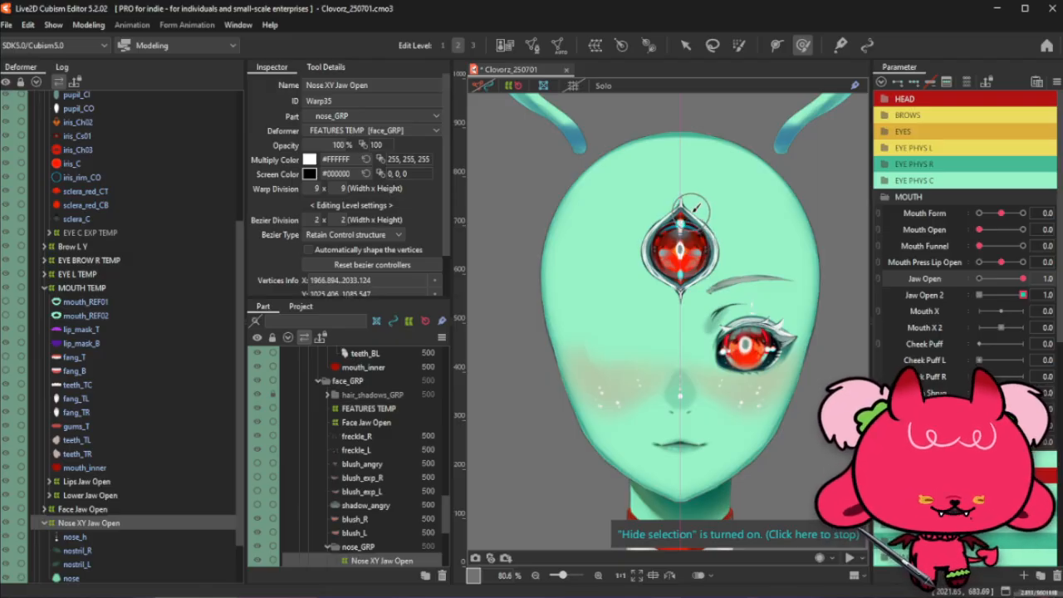
pyautogui.scroll(2, 696, 208)
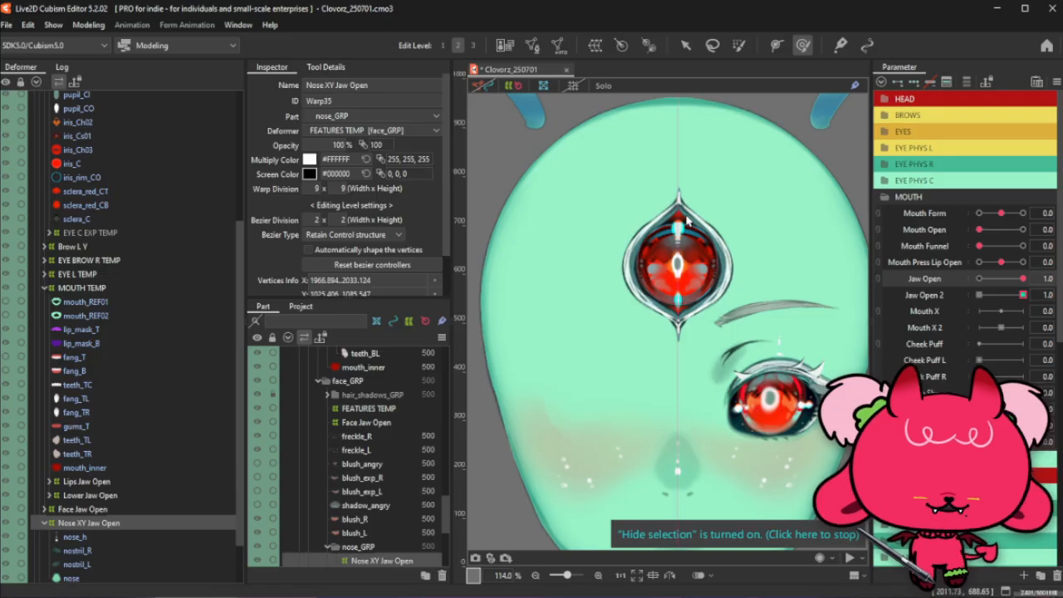
pyautogui.scroll(2, 684, 222)
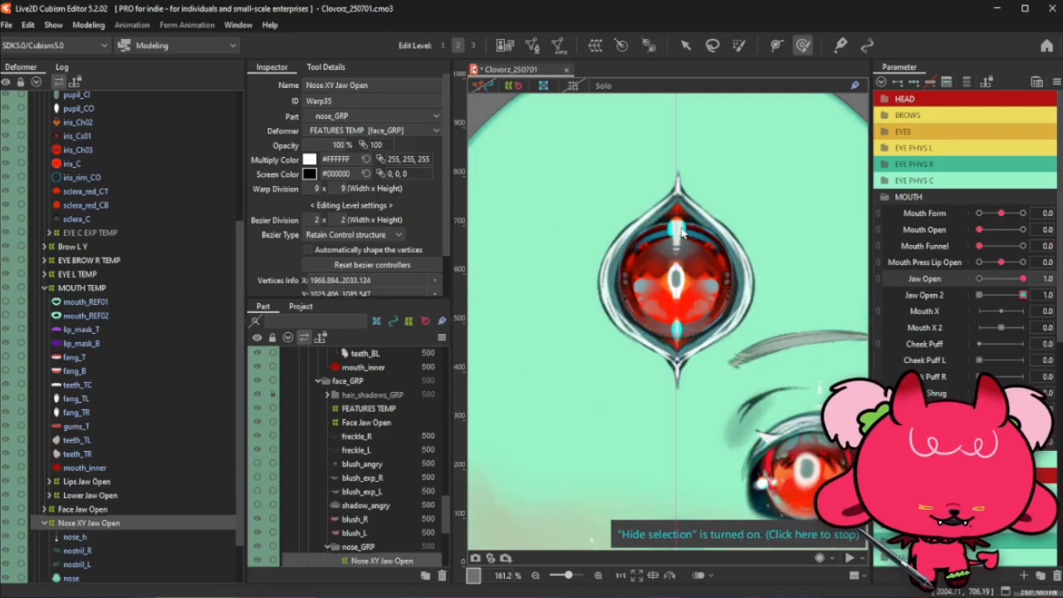
pyautogui.scroll(-6, 681, 232)
pyautogui.scroll(2, 677, 241)
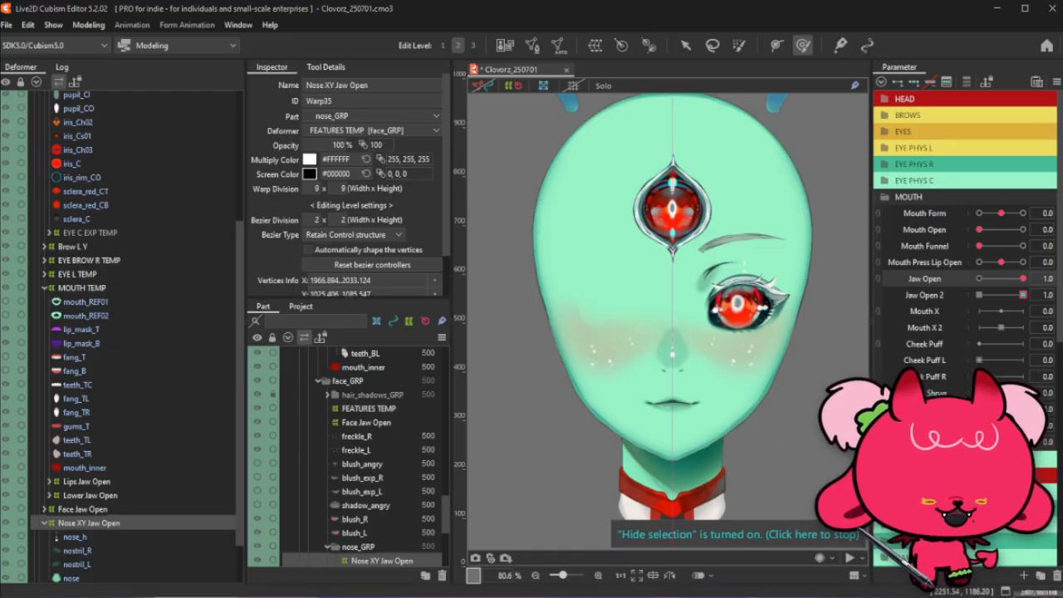
# Preview the face's movement up close in the physics settings, with the EYES parameter group expanded
pyautogui.click(88, 24)
pyautogui.click(138, 307)
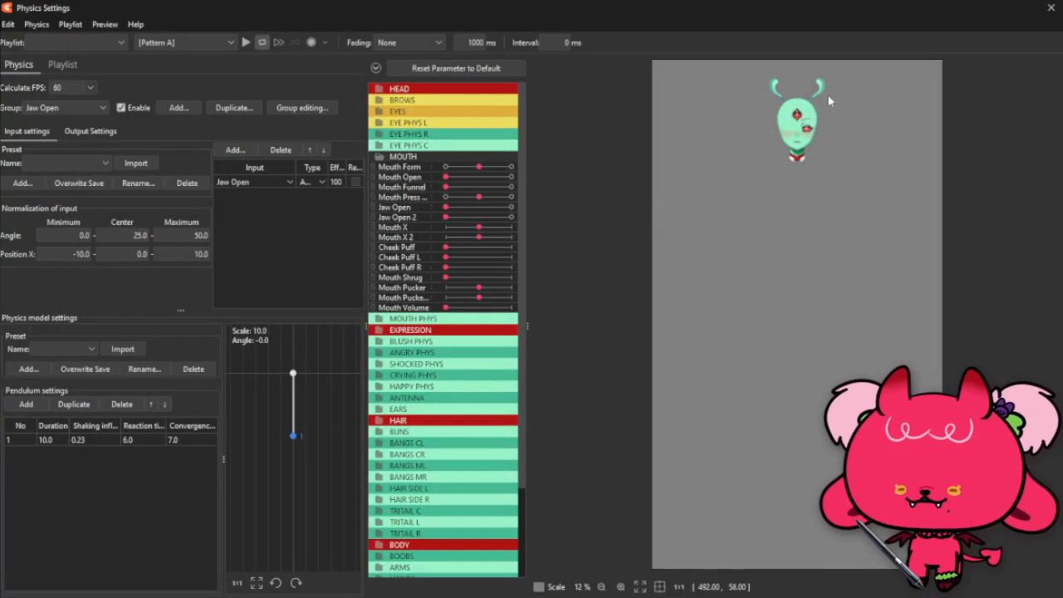
pyautogui.click(104, 24)
pyautogui.click(168, 147)
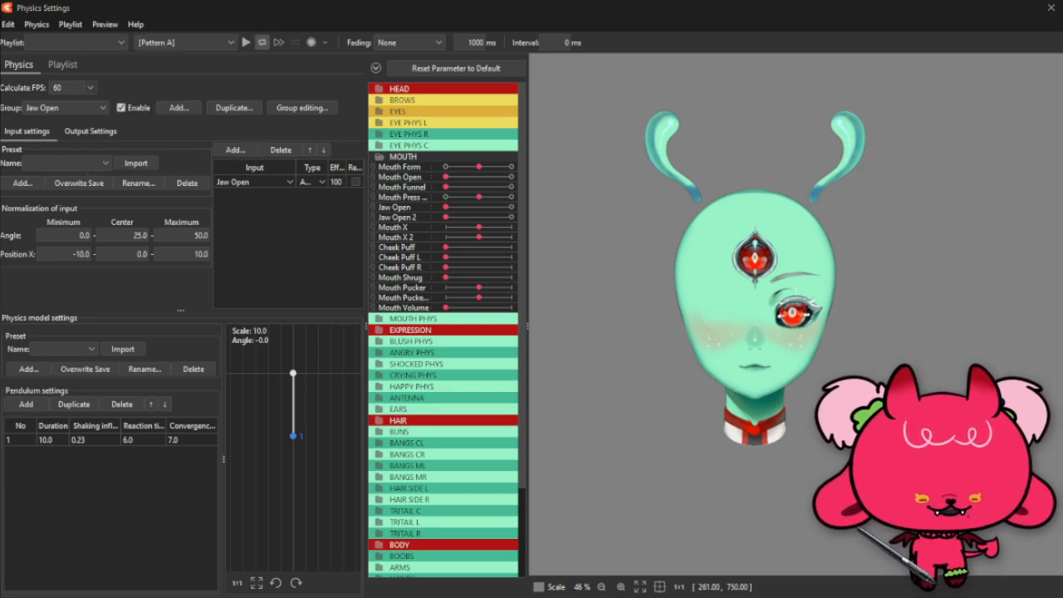
pyautogui.scroll(3, 768, 376)
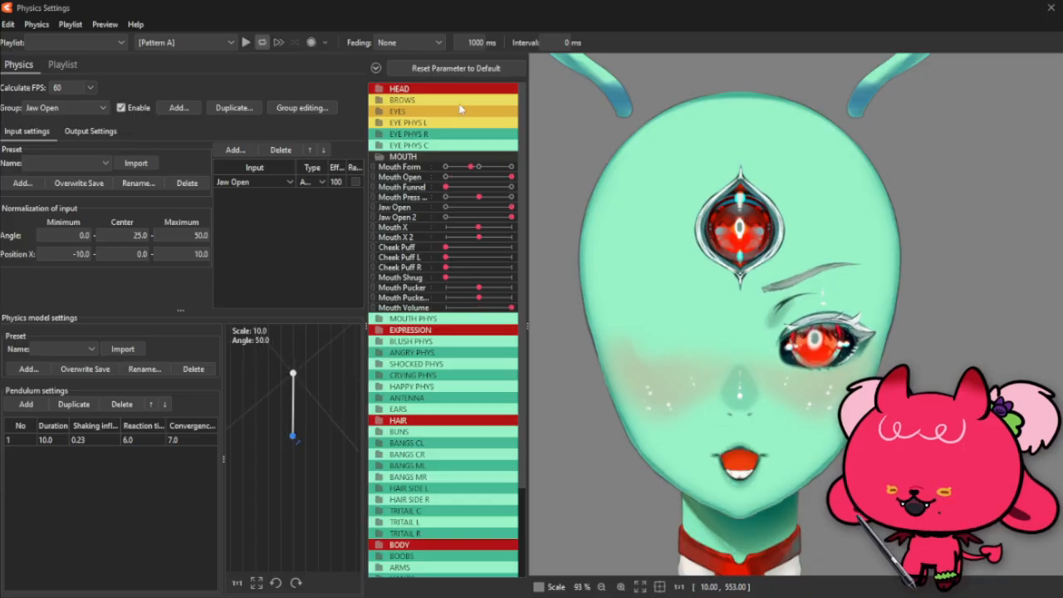
pyautogui.click(464, 115)
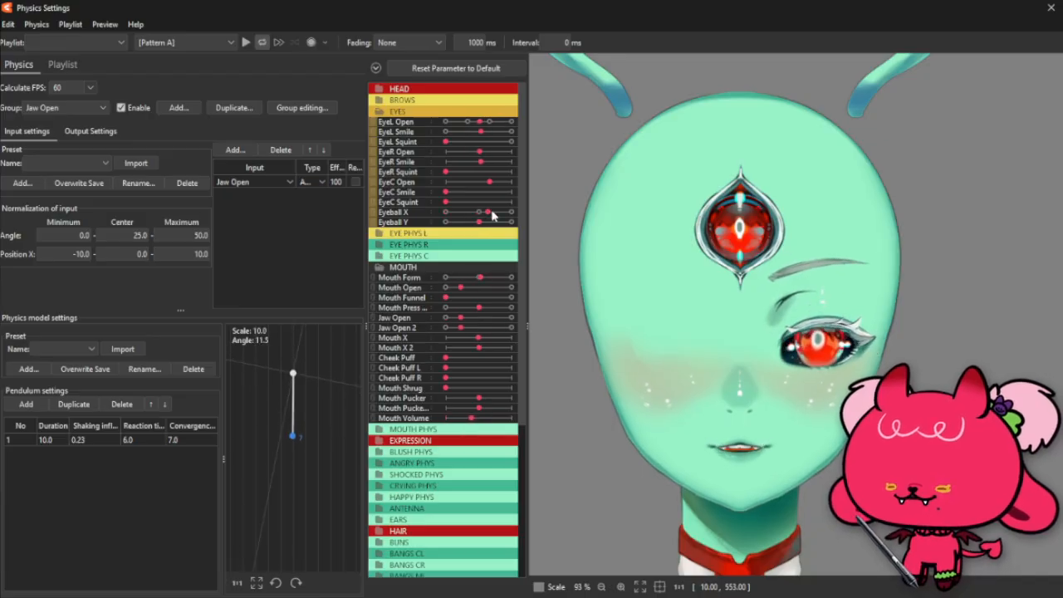
# Leave the physics settings, expand the EYES parameter group and check the Eyeball X parameter's ID and range
pyautogui.click(1050, 7)
pyautogui.click(961, 133)
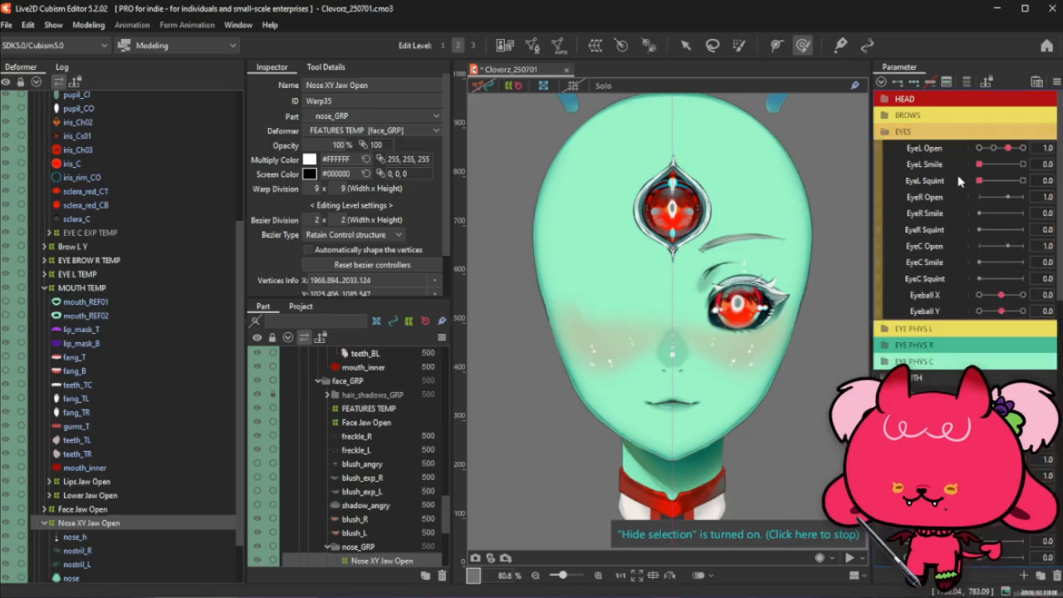
pyautogui.doubleClick(937, 297)
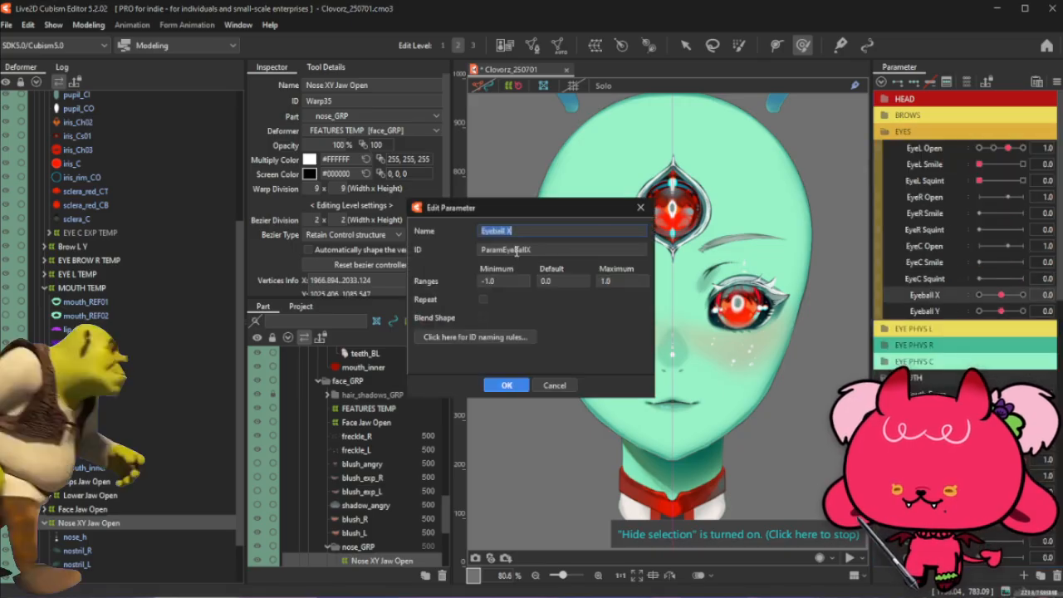
pyautogui.click(644, 208)
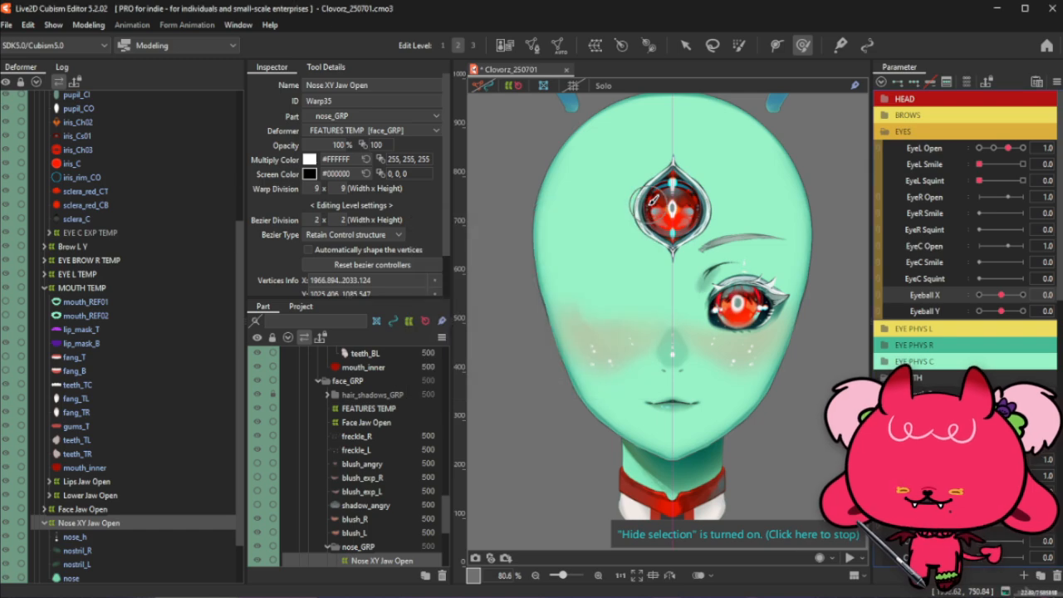
# Reopen the physics settings and test the eye movement with Eyeball X and Eyeball Y linked, ending with the link removed
pyautogui.click(88, 25)
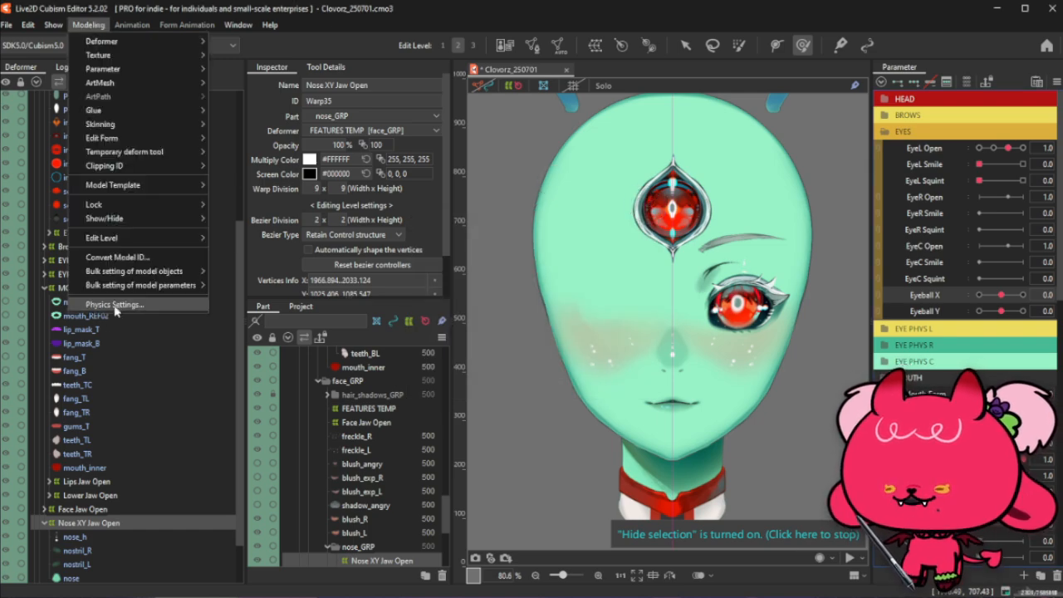
pyautogui.press('Return')
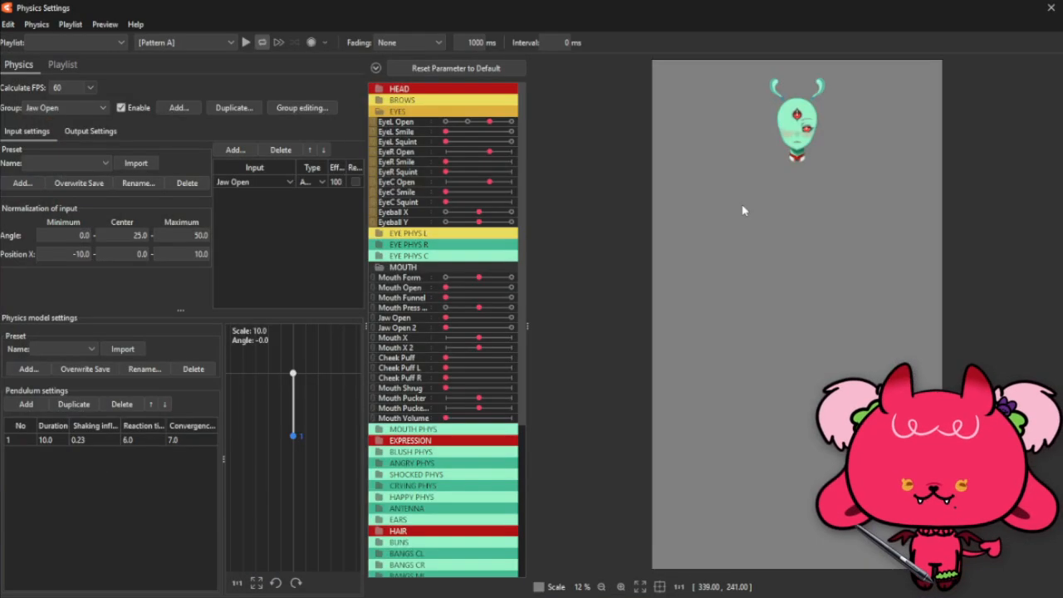
pyautogui.scroll(5, 844, 89)
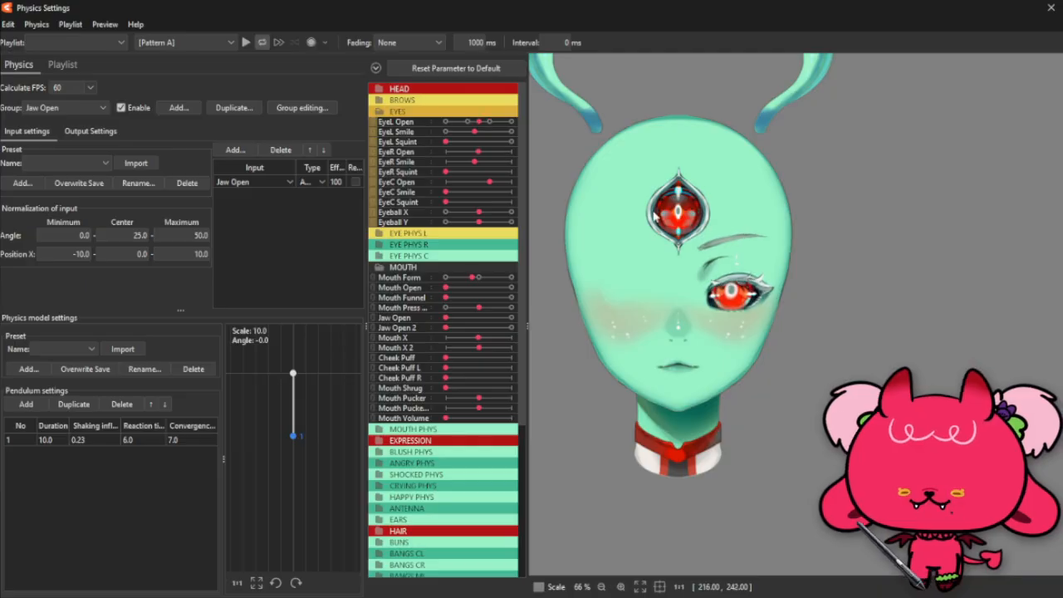
pyautogui.click(373, 214)
pyautogui.moveTo(481, 219); pyautogui.dragTo(521, 218)
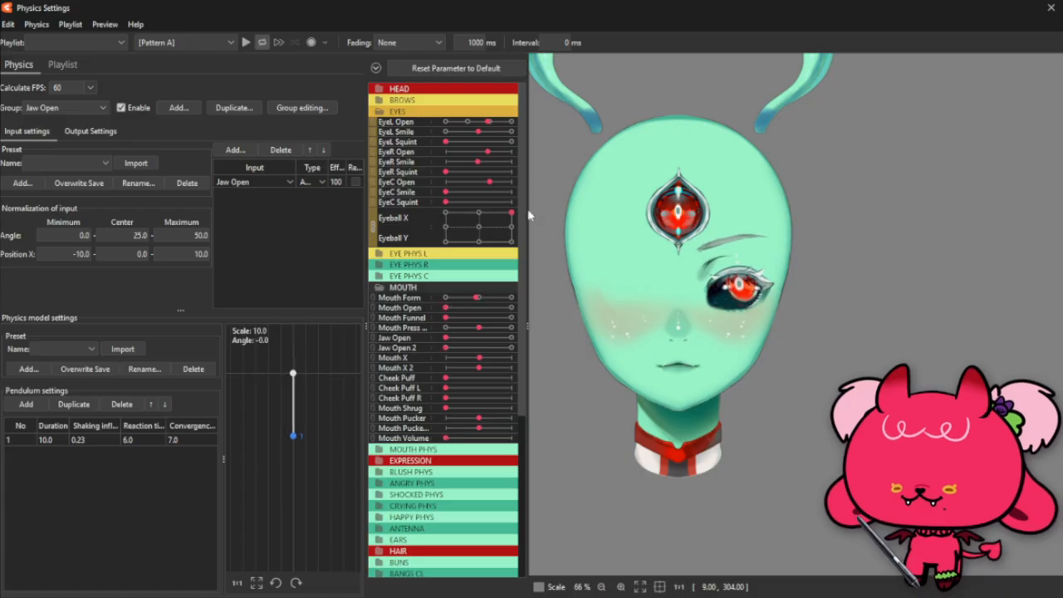
pyautogui.moveTo(535, 224); pyautogui.dragTo(532, 197)
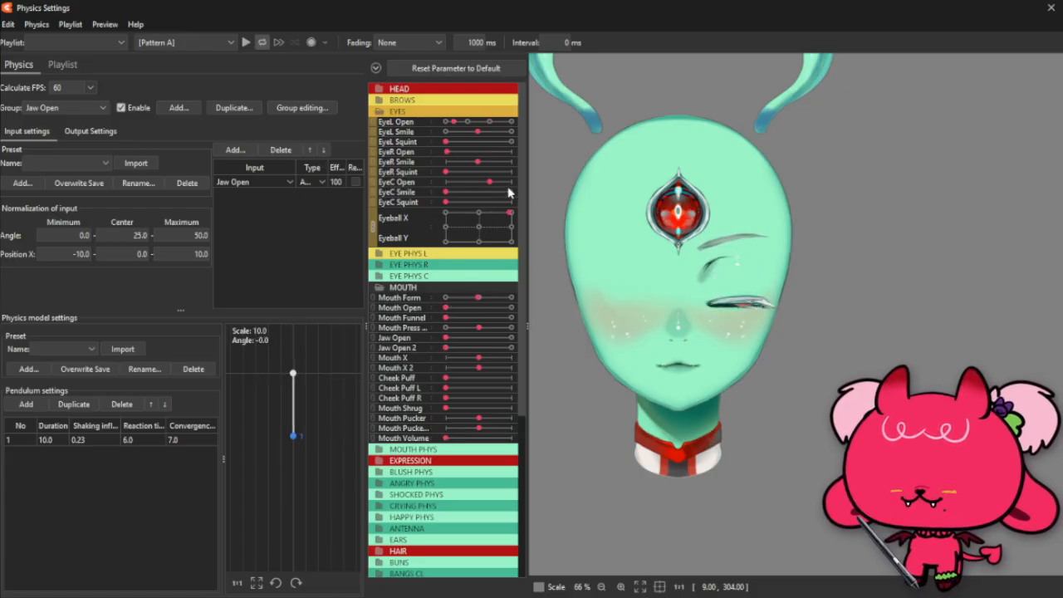
pyautogui.scroll(3, 595, 192)
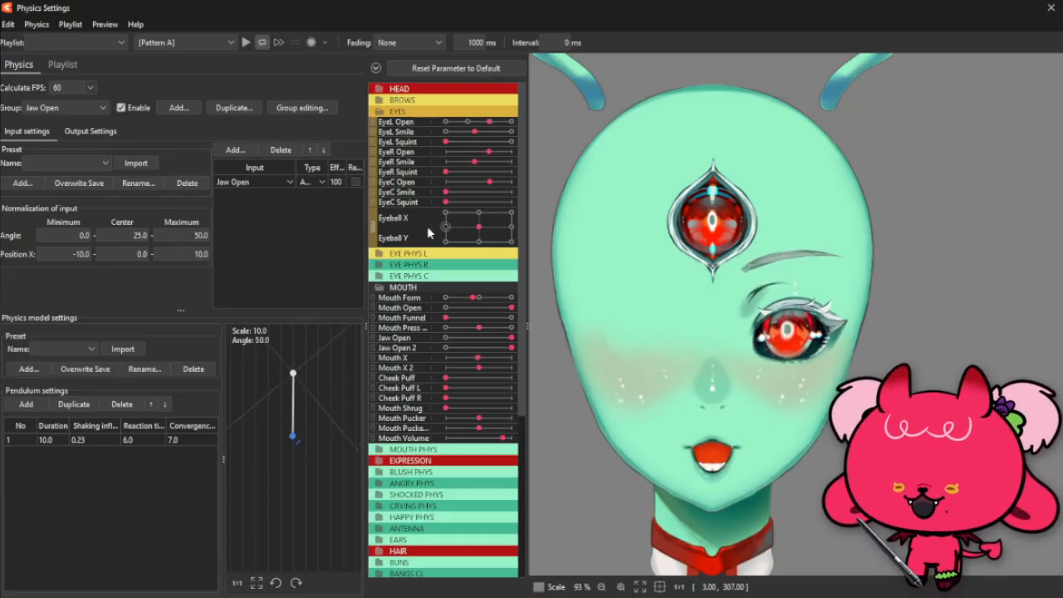
pyautogui.click(373, 230)
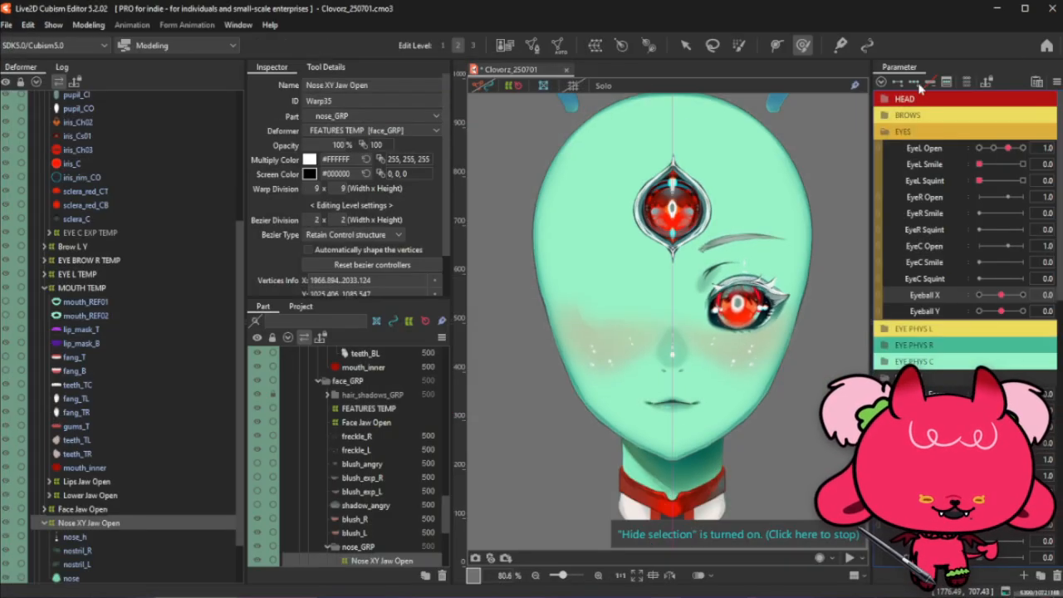
# Switch to the Arrow tool, collapse the Nose XY Jaw Open deformer and select fang_T under MOUTH TEMP
pyautogui.click(684, 47)
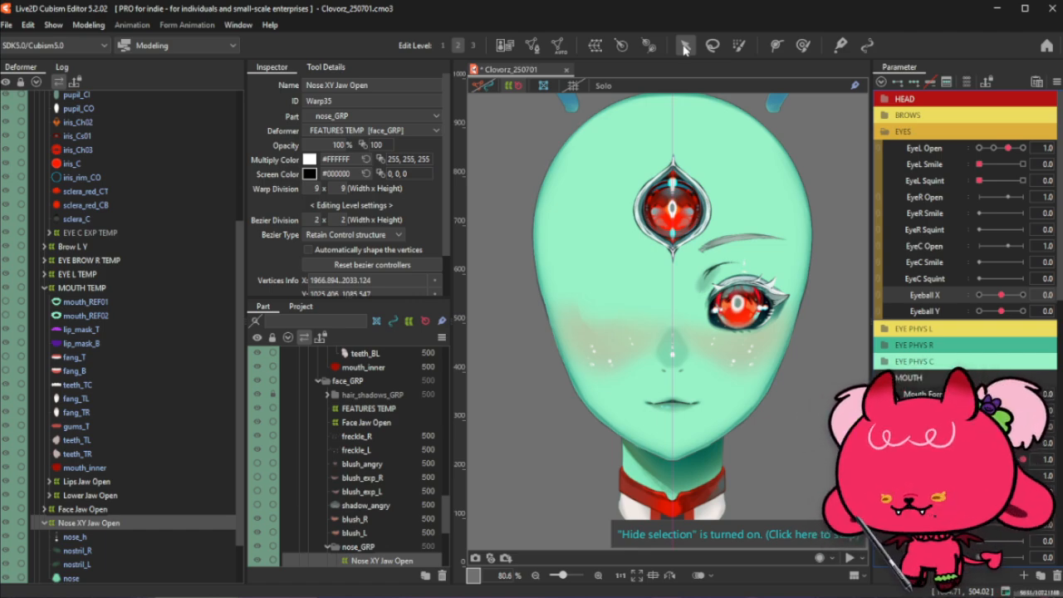
pyautogui.click(47, 523)
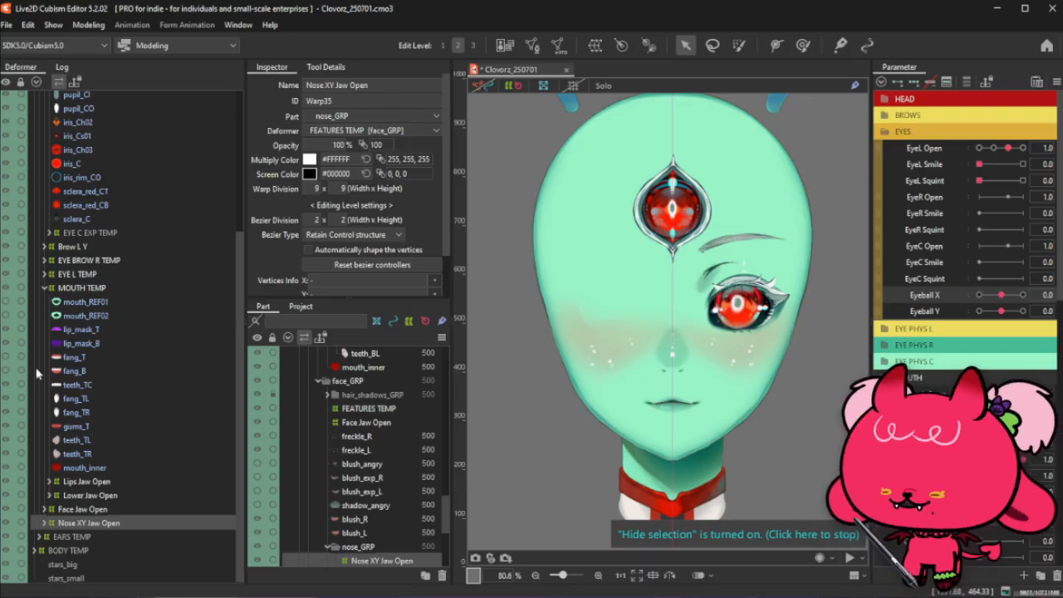
pyautogui.click(75, 357)
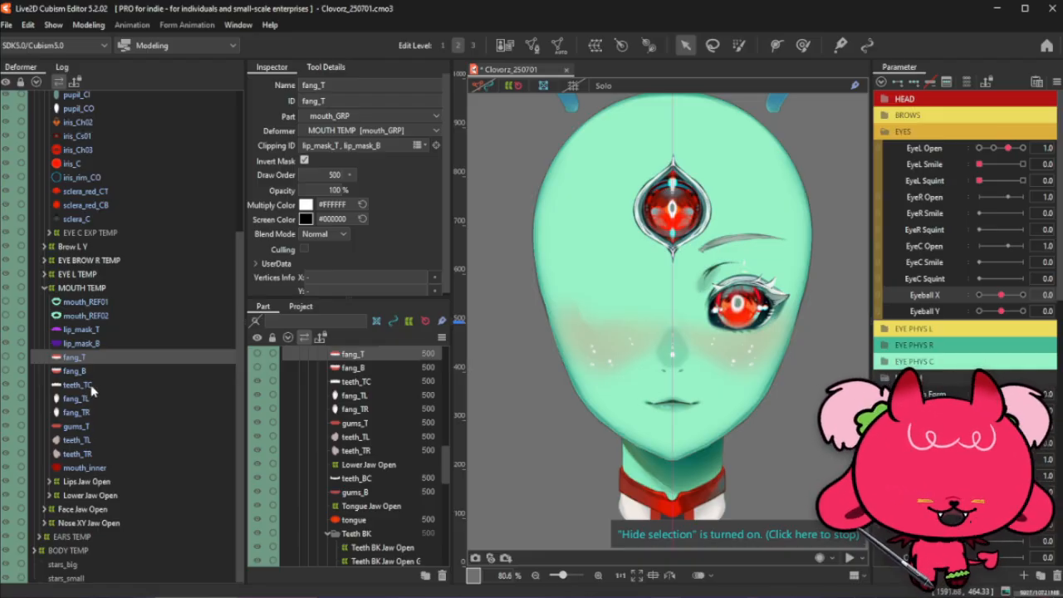
# Select the eyeshine_C01 highlight in the forehead eye and start manual mesh editing on it
pyautogui.scroll(2, 653, 121)
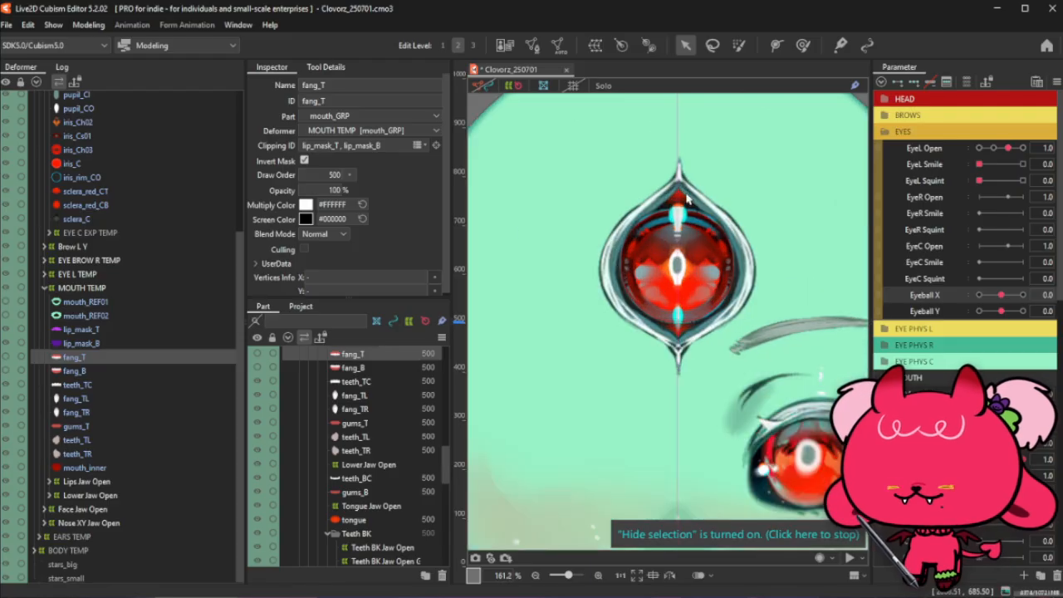
pyautogui.scroll(-2, 684, 192)
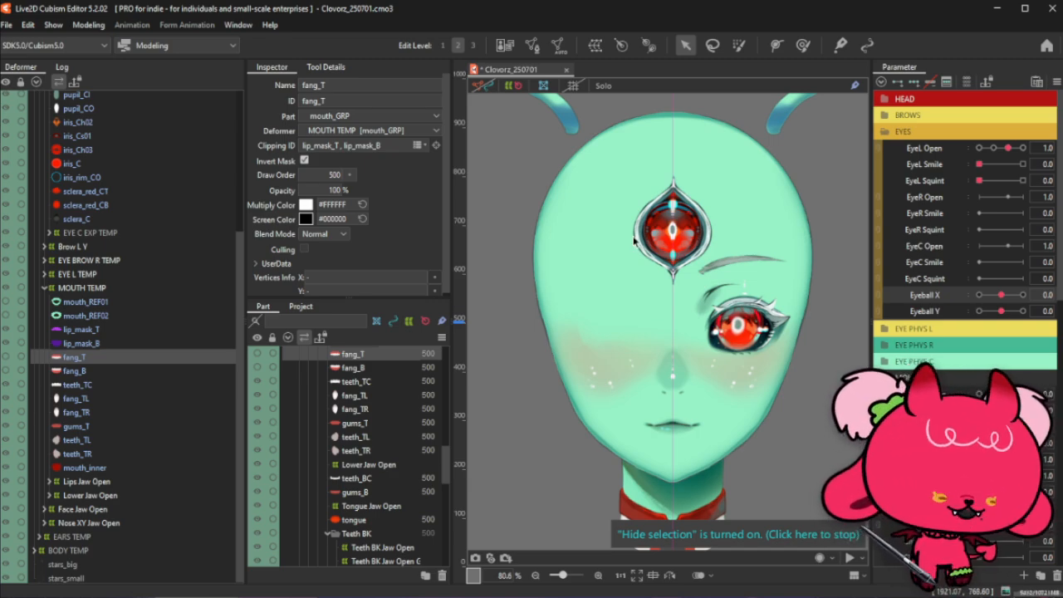
pyautogui.scroll(5, 672, 196)
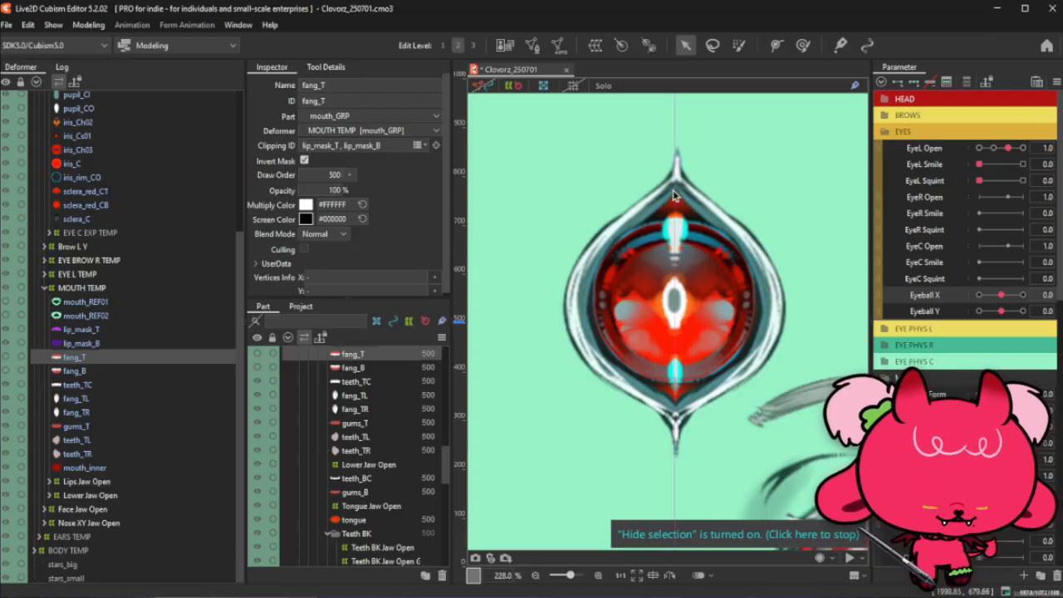
pyautogui.rightClick(675, 233)
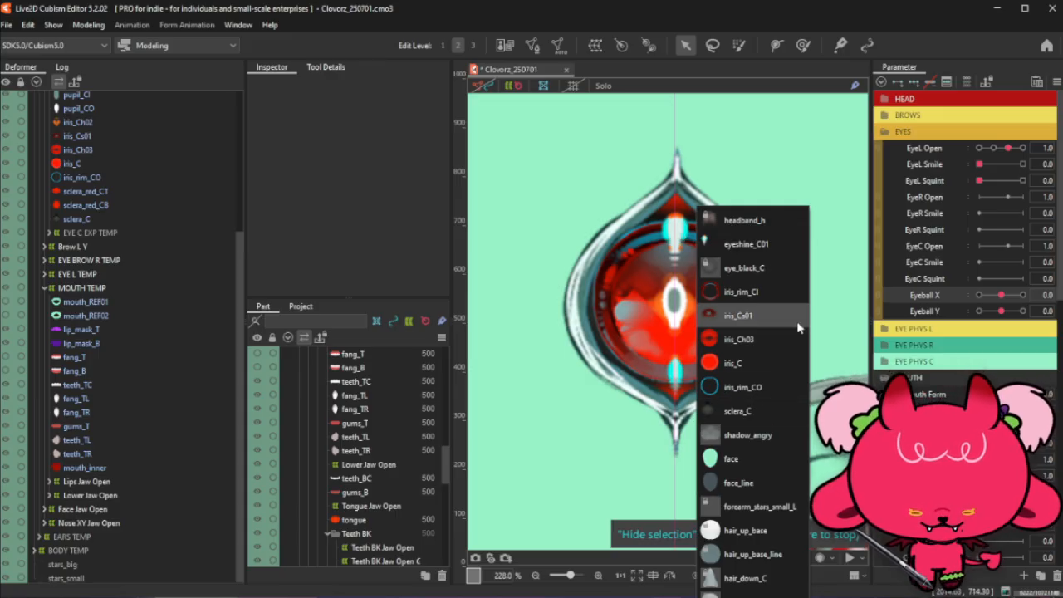
pyautogui.click(751, 244)
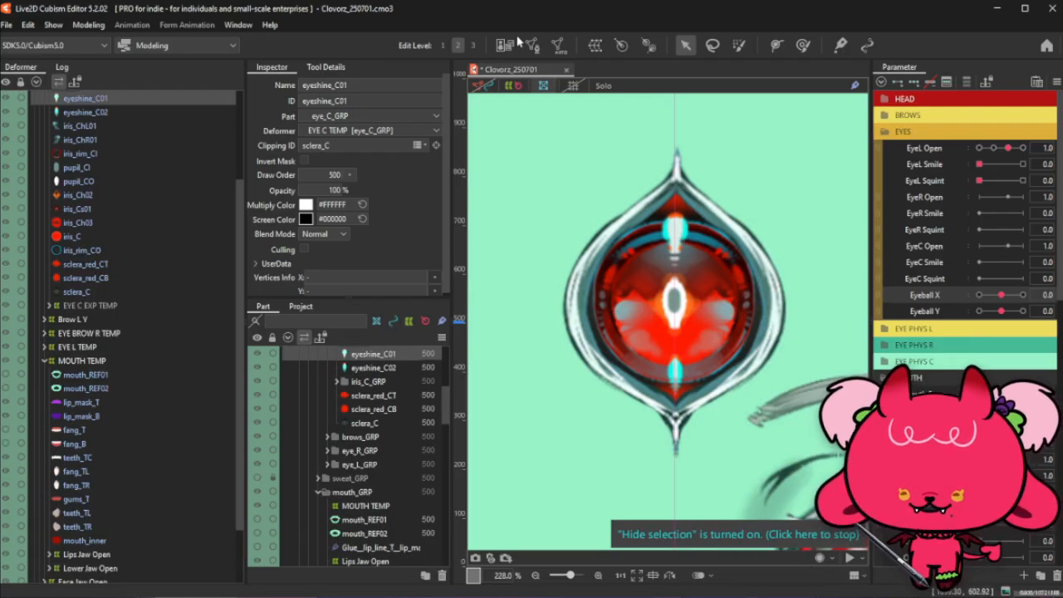
pyautogui.click(531, 44)
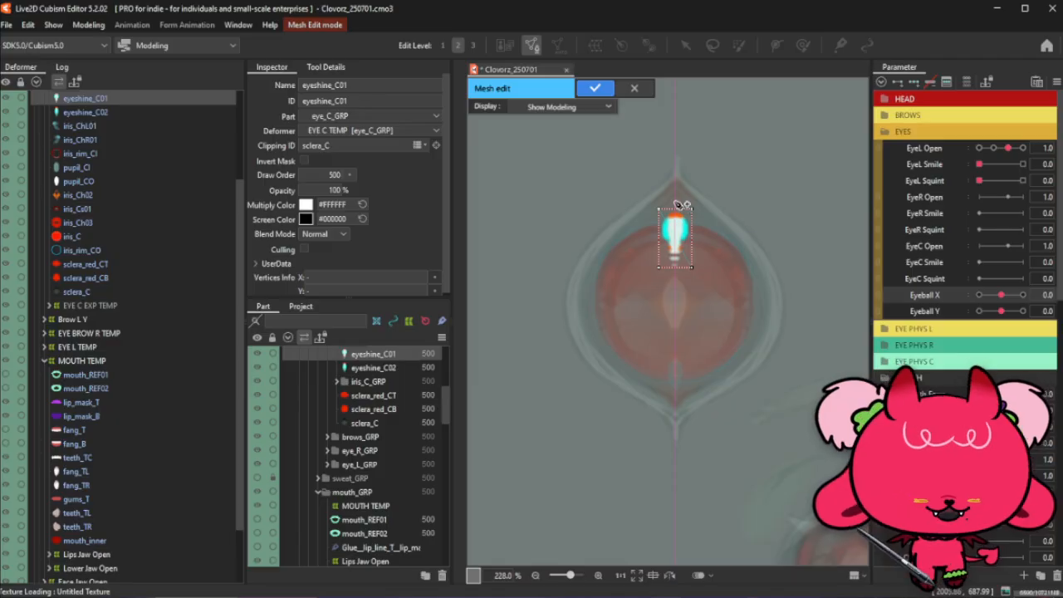
# Delete all existing mesh points of eyeshine_C01
pyautogui.click(325, 66)
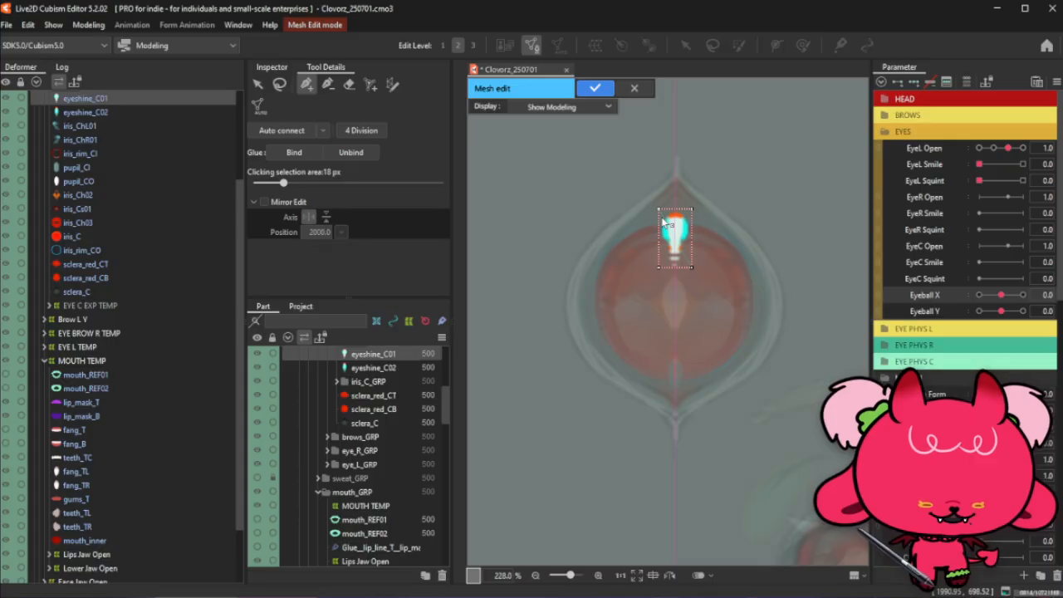
pyautogui.click(258, 84)
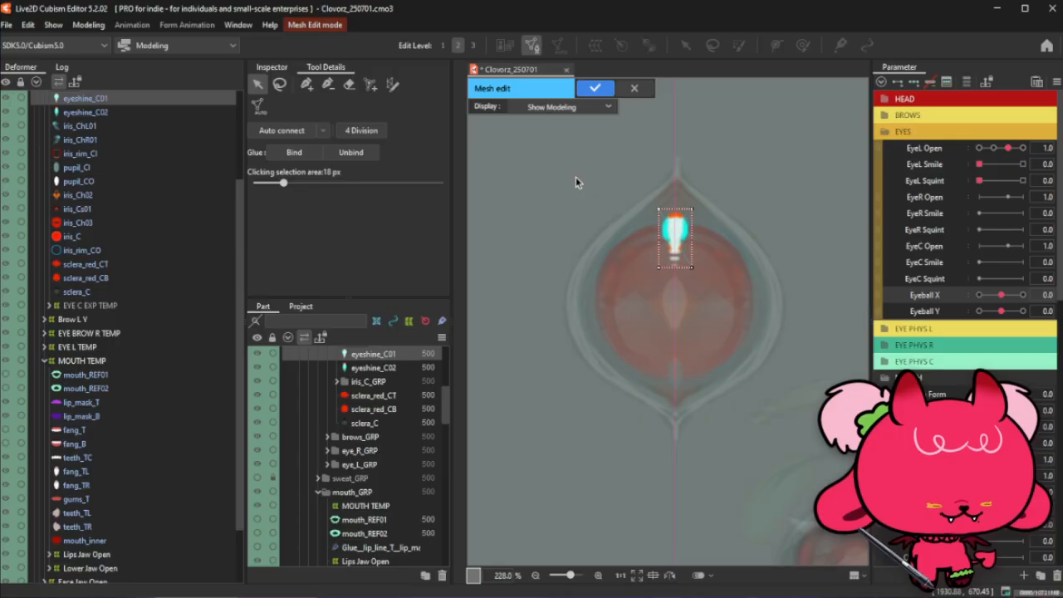
pyautogui.moveTo(591, 176); pyautogui.dragTo(798, 368)
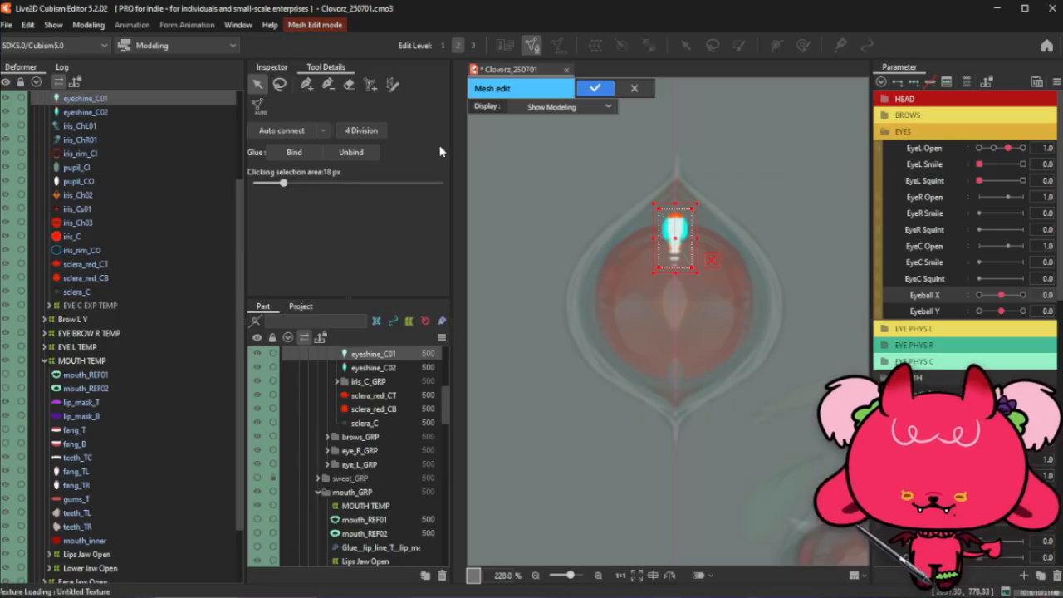
pyautogui.press('Delete')
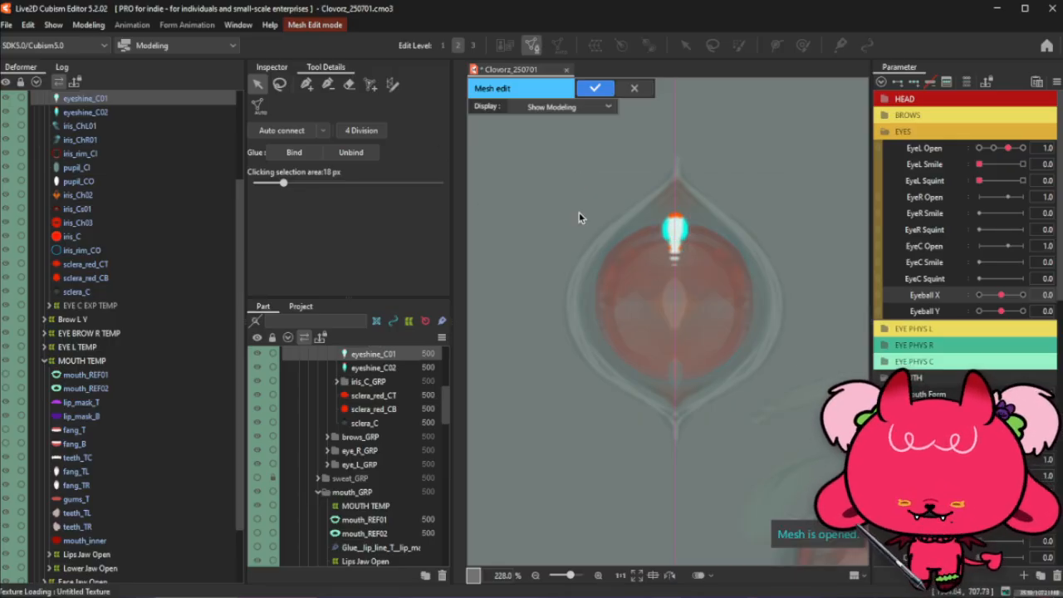
# Enable Mirror Edit for adding mesh vertices to eyeshine_C01, mirrored across the vertical centre axis
pyautogui.click(306, 85)
pyautogui.scroll(1, 759, 238)
pyautogui.scroll(2, 605, 199)
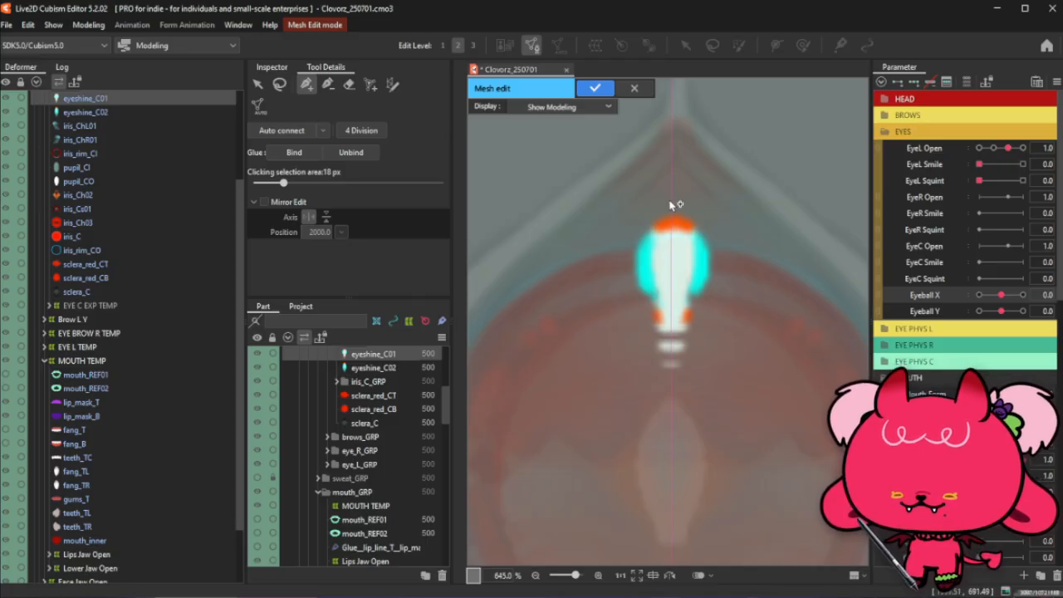
pyautogui.click(264, 202)
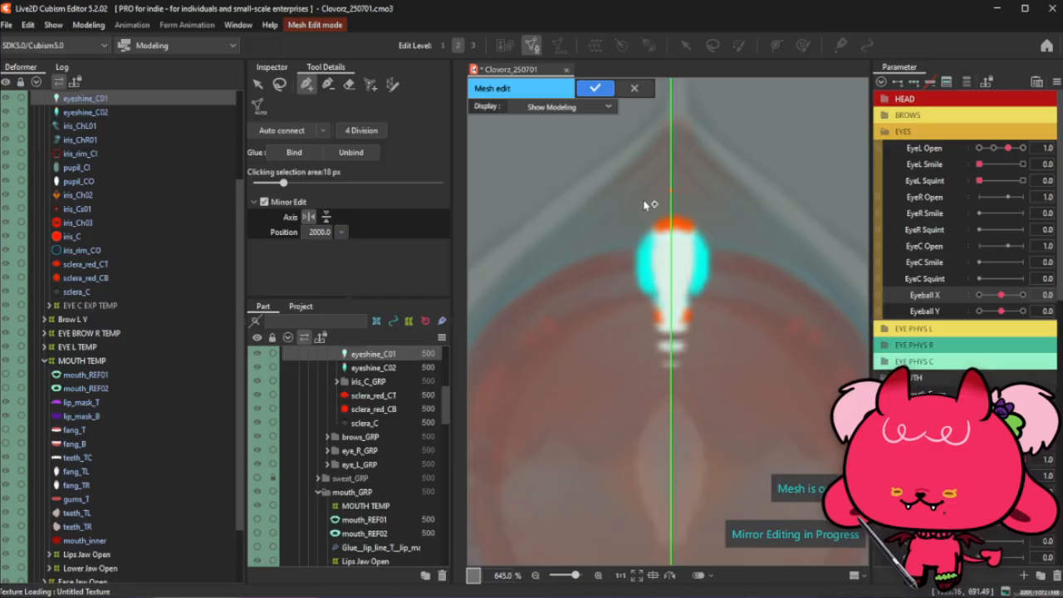
# Outline the eyeshine_C01 highlight with a closed outer loop of mirrored vertices, spaced outside the bulb shape and its lower stripes
pyautogui.click(650, 390)
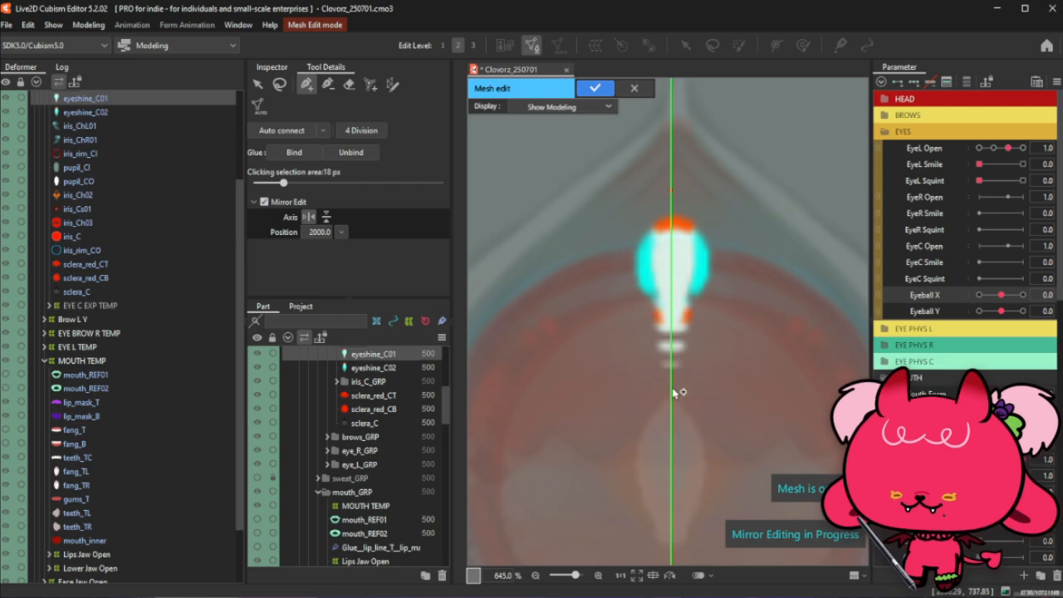
pyautogui.click(651, 383)
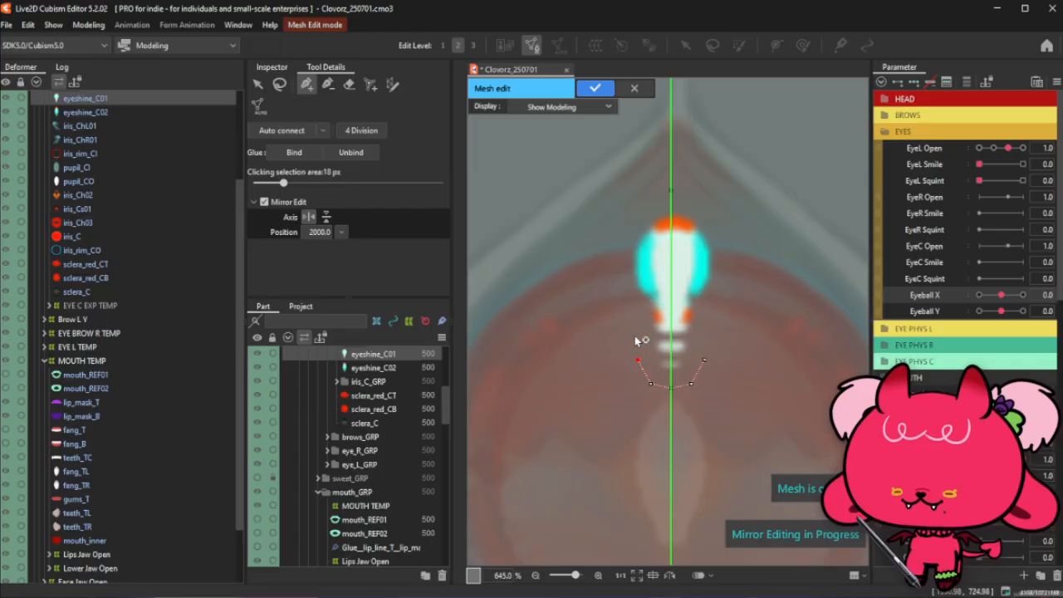
pyautogui.click(632, 309)
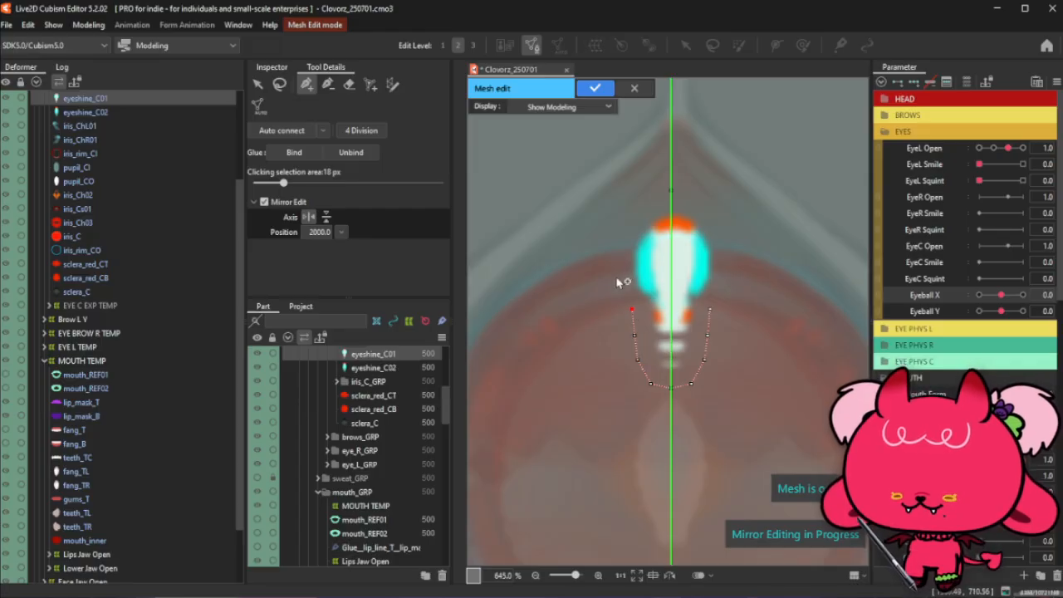
pyautogui.click(615, 277)
pyautogui.hotkey('ctrl', 'z')
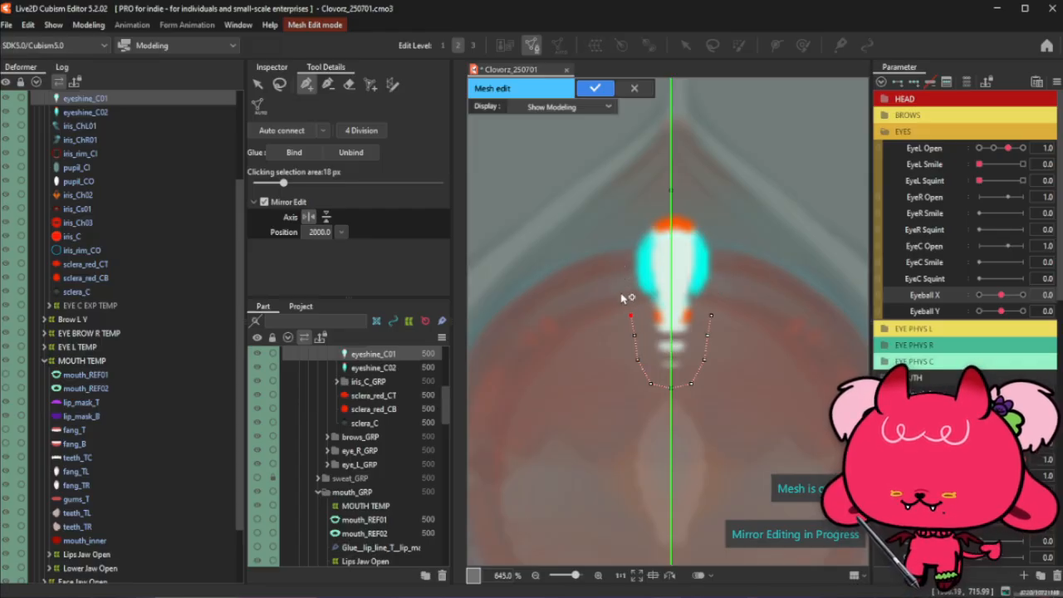
pyautogui.click(615, 288)
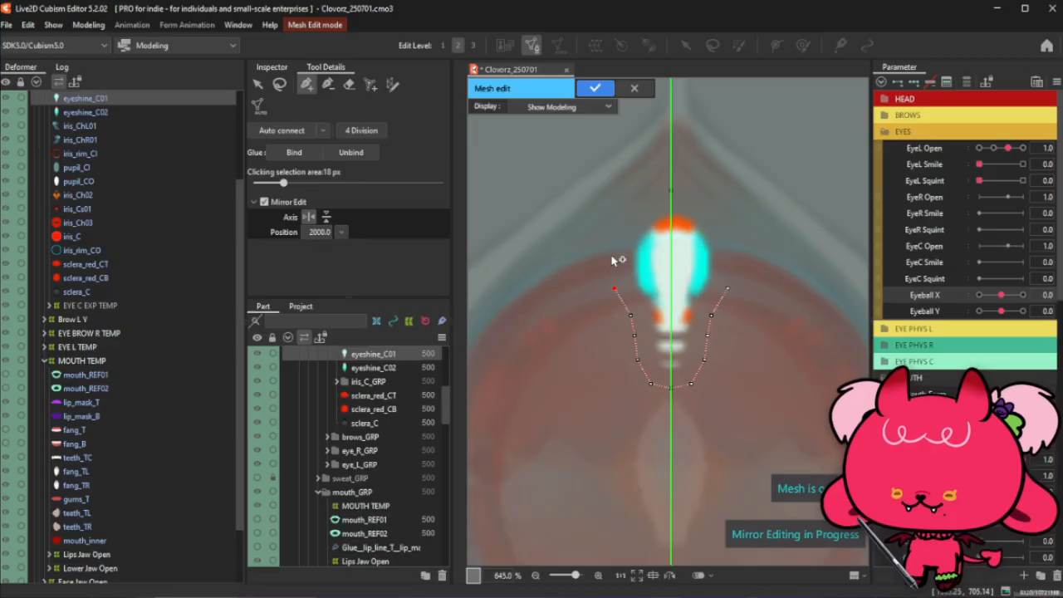
pyautogui.click(622, 219)
pyautogui.click(645, 197)
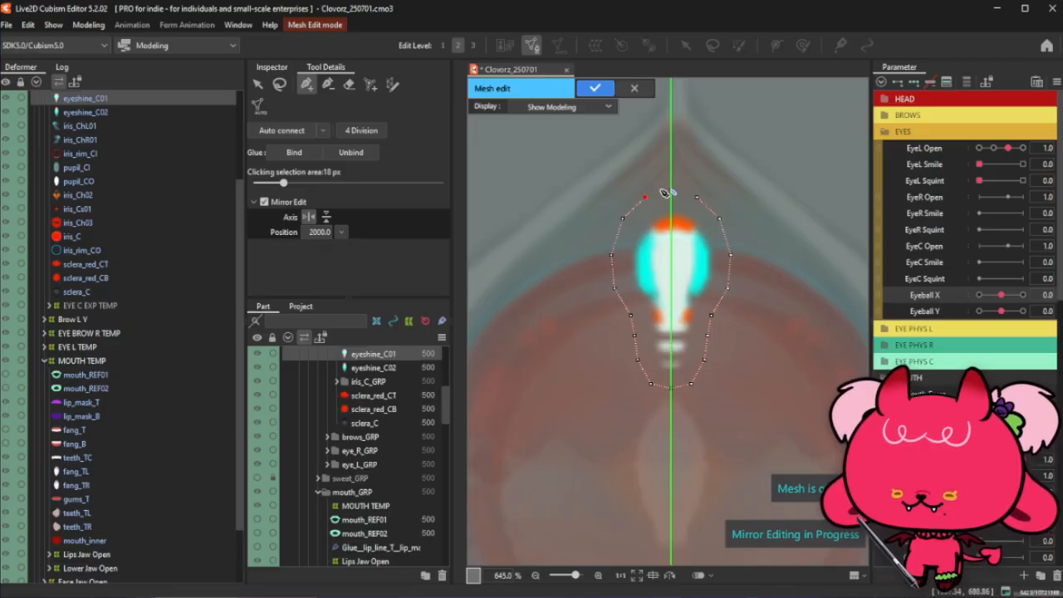
pyautogui.click(680, 192)
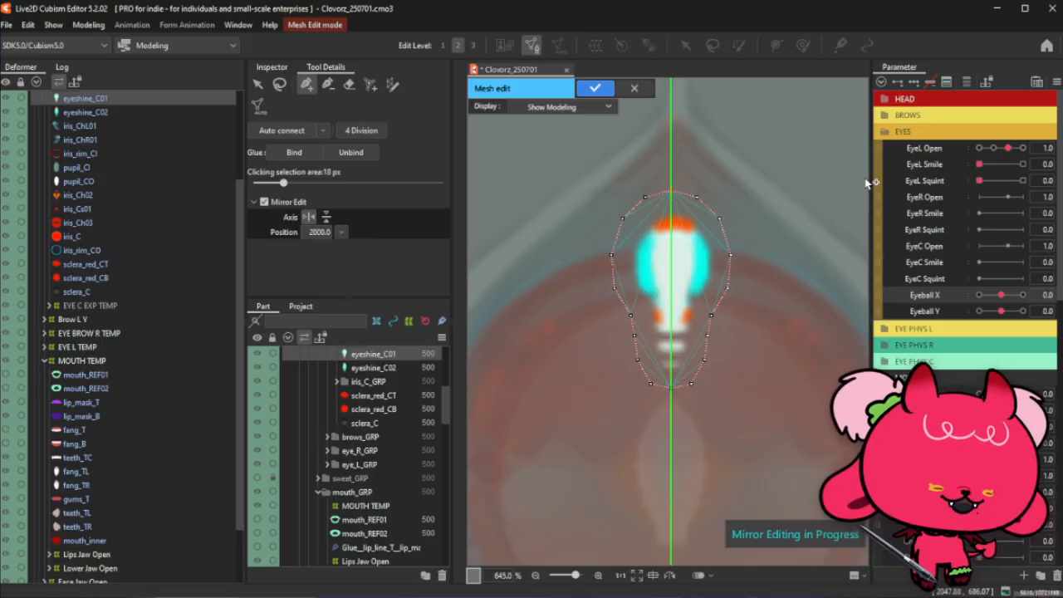
# Add a mirrored inner loop of vertices hugging the highlight's edge, plus a row of vertices along the centre axis
pyautogui.click(278, 84)
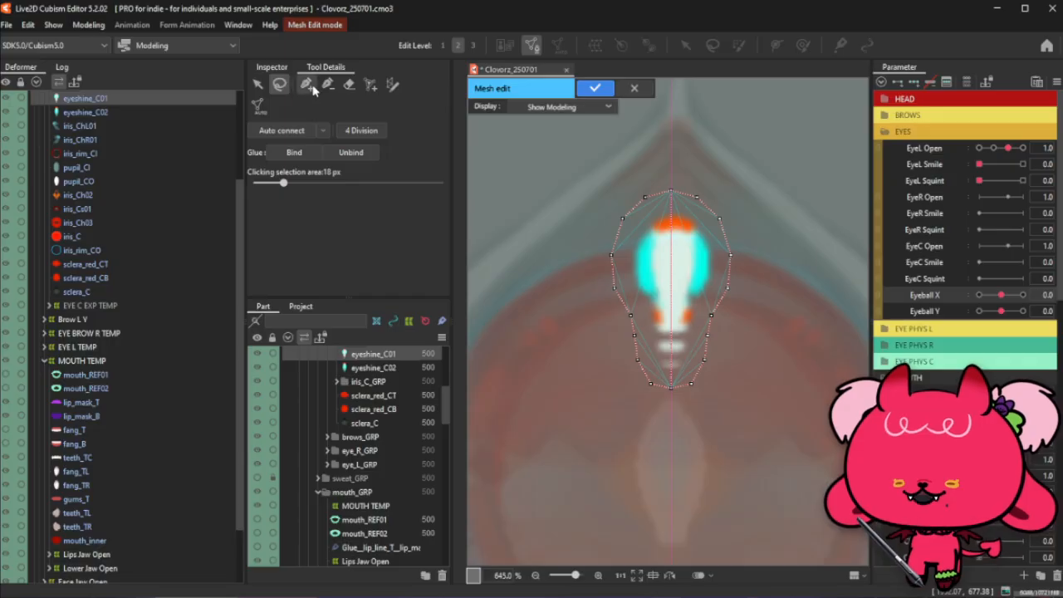
pyautogui.click(309, 86)
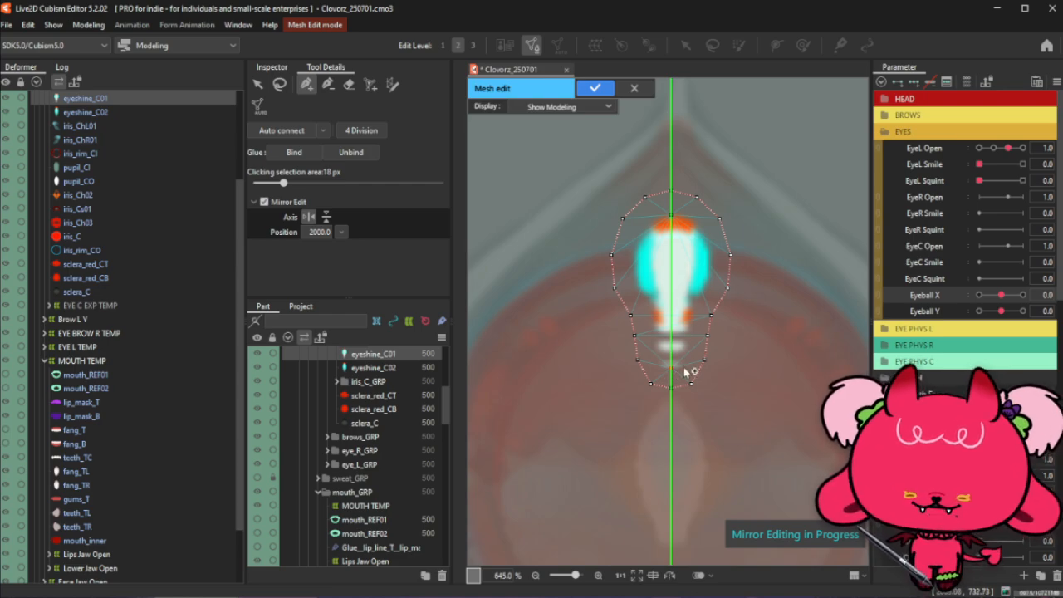
pyautogui.click(682, 365)
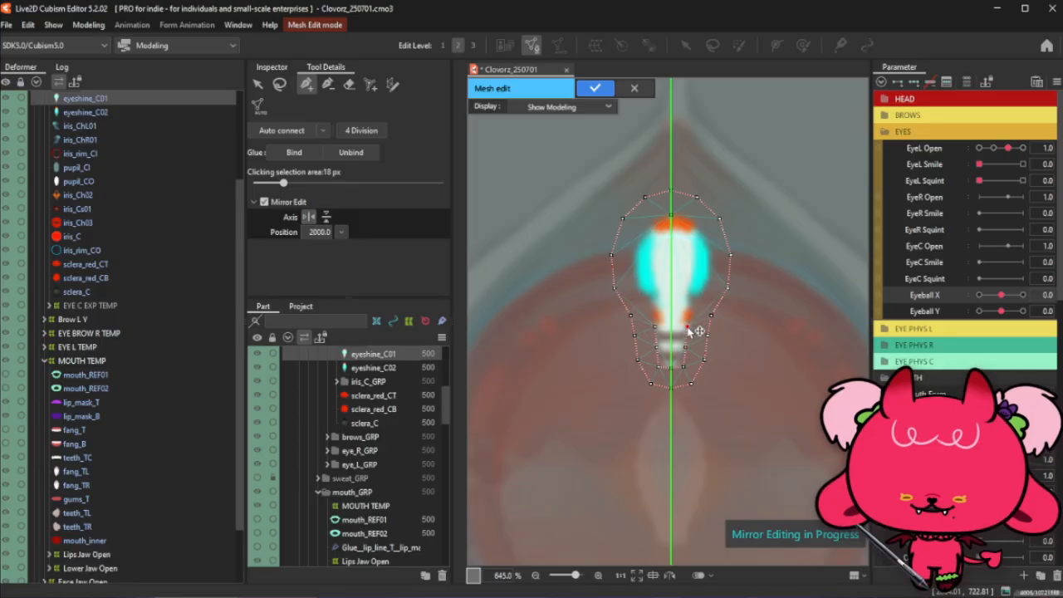
pyautogui.moveTo(688, 330); pyautogui.dragTo(719, 253)
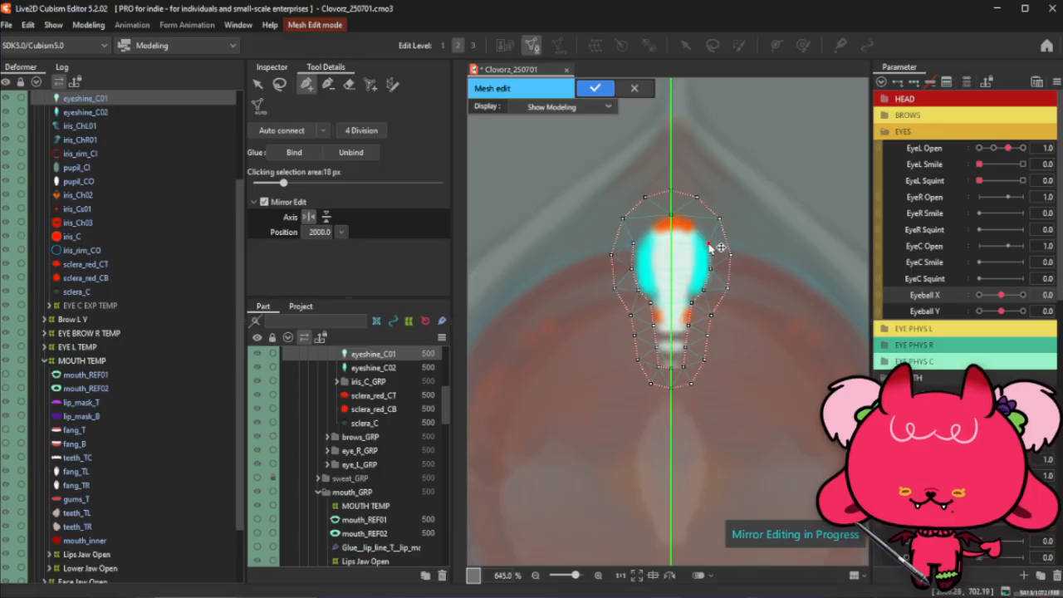
pyautogui.click(681, 221)
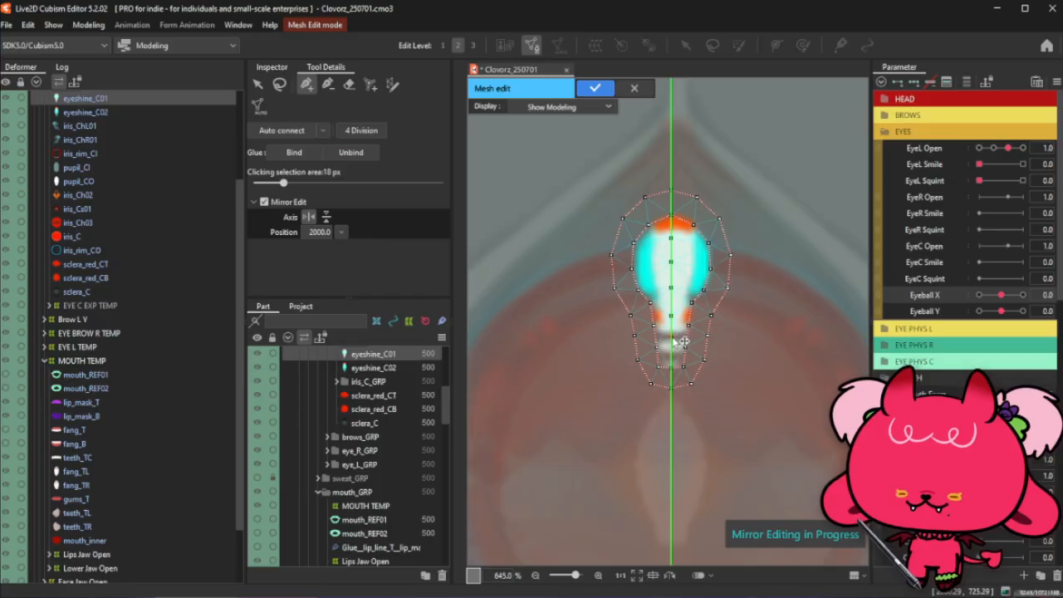
# Add a small mirrored ring of vertices inside the upper bulb of the highlight, joined to the centre-axis vertices
pyautogui.scroll(4, 673, 363)
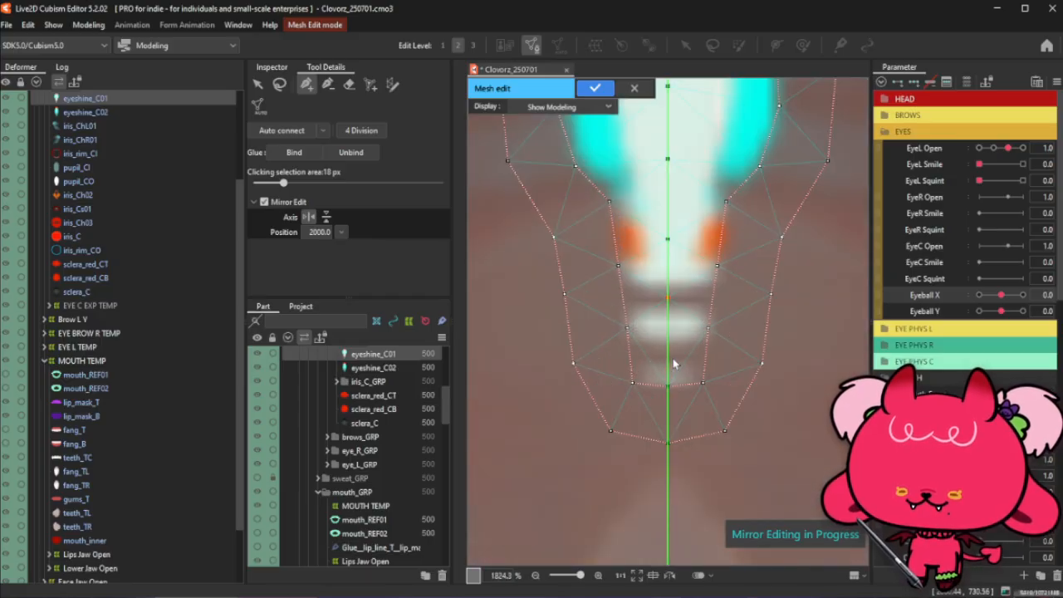
pyautogui.scroll(-3, 674, 360)
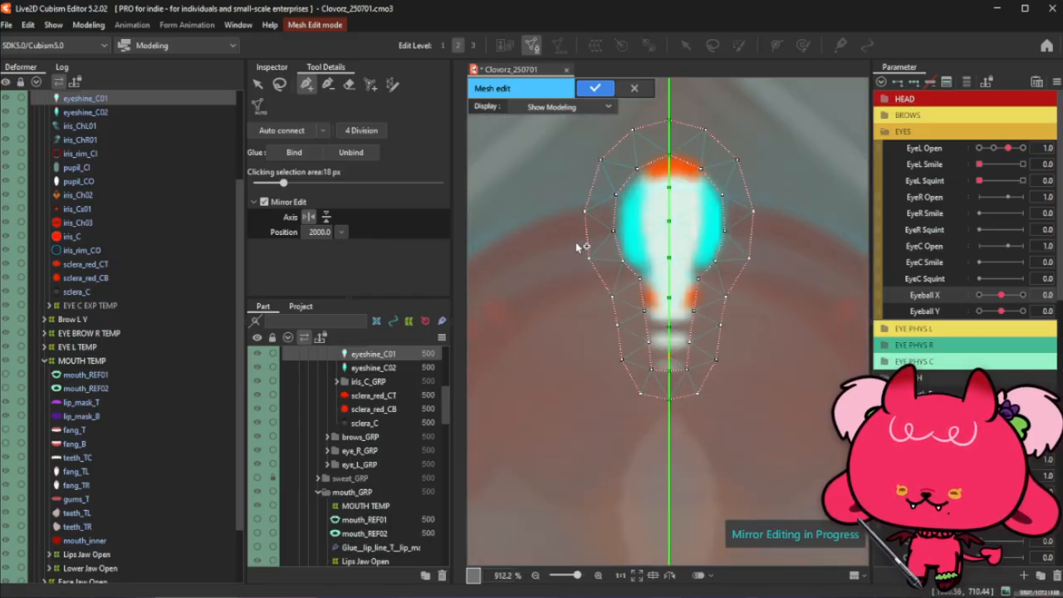
pyautogui.click(279, 83)
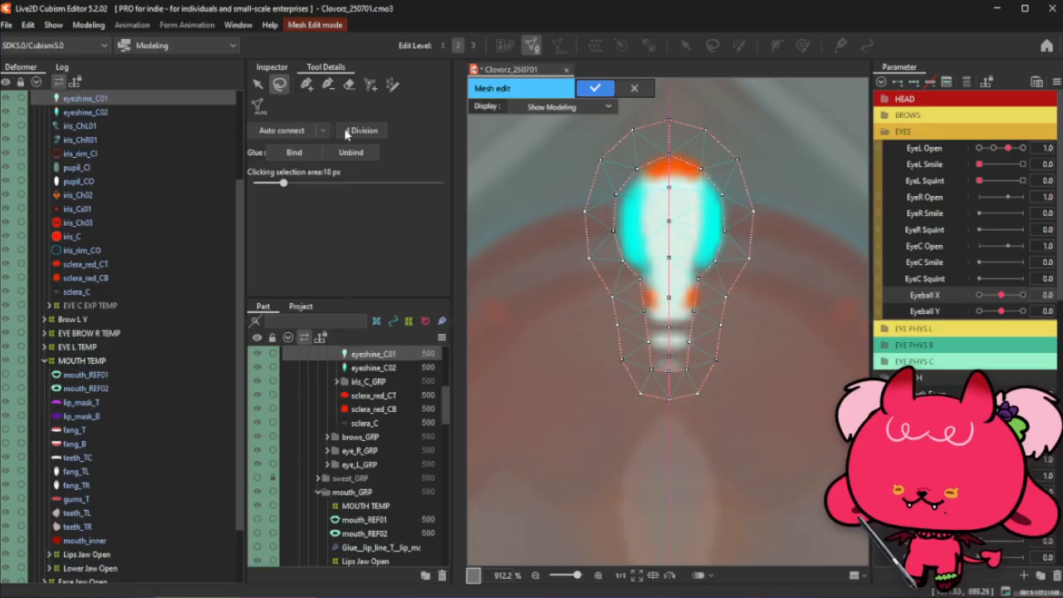
pyautogui.click(306, 84)
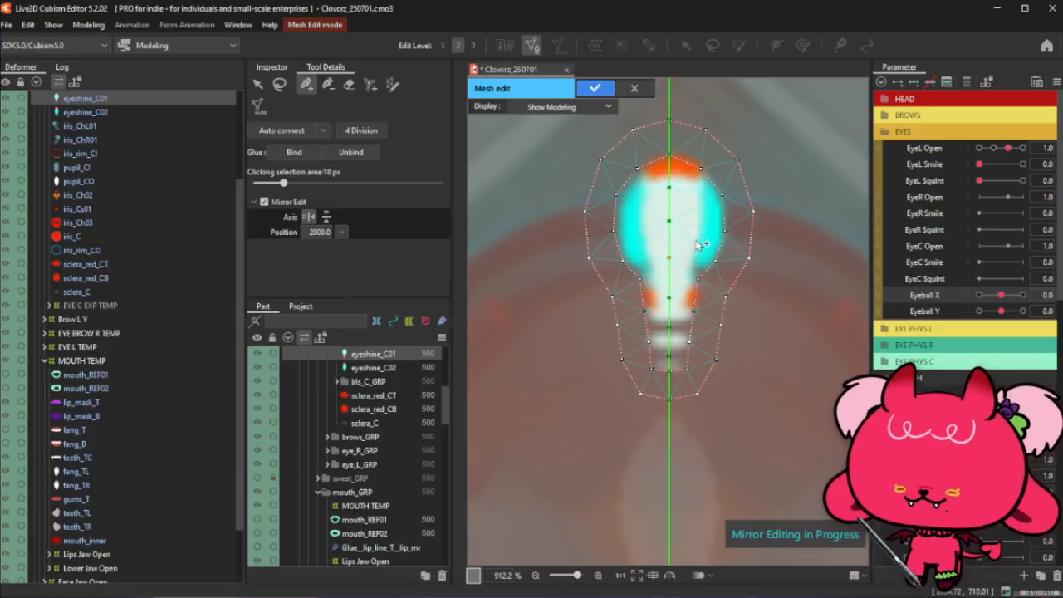
pyautogui.moveTo(696, 208); pyautogui.dragTo(680, 193)
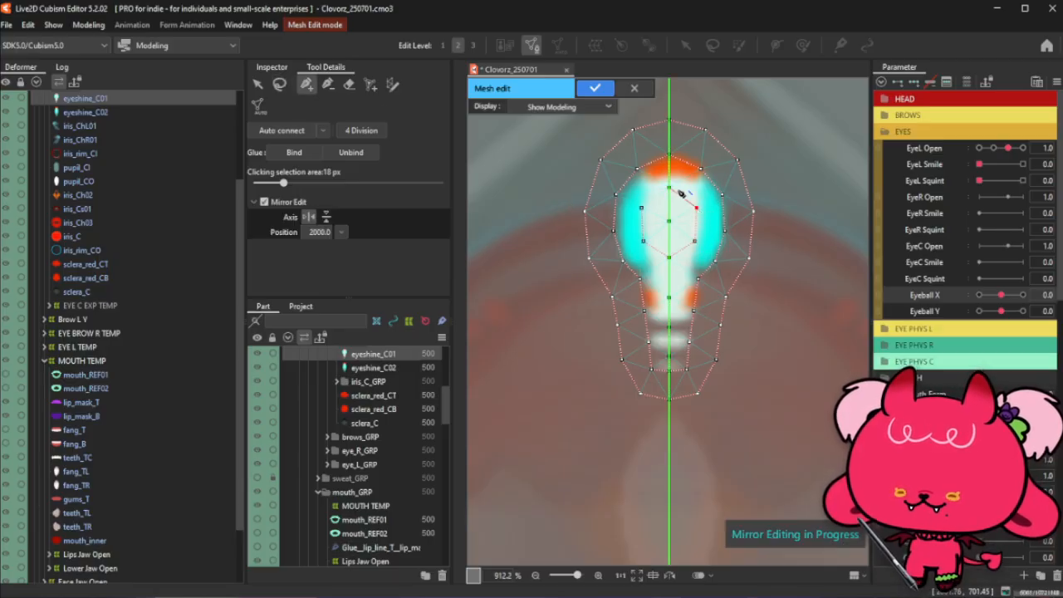
# Auto connect all vertices of the eyeshine_C01 mesh and apply the mesh edit
pyautogui.click(278, 133)
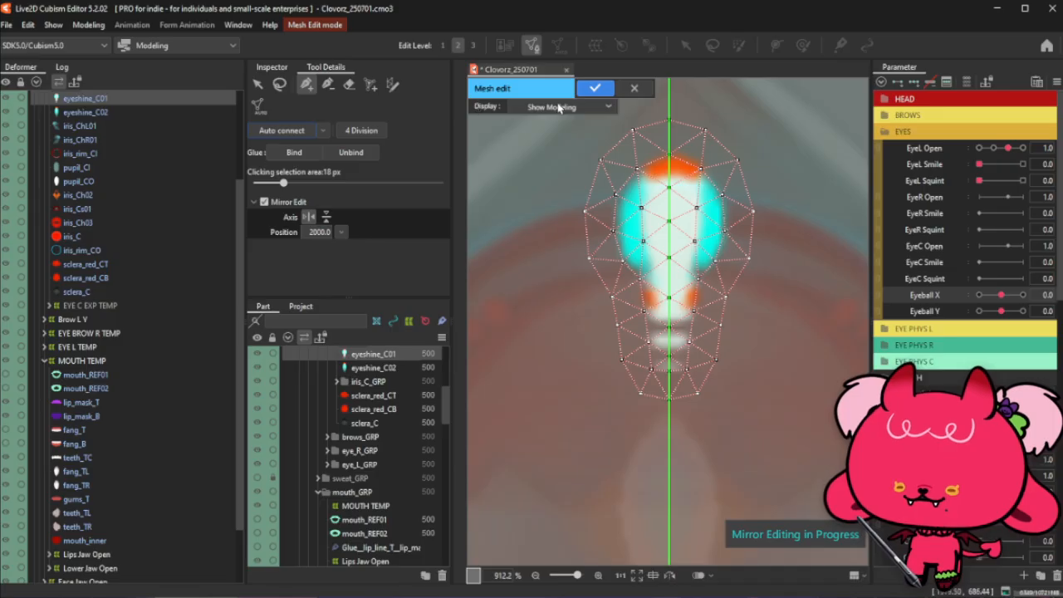
pyautogui.click(592, 87)
pyautogui.click(532, 46)
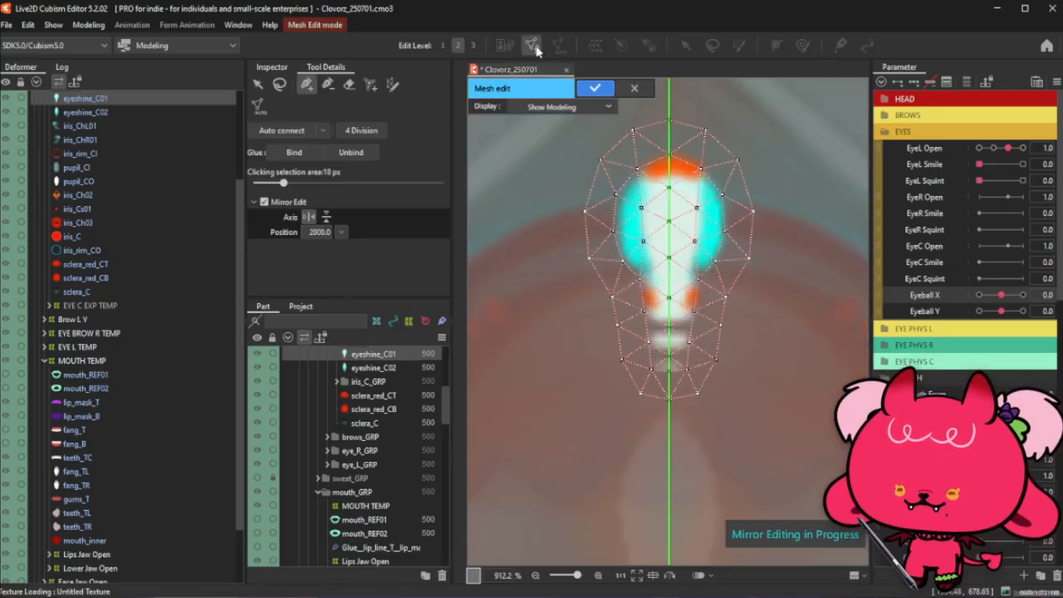
pyautogui.click(594, 88)
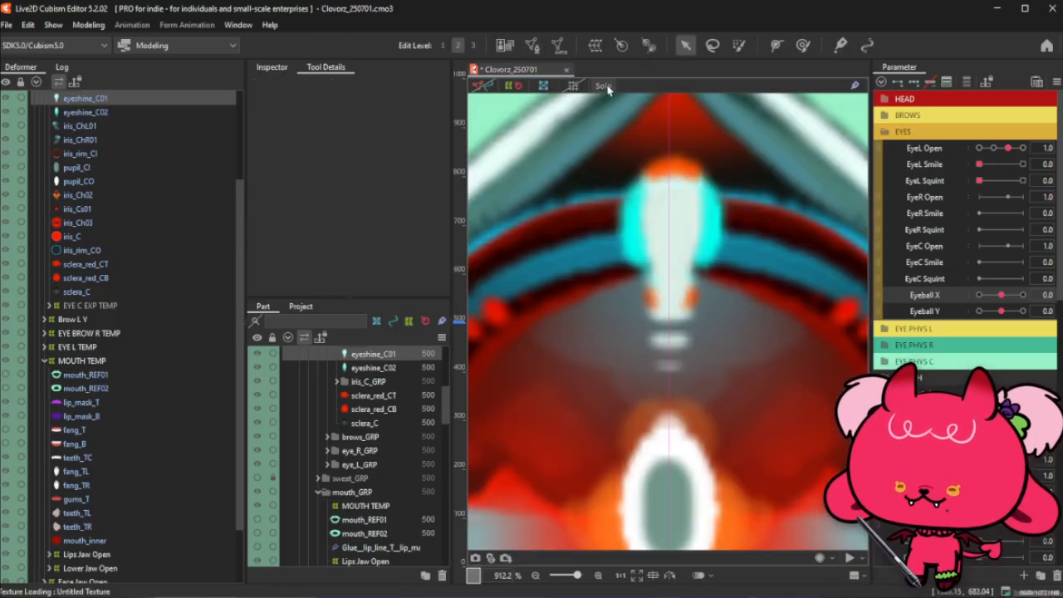
# Examine the finished eyeshine_C01 mesh in Solo view, leave Solo and deselect the highlight
pyautogui.click(479, 91)
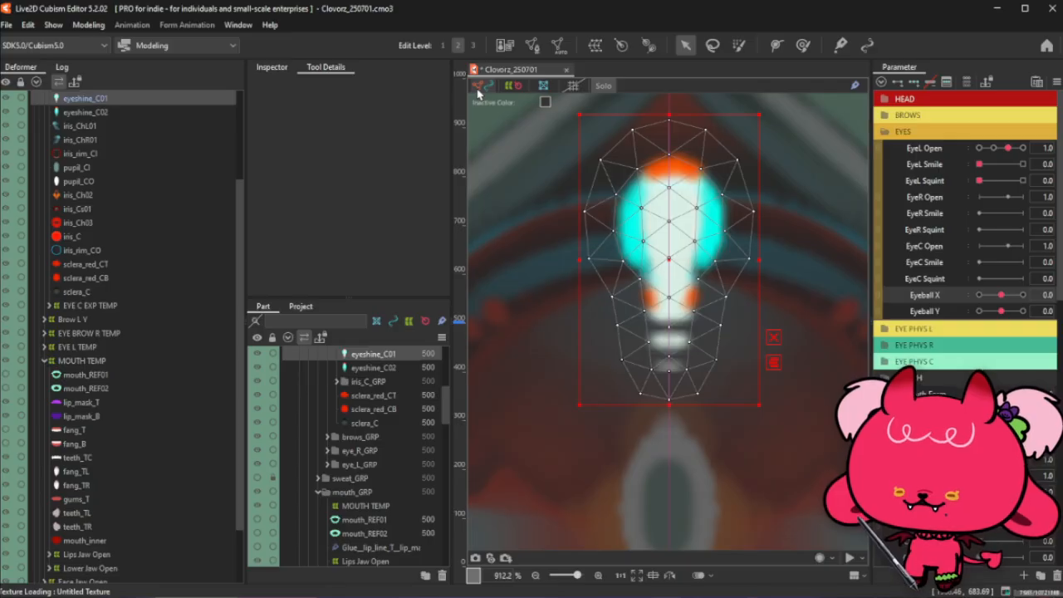
pyautogui.scroll(-3, 685, 344)
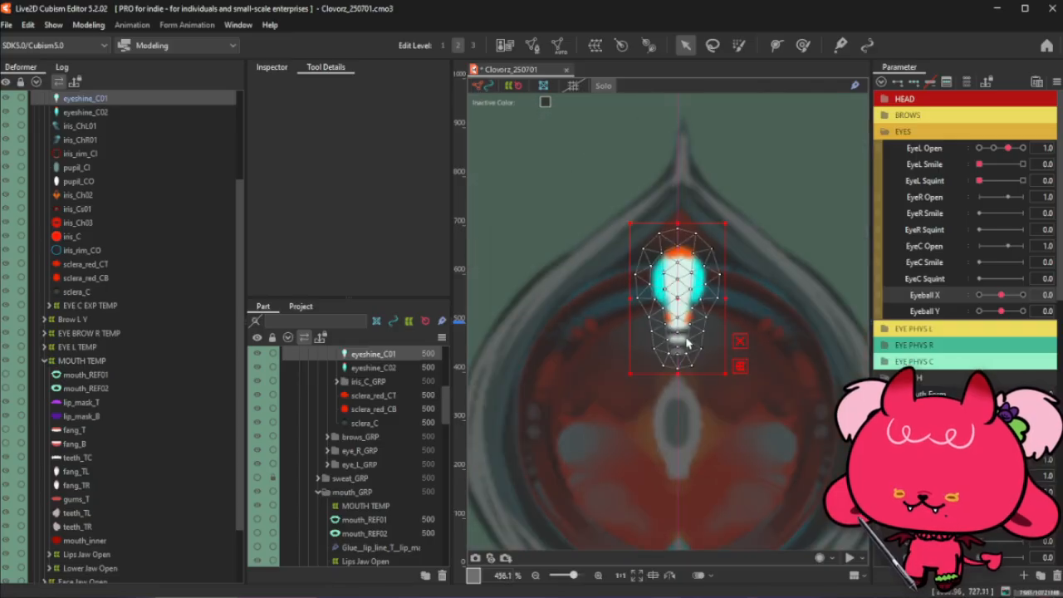
pyautogui.click(604, 86)
pyautogui.scroll(-1, 764, 236)
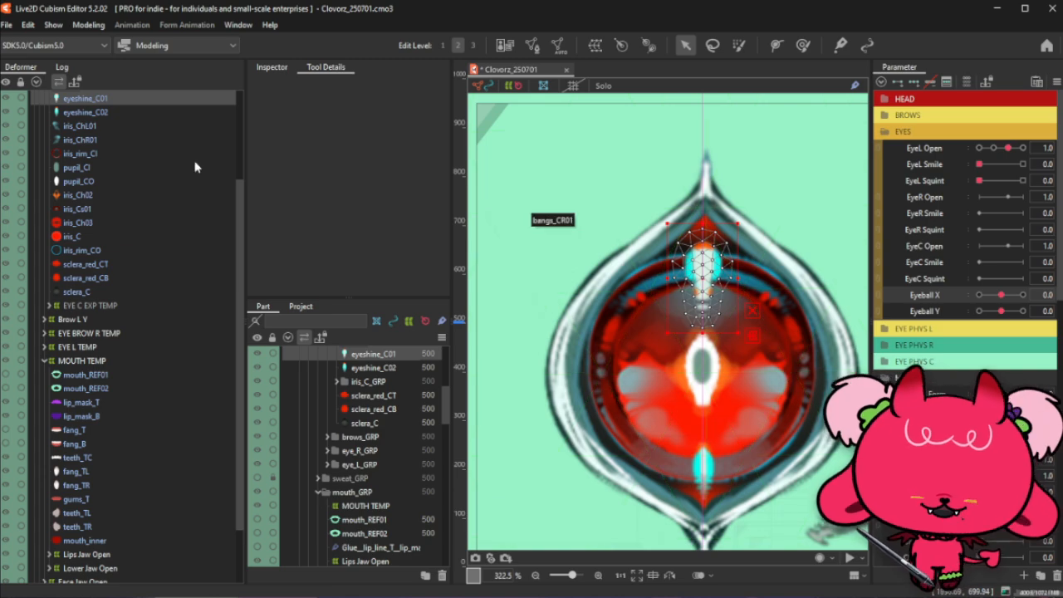
pyautogui.scroll(1, 122, 200)
pyautogui.click(579, 105)
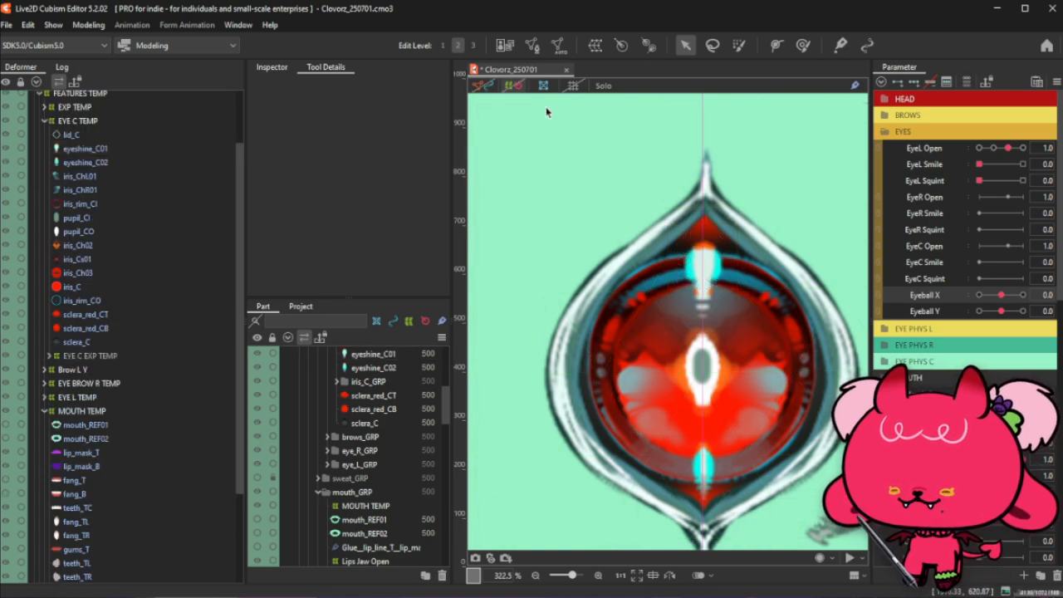
# Pick the lower lip lip_B on the mouth and select its parent deformer Lips Jaw Open
pyautogui.scroll(-6, 699, 274)
pyautogui.scroll(4, 699, 274)
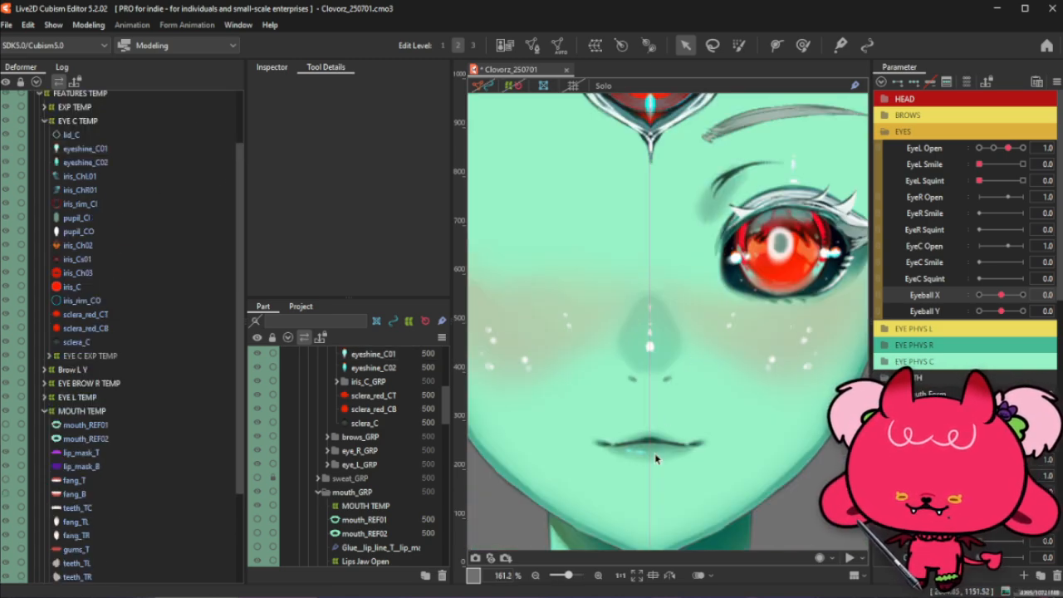
pyautogui.rightClick(656, 459)
pyautogui.click(714, 363)
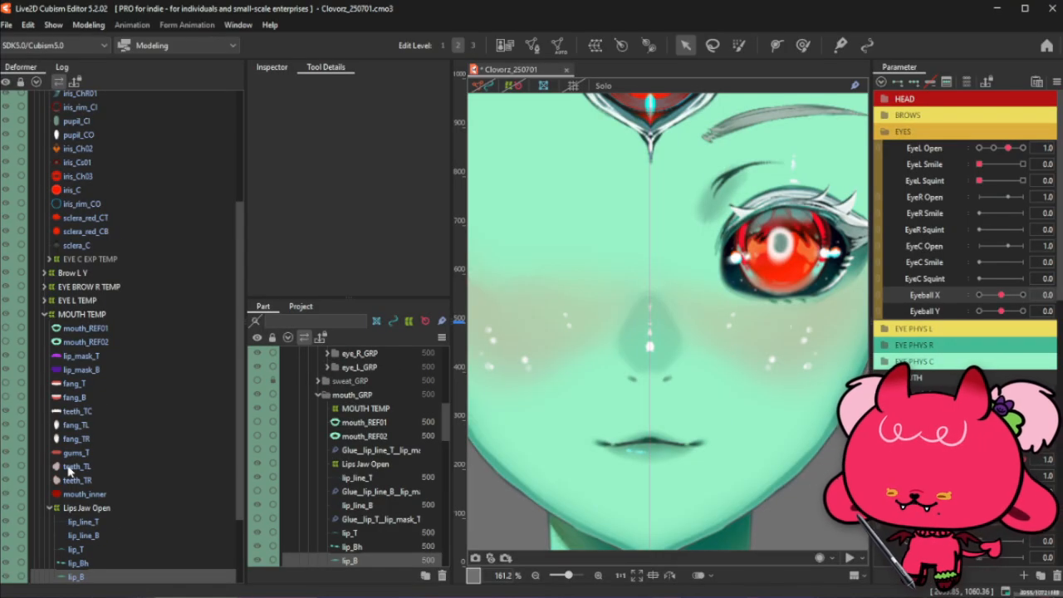
pyautogui.scroll(-1, 70, 470)
pyautogui.click(83, 457)
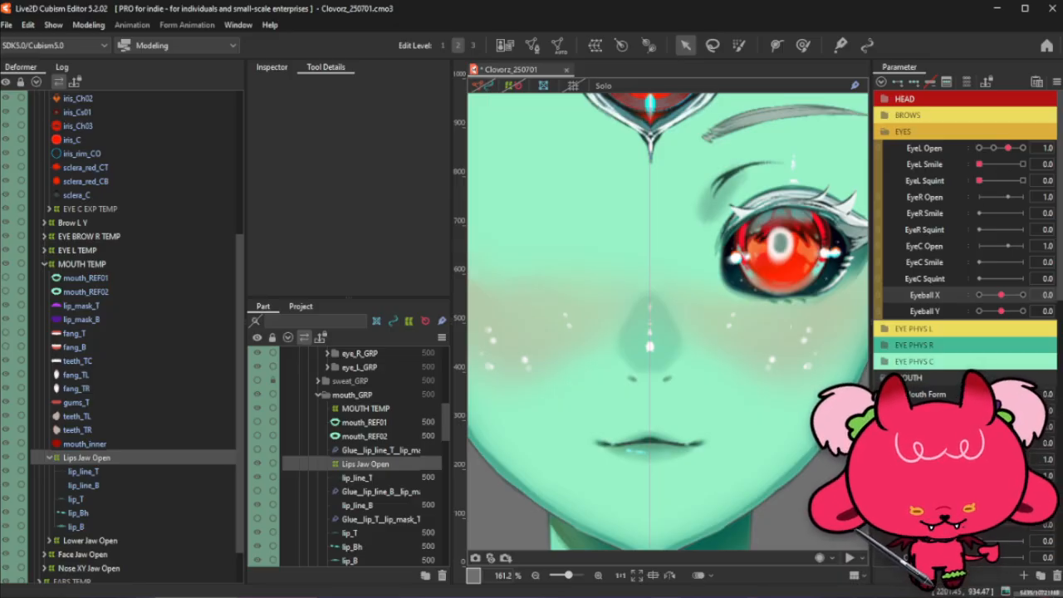
# Set Mouth Open and Jaw Open to 1.0 and select Lower Jaw Open to check how the jaw deformers move the mouth
pyautogui.scroll(-3, 963, 249)
pyautogui.moveTo(981, 310); pyautogui.dragTo(1023, 310)
pyautogui.moveTo(990, 358); pyautogui.dragTo(1023, 359)
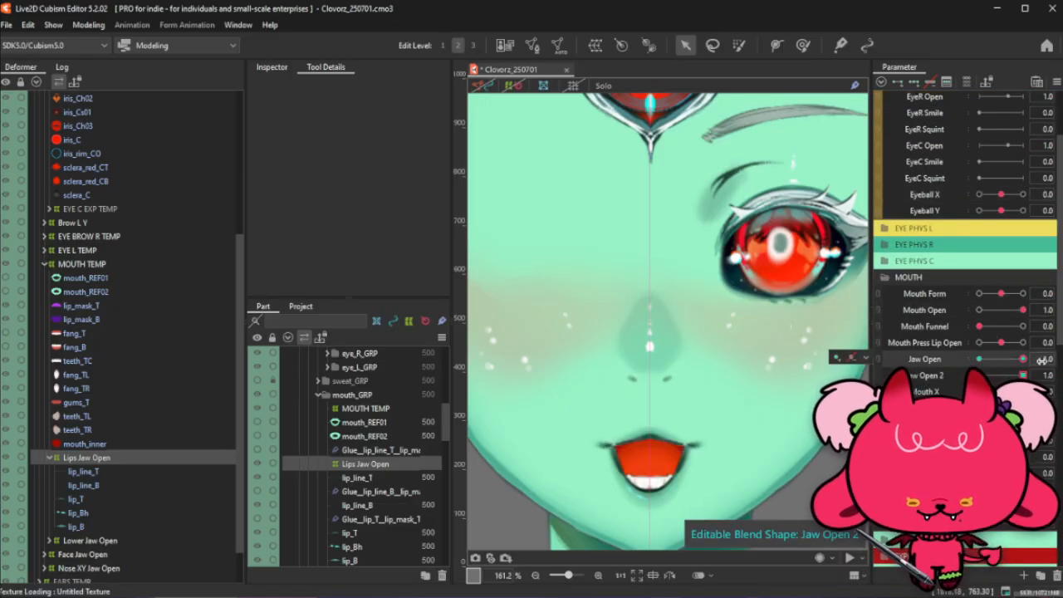
pyautogui.click(83, 540)
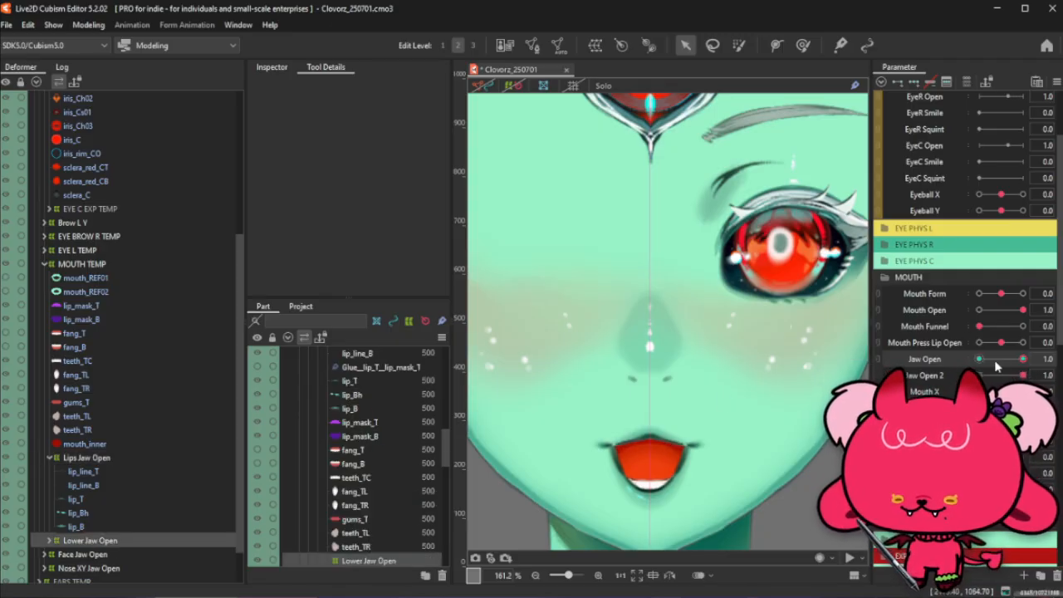
pyautogui.moveTo(1023, 358)
pyautogui.mouseDown()
pyautogui.moveTo(948, 375)
pyautogui.moveTo(1034, 358)
pyautogui.mouseUp()
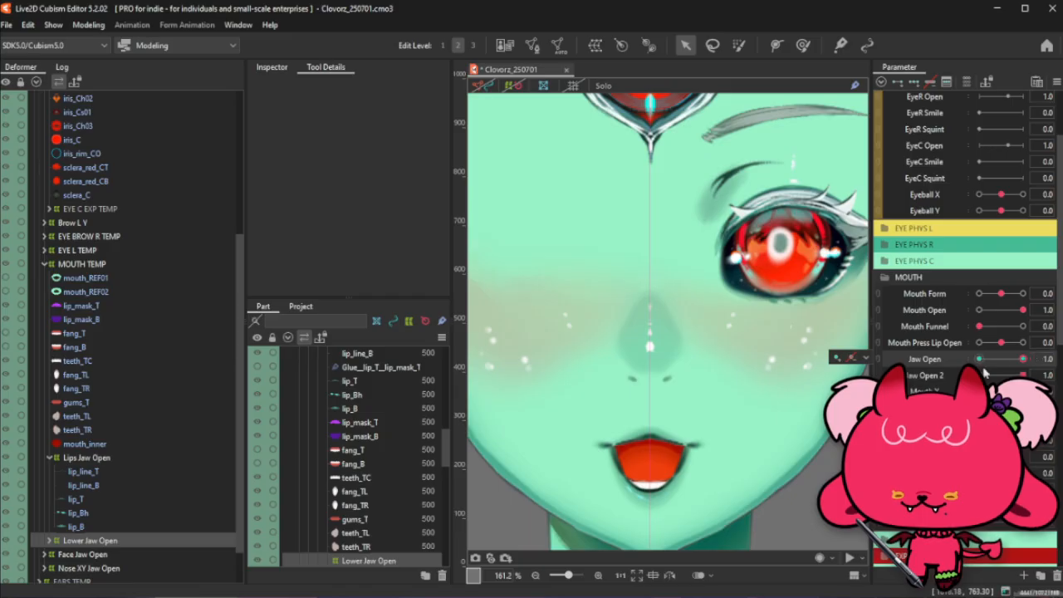
# Test the open mouth with Mouth Form at 1.0, trying Mouth Press Lip Open at 1.0 and Mouth Funnel at 1.0
pyautogui.scroll(-2, 644, 347)
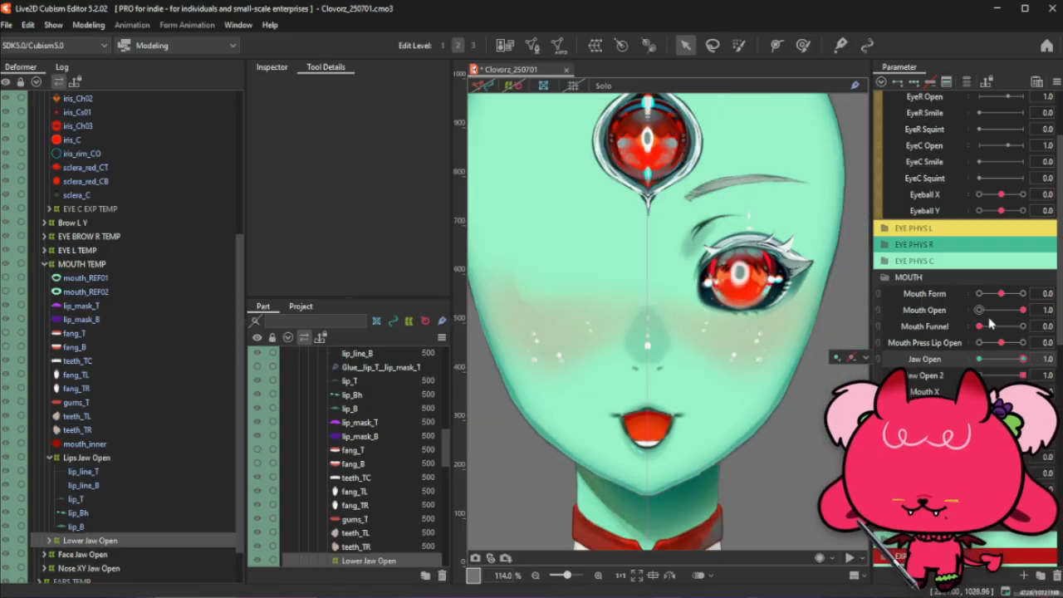
pyautogui.moveTo(1001, 293); pyautogui.dragTo(1034, 309)
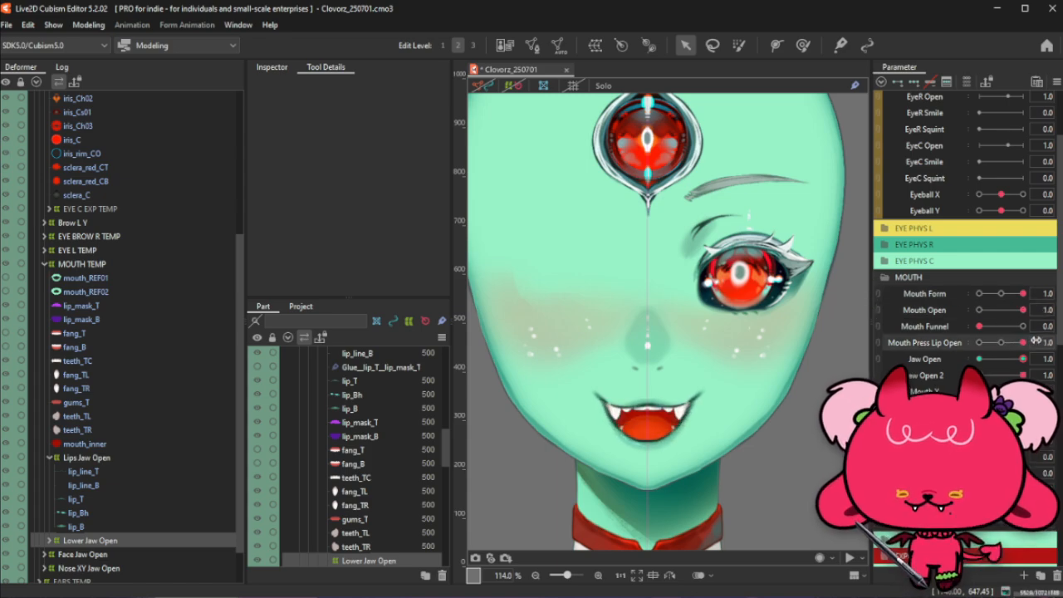
pyautogui.moveTo(1002, 342); pyautogui.dragTo(1036, 325)
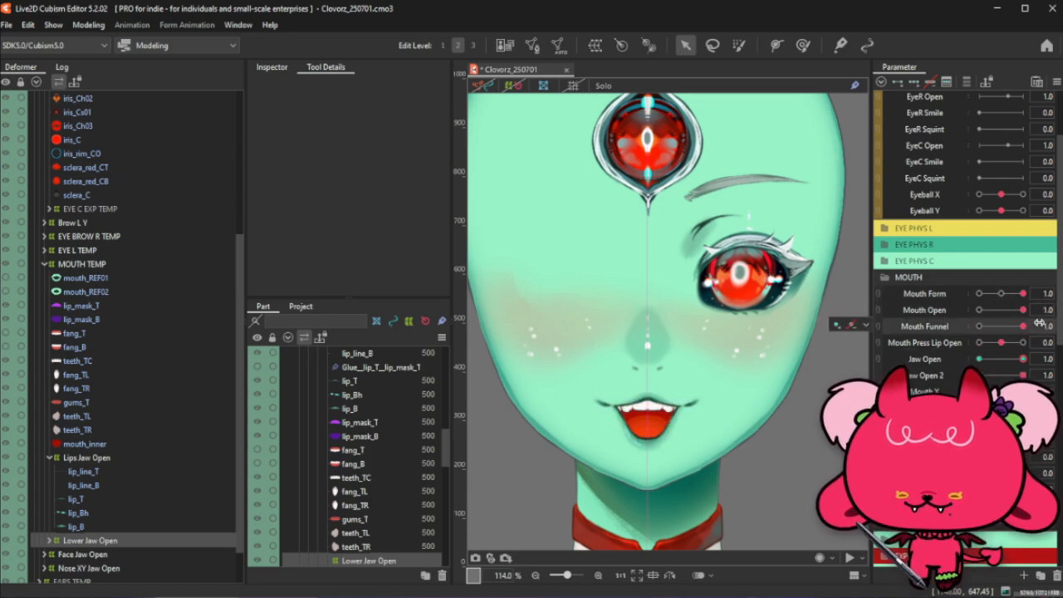
# Set Mouth Funnel to 0.0 and reset the whole model's parameters to their default values
pyautogui.click(979, 327)
pyautogui.click(1055, 81)
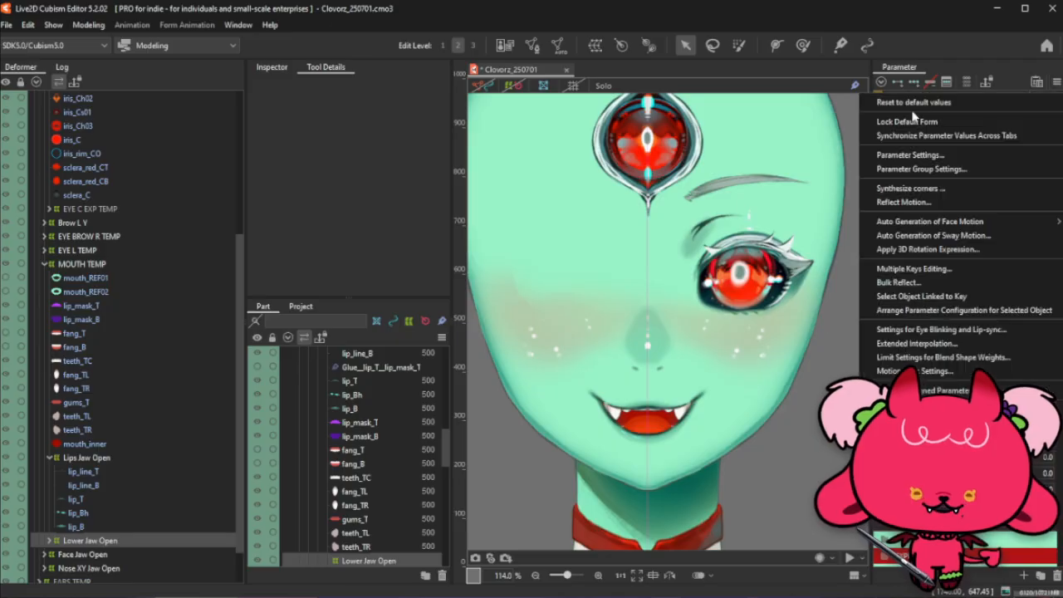
pyautogui.click(913, 102)
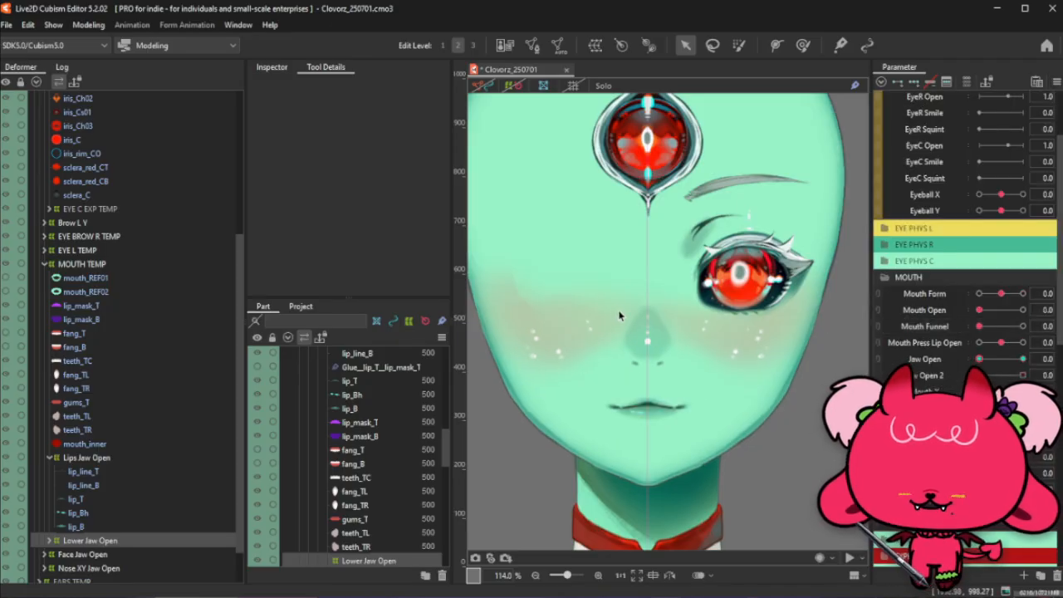
# Add three blend shape keys for the Lips Jaw Open deformer on Mouth X 2 and set that parameter to 1.0
pyautogui.click(85, 459)
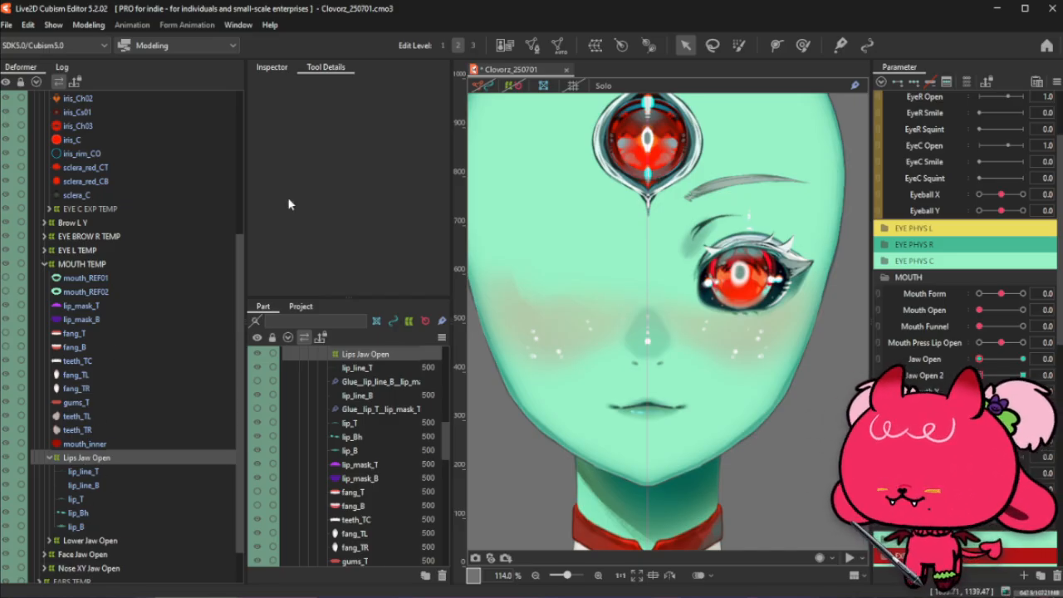
pyautogui.scroll(-2, 932, 311)
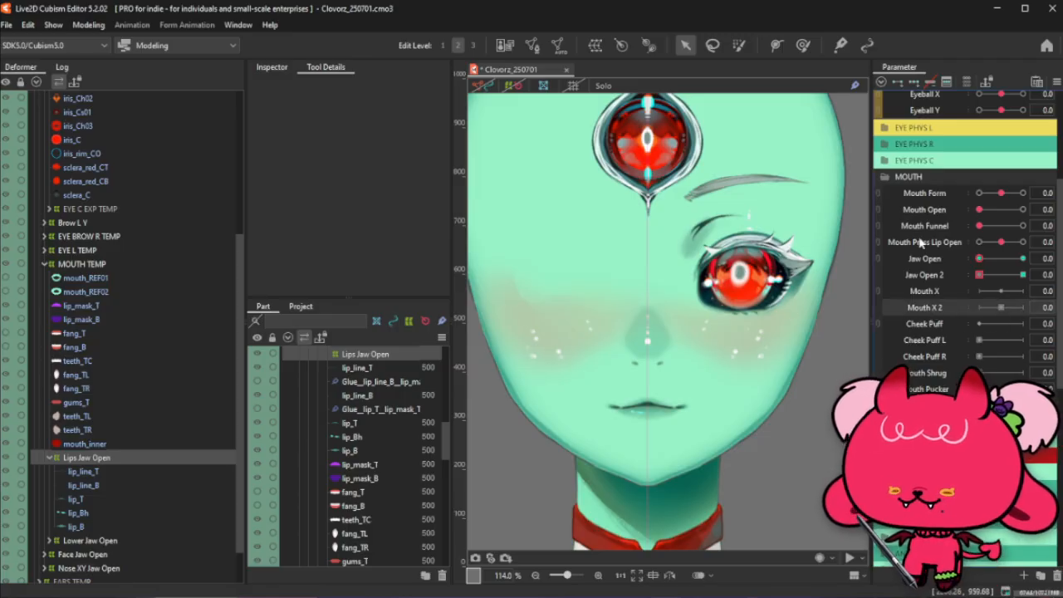
pyautogui.click(913, 82)
pyautogui.moveTo(1009, 305); pyautogui.dragTo(1023, 307)
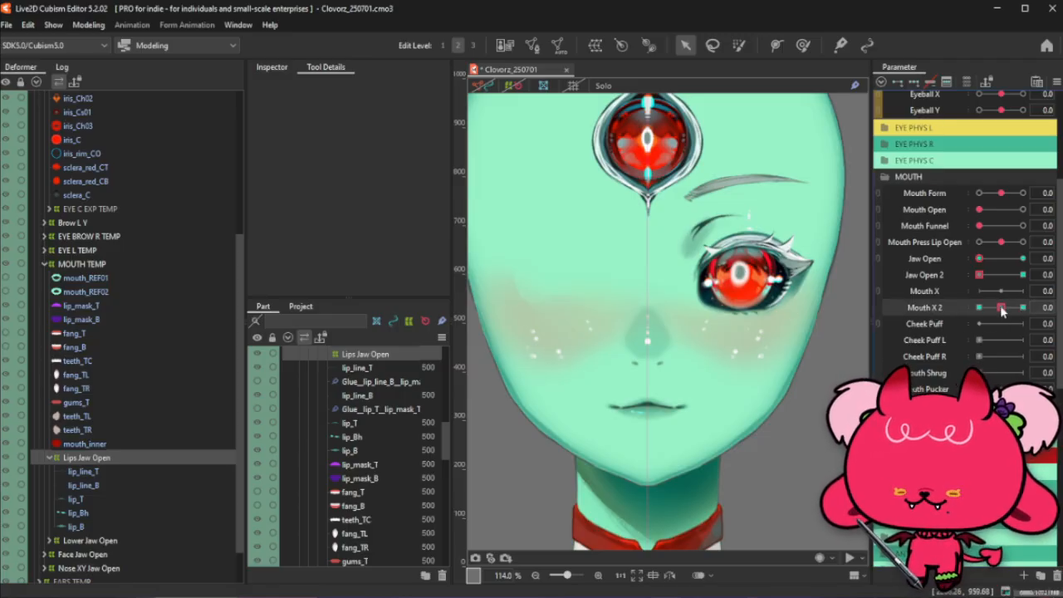
# Set Mouth Open to 1.0, make the deformer grid visible on the canvas and select Lips Jaw Open again
pyautogui.moveTo(980, 209); pyautogui.dragTo(1056, 215)
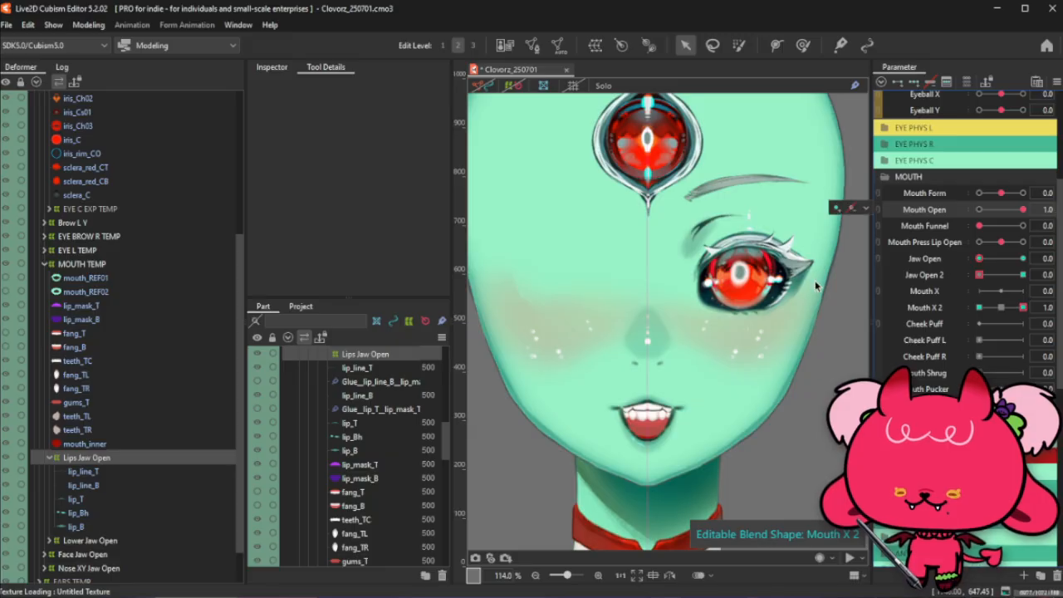
pyautogui.click(480, 86)
pyautogui.click(480, 87)
pyautogui.click(510, 87)
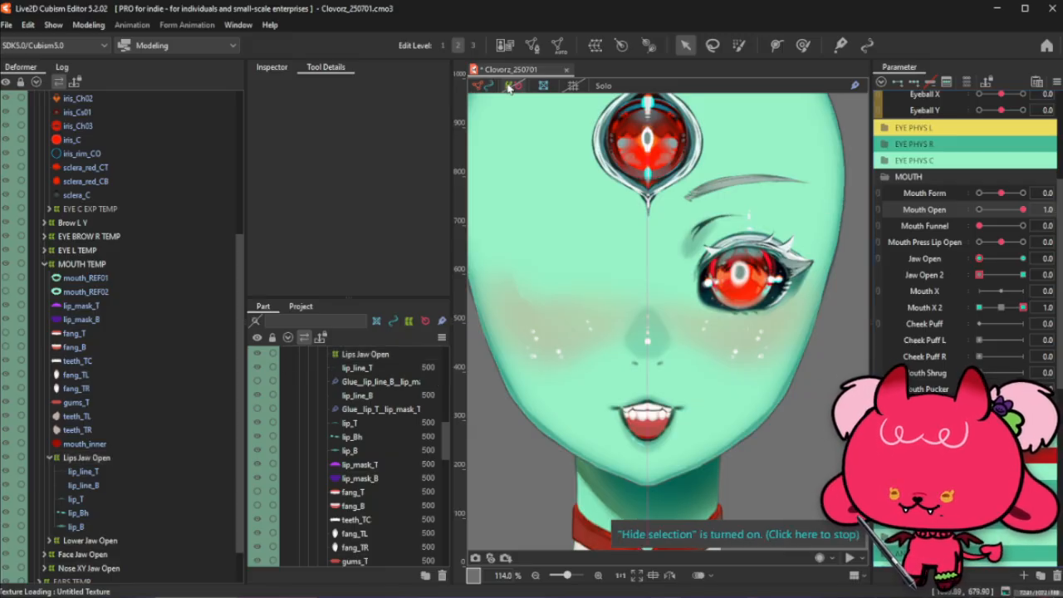
pyautogui.click(67, 457)
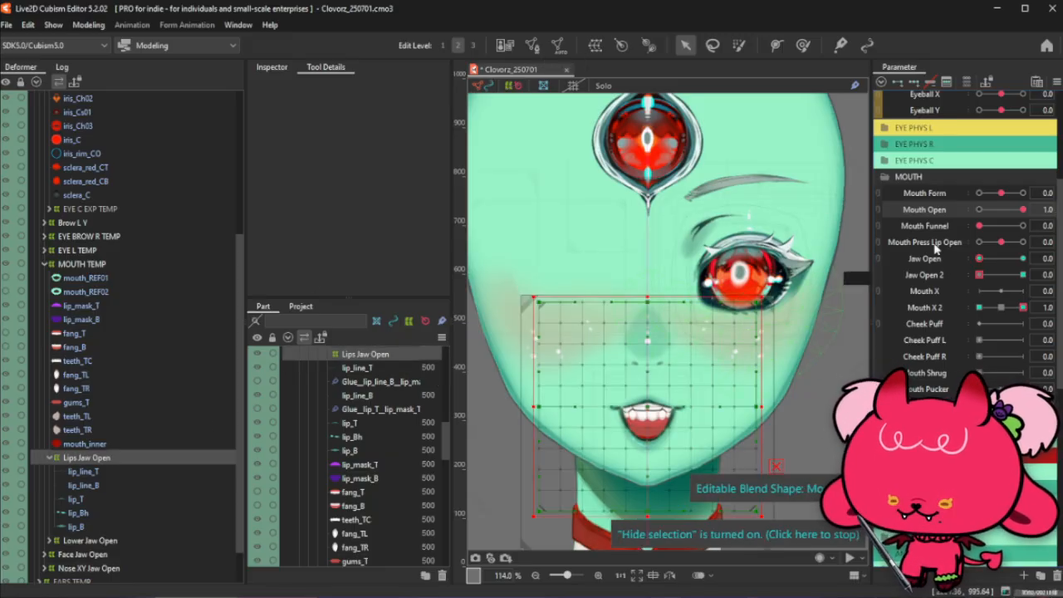
# Try the open mouth with Mouth Form at 1.0, set Jaw Open to 1.0 and return Mouth Form to 0.0
pyautogui.moveTo(1000, 192); pyautogui.dragTo(1022, 193)
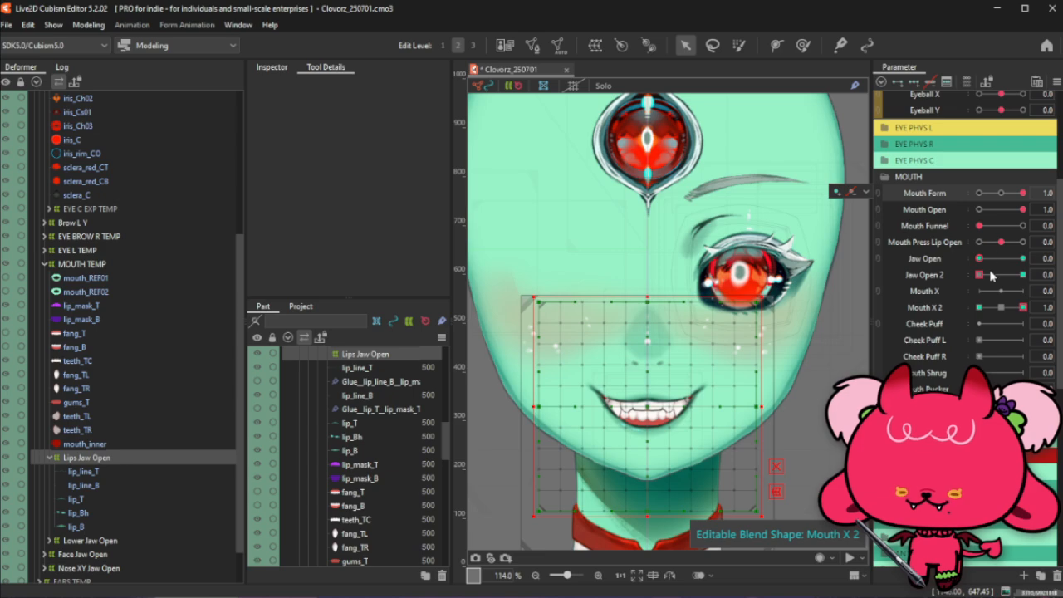
pyautogui.moveTo(979, 259); pyautogui.dragTo(1022, 258)
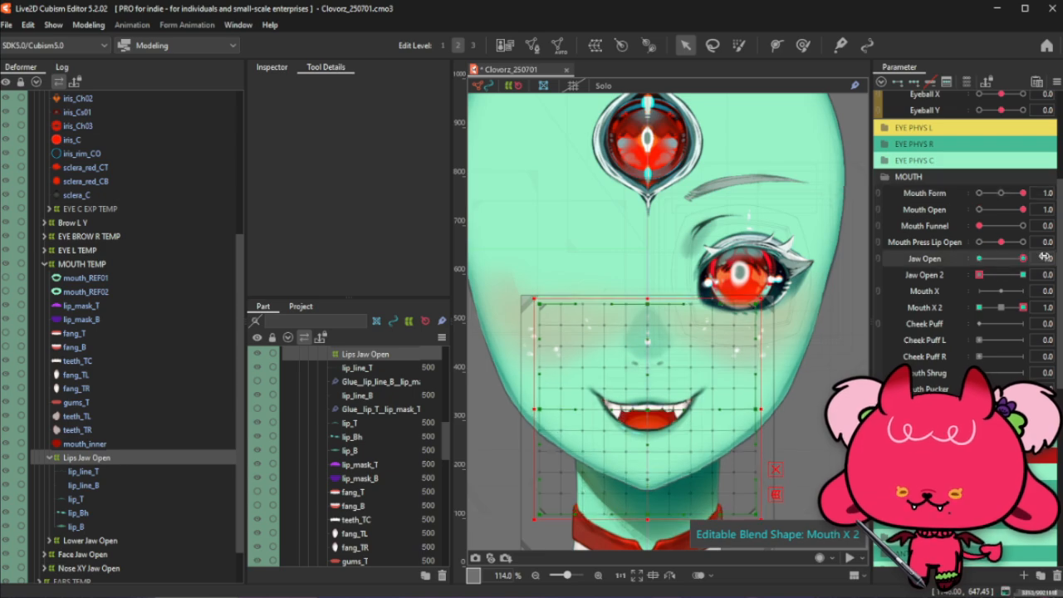
pyautogui.click(1000, 192)
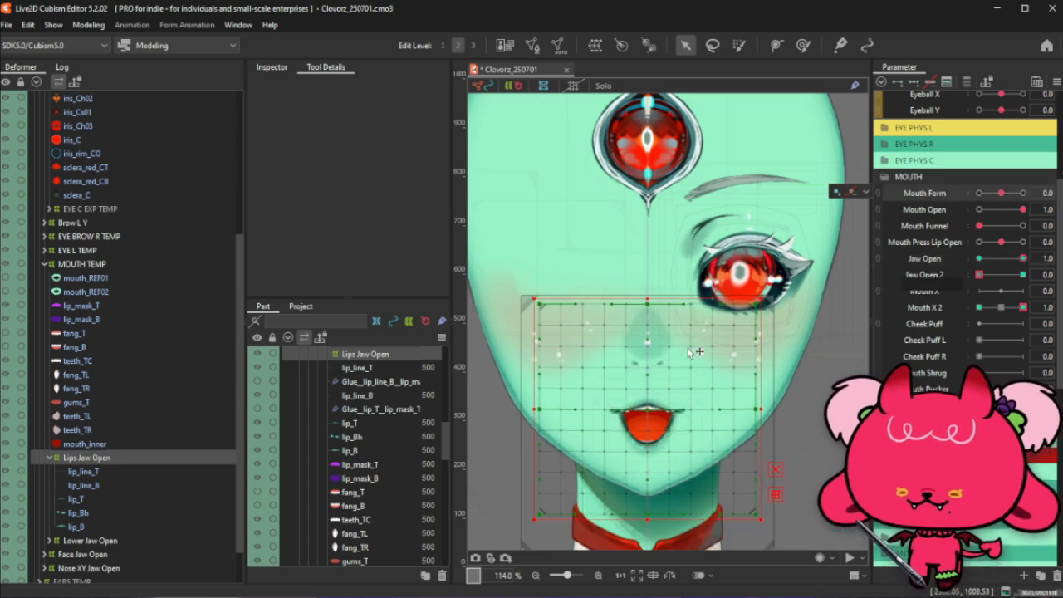
pyautogui.scroll(-2, 616, 287)
pyautogui.scroll(2, 641, 428)
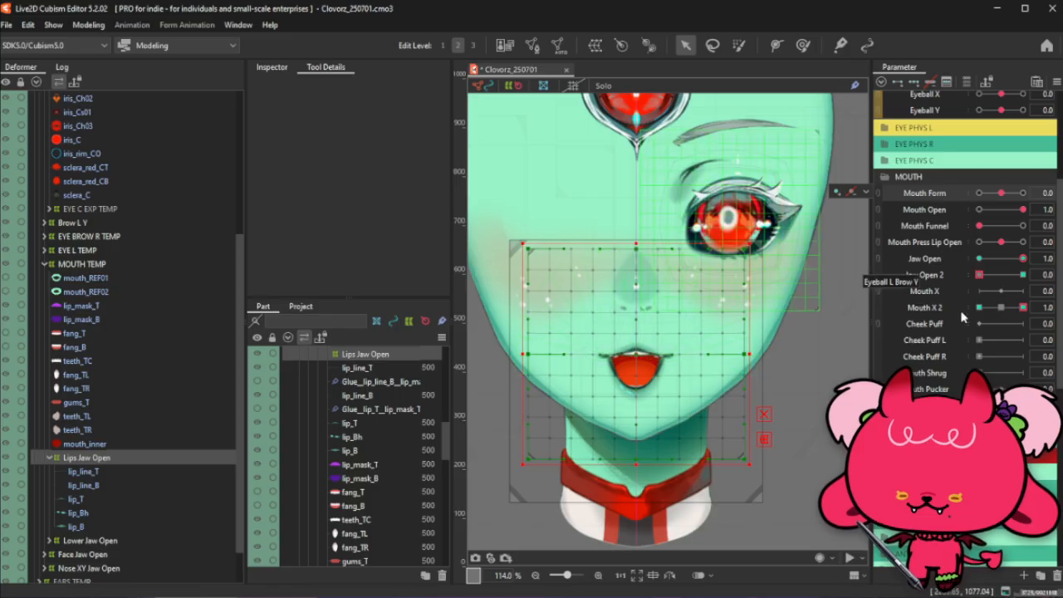
# Return Mouth X 2 to 0.0 and brush-select the lower Lips Jaw Open grid points at 5% weight with a 587.2 px brush
pyautogui.click(1003, 308)
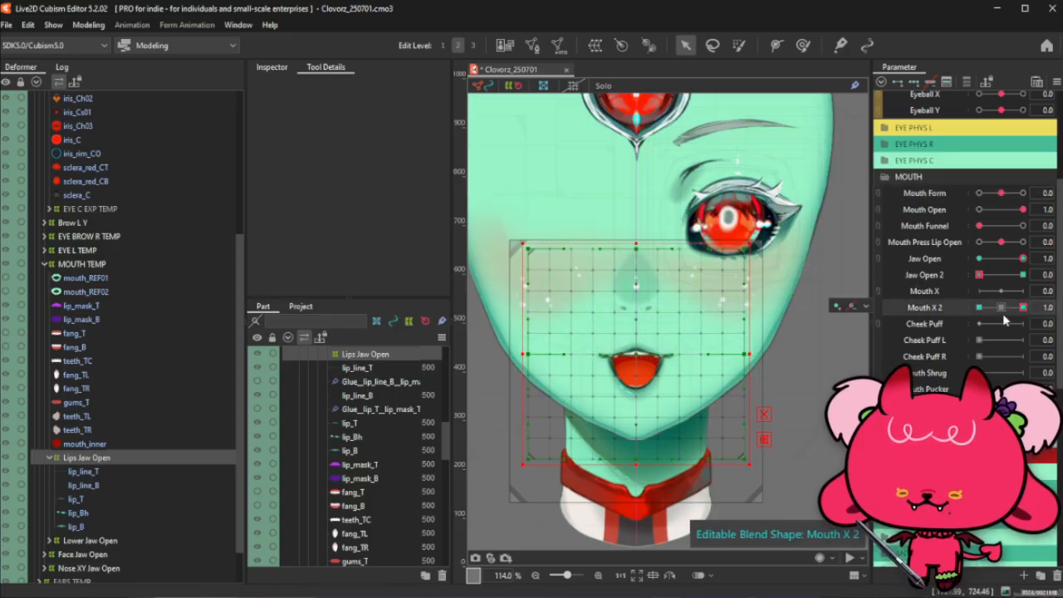
pyautogui.click(1001, 308)
pyautogui.click(738, 46)
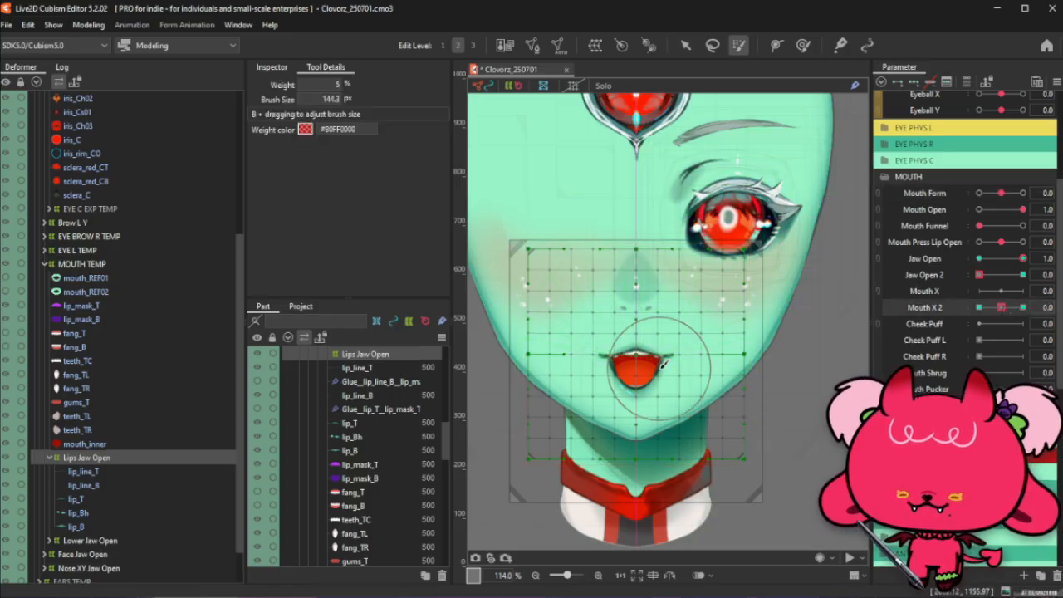
pyautogui.moveTo(651, 500); pyautogui.dragTo(647, 436)
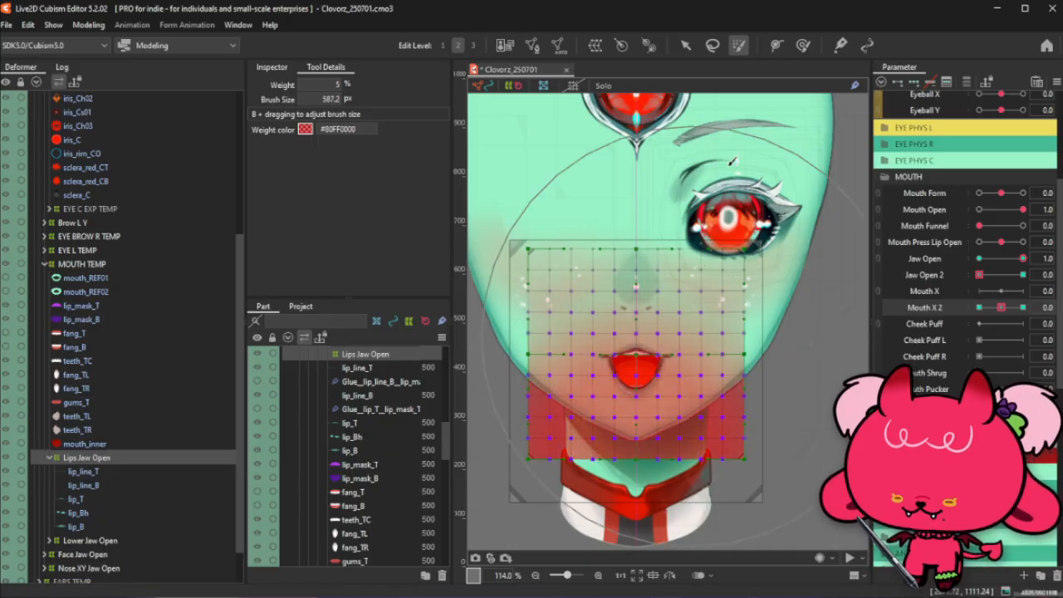
pyautogui.click(686, 46)
# Set Mouth X 2 to 1.0 and shift and tilt the softly selected grid points so the open mouth leans sideways
pyautogui.click(1023, 307)
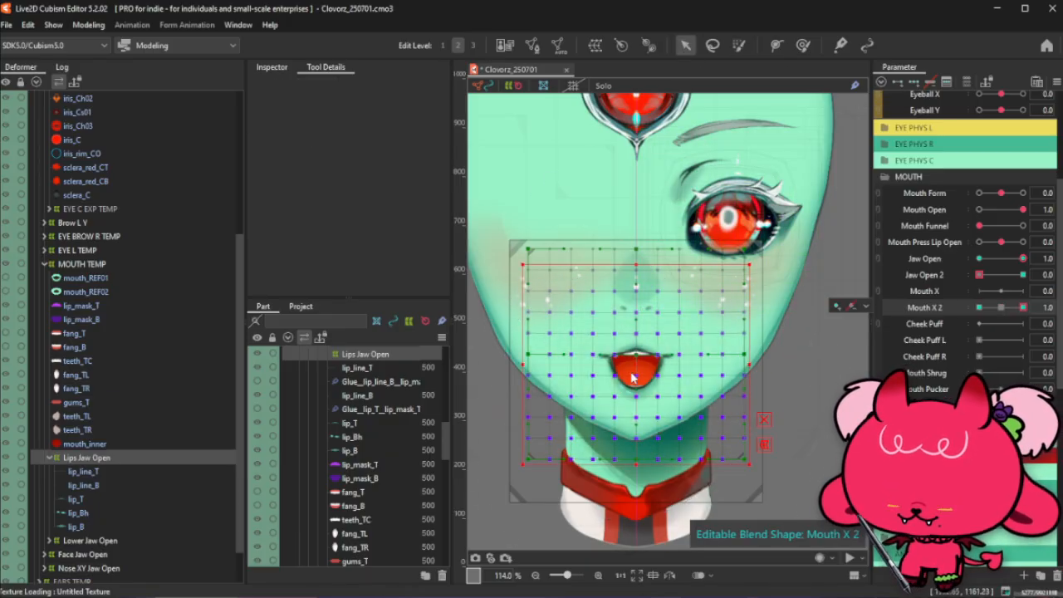
pyautogui.moveTo(635, 372); pyautogui.dragTo(642, 284)
pyautogui.moveTo(699, 195); pyautogui.dragTo(621, 182)
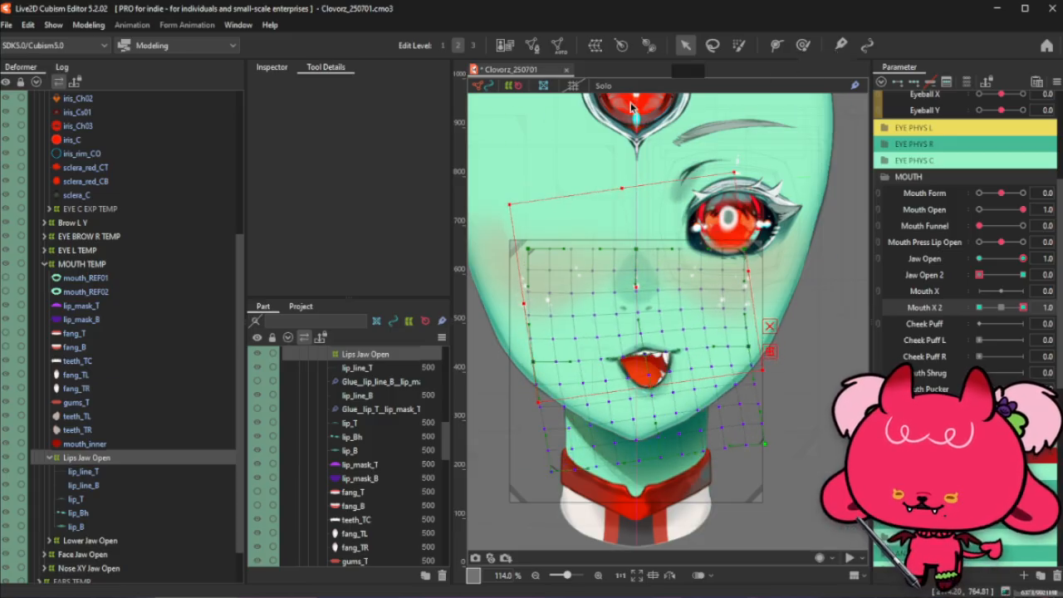
# Reshape the grid around the mouth with the Deform Brush at 218.9 px and 50% weight, checking the face with the selection hidden
pyautogui.click(802, 45)
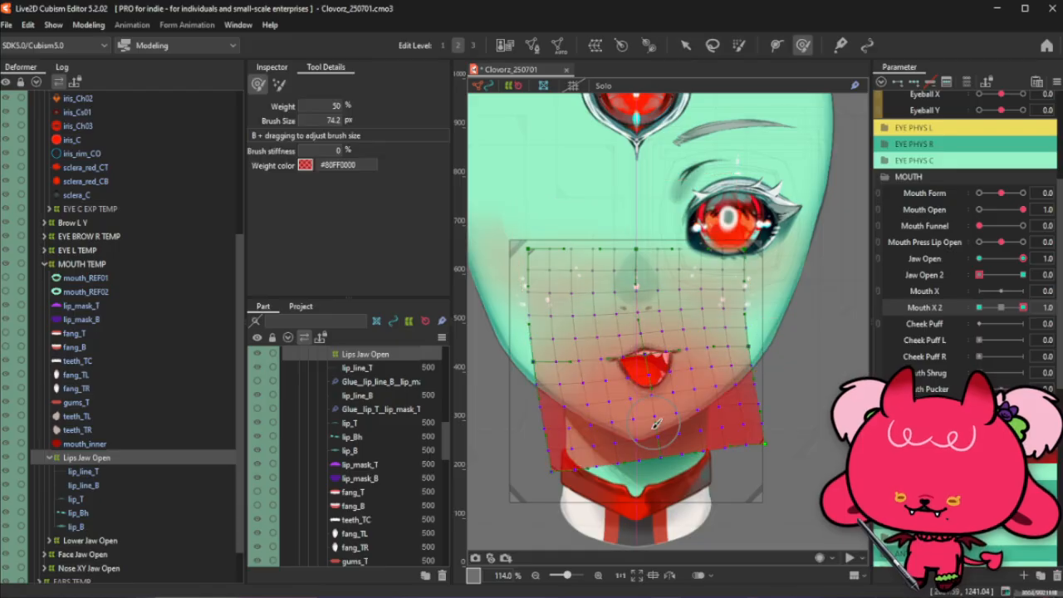
pyautogui.press('b')
pyautogui.moveTo(613, 325)
pyautogui.mouseDown()
pyautogui.moveTo(649, 397)
pyautogui.moveTo(660, 362)
pyautogui.mouseUp()
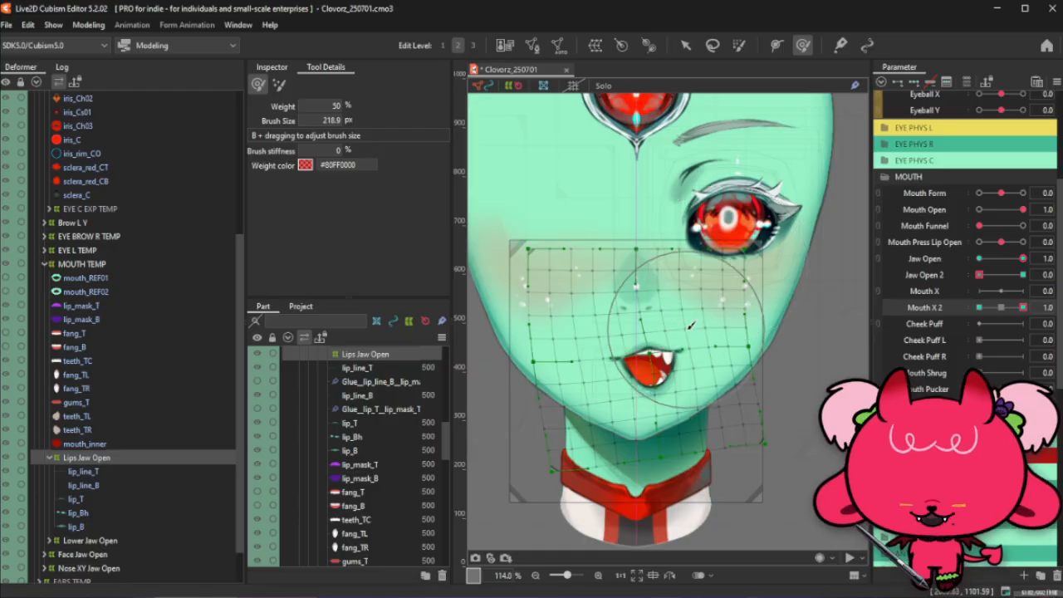
pyautogui.hotkey('ctrl', 't')
pyautogui.scroll(-2, 609, 345)
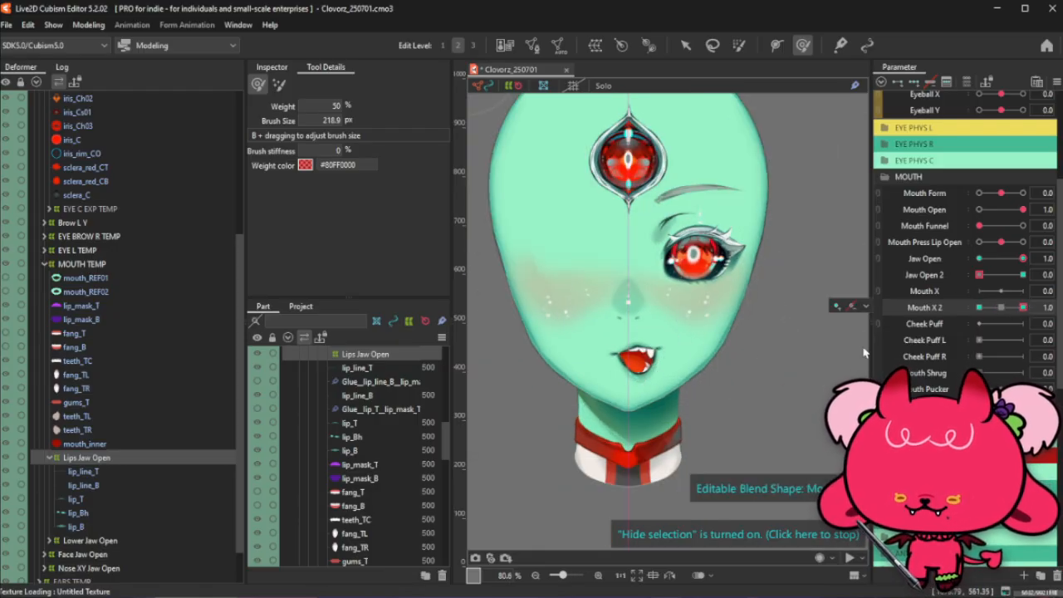
pyautogui.scroll(2, 645, 332)
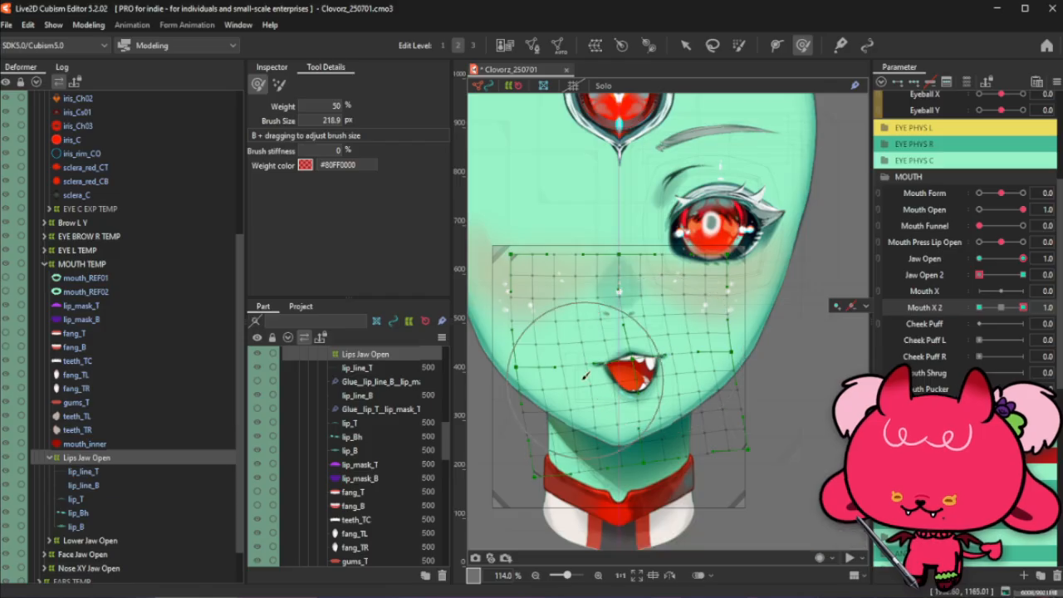
# Refine both sides of the mouth with a 211.9 px Deform Brush, hiding the selection and comparing positions of Mouth X 2
pyautogui.moveTo(548, 382)
pyautogui.mouseDown()
pyautogui.moveTo(549, 394)
pyautogui.moveTo(560, 378)
pyautogui.mouseUp()
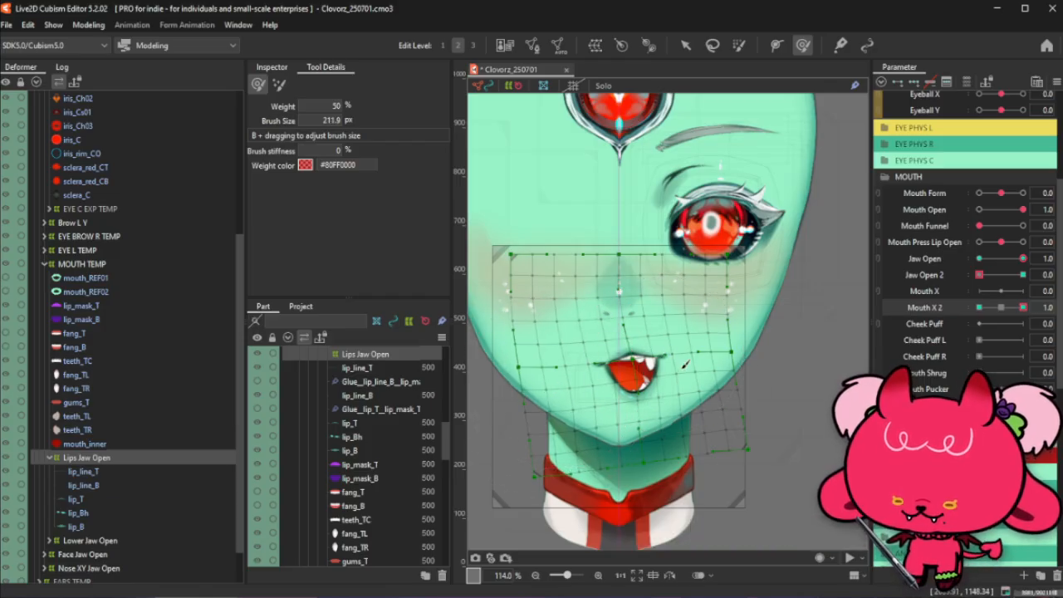
pyautogui.moveTo(690, 369)
pyautogui.mouseDown()
pyautogui.moveTo(711, 361)
pyautogui.moveTo(693, 359)
pyautogui.mouseUp()
pyautogui.hotkey('ctrl', 't')
pyautogui.scroll(-3, 675, 407)
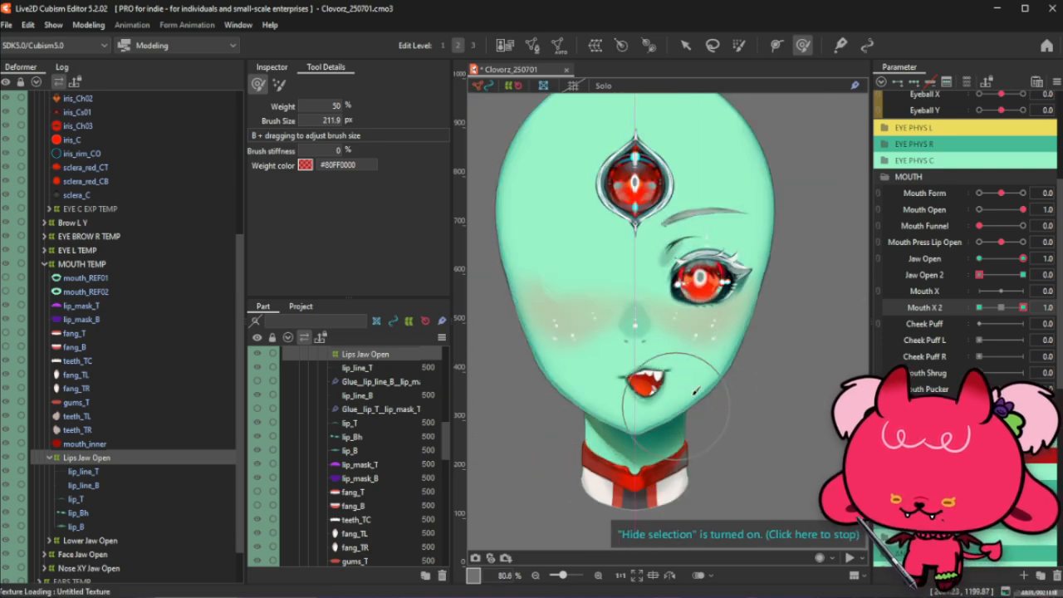
pyautogui.moveTo(1004, 309); pyautogui.dragTo(1027, 307)
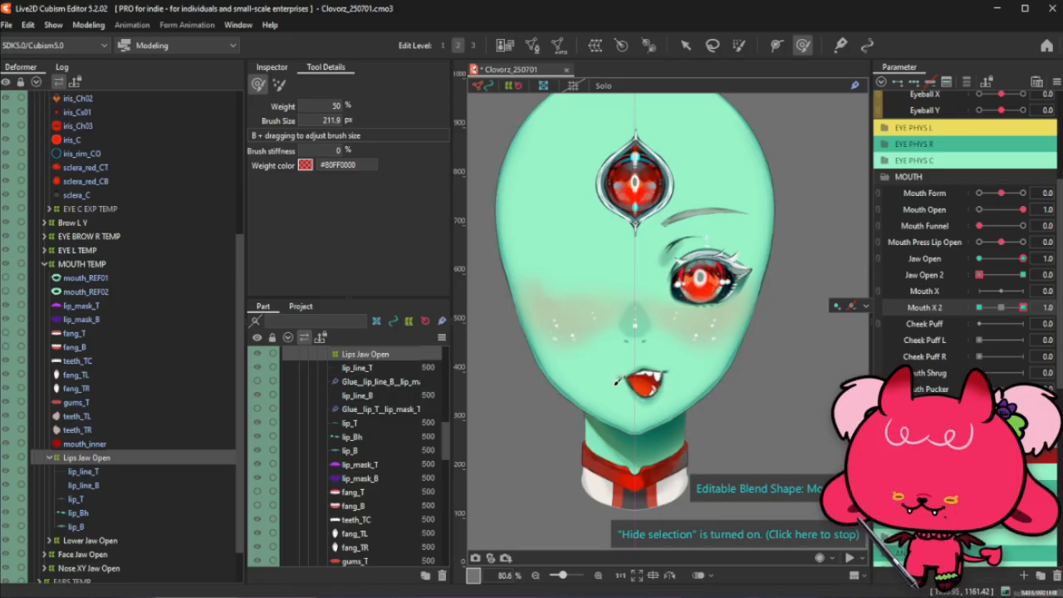
pyautogui.moveTo(615, 383); pyautogui.dragTo(615, 382)
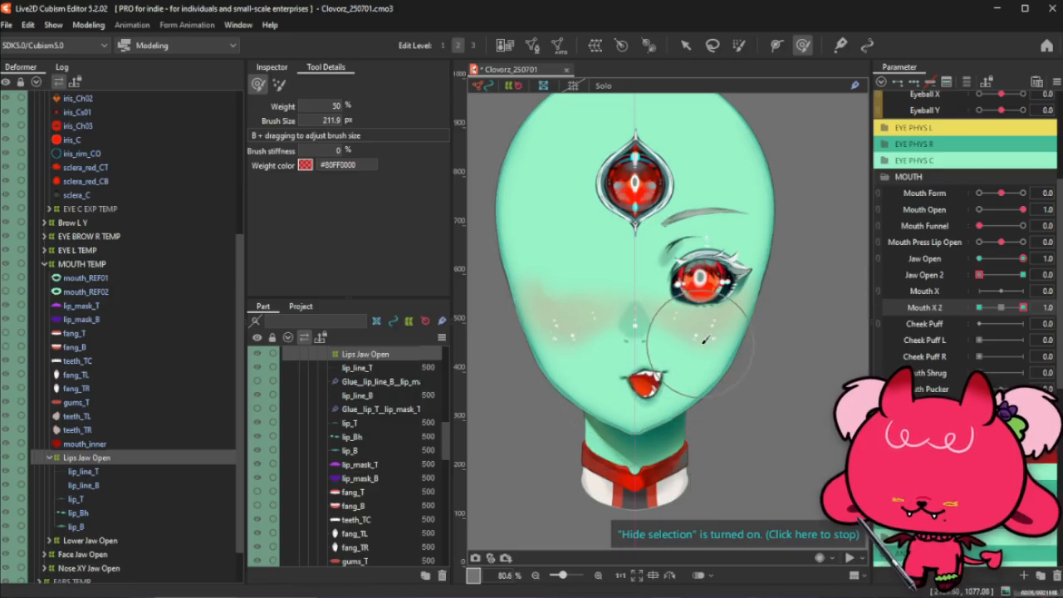
# Sweep Mouth X 2 back to 1.0 to check the sideways motion and nudge the open mouth with a 128.8 px brush
pyautogui.moveTo(981, 310); pyautogui.dragTo(1029, 305)
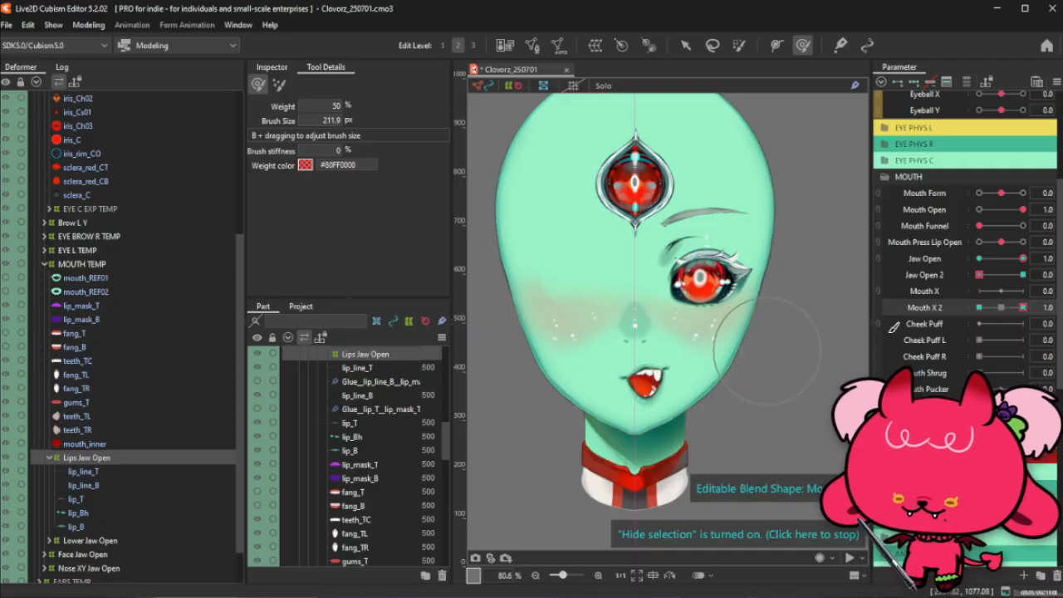
pyautogui.moveTo(999, 308); pyautogui.dragTo(1029, 305)
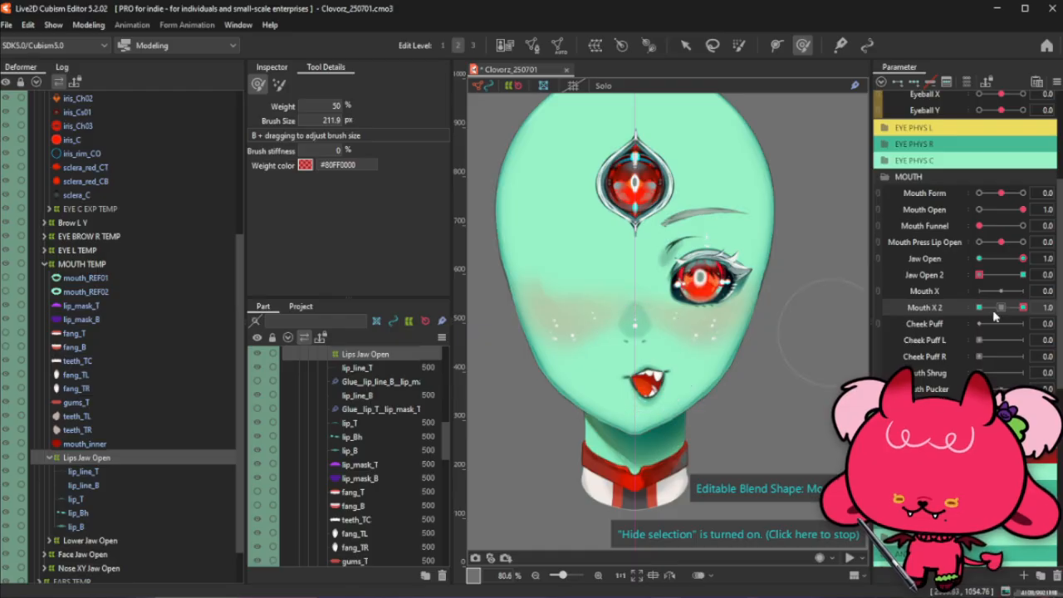
pyautogui.click(1019, 309)
pyautogui.moveTo(1020, 309); pyautogui.dragTo(1029, 307)
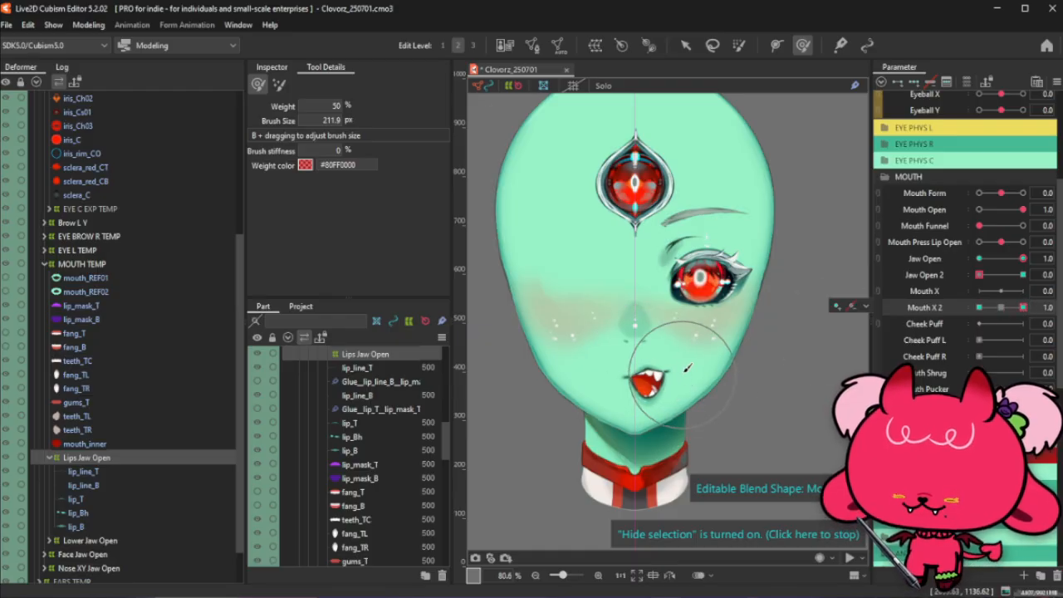
pyautogui.moveTo(635, 380); pyautogui.dragTo(654, 372)
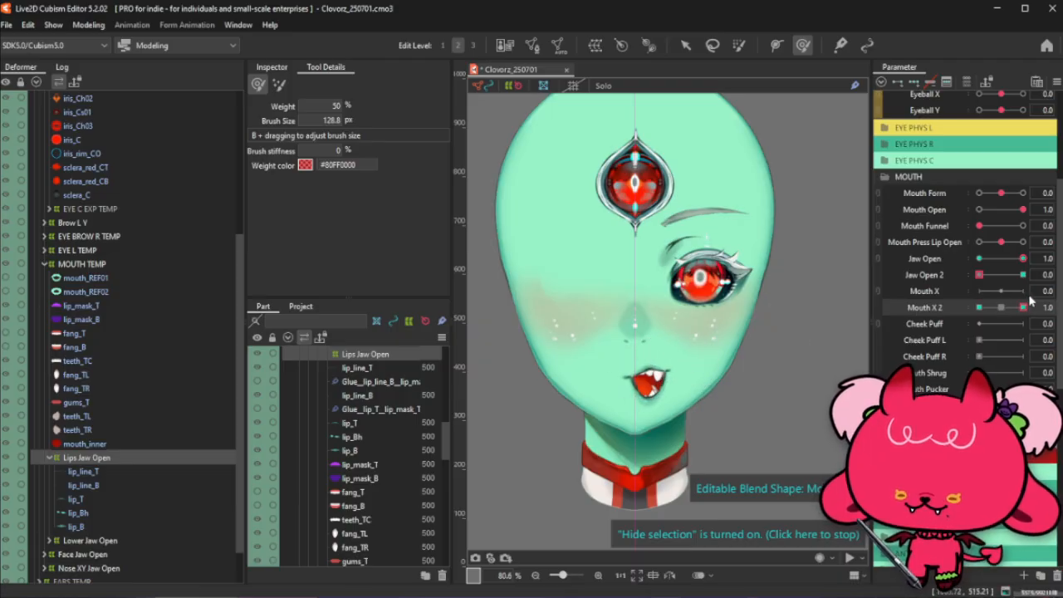
# Set the Extended Interpolation of Mouth X 2 to Ellipse Interpolation with 1 point
pyautogui.hotkey('ctrl', 'shift', 'e')
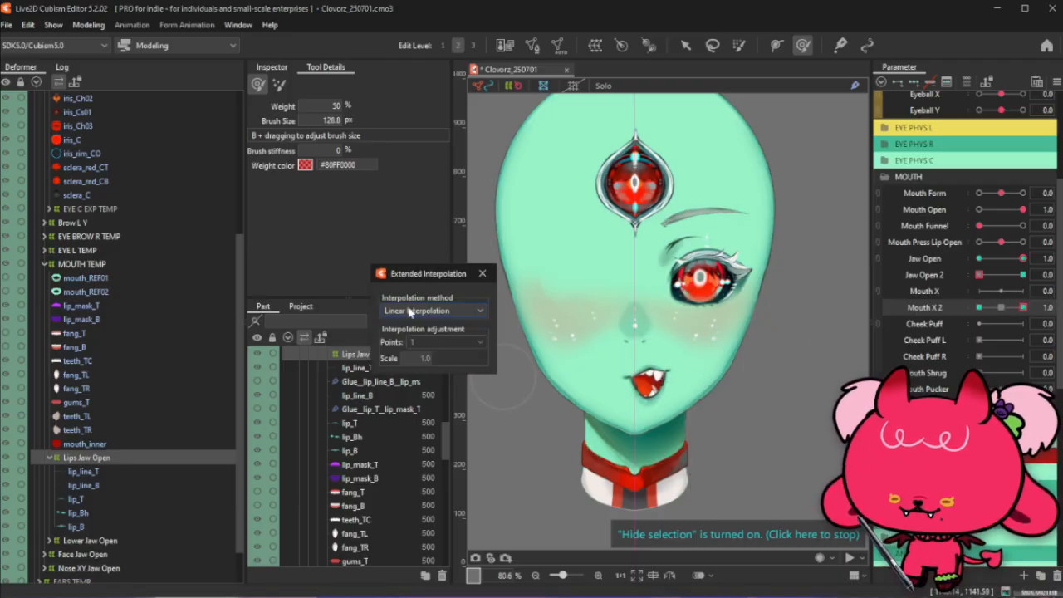
pyautogui.click(410, 310)
pyautogui.click(418, 337)
pyautogui.click(429, 342)
pyautogui.click(429, 355)
pyautogui.click(484, 272)
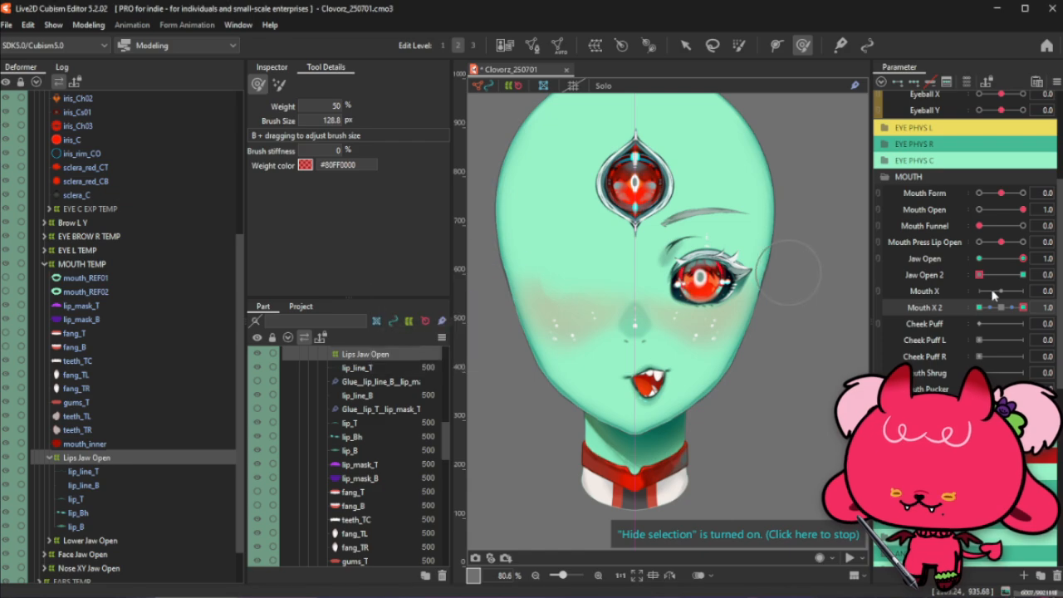
# Touch up the side of the mouth with a larger Deform Brush and check the Mouth X 2 motion
pyautogui.moveTo(1023, 307)
pyautogui.mouseDown()
pyautogui.moveTo(1002, 308)
pyautogui.moveTo(1025, 309)
pyautogui.mouseUp()
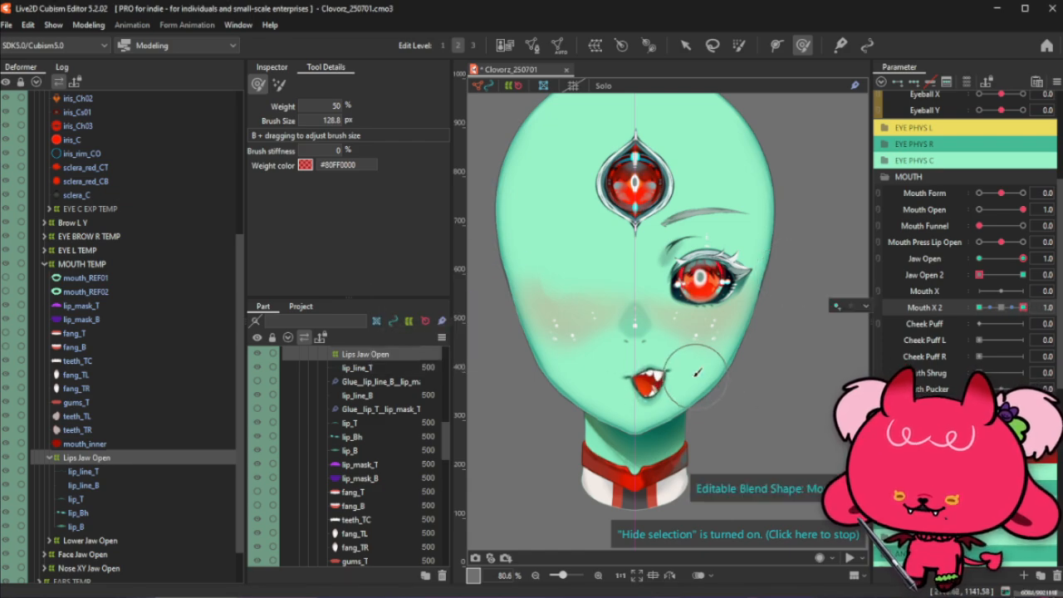
pyautogui.moveTo(702, 372); pyautogui.dragTo(719, 378)
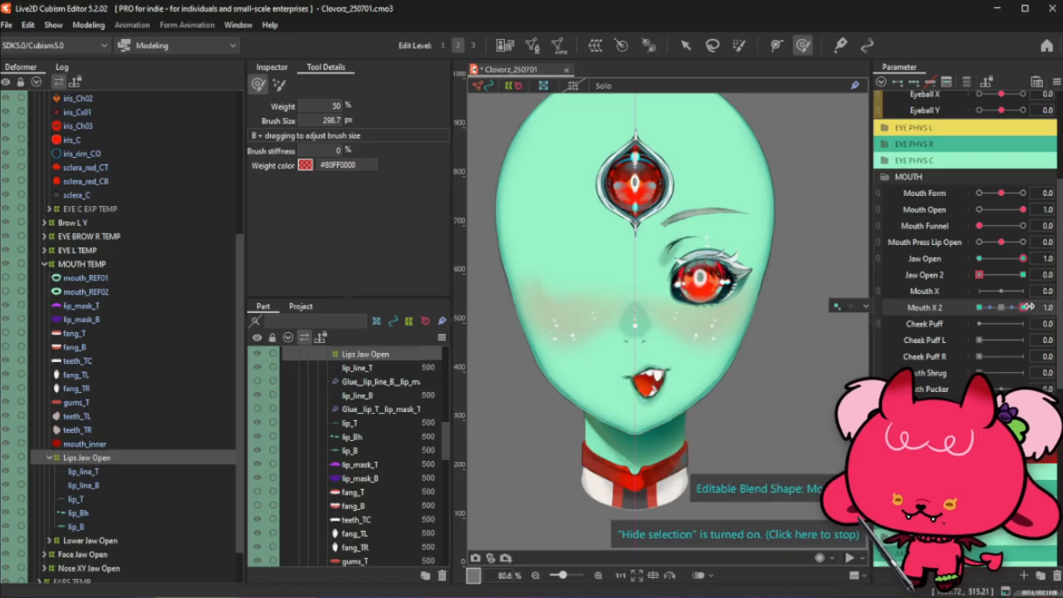
pyautogui.doubleClick(1002, 308)
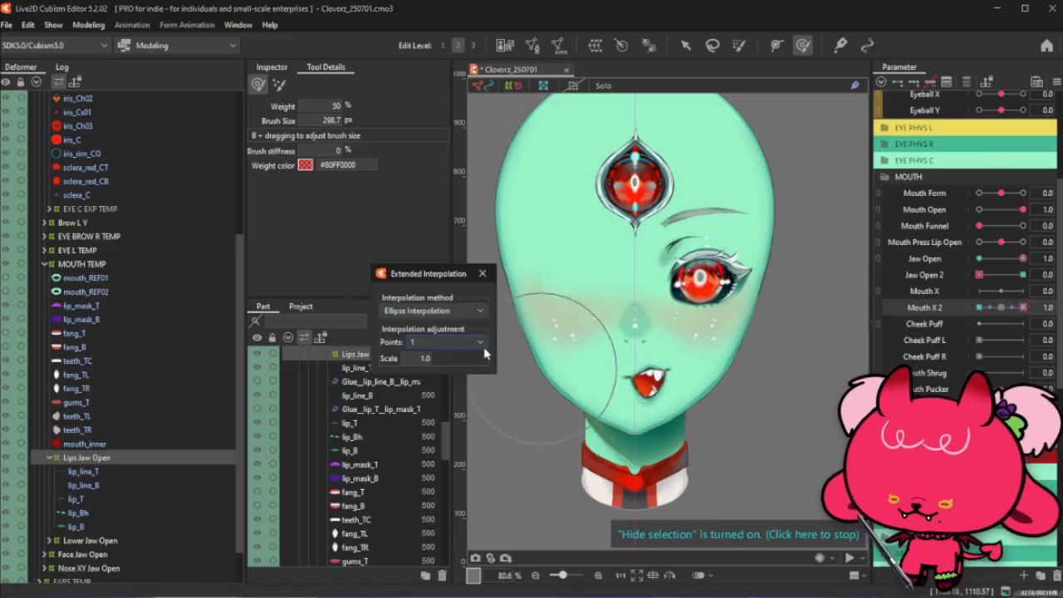
# Increase the number of ellipse interpolation points for Mouth X 2
pyautogui.click(440, 341)
pyautogui.click(427, 383)
pyautogui.click(481, 273)
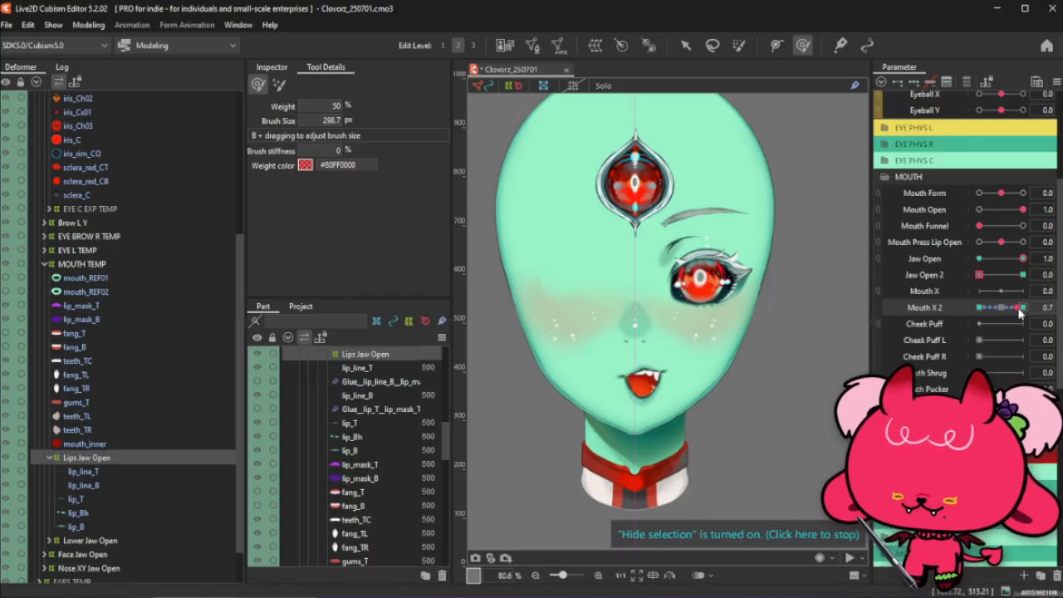
# Use 3 ellipse interpolation points for Mouth X 2 and reflect the Lips Jaw Open pose at 1.0 horizontally to the opposite side
pyautogui.click(1048, 307)
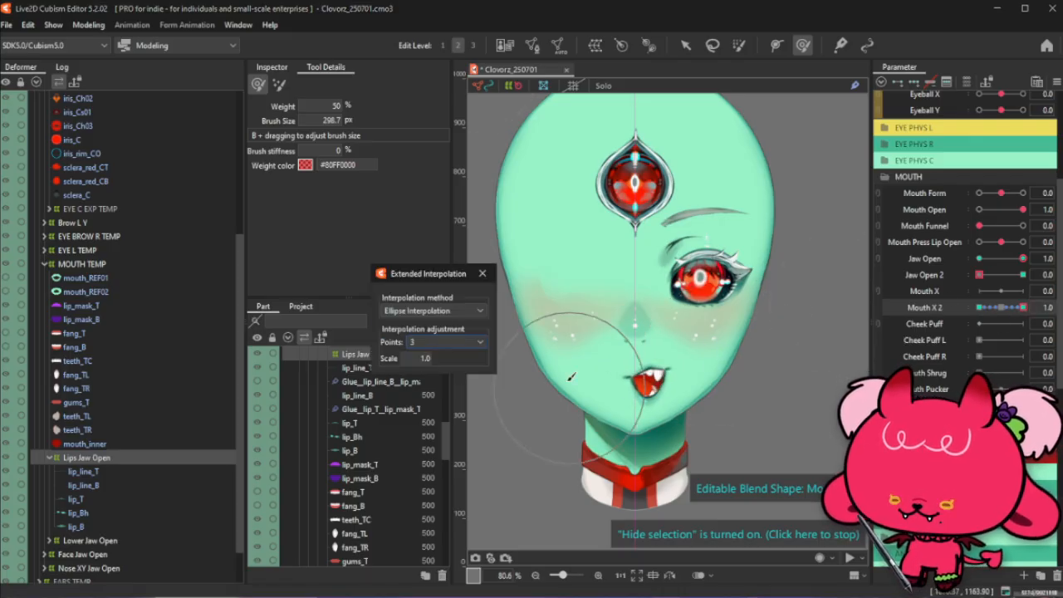
pyautogui.click(482, 278)
pyautogui.hotkey('ctrl', 'r')
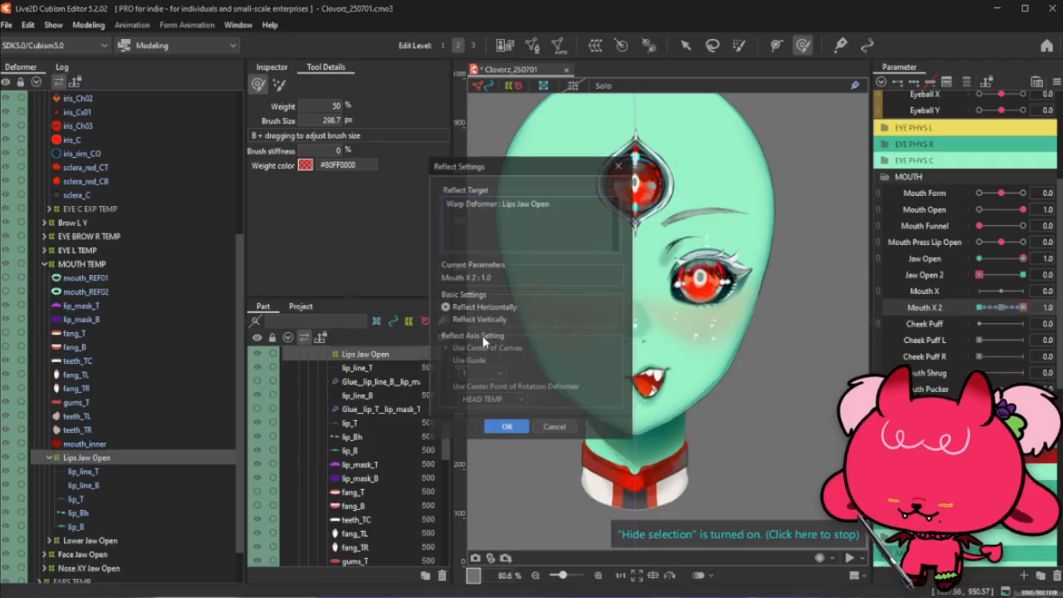
pyautogui.click(507, 429)
pyautogui.click(979, 307)
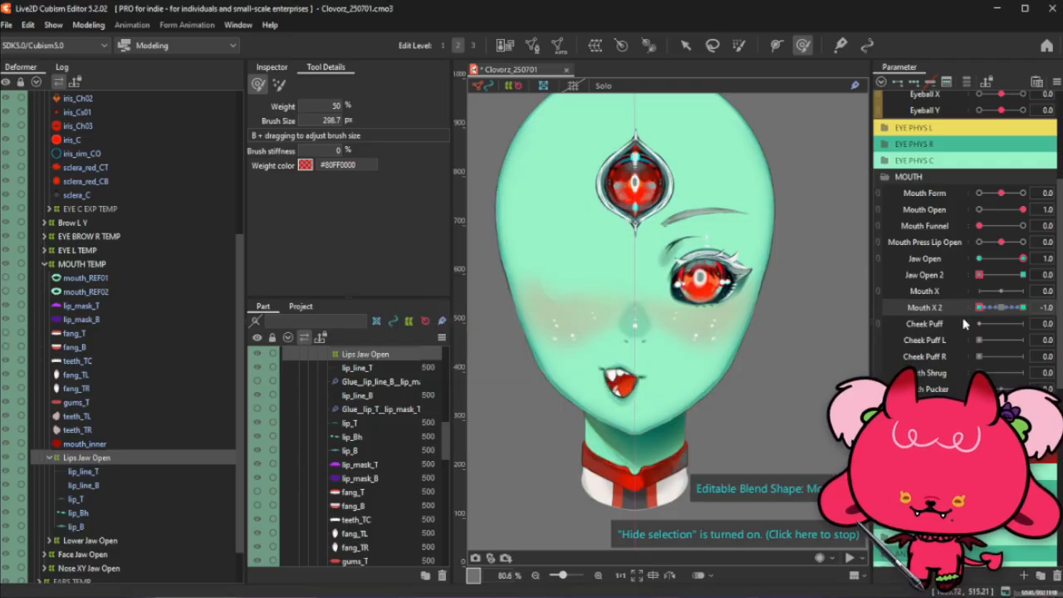
pyautogui.click(1023, 307)
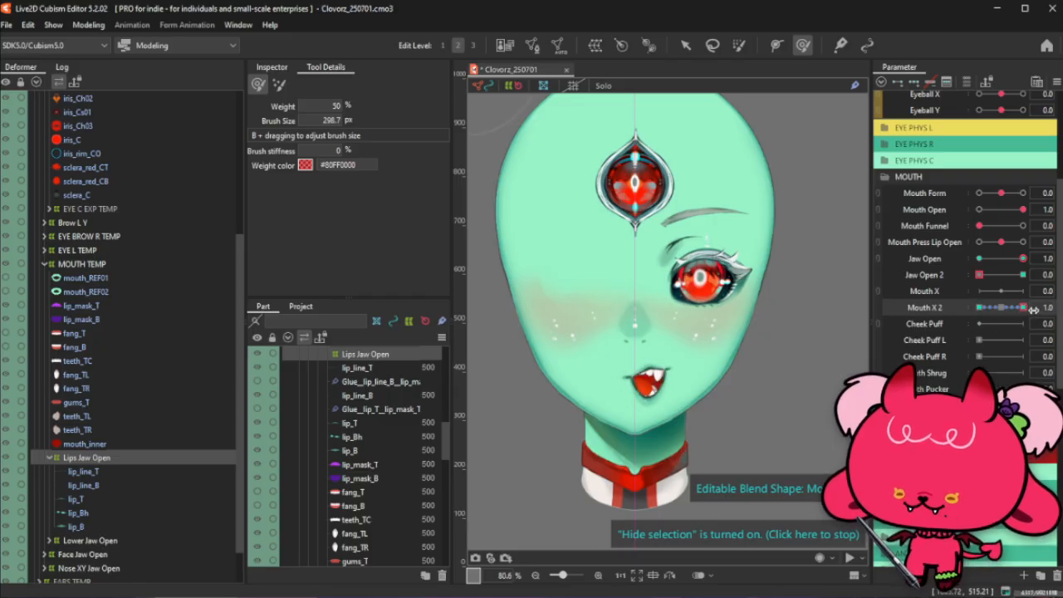
# Refine the open mouth at Mouth X 2 1.0 with a 161.0 px Deform Brush and reflect Lips Jaw Open horizontally again
pyautogui.moveTo(721, 413); pyautogui.dragTo(664, 410)
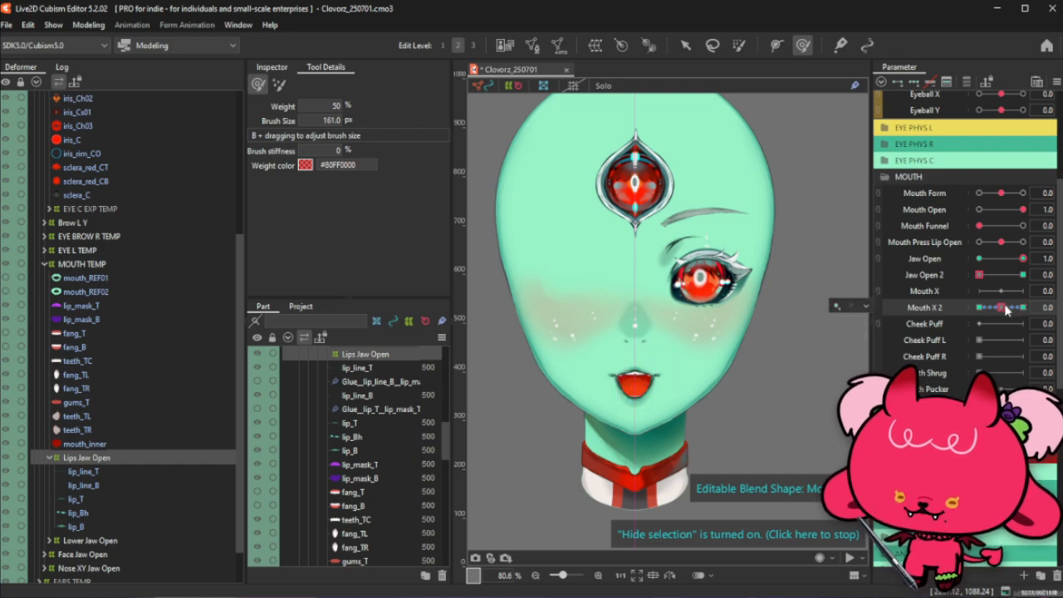
pyautogui.hotkey('ctrl', 'shift', 'r')
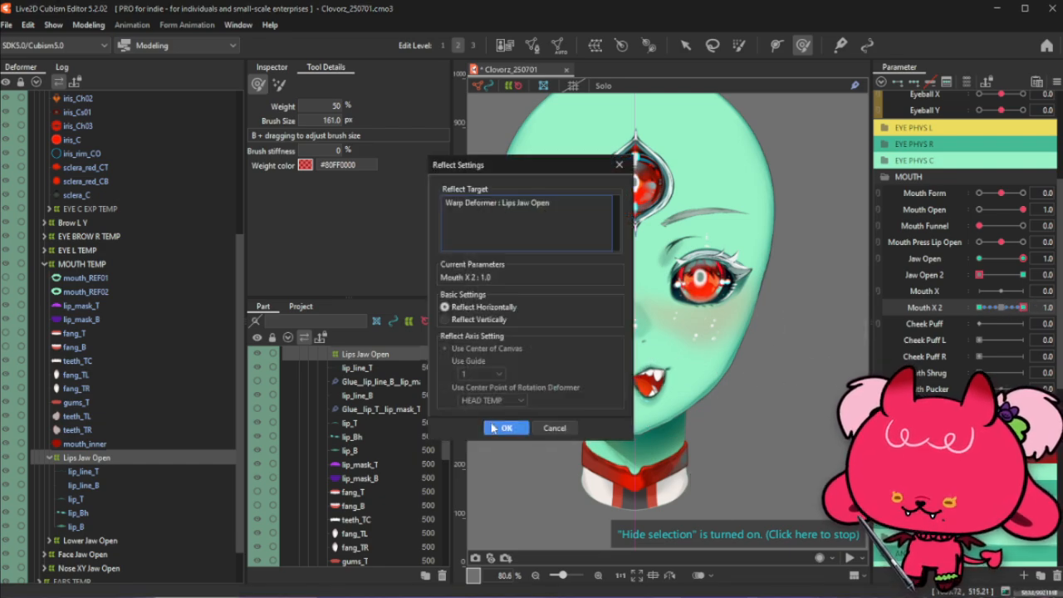
pyautogui.press('Return')
pyautogui.moveTo(1023, 307); pyautogui.dragTo(963, 341)
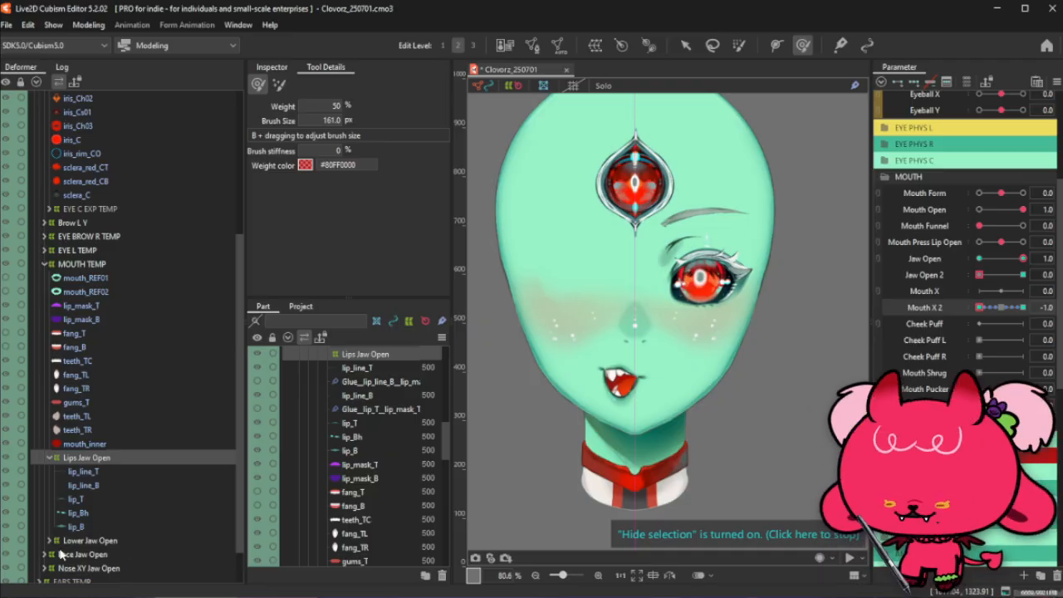
# Select the lower-face control points of the Face Jaw Open warp deformer with Jaw Open at 0.0
pyautogui.click(105, 542)
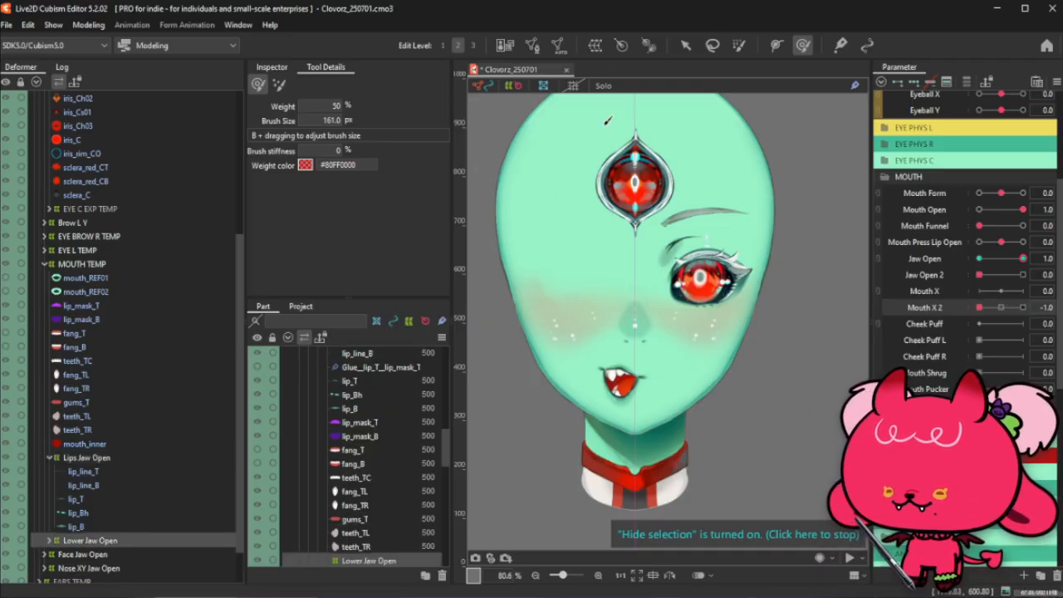
pyautogui.click(103, 556)
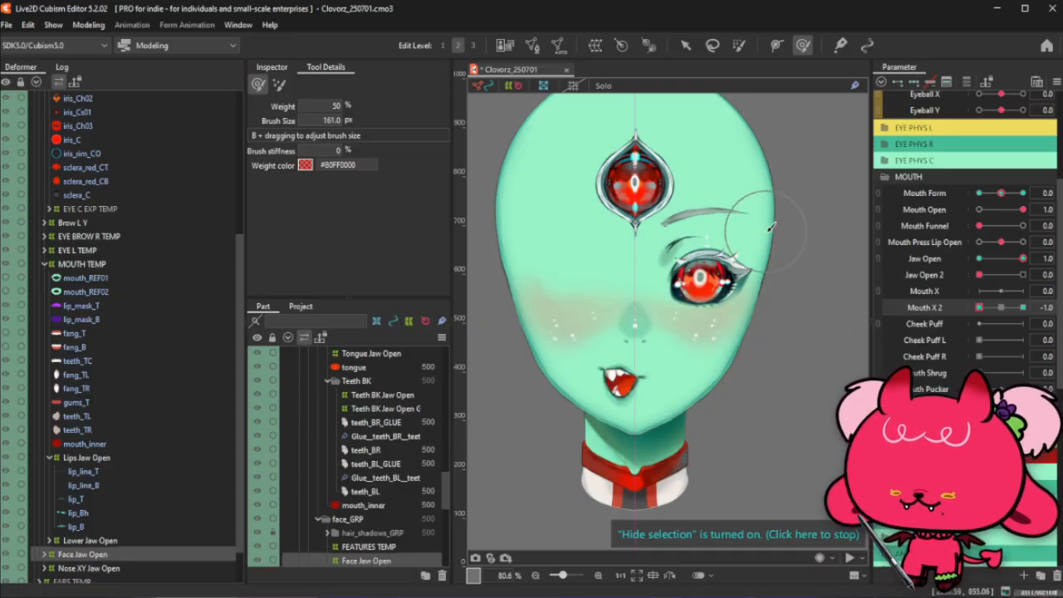
pyautogui.click(738, 45)
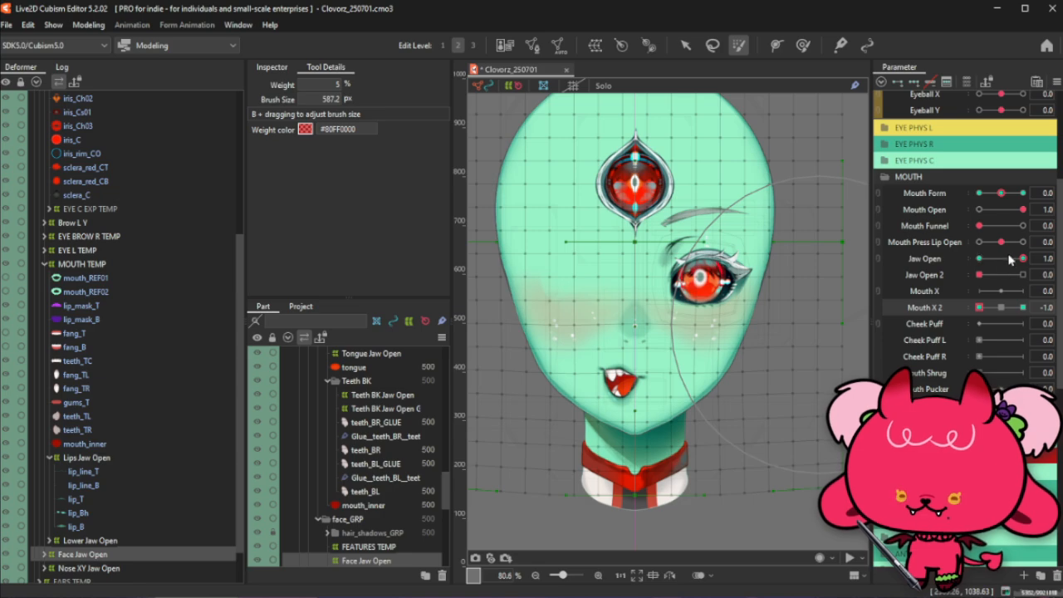
pyautogui.moveTo(1010, 259); pyautogui.dragTo(989, 260)
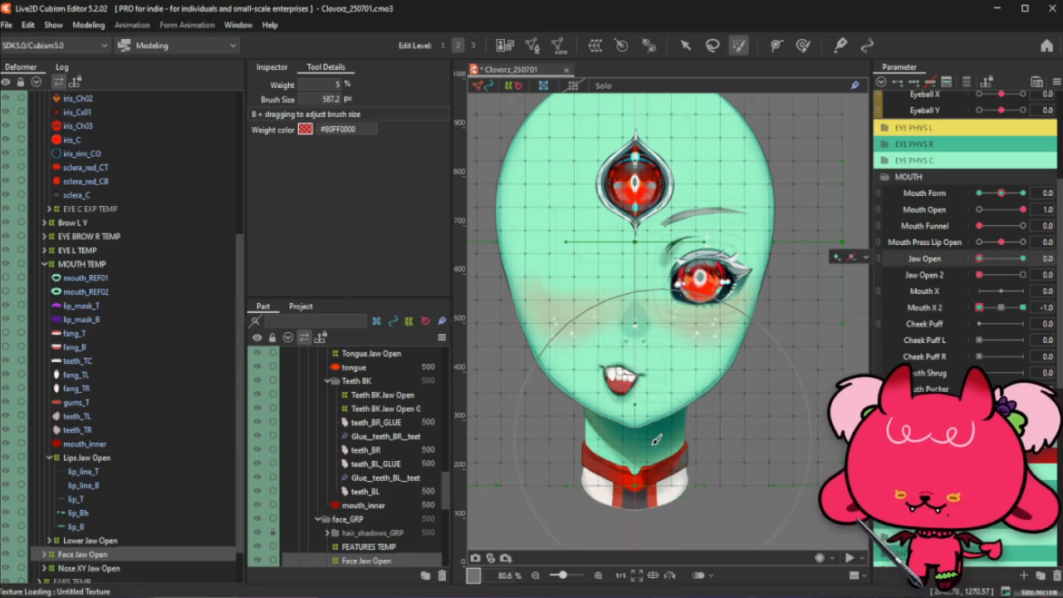
pyautogui.press('b')
pyautogui.moveTo(638, 422)
pyautogui.mouseDown()
pyautogui.moveTo(653, 461)
pyautogui.moveTo(664, 475)
pyautogui.moveTo(597, 483)
pyautogui.moveTo(698, 482)
pyautogui.moveTo(724, 496)
pyautogui.moveTo(545, 494)
pyautogui.moveTo(733, 490)
pyautogui.moveTo(594, 493)
pyautogui.moveTo(723, 345)
pyautogui.mouseUp()
pyautogui.scroll(-2, 671, 325)
pyautogui.press('b')
pyautogui.click(688, 44)
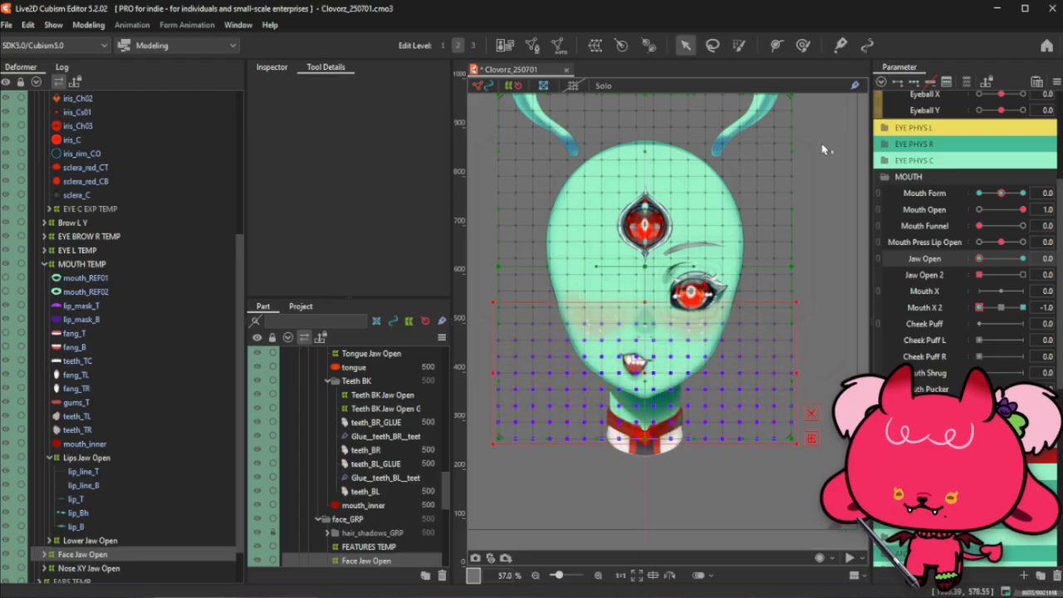
# Tilt the selected lower-face points of Face Jaw Open at Mouth X 2 1.0 and check the sideways jaw motion
pyautogui.moveTo(1004, 312); pyautogui.dragTo(1042, 307)
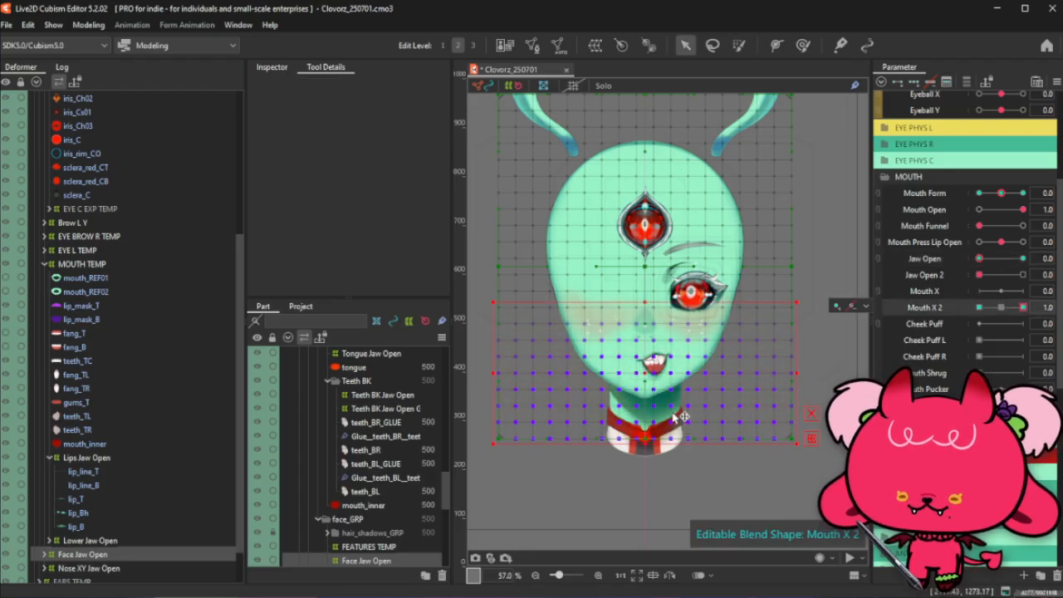
pyautogui.moveTo(650, 320); pyautogui.dragTo(634, 248)
pyautogui.moveTo(644, 327); pyautogui.dragTo(647, 327)
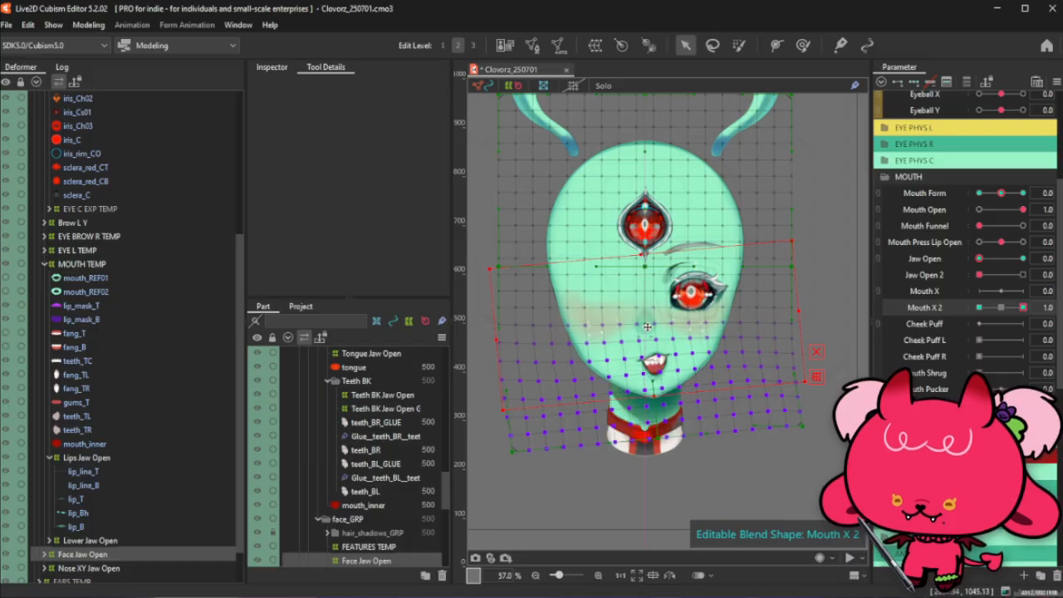
pyautogui.hotkey('ctrl', 't')
pyautogui.moveTo(981, 309); pyautogui.dragTo(1028, 313)
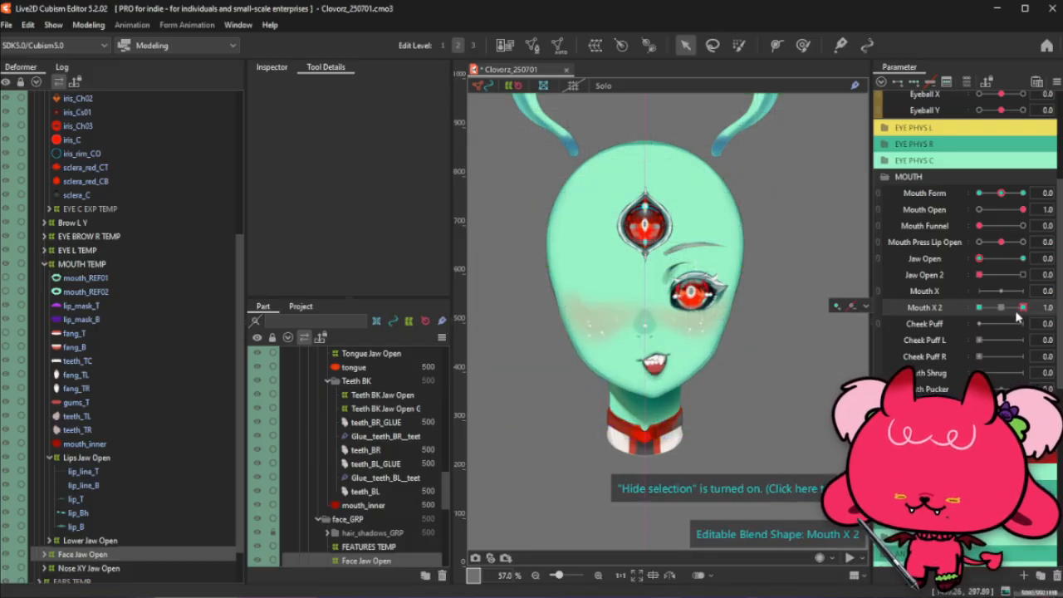
# Smooth the jaw and cheek contours at Mouth X 2 1.0 using Deform Brush sizes of 518.8 and 241.7 px
pyautogui.click(802, 45)
pyautogui.moveTo(579, 407); pyautogui.dragTo(569, 375)
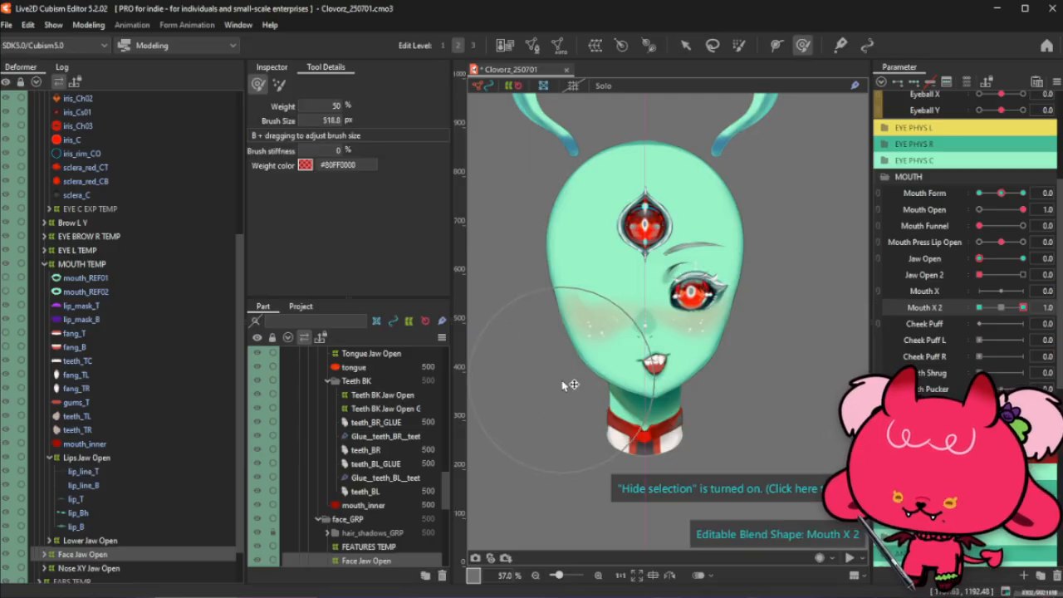
pyautogui.moveTo(724, 339)
pyautogui.mouseDown()
pyautogui.moveTo(702, 341)
pyautogui.moveTo(703, 352)
pyautogui.mouseUp()
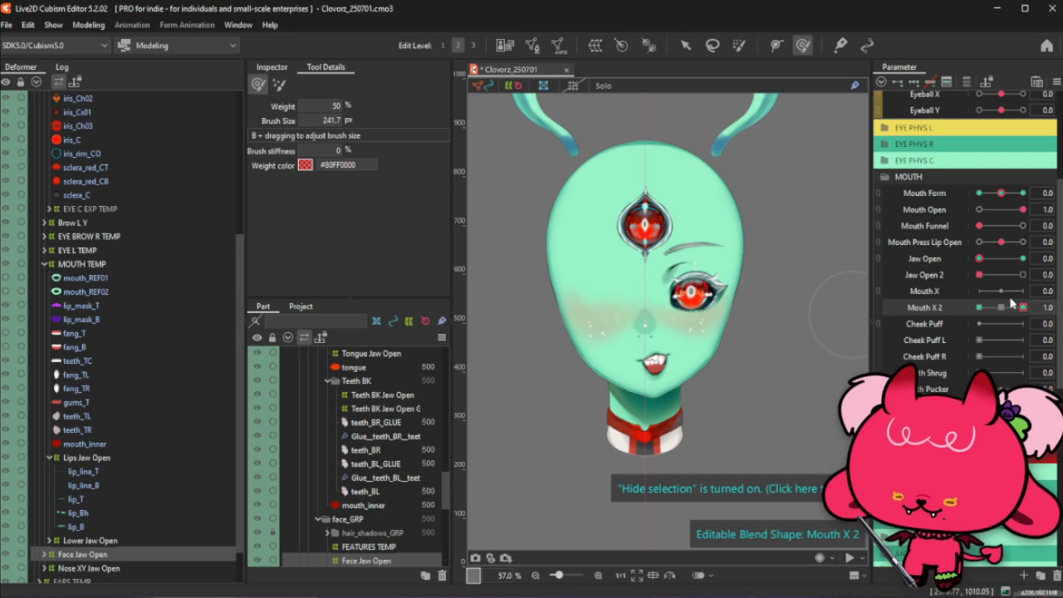
pyautogui.moveTo(1022, 307); pyautogui.dragTo(1019, 308)
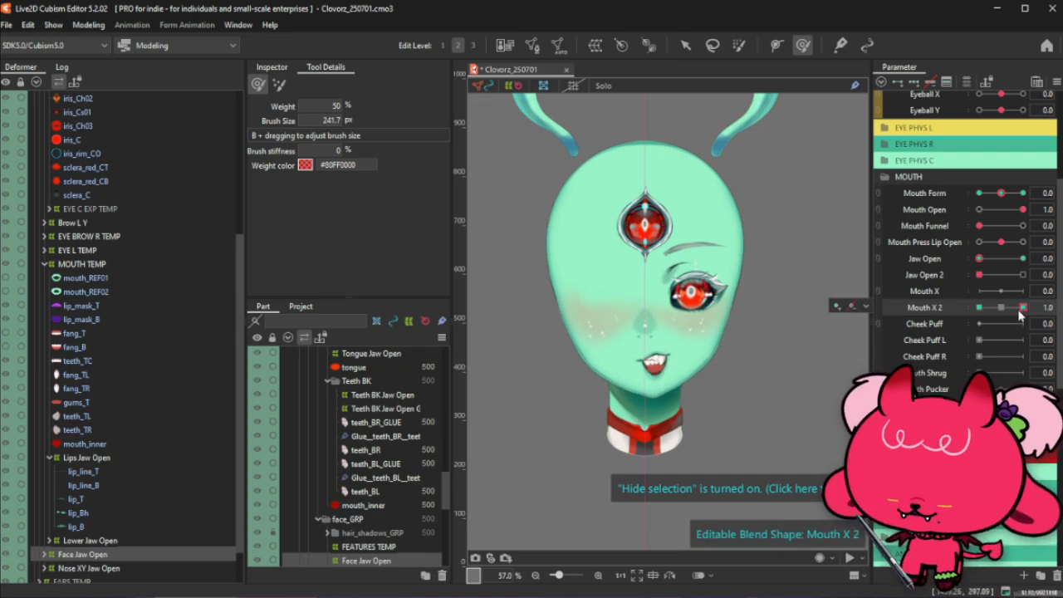
# Set the Extended Interpolation of Mouth X 2 on Face Jaw Open to Ellipse Interpolation with 3 points
pyautogui.hotkey('ctrl', 'e')
pyautogui.click(431, 310)
pyautogui.click(434, 336)
pyautogui.click(424, 342)
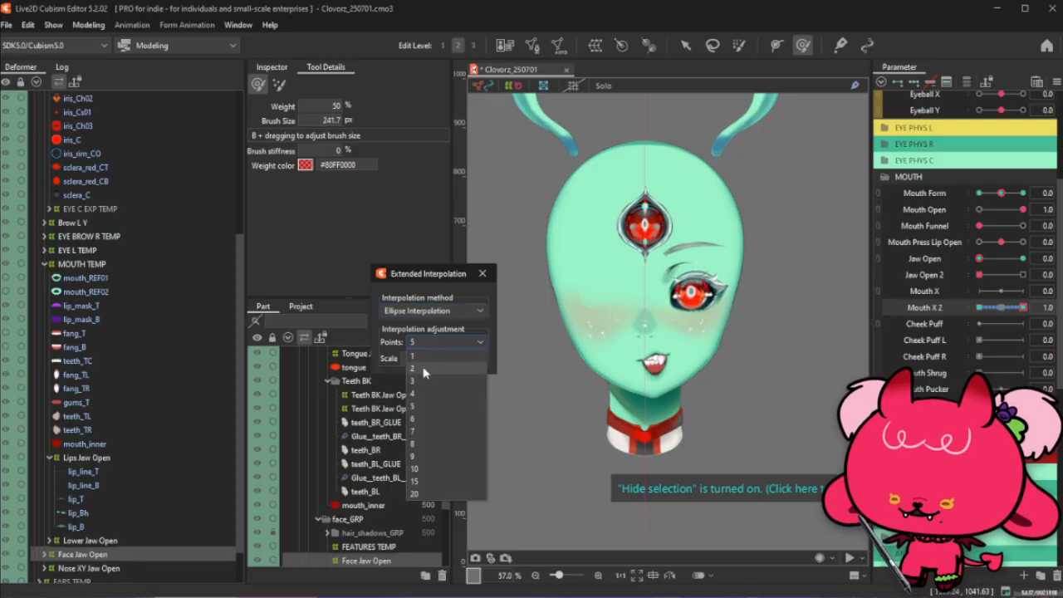
pyautogui.click(421, 379)
pyautogui.click(481, 273)
# Sweep Mouth X 2 to check the jaw motion and touch up both cheeks at 1.0 with a larger Deform Brush
pyautogui.moveTo(1017, 307)
pyautogui.mouseDown()
pyautogui.moveTo(1001, 307)
pyautogui.moveTo(1029, 308)
pyautogui.mouseUp()
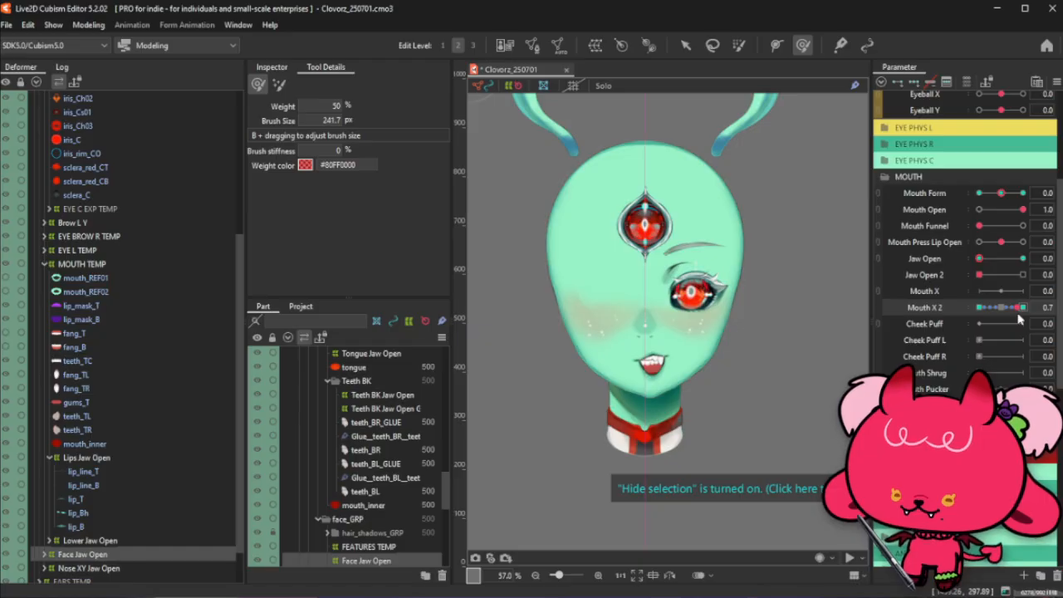
pyautogui.click(1026, 309)
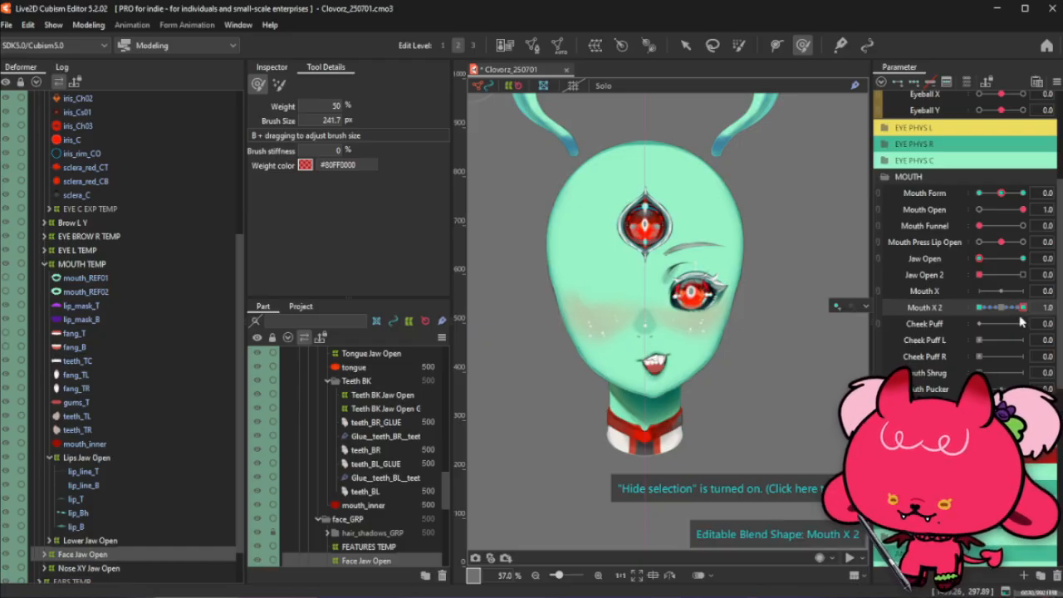
pyautogui.moveTo(998, 311); pyautogui.dragTo(1034, 308)
pyautogui.moveTo(669, 342); pyautogui.dragTo(697, 340)
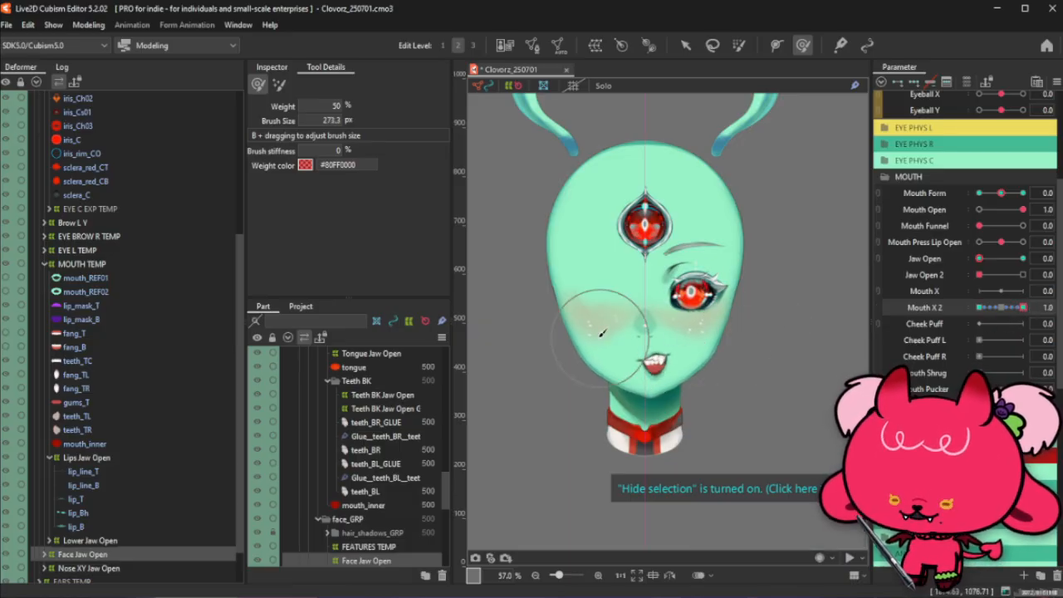
pyautogui.moveTo(610, 333); pyautogui.dragTo(602, 342)
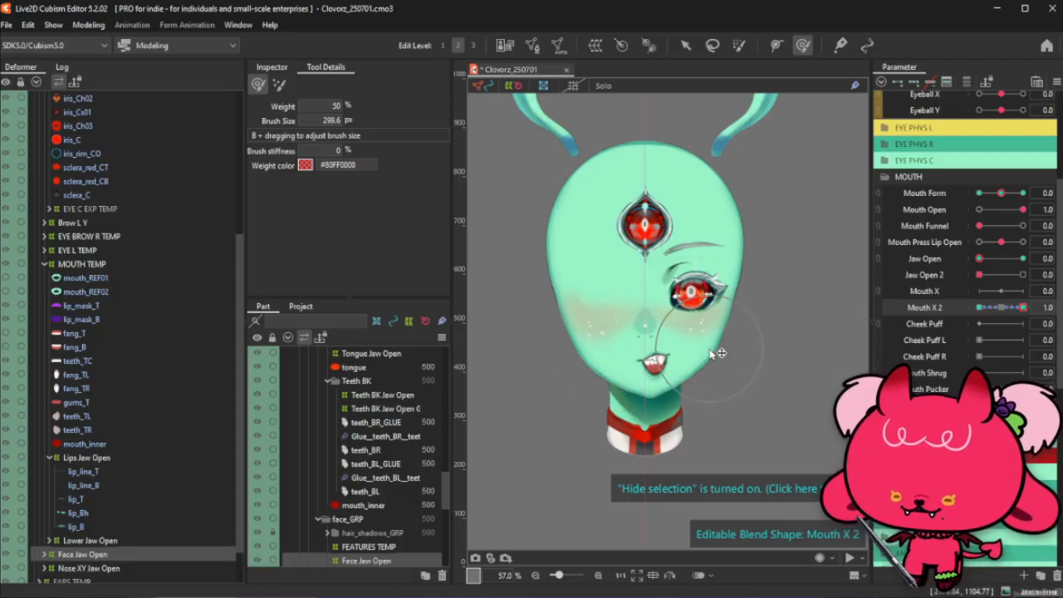
# Reflect the Face Jaw Open shape at Mouth X 2 1.0 horizontally and check the motion on both sides
pyautogui.hotkey('ctrl', 'r')
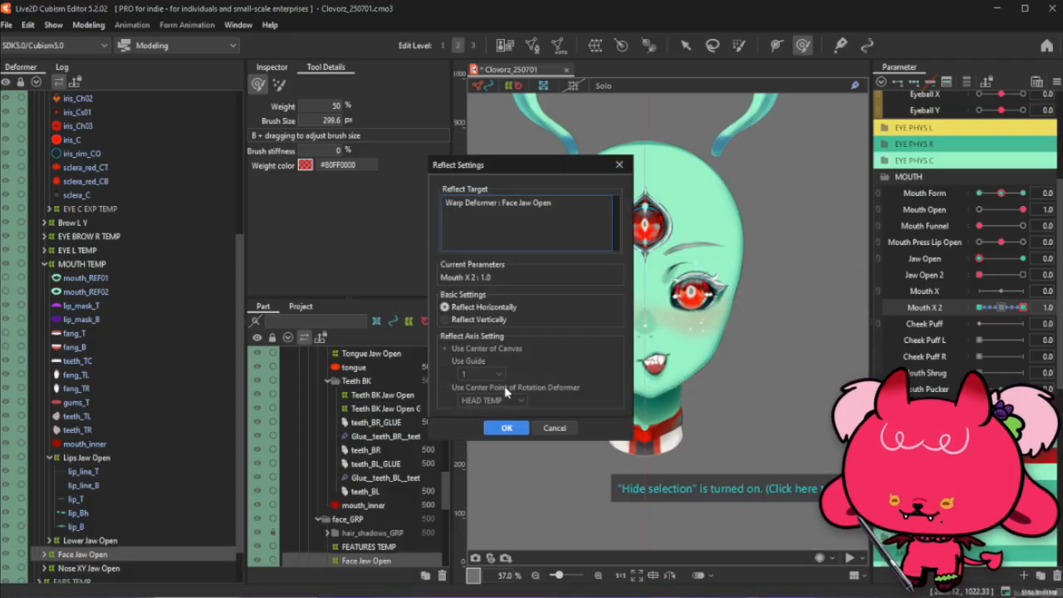
pyautogui.click(507, 428)
pyautogui.moveTo(1002, 306); pyautogui.dragTo(1025, 312)
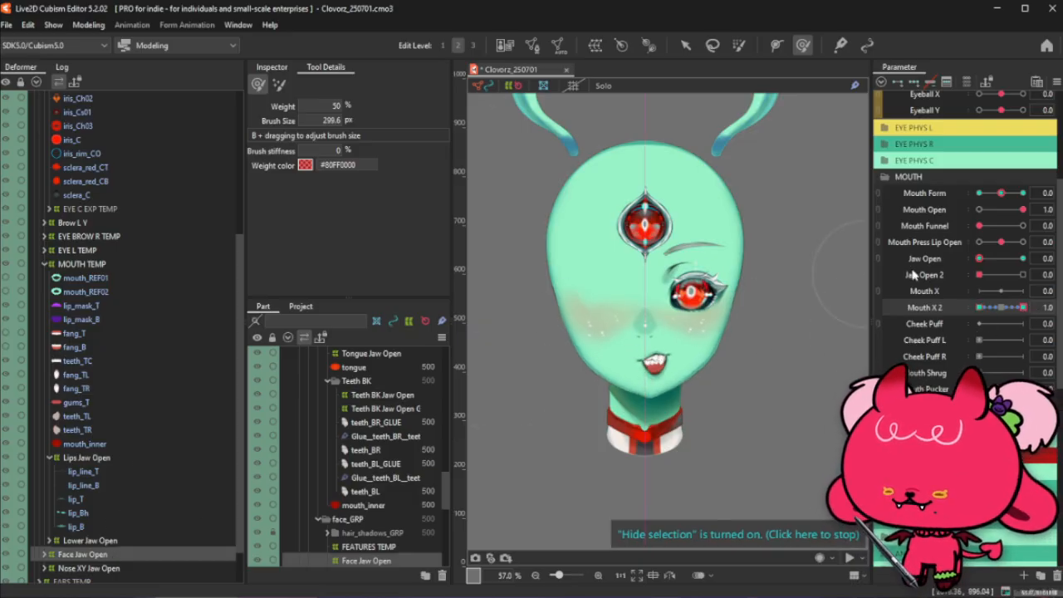
# Examine the Mouth X 2 motion with Jaw Open at 1.0 and Mouth Form at 1.0 and -1.0, then reset Mouth Form and Mouth X 2 to 0.0
pyautogui.moveTo(1000, 259); pyautogui.dragTo(1026, 259)
pyautogui.moveTo(999, 307); pyautogui.dragTo(1035, 309)
pyautogui.moveTo(1000, 193); pyautogui.dragTo(1039, 191)
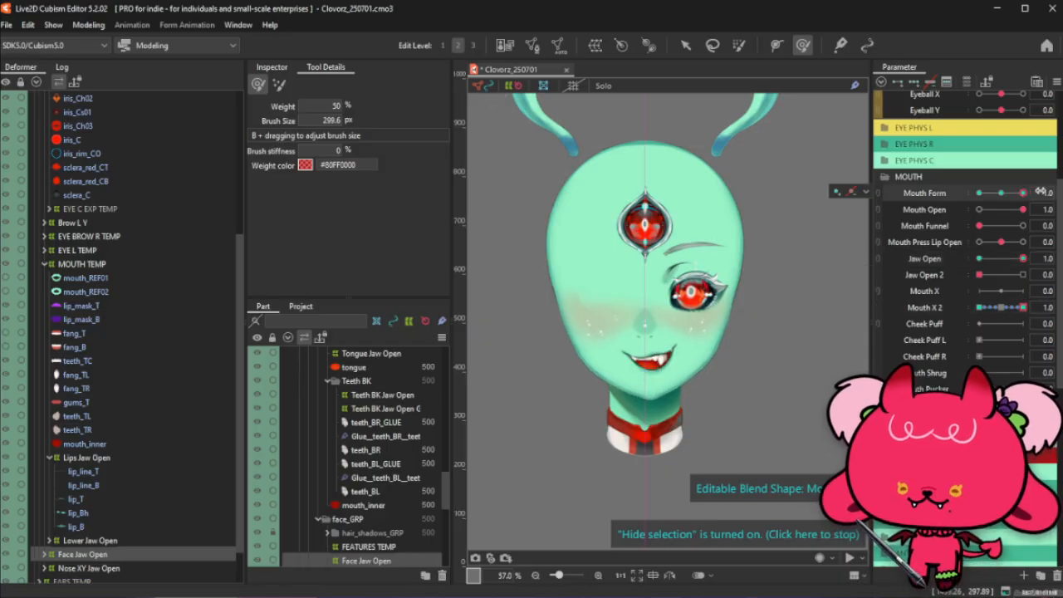
pyautogui.click(1023, 307)
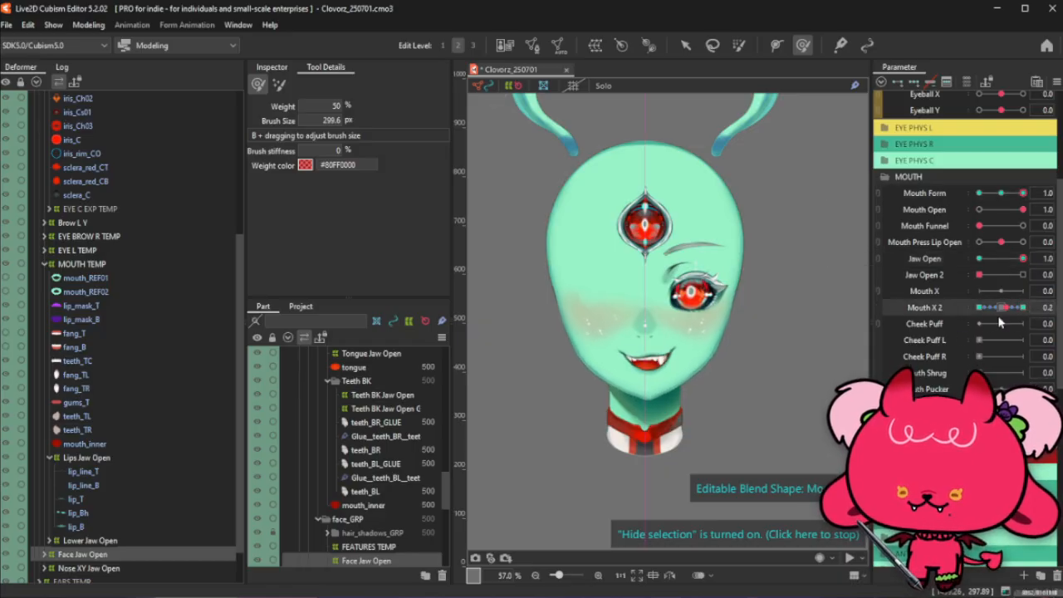
pyautogui.moveTo(1035, 307)
pyautogui.mouseDown()
pyautogui.moveTo(980, 308)
pyautogui.moveTo(1032, 306)
pyautogui.moveTo(965, 331)
pyautogui.moveTo(1028, 307)
pyautogui.mouseUp()
pyautogui.moveTo(1008, 193); pyautogui.dragTo(973, 199)
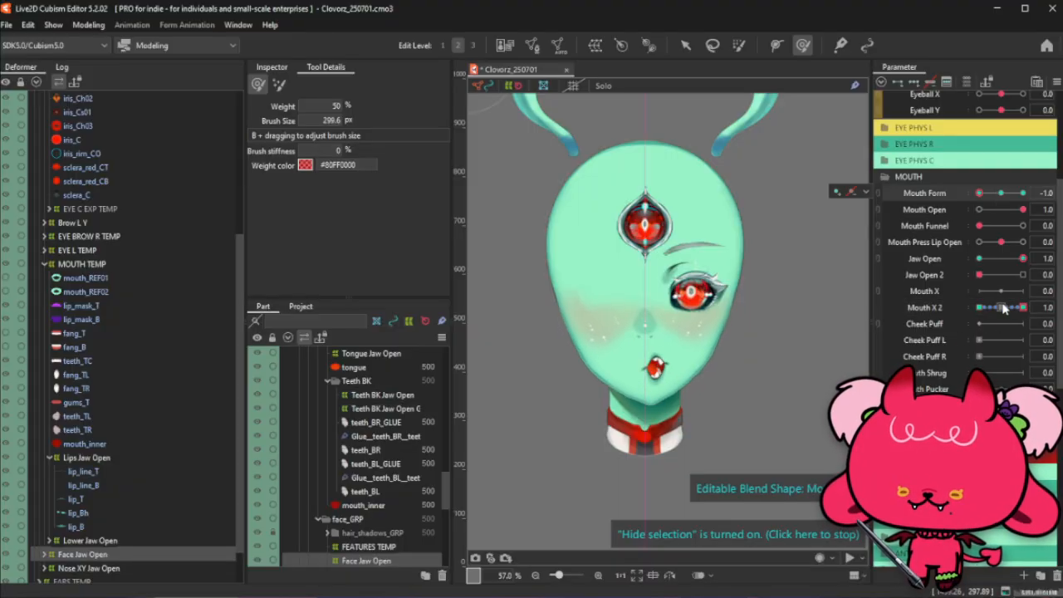
pyautogui.moveTo(1006, 309); pyautogui.dragTo(1031, 308)
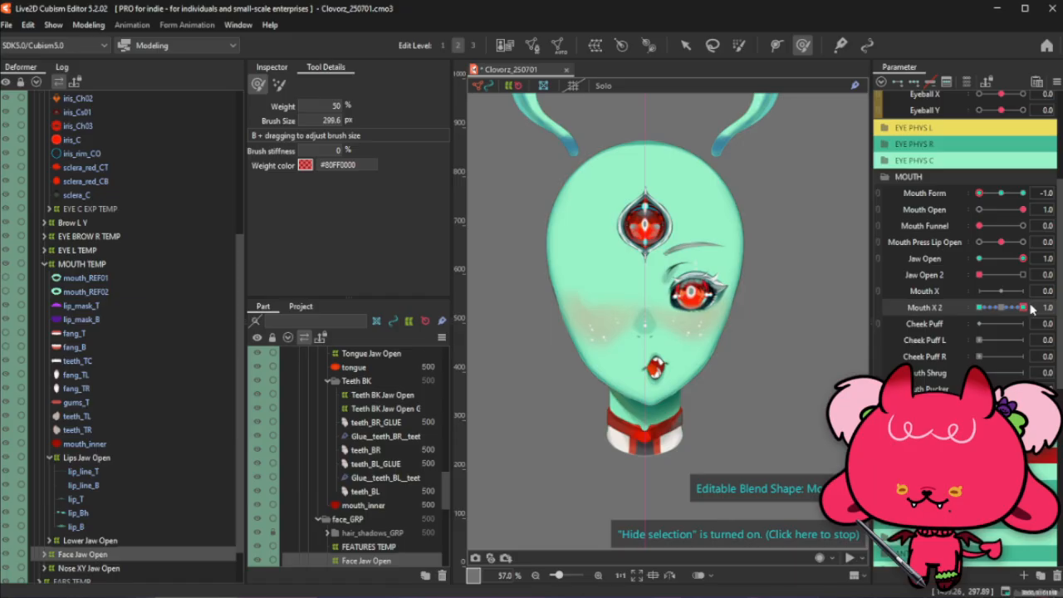
pyautogui.click(1002, 193)
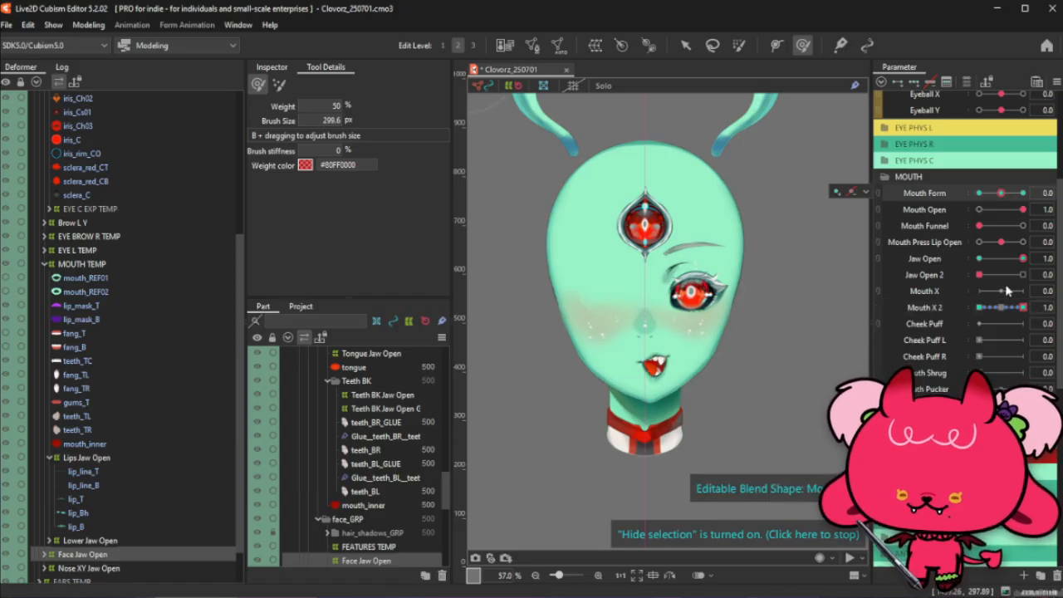
pyautogui.click(1001, 308)
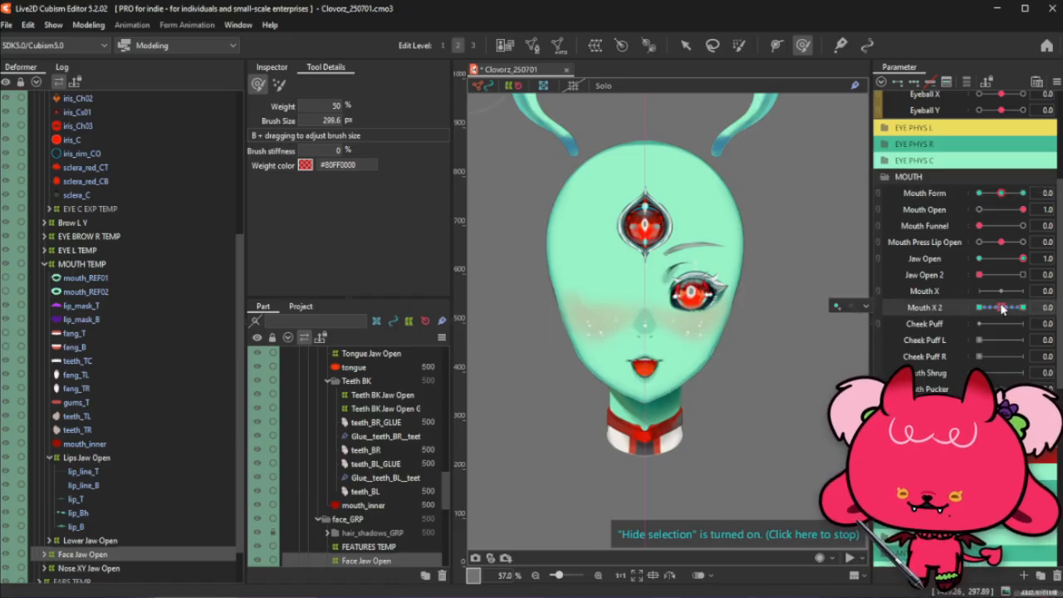
# Duplicate the Lips Jaw Open warp deformer and name the copy Mouth Inner X
pyautogui.click(96, 446)
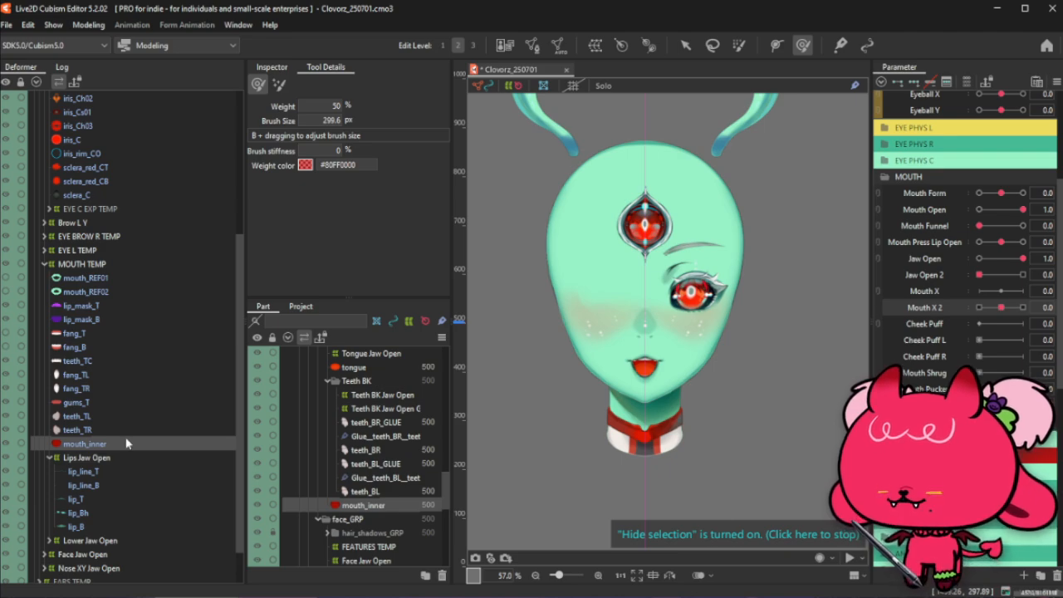
pyautogui.click(86, 458)
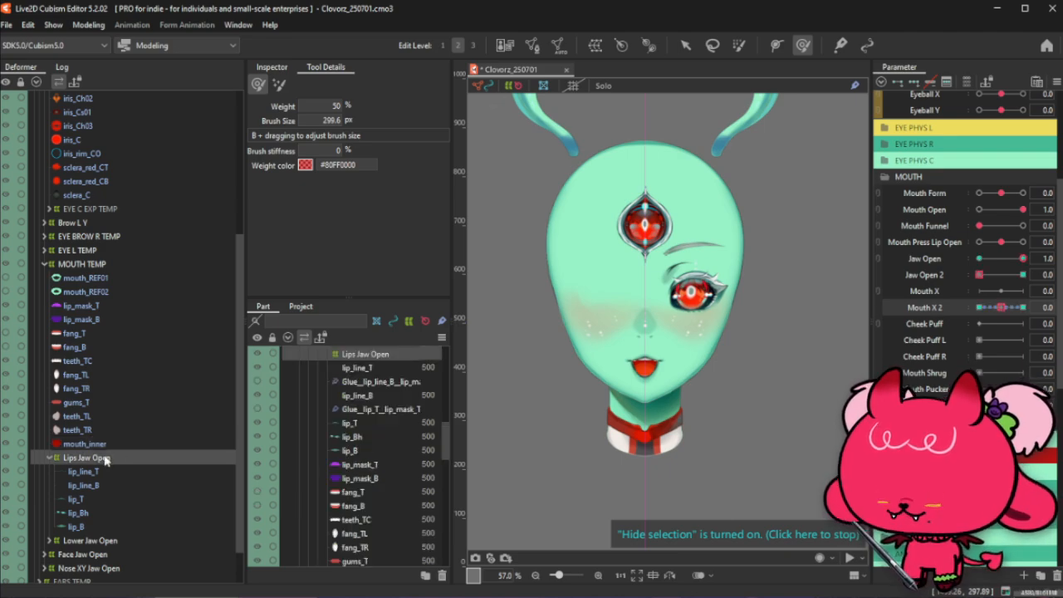
pyautogui.hotkey('ctrl', 'v')
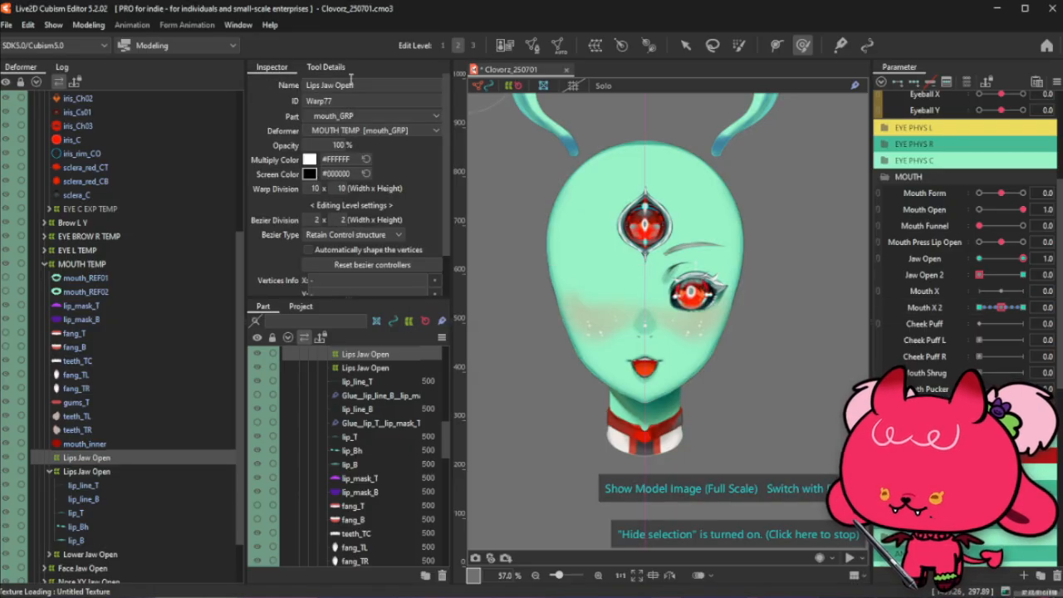
pyautogui.write('Mouth Inner X')
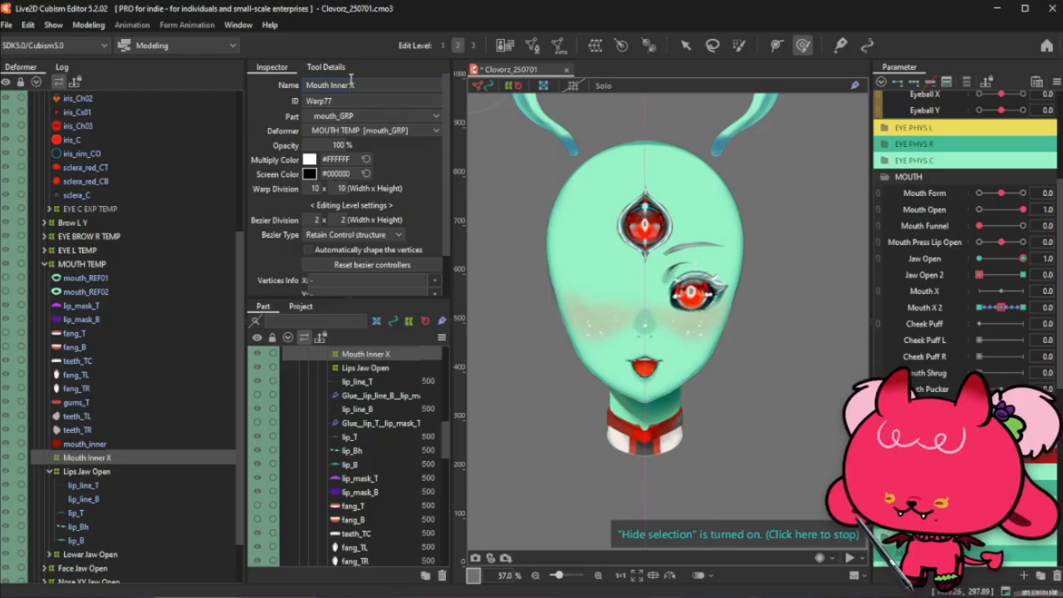
# Select the Mouth Inner X deformer and set both Jaw Open and Jaw Open 2 to 0.5
pyautogui.click(84, 443)
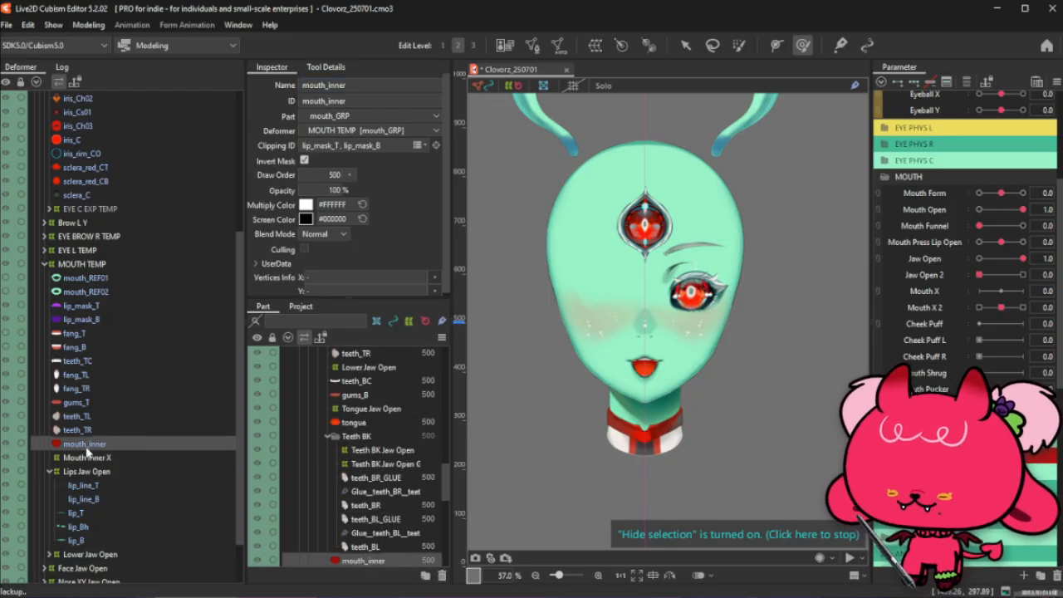
pyautogui.click(87, 457)
pyautogui.click(936, 274)
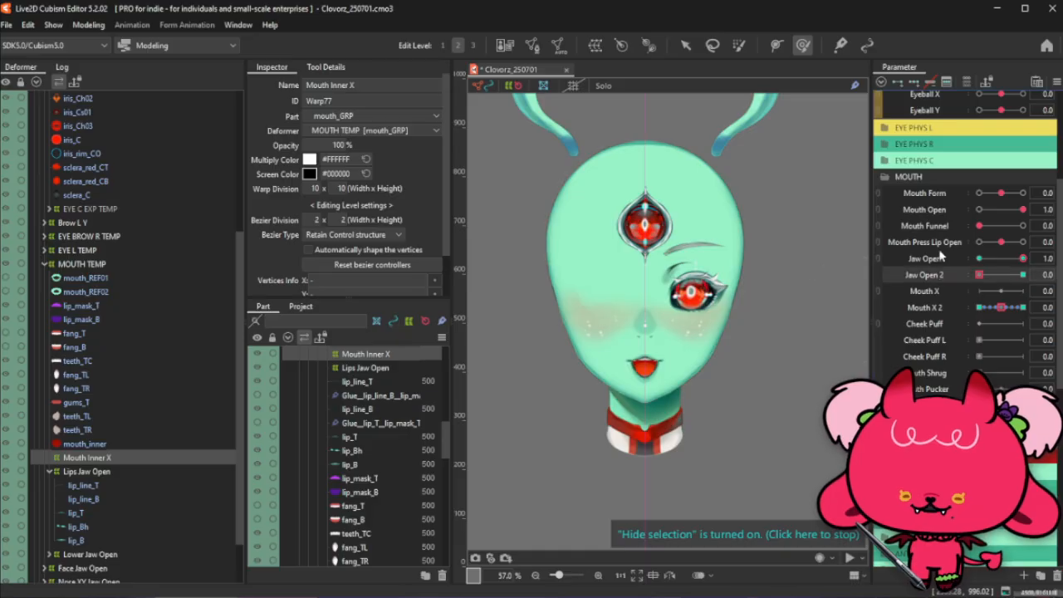
pyautogui.keyDown('ctrl'); pyautogui.click(939, 258); pyautogui.keyUp('ctrl')
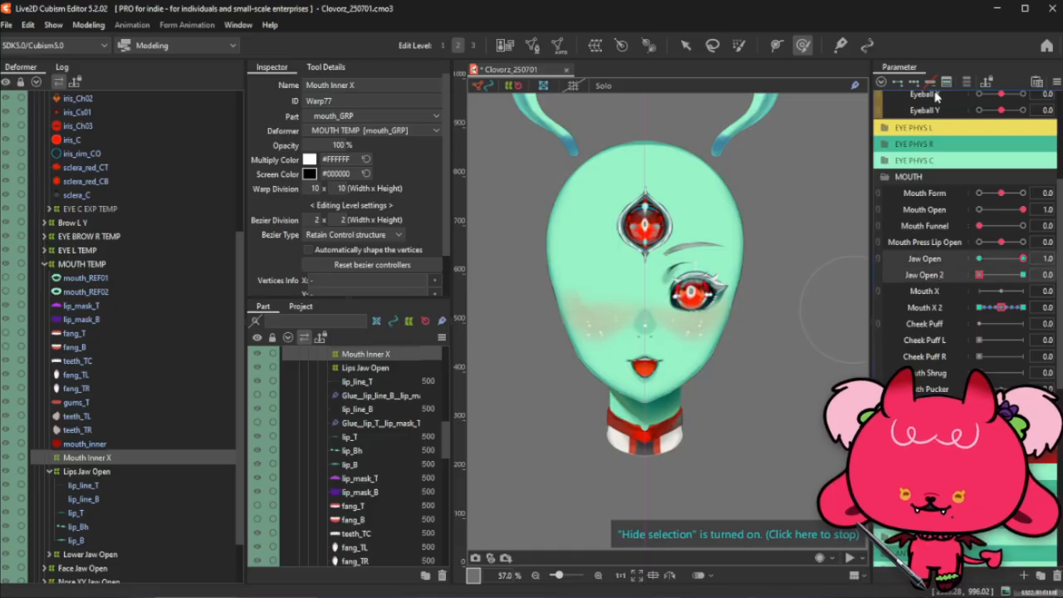
pyautogui.click(938, 274)
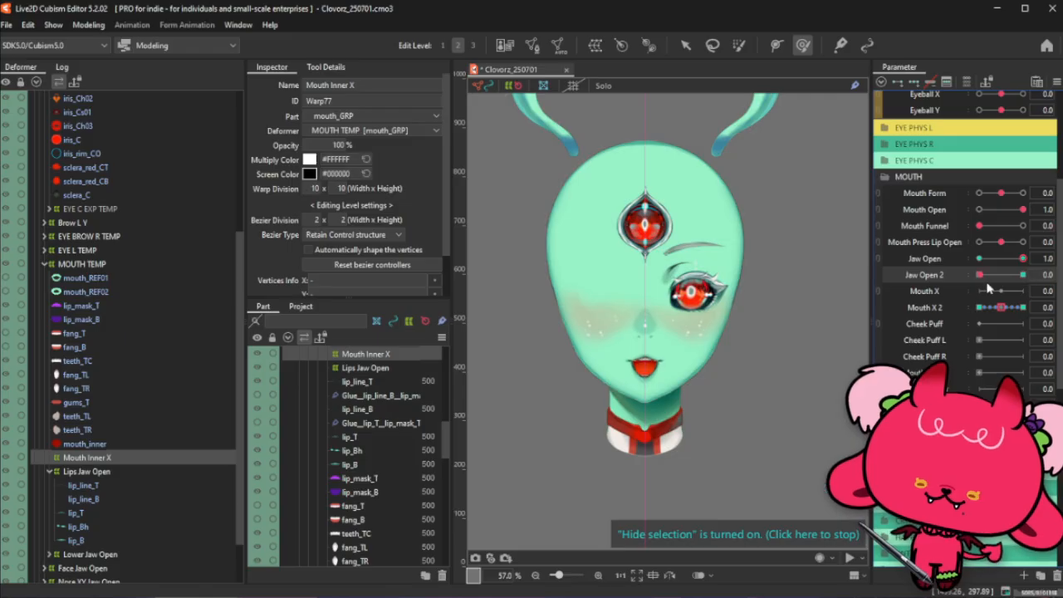
pyautogui.moveTo(982, 276); pyautogui.dragTo(951, 286)
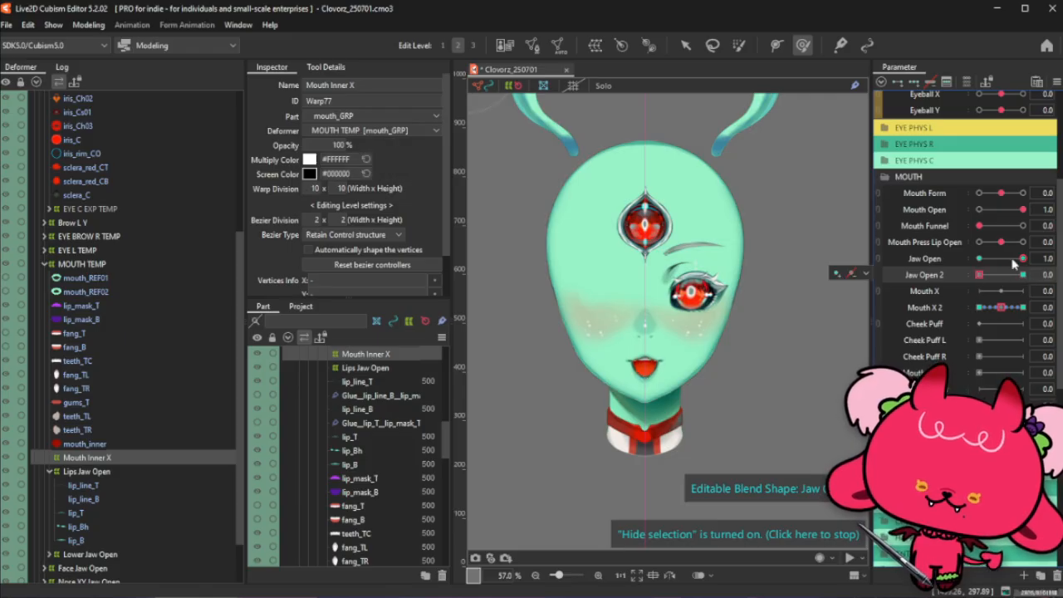
pyautogui.moveTo(1008, 255); pyautogui.dragTo(950, 285)
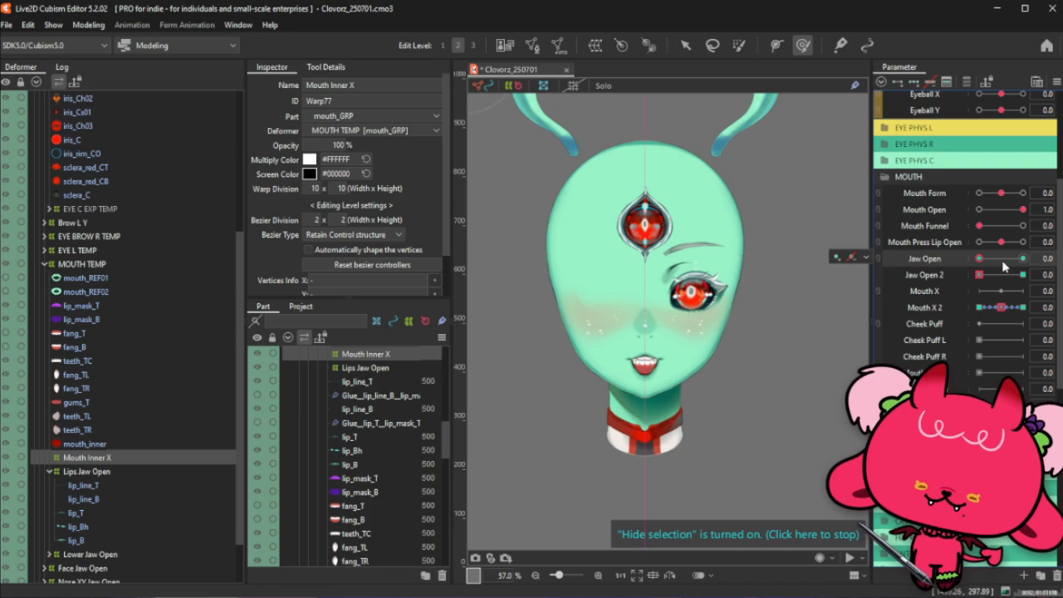
pyautogui.scroll(-2, 1012, 264)
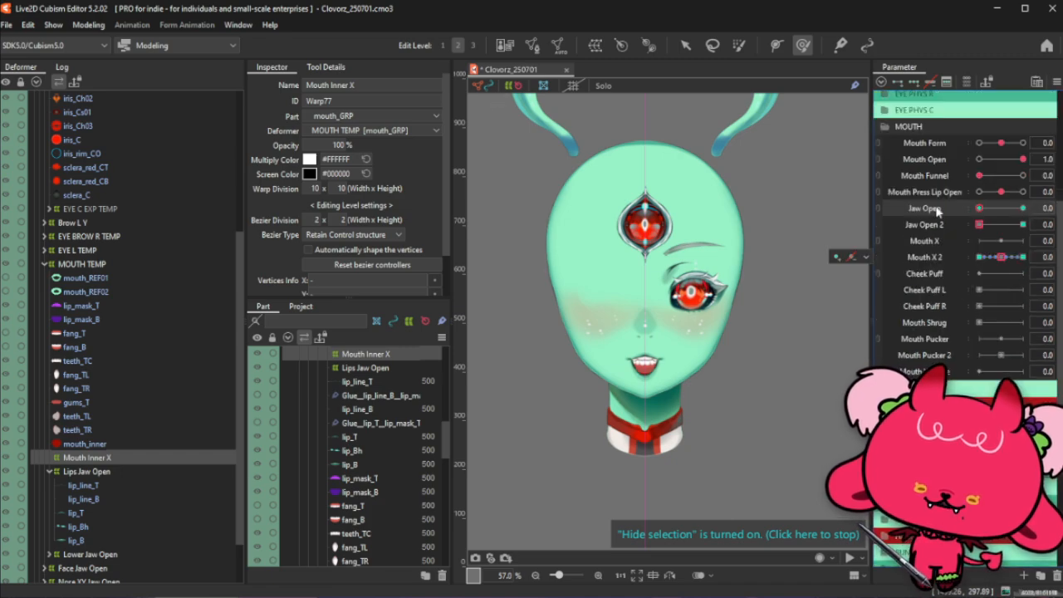
pyautogui.moveTo(1010, 213)
pyautogui.mouseDown()
pyautogui.moveTo(1019, 213)
pyautogui.moveTo(1000, 210)
pyautogui.mouseUp()
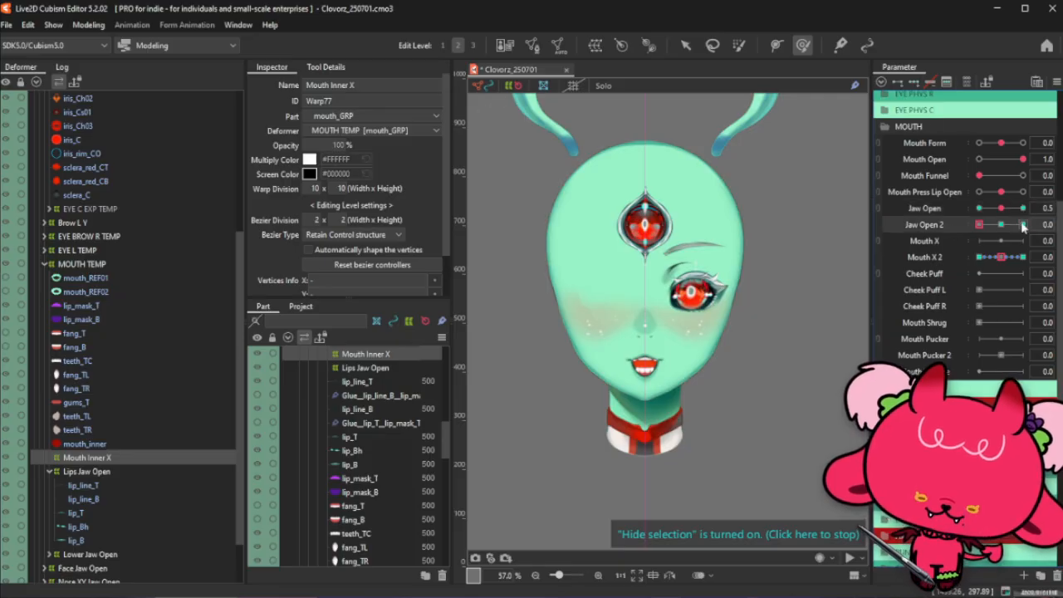
pyautogui.click(1022, 225)
pyautogui.moveTo(1022, 225); pyautogui.dragTo(1002, 226)
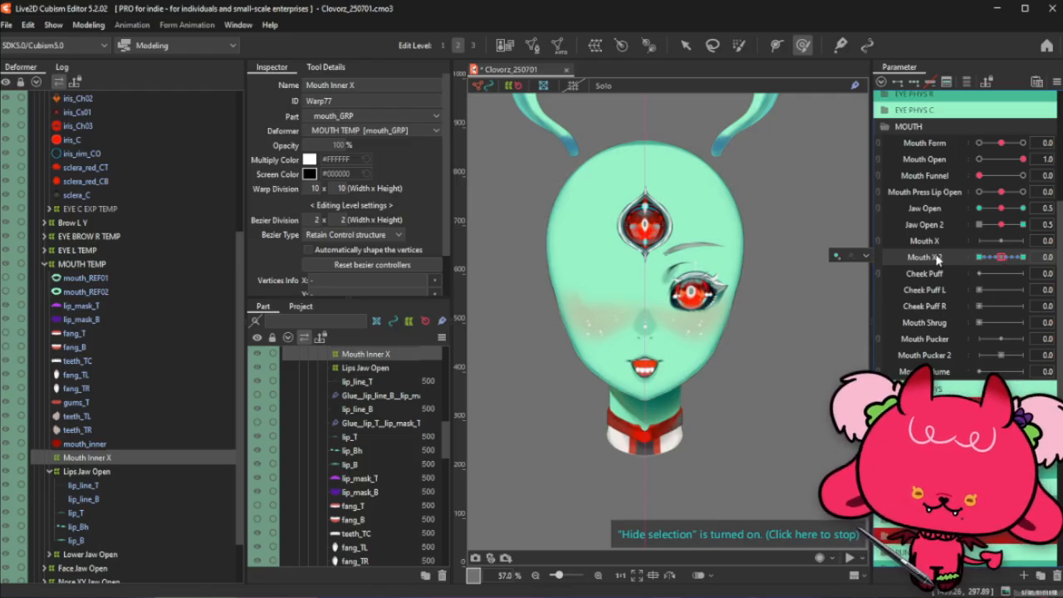
# Set Mouth X 2 to 0.5 and 1.0, and try to reflect the Mouth Inner X shape at 1.0
pyautogui.write('0.5')
pyautogui.press('Return')
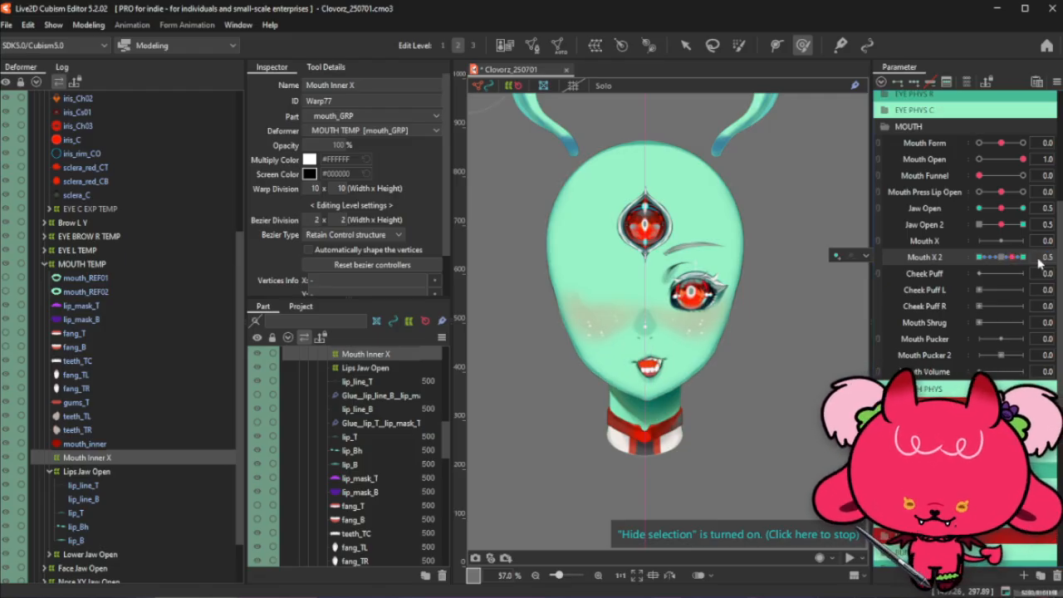
pyautogui.moveTo(1014, 258); pyautogui.dragTo(1021, 259)
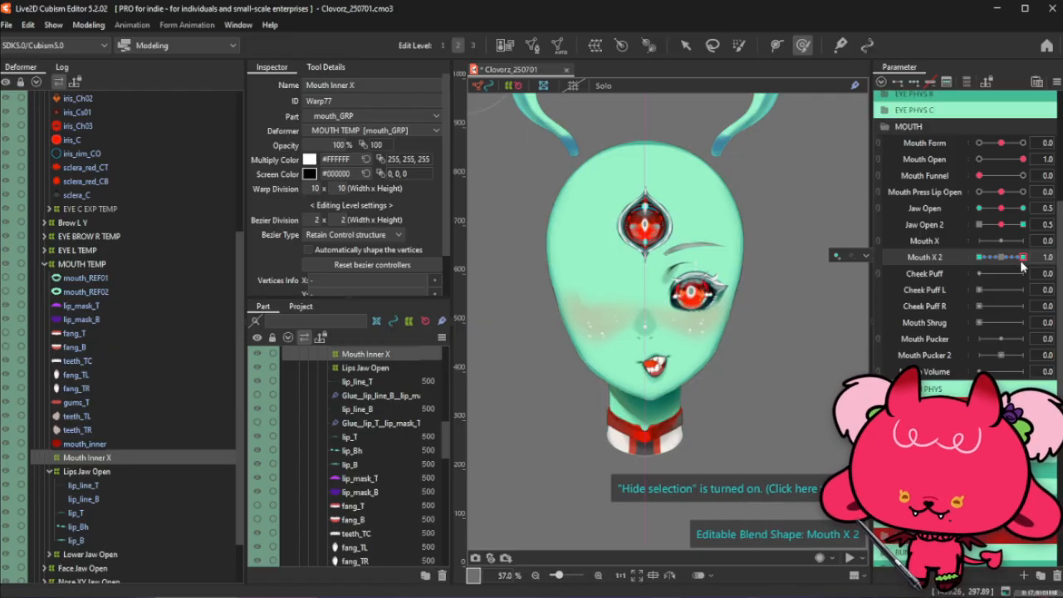
pyautogui.doubleClick(1020, 259)
pyautogui.click(1020, 259)
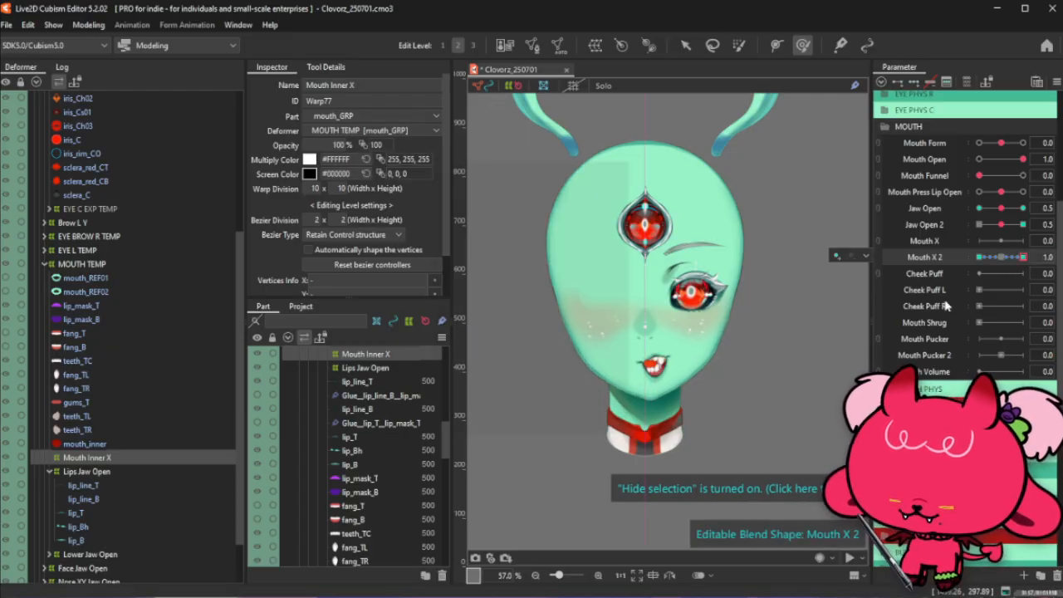
pyautogui.hotkey('ctrl', 'shift', 'r')
pyautogui.click(502, 430)
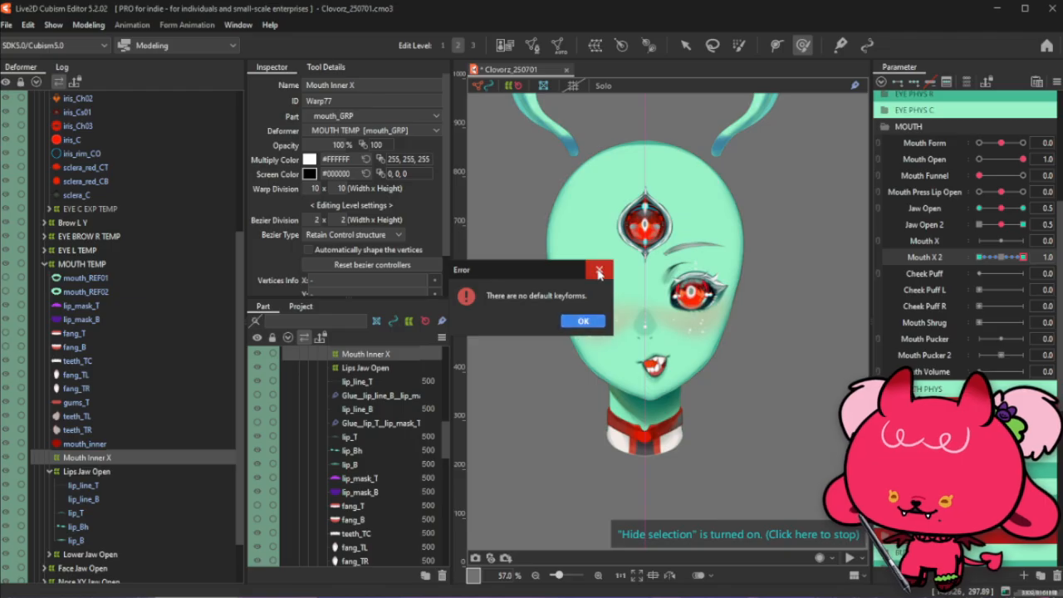
pyautogui.click(598, 271)
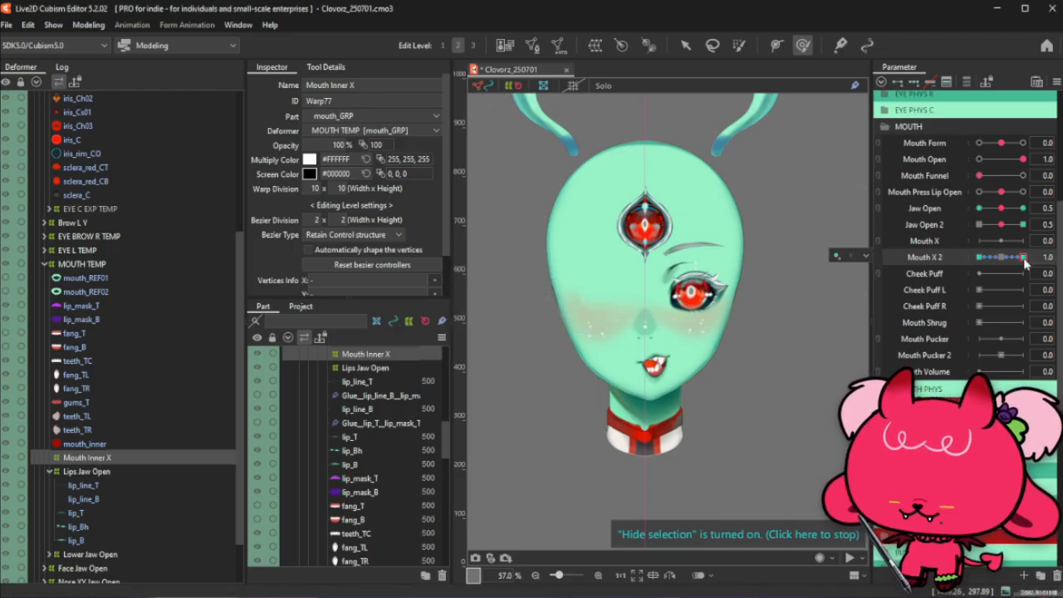
# Retry reflecting Mouth Inner X, including once after returning Mouth X 2 to 0.0 and back to 1.0
pyautogui.click(504, 426)
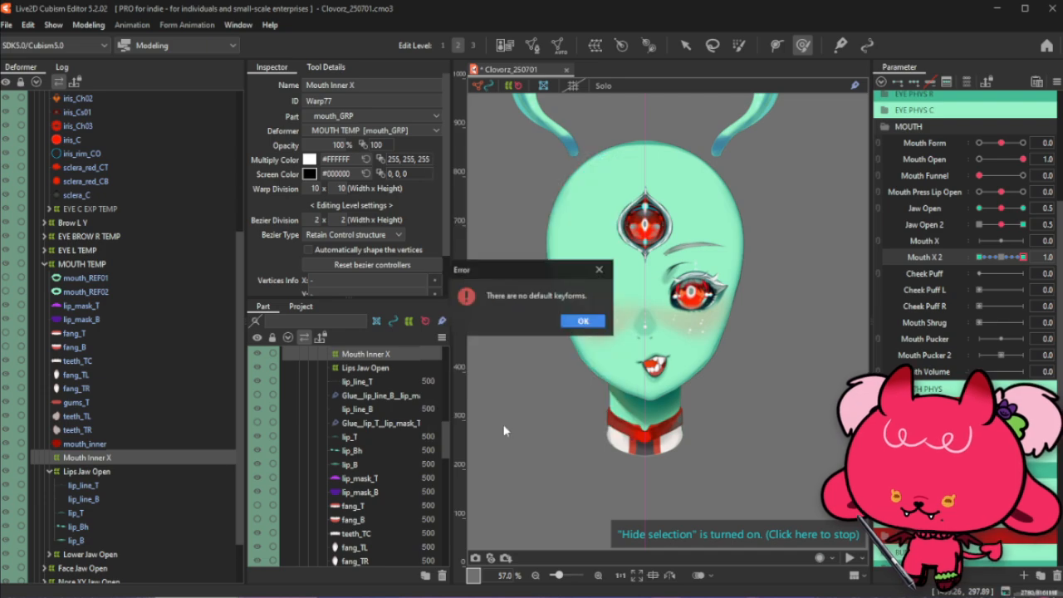
pyautogui.click(598, 271)
pyautogui.click(999, 258)
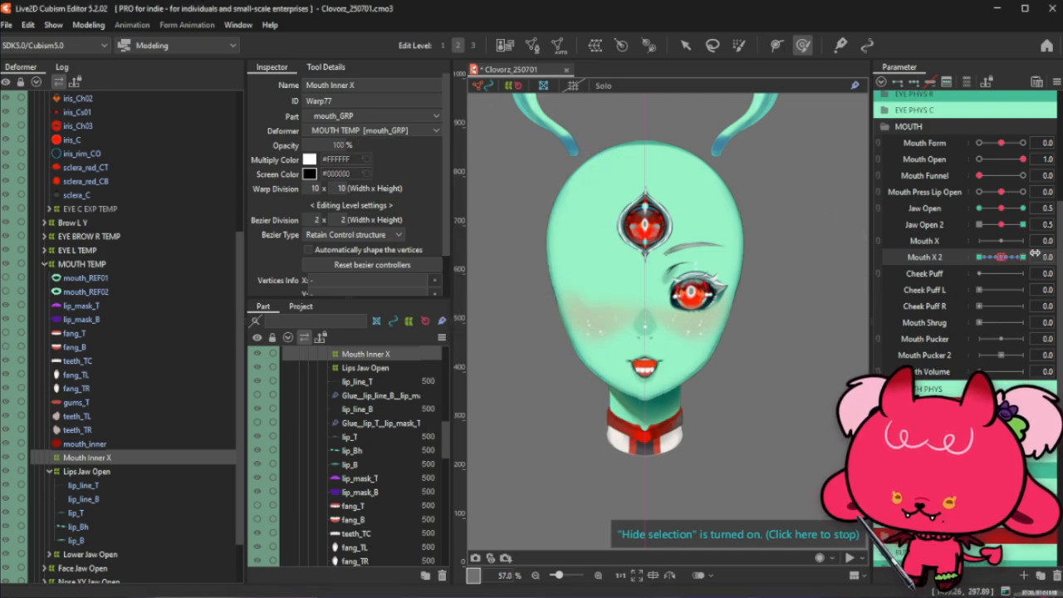
pyautogui.click(1018, 258)
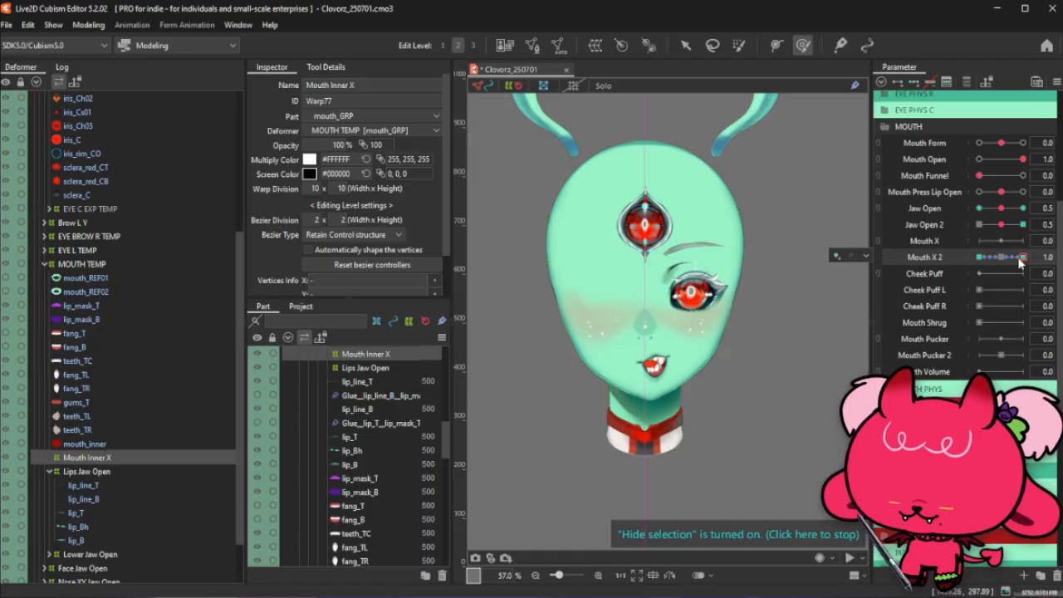
pyautogui.hotkey('ctrl', 'm')
pyautogui.click(501, 429)
pyautogui.click(583, 320)
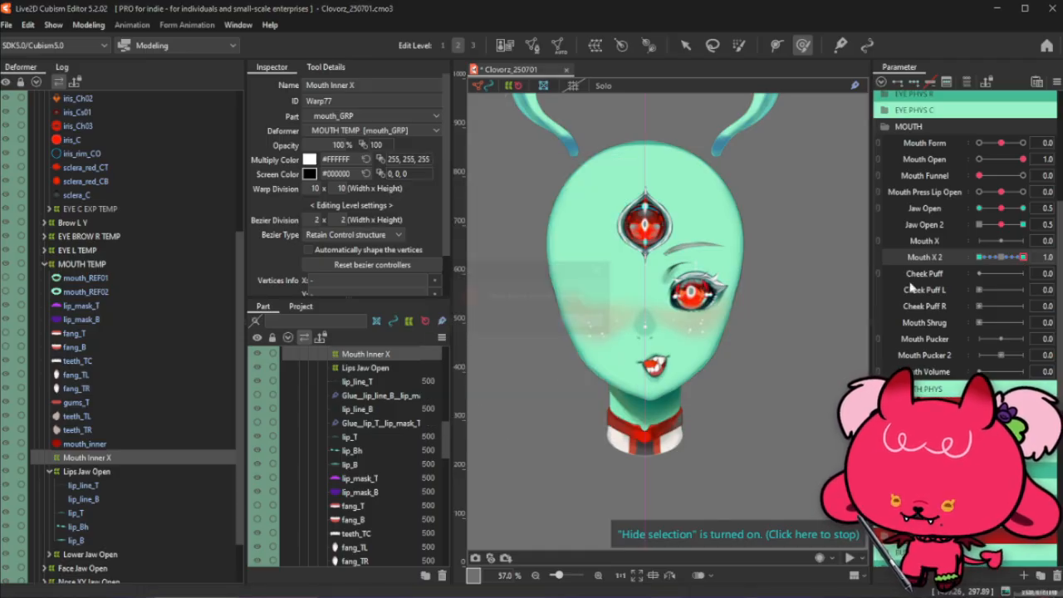
# Check the mouth at Mouth X 2 -1.0, 1.0 and -0.5, and reset the parameter to 0.0
pyautogui.click(979, 257)
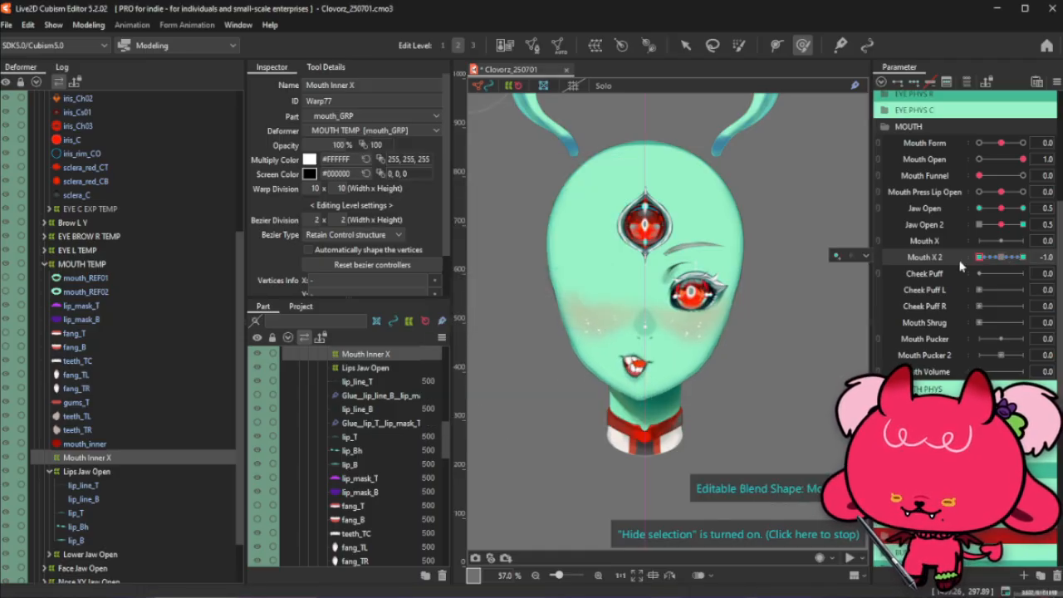
pyautogui.moveTo(983, 258); pyautogui.dragTo(1026, 258)
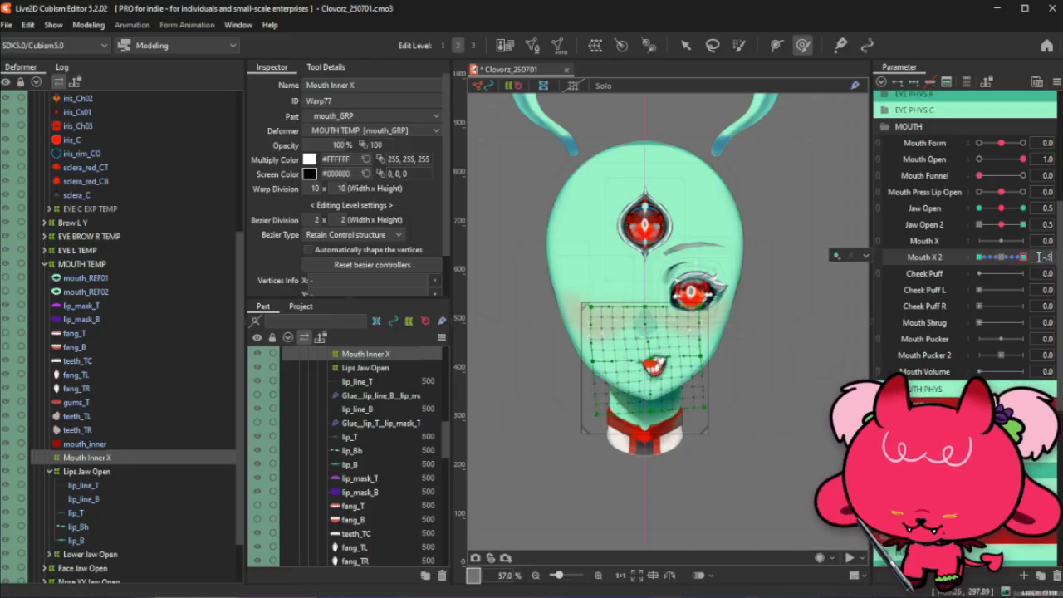
pyautogui.press('Return')
pyautogui.moveTo(994, 258)
pyautogui.mouseDown()
pyautogui.moveTo(981, 259)
pyautogui.moveTo(1000, 258)
pyautogui.moveTo(988, 259)
pyautogui.moveTo(998, 268)
pyautogui.mouseUp()
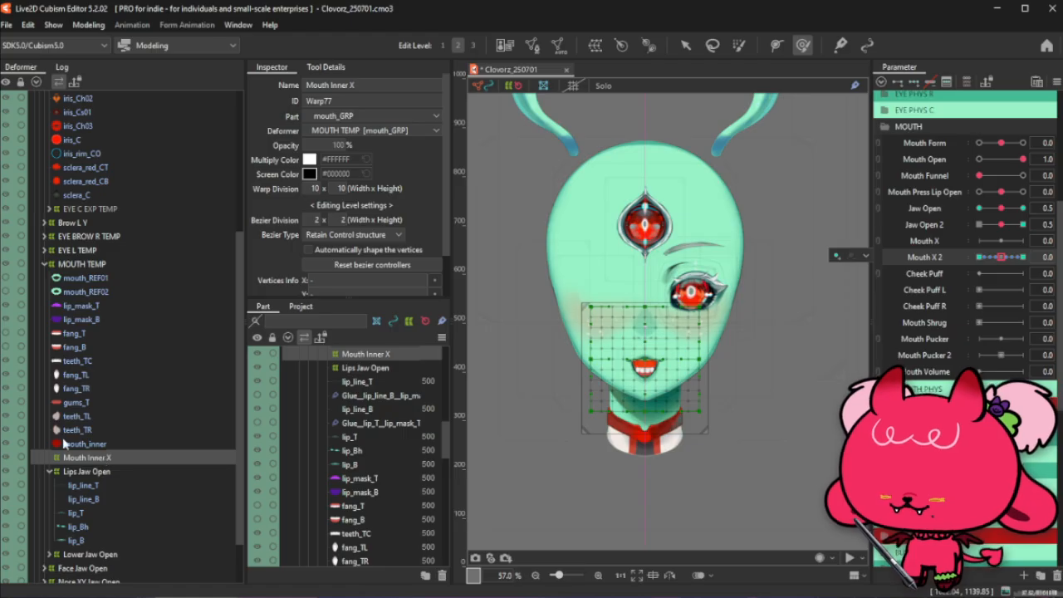
# Place mouth_inner under the Mouth Inner X deformer and try to reflect the deformer's shape at Mouth X 2 1.0
pyautogui.moveTo(65, 443); pyautogui.dragTo(83, 457)
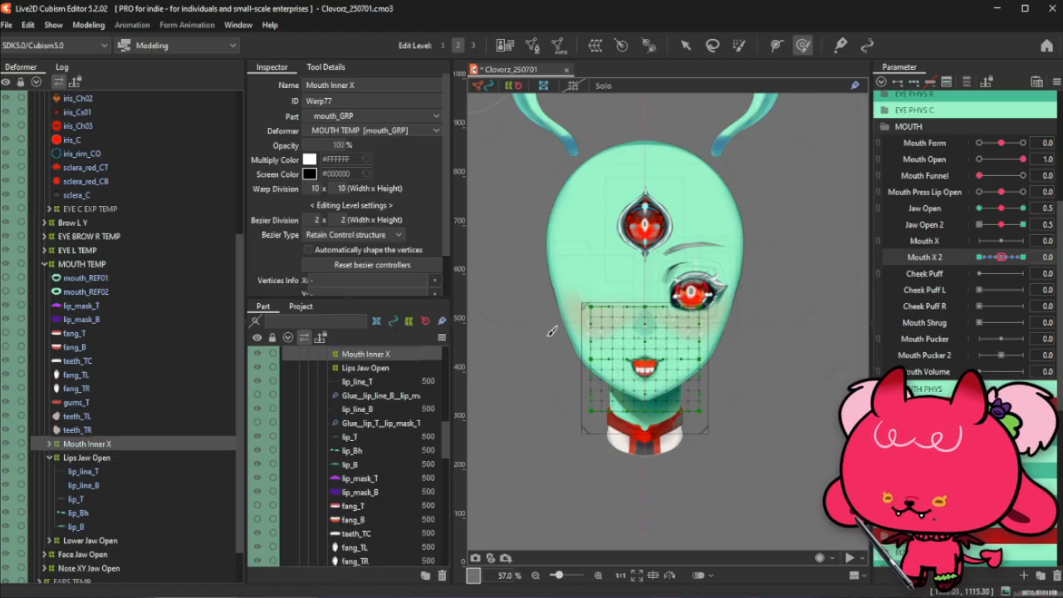
pyautogui.click(1021, 258)
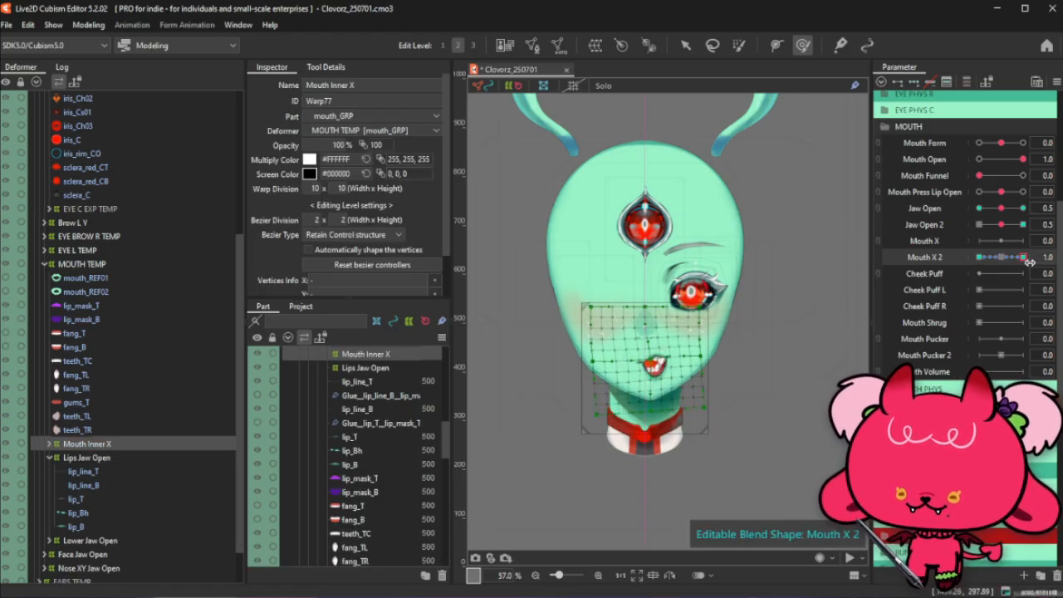
pyautogui.hotkey('ctrl', 'shift', 'r')
pyautogui.click(515, 427)
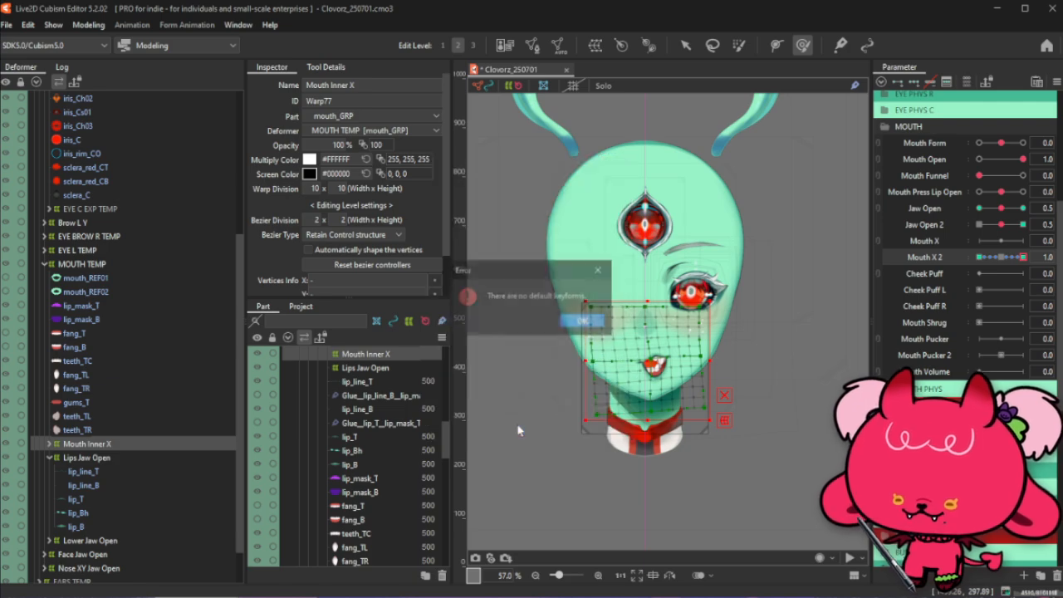
pyautogui.click(581, 321)
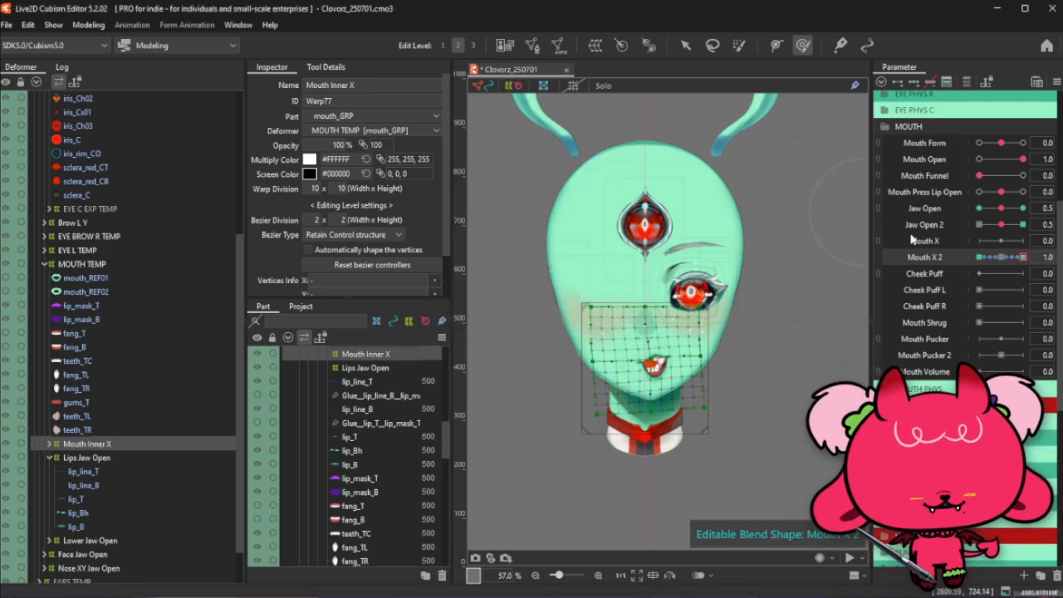
# Check Mouth X 2 with Jaw Open 2 at 0.0, and undo back to before mouth_inner was placed under Mouth Inner X
pyautogui.click(991, 226)
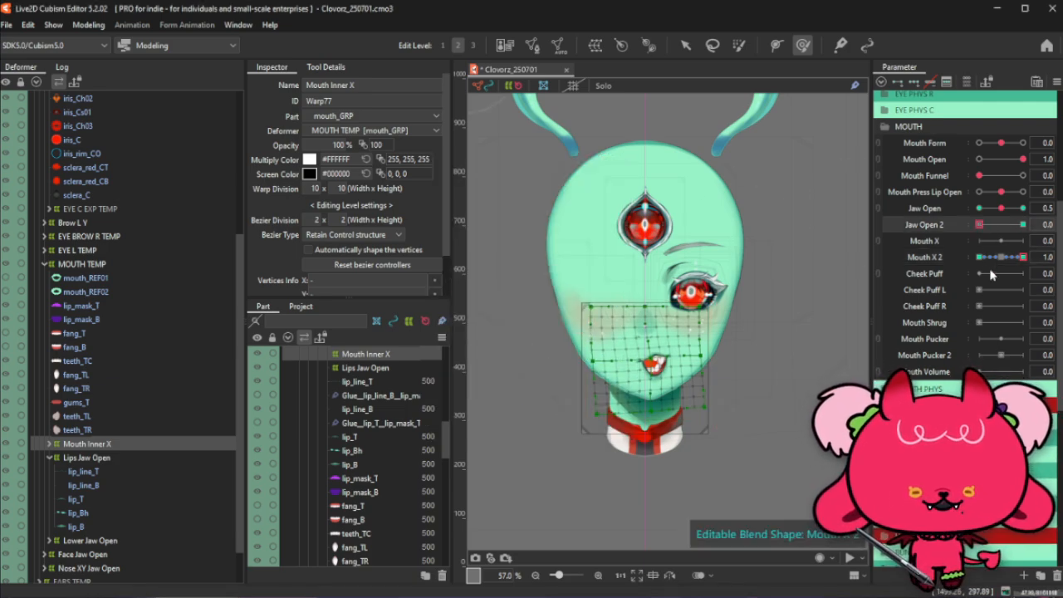
pyautogui.click(1004, 259)
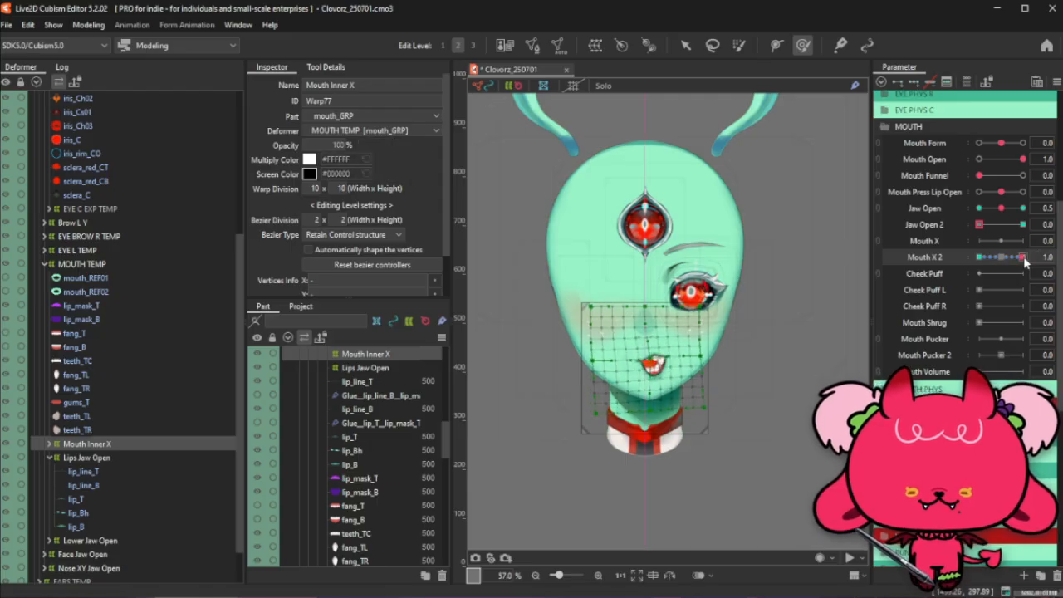
pyautogui.click(1028, 264)
pyautogui.hotkey('ctrl', 'z')
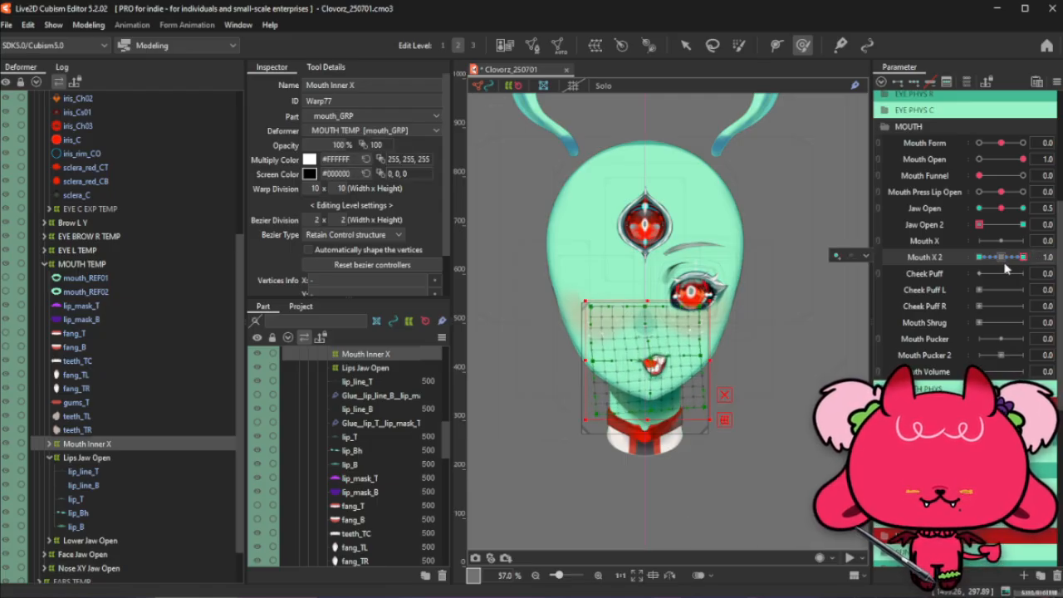
pyautogui.hotkey('ctrl', 'z')
pyautogui.click(91, 456)
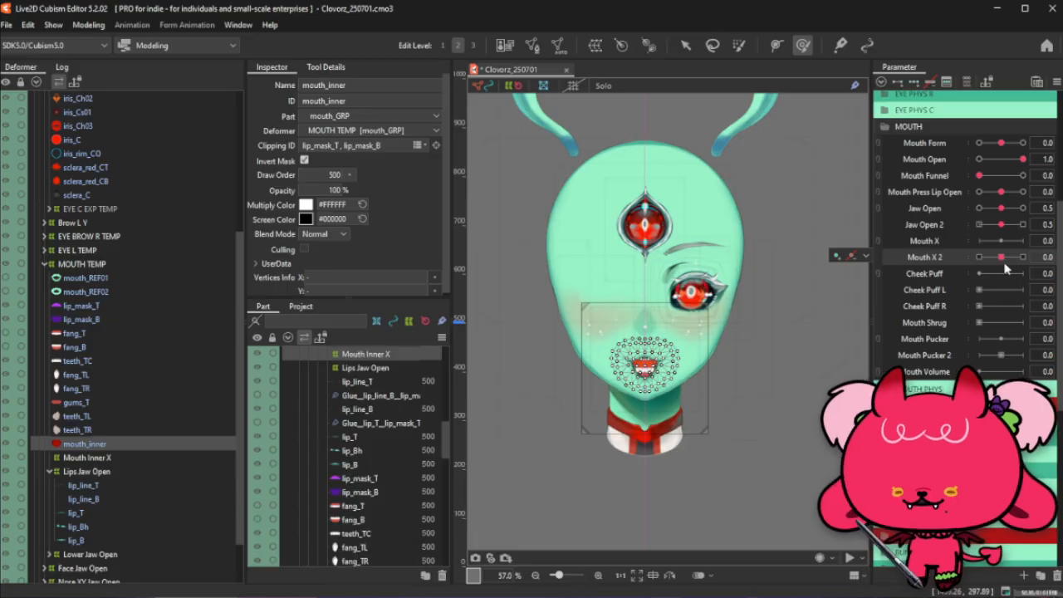
pyautogui.hotkey('ctrl', 'z')
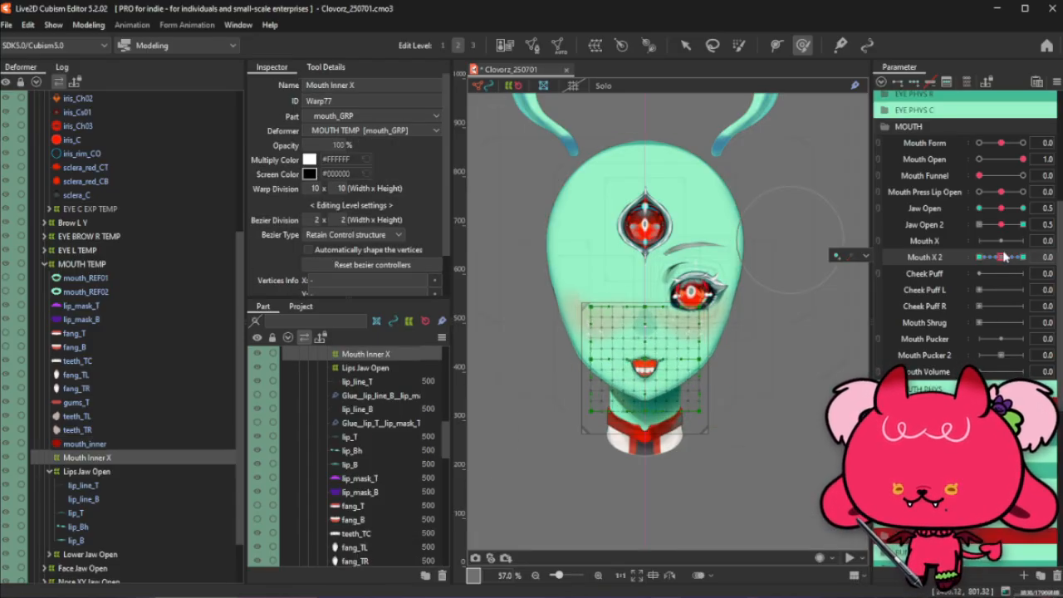
# Compare the Mouth Inner X deformation at Mouth X 2 1.0 and 0.5 with Jaw Open 2 at 0.0
pyautogui.moveTo(1005, 257); pyautogui.dragTo(1059, 262)
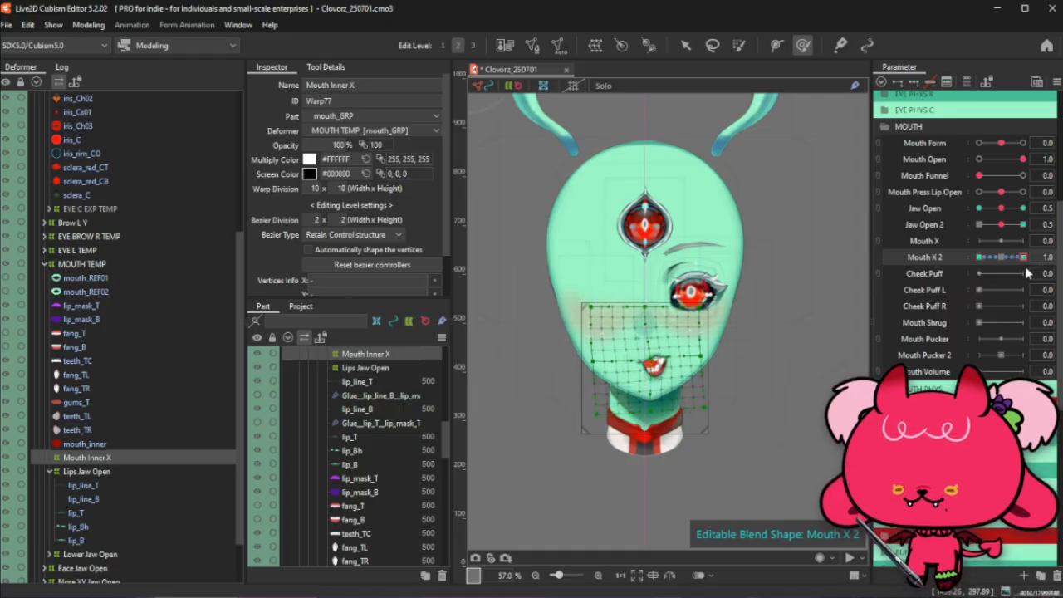
pyautogui.hotkey('ctrl', 'z')
pyautogui.moveTo(1012, 256); pyautogui.dragTo(1034, 259)
pyautogui.click(999, 256)
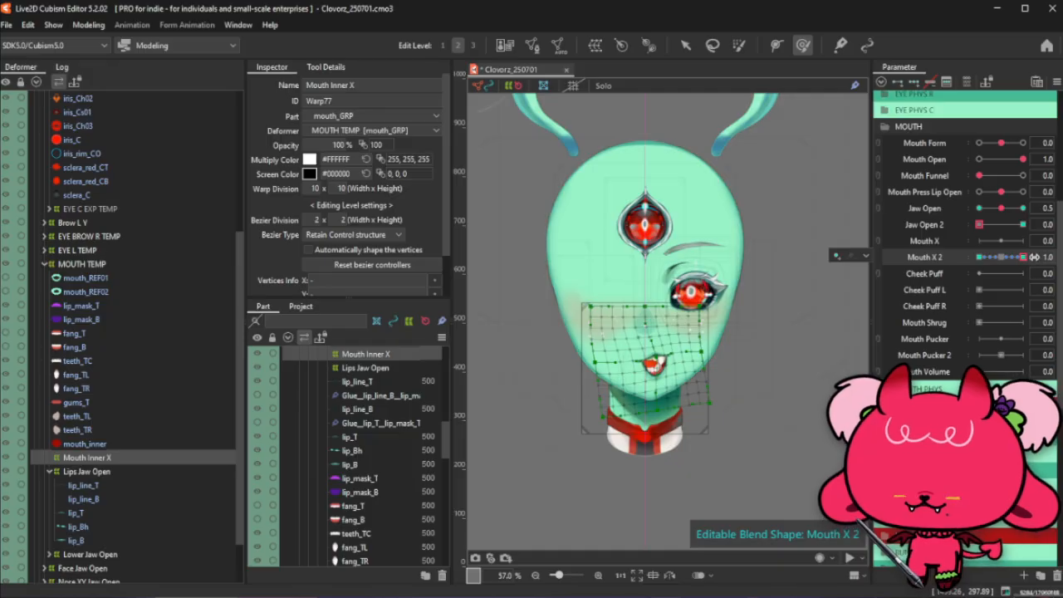
pyautogui.click(1043, 257)
pyautogui.press('Return')
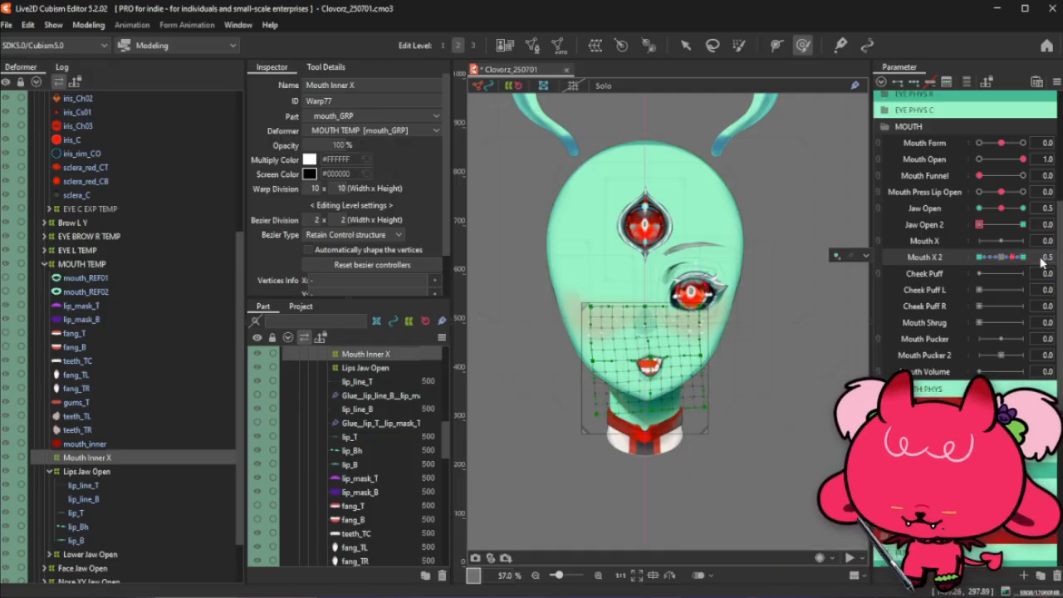
# Try to apply the smaller half-way Mouth Inner X shape at Mouth X 2 1.0 and reflect it horizontally
pyautogui.click(1022, 264)
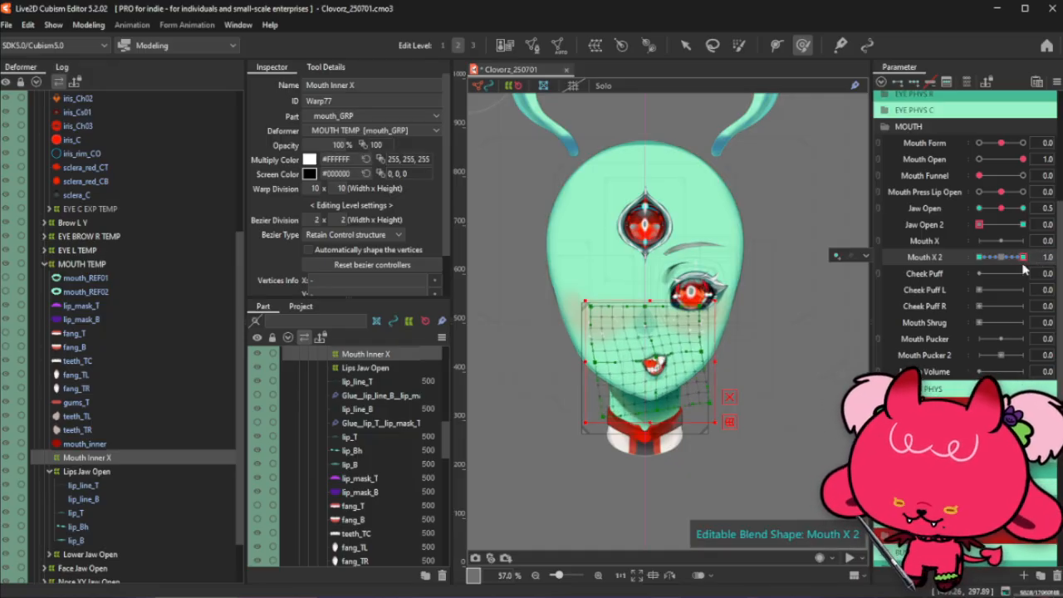
pyautogui.hotkey('ctrl', 'z')
pyautogui.hotkey('ctrl', 'r')
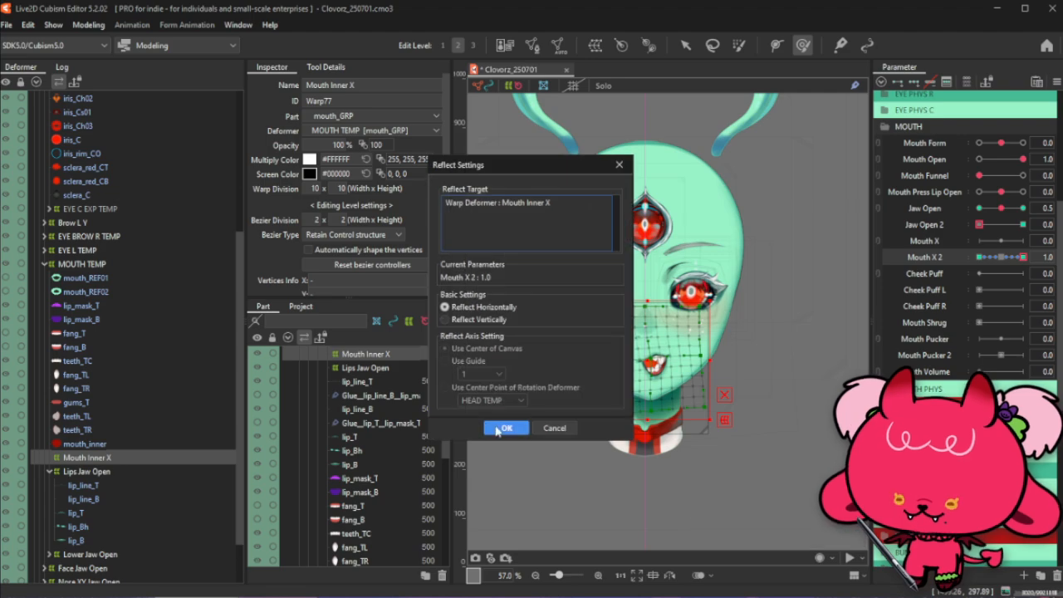
pyautogui.click(505, 428)
pyautogui.click(583, 321)
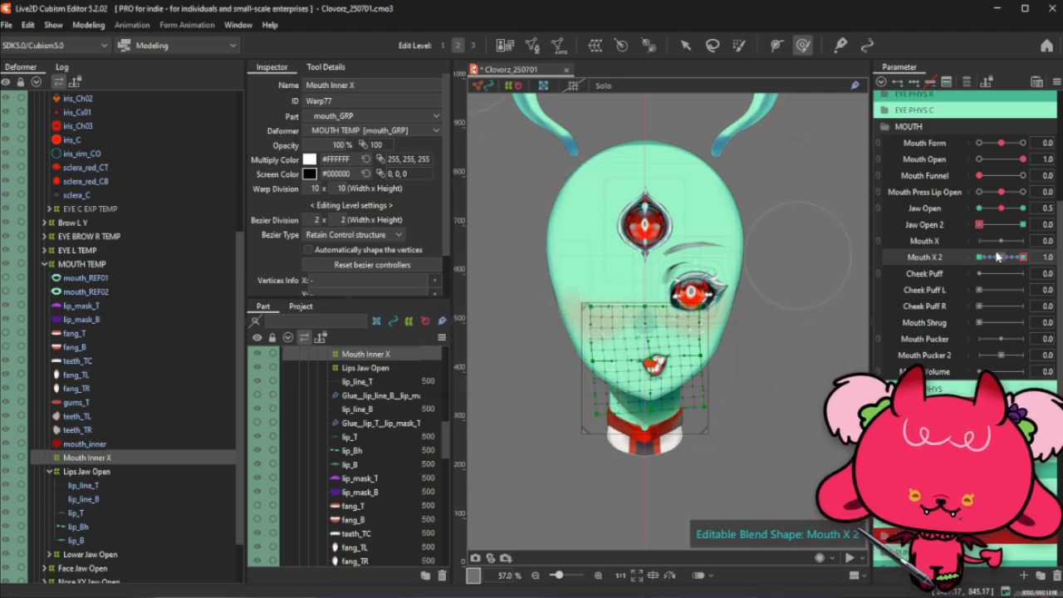
# Check the mouth with Jaw Open at 1.0 and 0.5, and undo the Mouth Inner X shape change at Mouth X 2 1.0
pyautogui.moveTo(1002, 259); pyautogui.dragTo(1034, 254)
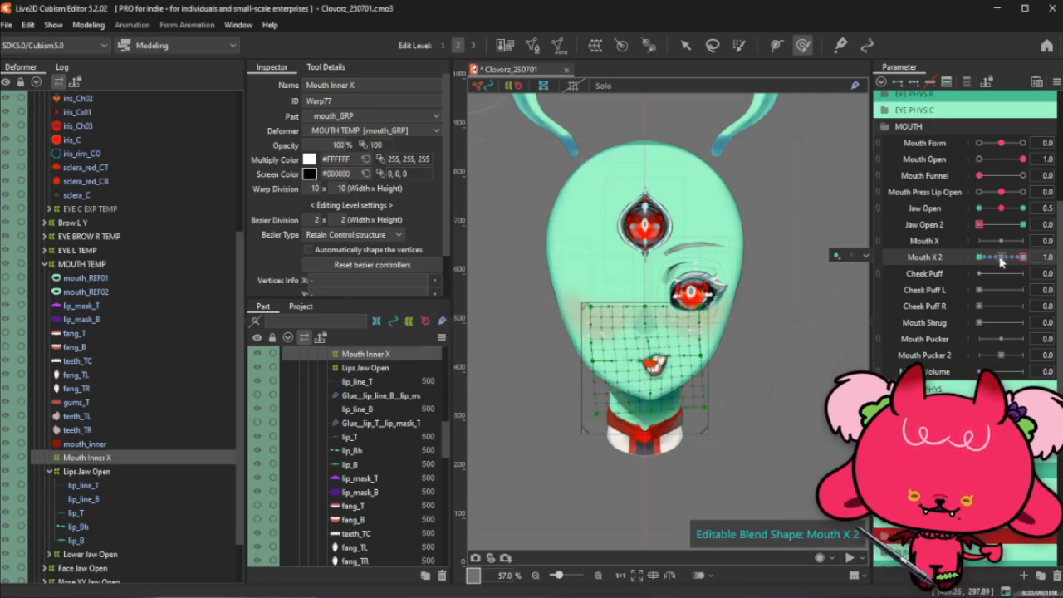
pyautogui.click(1005, 210)
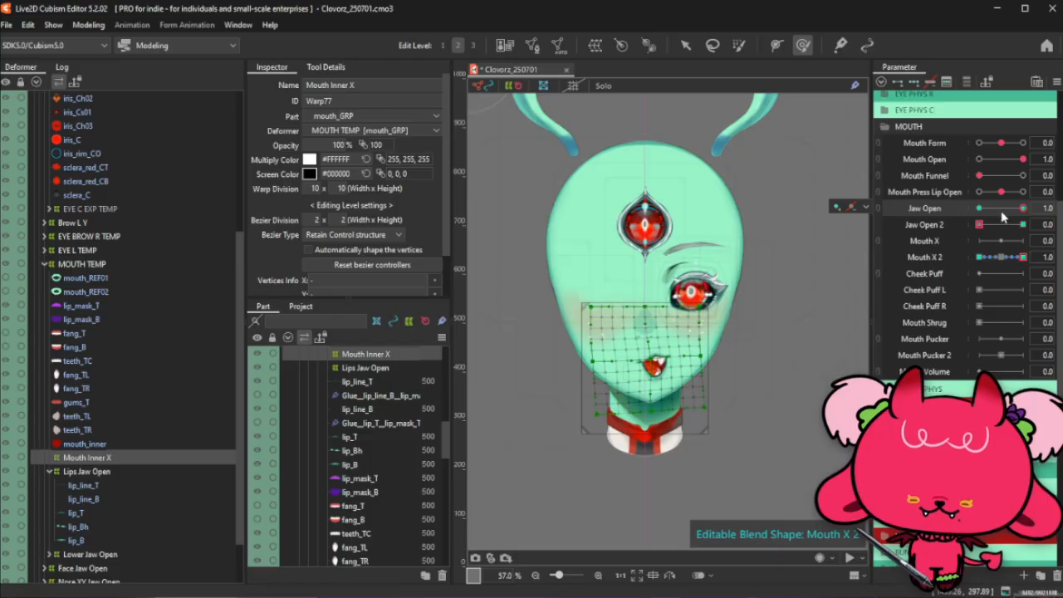
pyautogui.click(1001, 211)
pyautogui.hotkey('ctrl', 'v')
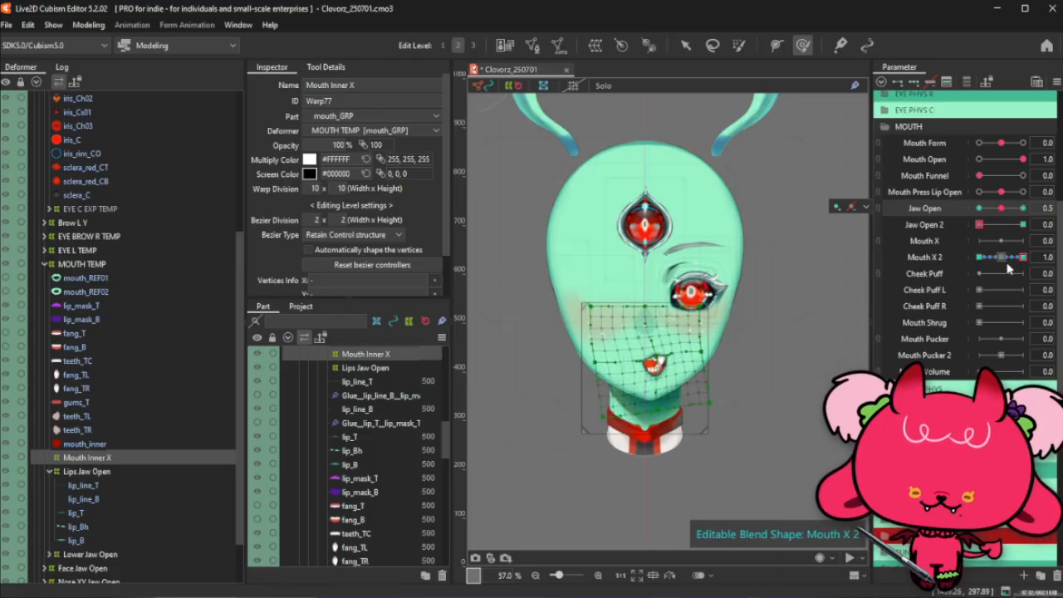
pyautogui.moveTo(1001, 258); pyautogui.dragTo(1038, 254)
pyautogui.click(1001, 256)
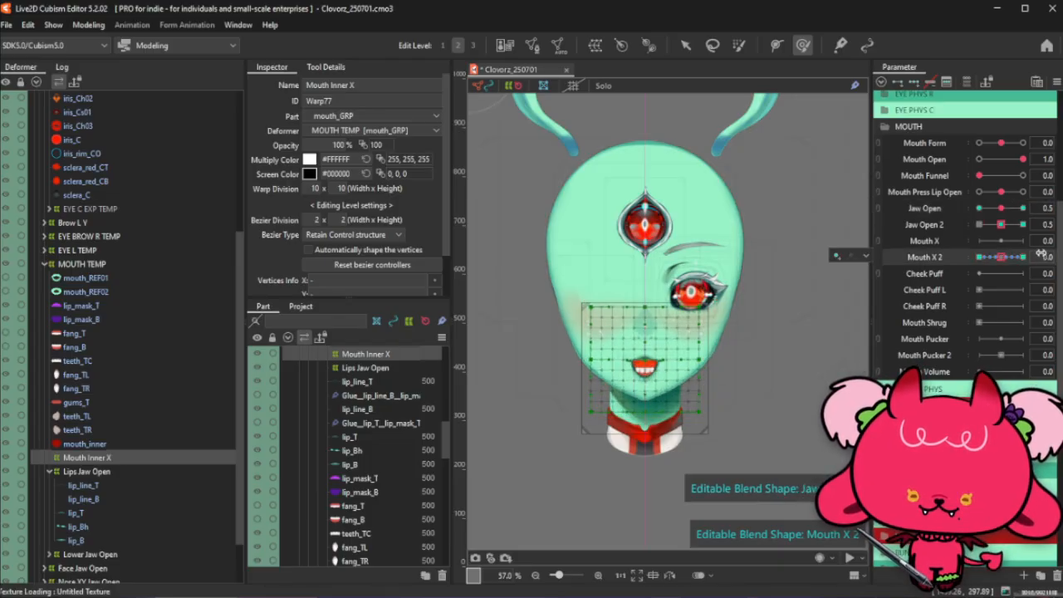
# With Jaw Open and Jaw Open 2 at 0.0, copy the Mouth Inner X shape from Mouth X 2 0.5 to 1.0 and reflect it horizontally
pyautogui.moveTo(1001, 225); pyautogui.dragTo(971, 225)
pyautogui.click(978, 209)
pyautogui.moveTo(1001, 258); pyautogui.dragTo(1030, 259)
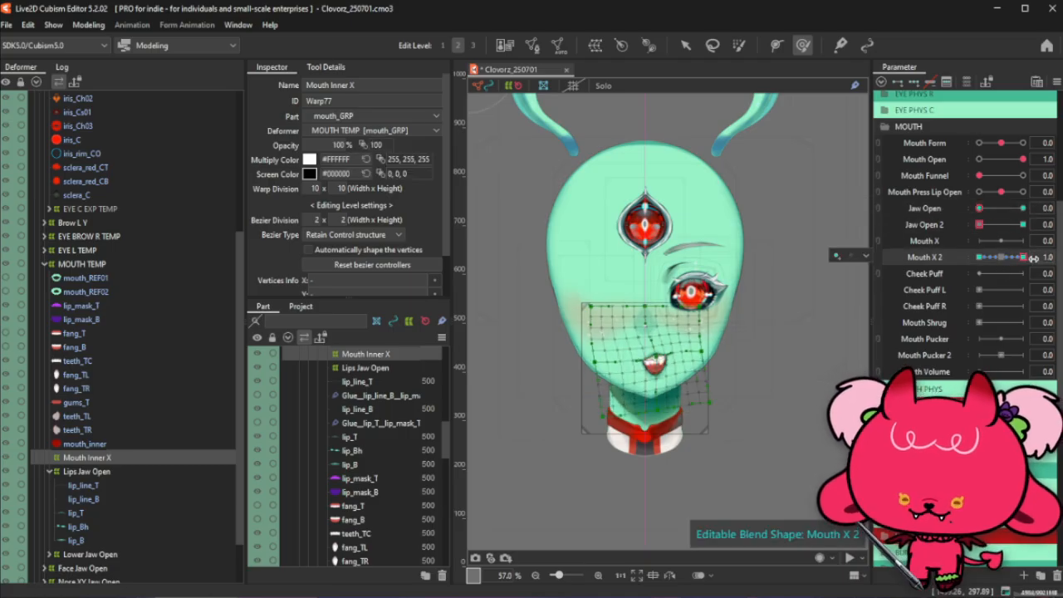
pyautogui.click(1046, 258)
pyautogui.press('Return')
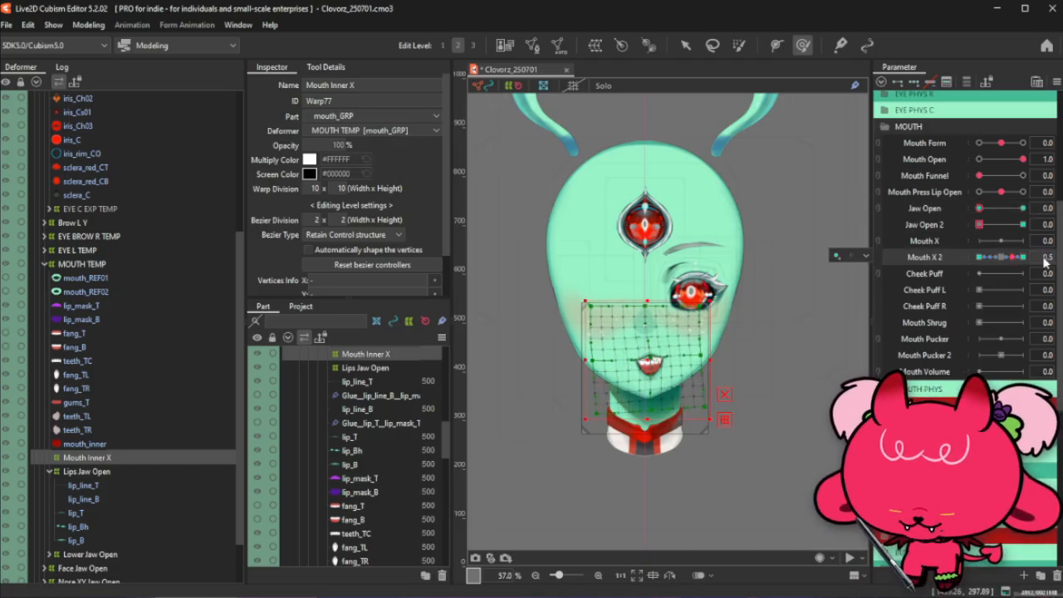
pyautogui.click(1023, 257)
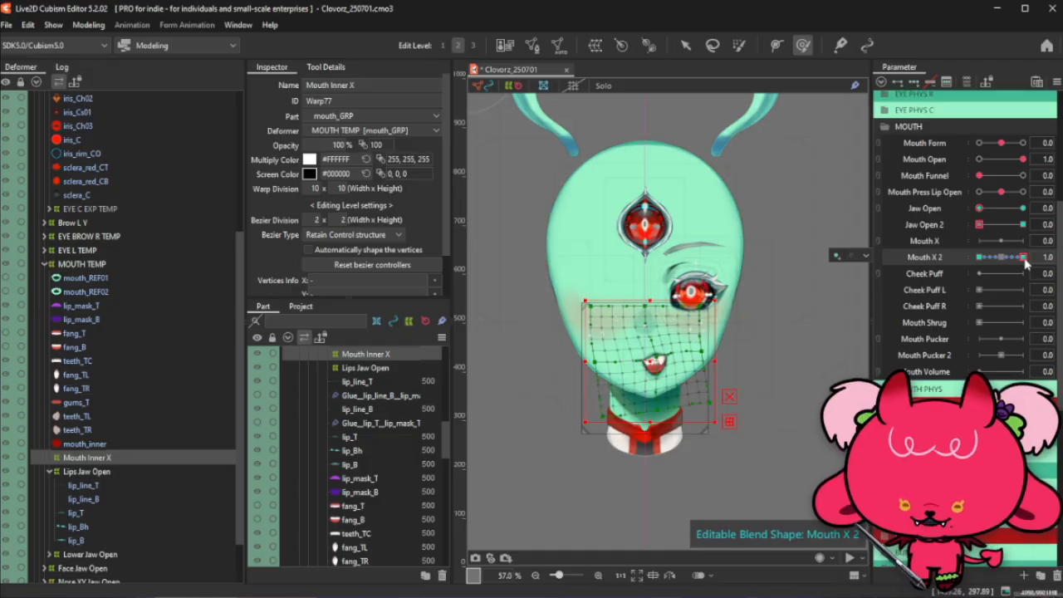
pyautogui.hotkey('ctrl', 'v')
pyautogui.hotkey('ctrl', 'r')
pyautogui.click(516, 427)
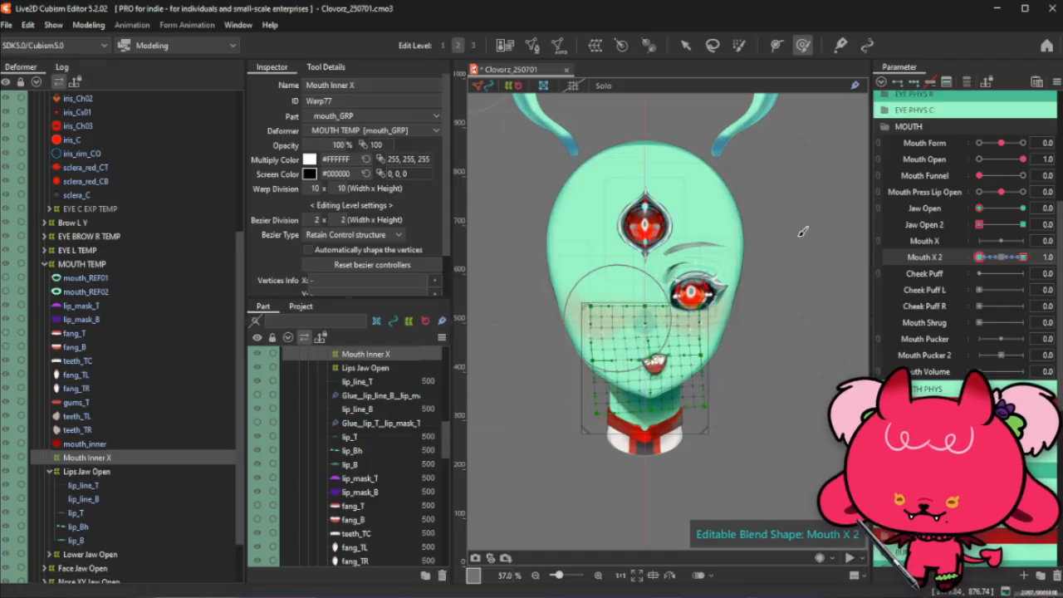
# Reset Mouth X 2 to 0.0, place mouth_inner under the Mouth Inner X deformer, and hide the selection outlines
pyautogui.click(1001, 257)
pyautogui.moveTo(78, 446); pyautogui.dragTo(97, 463)
pyautogui.hotkey('ctrl', 'h')
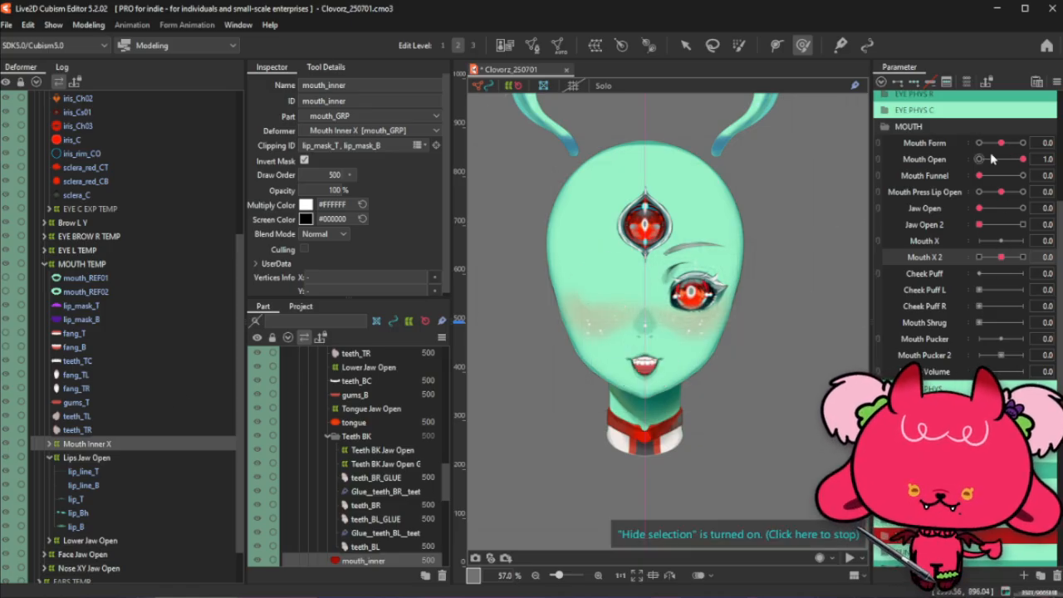
# Check the sideways mouth at Mouth X 2 1.0 and 0.7 with Jaw Open and Mouth Form at 1.0
pyautogui.moveTo(980, 208); pyautogui.dragTo(1030, 219)
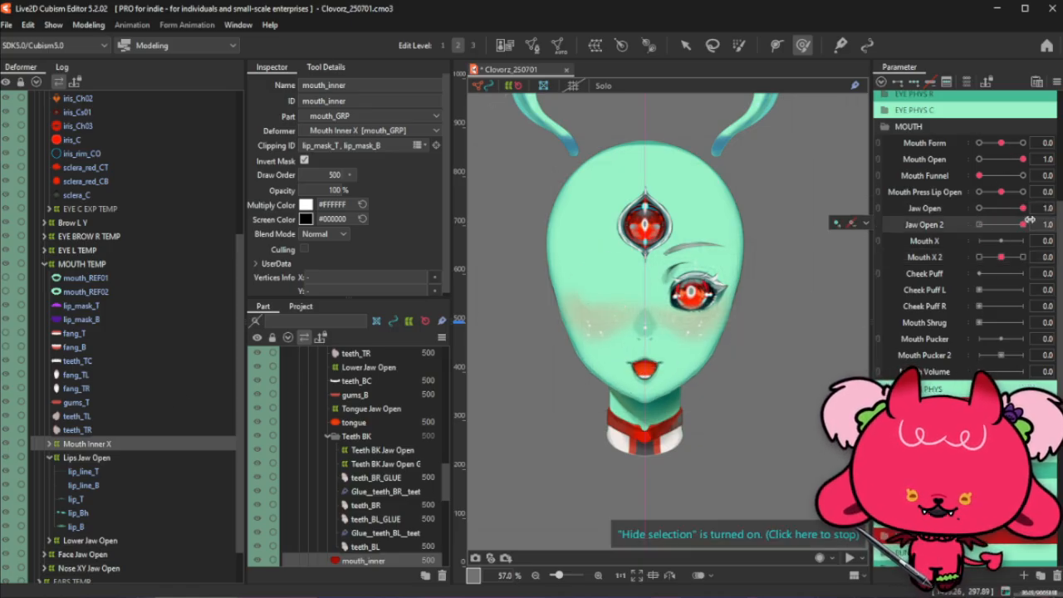
pyautogui.moveTo(1001, 256); pyautogui.dragTo(1024, 257)
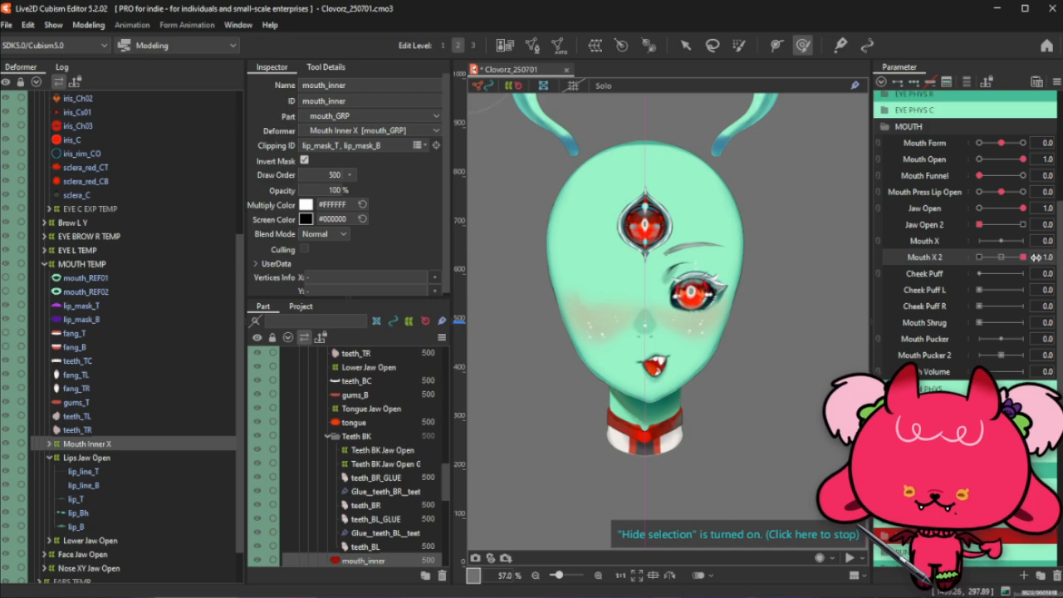
pyautogui.moveTo(1002, 145); pyautogui.dragTo(1028, 144)
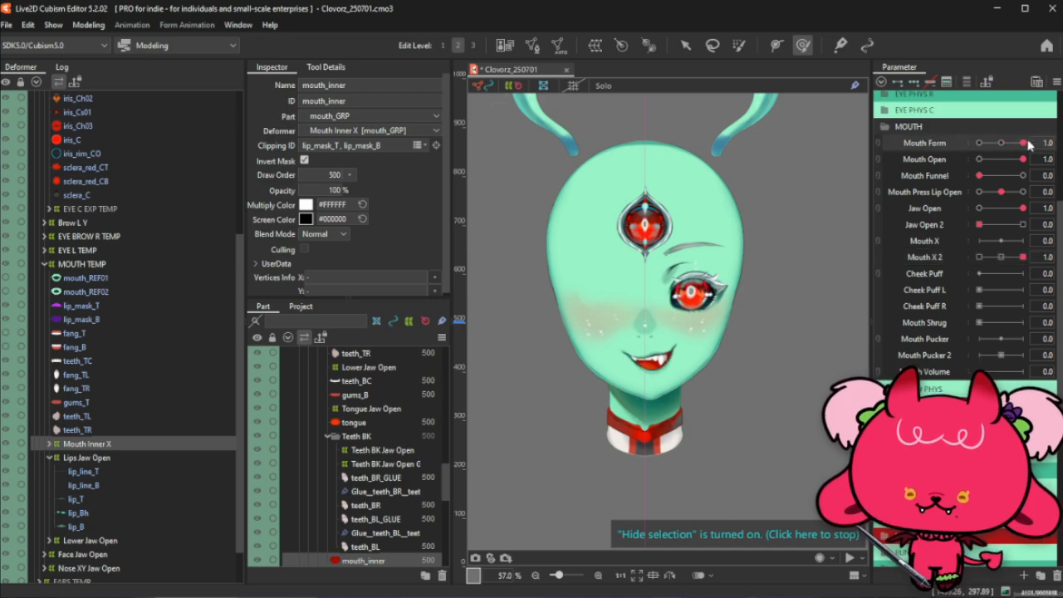
pyautogui.scroll(3, 647, 358)
pyautogui.scroll(3, 751, 344)
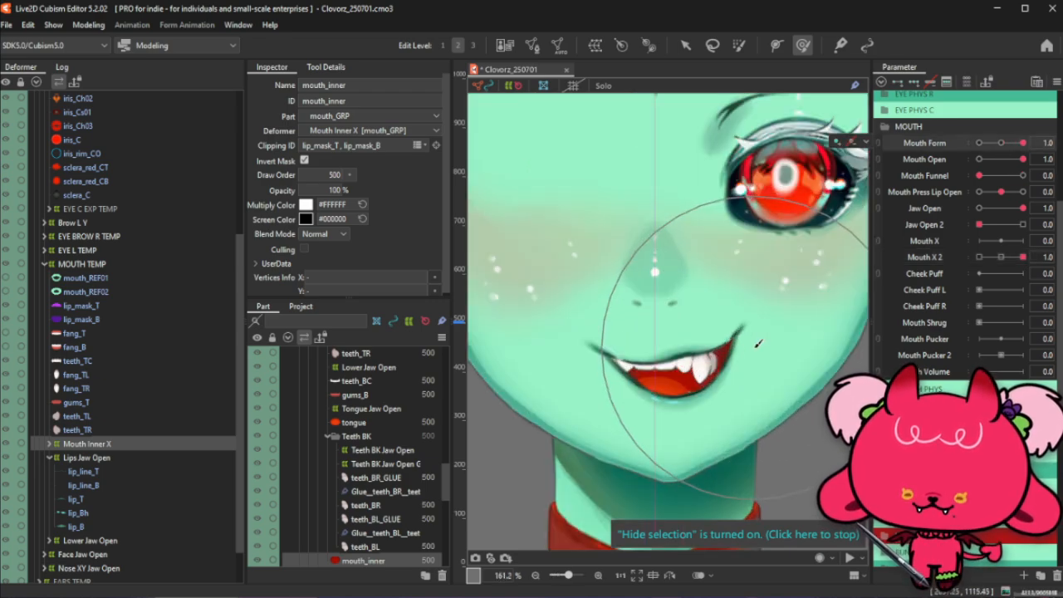
pyautogui.scroll(-3, 753, 348)
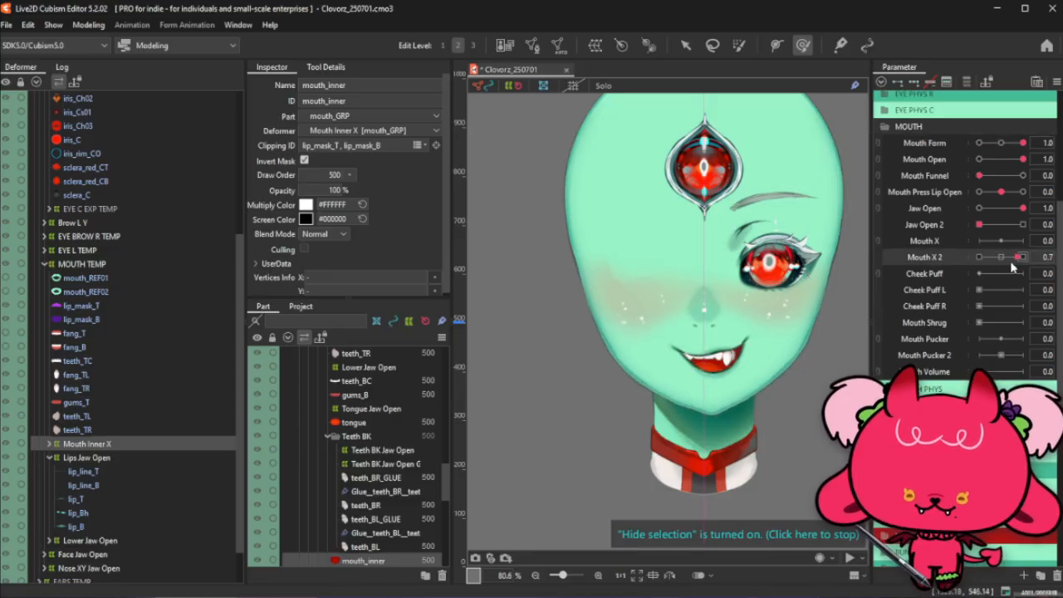
pyautogui.moveTo(1032, 259); pyautogui.dragTo(1028, 282)
# Brush the left mouth corner of the Lips Jaw Open deformer slightly outward at Mouth X 2 1.0 and Jaw Open 2 1.0
pyautogui.click(116, 446)
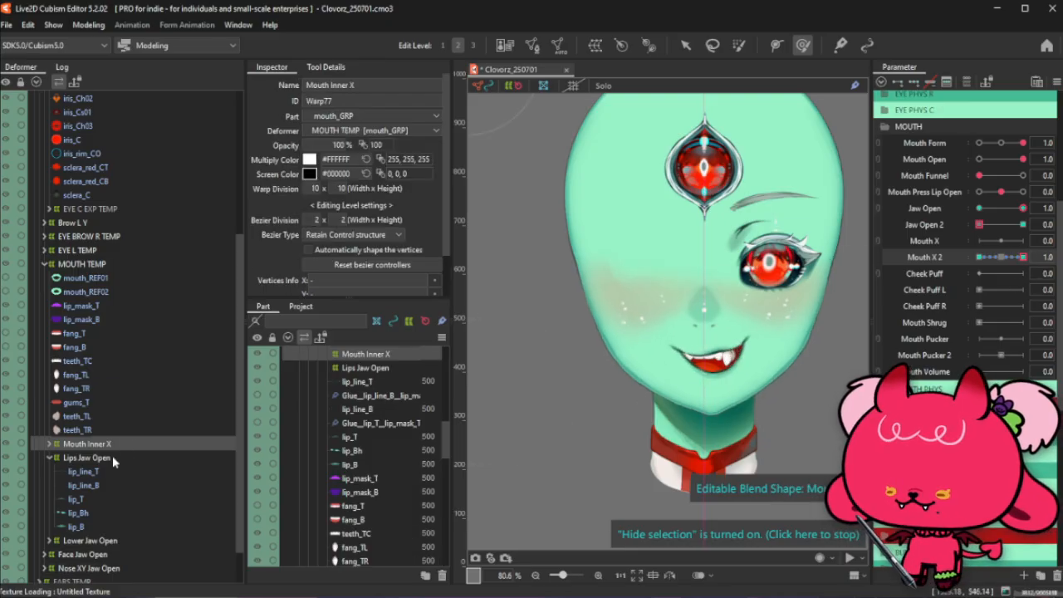
pyautogui.click(108, 459)
pyautogui.keyDown('ctrl'); pyautogui.click(115, 445); pyautogui.keyUp('ctrl')
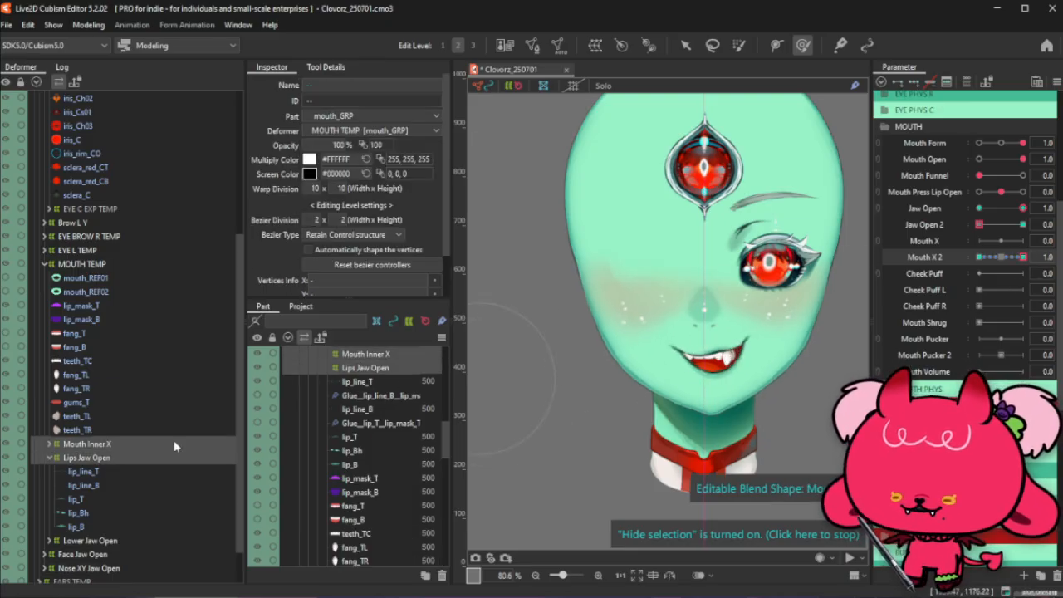
pyautogui.click(124, 448)
pyautogui.click(111, 458)
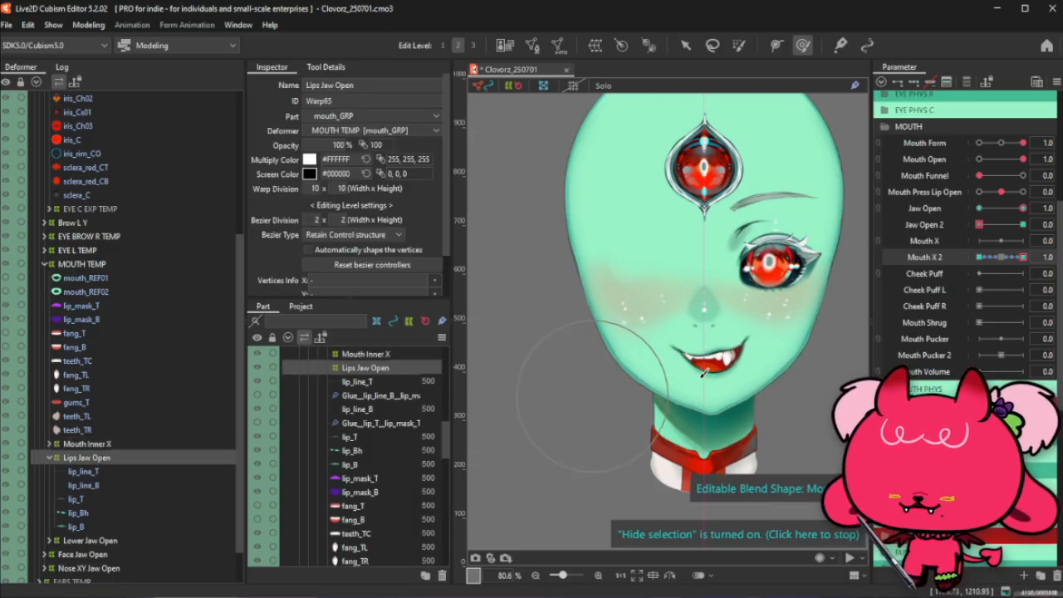
pyautogui.click(1005, 257)
pyautogui.moveTo(1002, 254); pyautogui.dragTo(1032, 250)
pyautogui.hotkey('ctrl', 't')
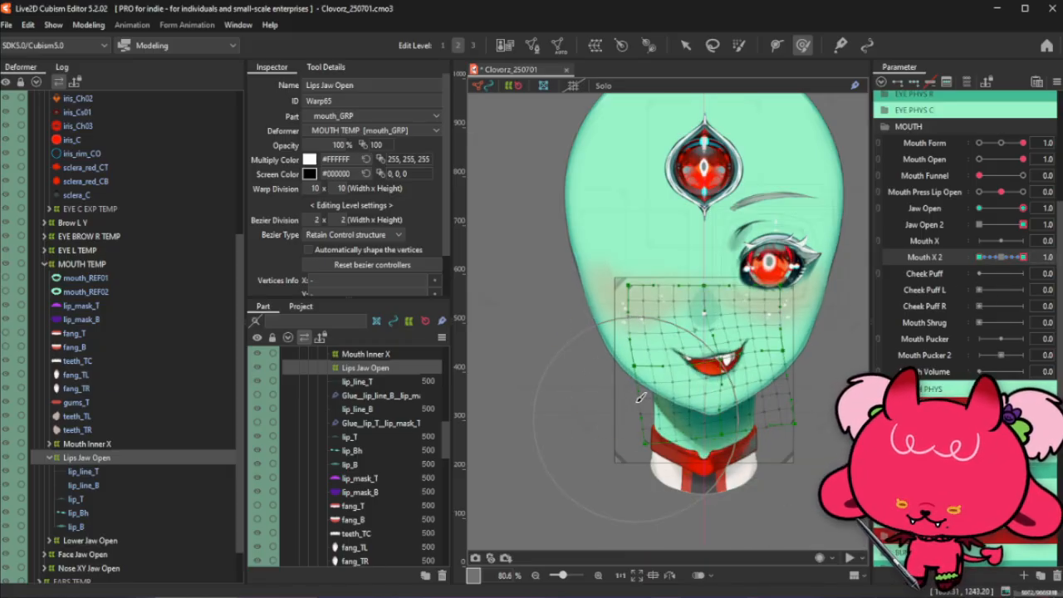
pyautogui.moveTo(629, 371)
pyautogui.mouseDown()
pyautogui.moveTo(629, 381)
pyautogui.moveTo(625, 371)
pyautogui.mouseUp()
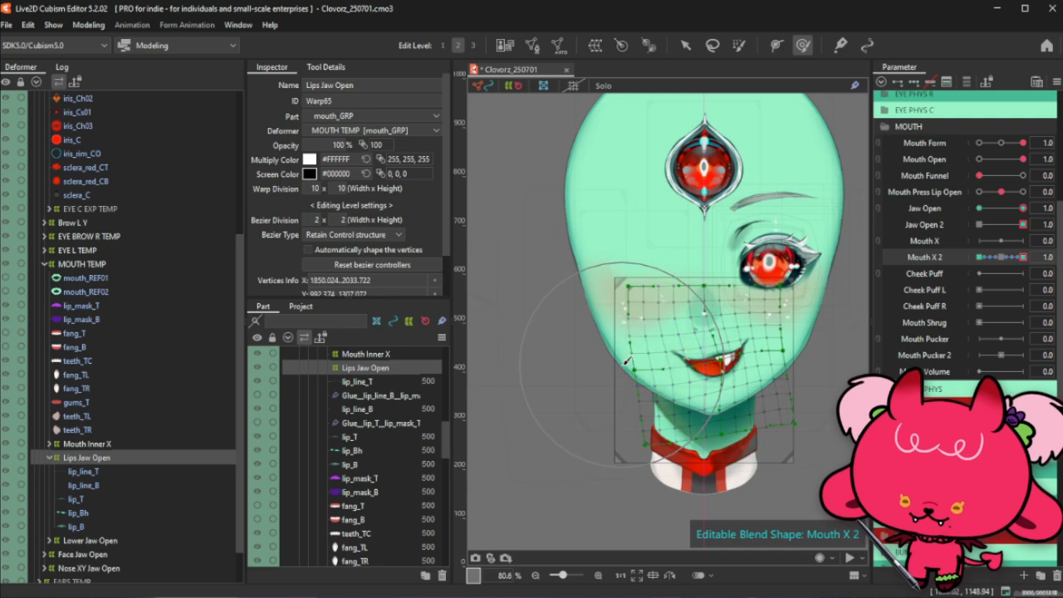
pyautogui.hotkey('ctrl', 't')
# Reflect the Lips Jaw Open deformer's shape for Mouth X 2 1.0 to the opposite side
pyautogui.moveTo(1002, 257); pyautogui.dragTo(1027, 258)
pyautogui.hotkey('ctrl', 'f')
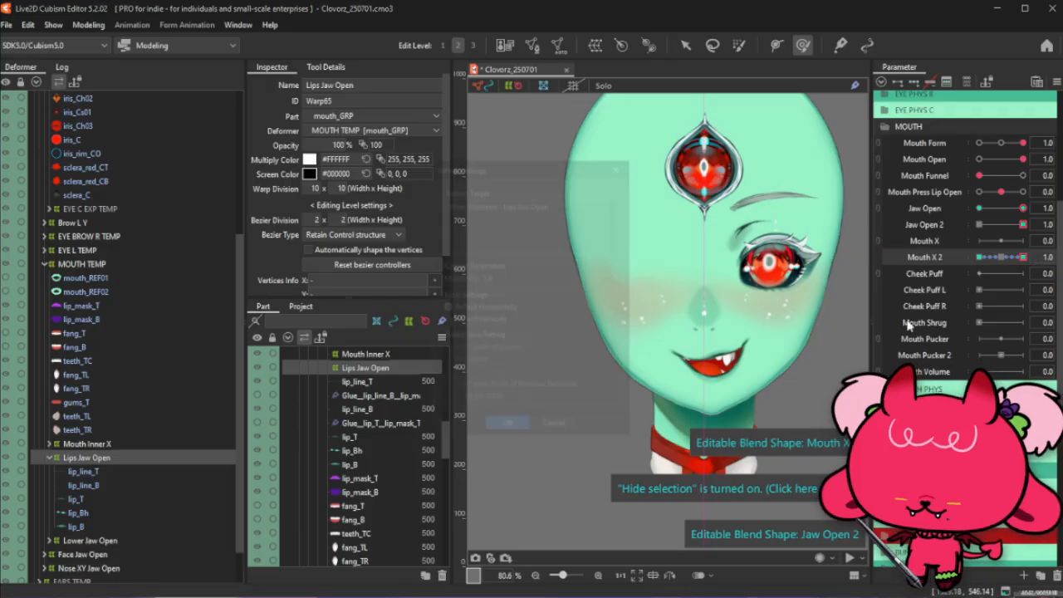
pyautogui.press('Return')
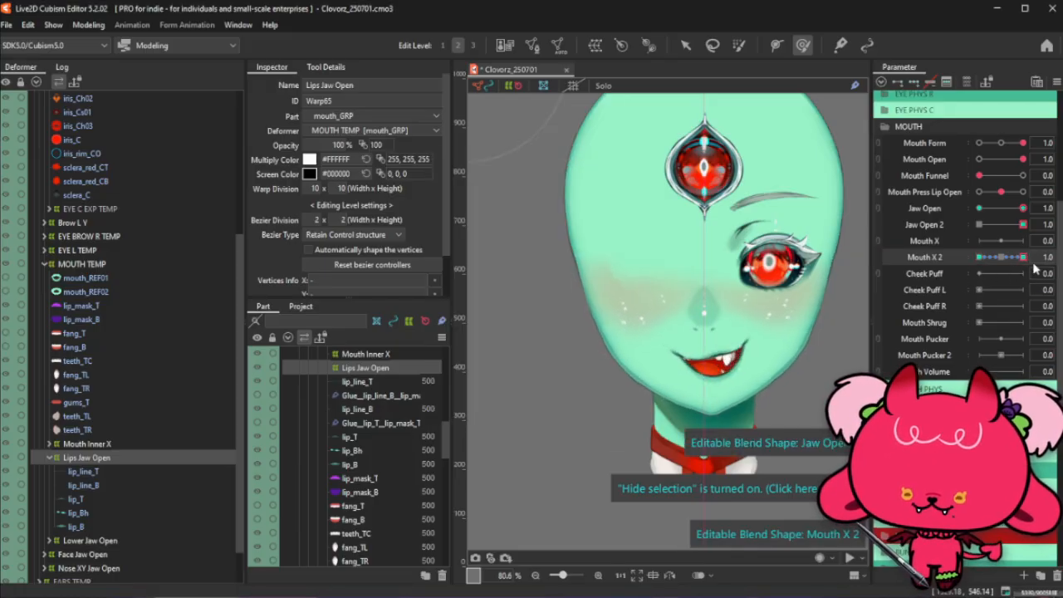
# Refine the left mouth corner of Lips Jaw Open at Mouth X 2 1.0 and reflect the adjusted shape again
pyautogui.moveTo(1032, 263)
pyautogui.mouseDown()
pyautogui.moveTo(971, 291)
pyautogui.moveTo(1023, 267)
pyautogui.mouseUp()
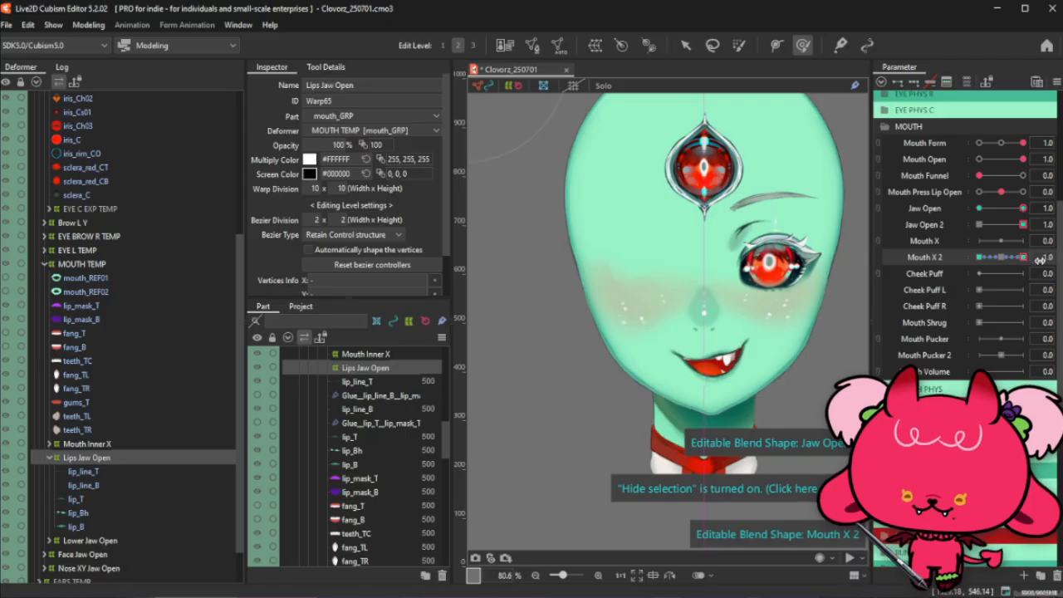
pyautogui.moveTo(617, 359); pyautogui.dragTo(615, 367)
pyautogui.moveTo(1011, 255); pyautogui.dragTo(1034, 252)
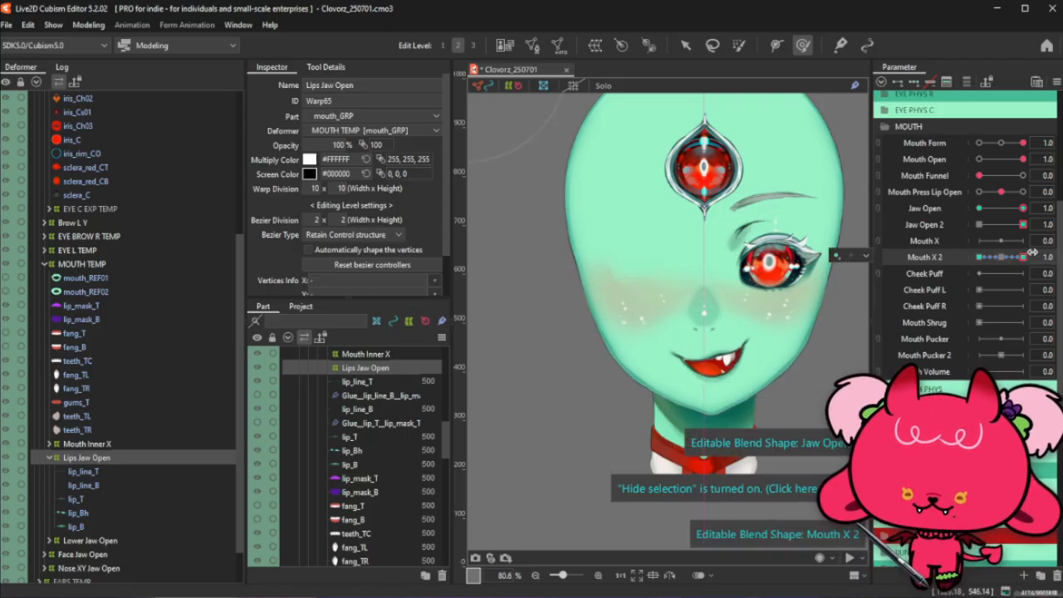
pyautogui.moveTo(631, 344); pyautogui.dragTo(627, 356)
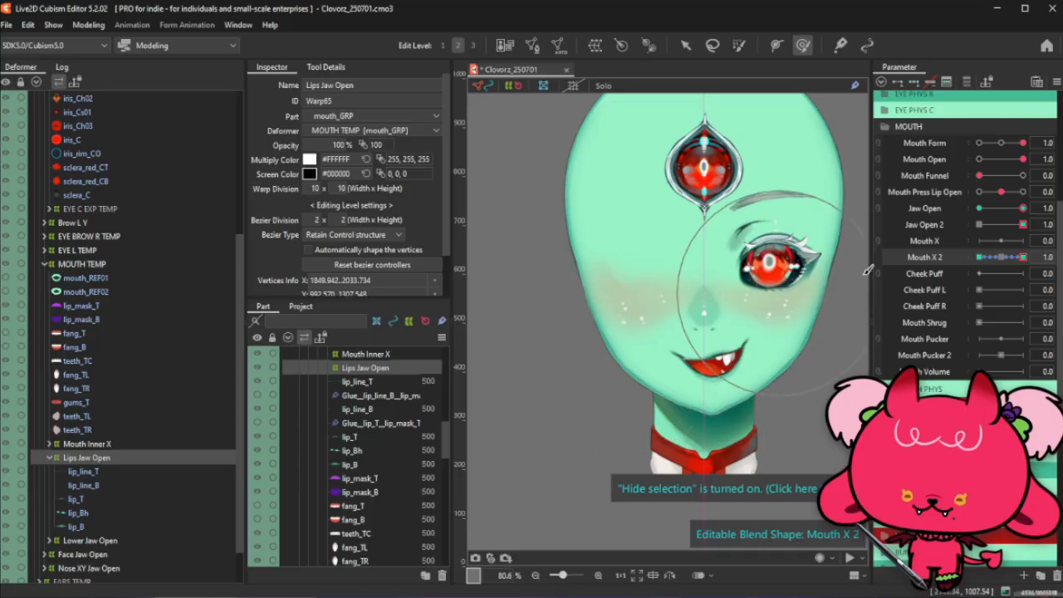
pyautogui.moveTo(1007, 259); pyautogui.dragTo(1037, 257)
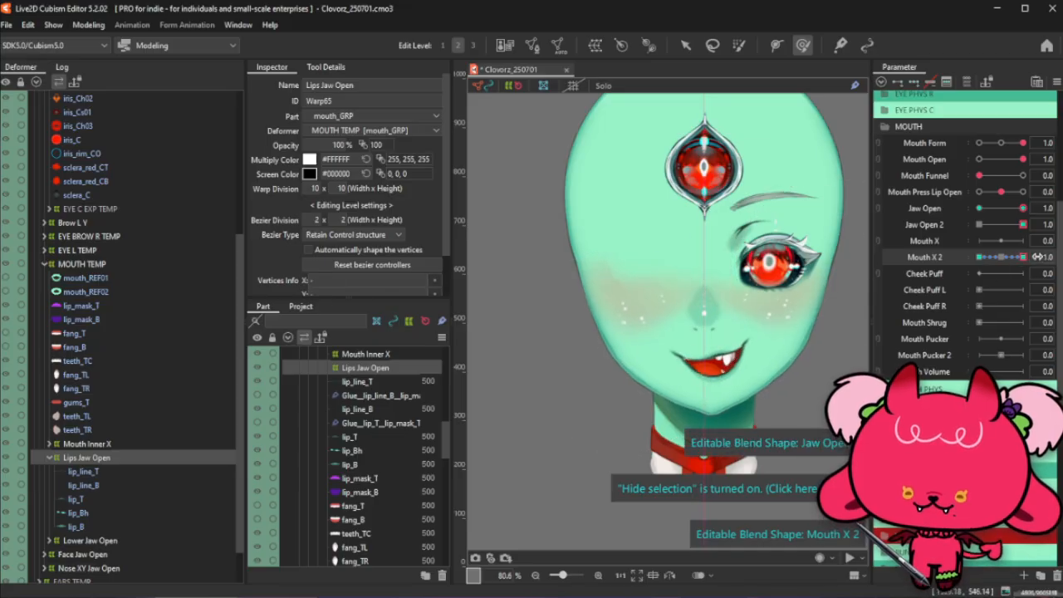
pyautogui.hotkey('ctrl', 'r')
pyautogui.click(980, 257)
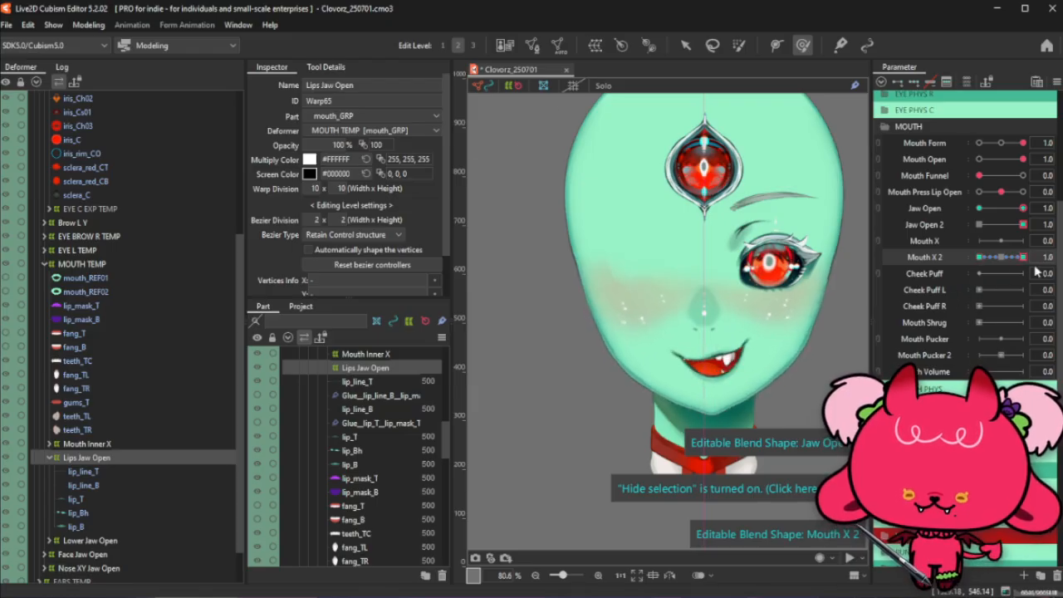
# Check Mouth X 2 at -0.9, -0.5 and 0.0 with Mouth Form at 0.0, and reset the parameters to their defaults
pyautogui.click(1012, 142)
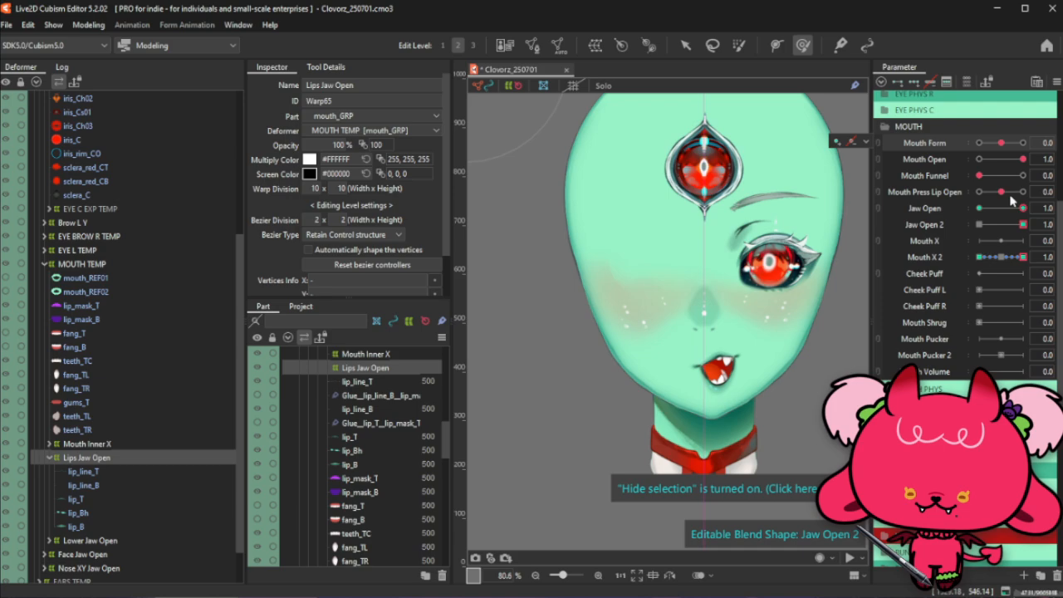
pyautogui.click(1017, 257)
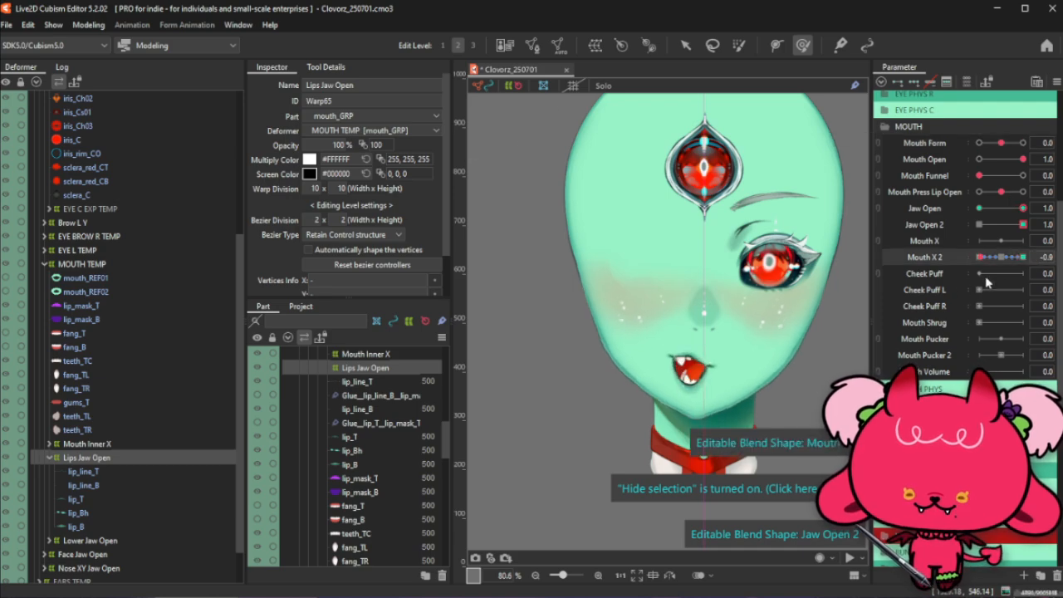
pyautogui.click(1022, 259)
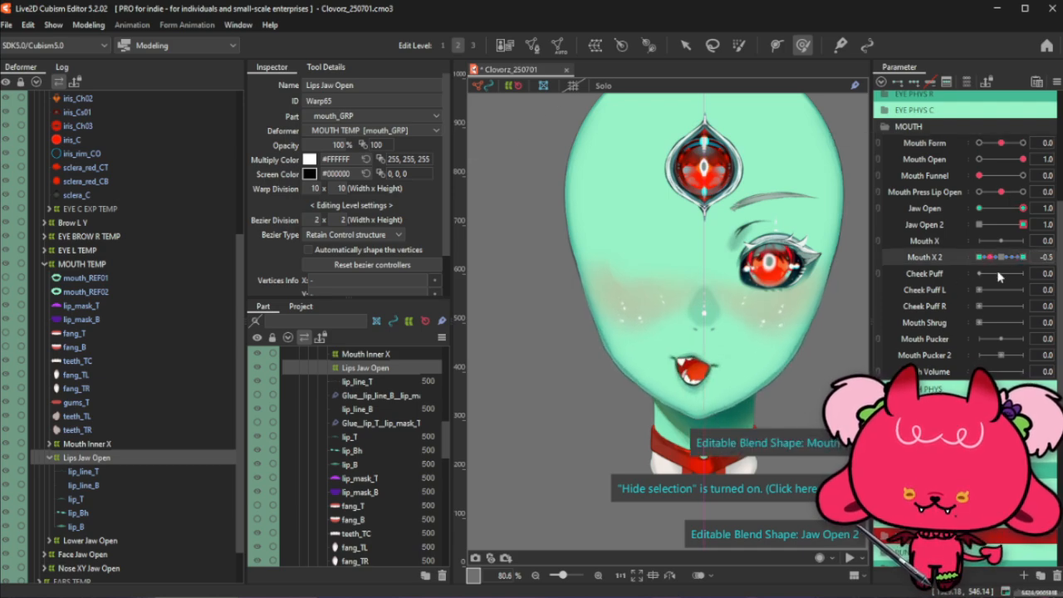
pyautogui.click(996, 259)
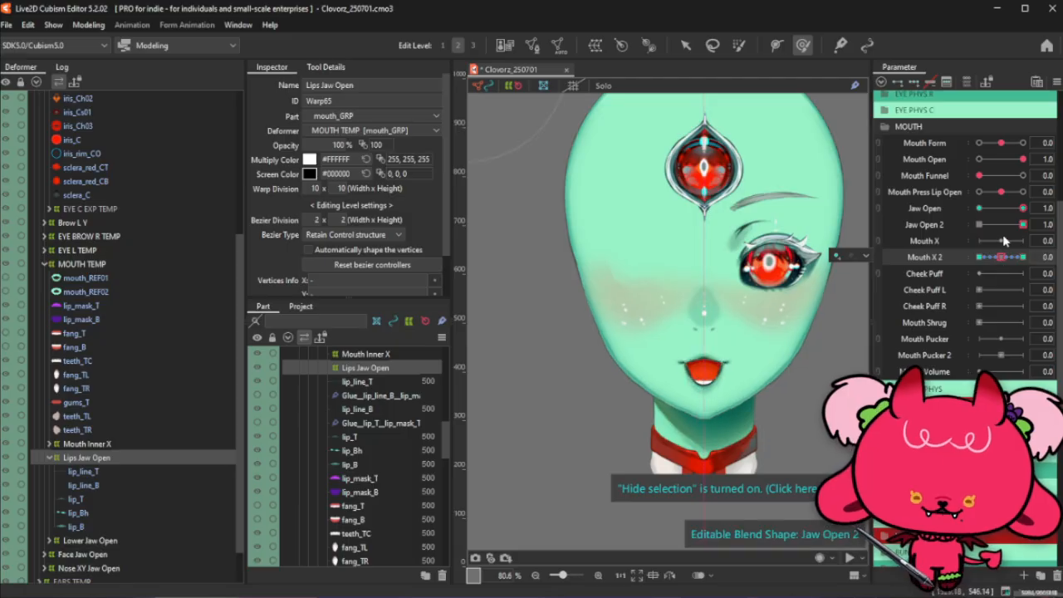
pyautogui.click(1056, 82)
pyautogui.click(955, 215)
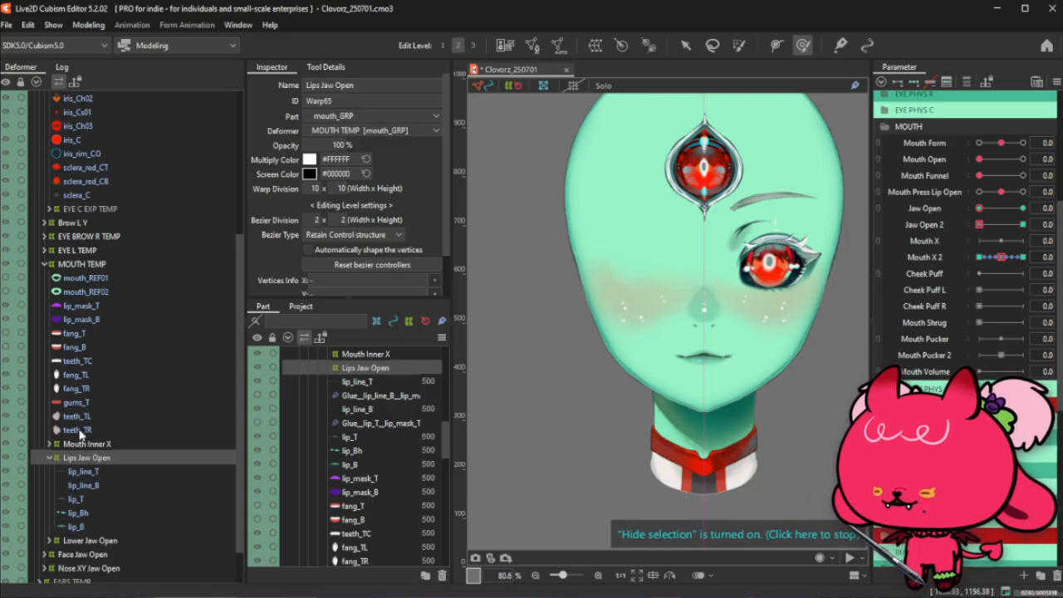
# Tilt the Lower Jaw Open deformer slightly counter-clockwise and shift it right at Mouth X 2 1.0, with Mouth Open and Jaw Open at 1.0
pyautogui.click(94, 541)
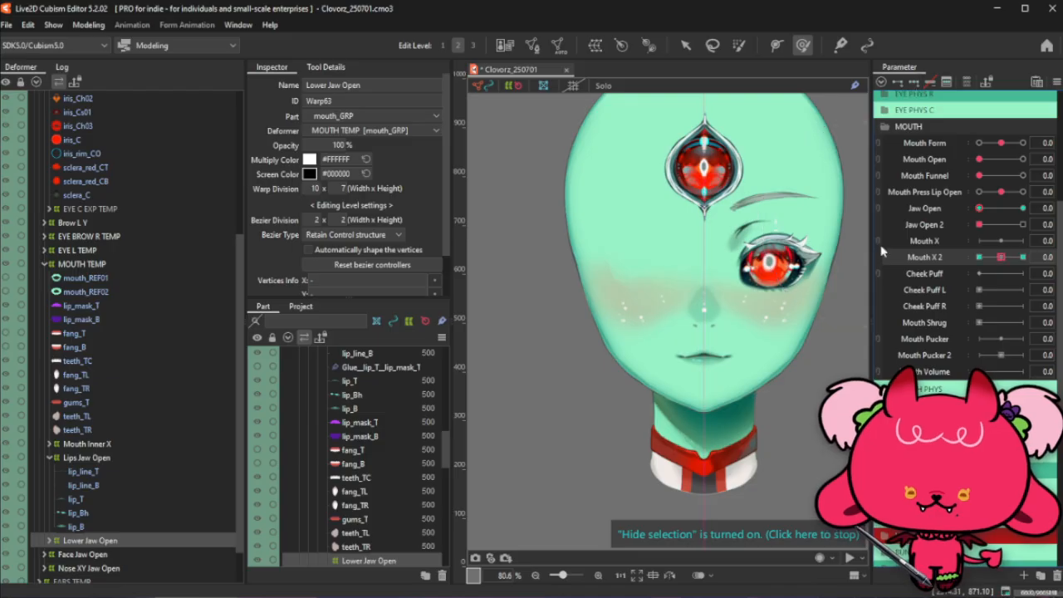
pyautogui.click(922, 256)
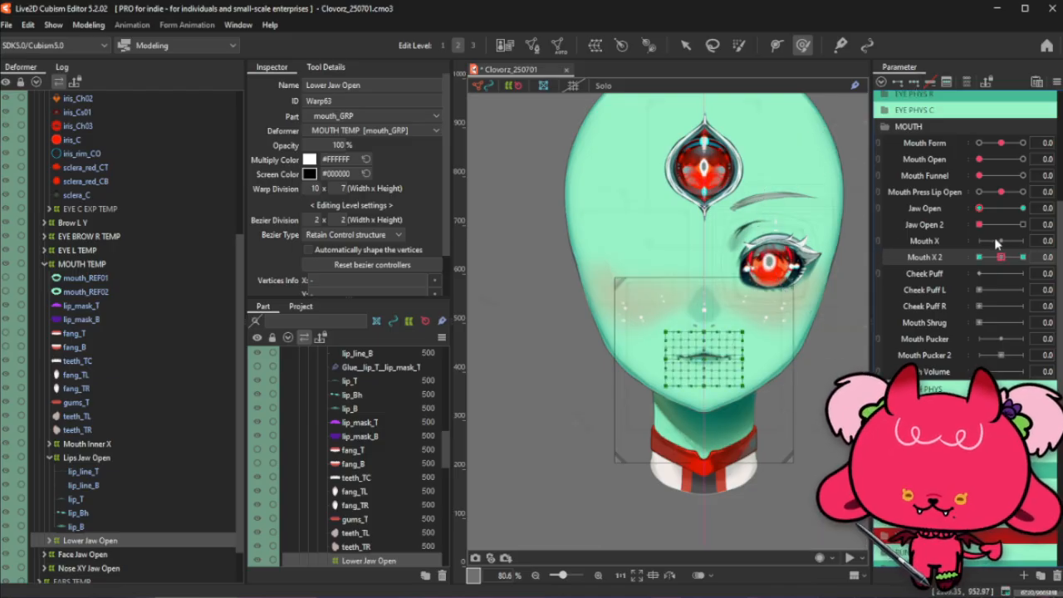
pyautogui.moveTo(980, 207)
pyautogui.mouseDown()
pyautogui.moveTo(1024, 207)
pyautogui.moveTo(978, 208)
pyautogui.mouseUp()
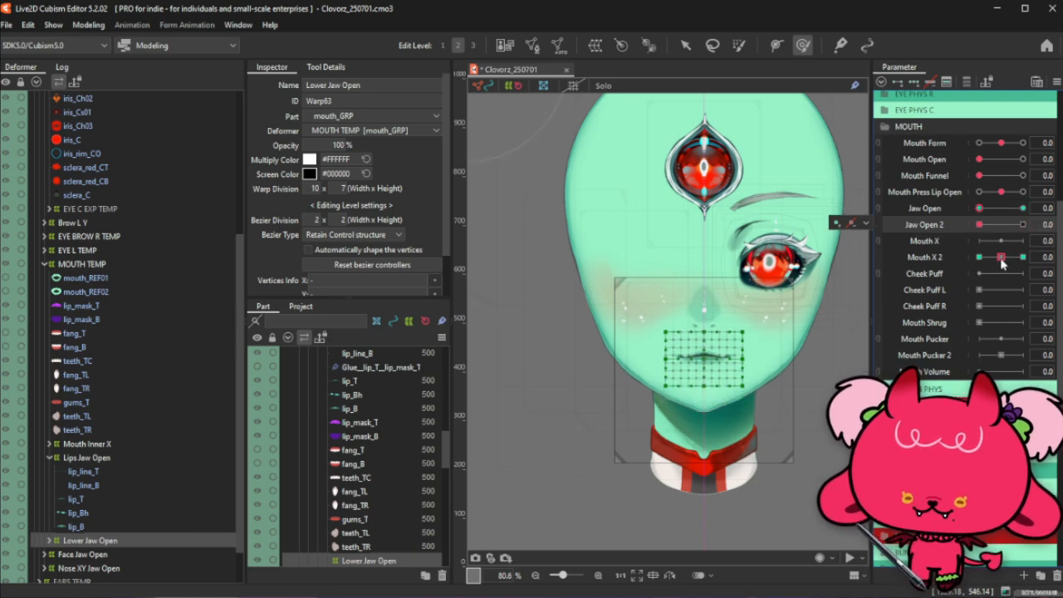
pyautogui.click(1021, 159)
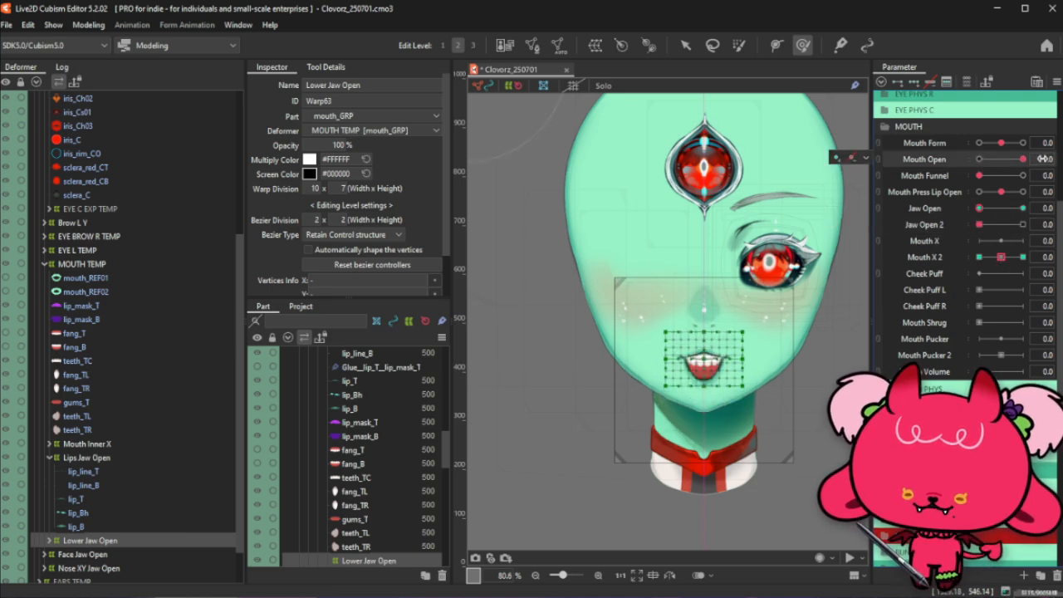
pyautogui.click(1020, 208)
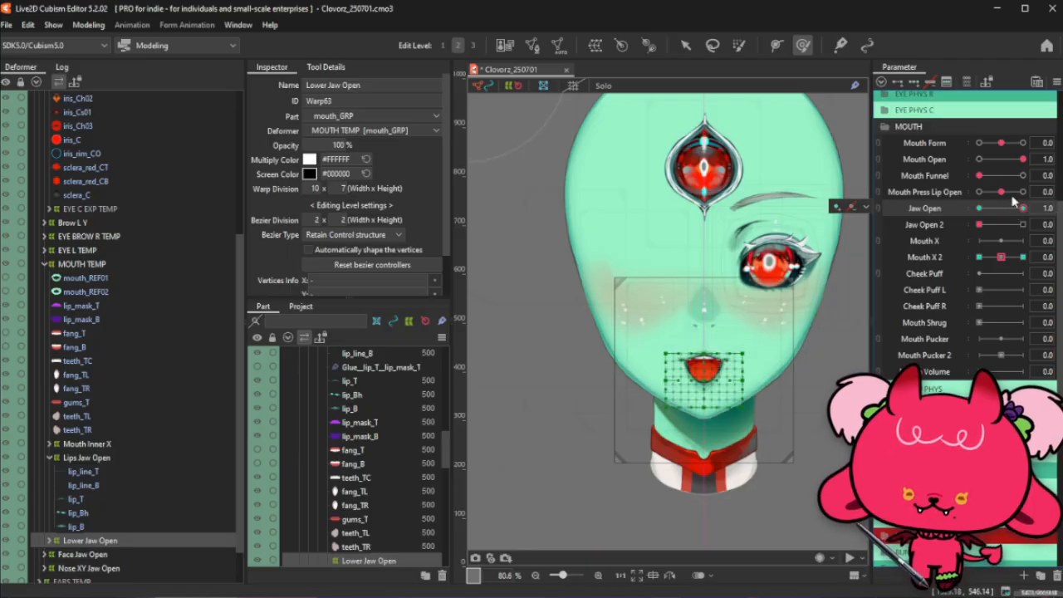
pyautogui.click(1023, 258)
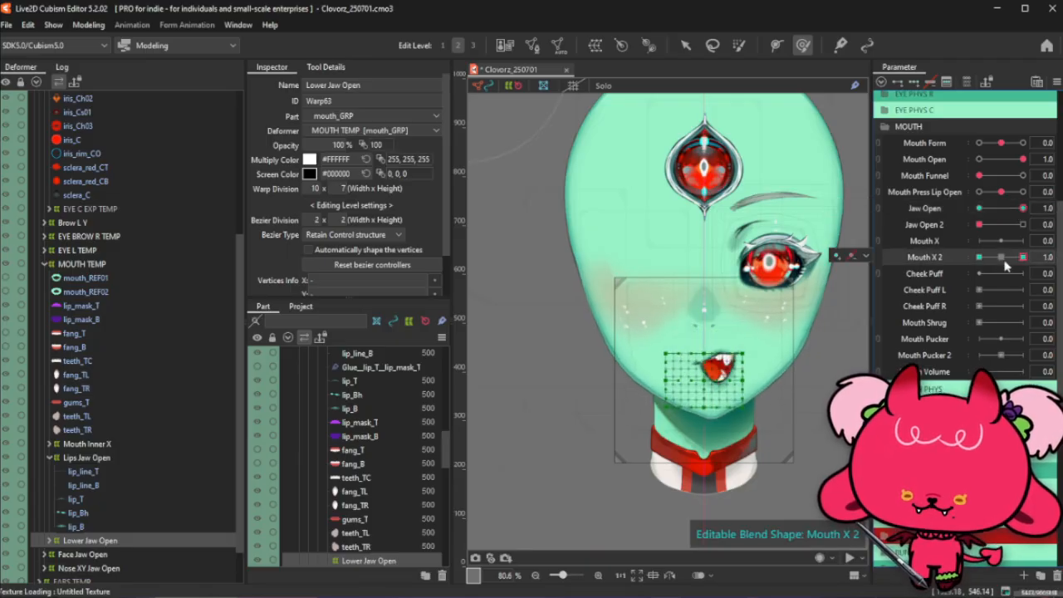
pyautogui.click(684, 45)
pyautogui.scroll(2, 739, 403)
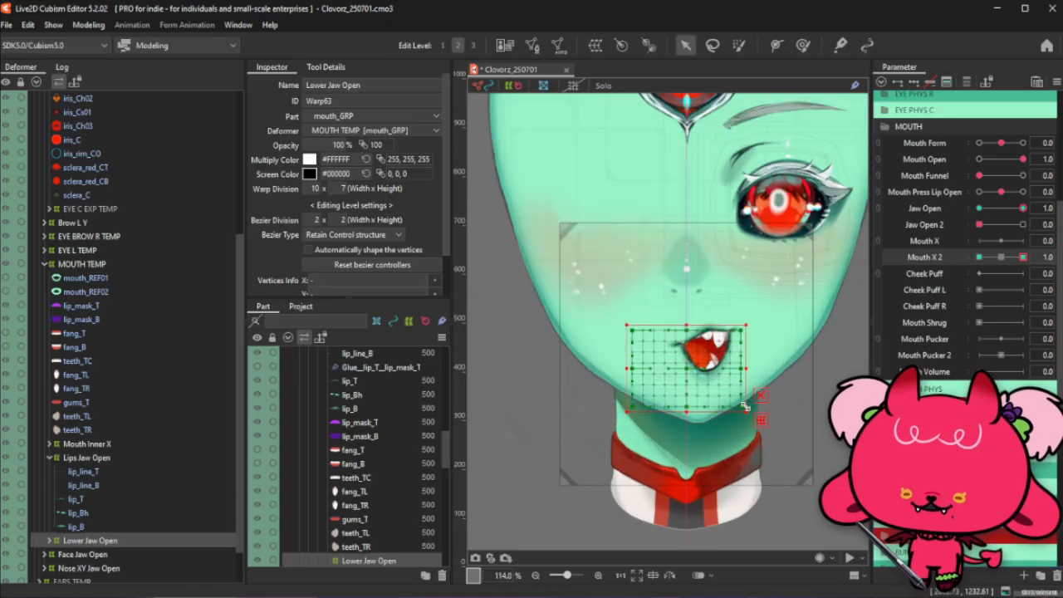
pyautogui.moveTo(738, 320); pyautogui.dragTo(749, 316)
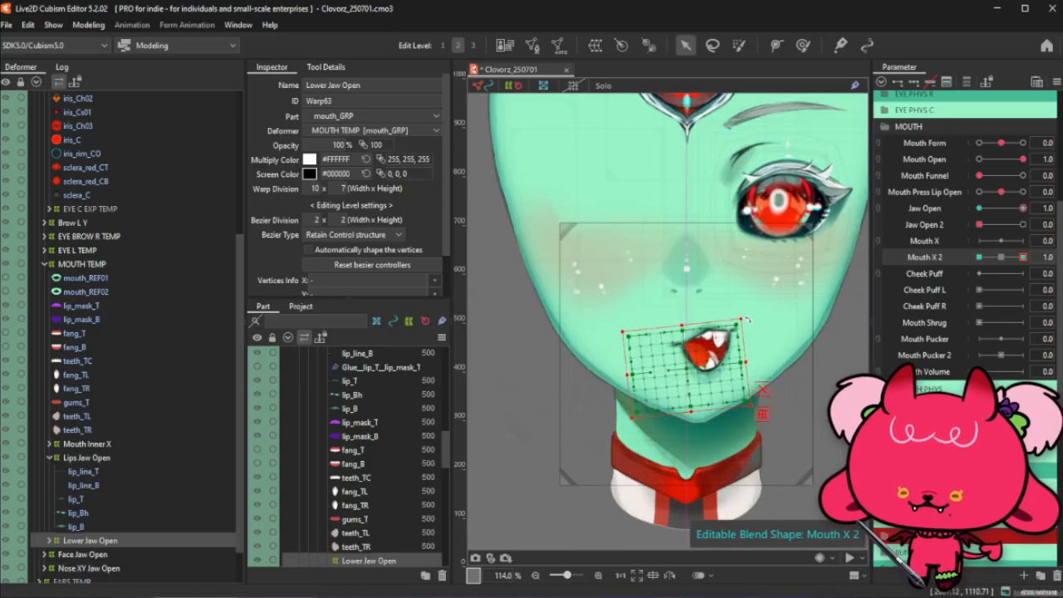
pyautogui.moveTo(676, 372); pyautogui.dragTo(686, 372)
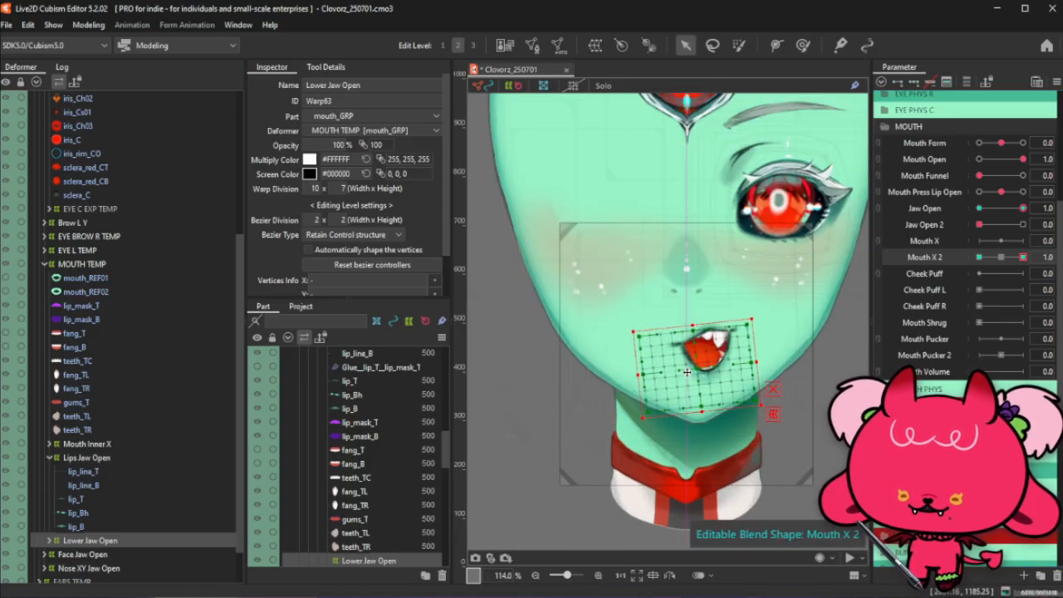
# Apply extended Ellipse Interpolation to the Lower Jaw Open deformer's Mouth X 2 keys
pyautogui.click(1001, 257)
pyautogui.moveTo(1001, 262); pyautogui.dragTo(1025, 275)
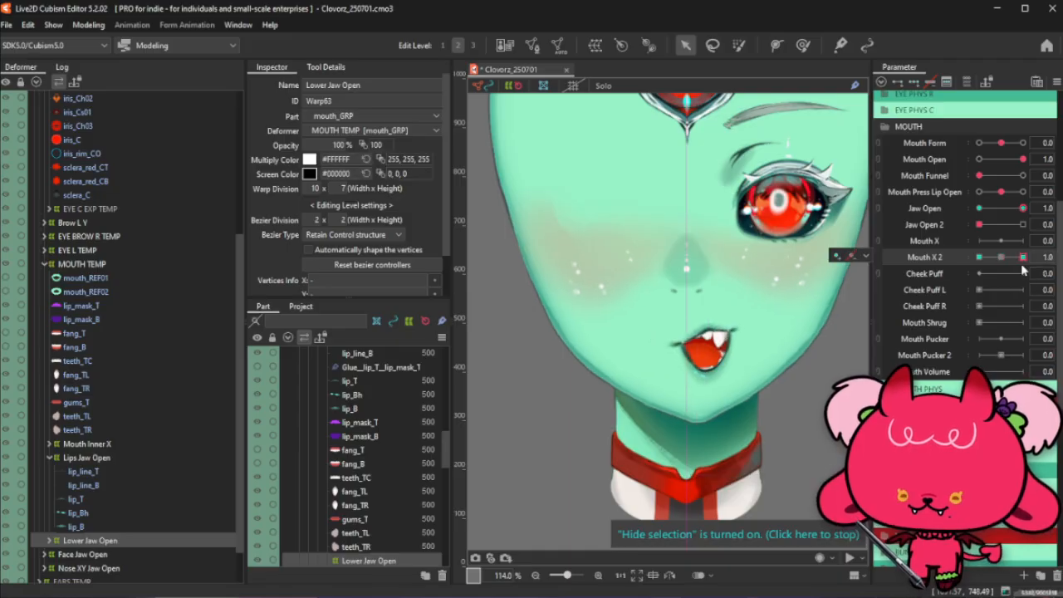
pyautogui.hotkey('ctrl', 'shift', 'e')
pyautogui.click(415, 310)
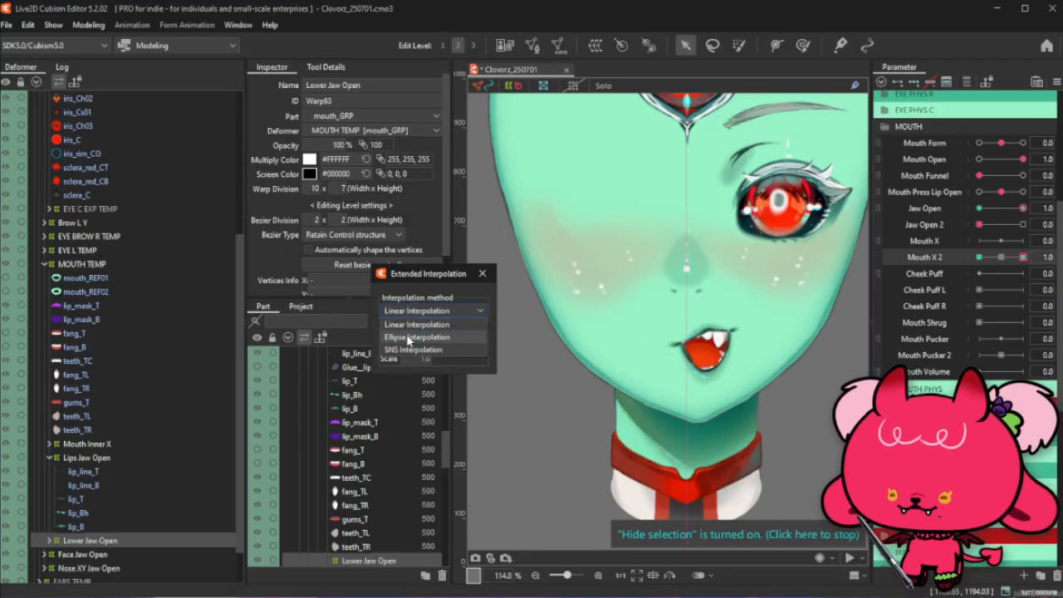
pyautogui.click(411, 323)
pyautogui.click(446, 341)
pyautogui.click(430, 374)
pyautogui.click(482, 274)
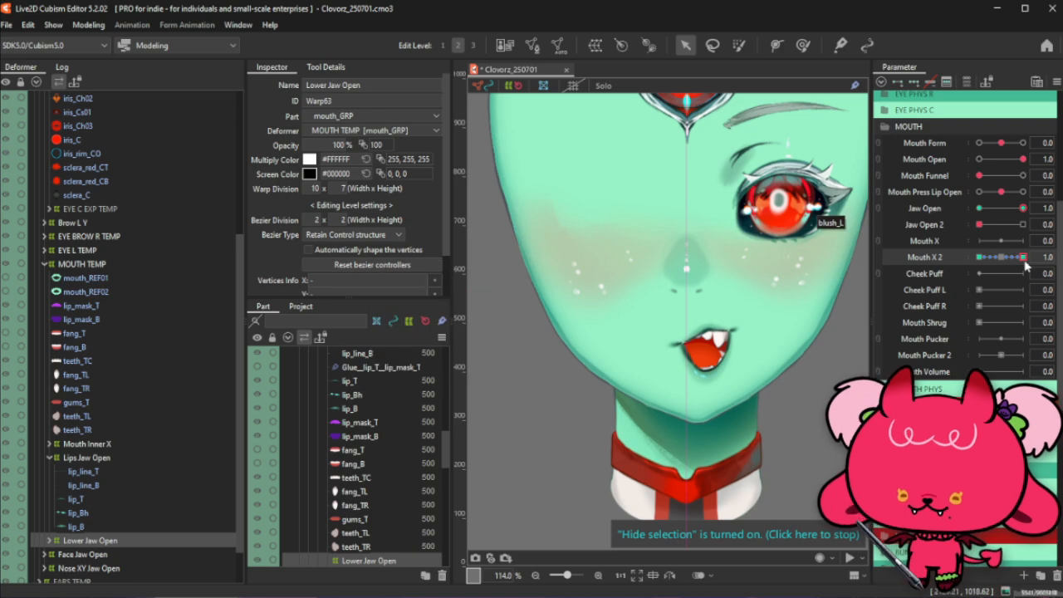
# Examine how the open mouth moves sideways as Mouth X 2 goes between 0.0 and 1.0
pyautogui.moveTo(1024, 259)
pyautogui.mouseDown()
pyautogui.moveTo(1013, 257)
pyautogui.moveTo(1036, 256)
pyautogui.moveTo(1001, 267)
pyautogui.moveTo(1025, 256)
pyautogui.mouseUp()
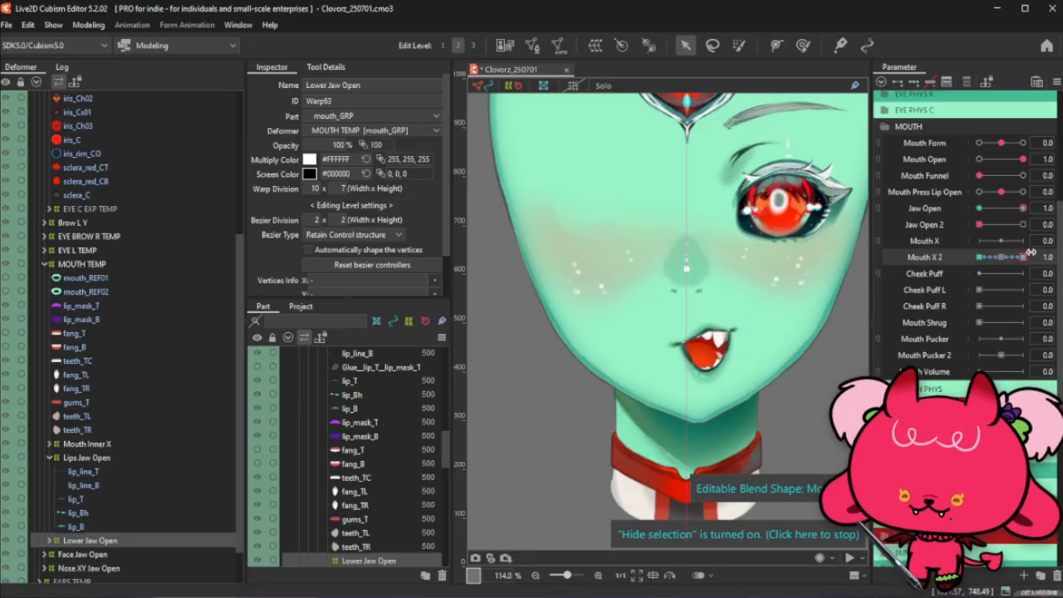
pyautogui.moveTo(1026, 254); pyautogui.dragTo(1019, 264)
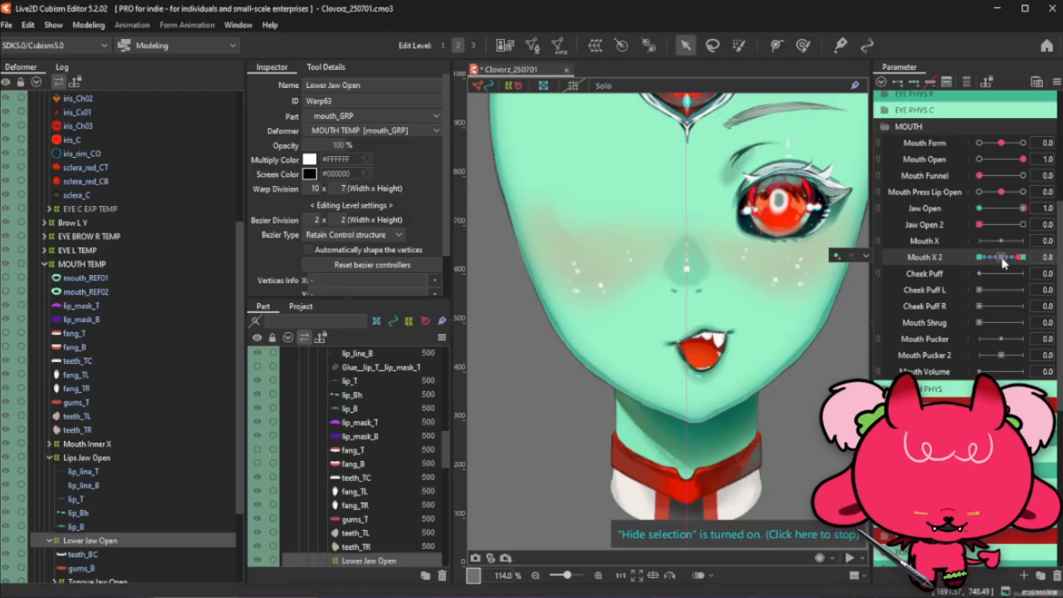
pyautogui.moveTo(1003, 262); pyautogui.dragTo(1023, 258)
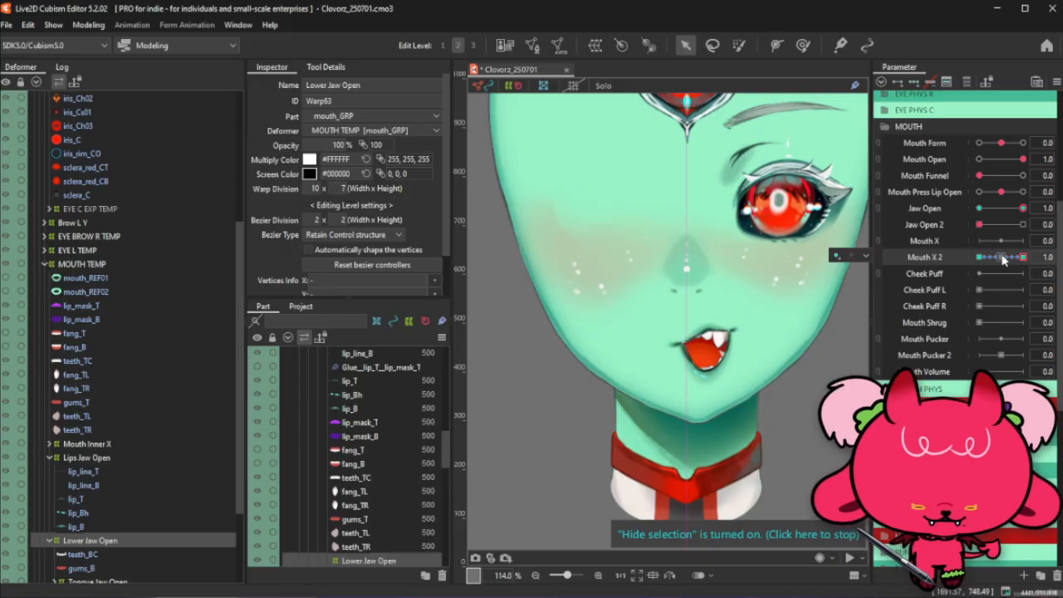
pyautogui.moveTo(1001, 255); pyautogui.dragTo(1026, 259)
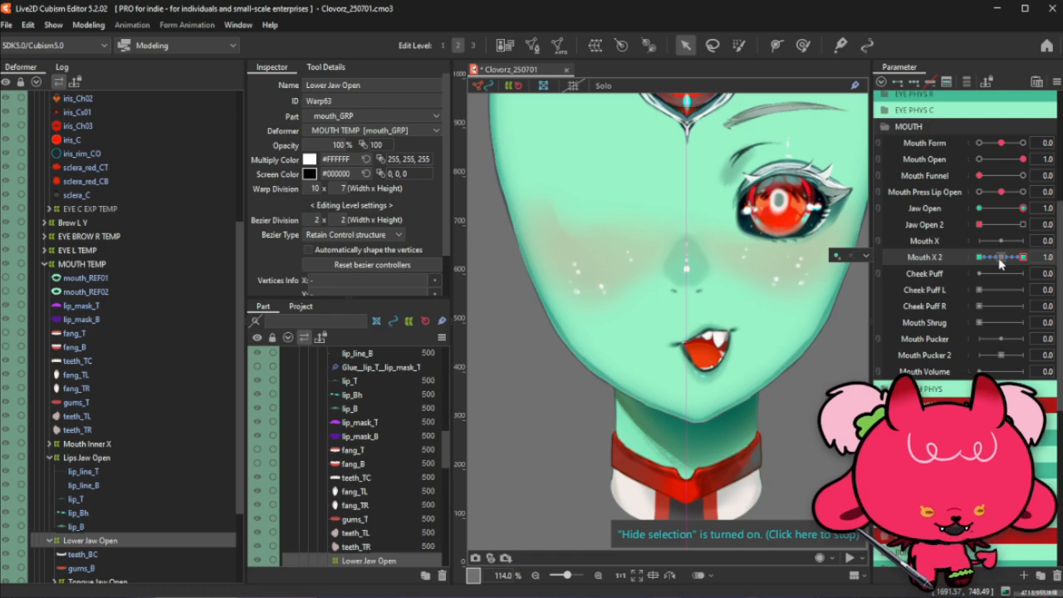
pyautogui.moveTo(1002, 262); pyautogui.dragTo(1021, 262)
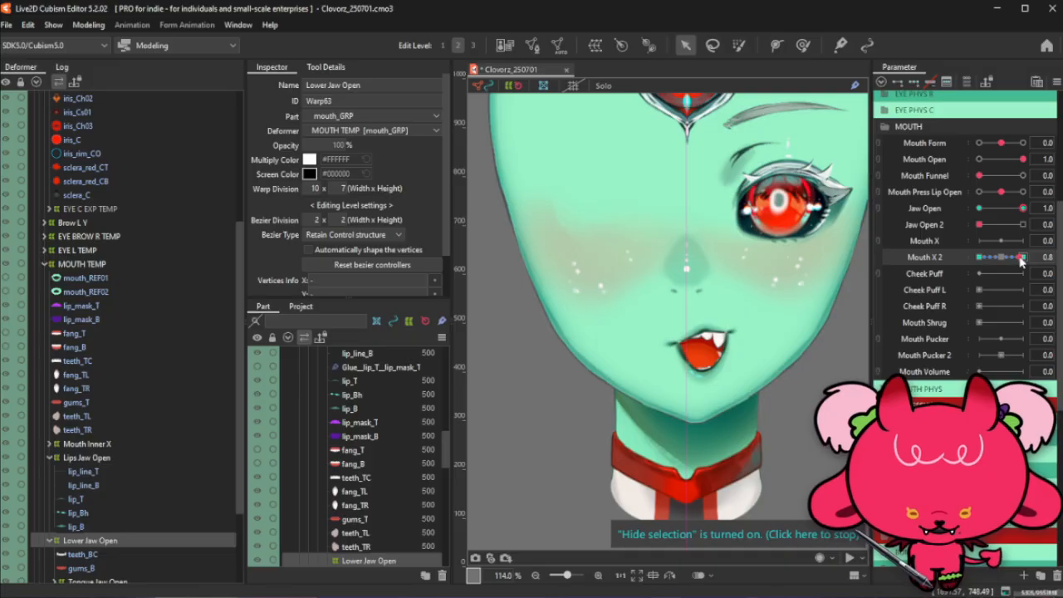
pyautogui.click(1021, 259)
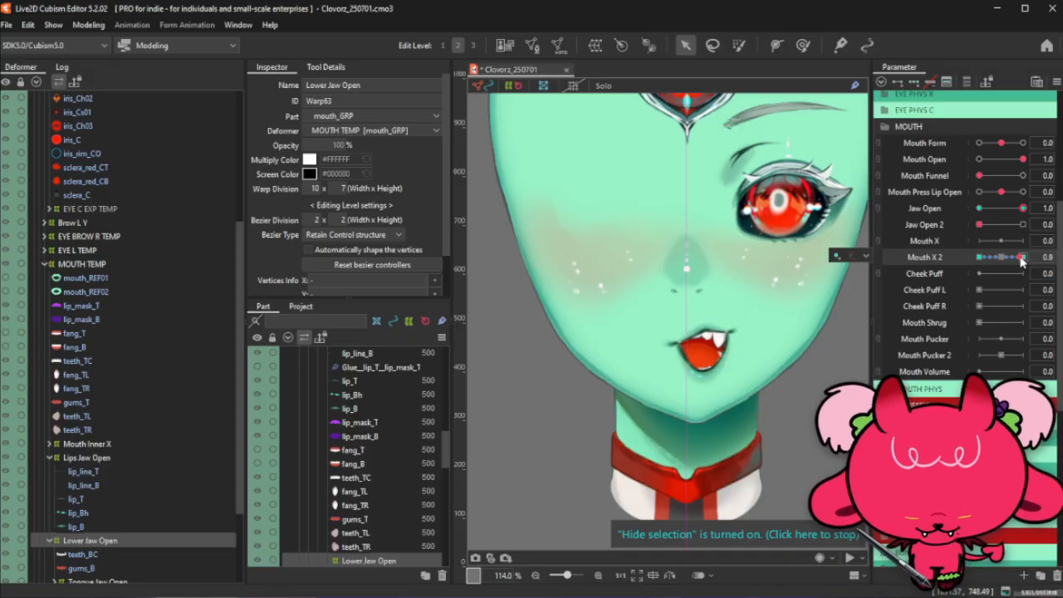
pyautogui.click(1025, 261)
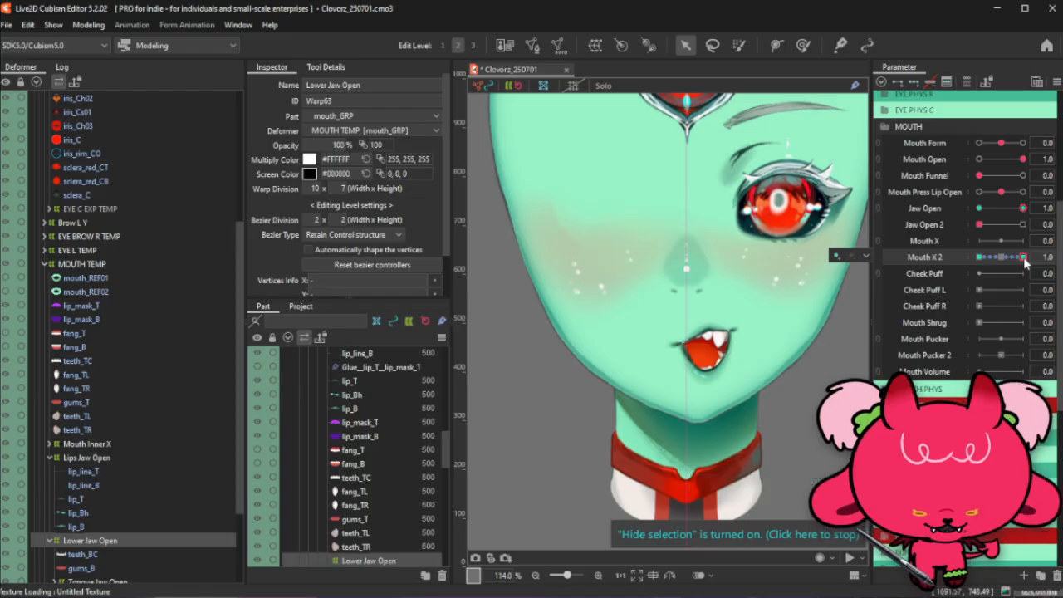
pyautogui.click(1018, 260)
pyautogui.moveTo(1018, 260)
pyautogui.mouseDown()
pyautogui.moveTo(1029, 258)
pyautogui.moveTo(1004, 264)
pyautogui.moveTo(1026, 258)
pyautogui.mouseUp()
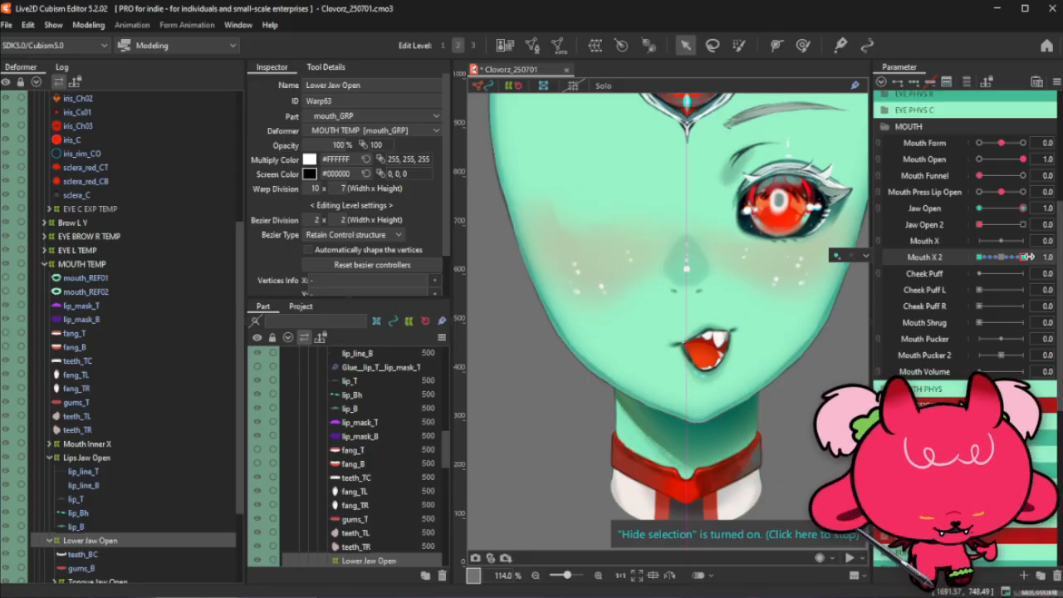
# Reflect the Lower Jaw Open shape at Mouth X 2 1.0 to the opposite side, check both directions, and return Mouth X 2 to 0.0
pyautogui.hotkey('ctrl', 'r')
pyautogui.click(494, 427)
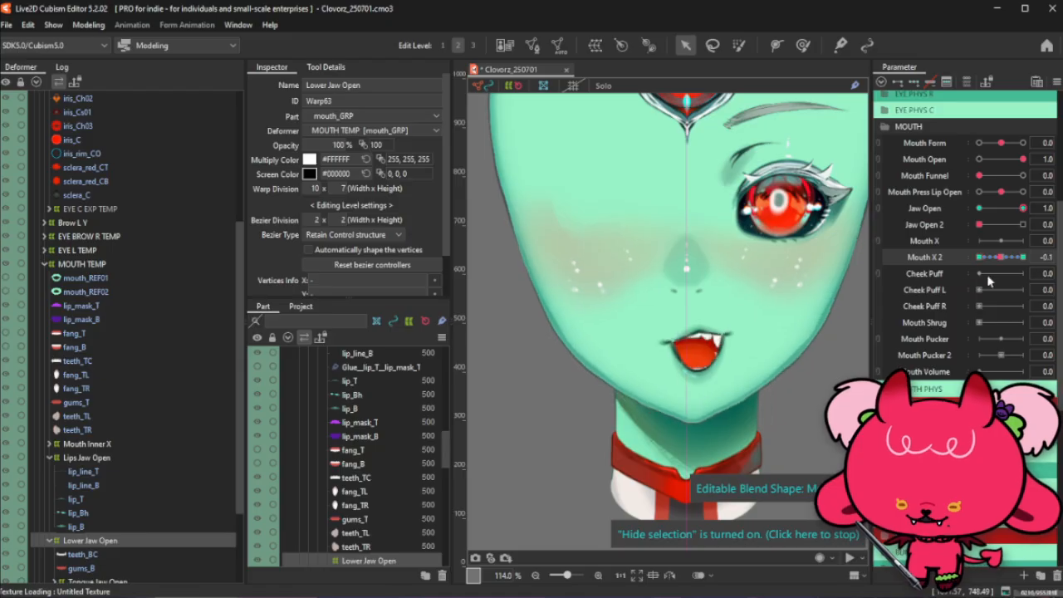
pyautogui.moveTo(1028, 273); pyautogui.dragTo(1006, 266)
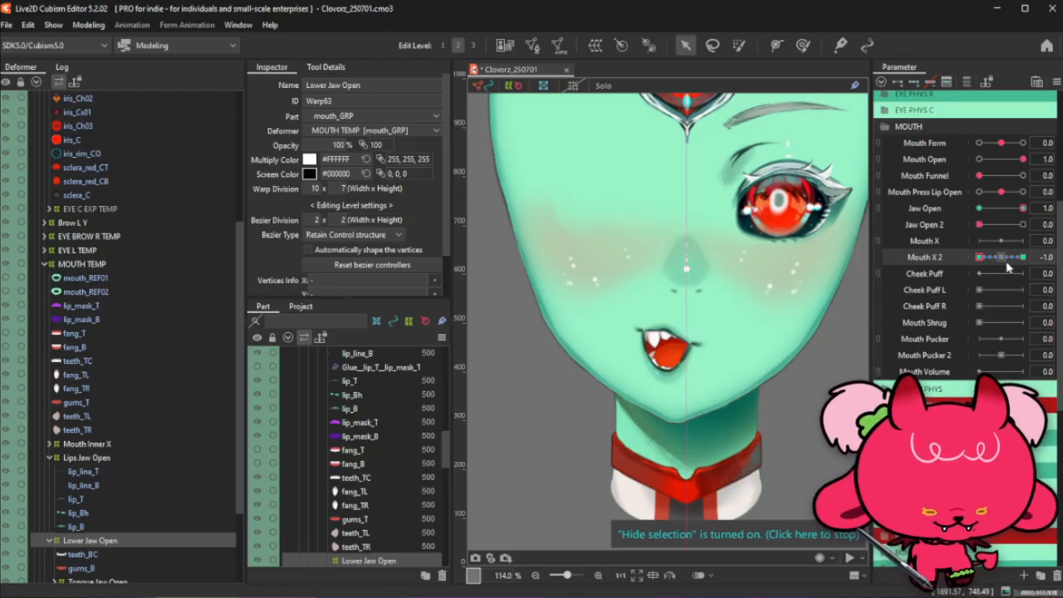
pyautogui.moveTo(1007, 266); pyautogui.dragTo(1024, 264)
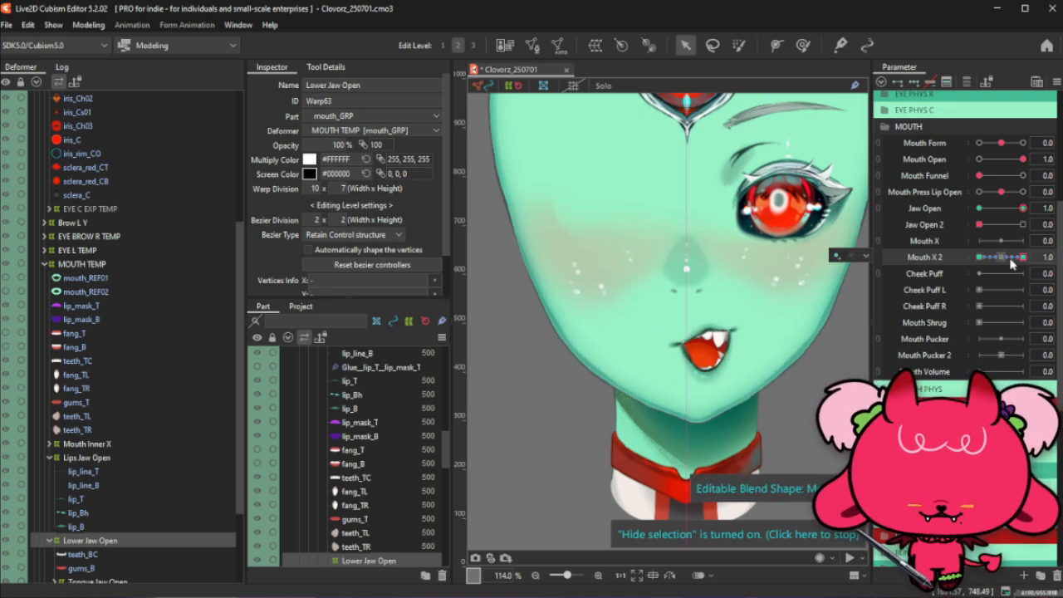
pyautogui.click(1010, 259)
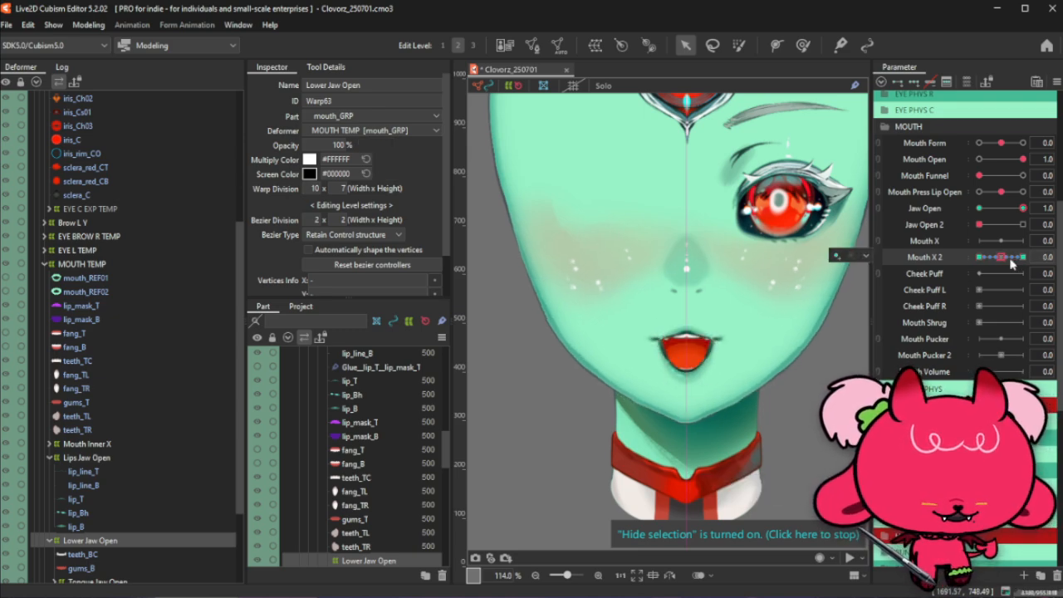
pyautogui.moveTo(1004, 259); pyautogui.dragTo(1022, 258)
pyautogui.click(1001, 258)
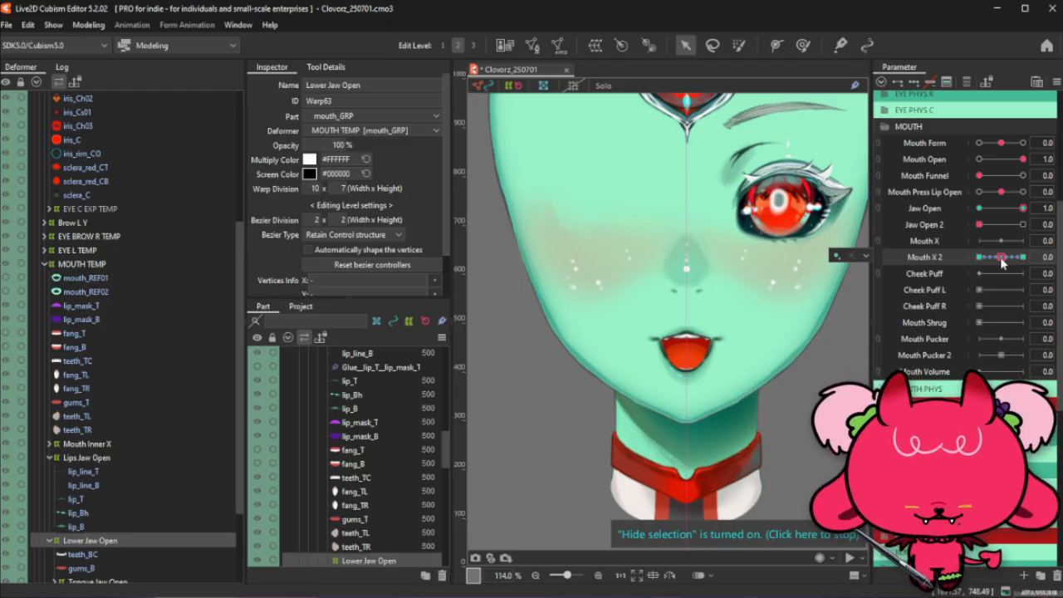
pyautogui.click(1000, 262)
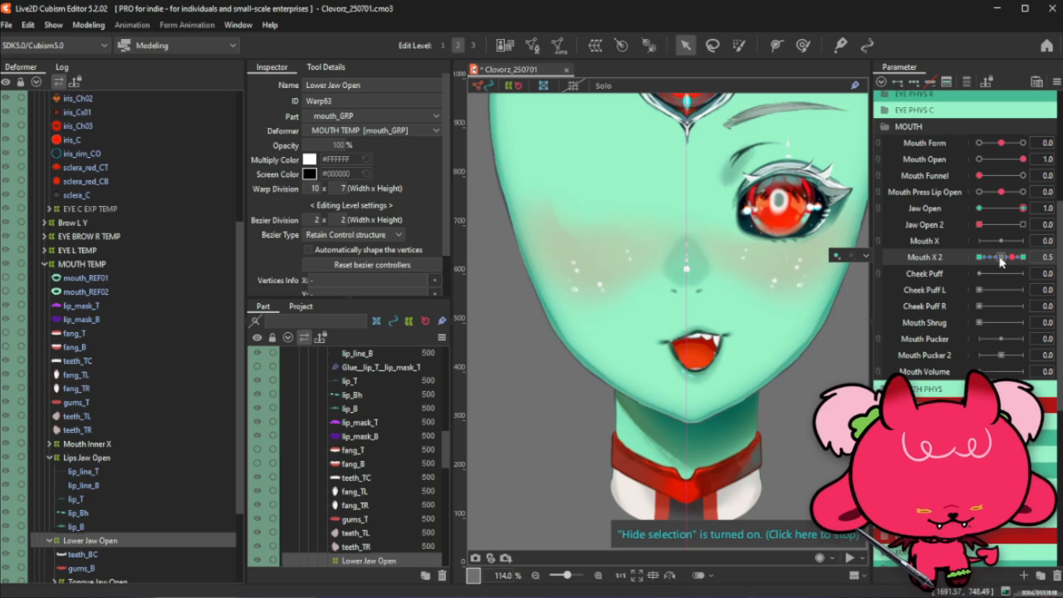
pyautogui.moveTo(1001, 261)
pyautogui.mouseDown()
pyautogui.moveTo(975, 264)
pyautogui.moveTo(1020, 261)
pyautogui.moveTo(990, 263)
pyautogui.moveTo(1008, 262)
pyautogui.moveTo(998, 262)
pyautogui.mouseUp()
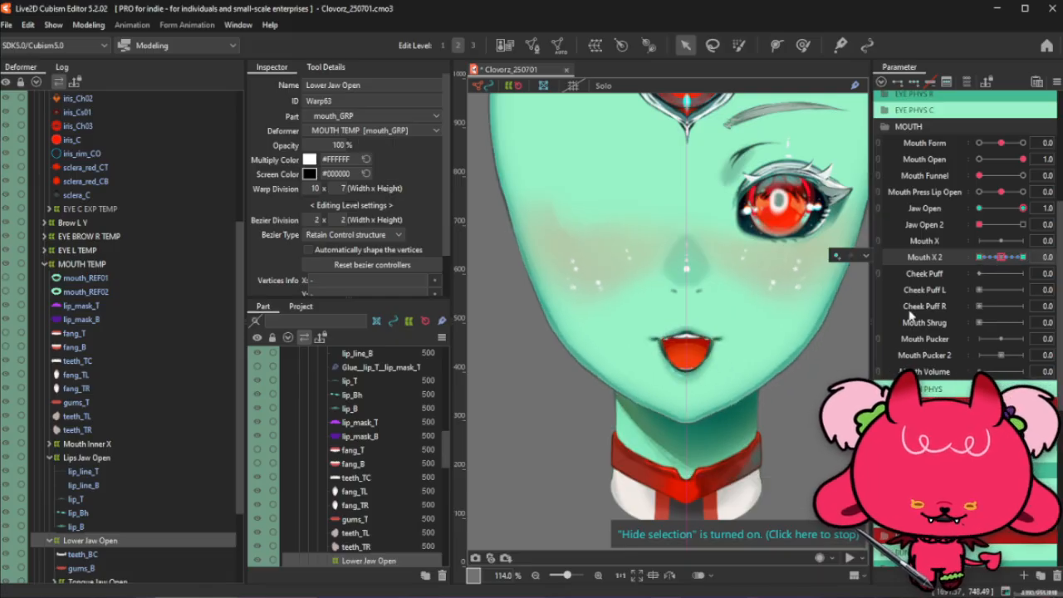
# Set the MOUTH parameter group's label color to DCB03D and collapse the group
pyautogui.scroll(3, 959, 148)
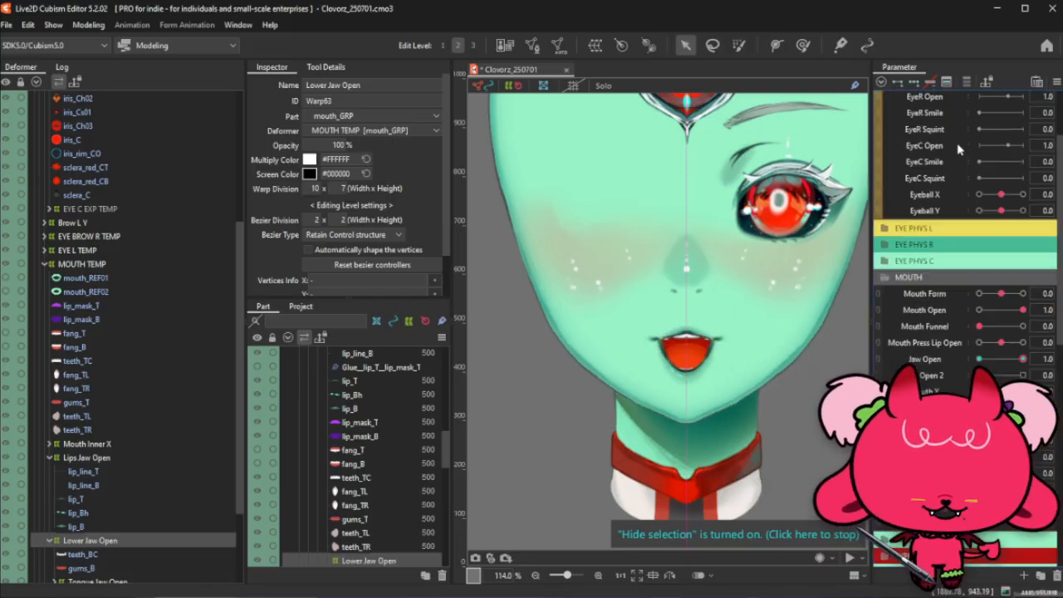
pyautogui.scroll(2, 960, 203)
pyautogui.click(956, 135)
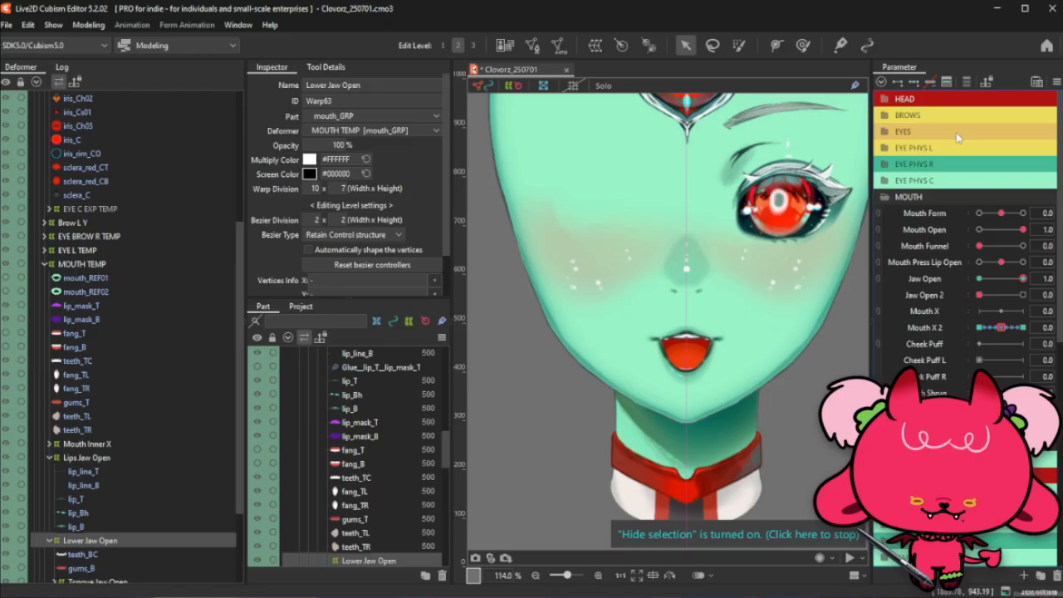
pyautogui.rightClick(965, 199)
pyautogui.moveTo(988, 213)
pyautogui.click(913, 317)
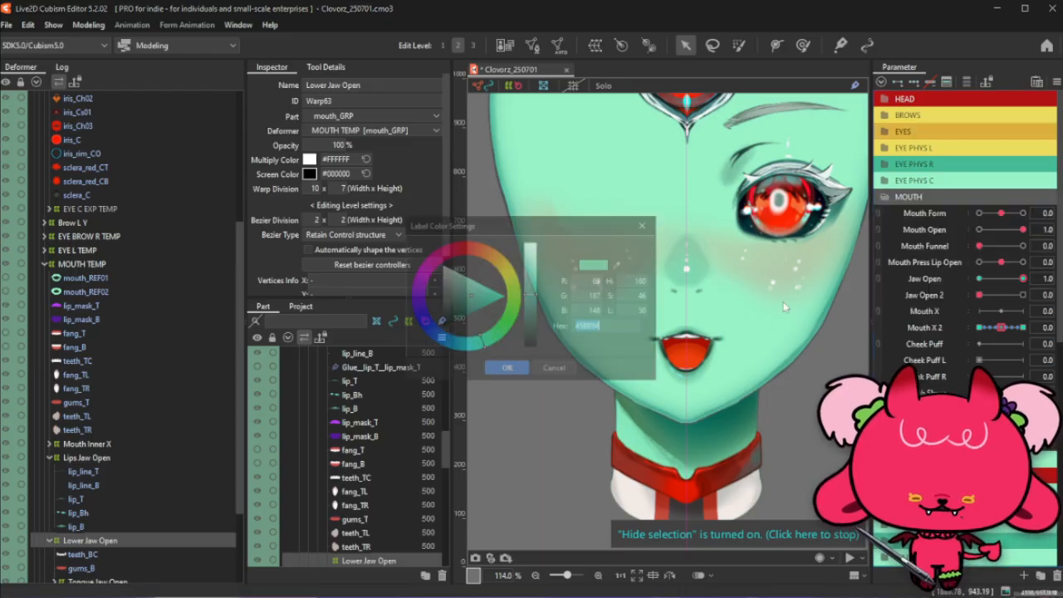
pyautogui.write('DCB03D')
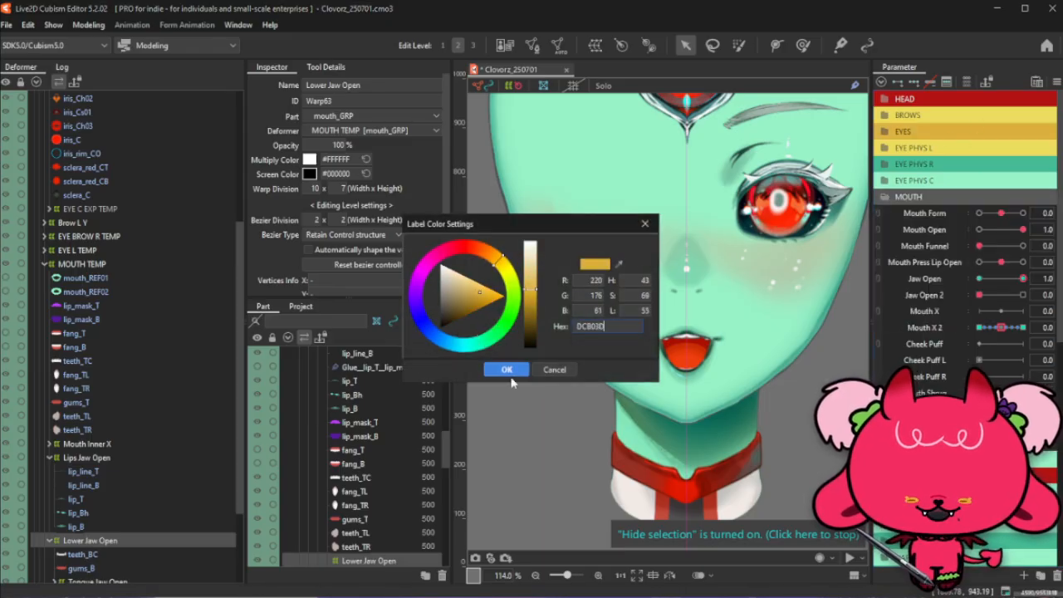
pyautogui.click(506, 370)
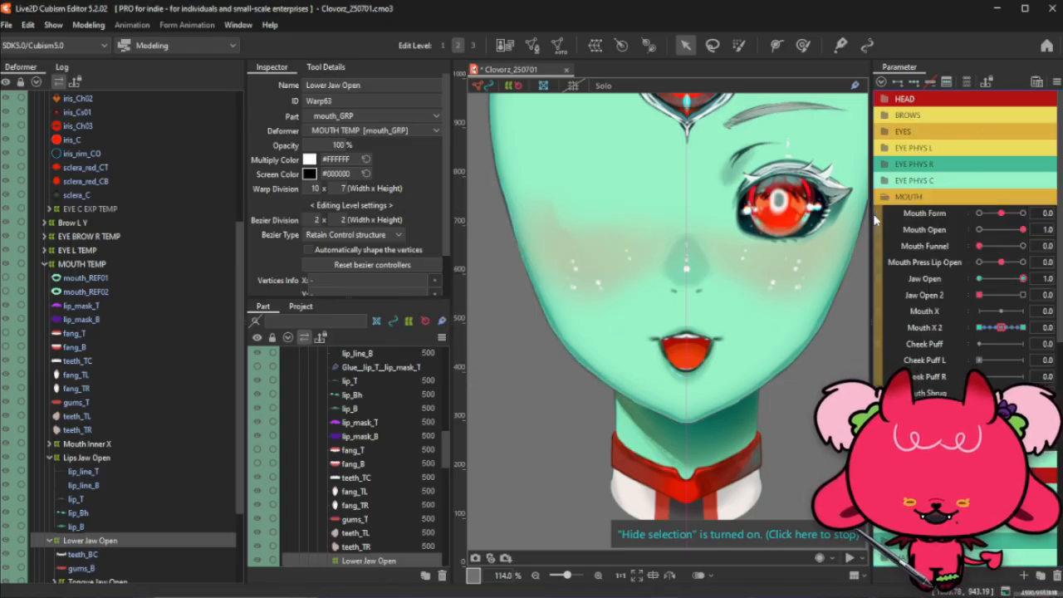
pyautogui.click(982, 199)
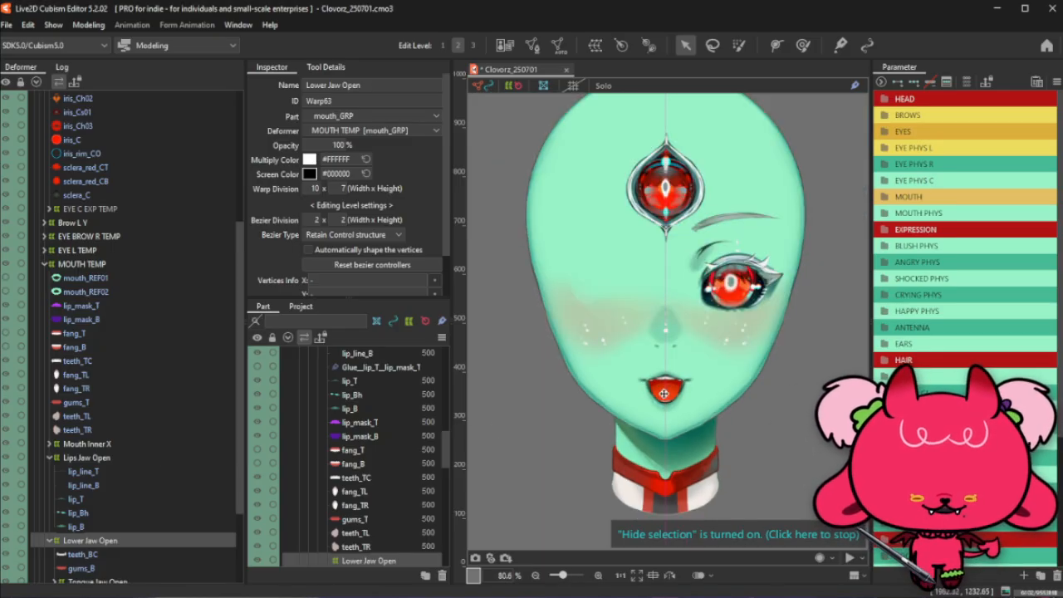
pyautogui.scroll(-2, 619, 448)
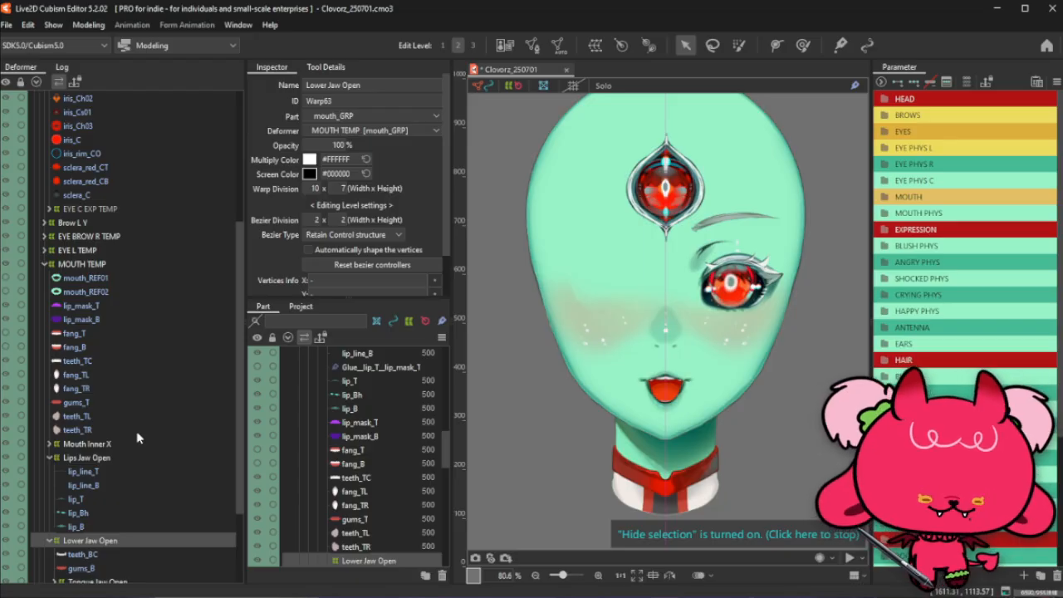
pyautogui.scroll(4, 604, 145)
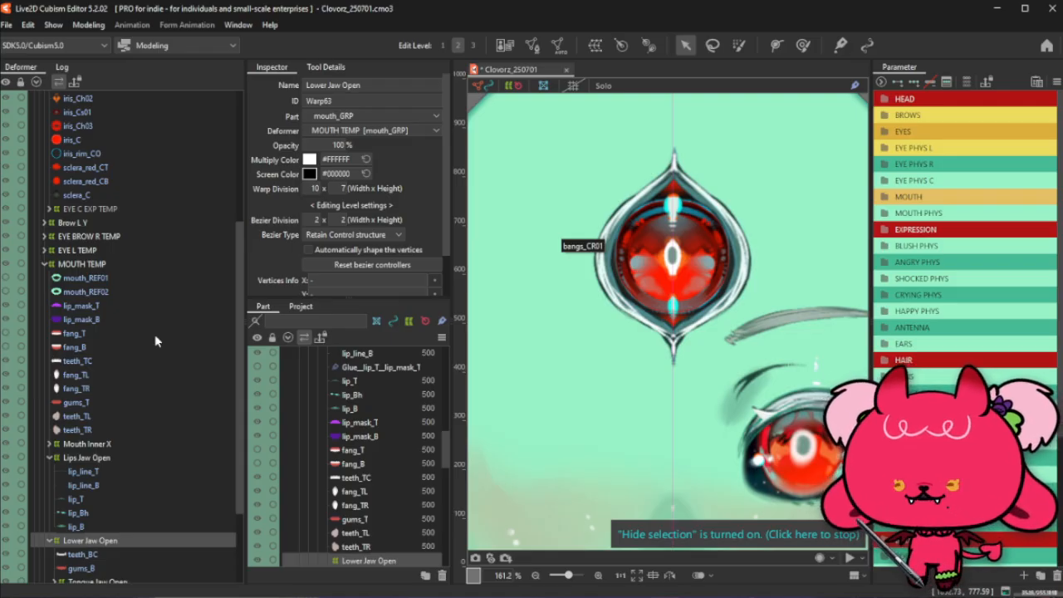
# Open eyeshine_C02 in EYE C TEMP for mesh editing and delete all of its existing mesh vertices
pyautogui.scroll(4, 149, 315)
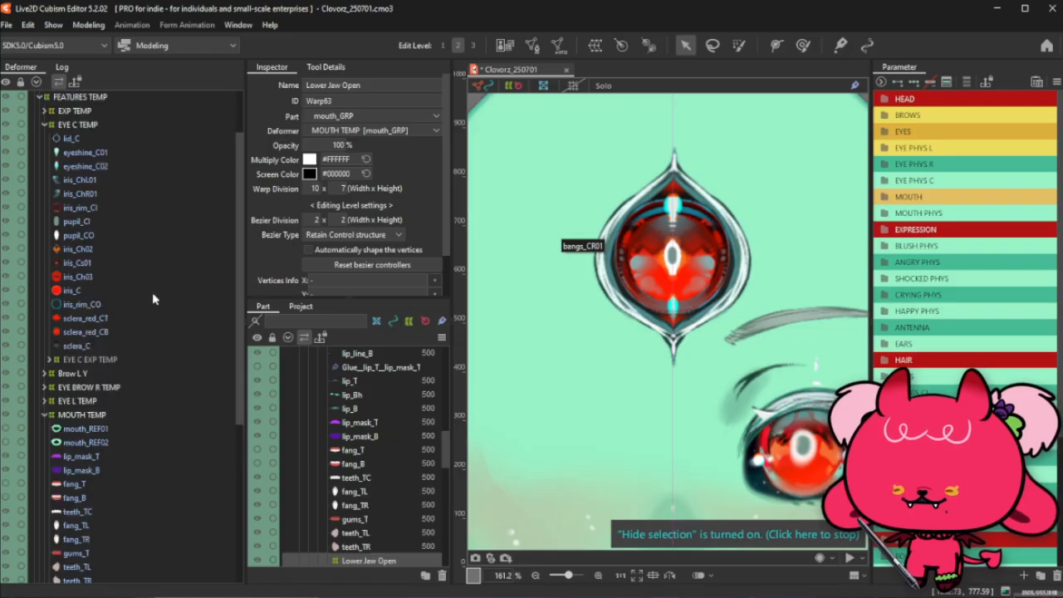
pyautogui.click(97, 153)
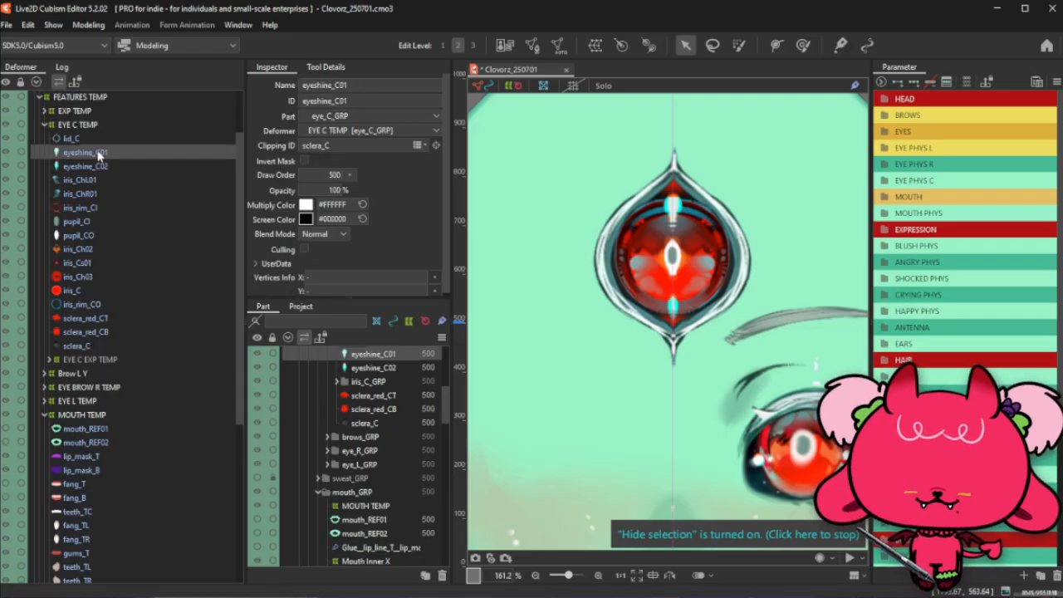
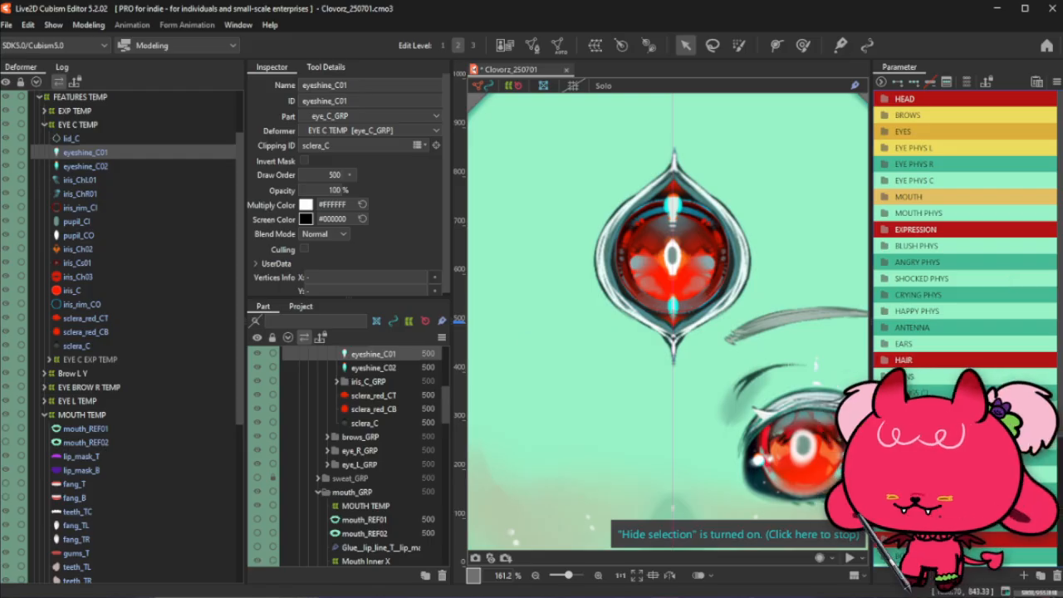
pyautogui.click(106, 166)
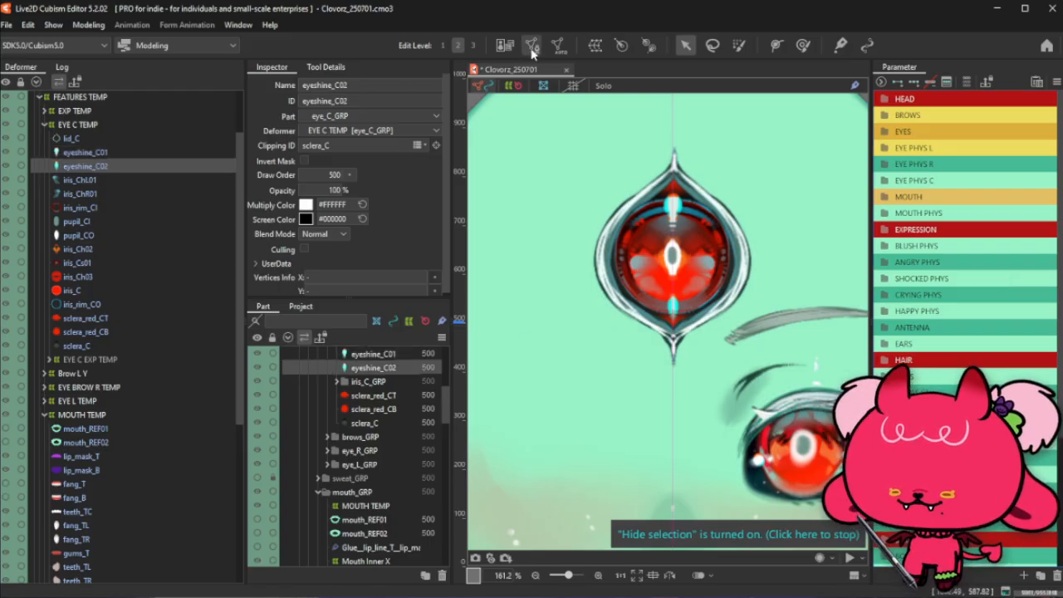
pyautogui.click(531, 45)
pyautogui.scroll(2, 640, 370)
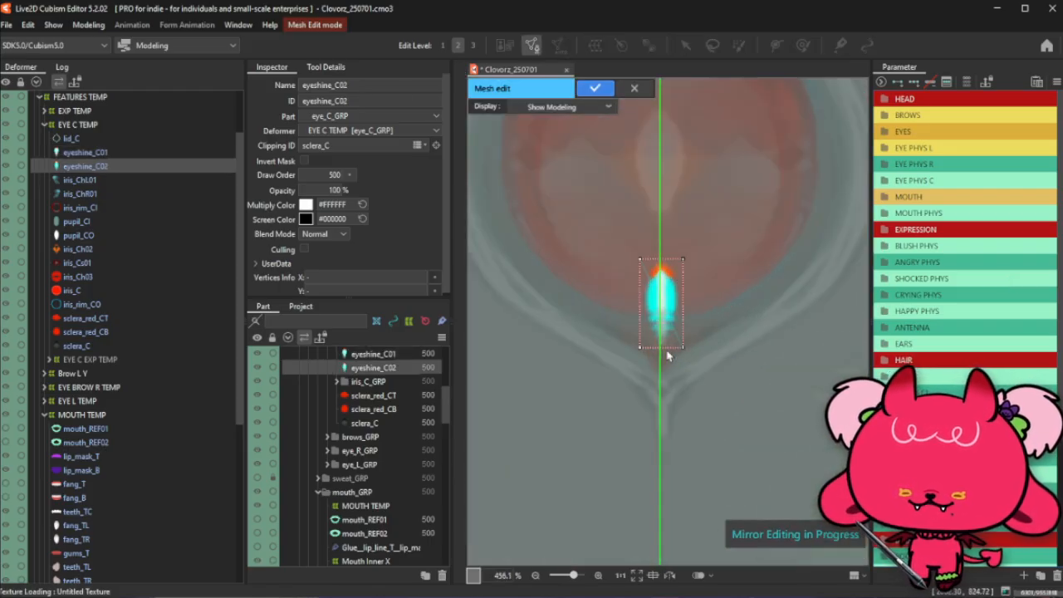
pyautogui.click(325, 67)
pyautogui.moveTo(580, 227); pyautogui.dragTo(724, 391)
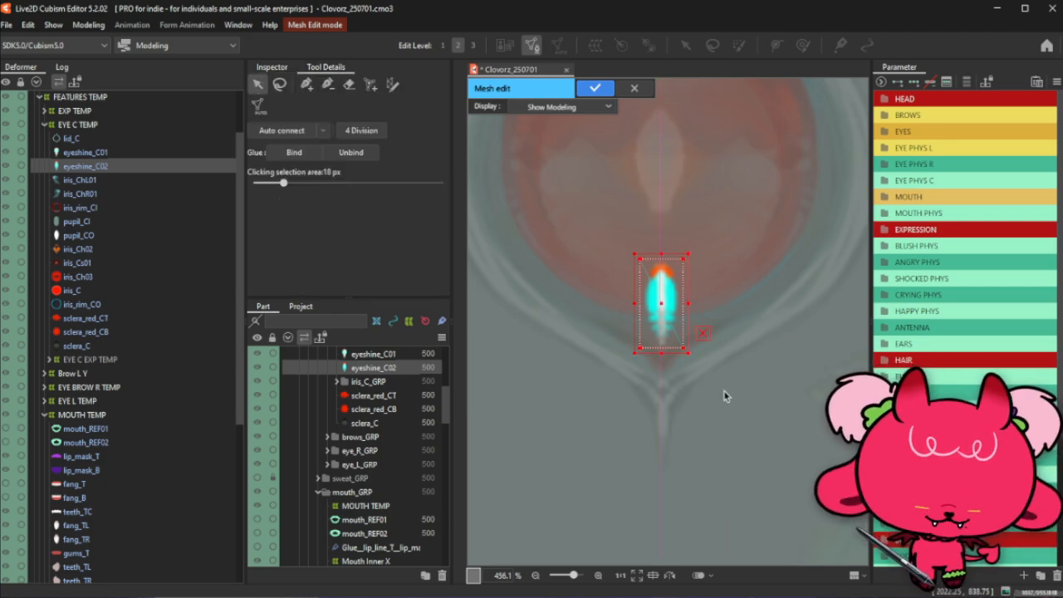
pyautogui.press('Delete')
# Outline the lower eye shine with a closed outer loop of vertices mirrored about the vertical axis at 2000.0
pyautogui.scroll(1, 624, 284)
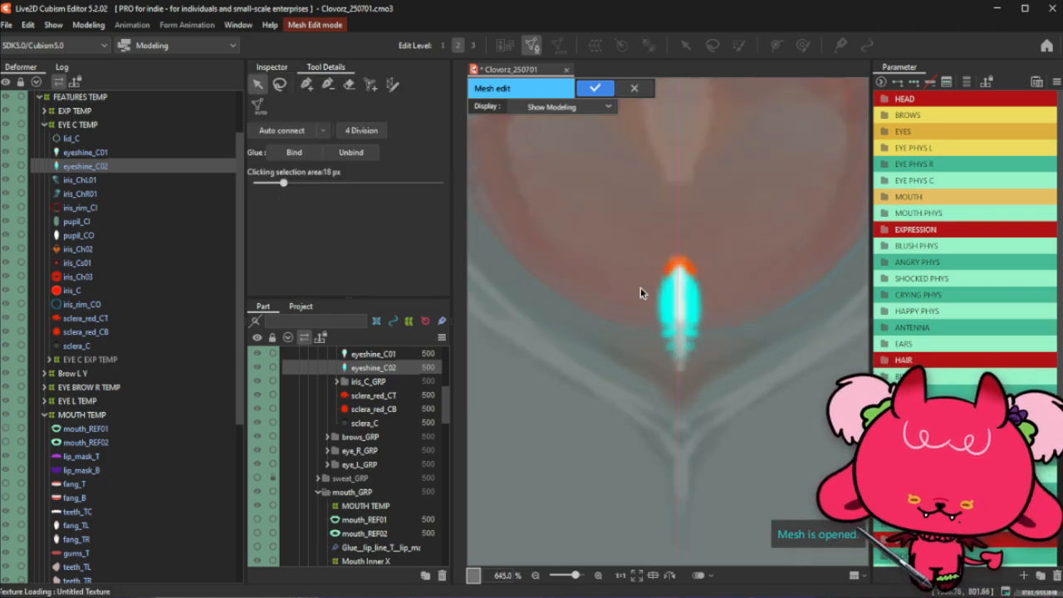
pyautogui.click(305, 85)
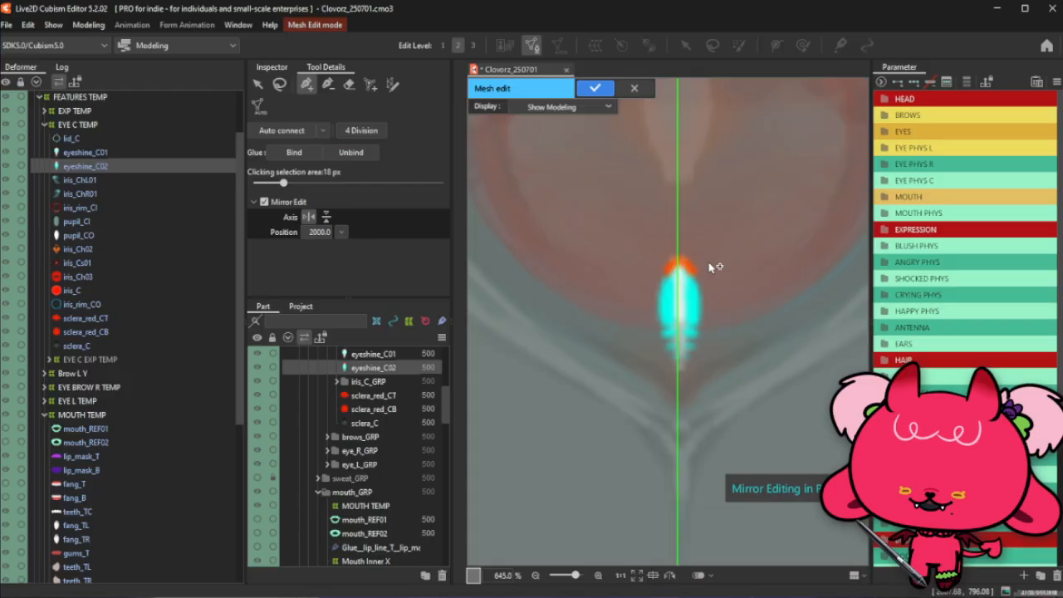
pyautogui.click(677, 233)
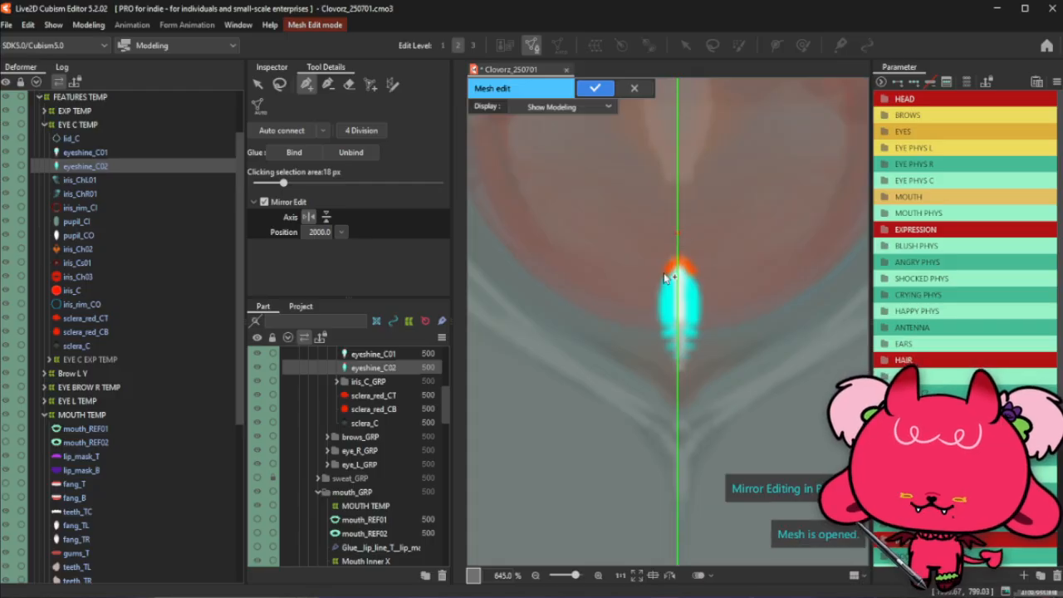
pyautogui.click(659, 376)
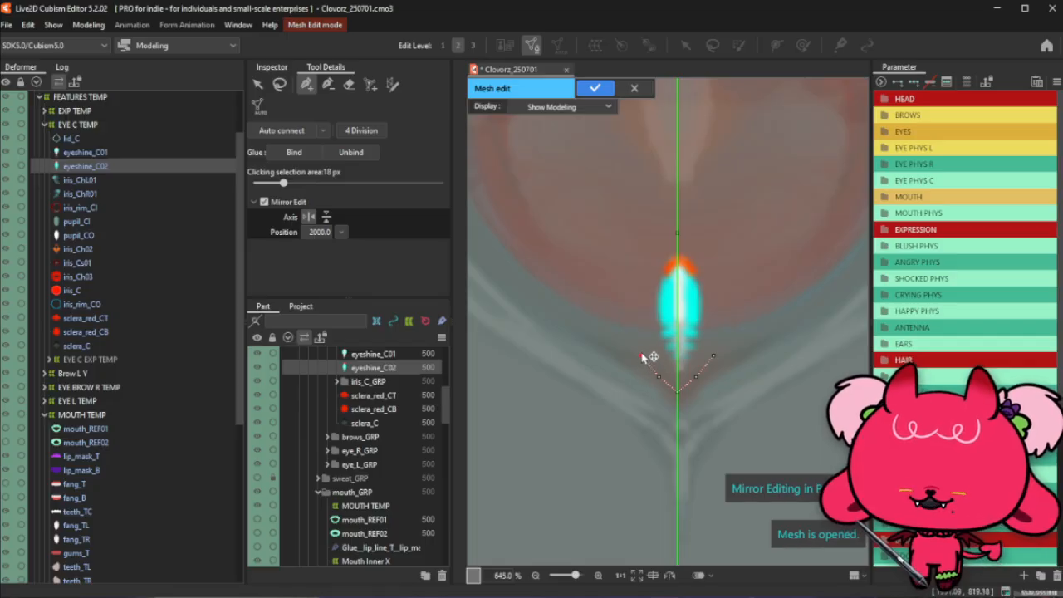
pyautogui.click(634, 321)
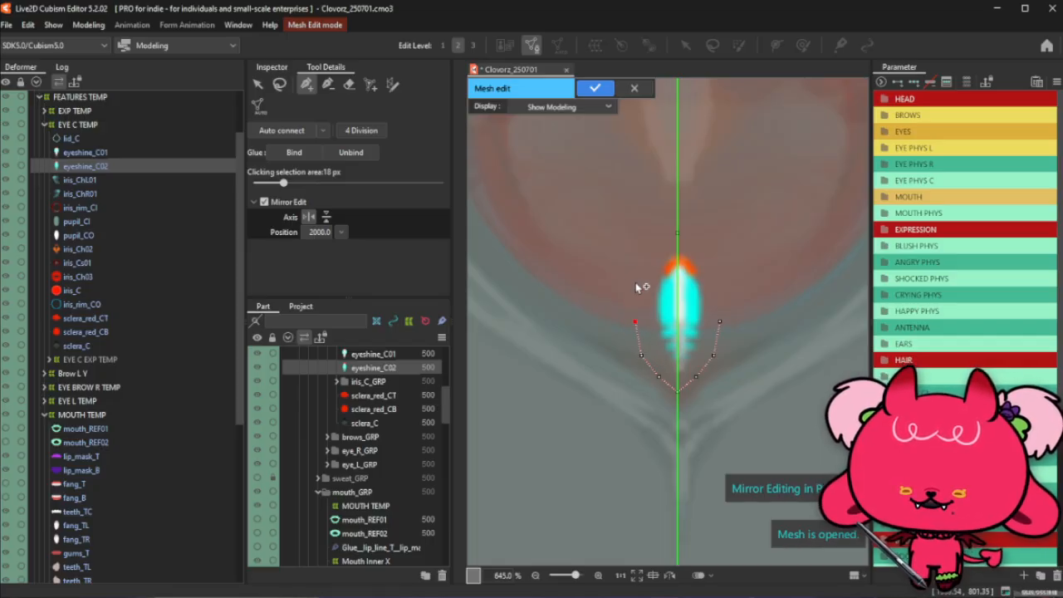
pyautogui.click(635, 283)
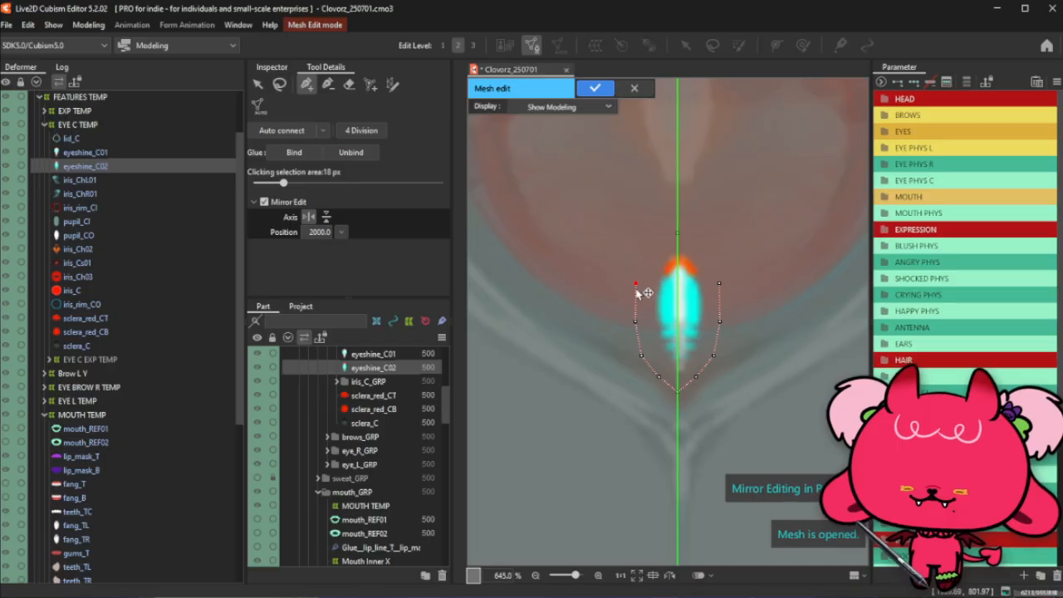
pyautogui.moveTo(635, 286); pyautogui.dragTo(636, 290)
pyautogui.click(646, 253)
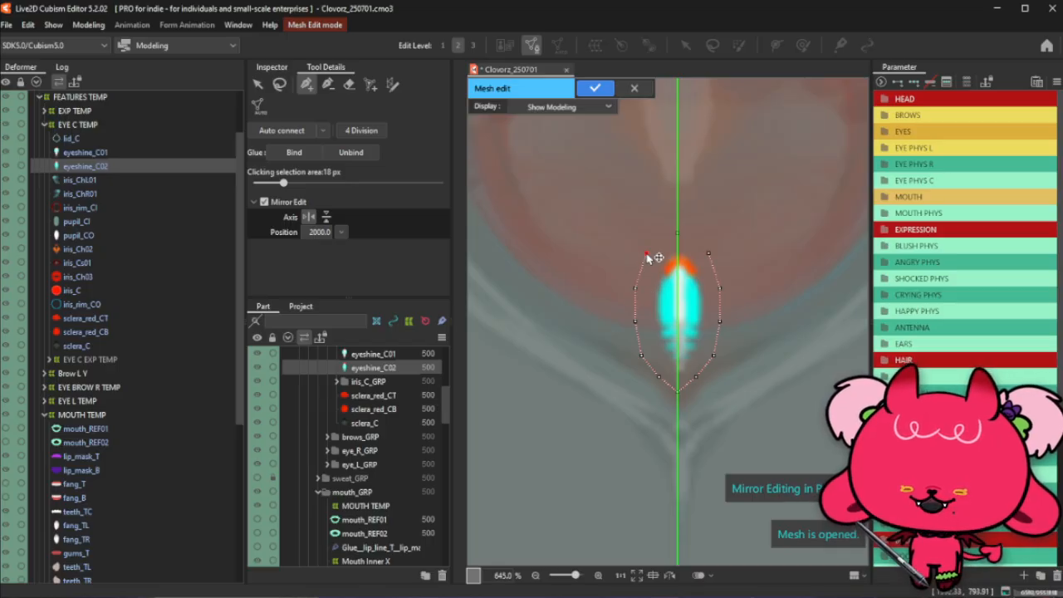
pyautogui.click(676, 235)
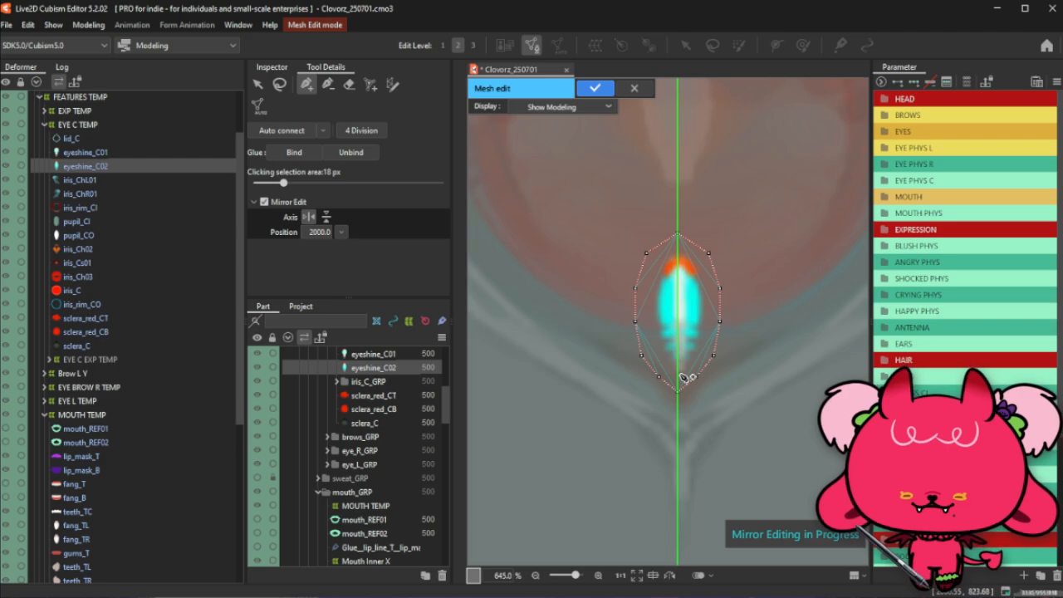
# Add an inner ring of mirrored vertices that closely follows the edge of the lower eye shine
pyautogui.scroll(2, 688, 368)
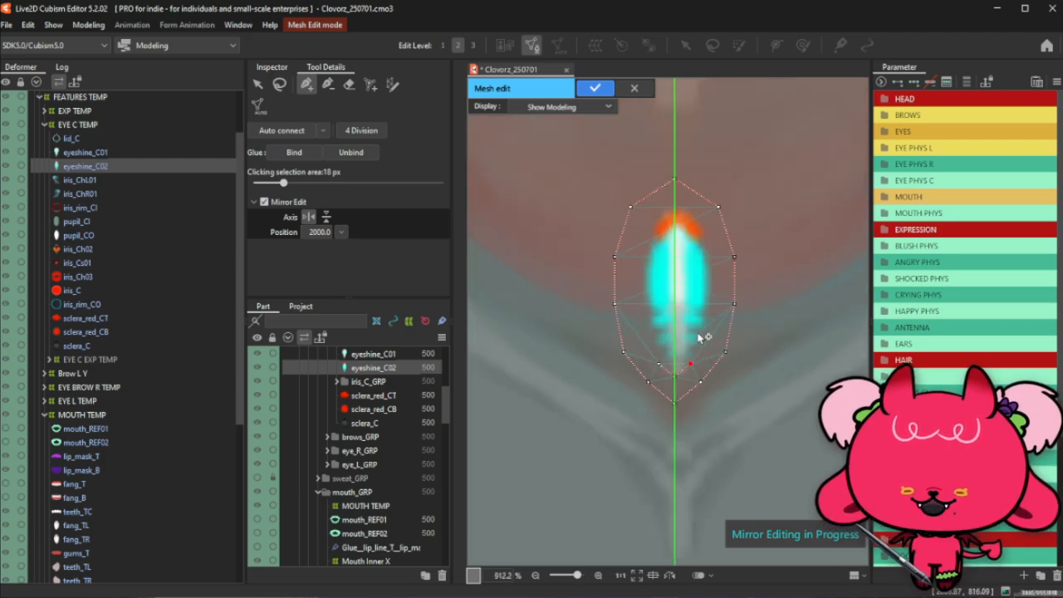
pyautogui.click(703, 330)
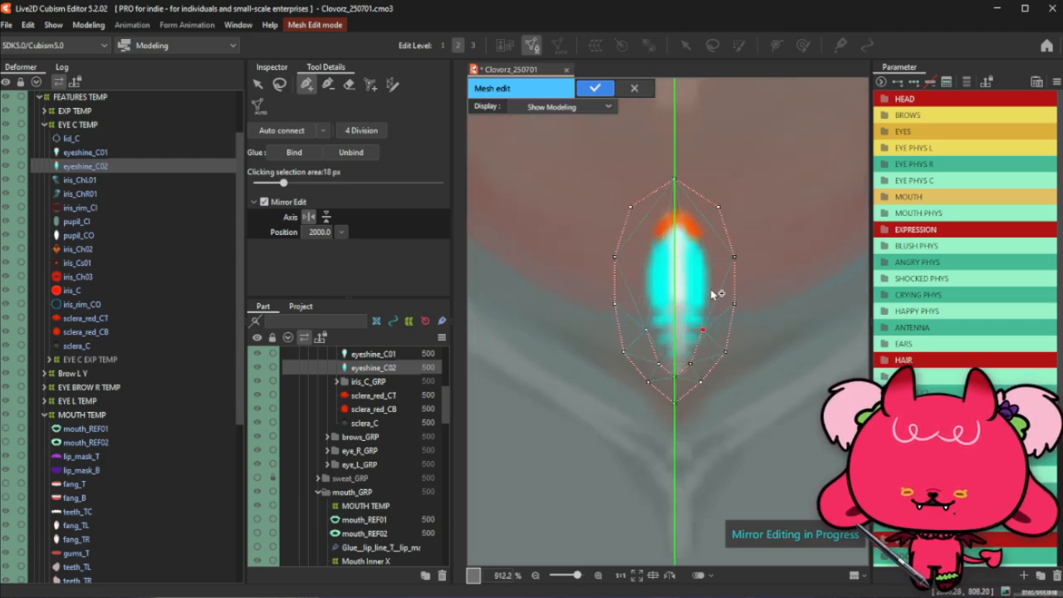
pyautogui.click(708, 287)
pyautogui.click(707, 247)
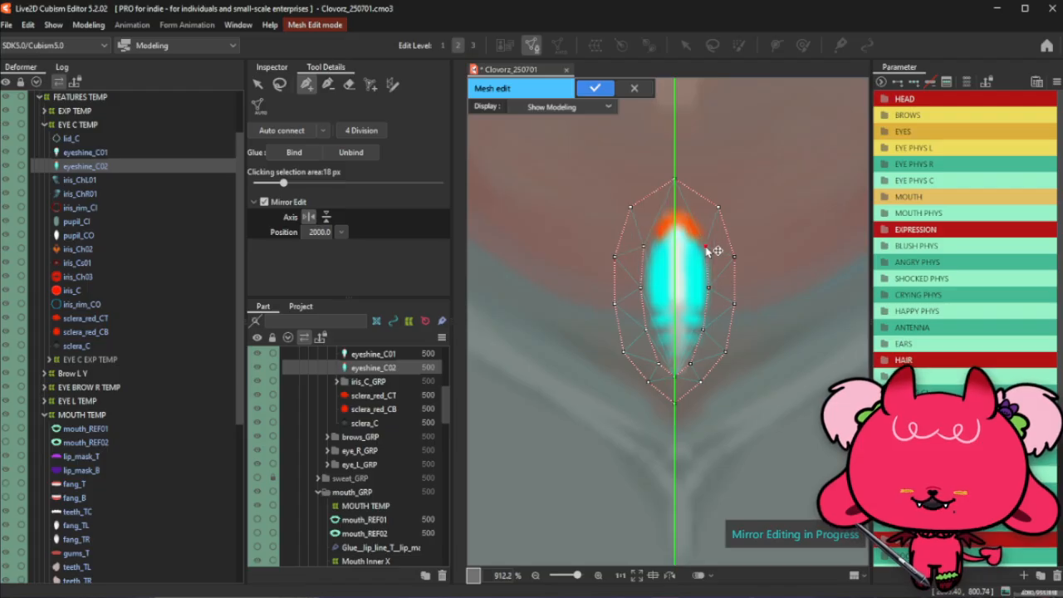
pyautogui.click(689, 215)
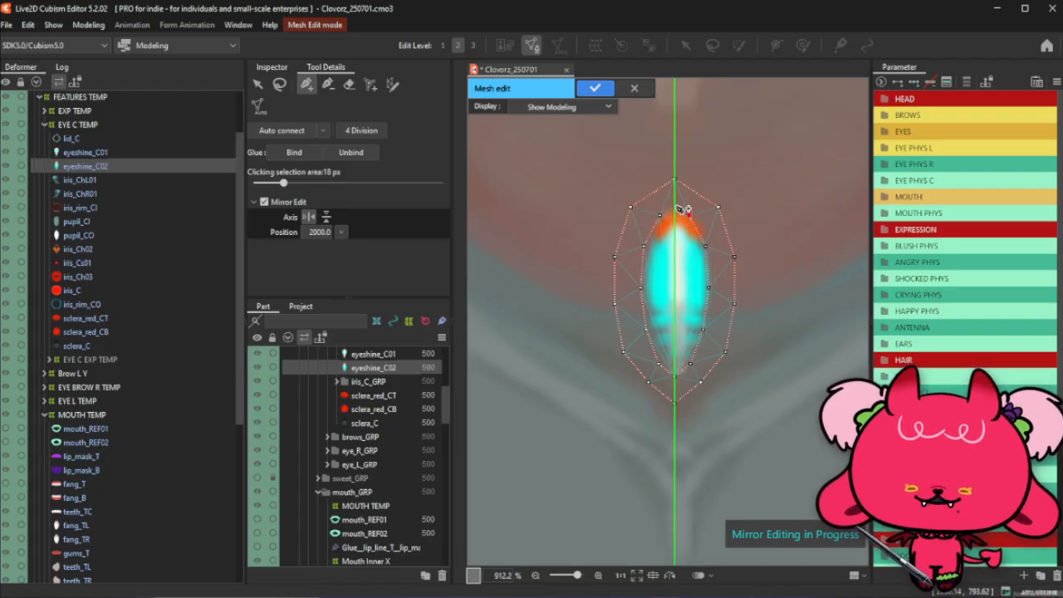
# Replace the inner ring's upper side vertices with mirrored ones that fit the shine's tip more evenly
pyautogui.click(329, 84)
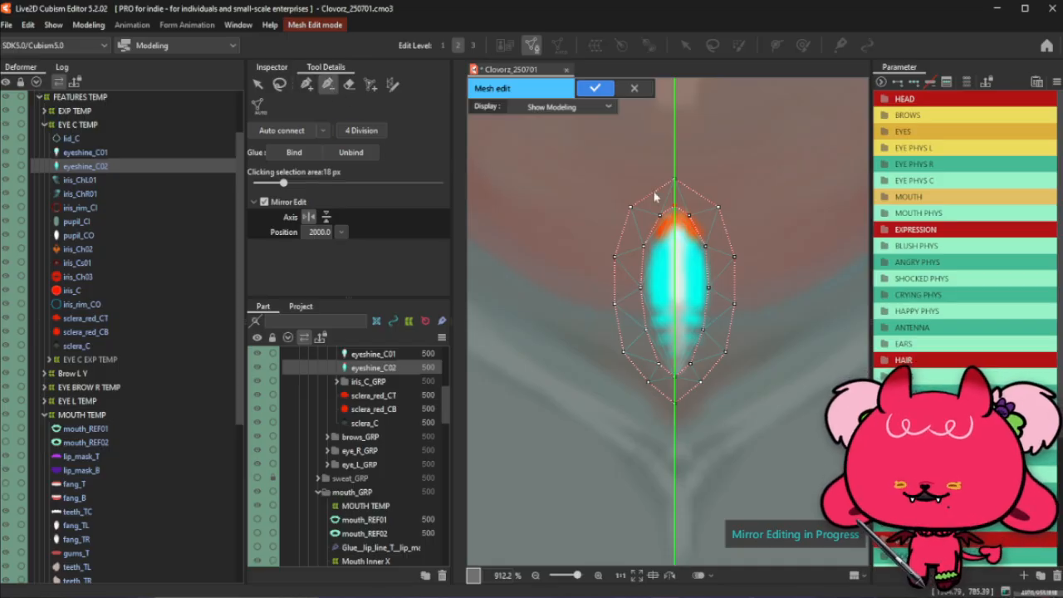
pyautogui.click(306, 84)
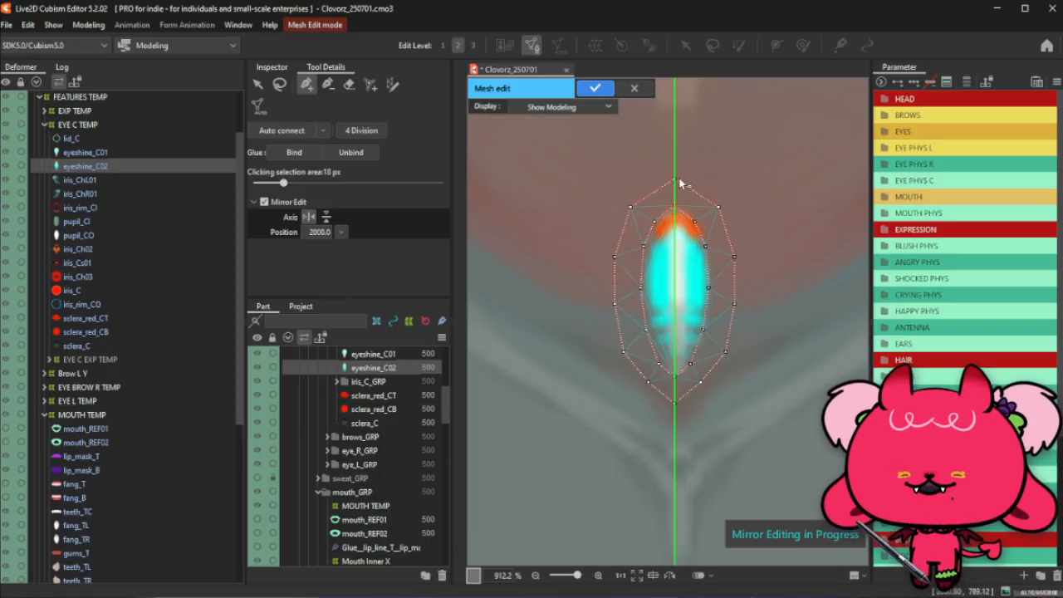
pyautogui.click(328, 84)
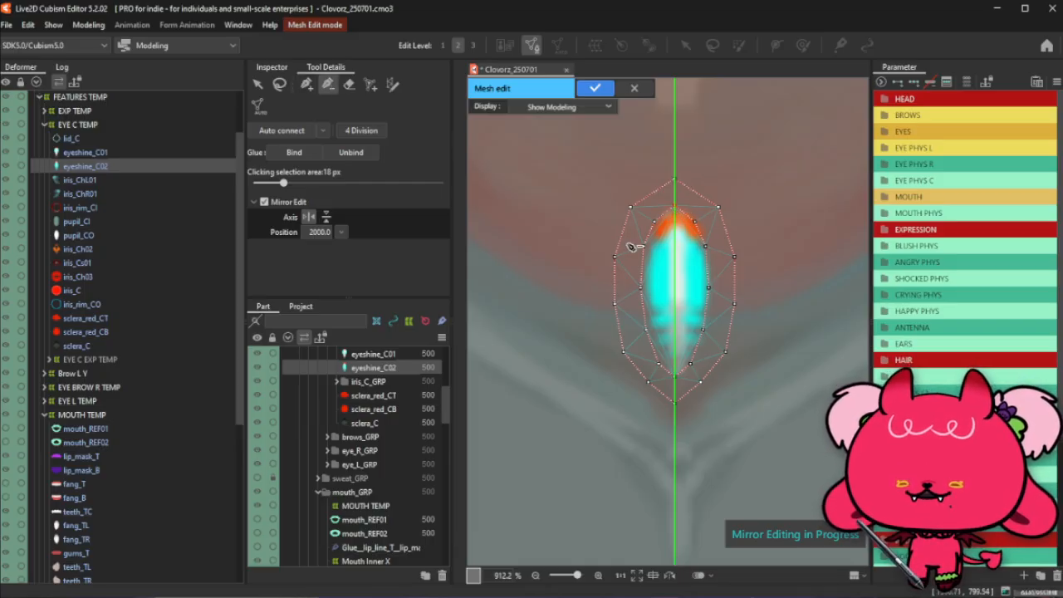
pyautogui.click(306, 84)
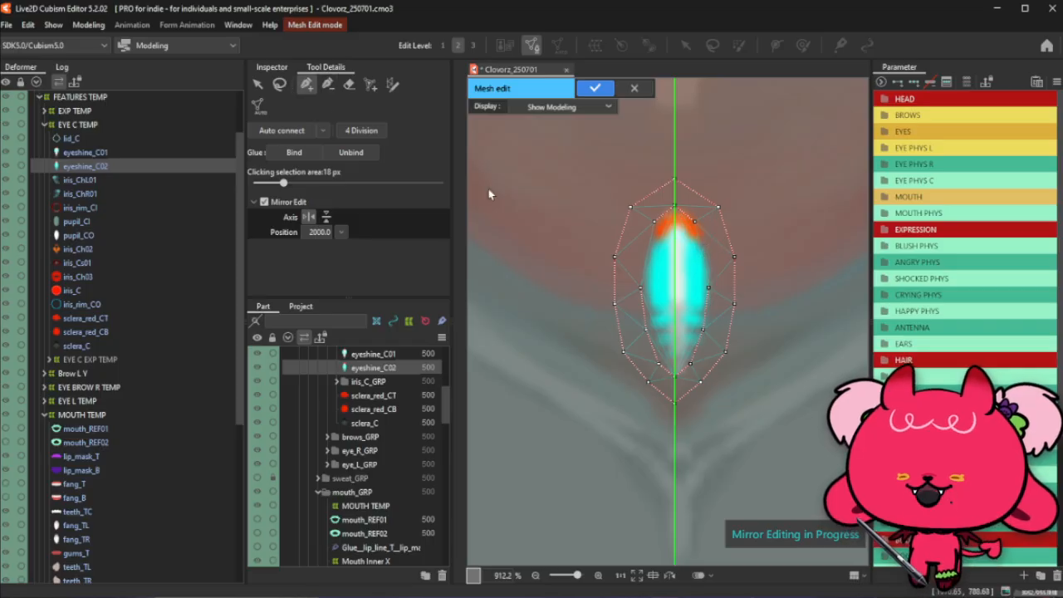
pyautogui.click(705, 254)
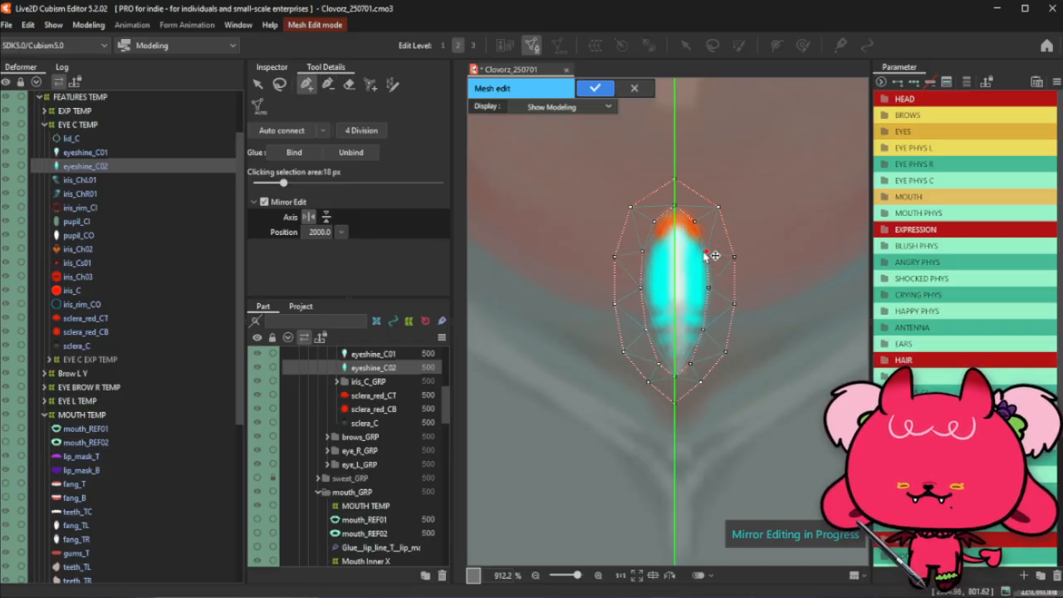
pyautogui.click(695, 222)
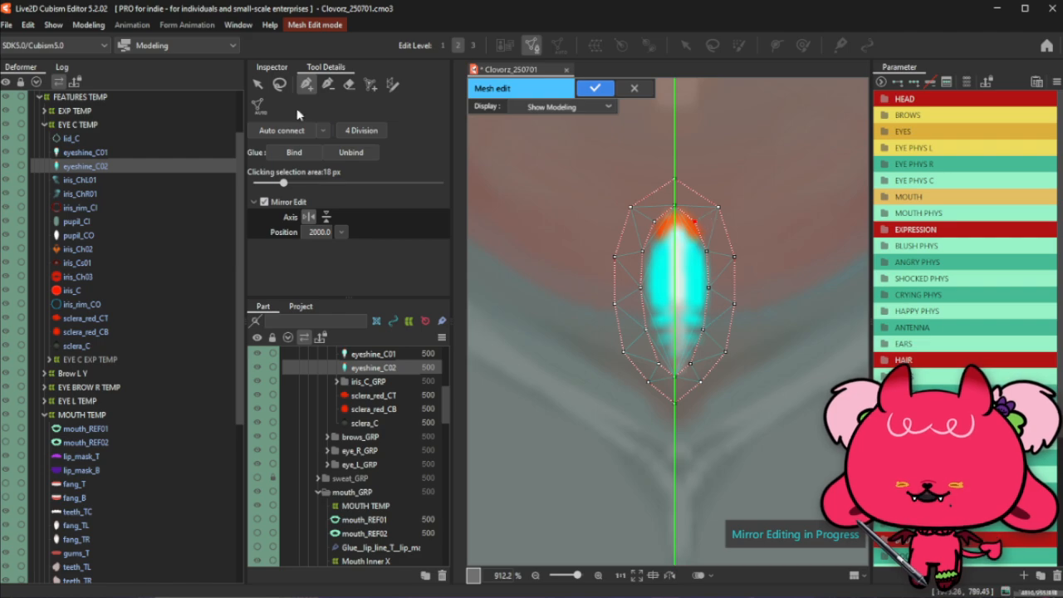
# Erase the outer loop's side vertices, keeping the inner ring and the two outer points on the mirror axis
pyautogui.click(328, 84)
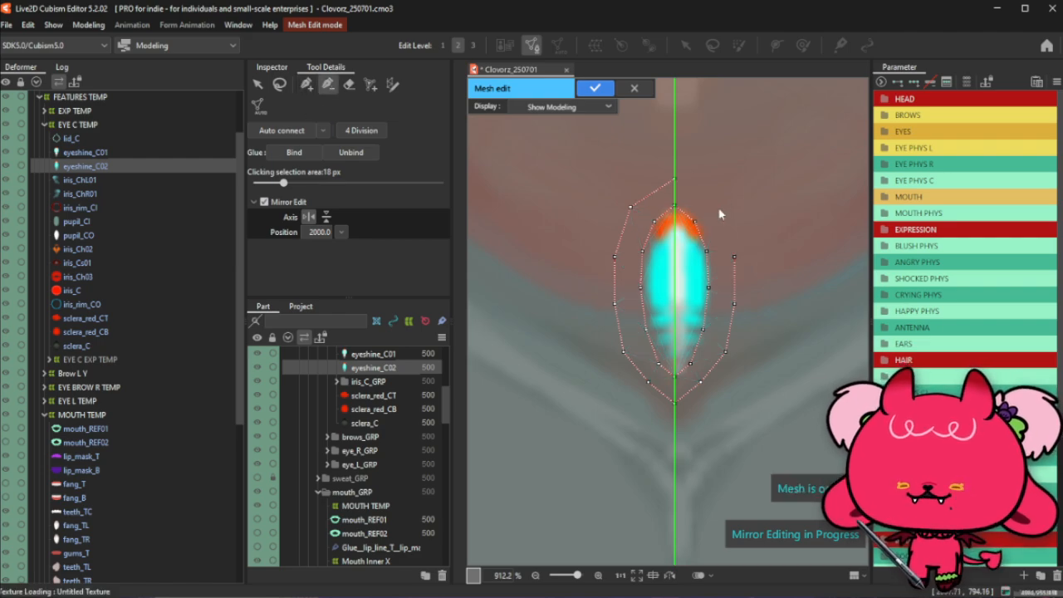
pyautogui.click(630, 205)
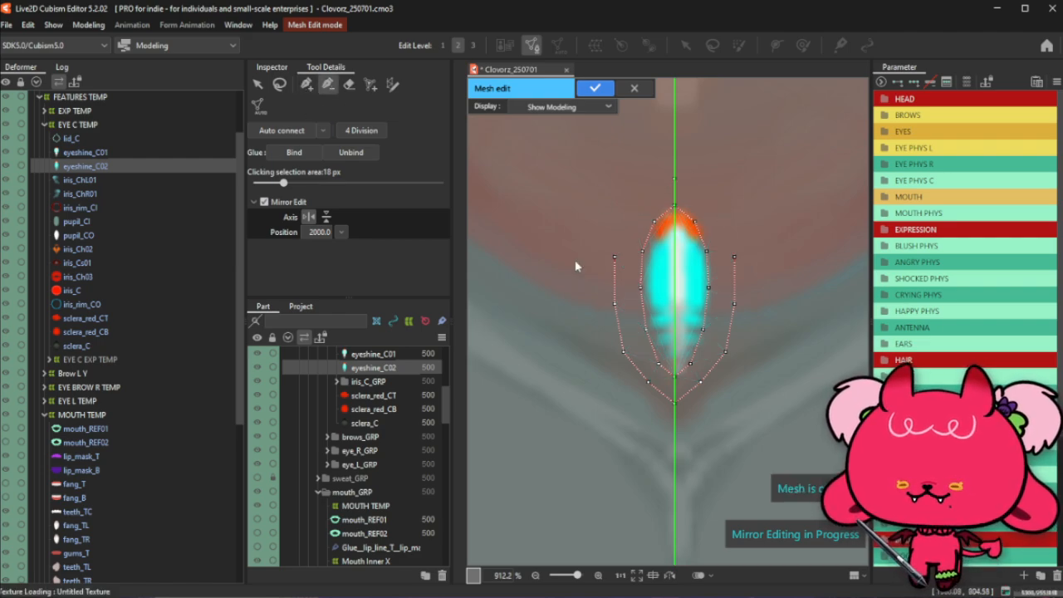
pyautogui.click(616, 269)
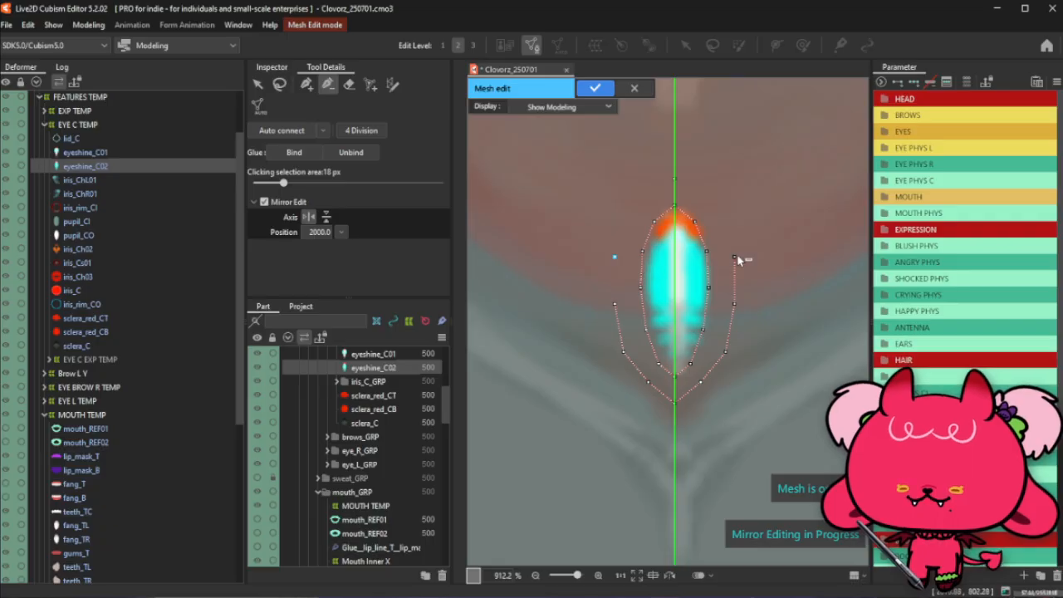
pyautogui.click(307, 83)
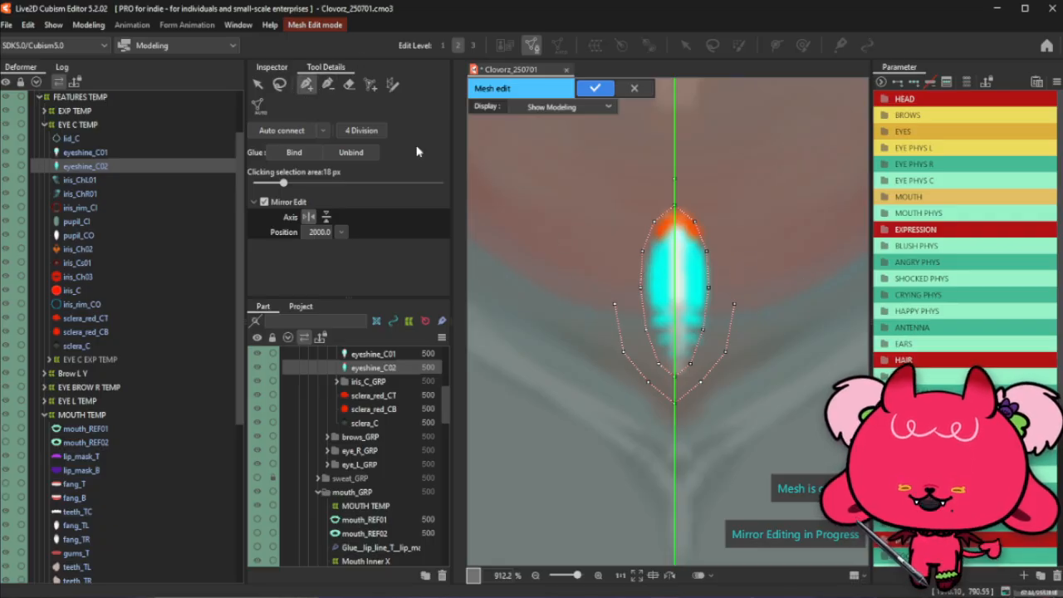
pyautogui.click(328, 85)
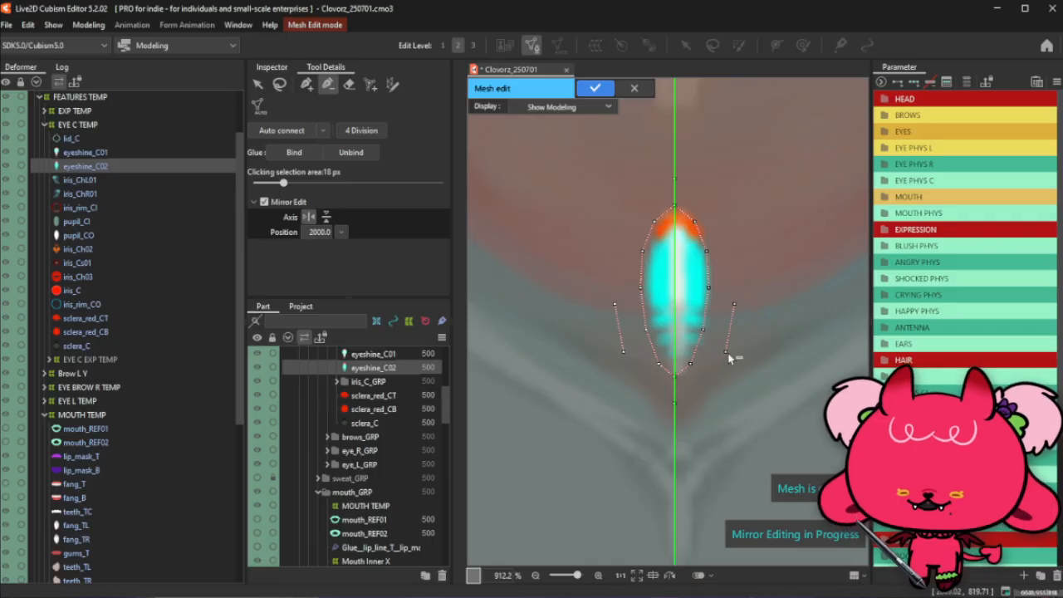
pyautogui.press('Escape')
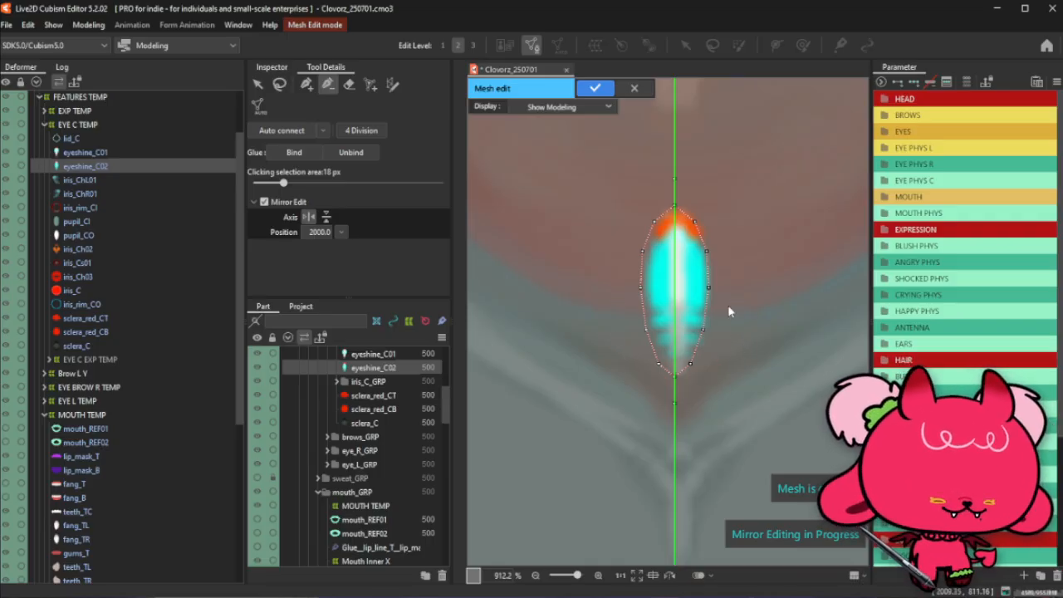
# Redraw the lower eye shine's outer loop with mirrored vertices around the inner ring, linking the bottom and top points on the axis
pyautogui.click(307, 84)
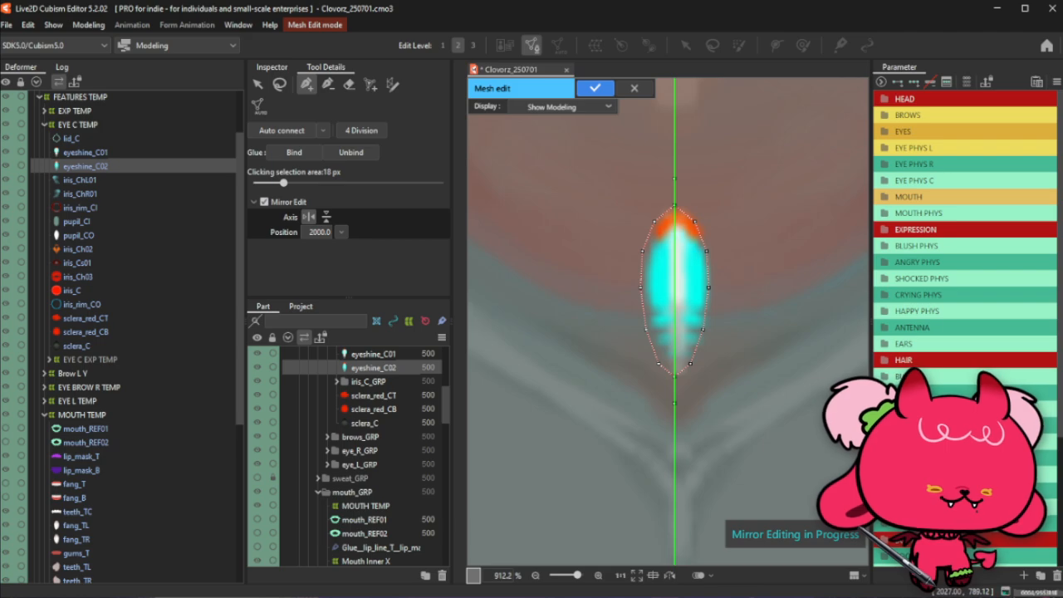
pyautogui.click(672, 416)
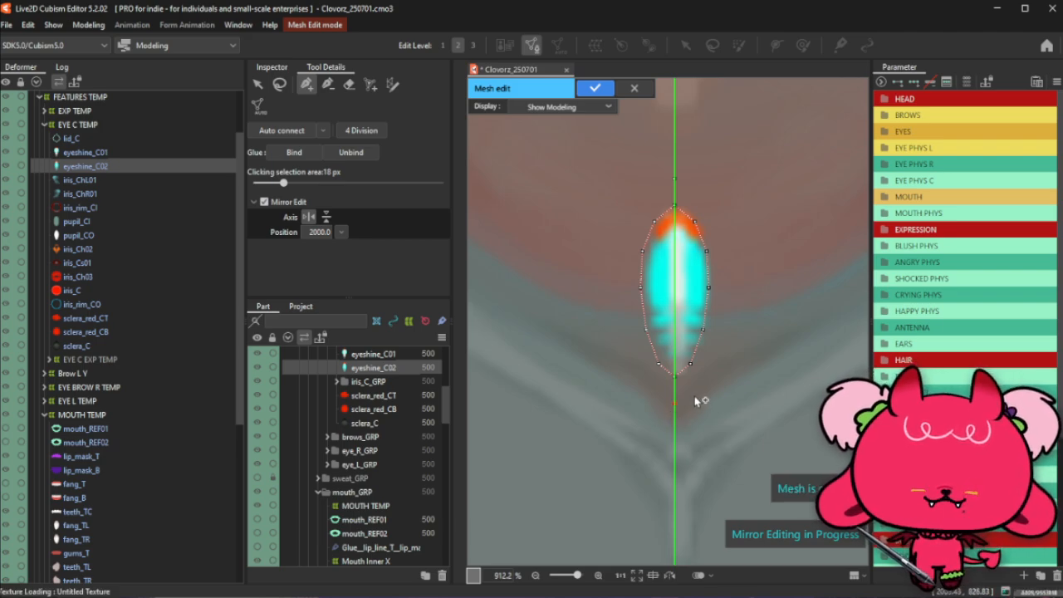
pyautogui.click(691, 392)
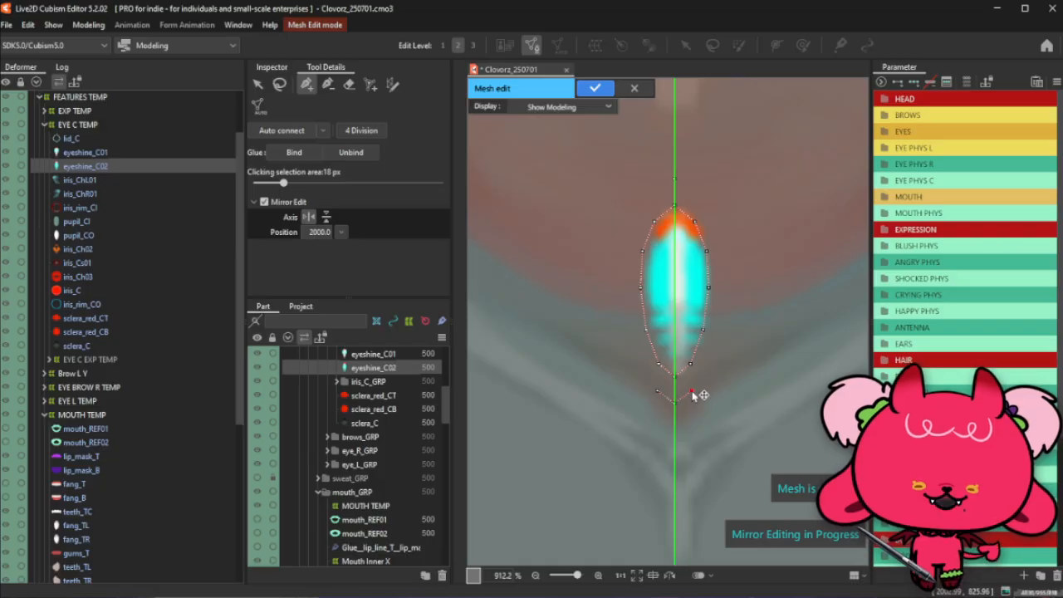
pyautogui.click(722, 357)
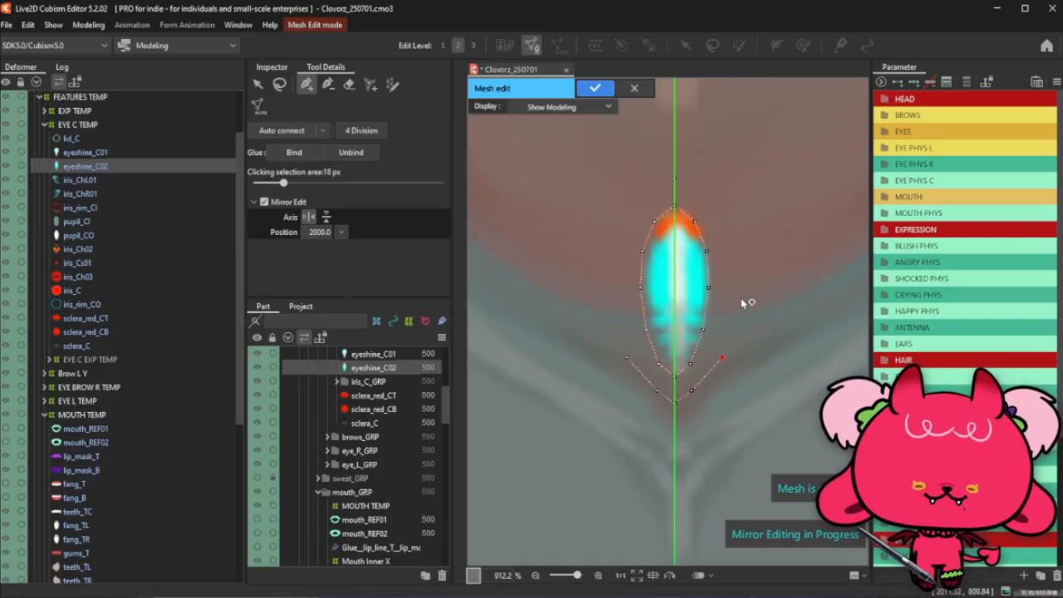
pyautogui.hotkey('ctrl', 'z')
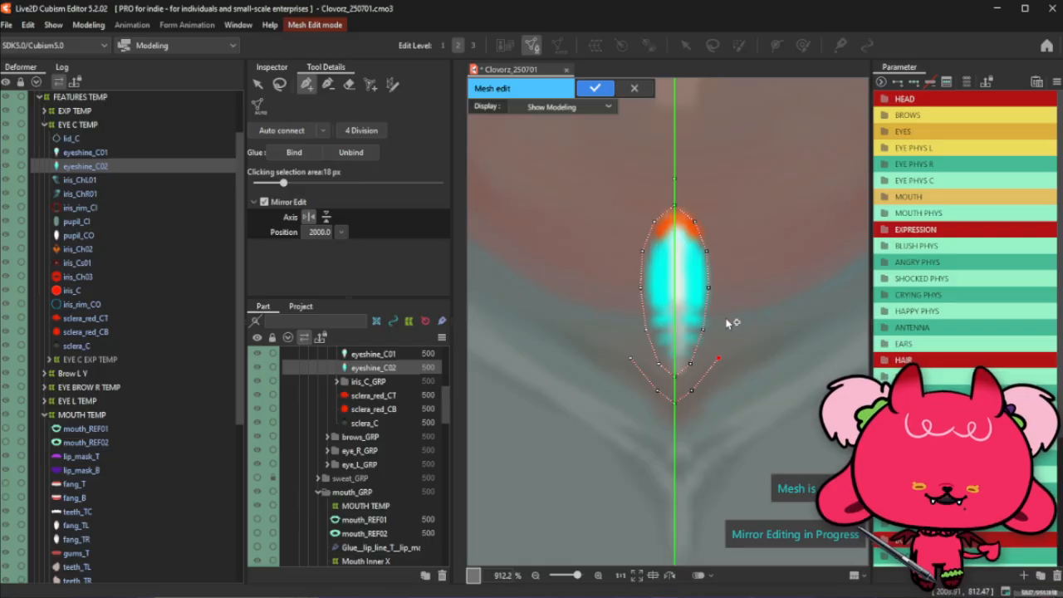
pyautogui.click(719, 356)
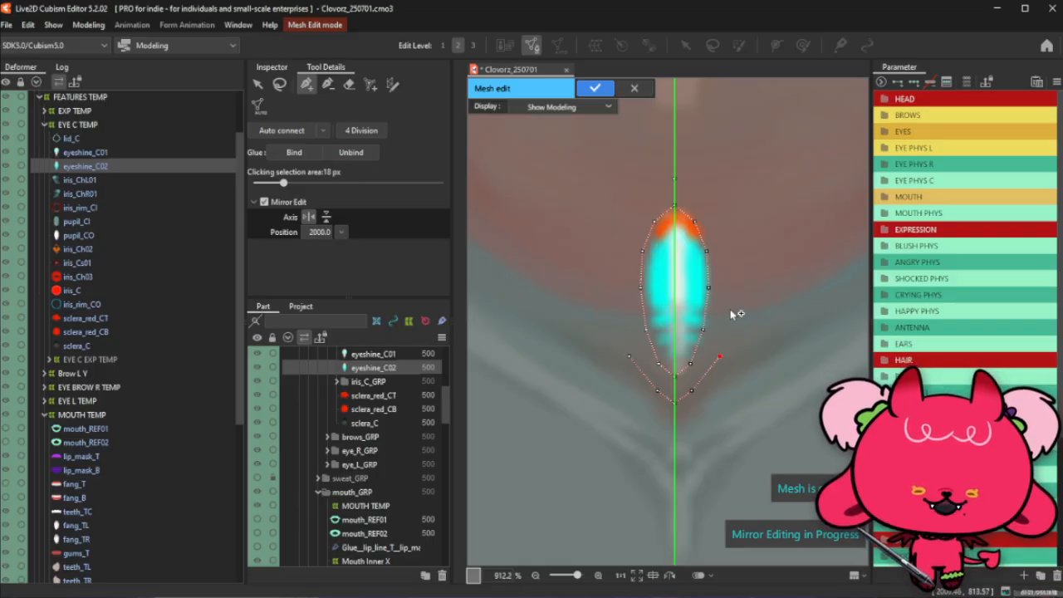
pyautogui.click(731, 311)
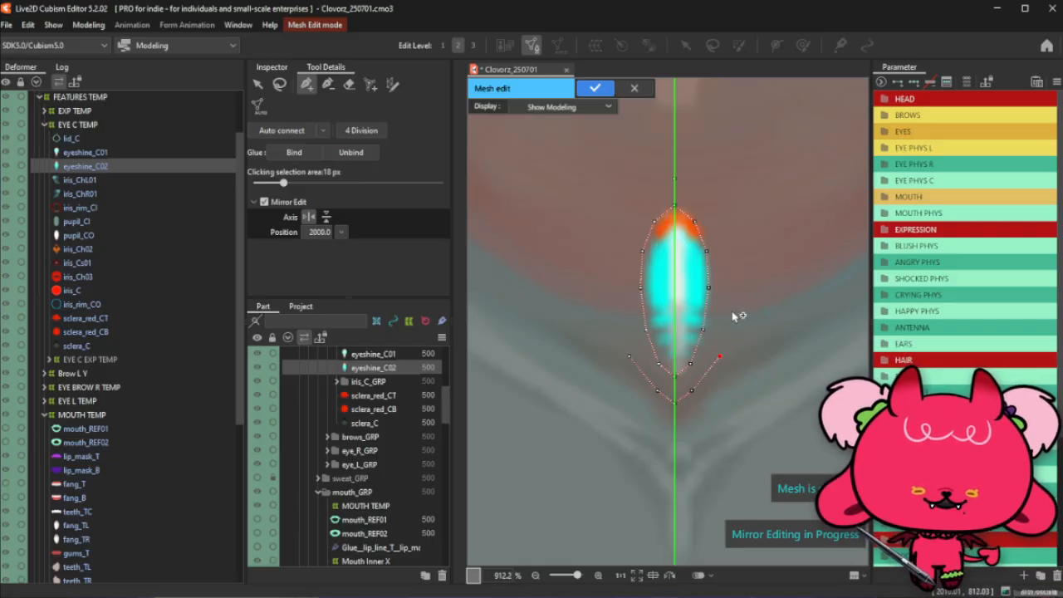
pyautogui.click(732, 264)
pyautogui.click(723, 222)
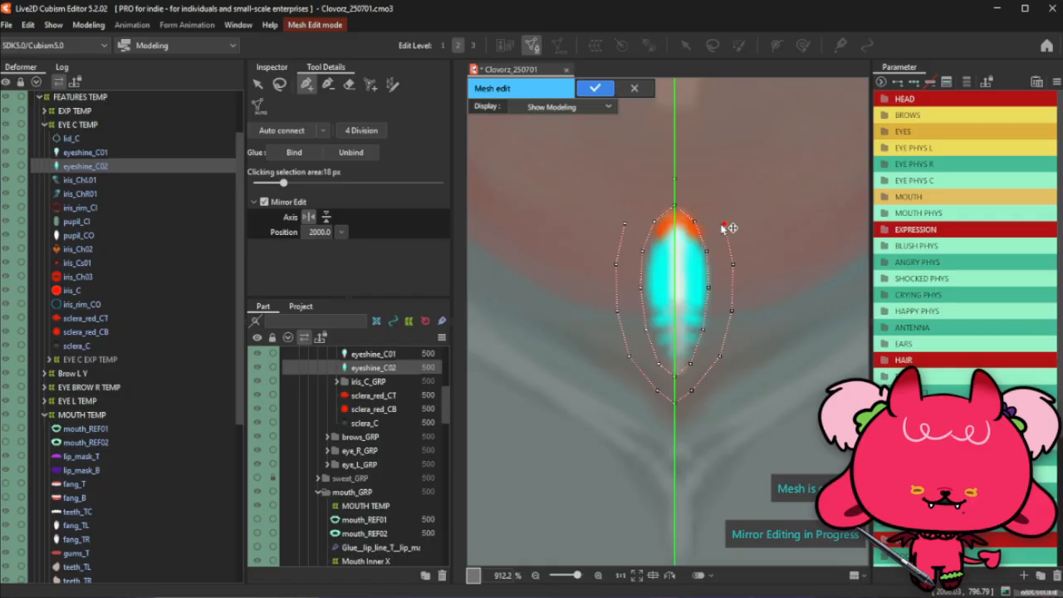
pyautogui.click(697, 185)
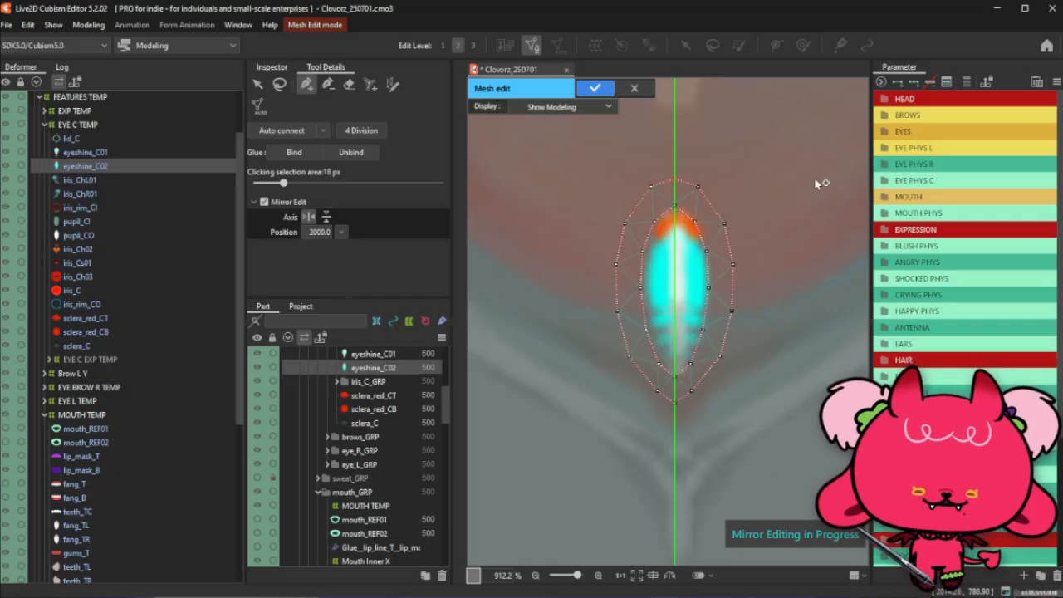
# Add four vertices along the mirror axis inside the lower eye shine, then auto-connect and apply the mesh
pyautogui.click(258, 106)
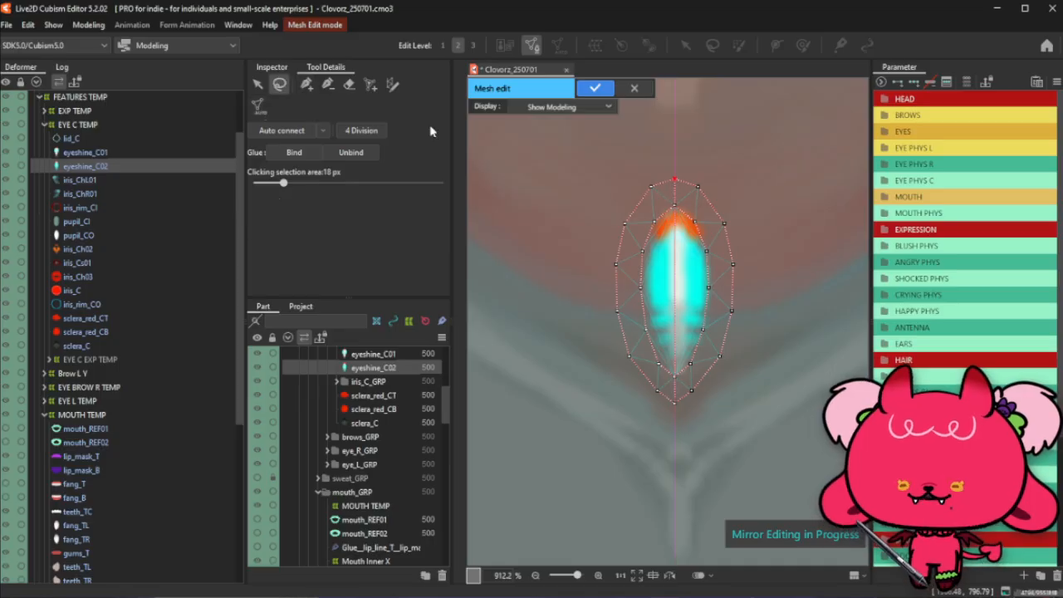
pyautogui.click(305, 87)
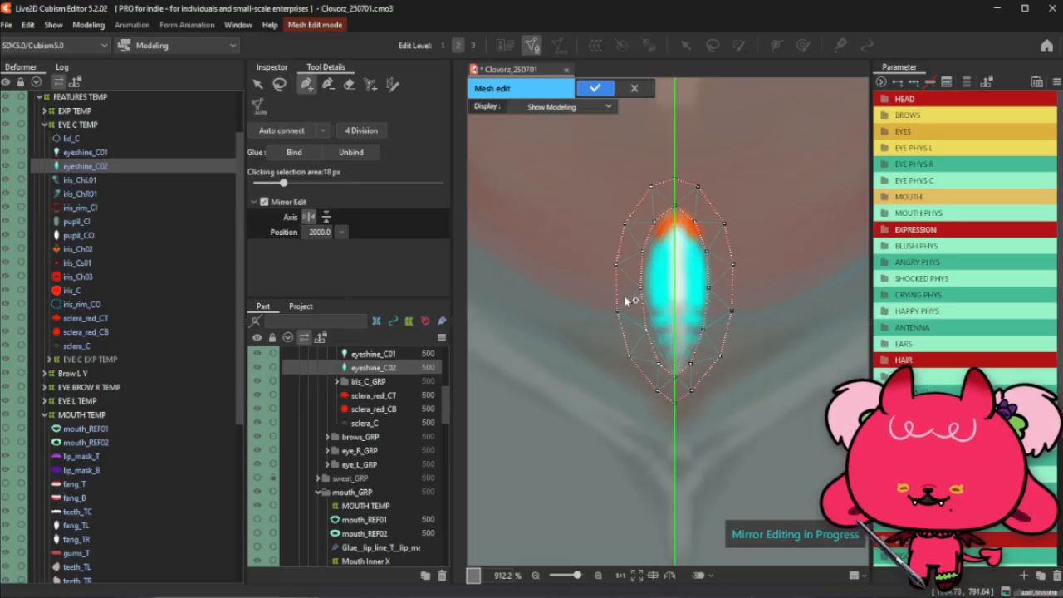
pyautogui.click(674, 348)
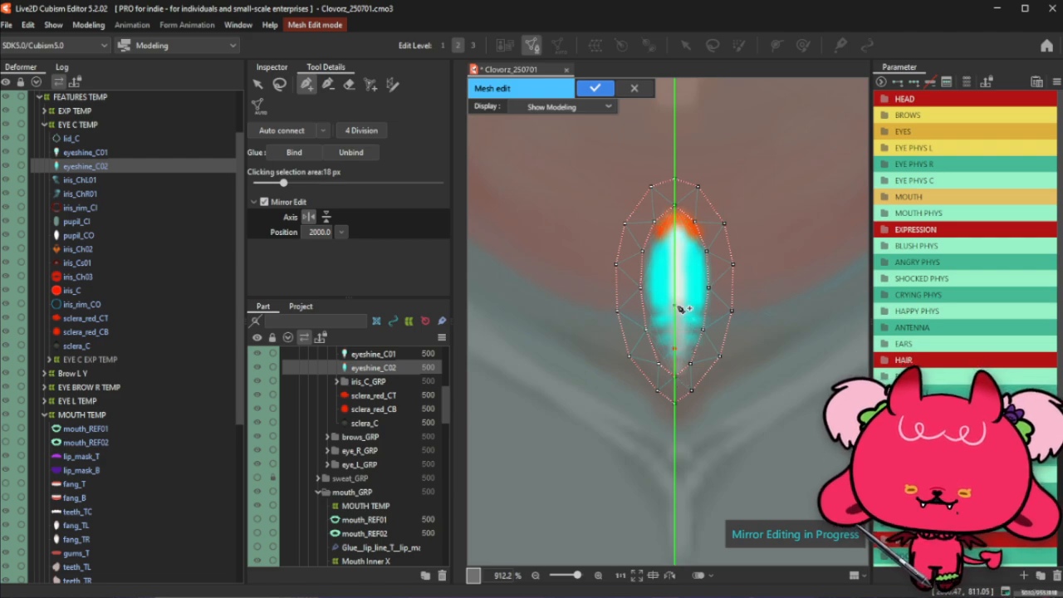
pyautogui.click(681, 313)
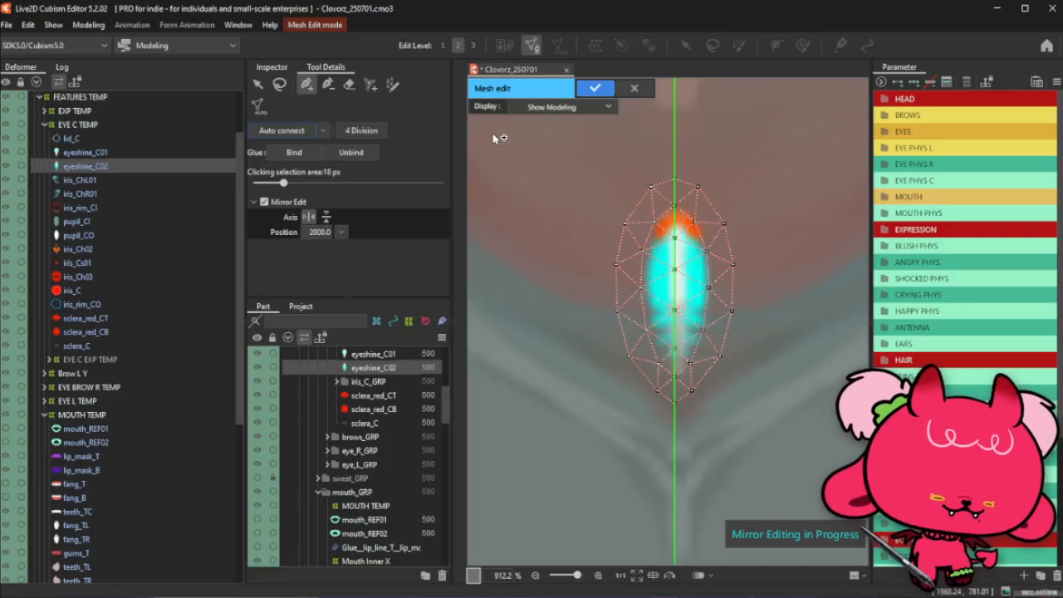
pyautogui.click(594, 89)
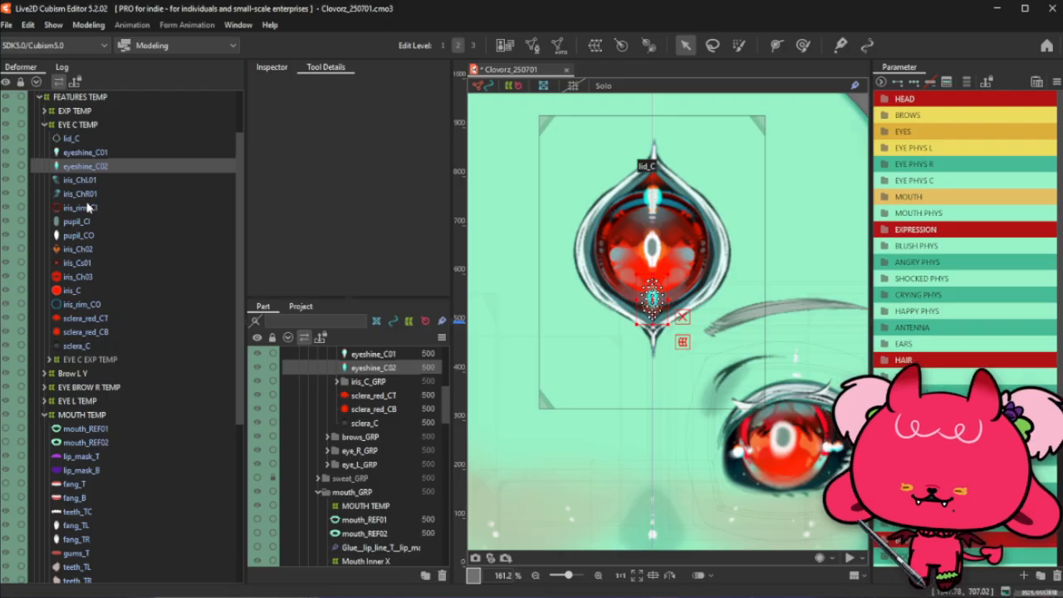
# Rename the iris highlight mesh iris_ChR01 as iris_ChL01
pyautogui.click(93, 179)
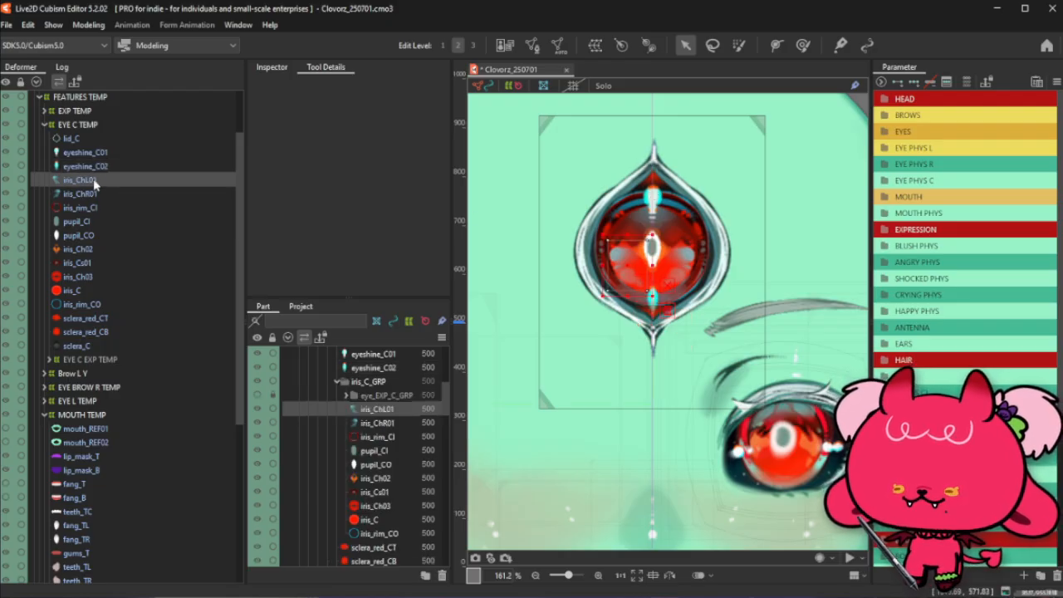
pyautogui.click(100, 196)
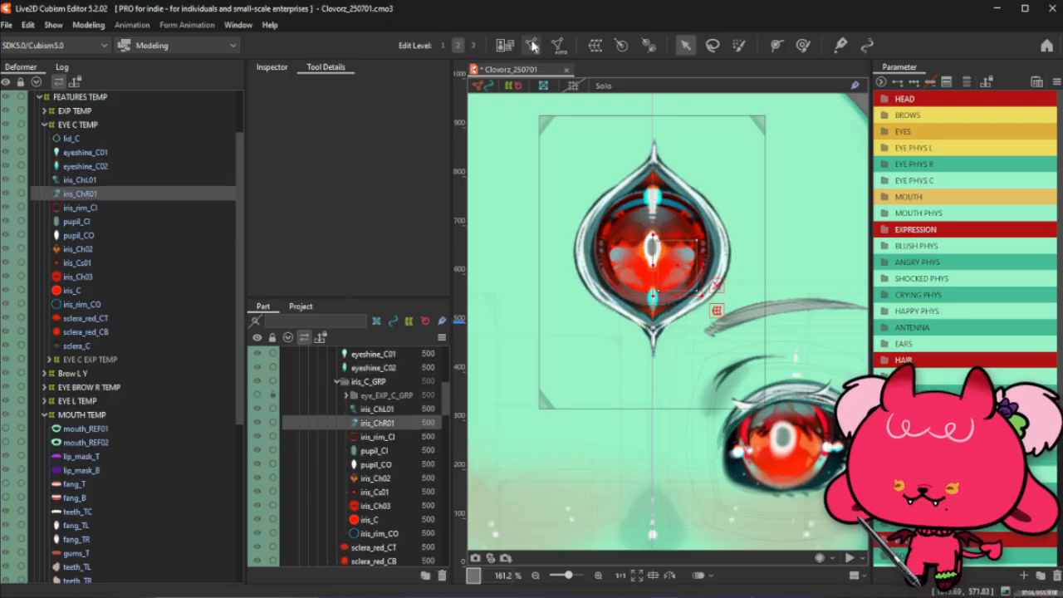
pyautogui.click(271, 67)
pyautogui.doubleClick(331, 85)
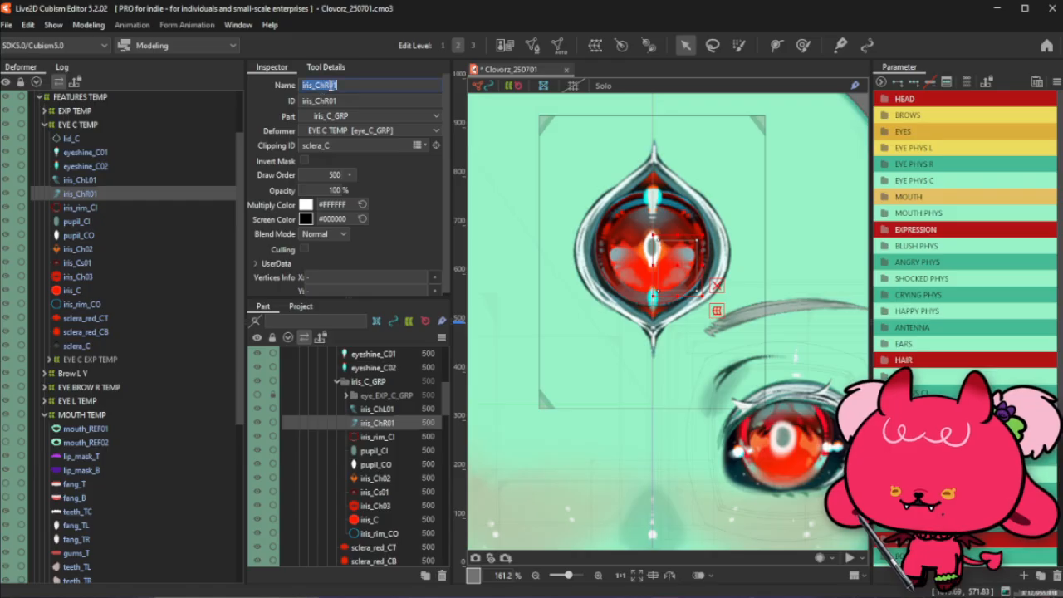
pyautogui.click(331, 85)
pyautogui.press('BackSpace')
pyautogui.write('L')
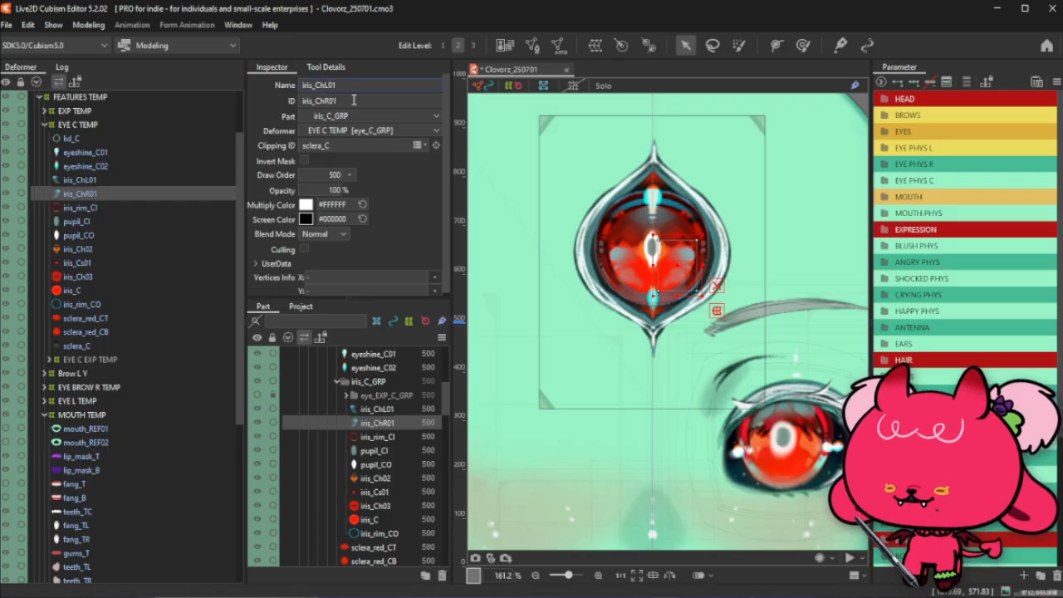
pyautogui.click(367, 100)
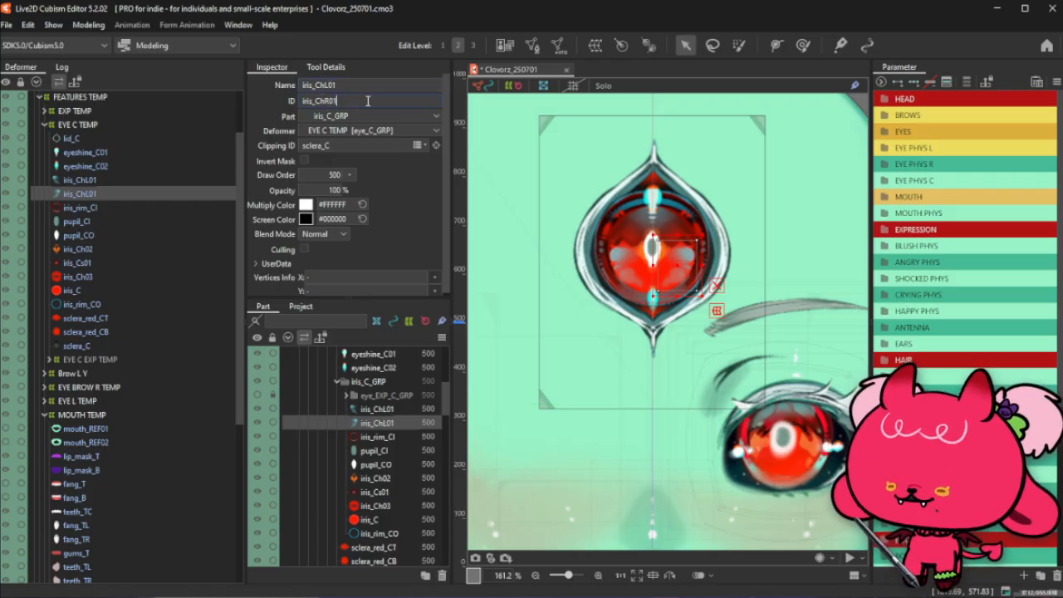
# Set both the ID and the name of the opposite iris highlight mesh to iris_ChR01
pyautogui.click(113, 179)
pyautogui.doubleClick(328, 100)
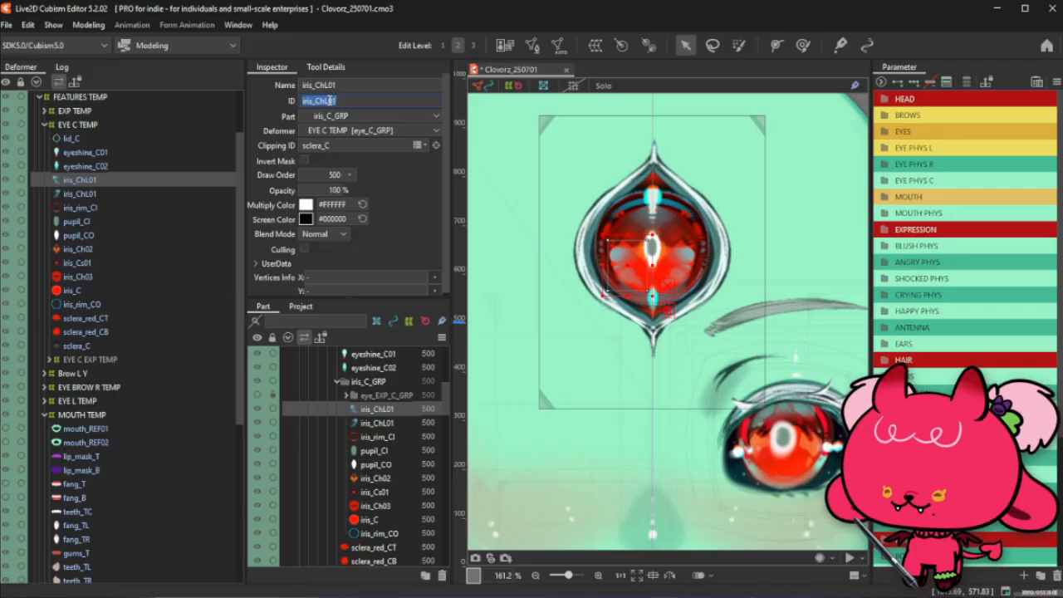
pyautogui.write('iris_ChR01')
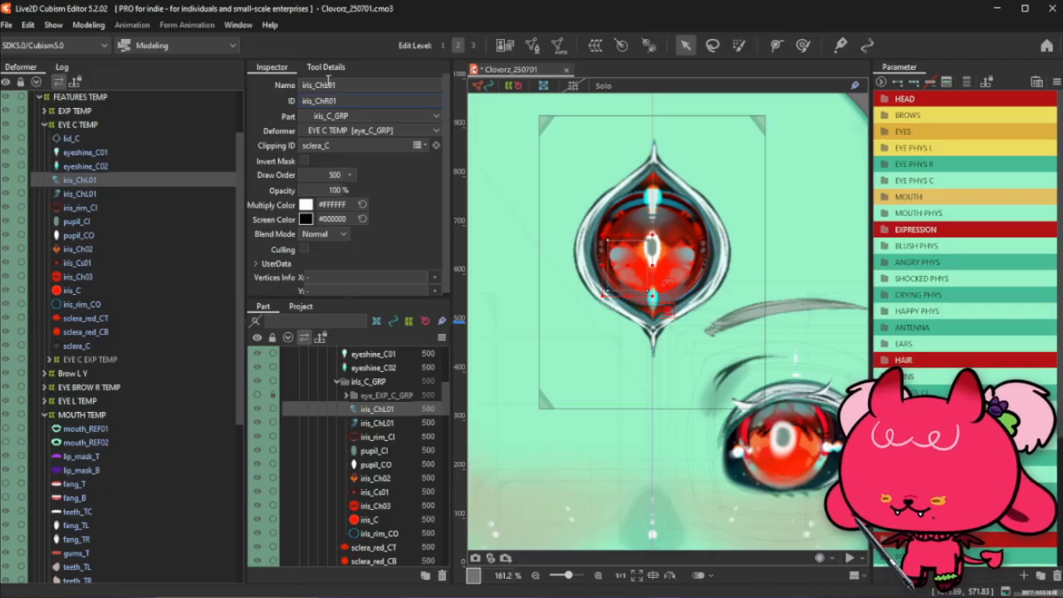
pyautogui.click(323, 86)
pyautogui.click(327, 85)
pyautogui.press('BackSpace')
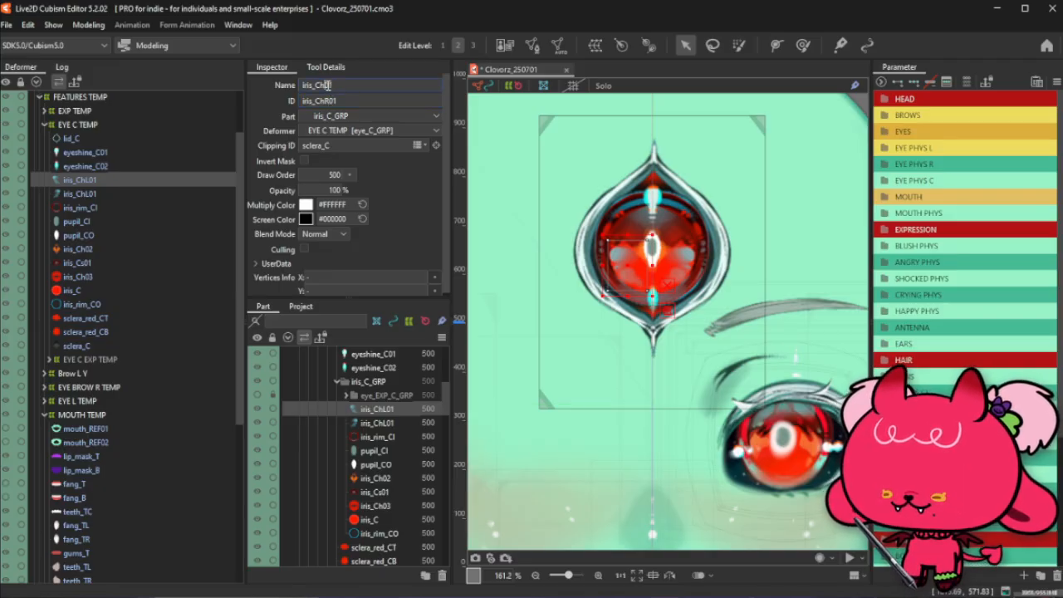
pyautogui.write('R')
pyautogui.press('Return')
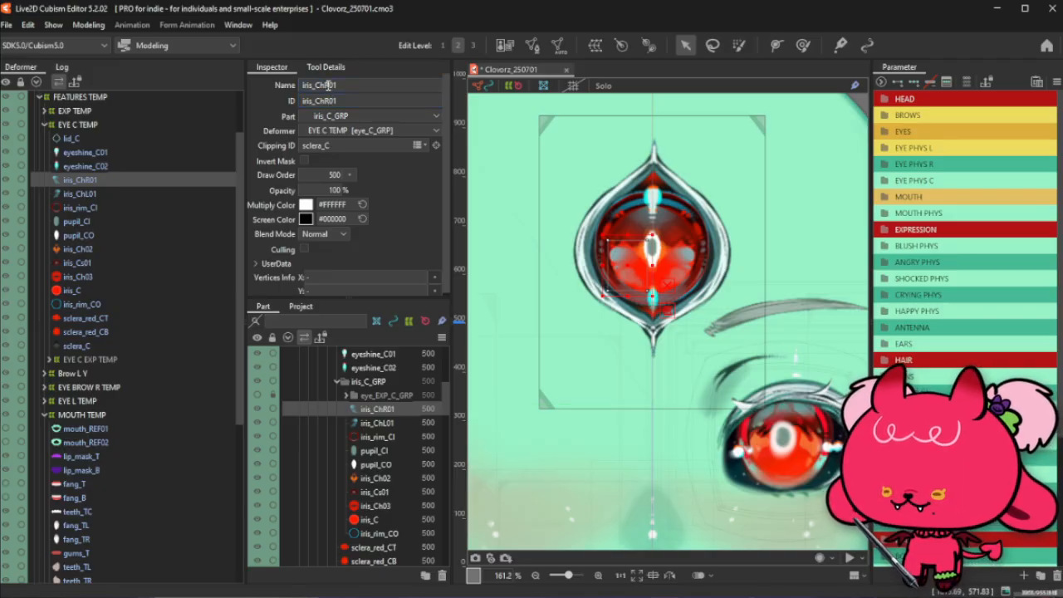
# Set the ID of the renamed iris_ChL01 mesh to iris_ChL01 and move it above iris_ChR01 in iris_C_GRP
pyautogui.click(87, 193)
pyautogui.click(373, 101)
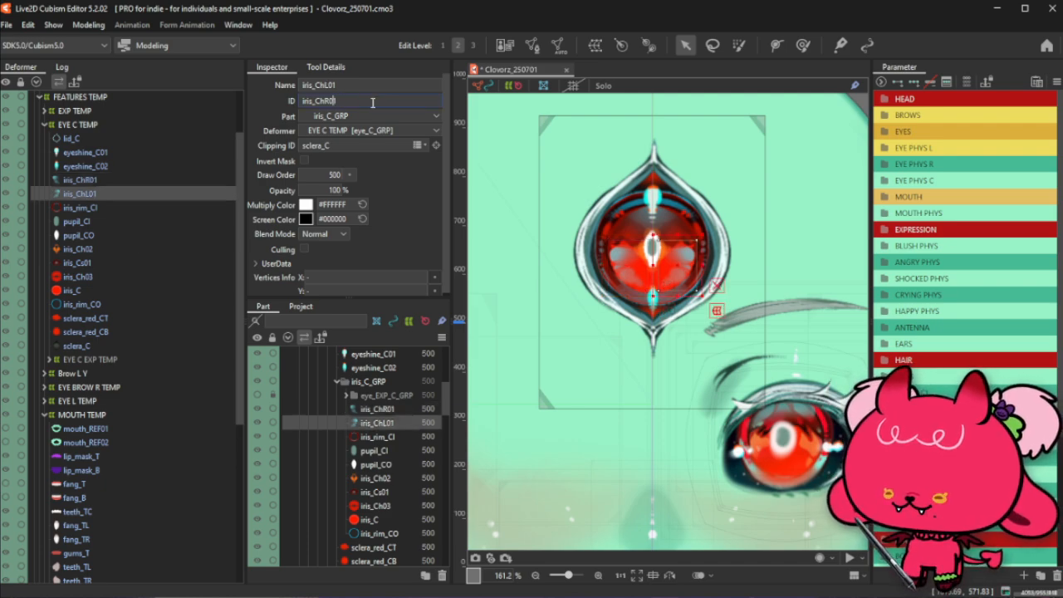
pyautogui.press('Left')
pyautogui.press('Left')
pyautogui.press('BackSpace')
pyautogui.write('L')
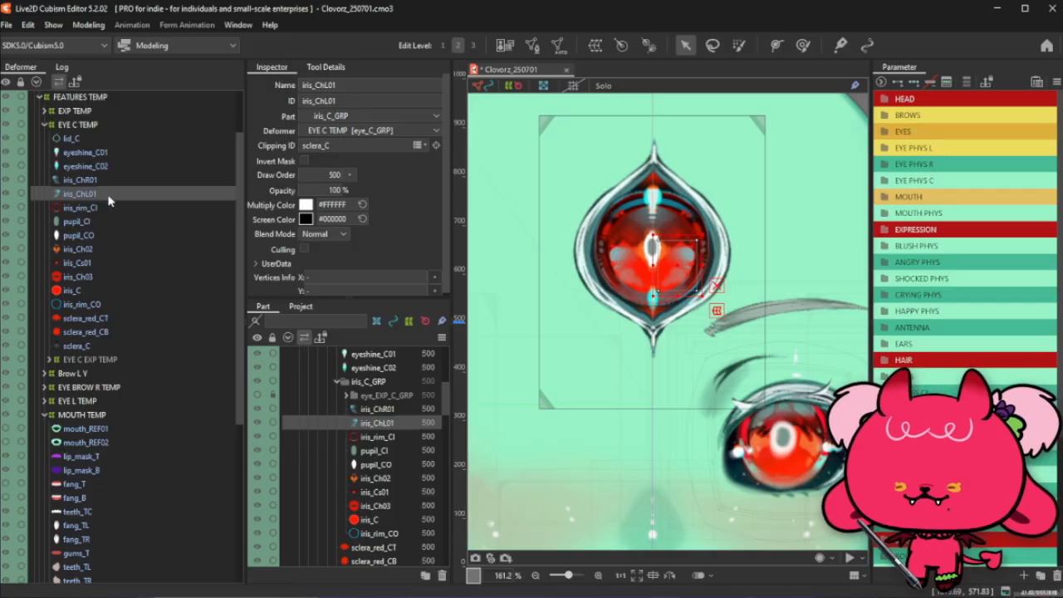
pyautogui.moveTo(371, 425); pyautogui.dragTo(381, 410)
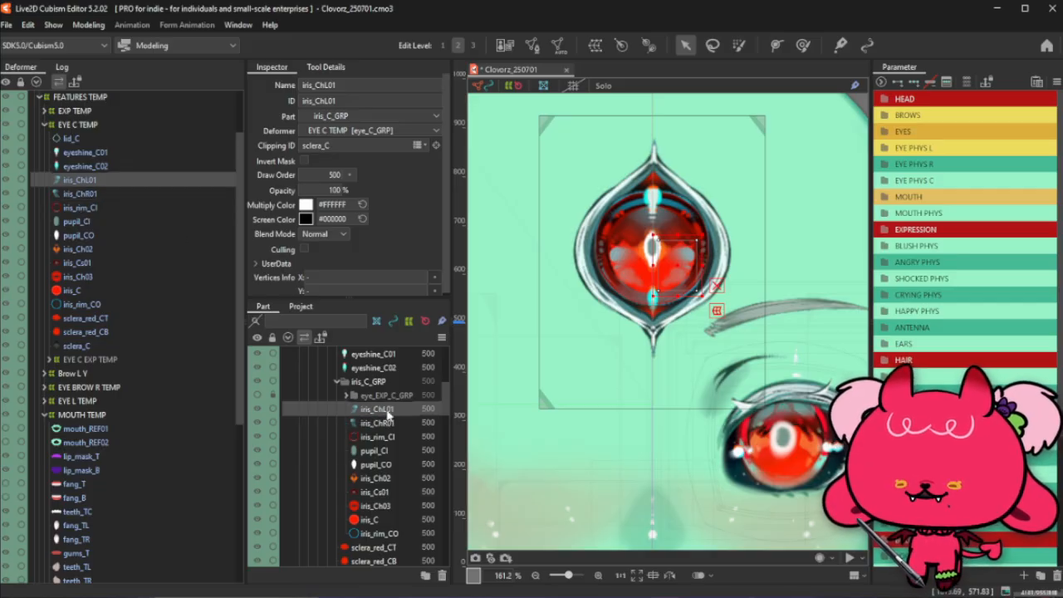
pyautogui.click(529, 46)
pyautogui.scroll(4, 689, 249)
pyautogui.click(333, 72)
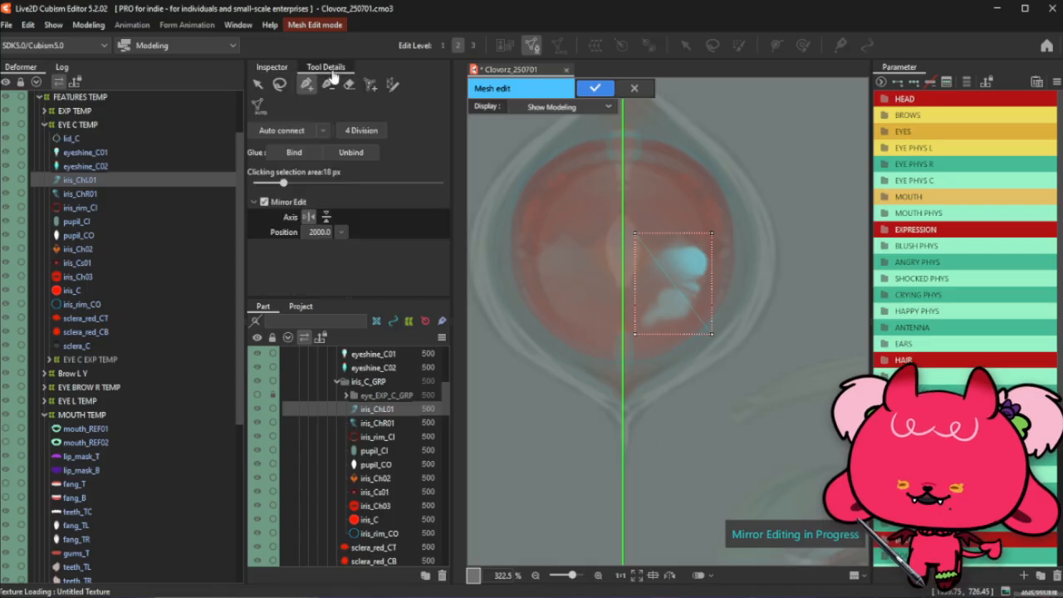
pyautogui.click(258, 84)
pyautogui.moveTo(600, 207); pyautogui.dragTo(752, 398)
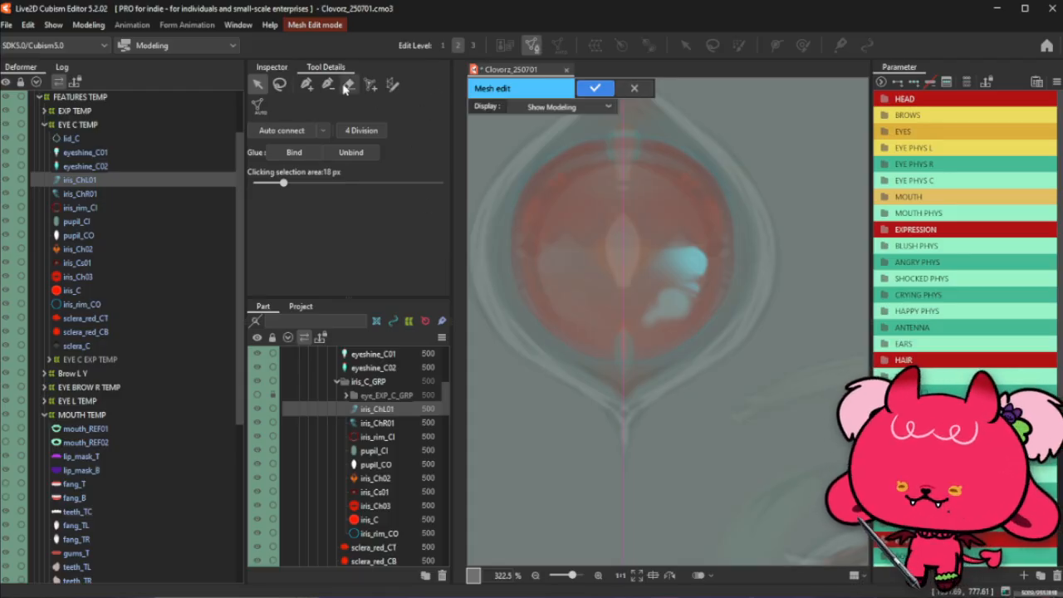
pyautogui.click(307, 84)
pyautogui.click(263, 201)
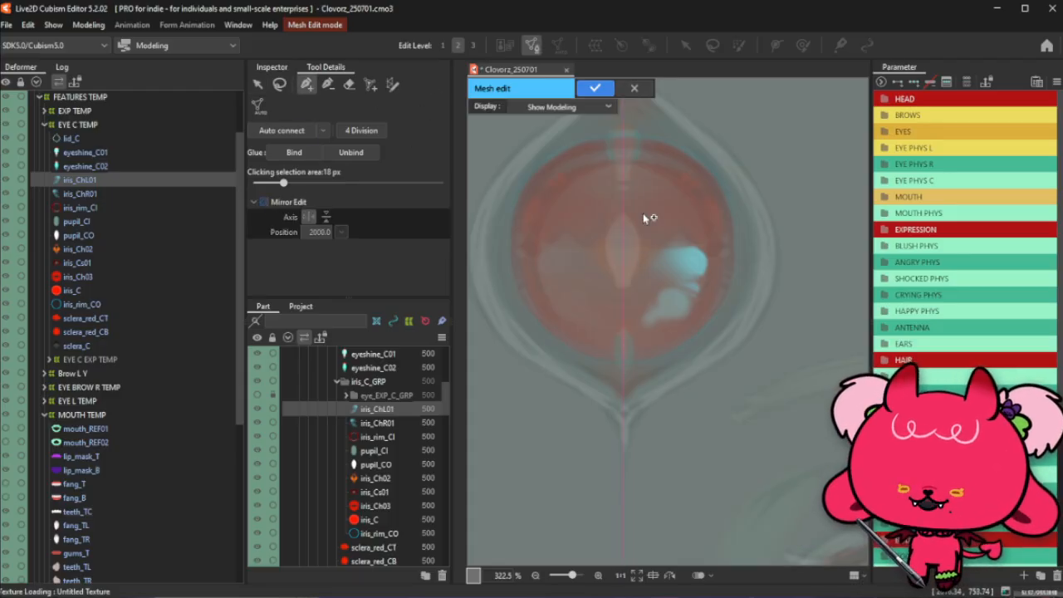
pyautogui.click(594, 88)
pyautogui.click(595, 323)
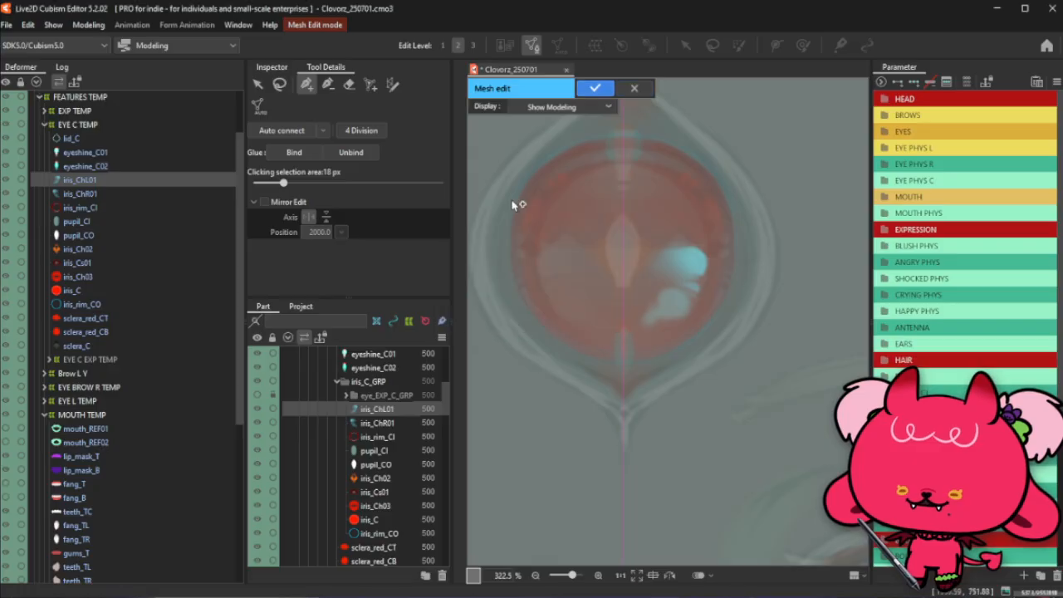
pyautogui.click(634, 88)
pyautogui.click(525, 318)
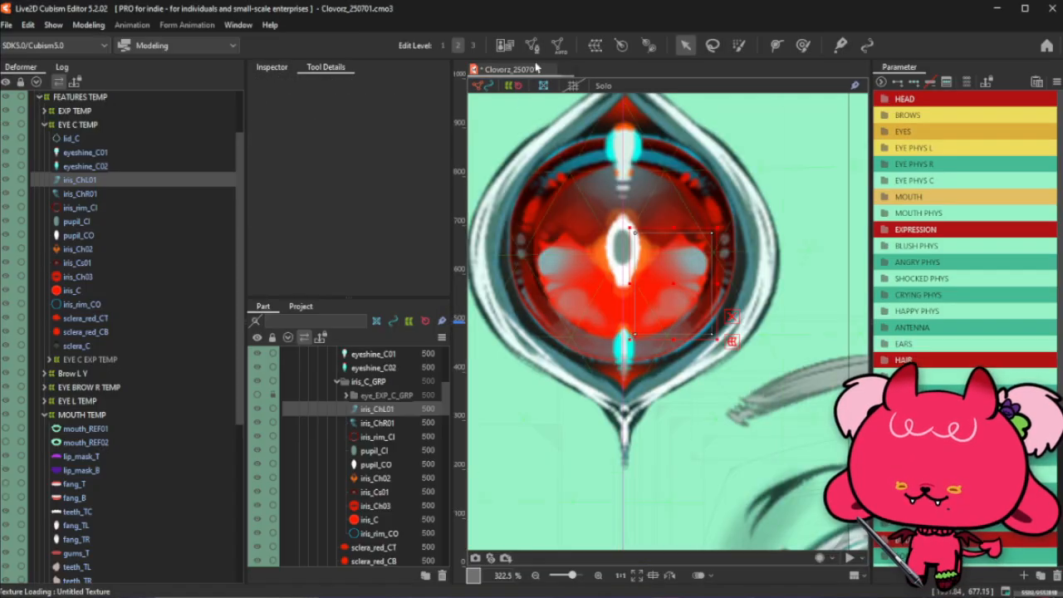
# Generate an automatic mesh for iris_ChL01 with the Set_06 preset, comparing it against Set_03
pyautogui.click(504, 44)
pyautogui.click(266, 196)
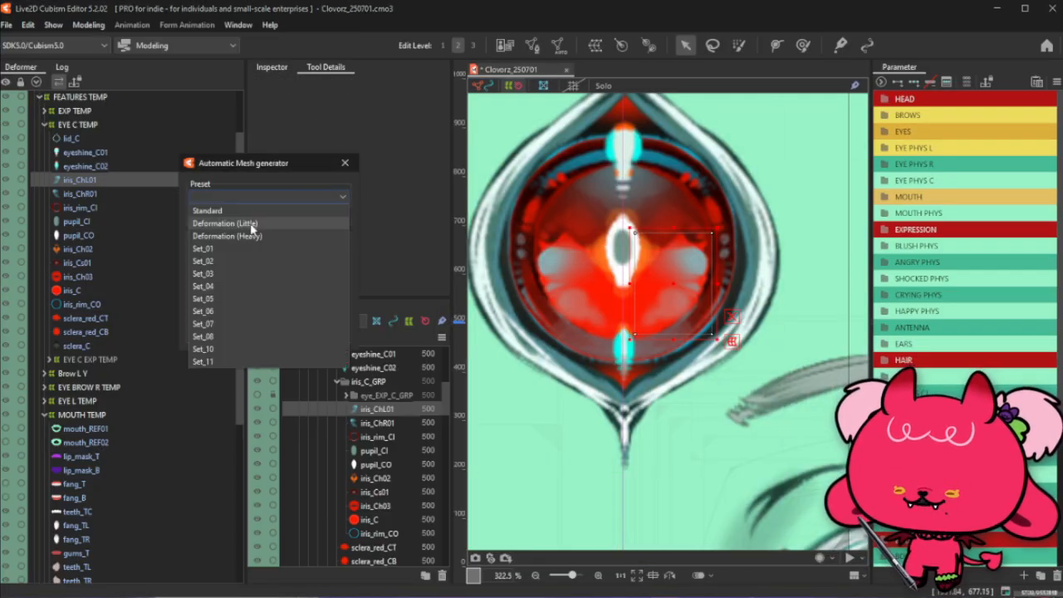
pyautogui.click(228, 311)
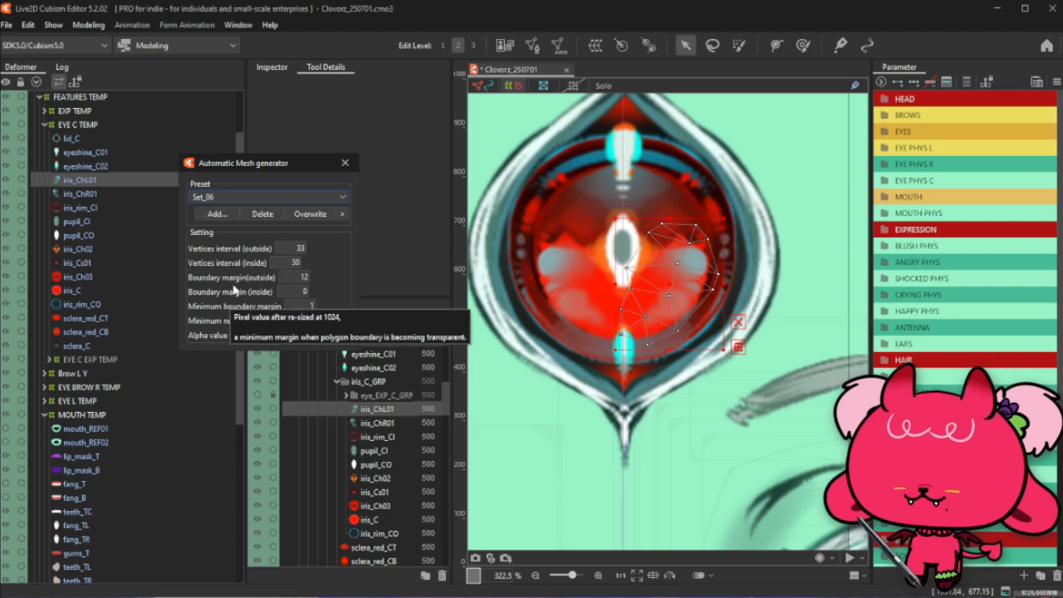
pyautogui.click(286, 199)
pyautogui.click(224, 274)
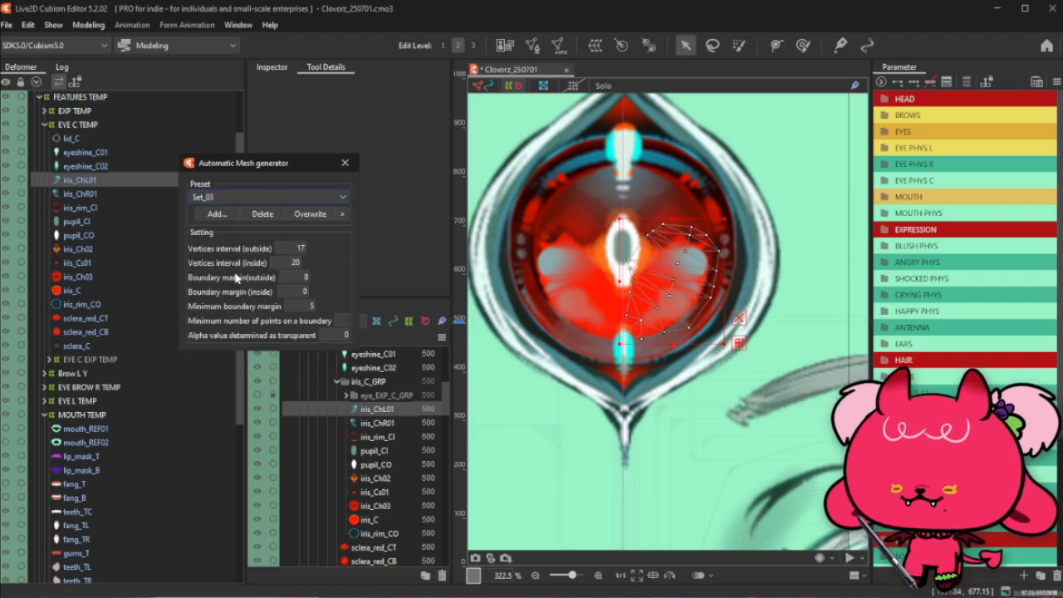
pyautogui.click(283, 196)
pyautogui.click(218, 312)
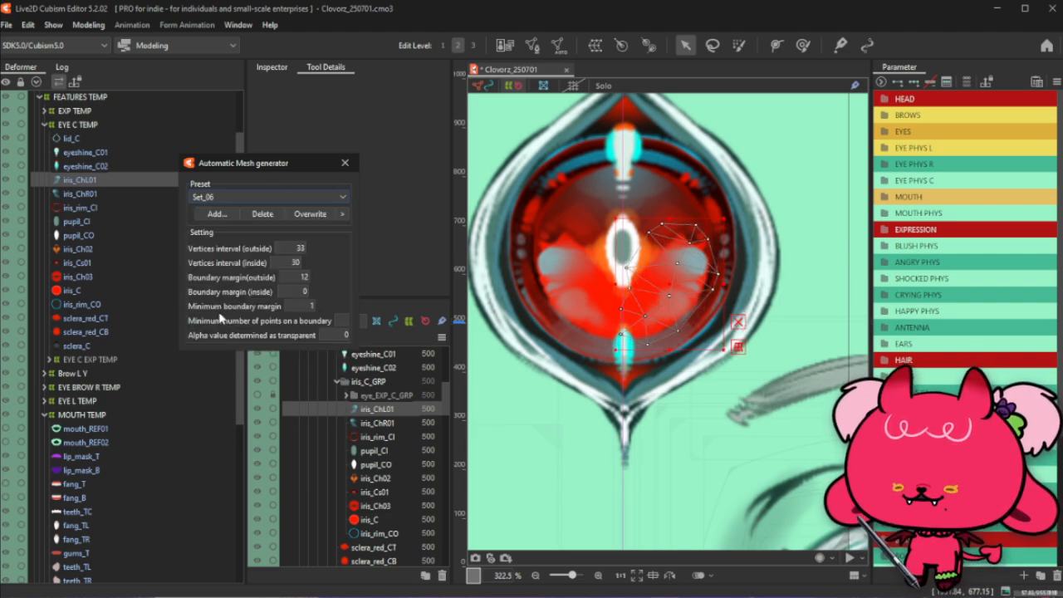
pyautogui.click(344, 163)
# Edit the iris_ChL01 mesh and erase its interior vertices, keeping only the outline
pyautogui.click(530, 47)
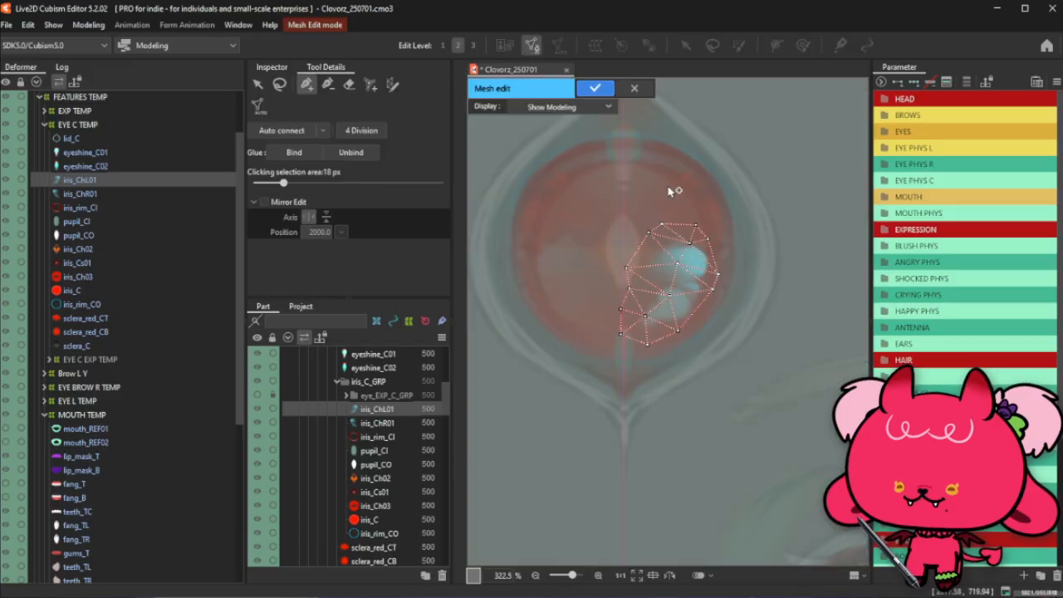
pyautogui.scroll(2, 672, 191)
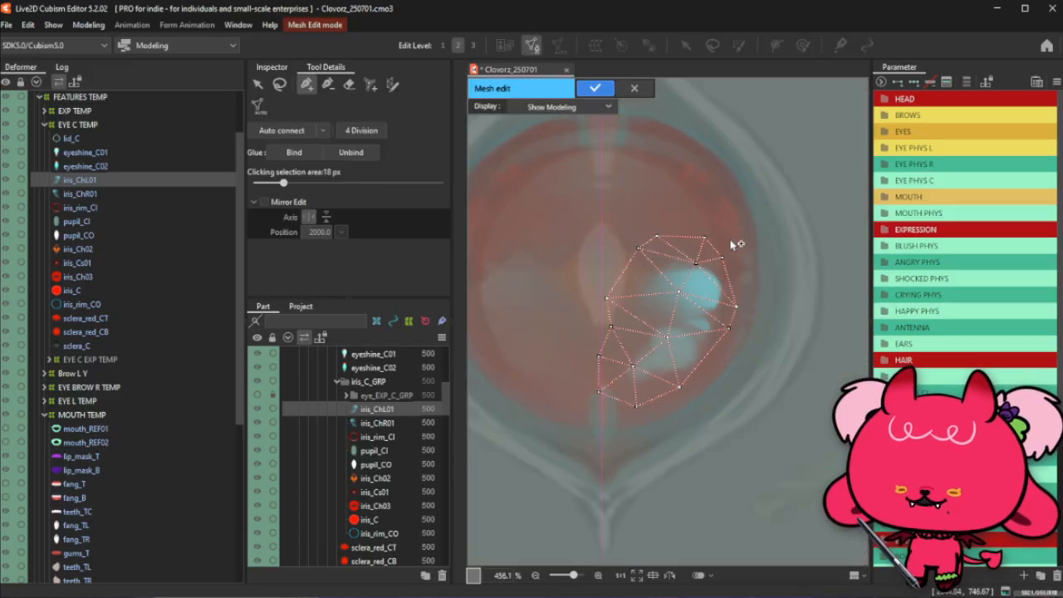
pyautogui.click(634, 368)
pyautogui.click(668, 338)
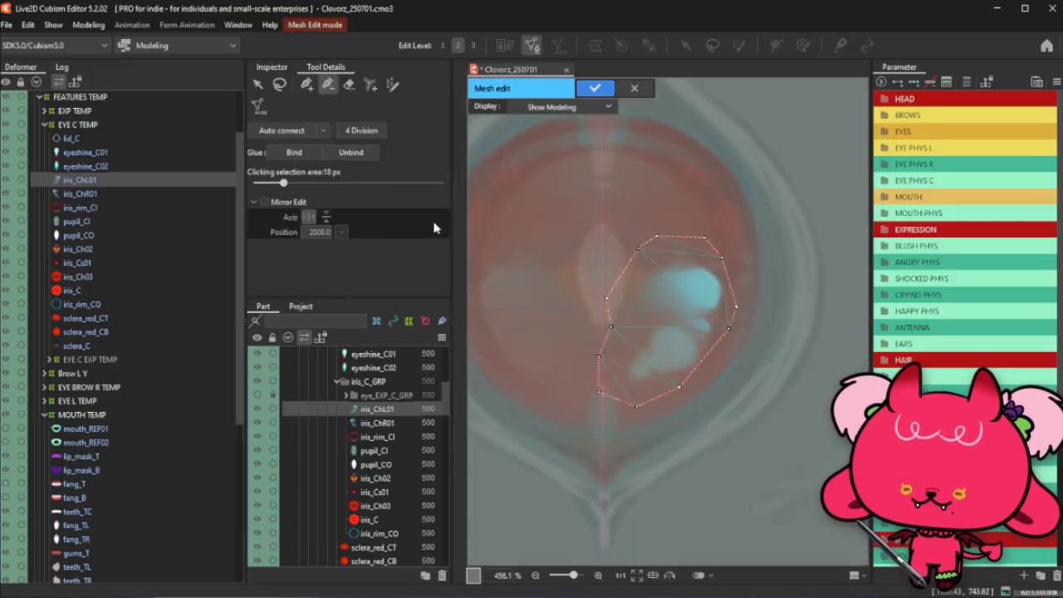
# Round off the outer side of the iris_ChL01 outline, moving its vertices and adding new ones for even spacing along the curve
pyautogui.click(308, 85)
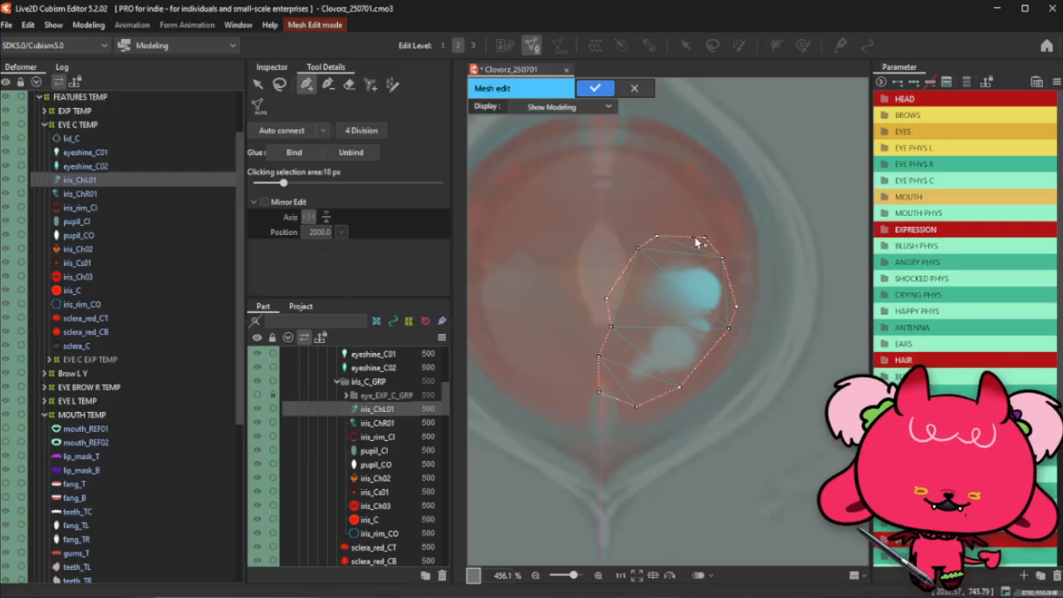
pyautogui.moveTo(703, 238); pyautogui.dragTo(727, 256)
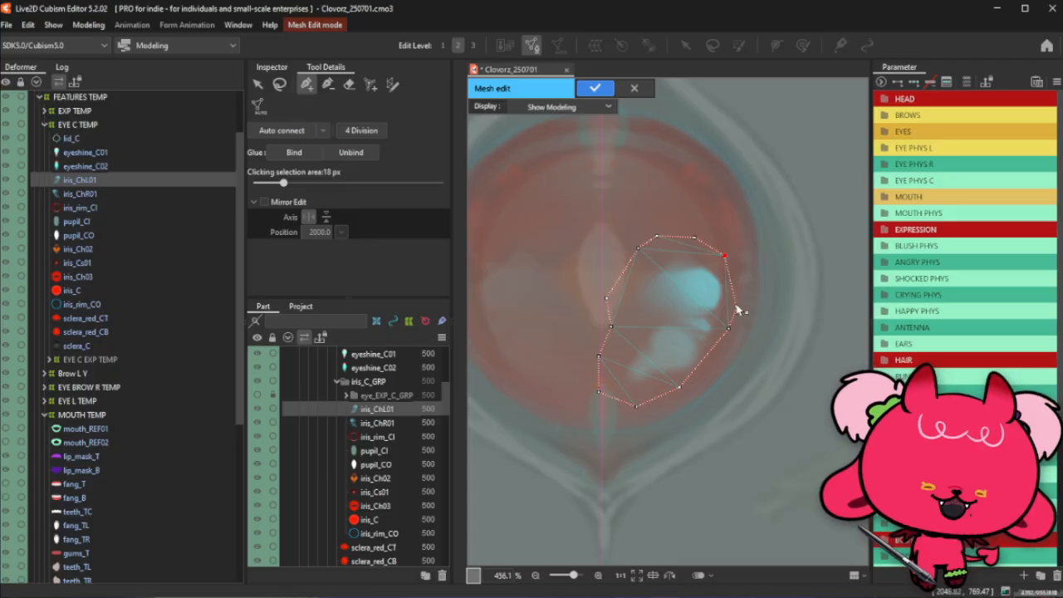
pyautogui.click(737, 282)
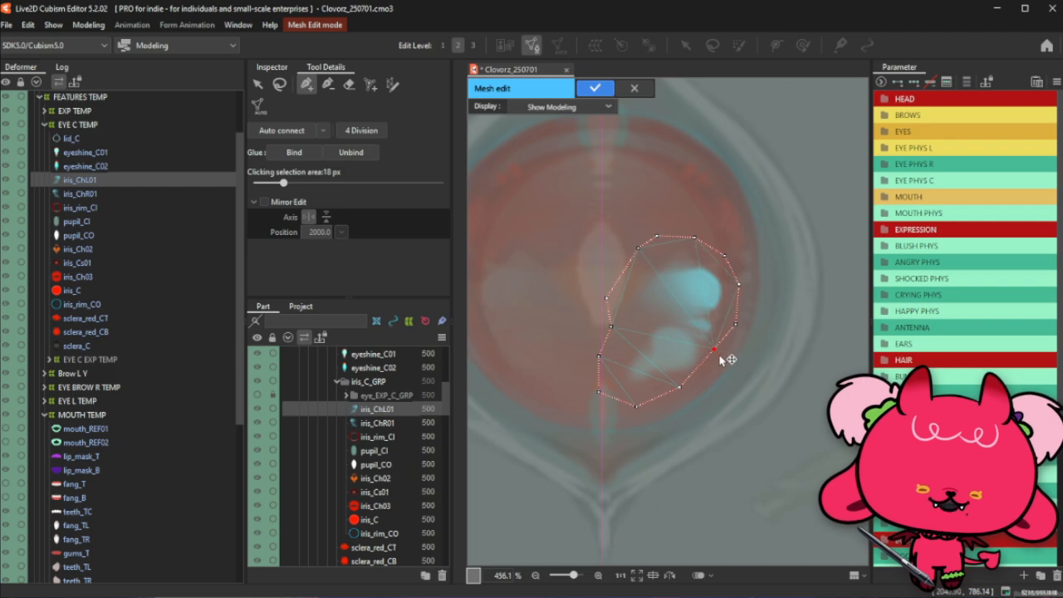
pyautogui.click(720, 355)
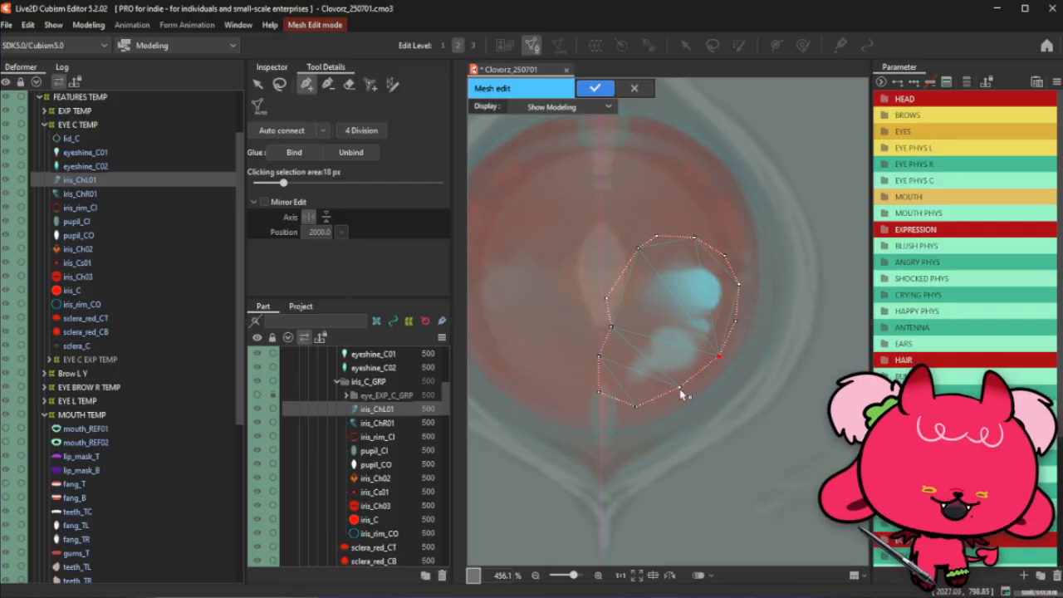
pyautogui.moveTo(679, 387); pyautogui.dragTo(697, 387)
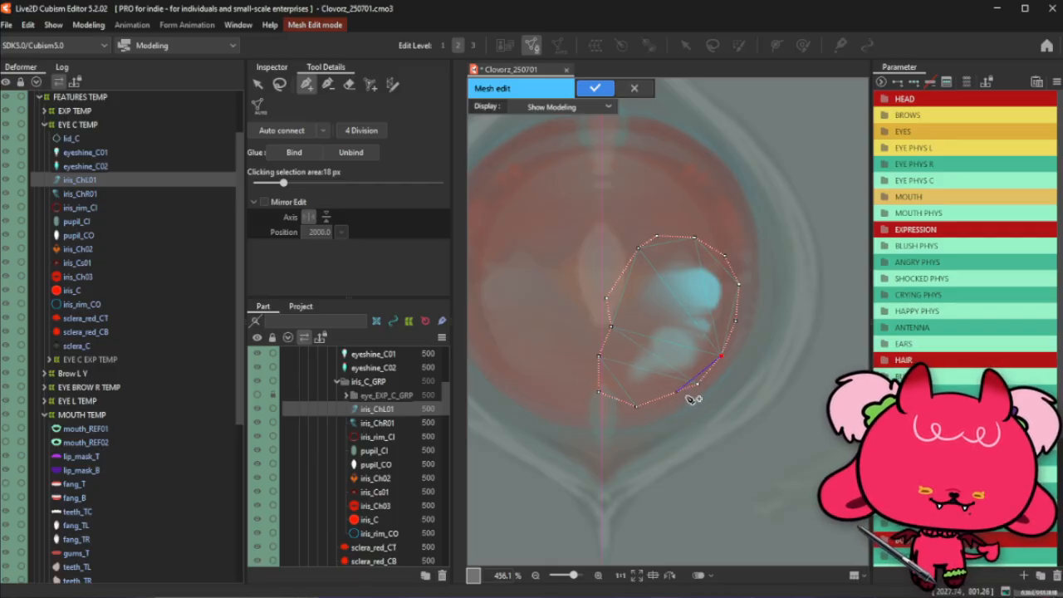
pyautogui.click(669, 398)
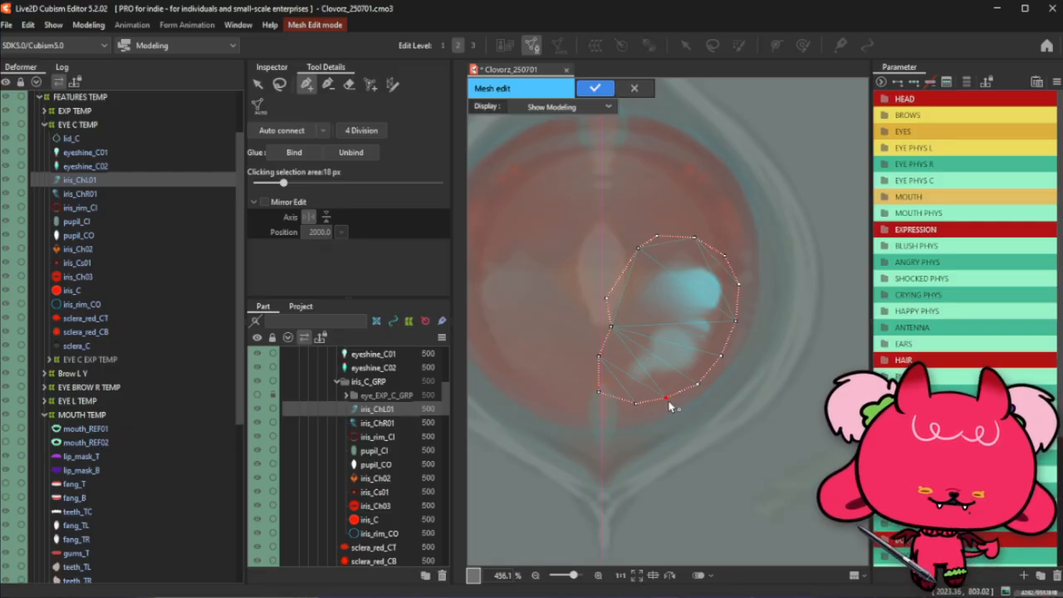
# Adjust the vertices along the iris_ChL01 outline's lower edge and its lower corner beside the mirror axis
pyautogui.click(602, 396)
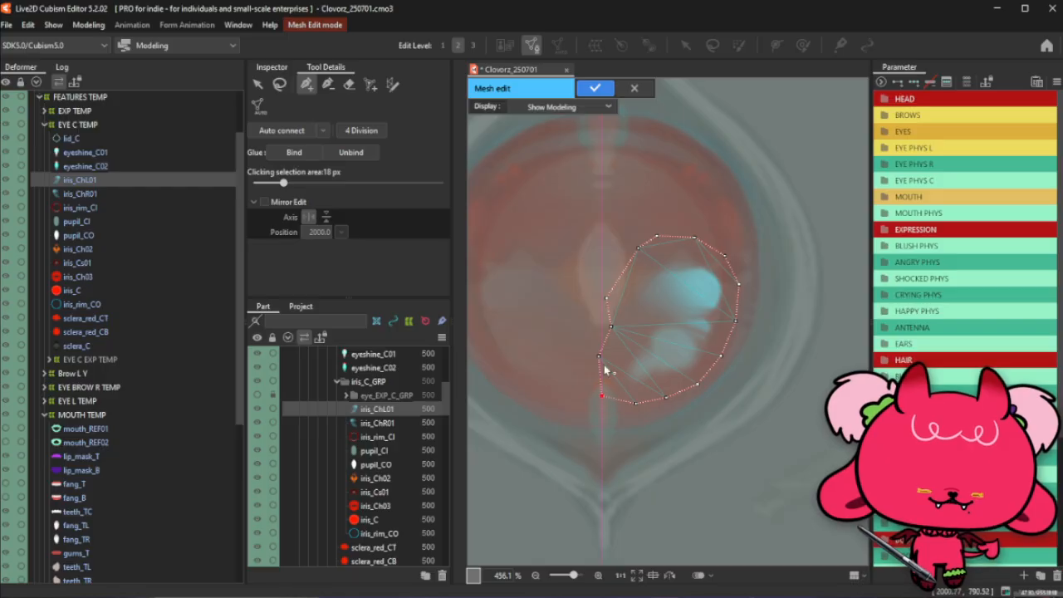
pyautogui.moveTo(598, 356); pyautogui.dragTo(597, 370)
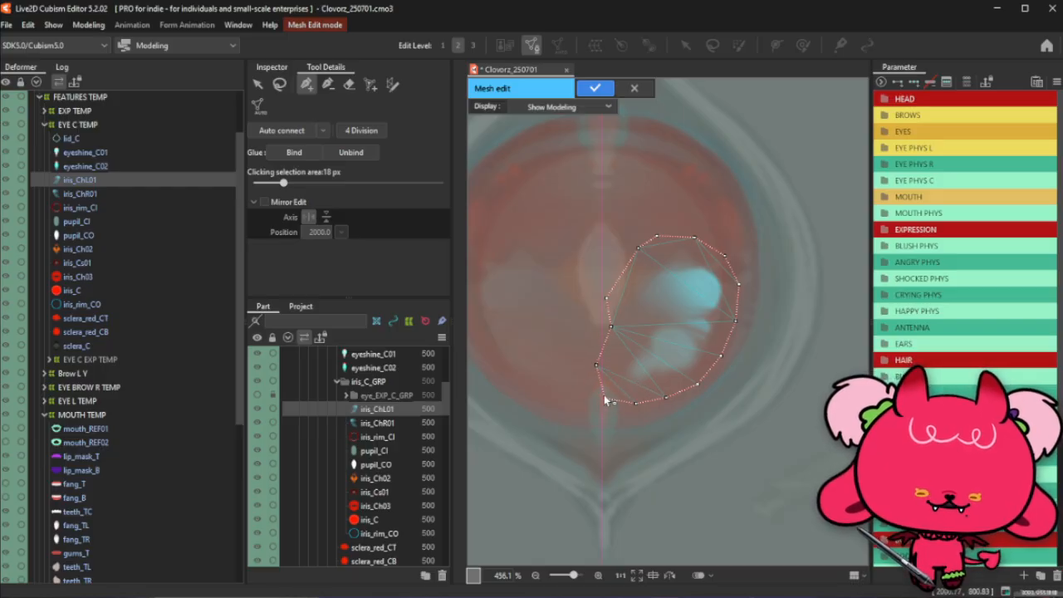
pyautogui.click(597, 370)
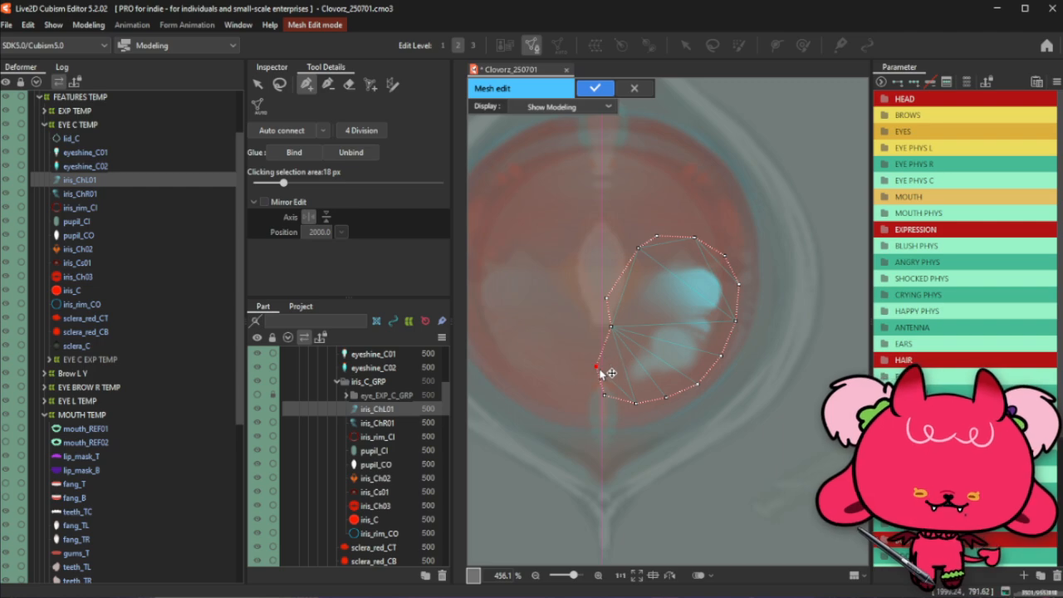
pyautogui.moveTo(598, 366); pyautogui.dragTo(599, 369)
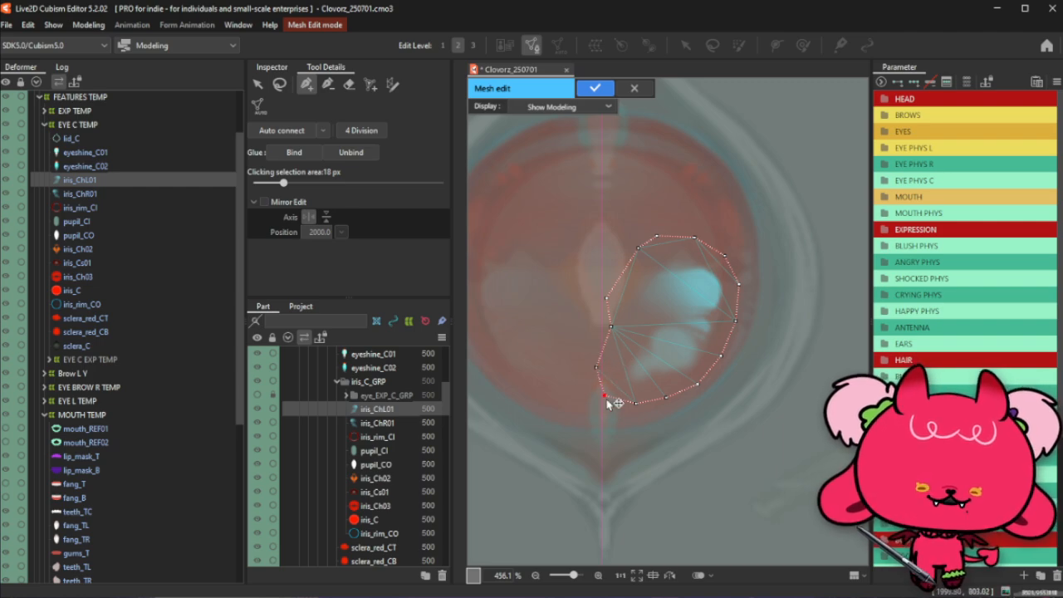
pyautogui.click(636, 403)
pyautogui.click(667, 399)
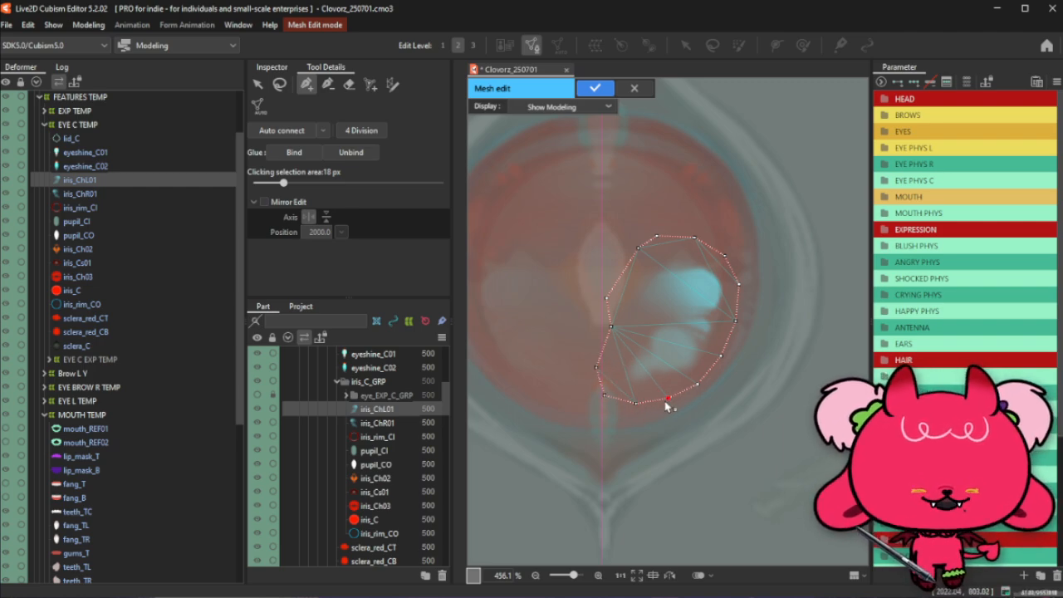
pyautogui.click(636, 404)
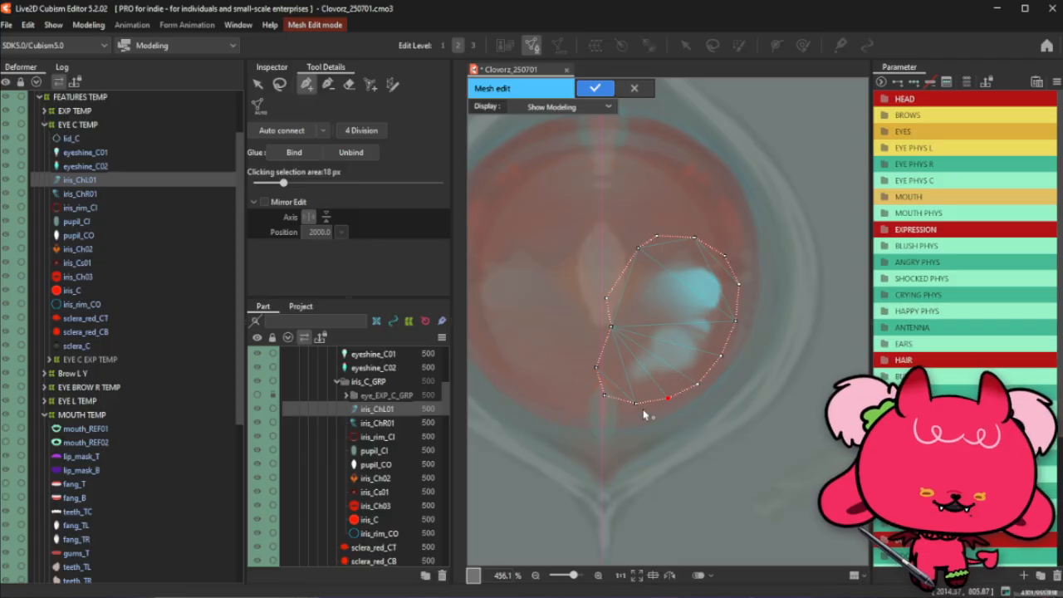
# Refine the outline's lower corner beside the mirror axis and lower the neighbouring inner-edge vertex
pyautogui.click(597, 368)
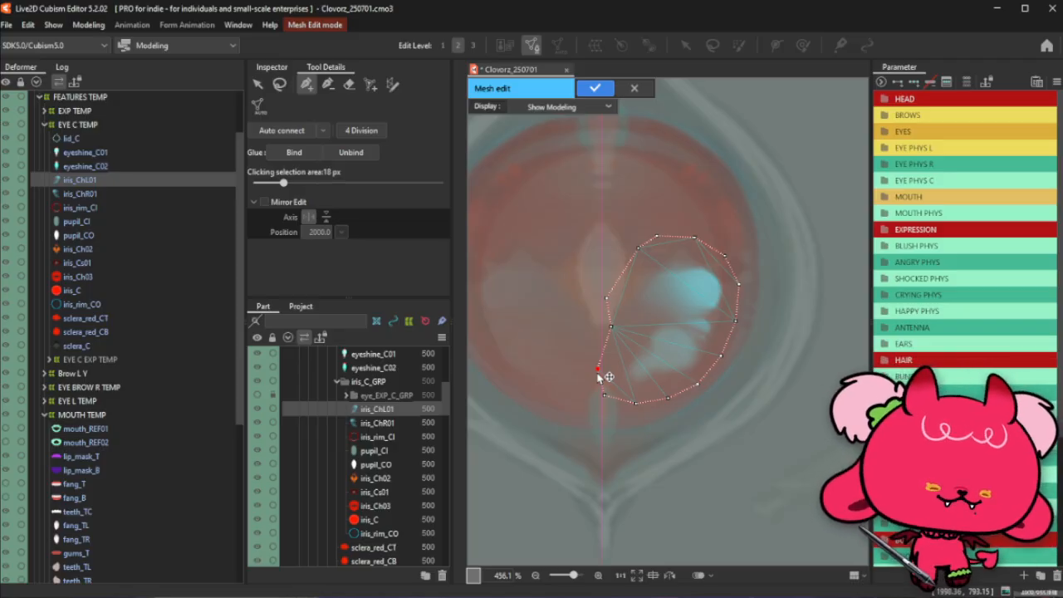
pyautogui.click(604, 396)
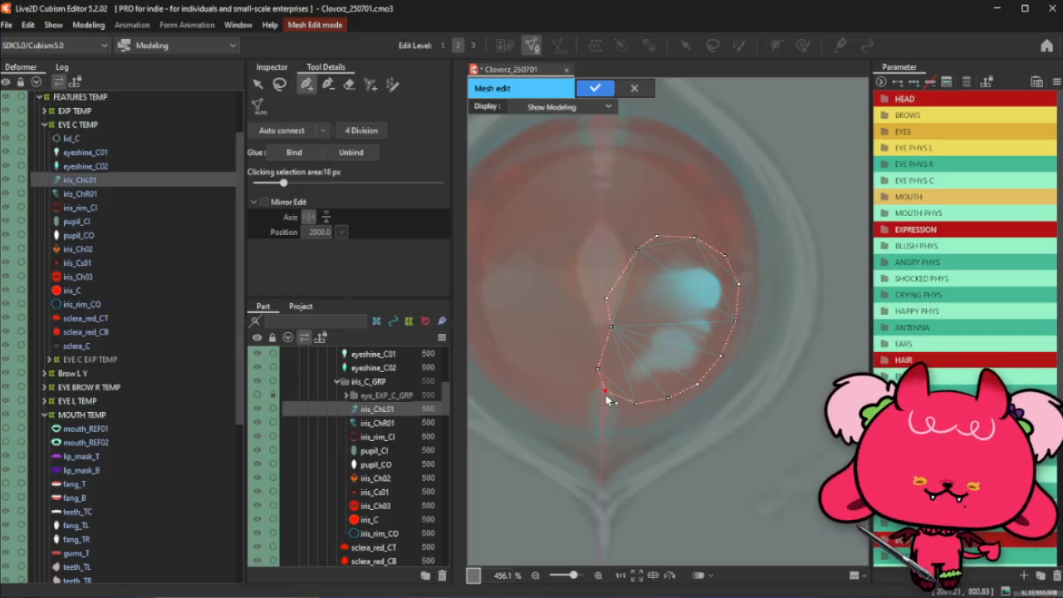
pyautogui.click(600, 372)
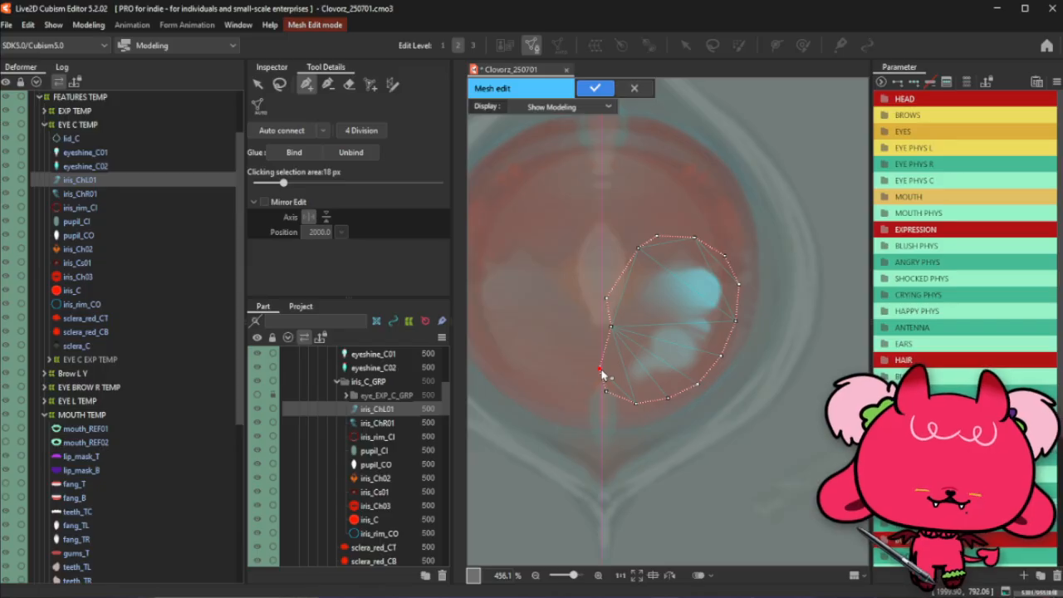
pyautogui.moveTo(613, 328); pyautogui.dragTo(615, 347)
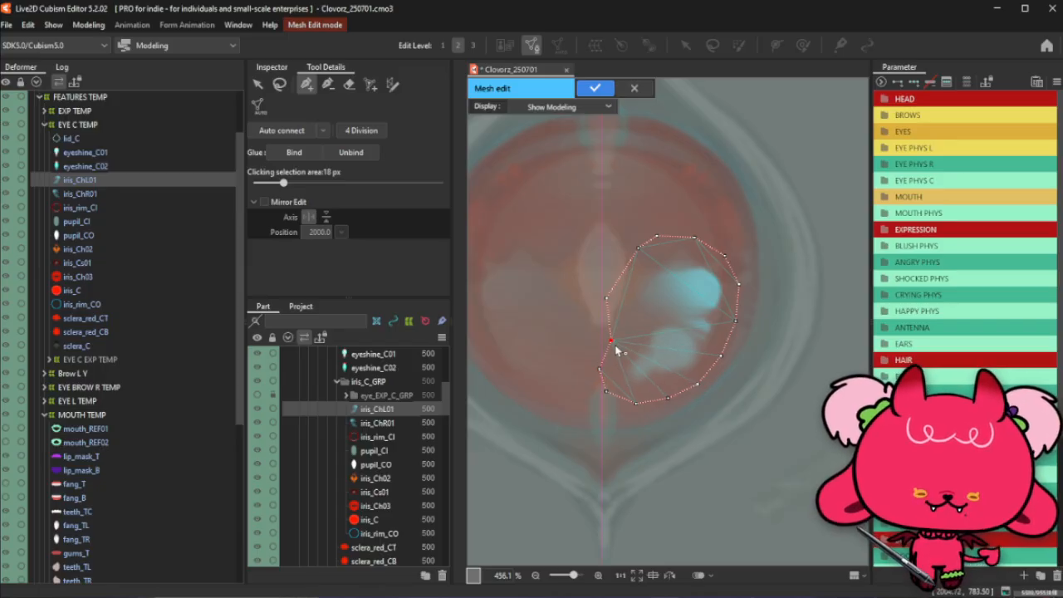
pyautogui.click(601, 371)
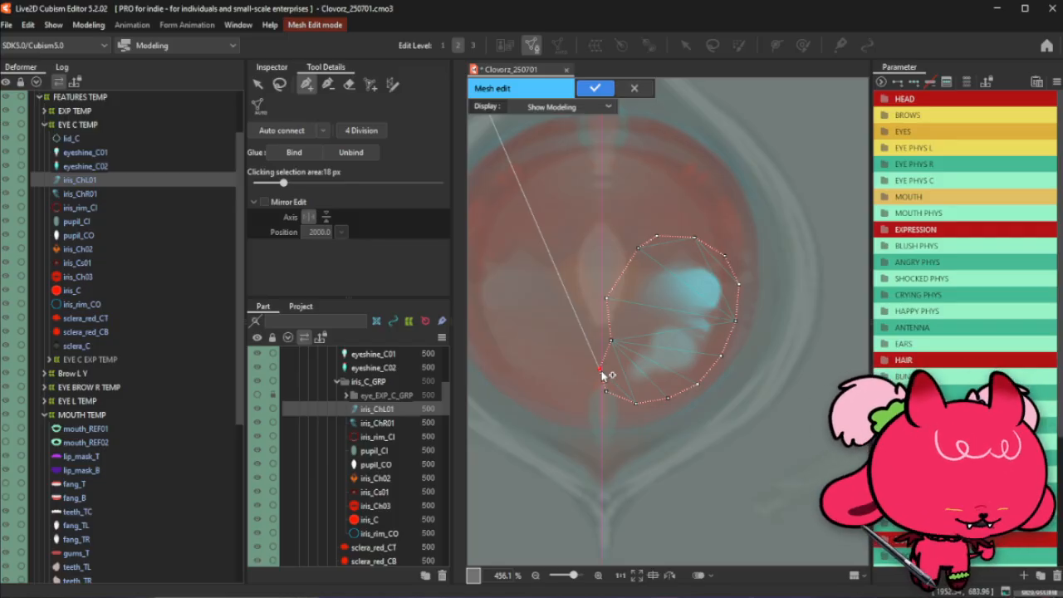
pyautogui.click(600, 369)
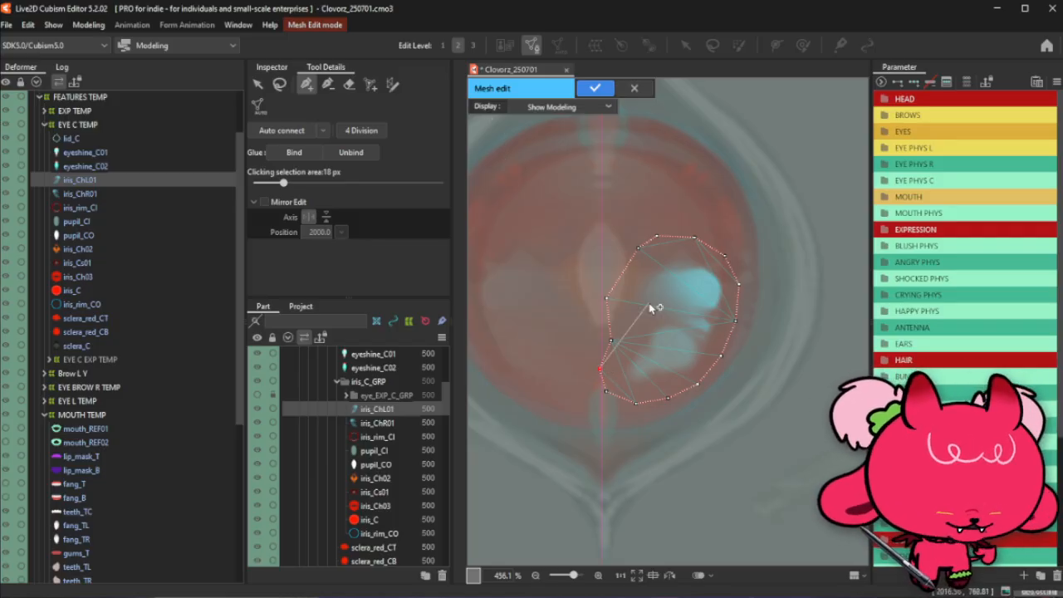
# Smooth the upper part of the outline's inner edge with an extra vertex and space out the vertices along its top
pyautogui.click(612, 341)
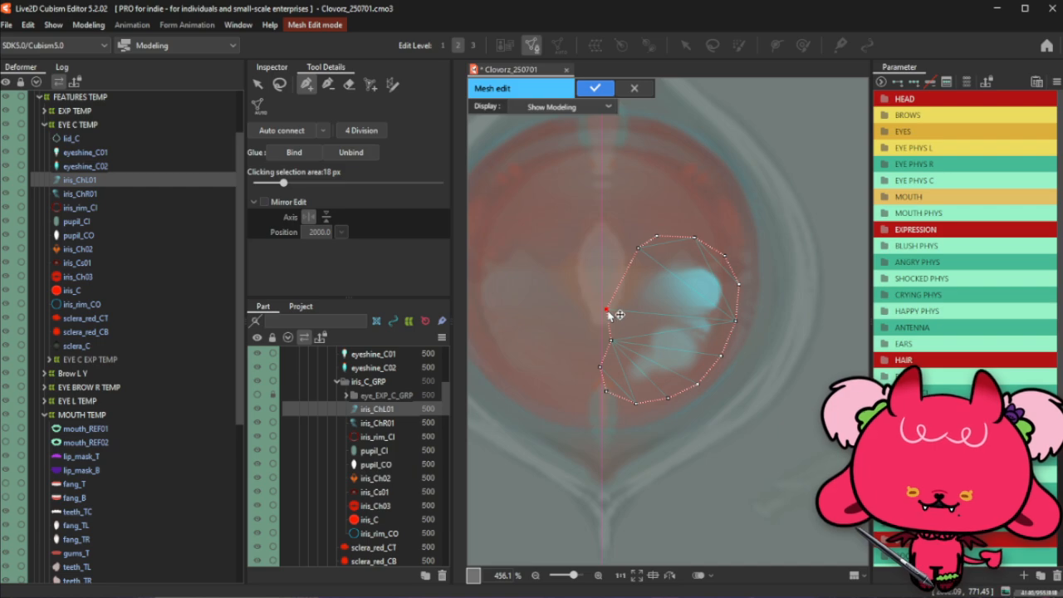
pyautogui.moveTo(607, 311); pyautogui.dragTo(616, 280)
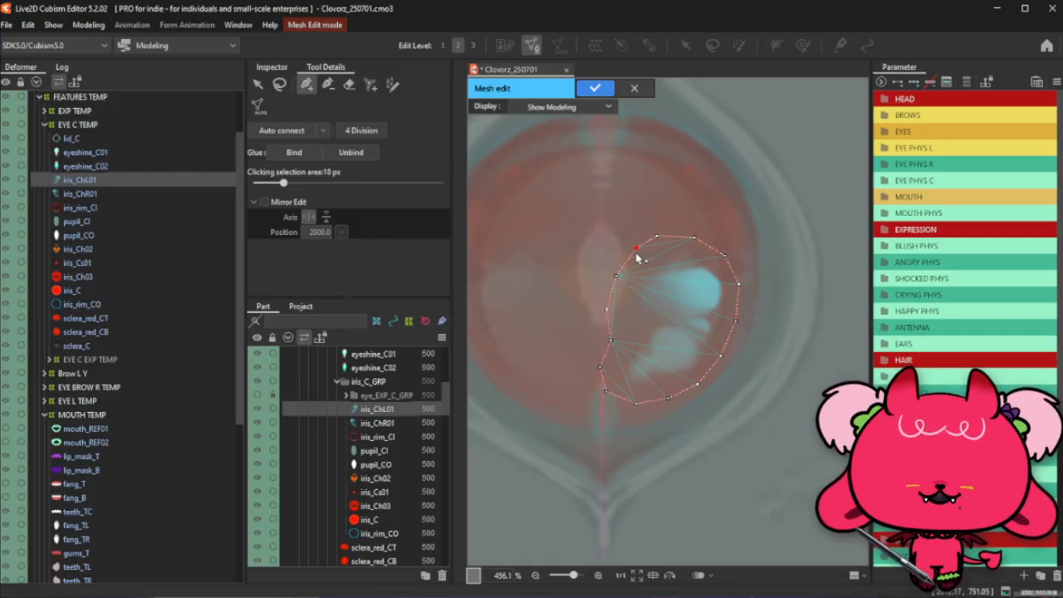
pyautogui.click(659, 240)
pyautogui.moveTo(661, 243); pyautogui.dragTo(700, 243)
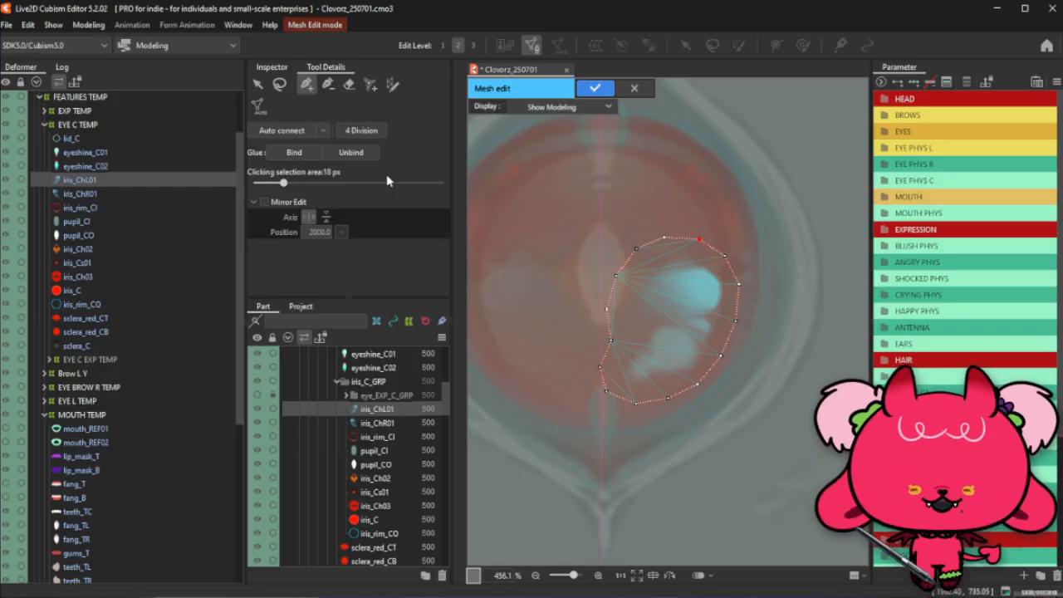
pyautogui.click(279, 85)
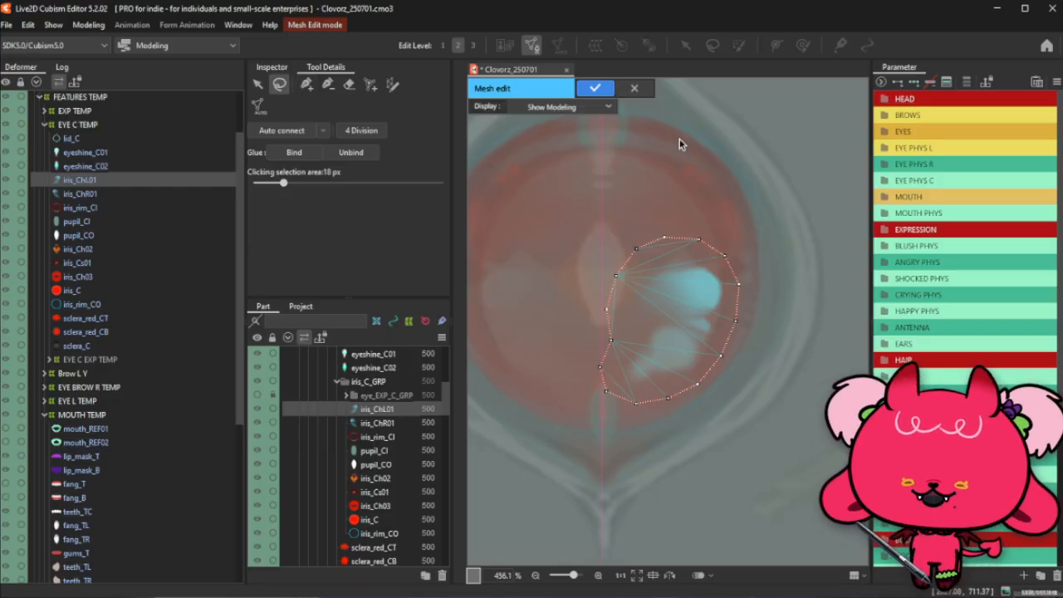
pyautogui.click(306, 83)
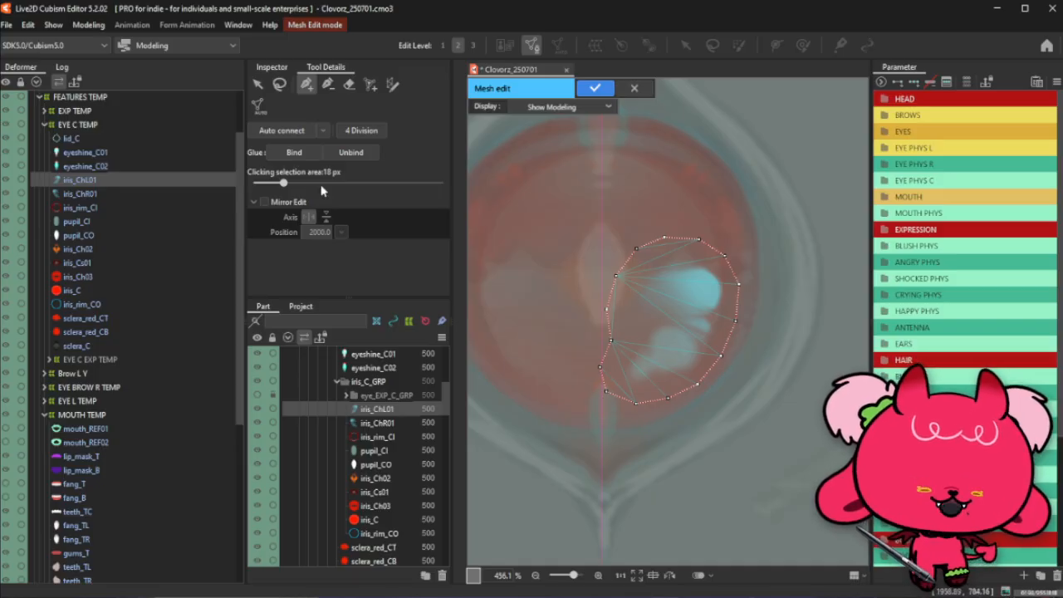
pyautogui.click(279, 84)
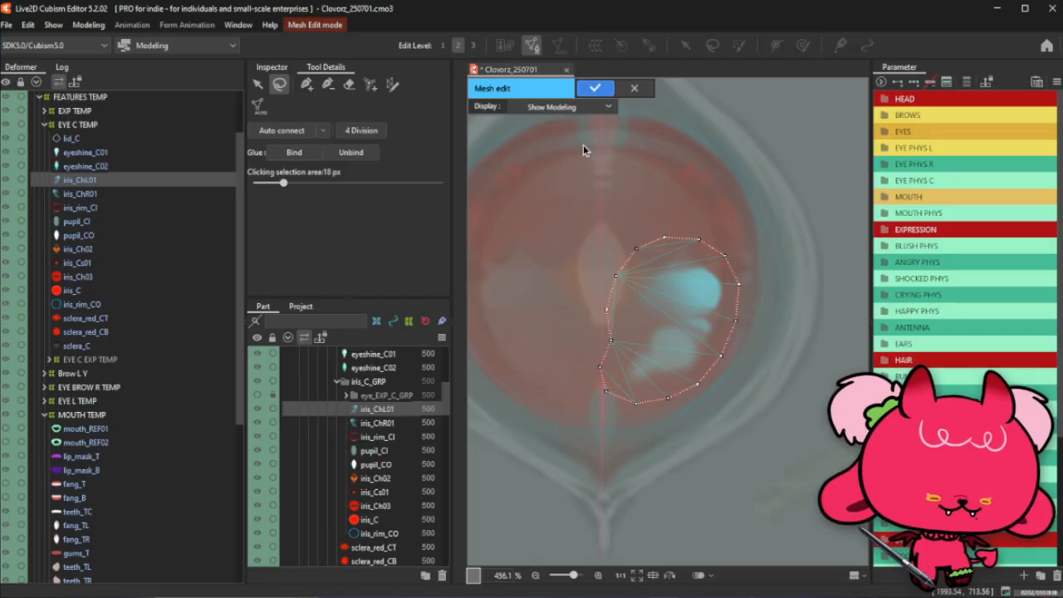
# Add a row of inner mesh vertices to iris_ChL01 along the highlight's lower edge and up its outer side
pyautogui.click(306, 83)
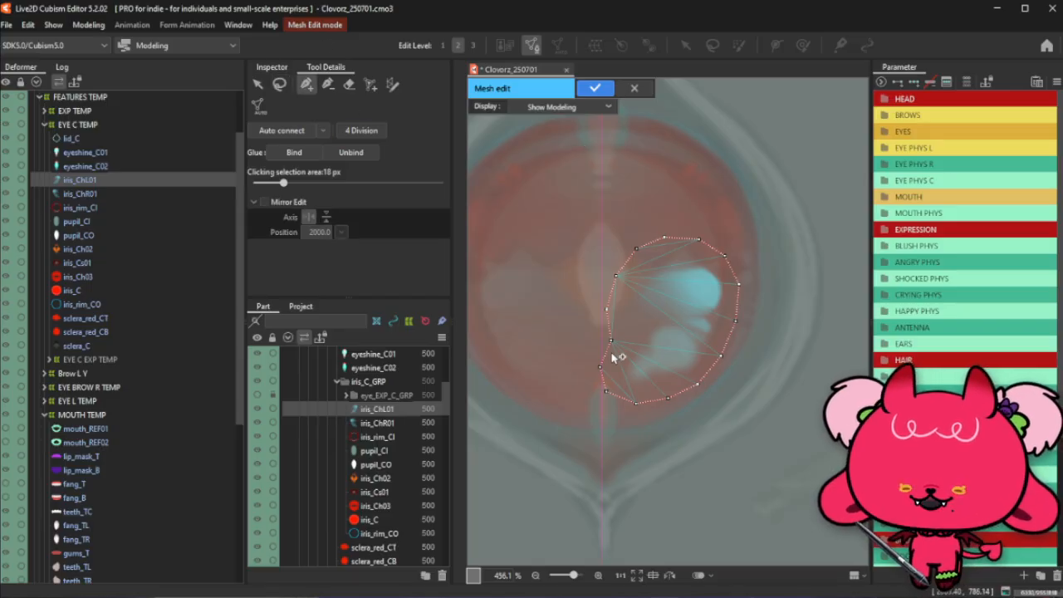
pyautogui.click(648, 378)
pyautogui.click(673, 372)
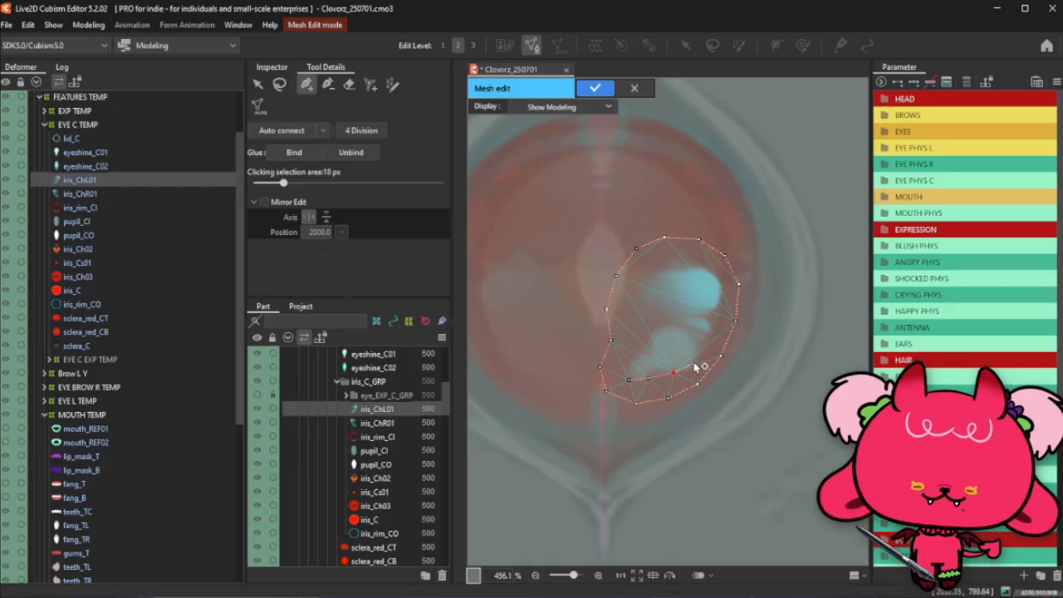
pyautogui.click(693, 360)
pyautogui.click(708, 338)
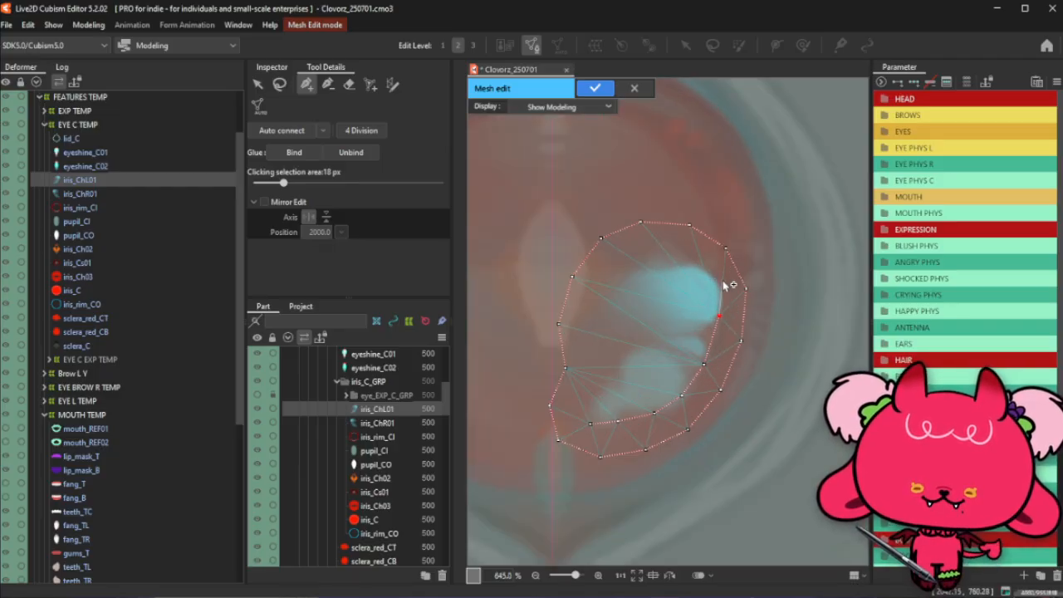
# Continue the inner vertex row over the highlight's rounded top to its inner side
pyautogui.click(698, 266)
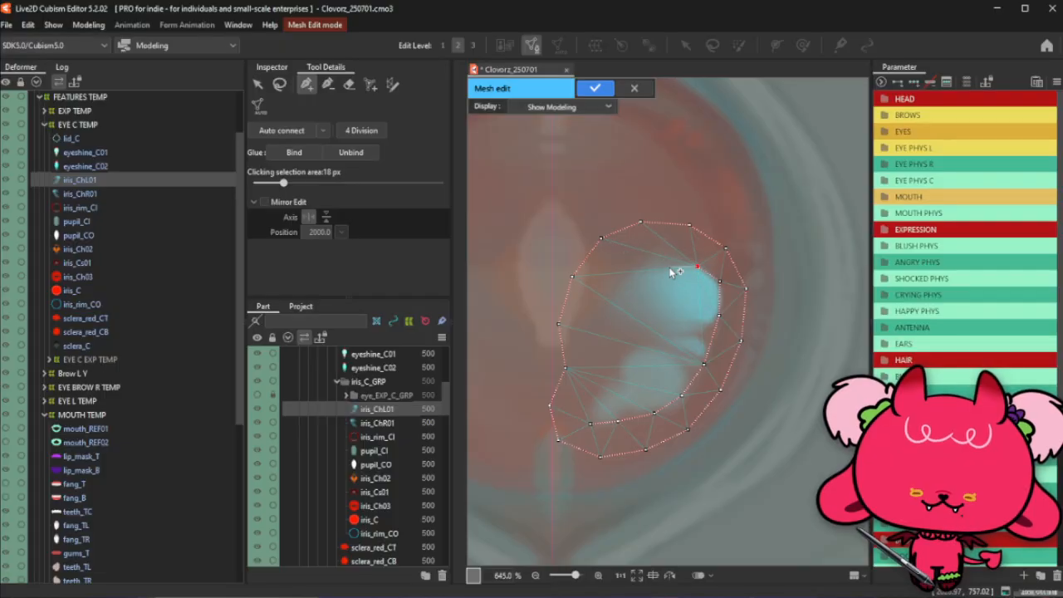
pyautogui.click(667, 264)
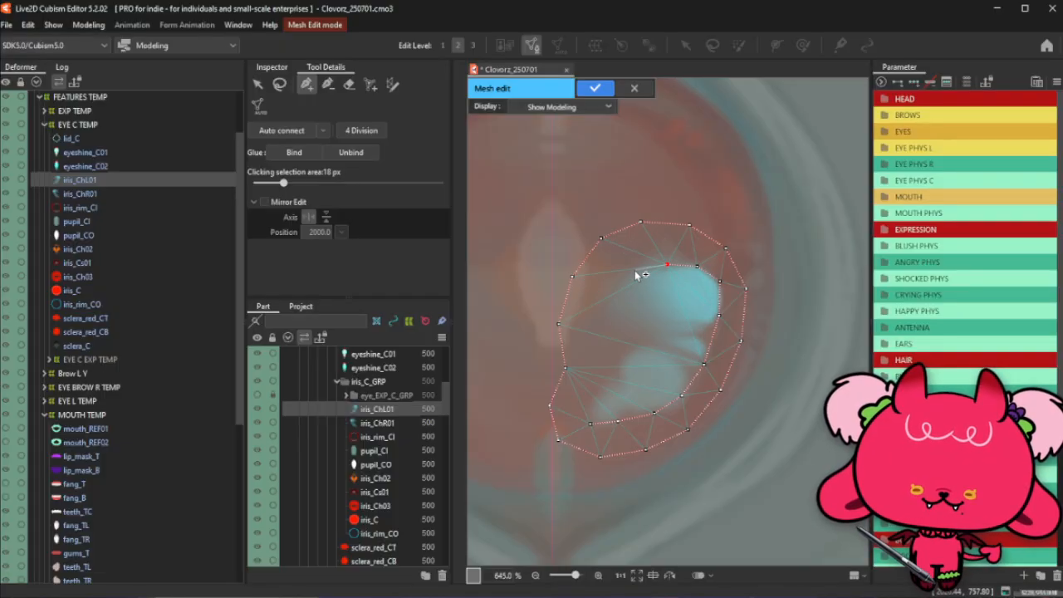
pyautogui.click(608, 296)
pyautogui.click(633, 271)
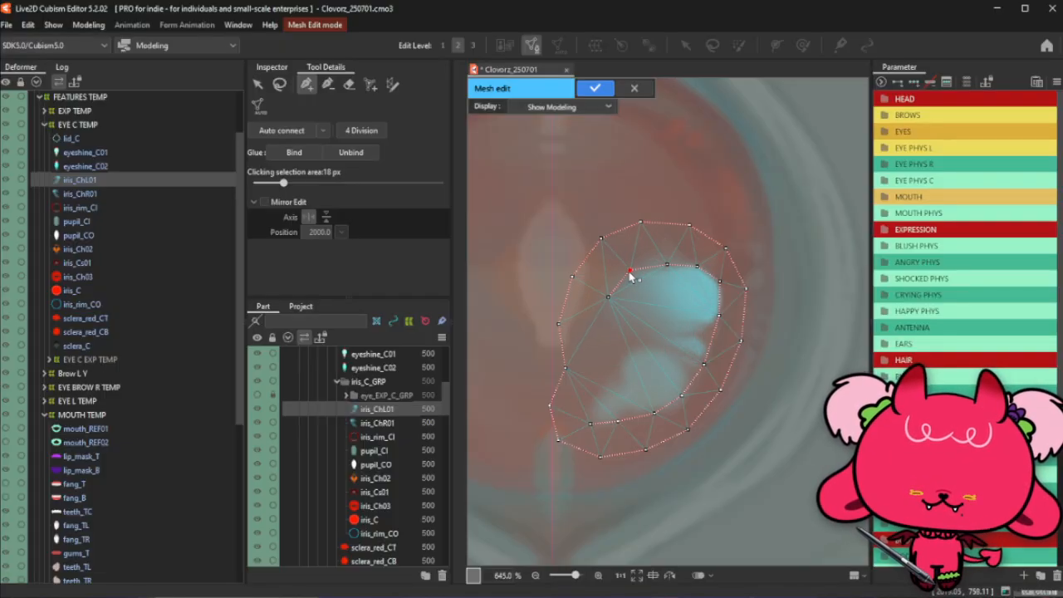
# Run the inner vertices down the highlight's inner side, close the loop at the lower tip and adjust the vertices there
pyautogui.click(602, 318)
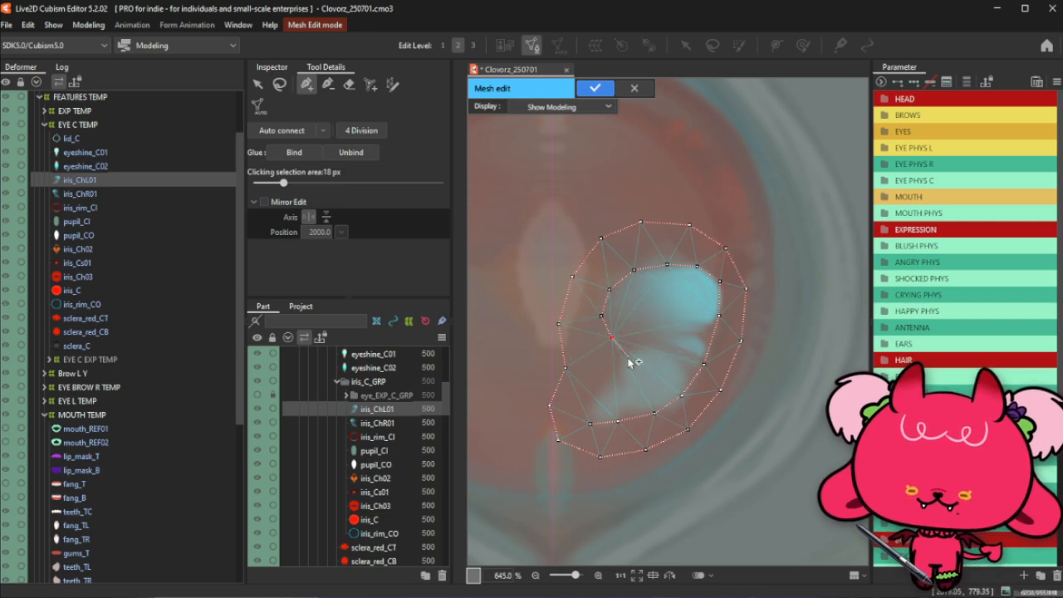
pyautogui.click(611, 388)
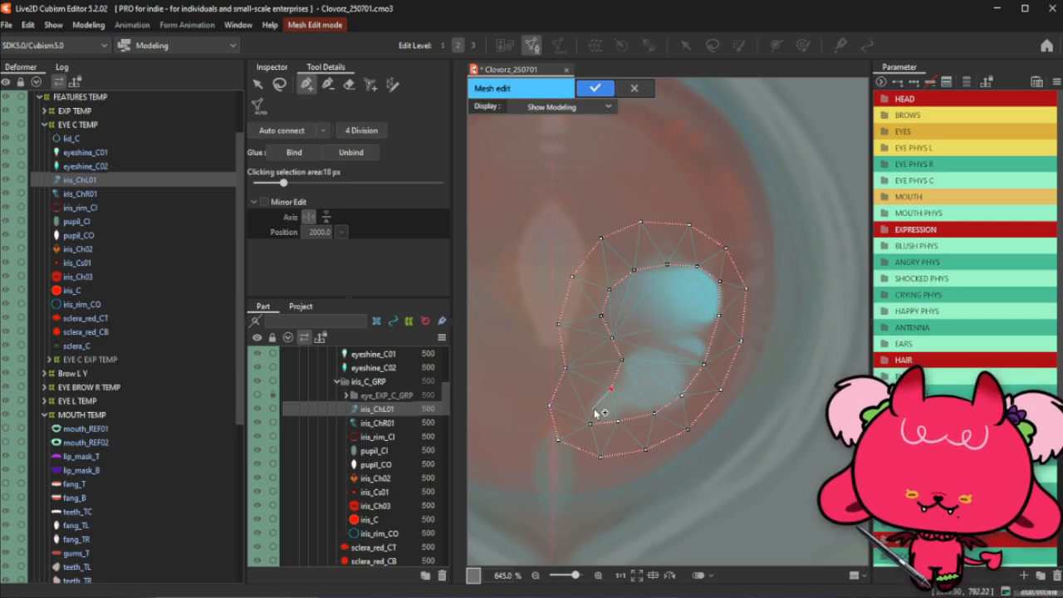
pyautogui.click(591, 401)
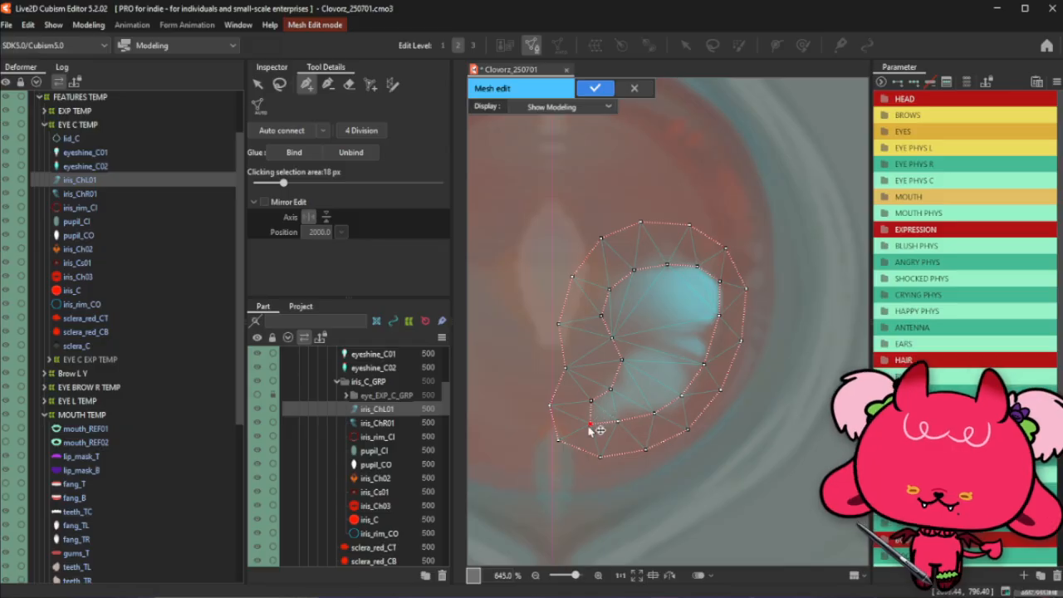
pyautogui.moveTo(611, 391)
pyautogui.mouseDown()
pyautogui.moveTo(586, 413)
pyautogui.moveTo(616, 380)
pyautogui.moveTo(622, 388)
pyautogui.mouseUp()
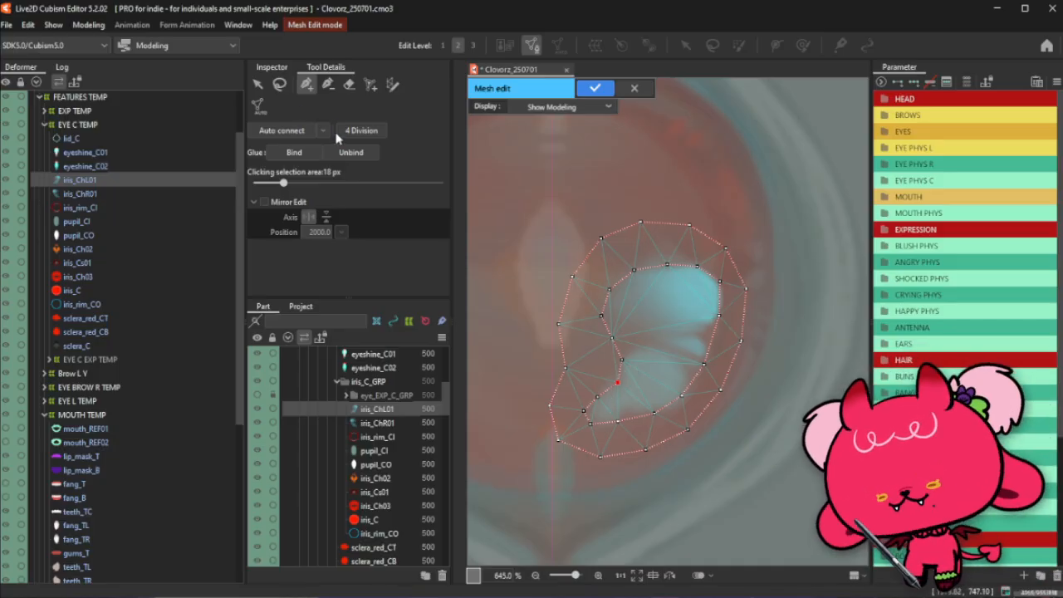
# Round the outline's lower corner beside the mirror axis with an extra vertex and shift its neighbours for even spacing
pyautogui.click(281, 85)
pyautogui.click(306, 84)
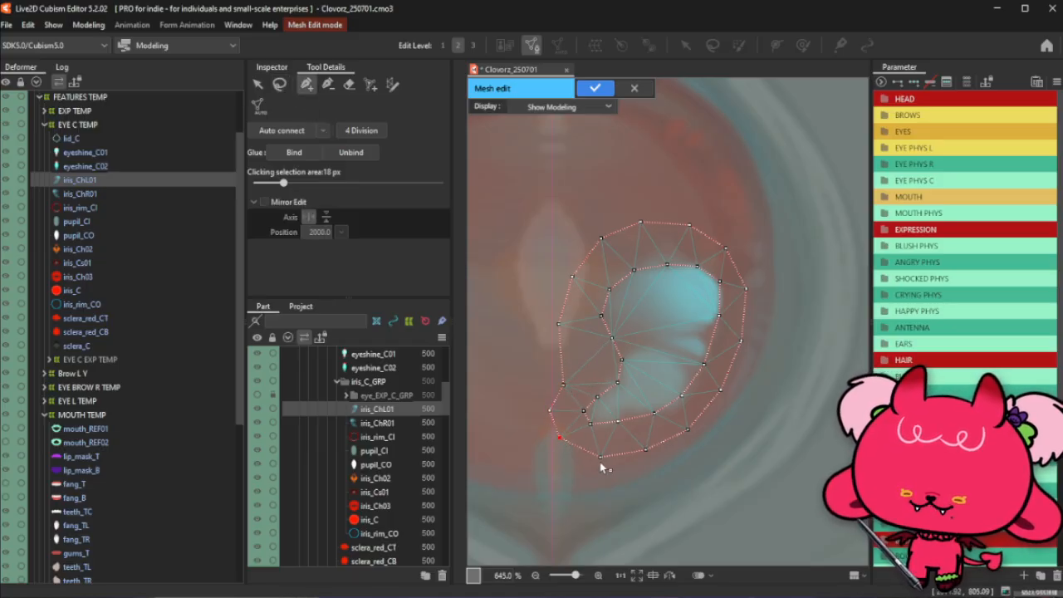
pyautogui.click(581, 448)
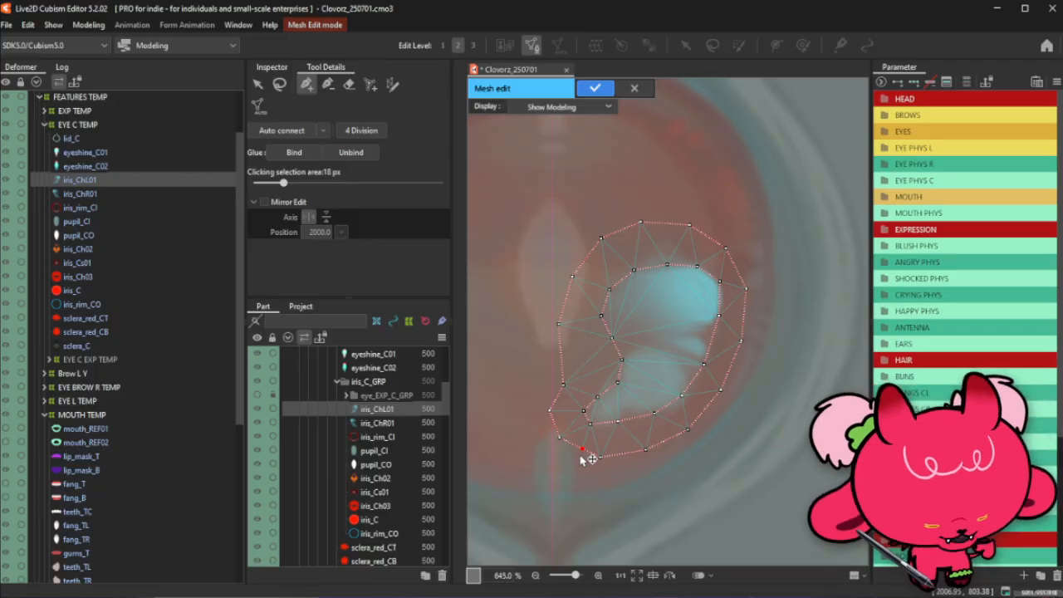
pyautogui.click(561, 433)
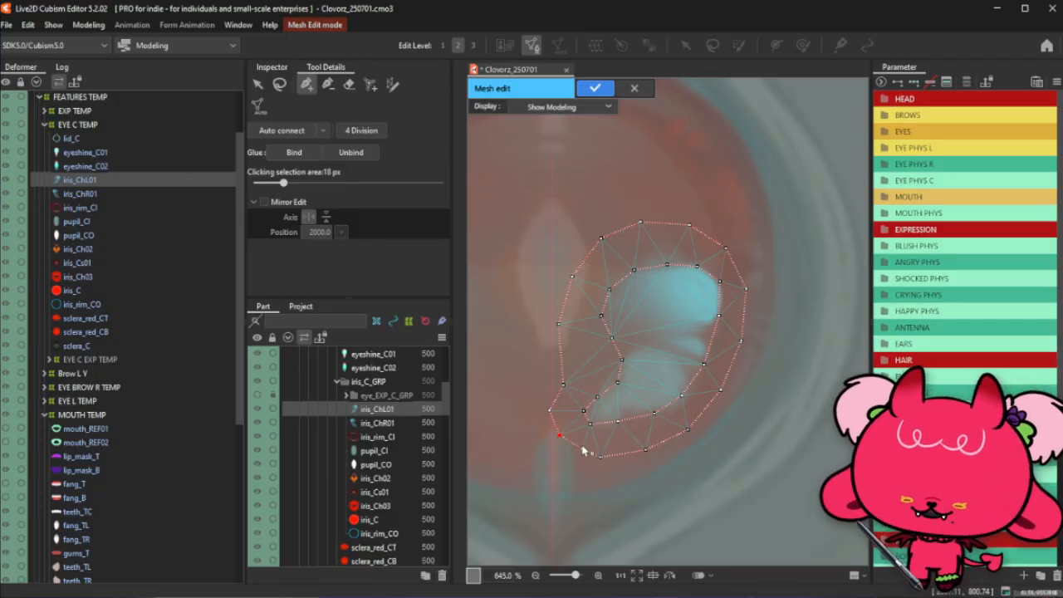
pyautogui.click(605, 457)
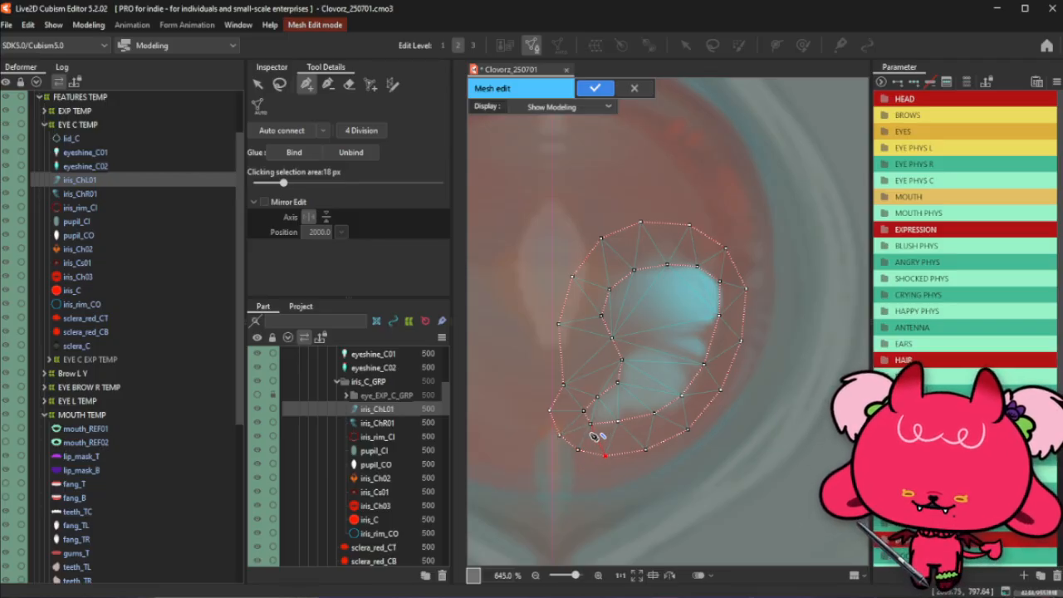
# Reshape the outline's inner edge with an extra vertex so it bends inward along the highlight's concave side
pyautogui.click(285, 87)
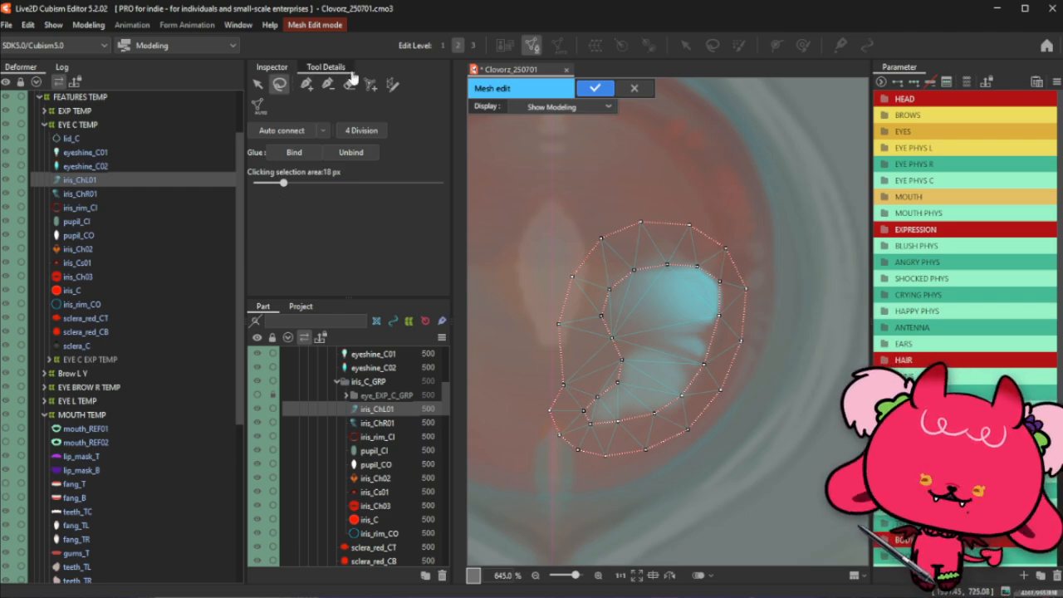
pyautogui.click(307, 85)
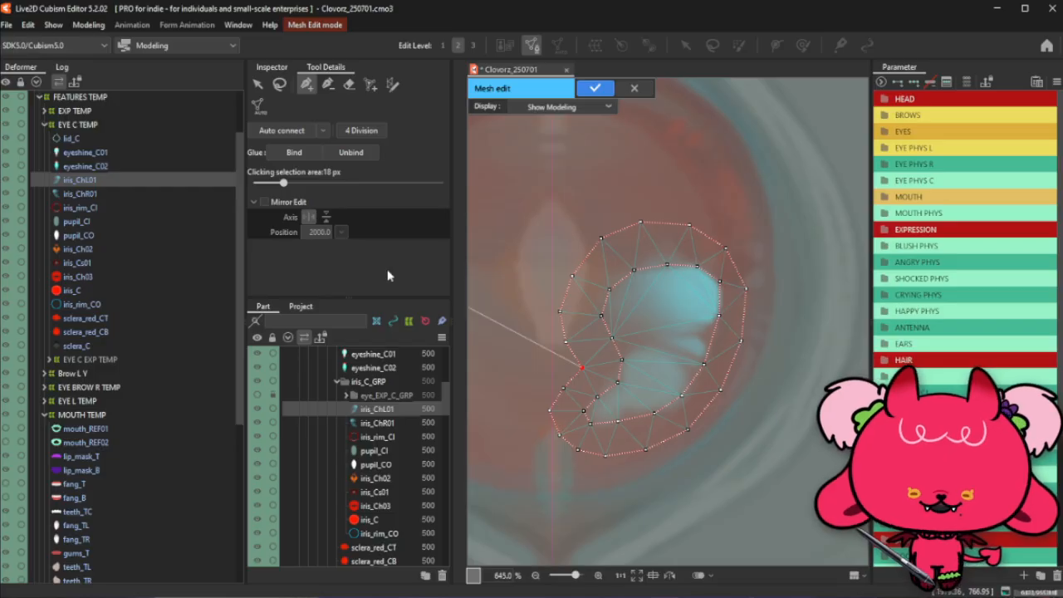
pyautogui.click(280, 84)
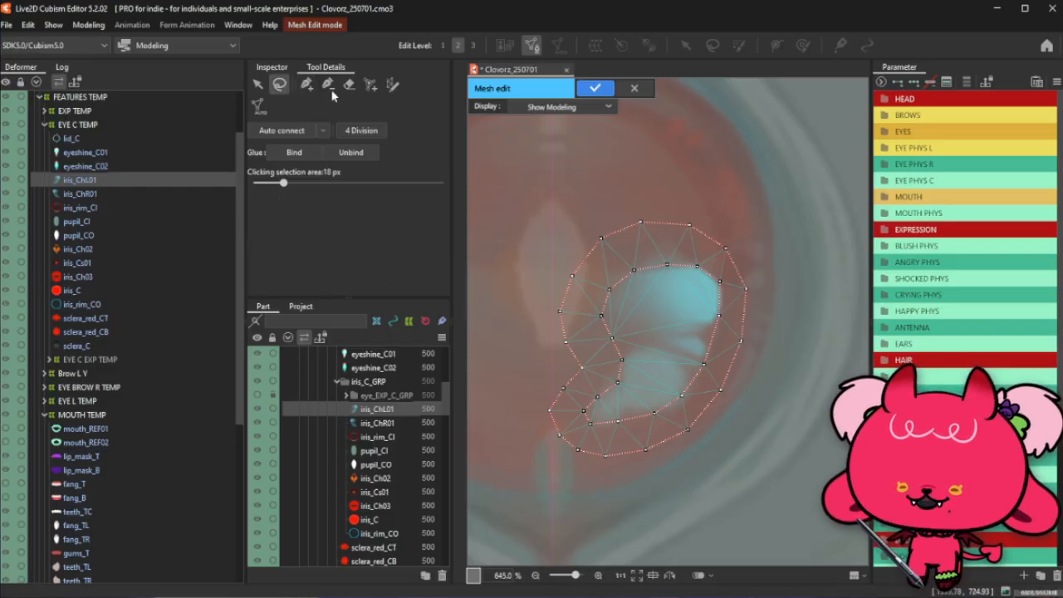
# Widen the outline's outer side, adding a vertex near its upper curve and repositioning the vertices down to the lower edge
pyautogui.click(307, 85)
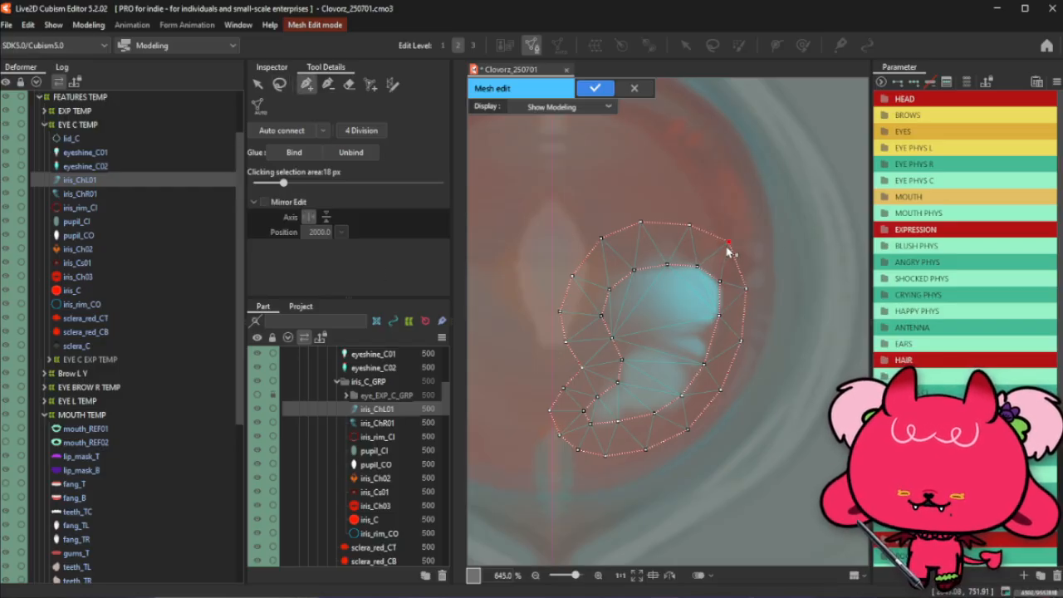
pyautogui.moveTo(746, 289); pyautogui.dragTo(753, 295)
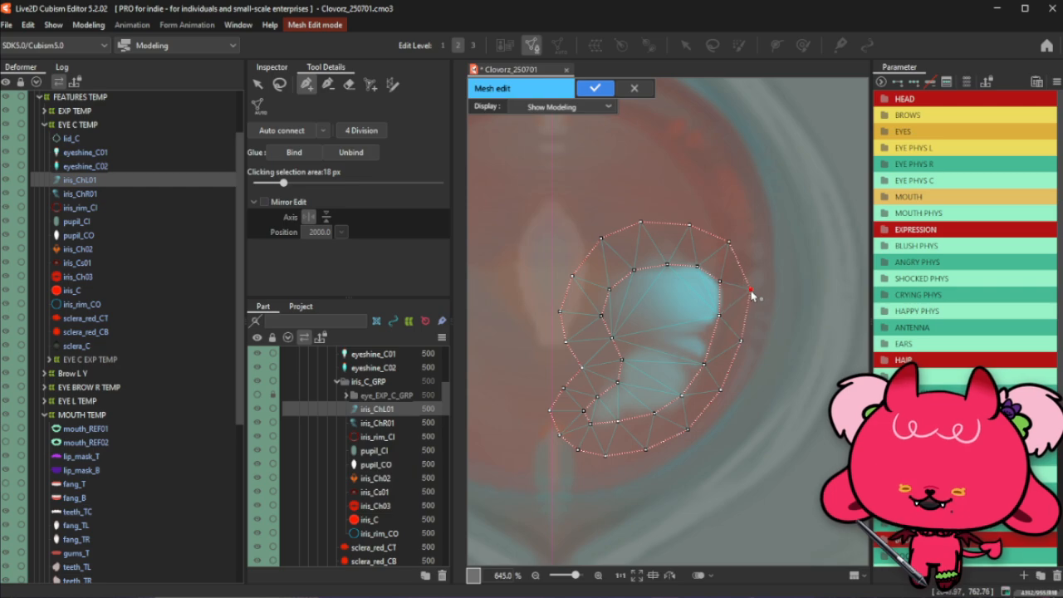
pyautogui.click(747, 266)
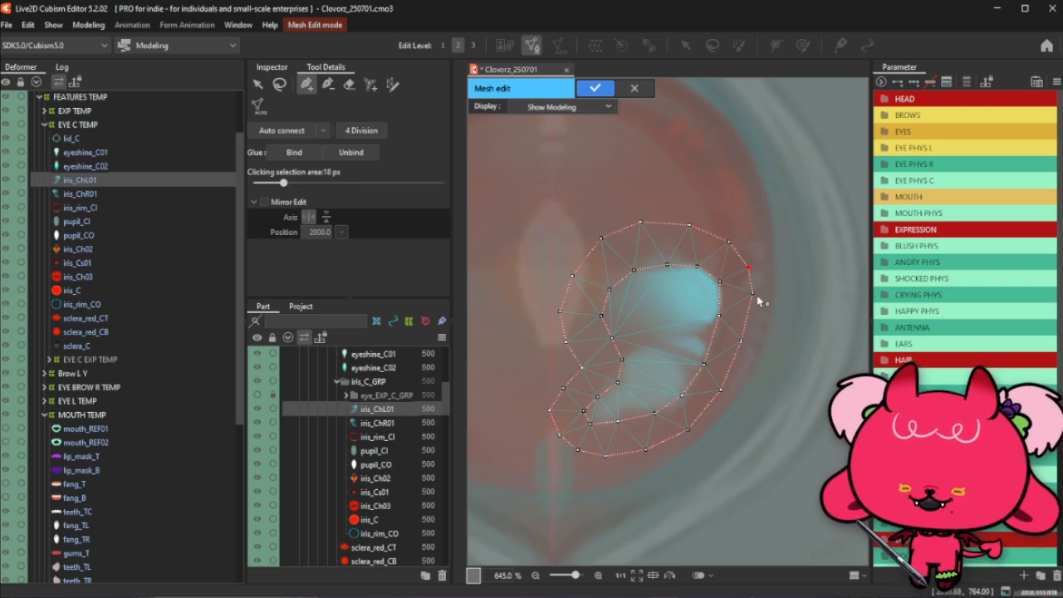
pyautogui.click(753, 300)
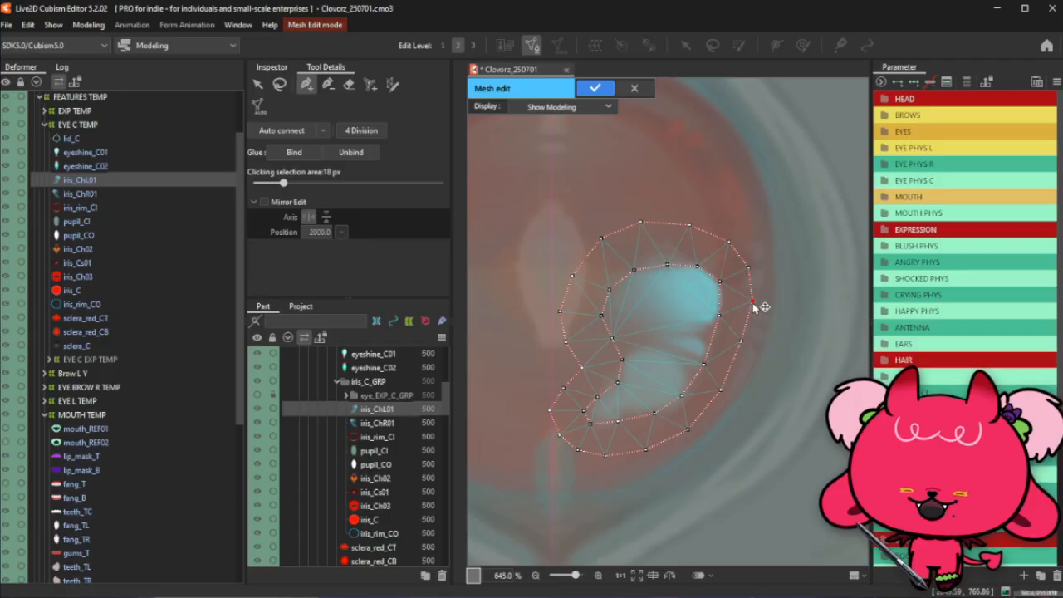
pyautogui.click(741, 347)
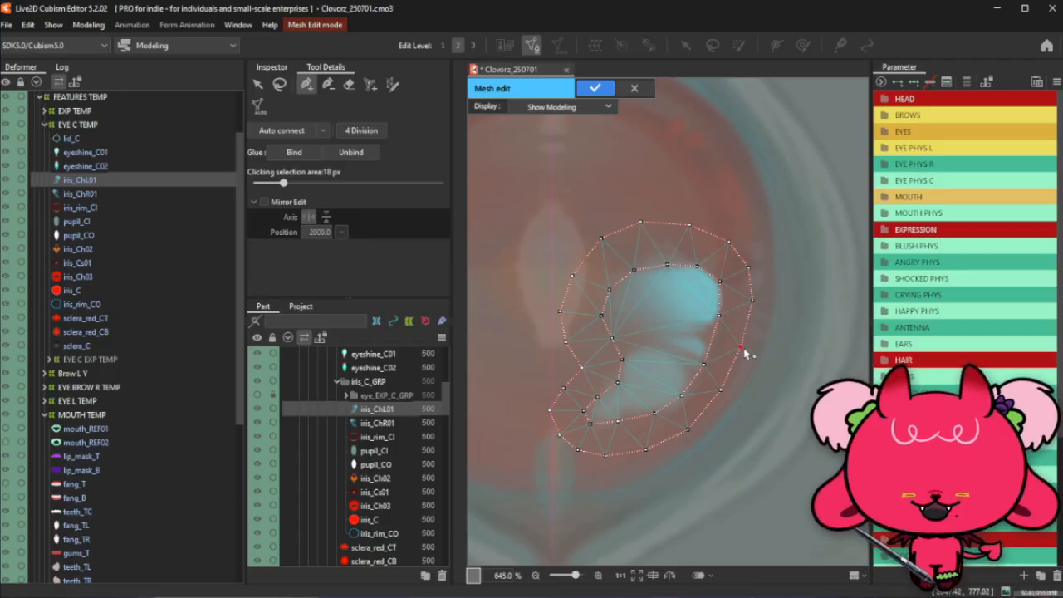
pyautogui.click(721, 392)
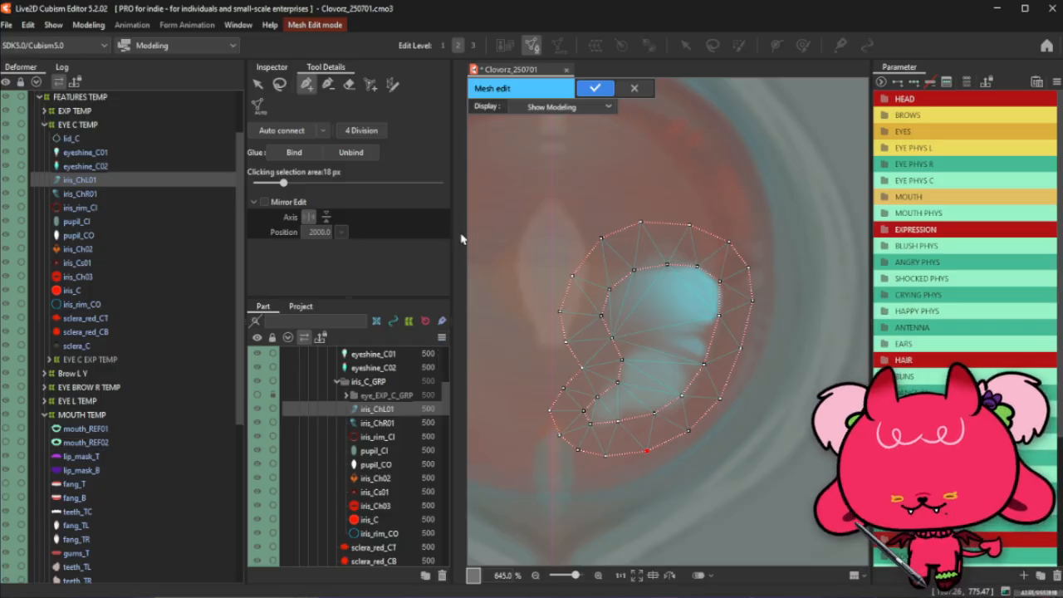
# Add a vertex to the inner loop's outer side and even out the spacing of the neighbouring vertices down to the lower curve
pyautogui.click(278, 83)
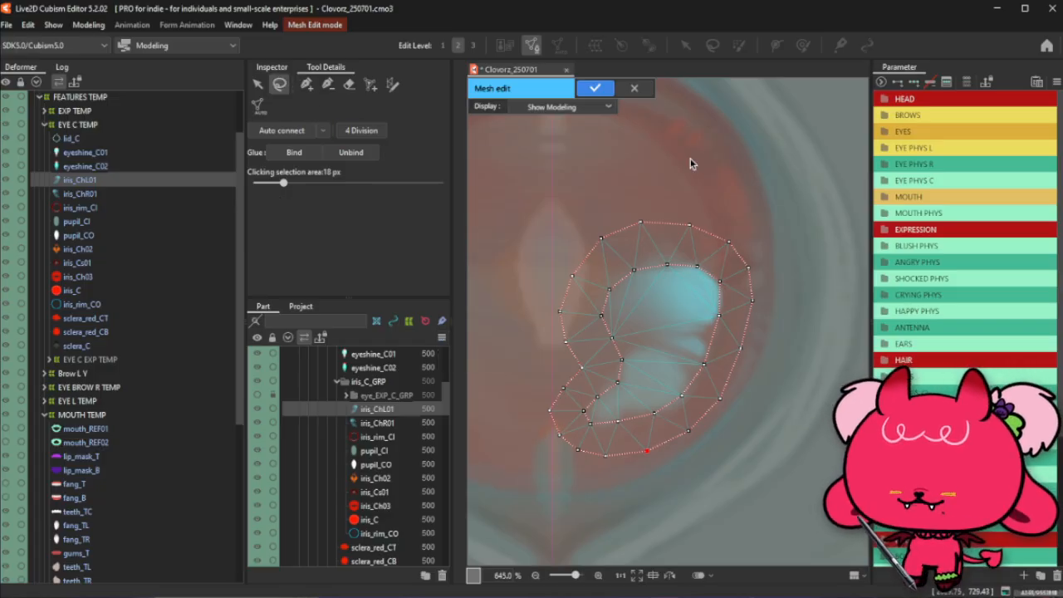
pyautogui.click(306, 84)
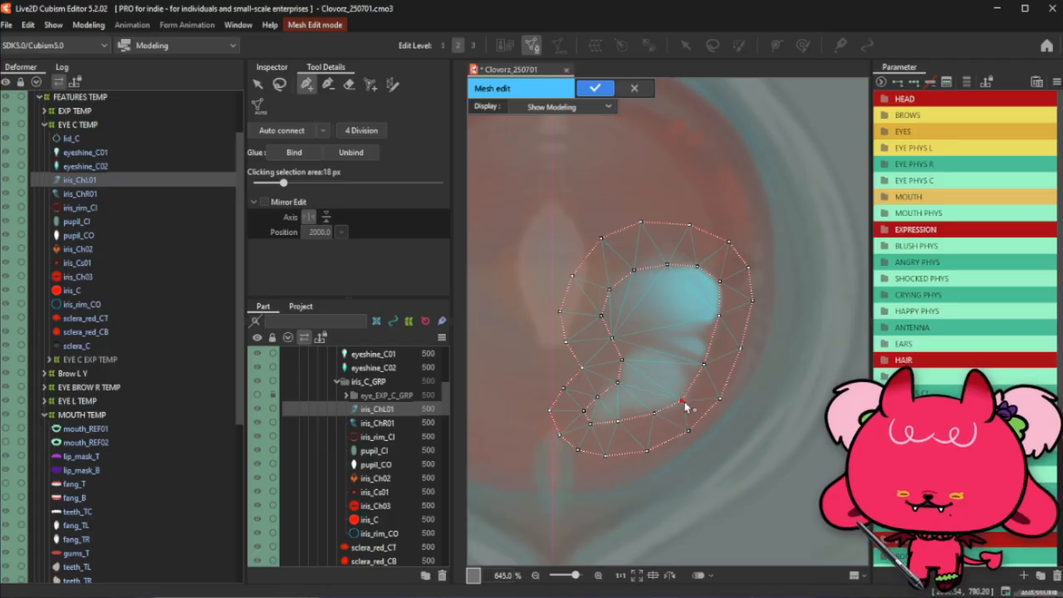
pyautogui.click(704, 367)
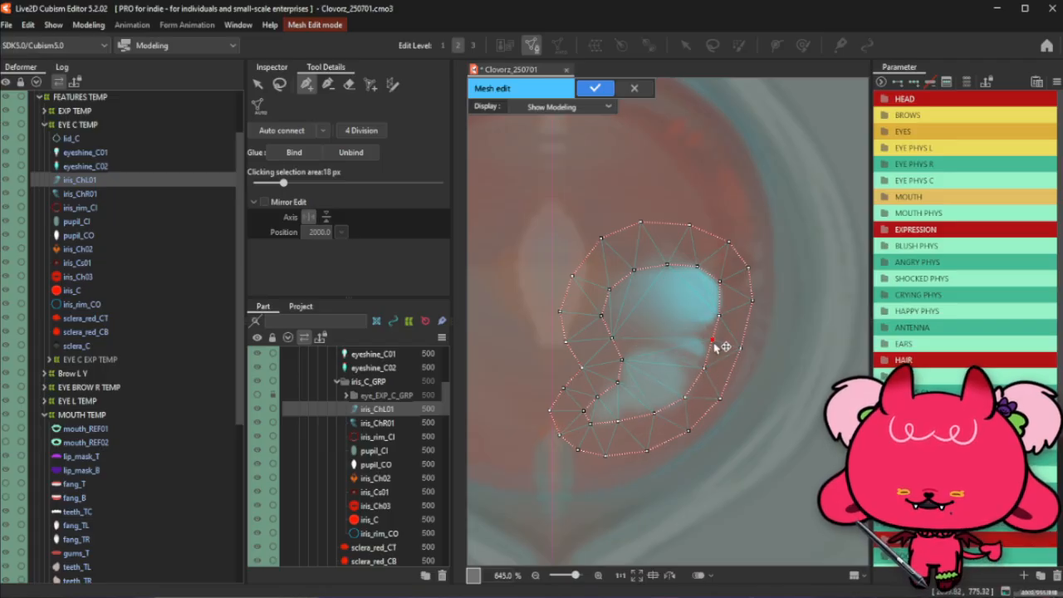
pyautogui.click(719, 310)
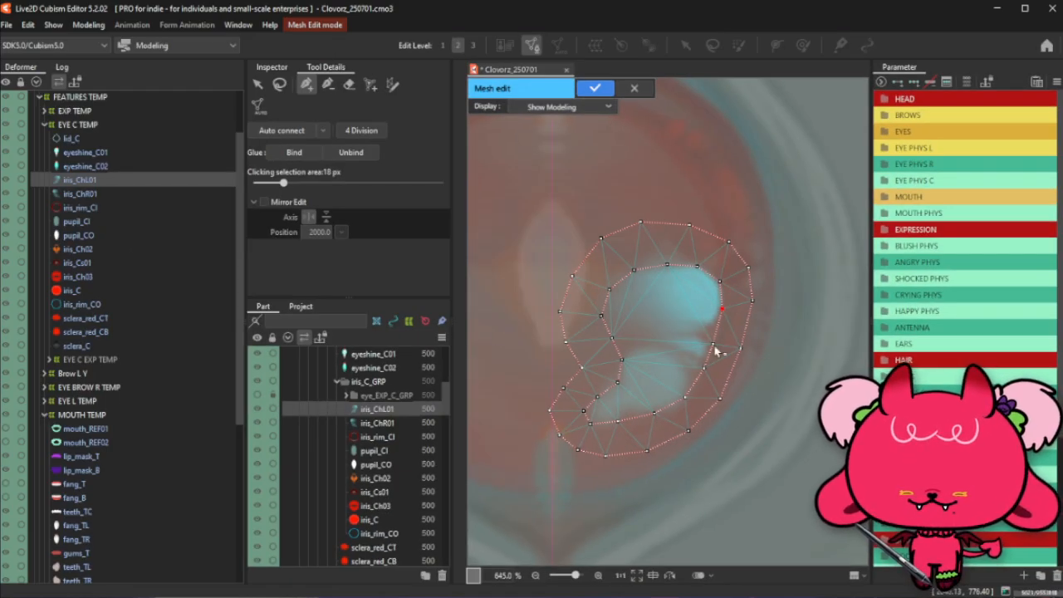
pyautogui.click(704, 374)
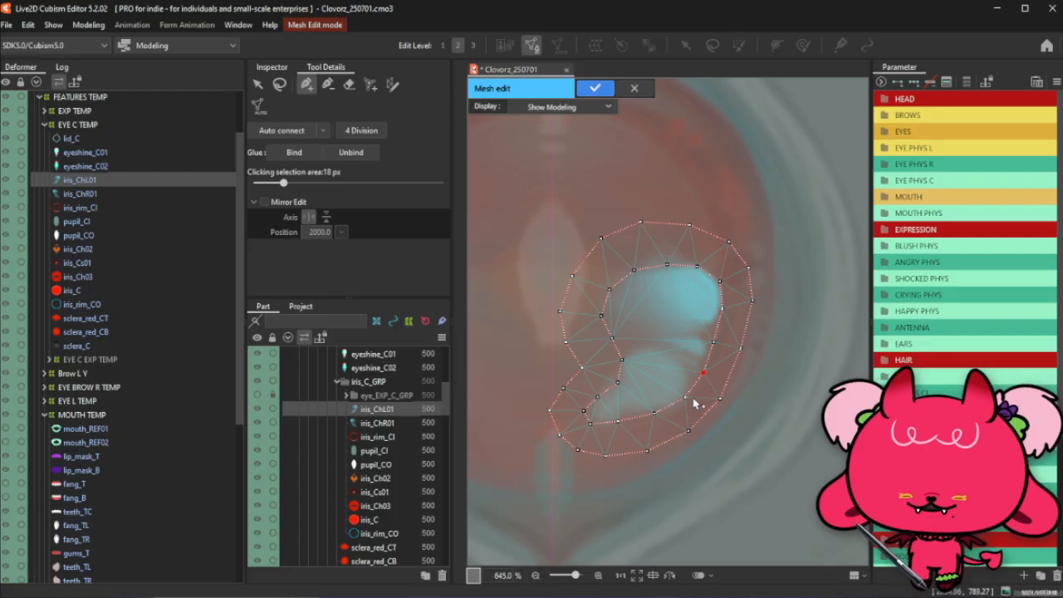
pyautogui.click(683, 399)
# Realign the outline's outer vertices with the inner loop, adding one midway and shifting those at the lower and upper curves
pyautogui.click(685, 431)
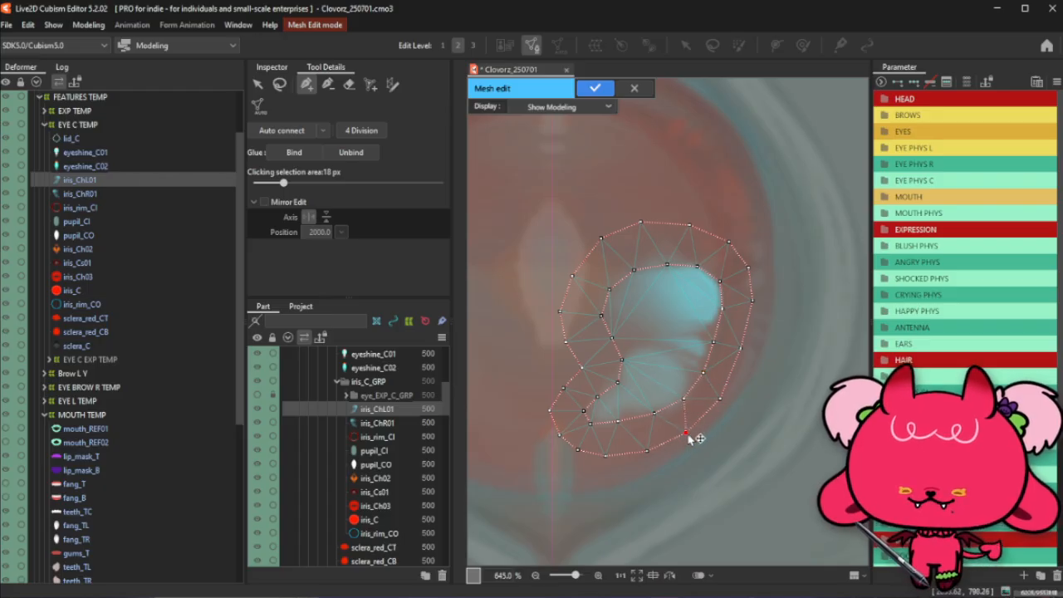
pyautogui.click(737, 365)
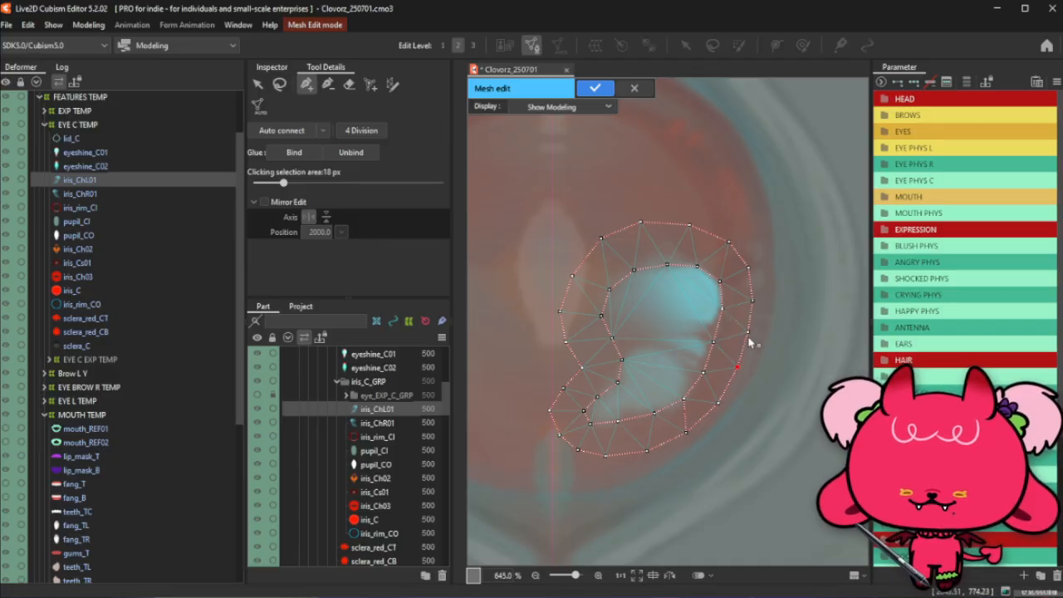
pyautogui.click(750, 267)
pyautogui.click(727, 240)
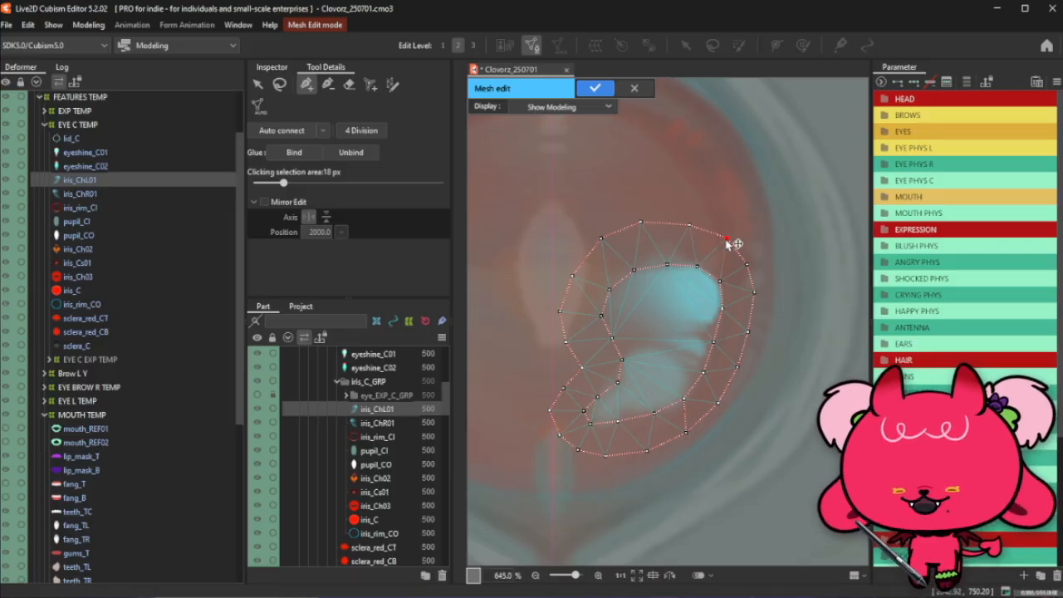
pyautogui.click(279, 84)
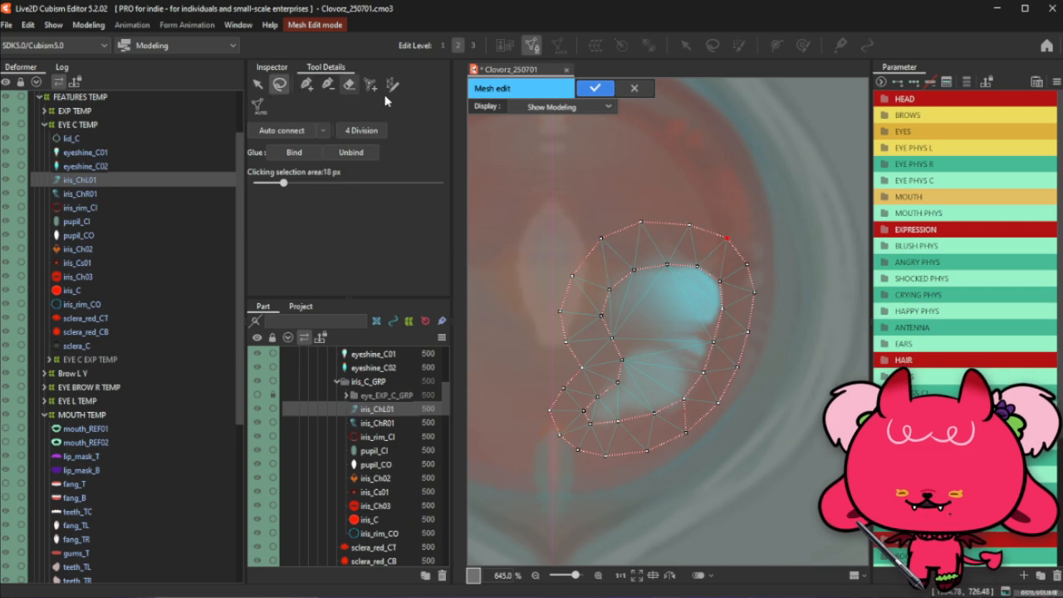
pyautogui.click(570, 146)
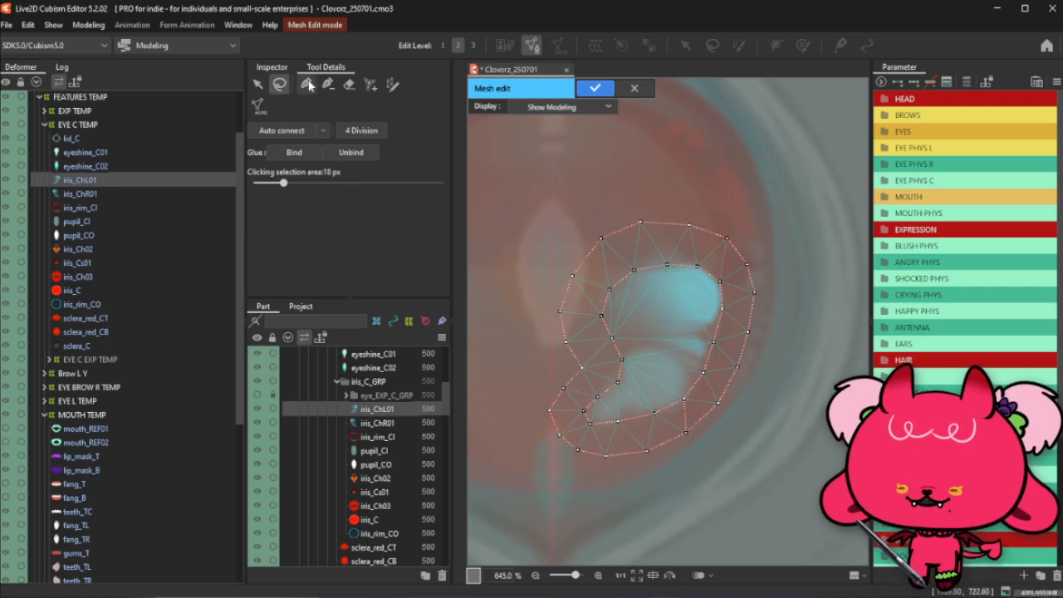
# Add a vertex to the inner loop's lower edge near the tip and even out the spacing of the neighbouring vertices
pyautogui.click(310, 86)
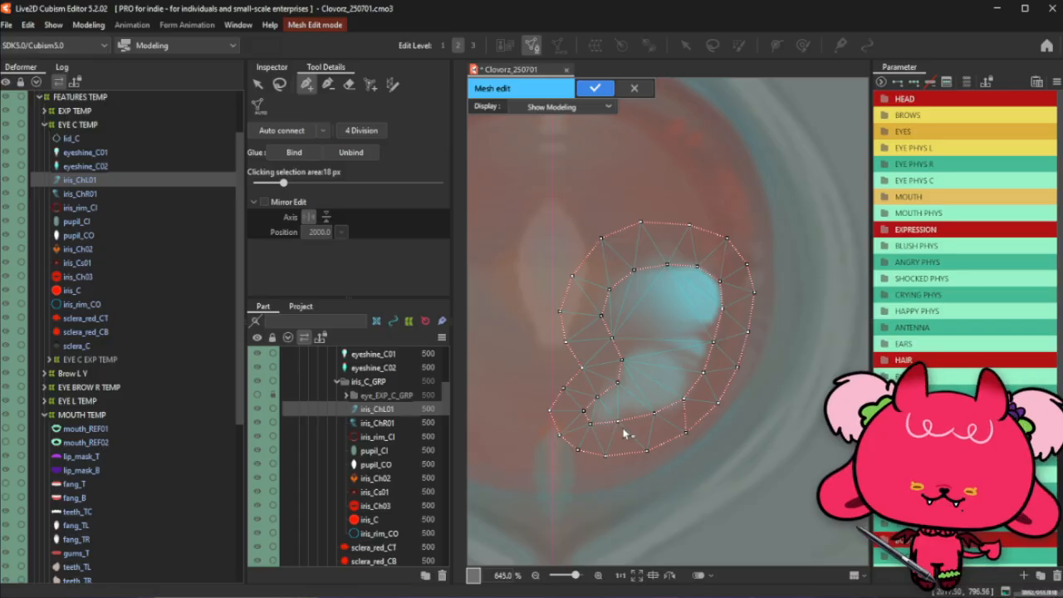
pyautogui.scroll(2, 606, 416)
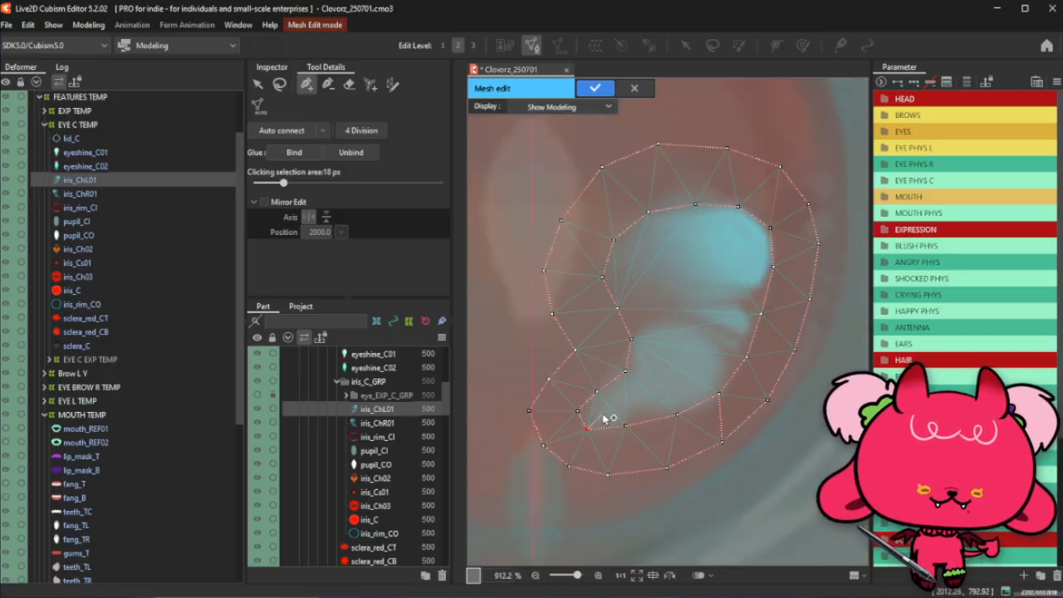
pyautogui.moveTo(585, 431); pyautogui.dragTo(629, 432)
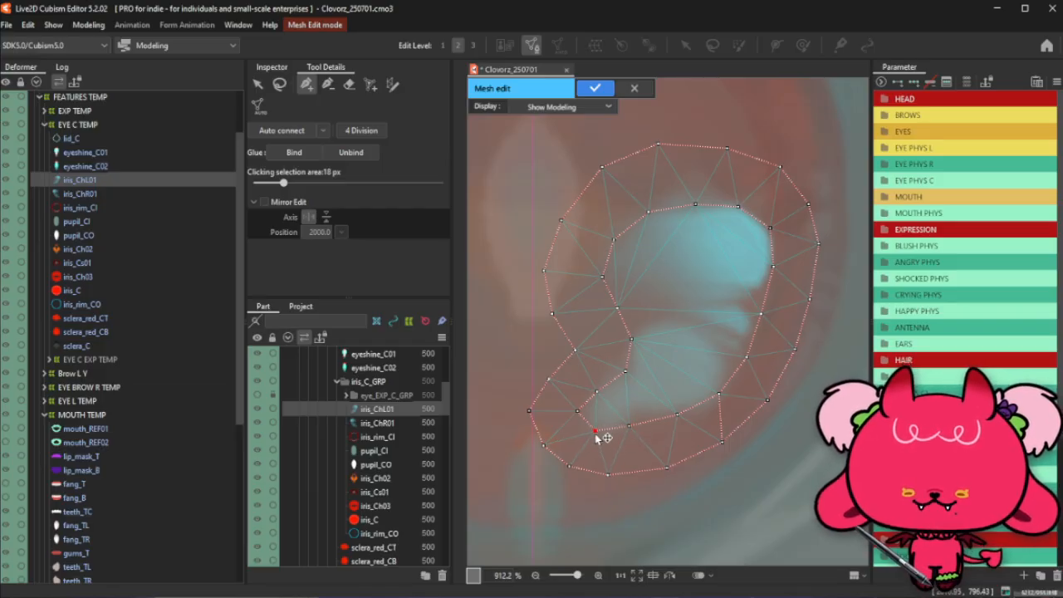
pyautogui.moveTo(596, 438)
pyautogui.mouseDown()
pyautogui.moveTo(586, 423)
pyautogui.moveTo(583, 432)
pyautogui.mouseUp()
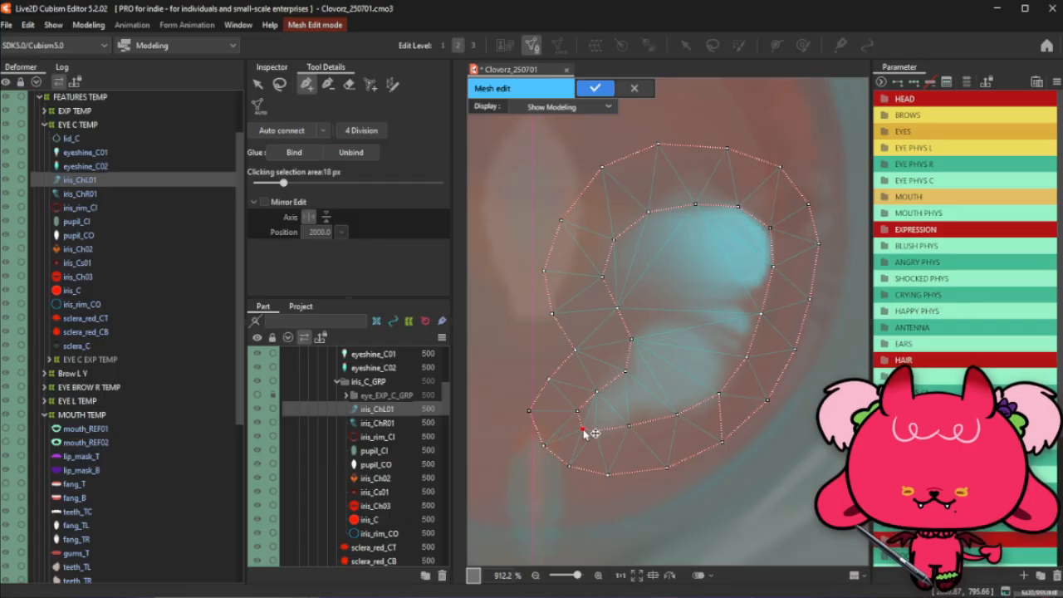
pyautogui.click(579, 408)
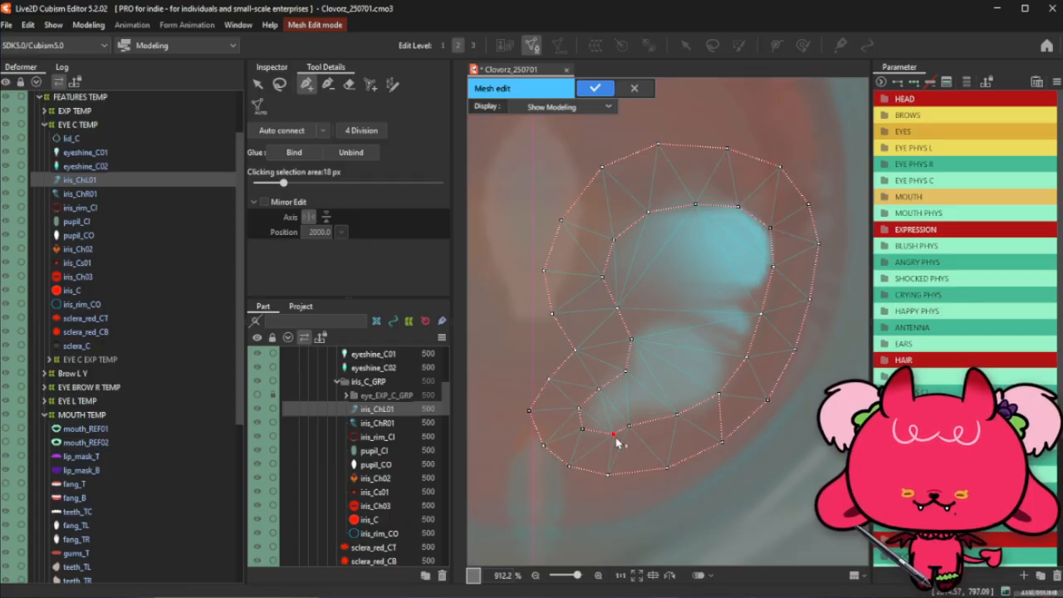
pyautogui.click(604, 430)
pyautogui.click(634, 428)
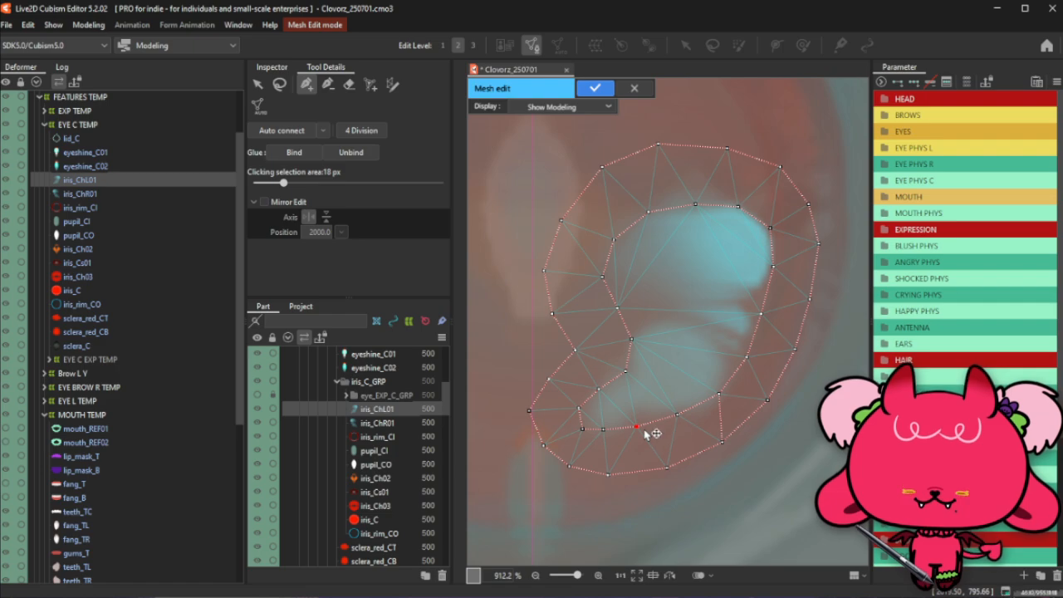
# Shift the outline's two bottom vertices near the lower tip into line with the inner loop and connect them to its vertices
pyautogui.click(612, 477)
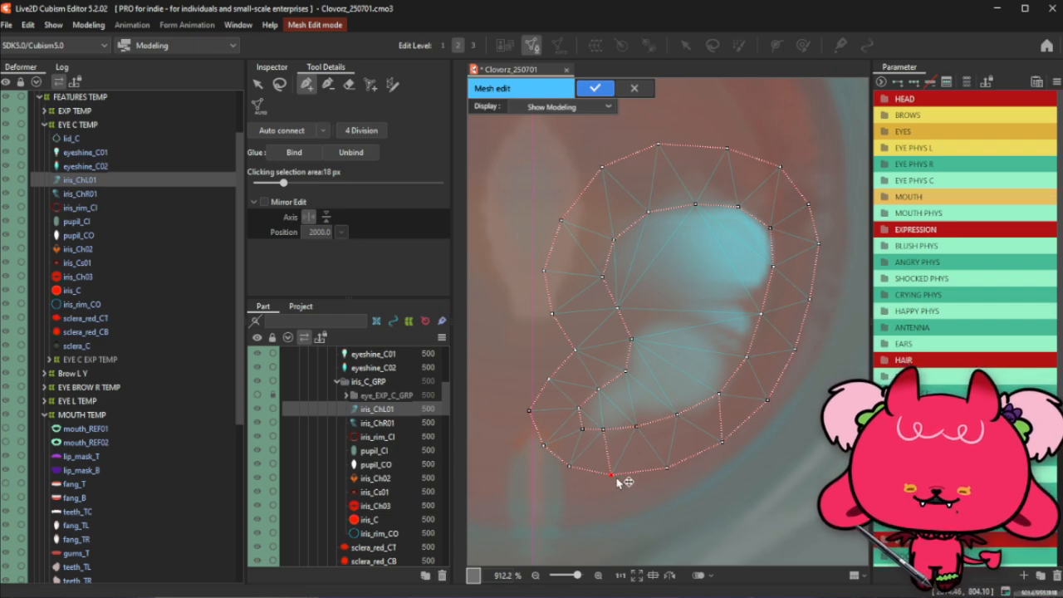
pyautogui.moveTo(618, 482); pyautogui.dragTo(578, 473)
pyautogui.click(582, 430)
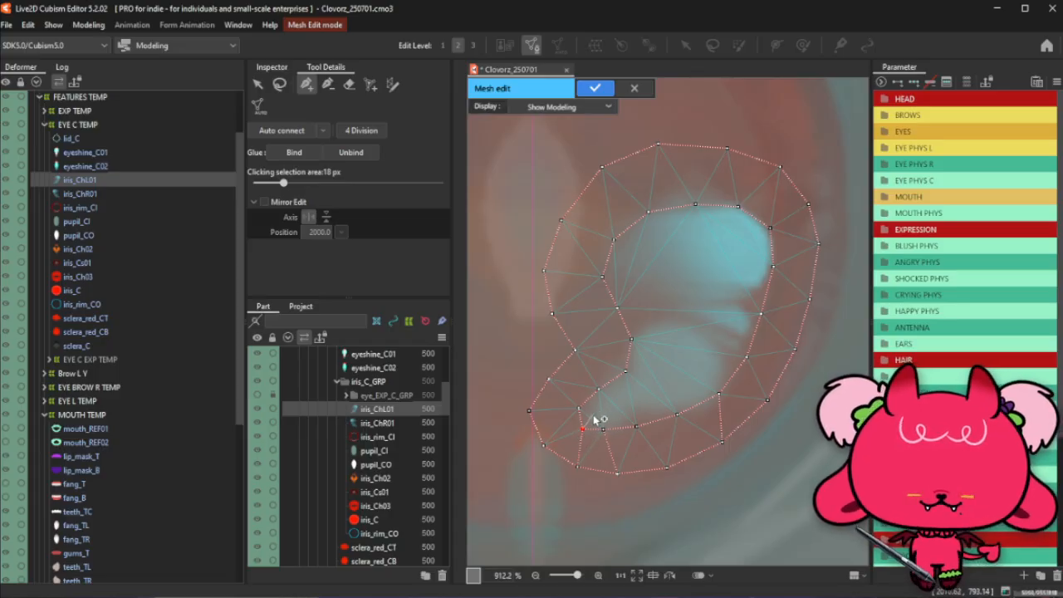
# Place a connected line of vertices through the middle of the highlight, curving from the lower tip up into the upper bulb
pyautogui.click(616, 405)
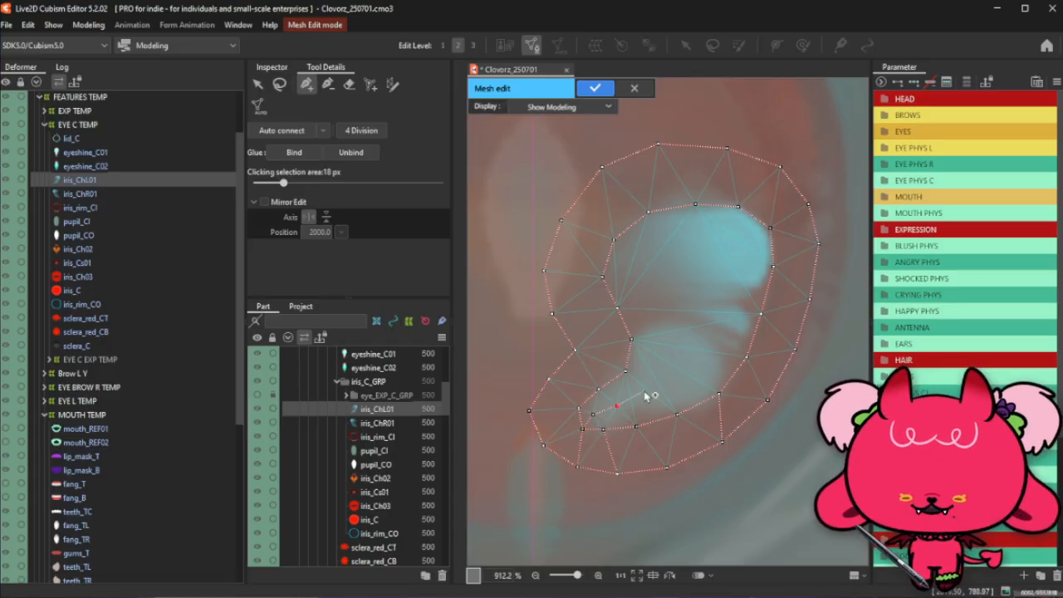
pyautogui.click(648, 393)
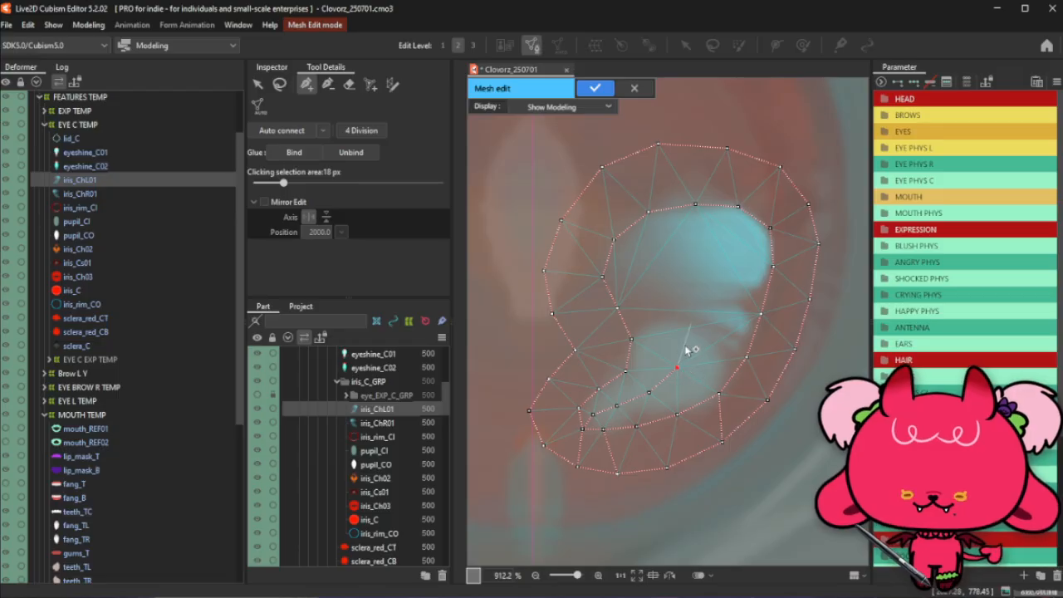
pyautogui.click(672, 371)
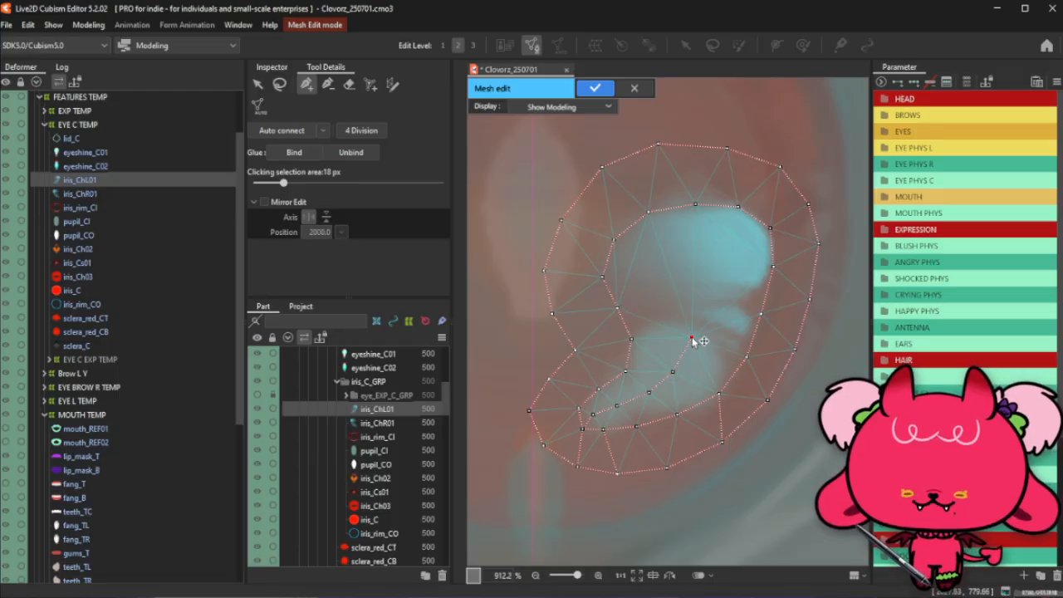
pyautogui.click(688, 341)
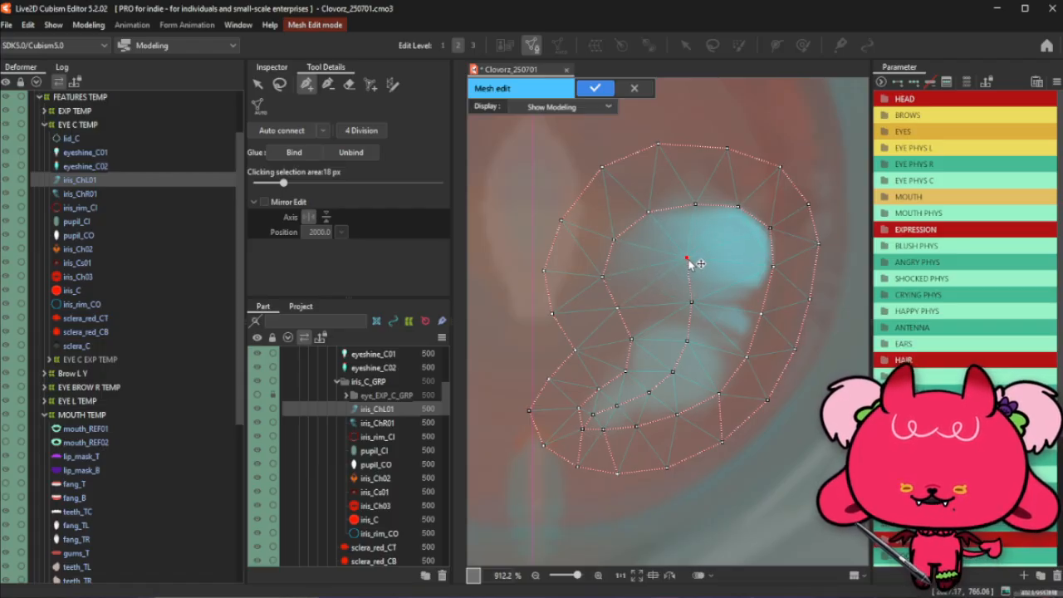
pyautogui.click(691, 304)
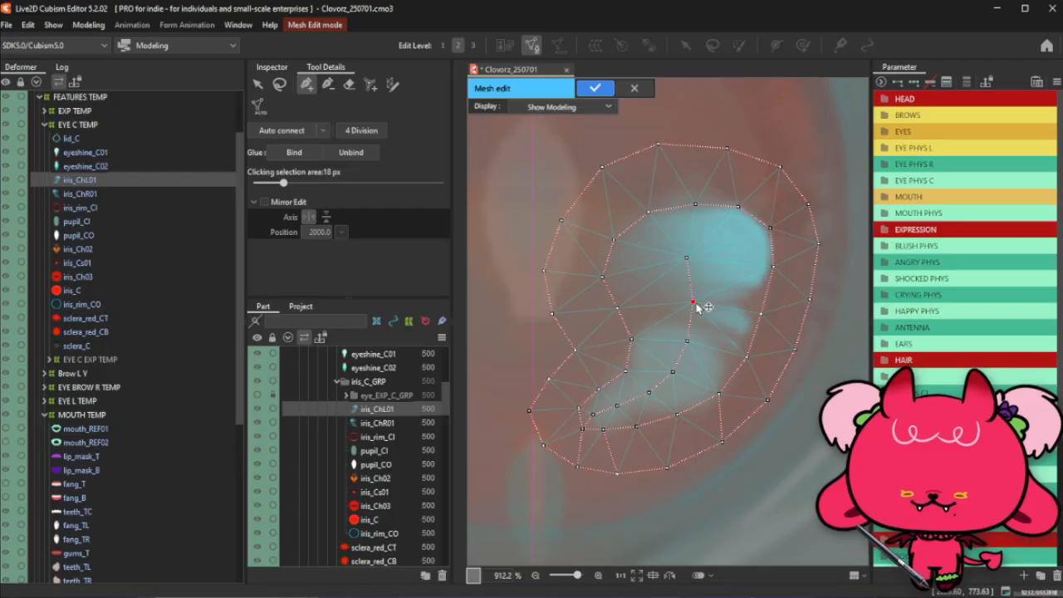
pyautogui.click(279, 84)
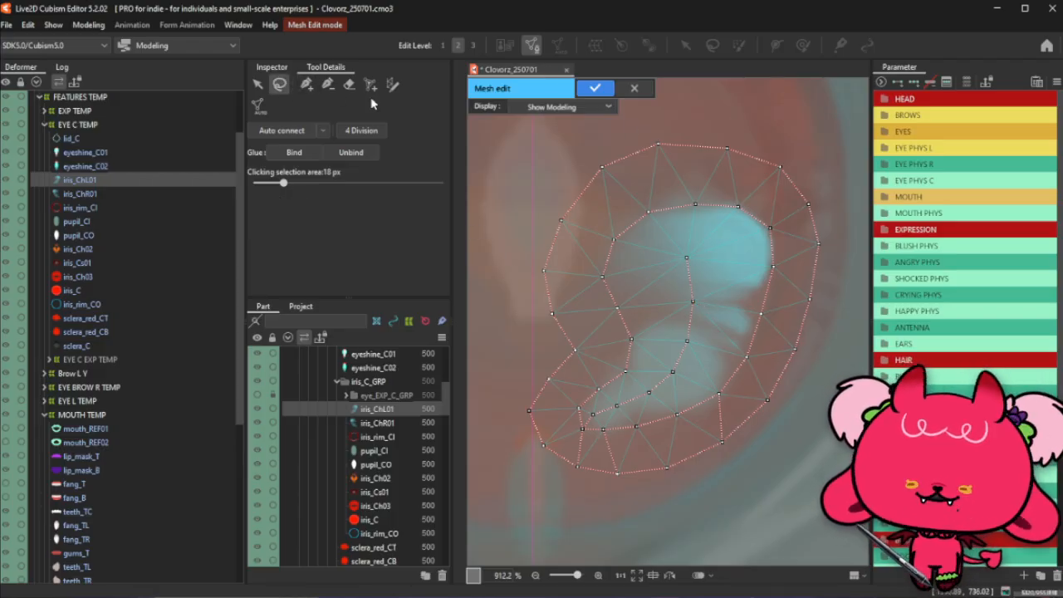
# Extend the iris_ChL01 mesh from the top of its central edge chain with new vertices across and down the bright upper highlight
pyautogui.click(306, 83)
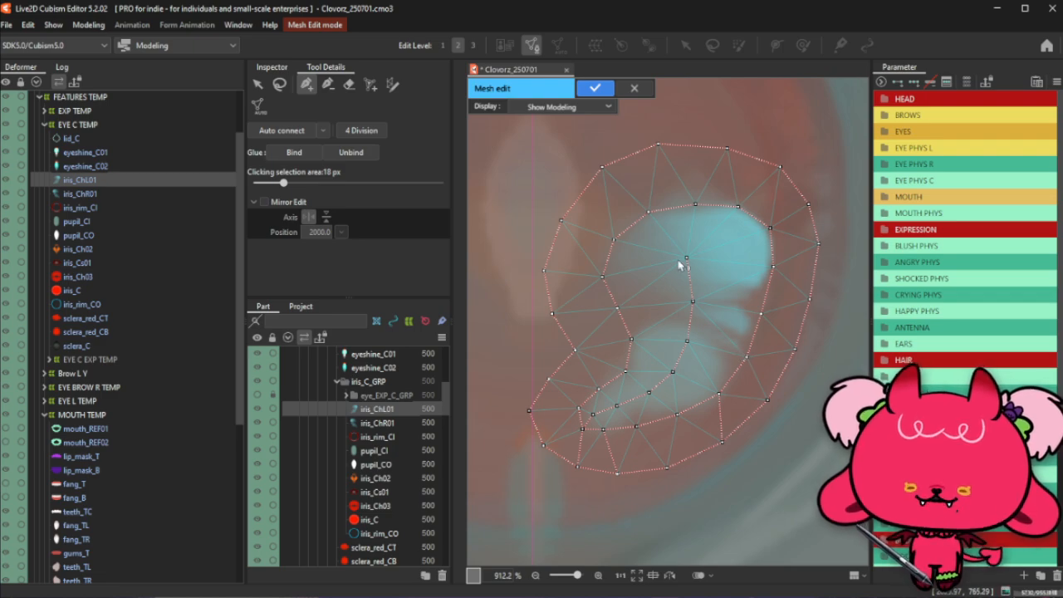
pyautogui.moveTo(686, 258); pyautogui.dragTo(721, 233)
pyautogui.click(718, 240)
pyautogui.click(736, 259)
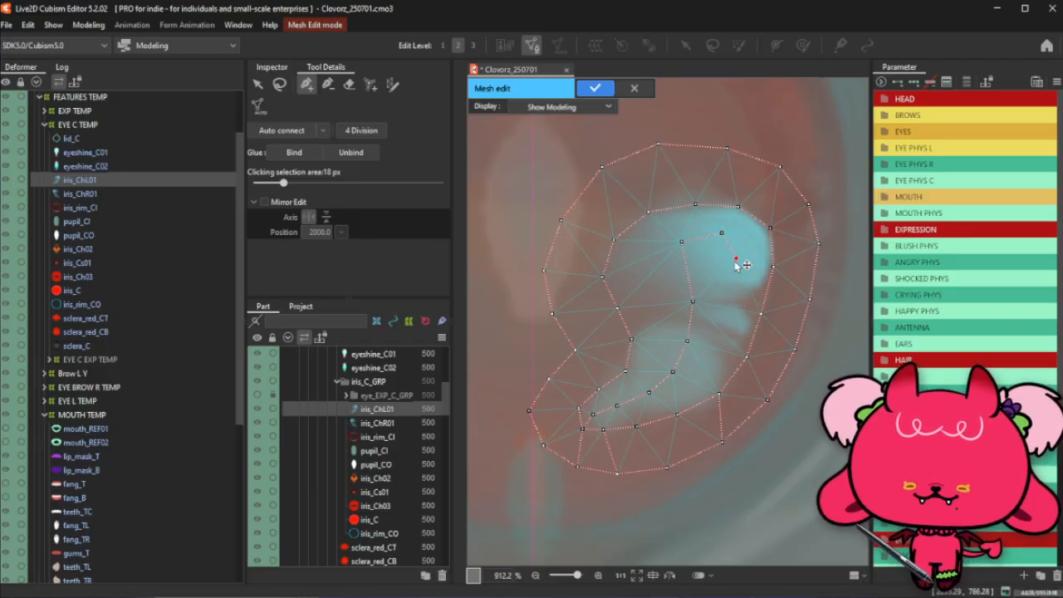
pyautogui.moveTo(737, 266); pyautogui.dragTo(736, 270)
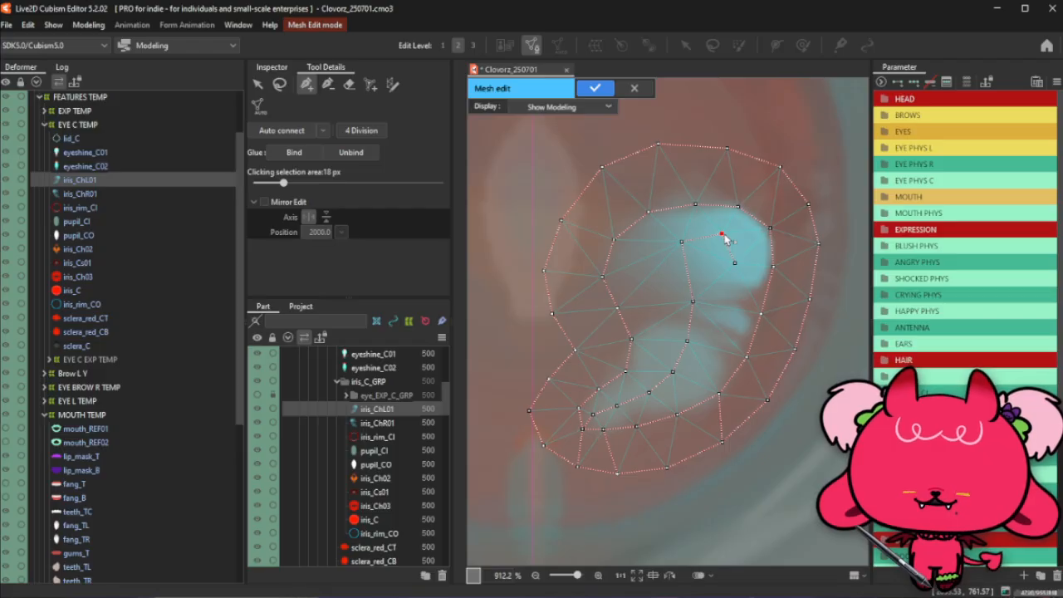
pyautogui.click(732, 264)
pyautogui.click(728, 320)
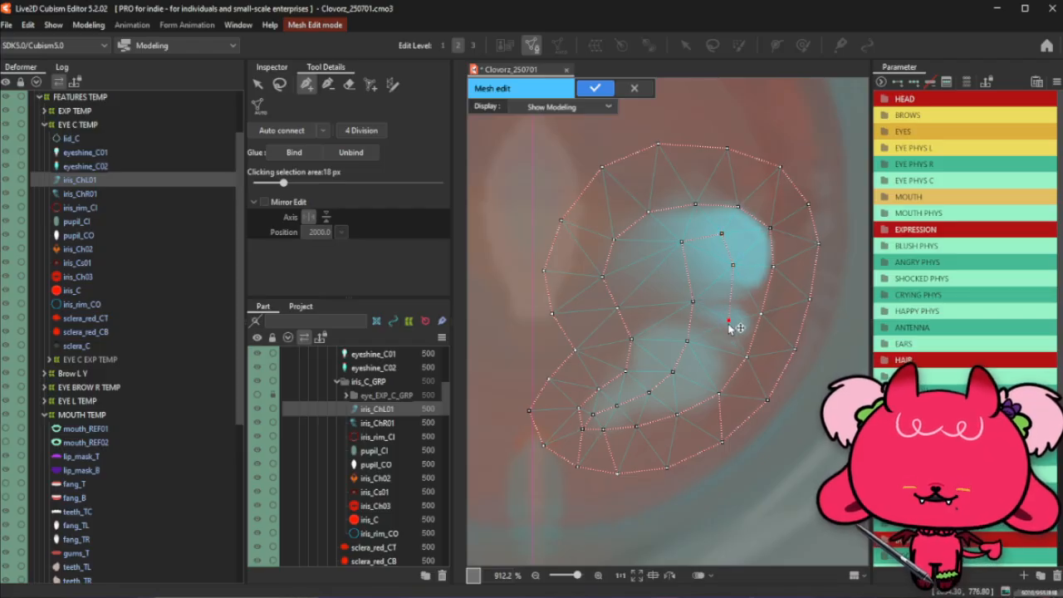
# Add a vertex beside the lower bend of the central chain, insert another in its upper part, and even out the new chain's spacing
pyautogui.click(705, 360)
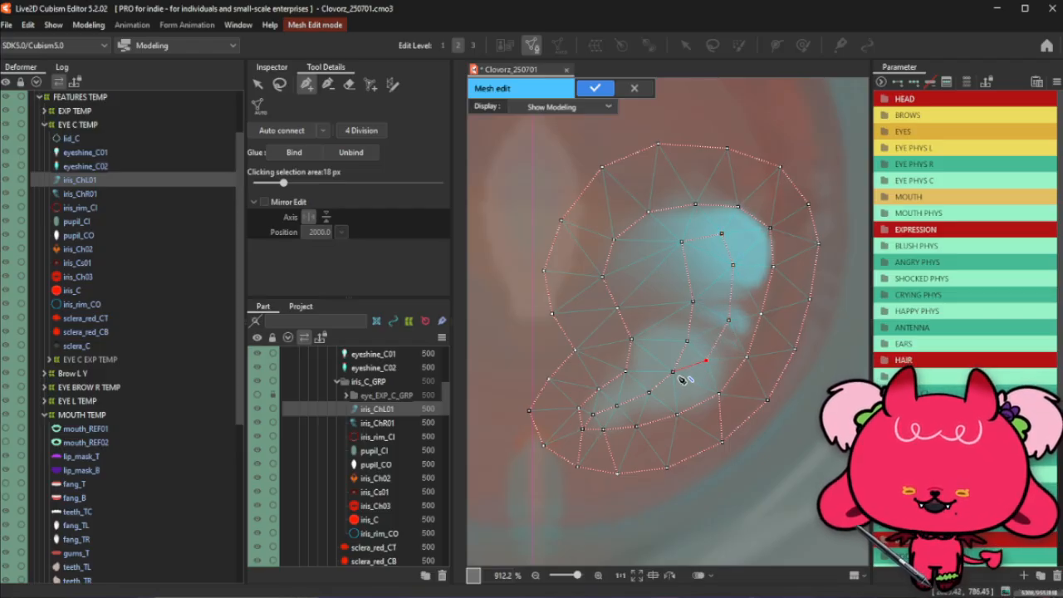
pyautogui.click(673, 371)
pyautogui.moveTo(705, 361); pyautogui.dragTo(705, 365)
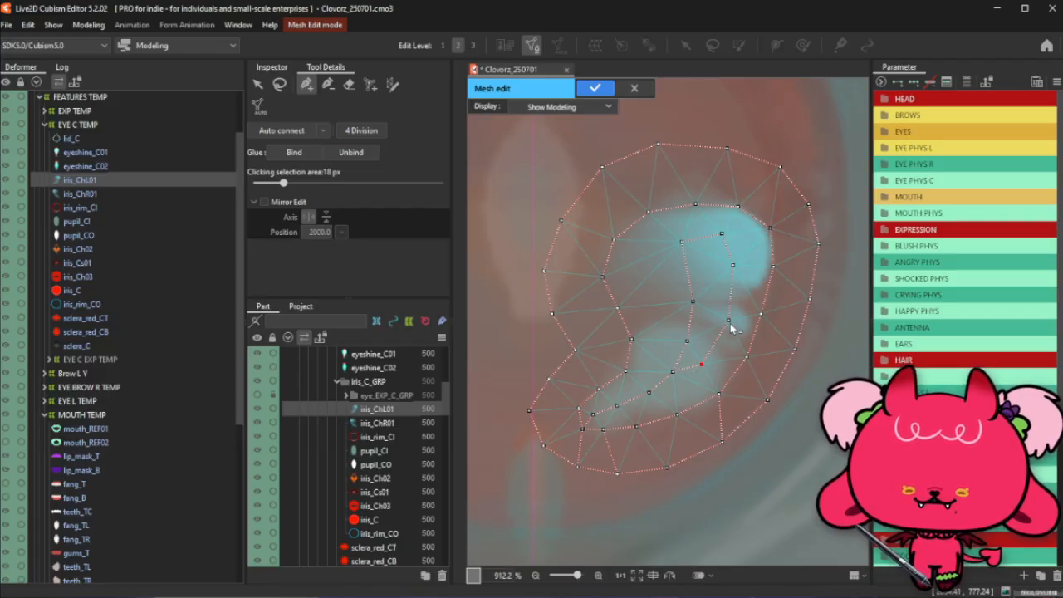
pyautogui.click(734, 272)
pyautogui.moveTo(734, 272); pyautogui.dragTo(734, 280)
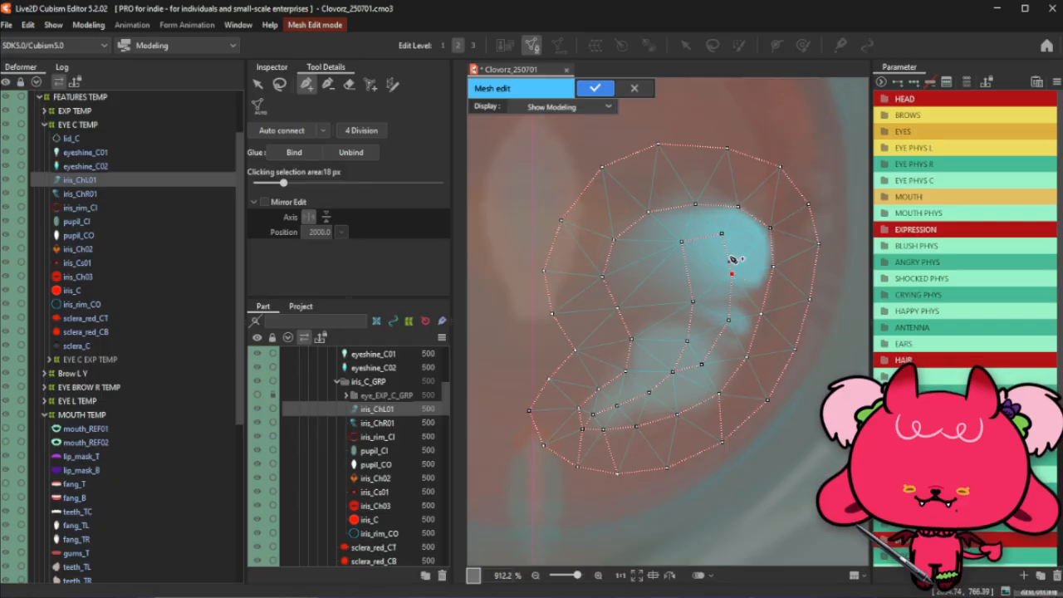
pyautogui.click(682, 246)
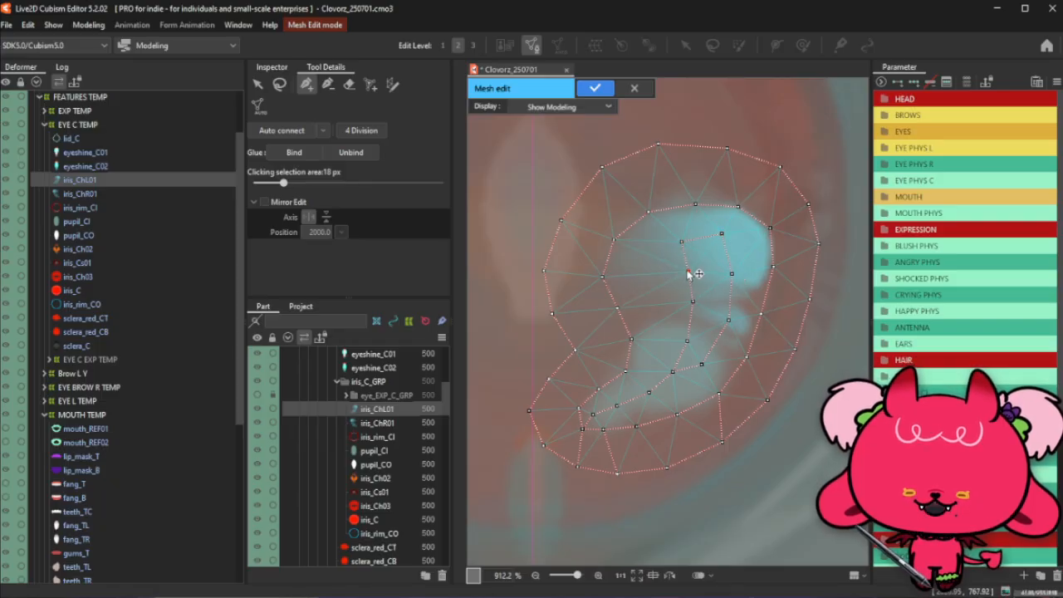
pyautogui.moveTo(724, 238); pyautogui.dragTo(731, 244)
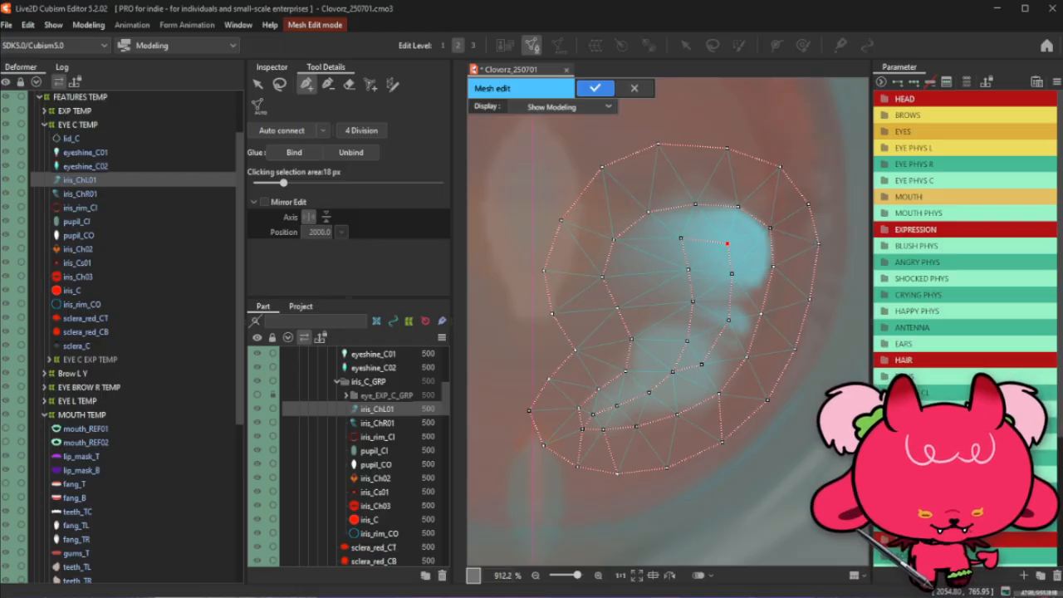
# Switch to the browser, play the YouTube video "Robo Cop", and return to the model
pyautogui.moveTo(527, 596); pyautogui.dragTo(668, 22)
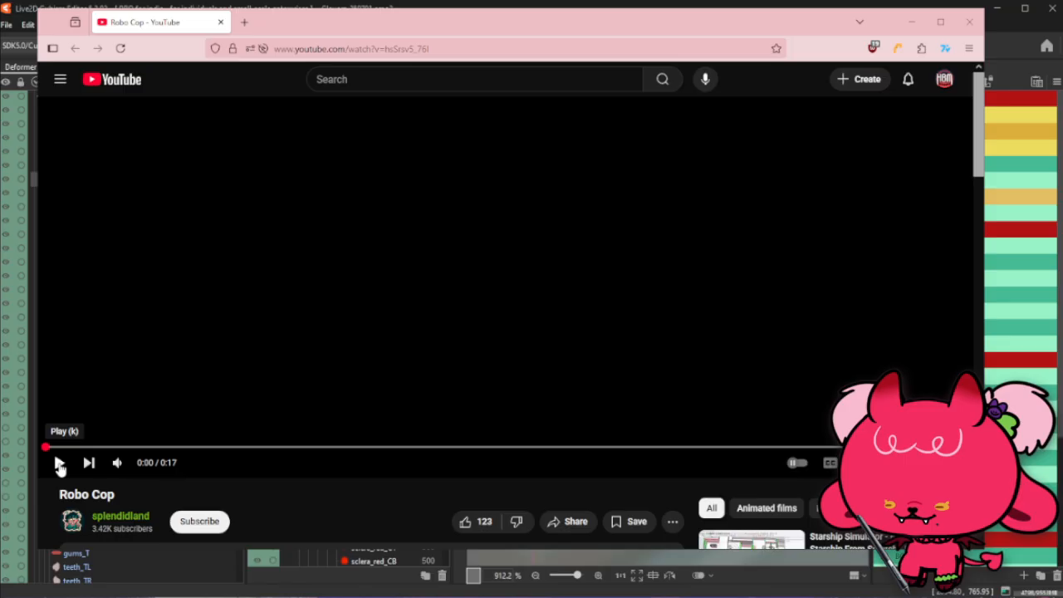
pyautogui.click(60, 462)
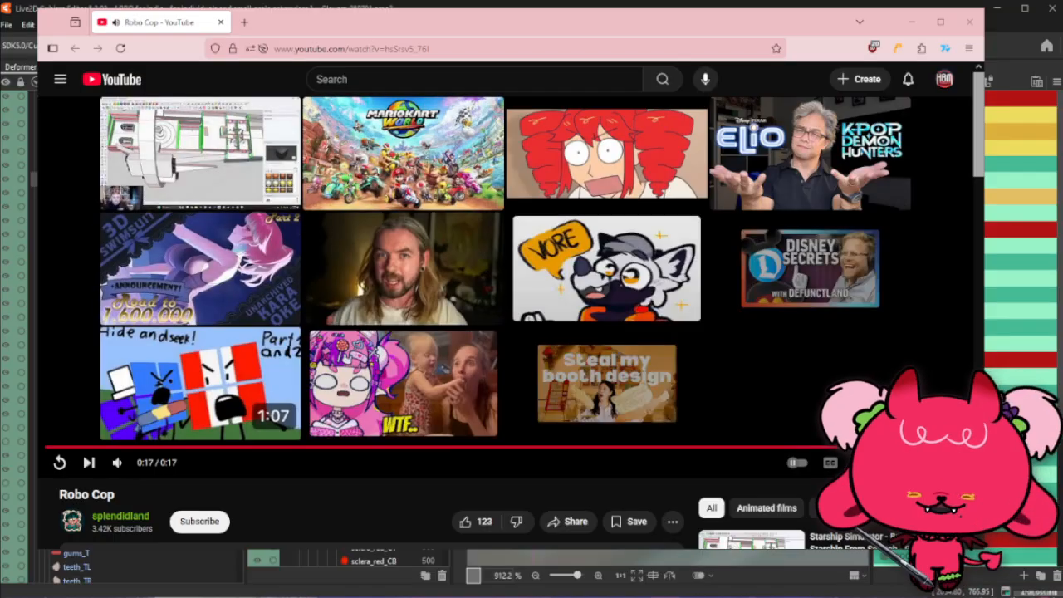
pyautogui.click(914, 22)
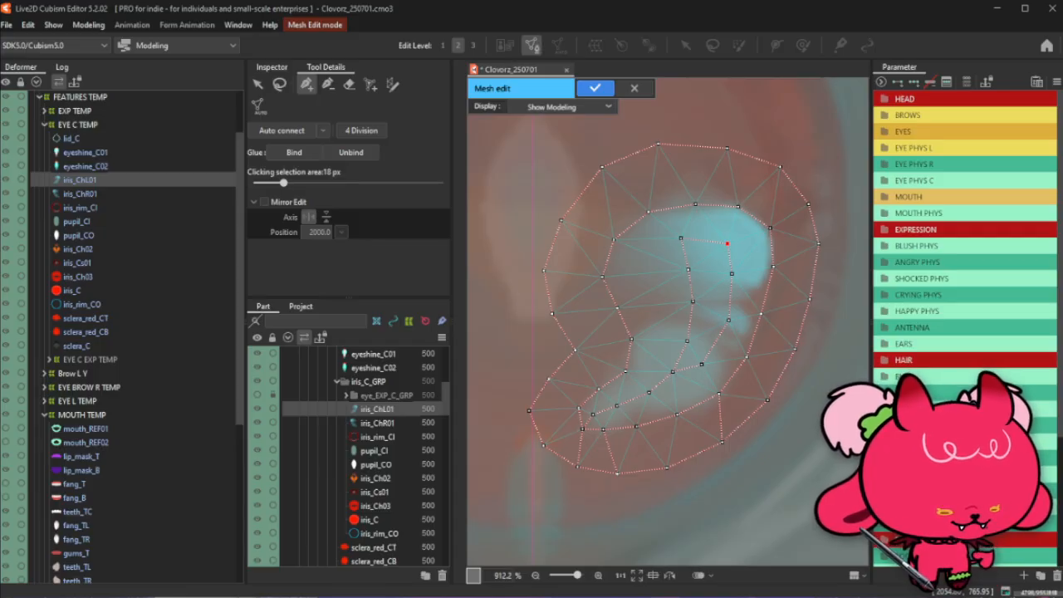
# Switch to the YouTube video "robocop", play it again from the start, and return to the model
pyautogui.moveTo(437, 597); pyautogui.dragTo(608, 35)
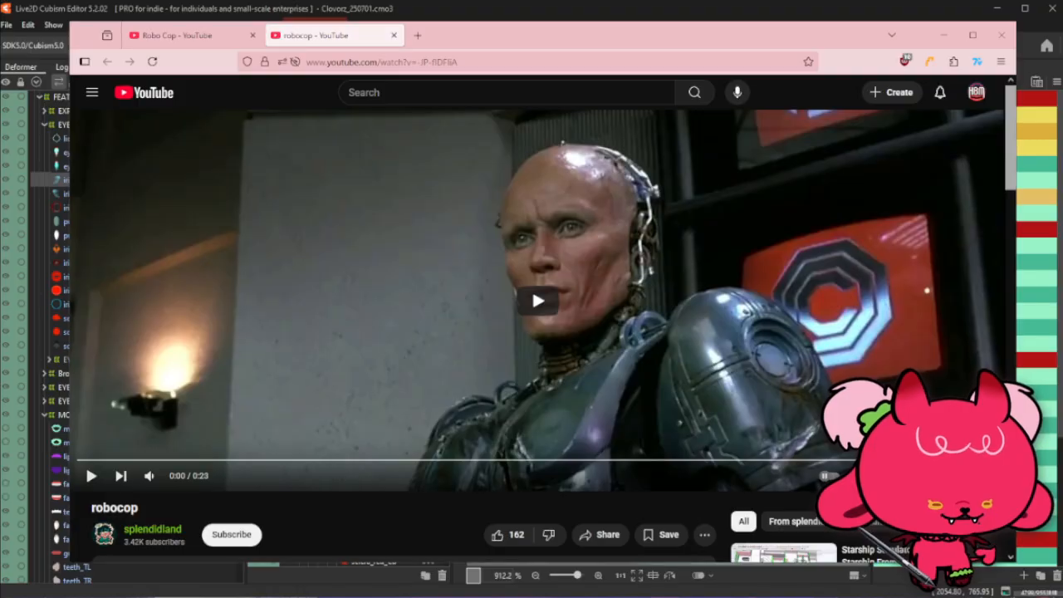
pyautogui.click(92, 475)
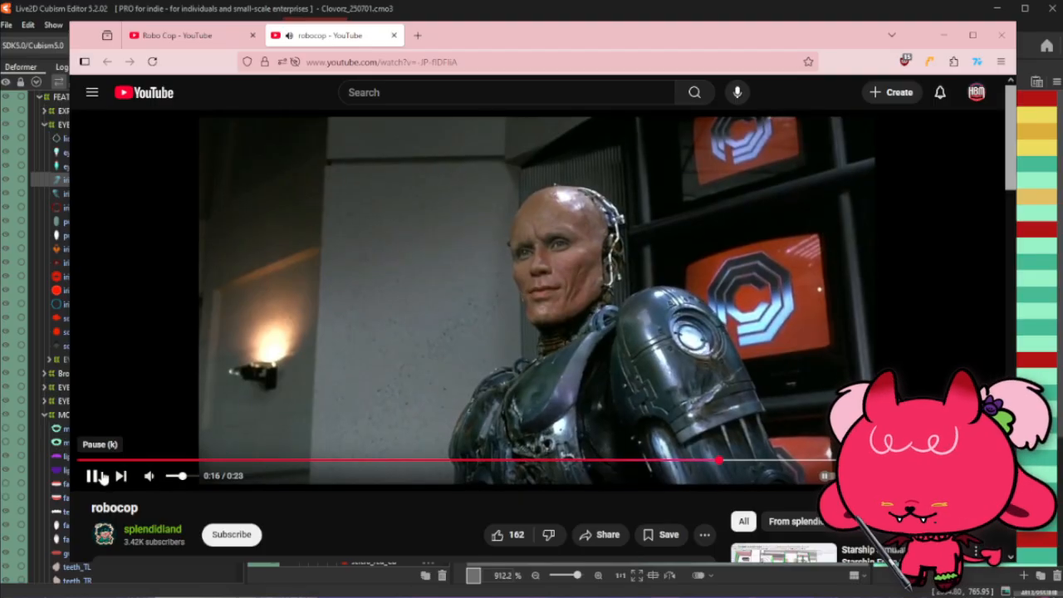
pyautogui.click(92, 475)
pyautogui.click(98, 459)
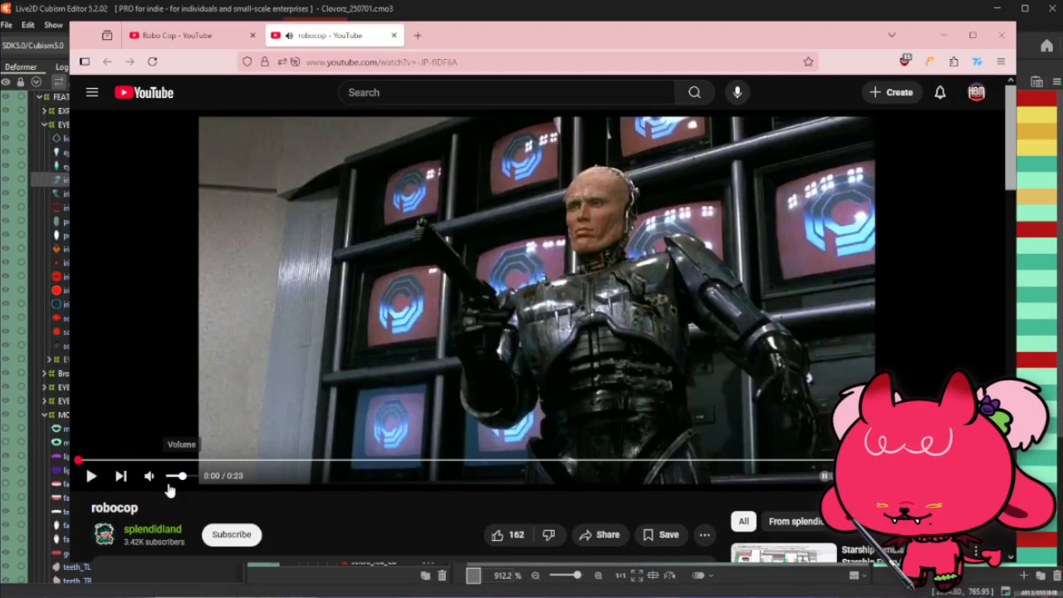
pyautogui.click(91, 475)
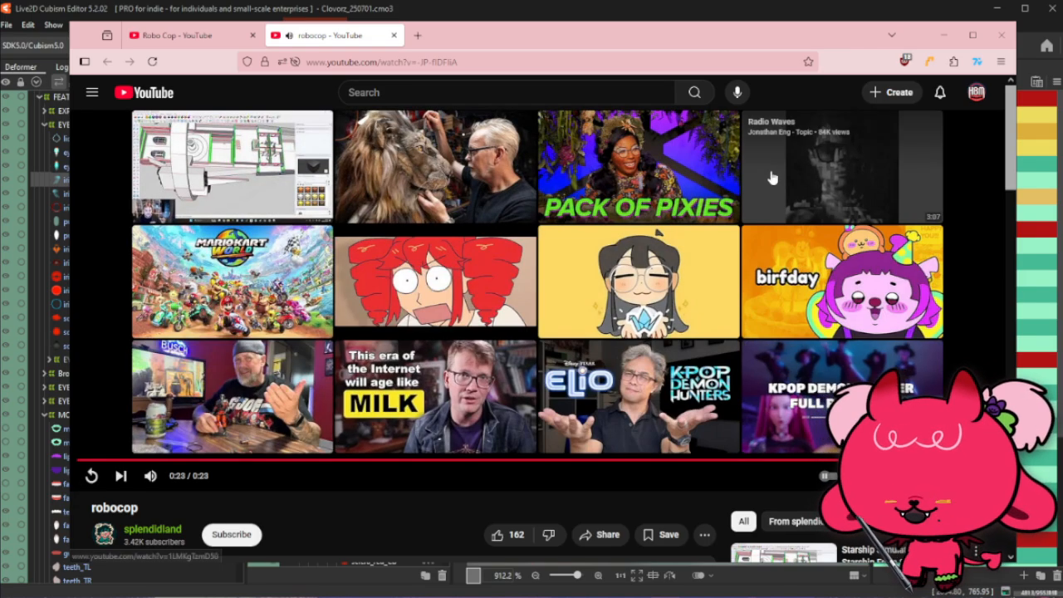
pyautogui.click(996, 40)
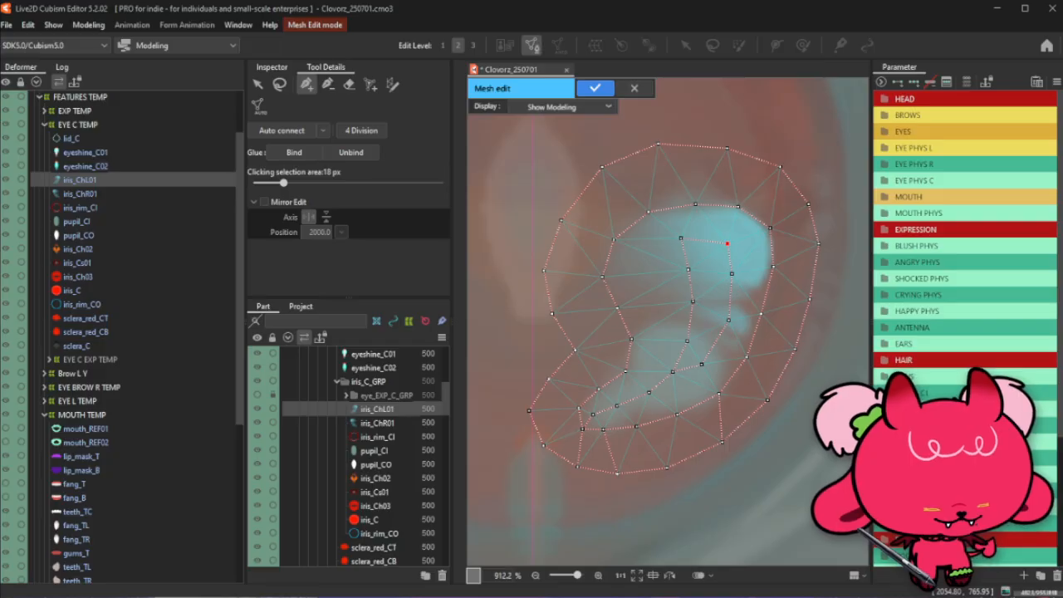
# Switch to the Reddit post "Robo wants an oreo", watch its video with the page enlarged to 110%, and close the browser window
pyautogui.hotkey('alt', 'Tab')
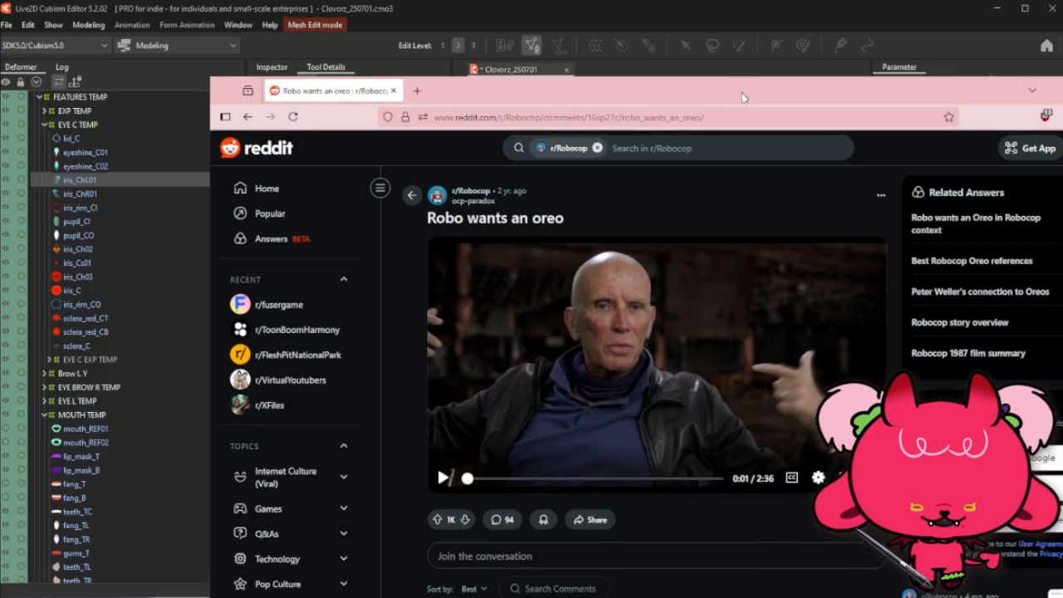
pyautogui.moveTo(604, 31); pyautogui.dragTo(585, 28)
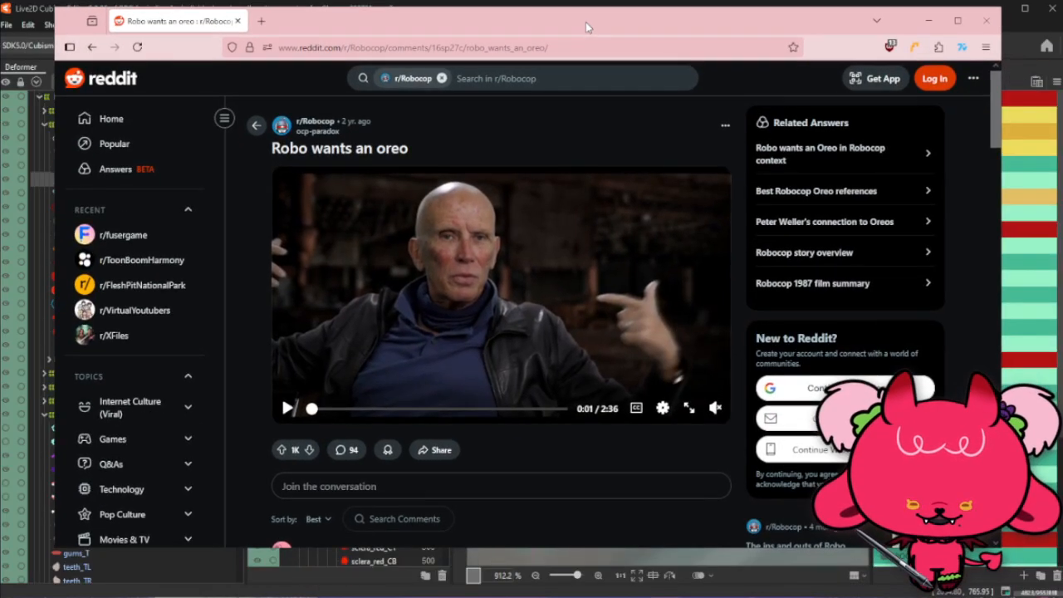
pyautogui.click(288, 408)
pyautogui.moveTo(715, 385); pyautogui.dragTo(718, 352)
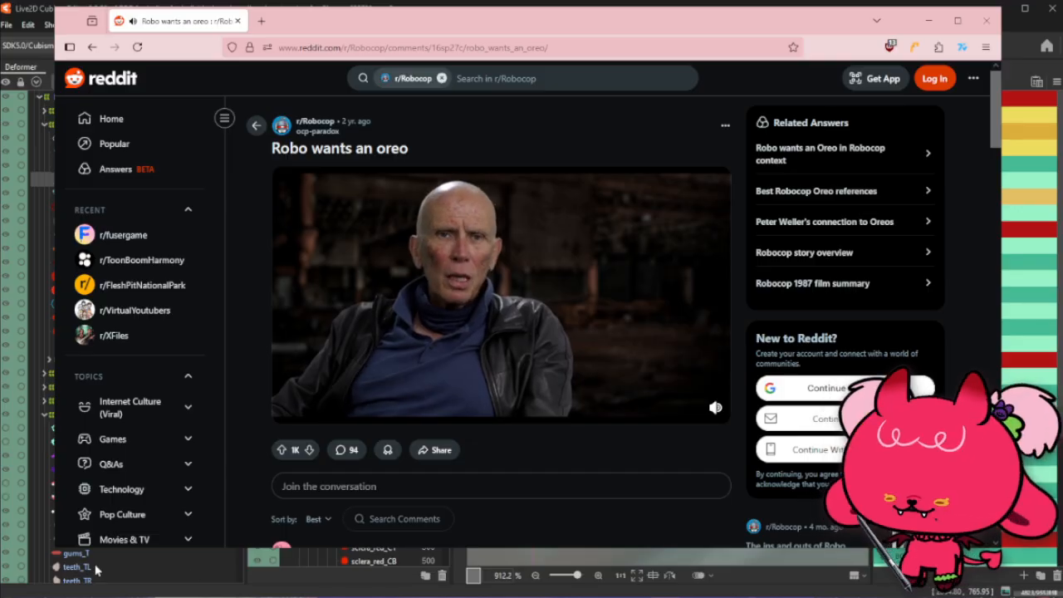
pyautogui.moveTo(54, 548); pyautogui.dragTo(12, 591)
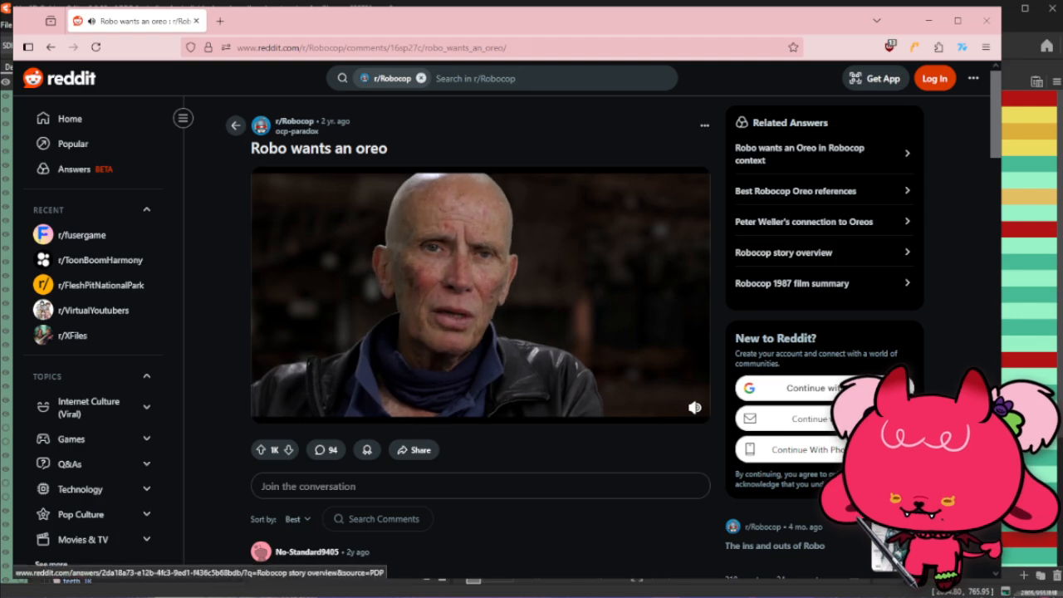
pyautogui.moveTo(1000, 591); pyautogui.dragTo(1015, 591)
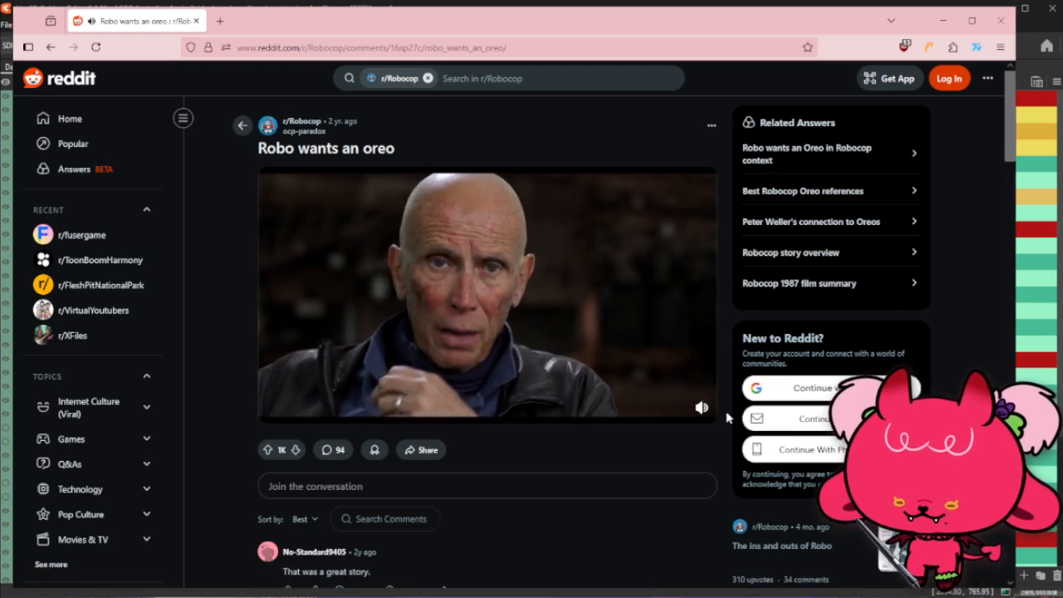
pyautogui.hotkey('ctrl', '+')
pyautogui.hotkey('ctrl', '+')
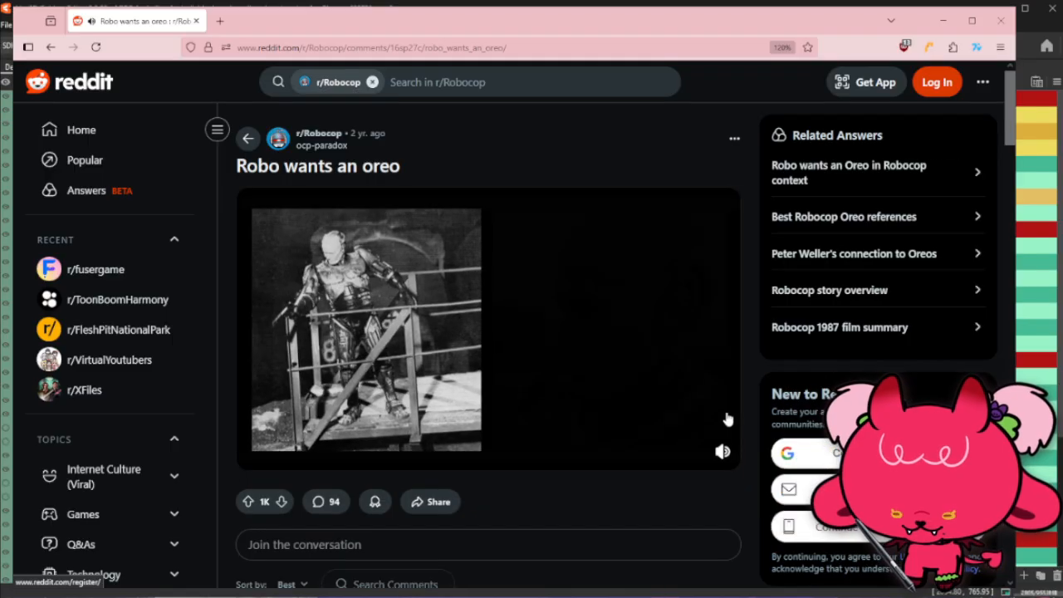
pyautogui.hotkey('ctrl', '-')
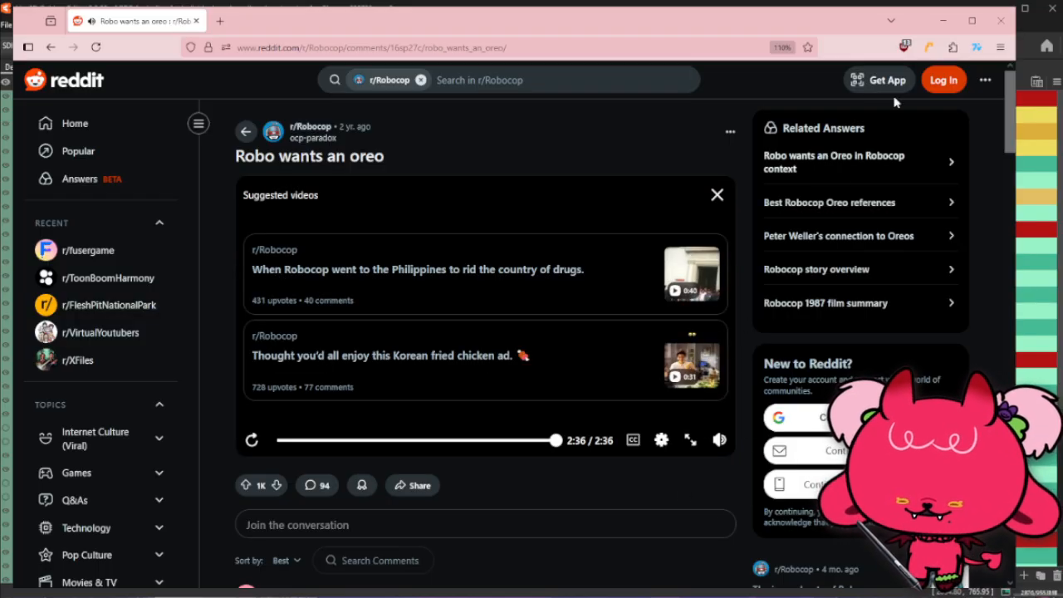
pyautogui.click(1000, 20)
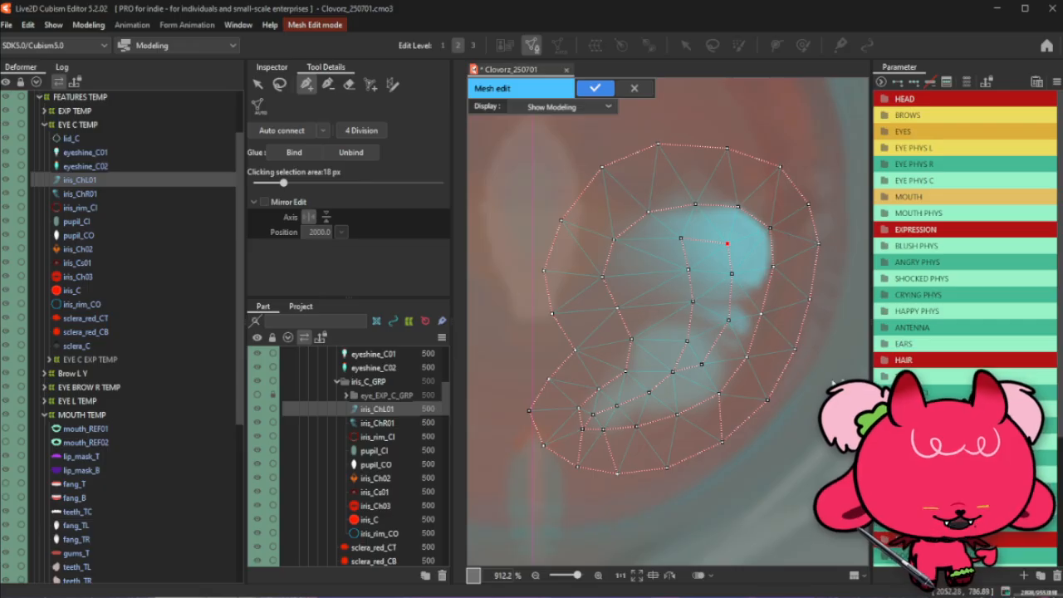
# Insert another vertex in the chain through the bright highlight of iris_ChL01 and respace its upper vertices
pyautogui.moveTo(727, 244); pyautogui.dragTo(724, 236)
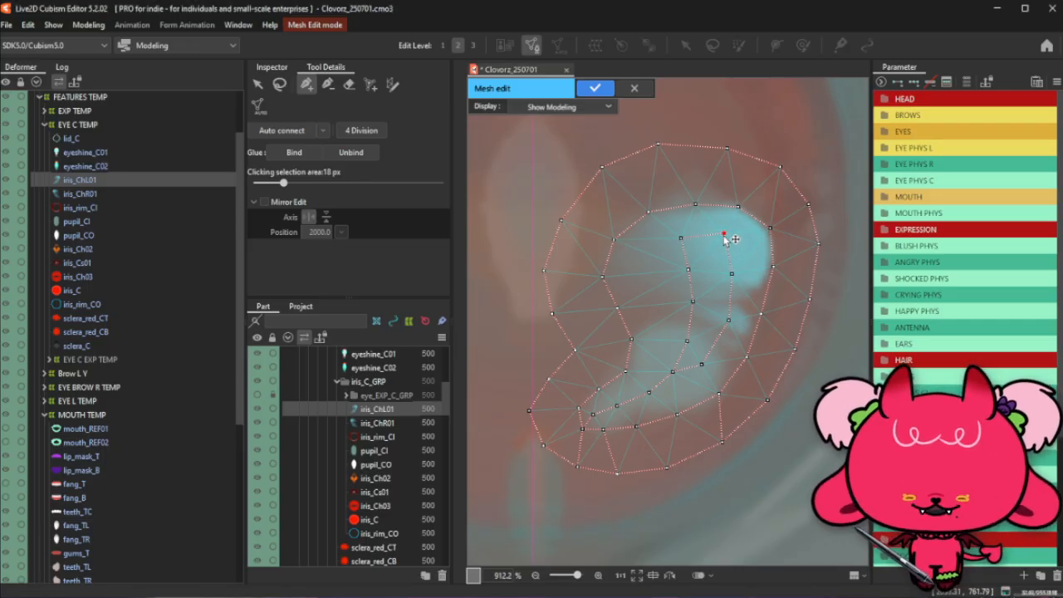
pyautogui.moveTo(731, 273); pyautogui.dragTo(733, 290)
pyautogui.click(724, 240)
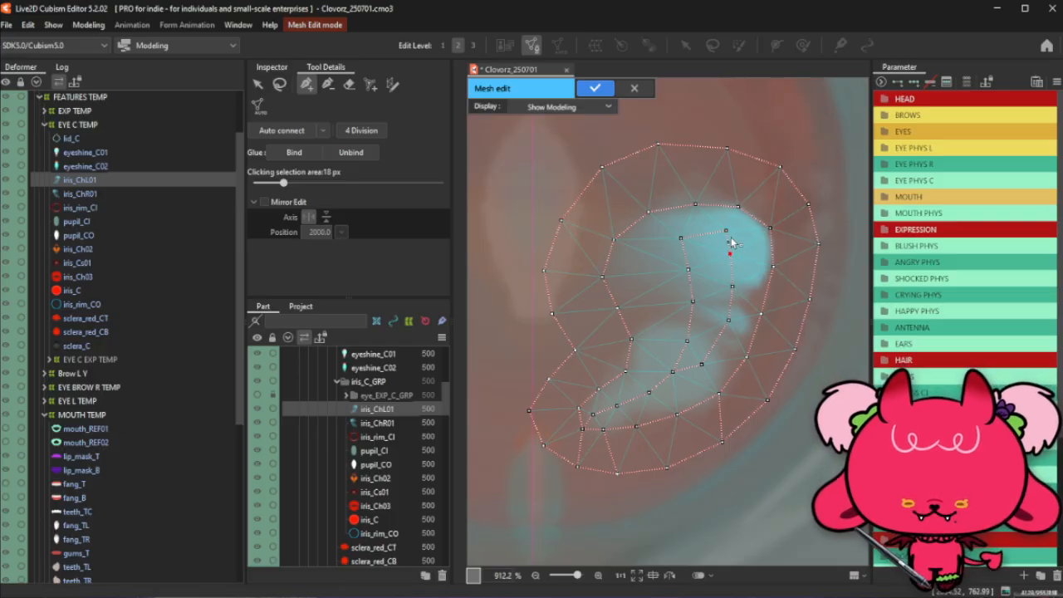
pyautogui.click(686, 241)
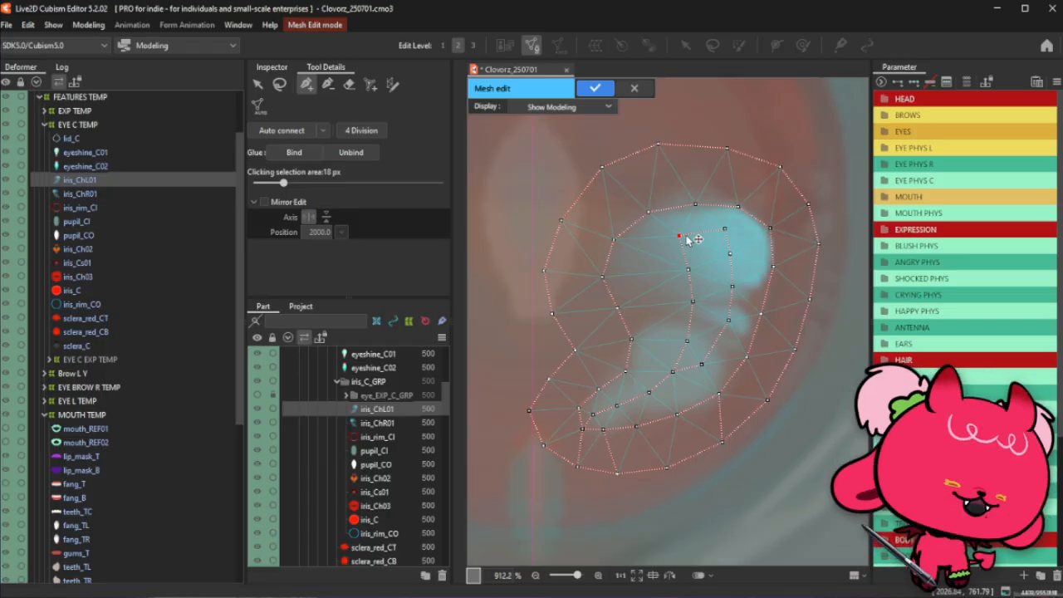
# Add a parallel vertex chain between the central chain and inner outline, join it to the lower central vertex, and refine the lower vertices
pyautogui.click(641, 252)
pyautogui.click(647, 284)
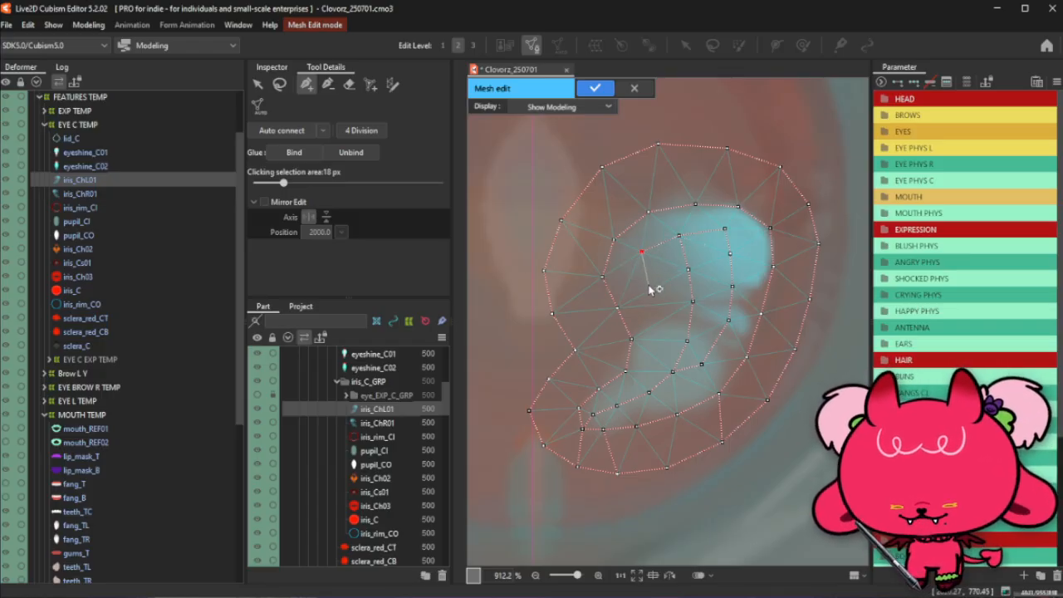
pyautogui.click(655, 318)
pyautogui.click(654, 354)
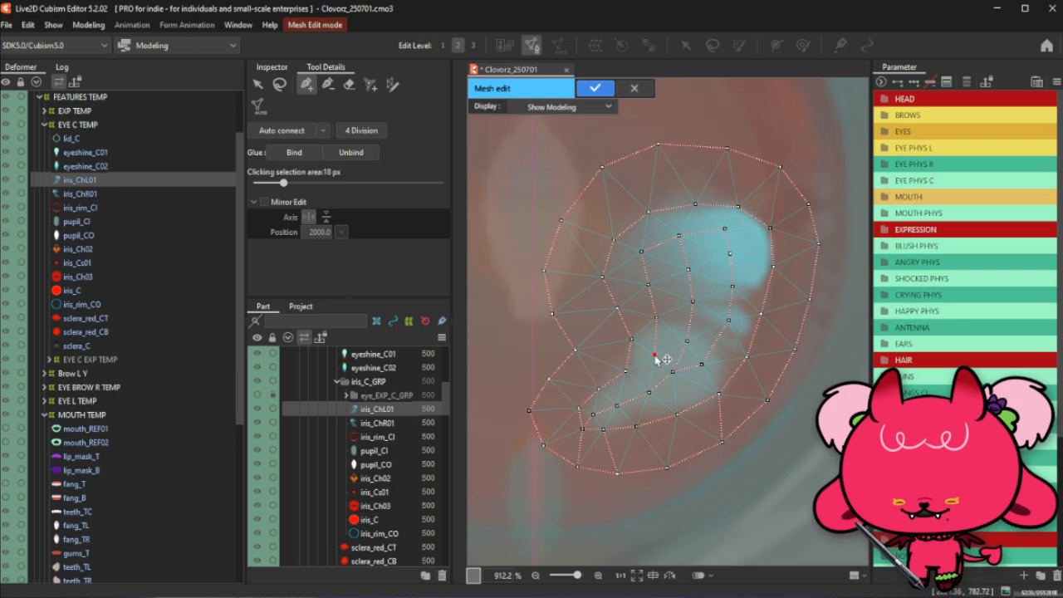
pyautogui.click(648, 391)
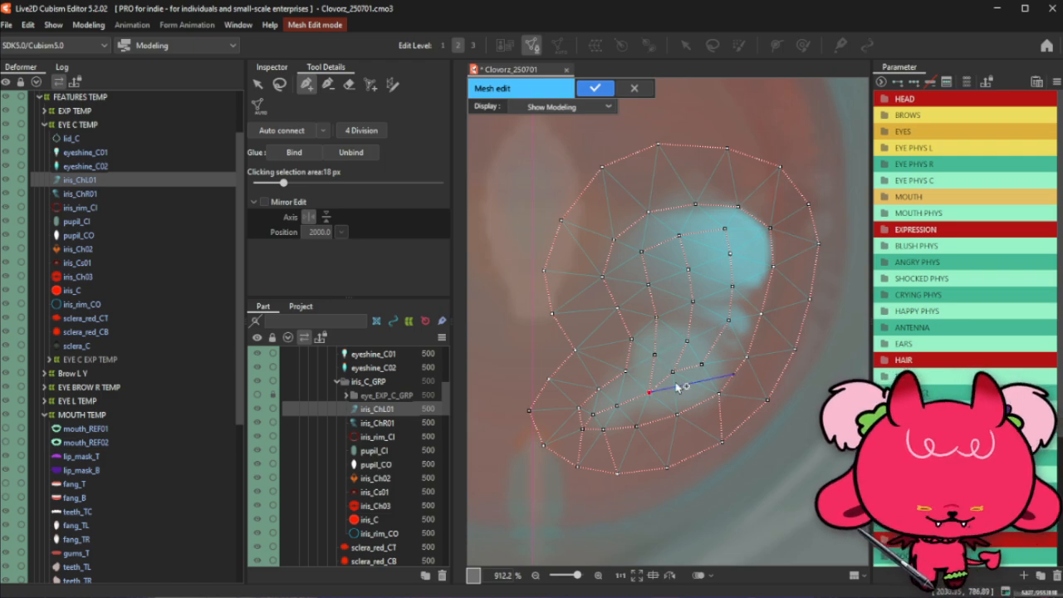
pyautogui.click(706, 364)
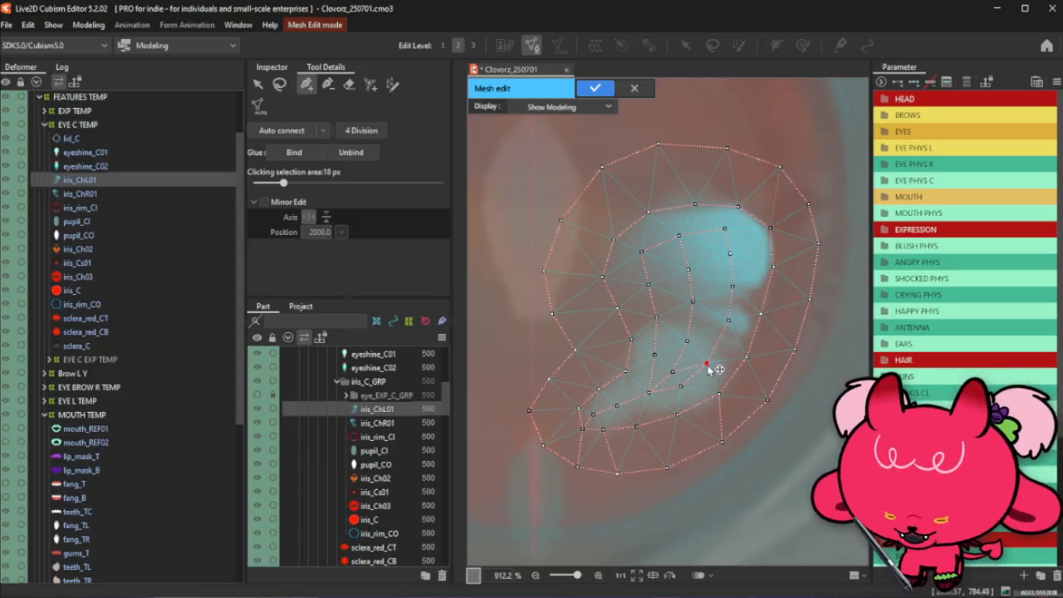
pyautogui.click(649, 395)
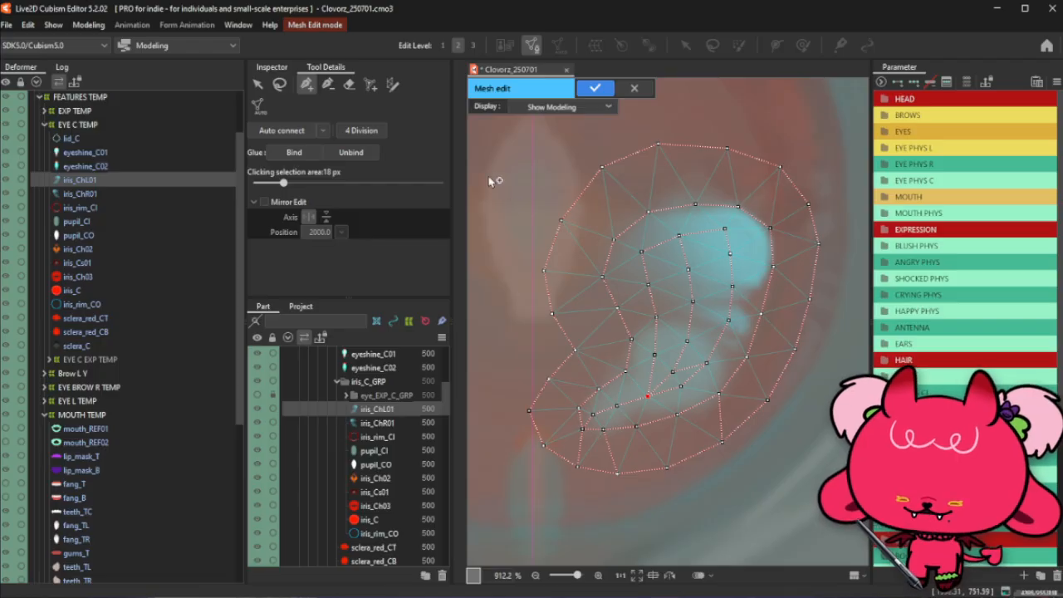
# Auto-connect the iris_ChL01 mesh vertices and apply the mesh edit
pyautogui.click(282, 131)
pyautogui.scroll(-5, 731, 355)
pyautogui.click(595, 88)
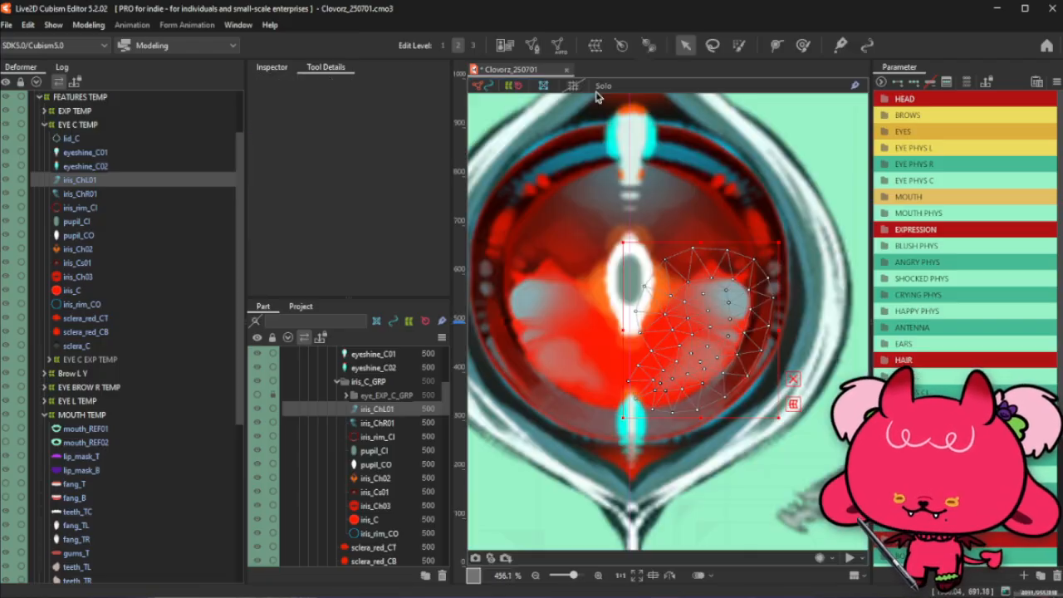
# Copy the complete mesh of iris_ChL01 in mesh editing and close the mesh edit
pyautogui.click(534, 48)
pyautogui.click(258, 84)
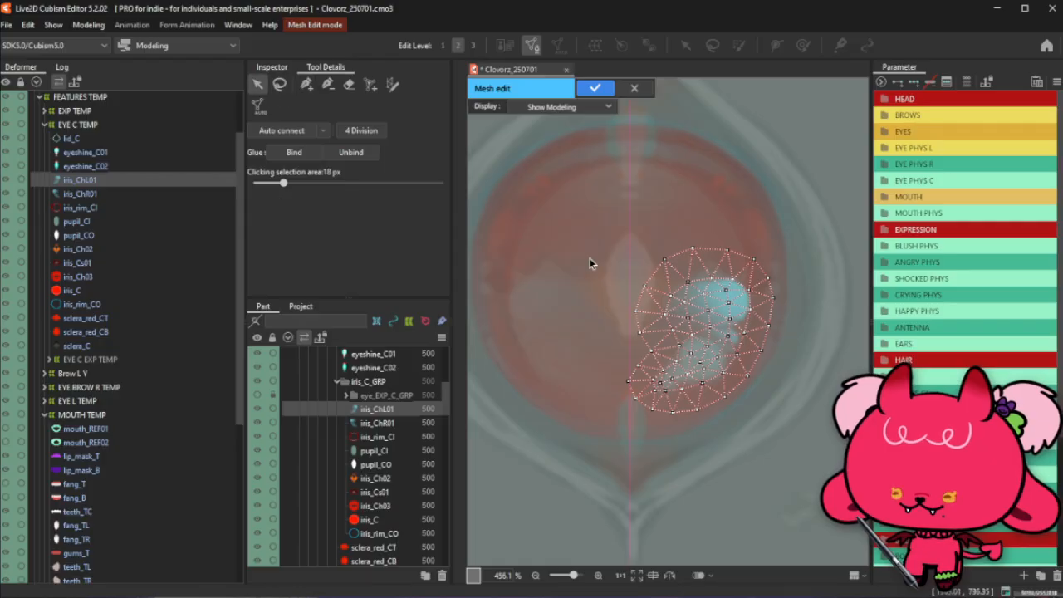
pyautogui.moveTo(574, 231); pyautogui.dragTo(858, 506)
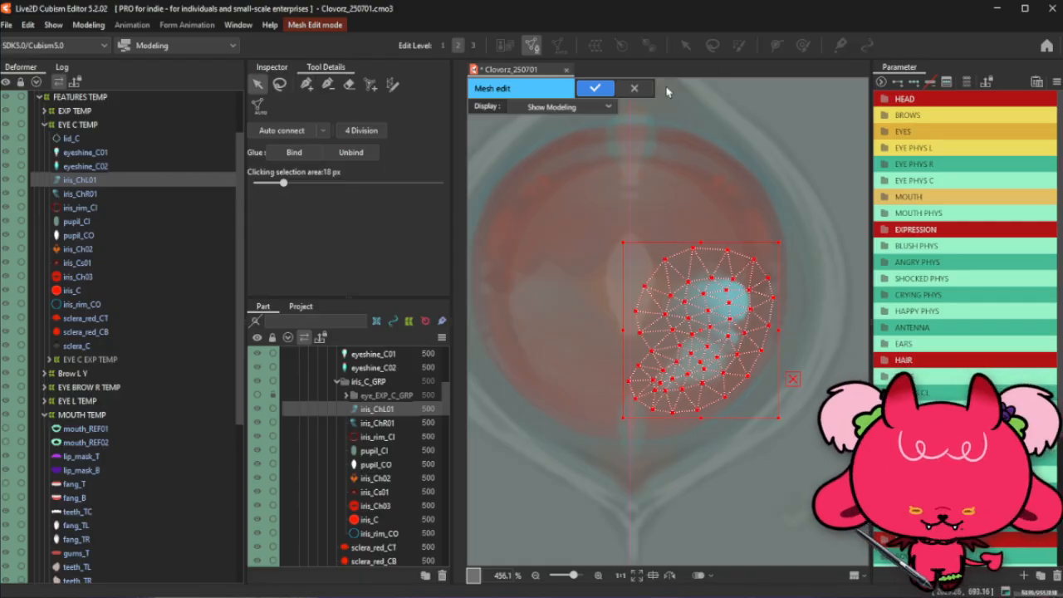
pyautogui.click(594, 88)
# Replace the default mesh of iris_ChR01 with the copied mesh, flip it horizontally to cover the opposite highlight, and apply the mesh edit
pyautogui.click(109, 193)
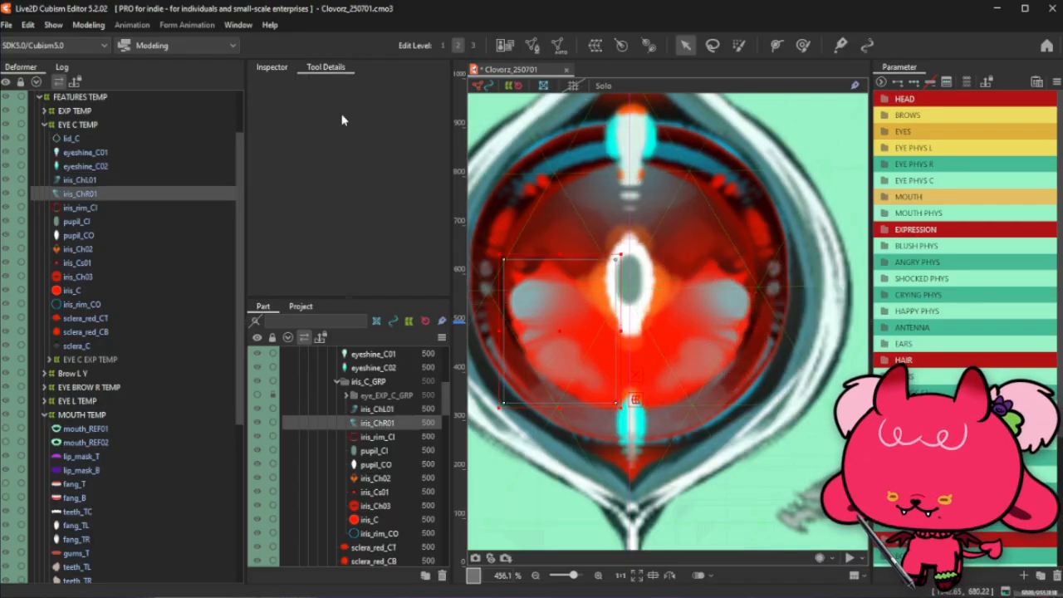
pyautogui.click(531, 46)
pyautogui.moveTo(506, 228); pyautogui.dragTo(665, 468)
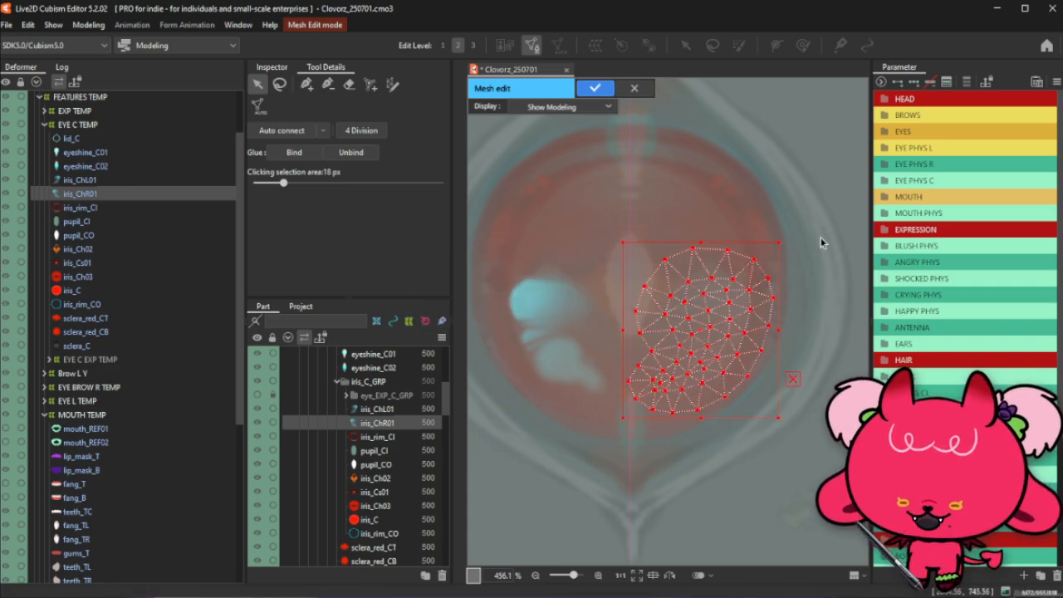
pyautogui.rightClick(841, 250)
pyautogui.click(847, 255)
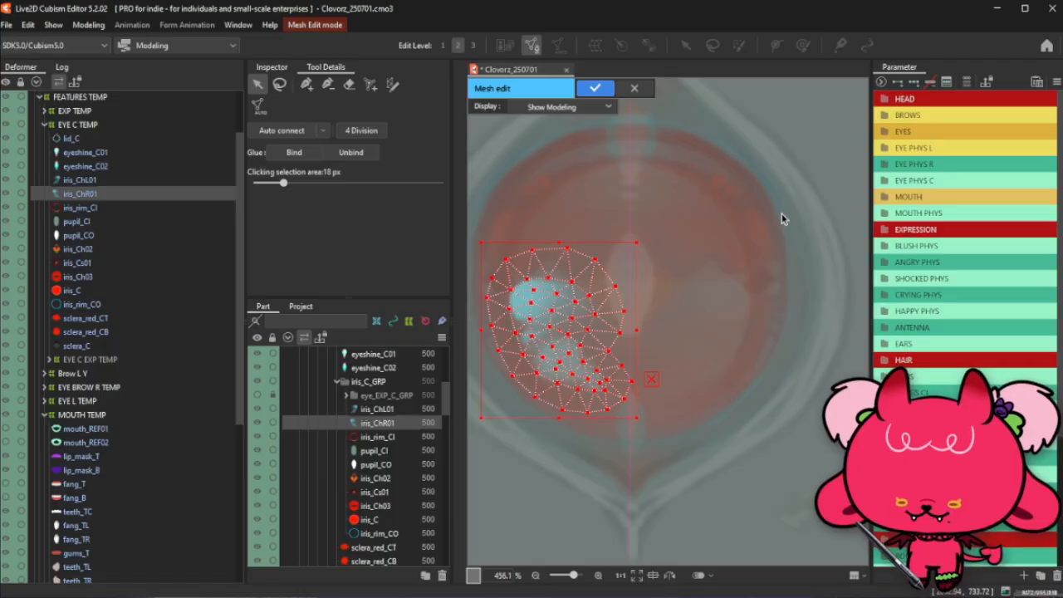
pyautogui.click(595, 88)
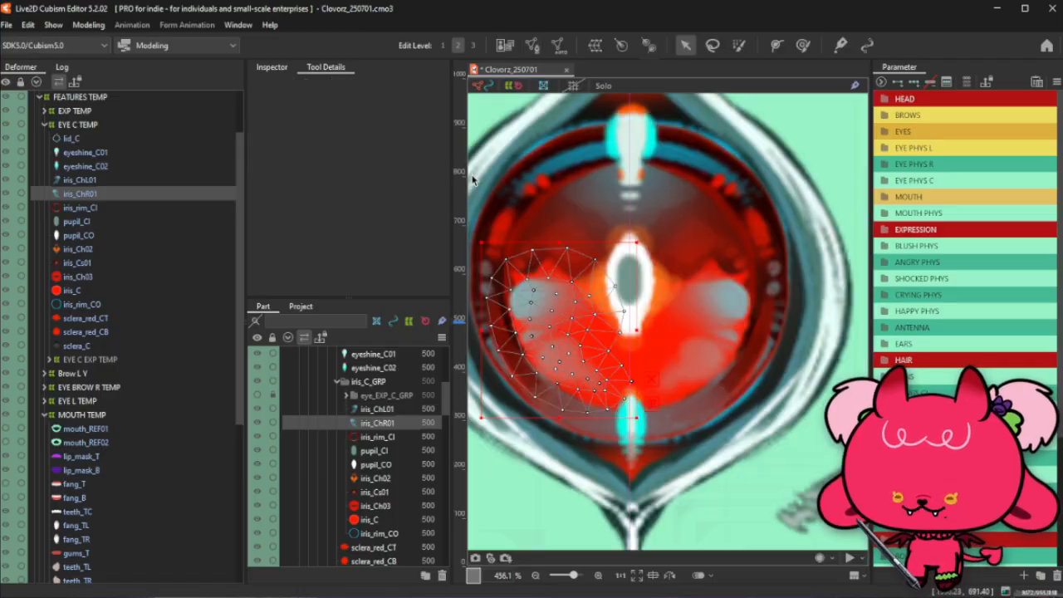
# Delete the default rectangular mesh of iris_rim_CI in mesh editing and activate stroke mesh-mapping
pyautogui.click(107, 210)
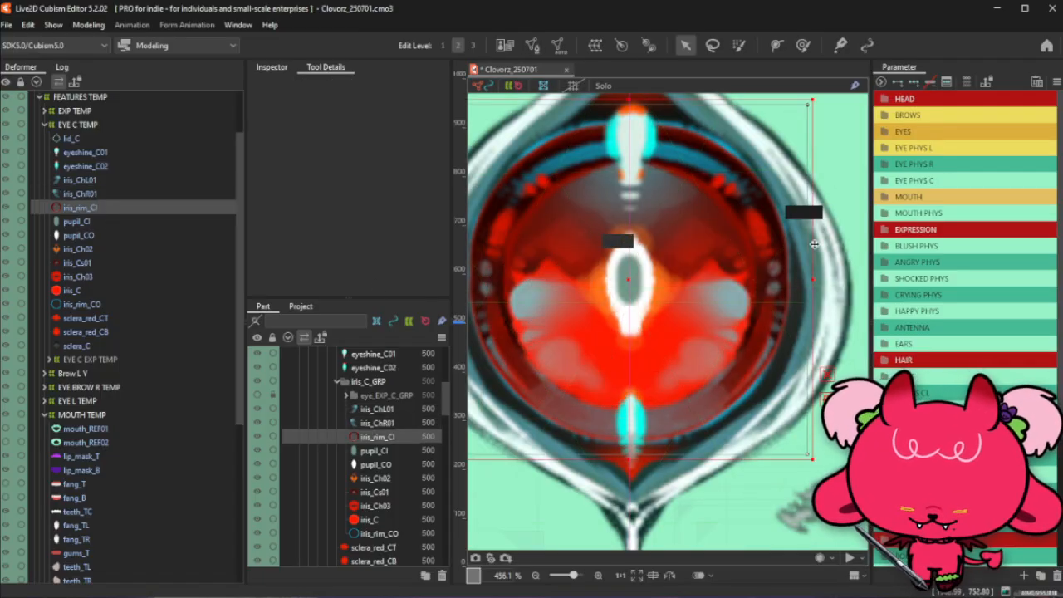
pyautogui.scroll(-2, 787, 385)
pyautogui.scroll(1, 787, 385)
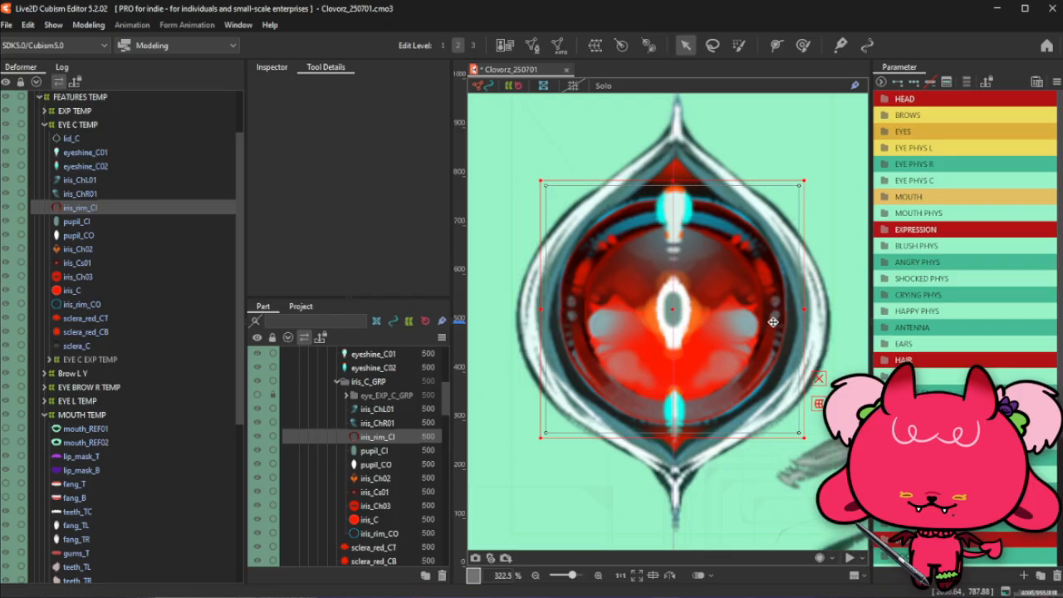
pyautogui.click(533, 45)
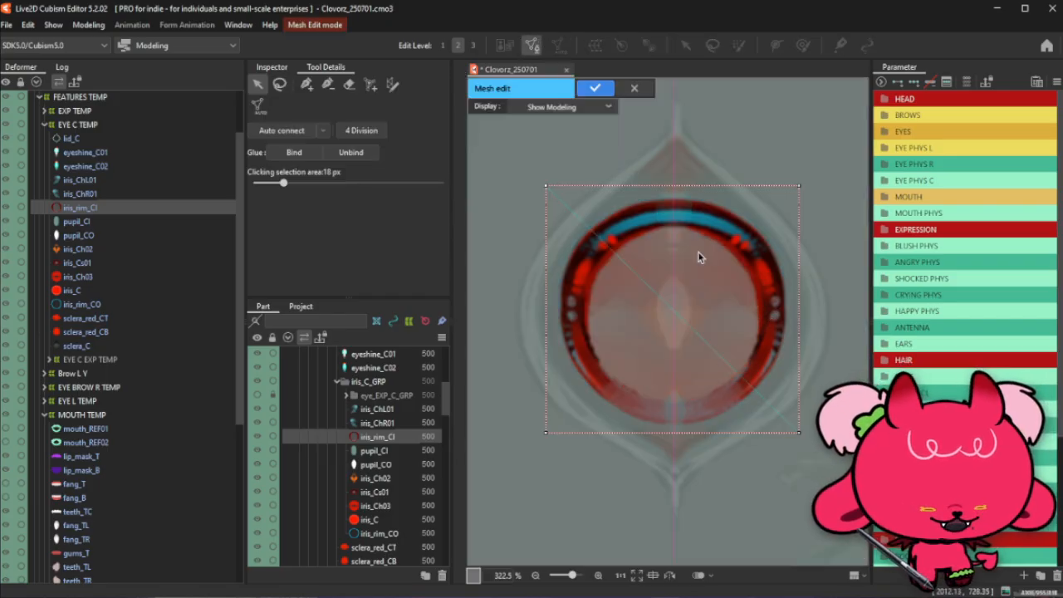
pyautogui.moveTo(561, 201); pyautogui.dragTo(892, 458)
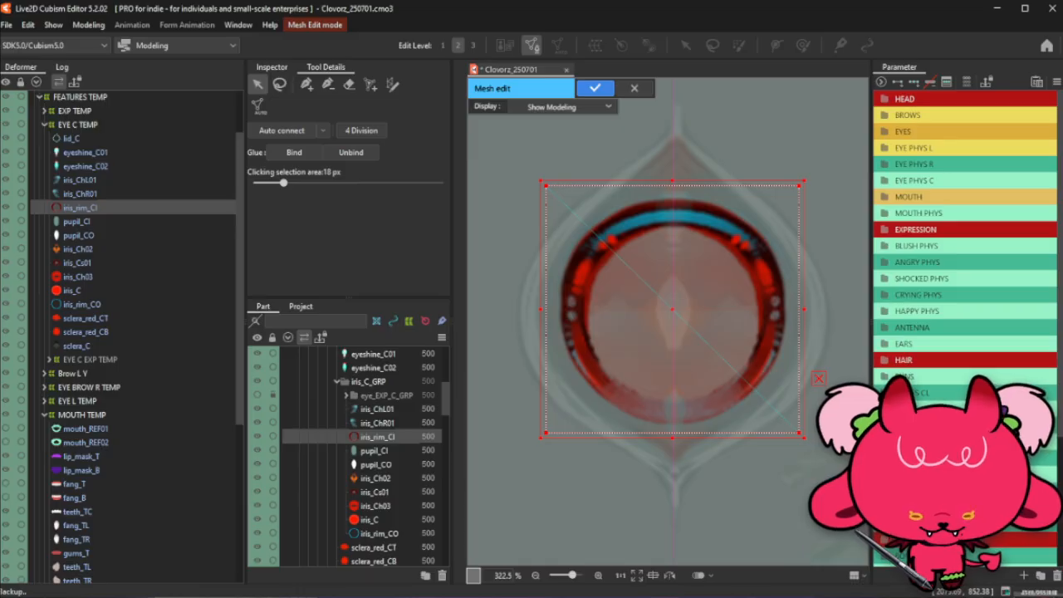
pyautogui.click(714, 451)
pyautogui.moveTo(530, 175); pyautogui.dragTo(834, 494)
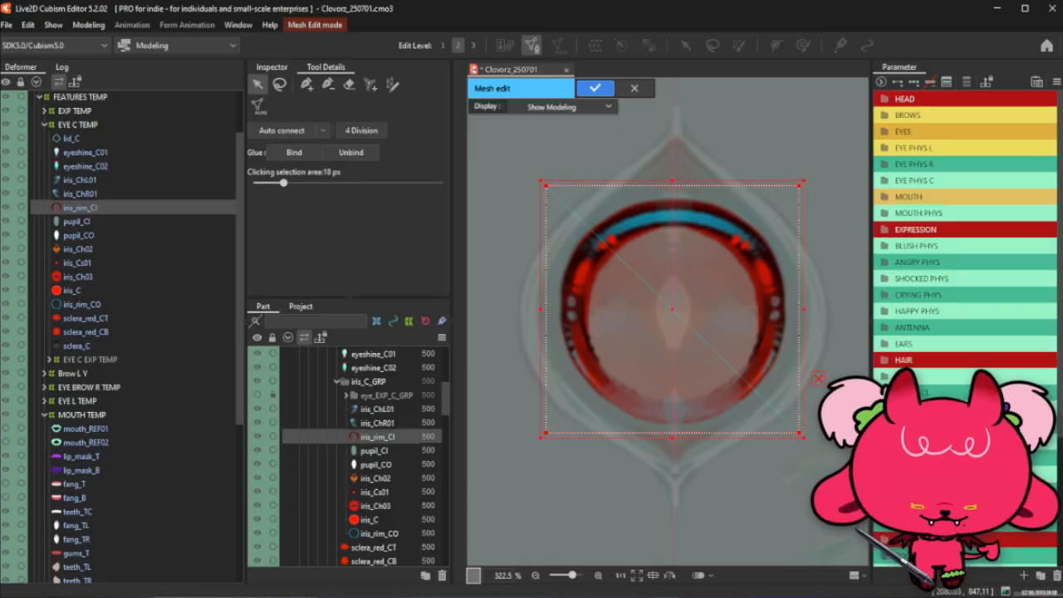
pyautogui.press('Delete')
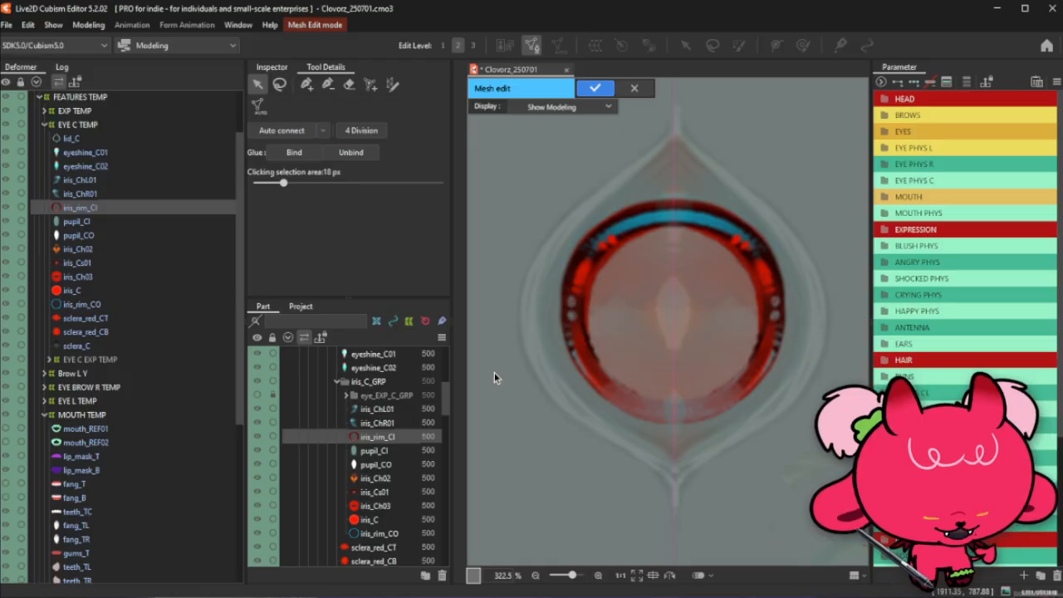
pyautogui.click(393, 84)
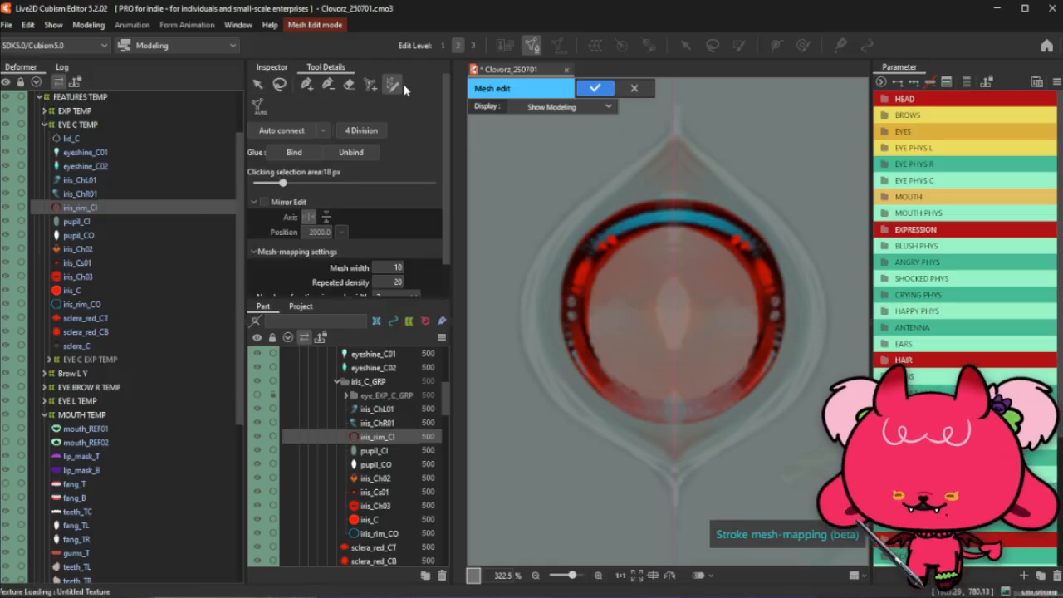
pyautogui.click(601, 232)
pyautogui.click(572, 300)
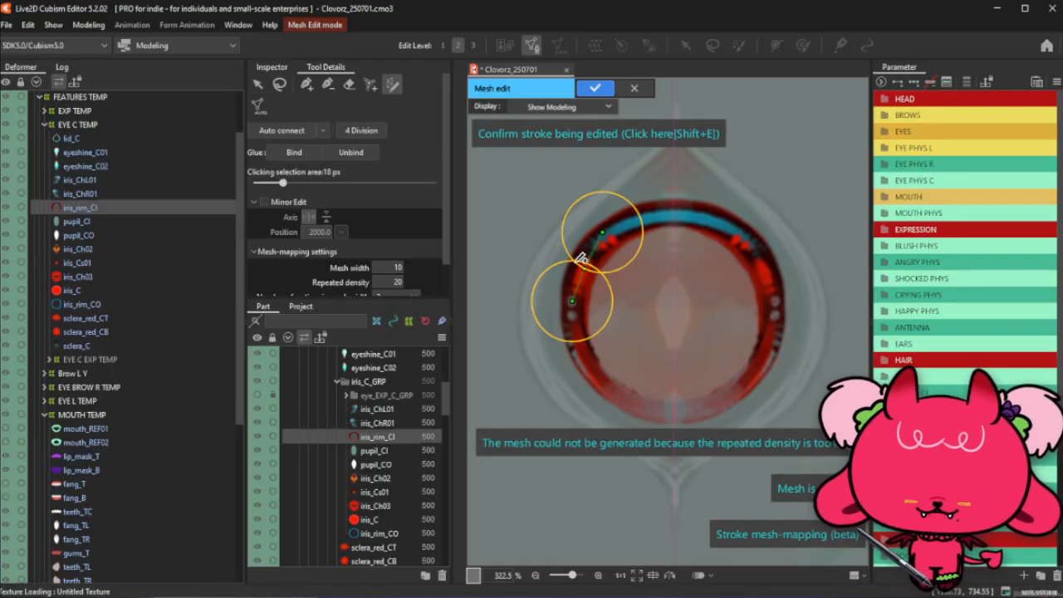
pyautogui.hotkey('ctrl', 'z')
# Start a mesh-mapping stroke at the top centre of the iris rim and place its end point at the rim's bottom centre
pyautogui.click(674, 218)
pyautogui.click(704, 228)
pyautogui.click(727, 244)
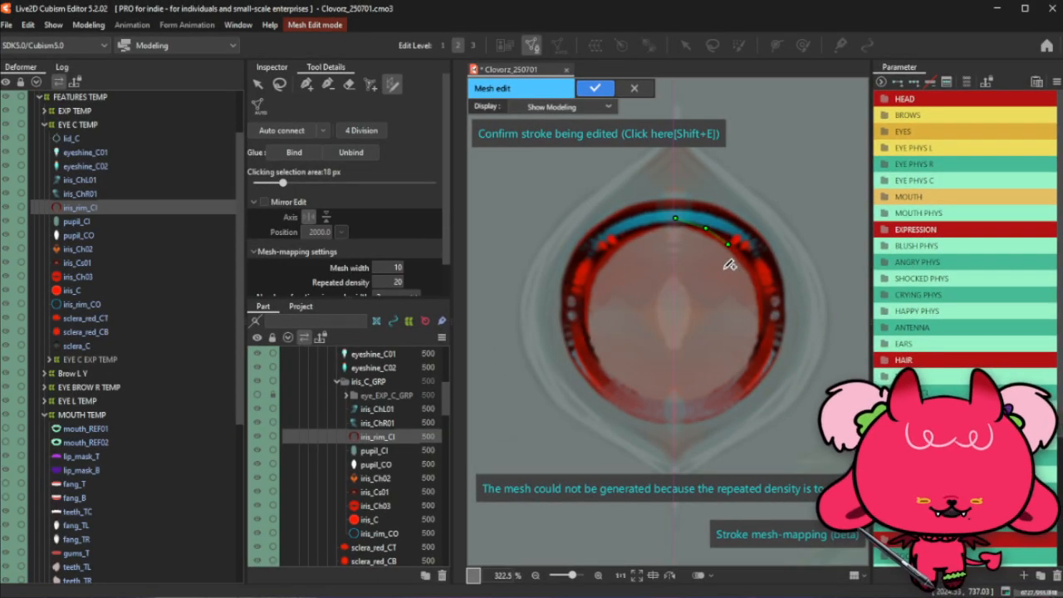
pyautogui.moveTo(731, 245)
pyautogui.mouseDown()
pyautogui.moveTo(688, 410)
pyautogui.moveTo(673, 413)
pyautogui.mouseUp()
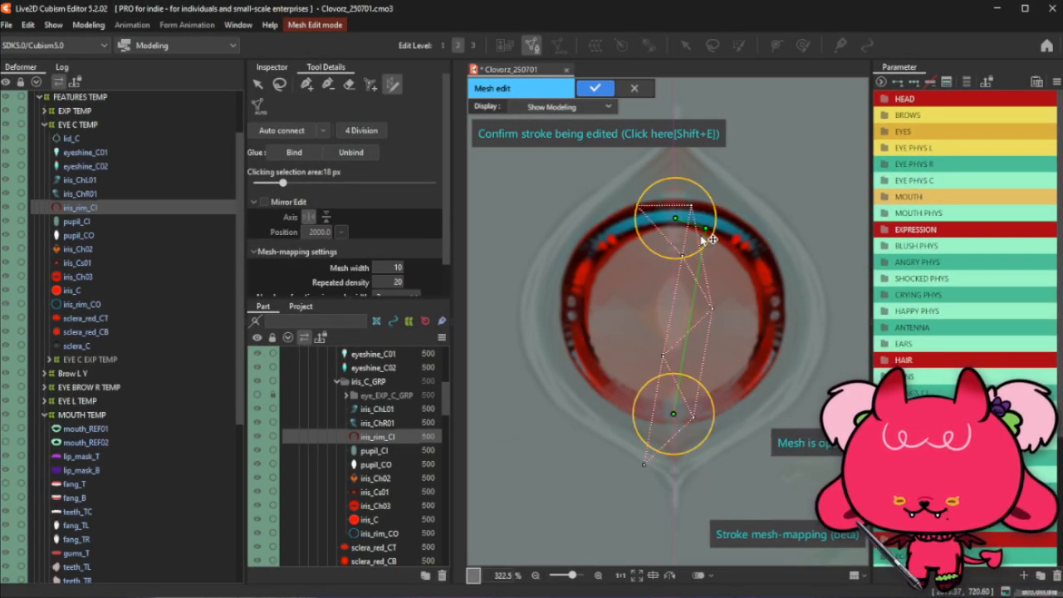
pyautogui.moveTo(675, 222); pyautogui.dragTo(701, 218)
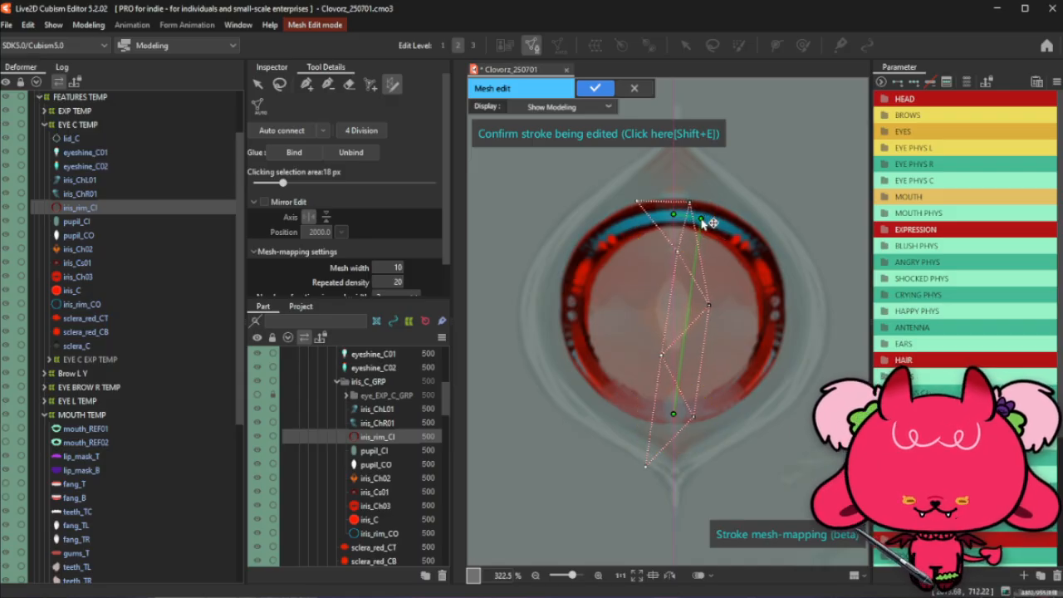
# Add stroke points between the two ends so the stroke follows the curve of the iris rim's right half
pyautogui.moveTo(688, 315)
pyautogui.mouseDown()
pyautogui.moveTo(738, 421)
pyautogui.moveTo(697, 412)
pyautogui.mouseUp()
pyautogui.moveTo(707, 374)
pyautogui.mouseDown()
pyautogui.moveTo(723, 404)
pyautogui.moveTo(744, 384)
pyautogui.moveTo(767, 388)
pyautogui.moveTo(762, 362)
pyautogui.mouseUp()
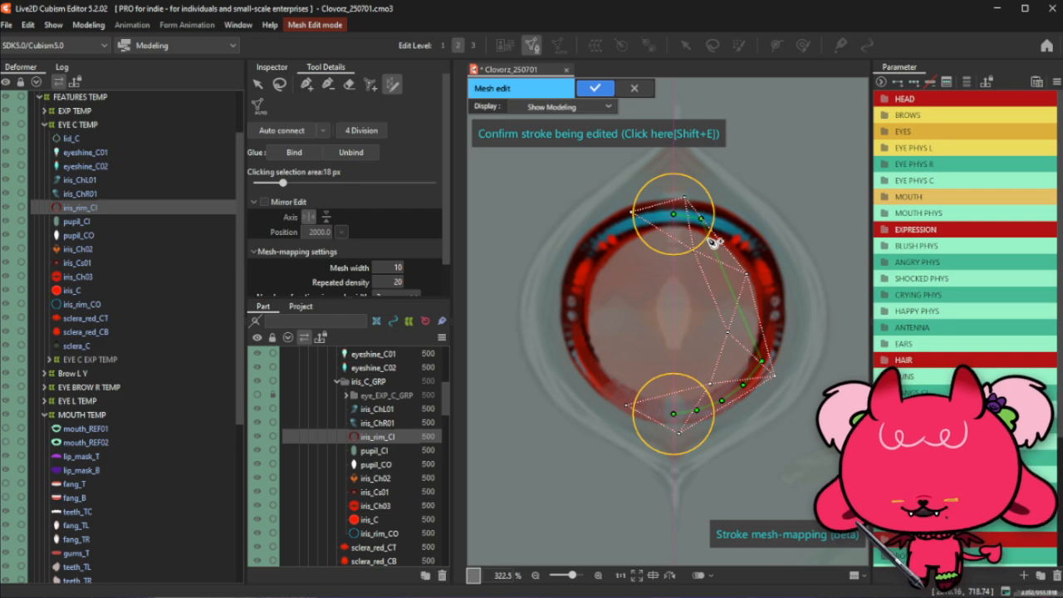
pyautogui.moveTo(717, 252)
pyautogui.mouseDown()
pyautogui.moveTo(724, 225)
pyautogui.moveTo(739, 249)
pyautogui.moveTo(757, 253)
pyautogui.moveTo(771, 304)
pyautogui.mouseUp()
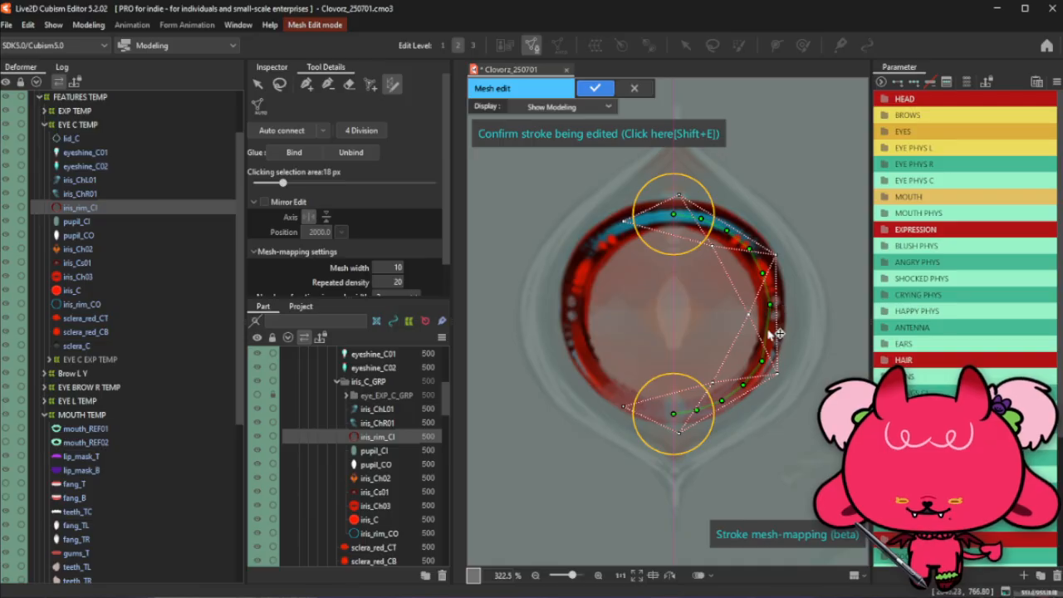
pyautogui.click(771, 334)
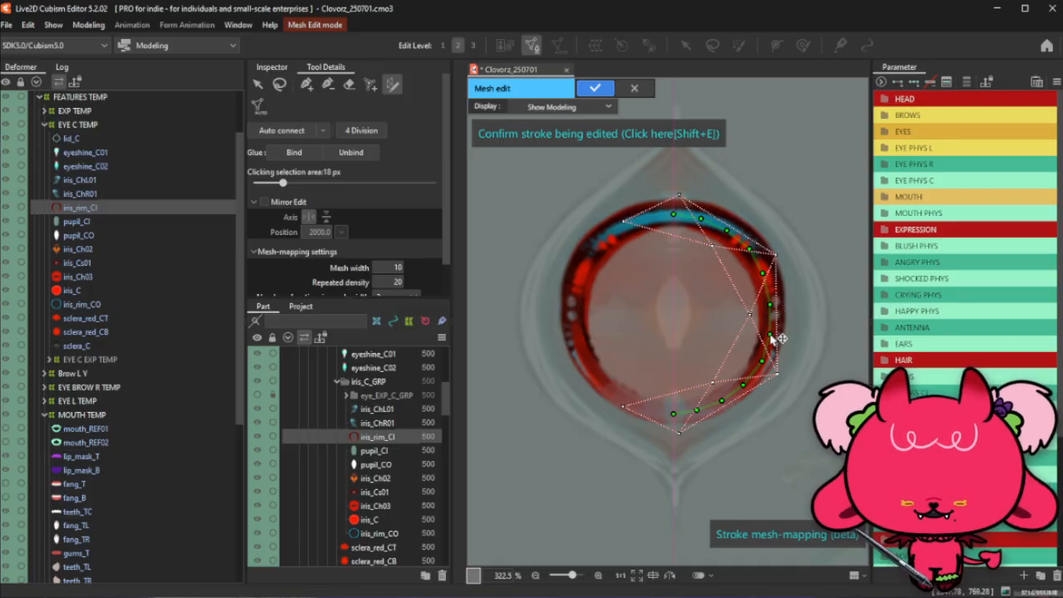
# Set the stroke's mesh mapping to 3 vertices in mesh width, mesh width 15 and repeated density 8
pyautogui.scroll(-1, 421, 247)
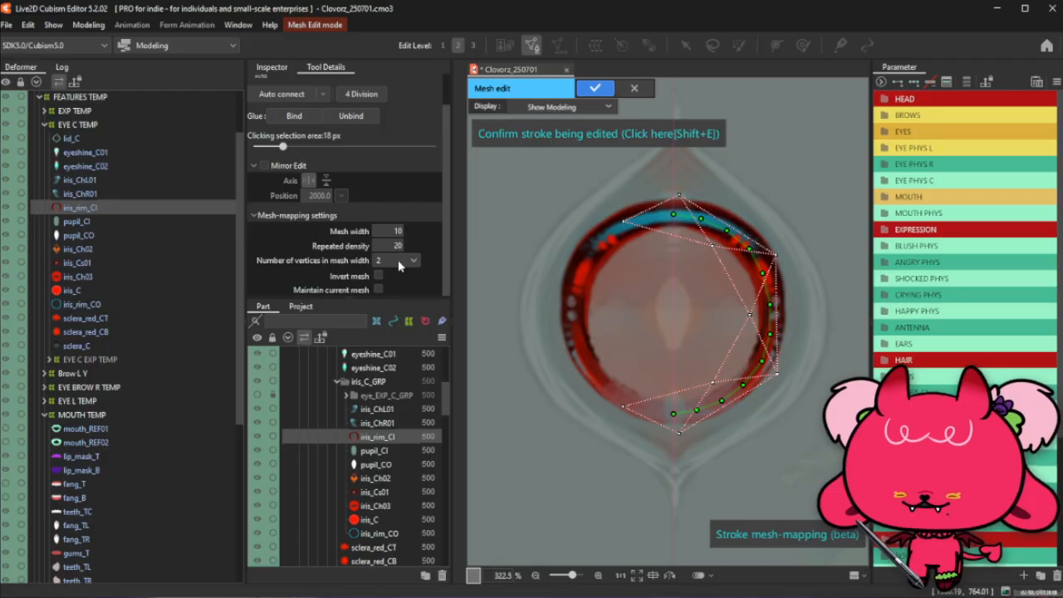
pyautogui.click(399, 261)
pyautogui.click(394, 302)
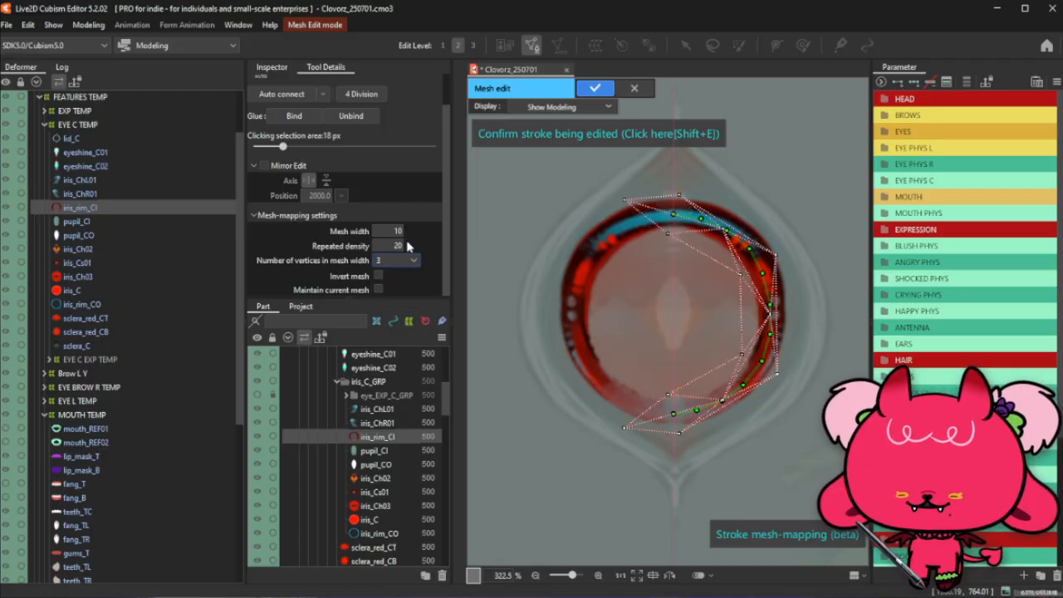
pyautogui.moveTo(395, 233)
pyautogui.mouseDown()
pyautogui.moveTo(379, 246)
pyautogui.moveTo(333, 247)
pyautogui.mouseUp()
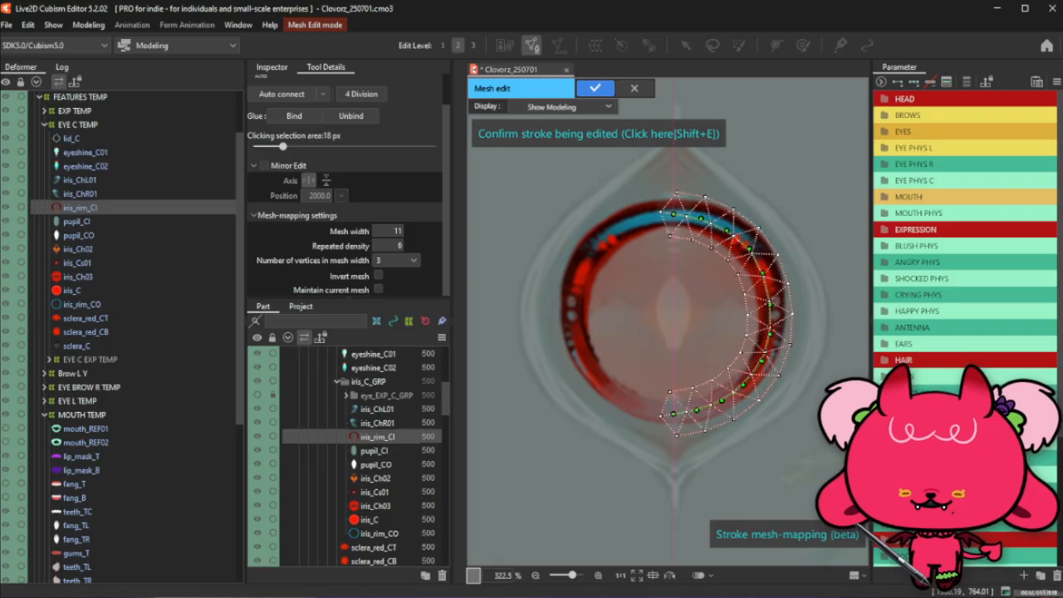
pyautogui.moveTo(398, 232); pyautogui.dragTo(412, 231)
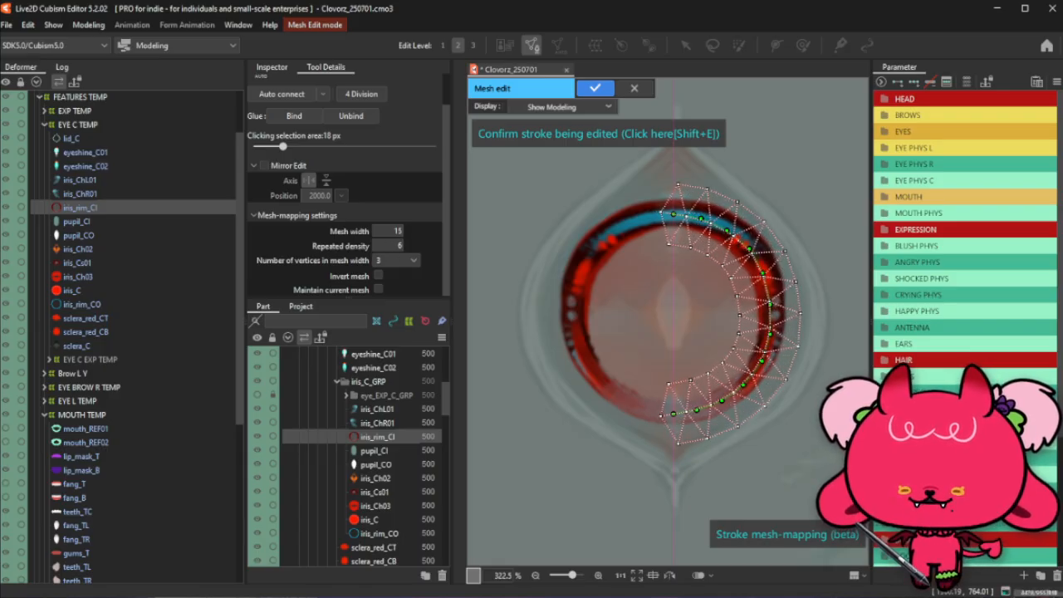
pyautogui.moveTo(393, 247); pyautogui.dragTo(401, 248)
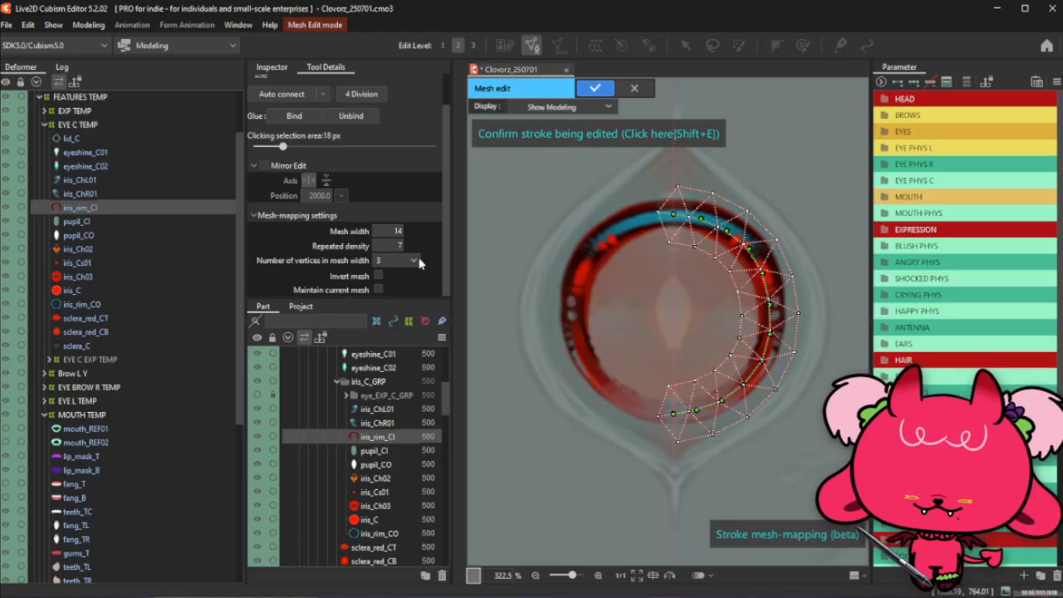
pyautogui.scroll(2, 387, 235)
pyautogui.scroll(-1, 387, 231)
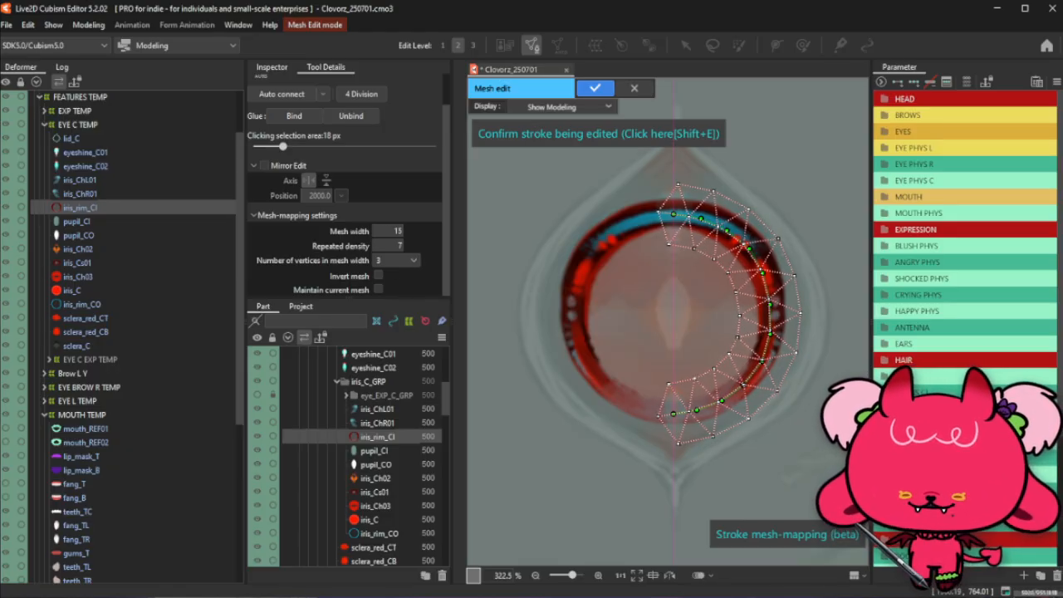
pyautogui.scroll(1, 387, 246)
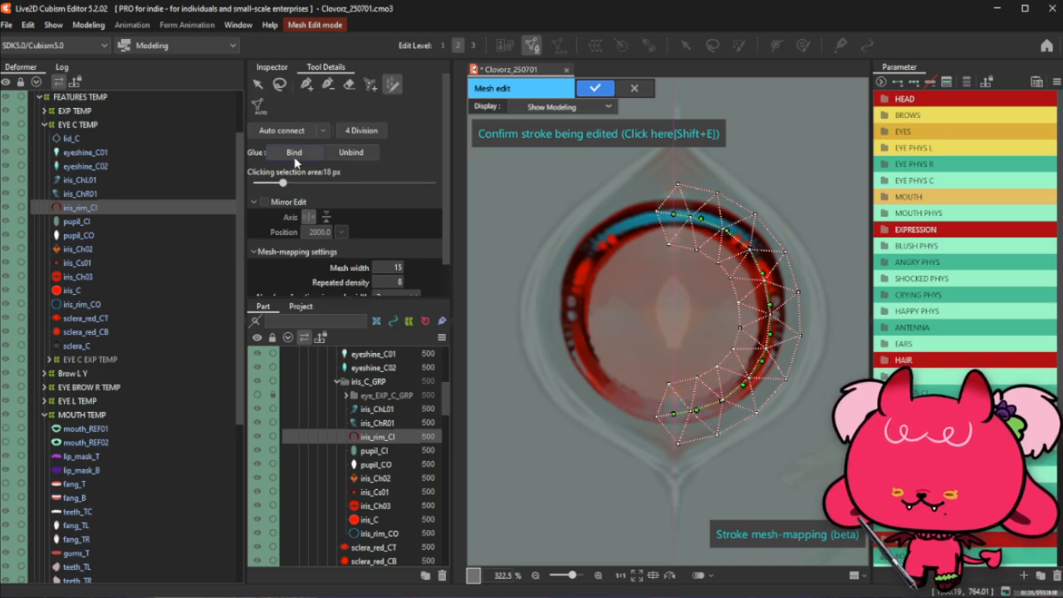
# Mirror the rim stroke mesh across the vertical axis at position 2000.0 and confirm the stroke
pyautogui.click(264, 203)
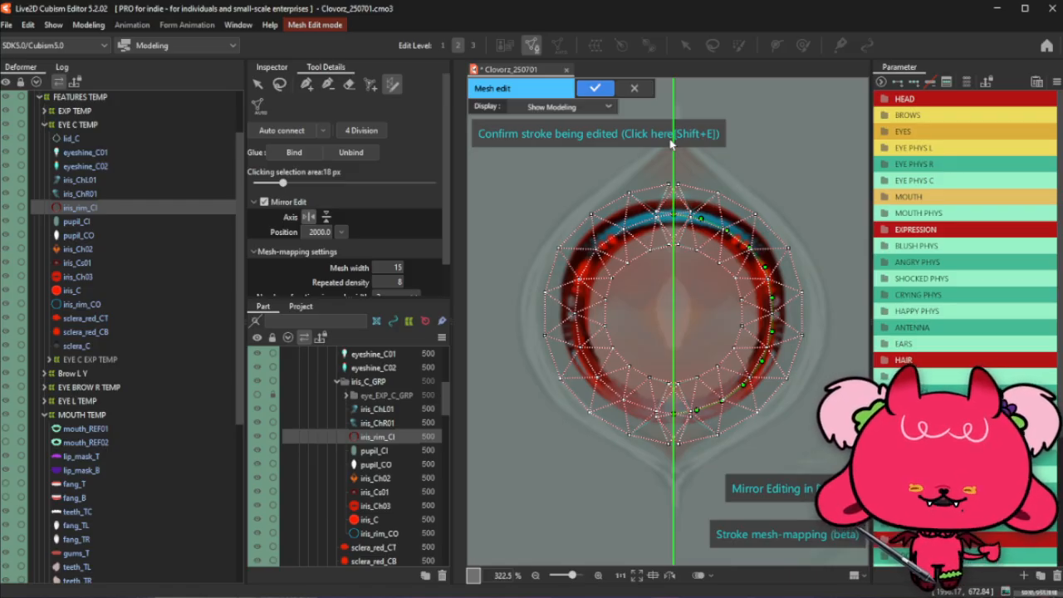
pyautogui.click(671, 144)
# Delete the overlapping mirrored vertices around the mirror axis at the top of the iris rim mesh
pyautogui.scroll(3, 666, 226)
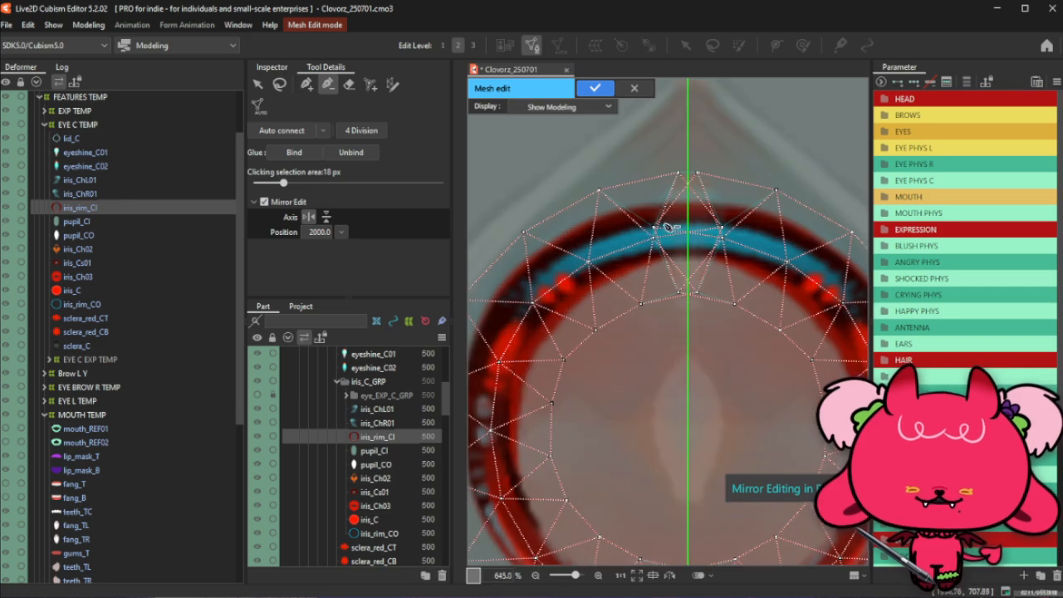
pyautogui.click(656, 226)
pyautogui.click(721, 226)
pyautogui.click(697, 292)
pyautogui.click(679, 293)
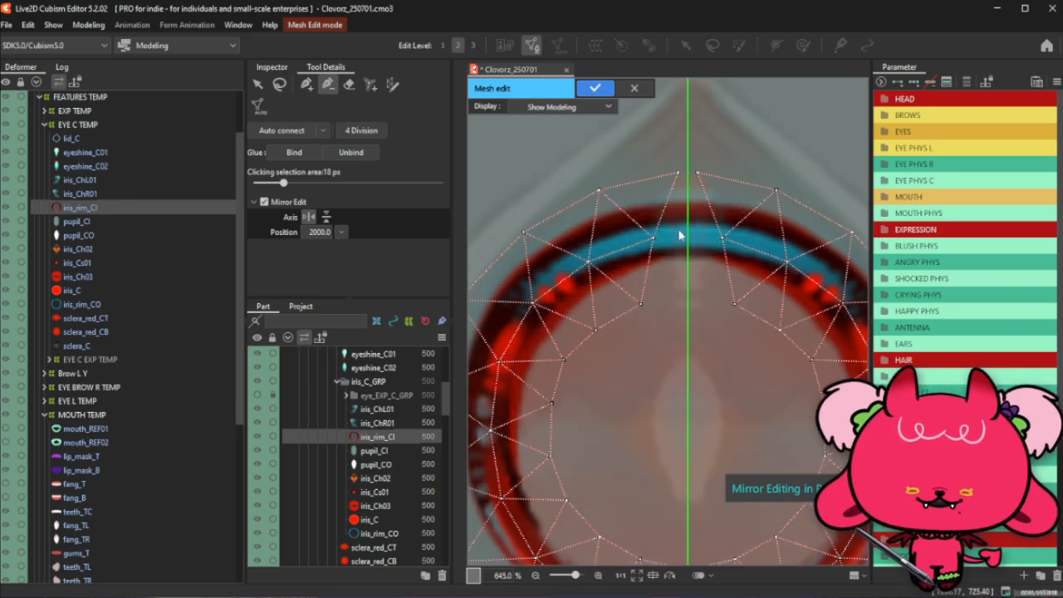
pyautogui.click(698, 173)
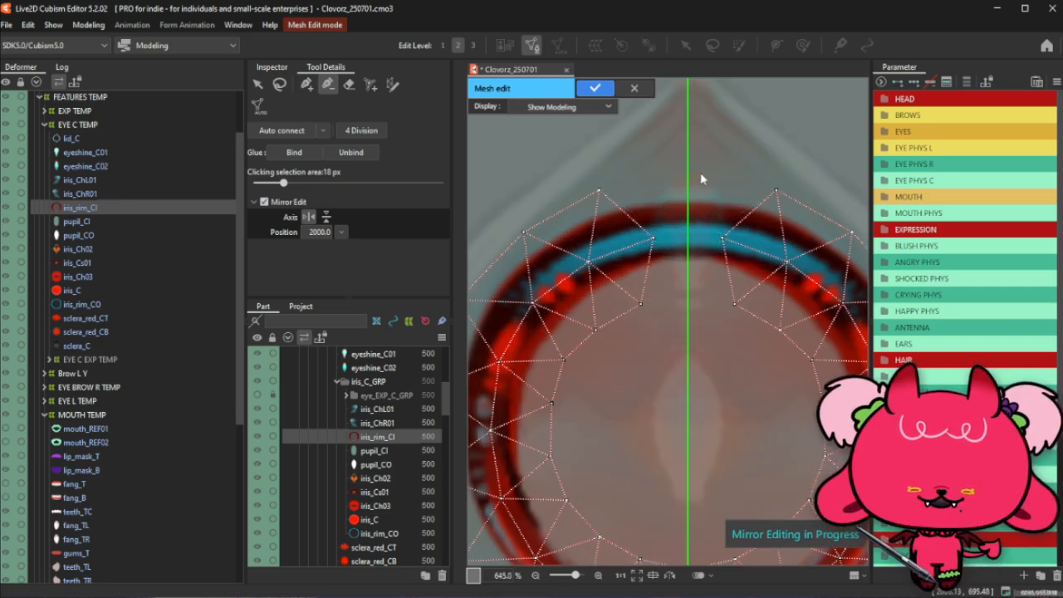
# Delete the overlapping mirrored vertices around the mirror axis at the bottom of the iris rim mesh
pyautogui.click(307, 85)
pyautogui.scroll(-3, 620, 206)
pyautogui.scroll(3, 660, 426)
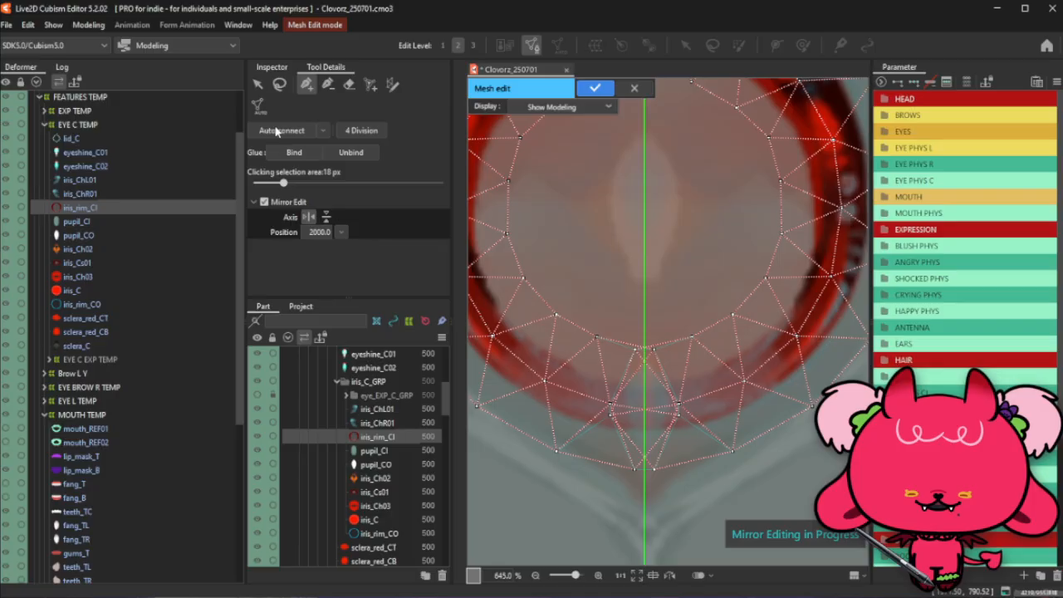
pyautogui.click(329, 87)
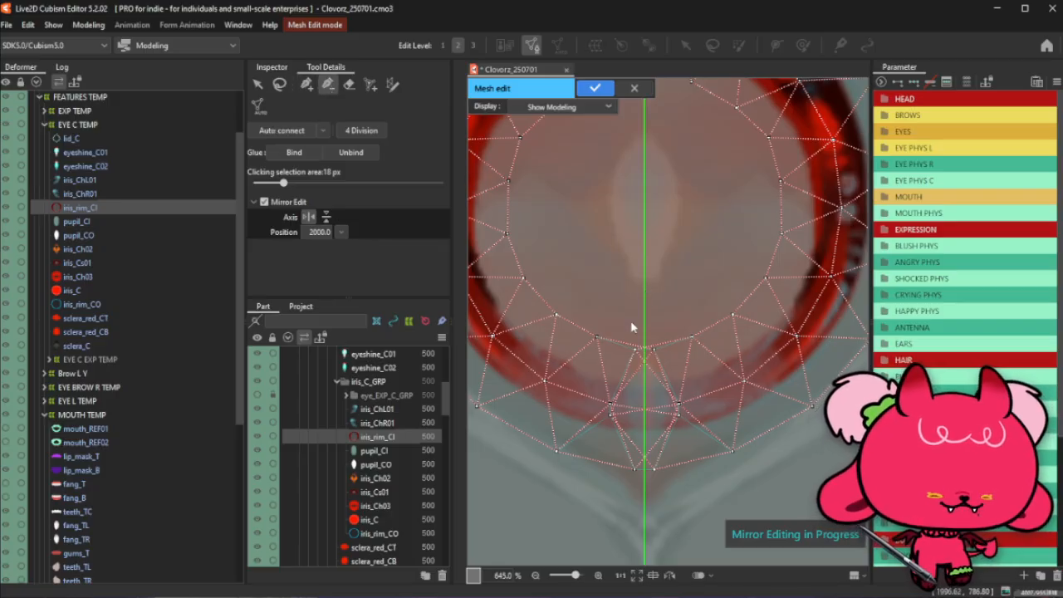
pyautogui.click(652, 350)
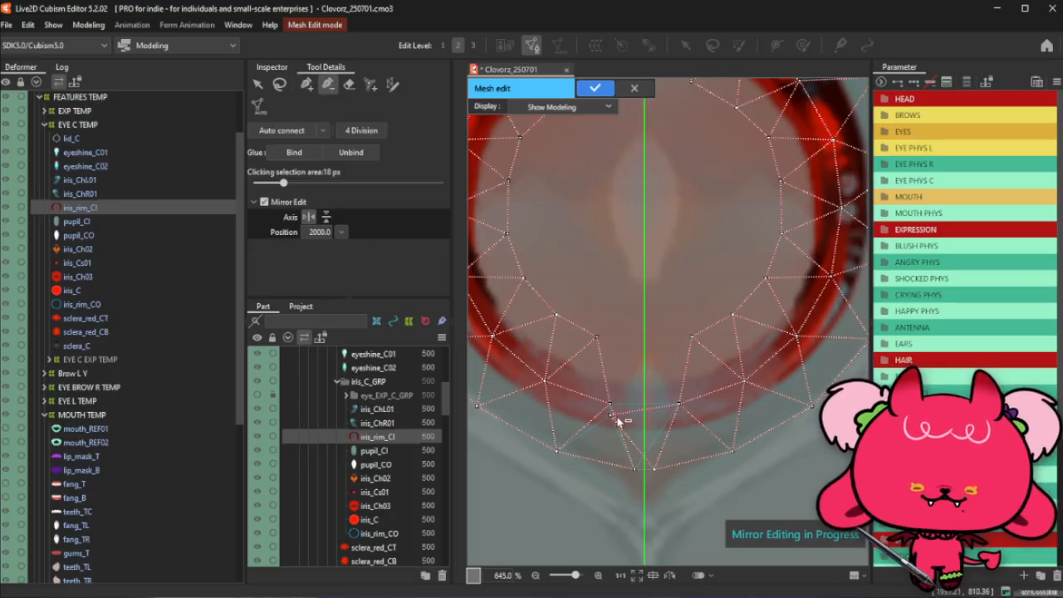
pyautogui.click(653, 471)
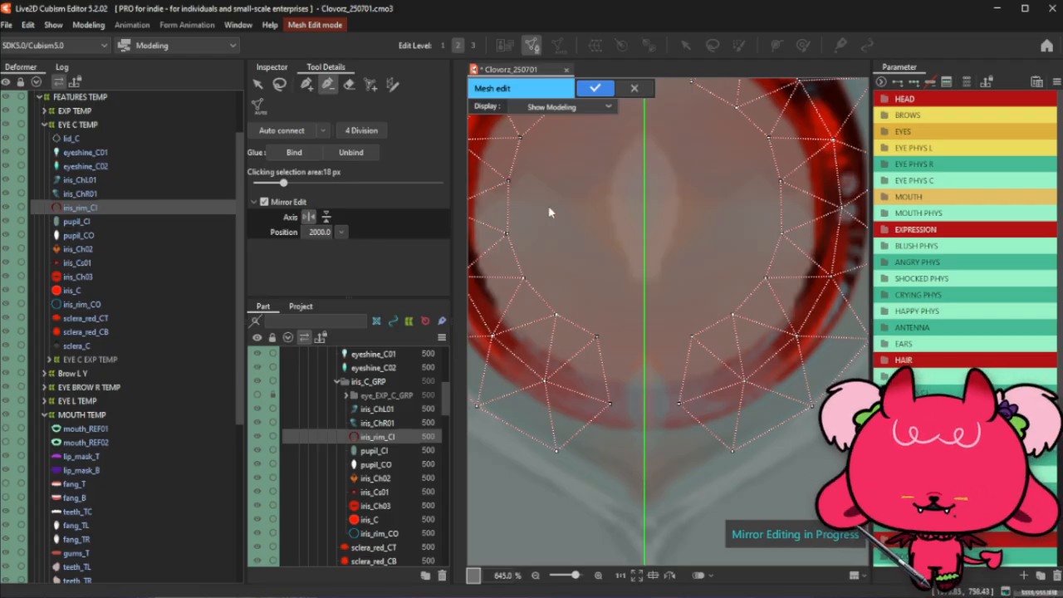
# Delete the mirrored pair of middle-row vertices closest to the mirror axis at the bottom of the iris rim mesh
pyautogui.click(308, 87)
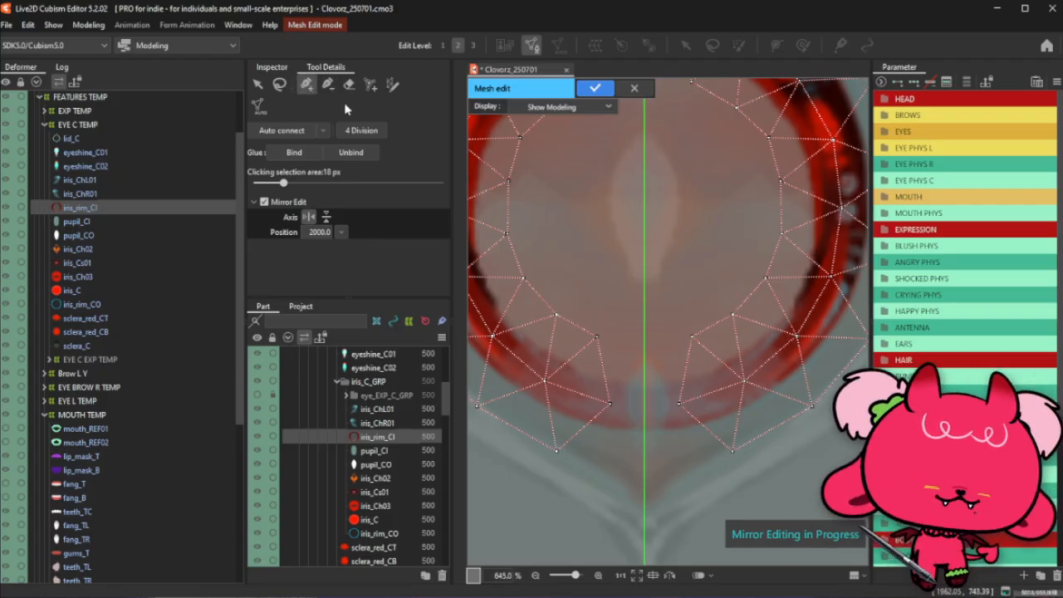
pyautogui.click(609, 405)
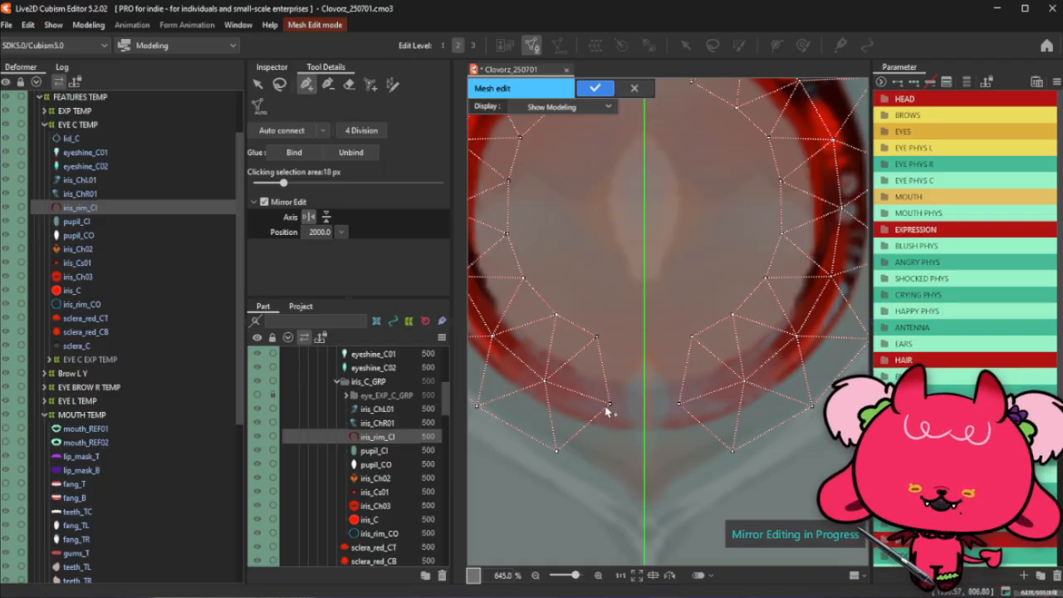
pyautogui.click(330, 86)
pyautogui.click(609, 405)
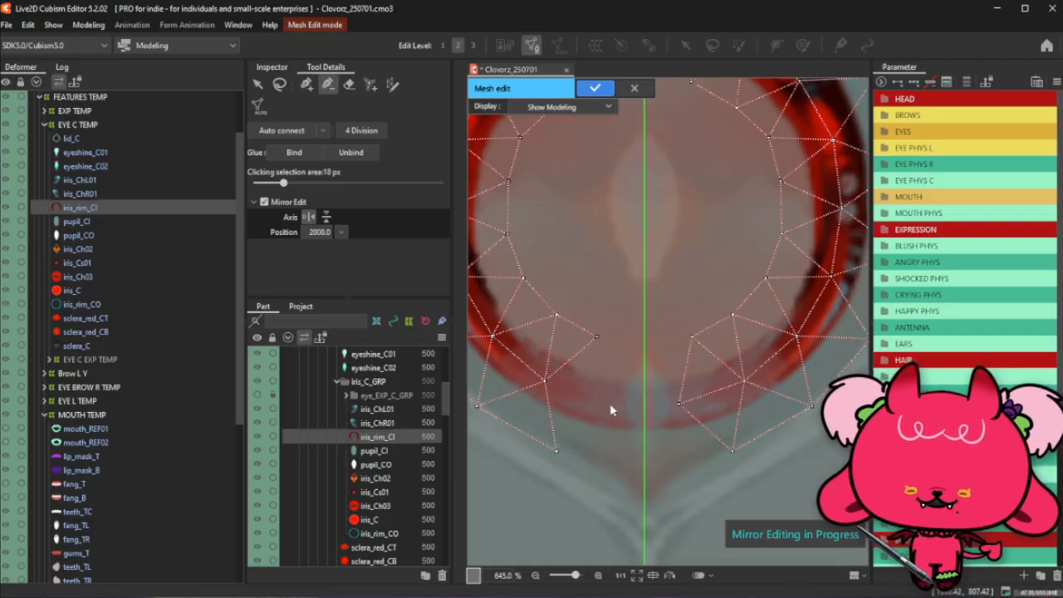
pyautogui.click(676, 406)
# Bridge the rim mesh's middle row across the bottom gap with a mirrored vertex pair and one vertex on the mirror axis
pyautogui.click(306, 84)
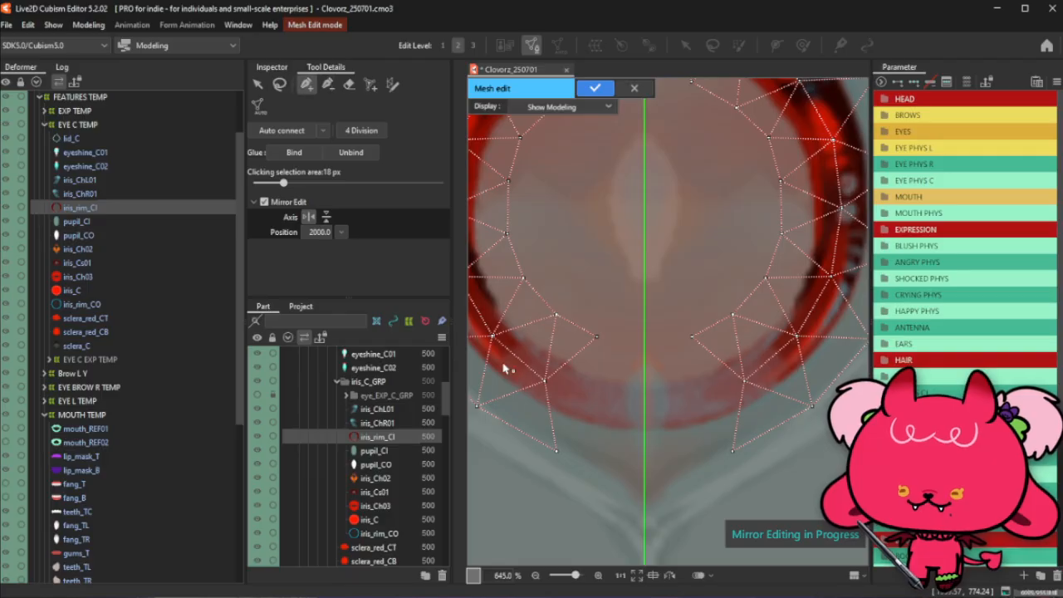
pyautogui.click(544, 380)
pyautogui.click(594, 400)
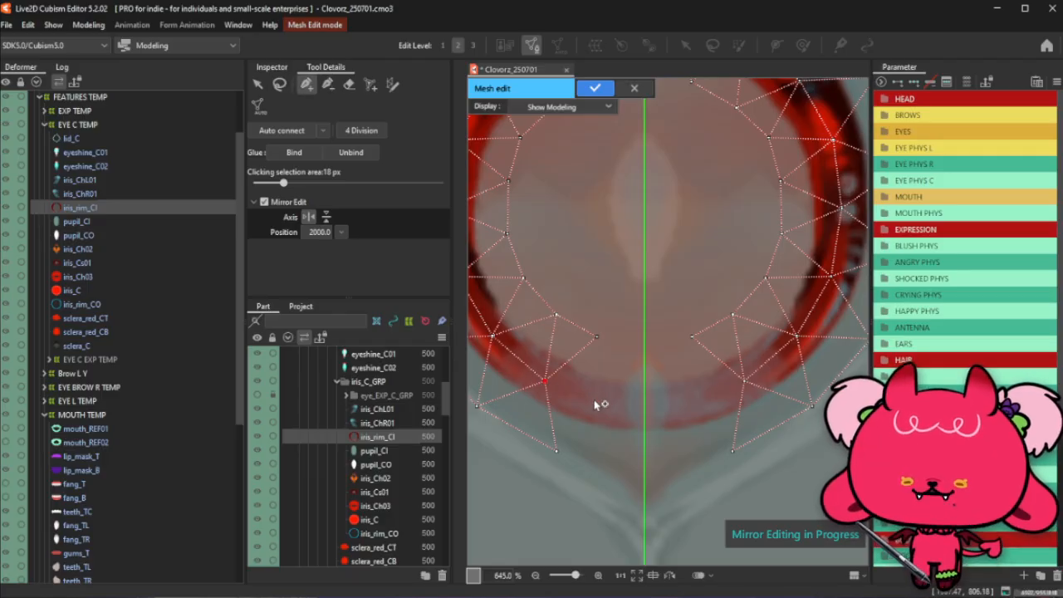
pyautogui.click(645, 406)
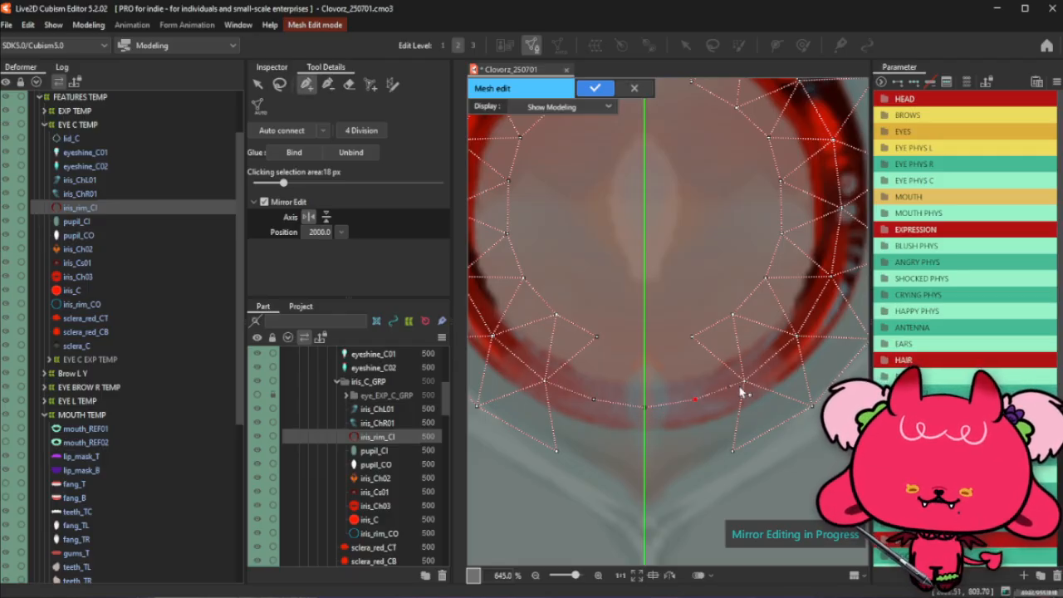
# Bridge the rim mesh's outer edge across the bottom gap with a mirrored vertex pair joined to the existing outer vertices
pyautogui.click(731, 450)
pyautogui.click(679, 460)
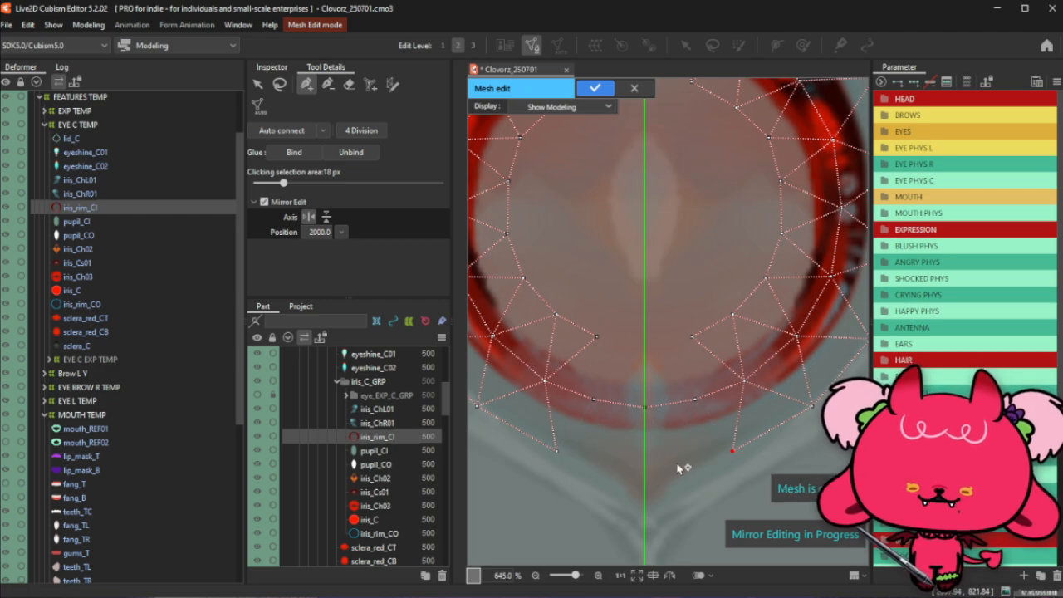
pyautogui.moveTo(678, 462); pyautogui.dragTo(680, 466)
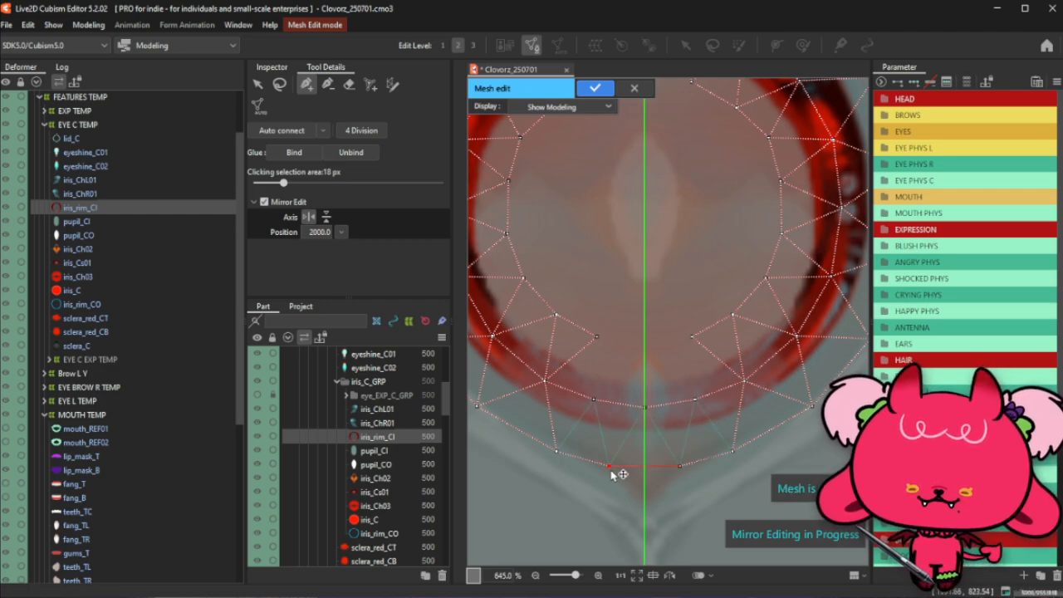
pyautogui.click(555, 451)
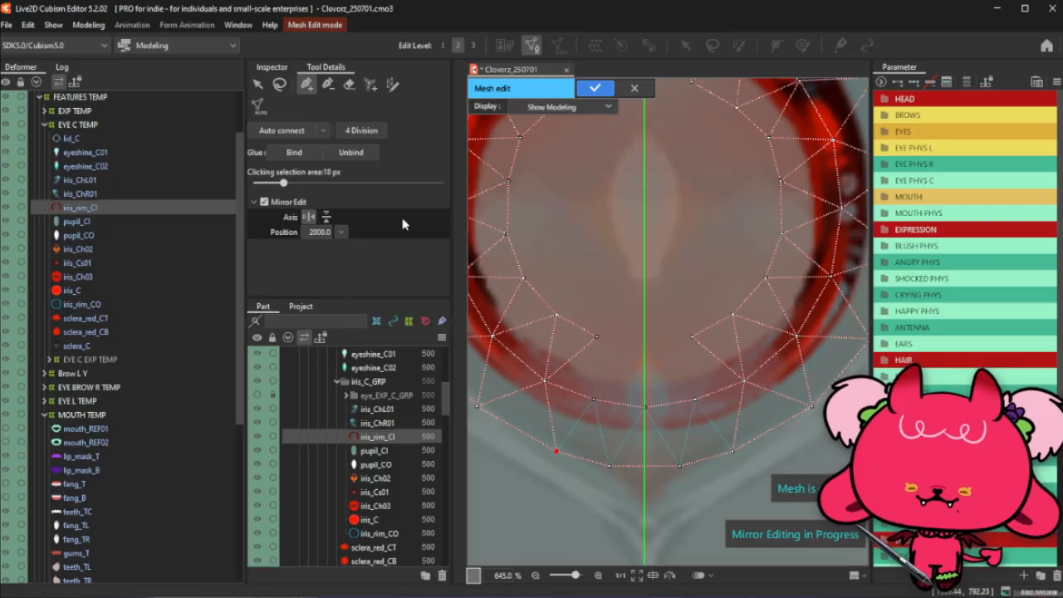
# Replace the outer vertices beside the bottom bridge with a mirrored pair slightly farther from the axis, reconnected to the outer edge
pyautogui.click(328, 84)
pyautogui.click(556, 450)
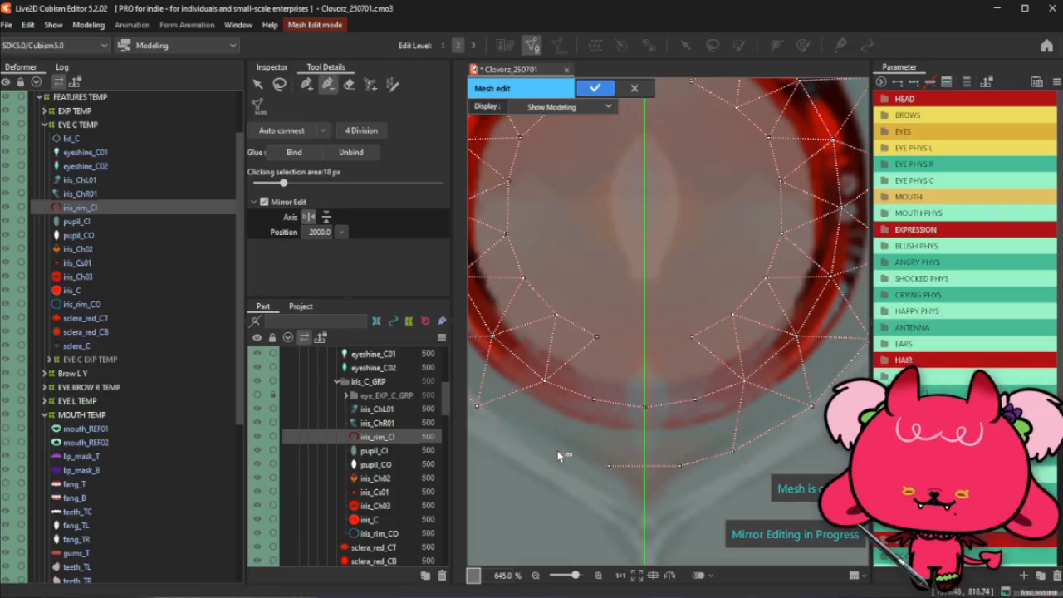
pyautogui.click(733, 452)
pyautogui.click(306, 84)
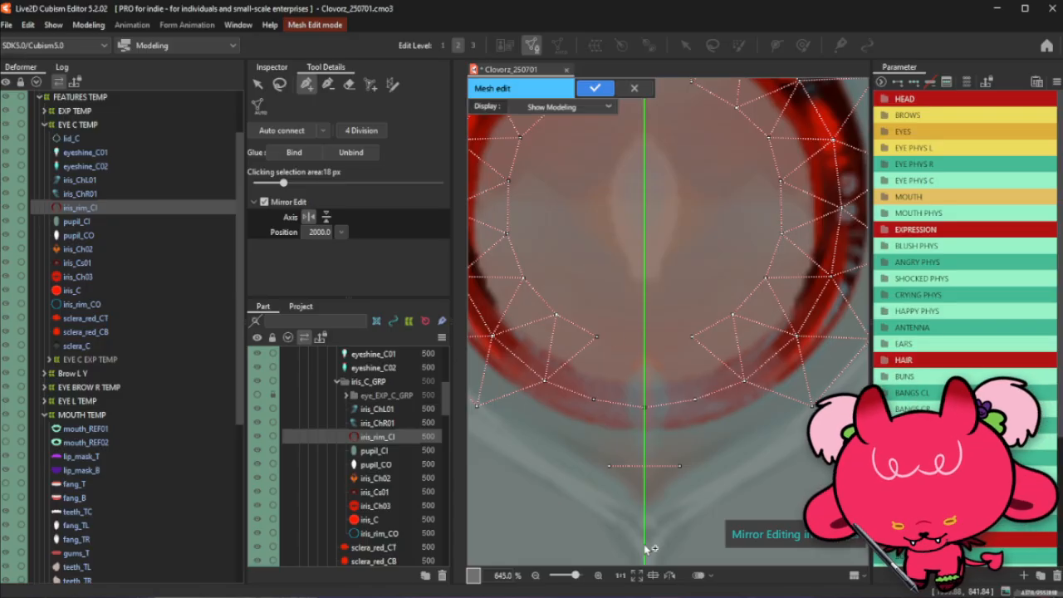
pyautogui.click(681, 466)
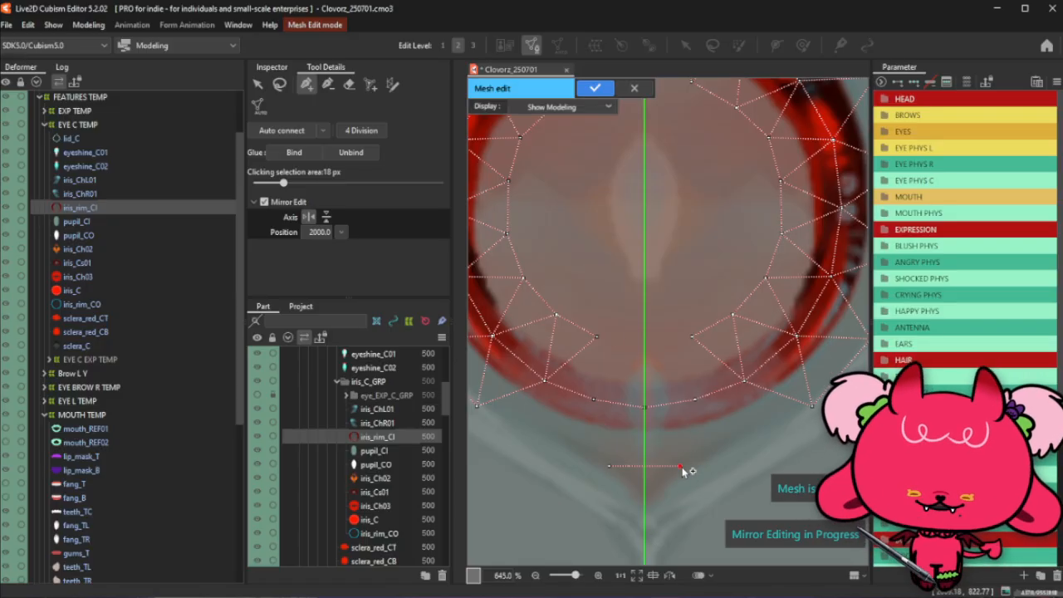
pyautogui.click(752, 445)
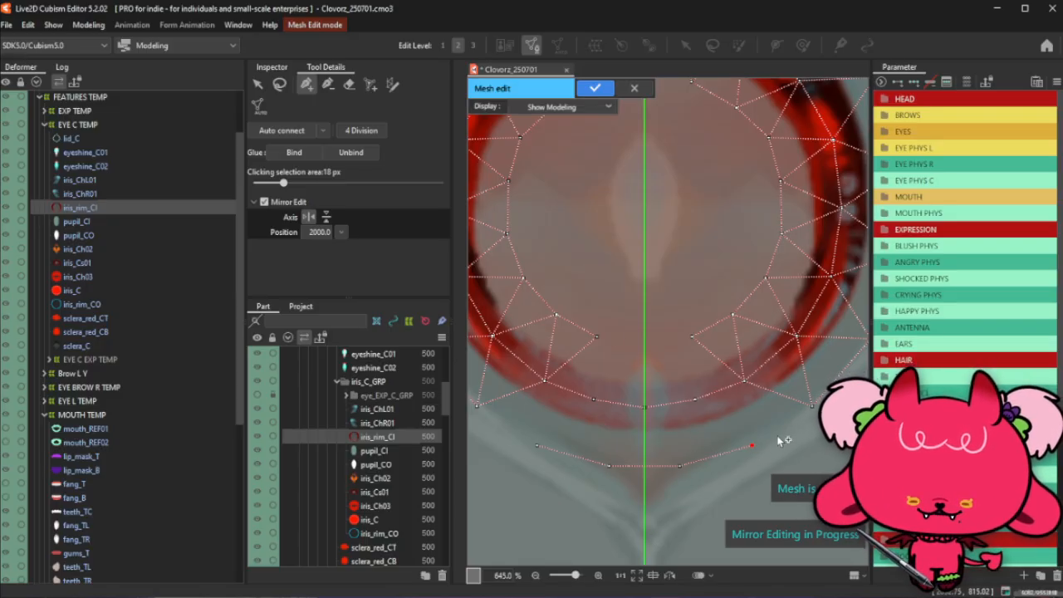
pyautogui.moveTo(751, 446); pyautogui.dragTo(744, 447)
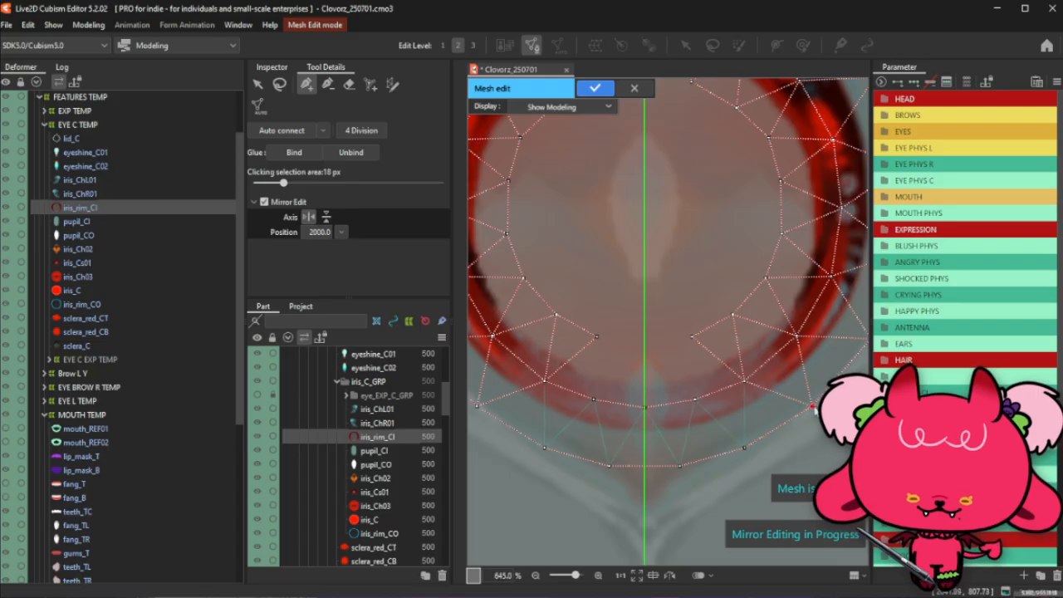
# Bridge the rim mesh's inner edge across the bottom gap with a mirrored vertex pair and end the edge chain
pyautogui.click(744, 381)
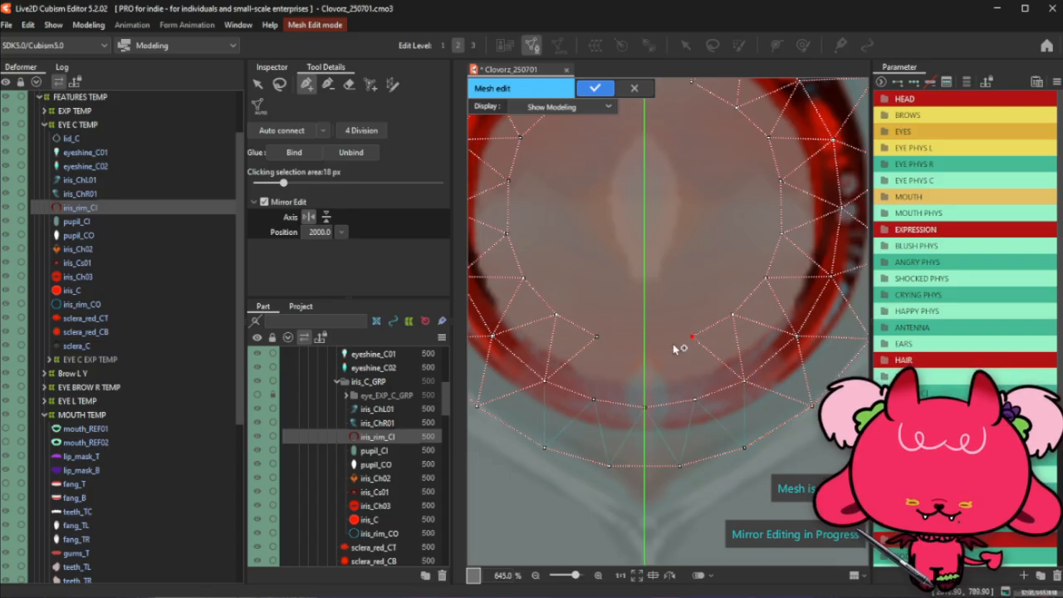
pyautogui.click(627, 342)
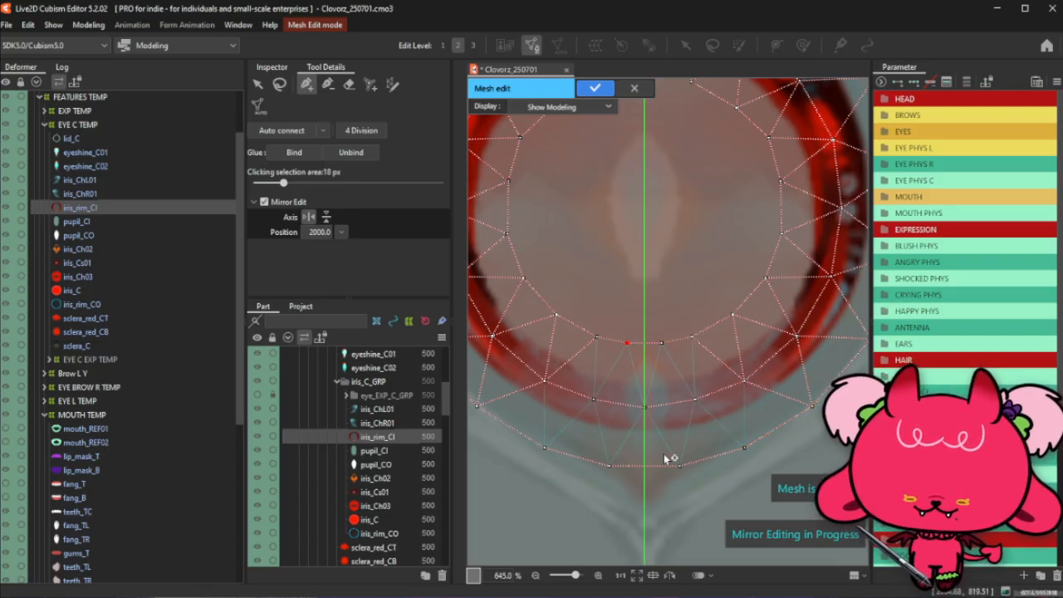
pyautogui.scroll(-3, 663, 455)
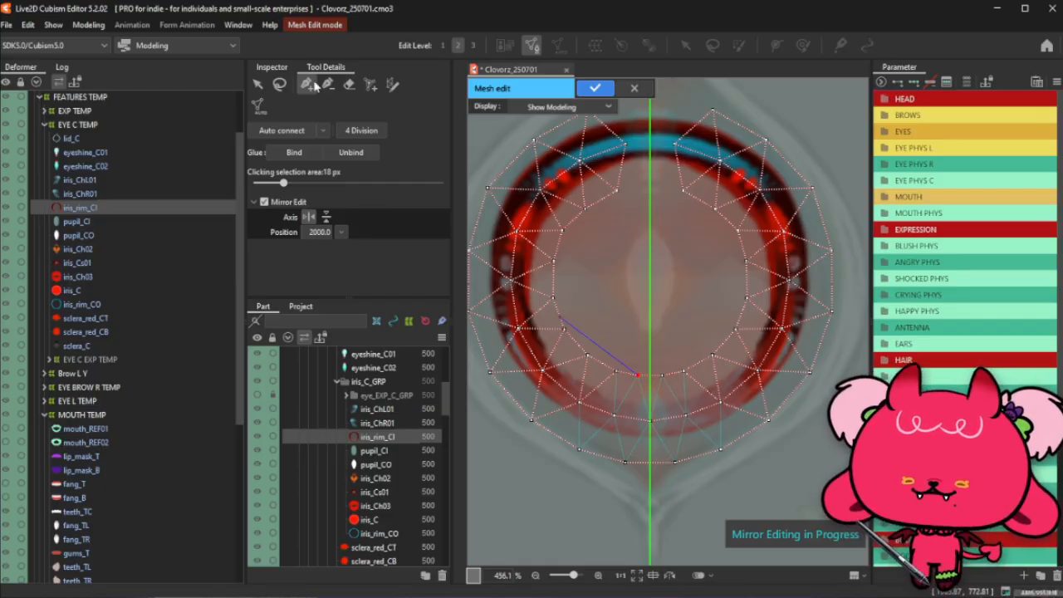
pyautogui.click(279, 83)
# Close the rim mesh's inner edge at the top with a vertex on the mirror axis joined to both sides
pyautogui.scroll(-2, 749, 170)
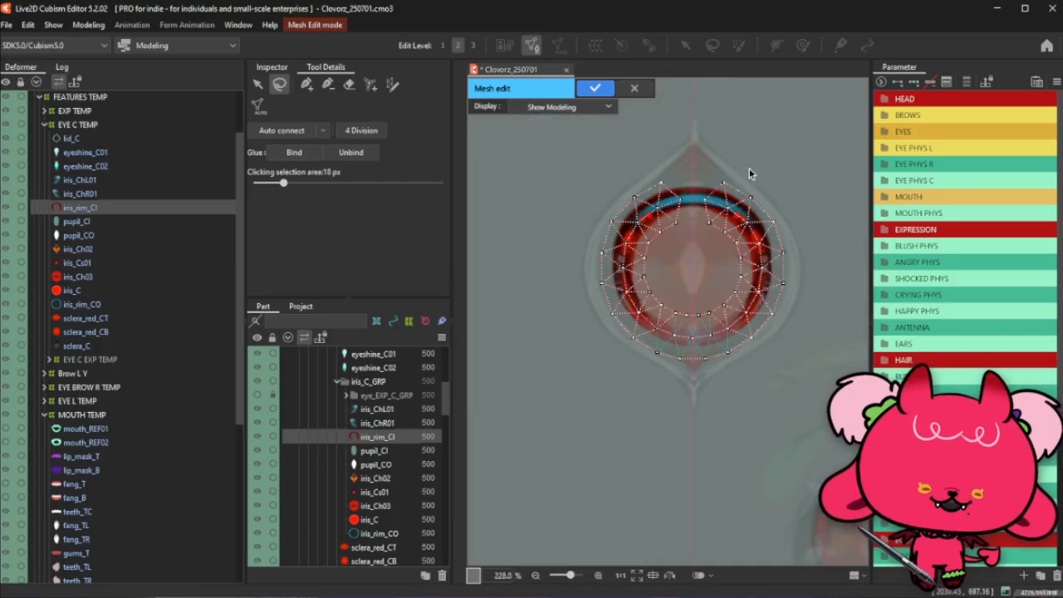
pyautogui.scroll(2, 749, 167)
pyautogui.scroll(1, 511, 273)
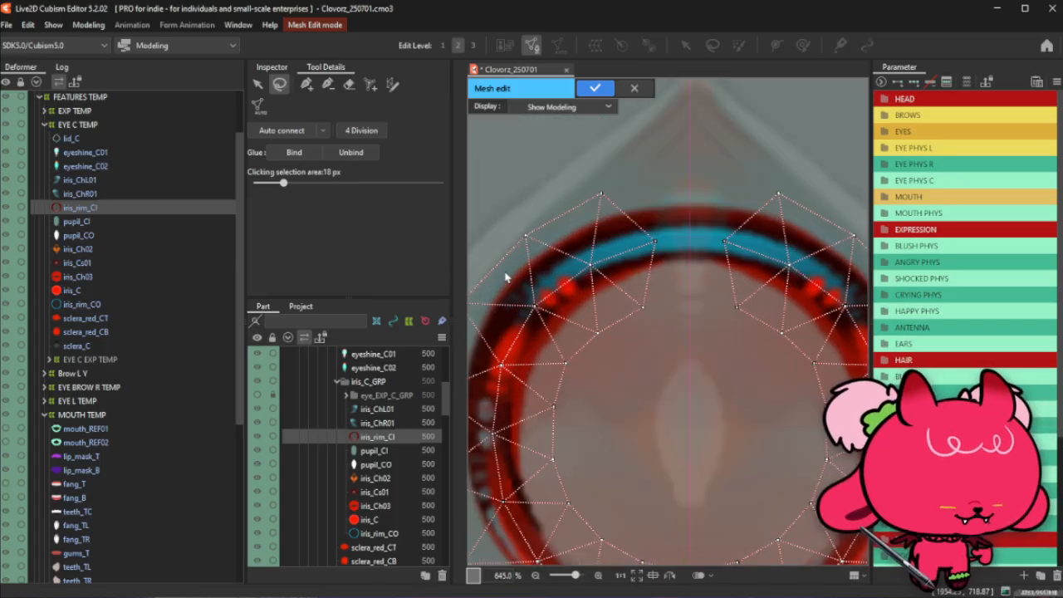
pyautogui.click(307, 83)
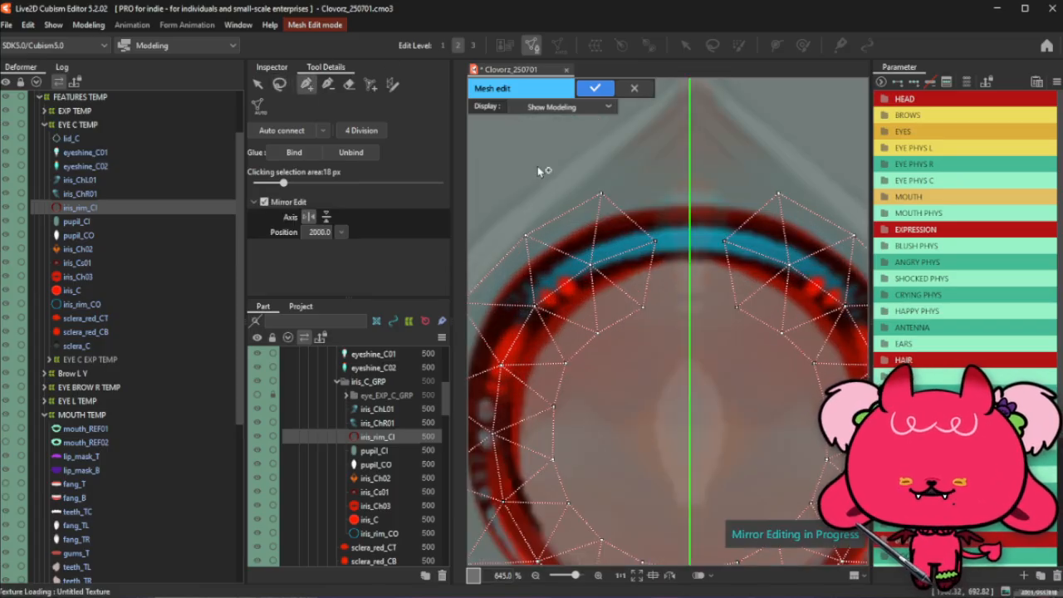
pyautogui.click(690, 303)
# Try to join the top middle-row end vertices directly and bridge the outer edge with a mirrored vertex pair
pyautogui.click(725, 241)
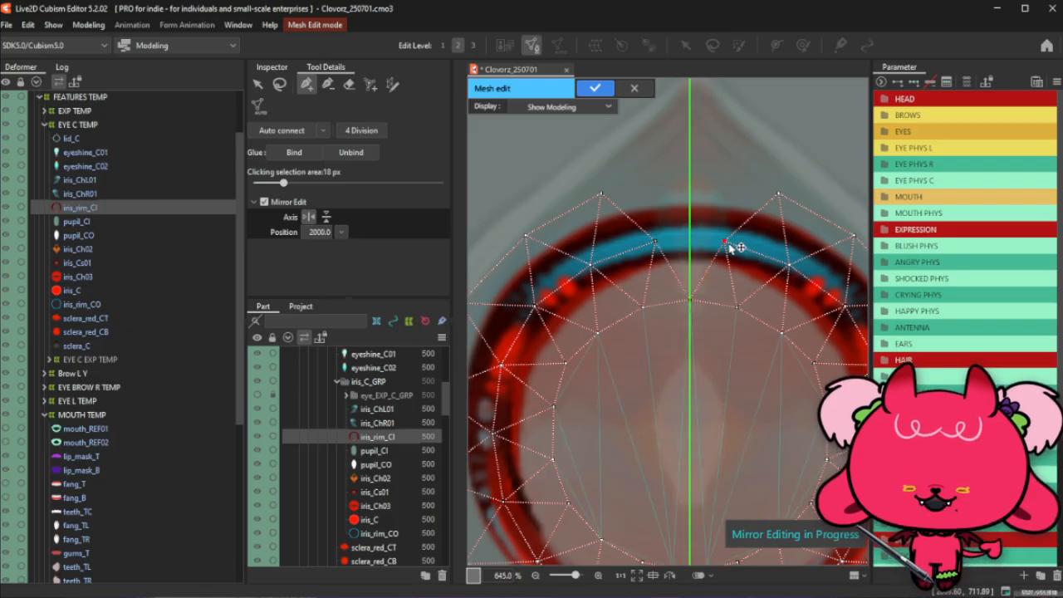
pyautogui.click(656, 241)
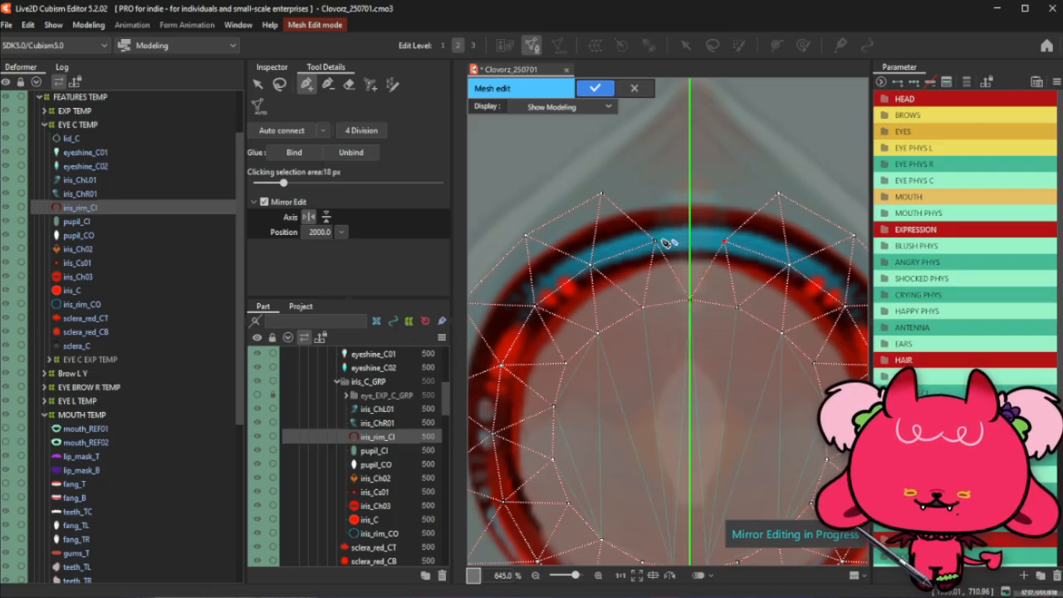
pyautogui.click(598, 195)
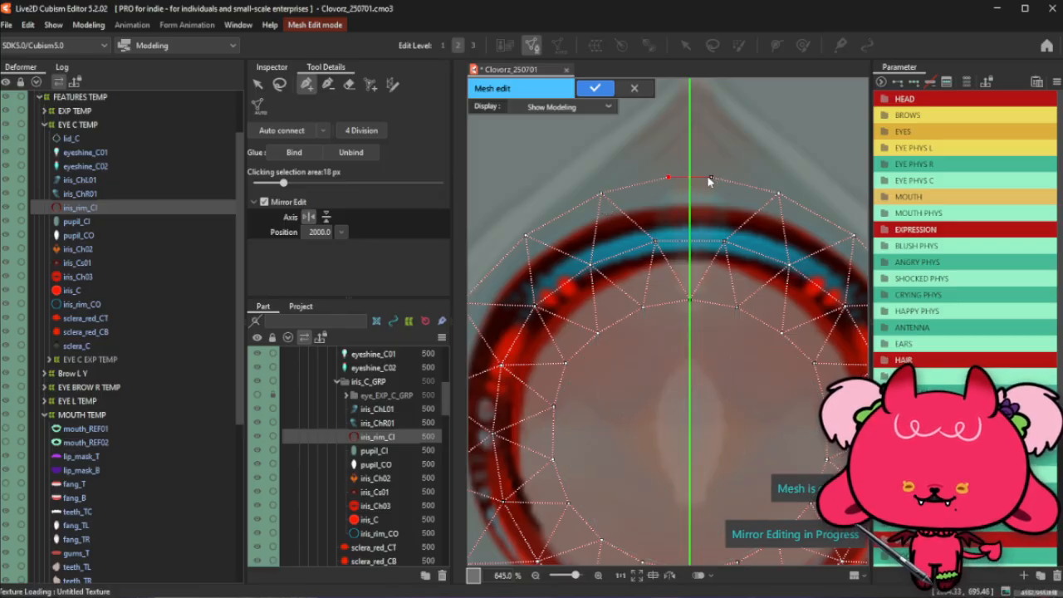
pyautogui.click(655, 241)
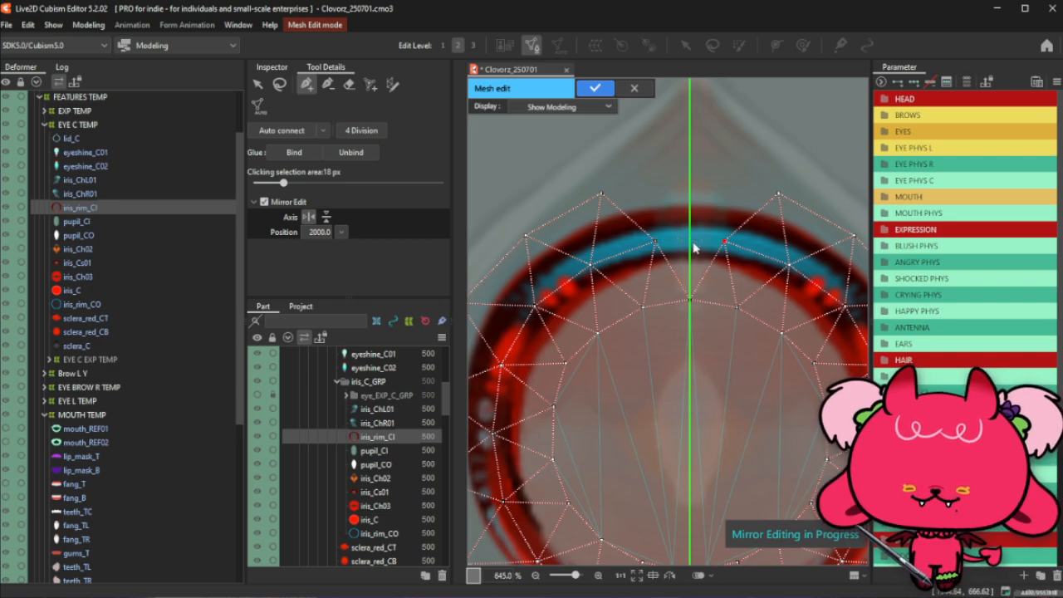
# Add a middle-row vertex on the mirror axis at the top and delete the mirrored middle-row pair beside it
pyautogui.click(690, 237)
pyautogui.click(328, 84)
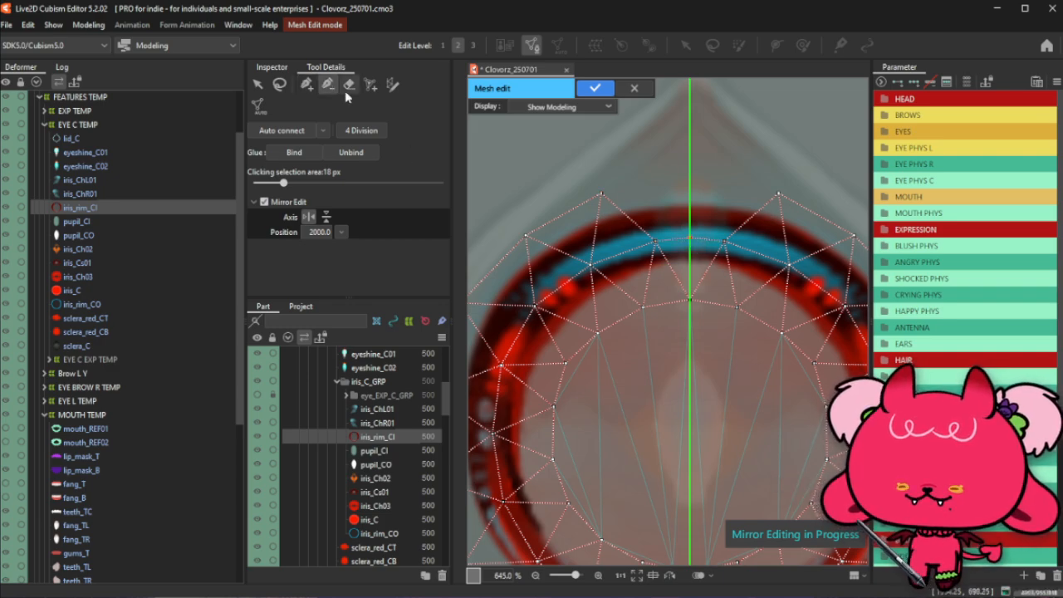
pyautogui.click(654, 240)
pyautogui.click(728, 242)
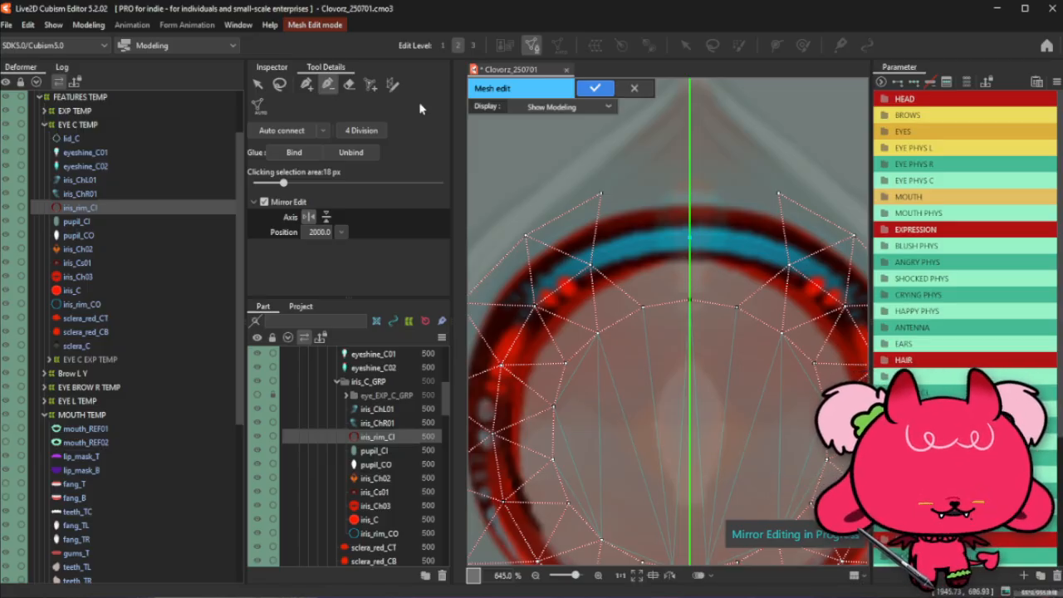
# Add a mirrored vertex pair beside the top axis vertex and connect it to the middle row on both sides
pyautogui.click(307, 84)
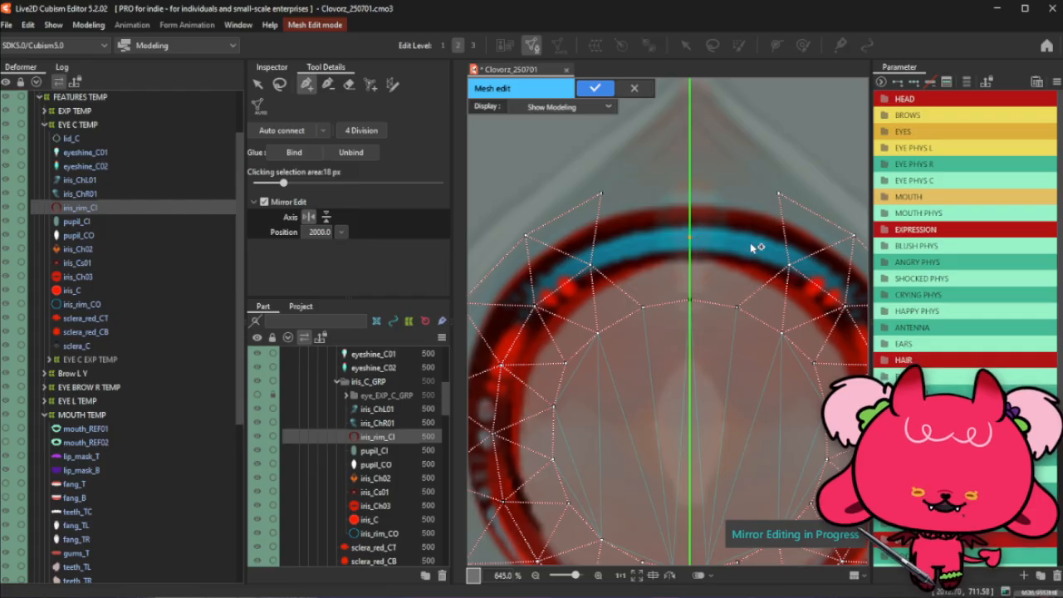
pyautogui.click(736, 246)
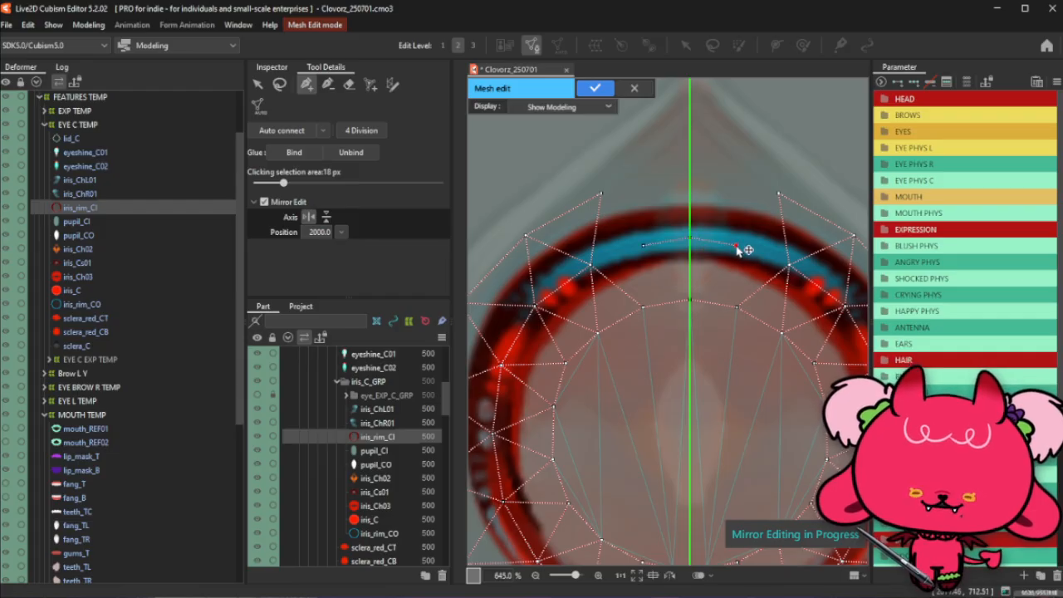
pyautogui.moveTo(738, 247); pyautogui.dragTo(729, 244)
pyautogui.click(789, 265)
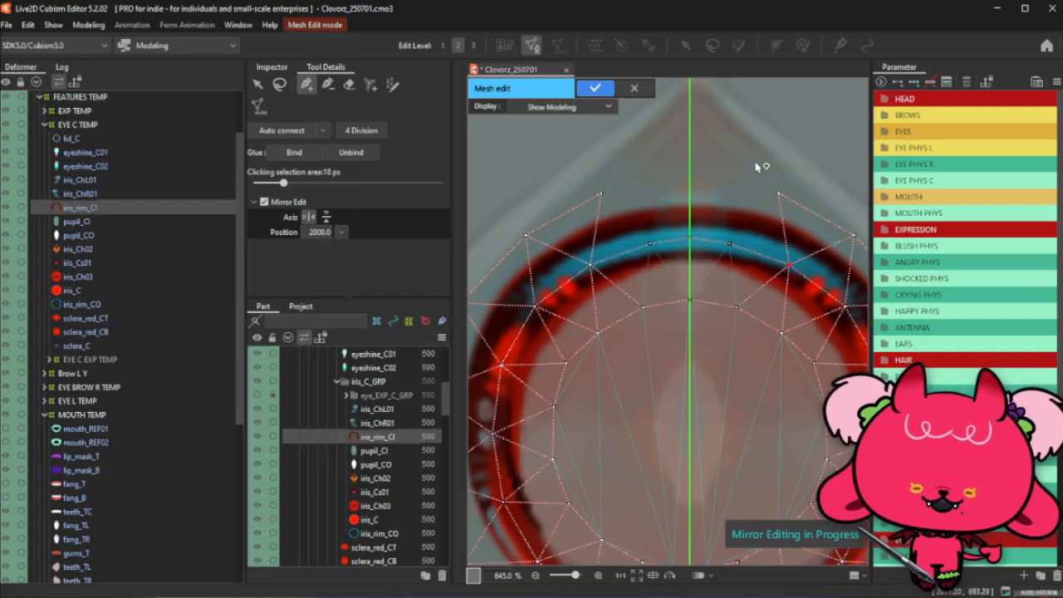
# Bridge the rim mesh's outer edge across the top gap with a mirrored vertex pair close to the axis
pyautogui.click(778, 194)
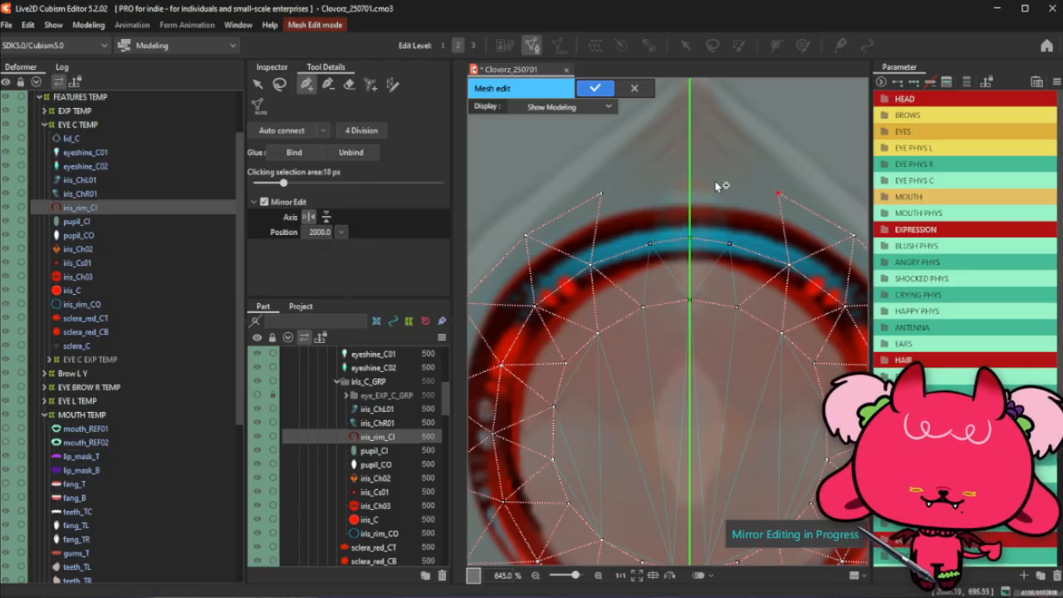
pyautogui.click(711, 179)
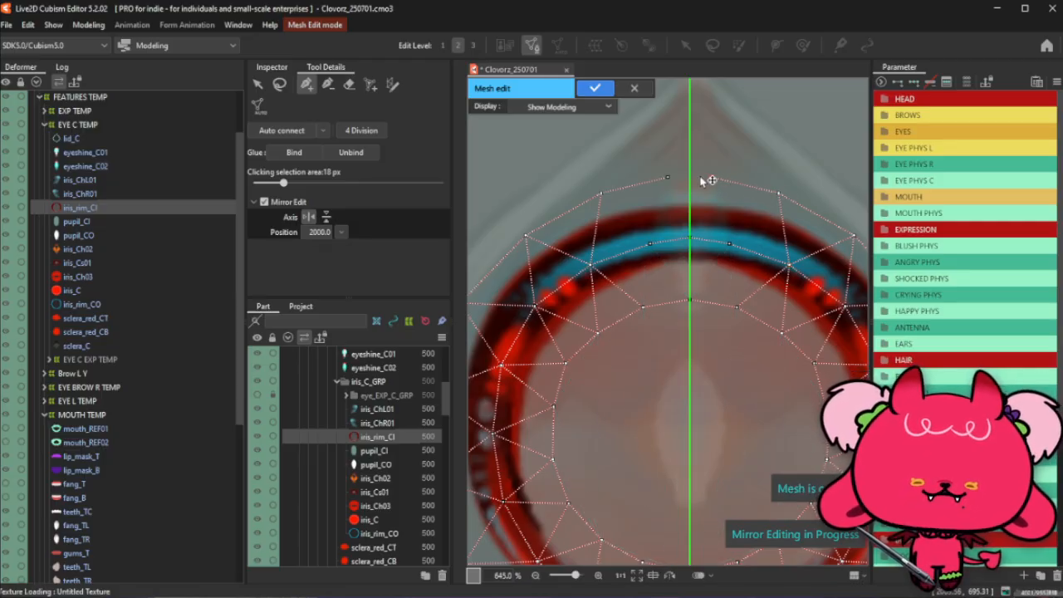
pyautogui.click(671, 179)
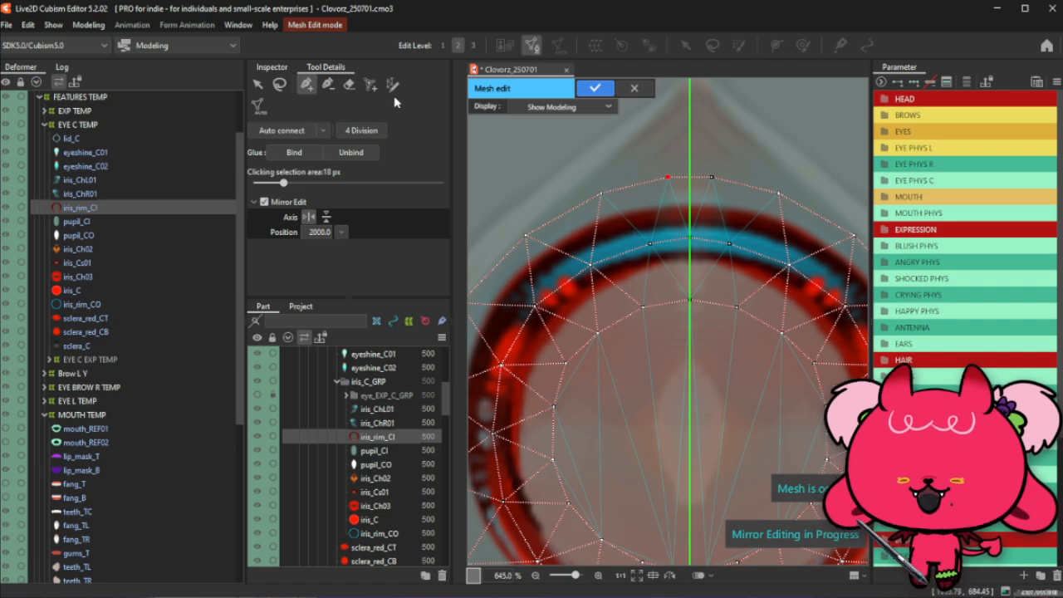
# Delete the mirrored vertex pair bridging the top of the rim mesh's outer edge
pyautogui.click(332, 86)
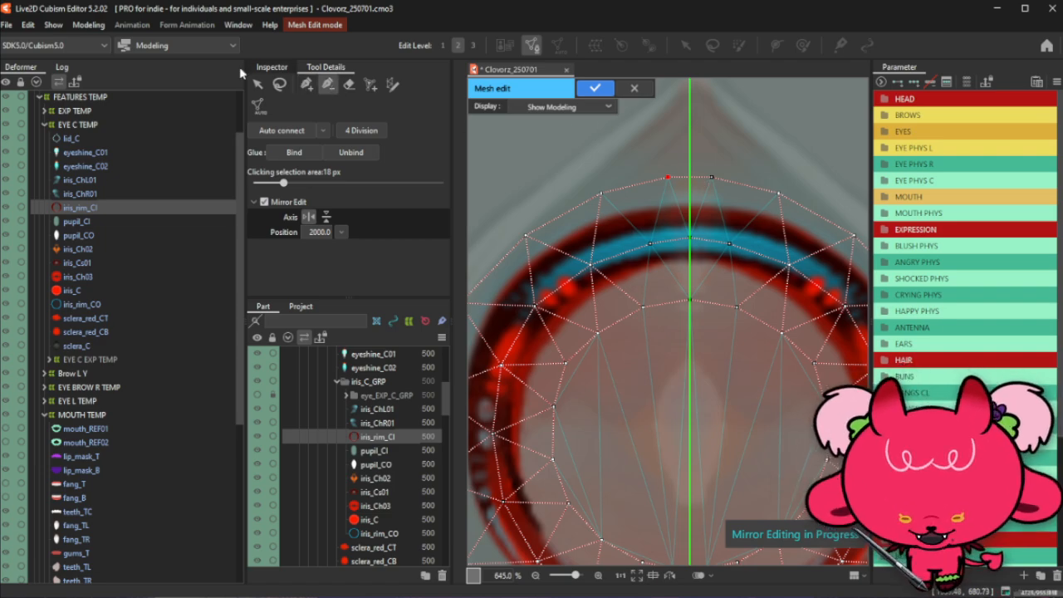
pyautogui.click(666, 178)
pyautogui.click(712, 178)
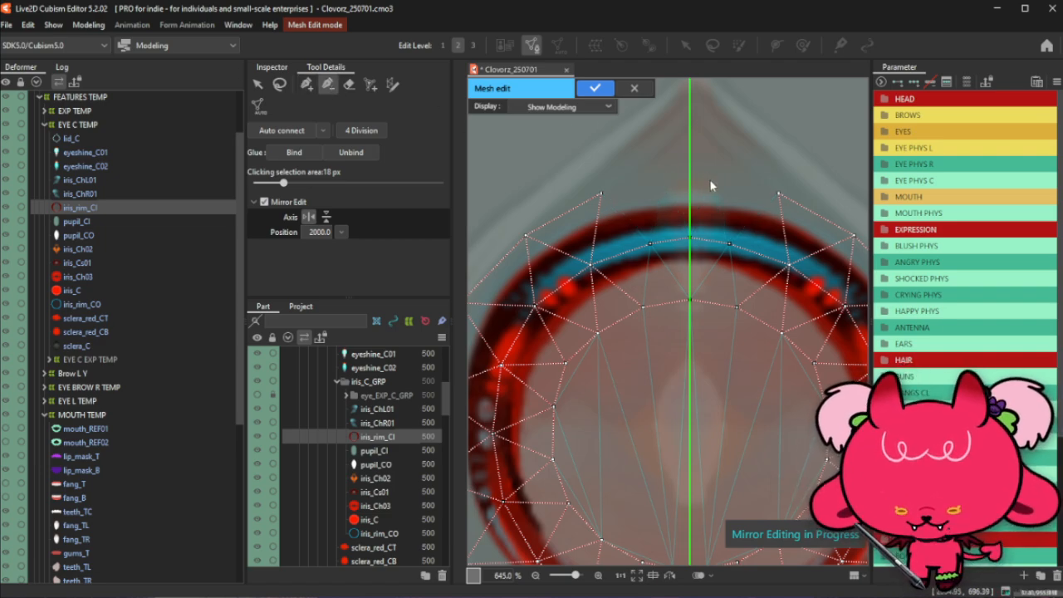
# Bridge the rim mesh's outer edge across the top gap with a mirrored vertex pair set slightly wider from the axis
pyautogui.click(306, 84)
pyautogui.click(780, 194)
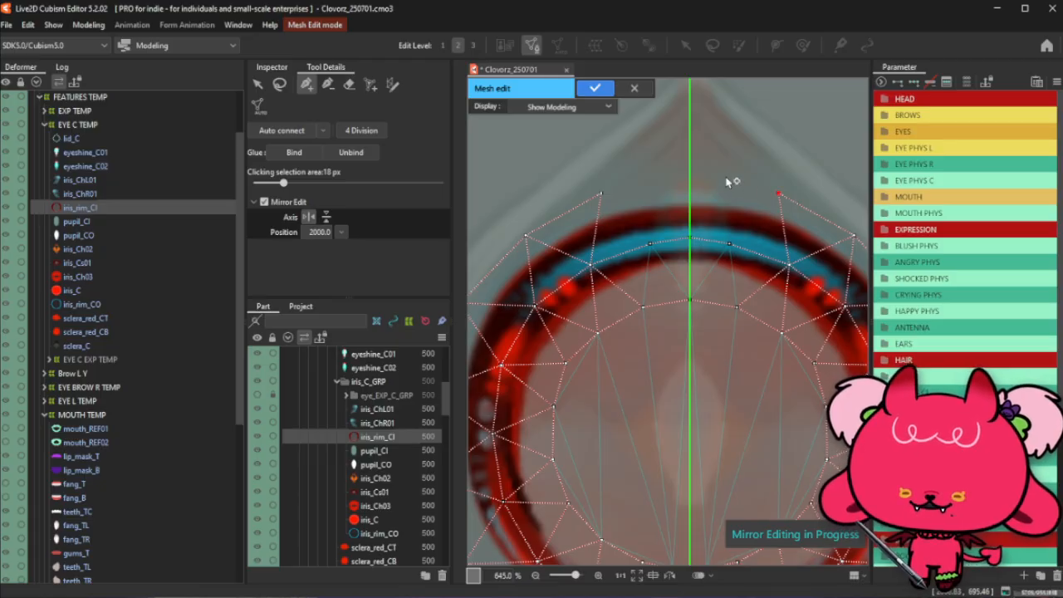
pyautogui.click(655, 177)
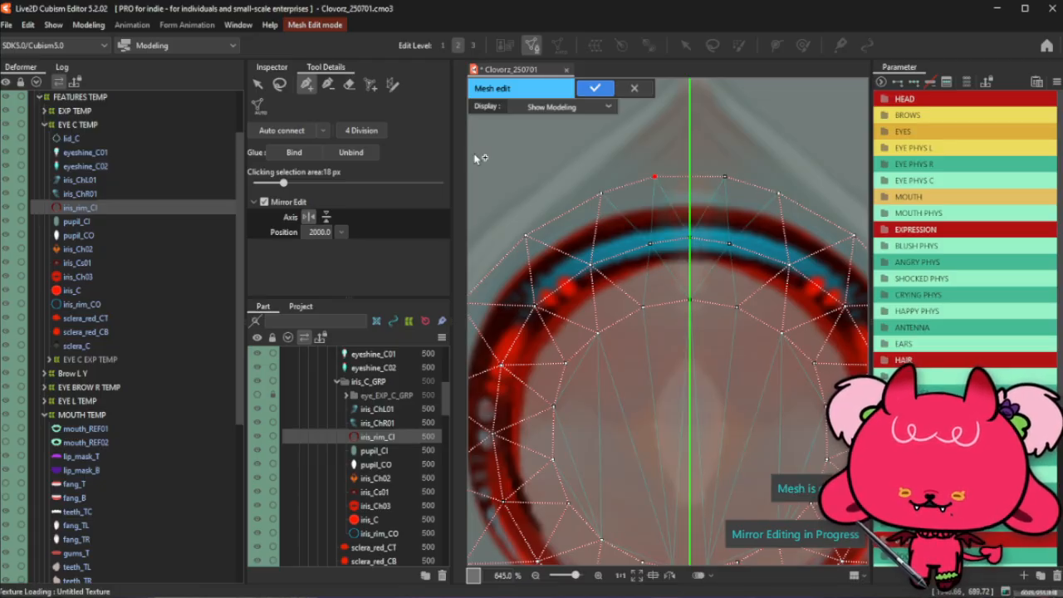
# Replace the mirrored middle-row pair near the top with one slightly further out and connect it to the axis vertex
pyautogui.click(327, 84)
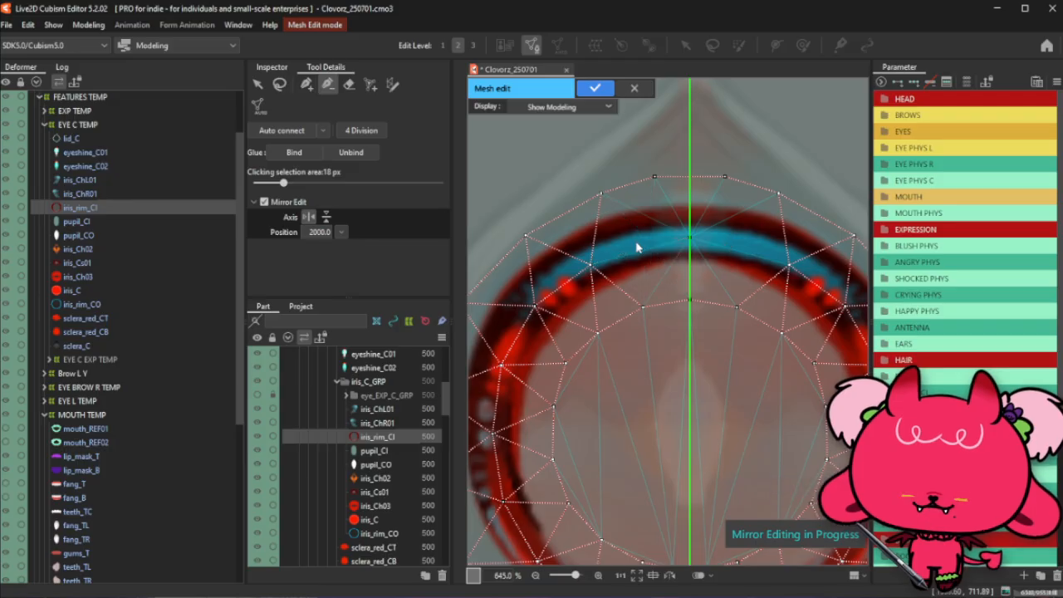
pyautogui.click(307, 84)
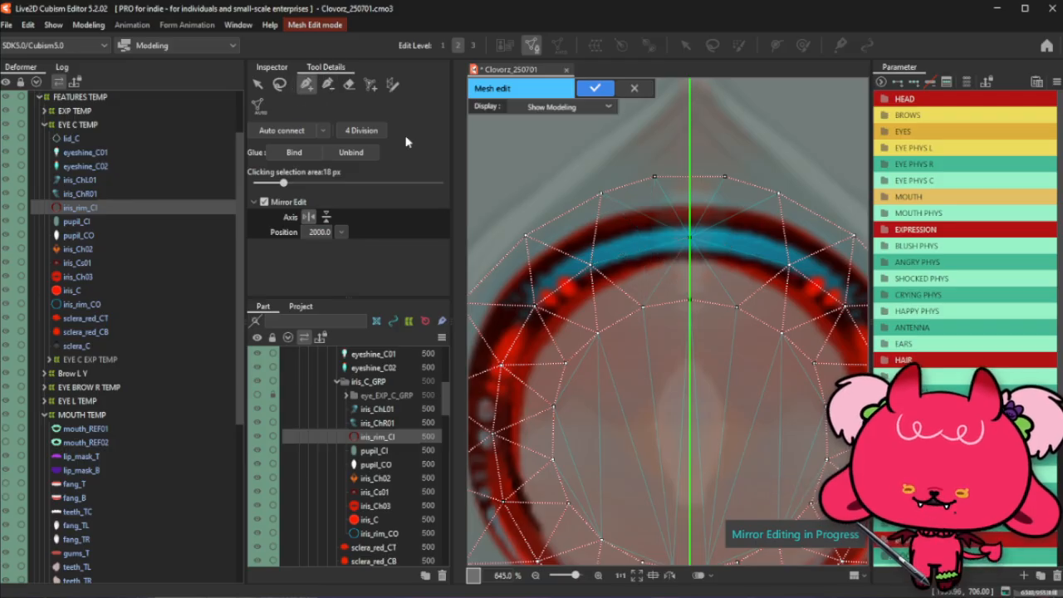
pyautogui.click(645, 244)
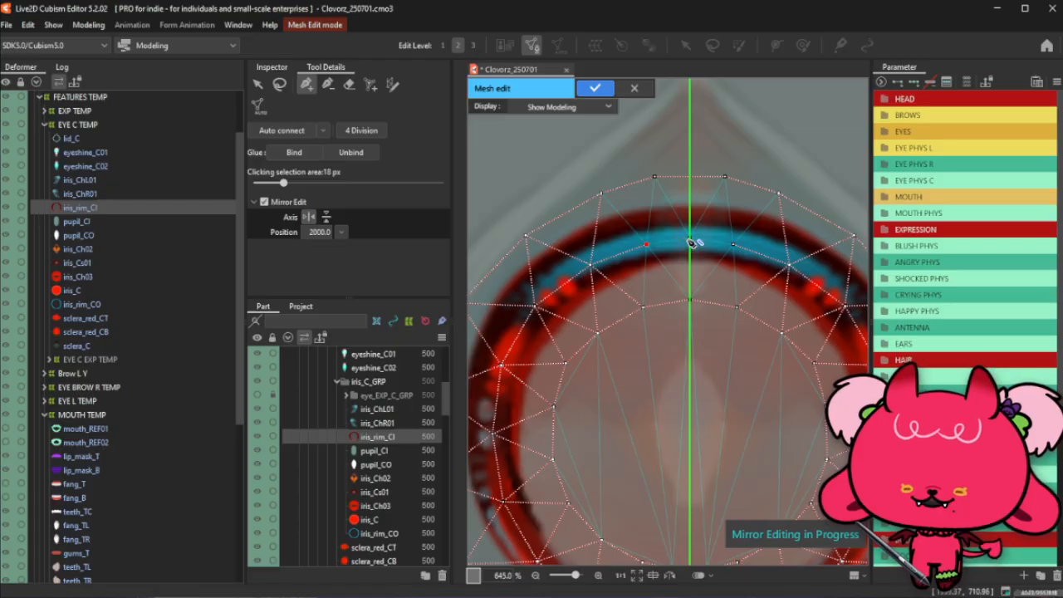
pyautogui.click(689, 240)
pyautogui.scroll(-2, 744, 256)
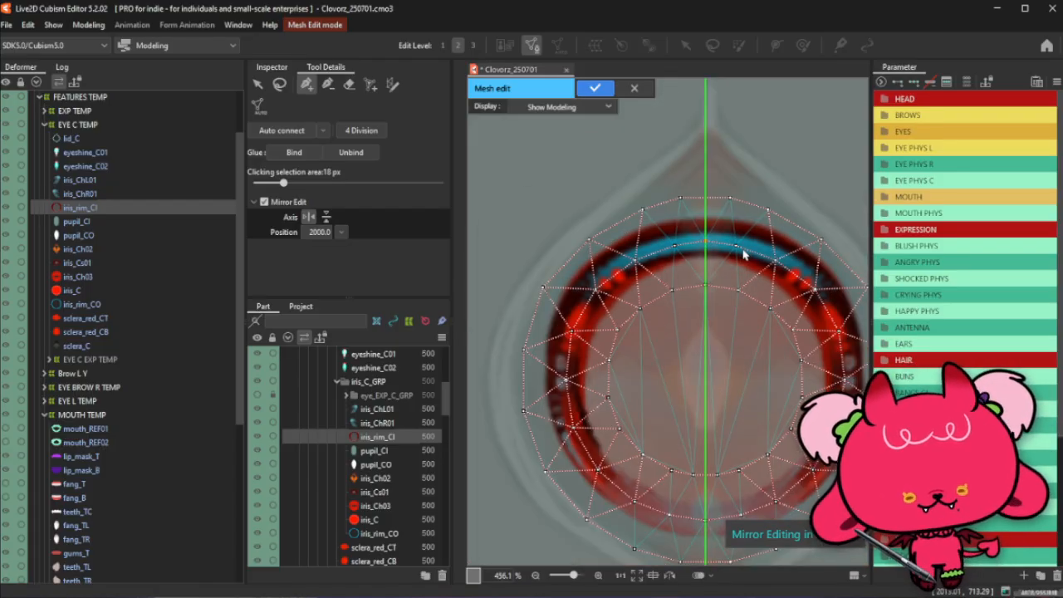
# Add a vertex on the mirror axis at the centre of the ring and auto-connect the iris_rim_CI mesh
pyautogui.click(279, 85)
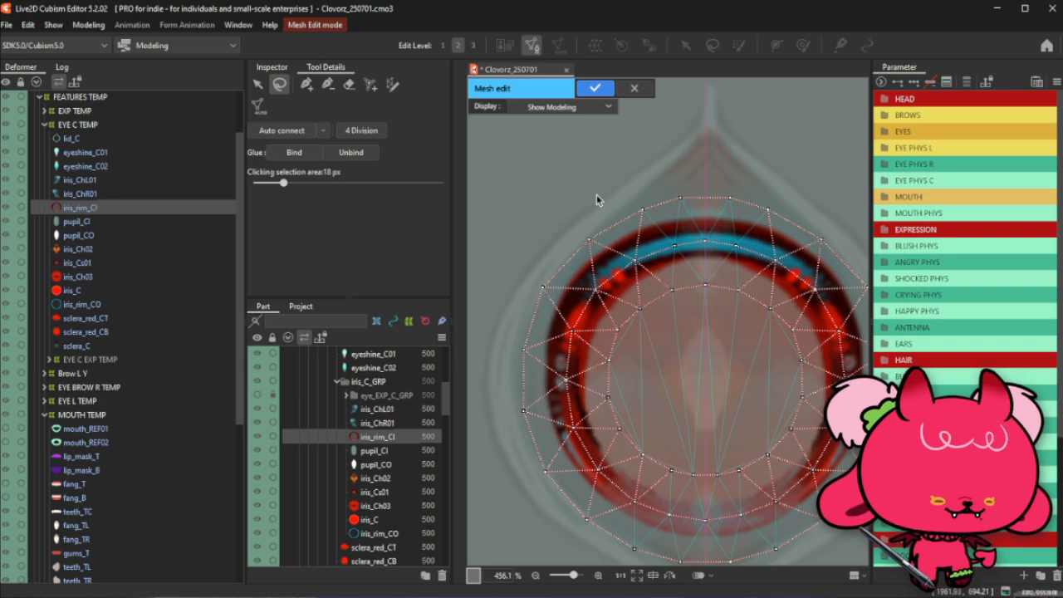
pyautogui.moveTo(690, 361); pyautogui.dragTo(655, 328)
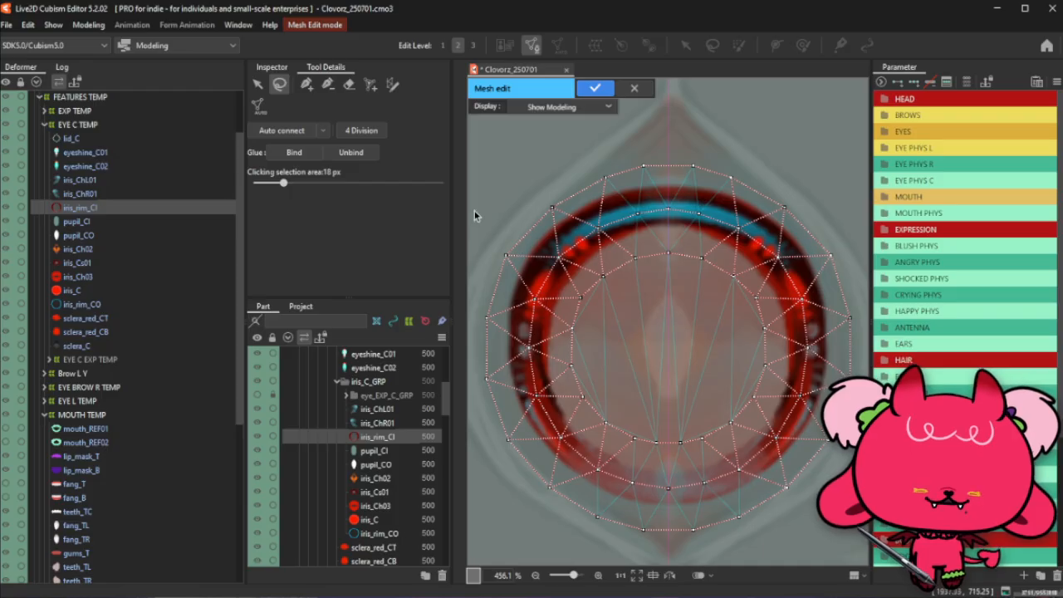
pyautogui.click(306, 84)
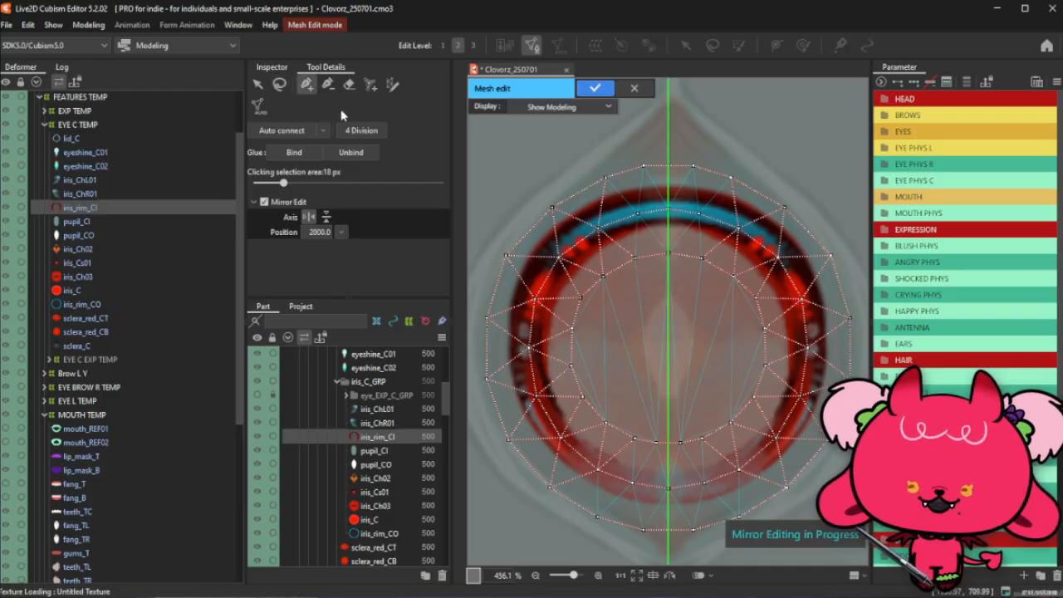
pyautogui.click(668, 349)
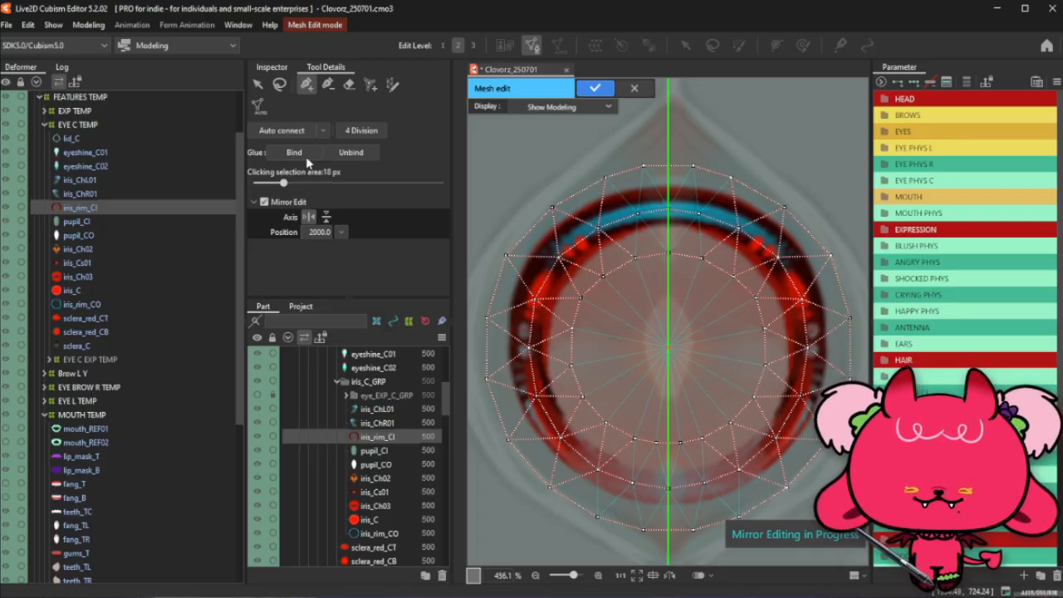
pyautogui.click(283, 132)
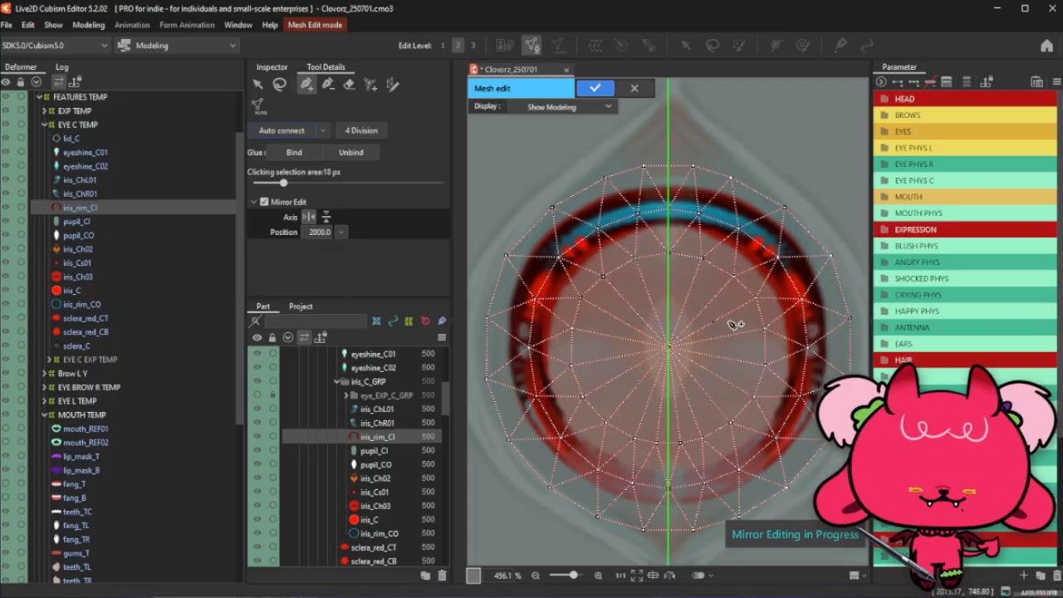
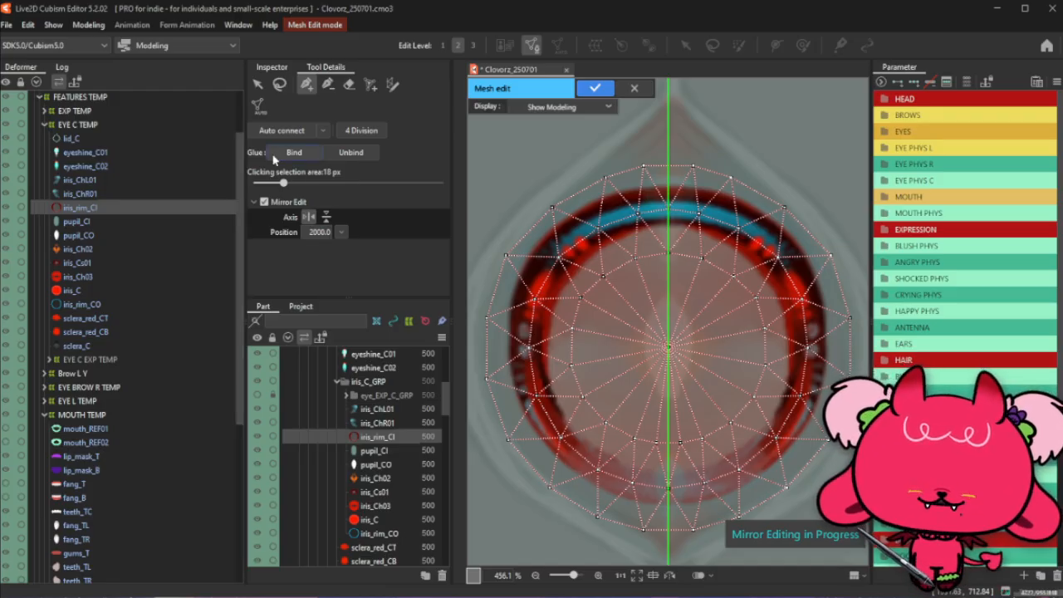
# Subdivide the whole iris_rim_CI mesh with 4 Division
pyautogui.click(351, 131)
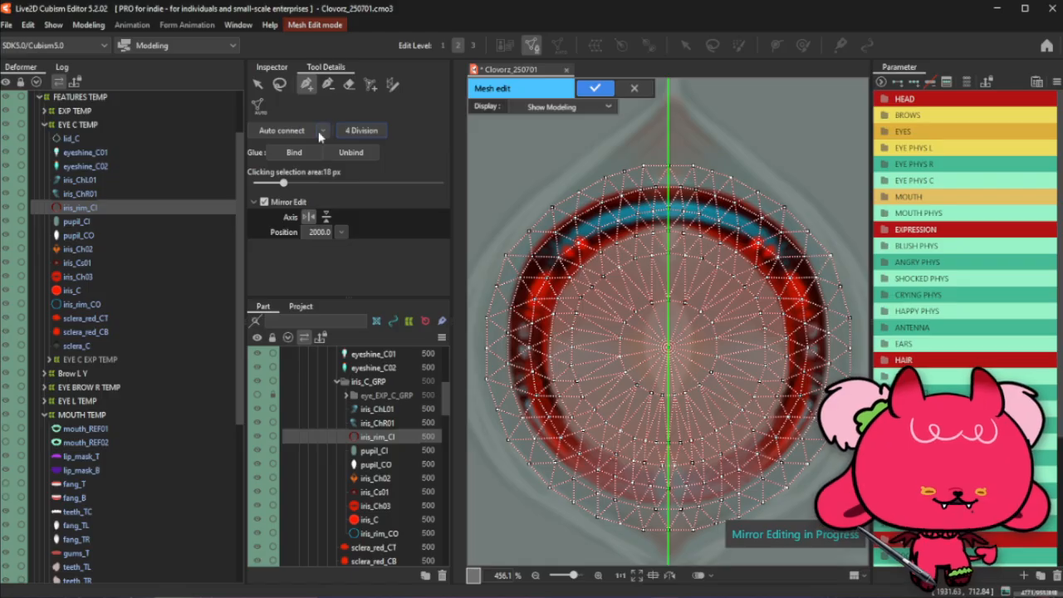
pyautogui.click(350, 85)
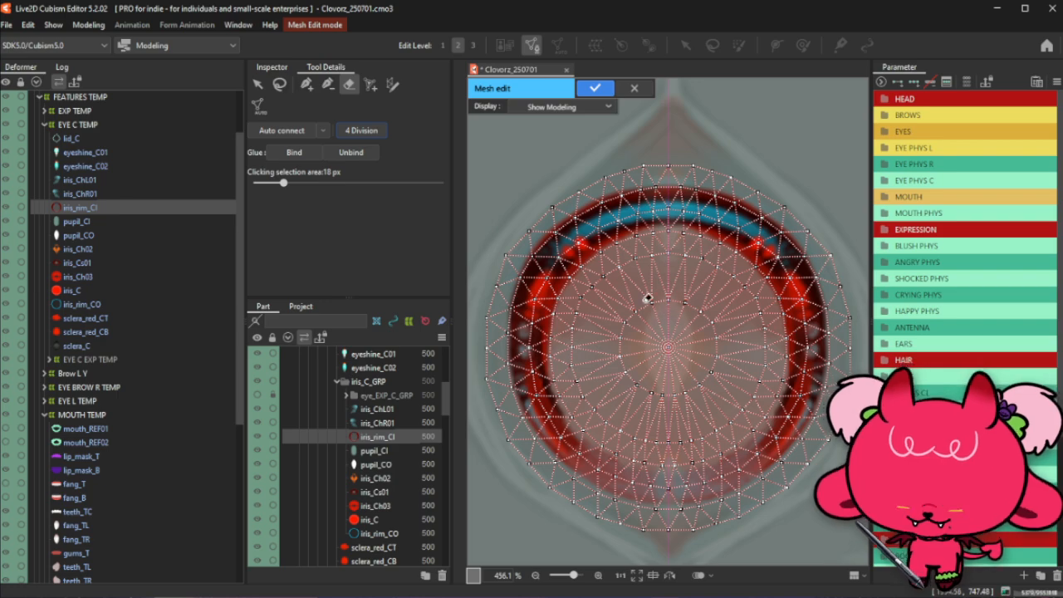
pyautogui.scroll(-2, 689, 309)
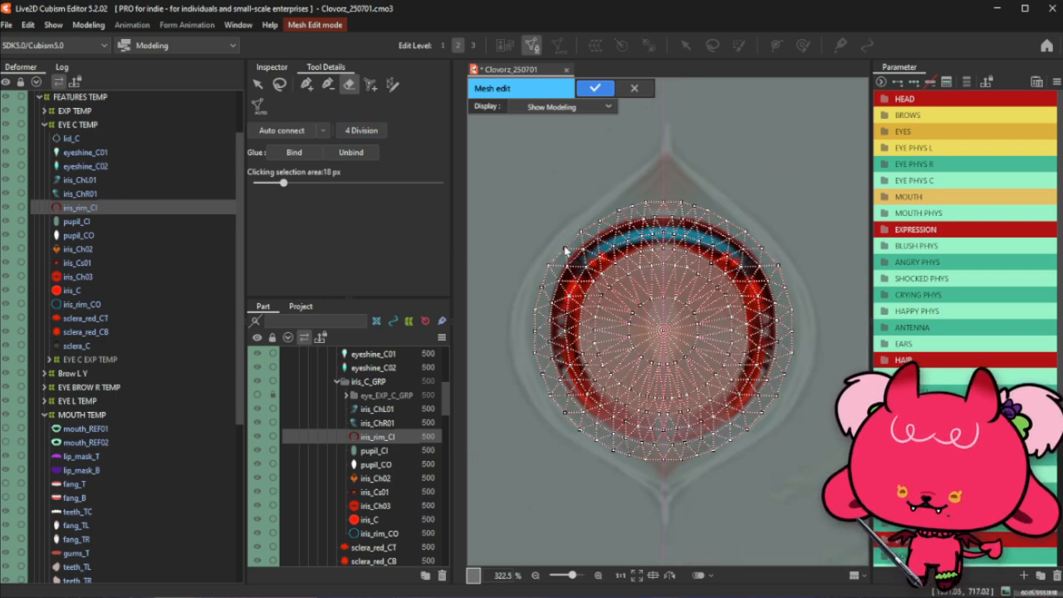
pyautogui.scroll(-2, 565, 251)
pyautogui.scroll(2, 581, 230)
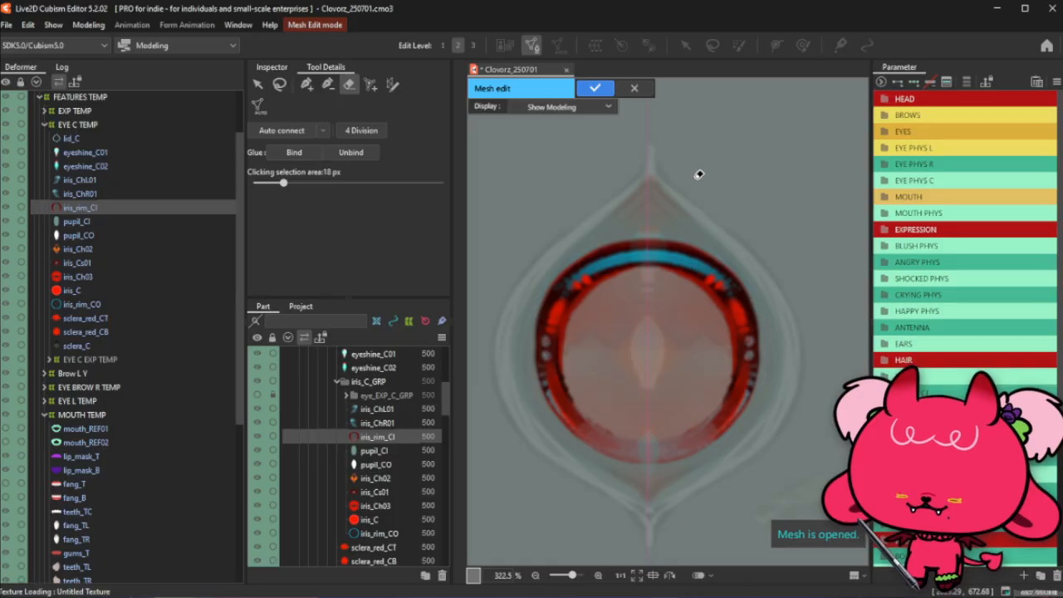
# Reduce the brush size to 44.1 px and accept the iris_rim_CI mesh edit
pyautogui.press('b')
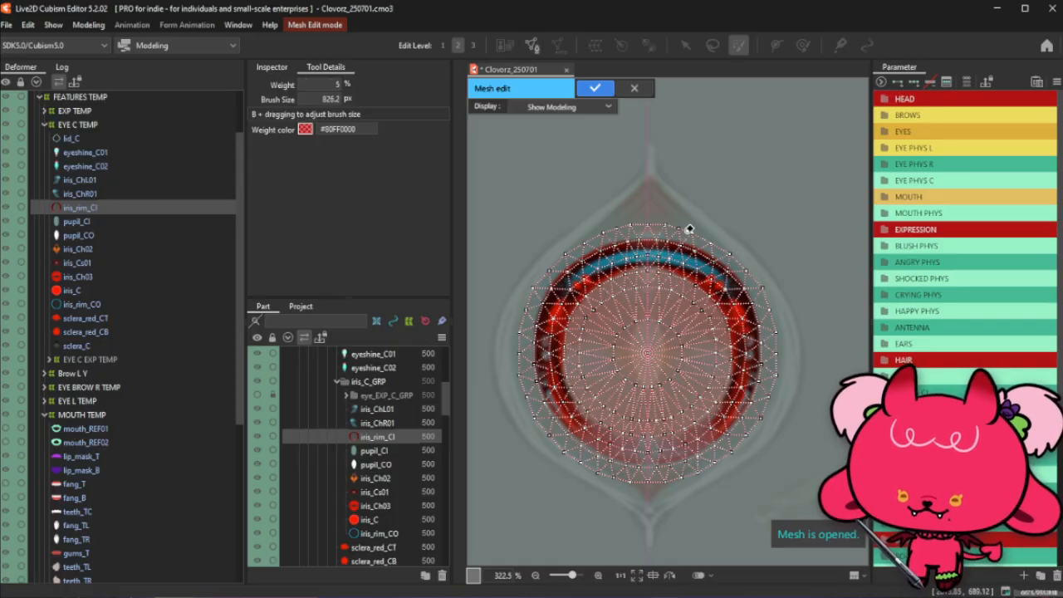
pyautogui.scroll(-5, 686, 234)
pyautogui.moveTo(686, 241)
pyautogui.mouseDown()
pyautogui.moveTo(712, 321)
pyautogui.moveTo(681, 197)
pyautogui.moveTo(681, 234)
pyautogui.mouseUp()
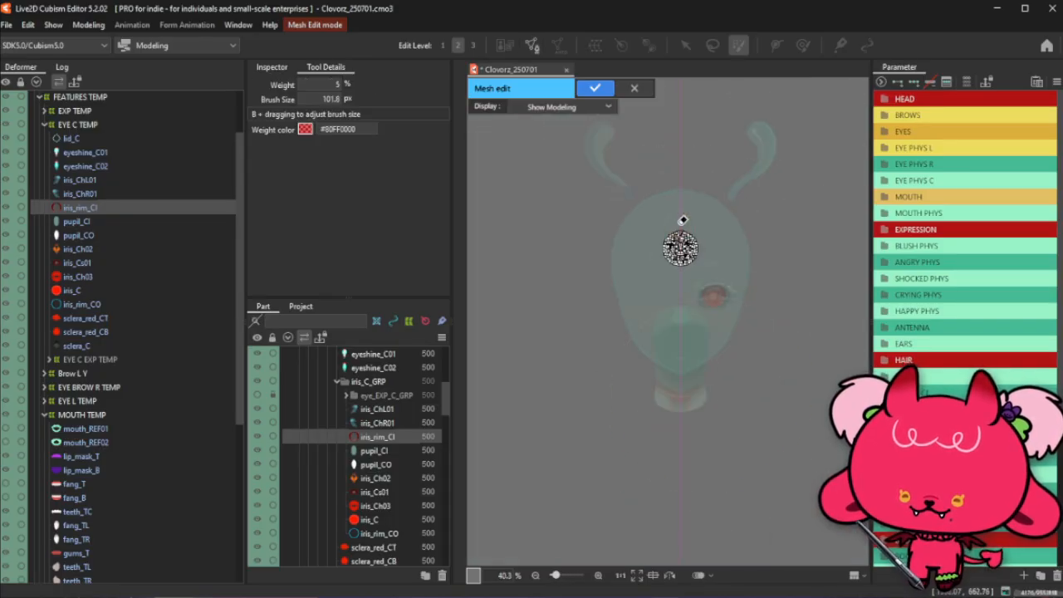
pyautogui.scroll(3, 682, 234)
pyautogui.scroll(3, 695, 322)
pyautogui.moveTo(695, 322)
pyautogui.mouseDown()
pyautogui.moveTo(673, 275)
pyautogui.moveTo(677, 320)
pyautogui.mouseUp()
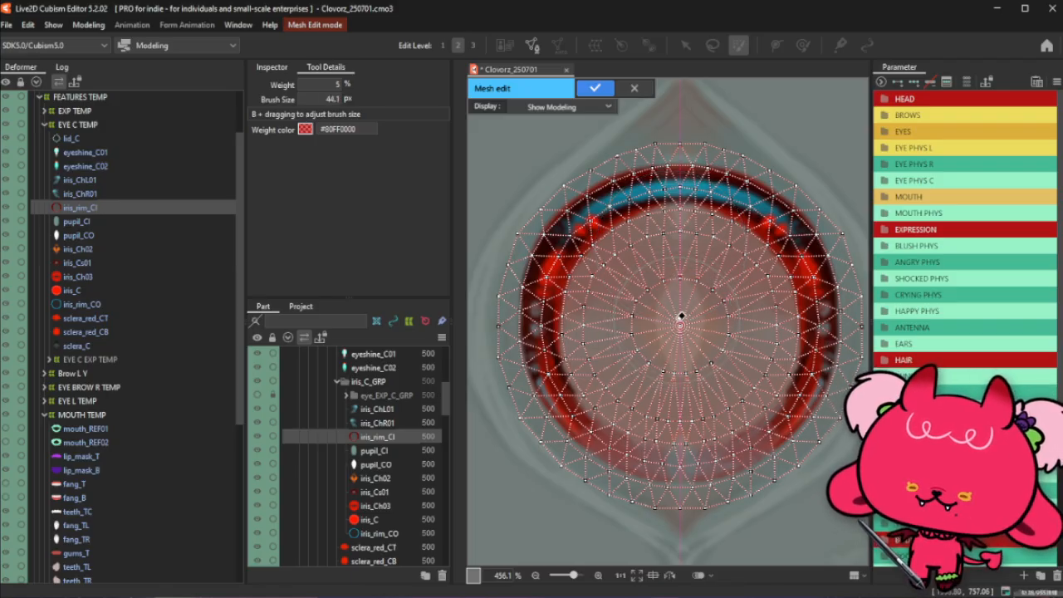
pyautogui.click(595, 87)
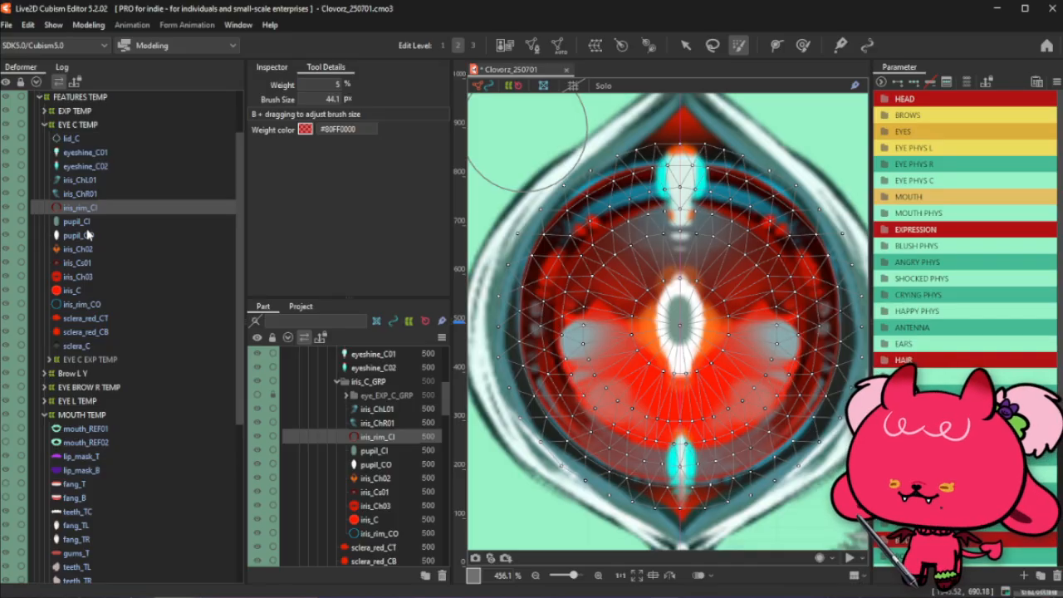
pyautogui.click(106, 290)
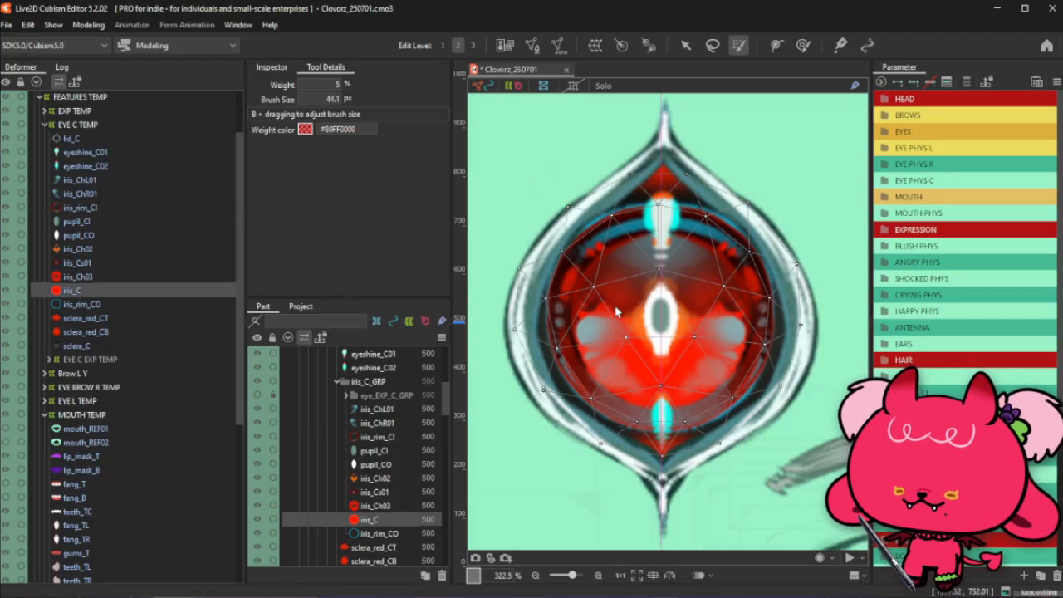
pyautogui.click(105, 208)
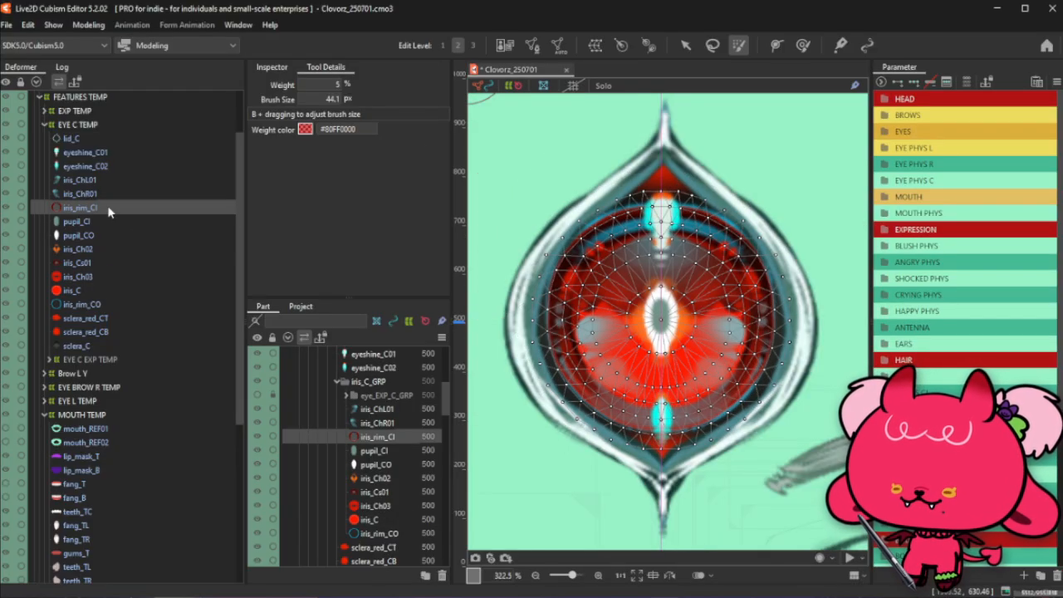
pyautogui.click(531, 45)
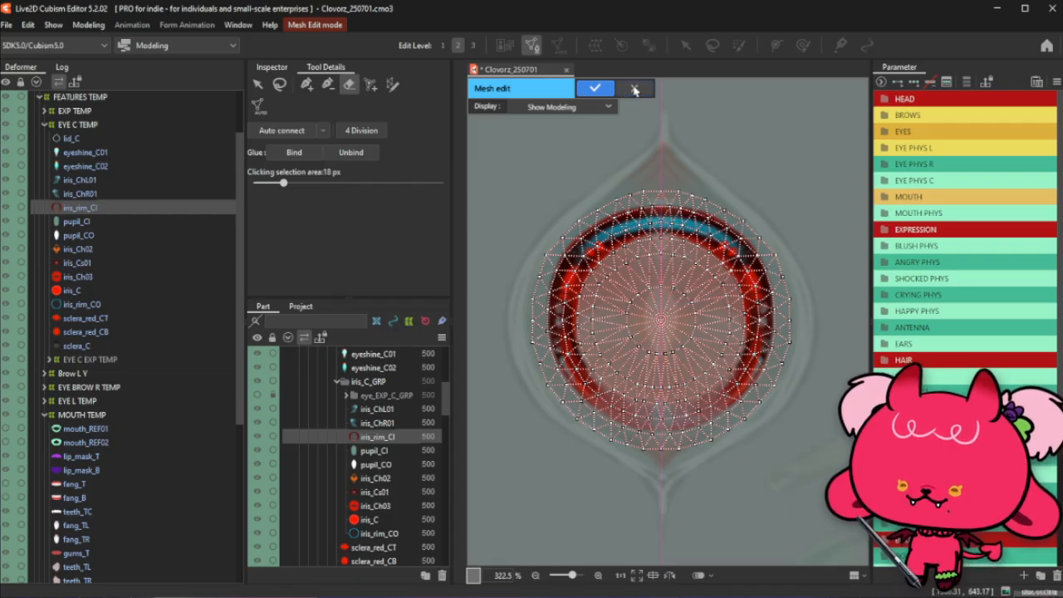
pyautogui.click(261, 86)
pyautogui.moveTo(485, 147); pyautogui.dragTo(803, 482)
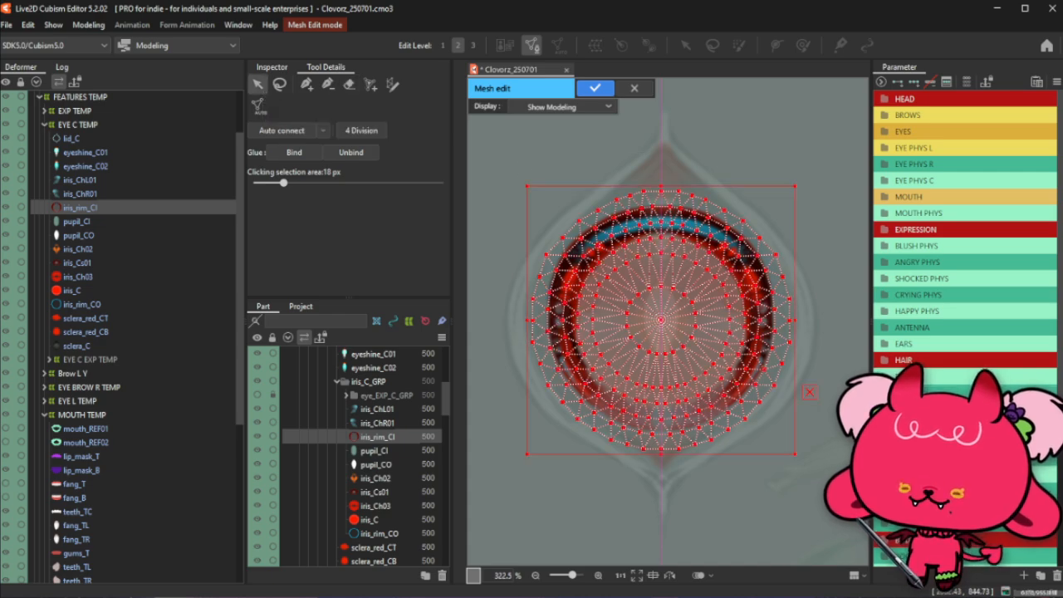
pyautogui.press('Delete')
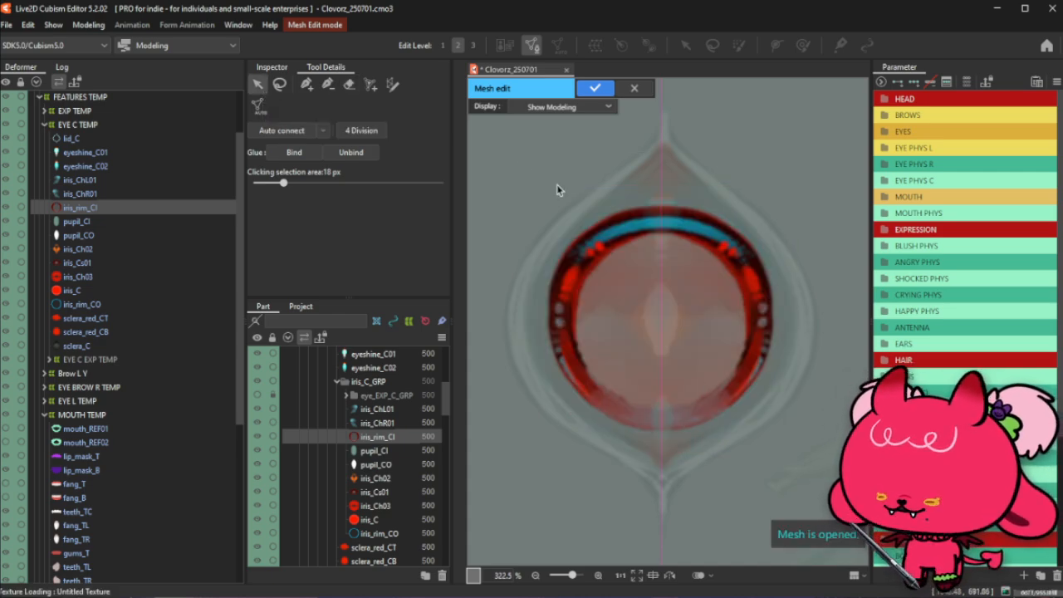
pyautogui.click(634, 88)
pyautogui.click(529, 319)
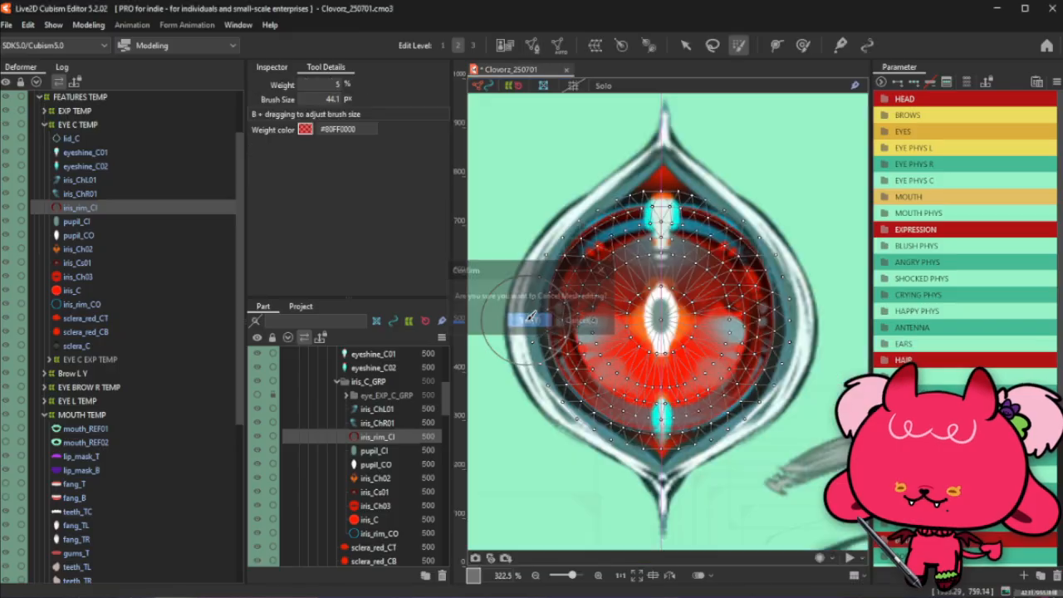
# Open iris_C for manual mesh editing and delete all of its existing mesh vertices
pyautogui.click(82, 289)
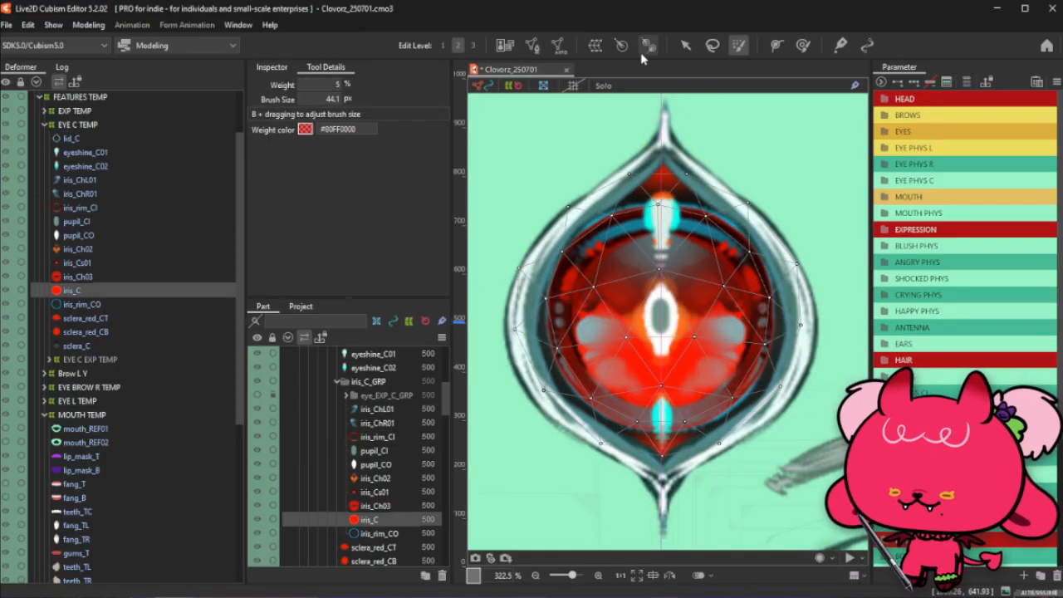
pyautogui.scroll(-2, 478, 150)
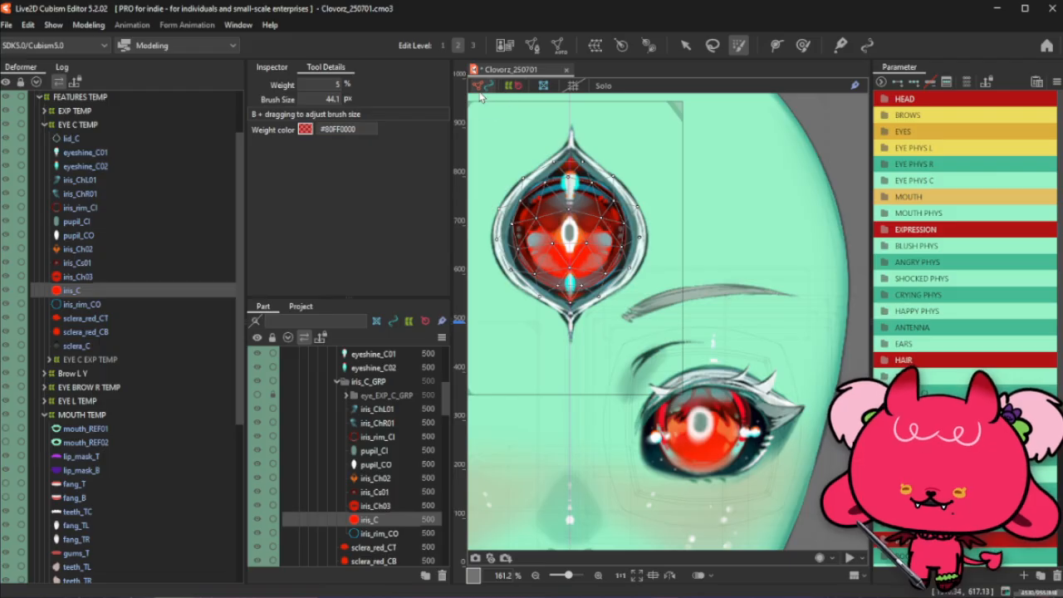
pyautogui.scroll(-1, 746, 225)
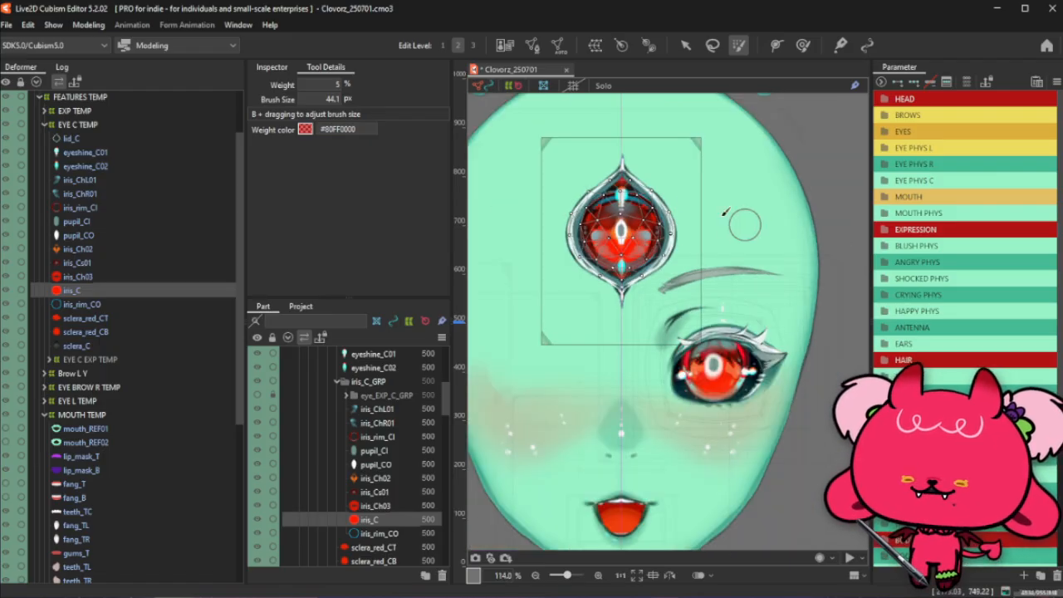
pyautogui.scroll(1, 603, 162)
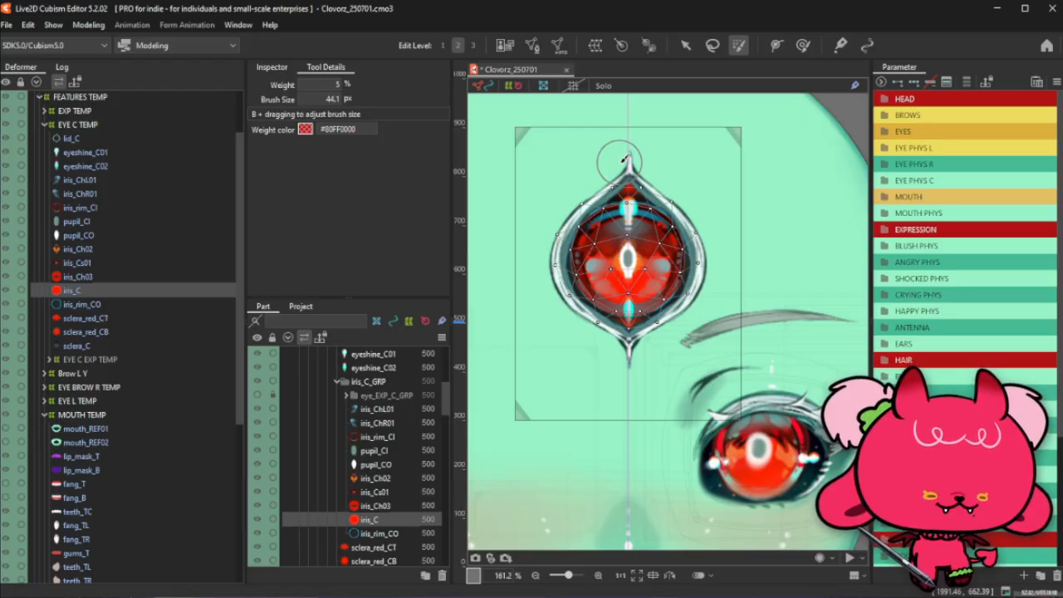
pyautogui.scroll(2, 612, 170)
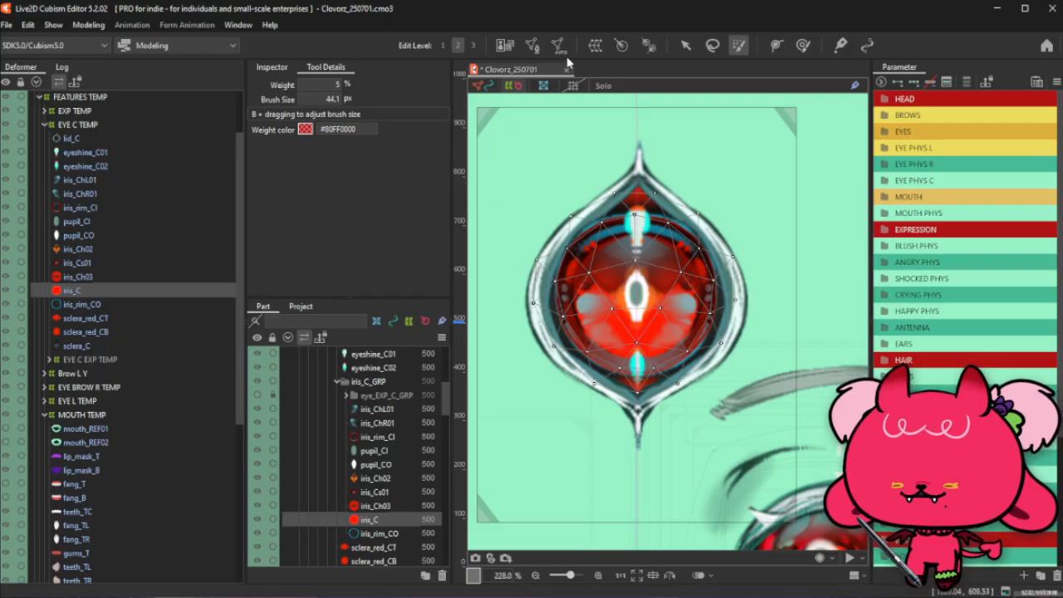
pyautogui.click(595, 48)
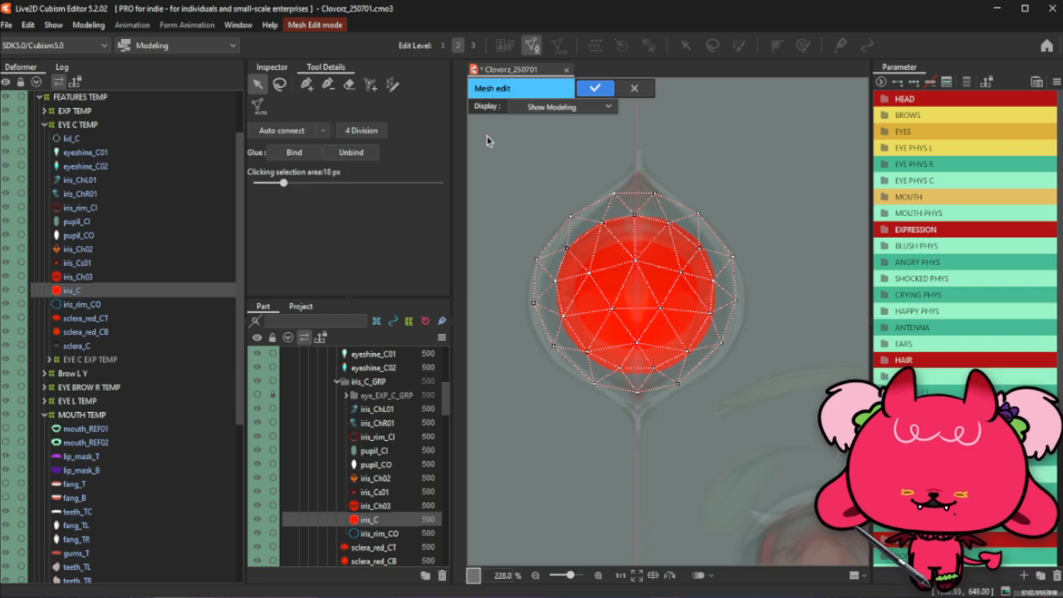
pyautogui.moveTo(478, 135); pyautogui.dragTo(781, 460)
pyautogui.press('Delete')
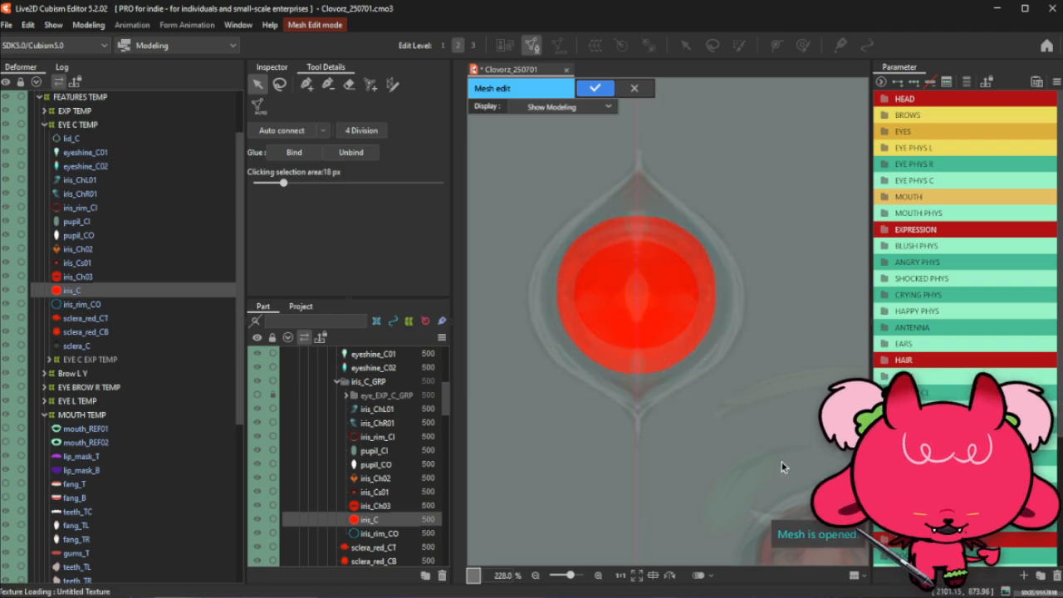
# Lay out a mirrored mesh-mapping stroke along the edge of iris_C, from the axis at its top around to its bottom
pyautogui.click(391, 84)
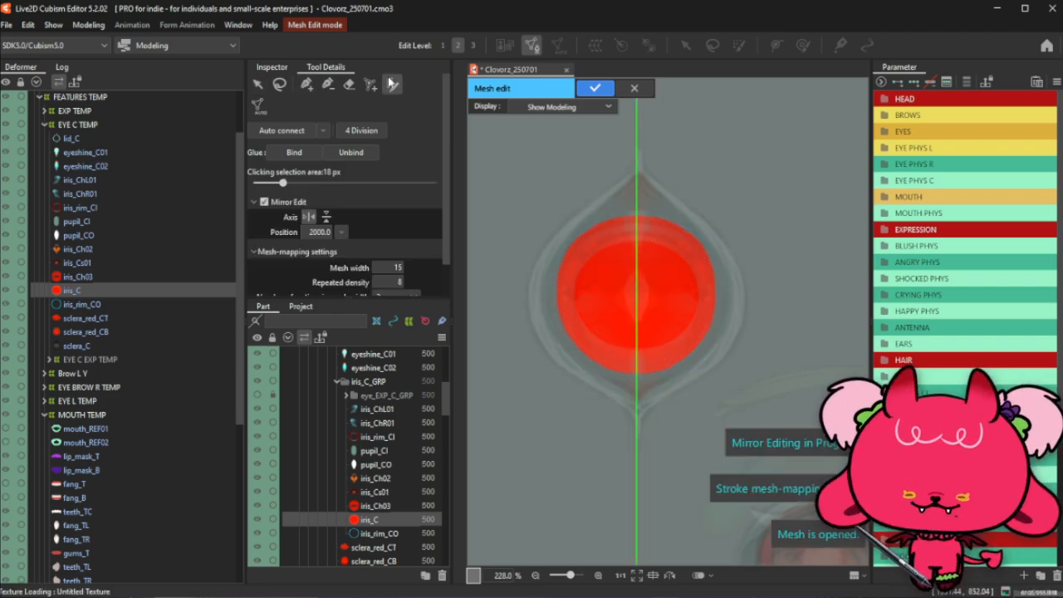
pyautogui.moveTo(579, 235); pyautogui.dragTo(545, 326)
pyautogui.scroll(3, 542, 263)
pyautogui.moveTo(598, 237)
pyautogui.mouseDown()
pyautogui.moveTo(612, 244)
pyautogui.moveTo(678, 212)
pyautogui.mouseUp()
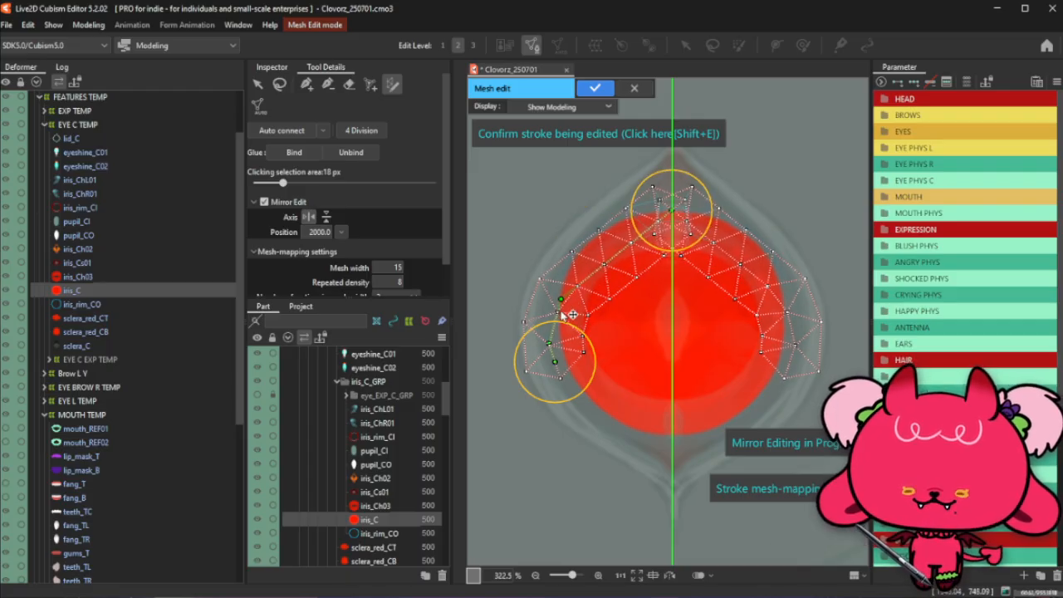
pyautogui.moveTo(571, 304)
pyautogui.mouseDown()
pyautogui.moveTo(636, 220)
pyautogui.moveTo(662, 214)
pyautogui.mouseUp()
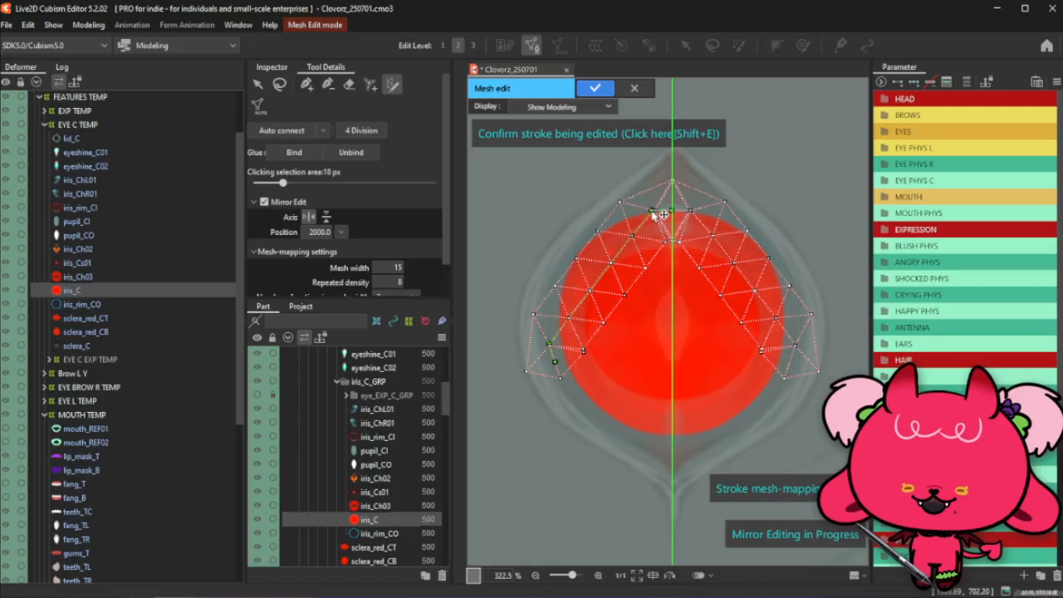
pyautogui.moveTo(559, 345); pyautogui.dragTo(563, 290)
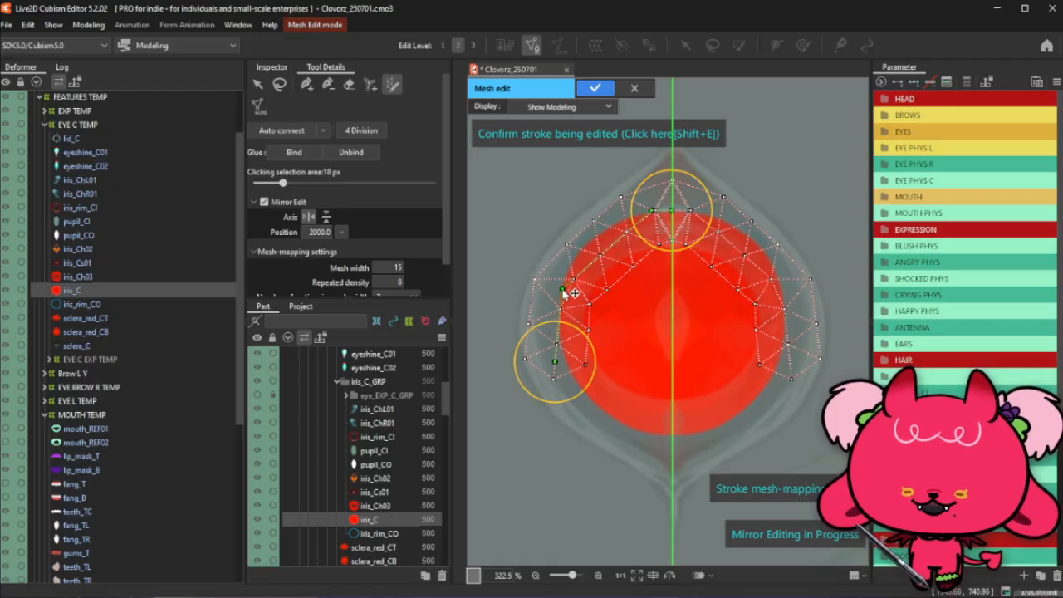
pyautogui.moveTo(557, 368)
pyautogui.mouseDown()
pyautogui.moveTo(622, 425)
pyautogui.moveTo(675, 440)
pyautogui.mouseUp()
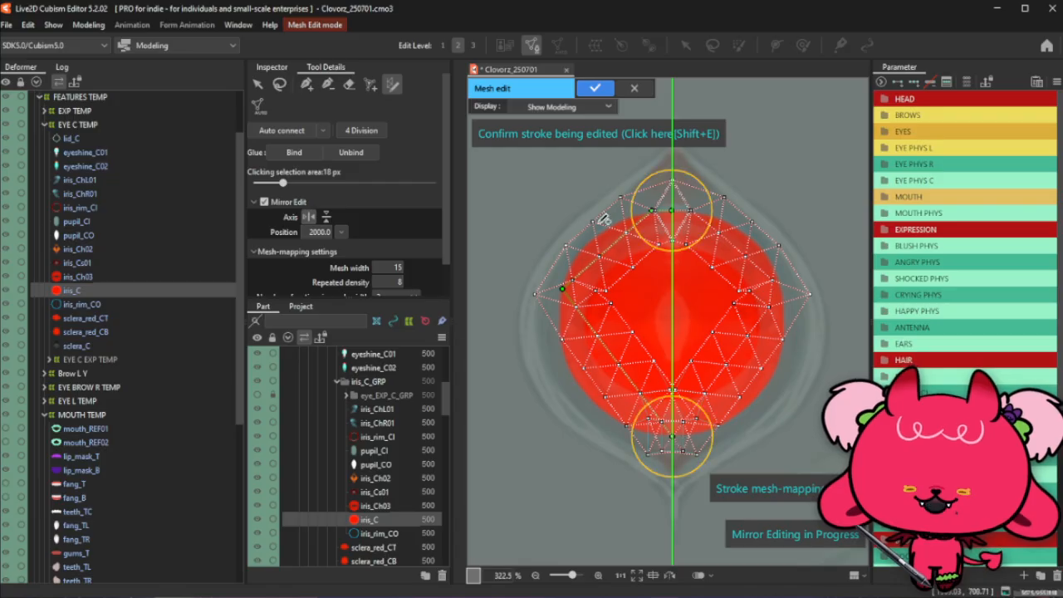
# Add and position stroke points along the upper-left curve of iris_C so the stroke follows its edge
pyautogui.scroll(2, 635, 224)
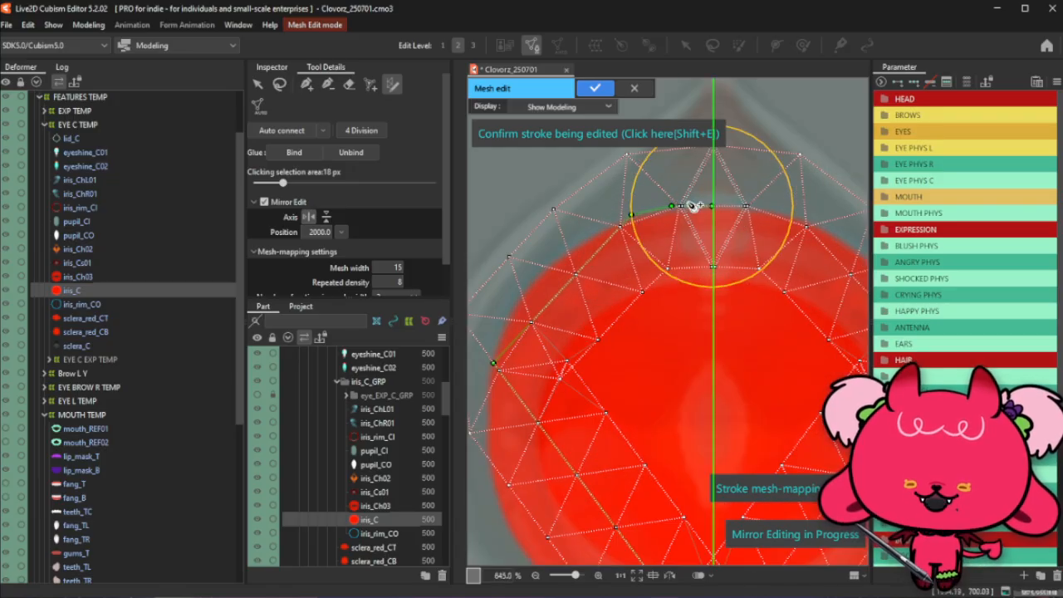
pyautogui.moveTo(666, 213); pyautogui.dragTo(630, 215)
pyautogui.moveTo(592, 250); pyautogui.dragTo(594, 233)
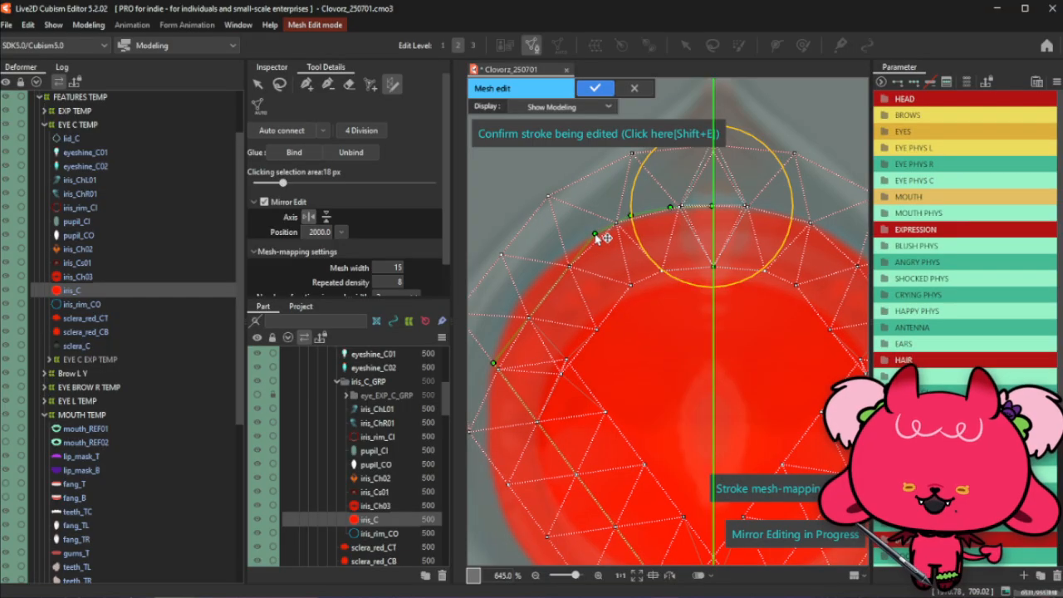
pyautogui.click(564, 269)
pyautogui.click(536, 287)
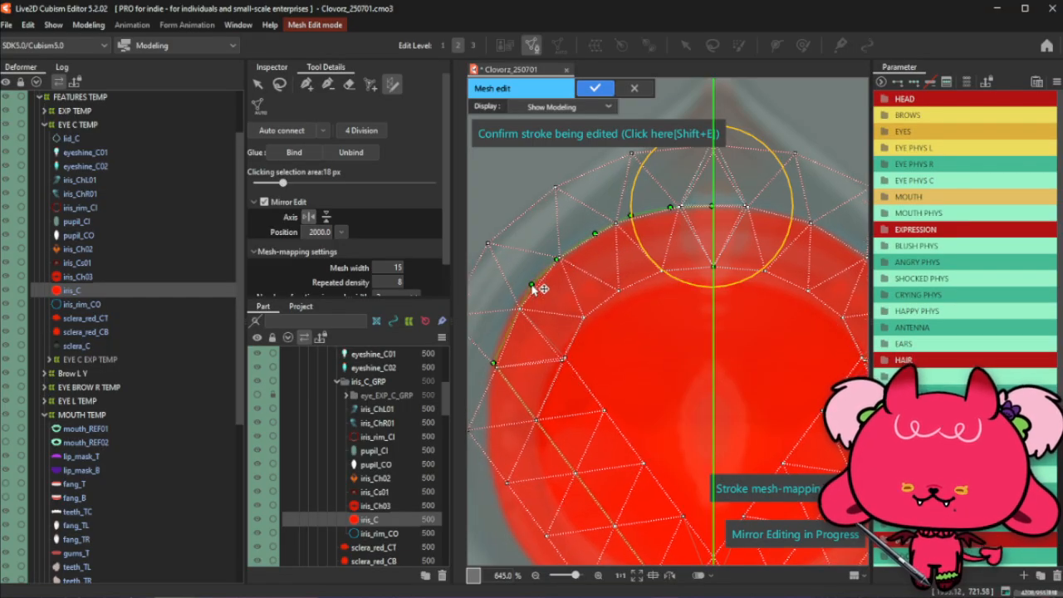
# Pull the stroke outward with added points along the left side of iris_C
pyautogui.scroll(-2, 539, 279)
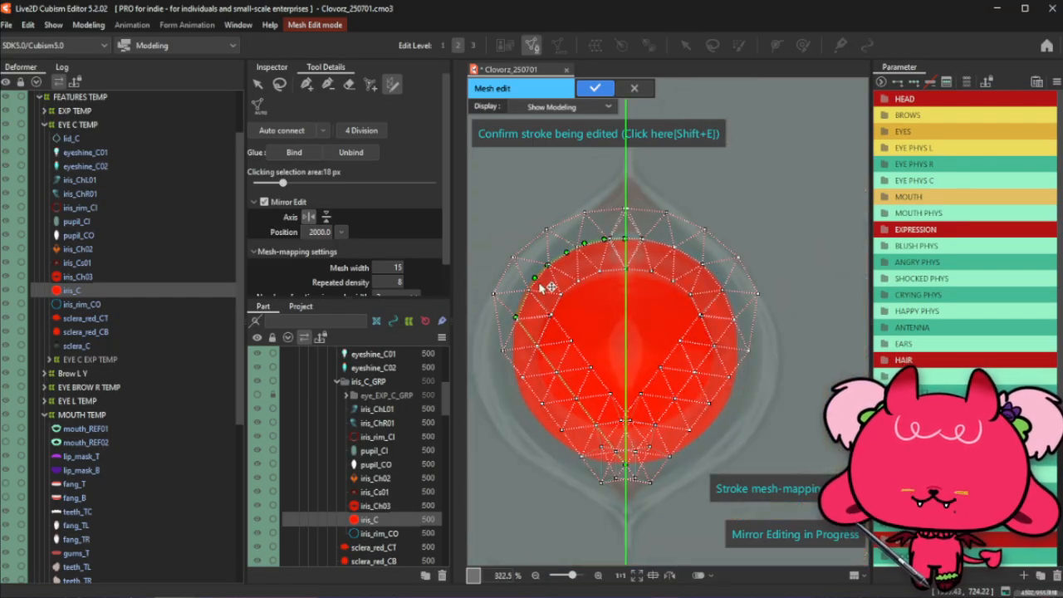
pyautogui.scroll(1, 814, 202)
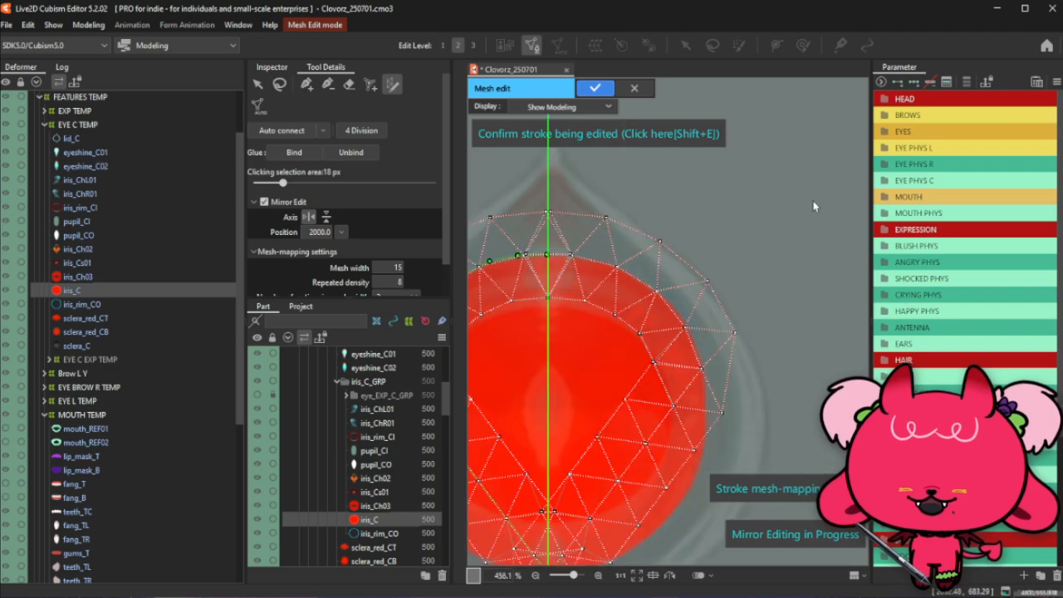
pyautogui.scroll(-2, 837, 220)
pyautogui.scroll(1, 638, 261)
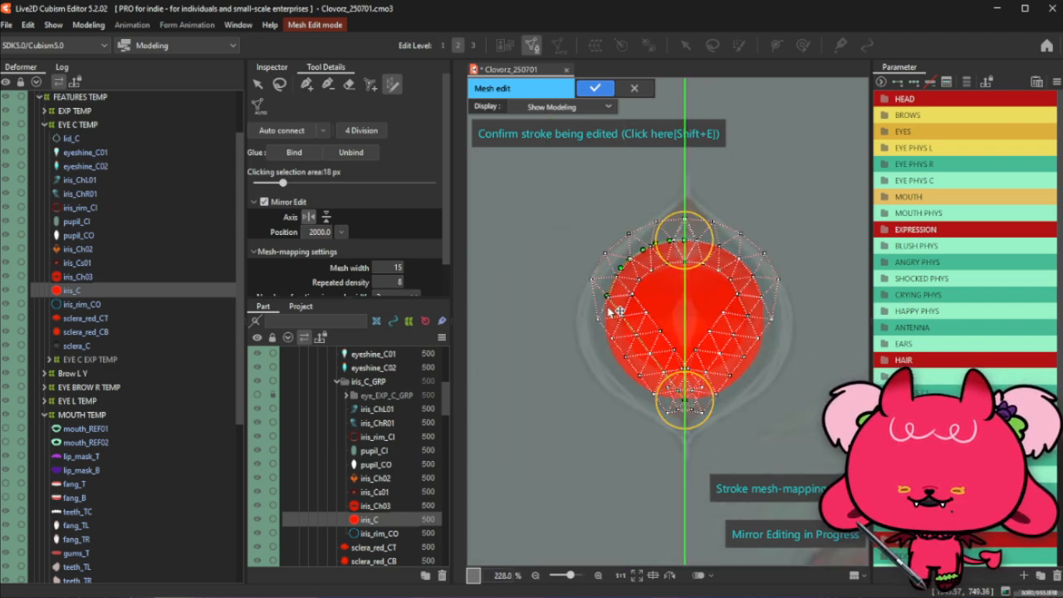
pyautogui.scroll(2, 619, 284)
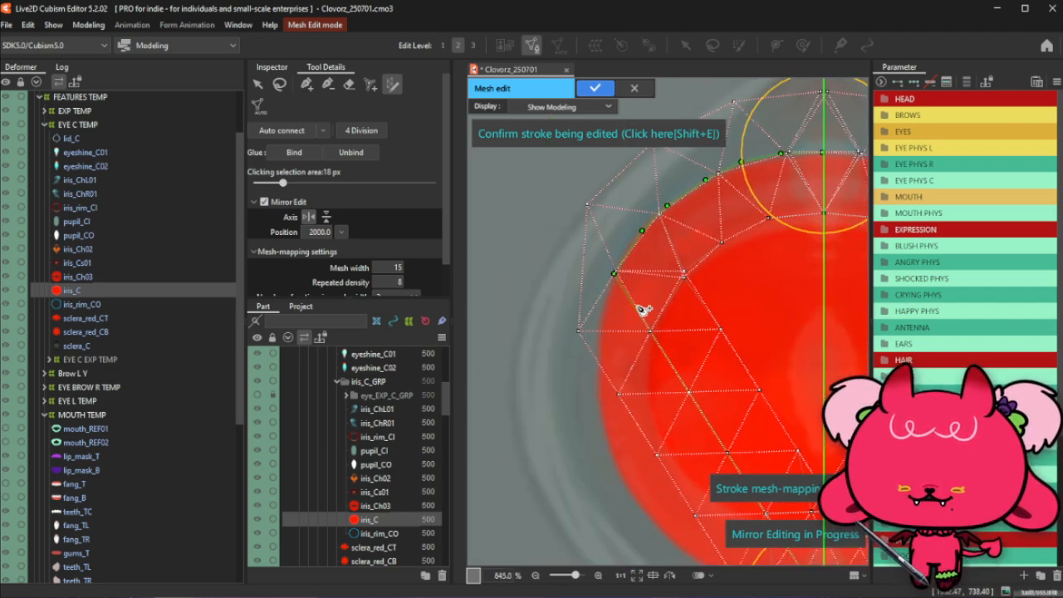
pyautogui.moveTo(636, 307); pyautogui.dragTo(600, 320)
pyautogui.moveTo(636, 367); pyautogui.dragTo(596, 376)
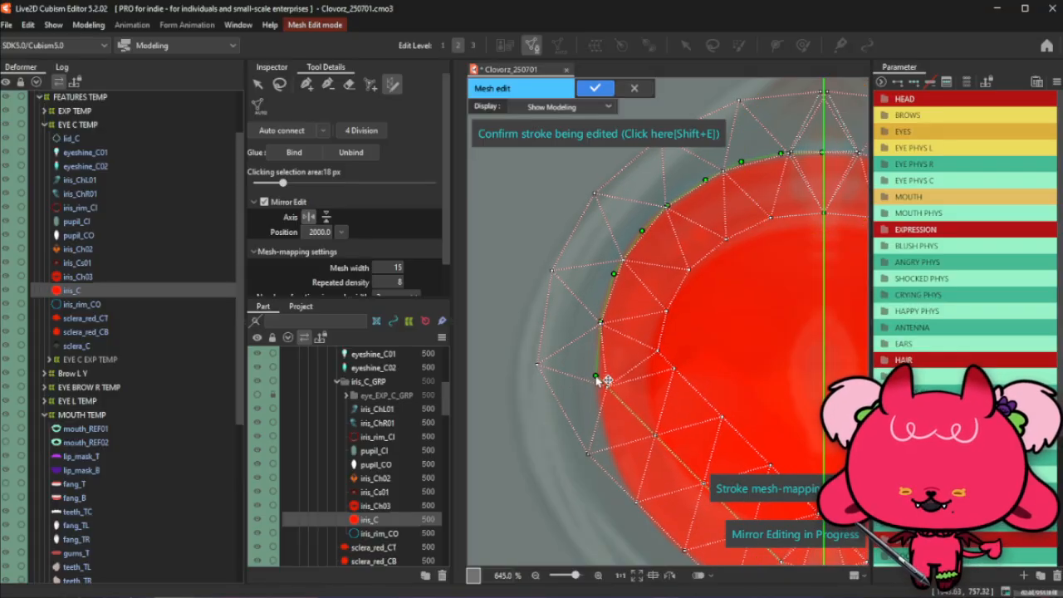
# Shape the stroke around the lower-left curve of iris_C with additional points along its edge
pyautogui.scroll(-3, 598, 348)
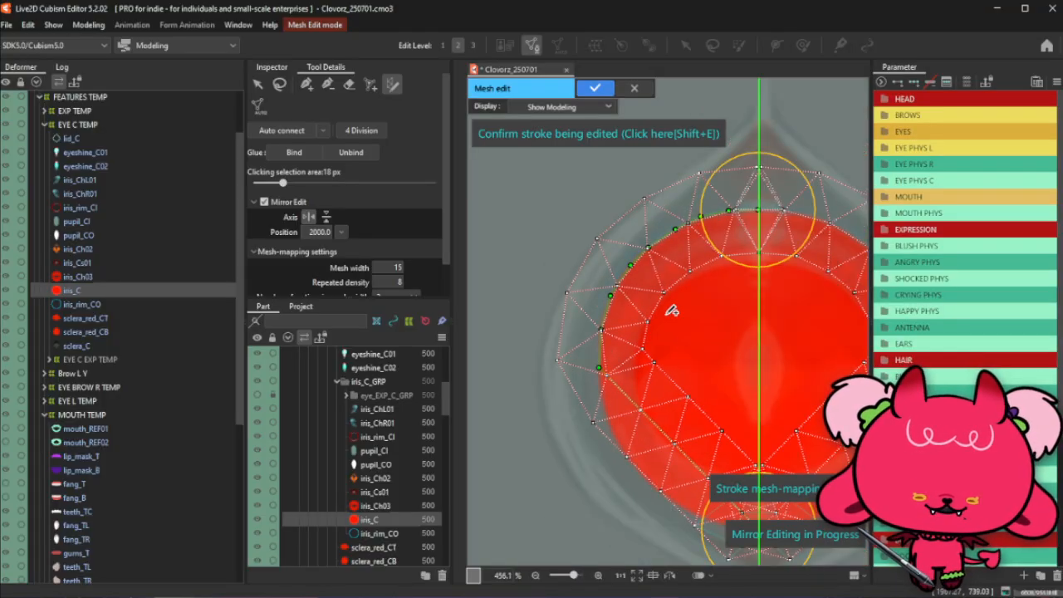
pyautogui.scroll(2, 614, 340)
pyautogui.scroll(2, 619, 354)
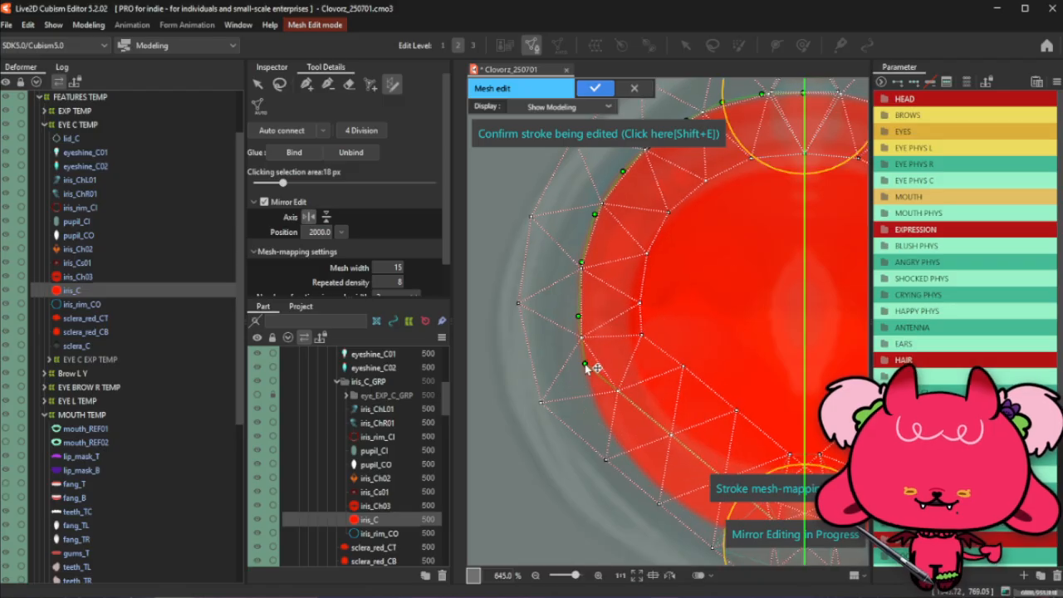
pyautogui.moveTo(583, 366)
pyautogui.mouseDown()
pyautogui.moveTo(603, 379)
pyautogui.moveTo(602, 413)
pyautogui.moveTo(618, 440)
pyautogui.mouseUp()
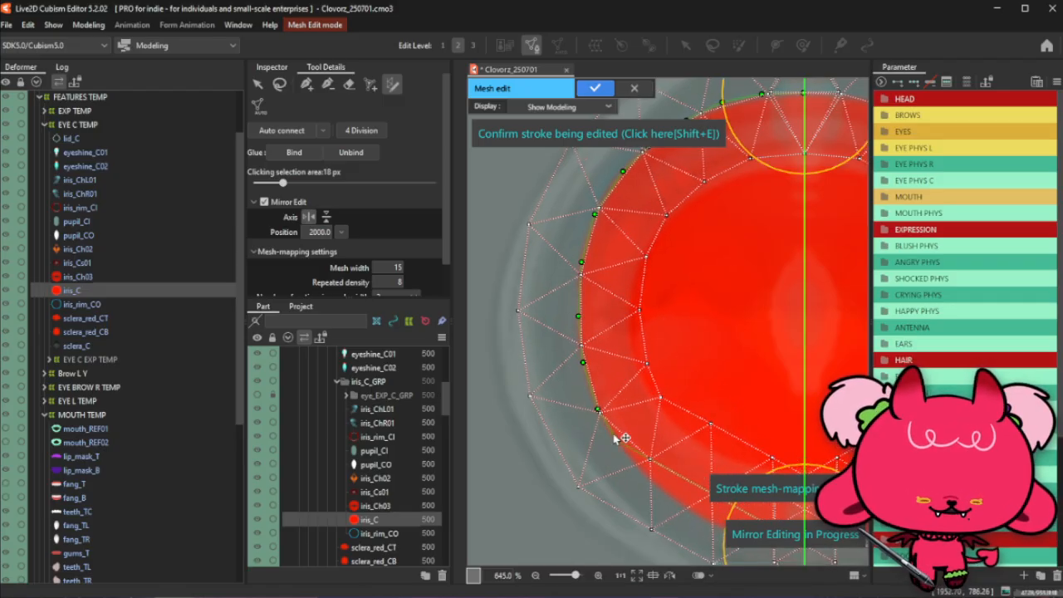
pyautogui.moveTo(690, 526); pyautogui.dragTo(673, 493)
pyautogui.moveTo(650, 437); pyautogui.dragTo(630, 442)
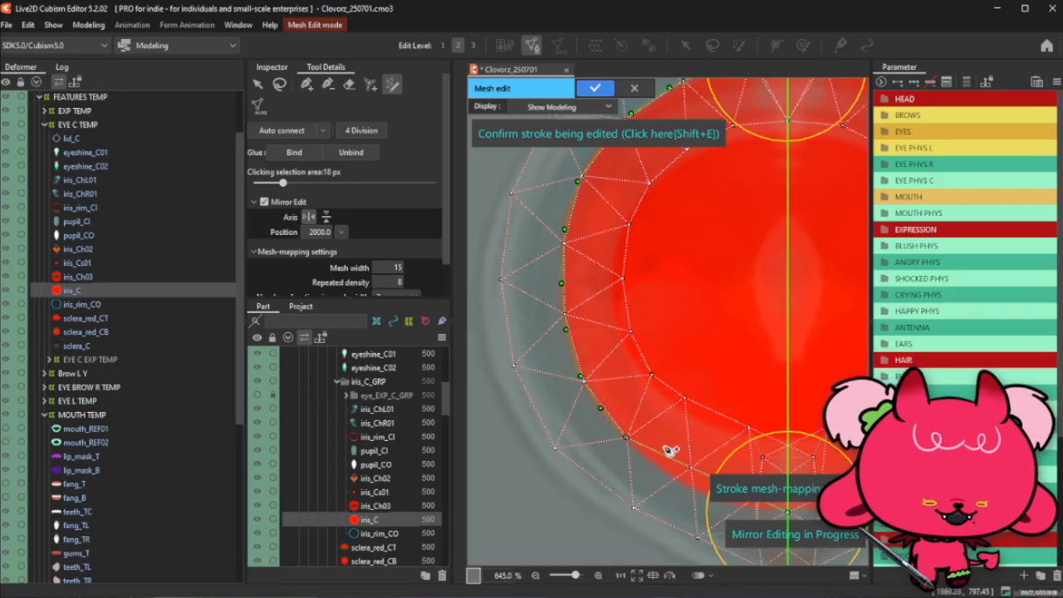
# Fit the stroke to the bottom edge of iris_C with evenly spaced points up to the mirror axis
pyautogui.scroll(-2, 562, 389)
pyautogui.scroll(2, 648, 434)
pyautogui.moveTo(622, 436); pyautogui.dragTo(602, 438)
pyautogui.click(647, 459)
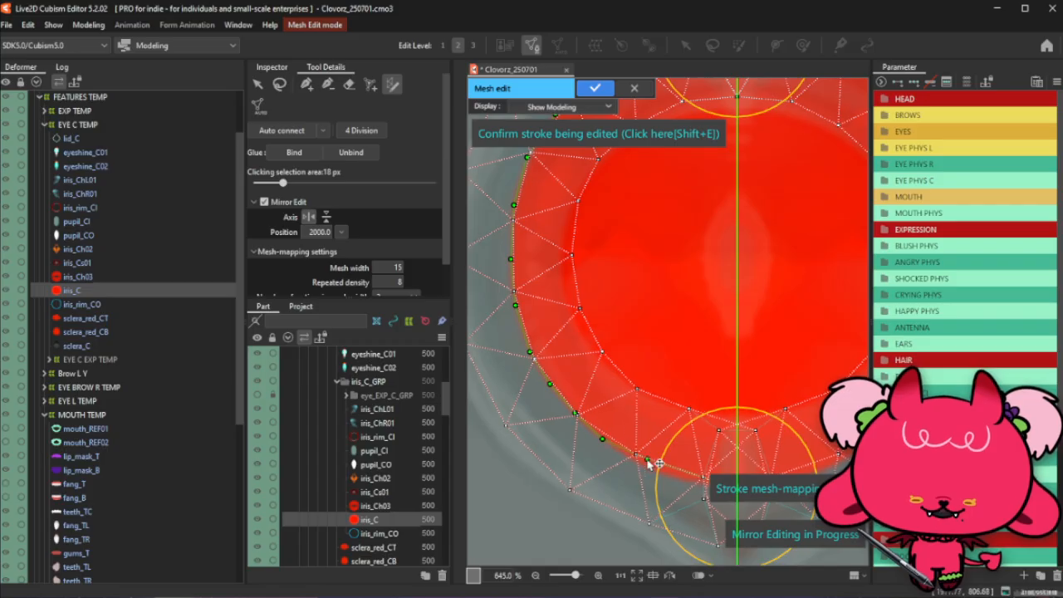
pyautogui.scroll(-2, 656, 463)
pyautogui.scroll(2, 663, 448)
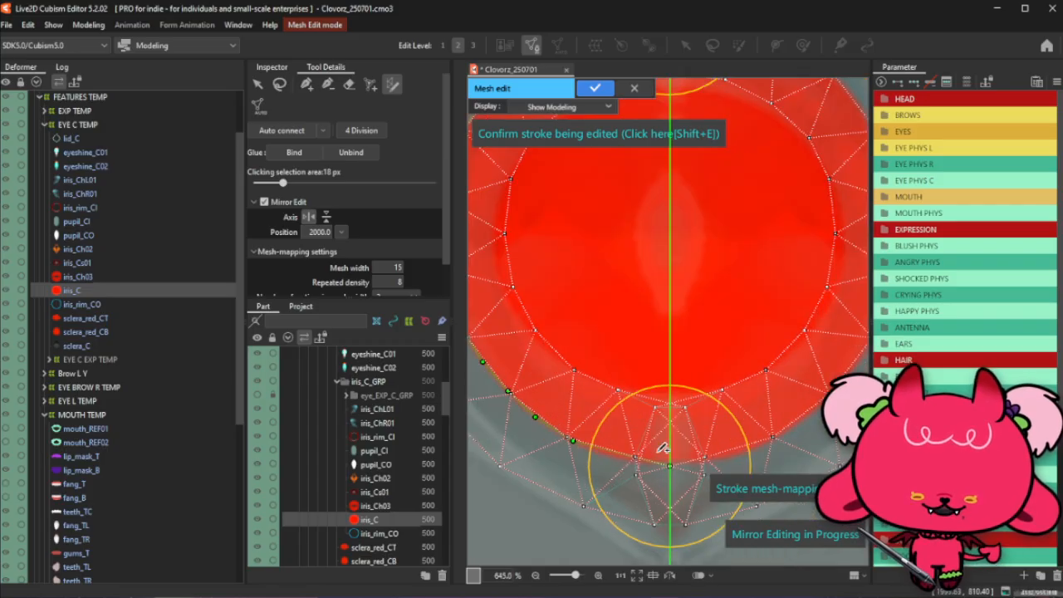
pyautogui.click(612, 456)
pyautogui.moveTo(649, 467); pyautogui.dragTo(569, 440)
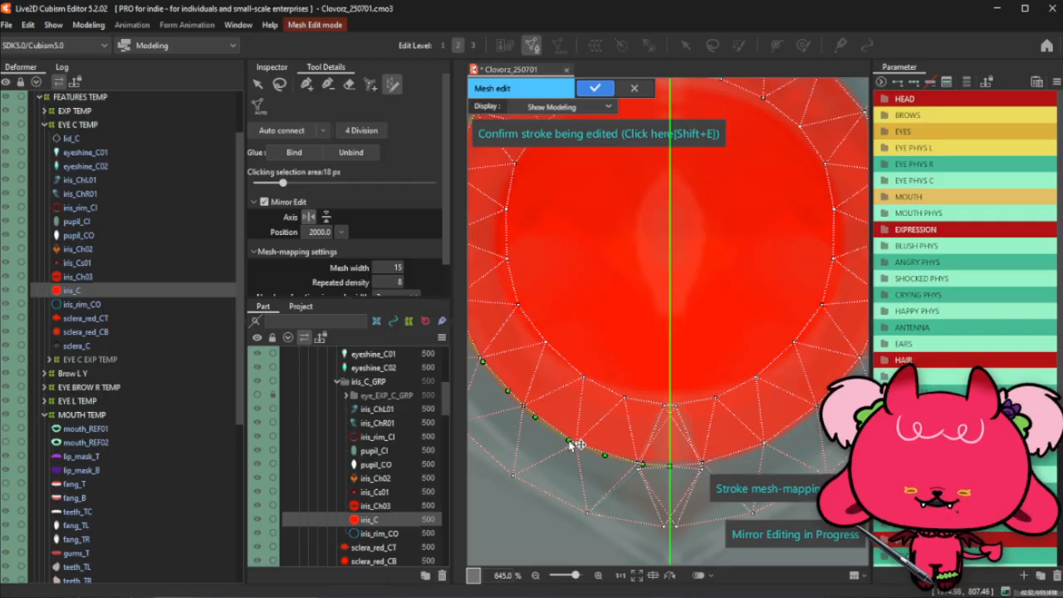
# Confirm the edited stroke to generate the mirrored ring mesh on iris_C
pyautogui.scroll(-5, 571, 446)
pyautogui.scroll(3, 557, 415)
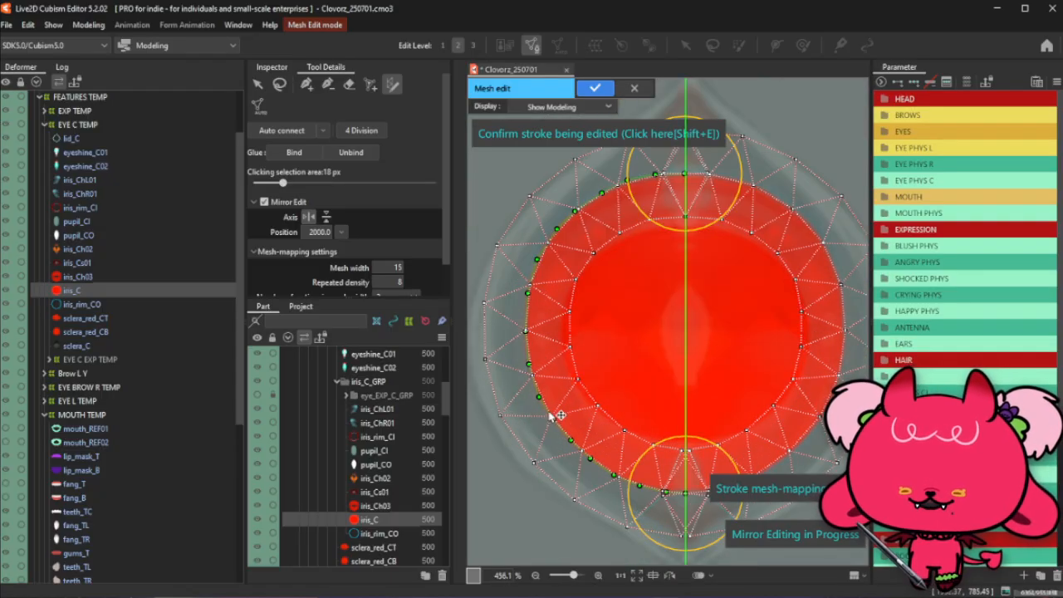
pyautogui.click(583, 134)
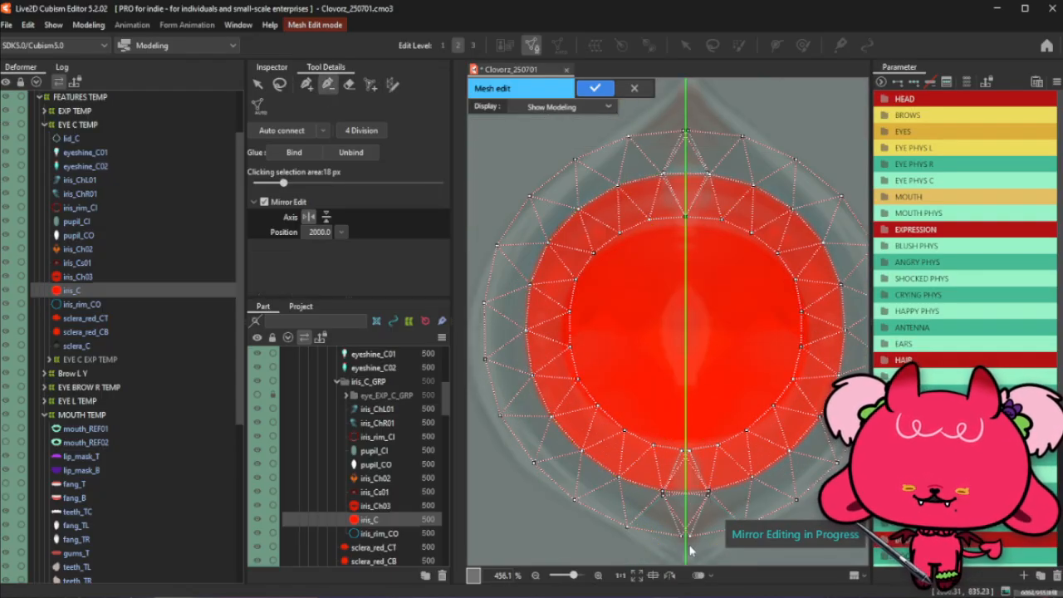
# Delete the crowded mesh vertices next to the mirror axis at the bottom and top of the iris_C ring
pyautogui.scroll(2, 689, 531)
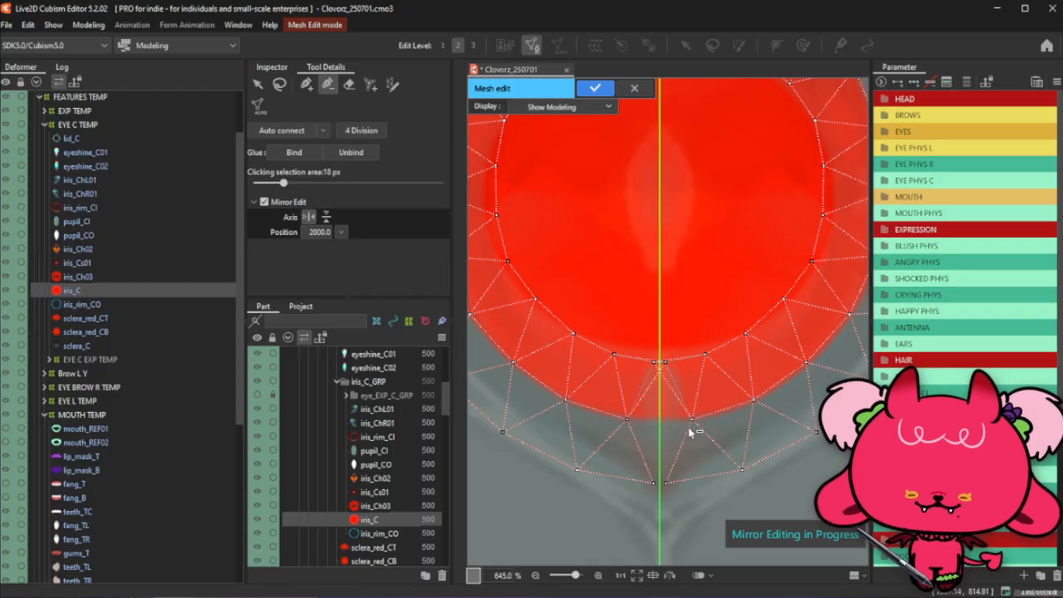
pyautogui.click(670, 483)
pyautogui.click(665, 362)
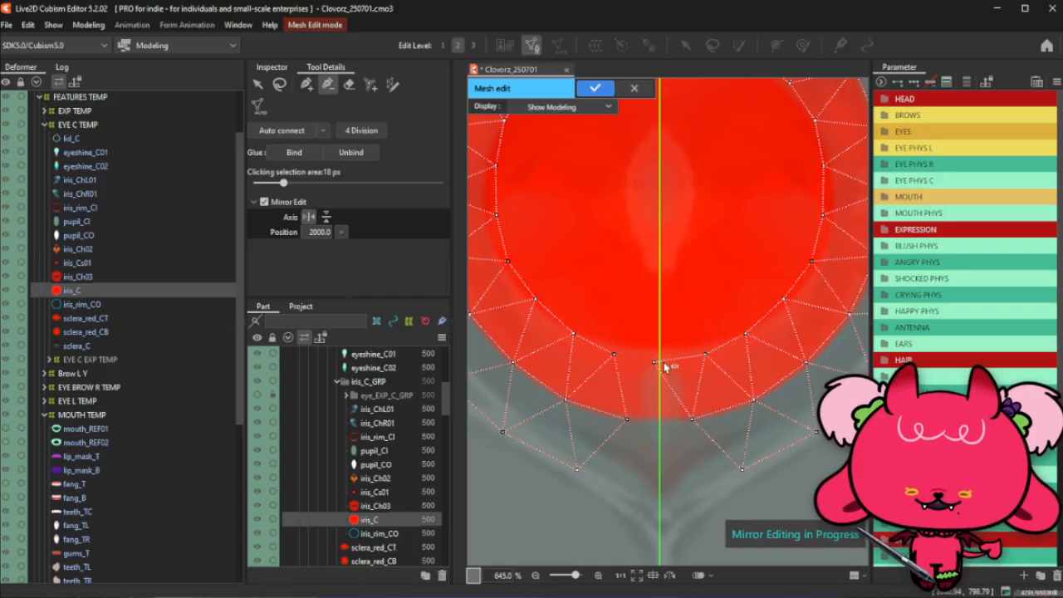
pyautogui.click(666, 363)
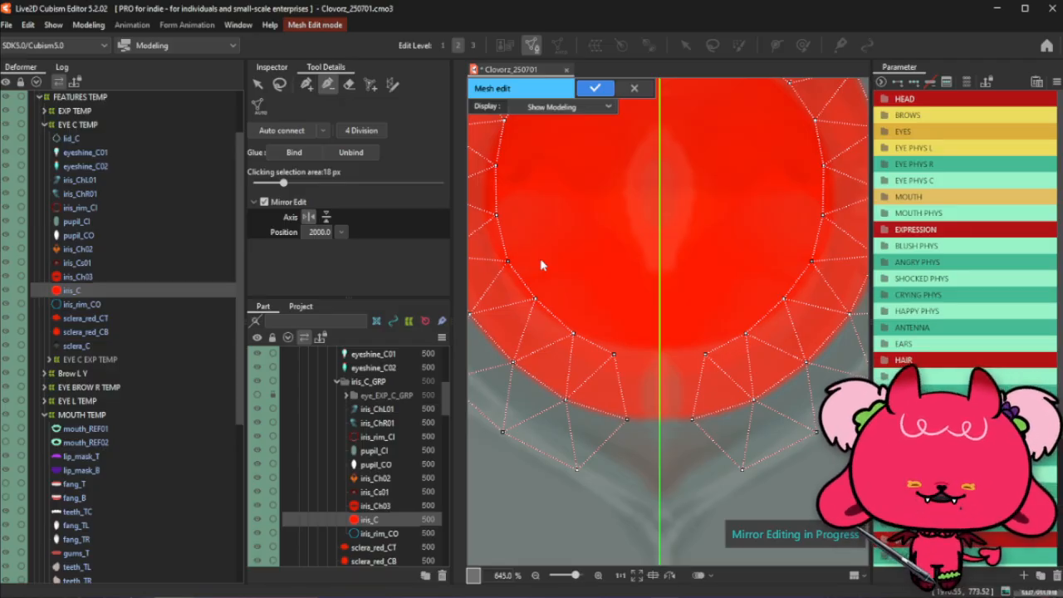
pyautogui.scroll(-6, 540, 265)
pyautogui.scroll(4, 546, 127)
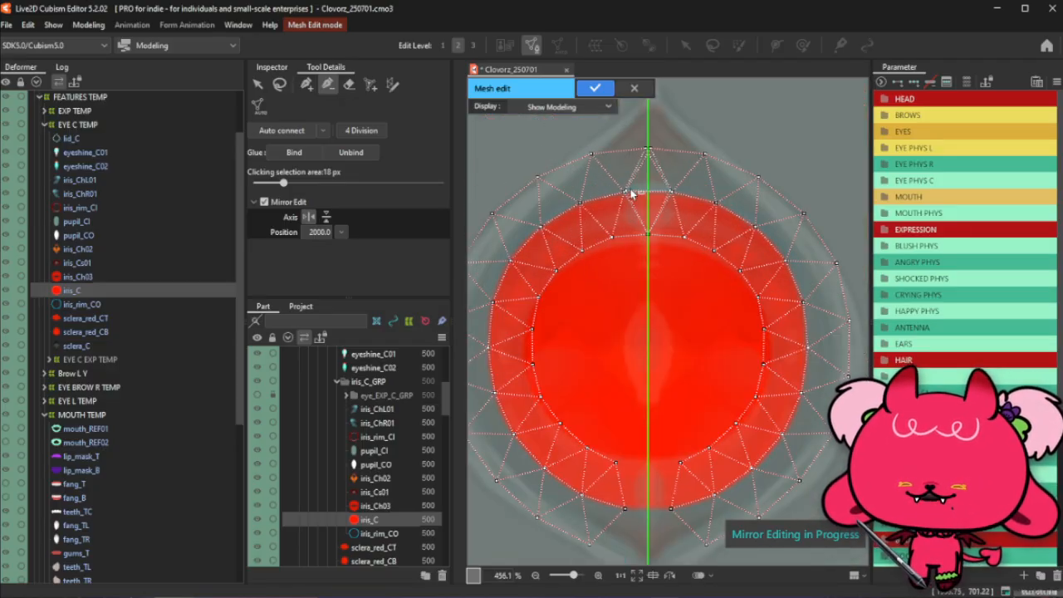
pyautogui.click(648, 147)
pyautogui.click(648, 236)
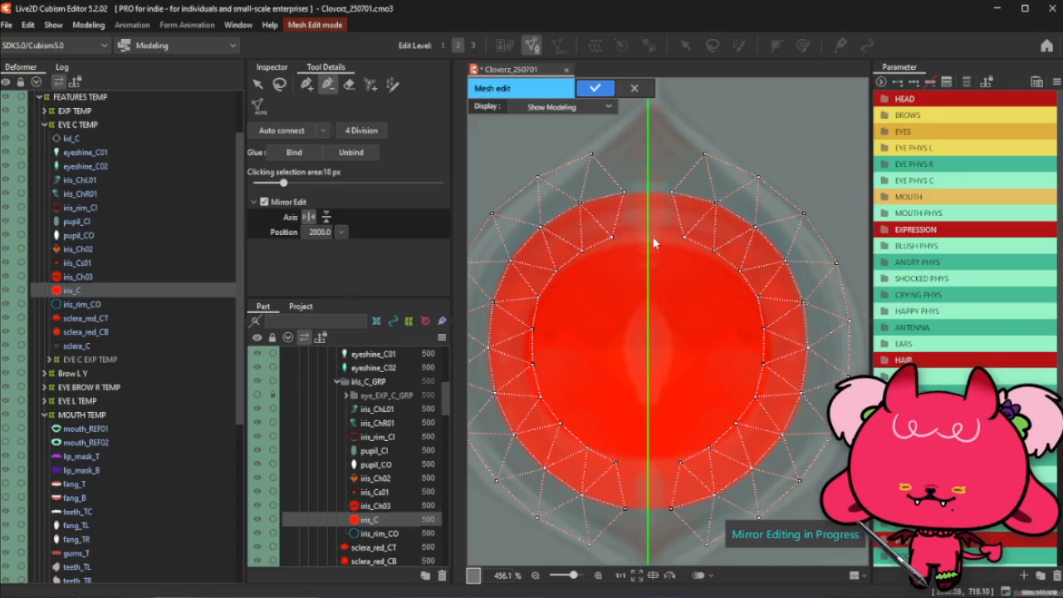
# Bridge the ring's top gap along the iris edge and add a connected inner vertex on the mirror axis
pyautogui.click(306, 83)
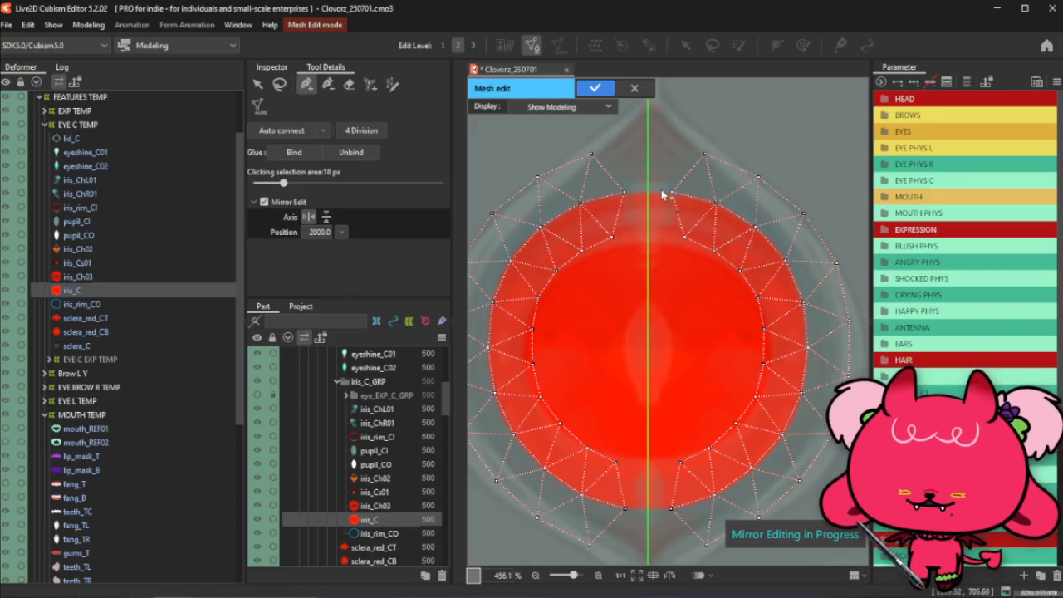
pyautogui.scroll(5, 663, 194)
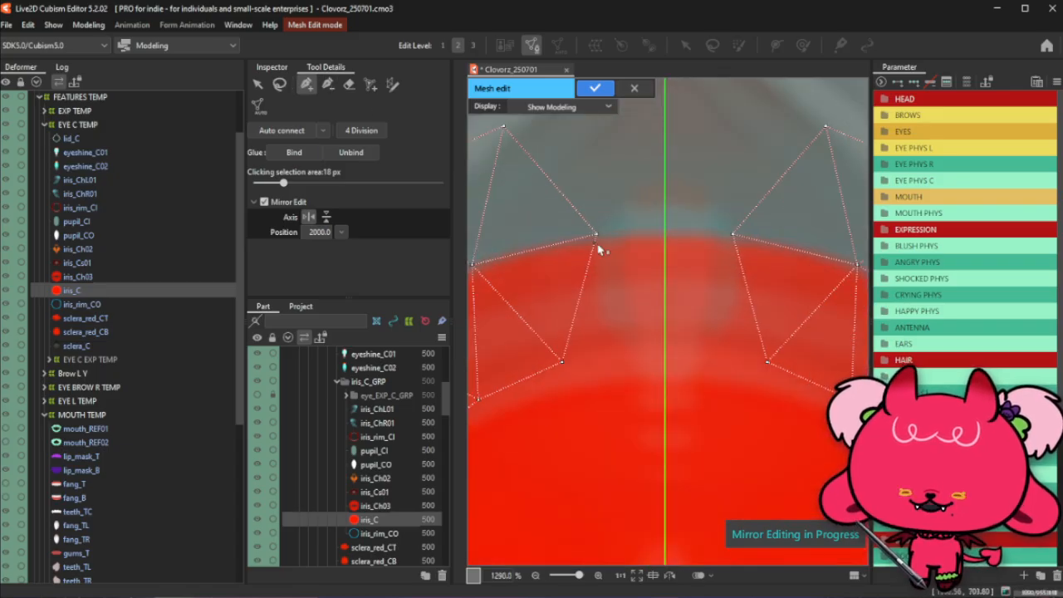
pyautogui.click(733, 237)
pyautogui.click(663, 349)
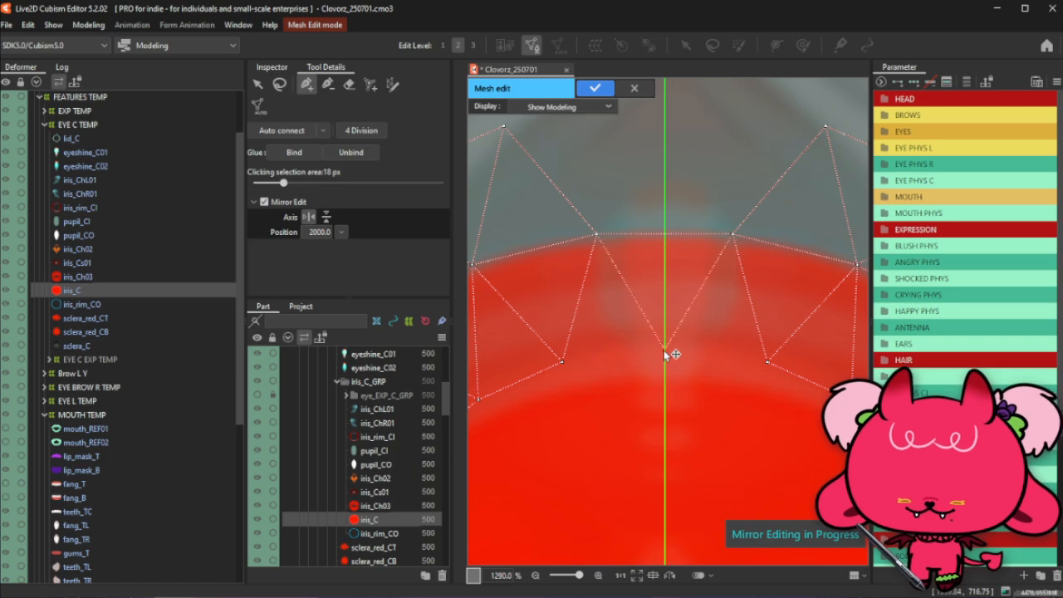
pyautogui.click(767, 362)
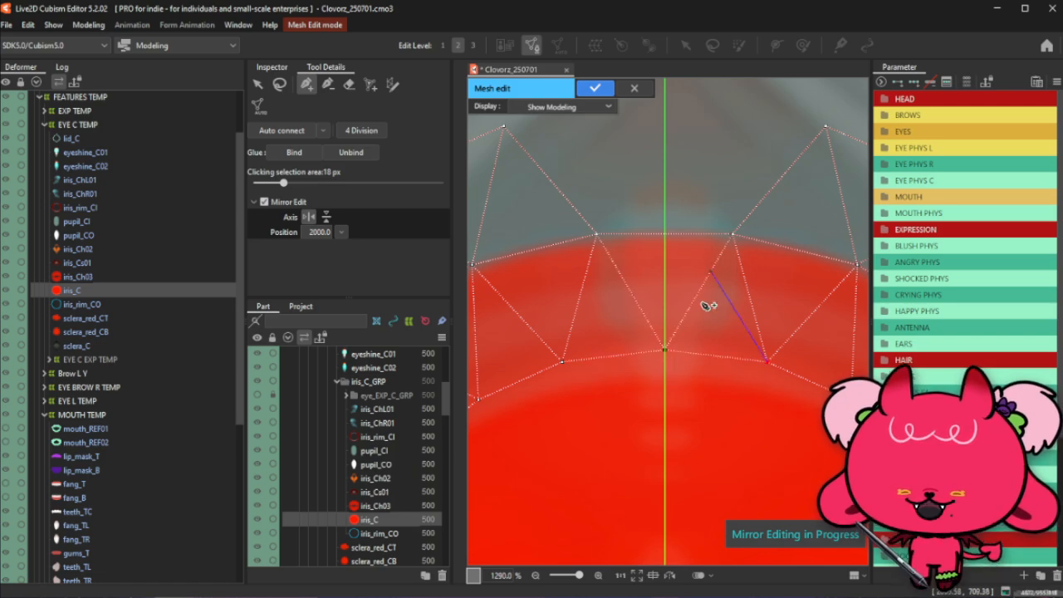
# Add an outer vertex on the mirror axis above the iris and connect it to the neighbouring top vertices
pyautogui.click(734, 235)
pyautogui.scroll(-2, 777, 210)
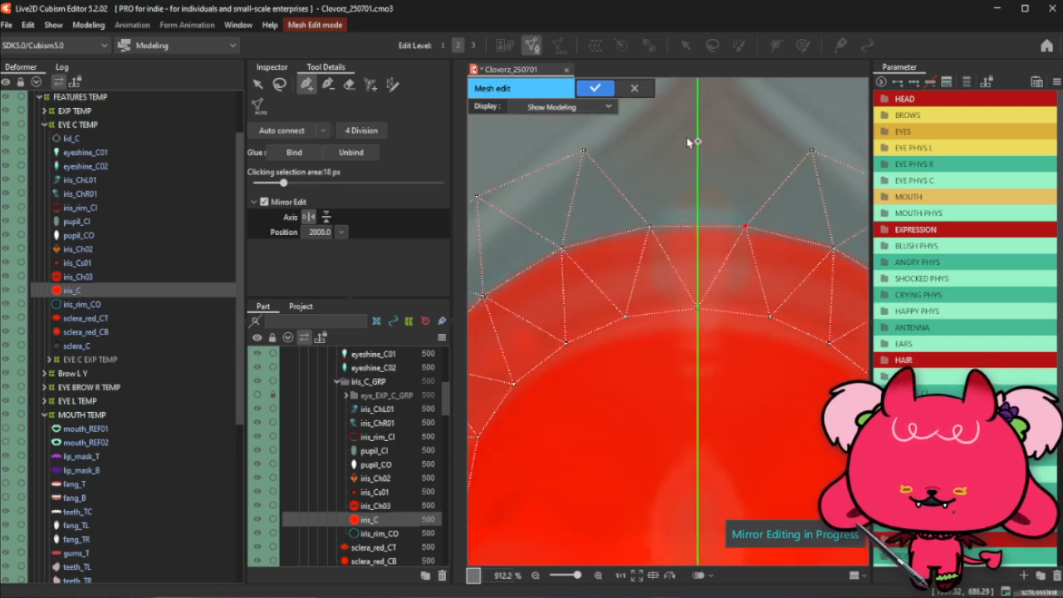
pyautogui.click(698, 140)
pyautogui.click(815, 155)
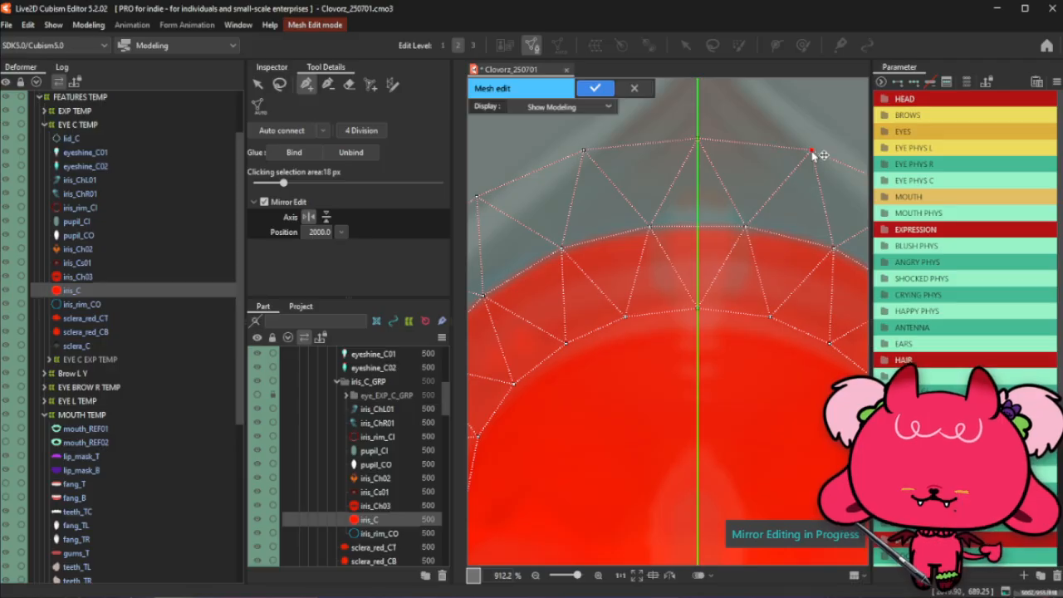
# Bridge the ring's bottom gap along the iris edge and the inner ring, adding a connected inner vertex on the mirror axis
pyautogui.scroll(-3, 644, 284)
pyautogui.scroll(-2, 645, 280)
pyautogui.scroll(4, 658, 402)
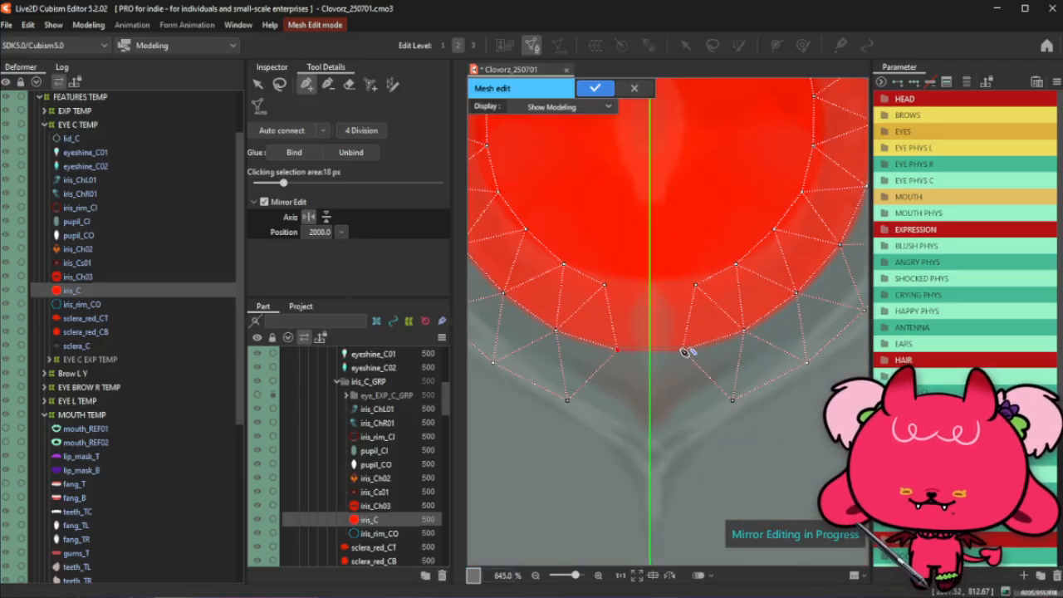
pyautogui.click(683, 350)
pyautogui.click(696, 285)
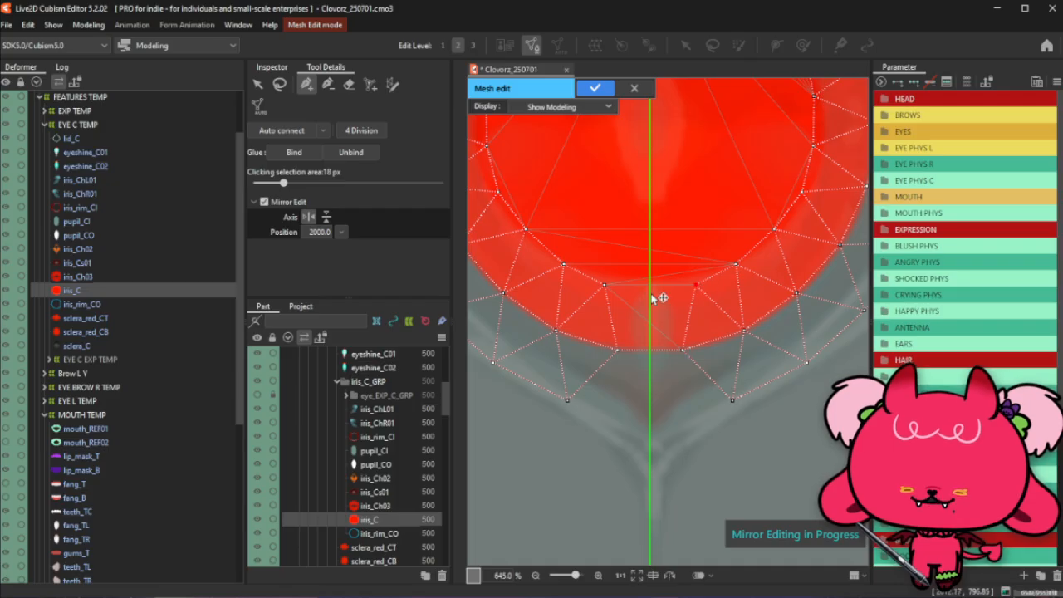
pyautogui.click(649, 290)
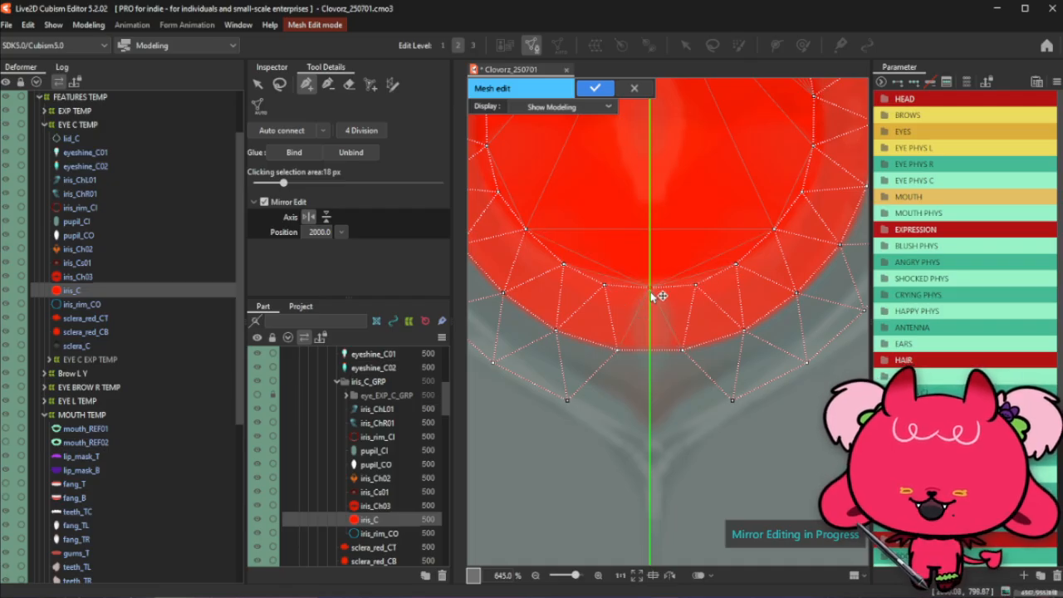
pyautogui.hotkey('ctrl', 'z')
pyautogui.click(650, 290)
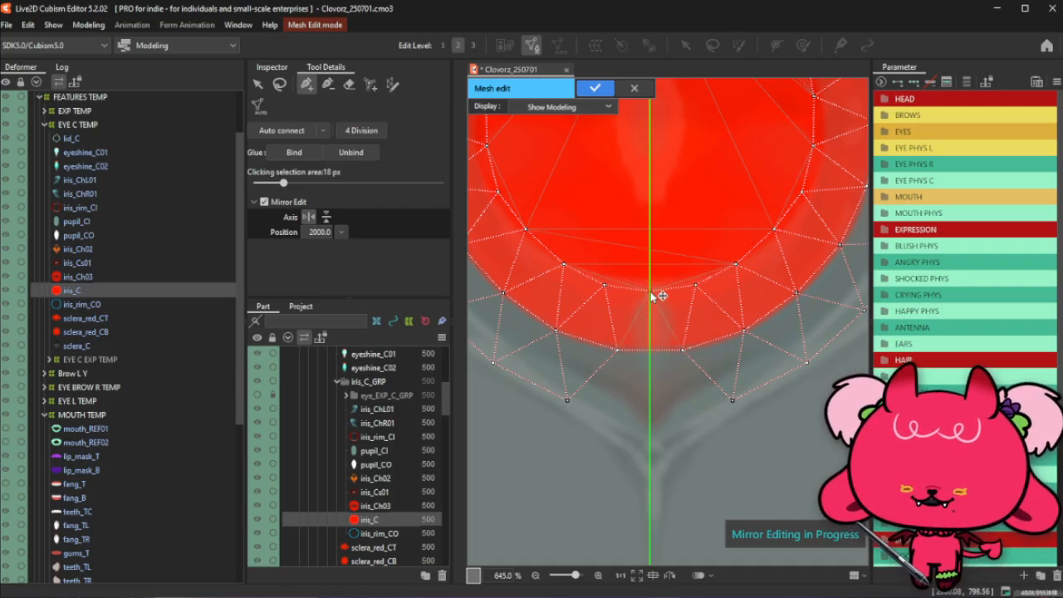
pyautogui.click(682, 350)
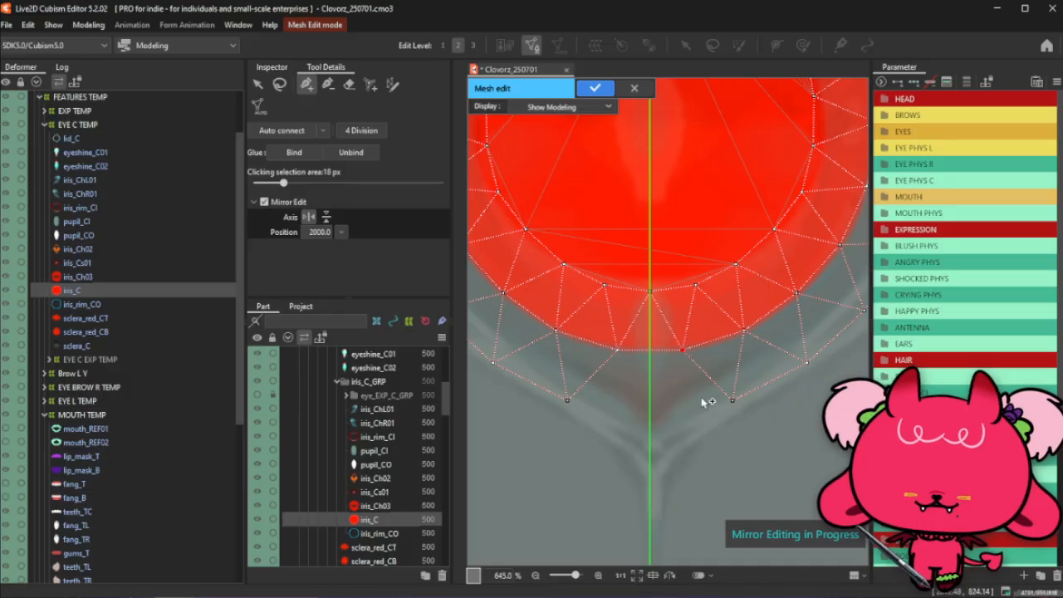
# Add an outer vertex on the mirror axis below the iris, connected to the bottom outer vertices, without extra vertices beside it
pyautogui.click(734, 406)
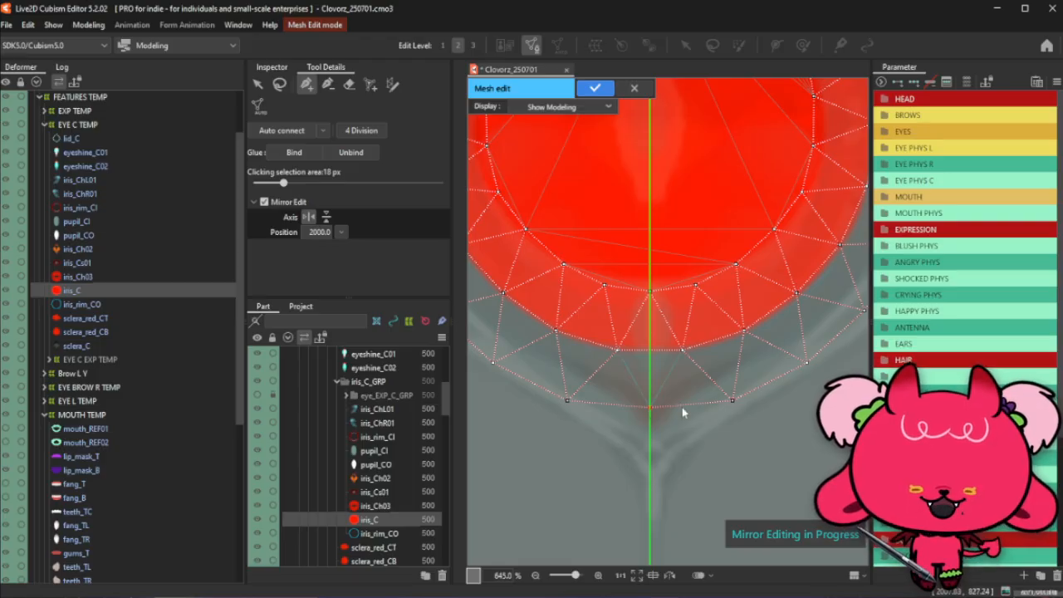
pyautogui.click(679, 411)
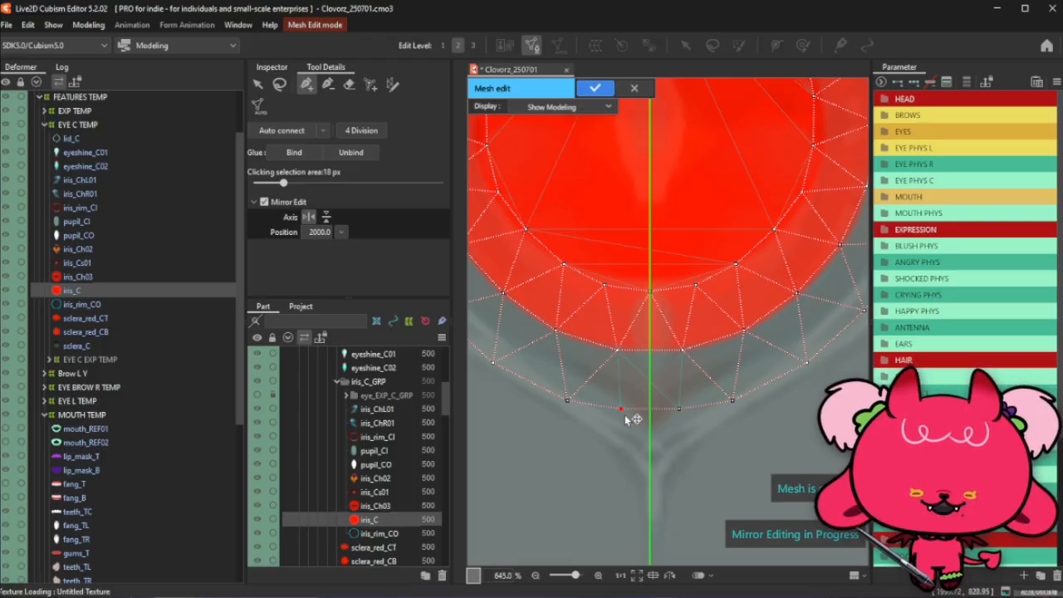
pyautogui.click(650, 410)
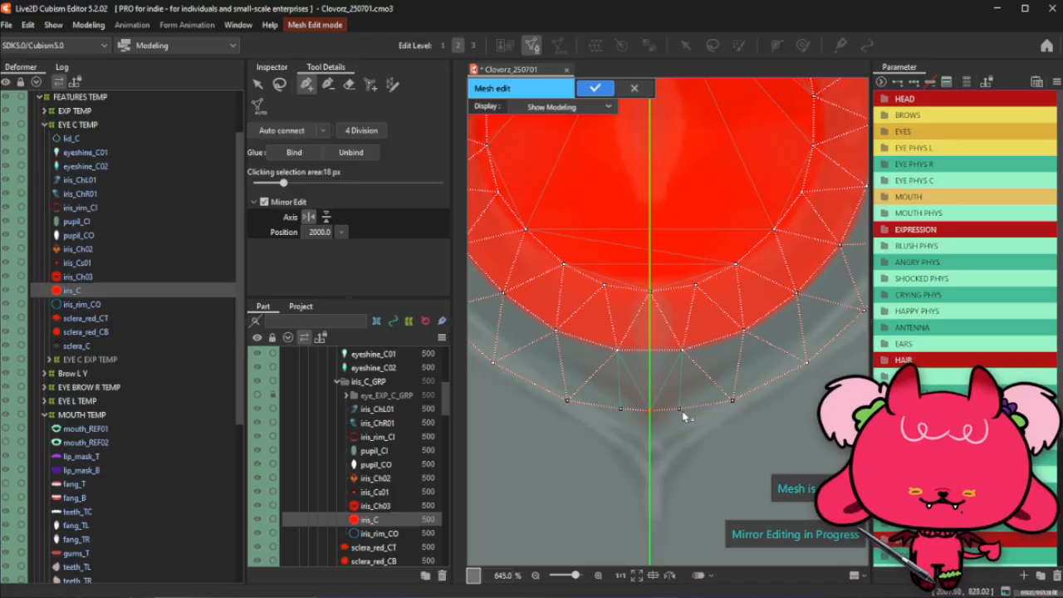
pyautogui.press('Delete')
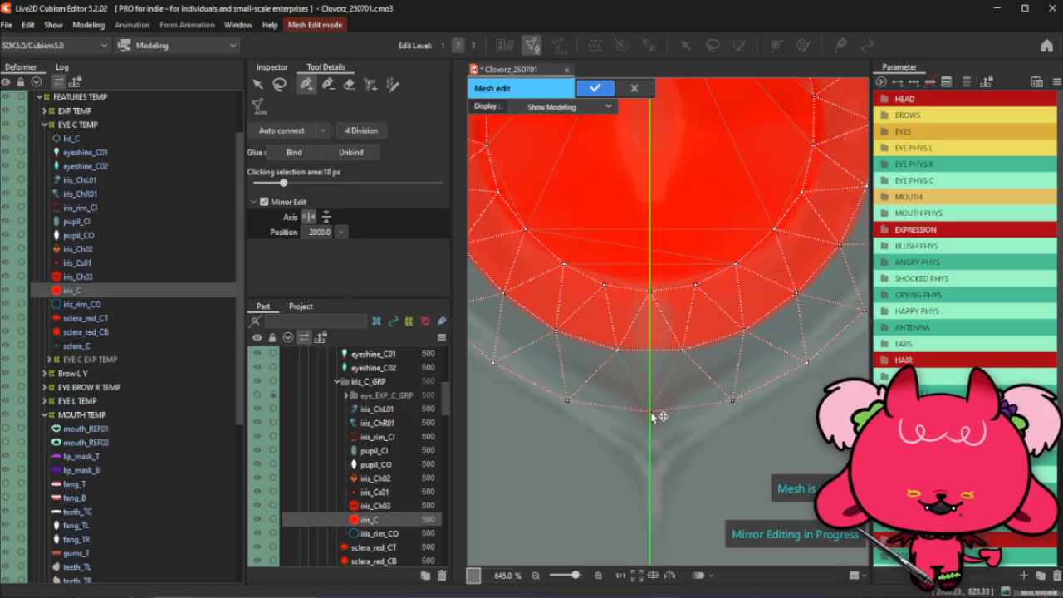
# Duplicate the ring's innermost loop of vertices and scale the copy down into a smaller concentric loop inside the iris
pyautogui.scroll(-3, 650, 417)
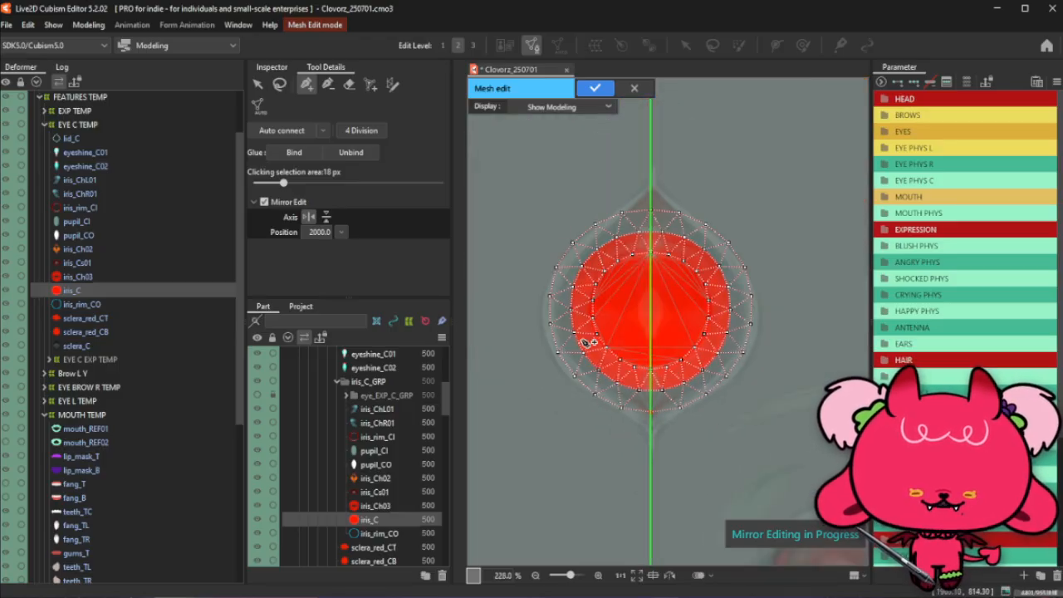
pyautogui.scroll(1, 650, 299)
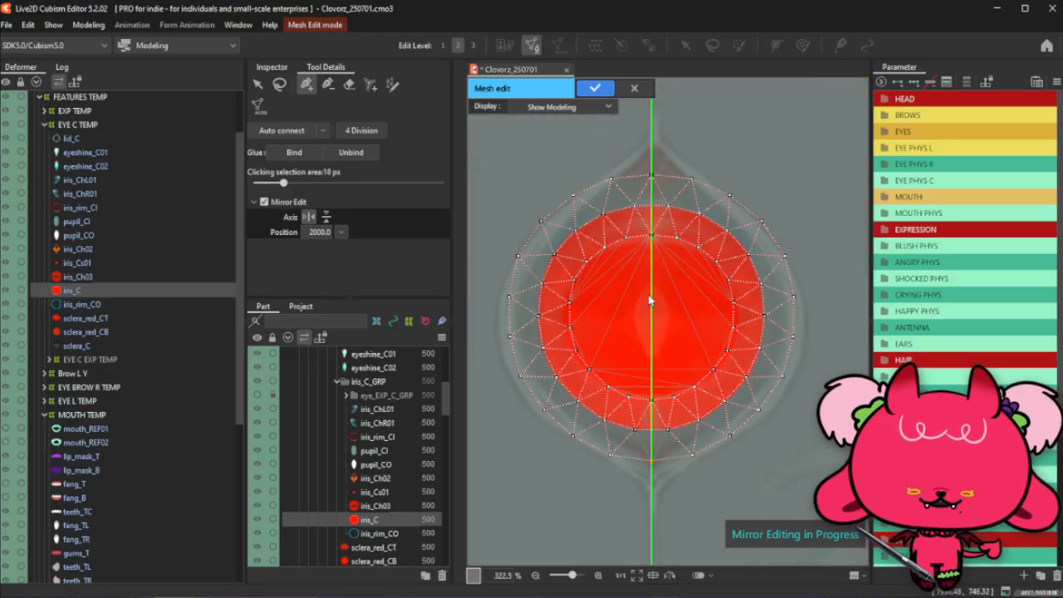
pyautogui.click(280, 83)
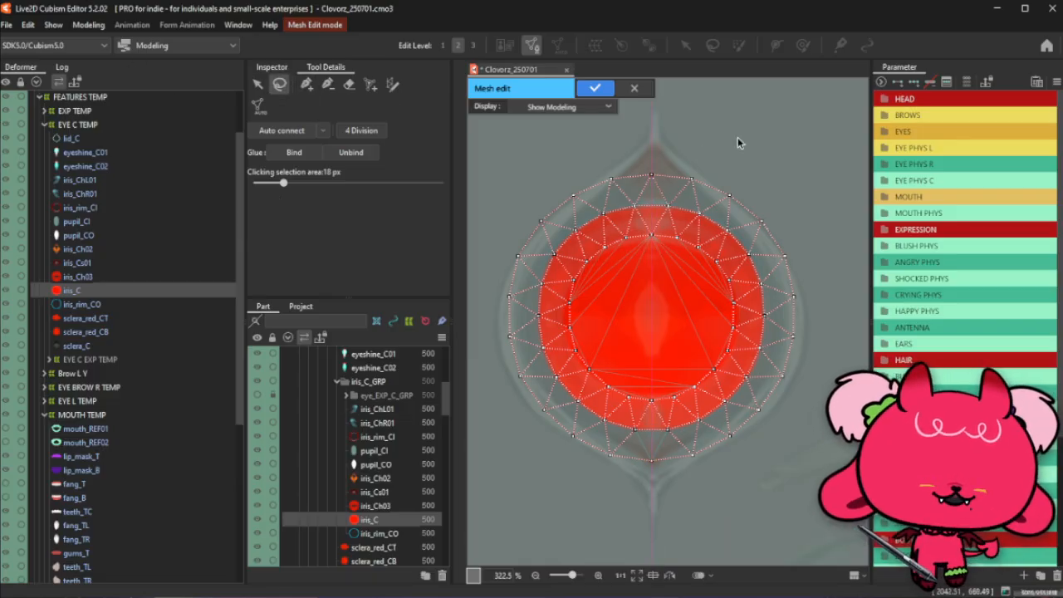
pyautogui.click(306, 83)
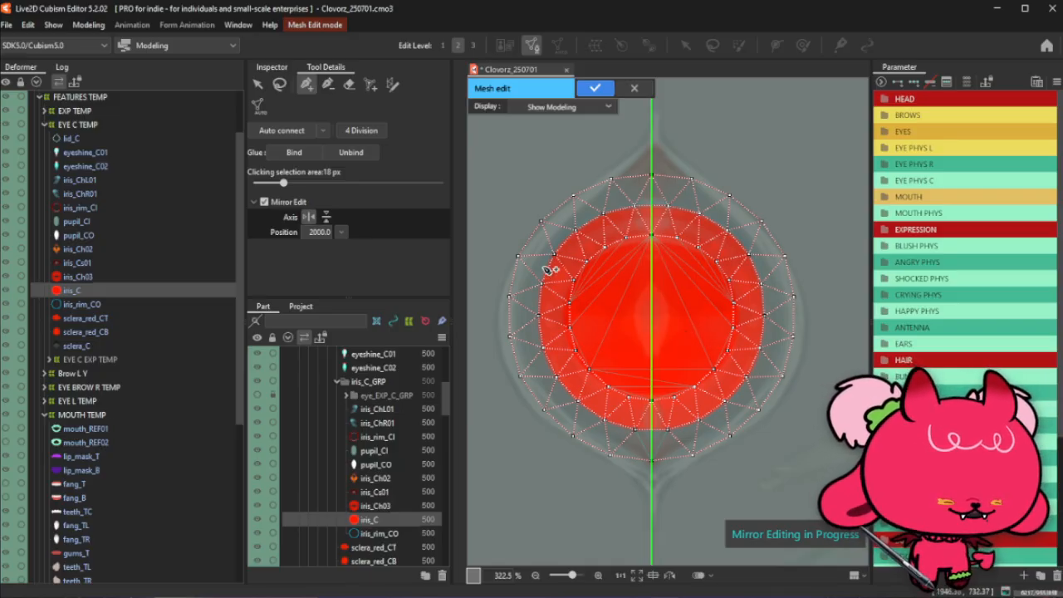
pyautogui.scroll(2, 570, 290)
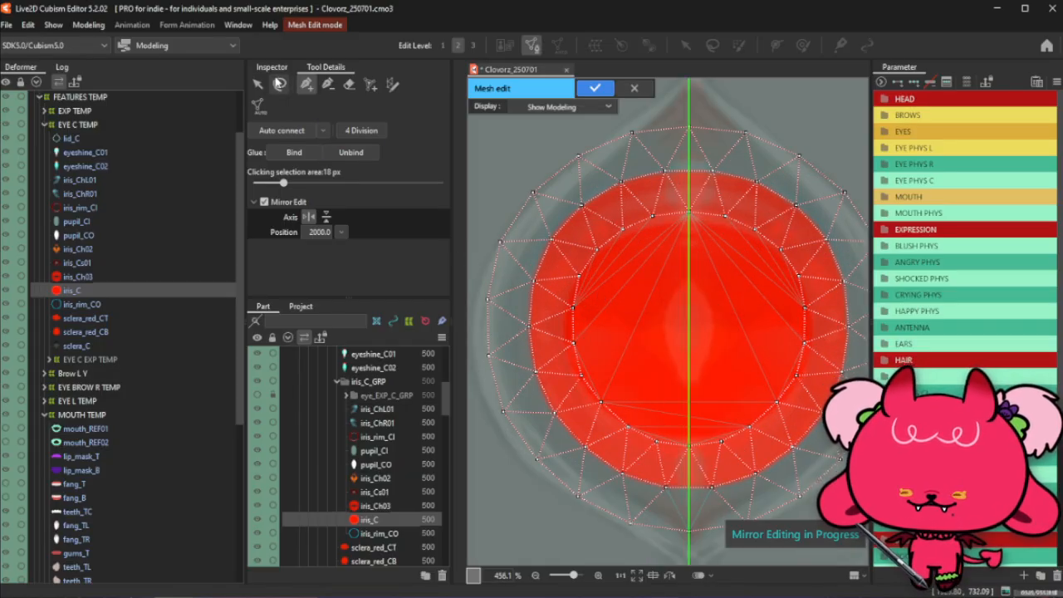
pyautogui.click(280, 83)
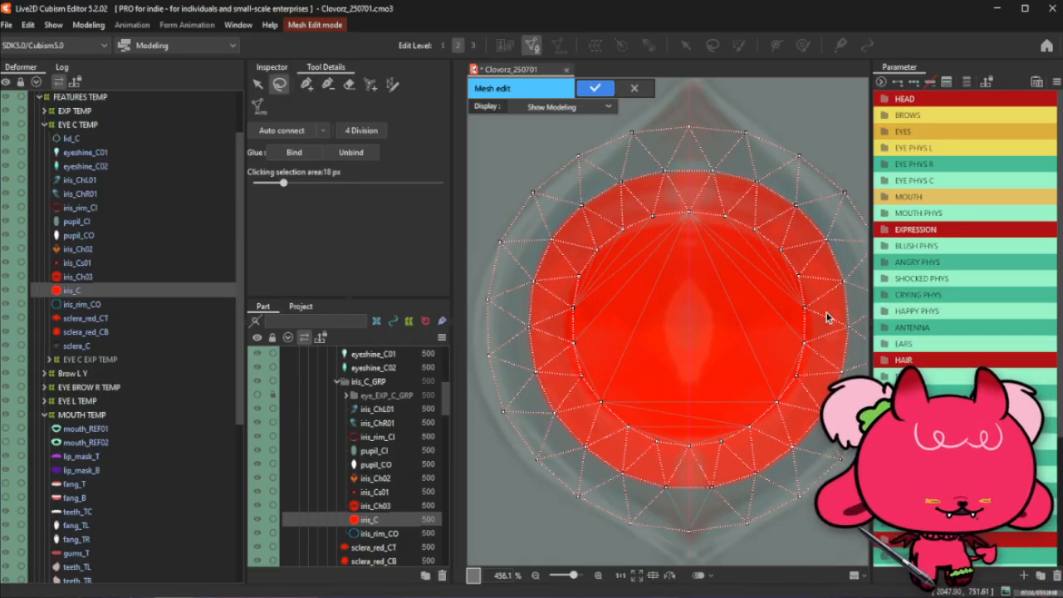
pyautogui.moveTo(703, 306)
pyautogui.mouseDown()
pyautogui.moveTo(689, 200)
pyautogui.moveTo(570, 259)
pyautogui.moveTo(544, 341)
pyautogui.moveTo(567, 399)
pyautogui.moveTo(631, 455)
pyautogui.moveTo(689, 468)
pyautogui.moveTo(761, 446)
pyautogui.moveTo(809, 398)
pyautogui.moveTo(819, 332)
pyautogui.moveTo(795, 239)
pyautogui.moveTo(758, 208)
pyautogui.moveTo(724, 207)
pyautogui.moveTo(704, 268)
pyautogui.mouseUp()
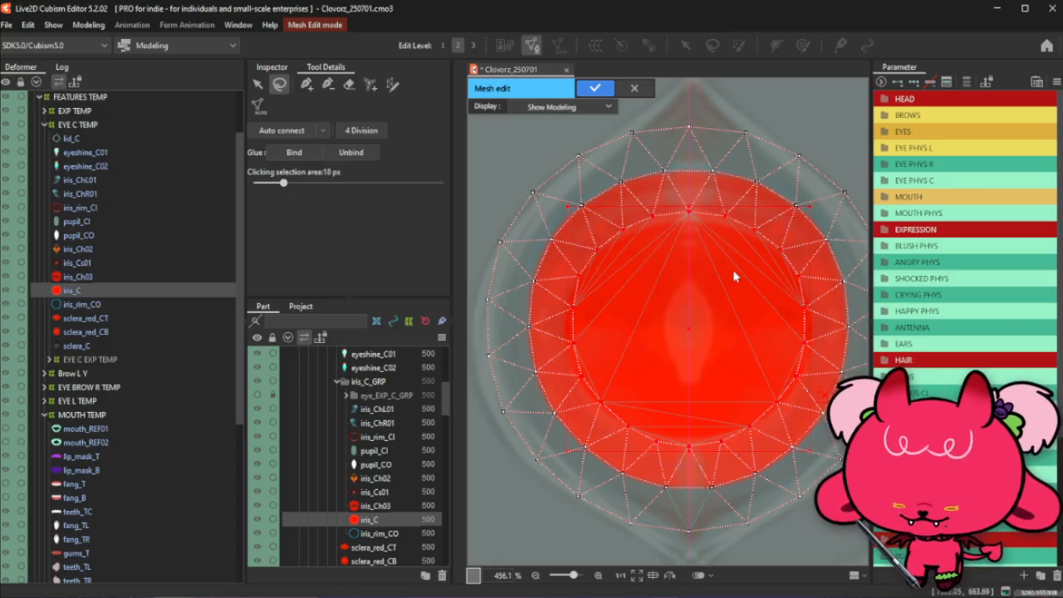
pyautogui.hotkey('ctrl', 'shift', 'a')
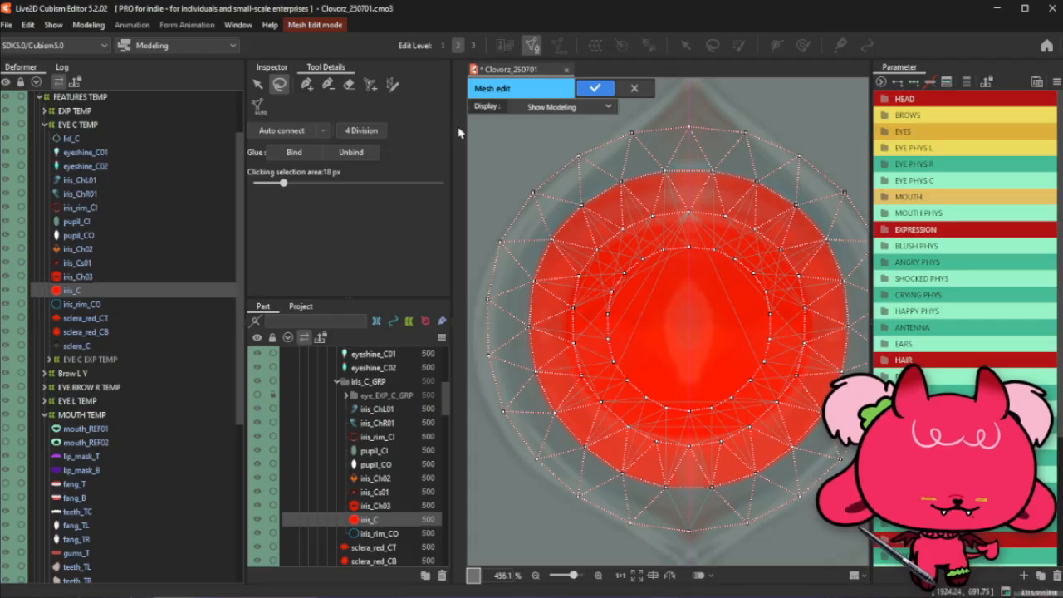
pyautogui.moveTo(751, 259)
pyautogui.mouseDown()
pyautogui.moveTo(736, 247)
pyautogui.moveTo(639, 253)
pyautogui.moveTo(601, 279)
pyautogui.moveTo(627, 412)
pyautogui.moveTo(714, 421)
pyautogui.moveTo(772, 382)
pyautogui.moveTo(789, 309)
pyautogui.mouseUp()
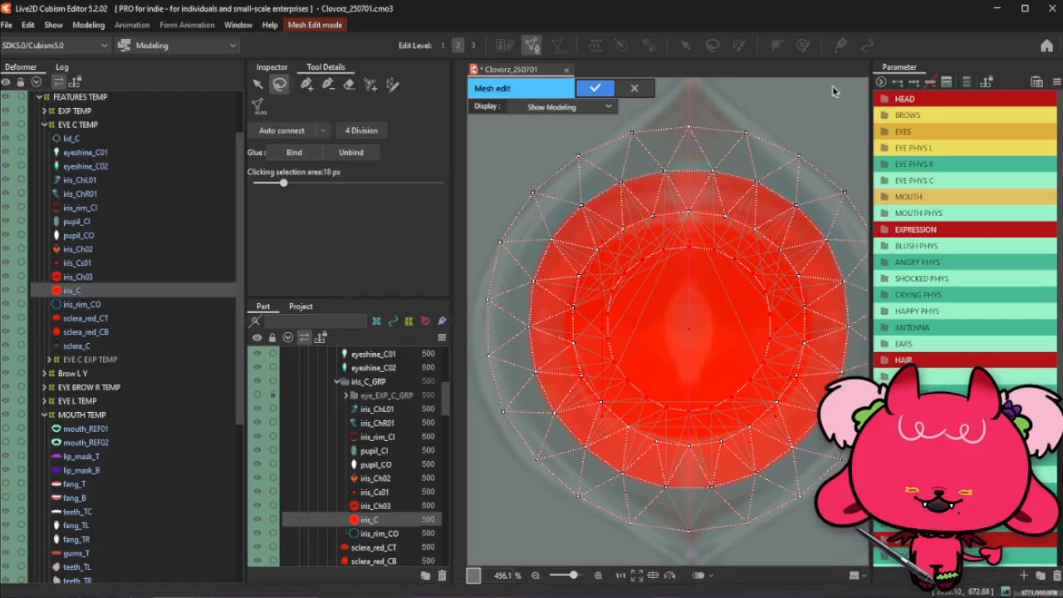
pyautogui.moveTo(717, 226)
pyautogui.mouseDown()
pyautogui.moveTo(613, 263)
pyautogui.moveTo(599, 295)
pyautogui.moveTo(603, 370)
pyautogui.moveTo(655, 415)
pyautogui.moveTo(735, 405)
pyautogui.moveTo(769, 358)
pyautogui.moveTo(777, 318)
pyautogui.moveTo(759, 262)
pyautogui.moveTo(735, 244)
pyautogui.mouseUp()
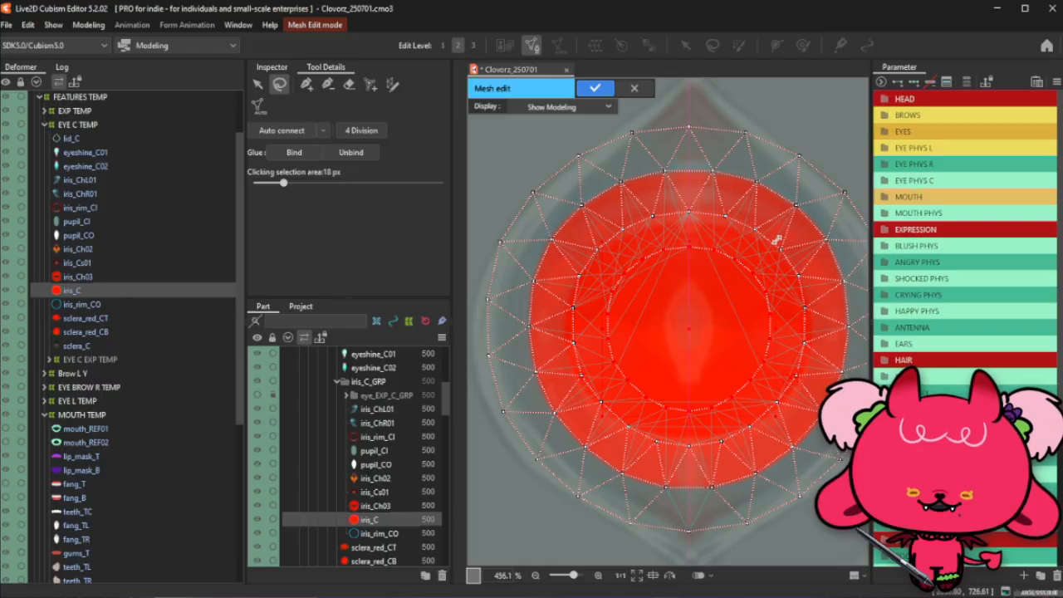
# Thin out the new inner loop by deleting alternate vertices around it with mirror editing on
pyautogui.click(328, 86)
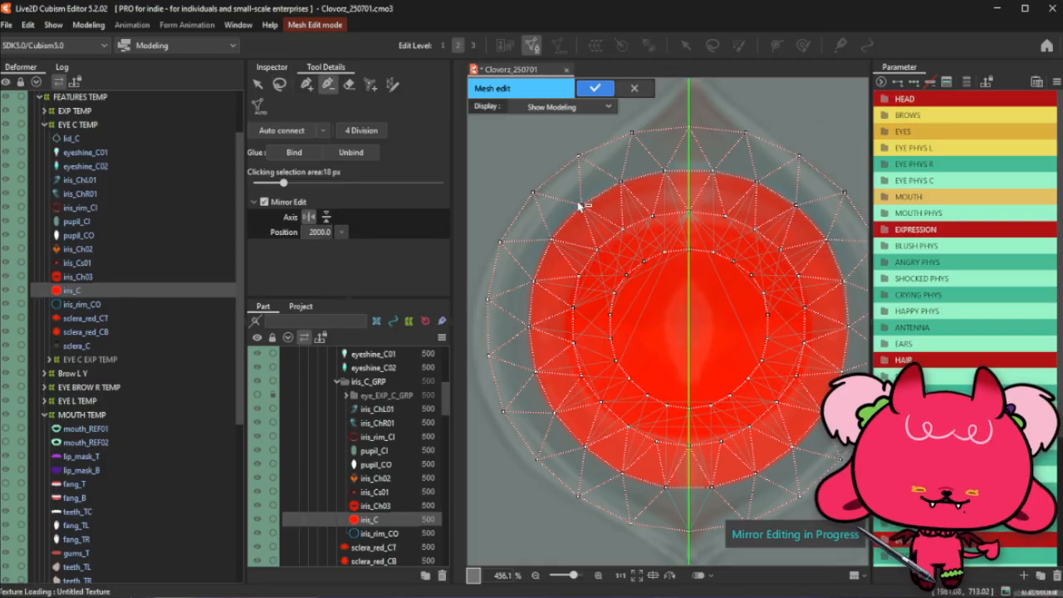
pyautogui.click(688, 250)
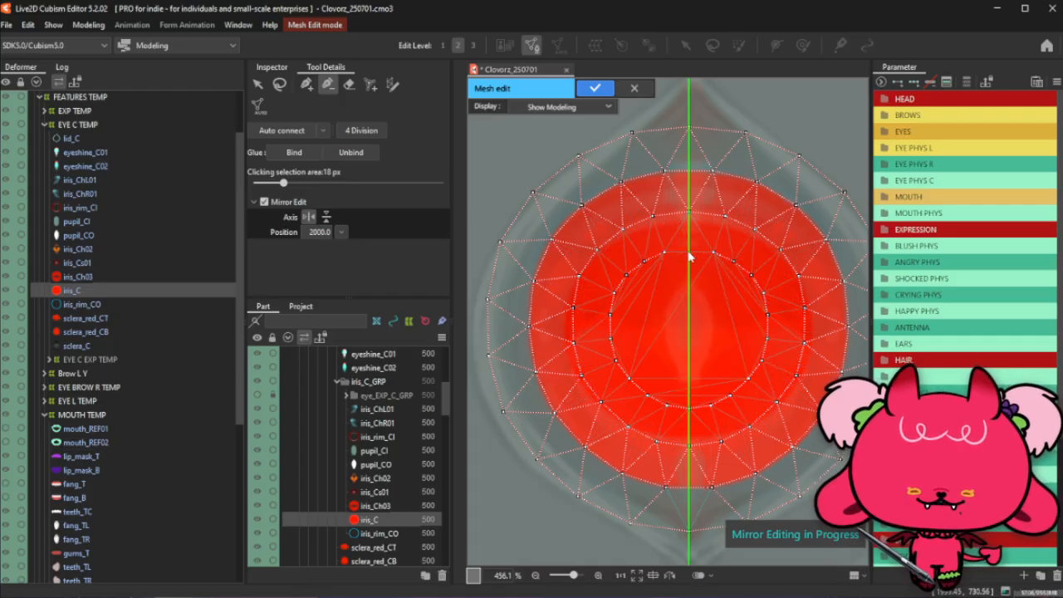
pyautogui.click(735, 265)
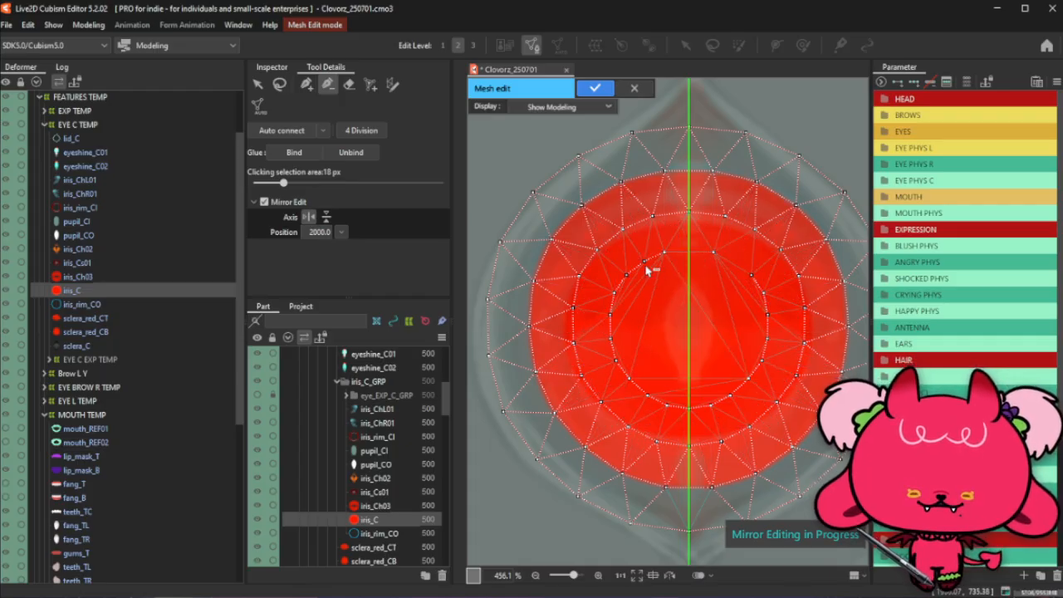
pyautogui.click(768, 339)
pyautogui.click(610, 340)
pyautogui.click(629, 380)
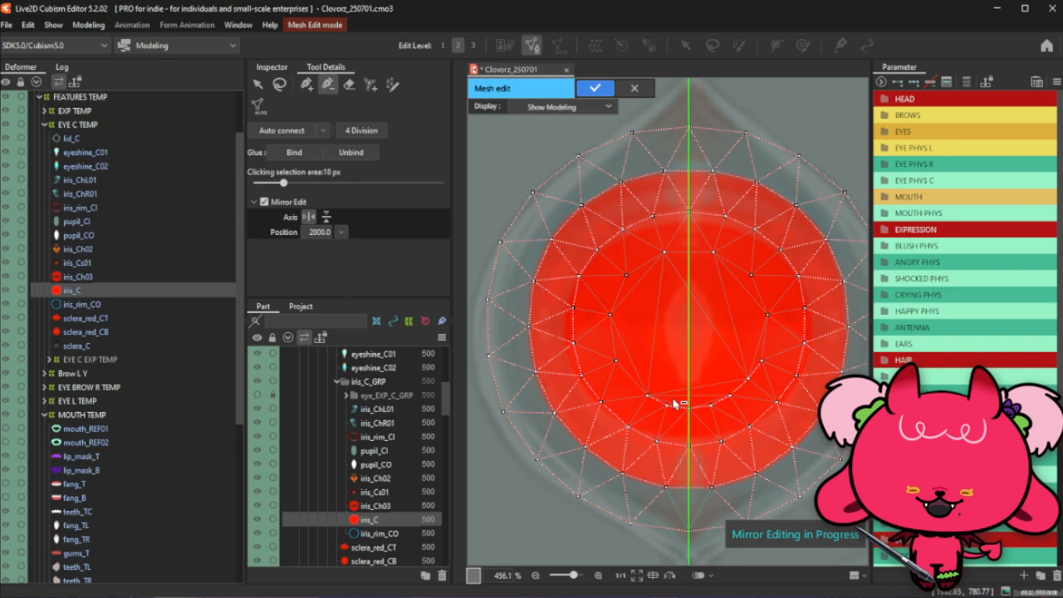
pyautogui.click(746, 383)
pyautogui.click(710, 405)
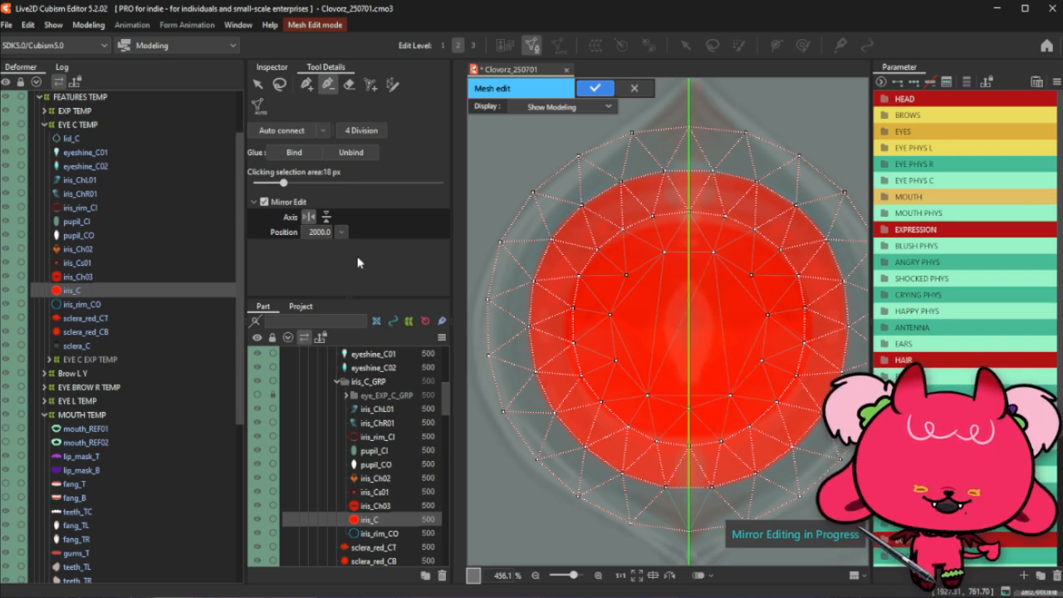
# Add a small mirrored loop of connected vertices around the central highlight, starting on the mirror axis above it
pyautogui.click(280, 83)
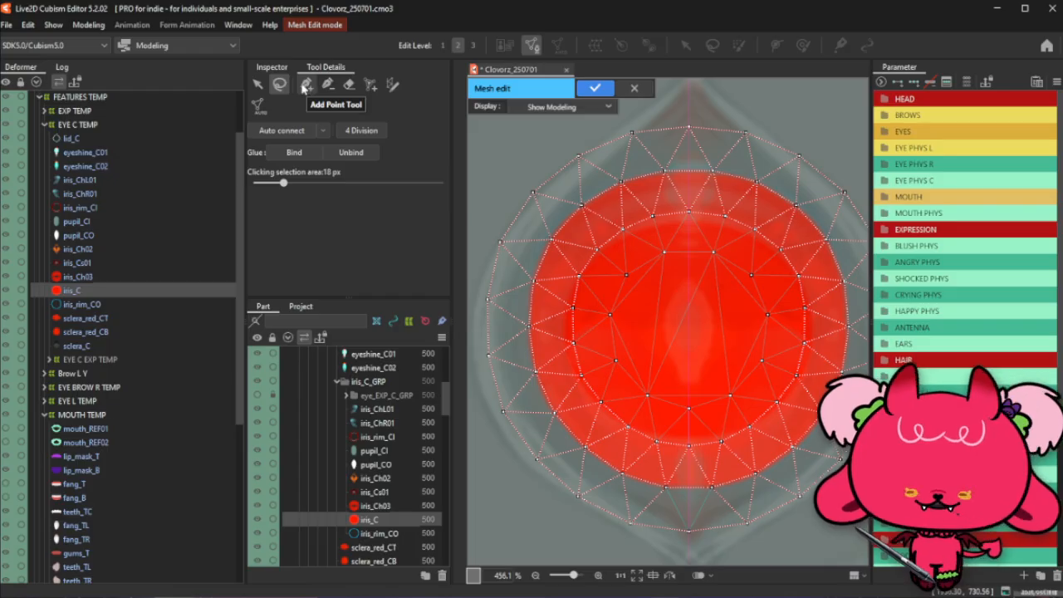
pyautogui.click(306, 85)
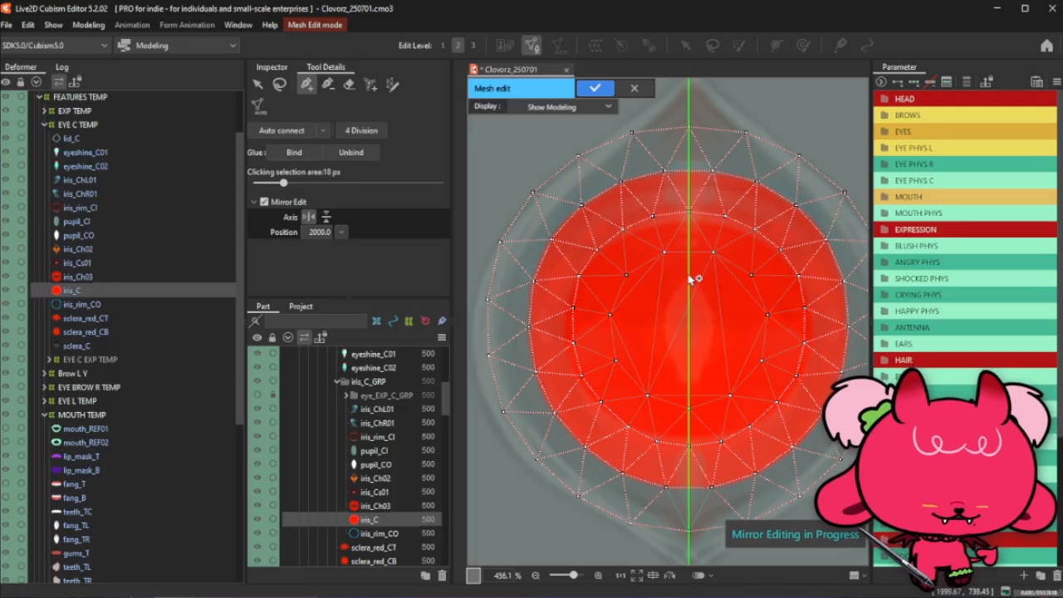
pyautogui.click(688, 274)
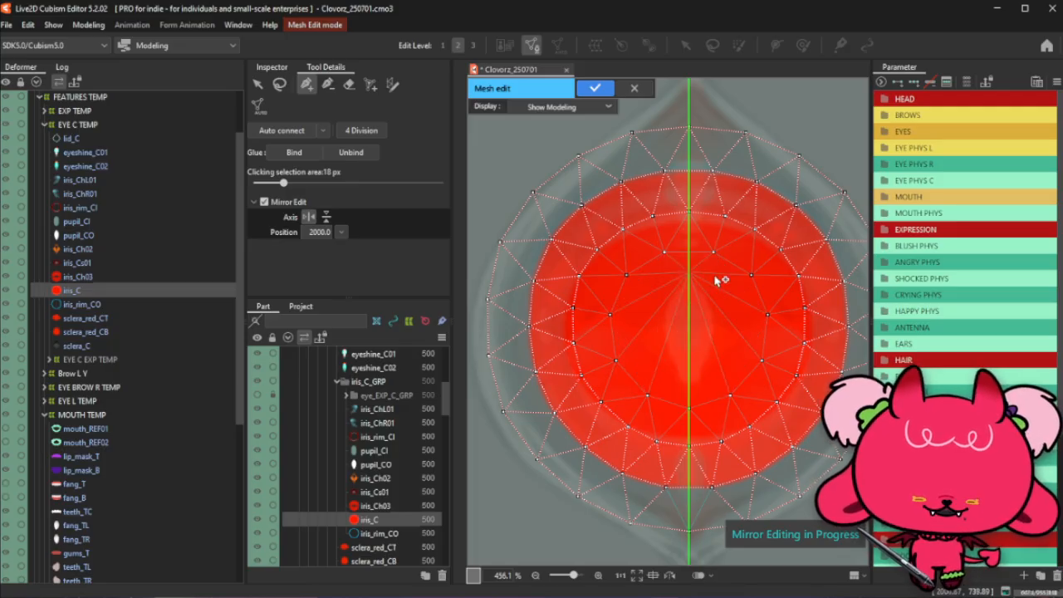
pyautogui.click(718, 275)
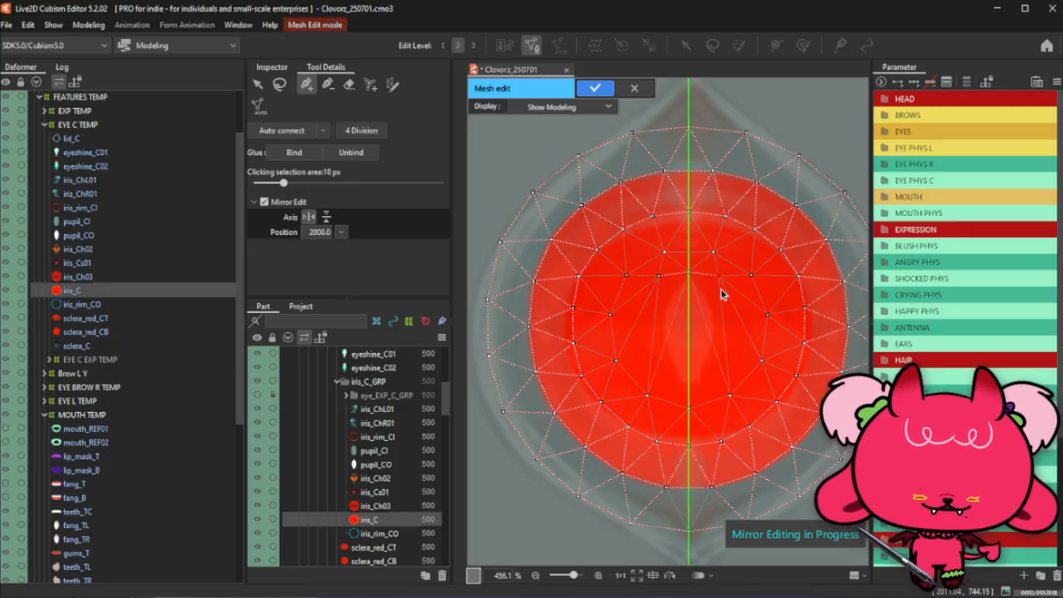
pyautogui.click(689, 287)
pyautogui.click(688, 283)
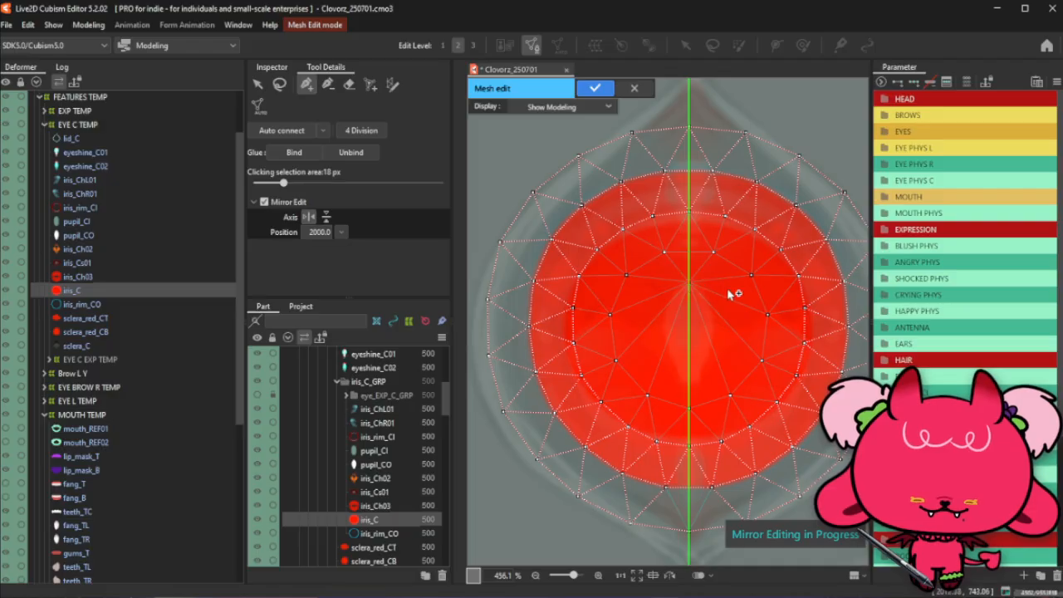
pyautogui.click(723, 290)
pyautogui.moveTo(727, 298); pyautogui.dragTo(724, 295)
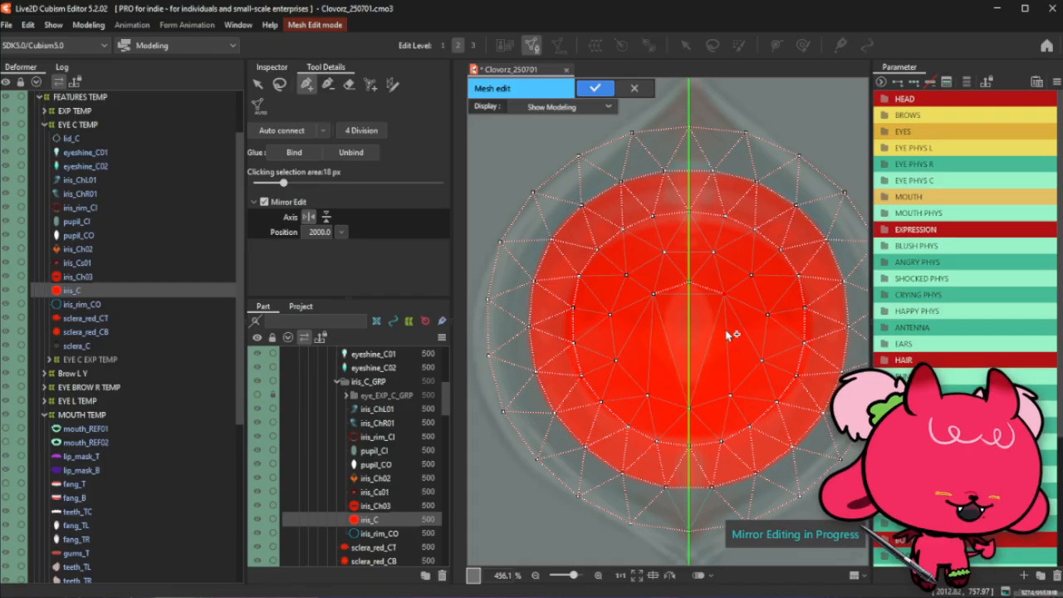
pyautogui.click(728, 323)
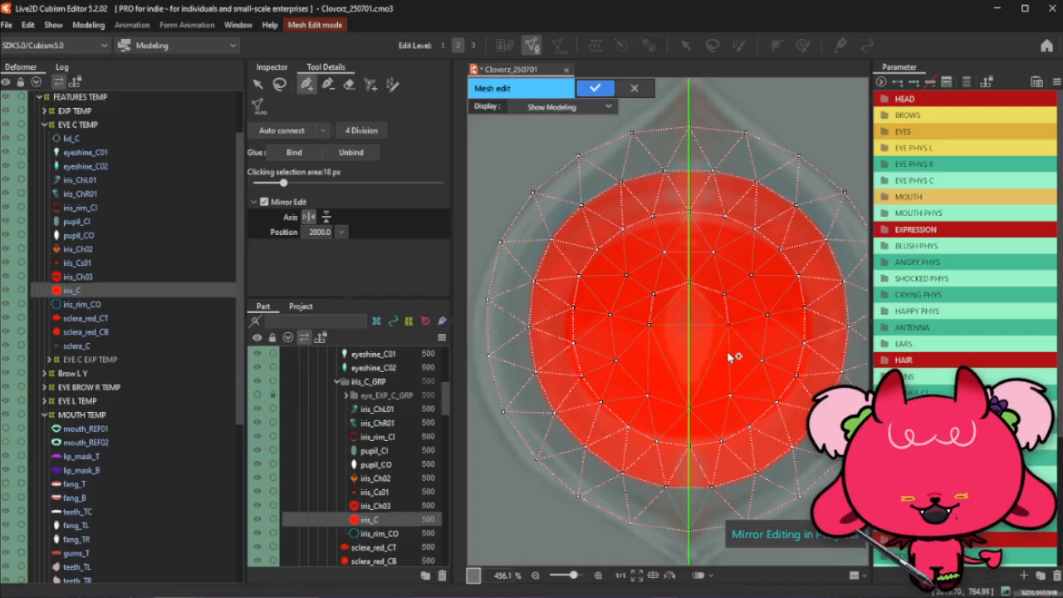
pyautogui.click(703, 376)
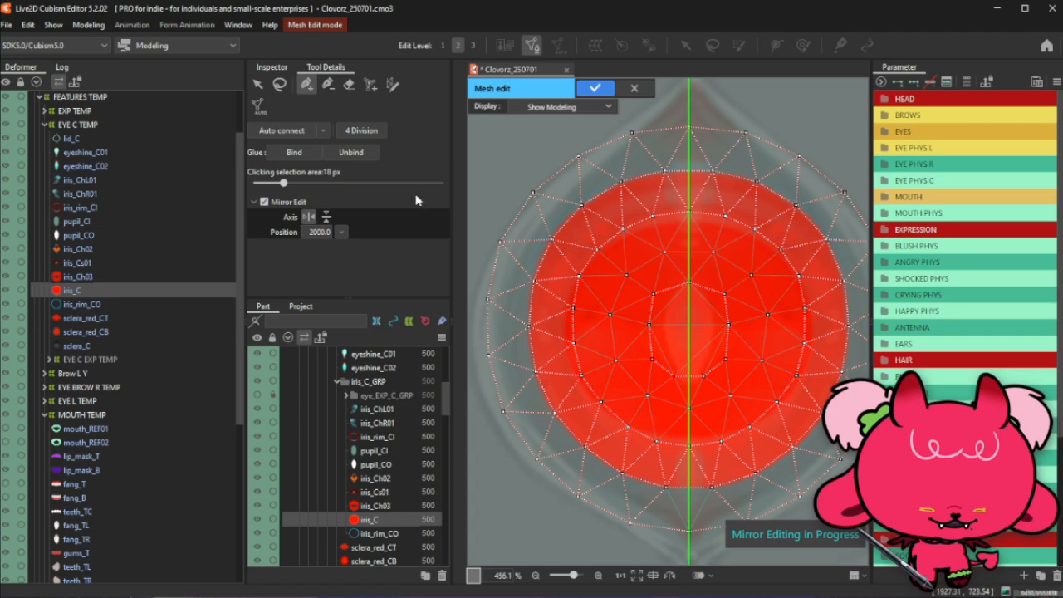
# Replace the central loop's mirrored side vertices with a pair placed slightly farther out and connect them to the loop
pyautogui.click(327, 87)
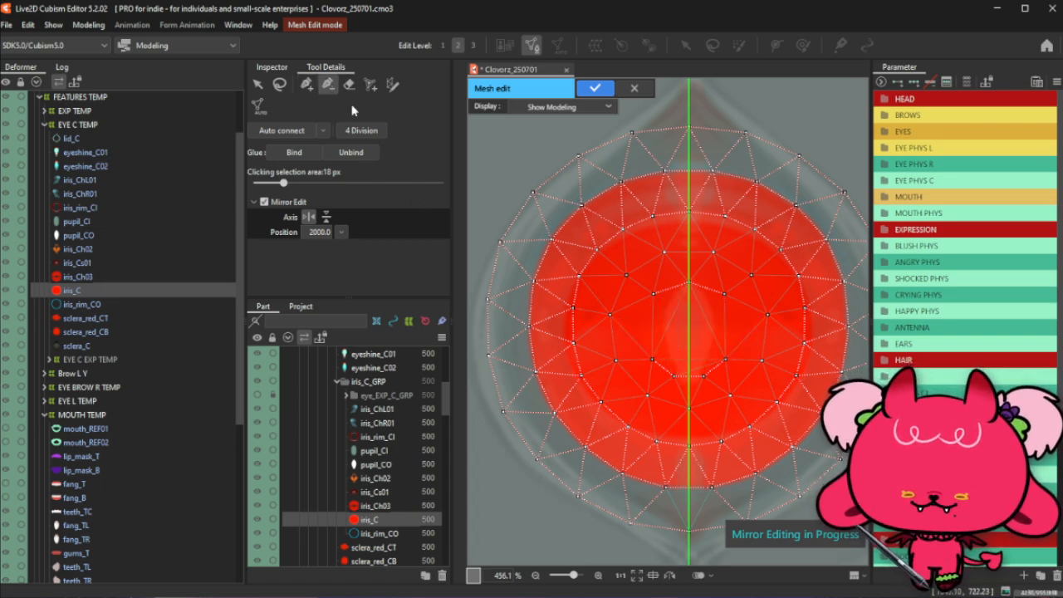
pyautogui.click(306, 85)
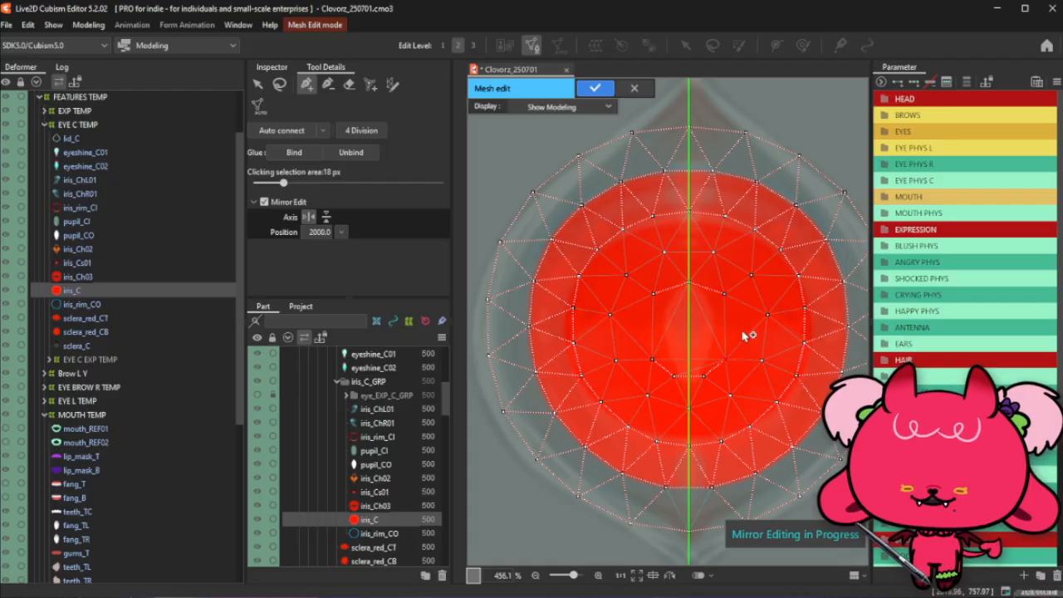
pyautogui.click(736, 330)
pyautogui.click(726, 295)
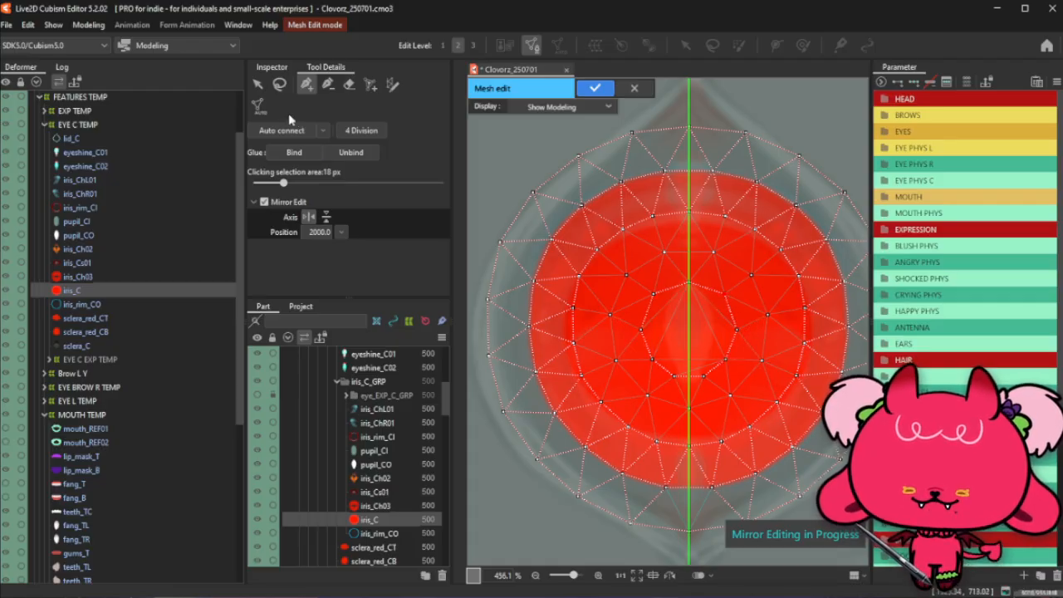
# Place a vertex at the centre of iris_C on the mirror axis and auto-connect the whole mesh
pyautogui.click(279, 83)
pyautogui.click(306, 83)
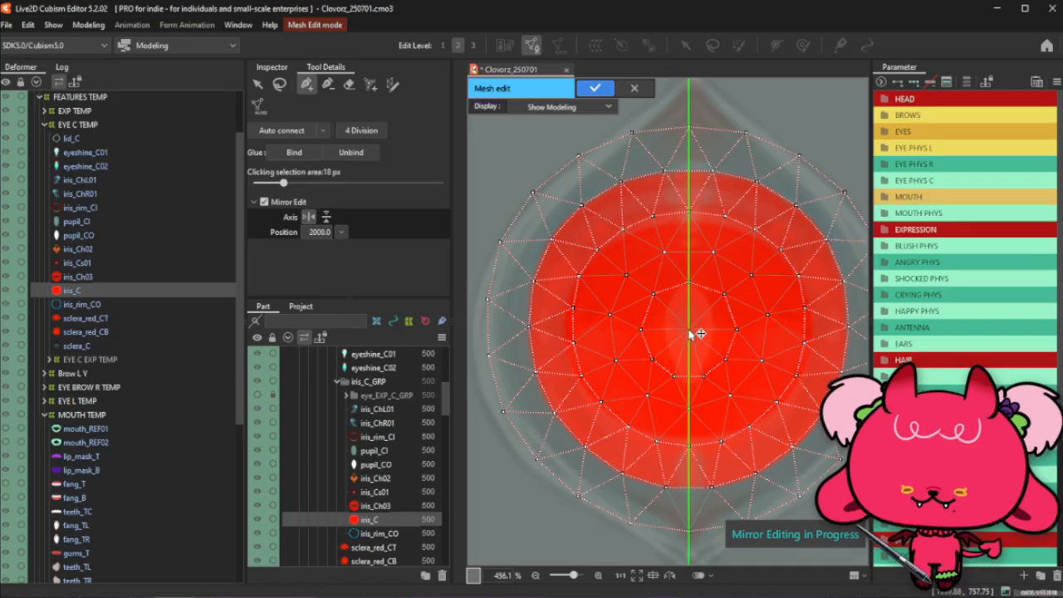
pyautogui.scroll(-2, 689, 335)
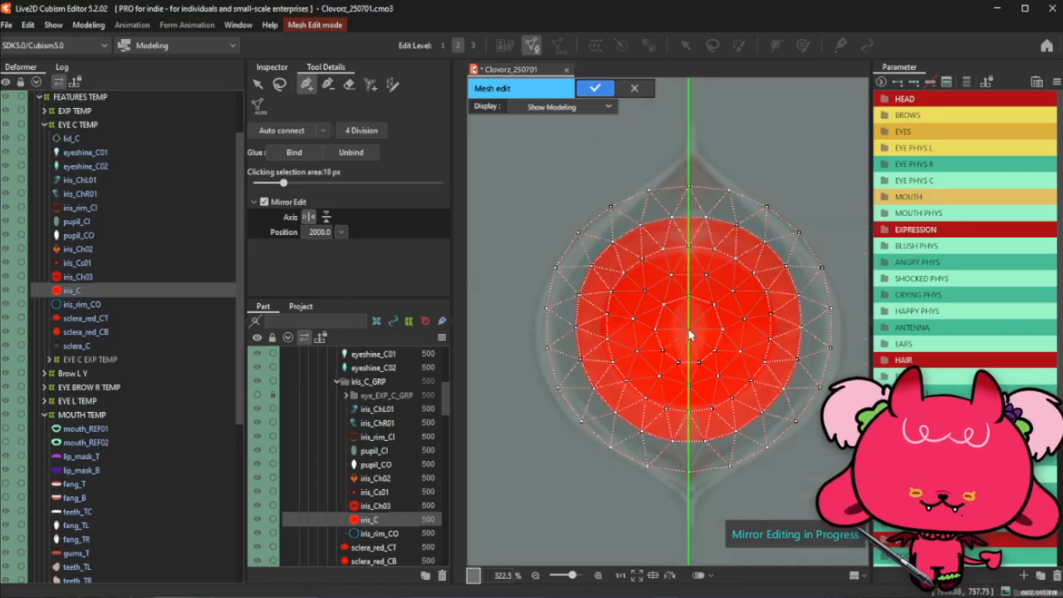
pyautogui.click(281, 130)
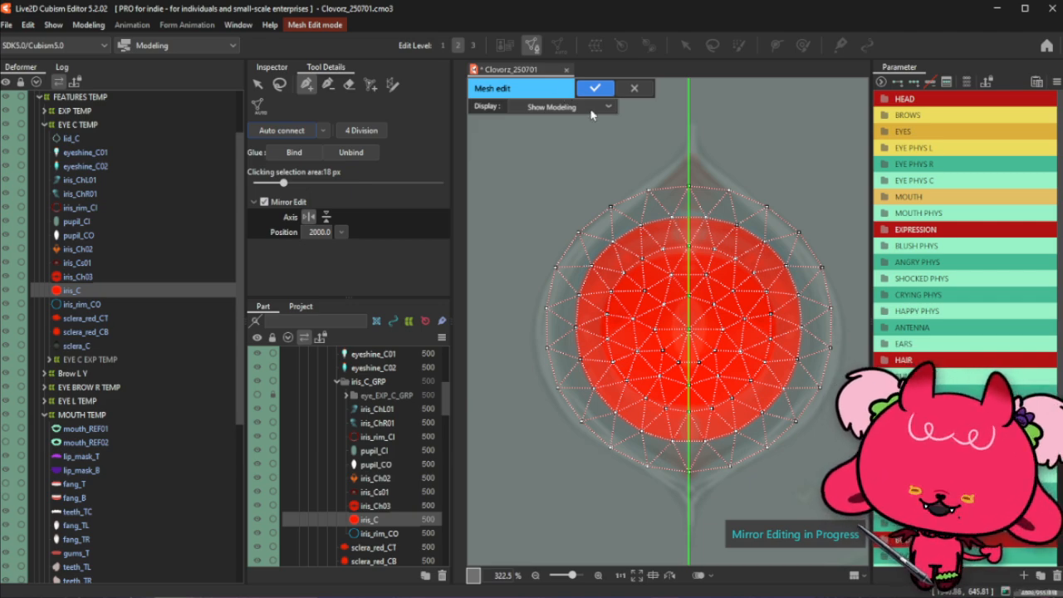
# Select and copy all of iris_C's mesh vertices, and apply the mesh edit
pyautogui.click(259, 93)
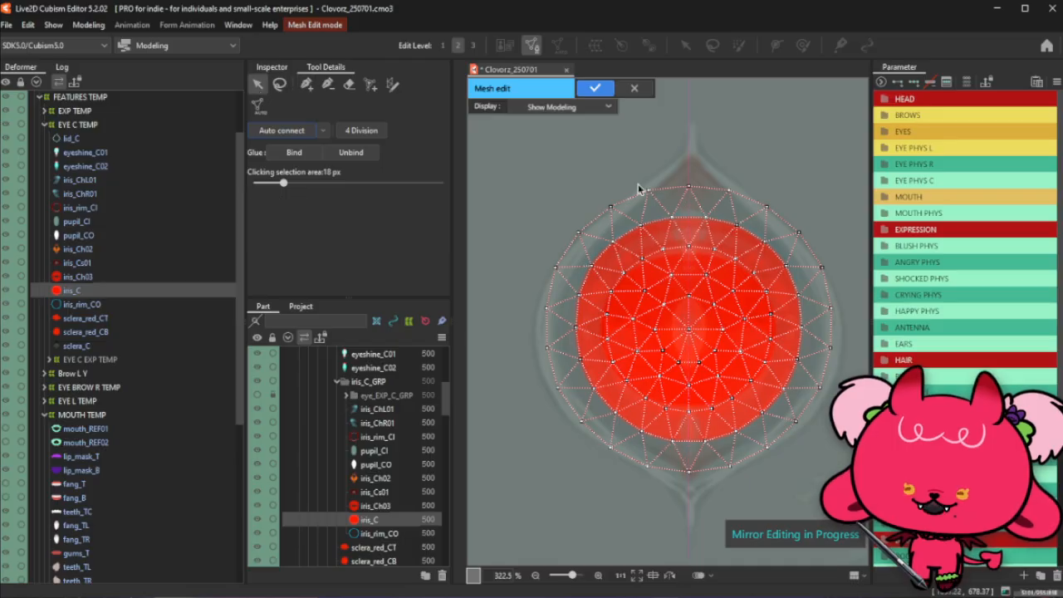
pyautogui.moveTo(528, 151); pyautogui.dragTo(863, 523)
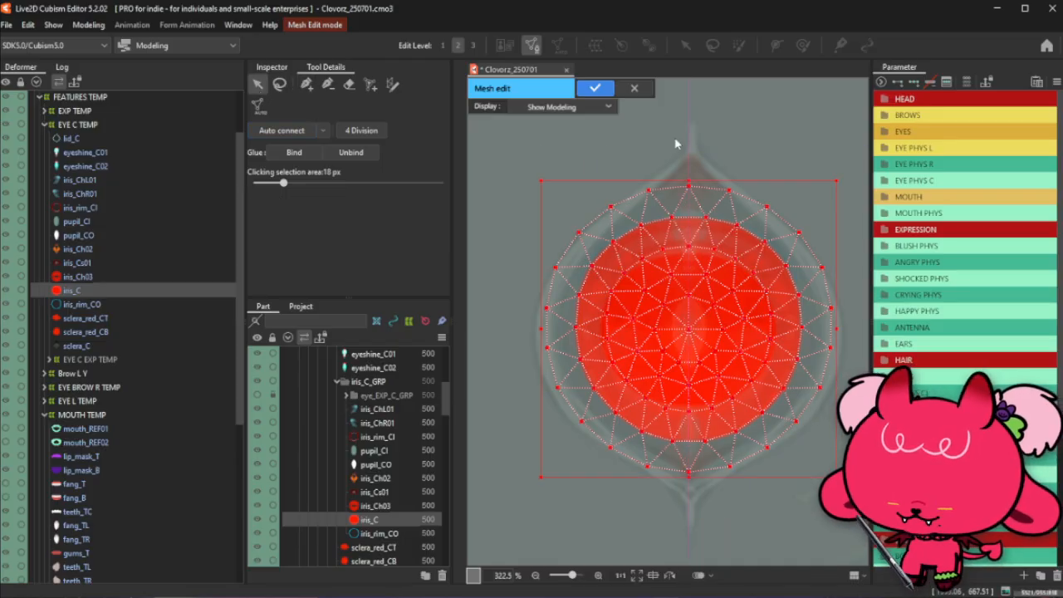
pyautogui.click(597, 87)
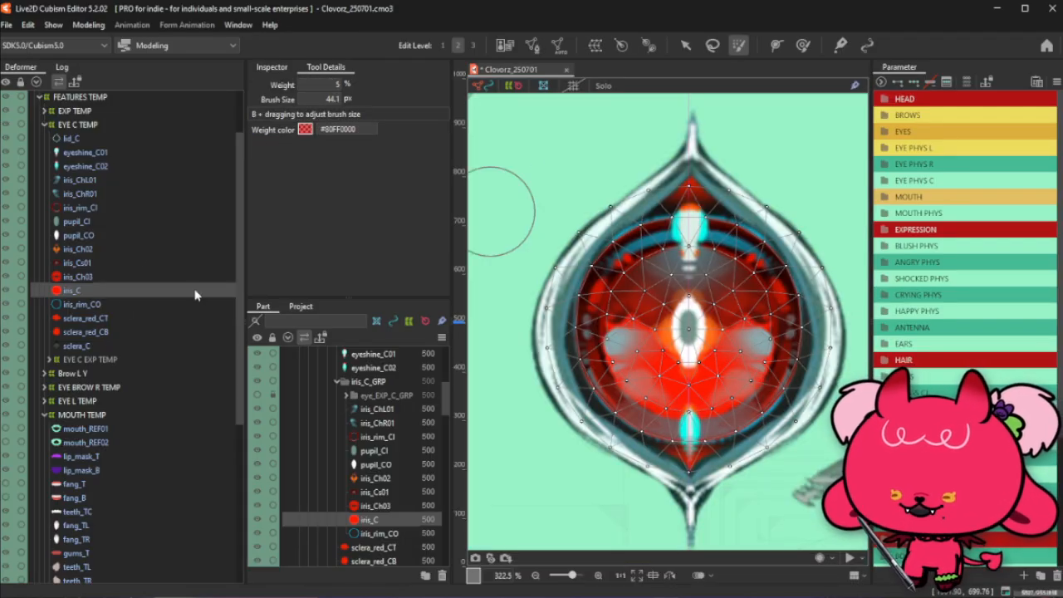
# Give iris_rim_CO the copied iris_C mesh, checking it with the display set to Show Model Image
pyautogui.click(122, 301)
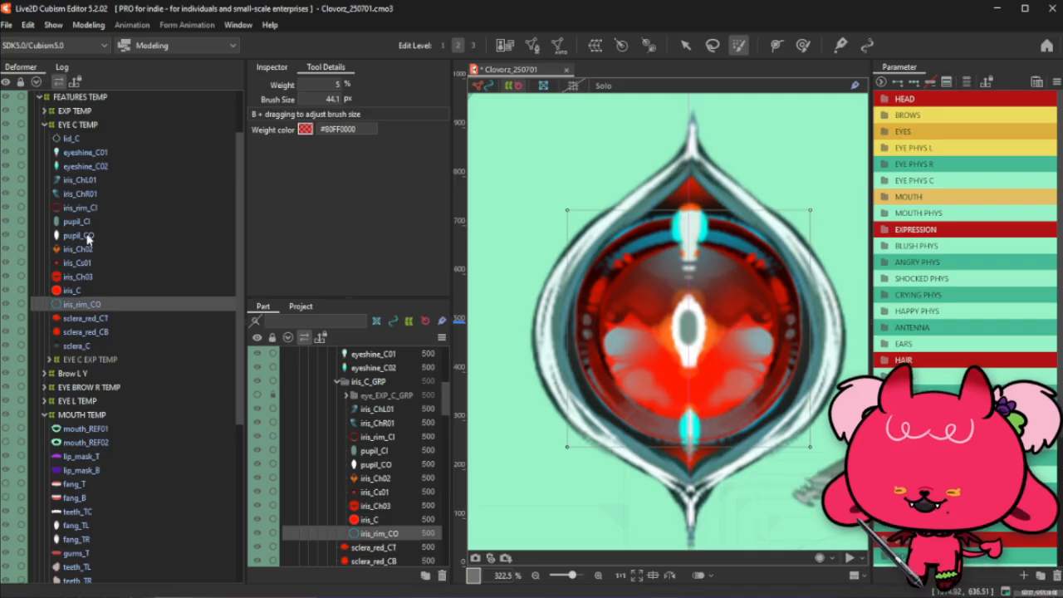
pyautogui.click(532, 45)
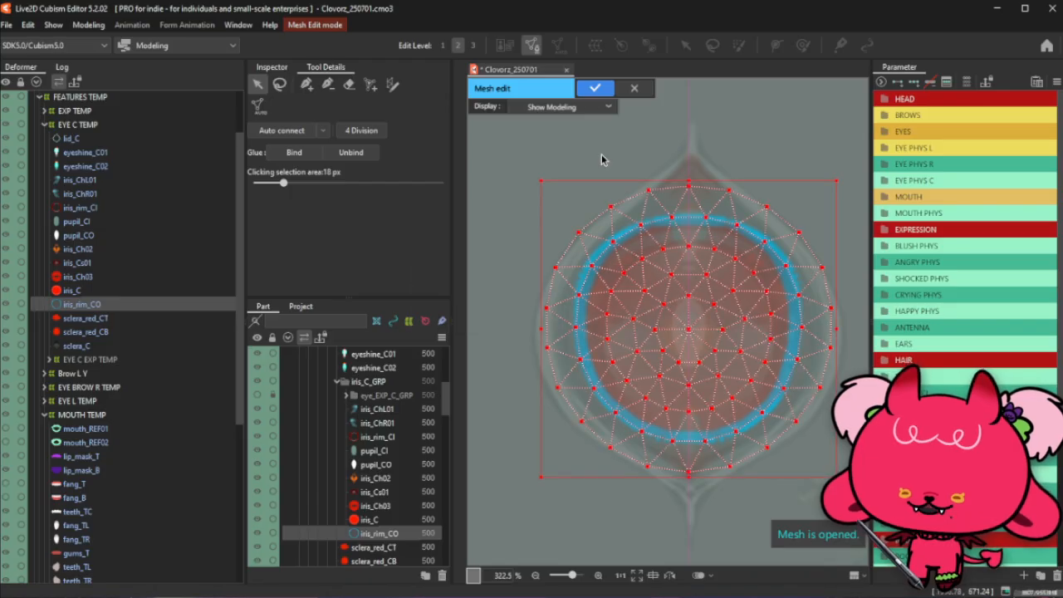
pyautogui.click(544, 107)
pyautogui.click(558, 137)
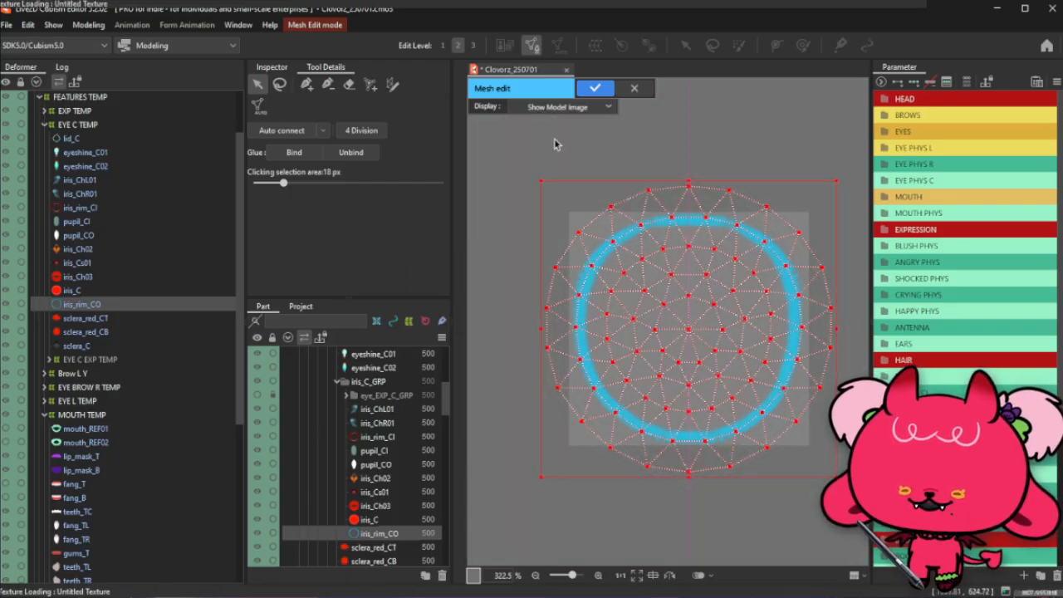
pyautogui.click(595, 88)
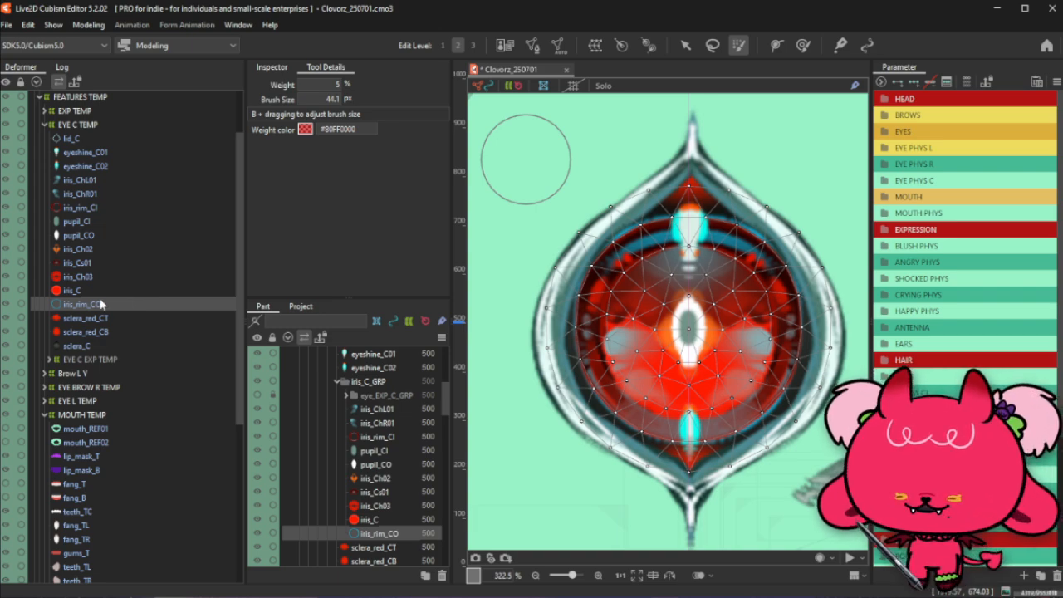
# Replace iris_rim_CI's existing mesh with the copied iris_C mesh and apply it
pyautogui.click(95, 208)
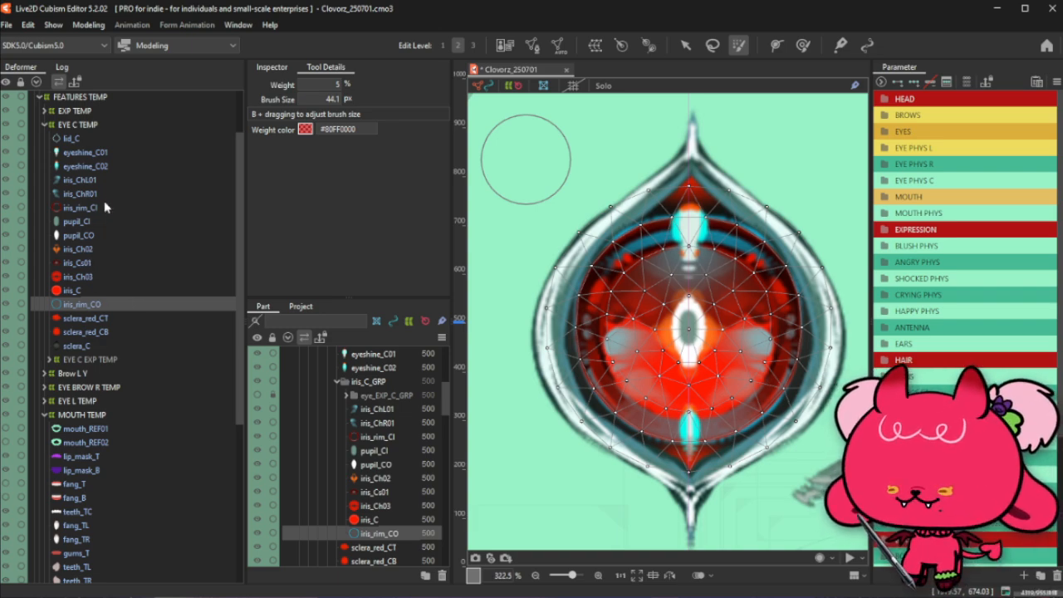
pyautogui.click(531, 44)
pyautogui.moveTo(498, 161); pyautogui.dragTo(864, 511)
pyautogui.press('Delete')
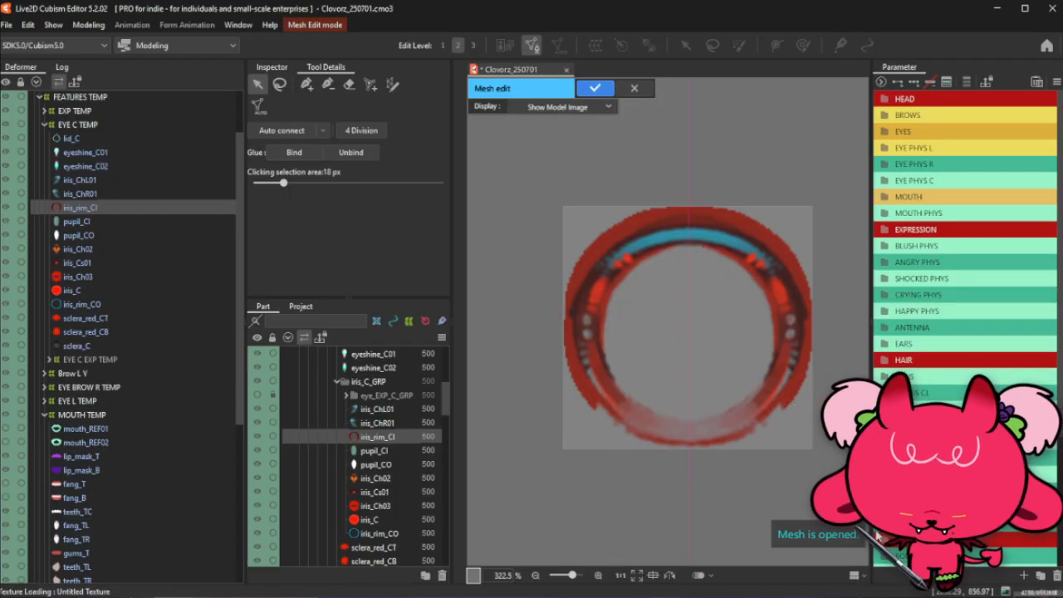
pyautogui.hotkey('ctrl', 'z')
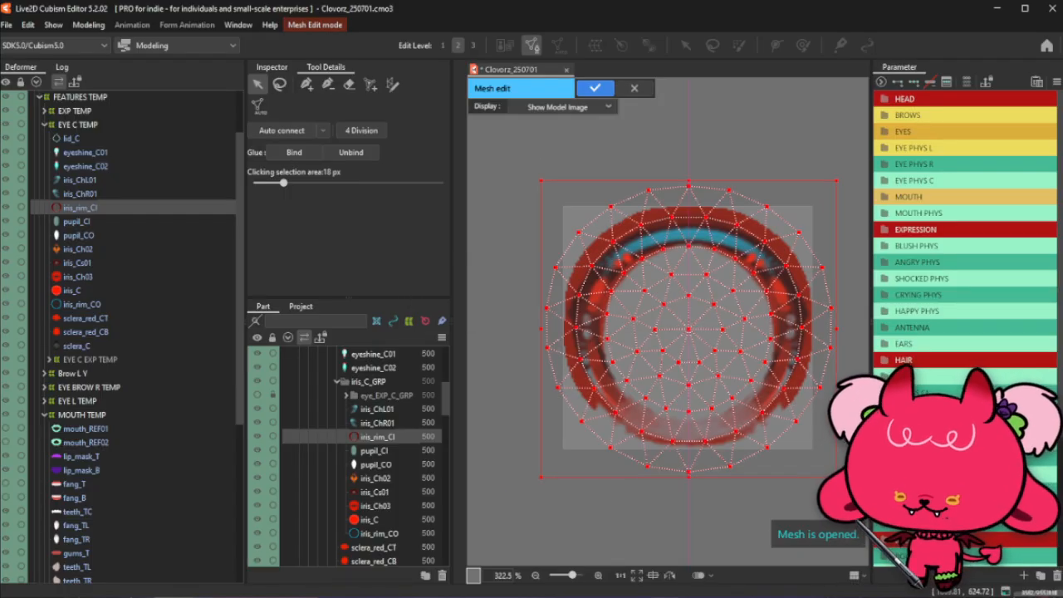
pyautogui.click(596, 90)
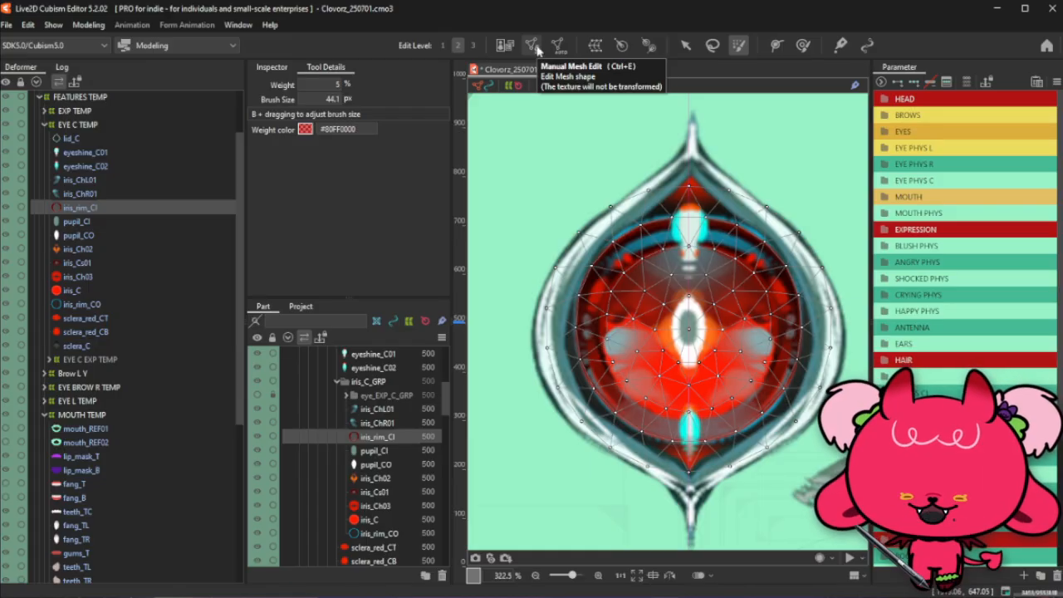
pyautogui.click(532, 45)
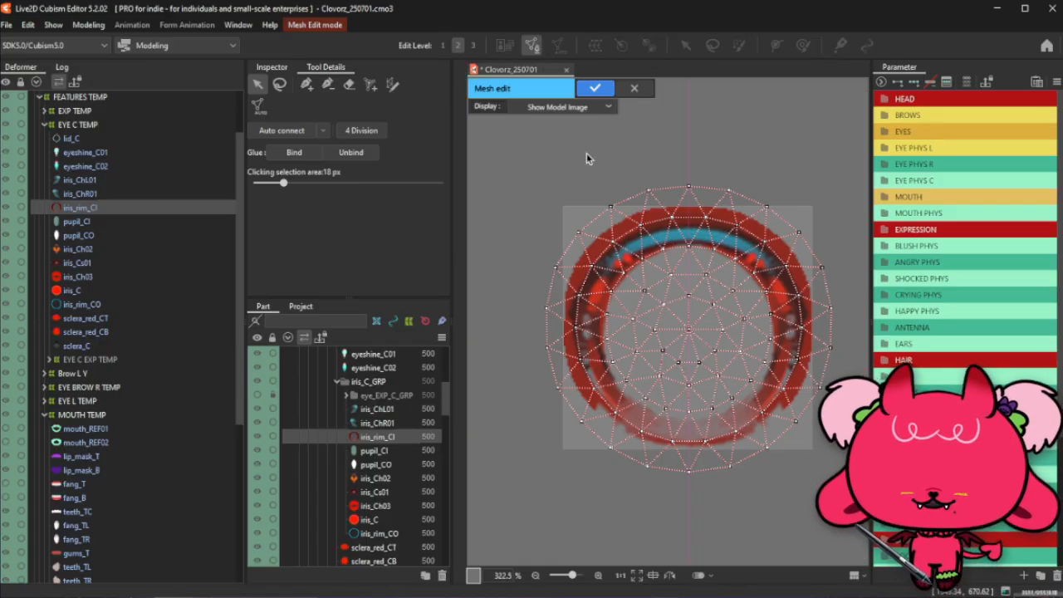
pyautogui.click(594, 87)
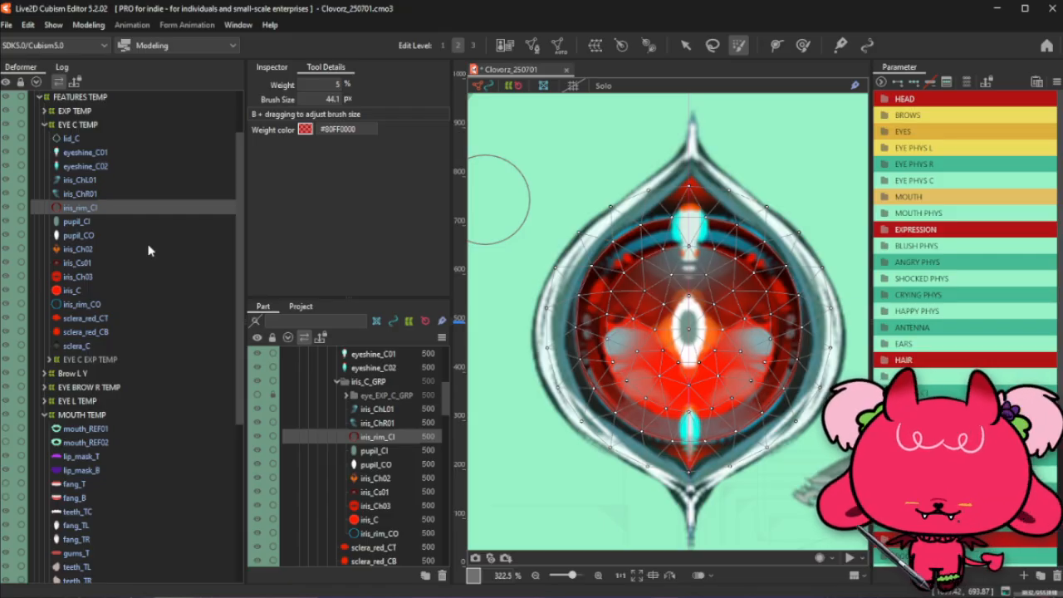
# Open pupil_CI for manual mesh editing and delete all of its default mesh vertices
pyautogui.click(91, 221)
pyautogui.click(100, 236)
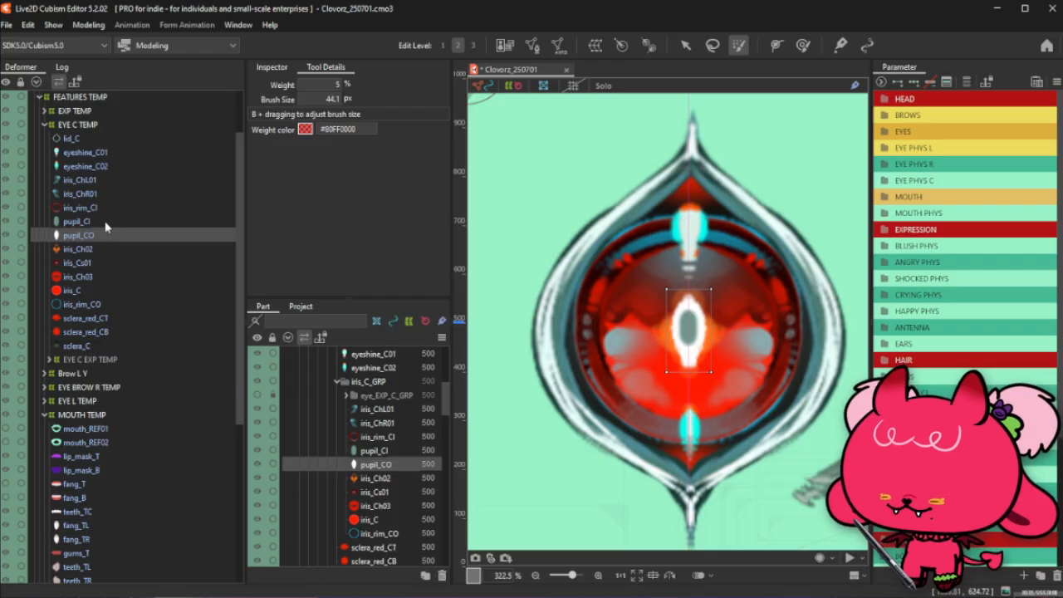
pyautogui.click(106, 222)
pyautogui.click(531, 48)
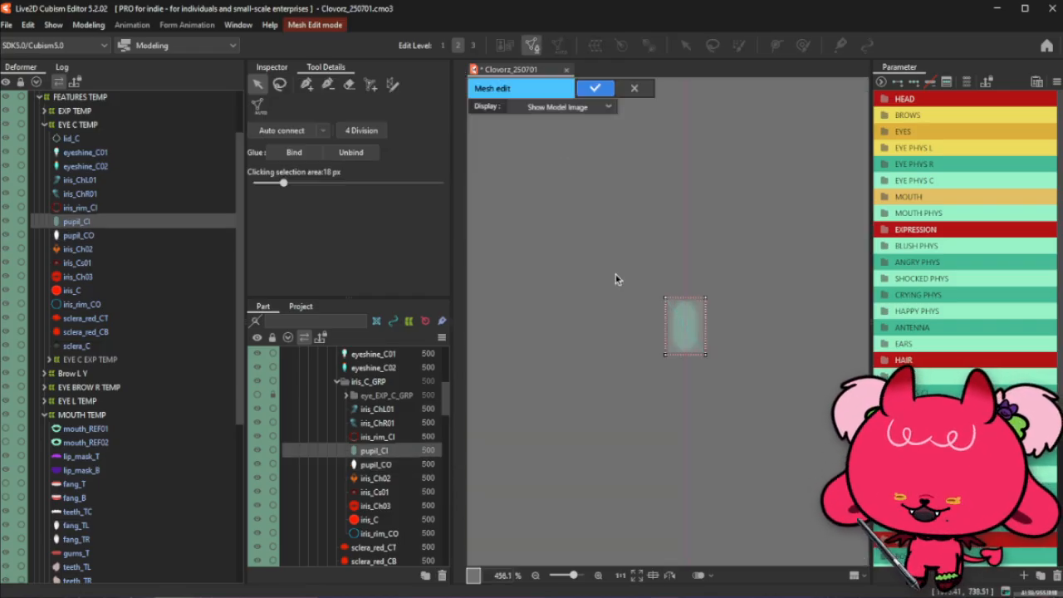
pyautogui.moveTo(597, 246); pyautogui.dragTo(698, 405)
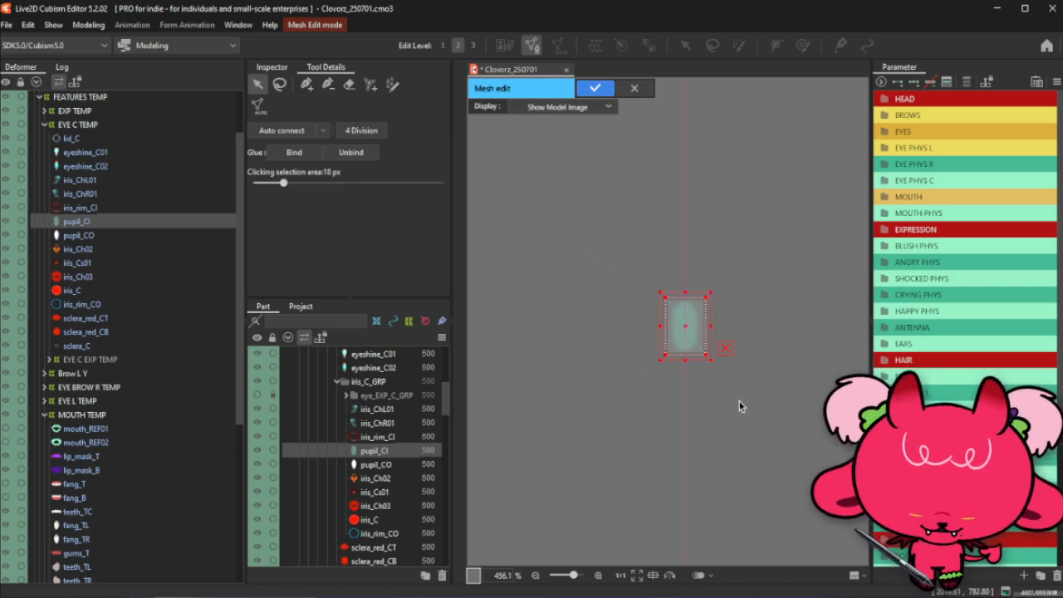
pyautogui.press('Delete')
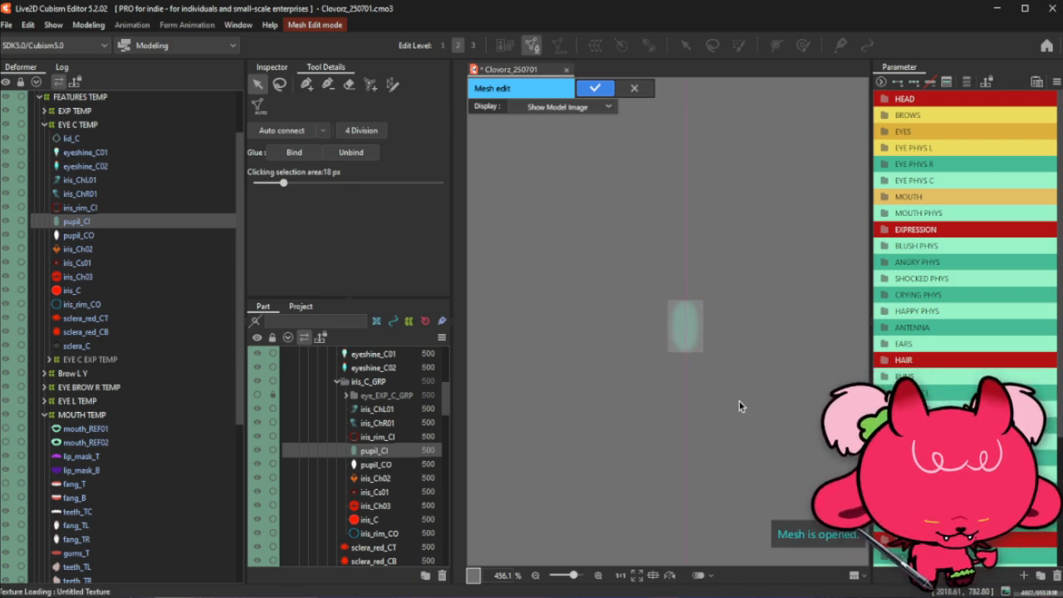
# Place four vertices on pupil_CI's mirror axis, an outer and an inner one at each end of the pupil
pyautogui.click(306, 85)
pyautogui.scroll(2, 740, 309)
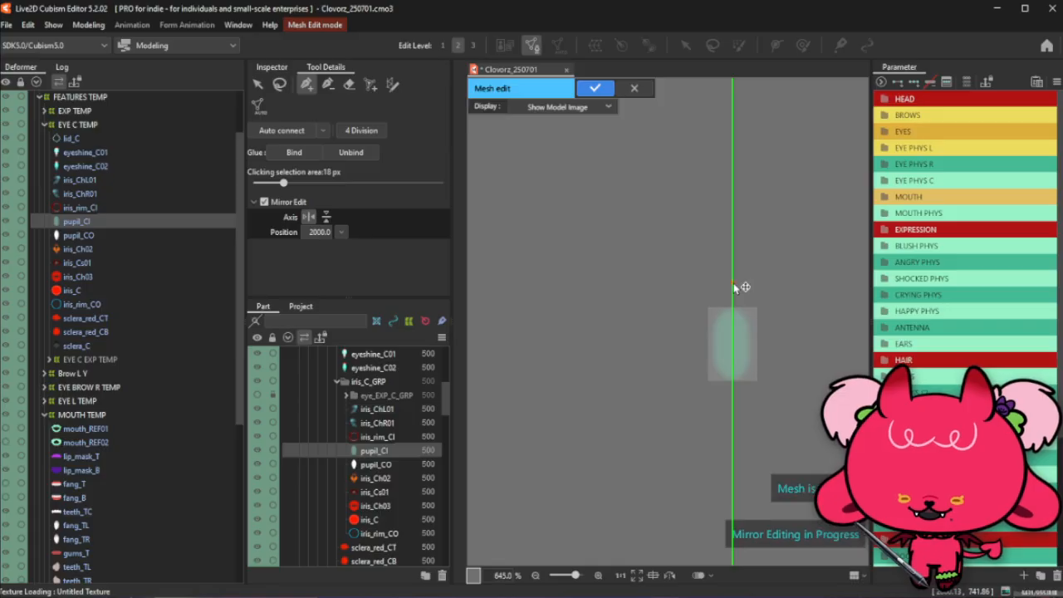
pyautogui.click(733, 402)
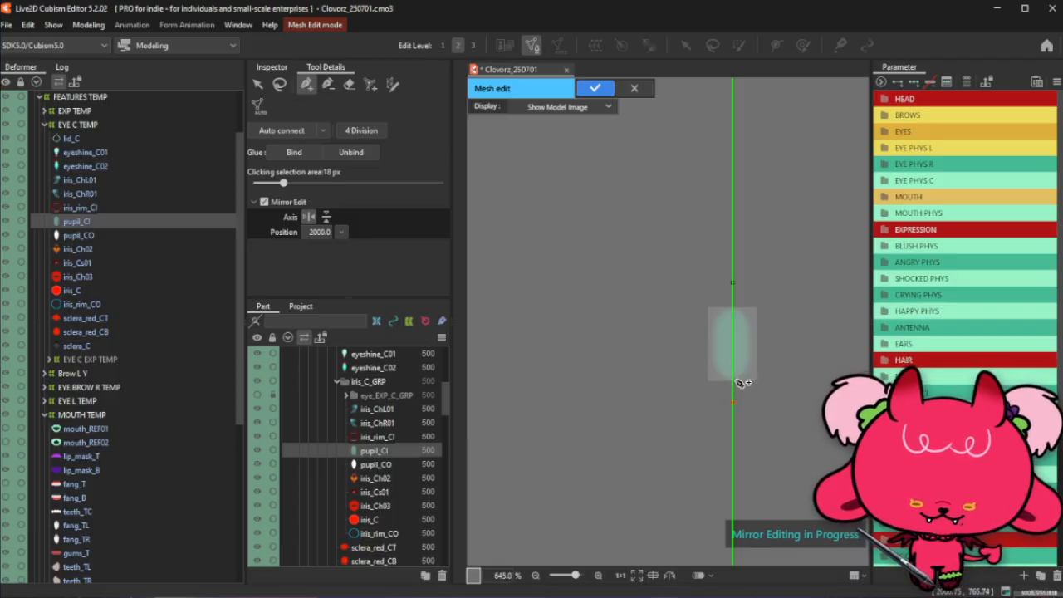
pyautogui.click(733, 379)
pyautogui.click(732, 309)
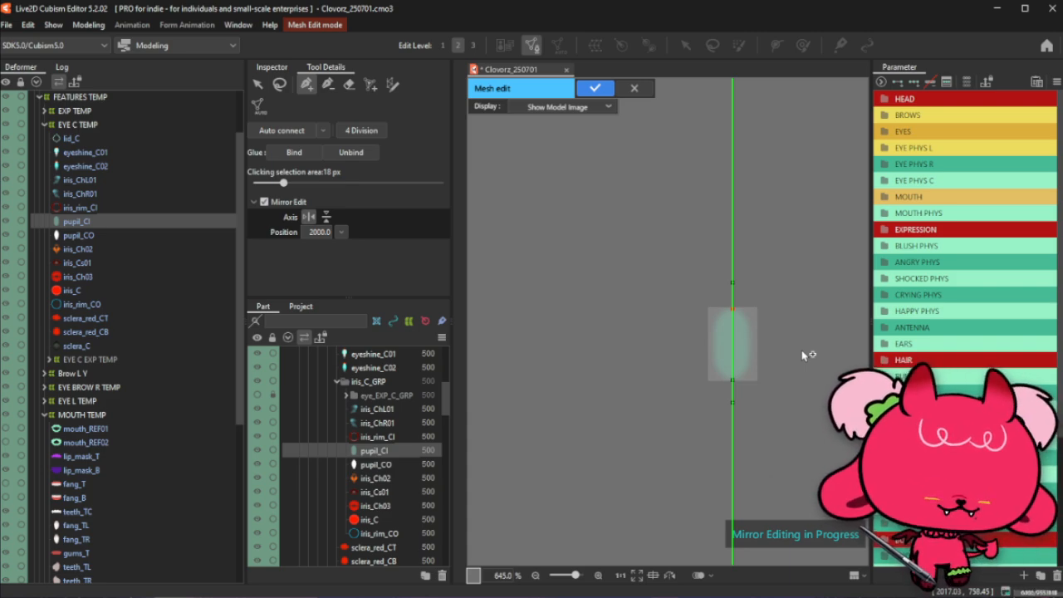
# Draw a mirrored oval outer loop around pupil_CI, connecting the outer top axis vertex to the outer bottom one
pyautogui.click(732, 283)
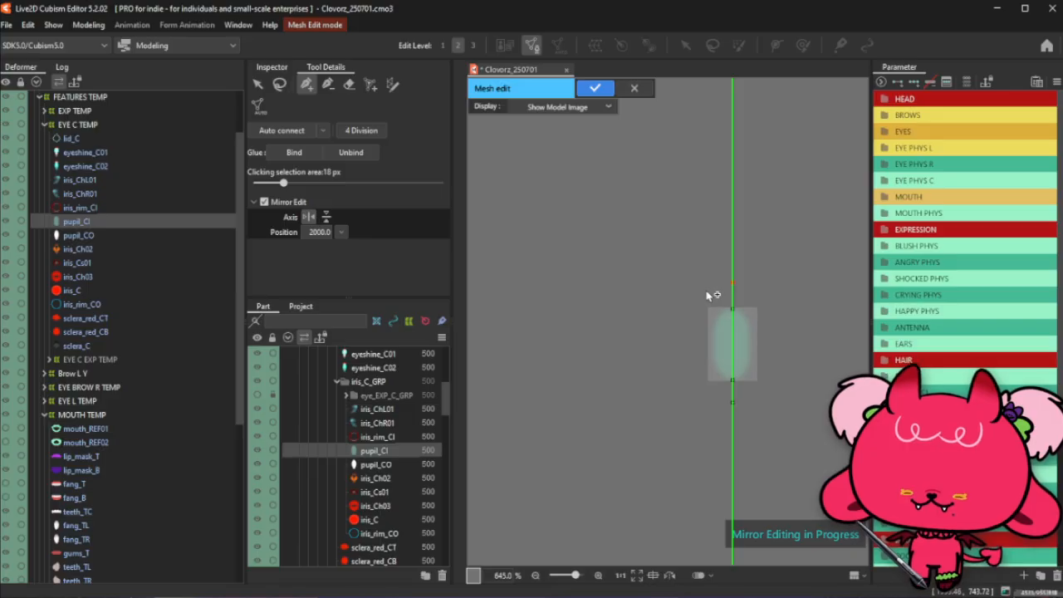
pyautogui.click(708, 289)
pyautogui.click(696, 313)
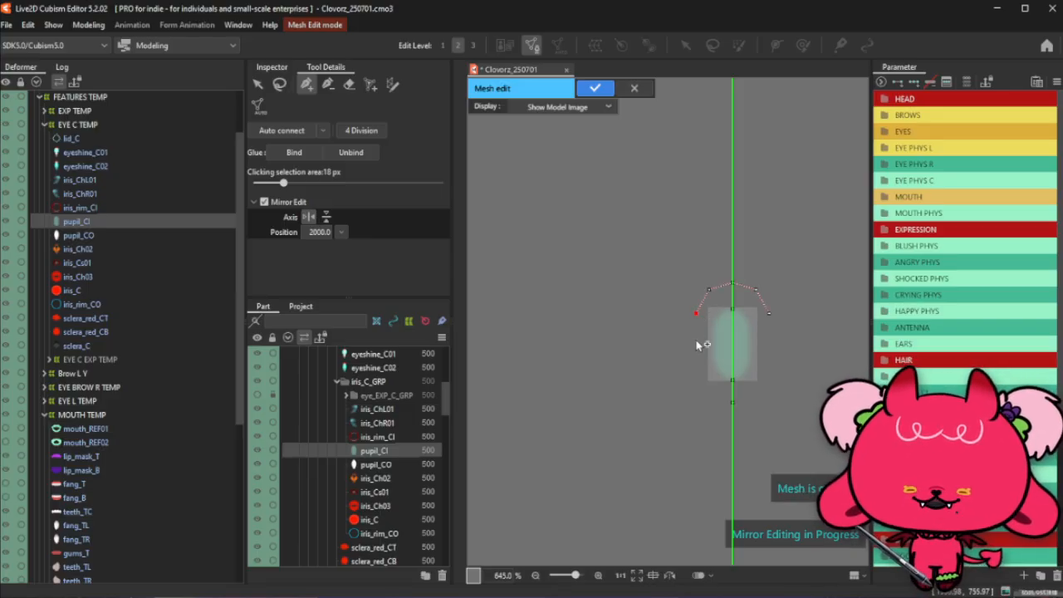
pyautogui.click(693, 343)
pyautogui.click(697, 374)
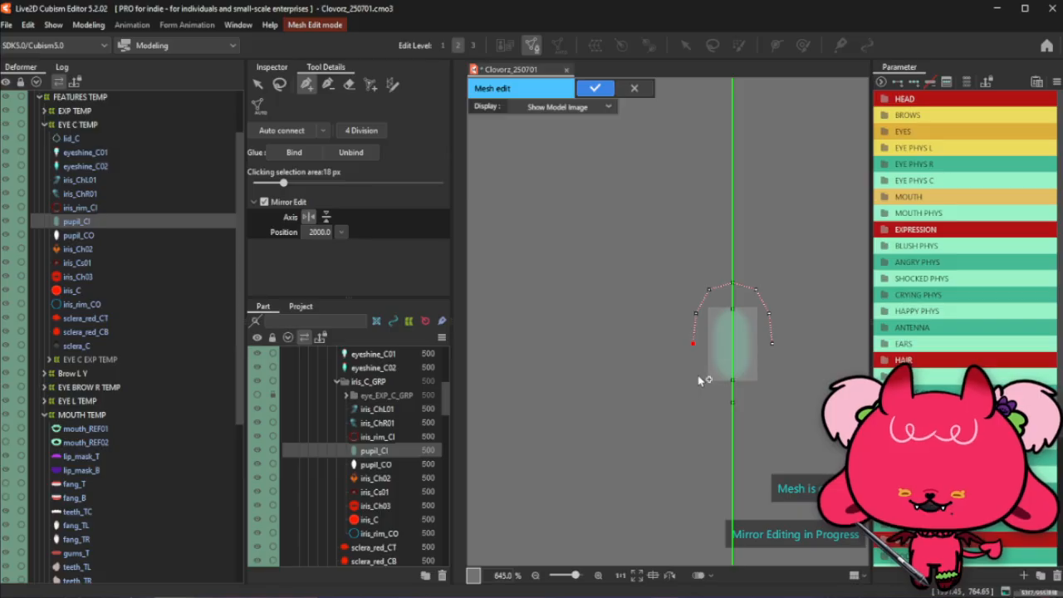
pyautogui.click(714, 394)
pyautogui.click(732, 402)
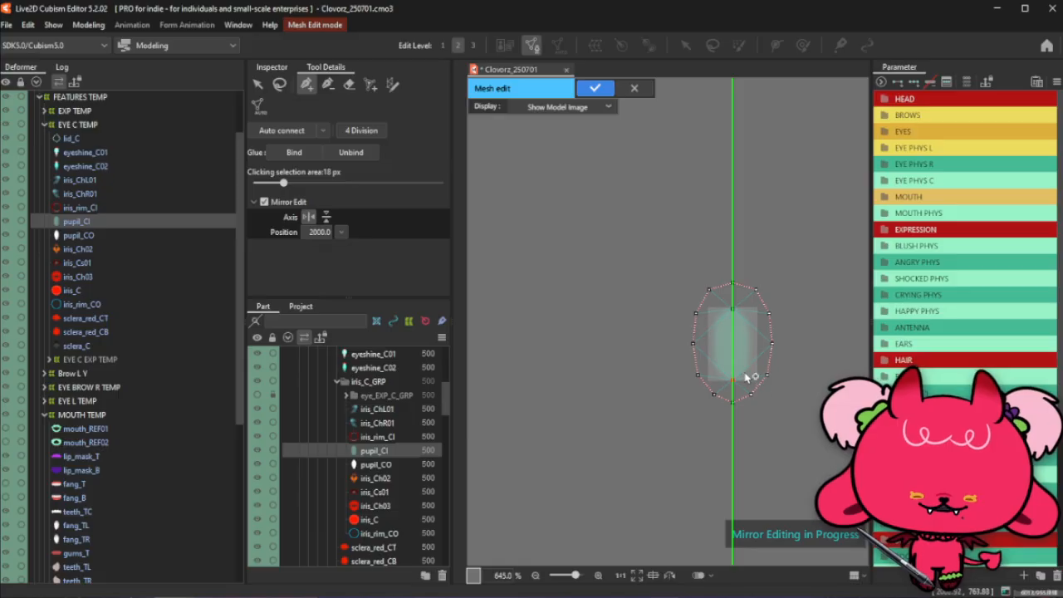
# Add a mirrored inner loop along pupil_CI's edge, with three vertices spaced down the mirror axis inside it
pyautogui.scroll(2, 744, 380)
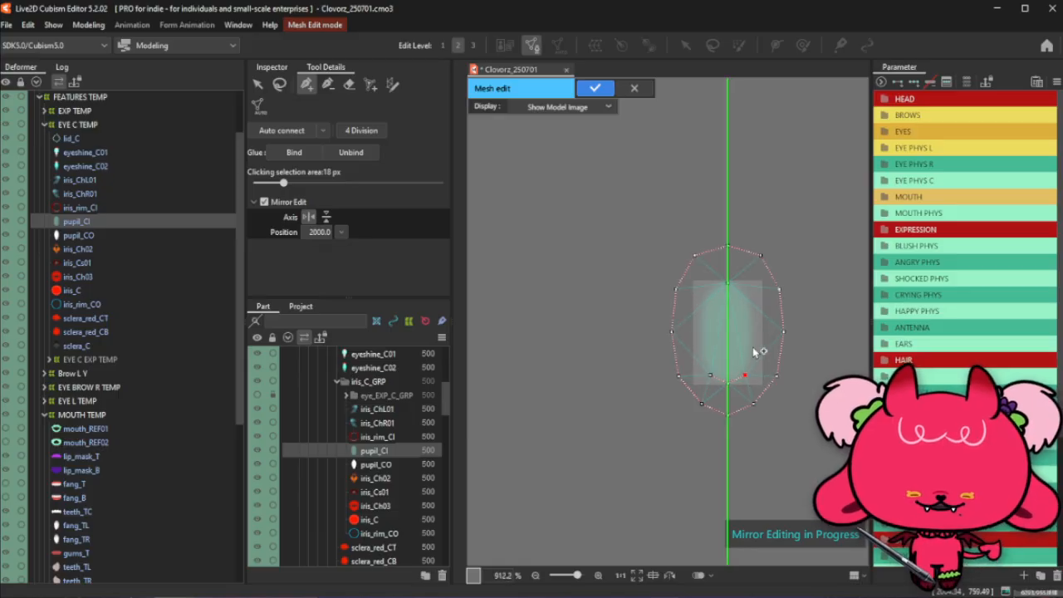
pyautogui.click(752, 346)
pyautogui.click(750, 317)
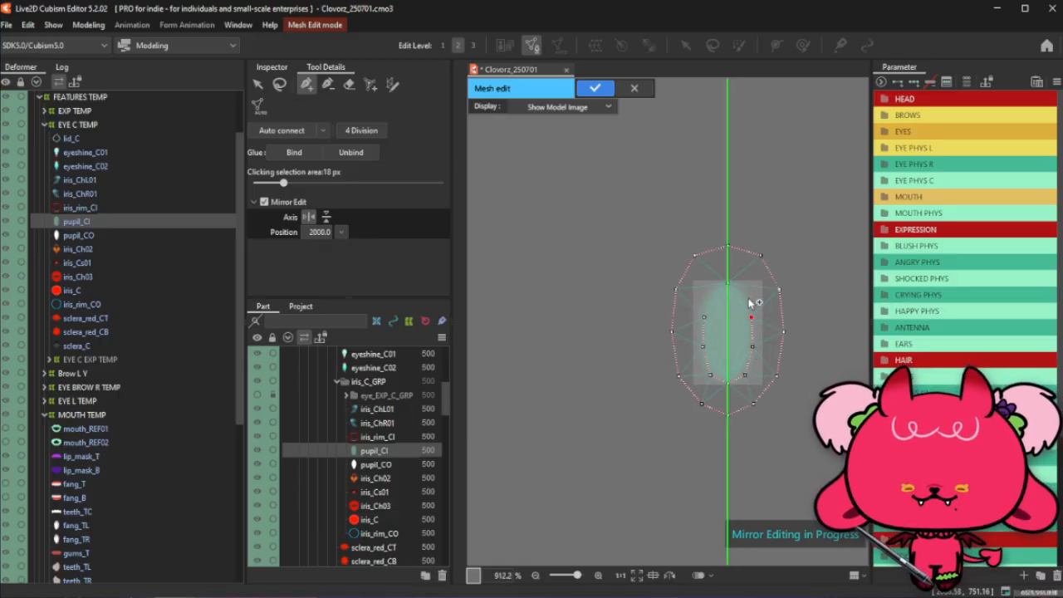
pyautogui.click(744, 292)
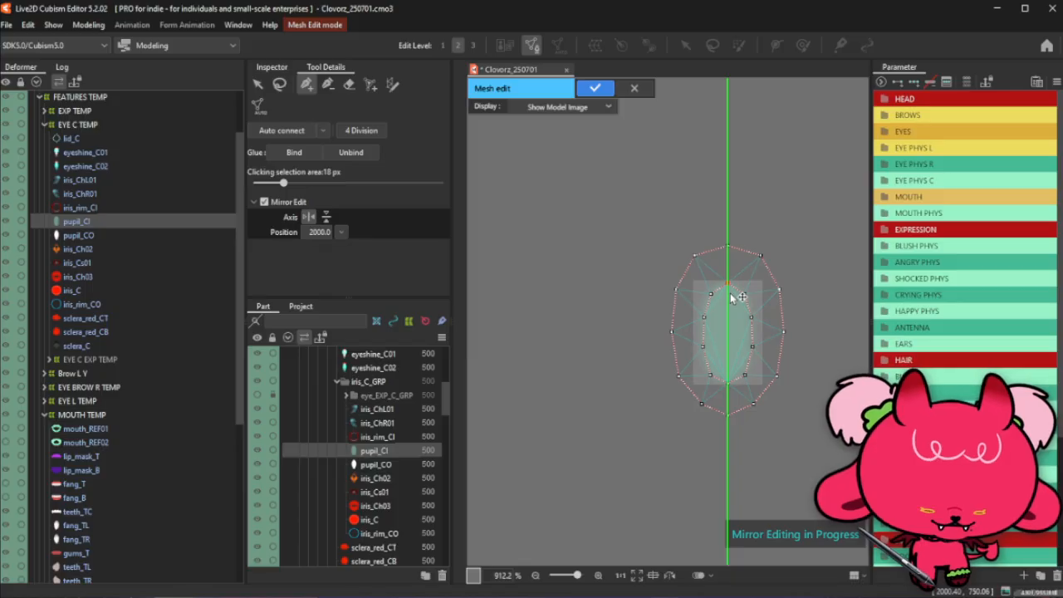
pyautogui.click(279, 83)
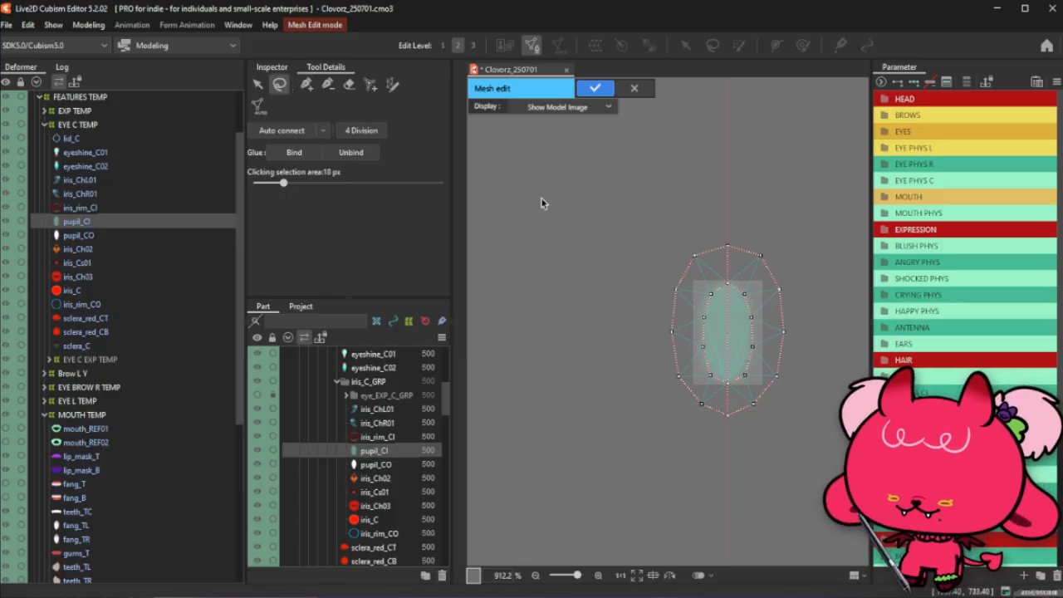
pyautogui.click(307, 83)
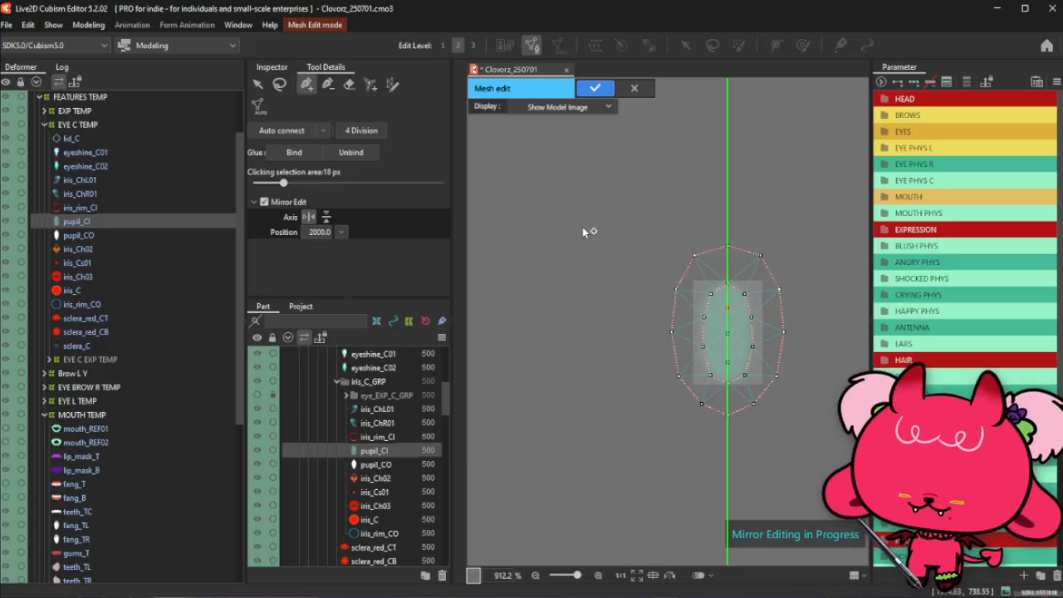
# Select pupil_CI's outer vertex loop and scale it down slightly toward the pupil
pyautogui.click(278, 83)
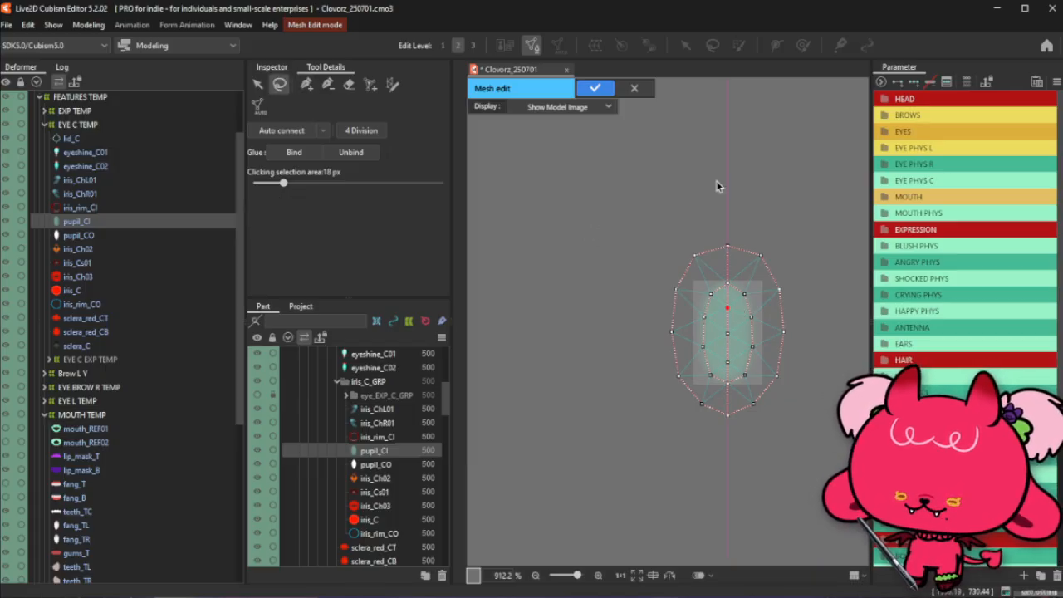
pyautogui.moveTo(714, 181)
pyautogui.mouseDown()
pyautogui.moveTo(718, 270)
pyautogui.moveTo(751, 276)
pyautogui.moveTo(762, 357)
pyautogui.moveTo(712, 400)
pyautogui.moveTo(692, 331)
pyautogui.moveTo(705, 204)
pyautogui.moveTo(766, 475)
pyautogui.moveTo(745, 154)
pyautogui.mouseUp()
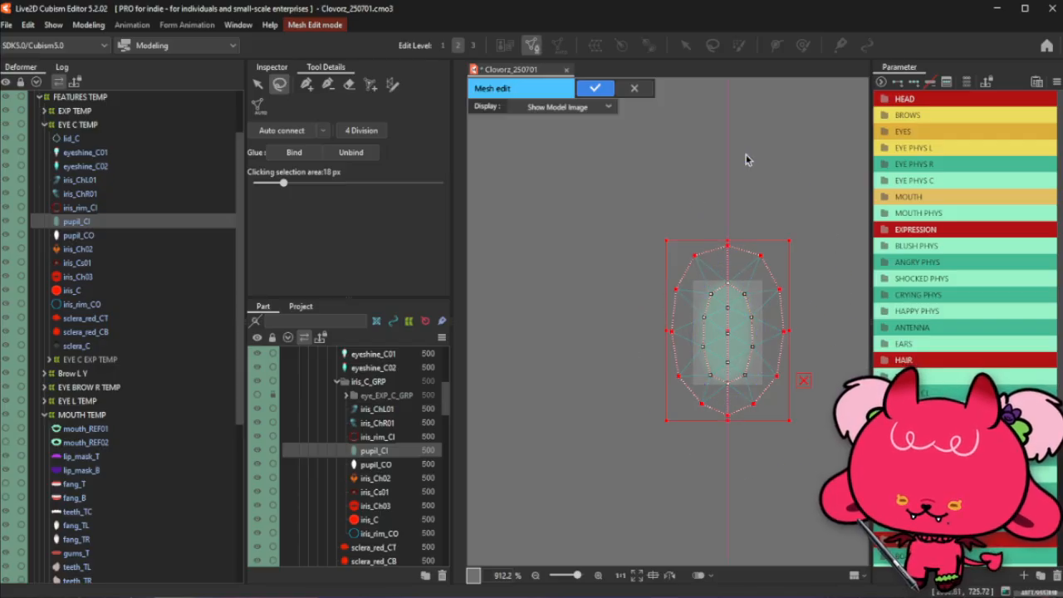
pyautogui.moveTo(791, 236); pyautogui.dragTo(784, 243)
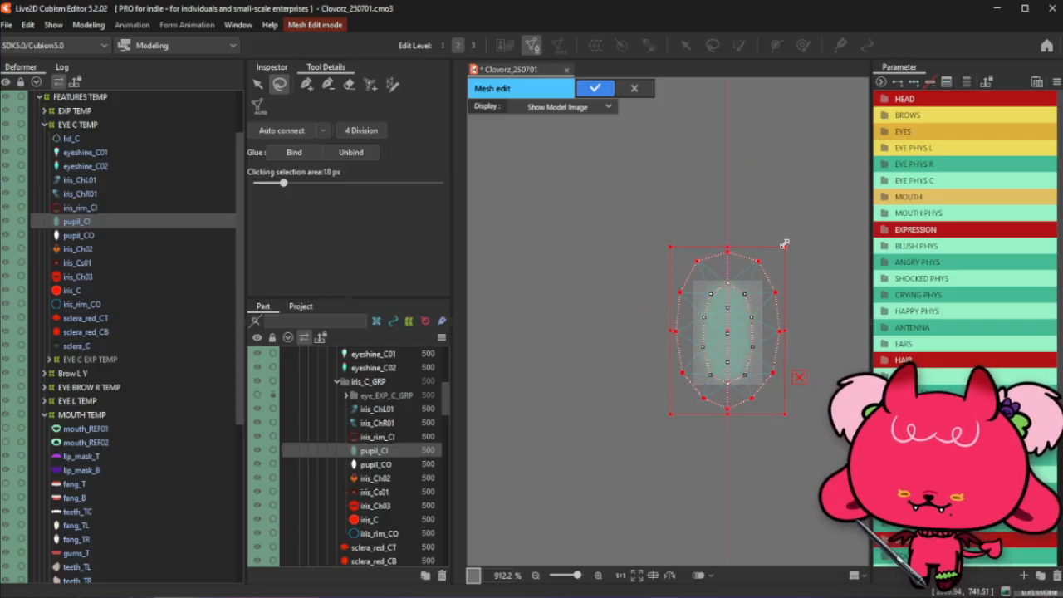
# Auto-connect all of pupil_CI's mesh vertices into triangles and apply the mesh edit
pyautogui.click(769, 199)
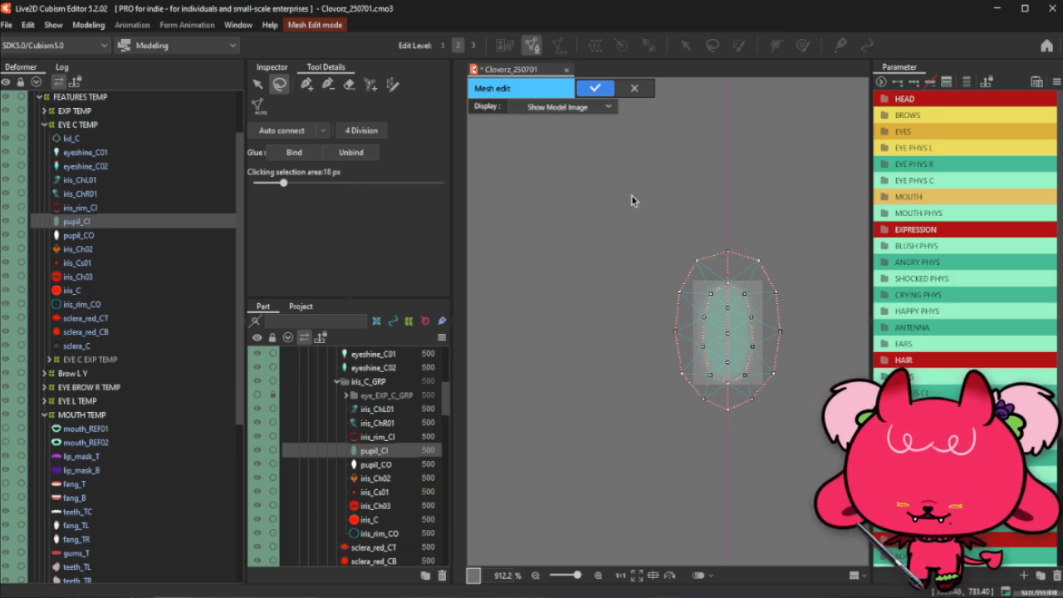
pyautogui.hotkey('ctrl', 's')
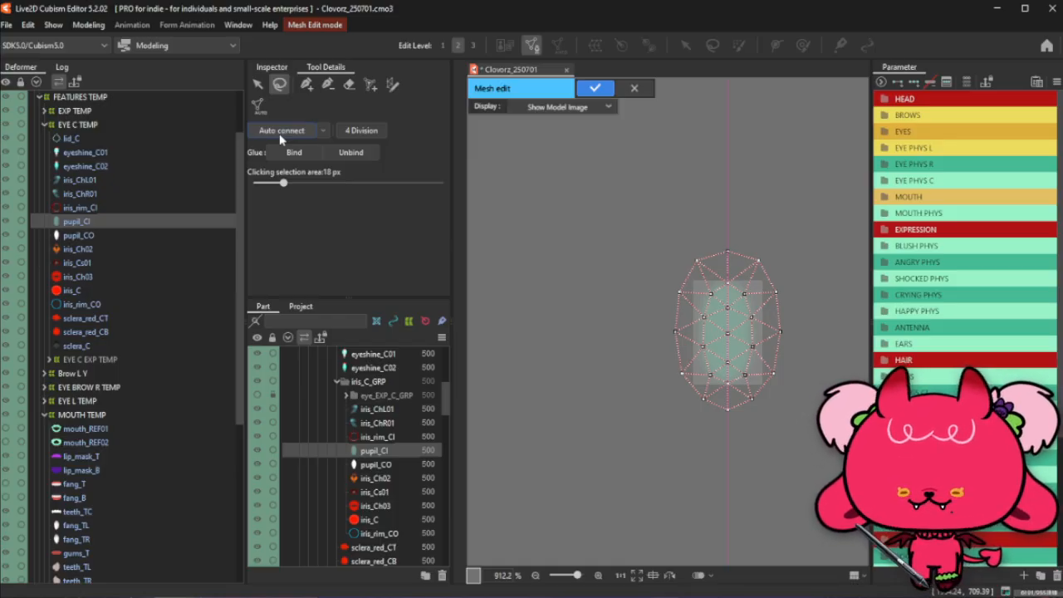
pyautogui.click(604, 88)
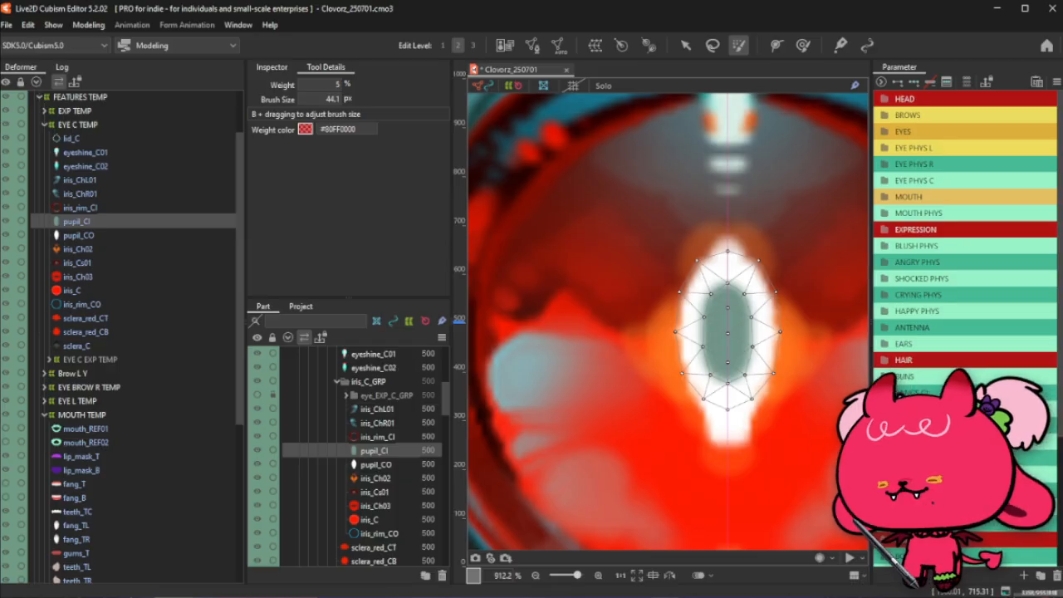
# Reopen pupil_CI's mesh, copy all of its vertices and close the mesh edit
pyautogui.click(531, 45)
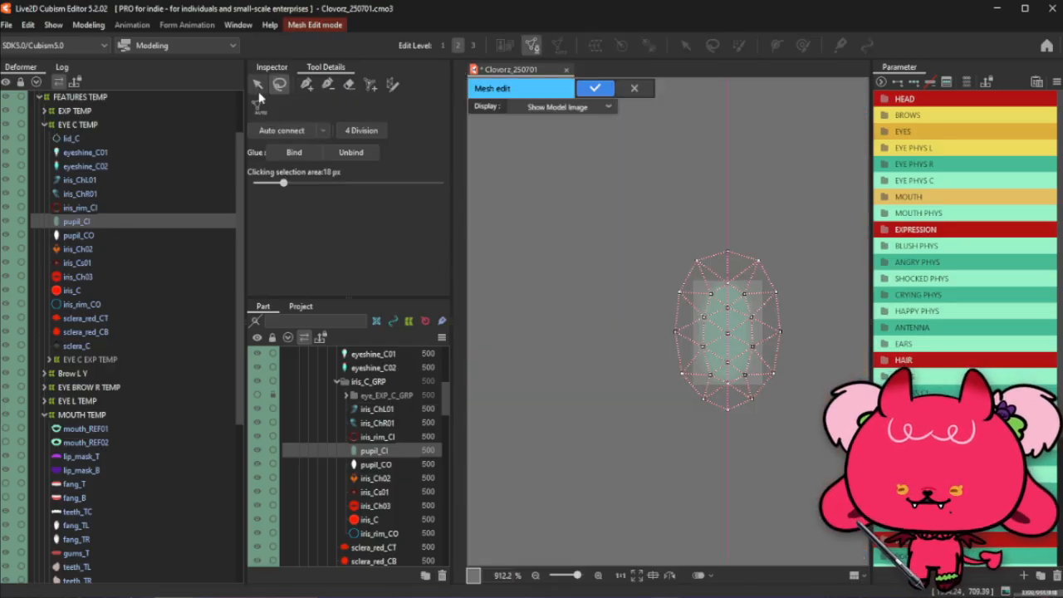
pyautogui.moveTo(628, 154); pyautogui.dragTo(889, 451)
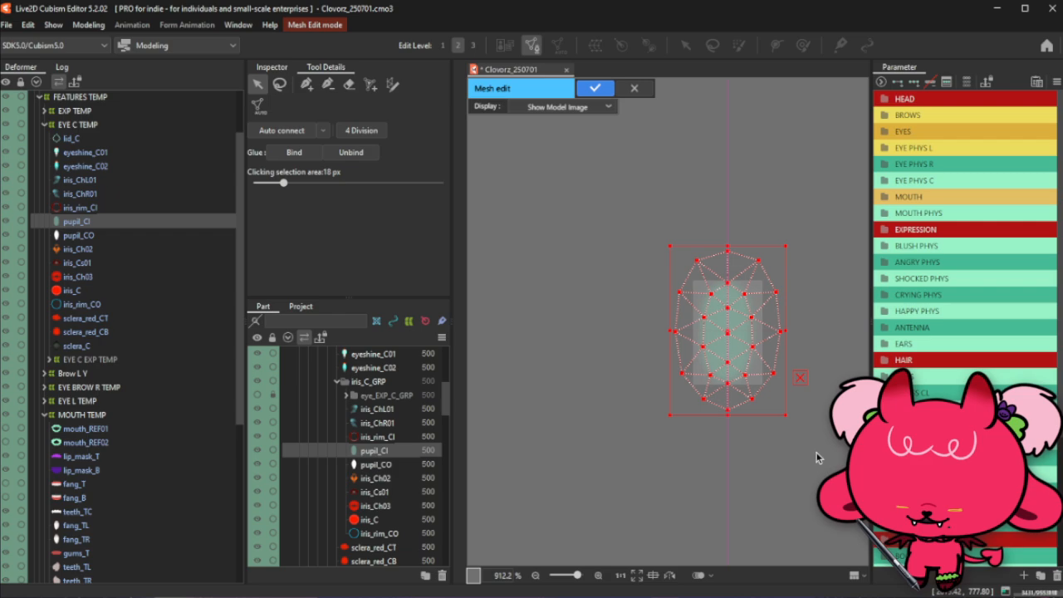
pyautogui.click(595, 87)
# Delete all of pupil_CO's default mesh vertices and paste pupil_CI's copied mesh in their place
pyautogui.click(73, 236)
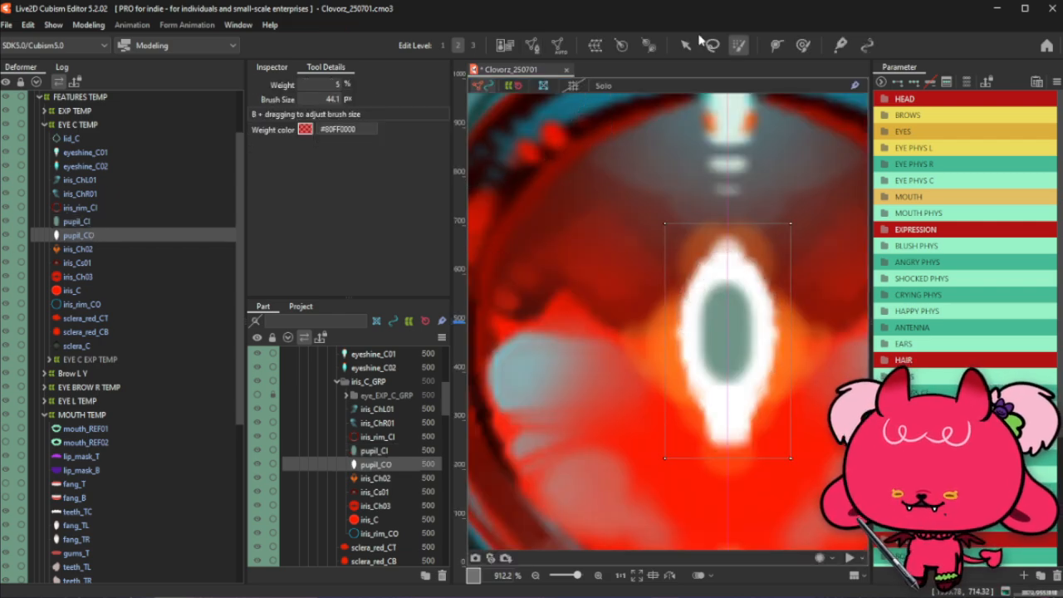
pyautogui.click(531, 45)
pyautogui.moveTo(652, 178); pyautogui.dragTo(812, 513)
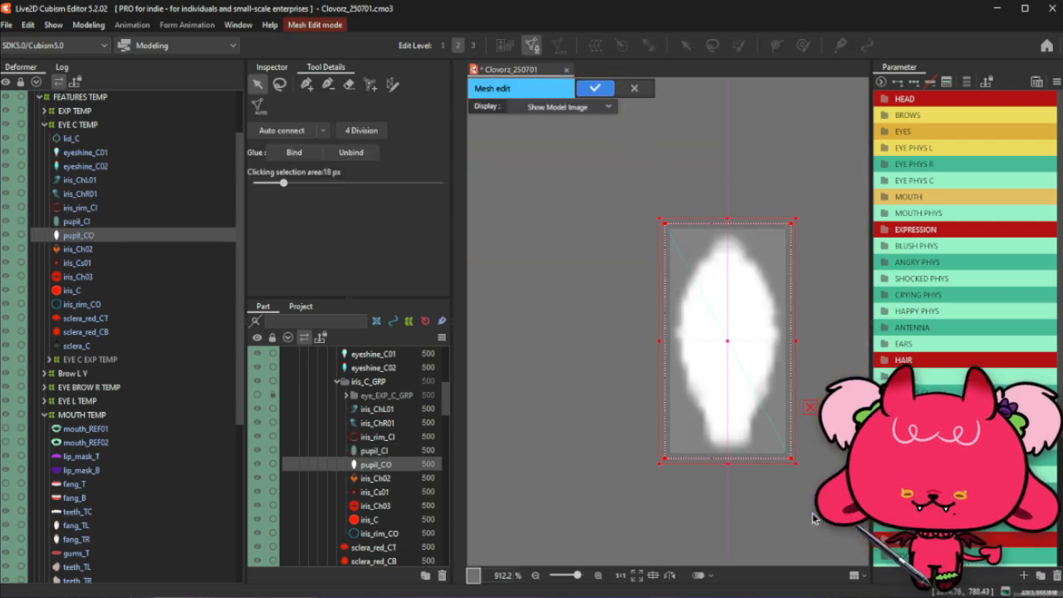
pyautogui.press('Delete')
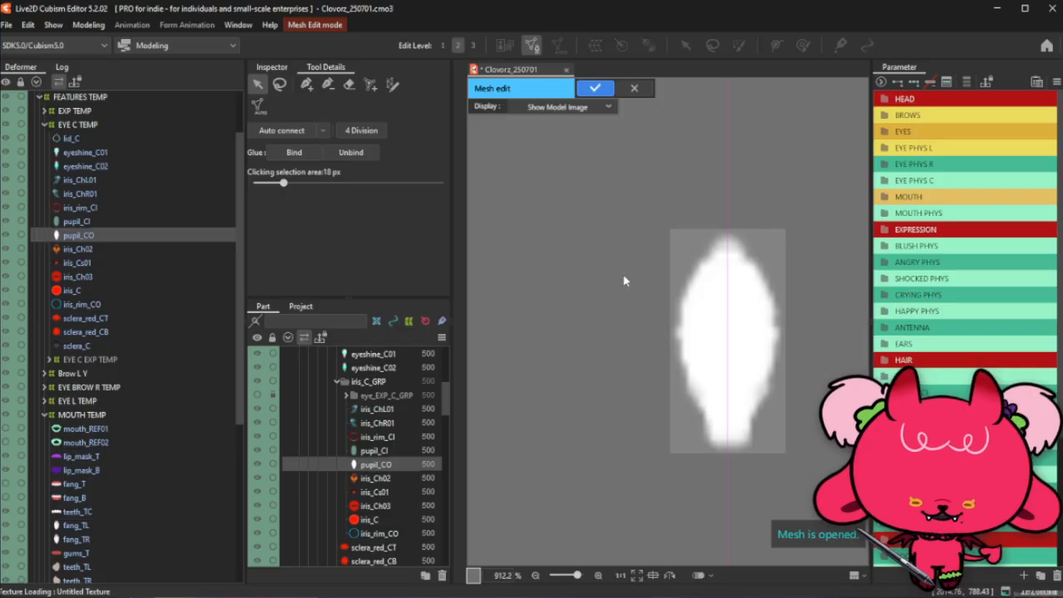
pyautogui.hotkey('ctrl', 'shift', 'a')
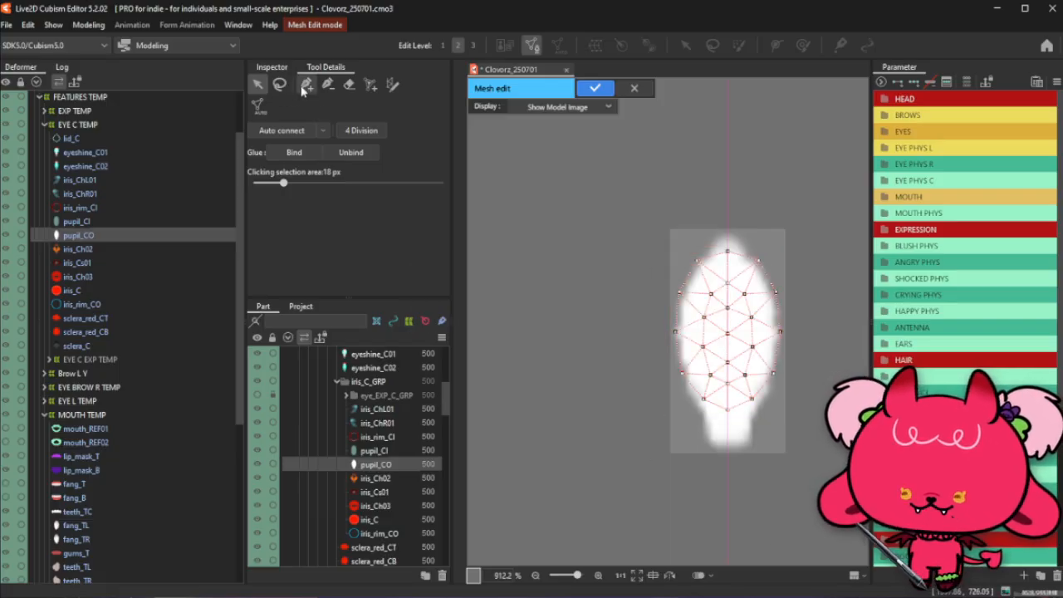
# Start a mirrored outer loop from an axis vertex above pupil_CO, then undo the side vertices beyond the first pair
pyautogui.click(305, 85)
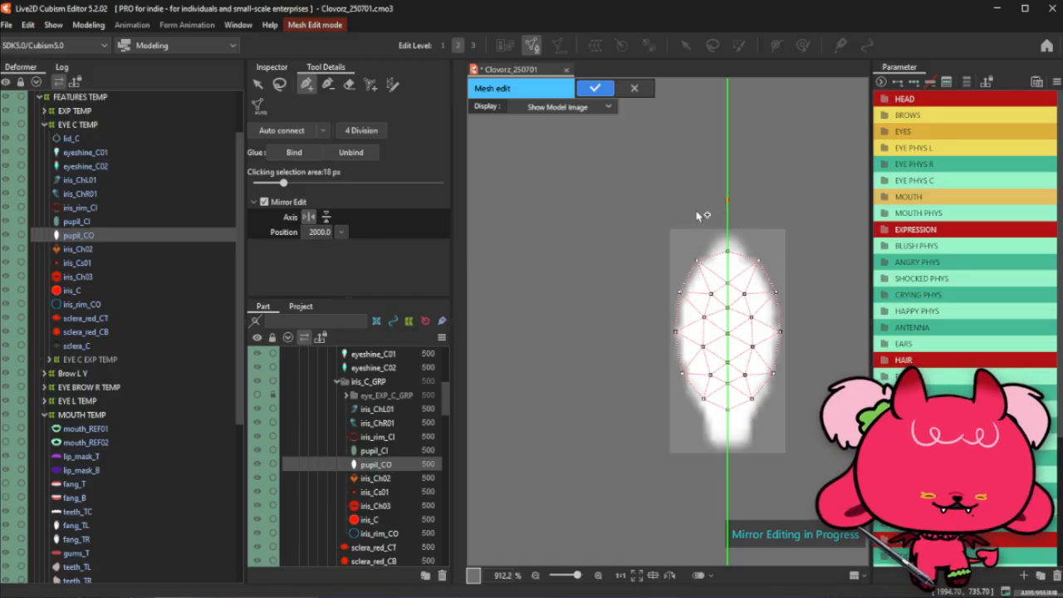
pyautogui.click(697, 210)
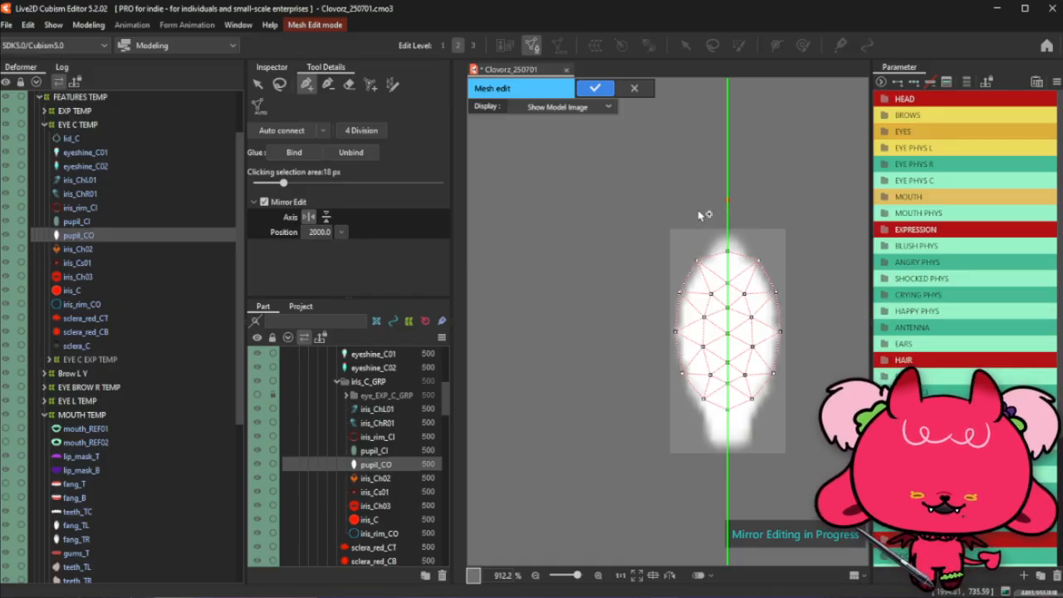
pyautogui.click(660, 247)
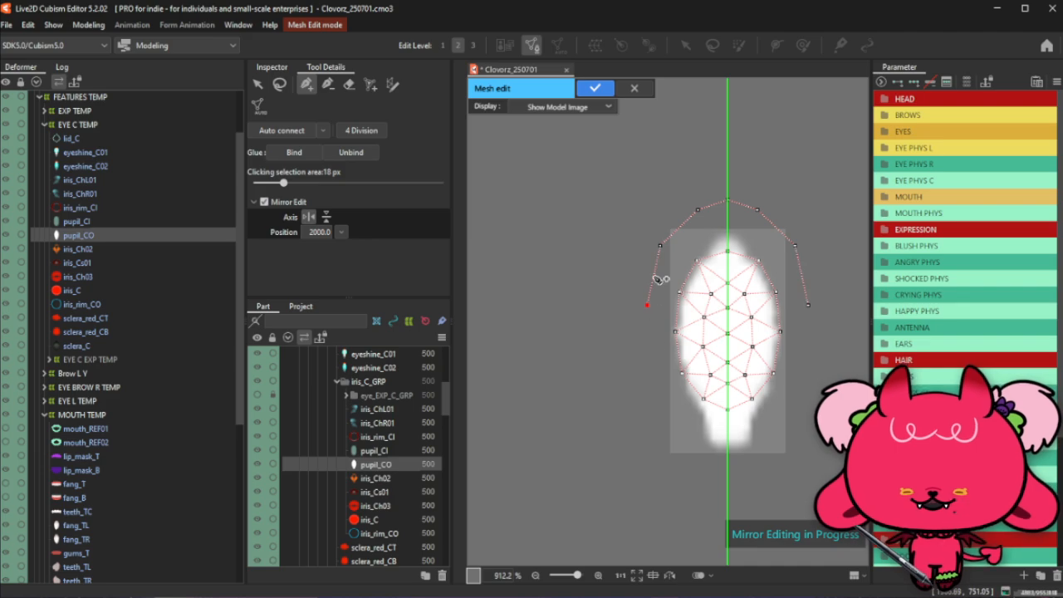
pyautogui.hotkey('ctrl', 'z')
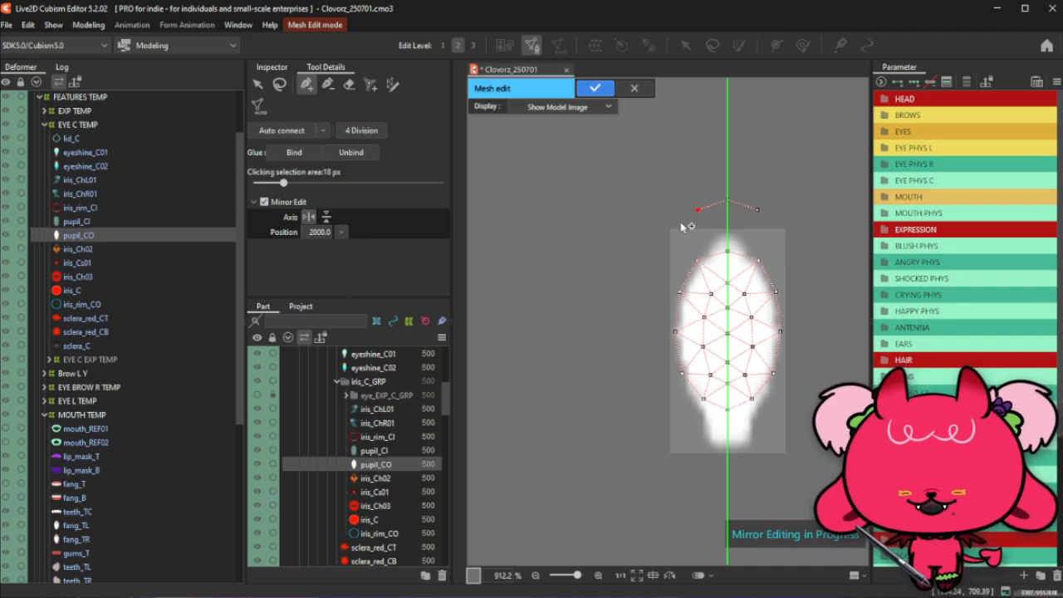
# Extend pupil_CO's pasted mesh to the shape's upper tip with an axis vertex and a mirrored pair joined to the existing loop
pyautogui.click(727, 409)
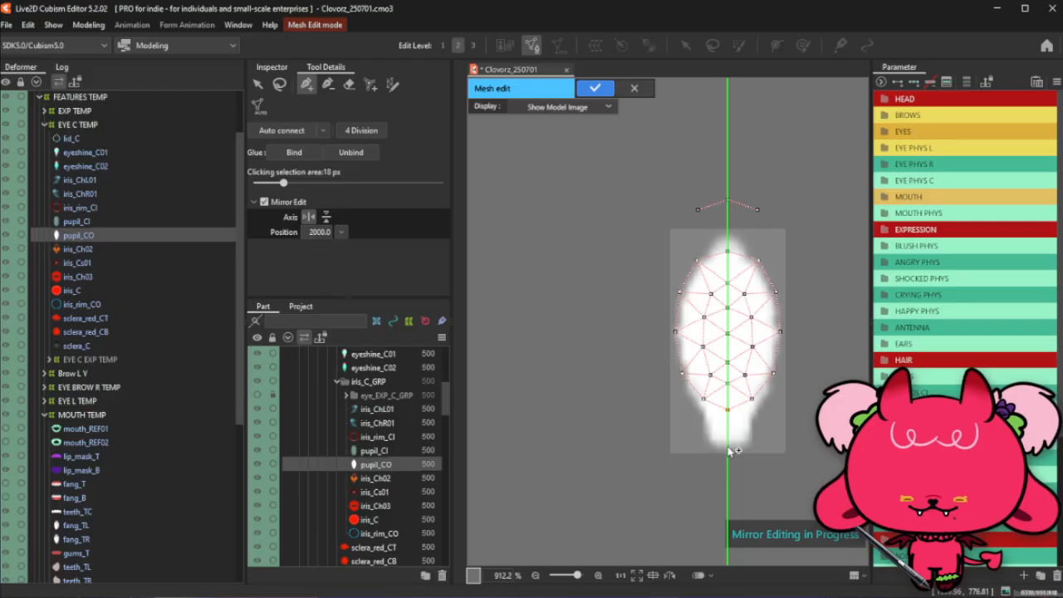
pyautogui.click(728, 230)
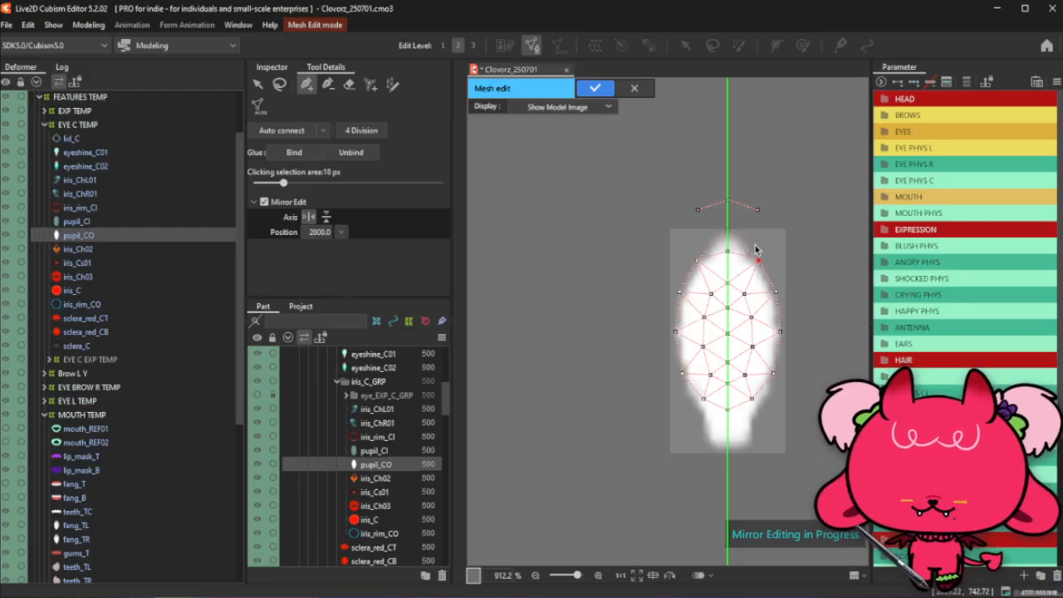
pyautogui.click(746, 242)
pyautogui.click(727, 254)
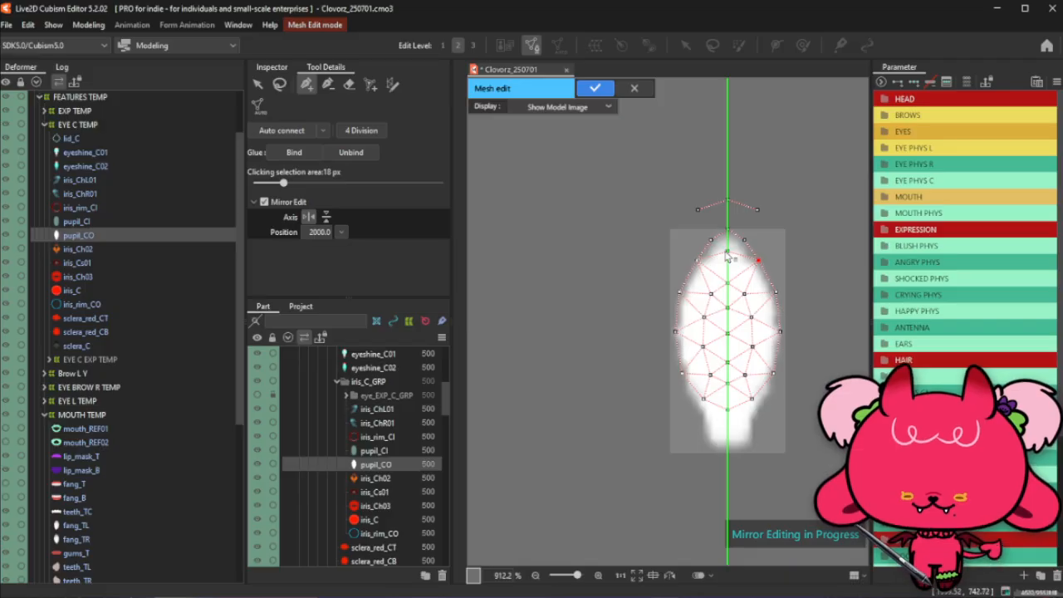
# Extend pupil_CO's mesh around its lower tip with an axis vertex and two mirrored pairs joined to the pasted loop
pyautogui.click(727, 449)
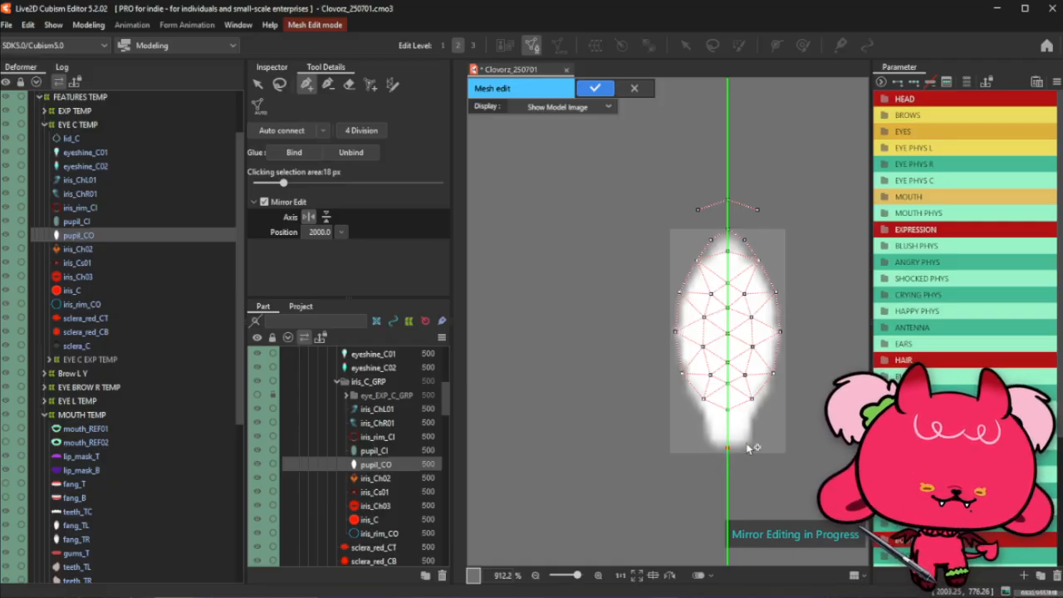
pyautogui.click(748, 443)
pyautogui.click(749, 420)
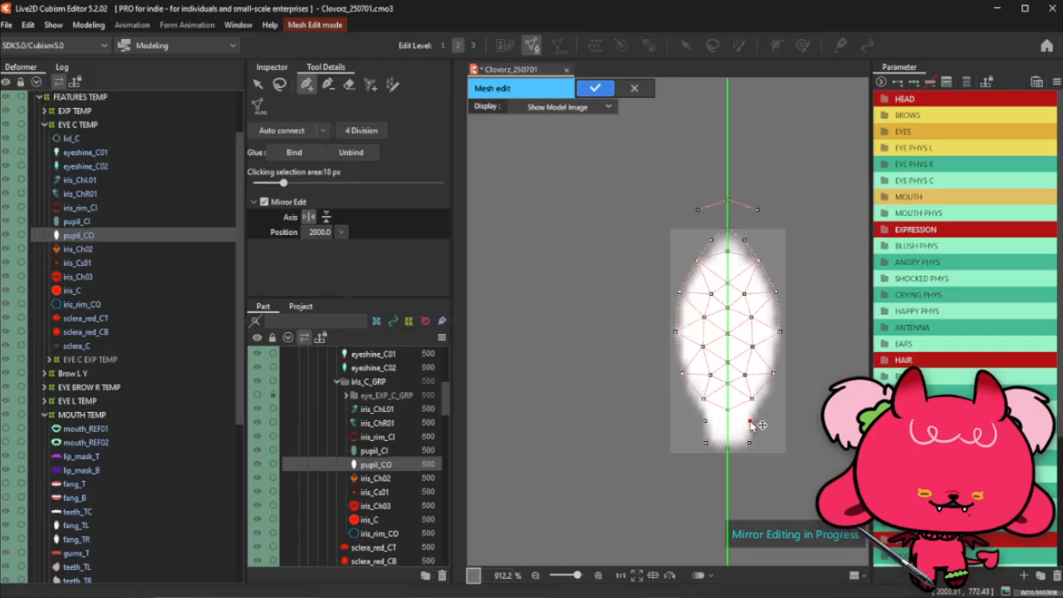
pyautogui.click(755, 403)
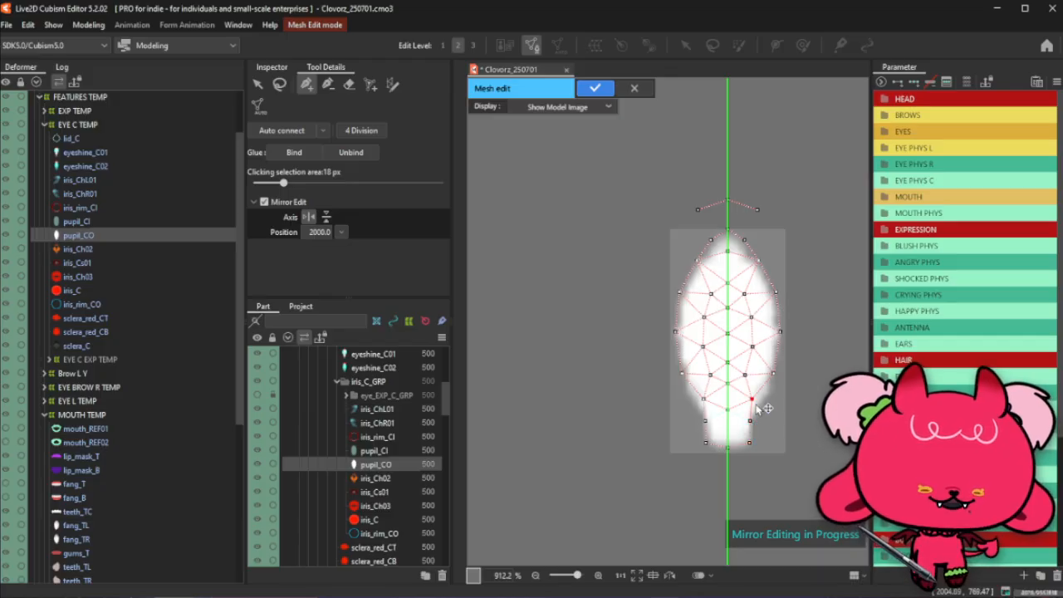
pyautogui.click(750, 422)
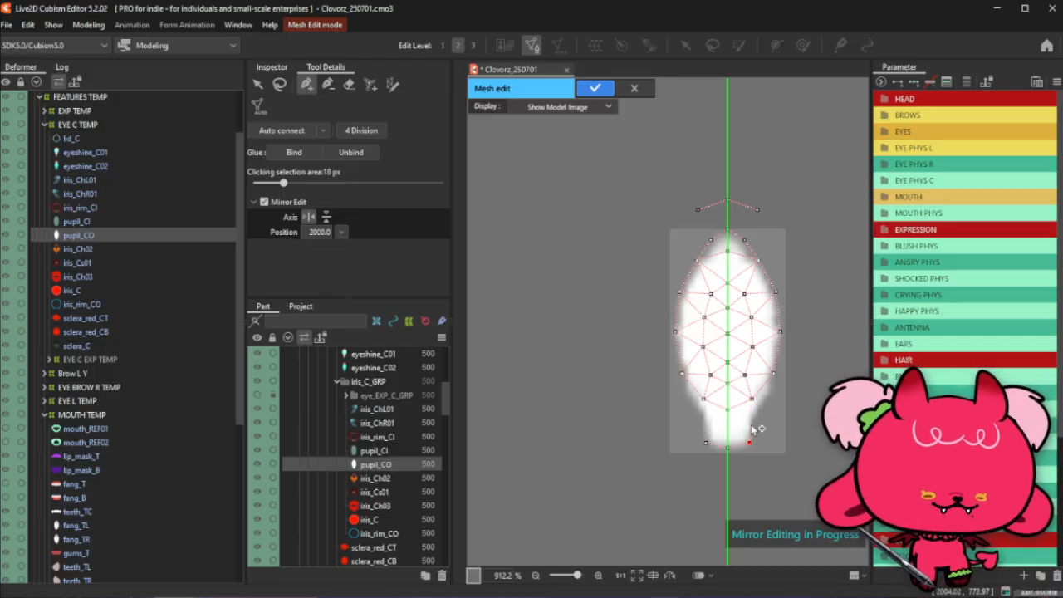
pyautogui.click(755, 405)
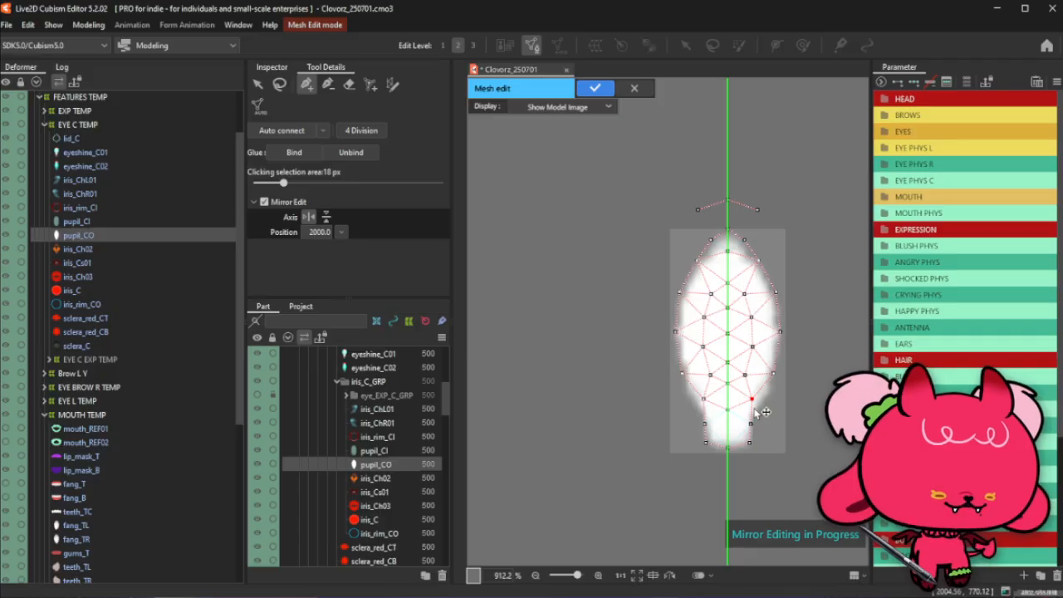
# Remove the mirrored vertex pair beside the outer top axis vertex above pupil_CO
pyautogui.click(279, 84)
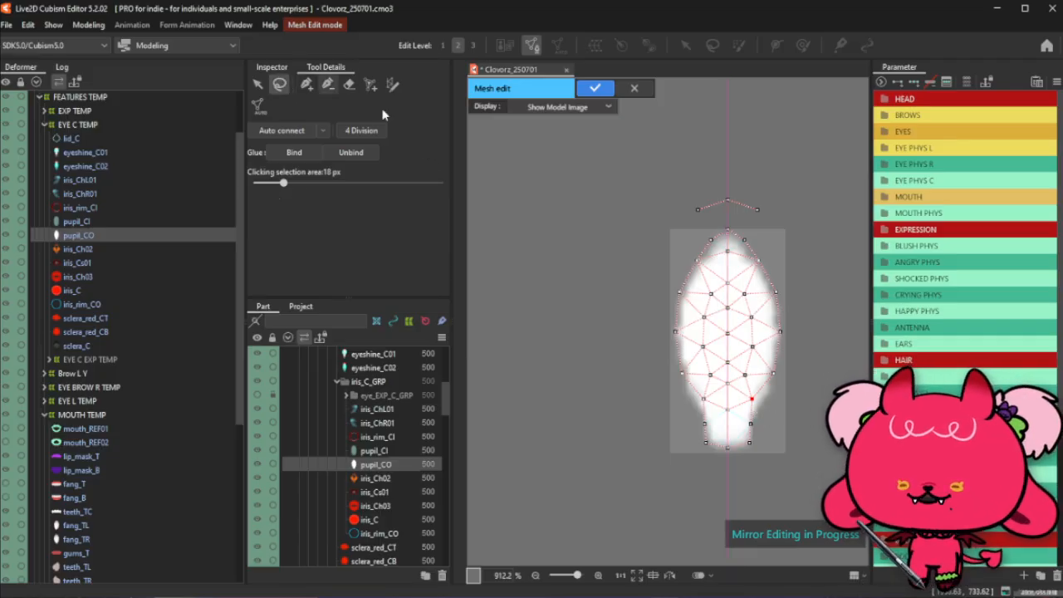
pyautogui.click(306, 84)
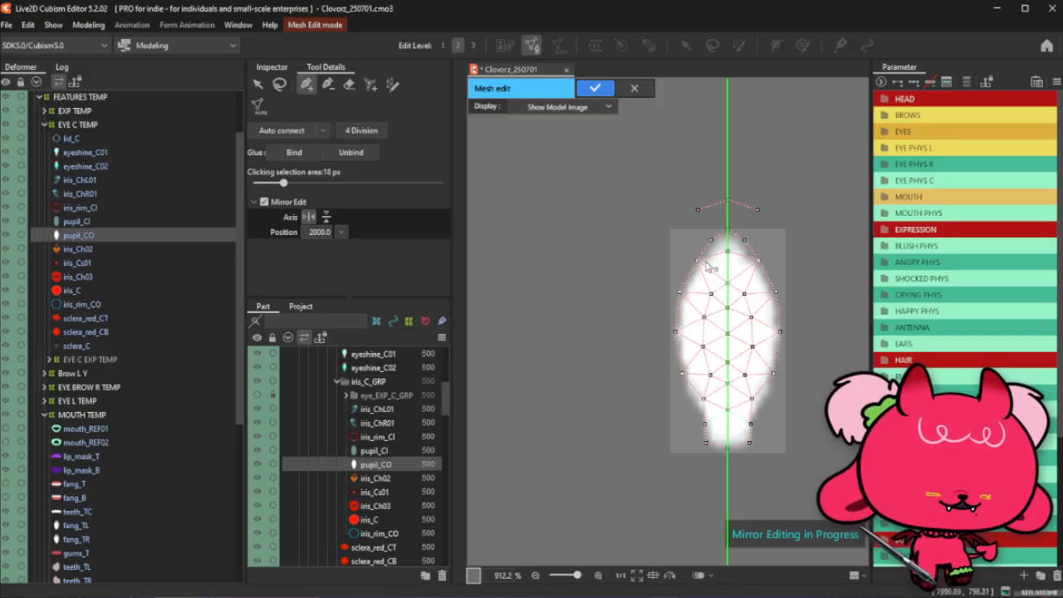
pyautogui.click(328, 83)
pyautogui.click(698, 209)
pyautogui.click(755, 210)
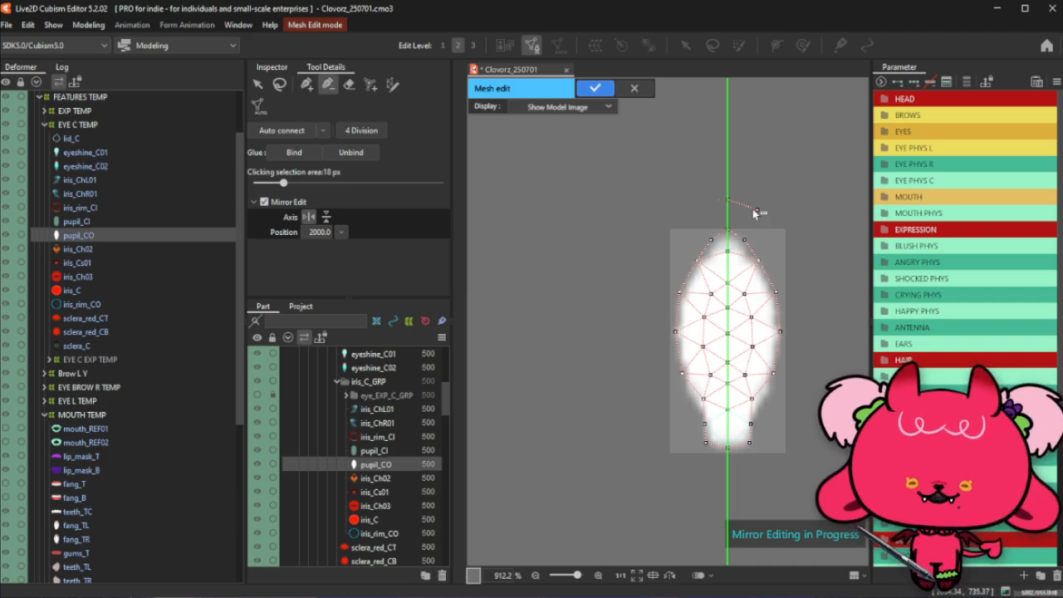
# Draw the upper part of pupil_CO's mirrored outer loop with four vertex pairs curving down from the top axis vertex
pyautogui.click(306, 84)
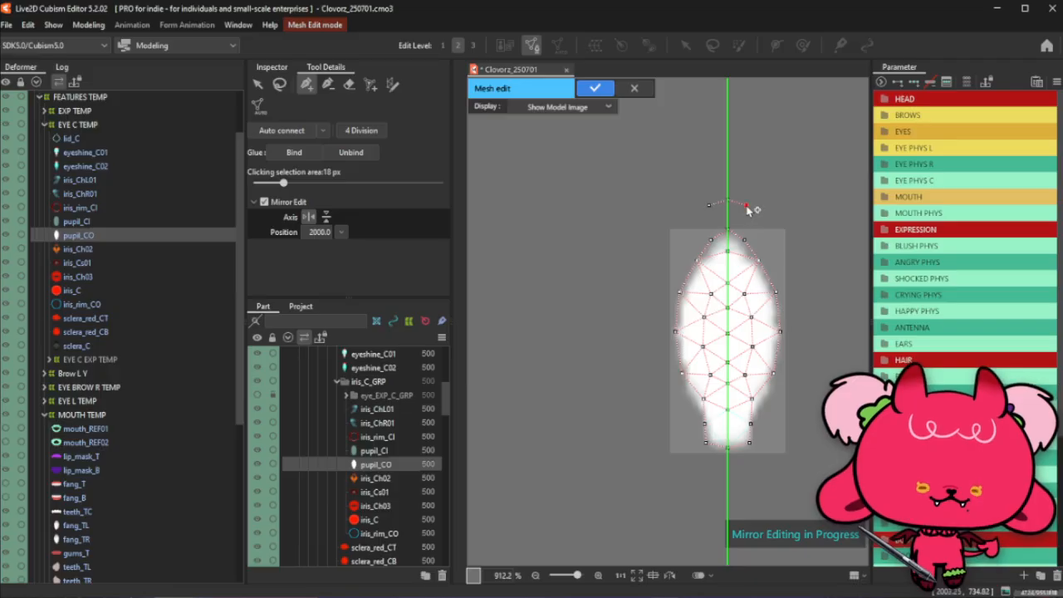
pyautogui.click(747, 208)
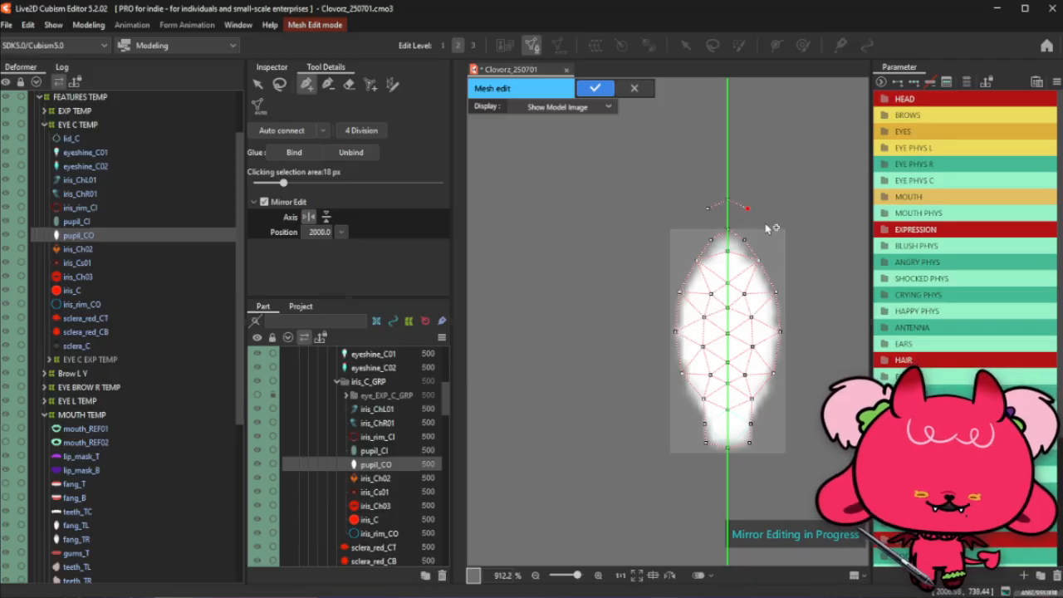
pyautogui.click(769, 224)
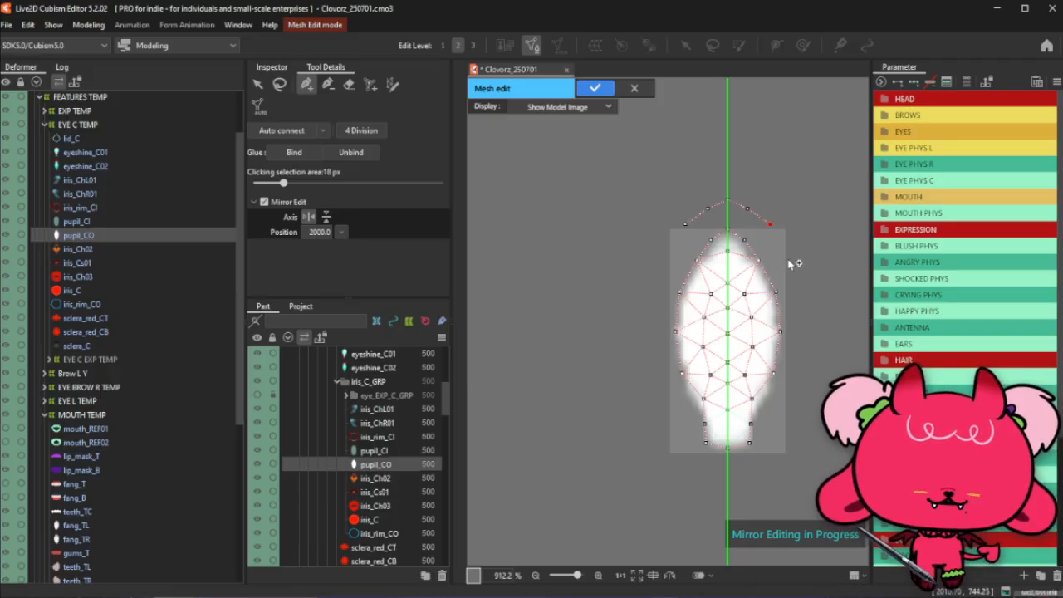
pyautogui.moveTo(769, 224); pyautogui.dragTo(771, 229)
pyautogui.click(789, 259)
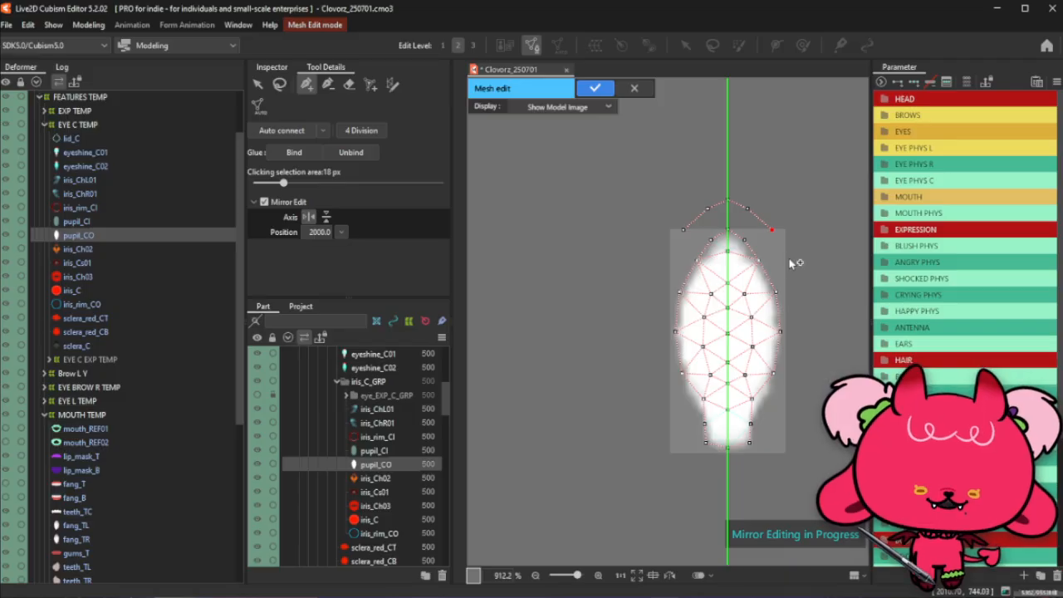
pyautogui.click(805, 305)
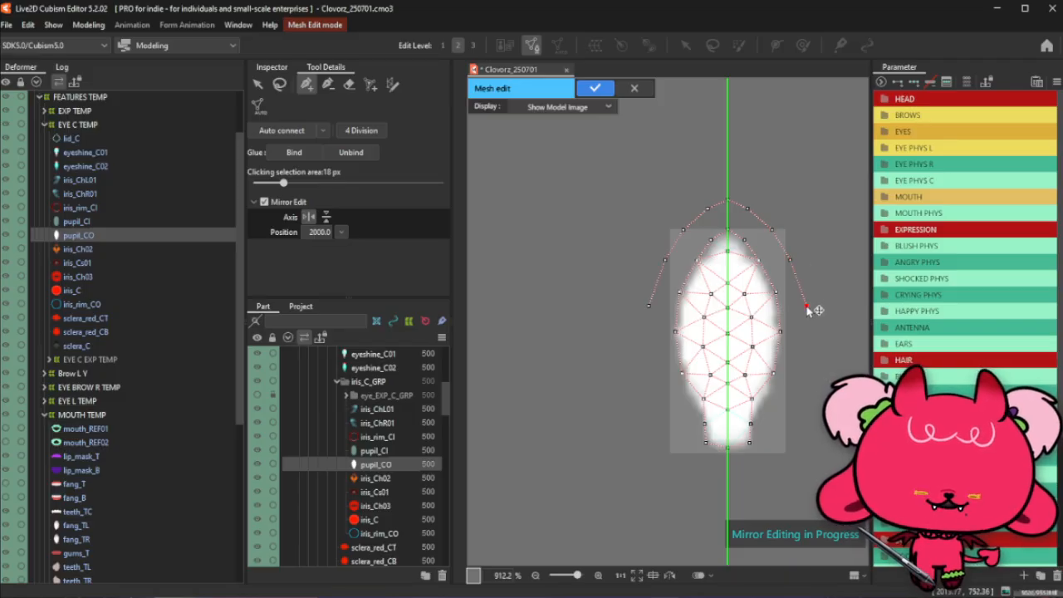
# Continue pupil_CO's mirrored outer loop down its lower sides with two vertex pairs, re-placing each pair to smooth the curve
pyautogui.click(802, 357)
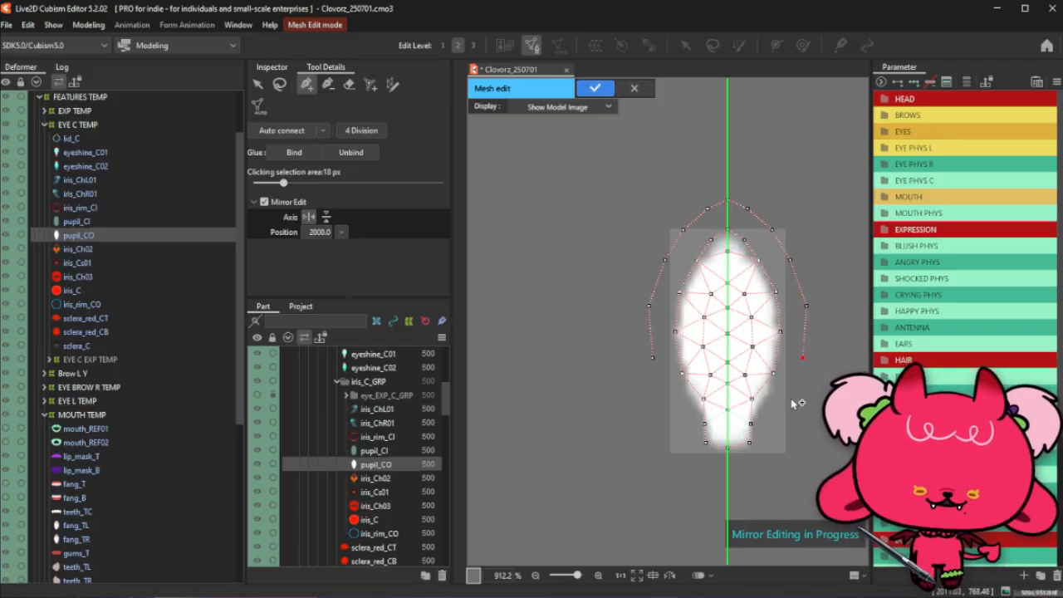
pyautogui.hotkey('ctrl', 'z')
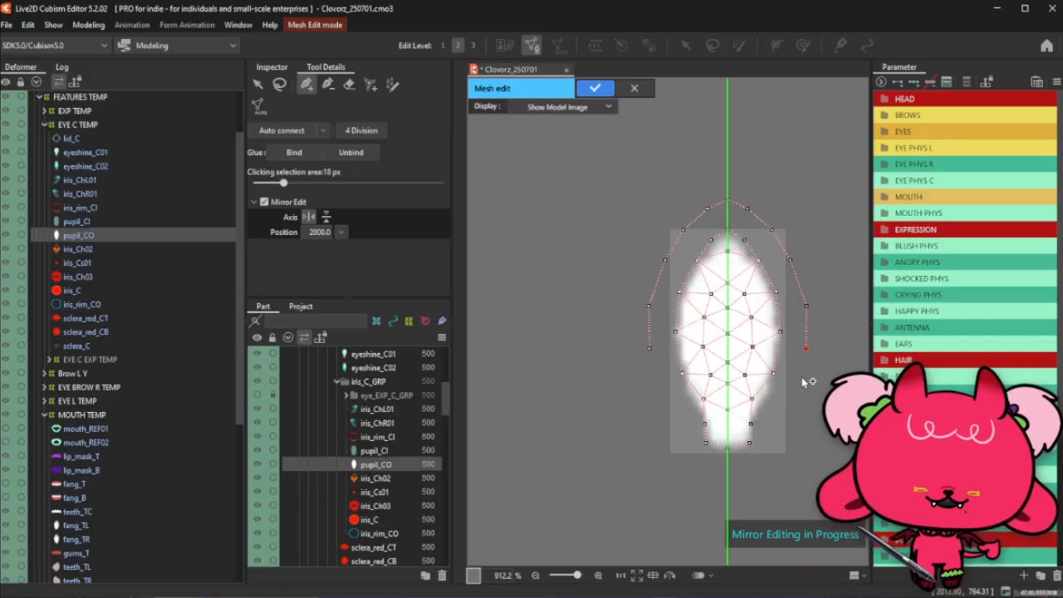
pyautogui.click(804, 353)
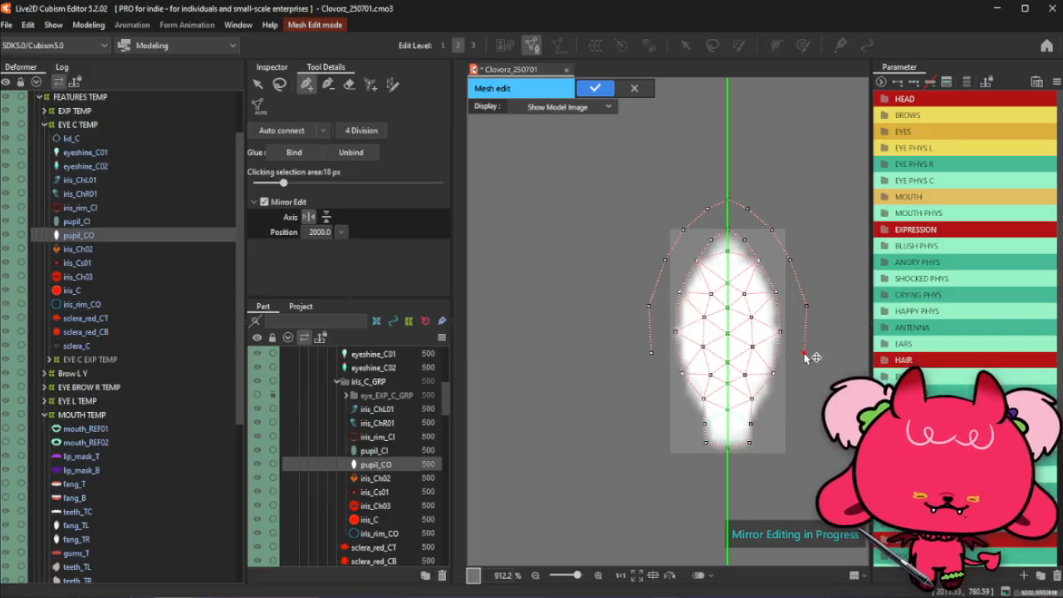
pyautogui.click(793, 403)
pyautogui.moveTo(793, 403); pyautogui.dragTo(789, 399)
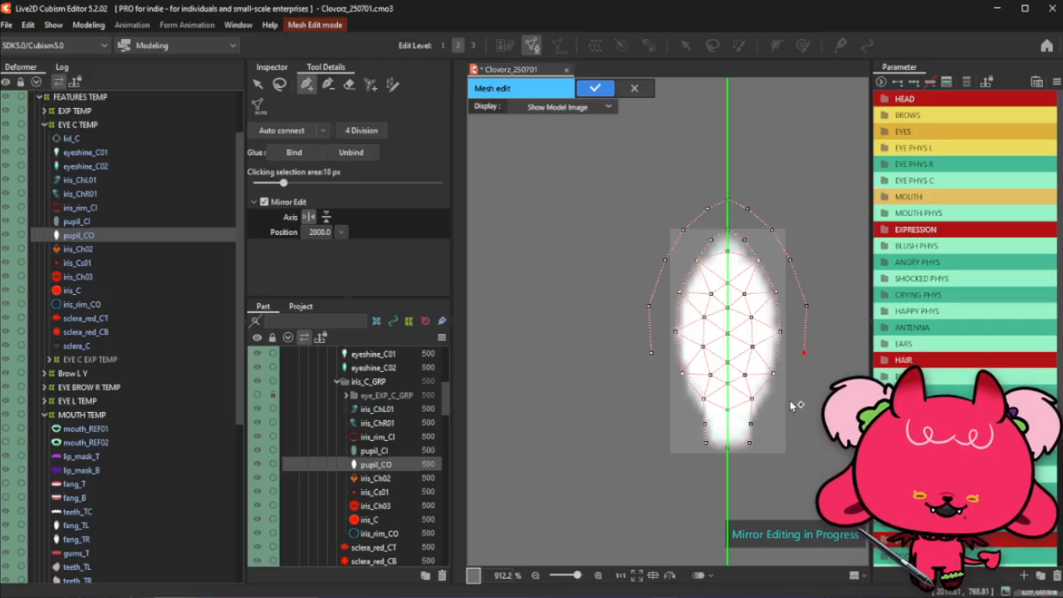
pyautogui.hotkey('ctrl', 'z')
pyautogui.hotkey('ctrl', 'z')
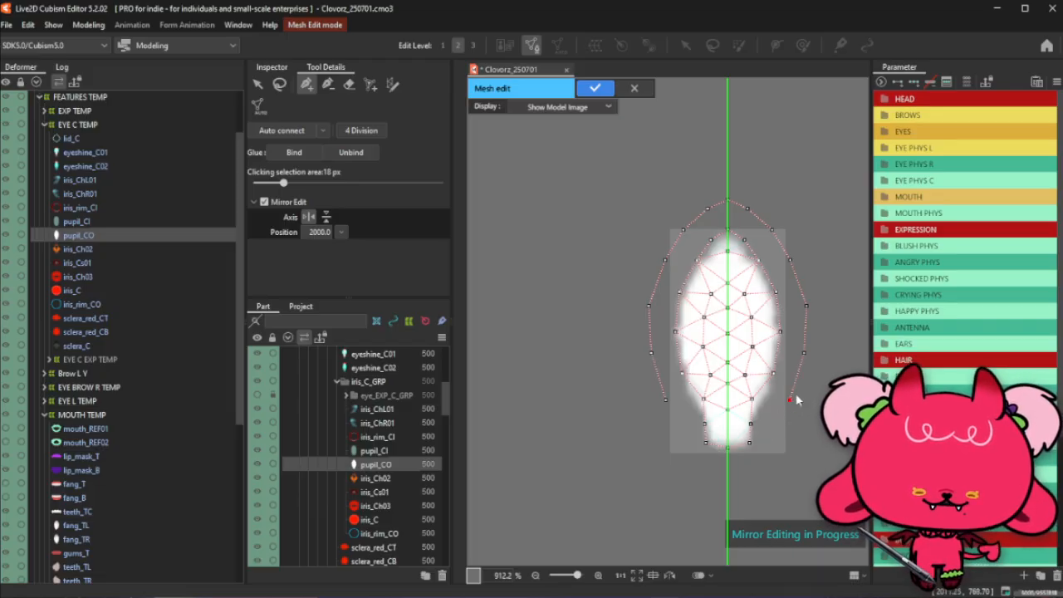
pyautogui.click(793, 395)
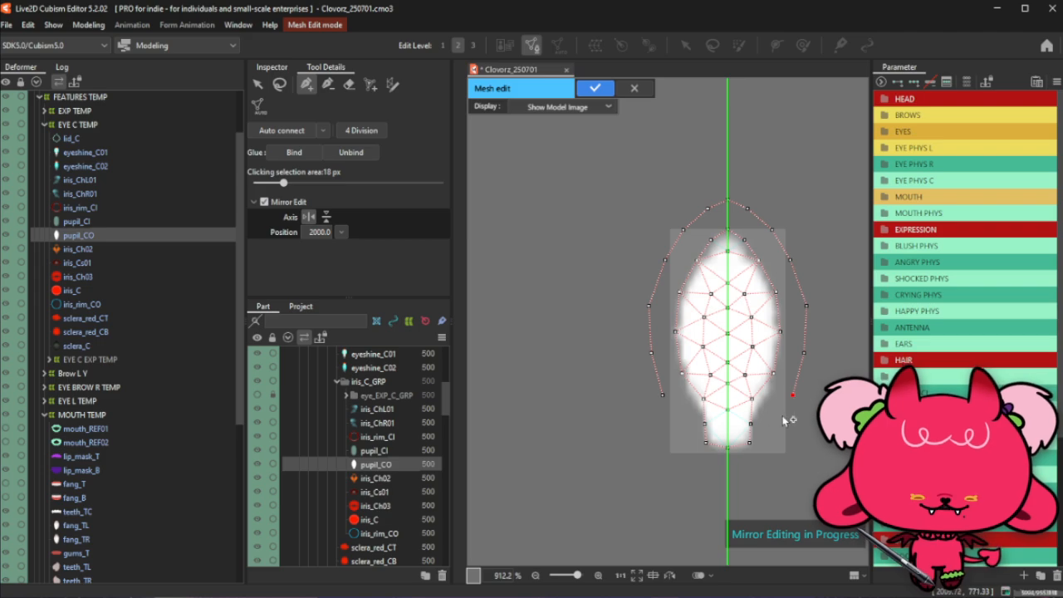
# Close pupil_CO's outer loop around its lower end with four mirrored vertex pairs and auto-connect the mesh
pyautogui.click(775, 412)
pyautogui.click(774, 433)
pyautogui.click(771, 459)
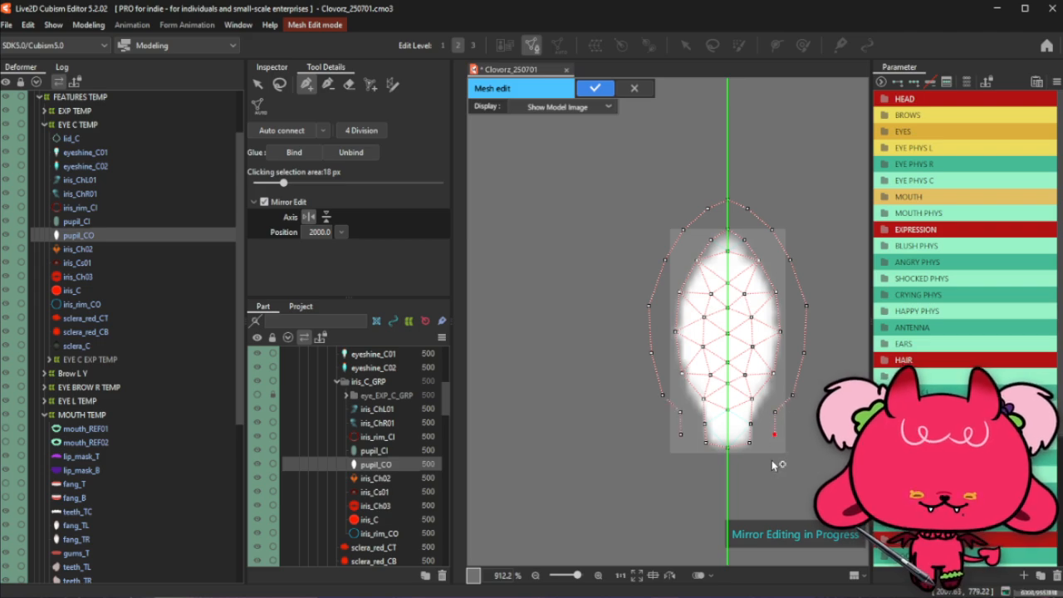
pyautogui.click(712, 463)
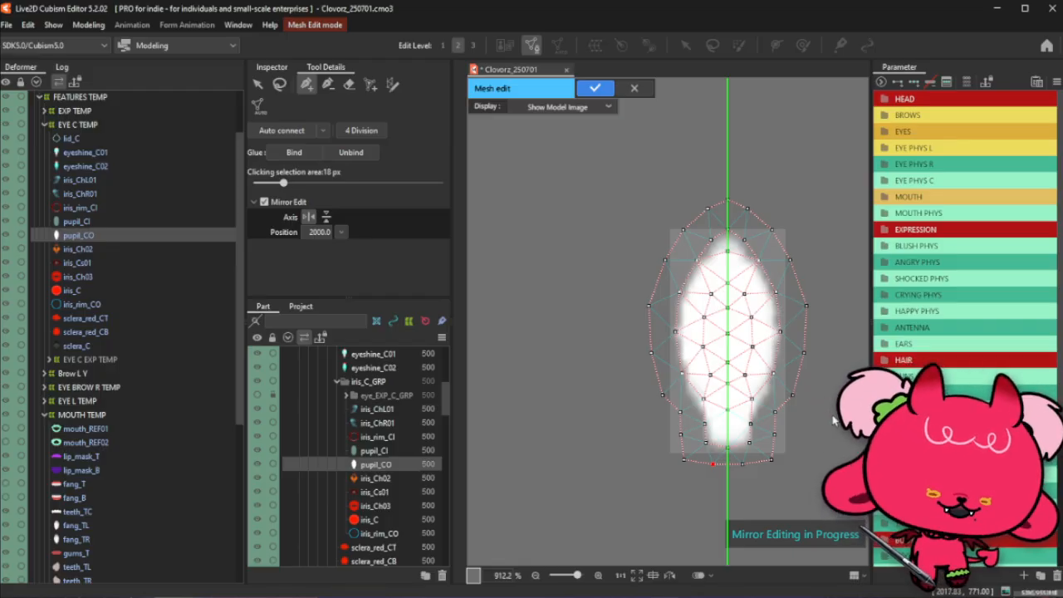
pyautogui.click(287, 134)
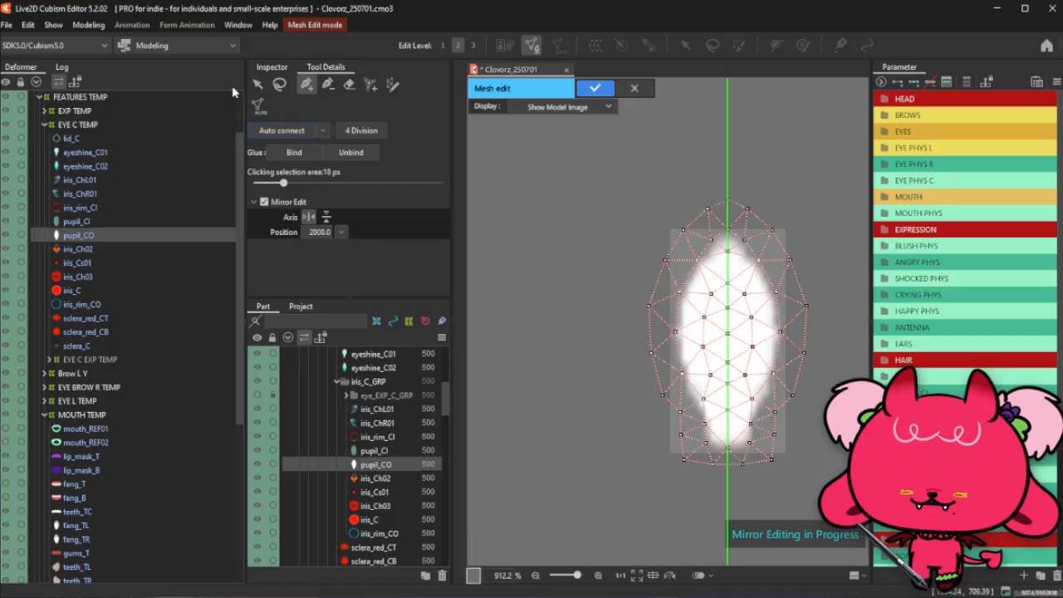
pyautogui.click(597, 88)
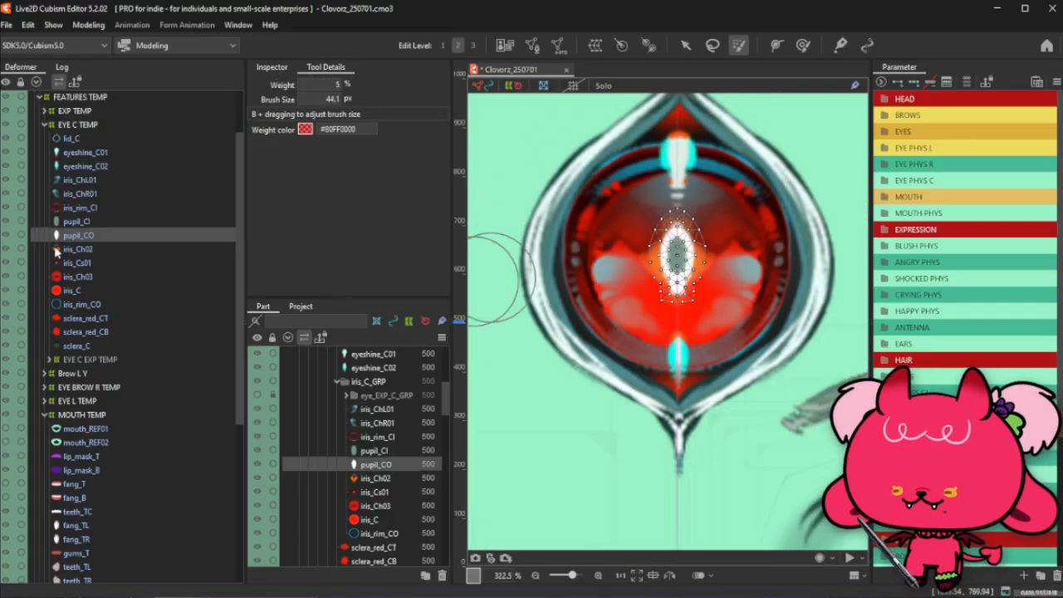
# Check the existing meshes of the centre eye's iris and pupil parts, from iris_Ch02 and iris_Cs01 to iris_rim_CO and iris_rim_CI
pyautogui.click(68, 251)
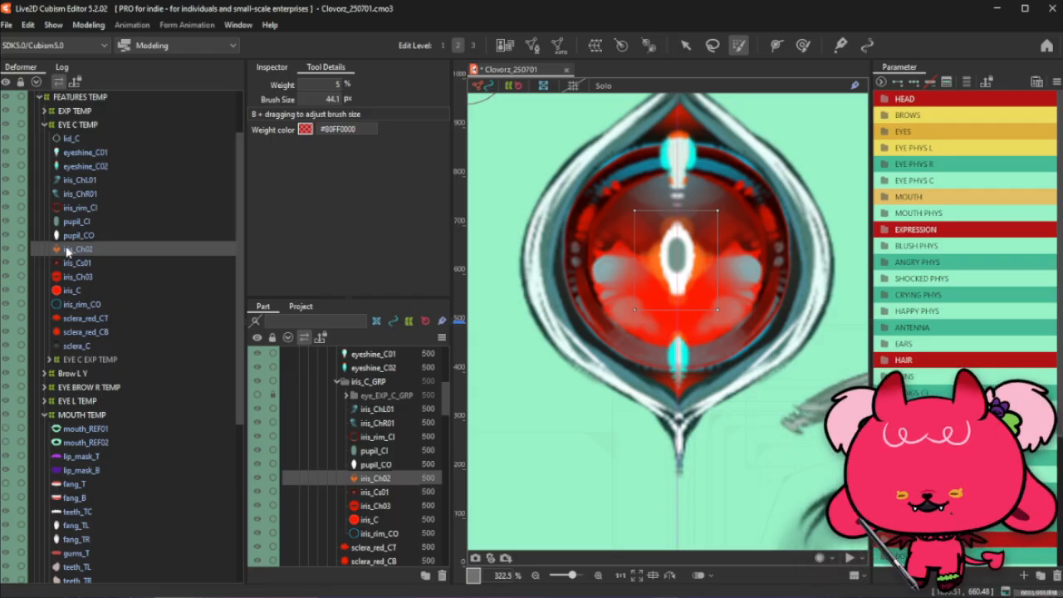
pyautogui.click(93, 264)
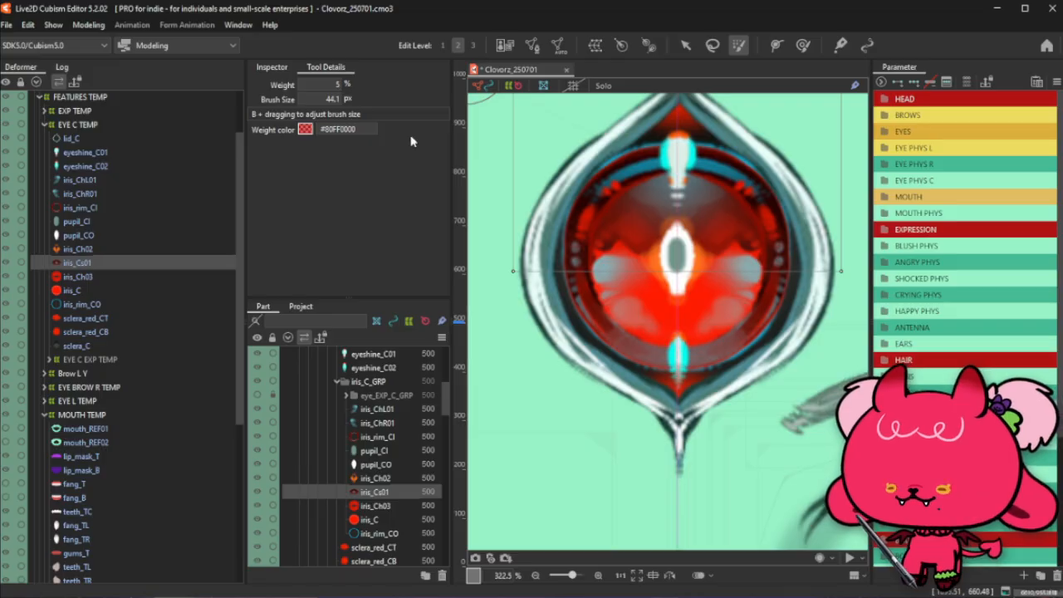
pyautogui.scroll(-2, 525, 301)
pyautogui.scroll(1, 474, 179)
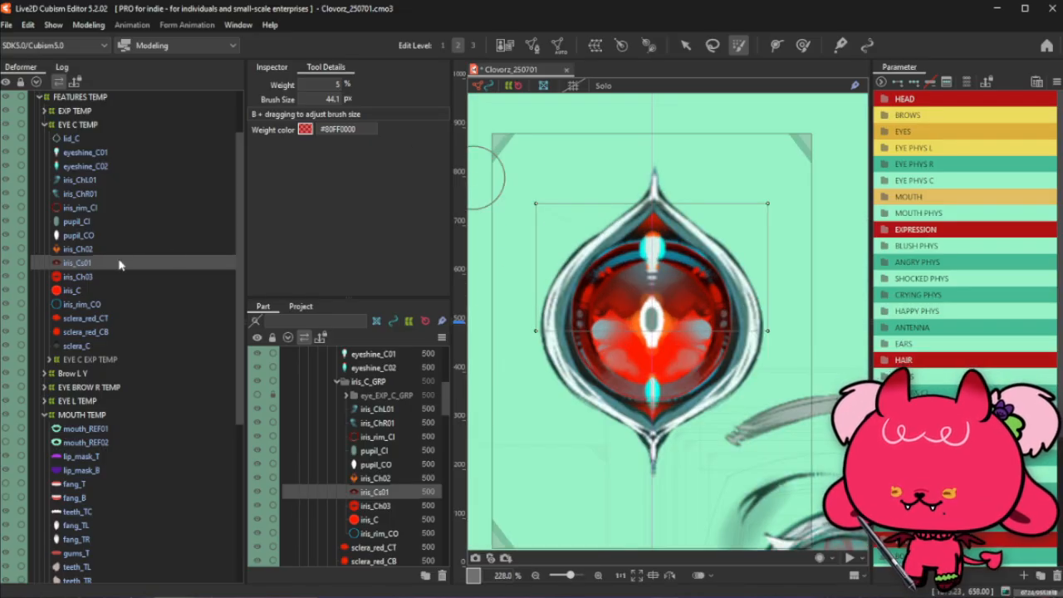
pyautogui.click(84, 291)
pyautogui.click(102, 320)
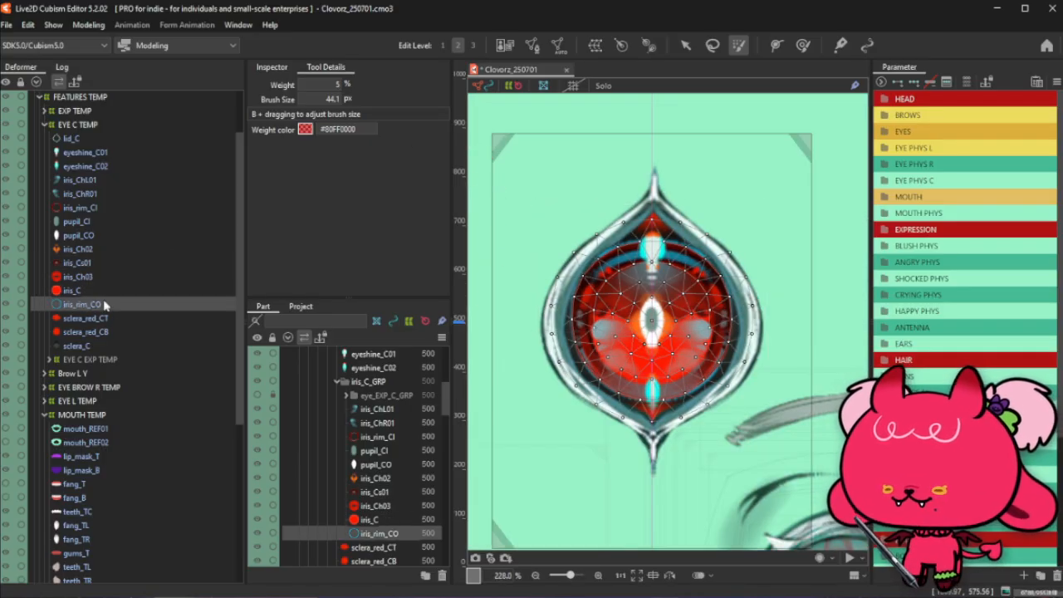
pyautogui.click(92, 181)
pyautogui.click(90, 209)
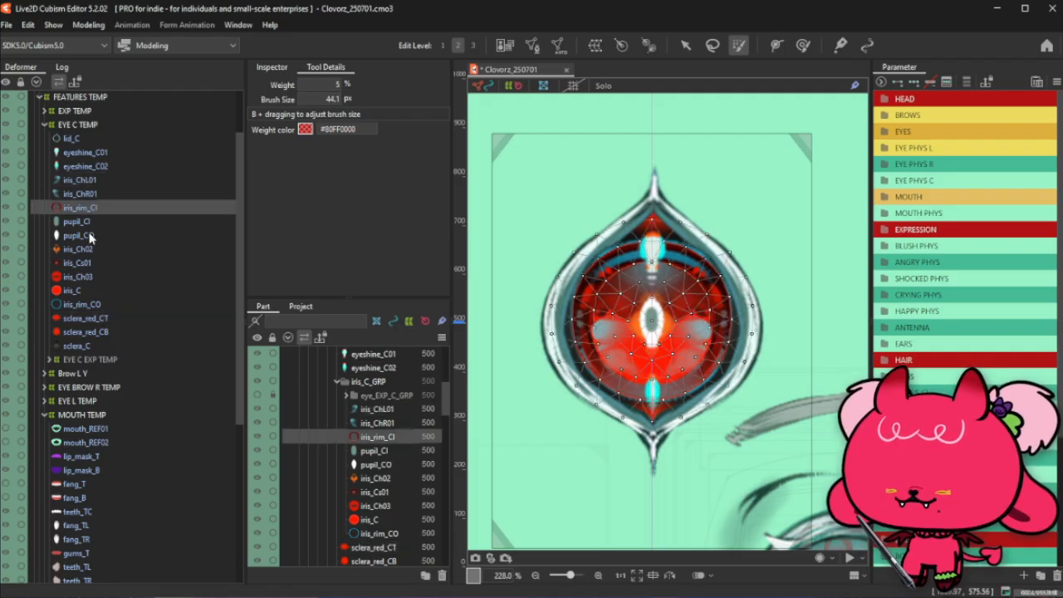
pyautogui.click(90, 236)
pyautogui.click(104, 223)
pyautogui.click(100, 238)
# Clear iris_Ch02's default mesh and start a mirrored one with axis vertices at the shape's upper and lower tips
pyautogui.click(97, 249)
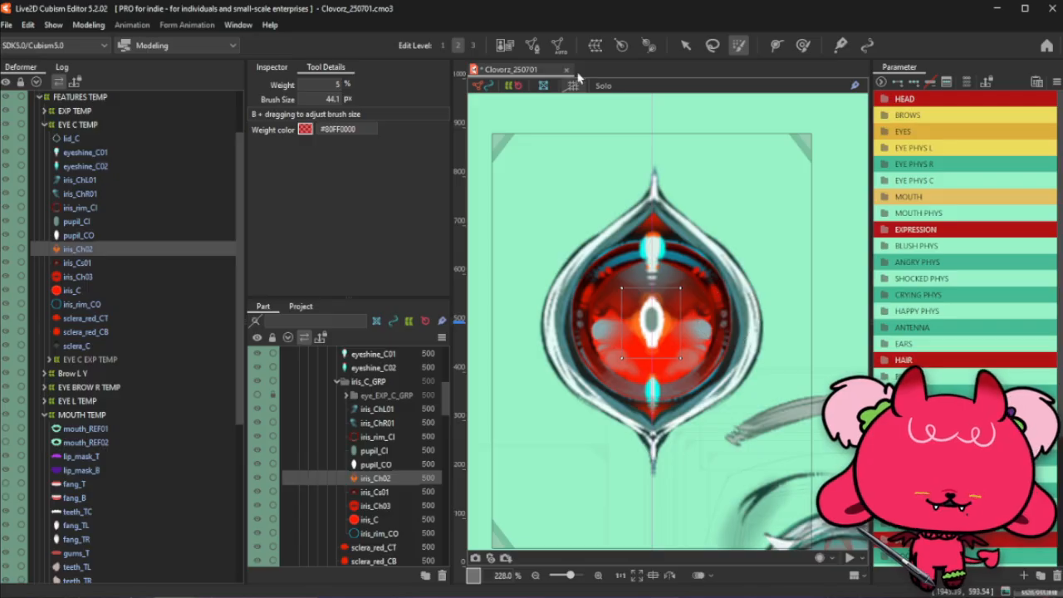
pyautogui.click(532, 45)
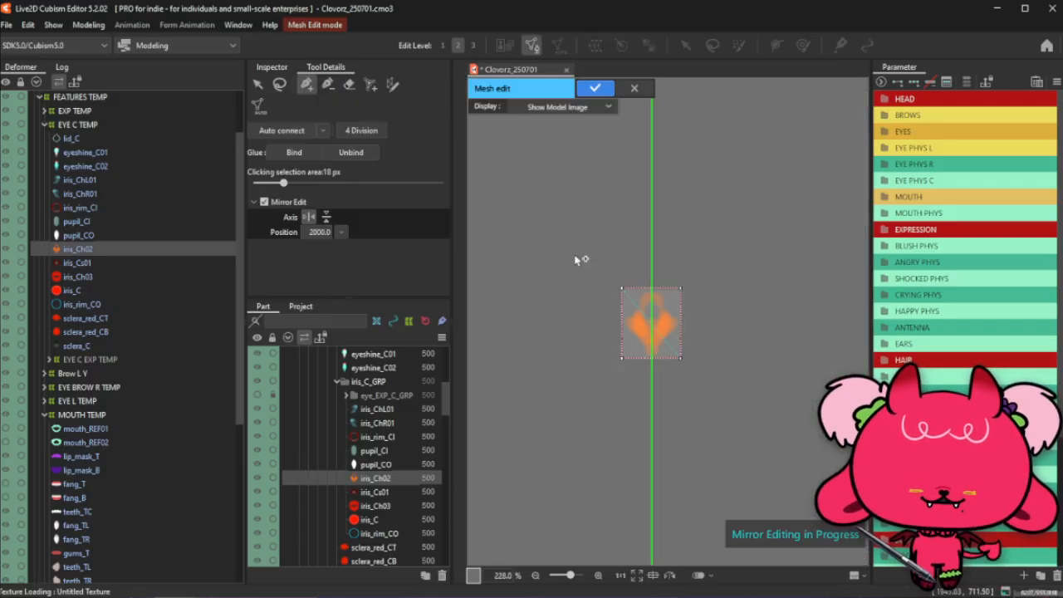
pyautogui.press('v')
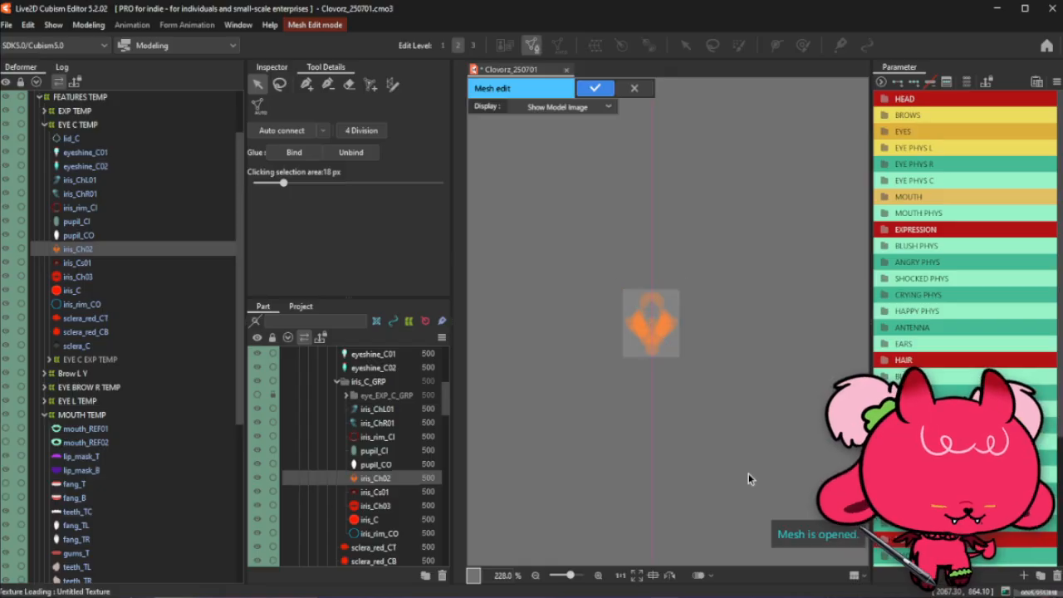
pyautogui.scroll(3, 660, 348)
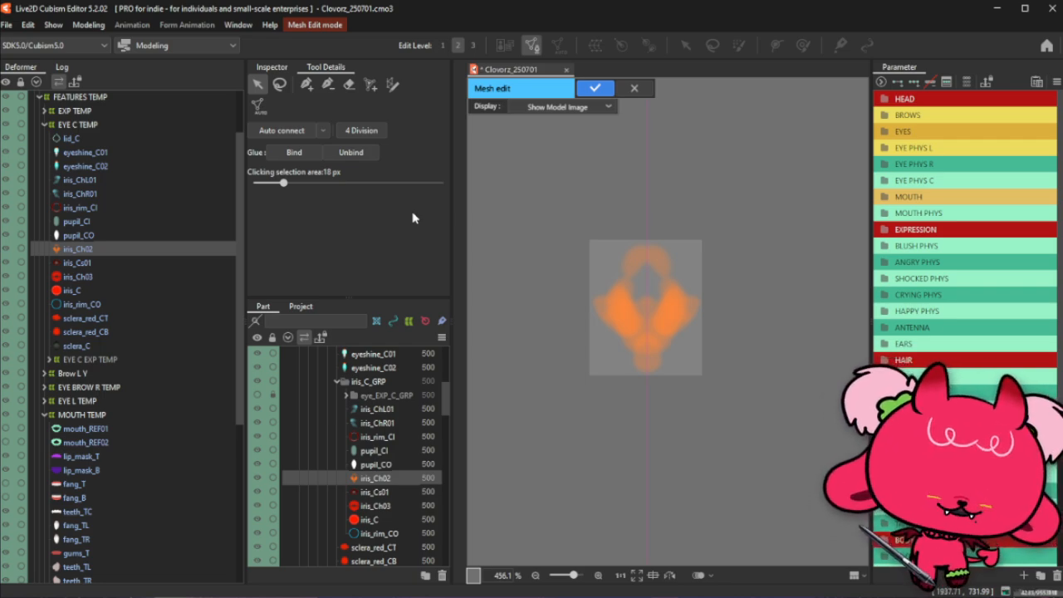
pyautogui.click(306, 85)
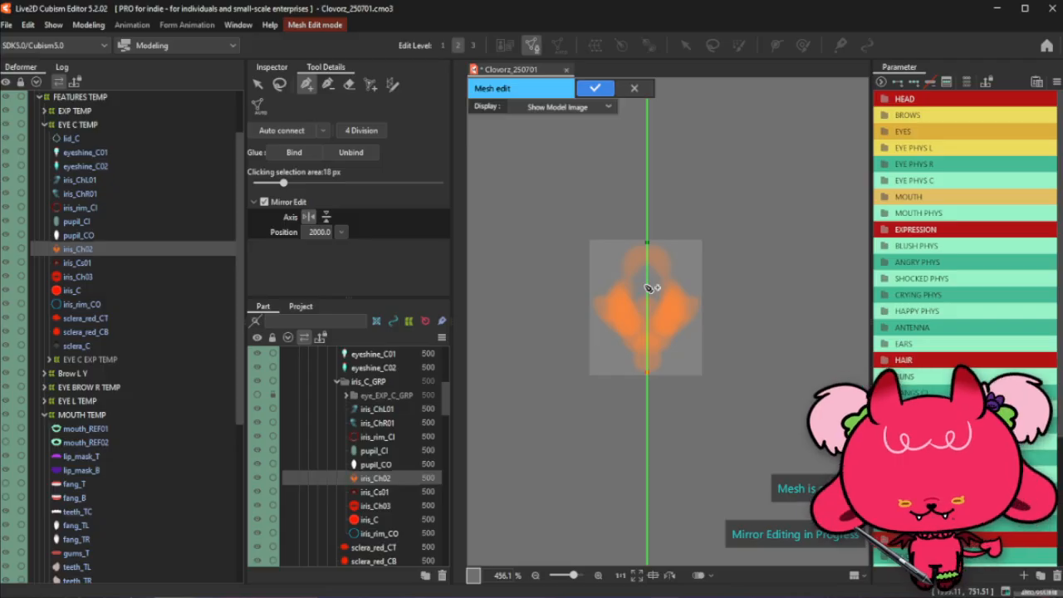
pyautogui.scroll(2, 640, 241)
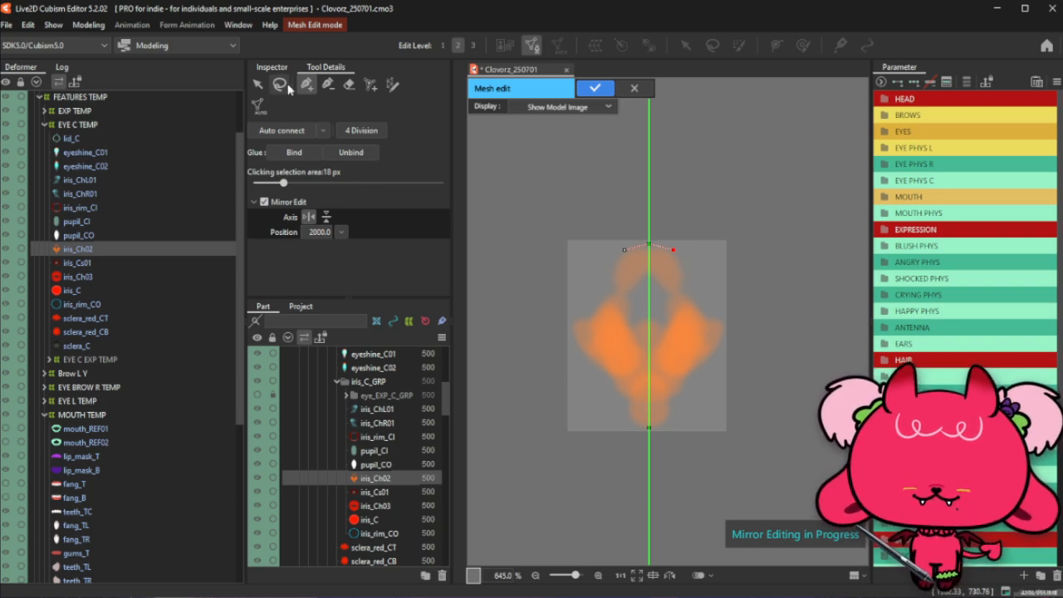
# Replace the vertex pair beside iris_Ch02's top axis vertex with a mirrored pair slightly wider and lower
pyautogui.click(329, 85)
pyautogui.click(672, 250)
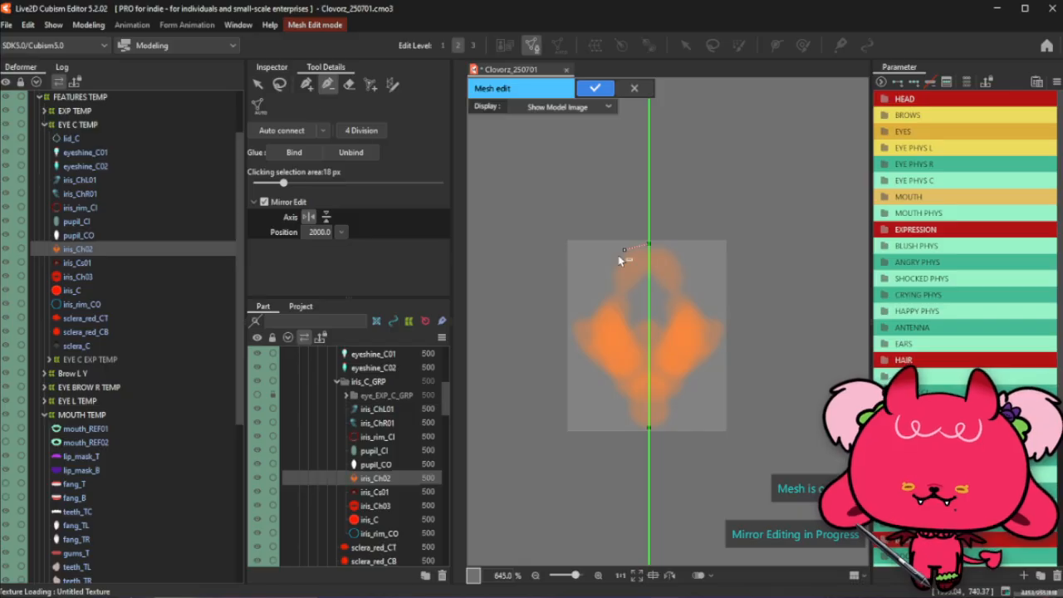
pyautogui.click(306, 84)
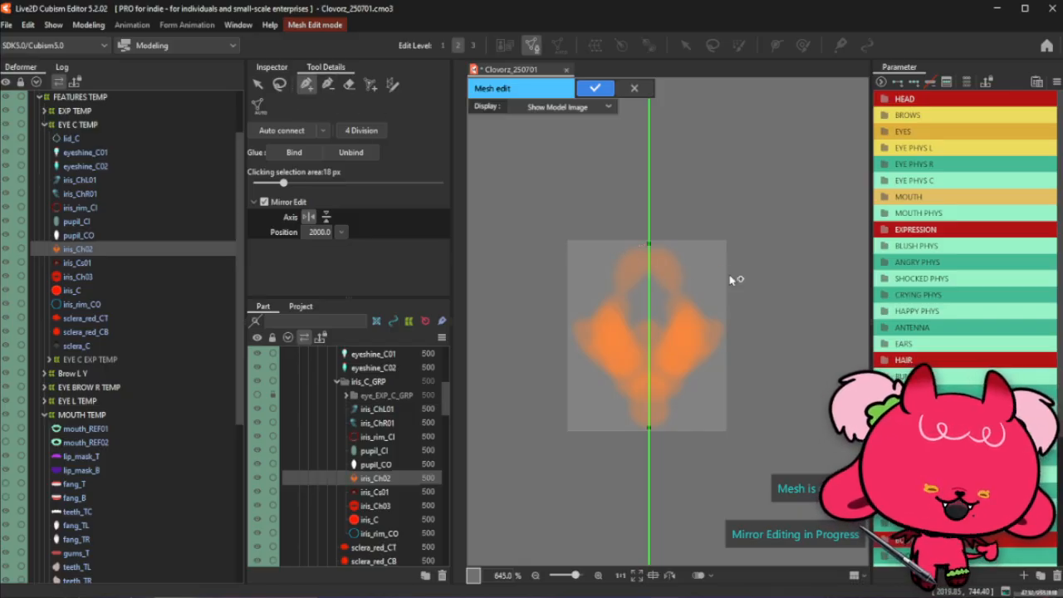
pyautogui.click(675, 252)
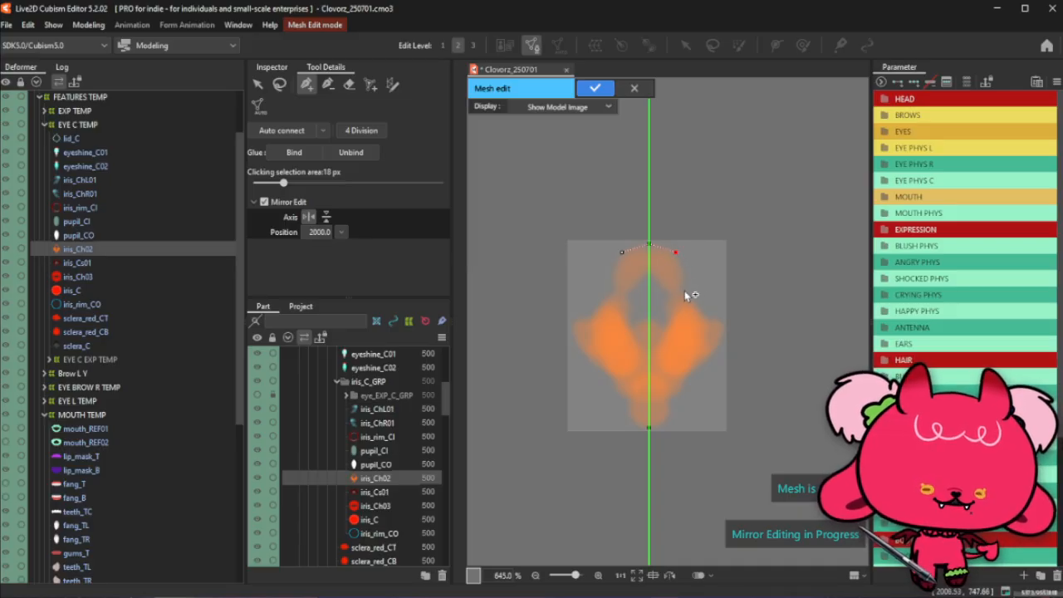
pyautogui.click(681, 289)
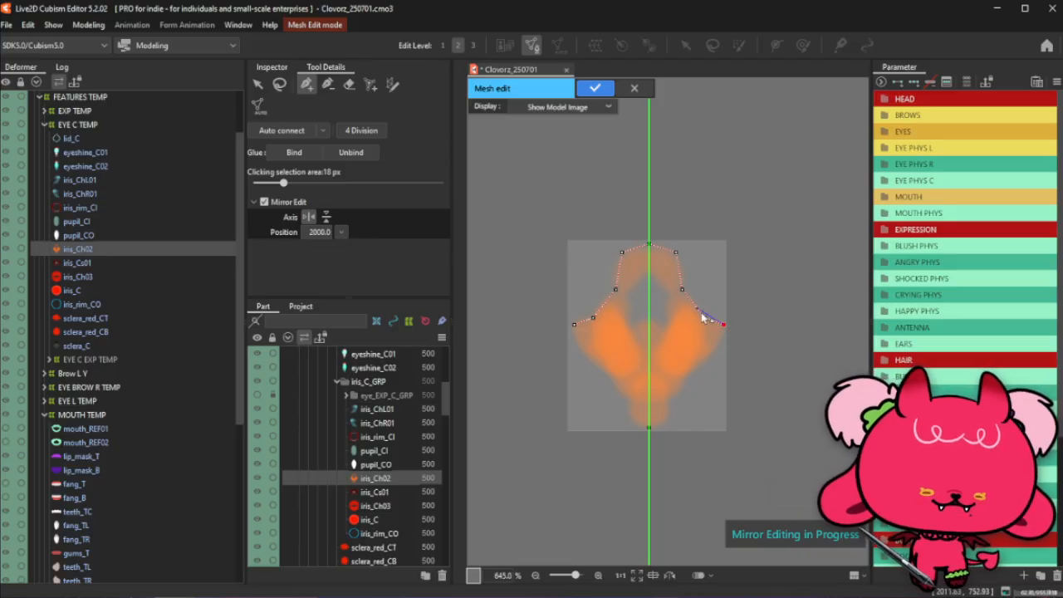
pyautogui.hotkey('ctrl', 'z')
pyautogui.hotkey('ctrl', 'z')
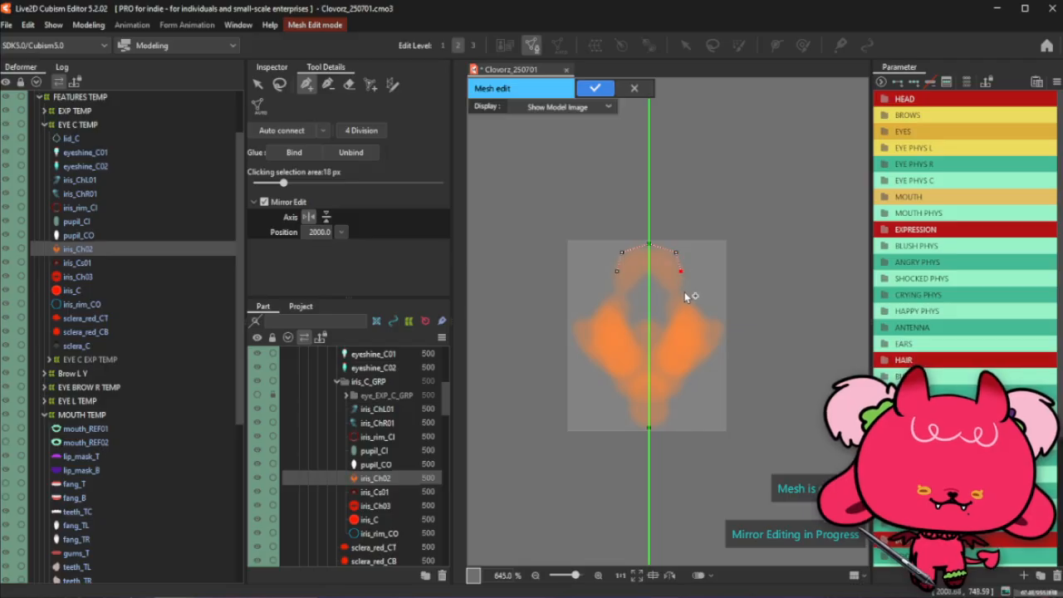
# Draw iris_Ch02's mirrored outline down the narrow upper part and out to the side tips with vertex pairs
pyautogui.click(684, 292)
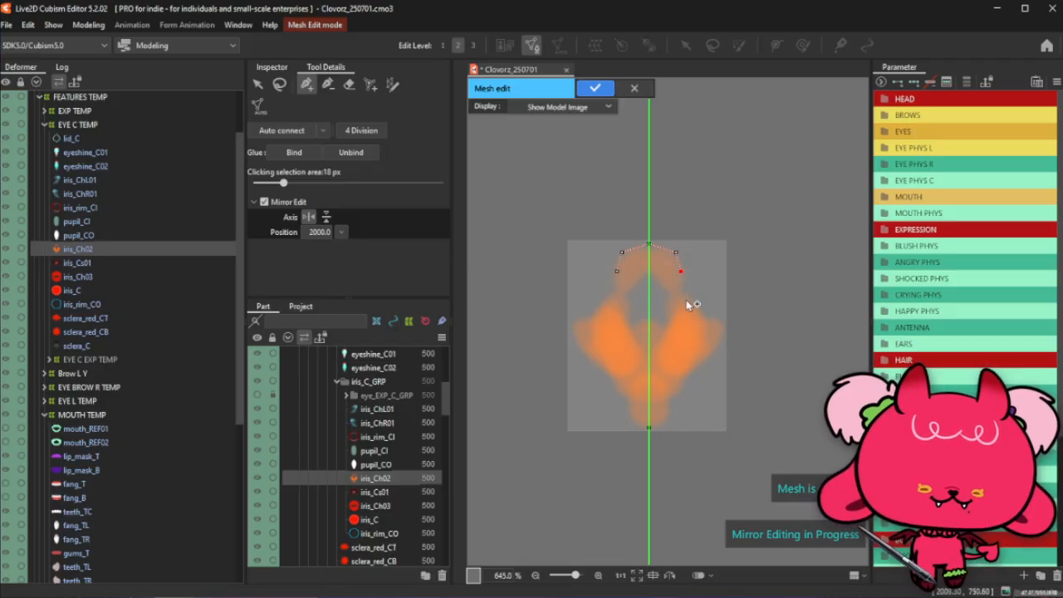
pyautogui.click(705, 320)
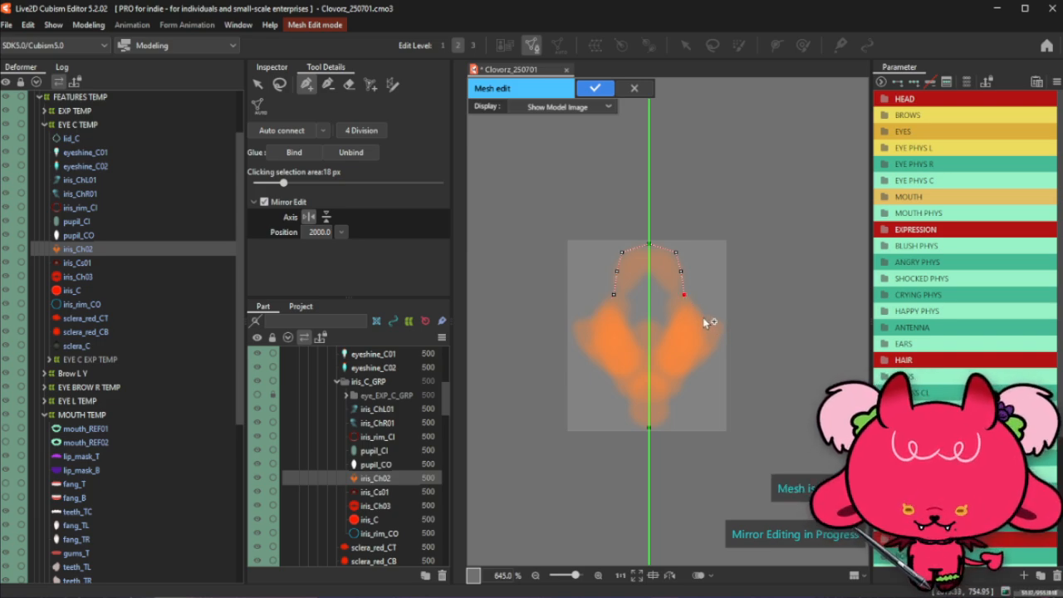
pyautogui.click(703, 316)
pyautogui.click(726, 321)
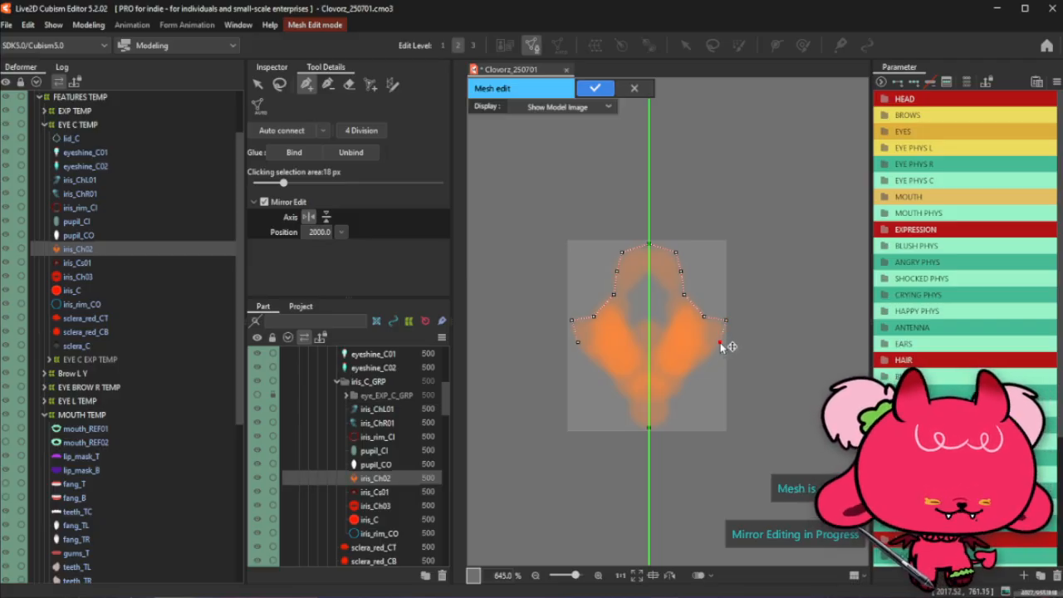
# Complete iris_Ch02's mirrored outline from below the side tips inward to the bottom axis vertex, closing the loop
pyautogui.click(703, 362)
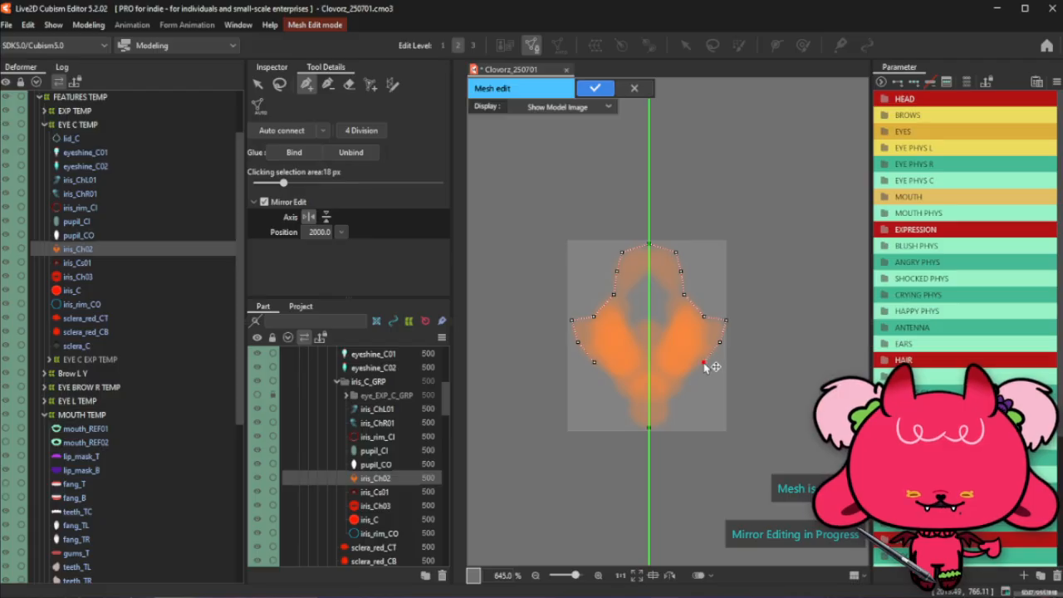
pyautogui.click(672, 398)
pyautogui.click(670, 419)
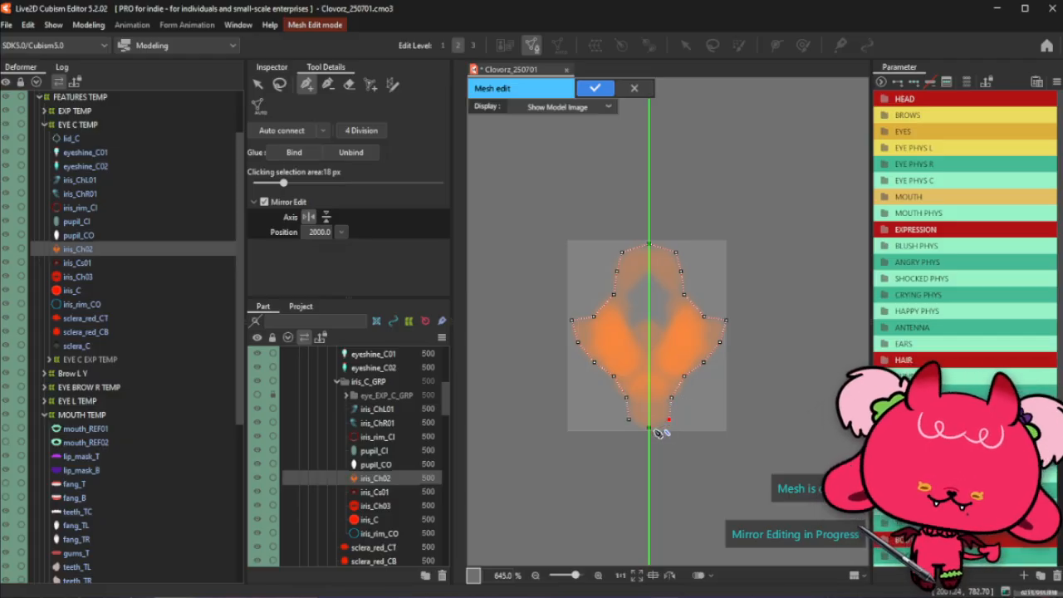
pyautogui.click(279, 84)
pyautogui.click(306, 84)
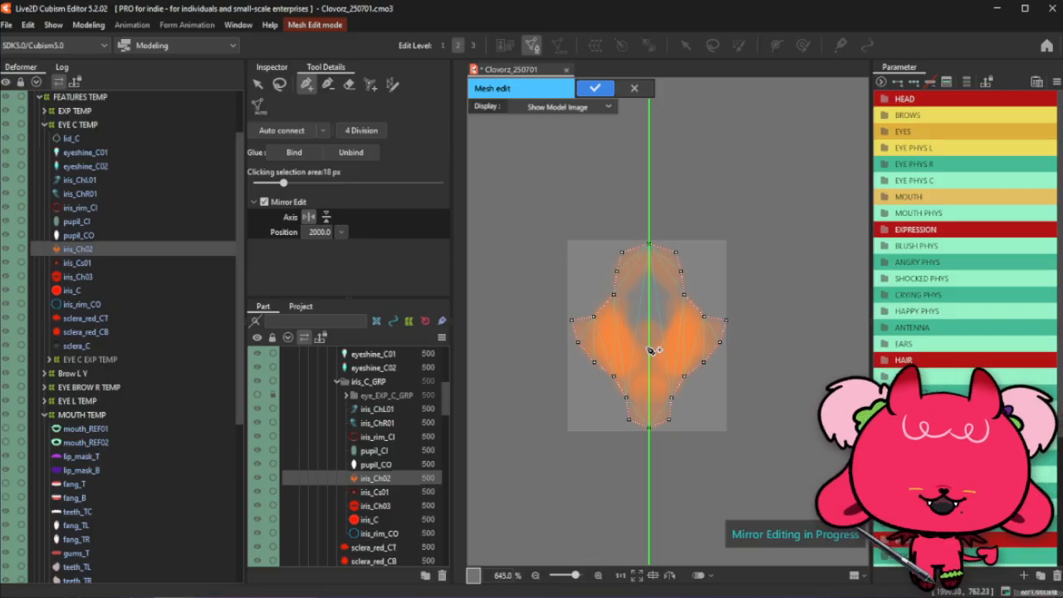
# Add six interior vertices along the mirror axis between iris_Ch02's top and bottom outline vertices
pyautogui.scroll(2, 634, 367)
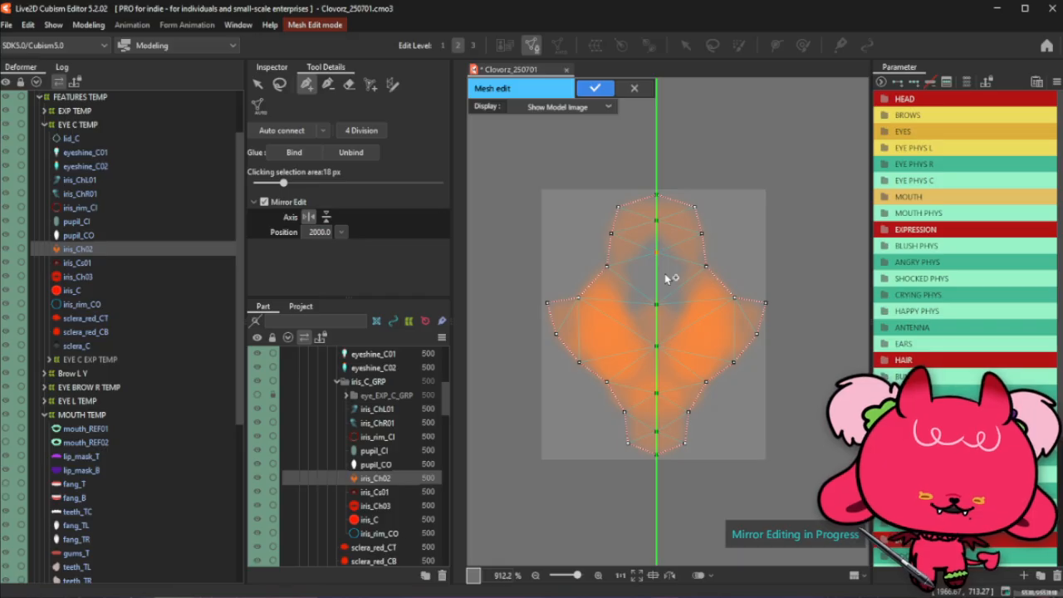
pyautogui.press('l')
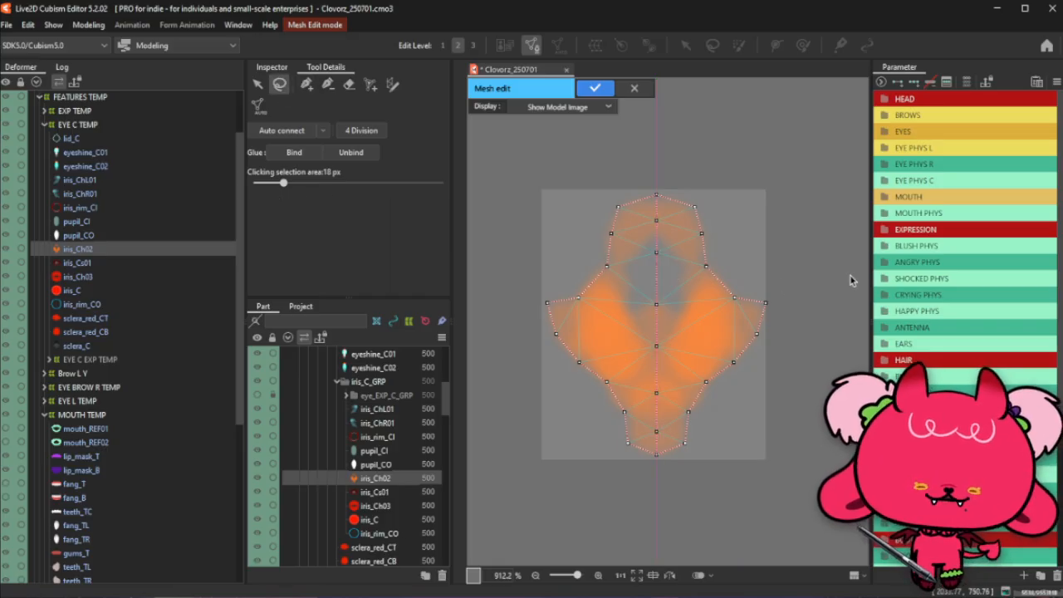
pyautogui.click(304, 84)
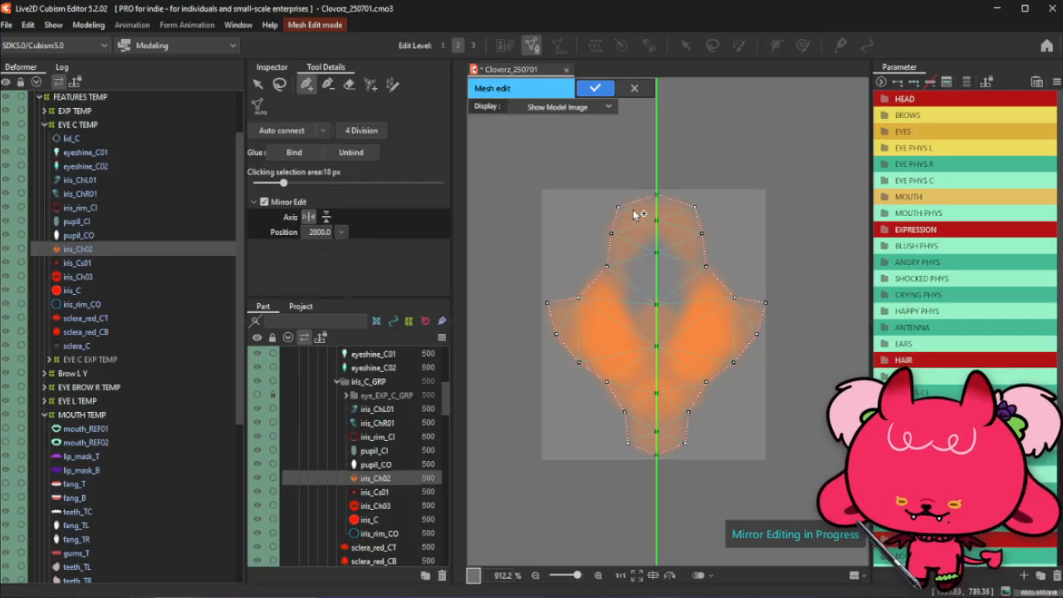
# Replace iris_Ch02's third interior axis vertex from the top with one placed slightly higher on the mirror axis
pyautogui.click(328, 84)
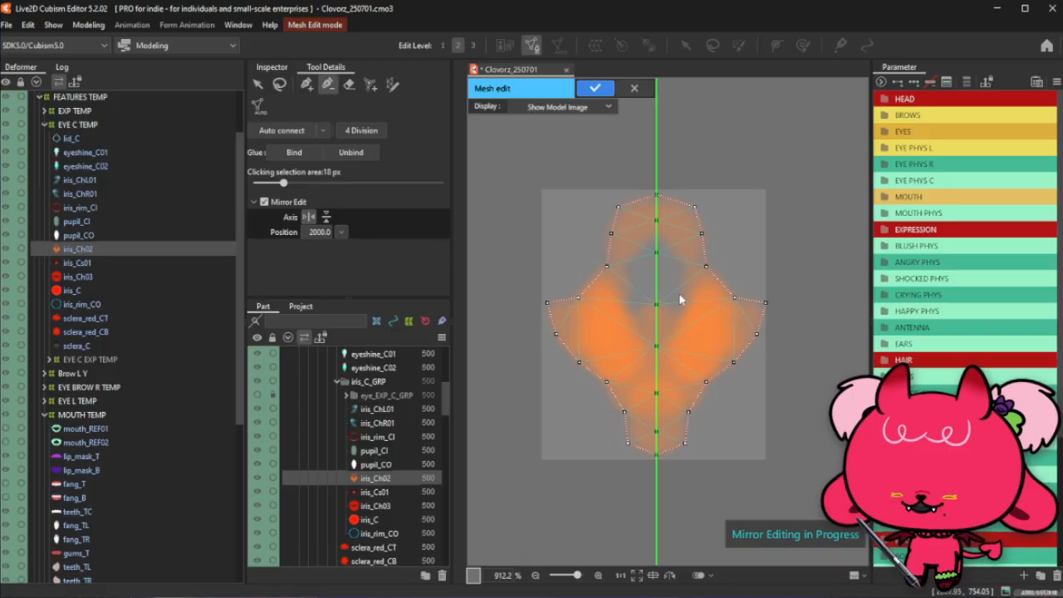
pyautogui.click(659, 307)
pyautogui.click(307, 84)
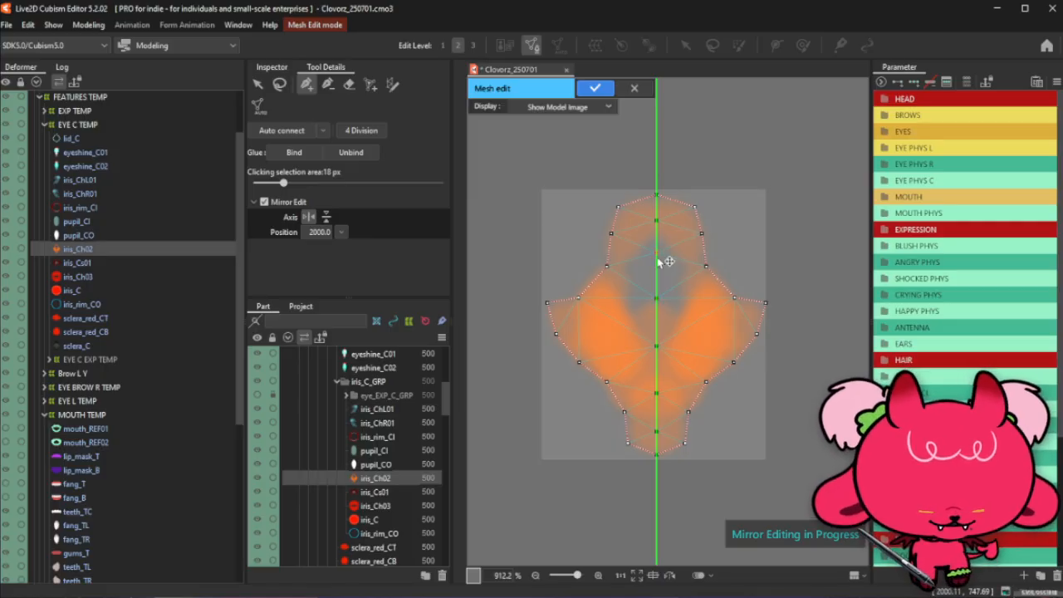
pyautogui.click(279, 84)
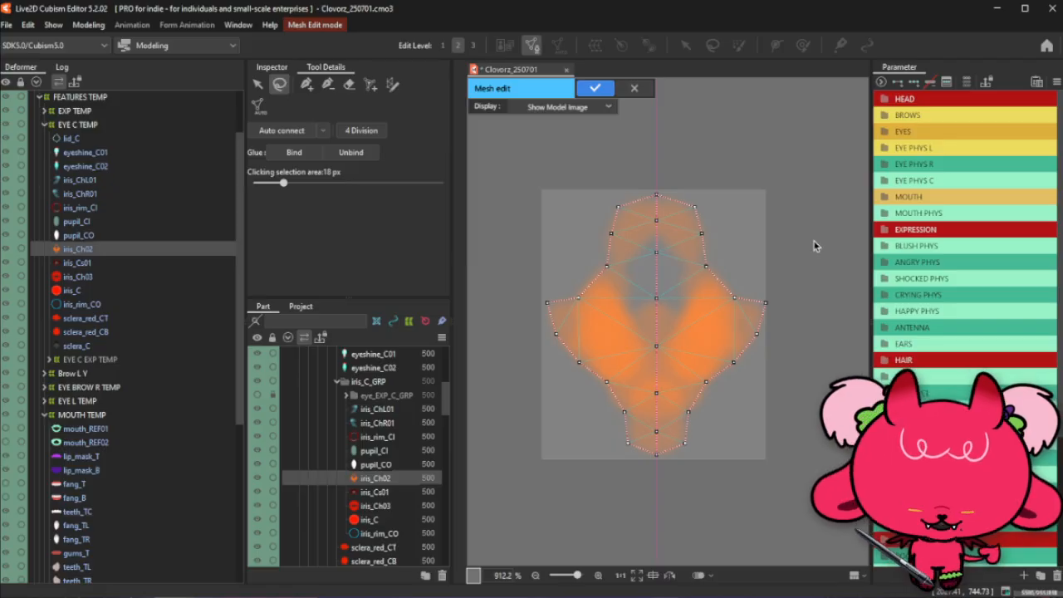
pyautogui.click(306, 84)
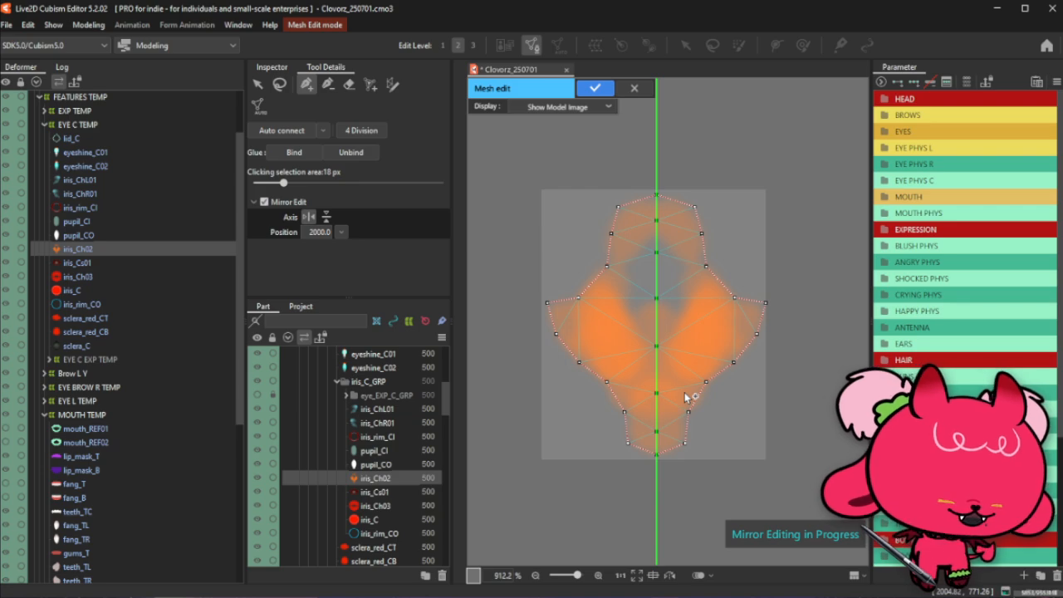
# Draw a mirrored interior line from the side tips through two vertex pairs down to the fourth interior axis vertex
pyautogui.click(740, 321)
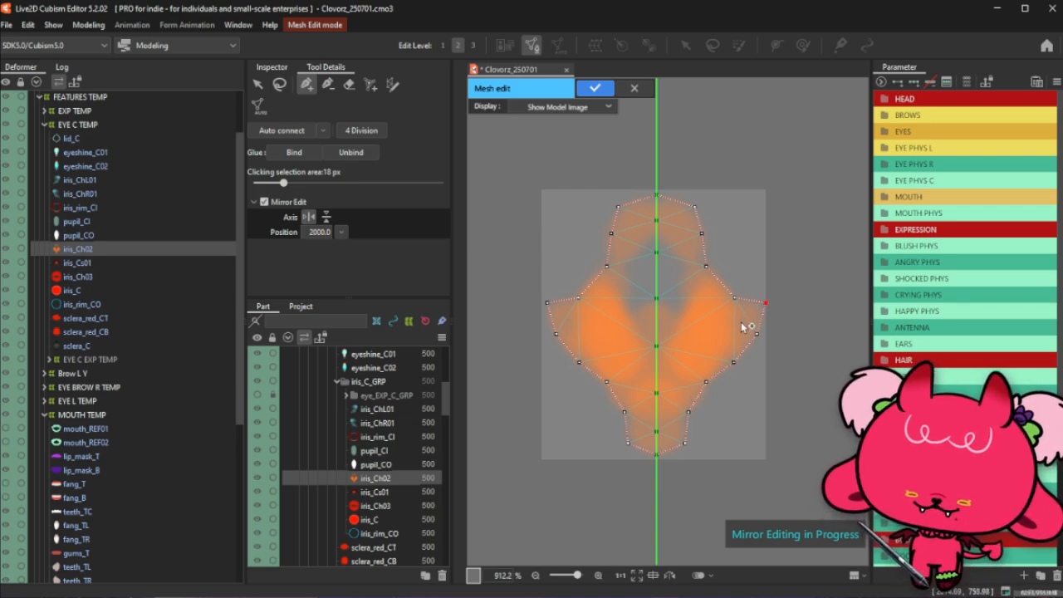
pyautogui.click(685, 344)
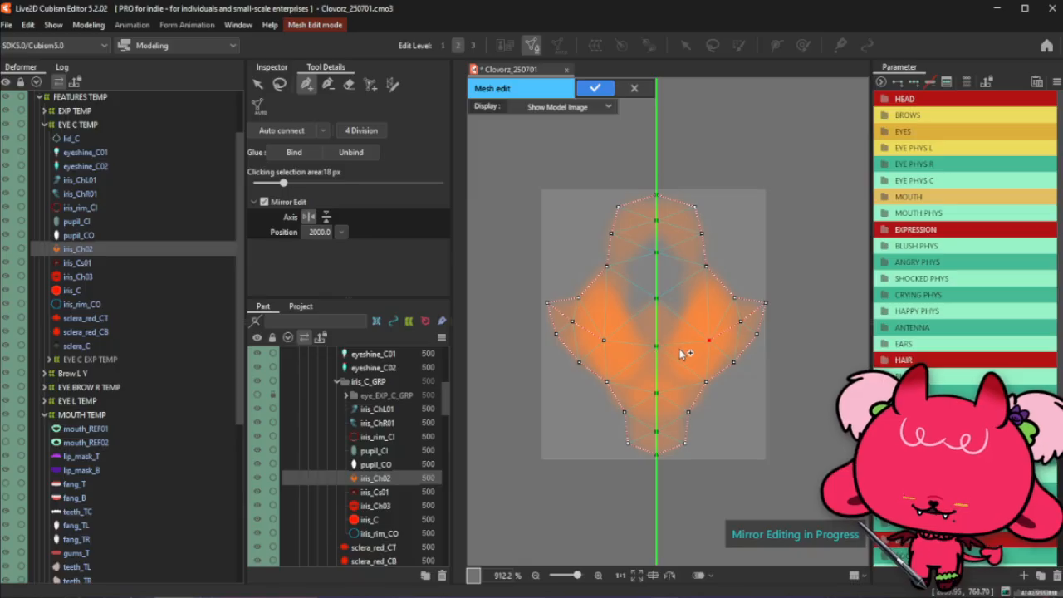
pyautogui.hotkey('ctrl', 'z')
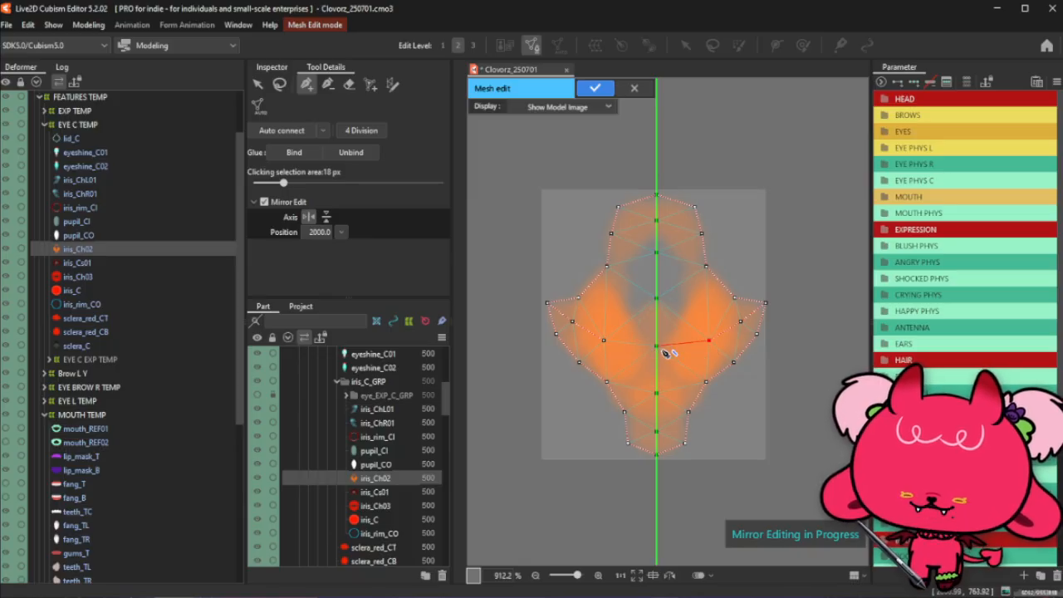
pyautogui.click(660, 348)
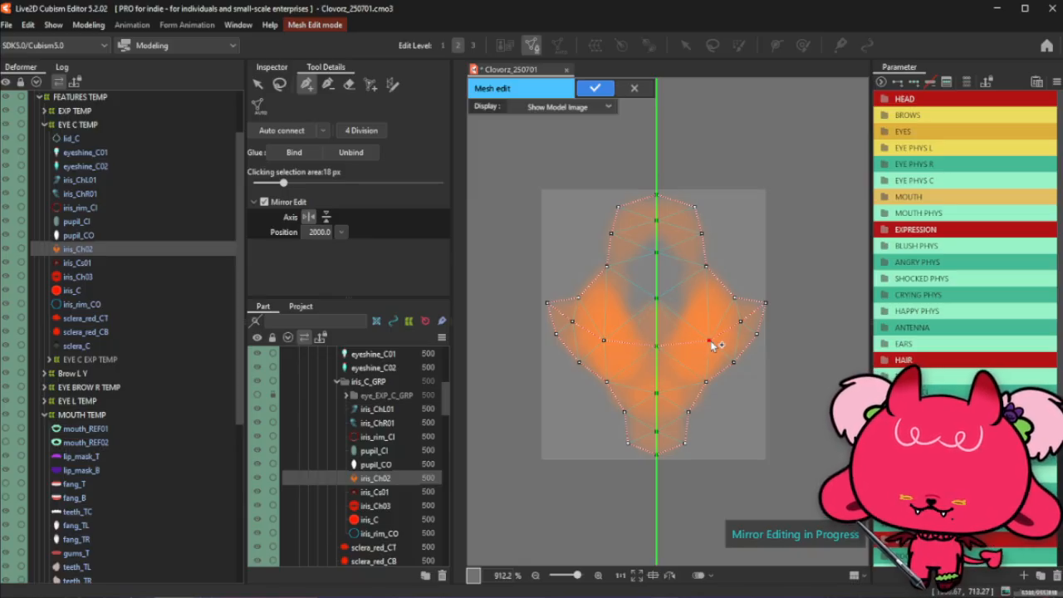
# Add a mirrored interior vertex pair near side-tip height, connected to the outline vertices just inside the side tips
pyautogui.click(765, 303)
pyautogui.click(735, 298)
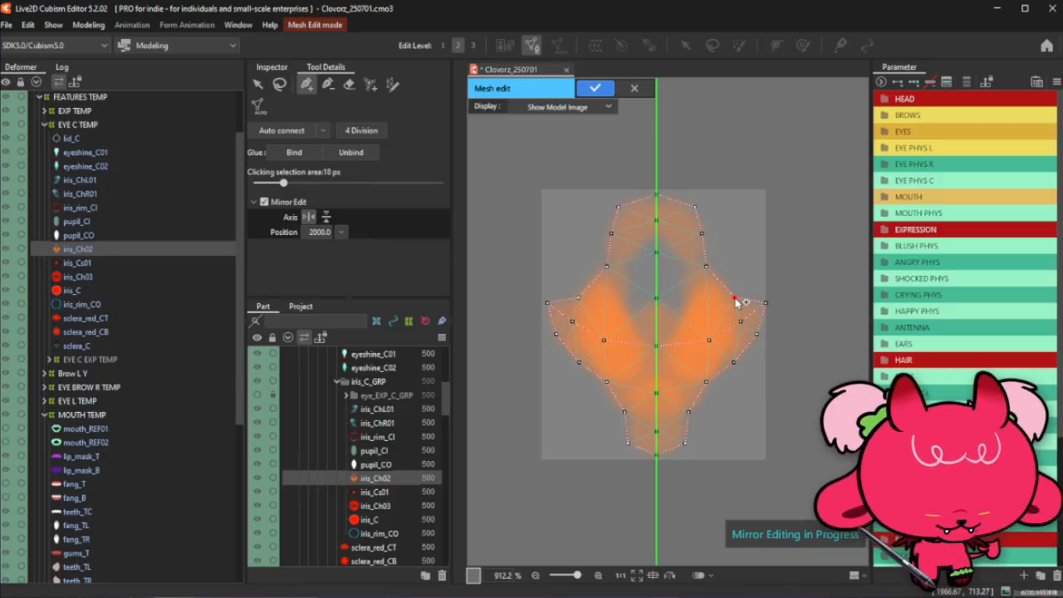
pyautogui.moveTo(736, 302); pyautogui.dragTo(698, 305)
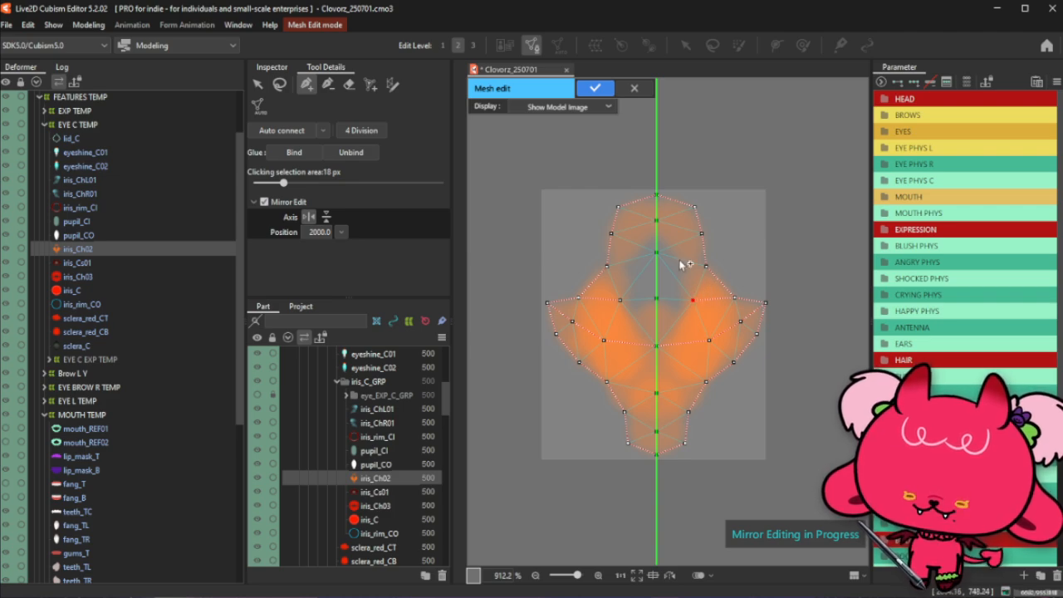
pyautogui.click(679, 271)
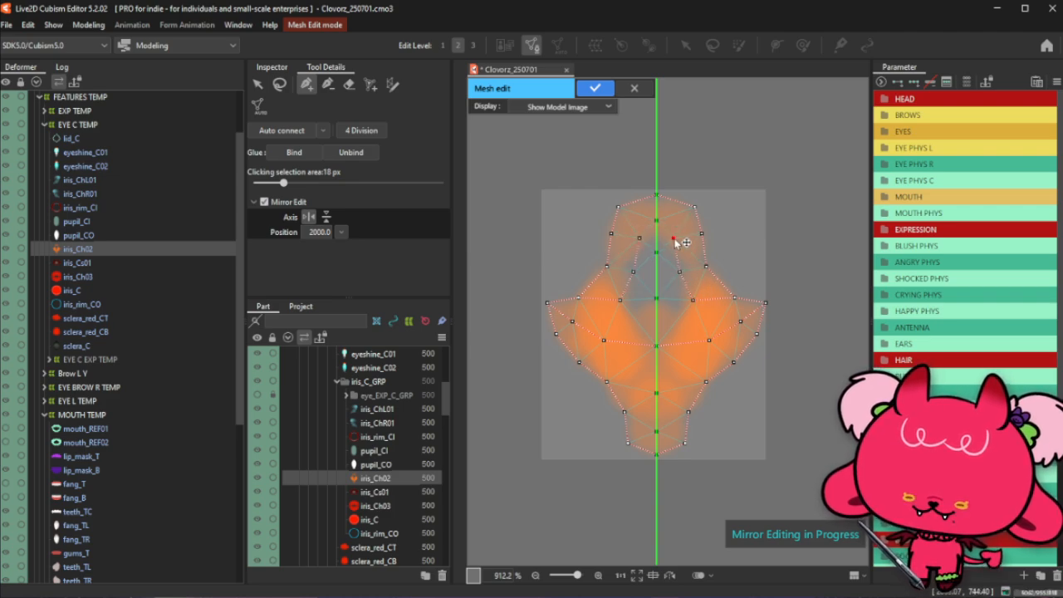
pyautogui.click(672, 239)
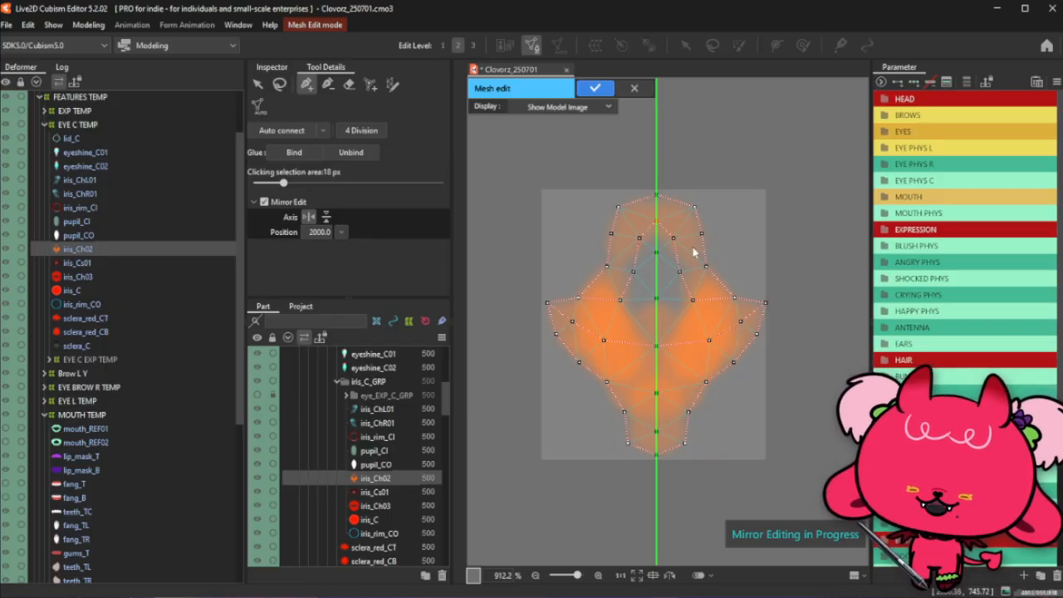
pyautogui.hotkey('ctrl', 'z')
pyautogui.hotkey('ctrl', 'z')
pyautogui.hotkey('ctrl', 'z')
# Extend the mirrored interior line upward with two more vertex pairs and join it to the topmost interior axis vertex
pyautogui.click(681, 270)
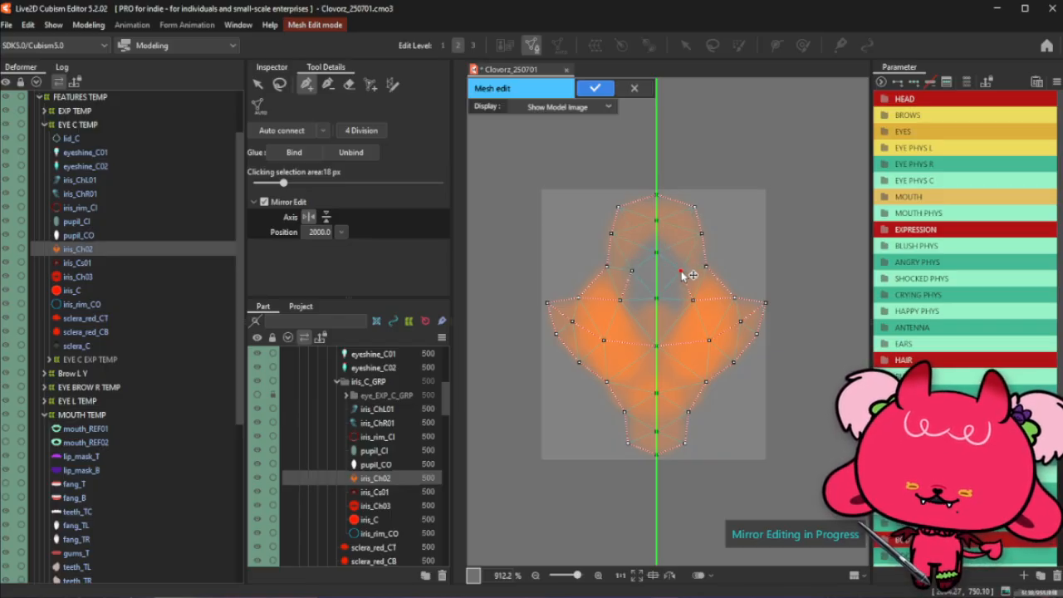
pyautogui.click(679, 234)
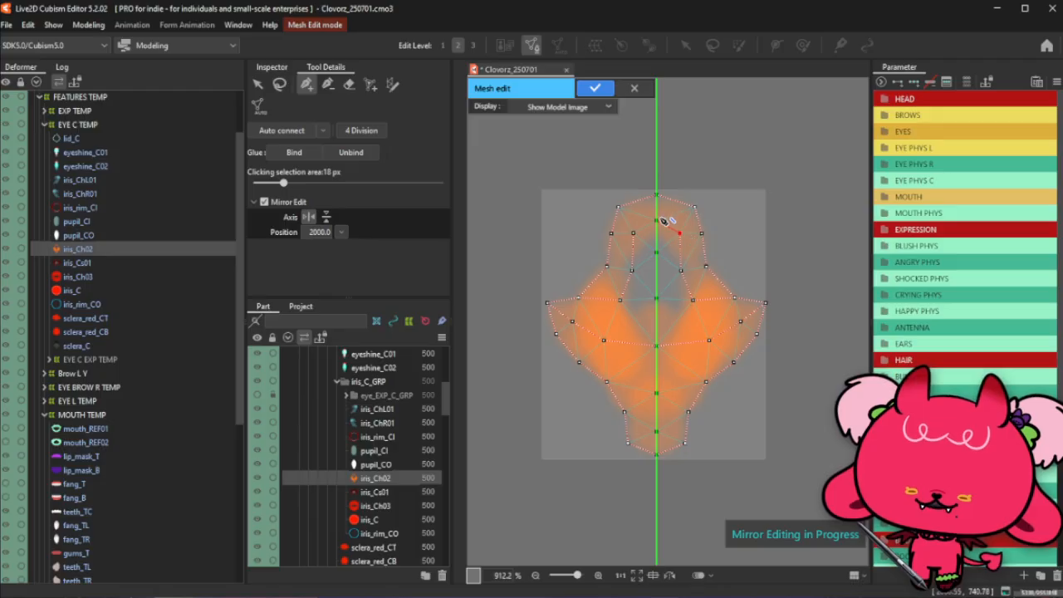
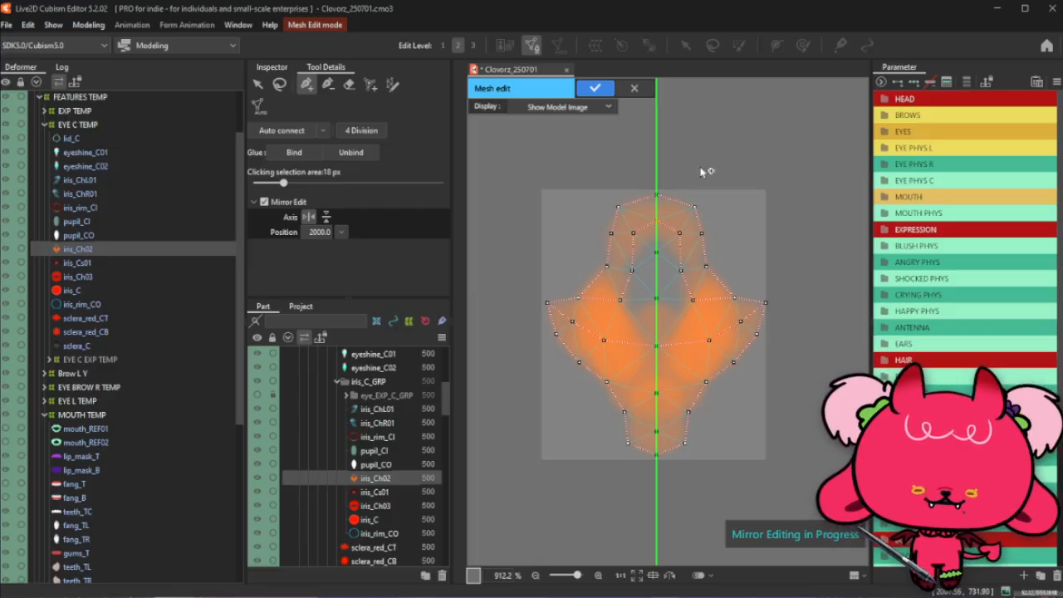
pyautogui.click(280, 84)
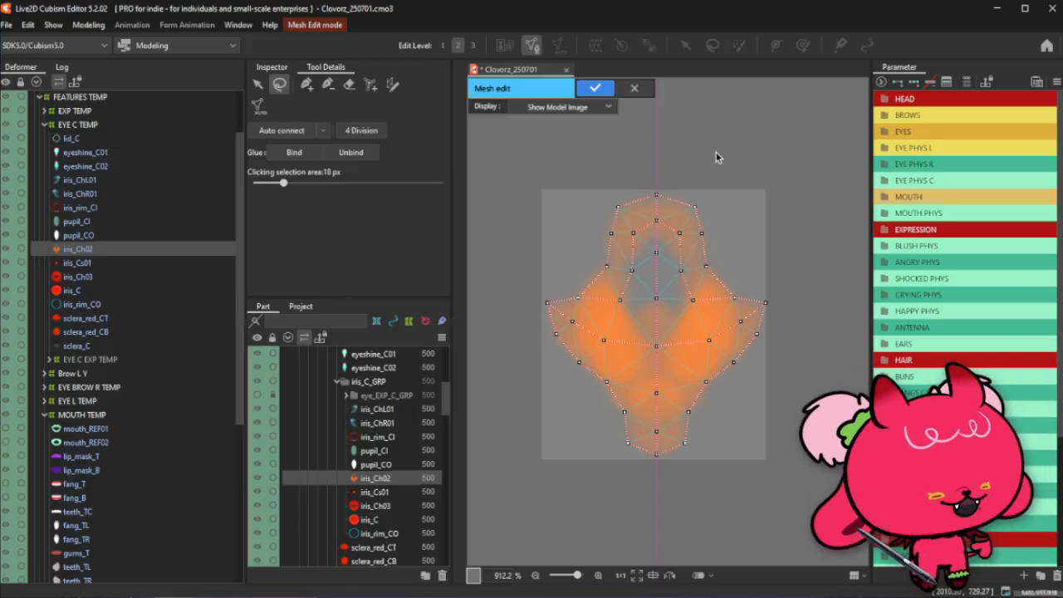
pyautogui.click(307, 84)
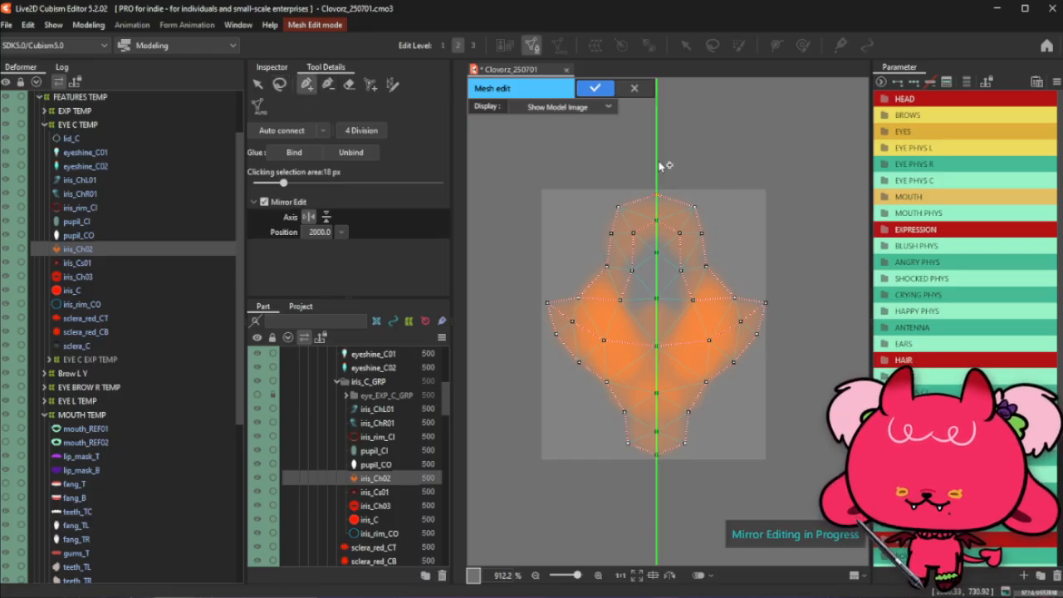
pyautogui.click(684, 167)
pyautogui.click(718, 177)
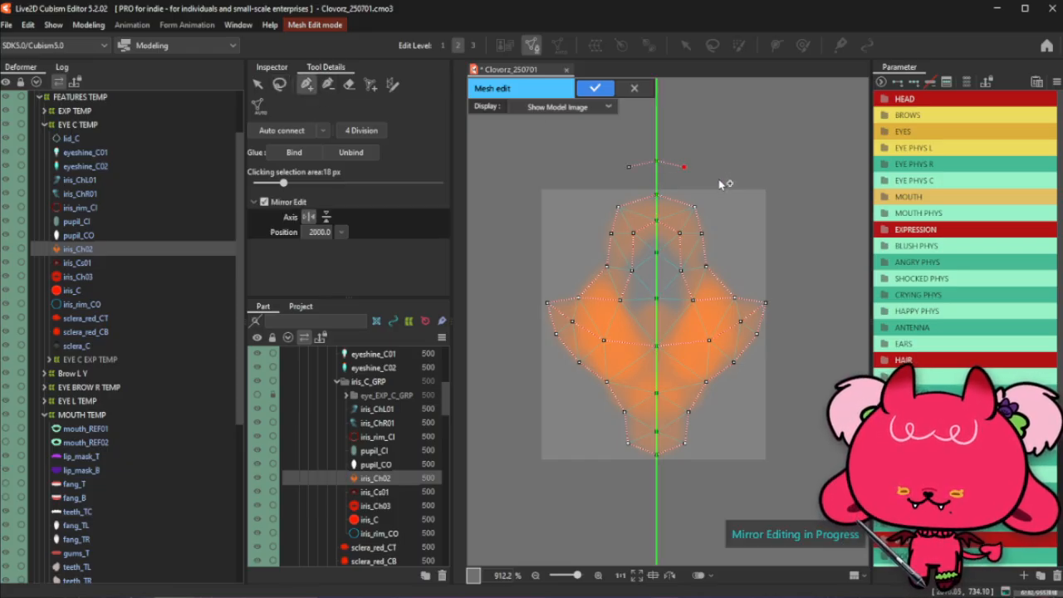
pyautogui.hotkey('ctrl', 'z')
pyautogui.hotkey('ctrl', 'z')
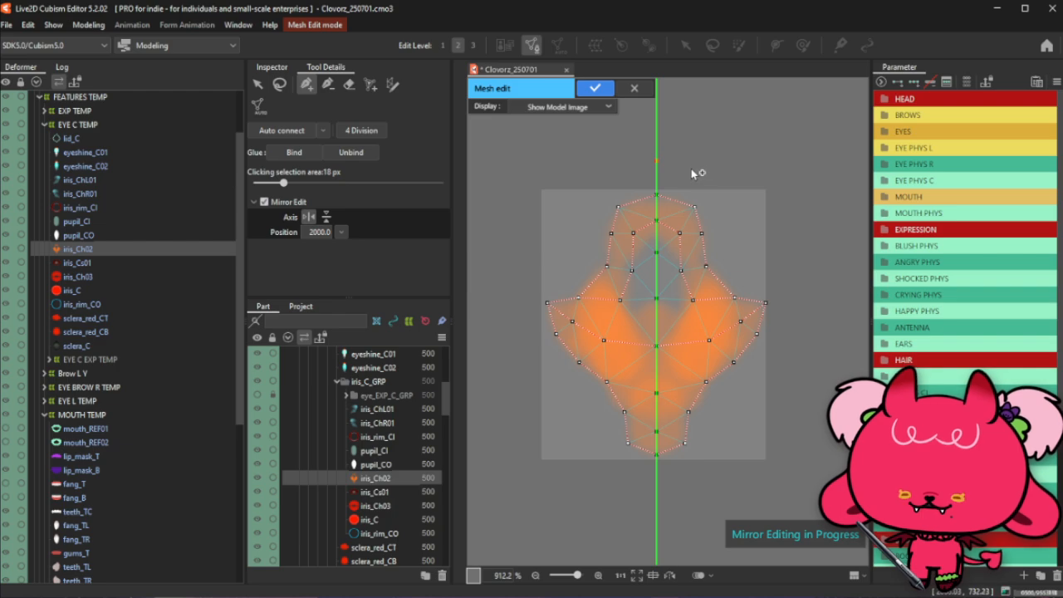
# Draw a wider outer outline around iris_Ch02's mesh from above the top, with five mirrored vertex pairs down the narrow upper part
pyautogui.click(691, 168)
pyautogui.click(723, 184)
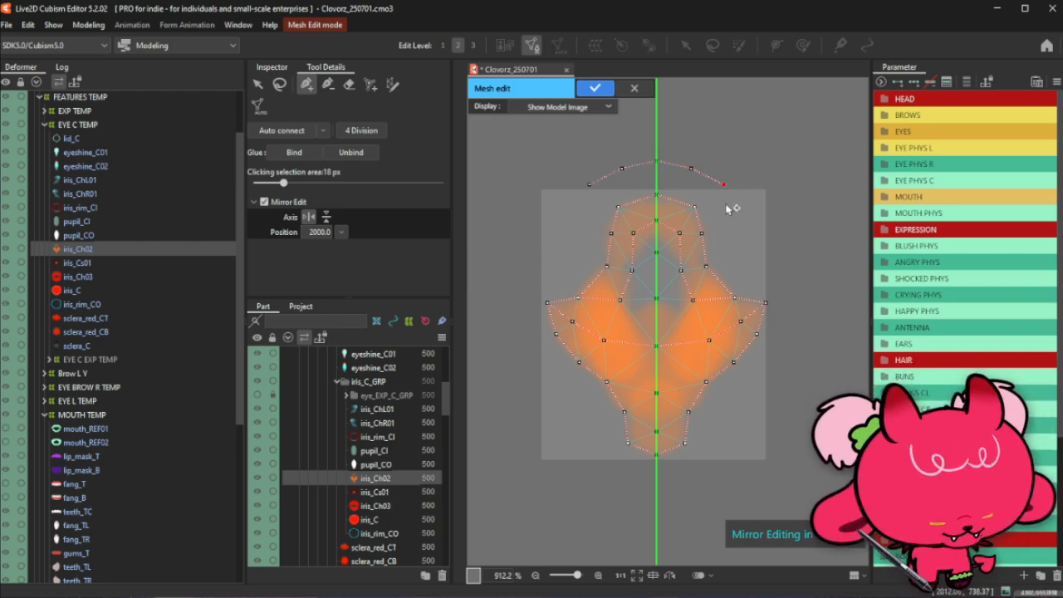
pyautogui.click(726, 214)
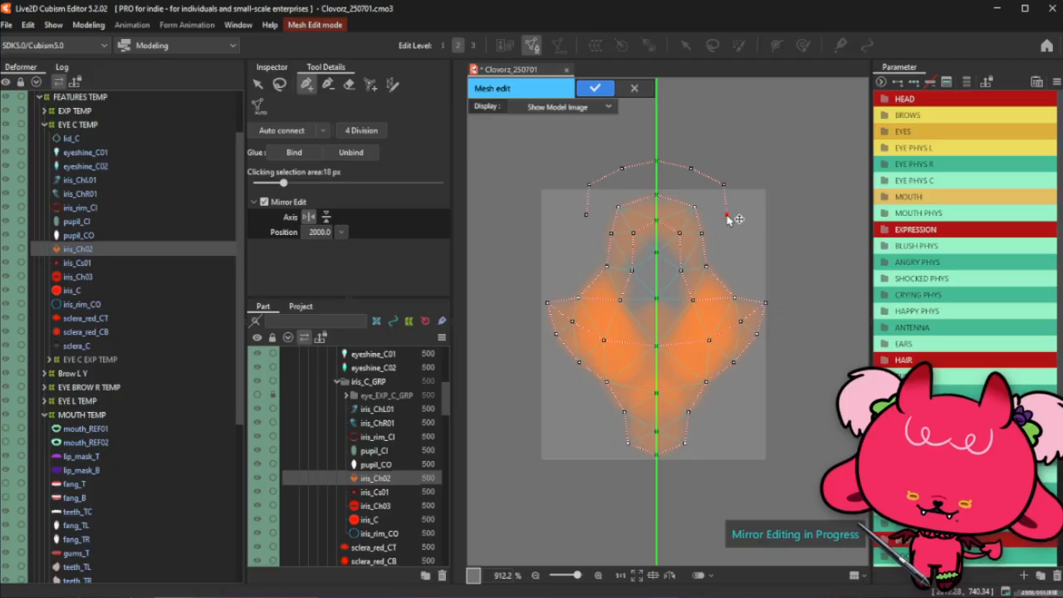
pyautogui.click(730, 248)
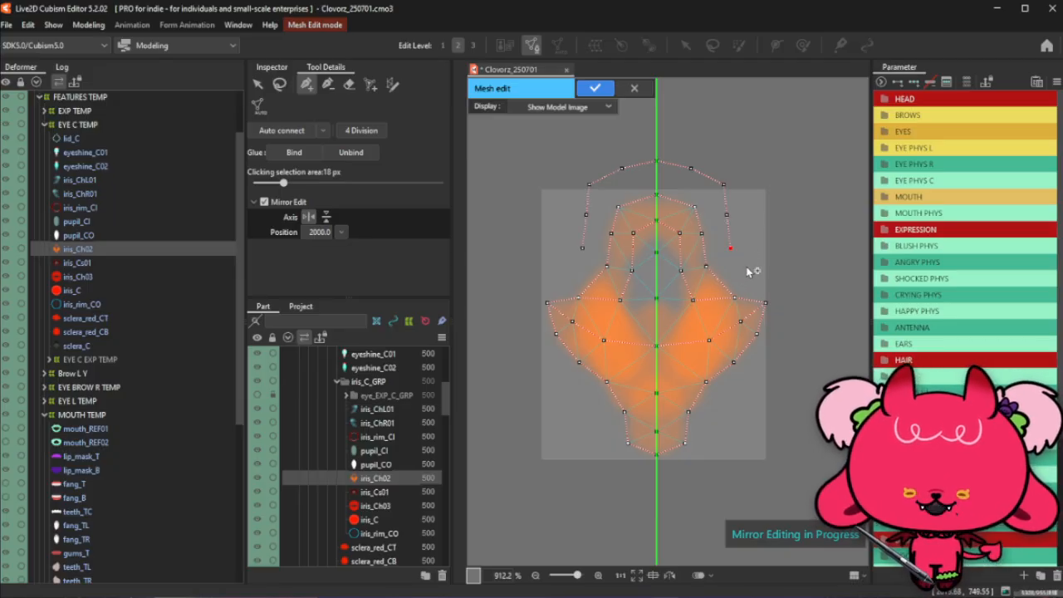
pyautogui.click(752, 270)
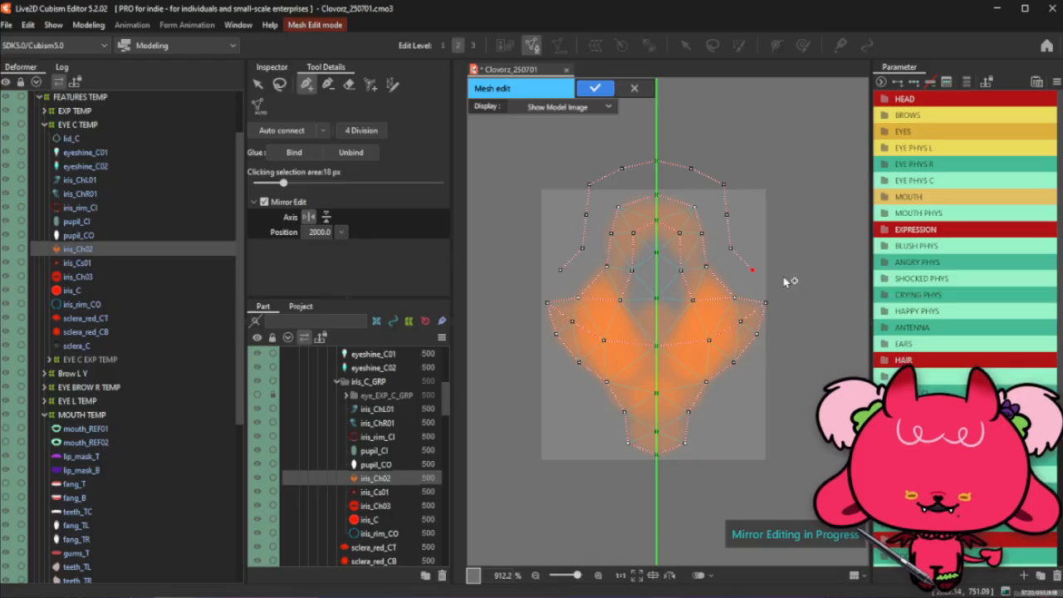
pyautogui.click(782, 276)
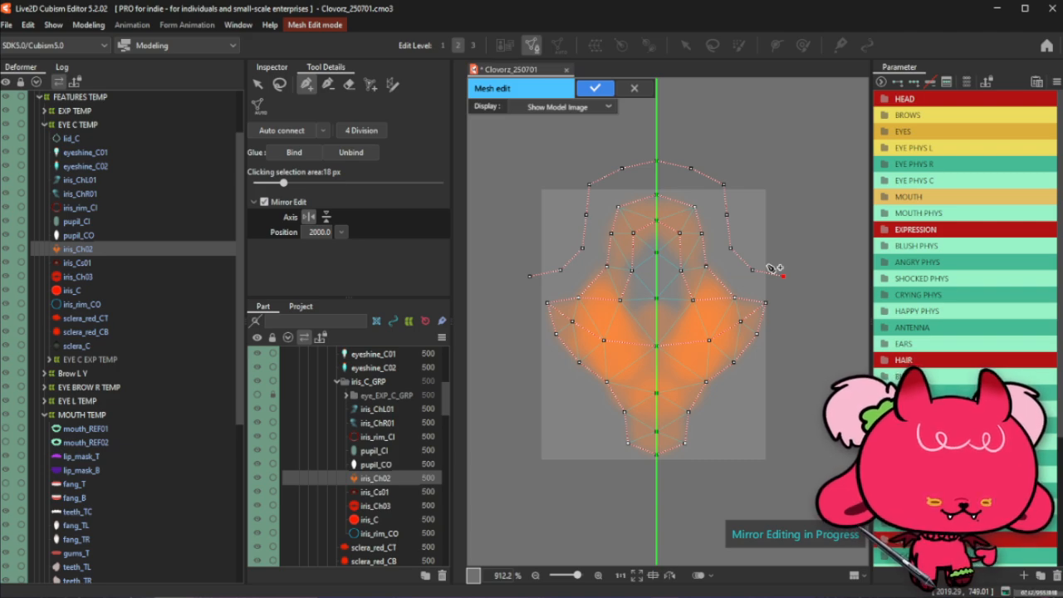
pyautogui.click(791, 316)
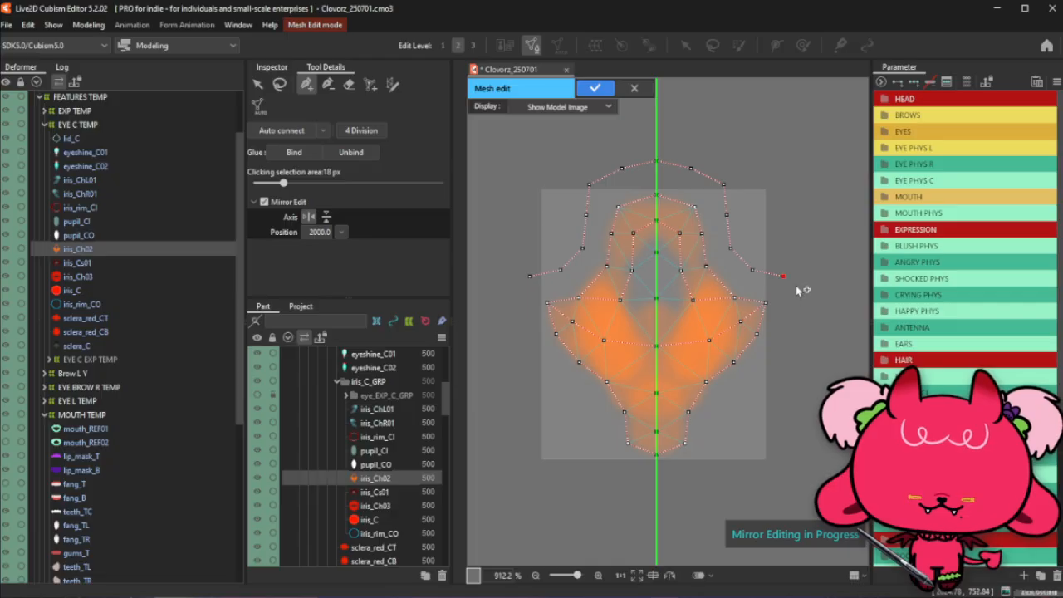
pyautogui.hotkey('ctrl', 'z')
pyautogui.hotkey('ctrl', 'z')
# Continue the outer outline around the side tips and inward below them with four mirrored vertex pairs
pyautogui.click(789, 278)
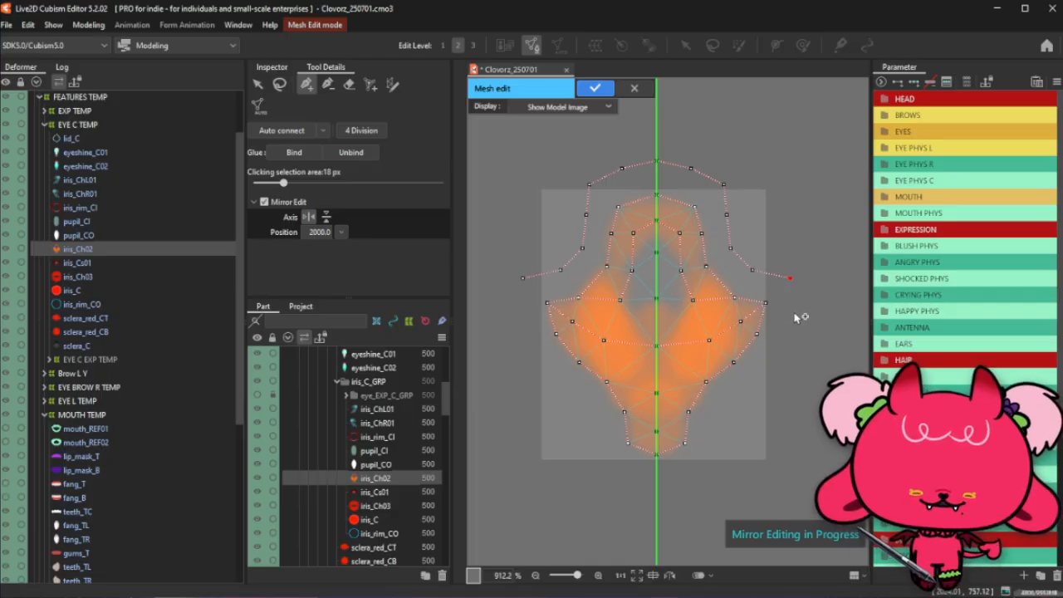
pyautogui.click(792, 315)
pyautogui.click(773, 368)
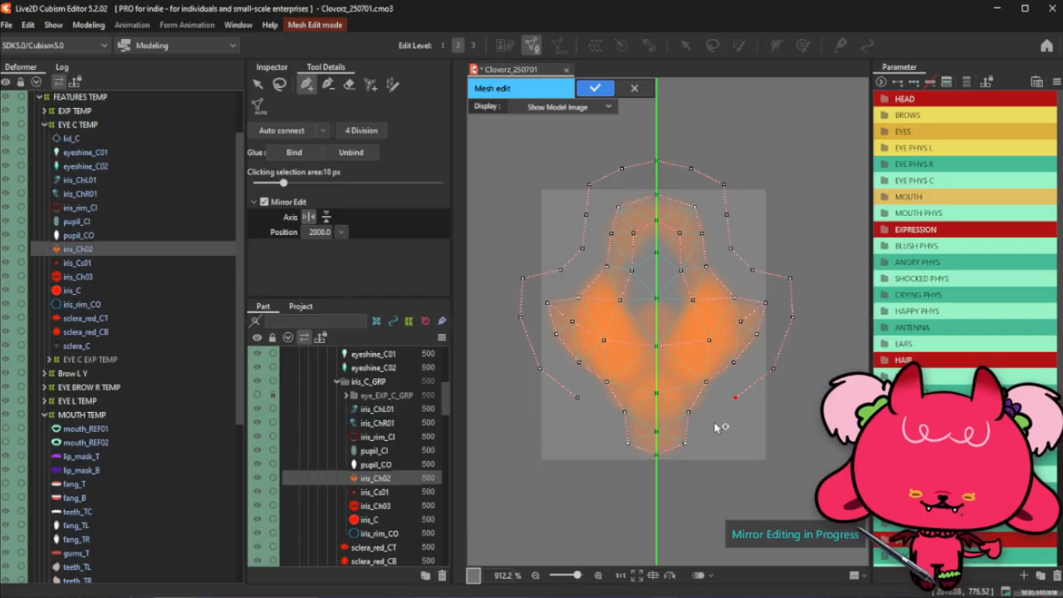
pyautogui.click(734, 396)
pyautogui.moveTo(737, 396); pyautogui.dragTo(739, 391)
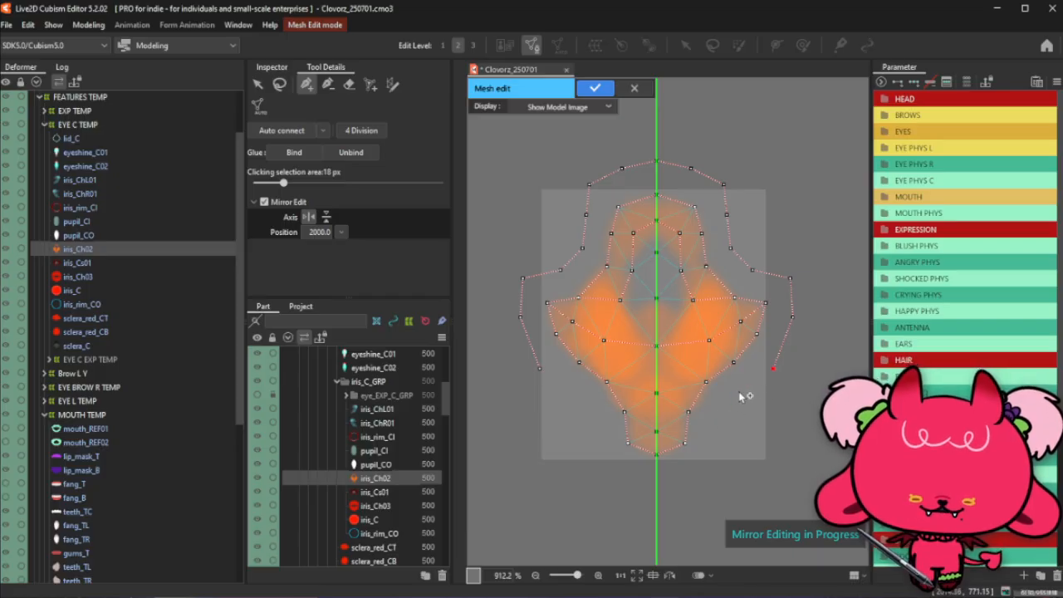
# Complete the outer outline around the lower part, closing it below the bottom axis vertex, and try Auto connect, undoing its result
pyautogui.click(722, 415)
pyautogui.click(713, 437)
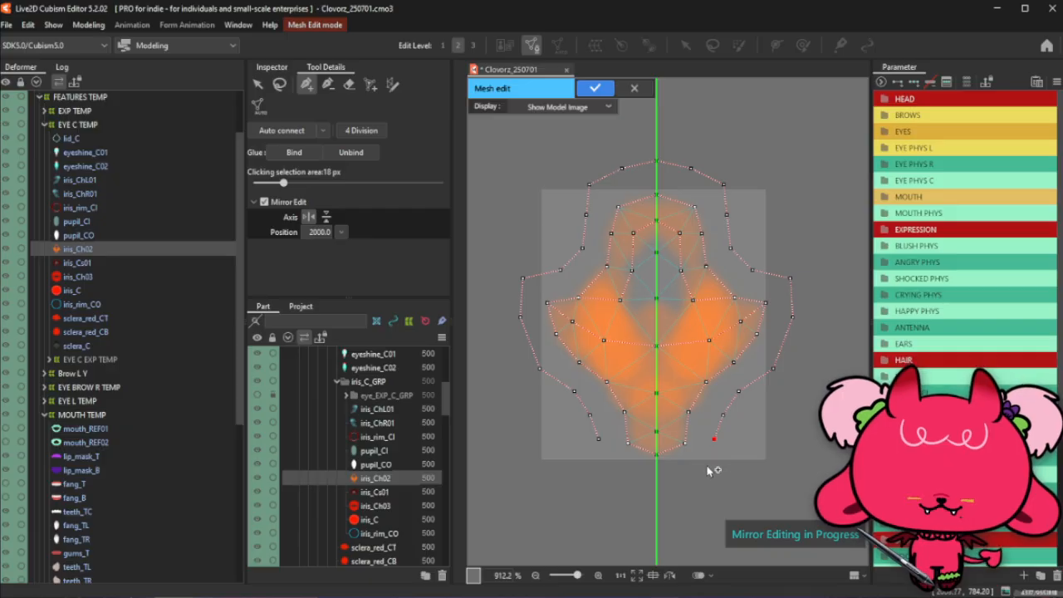
pyautogui.click(705, 465)
pyautogui.click(675, 474)
pyautogui.click(637, 472)
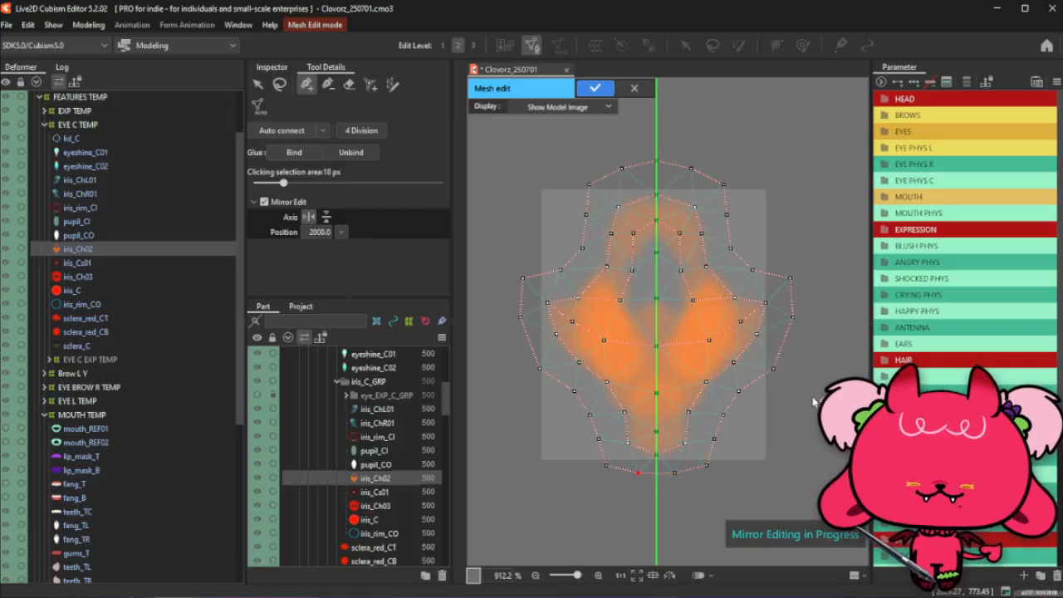
pyautogui.click(280, 131)
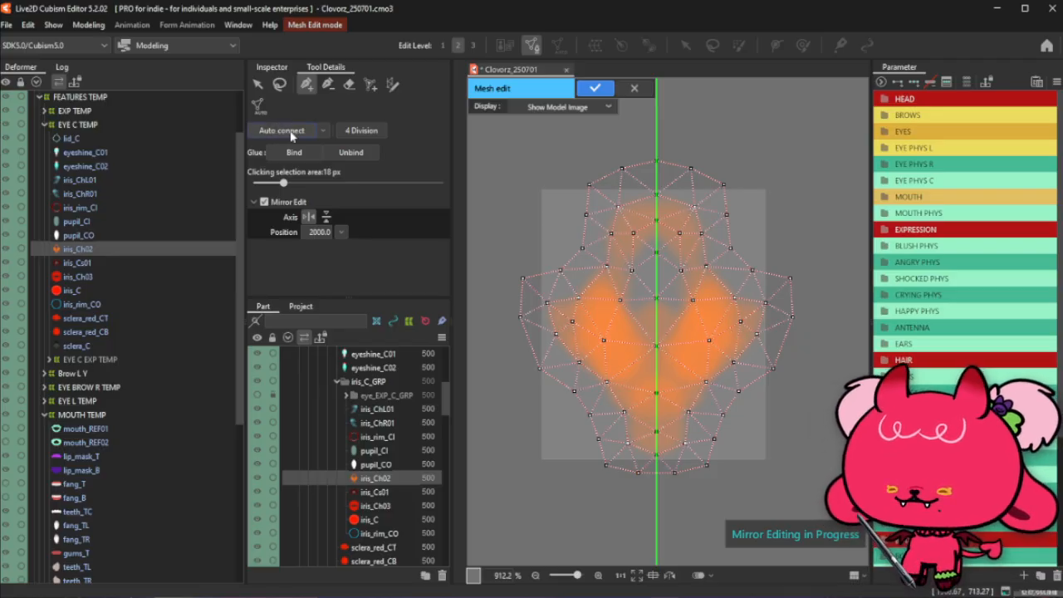
pyautogui.hotkey('ctrl', 'z')
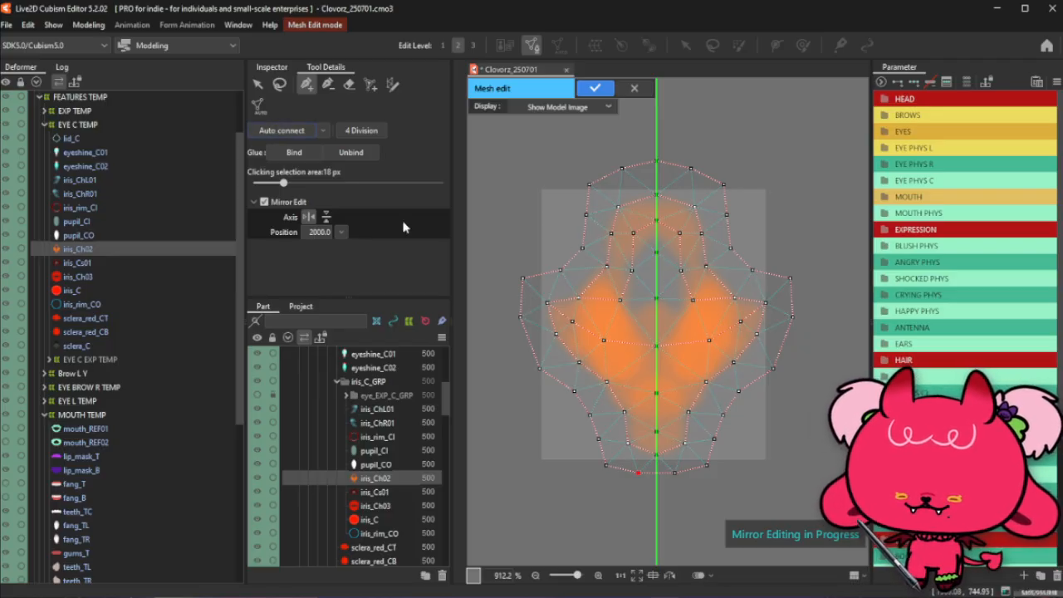
# Replace the lower interior vertex pair on iris_Ch02's mesh with two mirrored vertex pairs leading down to the axis vertex below
pyautogui.click(326, 84)
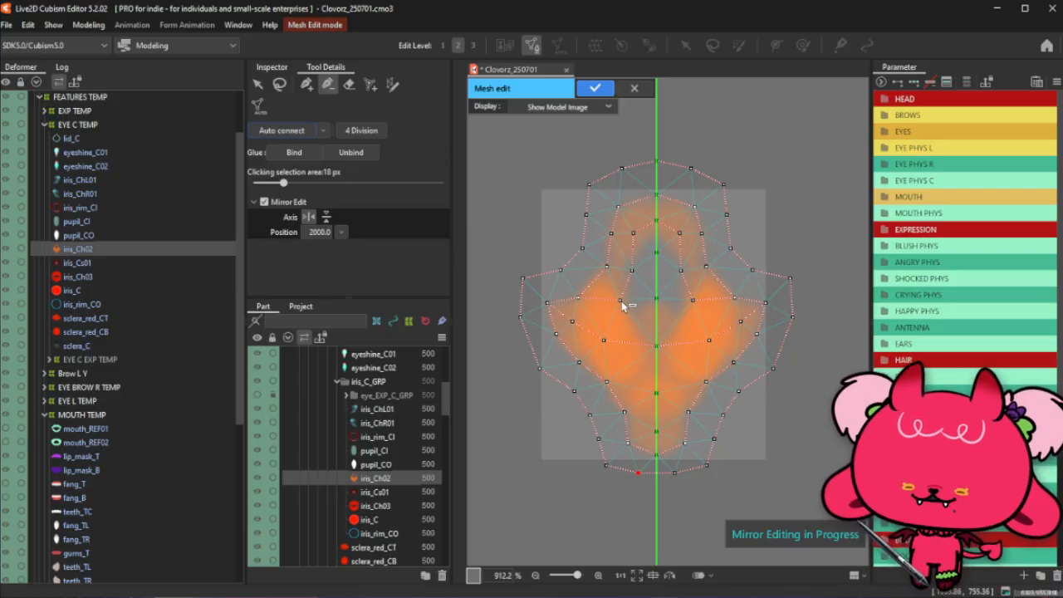
pyautogui.click(603, 339)
pyautogui.click(307, 84)
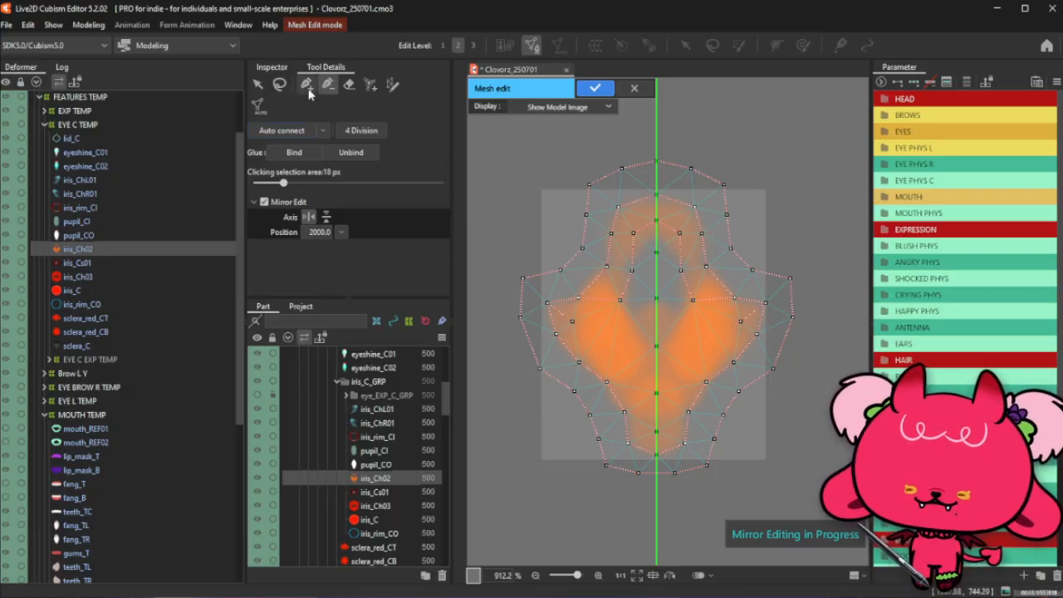
pyautogui.click(717, 337)
pyautogui.click(687, 353)
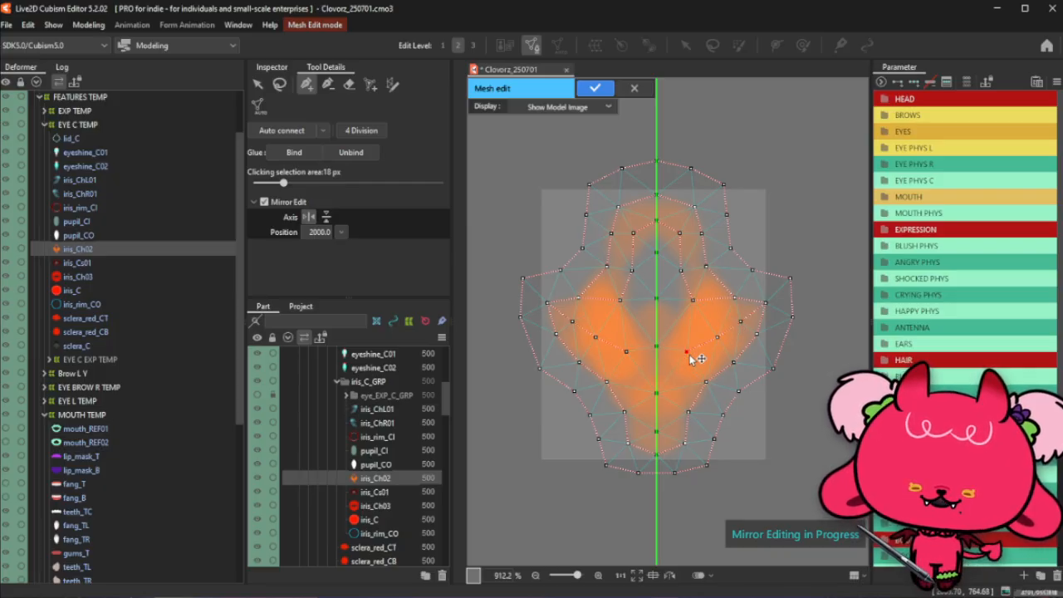
pyautogui.moveTo(686, 357); pyautogui.dragTo(677, 332)
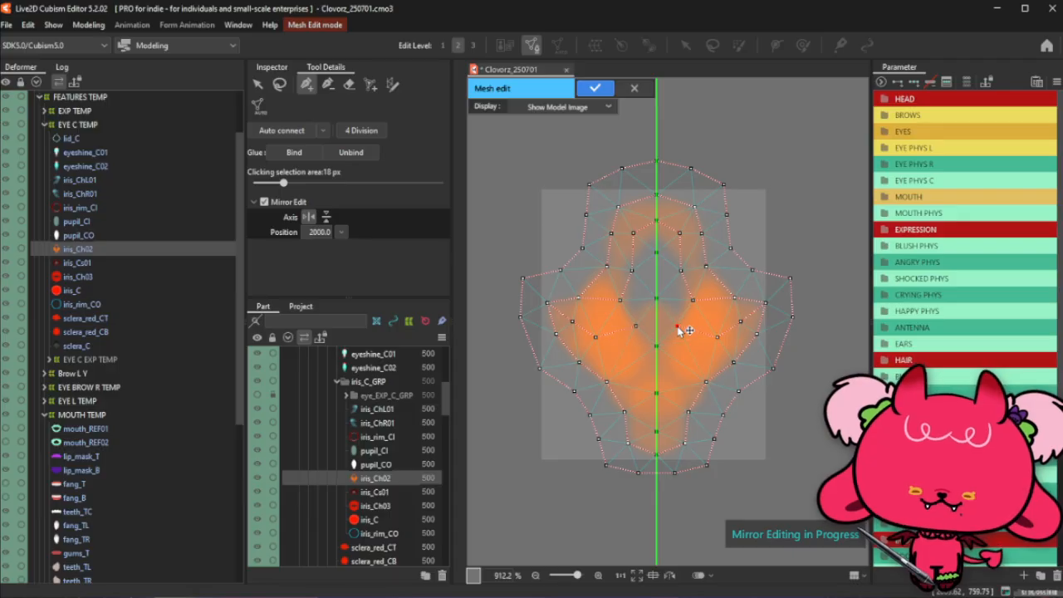
pyautogui.hotkey('ctrl', 'z')
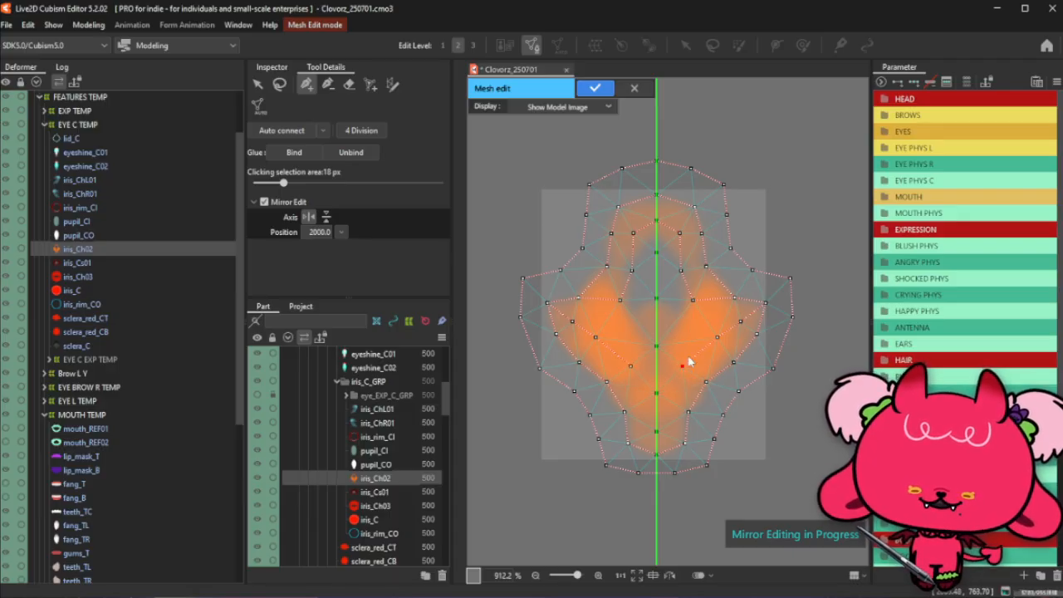
pyautogui.moveTo(687, 355); pyautogui.dragTo(684, 359)
pyautogui.click(659, 393)
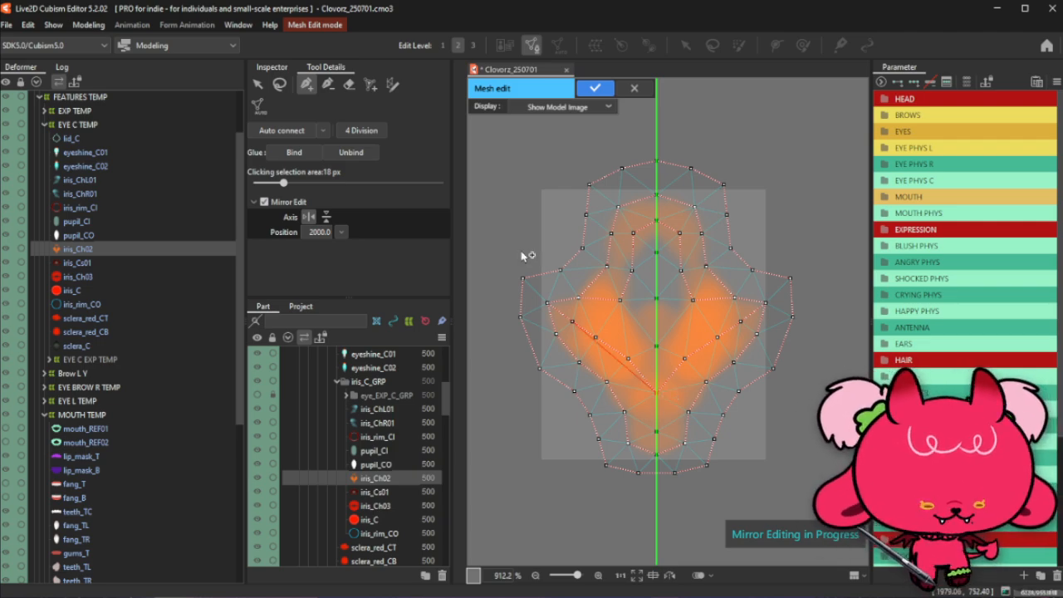
# Replace the central axis vertex with one slightly higher, auto-connect iris_Ch02's mesh, and apply the mesh edit
pyautogui.click(328, 84)
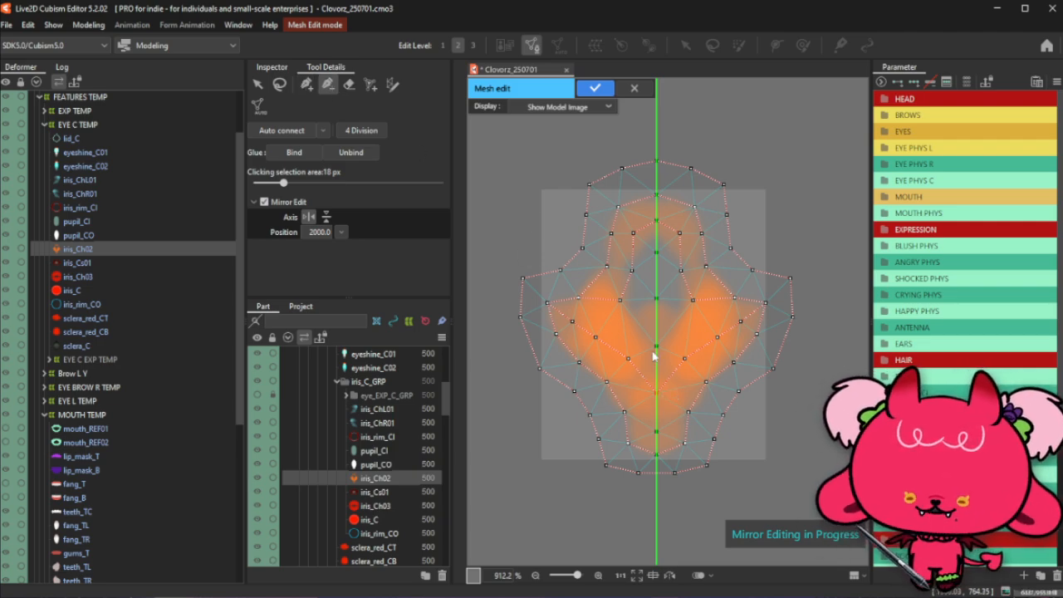
pyautogui.click(307, 84)
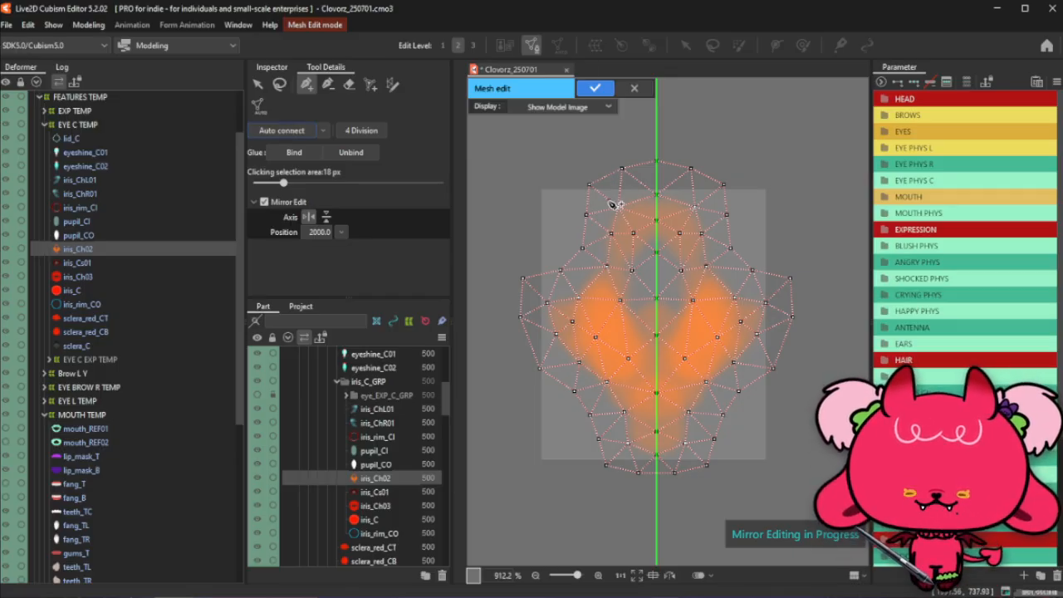
pyautogui.click(595, 88)
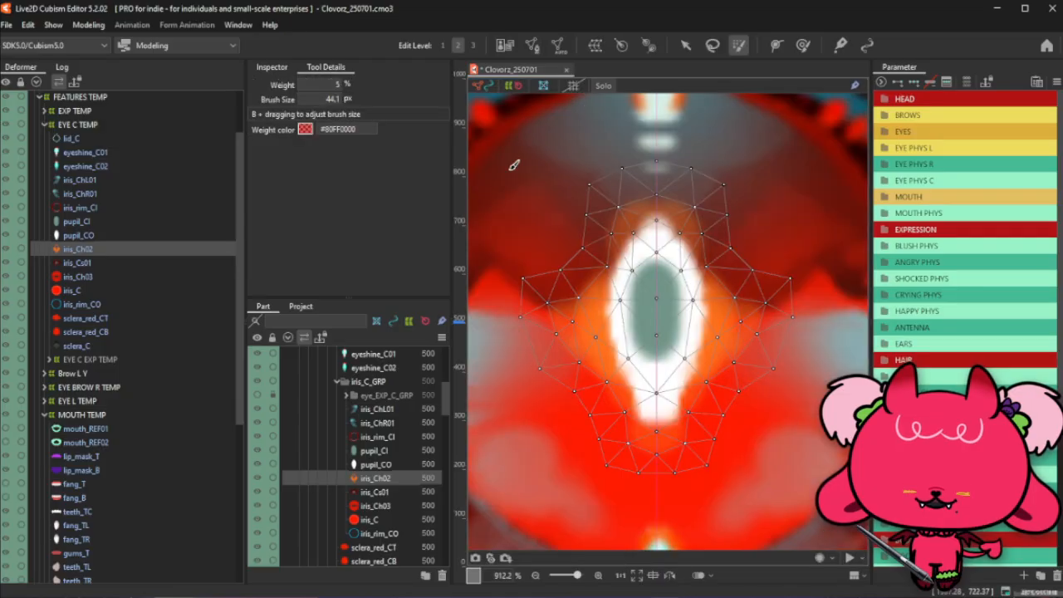
pyautogui.click(81, 264)
pyautogui.scroll(-6, 694, 302)
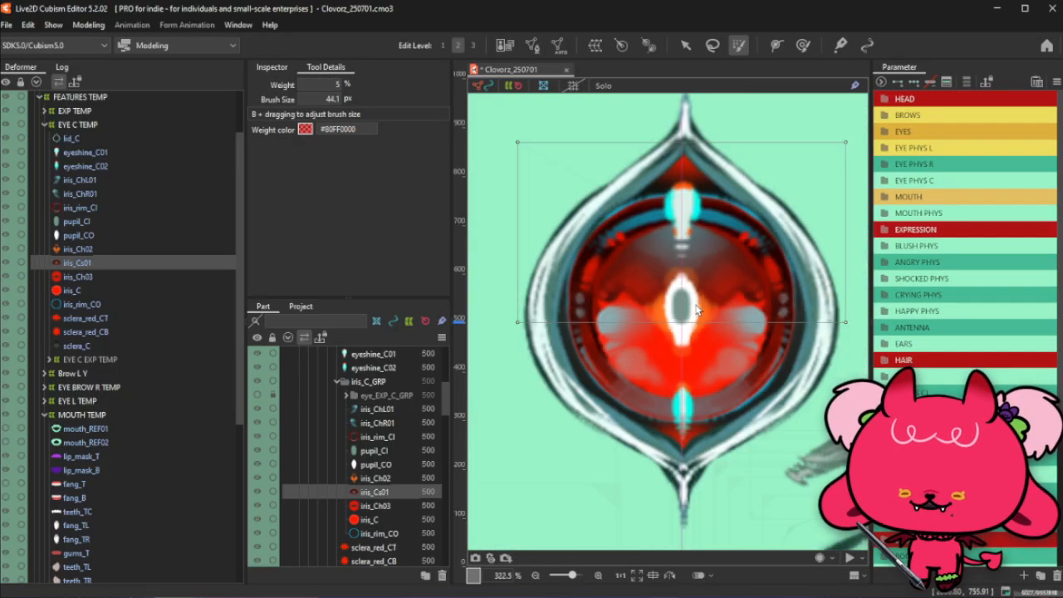
pyautogui.click(532, 44)
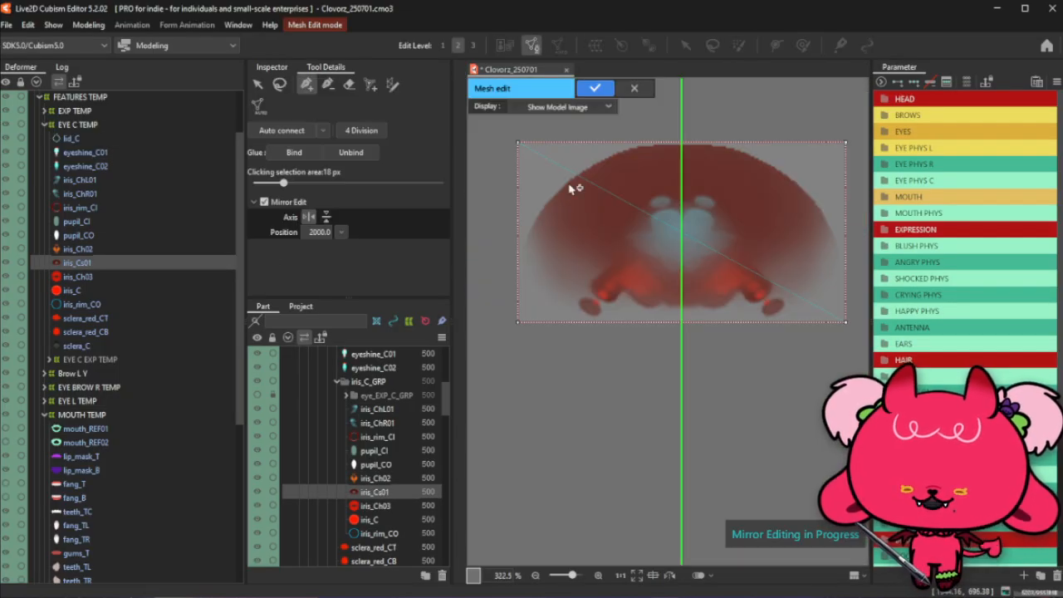
pyautogui.click(633, 89)
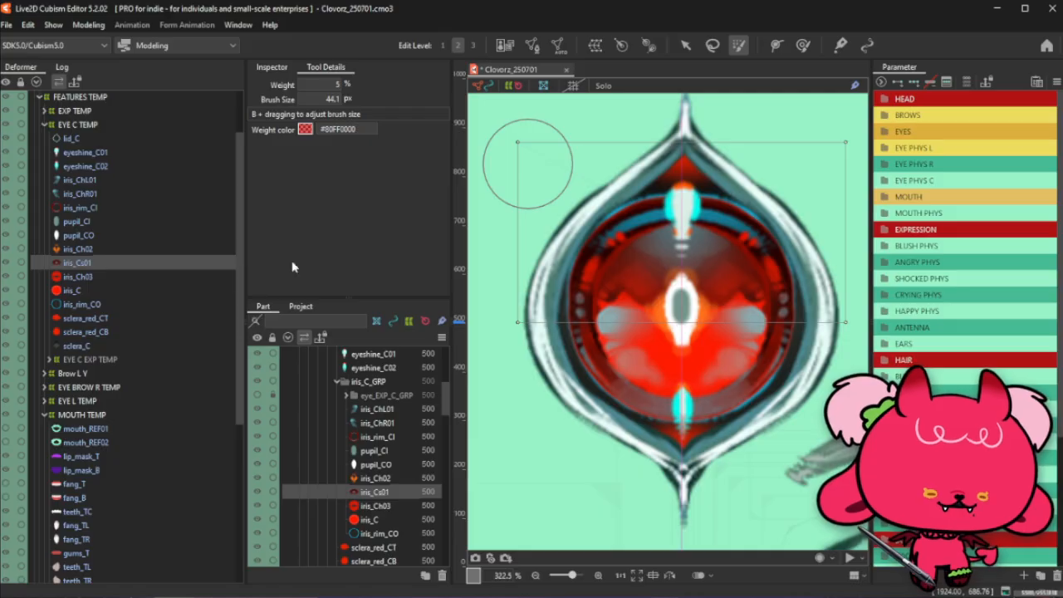
pyautogui.click(116, 277)
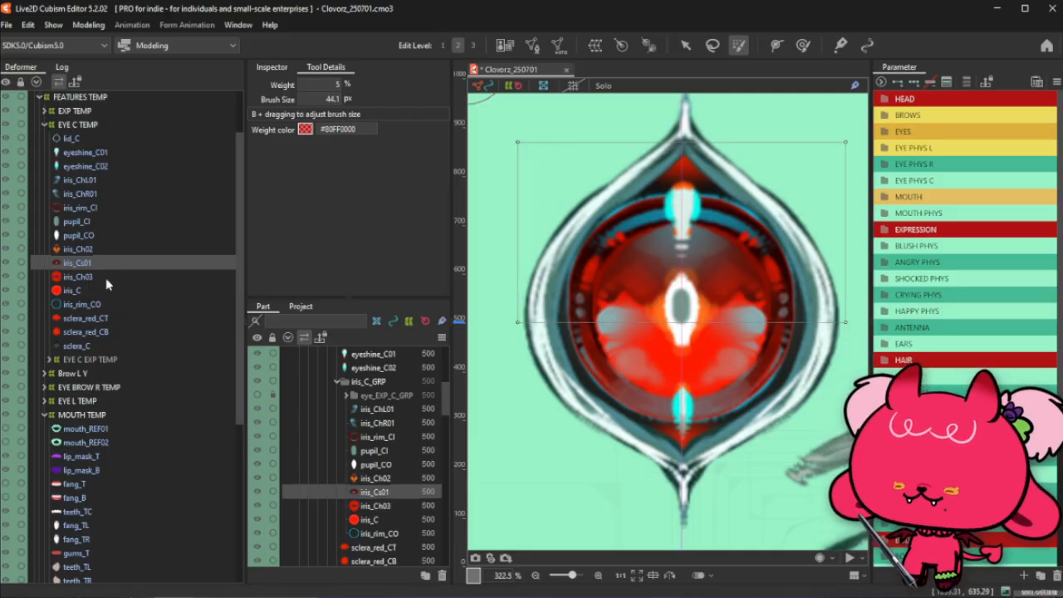
pyautogui.click(106, 280)
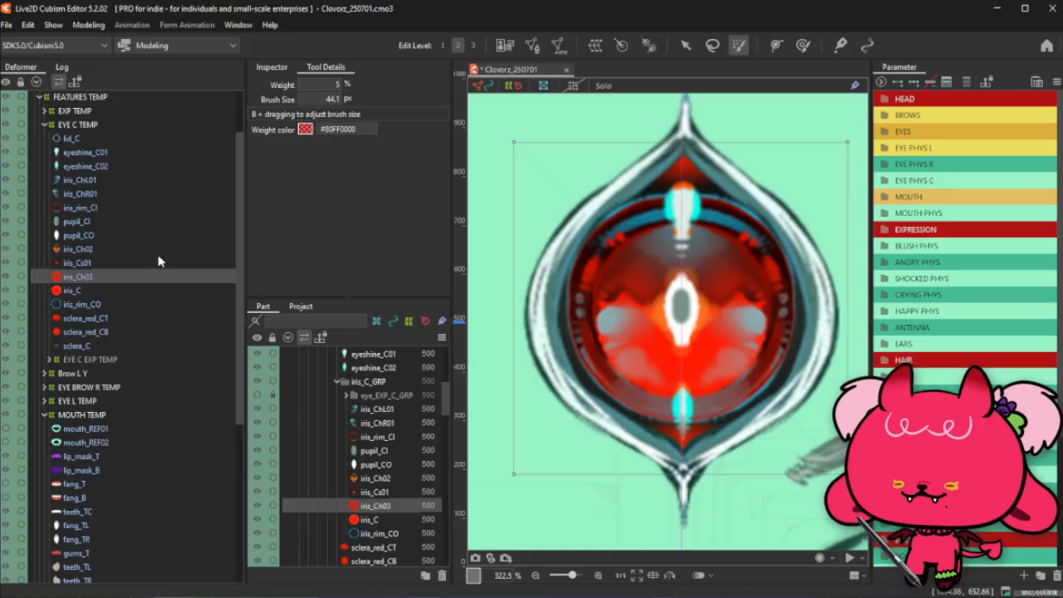
# Copy all vertices of iris_rim_CI's mesh and close its mesh edit
pyautogui.click(109, 209)
pyautogui.click(532, 45)
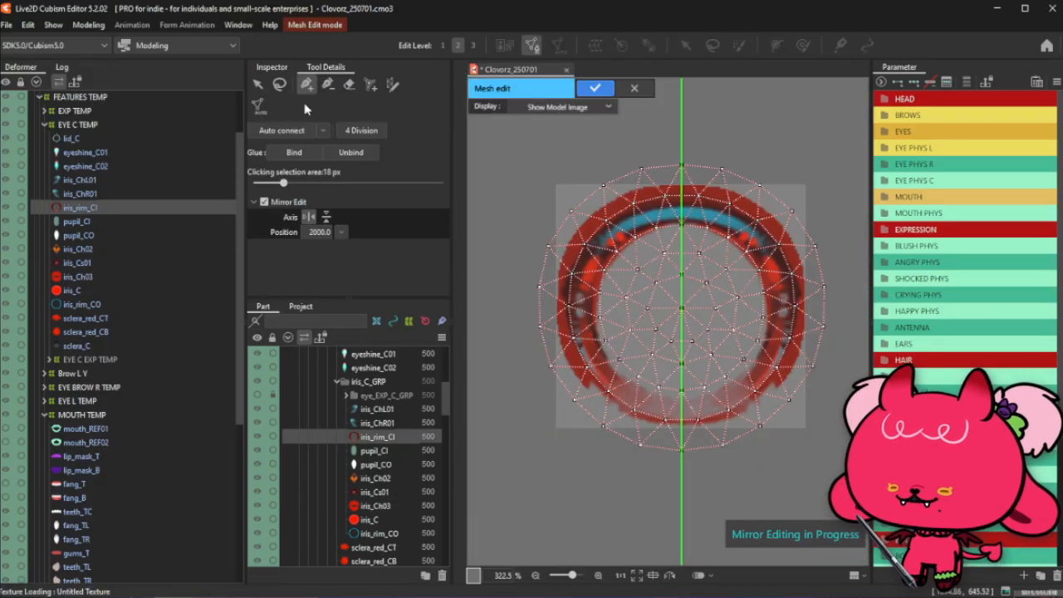
pyautogui.moveTo(495, 142); pyautogui.dragTo(824, 516)
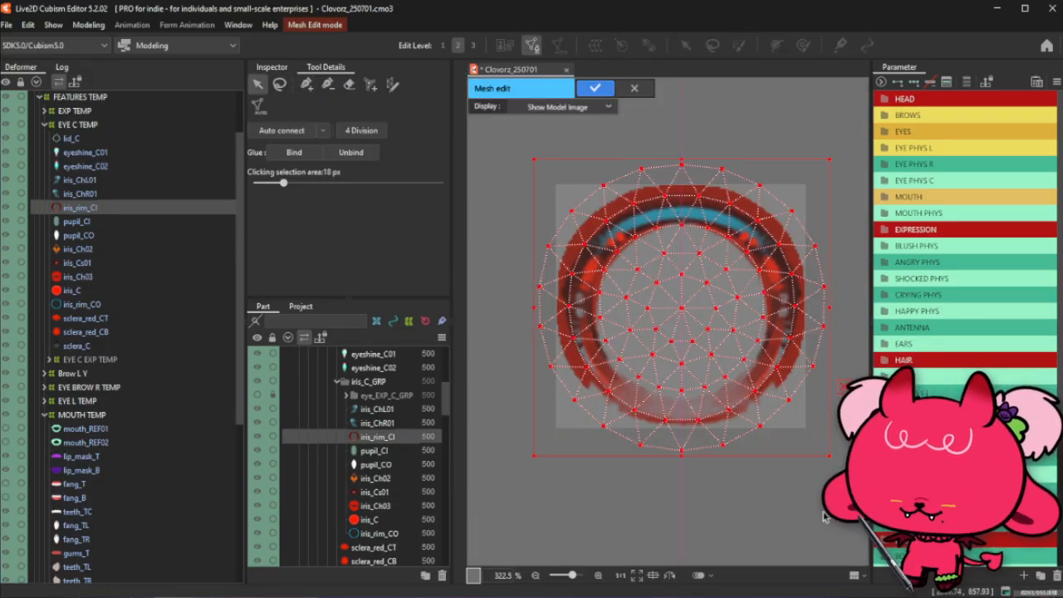
pyautogui.click(596, 87)
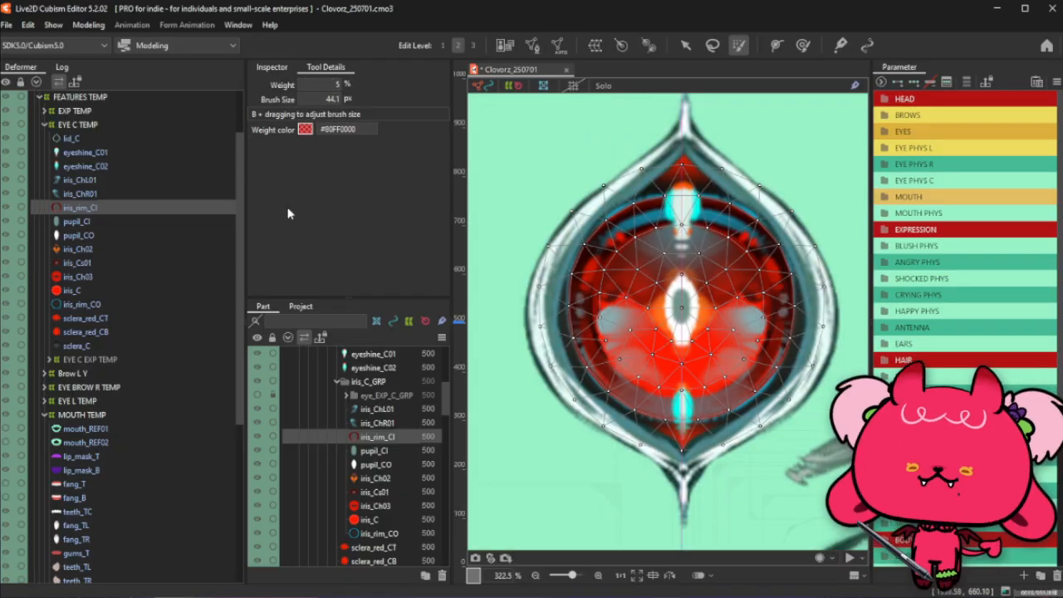
# Replace iris_Ch03's default rectangular mesh with the copied circular iris_rim_CI mesh
pyautogui.click(83, 277)
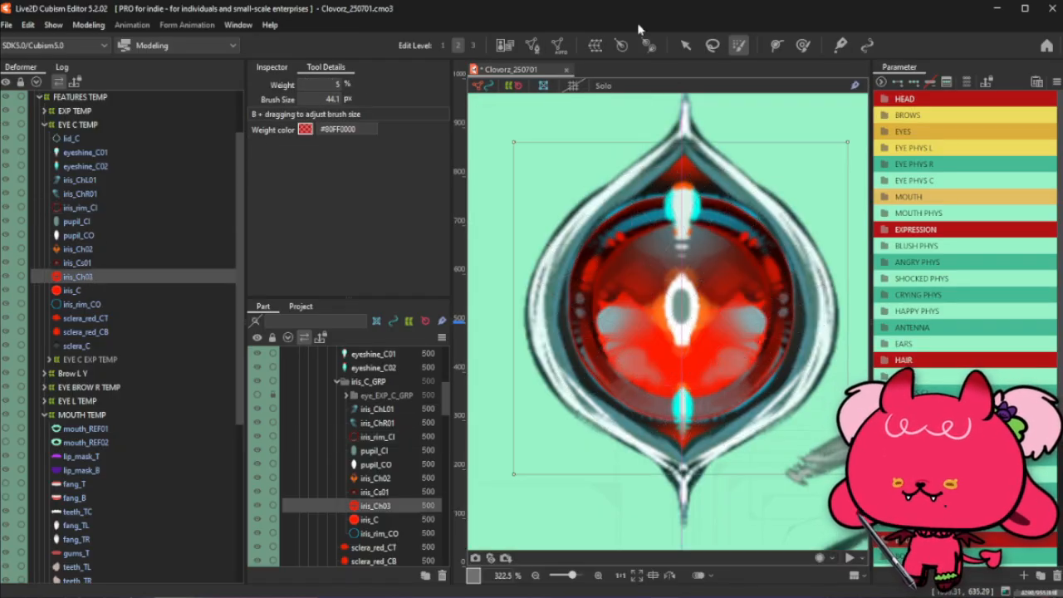
pyautogui.click(531, 45)
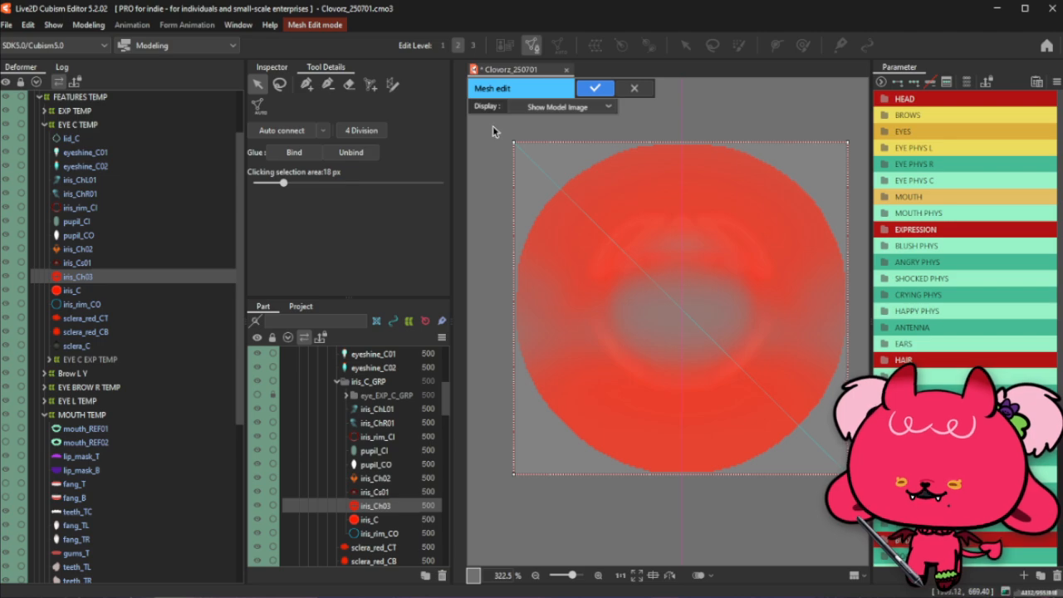
pyautogui.moveTo(492, 125); pyautogui.dragTo(868, 523)
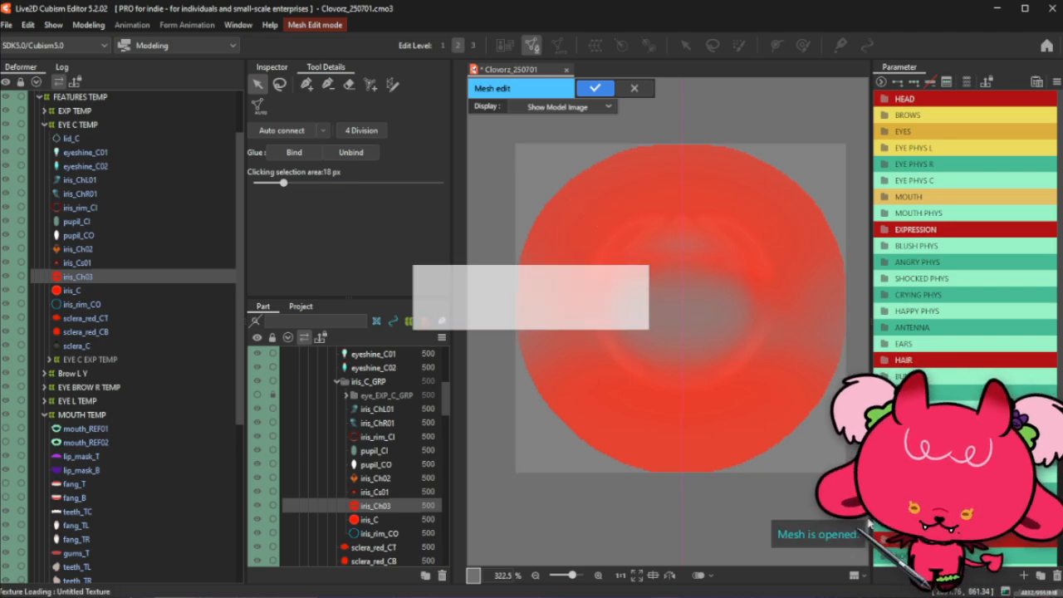
pyautogui.click(754, 99)
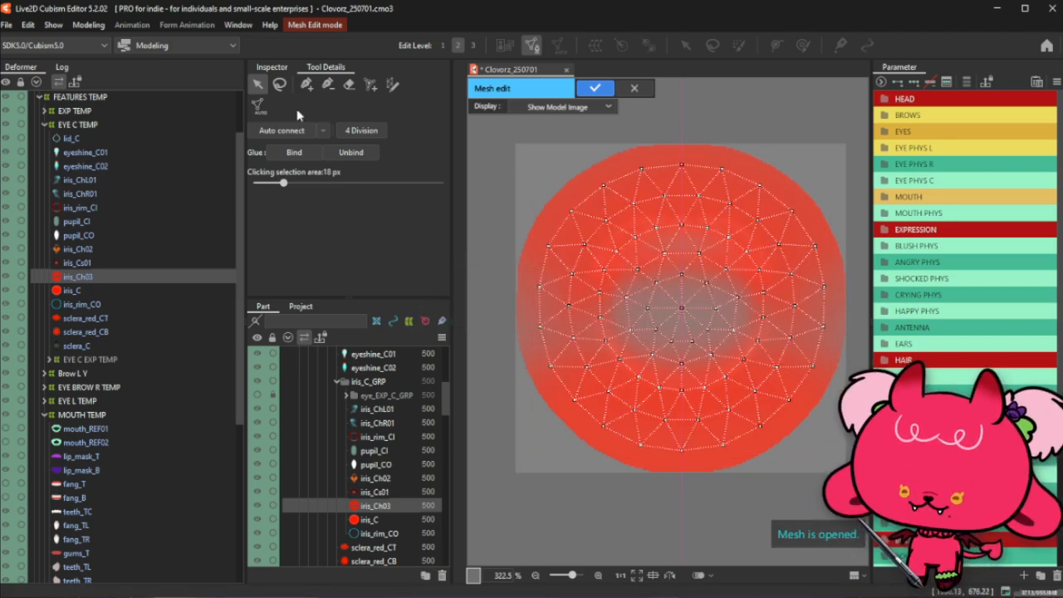
# Select the outermost ring of vertices on iris_Ch03's mesh and scale it outward just beyond the red circle's edge
pyautogui.click(278, 84)
pyautogui.moveTo(671, 138)
pyautogui.mouseDown()
pyautogui.moveTo(710, 195)
pyautogui.moveTo(783, 231)
pyautogui.moveTo(812, 313)
pyautogui.moveTo(780, 422)
pyautogui.moveTo(767, 430)
pyautogui.moveTo(714, 166)
pyautogui.mouseUp()
pyautogui.moveTo(722, 95)
pyautogui.mouseDown()
pyautogui.moveTo(673, 165)
pyautogui.moveTo(696, 188)
pyautogui.moveTo(764, 202)
pyautogui.moveTo(790, 232)
pyautogui.moveTo(806, 271)
pyautogui.moveTo(798, 378)
pyautogui.moveTo(785, 398)
pyautogui.moveTo(737, 416)
pyautogui.moveTo(651, 425)
pyautogui.moveTo(601, 412)
pyautogui.moveTo(570, 367)
pyautogui.moveTo(552, 310)
pyautogui.moveTo(573, 236)
pyautogui.moveTo(647, 192)
pyautogui.moveTo(661, 168)
pyautogui.moveTo(583, 160)
pyautogui.moveTo(539, 472)
pyautogui.moveTo(788, 509)
pyautogui.moveTo(842, 250)
pyautogui.moveTo(716, 46)
pyautogui.mouseUp()
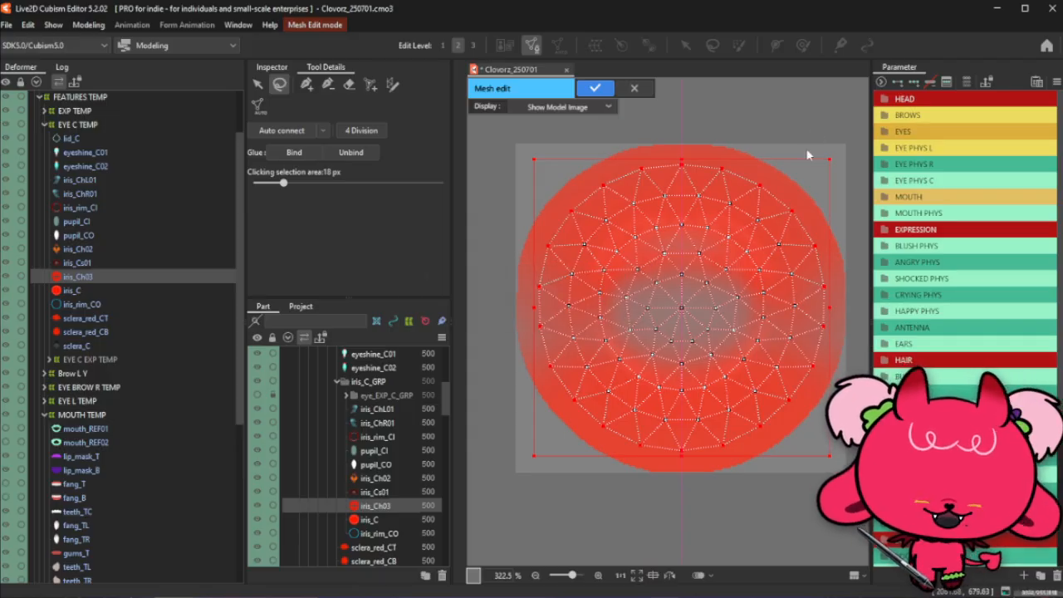
pyautogui.moveTo(829, 159); pyautogui.dragTo(844, 120)
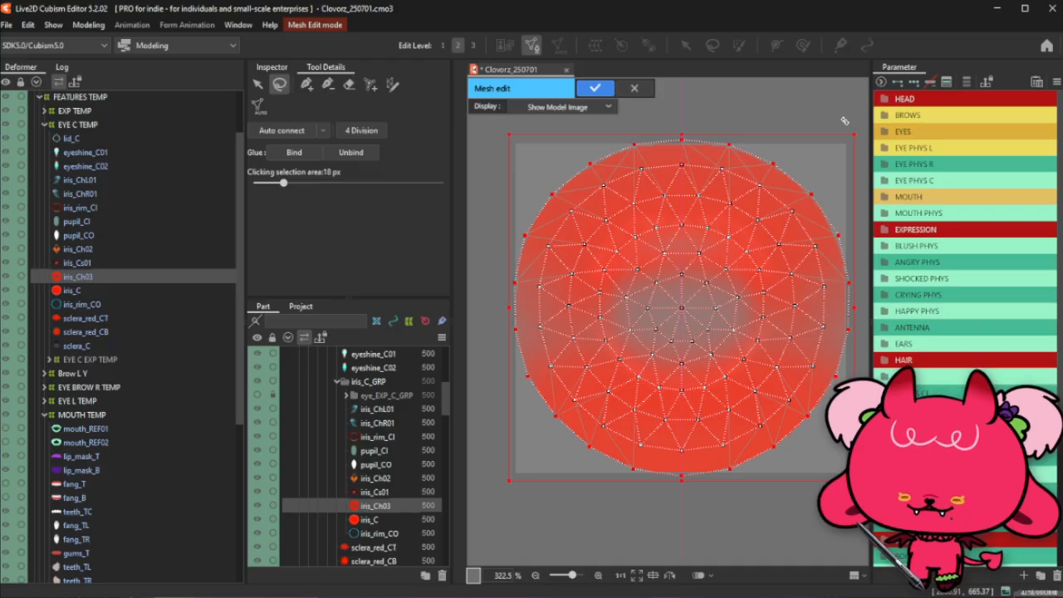
pyautogui.moveTo(844, 121); pyautogui.dragTo(851, 117)
pyautogui.click(839, 102)
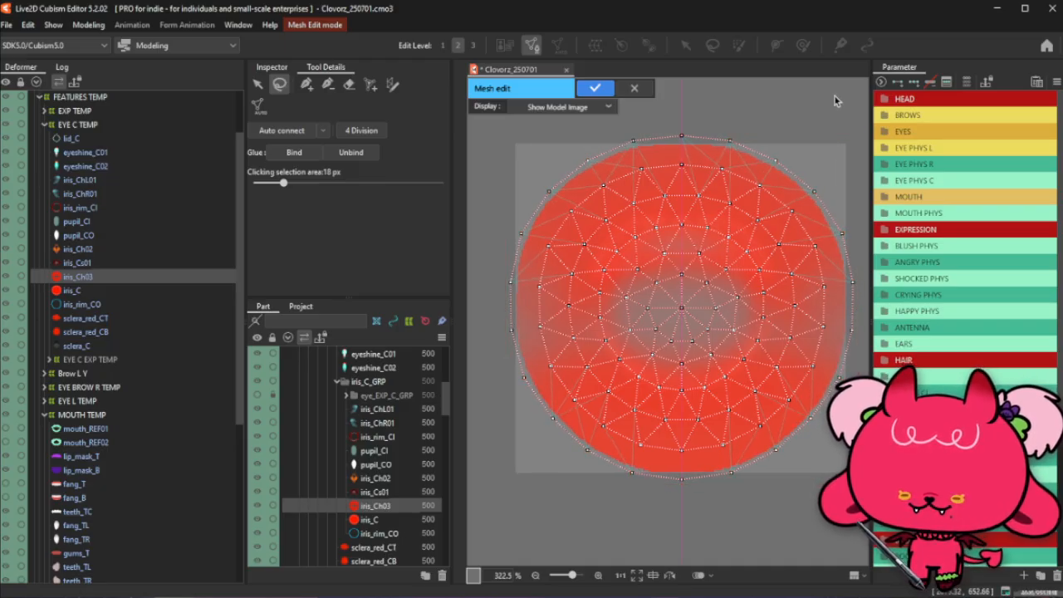
# Add five mirrored vertex pairs between the existing outer-ring vertices, from the top axis vertex down to the circle's sides
pyautogui.click(307, 84)
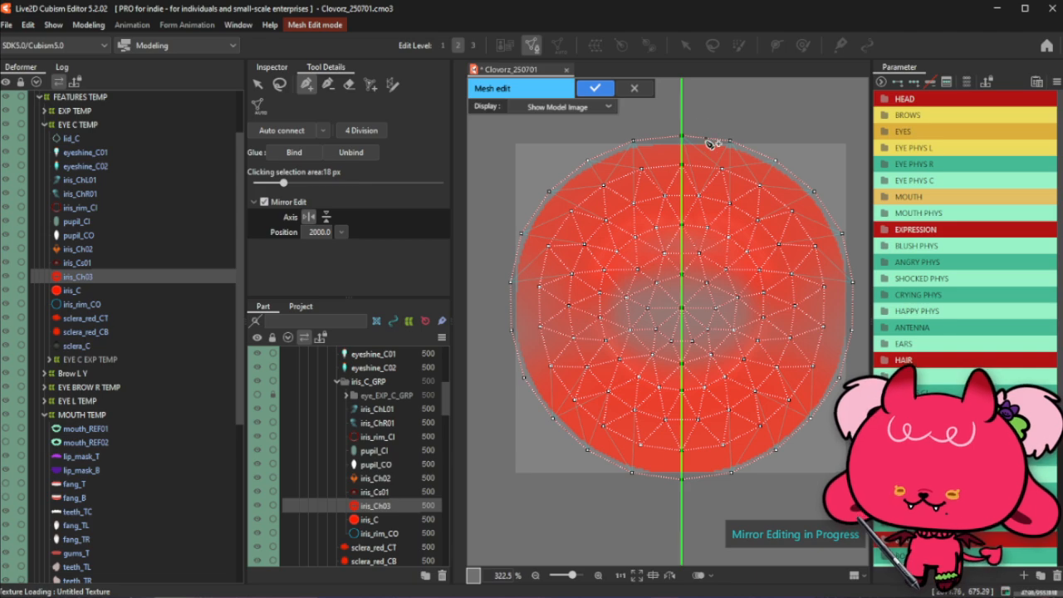
pyautogui.click(705, 137)
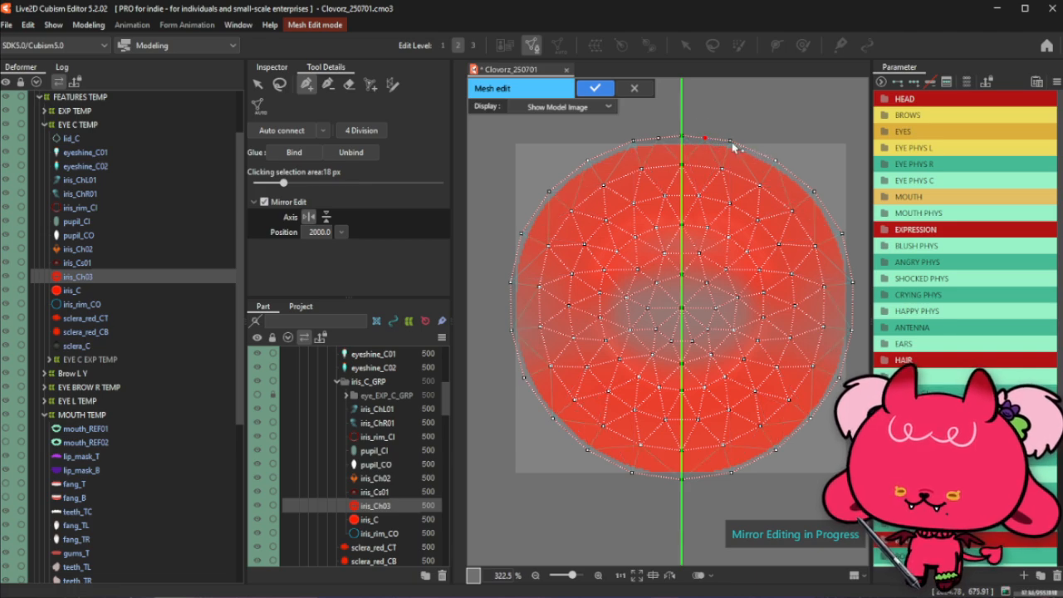
pyautogui.click(752, 150)
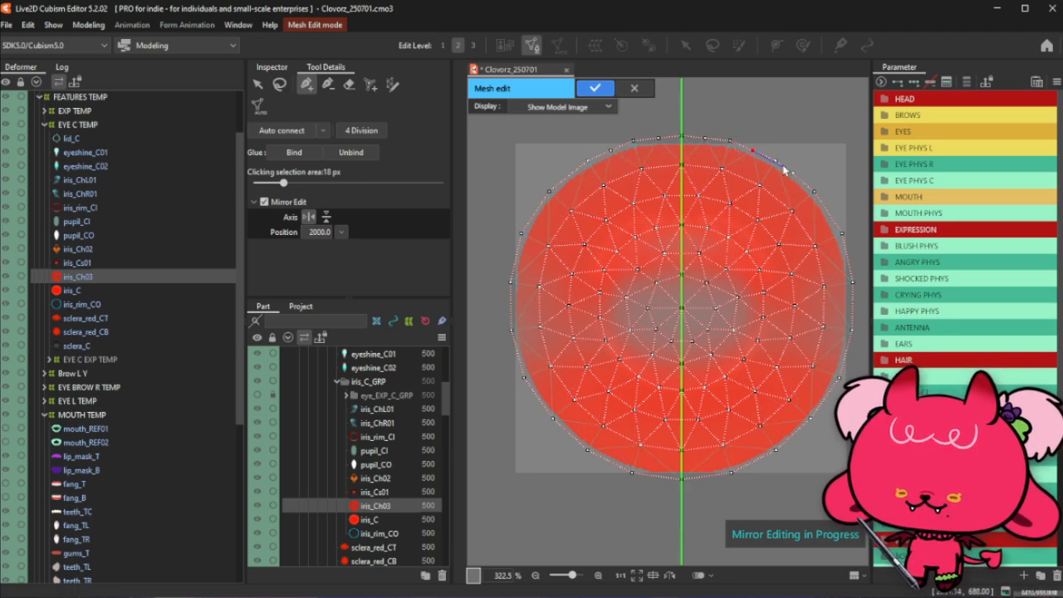
pyautogui.click(776, 162)
pyautogui.click(792, 175)
pyautogui.click(814, 192)
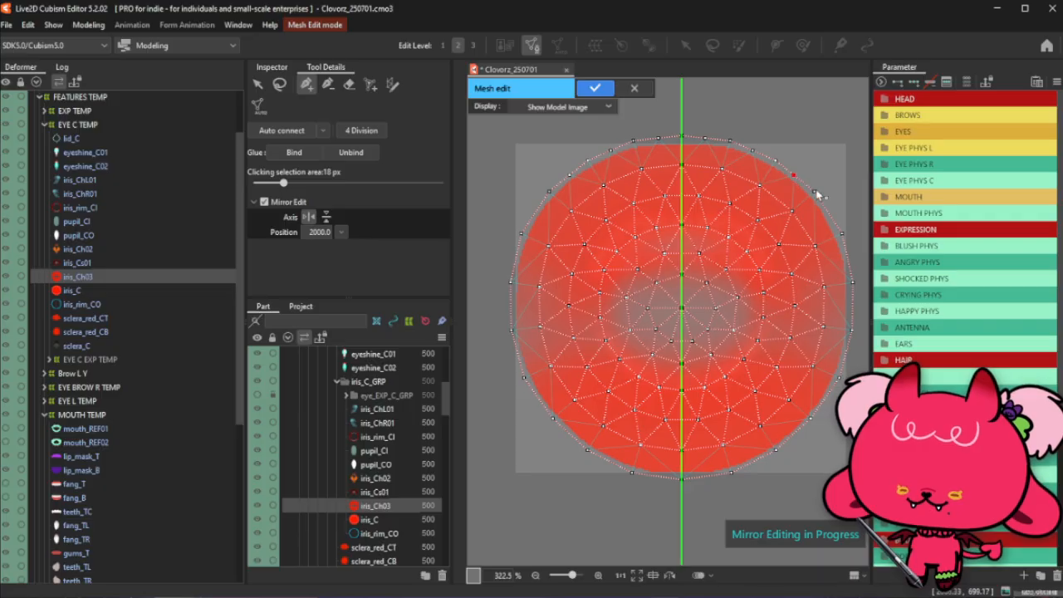
pyautogui.click(830, 211)
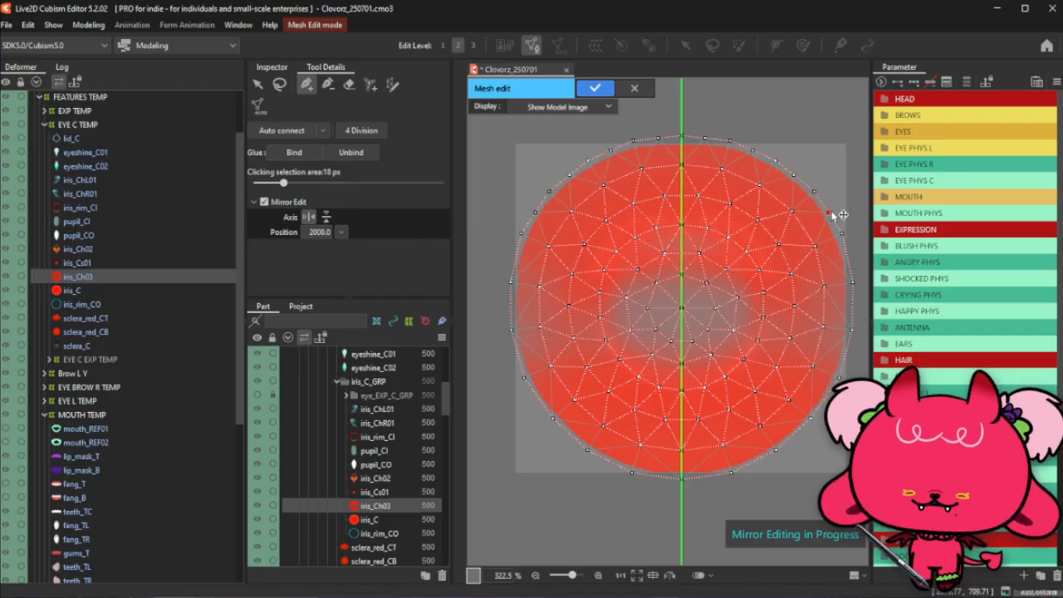
pyautogui.click(841, 233)
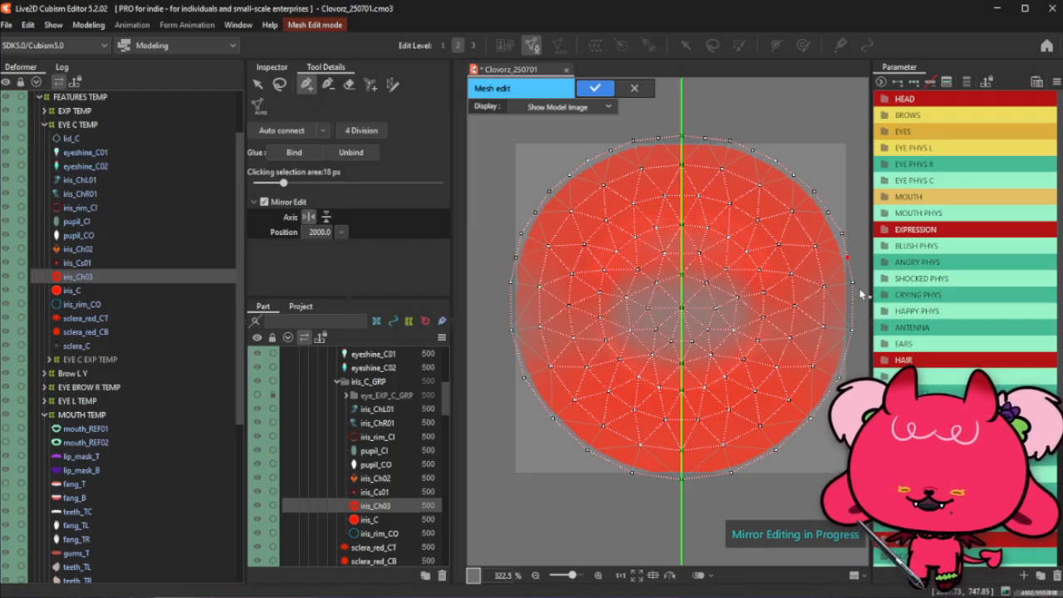
pyautogui.click(852, 283)
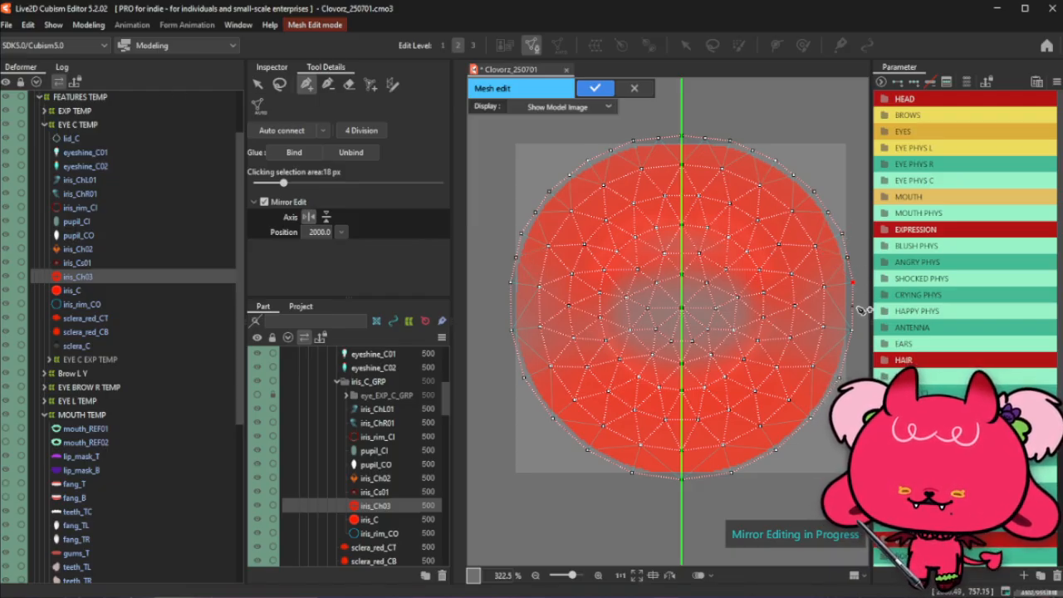
# Add mirrored vertex pairs between the existing outer-ring vertices on iris_Ch03's mesh, from the circle's sides down to the bottom axis vertex
pyautogui.click(844, 358)
pyautogui.hotkey('ctrl', 'z')
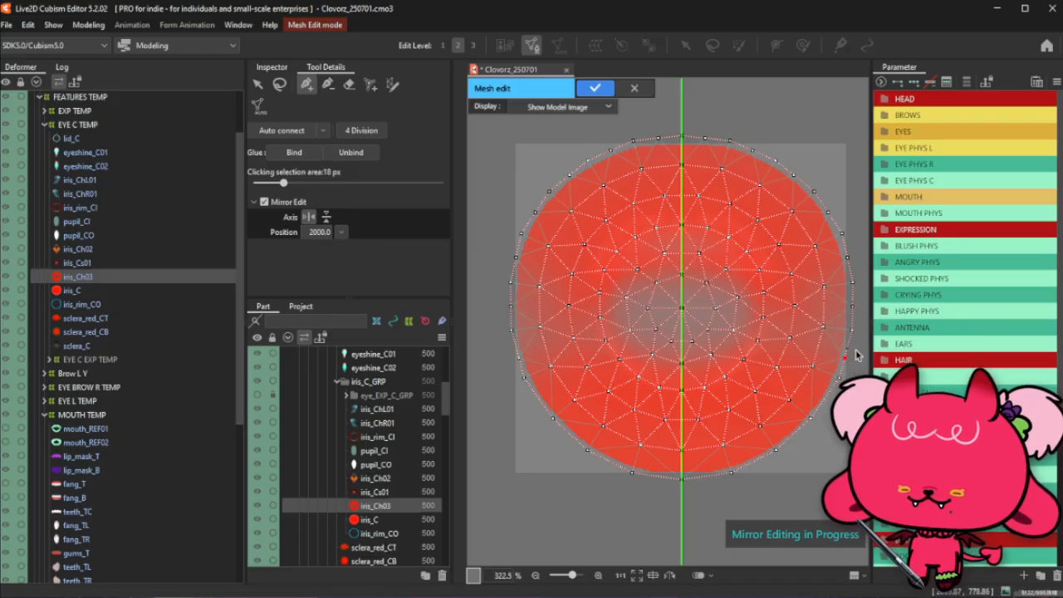
pyautogui.click(839, 374)
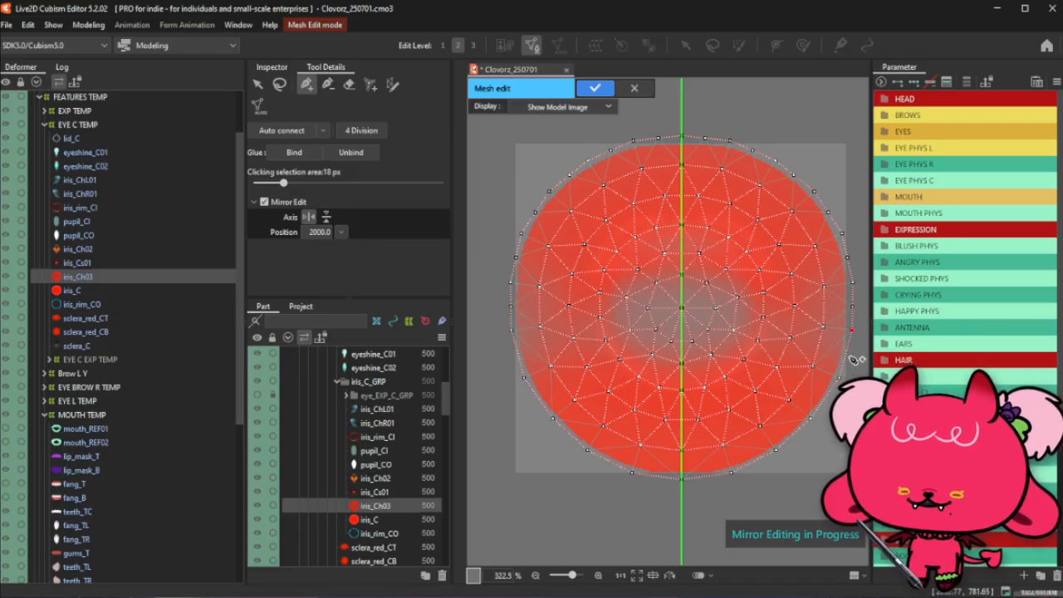
pyautogui.click(825, 398)
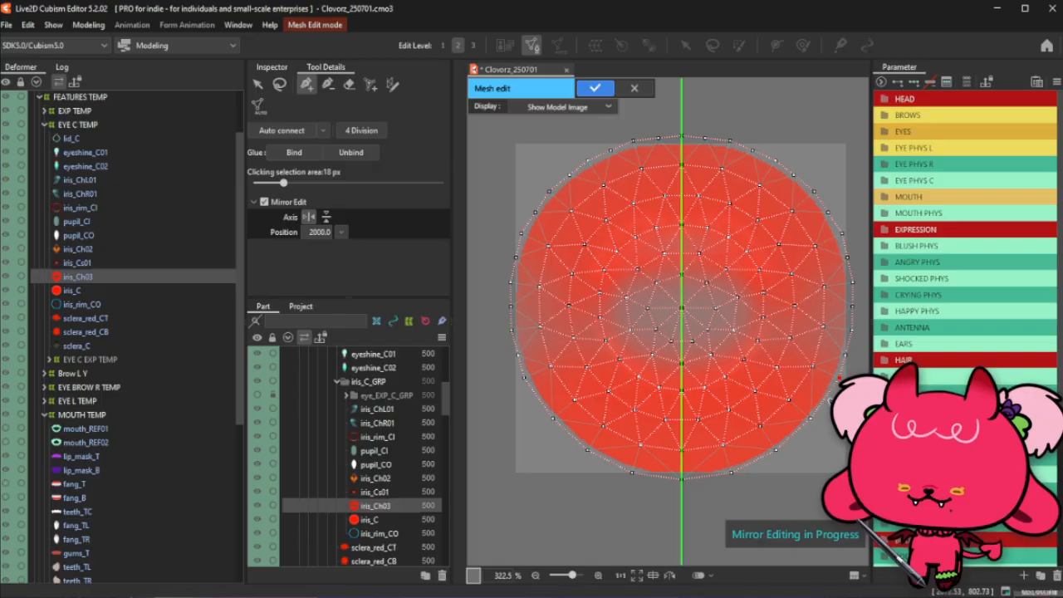
pyautogui.click(791, 434)
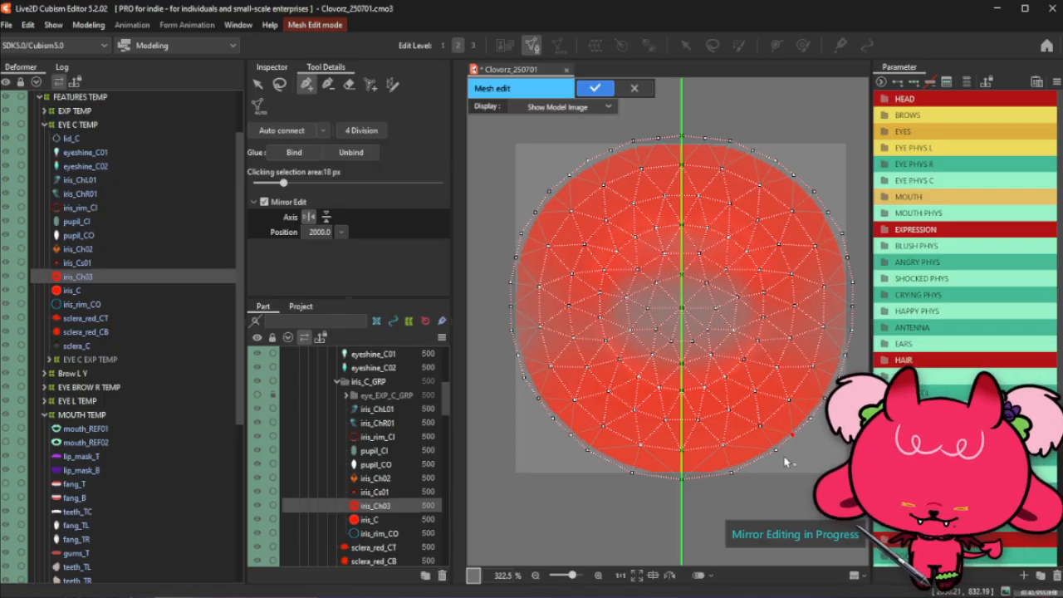
pyautogui.click(774, 449)
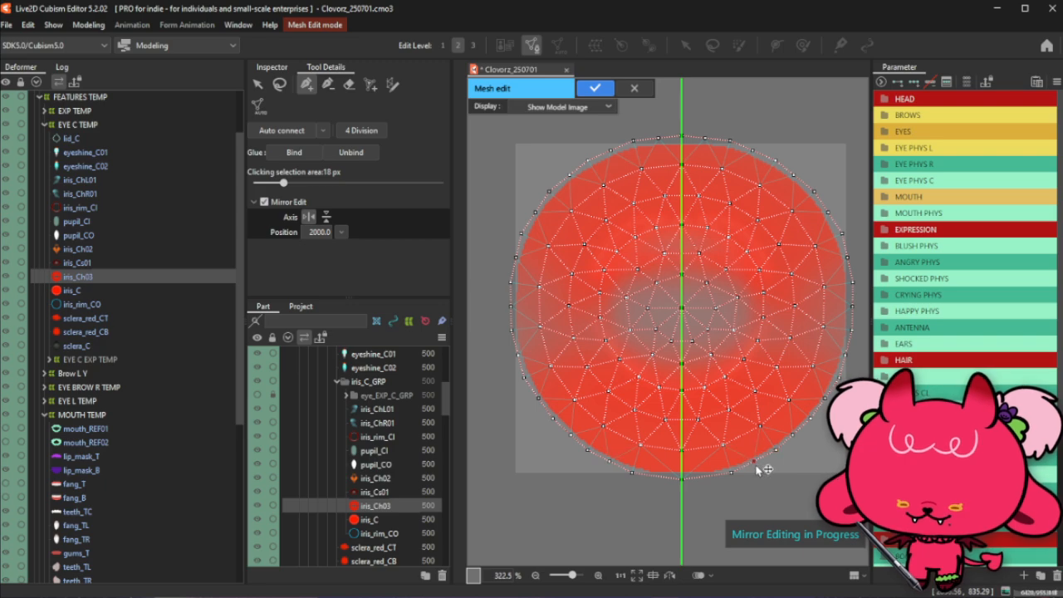
pyautogui.click(730, 472)
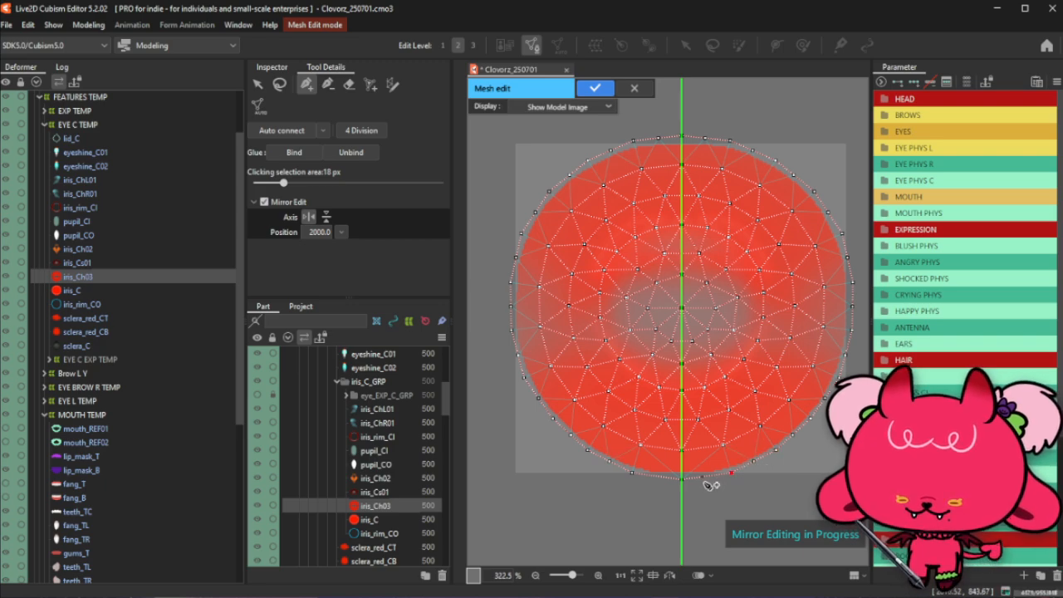
pyautogui.click(707, 475)
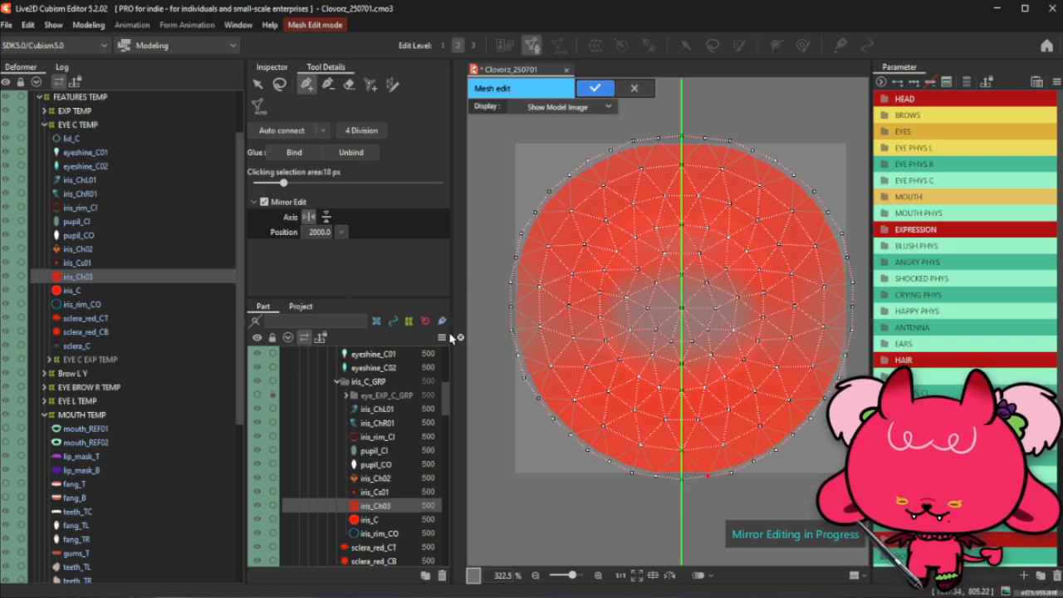
# Delete the original outer-ring vertices from the top axis vertex down toward the circle's sides, keeping the added in-between vertices
pyautogui.click(328, 84)
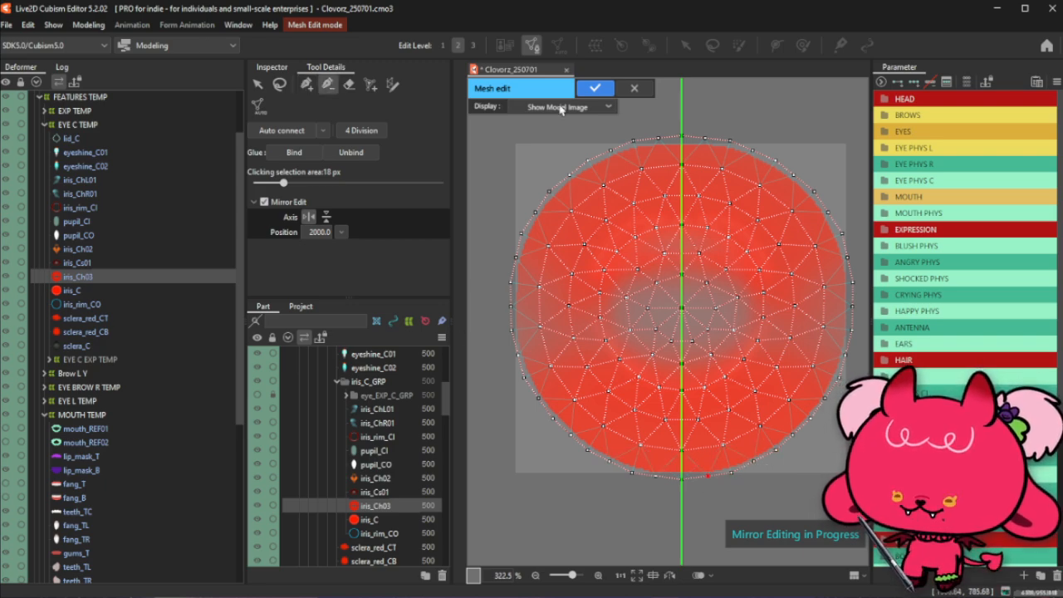
pyautogui.click(682, 138)
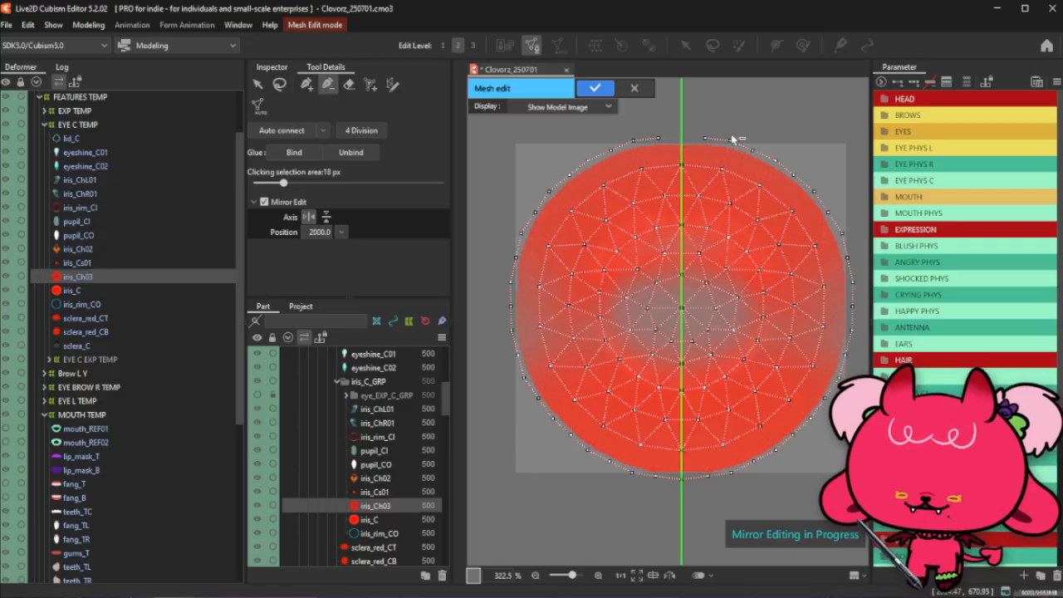
pyautogui.click(730, 141)
pyautogui.click(640, 144)
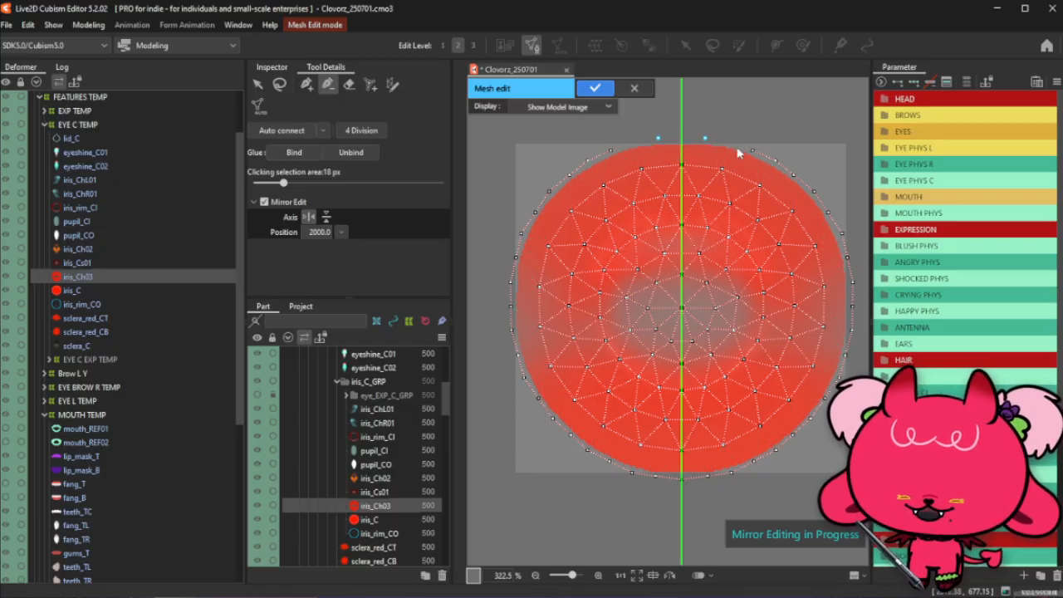
pyautogui.click(772, 160)
pyautogui.click(587, 165)
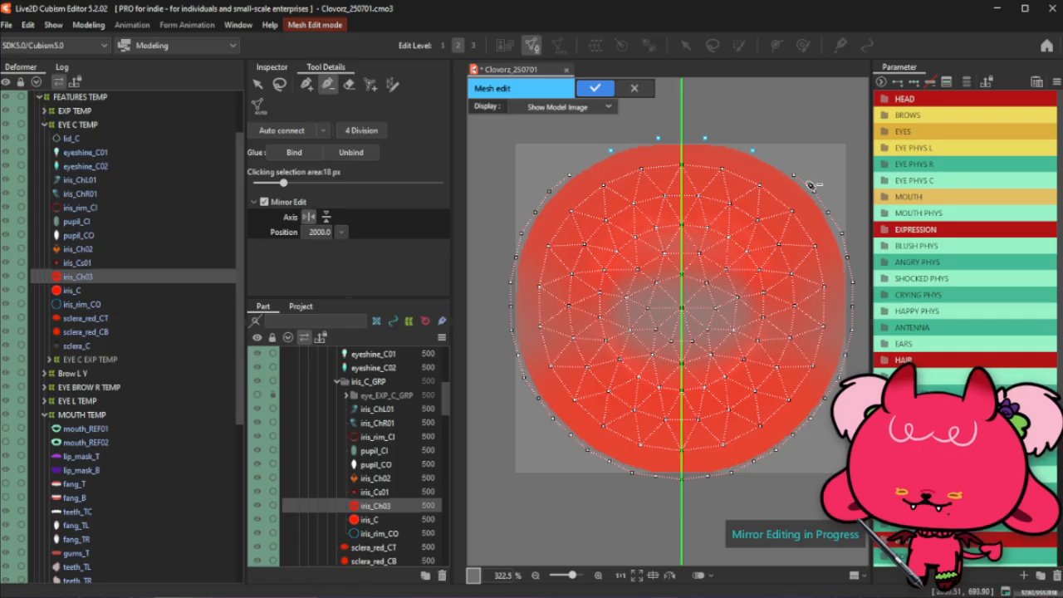
pyautogui.click(549, 192)
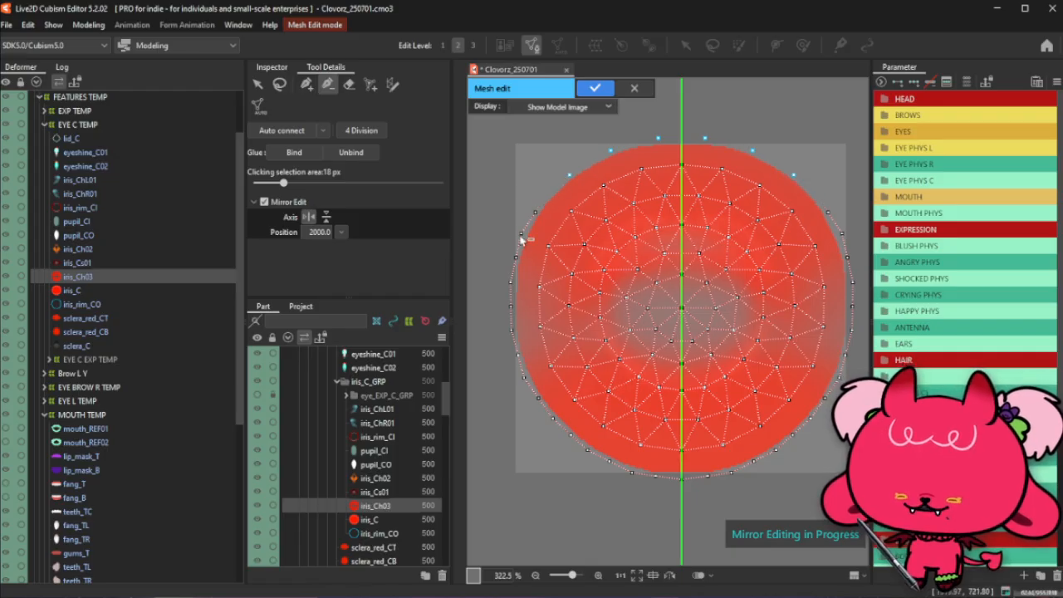
pyautogui.click(842, 236)
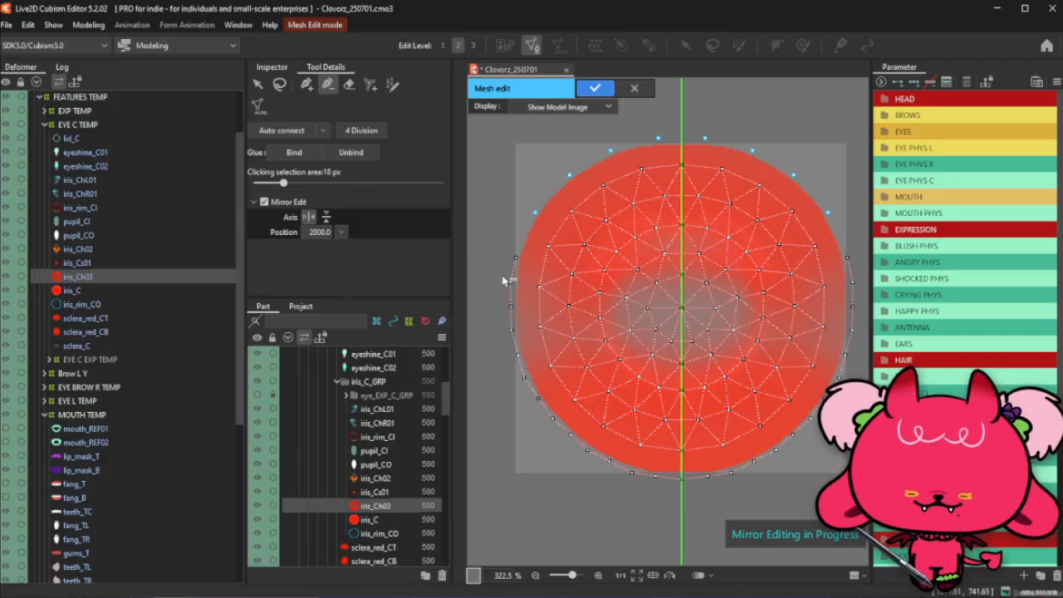
# Erase the surplus vertices and edges along the sides and lower boundary of the iris_Ch03 mesh with mirror editing
pyautogui.click(854, 289)
pyautogui.click(859, 335)
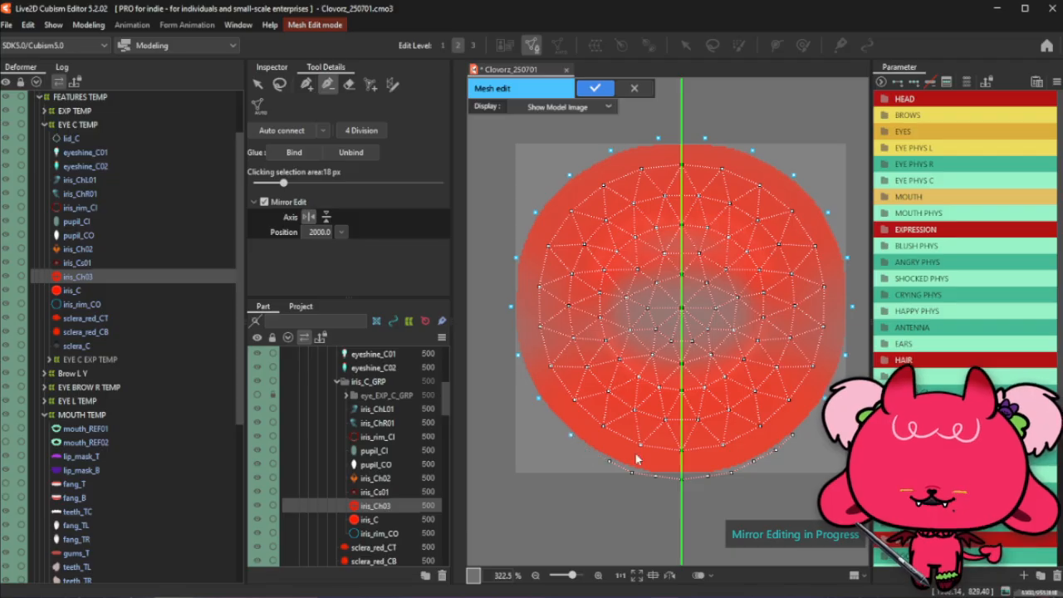
pyautogui.click(729, 474)
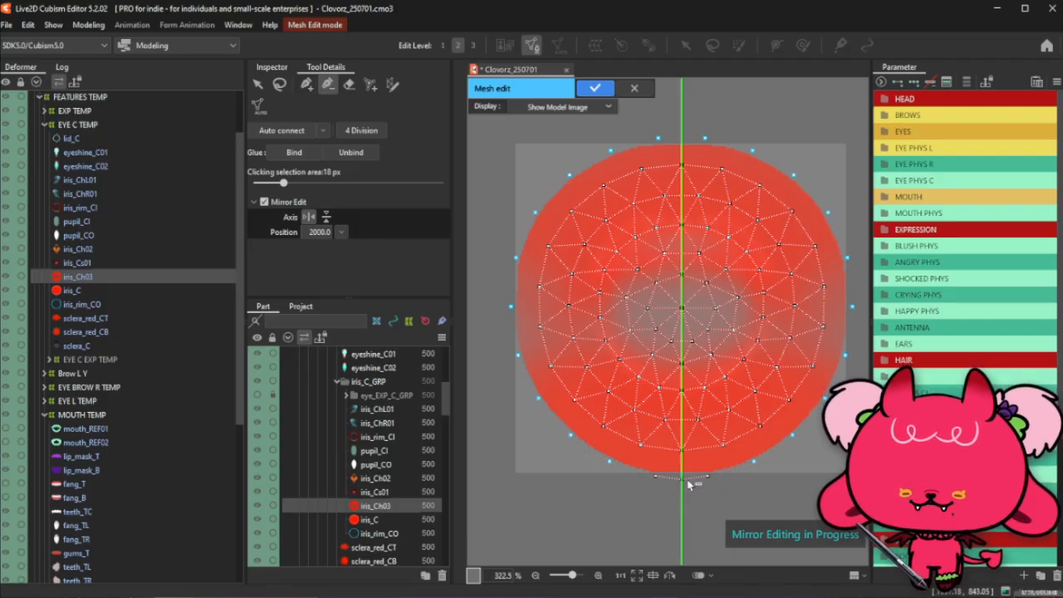
# Reconnect the remaining outer vertices of the iris_Ch03 mesh into a closed outline, auto-connect the interior and apply the mesh edit
pyautogui.click(306, 84)
pyautogui.moveTo(658, 142)
pyautogui.mouseDown()
pyautogui.moveTo(811, 174)
pyautogui.moveTo(803, 179)
pyautogui.moveTo(841, 208)
pyautogui.moveTo(853, 347)
pyautogui.mouseUp()
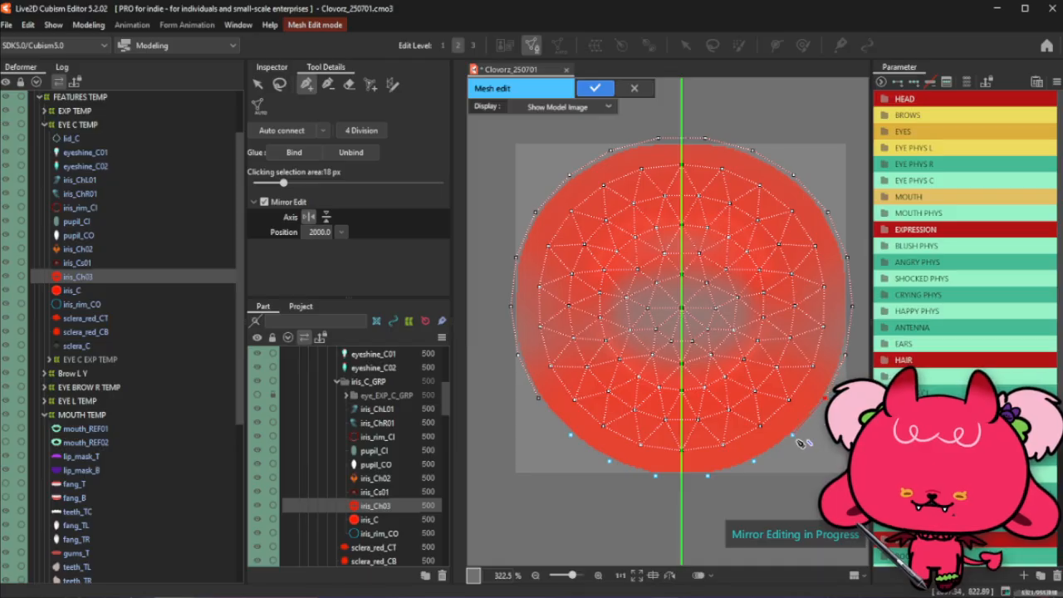
pyautogui.moveTo(764, 467); pyautogui.dragTo(645, 488)
pyautogui.click(655, 478)
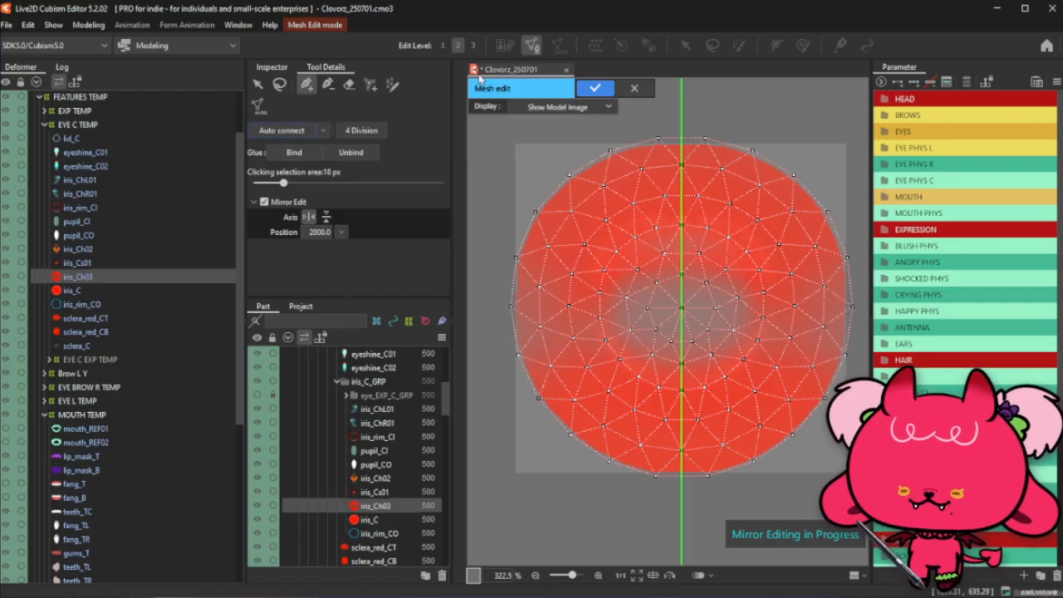
pyautogui.click(595, 89)
# Look over iris_C and iris_rim_CO, and select the sclera_red_CT art mesh in the EYE C TEMP group
pyautogui.click(93, 292)
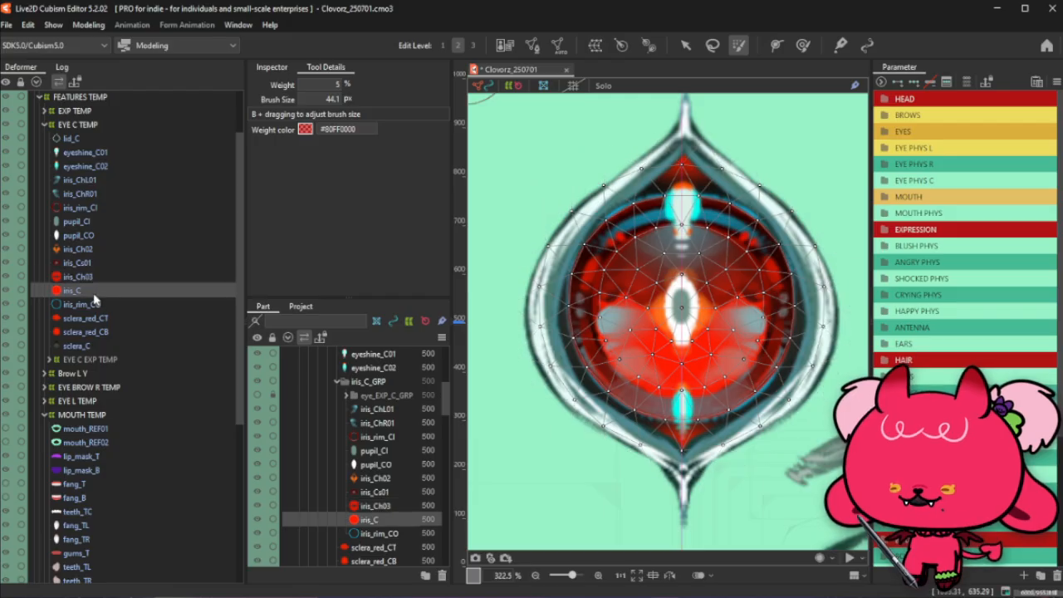
pyautogui.click(90, 303)
pyautogui.click(97, 318)
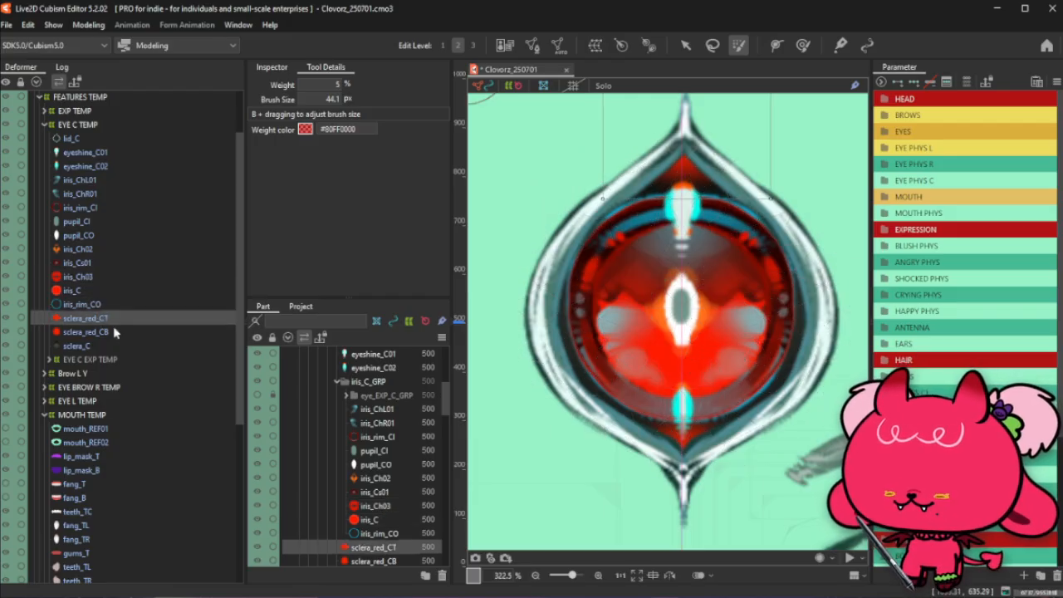
pyautogui.click(538, 48)
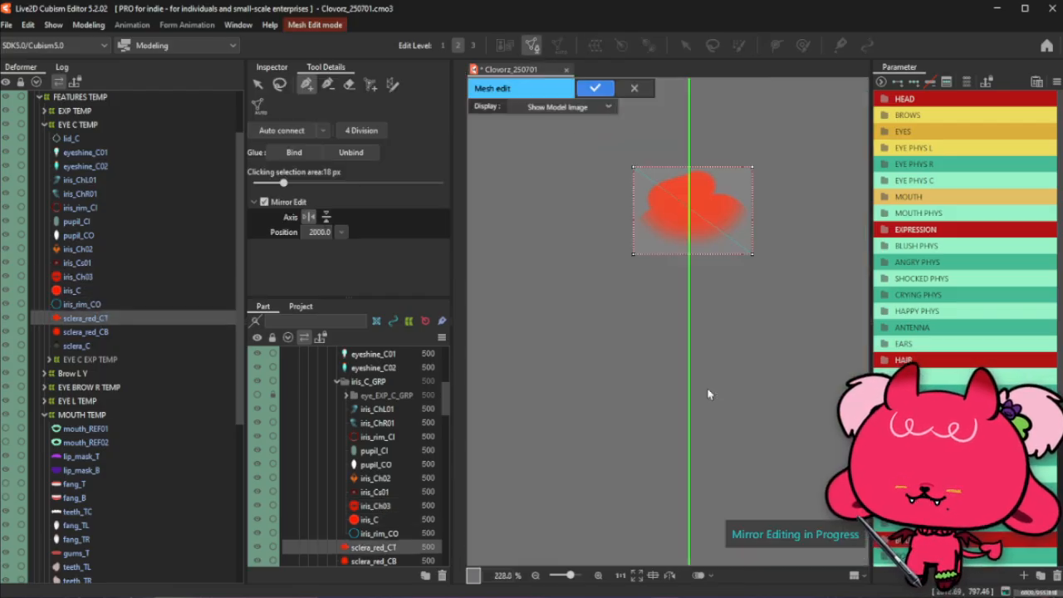
pyautogui.scroll(2, 700, 207)
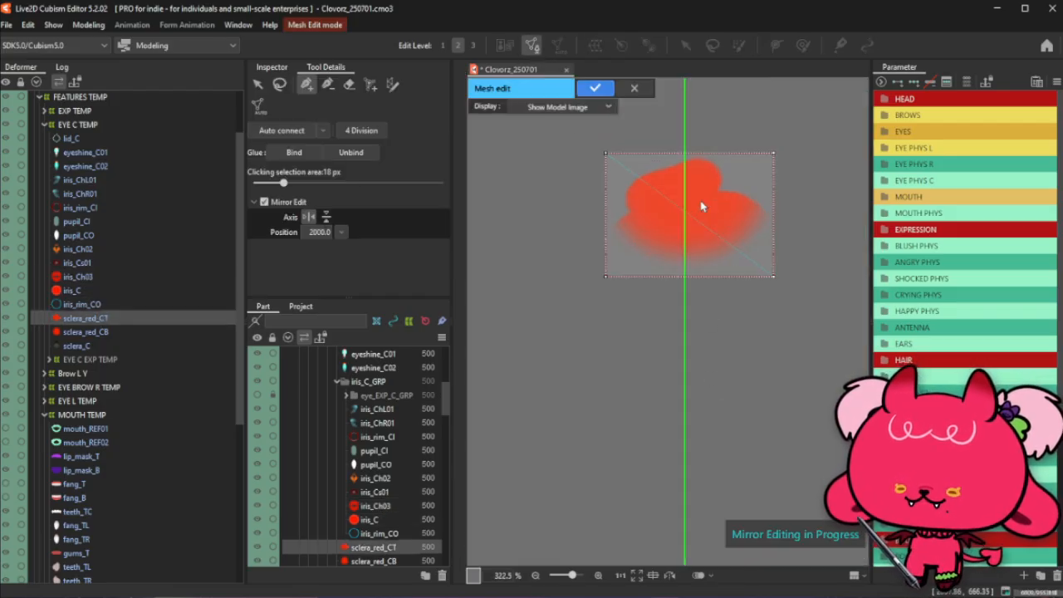
pyautogui.click(635, 89)
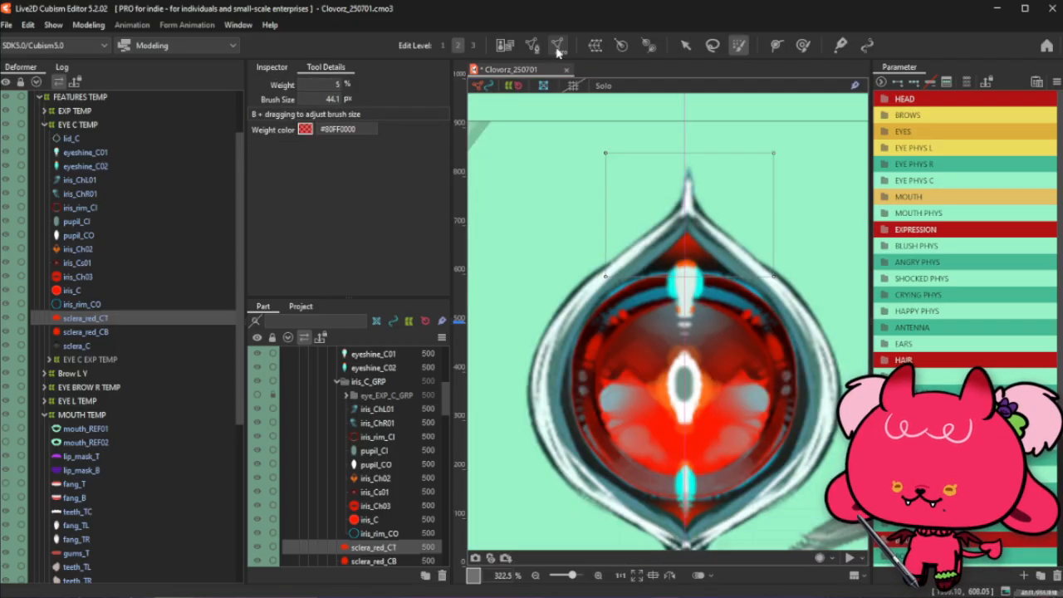
# Open the Automatic Mesh generator for sclera_red_CT and try the presets Set_07 and Set_06
pyautogui.click(558, 44)
pyautogui.click(253, 199)
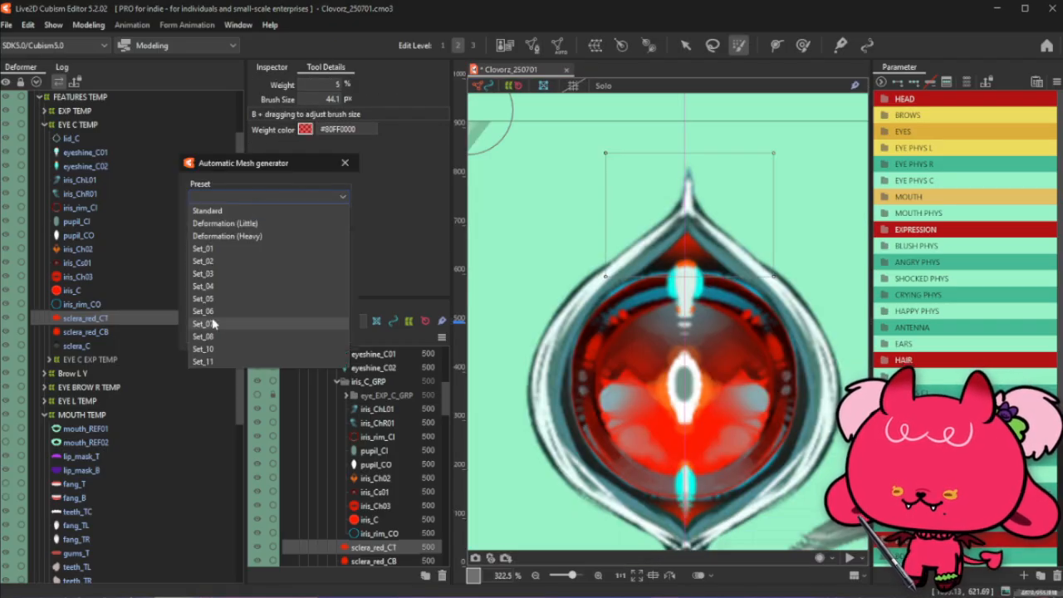
pyautogui.click(213, 323)
pyautogui.click(262, 199)
pyautogui.click(212, 309)
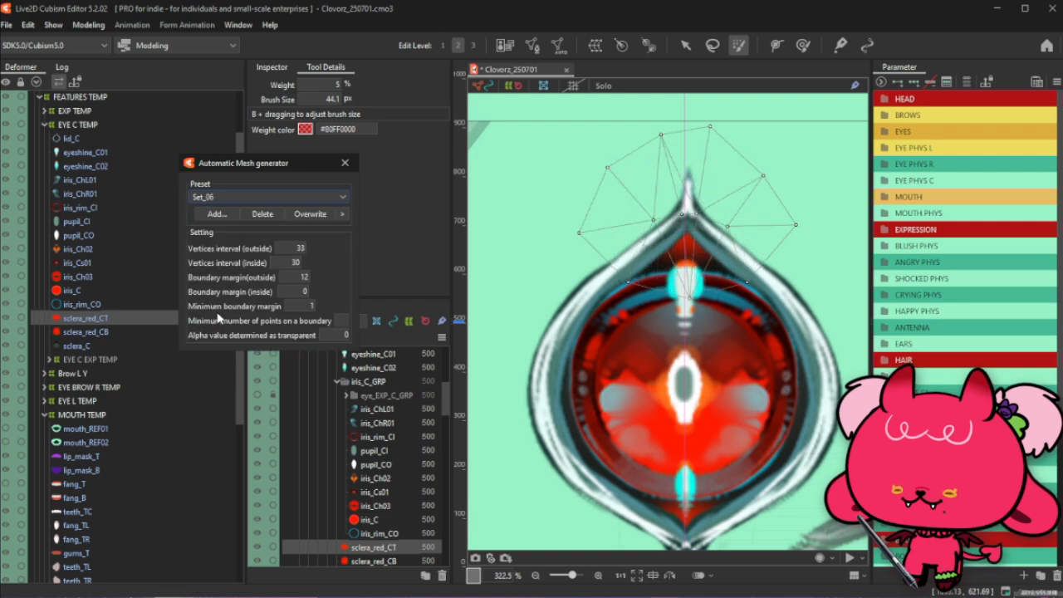
# Compare the Set_07, Set_03 and Standard mesh presets on sclera_red_CT and return to Set_06
pyautogui.click(270, 201)
pyautogui.click(230, 319)
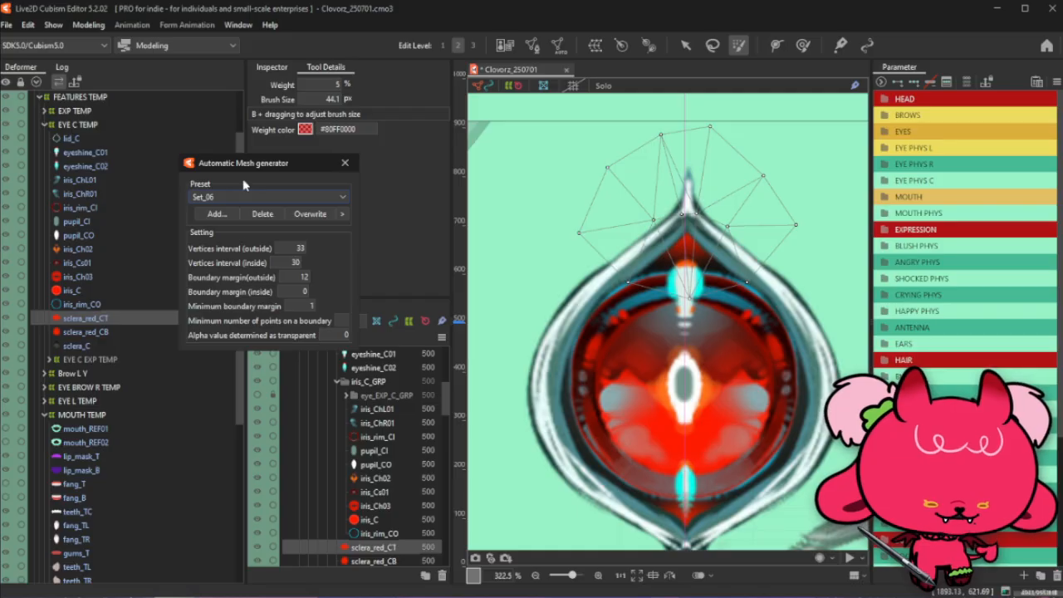
pyautogui.click(267, 198)
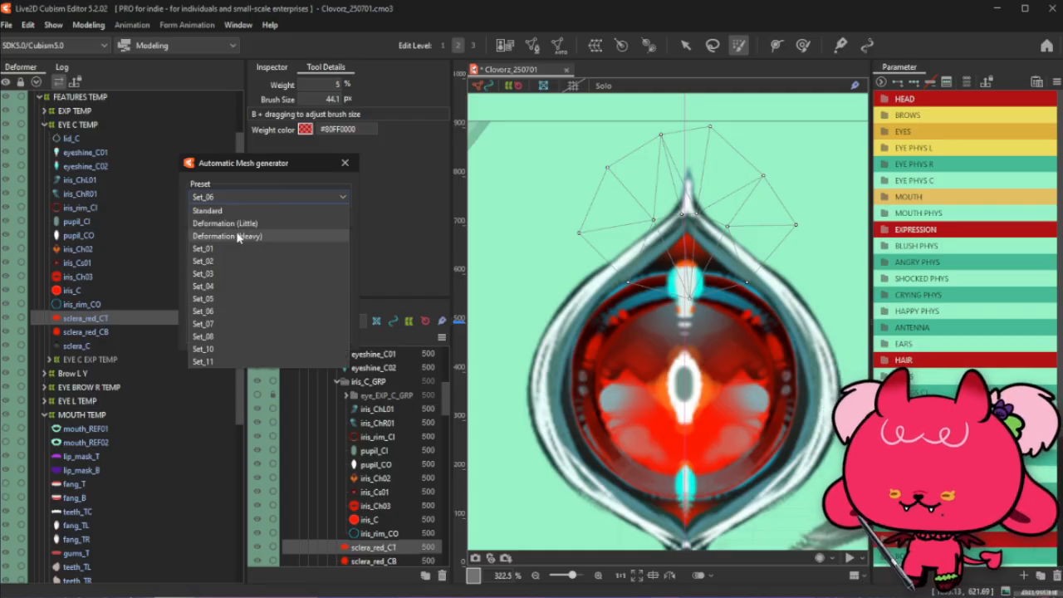
pyautogui.click(213, 310)
pyautogui.click(247, 197)
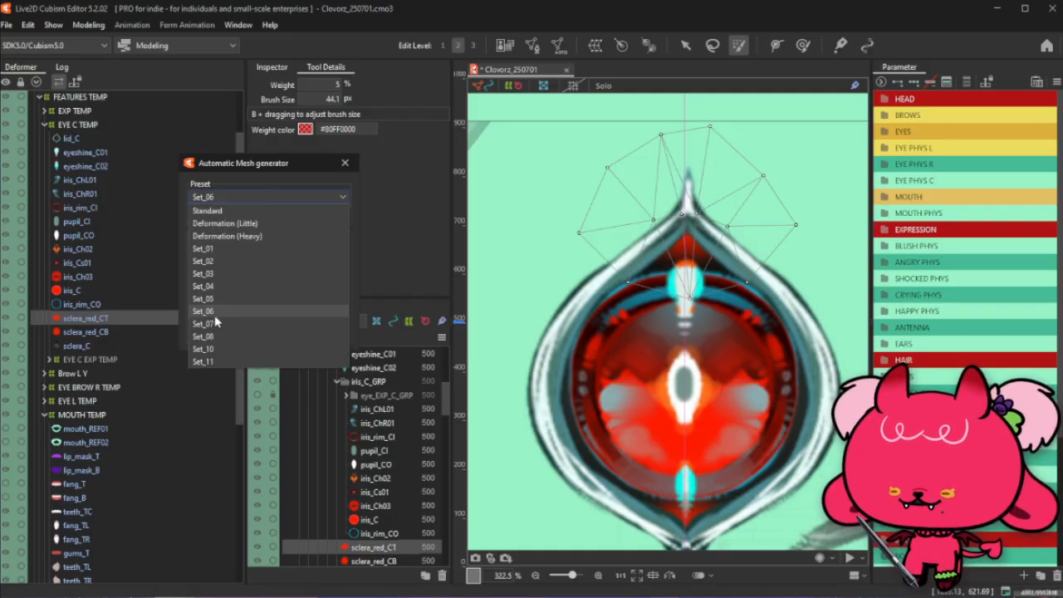
pyautogui.click(216, 327)
pyautogui.click(274, 192)
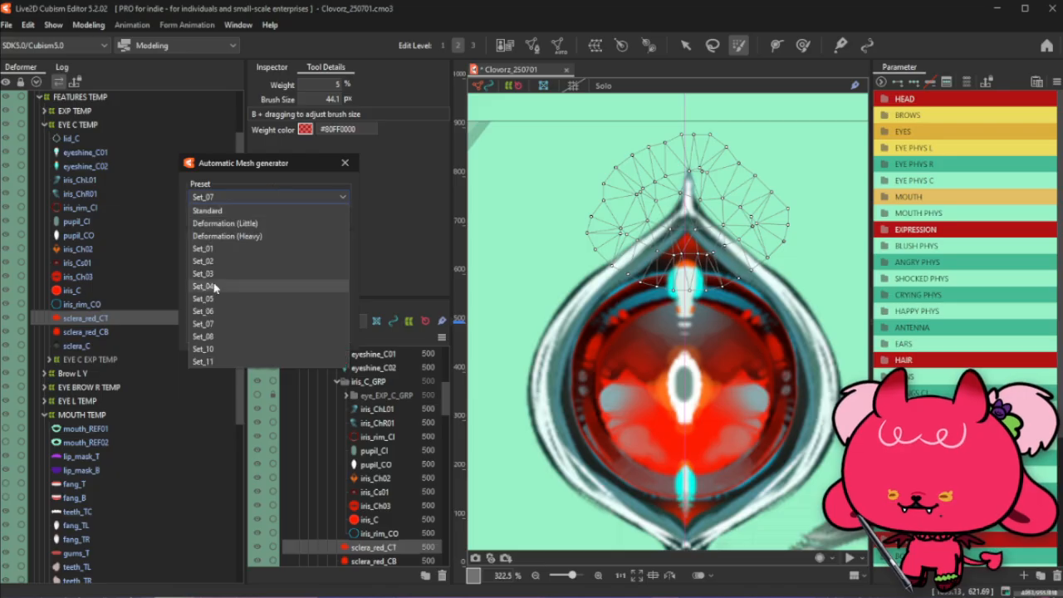
pyautogui.click(220, 278)
pyautogui.click(246, 199)
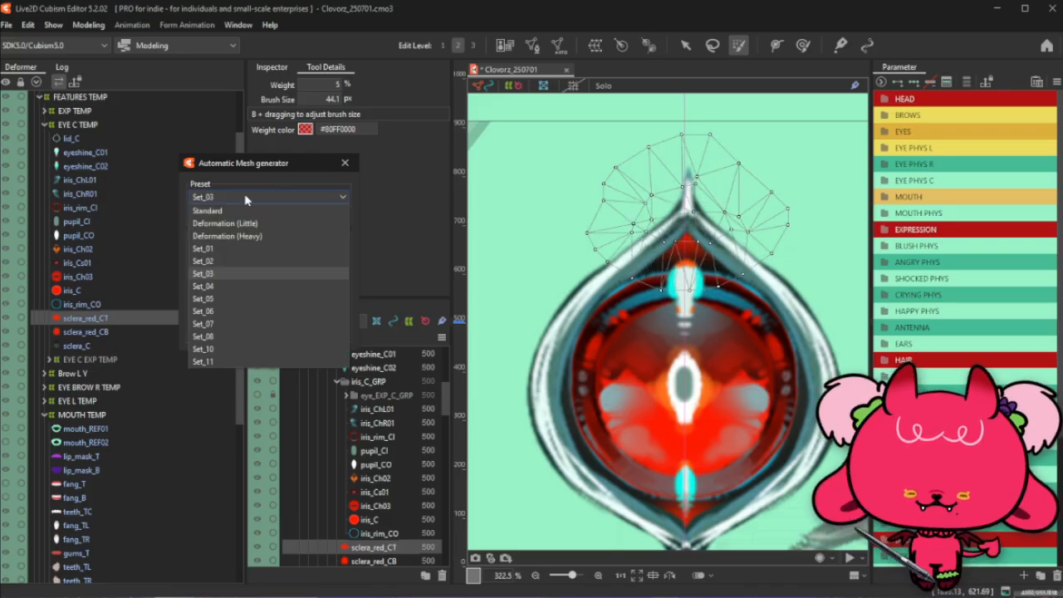
pyautogui.click(209, 210)
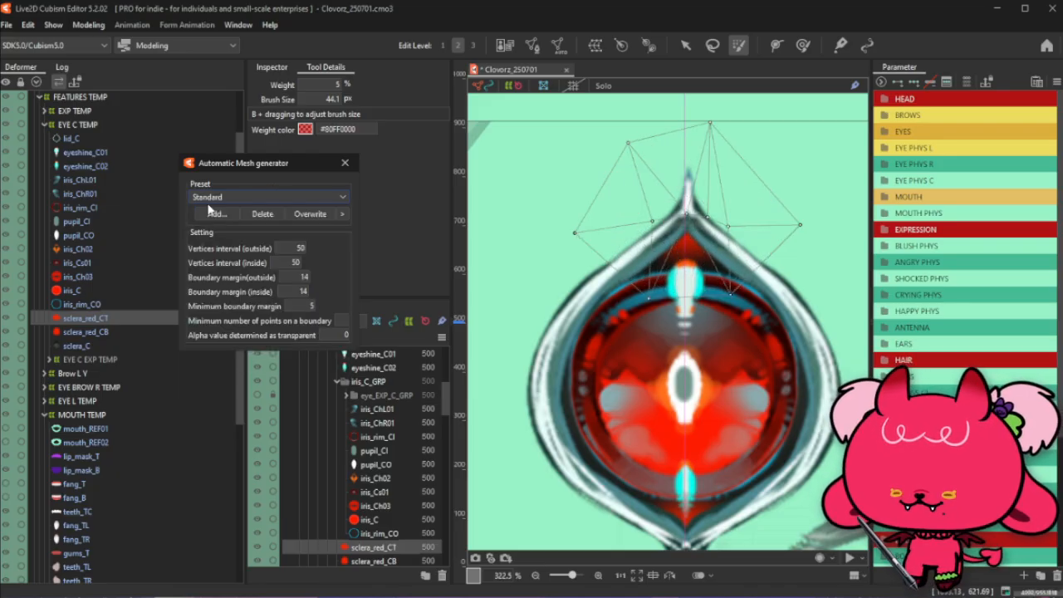
pyautogui.click(273, 191)
pyautogui.click(223, 311)
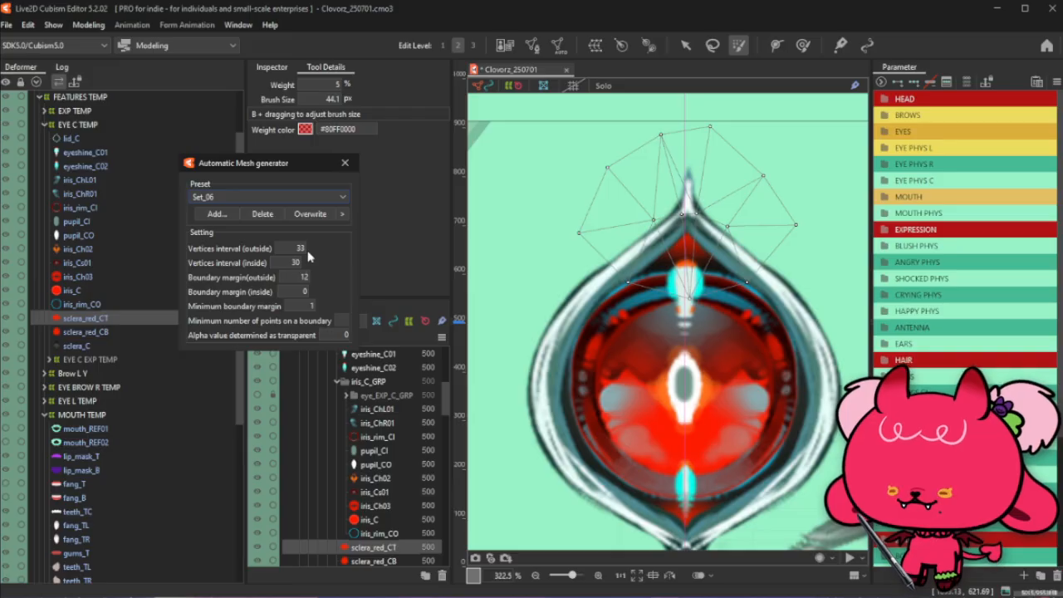
# Try the Set_07 preset on sclera_red_CT with an outside vertices interval of 16 and an inside interval of 15
pyautogui.click(279, 196)
pyautogui.click(221, 326)
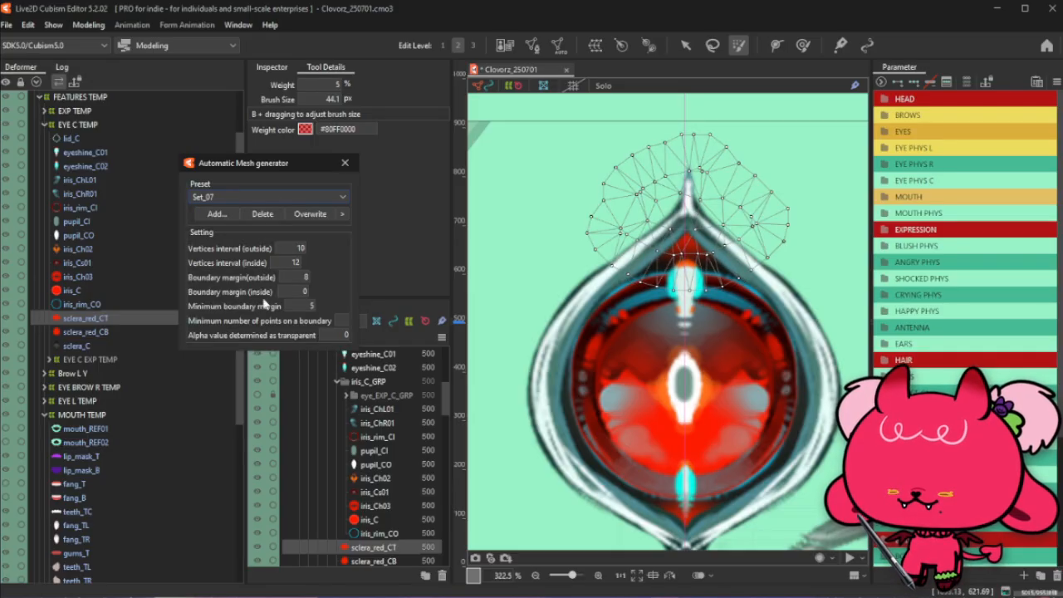
pyautogui.doubleClick(295, 248)
pyautogui.write('16')
pyautogui.press('Return')
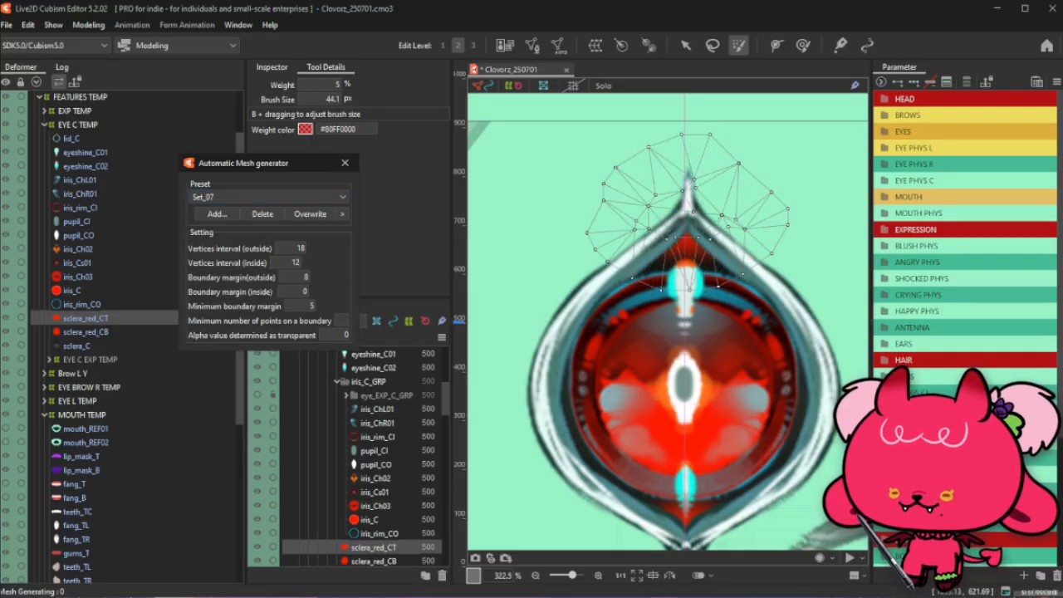
pyautogui.doubleClick(295, 262)
pyautogui.write('22')
pyautogui.press('Return')
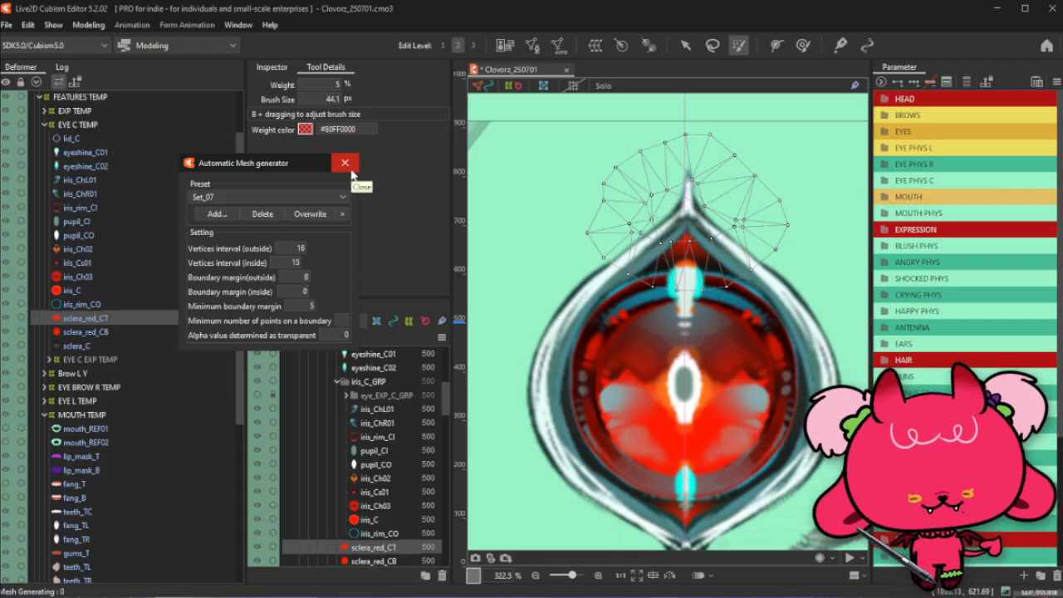
# Generate the sclera_red_CT mesh from preset Set_06 with the outside vertices interval set to 30, and close the generator
pyautogui.click(326, 199)
pyautogui.click(217, 311)
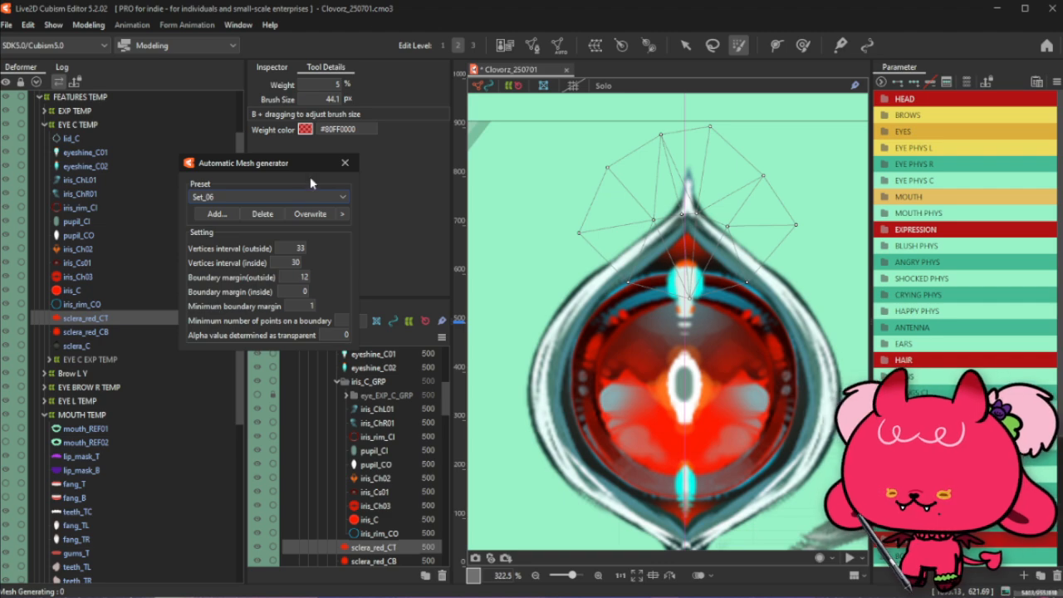
pyautogui.moveTo(300, 247); pyautogui.dragTo(282, 249)
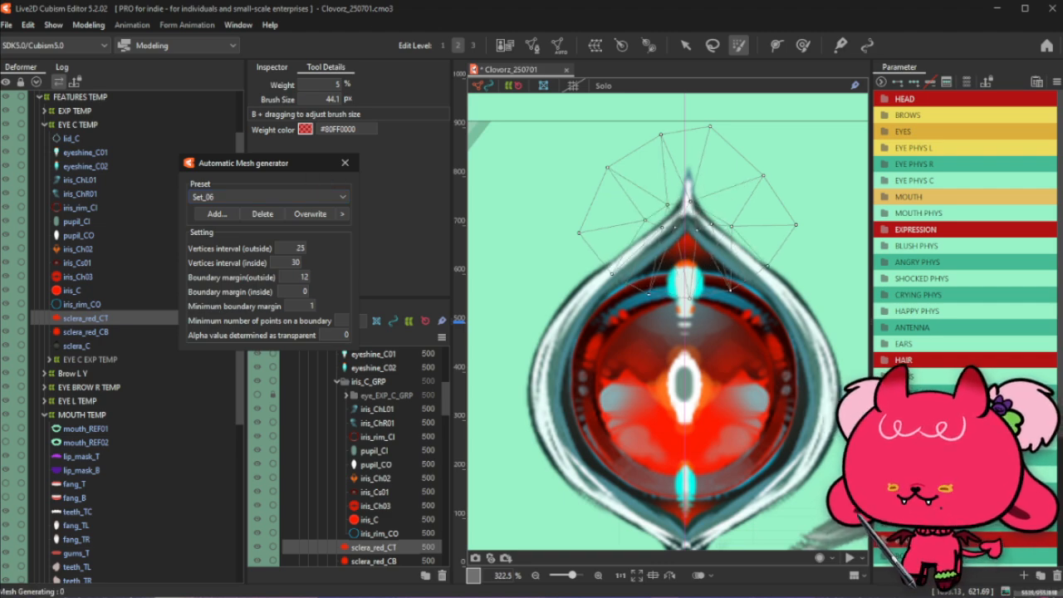
pyautogui.moveTo(294, 243); pyautogui.dragTo(299, 251)
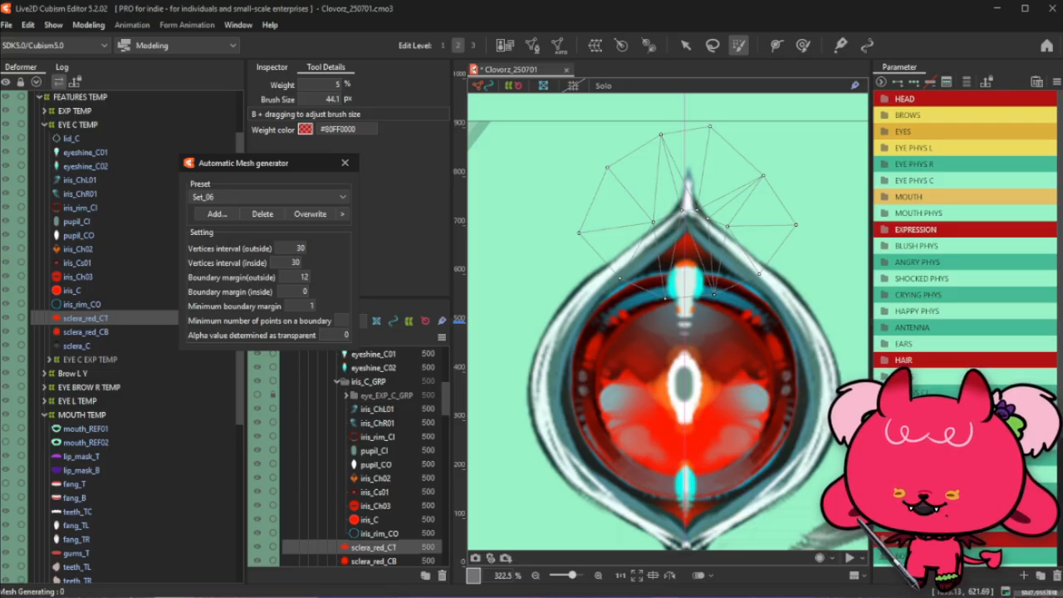
pyautogui.click(345, 163)
# Open the sclera_red_CT mesh for manual editing and erase all its interior vertices, keeping only the outer outline
pyautogui.click(533, 45)
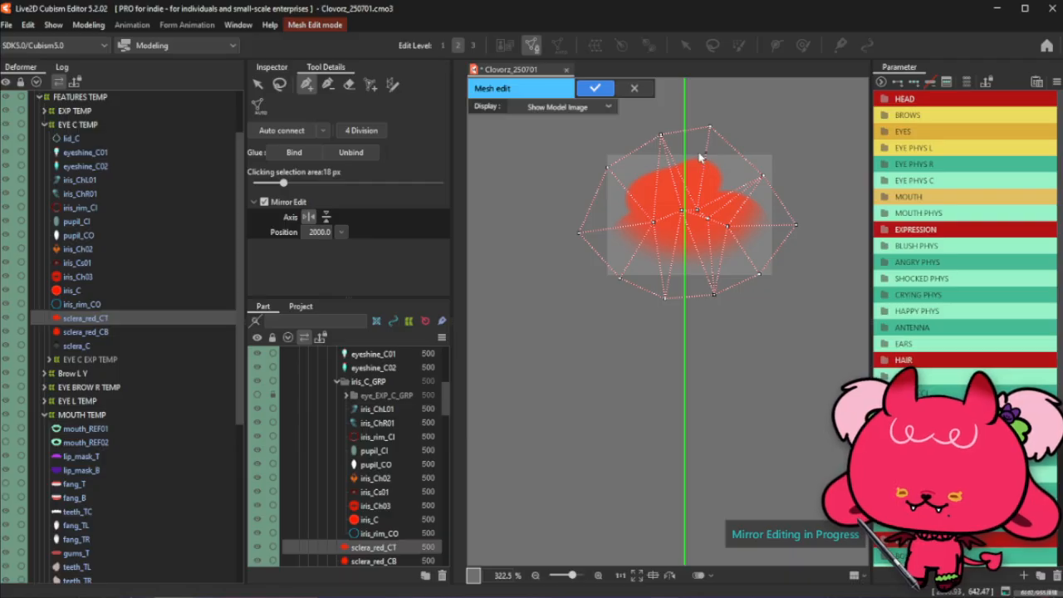
pyautogui.scroll(2, 705, 156)
pyautogui.click(328, 83)
pyautogui.click(635, 251)
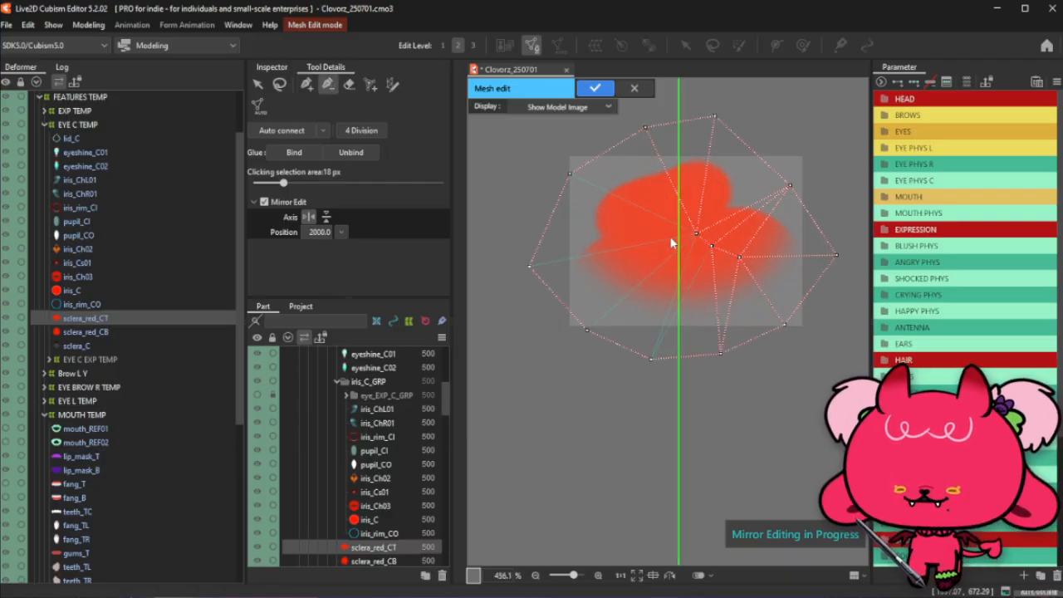
pyautogui.click(711, 247)
pyautogui.click(739, 257)
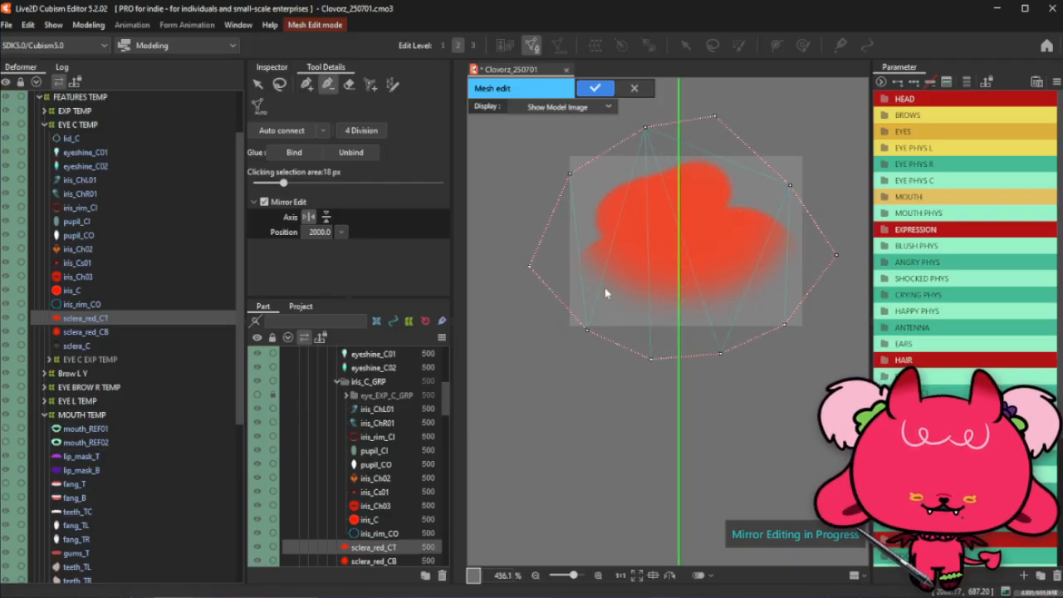
# Add a vertex on the lower-left outline of the sclera_red_CT mesh and reposition the lower vertices to round out the bottom
pyautogui.click(306, 84)
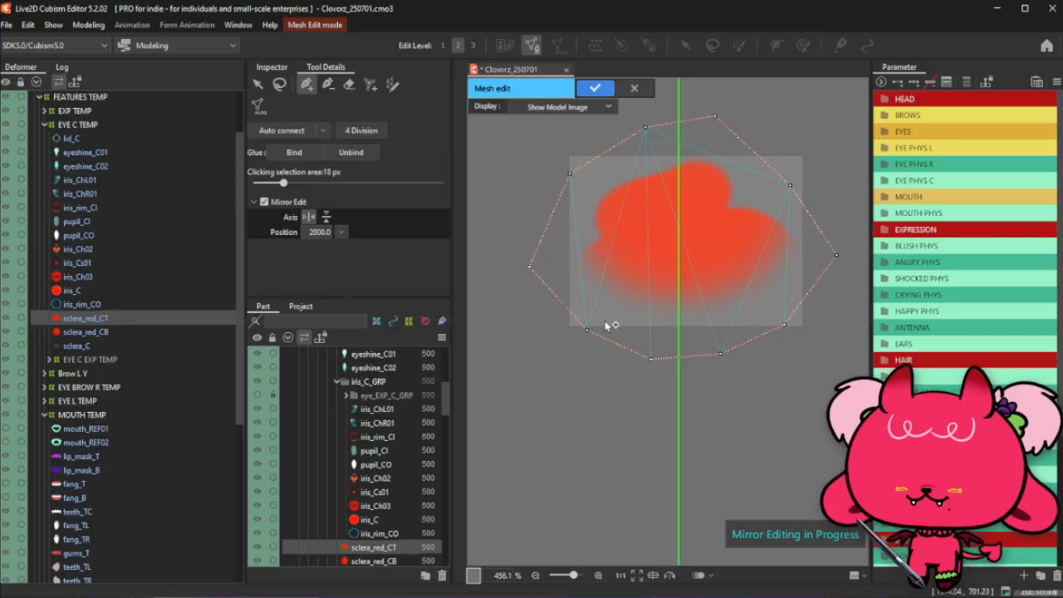
pyautogui.moveTo(586, 330); pyautogui.dragTo(657, 359)
pyautogui.moveTo(721, 352); pyautogui.dragTo(713, 358)
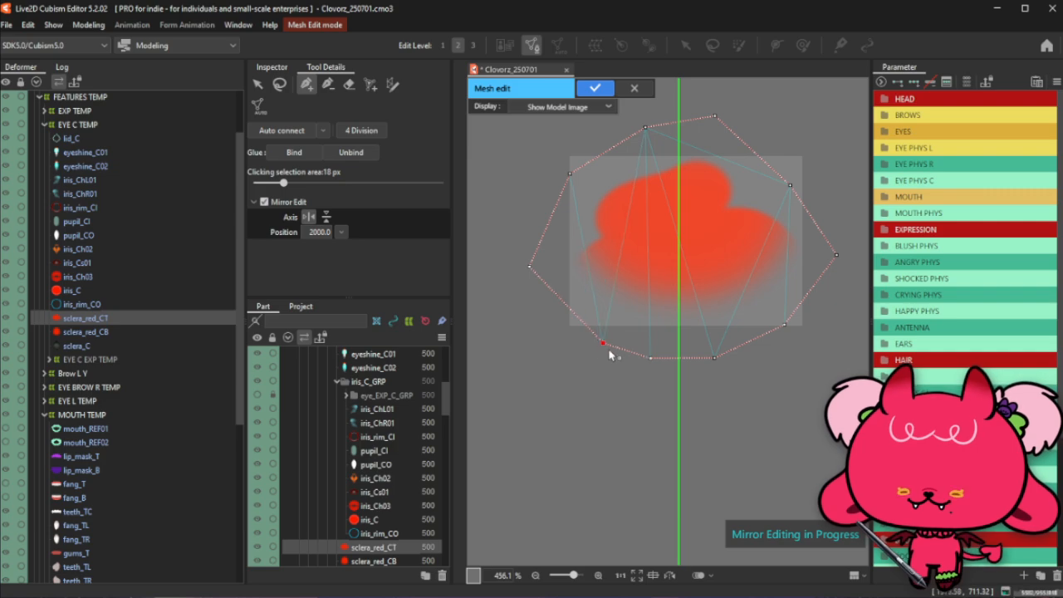
pyautogui.click(555, 296)
pyautogui.moveTo(562, 304); pyautogui.dragTo(564, 313)
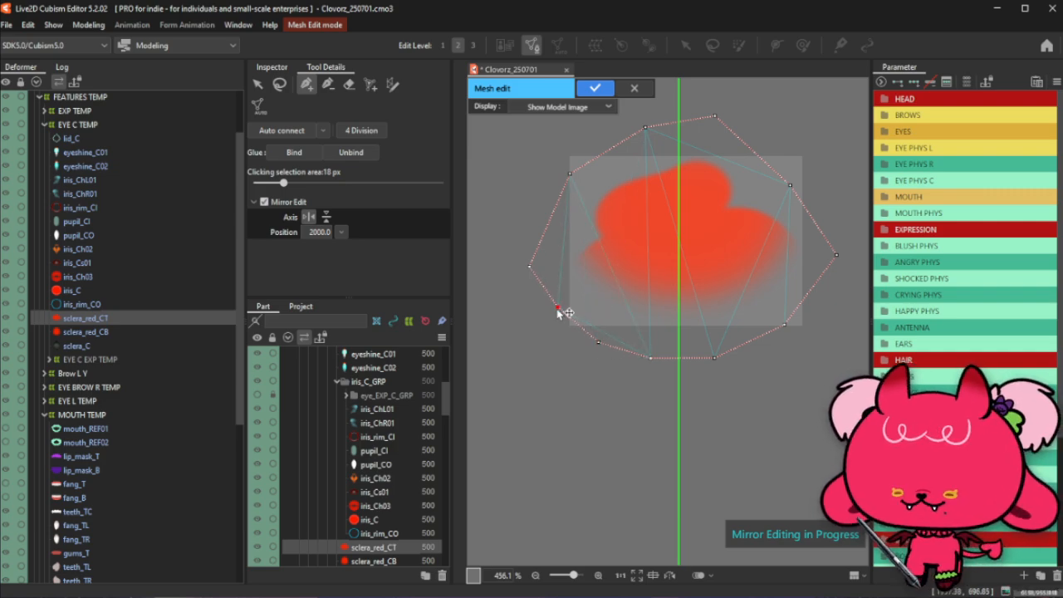
pyautogui.click(597, 341)
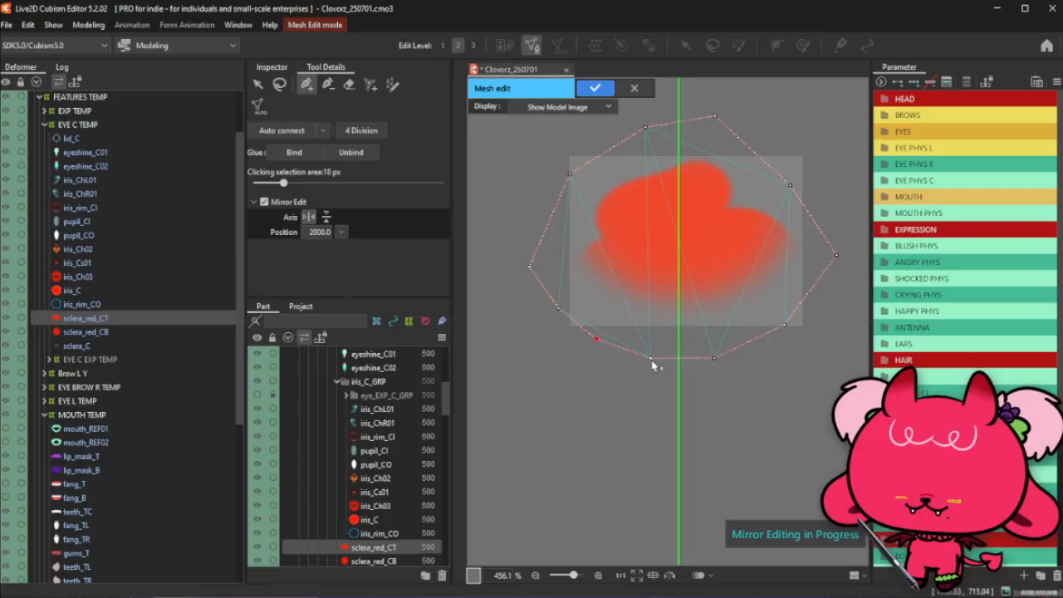
pyautogui.click(714, 358)
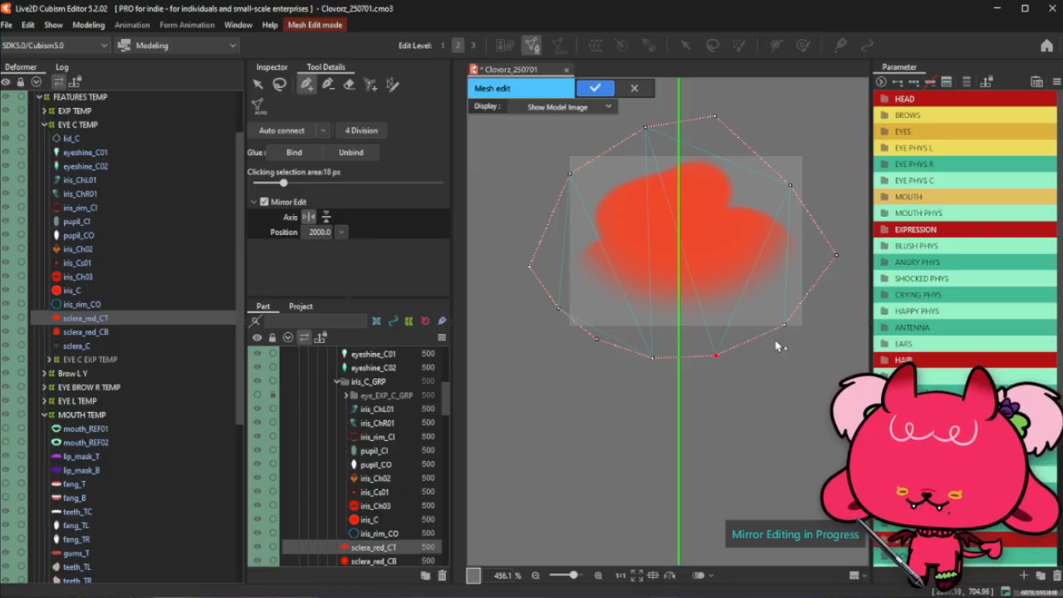
# Reshape the right side of the sclera_red_CT outline by moving its lower vertices and adding one below the upper-right corner
pyautogui.moveTo(784, 324); pyautogui.dragTo(777, 331)
pyautogui.moveTo(836, 255); pyautogui.dragTo(821, 293)
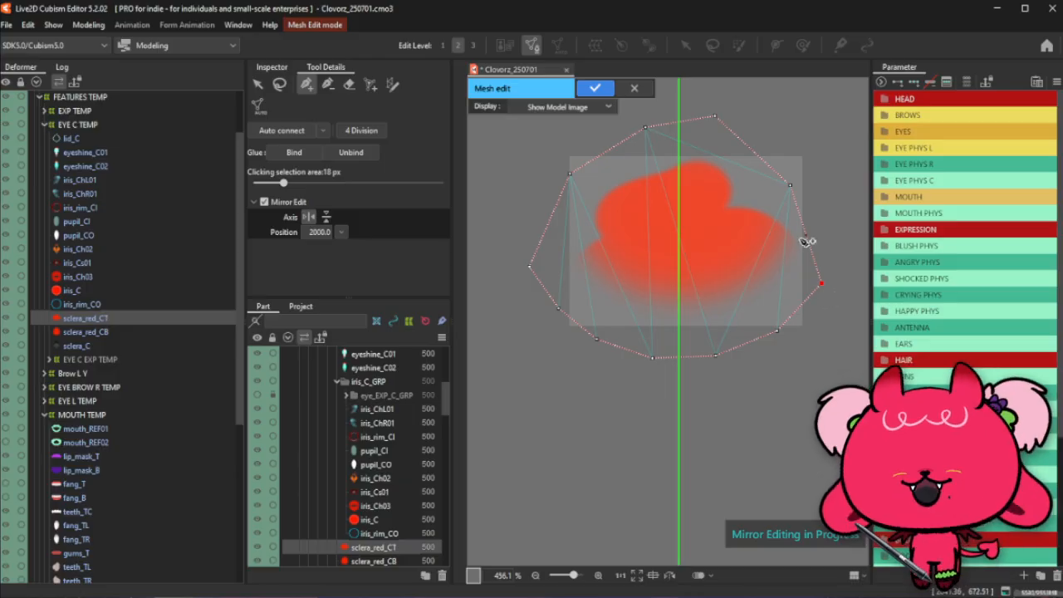
pyautogui.moveTo(802, 239); pyautogui.dragTo(828, 230)
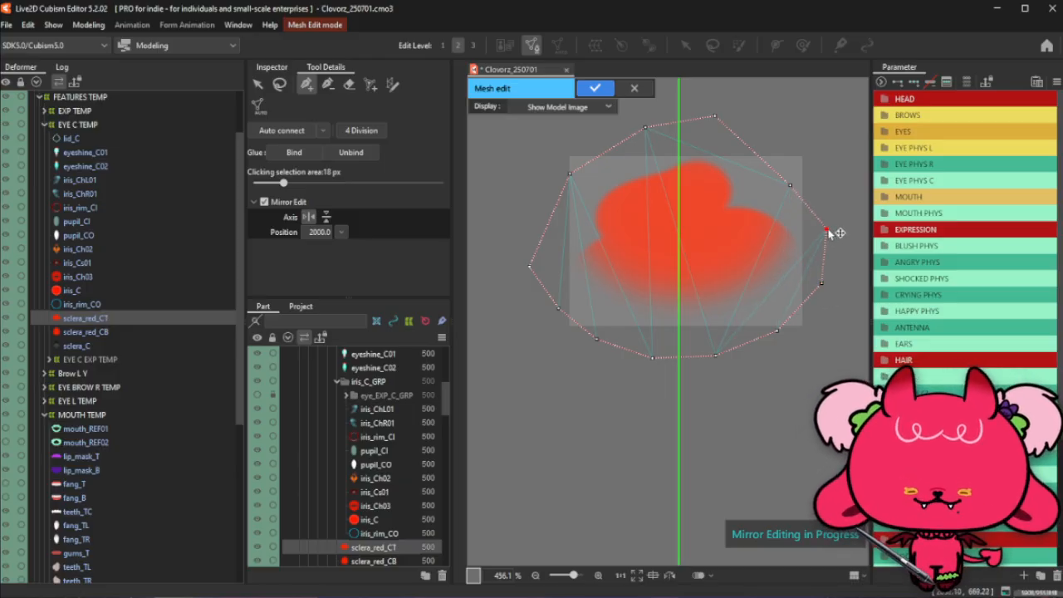
pyautogui.moveTo(822, 285); pyautogui.dragTo(820, 290)
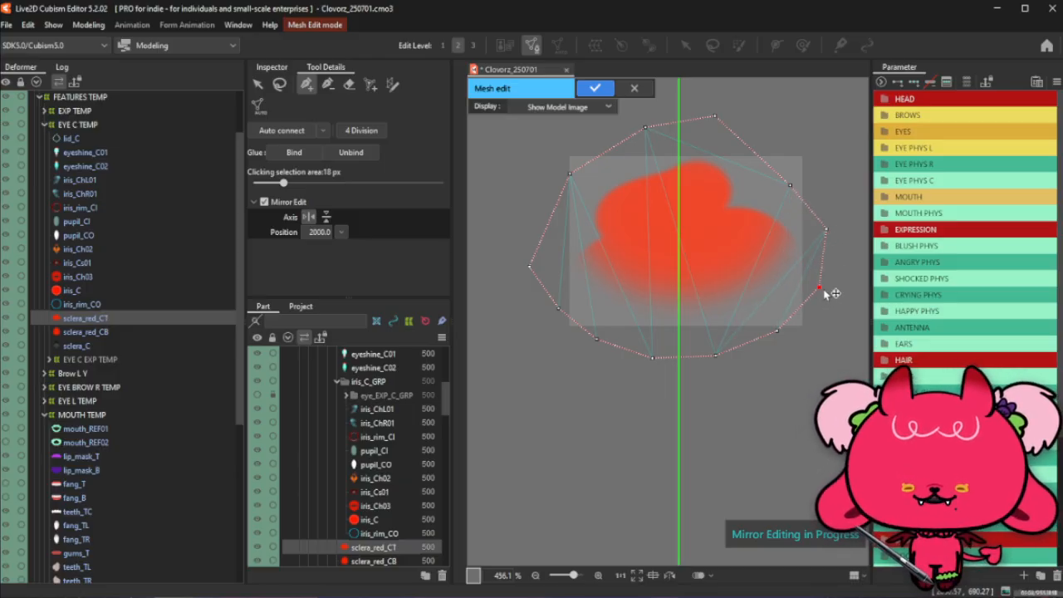
# Round the upper-left side of the sclera_red_CT outline by adding a vertex above the leftmost point and moving the neighbouring vertices
pyautogui.click(780, 330)
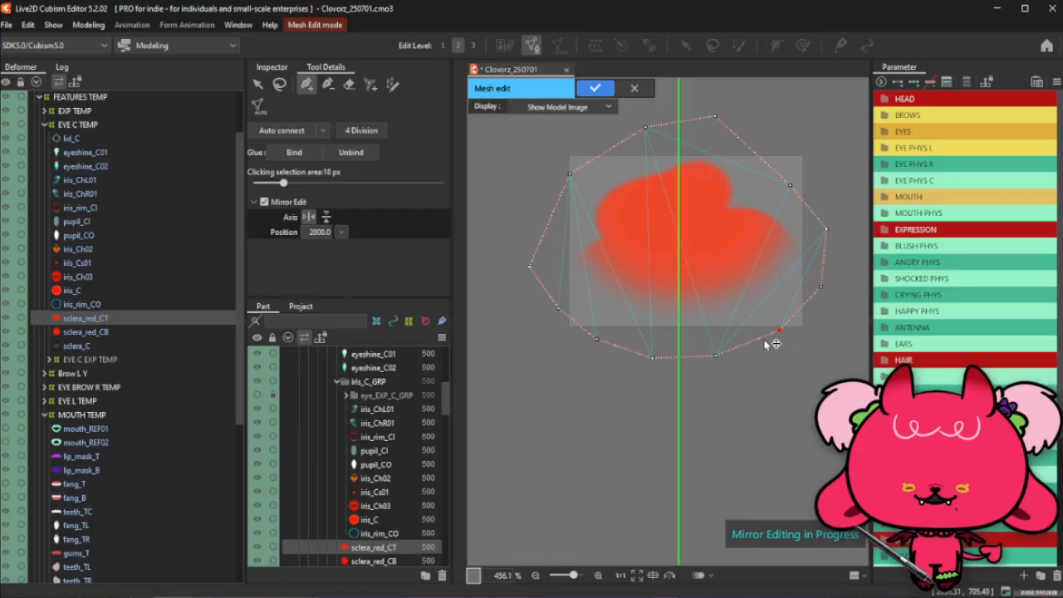
pyautogui.click(279, 84)
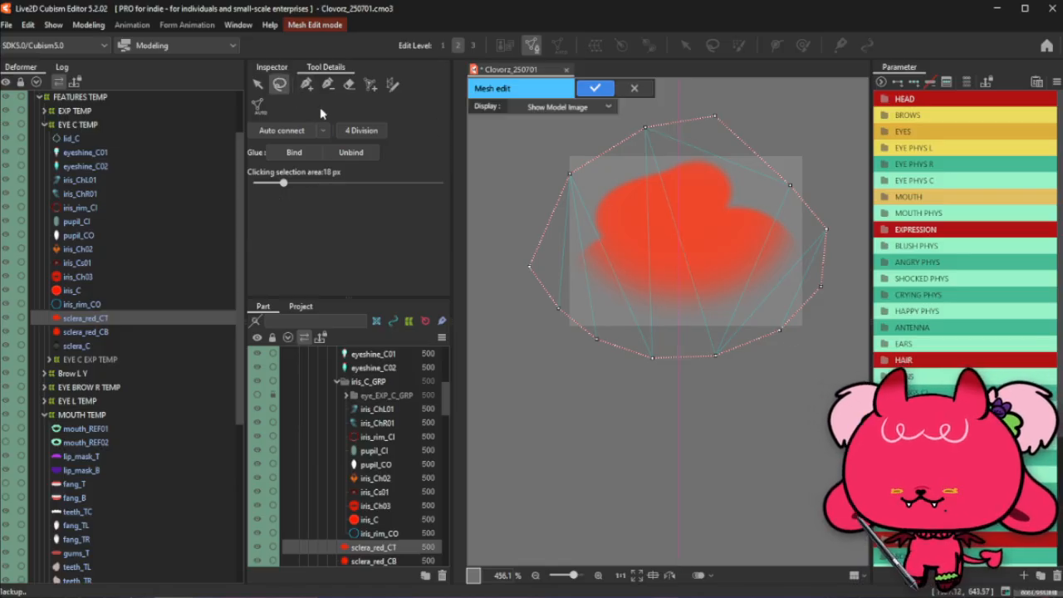
pyautogui.click(306, 84)
pyautogui.click(532, 264)
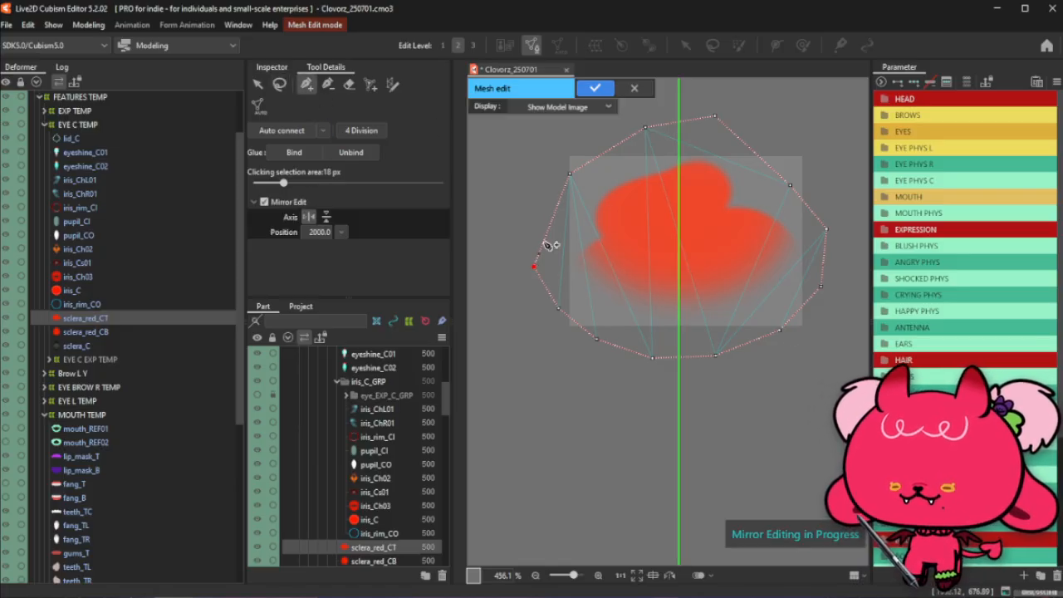
pyautogui.click(549, 224)
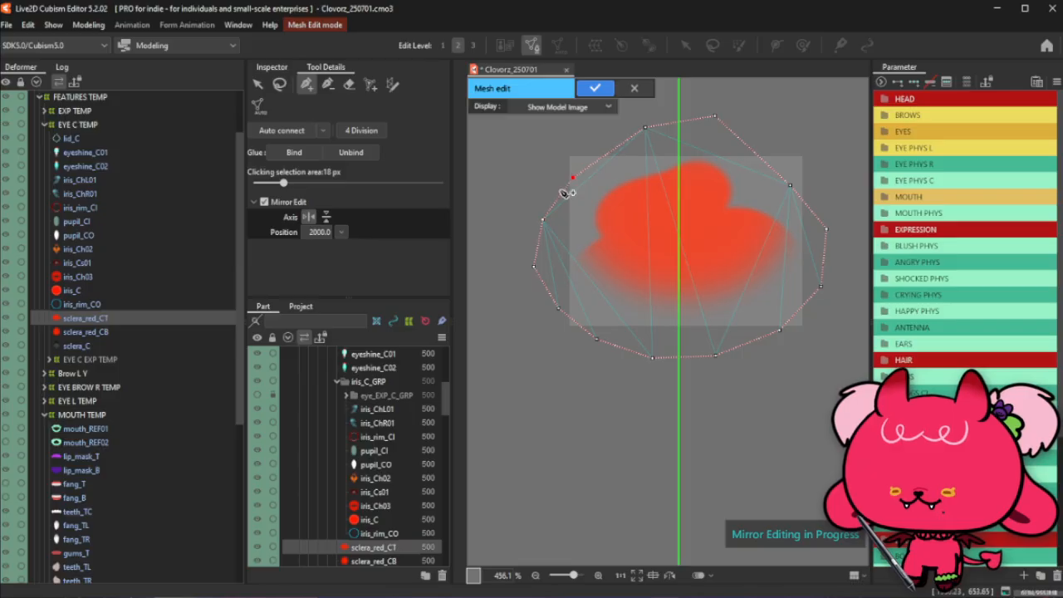
pyautogui.moveTo(650, 136); pyautogui.dragTo(612, 170)
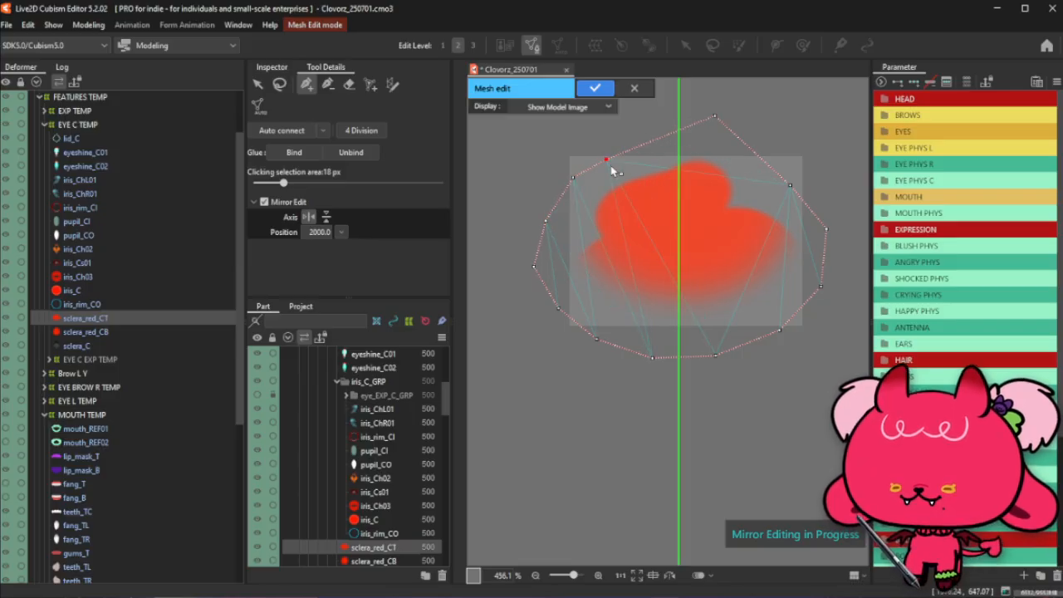
# Flatten the top of the sclera_red_CT outline by adding vertices on its upper-left and upper-right edges and levelling the two topmost points
pyautogui.click(670, 132)
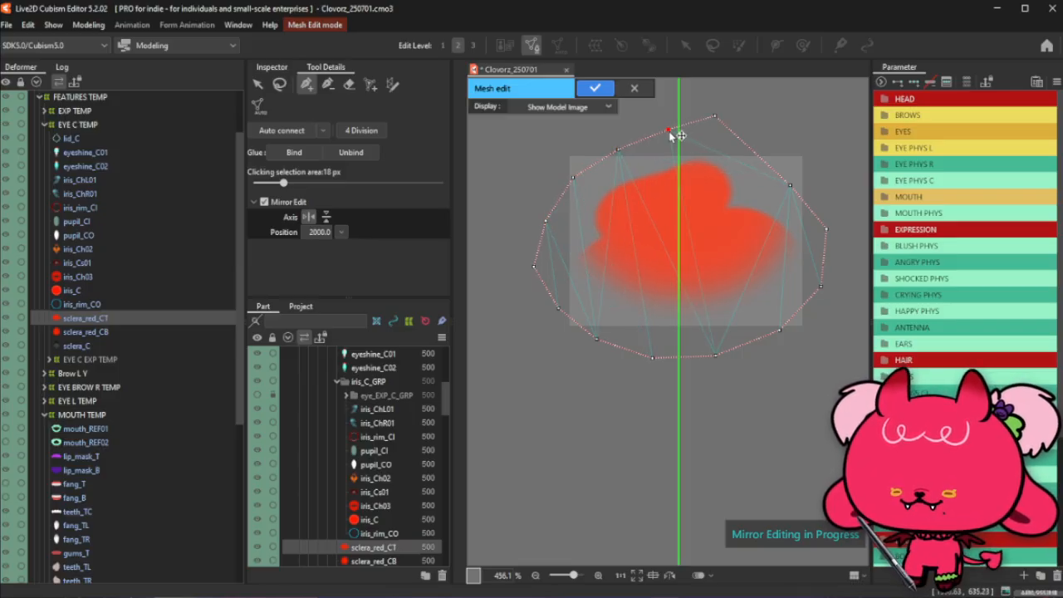
pyautogui.moveTo(715, 117); pyautogui.dragTo(725, 130)
pyautogui.click(754, 156)
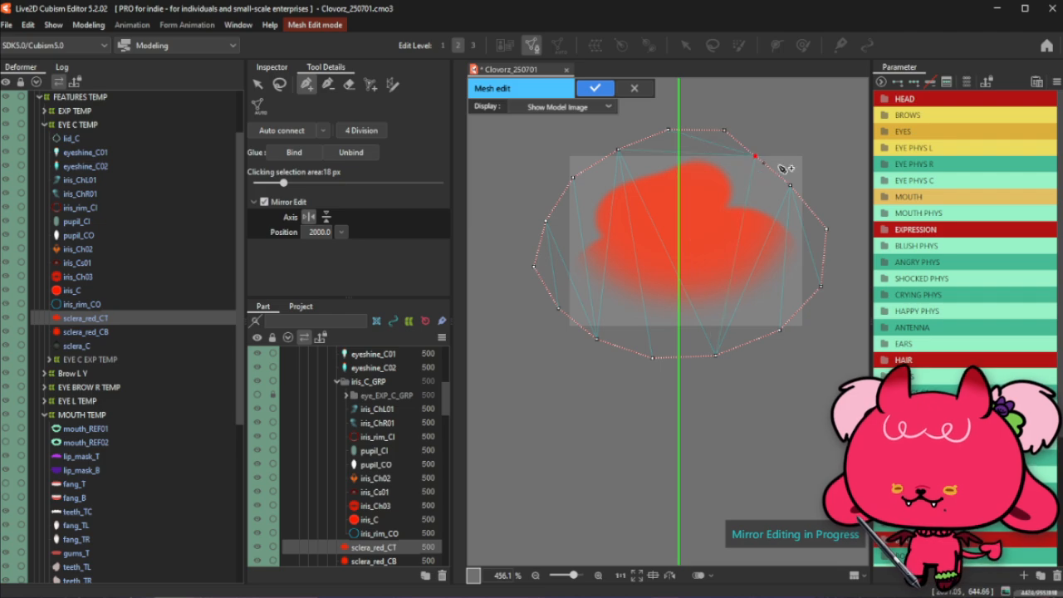
pyautogui.moveTo(763, 161); pyautogui.dragTo(773, 161)
pyautogui.moveTo(724, 131); pyautogui.dragTo(721, 133)
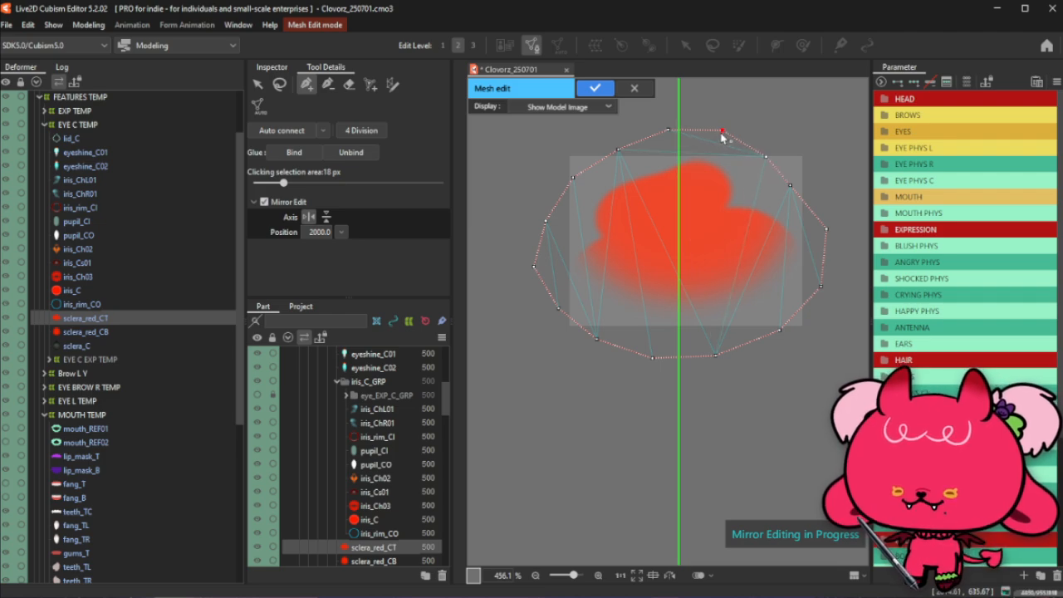
pyautogui.click(669, 133)
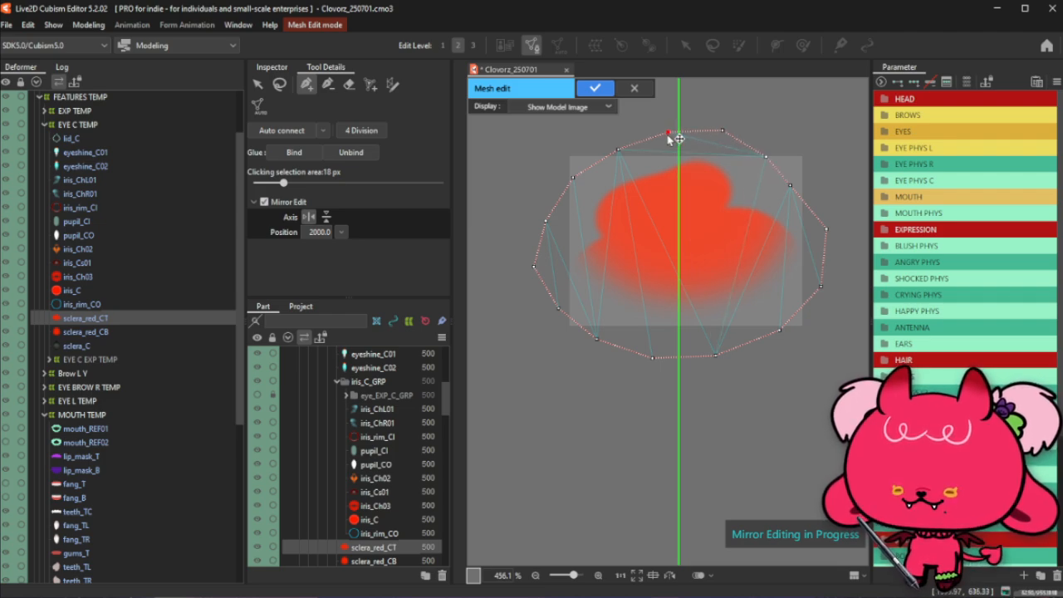
pyautogui.click(721, 133)
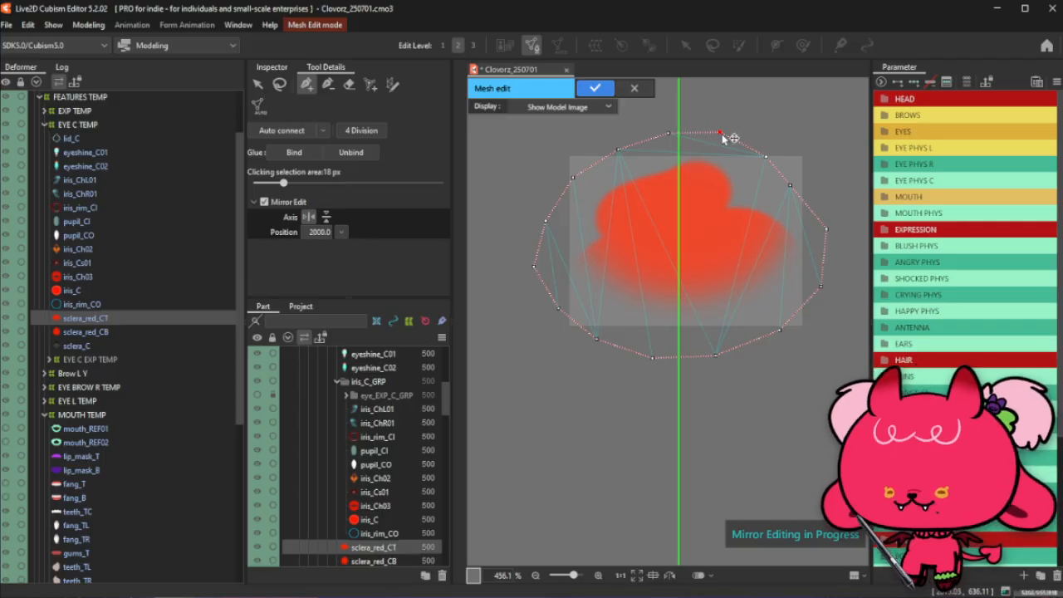
# Adjust the upper-right vertices of the sclera_red_CT outline and add one between the corner and the rightmost point
pyautogui.moveTo(765, 158); pyautogui.dragTo(762, 153)
pyautogui.moveTo(790, 186); pyautogui.dragTo(774, 190)
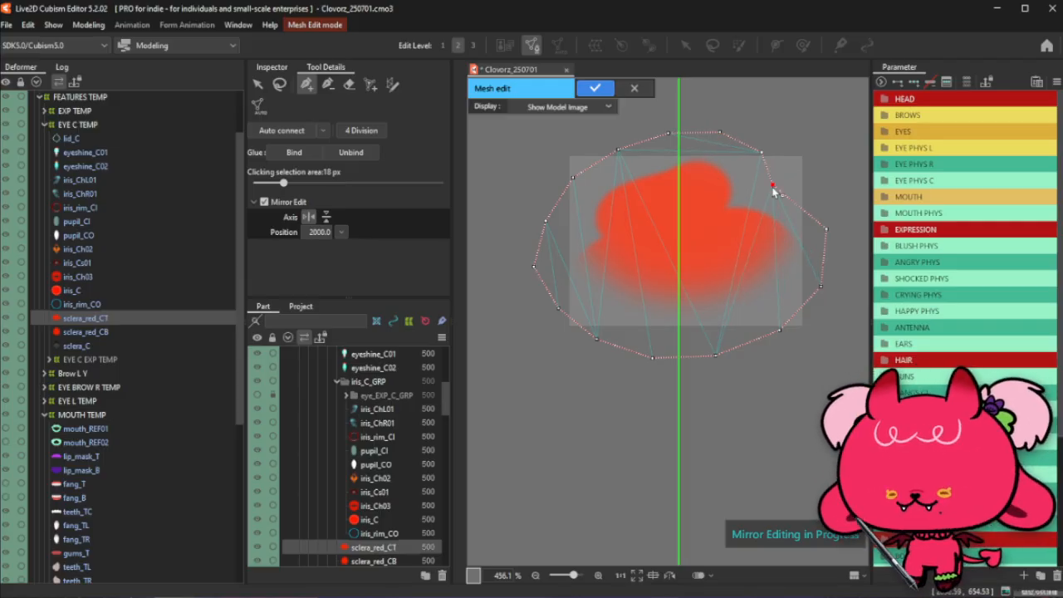
pyautogui.click(802, 201)
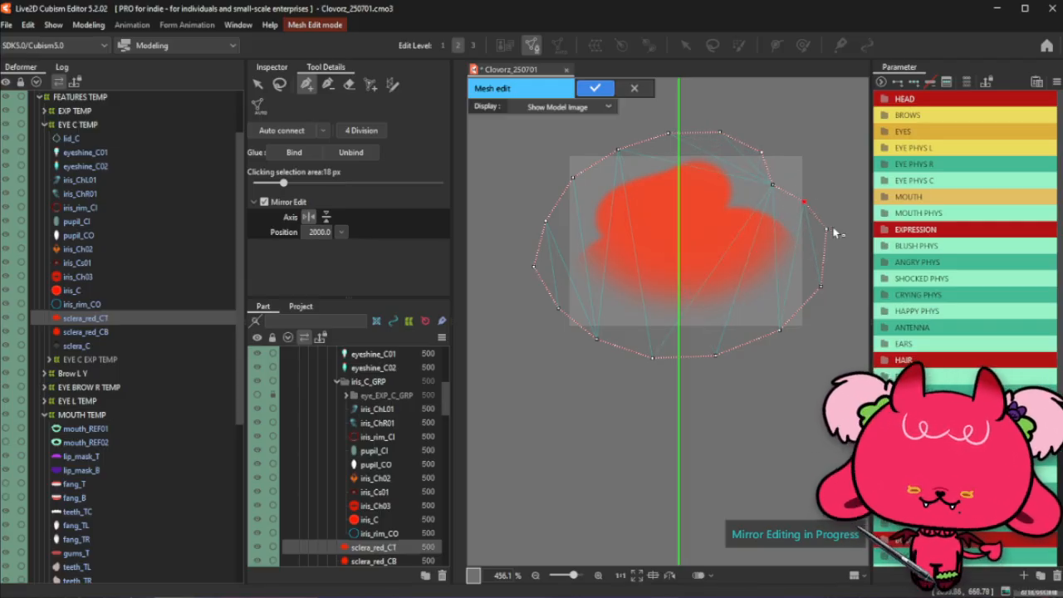
pyautogui.moveTo(828, 229); pyautogui.dragTo(829, 237)
pyautogui.moveTo(824, 287); pyautogui.dragTo(821, 283)
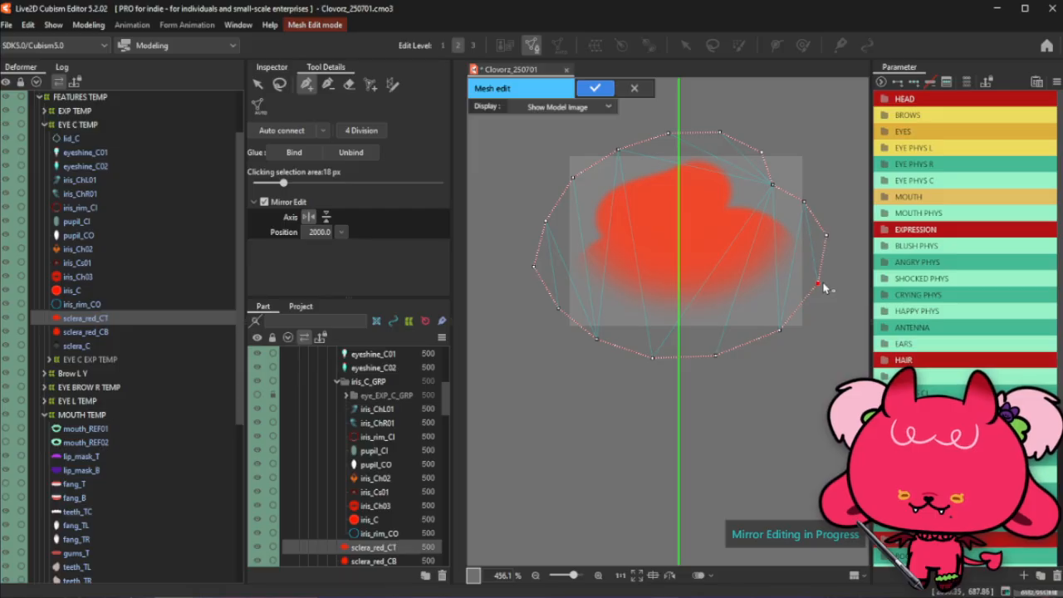
# Raise the bottom vertices of the sclera_red_CT outline to a level base and fine-tune the lower-left ones
pyautogui.moveTo(782, 334); pyautogui.dragTo(780, 329)
pyautogui.moveTo(718, 356); pyautogui.dragTo(722, 350)
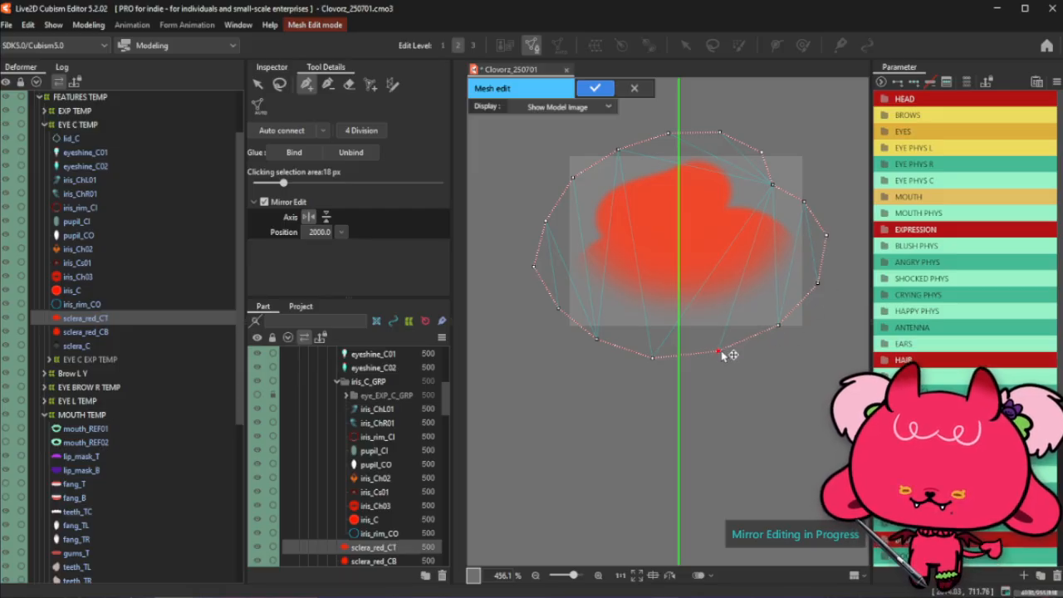
pyautogui.moveTo(658, 361); pyautogui.dragTo(659, 355)
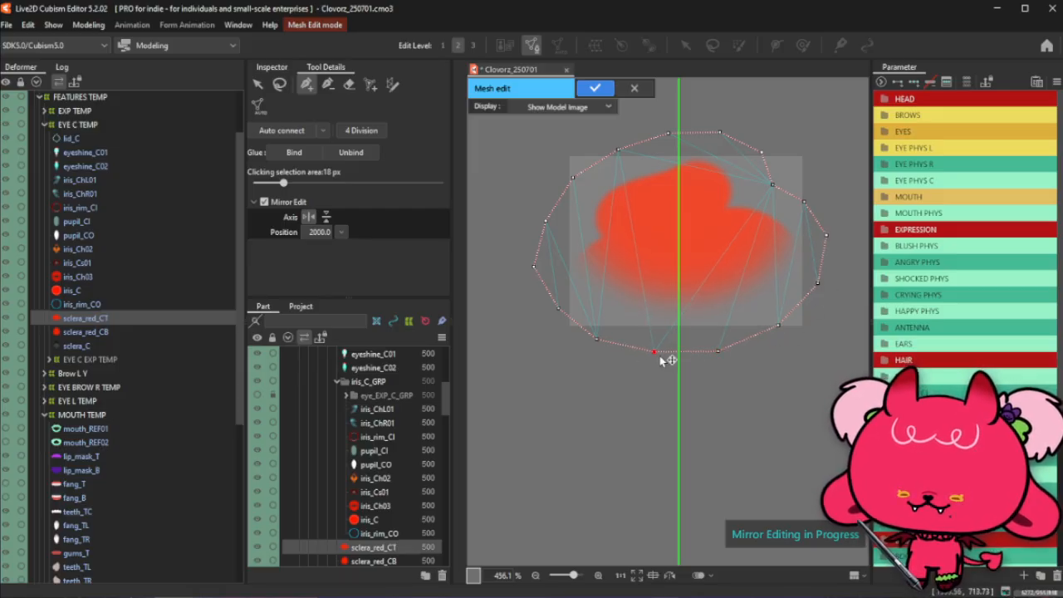
pyautogui.click(584, 330)
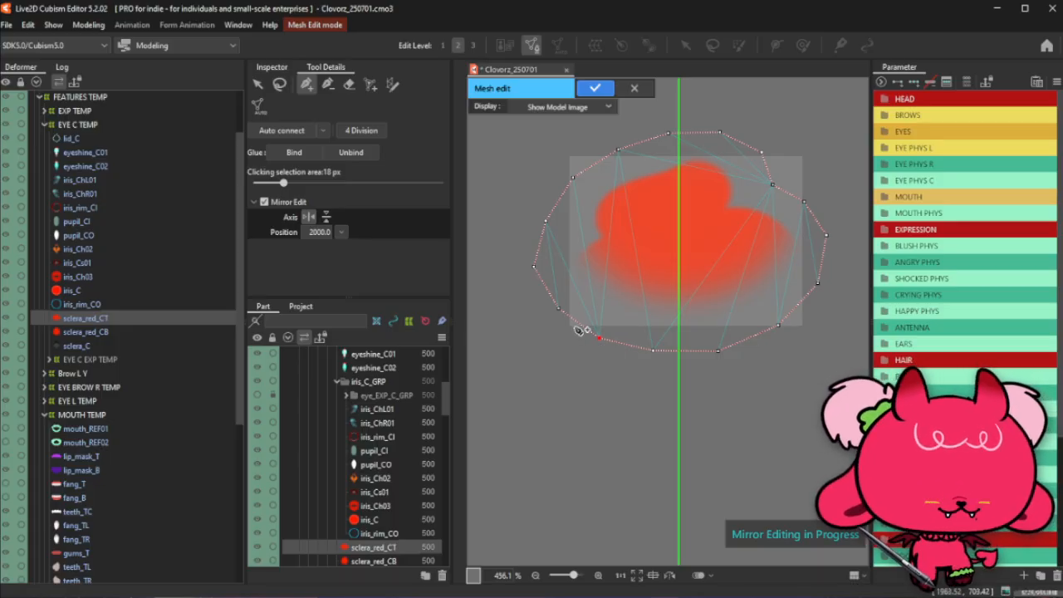
pyautogui.click(565, 315)
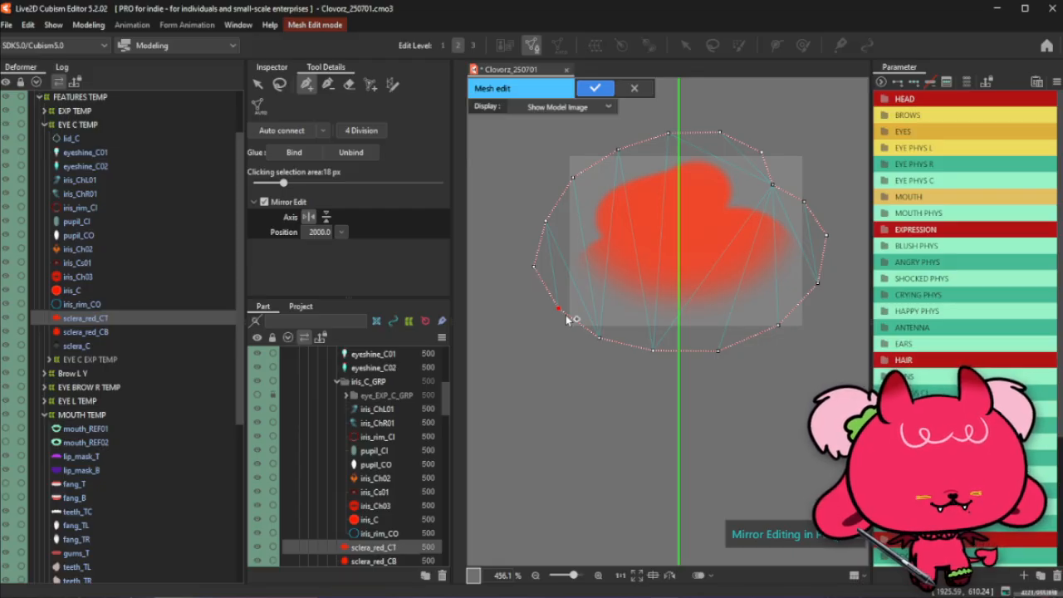
pyautogui.click(535, 268)
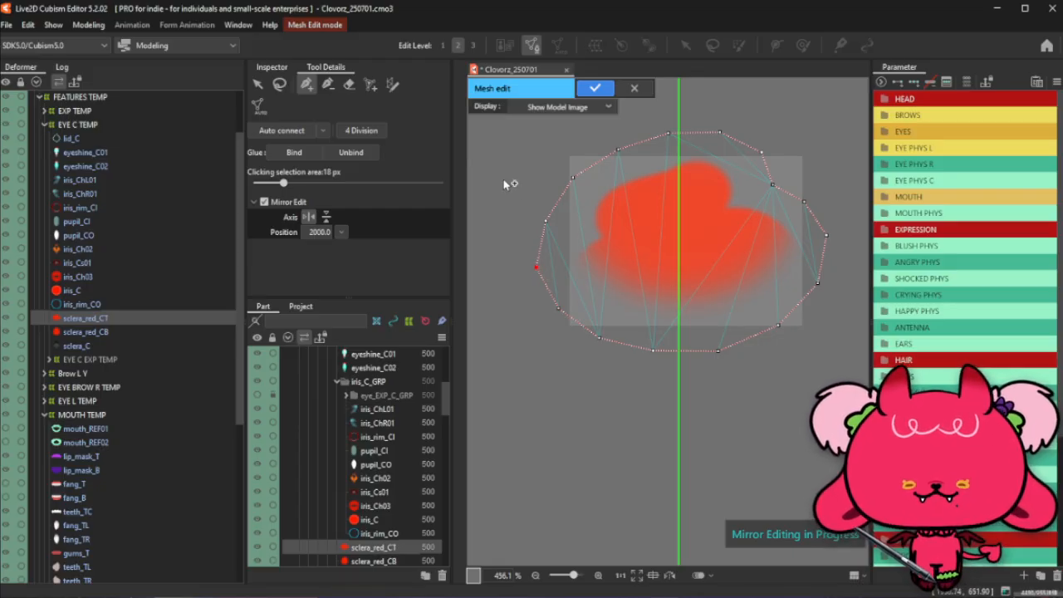
# Even out the vertex spacing along the lower edge of the sclera_red_CT outline, adding one vertex on the lower-right stretch
pyautogui.click(280, 86)
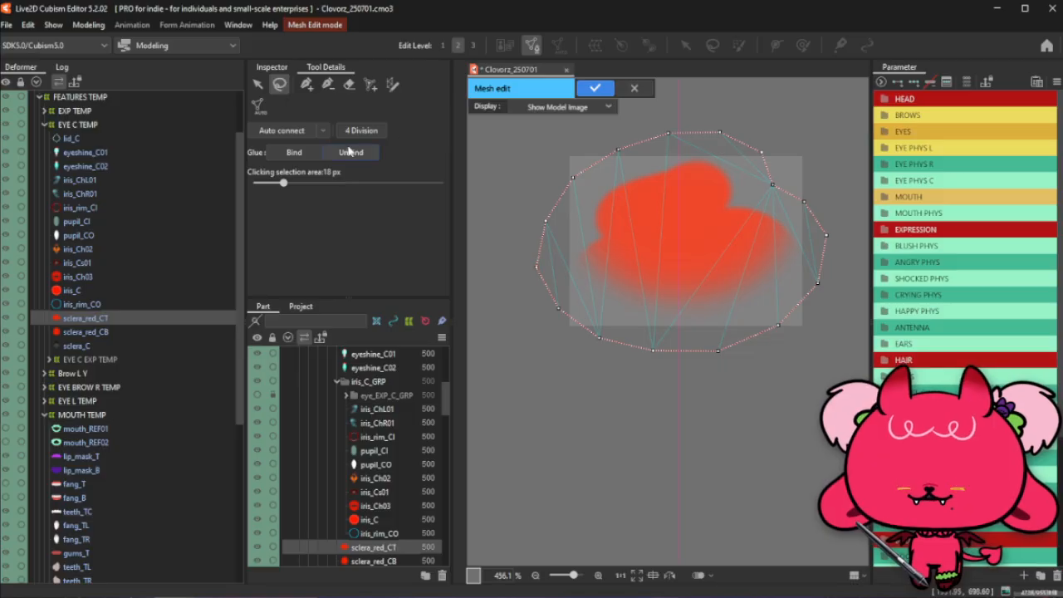
pyautogui.click(306, 84)
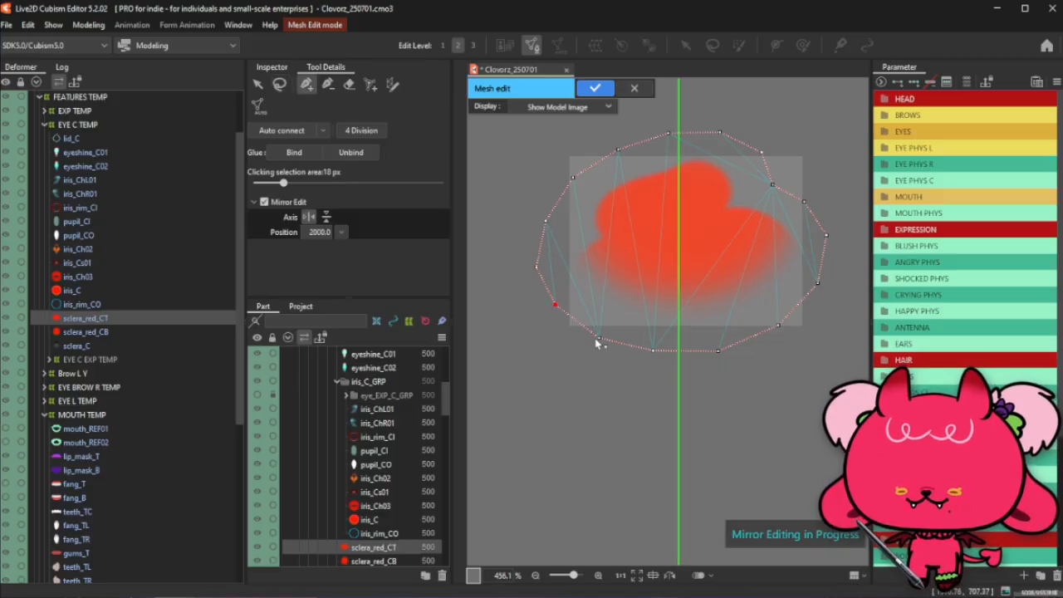
pyautogui.moveTo(595, 339); pyautogui.dragTo(679, 360)
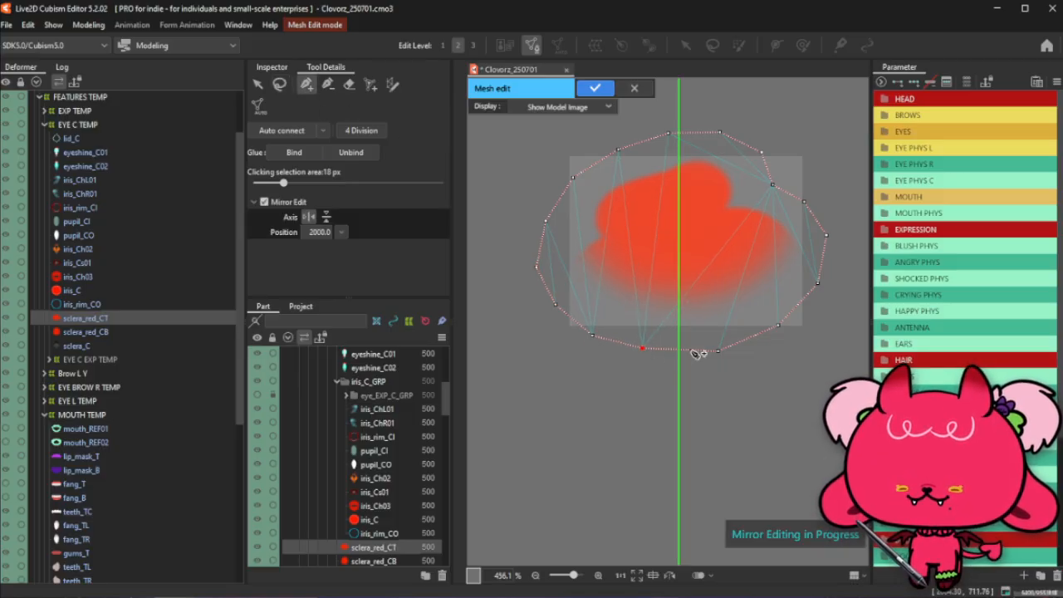
pyautogui.click(702, 354)
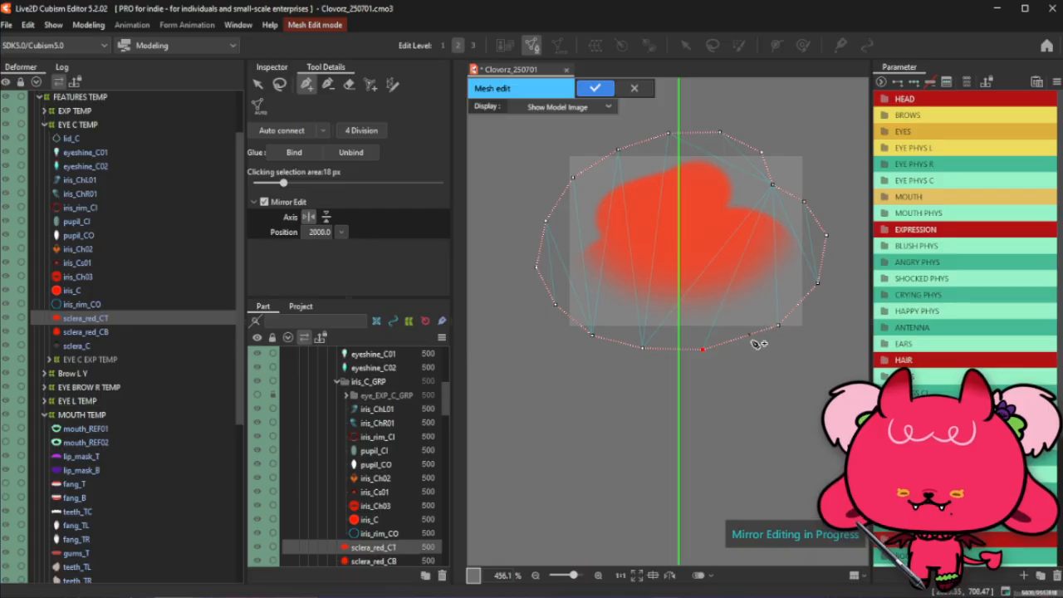
pyautogui.click(786, 322)
pyautogui.click(819, 283)
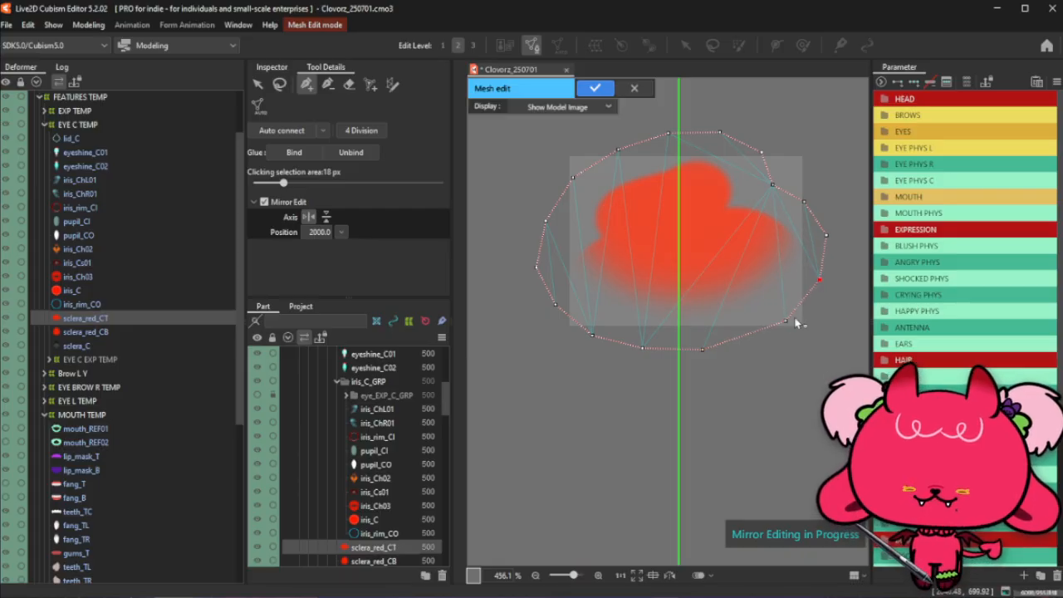
pyautogui.click(749, 341)
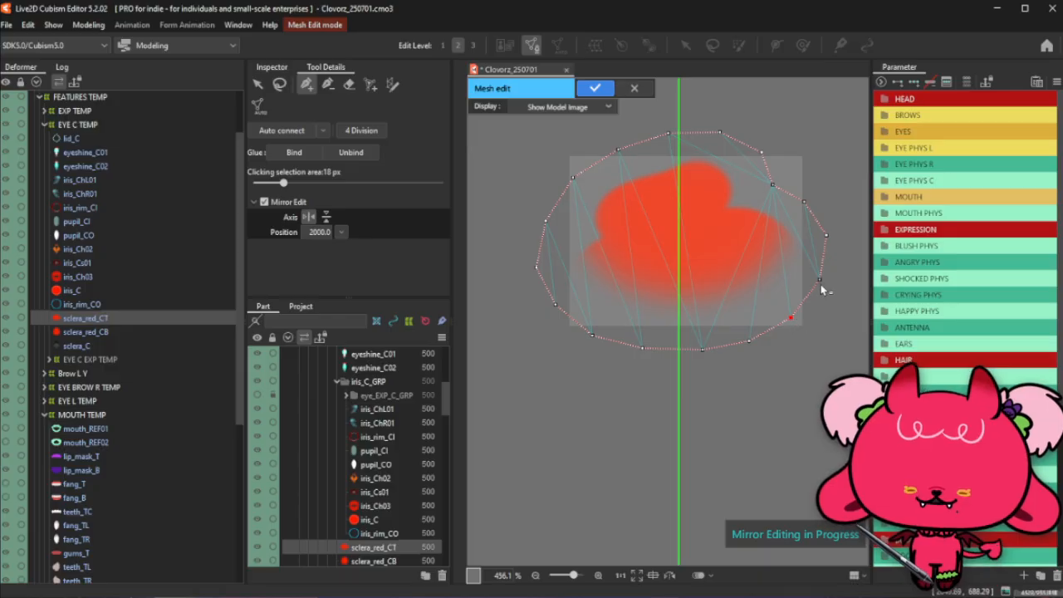
# Nudge the leftmost vertex of the sclera_red_CT outline slightly inward
pyautogui.click(281, 85)
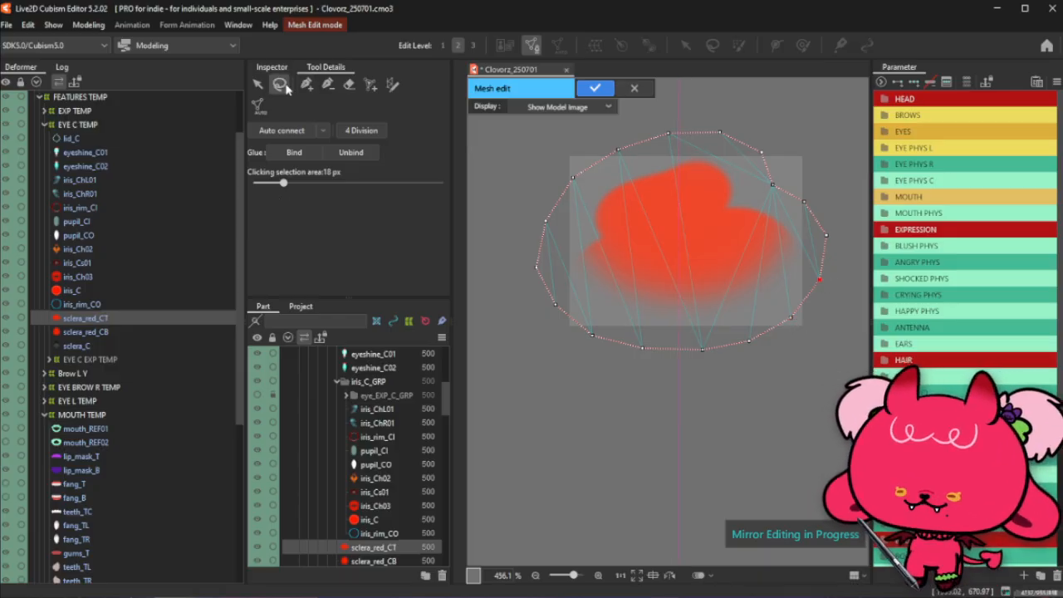
pyautogui.click(826, 123)
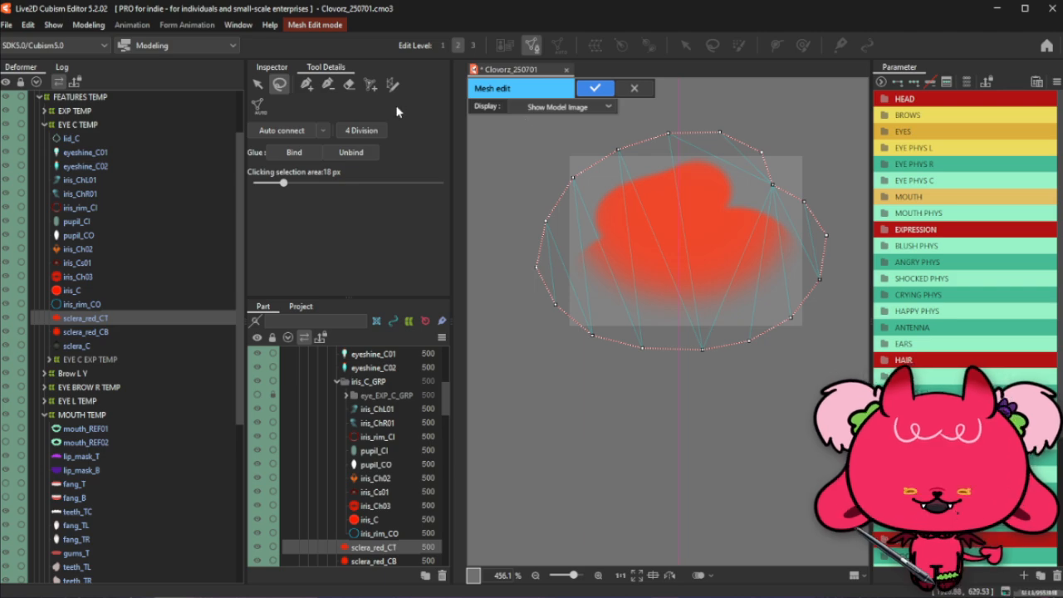
pyautogui.click(307, 84)
pyautogui.click(536, 267)
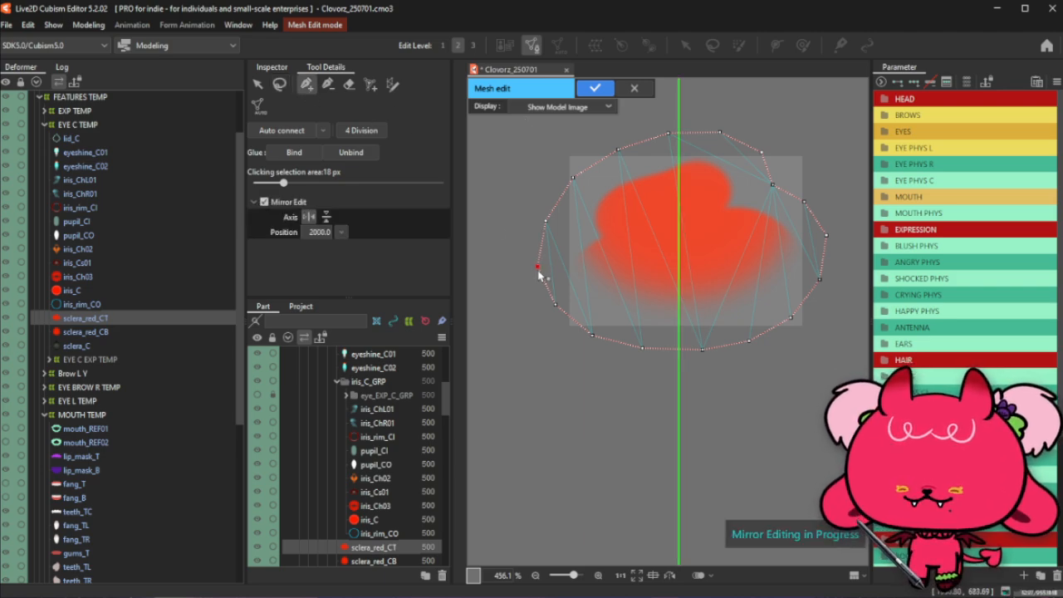
pyautogui.click(548, 230)
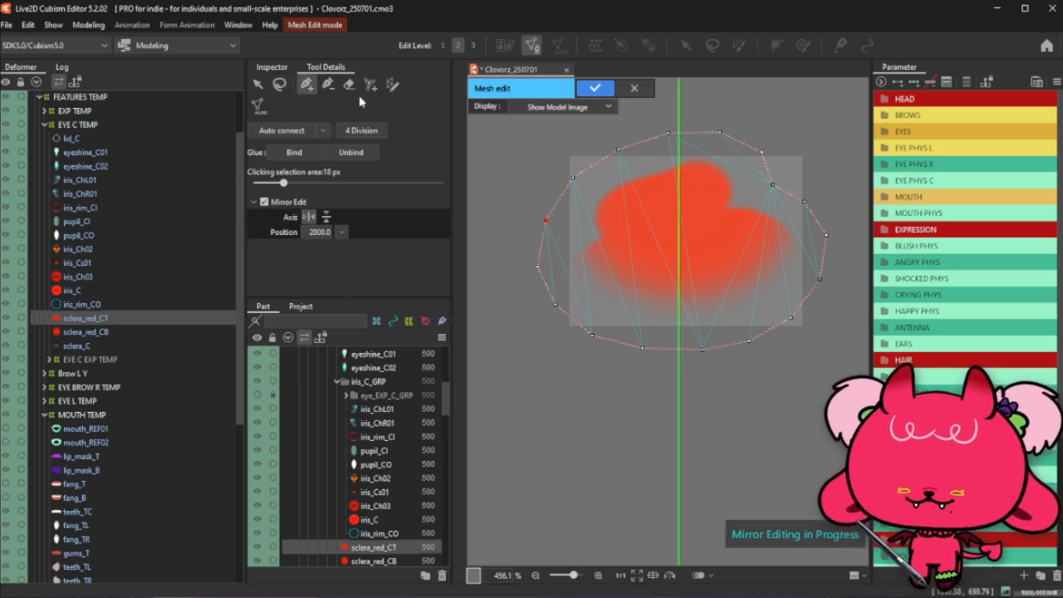
pyautogui.click(279, 84)
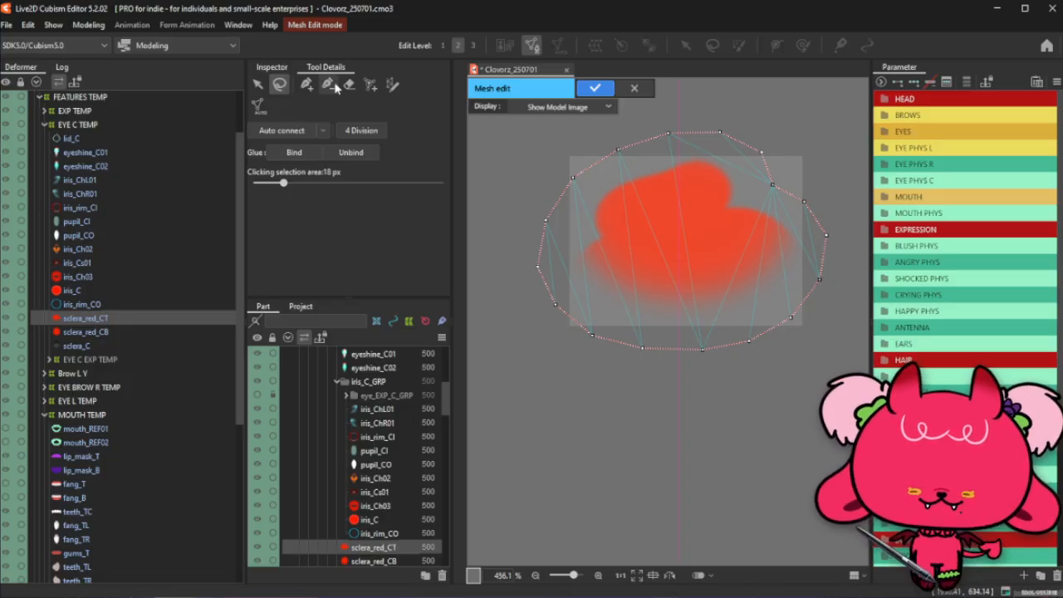
pyautogui.click(306, 84)
pyautogui.scroll(2, 706, 125)
pyautogui.click(694, 177)
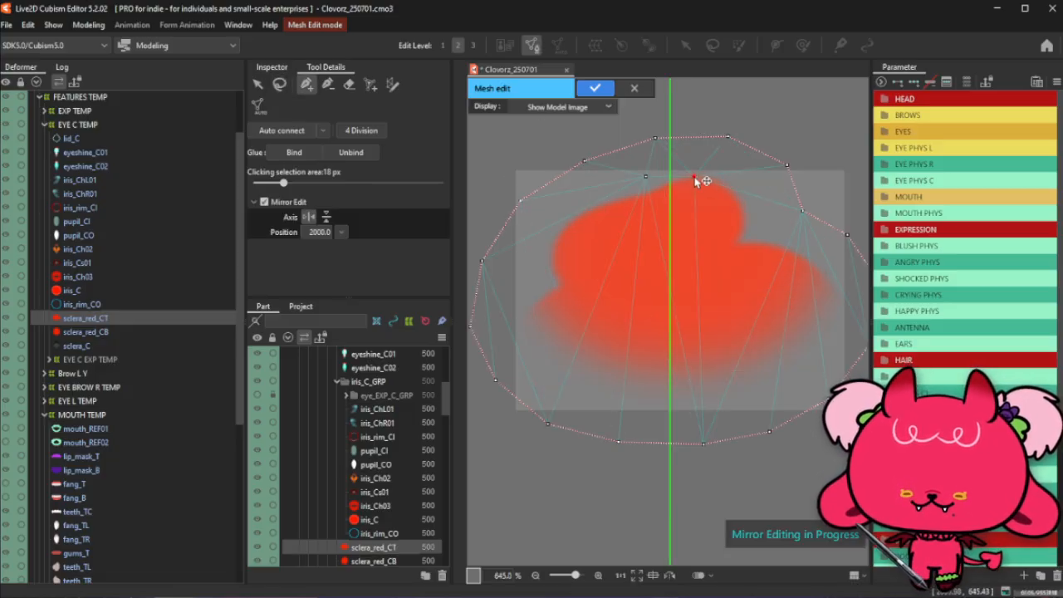
pyautogui.hotkey('ctrl', 'z')
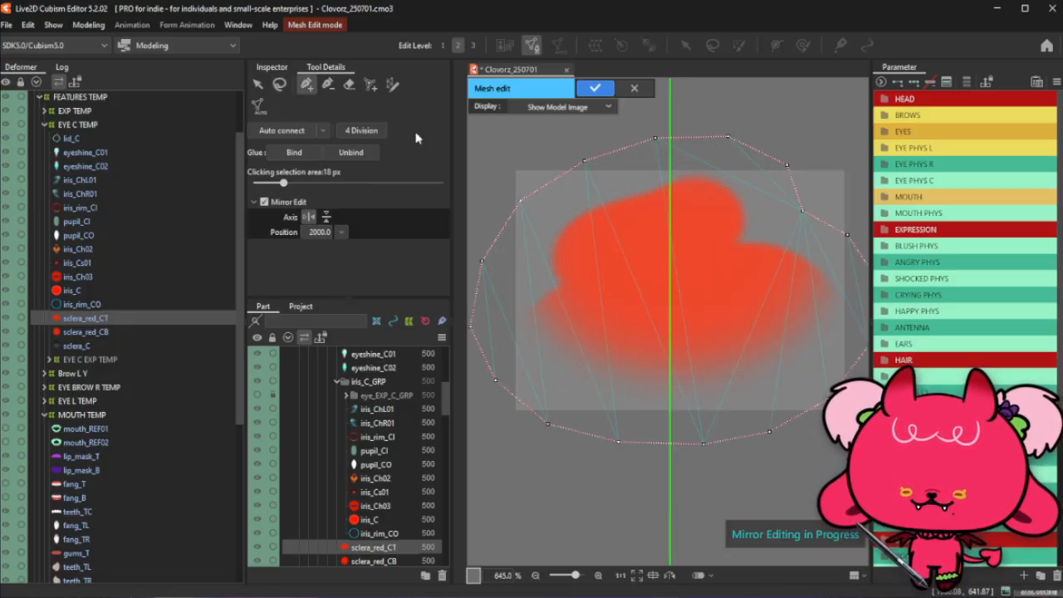
# Turn off mirror editing and place three connected interior vertices along the top edge of the red sclera shape
pyautogui.click(264, 201)
pyautogui.click(703, 175)
pyautogui.moveTo(703, 174); pyautogui.dragTo(698, 177)
pyautogui.click(731, 187)
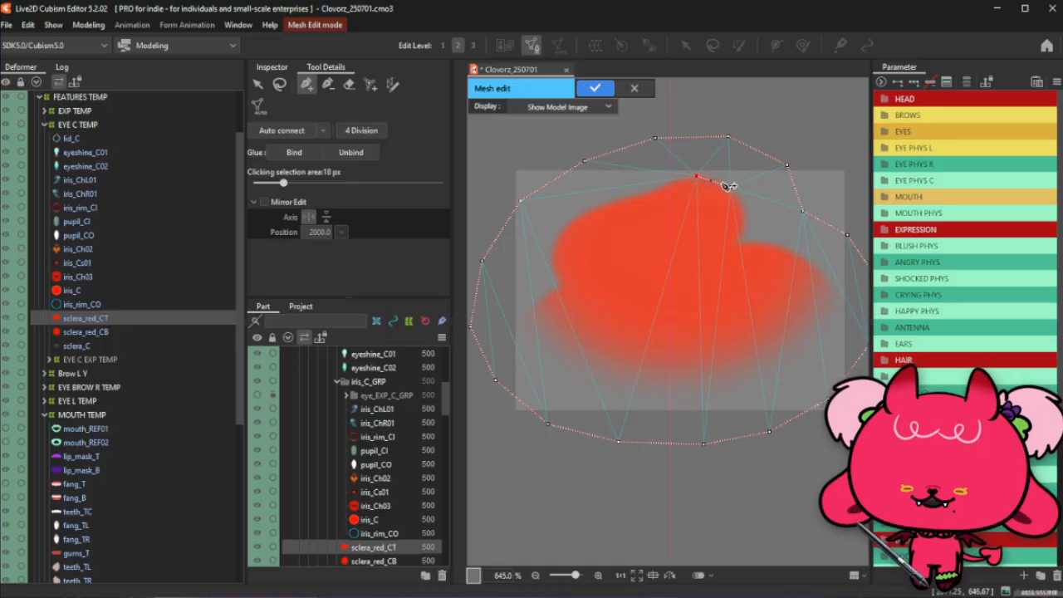
pyautogui.click(697, 176)
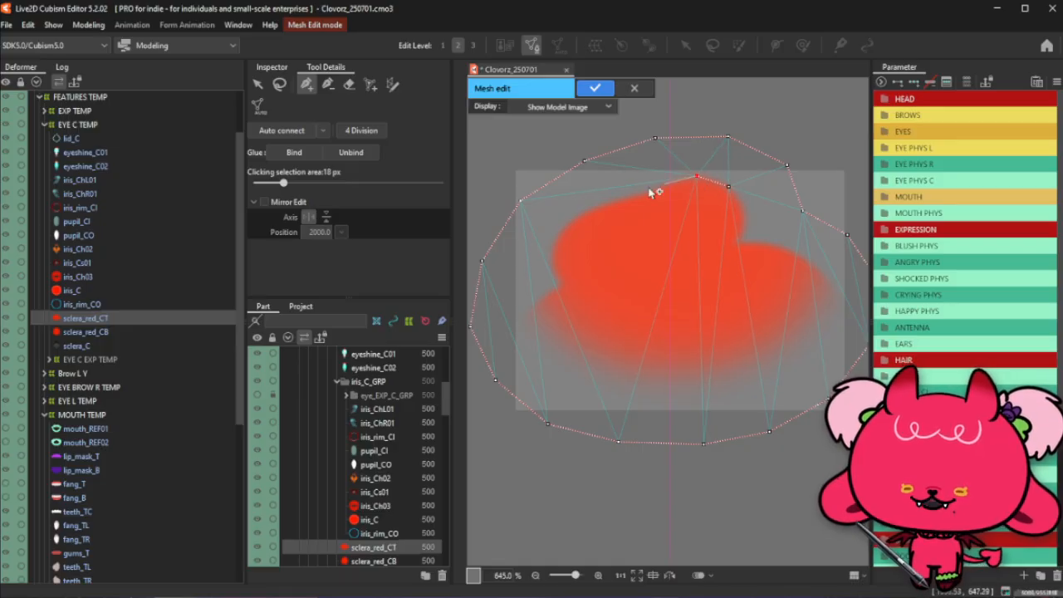
pyautogui.click(642, 193)
pyautogui.click(689, 177)
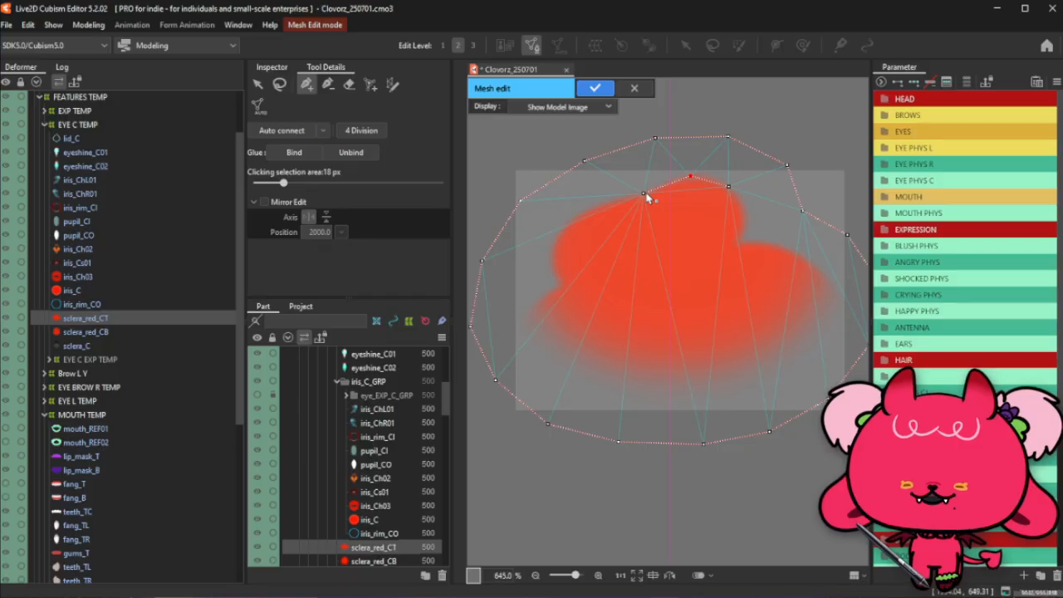
pyautogui.moveTo(647, 189); pyautogui.dragTo(651, 192)
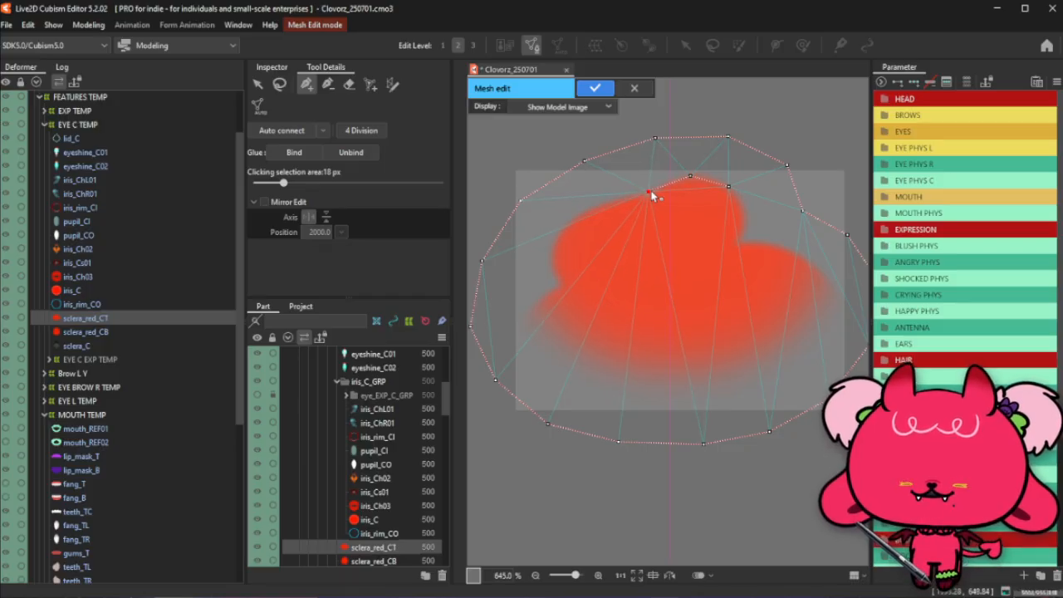
# Extend the interior vertex chain along the red shape's upper-left edge, through the left notch and down to the lower-left lobe
pyautogui.click(566, 222)
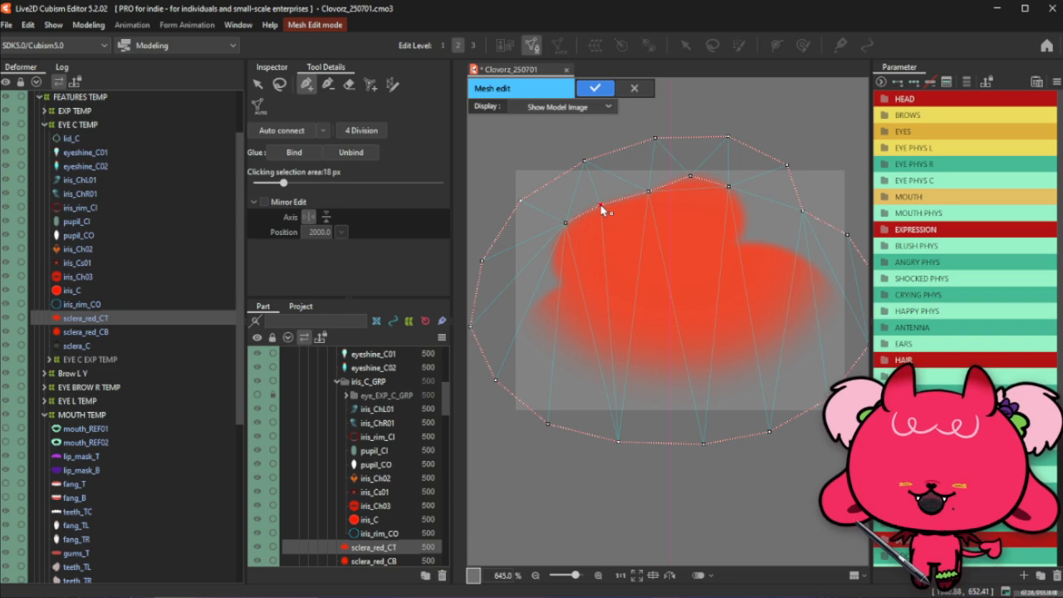
pyautogui.click(563, 226)
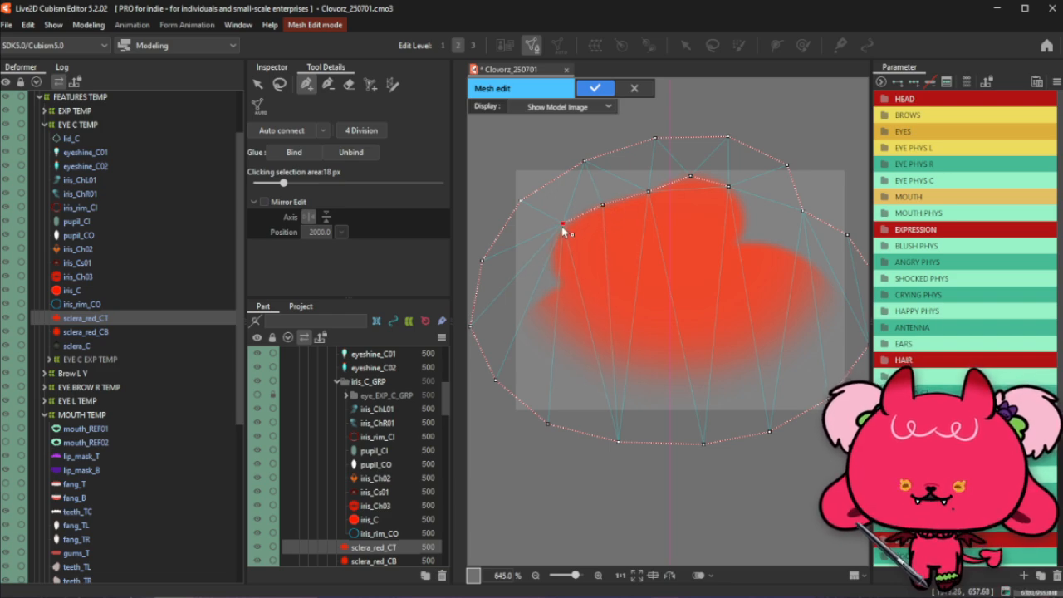
pyautogui.click(549, 255)
pyautogui.click(561, 282)
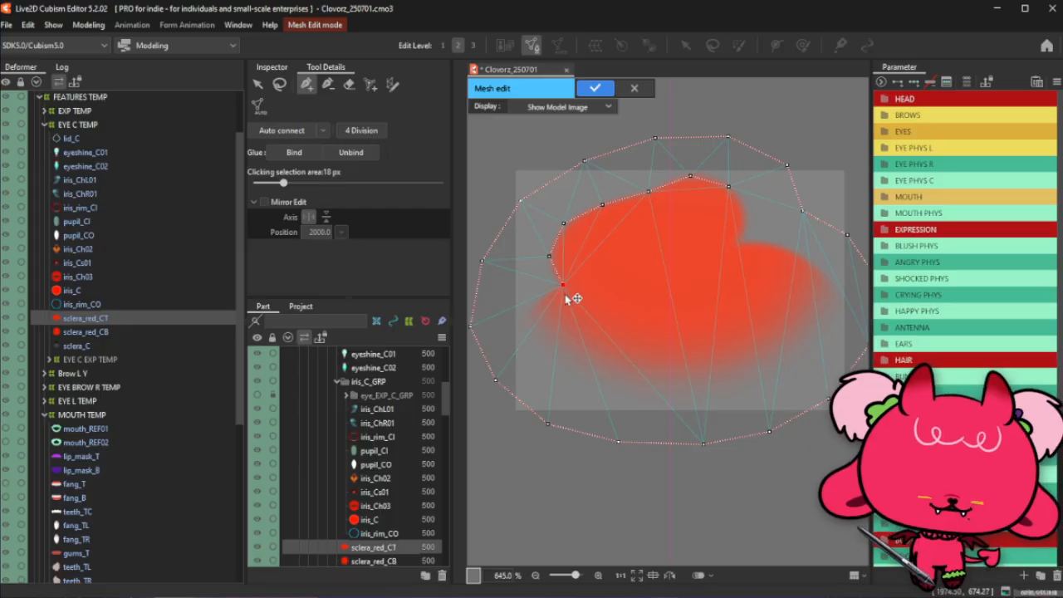
pyautogui.click(540, 302)
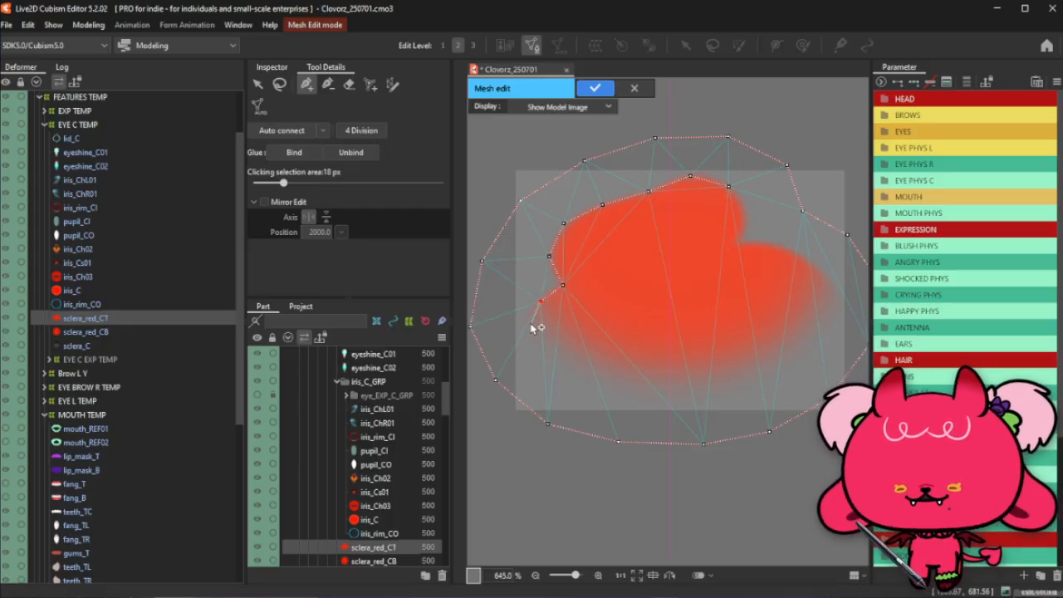
pyautogui.click(524, 330)
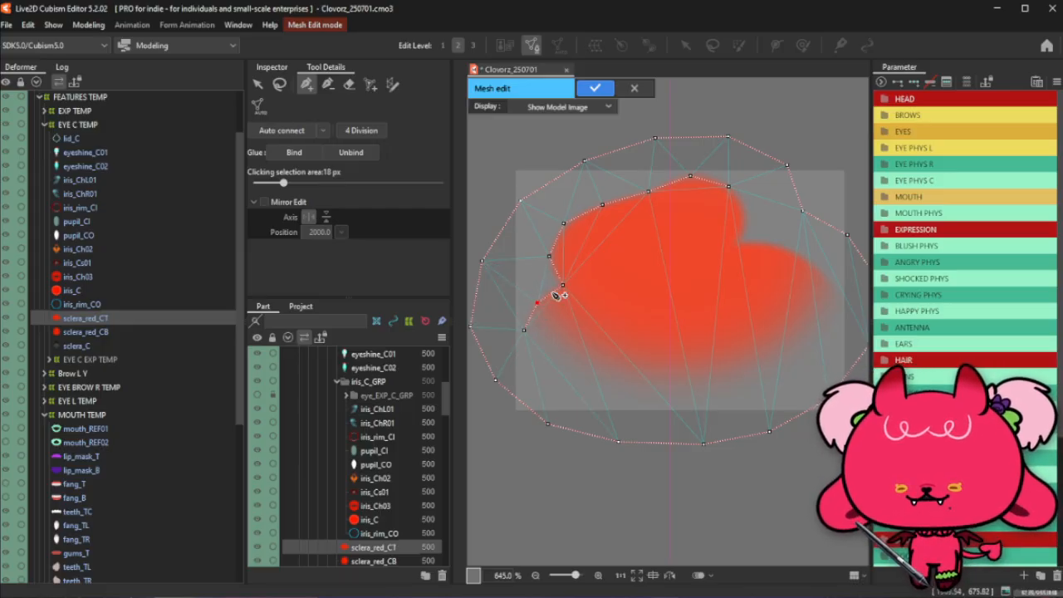
# Even out the interior vertices along the upper-left lobe of the red shape and add one just above the left notch
pyautogui.click(553, 245)
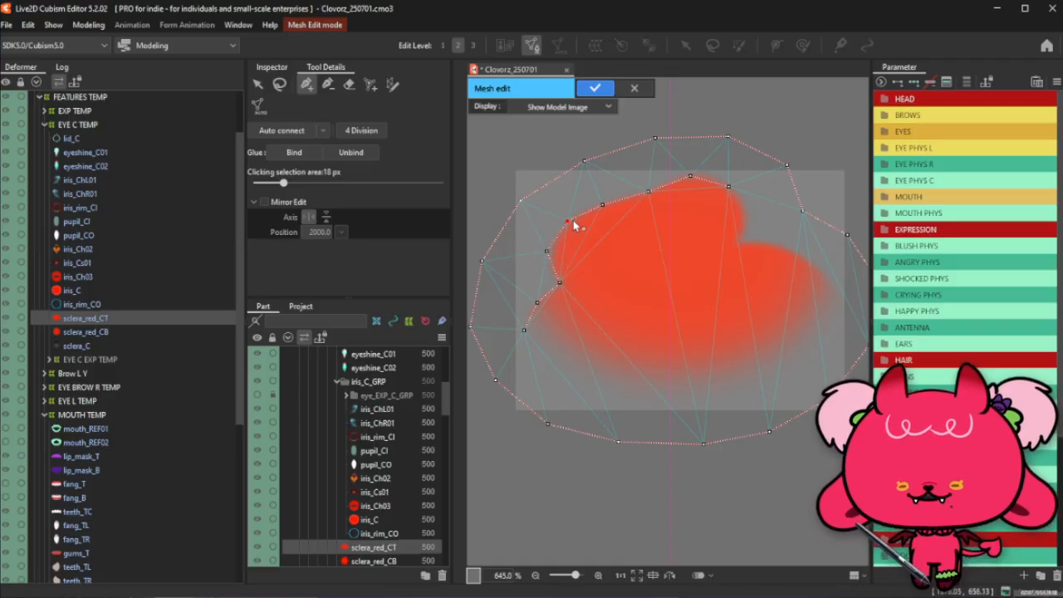
pyautogui.click(605, 206)
pyautogui.moveTo(607, 206); pyautogui.dragTo(611, 204)
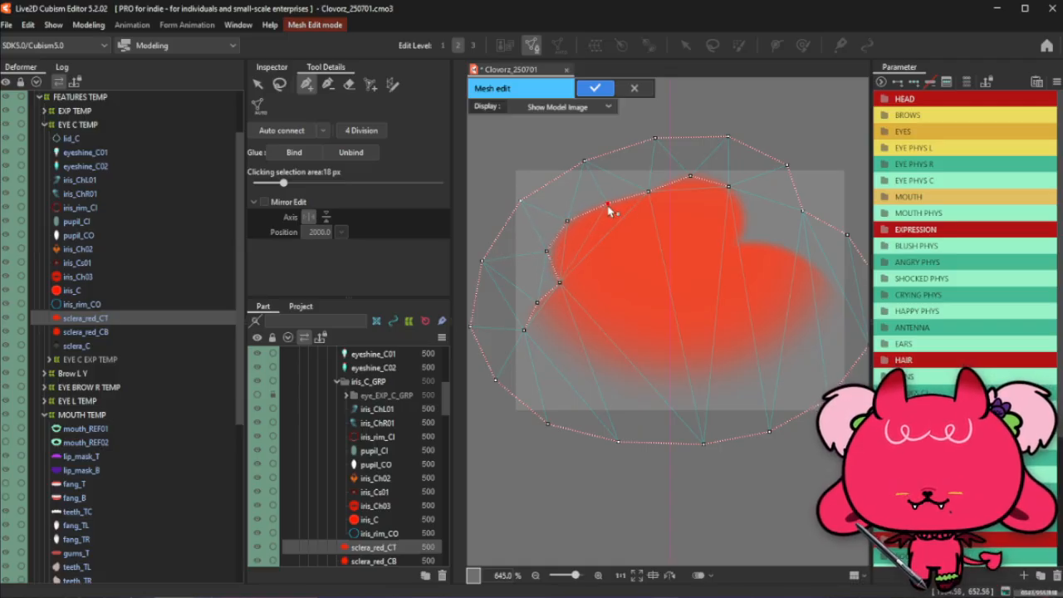
pyautogui.click(549, 252)
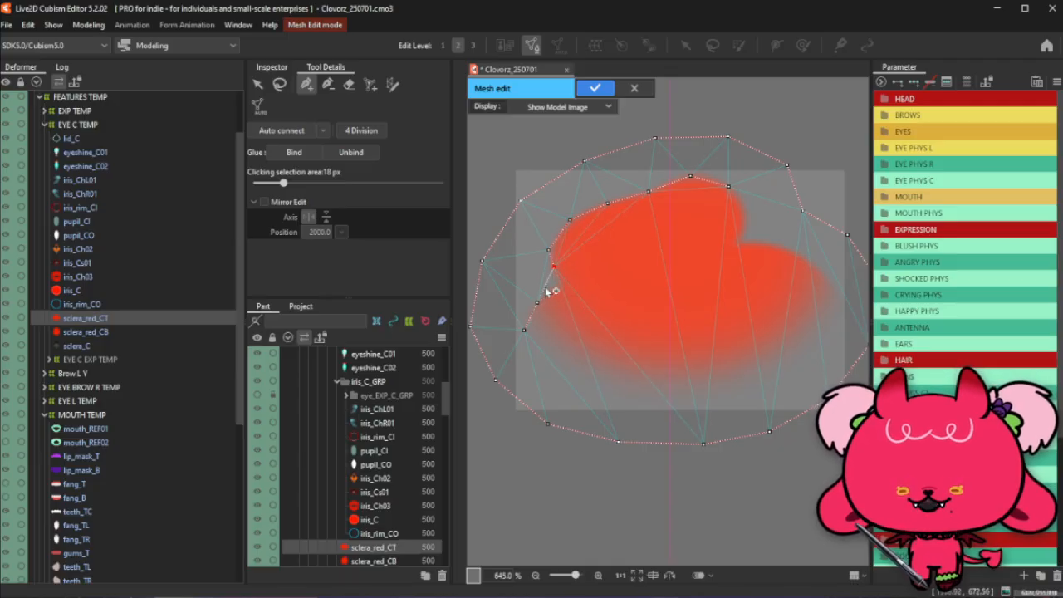
pyautogui.click(562, 288)
pyautogui.moveTo(573, 293); pyautogui.dragTo(552, 264)
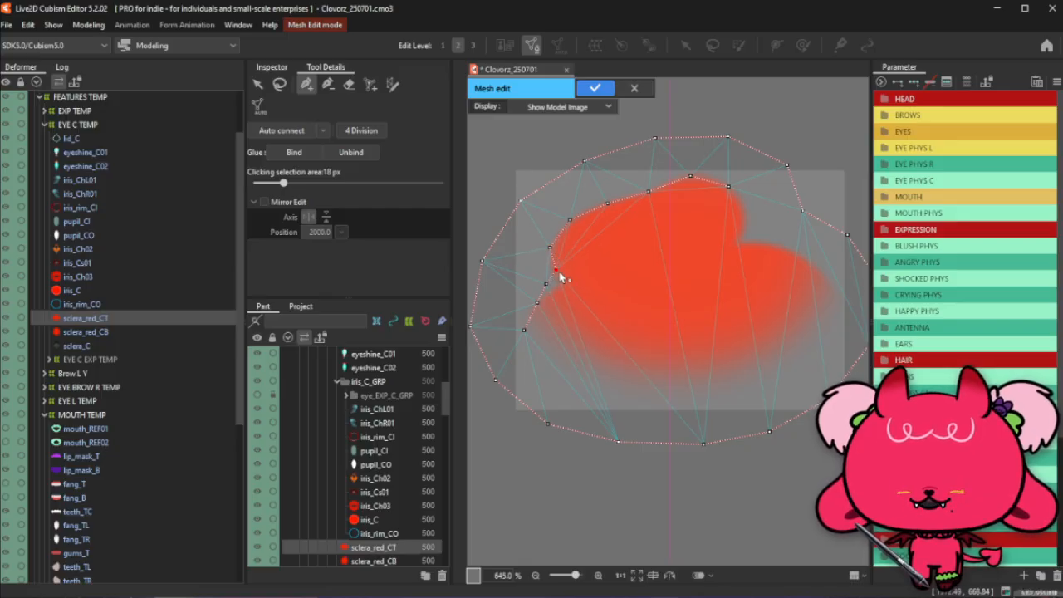
pyautogui.moveTo(546, 284)
pyautogui.mouseDown()
pyautogui.moveTo(564, 296)
pyautogui.moveTo(552, 272)
pyautogui.mouseUp()
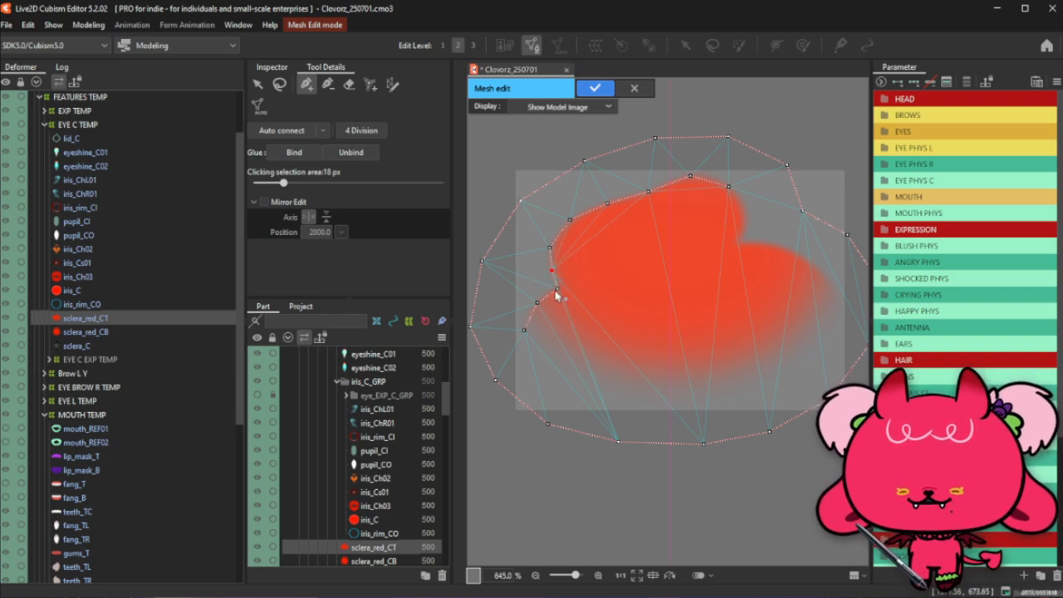
# Round the interior vertex chain around the lower-left lobe's tip, adding one vertex below it and adjusting its neighbours
pyautogui.click(543, 307)
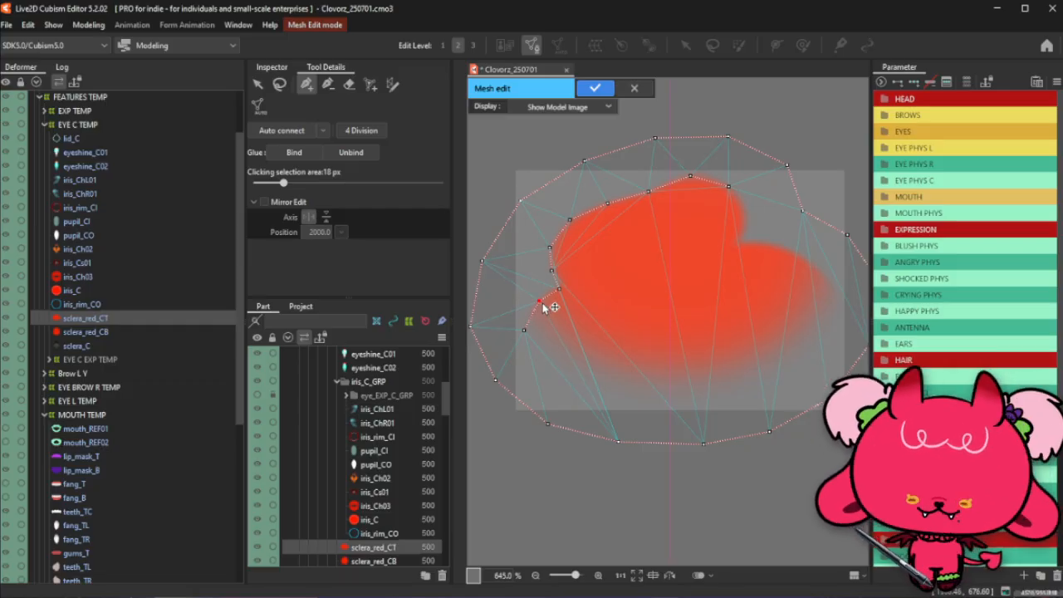
pyautogui.moveTo(525, 330); pyautogui.dragTo(524, 317)
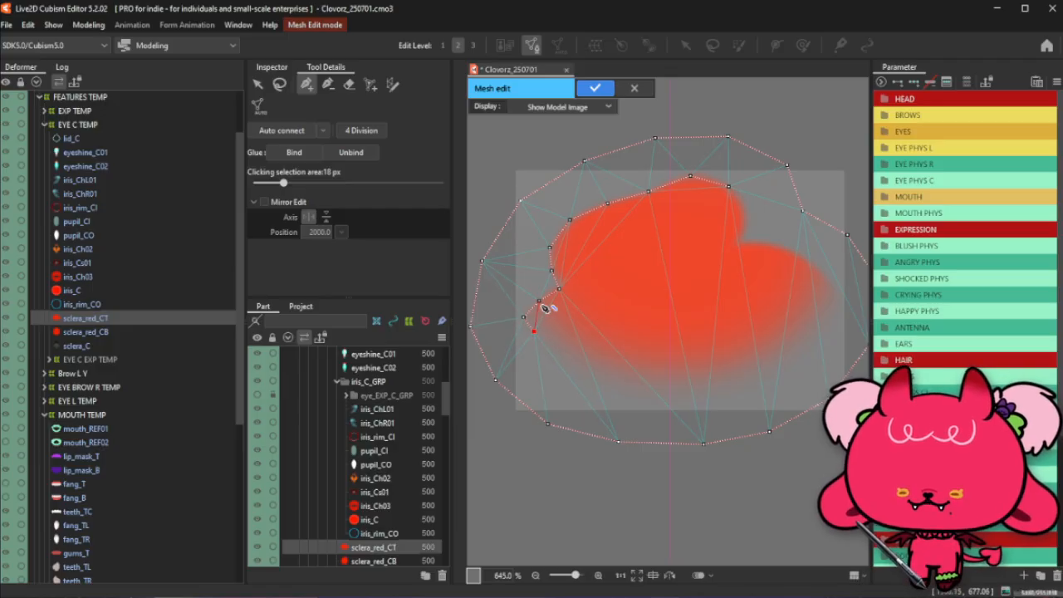
pyautogui.moveTo(539, 300); pyautogui.dragTo(536, 300)
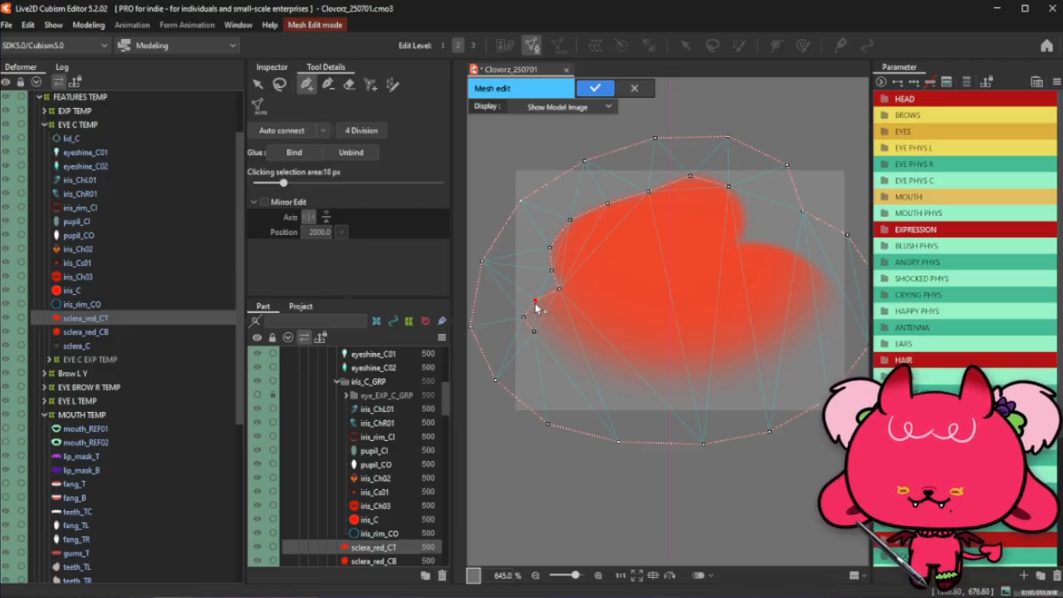
pyautogui.click(534, 329)
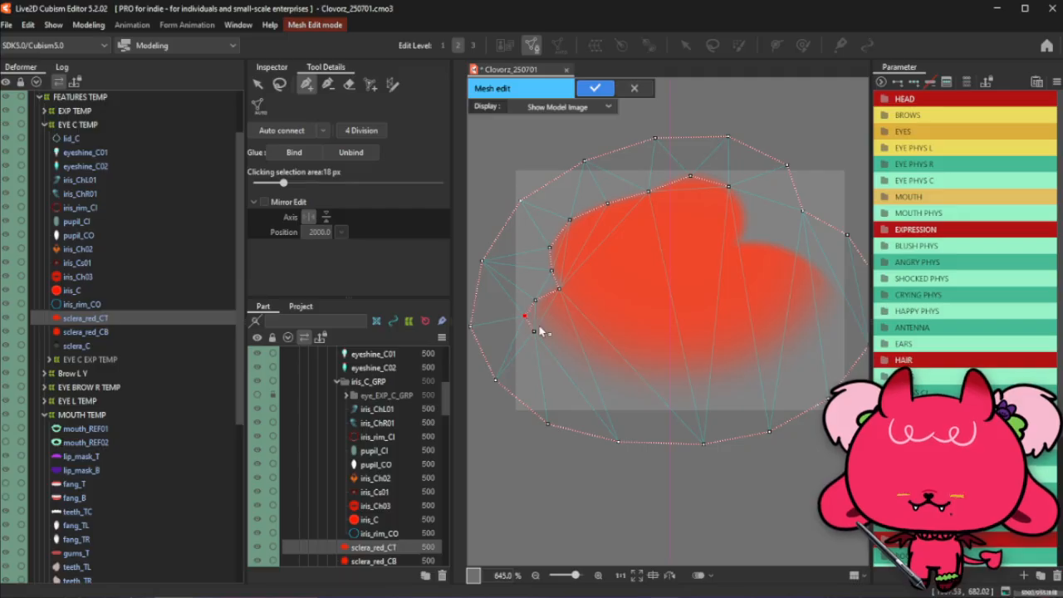
pyautogui.moveTo(534, 331); pyautogui.dragTo(538, 334)
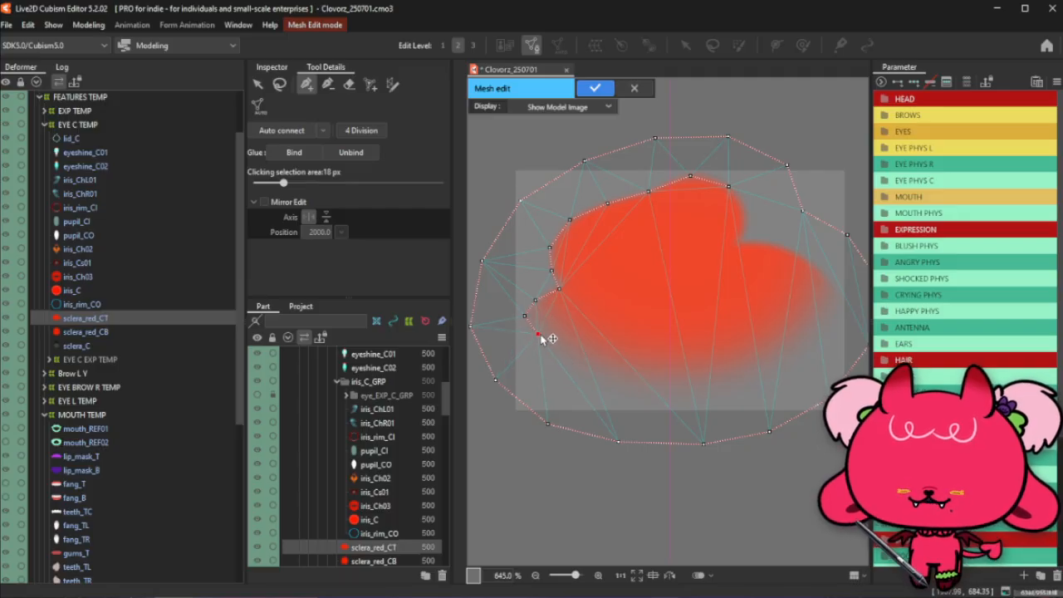
pyautogui.click(540, 306)
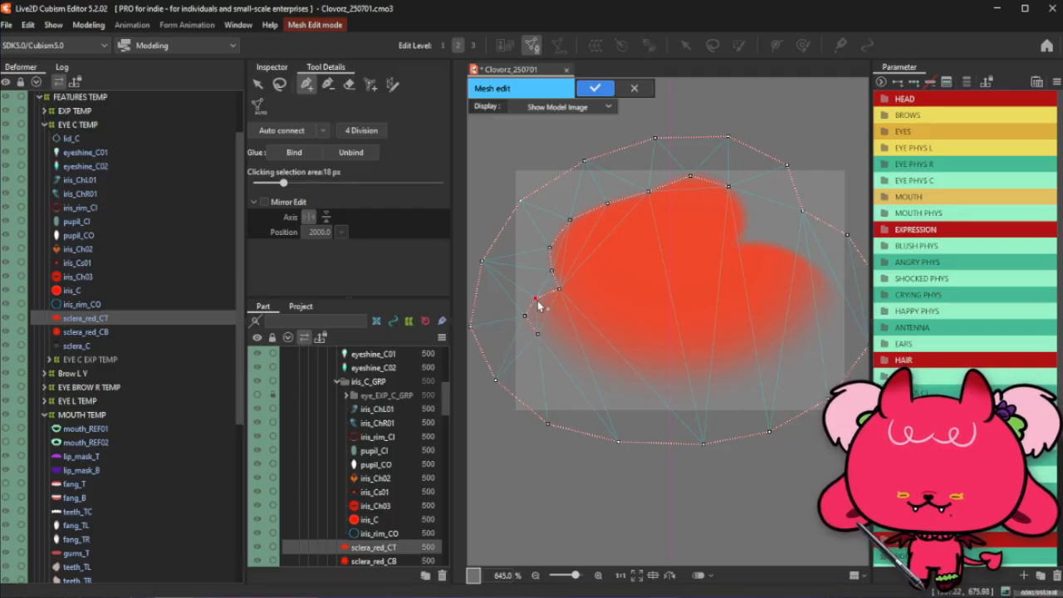
pyautogui.click(537, 333)
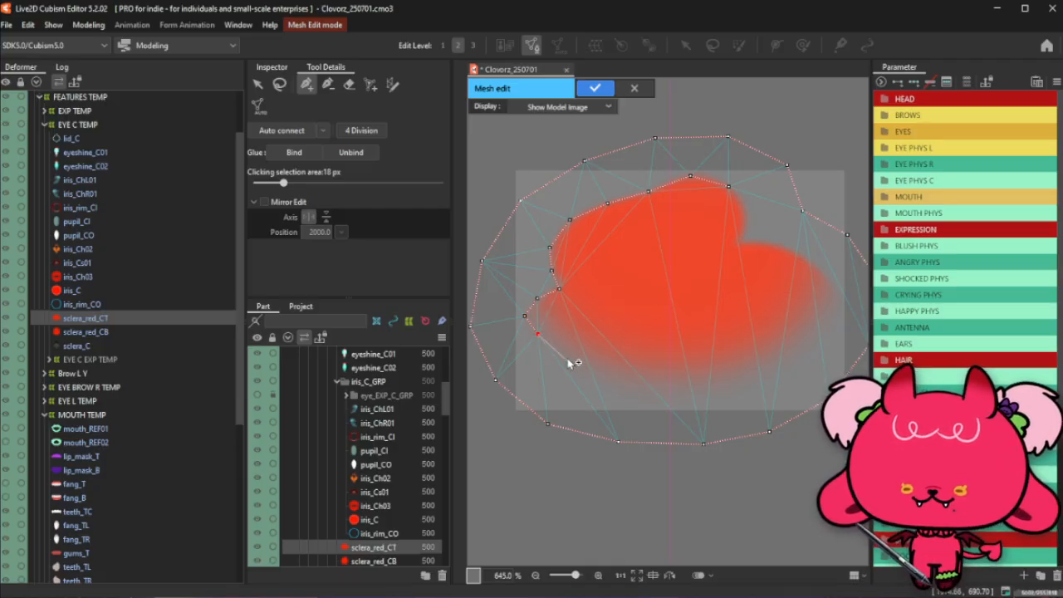
# Continue the interior vertex chain along the red shape's bottom edge, from the lower-left lobe to the lower right
pyautogui.click(564, 350)
pyautogui.click(609, 362)
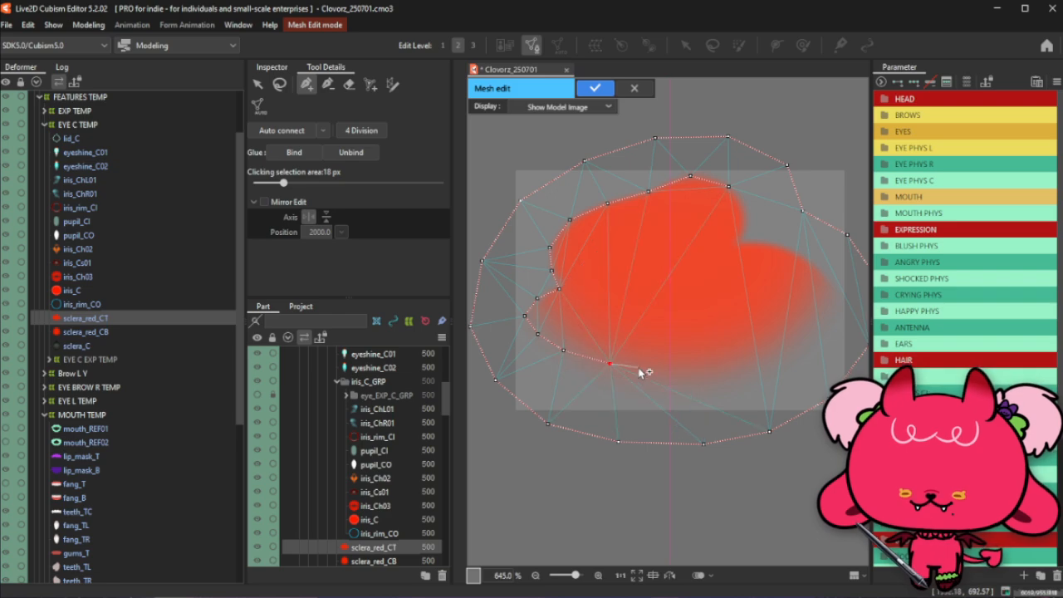
pyautogui.click(657, 369)
pyautogui.click(714, 363)
pyautogui.click(768, 348)
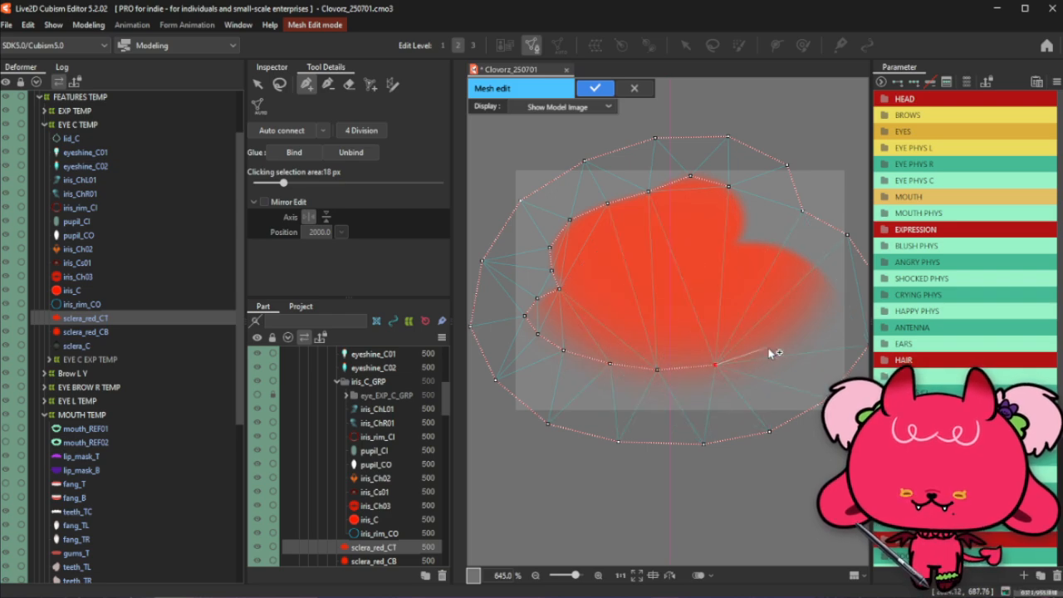
# Carry the interior vertex chain around the right lobe and through the right notch, closing it at the upper lobe
pyautogui.scroll(-2, 770, 314)
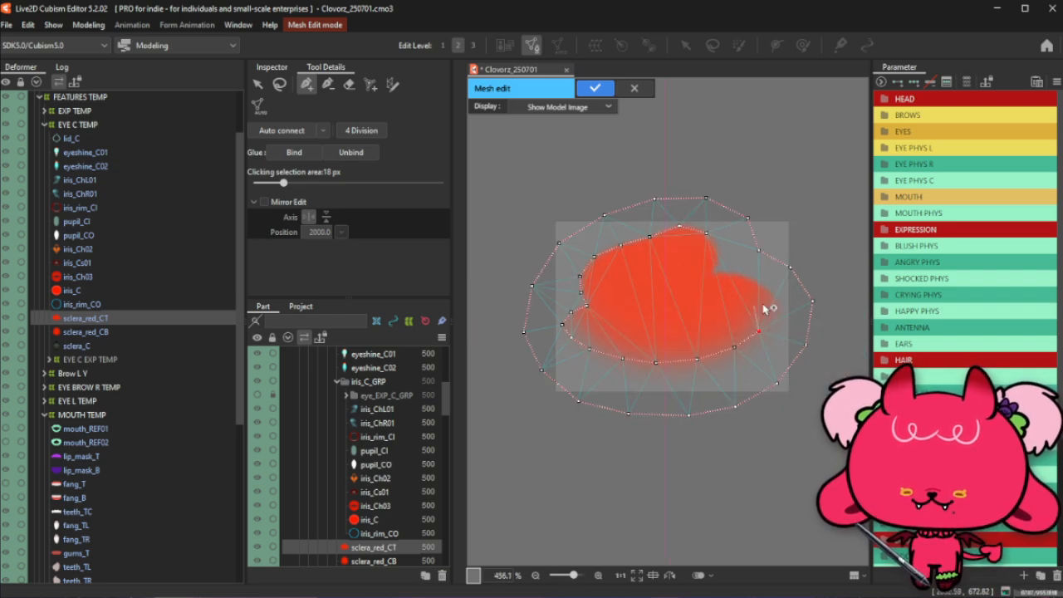
pyautogui.scroll(1, 772, 314)
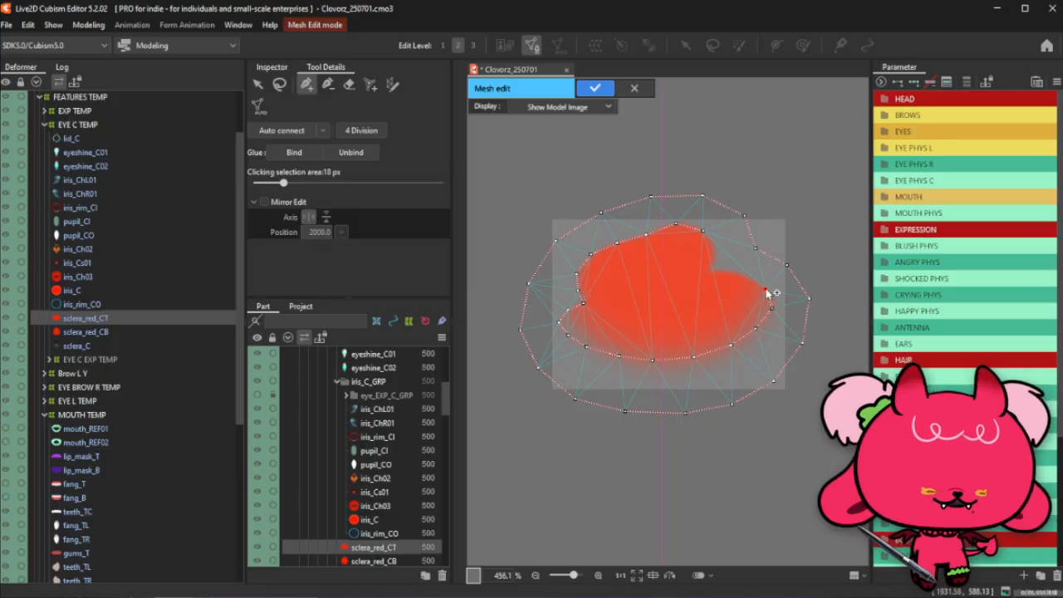
pyautogui.scroll(1, 755, 269)
pyautogui.click(746, 282)
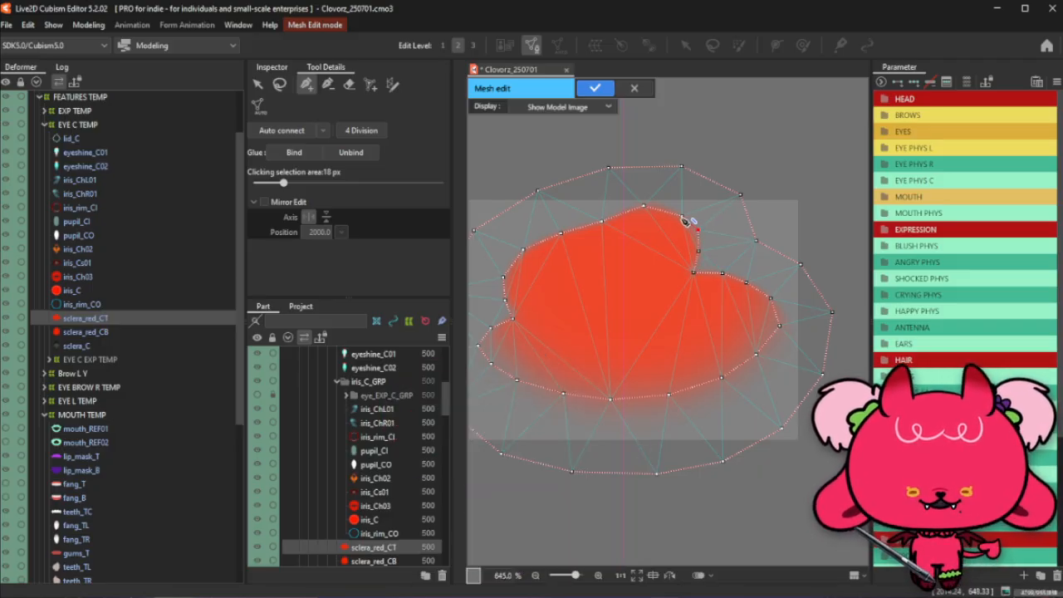
# Even out the interior vertices around the crown and right side of the upper lobe
pyautogui.moveTo(683, 216); pyautogui.dragTo(700, 229)
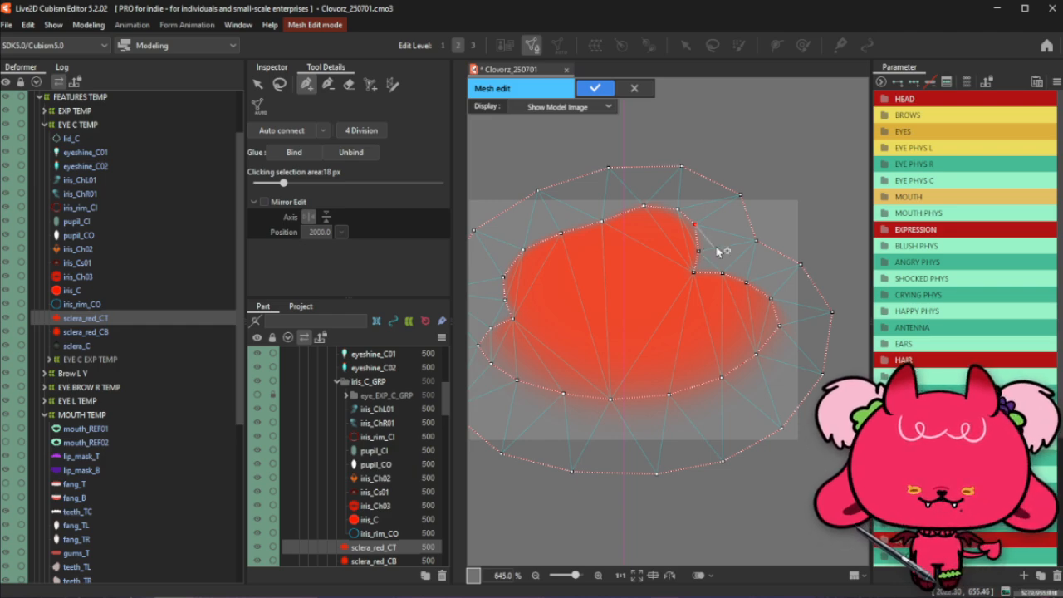
pyautogui.click(641, 207)
pyautogui.click(670, 207)
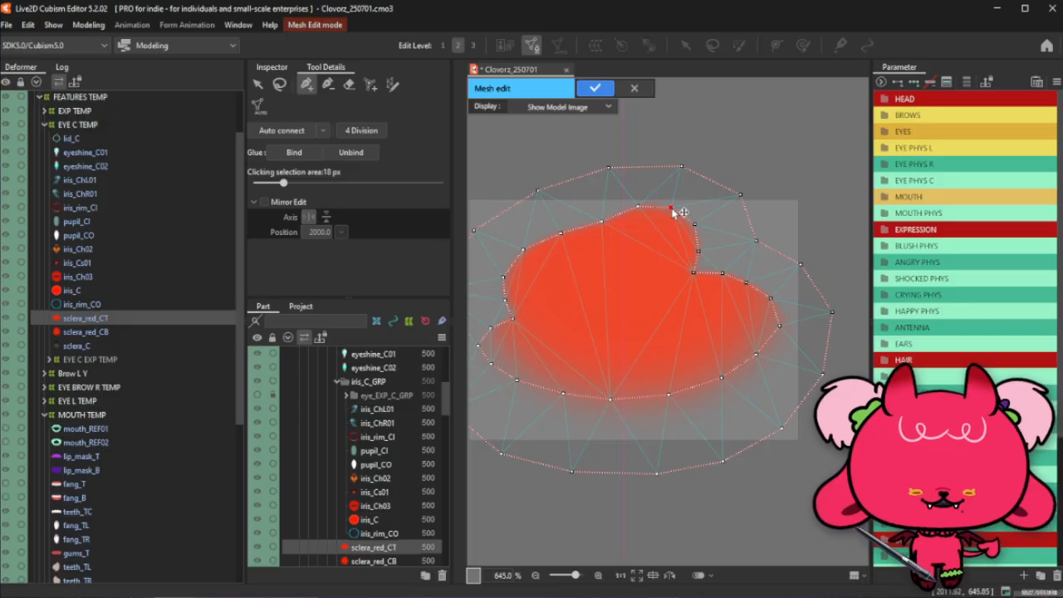
# Pull the outer outline's upper-right vertices inward and add vertices so it follows the upper lobe and right notch
pyautogui.click(279, 84)
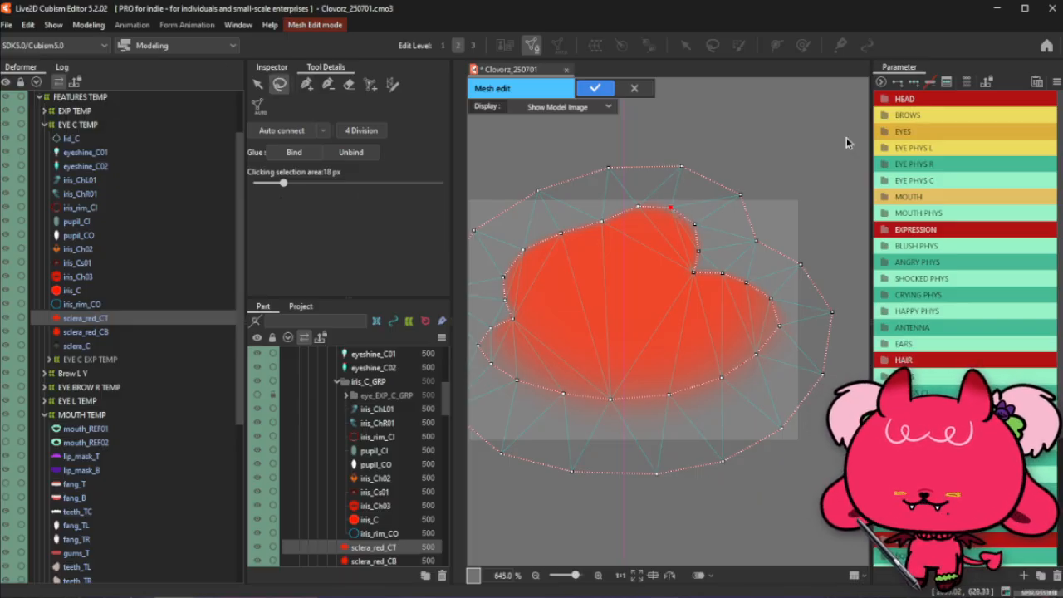
pyautogui.click(306, 84)
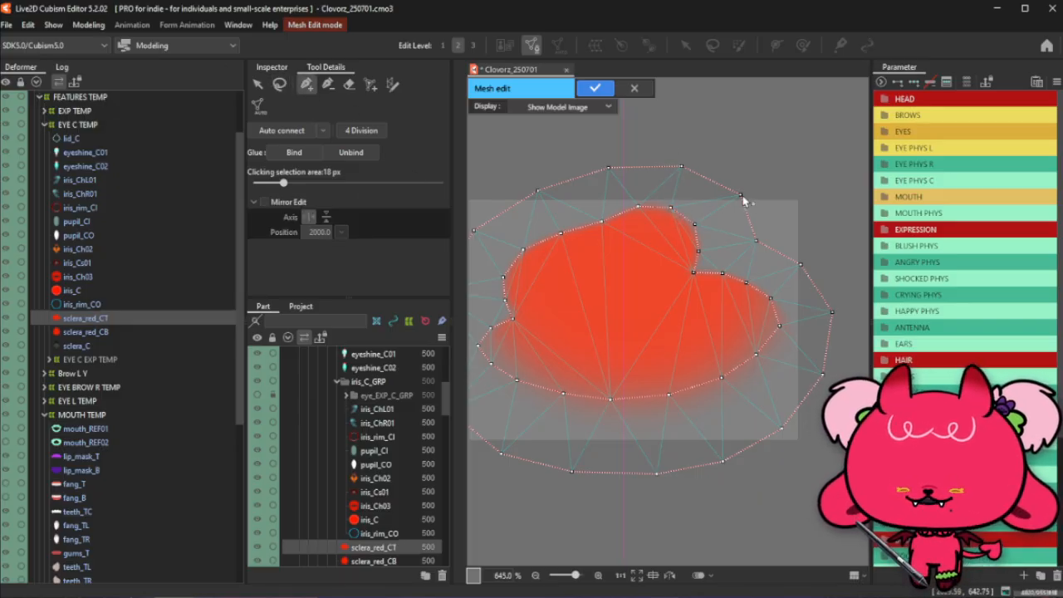
pyautogui.moveTo(741, 195); pyautogui.dragTo(722, 190)
pyautogui.click(739, 214)
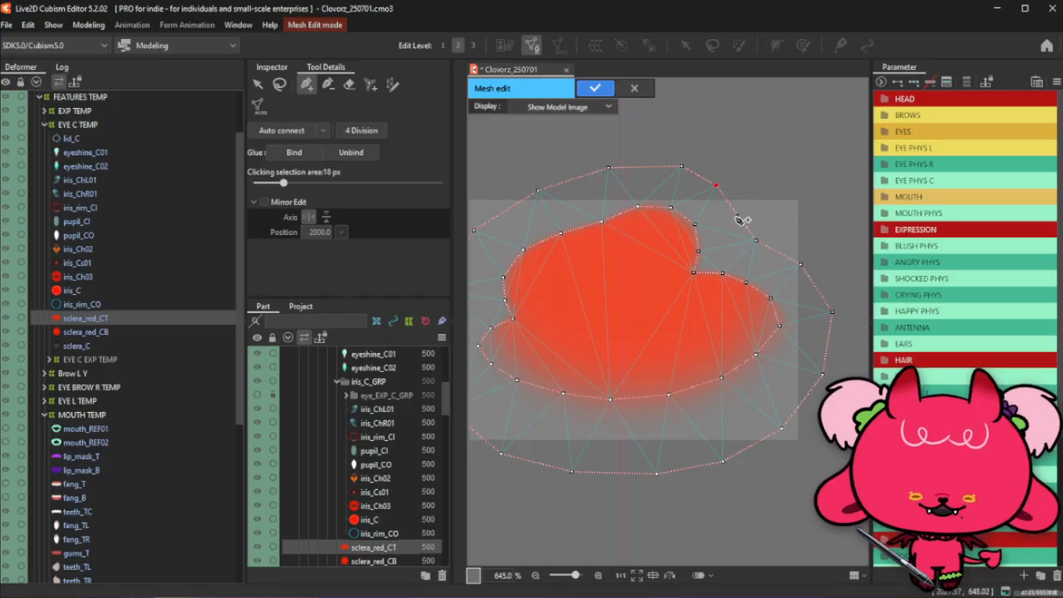
pyautogui.moveTo(739, 228); pyautogui.dragTo(662, 168)
pyautogui.click(742, 234)
pyautogui.click(694, 273)
pyautogui.click(728, 233)
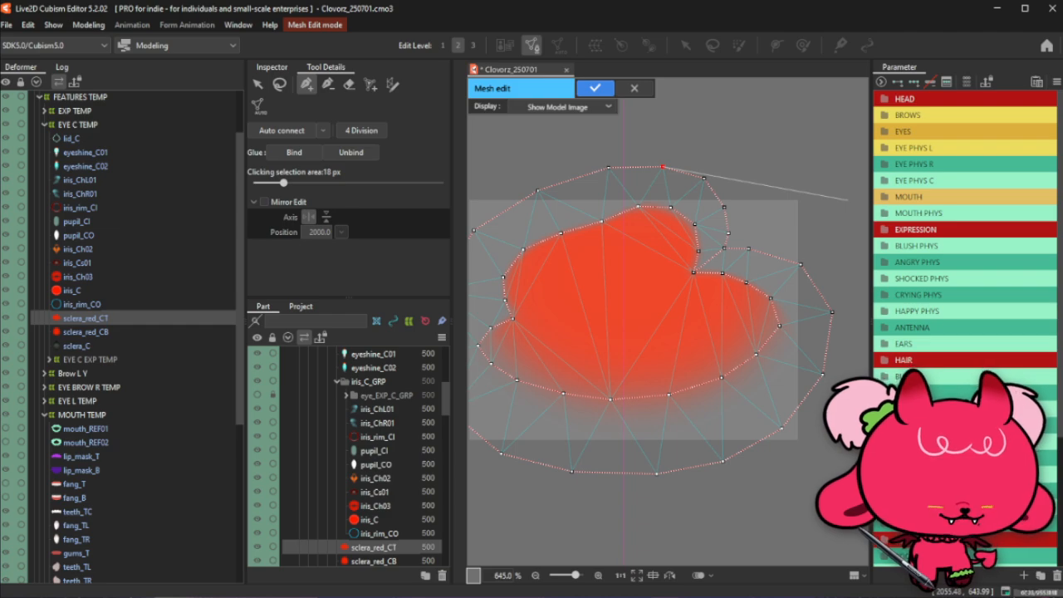
# Redistribute the outer outline's vertices along its upper-left arc so they parallel the interior chain, adding one in between
pyautogui.moveTo(610, 170); pyautogui.dragTo(611, 176)
pyautogui.click(566, 183)
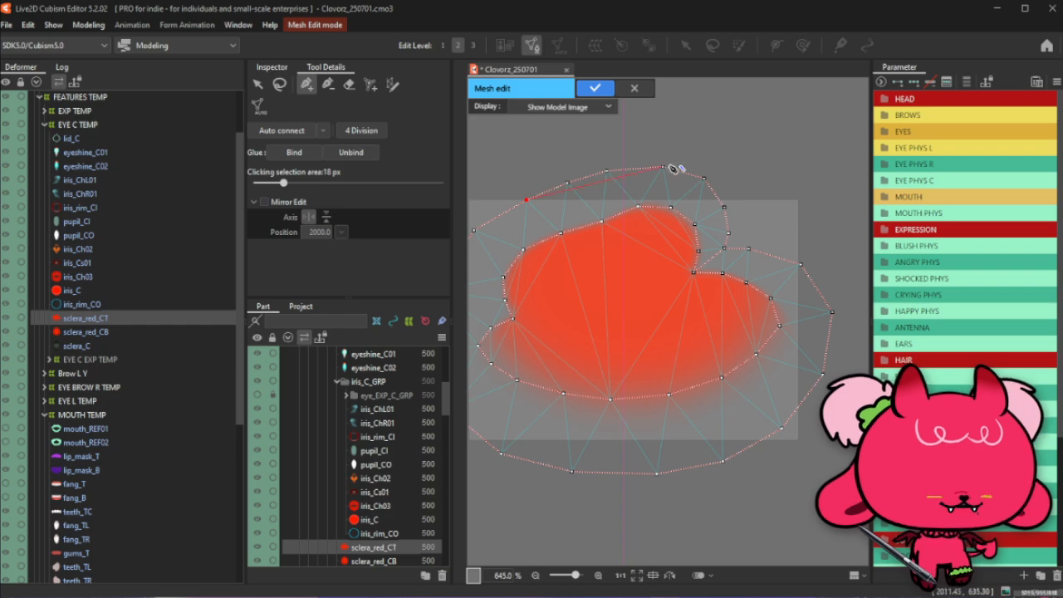
pyautogui.click(611, 170)
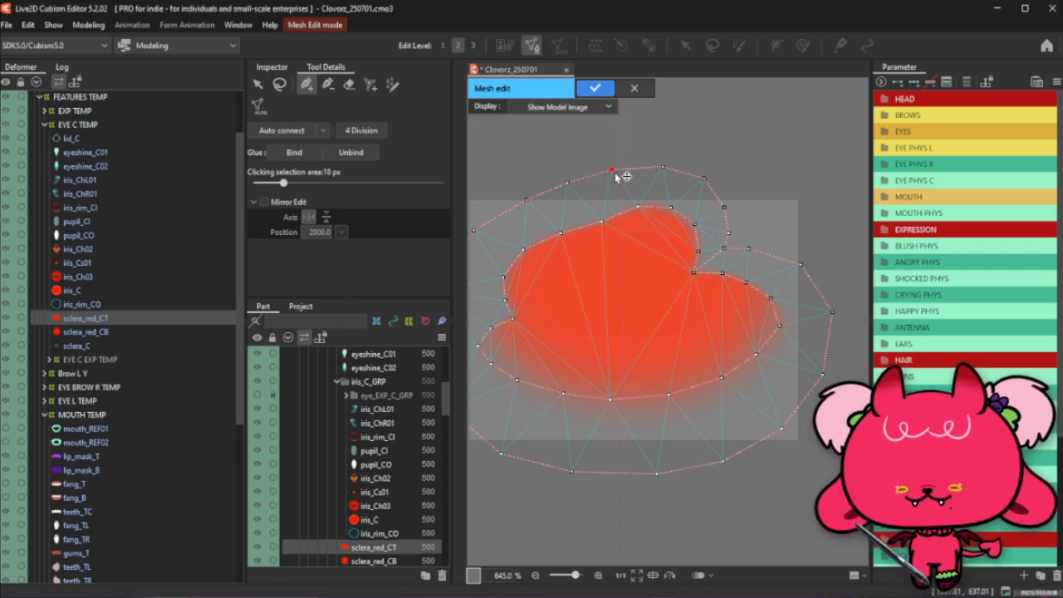
pyautogui.click(567, 182)
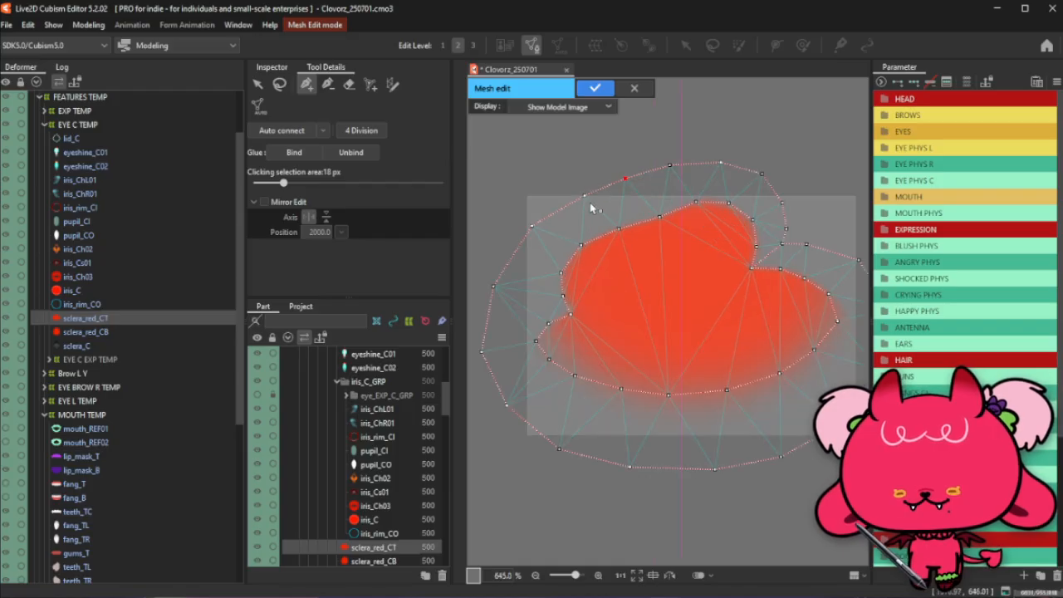
# Pull the outer outline's left vertices inward and add vertices so it follows the upper-left lobe and left notch
pyautogui.click(538, 228)
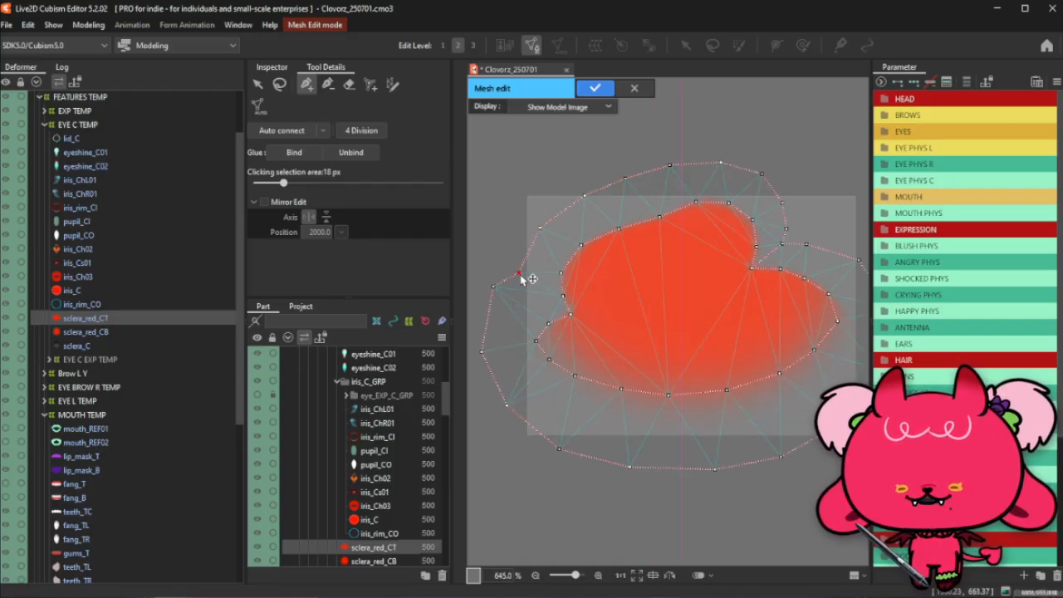
pyautogui.click(513, 303)
pyautogui.moveTo(515, 311); pyautogui.dragTo(523, 326)
pyautogui.click(532, 301)
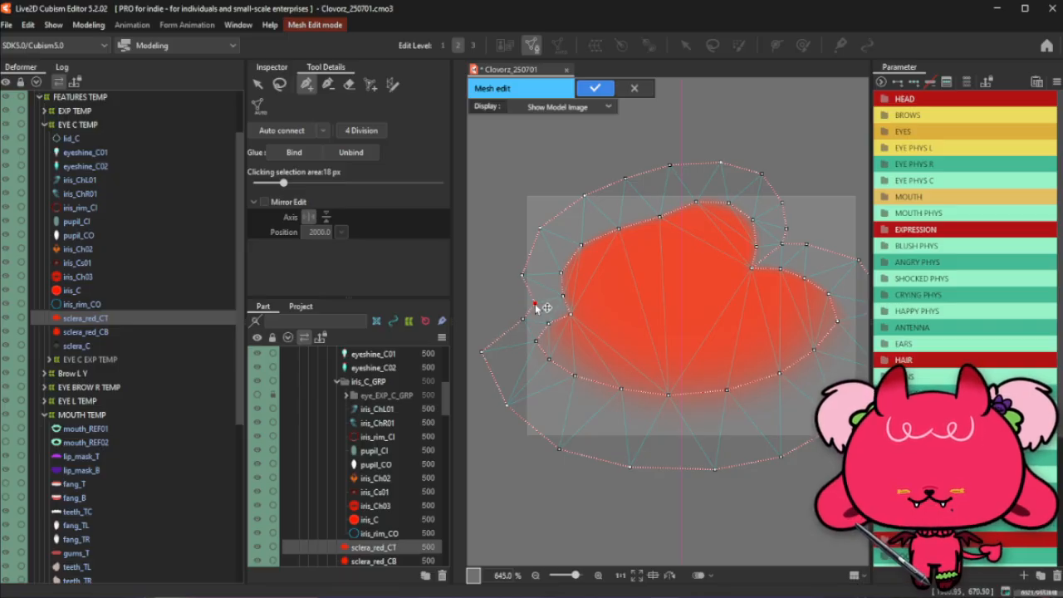
pyautogui.click(526, 283)
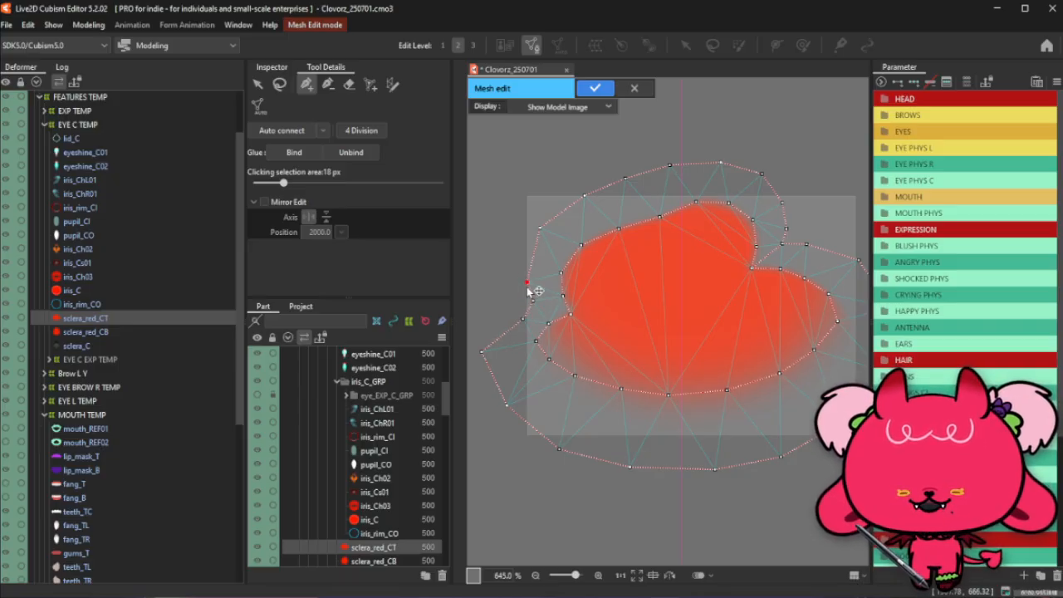
pyautogui.click(526, 254)
pyautogui.click(546, 219)
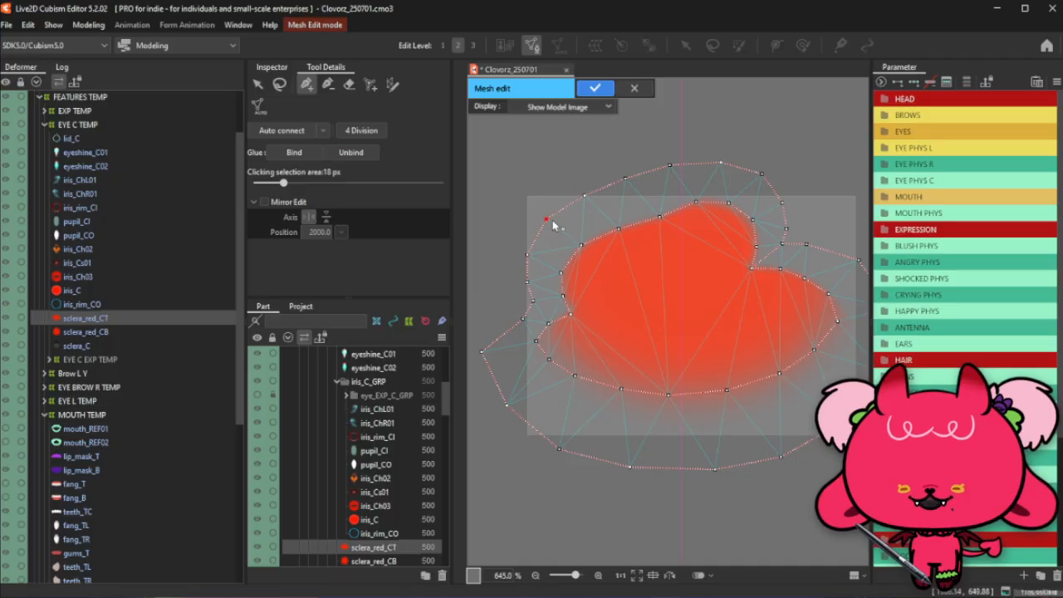
# Pull the outer outline's left-tip vertices inward around the lower-left lobe, evening their spacing down from the upper-left arc
pyautogui.click(532, 246)
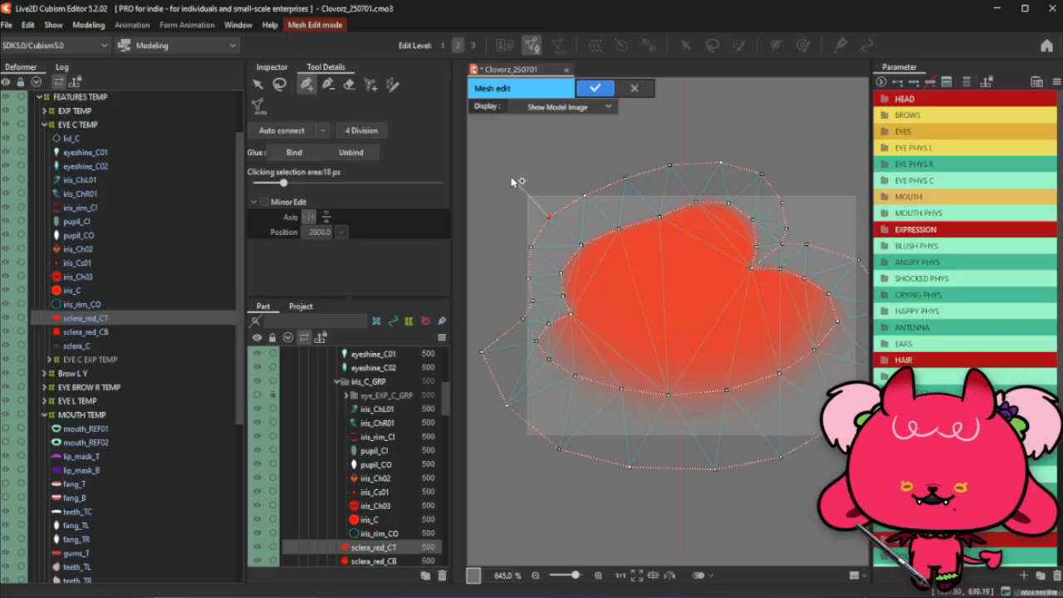
pyautogui.click(279, 84)
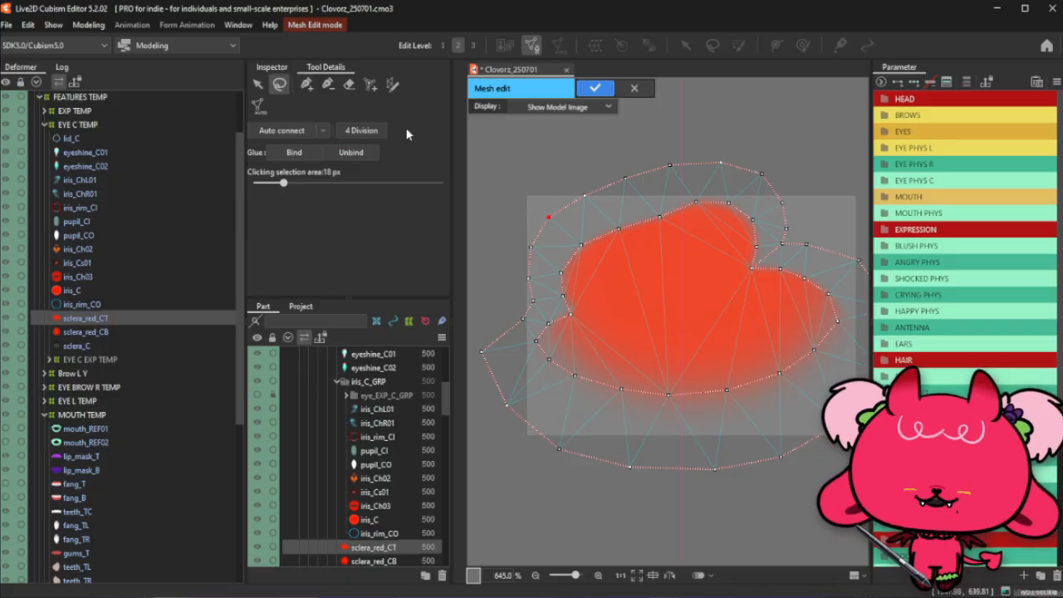
pyautogui.click(305, 84)
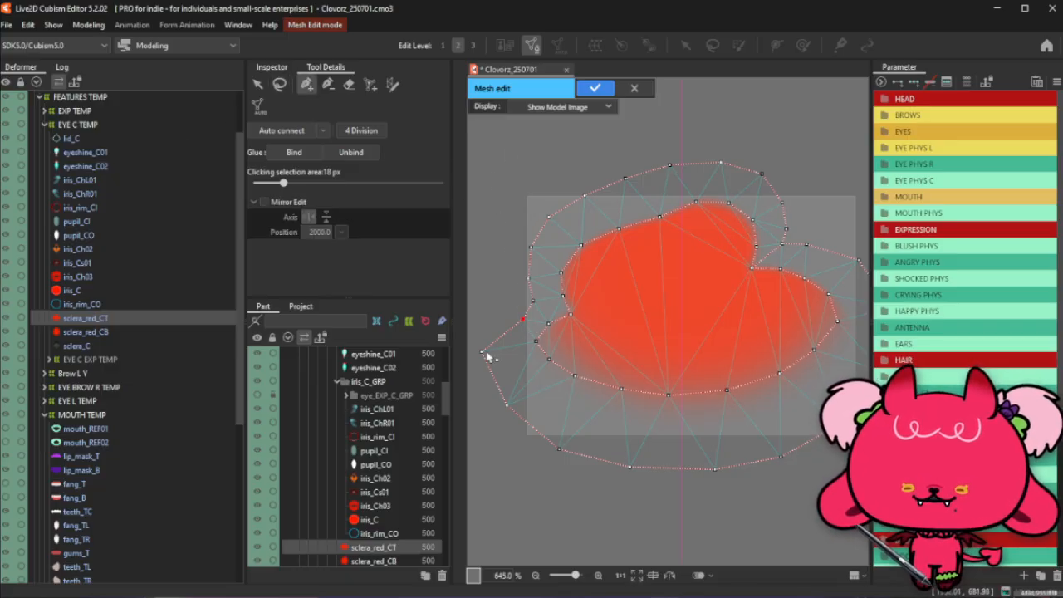
pyautogui.moveTo(487, 357); pyautogui.dragTo(510, 351)
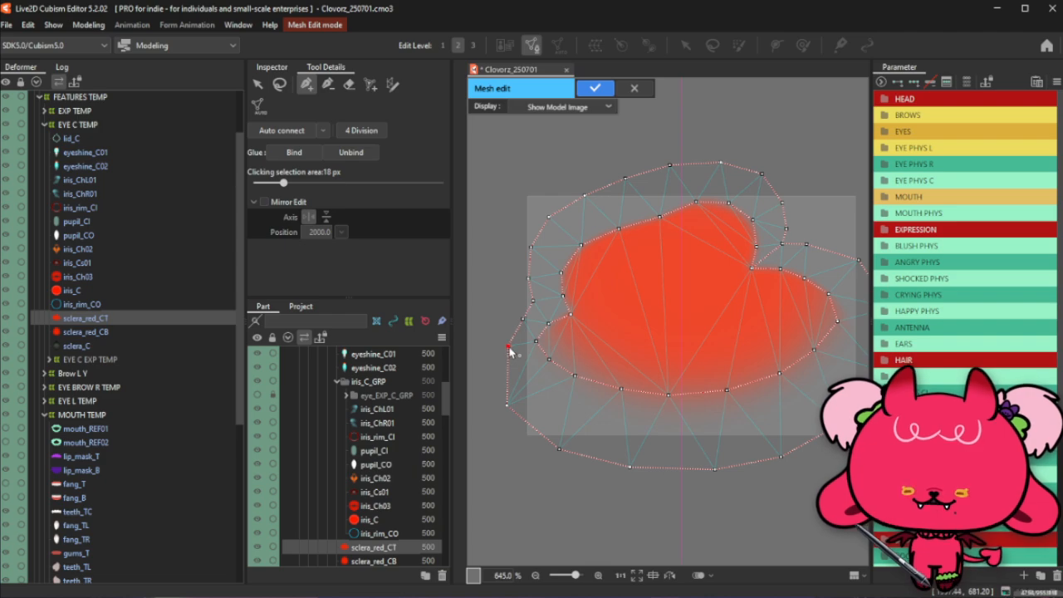
pyautogui.moveTo(509, 412); pyautogui.dragTo(520, 385)
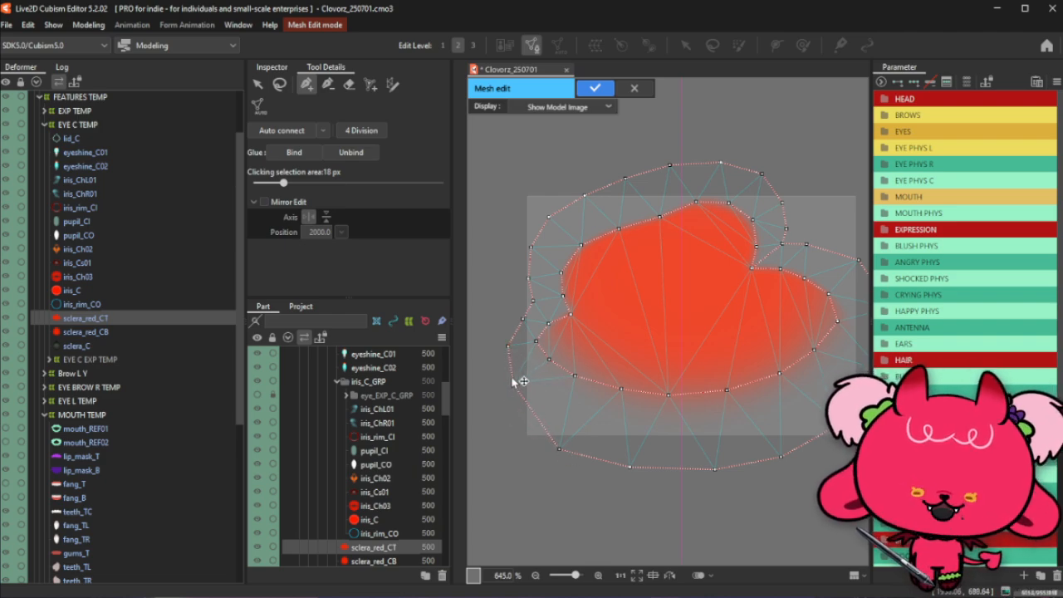
pyautogui.click(507, 343)
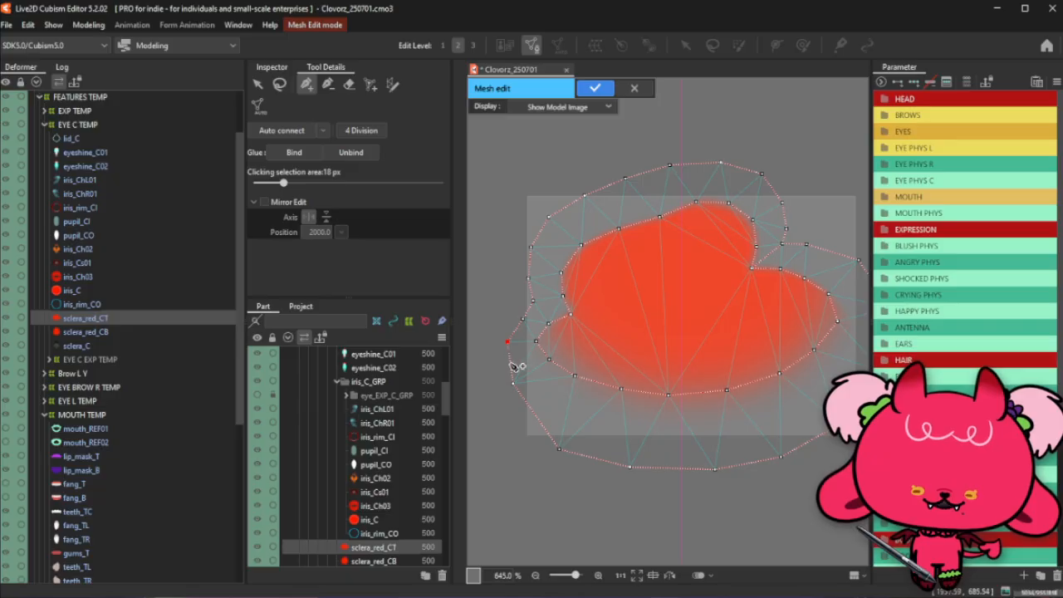
pyautogui.click(504, 362)
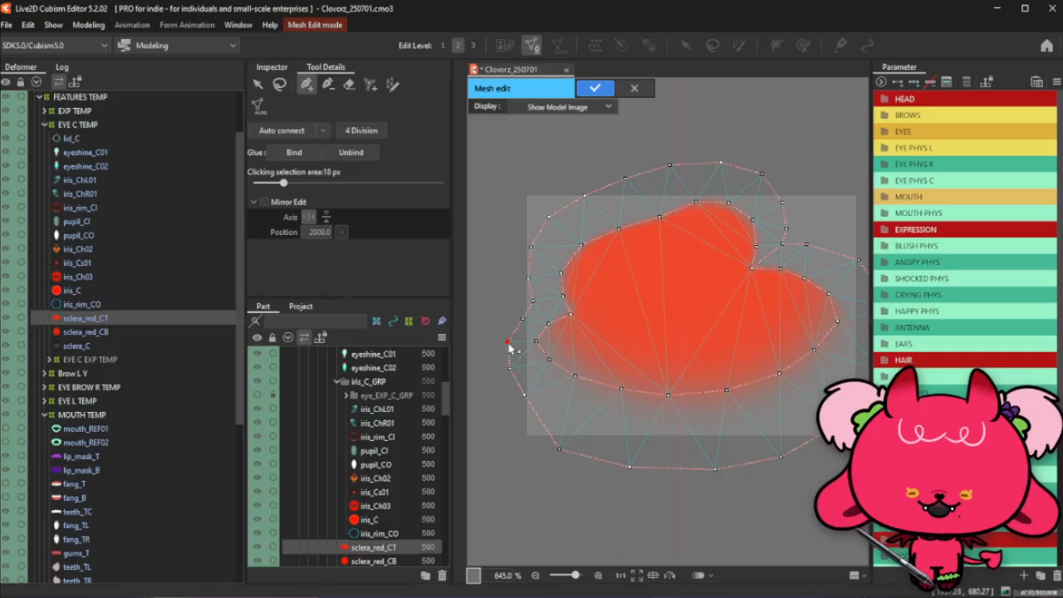
pyautogui.click(526, 397)
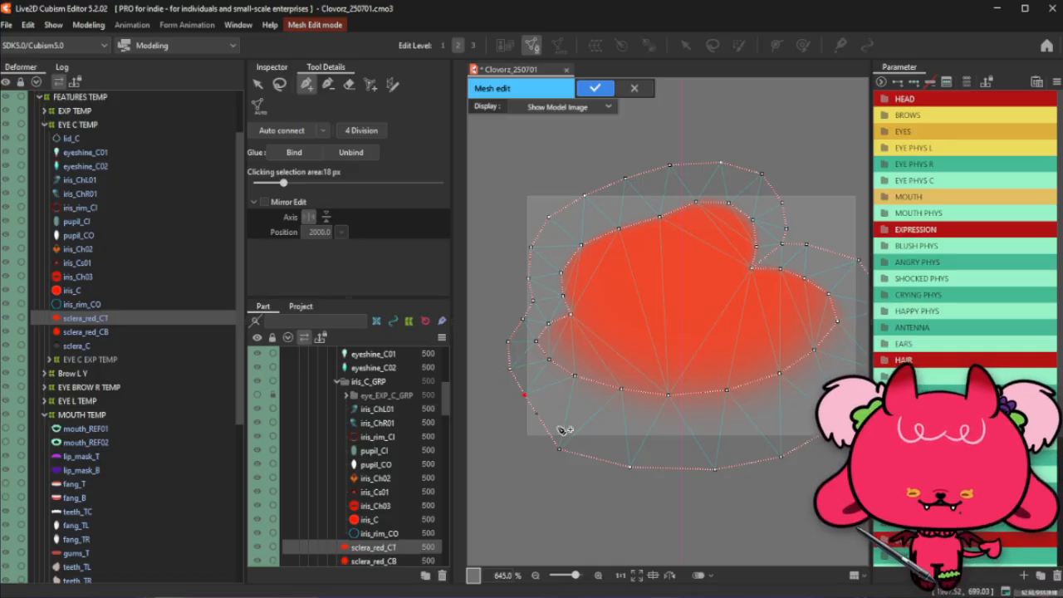
# Reposition the outer outline's lower-left vertices so they form a smooth, evenly spaced curve toward the bottom edge
pyautogui.click(624, 465)
pyautogui.moveTo(623, 464); pyautogui.dragTo(630, 469)
pyautogui.moveTo(563, 444); pyautogui.dragTo(565, 448)
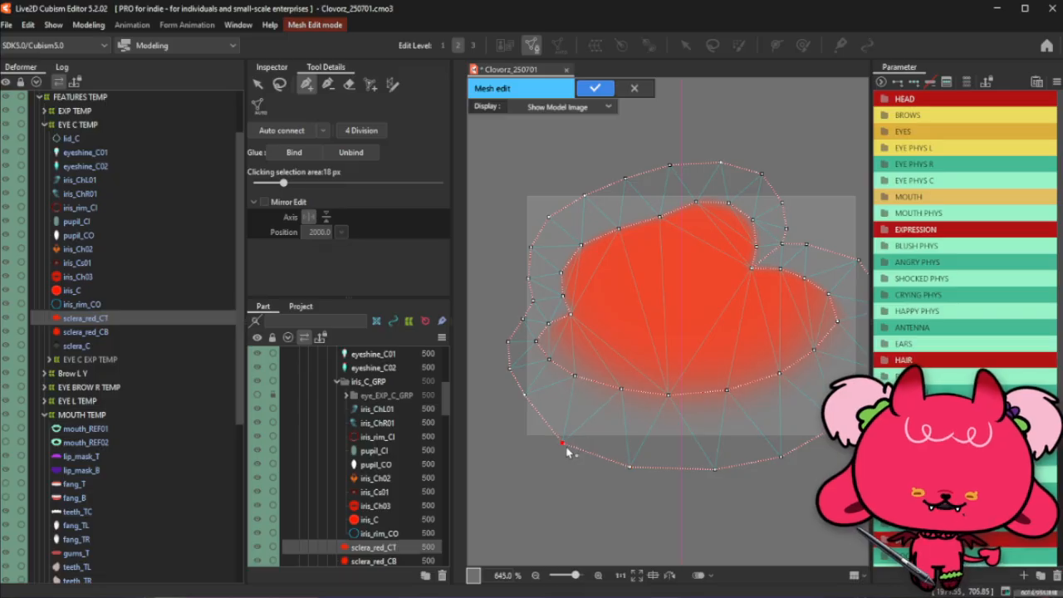
pyautogui.moveTo(527, 401); pyautogui.dragTo(526, 414)
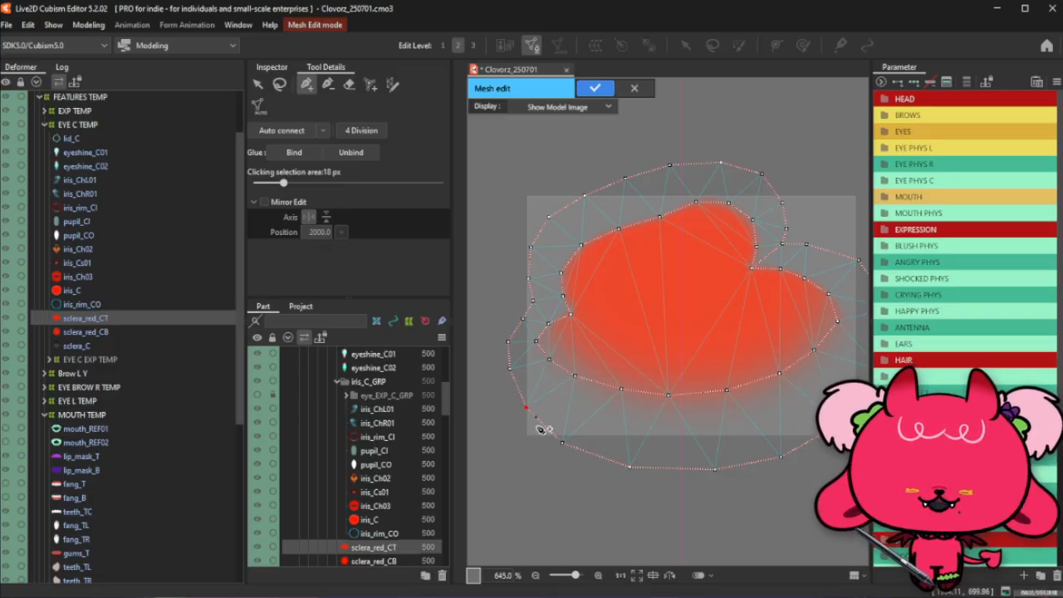
pyautogui.click(562, 444)
pyautogui.moveTo(562, 445); pyautogui.dragTo(564, 442)
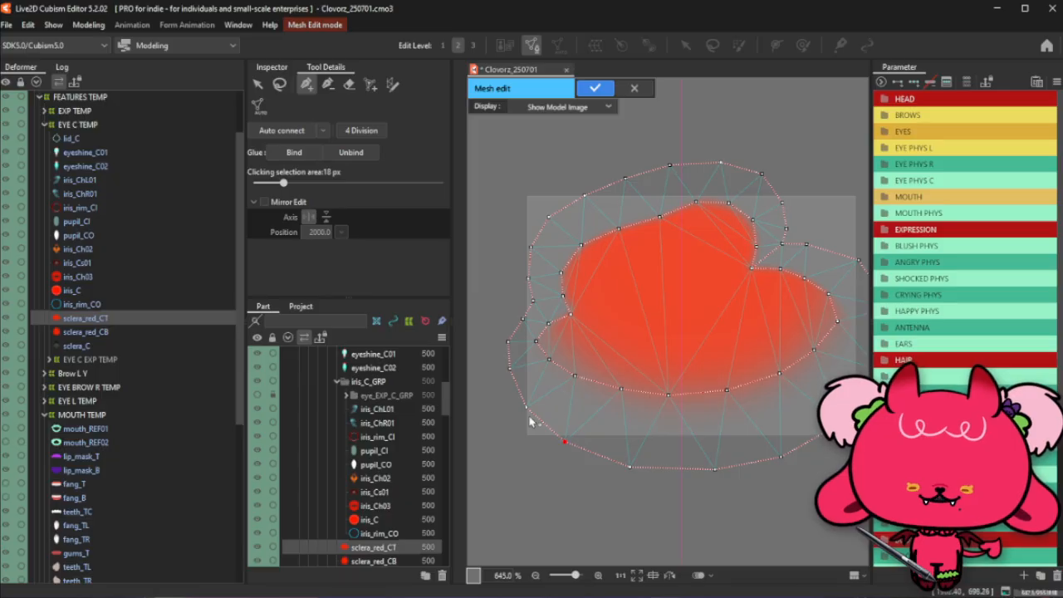
pyautogui.moveTo(527, 407); pyautogui.dragTo(528, 409)
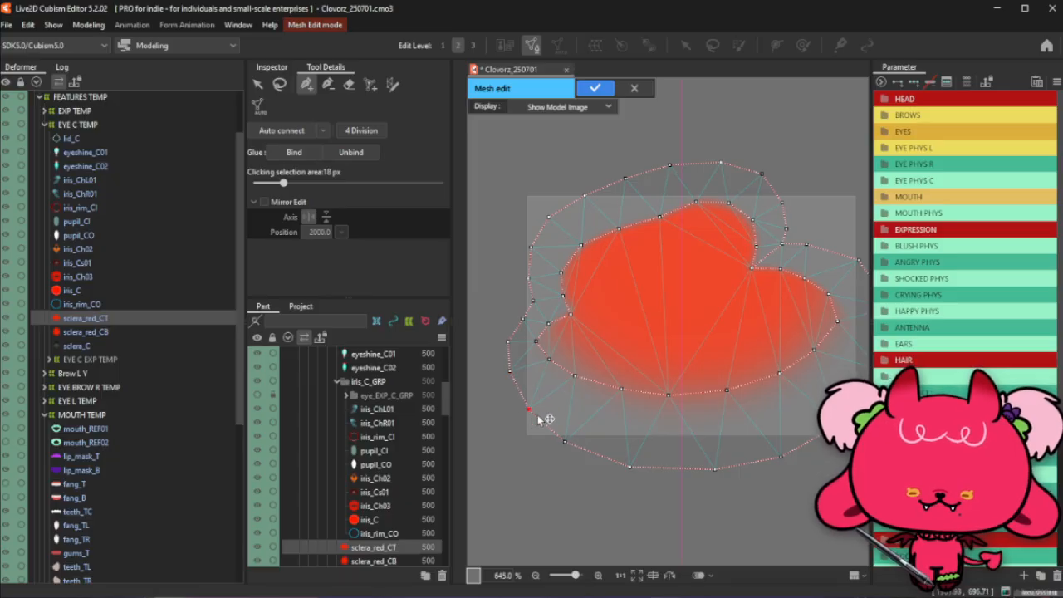
pyautogui.click(564, 442)
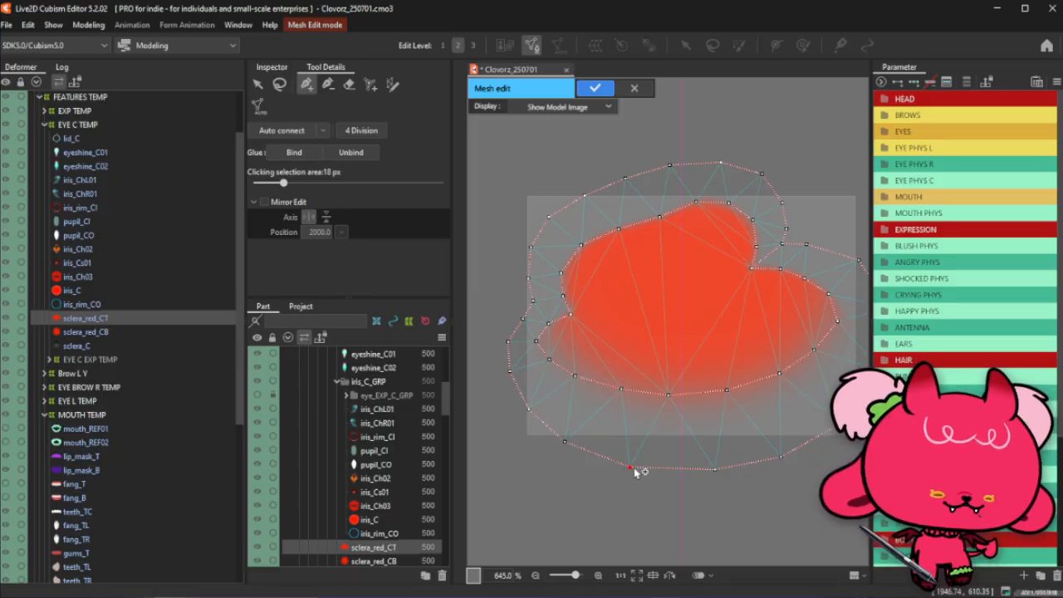
# Shift the outer outline's bottom-centre vertices to even their spacing beneath the faded lower edge
pyautogui.moveTo(629, 469); pyautogui.dragTo(431, 473)
pyautogui.scroll(-2, 593, 461)
pyautogui.scroll(2, 679, 446)
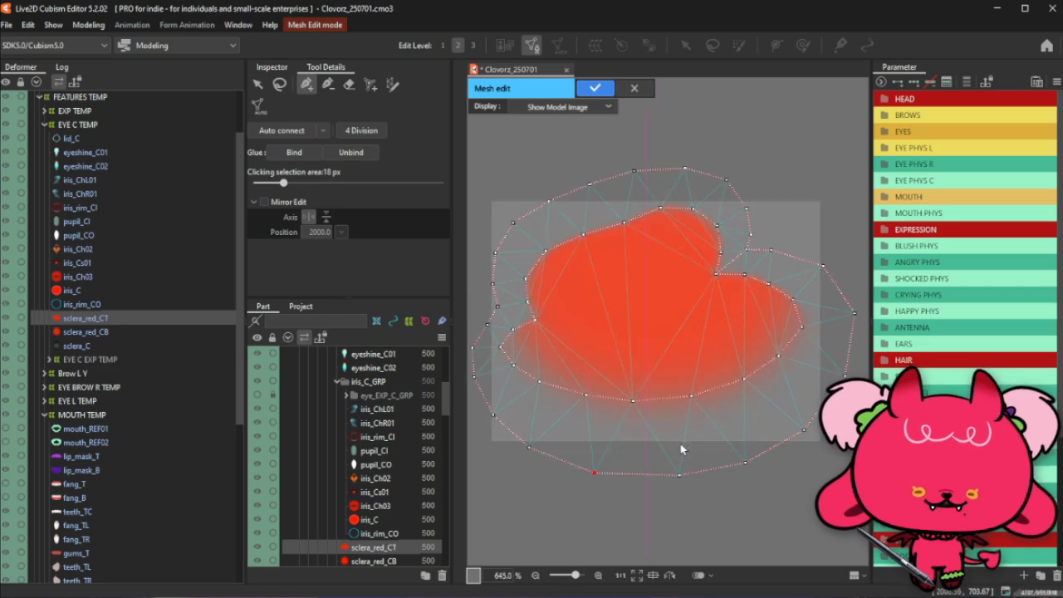
pyautogui.moveTo(680, 475); pyautogui.dragTo(672, 475)
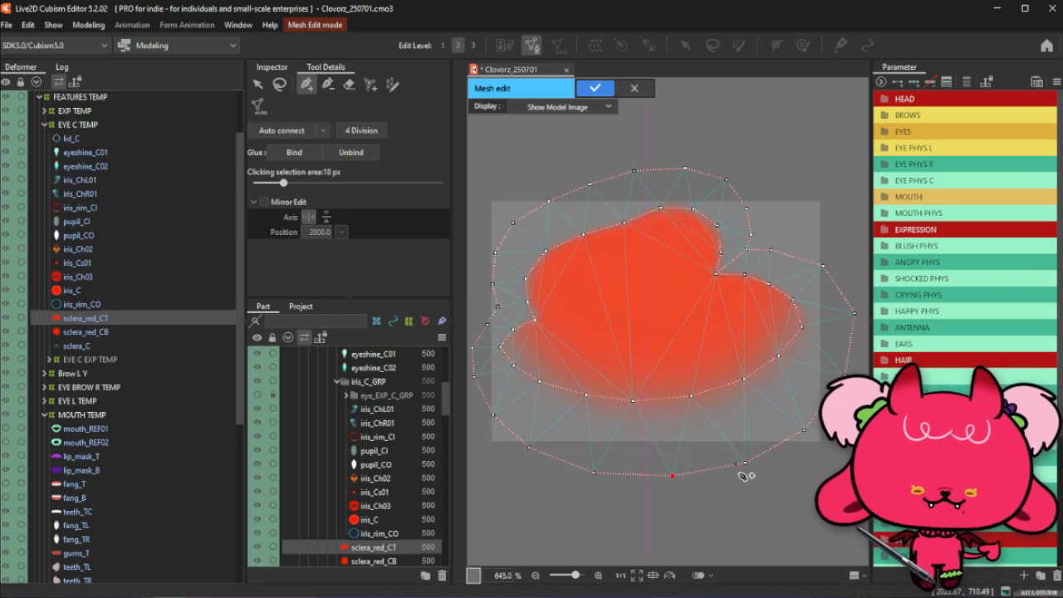
pyautogui.click(803, 430)
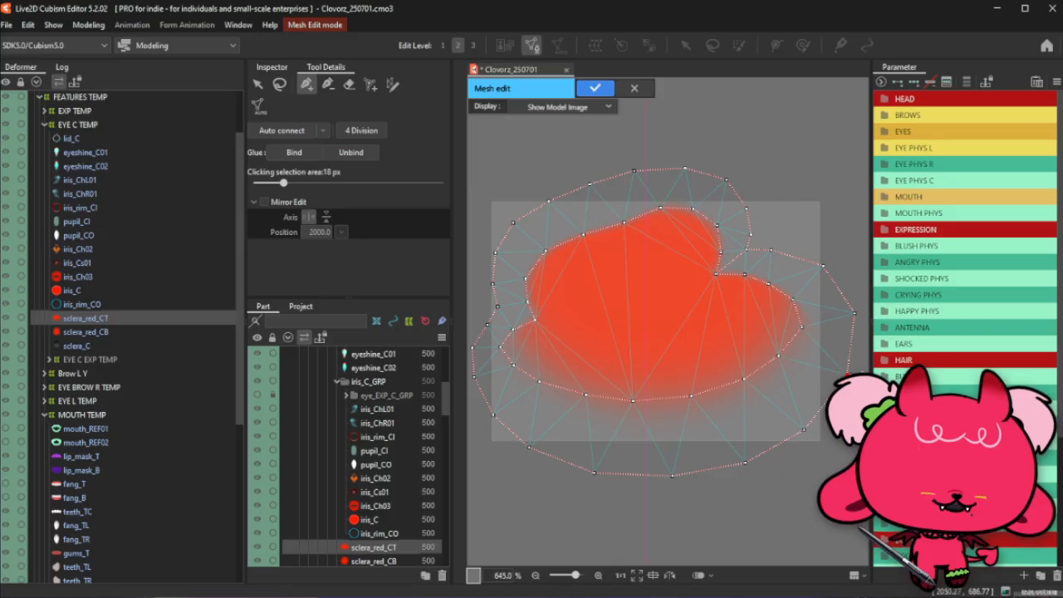
# Pull the outer outline's upper vertices around the right lobe inward and add a vertex at its outer tip to round the curve
pyautogui.click(854, 313)
pyautogui.moveTo(854, 313); pyautogui.dragTo(849, 299)
pyautogui.moveTo(822, 264); pyautogui.dragTo(809, 259)
pyautogui.moveTo(850, 300); pyautogui.dragTo(841, 288)
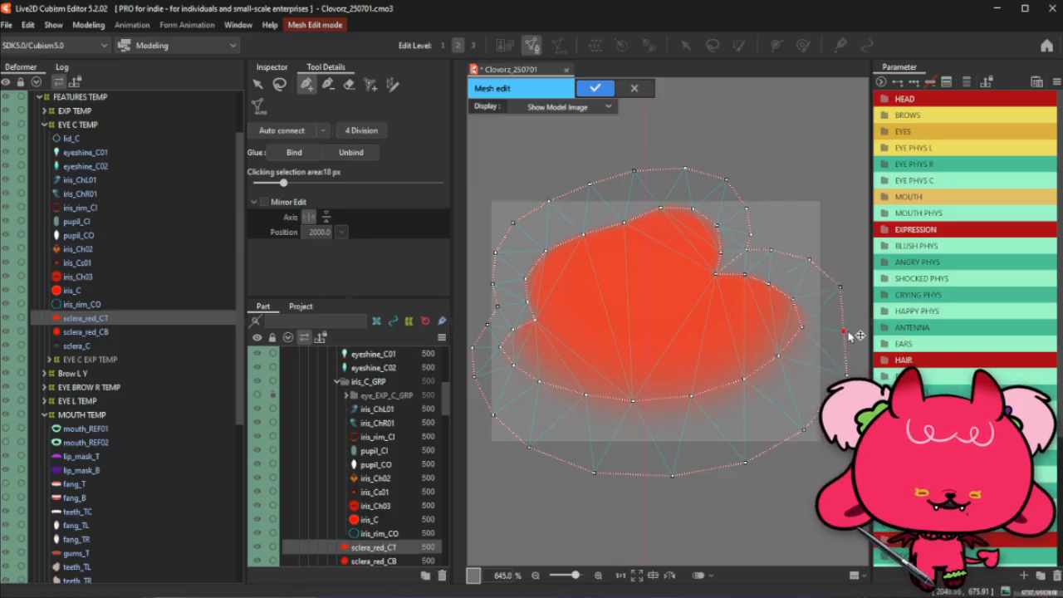
pyautogui.moveTo(845, 332); pyautogui.dragTo(857, 331)
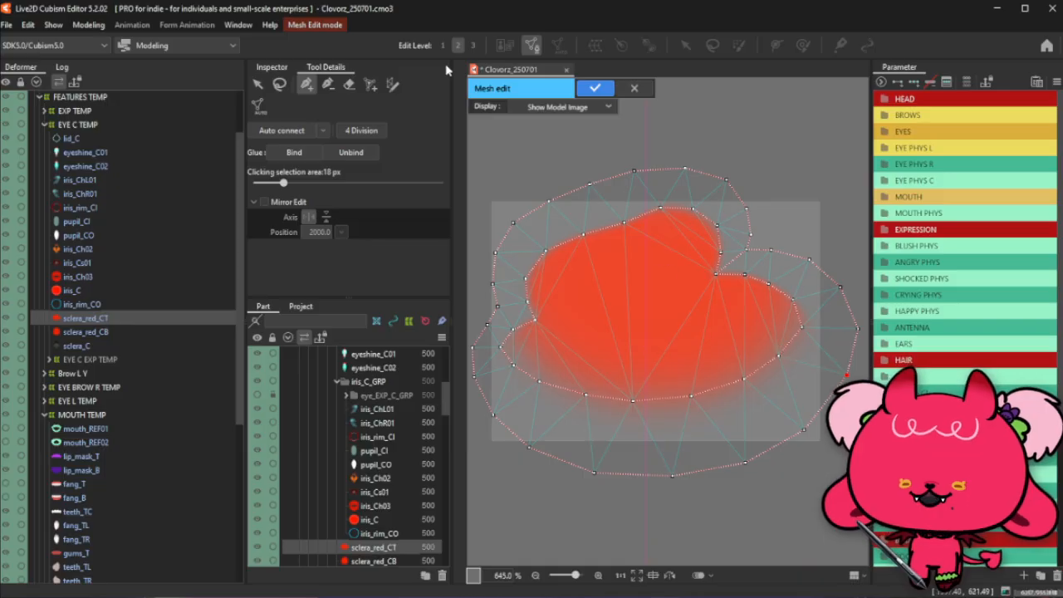
# Fine-tune the outer outline's vertices near the upper-right crown and left notch, and nudge the interior chain's left-tip vertex
pyautogui.click(279, 84)
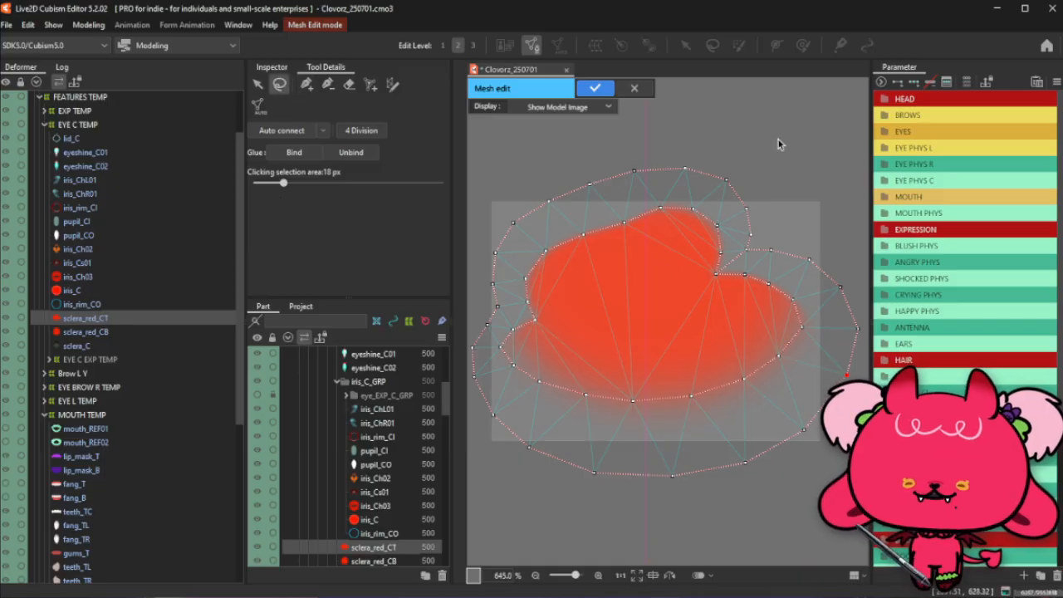
pyautogui.click(308, 86)
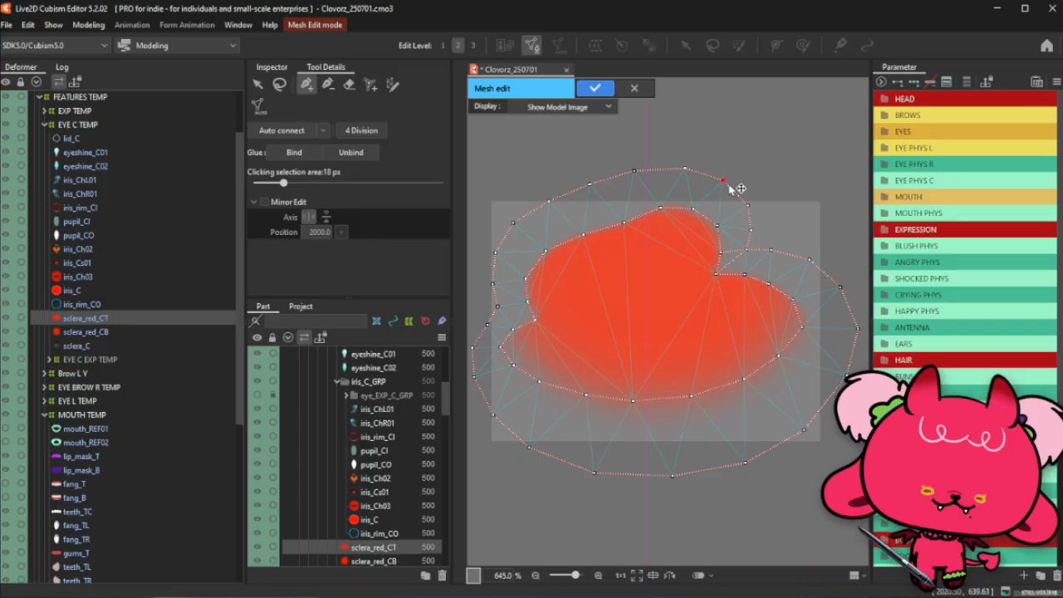
pyautogui.click(483, 324)
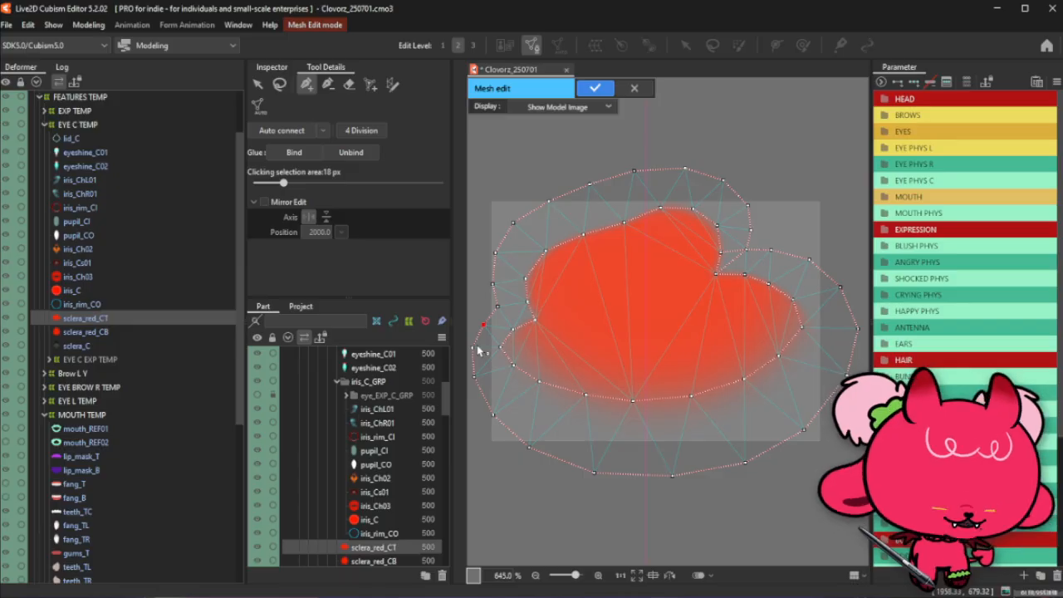
pyautogui.click(278, 84)
pyautogui.click(306, 84)
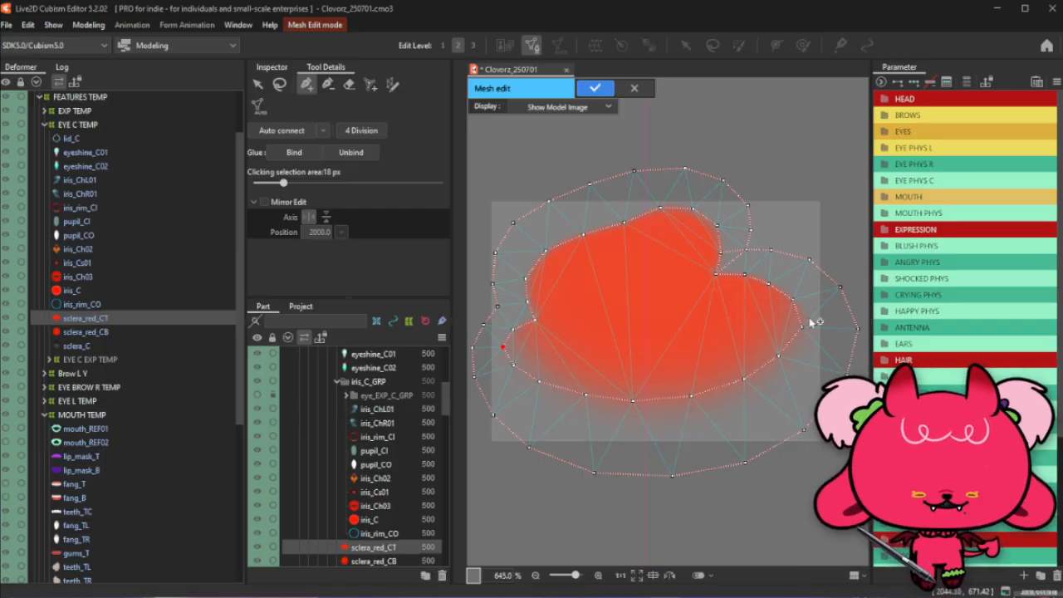
# Adjust the interior chain's right-tip vertex and the vertex just below it to smooth the right lobe's curve
pyautogui.click(279, 84)
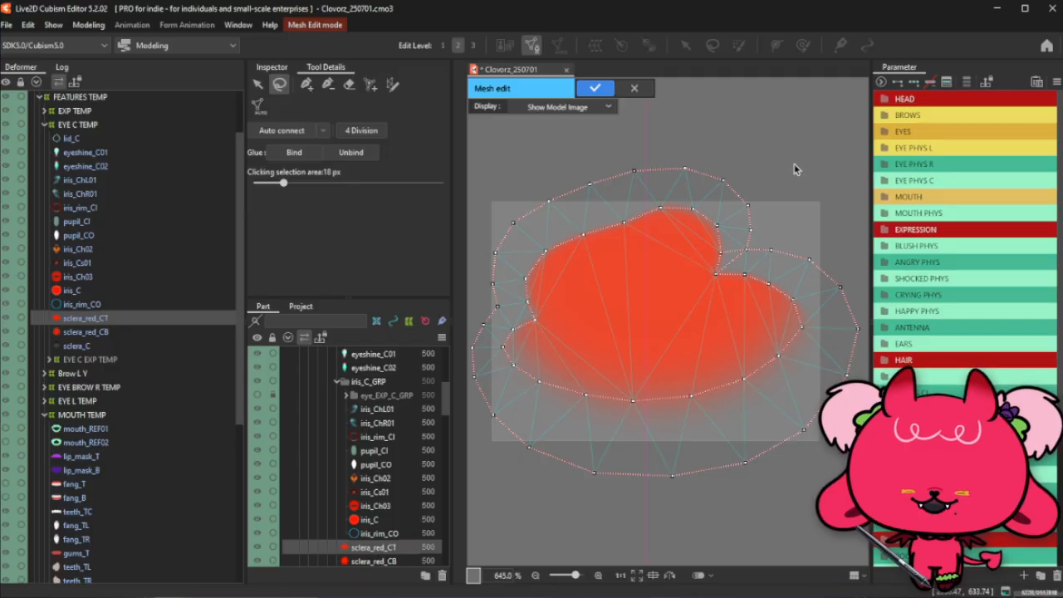
pyautogui.click(804, 327)
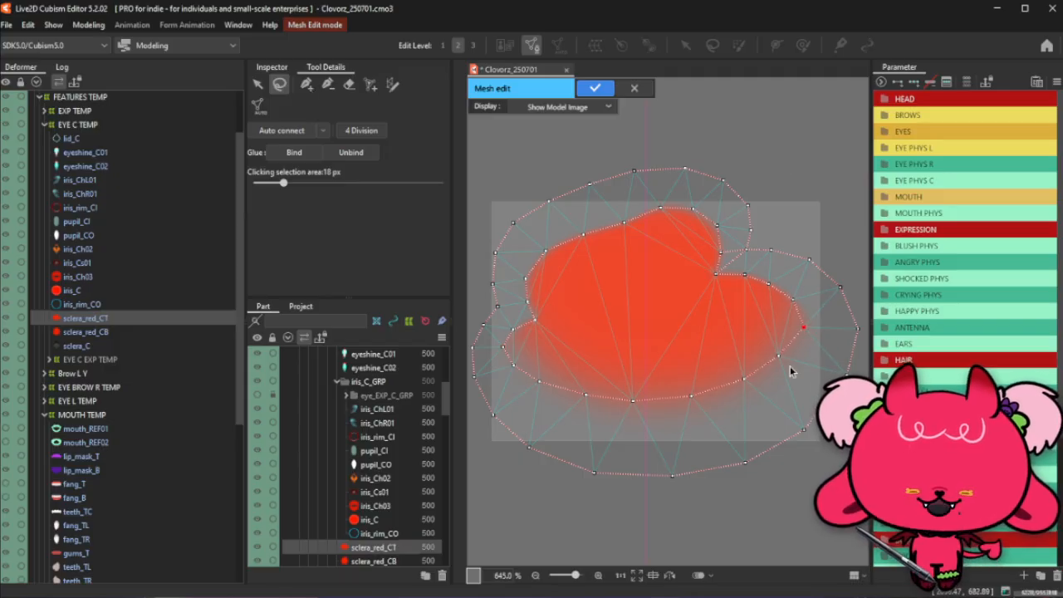
pyautogui.moveTo(779, 355); pyautogui.dragTo(806, 328)
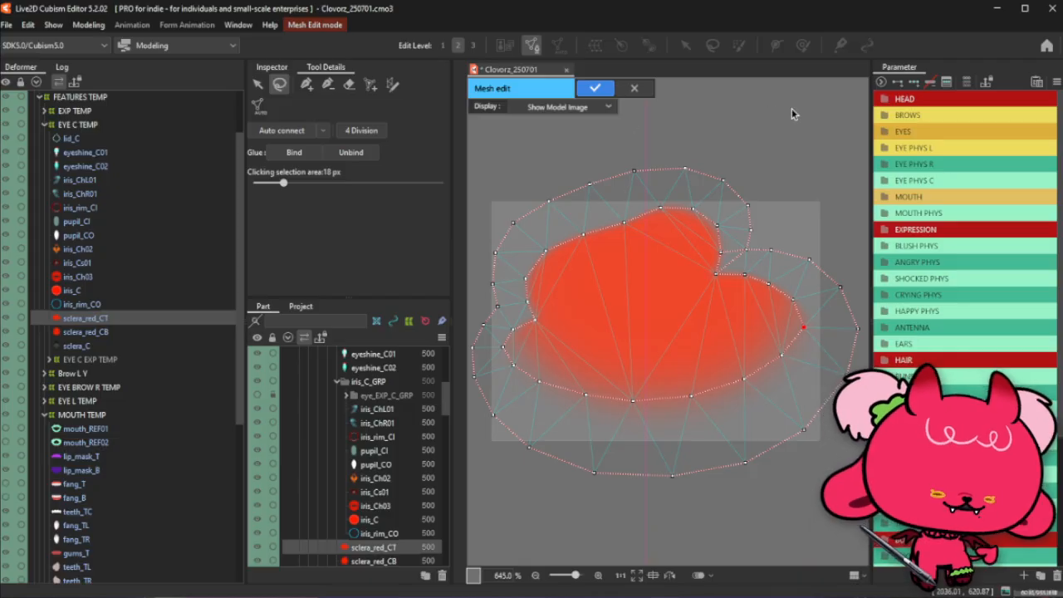
# Refine the vertices around the left notch, bringing the outer outline's notch vertex closer to the interior notch
pyautogui.click(306, 90)
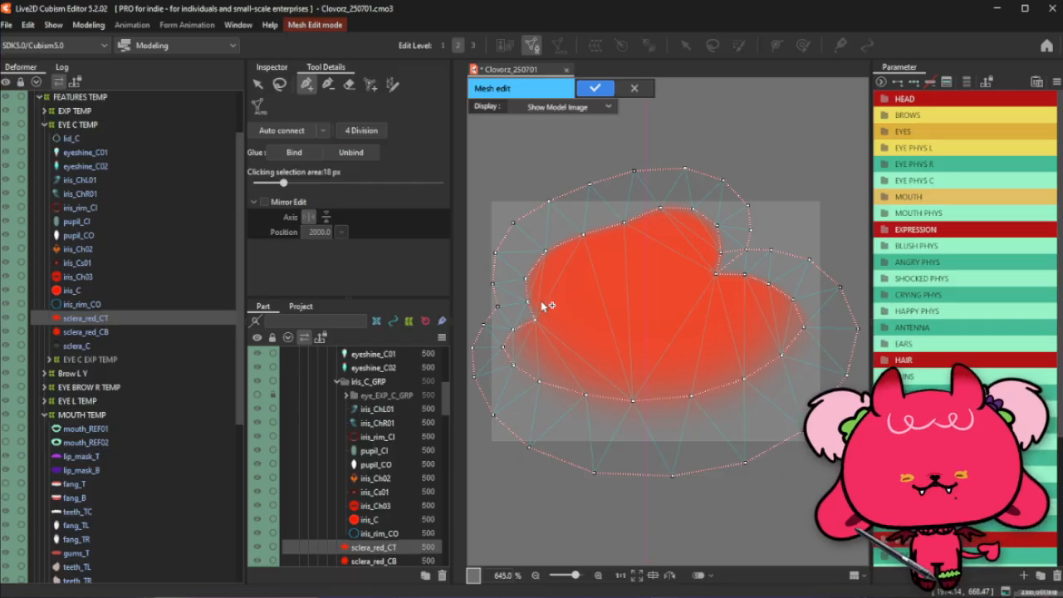
pyautogui.scroll(2, 531, 323)
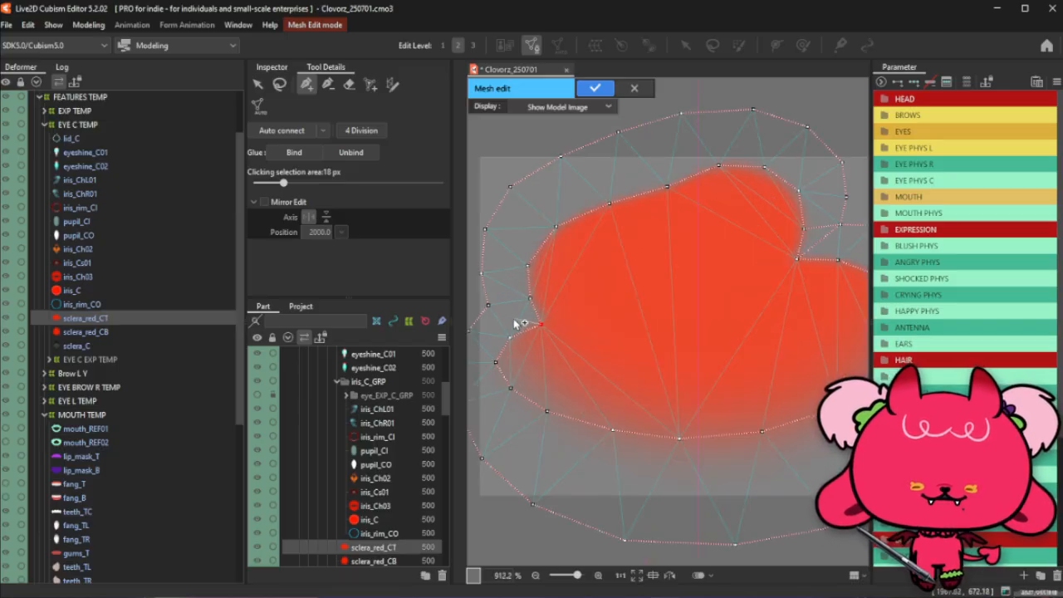
pyautogui.scroll(-2, 534, 326)
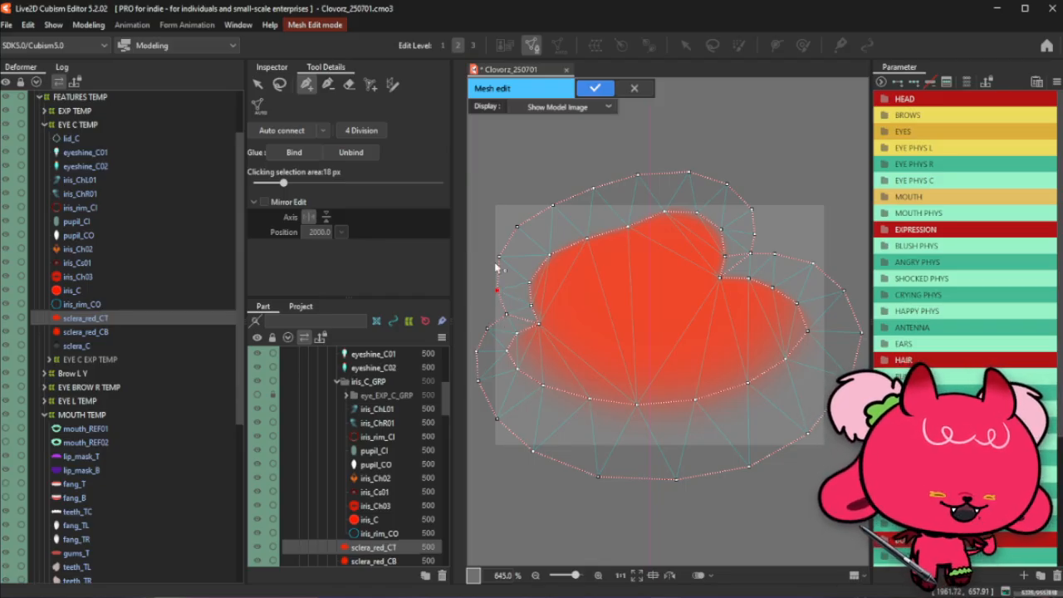
pyautogui.click(280, 85)
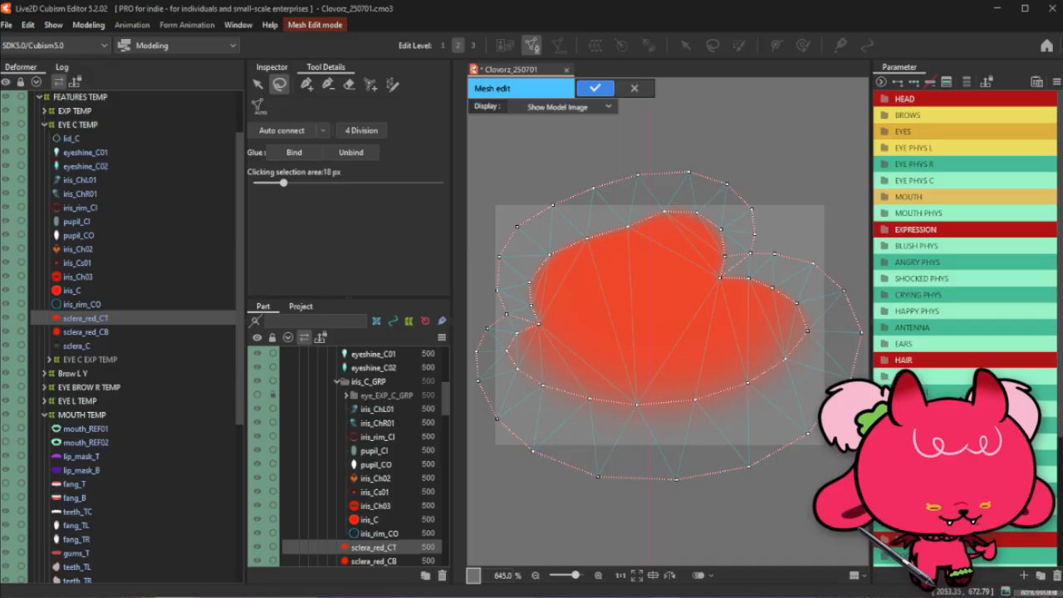
# Switch to YouTube, skip the Space Mountain Soundscape video to the Hyperspace Mountain Disneyland Paris chapter, and return to the Live2D mesh
pyautogui.moveTo(467, 597); pyautogui.dragTo(515, 31)
pyautogui.moveTo(442, 457)
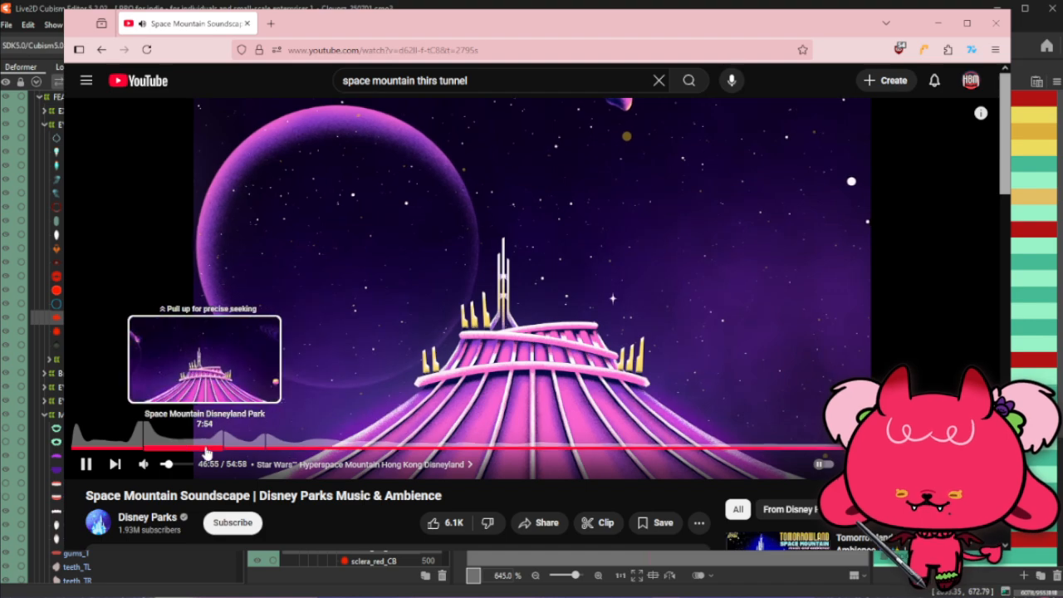
pyautogui.click(77, 448)
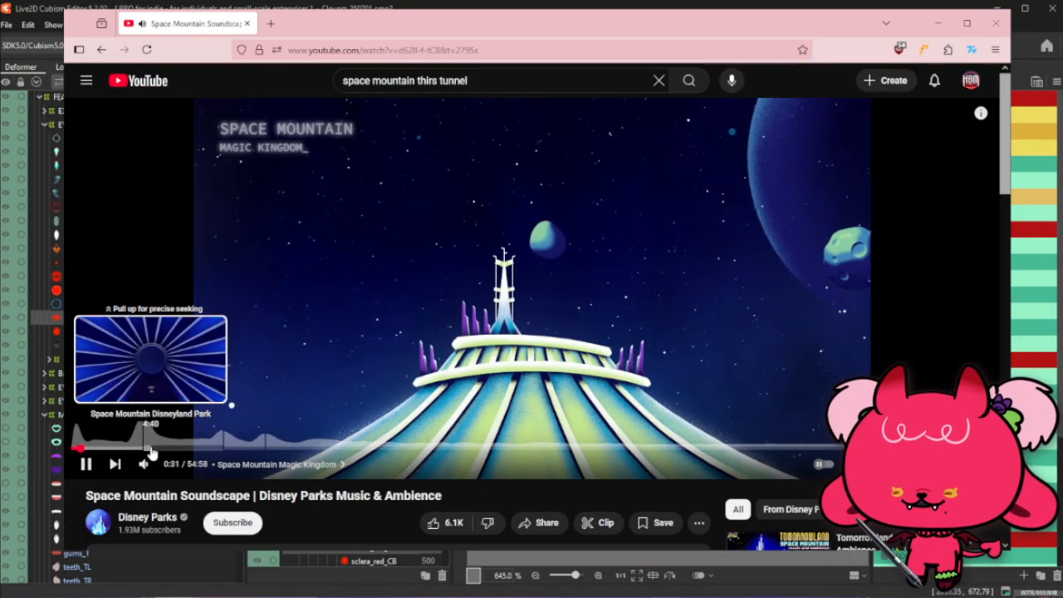
pyautogui.click(170, 449)
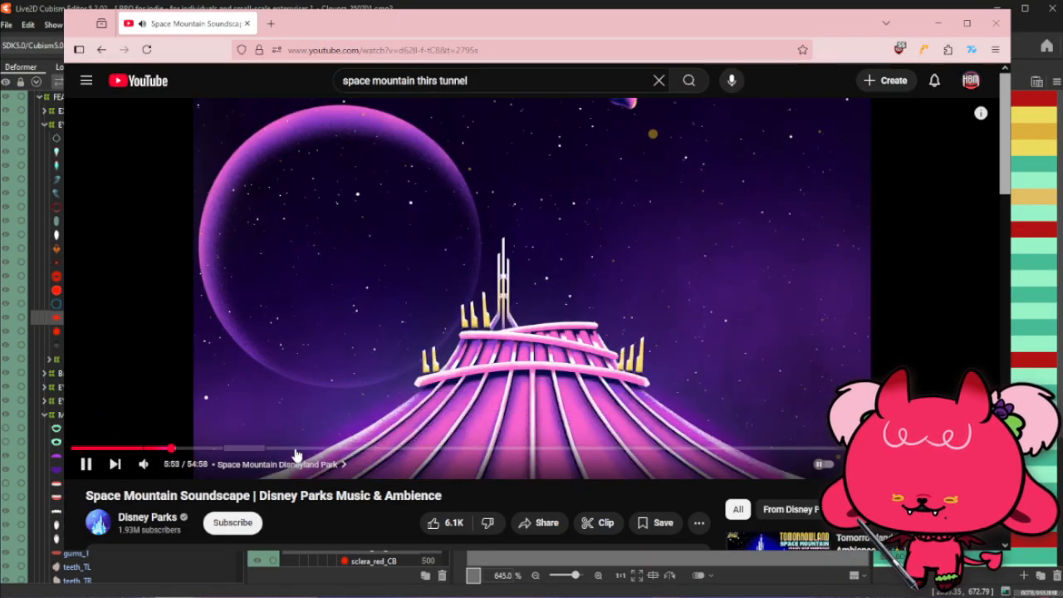
pyautogui.click(239, 449)
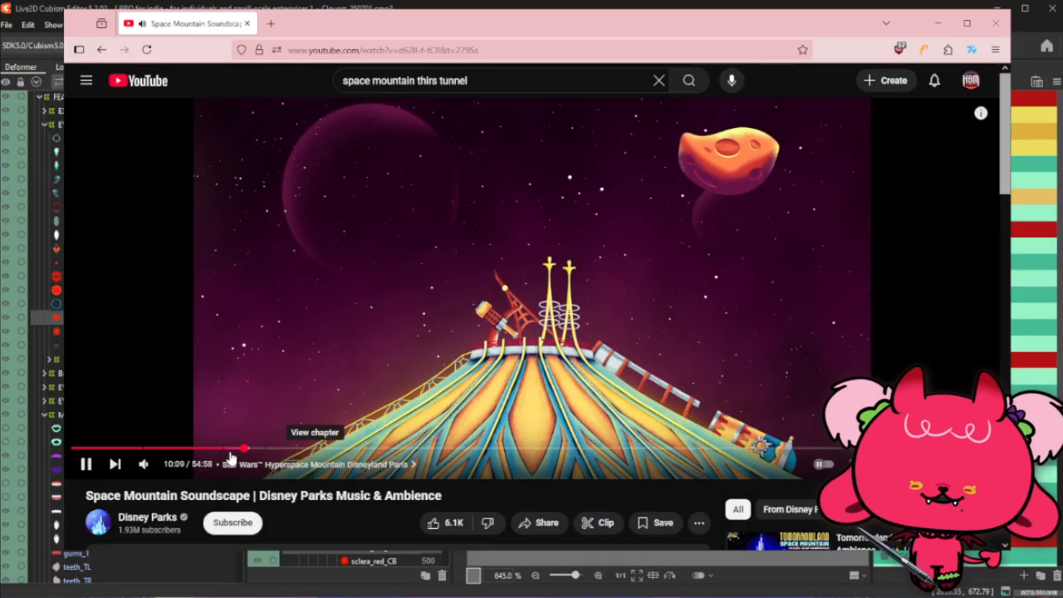
pyautogui.hotkey('alt', 'Tab')
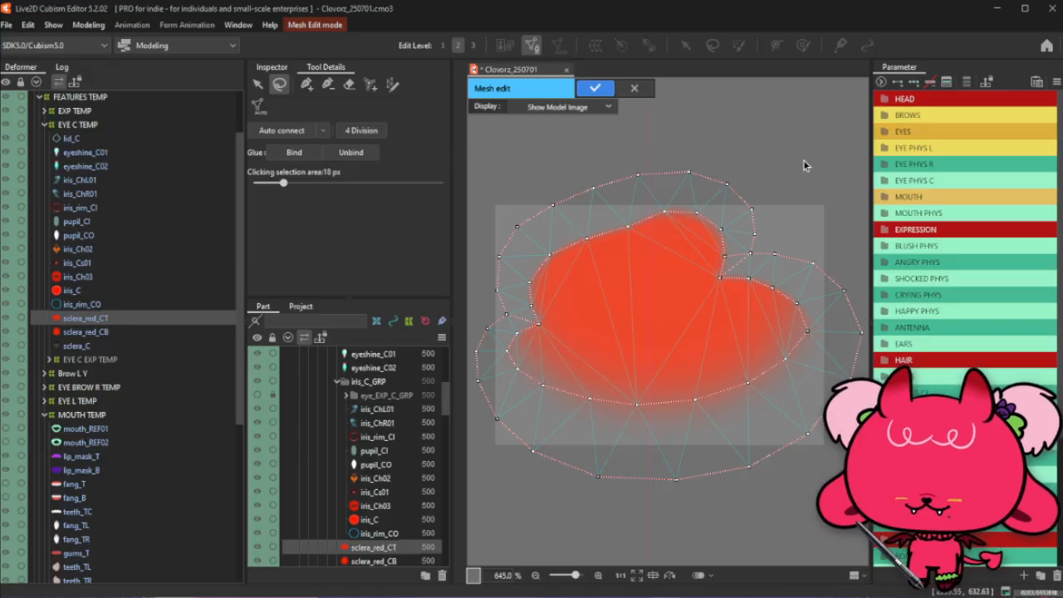
pyautogui.click(305, 84)
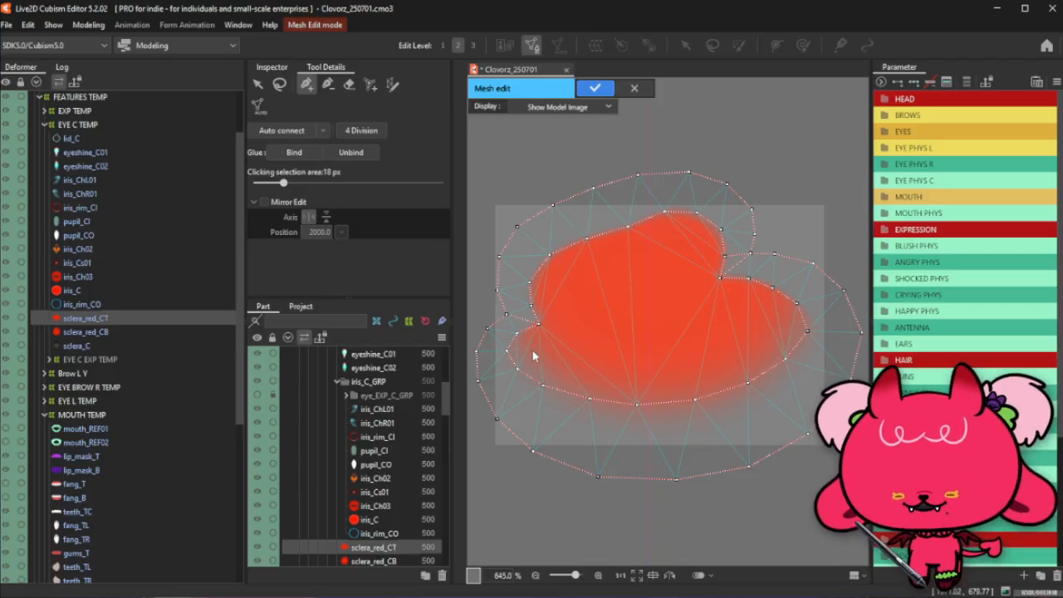
# Draw an interior vertex chain across the lower part of the sclera_red_CT shape, parallel to its bottom edge, and end the chain
pyautogui.moveTo(533, 352)
pyautogui.mouseDown()
pyautogui.moveTo(616, 371)
pyautogui.moveTo(660, 367)
pyautogui.moveTo(722, 356)
pyautogui.moveTo(710, 356)
pyautogui.moveTo(783, 325)
pyautogui.mouseUp()
pyautogui.click(279, 84)
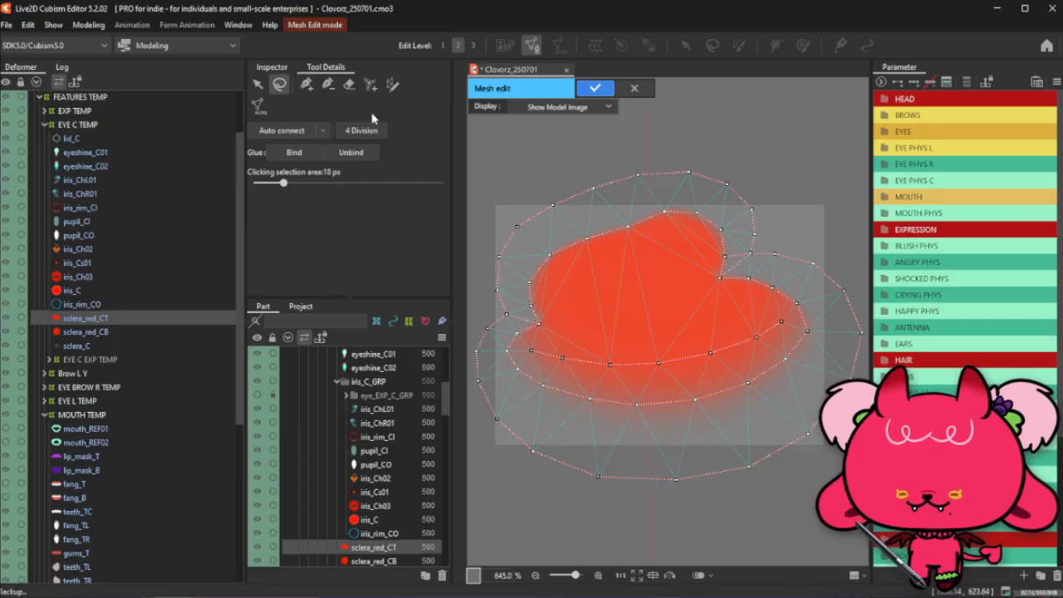
pyautogui.click(306, 85)
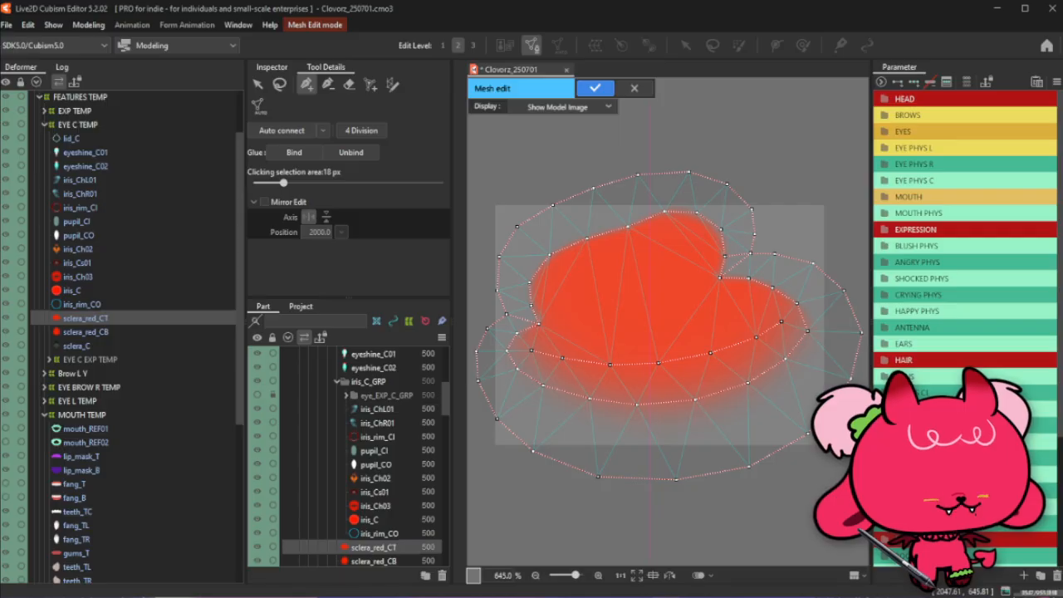
pyautogui.click(279, 84)
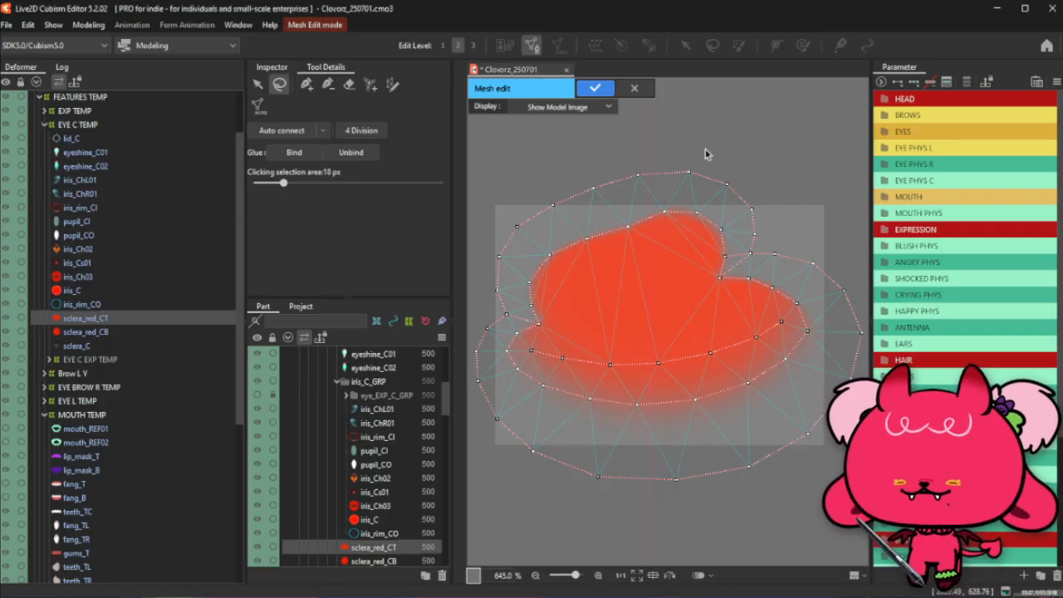
pyautogui.click(306, 84)
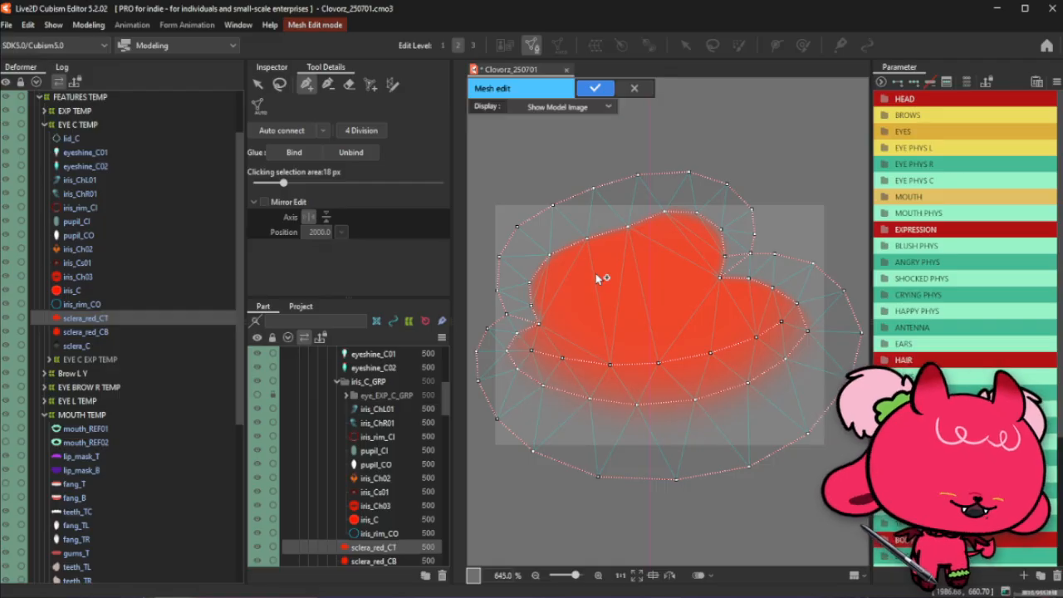
# Draw an interior vertex chain through the middle of the upper lobe, even out its right-hand vertices, and end the chain
pyautogui.click(556, 288)
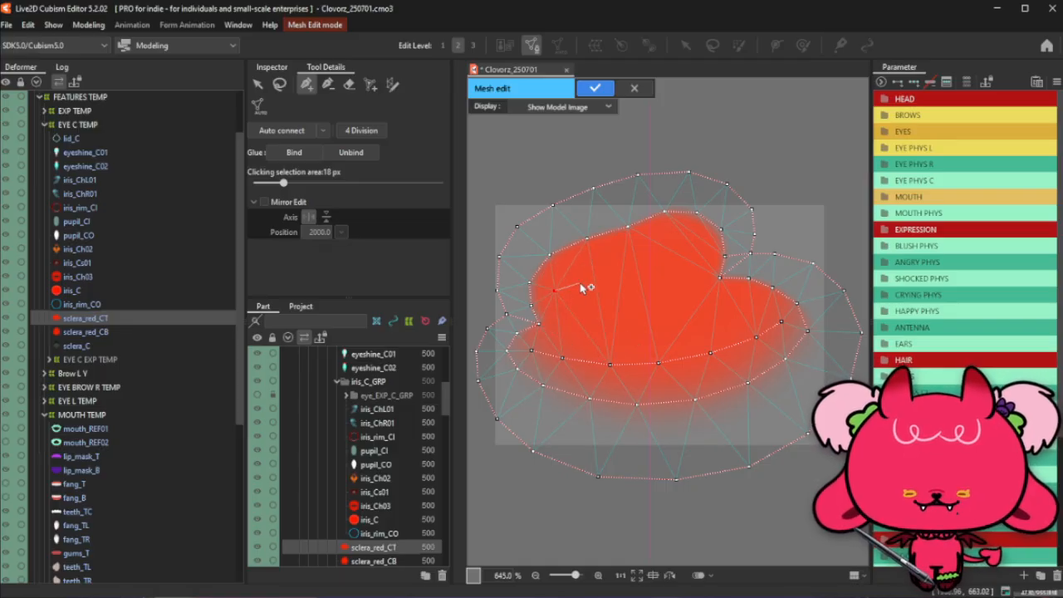
pyautogui.click(576, 282)
pyautogui.click(610, 275)
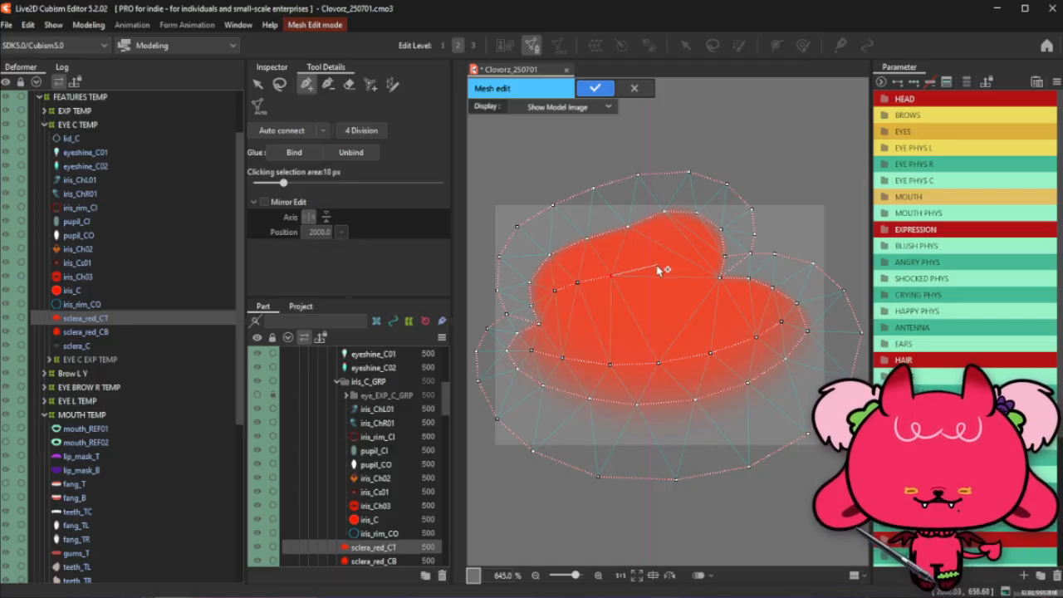
pyautogui.click(652, 268)
pyautogui.click(680, 250)
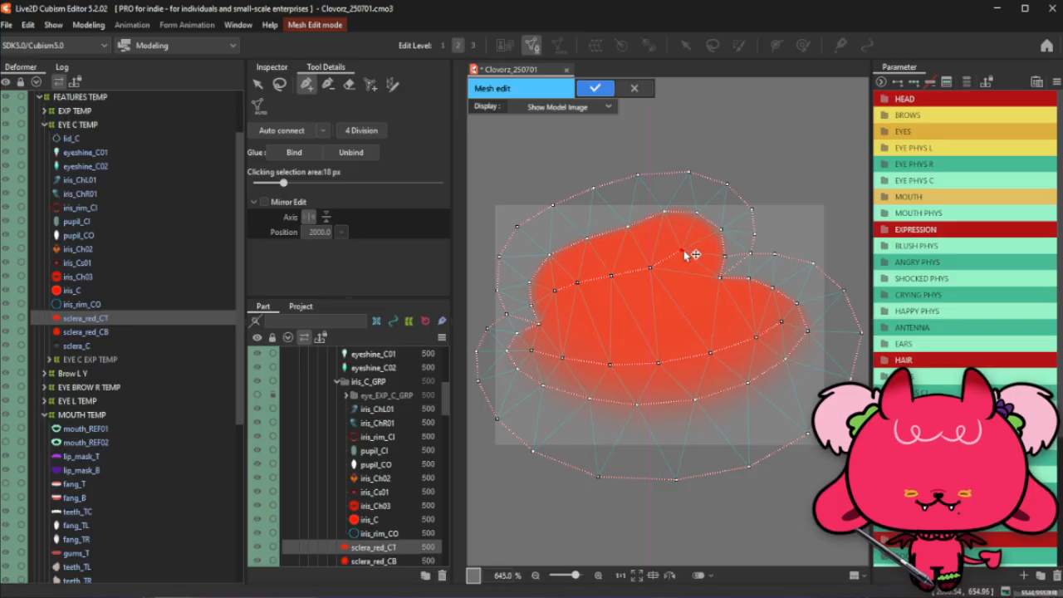
pyautogui.click(688, 245)
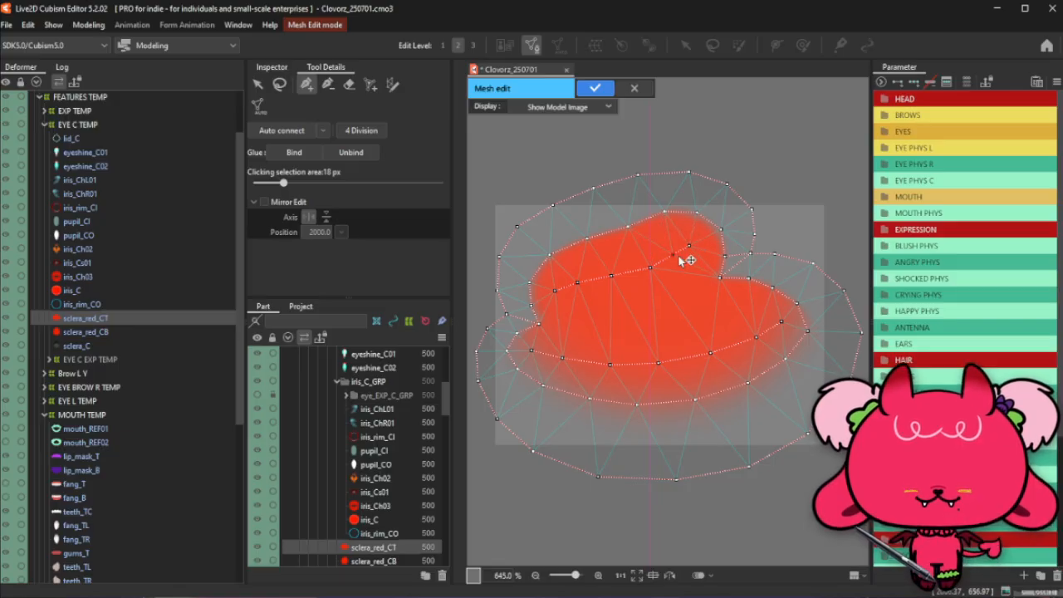
pyautogui.moveTo(688, 249)
pyautogui.mouseDown()
pyautogui.moveTo(699, 246)
pyautogui.moveTo(682, 257)
pyautogui.mouseUp()
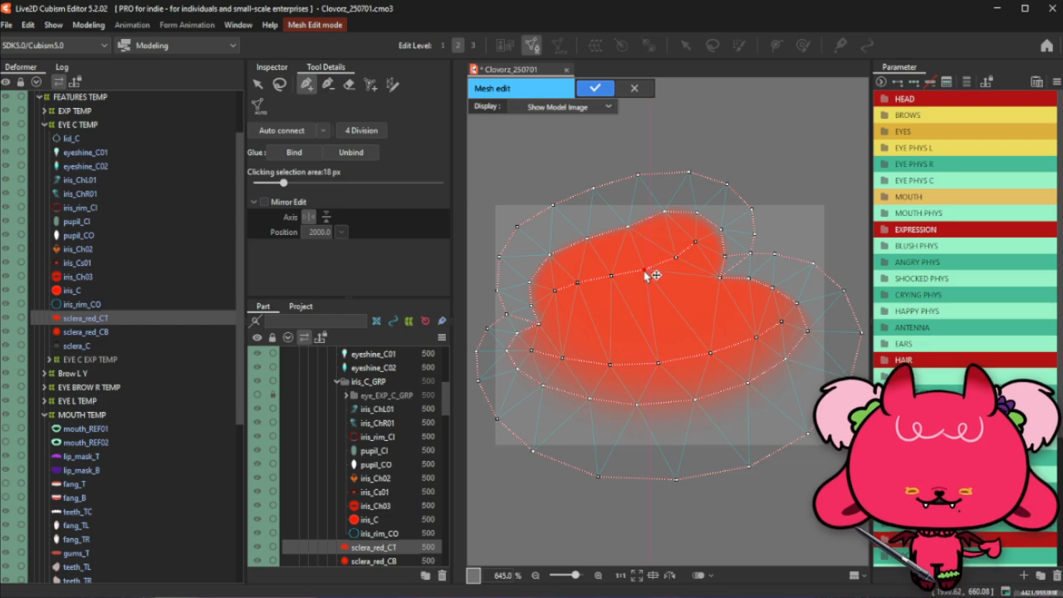
pyautogui.moveTo(678, 256); pyautogui.dragTo(674, 258)
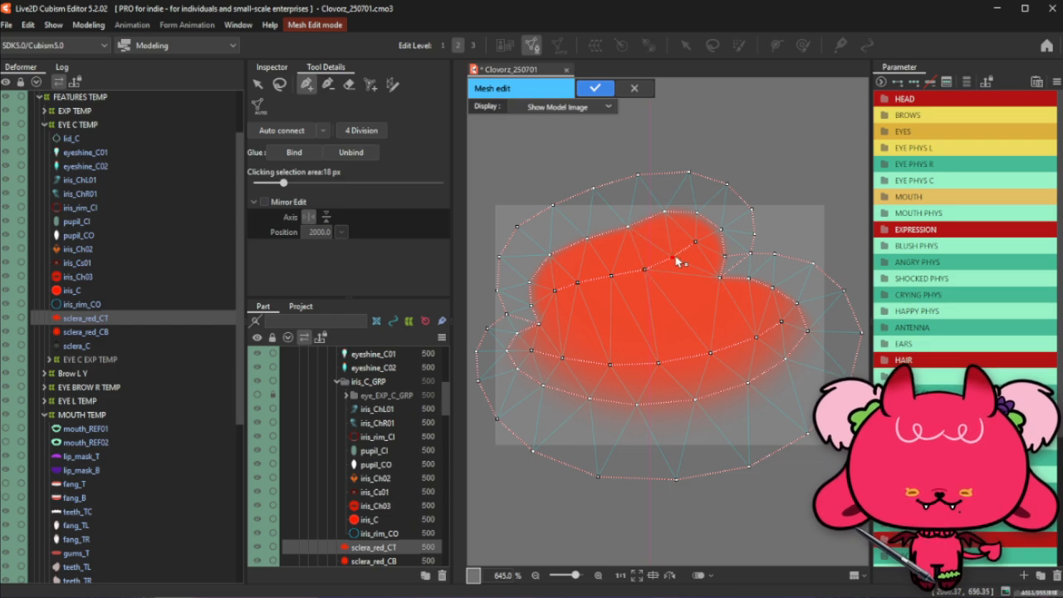
pyautogui.click(279, 85)
pyautogui.click(781, 127)
pyautogui.click(306, 85)
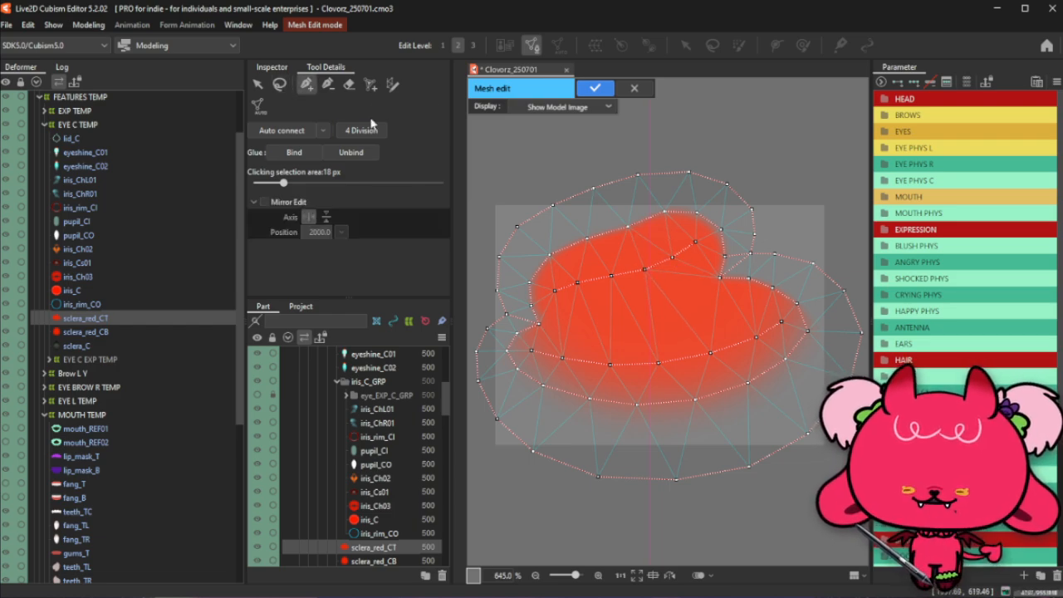
pyautogui.hotkey('ctrl', 'z')
# Draw an interior vertex chain from the left notch across the middle to the right notch, redoing the segment that strayed into the right lobe
pyautogui.click(538, 325)
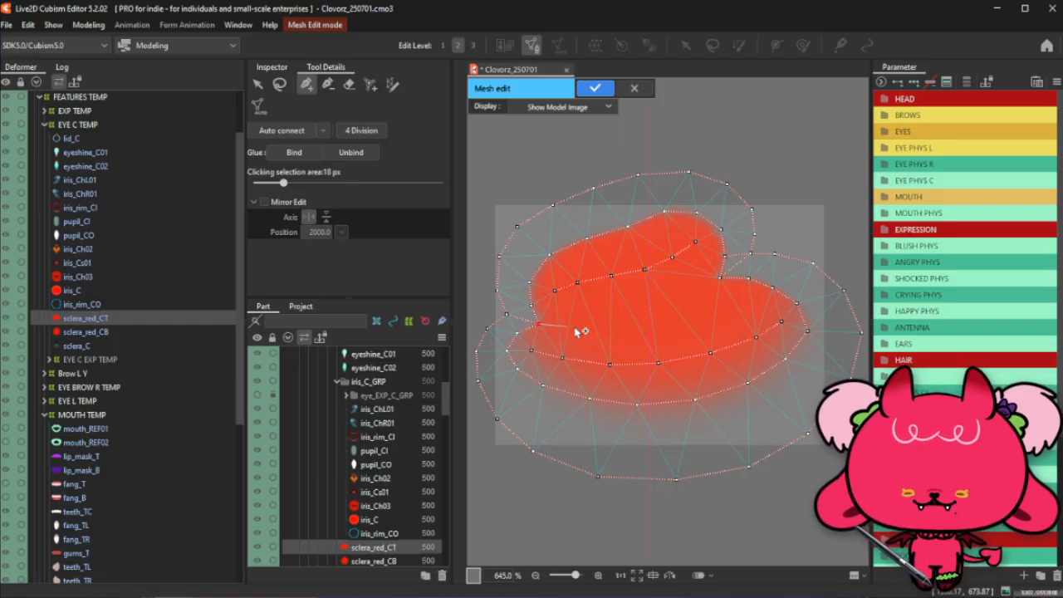
pyautogui.click(585, 327)
pyautogui.click(626, 325)
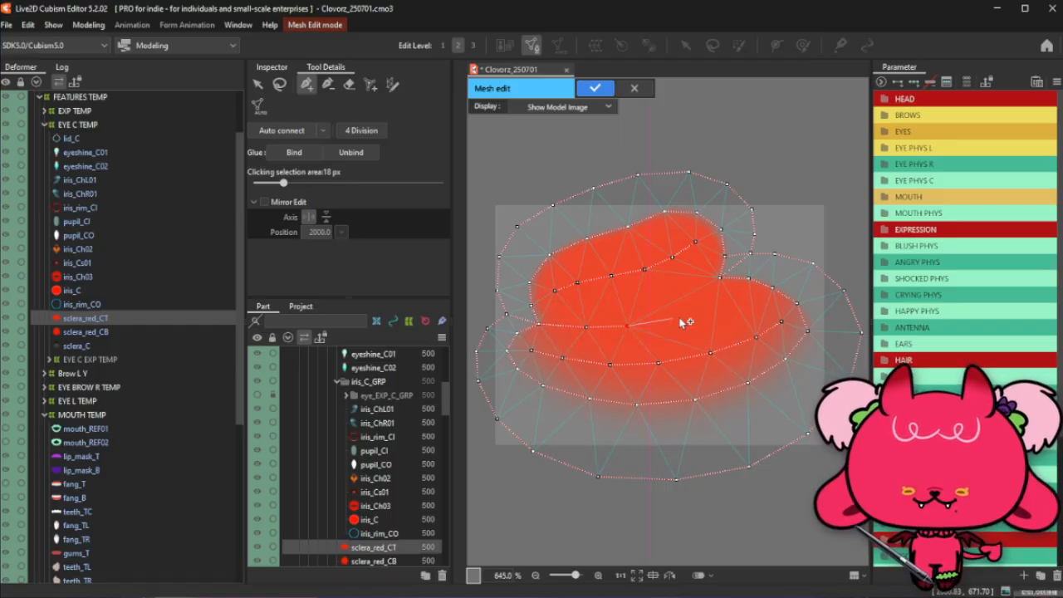
pyautogui.click(668, 316)
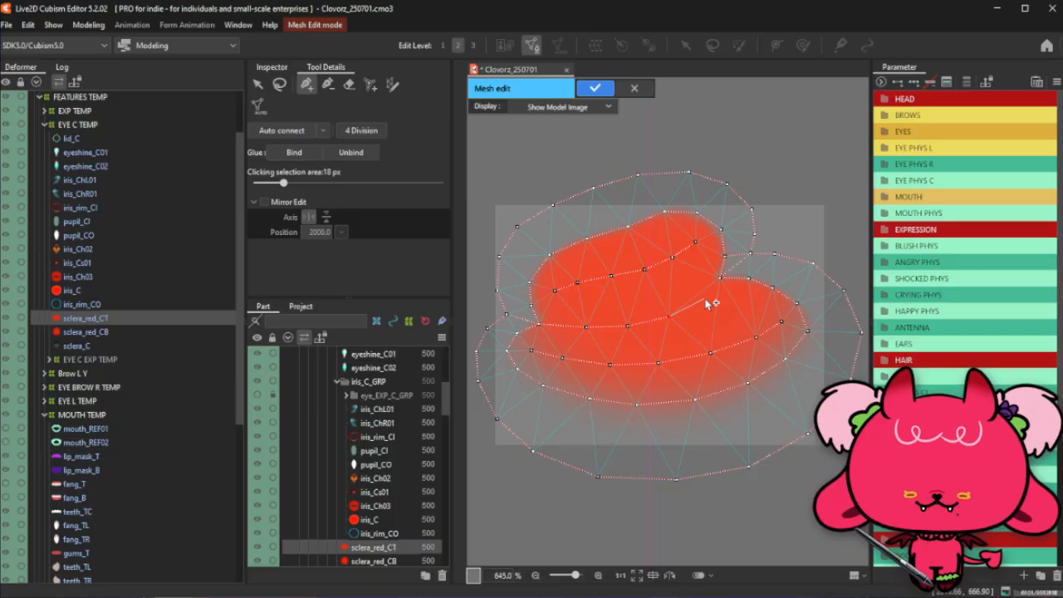
pyautogui.hotkey('ctrl', 'z')
pyautogui.click(722, 307)
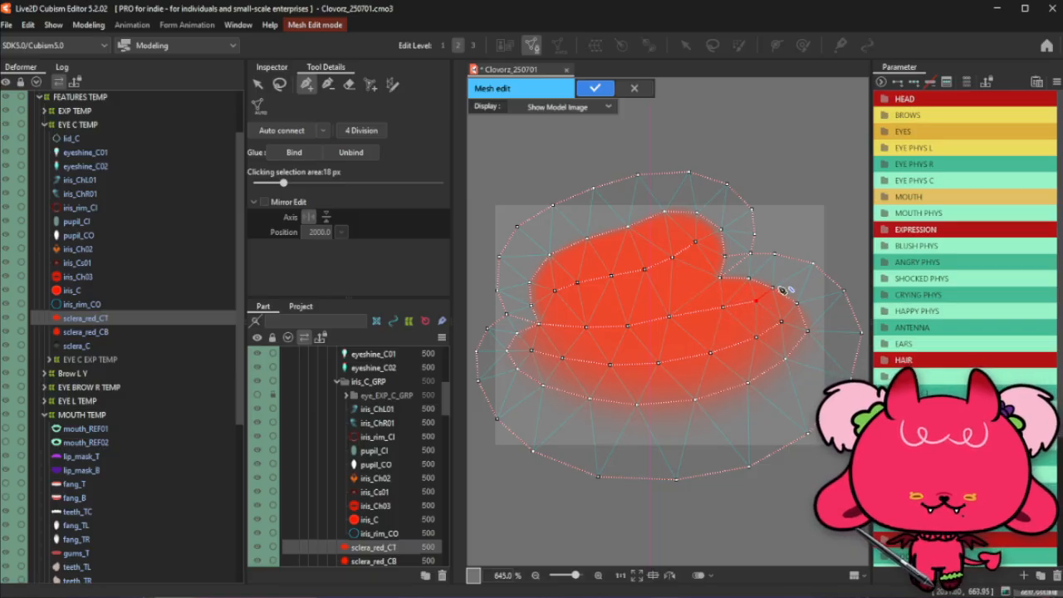
pyautogui.hotkey('ctrl', 'z')
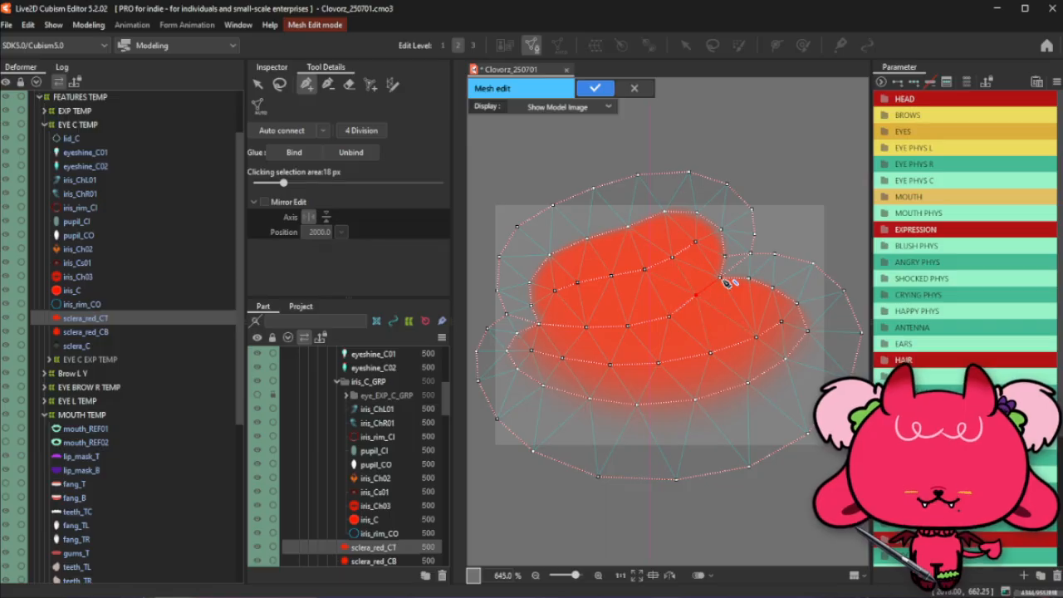
pyautogui.click(720, 277)
pyautogui.click(700, 298)
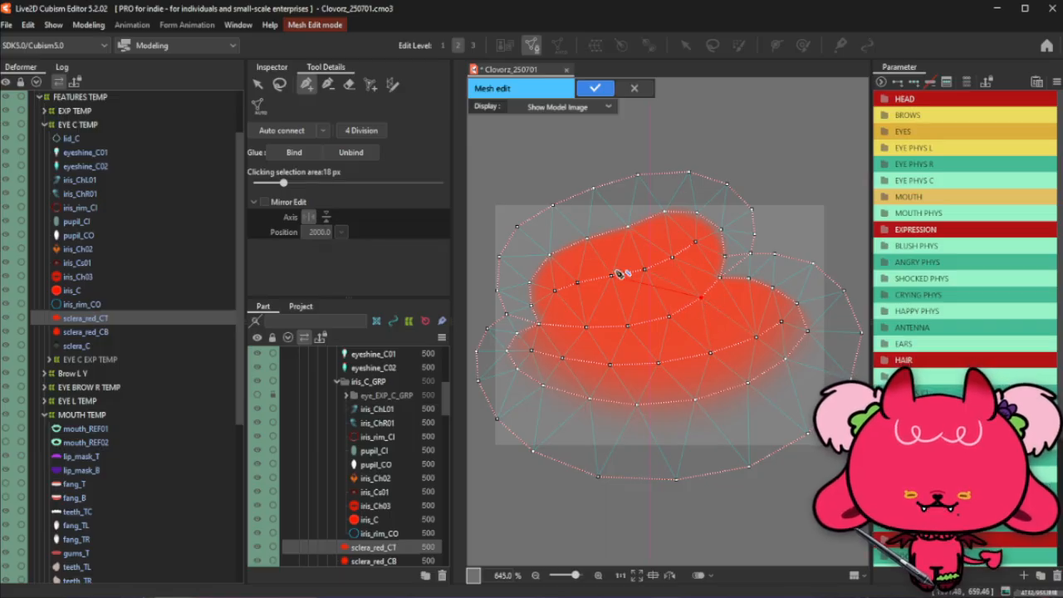
pyautogui.click(279, 84)
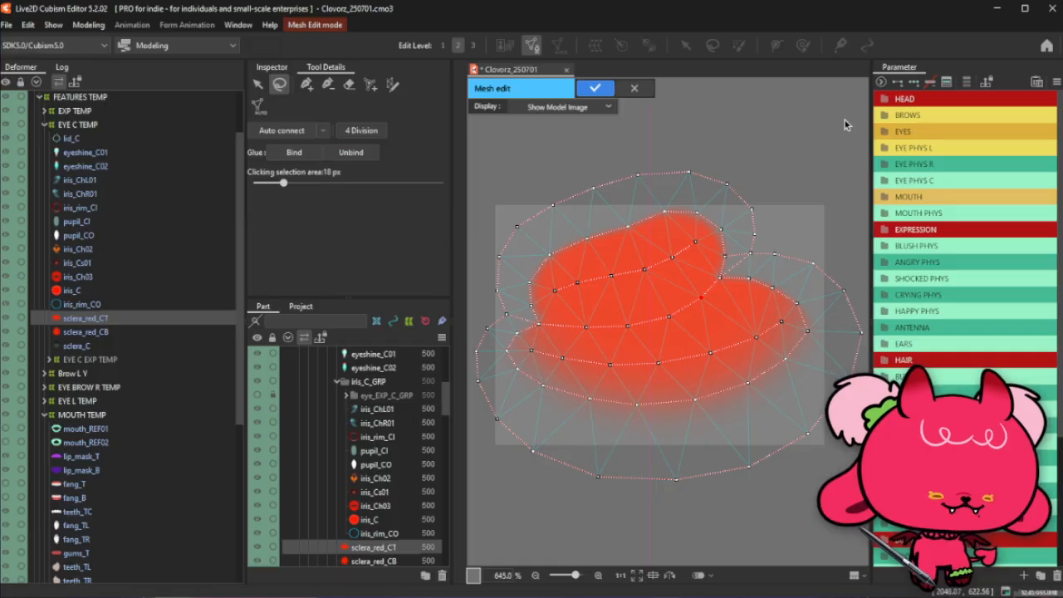
pyautogui.click(307, 83)
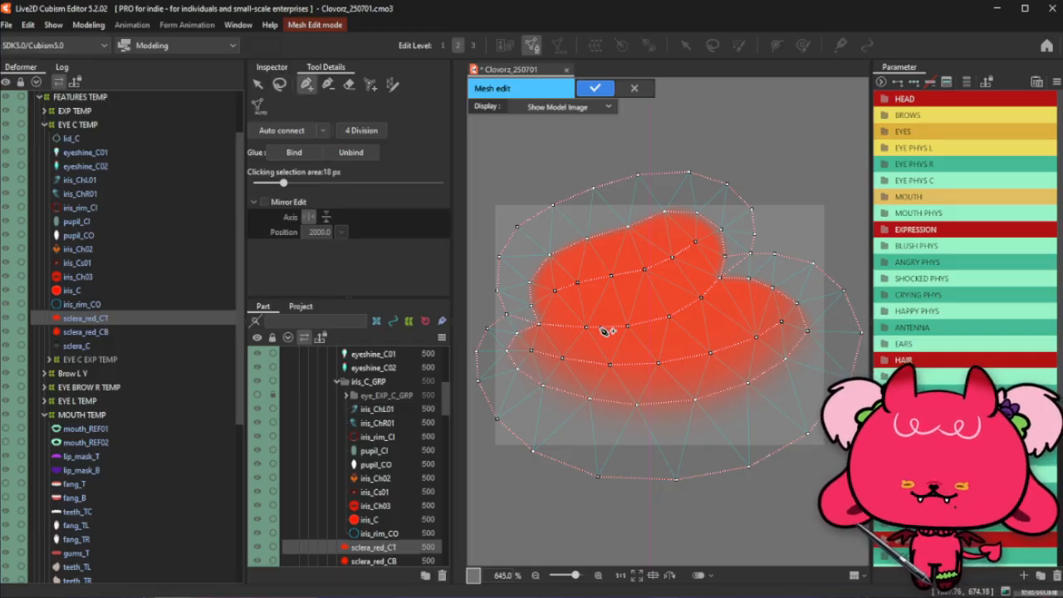
# Insert a vertex near the left notch on the middle chain and even out the spacing of its neighbouring vertices
pyautogui.click(559, 327)
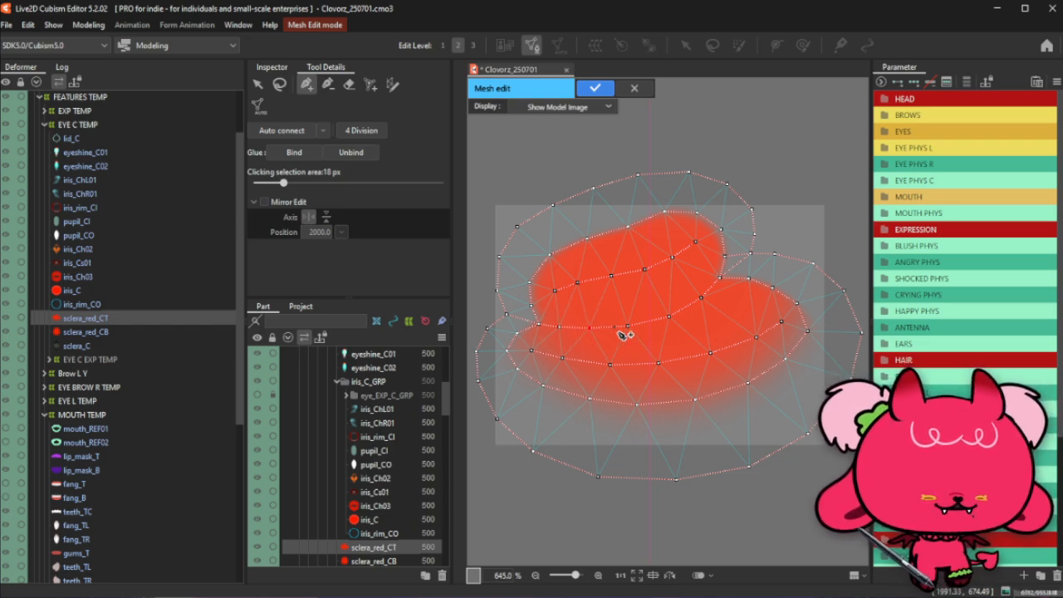
pyautogui.click(279, 84)
pyautogui.click(306, 84)
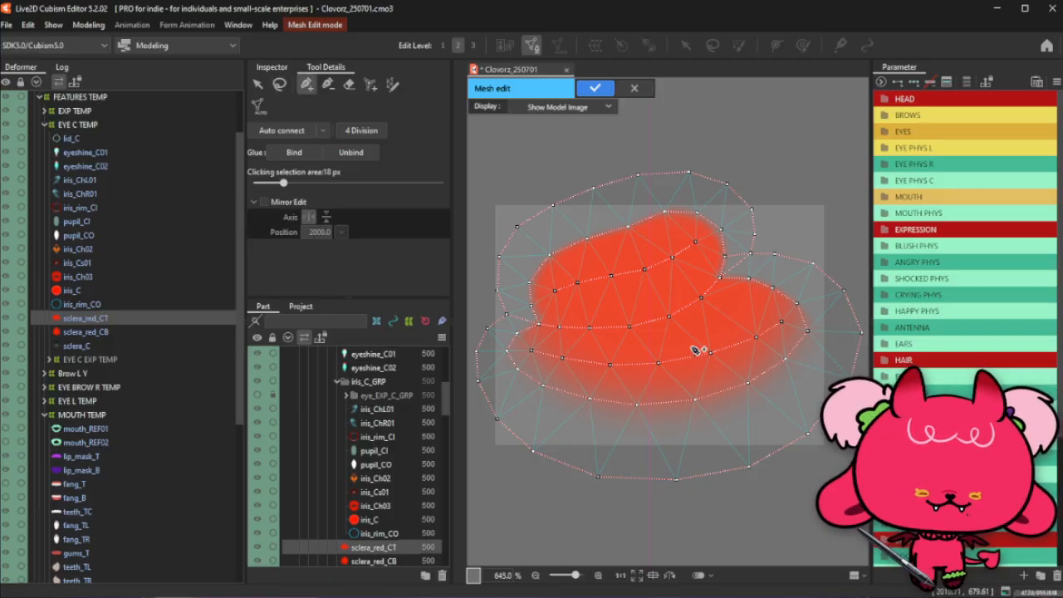
# Add a vertex in the centre of the right lobe, then auto-connect and apply the sclera_red_CT mesh
pyautogui.click(733, 312)
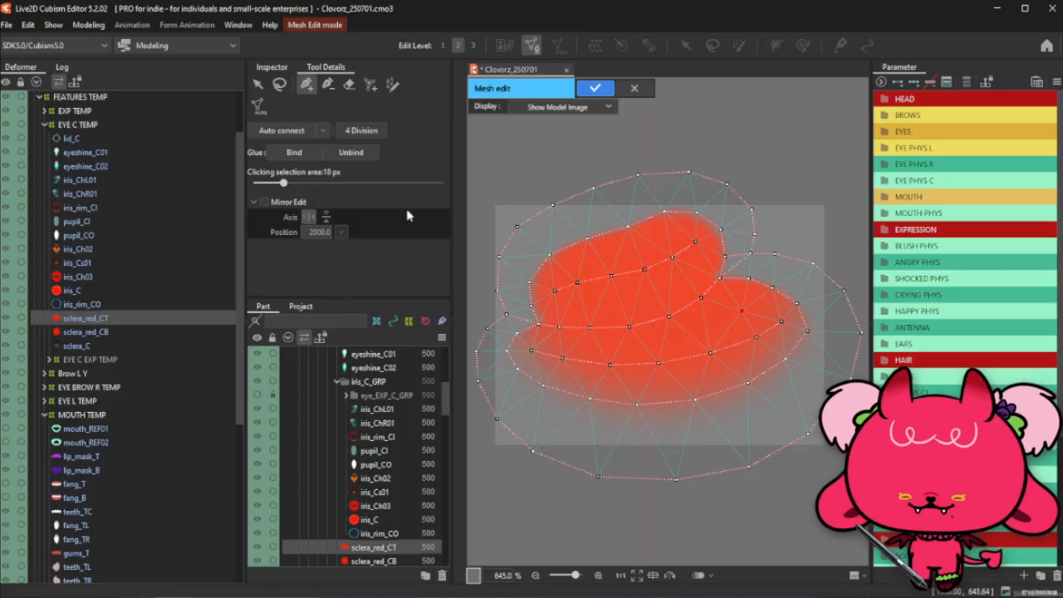
pyautogui.scroll(-3, 605, 290)
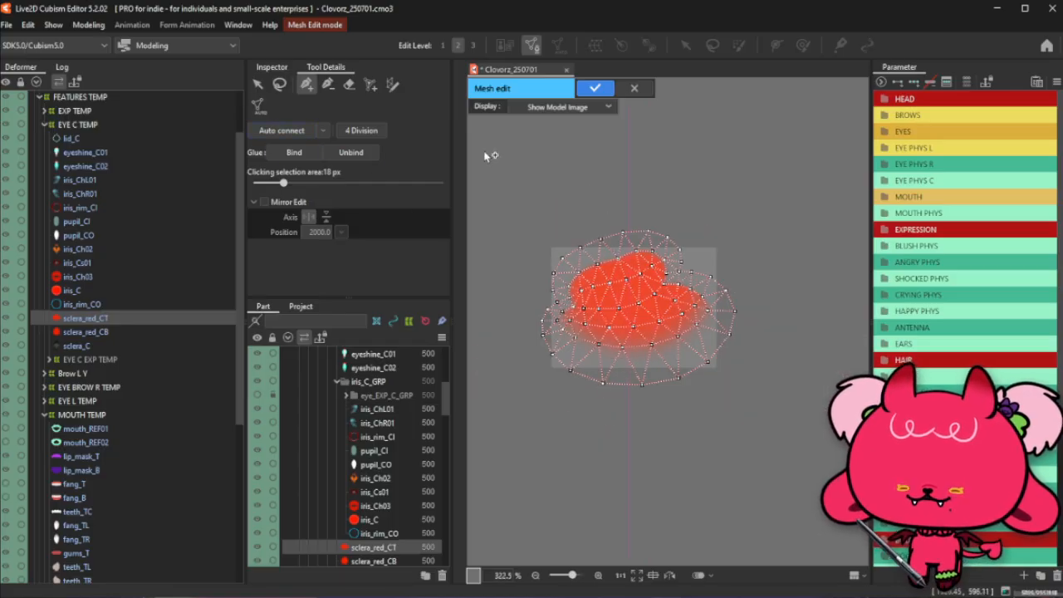
pyautogui.click(594, 87)
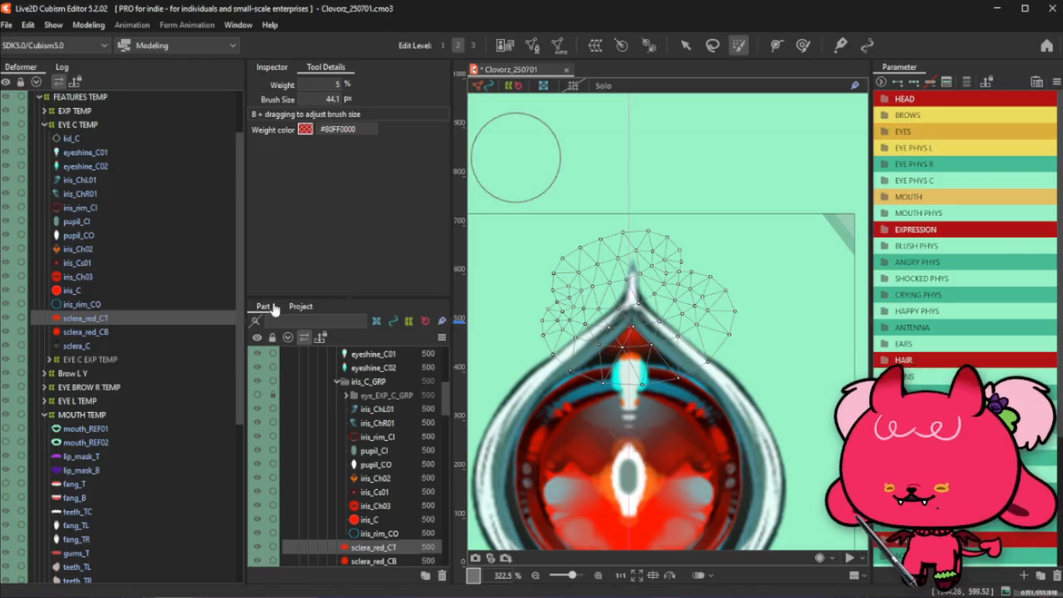
# Open sclera_red_CB for manual mesh editing and delete all vertices of its default rectangular mesh
pyautogui.click(178, 331)
pyautogui.scroll(-3, 695, 249)
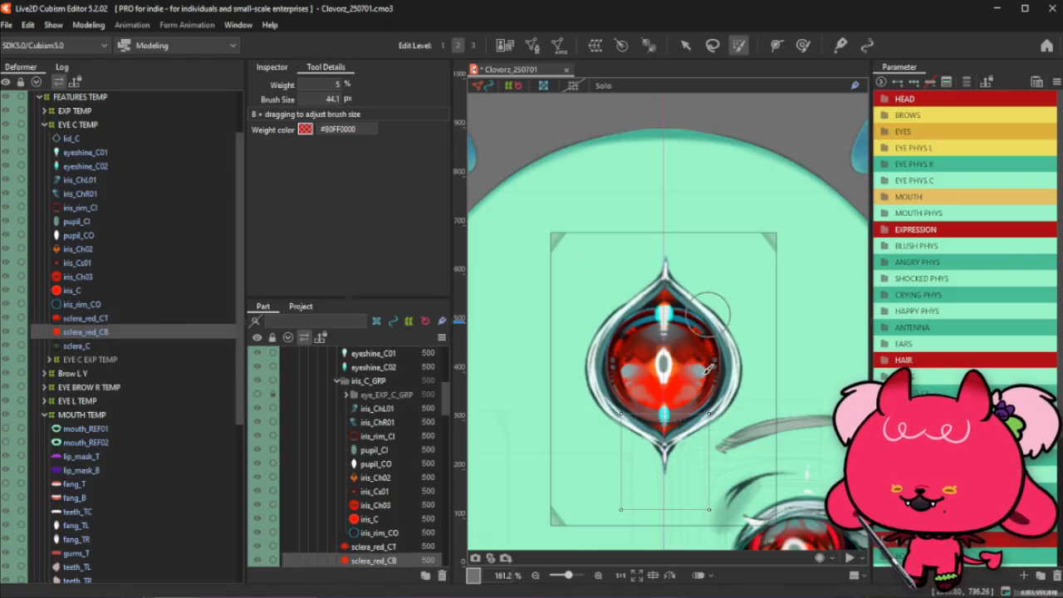
pyautogui.click(531, 50)
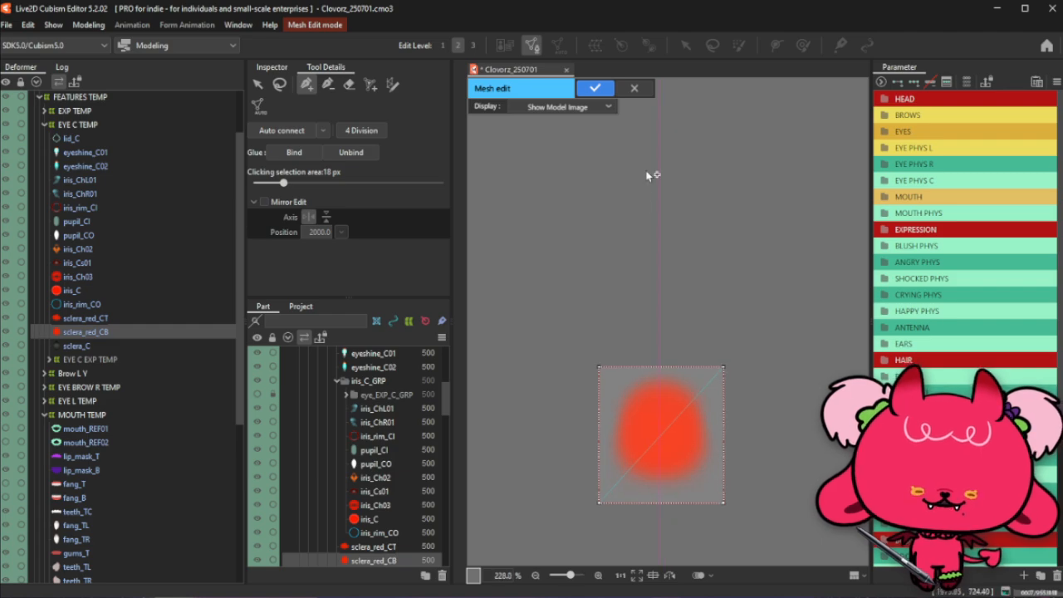
pyautogui.scroll(-1, 650, 175)
pyautogui.scroll(1, 614, 257)
pyautogui.press('v')
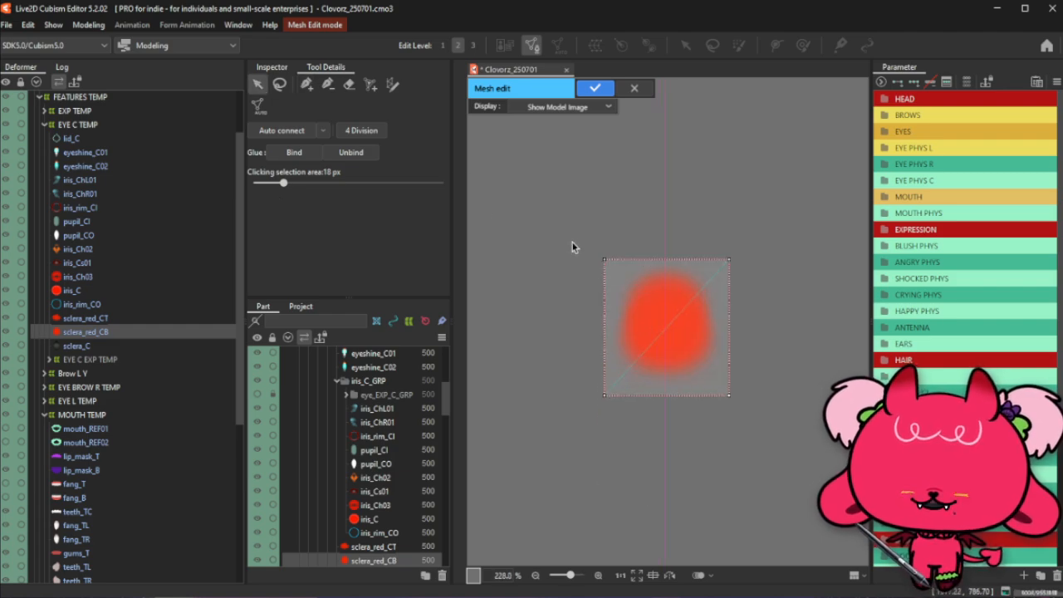
pyautogui.moveTo(559, 218); pyautogui.dragTo(770, 471)
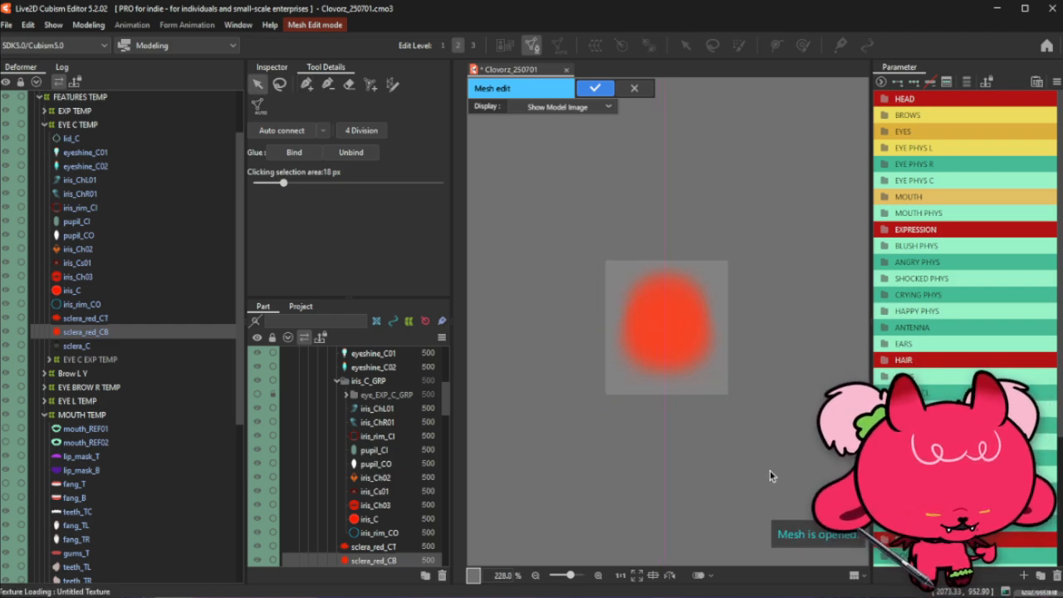
# Start a Stroke mesh-mapping path on sclera_red_CB, running from the shape's top centre to its bottom centre
pyautogui.click(393, 85)
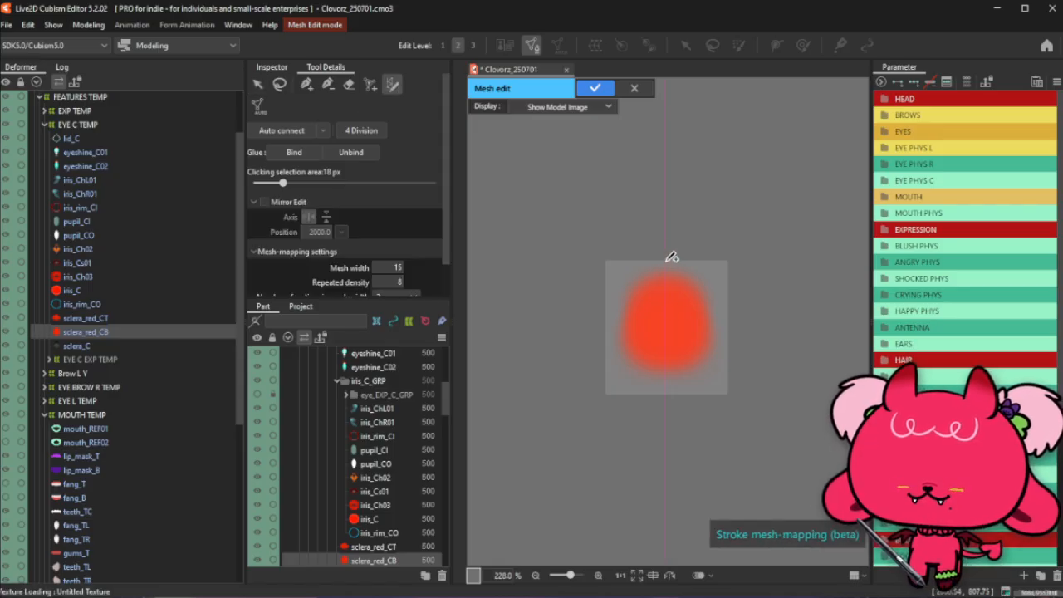
pyautogui.moveTo(660, 260); pyautogui.dragTo(613, 286)
pyautogui.scroll(2, 665, 268)
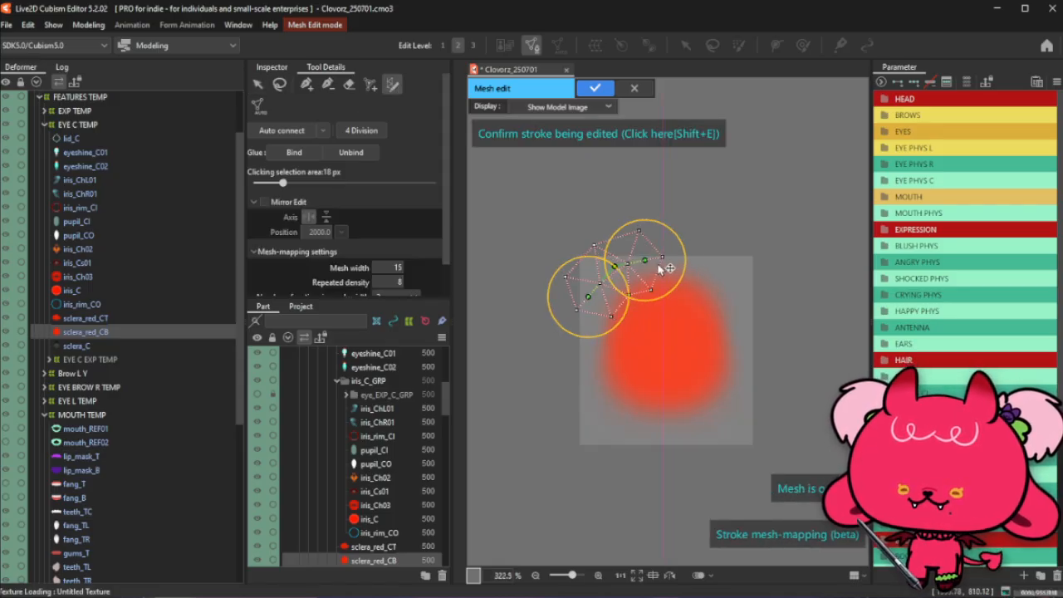
pyautogui.moveTo(590, 299)
pyautogui.mouseDown()
pyautogui.moveTo(681, 449)
pyautogui.moveTo(666, 440)
pyautogui.mouseUp()
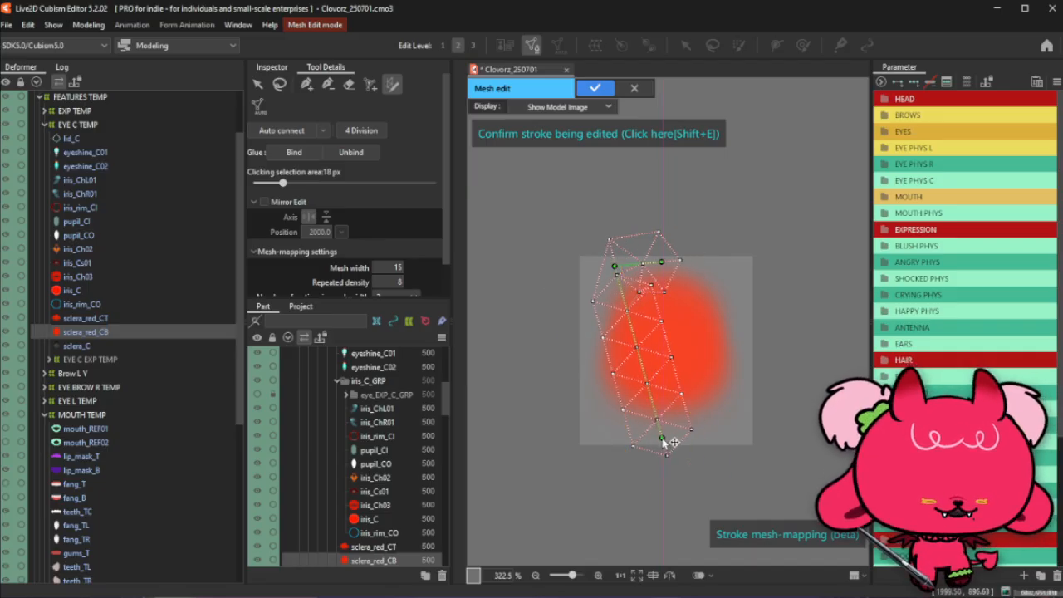
# Curve the stroke's control points around the shape's left edge and enable Mirror Edit to duplicate it on the right half
pyautogui.moveTo(614, 267); pyautogui.dragTo(638, 270)
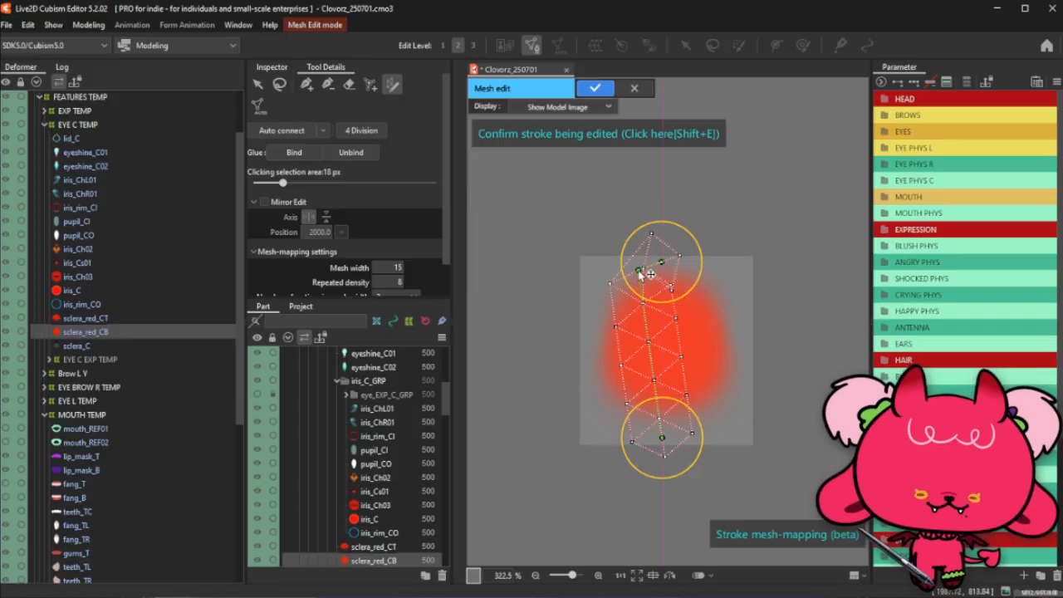
pyautogui.moveTo(649, 307)
pyautogui.mouseDown()
pyautogui.moveTo(618, 295)
pyautogui.moveTo(605, 321)
pyautogui.mouseUp()
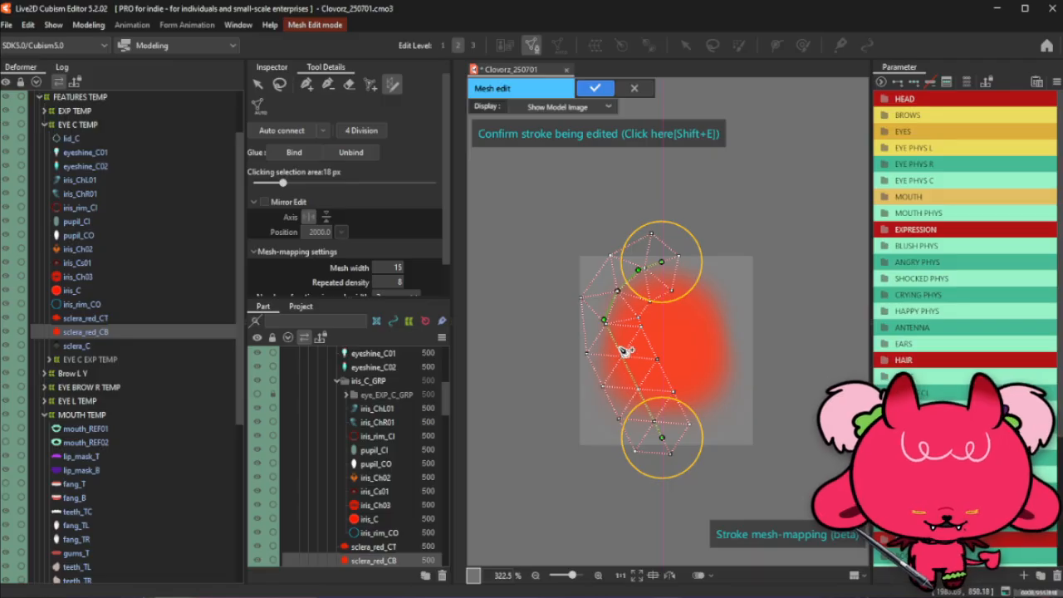
pyautogui.moveTo(627, 373)
pyautogui.mouseDown()
pyautogui.moveTo(603, 356)
pyautogui.moveTo(618, 396)
pyautogui.moveTo(608, 392)
pyautogui.moveTo(643, 431)
pyautogui.mouseUp()
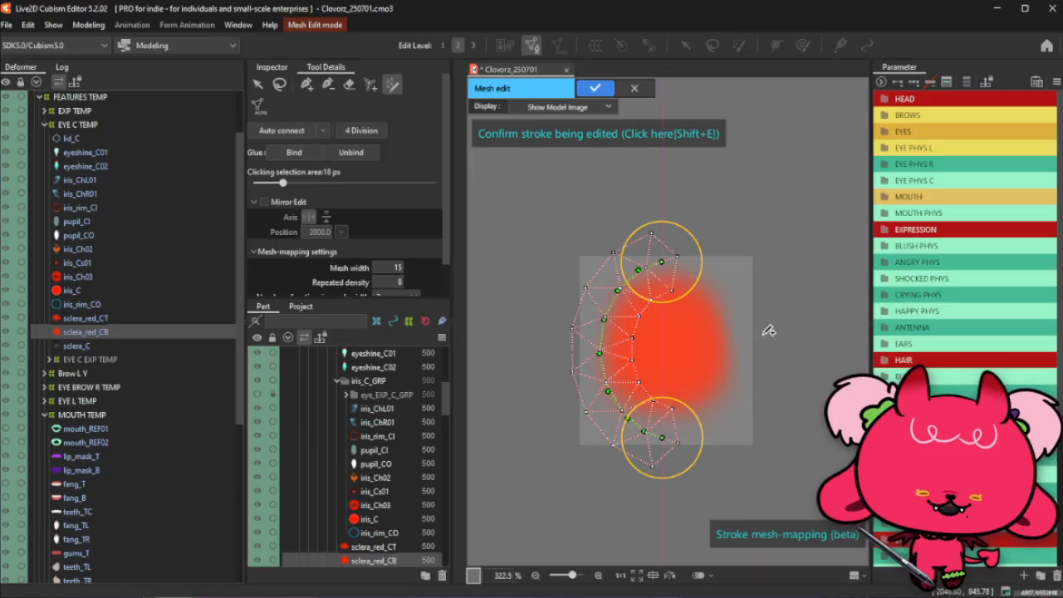
pyautogui.click(266, 202)
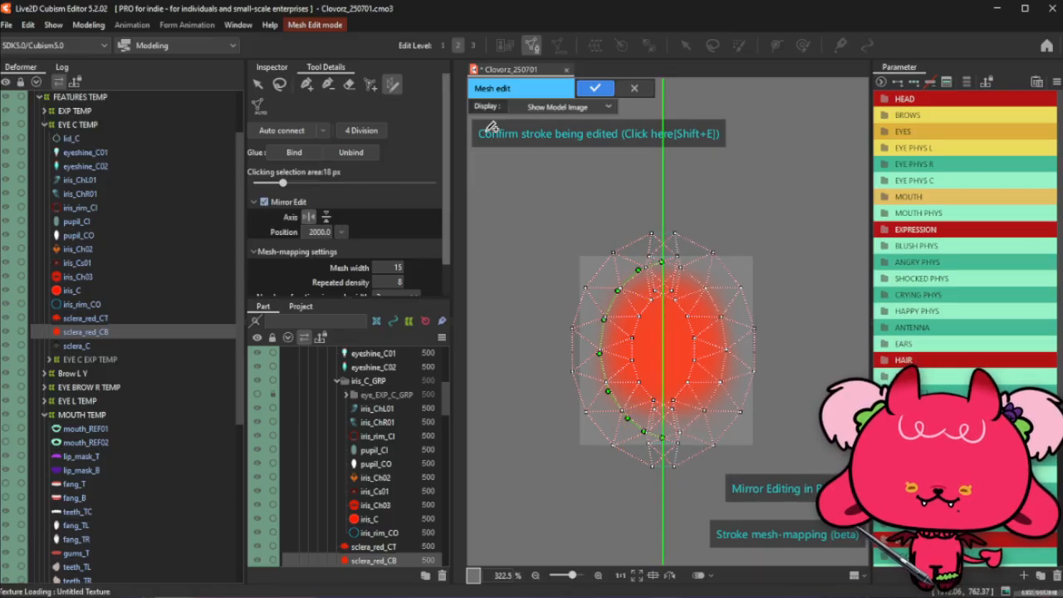
# Confirm the mirrored stroke mesh on sclera_red_CB and bridge the middle ring's top gap with a vertex on the mirror axis
pyautogui.click(638, 135)
pyautogui.click(328, 84)
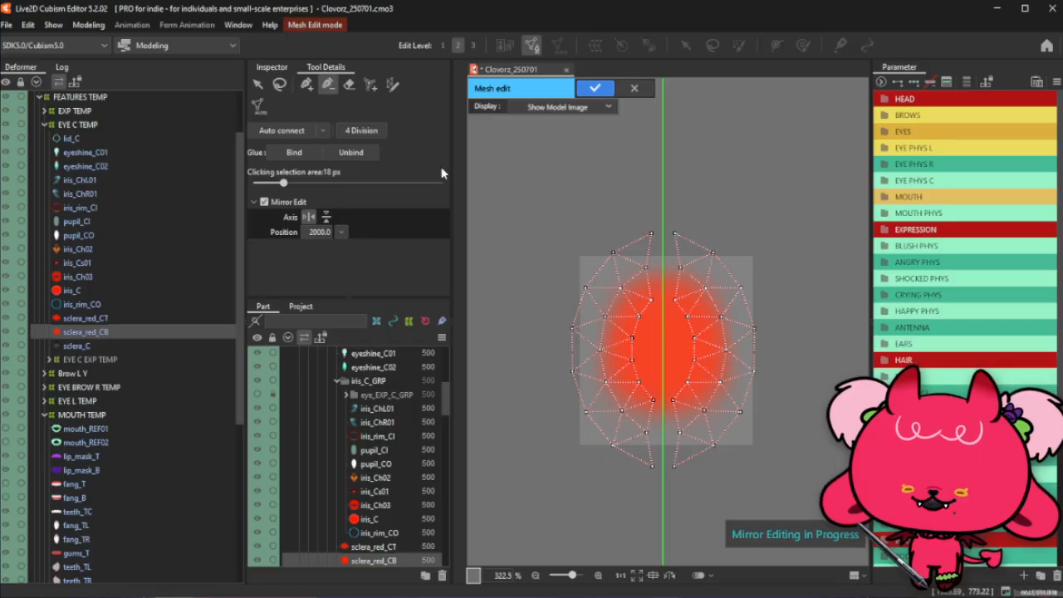
pyautogui.click(306, 84)
pyautogui.scroll(2, 700, 249)
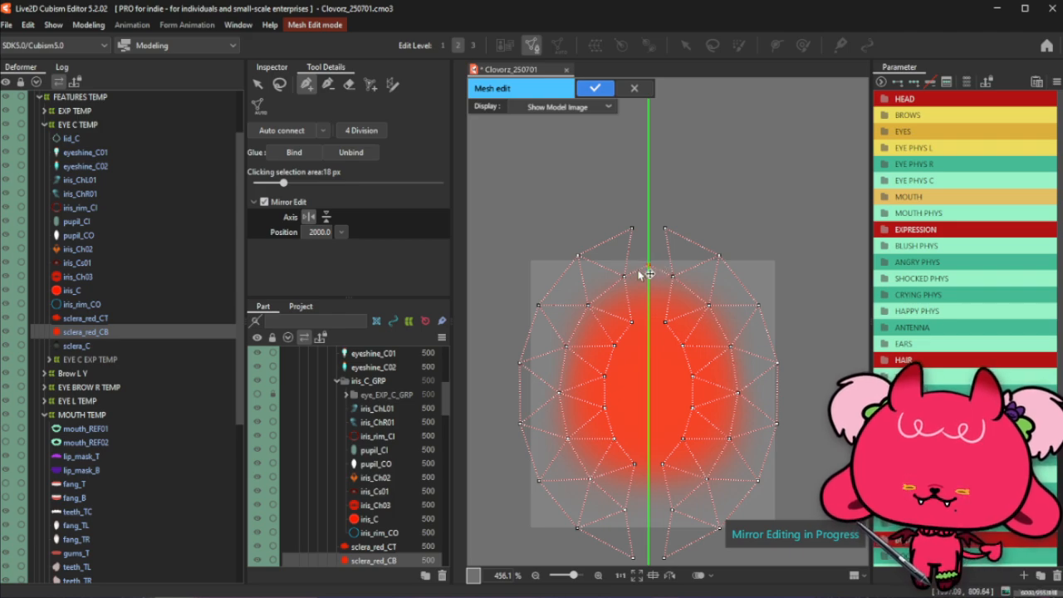
pyautogui.click(623, 276)
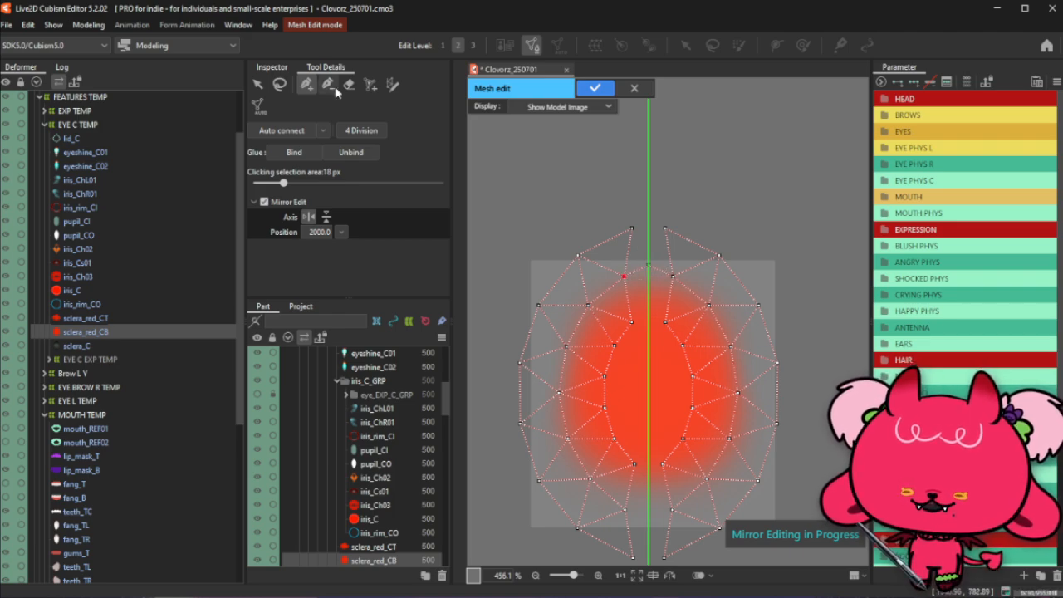
# Delete the outer ring's two top vertices and replace them with a wider-spaced pair joined across the mirror axis
pyautogui.click(328, 84)
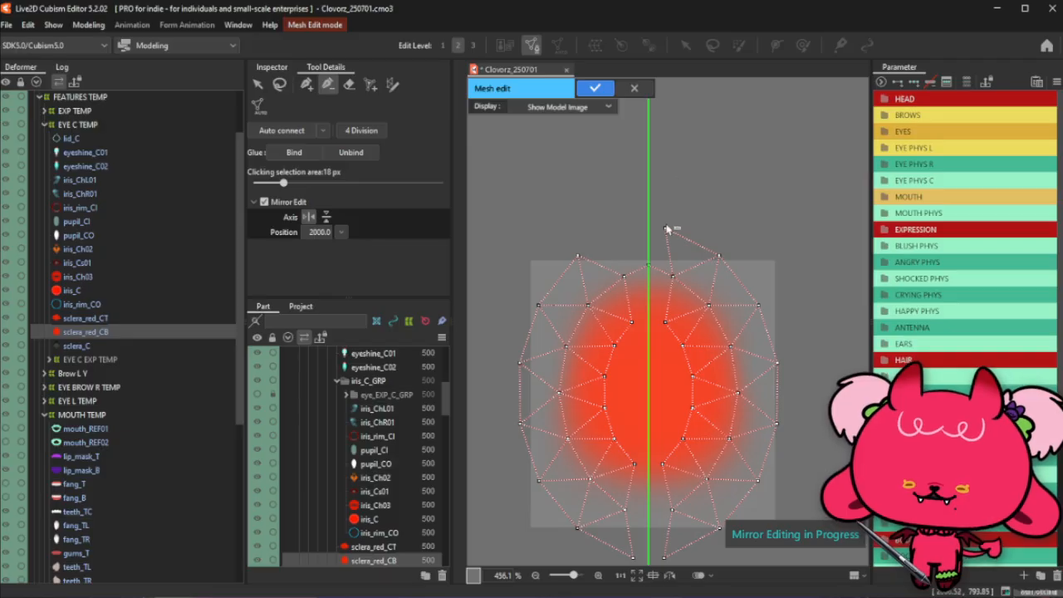
pyautogui.click(667, 229)
pyautogui.click(306, 85)
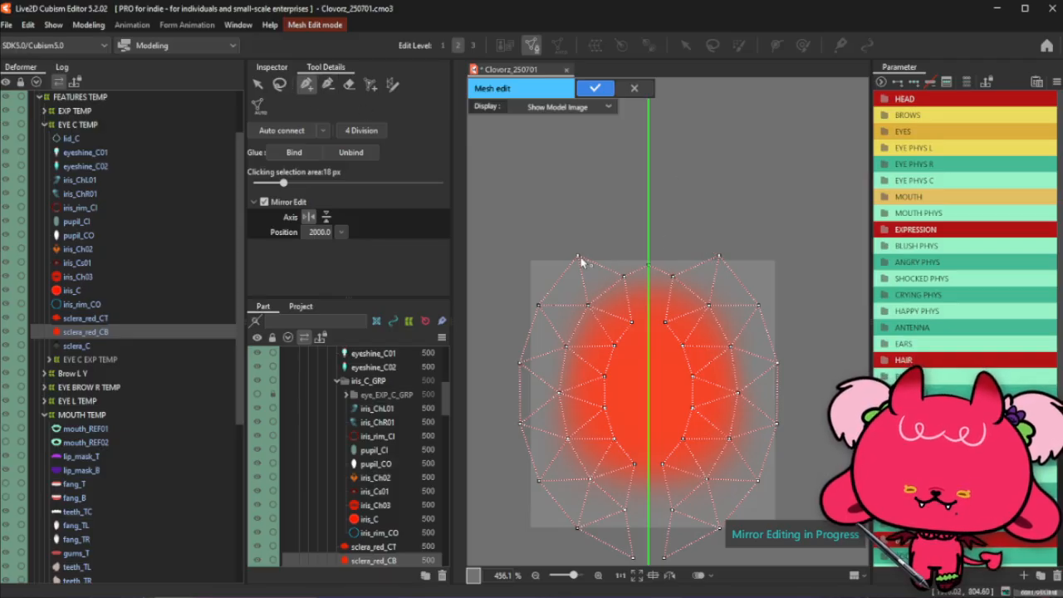
pyautogui.click(624, 228)
pyautogui.click(672, 229)
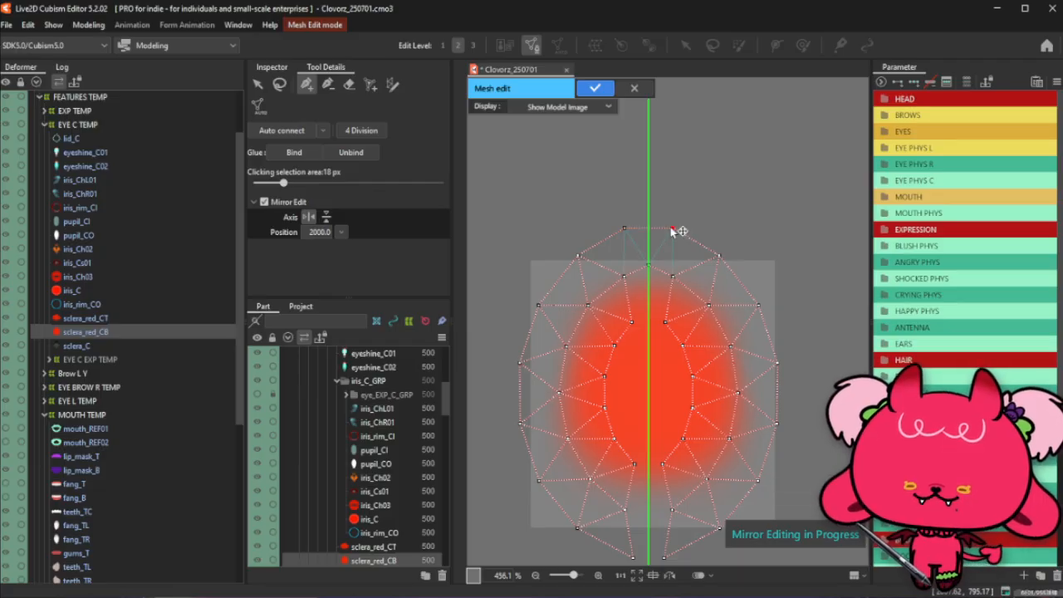
# Join the outer ring's two bottom vertices across the axis and bridge the middle ring's bottom gap with a vertex on the axis
pyautogui.click(278, 84)
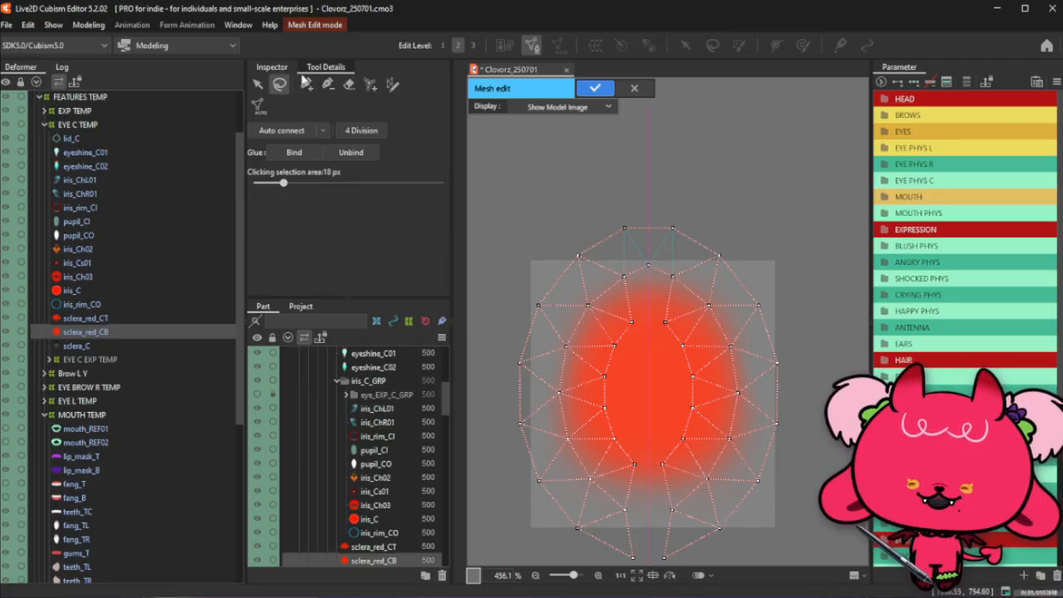
pyautogui.click(307, 83)
pyautogui.scroll(-2, 630, 238)
pyautogui.scroll(4, 627, 473)
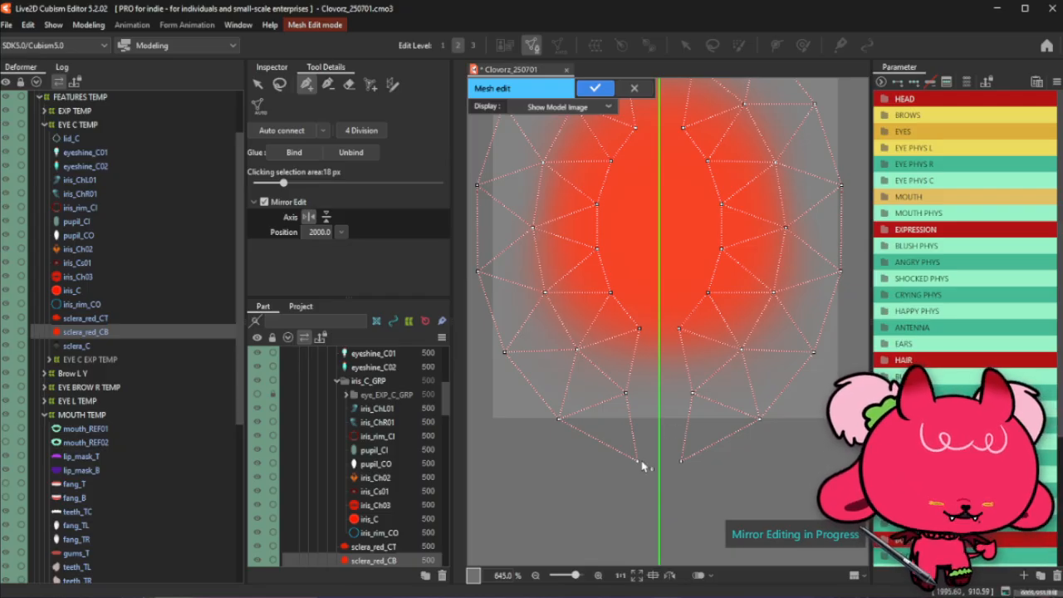
pyautogui.click(680, 463)
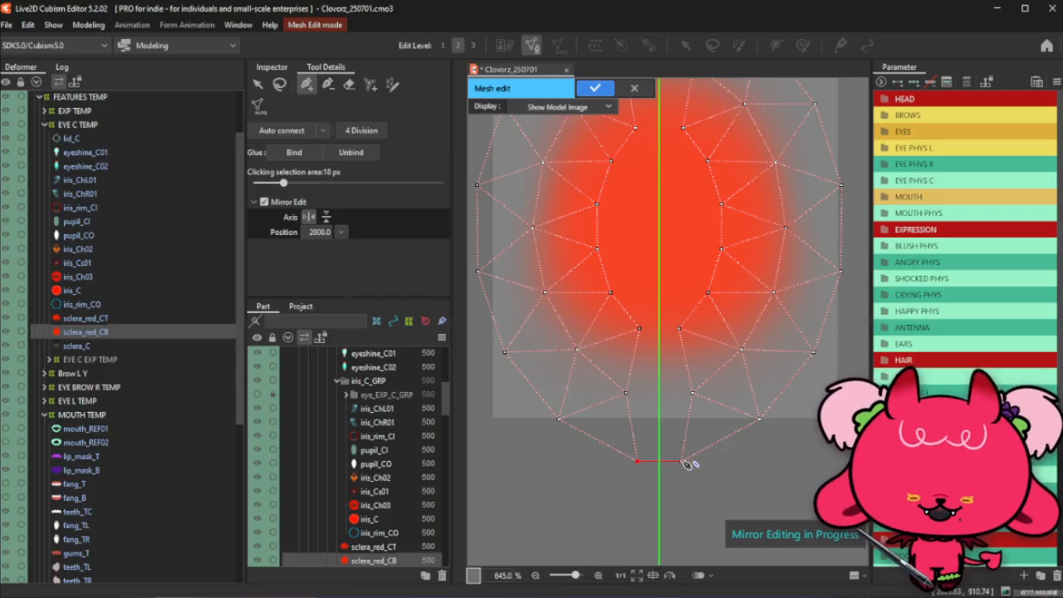
pyautogui.click(681, 462)
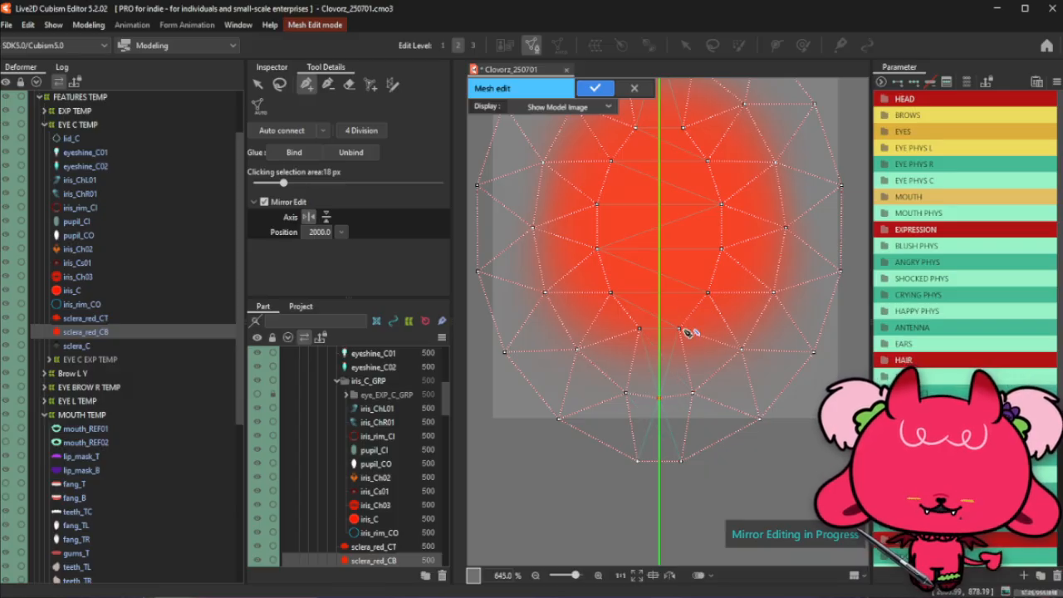
pyautogui.click(638, 329)
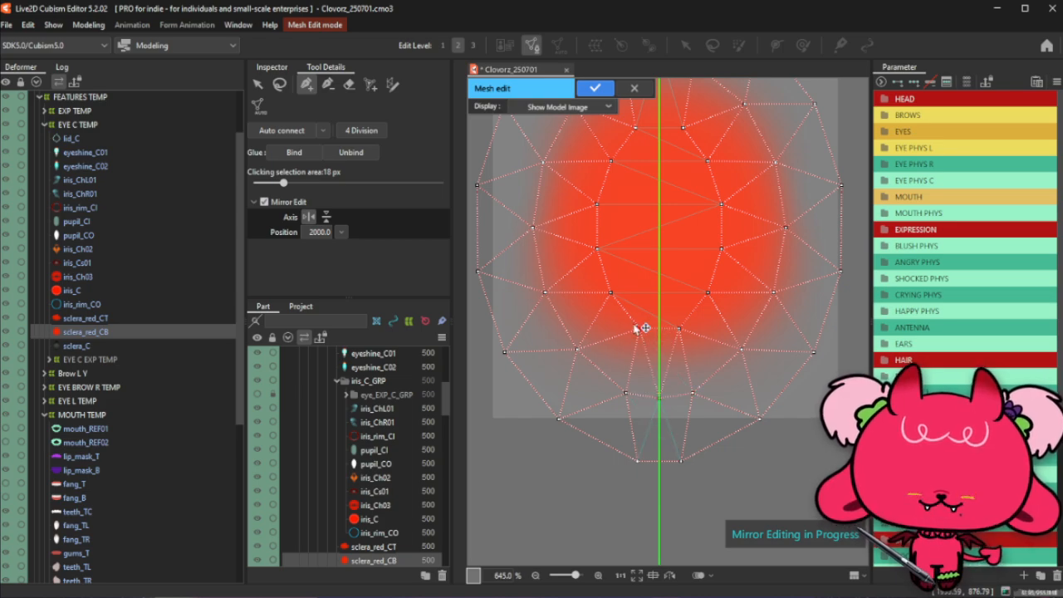
pyautogui.click(328, 84)
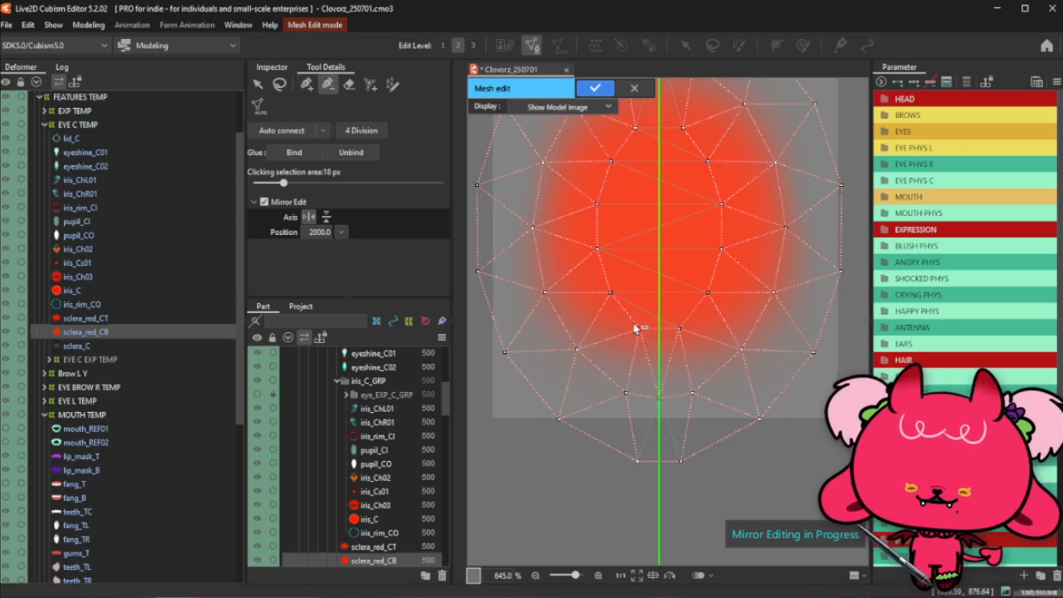
pyautogui.click(307, 84)
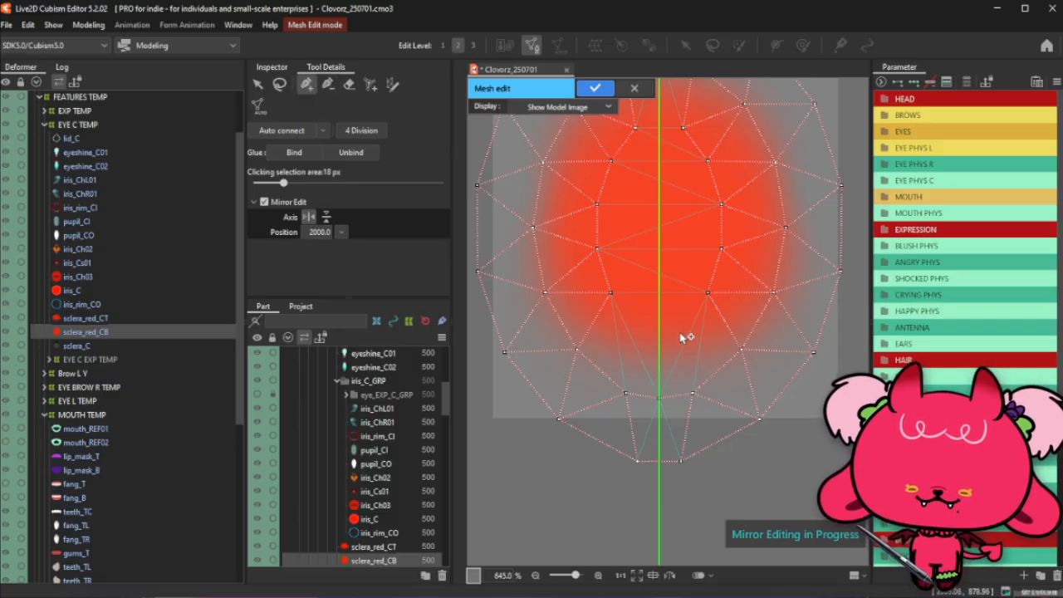
pyautogui.click(707, 292)
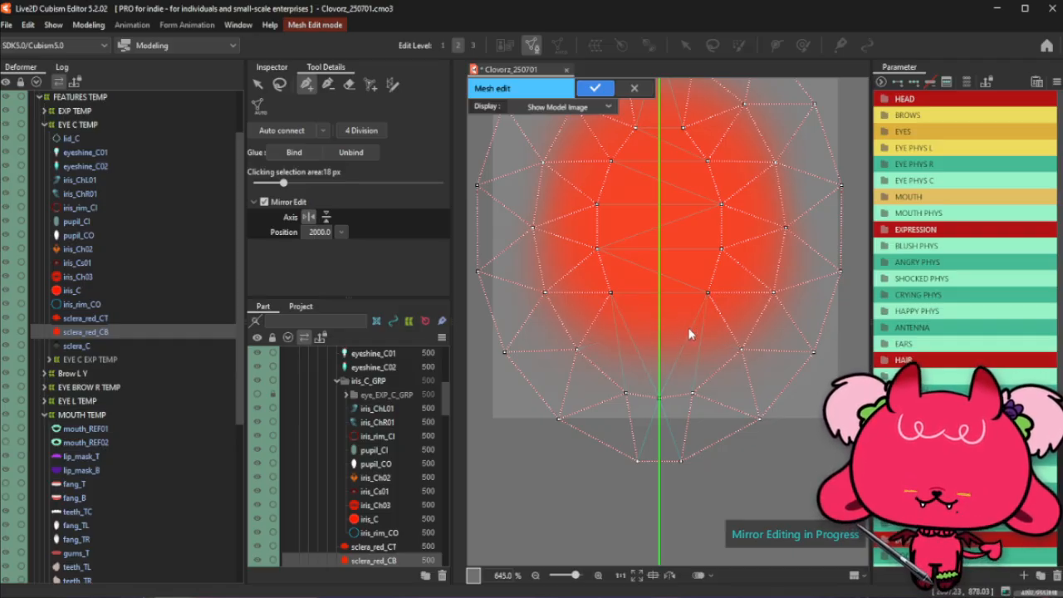
pyautogui.click(679, 327)
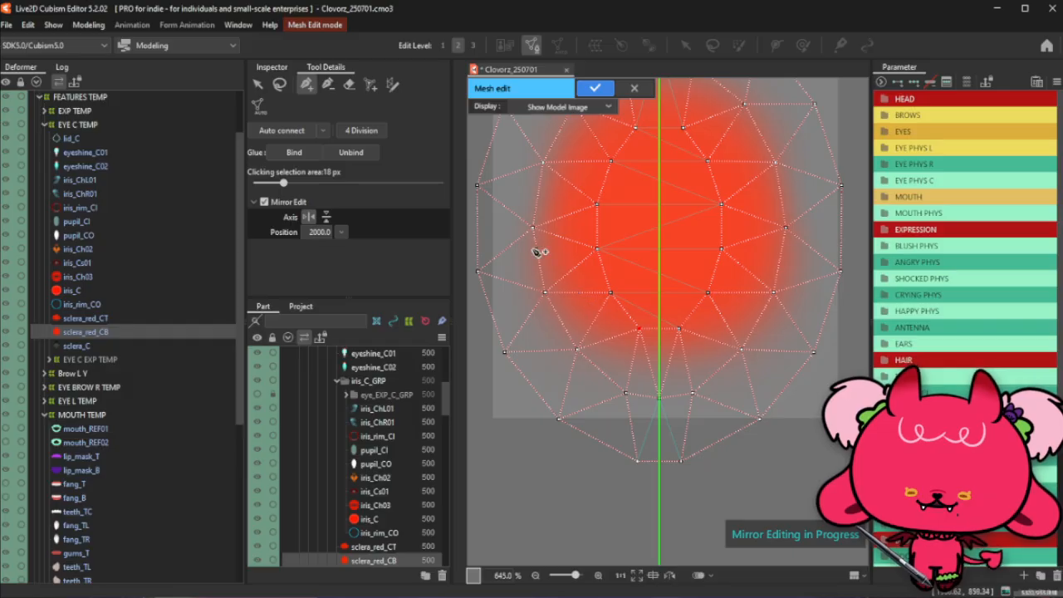
# Replace the inner ring's two bottom vertices with a wider-spaced mirrored pair, joined through a vertex on the mirror axis
pyautogui.click(328, 83)
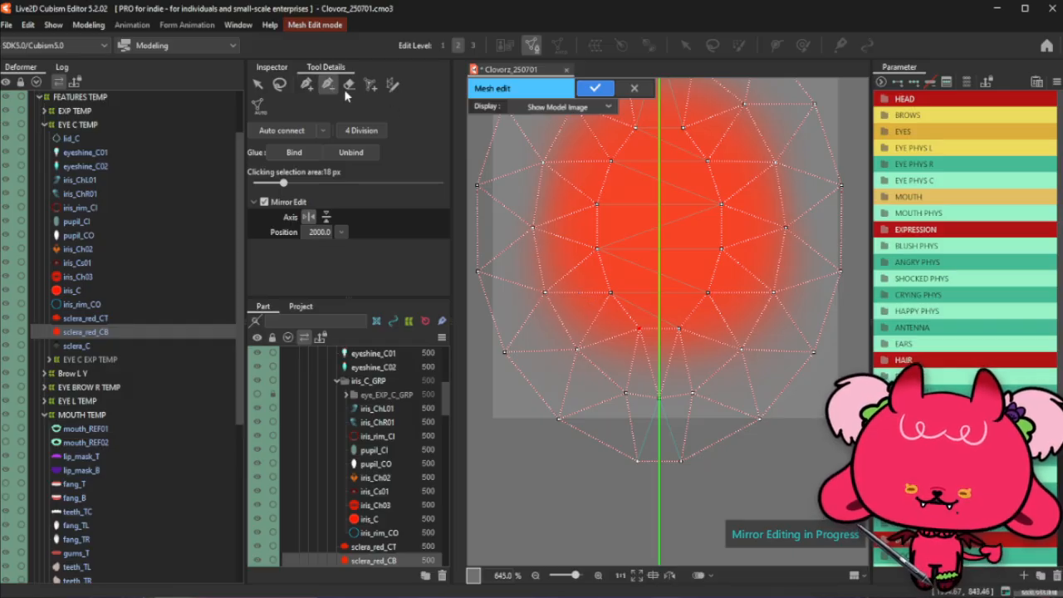
pyautogui.click(682, 329)
pyautogui.click(306, 84)
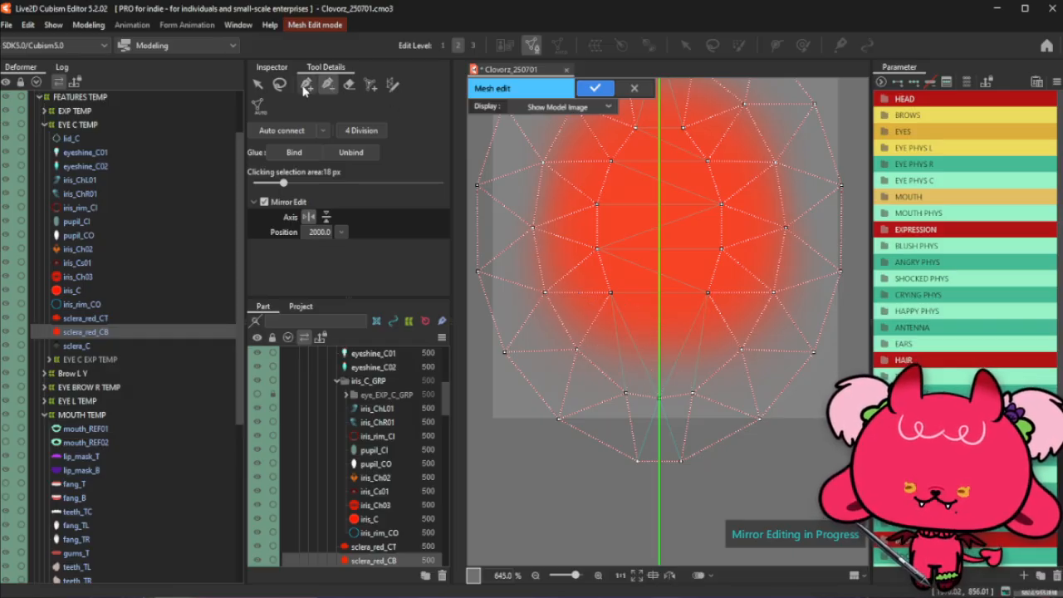
pyautogui.click(692, 331)
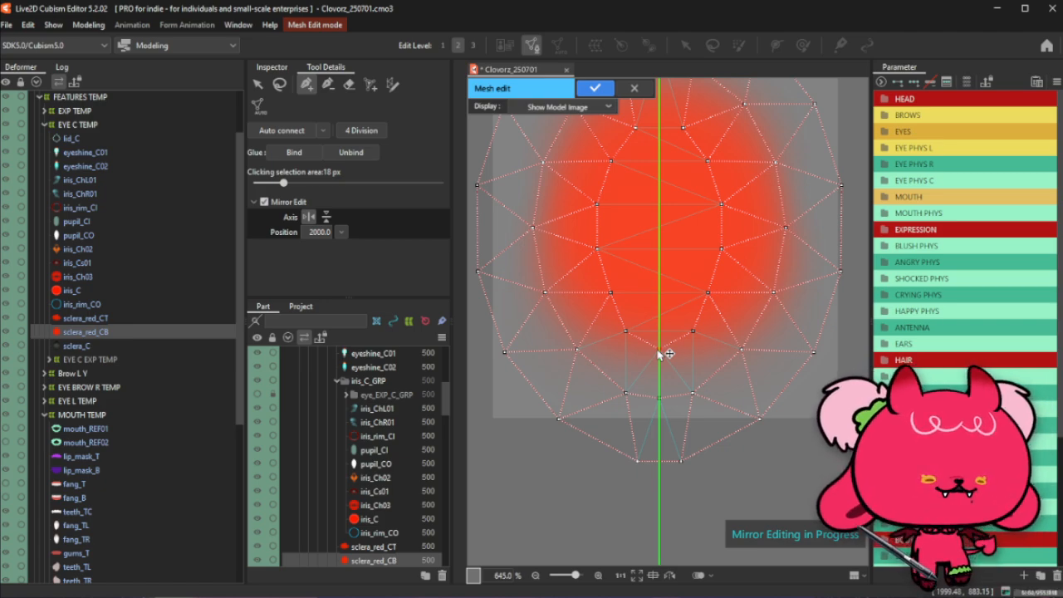
# Lasso the pair of inner-ring vertices just above the bottom pair and spread them slightly farther apart
pyautogui.click(280, 86)
pyautogui.moveTo(597, 282)
pyautogui.mouseDown()
pyautogui.moveTo(581, 303)
pyautogui.moveTo(731, 294)
pyautogui.moveTo(717, 295)
pyautogui.mouseUp()
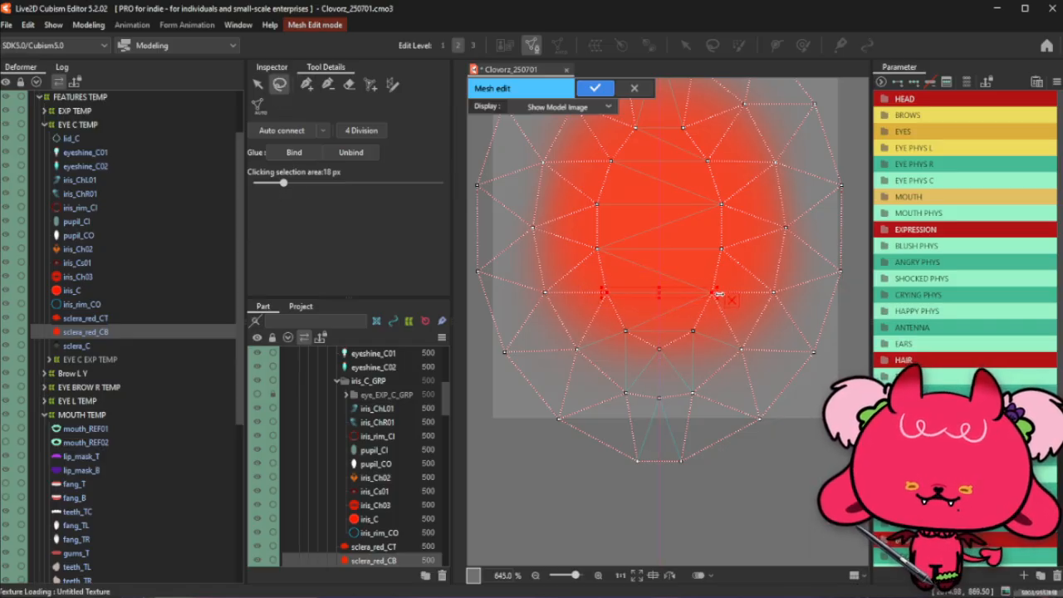
pyautogui.hotkey('ctrl', 'z')
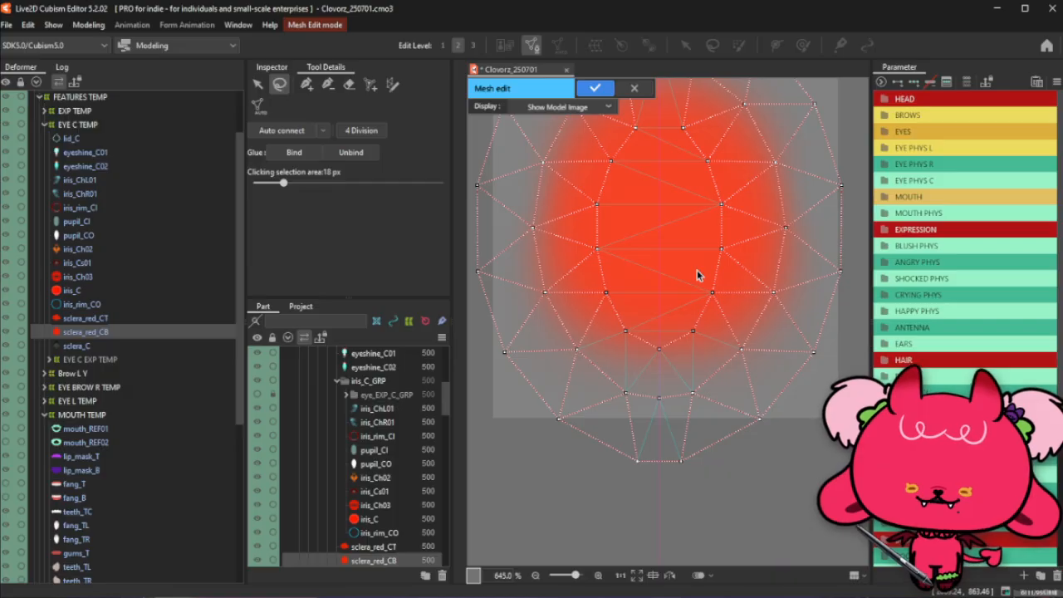
pyautogui.scroll(-2, 698, 270)
pyautogui.scroll(-1, 697, 272)
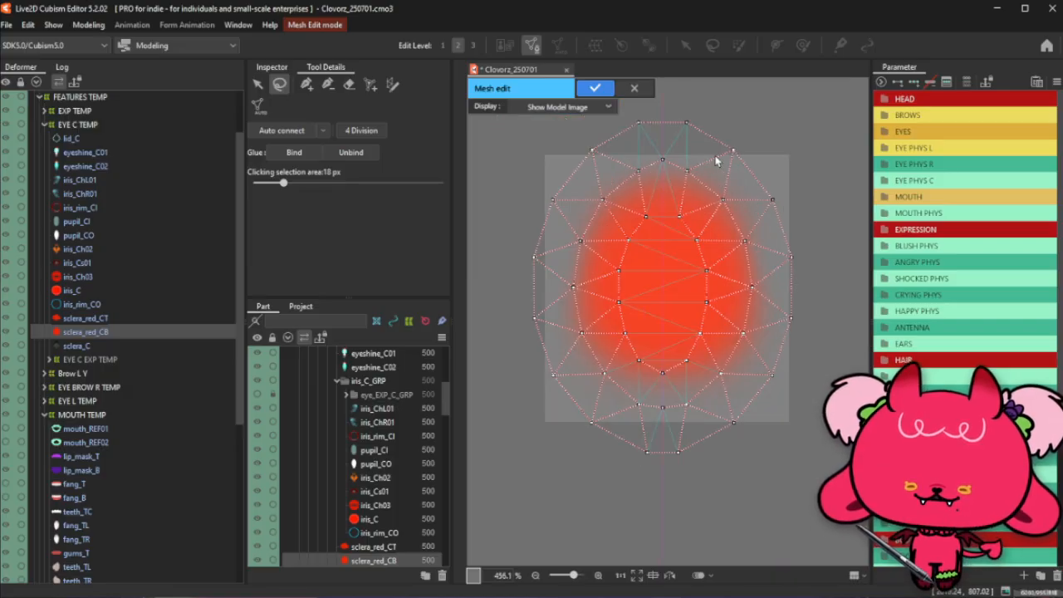
# Close the inner ring's top gap by joining its two top vertices through a vertex on the mirror axis
pyautogui.click(307, 83)
pyautogui.scroll(3, 656, 155)
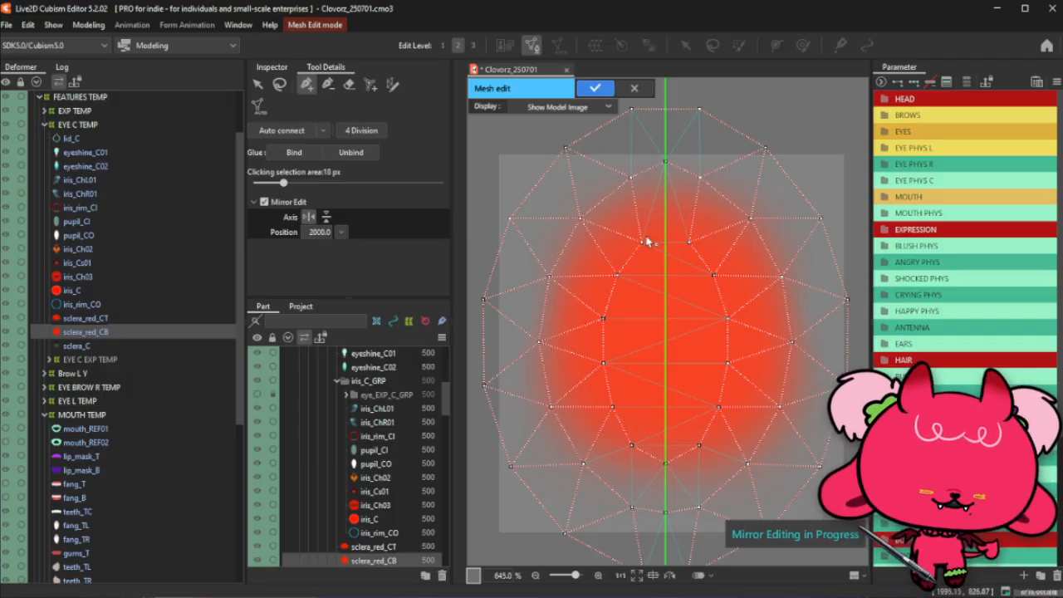
pyautogui.scroll(2, 656, 239)
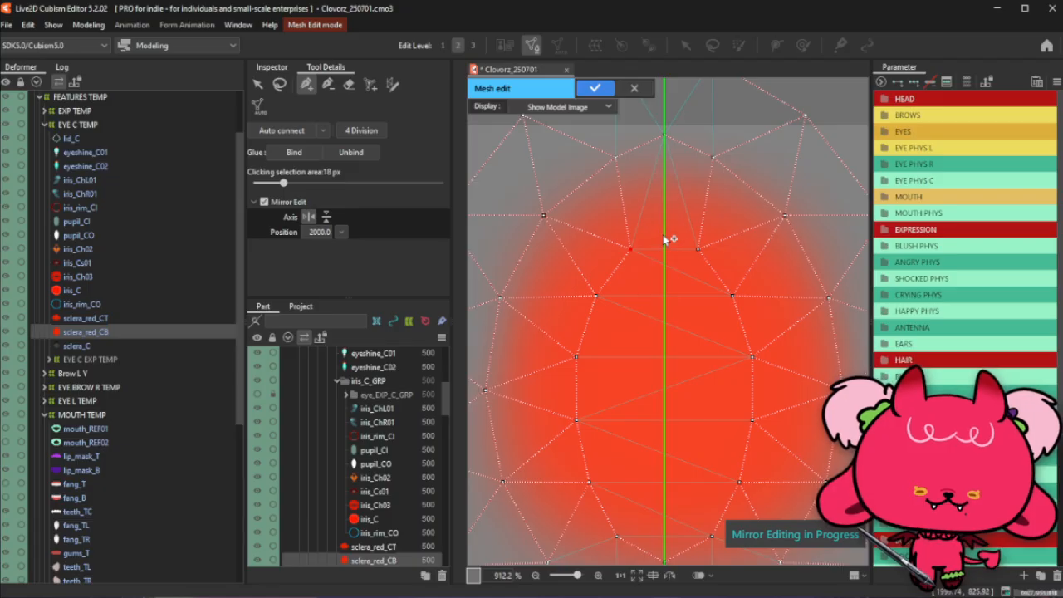
pyautogui.click(664, 236)
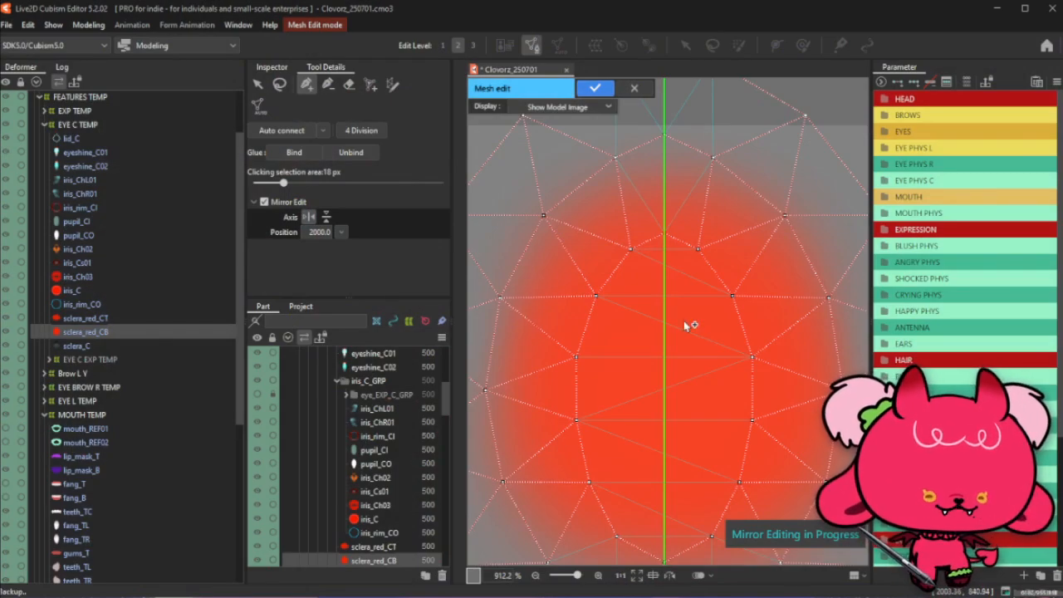
pyautogui.scroll(-3, 684, 322)
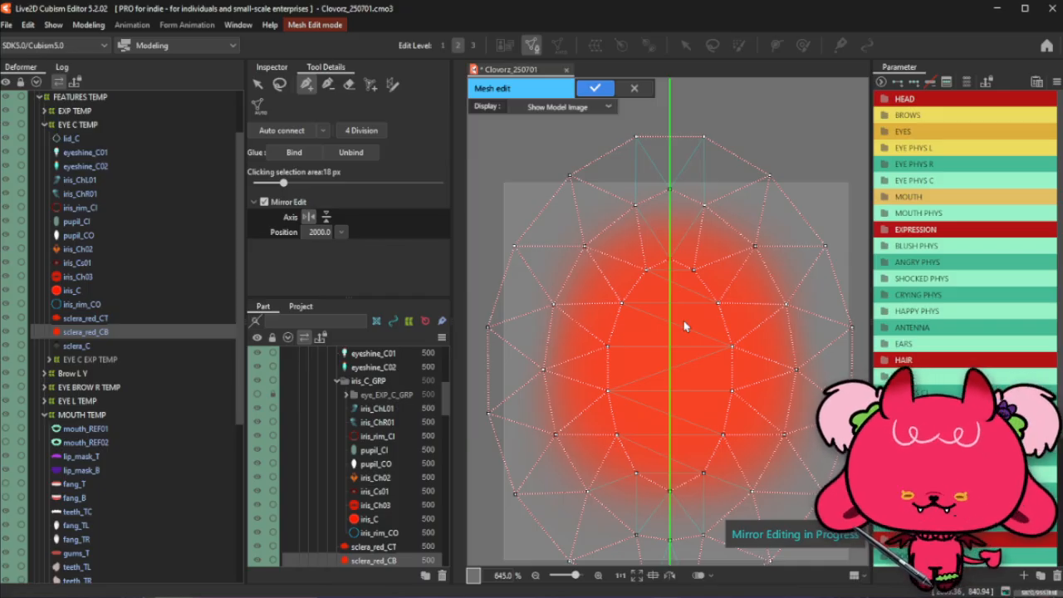
pyautogui.click(281, 85)
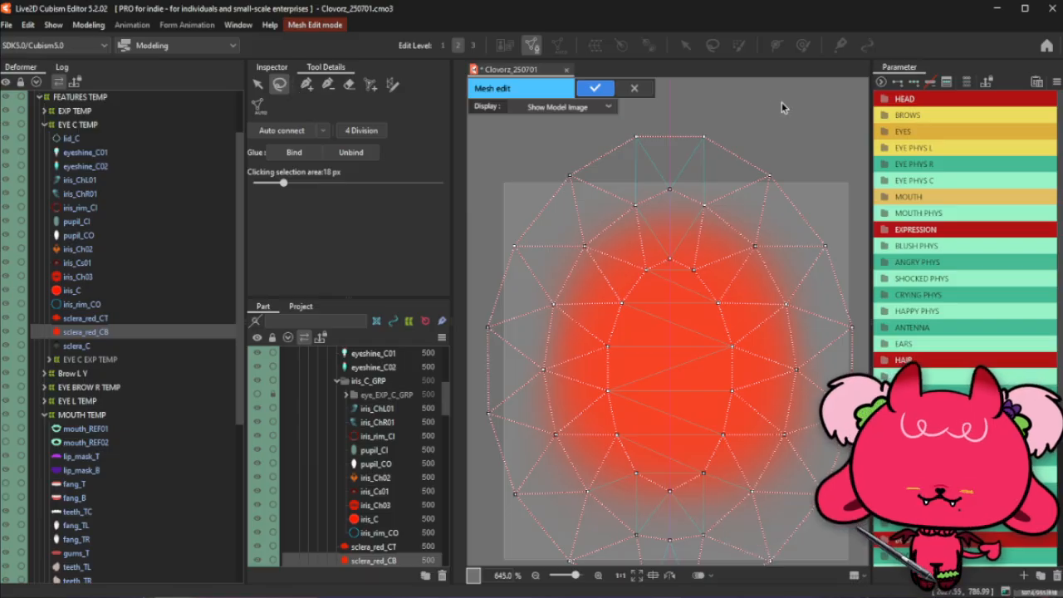
pyautogui.scroll(-2, 626, 192)
pyautogui.scroll(2, 657, 247)
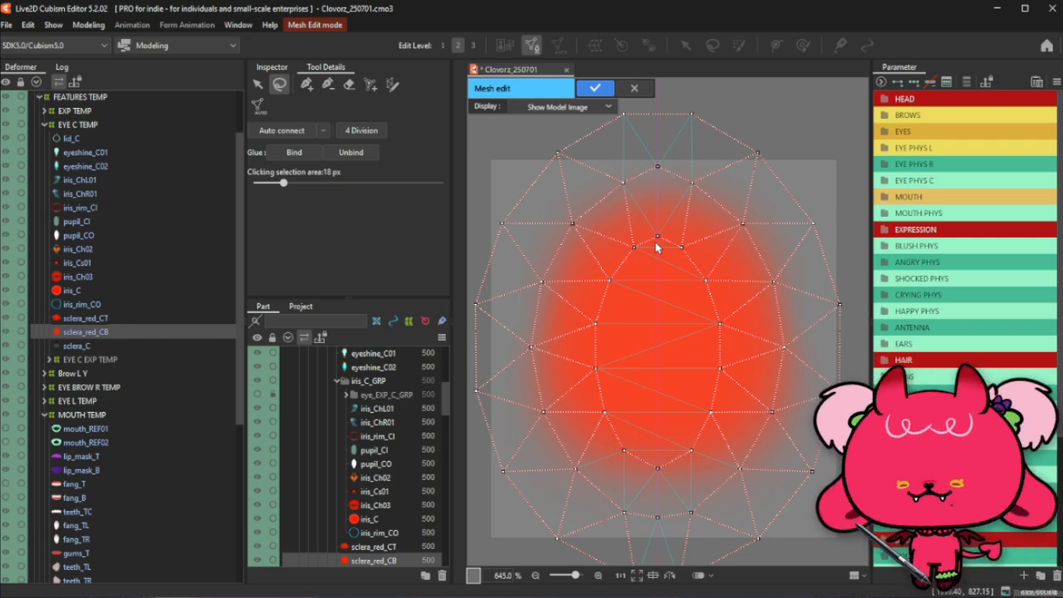
# Delete the middle ring's two vertices beside the top axis vertex and add a slightly wider, lower mirrored pair connected to the ring
pyautogui.click(328, 84)
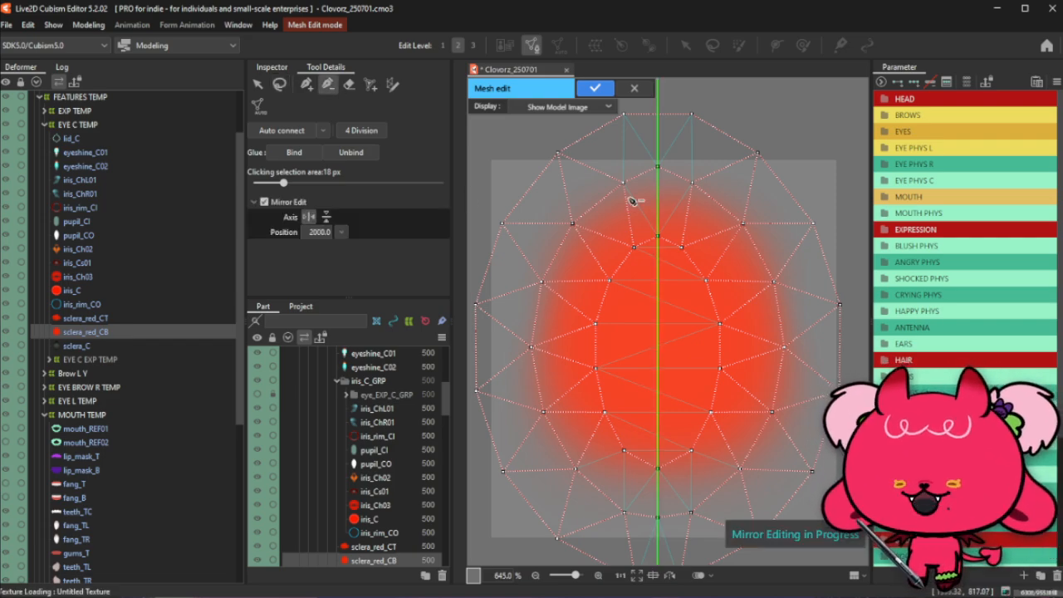
pyautogui.click(306, 84)
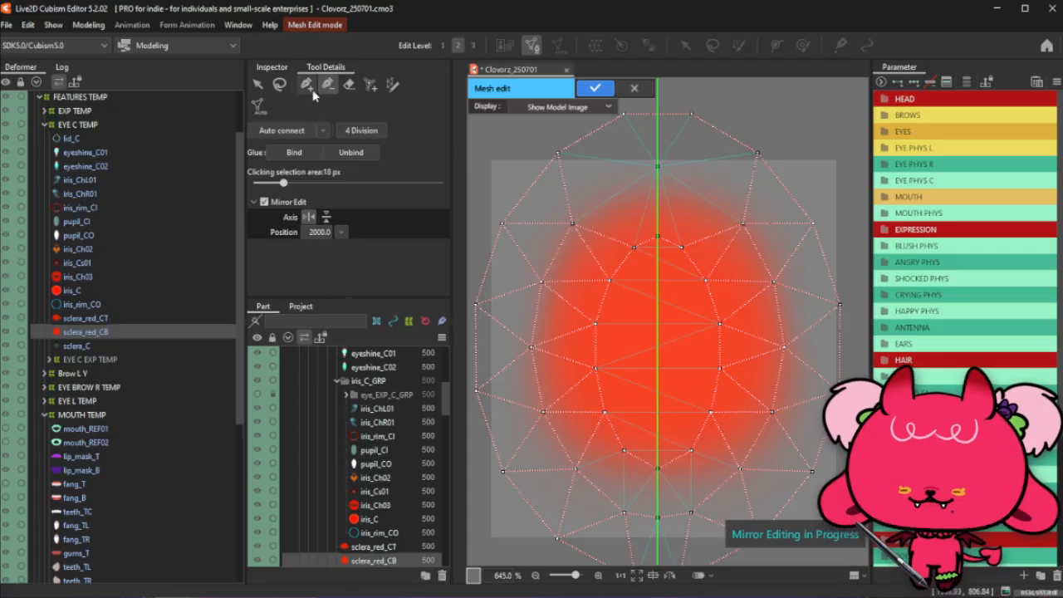
pyautogui.click(572, 223)
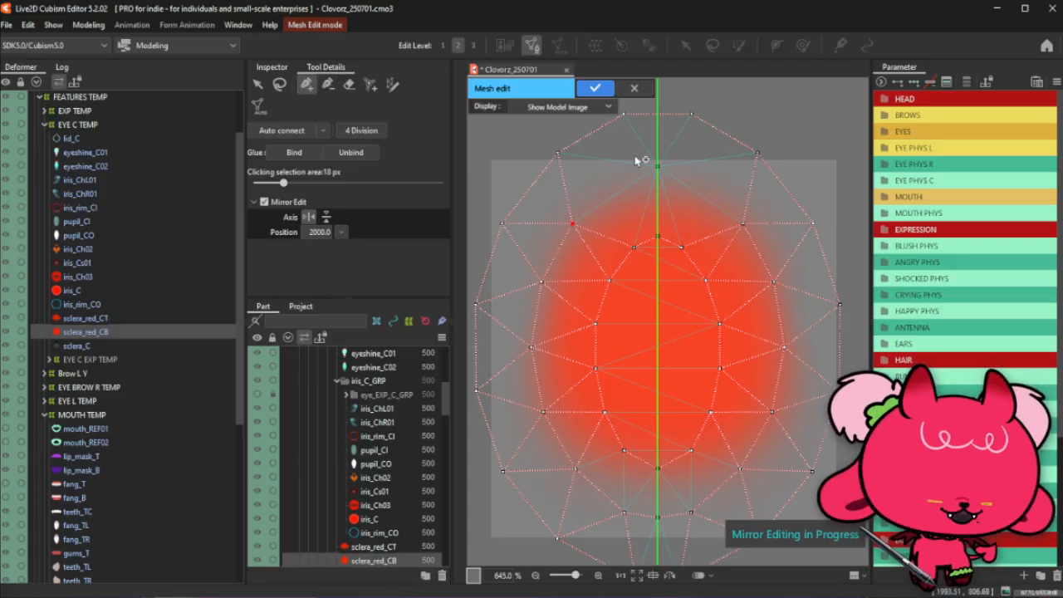
pyautogui.click(619, 186)
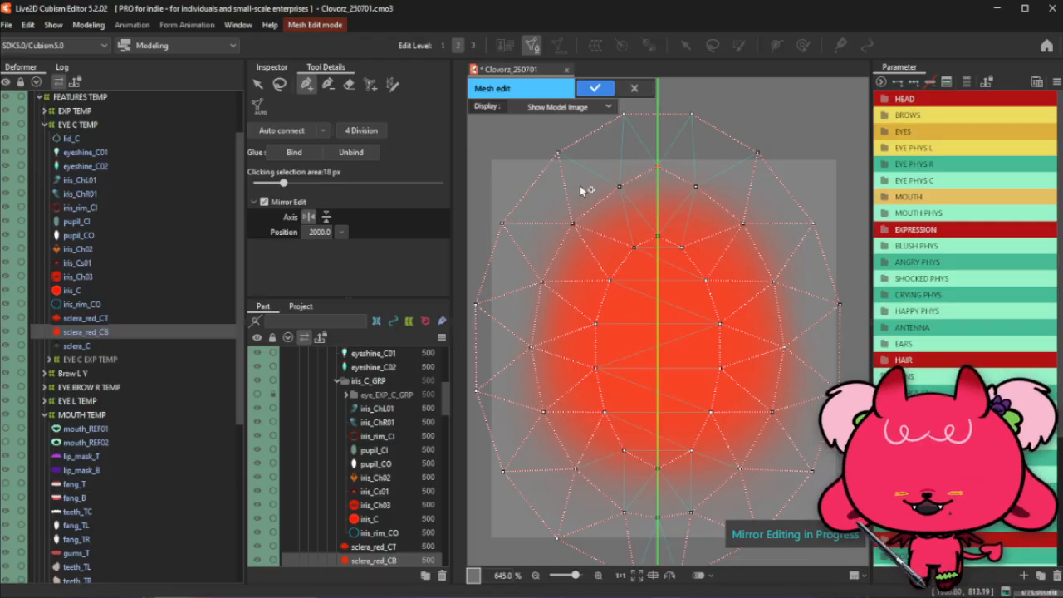
# Replace the middle ring's top axis vertex with one slightly lower on the mirror axis, connected to the neighbouring vertices on both sides
pyautogui.click(328, 84)
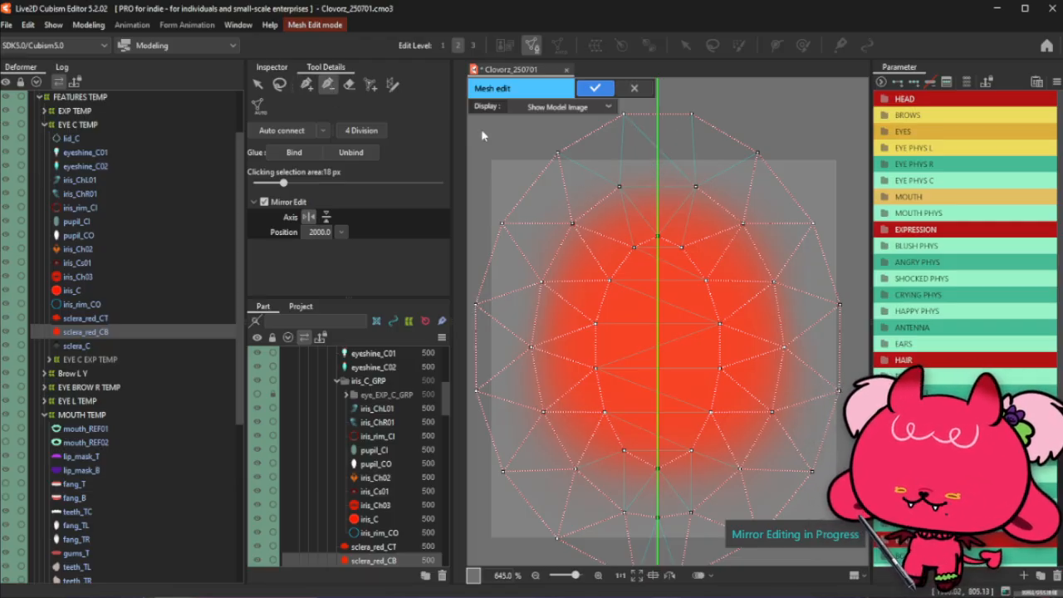
pyautogui.click(308, 84)
pyautogui.click(618, 186)
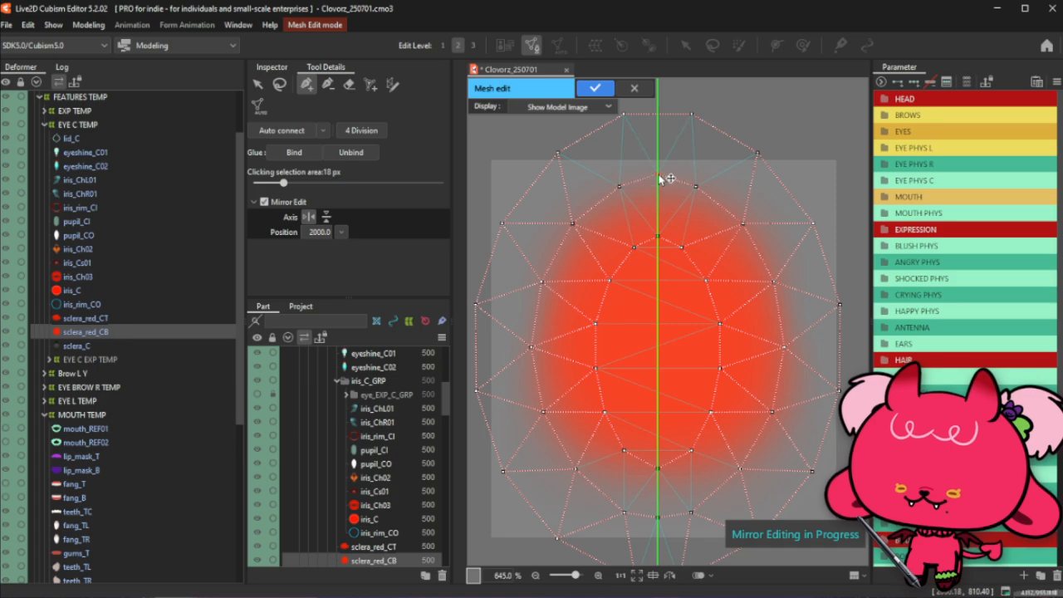
pyautogui.click(696, 186)
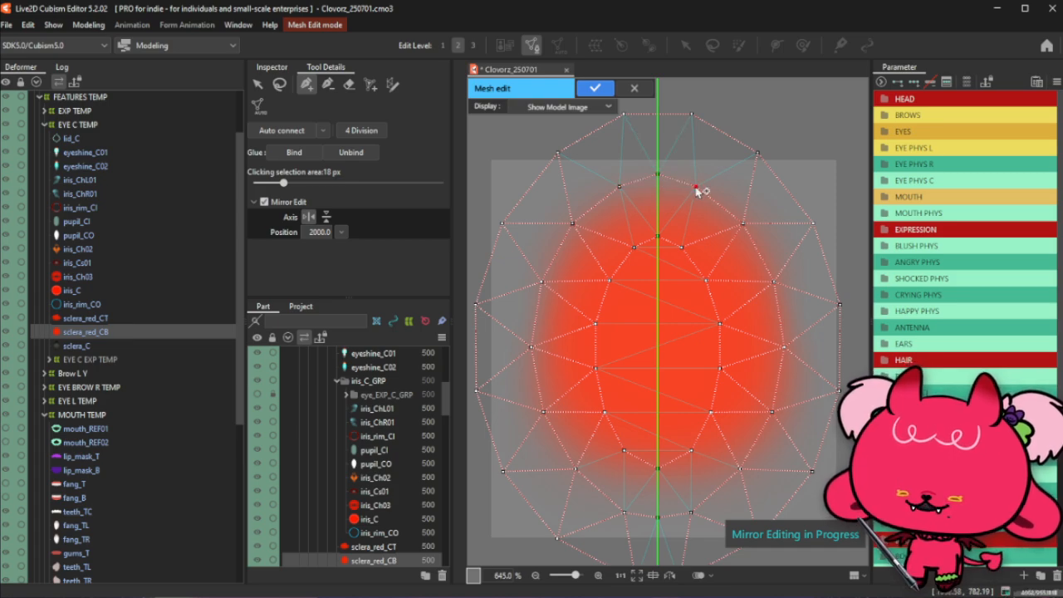
pyautogui.scroll(-2, 697, 191)
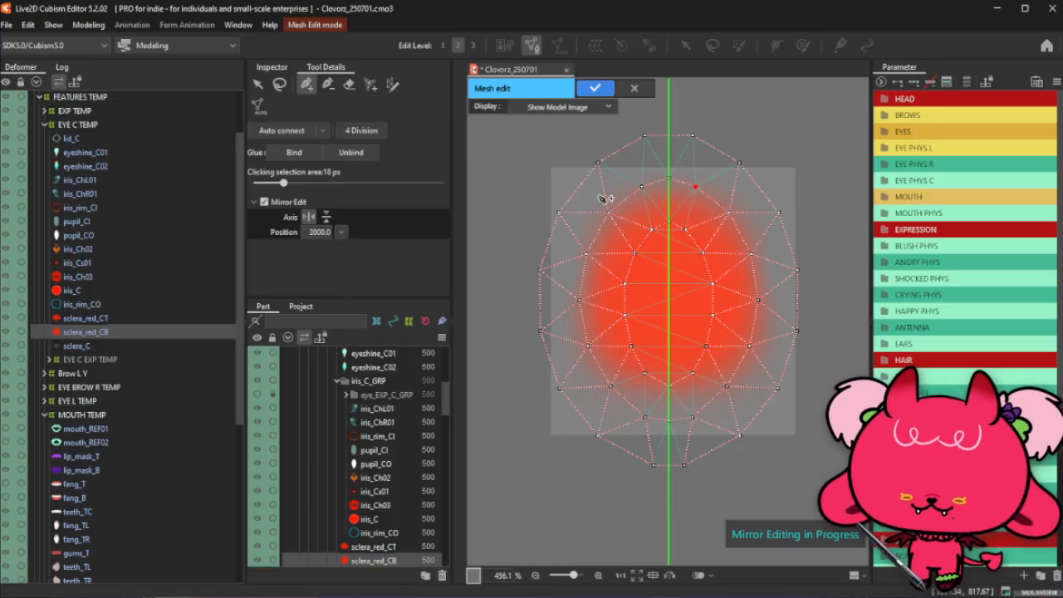
# Add a column of vertices down the mirror axis inside the inner ring
pyautogui.click(279, 84)
pyautogui.click(306, 84)
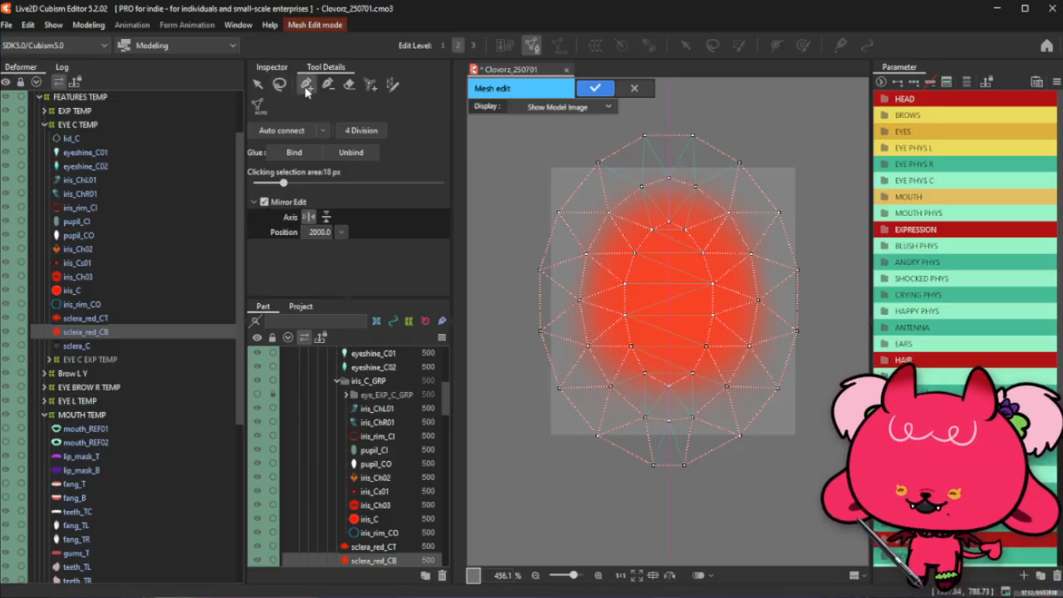
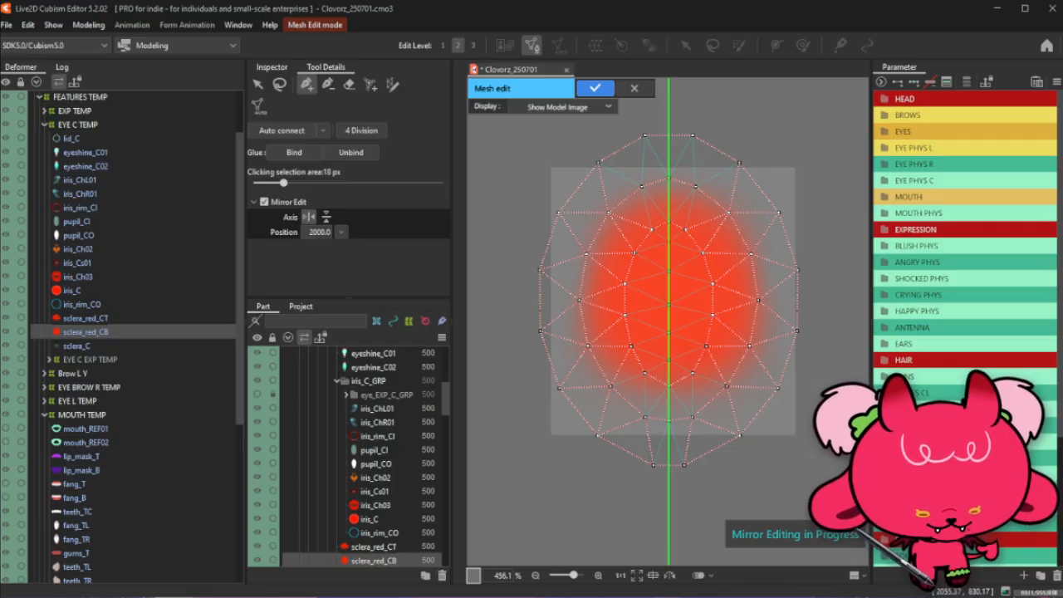
# Switch to the browser, watch the Twitch stream recording from near its start, and minimise the window
pyautogui.hotkey('alt', 'Tab')
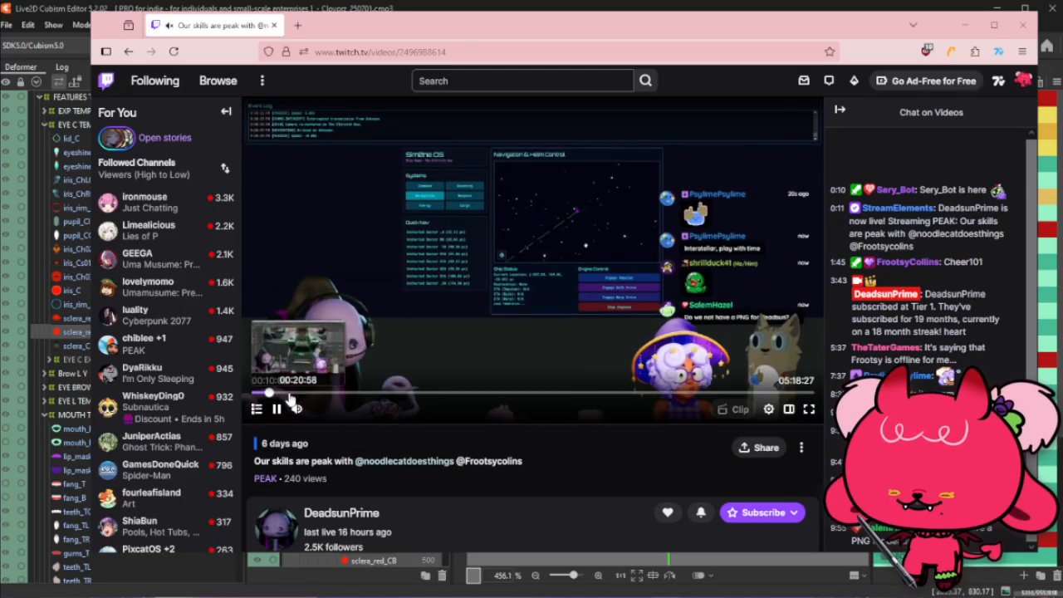
pyautogui.click(256, 393)
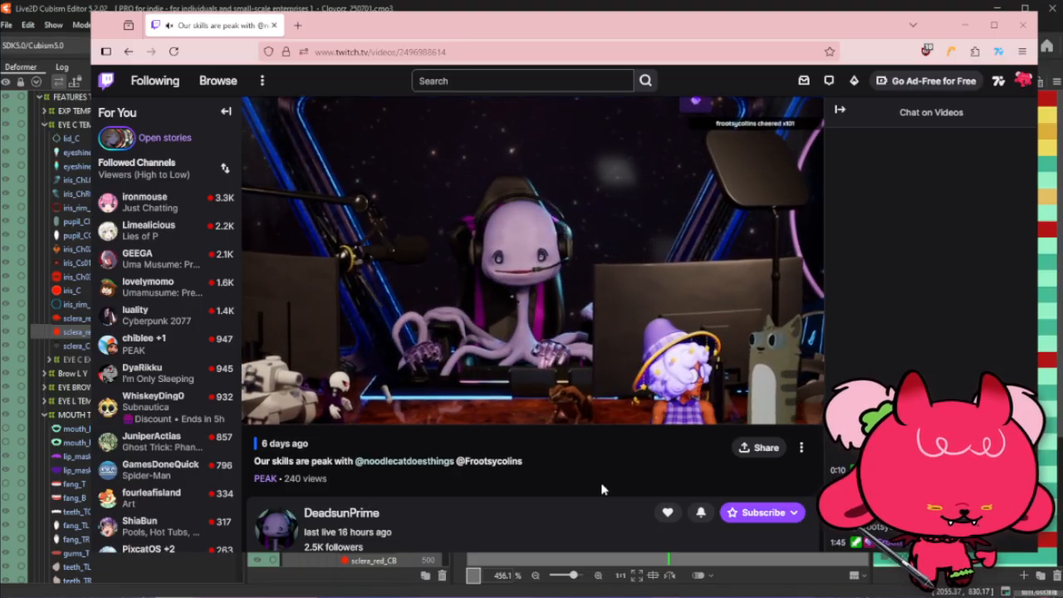
pyautogui.click(964, 25)
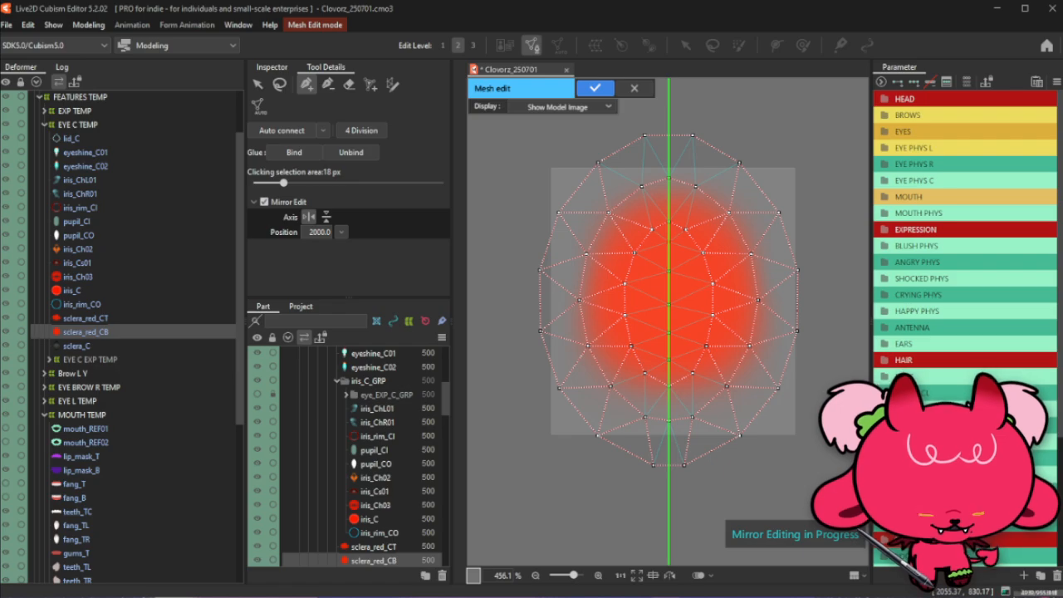
# Switch to the channel's videos page in the browser, open its birthday clip, pause it and lower the volume
pyautogui.hotkey('alt', 'Tab')
pyautogui.scroll(-3, 759, 302)
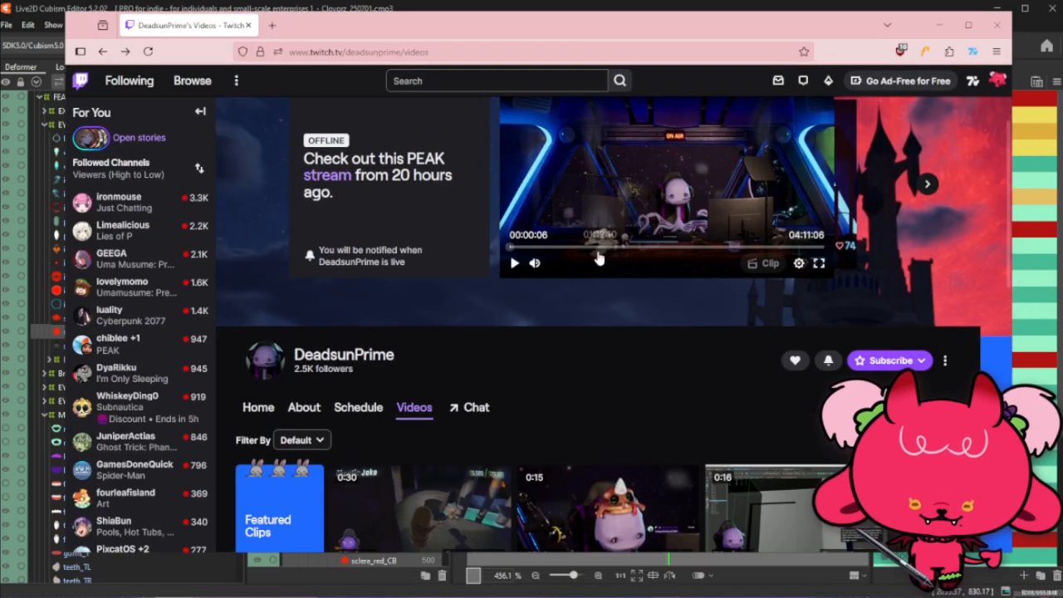
pyautogui.click(610, 386)
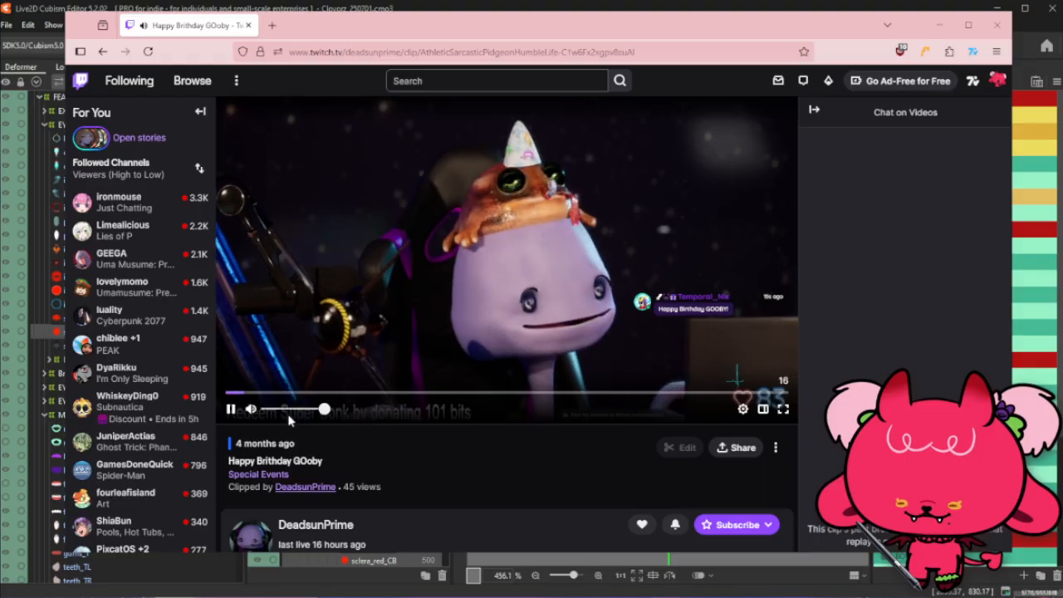
pyautogui.click(230, 409)
pyautogui.click(231, 409)
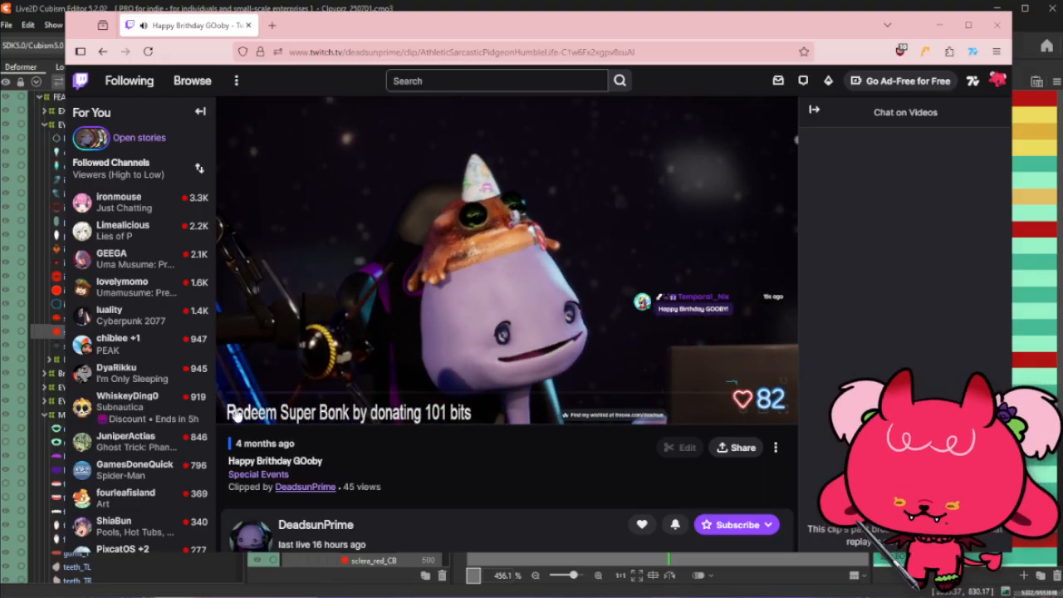
pyautogui.click(231, 409)
pyautogui.click(281, 410)
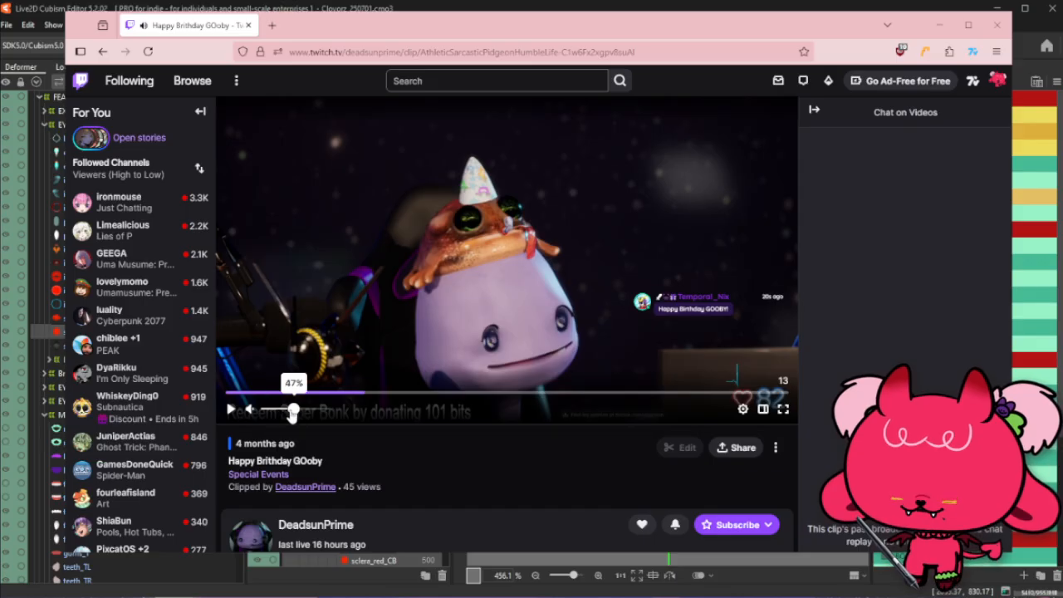
# Replay the birthday clip from near its start, pause it on the frog close-up, and close the browser window
pyautogui.click(231, 408)
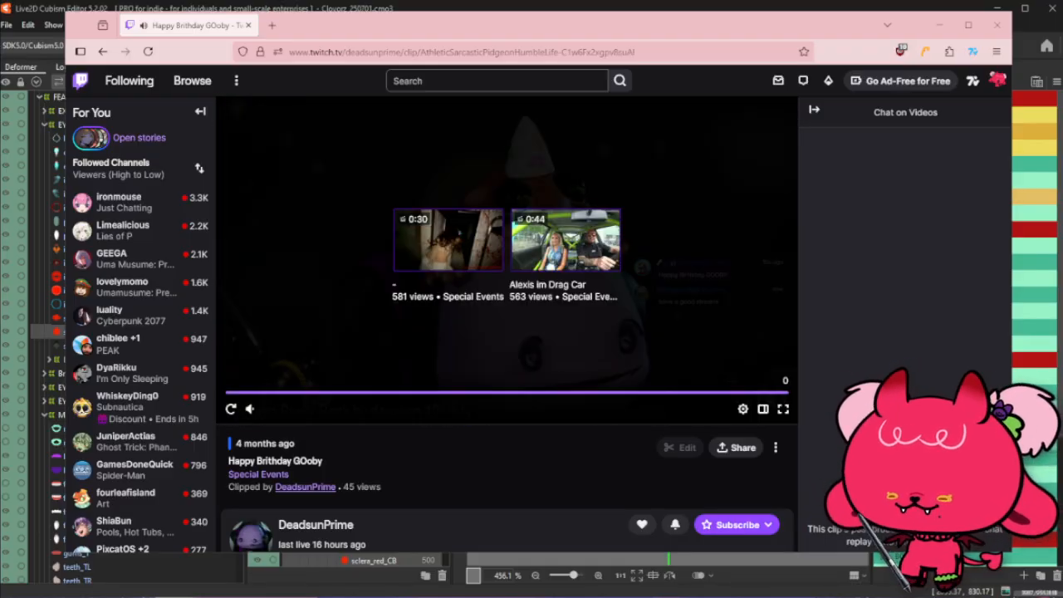
pyautogui.click(285, 397)
pyautogui.click(231, 406)
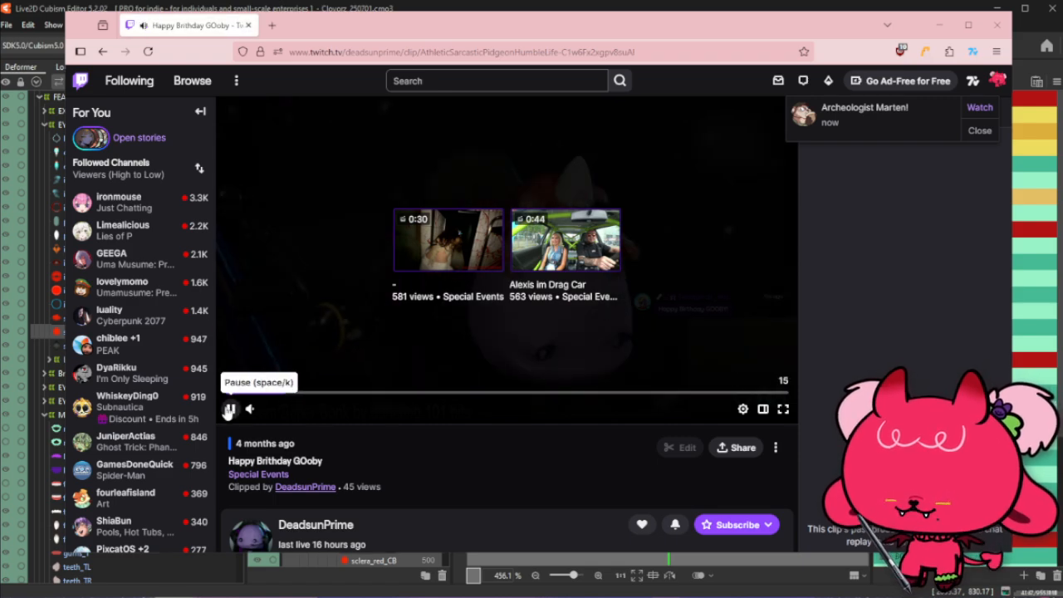
pyautogui.click(232, 407)
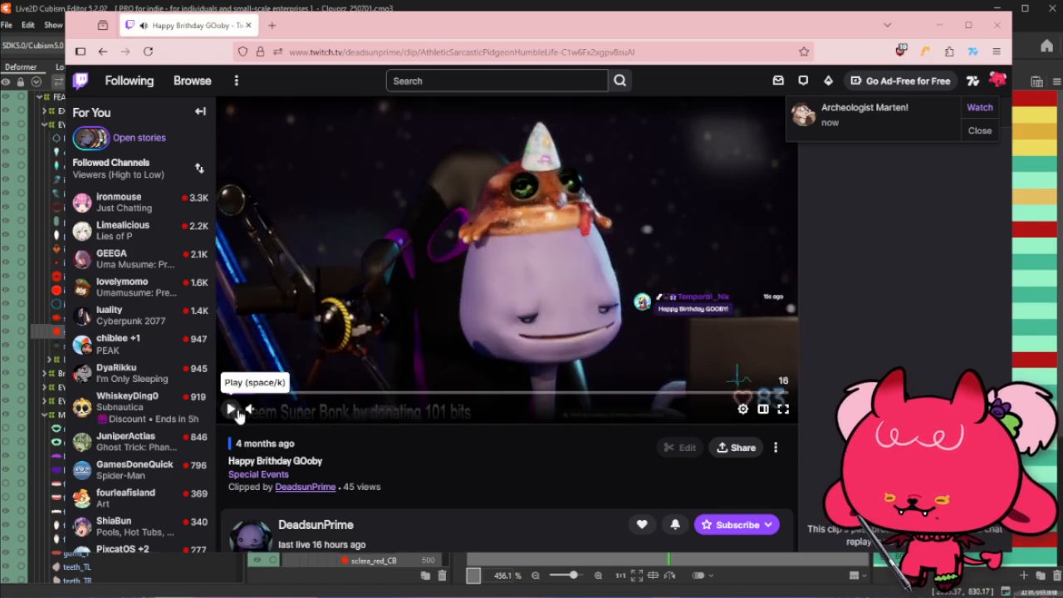
pyautogui.click(279, 395)
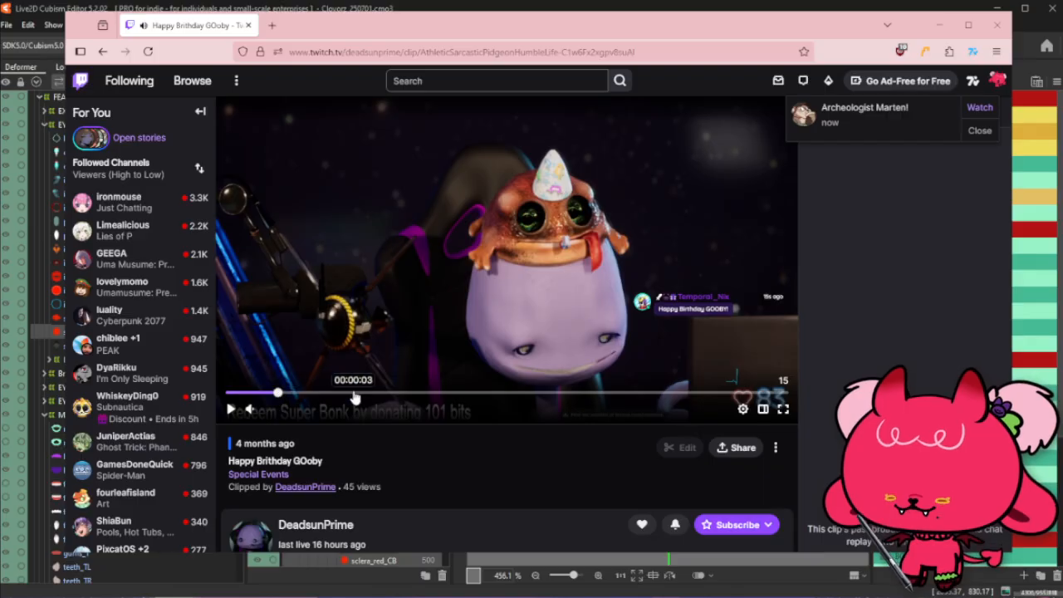
pyautogui.click(231, 408)
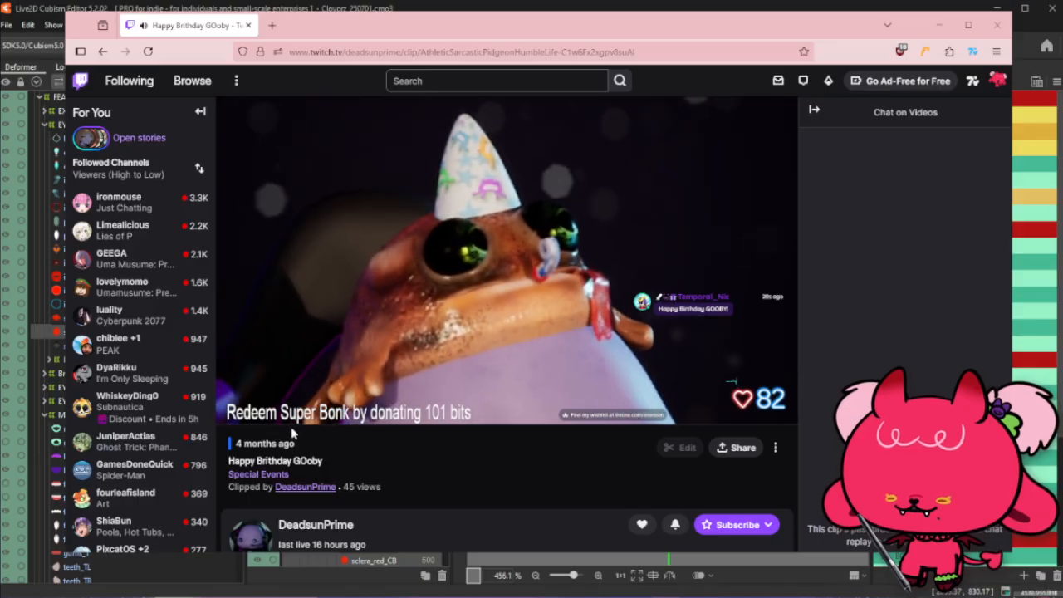
pyautogui.click(231, 409)
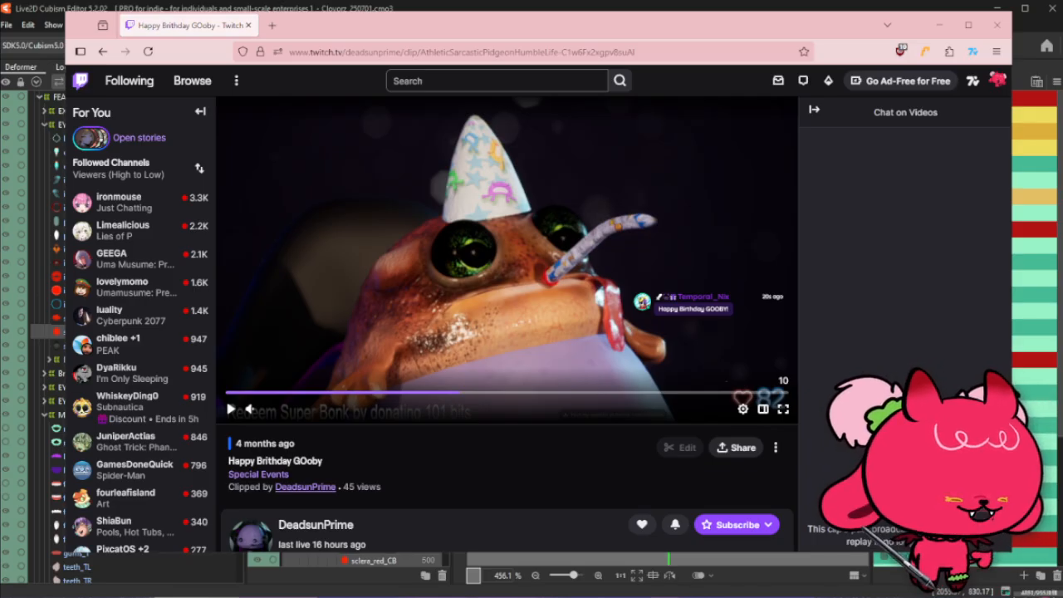
pyautogui.click(996, 25)
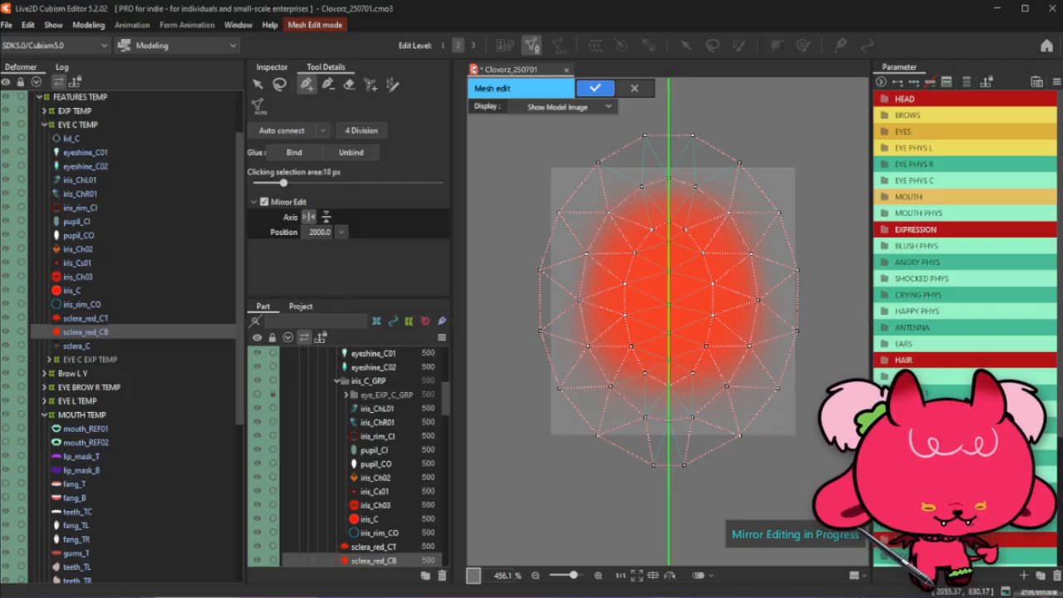
# Switch to the browser window with the speed-line background image, view it over the editor, and put the window away
pyautogui.moveTo(584, 596); pyautogui.dragTo(501, 28)
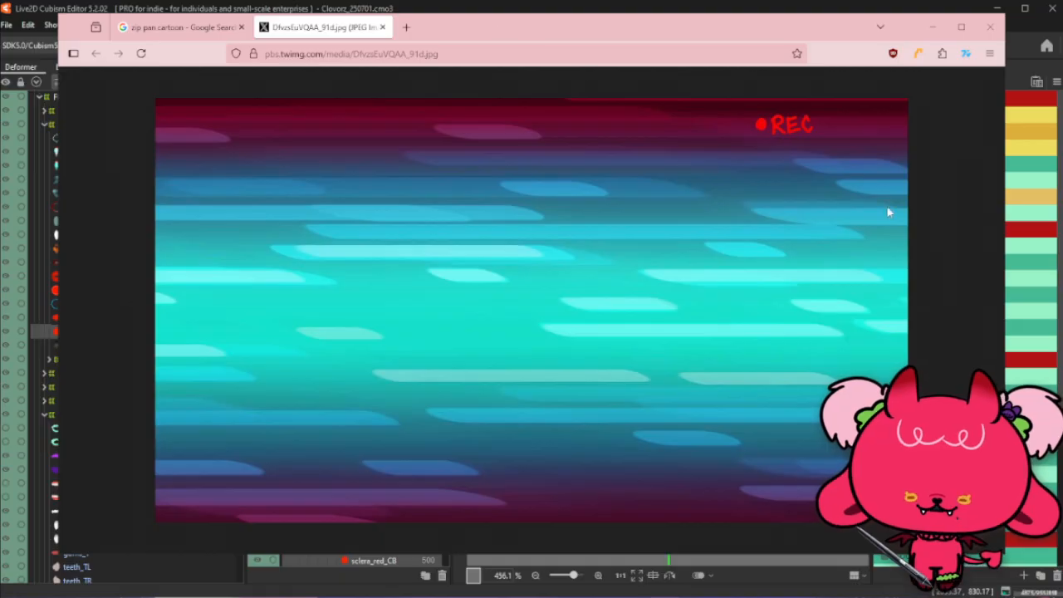
pyautogui.moveTo(692, 22); pyautogui.dragTo(673, 22)
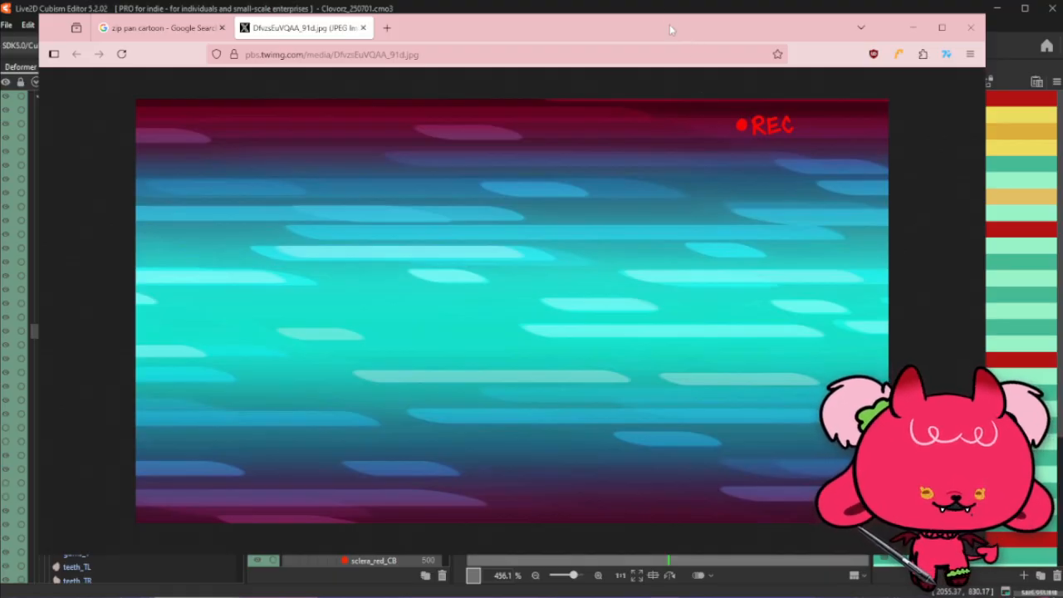
pyautogui.moveTo(669, 25); pyautogui.dragTo(671, 30)
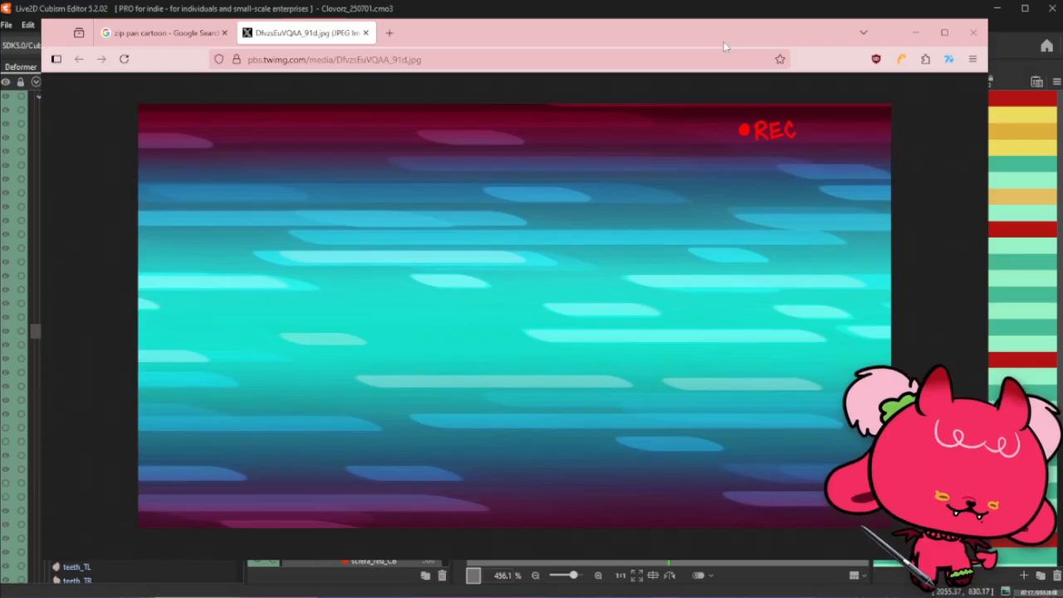
pyautogui.moveTo(718, 37); pyautogui.dragTo(728, 36)
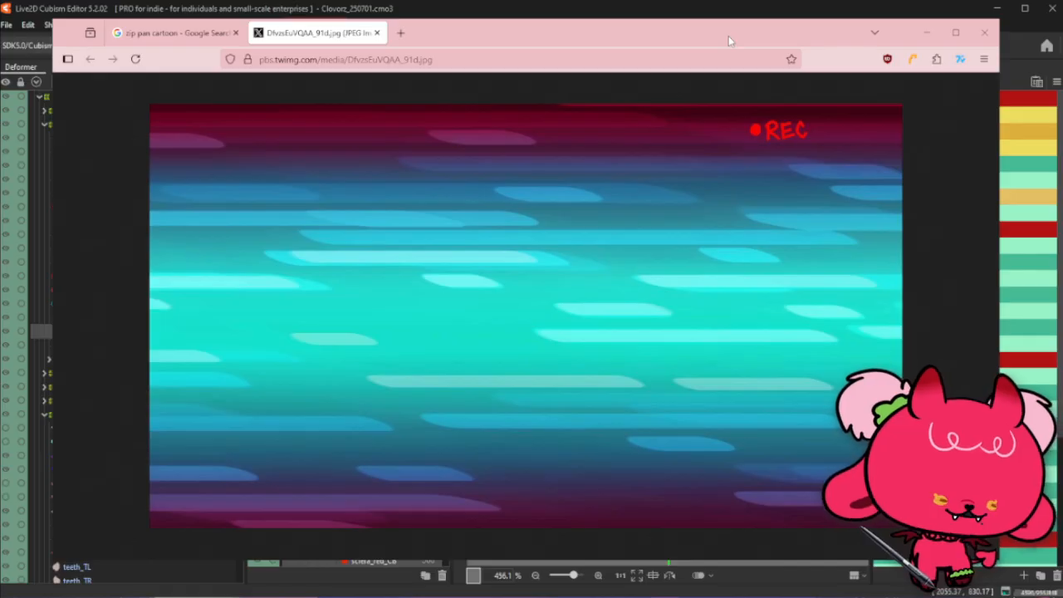
pyautogui.moveTo(728, 35); pyautogui.dragTo(748, 28)
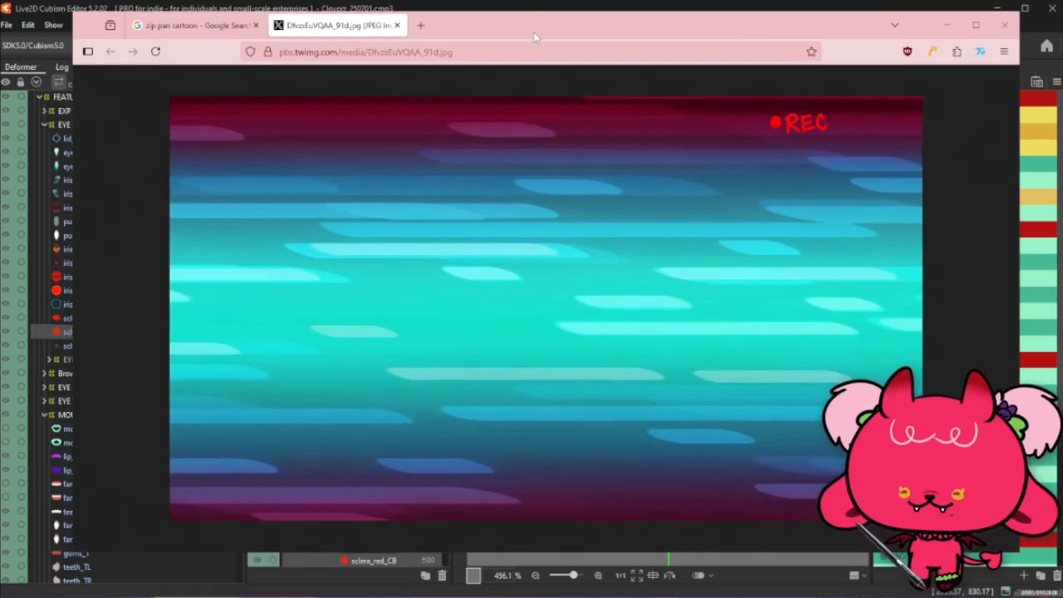
pyautogui.moveTo(632, 24); pyautogui.dragTo(1012, 597)
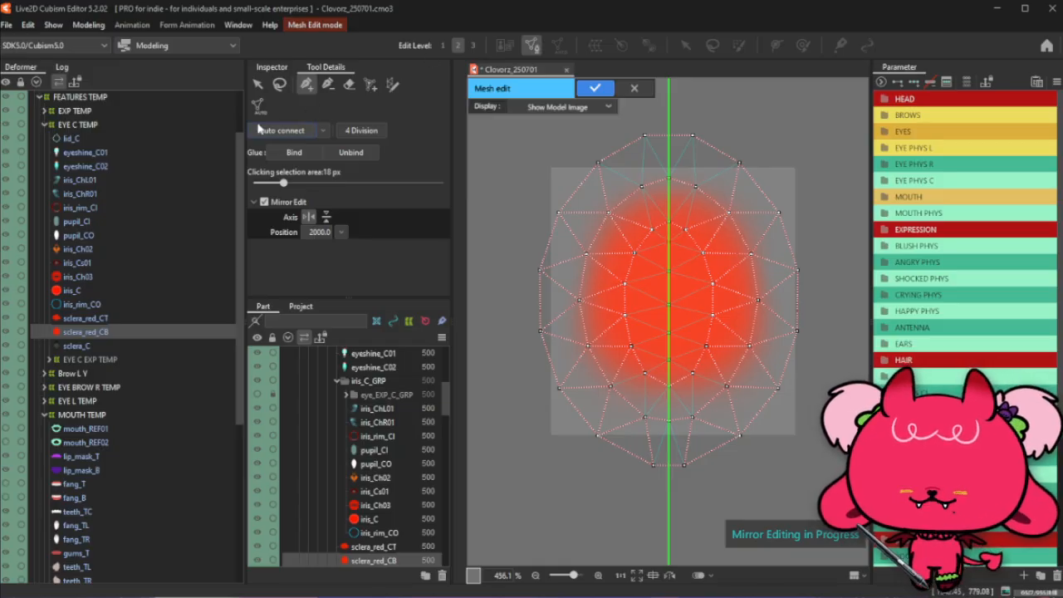
# Auto-connect the vertices of sclera_red_CB's mesh and apply the mesh edit
pyautogui.click(300, 132)
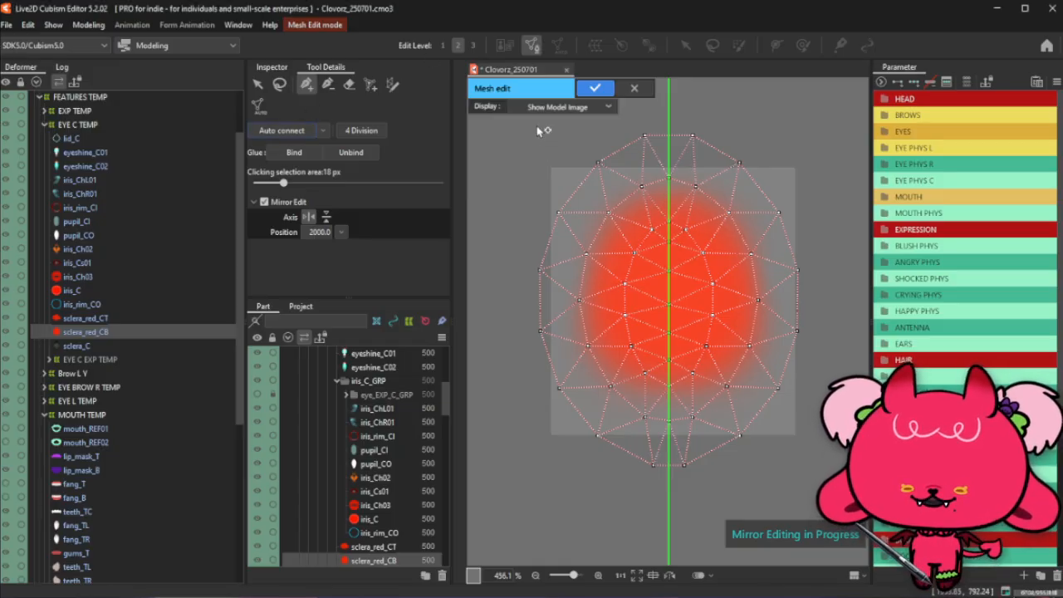
pyautogui.click(594, 88)
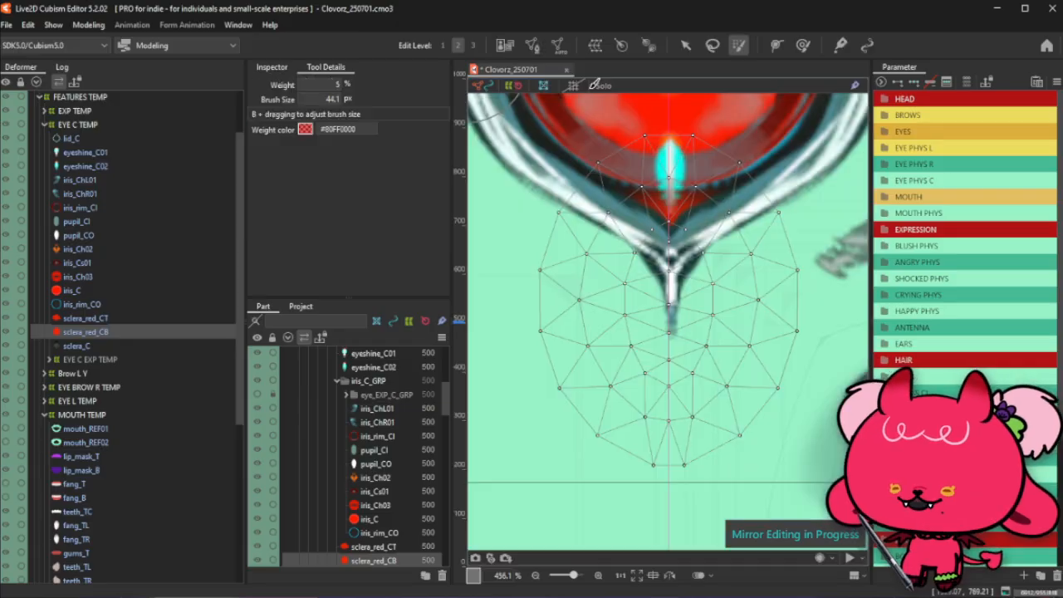
# Select sclera_C, open its mesh for editing to examine it, and leave mesh editing without altering it
pyautogui.click(126, 346)
pyautogui.scroll(-6, 548, 393)
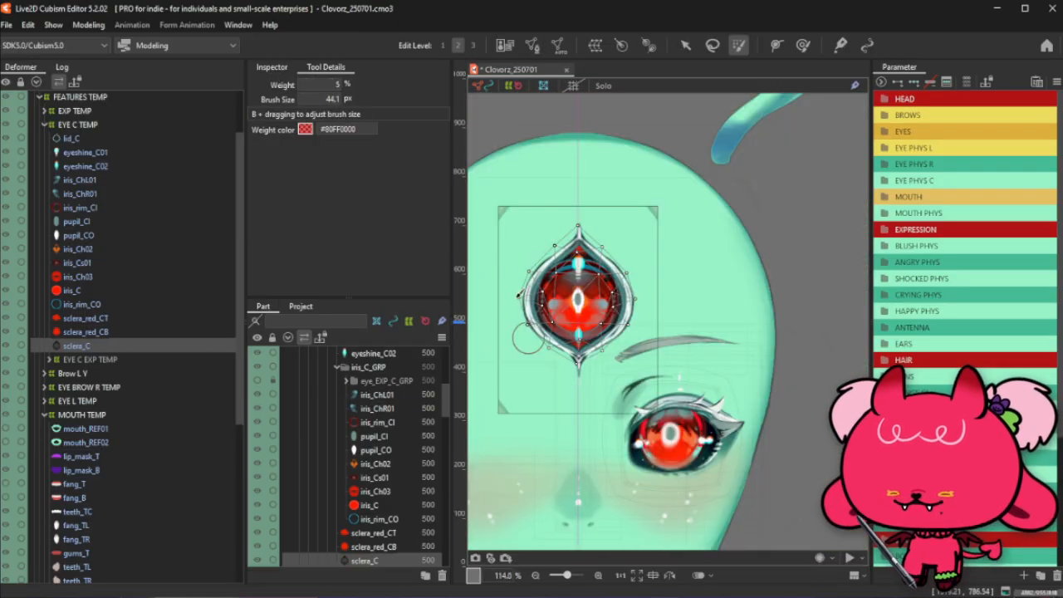
pyautogui.scroll(2, 518, 293)
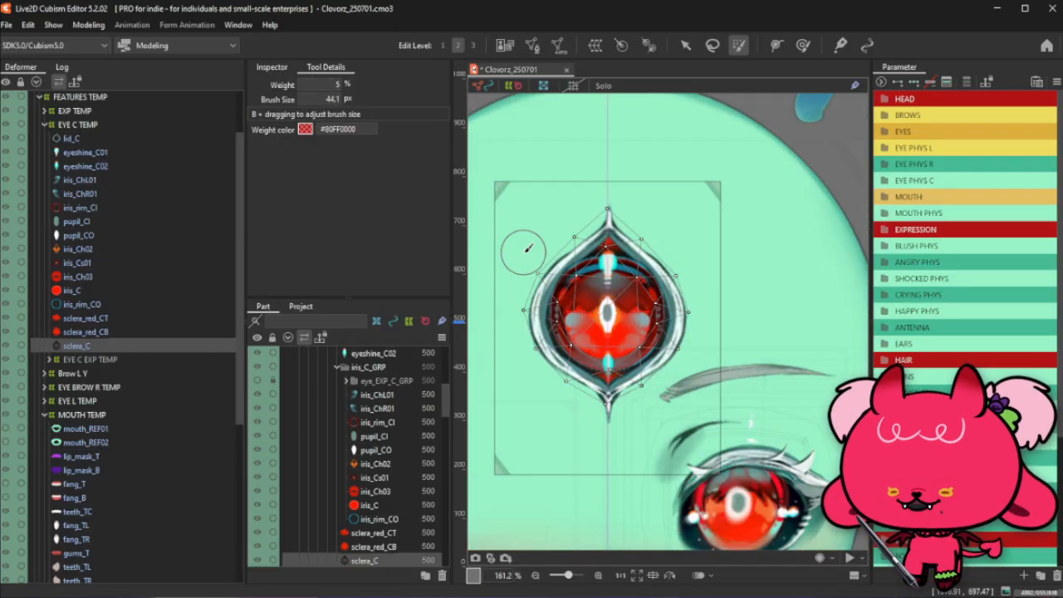
pyautogui.click(532, 46)
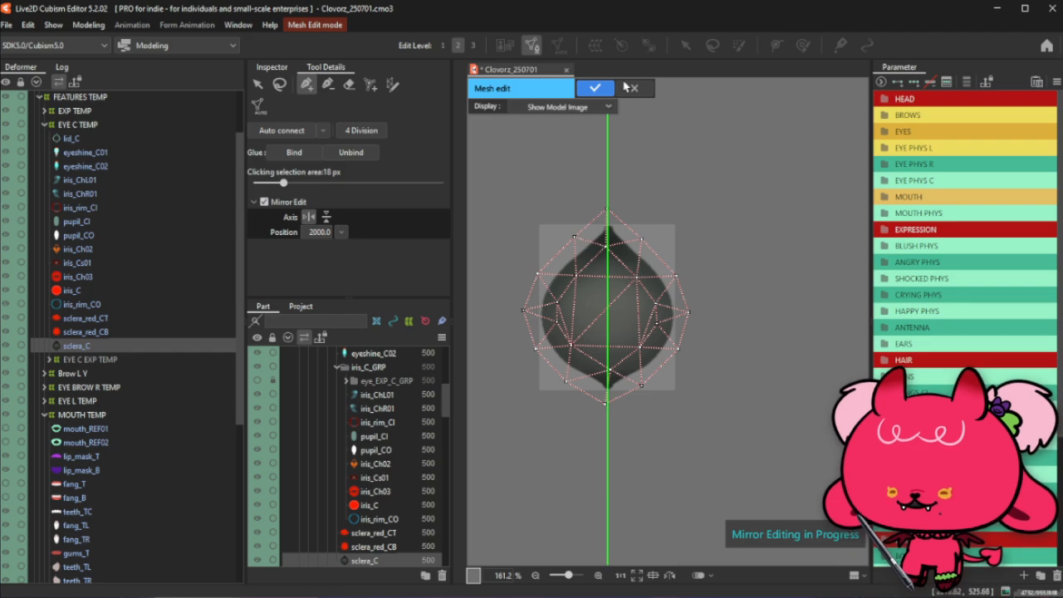
pyautogui.click(595, 87)
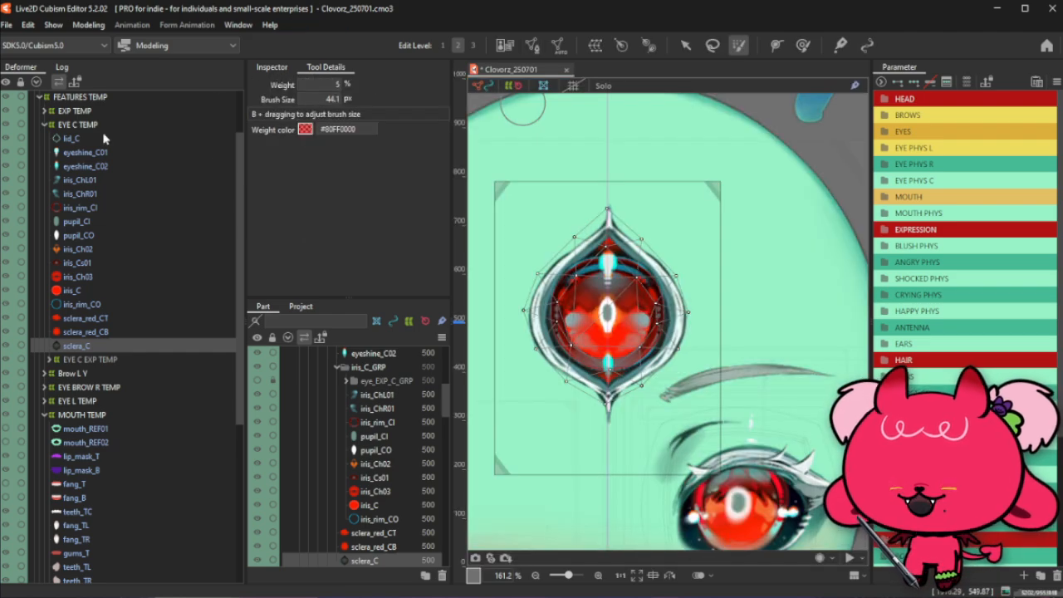
# Open lid_C's mesh for editing and delete all of its vertices
pyautogui.click(108, 140)
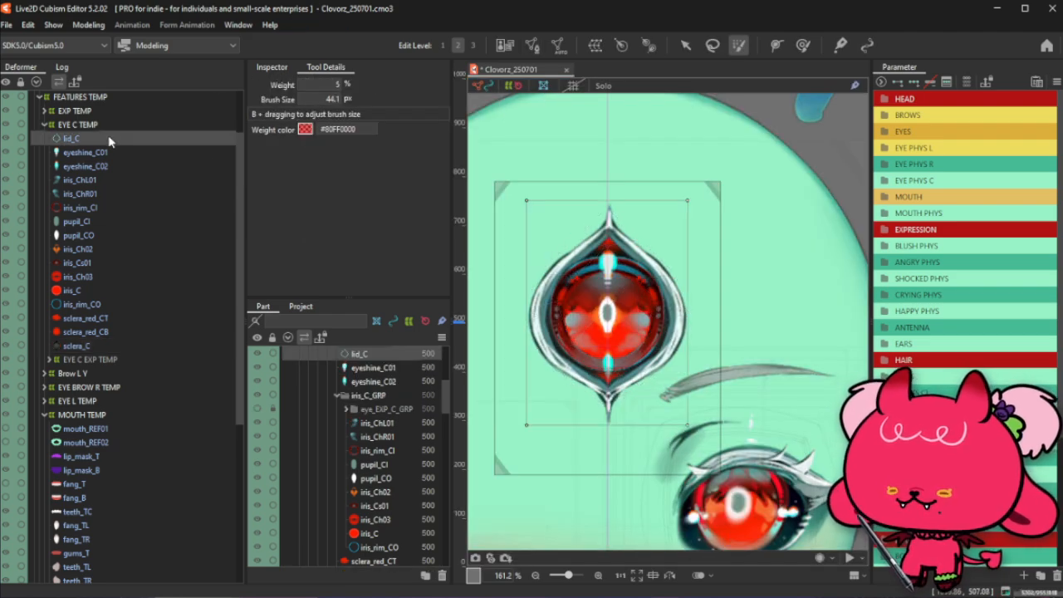
pyautogui.click(532, 46)
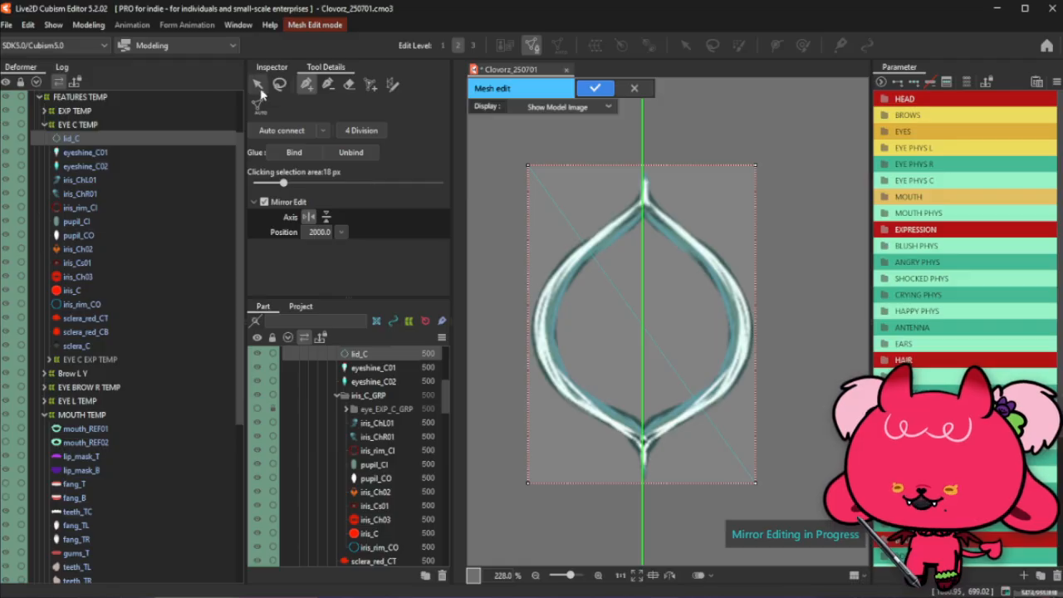
pyautogui.click(259, 87)
pyautogui.moveTo(496, 141); pyautogui.dragTo(801, 527)
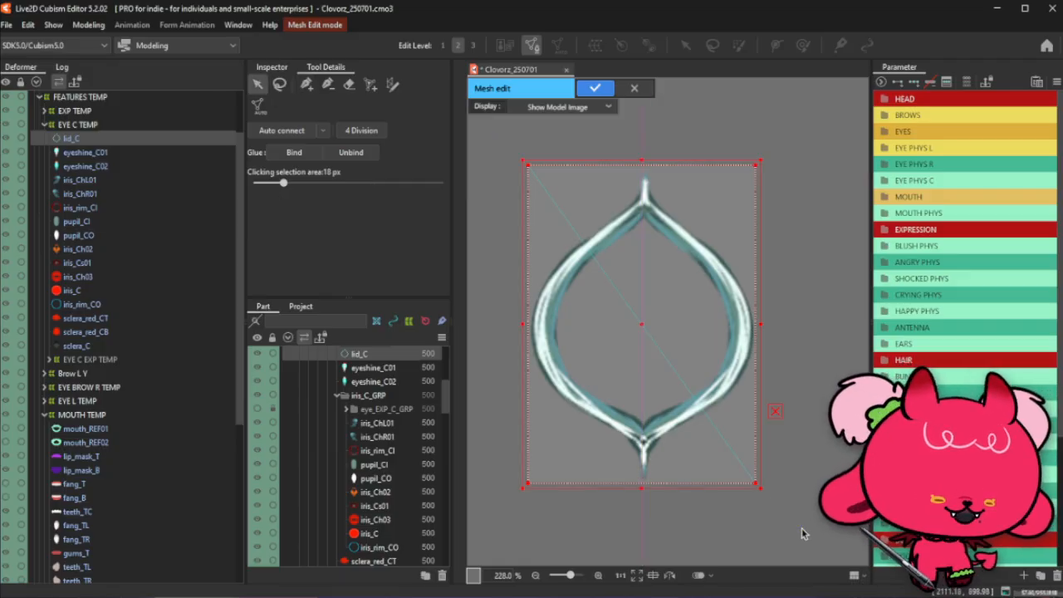
pyautogui.press('Delete')
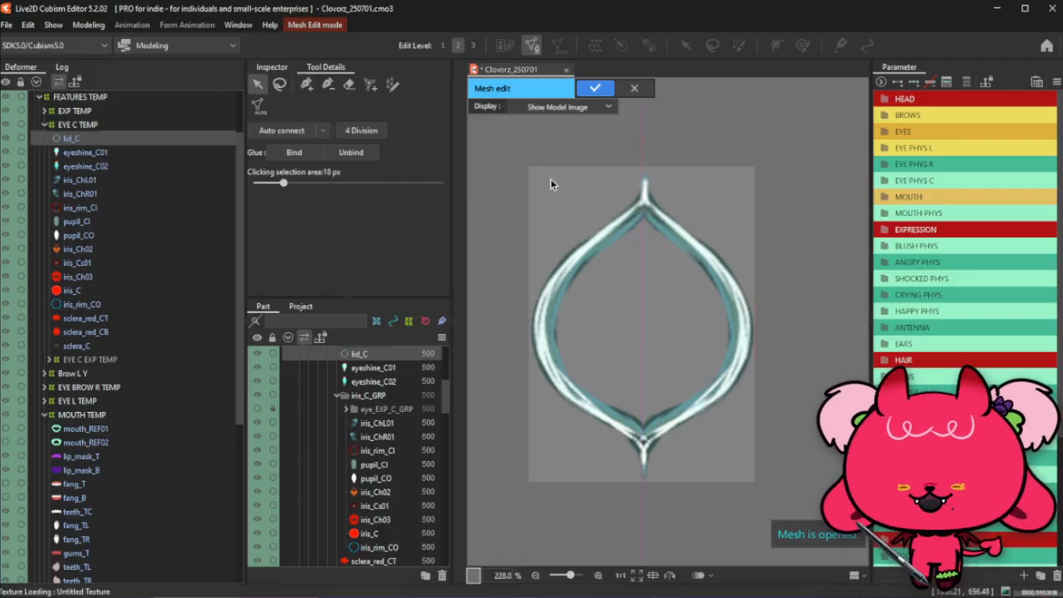
# Start a stroke mesh-mapping on lid_C with mirror editing off and place its first points down the top tip
pyautogui.click(391, 85)
pyautogui.moveTo(658, 186); pyautogui.dragTo(687, 256)
pyautogui.scroll(2, 643, 170)
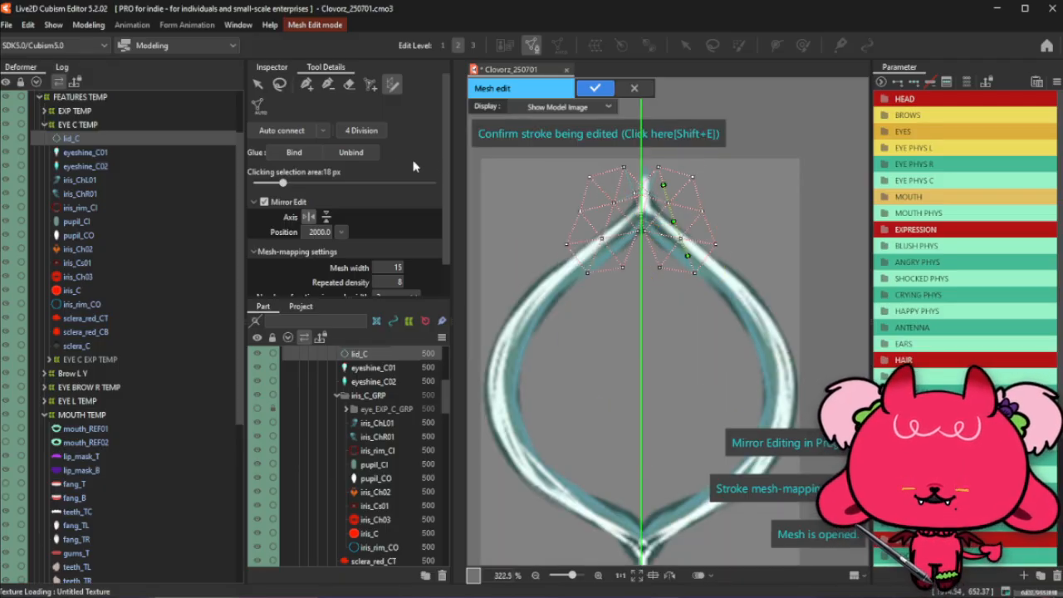
pyautogui.click(264, 202)
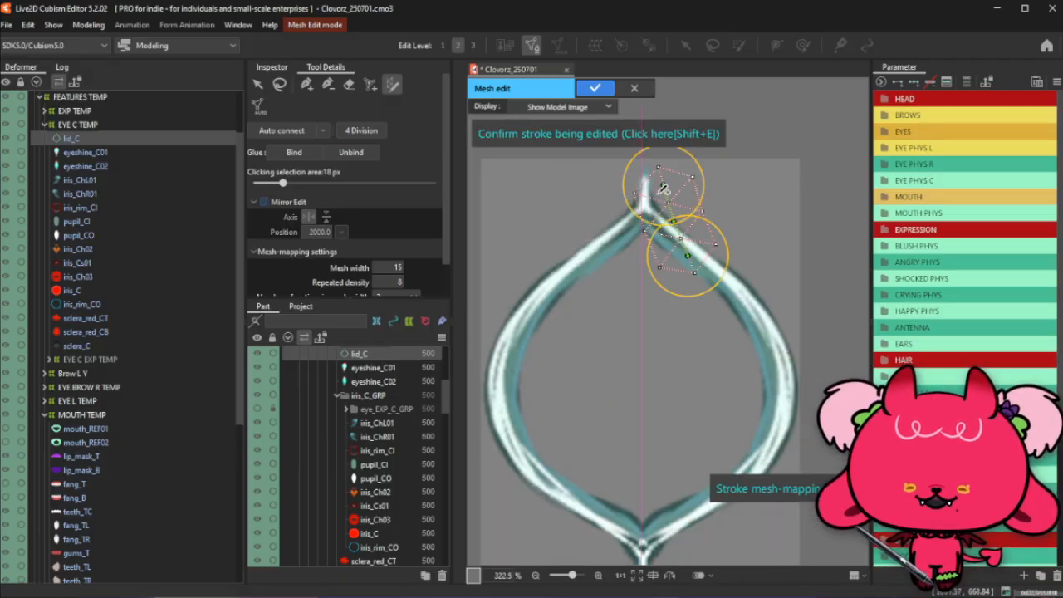
pyautogui.moveTo(663, 189)
pyautogui.mouseDown()
pyautogui.moveTo(644, 174)
pyautogui.moveTo(646, 218)
pyautogui.mouseUp()
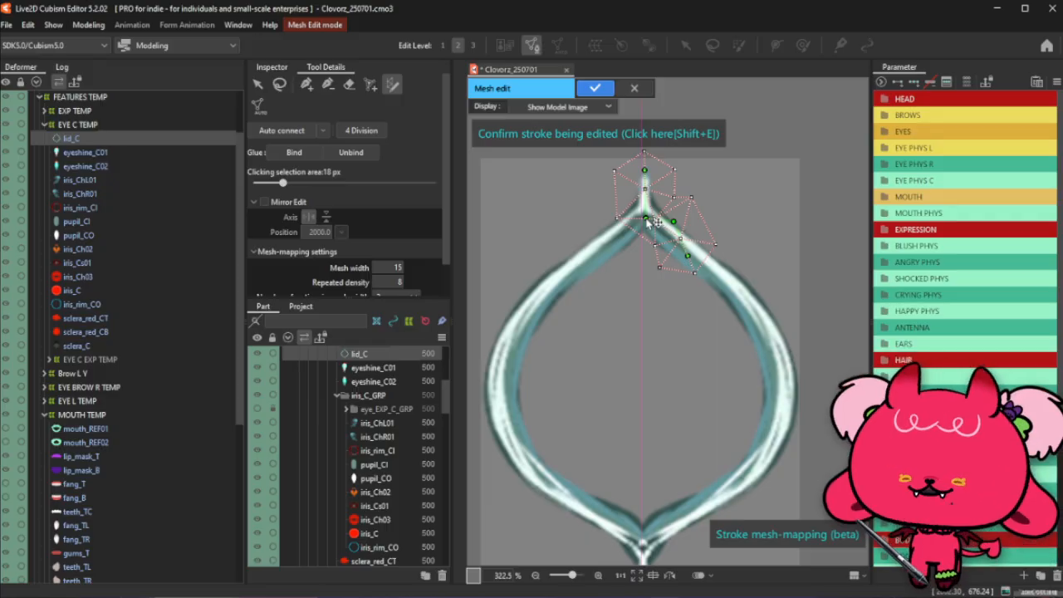
# Extend the stroke down through the bottom tip of lid_C, placing points along the tip's centre line
pyautogui.moveTo(688, 255)
pyautogui.mouseDown()
pyautogui.moveTo(719, 337)
pyautogui.moveTo(660, 501)
pyautogui.mouseUp()
pyautogui.scroll(-2, 641, 367)
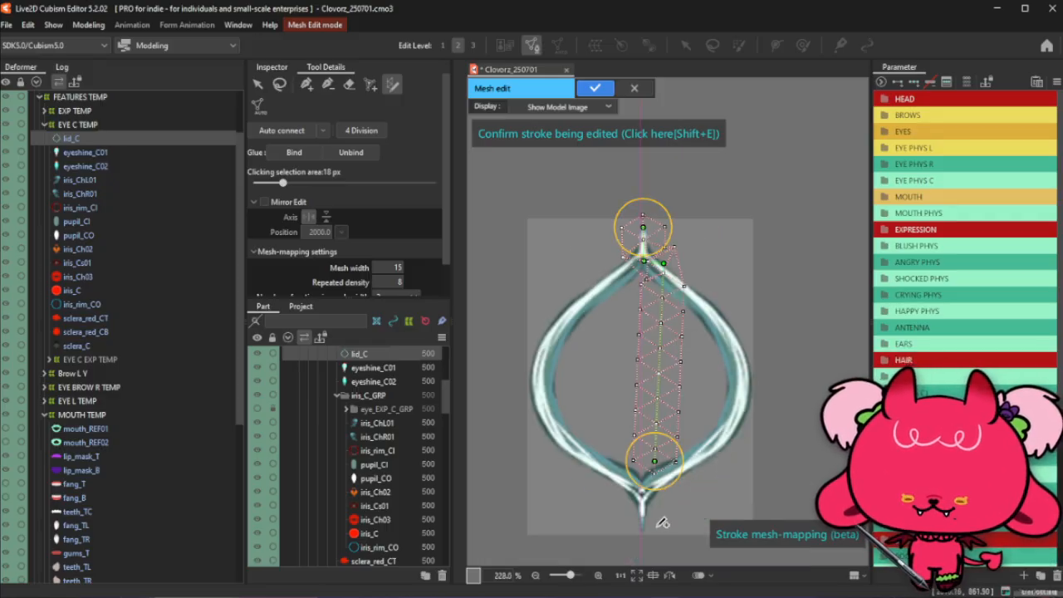
pyautogui.scroll(2, 661, 522)
pyautogui.moveTo(656, 452)
pyautogui.mouseDown()
pyautogui.moveTo(658, 531)
pyautogui.moveTo(633, 559)
pyautogui.mouseUp()
pyautogui.moveTo(636, 503); pyautogui.dragTo(632, 509)
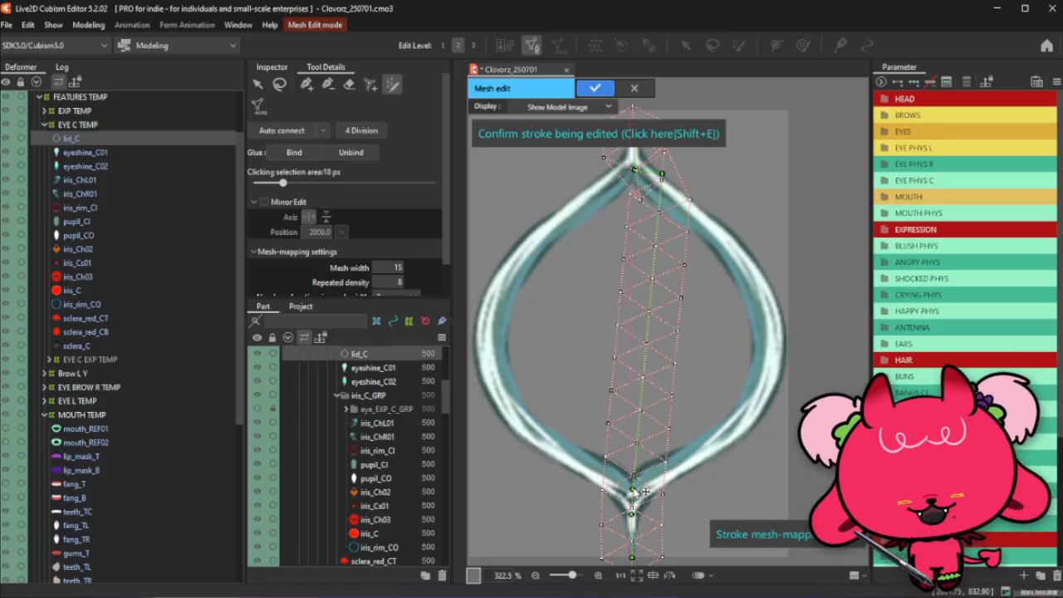
# Align the stroke's points with the top tip and move the following points to where the right arc branches off
pyautogui.scroll(-2, 664, 183)
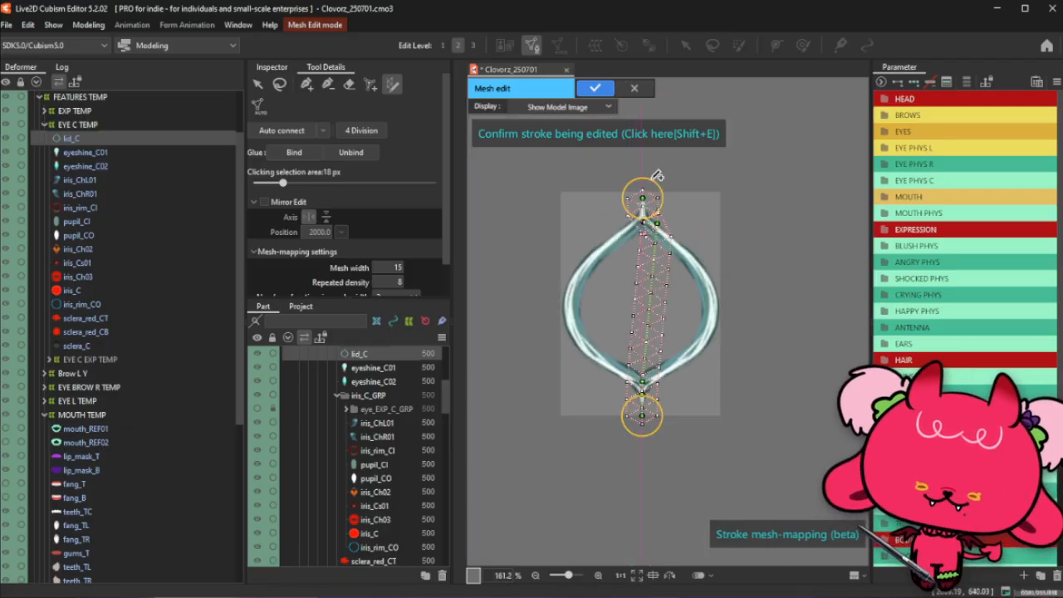
pyautogui.scroll(4, 638, 232)
pyautogui.moveTo(644, 282); pyautogui.dragTo(637, 253)
pyautogui.moveTo(651, 215); pyautogui.dragTo(649, 208)
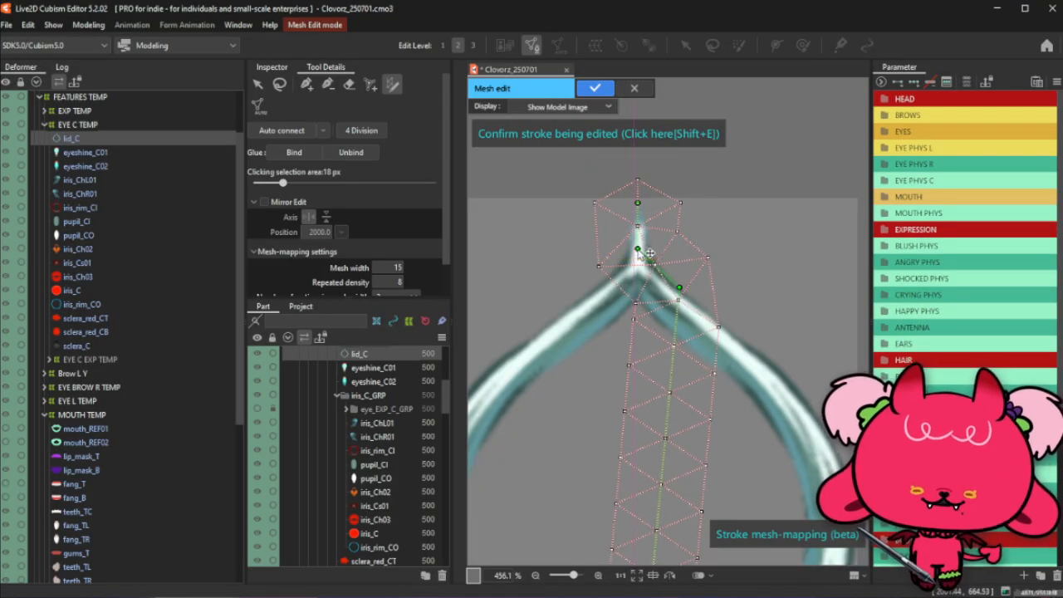
pyautogui.moveTo(650, 261)
pyautogui.mouseDown()
pyautogui.moveTo(638, 286)
pyautogui.moveTo(666, 308)
pyautogui.moveTo(671, 297)
pyautogui.moveTo(665, 303)
pyautogui.mouseUp()
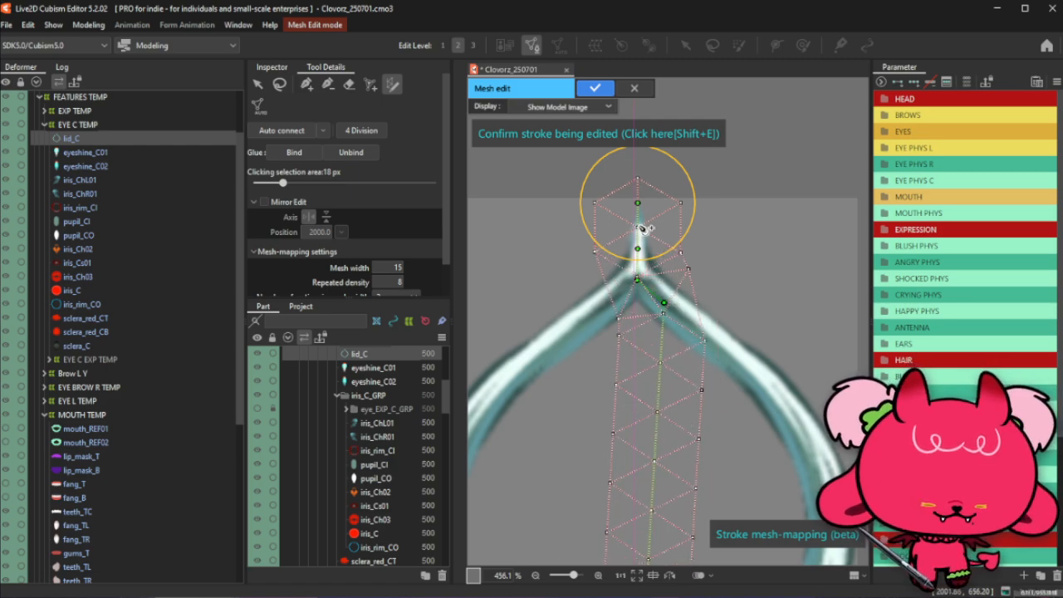
# Pull the stroke out onto the right side of the lid and add points along the lower-right curve
pyautogui.scroll(-3, 665, 305)
pyautogui.moveTo(647, 391); pyautogui.dragTo(770, 402)
pyautogui.click(670, 517)
pyautogui.moveTo(676, 521)
pyautogui.mouseDown()
pyautogui.moveTo(736, 495)
pyautogui.moveTo(747, 472)
pyautogui.moveTo(756, 479)
pyautogui.moveTo(762, 448)
pyautogui.mouseUp()
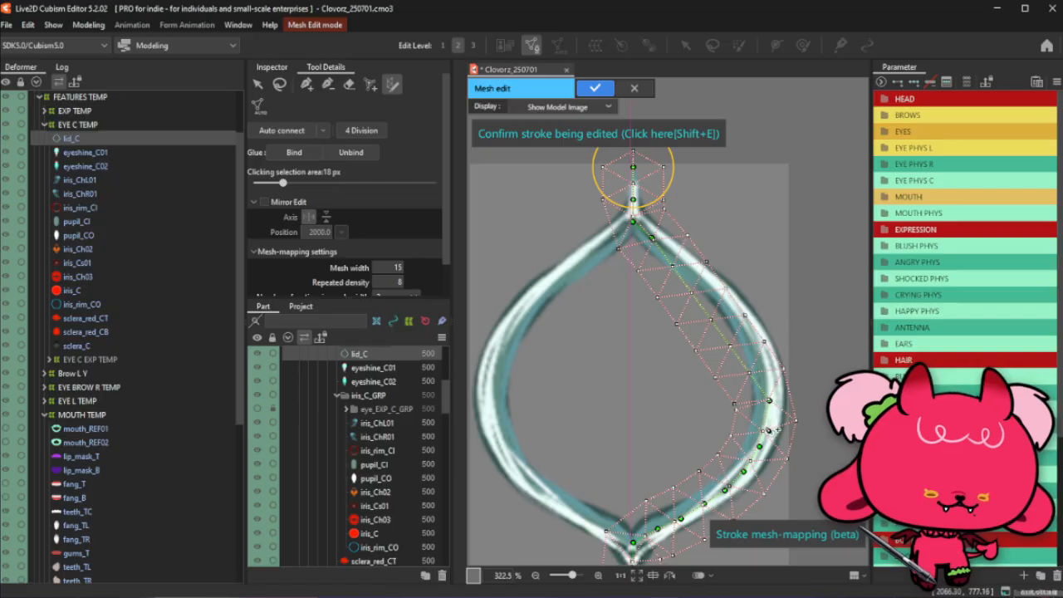
# Add and position stroke points up the right side so the stroke follows the lid's upper-right curve
pyautogui.moveTo(769, 401)
pyautogui.mouseDown()
pyautogui.moveTo(767, 424)
pyautogui.moveTo(781, 409)
pyautogui.moveTo(778, 368)
pyautogui.mouseUp()
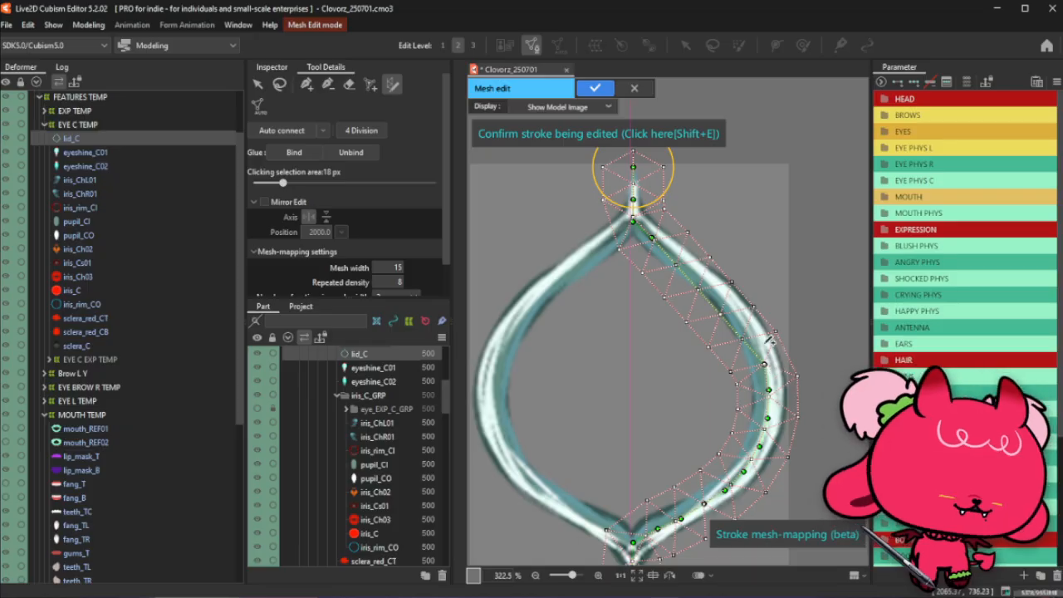
pyautogui.click(756, 336)
pyautogui.moveTo(756, 337); pyautogui.dragTo(754, 339)
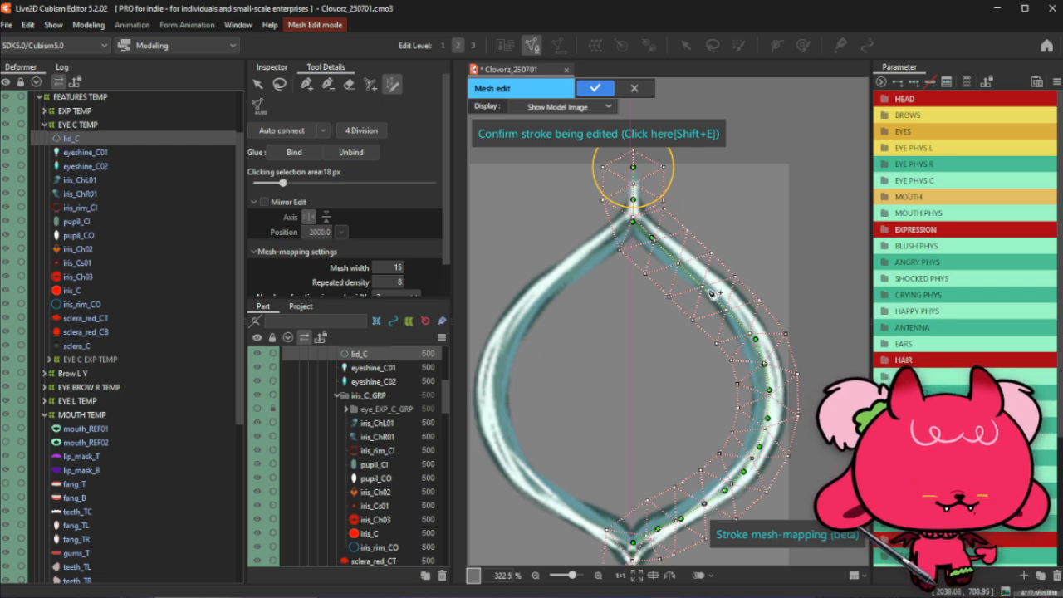
pyautogui.moveTo(674, 259); pyautogui.dragTo(678, 257)
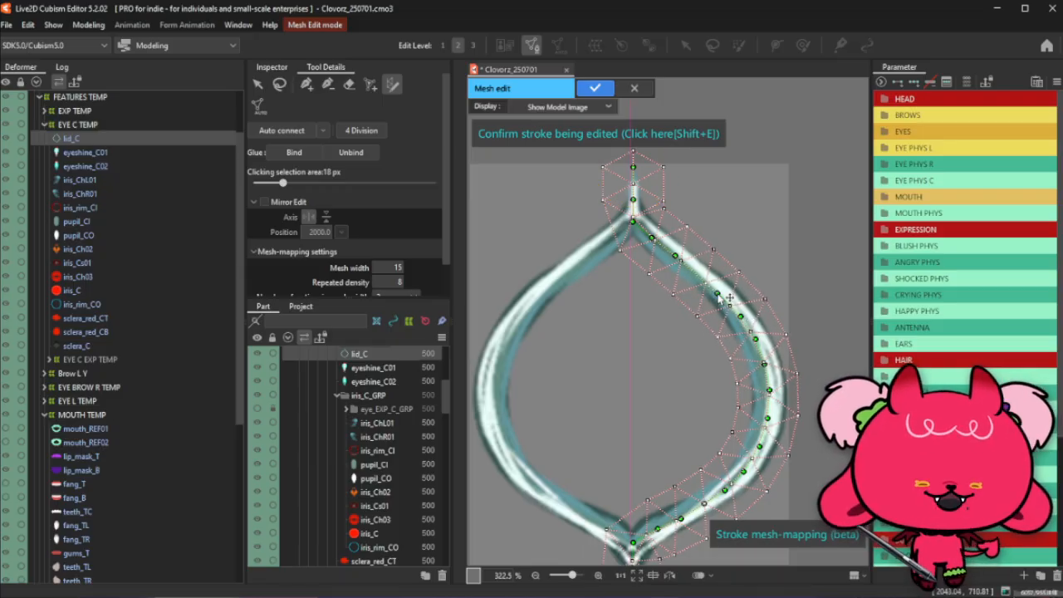
# Even out the stroke points along the upper-right curve and confirm the stroke to generate the mesh
pyautogui.scroll(2, 729, 297)
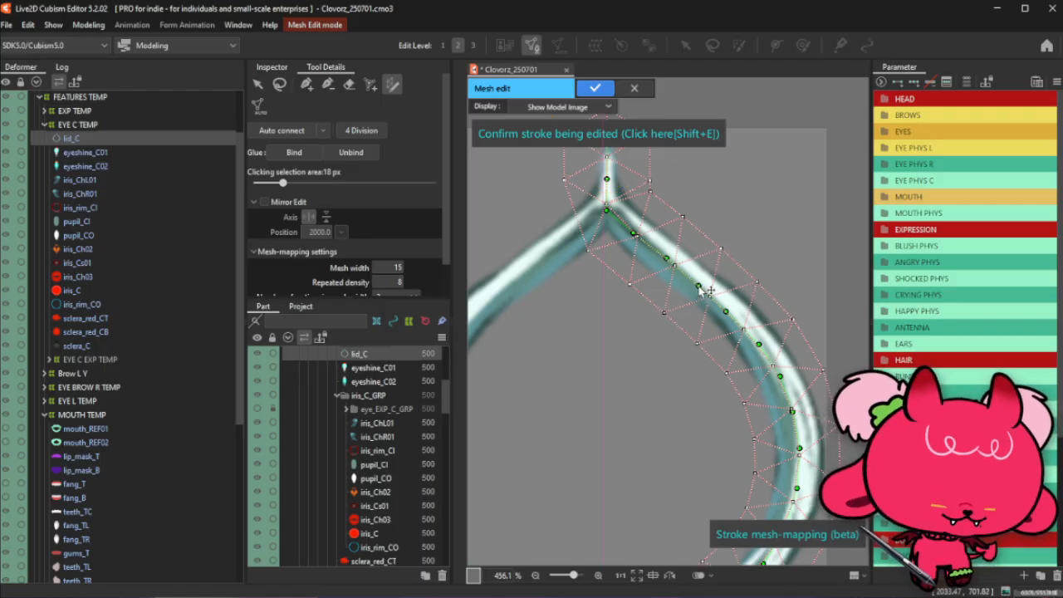
pyautogui.scroll(-2, 706, 291)
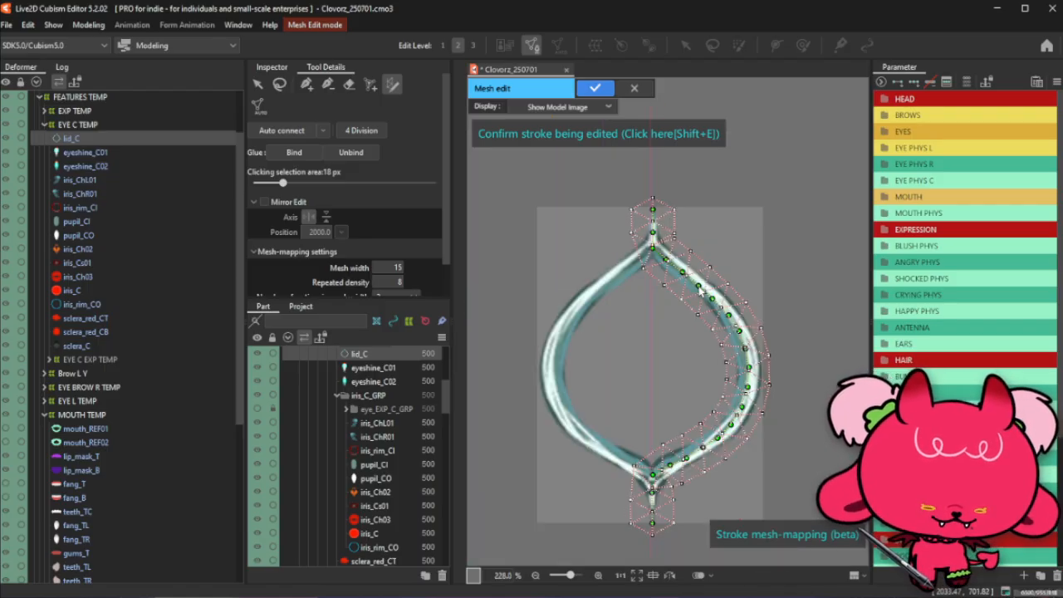
pyautogui.scroll(1, 699, 288)
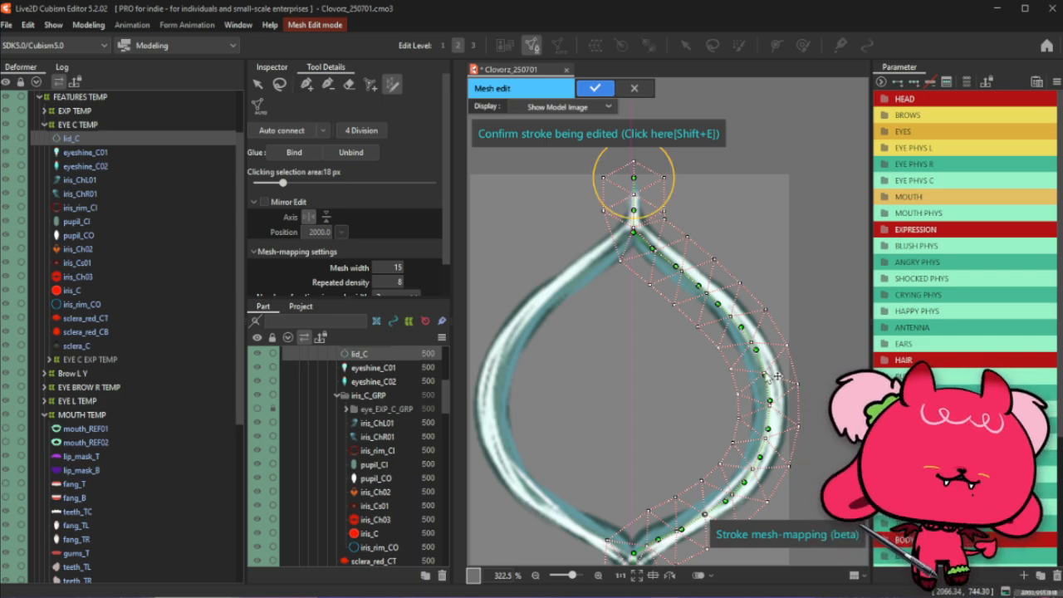
pyautogui.scroll(-2, 752, 426)
pyautogui.scroll(2, 751, 488)
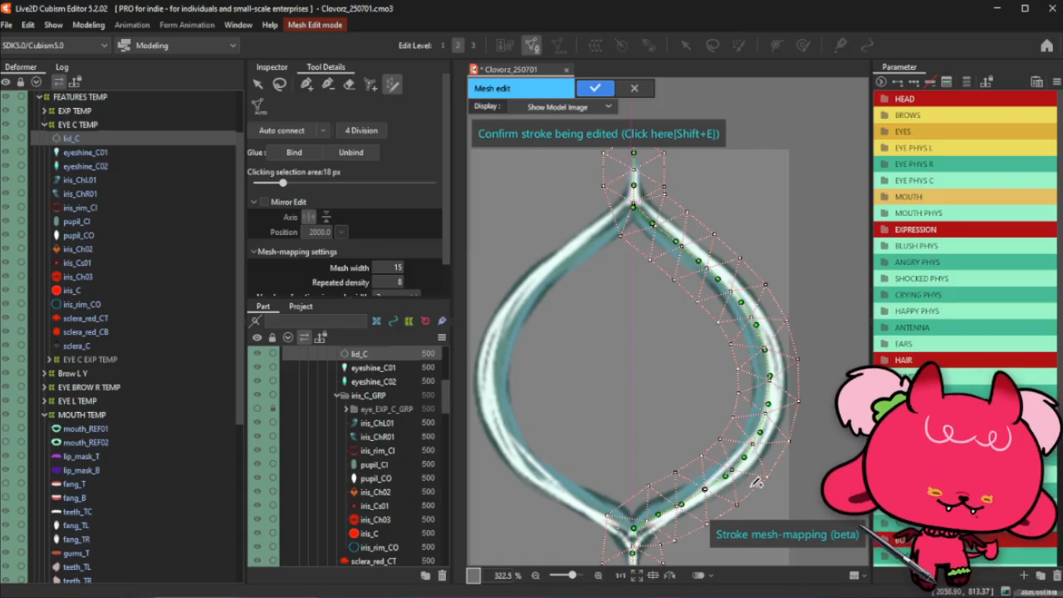
pyautogui.click(617, 140)
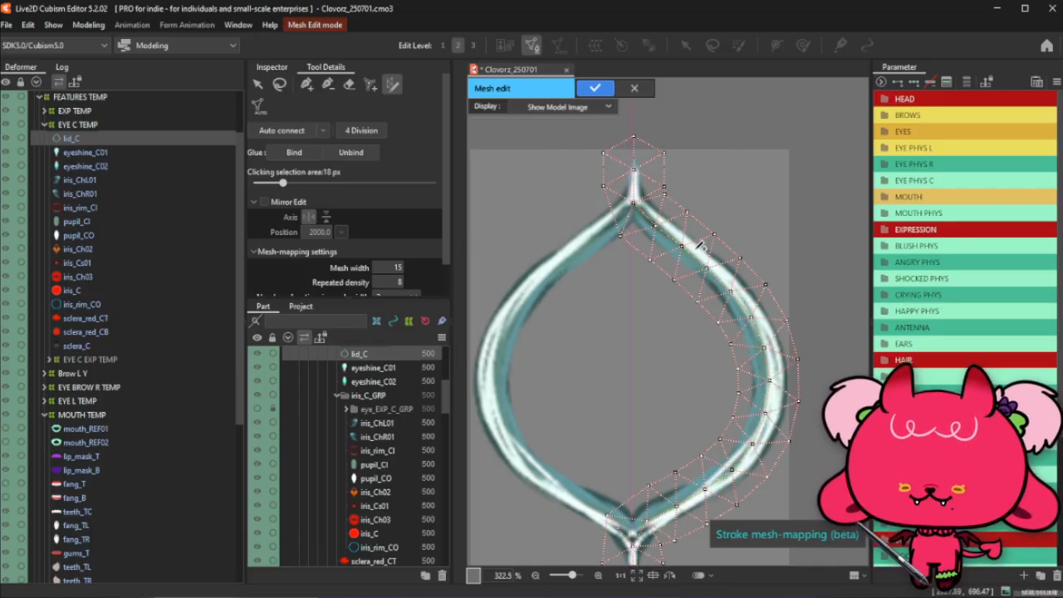
# Delete the crowded vertex right of the top tip, nudge its neighbour up and reconnect the outline there
pyautogui.scroll(-5, 701, 246)
pyautogui.scroll(5, 699, 249)
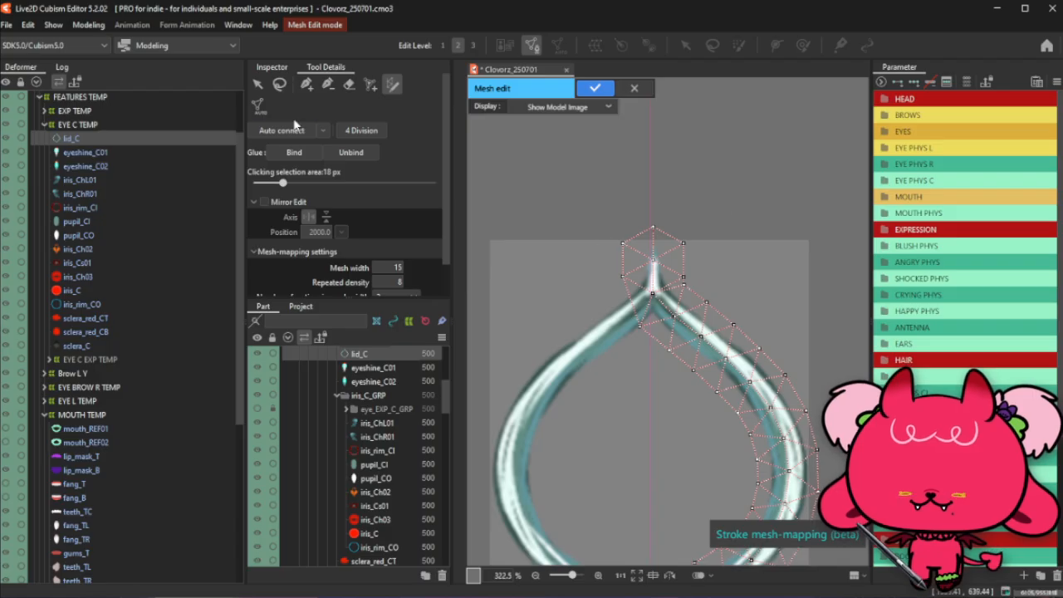
pyautogui.click(330, 86)
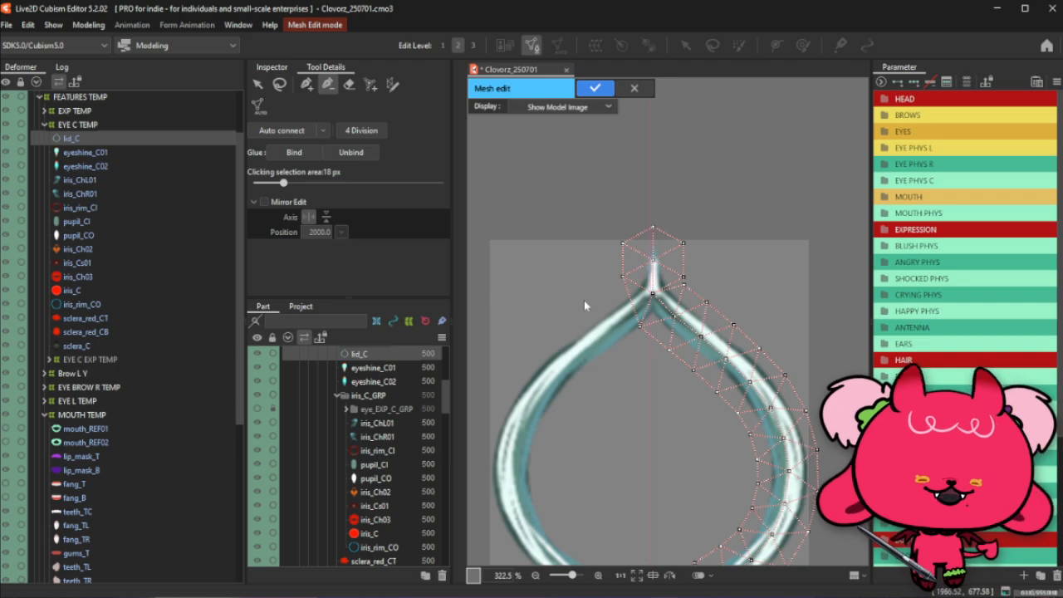
pyautogui.scroll(2, 666, 268)
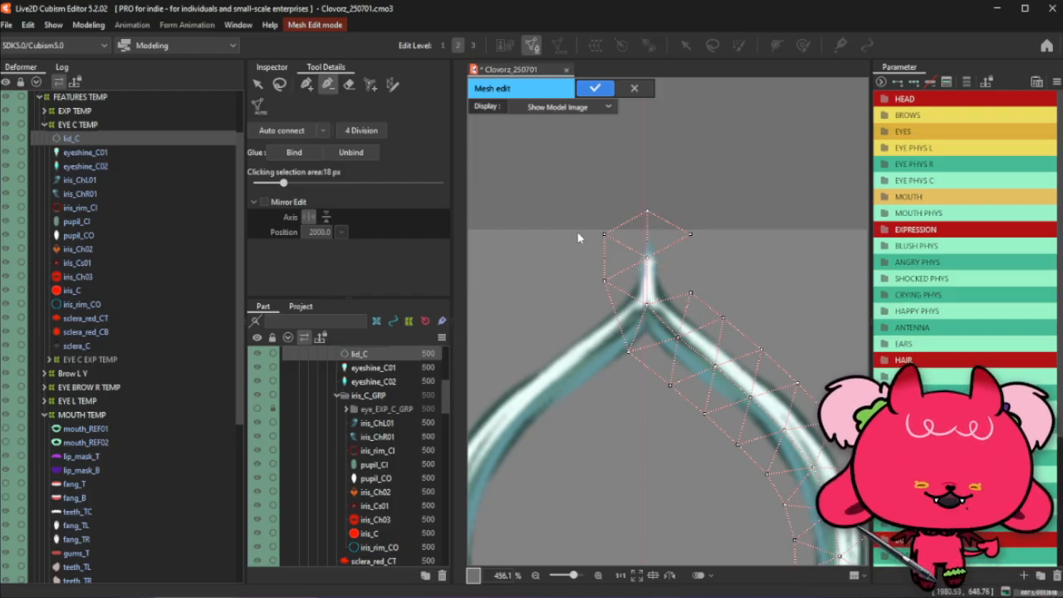
pyautogui.click(305, 86)
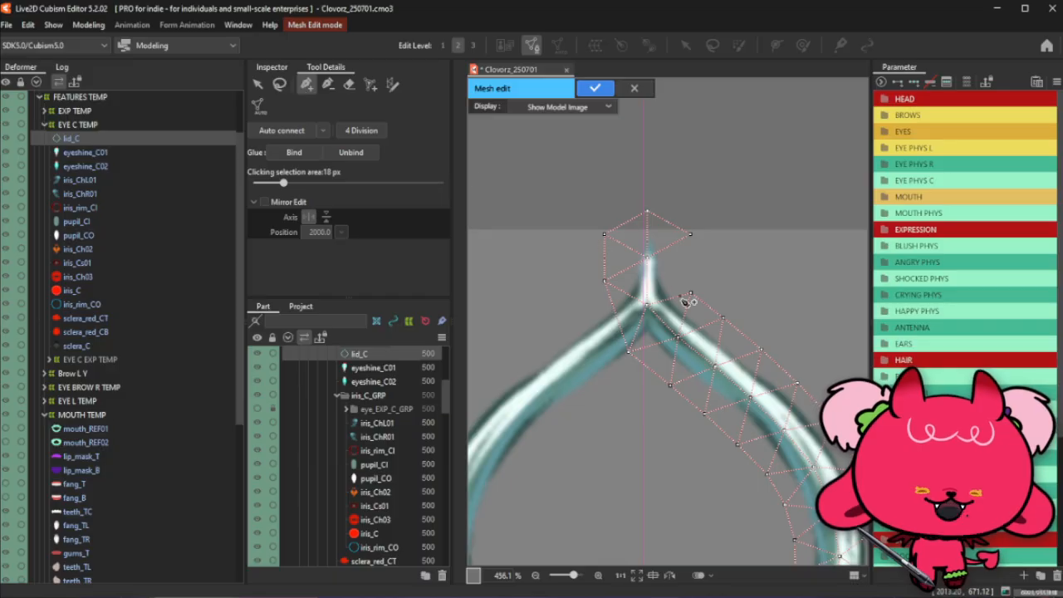
pyautogui.moveTo(691, 293); pyautogui.dragTo(689, 288)
pyautogui.click(690, 235)
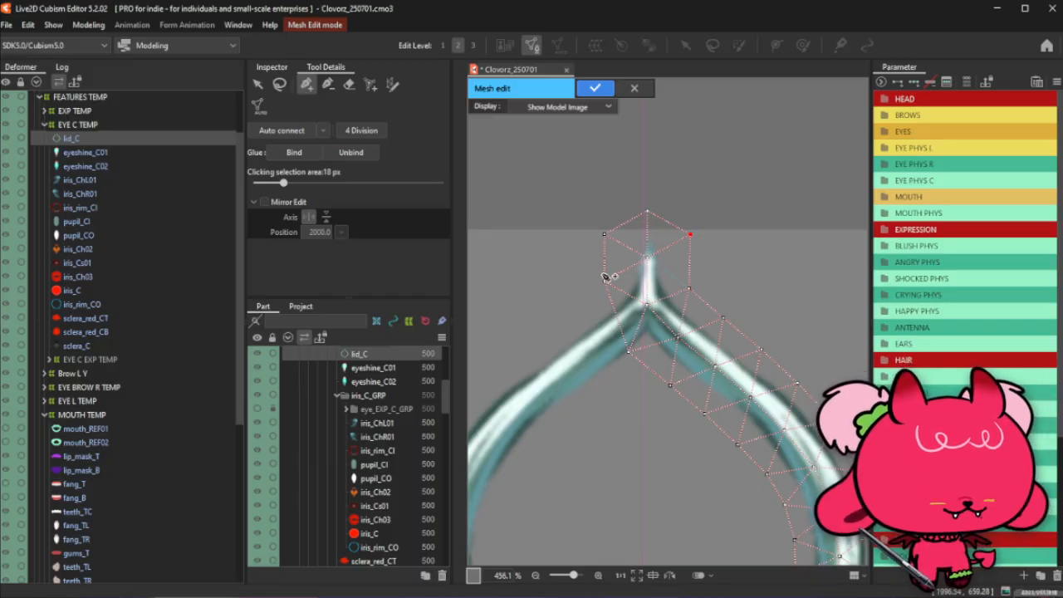
pyautogui.press('v')
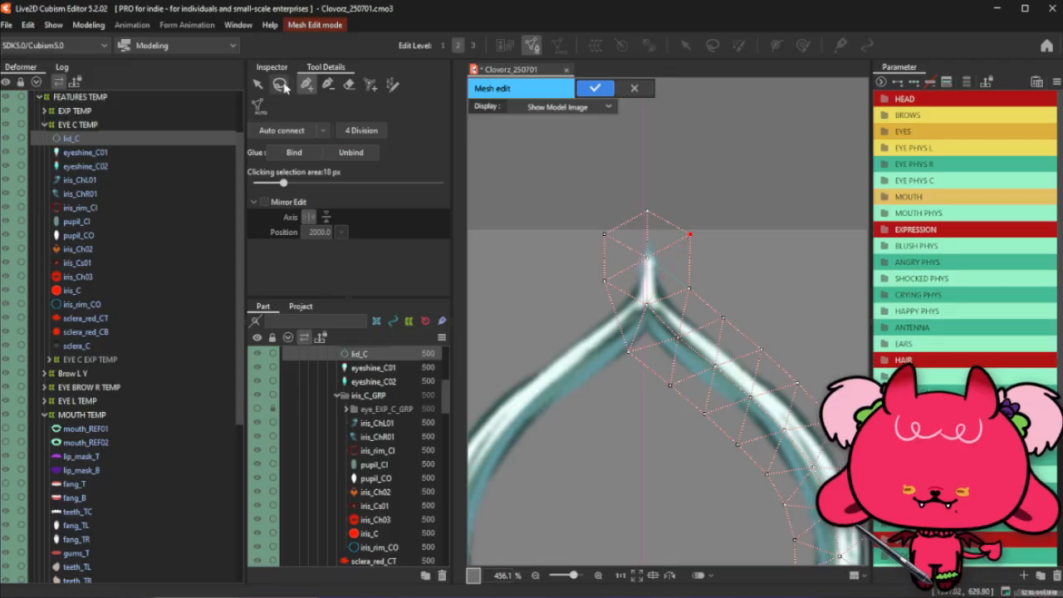
# Rework the mesh outline left of the top tip with a repositioned vertex connected to its neighbours
pyautogui.scroll(-2, 694, 143)
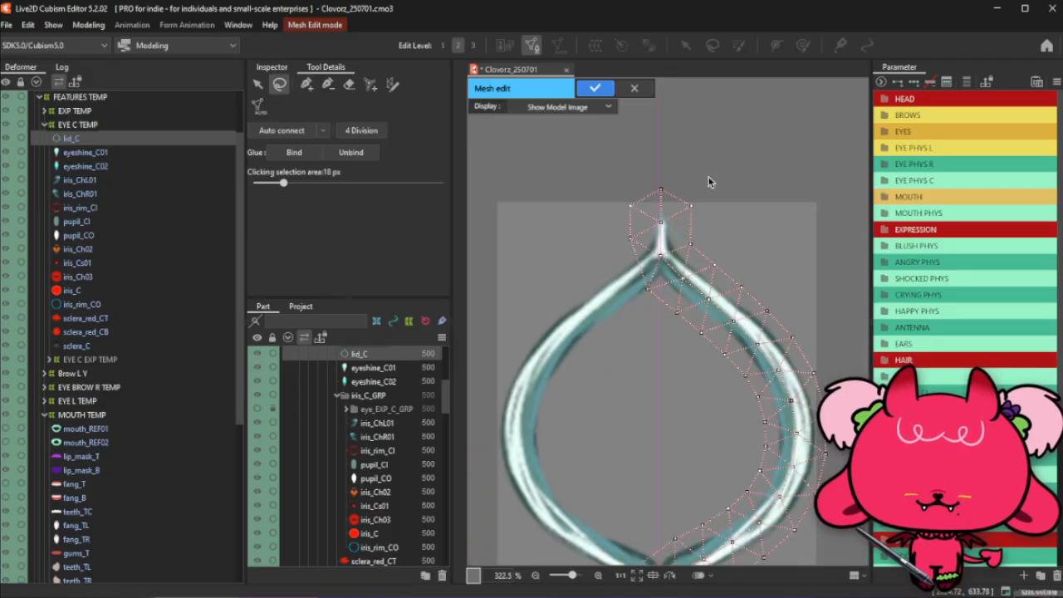
pyautogui.click(329, 86)
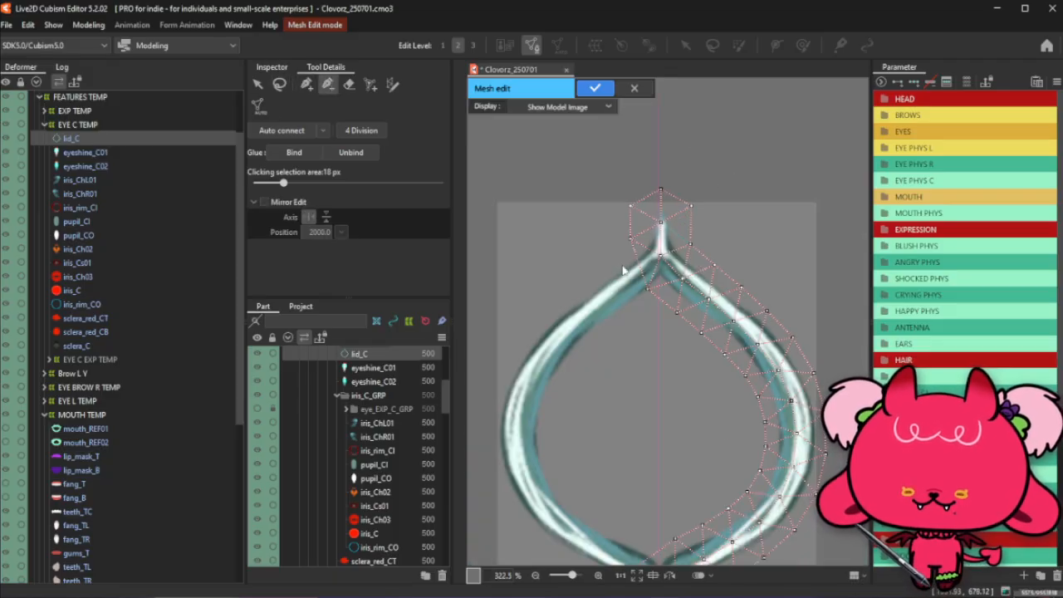
pyautogui.click(306, 84)
pyautogui.scroll(2, 586, 222)
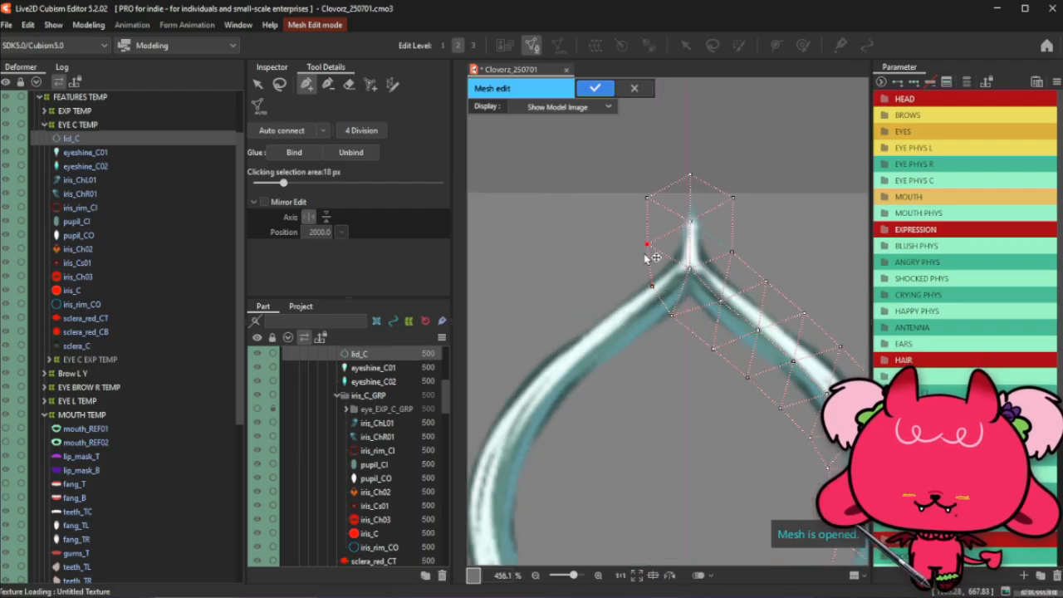
pyautogui.scroll(-4, 646, 258)
pyautogui.scroll(2, 647, 258)
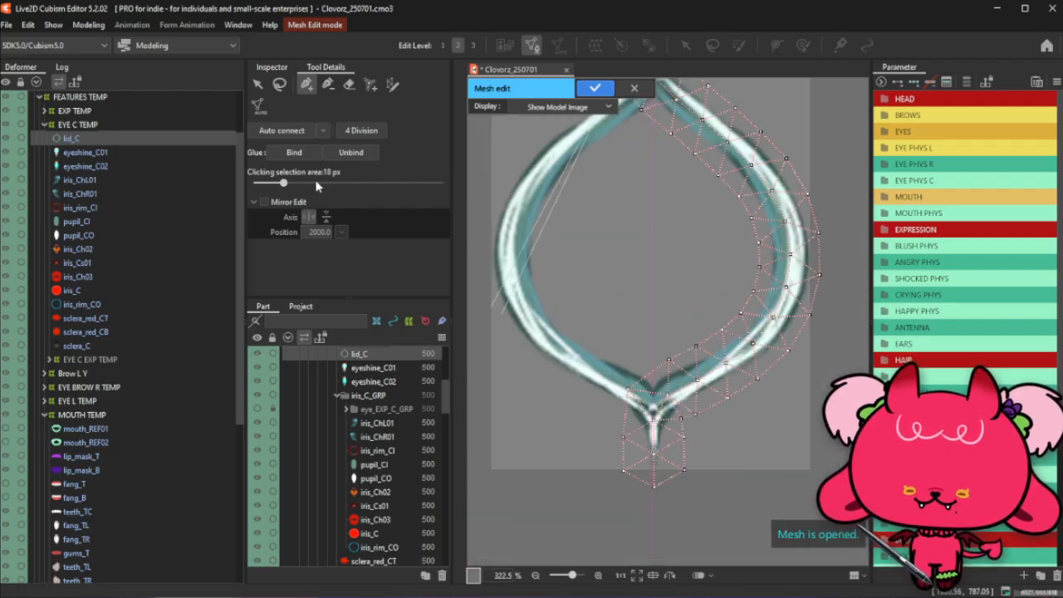
# Clean up the vertices right of the bottom tip and reconnect the mesh outline there
pyautogui.click(280, 83)
pyautogui.click(327, 84)
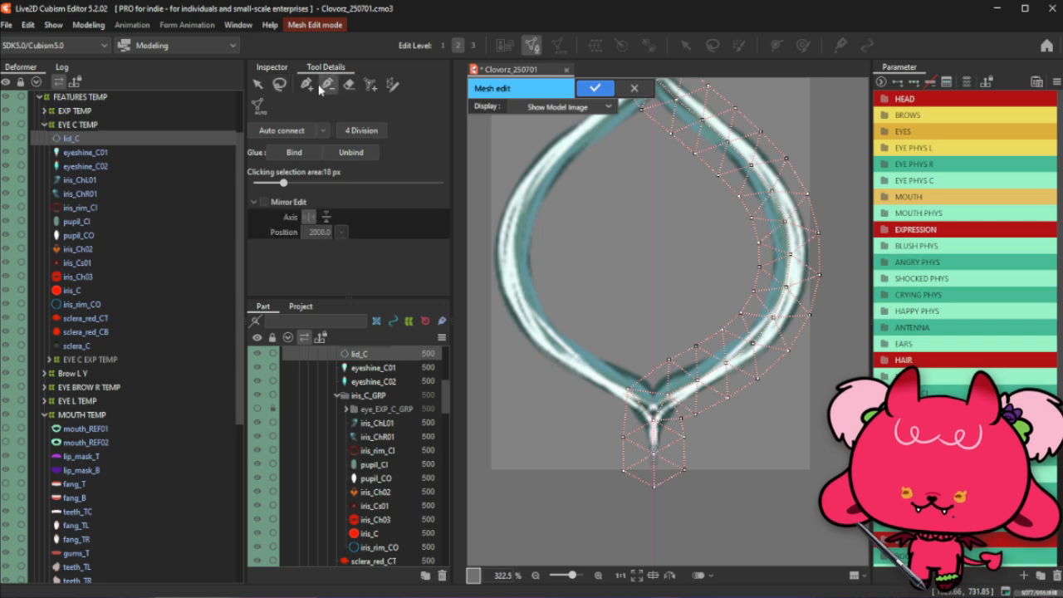
pyautogui.scroll(2, 664, 400)
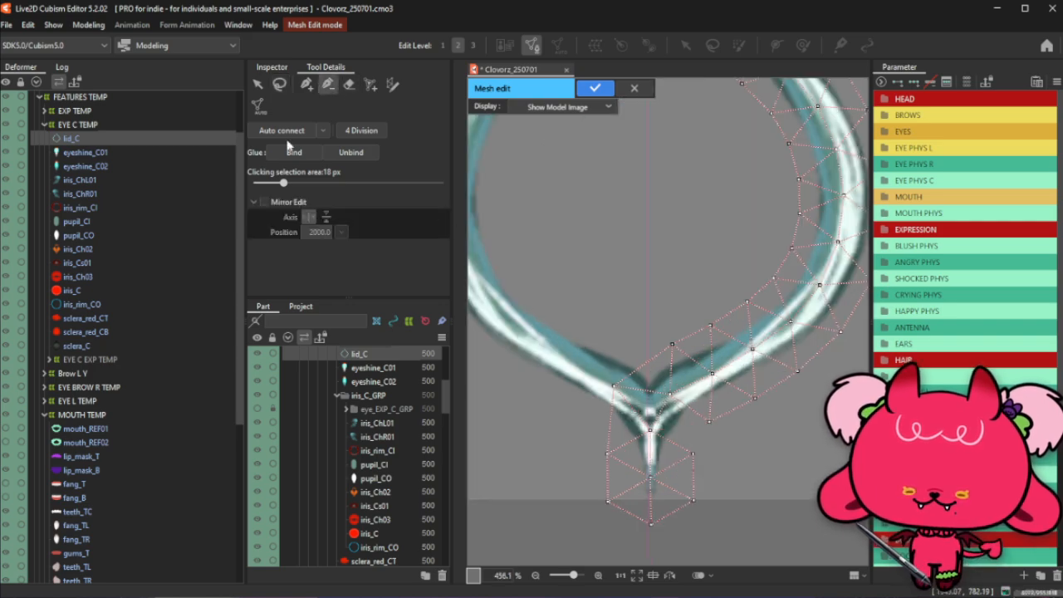
pyautogui.click(306, 84)
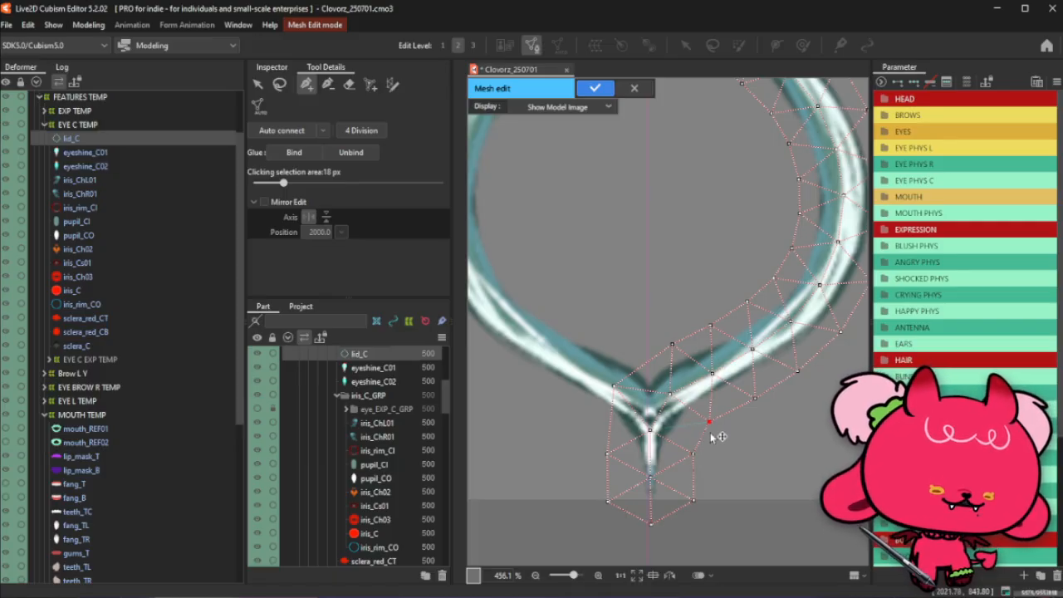
# Delete the vertex left of the bottom tip and redraw the outline up to the right arc with two new vertices
pyautogui.click(330, 88)
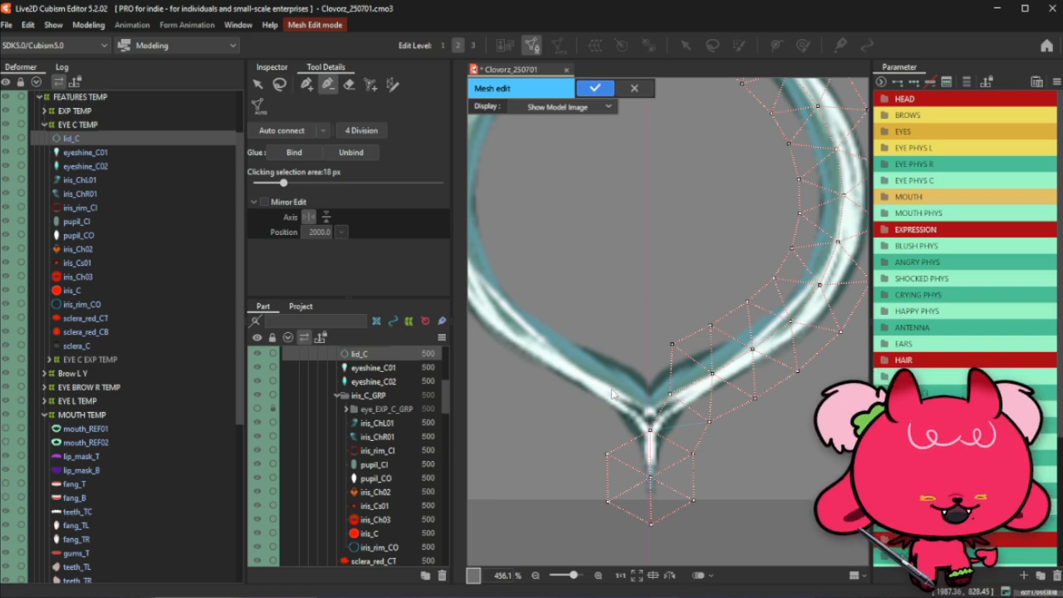
pyautogui.click(307, 85)
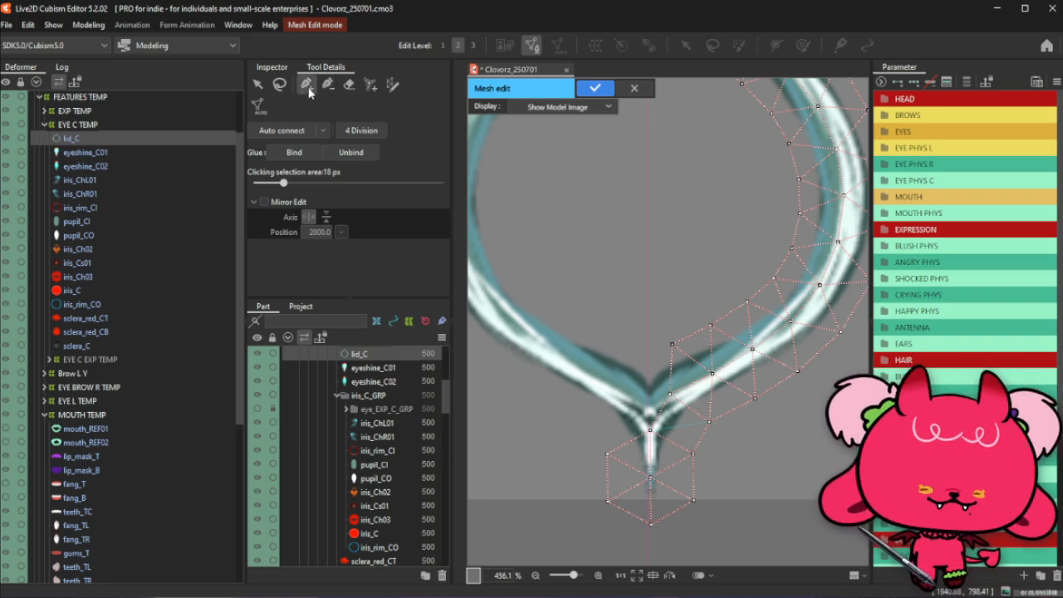
pyautogui.click(607, 456)
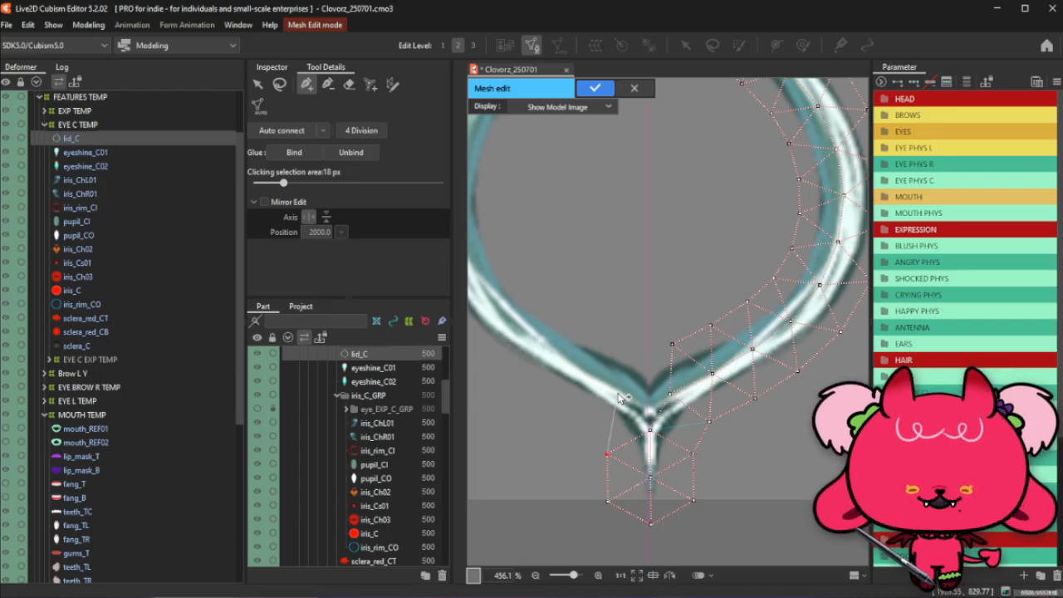
pyautogui.click(618, 394)
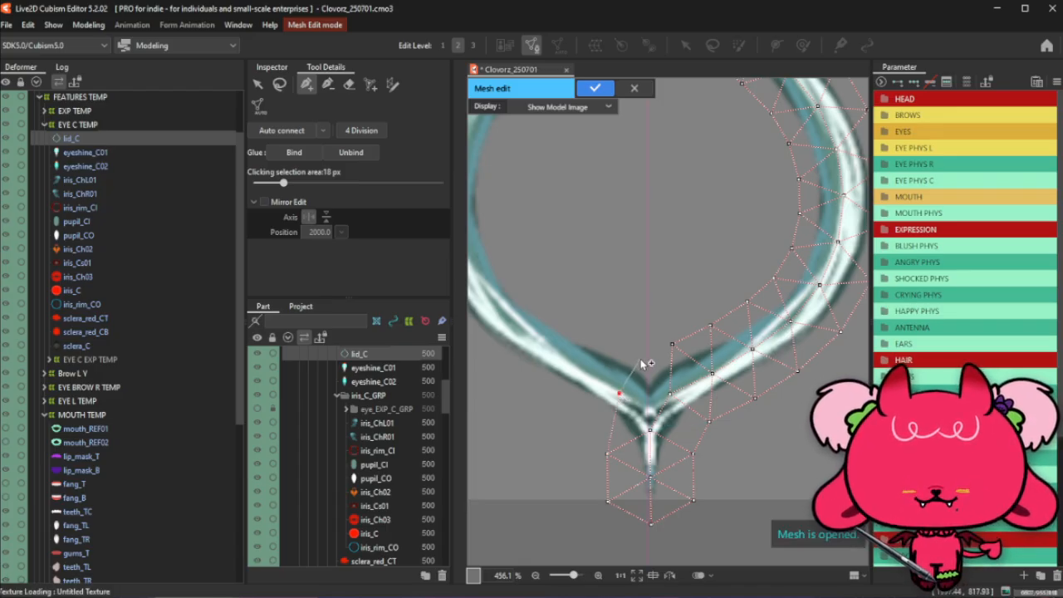
pyautogui.click(637, 366)
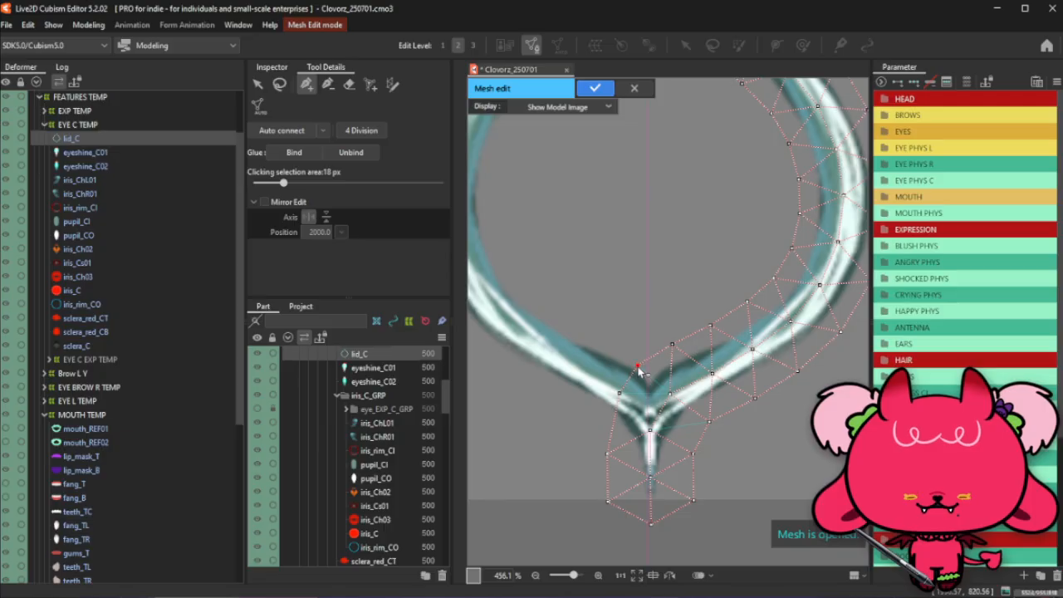
# Move the mesh outline vertex left of the bottom tip slightly outward along the lid's lower edge
pyautogui.click(616, 398)
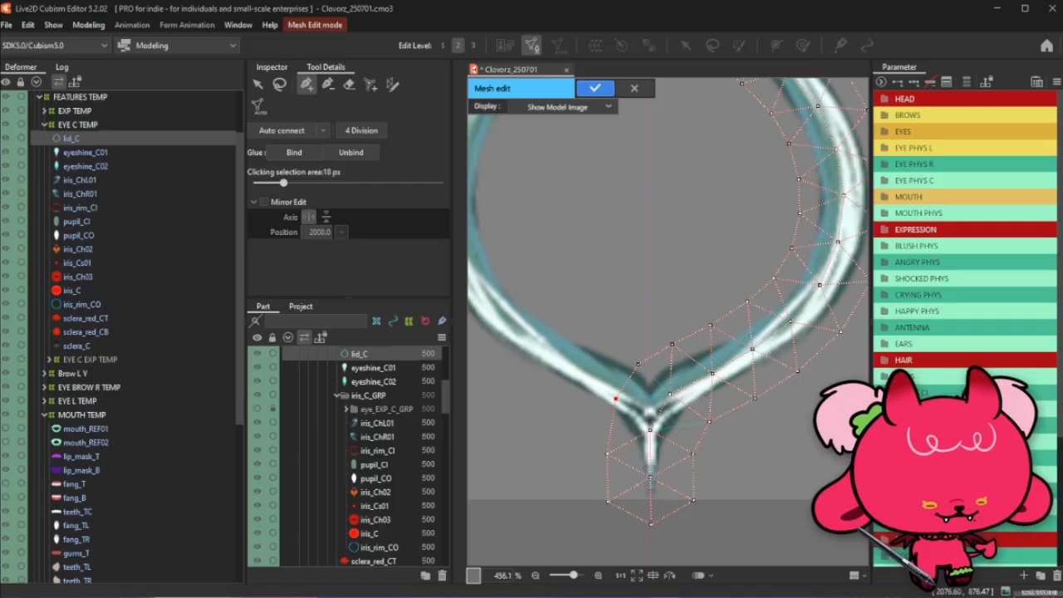
# View the blue speed-line picture and the zip-pan meme in the browser, and close the browser window
pyautogui.moveTo(581, 597); pyautogui.dragTo(815, 30)
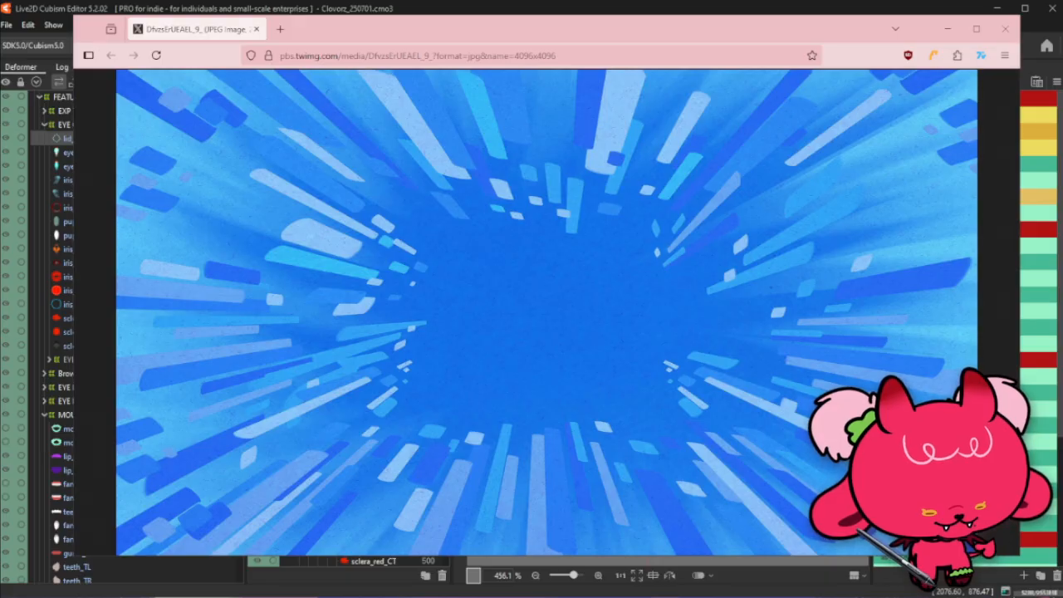
pyautogui.moveTo(1061, 332); pyautogui.dragTo(516, 33)
pyautogui.click(576, 220)
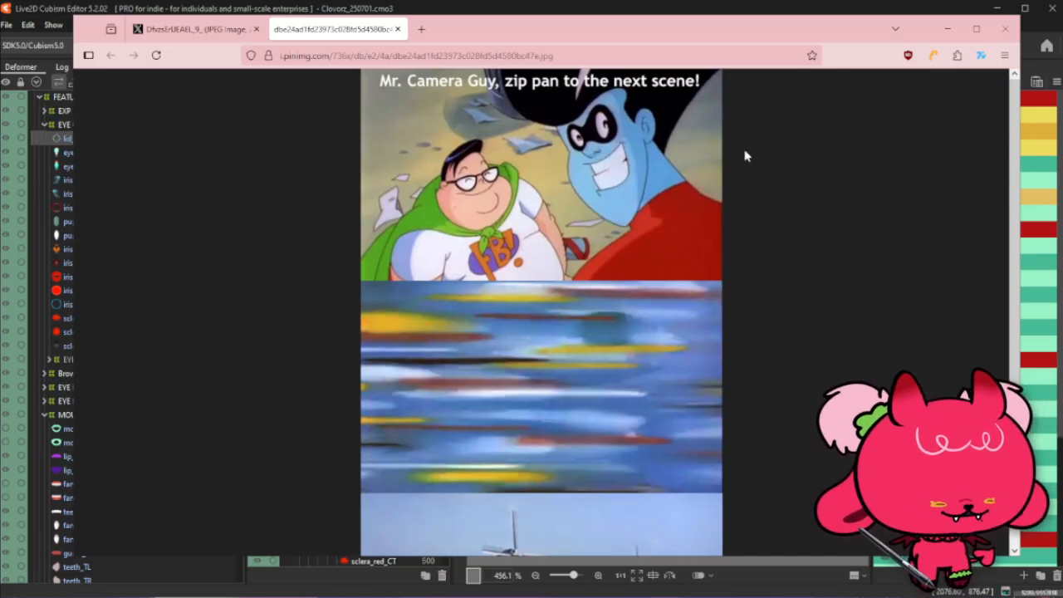
pyautogui.scroll(-3, 745, 156)
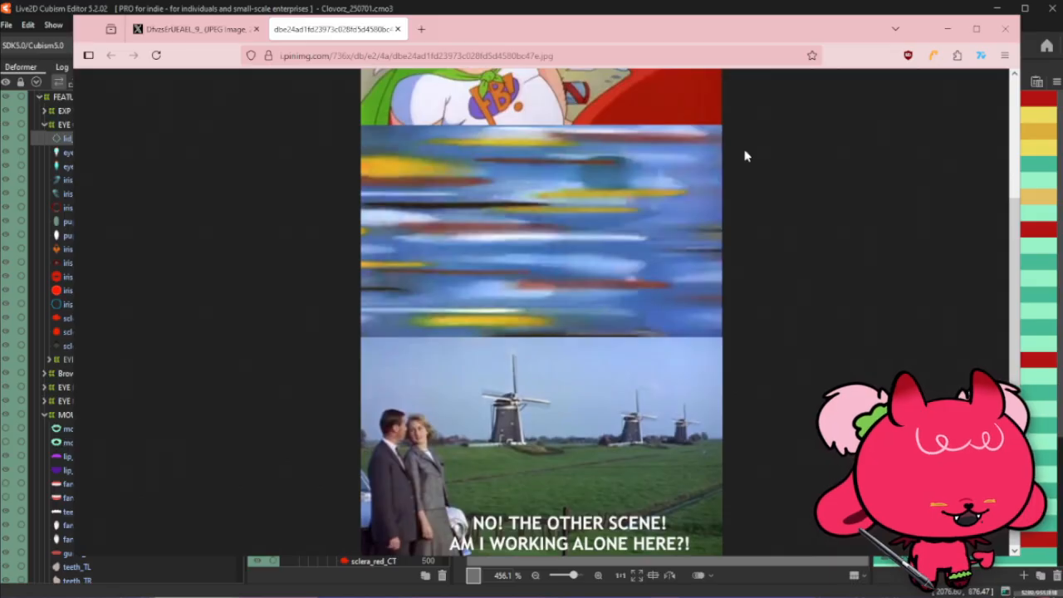
pyautogui.scroll(2, 745, 155)
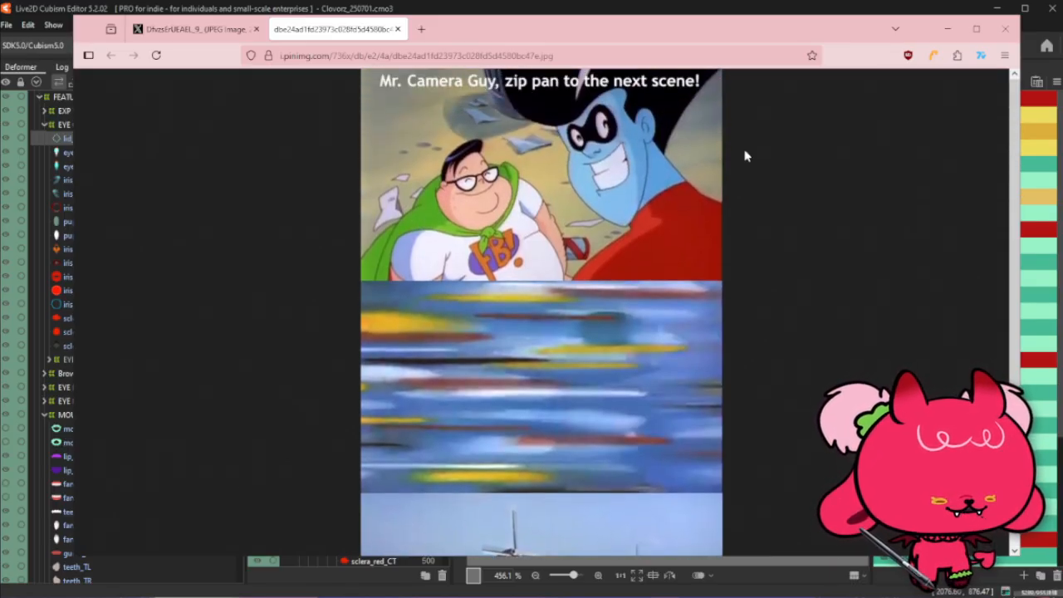
pyautogui.click(1000, 38)
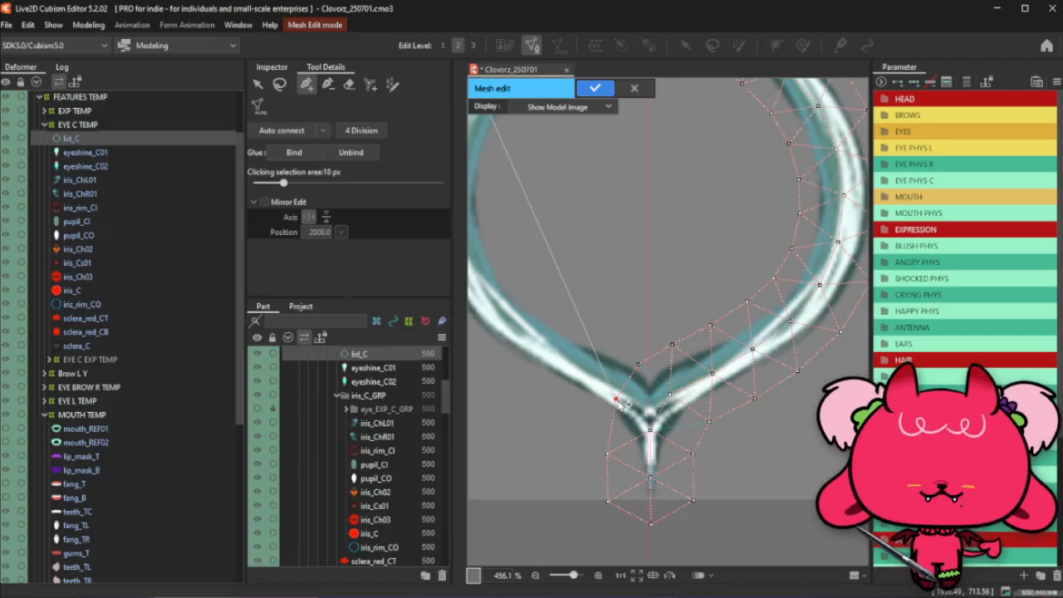
# Replace the outline vertex right of the bottom tip with two new vertices connected to the neighbouring outline
pyautogui.scroll(-3, 622, 405)
pyautogui.scroll(-3, 644, 433)
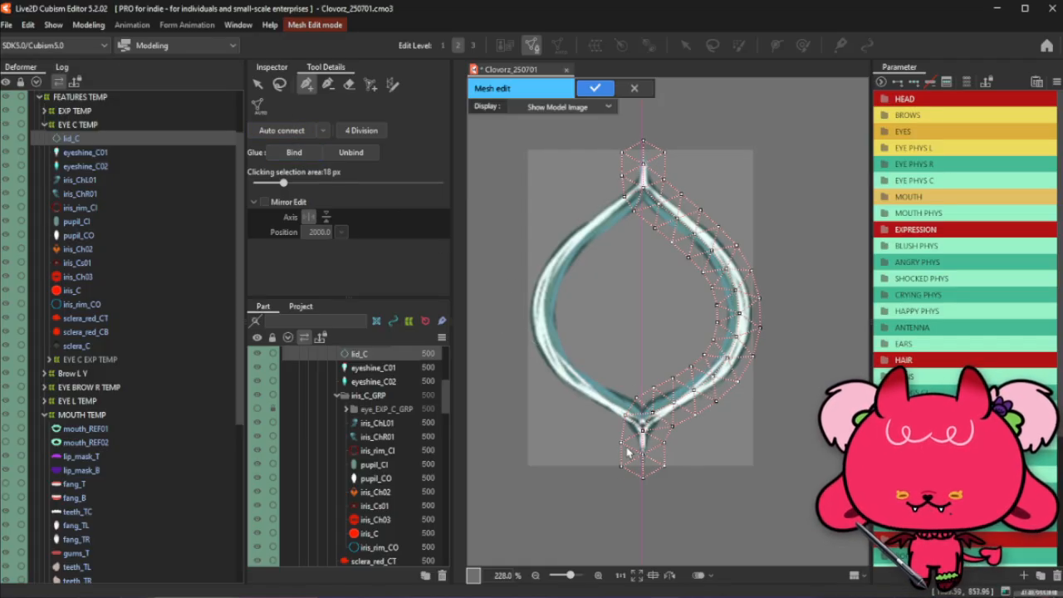
pyautogui.scroll(6, 656, 415)
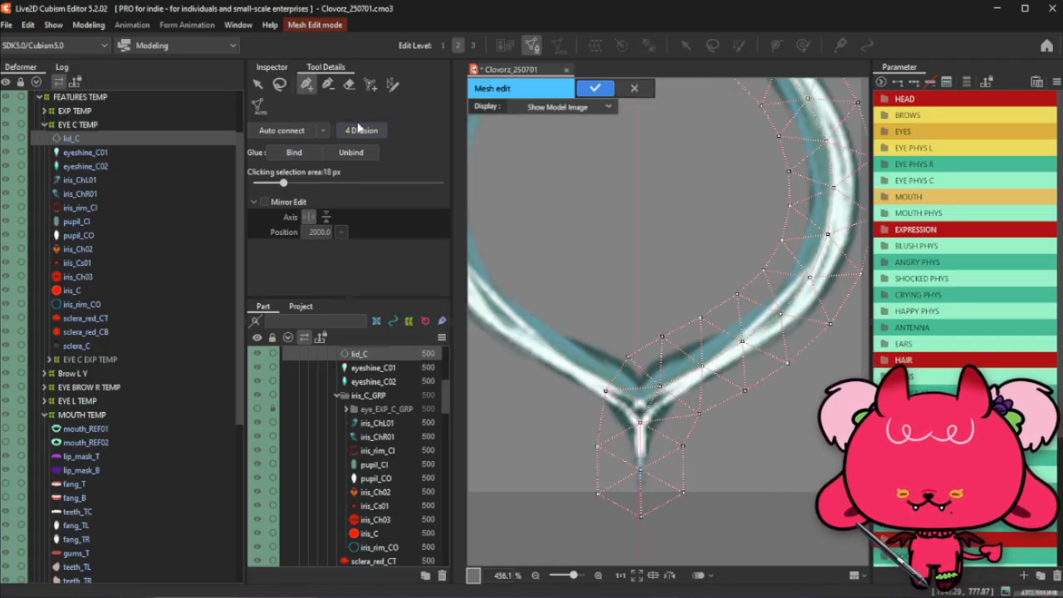
pyautogui.click(329, 87)
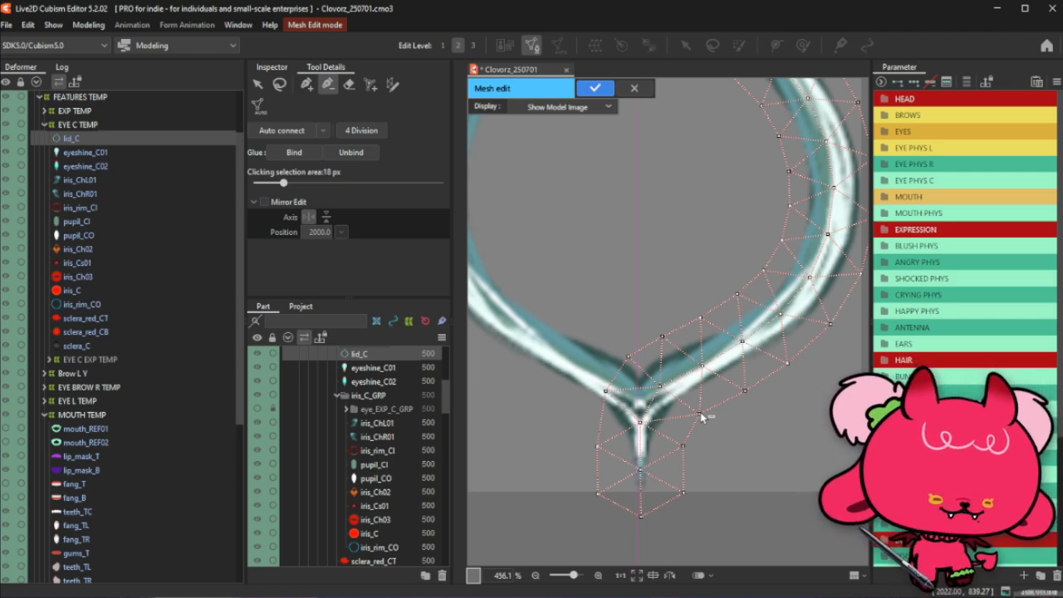
pyautogui.click(309, 86)
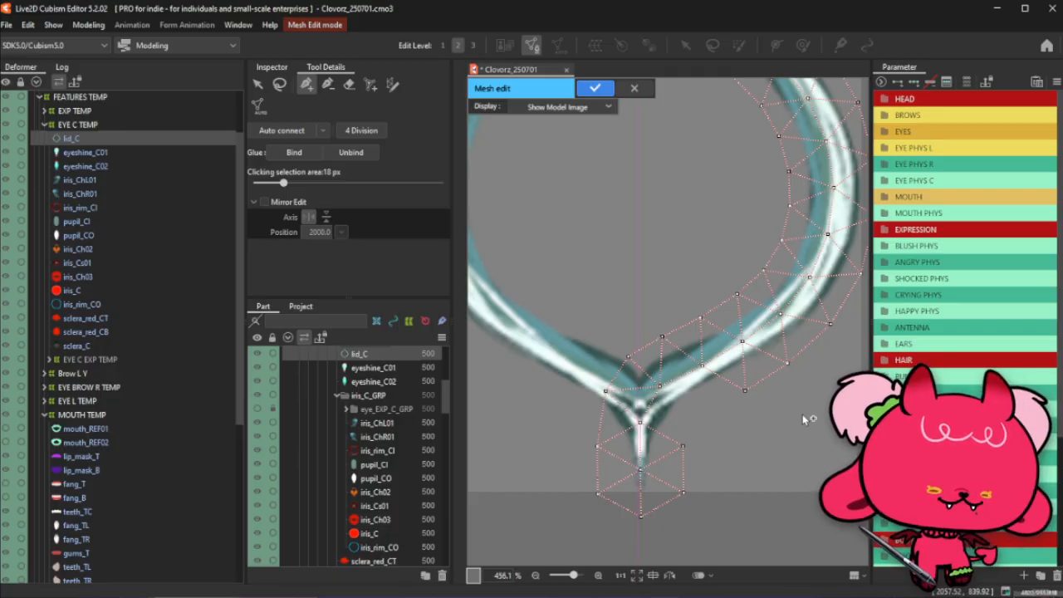
pyautogui.click(689, 424)
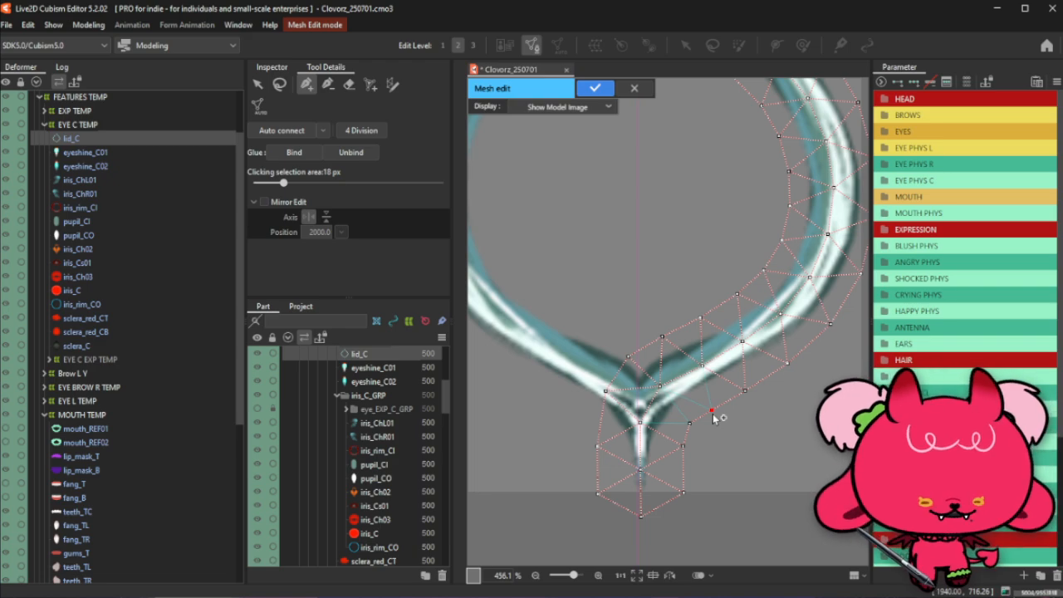
pyautogui.moveTo(713, 418); pyautogui.dragTo(702, 463)
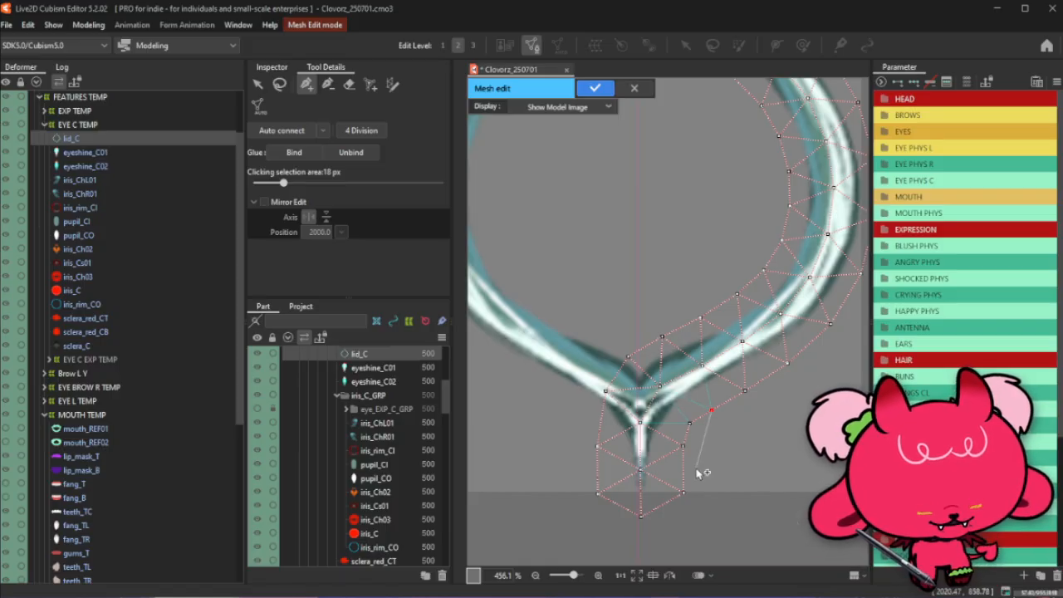
pyautogui.click(687, 422)
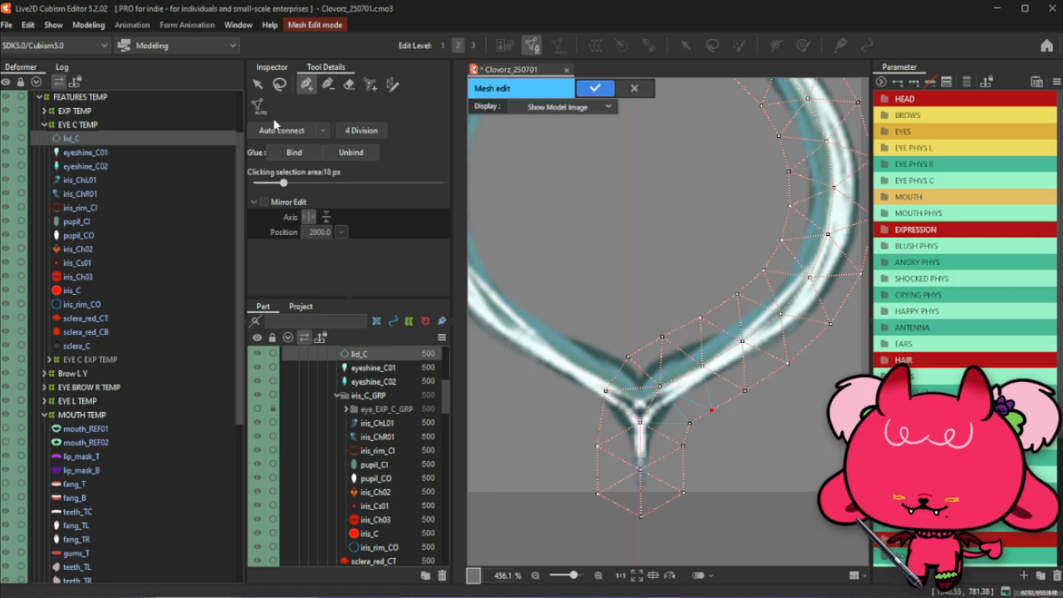
# Subdivide the whole lid_C half mesh with 4 Division
pyautogui.scroll(-6, 674, 399)
pyautogui.scroll(4, 726, 305)
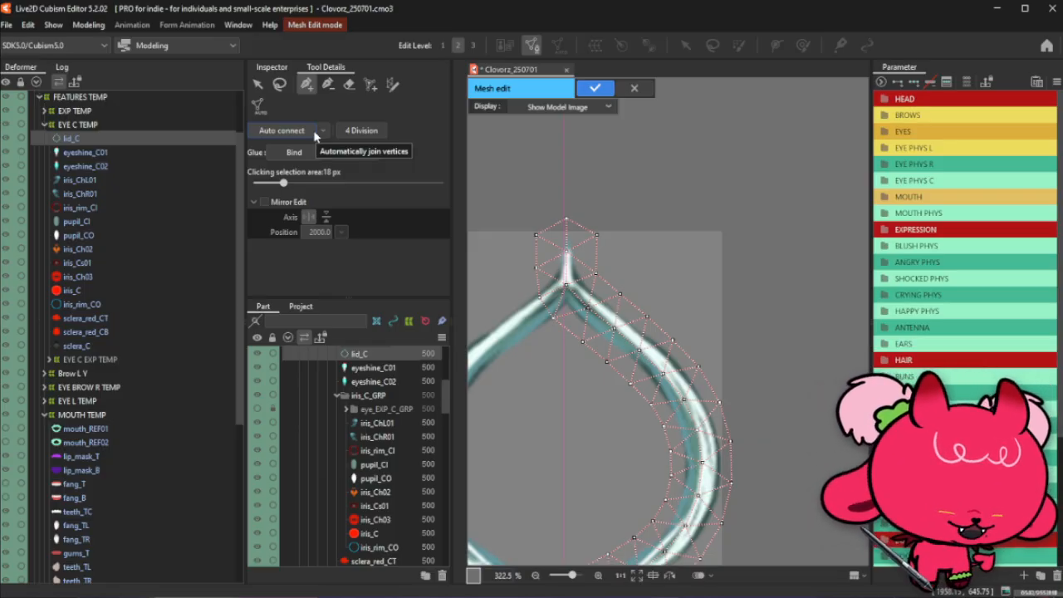
pyautogui.click(362, 133)
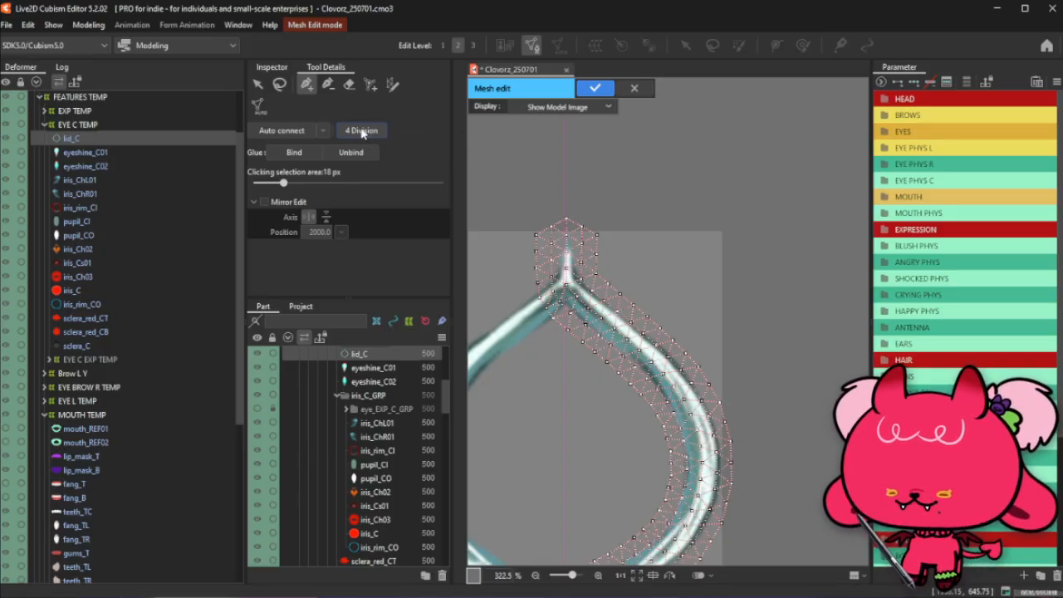
# Check the subdivided mesh around both tips and the right arc, and apply the mesh edit
pyautogui.scroll(-1, 654, 308)
pyautogui.scroll(-1, 729, 182)
pyautogui.scroll(1, 644, 420)
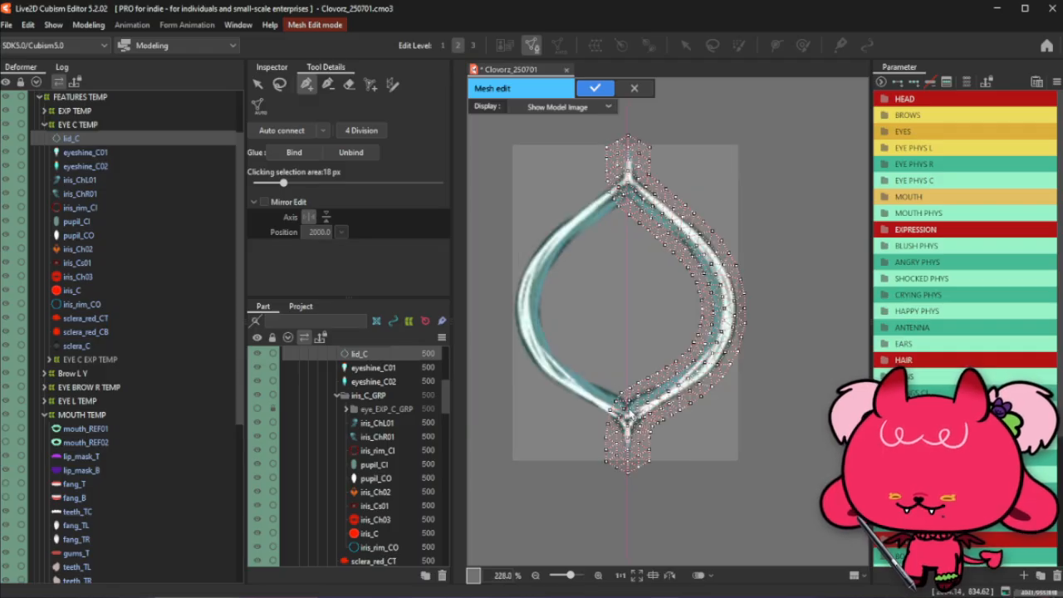
pyautogui.scroll(1, 643, 340)
pyautogui.scroll(1, 664, 459)
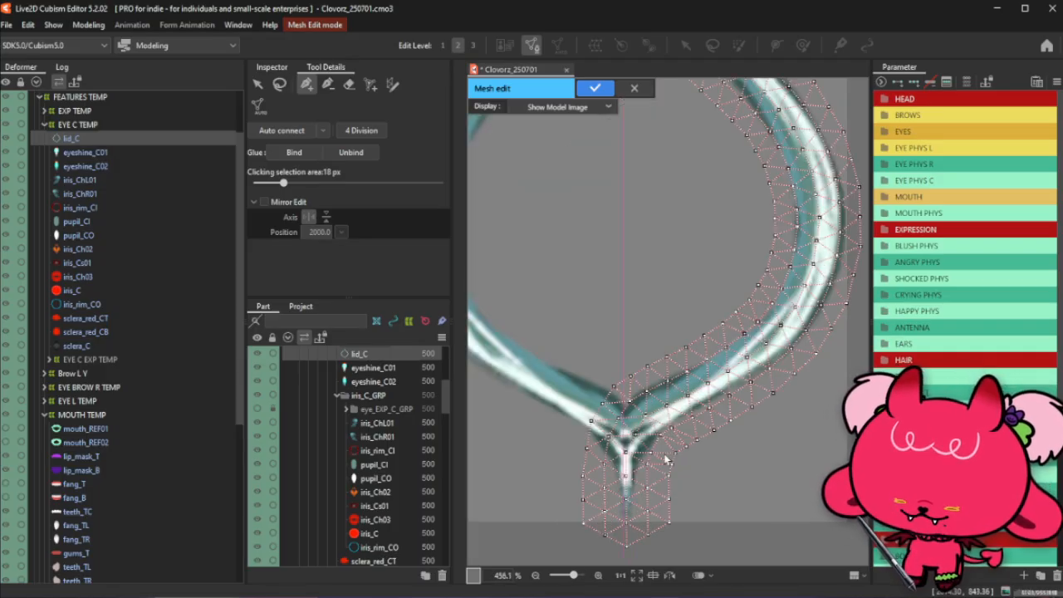
pyautogui.scroll(-2, 665, 459)
pyautogui.scroll(-1, 693, 274)
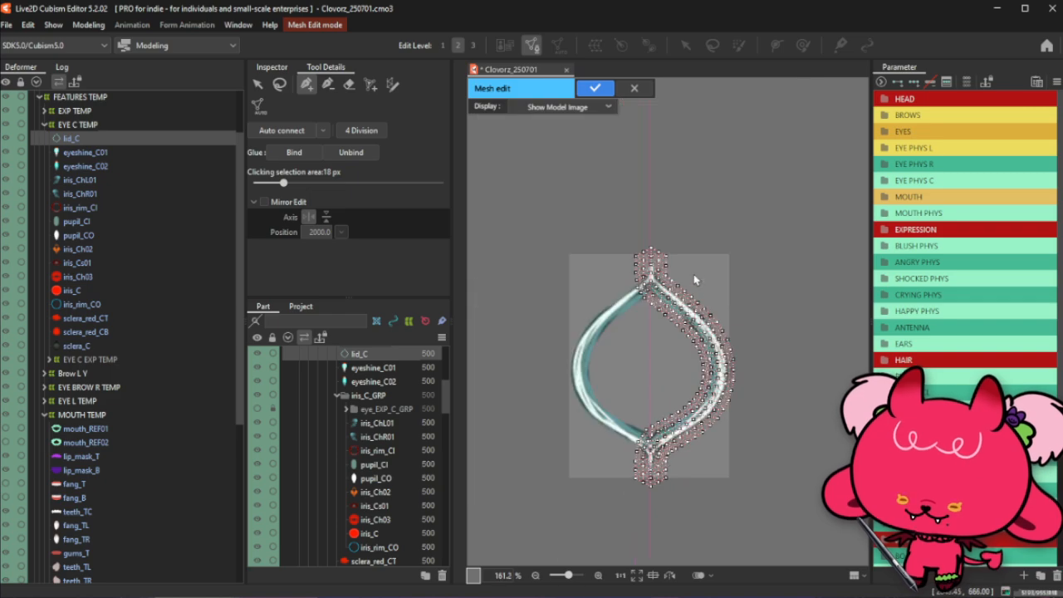
pyautogui.scroll(3, 689, 276)
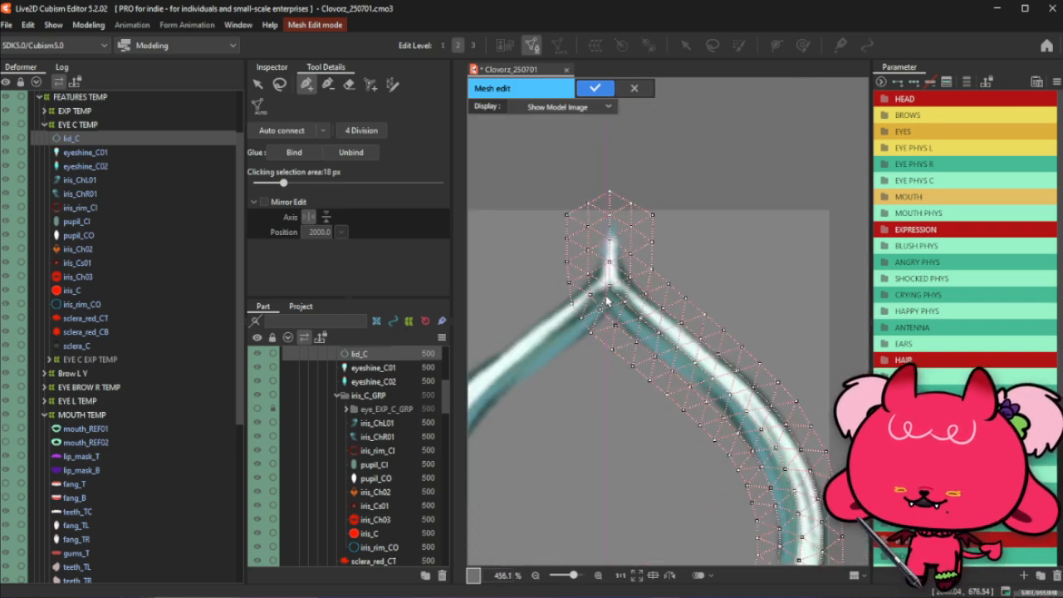
pyautogui.scroll(-3, 606, 300)
pyautogui.scroll(2, 494, 233)
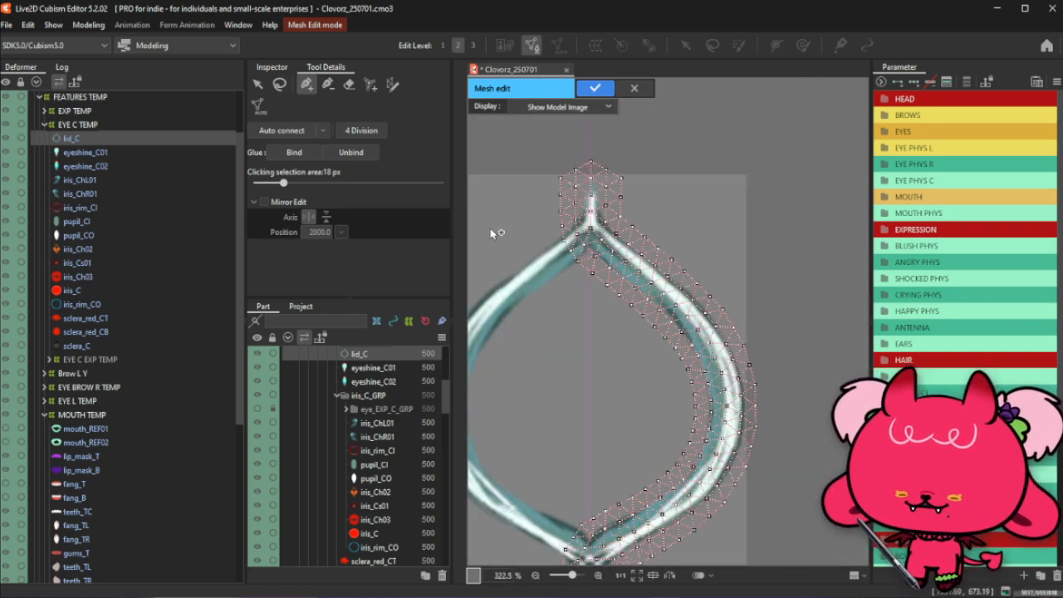
pyautogui.click(595, 87)
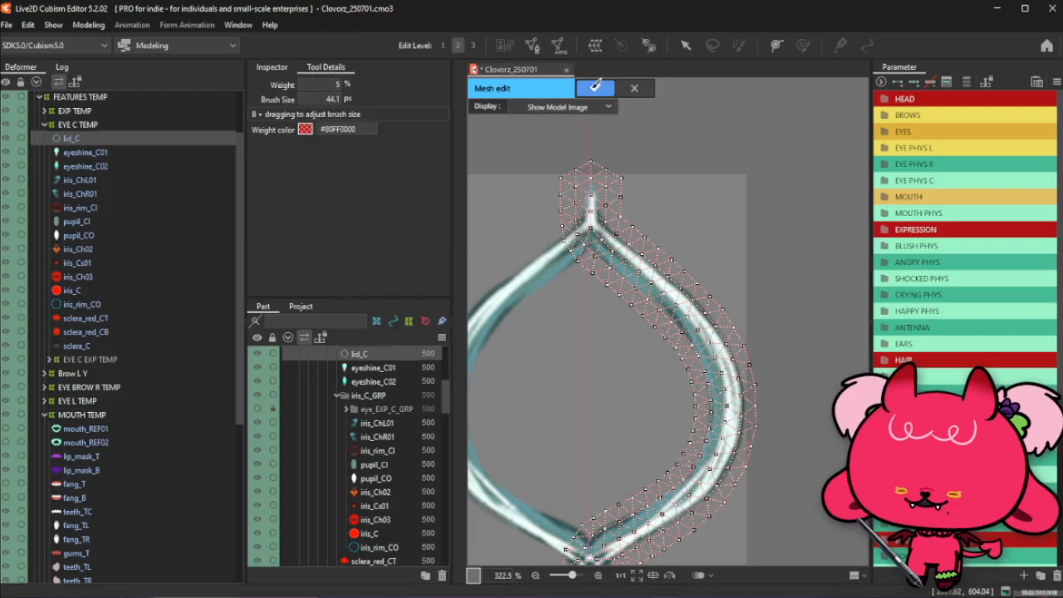
# Reopen the lid_C mesh for editing, select all its vertices and stretch the selection slightly to the left
pyautogui.click(531, 45)
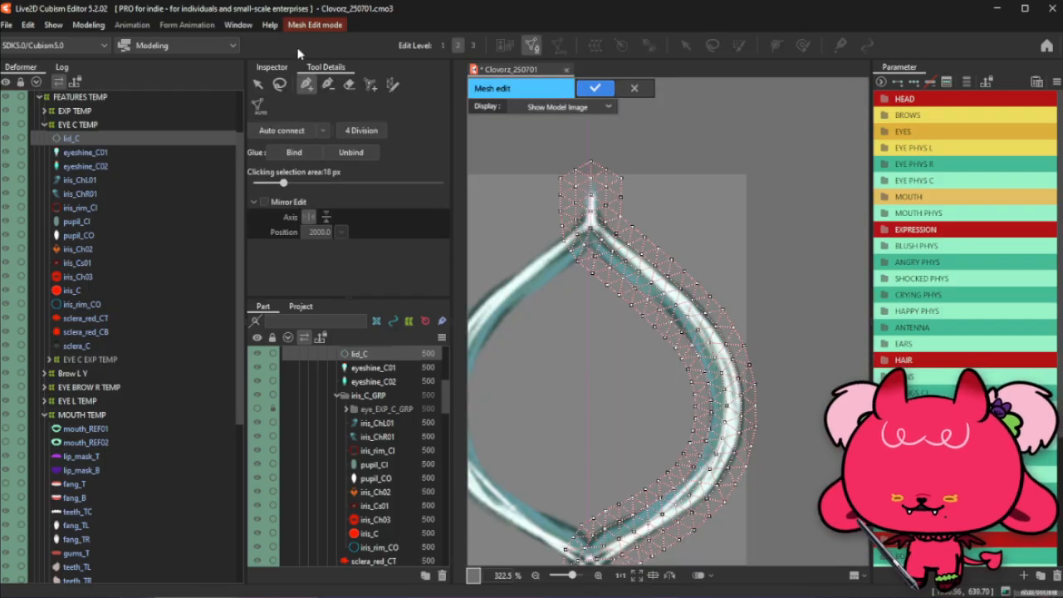
pyautogui.click(257, 84)
pyautogui.scroll(-2, 680, 169)
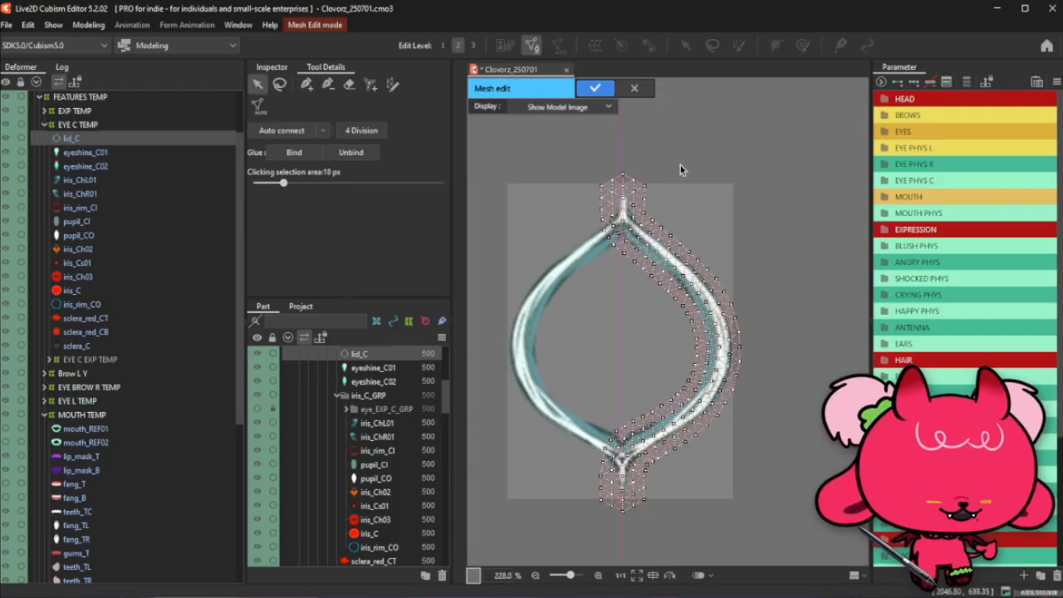
pyautogui.moveTo(554, 134); pyautogui.dragTo(801, 565)
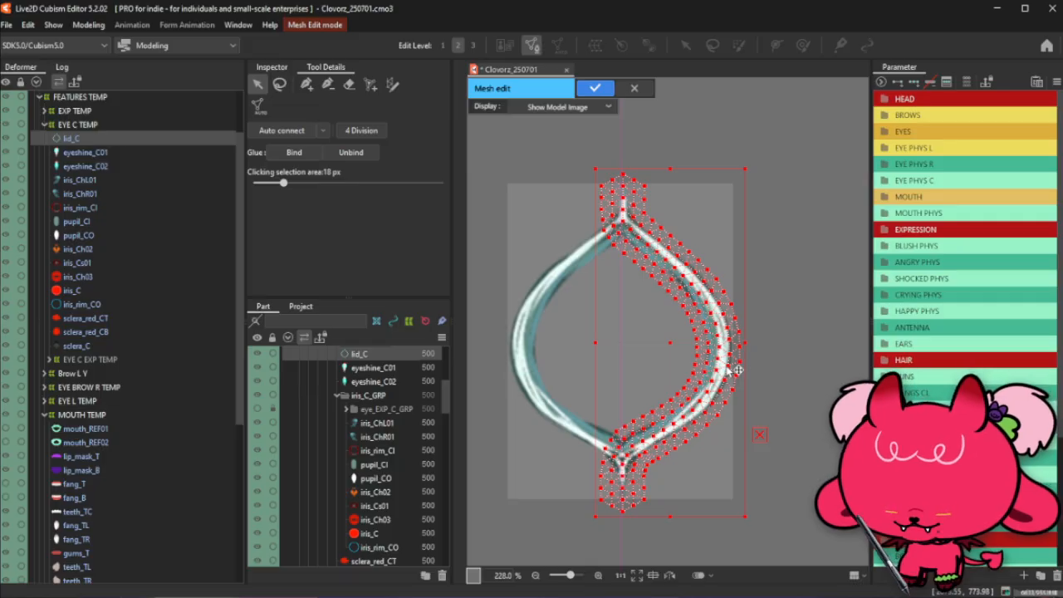
pyautogui.scroll(4, 636, 426)
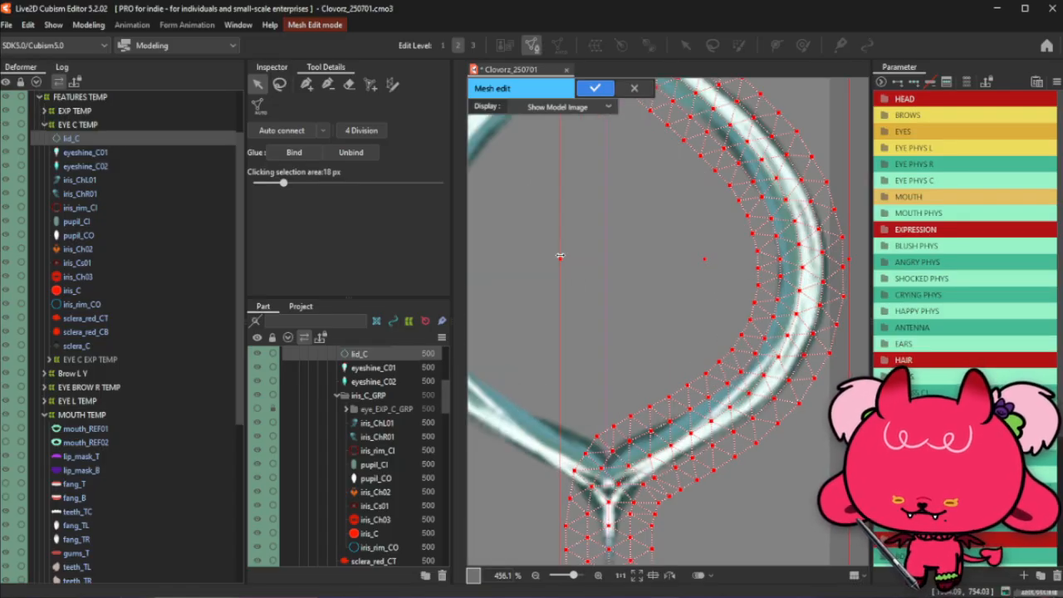
pyautogui.moveTo(560, 256); pyautogui.dragTo(555, 258)
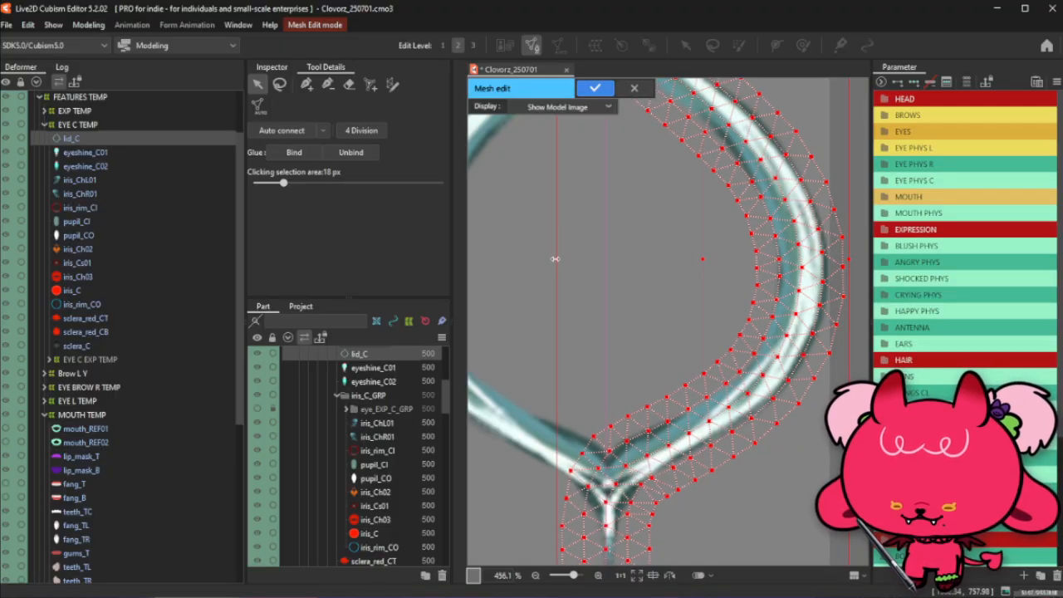
# Fine-tune the selected mesh's width from its left edge to line the bottom tip's middle vertices up with the centre line
pyautogui.scroll(6, 596, 556)
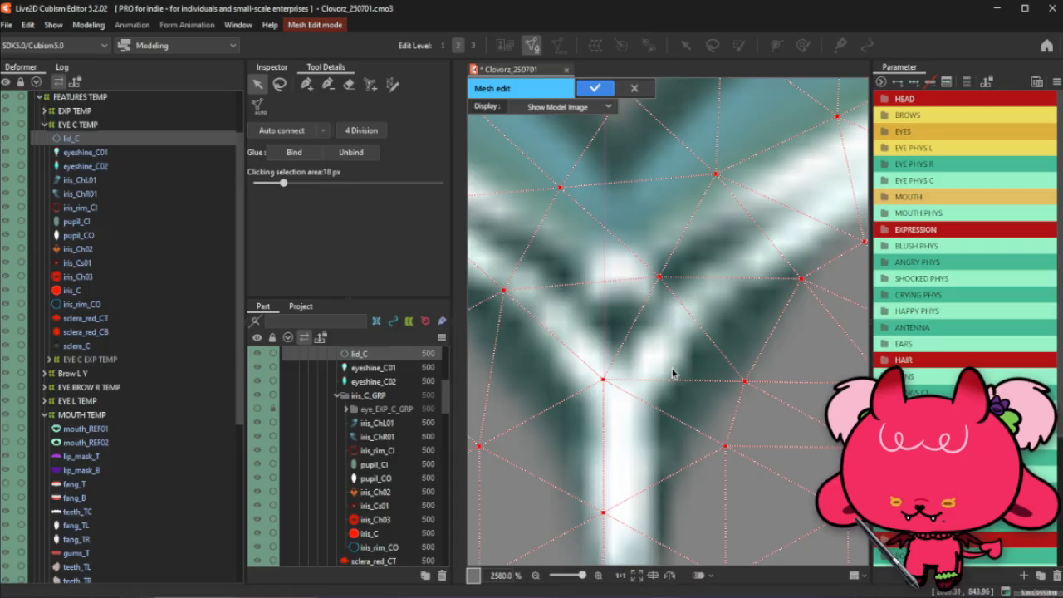
pyautogui.scroll(-5, 675, 373)
pyautogui.scroll(2, 686, 290)
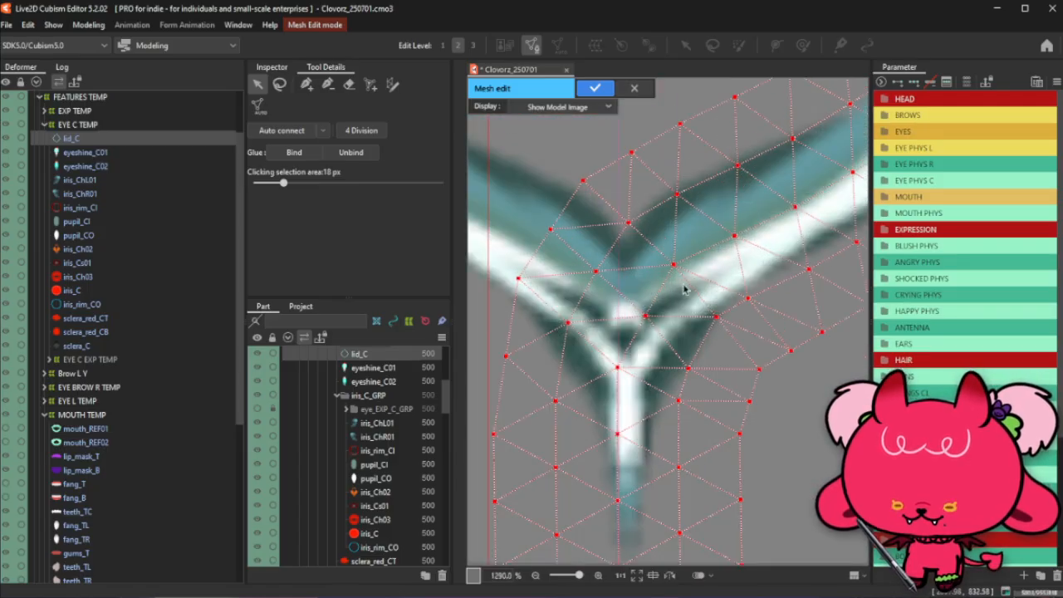
pyautogui.scroll(-4, 684, 448)
pyautogui.scroll(2, 686, 378)
pyautogui.scroll(1, 686, 373)
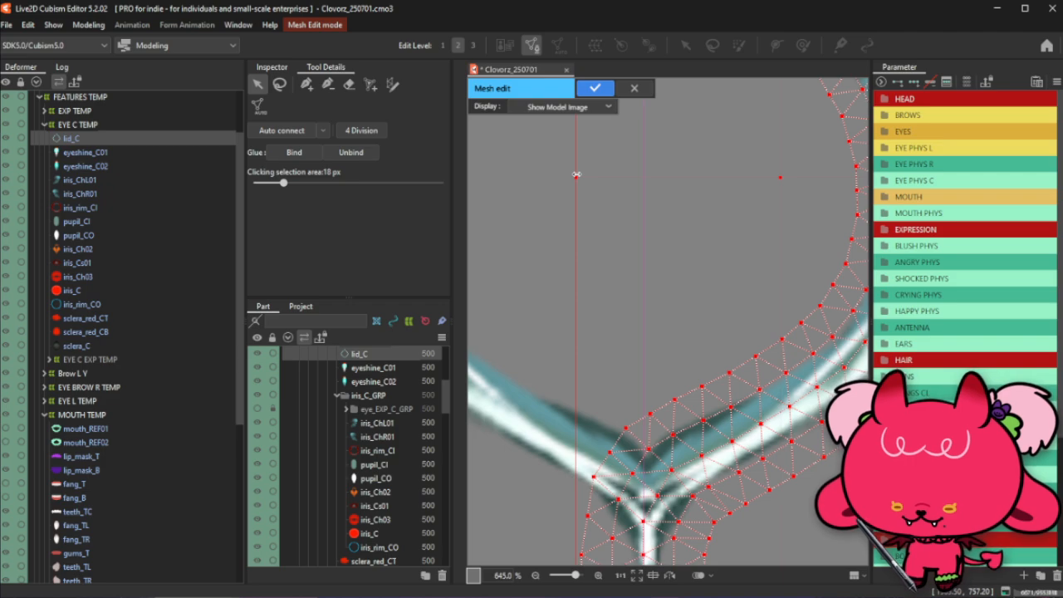
pyautogui.moveTo(576, 174); pyautogui.dragTo(577, 174)
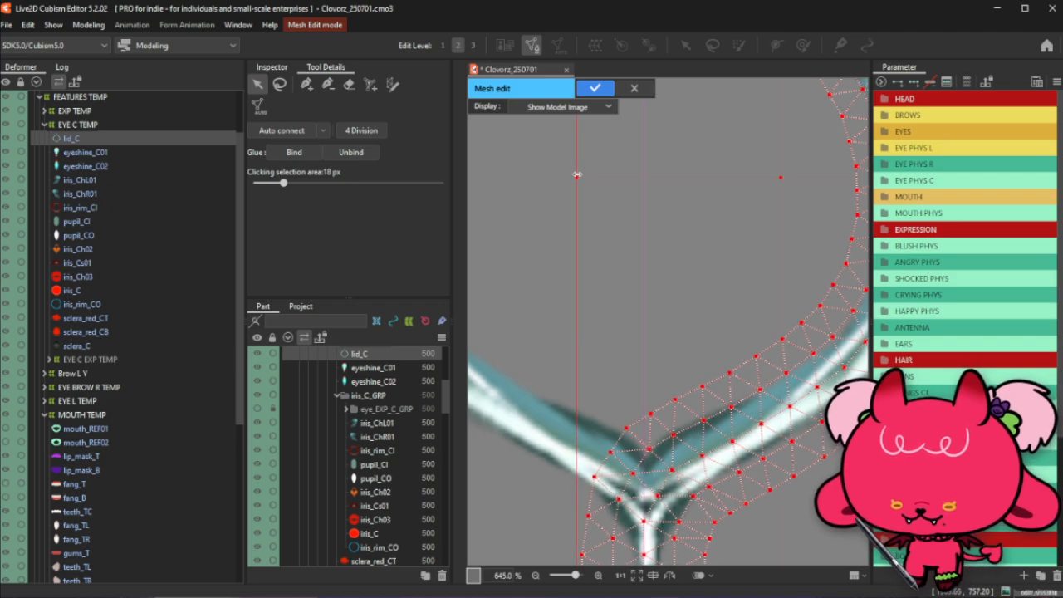
# Lasso-select the vertices of the mesh's top tip and stretch them slightly to the left so their middle column meets the centre line
pyautogui.scroll(8, 646, 551)
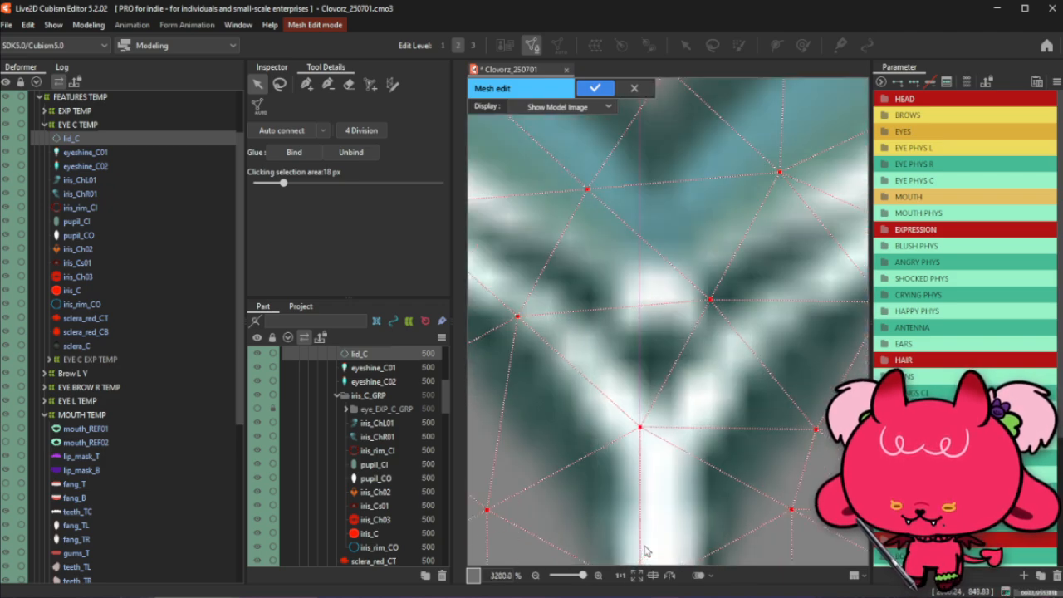
pyautogui.scroll(-10, 645, 551)
pyautogui.scroll(8, 671, 293)
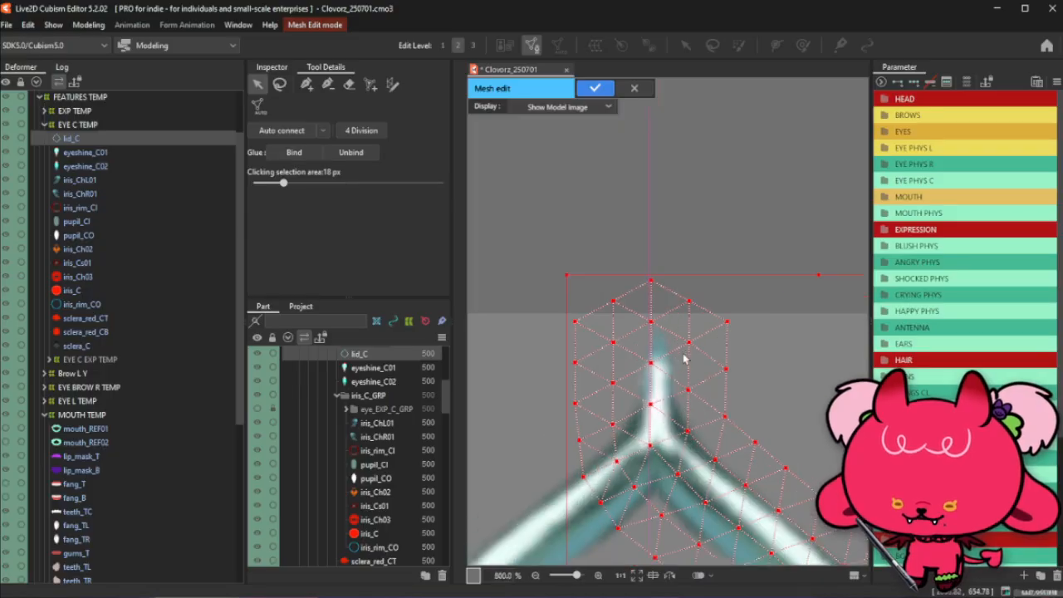
pyautogui.scroll(-5, 671, 290)
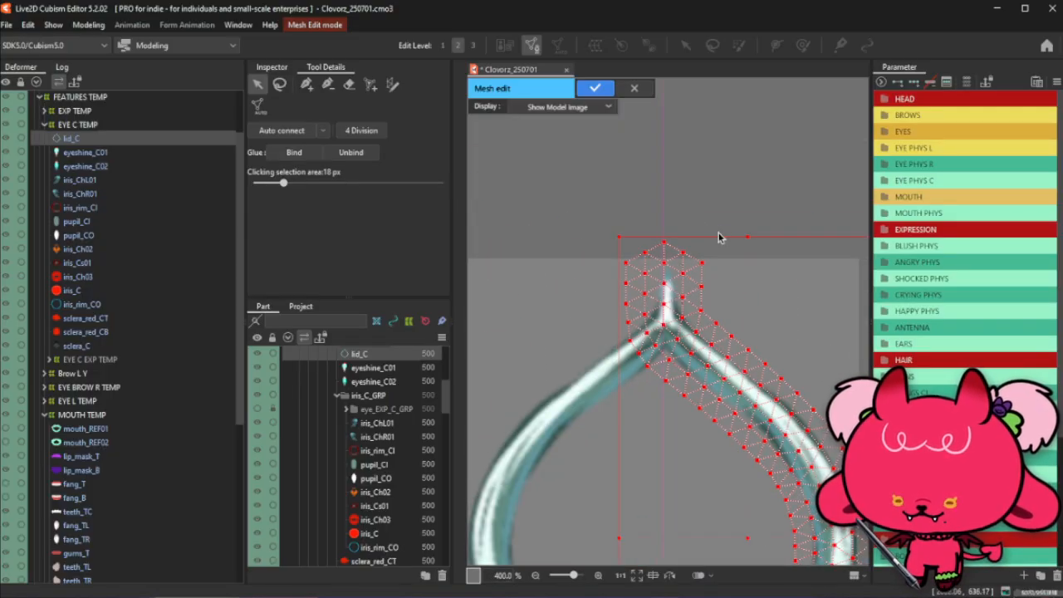
pyautogui.click(279, 84)
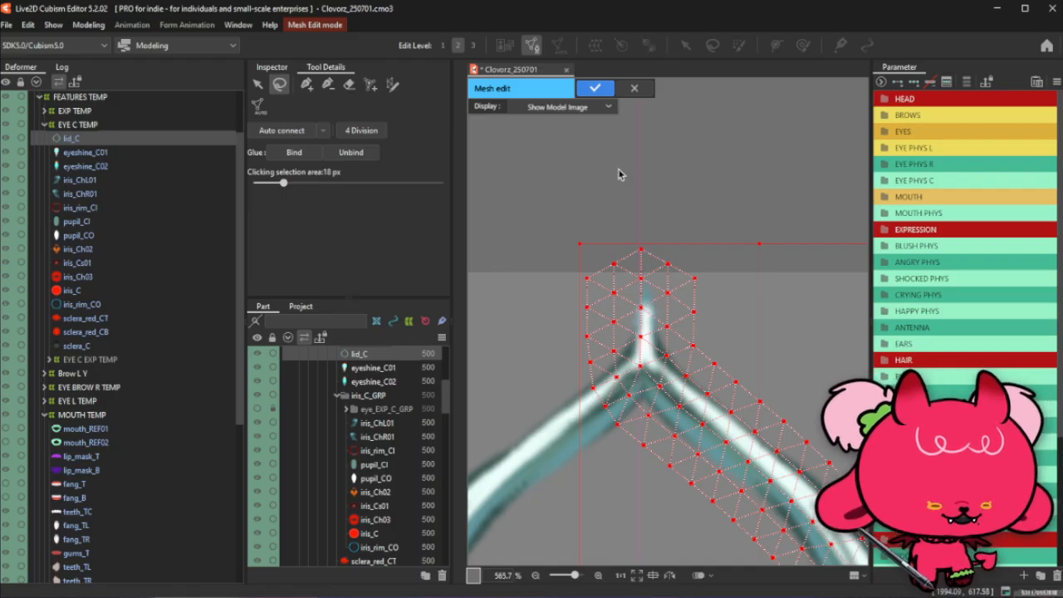
pyautogui.moveTo(563, 220)
pyautogui.mouseDown()
pyautogui.moveTo(553, 382)
pyautogui.moveTo(608, 471)
pyautogui.moveTo(653, 379)
pyautogui.moveTo(714, 337)
pyautogui.moveTo(708, 243)
pyautogui.moveTo(612, 230)
pyautogui.mouseUp()
pyautogui.scroll(1, 610, 333)
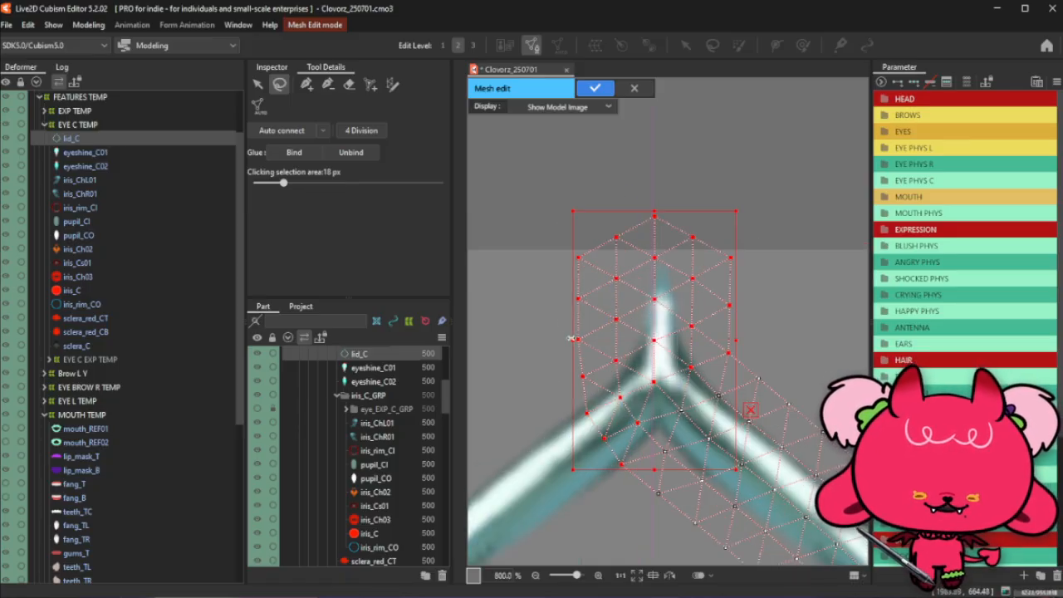
pyautogui.moveTo(571, 338); pyautogui.dragTo(566, 338)
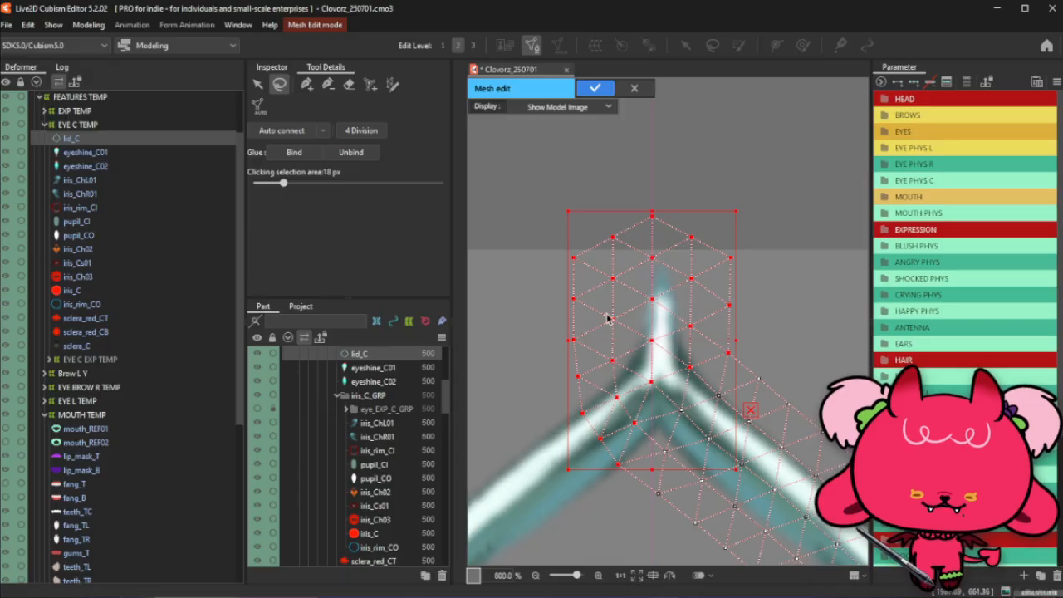
pyautogui.scroll(4, 655, 300)
pyautogui.scroll(-1, 657, 333)
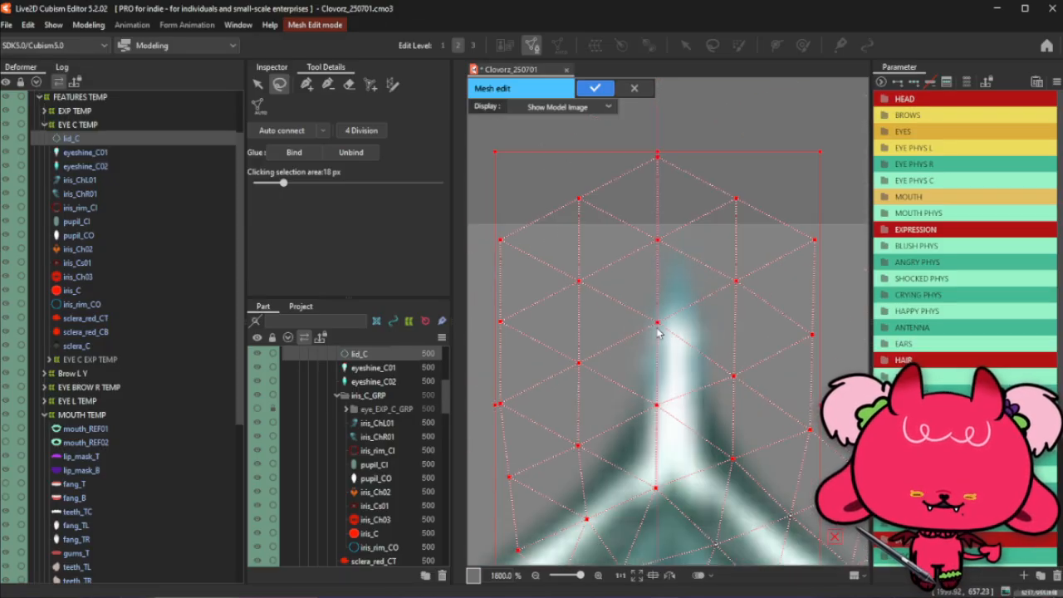
pyautogui.scroll(-1, 658, 332)
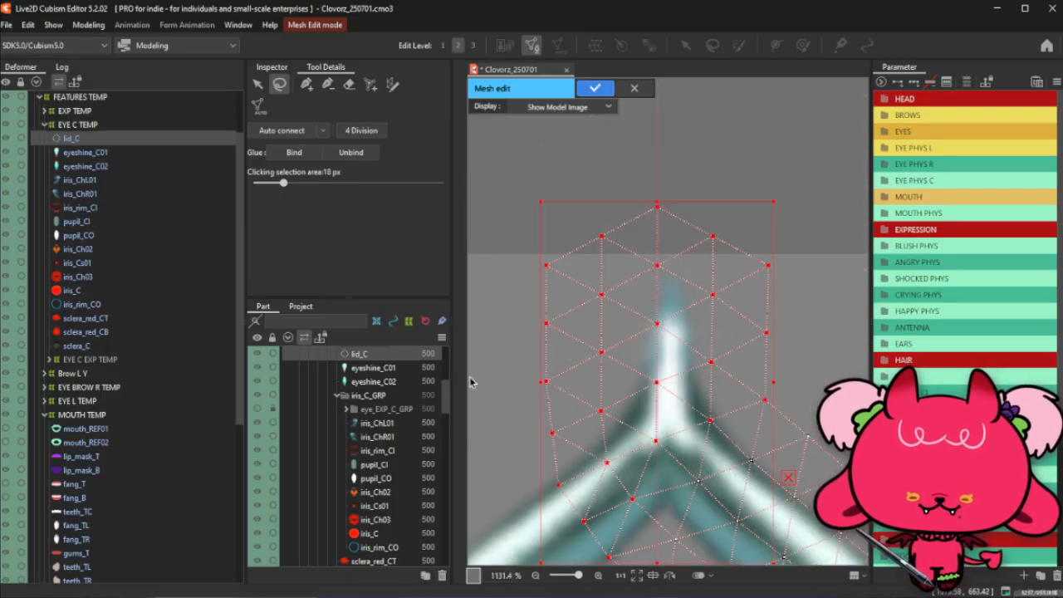
pyautogui.scroll(-1, 520, 263)
pyautogui.scroll(1, 522, 378)
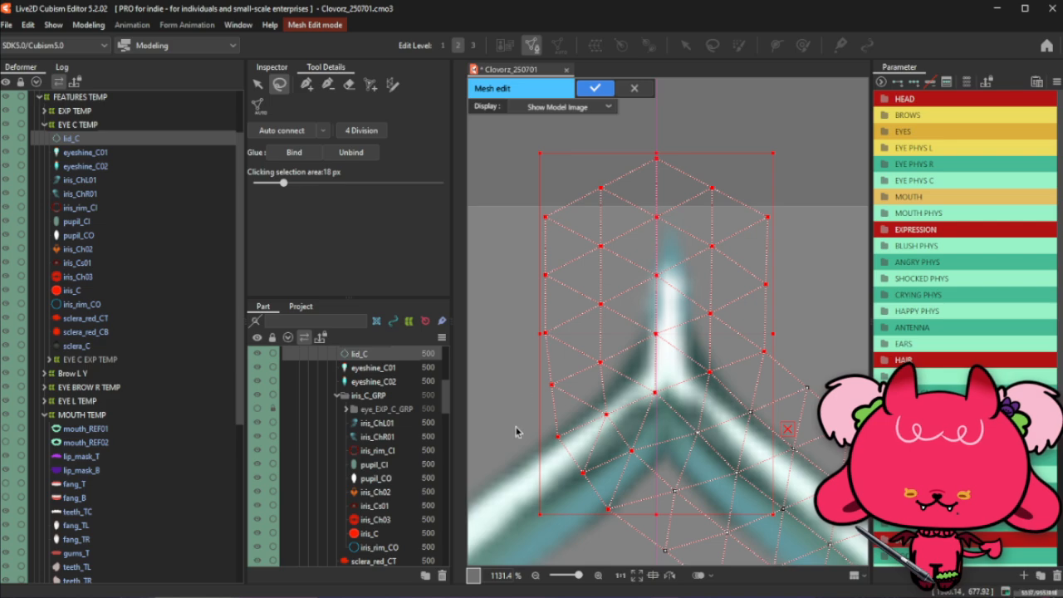
# Deselect the top tip and nudge the two middle vertices at its junction individually onto the centre line
pyautogui.click(512, 488)
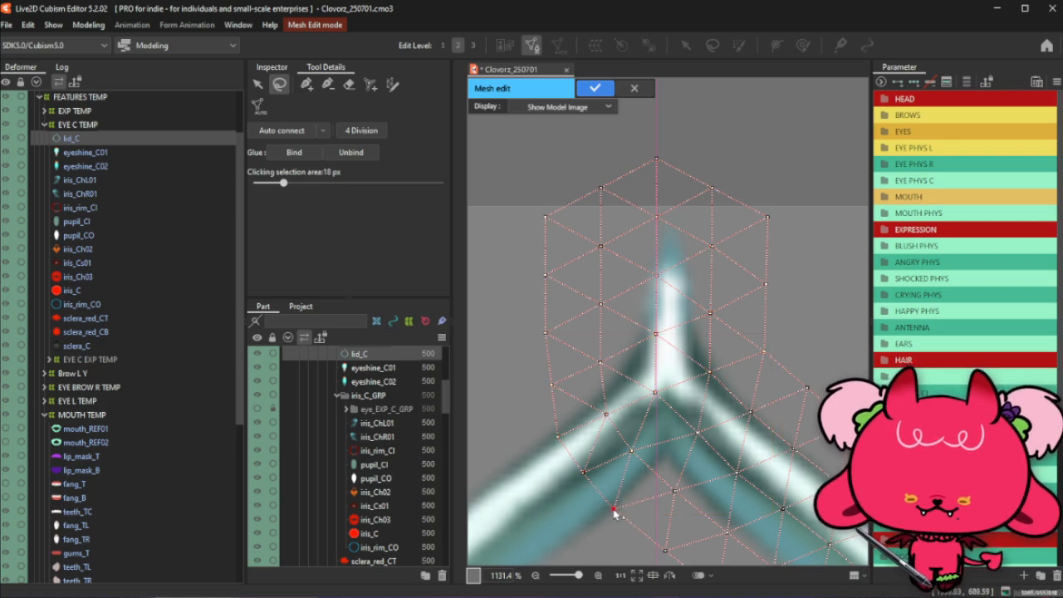
pyautogui.scroll(3, 657, 397)
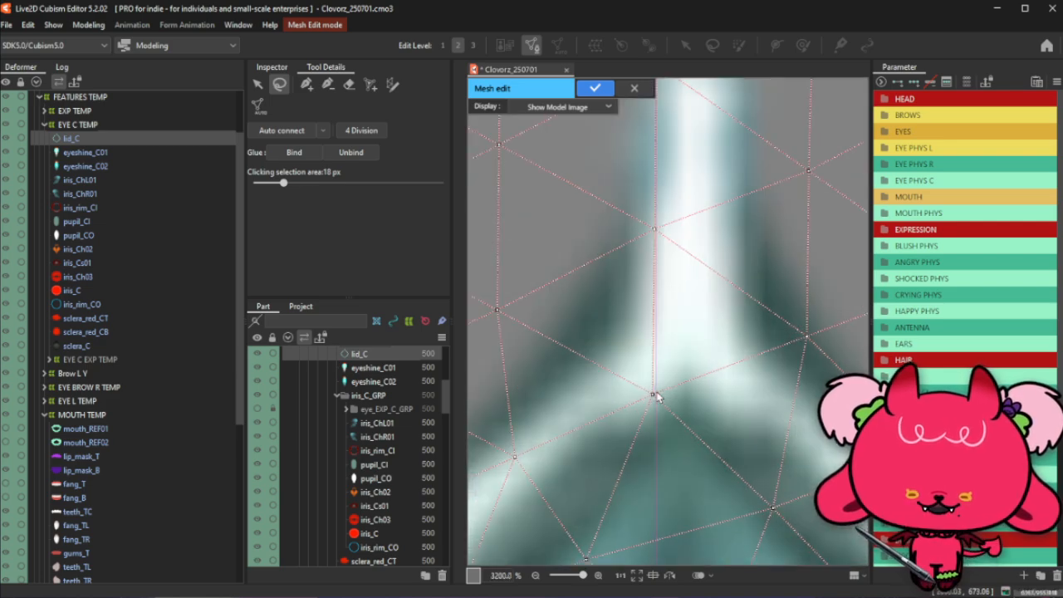
pyautogui.moveTo(659, 397); pyautogui.dragTo(661, 397)
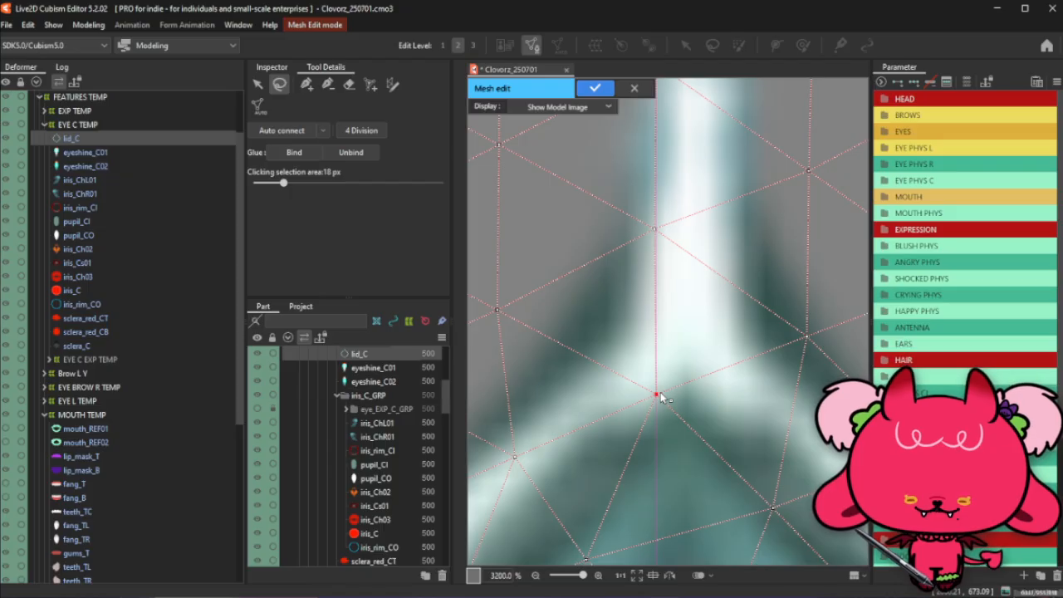
pyautogui.click(658, 234)
pyautogui.press('Left')
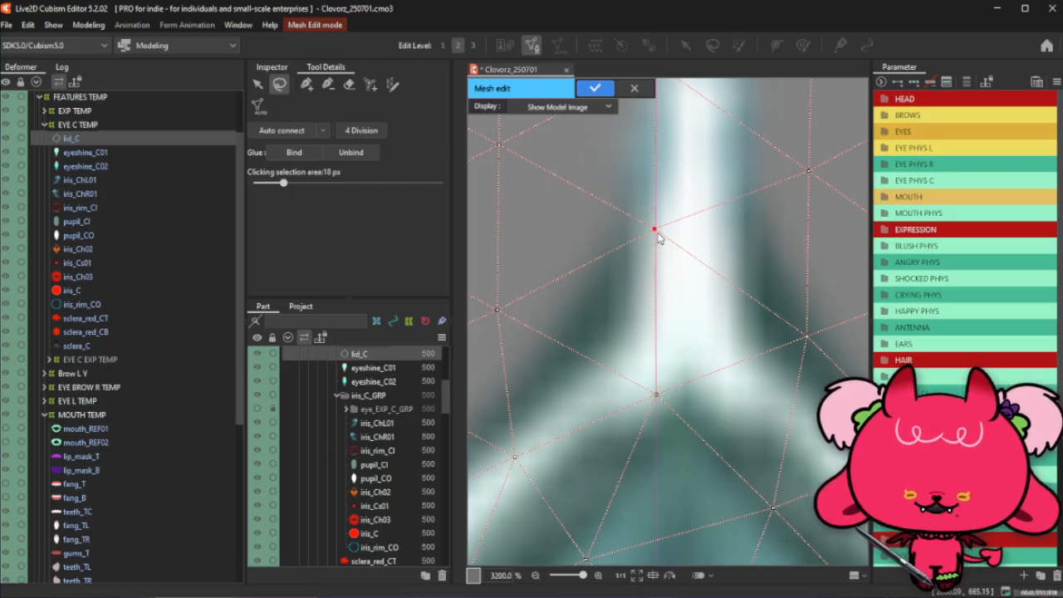
pyautogui.moveTo(656, 238); pyautogui.dragTo(662, 236)
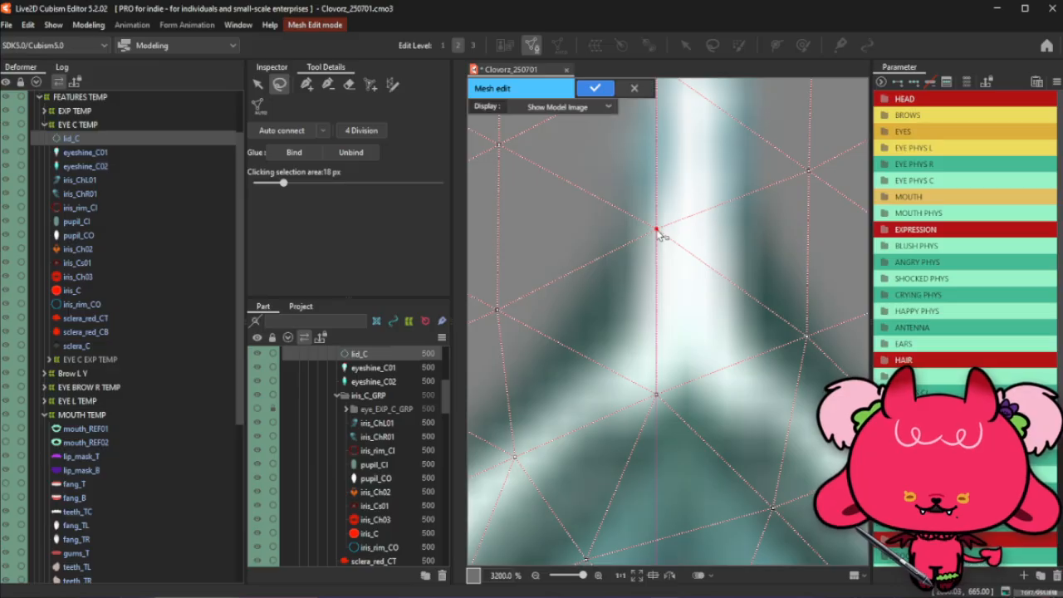
pyautogui.scroll(-5, 657, 235)
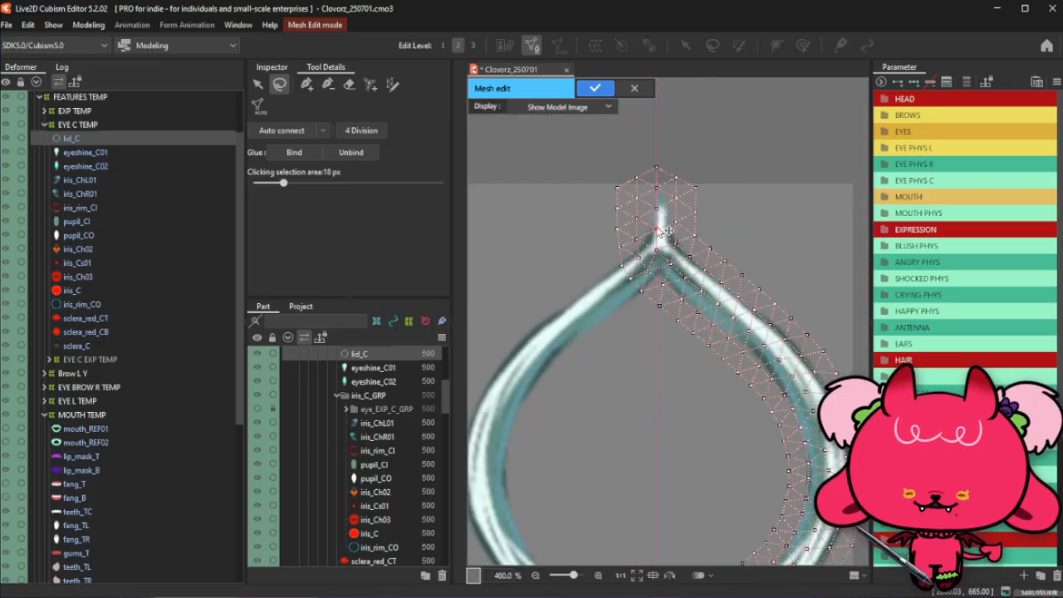
pyautogui.scroll(5, 670, 270)
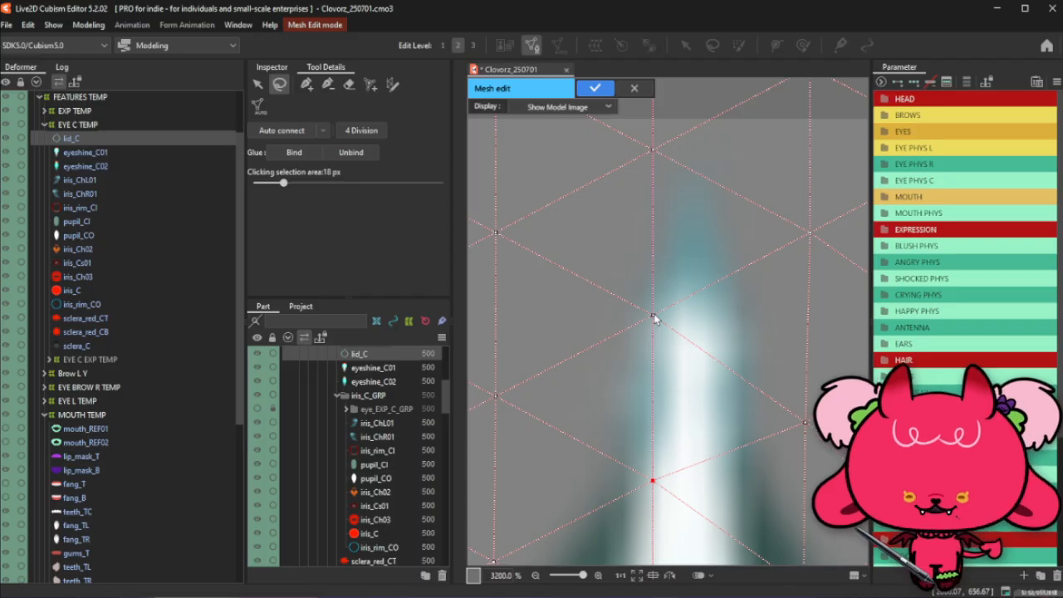
pyautogui.scroll(-10, 653, 318)
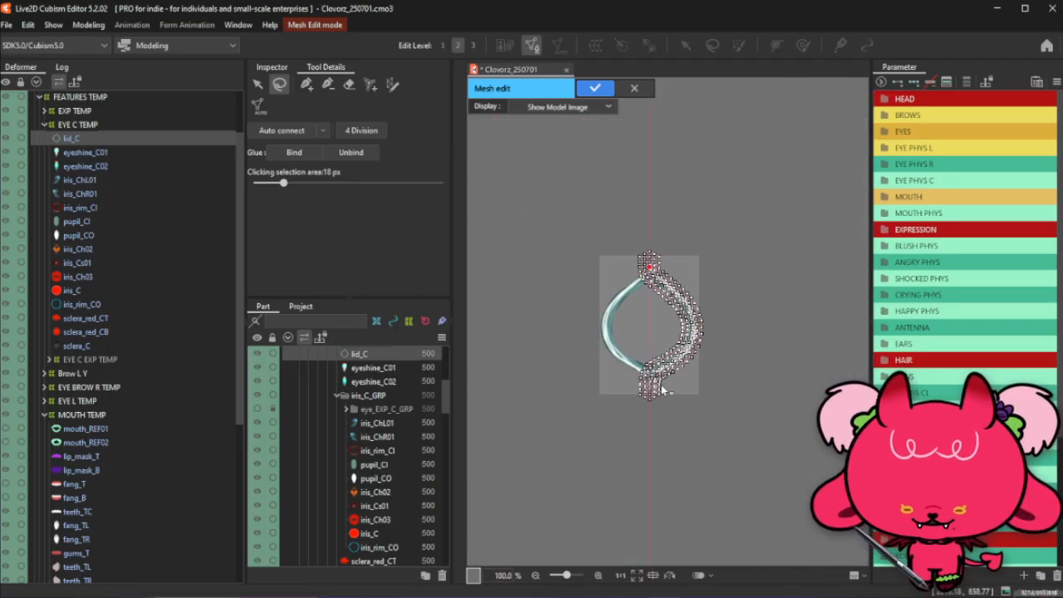
# Move the inner vertex just right of the centre line at the bottom junction slightly up and to the left
pyautogui.scroll(5, 661, 385)
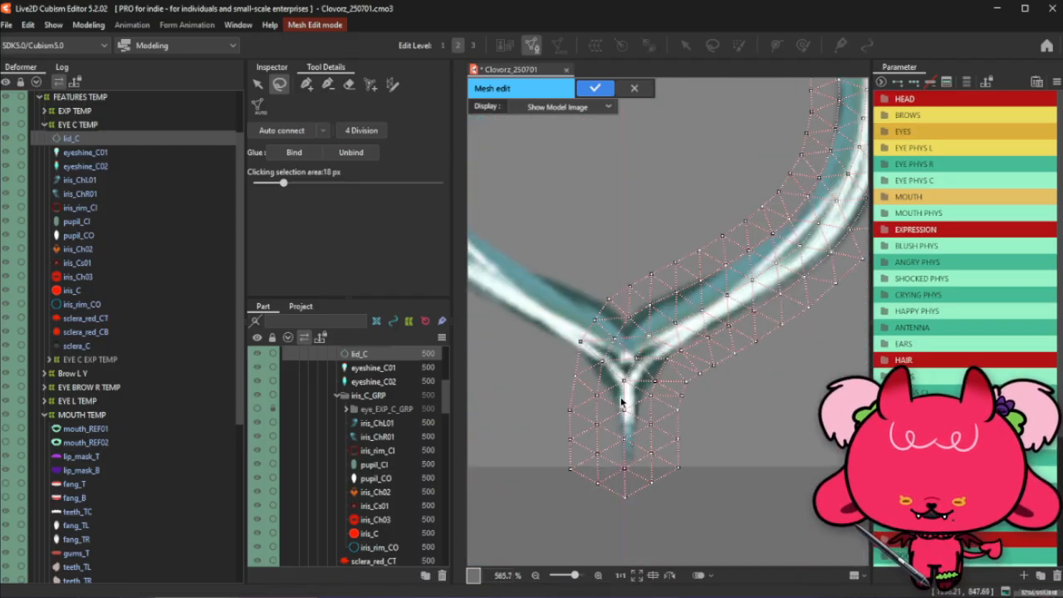
pyautogui.scroll(2, 621, 402)
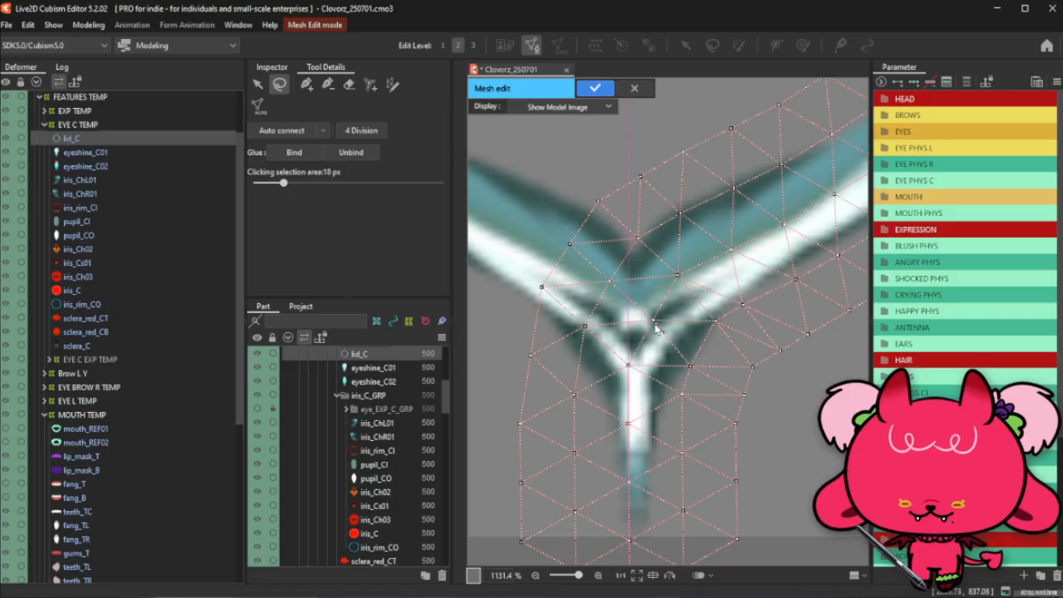
pyautogui.click(649, 316)
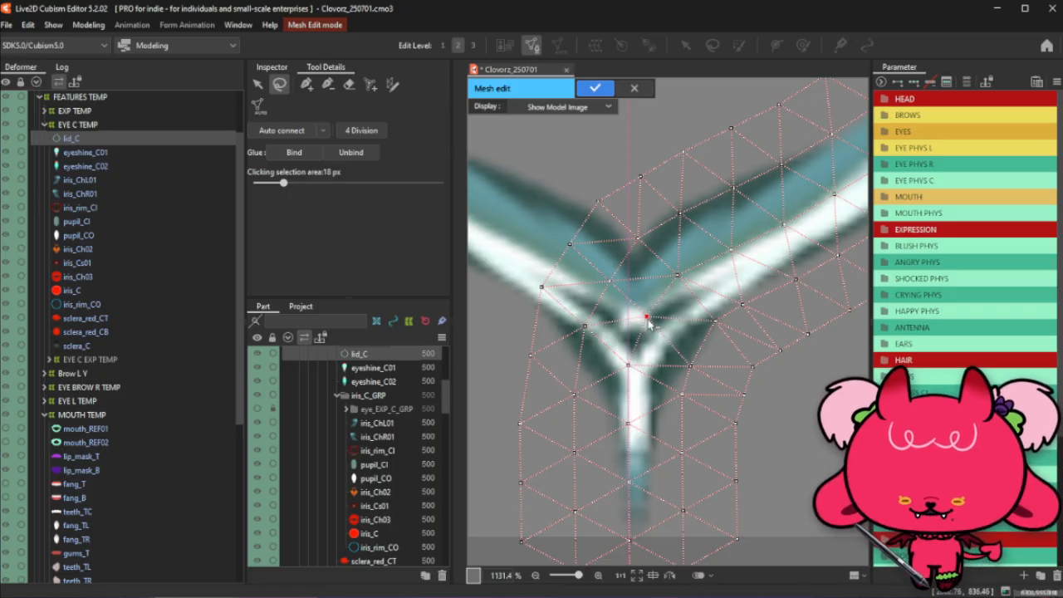
# Check the bottom tip's middle column and move its two lowest vertices onto the centre line
pyautogui.scroll(5, 649, 326)
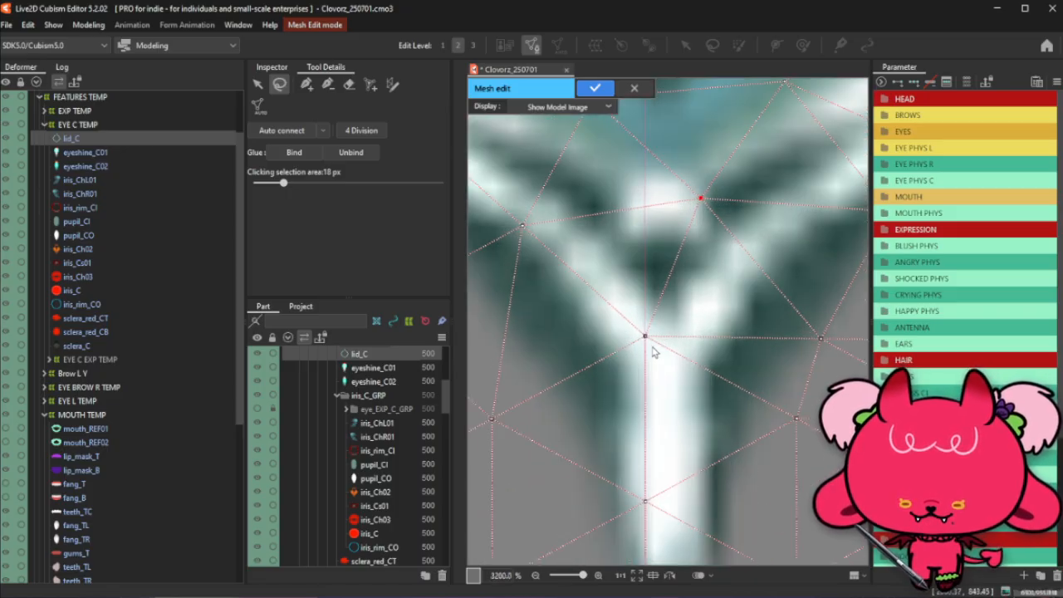
pyautogui.scroll(-3, 654, 353)
pyautogui.scroll(3, 655, 333)
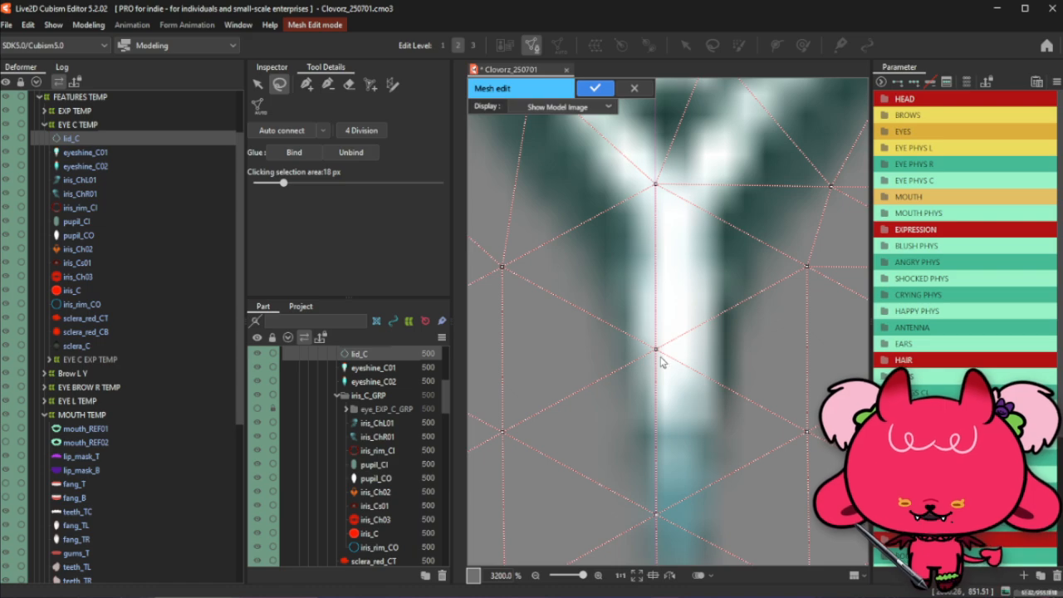
pyautogui.scroll(-4, 677, 349)
pyautogui.scroll(3, 674, 348)
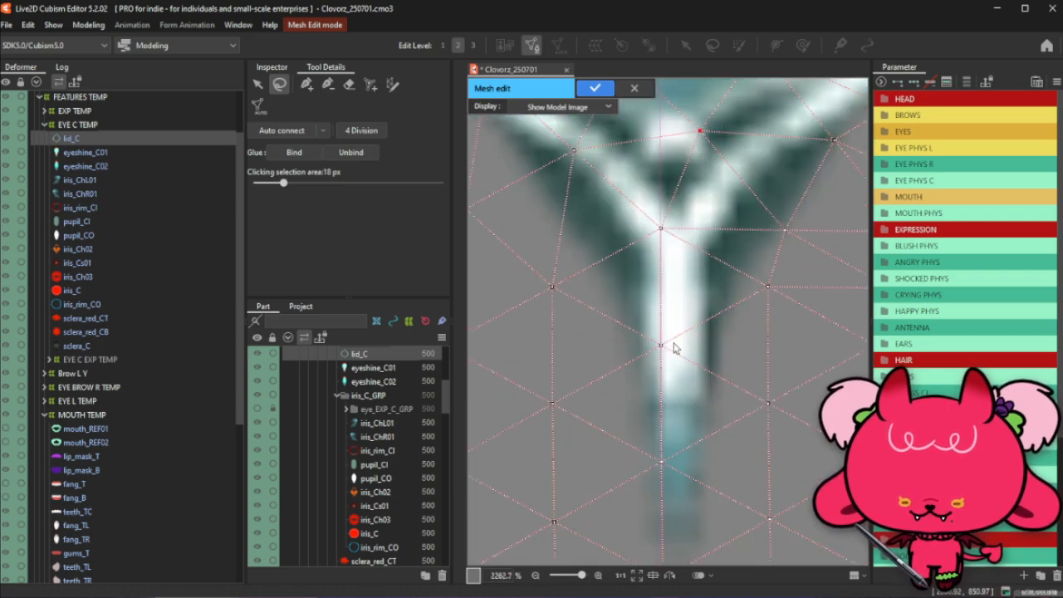
pyautogui.scroll(-3, 674, 348)
pyautogui.scroll(4, 671, 357)
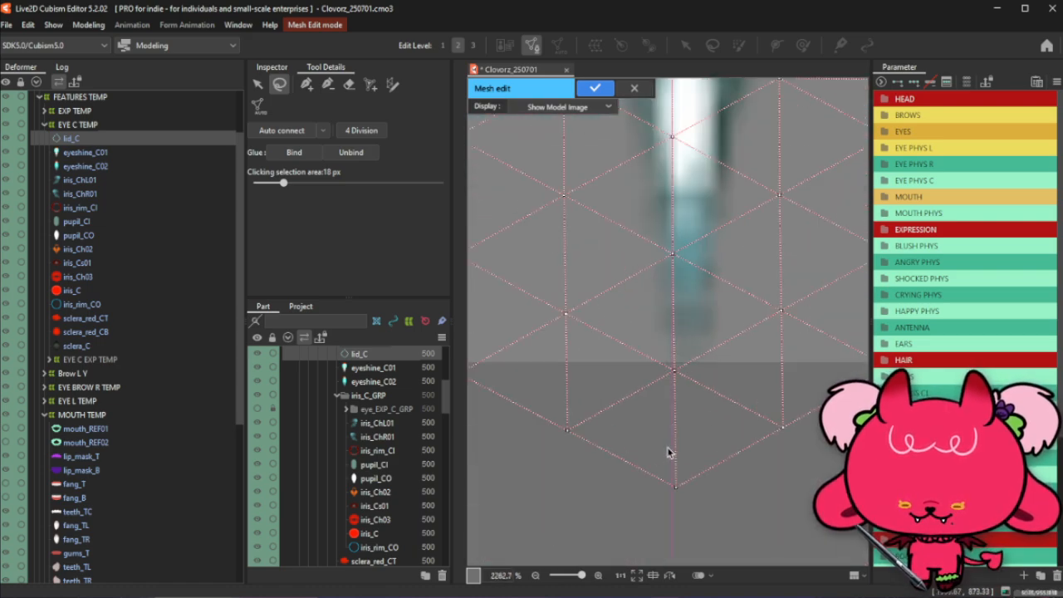
pyautogui.click(674, 381)
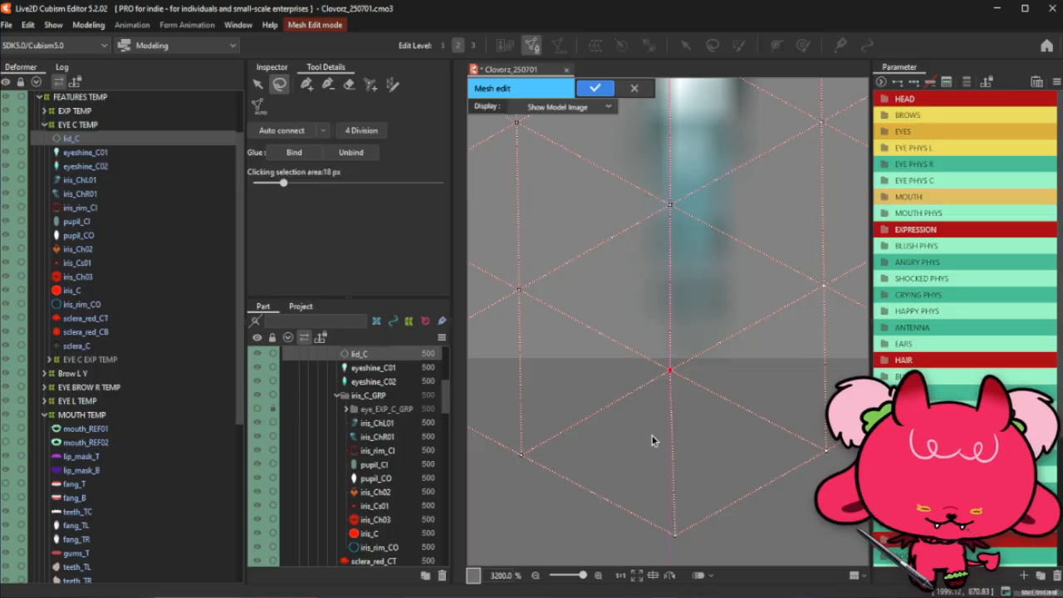
pyautogui.moveTo(677, 538); pyautogui.dragTo(671, 539)
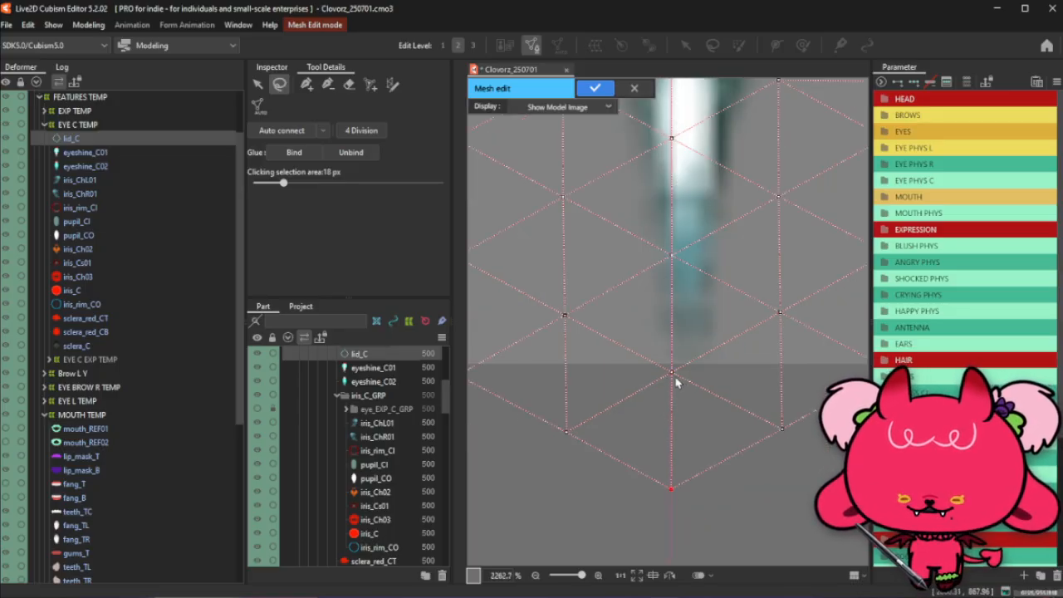
# Shift the outer-edge vertices at the bend between the bottom tip and the right arc slightly left to even their spacing
pyautogui.scroll(-3, 675, 418)
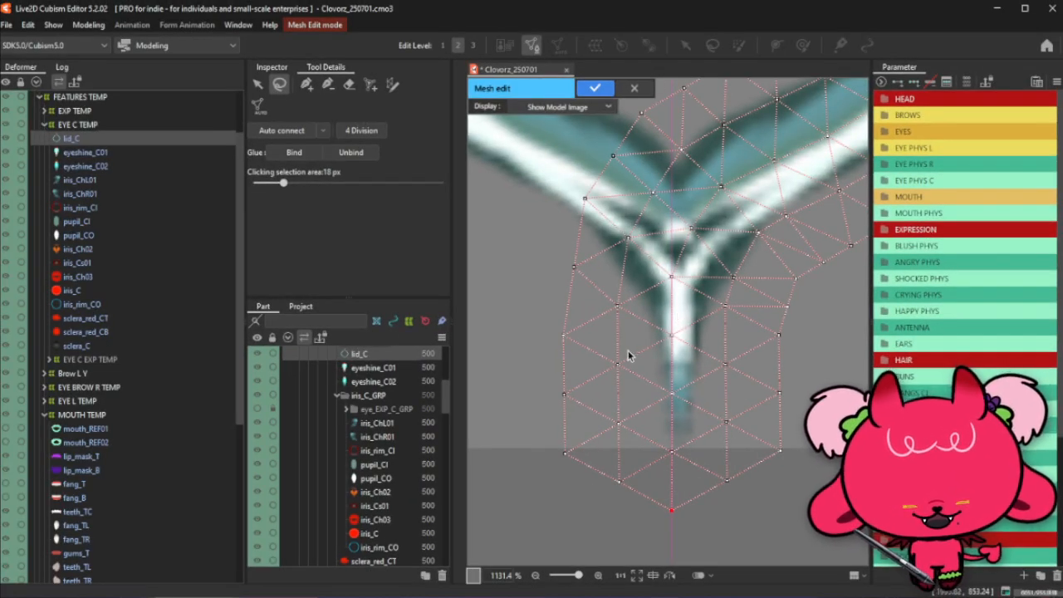
pyautogui.scroll(-2, 631, 356)
pyautogui.scroll(3, 736, 297)
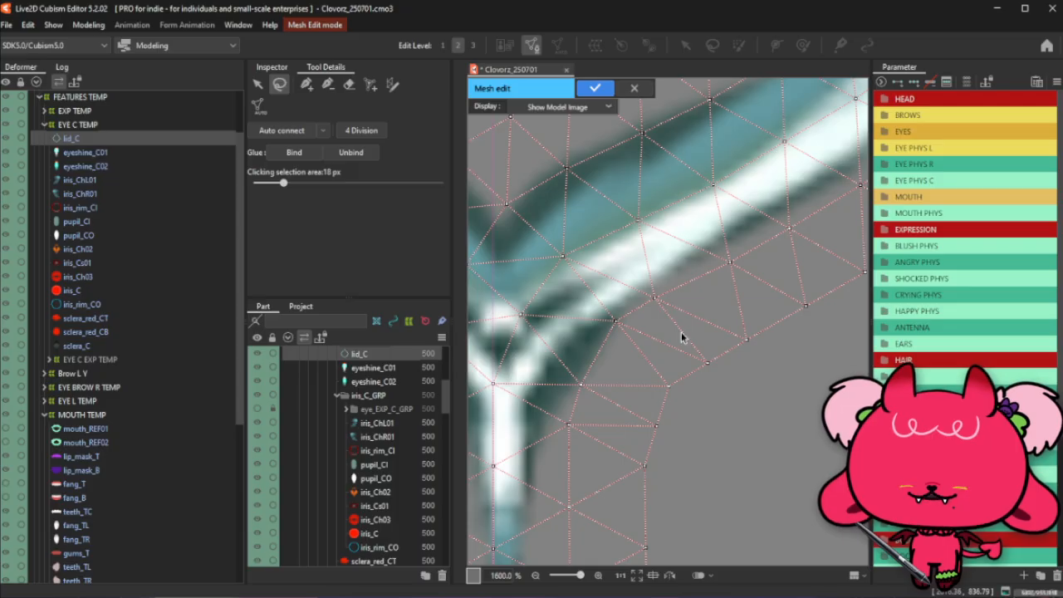
pyautogui.moveTo(709, 365); pyautogui.dragTo(700, 368)
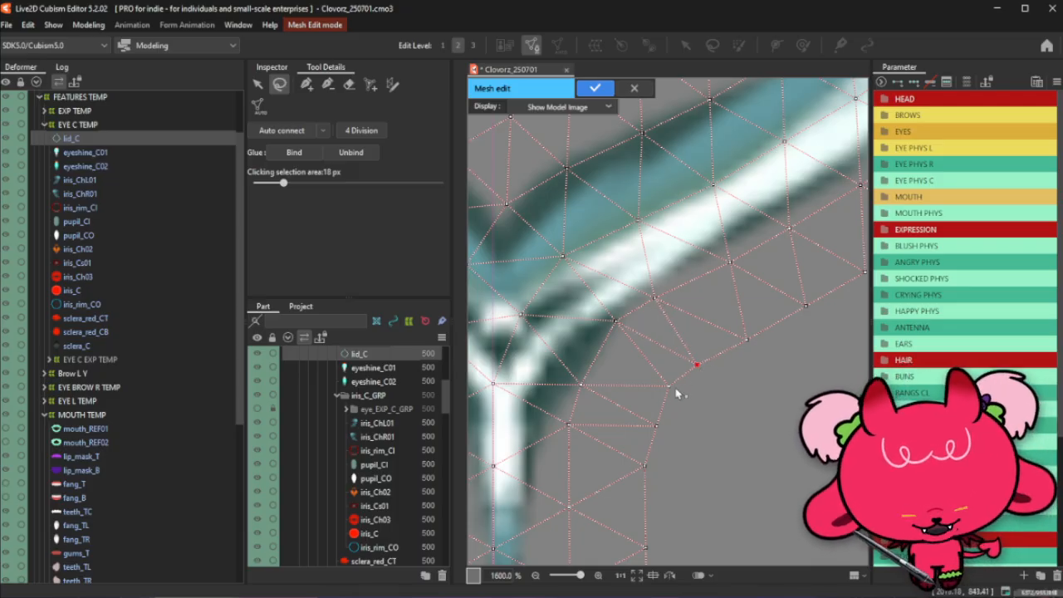
pyautogui.click(668, 432)
pyautogui.hotkey('ctrl', 'z')
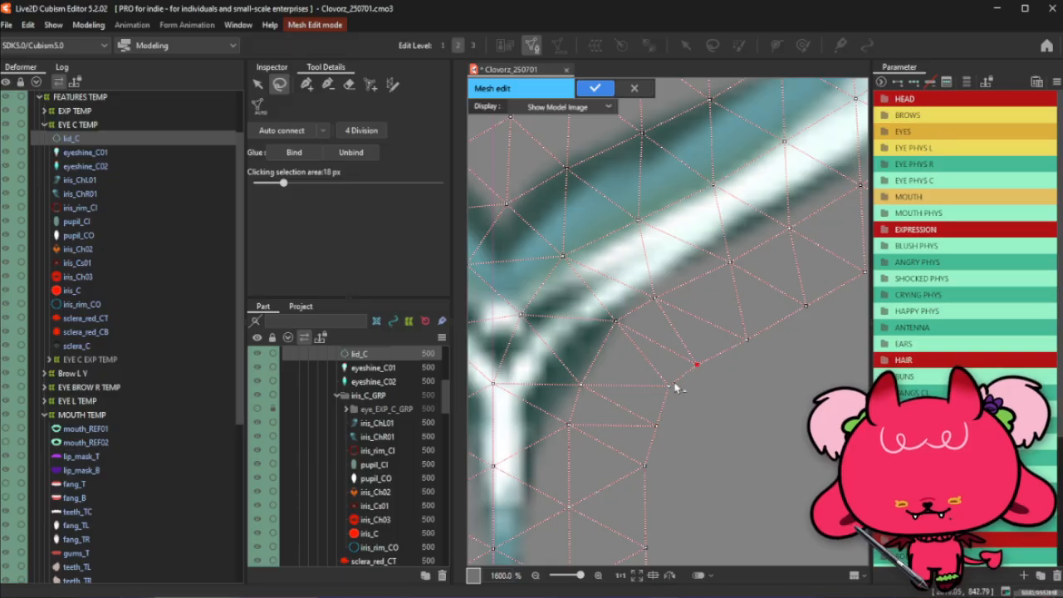
pyautogui.moveTo(665, 425); pyautogui.dragTo(659, 423)
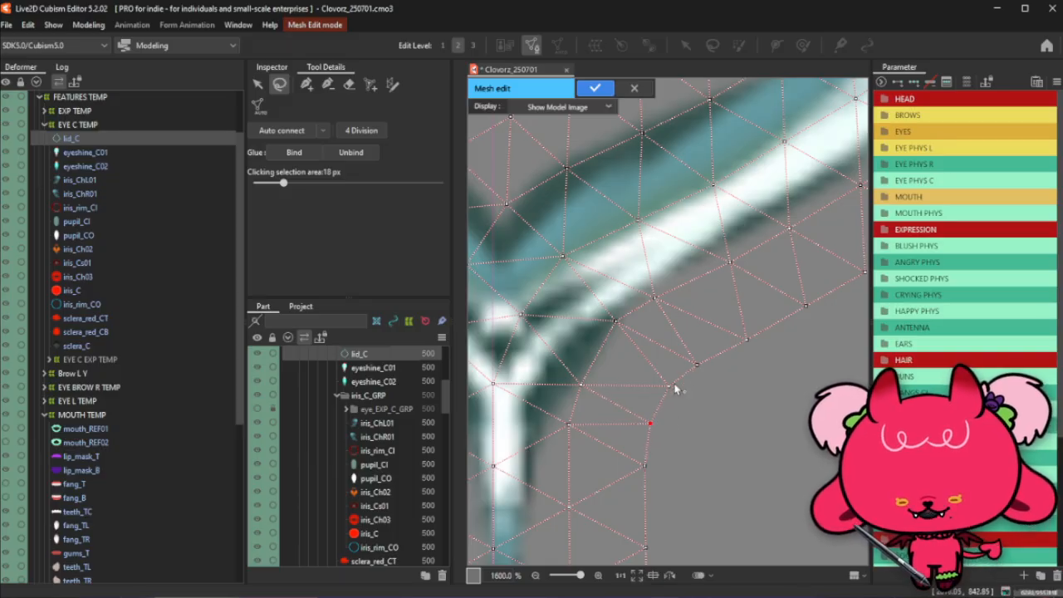
pyautogui.moveTo(673, 385); pyautogui.dragTo(699, 363)
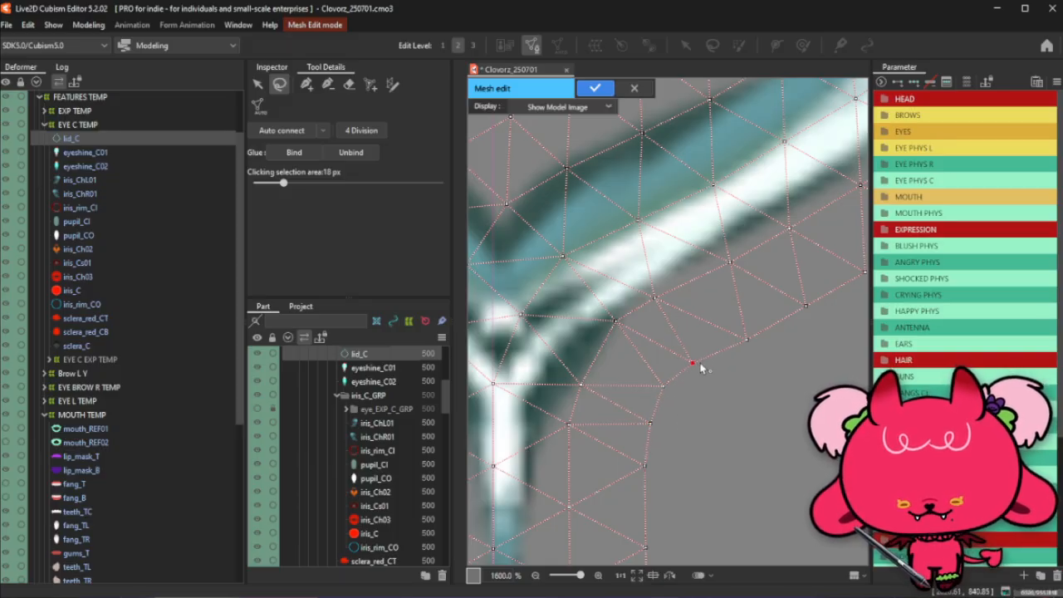
# Move the next two outer-edge vertices along the lower right arc slightly left to continue the even spacing
pyautogui.moveTo(756, 343); pyautogui.dragTo(750, 338)
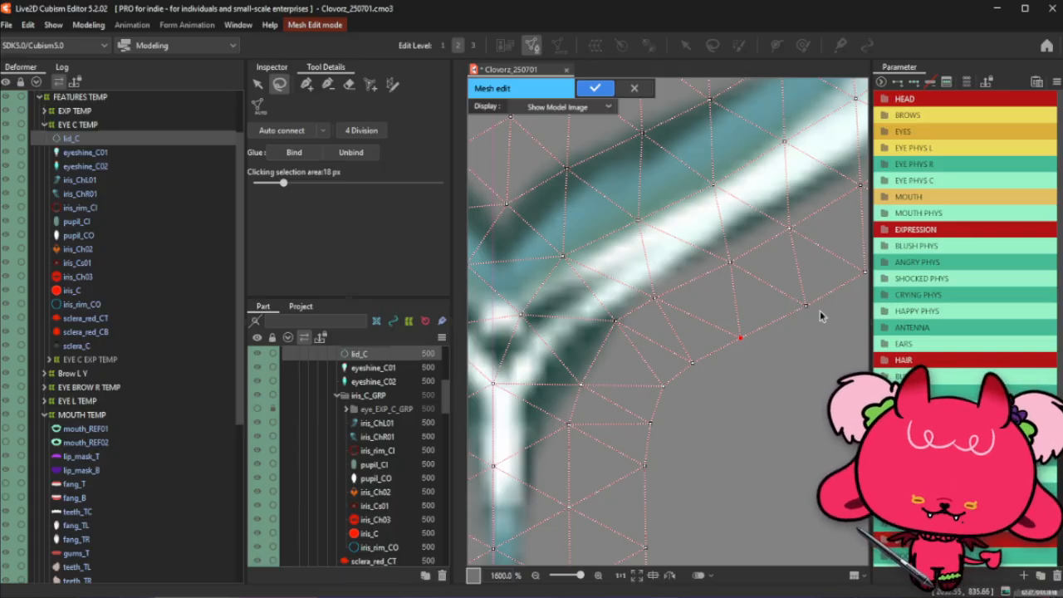
pyautogui.moveTo(811, 310); pyautogui.dragTo(807, 311)
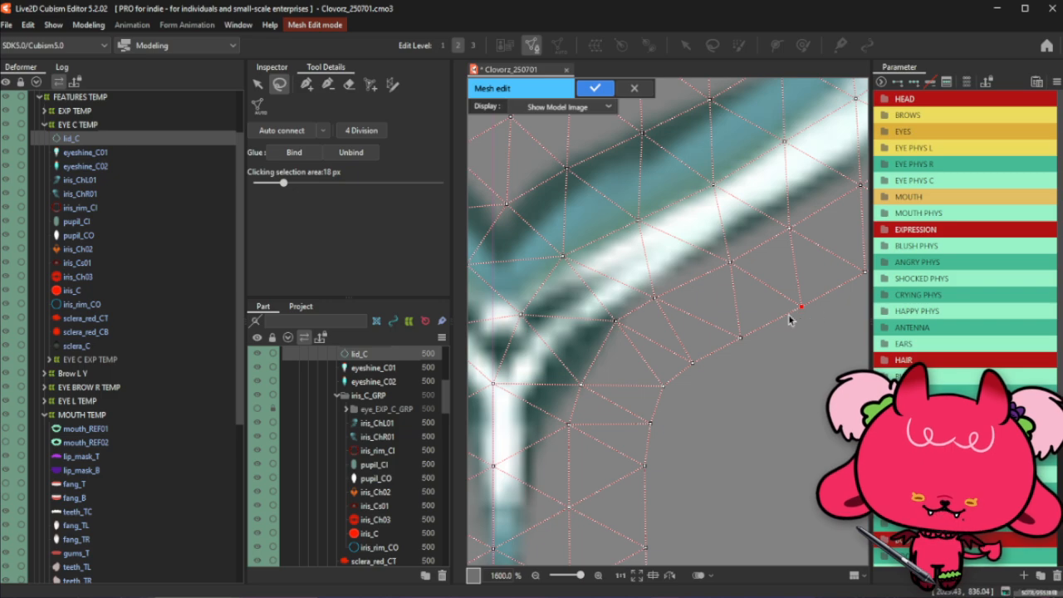
pyautogui.scroll(-2, 789, 319)
pyautogui.scroll(-1, 789, 318)
pyautogui.scroll(-1, 734, 347)
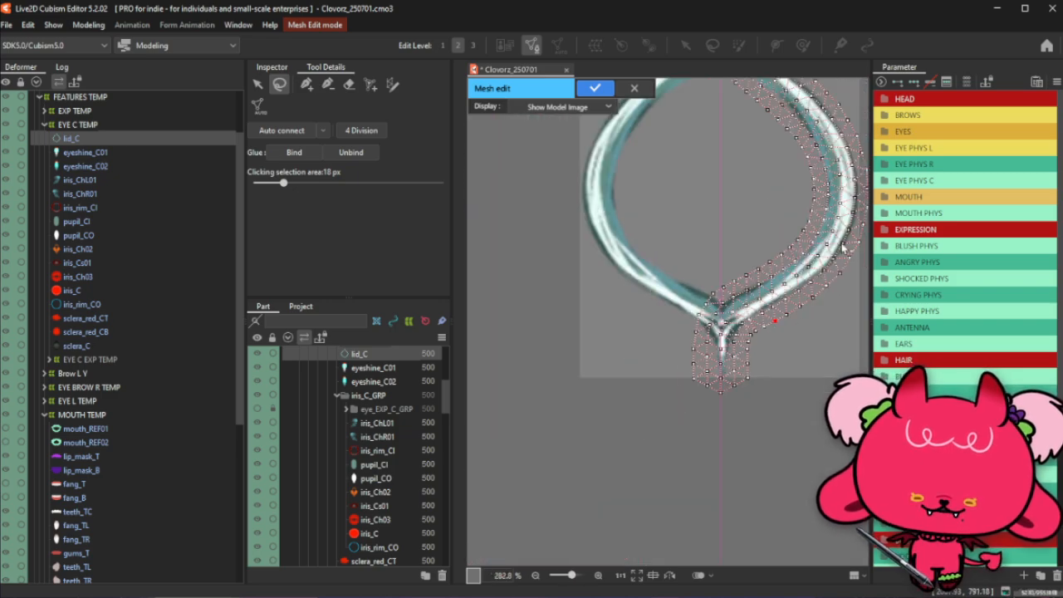
# Review lid_C's right half mesh, select all of its vertices and apply the mesh edit
pyautogui.scroll(-1, 613, 406)
pyautogui.scroll(3, 770, 209)
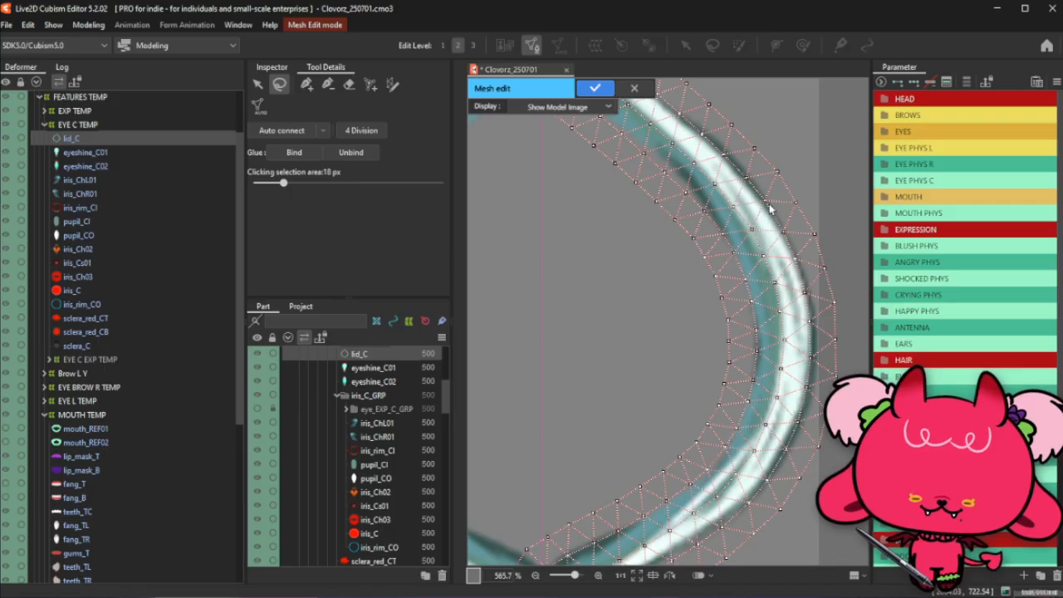
pyautogui.scroll(-1, 770, 209)
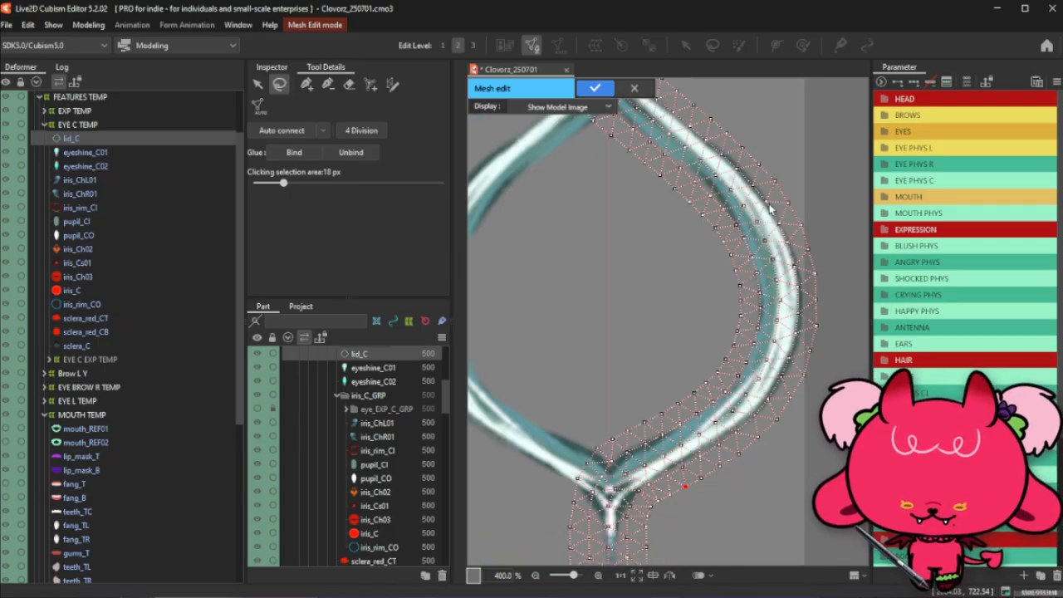
pyautogui.scroll(1, 794, 212)
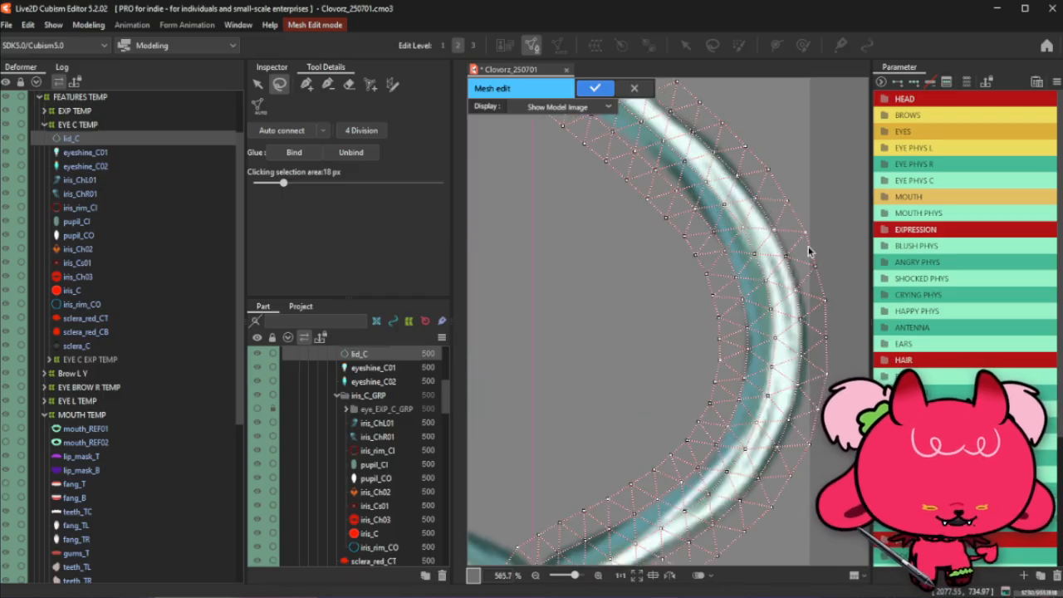
pyautogui.scroll(-2, 809, 251)
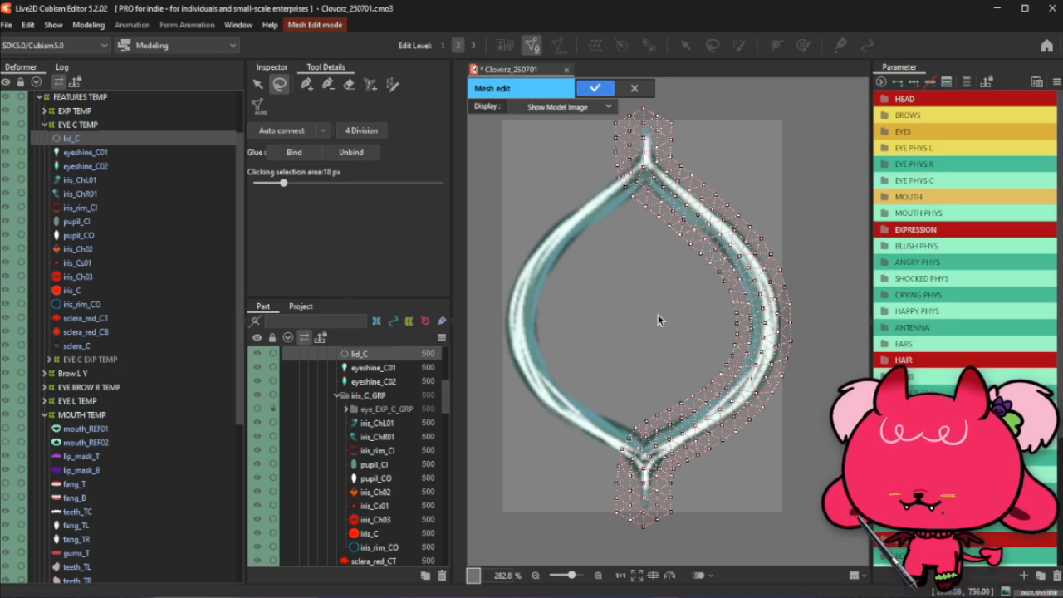
pyautogui.scroll(-1, 606, 166)
pyautogui.moveTo(597, 152)
pyautogui.mouseDown()
pyautogui.moveTo(754, 521)
pyautogui.moveTo(666, 219)
pyautogui.mouseUp()
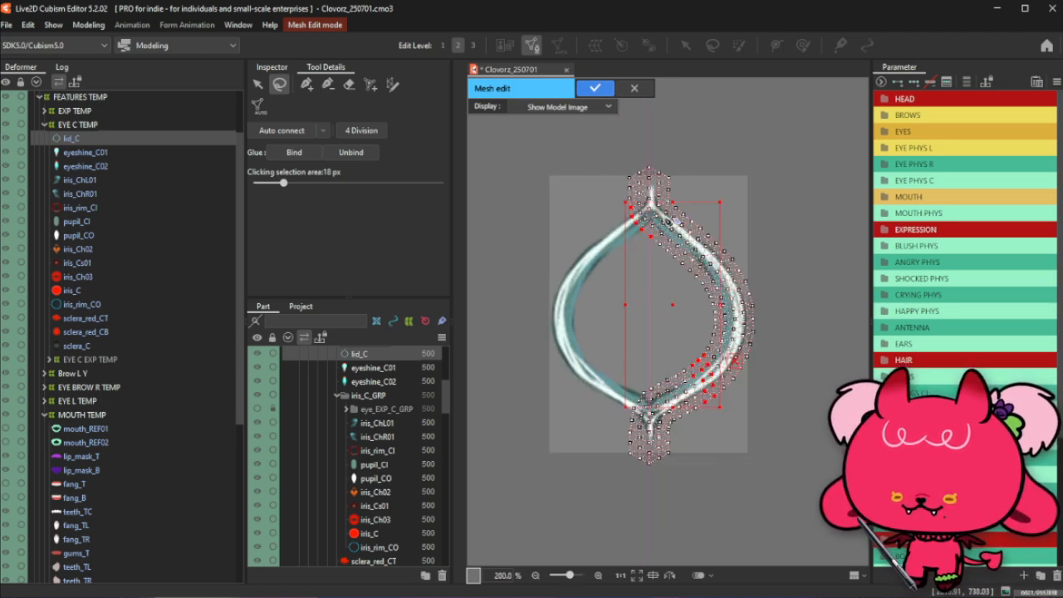
pyautogui.click(531, 161)
pyautogui.click(258, 84)
pyautogui.moveTo(565, 140); pyautogui.dragTo(785, 467)
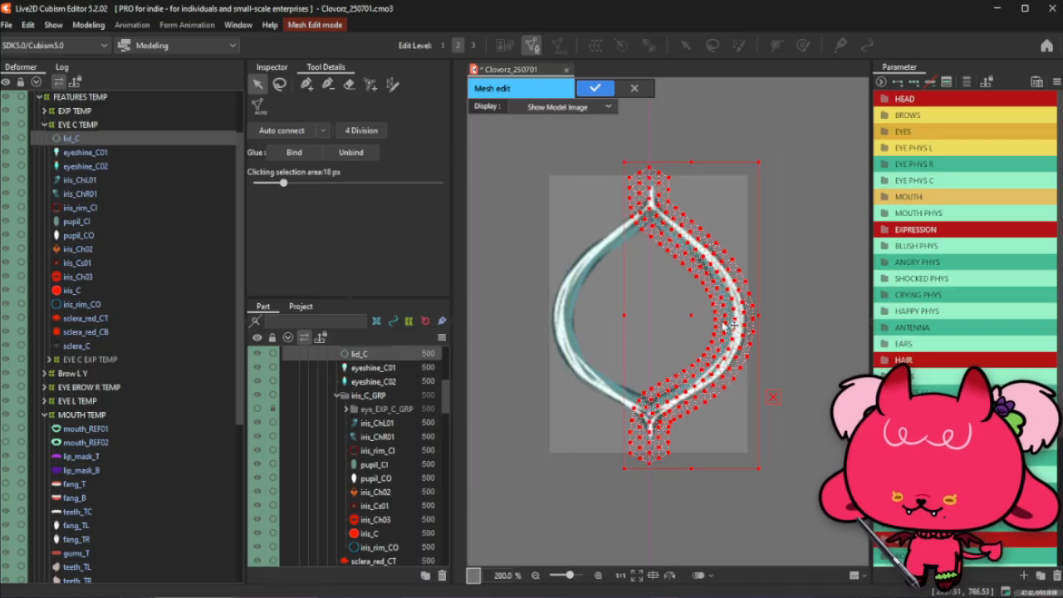
pyautogui.click(595, 87)
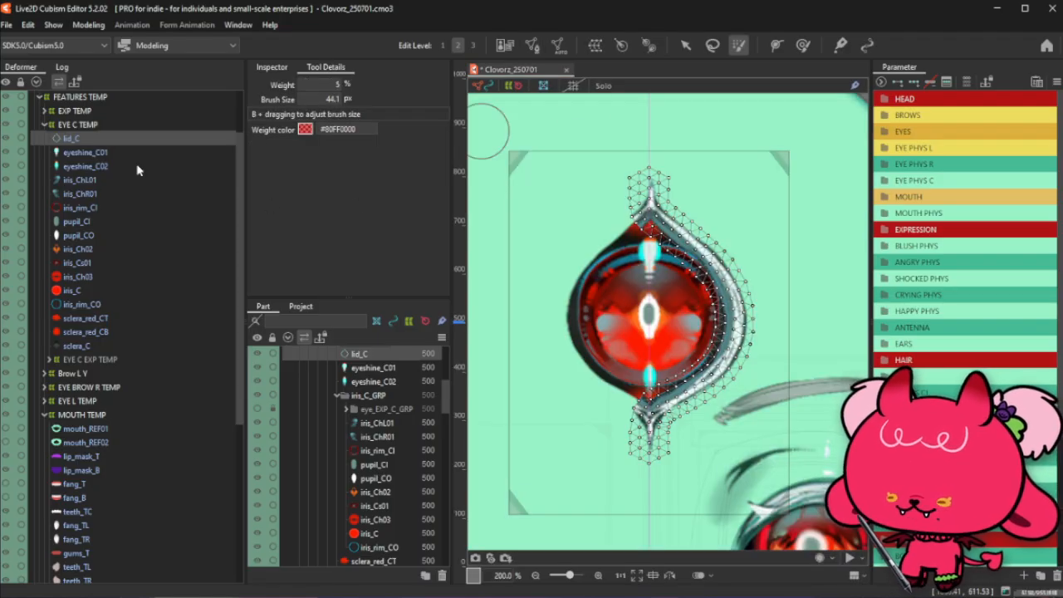
# Duplicate lid_C, reflect the copy's entire mesh horizontally onto the left half of the eyelid, and apply the mesh edit
pyautogui.hotkey('ctrl', 'v')
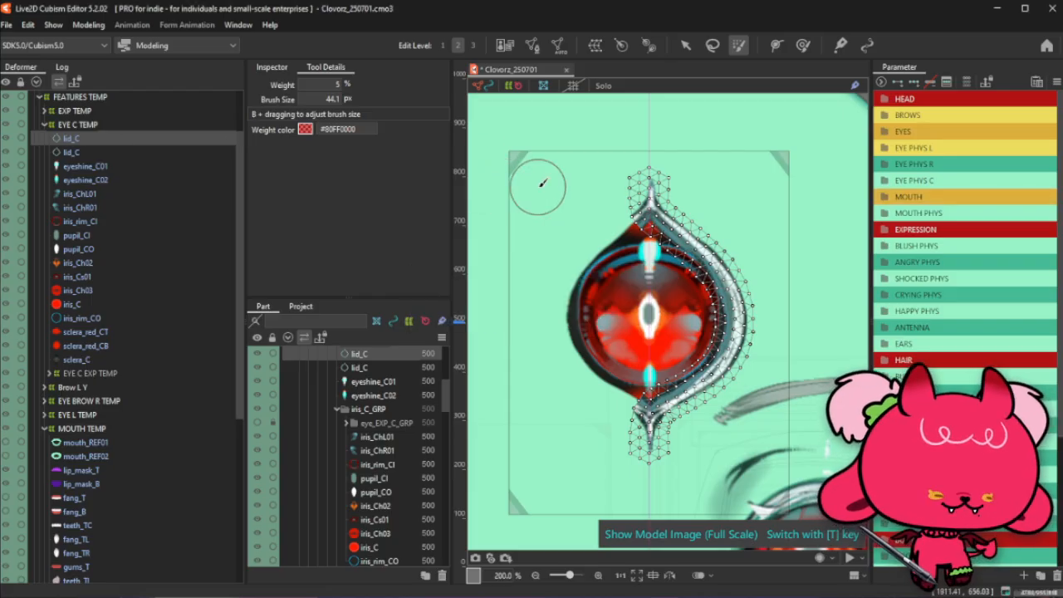
pyautogui.click(532, 46)
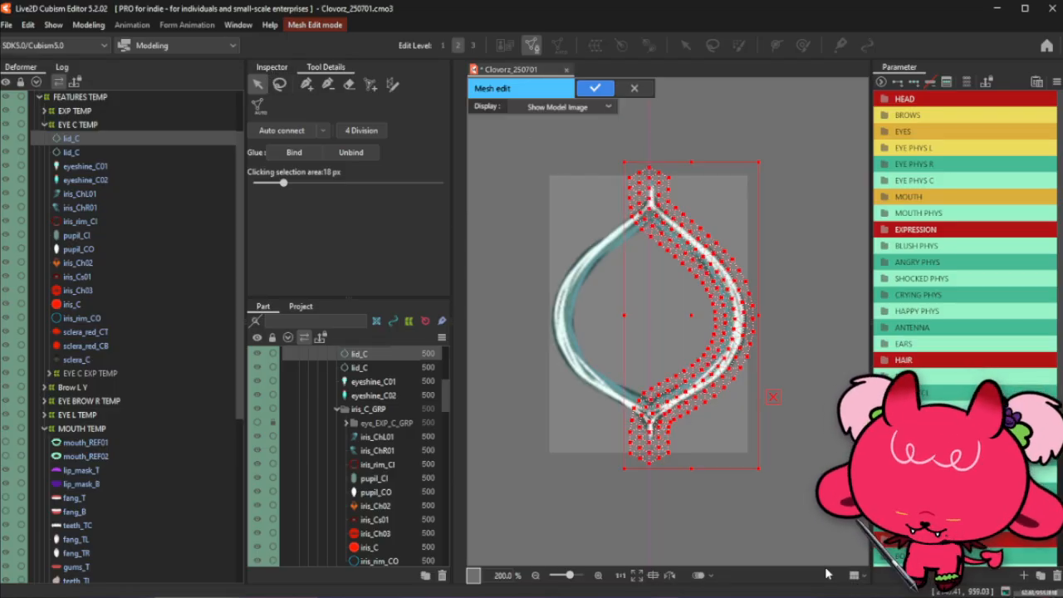
pyautogui.rightClick(807, 266)
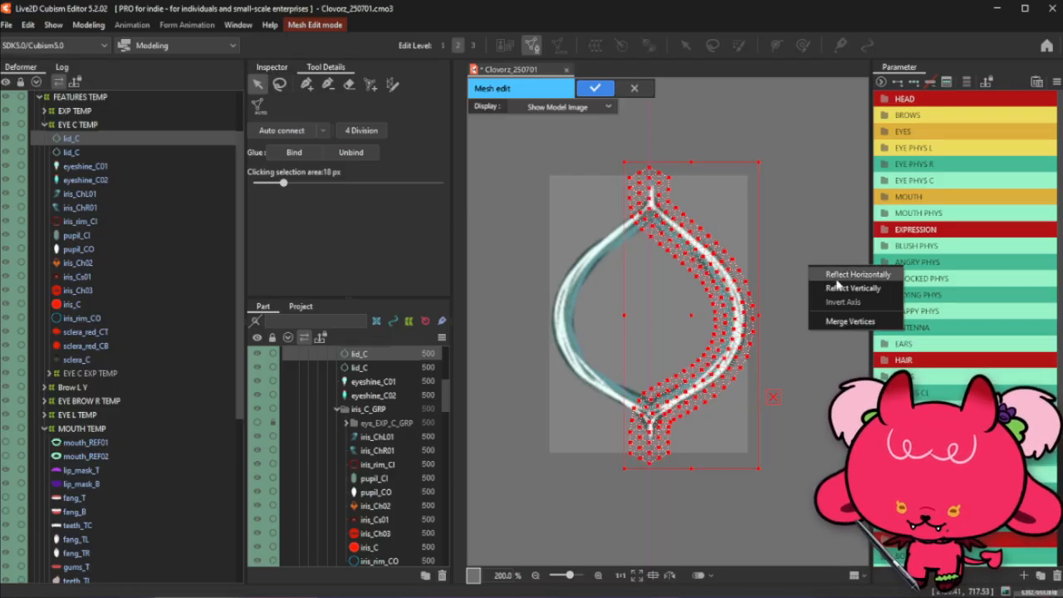
pyautogui.click(847, 276)
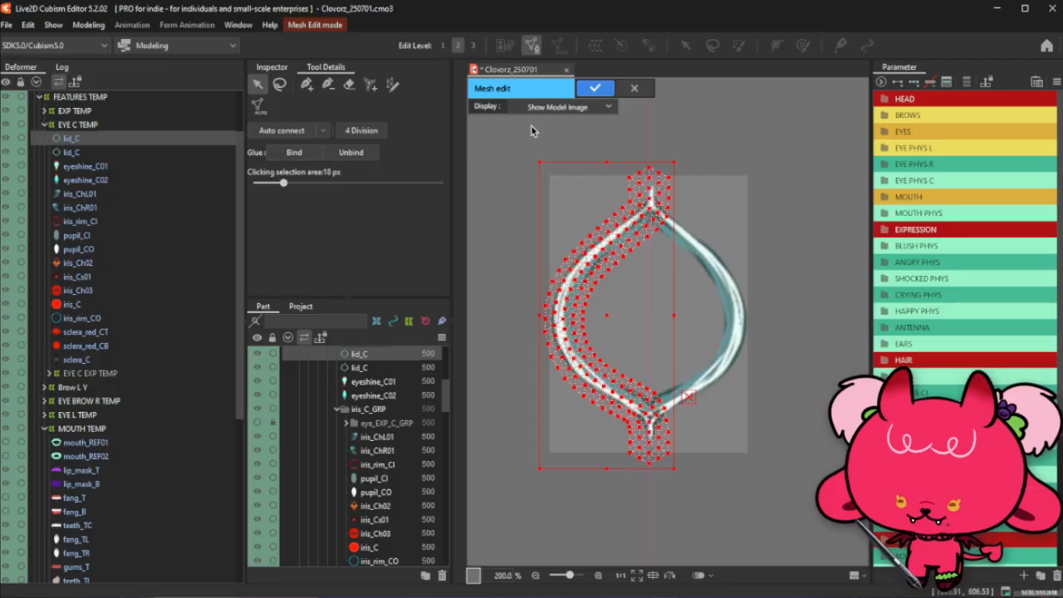
pyautogui.click(594, 88)
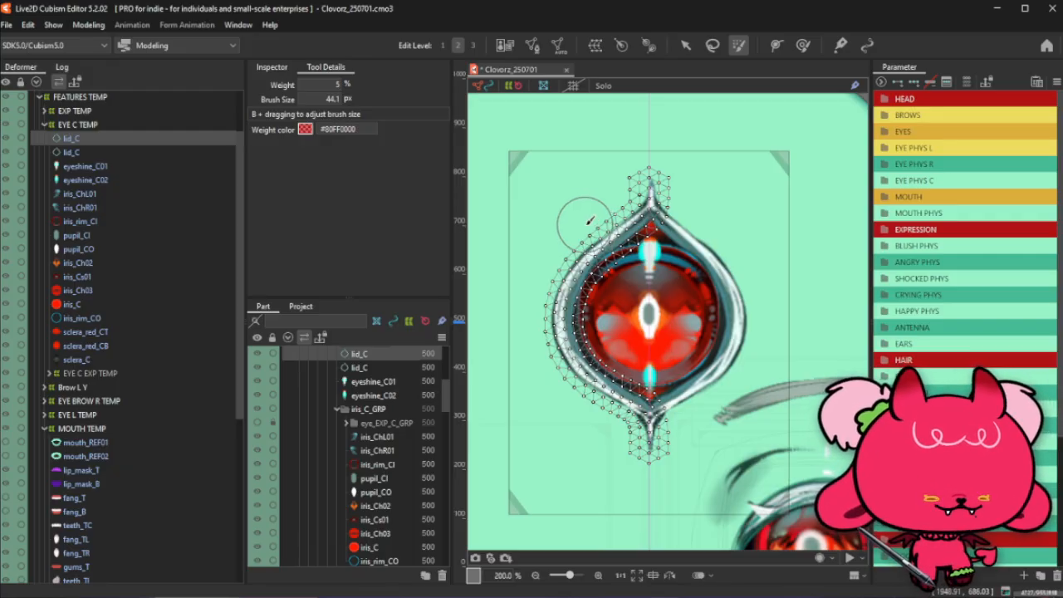
pyautogui.scroll(2, 588, 224)
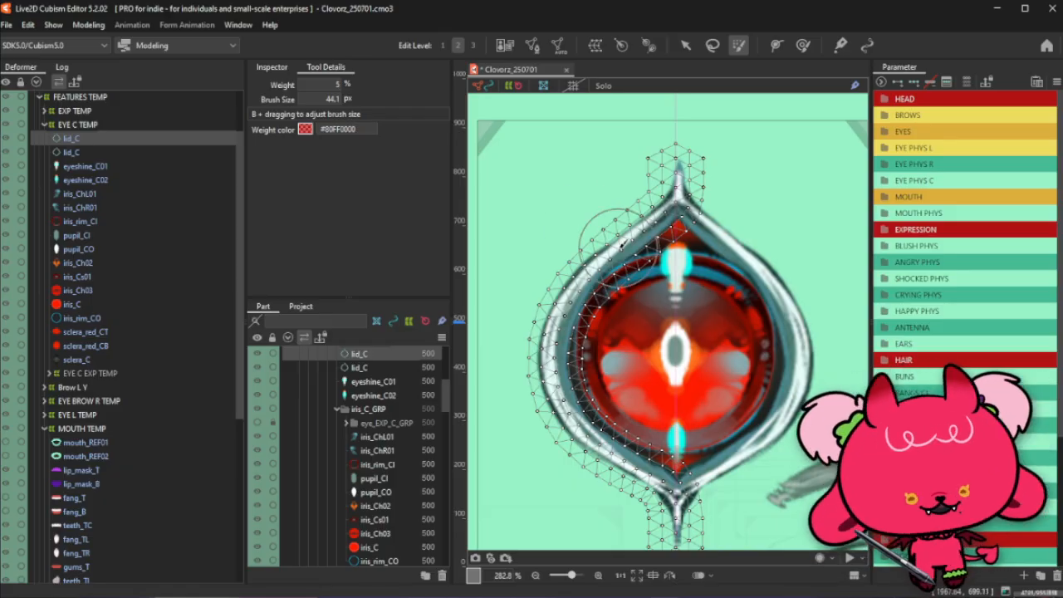
pyautogui.scroll(-1, 660, 224)
pyautogui.scroll(1, 700, 263)
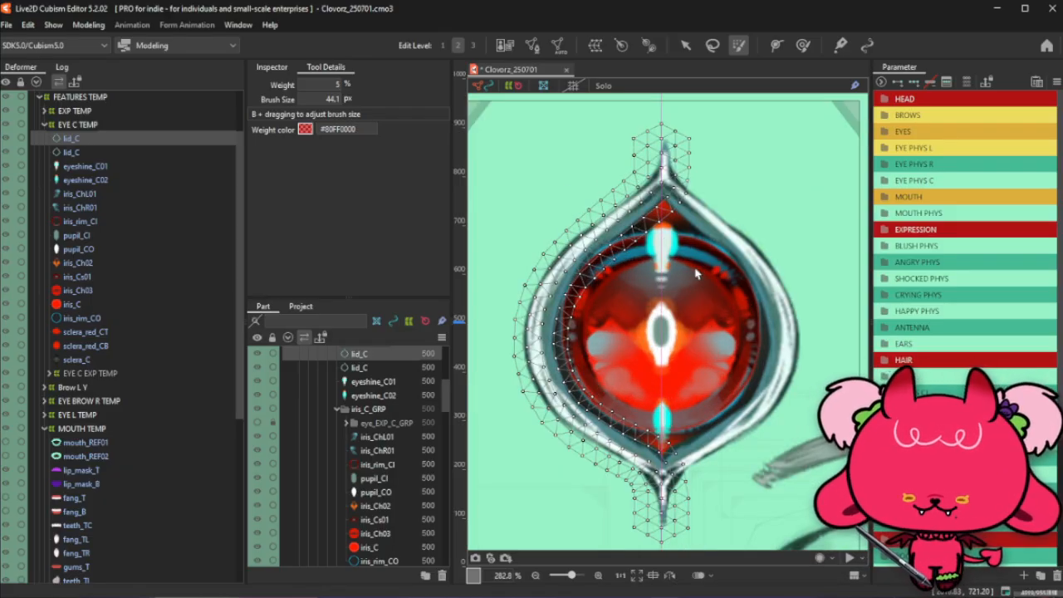
pyautogui.scroll(-1, 622, 232)
pyautogui.scroll(1, 633, 254)
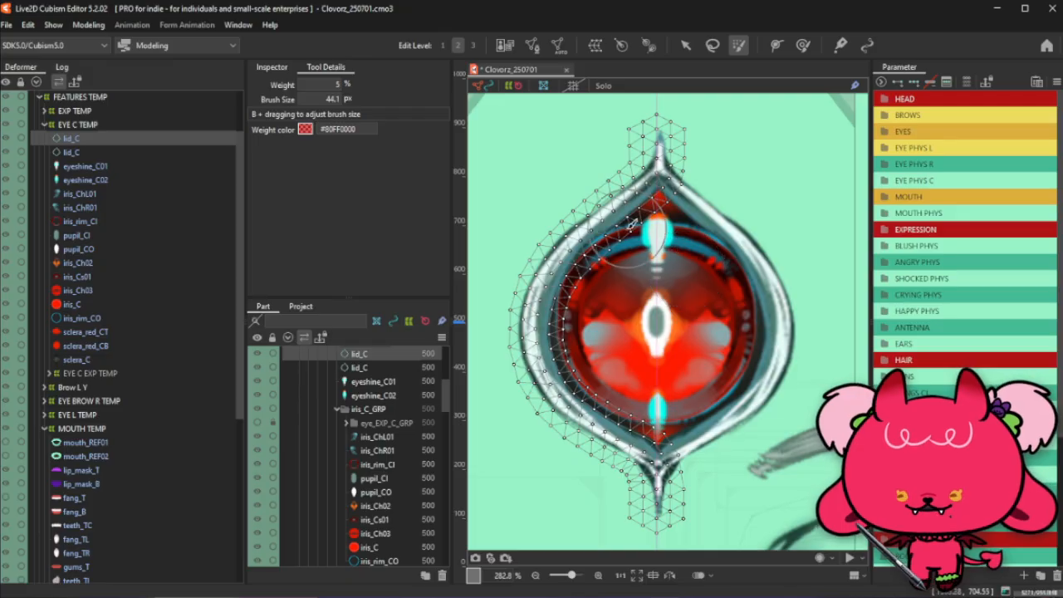
# Examine the clipping settings and meshes of the centre eye parts in order, from eyeshine_C01 down to pupil_CI
pyautogui.click(274, 67)
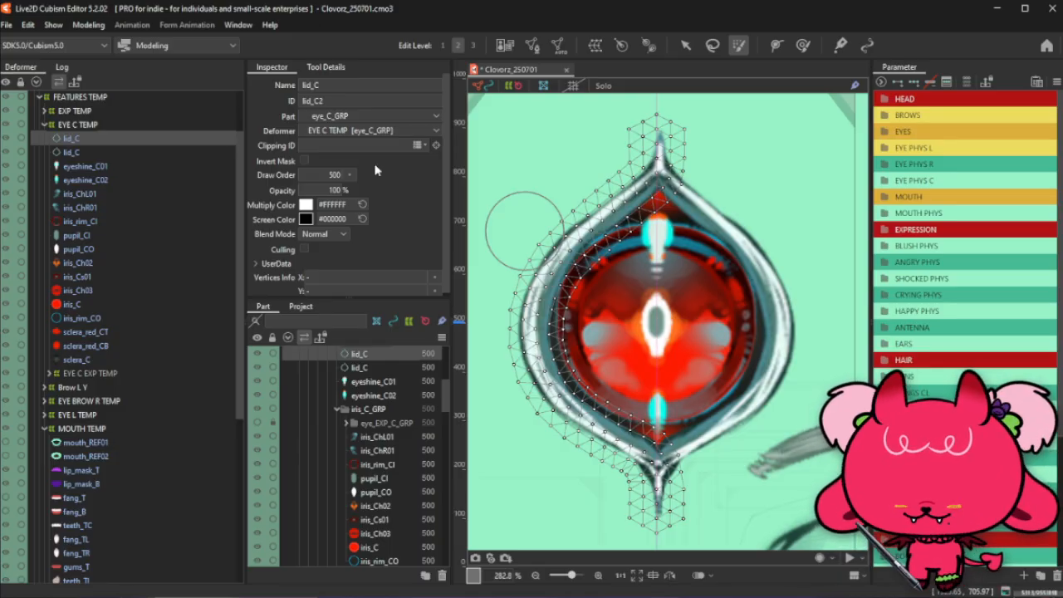
pyautogui.click(86, 170)
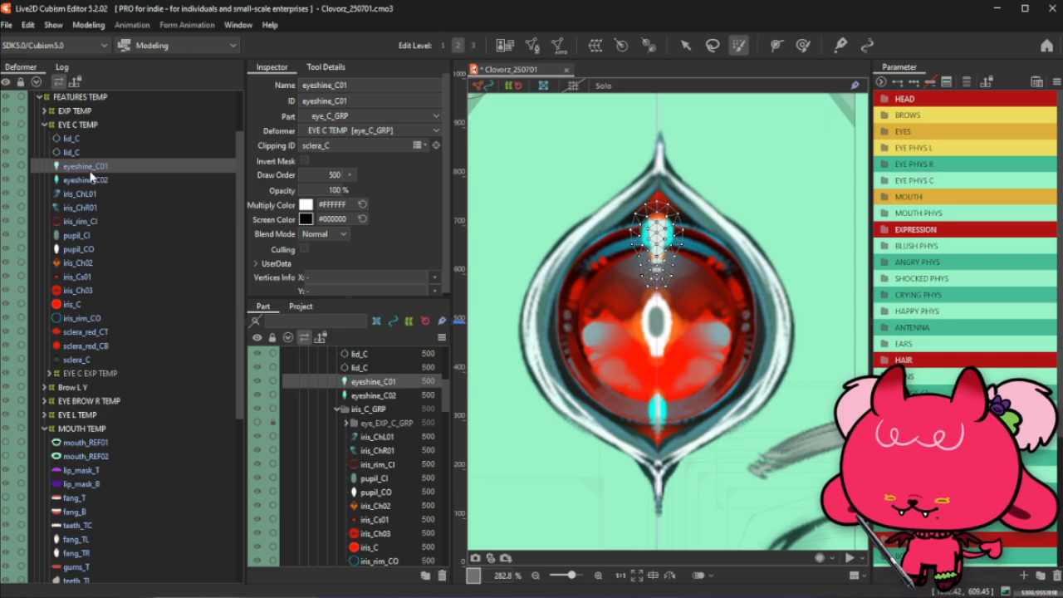
pyautogui.click(93, 181)
pyautogui.click(95, 196)
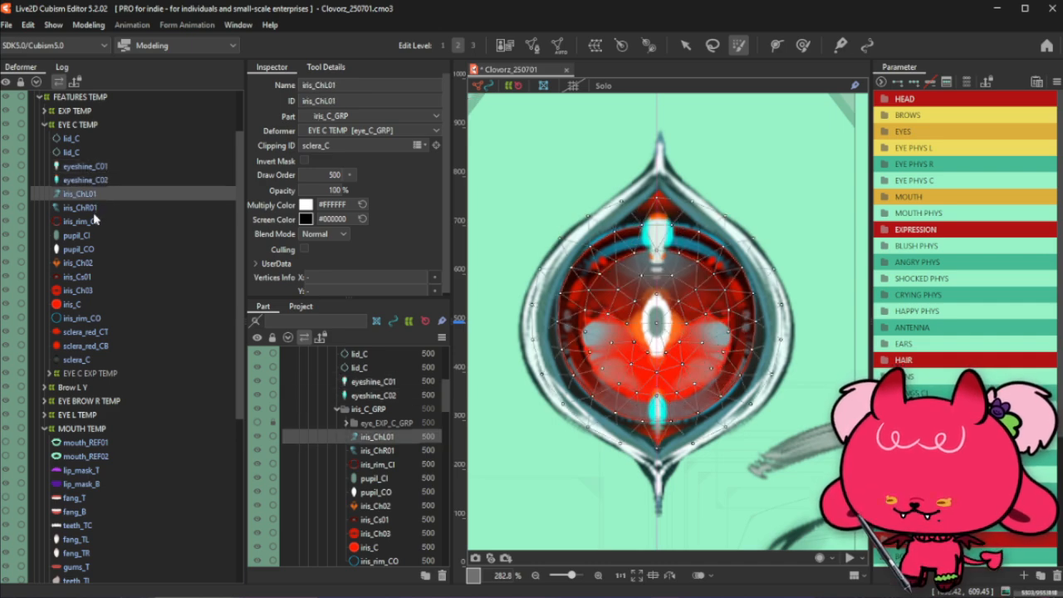
pyautogui.click(100, 208)
pyautogui.click(100, 222)
pyautogui.click(102, 238)
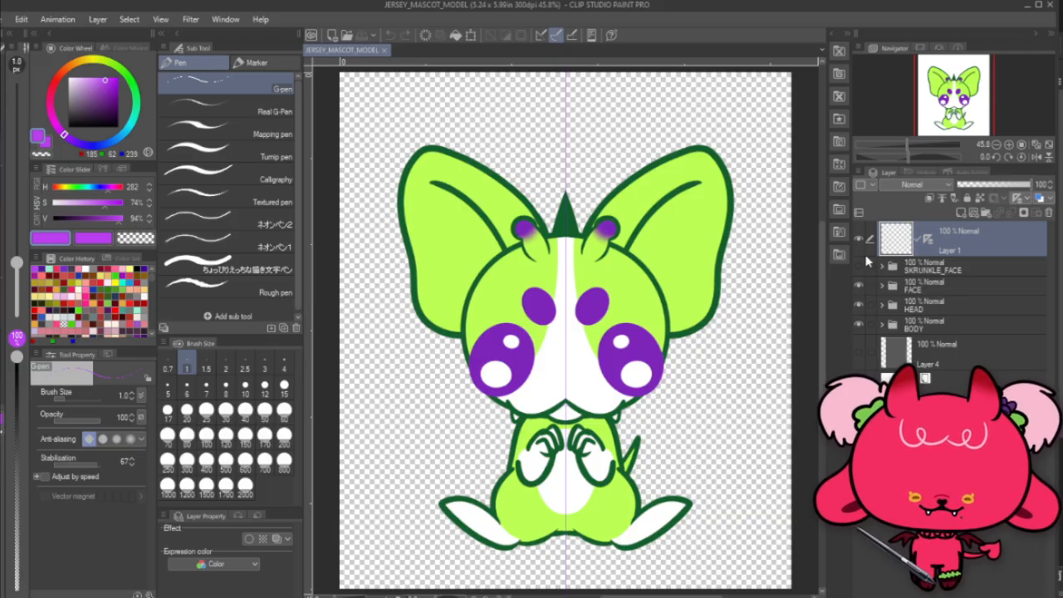
# Switch to JERSEY_MASCOT_MODEL in Clip Studio Paint, hide Layer 1 and activate the Move layer tool
pyautogui.click(859, 240)
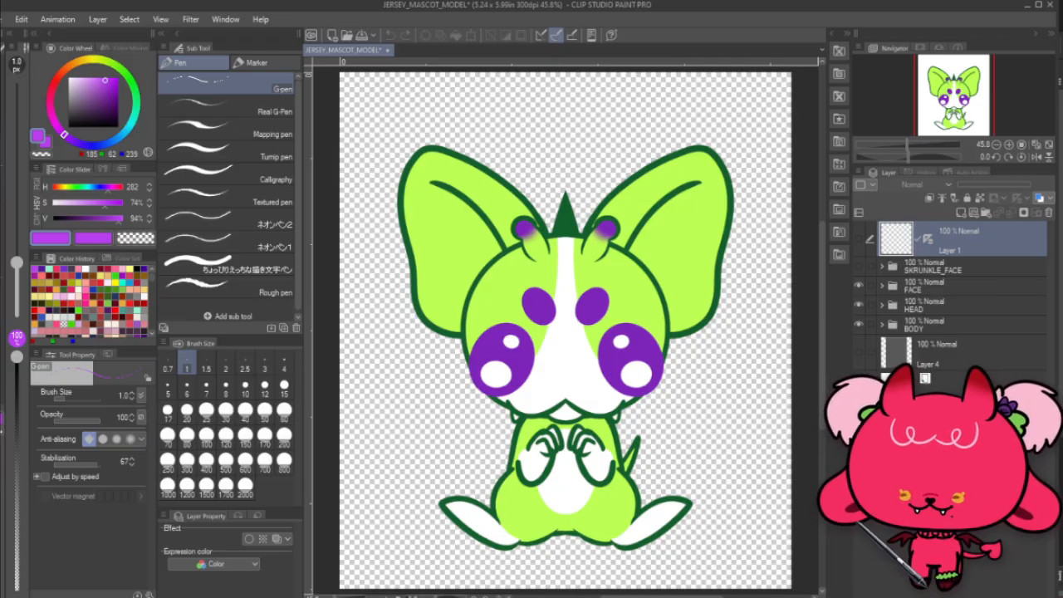
pyautogui.press('k')
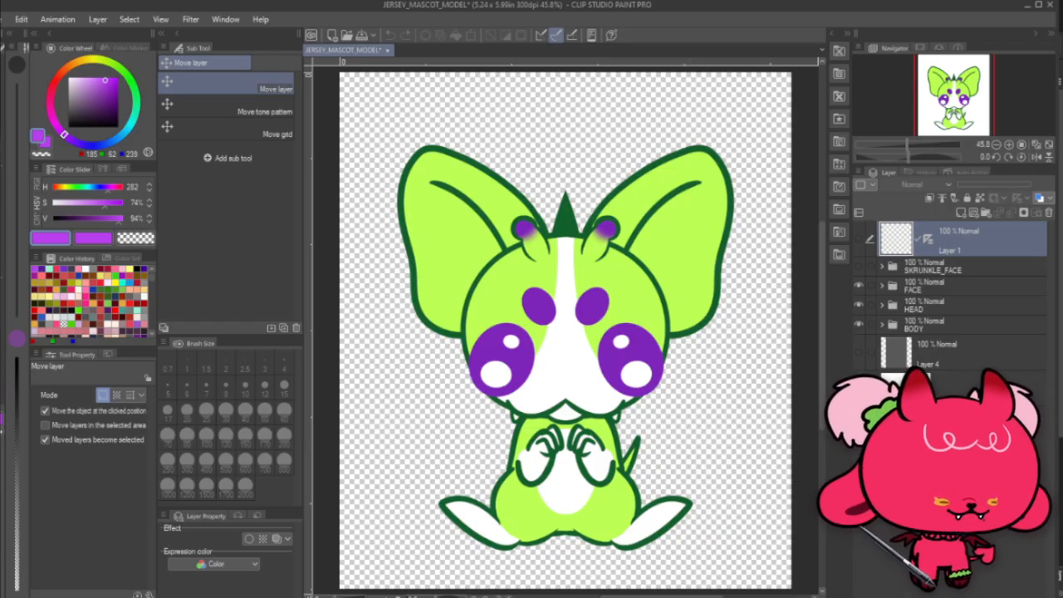
pyautogui.scroll(3, 550, 421)
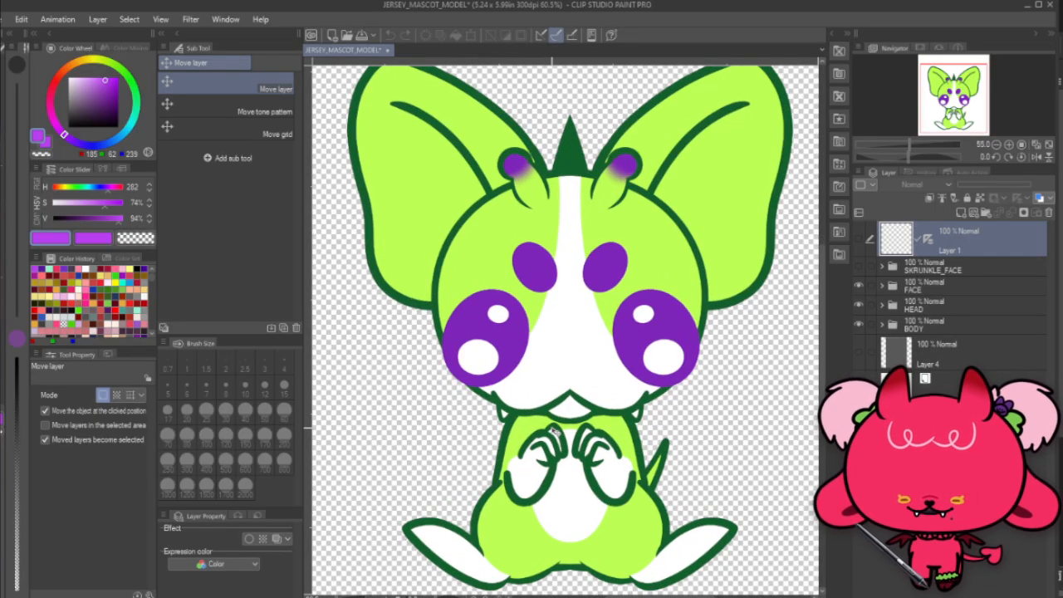
pyautogui.scroll(-1, 653, 444)
pyautogui.scroll(1, 653, 444)
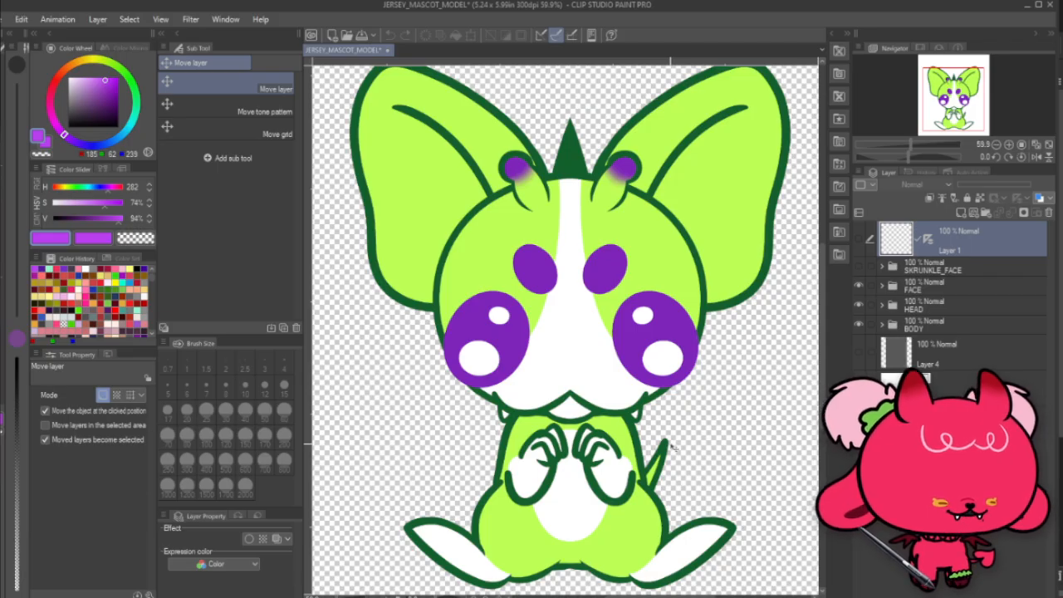
pyautogui.scroll(-1, 671, 446)
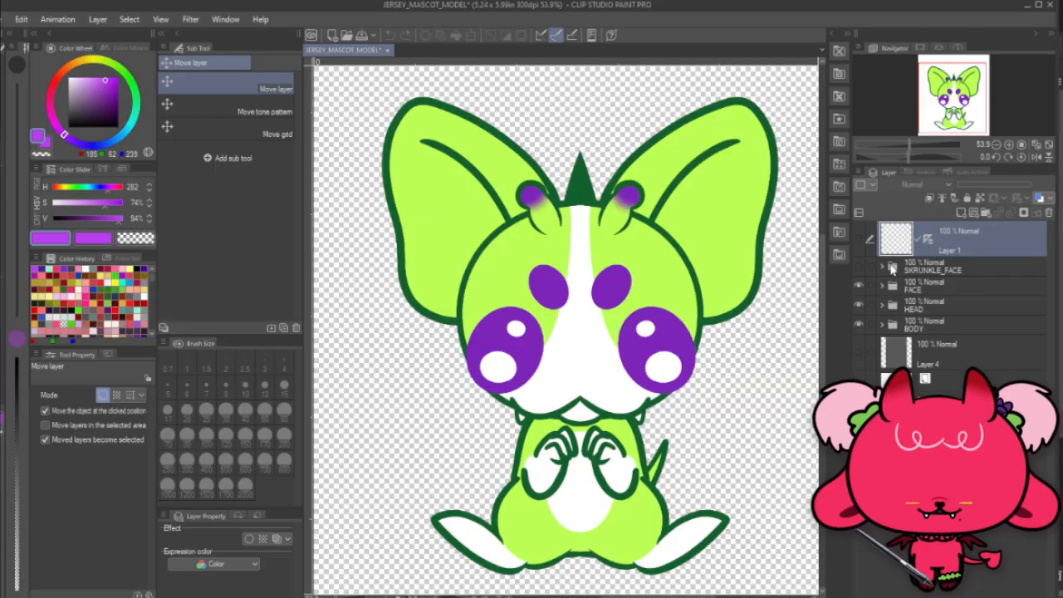
# Preview the mascot's alternate expression by showing SKRUNKLE_FACE in place of FACE, and restore the original folder visibility
pyautogui.click(859, 265)
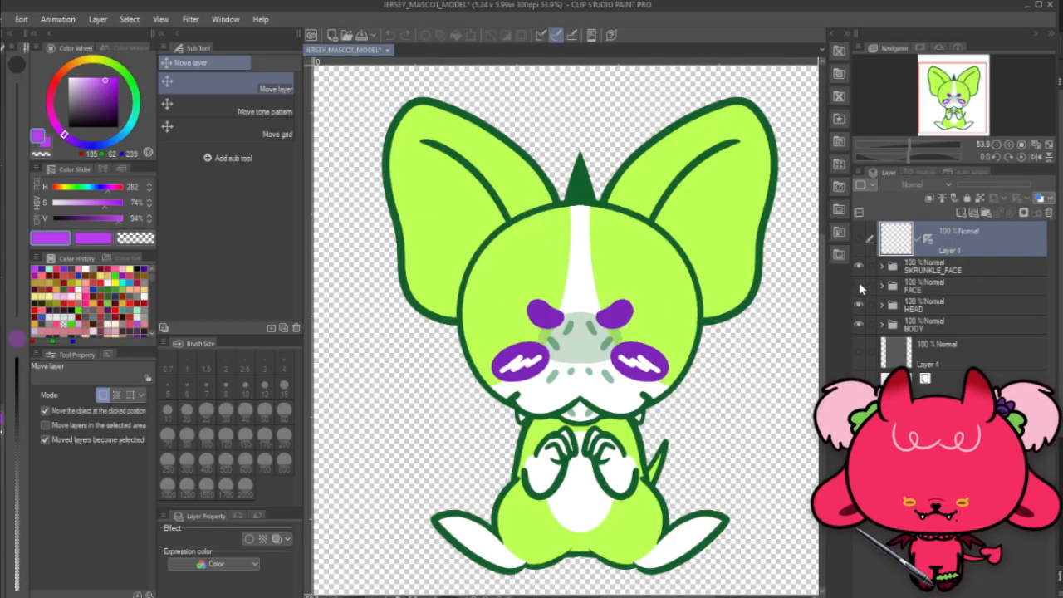
pyautogui.click(858, 285)
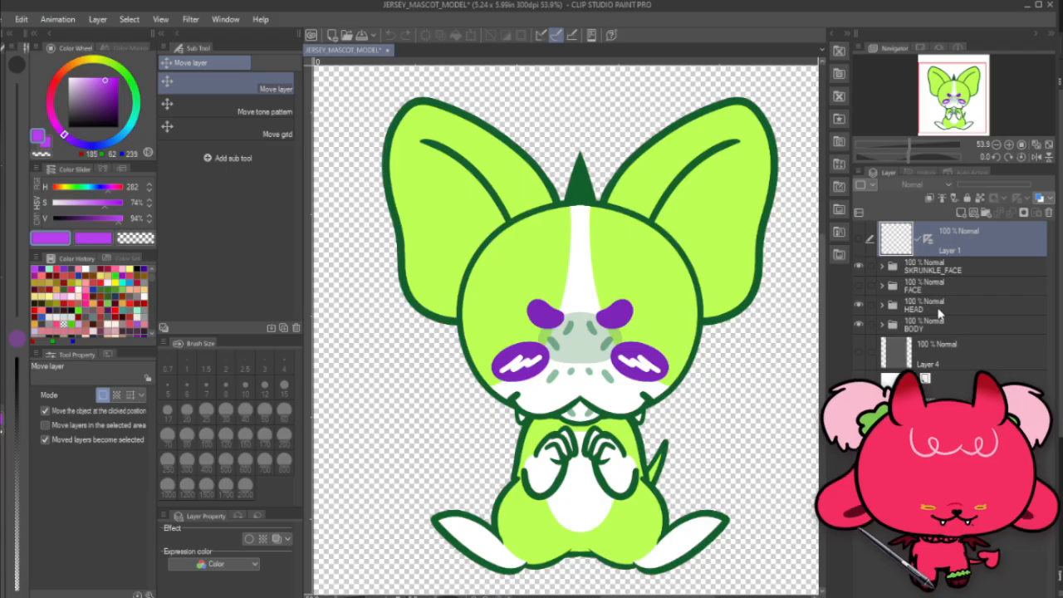
pyautogui.click(859, 285)
pyautogui.click(859, 266)
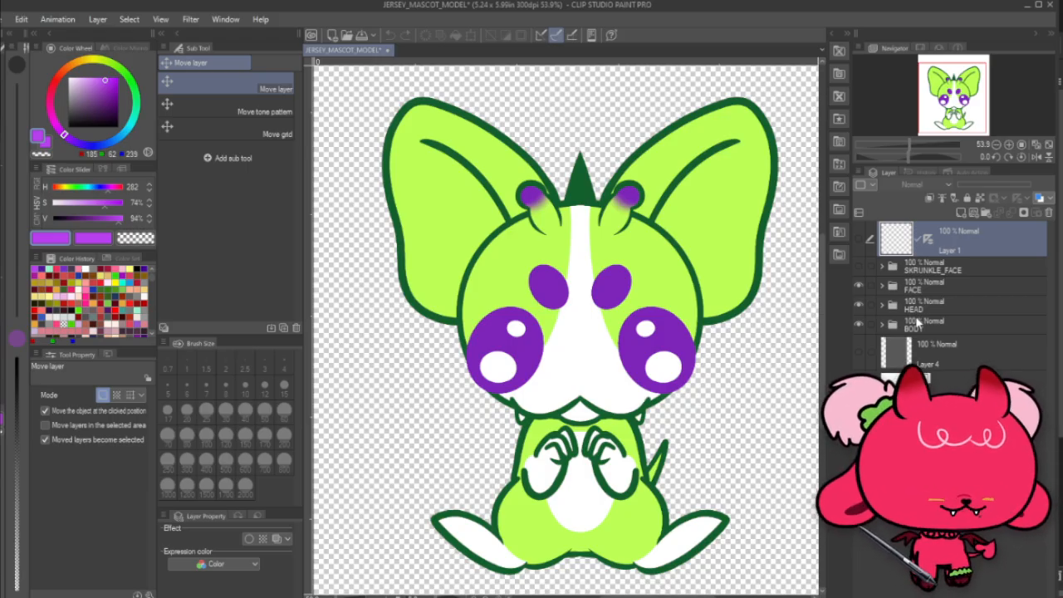
pyautogui.click(878, 286)
pyautogui.click(879, 286)
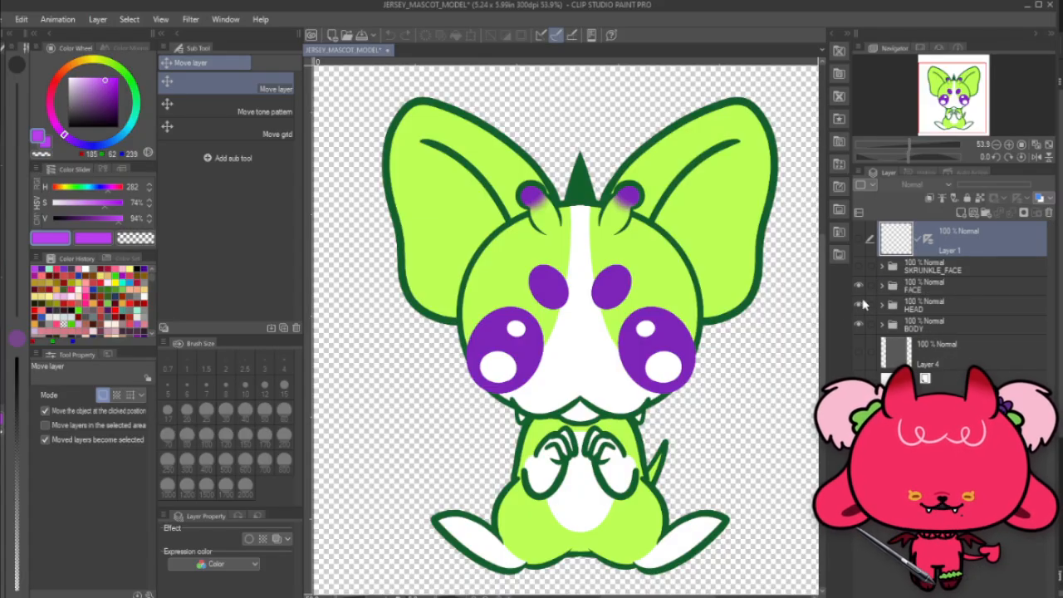
# Compare the mascot without its FACE folder and with SKRUNKLE_FACE alone, leaving only the regular FACE folder shown
pyautogui.click(859, 287)
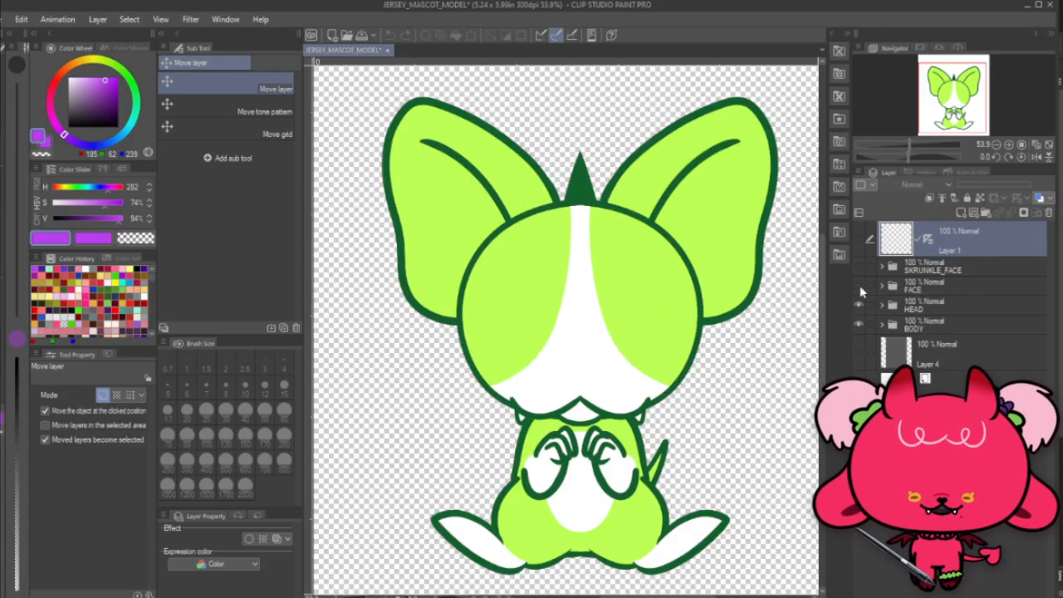
pyautogui.click(859, 288)
pyautogui.click(859, 266)
pyautogui.click(860, 289)
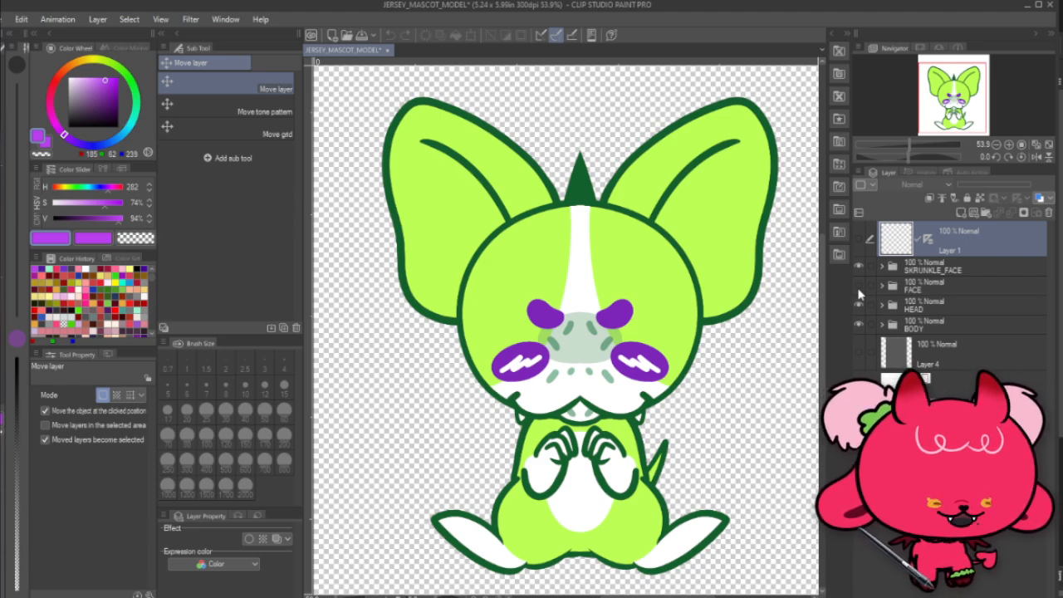
pyautogui.click(859, 288)
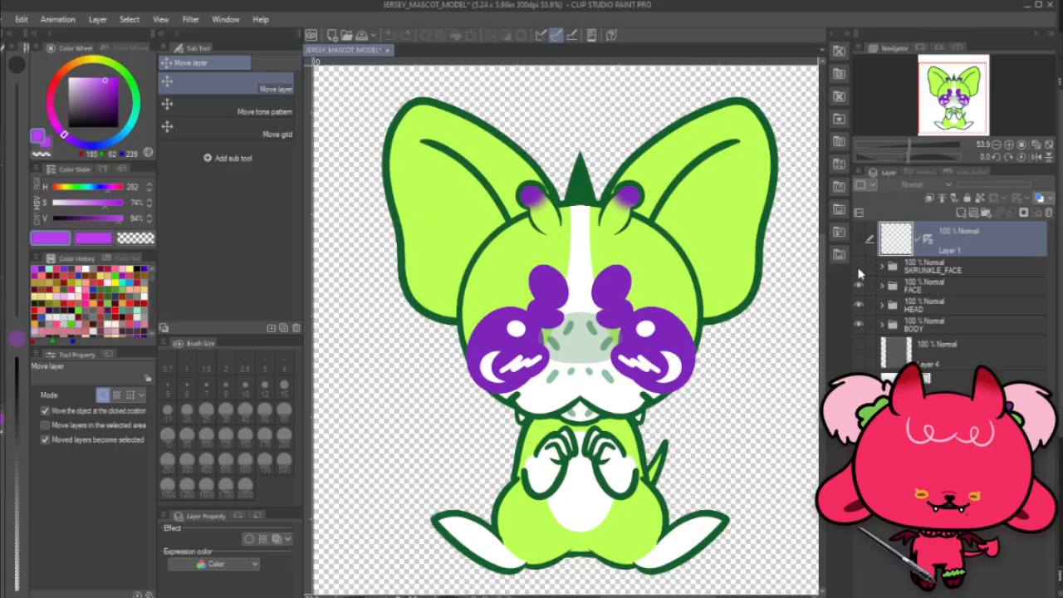
pyautogui.click(859, 266)
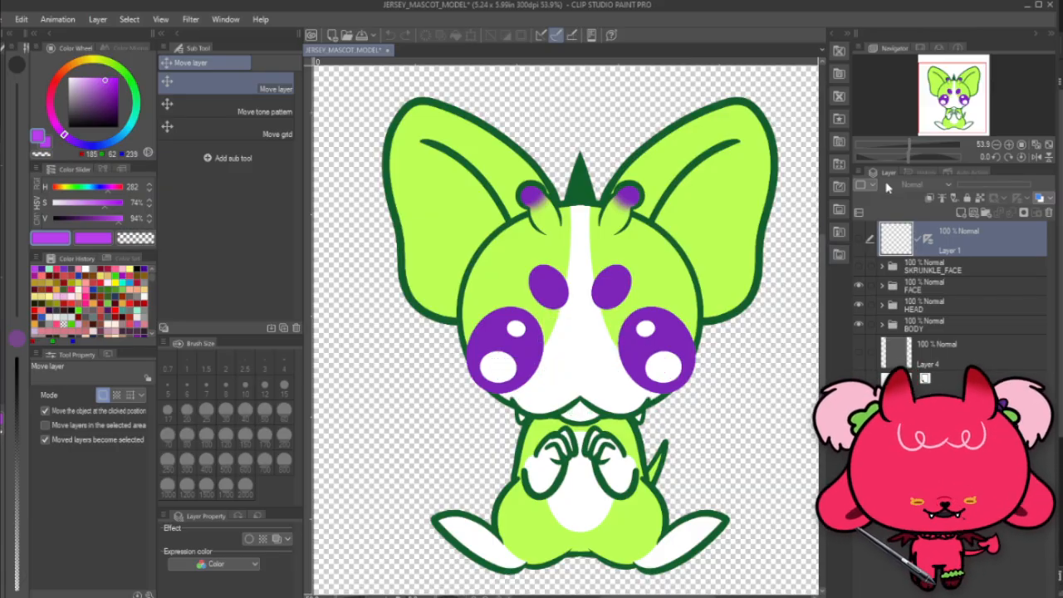
# Close the mascot drawing, return to Live2D Cubism Editor and save the Clovorz_250701 model
pyautogui.click(1051, 9)
pyautogui.click(528, 236)
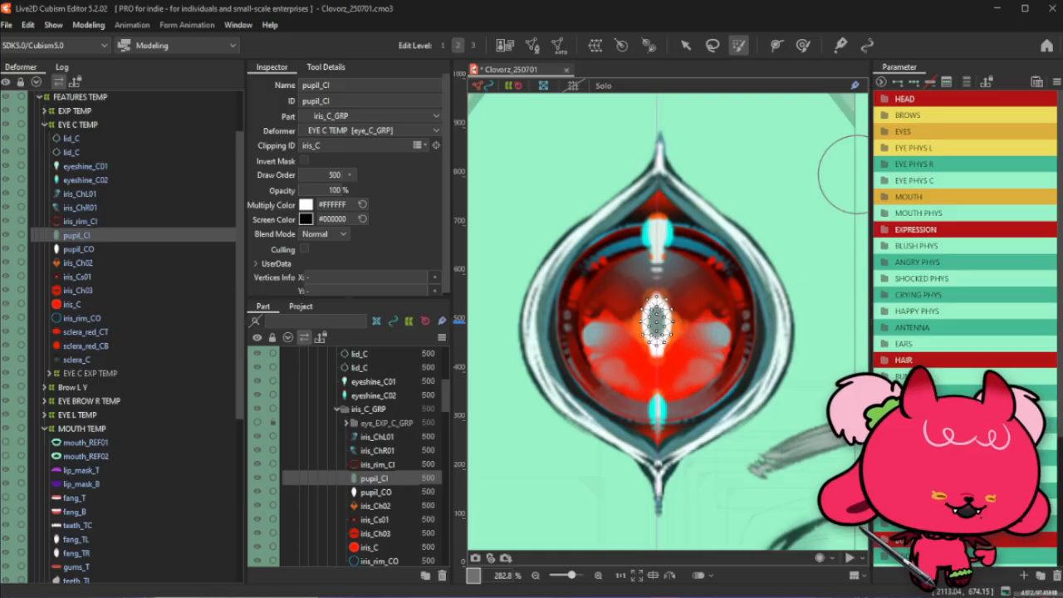
pyautogui.click(902, 19)
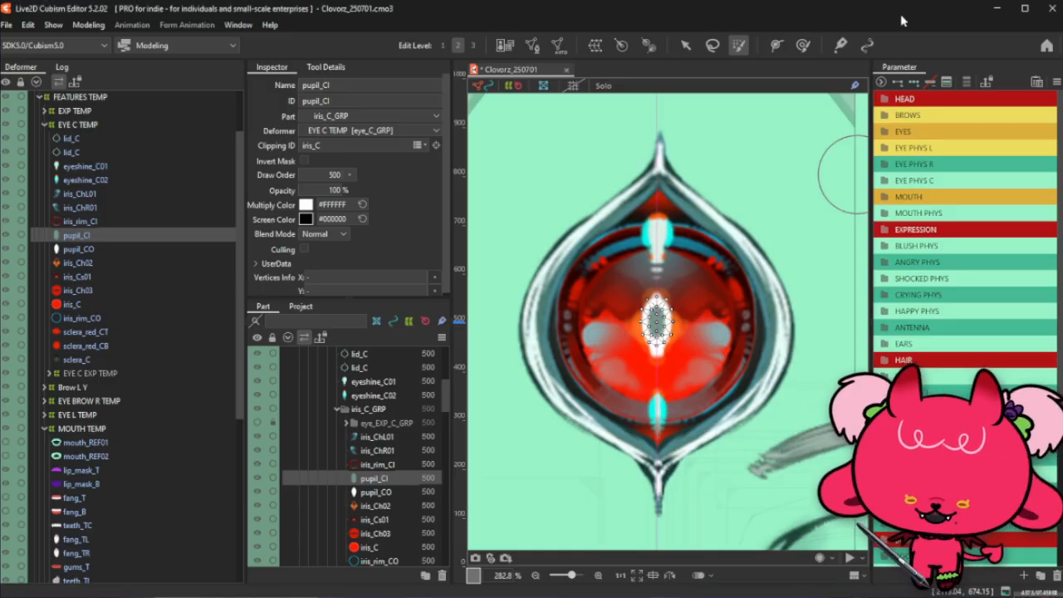
pyautogui.hotkey('ctrl', 's')
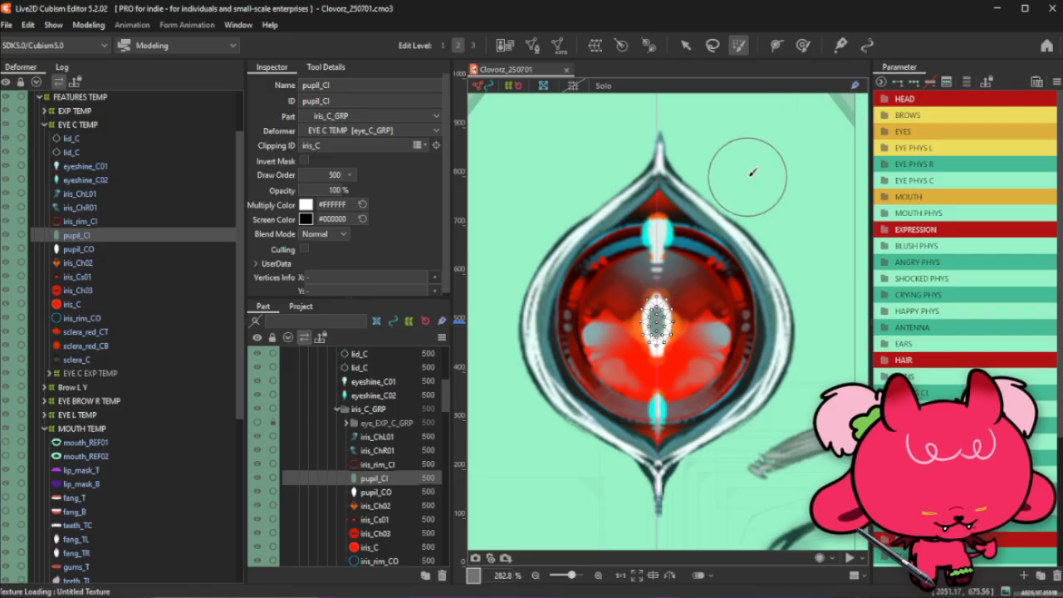
pyautogui.scroll(-2, 699, 299)
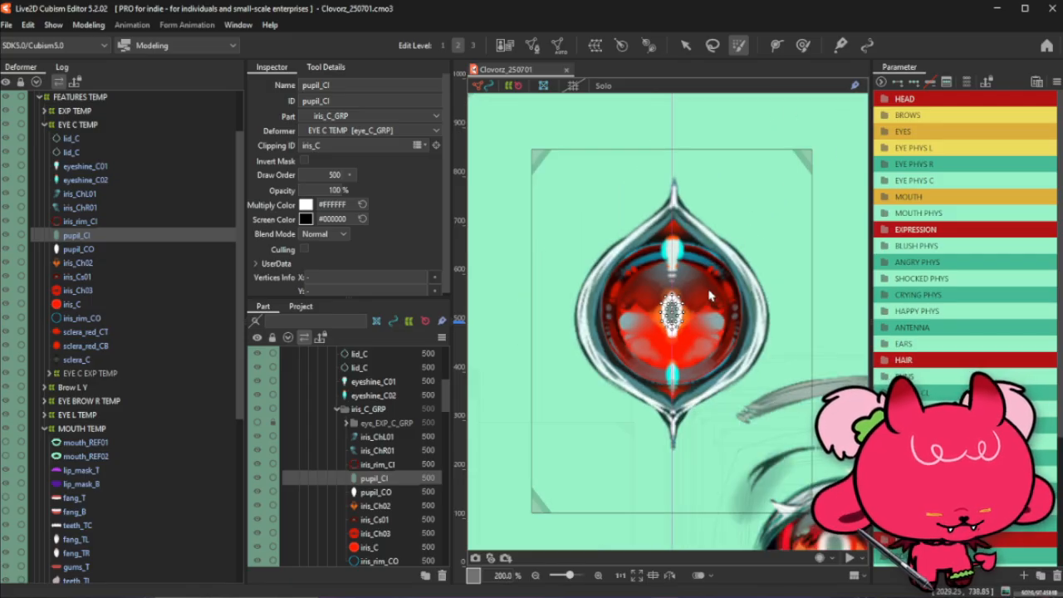
# Check the meshes of the centre eye's pupil_CO, iris_Ch02, iris_Cs01 and iris_Ch03 layers
pyautogui.click(96, 249)
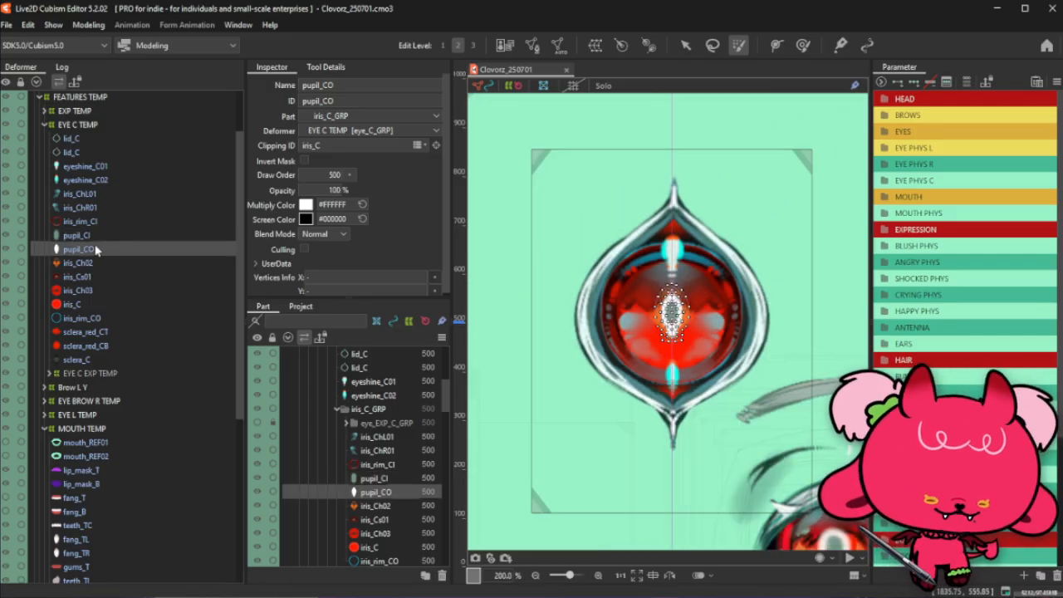
pyautogui.click(111, 264)
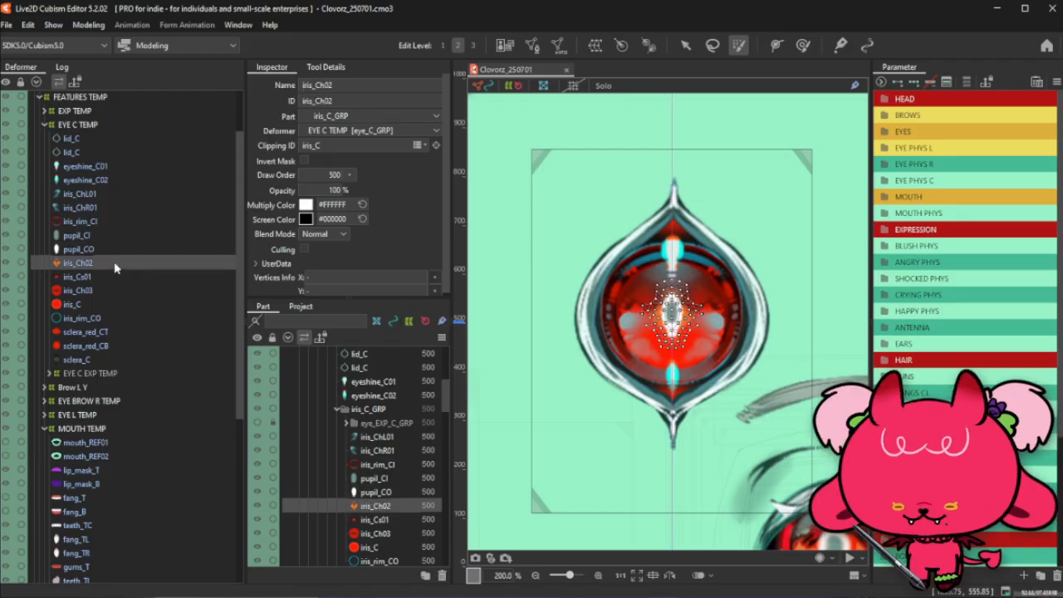
pyautogui.click(128, 279)
pyautogui.click(126, 287)
pyautogui.click(115, 273)
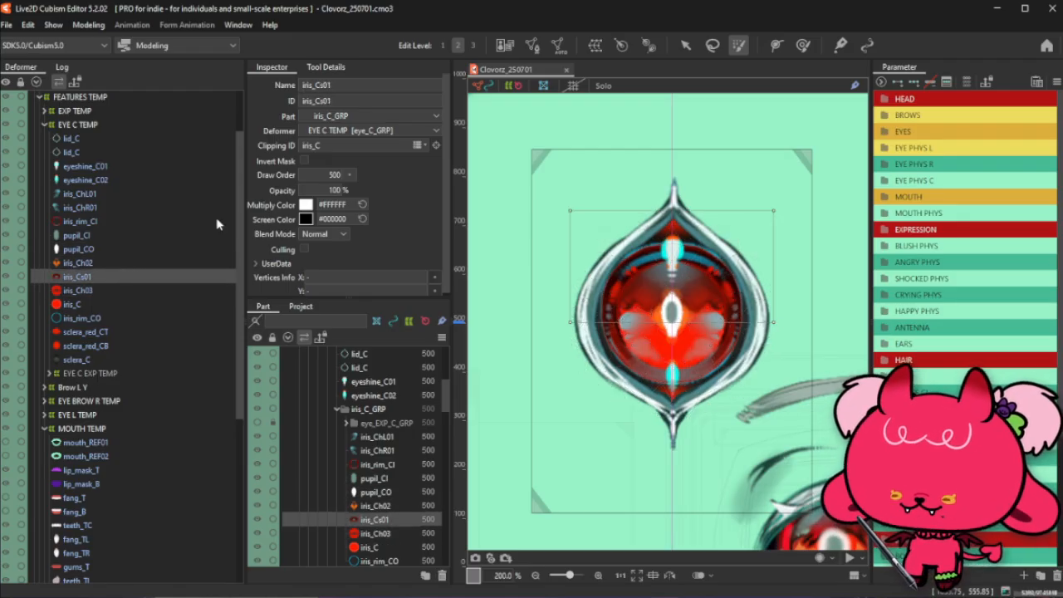
pyautogui.click(88, 291)
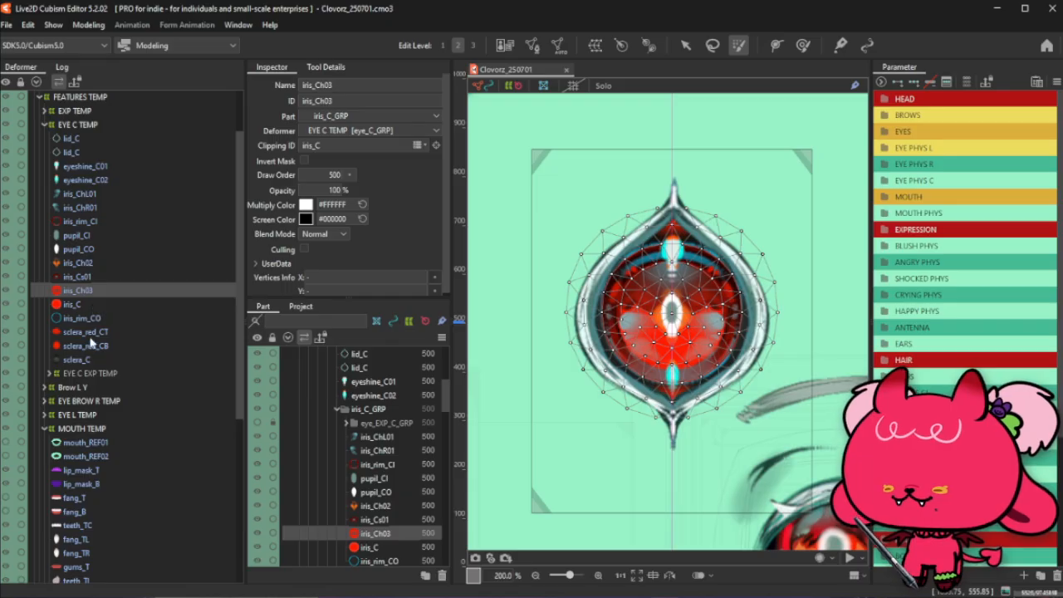
pyautogui.click(103, 277)
pyautogui.click(534, 45)
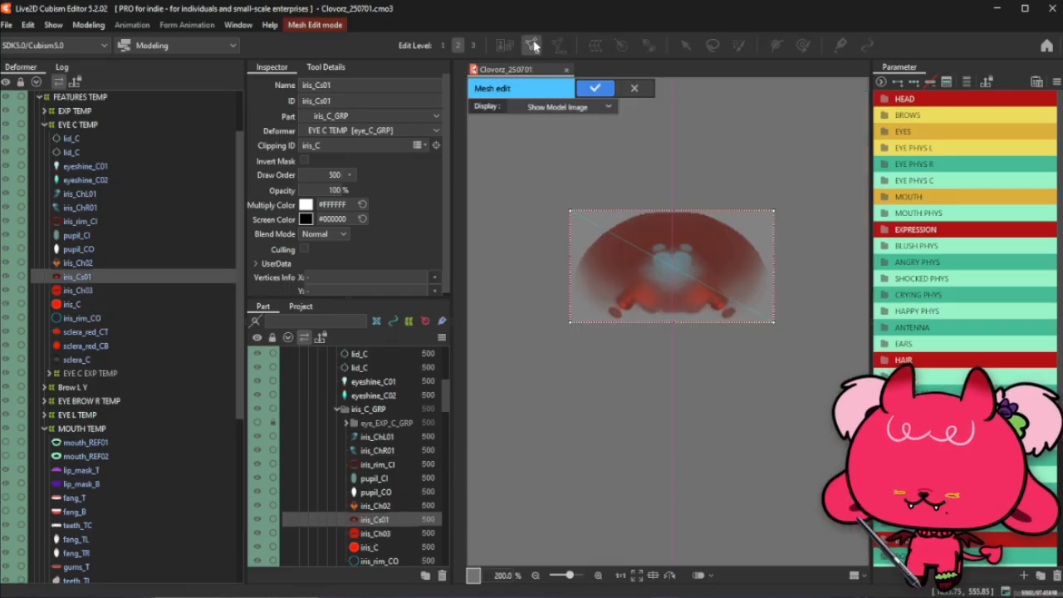
pyautogui.click(645, 85)
# Copy all the mesh vertices of the iris_Ch03 layer
pyautogui.click(116, 290)
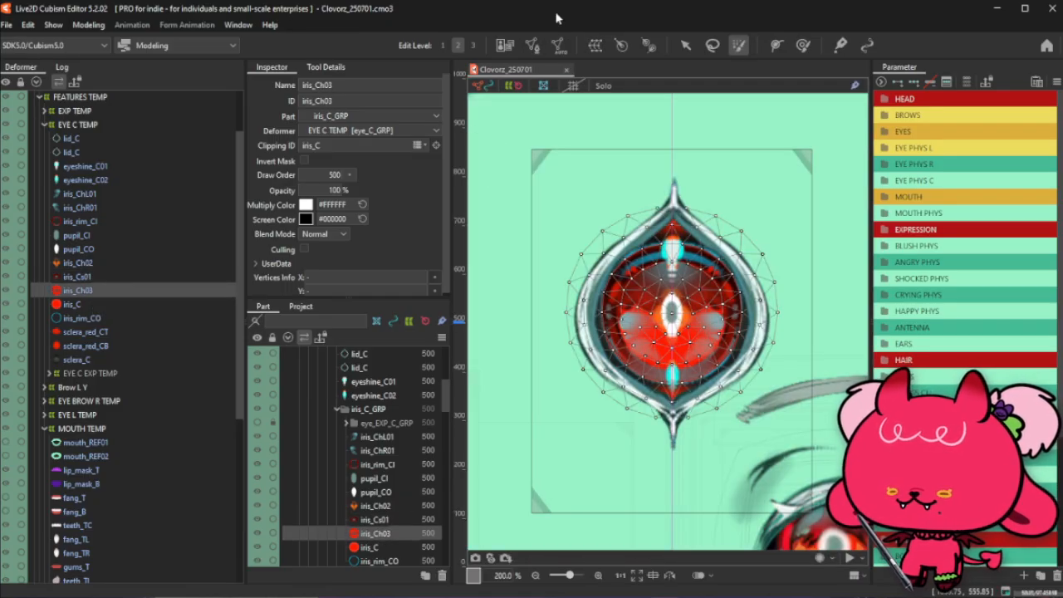
pyautogui.click(534, 46)
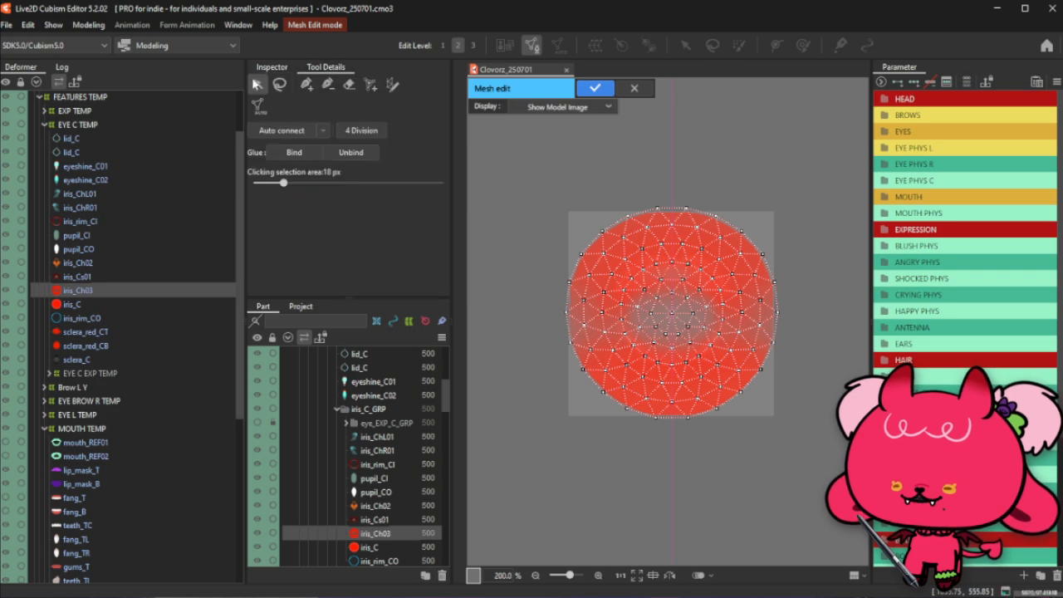
pyautogui.moveTo(528, 166); pyautogui.dragTo(837, 440)
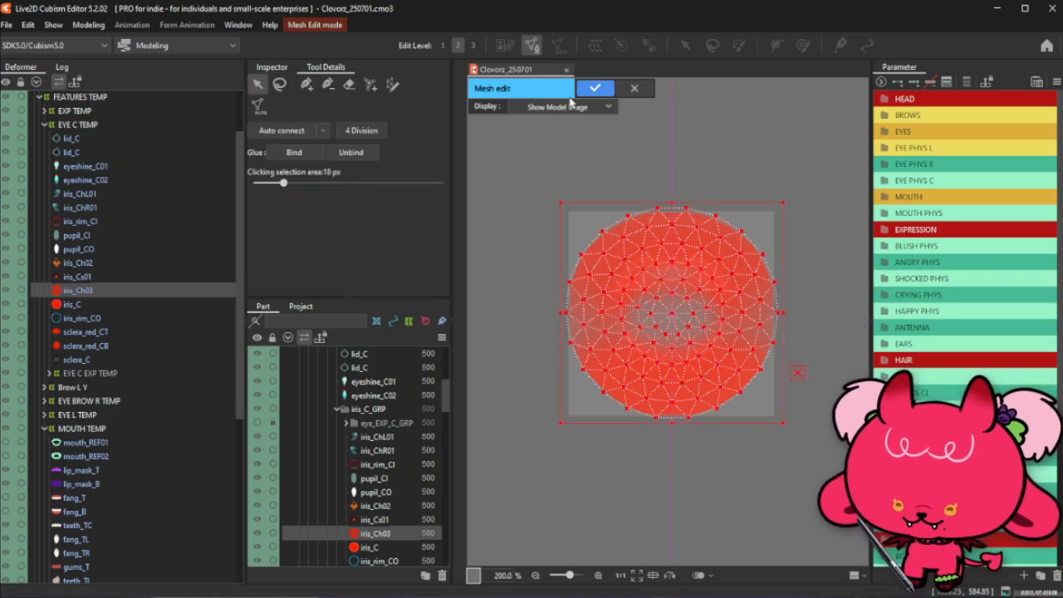
pyautogui.click(595, 88)
# Paste the copied iris_Ch03 mesh into the iris_Cs01 layer's mesh
pyautogui.click(79, 307)
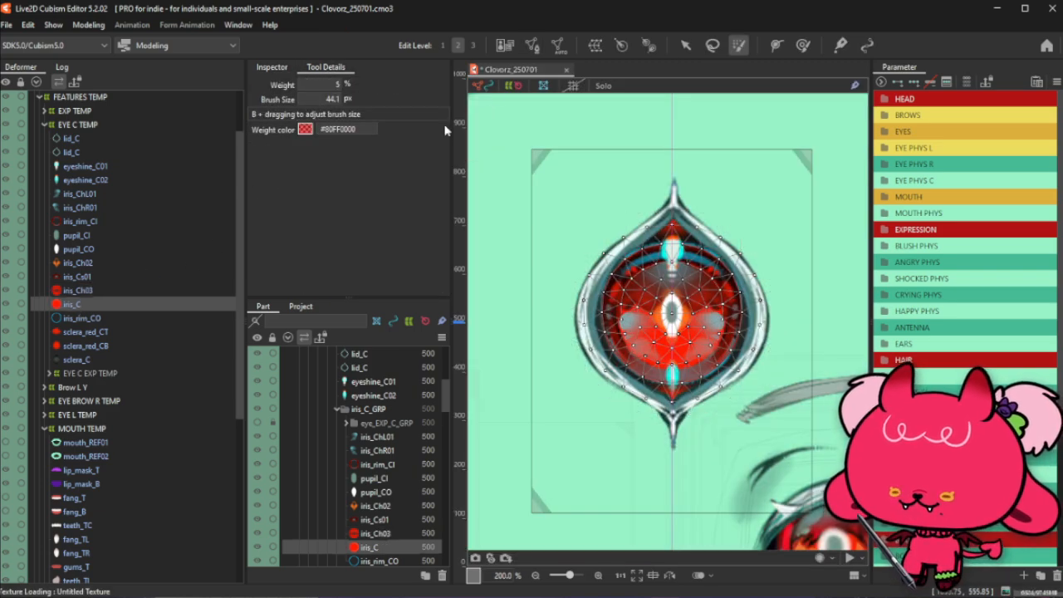
pyautogui.click(129, 279)
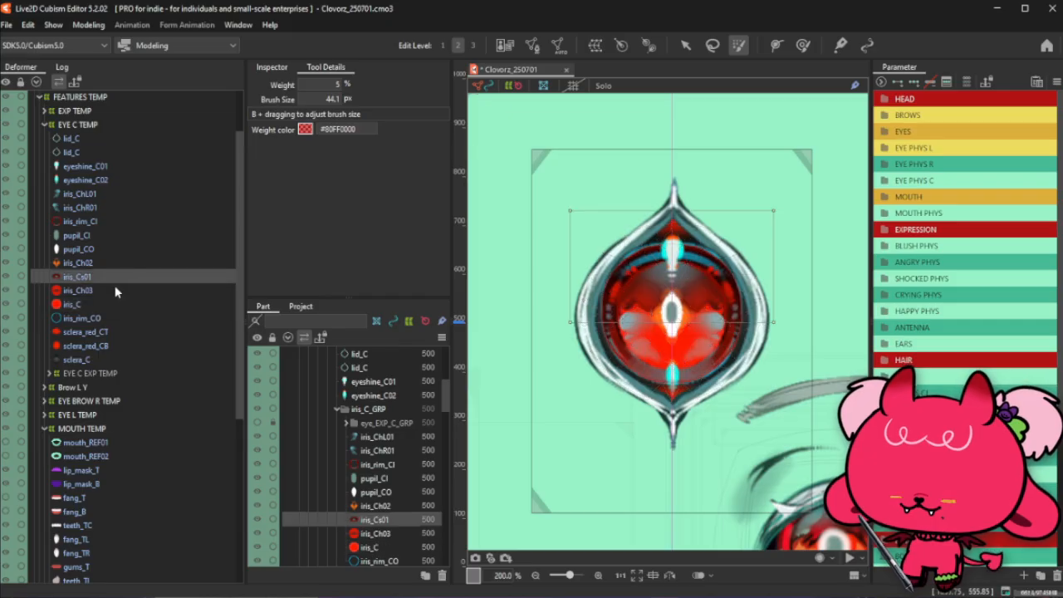
pyautogui.click(118, 290)
pyautogui.click(123, 278)
pyautogui.click(532, 47)
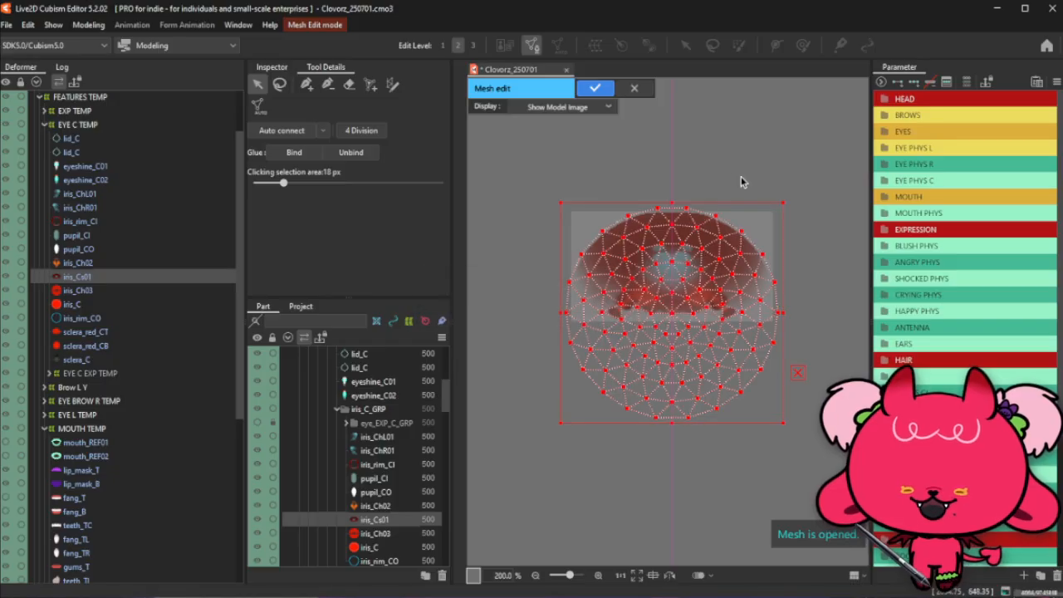
pyautogui.click(786, 147)
# Erase the excess lower vertices of the iris_Cs01 mesh beneath the artwork and apply the mesh edit
pyautogui.click(349, 84)
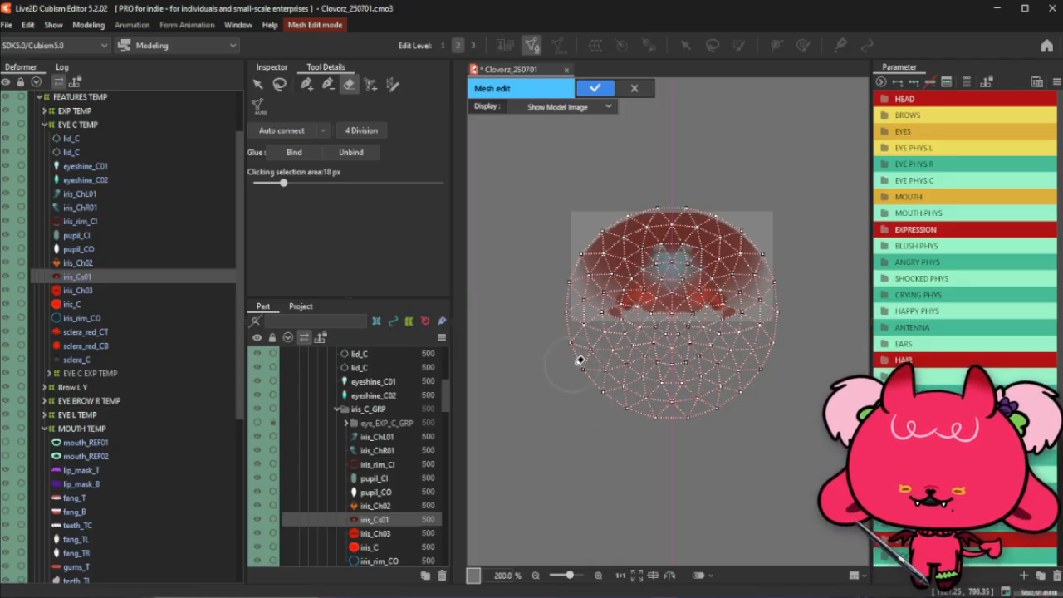
pyautogui.moveTo(577, 360)
pyautogui.mouseDown()
pyautogui.moveTo(600, 391)
pyautogui.moveTo(689, 435)
pyautogui.moveTo(650, 417)
pyautogui.moveTo(708, 415)
pyautogui.moveTo(759, 396)
pyautogui.moveTo(740, 399)
pyautogui.moveTo(776, 361)
pyautogui.mouseUp()
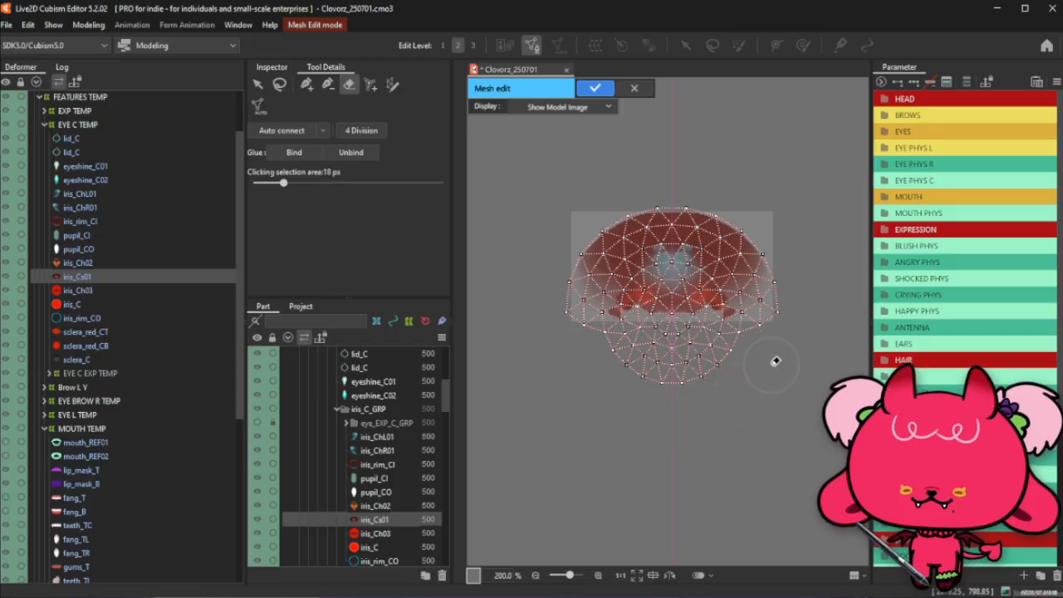
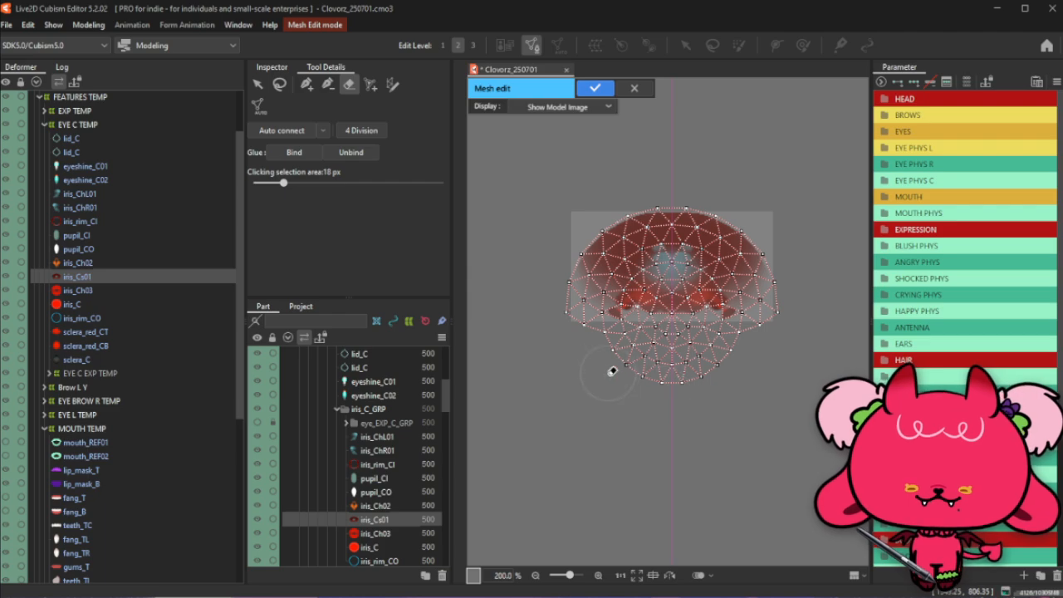
pyautogui.moveTo(617, 372)
pyautogui.mouseDown()
pyautogui.moveTo(655, 395)
pyautogui.moveTo(646, 390)
pyautogui.moveTo(697, 399)
pyautogui.moveTo(740, 382)
pyautogui.mouseUp()
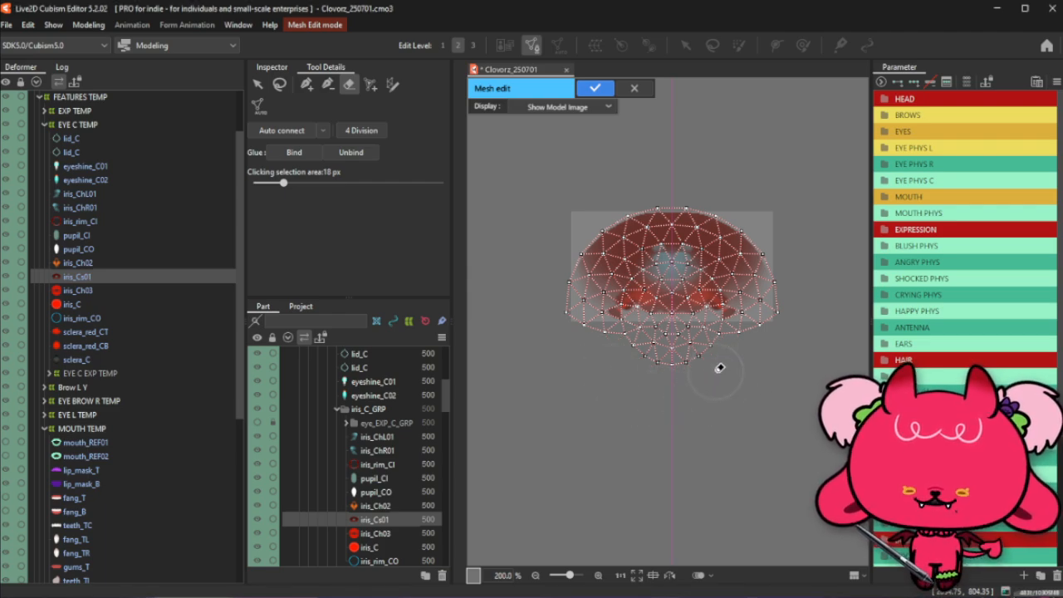
pyautogui.moveTo(681, 372)
pyautogui.mouseDown()
pyautogui.moveTo(635, 383)
pyautogui.moveTo(648, 376)
pyautogui.moveTo(626, 364)
pyautogui.mouseUp()
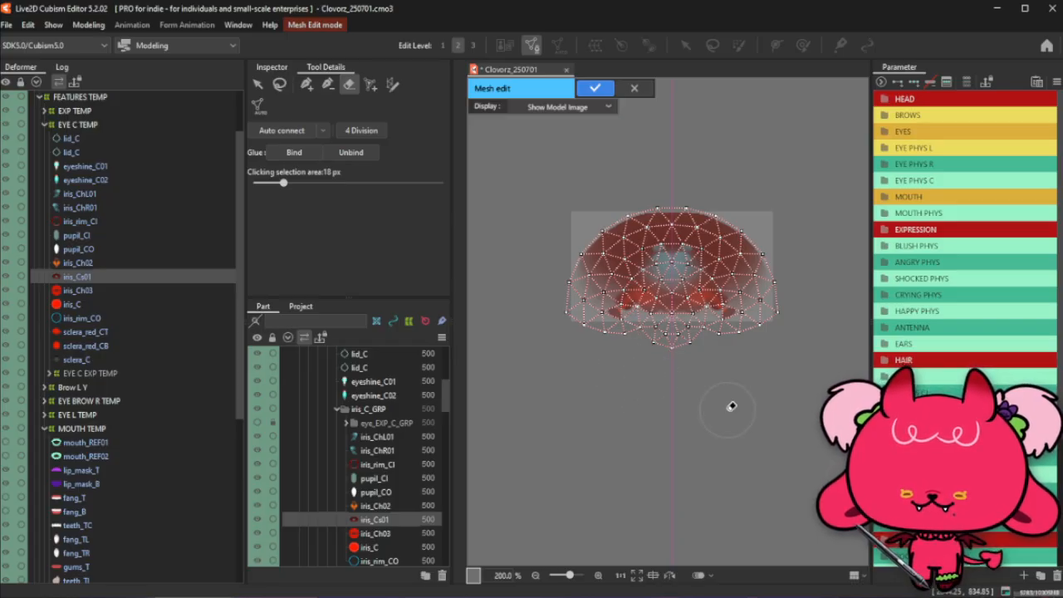
pyautogui.moveTo(655, 366); pyautogui.dragTo(704, 364)
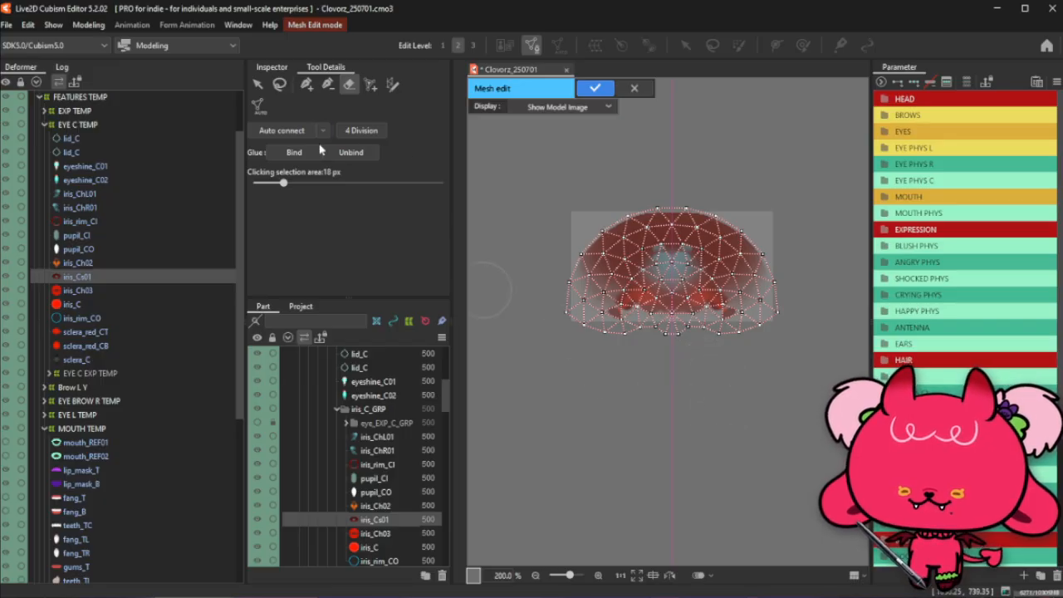
pyautogui.click(596, 88)
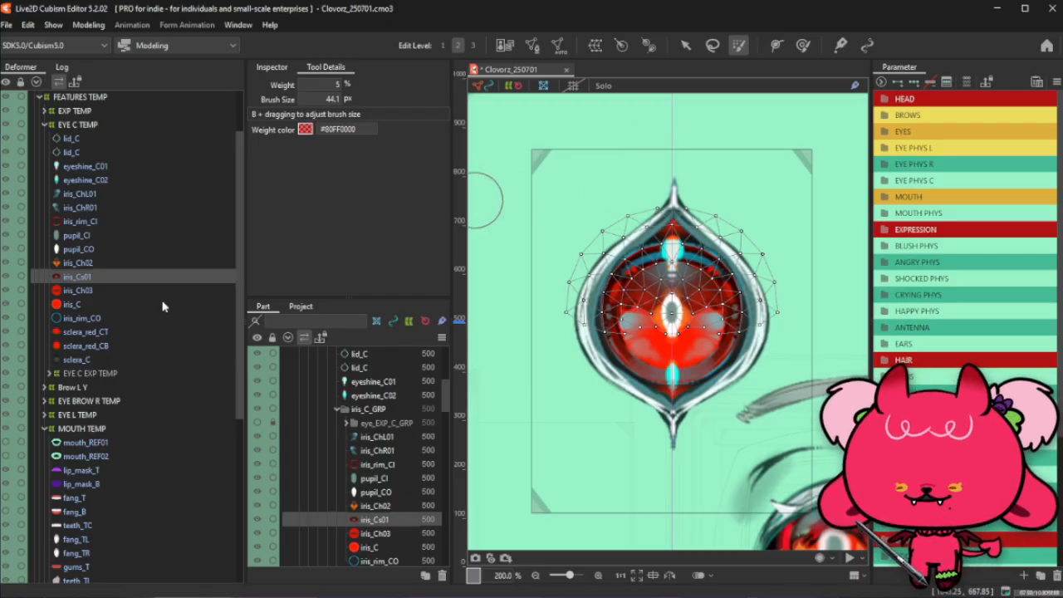
# Collapse the EYE C TEMP deformer and open the model's physics settings
pyautogui.click(45, 125)
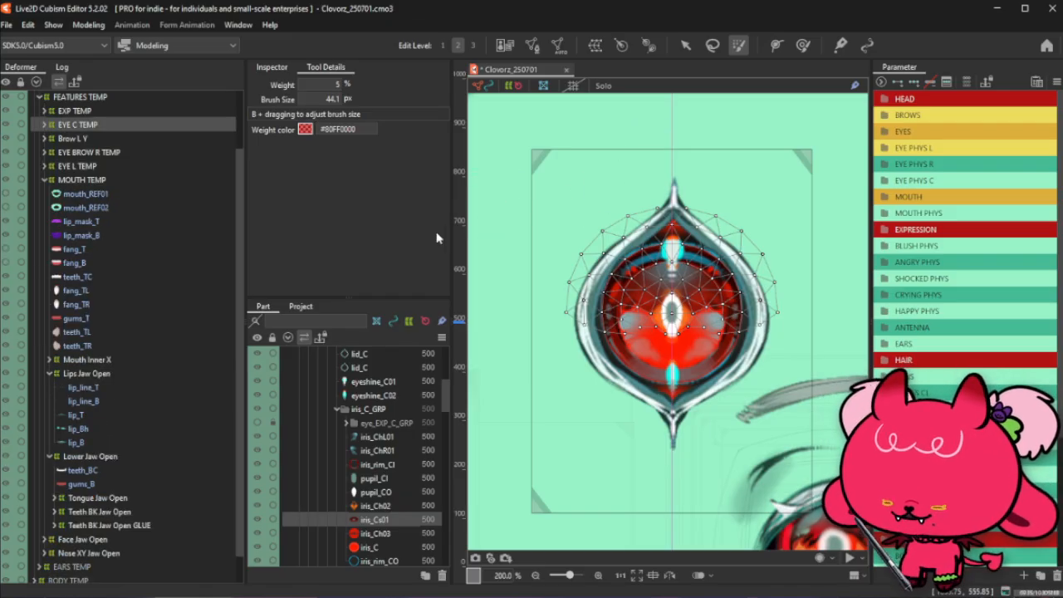
pyautogui.click(88, 25)
pyautogui.click(158, 302)
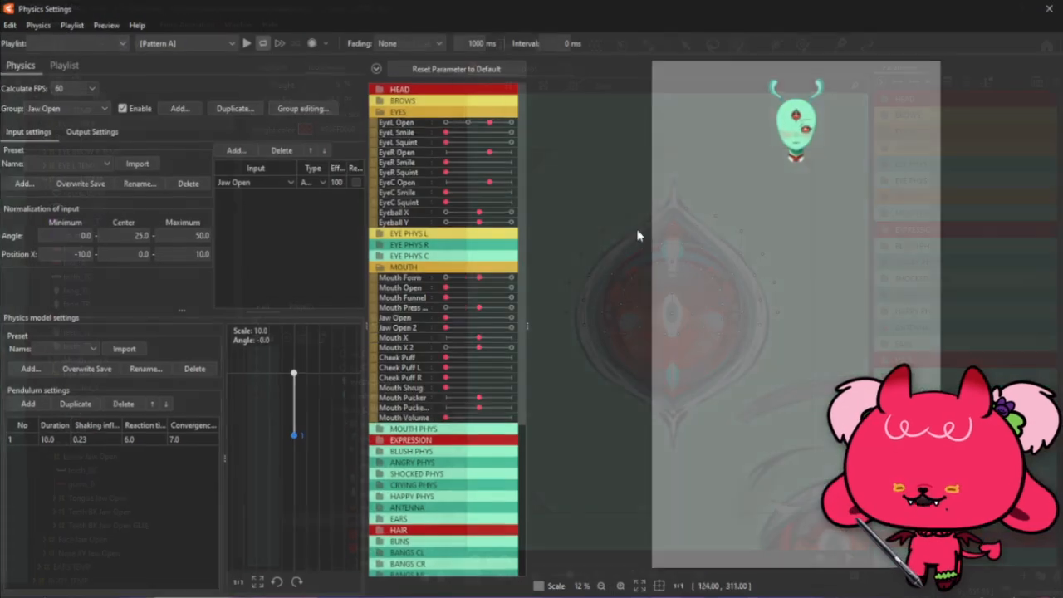
pyautogui.scroll(10, 740, 305)
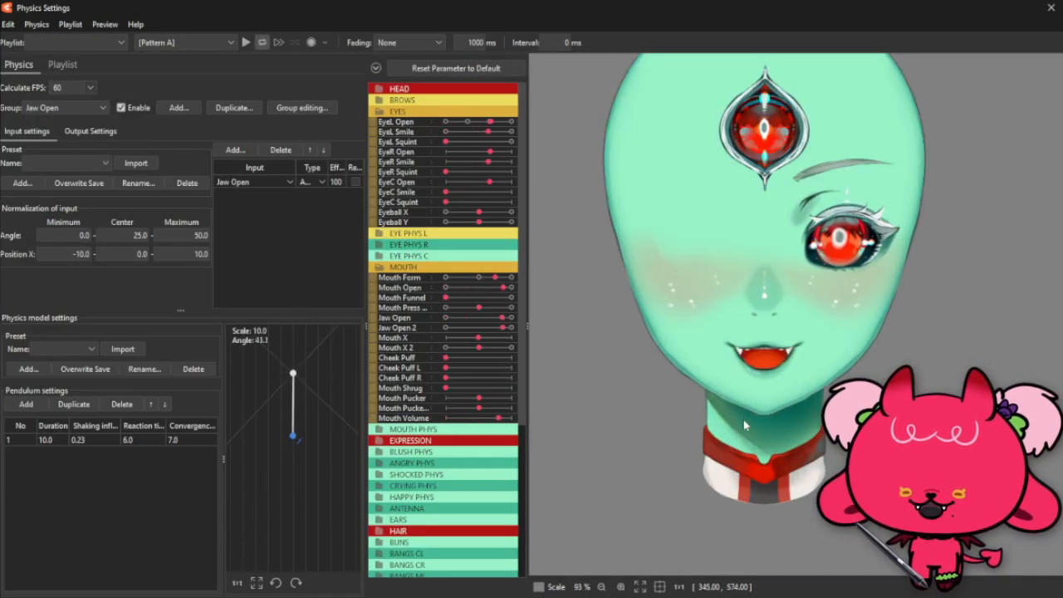
pyautogui.scroll(-2, 771, 374)
pyautogui.scroll(2, 772, 355)
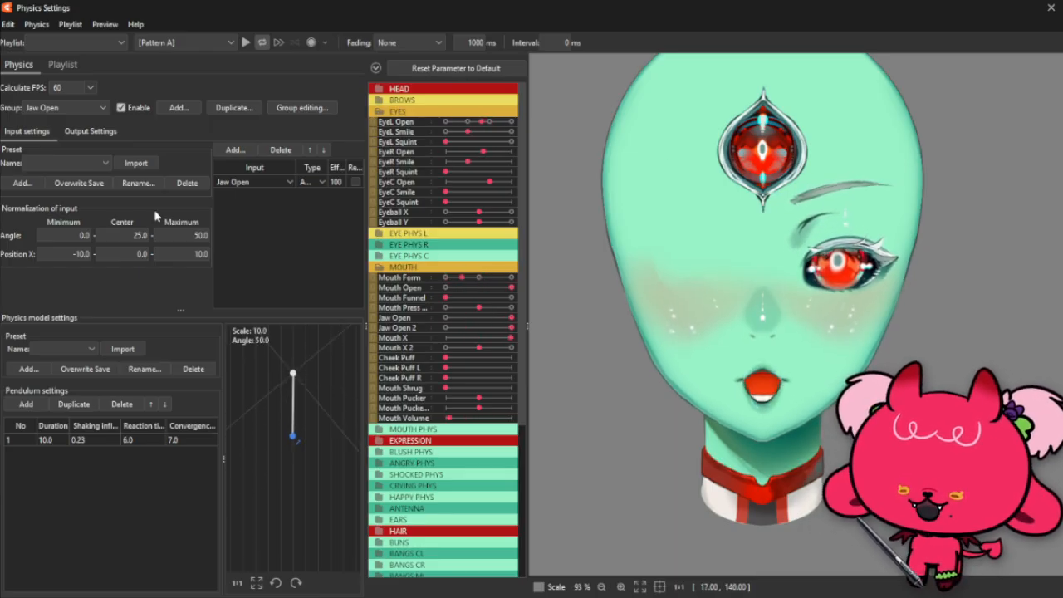
# Duplicate the Jaw Open physics group and name the copy Mouth X
pyautogui.click(85, 107)
pyautogui.click(86, 107)
pyautogui.click(234, 108)
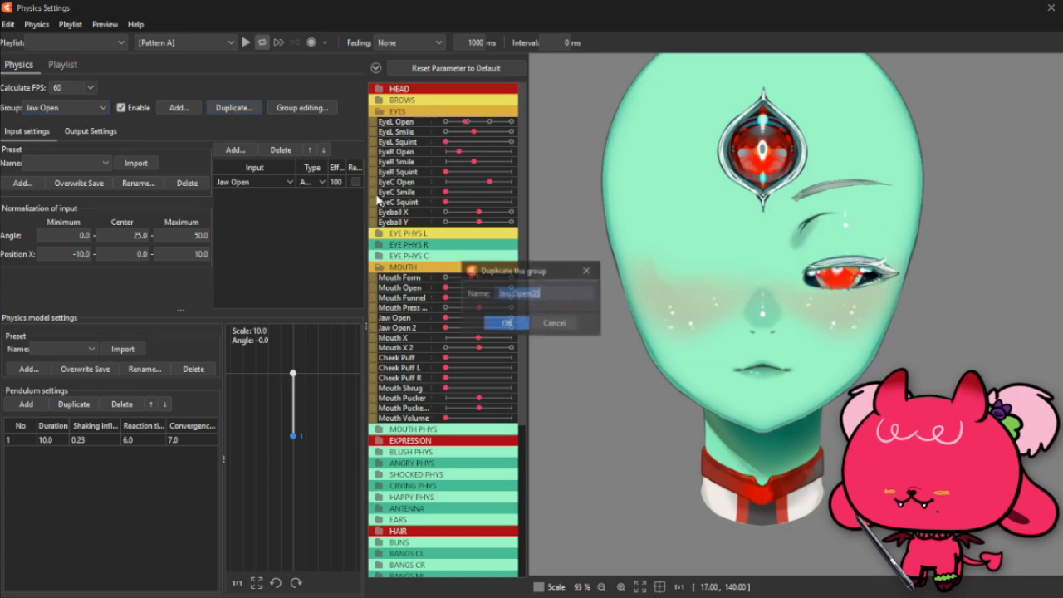
pyautogui.write('Mouth')
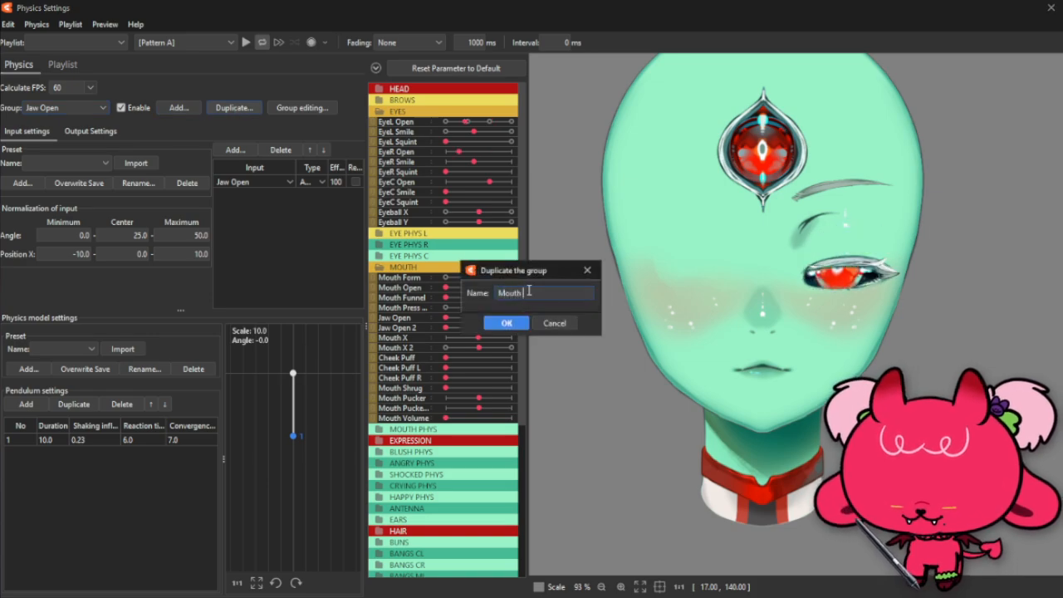
pyautogui.write(' X')
pyautogui.click(506, 323)
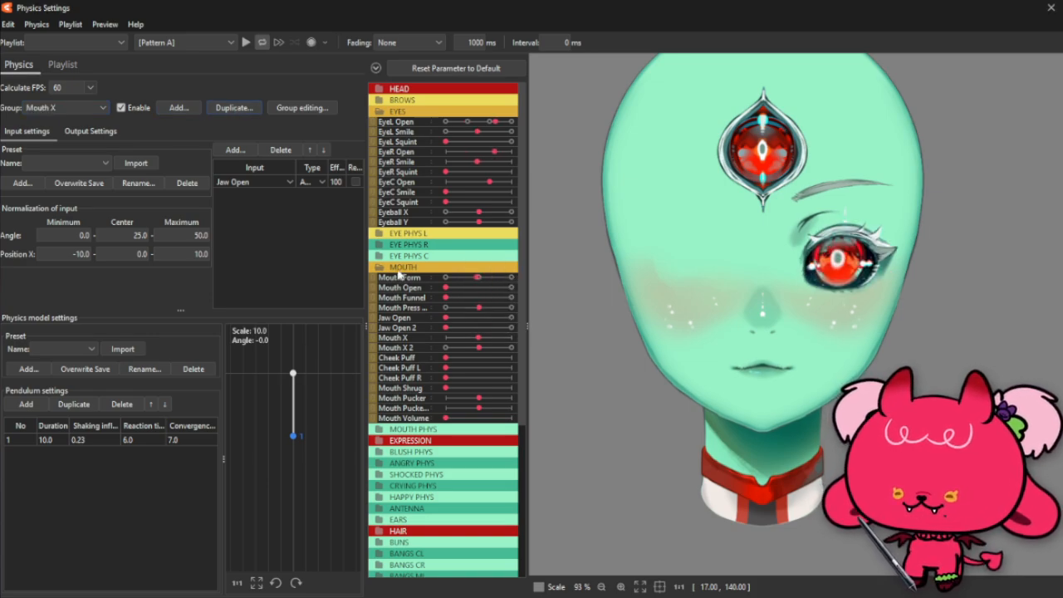
# Set the Mouth X physics group's input parameter to Mouth X
pyautogui.click(261, 178)
pyautogui.scroll(-10, 261, 283)
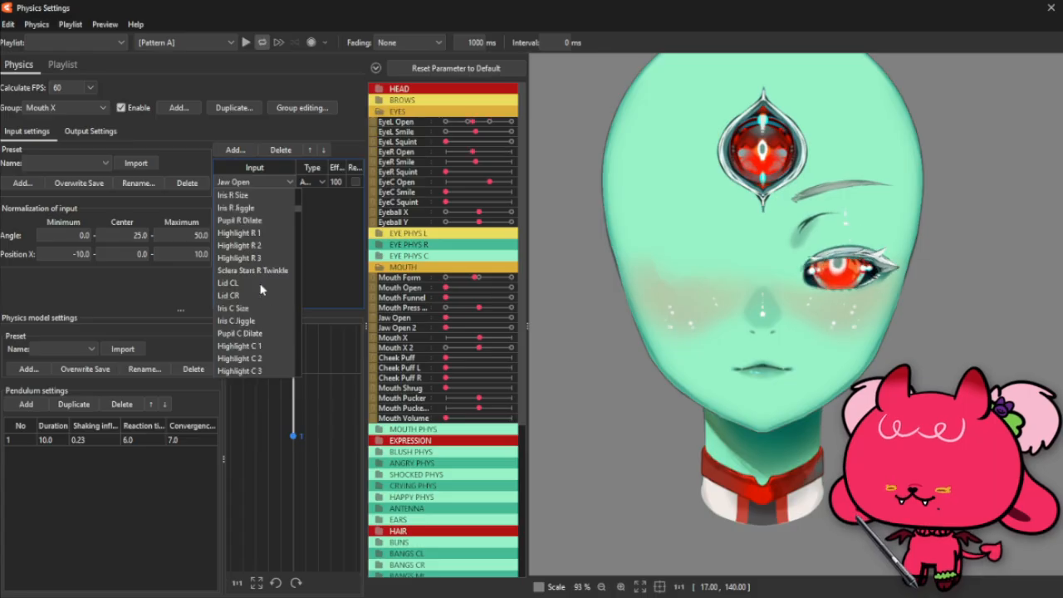
pyautogui.scroll(8, 257, 282)
pyautogui.click(258, 276)
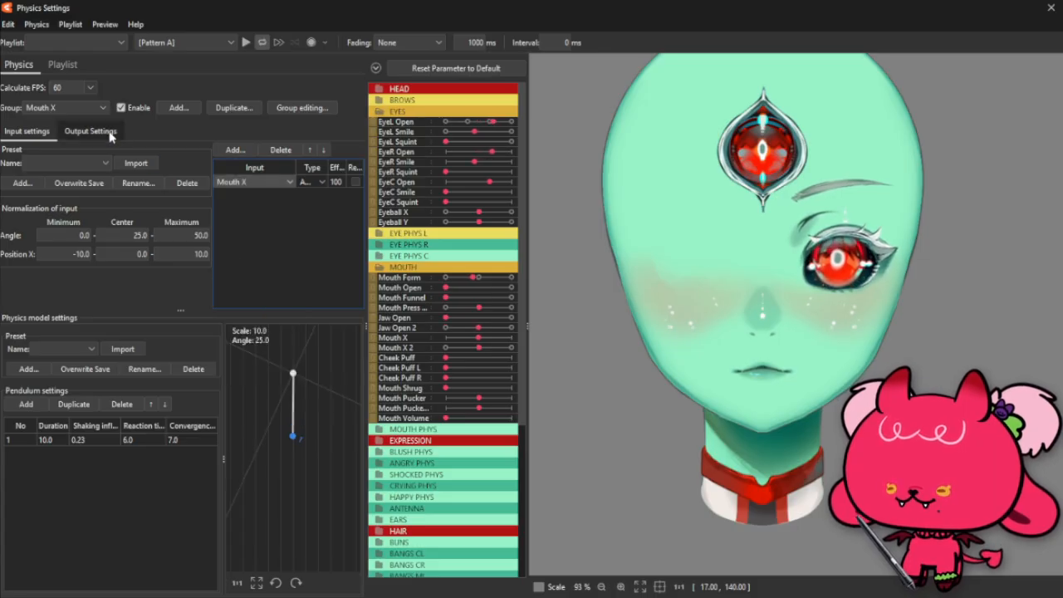
# Set the Mouth X physics group's output parameter to Mouth X 2
pyautogui.click(109, 133)
pyautogui.click(90, 185)
pyautogui.scroll(-10, 100, 291)
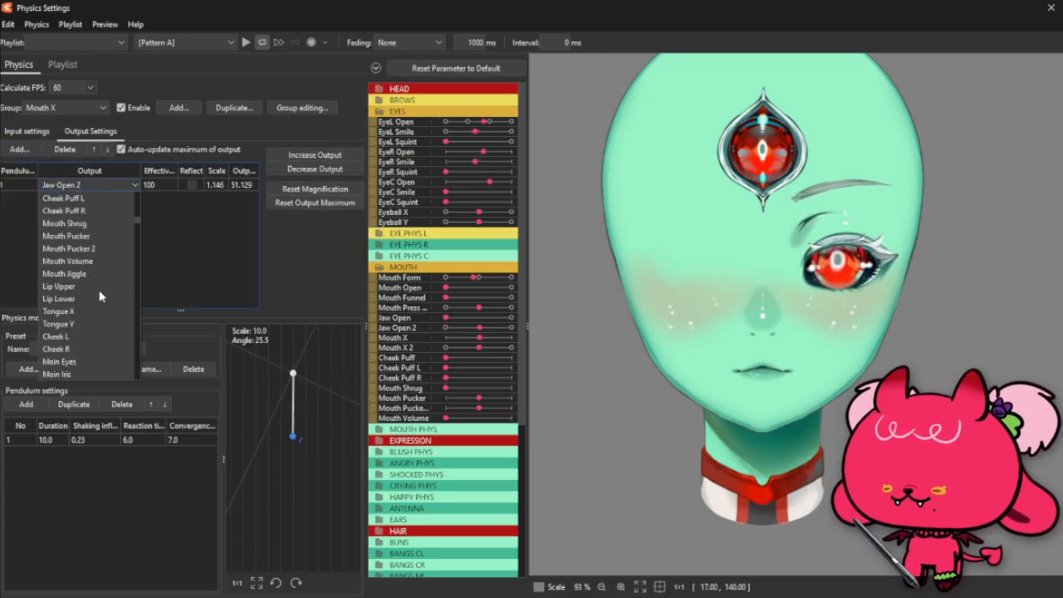
pyautogui.scroll(3, 100, 291)
pyautogui.click(82, 247)
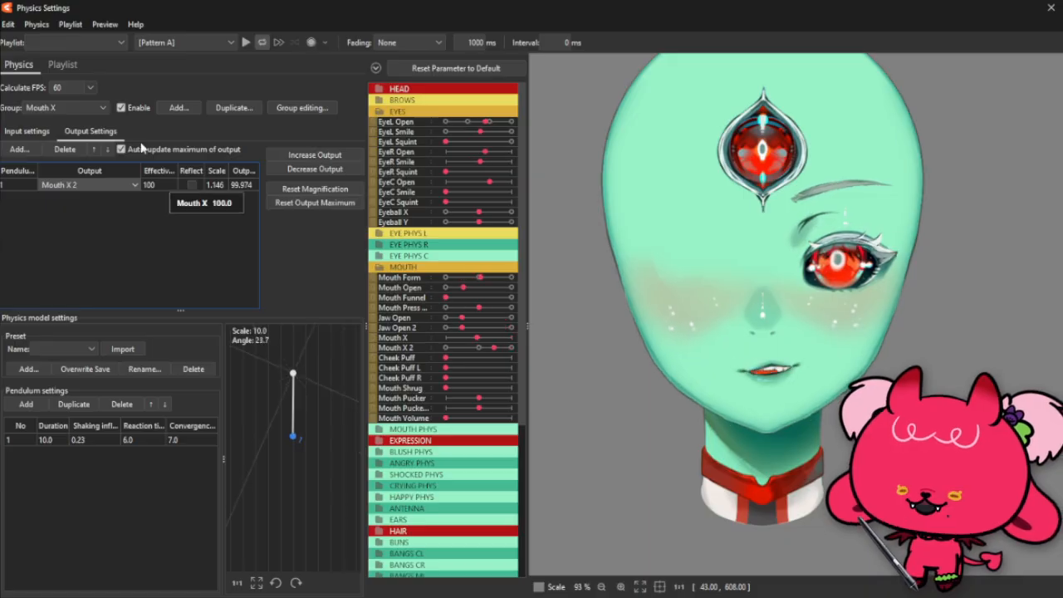
# Normalize the Mouth X group's input angle to minimum -50 and center 0, then reset its output maximum and close the physics settings
pyautogui.click(30, 133)
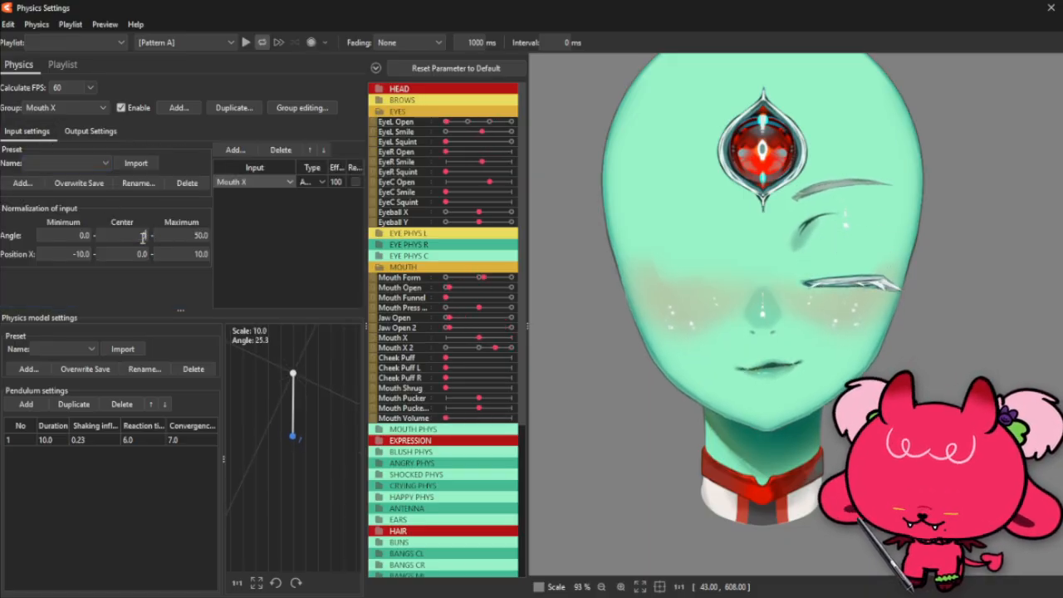
pyautogui.click(50, 234)
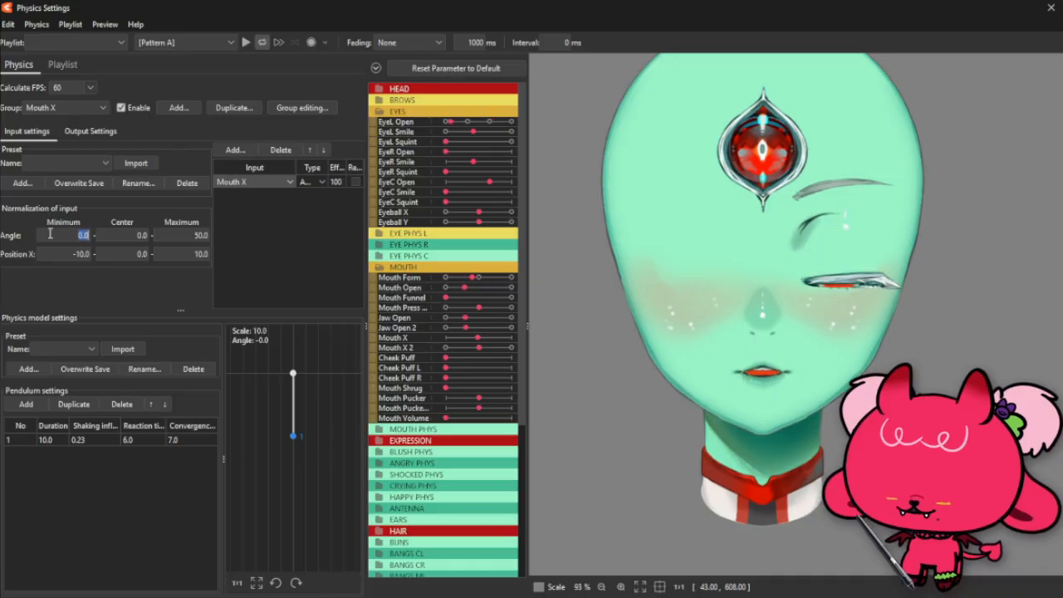
pyautogui.write('-1050')
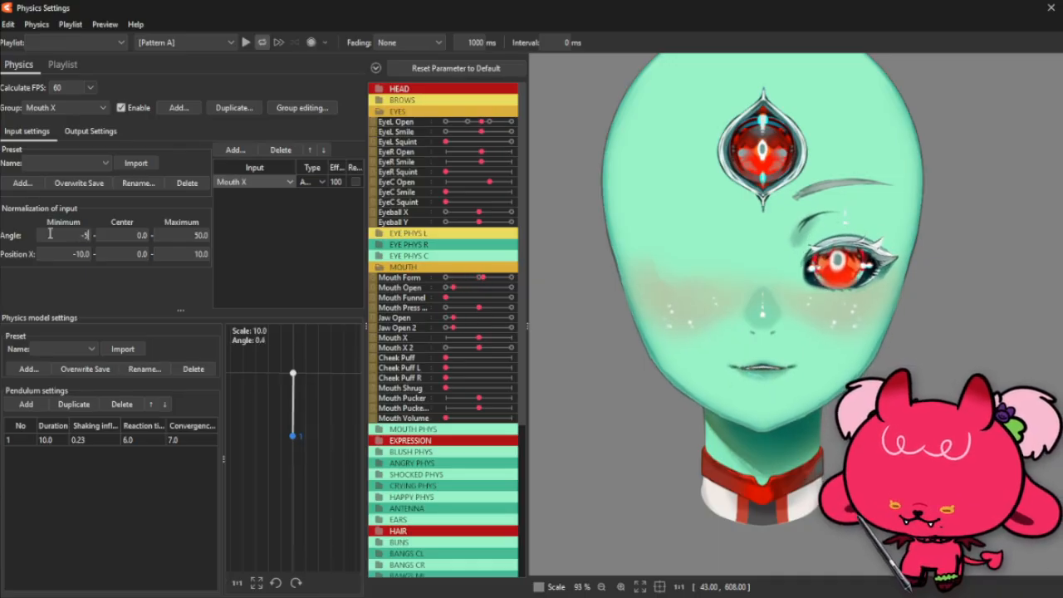
pyautogui.press('Return')
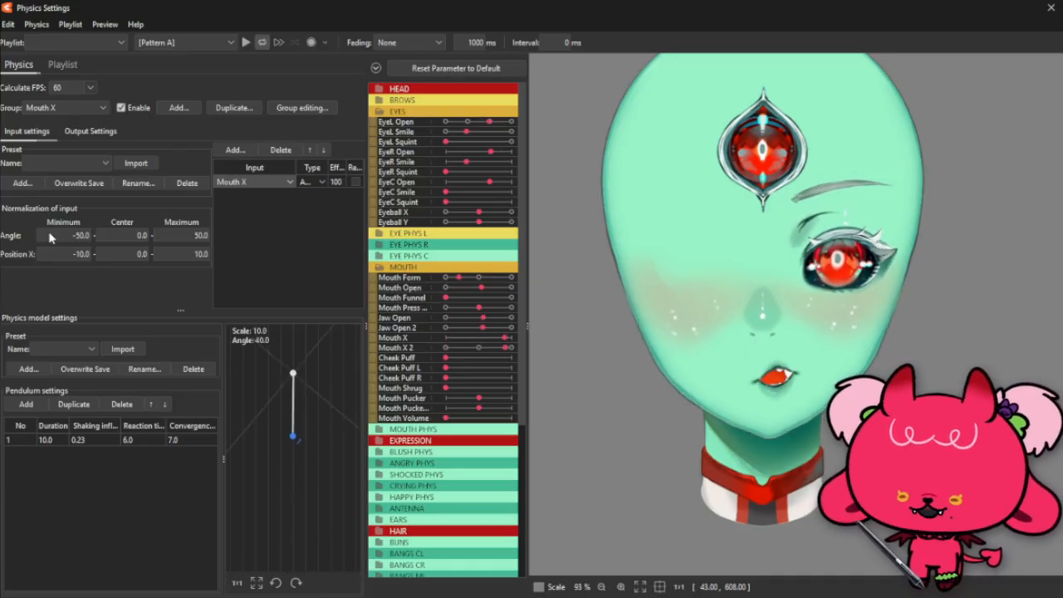
pyautogui.click(96, 132)
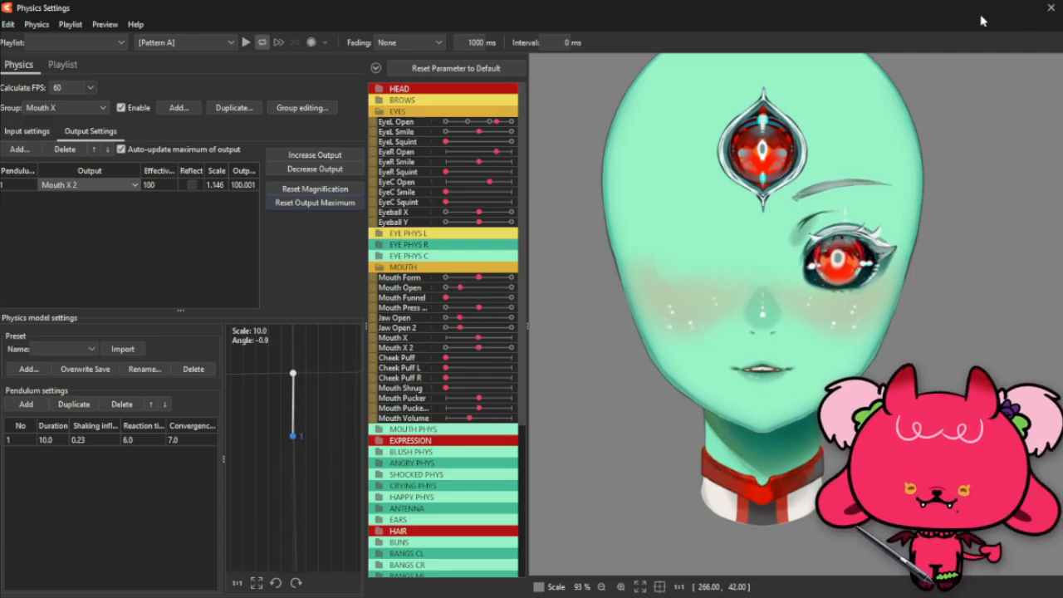
pyautogui.click(1051, 9)
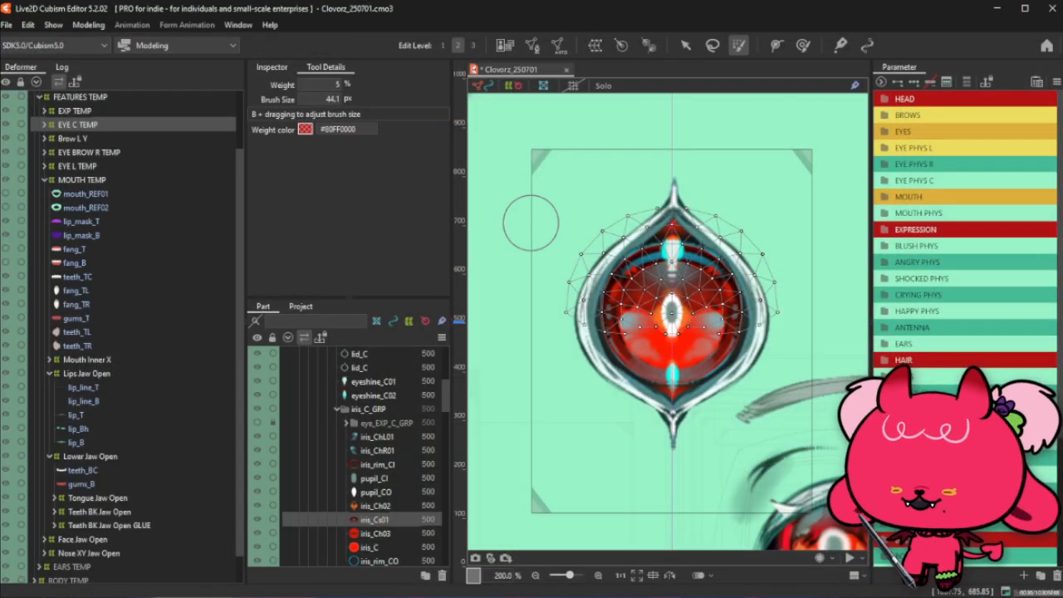
# Select the Nose XY Jaw Open deformer and add three keys for it on the Mouth X 2 parameter
pyautogui.scroll(-1, 34, 452)
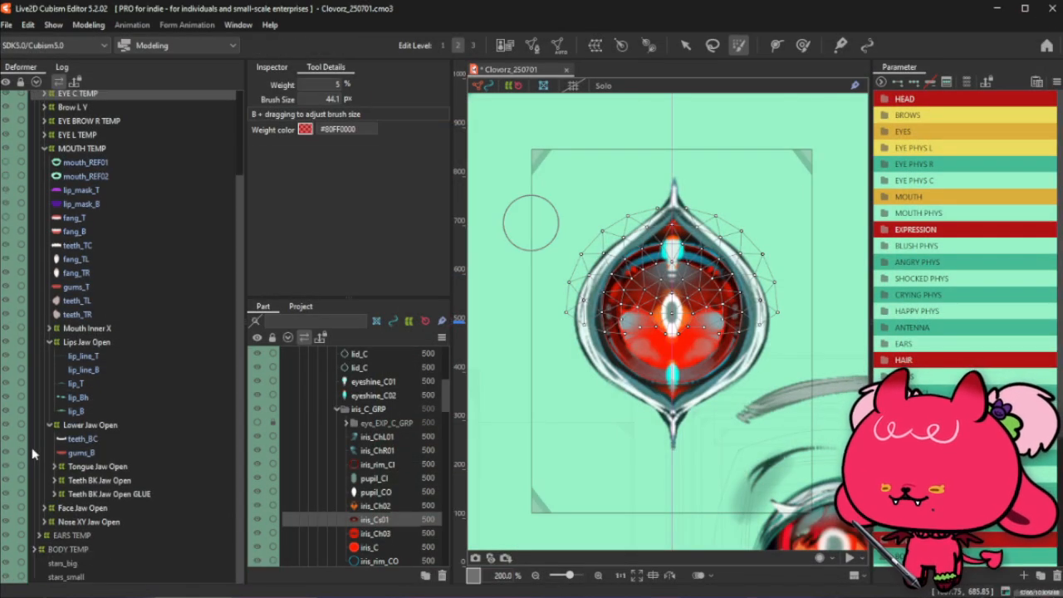
pyautogui.click(111, 332)
pyautogui.click(94, 523)
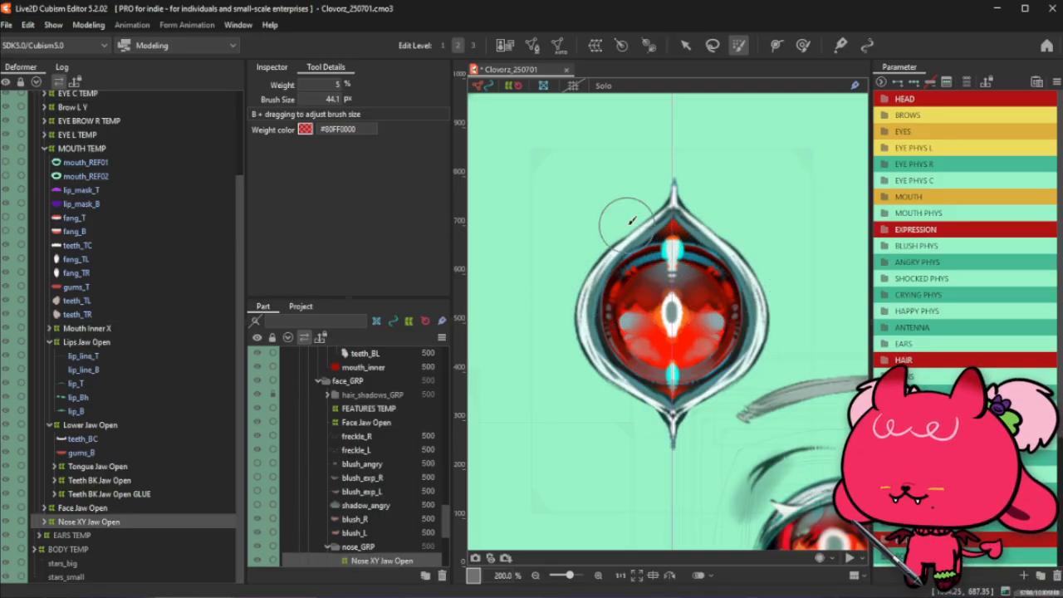
pyautogui.scroll(-3, 747, 332)
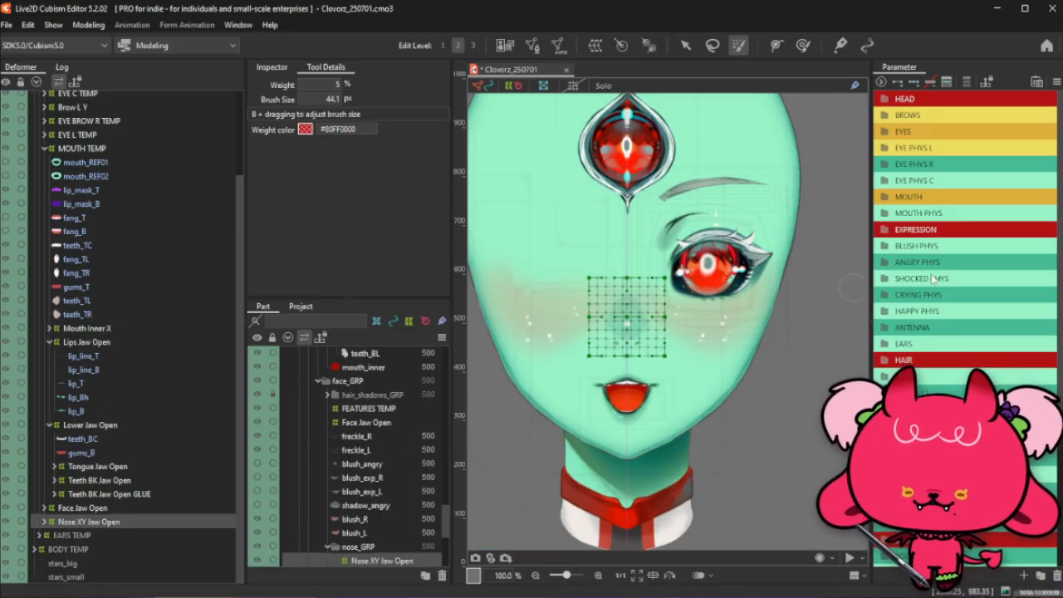
pyautogui.click(973, 199)
pyautogui.click(930, 325)
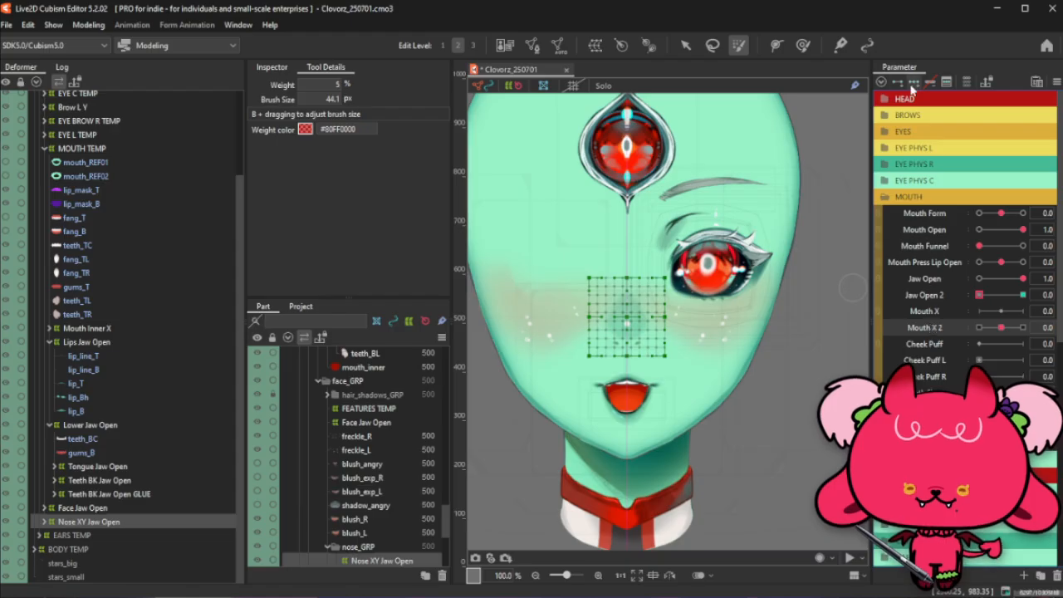
pyautogui.scroll(2, 581, 364)
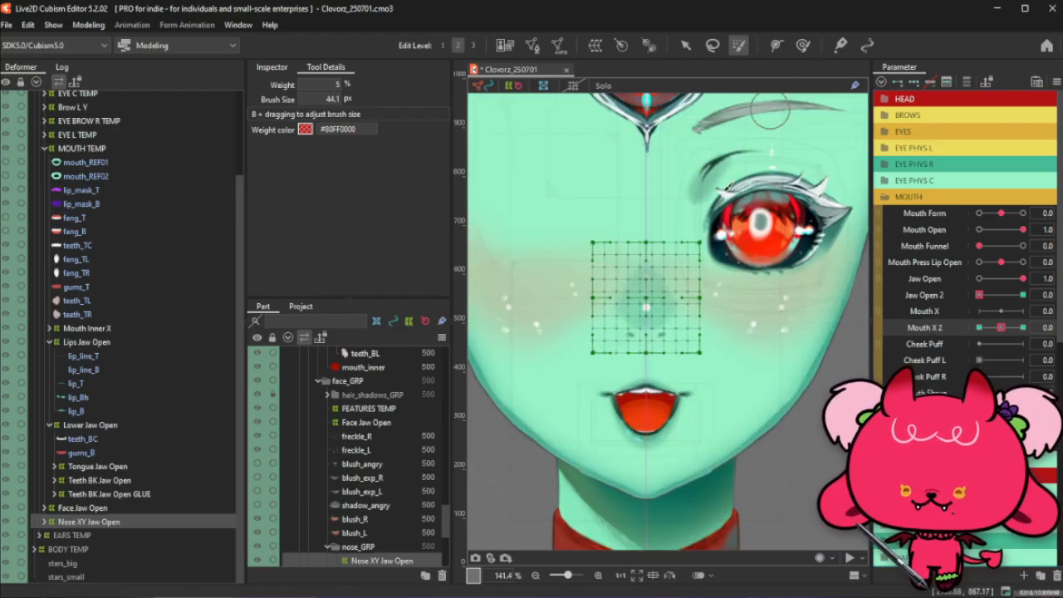
# Brush-select the lower half of the nose warp and, at Mouth X 2 of 1.0, tilt it and shift it toward the displaced mouth
pyautogui.press('b')
pyautogui.moveTo(591, 360); pyautogui.dragTo(640, 477)
pyautogui.moveTo(646, 384); pyautogui.dragTo(664, 385)
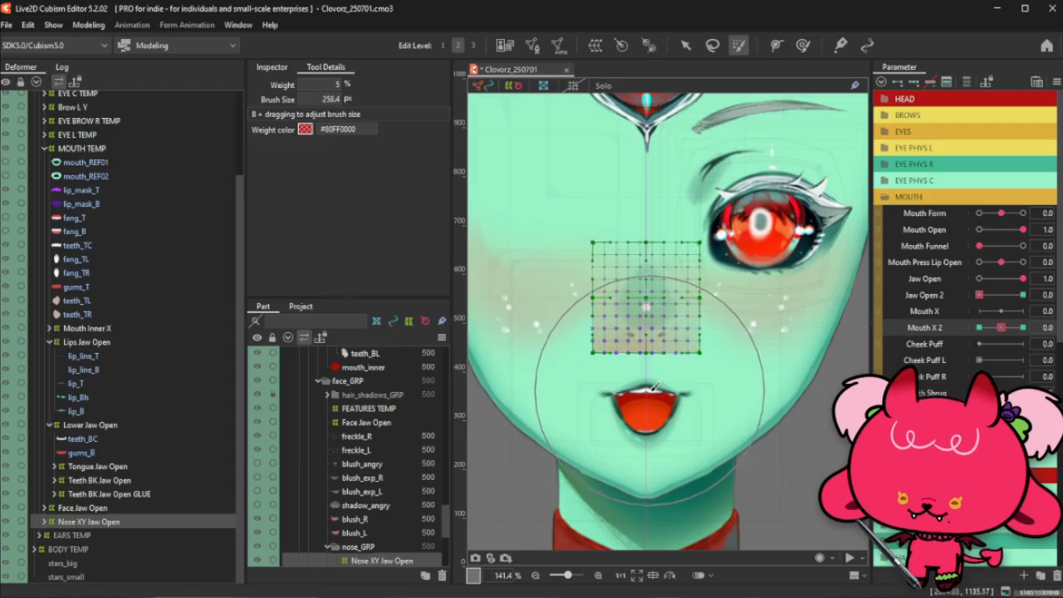
pyautogui.click(685, 44)
pyautogui.moveTo(1000, 327); pyautogui.dragTo(1038, 327)
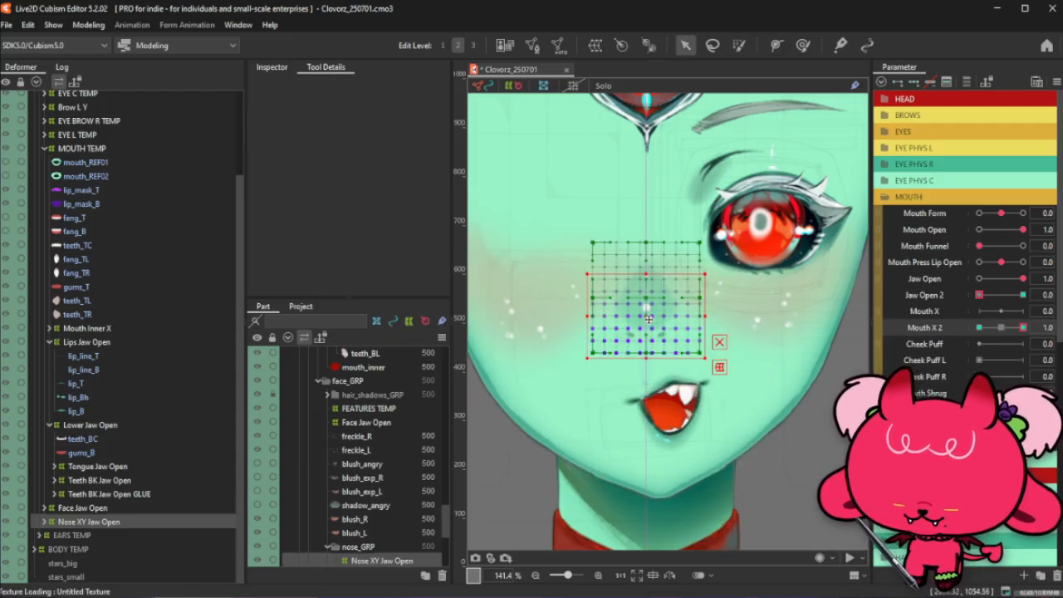
pyautogui.moveTo(649, 318); pyautogui.dragTo(648, 287)
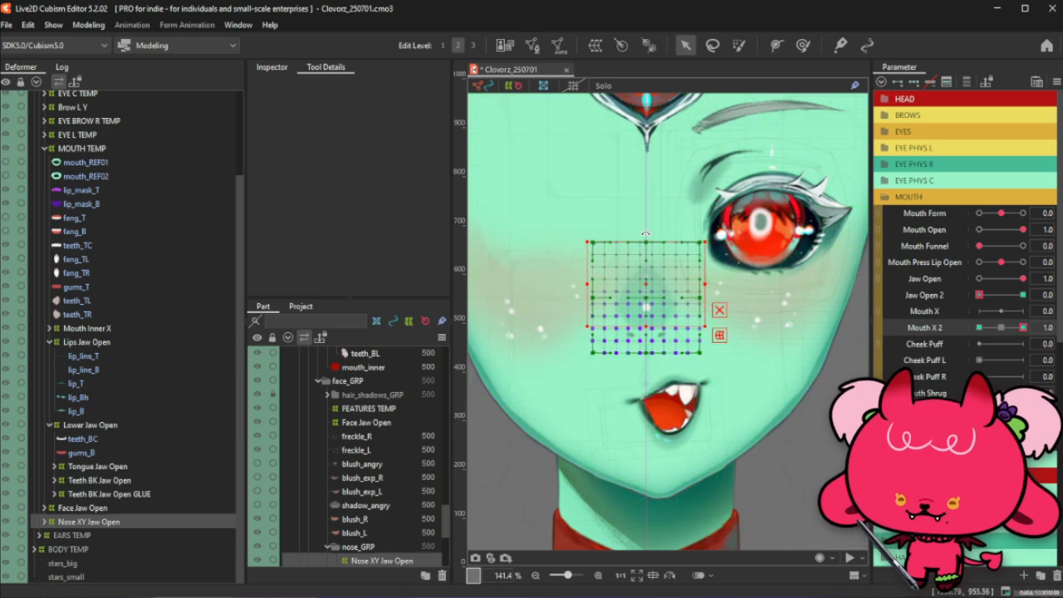
pyautogui.moveTo(644, 226); pyautogui.dragTo(634, 238)
pyautogui.moveTo(646, 289); pyautogui.dragTo(650, 290)
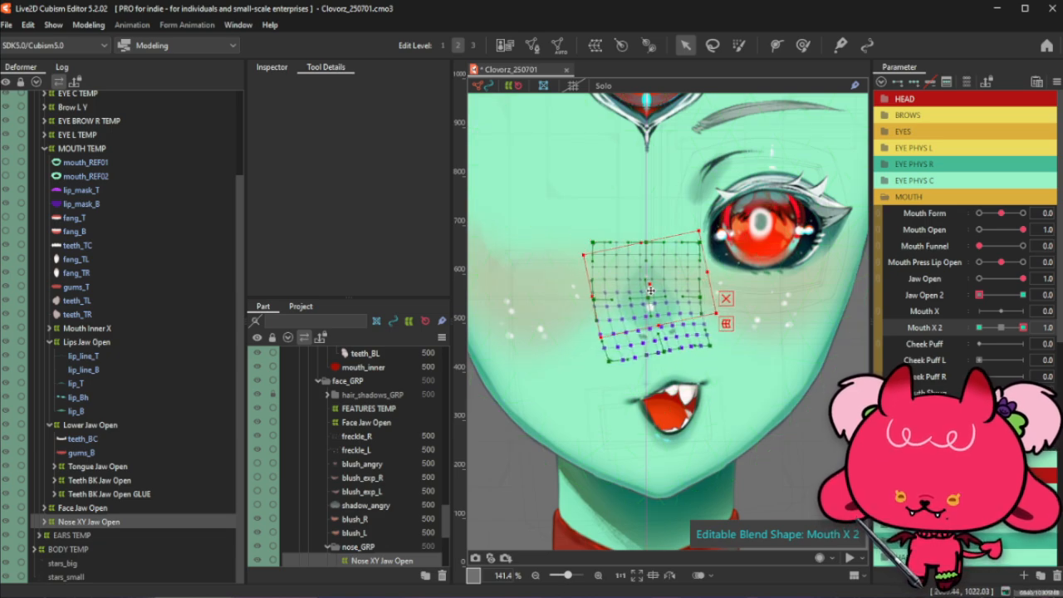
# Reshape the nose tip and nostrils at Mouth X 2 of 1.0 with the deform brush, reducing its size to about 68 px
pyautogui.click(801, 45)
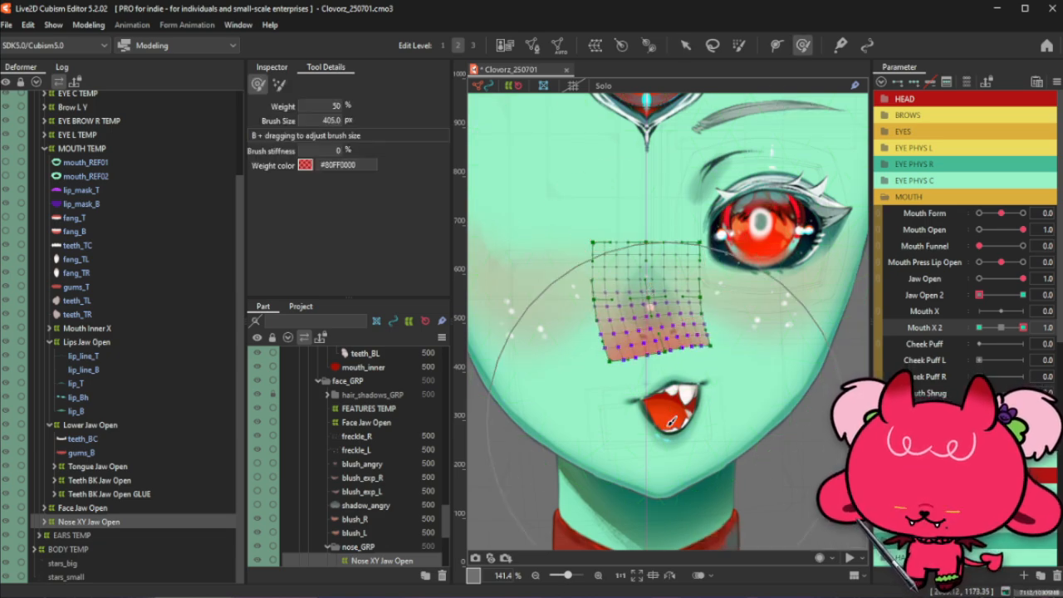
pyautogui.press('b')
pyautogui.moveTo(657, 307); pyautogui.dragTo(661, 315)
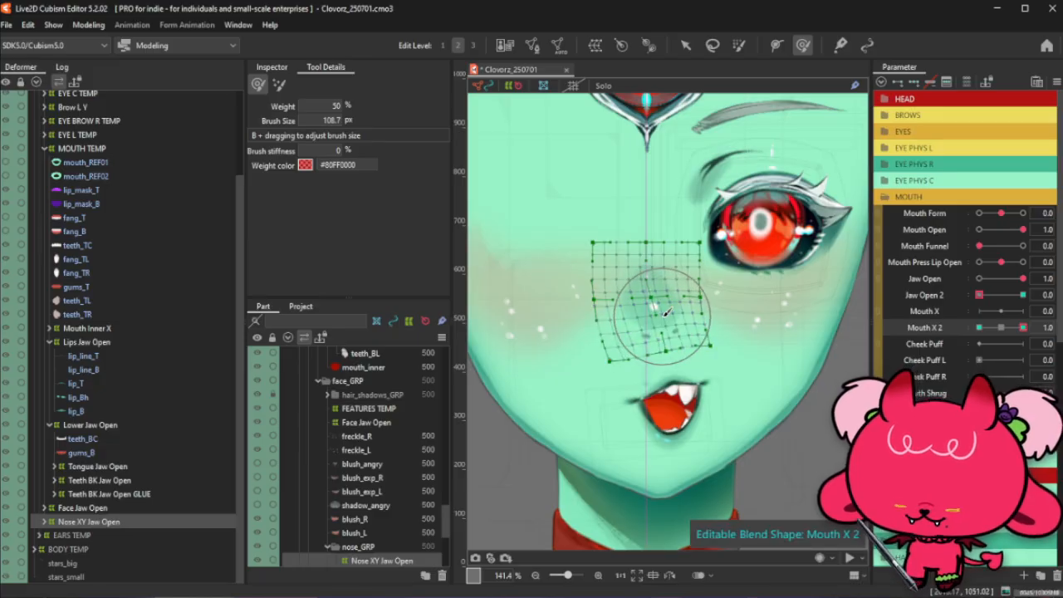
pyautogui.moveTo(1022, 327)
pyautogui.mouseDown()
pyautogui.moveTo(1013, 330)
pyautogui.moveTo(1022, 327)
pyautogui.mouseUp()
pyautogui.press('b')
pyautogui.moveTo(673, 340); pyautogui.dragTo(664, 320)
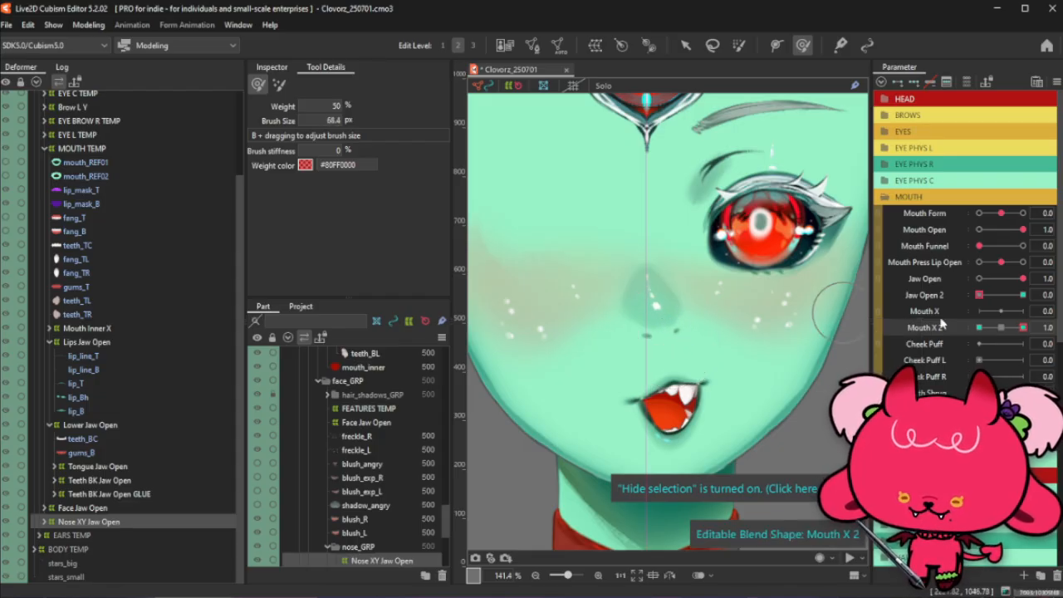
# Refine the area around the nostrils at Mouth X 2 of 1.0 with deform brush sizes of about 103 and 80 px
pyautogui.moveTo(1021, 327)
pyautogui.mouseDown()
pyautogui.moveTo(998, 329)
pyautogui.moveTo(1025, 327)
pyautogui.mouseUp()
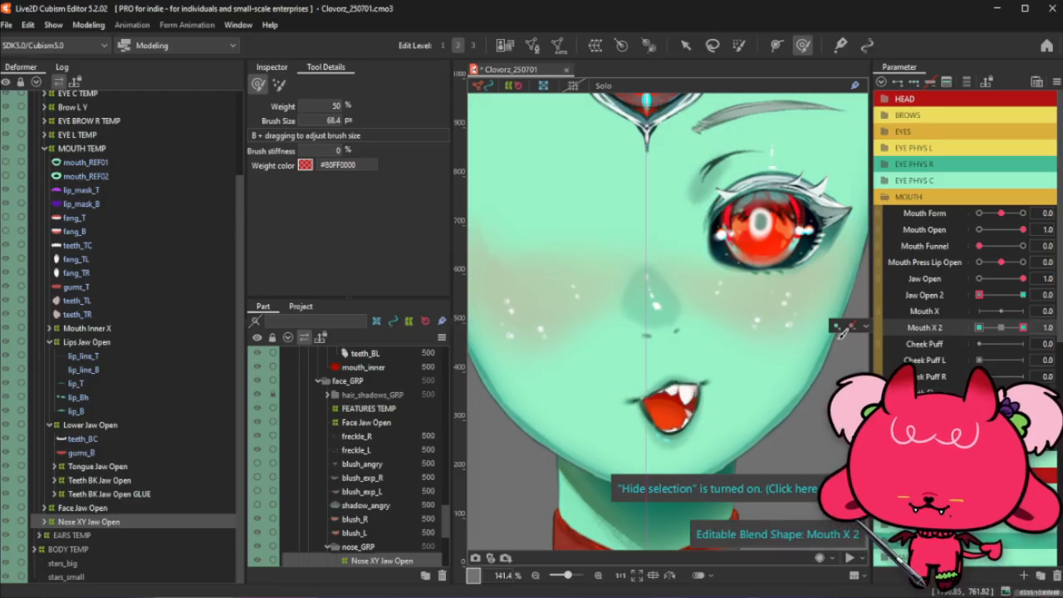
pyautogui.press('b')
pyautogui.moveTo(698, 302); pyautogui.dragTo(709, 327)
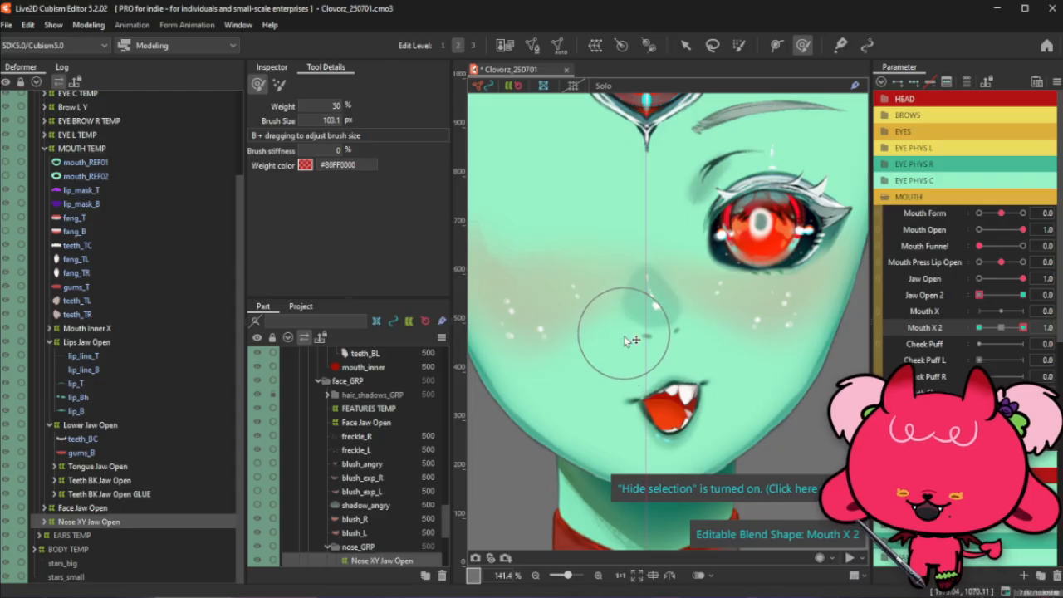
pyautogui.moveTo(1024, 327)
pyautogui.mouseDown()
pyautogui.moveTo(1000, 328)
pyautogui.moveTo(1030, 327)
pyautogui.mouseUp()
pyautogui.moveTo(582, 321); pyautogui.dragTo(659, 296)
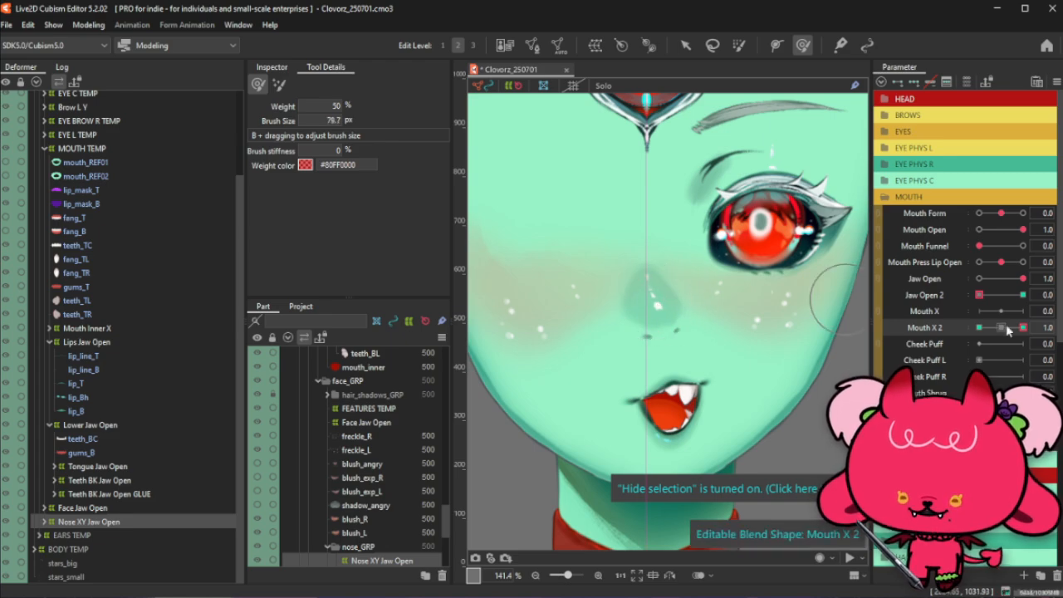
# Set the extended interpolation of Mouth X 2 for the nose to Ellipse Interpolation with 3 points
pyautogui.moveTo(1007, 330); pyautogui.dragTo(1026, 327)
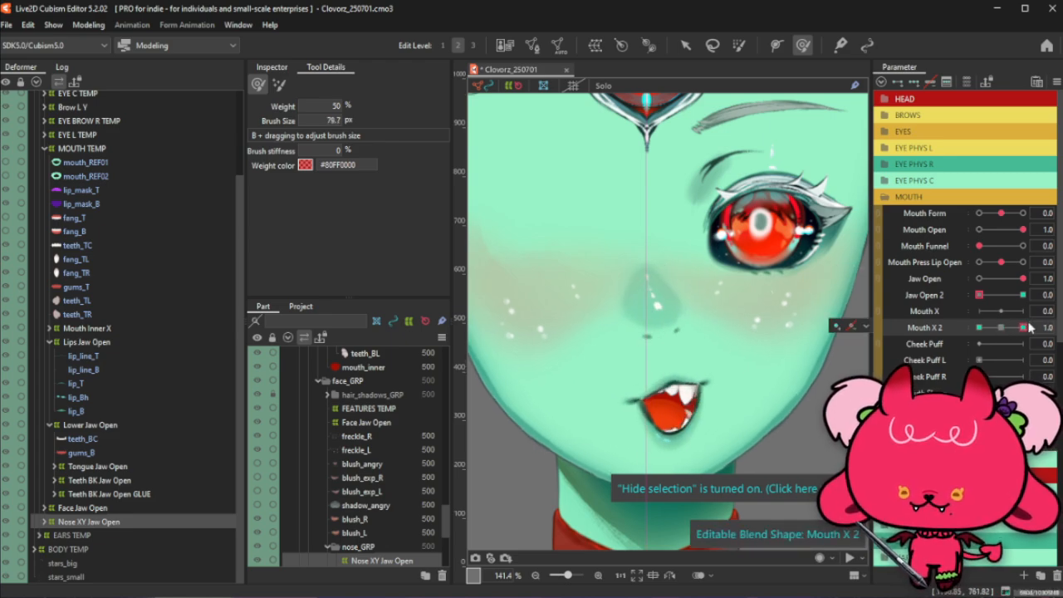
pyautogui.doubleClick(1026, 329)
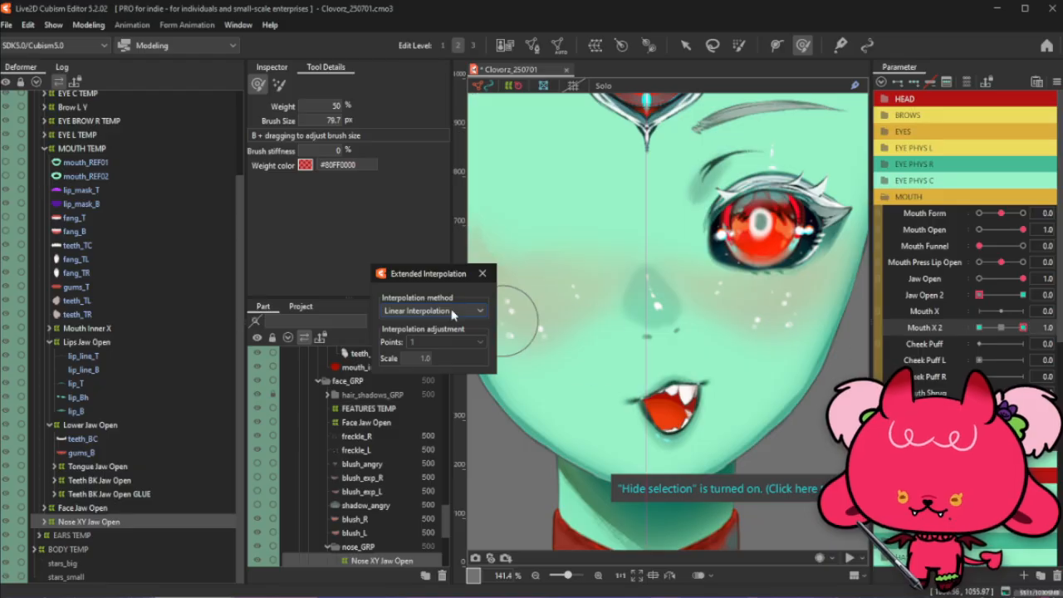
pyautogui.scroll(-1, 427, 312)
pyautogui.click(428, 312)
pyautogui.click(428, 380)
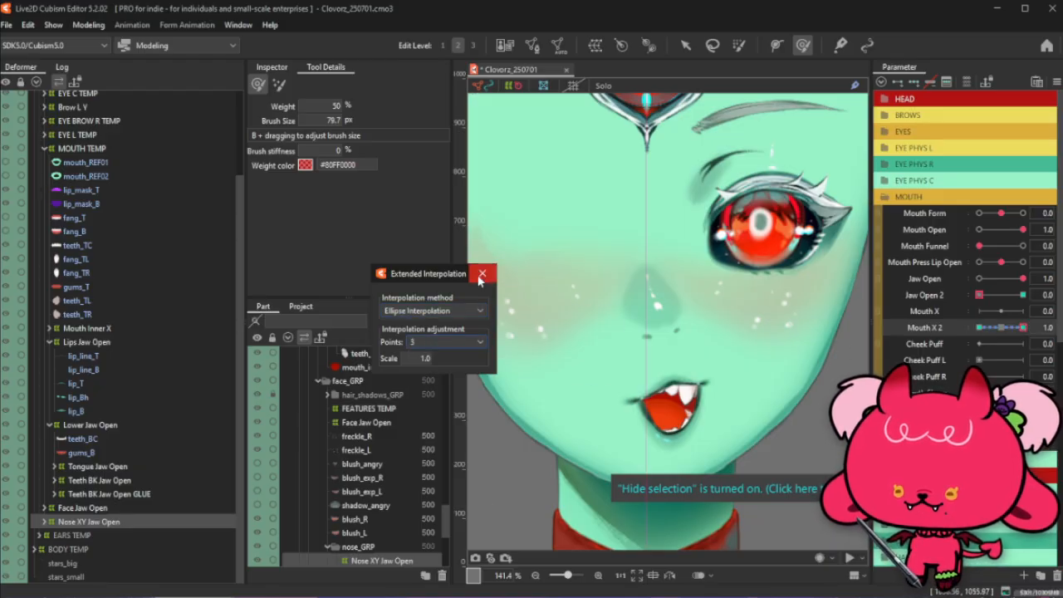
pyautogui.click(481, 273)
pyautogui.click(507, 430)
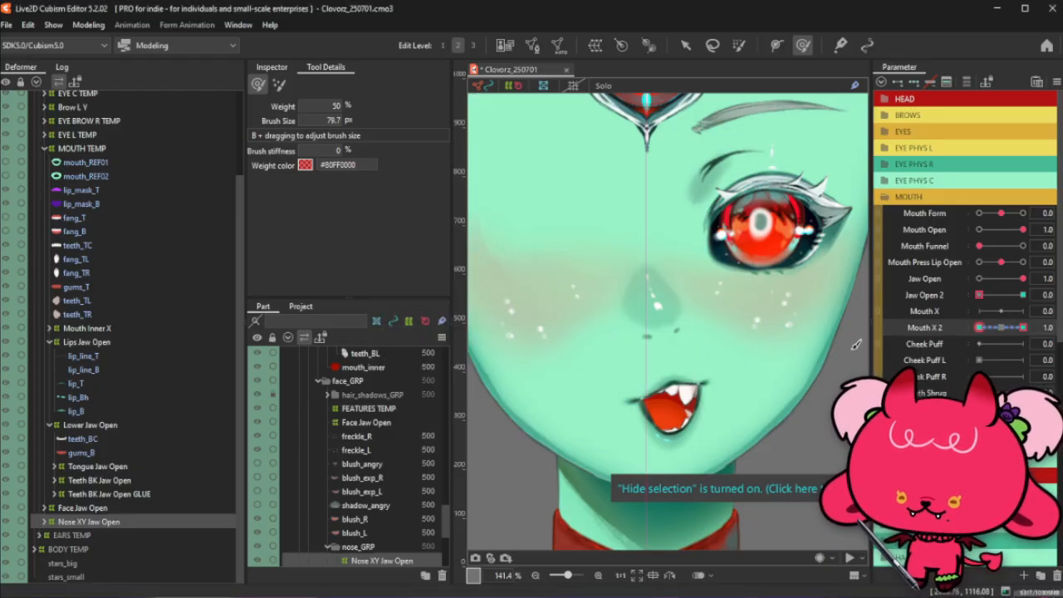
# Return the Mouth X 2, Mouth Open and Jaw Open parameters to 0
pyautogui.moveTo(1022, 327); pyautogui.dragTo(1001, 329)
pyautogui.moveTo(996, 217); pyautogui.dragTo(979, 232)
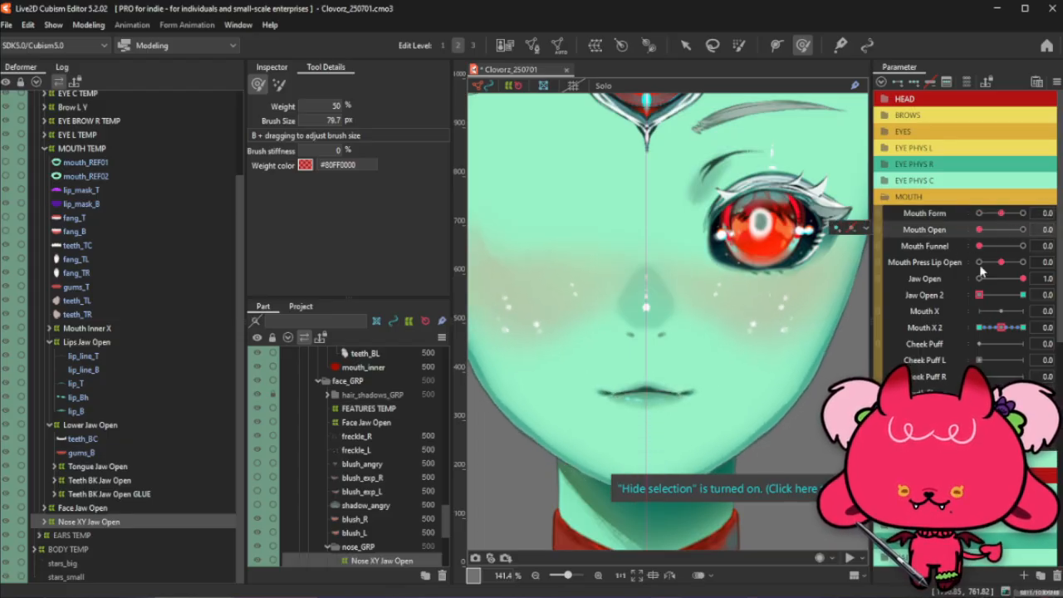
pyautogui.moveTo(1015, 282); pyautogui.dragTo(979, 279)
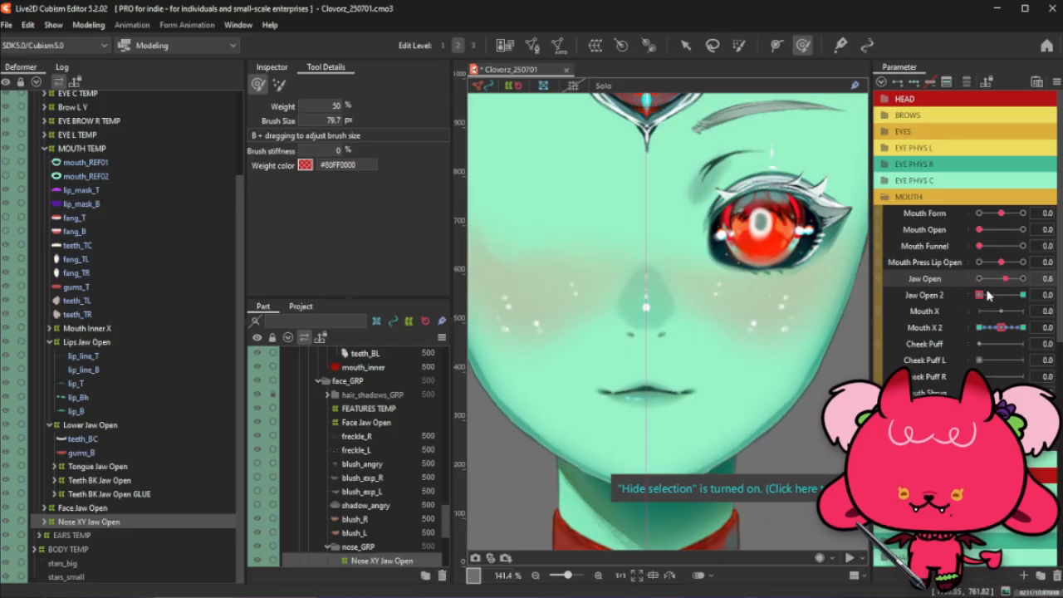
pyautogui.click(990, 300)
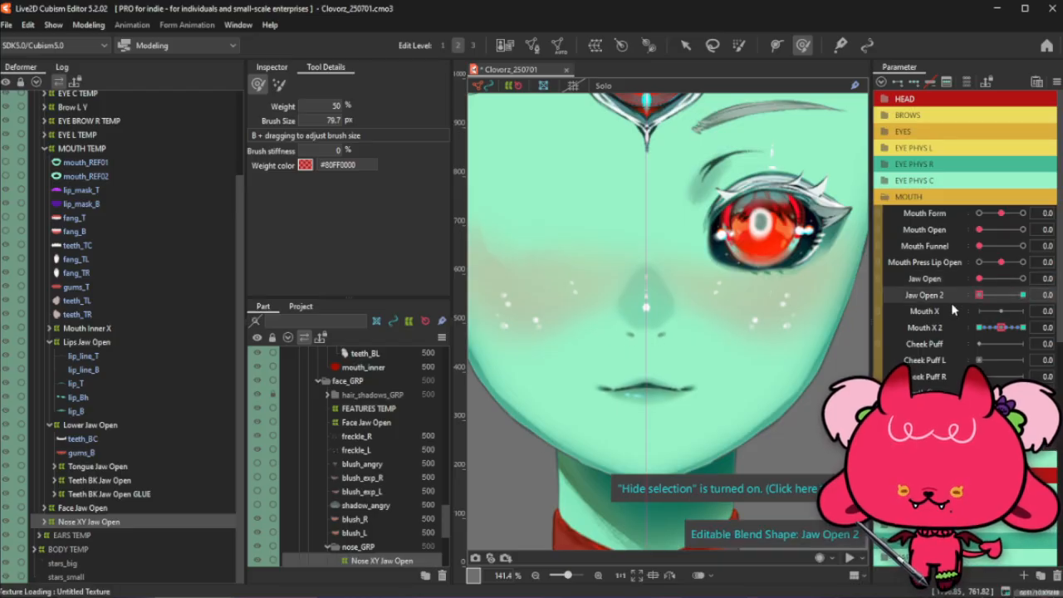
# Preview the nose with Jaw Open at 1.0, then restore the parameters' default values
pyautogui.moveTo(979, 279); pyautogui.dragTo(1040, 283)
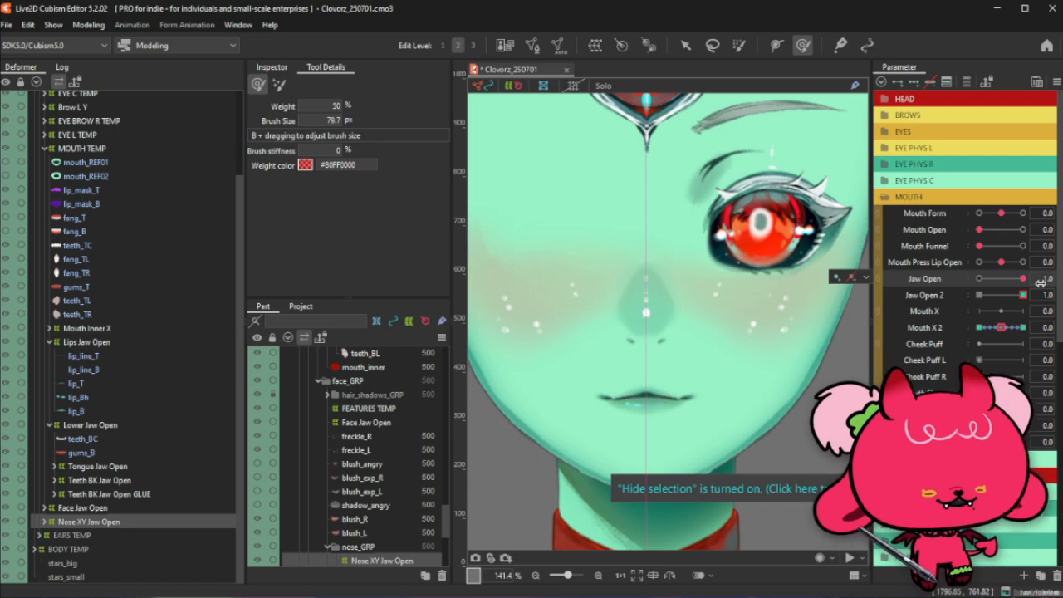
pyautogui.click(1002, 329)
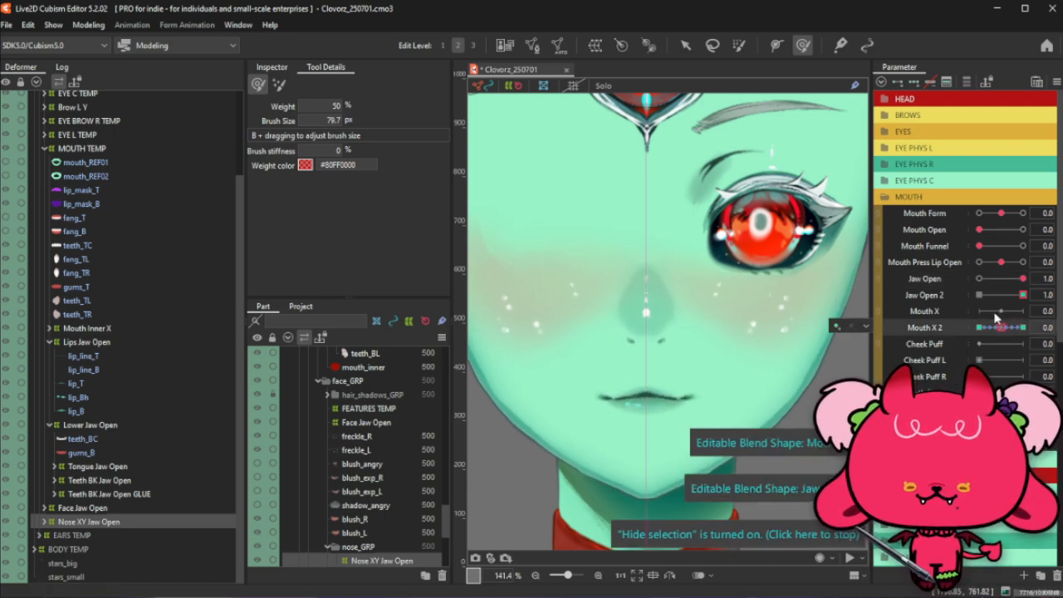
pyautogui.click(1056, 81)
pyautogui.click(983, 101)
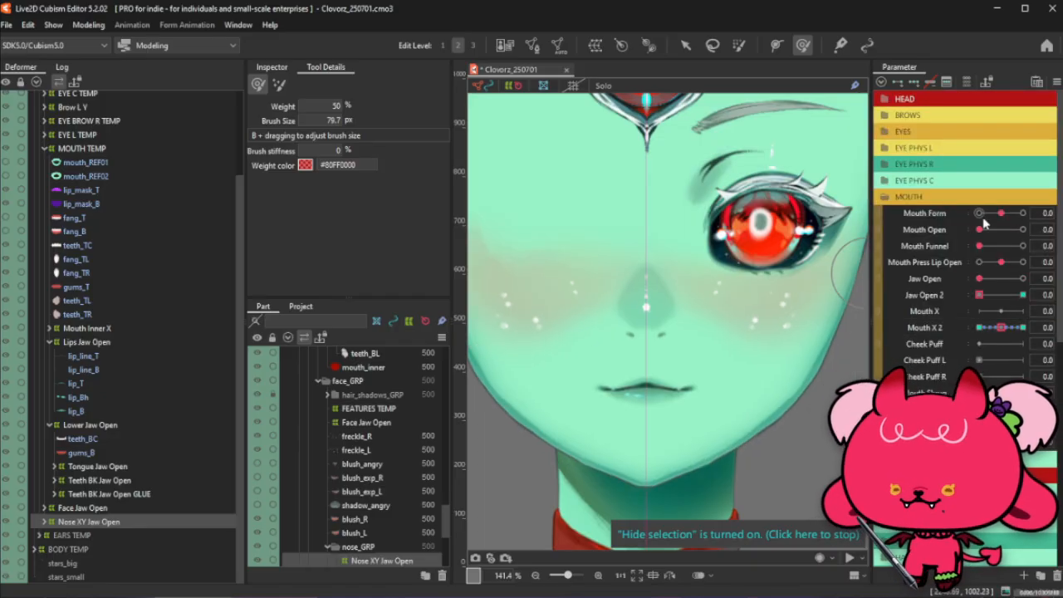
# Add three Mouth Form keys to the nose deformer and, at 1.0, raise the bottom edge of its brush-selected lower half
pyautogui.click(953, 215)
pyautogui.click(1022, 213)
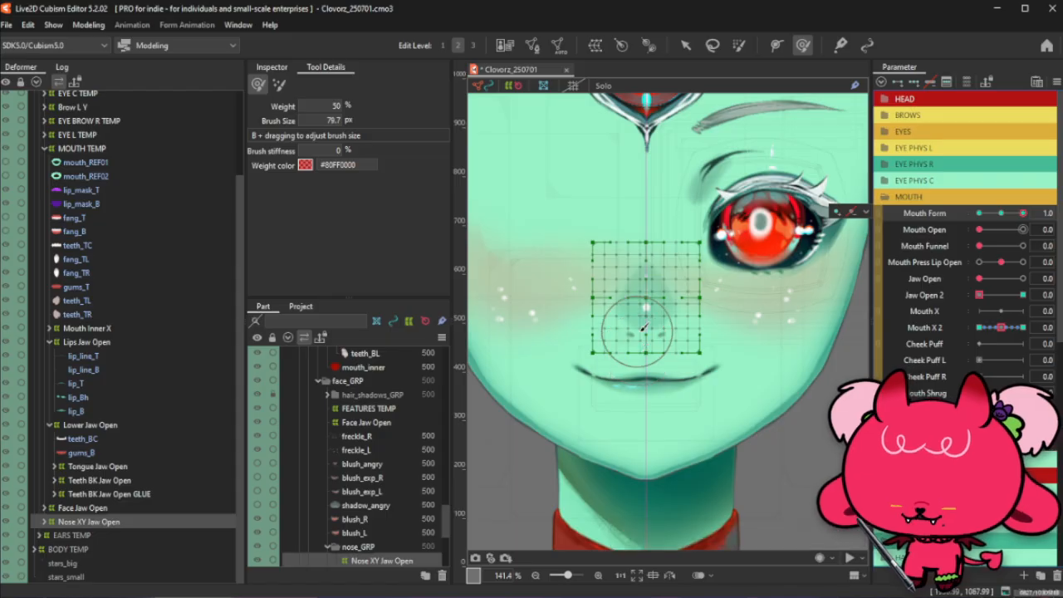
pyautogui.click(738, 45)
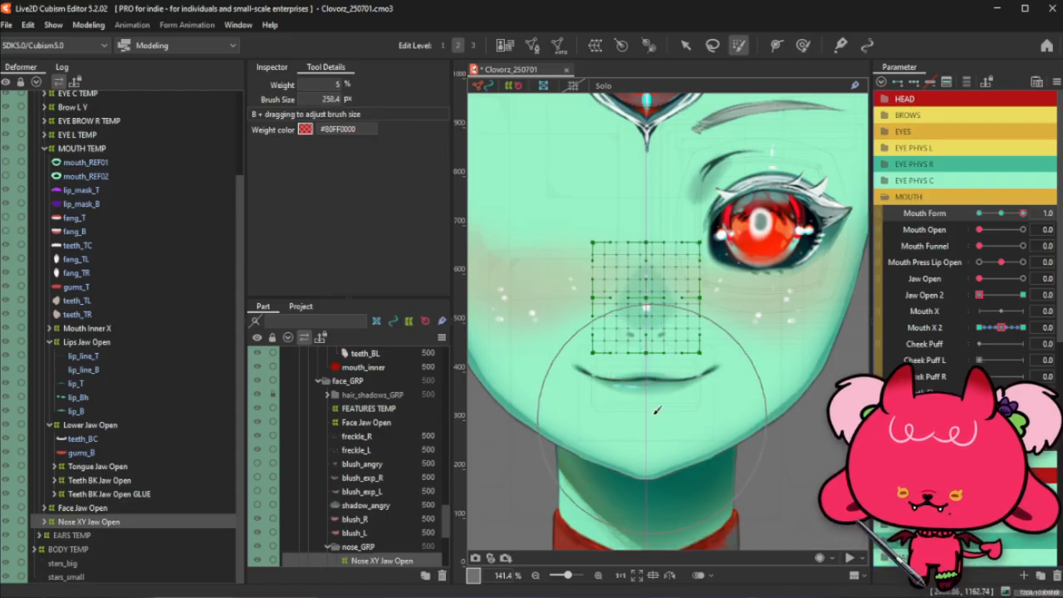
pyautogui.moveTo(598, 411); pyautogui.dragTo(664, 407)
pyautogui.click(685, 44)
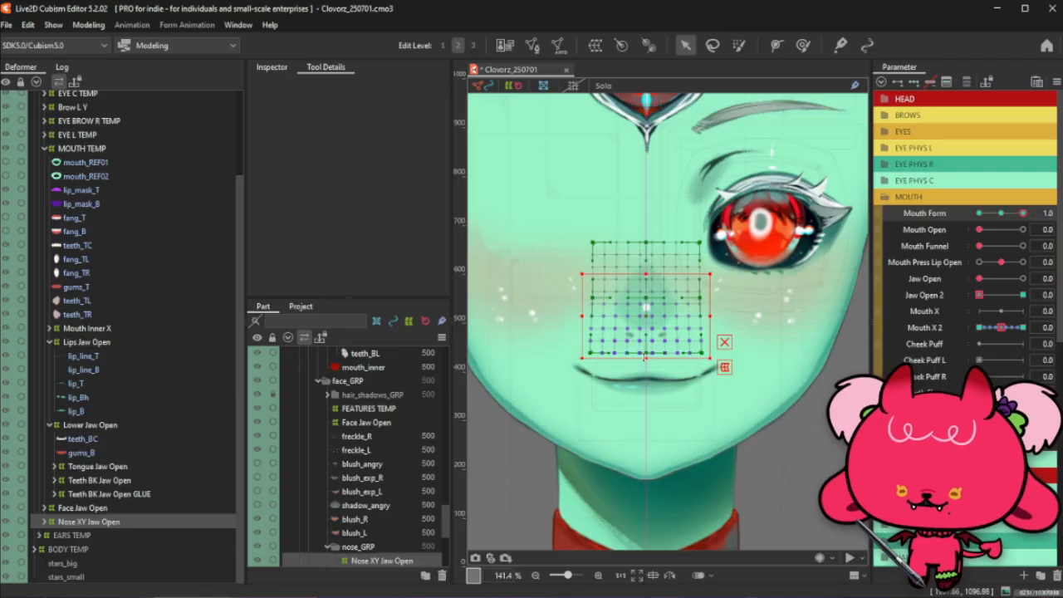
pyautogui.moveTo(644, 357); pyautogui.dragTo(645, 352)
# Nudge the nose tip at Mouth Form 1.0 using the deform brush at about 94 px, then hide the selection
pyautogui.click(802, 44)
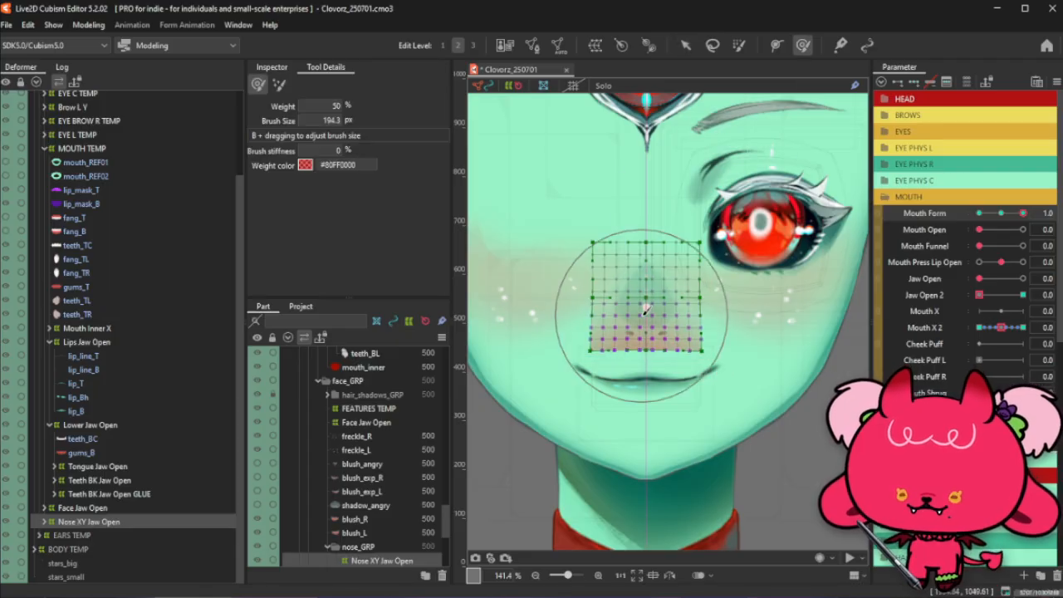
pyautogui.click(646, 313)
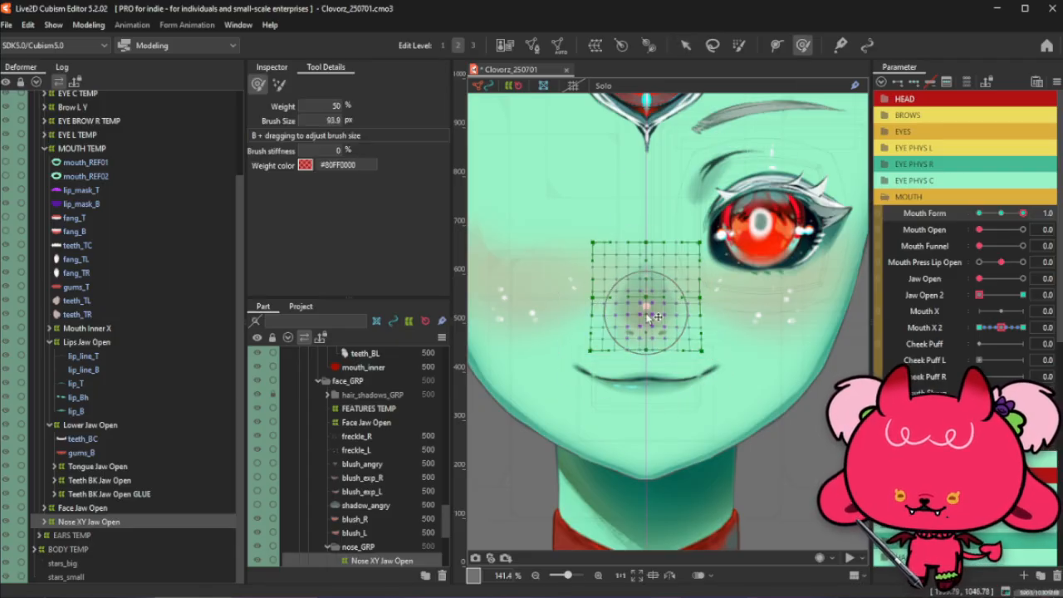
pyautogui.hotkey('ctrl', 't')
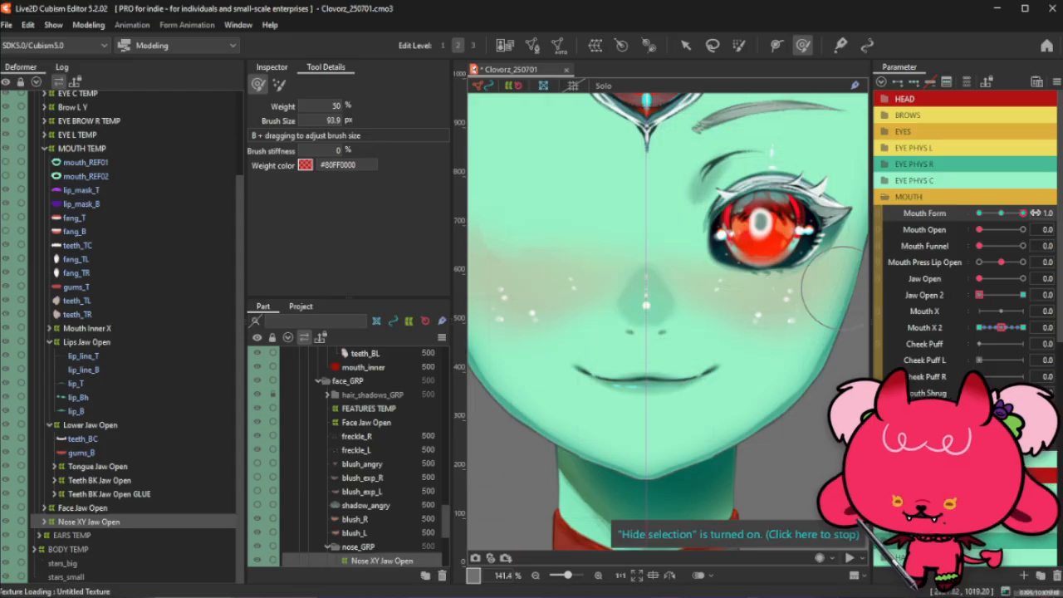
# Paste the copied form onto the nose deformer at Mouth Form 1.0 with a blend compatibility of -50
pyautogui.moveTo(1003, 217); pyautogui.dragTo(1034, 214)
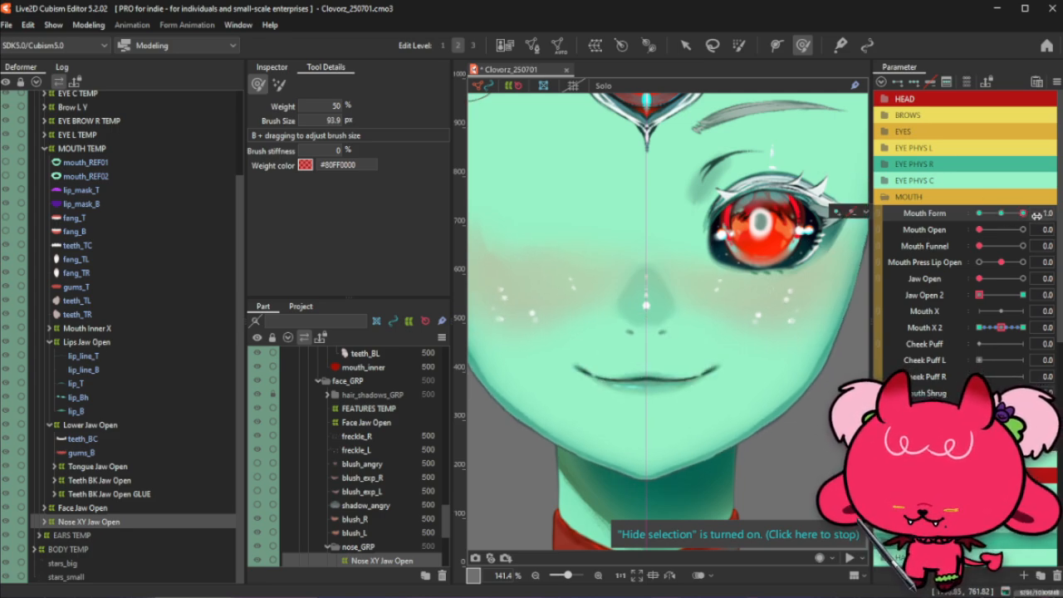
pyautogui.hotkey('ctrl', 'shift', 'v')
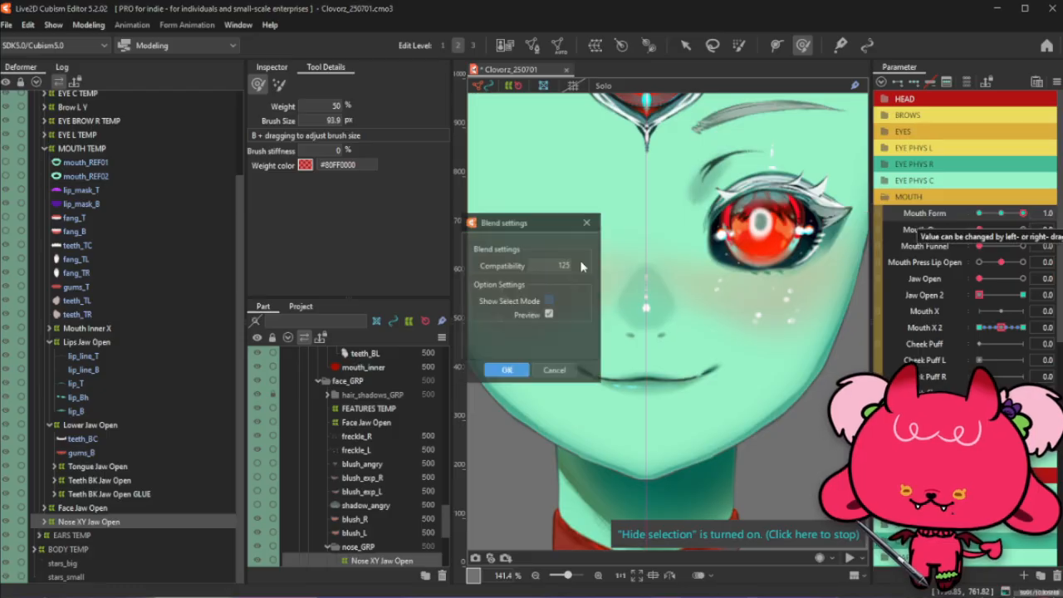
pyautogui.click(559, 264)
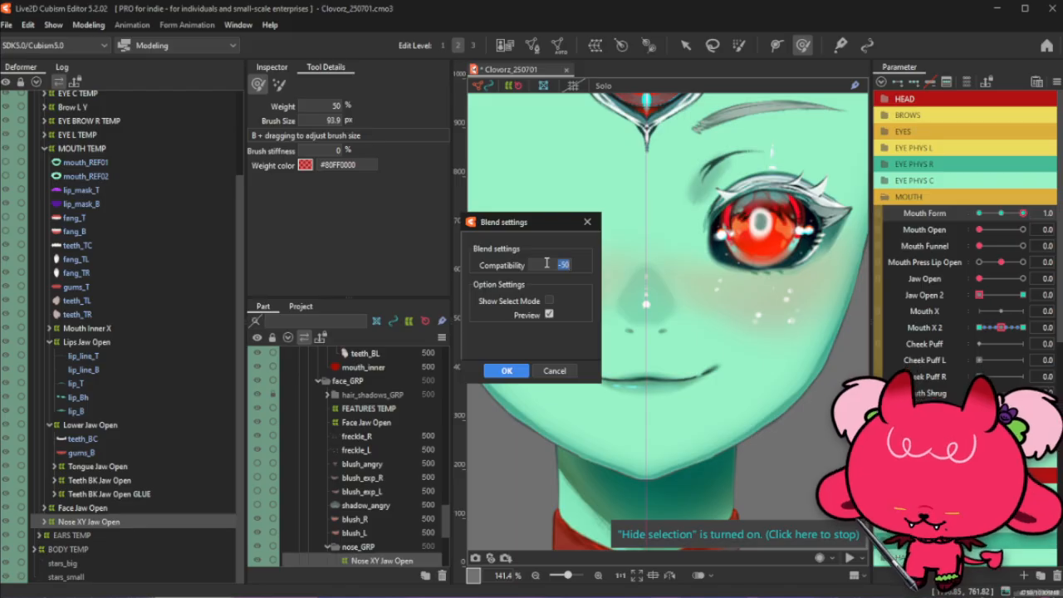
pyautogui.click(506, 370)
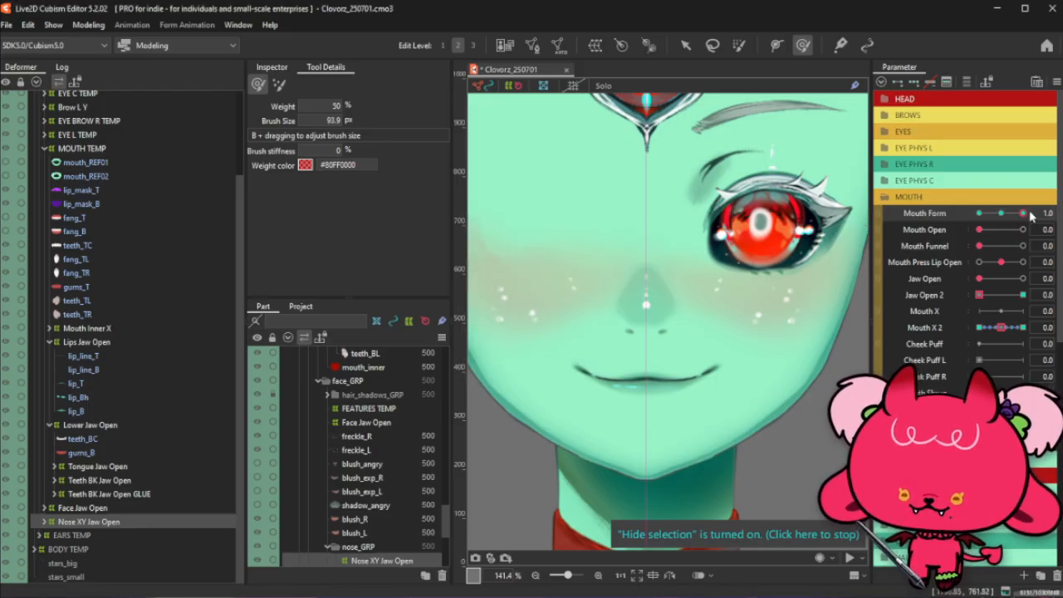
# Nudge the nose form at Mouth Form 1.0 using the deform brush at about 247 px, and compare it with the neutral form
pyautogui.moveTo(1028, 214); pyautogui.dragTo(1024, 224)
pyautogui.press('b')
pyautogui.moveTo(652, 350); pyautogui.dragTo(654, 378)
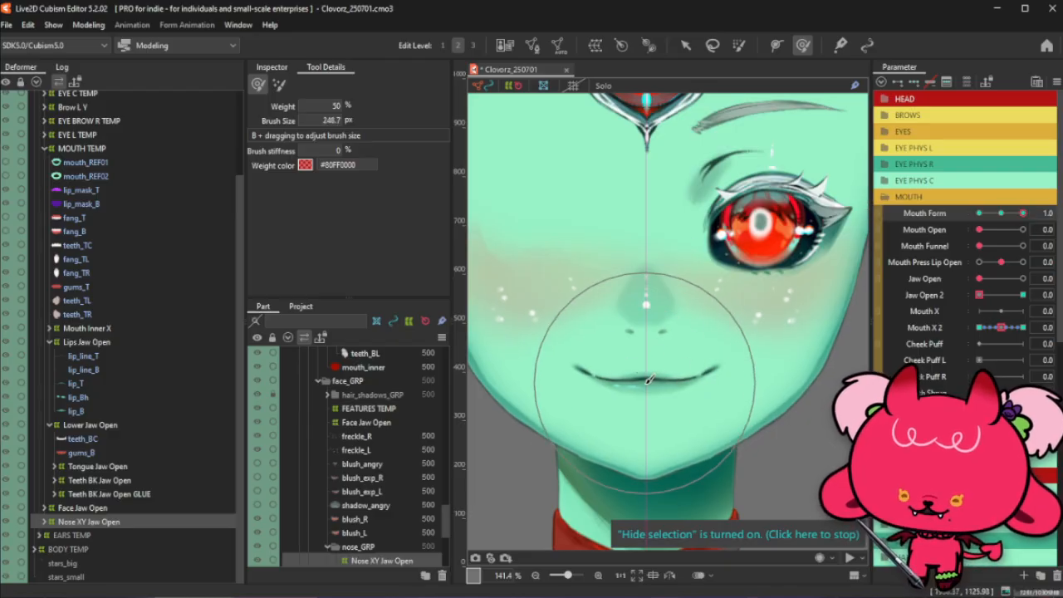
pyautogui.click(647, 378)
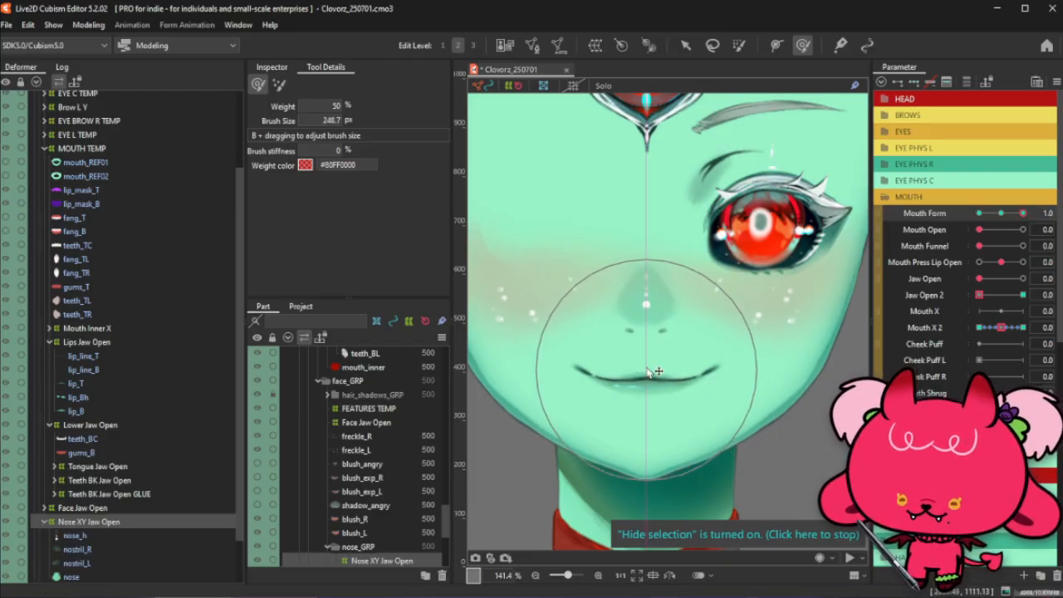
pyautogui.moveTo(1000, 218); pyautogui.dragTo(1036, 213)
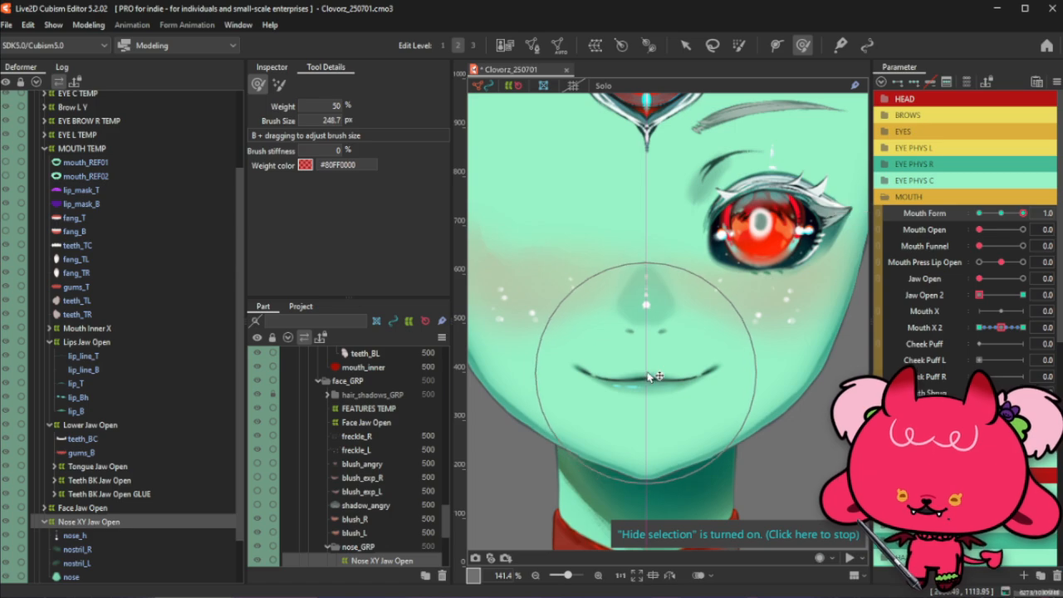
pyautogui.click(1002, 213)
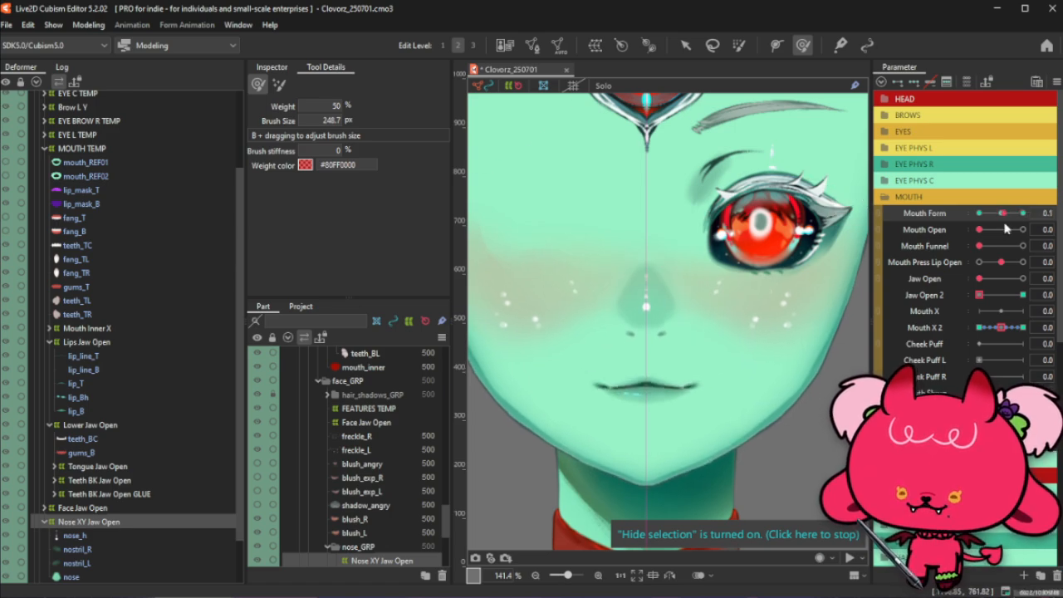
pyautogui.moveTo(1004, 223); pyautogui.dragTo(1026, 220)
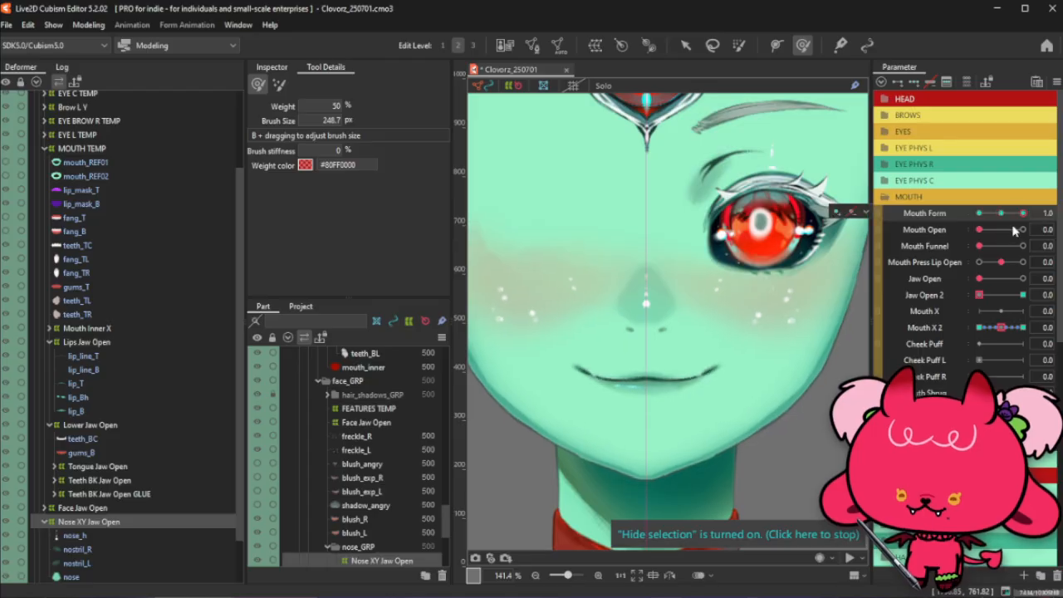
# Refine the lower nose at Mouth Form 1.0 using the deform brush at about 99 px and 134 px
pyautogui.moveTo(652, 339)
pyautogui.mouseDown()
pyautogui.moveTo(663, 283)
pyautogui.moveTo(644, 311)
pyautogui.mouseUp()
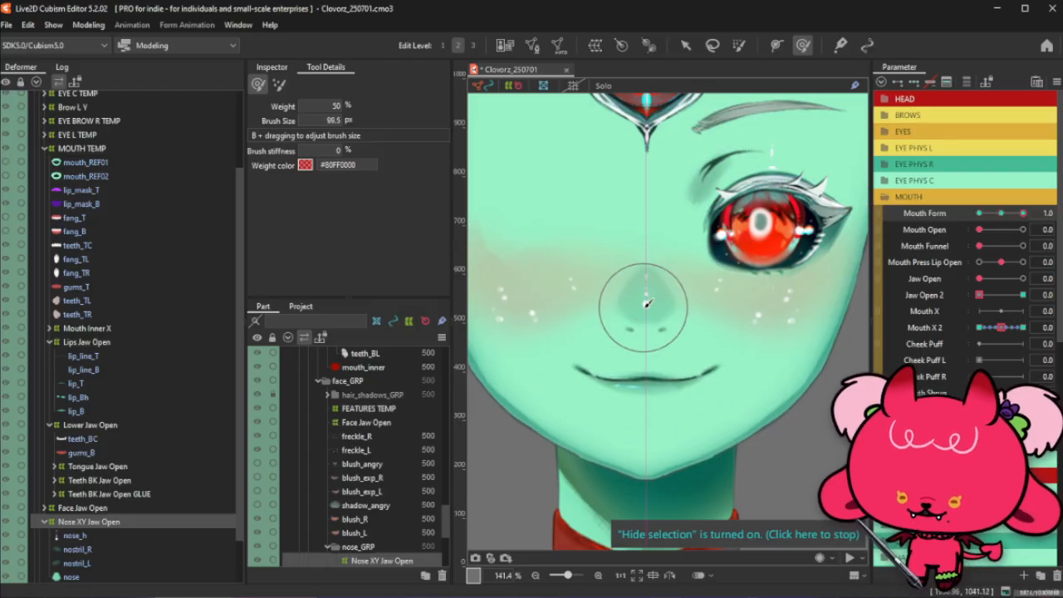
pyautogui.moveTo(1020, 214)
pyautogui.mouseDown()
pyautogui.moveTo(1000, 218)
pyautogui.moveTo(1026, 217)
pyautogui.moveTo(1001, 228)
pyautogui.moveTo(1026, 223)
pyautogui.moveTo(998, 238)
pyautogui.moveTo(1030, 225)
pyautogui.mouseUp()
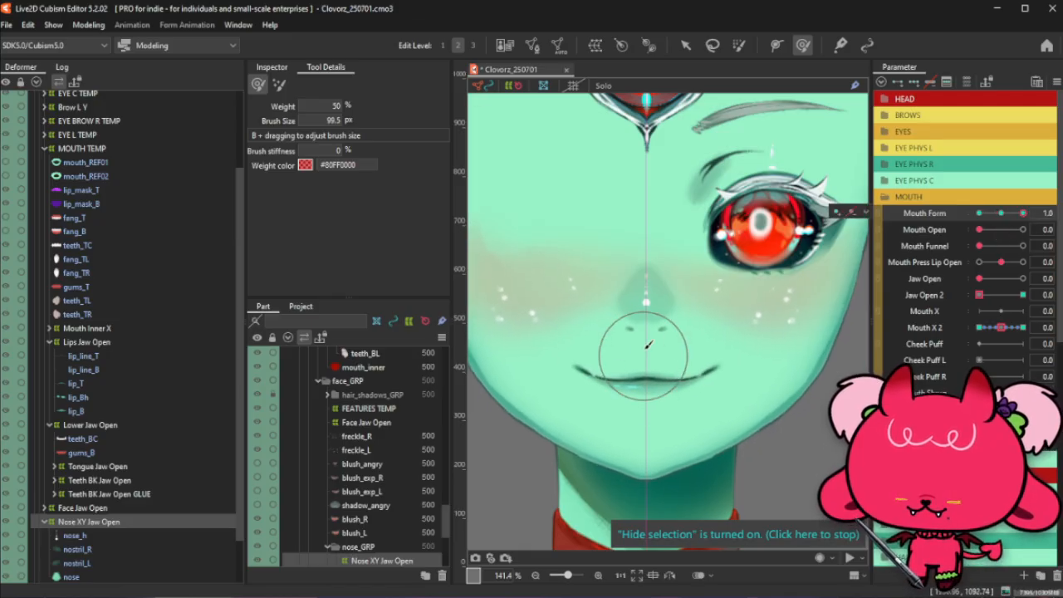
pyautogui.moveTo(646, 348); pyautogui.dragTo(645, 355)
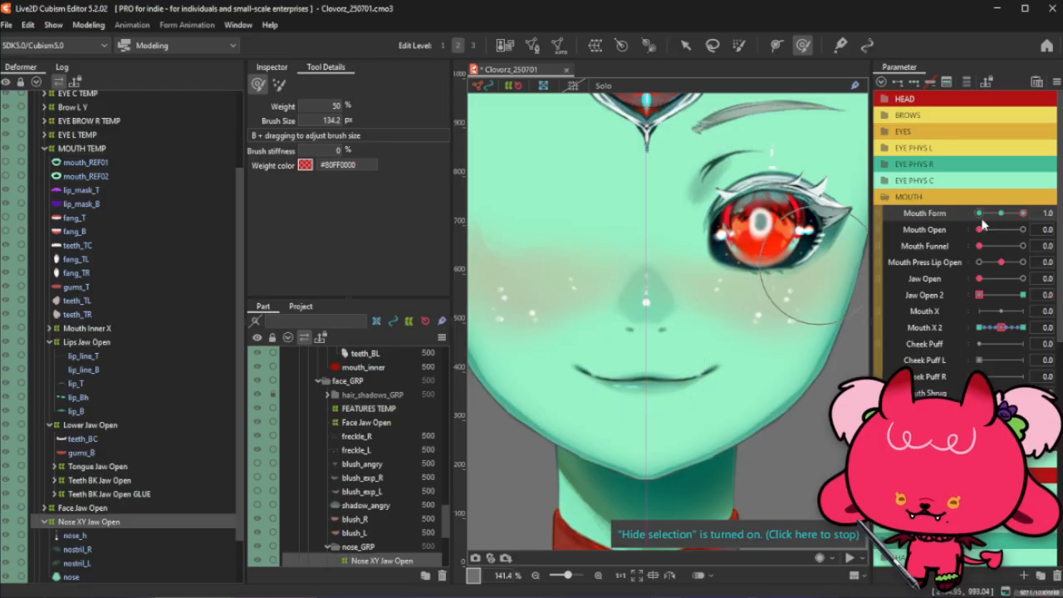
# Blend the copied nose form into Mouth Form -1.0 with a compatibility of -100
pyautogui.moveTo(985, 225); pyautogui.dragTo(946, 241)
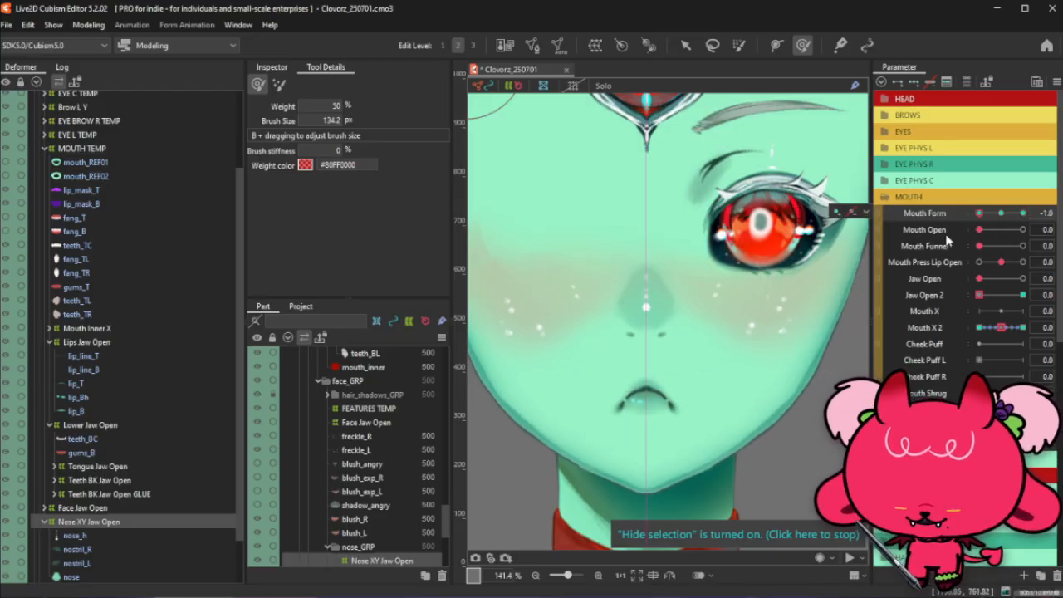
pyautogui.hotkey('ctrl', 'b')
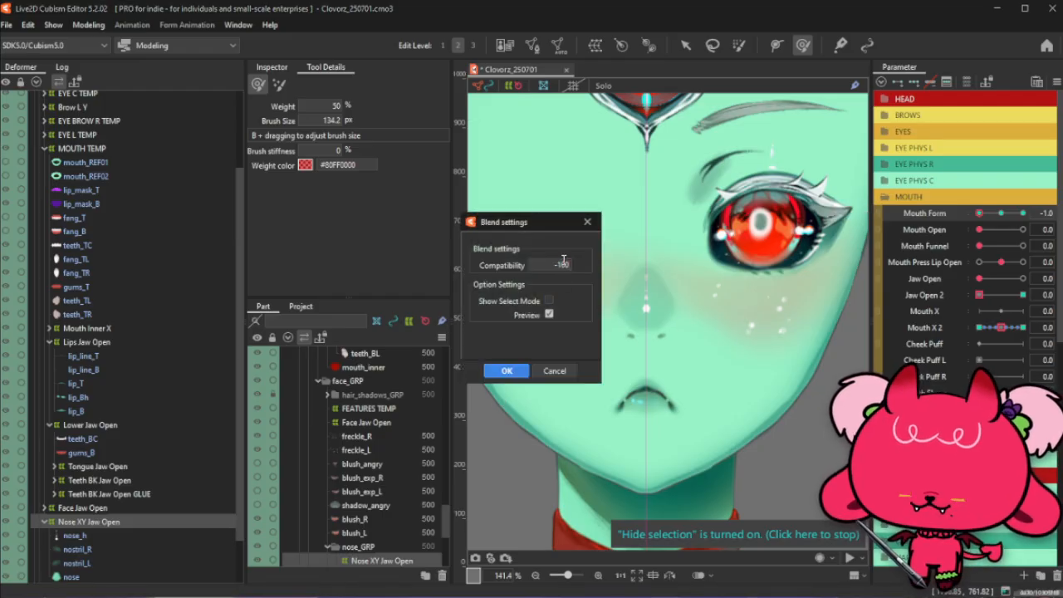
pyautogui.click(507, 376)
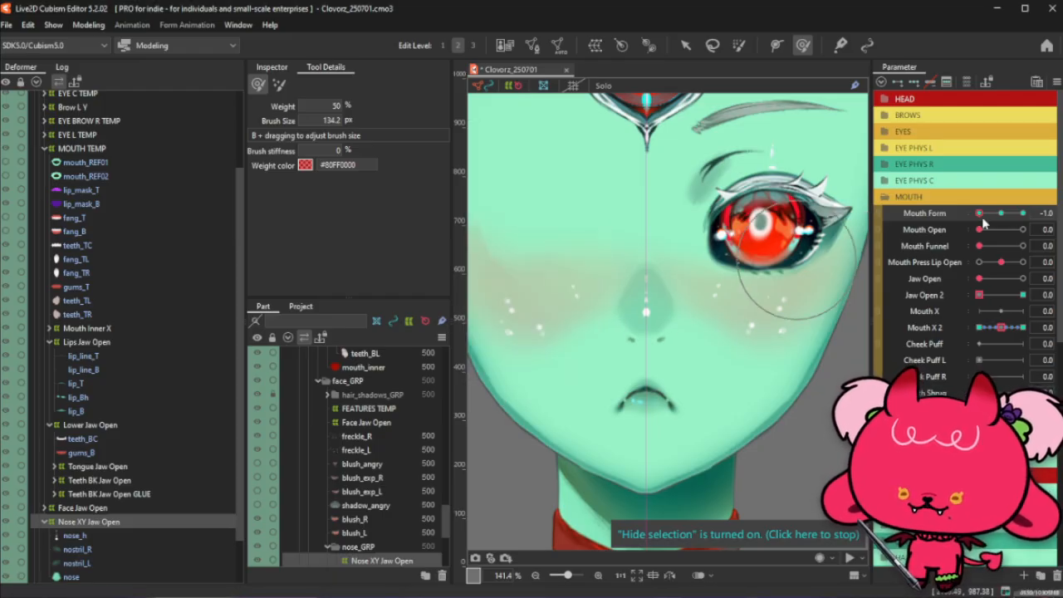
# Show the nose deformer's grid and adjust the nose bridge at Mouth Form 1.0 with the deform brush at about 116 px
pyautogui.moveTo(982, 219); pyautogui.dragTo(1039, 206)
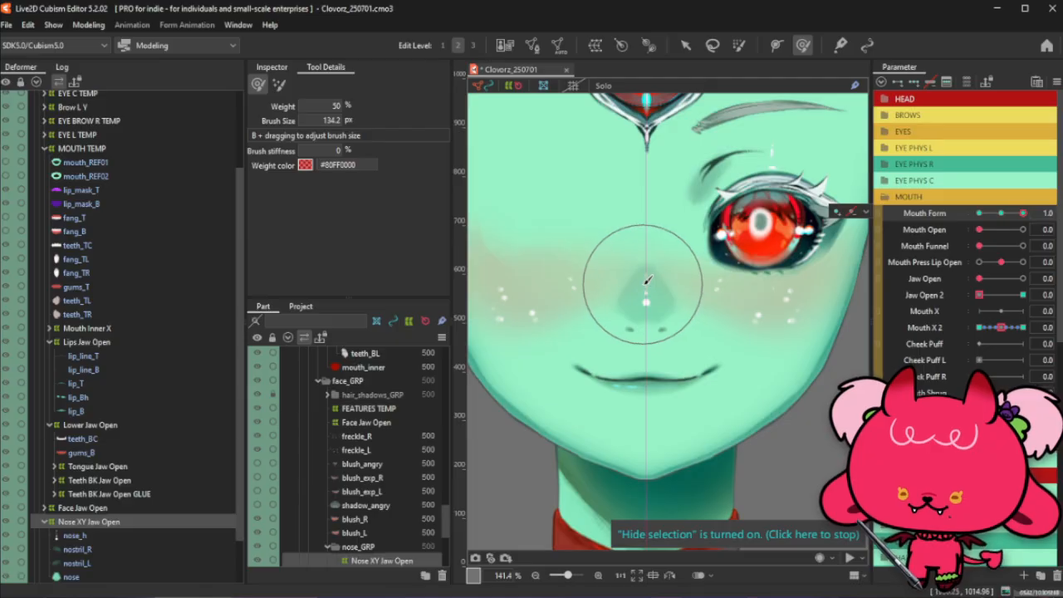
pyautogui.hotkey('ctrl', 't')
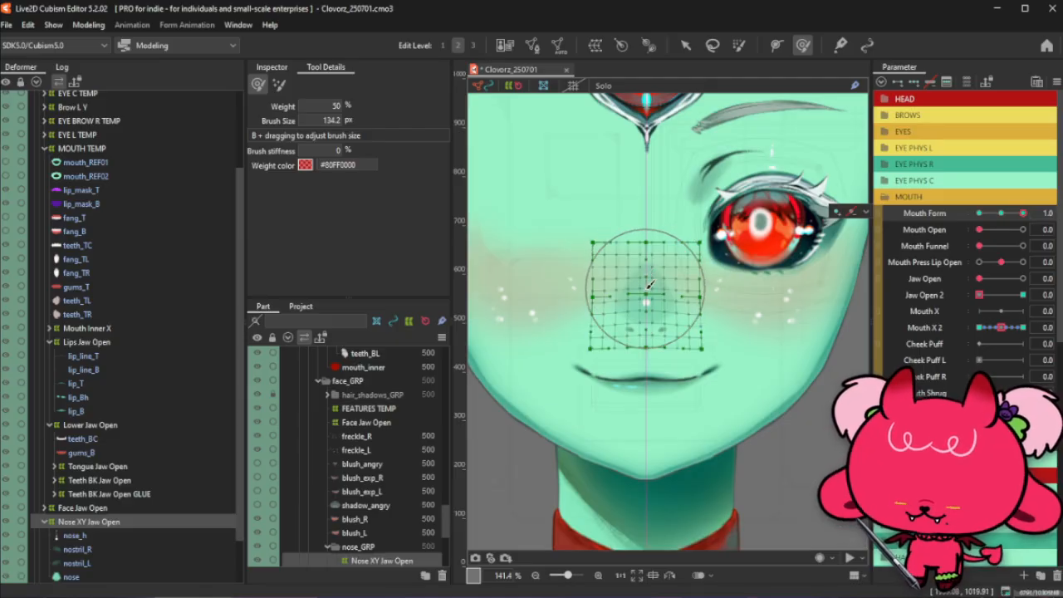
pyautogui.press('b')
pyautogui.moveTo(648, 286); pyautogui.dragTo(645, 278)
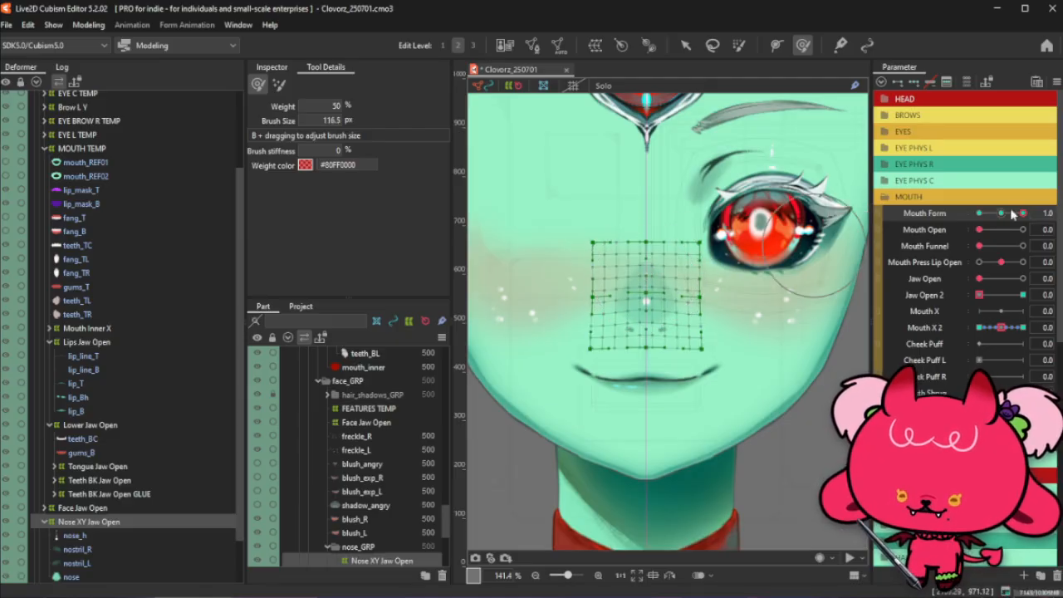
# Hide the selection, blend the revised nose form inversely into Mouth Form -1.0, and preview the nose between -1.0 and 1.0
pyautogui.moveTo(1017, 213); pyautogui.dragTo(932, 252)
pyautogui.hotkey('ctrl', 't')
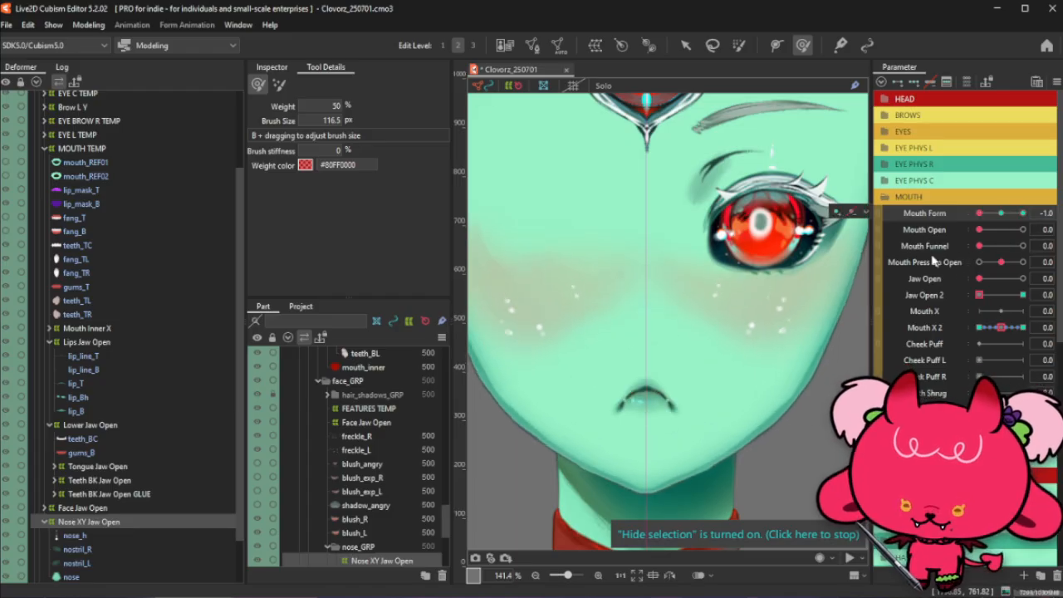
pyautogui.moveTo(971, 221); pyautogui.dragTo(934, 247)
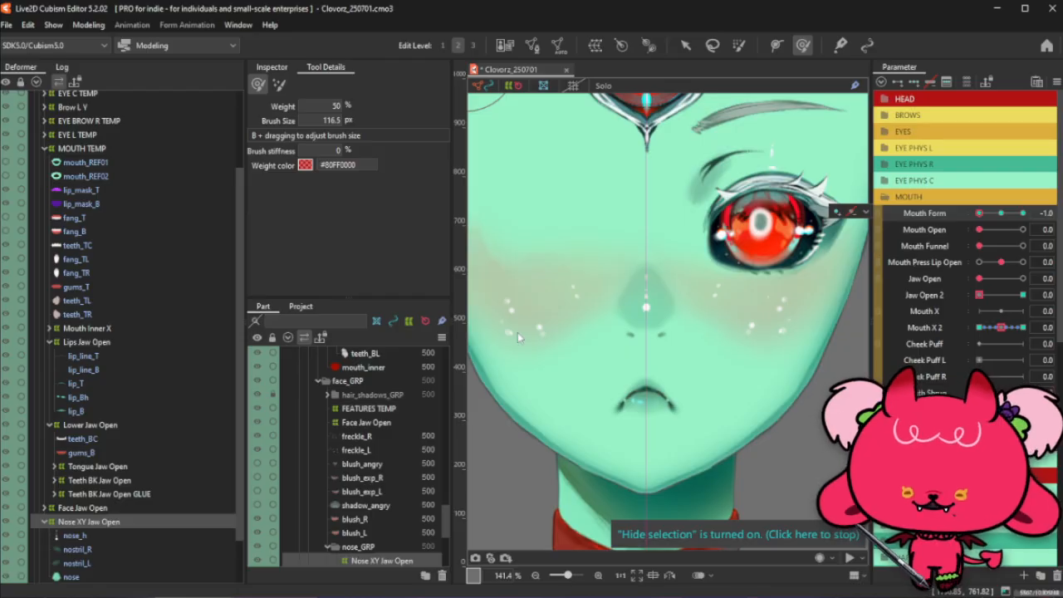
pyautogui.hotkey('ctrl', 'v')
pyautogui.click(506, 372)
pyautogui.moveTo(982, 214); pyautogui.dragTo(1031, 208)
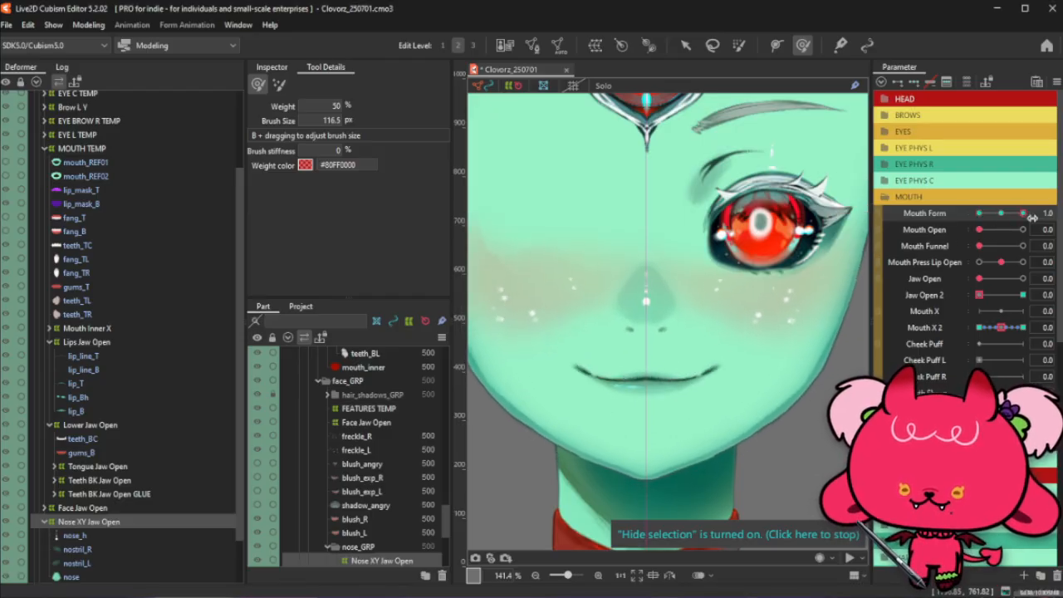
pyautogui.moveTo(1031, 215); pyautogui.dragTo(969, 248)
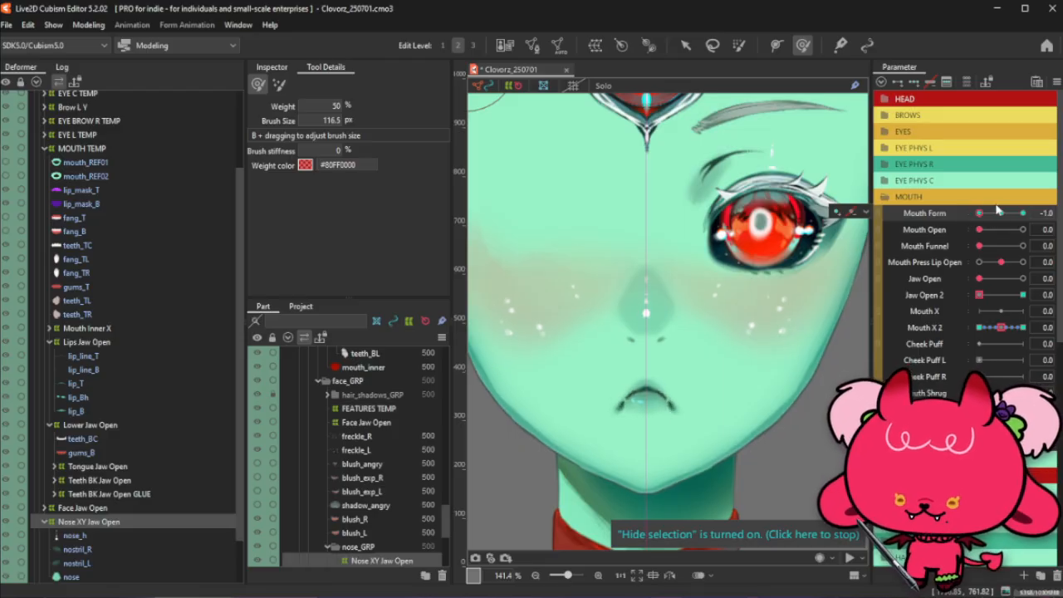
pyautogui.moveTo(986, 216); pyautogui.dragTo(997, 219)
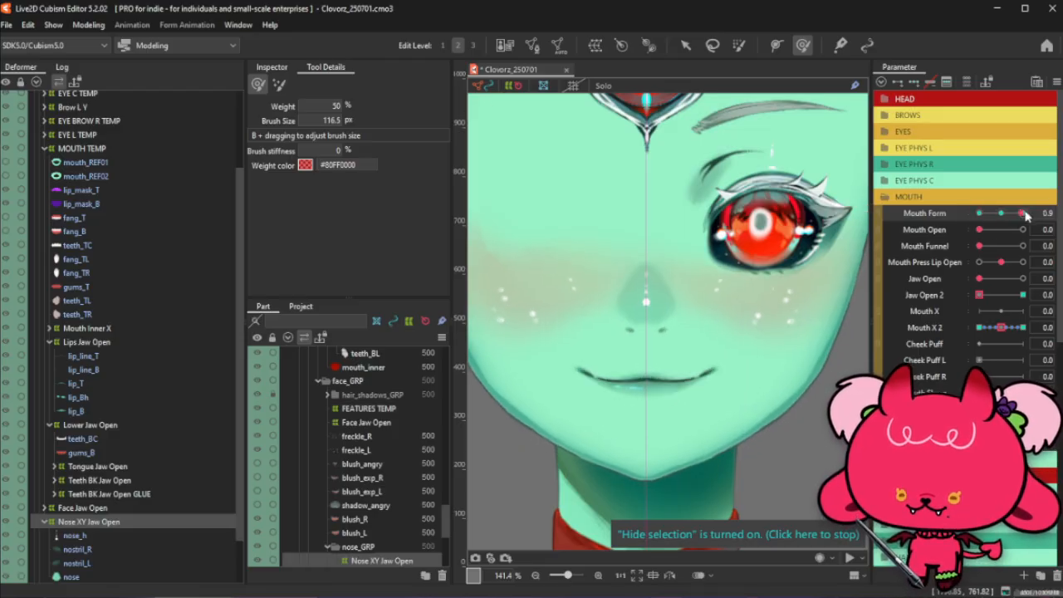
pyautogui.moveTo(1029, 213); pyautogui.dragTo(956, 254)
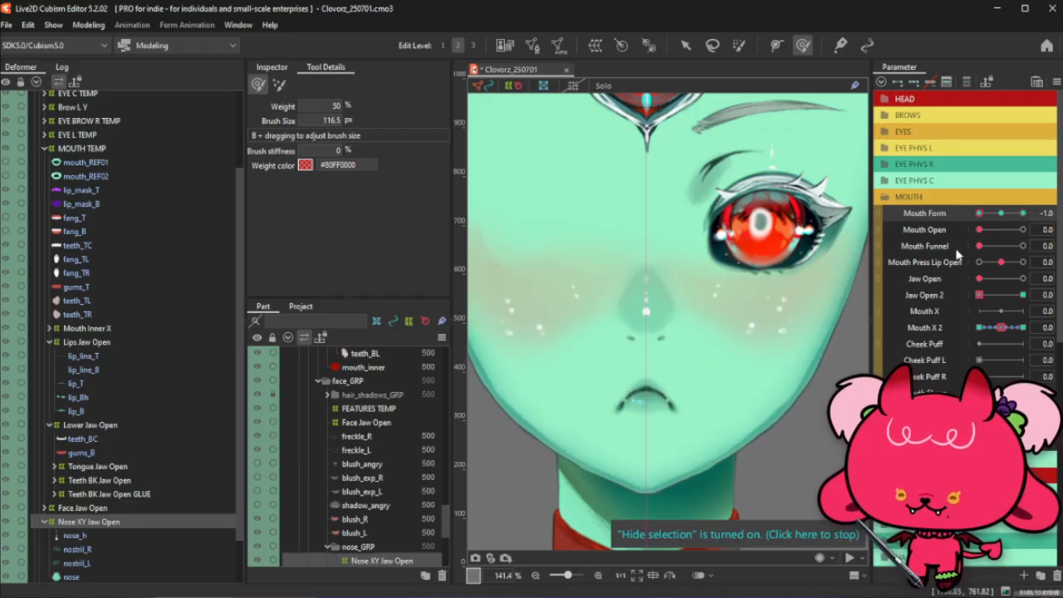
# Examine the nose and mouth movement up close in the live physics preview, then close the physics settings
pyautogui.click(83, 26)
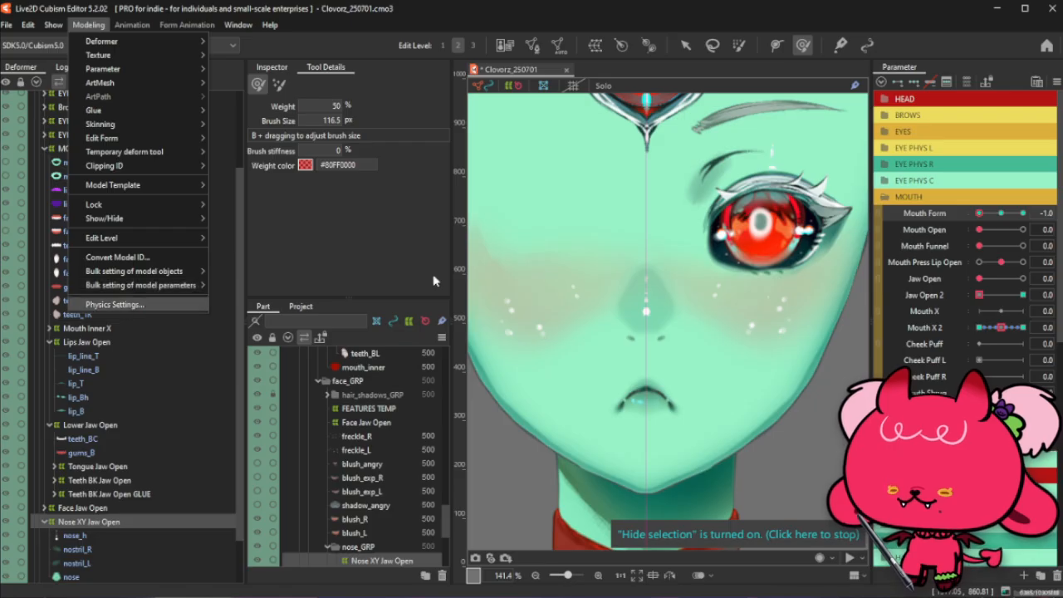
pyautogui.click(100, 302)
pyautogui.scroll(6, 797, 69)
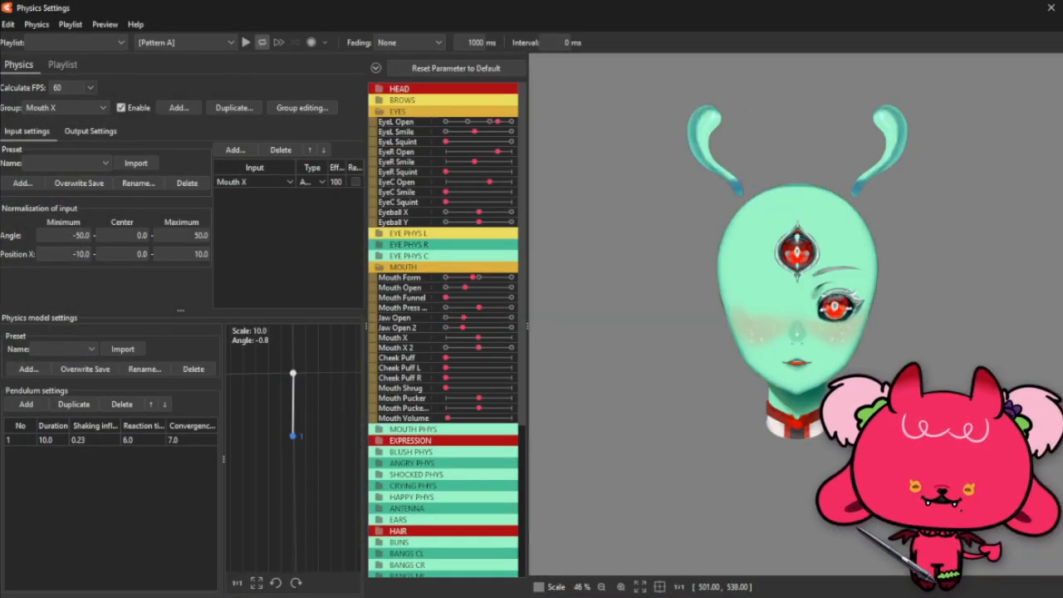
pyautogui.scroll(2, 847, 373)
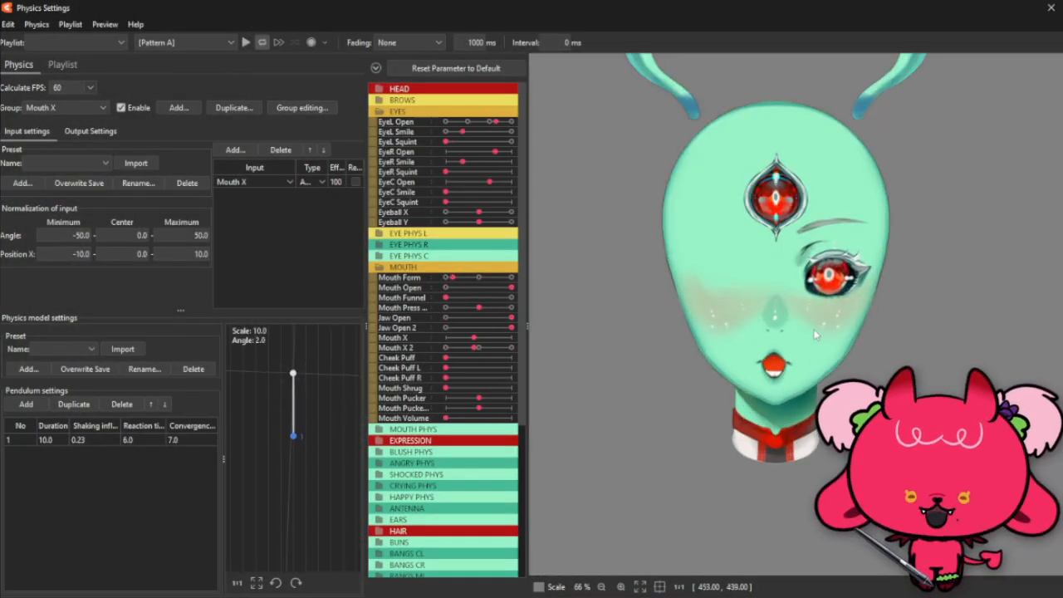
pyautogui.scroll(2, 816, 268)
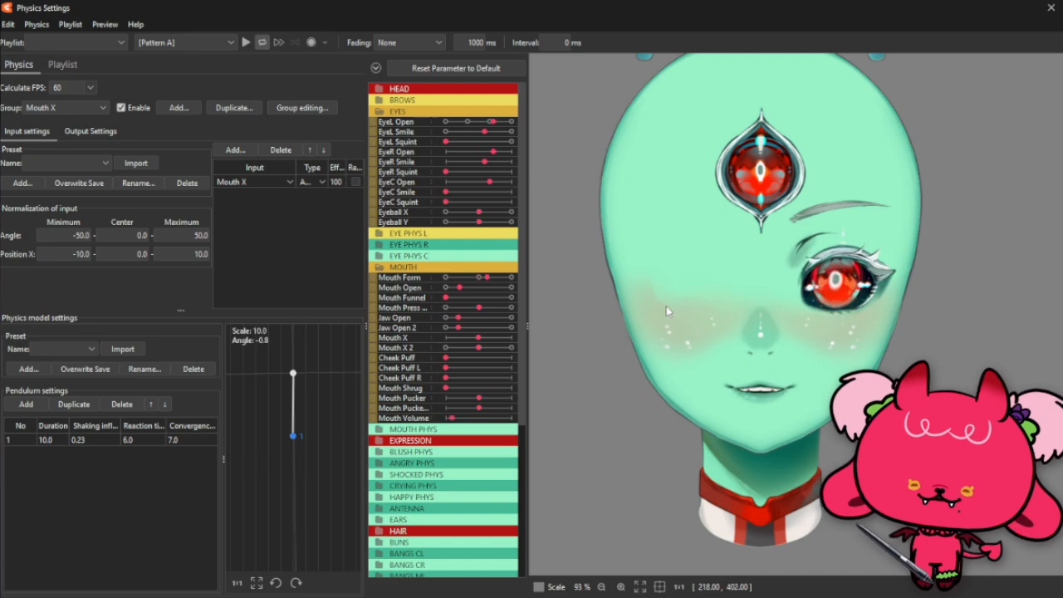
pyautogui.scroll(-3, 833, 280)
pyautogui.scroll(3, 833, 280)
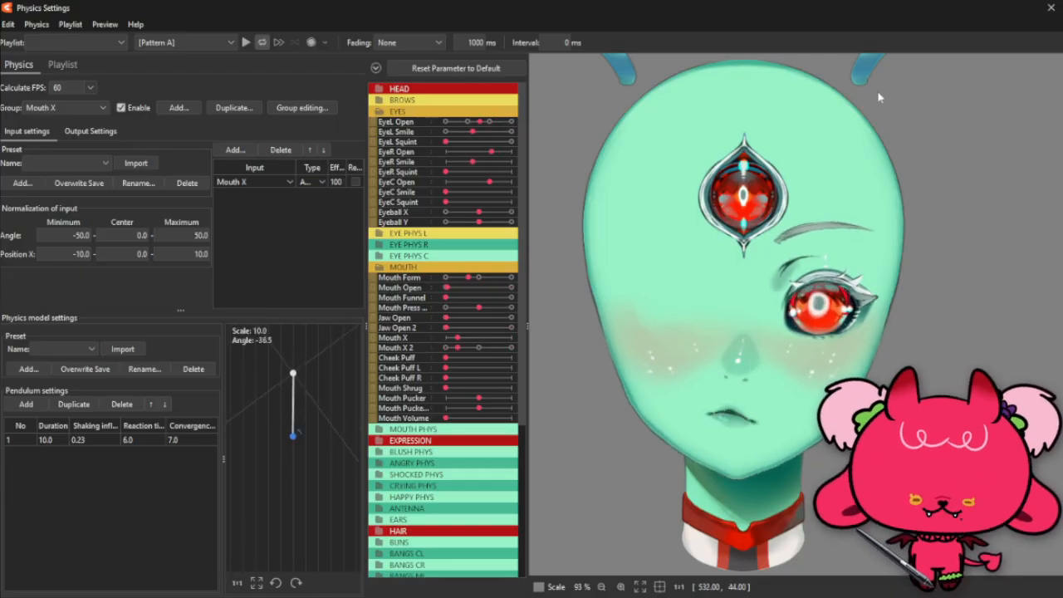
pyautogui.click(1049, 8)
# Clear the nose selection and select the lid_C mesh of the centre eye on the forehead with the Arrow tool
pyautogui.scroll(-3, 681, 339)
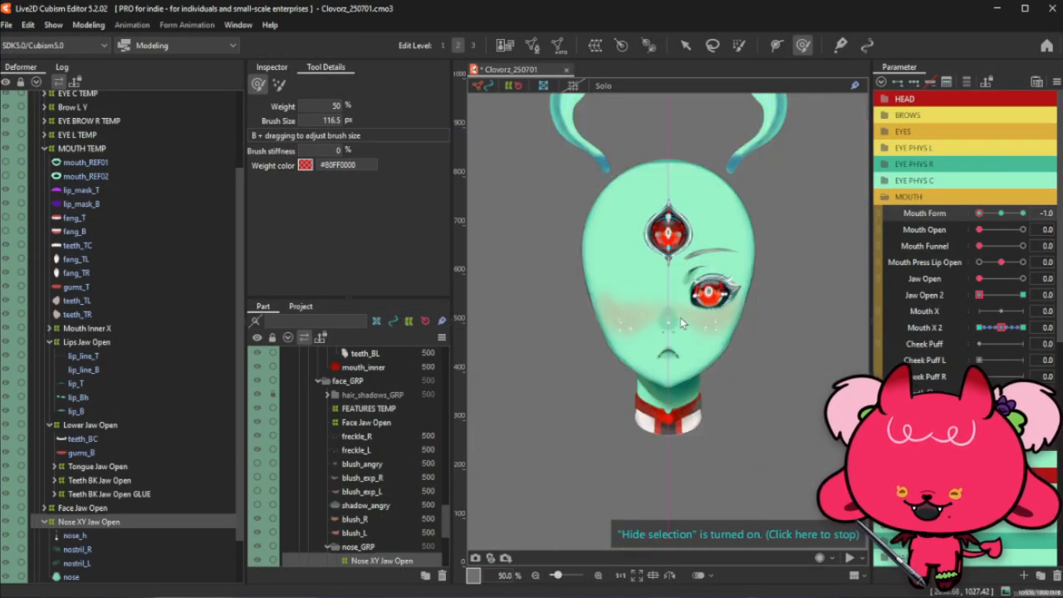
pyautogui.scroll(5, 674, 207)
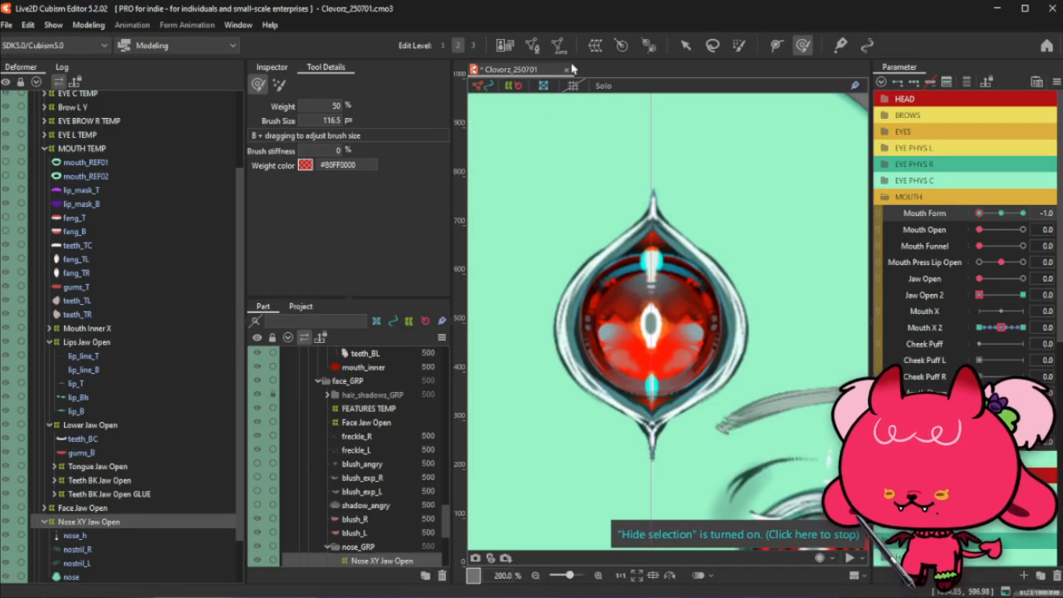
pyautogui.click(684, 47)
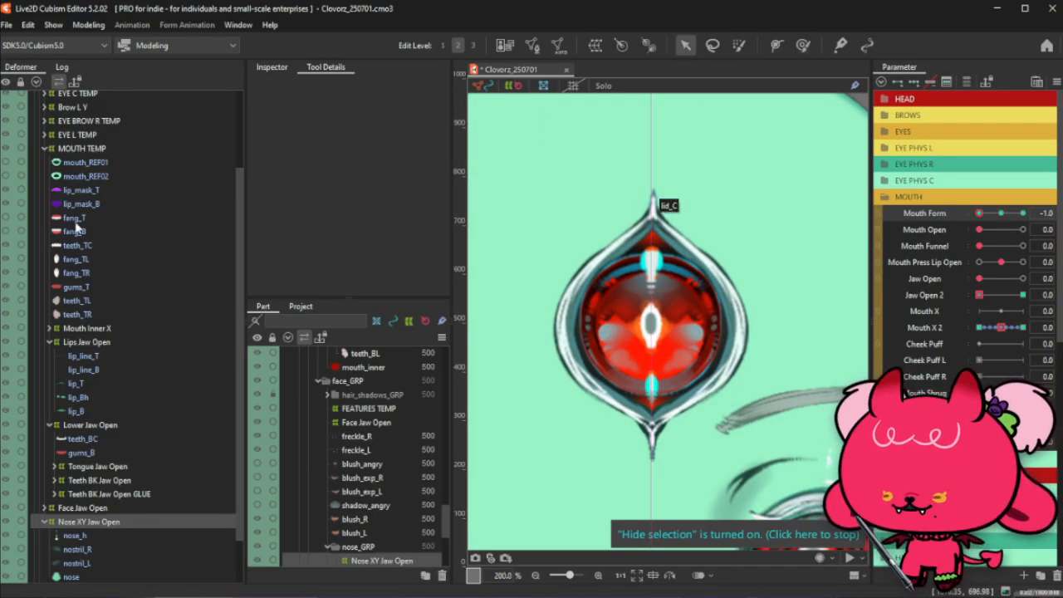
pyautogui.scroll(3, 81, 344)
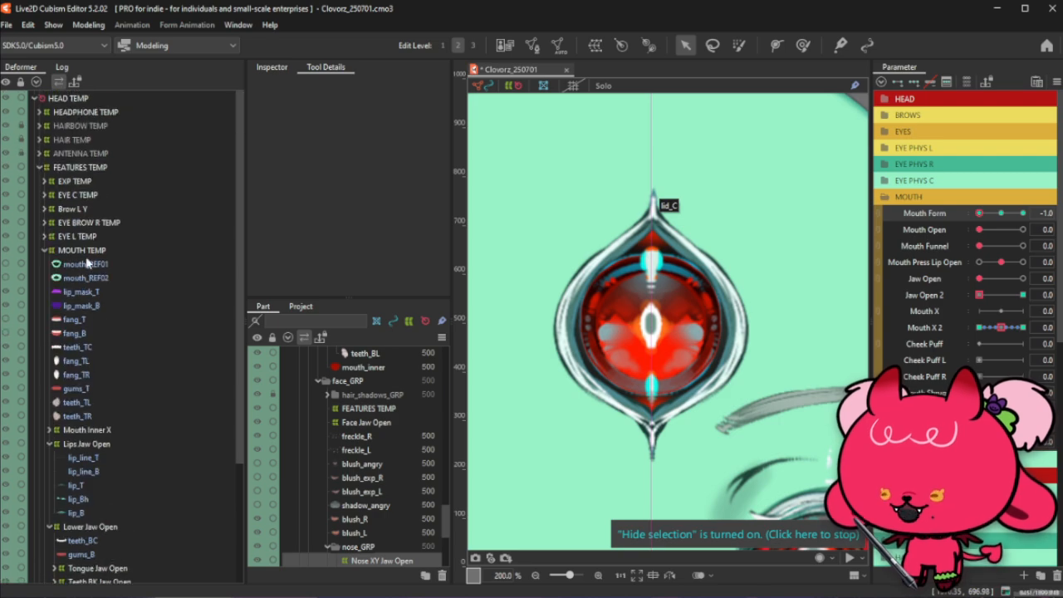
pyautogui.click(673, 208)
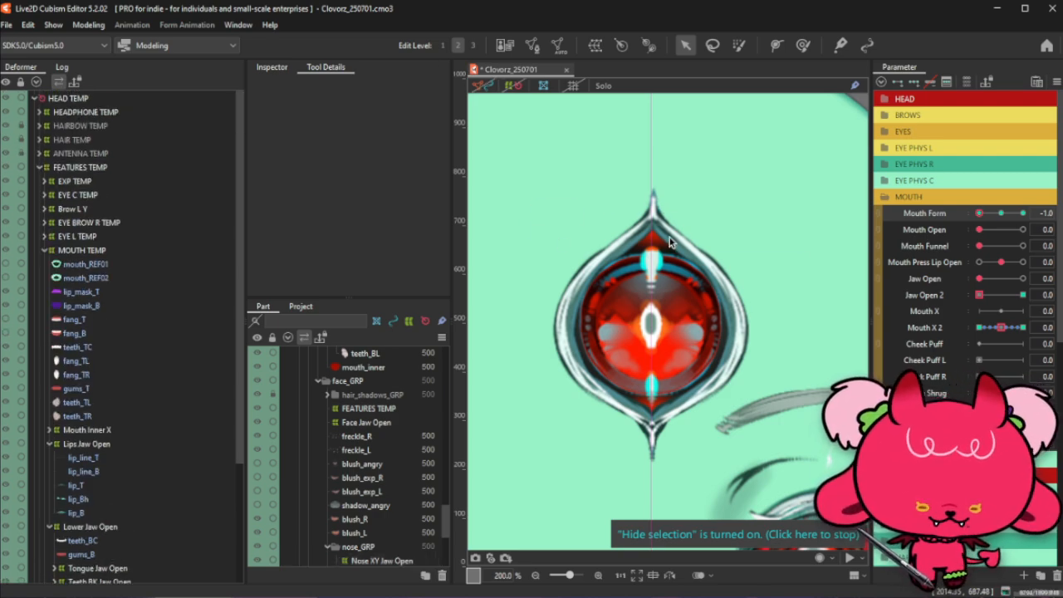
pyautogui.rightClick(670, 242)
pyautogui.click(758, 304)
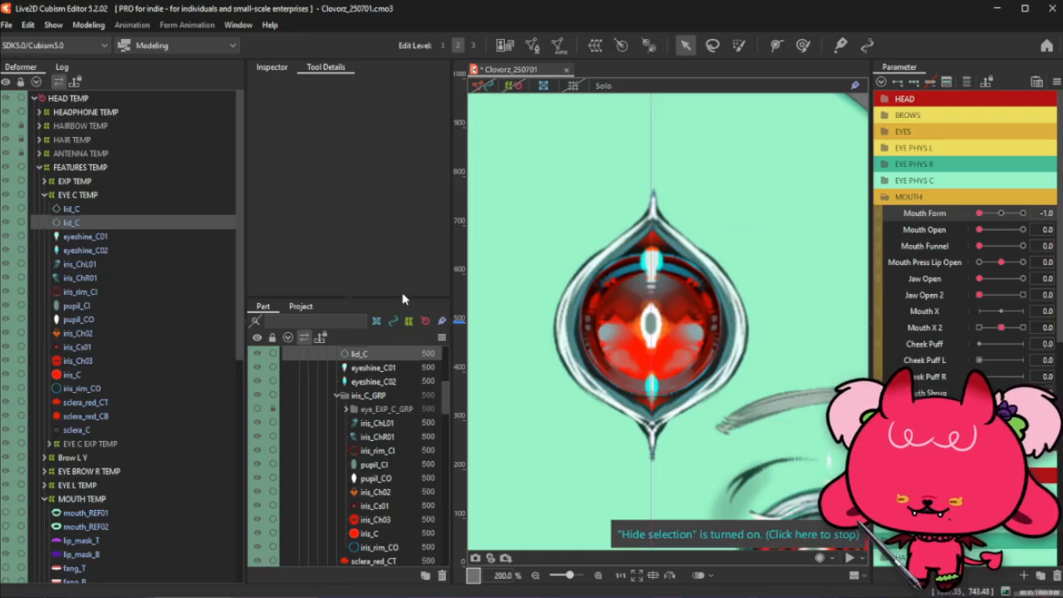
# Turn the selection display back on and inspect the meshes of the two lid_C halves one after the other
pyautogui.click(80, 212)
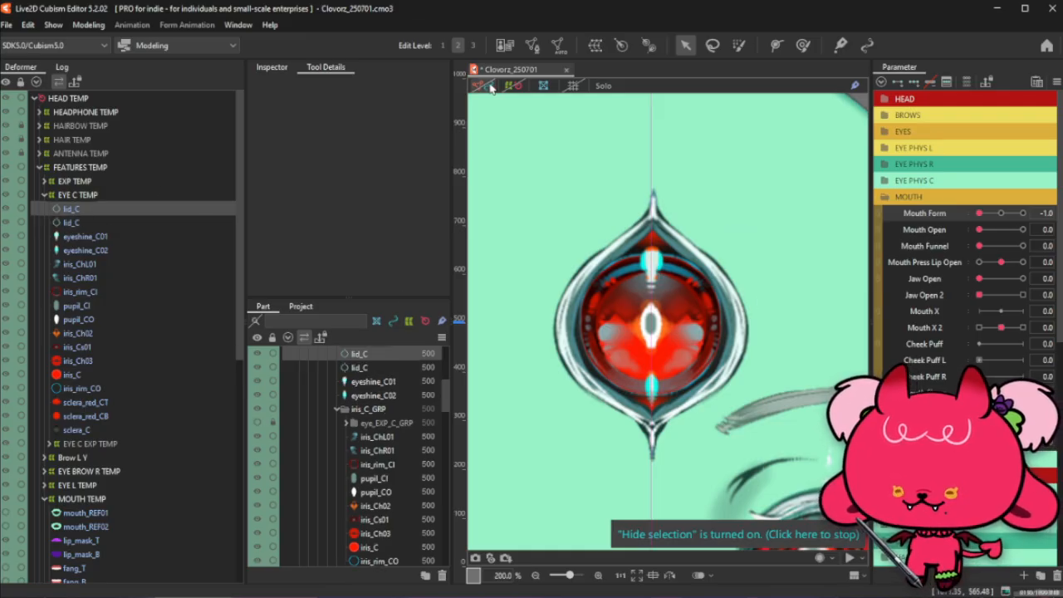
pyautogui.hotkey('ctrl', 't')
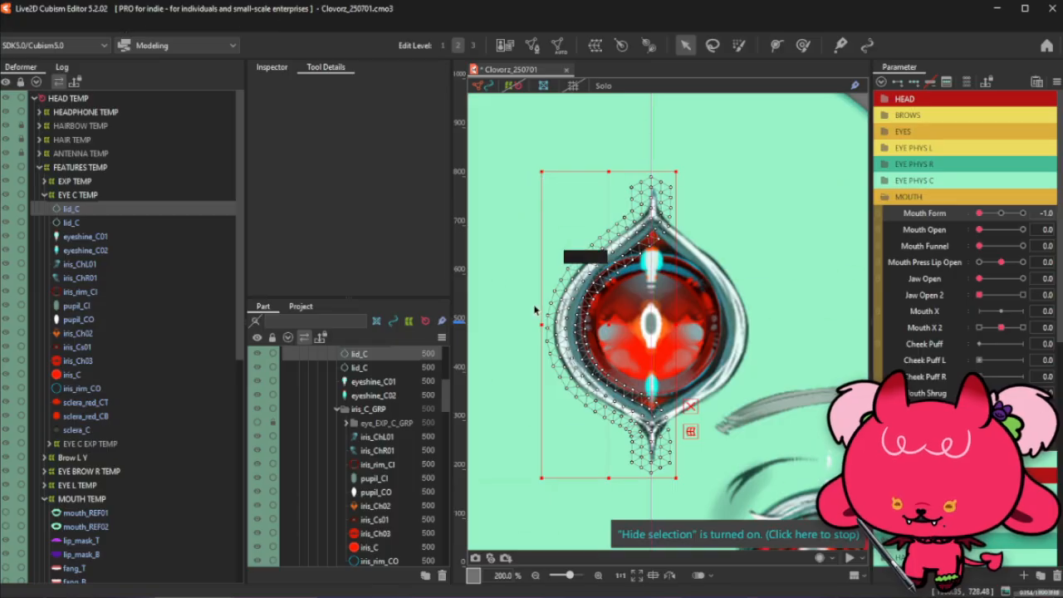
pyautogui.moveTo(541, 325)
pyautogui.mouseDown()
pyautogui.moveTo(652, 324)
pyautogui.moveTo(505, 326)
pyautogui.moveTo(665, 327)
pyautogui.moveTo(665, 338)
pyautogui.moveTo(452, 333)
pyautogui.moveTo(660, 332)
pyautogui.moveTo(519, 333)
pyautogui.moveTo(568, 332)
pyautogui.moveTo(541, 332)
pyautogui.mouseUp()
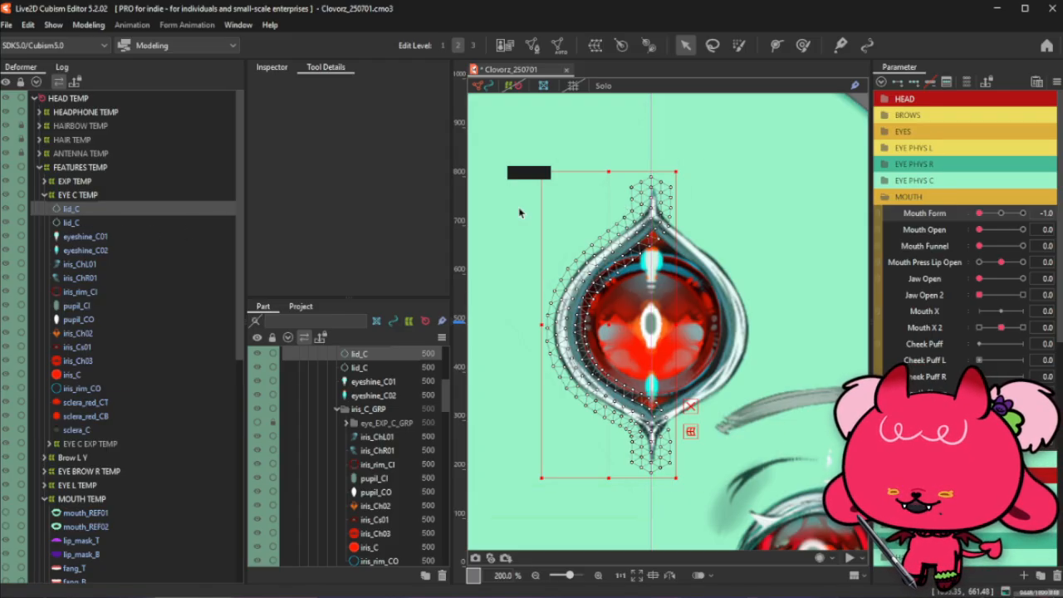
pyautogui.click(181, 224)
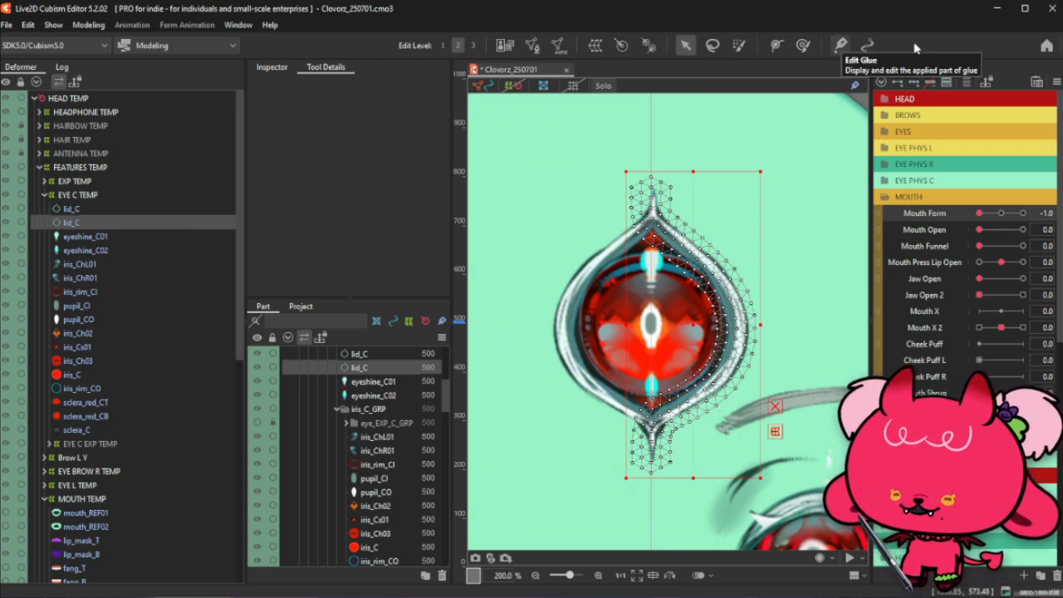
# Inspect the meshes of both lid_C halves together in manual mesh editing, then leave mesh editing
pyautogui.click(775, 45)
pyautogui.scroll(1, 653, 184)
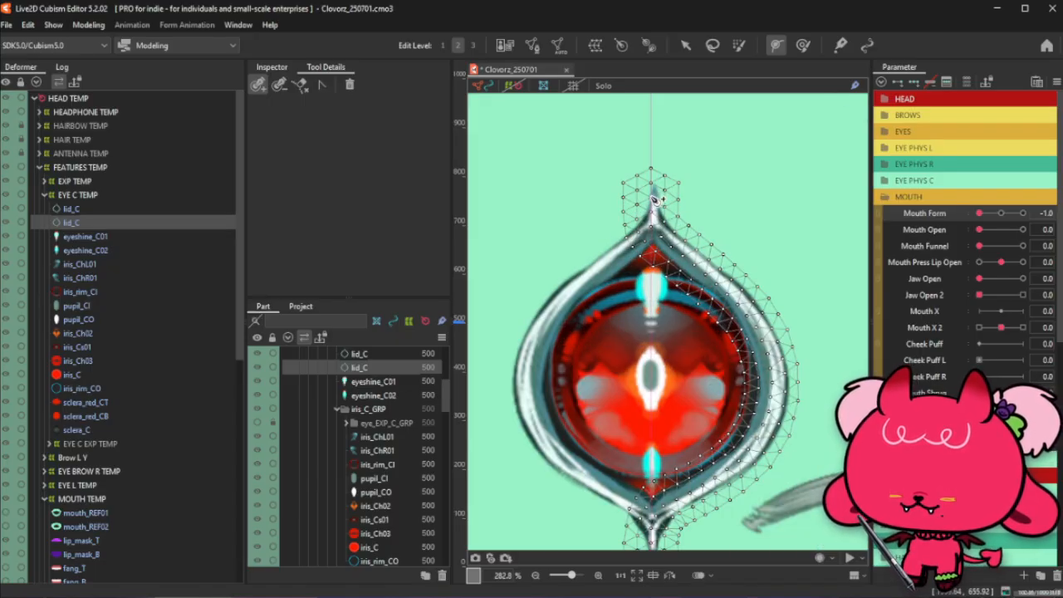
pyautogui.keyDown('ctrl'); pyautogui.click(144, 208); pyautogui.keyUp('ctrl')
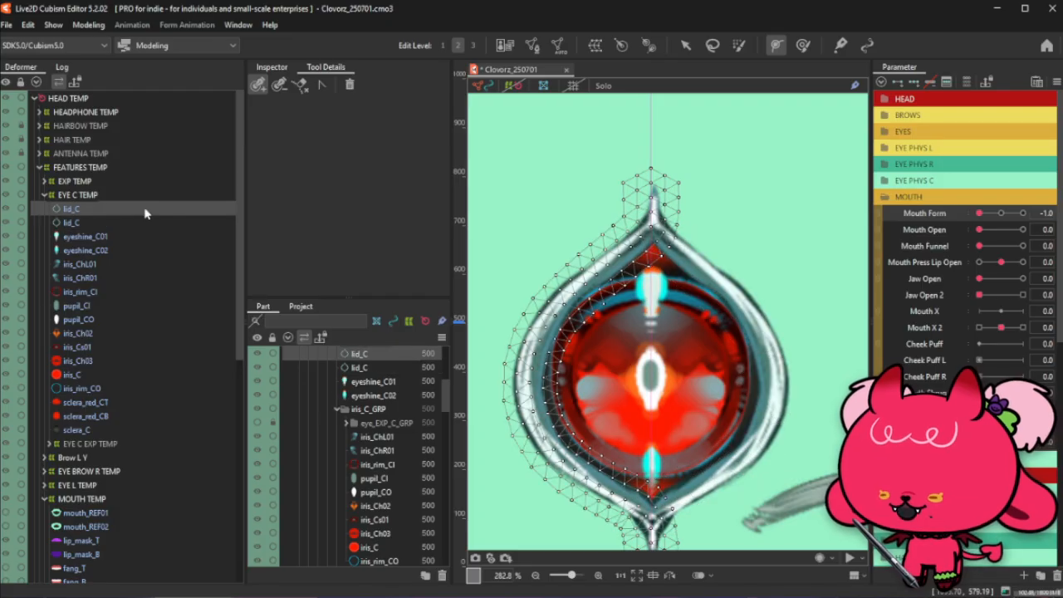
pyautogui.click(532, 46)
pyautogui.scroll(8, 649, 203)
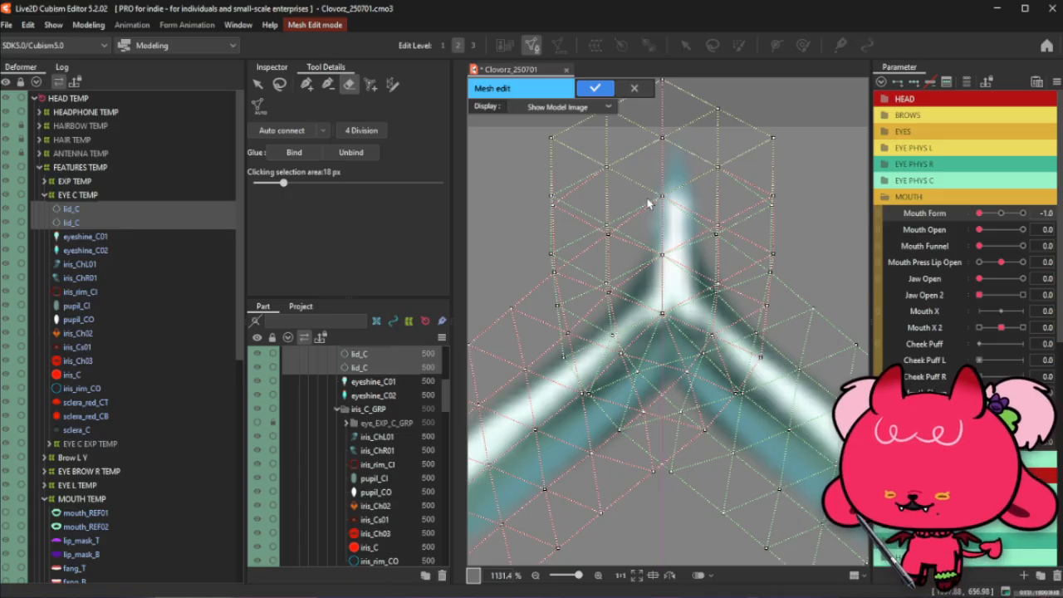
pyautogui.scroll(-8, 649, 203)
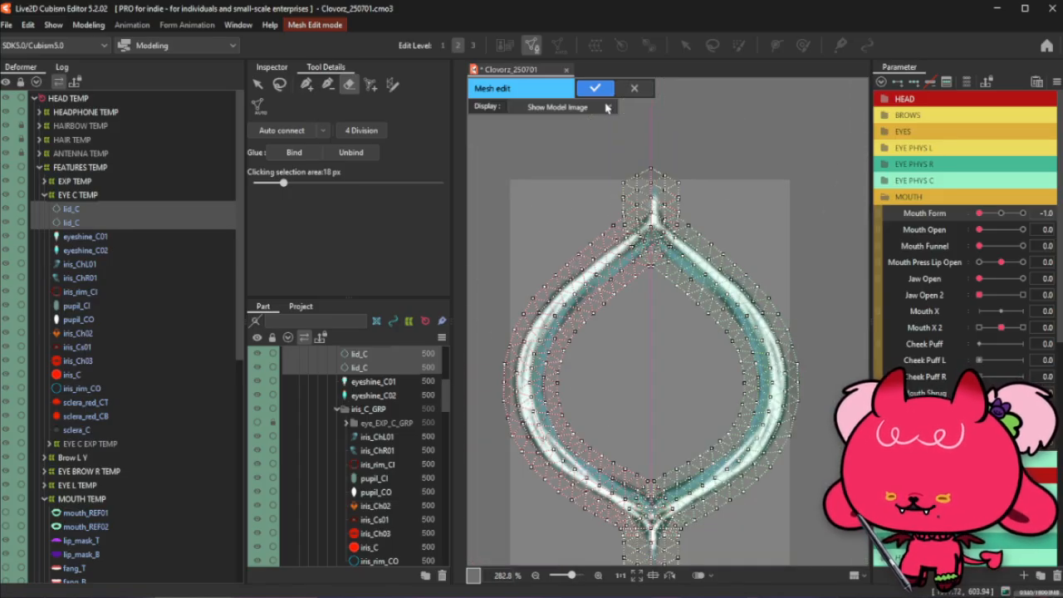
pyautogui.click(595, 88)
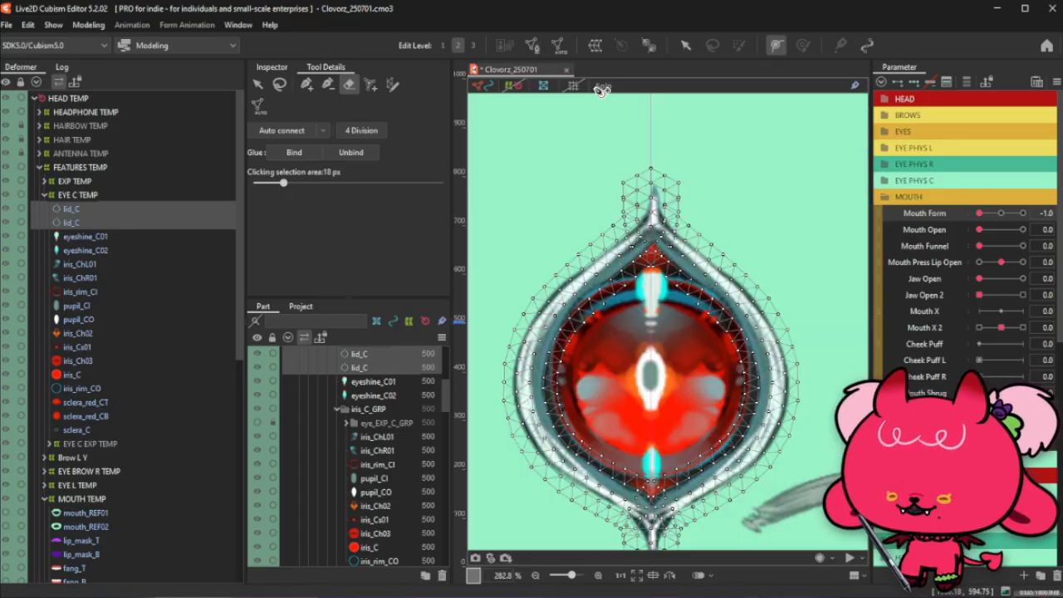
# Compare the centre eye's lid_C, sclera_C and sclera_red_CB meshes by selecting them one after another
pyautogui.click(86, 223)
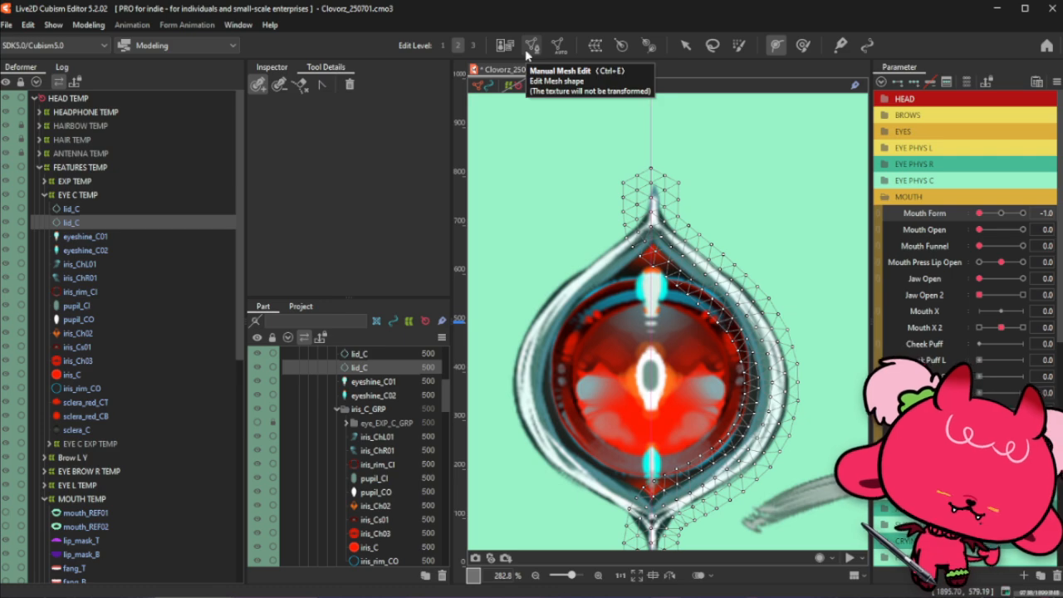
pyautogui.scroll(-3, 609, 244)
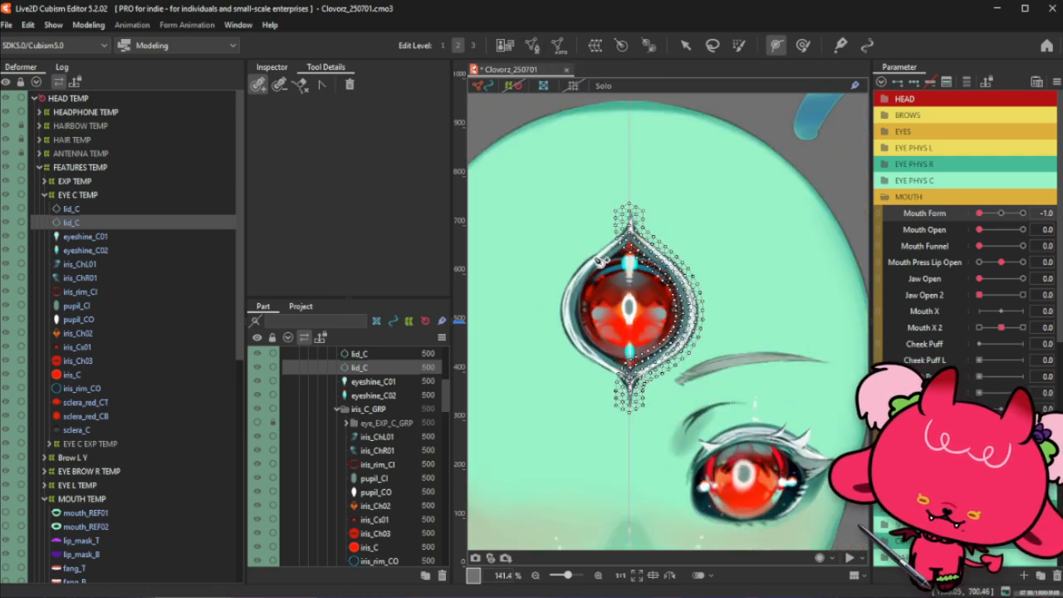
pyautogui.scroll(1, 597, 261)
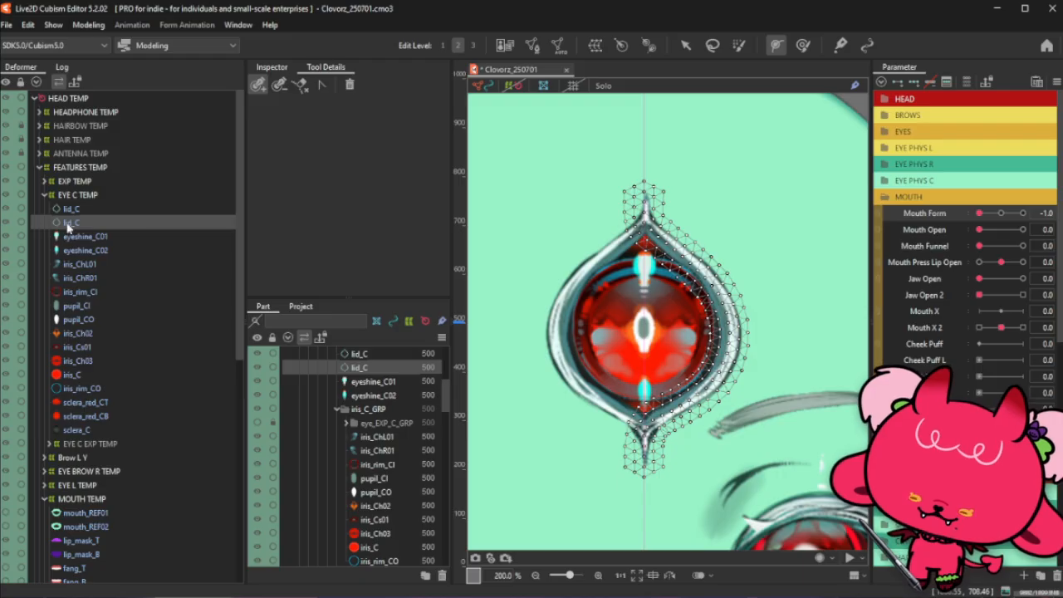
pyautogui.click(95, 429)
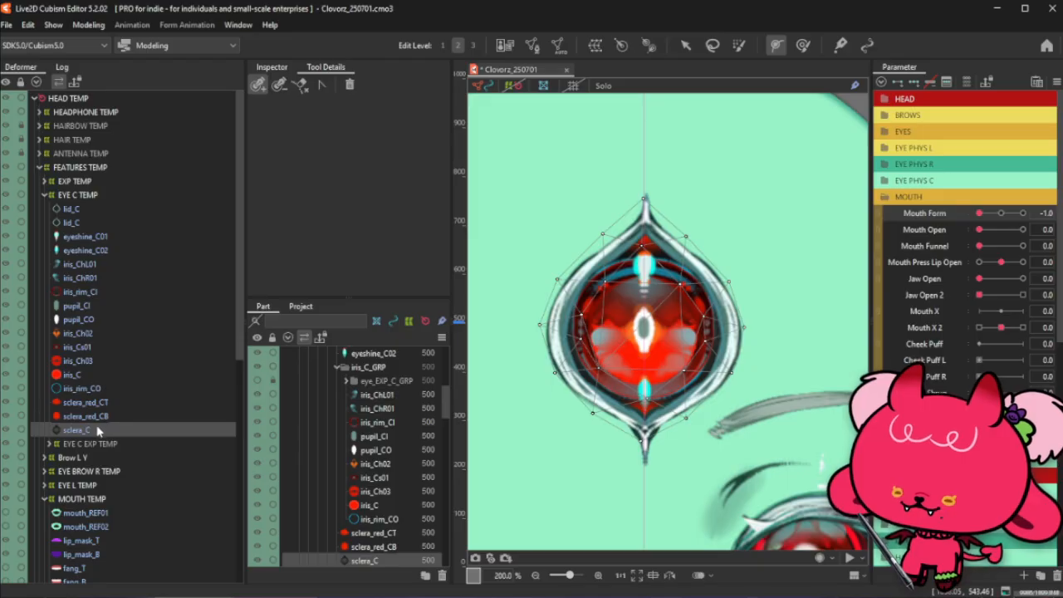
pyautogui.click(95, 418)
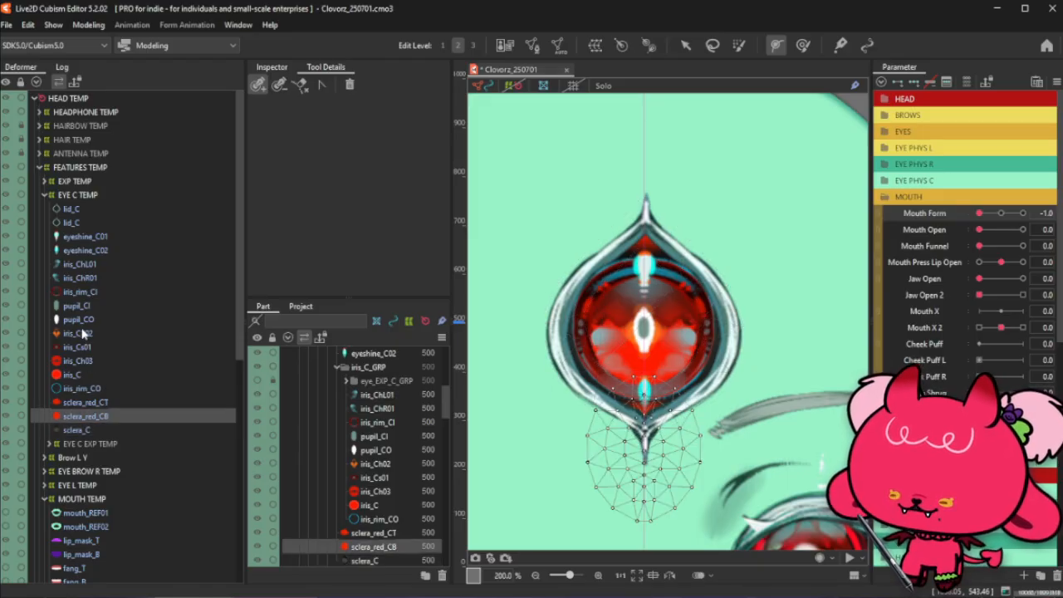
pyautogui.click(83, 429)
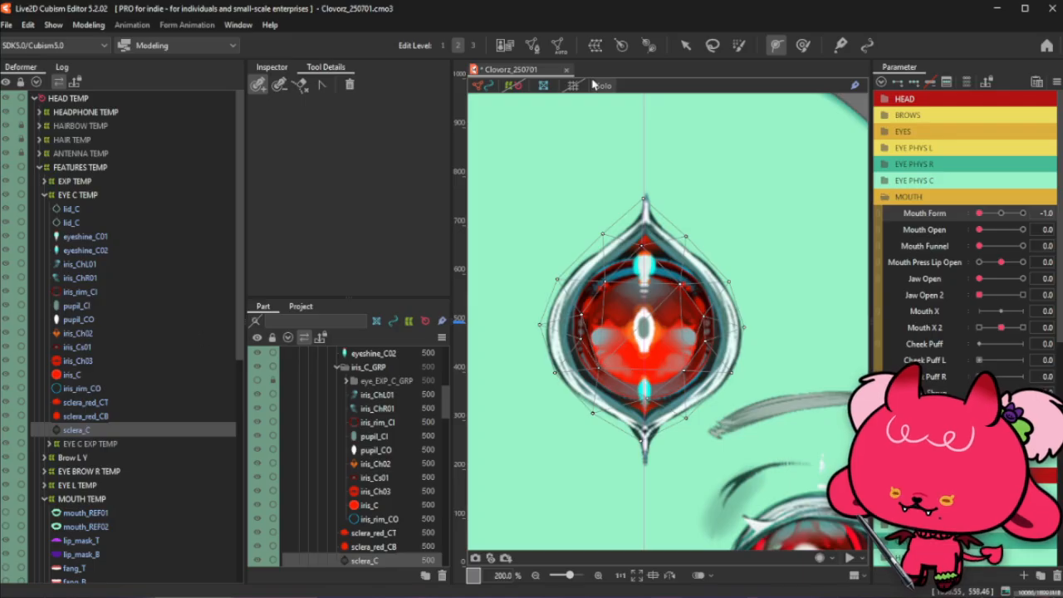
pyautogui.click(98, 211)
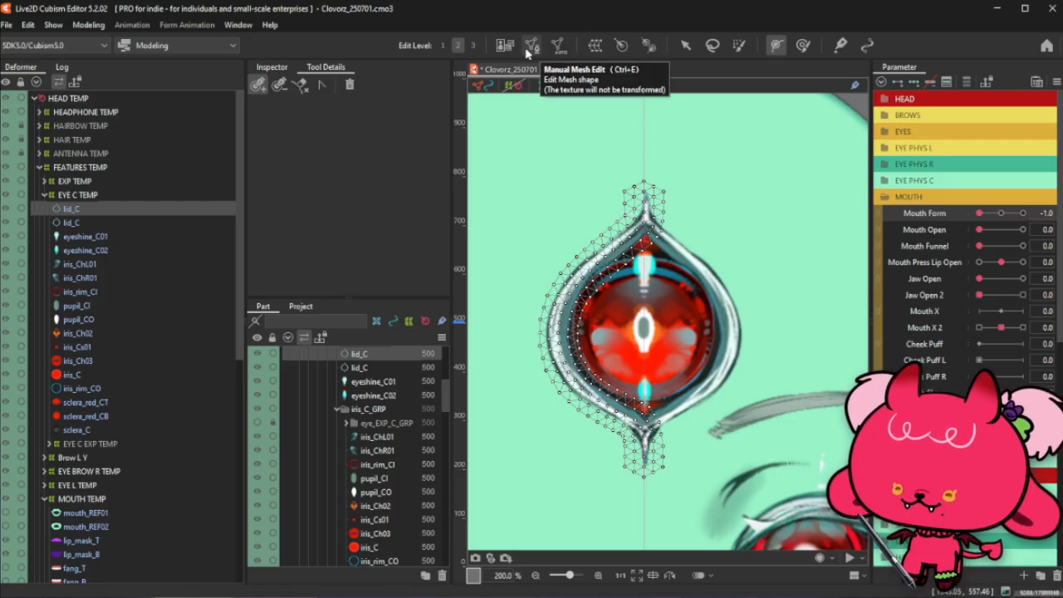
# Open the sclera_C mesh for manual editing and draw a mesh-mapping stroke from its upper tip along the left edge
pyautogui.click(77, 429)
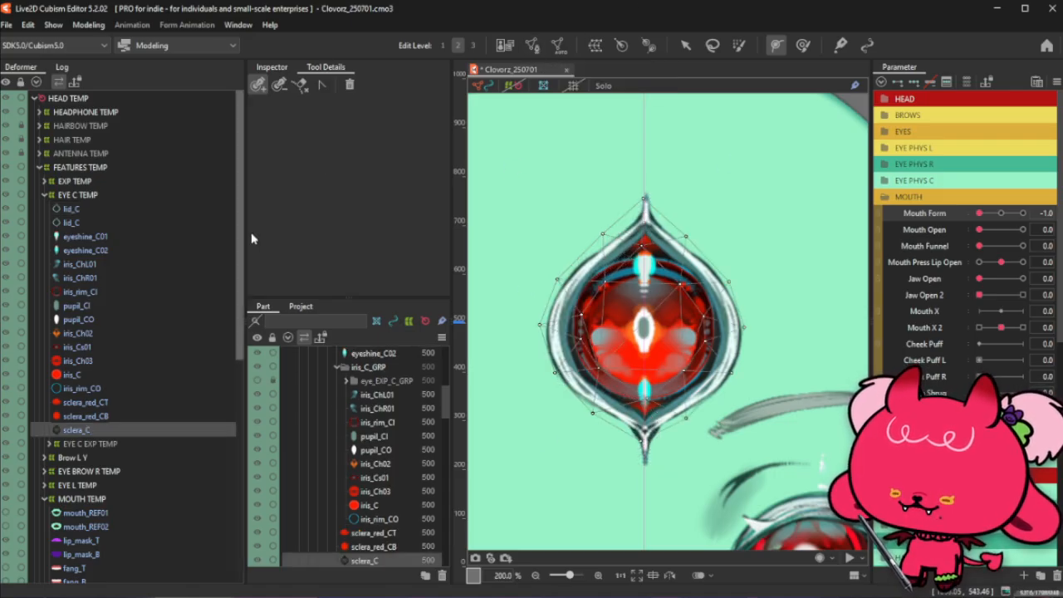
pyautogui.click(533, 45)
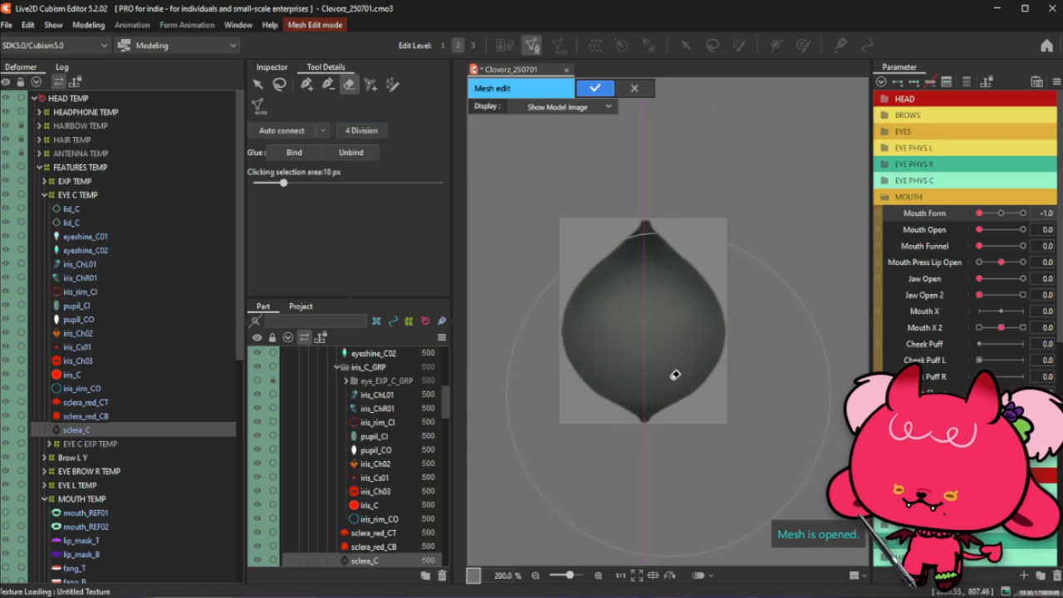
pyautogui.click(392, 84)
pyautogui.moveTo(648, 236); pyautogui.dragTo(602, 297)
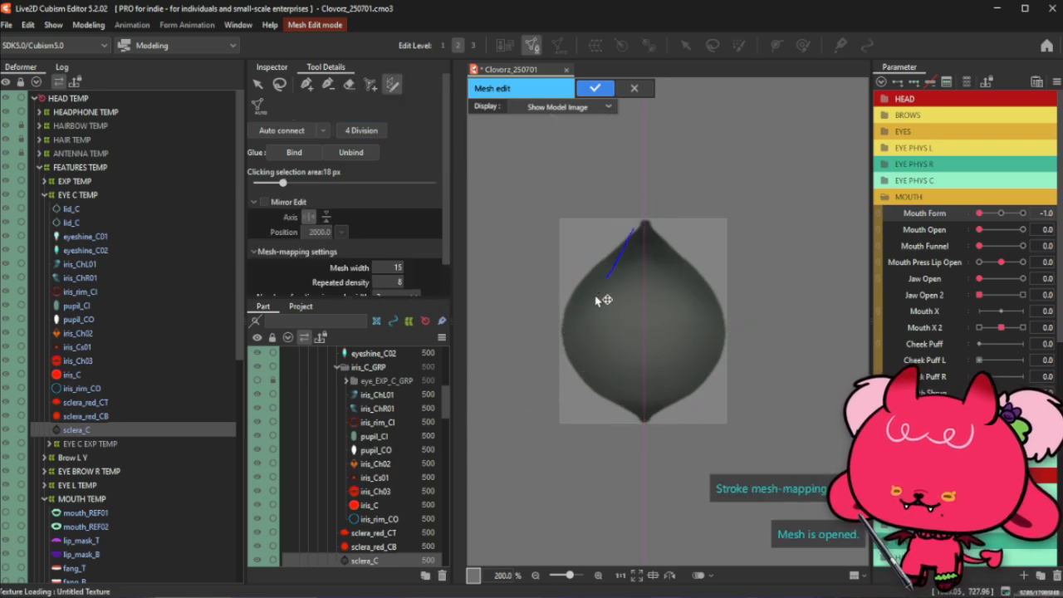
pyautogui.scroll(3, 611, 225)
pyautogui.moveTo(665, 227)
pyautogui.mouseDown()
pyautogui.moveTo(676, 221)
pyautogui.moveTo(662, 238)
pyautogui.mouseUp()
pyautogui.moveTo(627, 298); pyautogui.dragTo(634, 266)
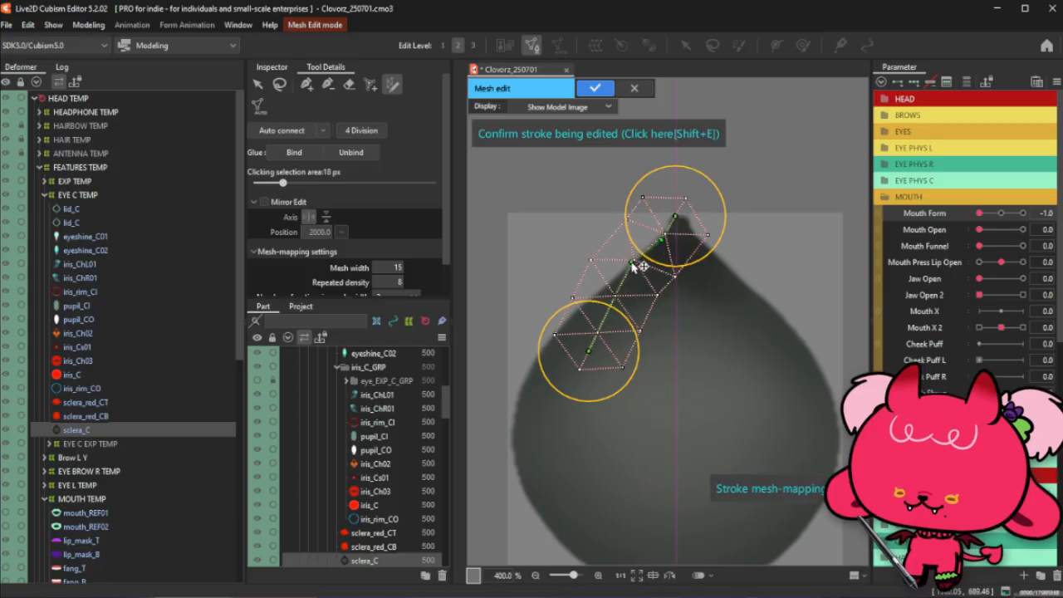
# Turn on Mirror Edit, extend the stroke to the sclera's lower tip and fit it to the left outline
pyautogui.click(264, 202)
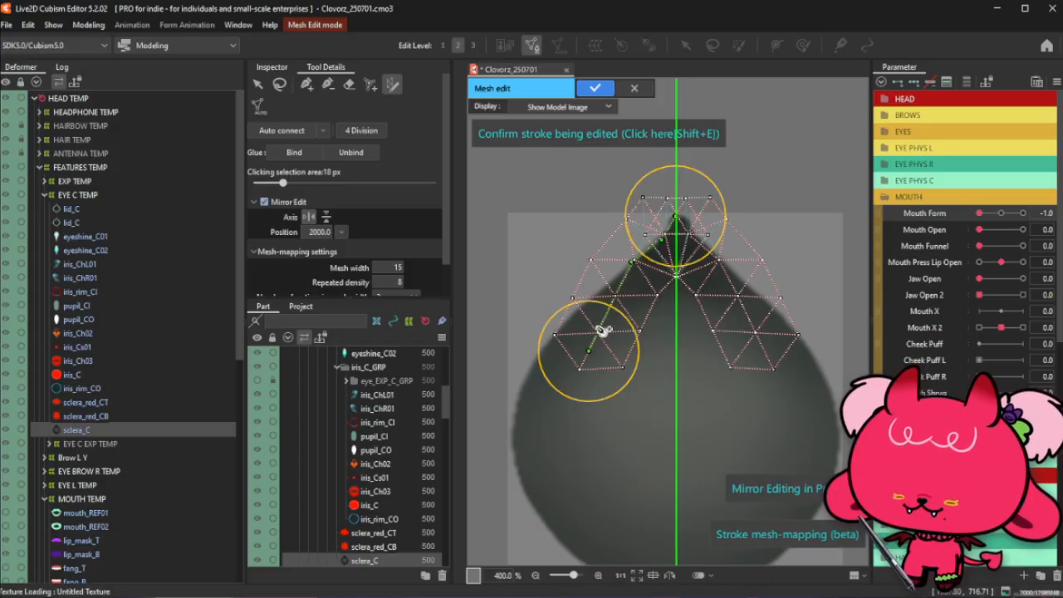
pyautogui.scroll(-2, 594, 328)
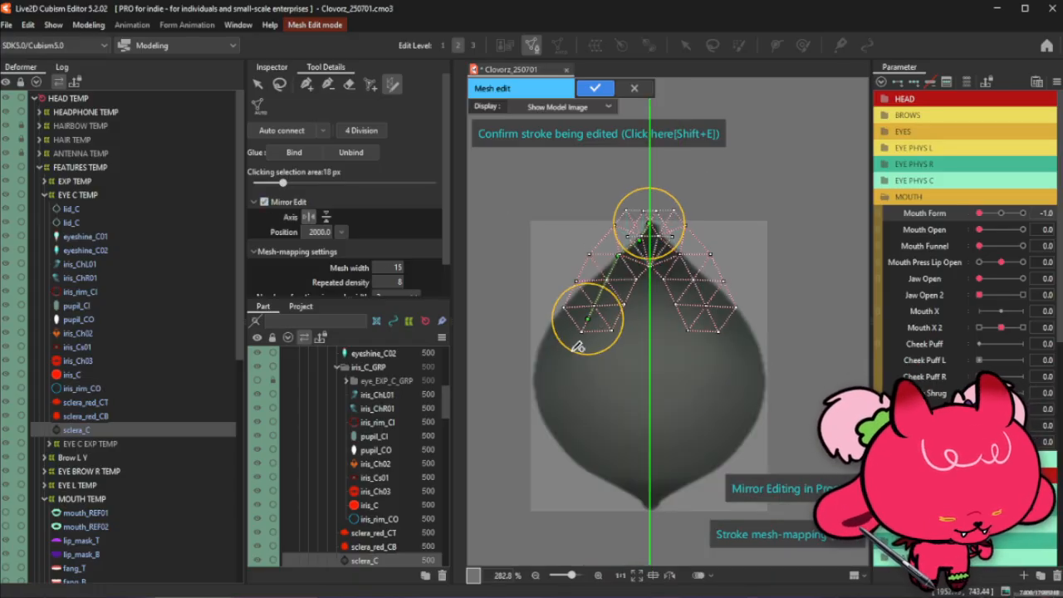
pyautogui.moveTo(591, 324); pyautogui.dragTo(649, 511)
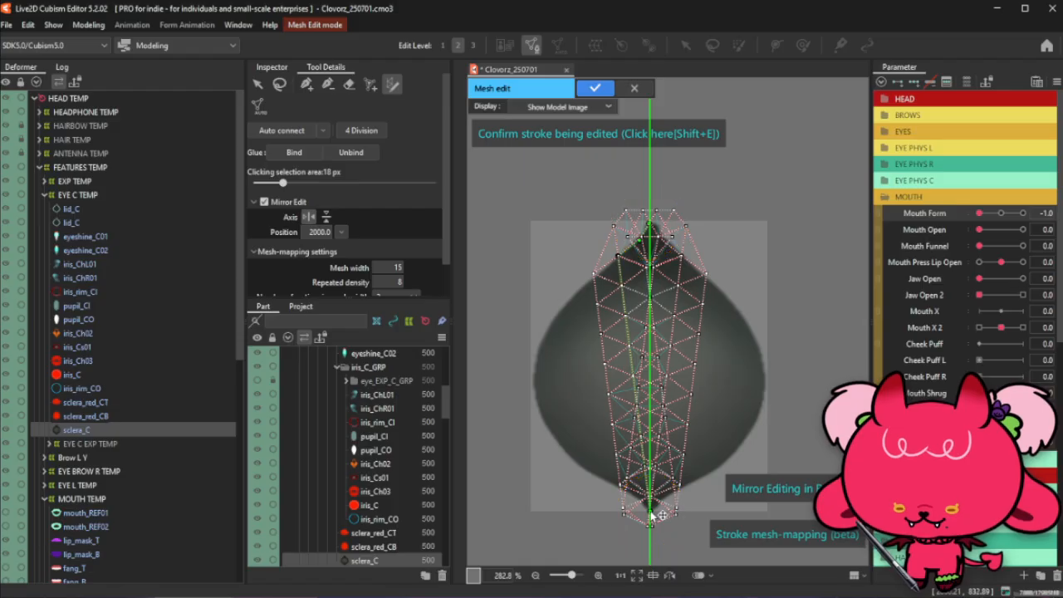
pyautogui.scroll(1, 625, 305)
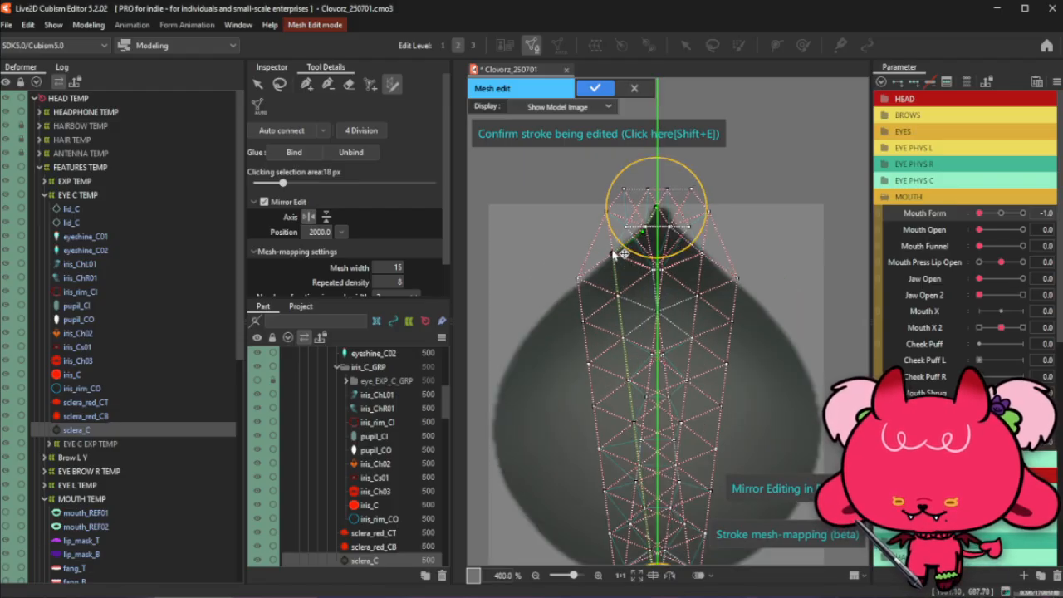
pyautogui.moveTo(628, 269)
pyautogui.mouseDown()
pyautogui.moveTo(535, 343)
pyautogui.moveTo(530, 417)
pyautogui.moveTo(502, 419)
pyautogui.moveTo(520, 422)
pyautogui.moveTo(523, 441)
pyautogui.moveTo(507, 457)
pyautogui.moveTo(498, 420)
pyautogui.moveTo(529, 480)
pyautogui.moveTo(520, 492)
pyautogui.mouseUp()
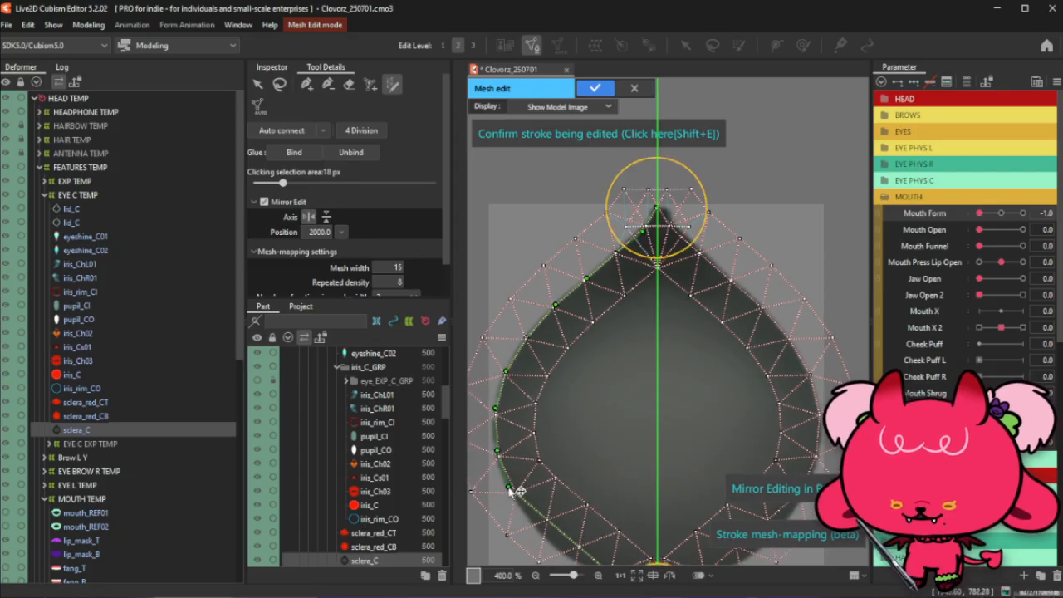
# Fit the stroke's control points to the lower-left outline of the sclera, down to the mirror axis
pyautogui.scroll(-1, 517, 474)
pyautogui.scroll(2, 536, 394)
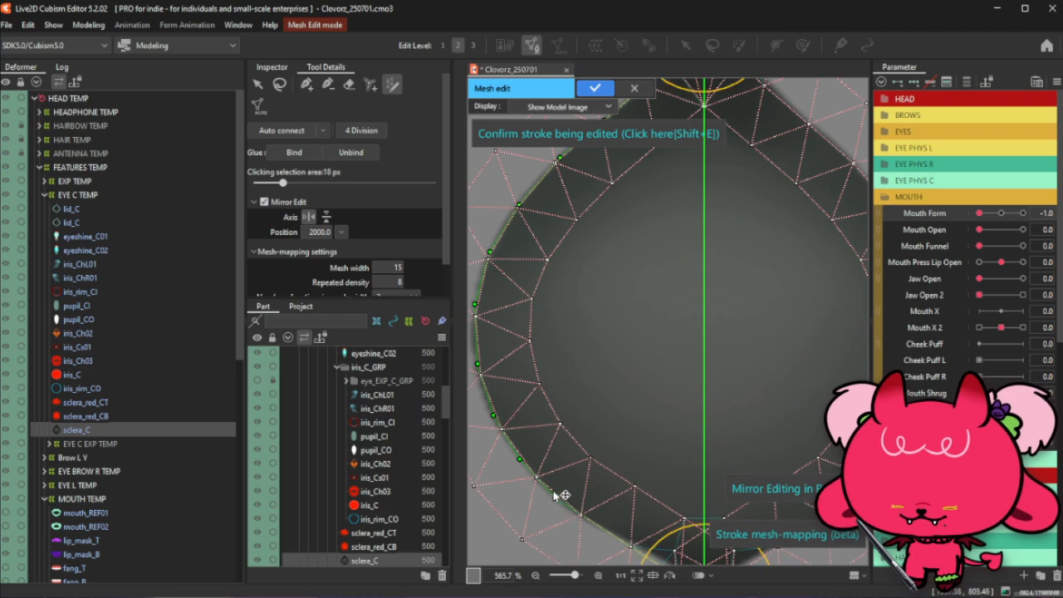
pyautogui.scroll(-2, 681, 373)
pyautogui.scroll(2, 659, 480)
pyautogui.moveTo(658, 480)
pyautogui.mouseDown()
pyautogui.moveTo(707, 463)
pyautogui.moveTo(638, 432)
pyautogui.moveTo(699, 445)
pyautogui.moveTo(681, 445)
pyautogui.mouseUp()
pyautogui.scroll(-1, 646, 408)
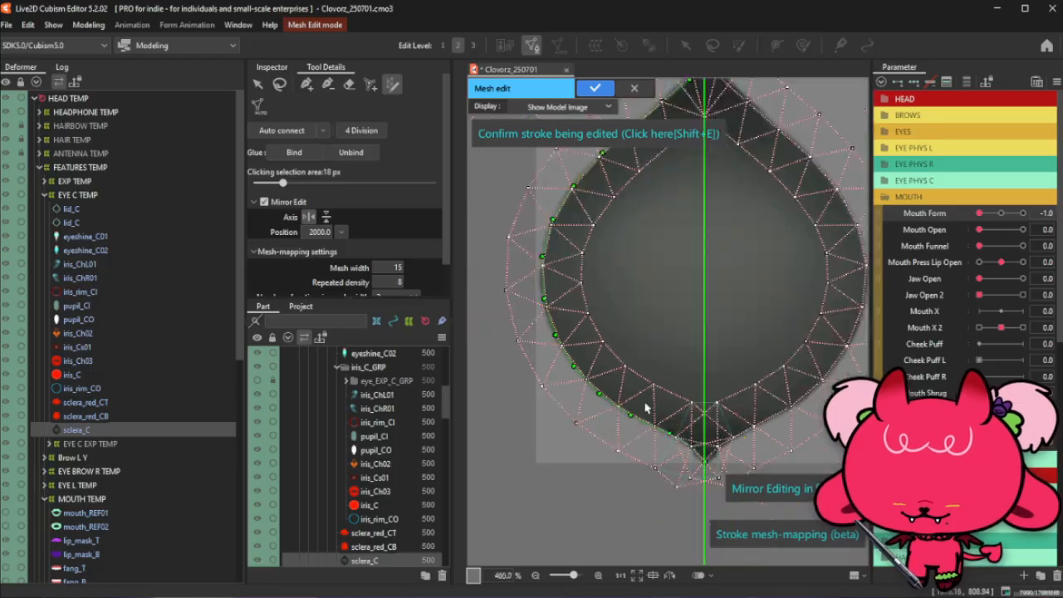
pyautogui.scroll(1, 706, 448)
pyautogui.scroll(-3, 707, 476)
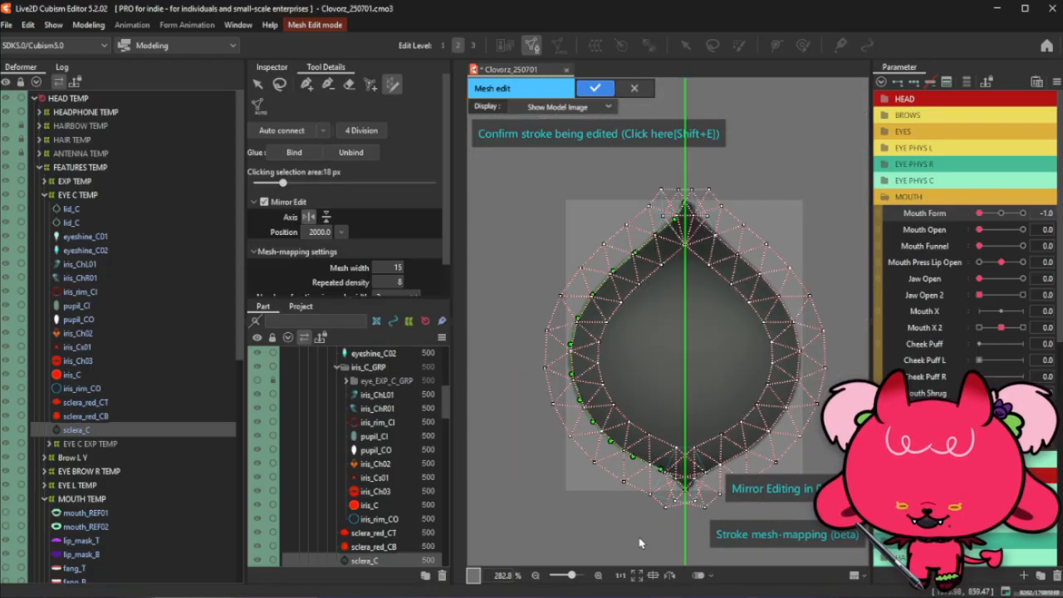
# Extend the stroke's end points beyond the sclera's upper and lower tips on the mirror axis, and confirm the stroke
pyautogui.scroll(3, 674, 184)
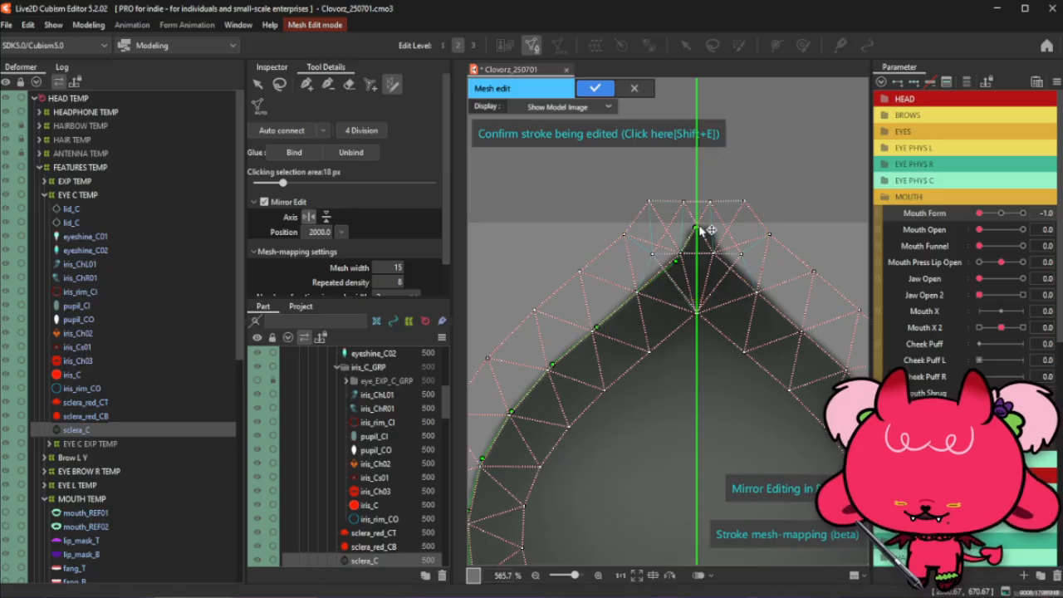
pyautogui.moveTo(696, 232)
pyautogui.mouseDown()
pyautogui.moveTo(698, 201)
pyautogui.moveTo(700, 231)
pyautogui.mouseUp()
pyautogui.scroll(-5, 705, 290)
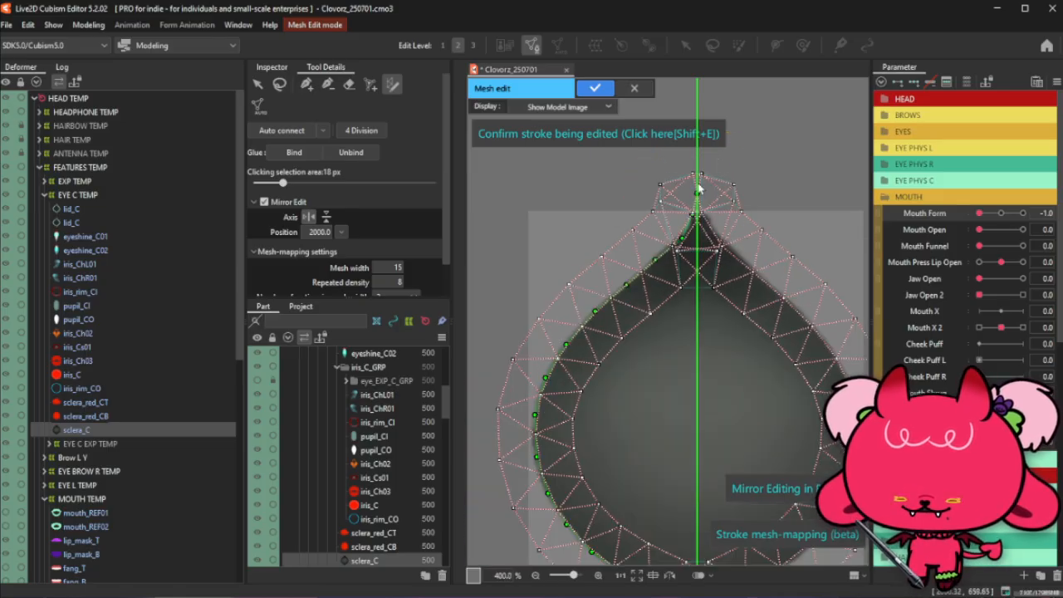
pyautogui.moveTo(700, 331); pyautogui.dragTo(699, 369)
pyautogui.moveTo(694, 328); pyautogui.dragTo(701, 362)
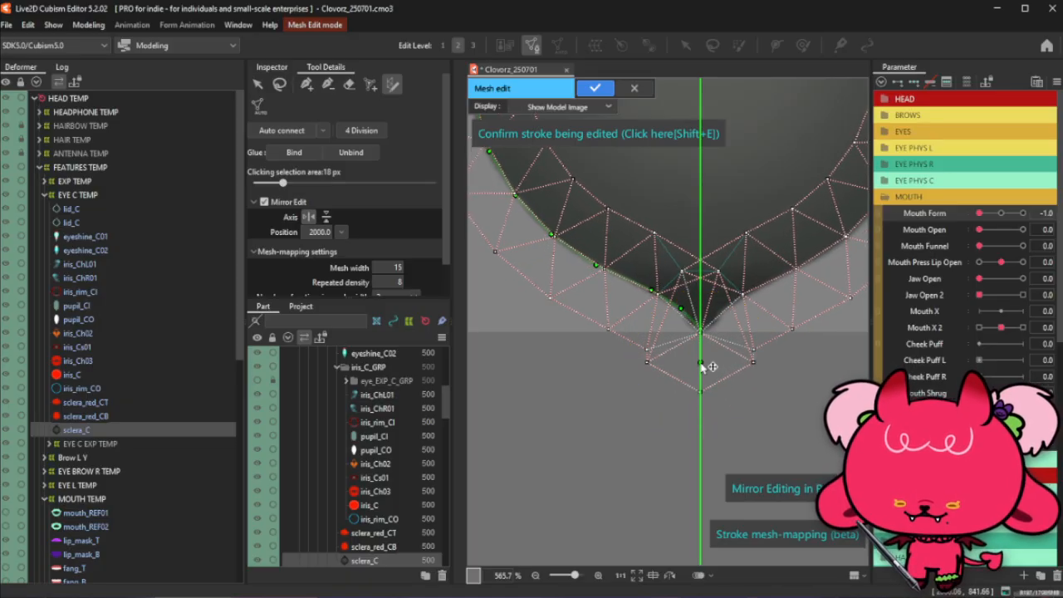
pyautogui.click(647, 135)
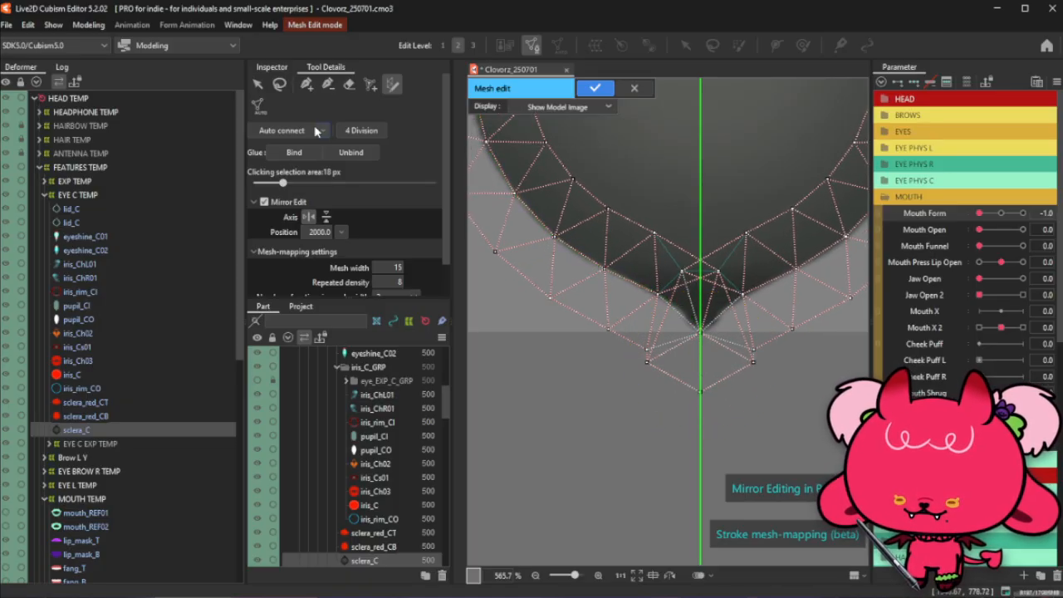
# Delete the stray outer and overlapping inner vertices around the lower tip of the sclera mesh
pyautogui.click(754, 365)
pyautogui.click(652, 370)
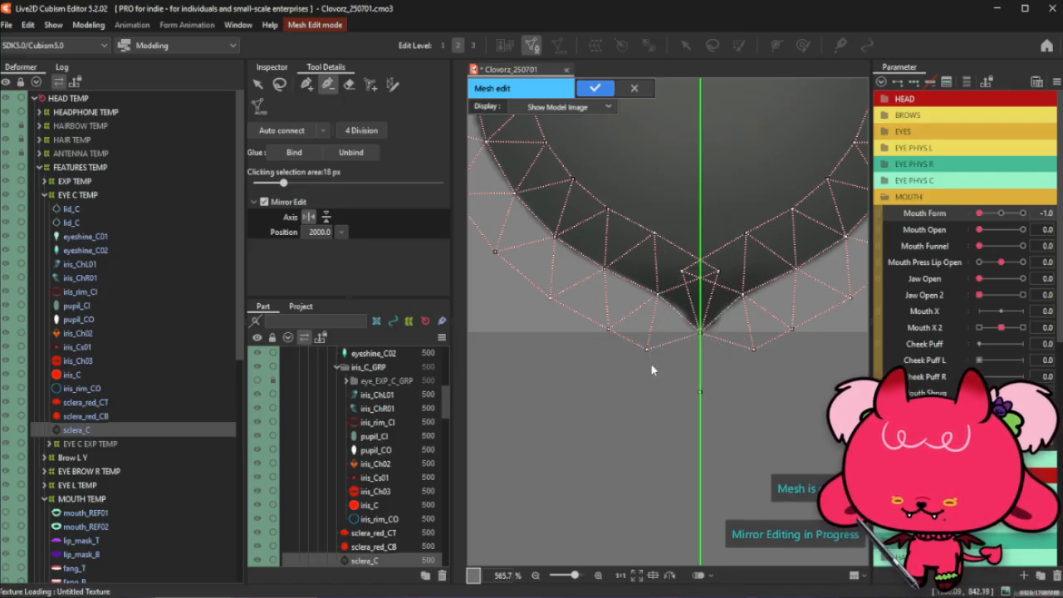
pyautogui.click(715, 274)
pyautogui.click(694, 274)
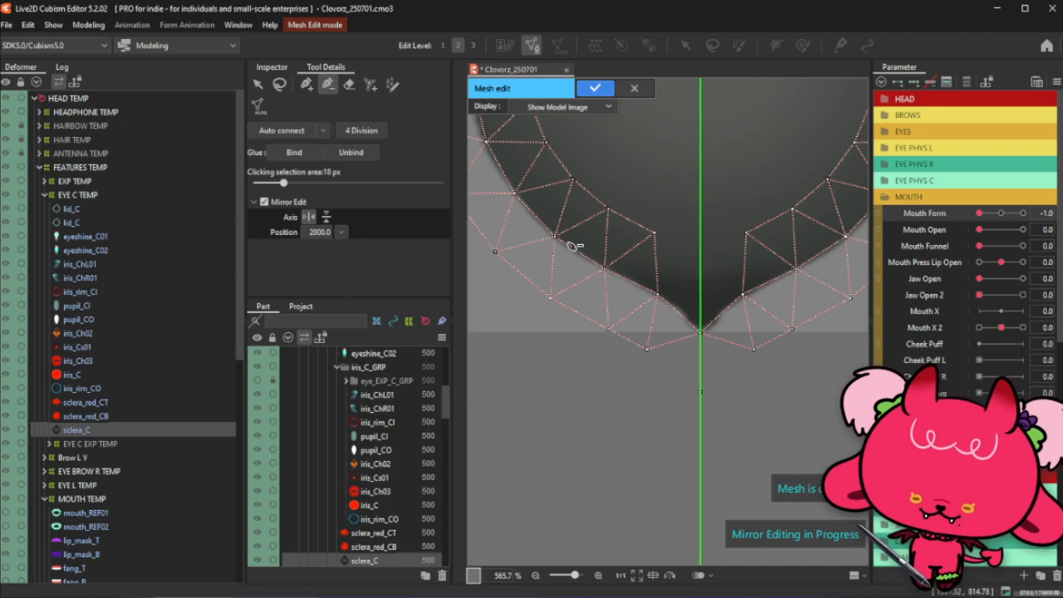
# Replace the vertex at the sclera's lower tip with one on the mirror axis, connected to the neighbouring outline vertices
pyautogui.click(306, 83)
pyautogui.click(647, 349)
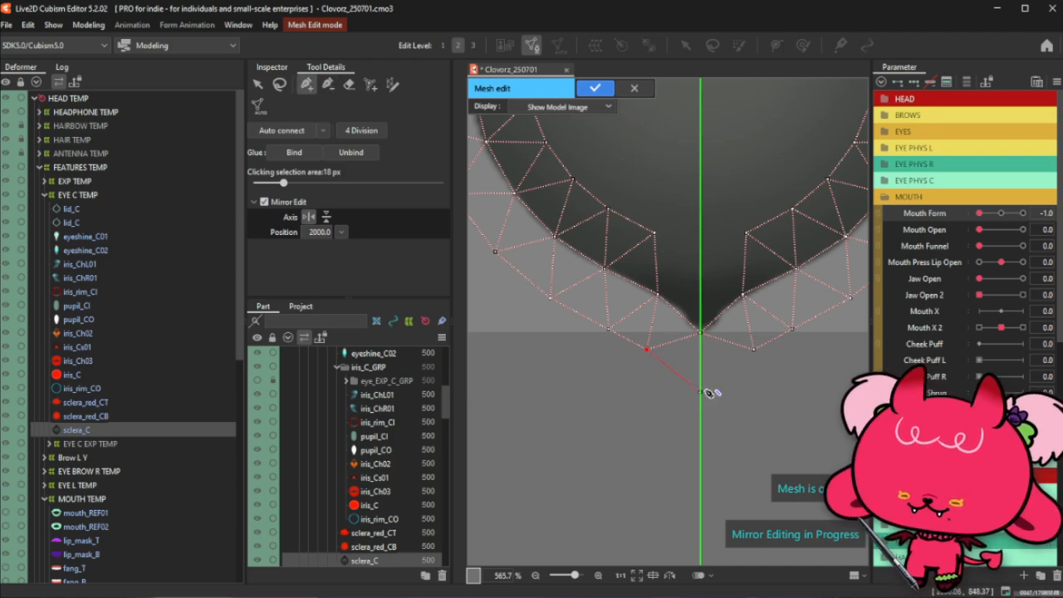
pyautogui.scroll(2, 707, 332)
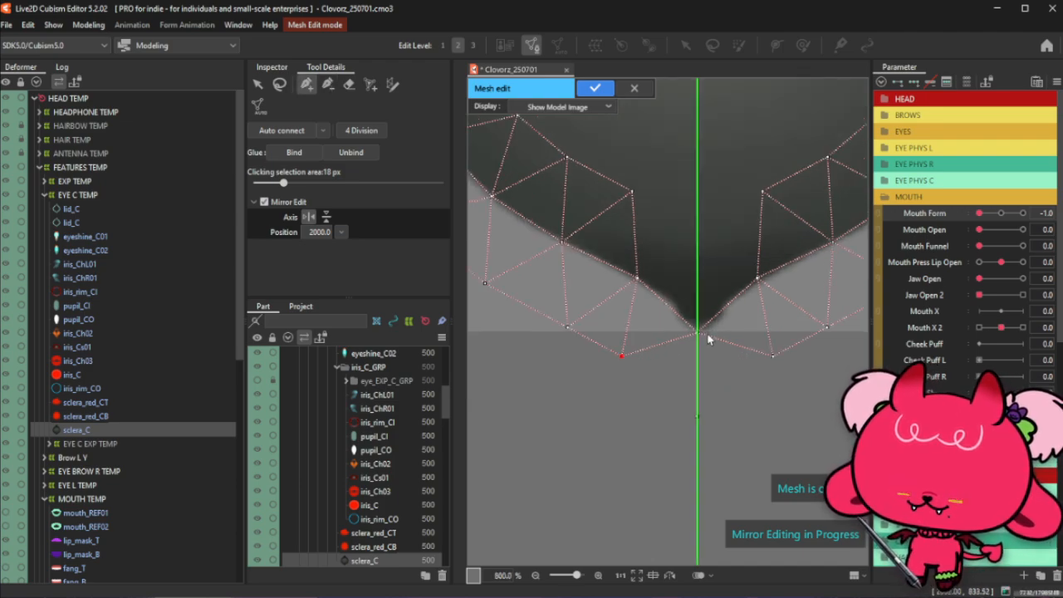
pyautogui.click(328, 84)
pyautogui.scroll(2, 792, 366)
pyautogui.click(787, 360)
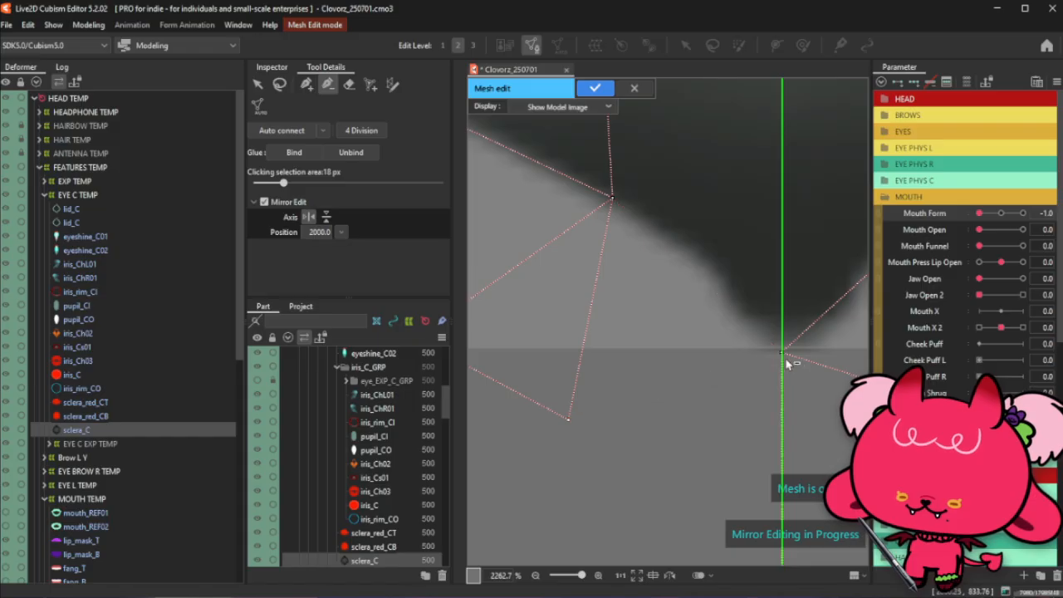
pyautogui.click(306, 84)
pyautogui.scroll(-2, 728, 302)
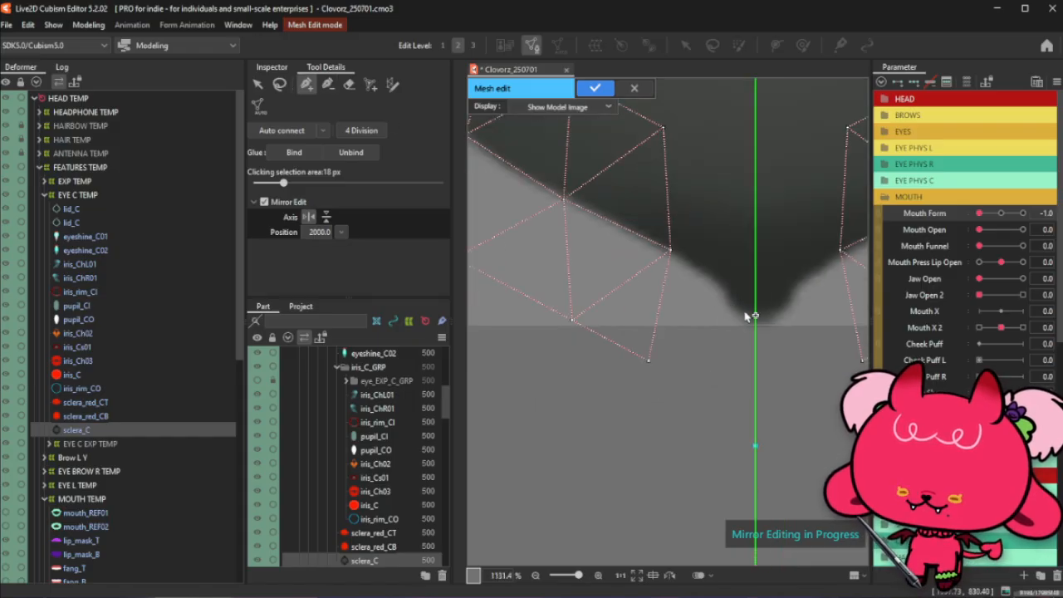
pyautogui.click(671, 249)
pyautogui.click(755, 321)
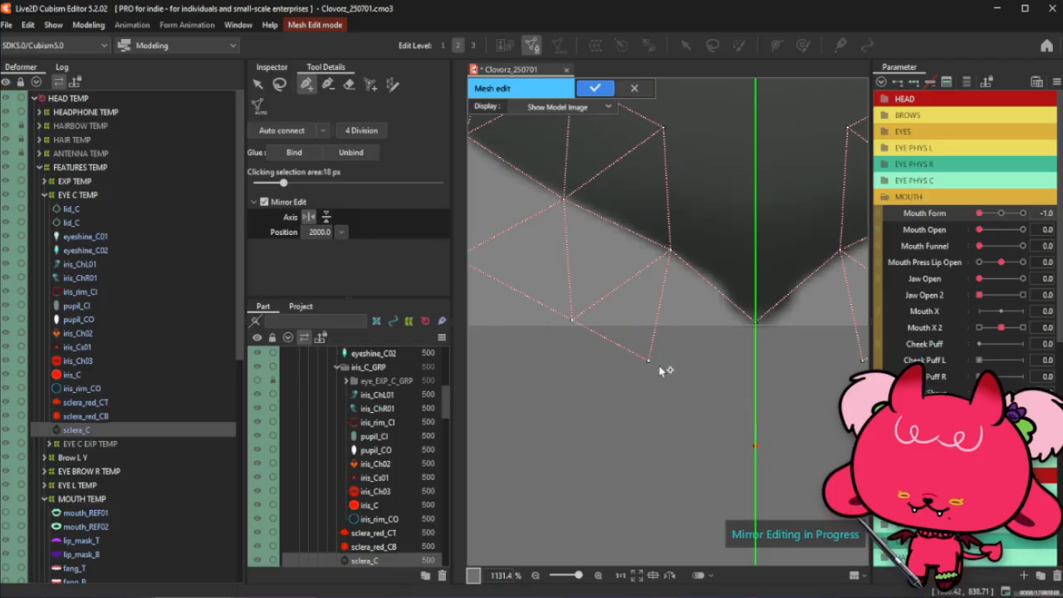
# Connect the outer vertices below the sclera's lower tip to the tip and the outer axis vertex, and shift the outer axis vertex slightly downward
pyautogui.click(328, 84)
pyautogui.scroll(2, 819, 496)
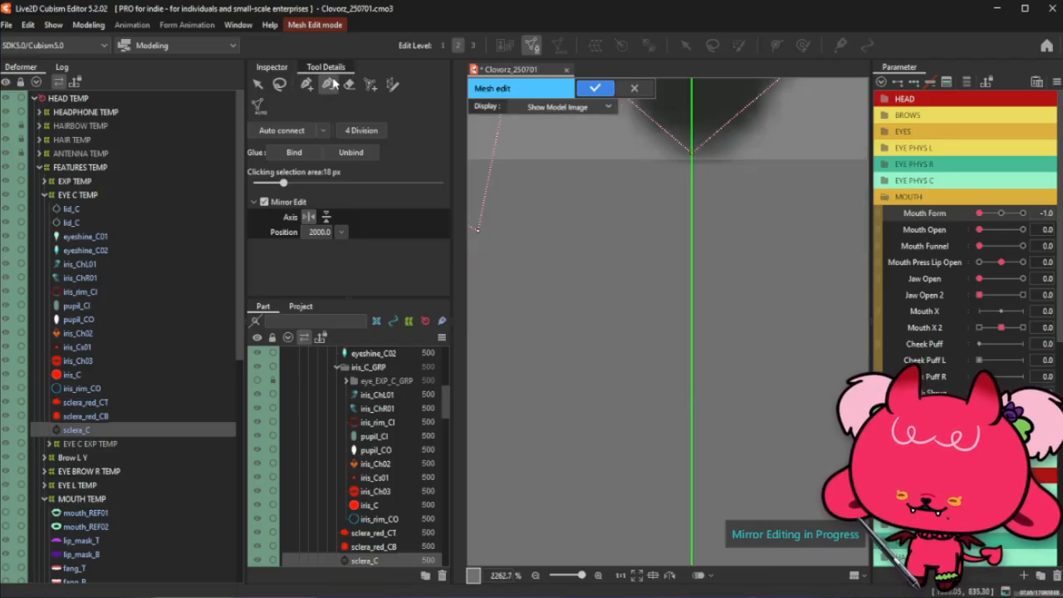
pyautogui.click(306, 84)
pyautogui.click(683, 162)
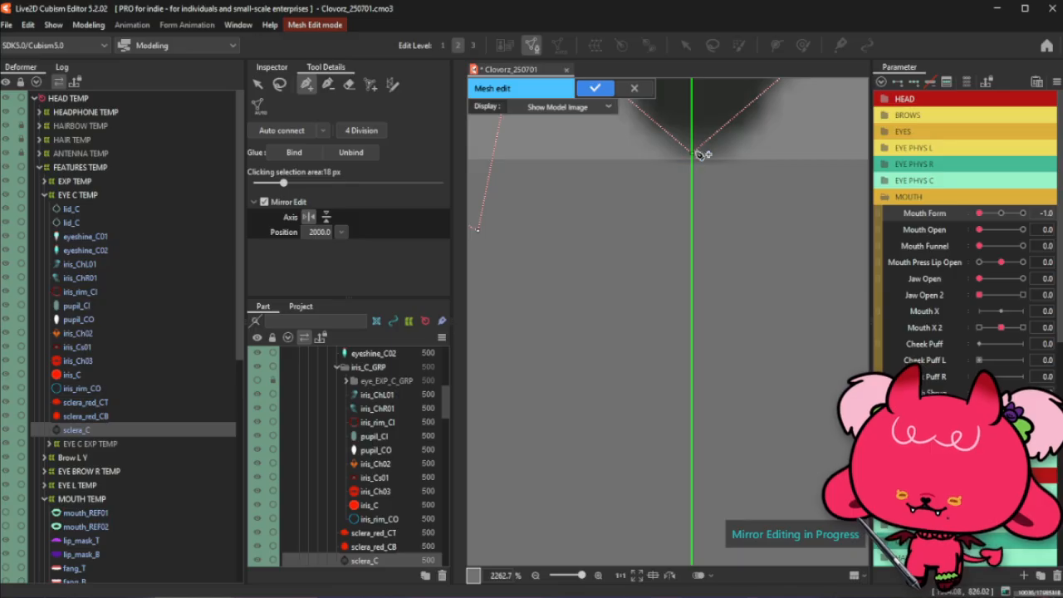
pyautogui.scroll(-3, 694, 368)
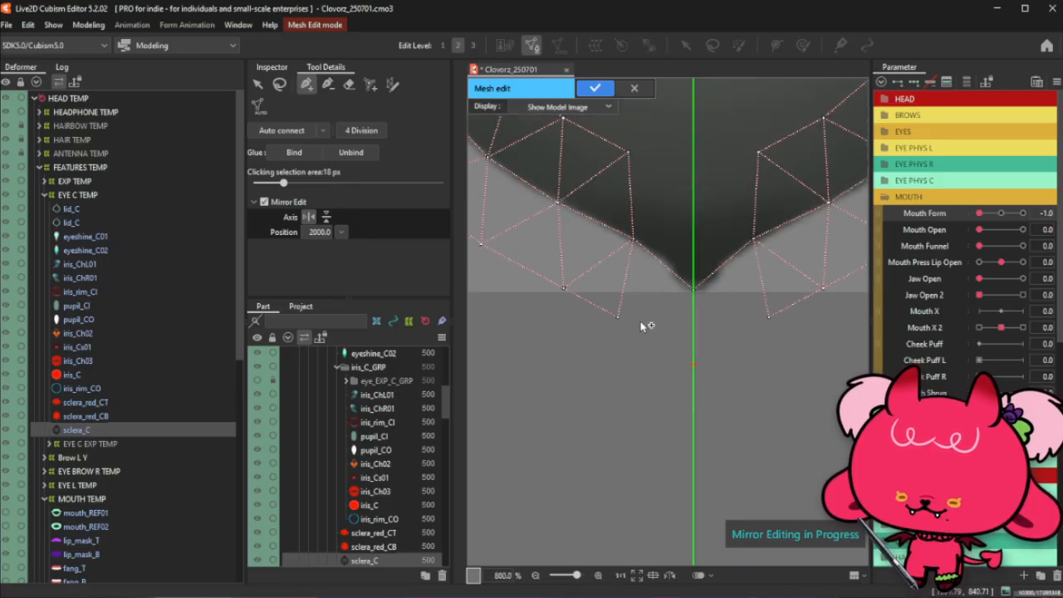
pyautogui.moveTo(623, 318); pyautogui.dragTo(705, 294)
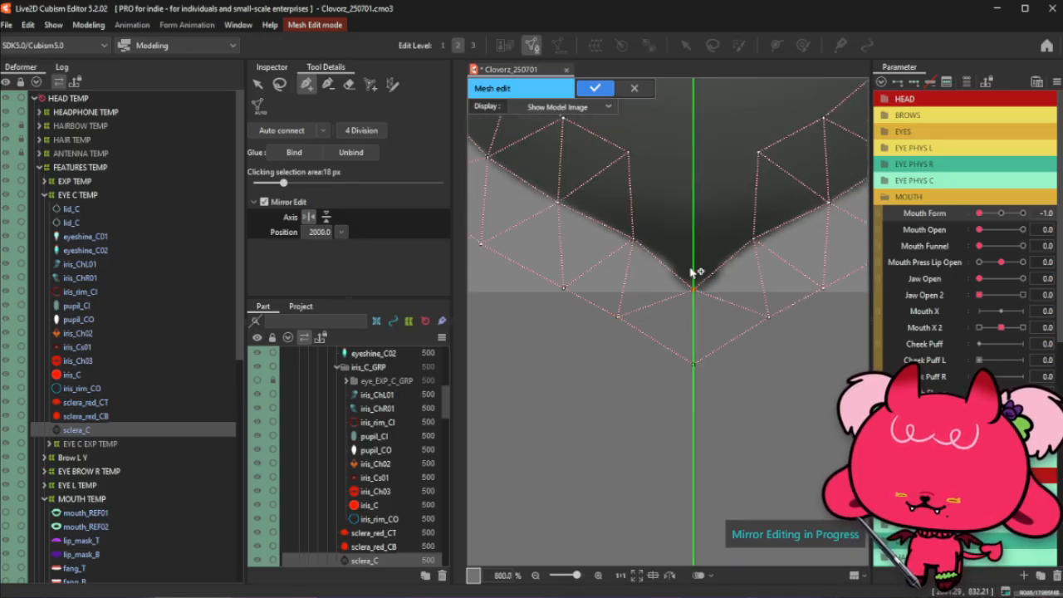
pyautogui.click(279, 84)
pyautogui.moveTo(694, 364); pyautogui.dragTo(696, 373)
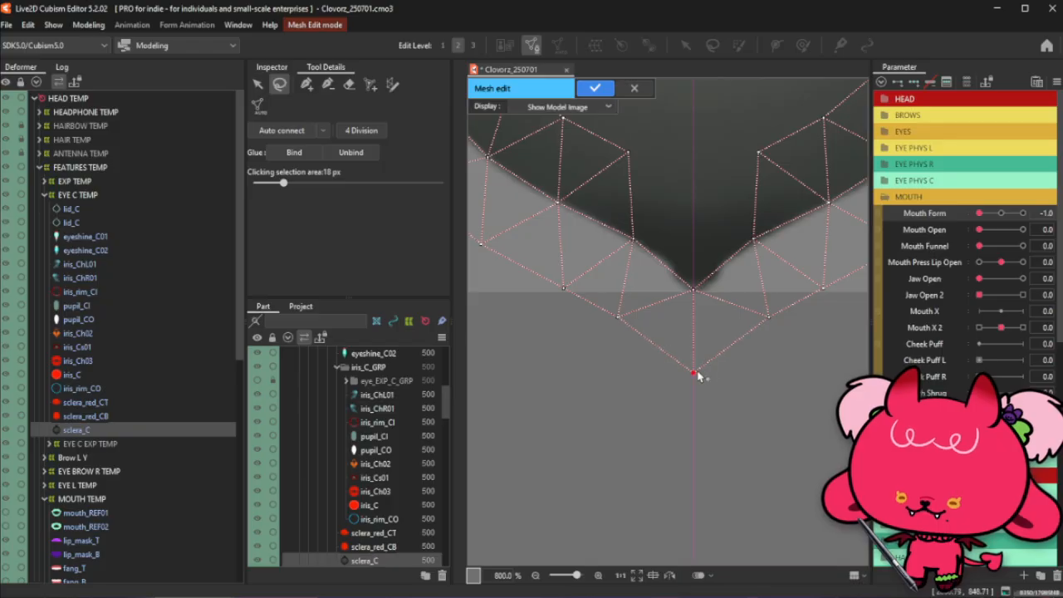
# Add an inner vertex on the mirror axis above the lower tip, connect it to the neighbouring inner vertices, and align it with the inner ring
pyautogui.click(306, 84)
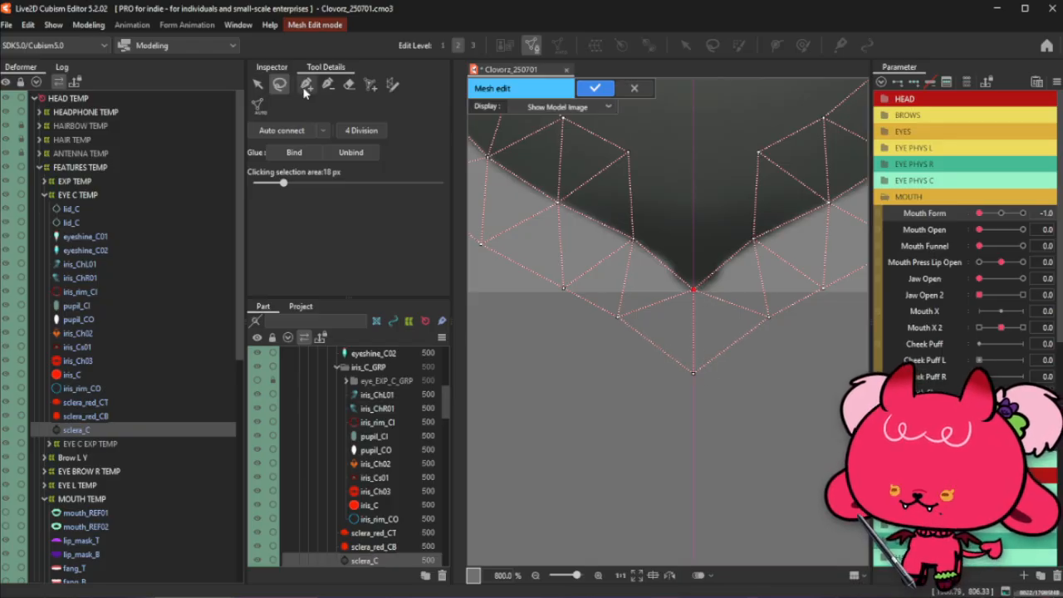
pyautogui.click(693, 169)
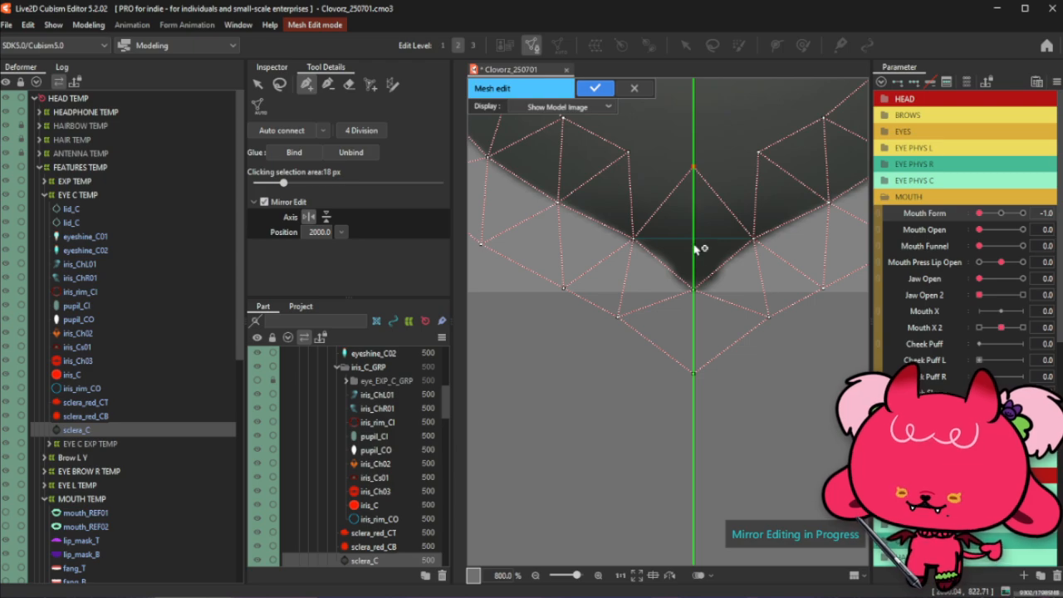
pyautogui.click(694, 291)
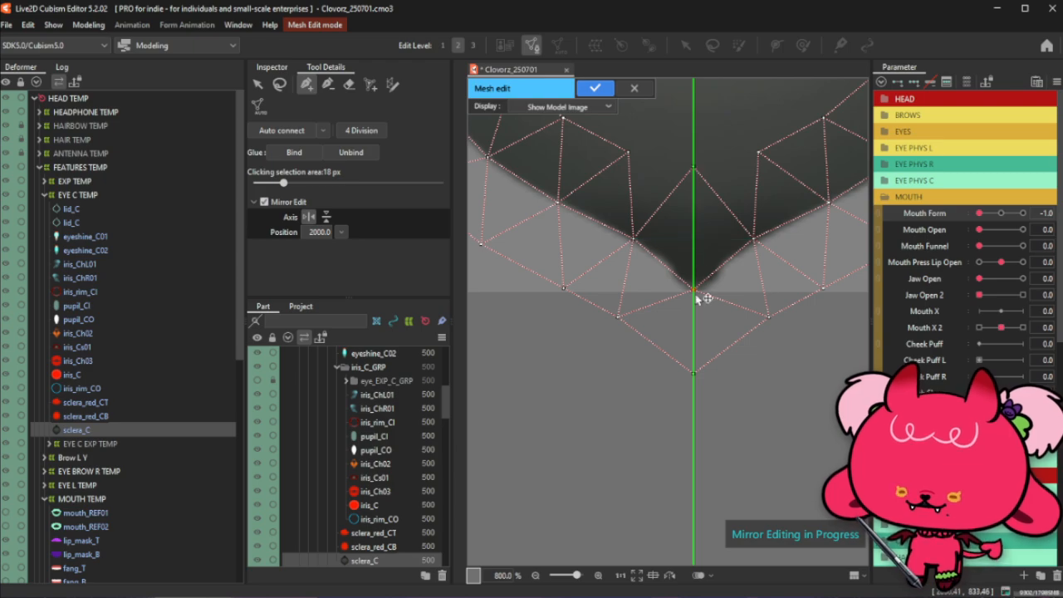
pyautogui.click(758, 154)
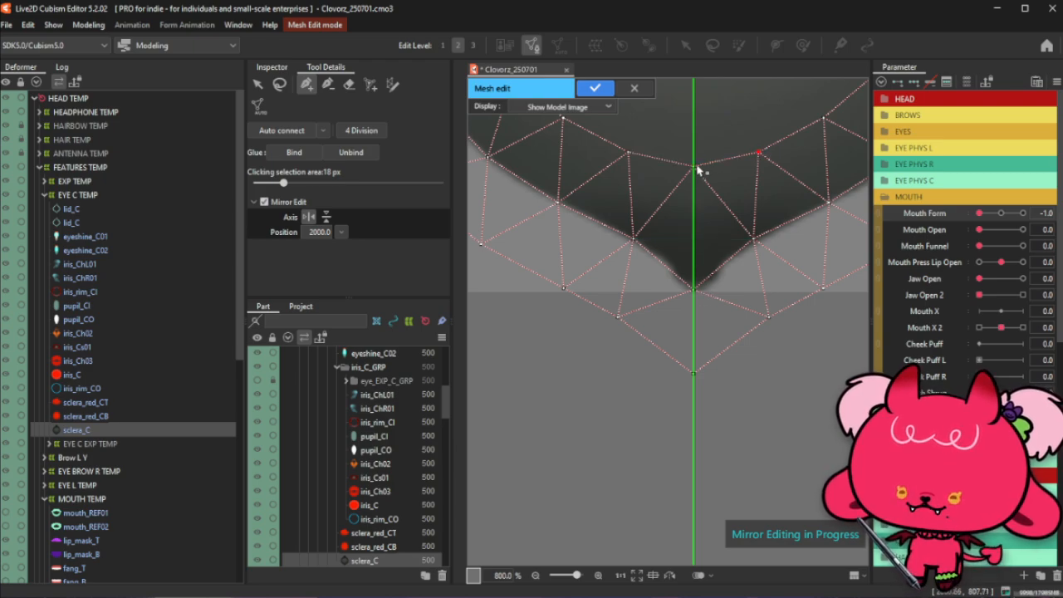
pyautogui.moveTo(697, 169); pyautogui.dragTo(697, 191)
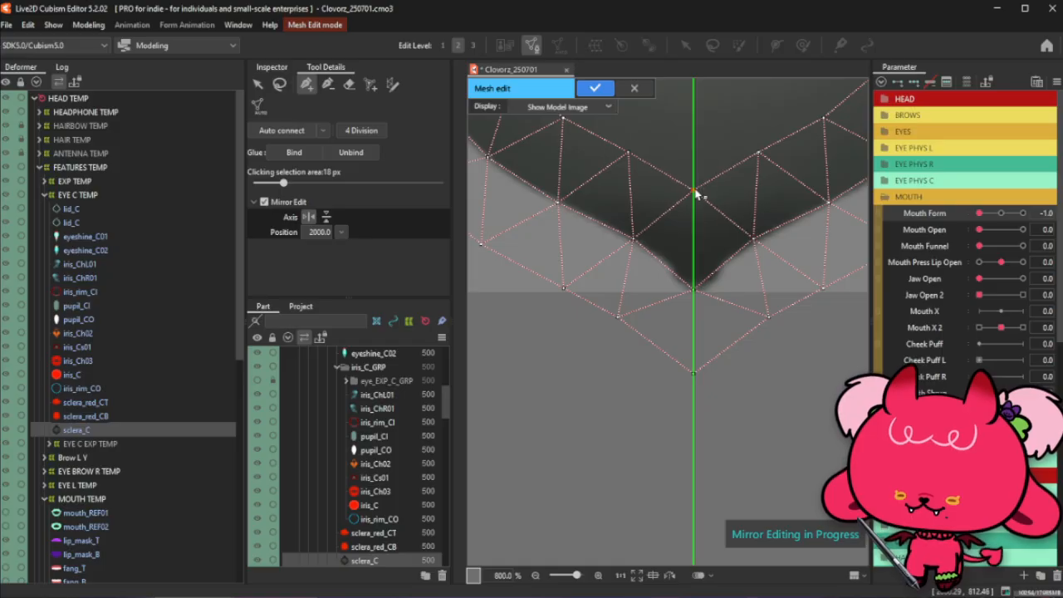
# Delete the stray outer and overlapping inner vertices around the upper tip of the sclera mesh
pyautogui.scroll(-4, 697, 191)
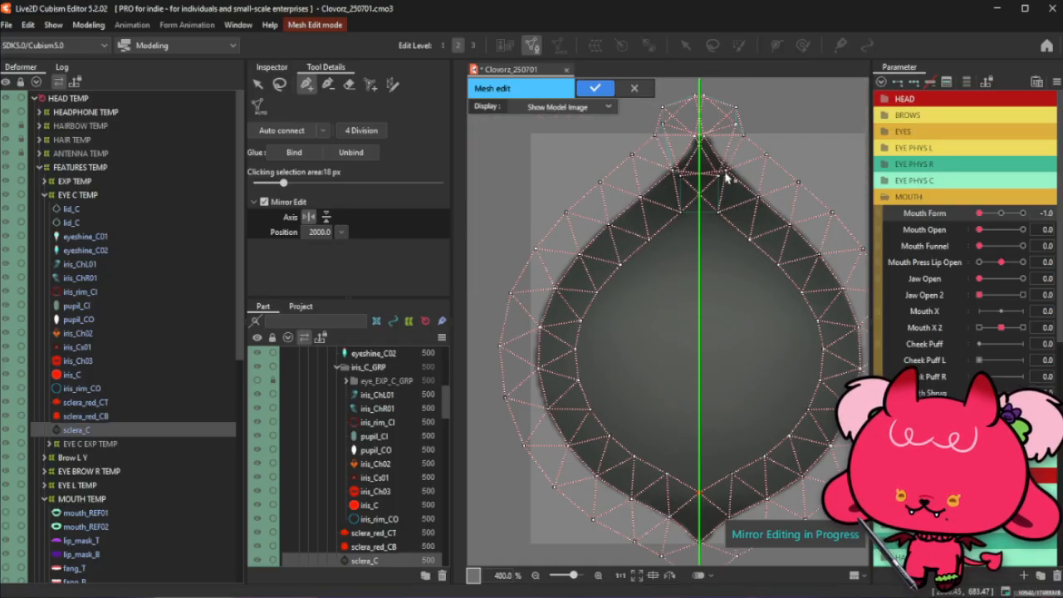
pyautogui.click(328, 84)
pyautogui.scroll(2, 660, 114)
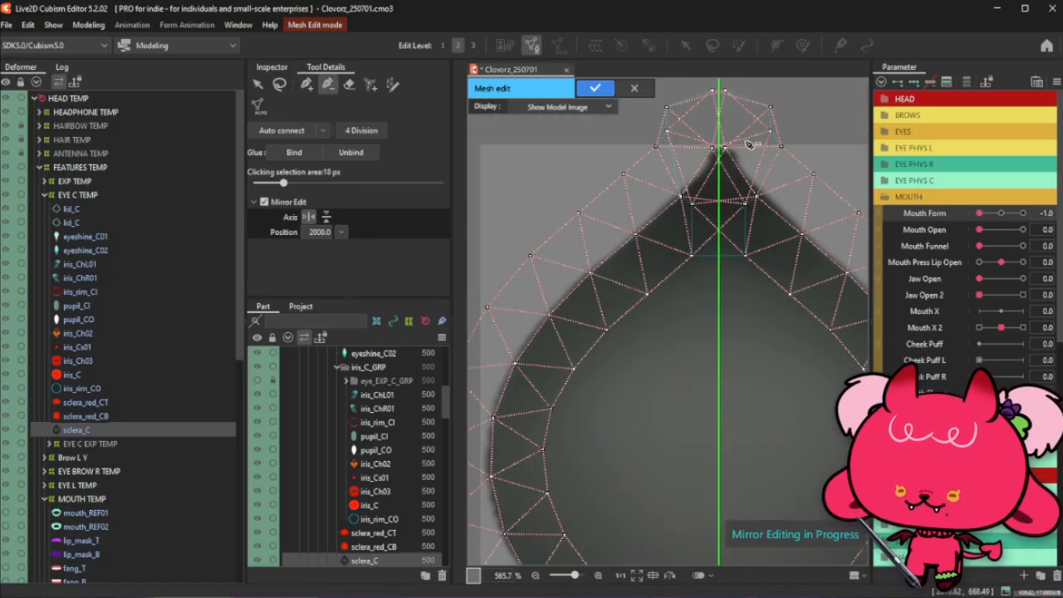
pyautogui.click(724, 92)
pyautogui.click(771, 131)
pyautogui.click(667, 132)
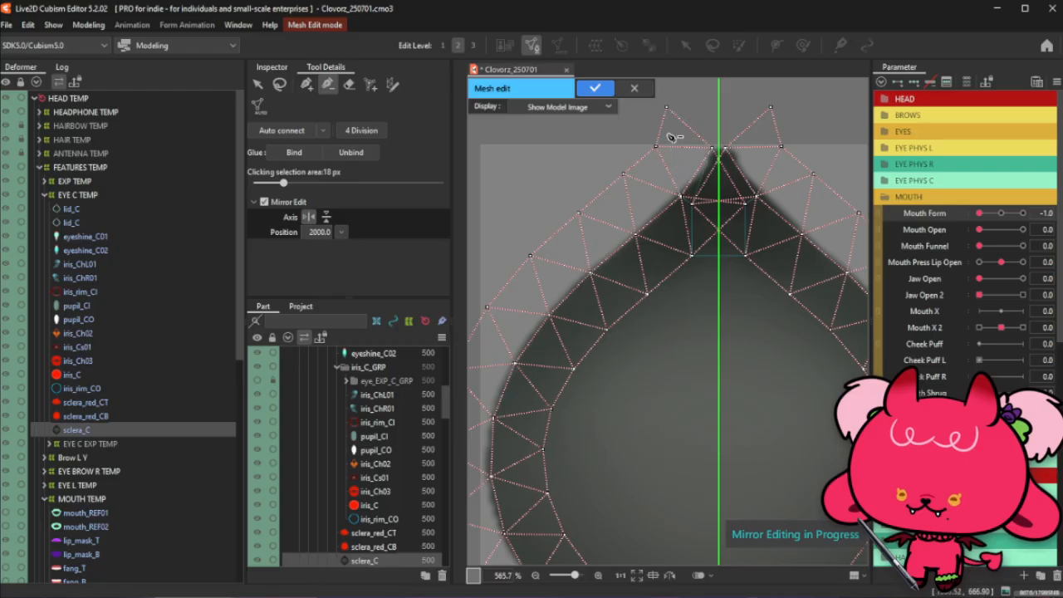
pyautogui.click(692, 205)
pyautogui.click(747, 204)
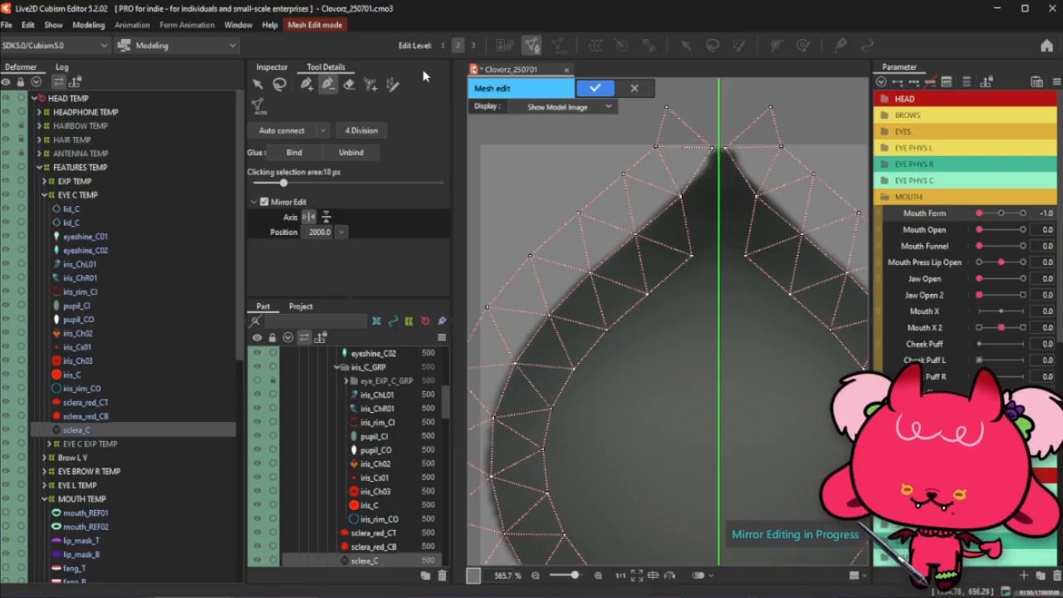
# Try to add a vertex on the mirror axis just below the sclera's upper tip
pyautogui.click(306, 84)
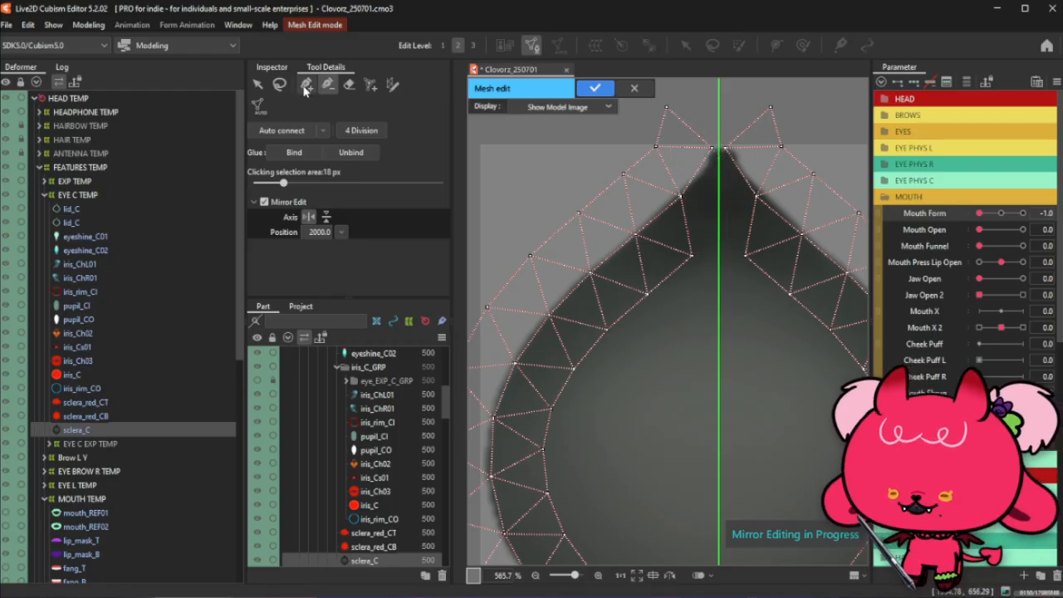
pyautogui.click(726, 149)
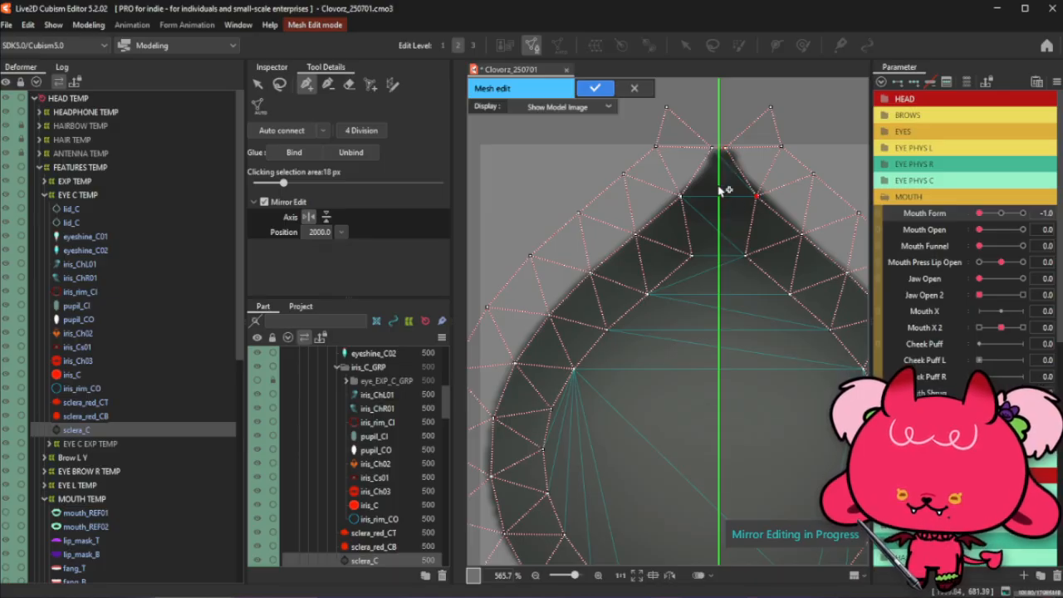
pyautogui.click(719, 188)
pyautogui.moveTo(720, 184); pyautogui.dragTo(720, 171)
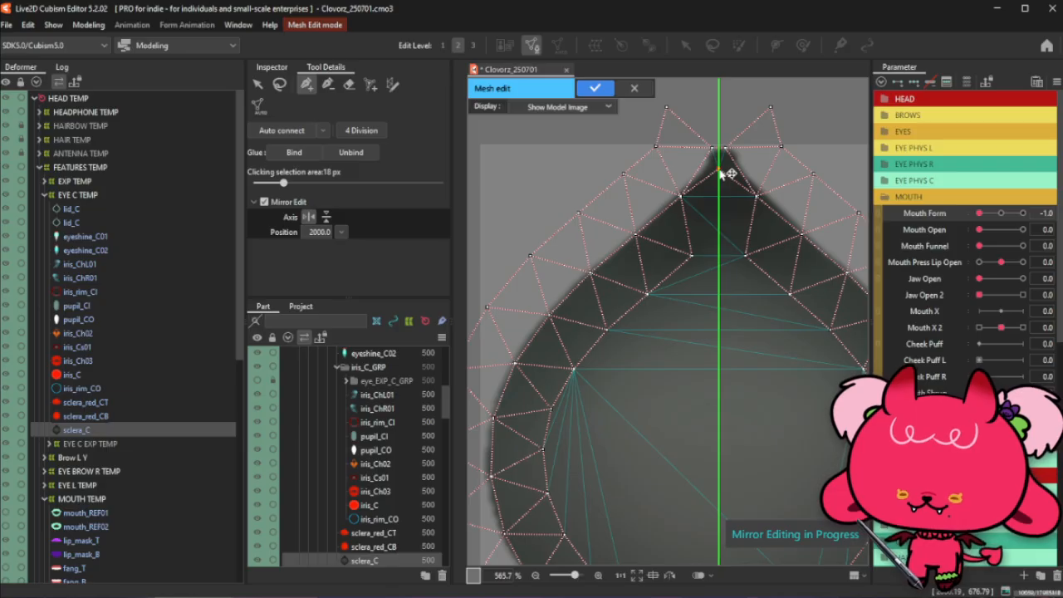
pyautogui.hotkey('ctrl', 'z')
pyautogui.hotkey('ctrl', 'z')
pyautogui.hotkey('ctrl', 'z')
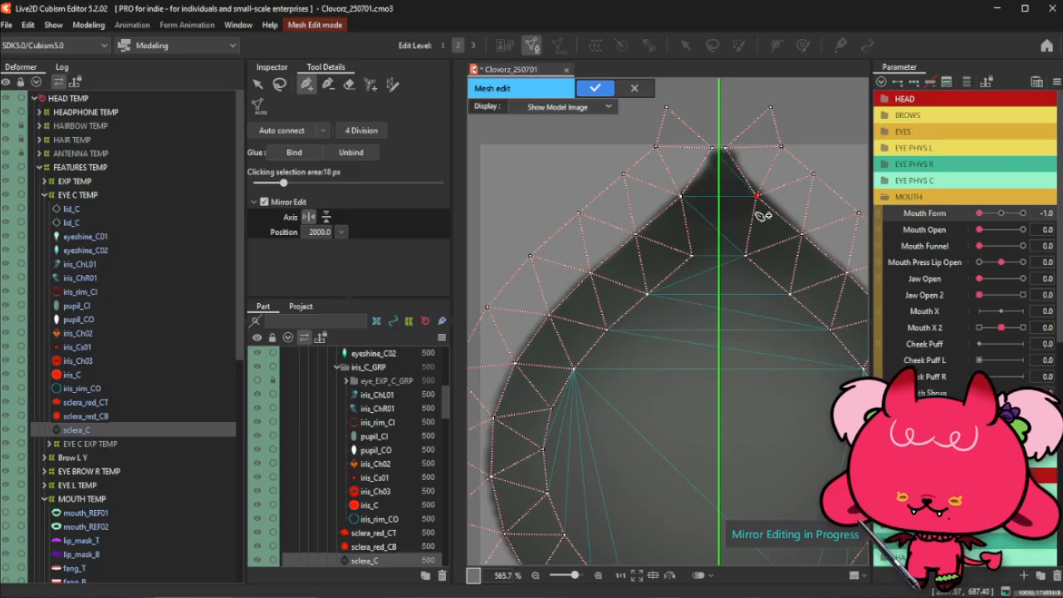
pyautogui.click(721, 173)
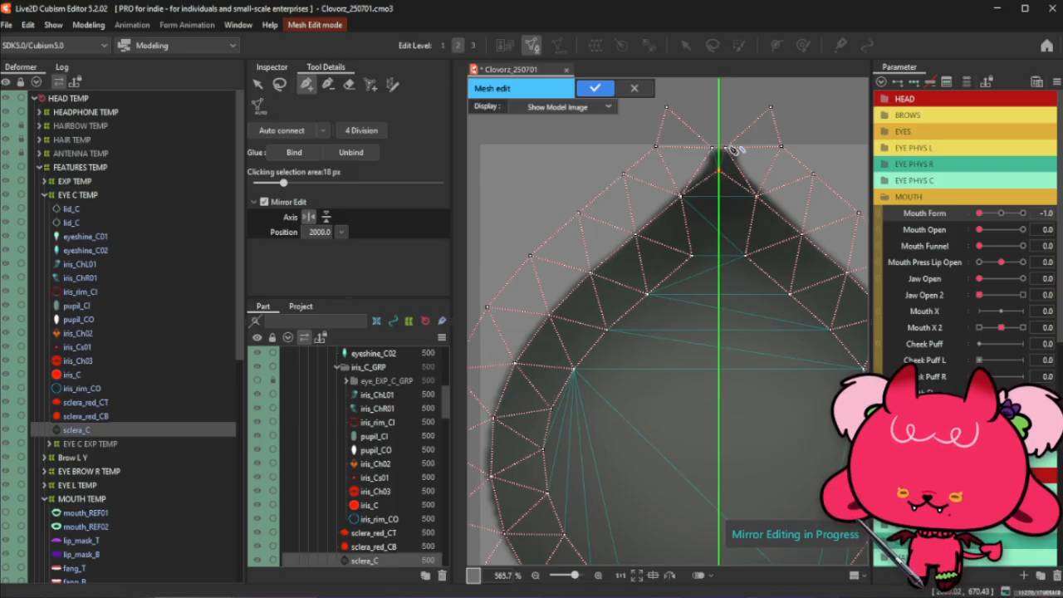
pyautogui.hotkey('ctrl', 'z')
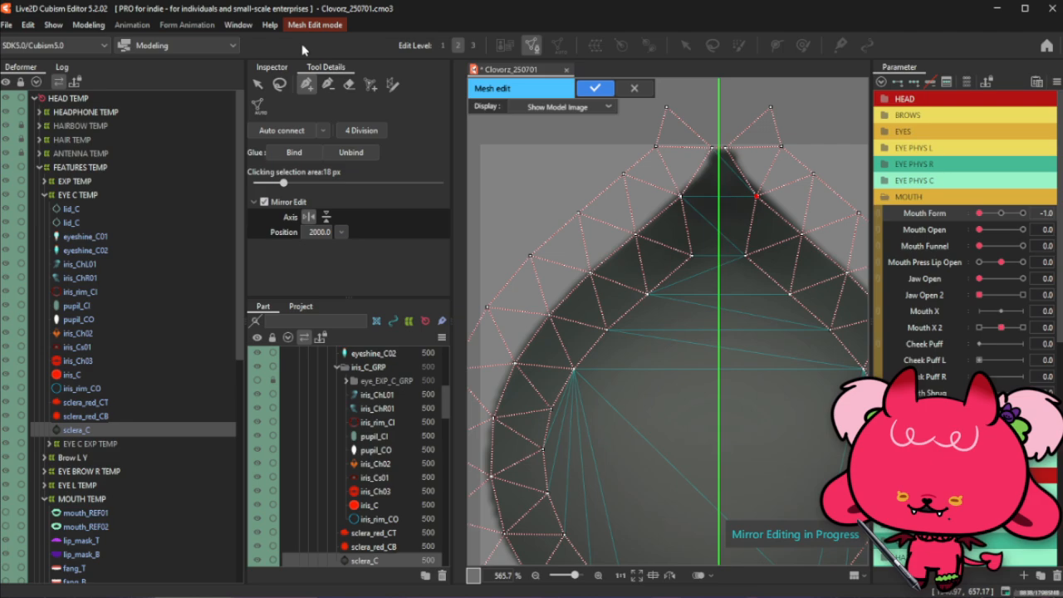
# Replace the paired vertices at the upper tip with one on the mirror axis, and add a connected inner-ring vertex on the axis below it
pyautogui.click(328, 83)
pyautogui.click(727, 148)
pyautogui.click(307, 84)
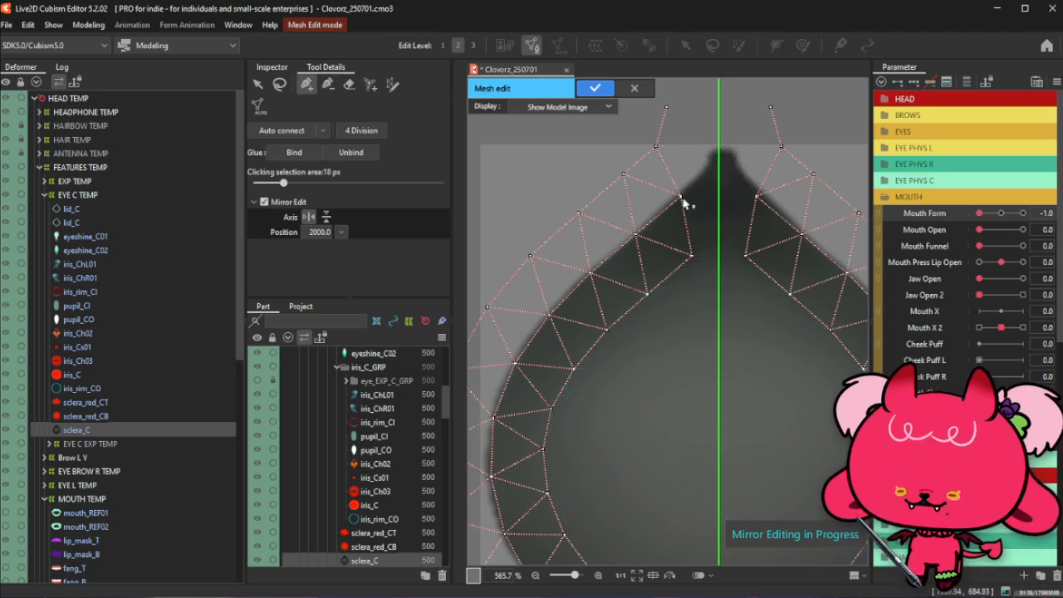
pyautogui.click(721, 150)
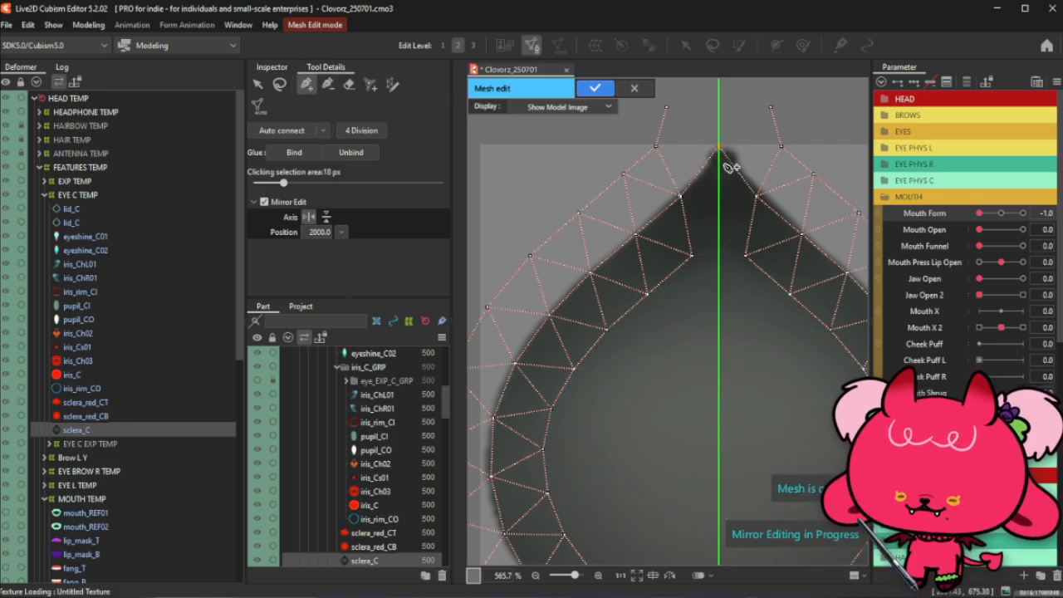
pyautogui.click(720, 221)
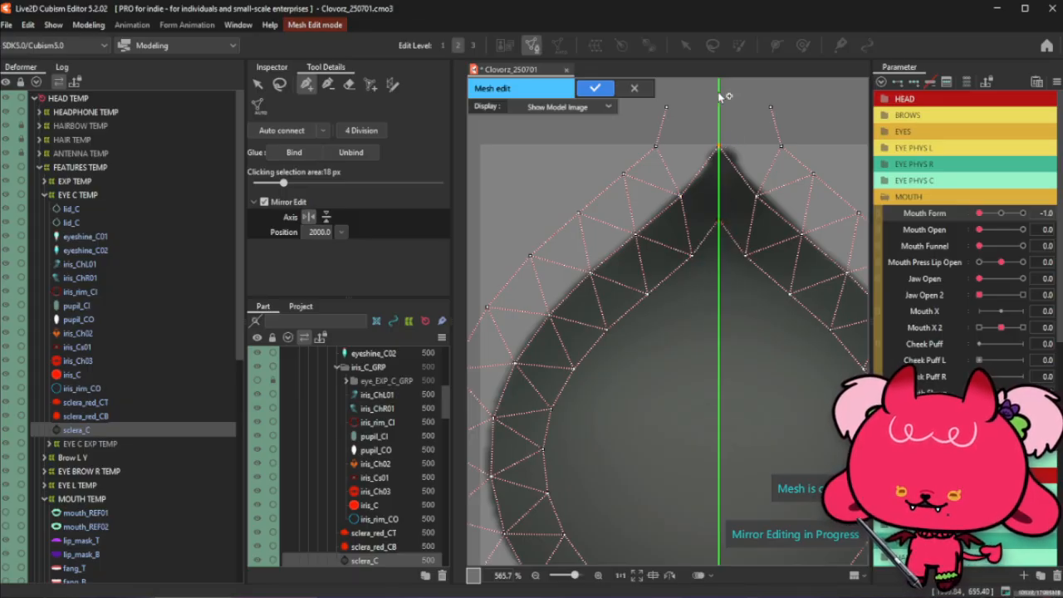
# Add an outer vertex on the mirror axis above the upper tip and connect it to the outer ring on both sides
pyautogui.scroll(-3, 720, 97)
pyautogui.scroll(1, 677, 224)
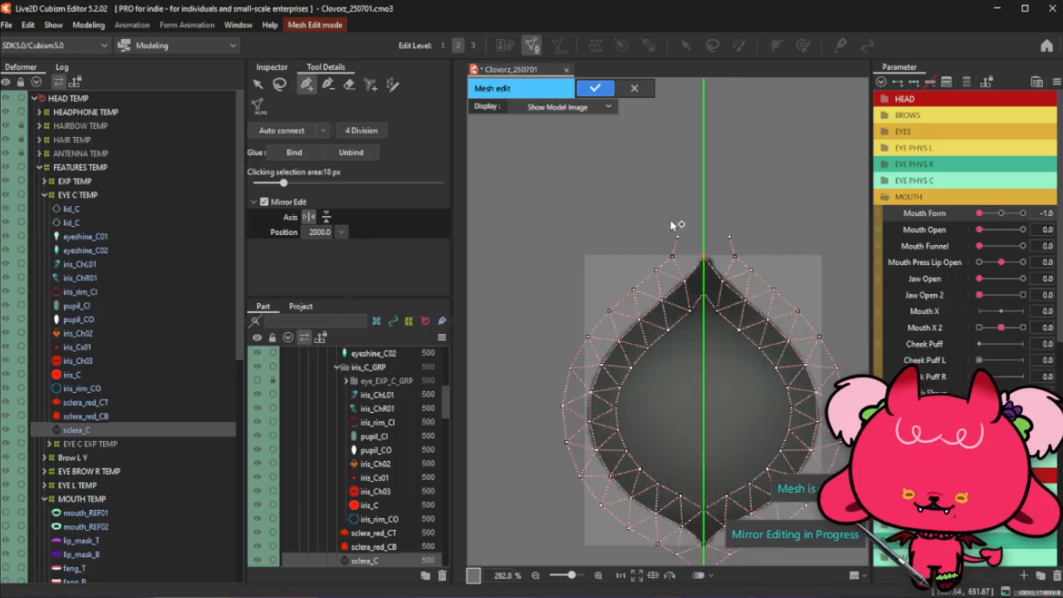
pyautogui.scroll(1, 677, 224)
pyautogui.moveTo(734, 224); pyautogui.dragTo(786, 255)
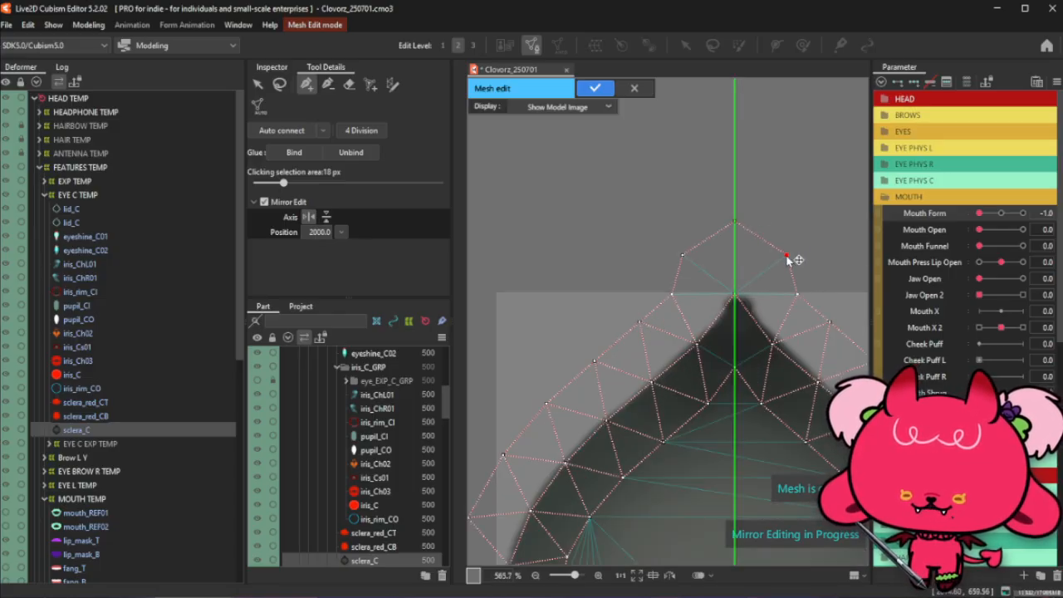
# Replace the mirrored outer vertices beside the upper tip with a pair closer to the mirror axis, closing the outer ring
pyautogui.scroll(1, 714, 189)
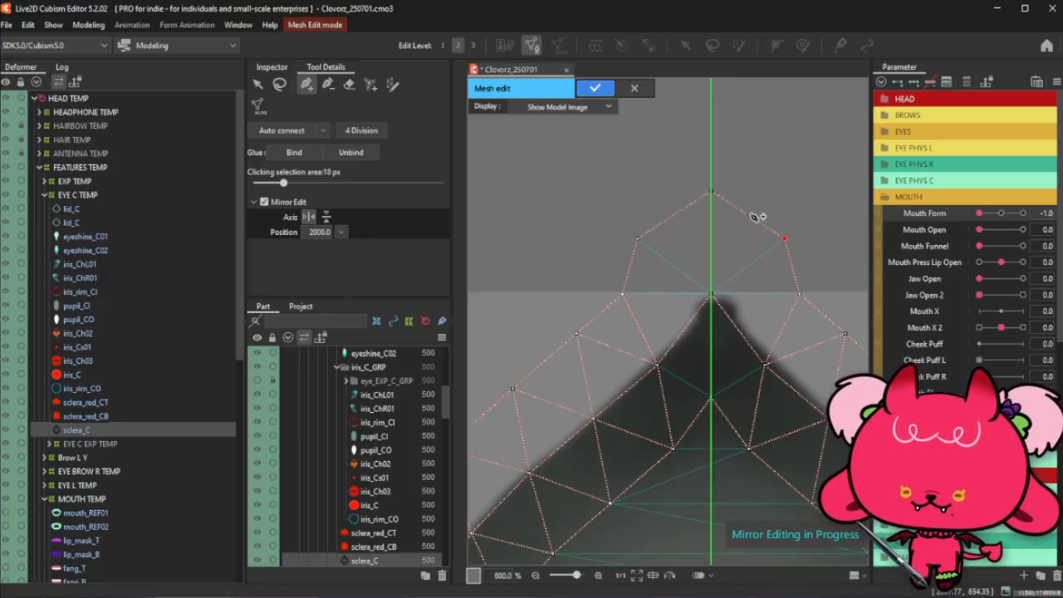
pyautogui.scroll(-2, 750, 219)
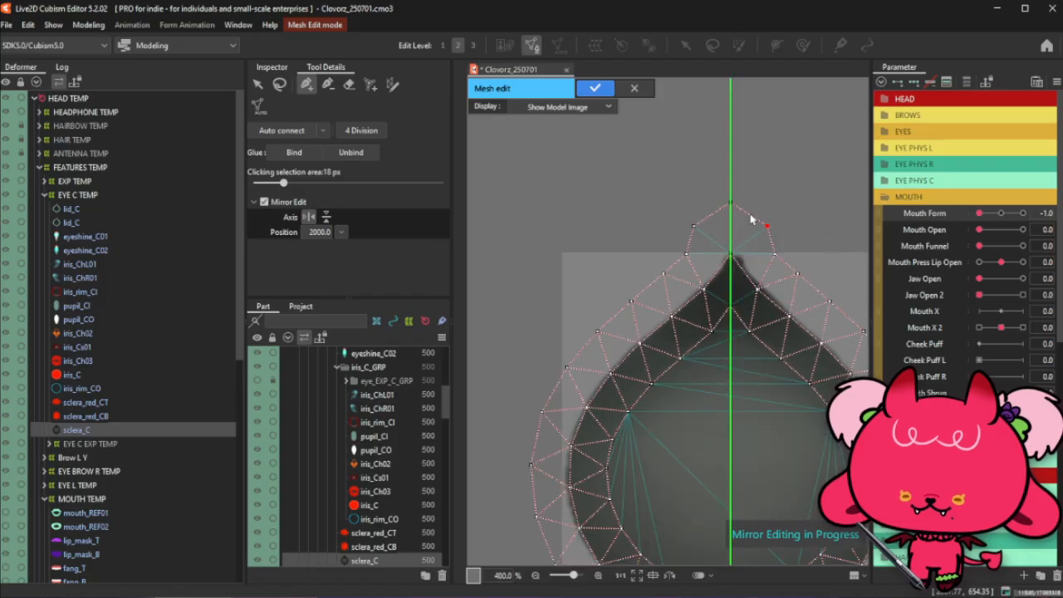
pyautogui.click(328, 83)
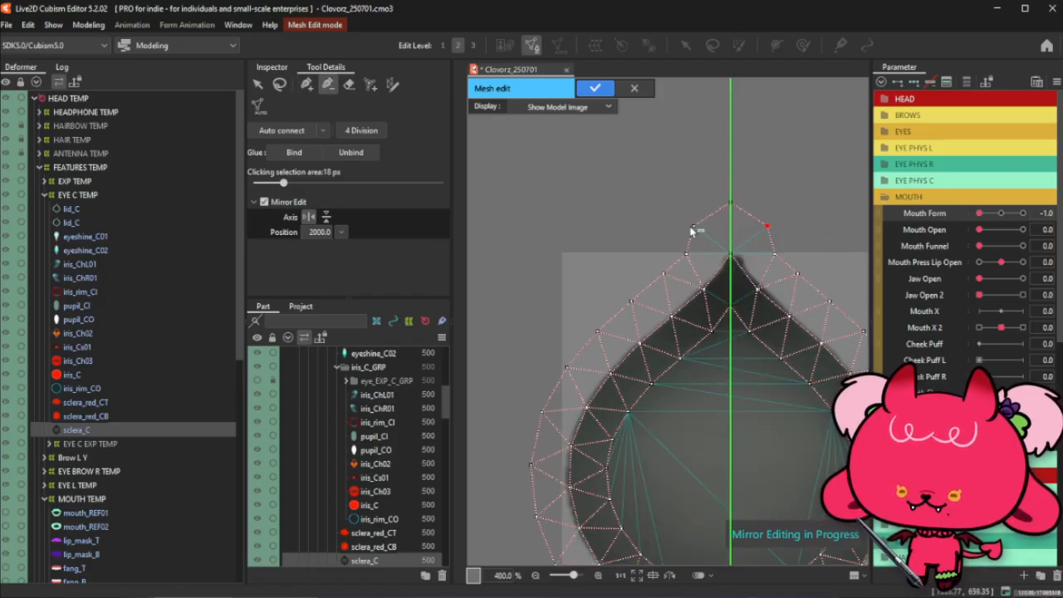
pyautogui.click(766, 225)
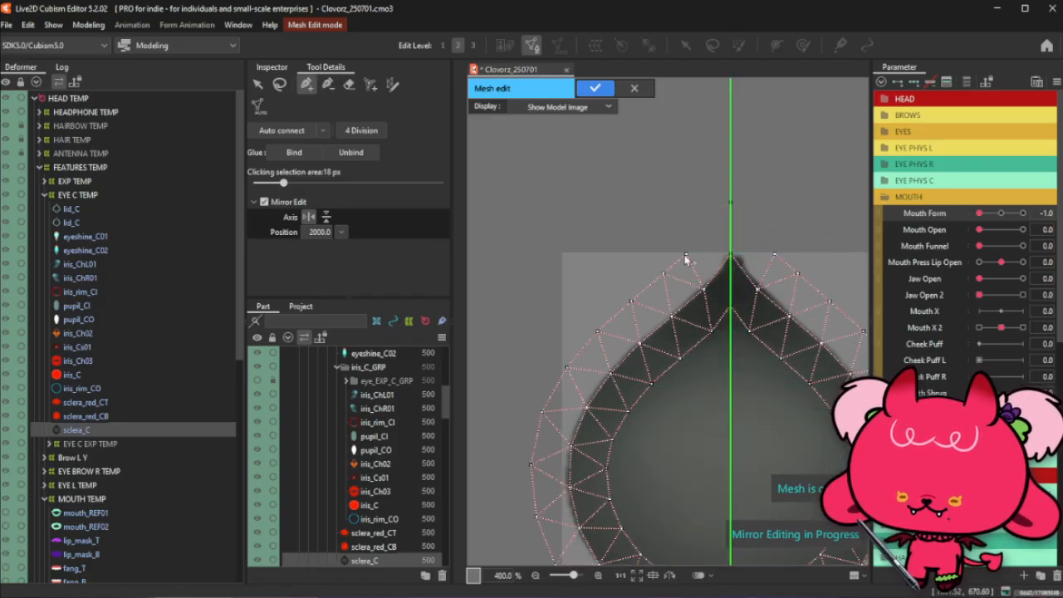
pyautogui.click(702, 221)
pyautogui.scroll(-2, 736, 206)
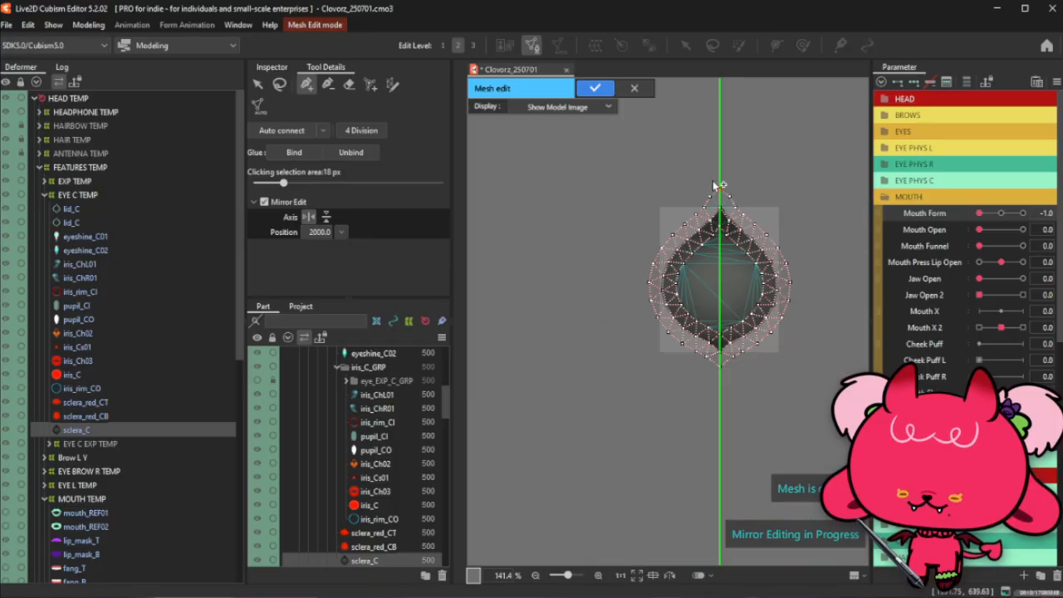
pyautogui.click(280, 85)
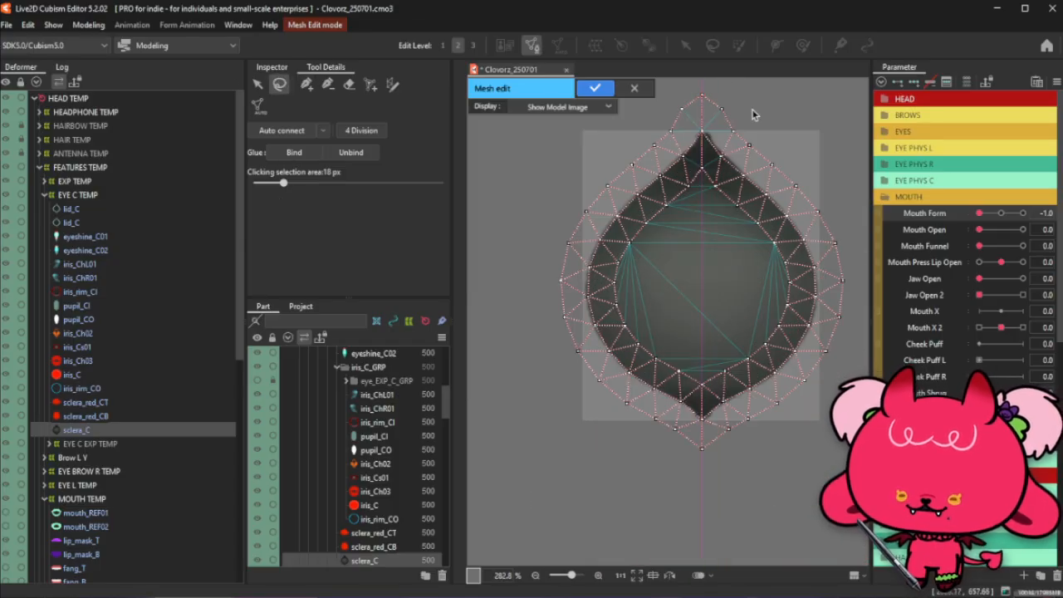
# Add a column of six vertices along the mirror axis through the sclera's empty interior, from near the lower tip to near the upper tip
pyautogui.click(306, 85)
pyautogui.scroll(1, 742, 361)
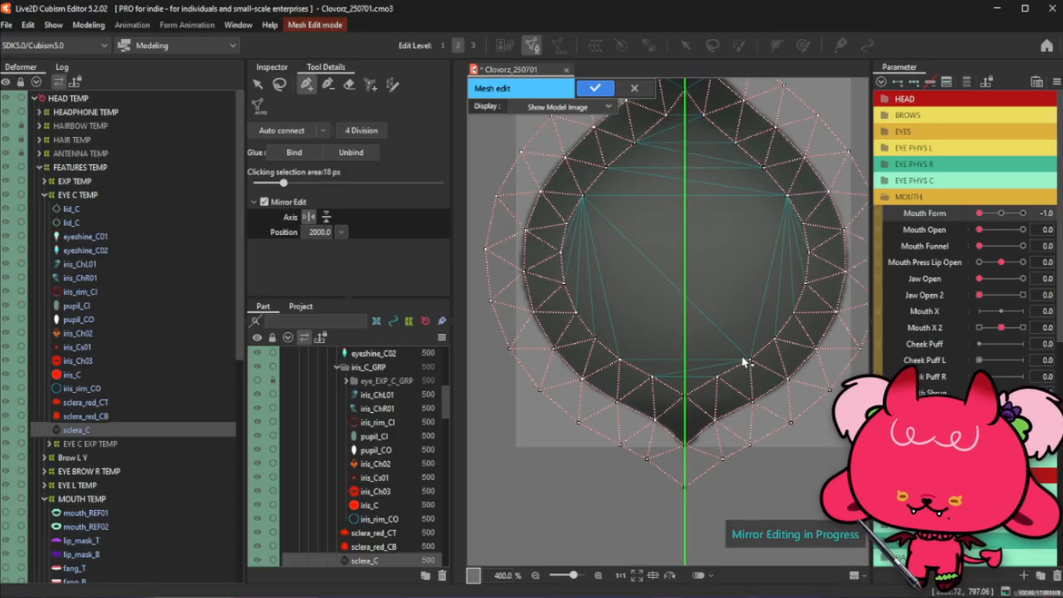
pyautogui.click(685, 358)
pyautogui.click(685, 318)
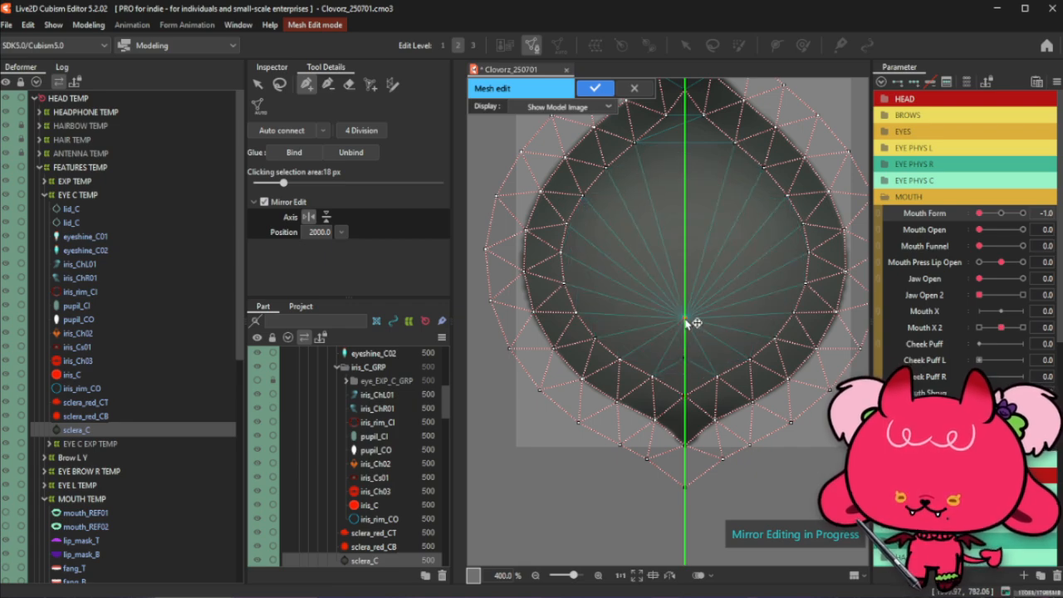
pyautogui.click(685, 268)
pyautogui.click(685, 226)
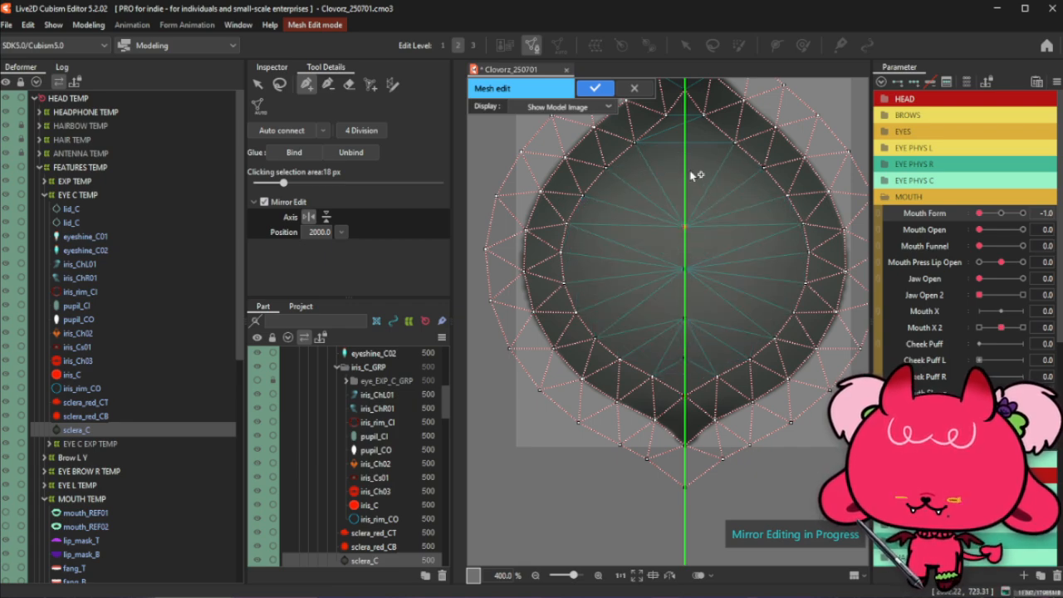
pyautogui.click(685, 183)
pyautogui.click(685, 146)
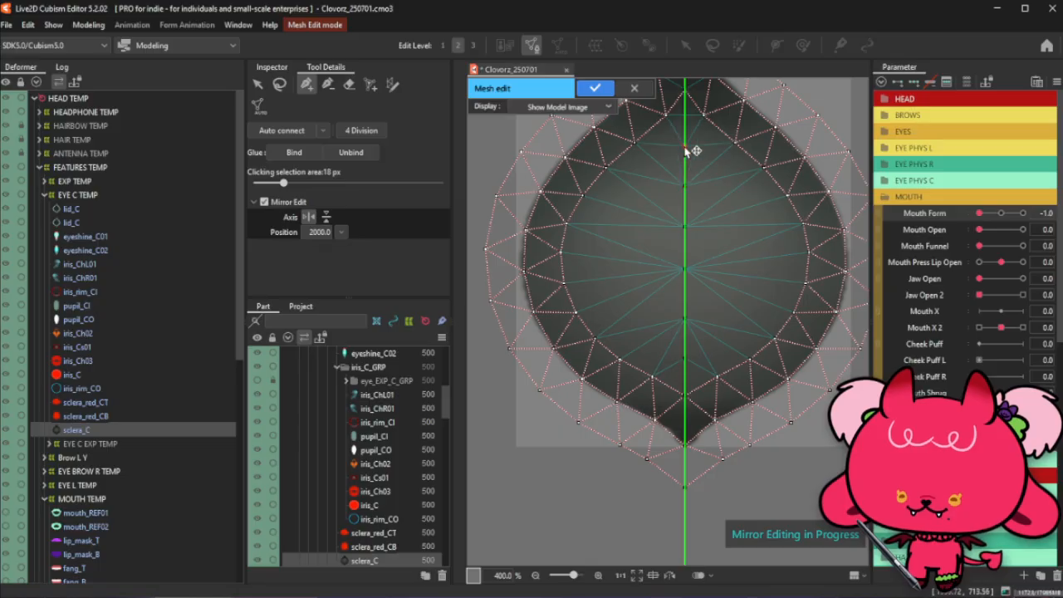
# Try to add a connected ring of mirrored vertices inside the sclera_C mesh's inner ring, closing on the mirror axis near both tips
pyautogui.moveTo(685, 121); pyautogui.dragTo(686, 152)
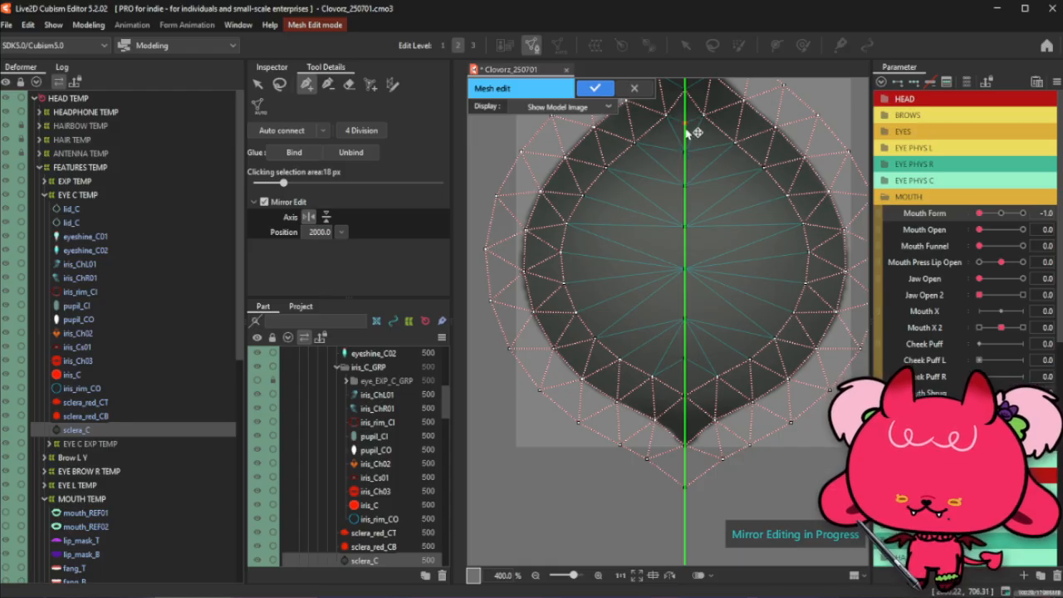
pyautogui.click(703, 139)
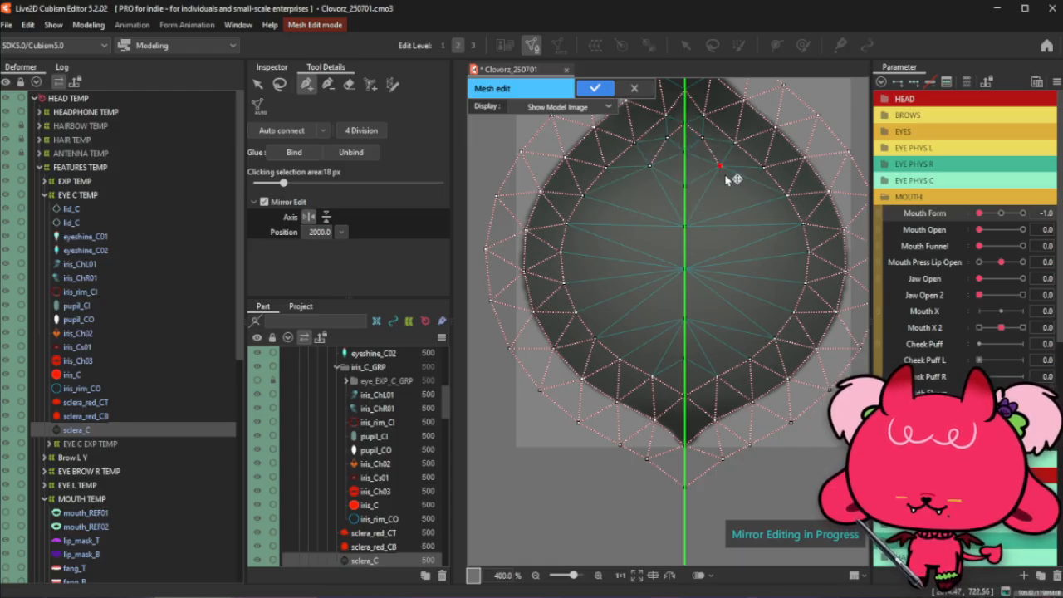
pyautogui.click(728, 163)
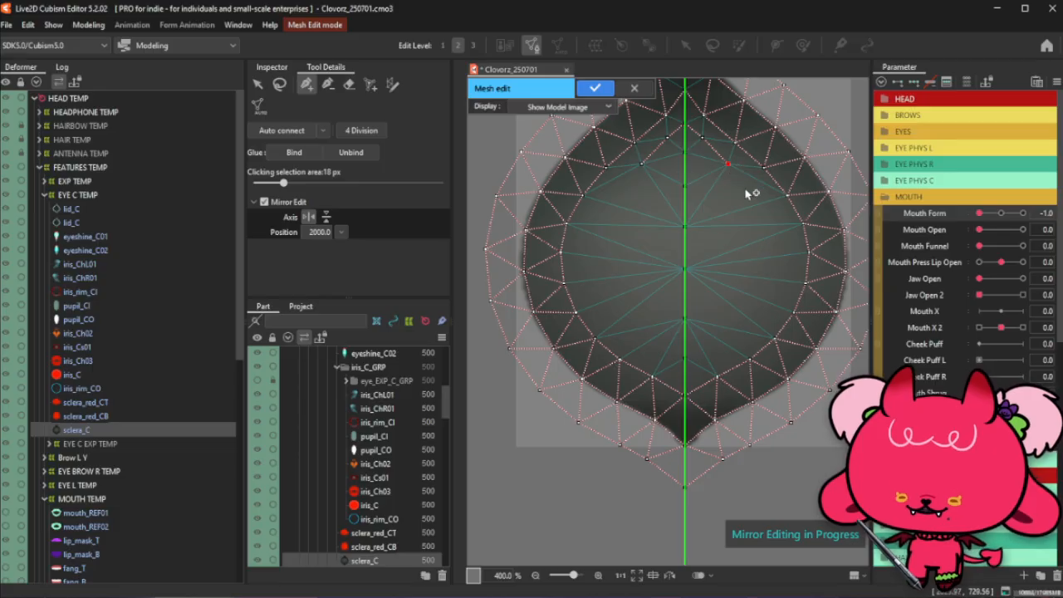
pyautogui.click(748, 190)
pyautogui.click(763, 219)
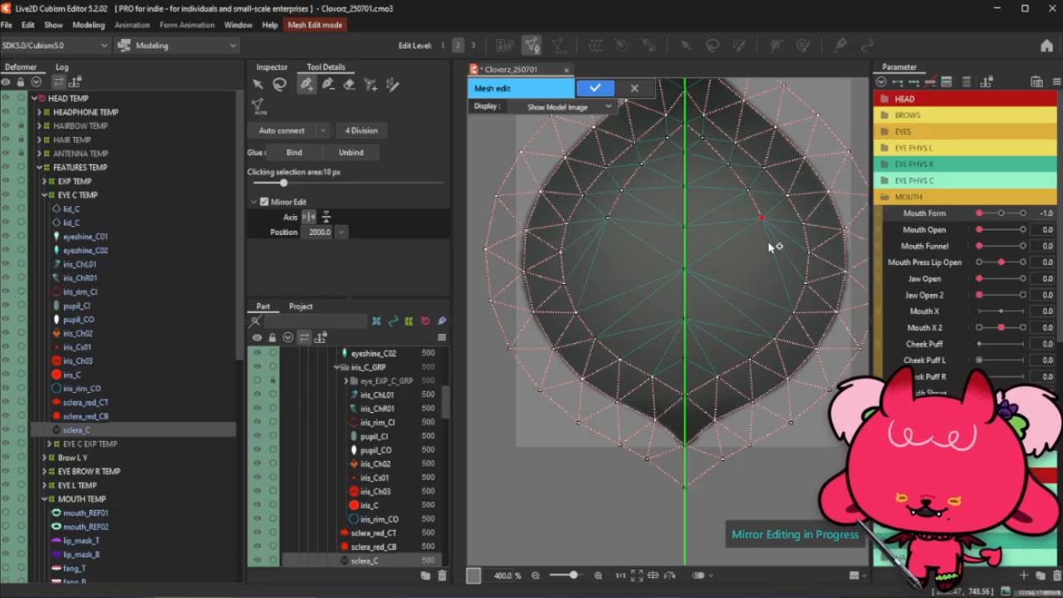
pyautogui.click(769, 255)
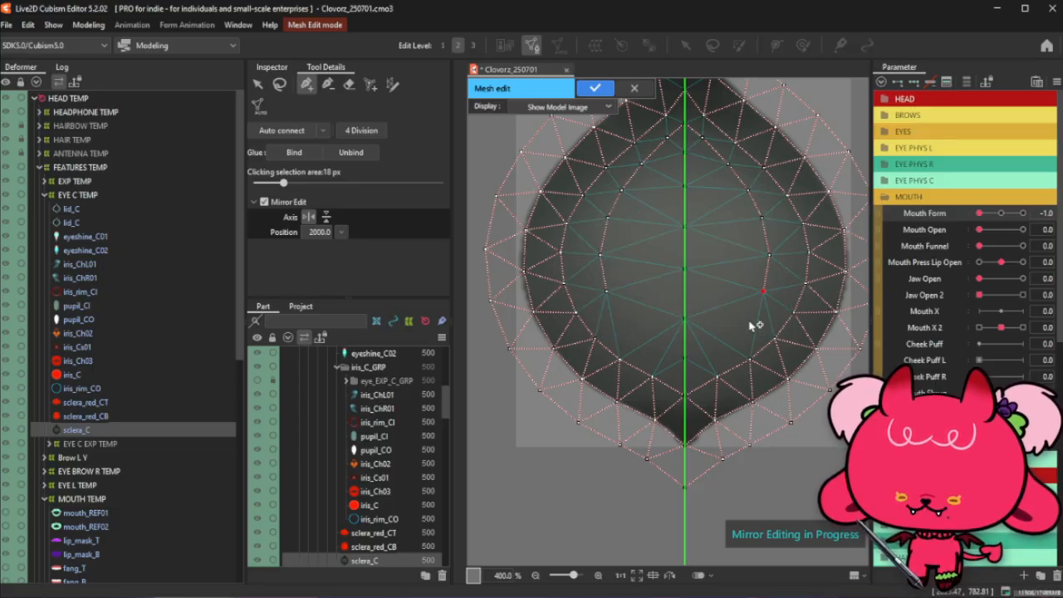
pyautogui.click(748, 320)
pyautogui.click(728, 337)
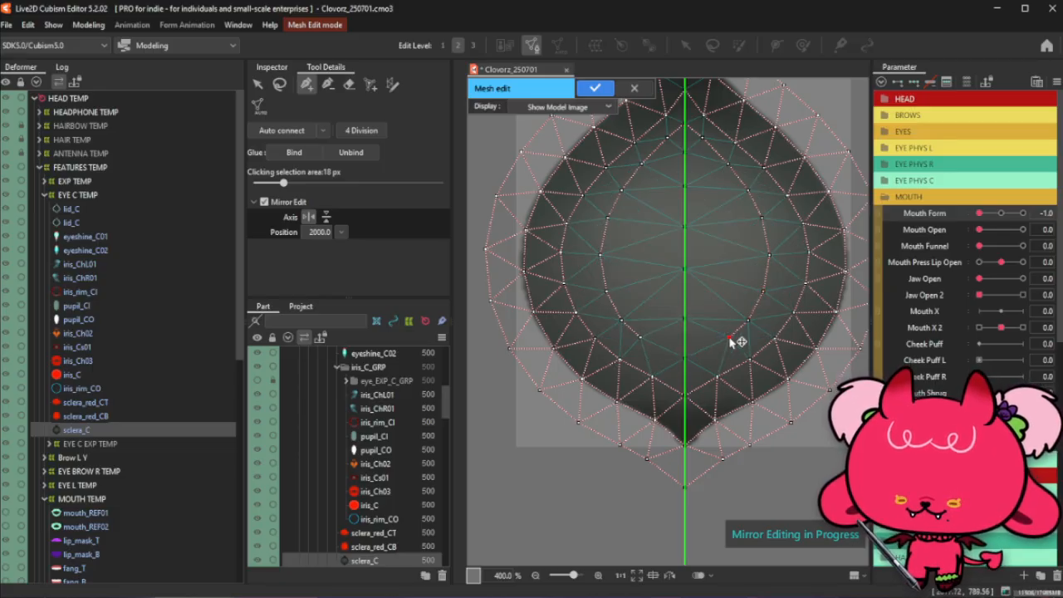
pyautogui.click(684, 356)
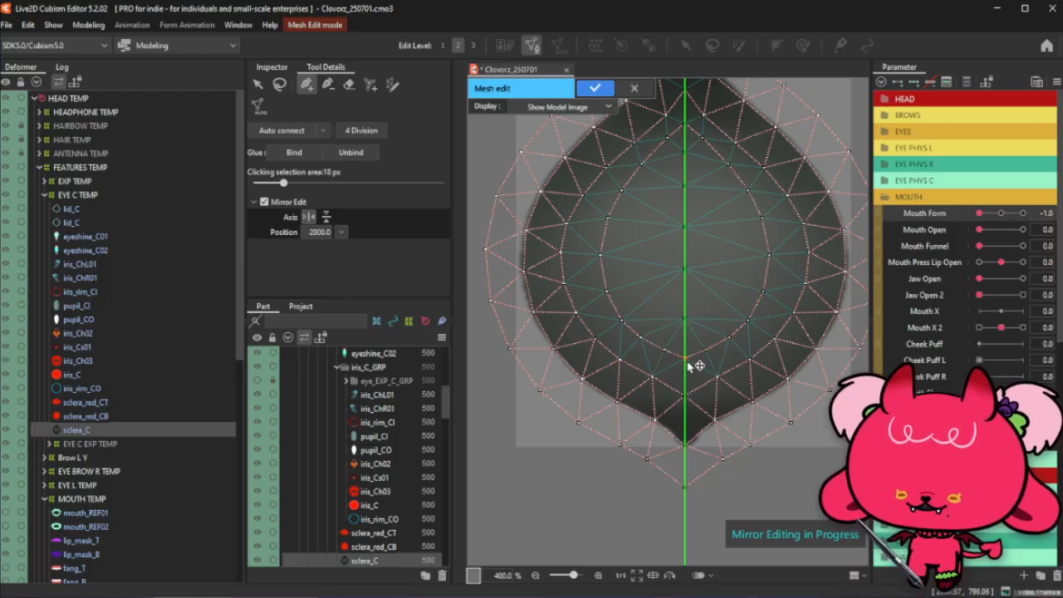
pyautogui.moveTo(686, 357); pyautogui.dragTo(621, 192)
pyautogui.scroll(-4, 548, 296)
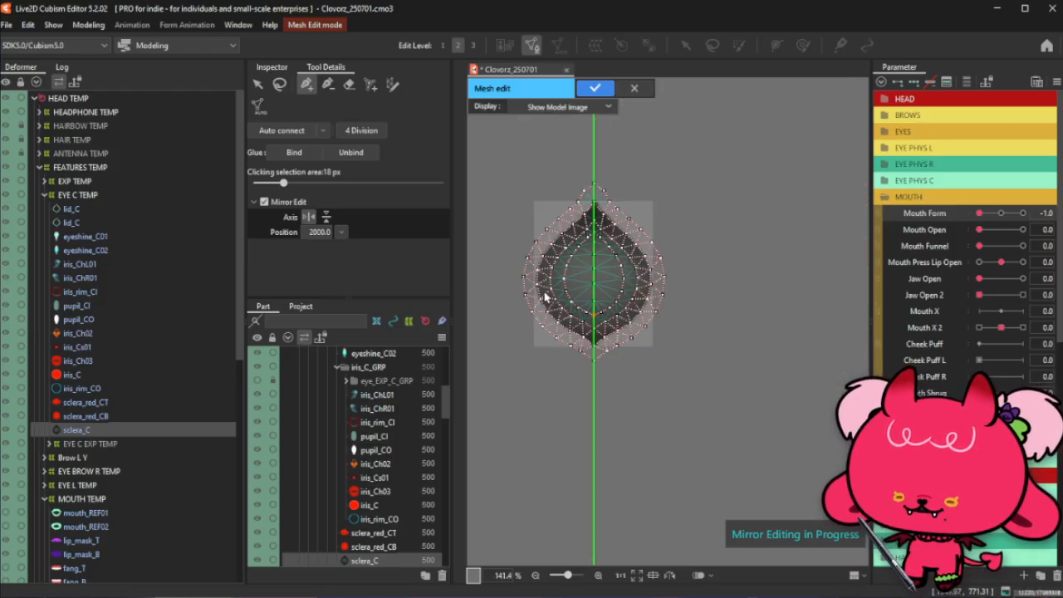
pyautogui.scroll(3, 539, 274)
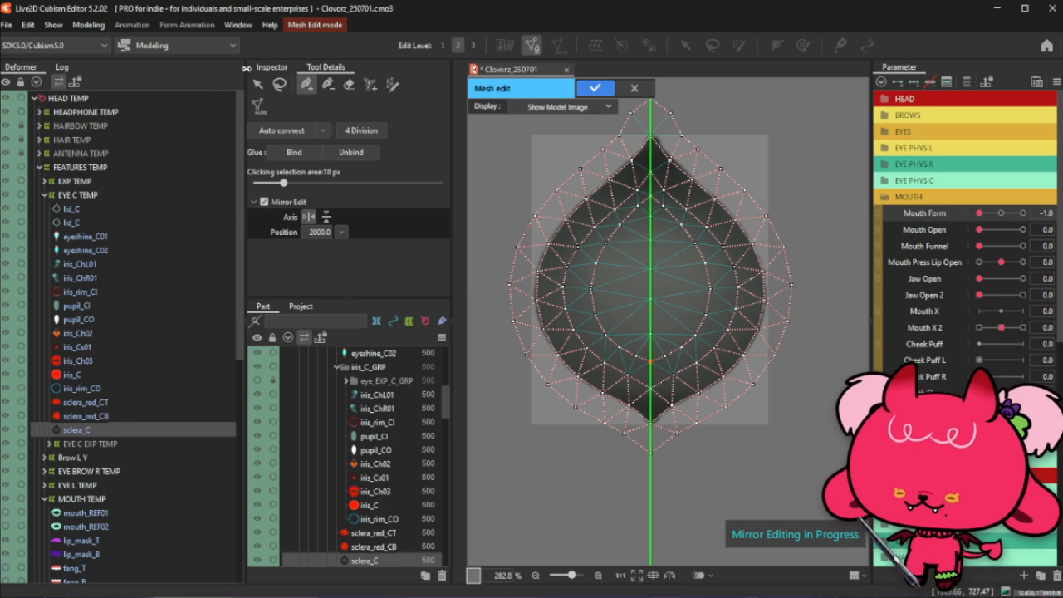
# Auto-connect the remaining interior vertices of the sclera_C mesh and apply the mesh edit
pyautogui.click(332, 85)
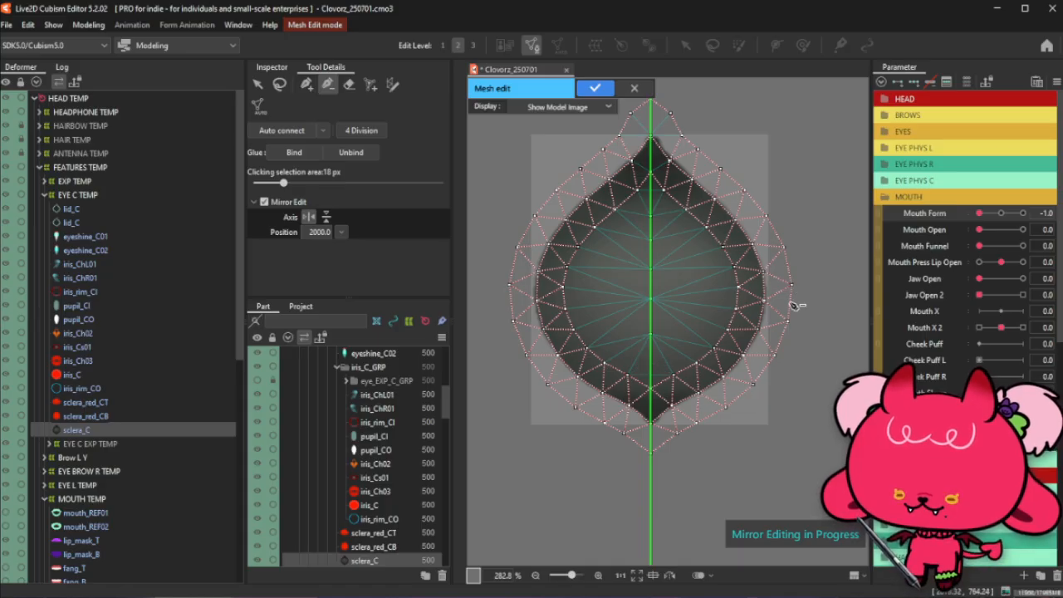
pyautogui.click(308, 85)
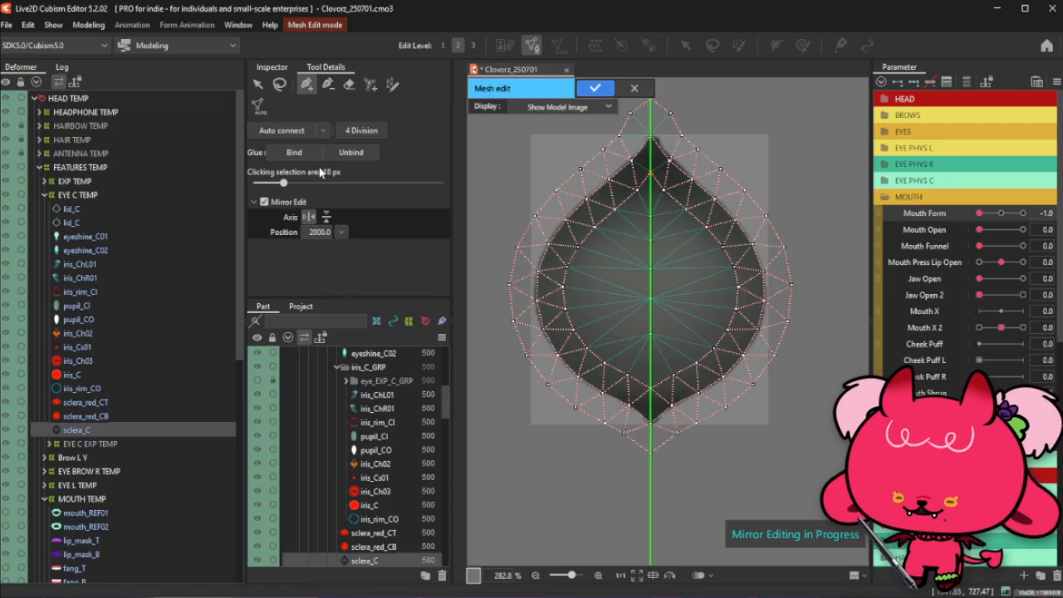
pyautogui.click(279, 131)
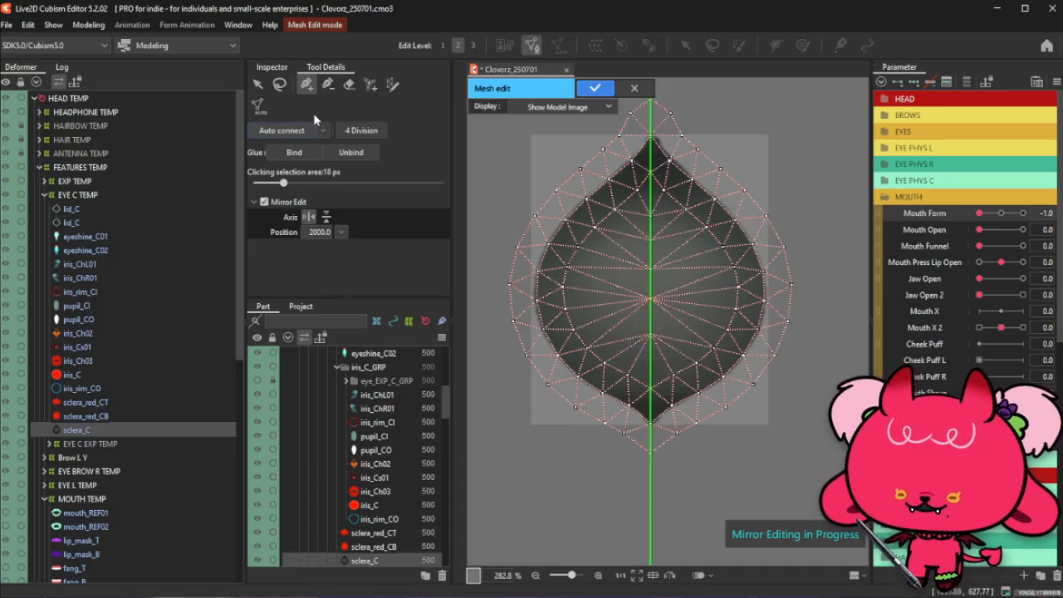
pyautogui.click(595, 88)
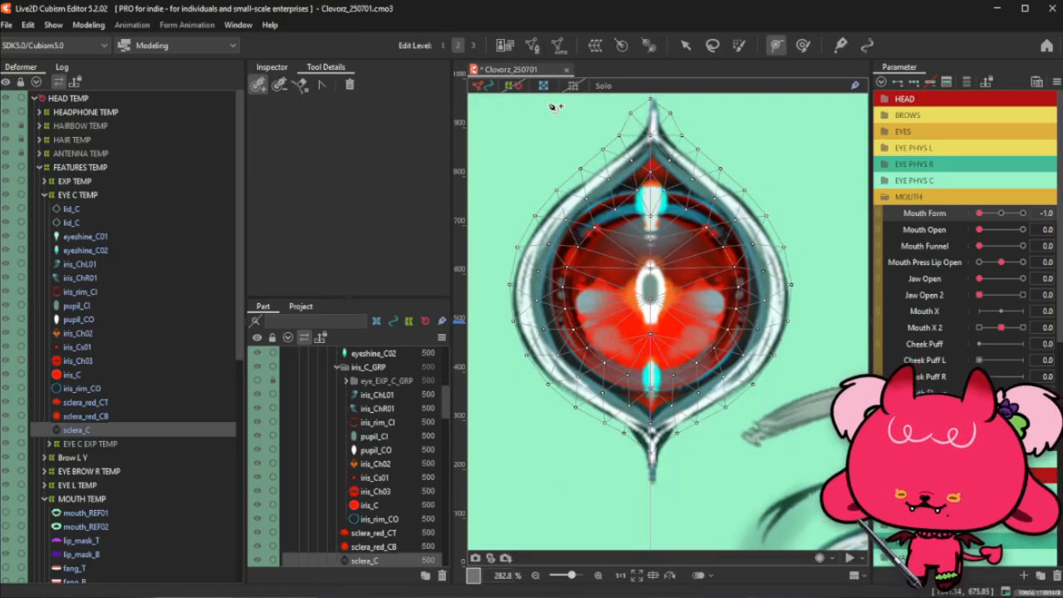
# Test the sclera_C mesh by squeezing it horizontally on the canvas, and restore its original width
pyautogui.click(685, 44)
pyautogui.click(673, 286)
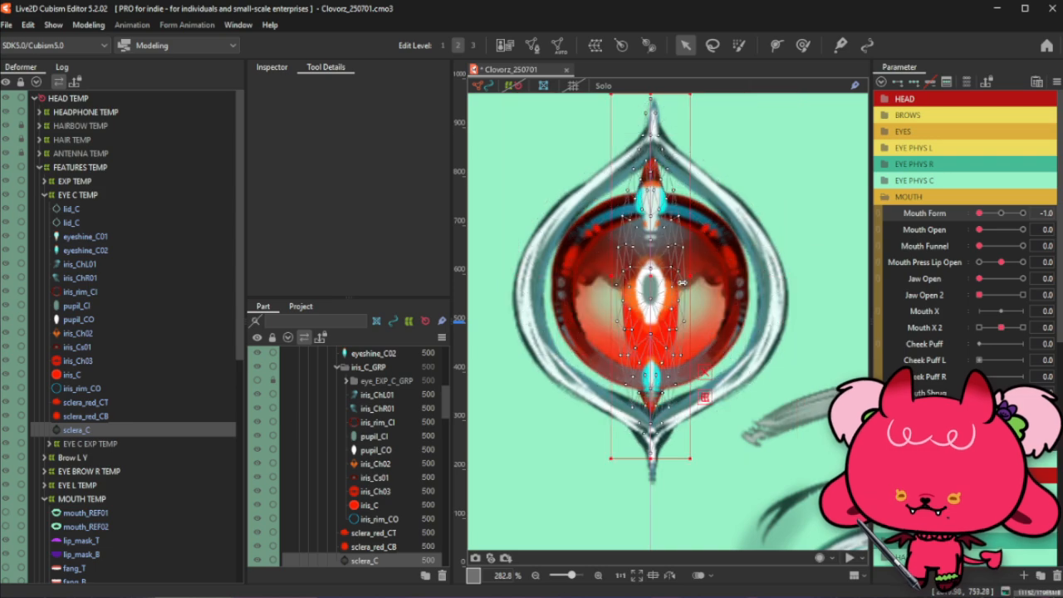
pyautogui.click(693, 305)
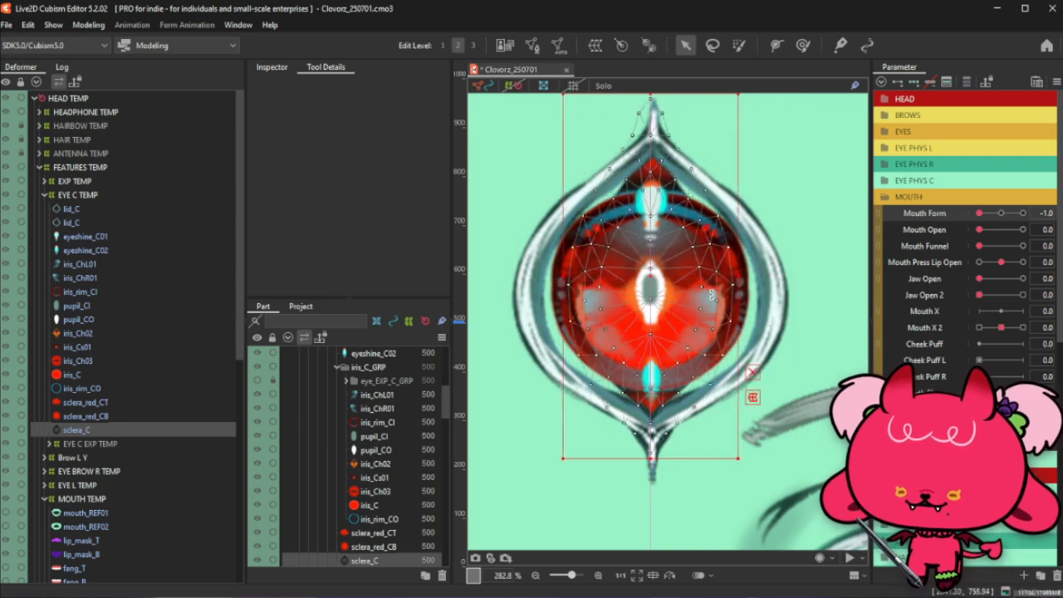
pyautogui.click(693, 306)
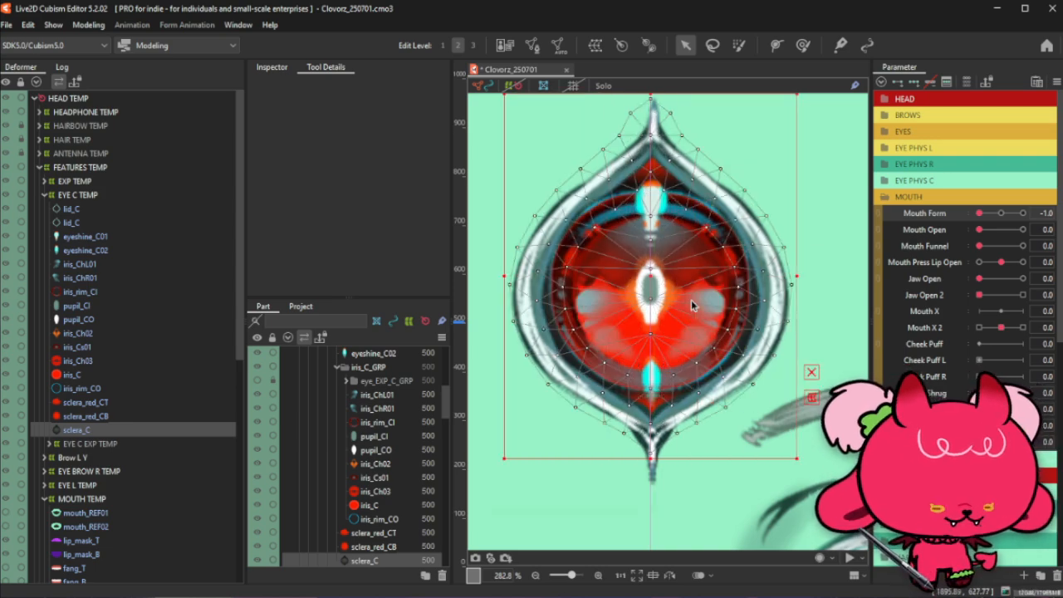
# Collapse the EYE C TEMP deformer, set its opacity to 0 % and lock it
pyautogui.click(47, 194)
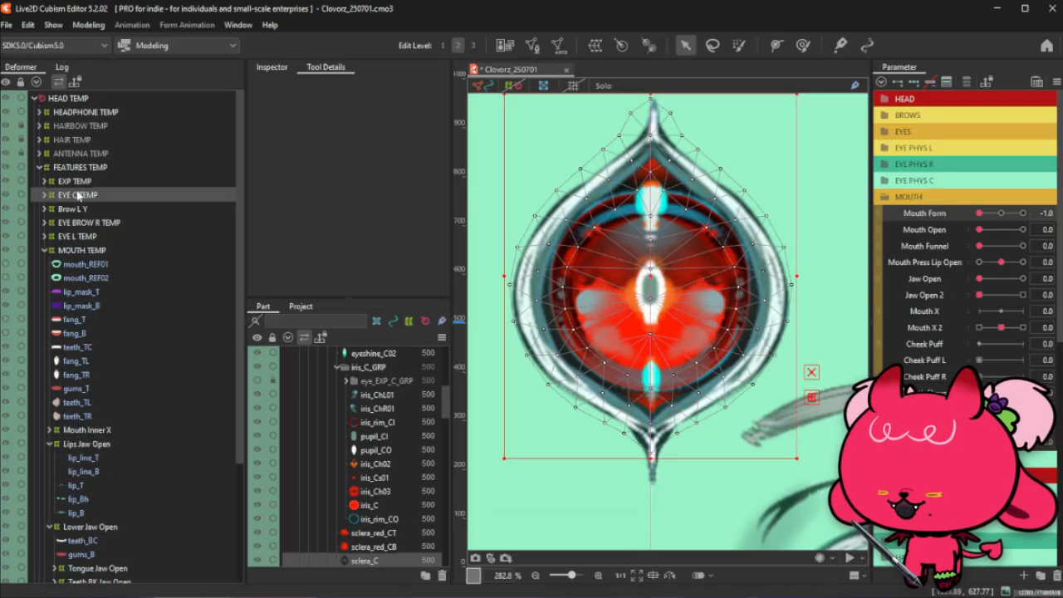
pyautogui.click(89, 196)
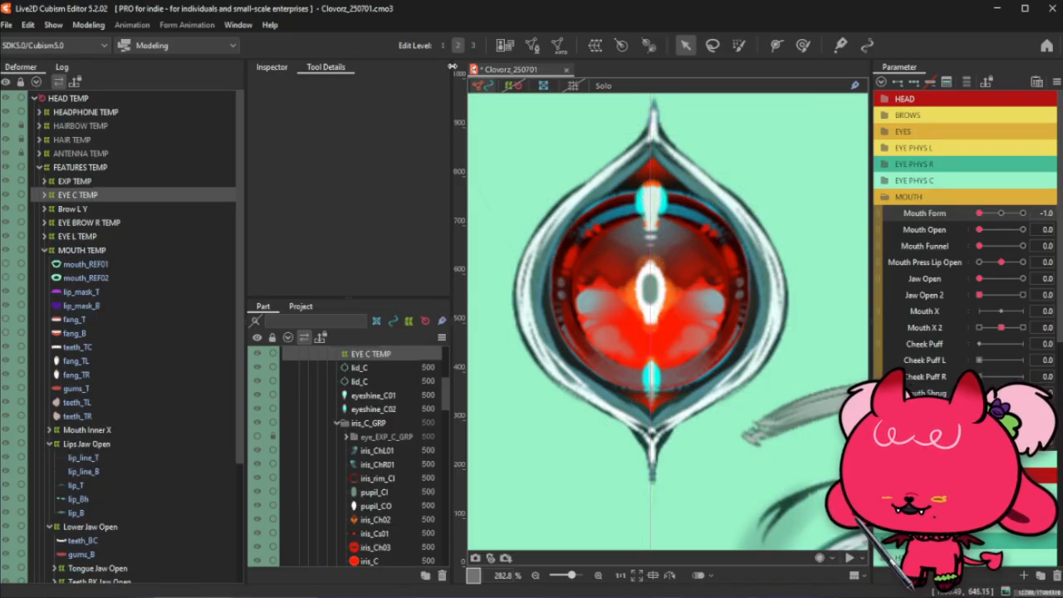
pyautogui.click(283, 67)
pyautogui.moveTo(330, 144); pyautogui.dragTo(274, 145)
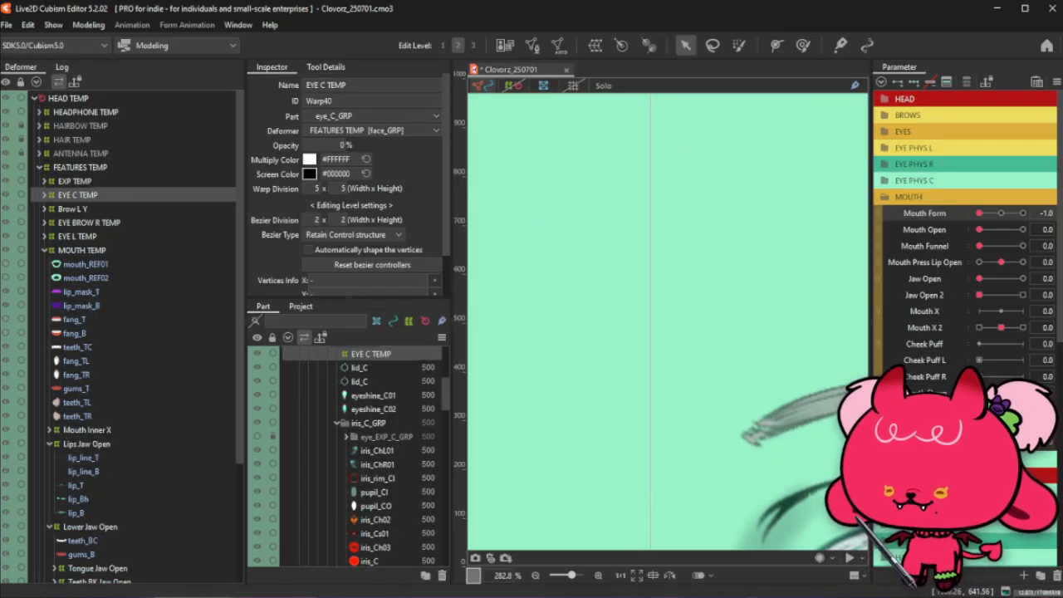
pyautogui.scroll(-9, 650, 239)
pyautogui.scroll(7, 627, 285)
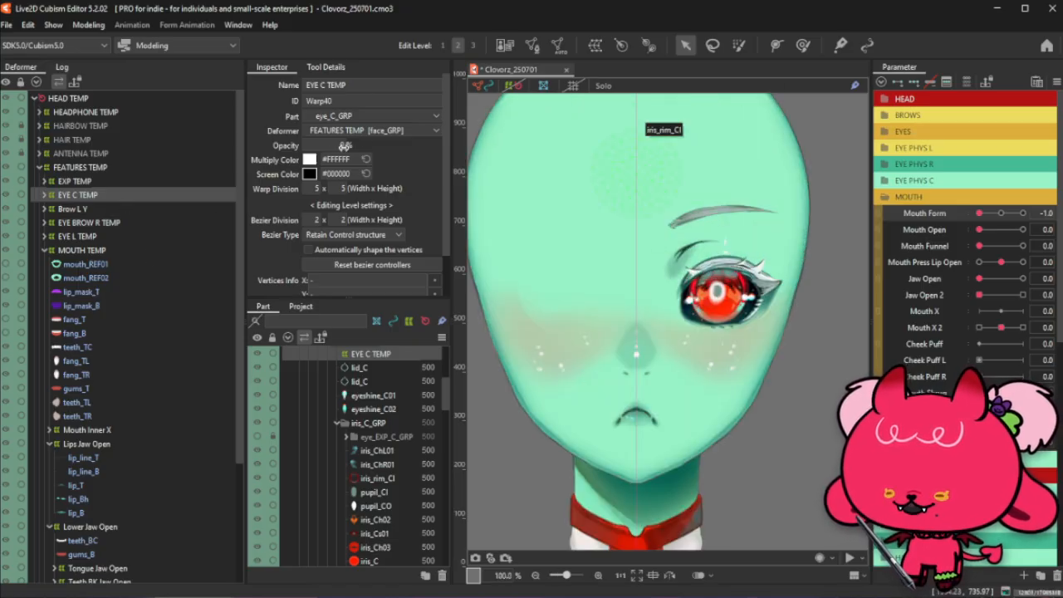
pyautogui.scroll(-1, 320, 232)
pyautogui.scroll(1, 319, 232)
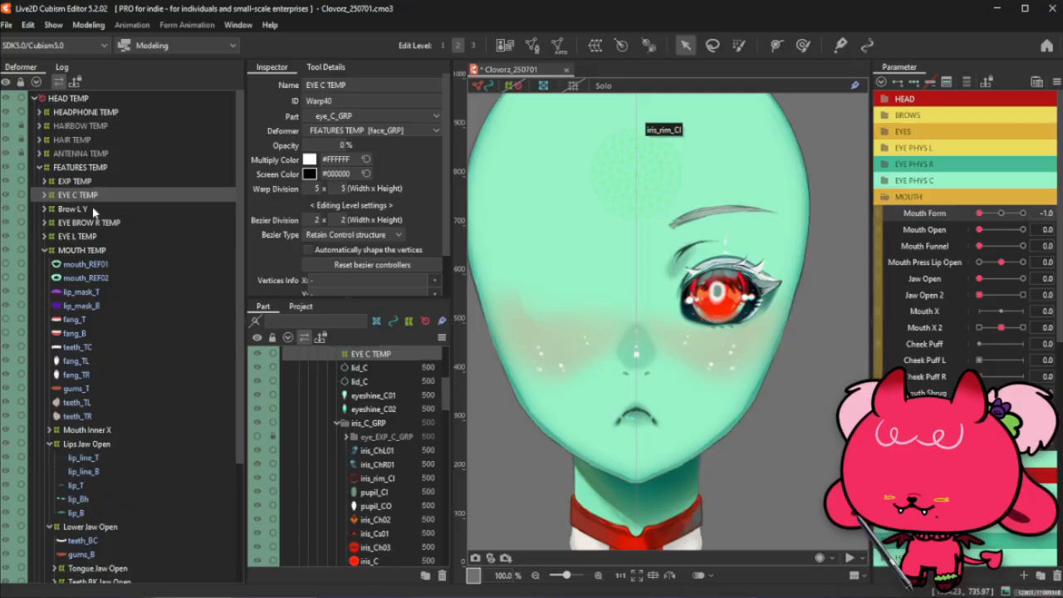
pyautogui.click(22, 196)
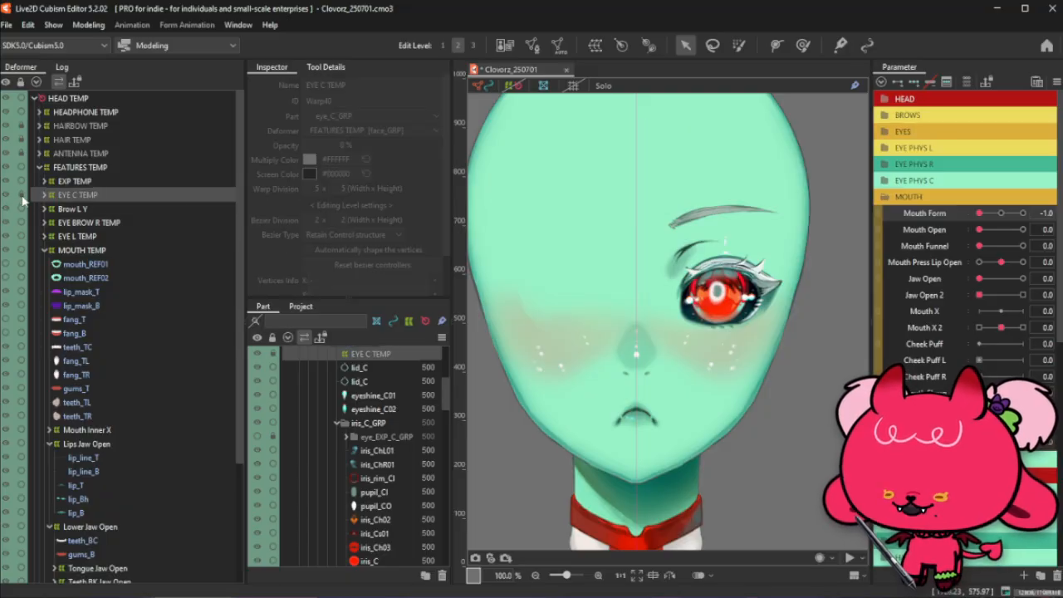
# Collapse the Lips Jaw Open deformer and reset the model's parameters to their default values
pyautogui.click(52, 445)
pyautogui.click(75, 444)
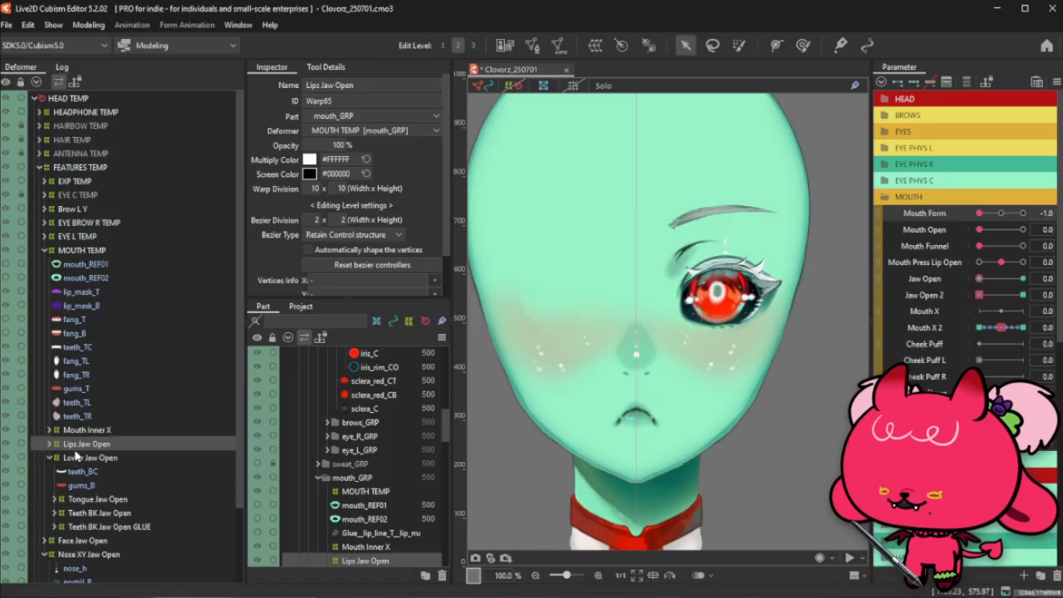
pyautogui.click(1055, 81)
pyautogui.click(934, 105)
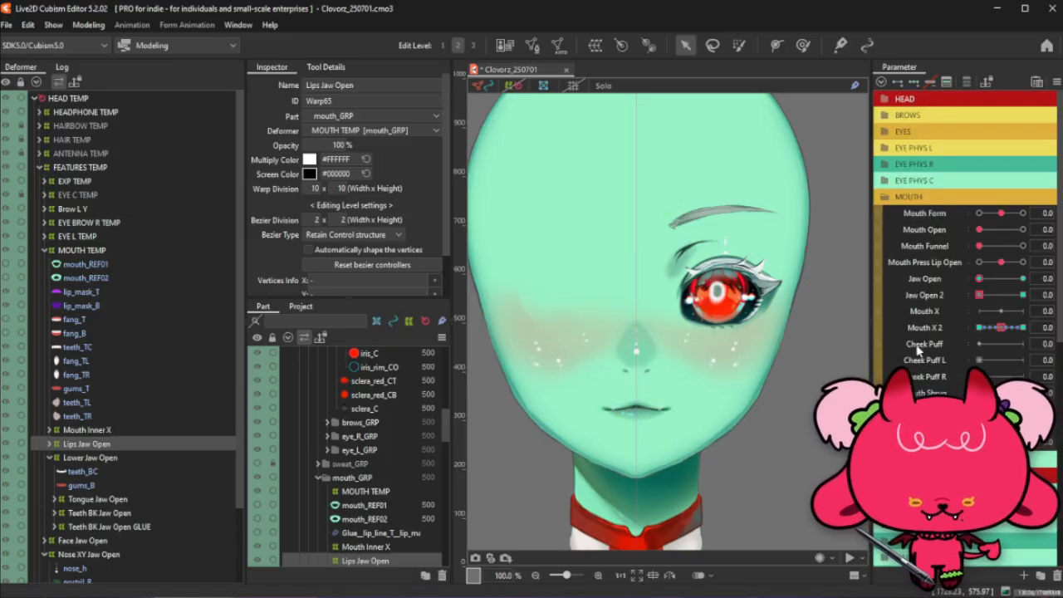
pyautogui.scroll(-2, 918, 351)
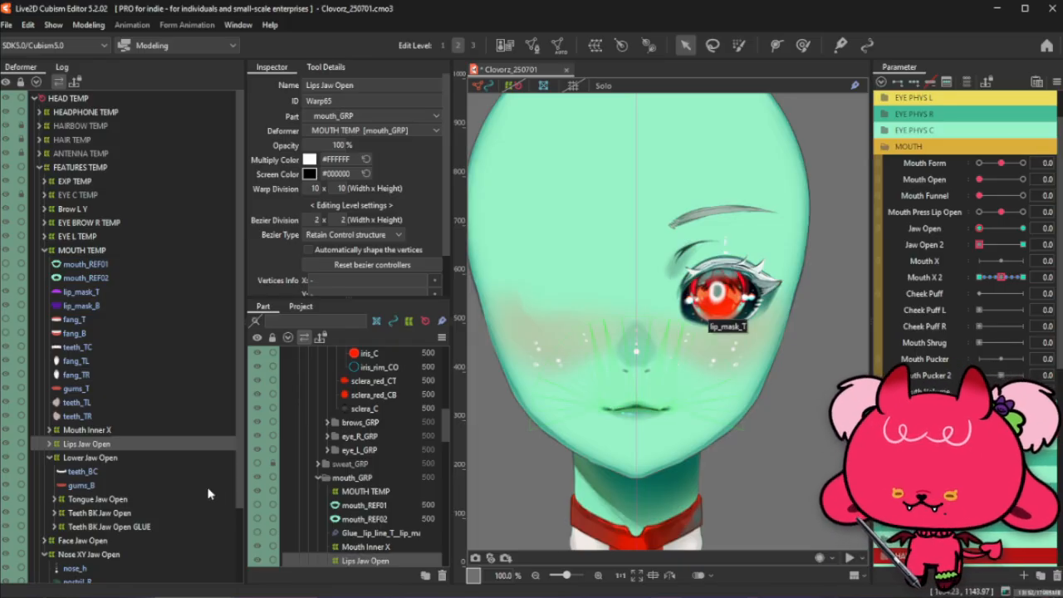
# Collapse Lower Jaw Open, and select the Lips Jaw Open warp deformer with its grid shown on the canvas
pyautogui.click(86, 458)
pyautogui.click(50, 458)
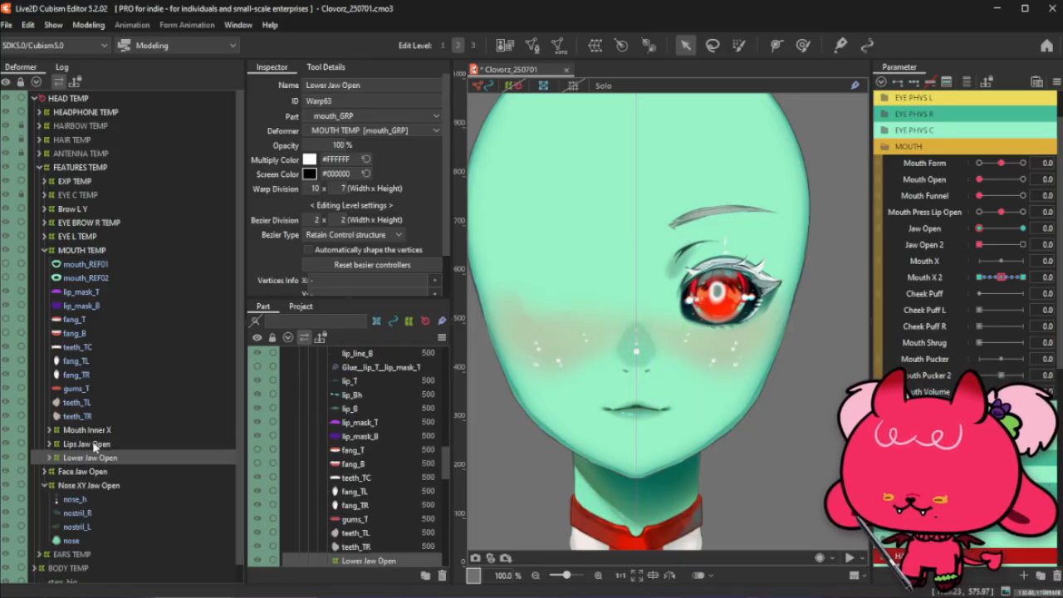
pyautogui.click(97, 445)
pyautogui.click(512, 87)
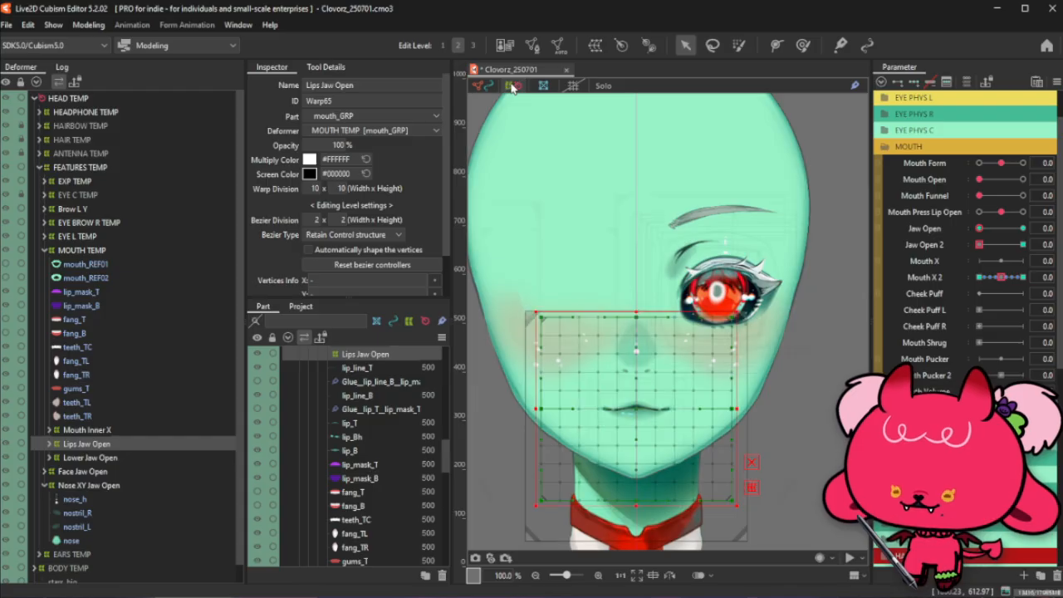
# Open the recent model file Hermes_250630.cmo3 alongside the current model
pyautogui.click(6, 25)
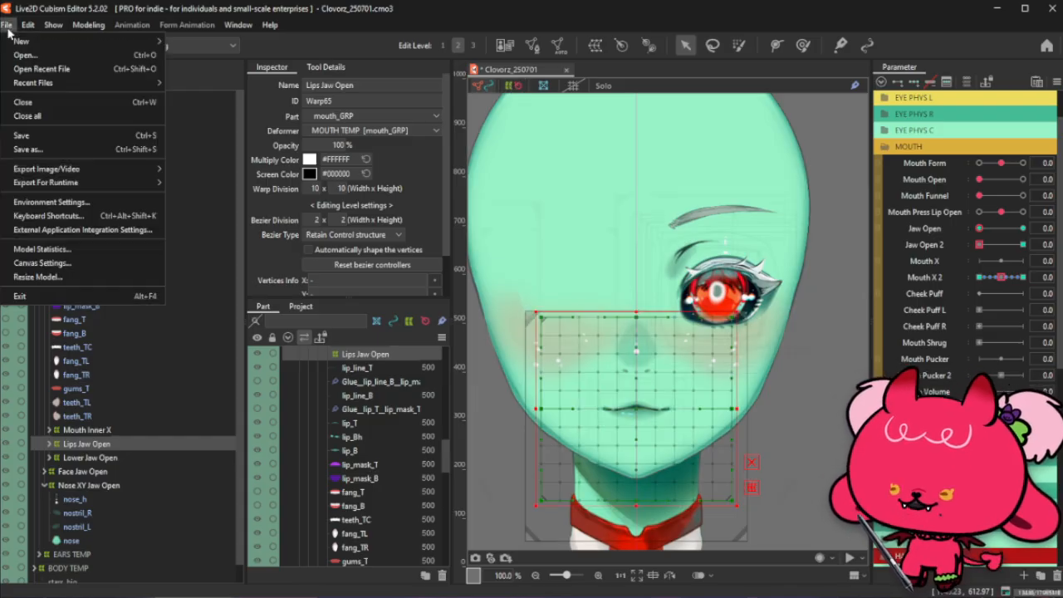
pyautogui.moveTo(73, 82)
pyautogui.click(236, 97)
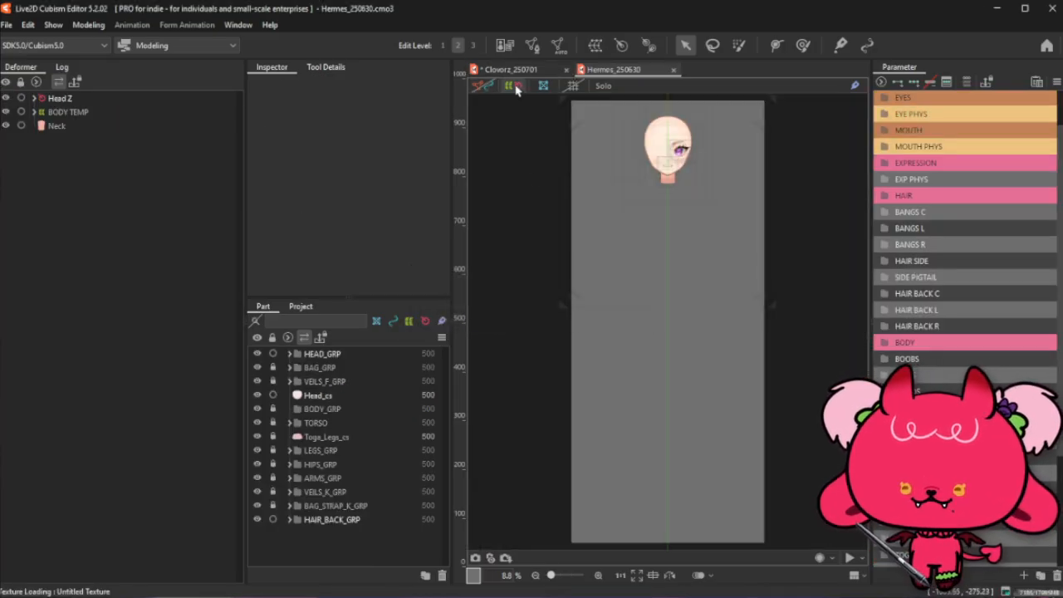
# Examine how the Hermes_250630 model's eye and mouth move in the physics settings preview, and close the preview
pyautogui.click(91, 24)
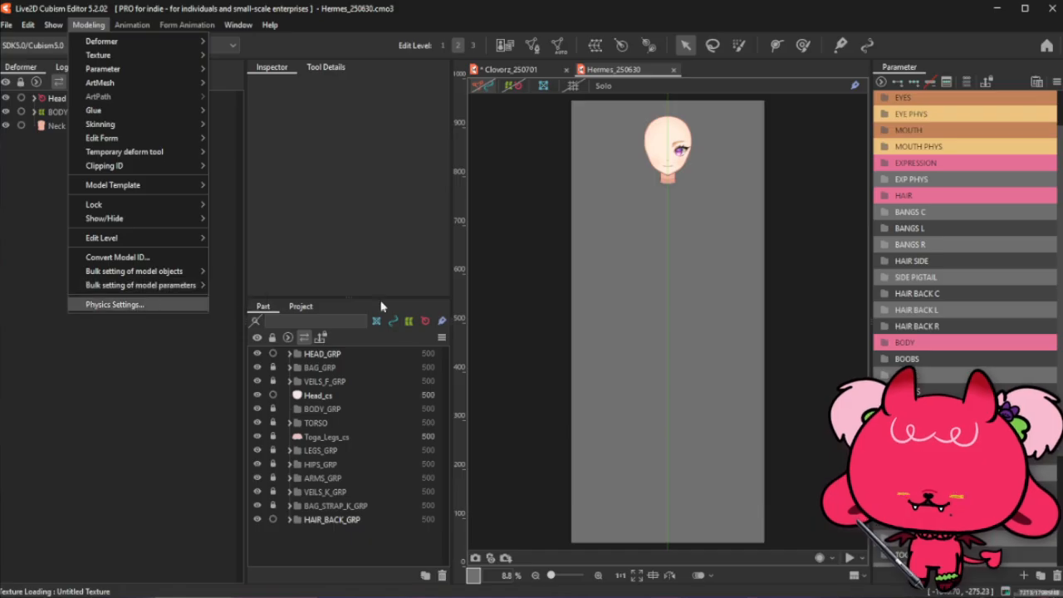
pyautogui.click(152, 304)
pyautogui.scroll(2, 581, 154)
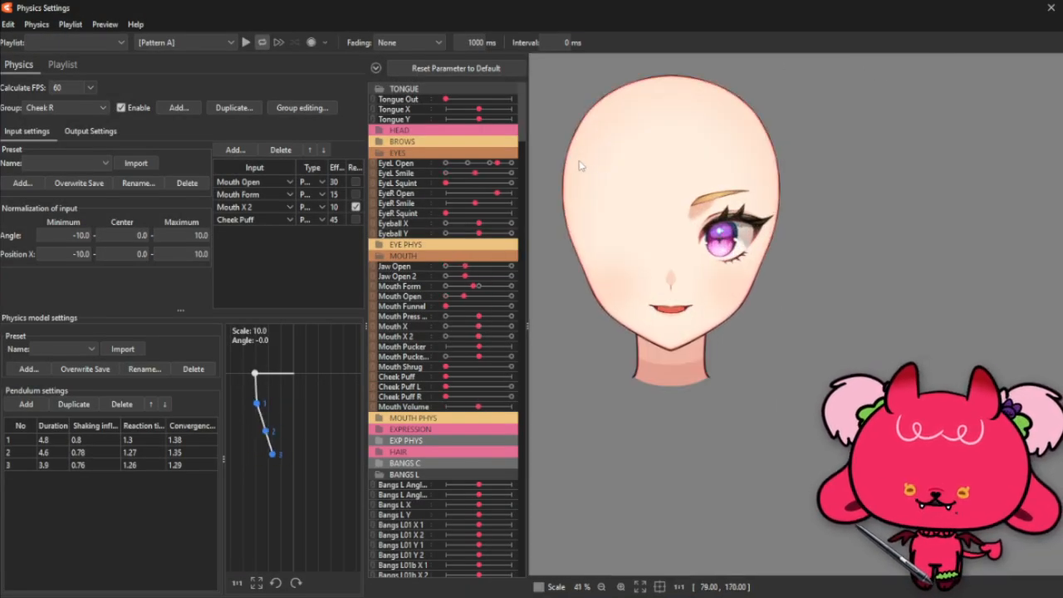
pyautogui.scroll(2, 581, 154)
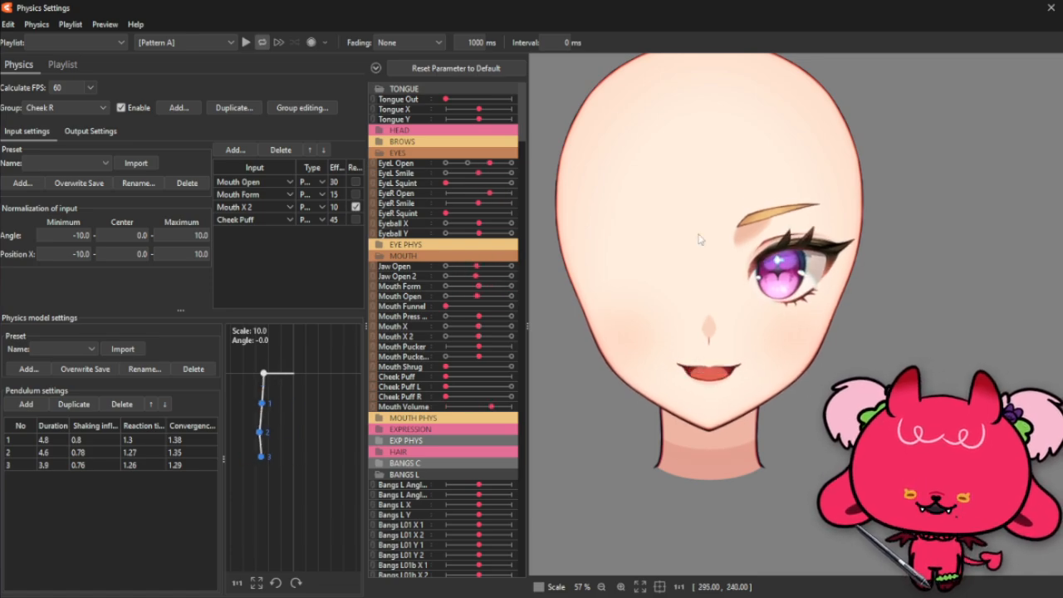
pyautogui.scroll(2, 824, 260)
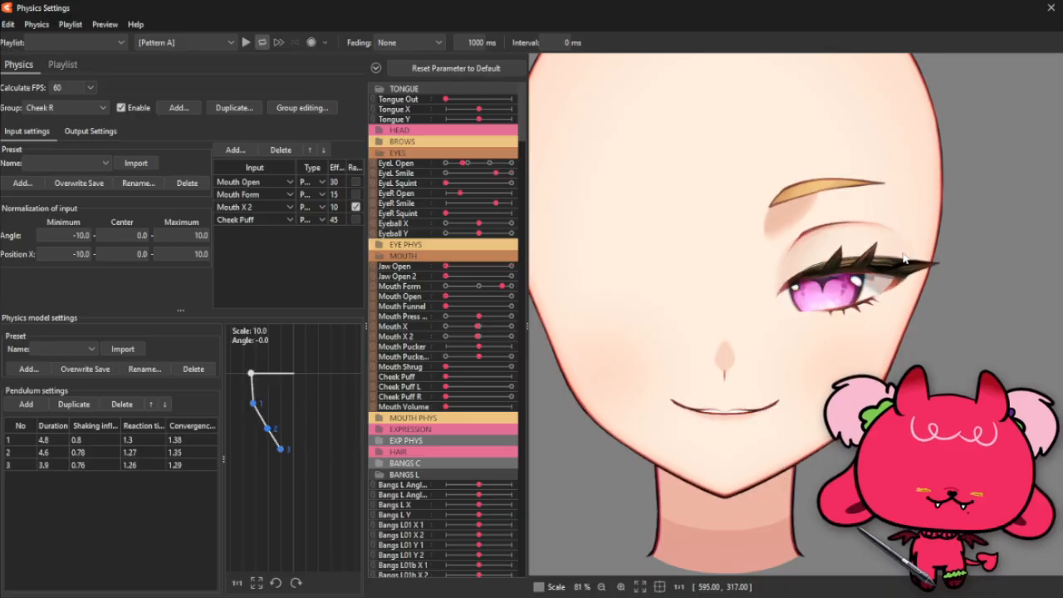
pyautogui.scroll(-2, 904, 258)
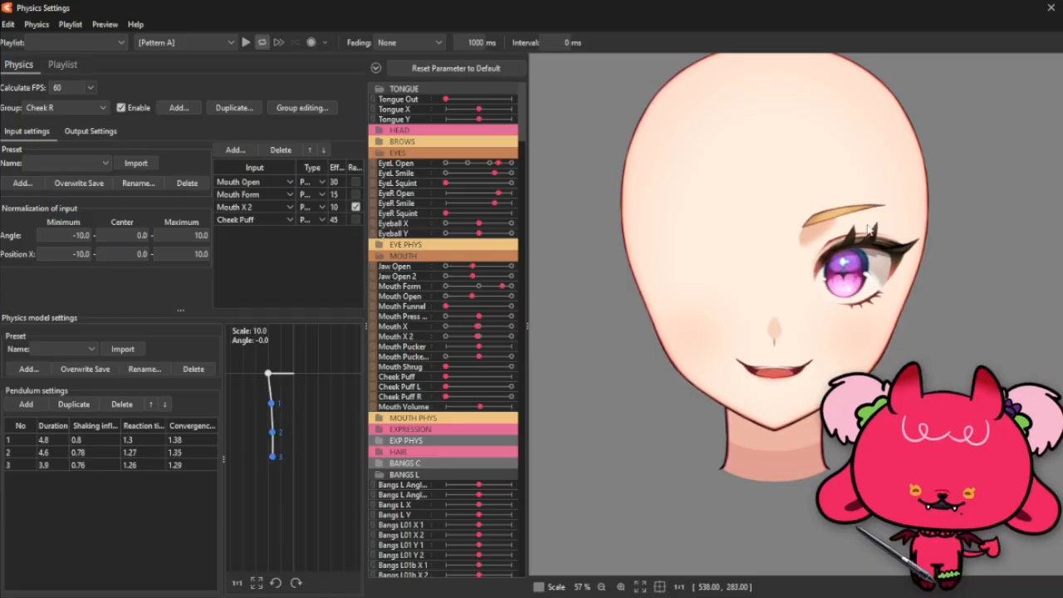
pyautogui.click(1049, 9)
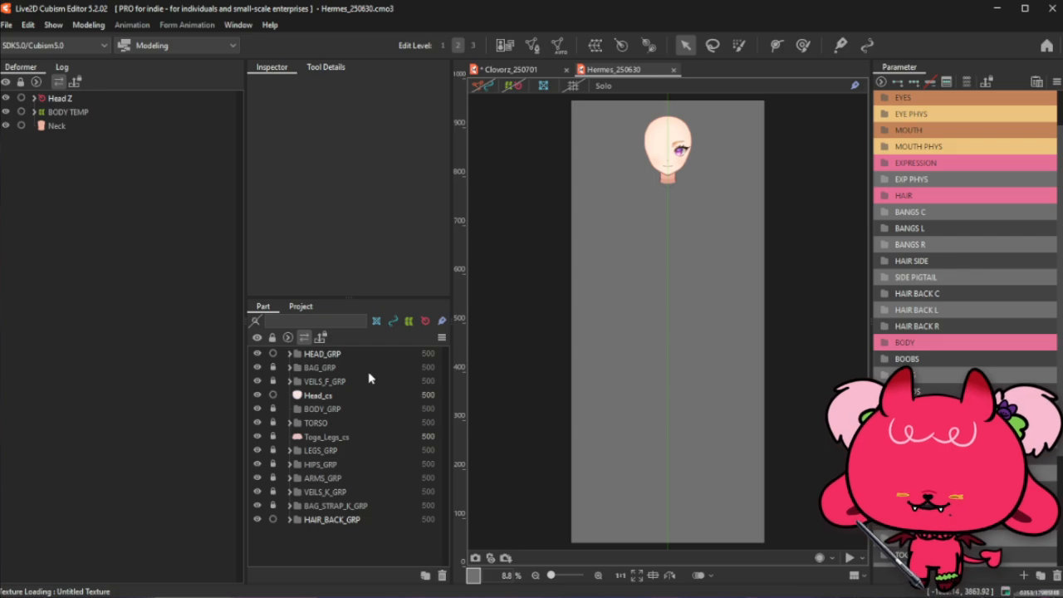
# Expand the MOUTH parameter group and select the objects keyed to Mouth Press Lip Open
pyautogui.click(960, 147)
pyautogui.click(966, 133)
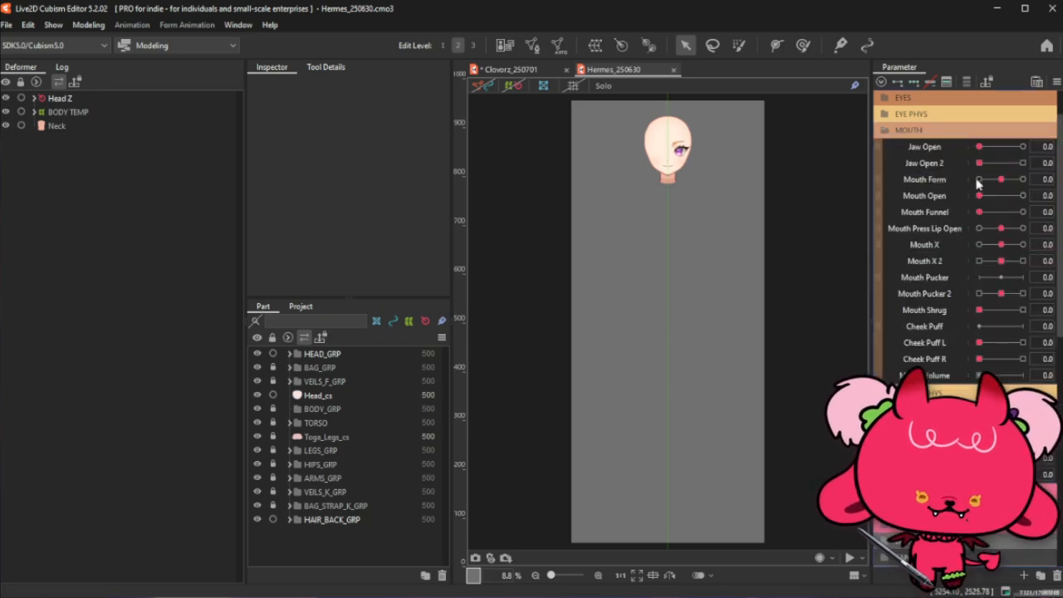
pyautogui.click(1003, 229)
pyautogui.click(866, 228)
pyautogui.click(868, 231)
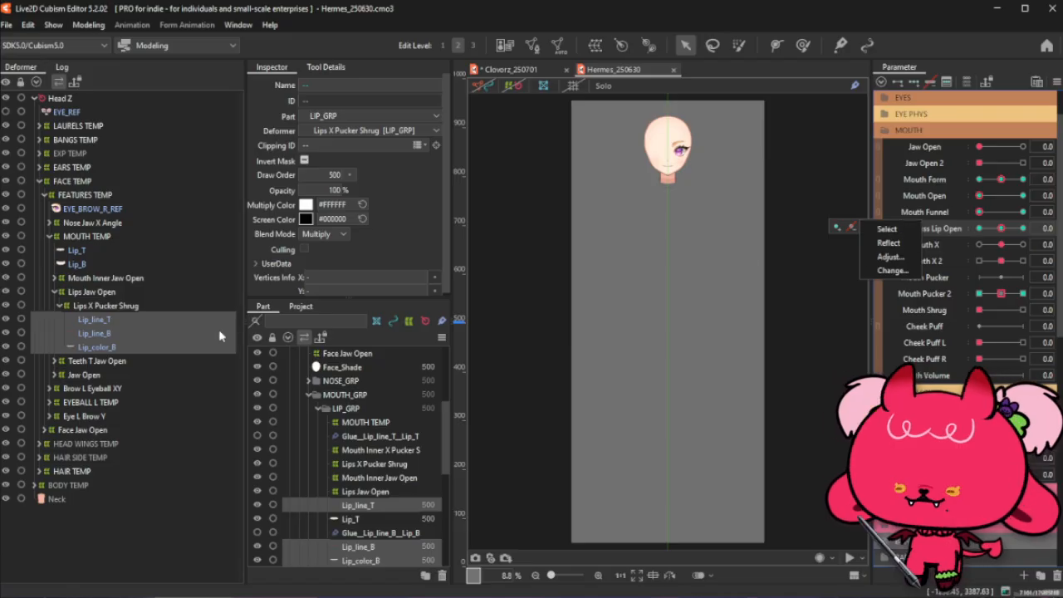
# Examine which mouth parameters drive the Lips X Pucker Shrug deformer, and close the Hermes_250630 model
pyautogui.click(130, 306)
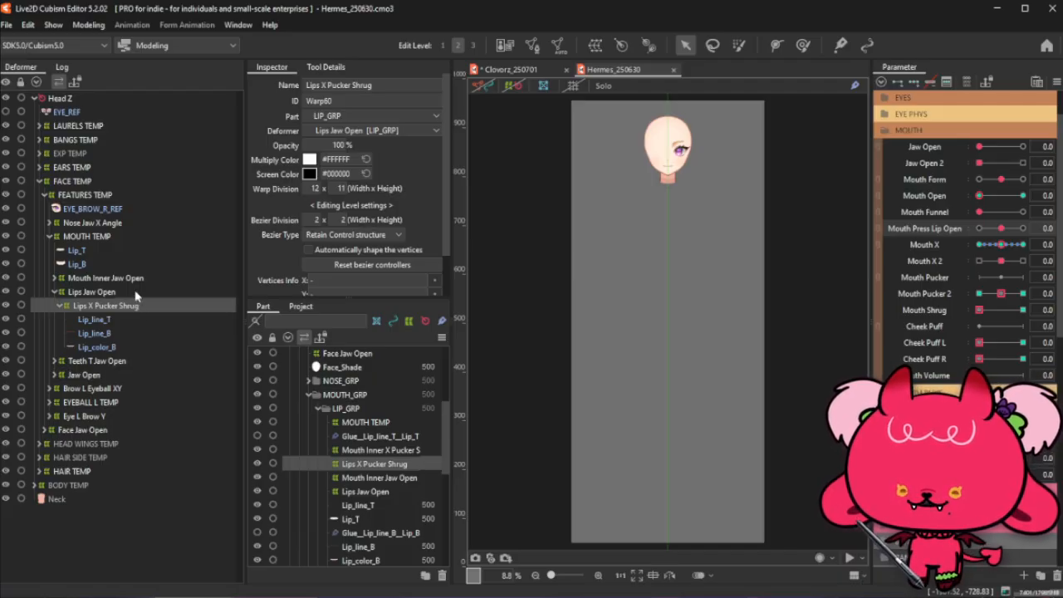
pyautogui.click(136, 294)
pyautogui.click(131, 308)
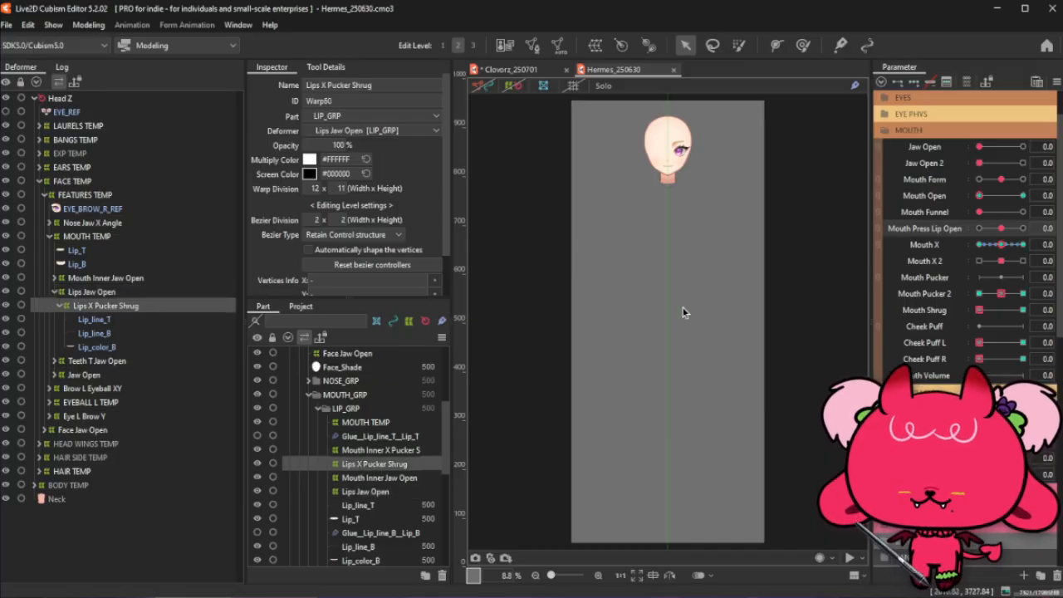
pyautogui.scroll(-3, 950, 270)
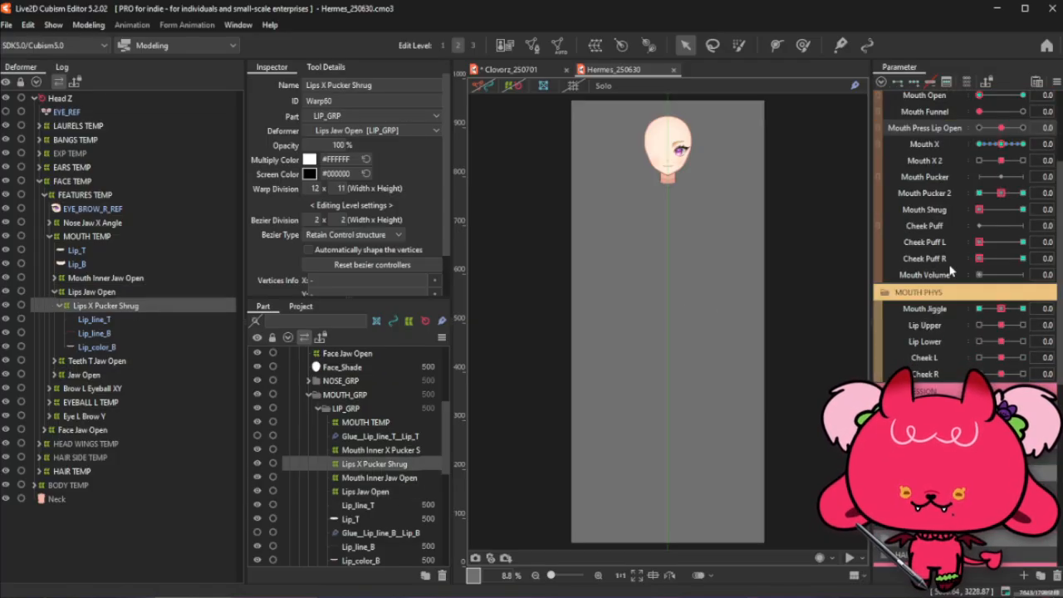
pyautogui.scroll(2, 950, 270)
pyautogui.scroll(2, 950, 270)
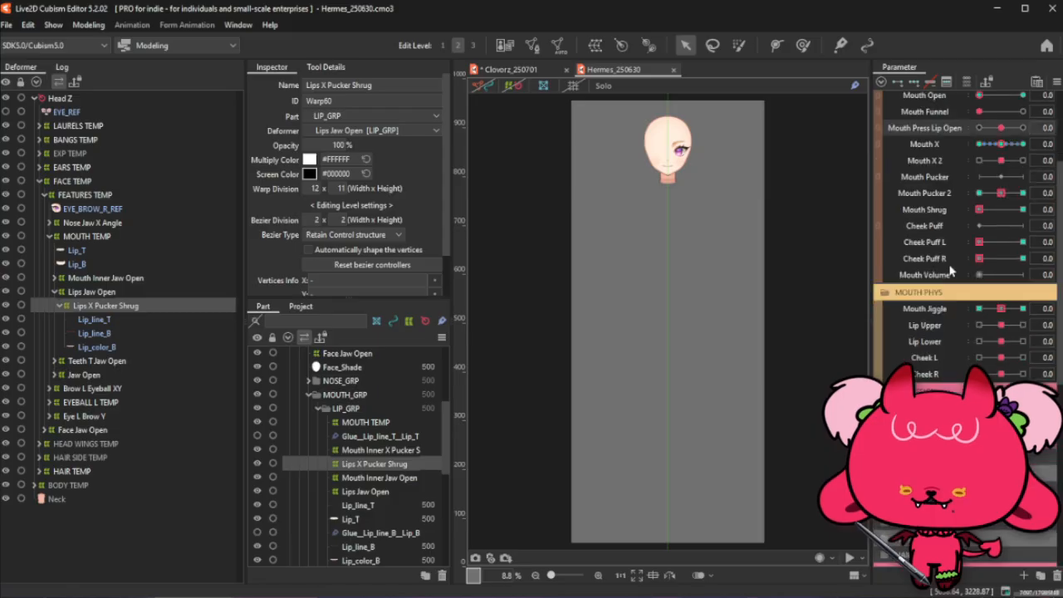
pyautogui.click(674, 72)
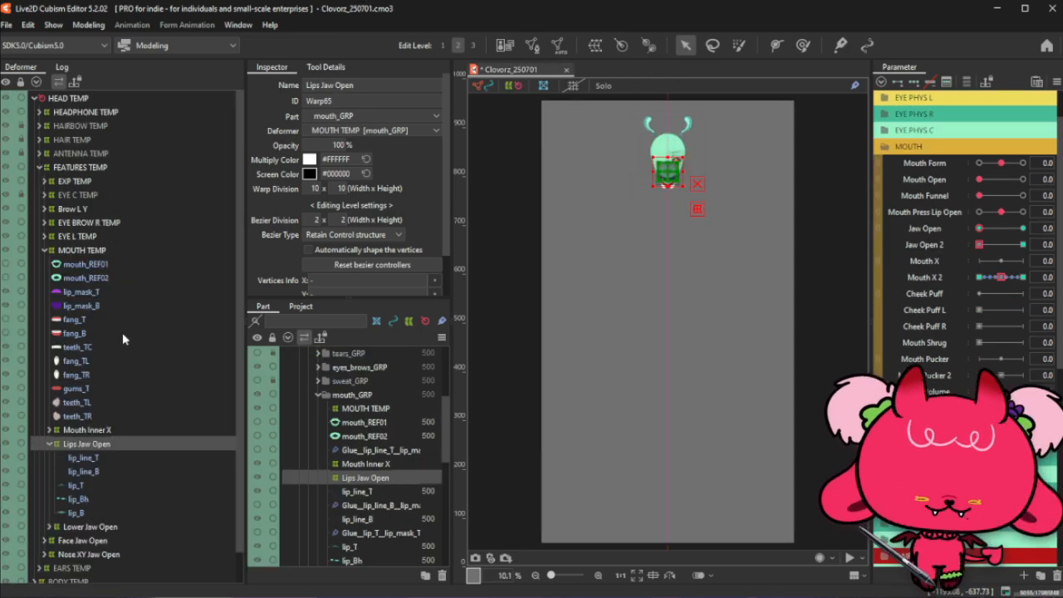
# Duplicate the Lips Jaw Open warp deformer and delete the copy's keys on Jaw Open, Jaw Open 2 and Mouth X 2
pyautogui.scroll(10, 673, 164)
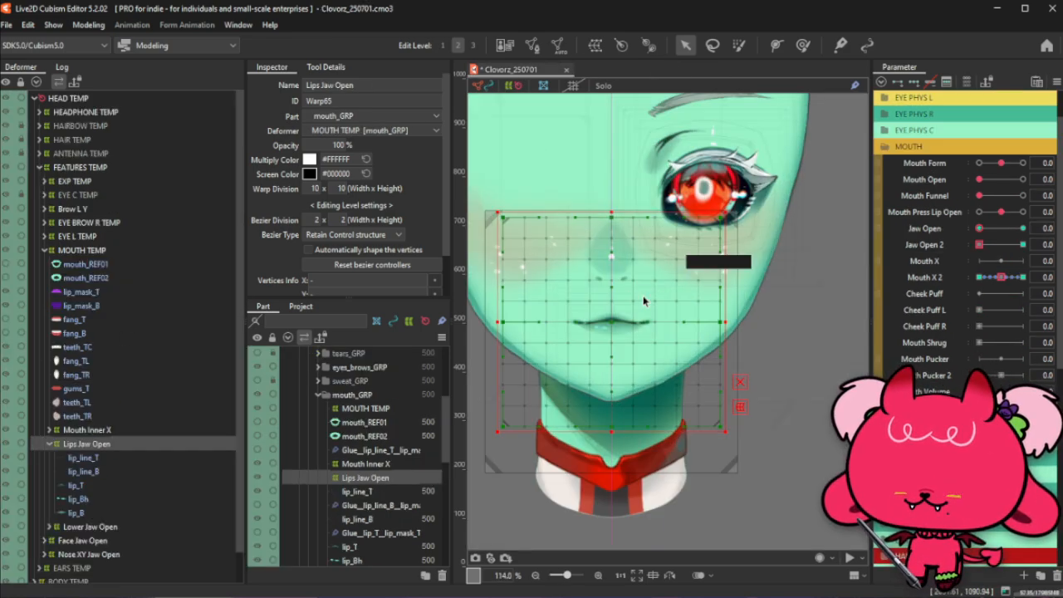
pyautogui.click(938, 311)
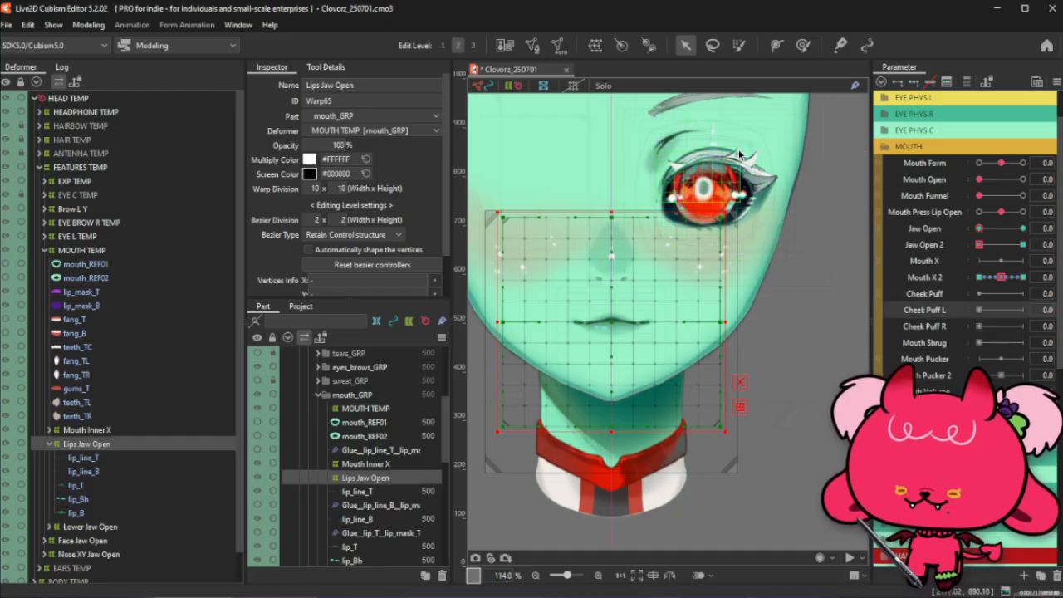
pyautogui.click(738, 46)
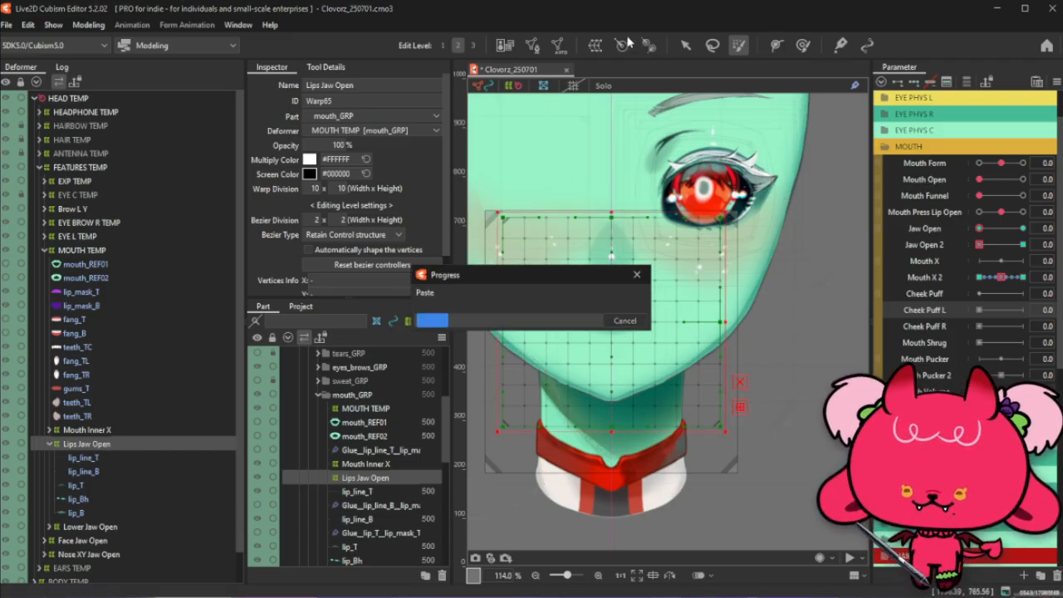
pyautogui.click(687, 45)
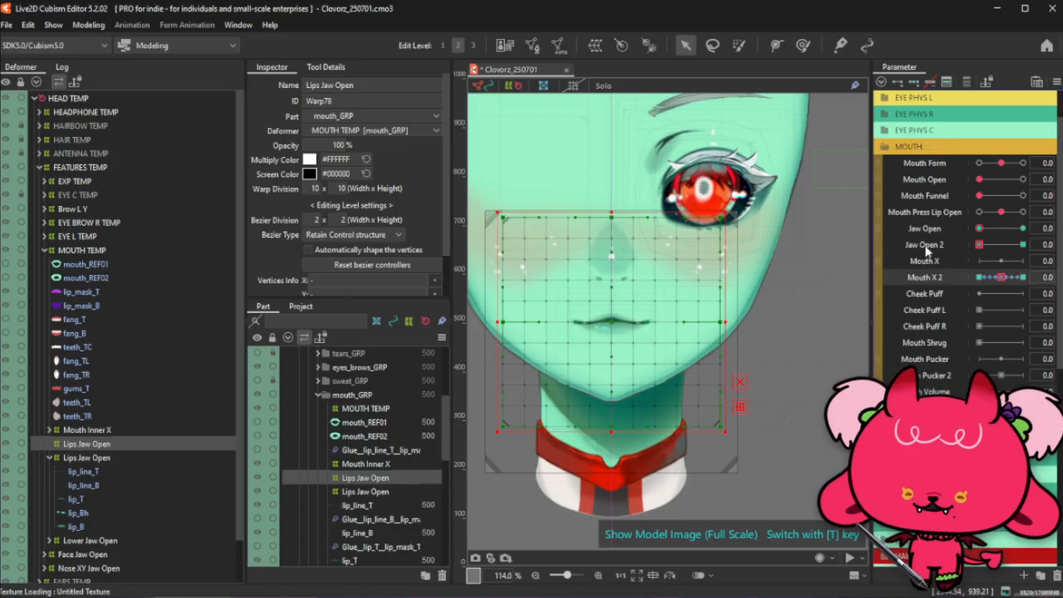
pyautogui.click(929, 82)
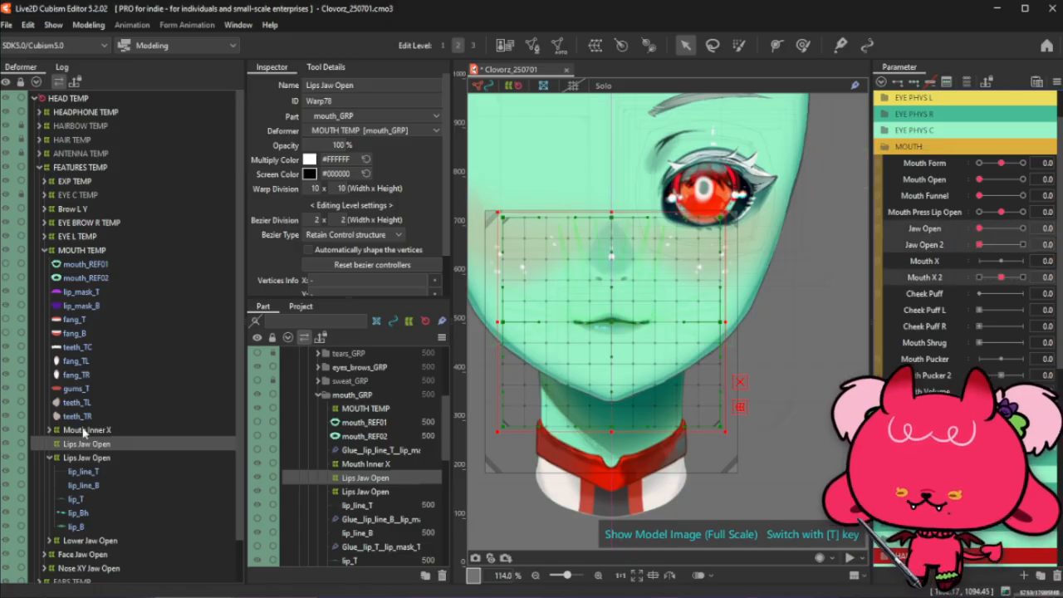
# Rename the duplicated warp deformer as Lips Pucker Shrug
pyautogui.doubleClick(375, 85)
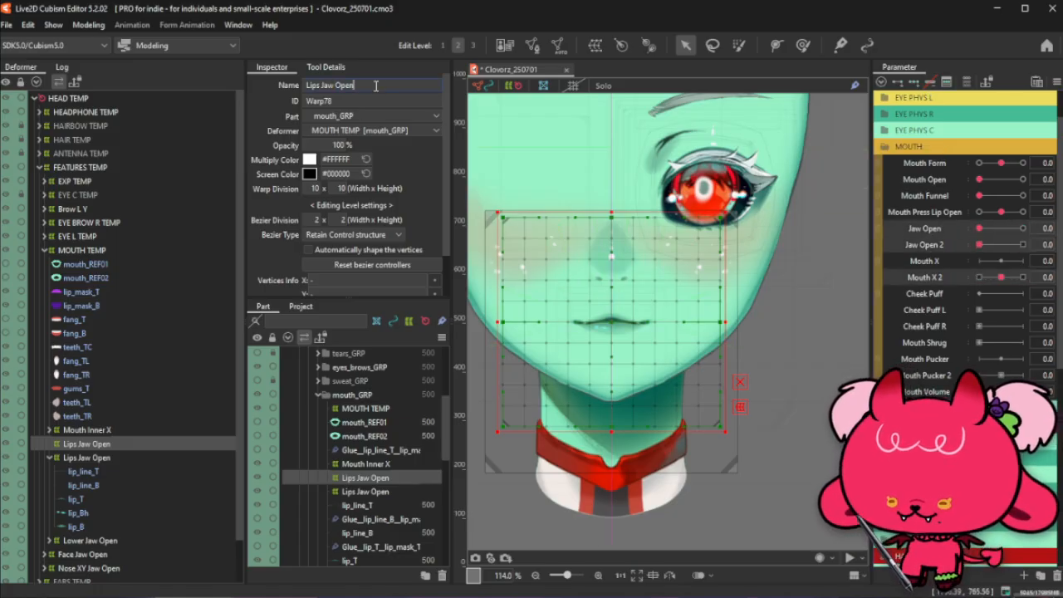
pyautogui.moveTo(320, 86); pyautogui.dragTo(400, 83)
pyautogui.press('BackSpace')
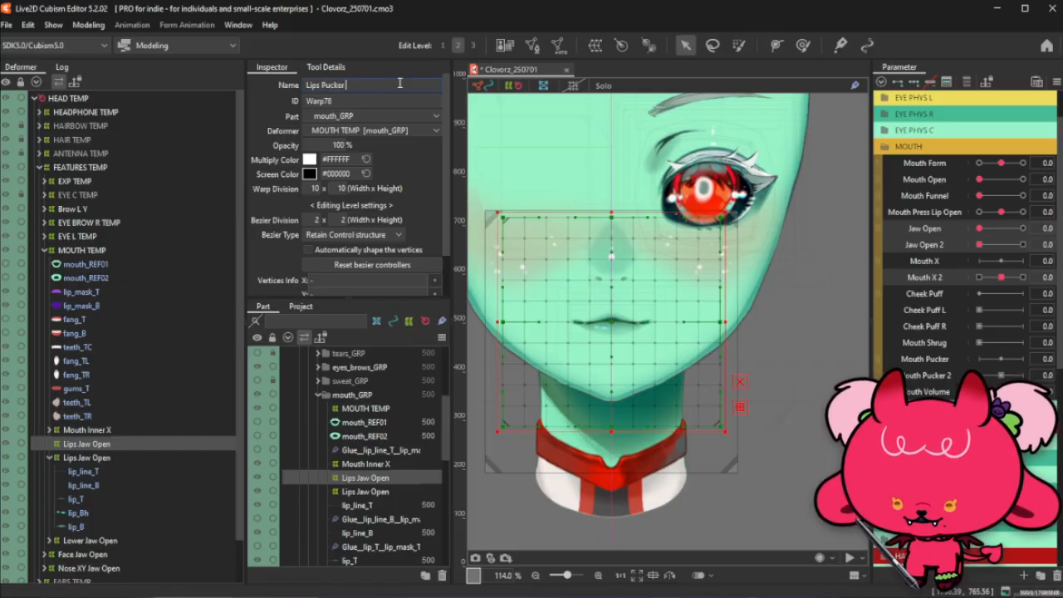
pyautogui.press('Return')
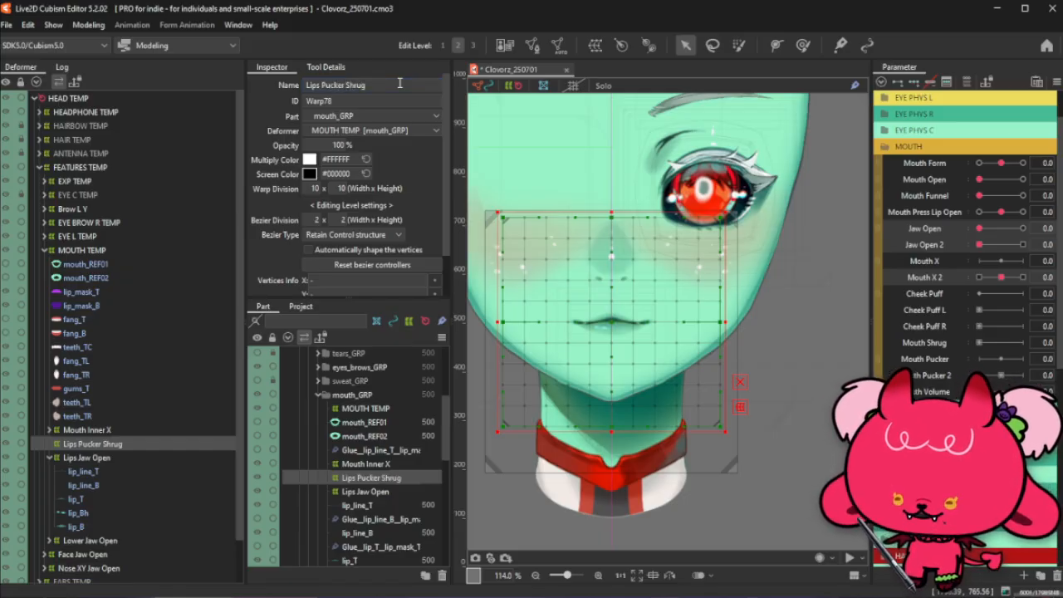
# Nest Lips Pucker Shrug under Lips Jaw Open and move the five lip meshes, lip_line_T through lip_B, into it
pyautogui.moveTo(95, 449); pyautogui.dragTo(93, 458)
pyautogui.click(89, 444)
pyautogui.click(87, 458)
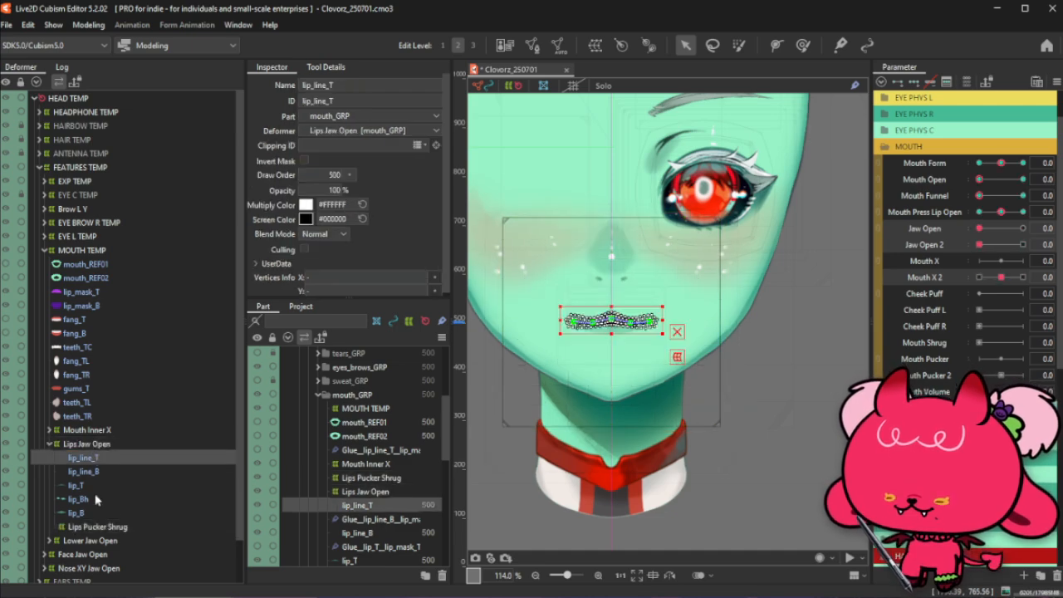
pyautogui.keyDown('shift'); pyautogui.click(97, 512); pyautogui.keyUp('shift')
pyautogui.moveTo(98, 512)
pyautogui.mouseDown()
pyautogui.moveTo(124, 476)
pyautogui.moveTo(93, 527)
pyautogui.mouseUp()
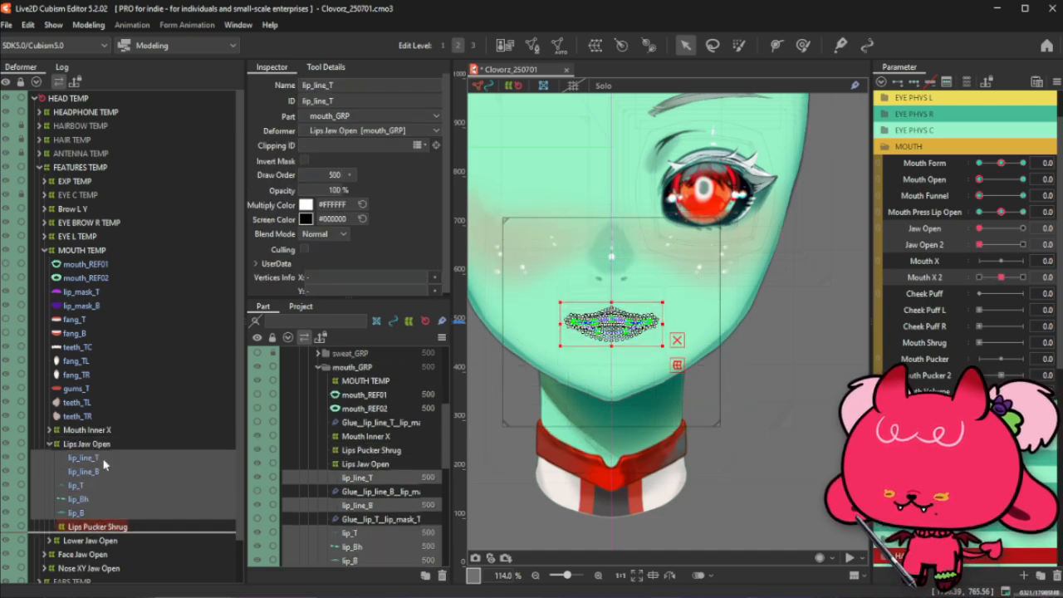
pyautogui.moveTo(104, 465); pyautogui.dragTo(103, 463)
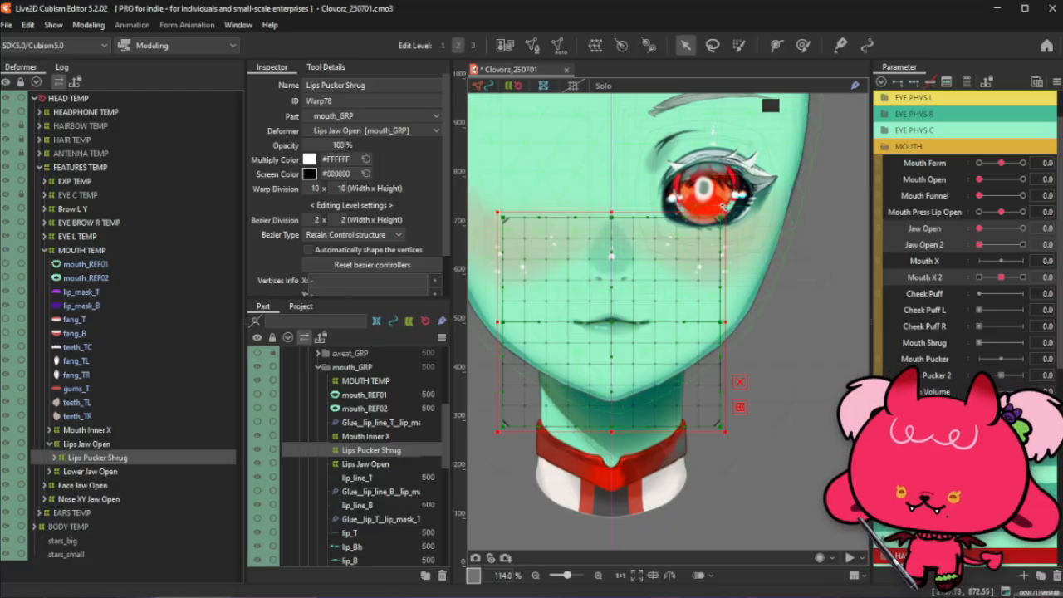
# Shrink the Lips Pucker Shrug grid slightly inside its parent and set its warp division to 12 x 12
pyautogui.click(721, 219)
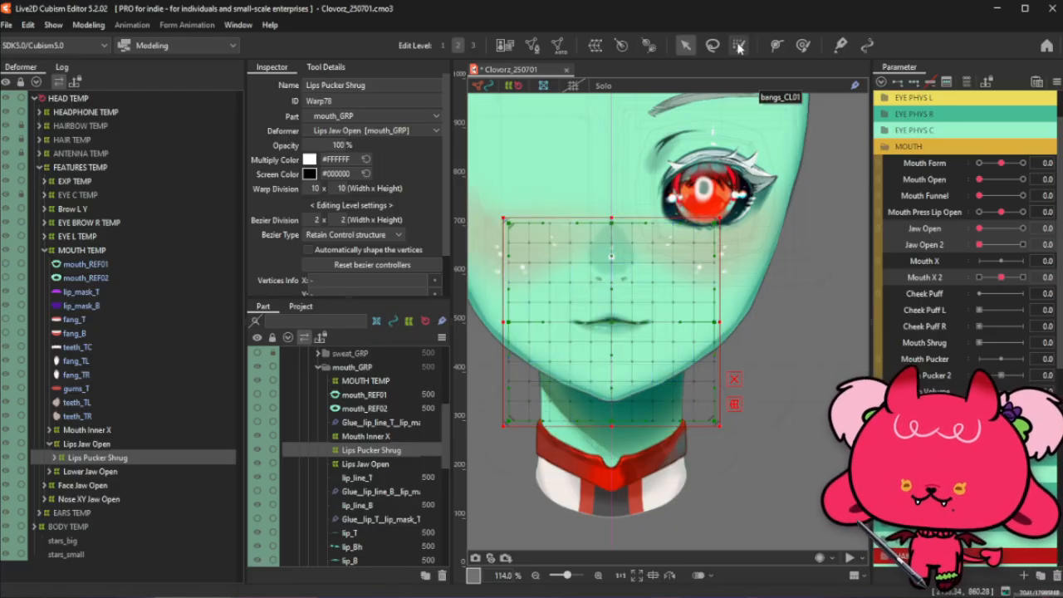
pyautogui.click(316, 188)
pyautogui.write('12')
pyautogui.press('Tab')
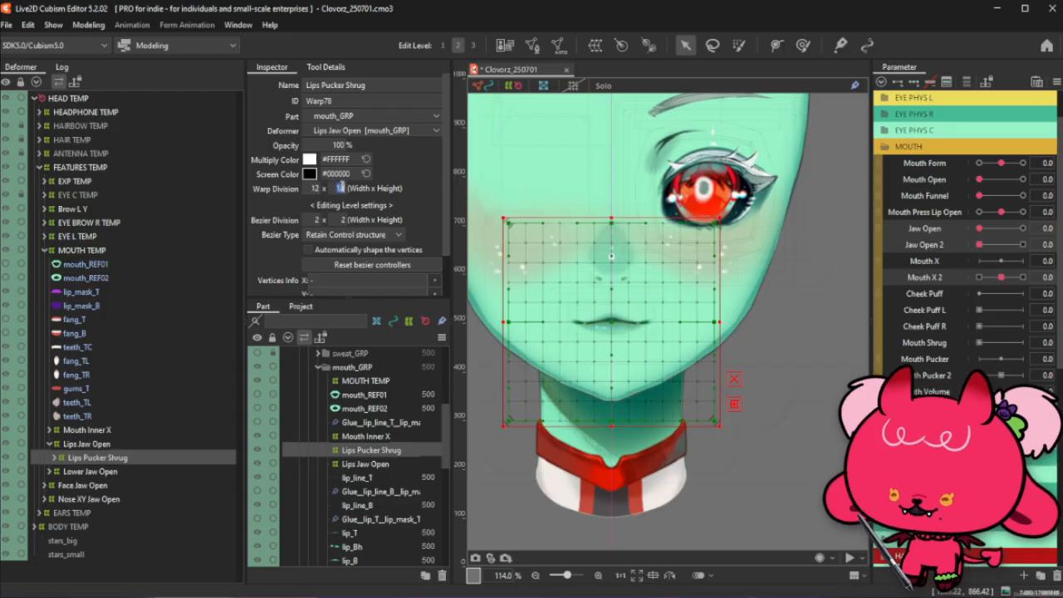
pyautogui.press('Return')
# Key Lips Pucker Shrug to the Cheek Puff L blend shape and brush-select the grid points over the character's left cheek
pyautogui.click(738, 47)
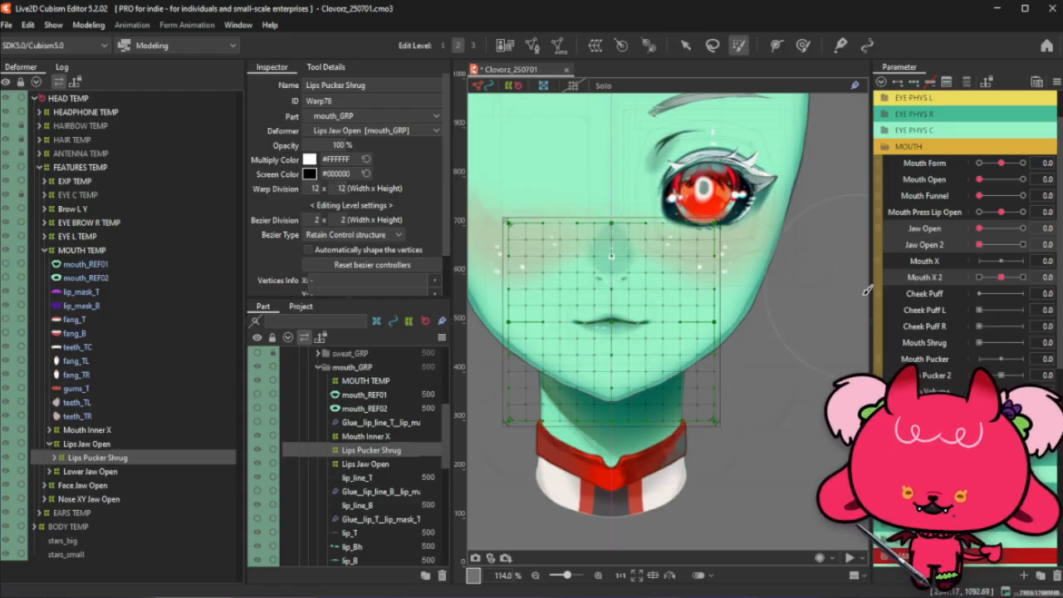
pyautogui.click(921, 310)
pyautogui.click(926, 82)
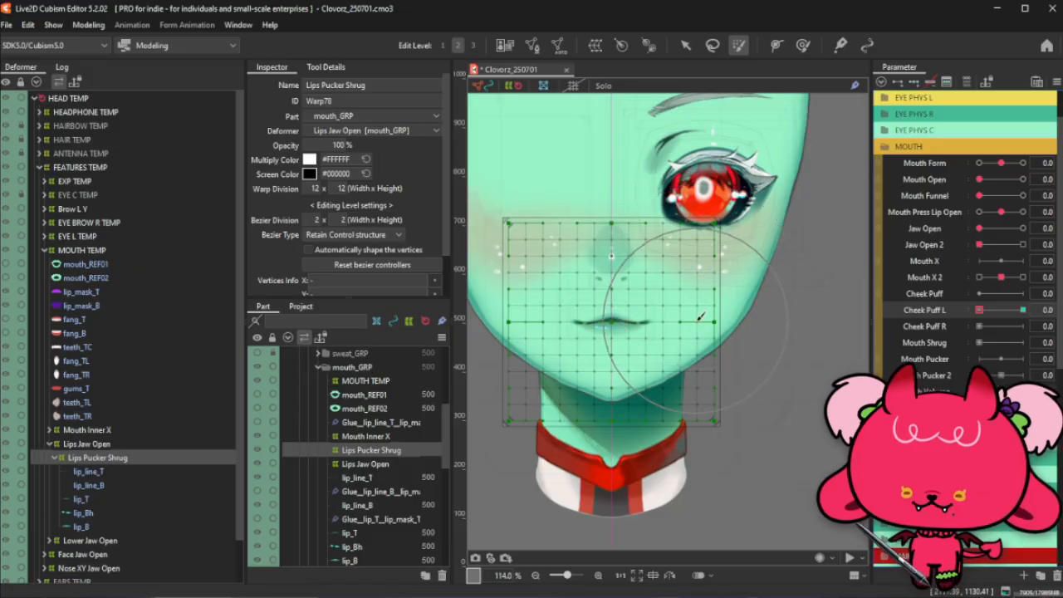
pyautogui.moveTo(706, 274)
pyautogui.mouseDown()
pyautogui.moveTo(707, 290)
pyautogui.moveTo(630, 324)
pyautogui.moveTo(643, 348)
pyautogui.moveTo(656, 340)
pyautogui.mouseUp()
pyautogui.click(686, 46)
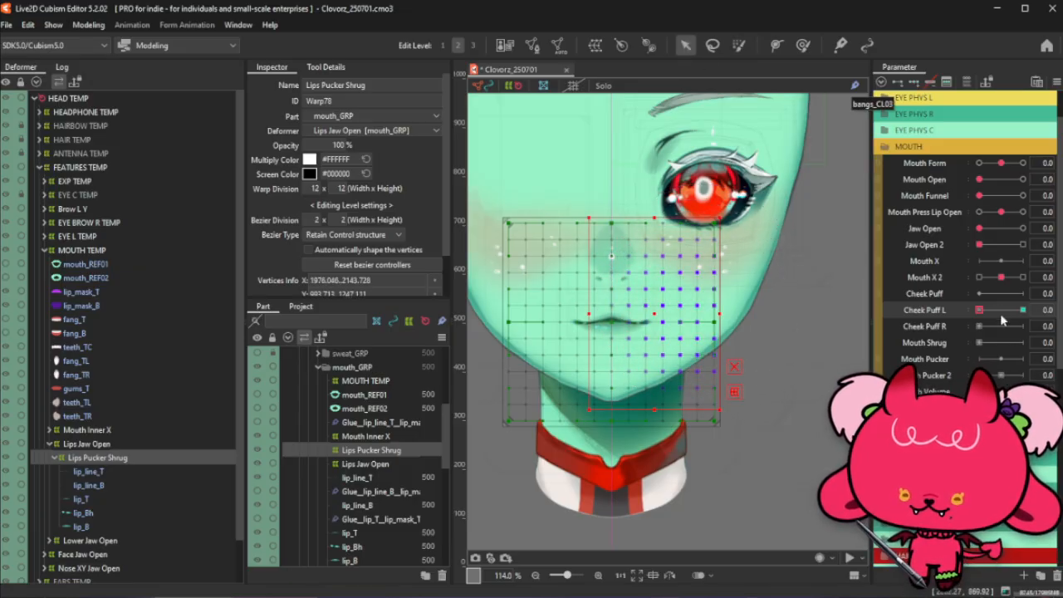
# At Cheek Puff L 1.0, shift the selected cheek grid points inward to deform that side of the lips
pyautogui.click(1022, 309)
pyautogui.click(656, 314)
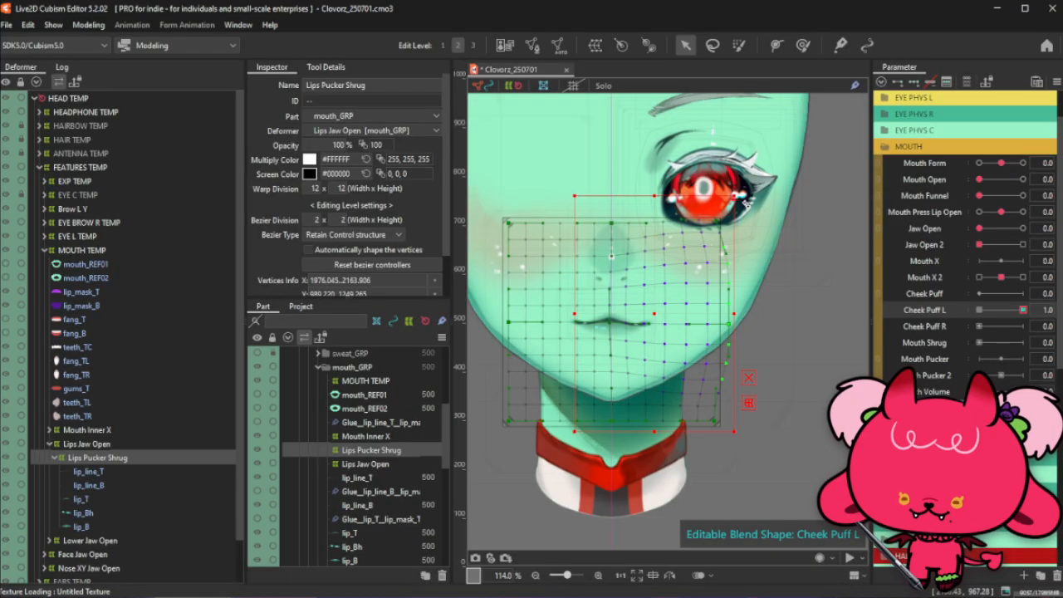
pyautogui.moveTo(657, 314); pyautogui.dragTo(645, 317)
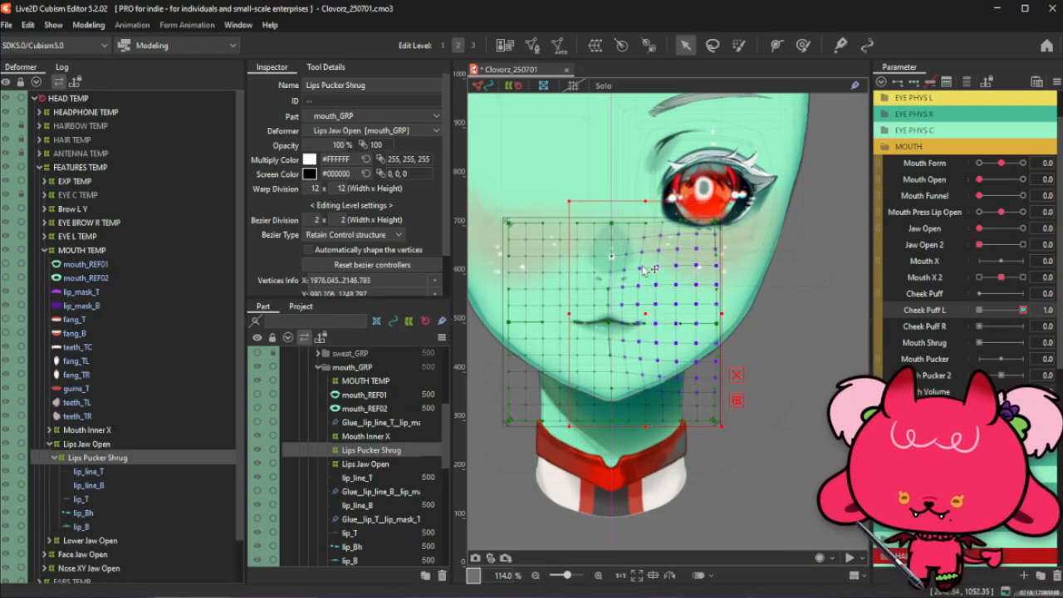
# Compare the lip shape at Cheek Puff L values 0 and 1.0, and clear the grid point selection
pyautogui.click(802, 47)
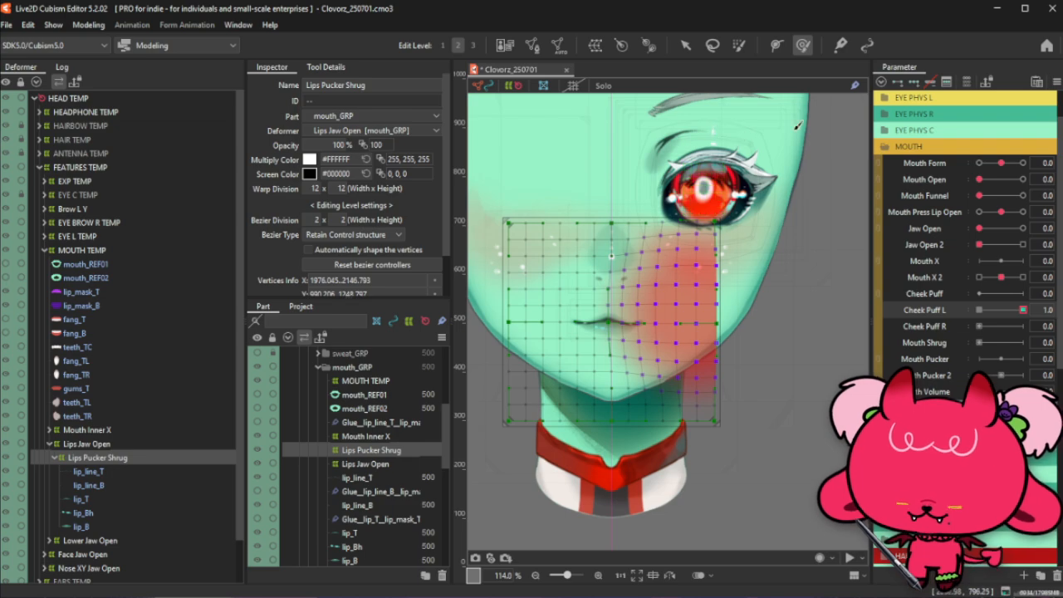
pyautogui.moveTo(1013, 312); pyautogui.dragTo(978, 312)
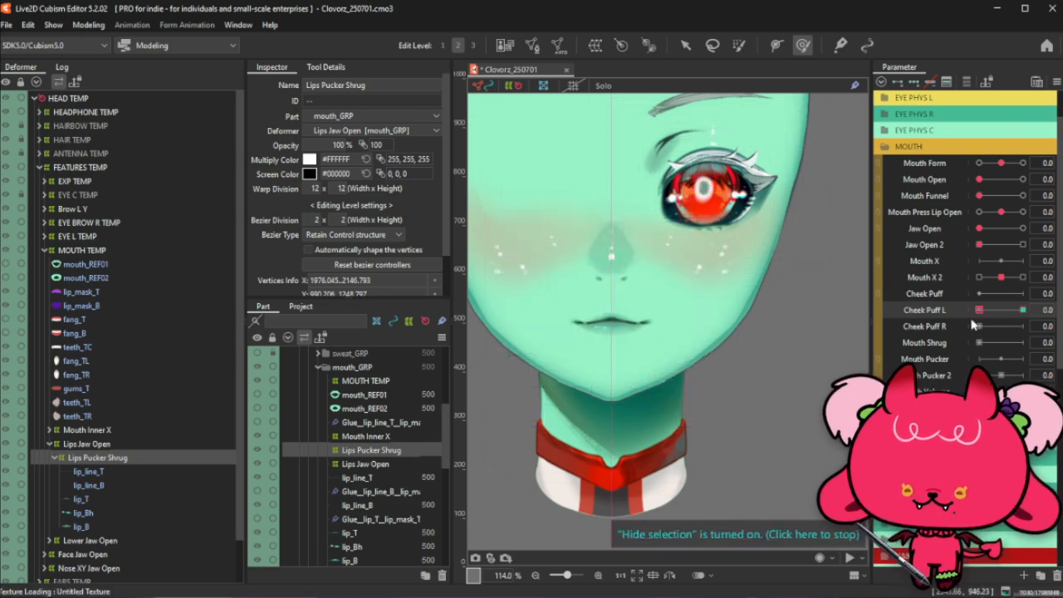
pyautogui.click(1022, 309)
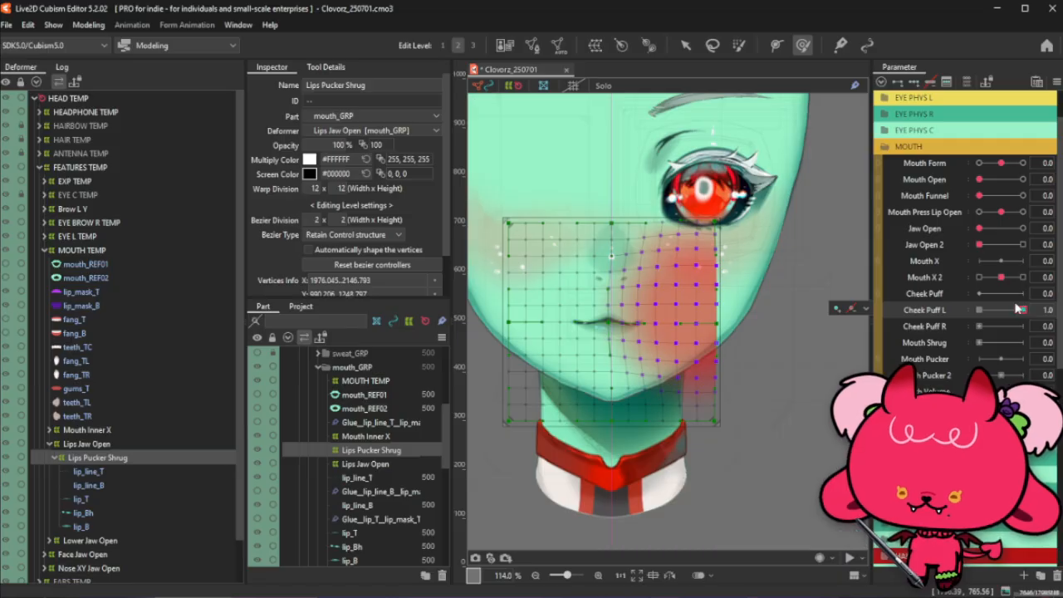
pyautogui.moveTo(1022, 309); pyautogui.dragTo(1046, 307)
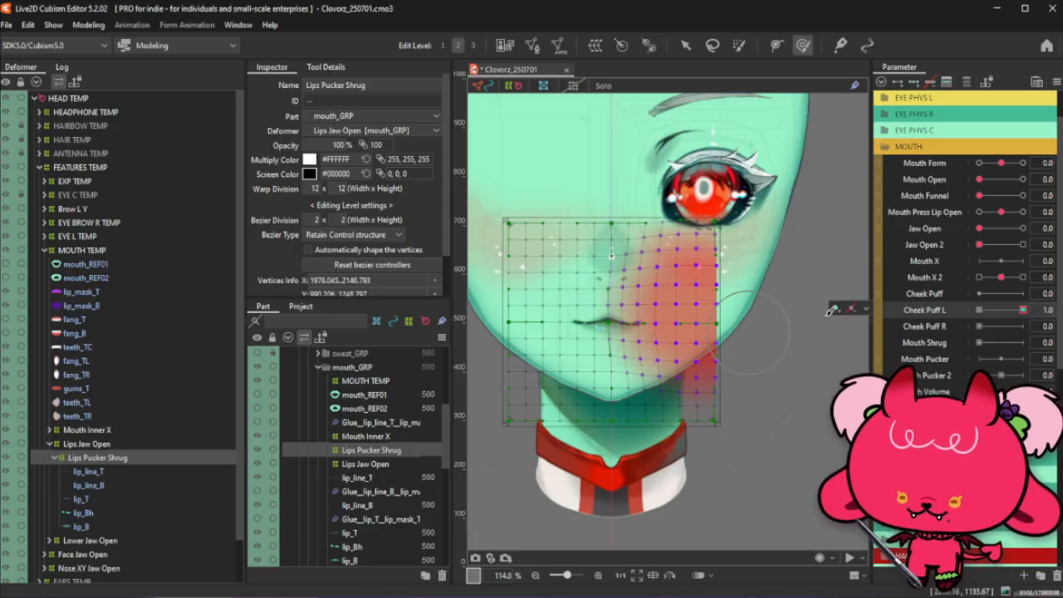
pyautogui.click(851, 308)
pyautogui.click(1022, 311)
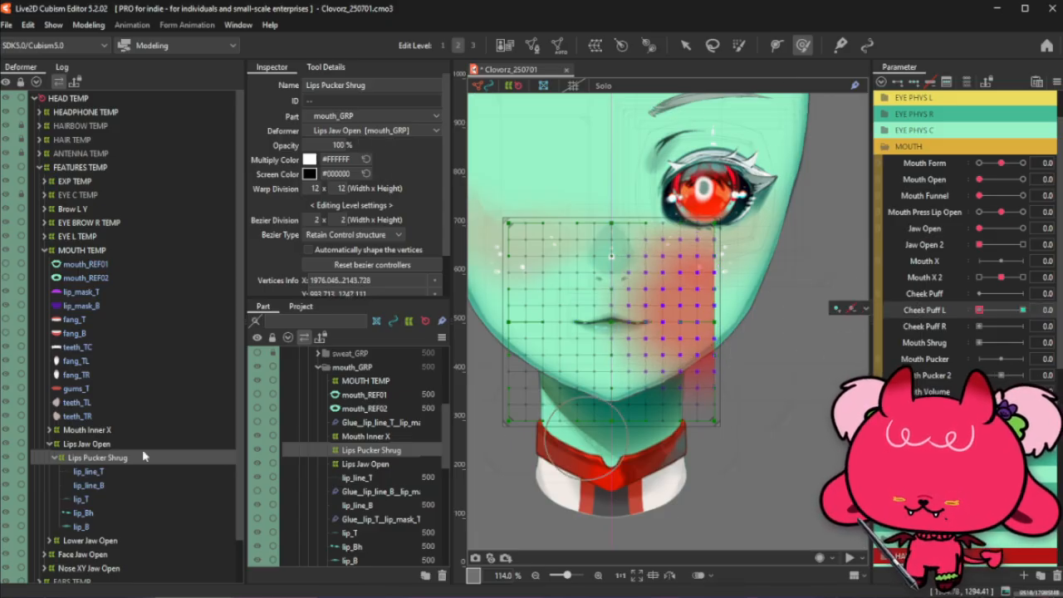
pyautogui.click(135, 457)
pyautogui.click(1018, 308)
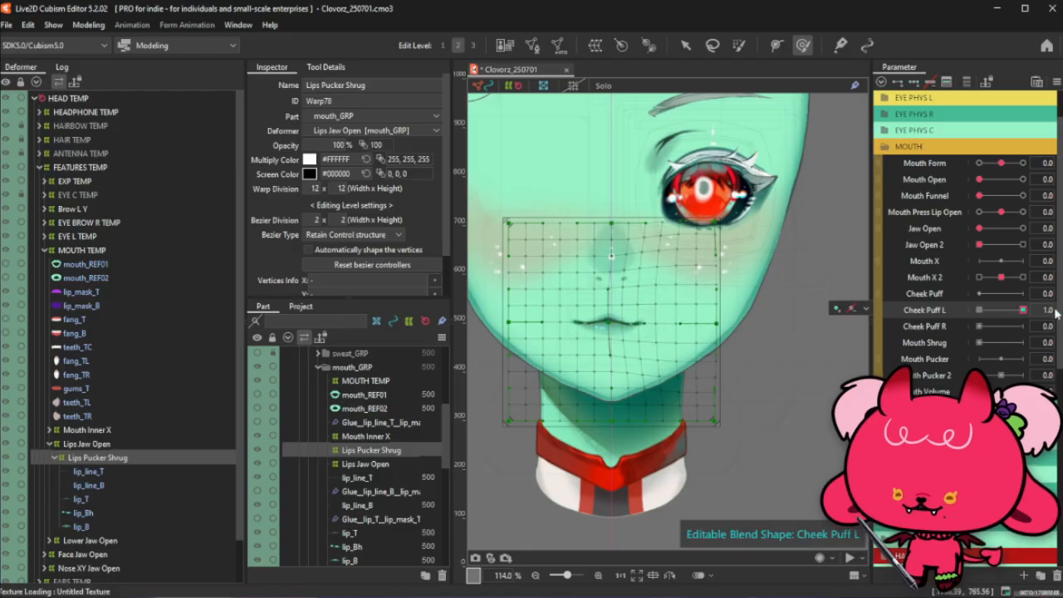
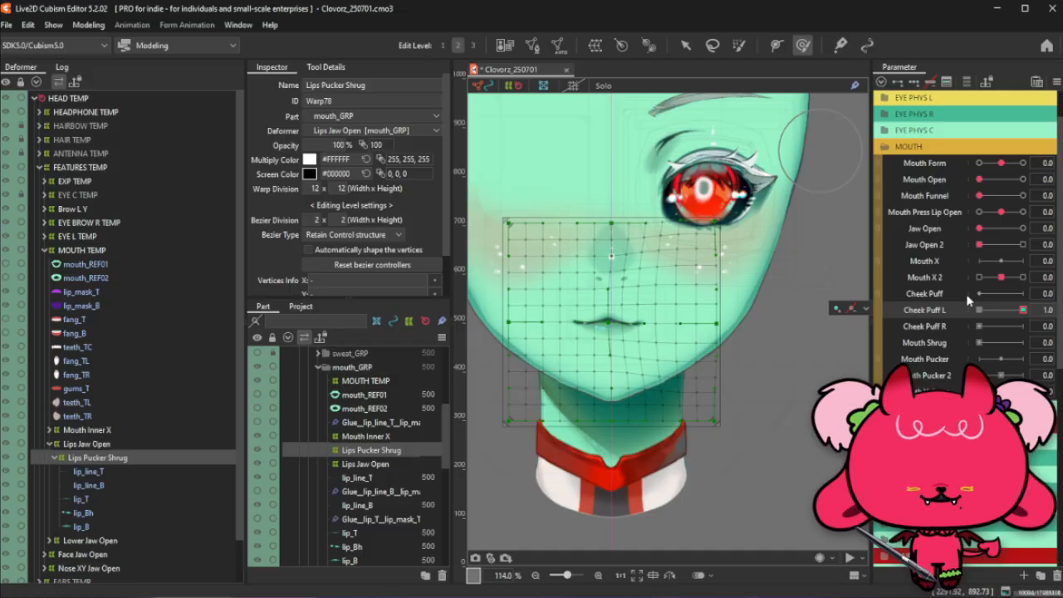
# Reset Cheek Puff L to 0, add three keys on Cheek Puff for Lips Pucker Shrug, and set Cheek Puff to 1.0
pyautogui.click(947, 309)
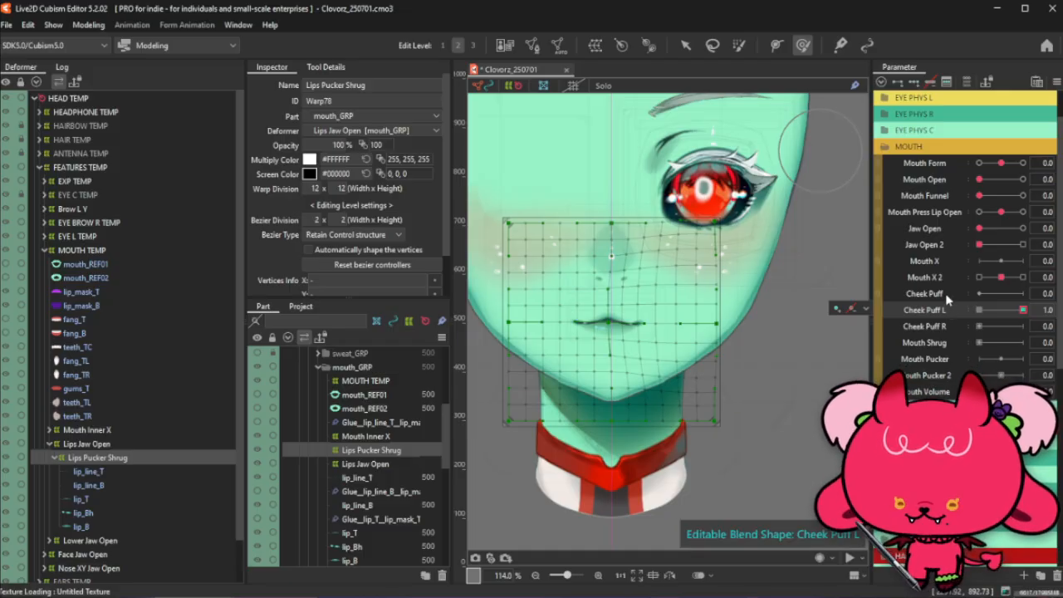
pyautogui.click(977, 310)
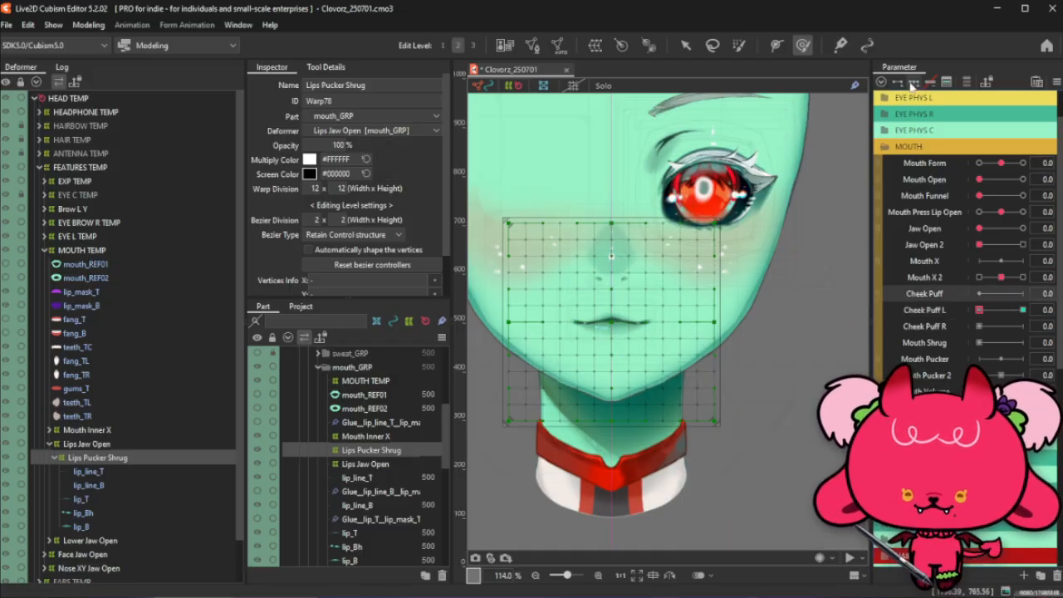
pyautogui.click(1001, 294)
pyautogui.click(1020, 294)
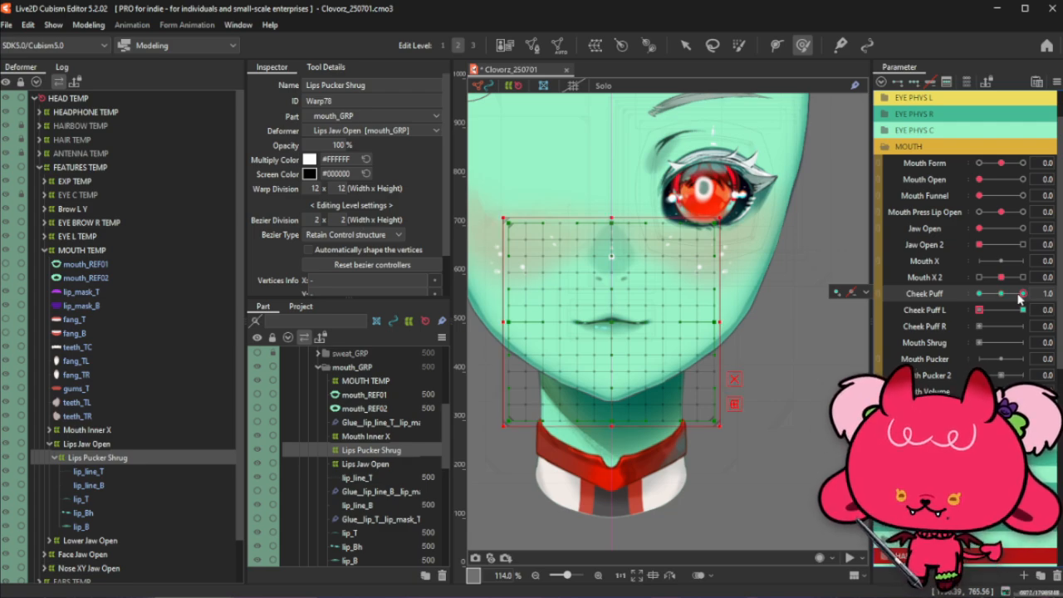
# Paste the copied Cheek Puff L shape onto Lips Pucker Shrug at Cheek Puff 1.0 and mirror it to the opposite cheek
pyautogui.hotkey('ctrl', 'v')
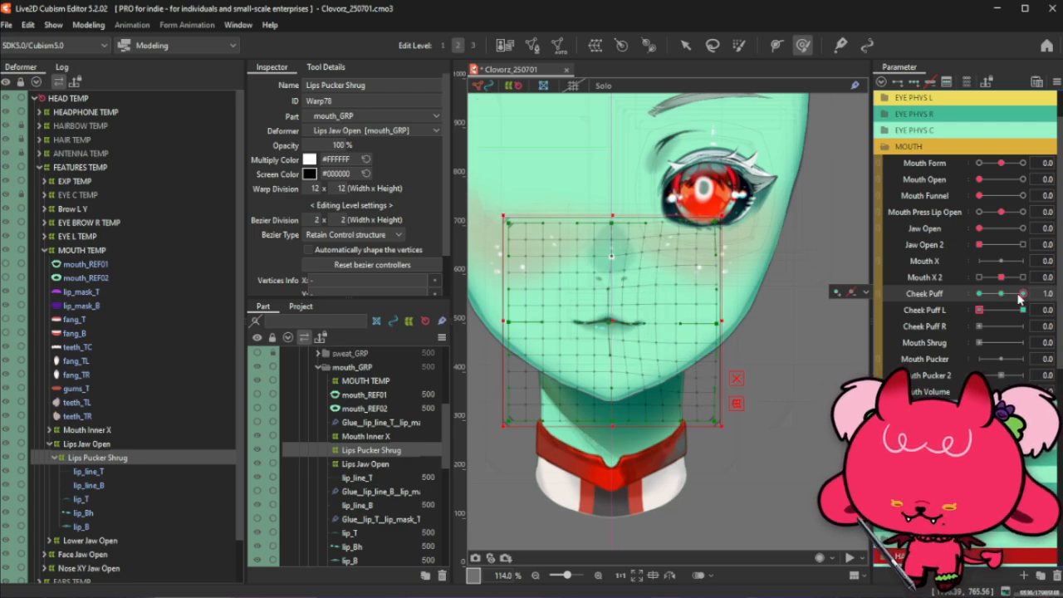
pyautogui.hotkey('ctrl', 'shift', 'v')
pyautogui.click(505, 428)
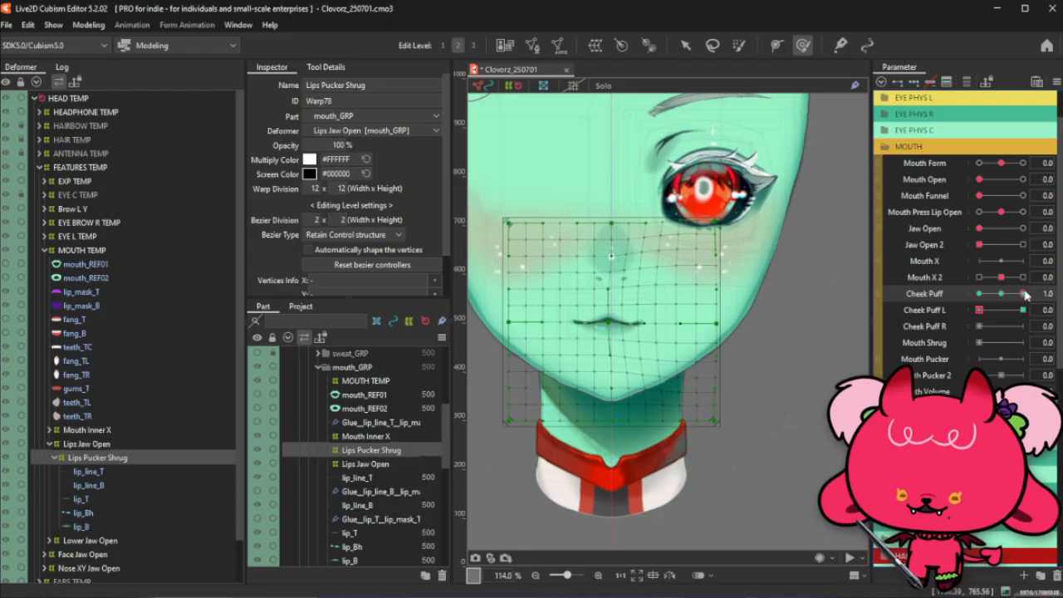
# Remove the Cheek Puff keys from Lips Pucker Shrug and paste the mirrored shape onto the Cheek Puff R blend shape at 1.0
pyautogui.moveTo(1026, 295); pyautogui.dragTo(1000, 295)
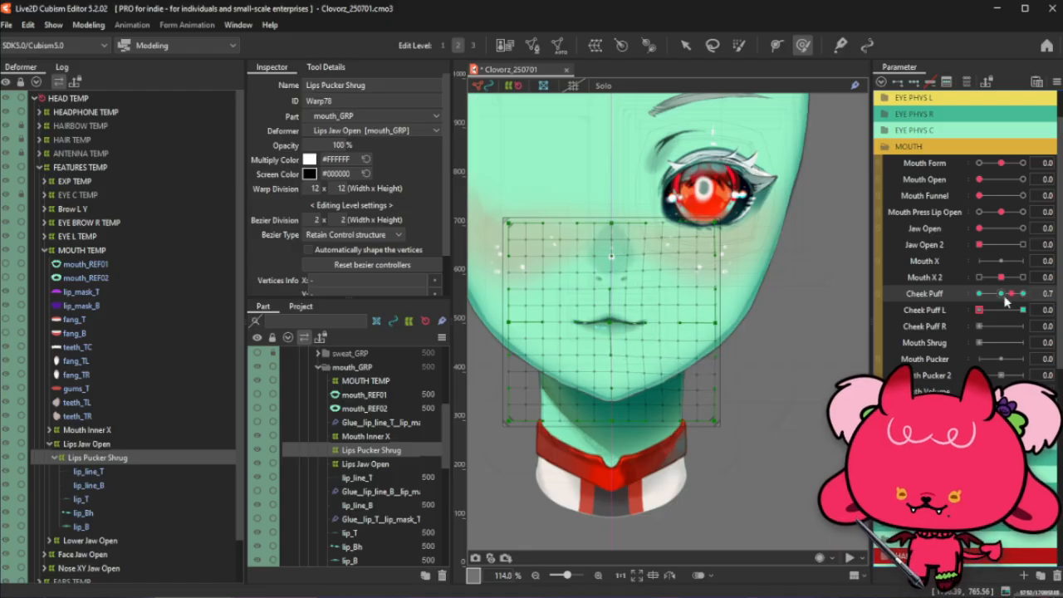
pyautogui.click(942, 310)
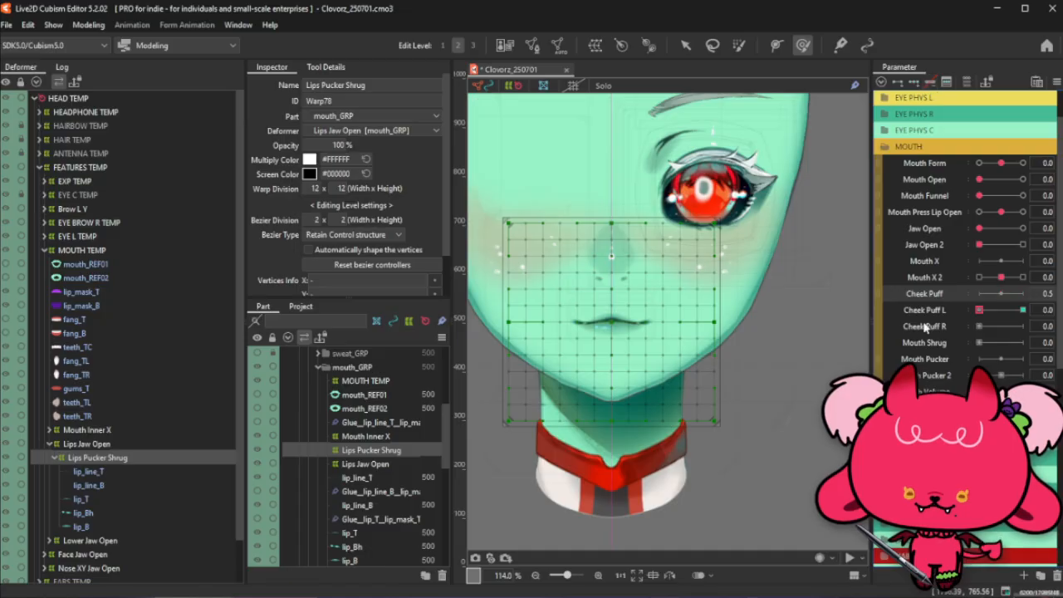
pyautogui.click(1023, 326)
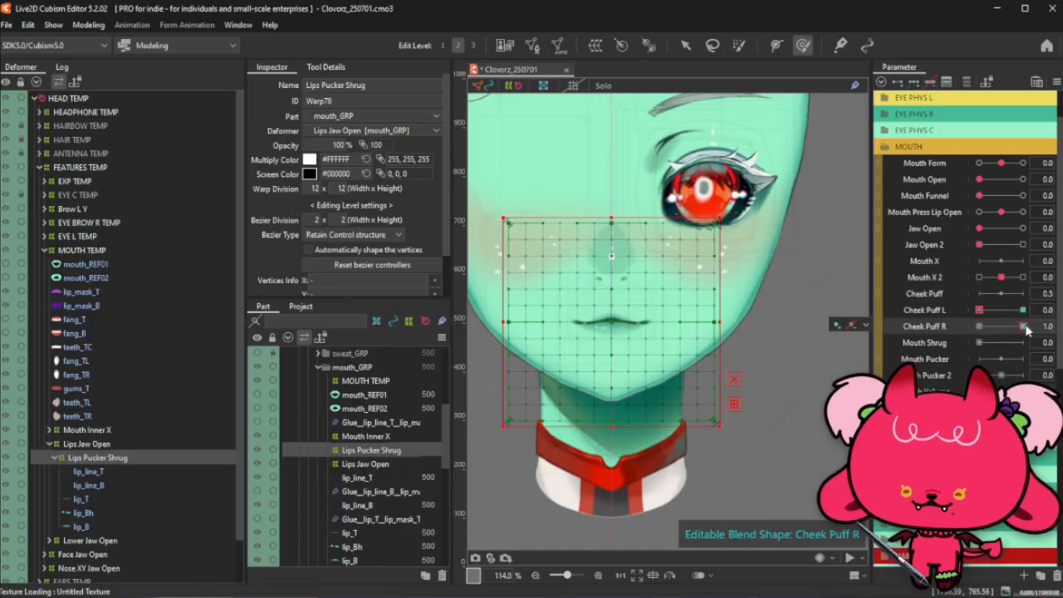
pyautogui.hotkey('ctrl', 'v')
# Check the lips with the selection hidden and both cheek puffs at 1.0, trying Mouth Form at 1.0, and reset the parameters to their defaults
pyautogui.click(1023, 309)
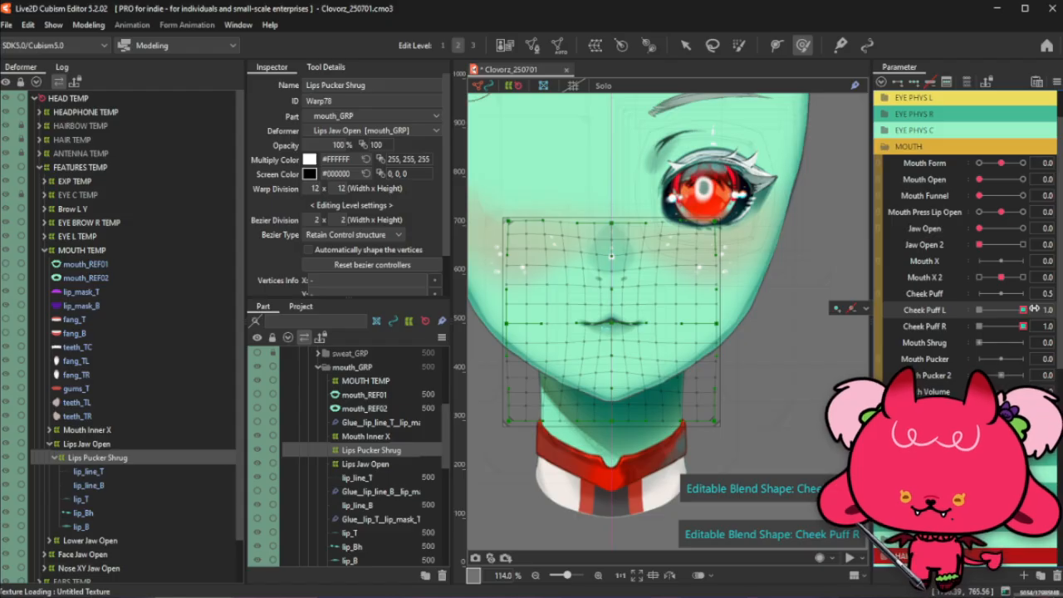
pyautogui.hotkey('ctrl', 't')
pyautogui.scroll(-2, 713, 389)
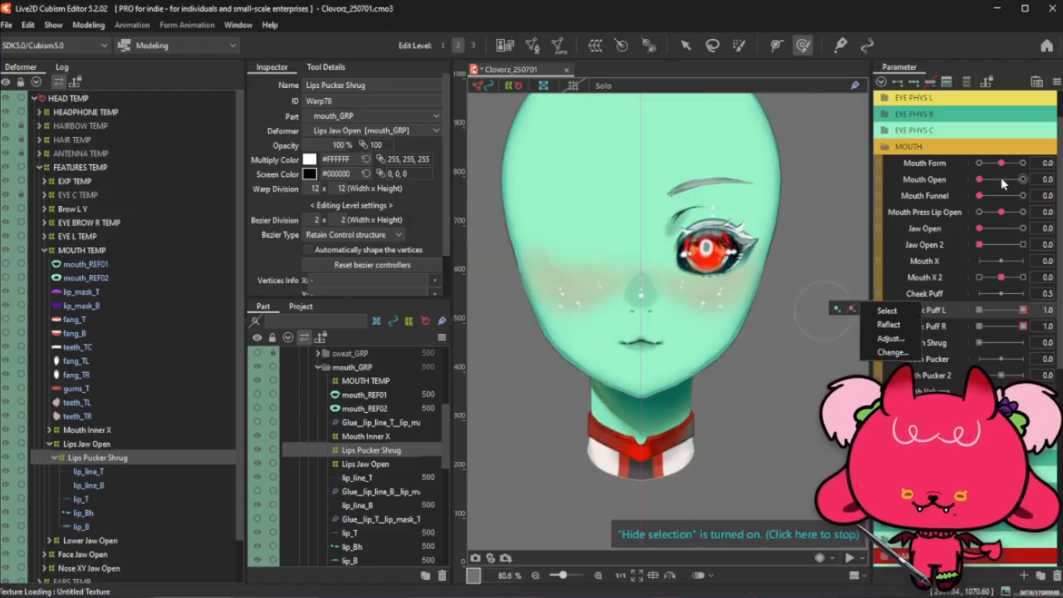
pyautogui.moveTo(1001, 164); pyautogui.dragTo(1035, 162)
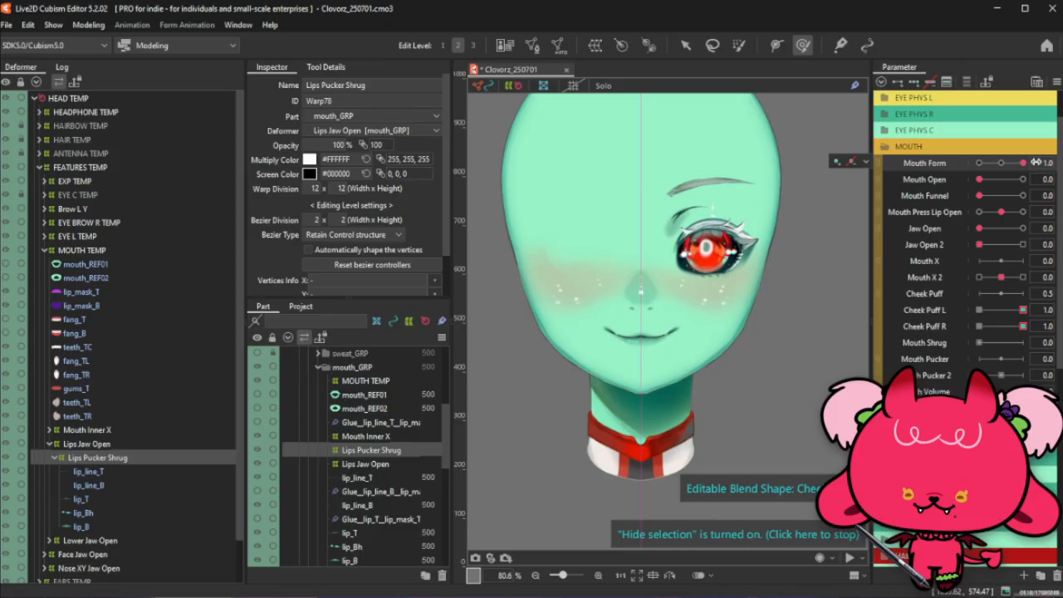
pyautogui.click(1020, 310)
pyautogui.click(1022, 325)
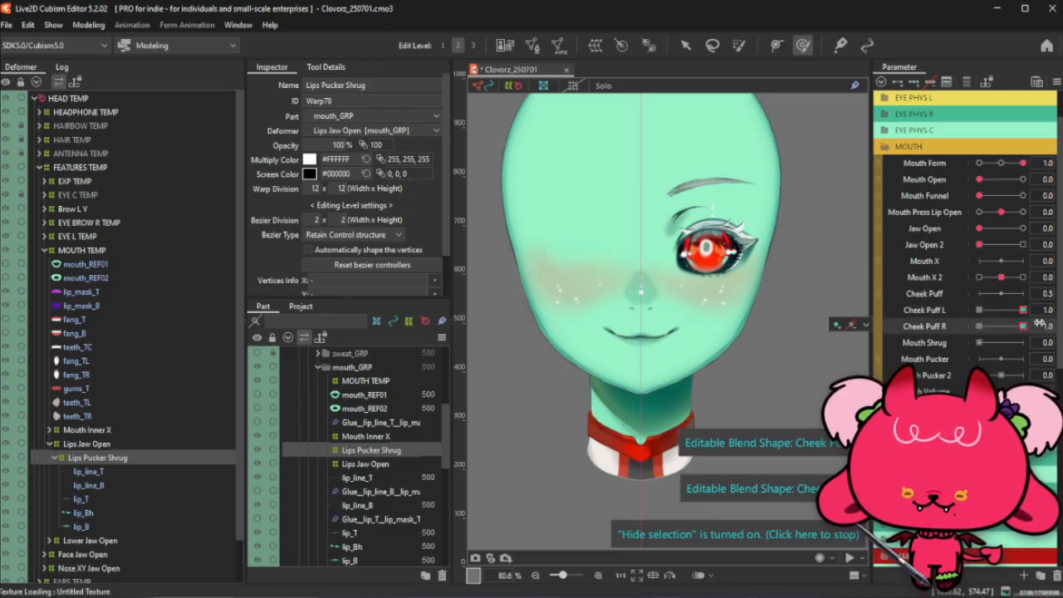
pyautogui.click(1001, 163)
pyautogui.click(1056, 81)
pyautogui.click(945, 110)
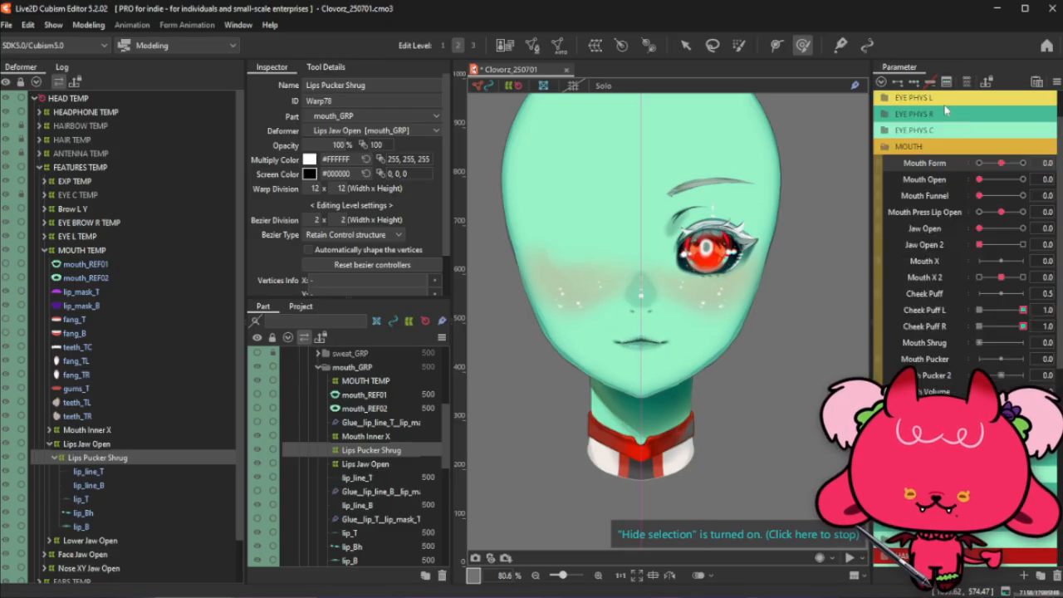
# Select and expand the Face Jaw Open deformer, and open the recent Hermes_250630 model for reference
pyautogui.click(116, 554)
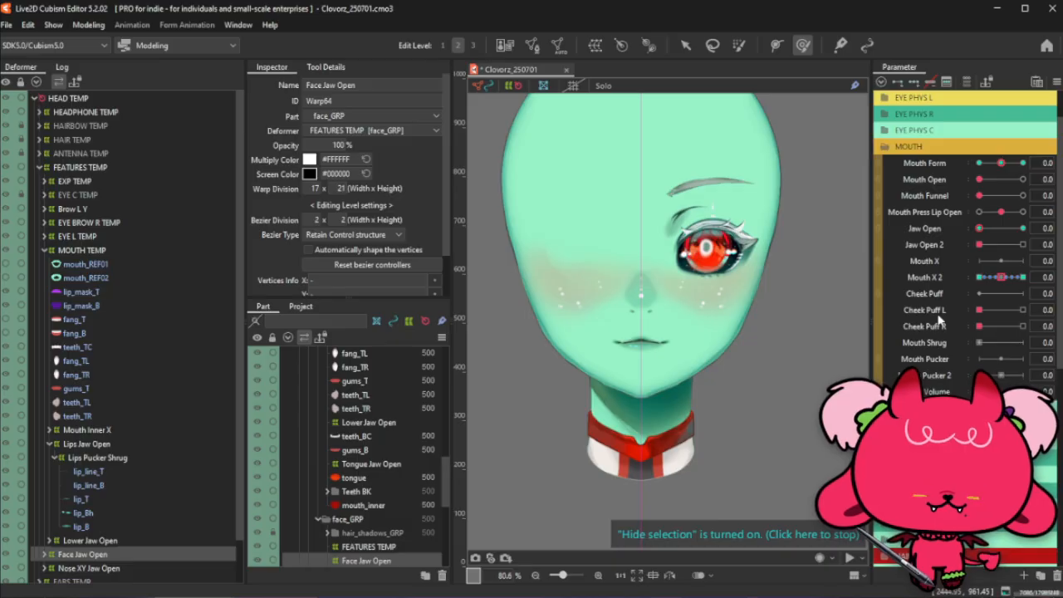
pyautogui.doubleClick(121, 558)
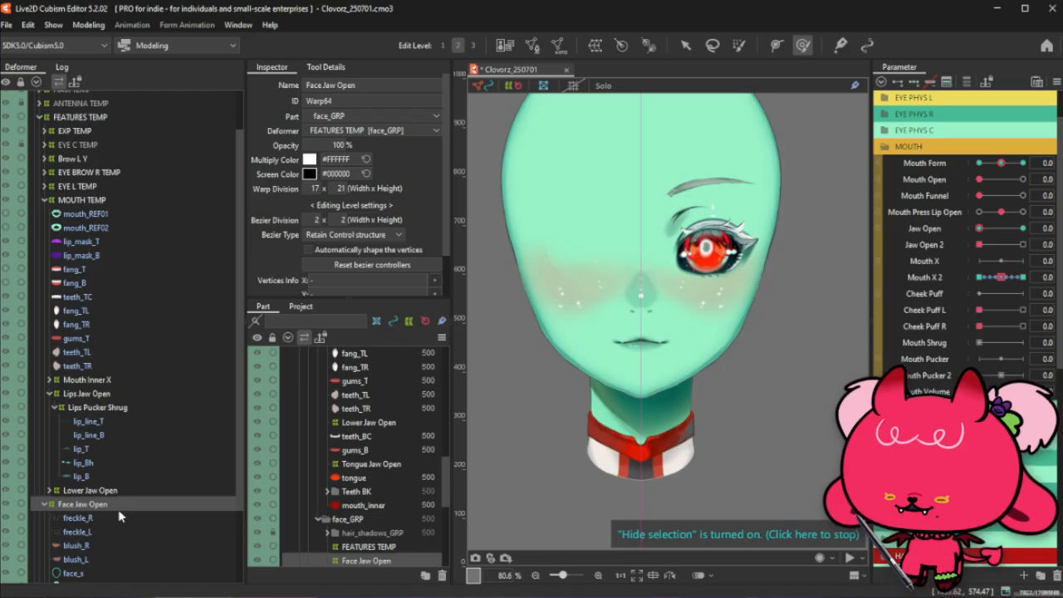
pyautogui.click(6, 25)
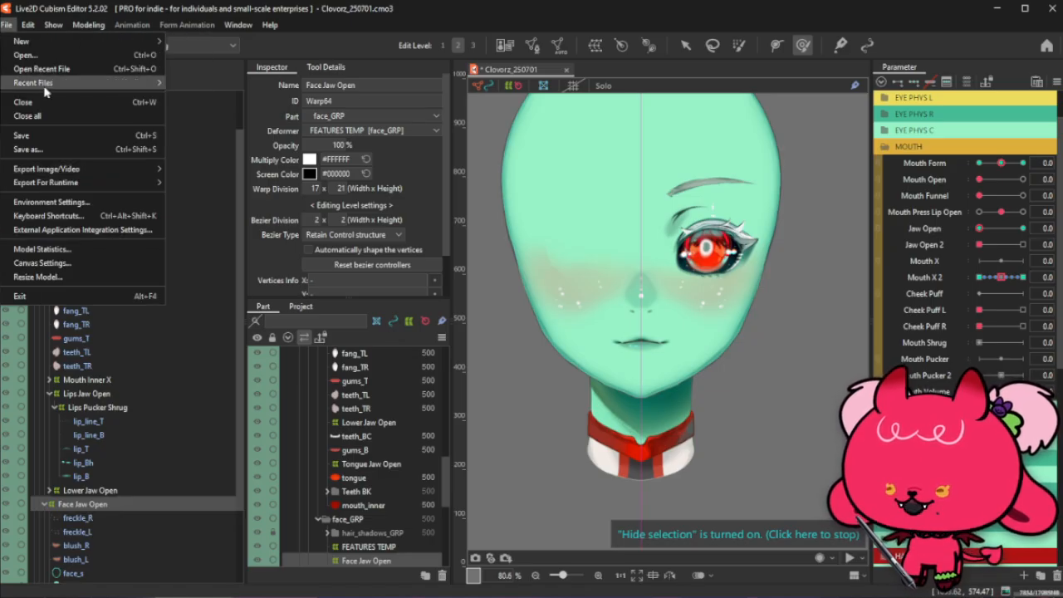
pyautogui.moveTo(48, 83)
pyautogui.click(216, 83)
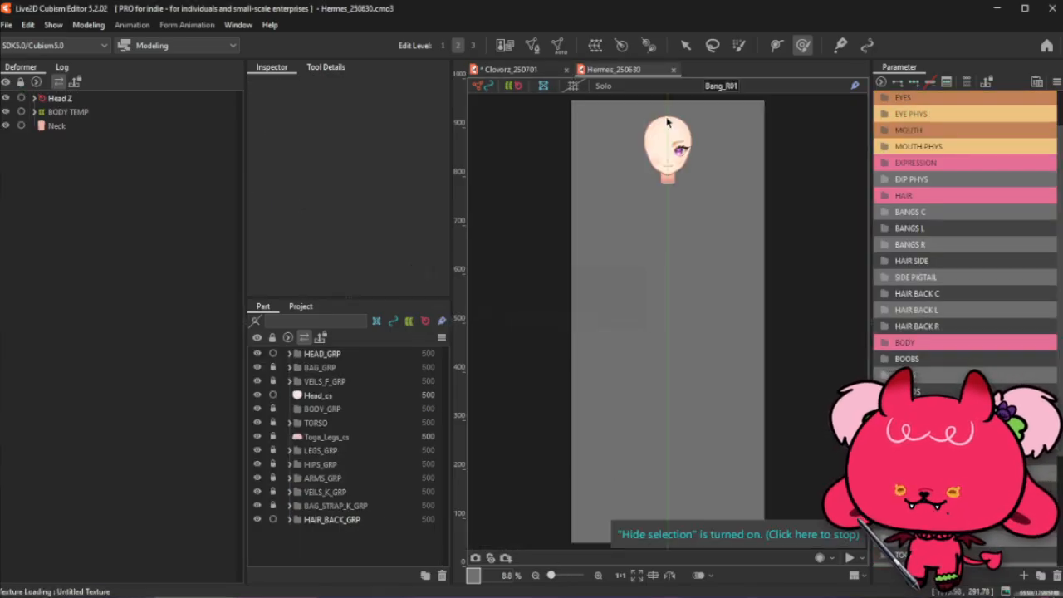
# Select the Face Jaw Open deformer in Hermes and examine its keys on the MOUTH and MOUTH PHYS parameters
pyautogui.scroll(4, 663, 118)
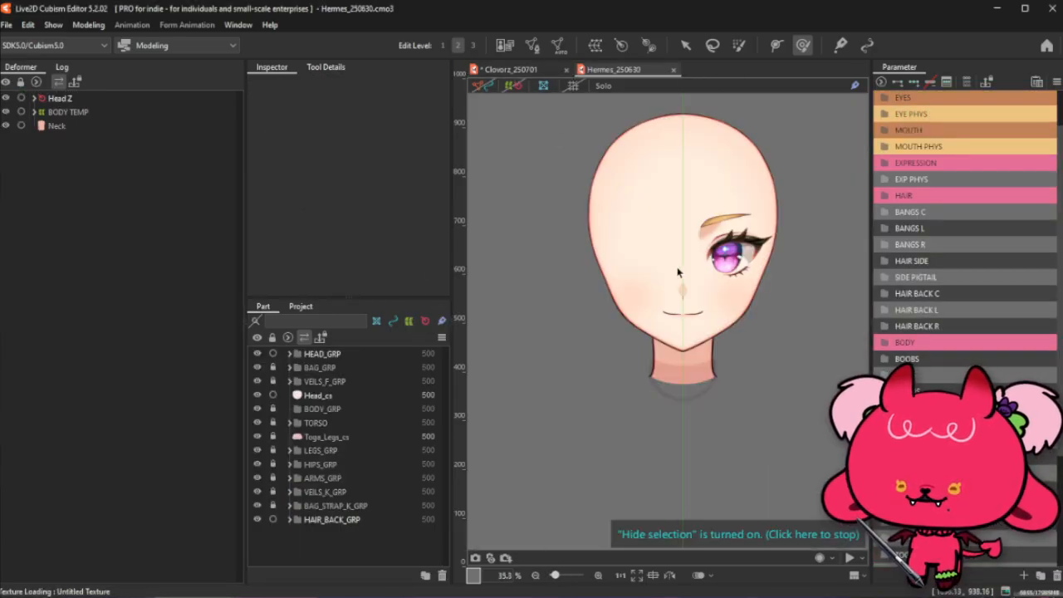
pyautogui.rightClick(721, 328)
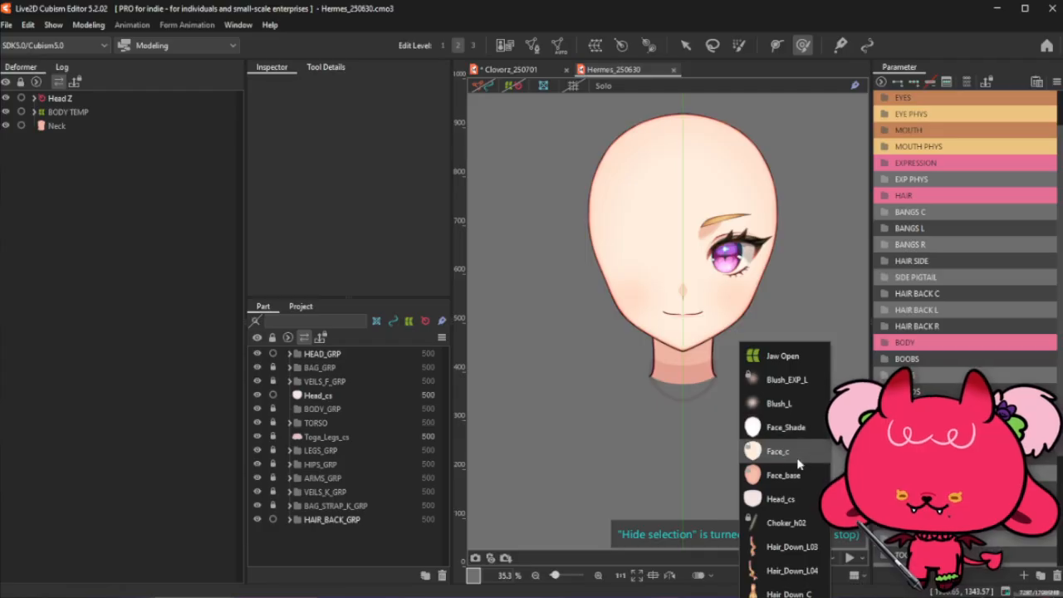
pyautogui.click(780, 499)
pyautogui.click(97, 209)
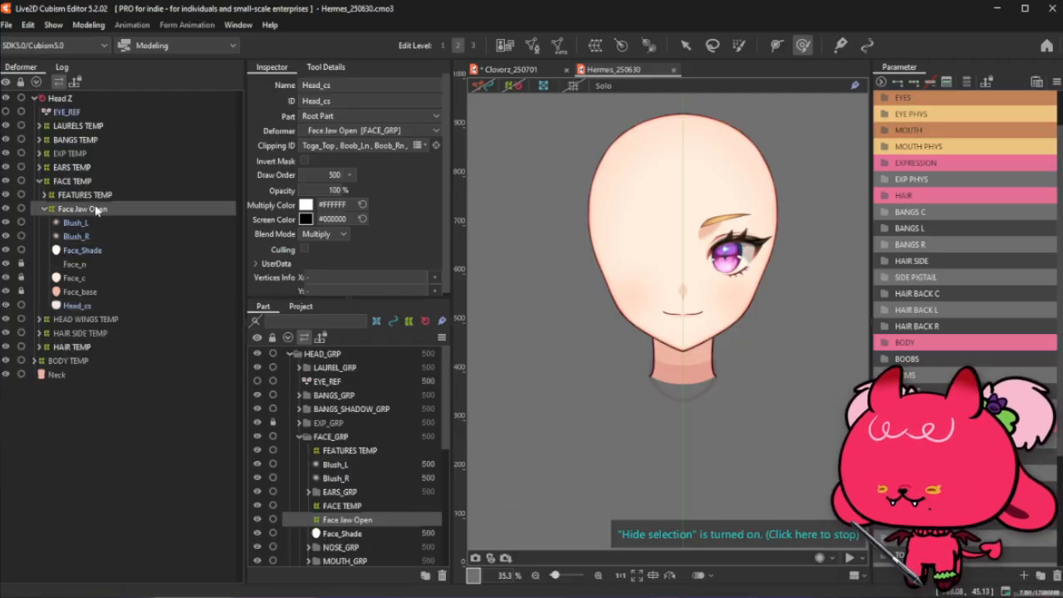
pyautogui.click(941, 135)
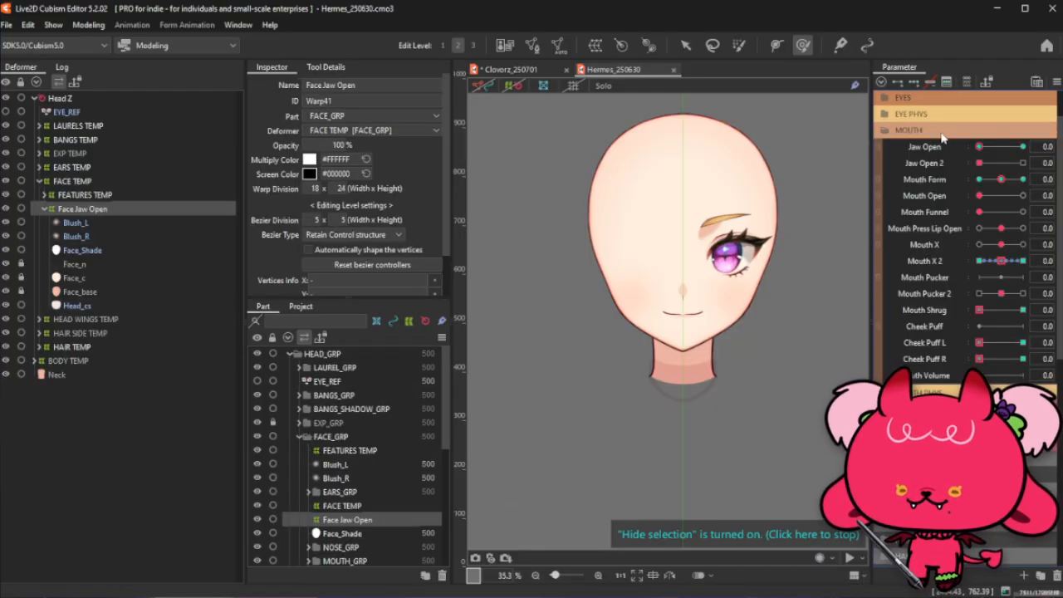
pyautogui.scroll(-1, 949, 241)
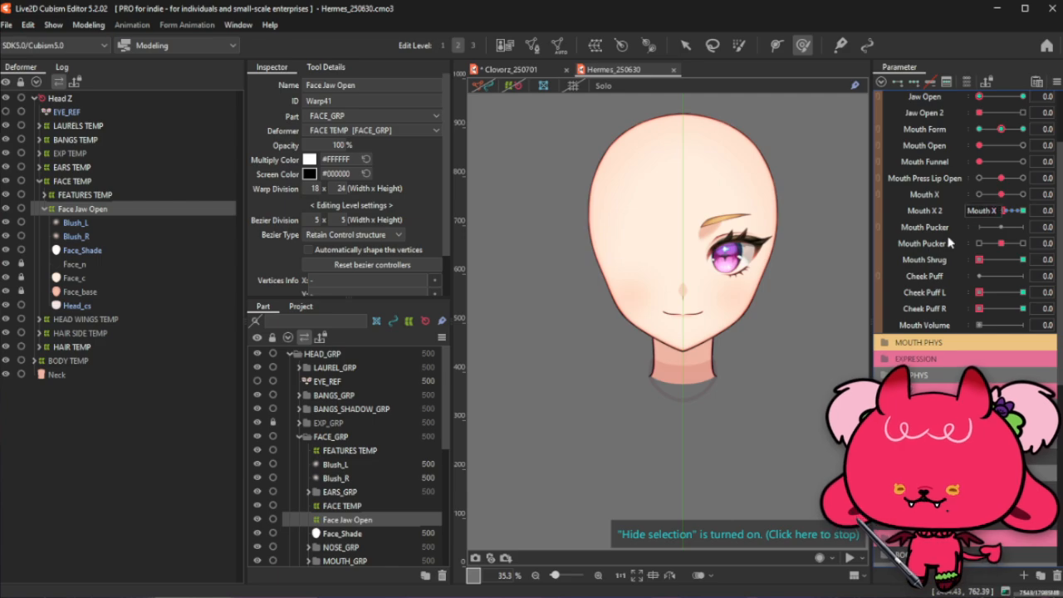
pyautogui.scroll(1, 949, 241)
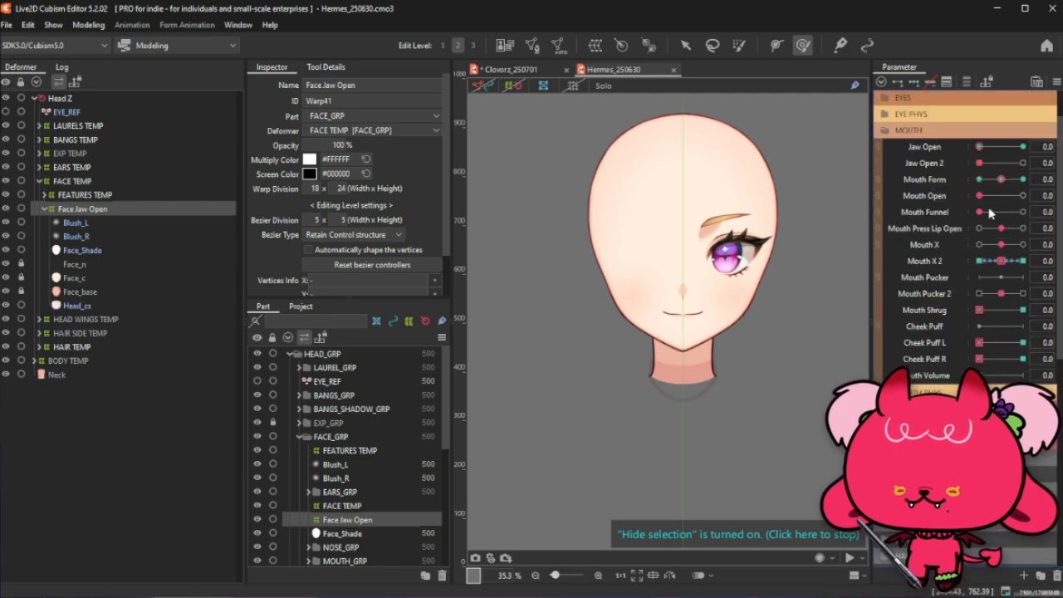
pyautogui.moveTo(979, 211); pyautogui.dragTo(961, 236)
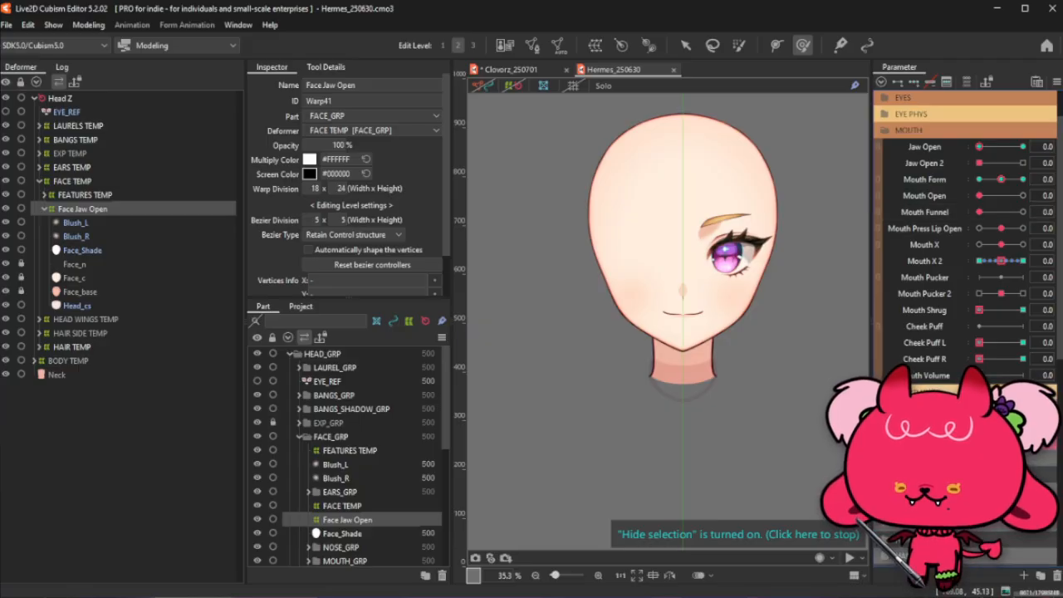
pyautogui.scroll(-3, 960, 306)
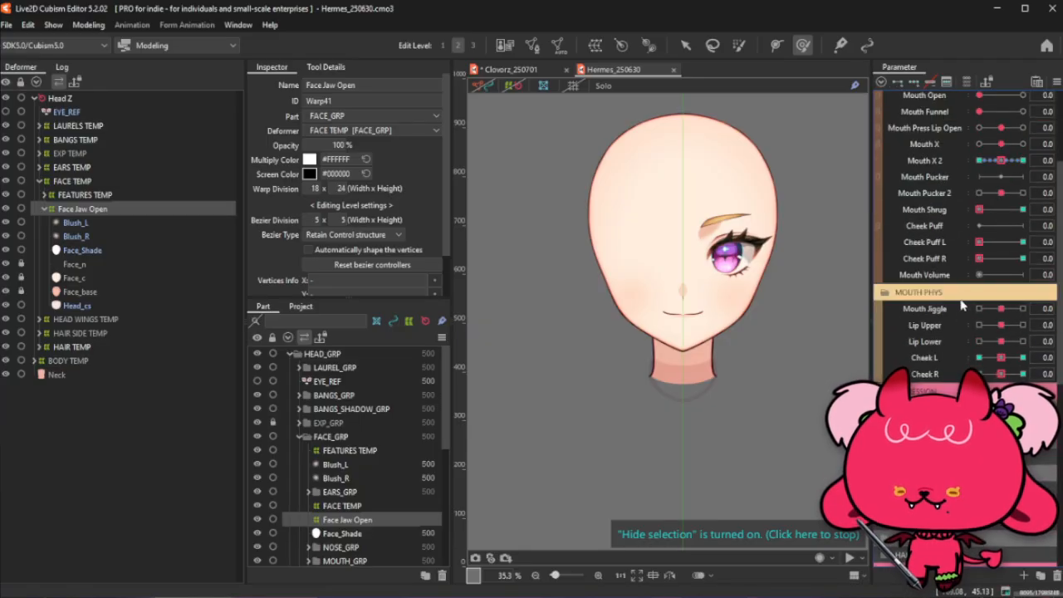
pyautogui.click(961, 297)
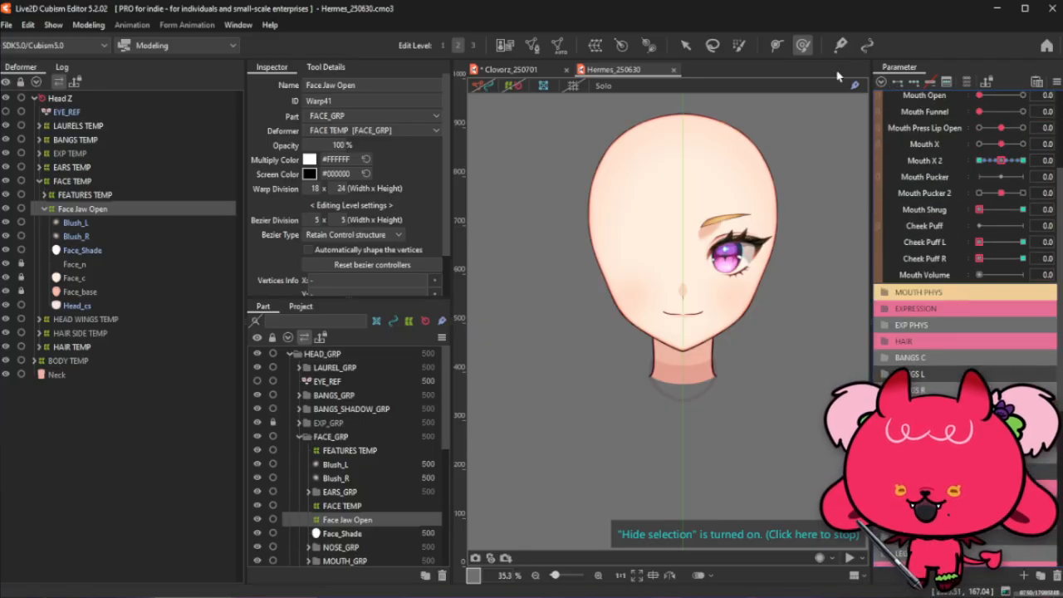
# Close the Hermes reference and enable Blend Shape for the Cheek L and Cheek R parameters in Clovorz's MOUTH PHYS group
pyautogui.click(673, 69)
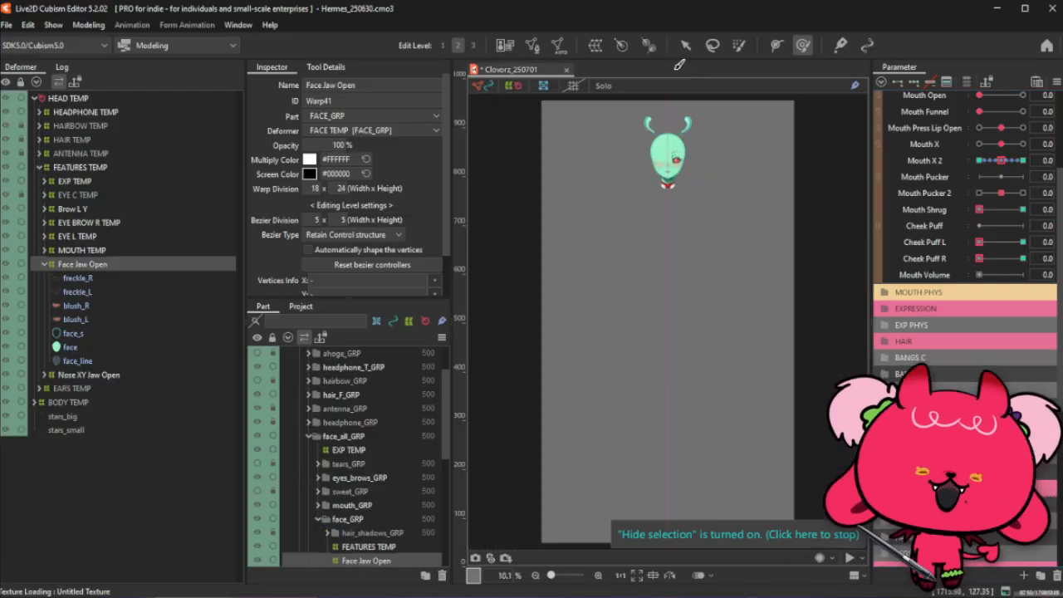
pyautogui.scroll(2, 612, 161)
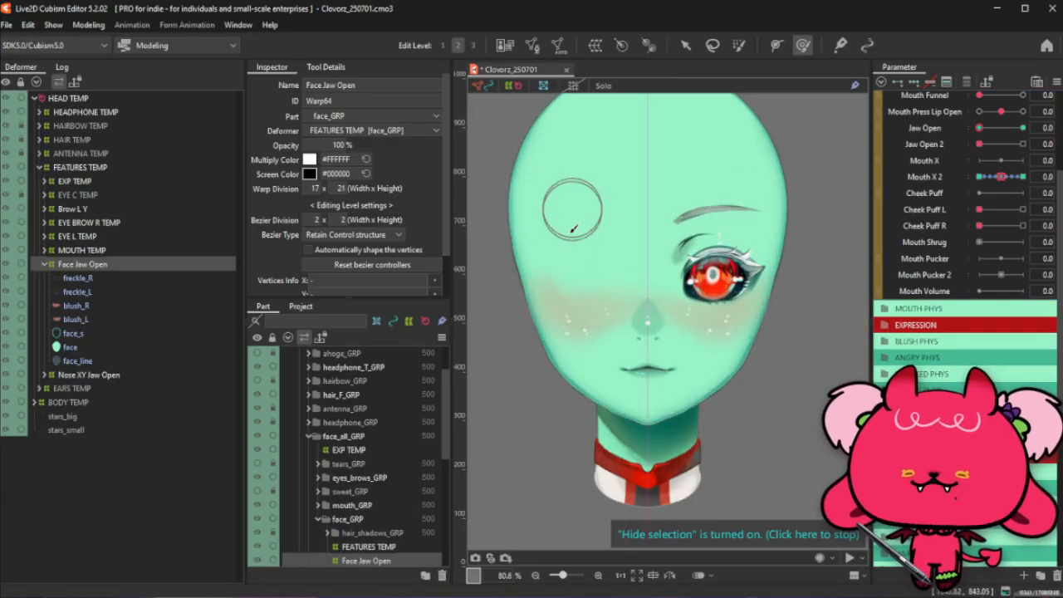
pyautogui.click(976, 311)
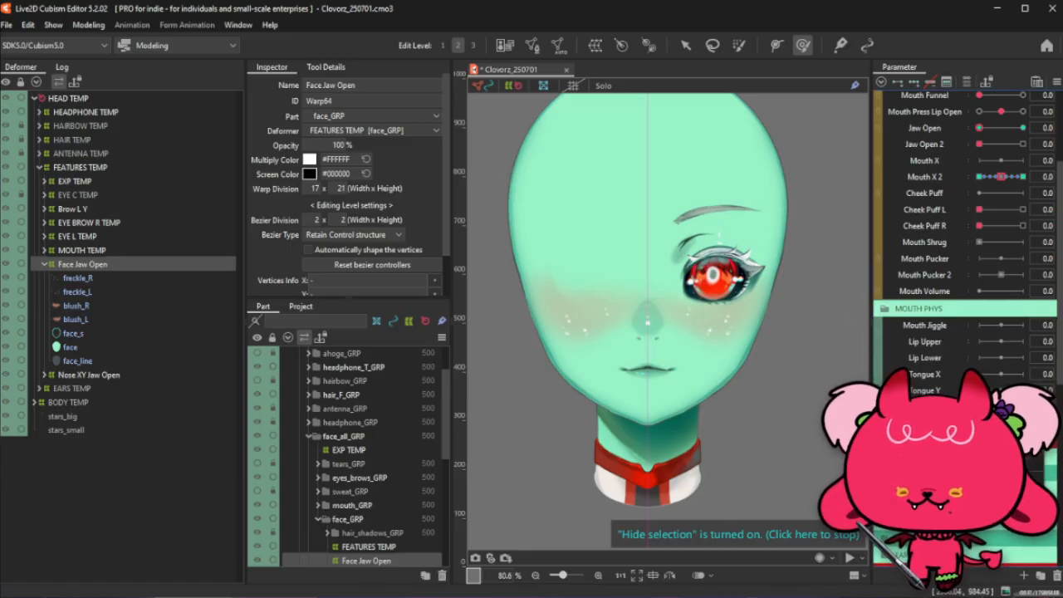
pyautogui.doubleClick(924, 405)
pyautogui.click(484, 318)
pyautogui.click(507, 384)
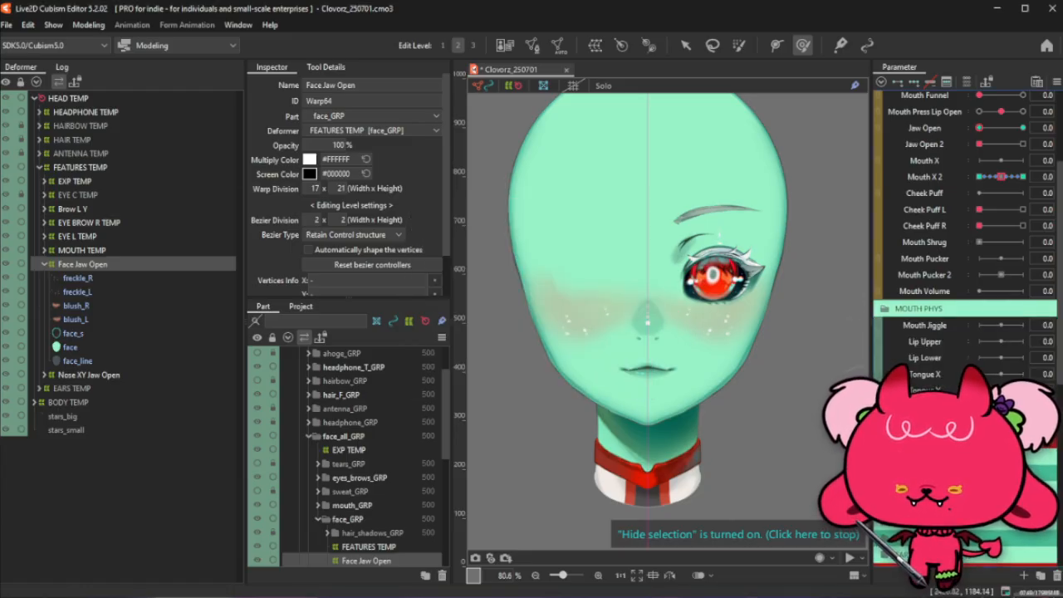
pyautogui.doubleClick(924, 423)
pyautogui.click(484, 318)
pyautogui.click(507, 385)
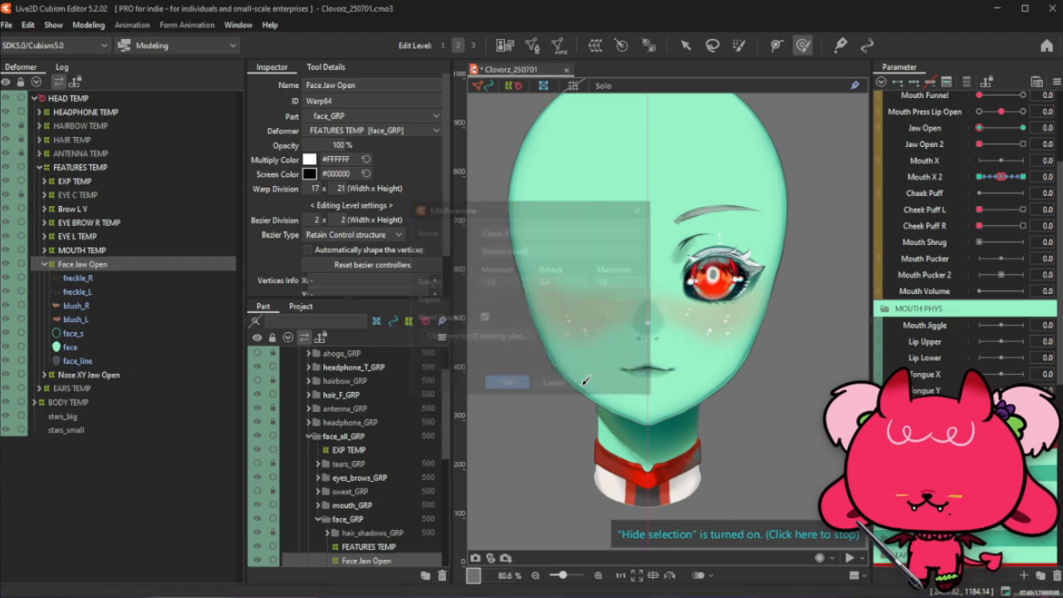
# Expand MOUTH TEMP and Lips Jaw Open in the deformer hierarchy and select the Lips Pucker Shrug warp deformer
pyautogui.click(925, 326)
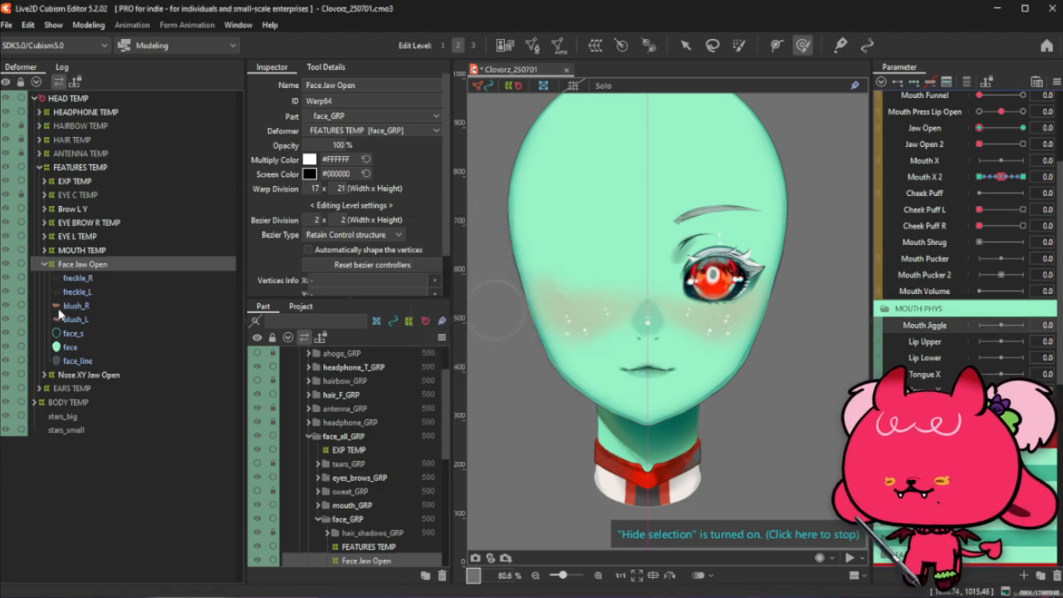
pyautogui.click(44, 249)
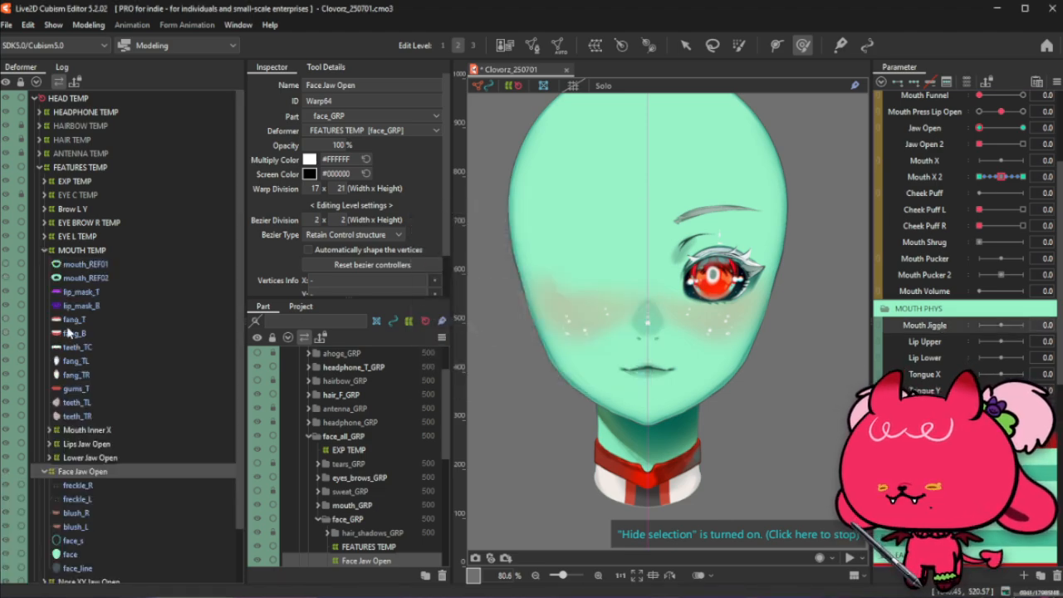
pyautogui.click(48, 443)
pyautogui.click(97, 457)
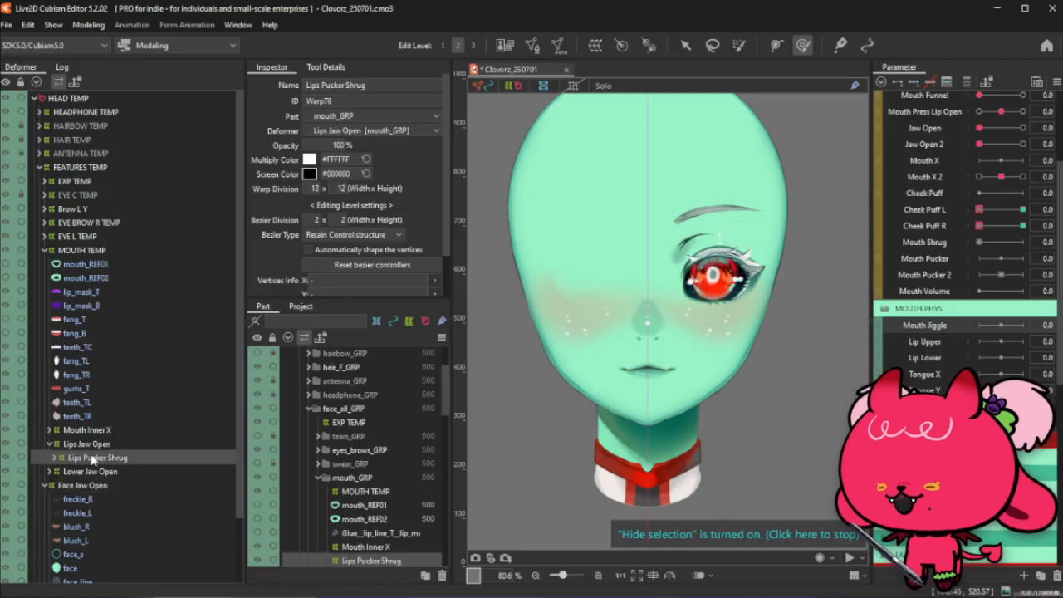
# Enable Blend Shape for the Mouth Jiggle, Lip Upper and Lip Lower parameters
pyautogui.rightClick(938, 328)
pyautogui.click(962, 349)
pyautogui.click(506, 384)
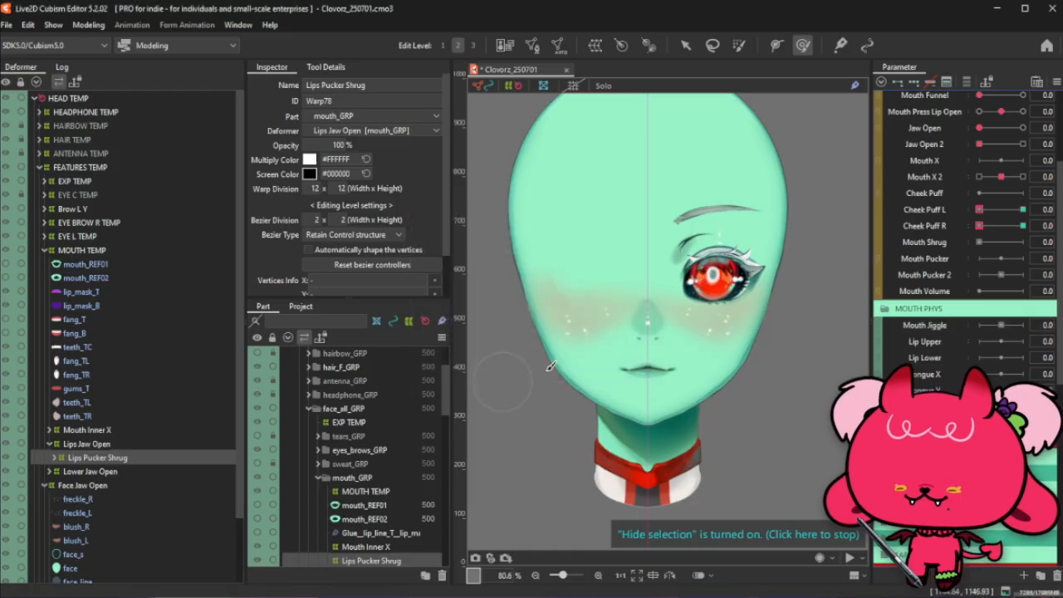
pyautogui.doubleClick(943, 343)
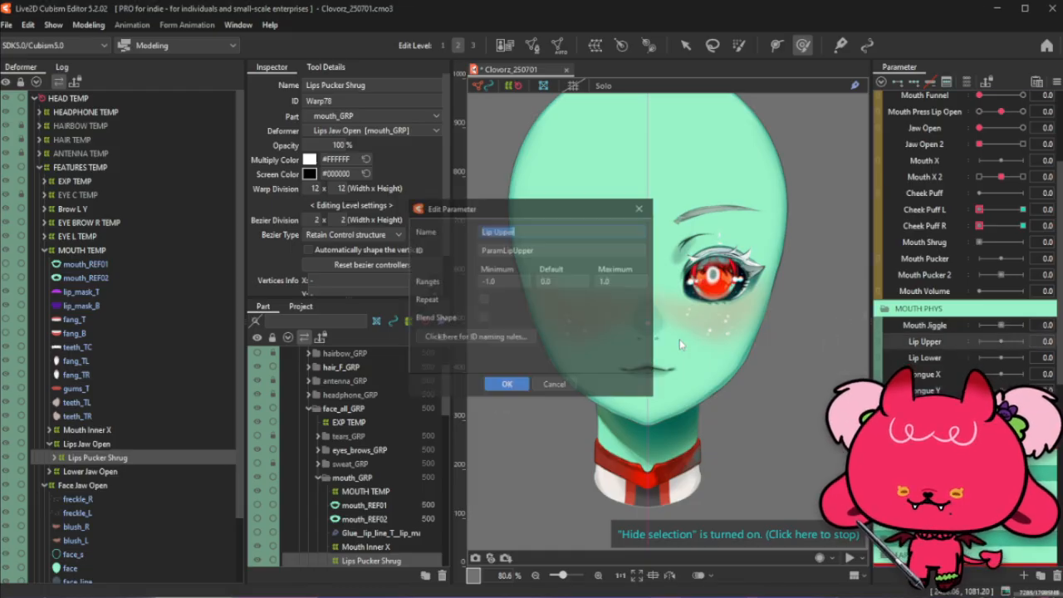
pyautogui.click(506, 384)
pyautogui.rightClick(961, 363)
pyautogui.click(998, 370)
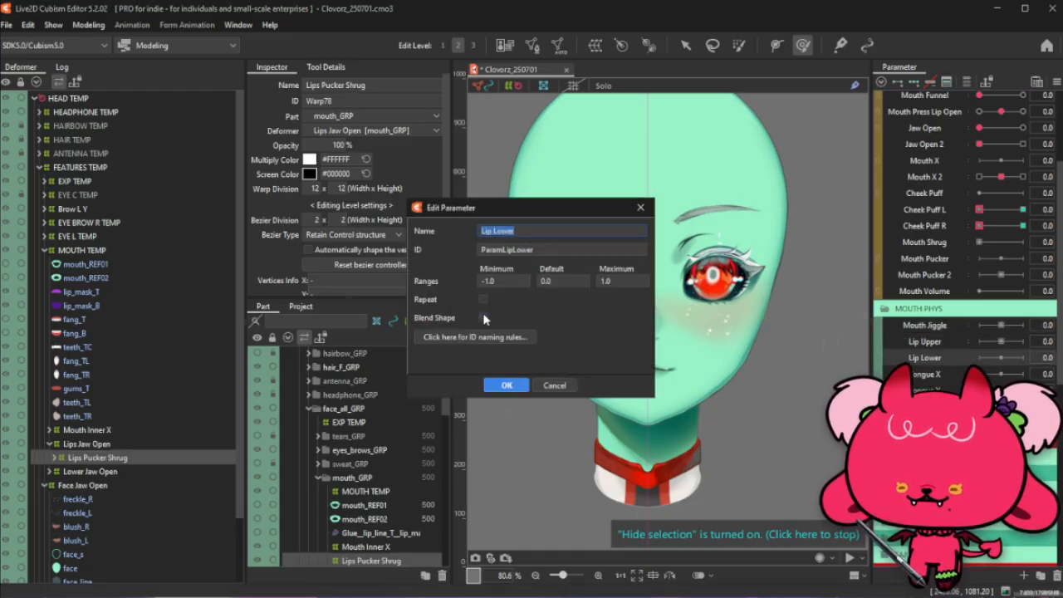
pyautogui.click(506, 384)
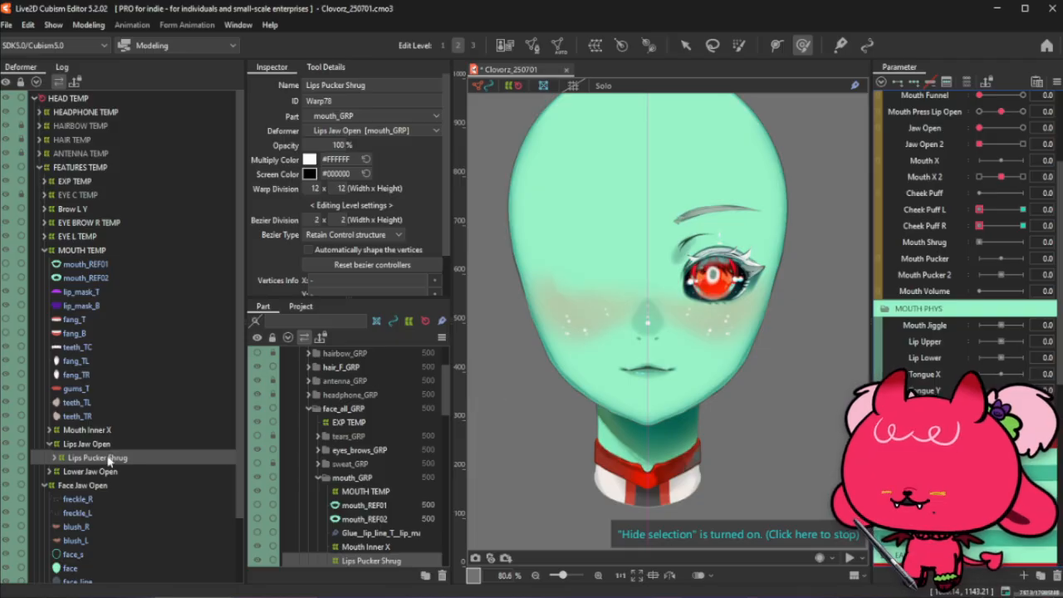
# Add three keys for Lip Upper and Lip Lower to the art meshes lip_line_T through lip_B under Lips Pucker Shrug
pyautogui.scroll(3, 635, 390)
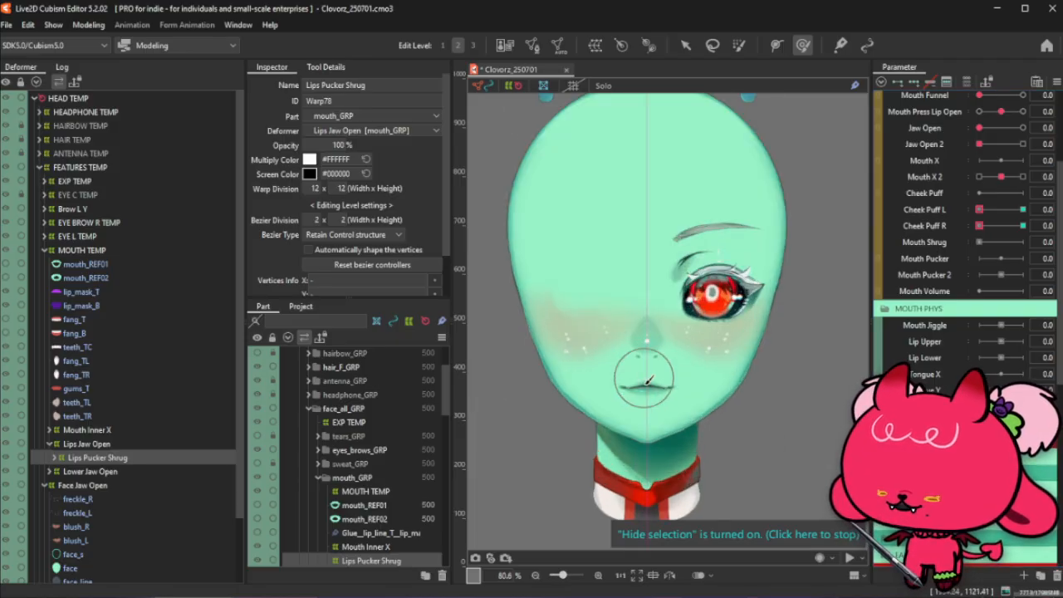
pyautogui.scroll(-1, 238, 440)
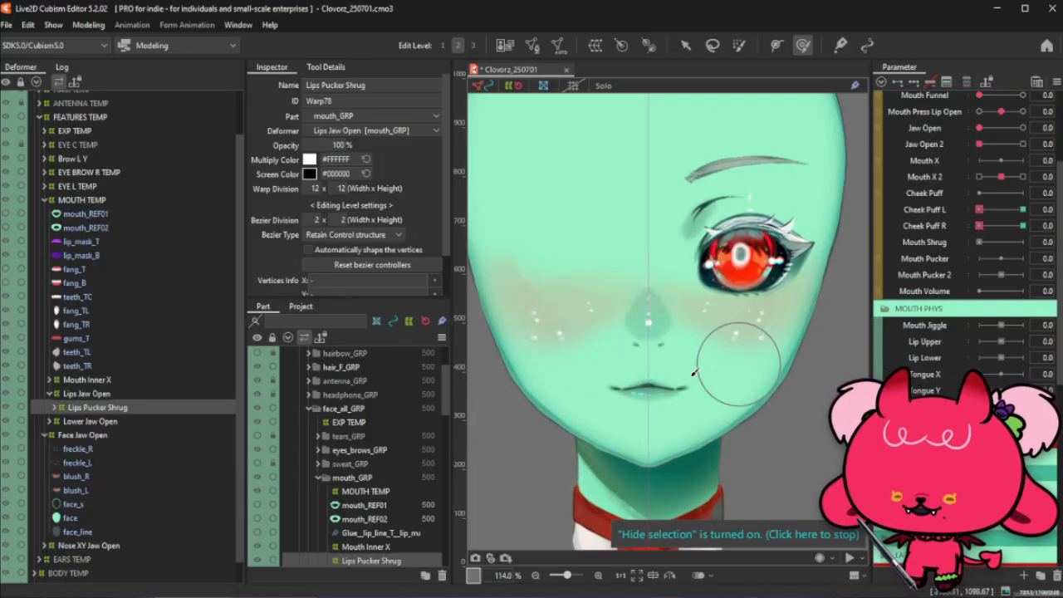
pyautogui.click(54, 407)
pyautogui.click(88, 421)
pyautogui.keyDown('shift'); pyautogui.click(83, 477); pyautogui.keyUp('shift')
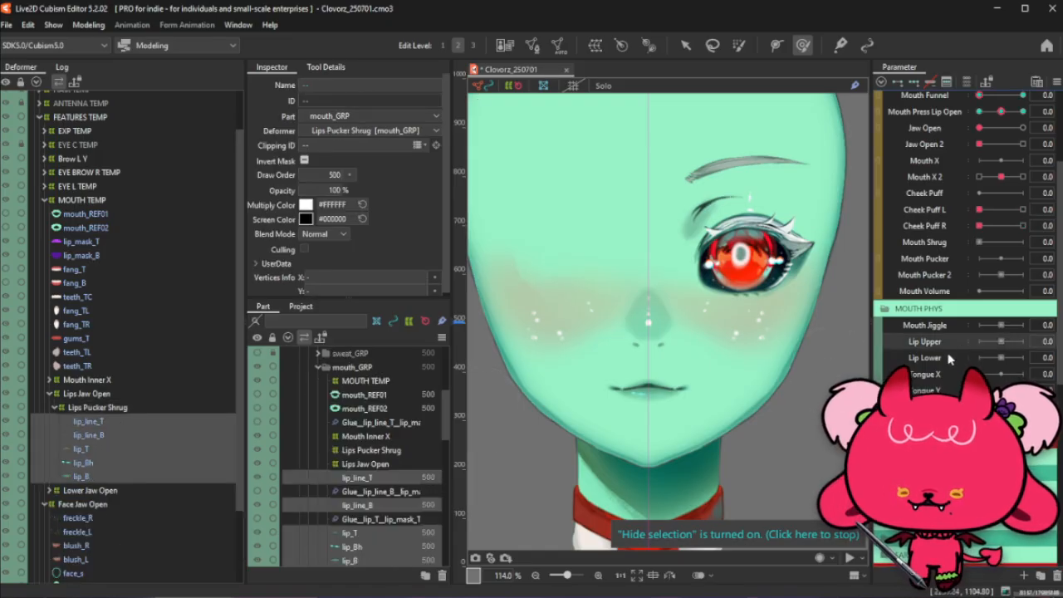
pyautogui.click(917, 86)
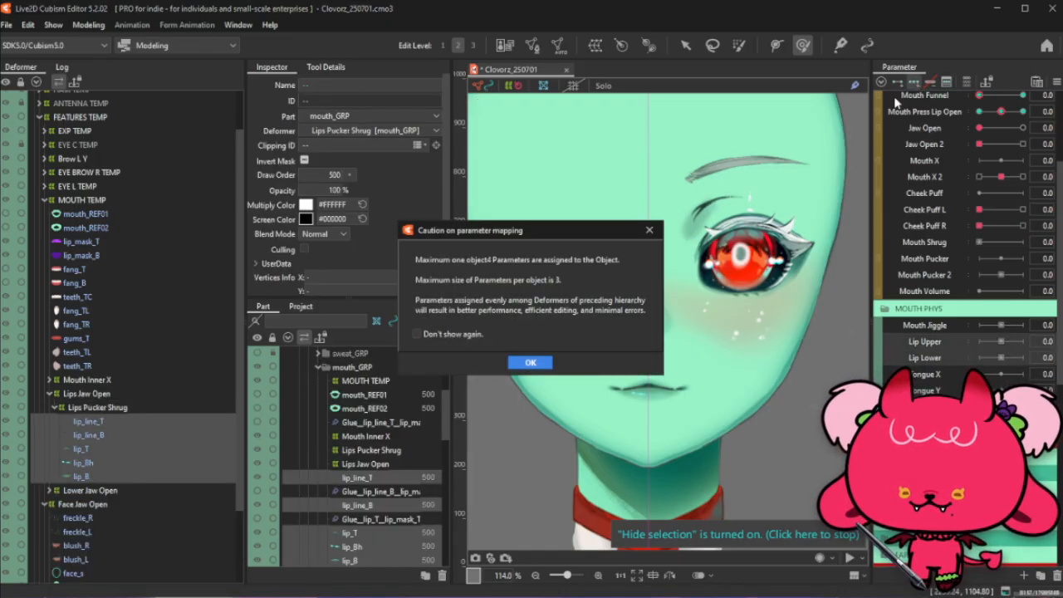
pyautogui.click(531, 364)
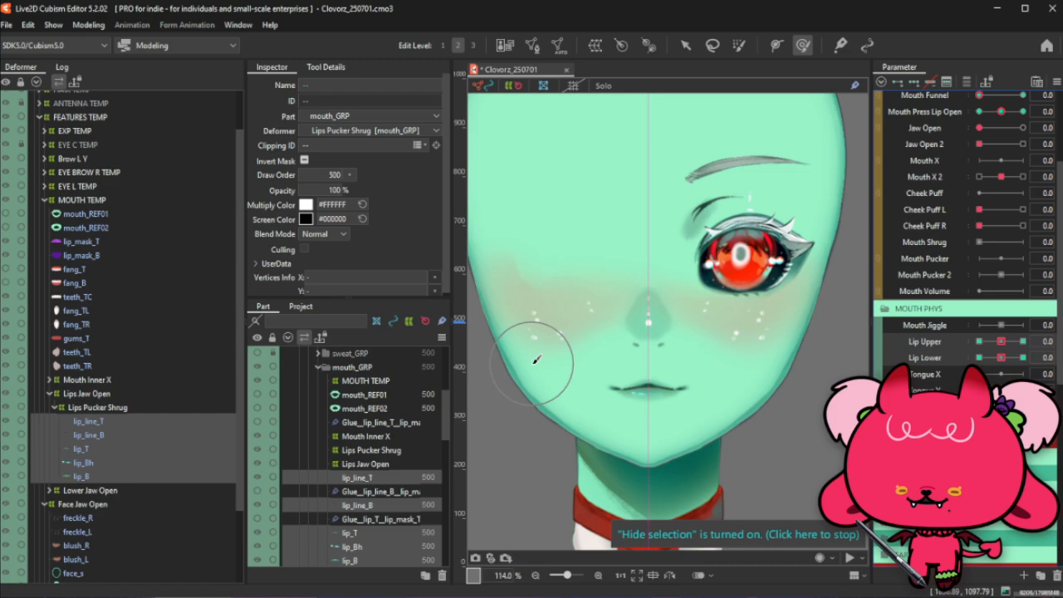
# Add three keys for Mouth Jiggle to Lips Pucker Shrug, and three keys each for Cheek L and Cheek R to Face Jaw Open
pyautogui.click(97, 406)
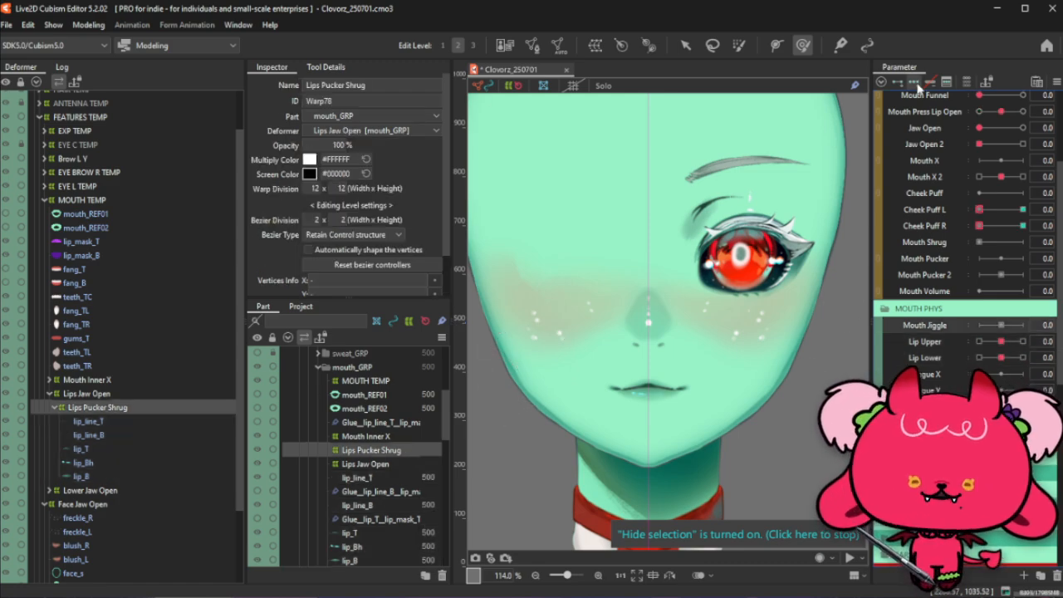
pyautogui.click(912, 81)
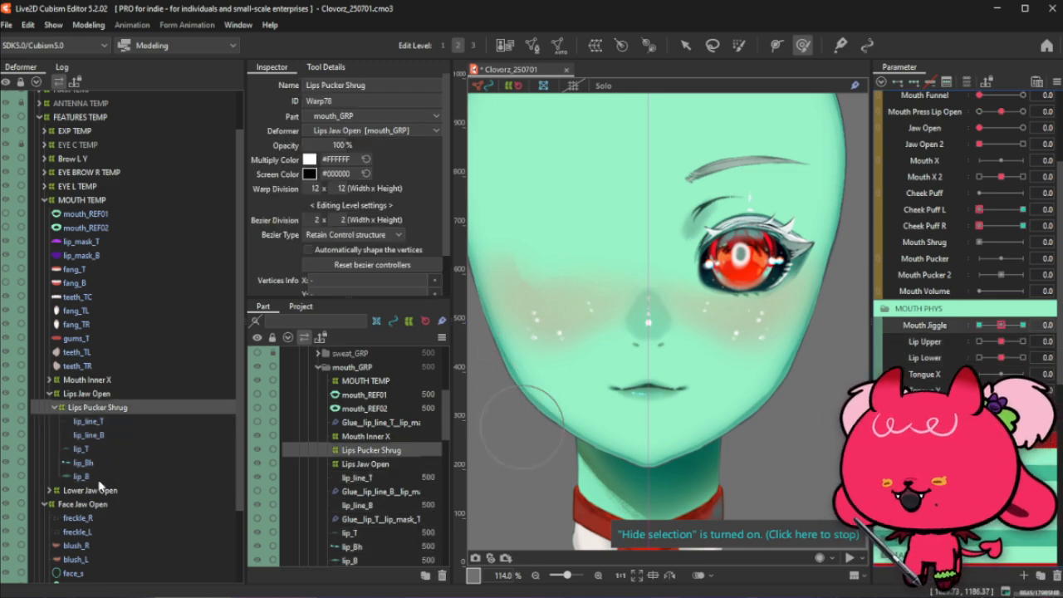
pyautogui.click(83, 504)
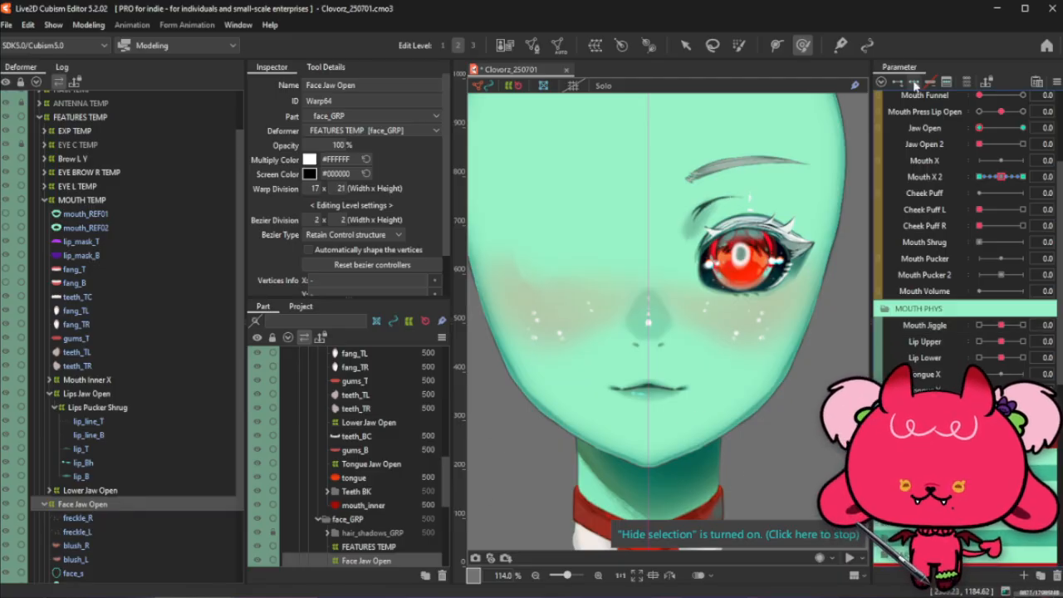
# Brush-select the Face Jaw Open warp points around the cheek below the visible eye and set Cheek L to 1.0
pyautogui.click(738, 45)
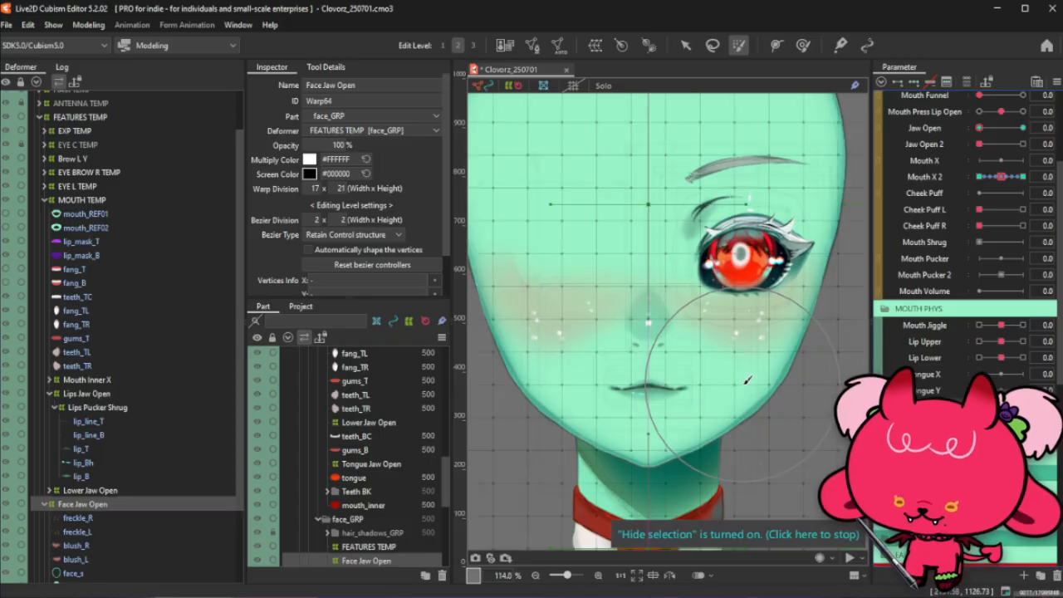
pyautogui.scroll(-3, 746, 380)
pyautogui.moveTo(747, 381); pyautogui.dragTo(740, 379)
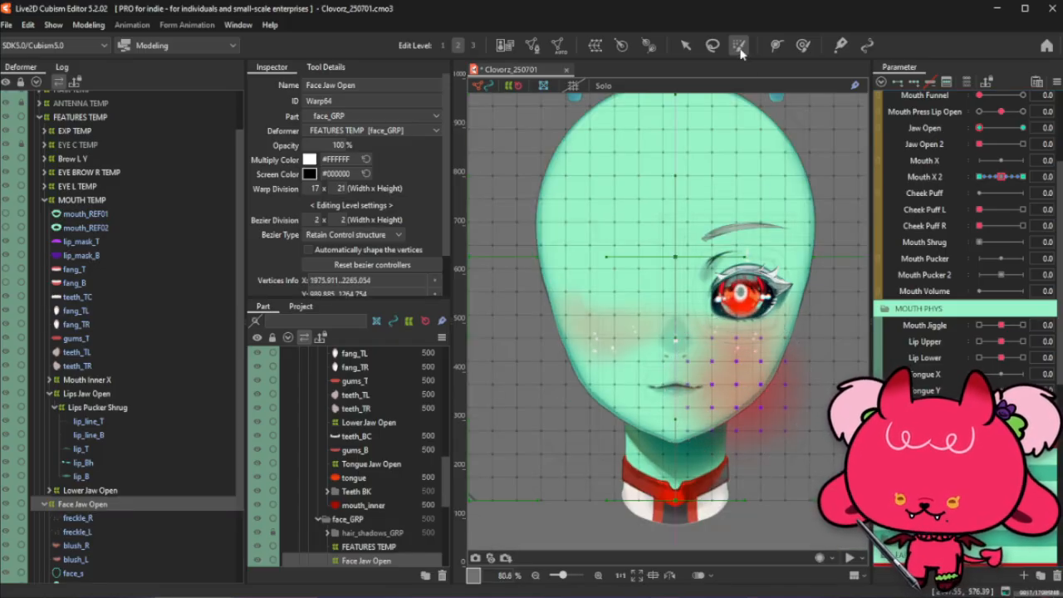
pyautogui.click(685, 45)
pyautogui.scroll(-2, 992, 311)
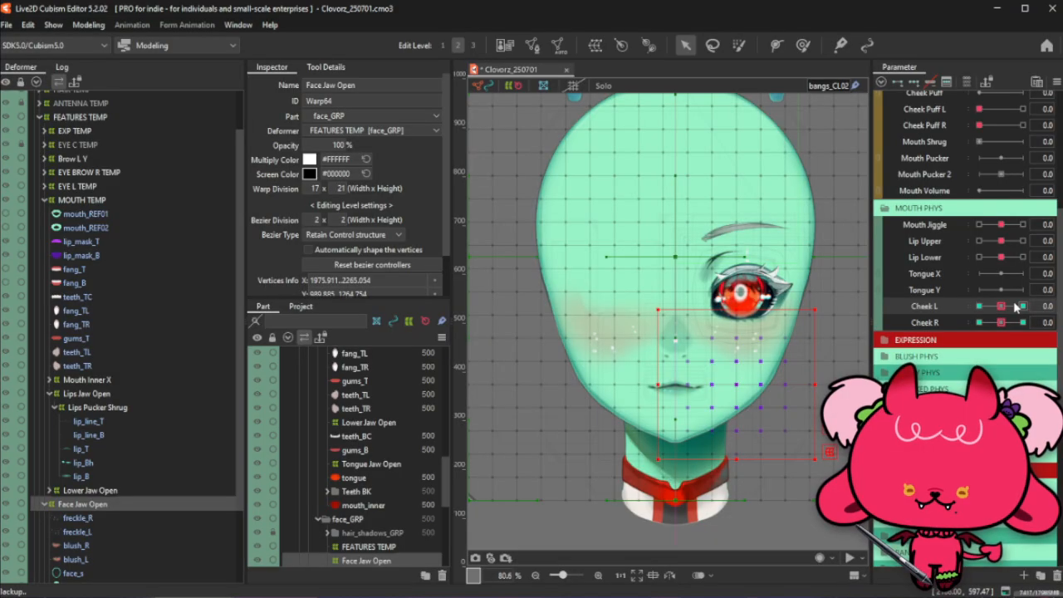
pyautogui.click(1021, 306)
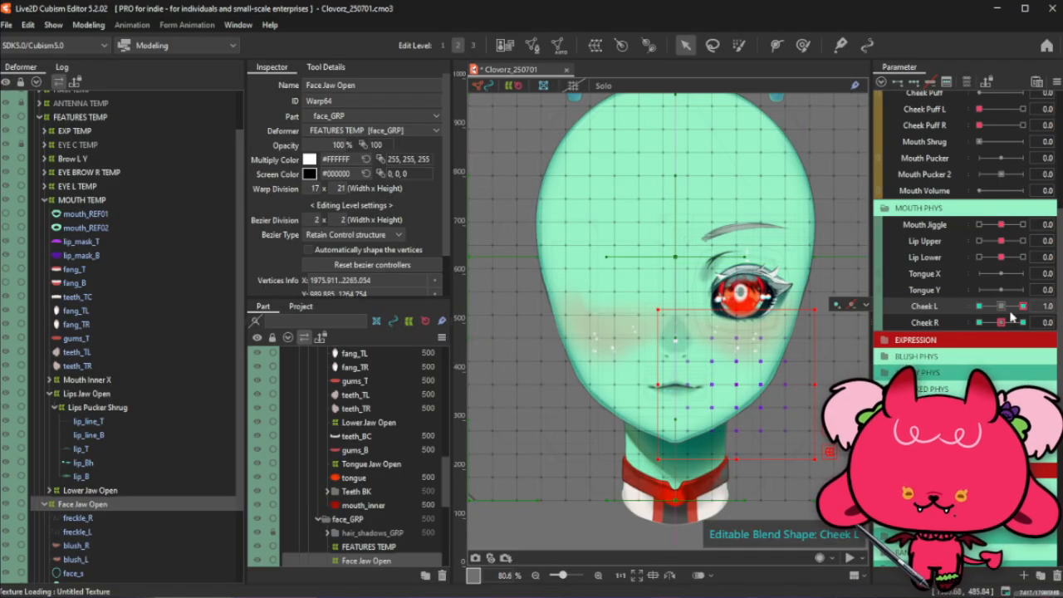
# Add two keys for Cheek Puff L to Face Jaw Open and set that parameter to 1.0
pyautogui.scroll(3, 952, 183)
pyautogui.click(933, 208)
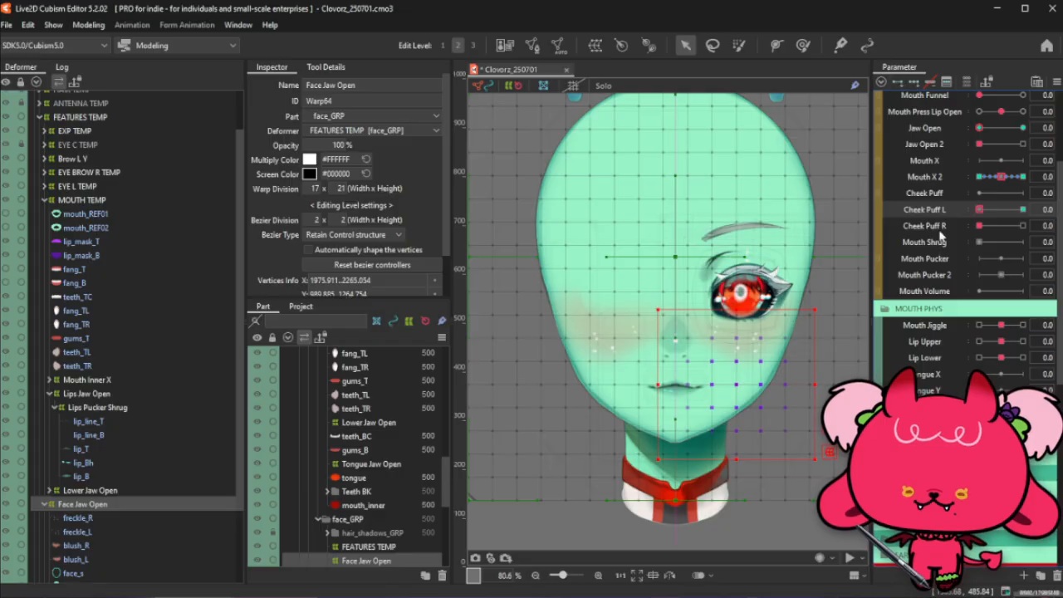
pyautogui.scroll(2, 942, 243)
pyautogui.moveTo(983, 261); pyautogui.dragTo(1023, 259)
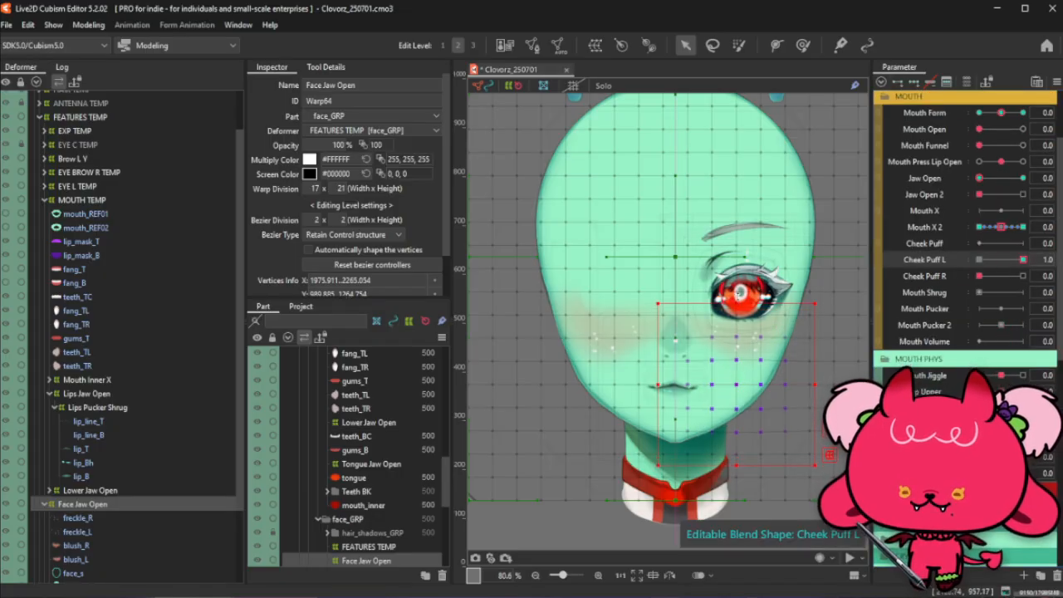
# Scale the selected cheek points outward at Cheek Puff L 1.0 and preview the puff with the selection hidden
pyautogui.click(738, 305)
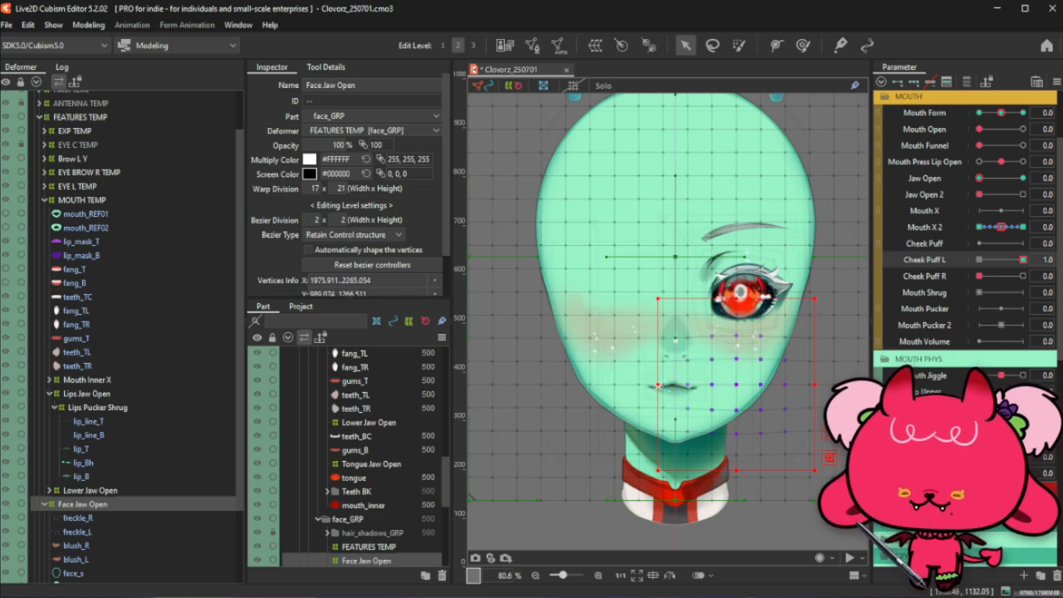
pyautogui.moveTo(658, 386); pyautogui.dragTo(652, 384)
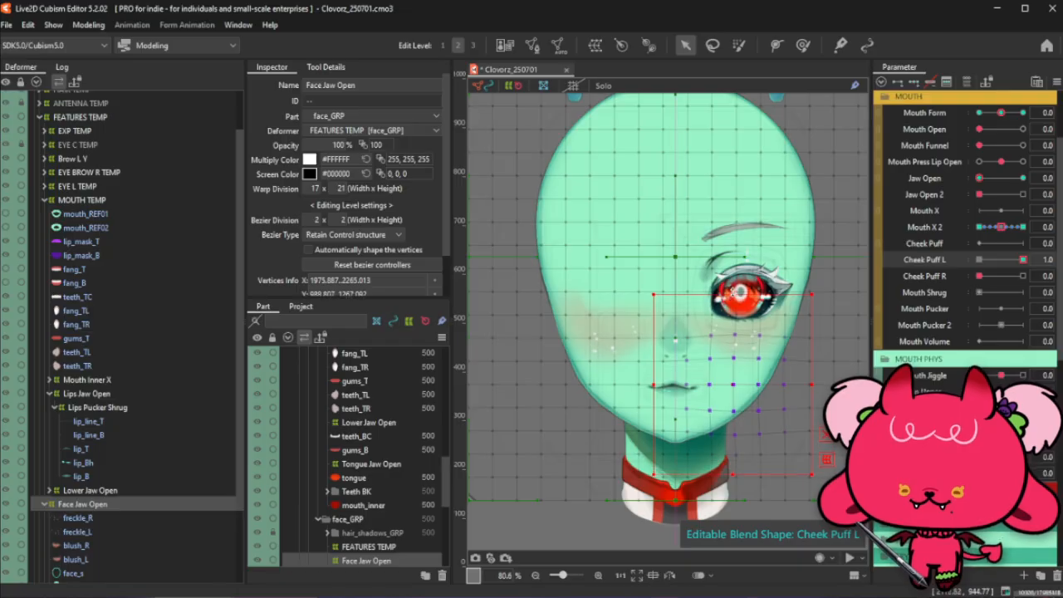
pyautogui.click(735, 297)
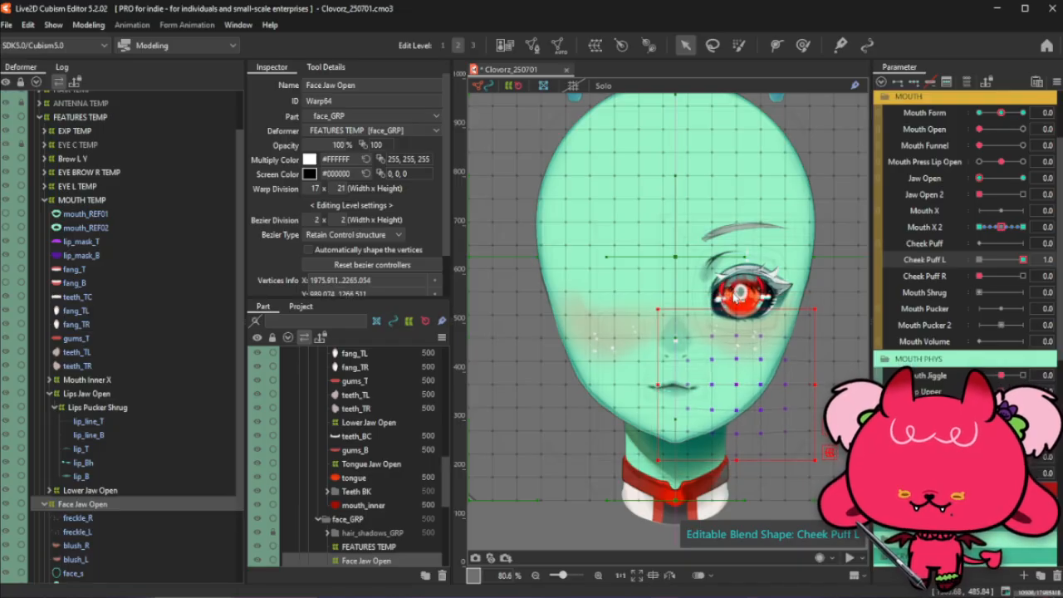
pyautogui.moveTo(817, 316); pyautogui.dragTo(826, 301)
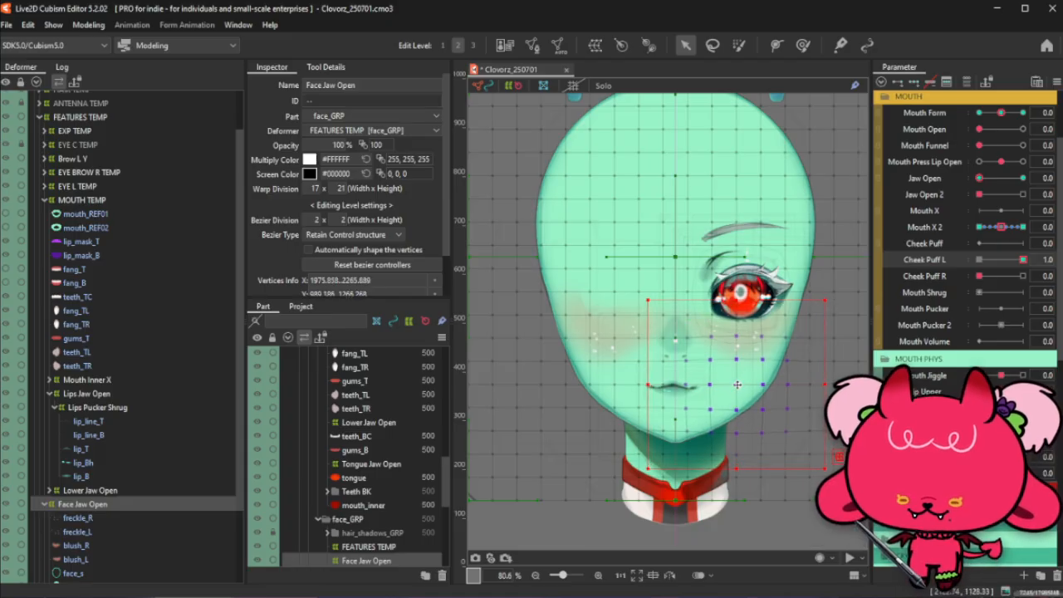
pyautogui.moveTo(737, 384); pyautogui.dragTo(738, 385)
pyautogui.hotkey('ctrl', 't')
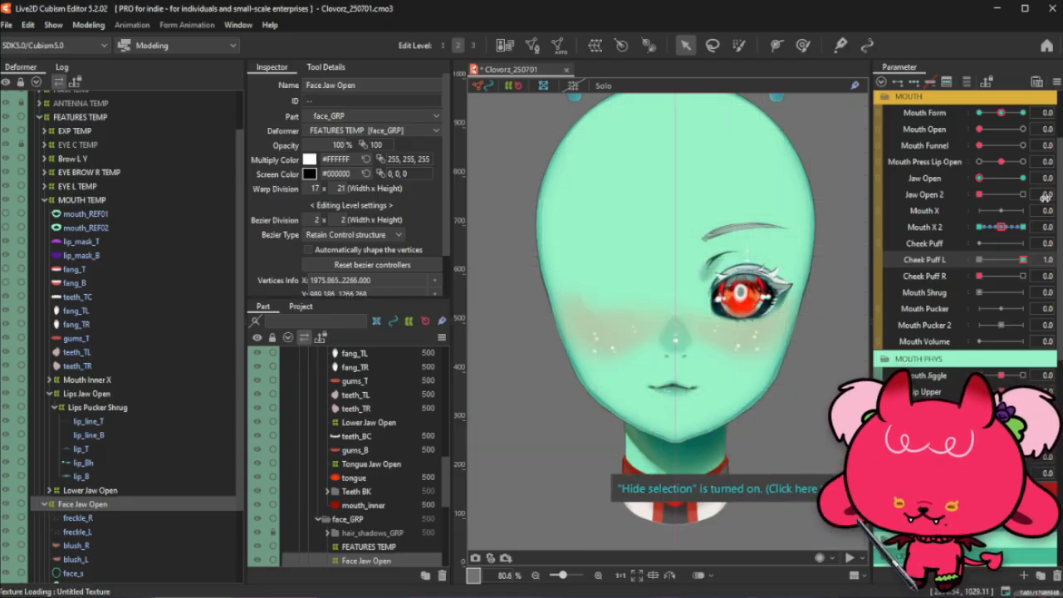
pyautogui.moveTo(1006, 262); pyautogui.dragTo(1026, 277)
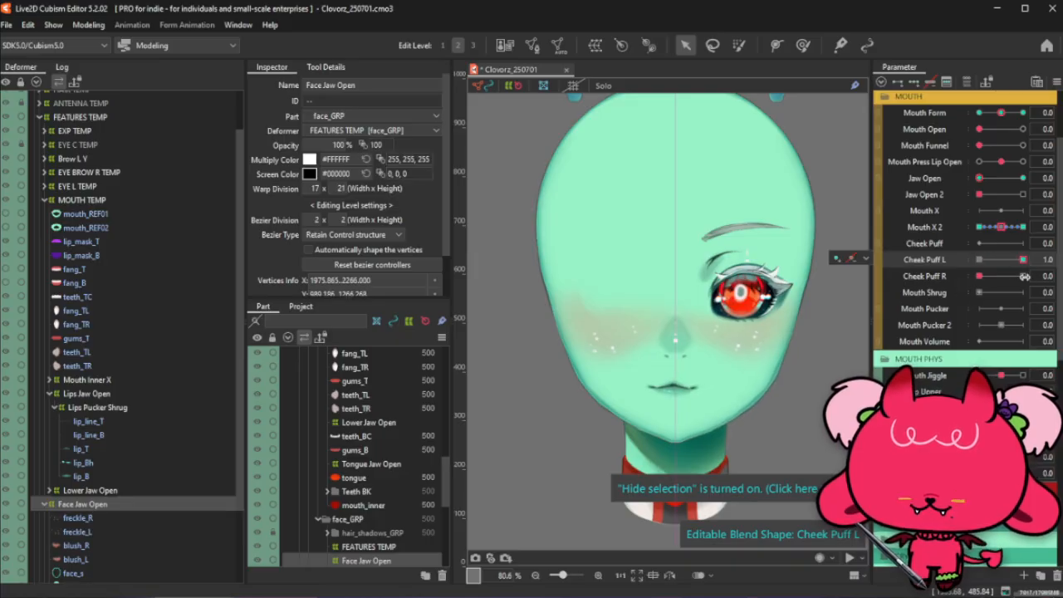
# Enlarge the Cheek Puff L shape slightly more and check it by switching the parameter between 0.0 and 1.0
pyautogui.hotkey('ctrl', 't')
pyautogui.moveTo(815, 308); pyautogui.dragTo(818, 306)
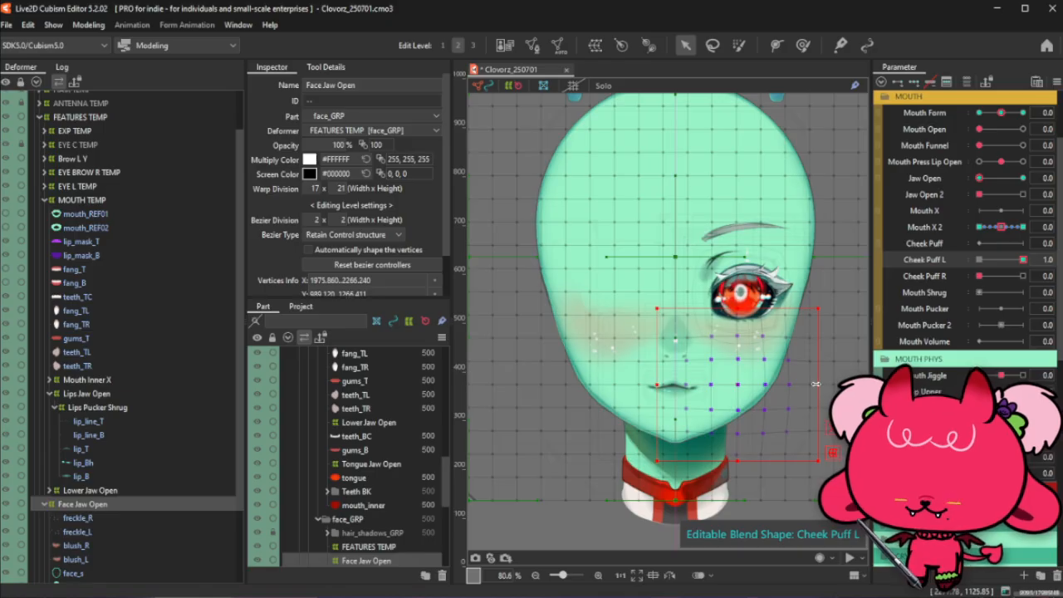
pyautogui.hotkey('ctrl', 't')
pyautogui.click(989, 259)
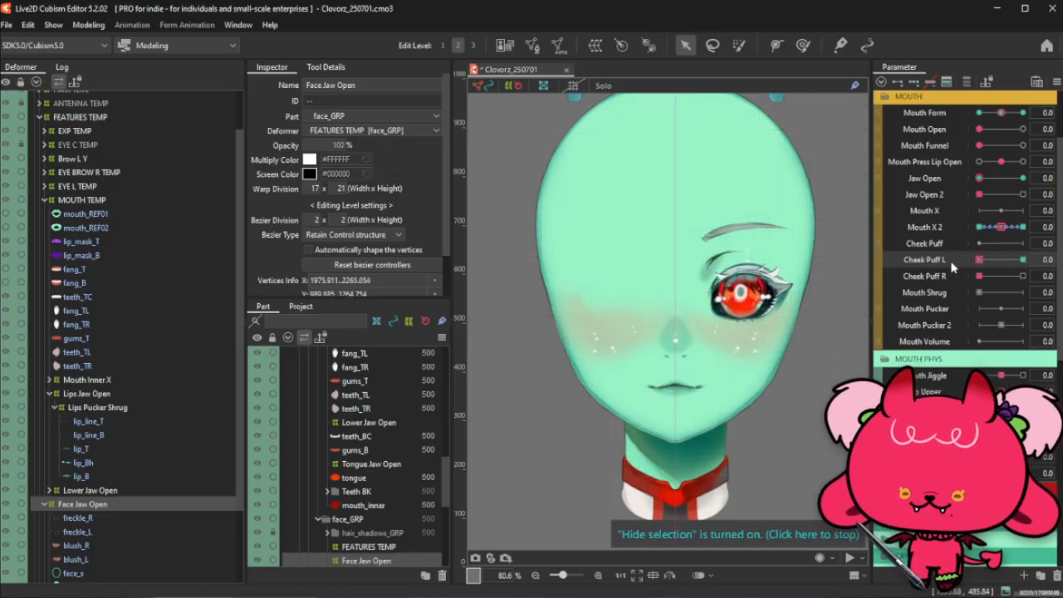
pyautogui.click(980, 260)
pyautogui.click(990, 260)
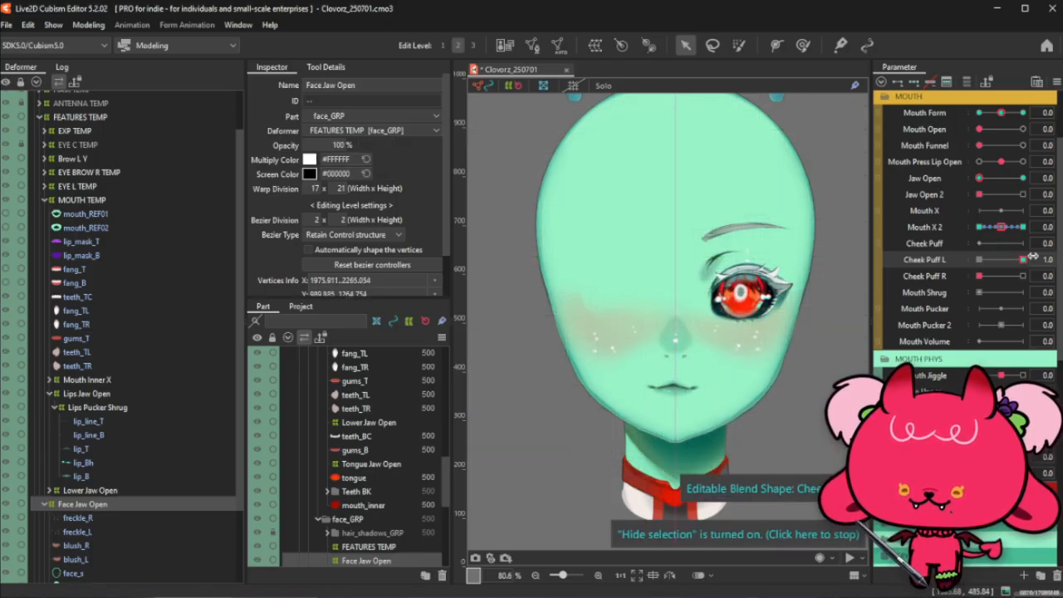
pyautogui.click(1021, 260)
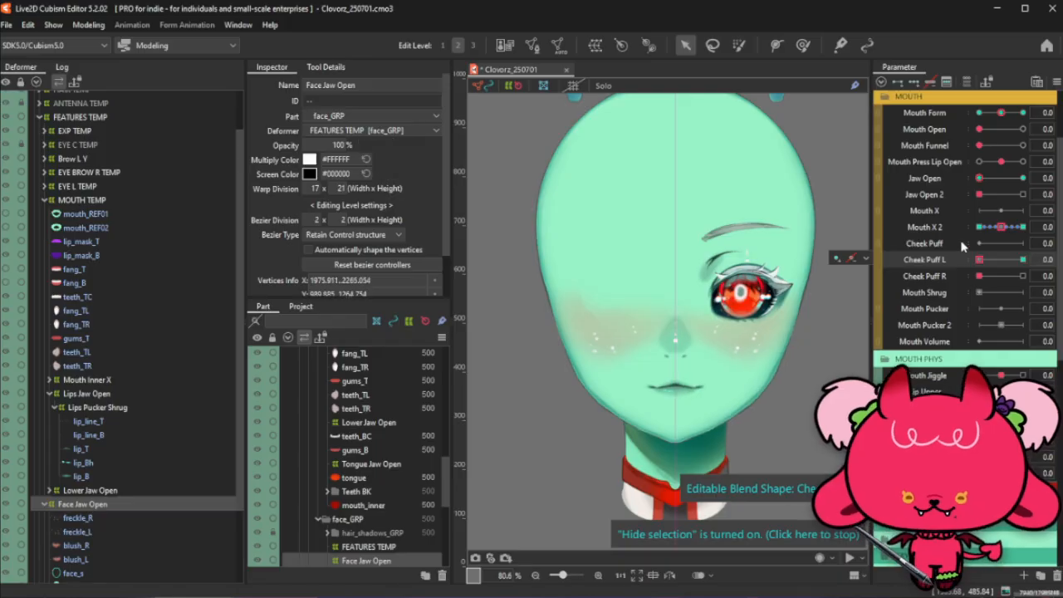
# Add three keys for Cheek Puff to Face Jaw Open and try inverting its motion with Cheek Puff at 1.0
pyautogui.click(992, 248)
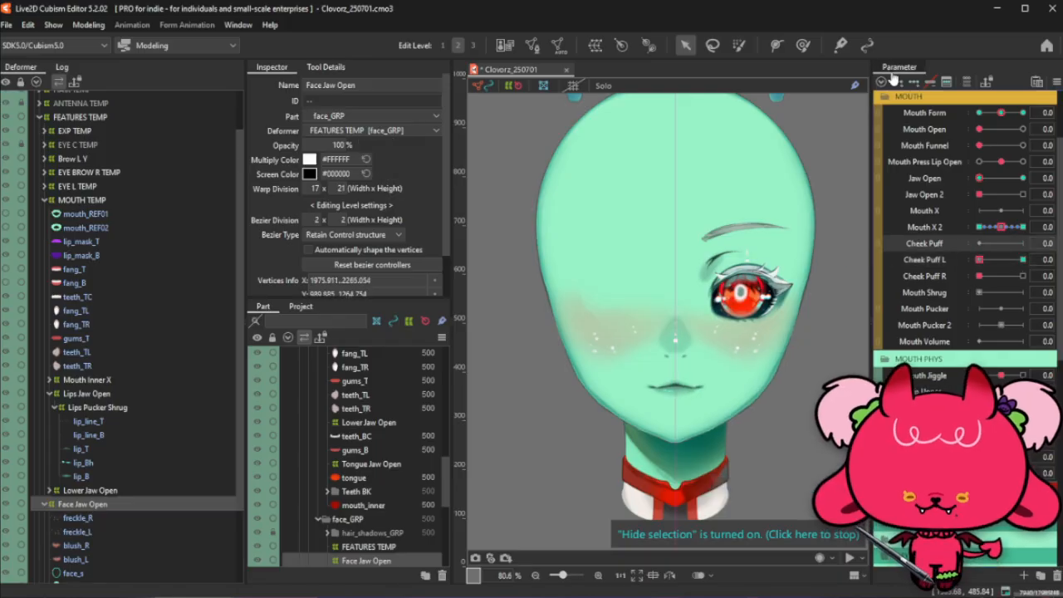
pyautogui.click(1001, 243)
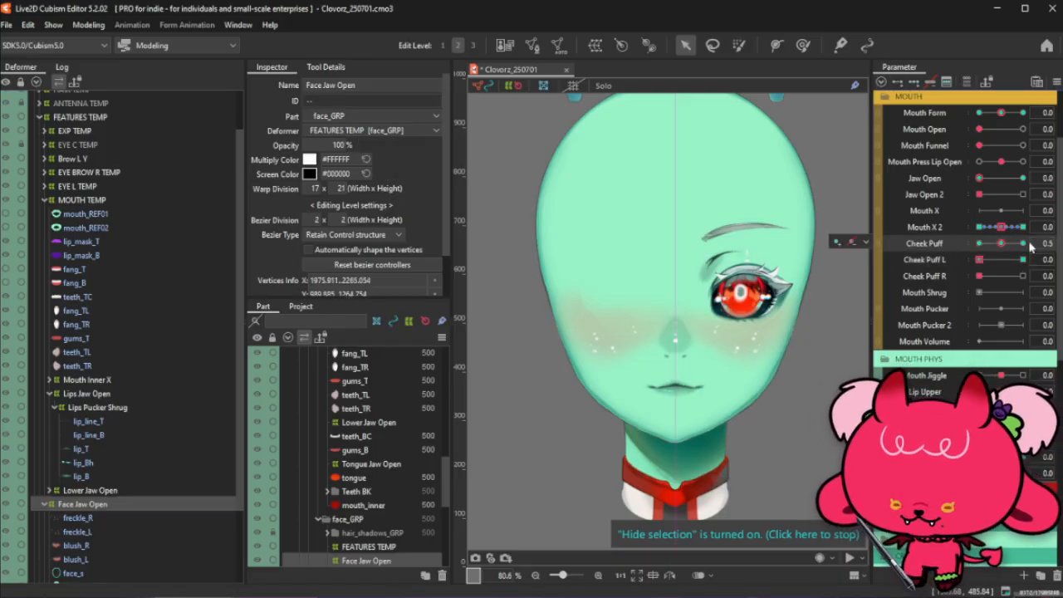
pyautogui.click(1022, 245)
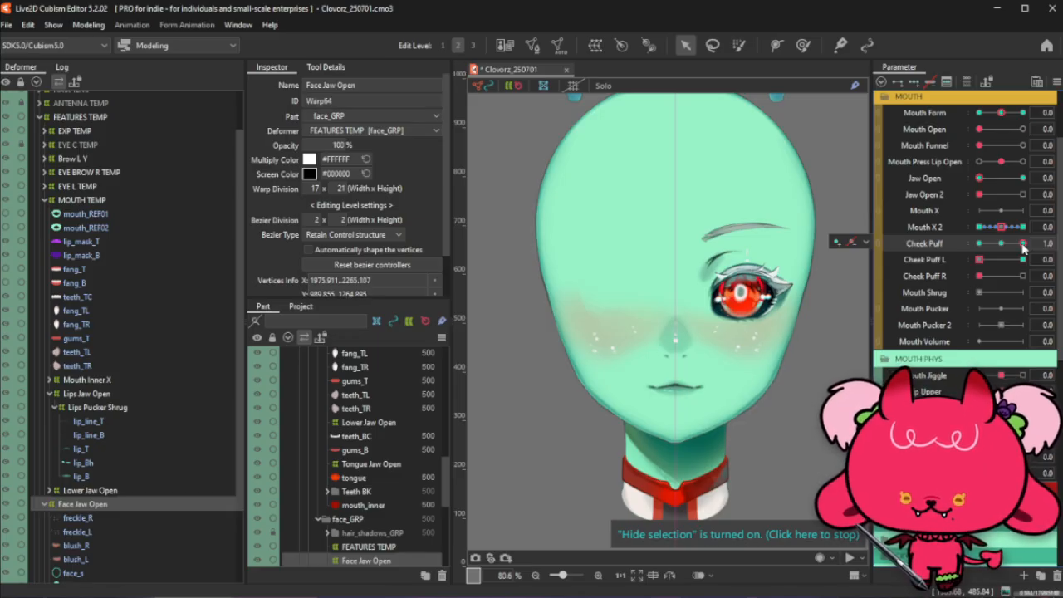
pyautogui.hotkey('ctrl', 'r')
pyautogui.click(520, 429)
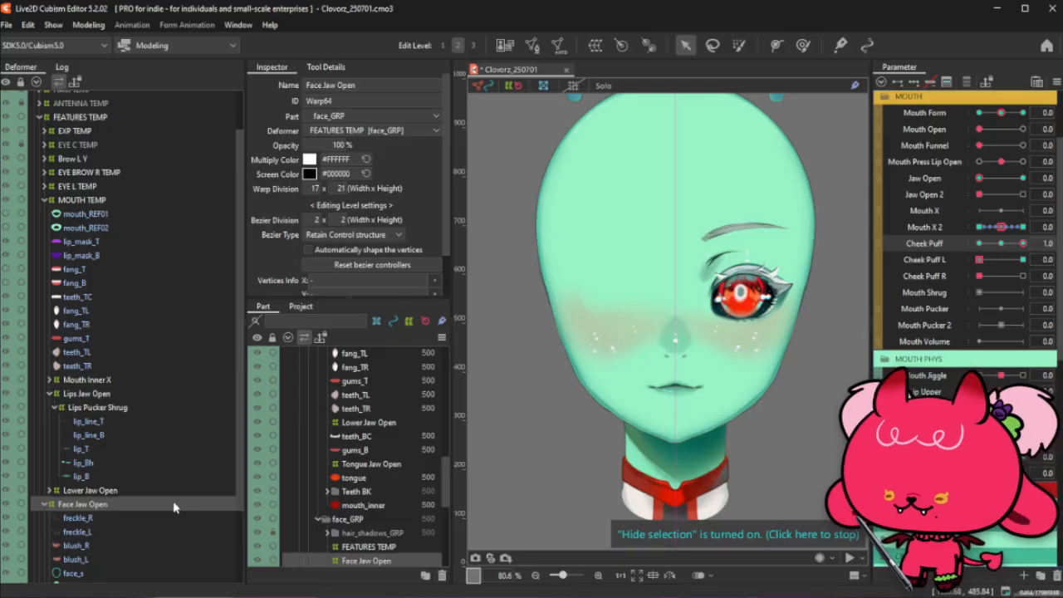
# Set Cheek Puff to 0.5, check the face shape at Cheek Puff L 1.0, and return Cheek Puff L to 0.0
pyautogui.click(1000, 244)
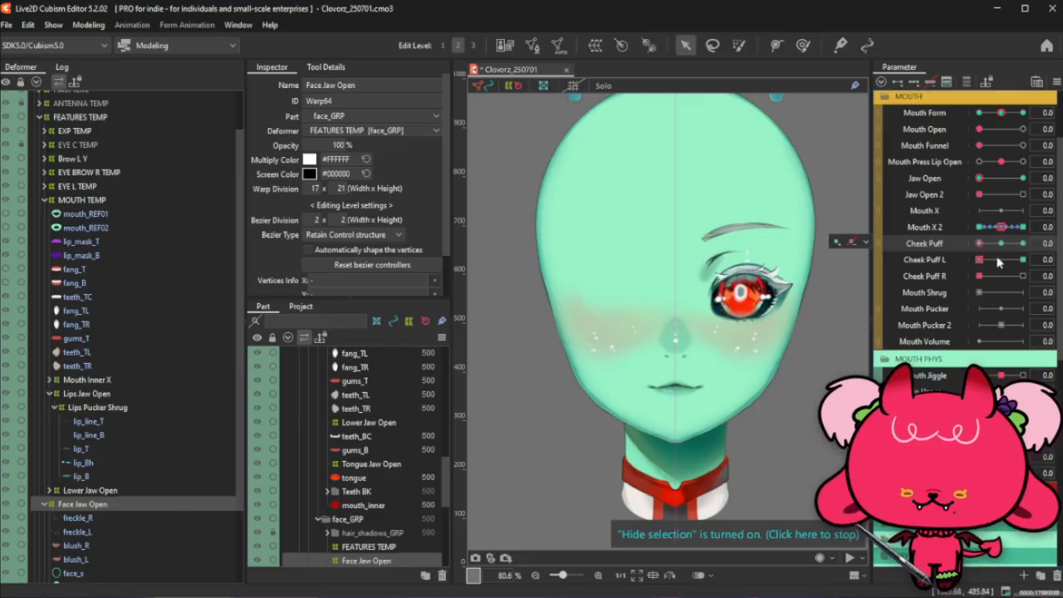
pyautogui.click(1022, 260)
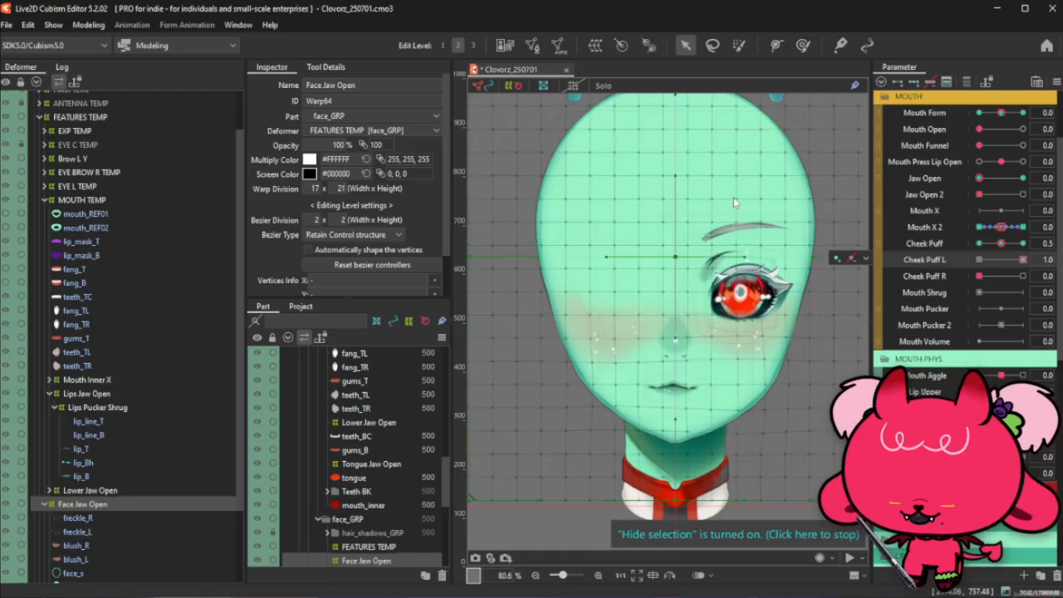
pyautogui.moveTo(1020, 260)
pyautogui.mouseDown()
pyautogui.moveTo(970, 264)
pyautogui.moveTo(1021, 267)
pyautogui.mouseUp()
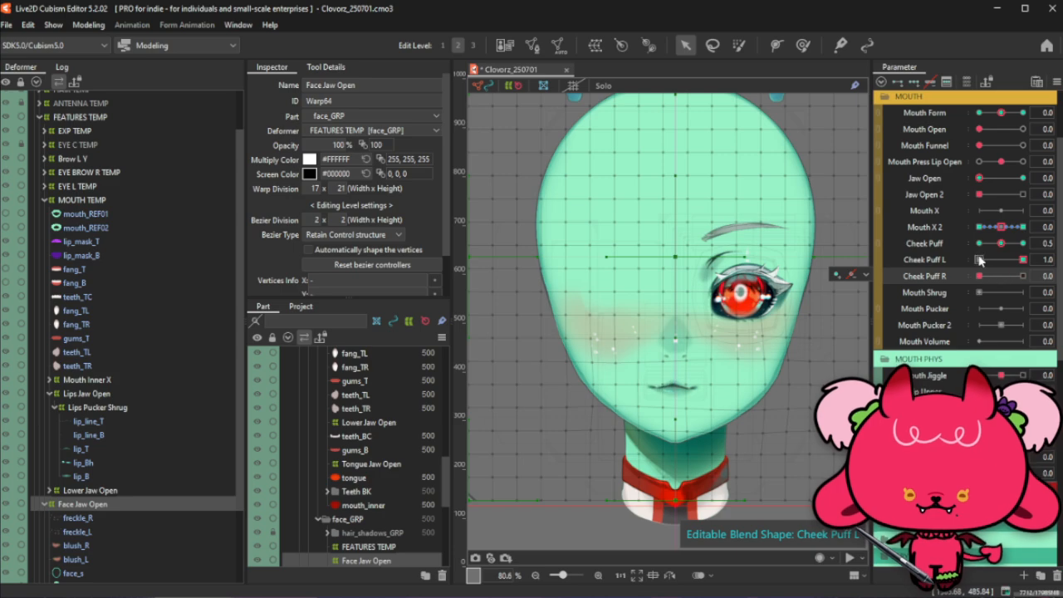
pyautogui.click(978, 259)
# Try inverting Face Jaw Open's motion at Cheek Puff 1.0 and compare the result with Cheek Puff L at 1.0
pyautogui.click(1022, 245)
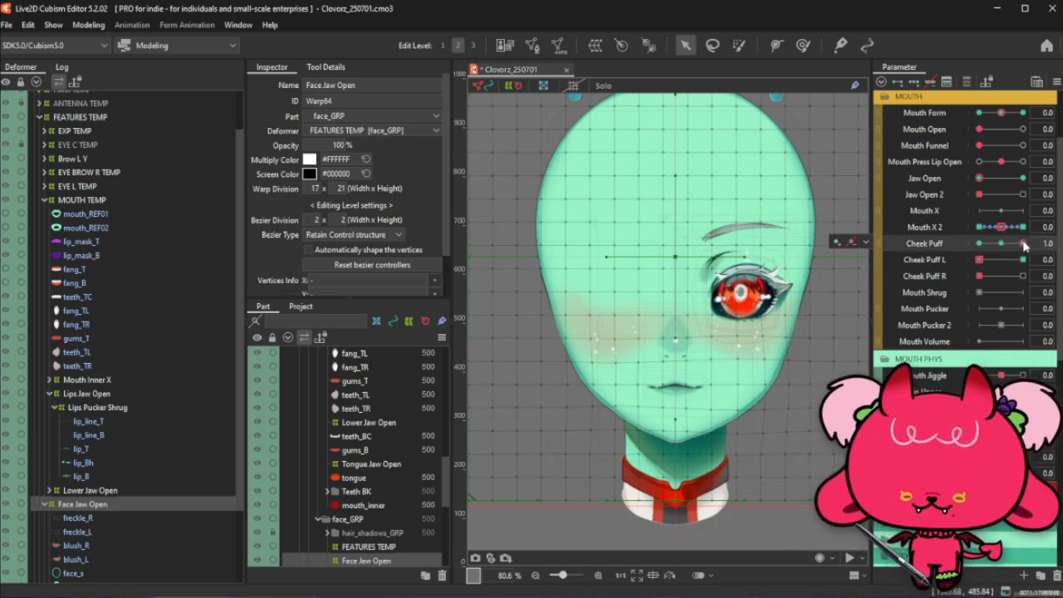
pyautogui.hotkey('ctrl', 'r')
pyautogui.click(518, 433)
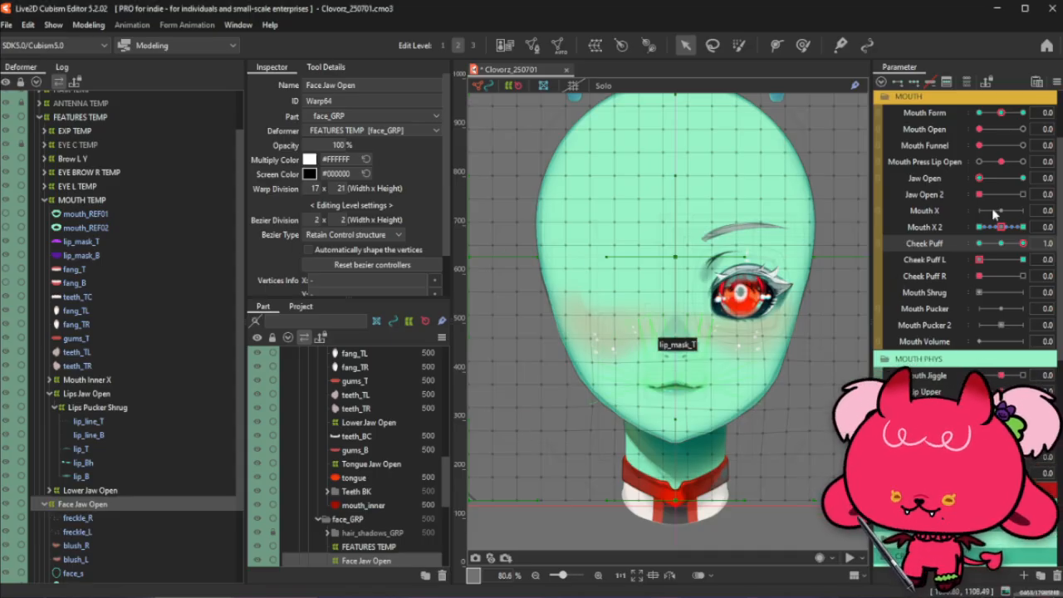
pyautogui.moveTo(1010, 244); pyautogui.dragTo(1035, 241)
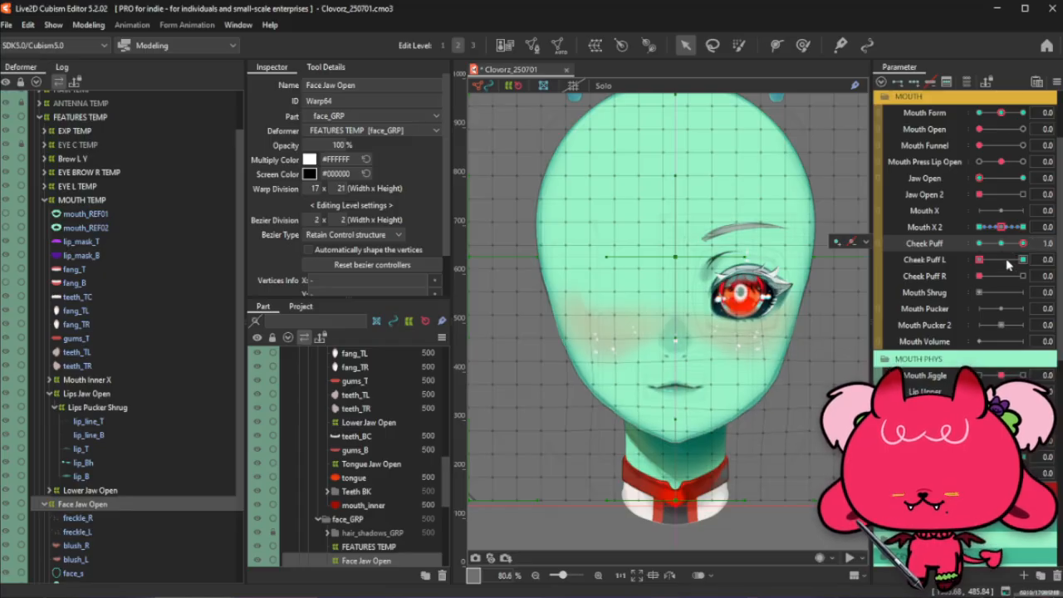
pyautogui.click(1021, 259)
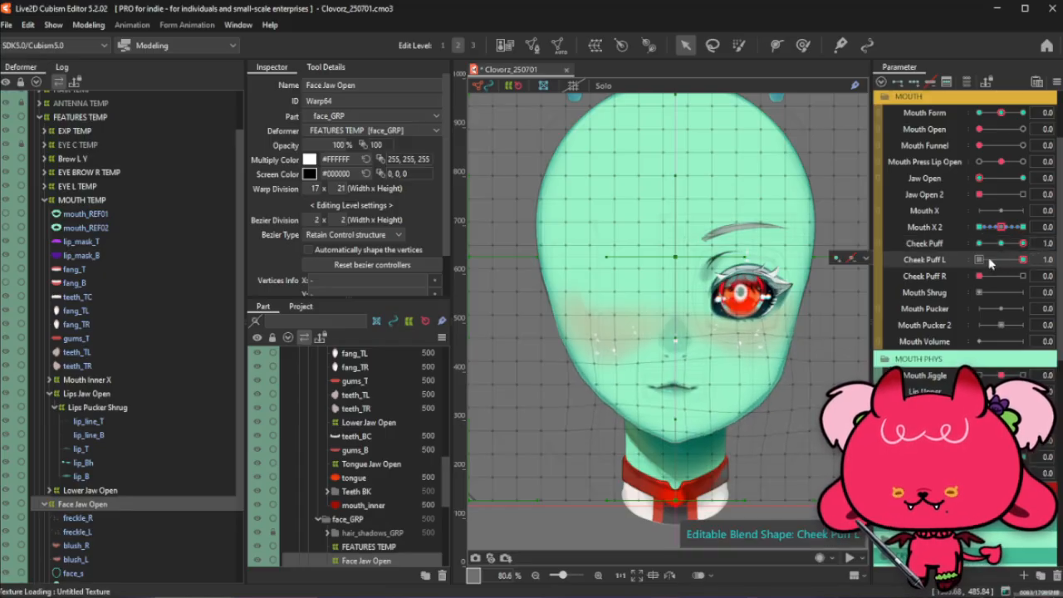
pyautogui.moveTo(1014, 259); pyautogui.dragTo(961, 283)
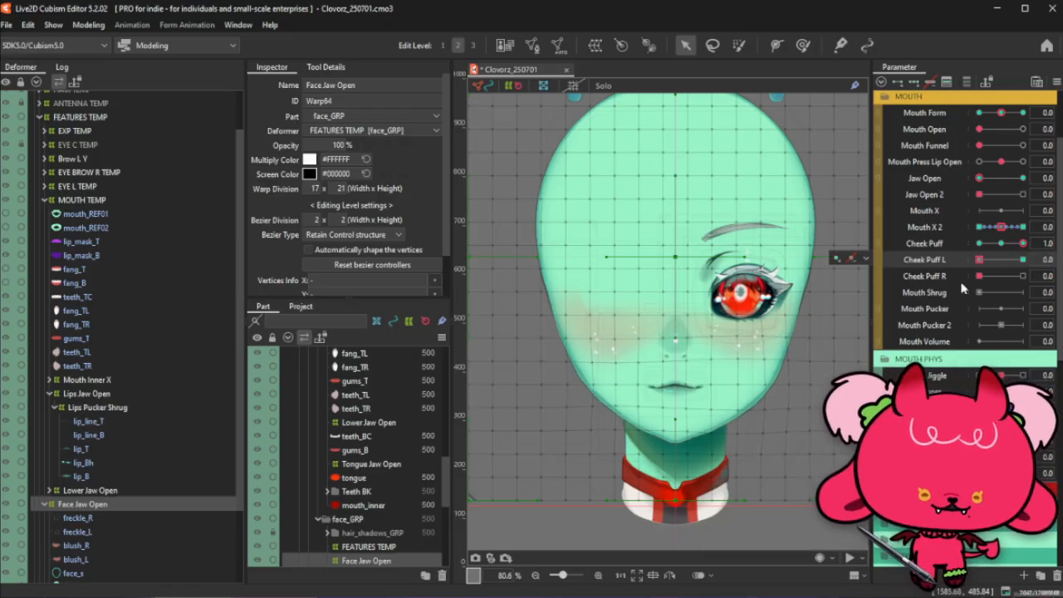
# Compare Cheek Puff at 0.5 and 1.0 with Cheek Puff L, and undo the recent Face Jaw Open edits
pyautogui.click(1001, 244)
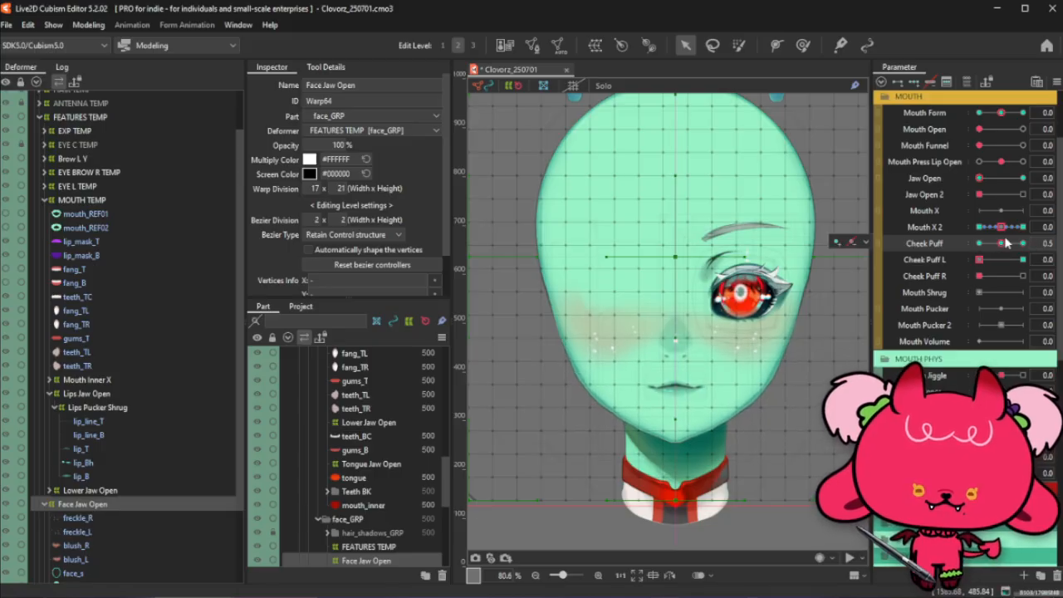
pyautogui.moveTo(1003, 243); pyautogui.dragTo(1021, 243)
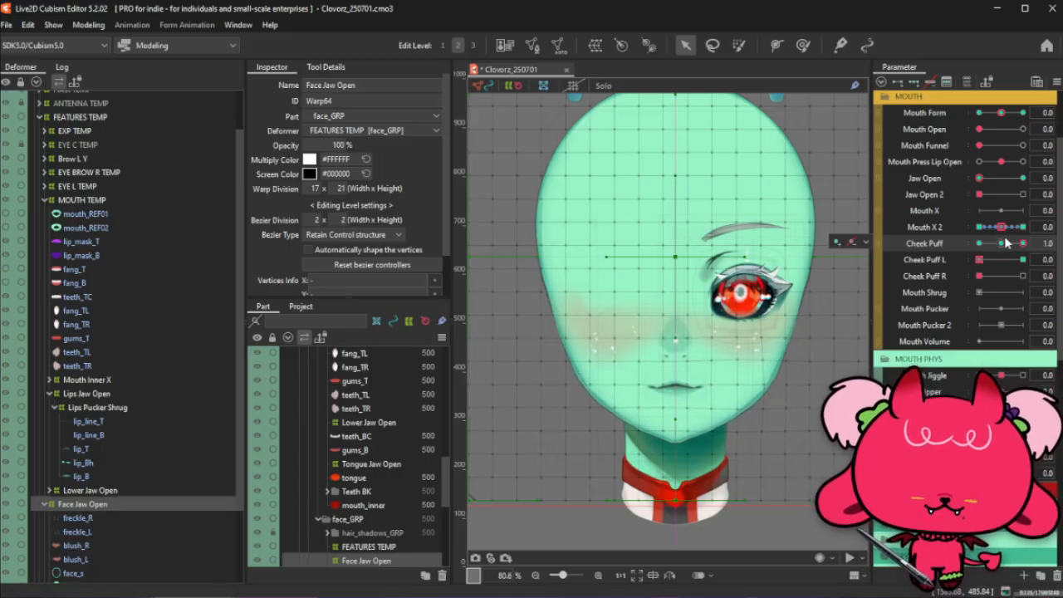
pyautogui.click(992, 261)
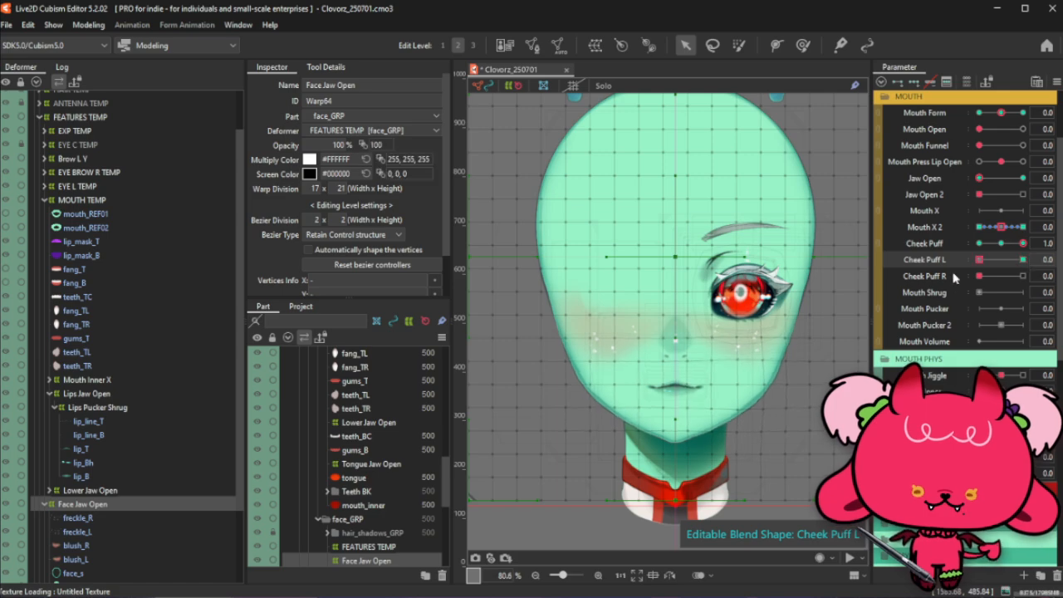
pyautogui.hotkey('ctrl', 'z')
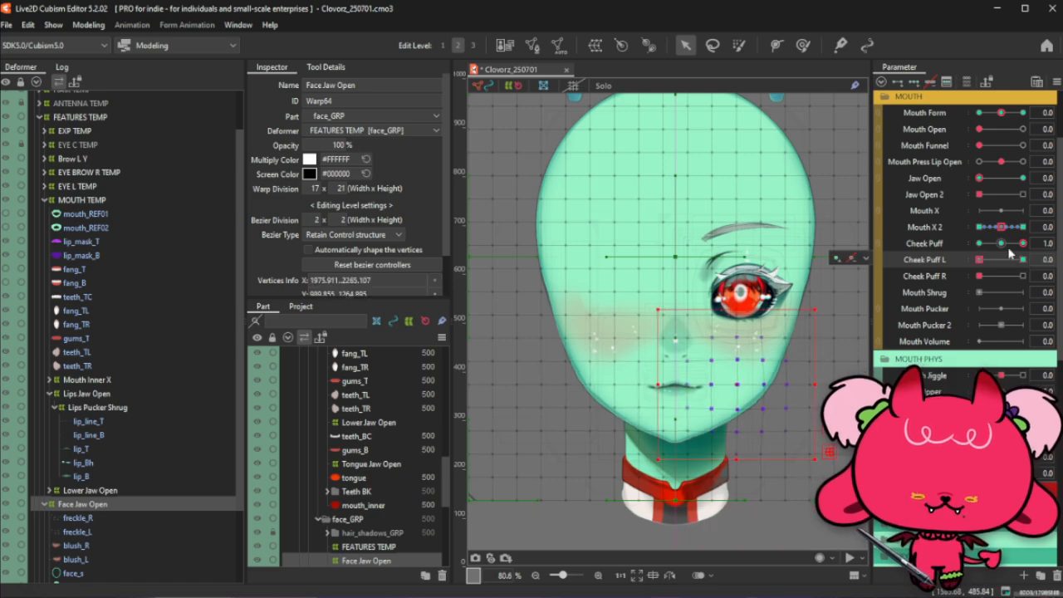
pyautogui.hotkey('ctrl', 'z')
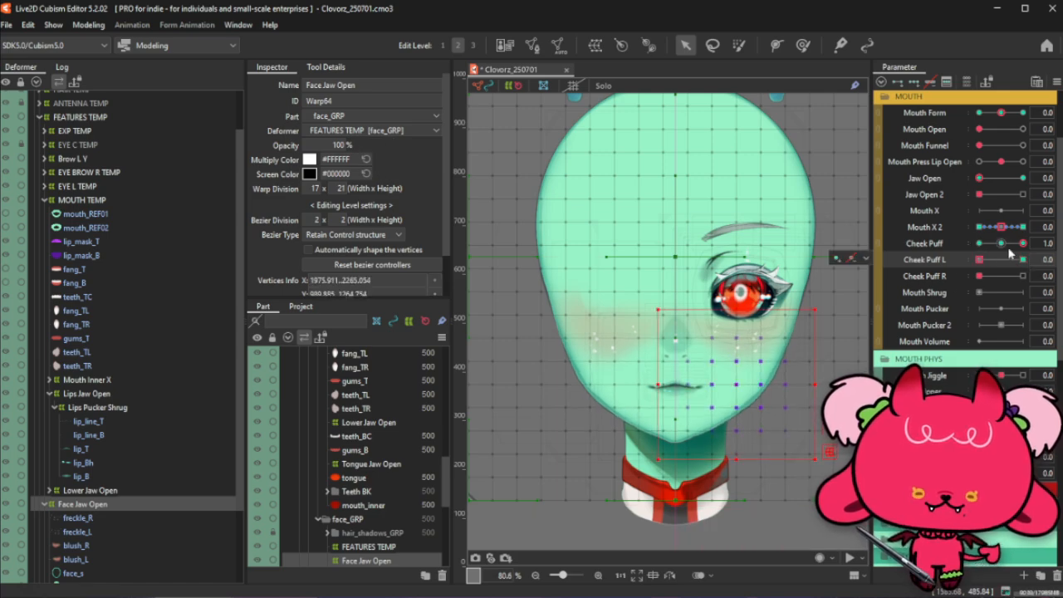
pyautogui.hotkey('ctrl', 'z')
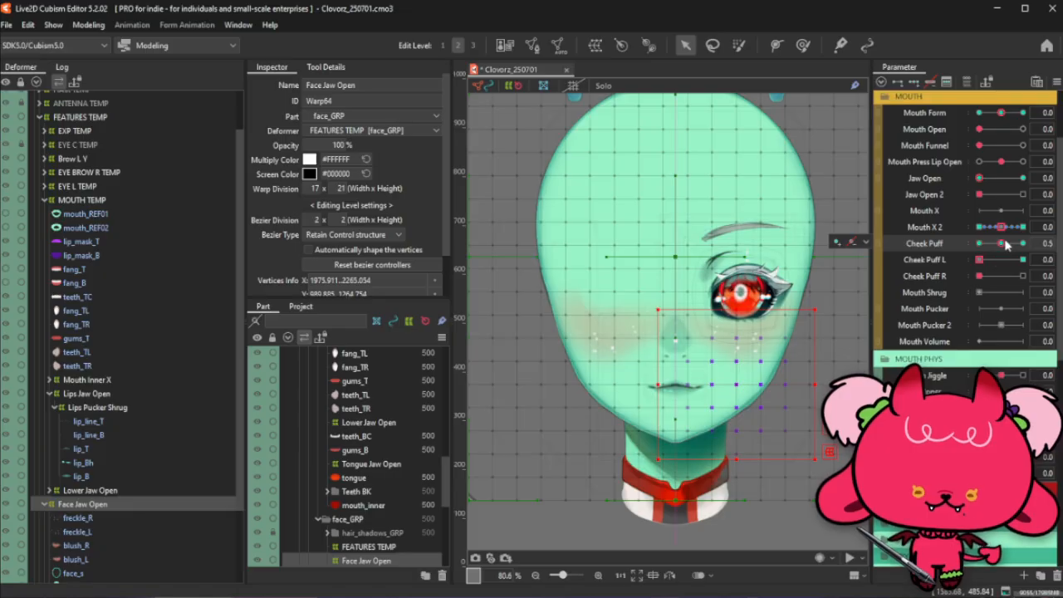
pyautogui.click(1023, 259)
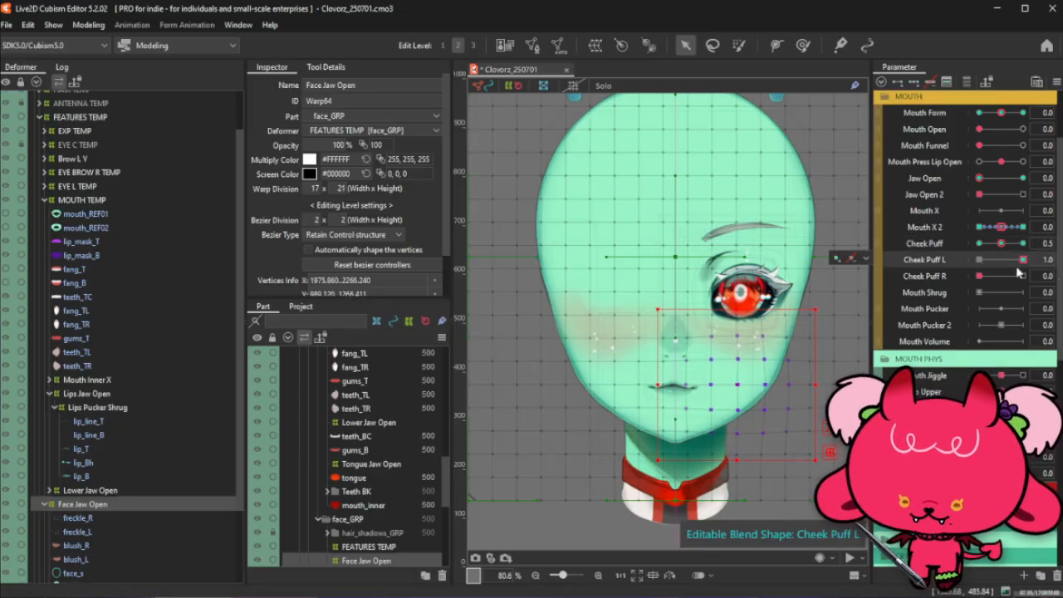
pyautogui.hotkey('ctrl', 'z')
# Examine the face shape at Cheek Puff 1.0 and 0.5, and at Cheek Puff L 1.0 and 0.0
pyautogui.moveTo(1002, 245); pyautogui.dragTo(1037, 246)
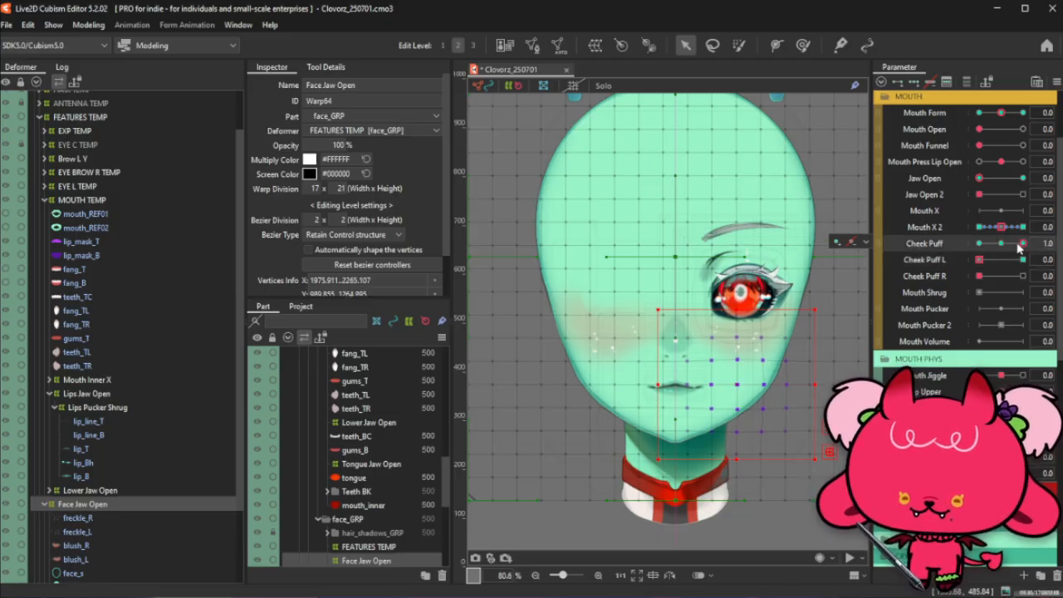
pyautogui.moveTo(1017, 244)
pyautogui.mouseDown()
pyautogui.moveTo(1037, 243)
pyautogui.moveTo(1003, 244)
pyautogui.mouseUp()
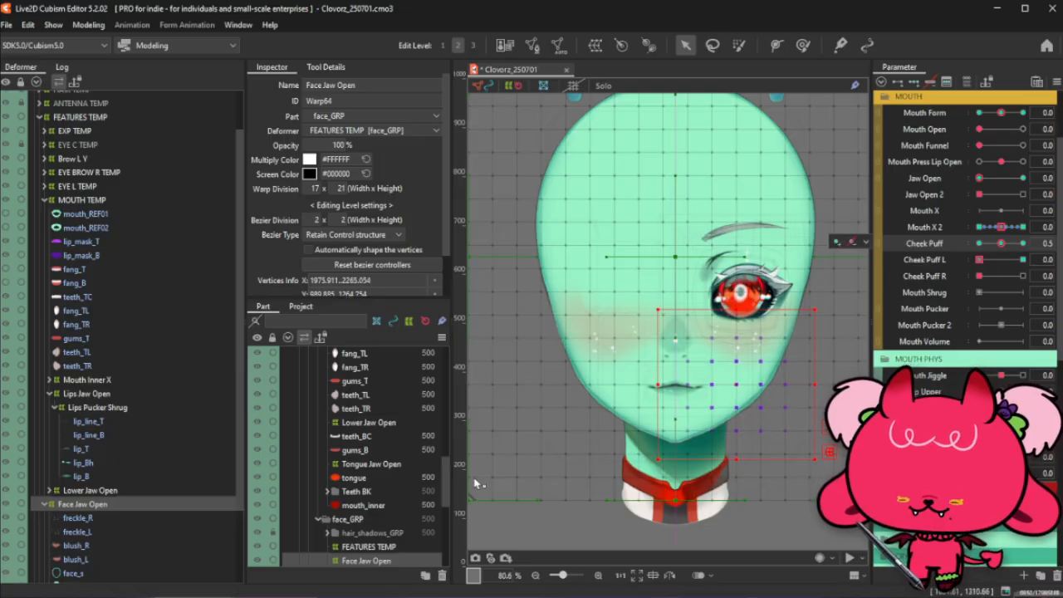
pyautogui.moveTo(1002, 260); pyautogui.dragTo(1024, 259)
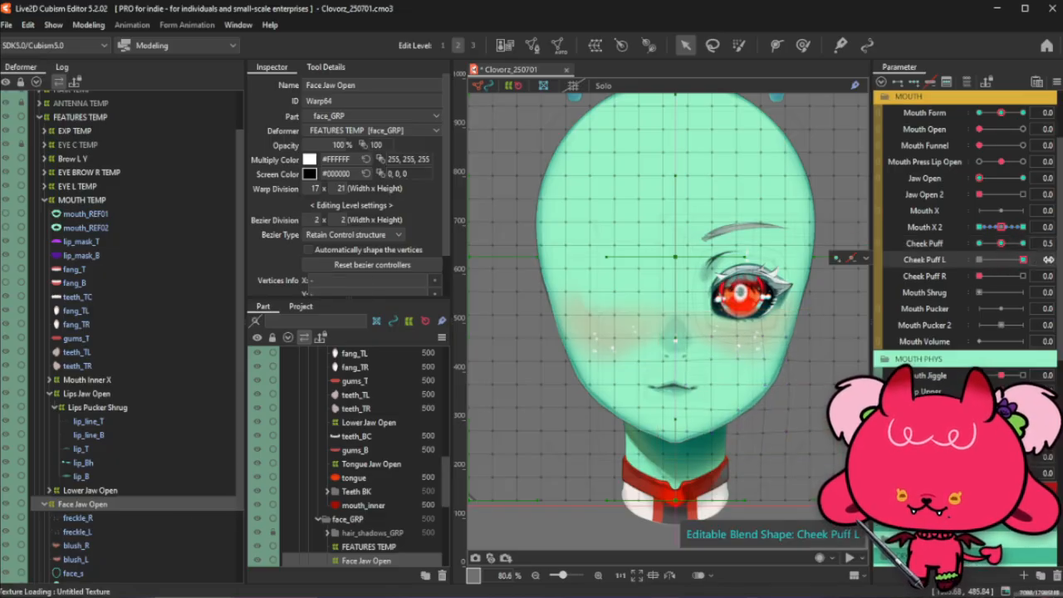
pyautogui.click(979, 259)
# Retry the motion inversion at Cheek Puff 1.0, check it at 0.0 and 0.5, and remove the Cheek Puff keys from Face Jaw Open
pyautogui.click(1022, 243)
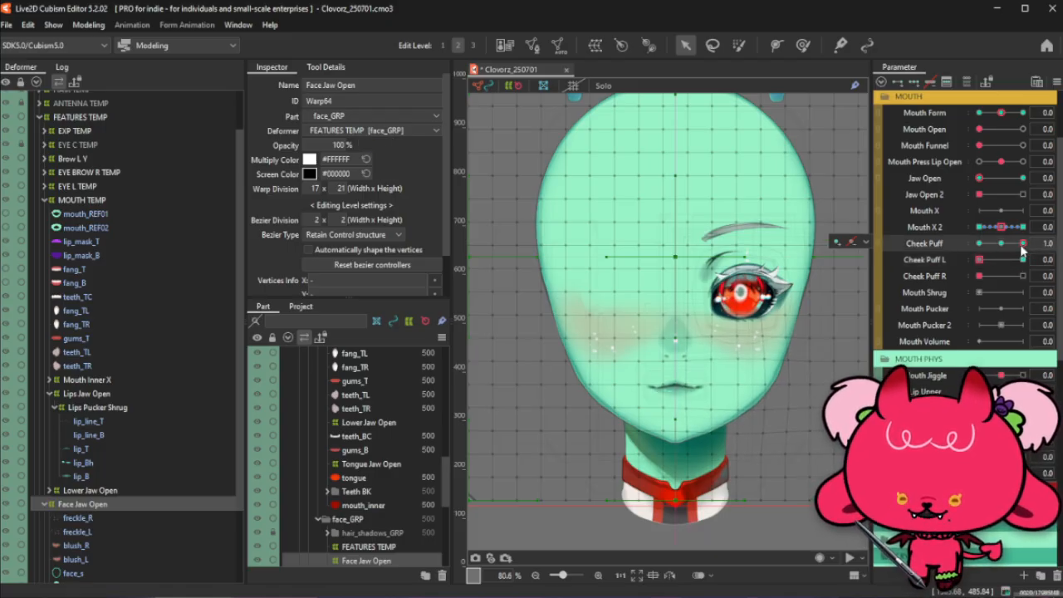
pyautogui.hotkey('ctrl', 'r')
pyautogui.click(522, 427)
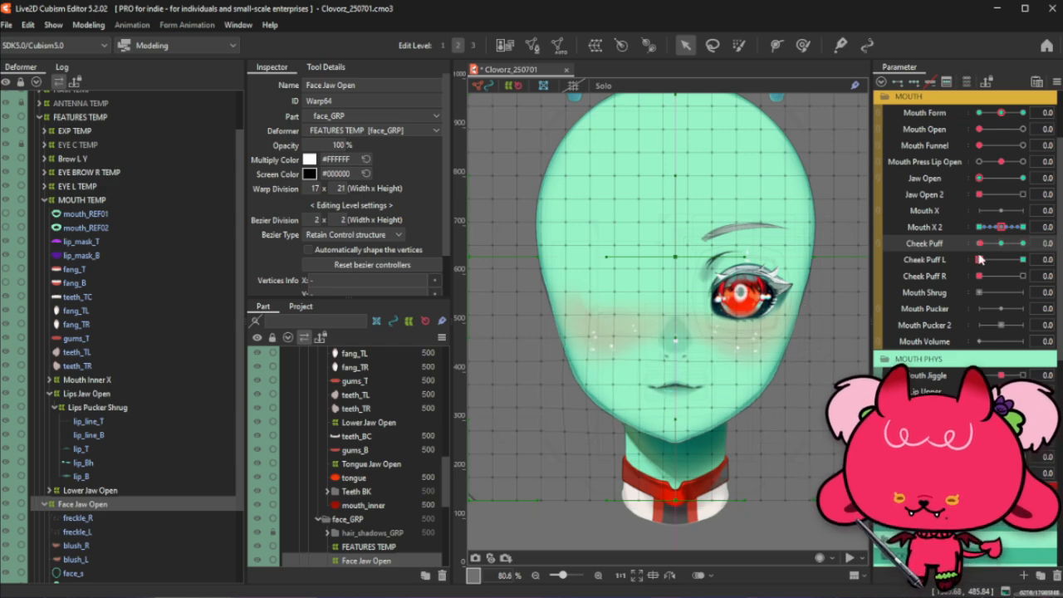
pyautogui.moveTo(1018, 252); pyautogui.dragTo(943, 262)
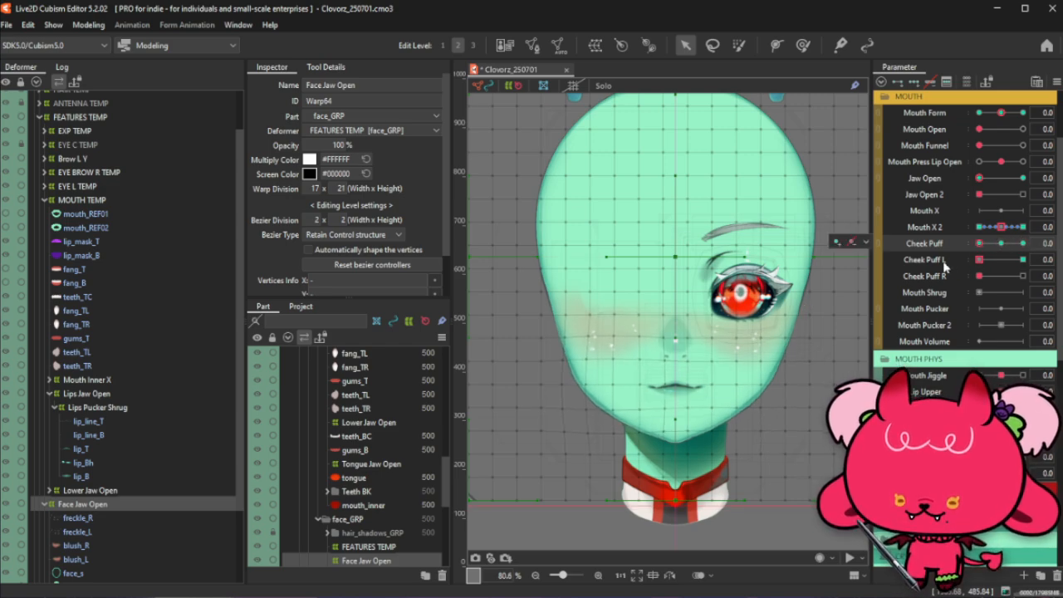
pyautogui.click(1000, 243)
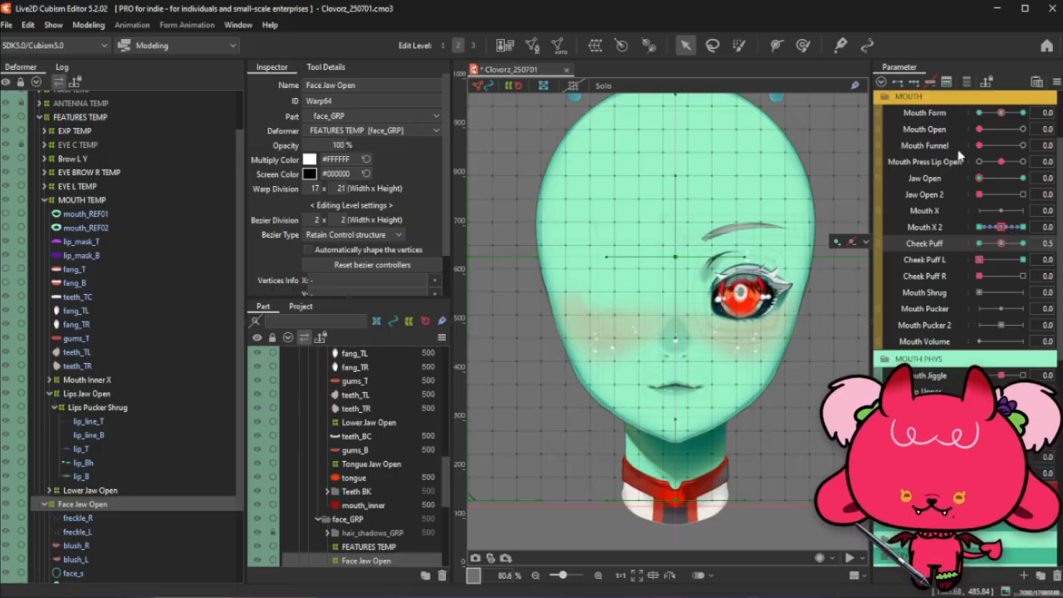
# Add two keys for Cheek Puff R to Face Jaw Open, mirror the left cheek puff at 1.0, and hide the selection
pyautogui.click(986, 274)
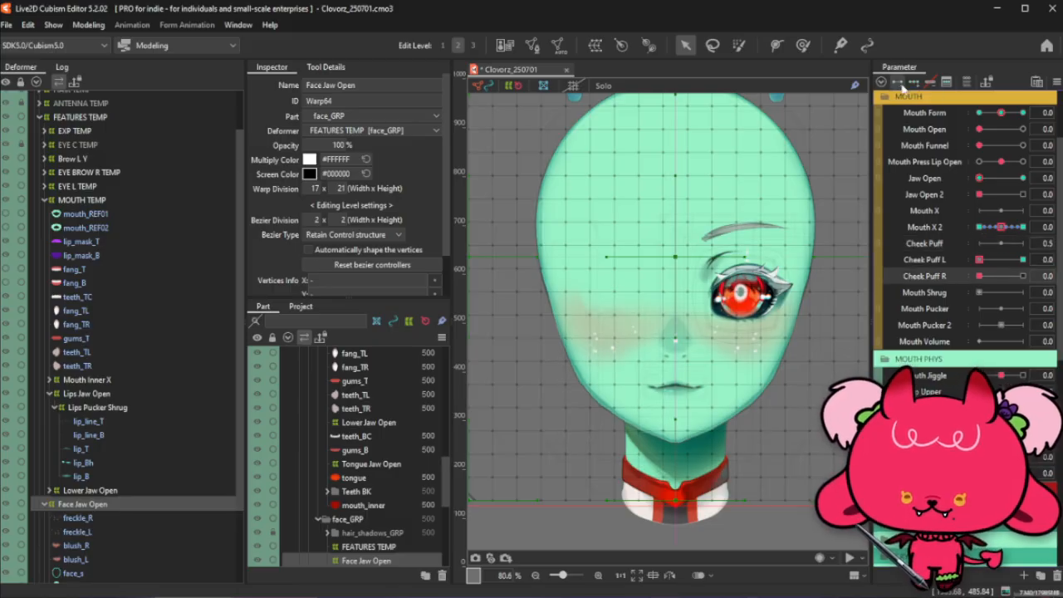
pyautogui.click(1021, 276)
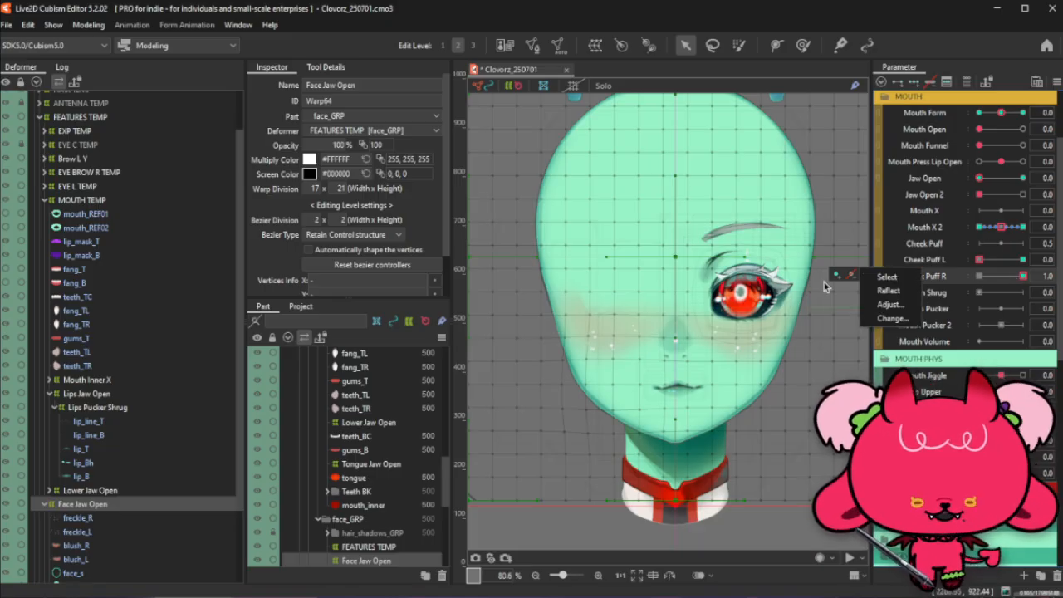
pyautogui.hotkey('ctrl', 't')
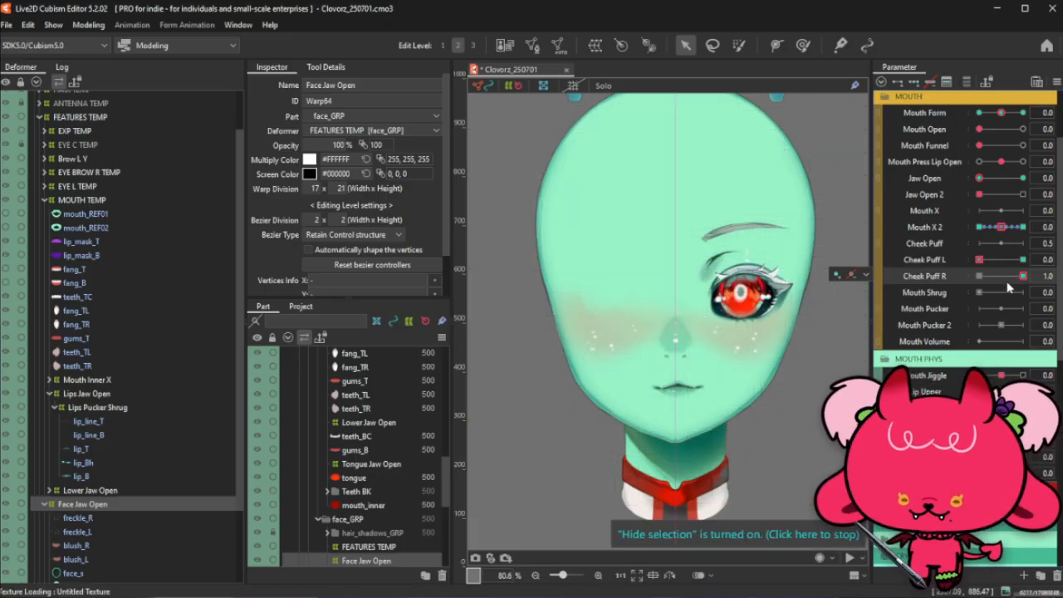
# Preview Cheek Puff L and Cheek Puff R together at 1.0, and return both to 0.0
pyautogui.click(1023, 259)
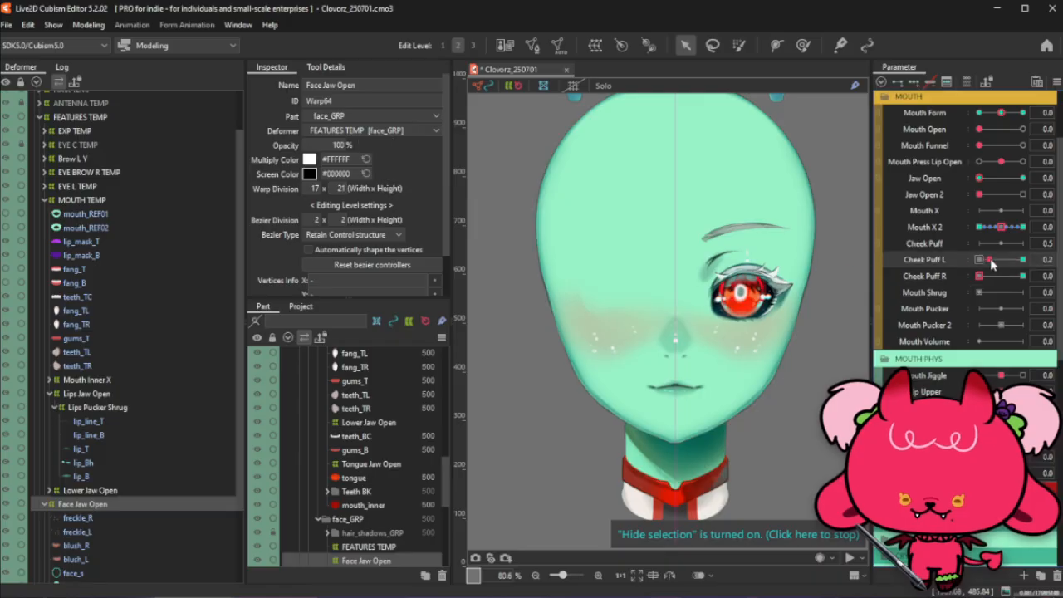
pyautogui.click(988, 276)
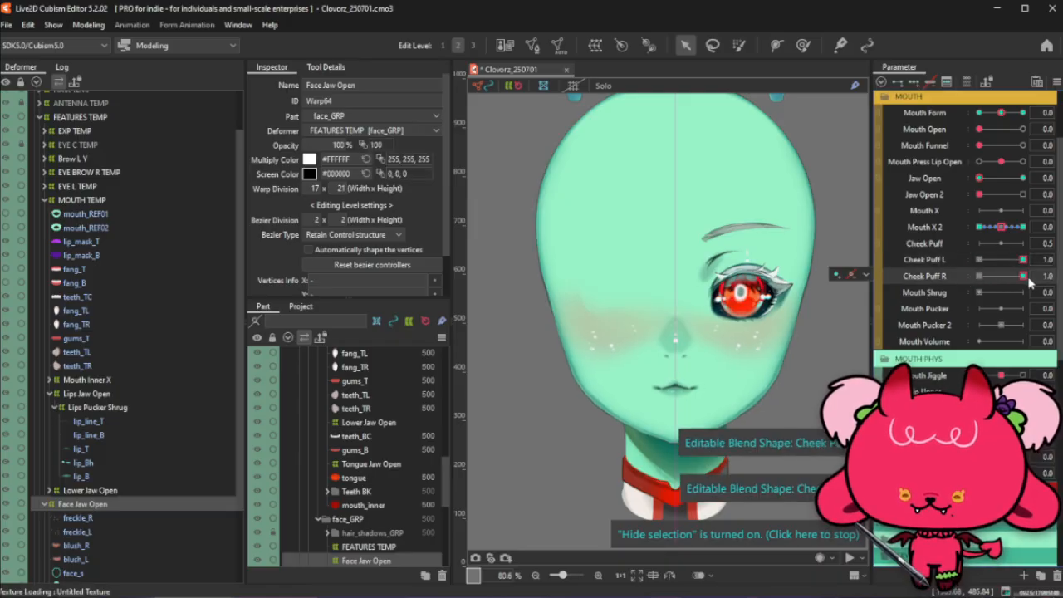
pyautogui.moveTo(1015, 260); pyautogui.dragTo(978, 259)
pyautogui.click(978, 275)
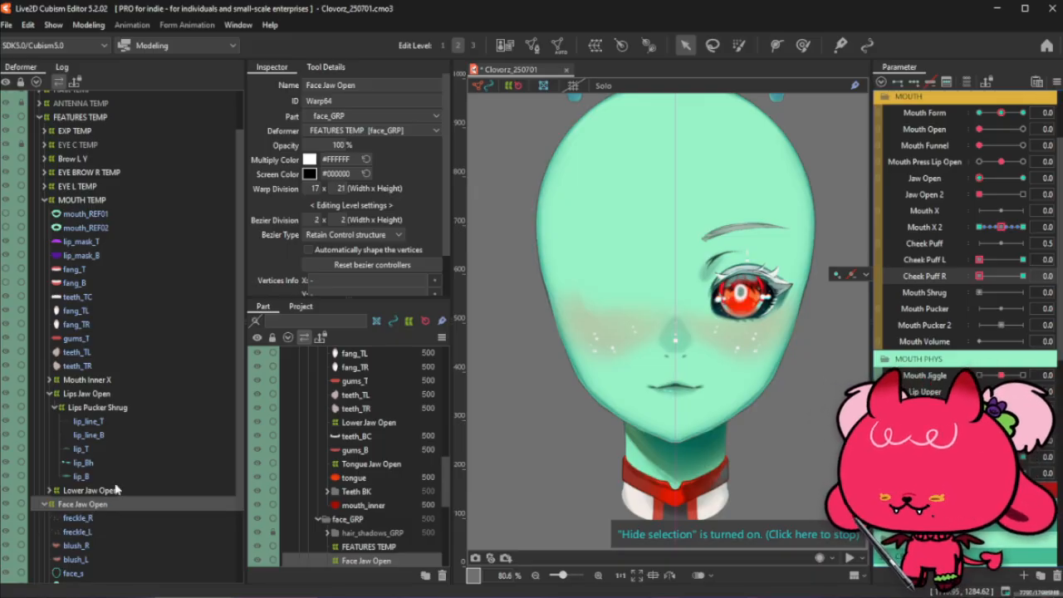
pyautogui.click(865, 274)
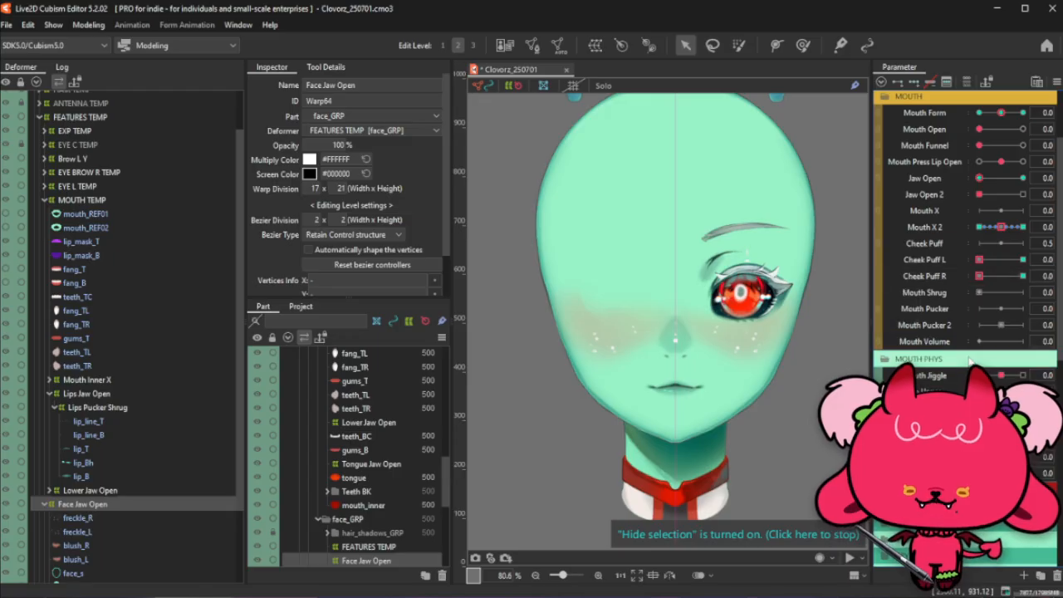
pyautogui.scroll(-1, 969, 359)
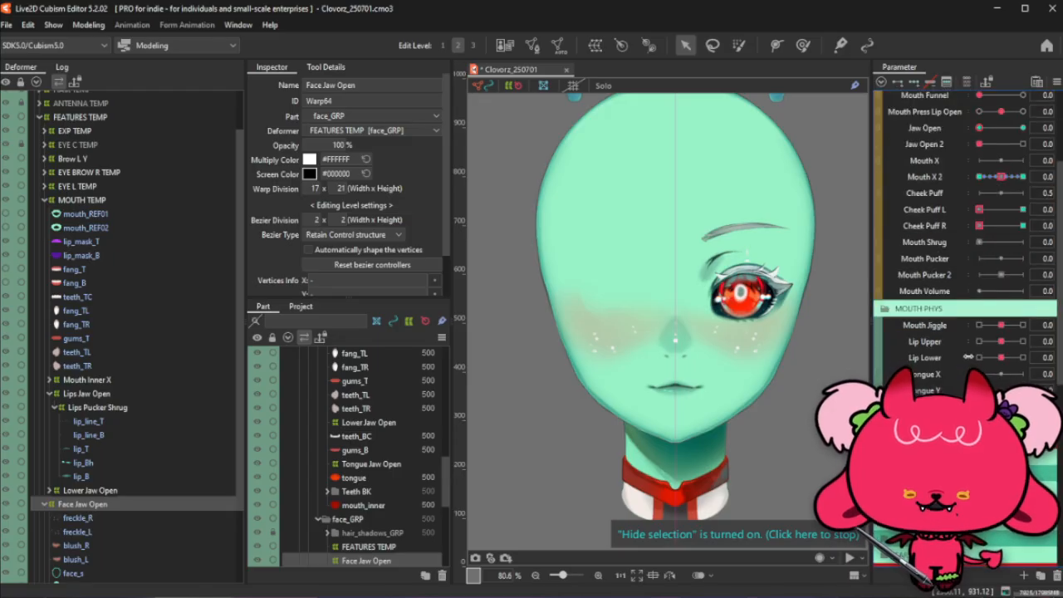
pyautogui.scroll(1, 969, 357)
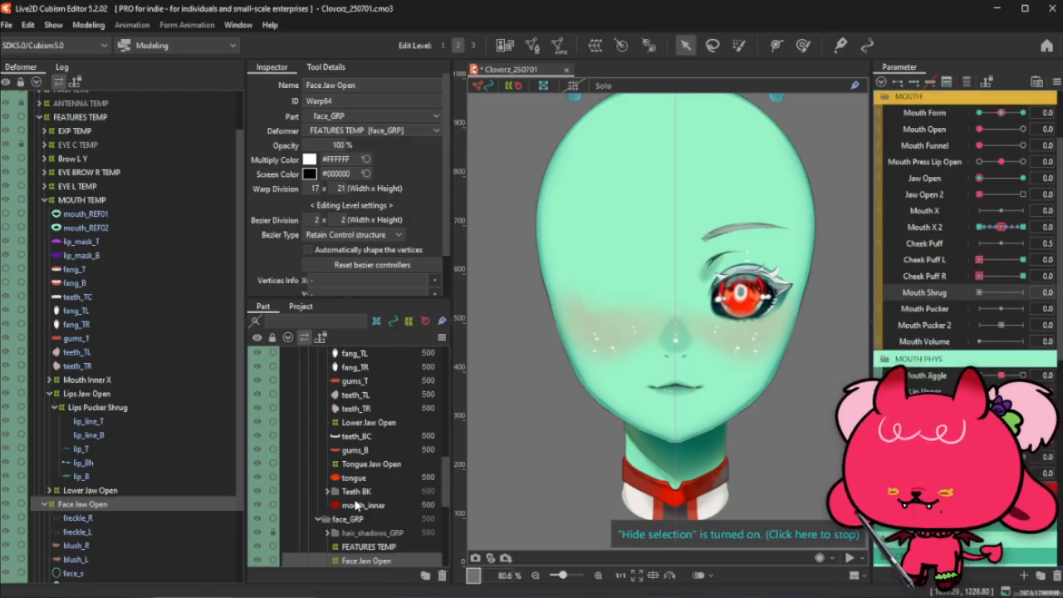
# Collapse Face Jaw Open, choose the Lips Pucker Shrug warp deformer, and brush-select its points around the lips
pyautogui.click(44, 505)
pyautogui.click(141, 409)
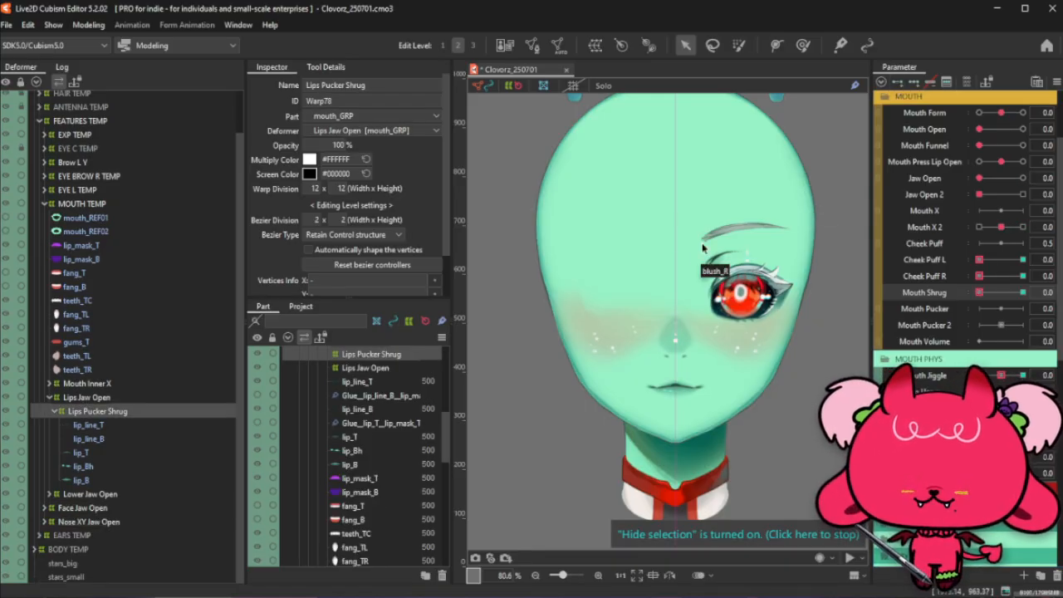
pyautogui.click(738, 44)
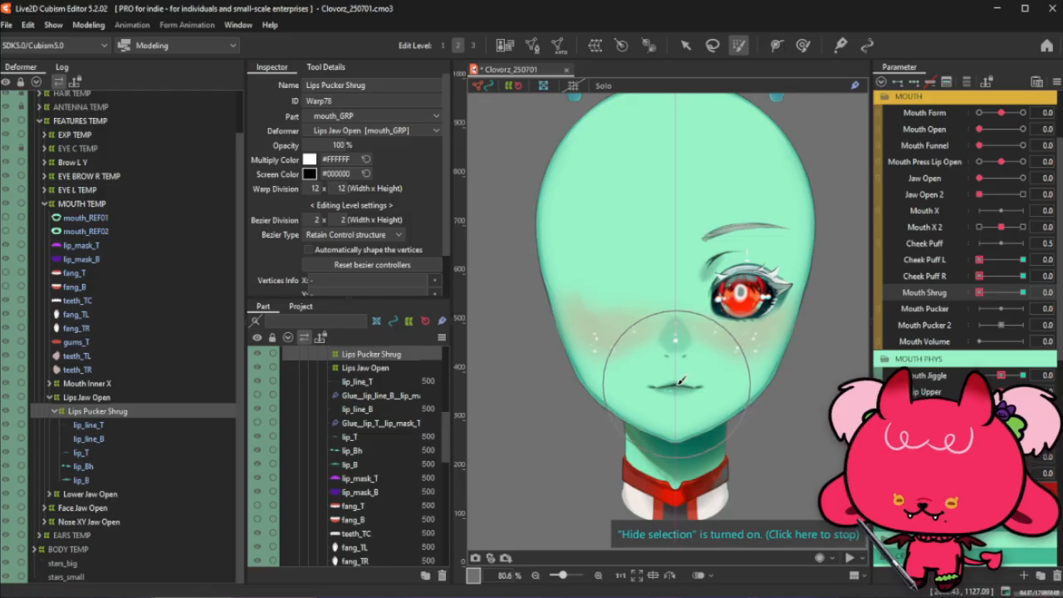
pyautogui.scroll(3, 677, 387)
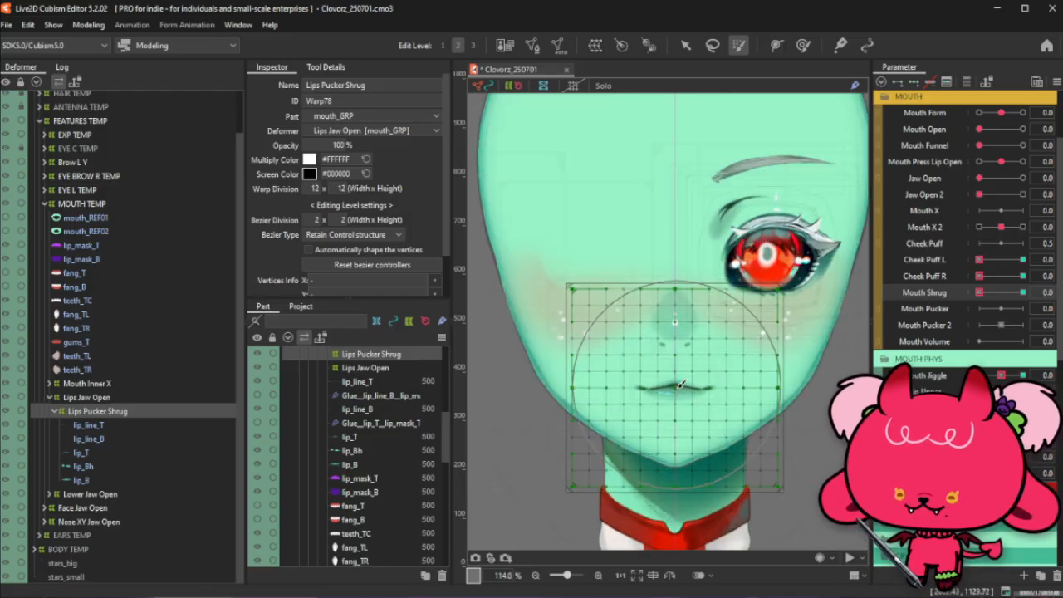
pyautogui.click(675, 382)
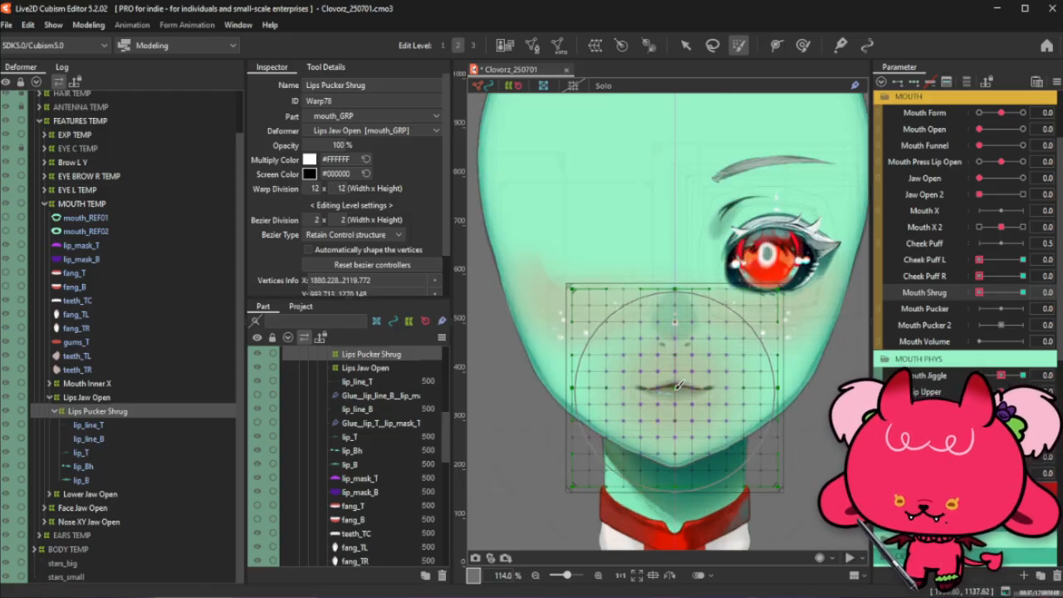
pyautogui.click(685, 47)
# At Mouth Shrug 1.0, move the selected lip points slightly upward and compress them from below
pyautogui.click(1022, 292)
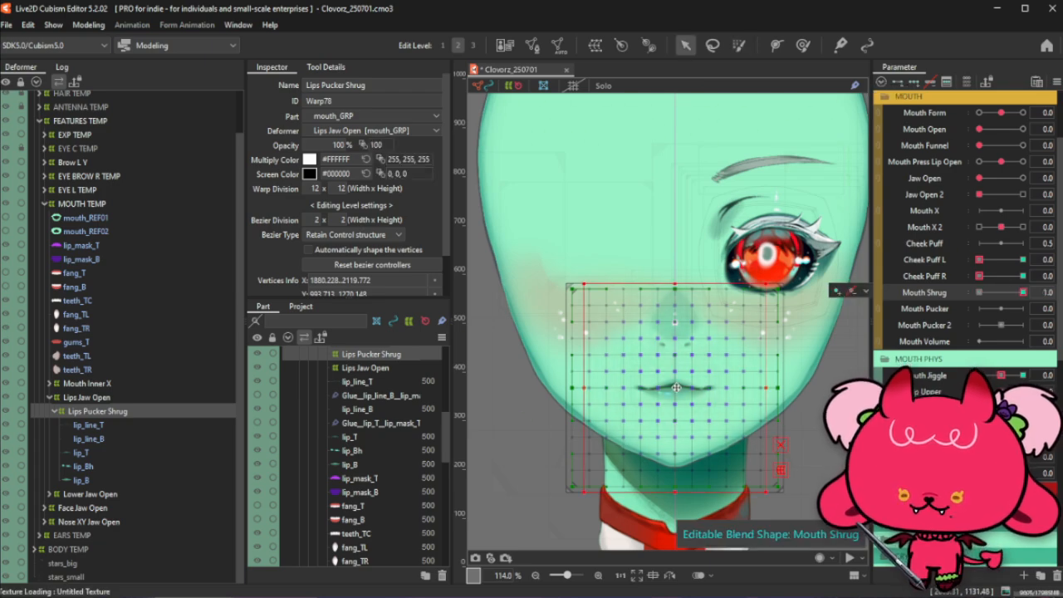
pyautogui.moveTo(676, 387); pyautogui.dragTo(676, 377)
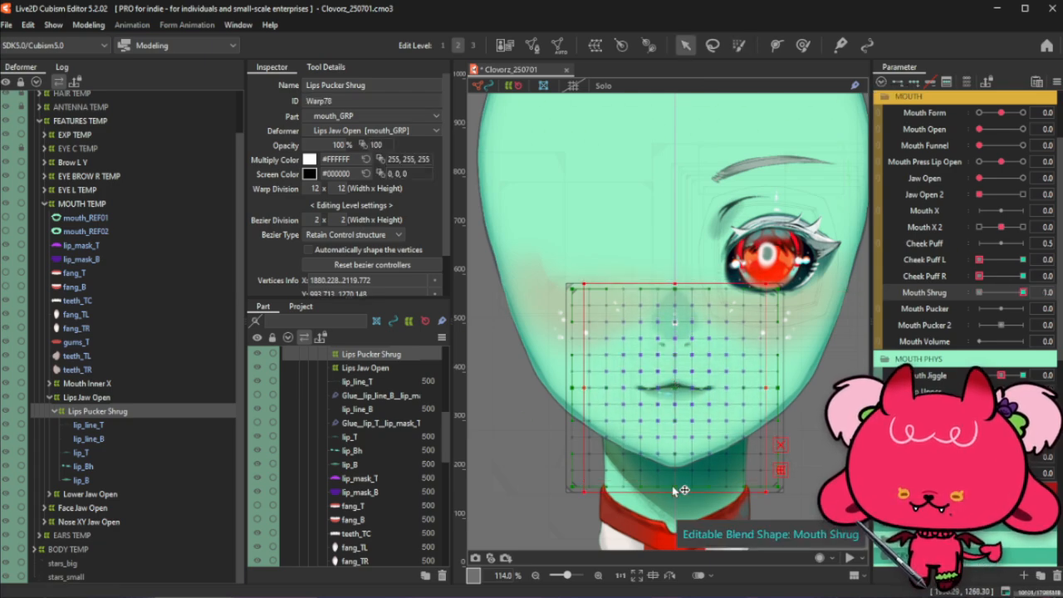
pyautogui.moveTo(674, 491); pyautogui.dragTo(674, 477)
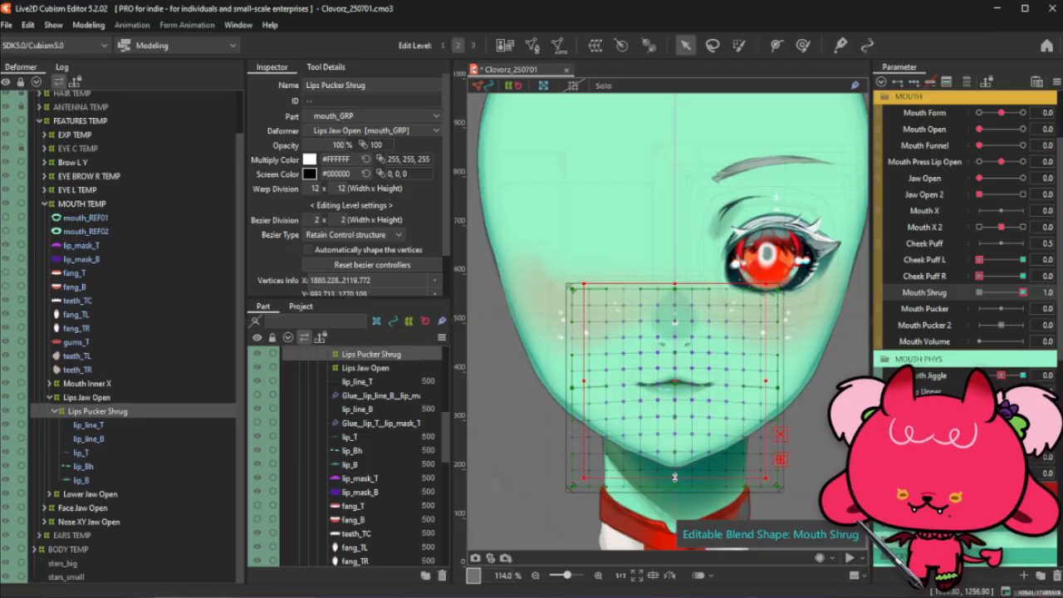
# At Mouth Shrug 1.0, widen the selected lip points slightly and push the center of the lips upward with the Deform Brush
pyautogui.moveTo(766, 376); pyautogui.dragTo(772, 376)
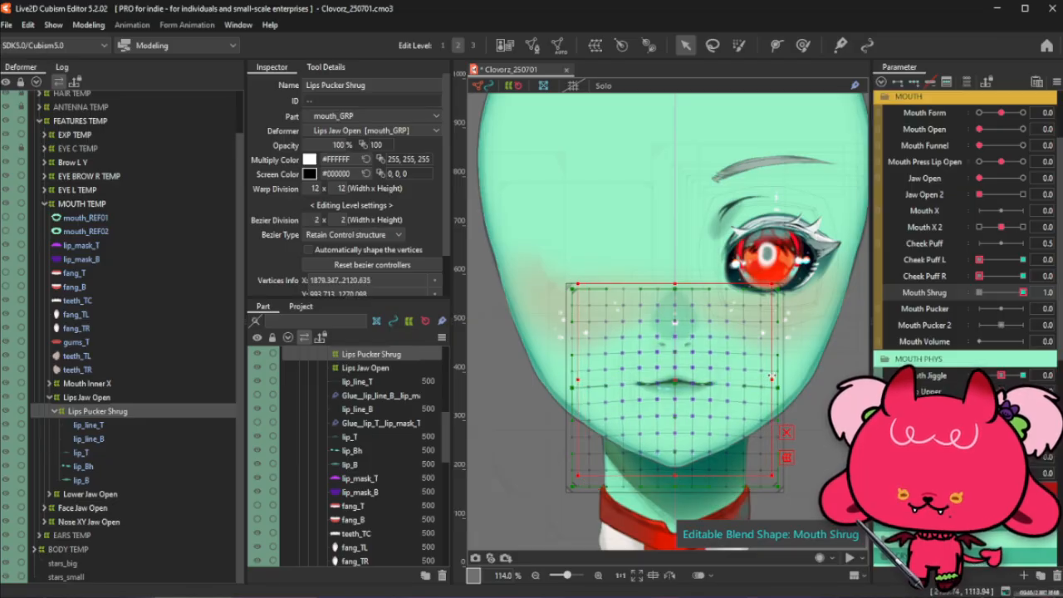
pyautogui.click(804, 47)
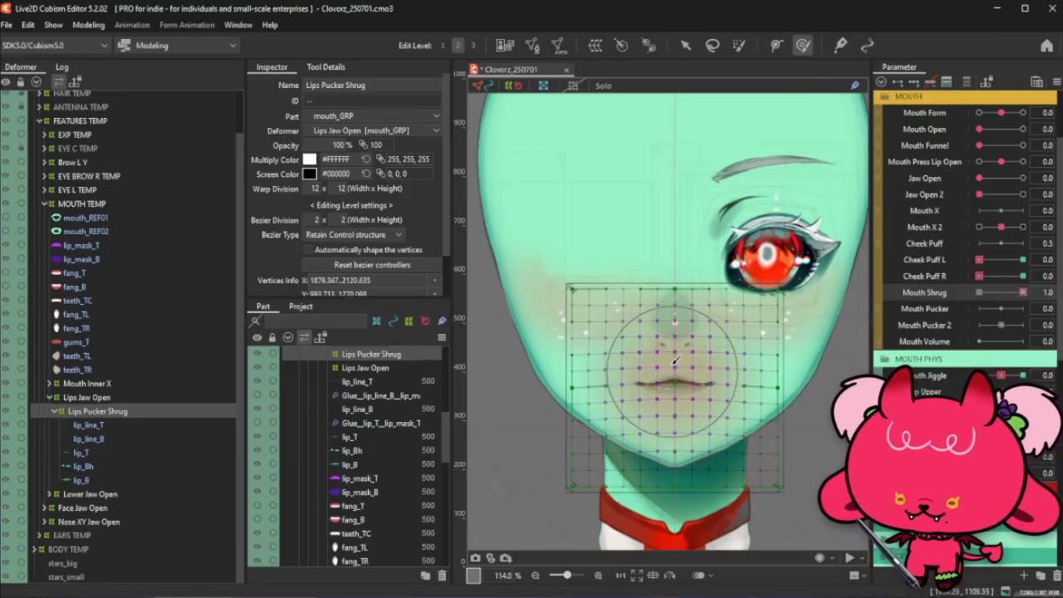
pyautogui.moveTo(676, 372); pyautogui.dragTo(676, 365)
pyautogui.moveTo(676, 371); pyautogui.dragTo(676, 364)
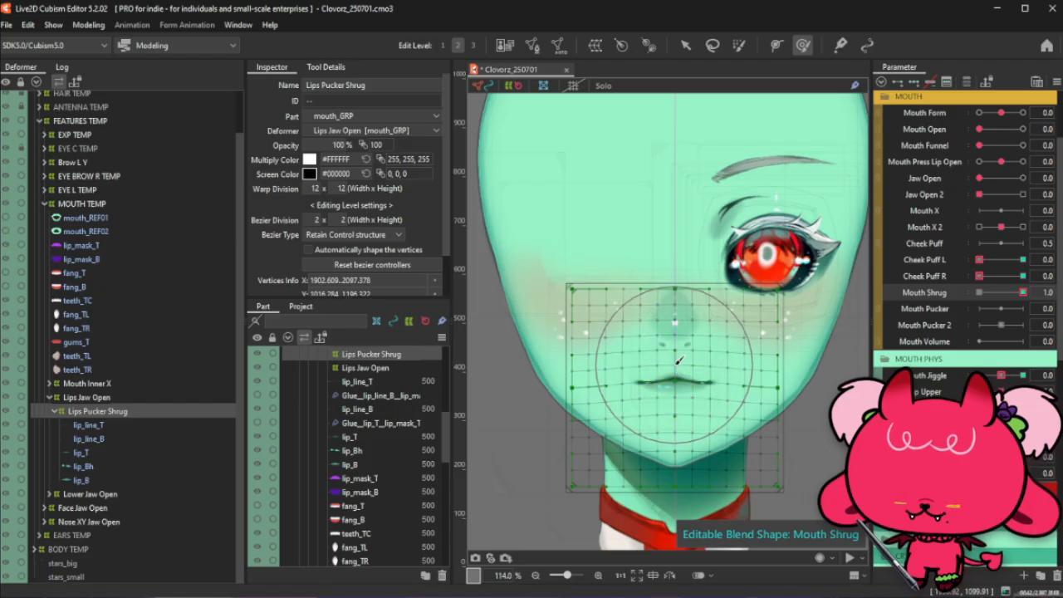
pyautogui.moveTo(1020, 295)
pyautogui.mouseDown()
pyautogui.moveTo(979, 292)
pyautogui.moveTo(1023, 292)
pyautogui.mouseUp()
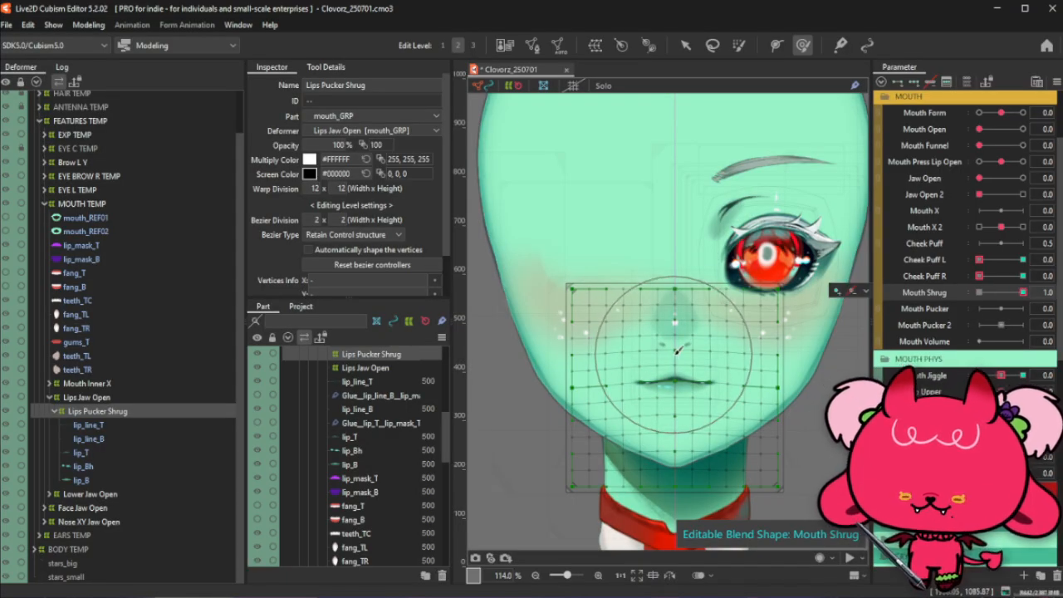
pyautogui.moveTo(678, 351); pyautogui.dragTo(675, 357)
# Hide the selection, preview the Mouth Shrug and Mouth Open parameters, and touch up the lip center with the Deform Brush
pyautogui.hotkey('ctrl', 't')
pyautogui.moveTo(978, 294); pyautogui.dragTo(1034, 288)
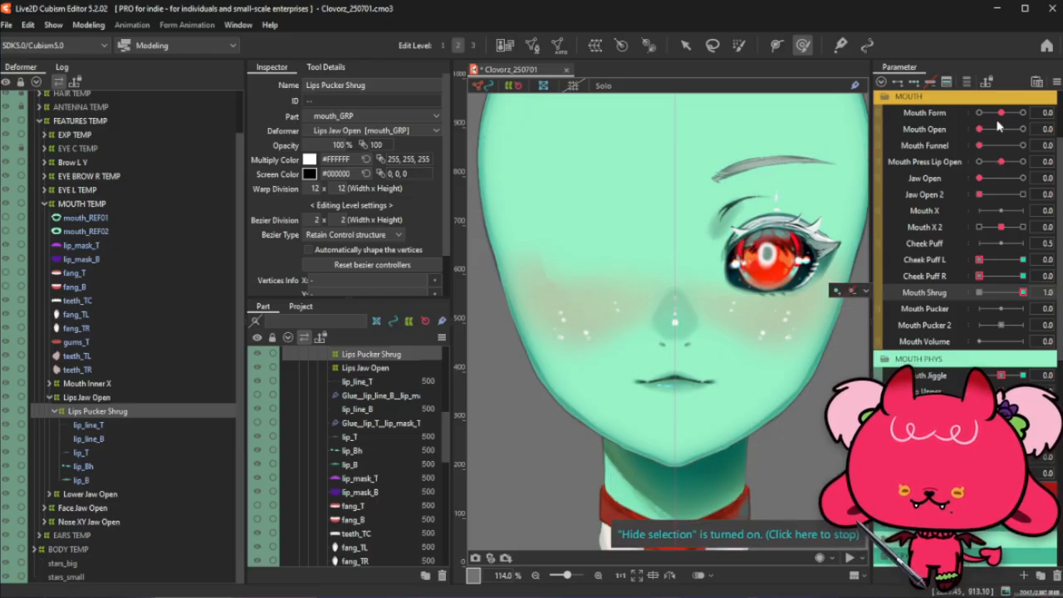
pyautogui.moveTo(980, 128)
pyautogui.mouseDown()
pyautogui.moveTo(1044, 130)
pyautogui.moveTo(847, 127)
pyautogui.mouseUp()
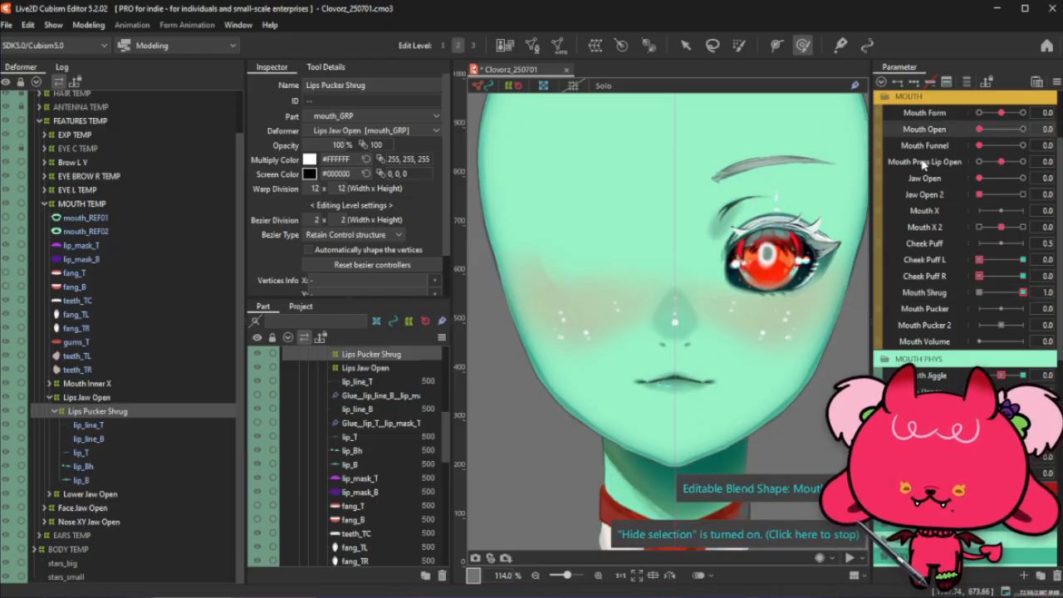
pyautogui.click(678, 358)
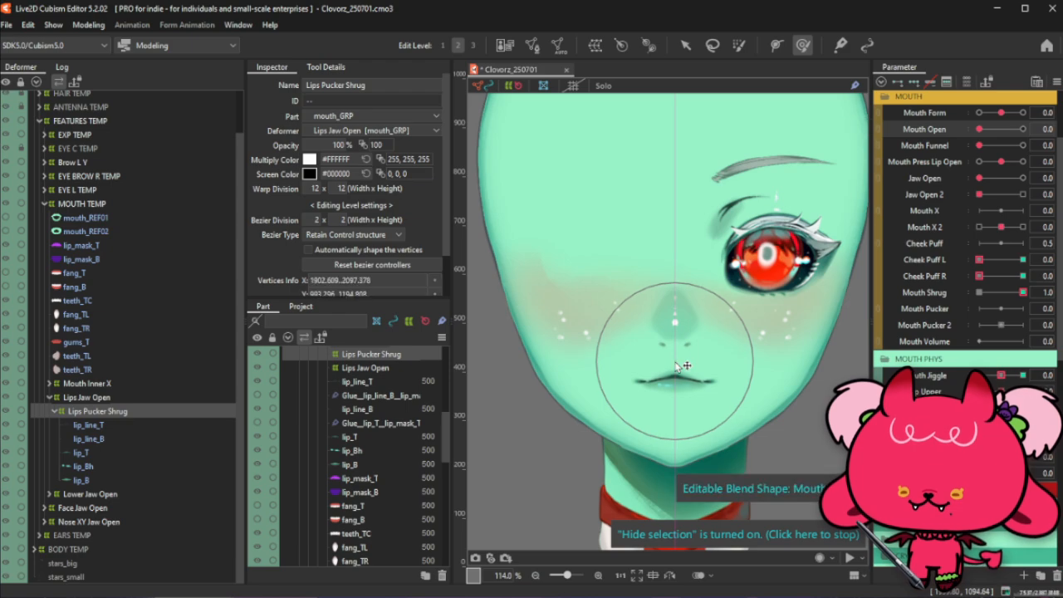
pyautogui.click(1022, 290)
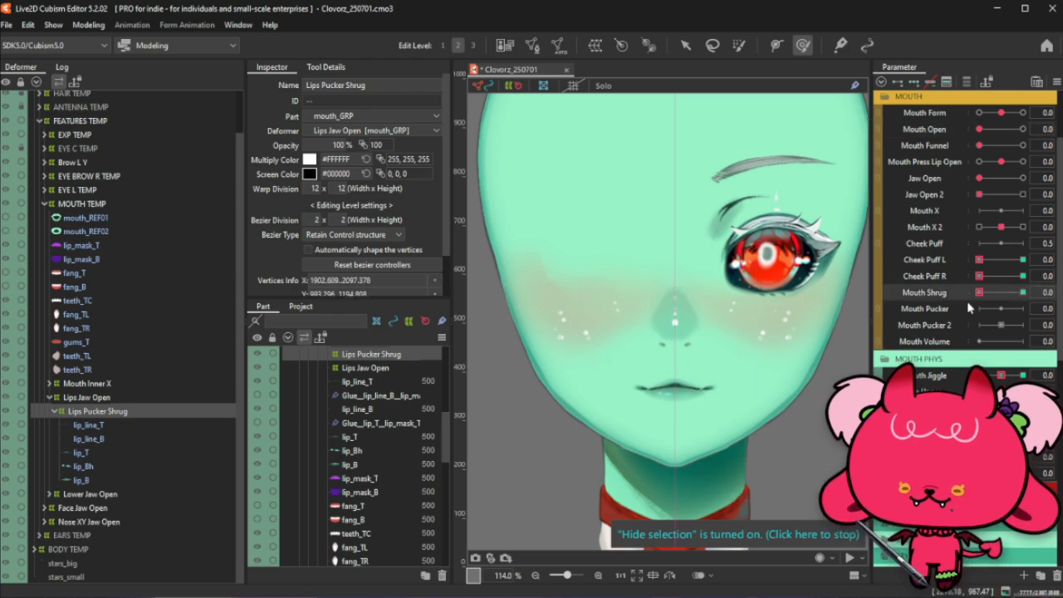
pyautogui.click(1042, 290)
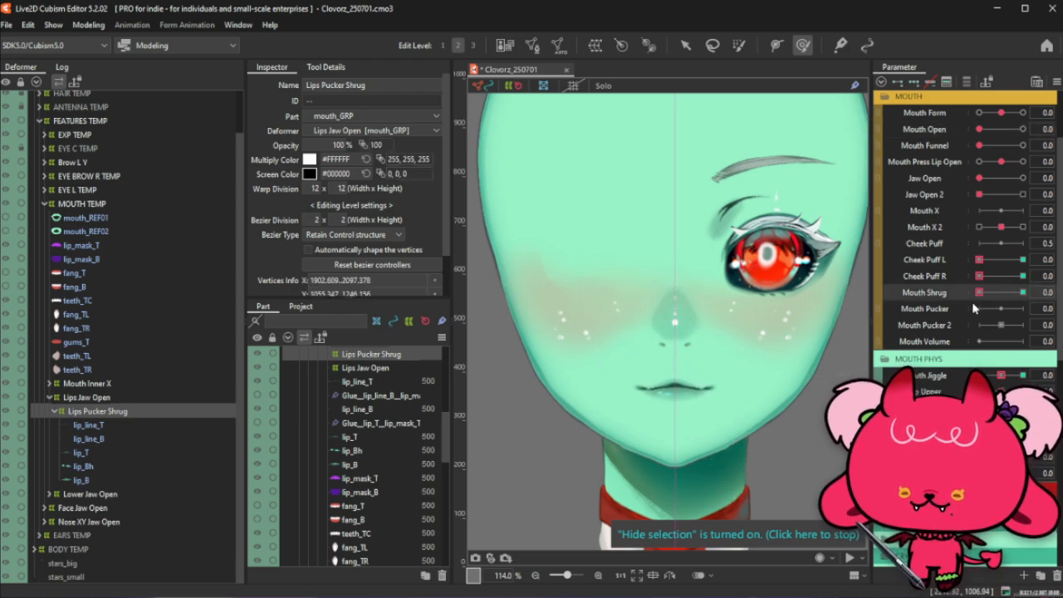
# Refine the lip center and both mouth corners with the Deform Brush, and preview Mouth Shrug up to 1.0
pyautogui.click(678, 357)
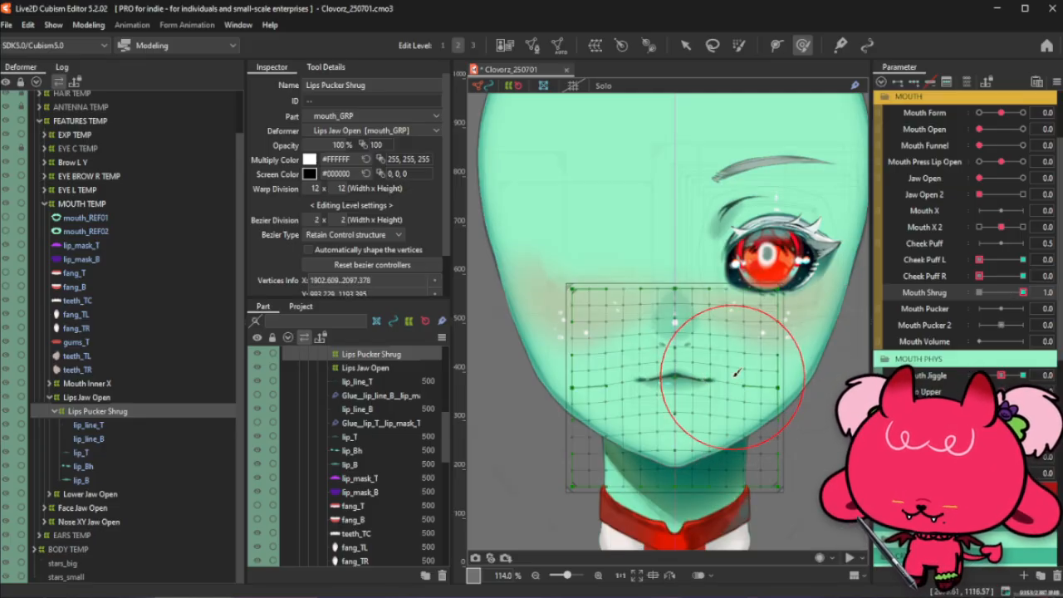
pyautogui.click(735, 373)
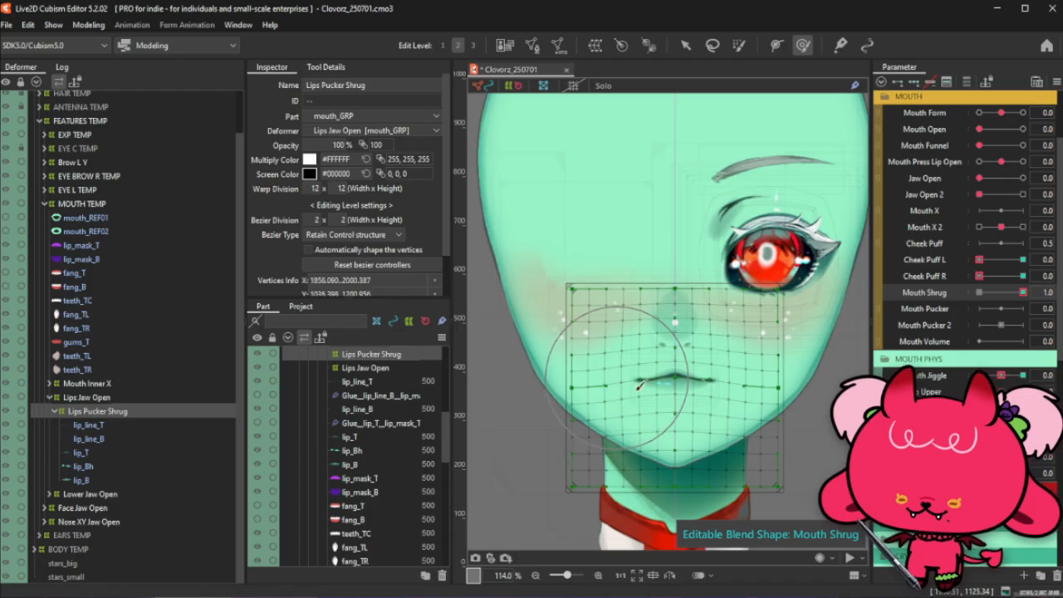
pyautogui.moveTo(640, 384); pyautogui.dragTo(672, 406)
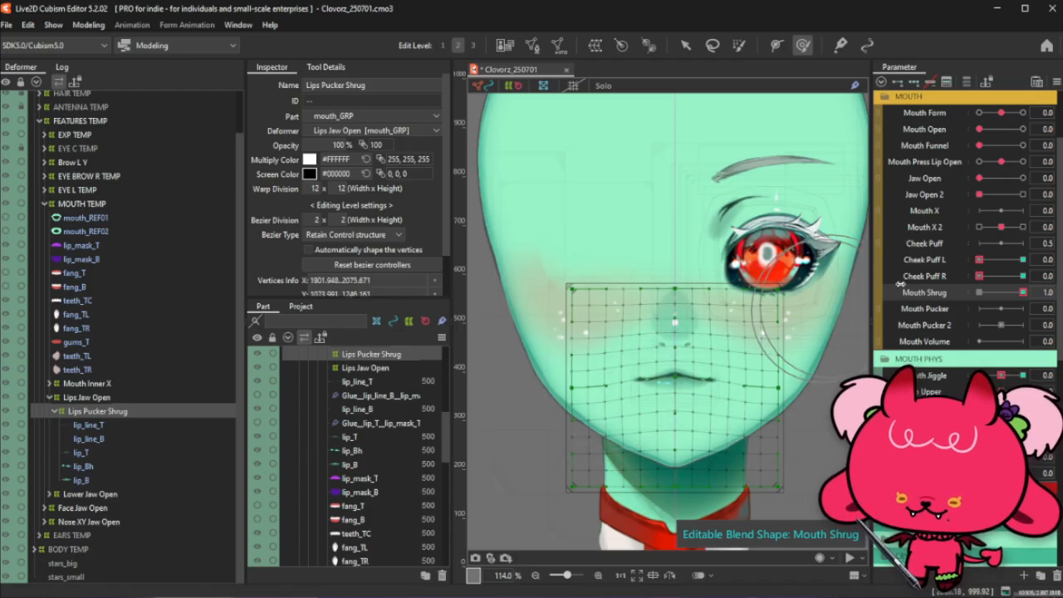
pyautogui.click(995, 293)
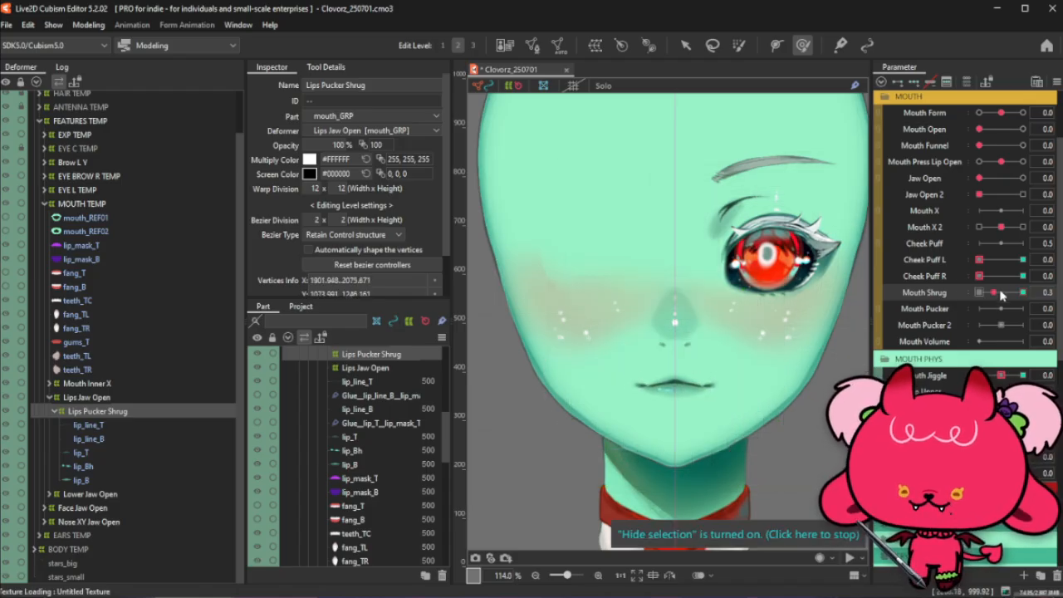
pyautogui.moveTo(1001, 295); pyautogui.dragTo(1036, 288)
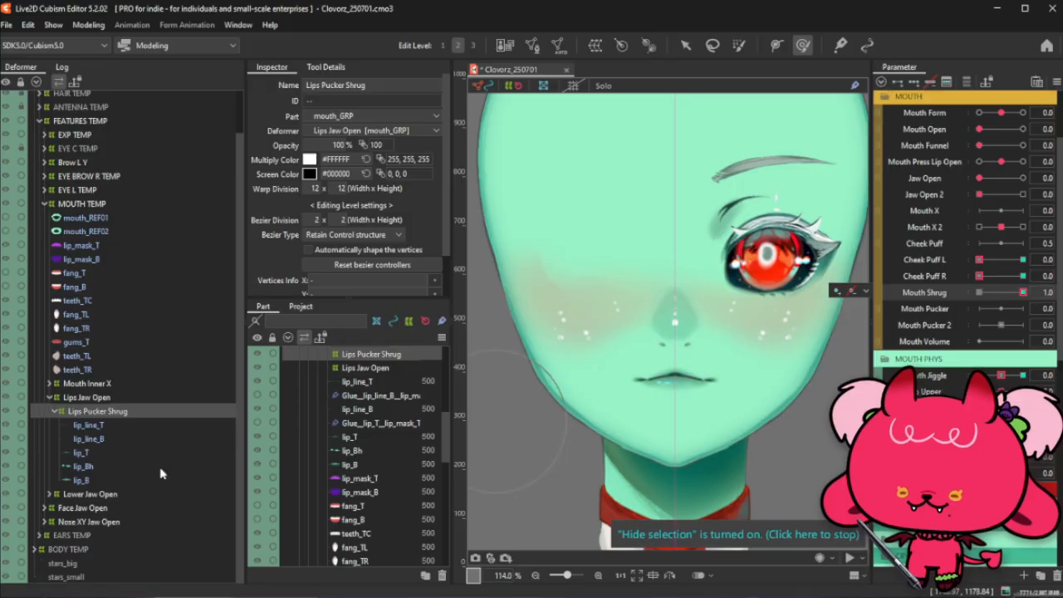
# Choose the Nose XY Jaw Open warp deformer and try adding two keys to its Mouth Shrug parameter
pyautogui.click(87, 384)
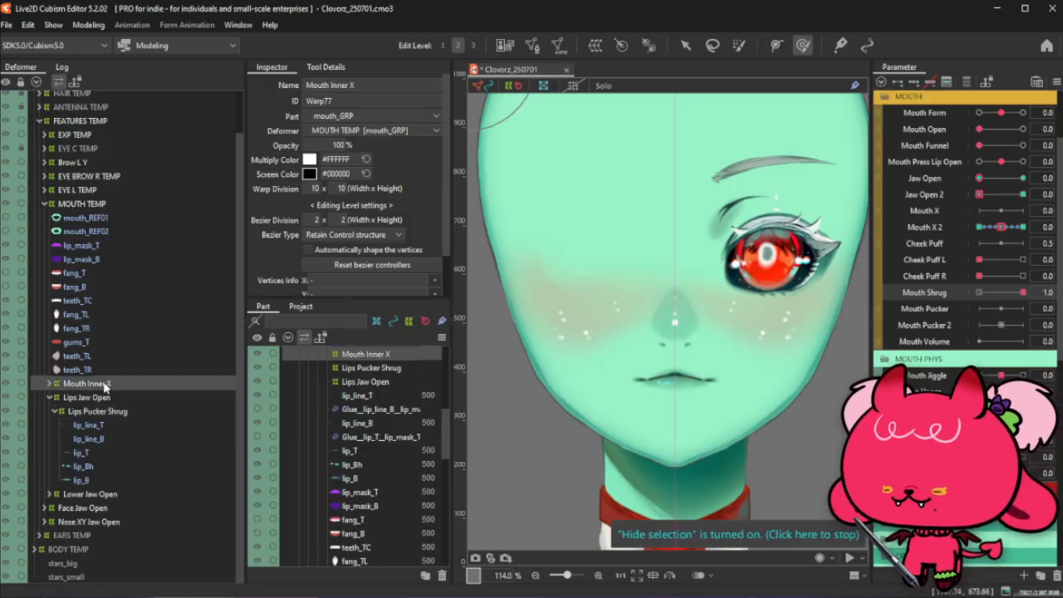
pyautogui.click(93, 522)
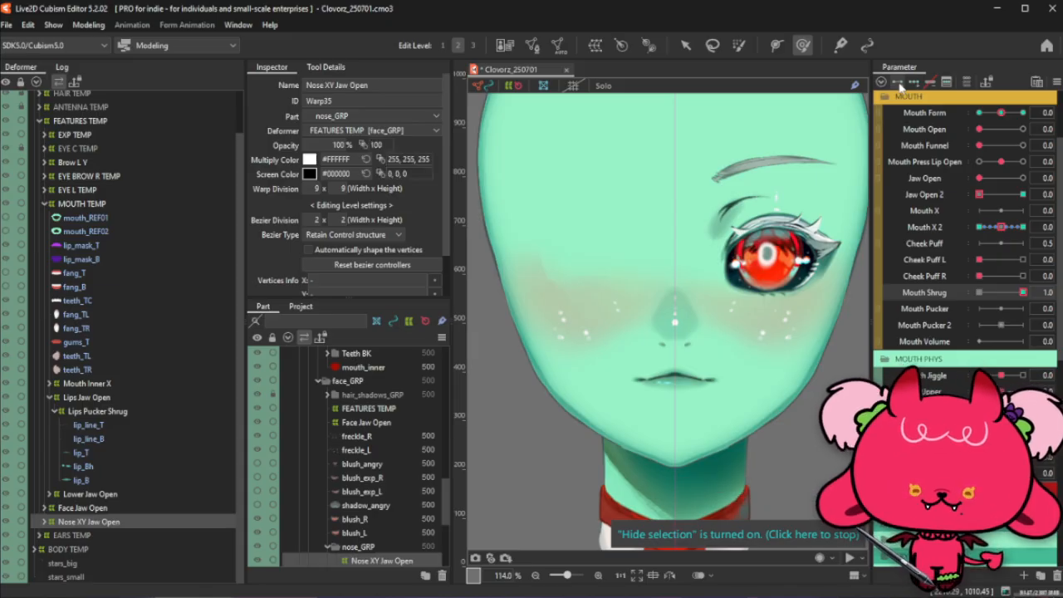
pyautogui.click(900, 86)
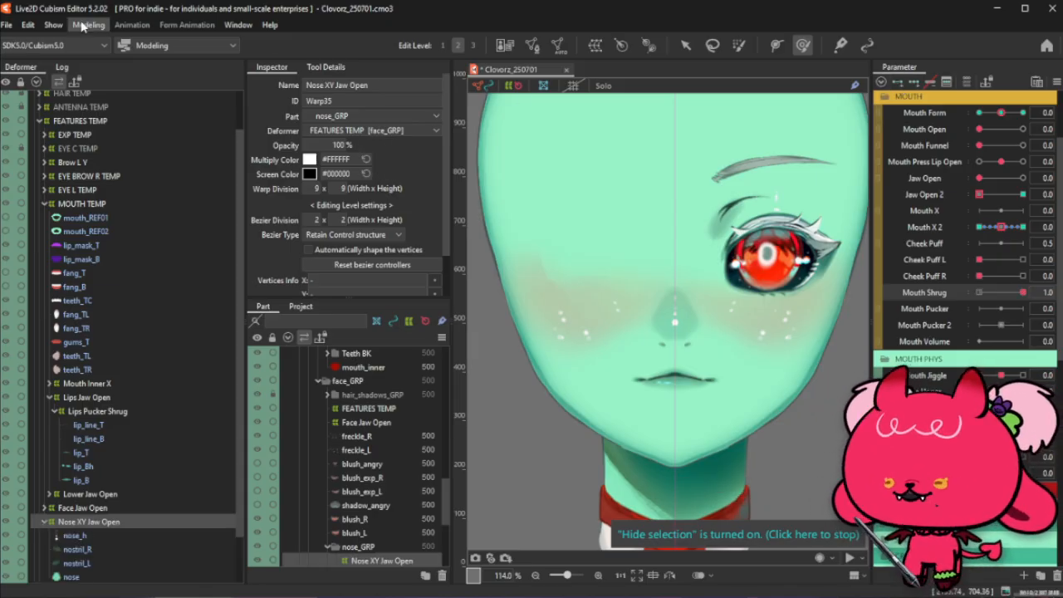
# Open the recent file Hermes_250630.cmo3 as a reference and select the Nose_Color art mesh on the face
pyautogui.click(6, 25)
pyautogui.moveTo(100, 82)
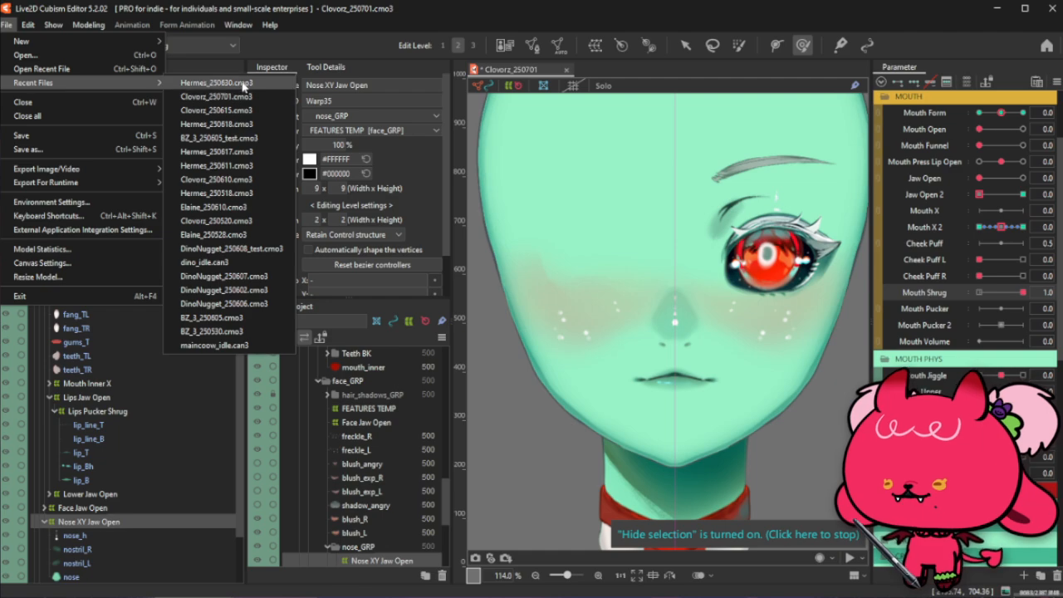
pyautogui.click(216, 83)
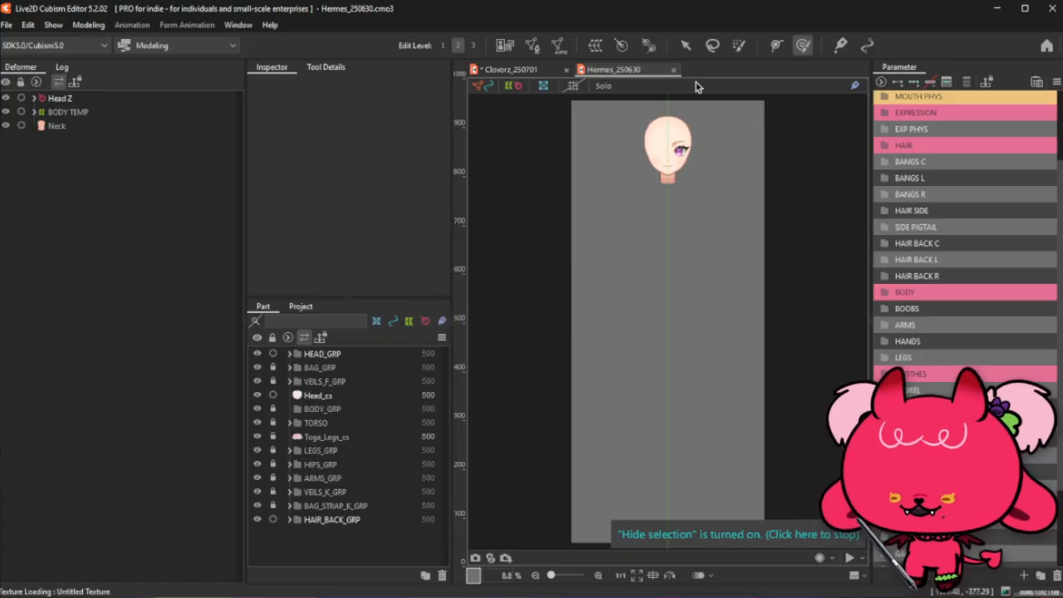
pyautogui.scroll(6, 661, 146)
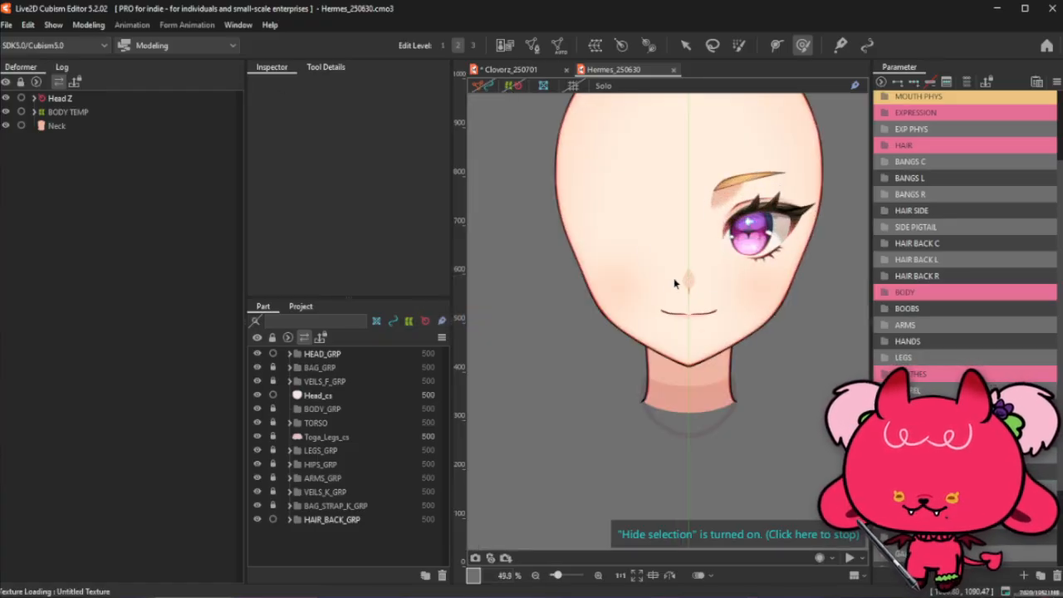
pyautogui.rightClick(690, 277)
pyautogui.click(739, 406)
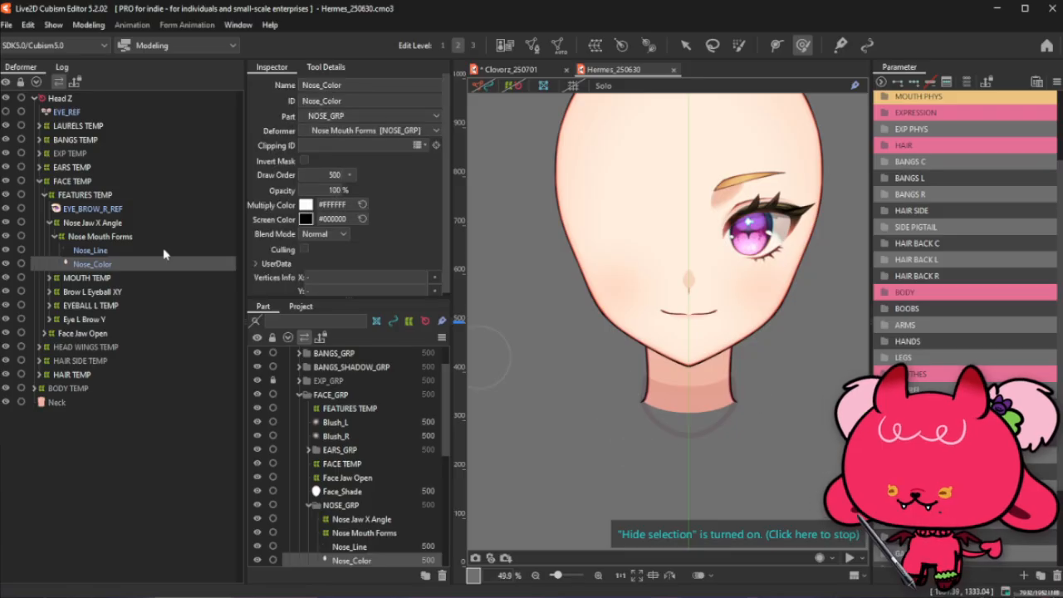
# Expand the MOUTH parameter group and check which parameters Nose Mouth Forms and Nose Jaw X Angle are keyed to
pyautogui.click(132, 237)
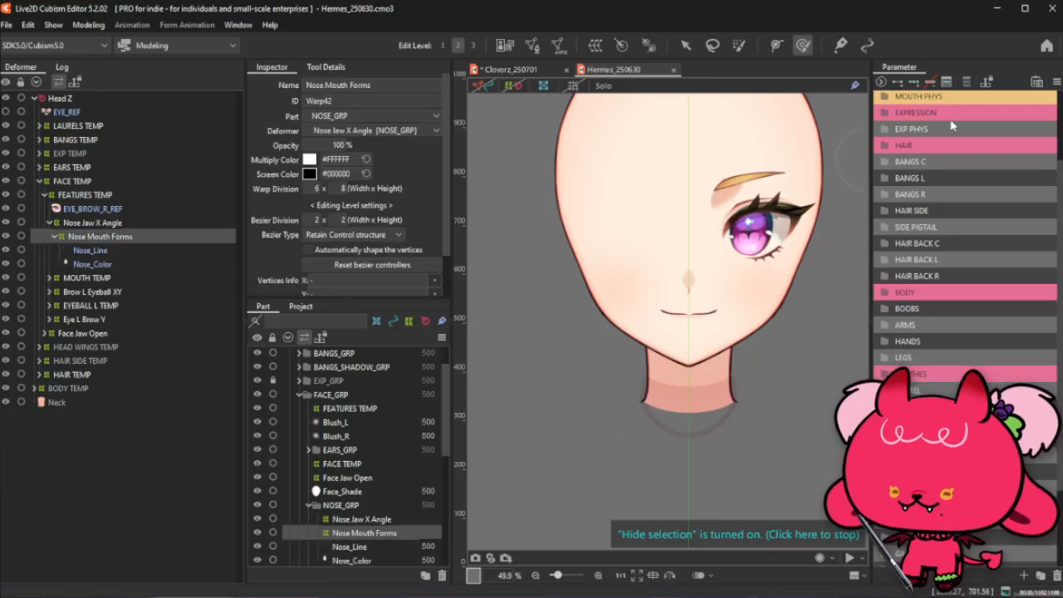
pyautogui.scroll(3, 952, 124)
pyautogui.click(963, 181)
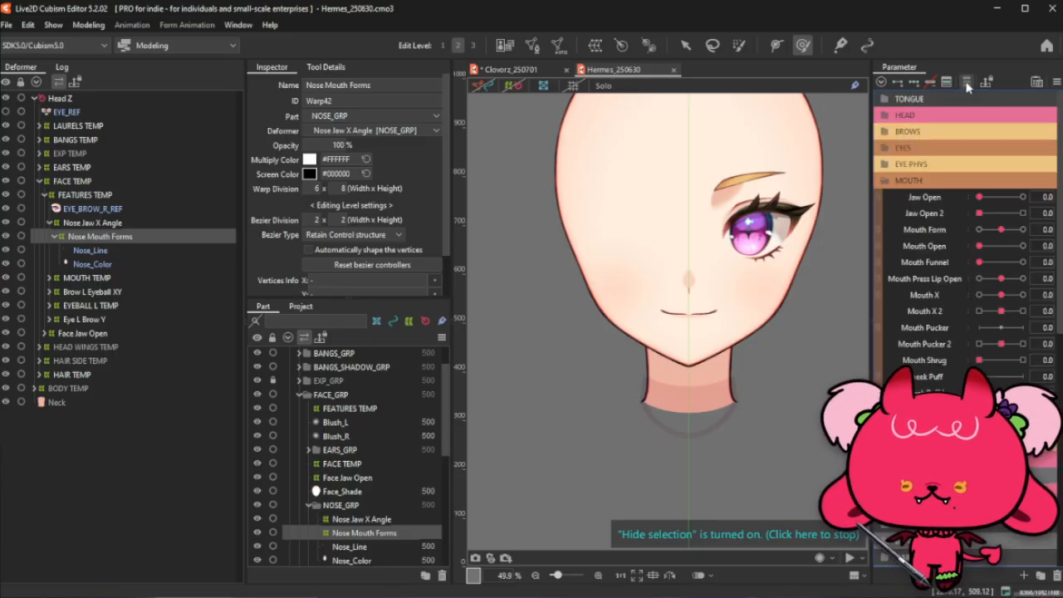
pyautogui.click(195, 223)
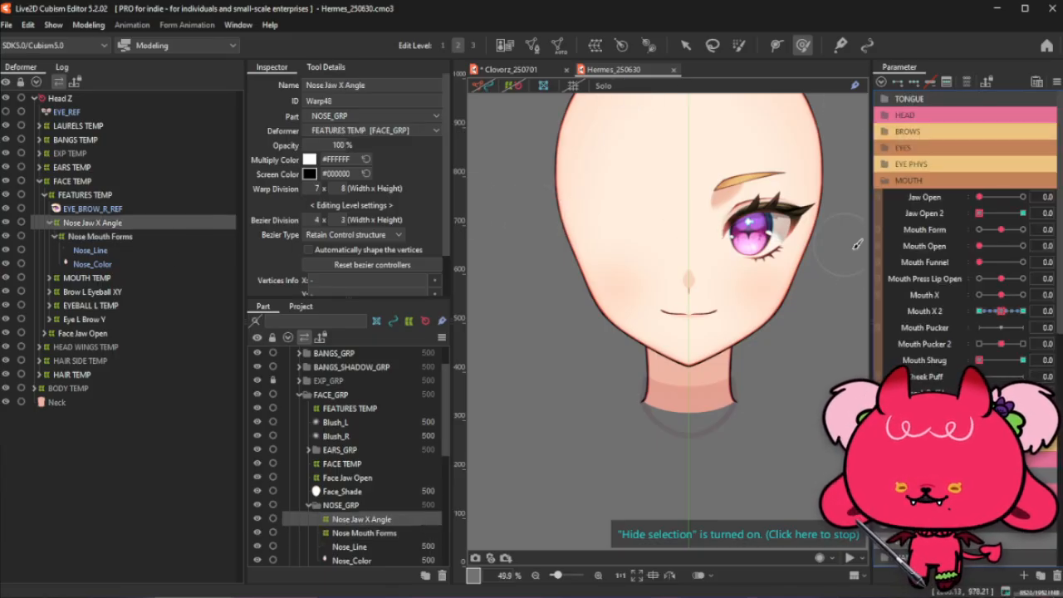
pyautogui.scroll(-1, 921, 284)
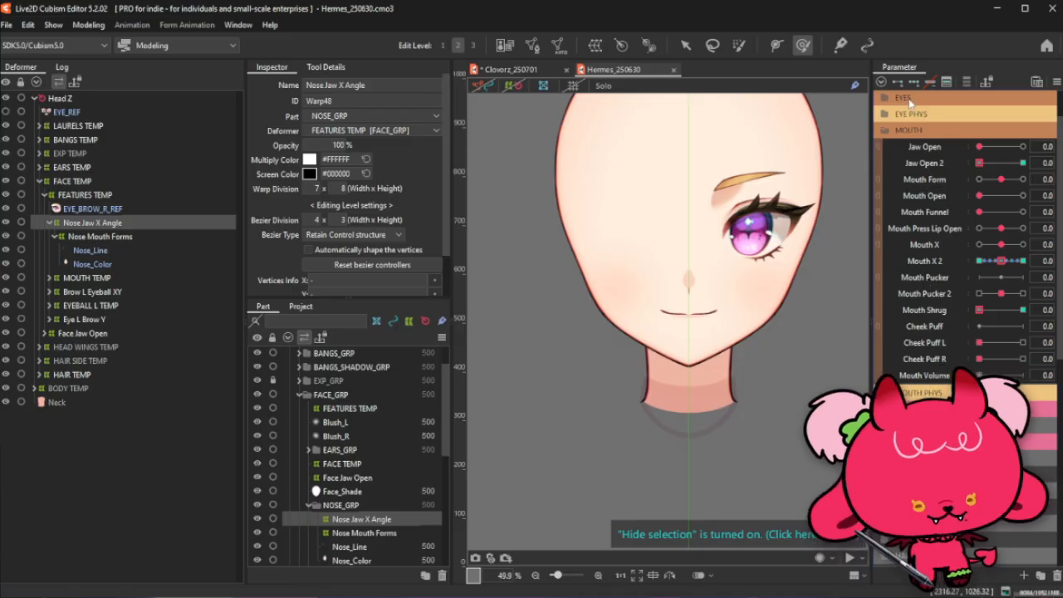
# Close Hermes_250630 and, back in Clovorz_250701, add two Mouth Shrug keys to Nose XY Jaw Open, keeping the parameter at 1.0
pyautogui.click(673, 71)
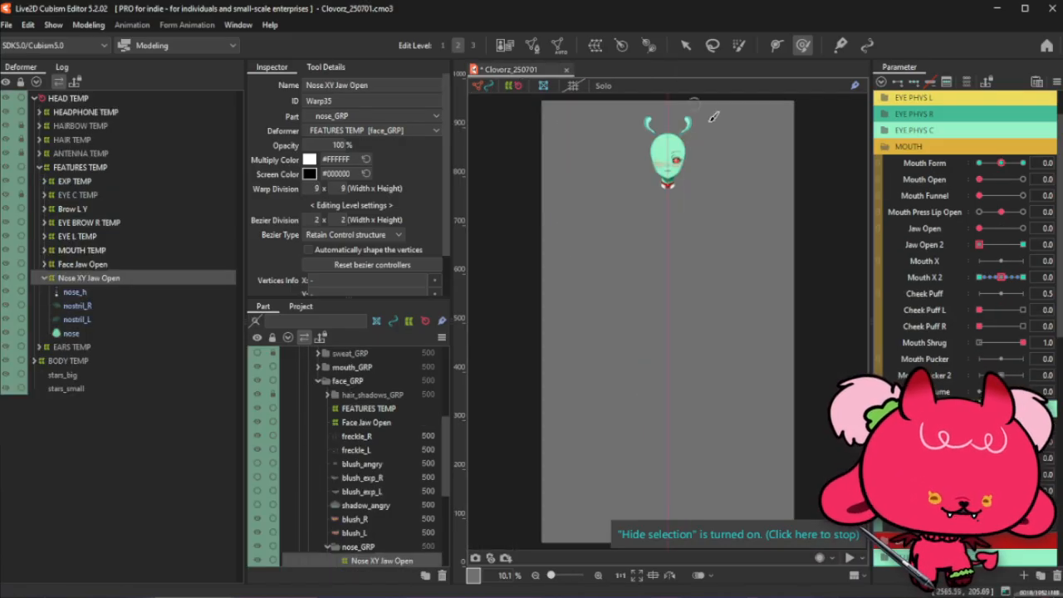
pyautogui.scroll(4, 639, 187)
pyautogui.scroll(5, 648, 200)
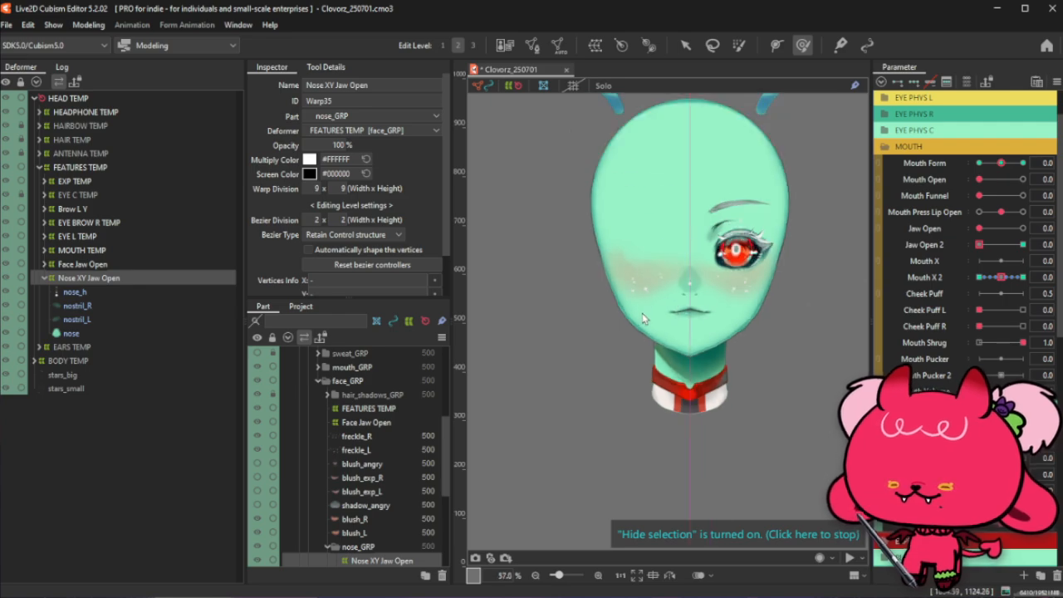
pyautogui.click(946, 342)
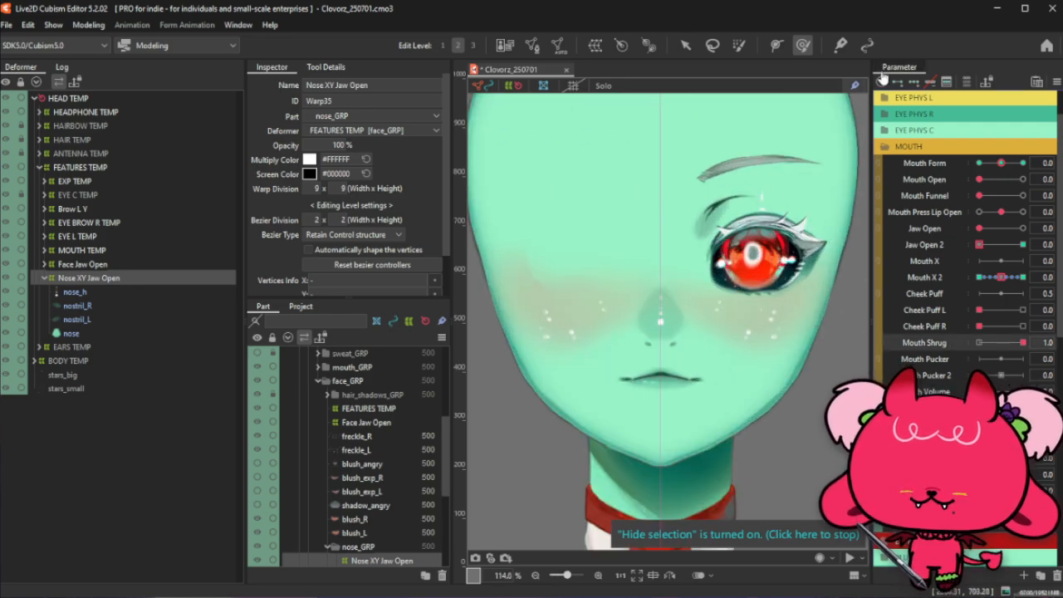
pyautogui.moveTo(1020, 342)
pyautogui.mouseDown()
pyautogui.moveTo(958, 354)
pyautogui.moveTo(1023, 343)
pyautogui.mouseUp()
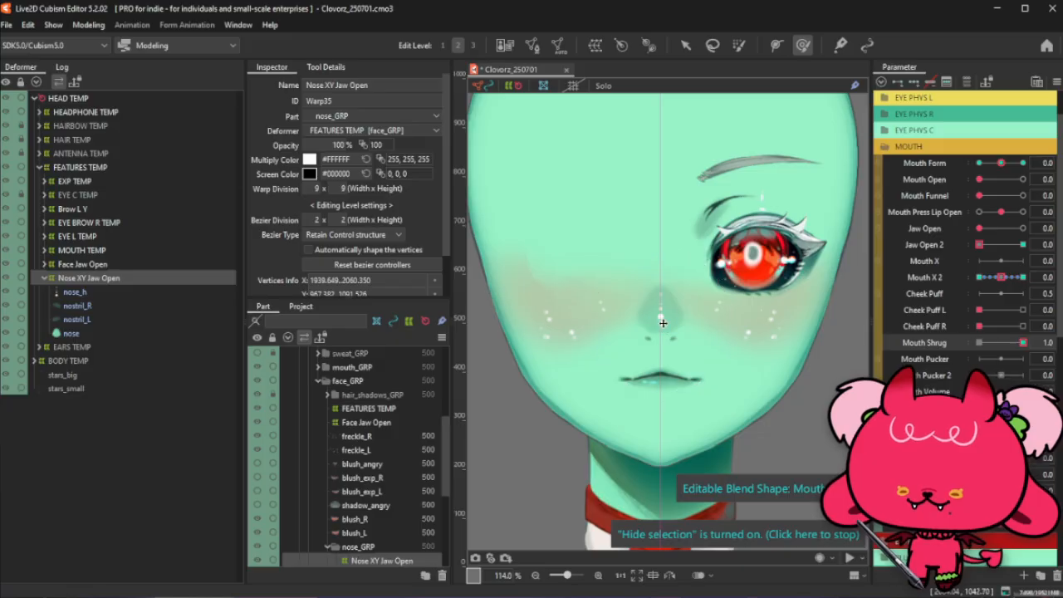
# At Mouth Shrug 1.0, move the nose deformer's points slightly upward, show the selection again, and widen them a little
pyautogui.click(745, 48)
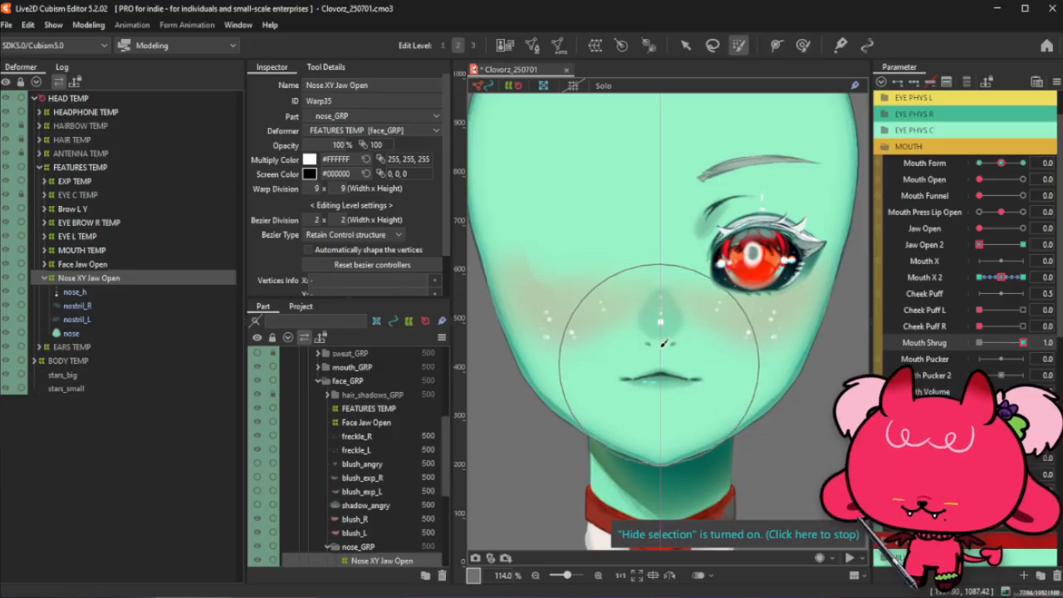
pyautogui.click(685, 45)
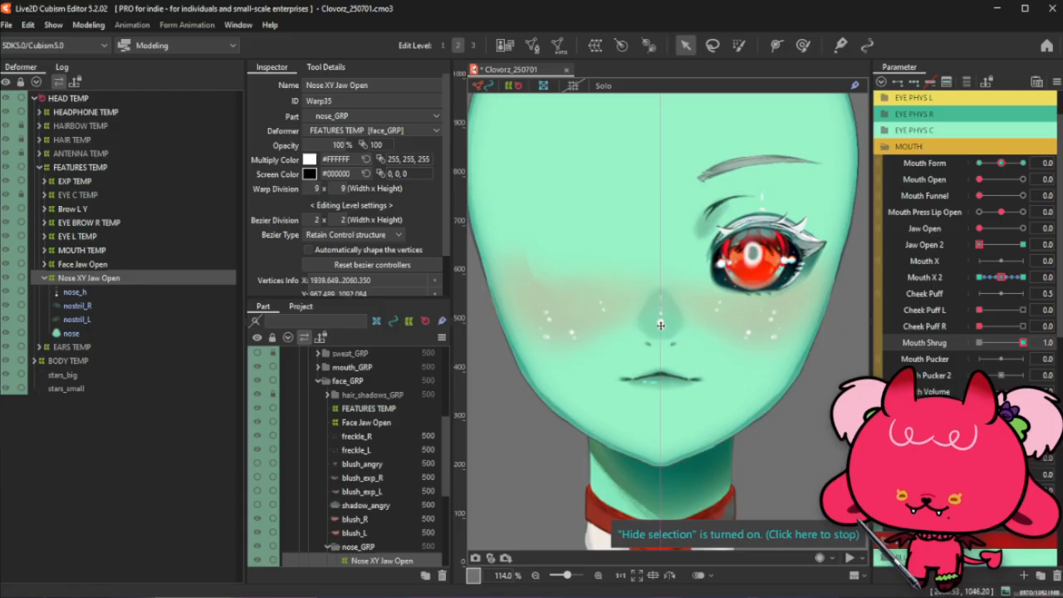
pyautogui.moveTo(660, 324); pyautogui.dragTo(662, 315)
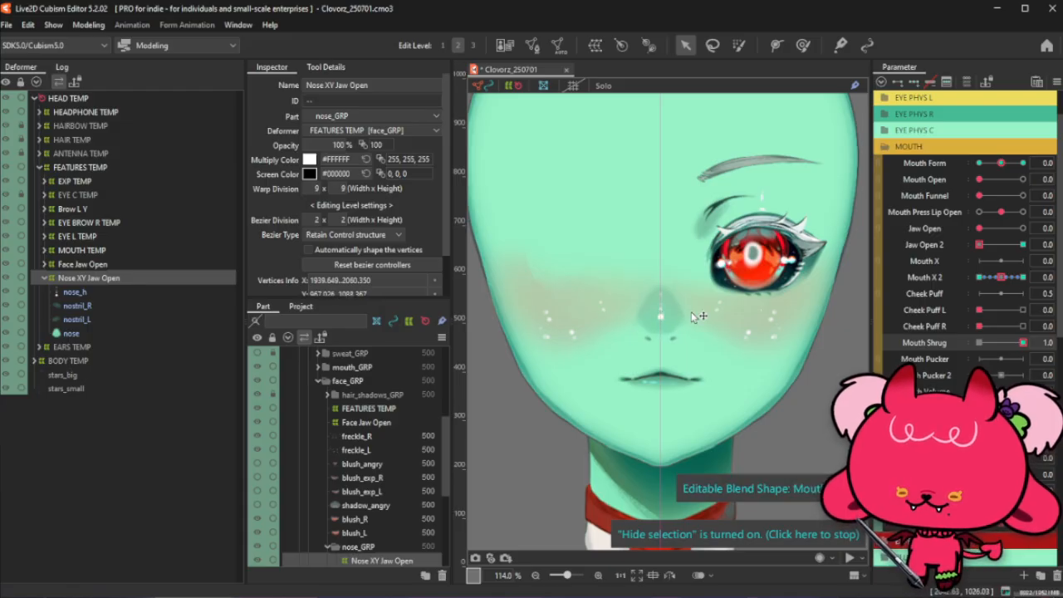
pyautogui.click(700, 324)
pyautogui.moveTo(709, 306); pyautogui.dragTo(718, 305)
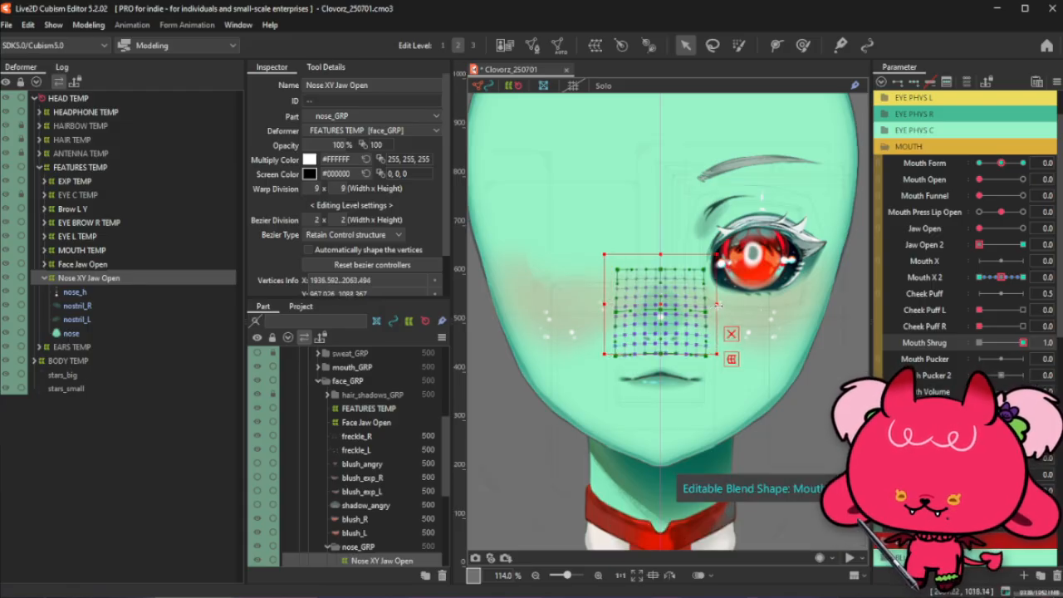
# Nudge the nose of the Nose XY Jaw Open deformer slightly upward with the deform brush at Mouth Shrug 1.0, keeping the selection hidden
pyautogui.hotkey('ctrl', 't')
pyautogui.moveTo(1020, 342)
pyautogui.mouseDown()
pyautogui.moveTo(969, 348)
pyautogui.moveTo(1034, 339)
pyautogui.moveTo(1003, 354)
pyautogui.moveTo(1026, 344)
pyautogui.mouseUp()
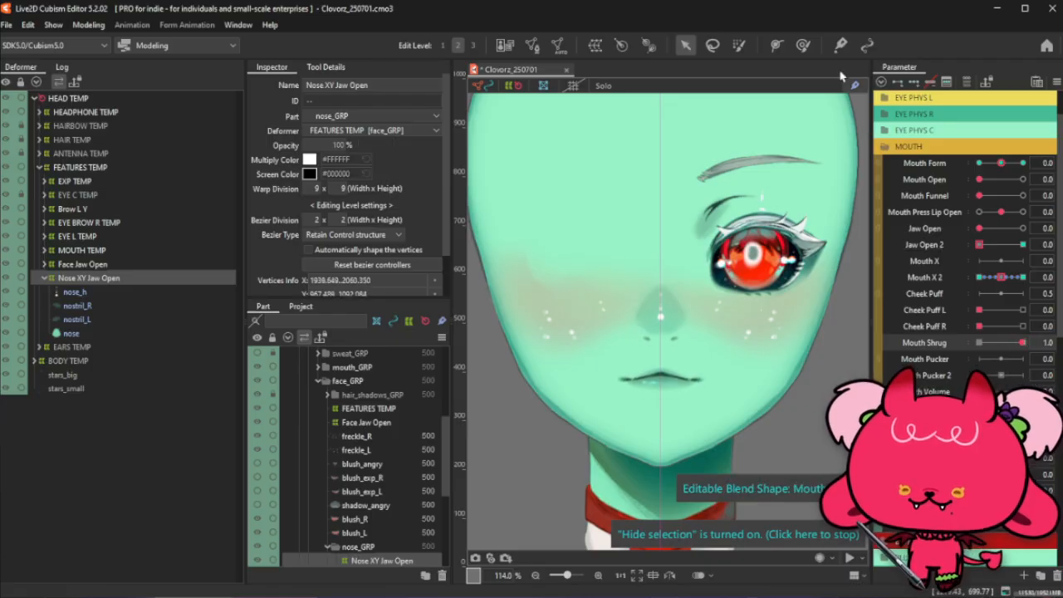
pyautogui.click(803, 45)
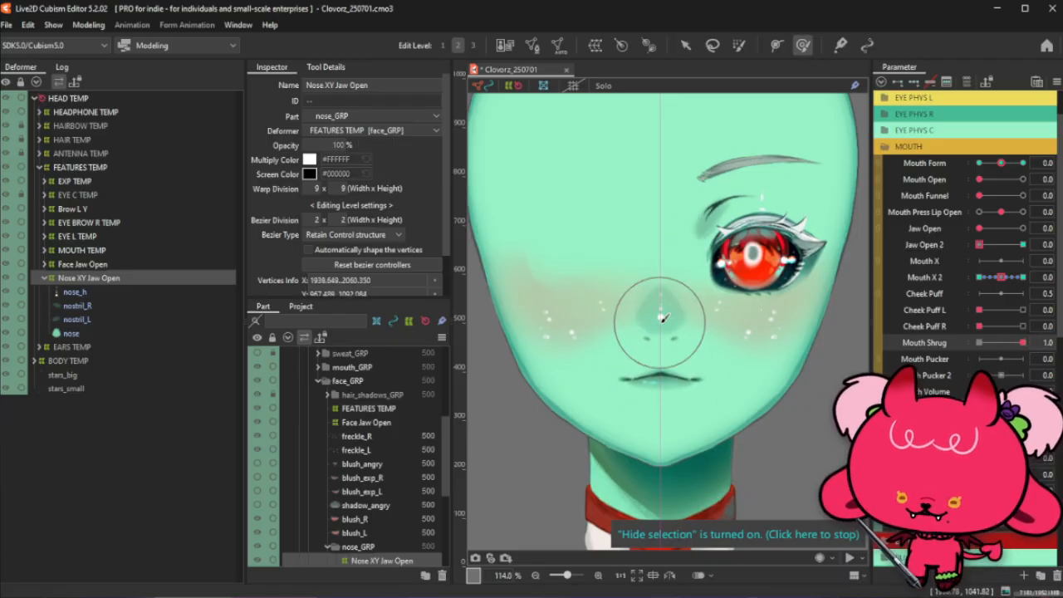
pyautogui.moveTo(660, 322); pyautogui.dragTo(660, 322)
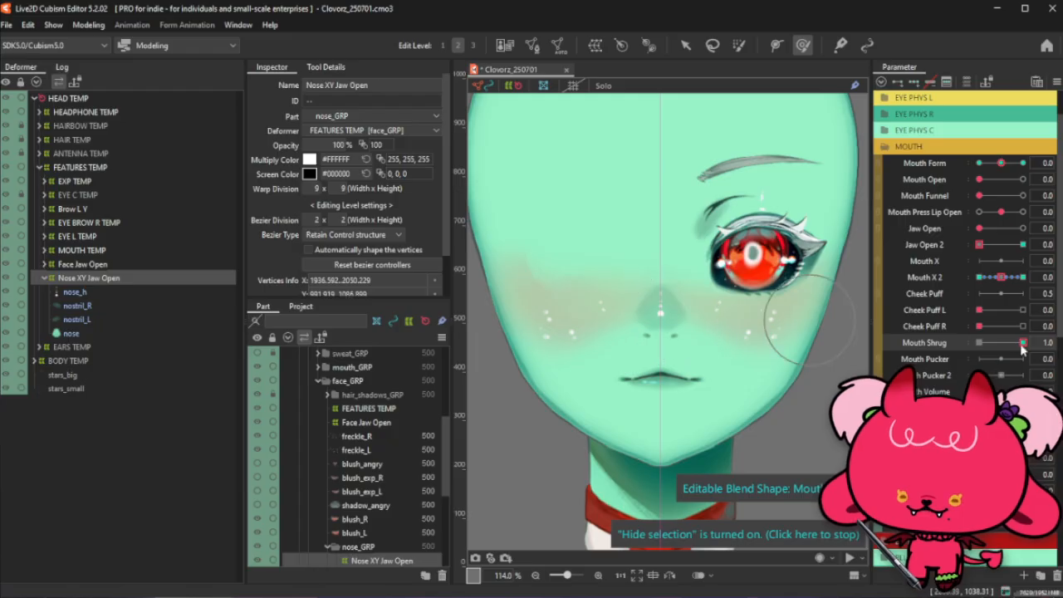
pyautogui.moveTo(1020, 345)
pyautogui.mouseDown()
pyautogui.moveTo(979, 354)
pyautogui.moveTo(1035, 337)
pyautogui.moveTo(966, 359)
pyautogui.moveTo(1032, 341)
pyautogui.moveTo(996, 349)
pyautogui.moveTo(1021, 345)
pyautogui.moveTo(1013, 355)
pyautogui.mouseUp()
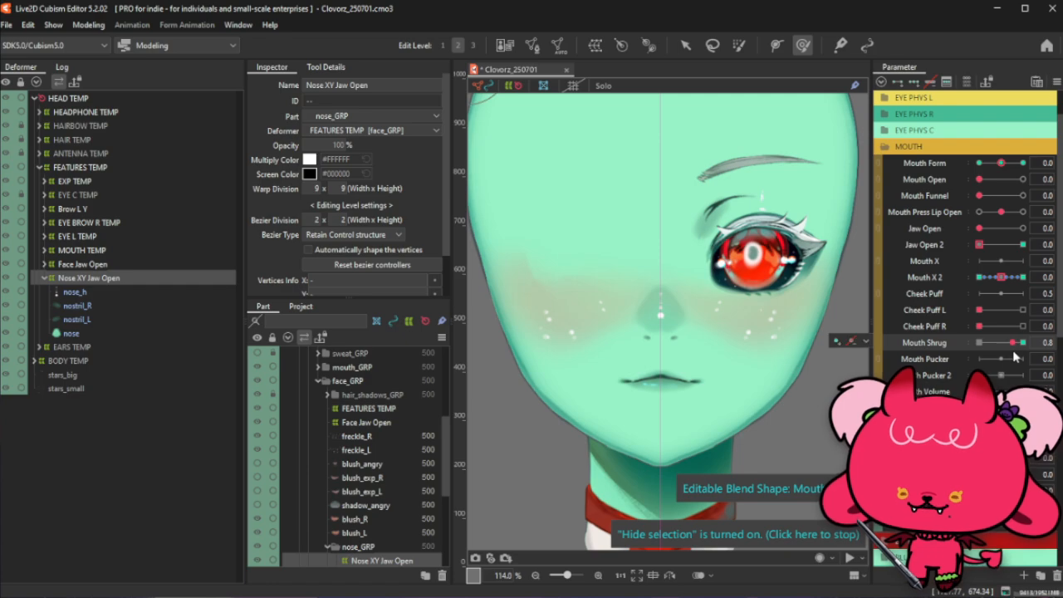
pyautogui.scroll(-2, 1017, 332)
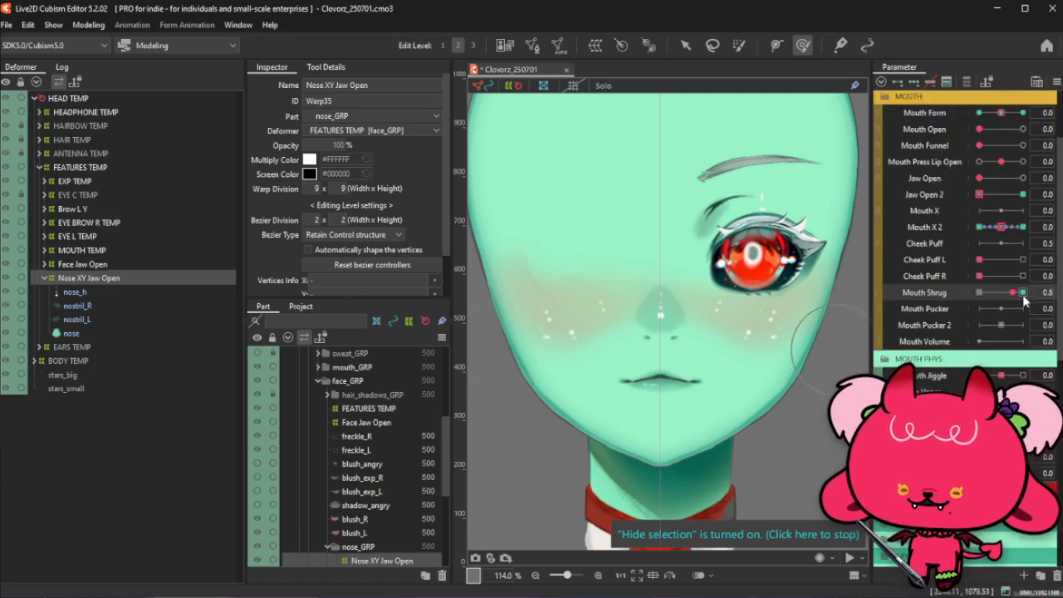
# Refine the nostril area with a smaller deform brush at Mouth Shrug 1.0 and test the motion down to 0.0
pyautogui.click(1022, 292)
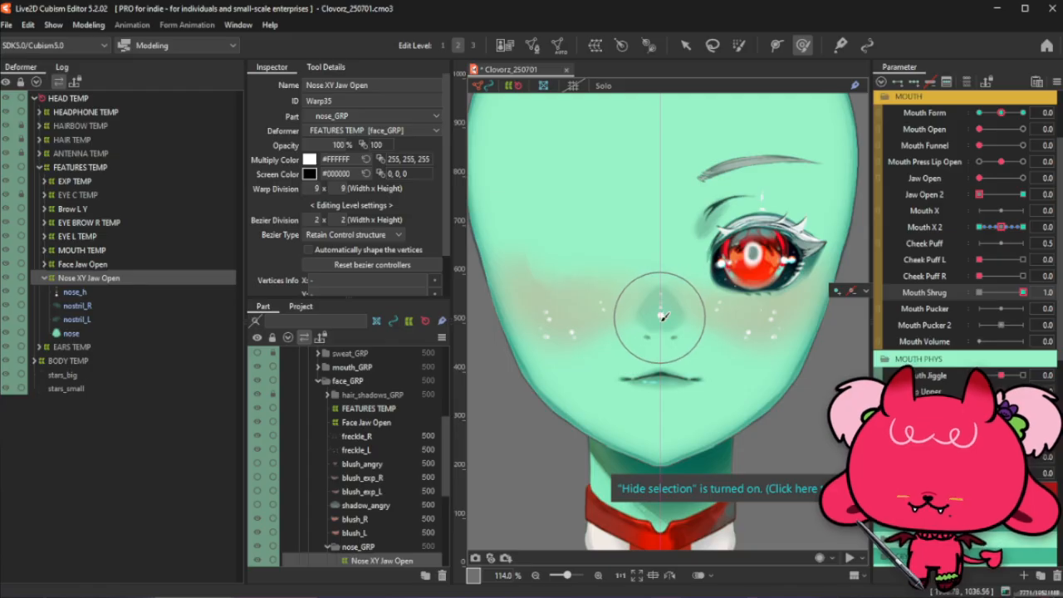
pyautogui.click(1013, 294)
pyautogui.click(1015, 293)
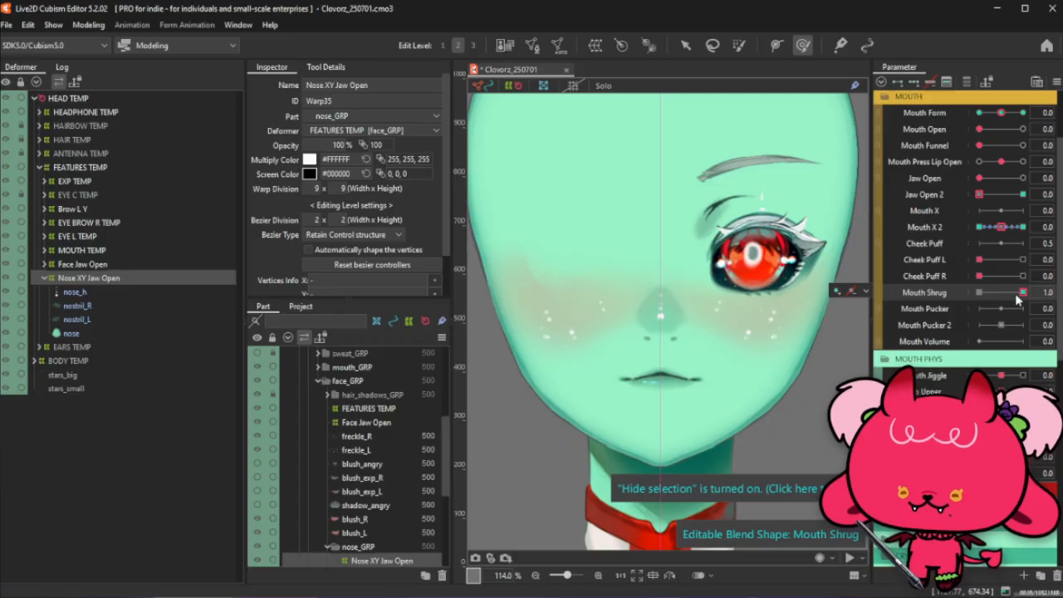
pyautogui.moveTo(1014, 293)
pyautogui.mouseDown()
pyautogui.moveTo(959, 325)
pyautogui.moveTo(1022, 303)
pyautogui.moveTo(966, 305)
pyautogui.moveTo(982, 330)
pyautogui.mouseUp()
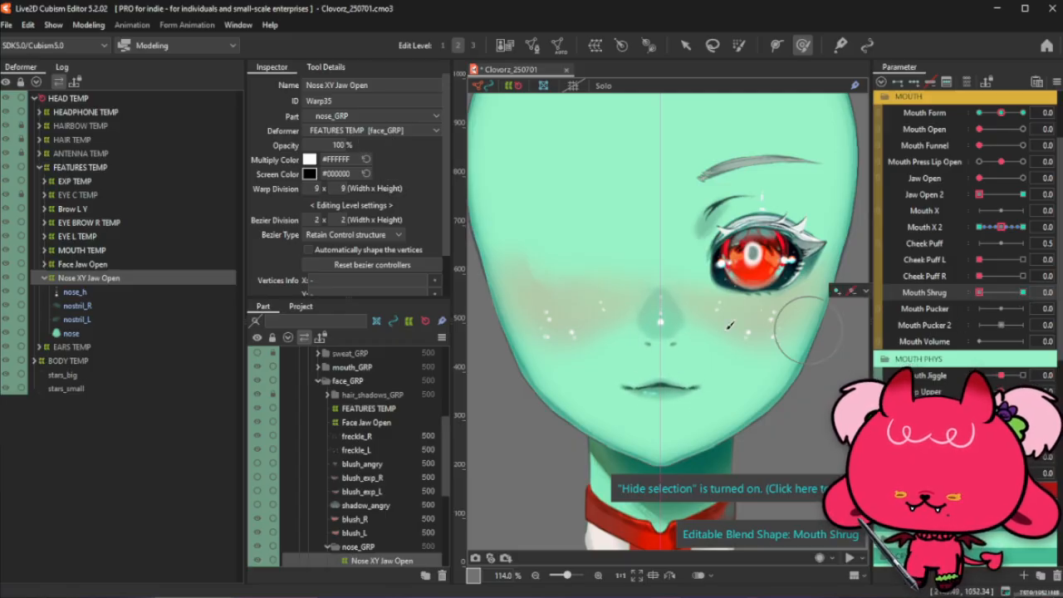
pyautogui.moveTo(1001, 293); pyautogui.dragTo(1036, 291)
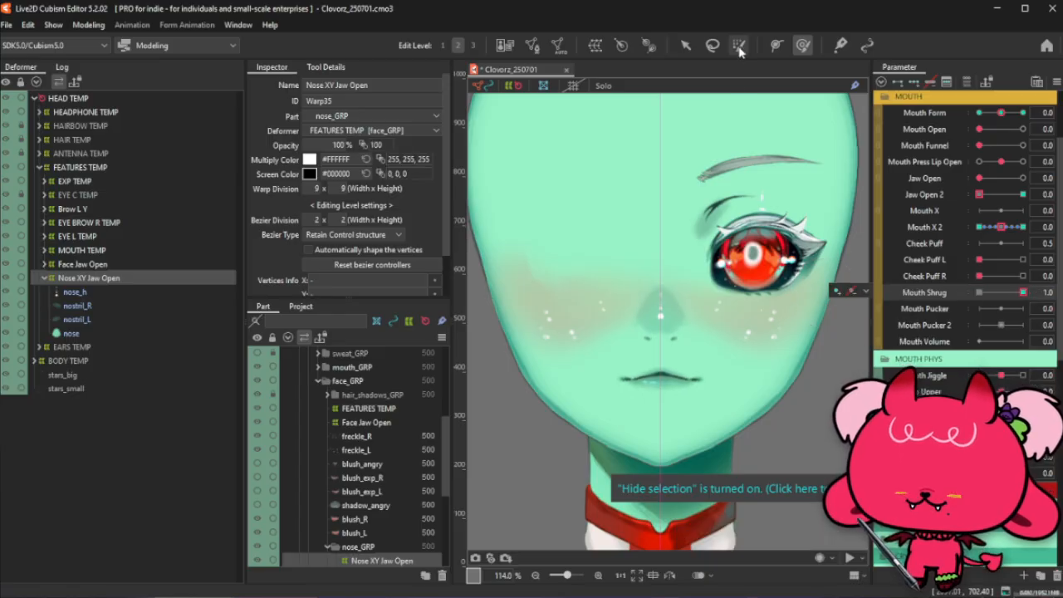
pyautogui.click(664, 352)
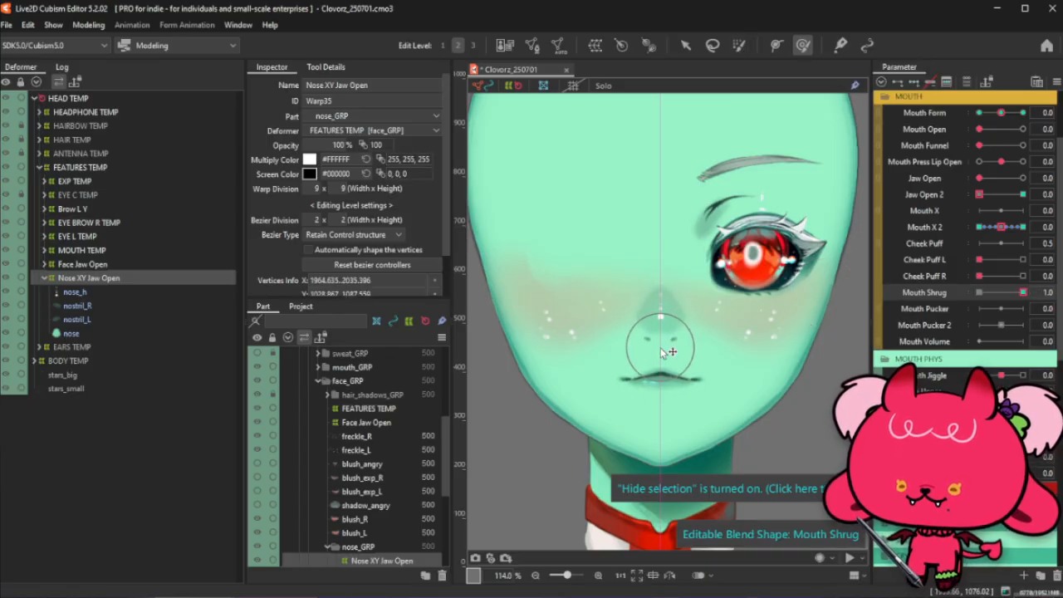
pyautogui.moveTo(1020, 292); pyautogui.dragTo(980, 292)
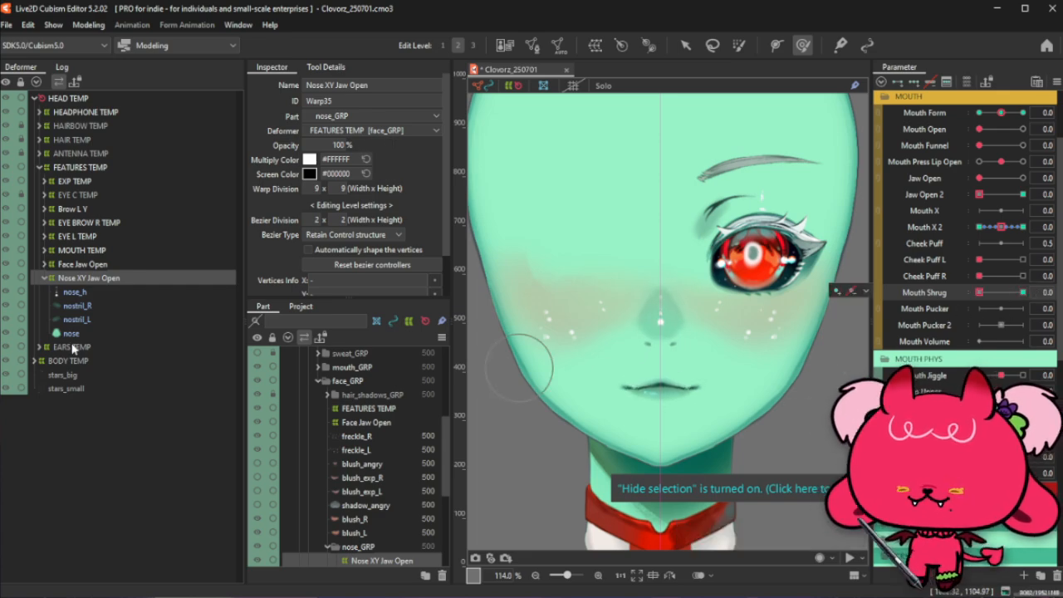
# Key the Face Jaw Open deformer to the Mouth Shrug blend shape at 1.0 and show its warp grid
pyautogui.click(83, 264)
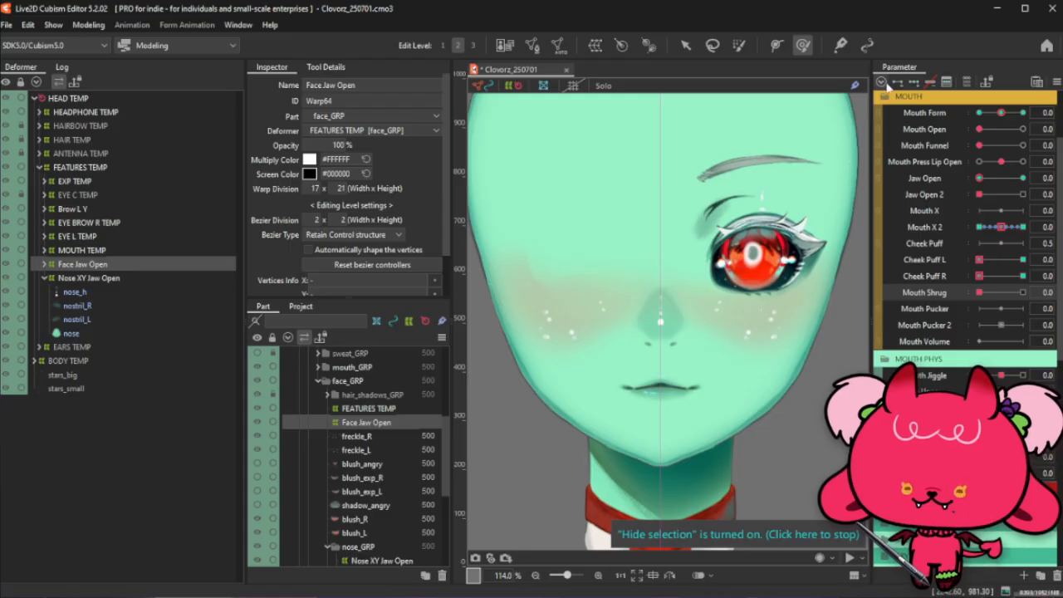
pyautogui.click(1022, 292)
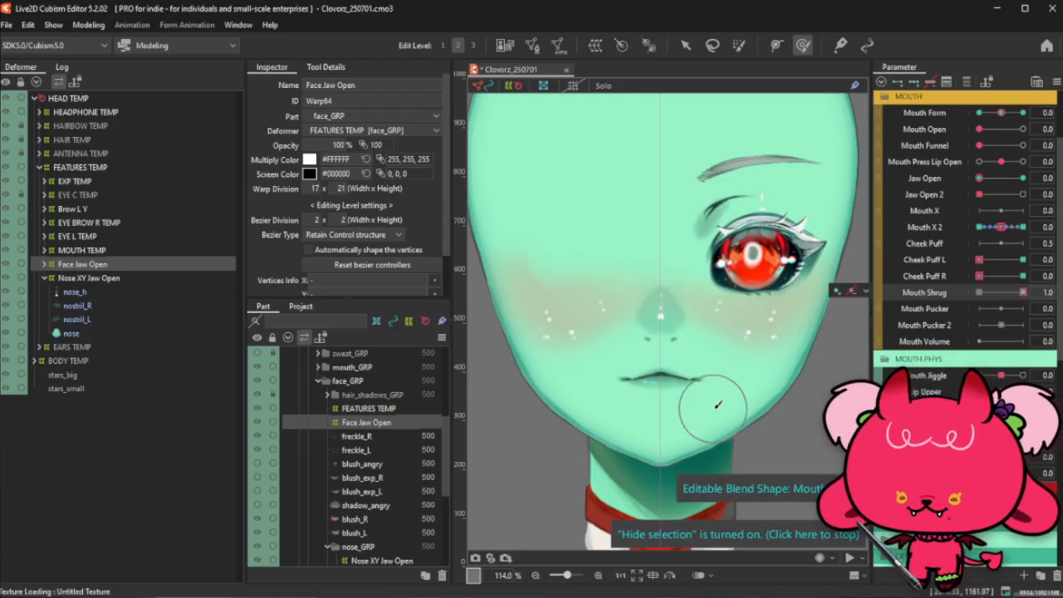
pyautogui.scroll(-3, 714, 407)
pyautogui.hotkey('ctrl', 't')
pyautogui.scroll(-3, 668, 249)
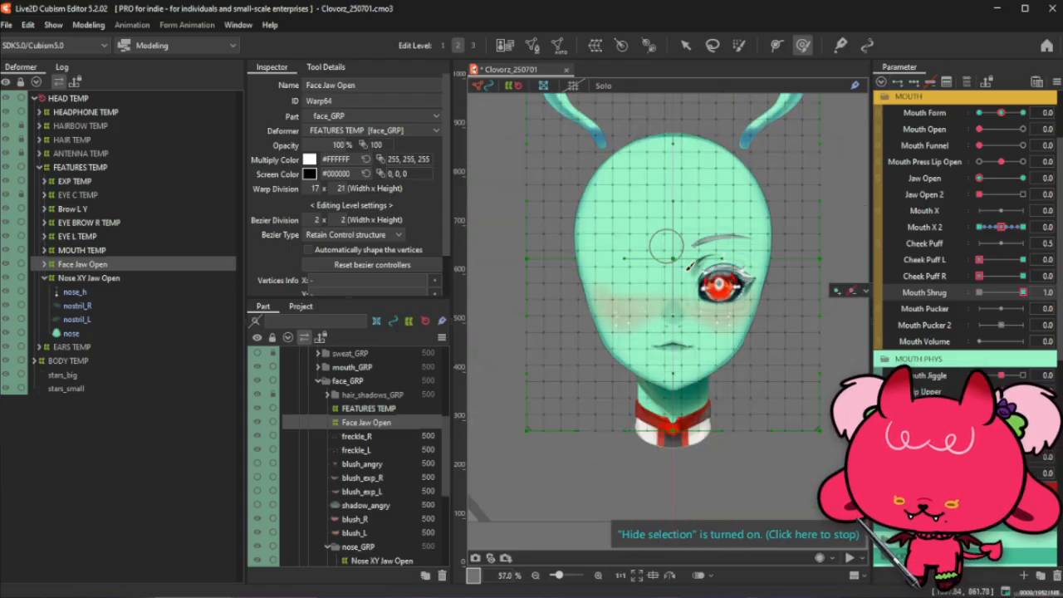
# Brush-select the lower face points of the Face Jaw Open warp with soft weighting across both cheeks, the mouth and the jaw
pyautogui.scroll(3, 710, 313)
pyautogui.click(738, 44)
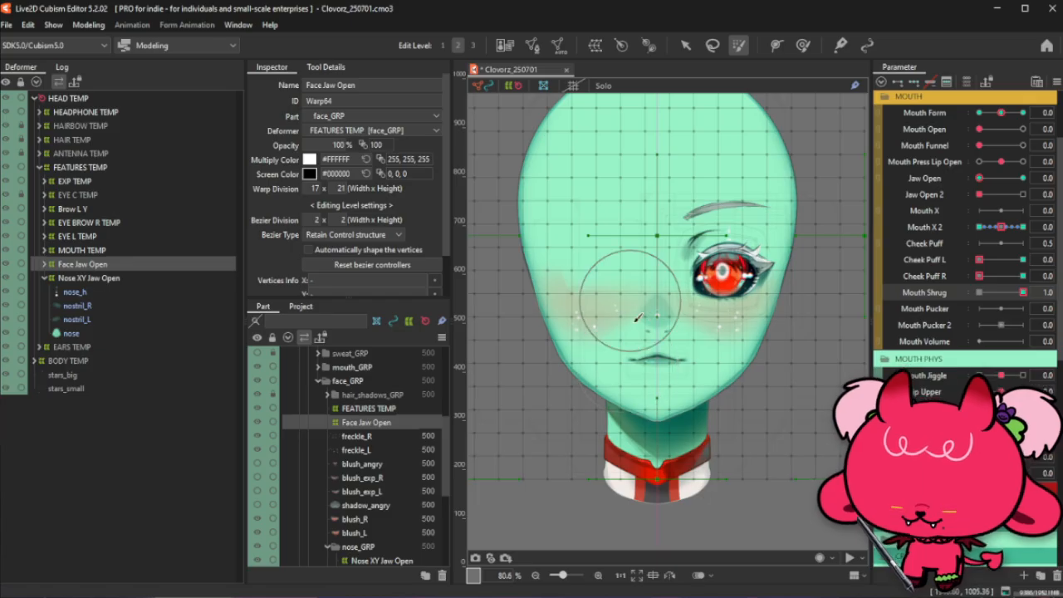
pyautogui.moveTo(619, 351)
pyautogui.mouseDown()
pyautogui.moveTo(650, 323)
pyautogui.moveTo(617, 344)
pyautogui.moveTo(593, 342)
pyautogui.mouseUp()
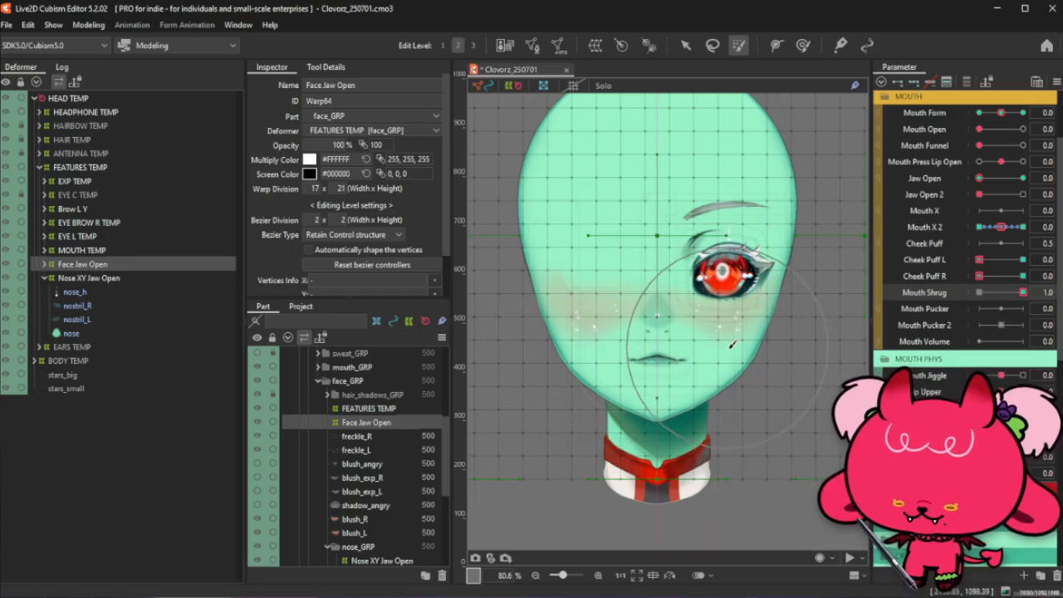
pyautogui.moveTo(728, 342)
pyautogui.mouseDown()
pyautogui.moveTo(570, 345)
pyautogui.moveTo(599, 339)
pyautogui.mouseUp()
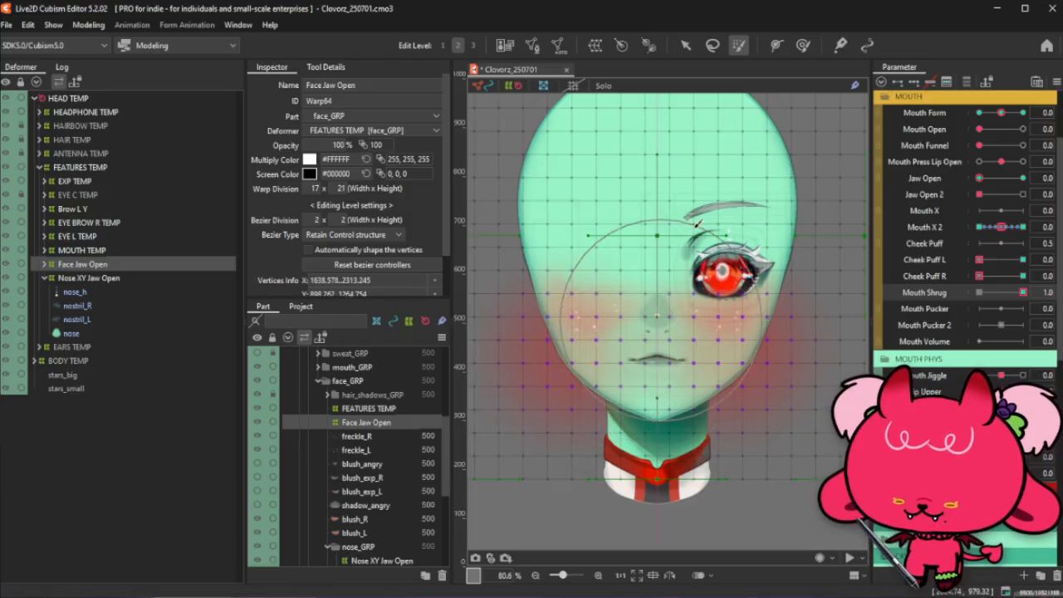
pyautogui.scroll(-2, 741, 156)
pyautogui.click(684, 45)
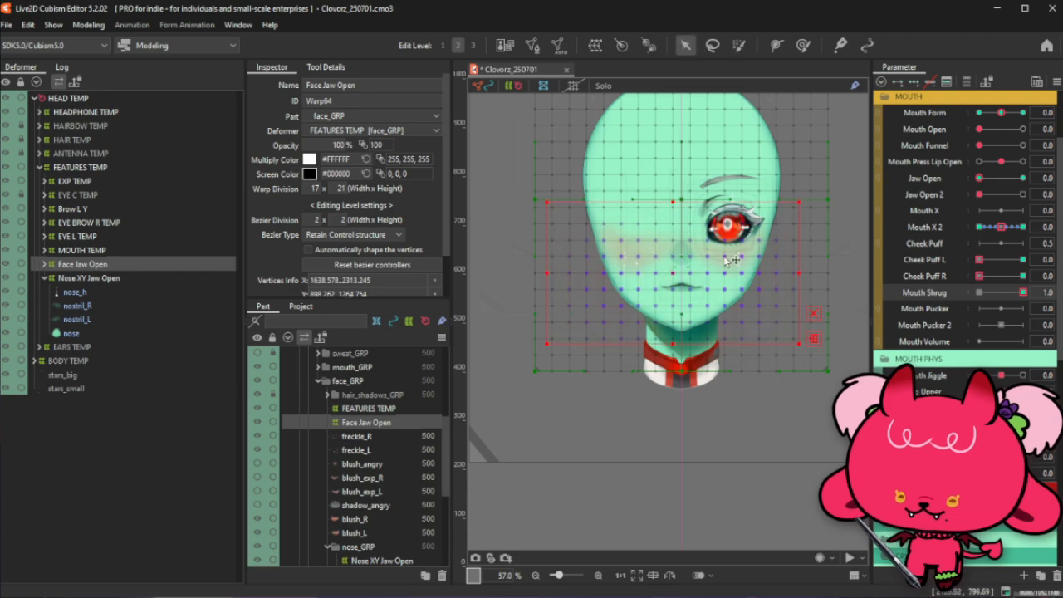
# Rework the weighted brush selection so it is narrower, symmetrical and centred on the nose and mouth
pyautogui.scroll(2, 720, 253)
pyautogui.click(738, 45)
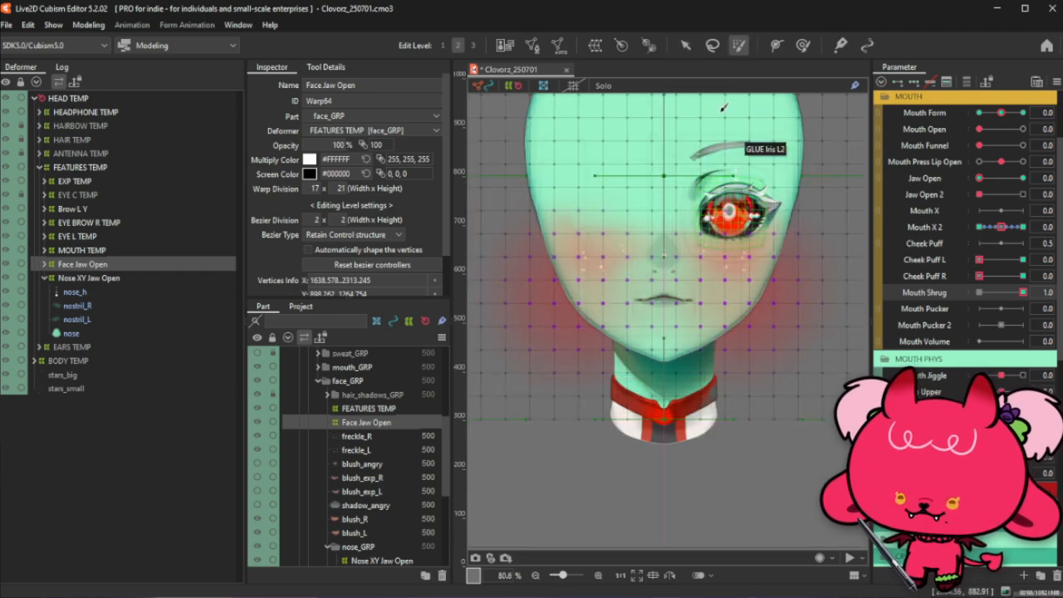
pyautogui.click(684, 45)
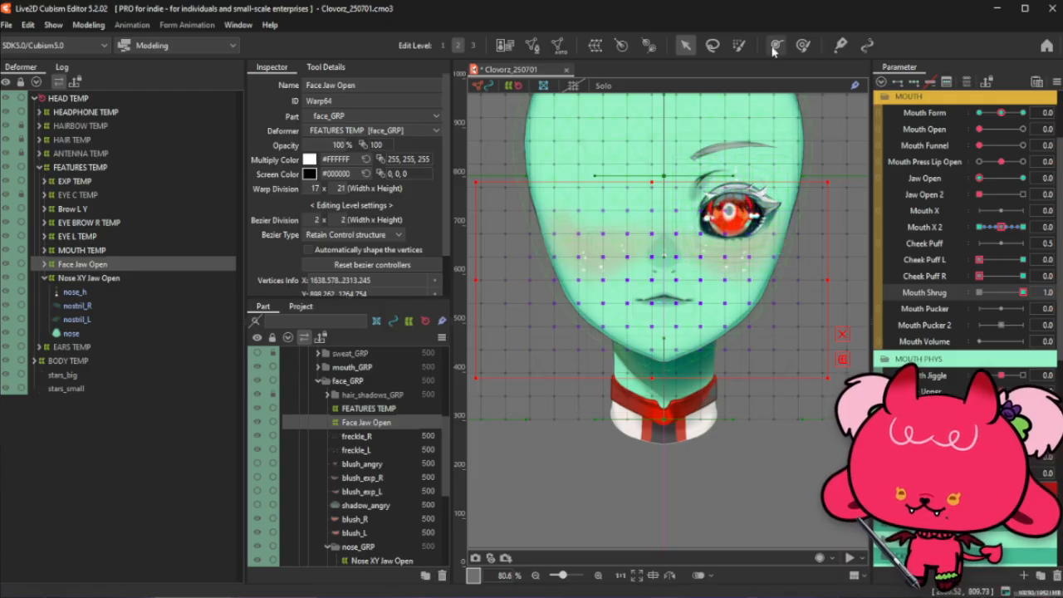
pyautogui.click(738, 44)
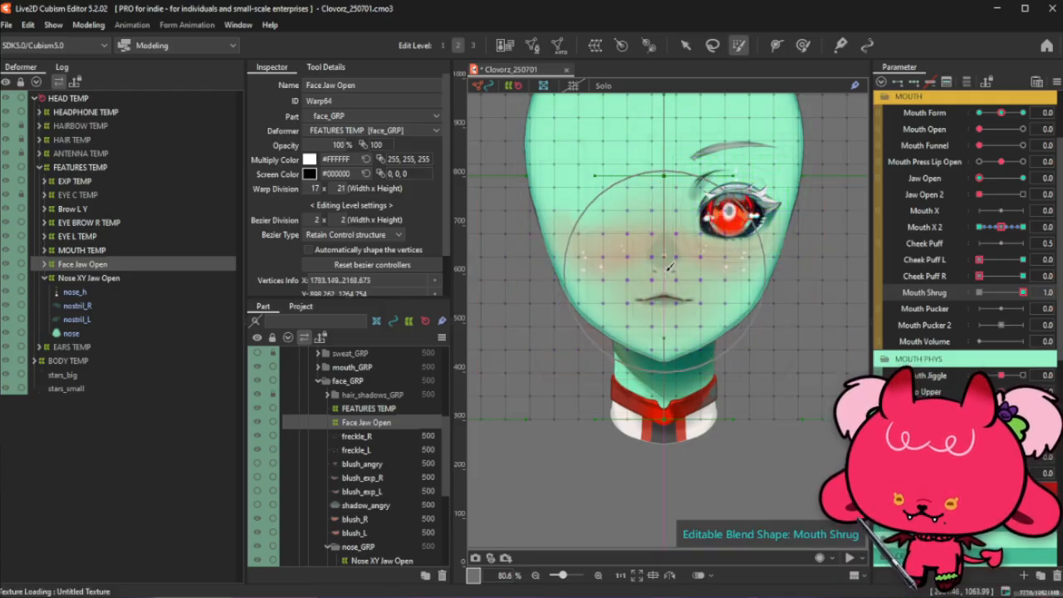
pyautogui.moveTo(668, 267)
pyautogui.mouseDown()
pyautogui.moveTo(636, 270)
pyautogui.moveTo(719, 264)
pyautogui.mouseUp()
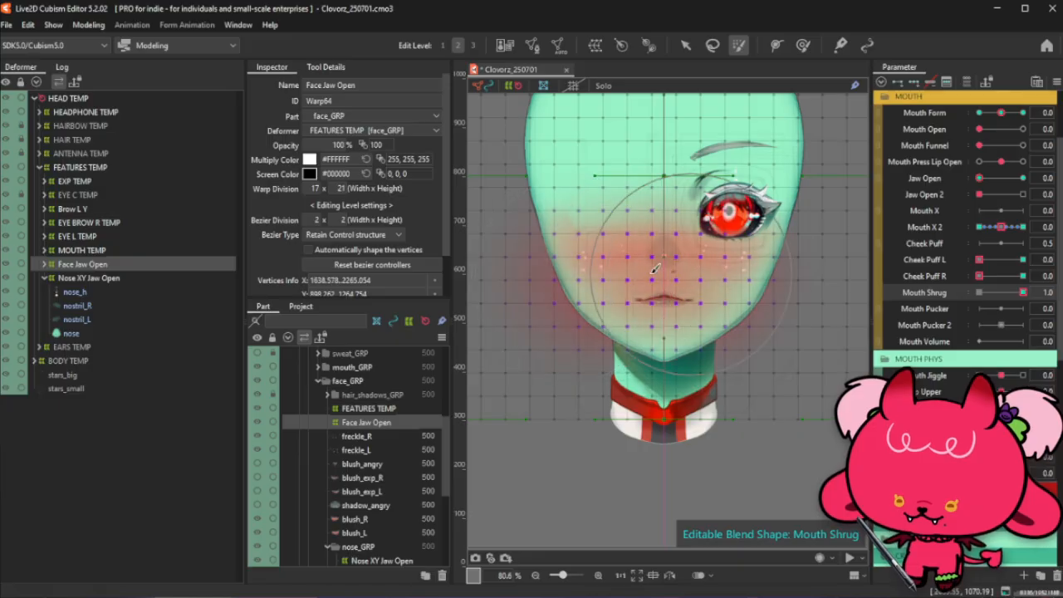
pyautogui.click(684, 45)
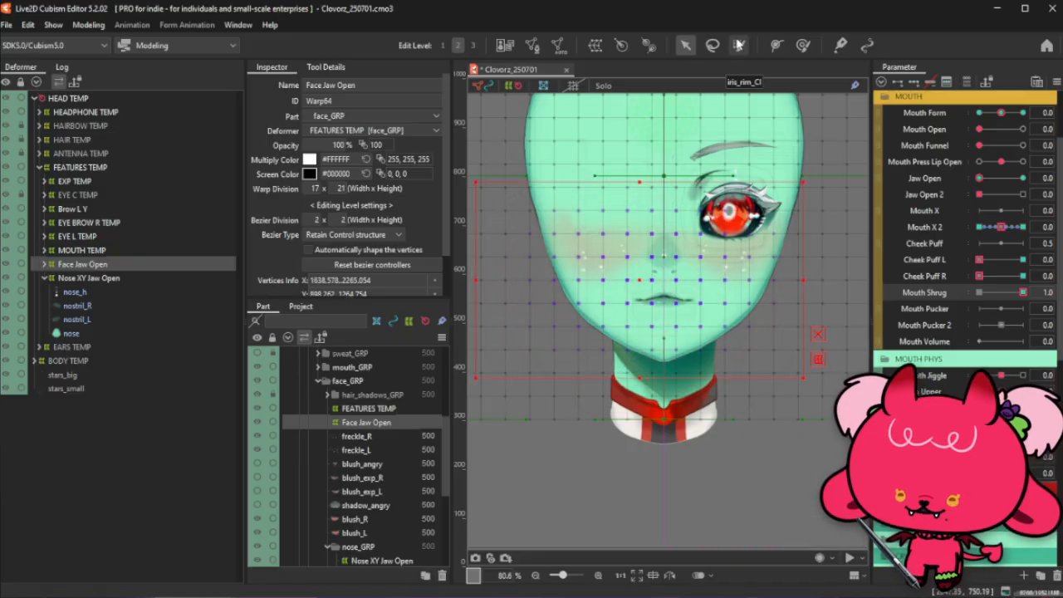
pyautogui.press('b')
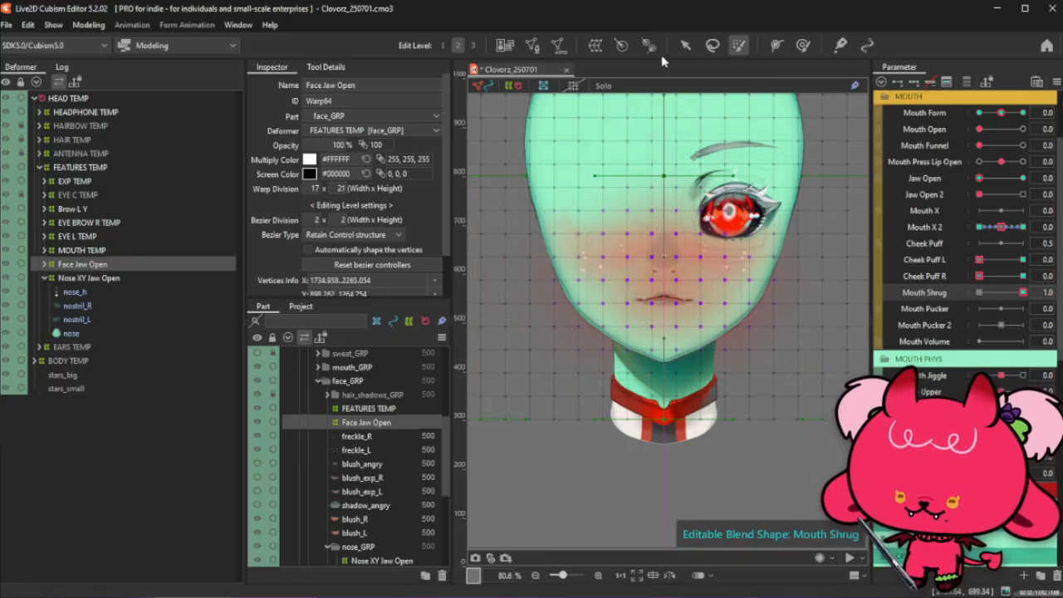
pyautogui.press('v')
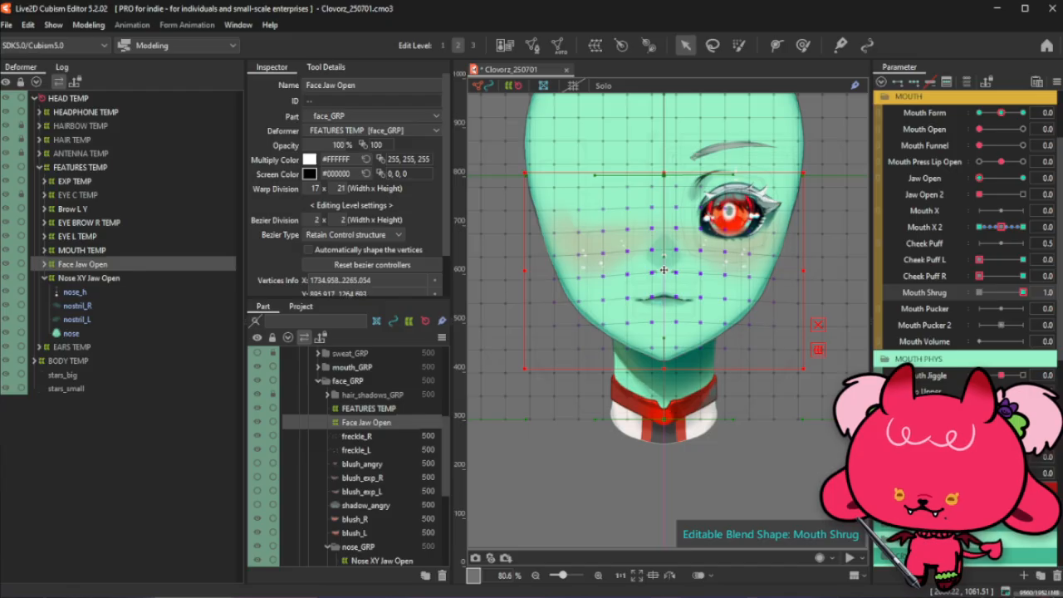
# Move the weighted face points slightly upward at Mouth Shrug 1.0 and preview the change with the selection hidden
pyautogui.moveTo(664, 269); pyautogui.dragTo(664, 272)
pyautogui.hotkey('ctrl', 't')
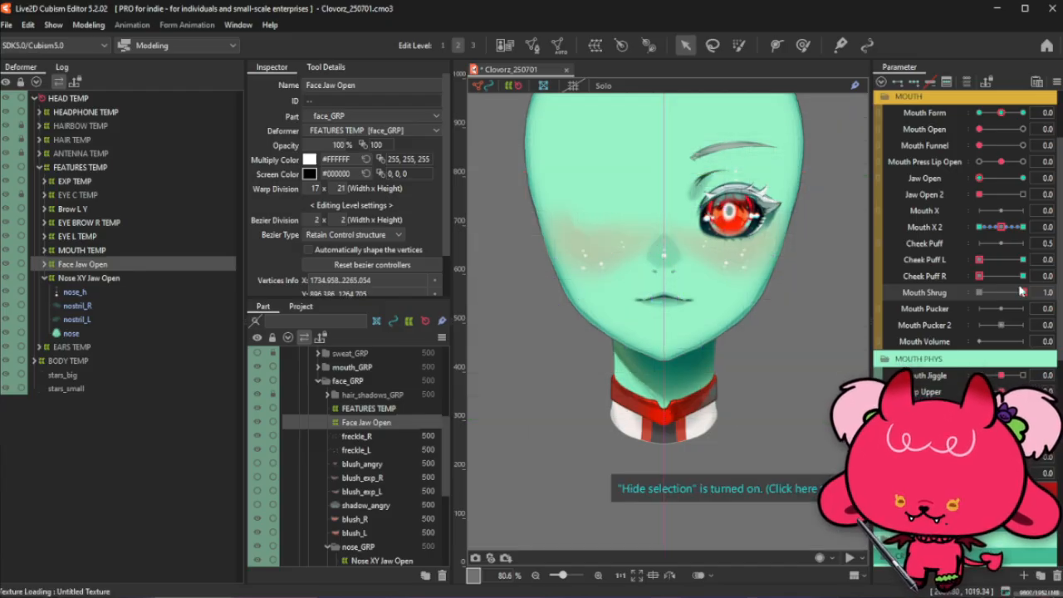
pyautogui.moveTo(1022, 292)
pyautogui.mouseDown()
pyautogui.moveTo(970, 306)
pyautogui.moveTo(1028, 291)
pyautogui.moveTo(977, 322)
pyautogui.moveTo(1029, 306)
pyautogui.moveTo(1002, 298)
pyautogui.mouseUp()
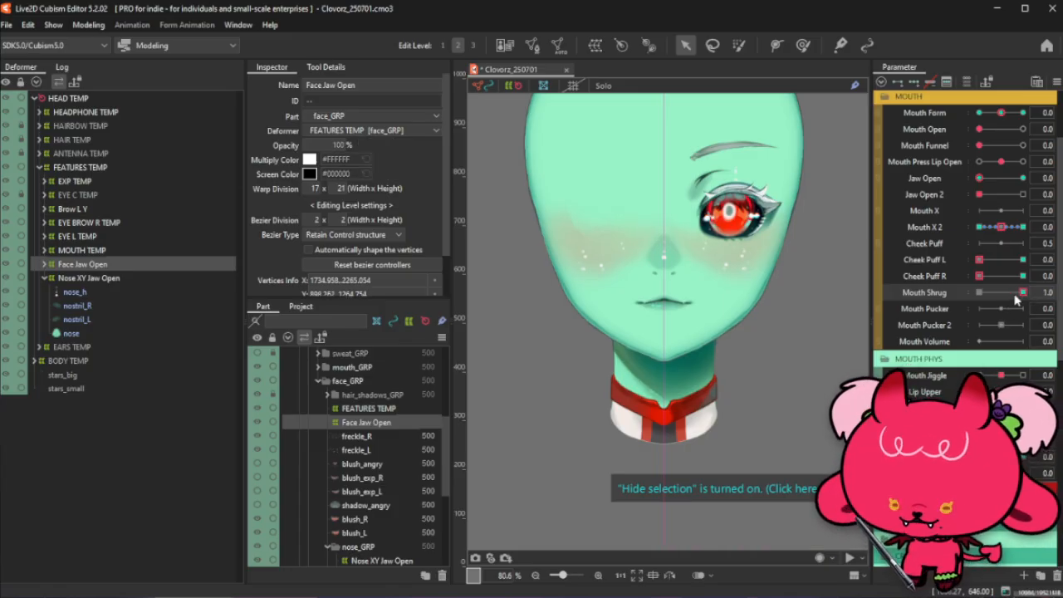
pyautogui.click(1014, 301)
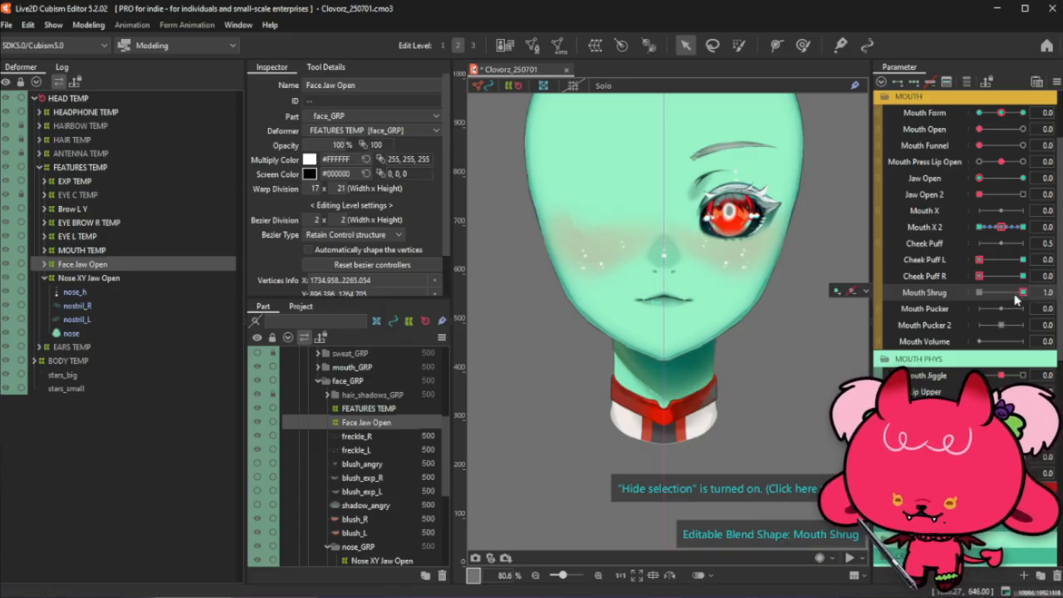
# Widen the weighted face points slightly and evenly about the face's centre line at Mouth Shrug 1.0
pyautogui.hotkey('ctrl', 't')
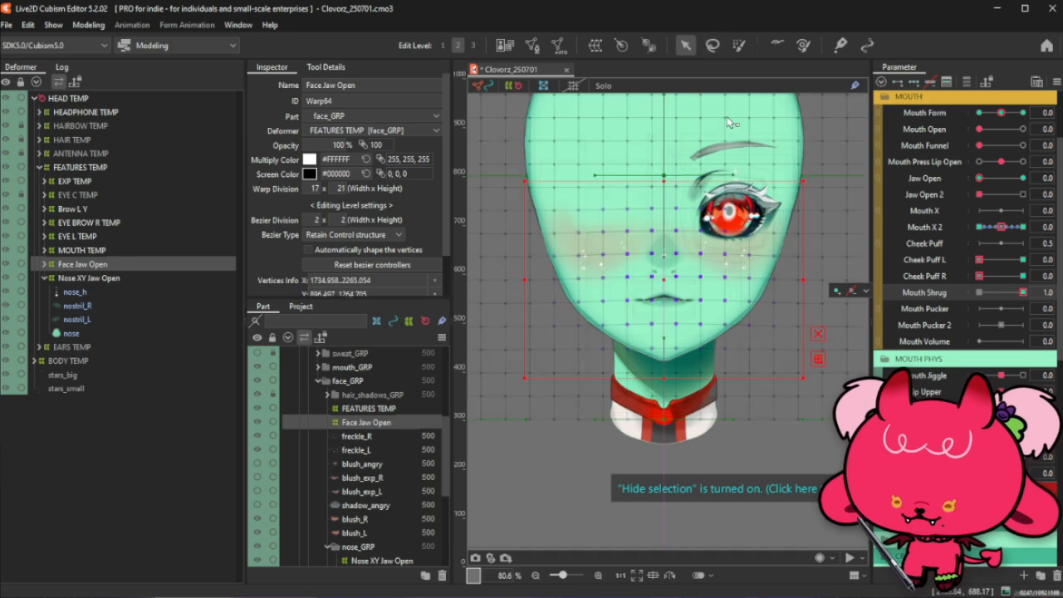
pyautogui.moveTo(805, 281); pyautogui.dragTo(807, 280)
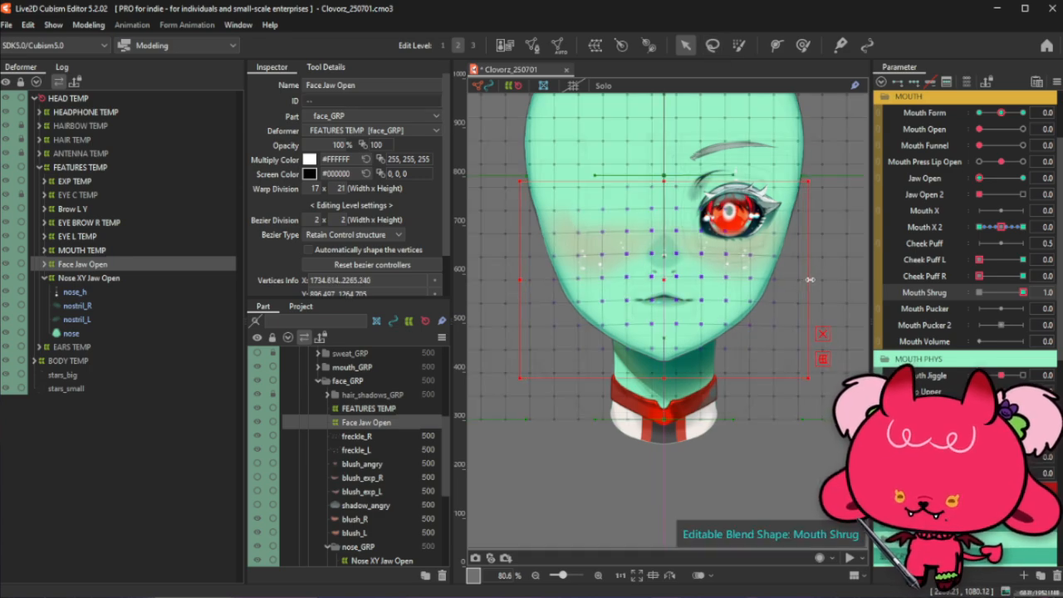
pyautogui.hotkey('ctrl', 't')
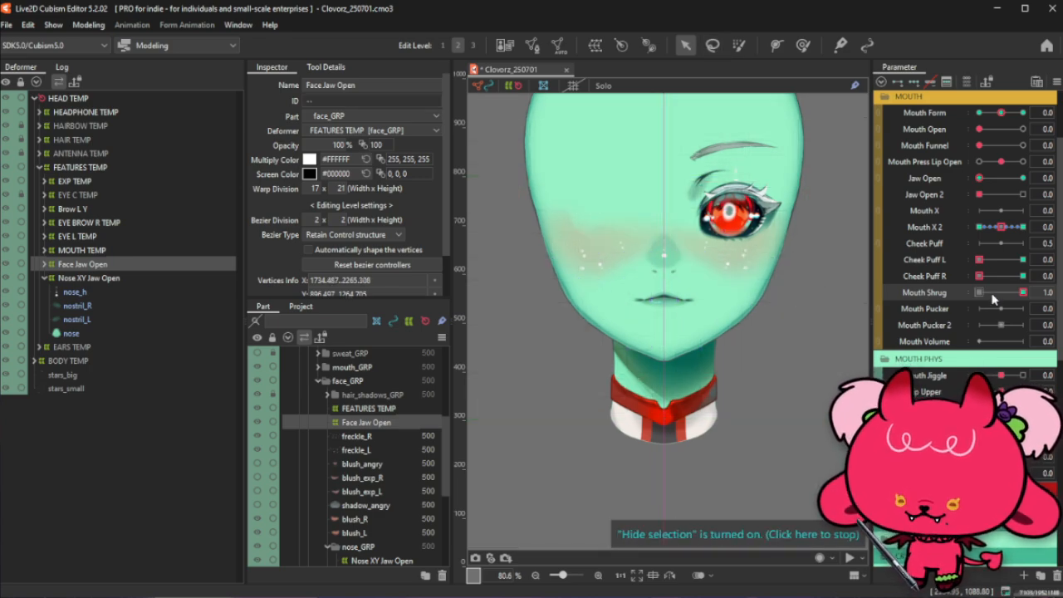
# Sweep Mouth Shrug between 0.0 and 1.0 to check the face deformation, and return to the brush selection tool
pyautogui.moveTo(993, 299); pyautogui.dragTo(1033, 312)
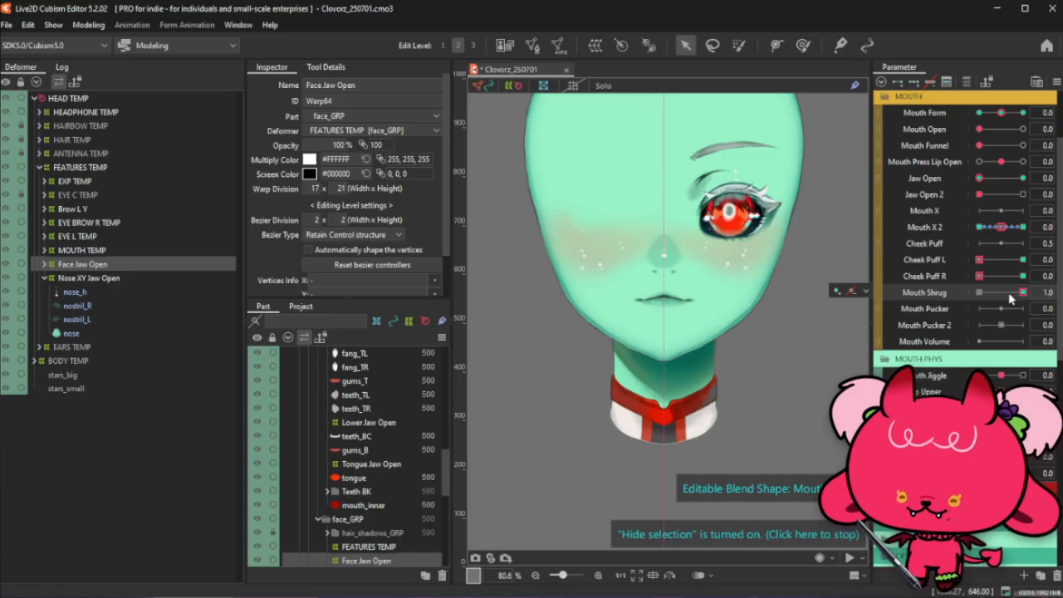
pyautogui.moveTo(1012, 297)
pyautogui.mouseDown()
pyautogui.moveTo(977, 316)
pyautogui.moveTo(1030, 293)
pyautogui.mouseUp()
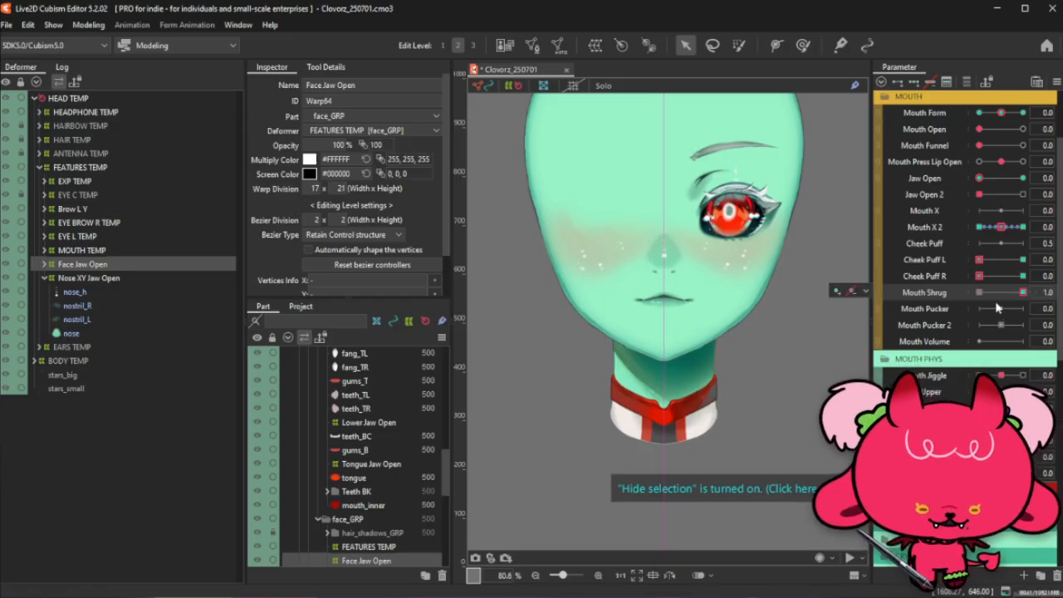
pyautogui.click(995, 308)
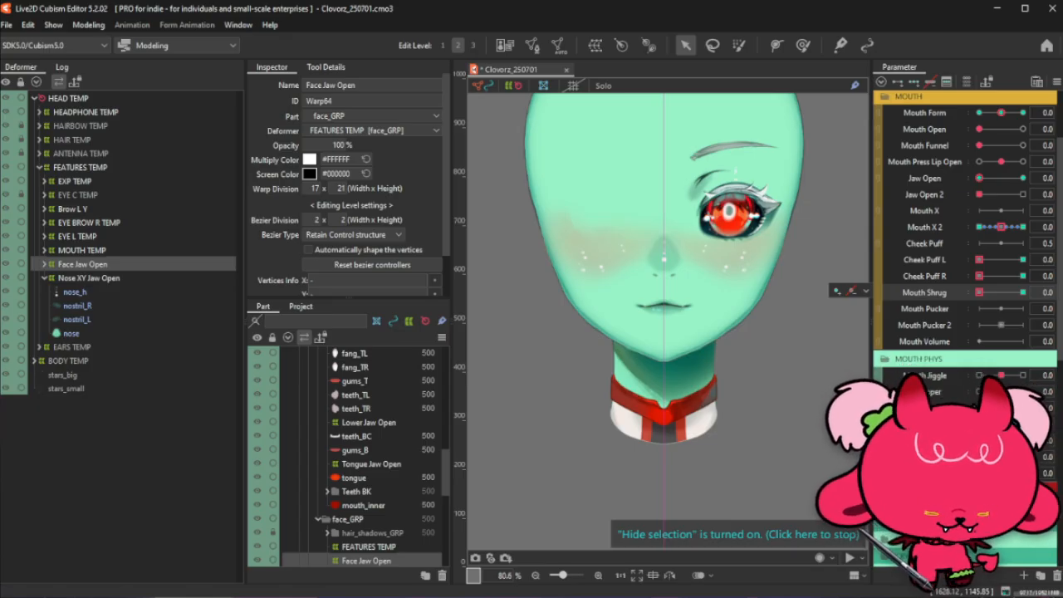
pyautogui.click(735, 49)
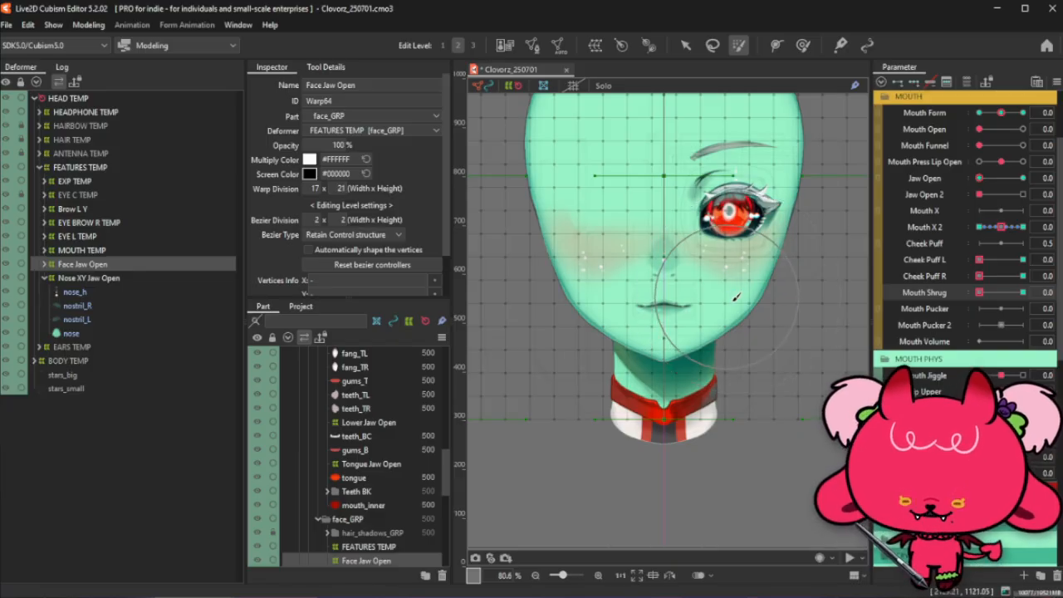
# Brush-select the weighted face points over the cheek below the visible eye, and switch to the arrow tool
pyautogui.scroll(-3, 953, 344)
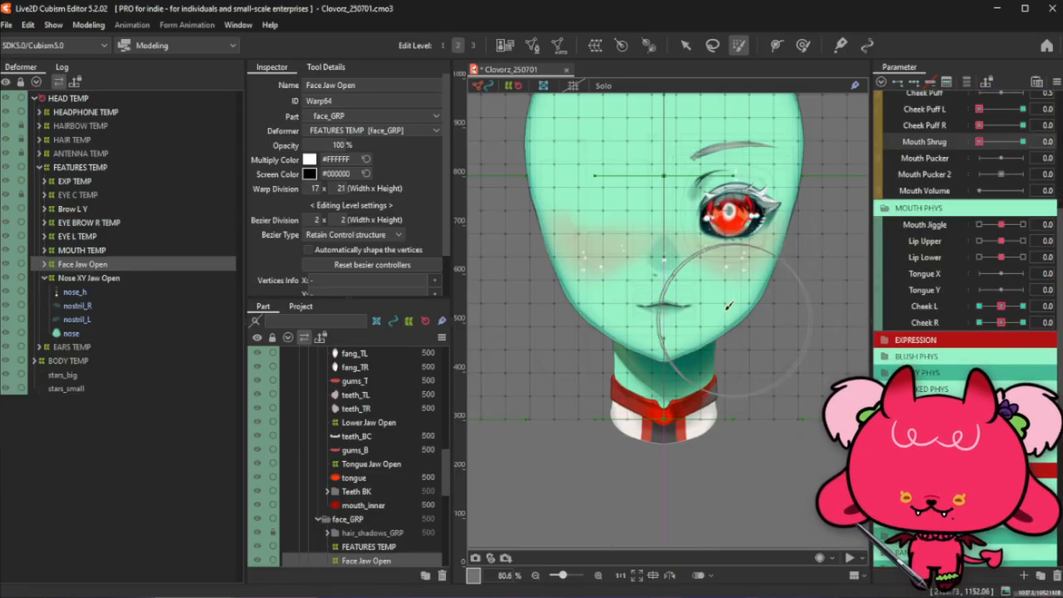
pyautogui.moveTo(711, 285)
pyautogui.mouseDown()
pyautogui.moveTo(751, 315)
pyautogui.moveTo(728, 284)
pyautogui.mouseUp()
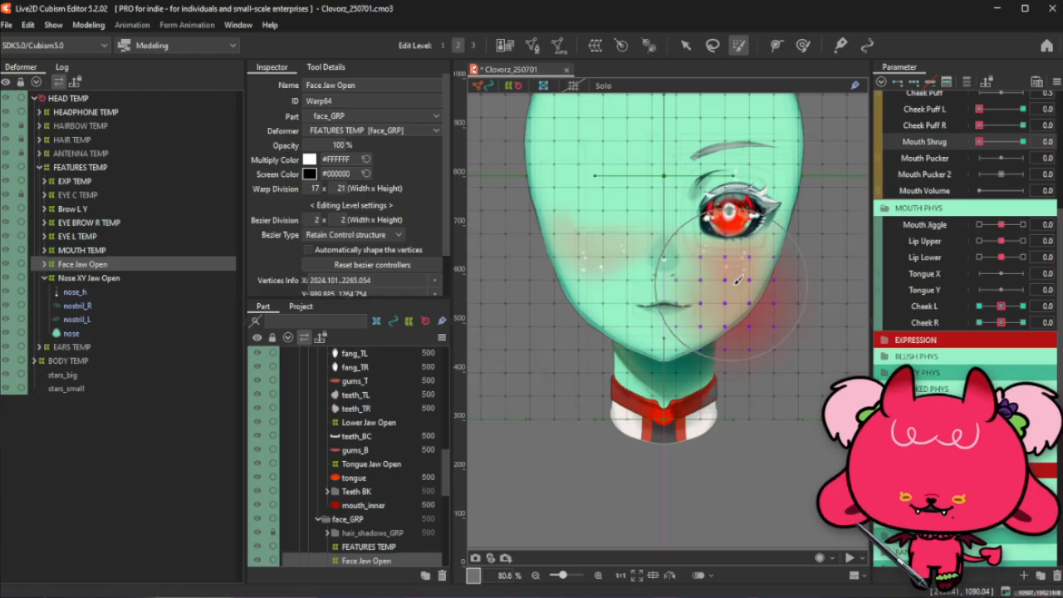
pyautogui.press('v')
# Try widening the weighted cheek points of Face Jaw Open at Cheek L 1.0
pyautogui.click(1002, 309)
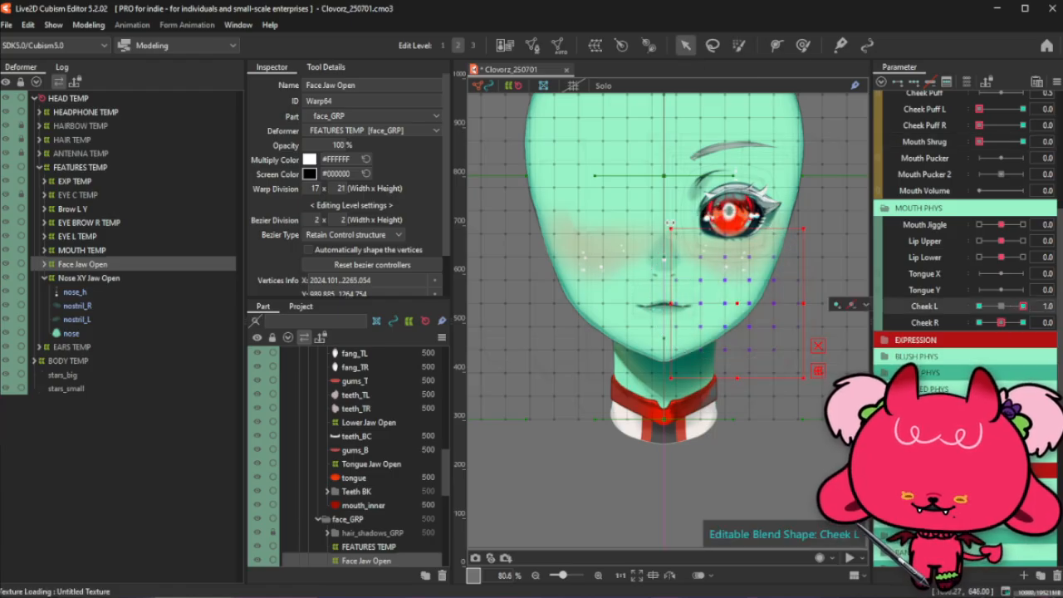
pyautogui.click(1022, 307)
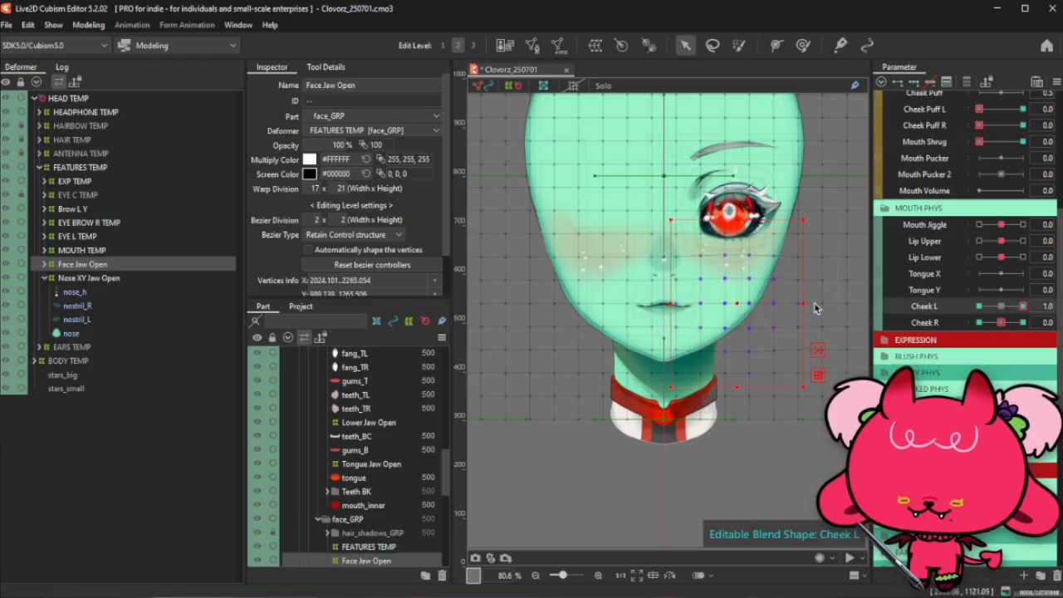
pyautogui.moveTo(809, 302); pyautogui.dragTo(820, 308)
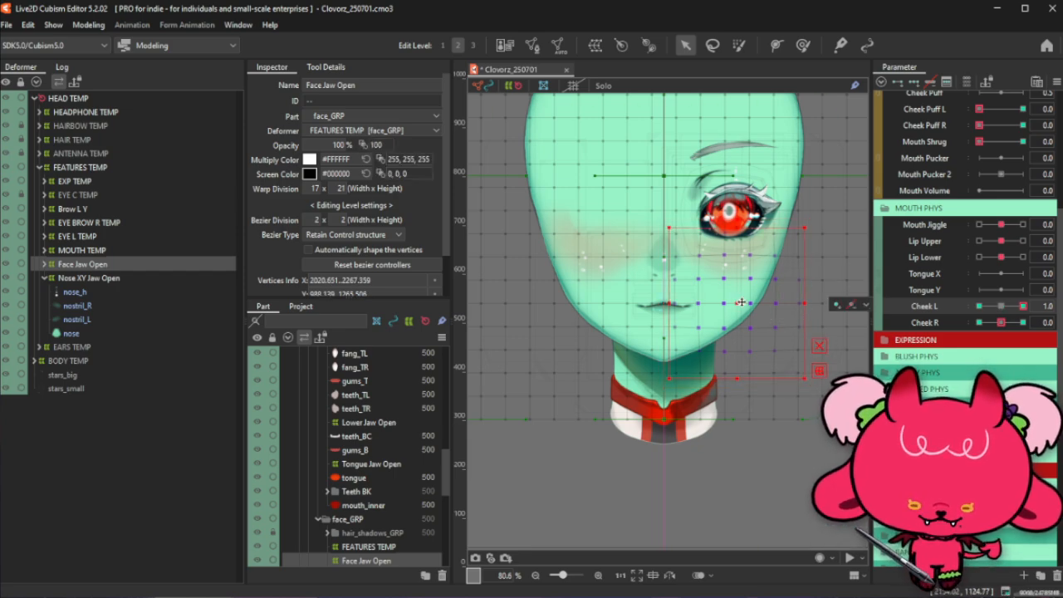
# Recreate the Cheek L keys, then narrow and slightly heighten the weighted cheek points at 1.0, with the selection hidden for preview
pyautogui.click(1000, 305)
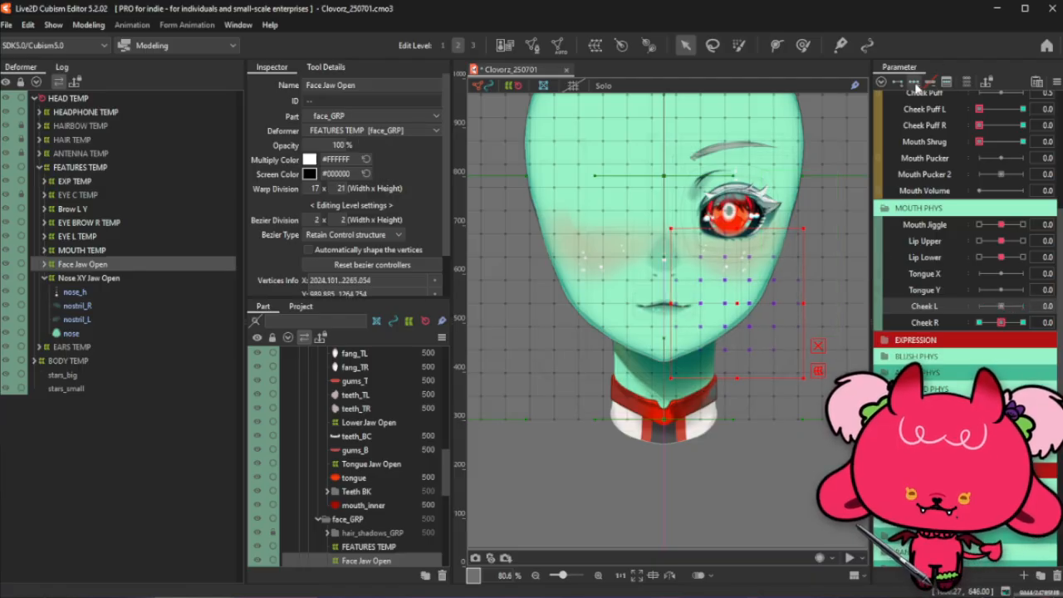
pyautogui.click(1022, 305)
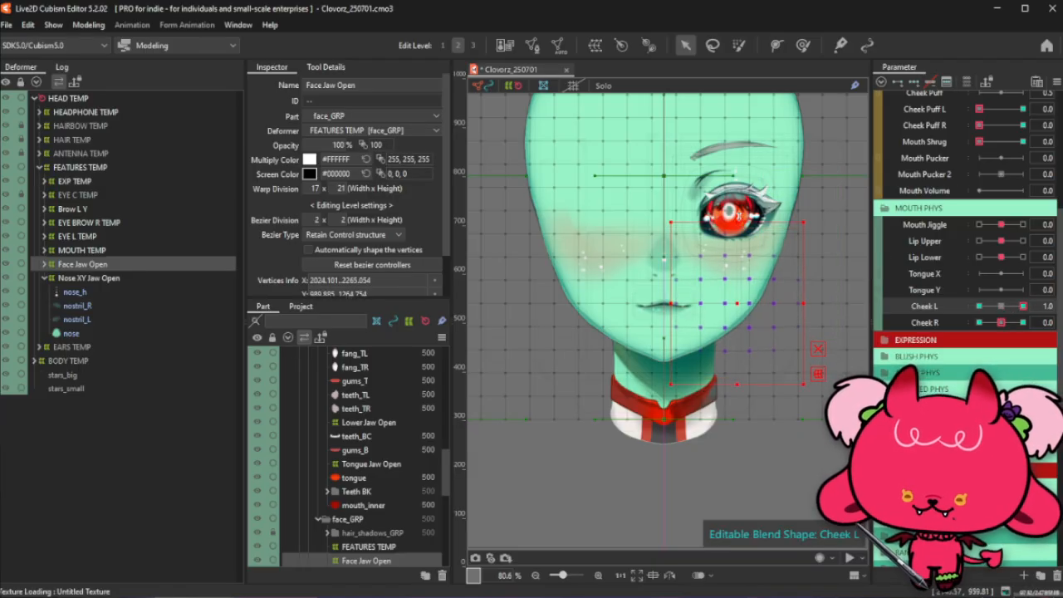
pyautogui.moveTo(803, 306); pyautogui.dragTo(798, 306)
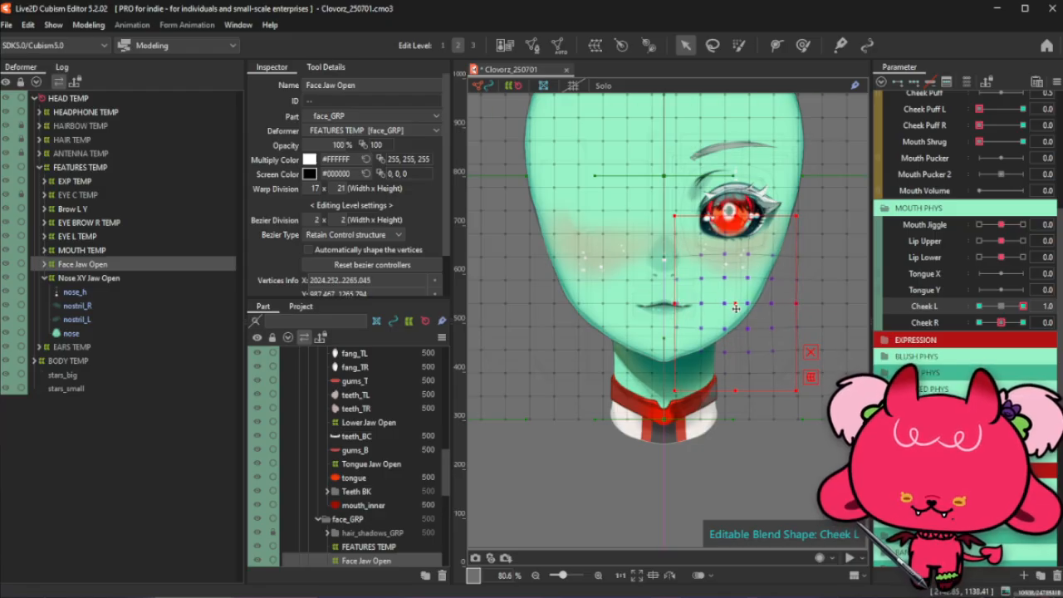
pyautogui.hotkey('ctrl', 'h')
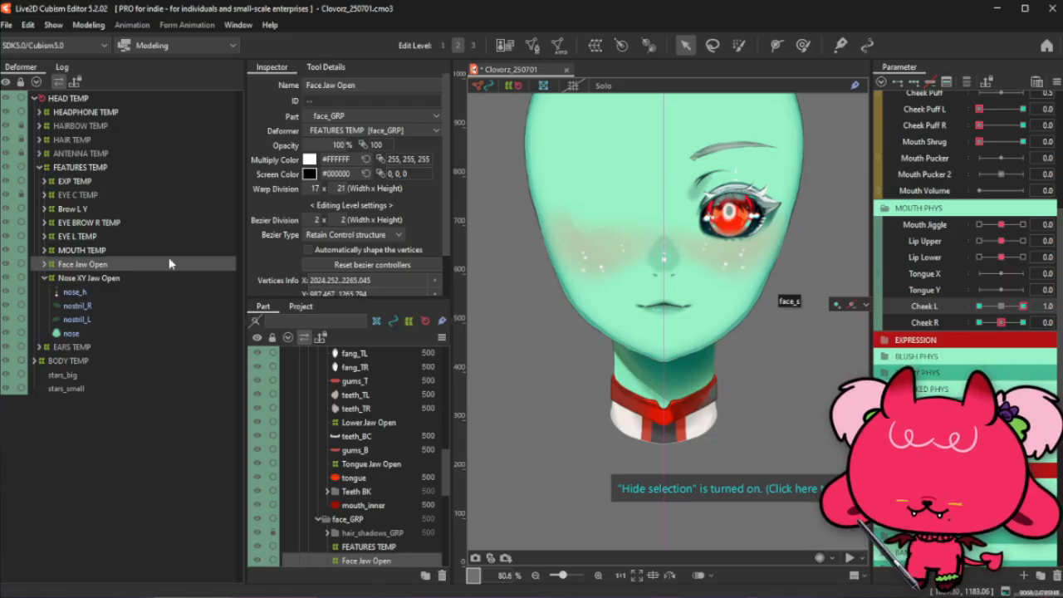
# Reselect the Face Jaw Open deformer and sweep Cheek L through its range to 1.0 to check the cheek shape
pyautogui.click(116, 264)
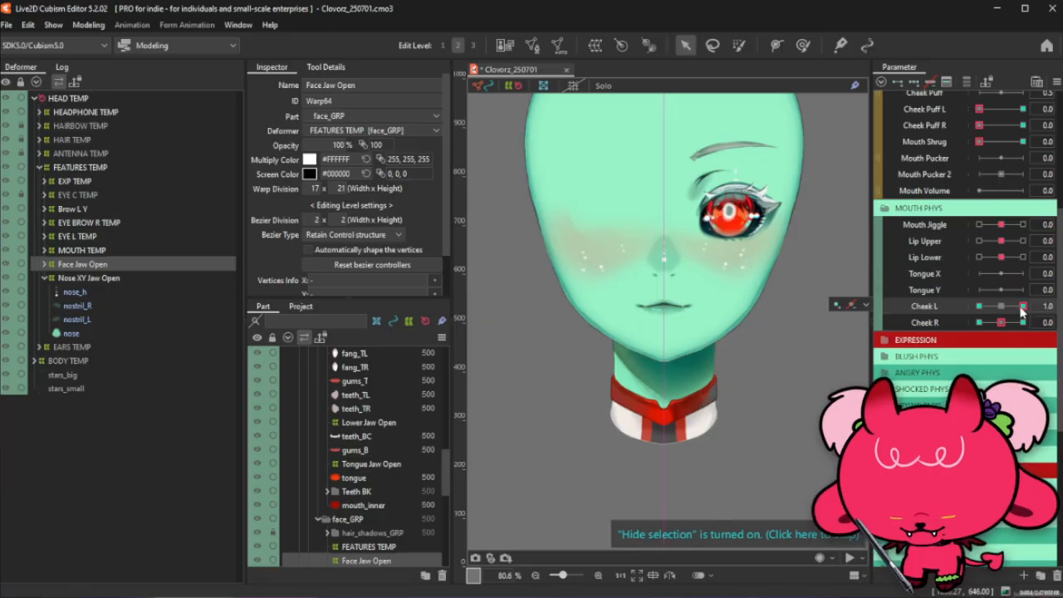
pyautogui.hotkey('ctrl', 'f')
pyautogui.click(508, 427)
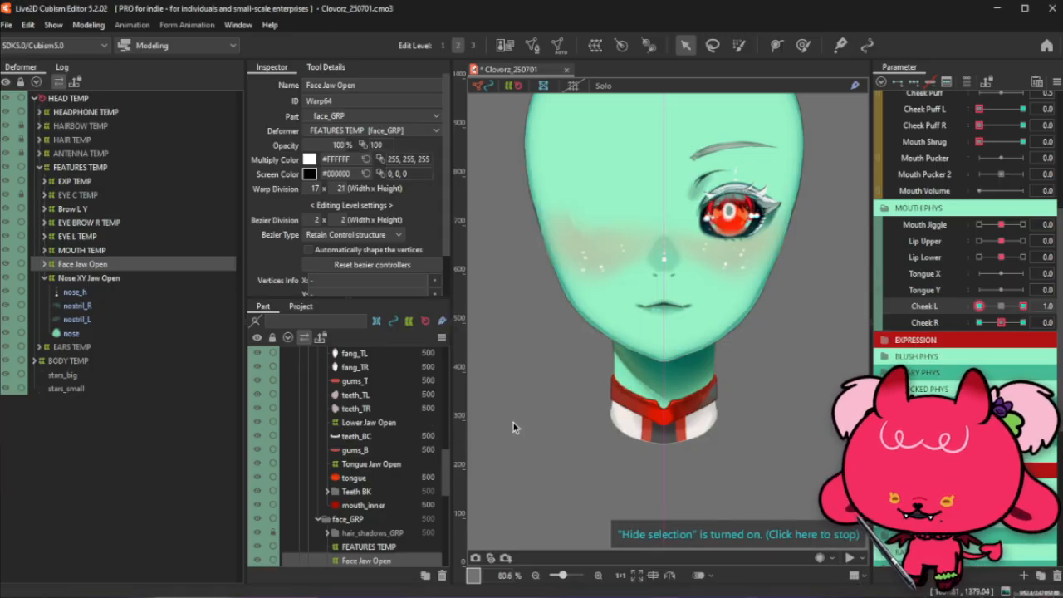
pyautogui.moveTo(980, 305); pyautogui.dragTo(1014, 321)
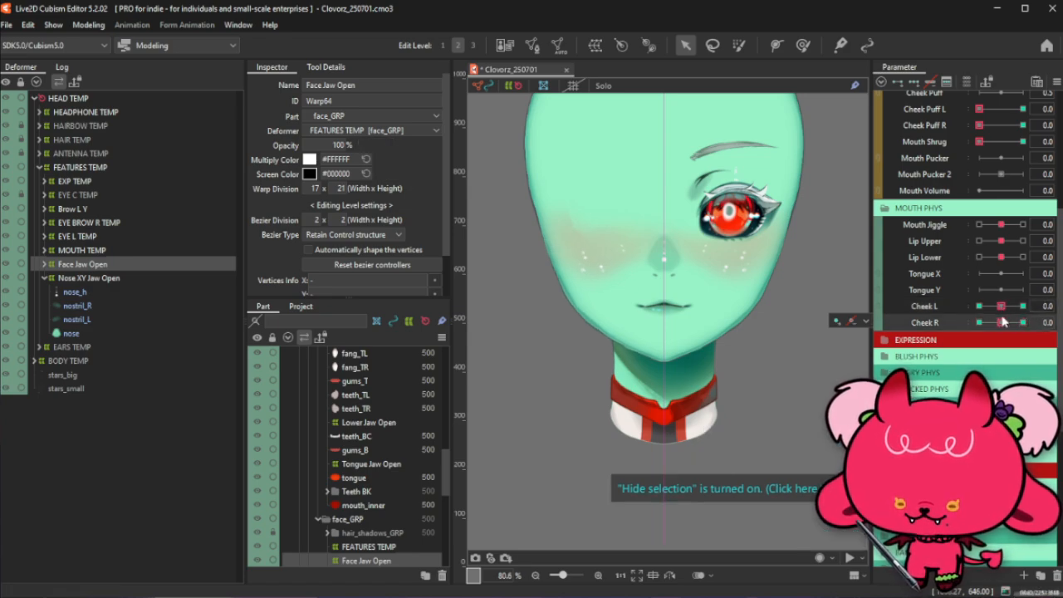
pyautogui.click(1046, 305)
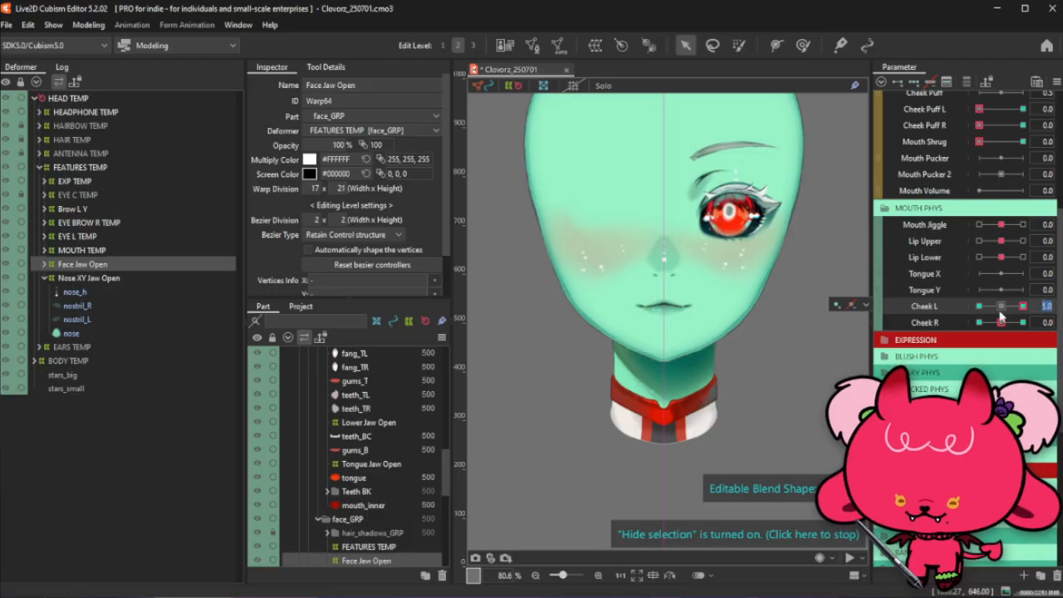
pyautogui.moveTo(1022, 306)
pyautogui.mouseDown()
pyautogui.moveTo(1001, 306)
pyautogui.moveTo(1035, 307)
pyautogui.mouseUp()
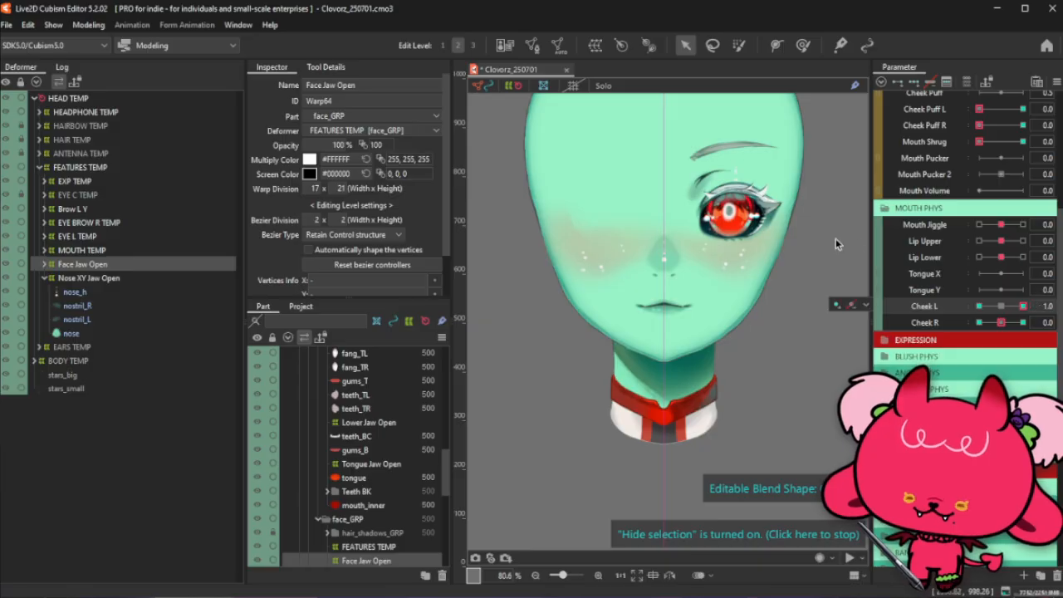
# Nudge the warp points along the cheek contour with the deform brush at Cheek L 1.0, and undo the last stroke
pyautogui.click(787, 189)
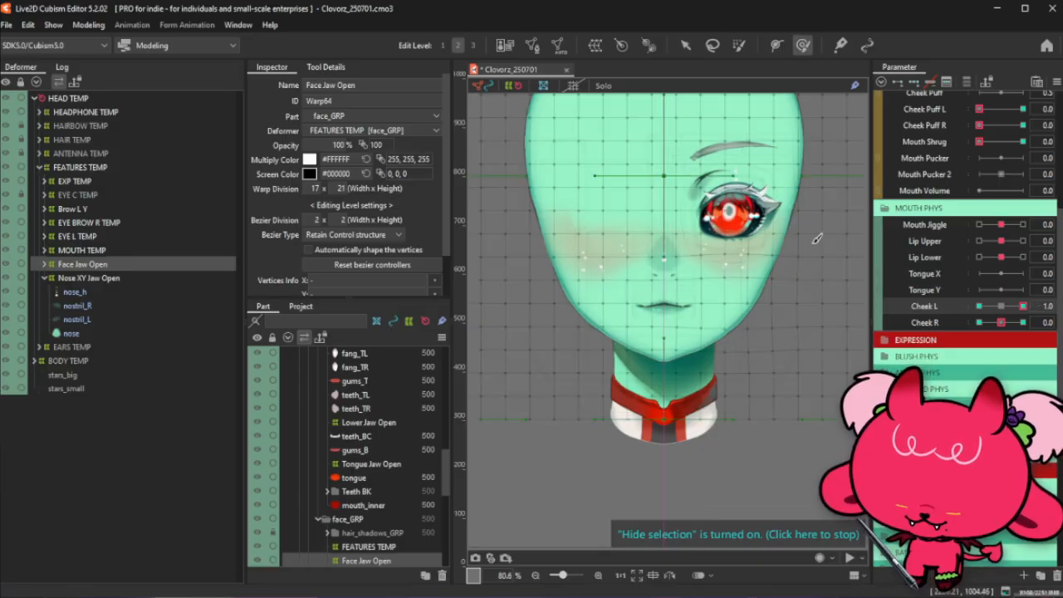
pyautogui.scroll(3, 813, 249)
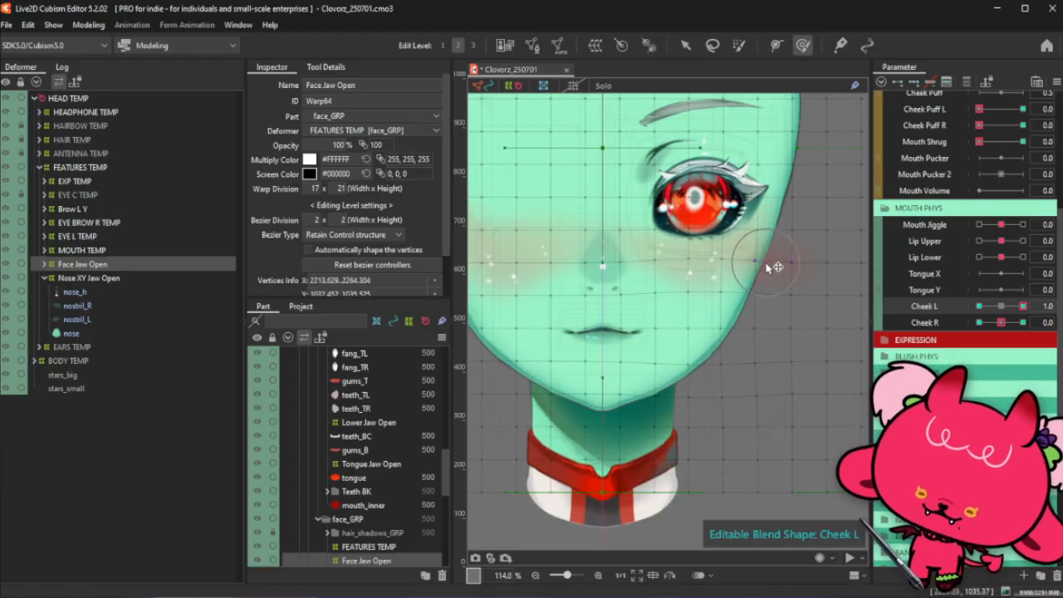
pyautogui.moveTo(765, 264)
pyautogui.mouseDown()
pyautogui.moveTo(757, 261)
pyautogui.moveTo(768, 242)
pyautogui.moveTo(771, 259)
pyautogui.mouseUp()
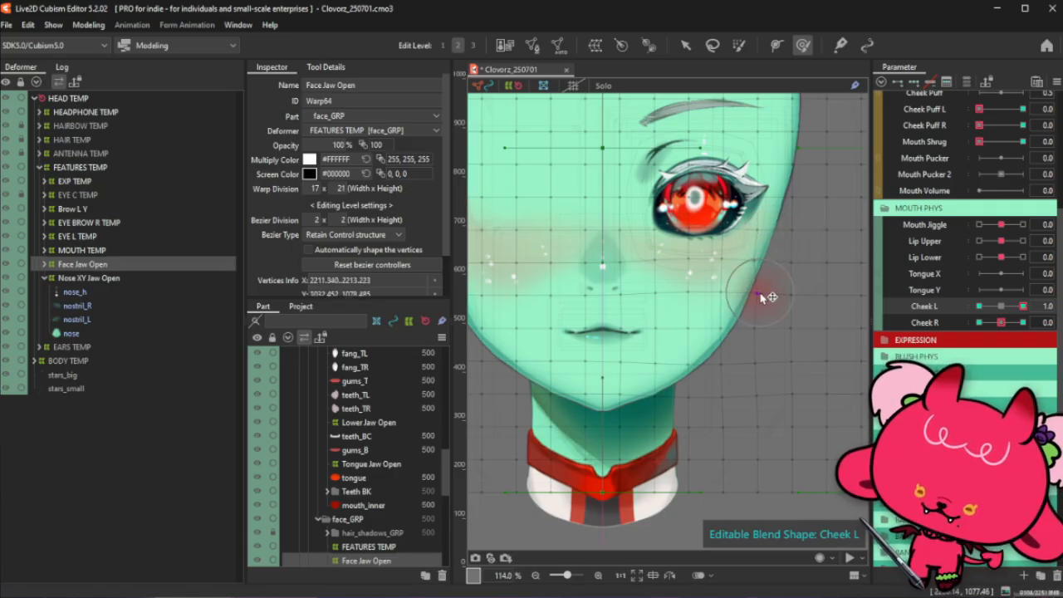
pyautogui.moveTo(760, 295); pyautogui.dragTo(762, 291)
pyautogui.hotkey('ctrl', 'z')
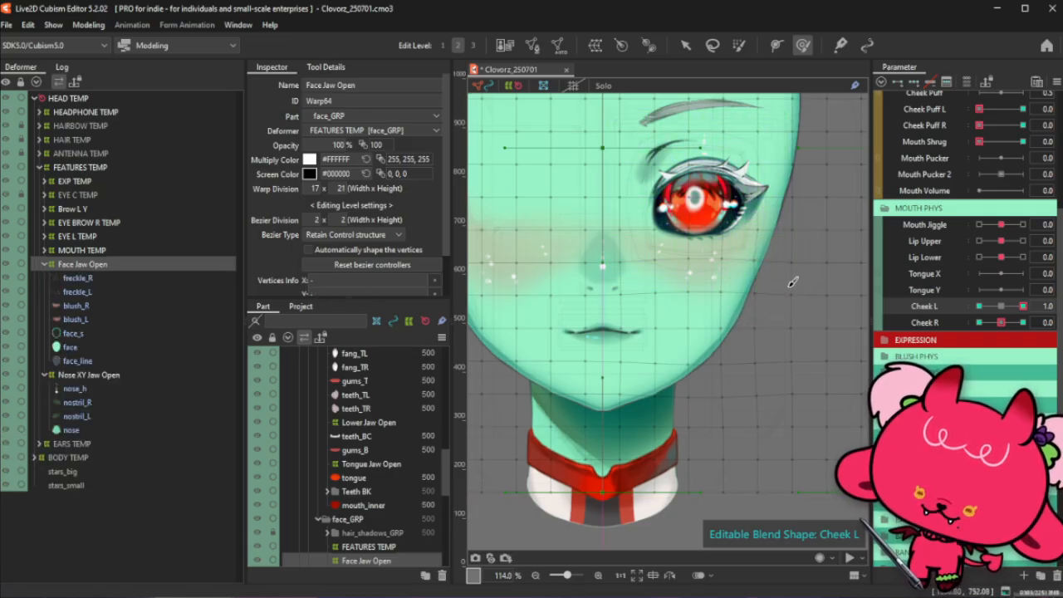
# Hide the selection and compare the whole face with Cheek L at 0.0 and 1.0
pyautogui.hotkey('ctrl', 'h')
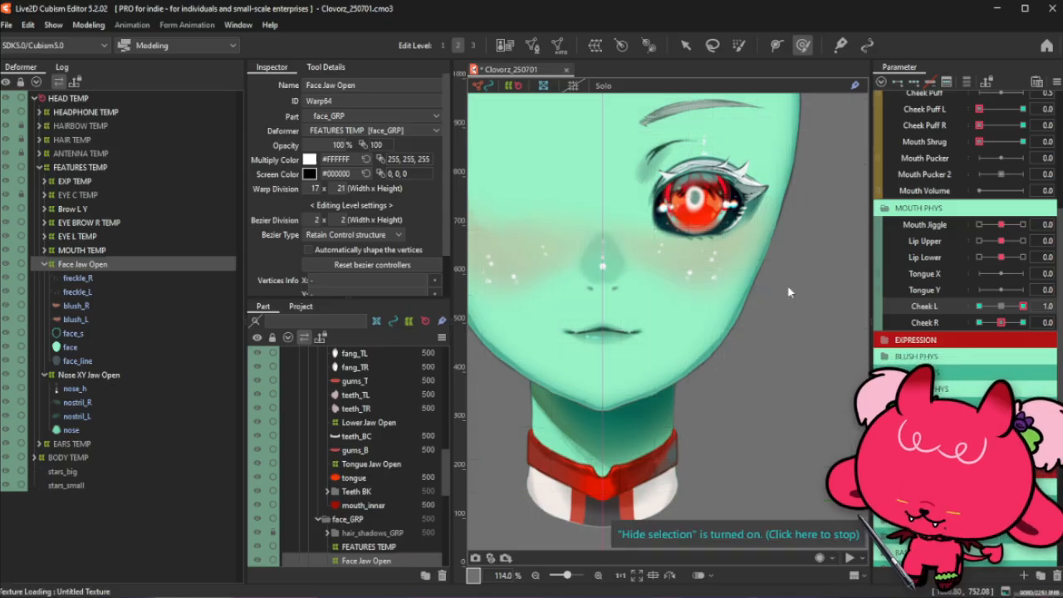
pyautogui.scroll(-4, 789, 287)
pyautogui.scroll(2, 803, 283)
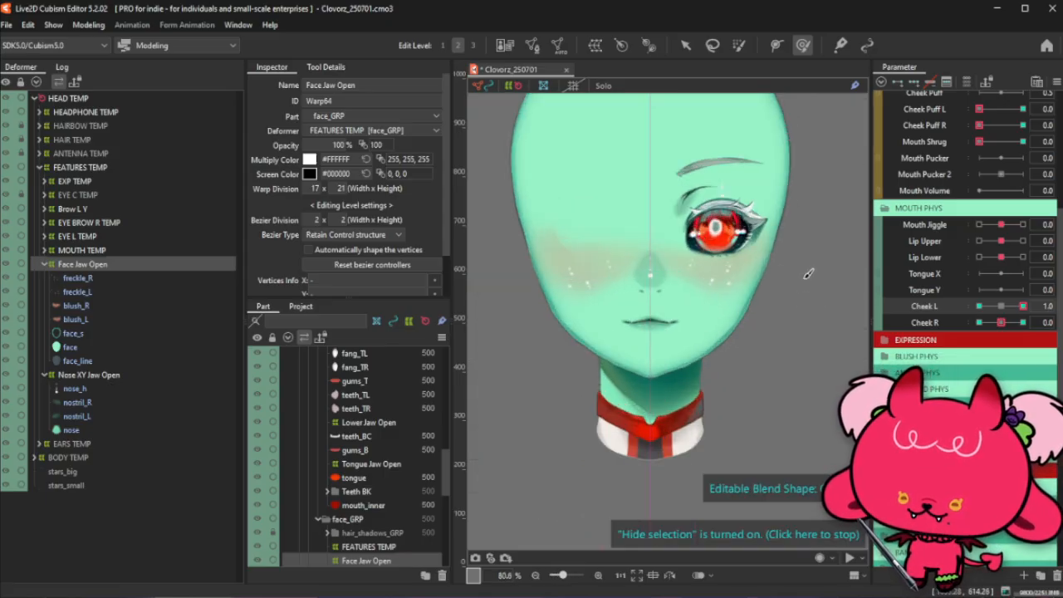
pyautogui.click(1003, 326)
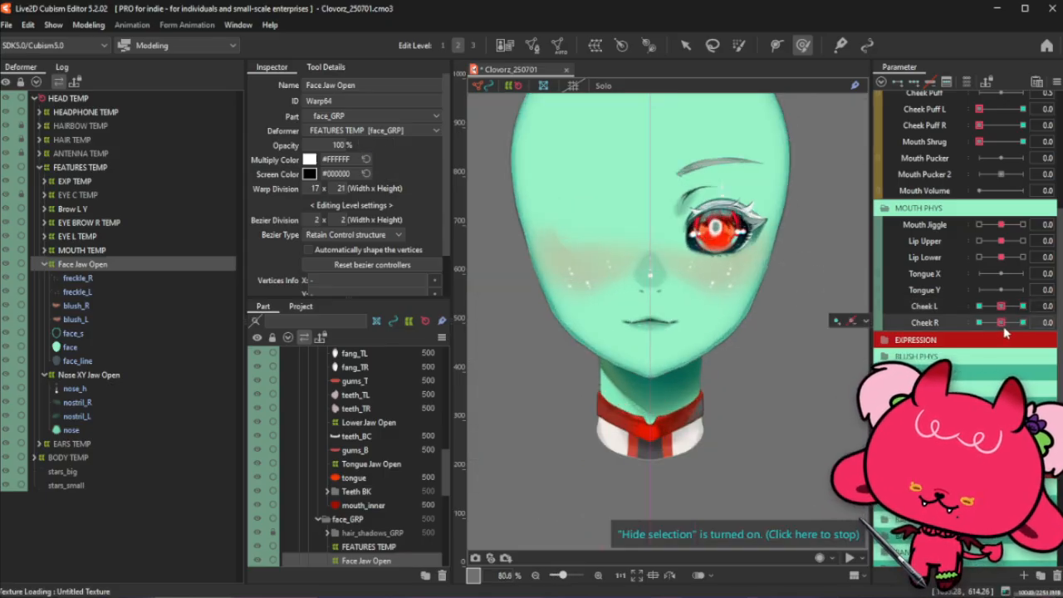
pyautogui.moveTo(1001, 306); pyautogui.dragTo(1035, 306)
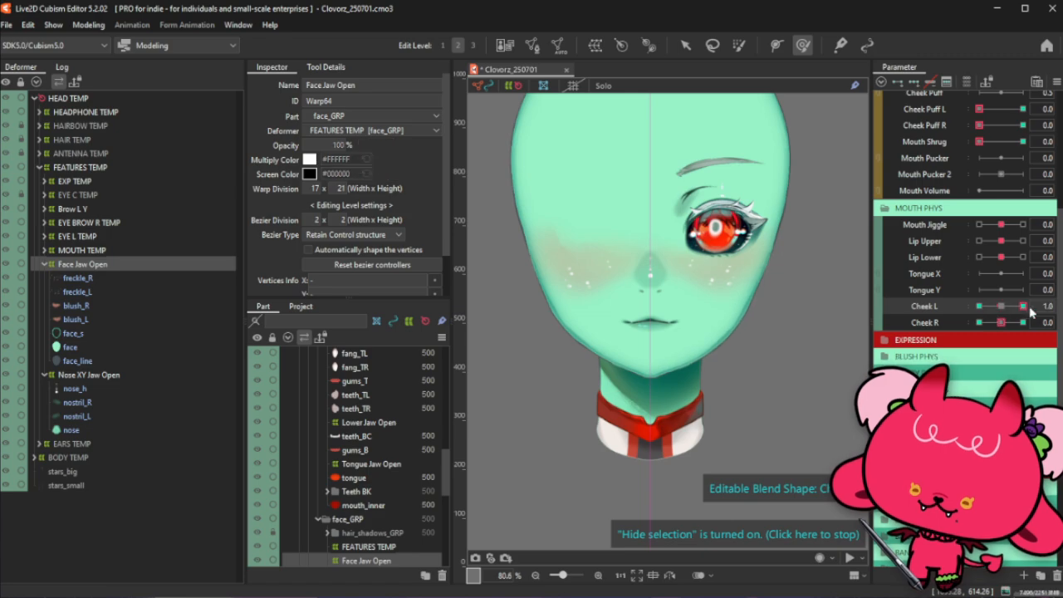
# Set the Warp Division of the Face Jaw Open deformer to 19 x 23
pyautogui.click(739, 46)
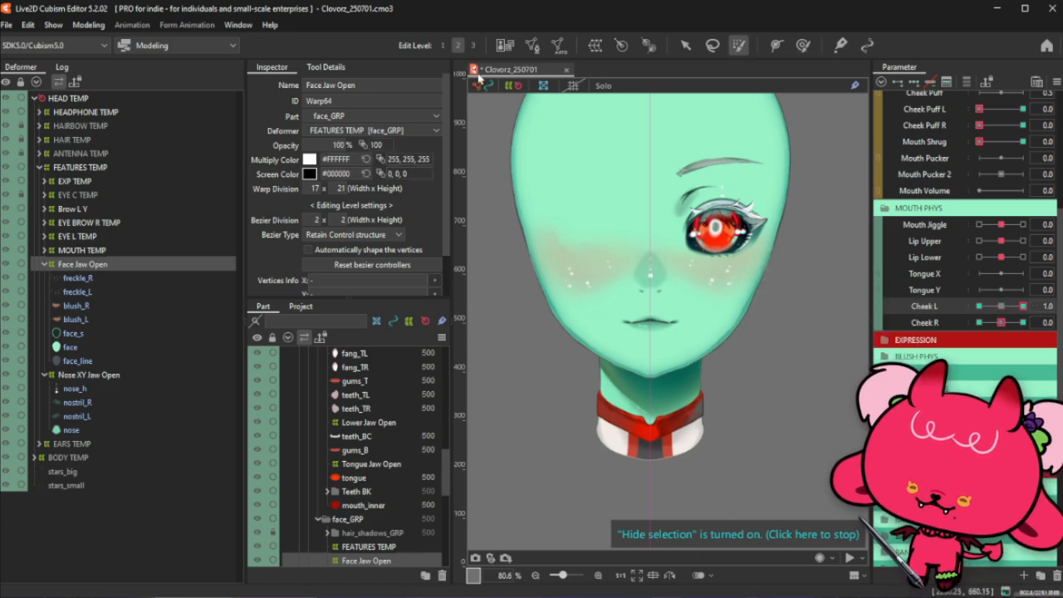
pyautogui.click(801, 47)
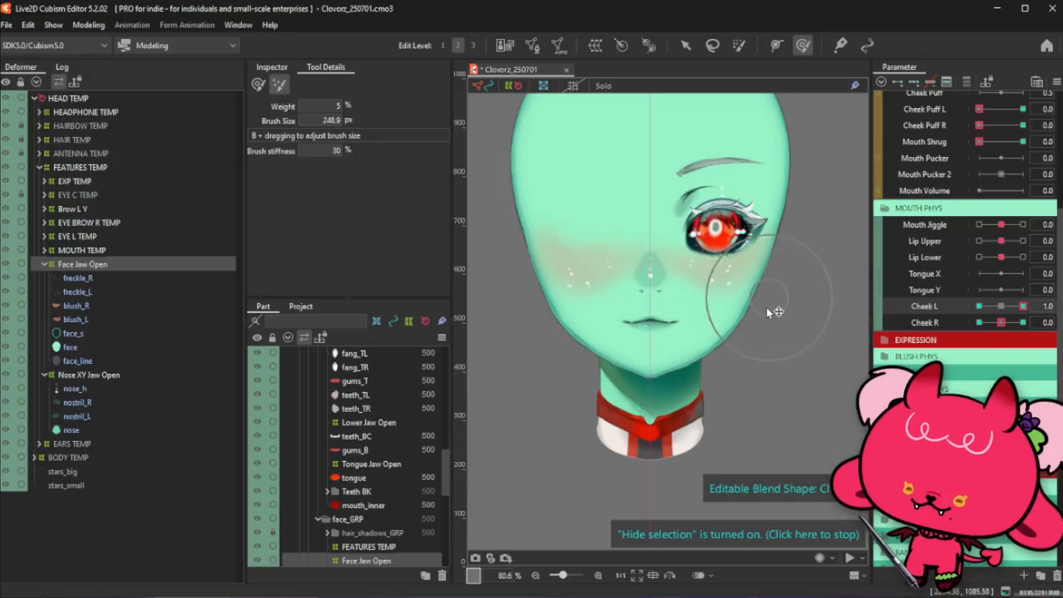
pyautogui.scroll(3, 798, 297)
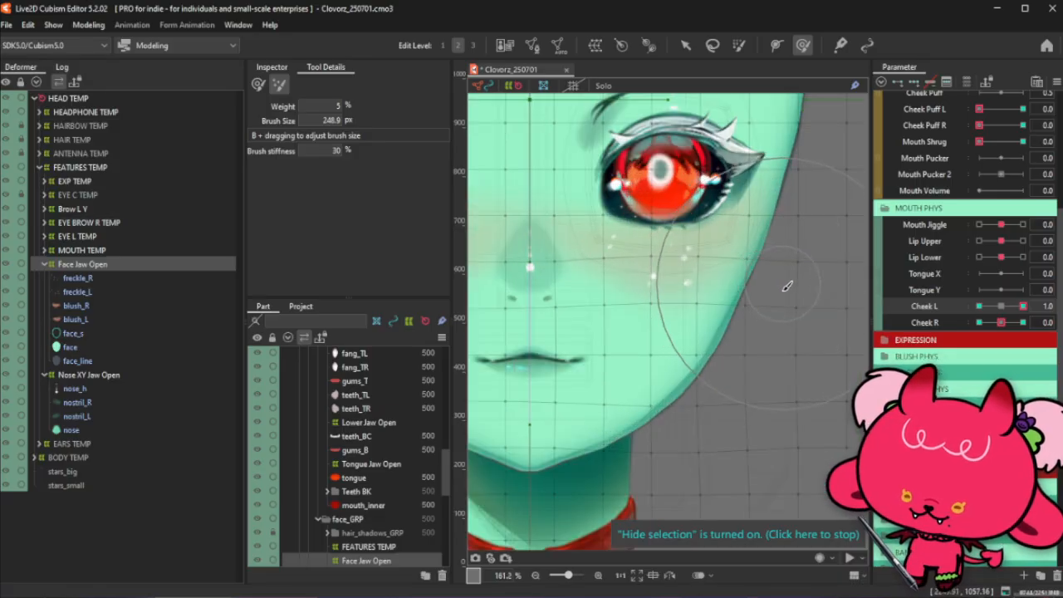
pyautogui.click(274, 67)
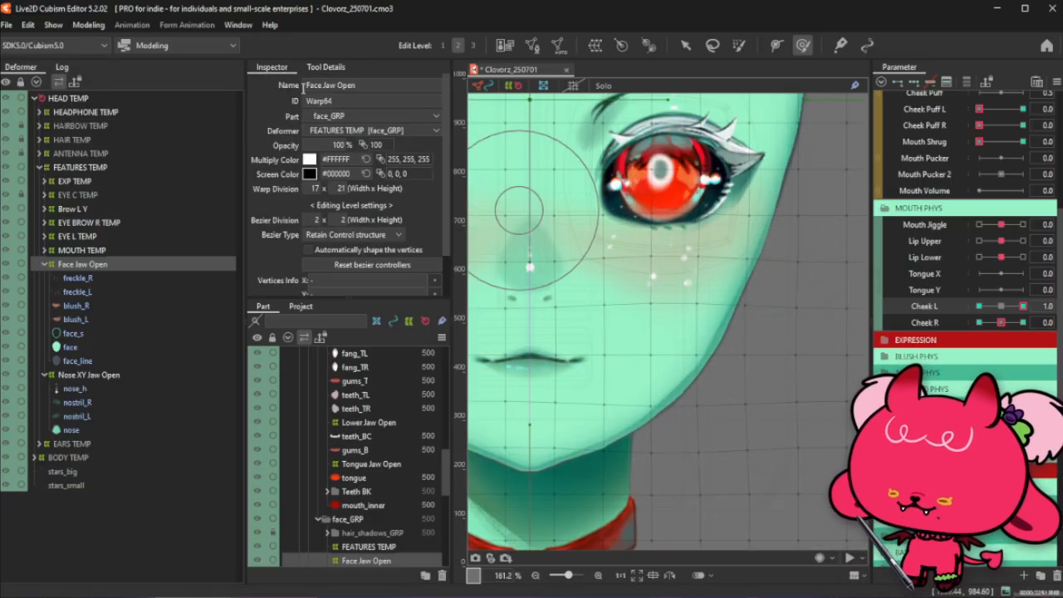
pyautogui.click(340, 188)
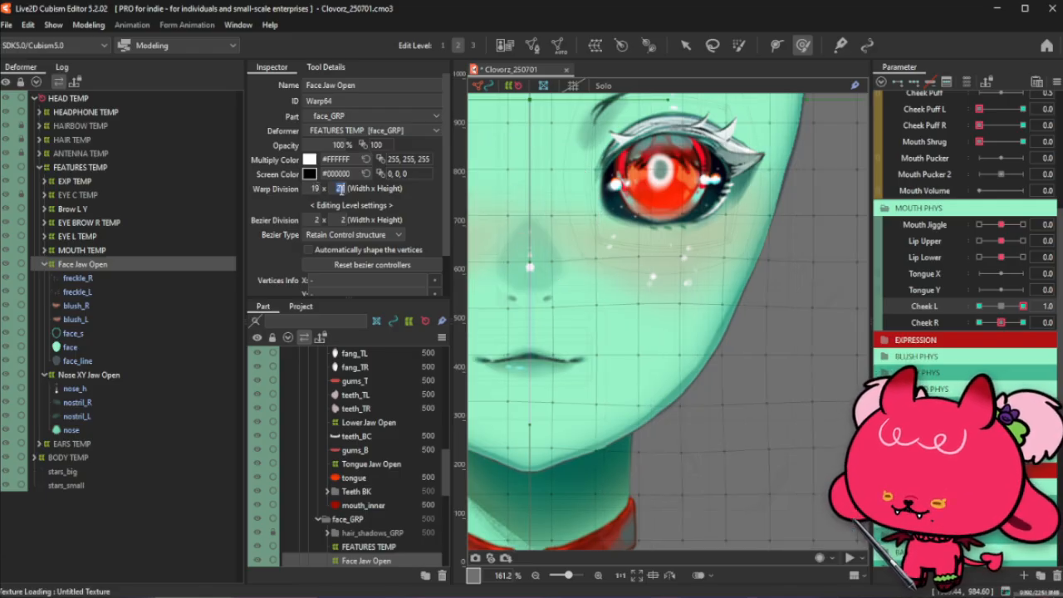
pyautogui.write('23')
pyautogui.press('Return')
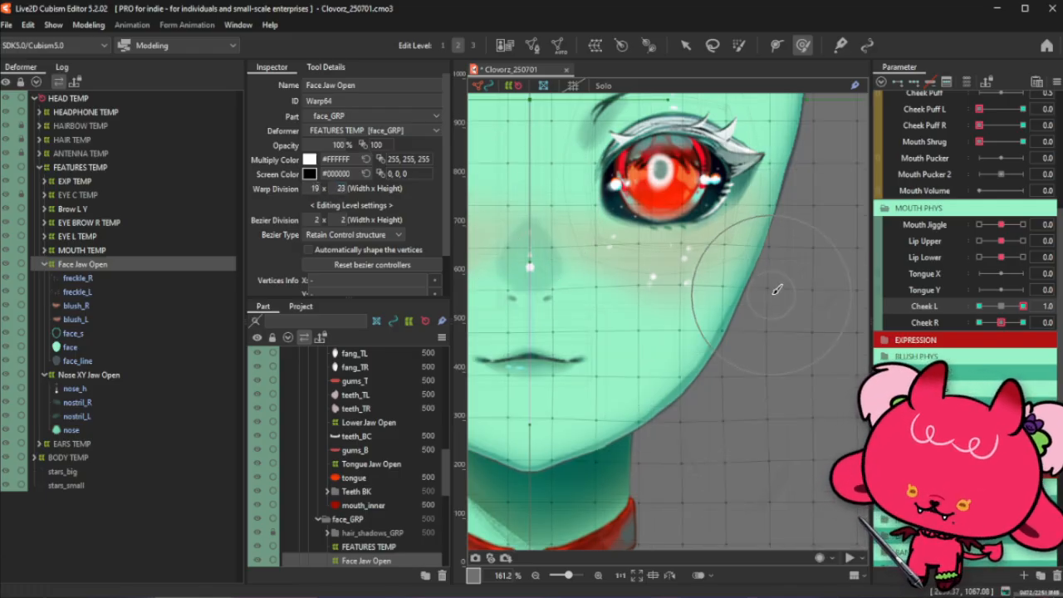
# Reflect the Face Jaw Open deformer horizontally at Cheek L 1.0 and check the face at Cheek L -1.0
pyautogui.scroll(-2, 804, 313)
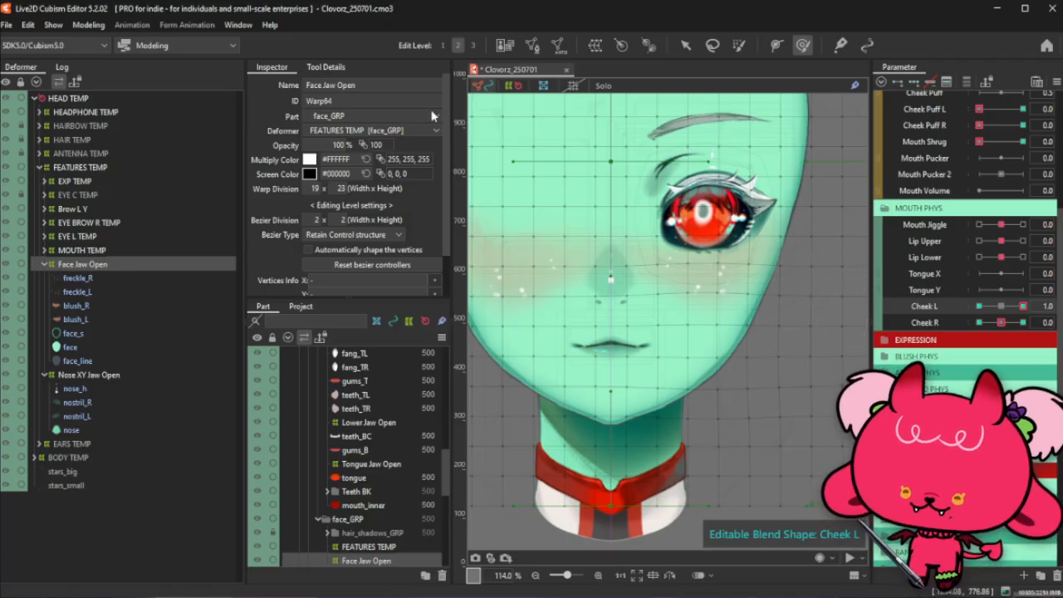
pyautogui.click(325, 67)
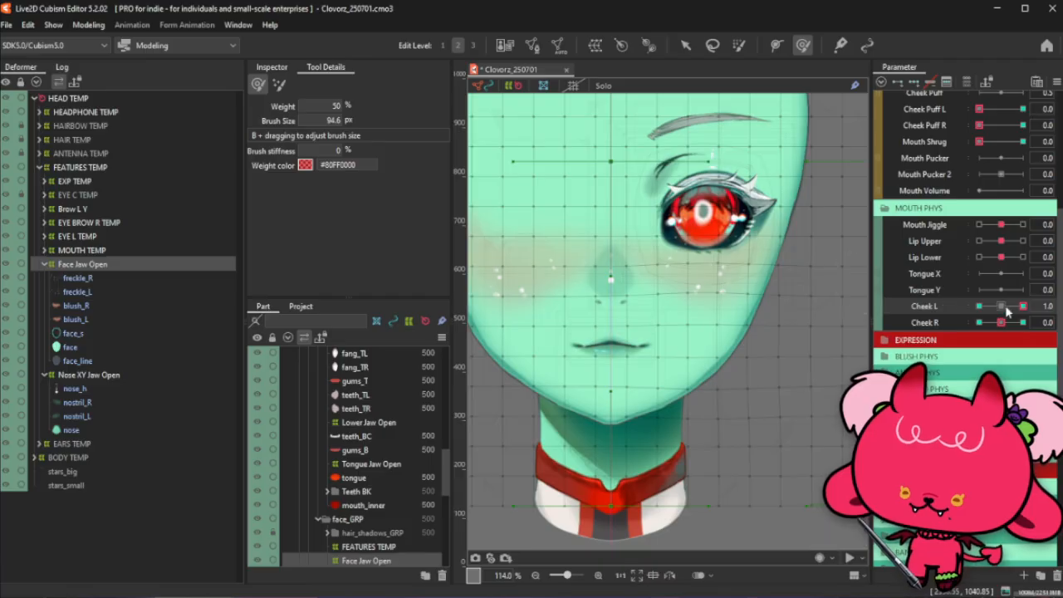
pyautogui.hotkey('ctrl', 'm')
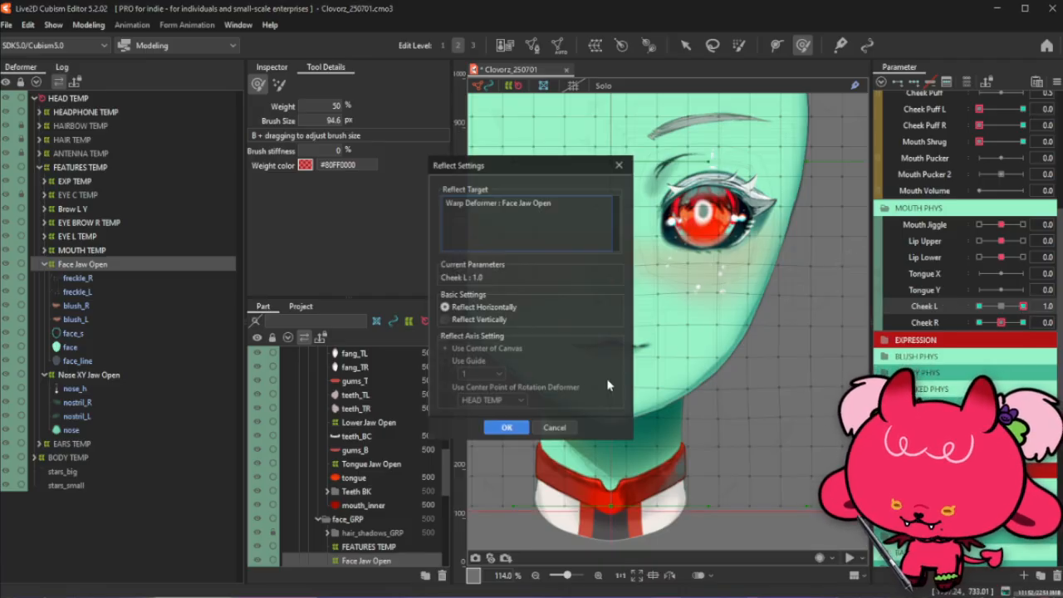
pyautogui.click(509, 429)
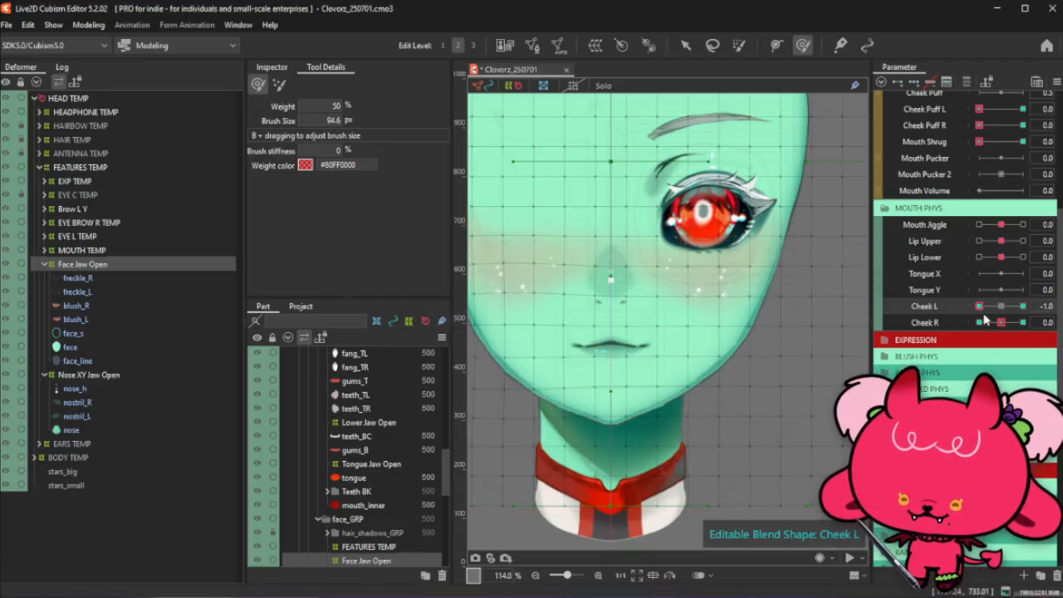
pyautogui.moveTo(1027, 305); pyautogui.dragTo(979, 307)
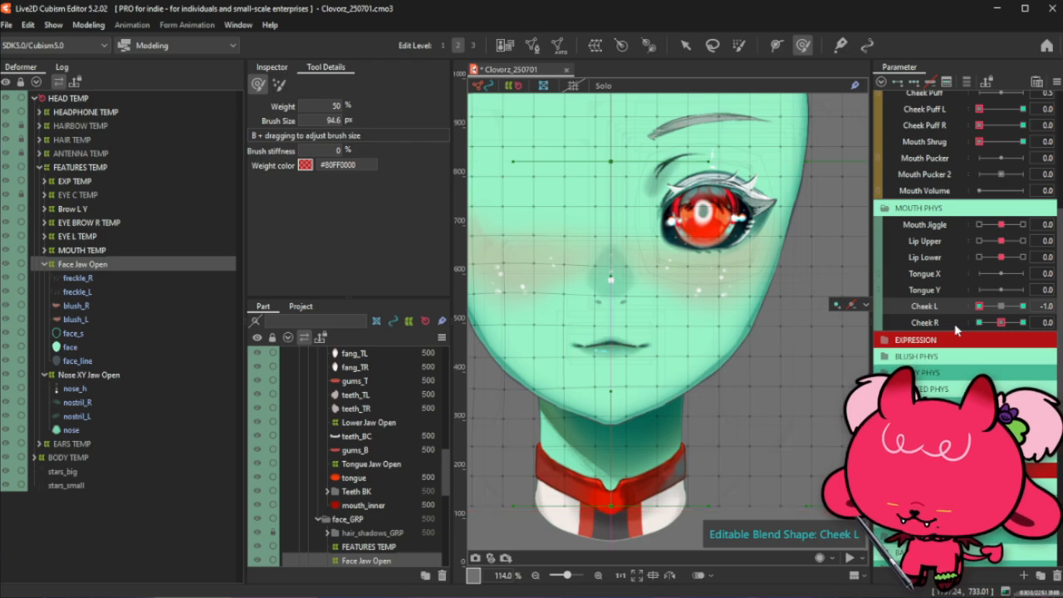
# Check Face Jaw Open at Cheek R 1.0, and paste the copied shape at Cheek L -1.0 with a blend compatibility of -100
pyautogui.click(1001, 306)
pyautogui.moveTo(1001, 323); pyautogui.dragTo(1031, 322)
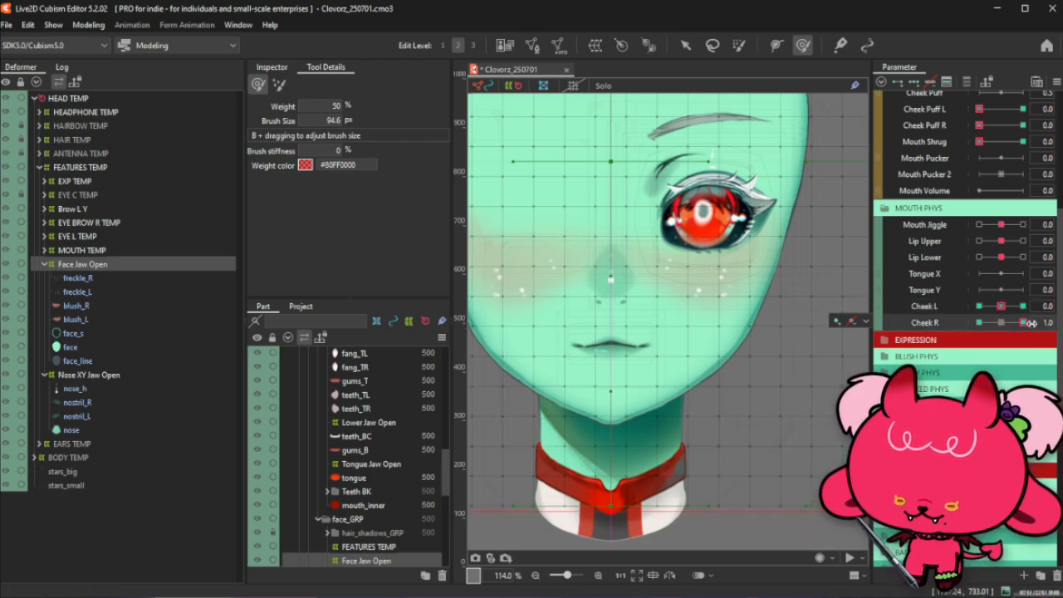
pyautogui.hotkey('ctrl', 'z')
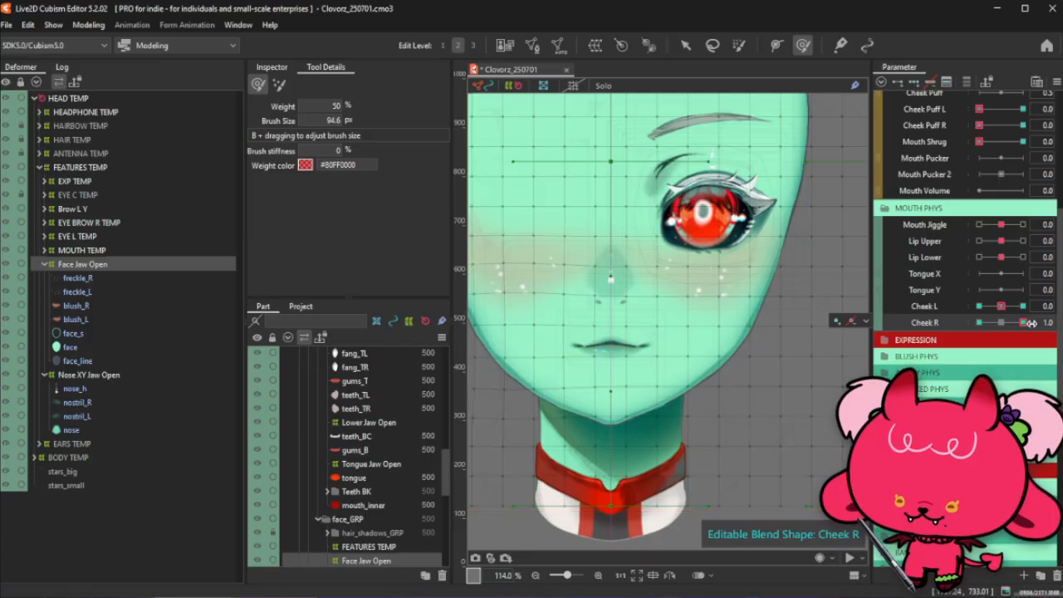
pyautogui.moveTo(1001, 307); pyautogui.dragTo(942, 322)
pyautogui.hotkey('ctrl', 'z')
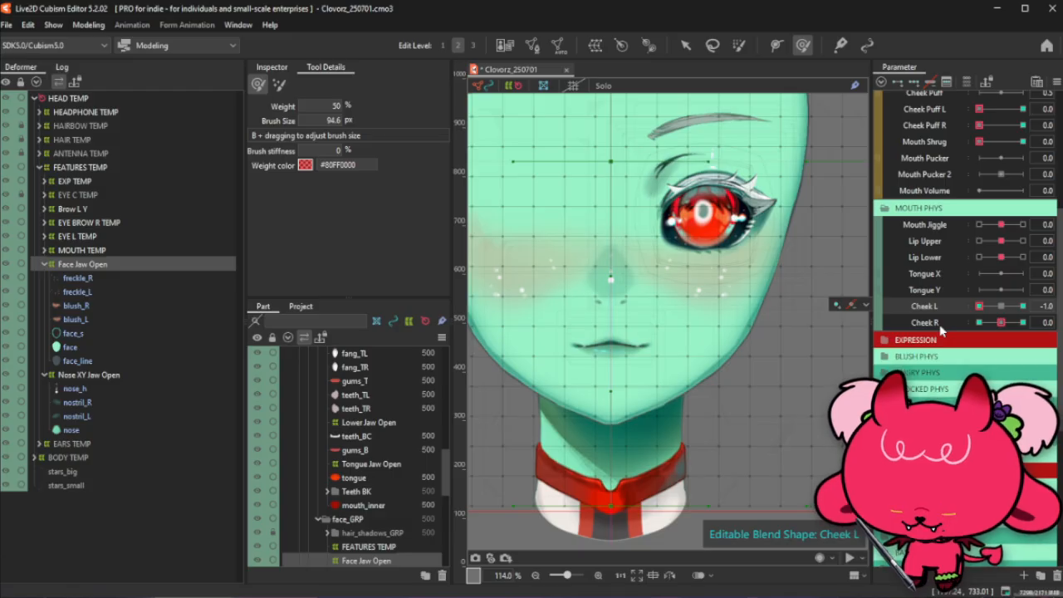
pyautogui.hotkey('ctrl', 'shift', 'v')
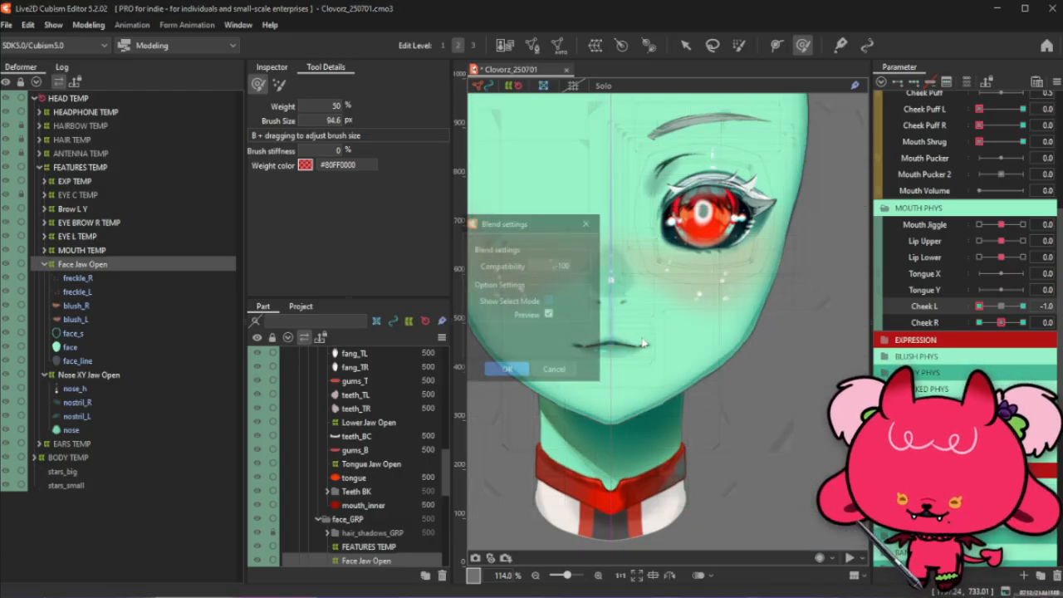
pyautogui.click(507, 370)
# Hide the selection and compare the whole face while moving Cheek L and Cheek R between 0.0 and -1.0
pyautogui.scroll(-2, 777, 366)
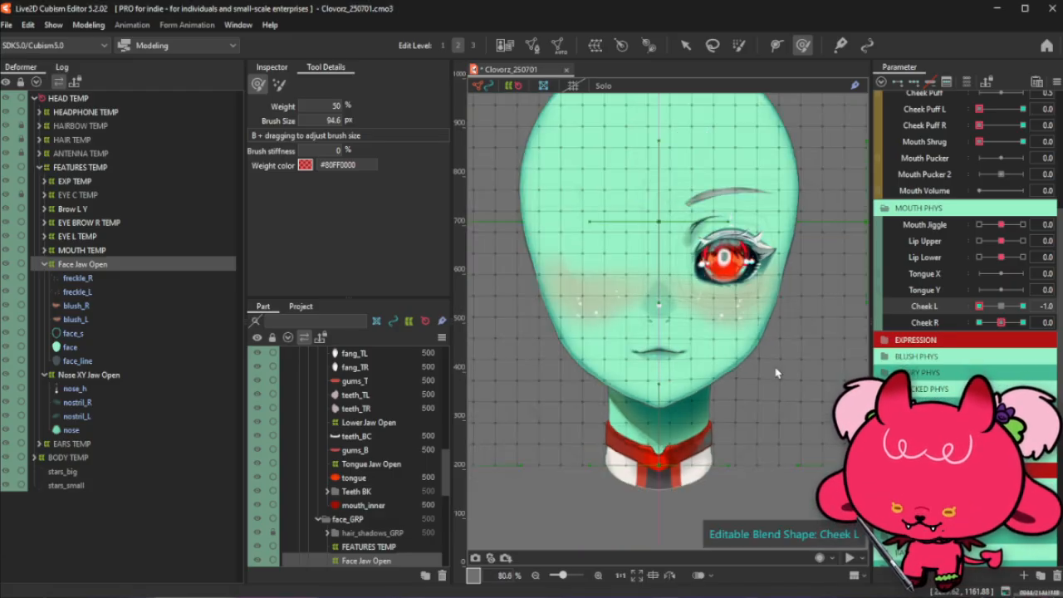
pyautogui.hotkey('ctrl', 't')
pyautogui.moveTo(1003, 306); pyautogui.dragTo(925, 325)
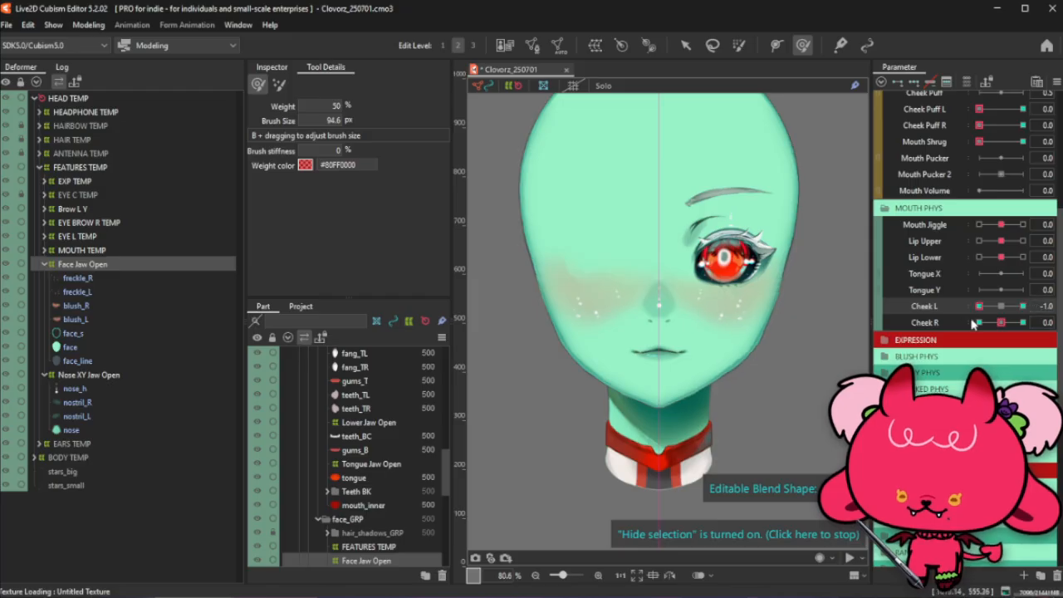
pyautogui.moveTo(1003, 319); pyautogui.dragTo(920, 340)
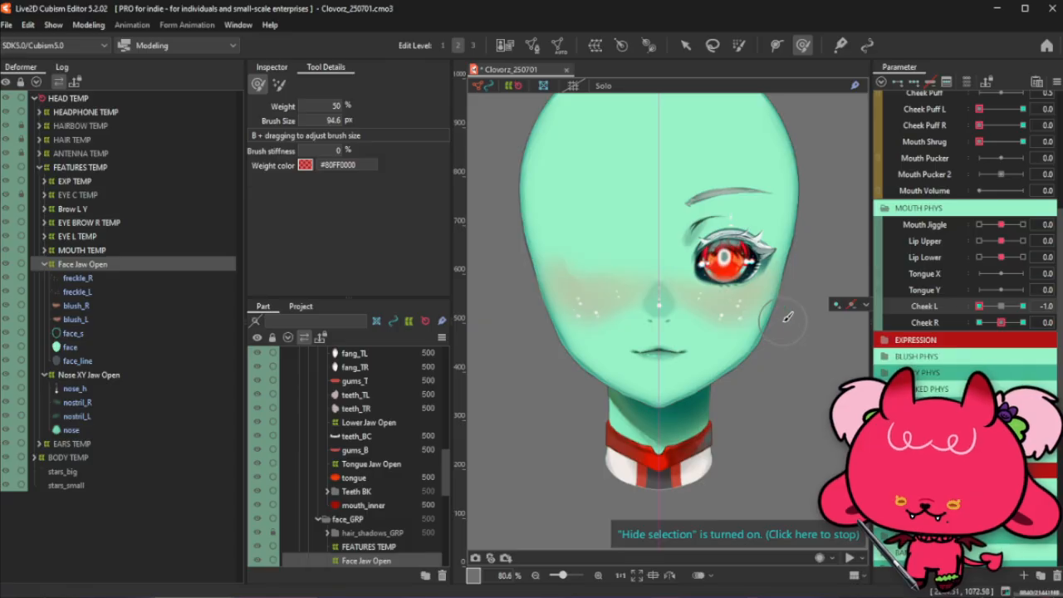
# Examine the meshes of the face_s and face parts, and return Cheek L to 0.0
pyautogui.scroll(3, 787, 317)
pyautogui.click(83, 334)
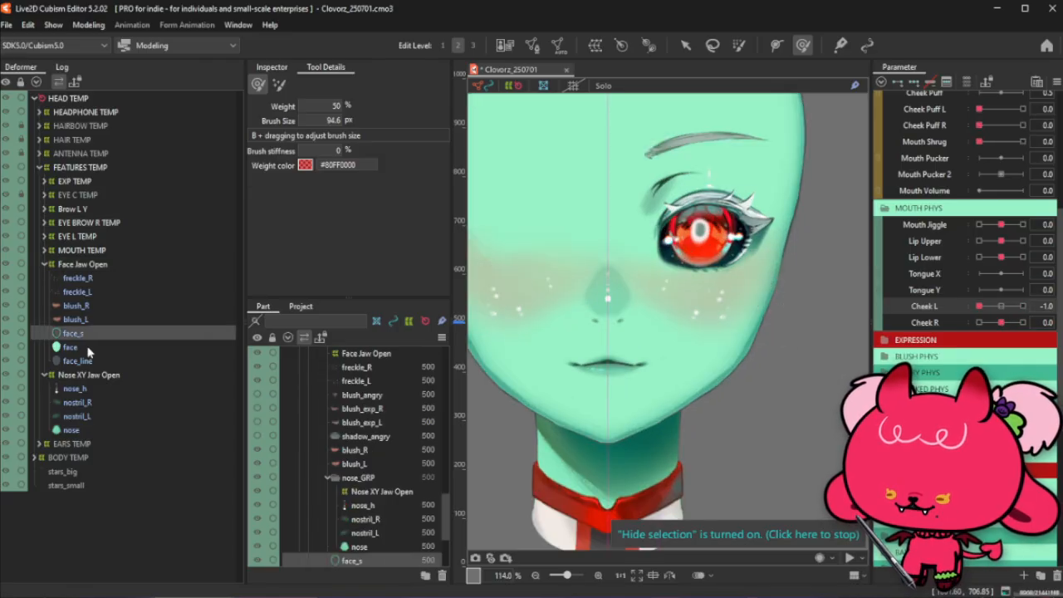
pyautogui.keyDown('ctrl'); pyautogui.click(88, 347); pyautogui.keyUp('ctrl')
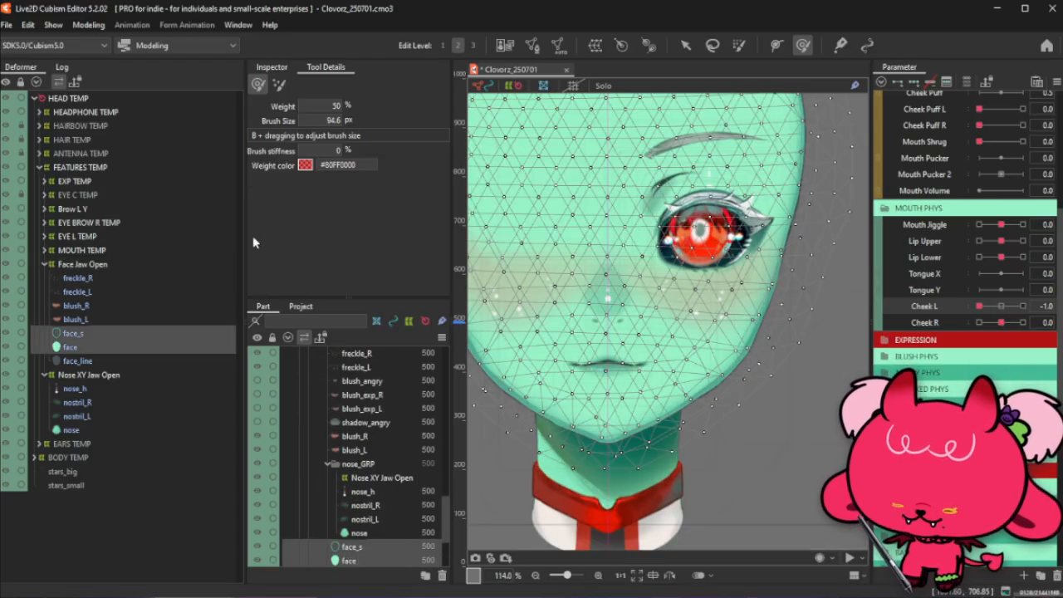
pyautogui.keyDown('ctrl'); pyautogui.click(108, 347); pyautogui.keyUp('ctrl')
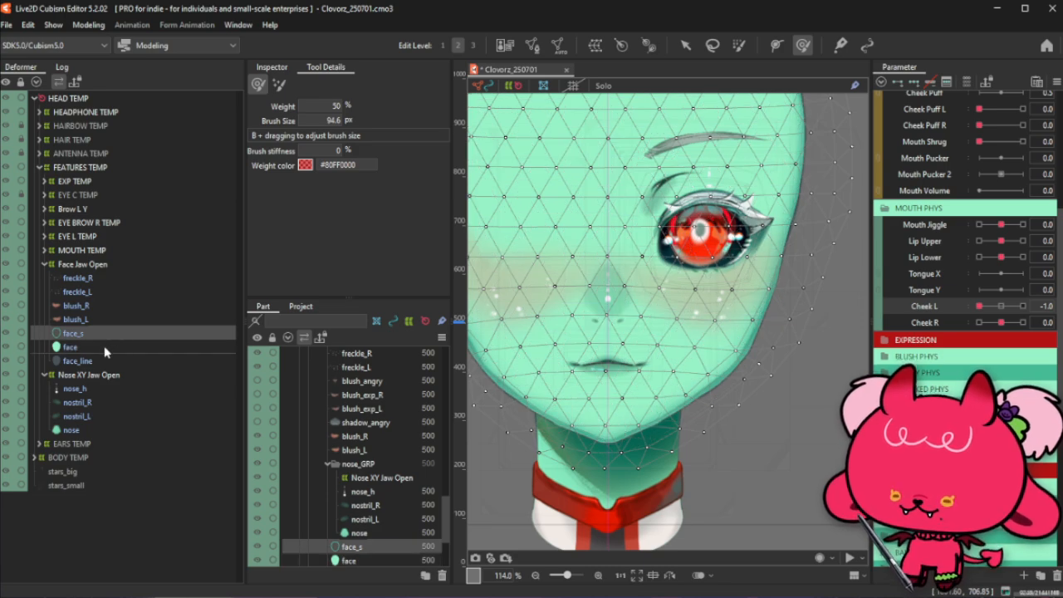
pyautogui.click(104, 347)
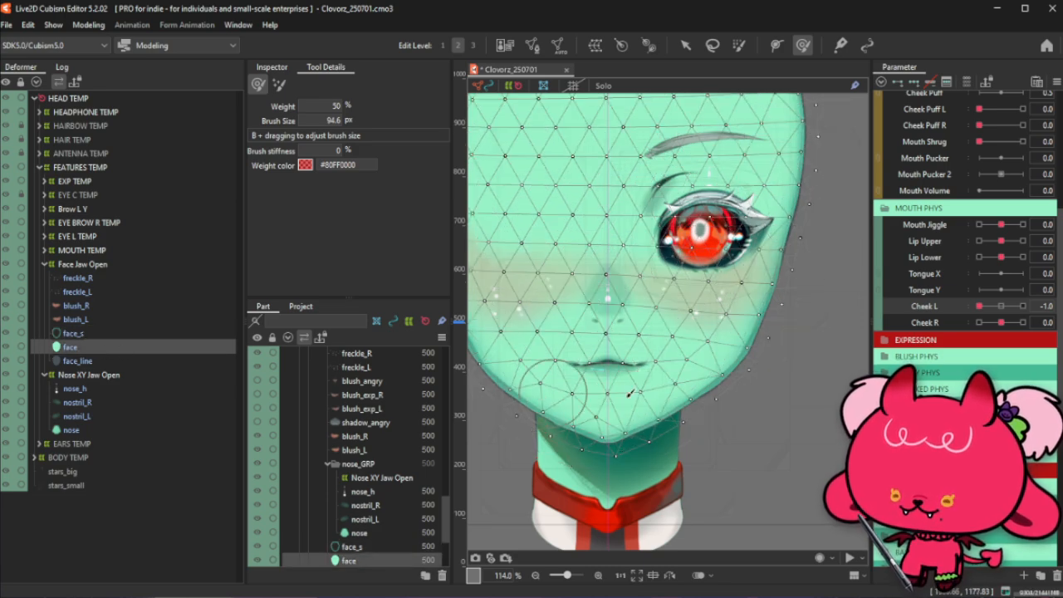
pyautogui.click(1002, 305)
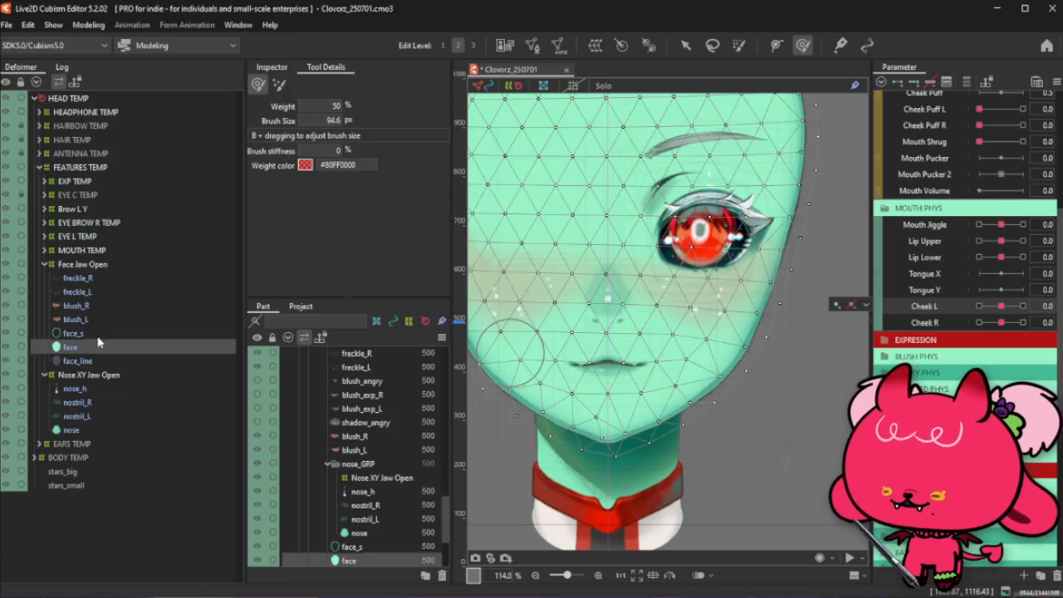
pyautogui.click(98, 333)
pyautogui.scroll(-3, 664, 403)
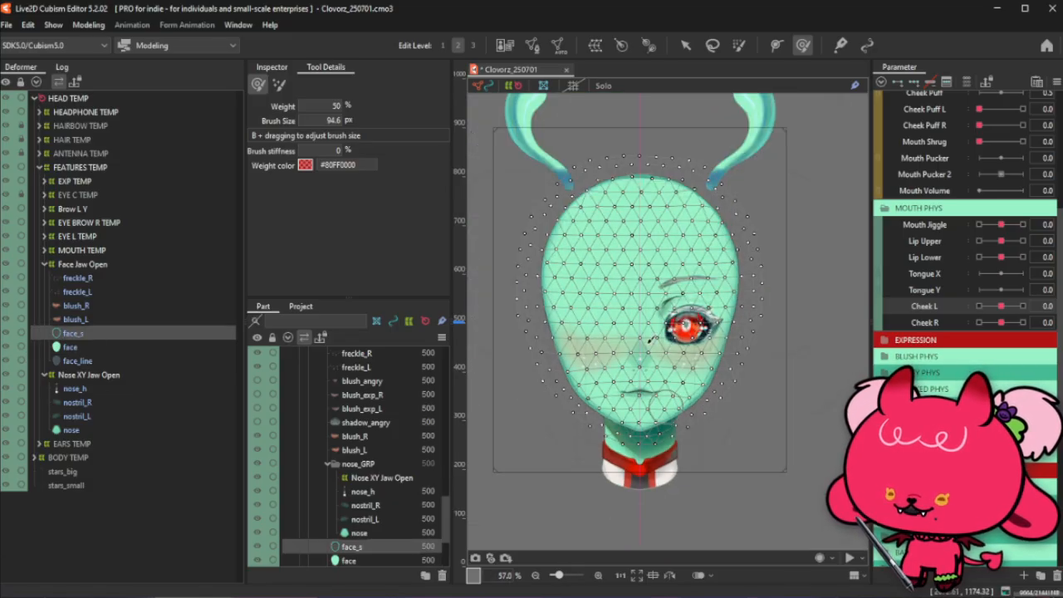
# Open the face_line part in mesh edit and delete its entire existing mesh
pyautogui.click(79, 360)
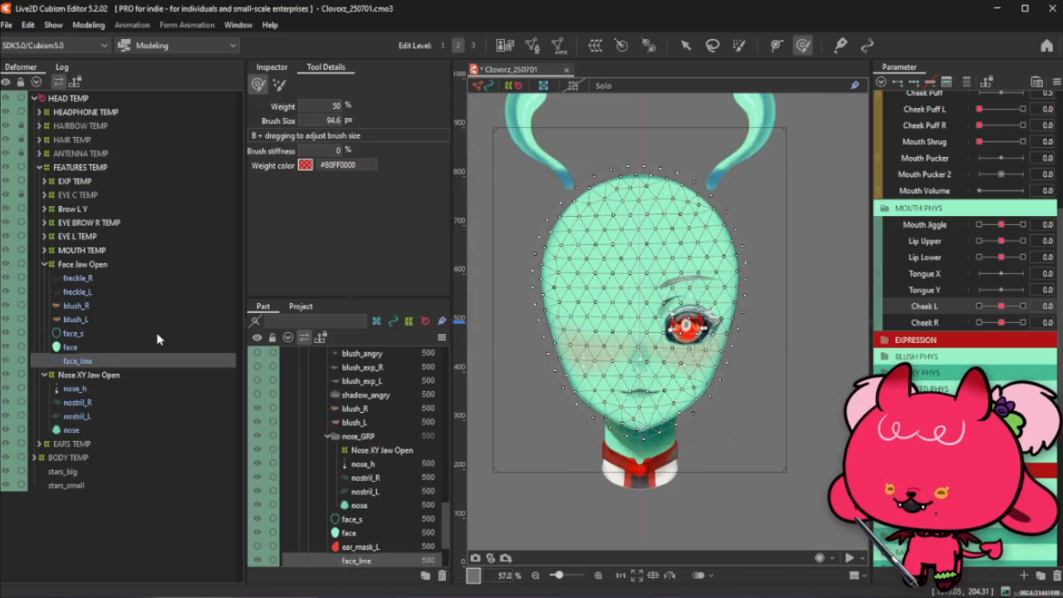
pyautogui.click(531, 45)
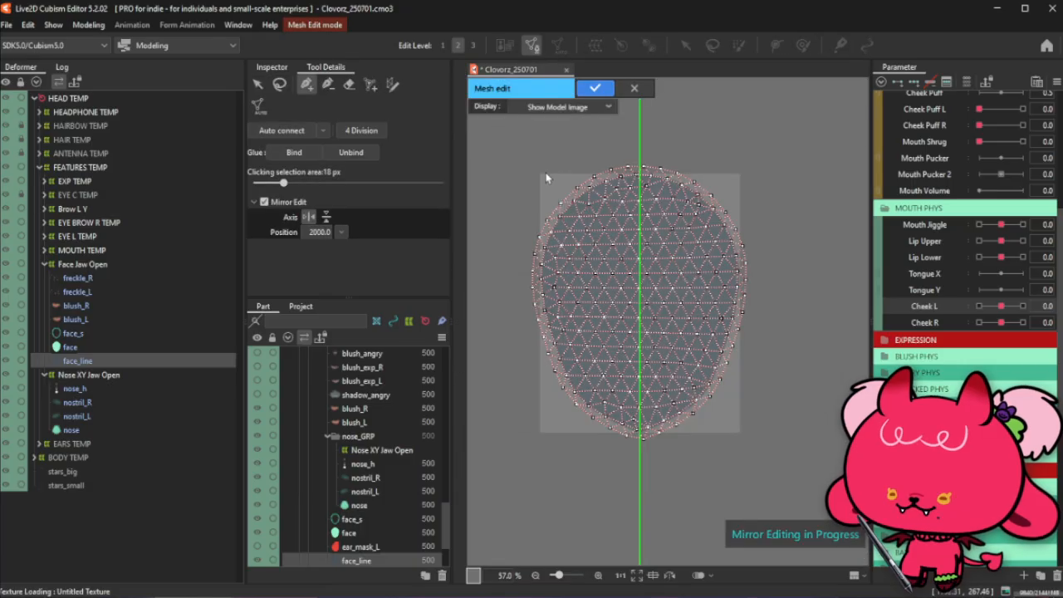
pyautogui.scroll(2, 554, 188)
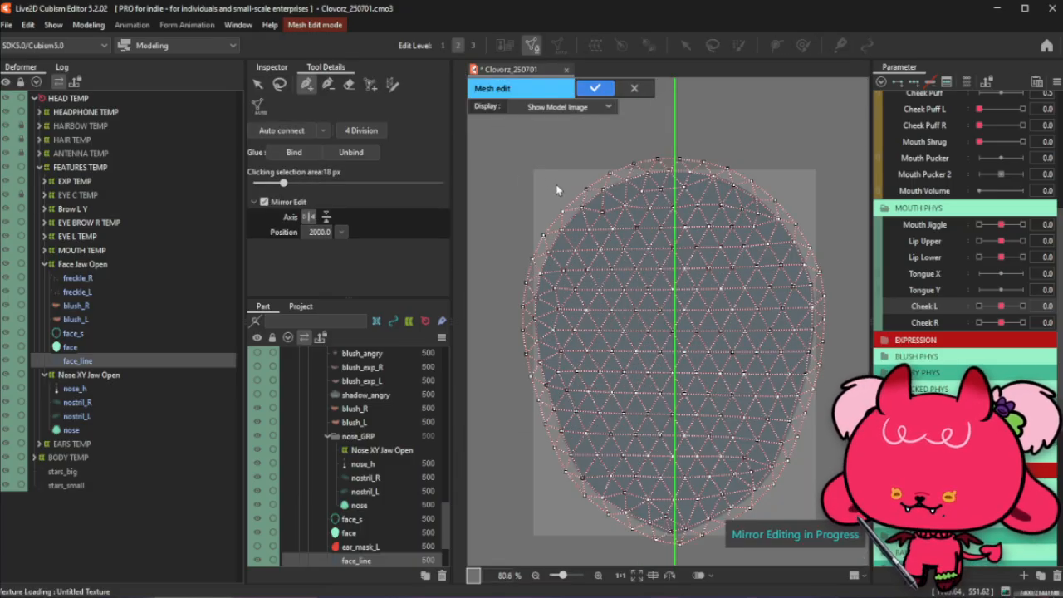
pyautogui.click(256, 85)
pyautogui.click(598, 88)
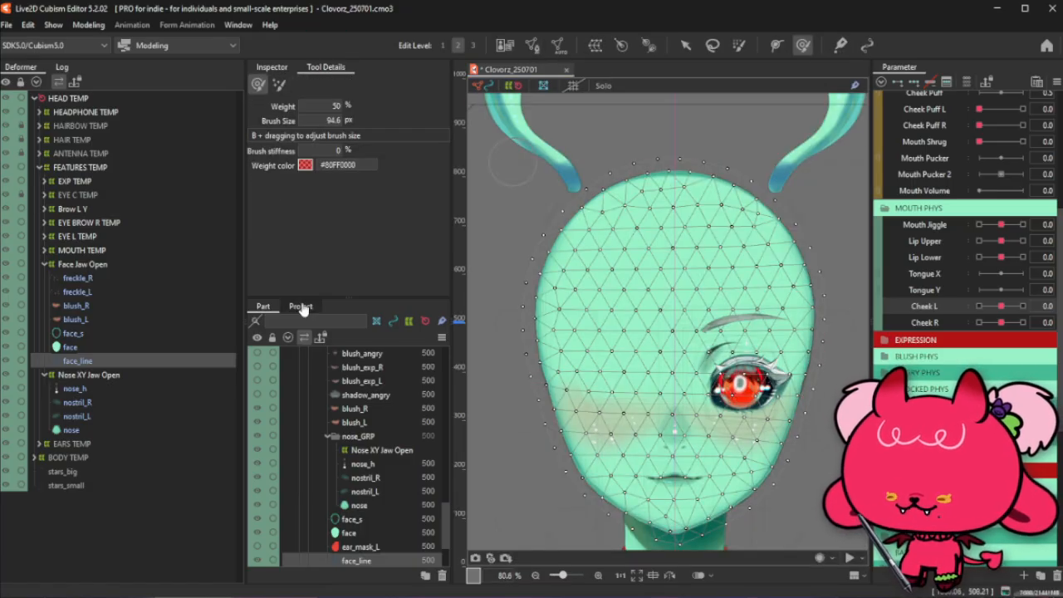
pyautogui.click(530, 49)
pyautogui.moveTo(505, 138); pyautogui.dragTo(850, 564)
pyautogui.press('Delete')
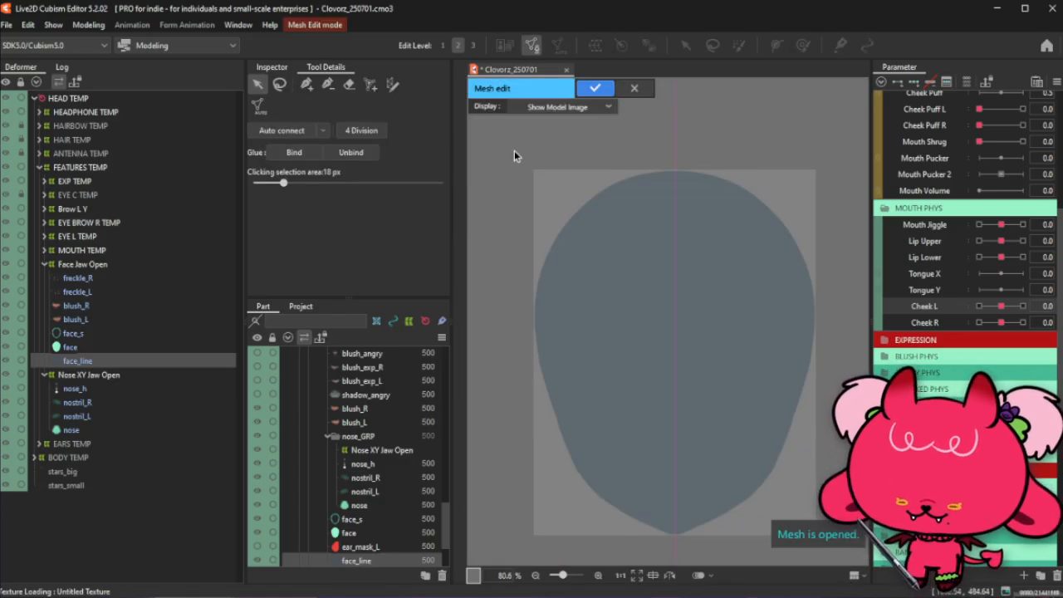
# Draw a mirrored stroke mesh along the upper edge of face_line and join its inner end to the mirror axis
pyautogui.click(392, 84)
pyautogui.moveTo(664, 166); pyautogui.dragTo(533, 203)
pyautogui.scroll(2, 625, 159)
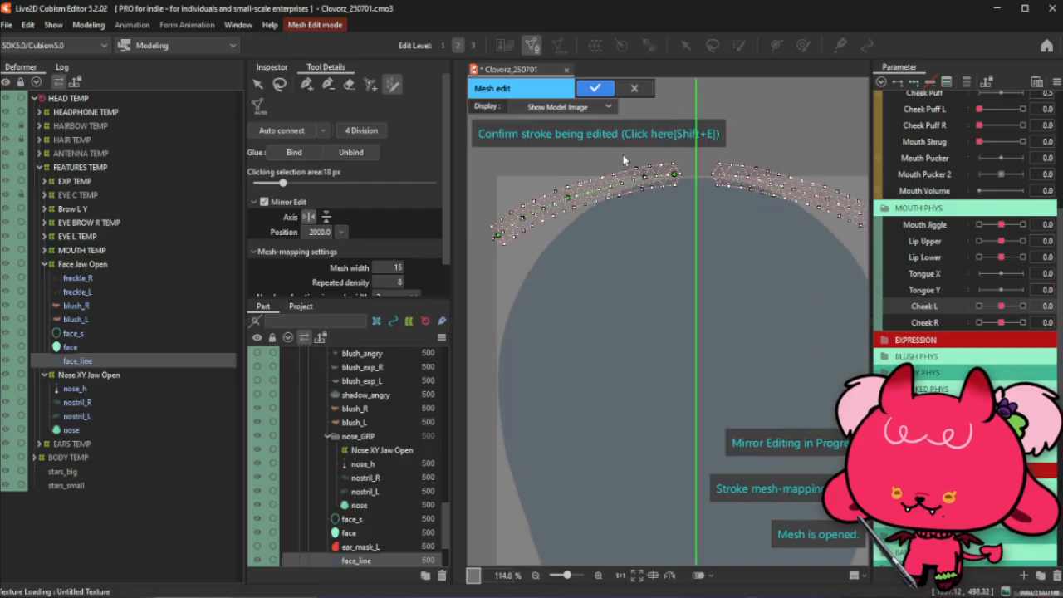
pyautogui.scroll(2, 624, 160)
pyautogui.moveTo(695, 181); pyautogui.dragTo(726, 187)
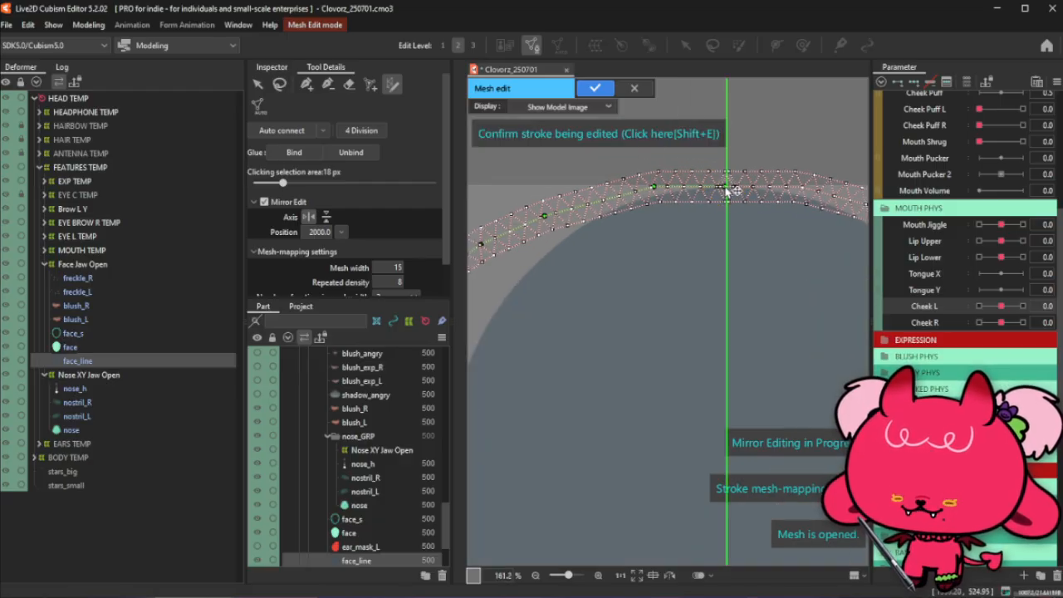
# Set the stroke's mesh width to 18 and repeated density to 12, and adjust its control points near the top centre
pyautogui.moveTo(394, 267); pyautogui.dragTo(402, 283)
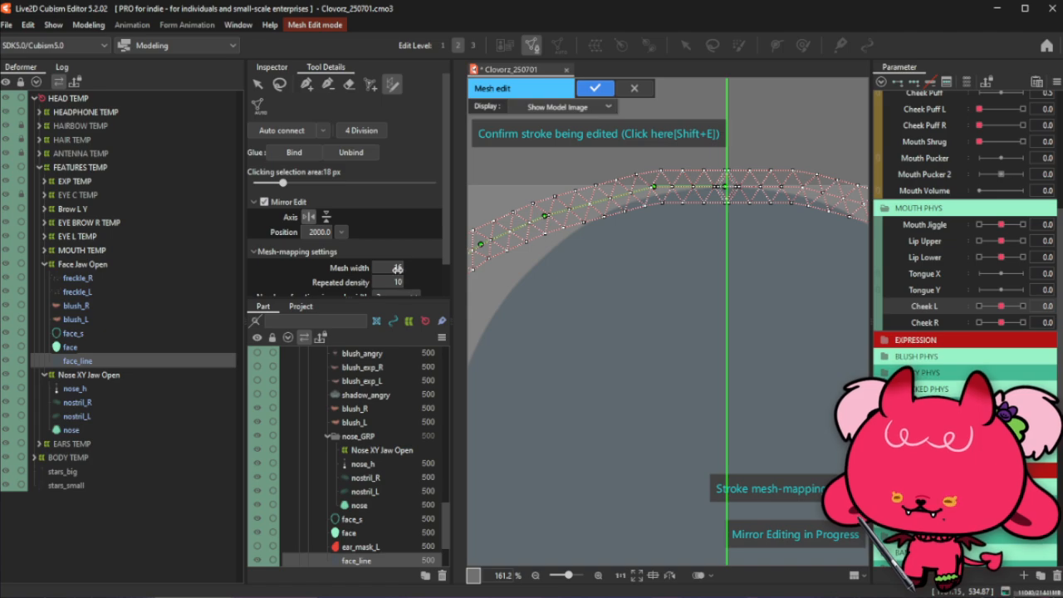
pyautogui.moveTo(397, 269); pyautogui.dragTo(404, 283)
pyautogui.scroll(2, 730, 185)
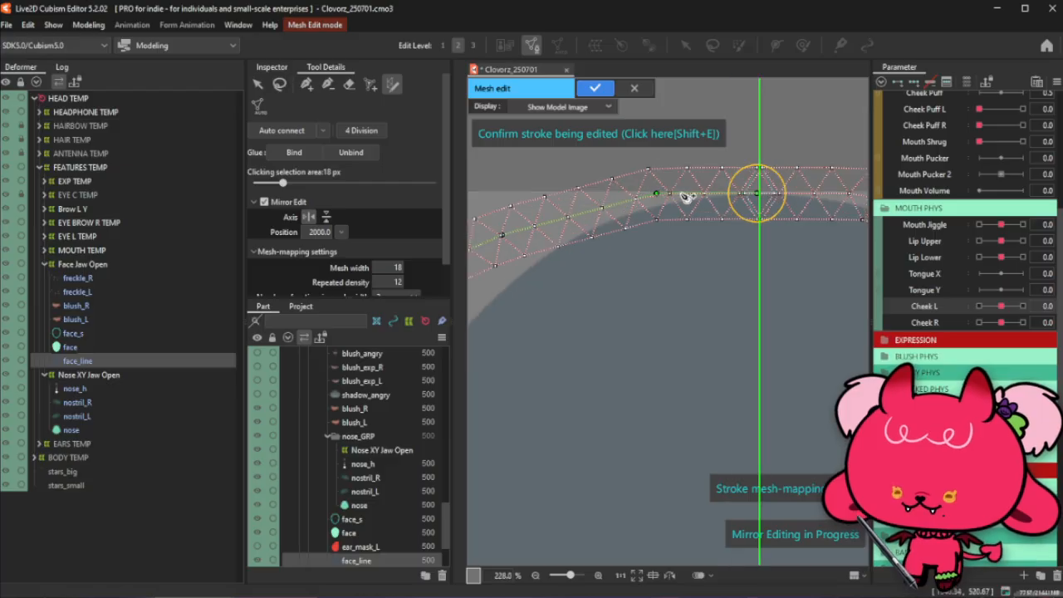
pyautogui.moveTo(756, 196); pyautogui.dragTo(759, 198)
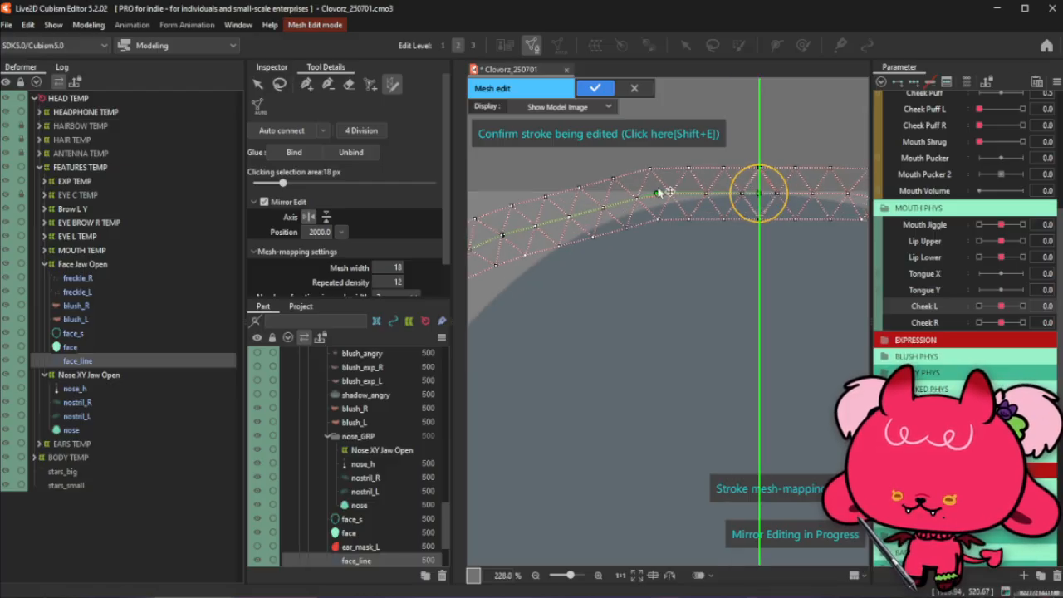
pyautogui.moveTo(657, 192); pyautogui.dragTo(709, 199)
# Extend the face_line mesh stroke down to the chin at the mirror axis and fit its control points along the jaw curve
pyautogui.scroll(-4, 732, 185)
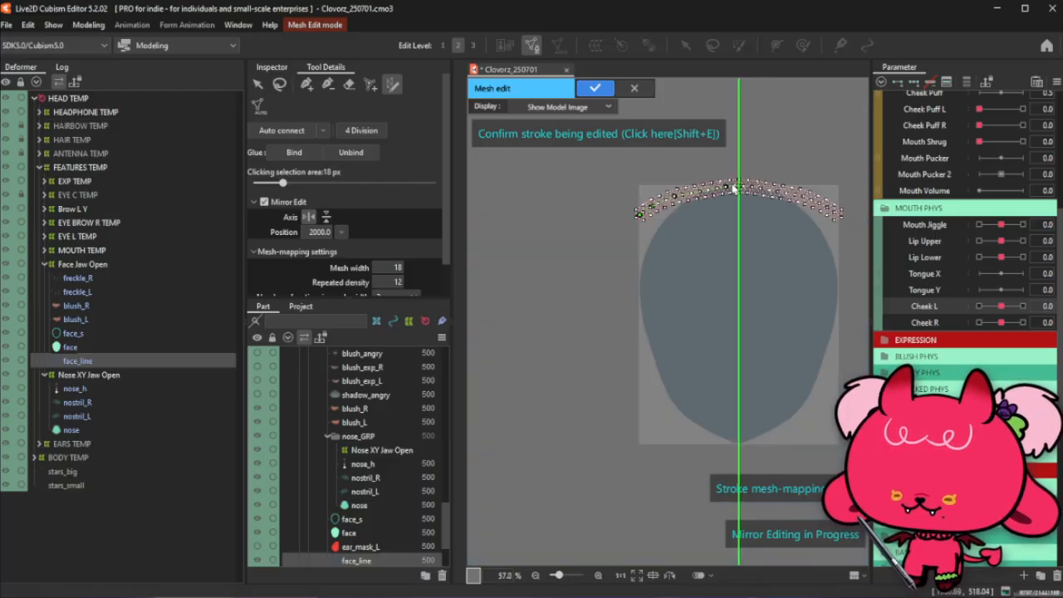
pyautogui.scroll(1, 732, 185)
pyautogui.moveTo(603, 228); pyautogui.dragTo(692, 526)
pyautogui.scroll(-4, 631, 395)
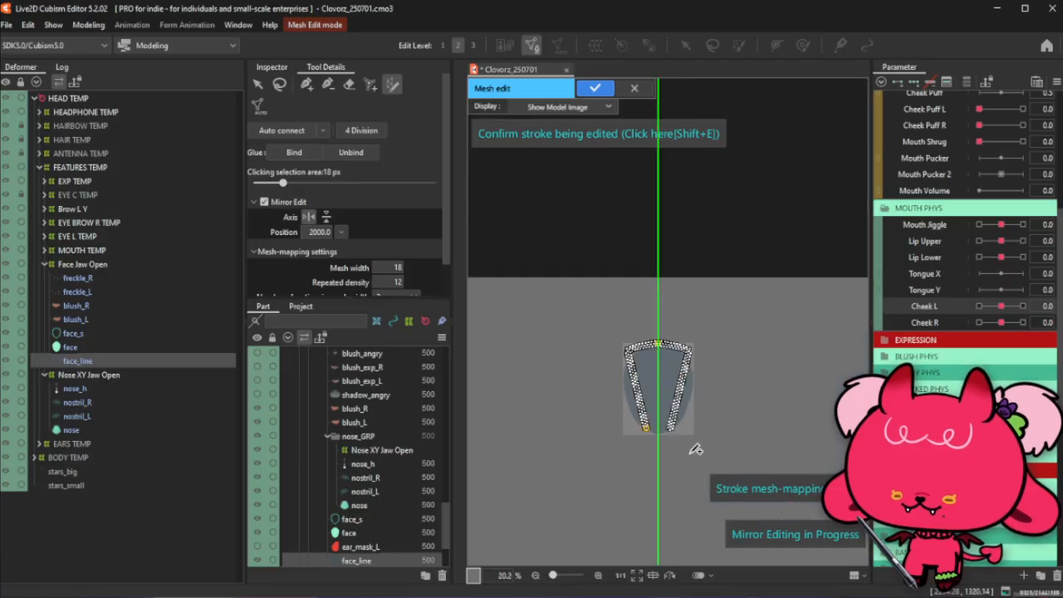
pyautogui.scroll(7, 645, 434)
pyautogui.moveTo(655, 386)
pyautogui.mouseDown()
pyautogui.moveTo(705, 426)
pyautogui.moveTo(784, 448)
pyautogui.mouseUp()
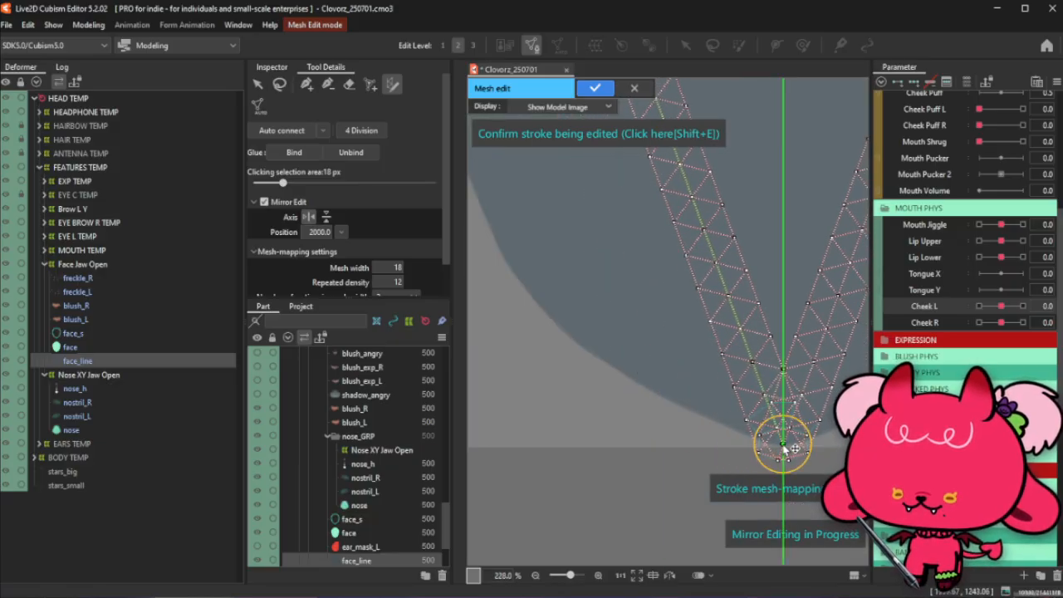
pyautogui.moveTo(729, 292)
pyautogui.mouseDown()
pyautogui.moveTo(688, 326)
pyautogui.moveTo(581, 356)
pyautogui.moveTo(584, 345)
pyautogui.moveTo(681, 407)
pyautogui.moveTo(780, 447)
pyautogui.mouseUp()
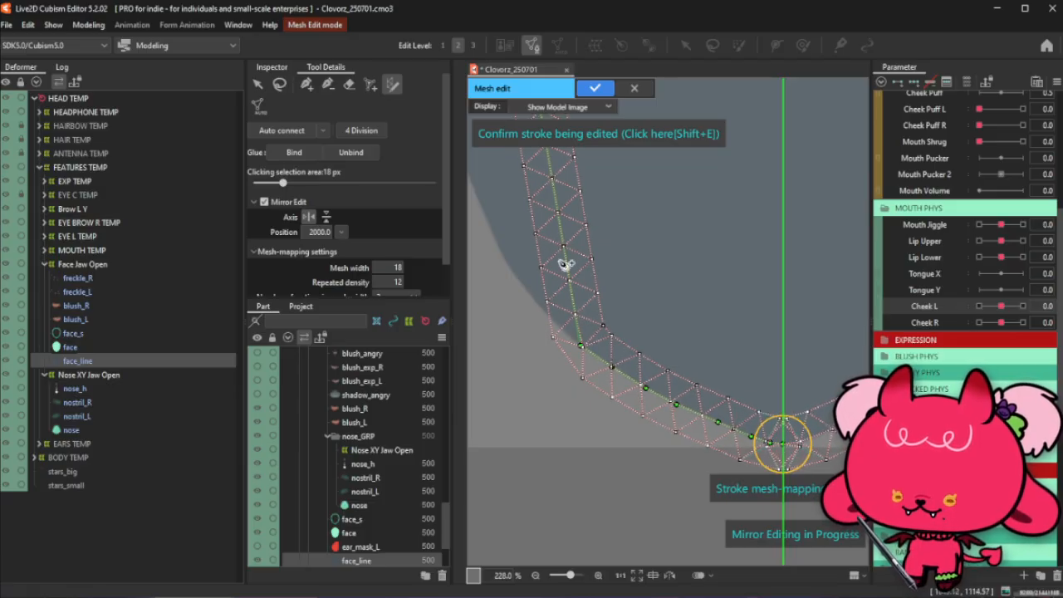
pyautogui.moveTo(593, 308); pyautogui.dragTo(564, 329)
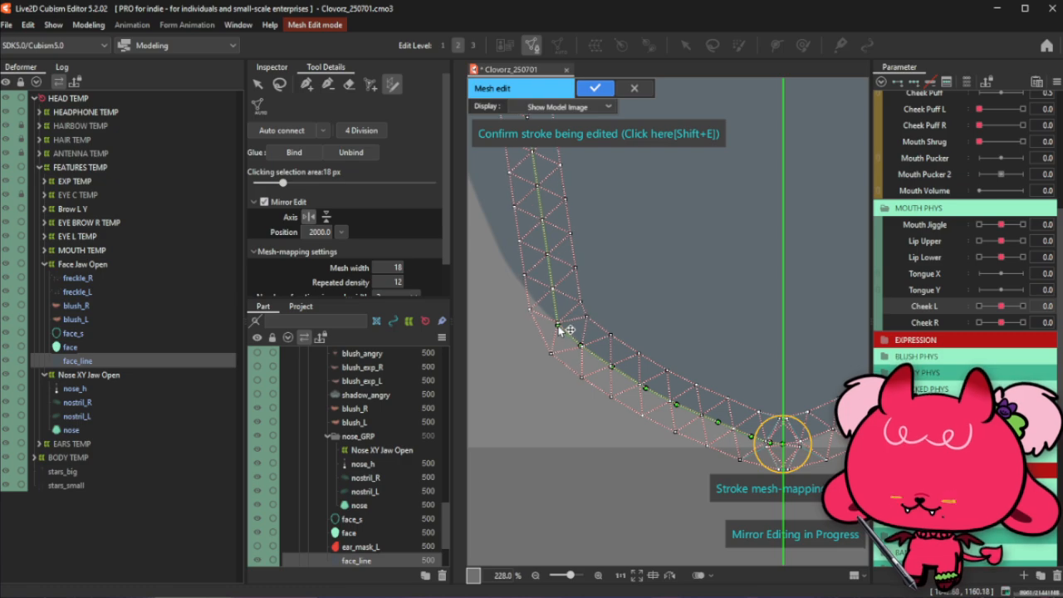
# Move the stroke's upper control points so the mesh follows the rounded outline of the head's upper side
pyautogui.scroll(-8, 565, 328)
pyautogui.scroll(8, 613, 232)
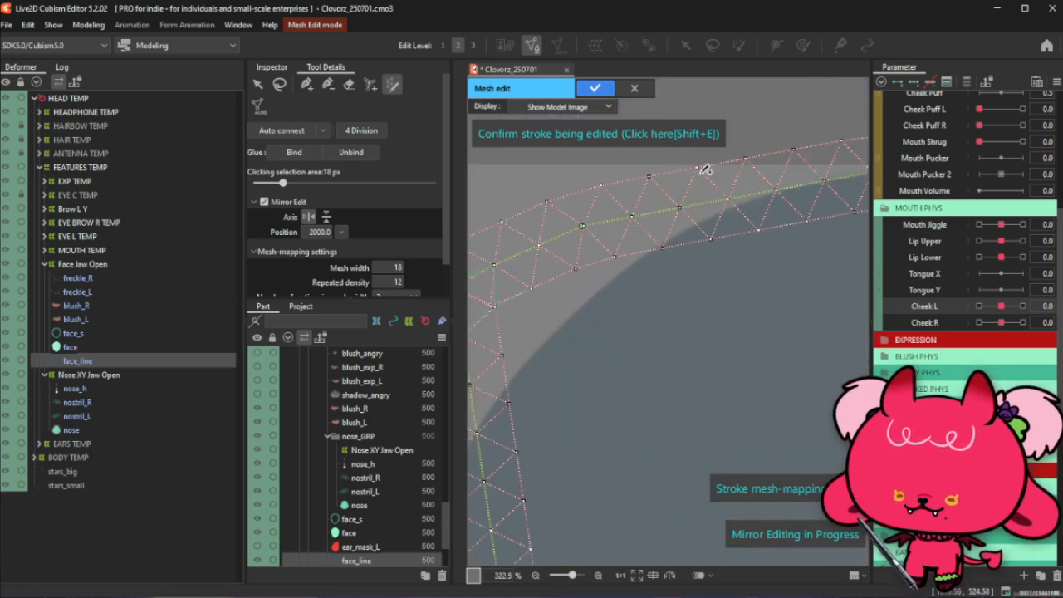
pyautogui.moveTo(661, 239)
pyautogui.mouseDown()
pyautogui.moveTo(772, 213)
pyautogui.moveTo(733, 209)
pyautogui.moveTo(738, 218)
pyautogui.mouseUp()
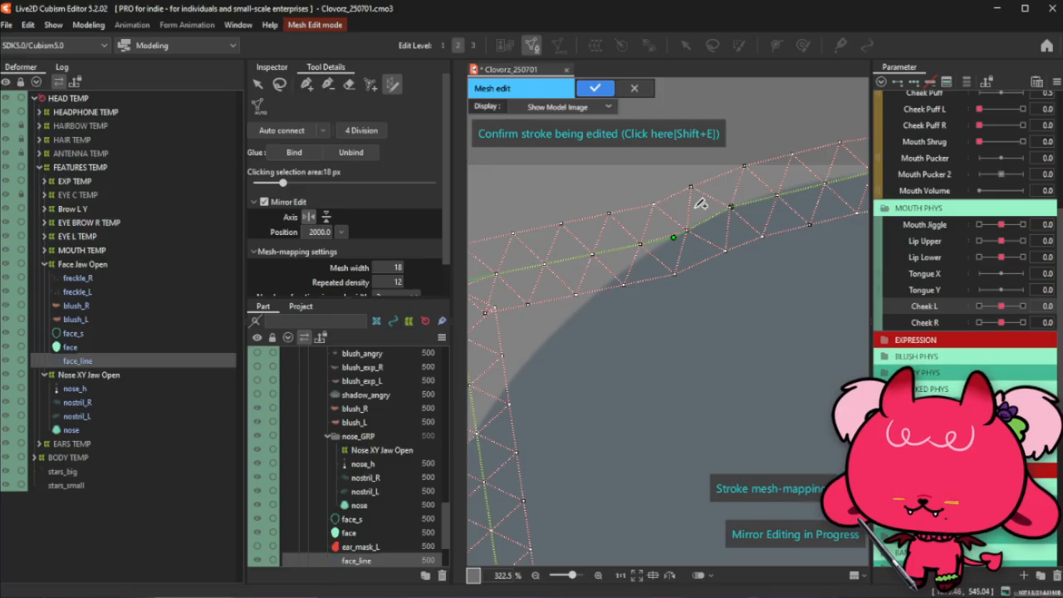
pyautogui.scroll(-2, 737, 218)
pyautogui.click(735, 205)
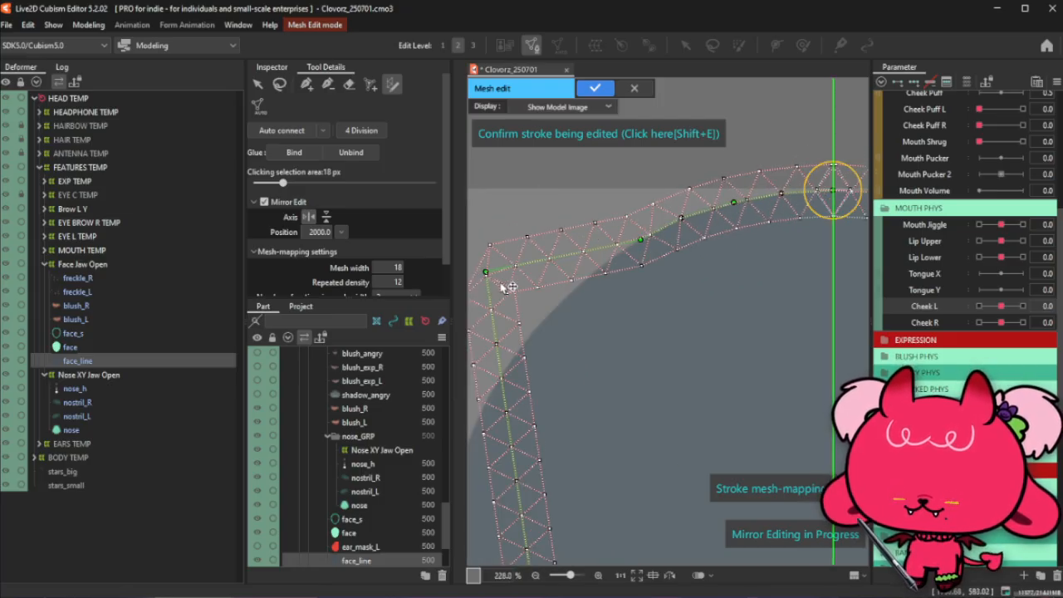
pyautogui.moveTo(503, 282); pyautogui.dragTo(549, 315)
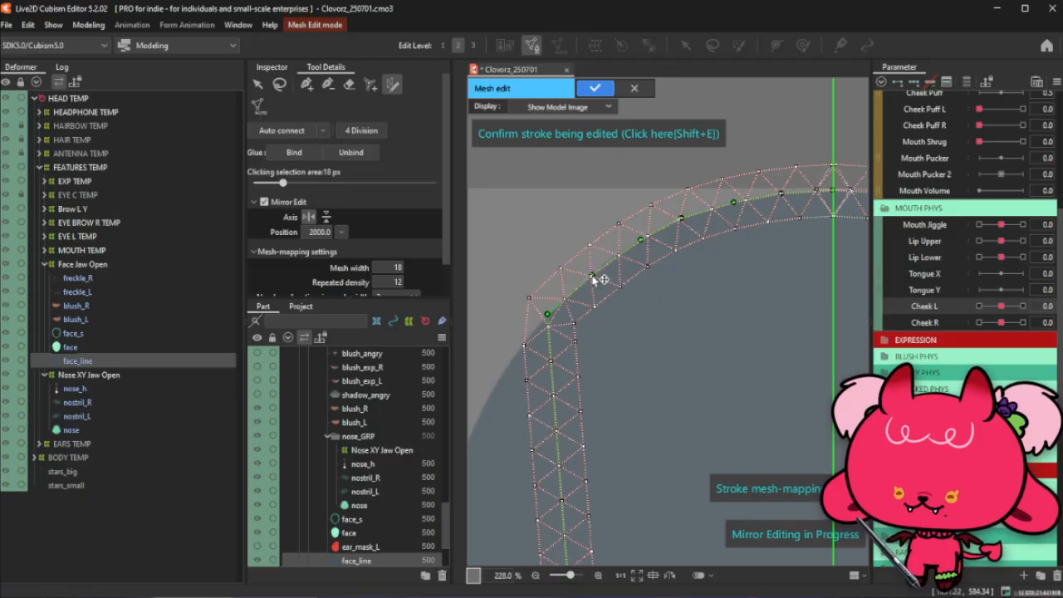
pyautogui.scroll(-3, 598, 278)
pyautogui.moveTo(610, 270)
pyautogui.mouseDown()
pyautogui.moveTo(498, 292)
pyautogui.moveTo(567, 290)
pyautogui.mouseUp()
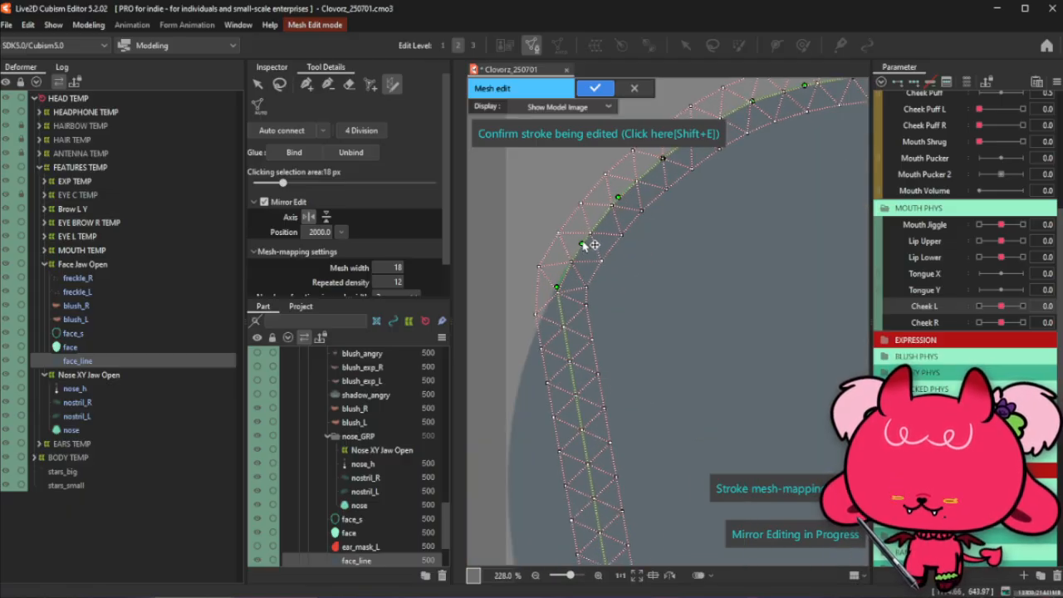
# Shape the face_line mesh stroke around the widest part of the head with control points on its side outline
pyautogui.scroll(-2, 605, 264)
pyautogui.moveTo(612, 270)
pyautogui.mouseDown()
pyautogui.moveTo(562, 351)
pyautogui.moveTo(553, 340)
pyautogui.mouseUp()
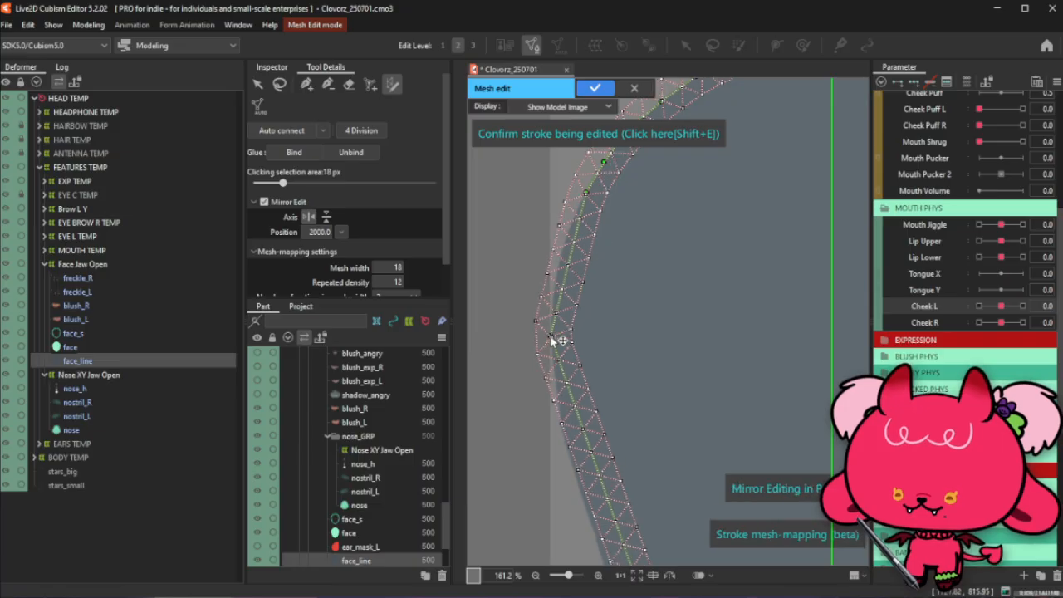
pyautogui.moveTo(579, 235)
pyautogui.mouseDown()
pyautogui.moveTo(569, 232)
pyautogui.moveTo(553, 283)
pyautogui.mouseUp()
pyautogui.hotkey('ctrl', 'z')
pyautogui.hotkey('ctrl', 'z')
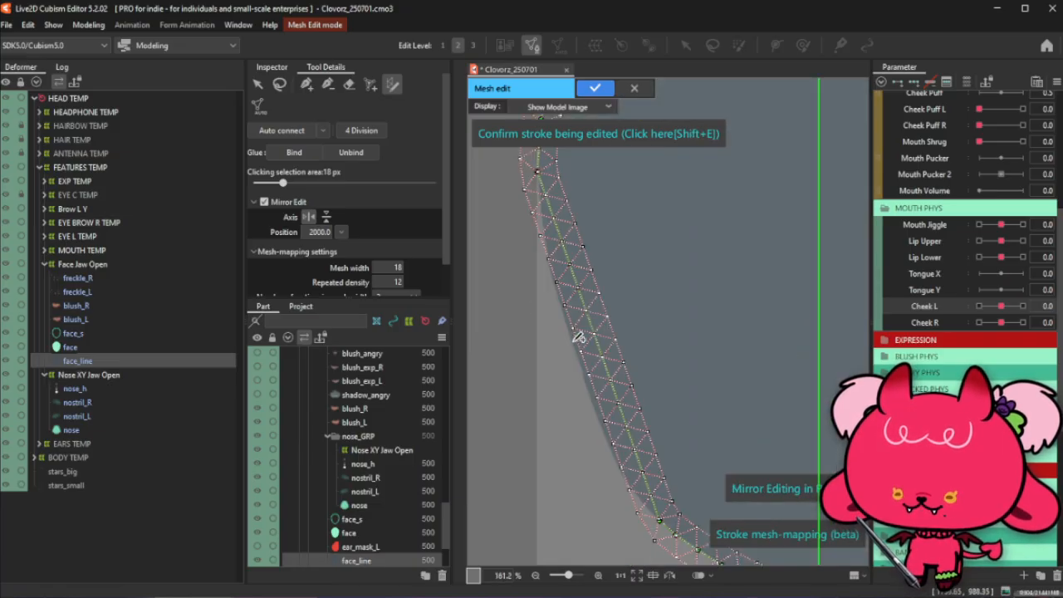
# Add control points down the cheek and jaw so the stroke follows the face outline to the chin, and confirm the stroke
pyautogui.moveTo(548, 218); pyautogui.dragTo(541, 214)
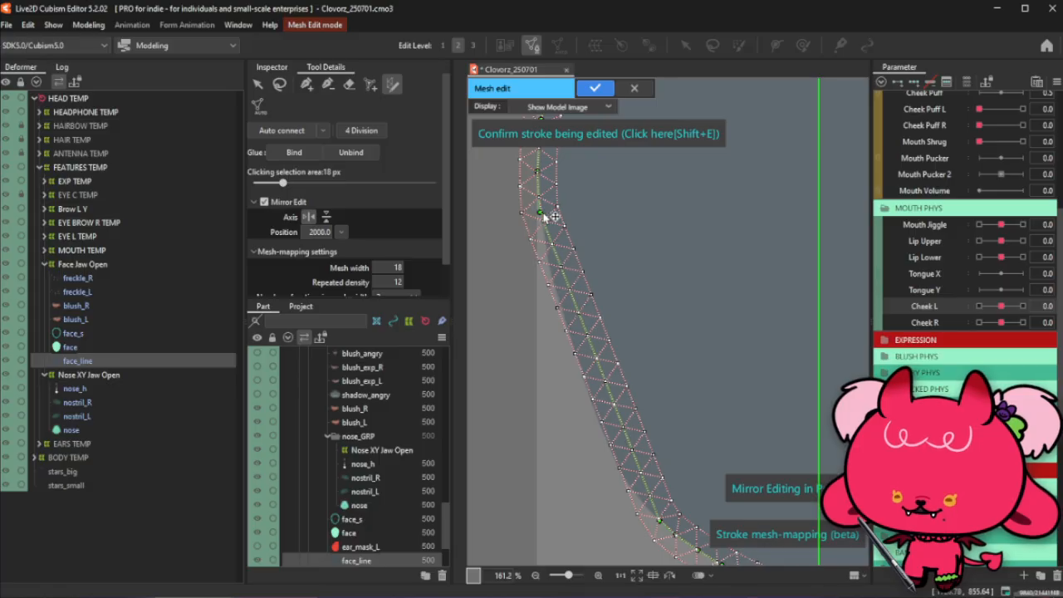
pyautogui.click(547, 254)
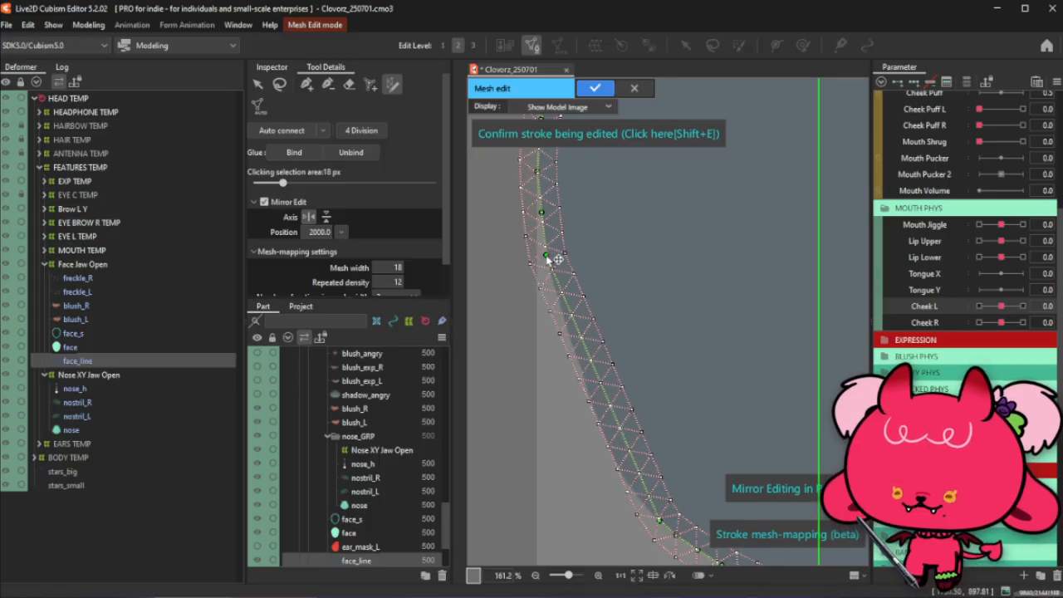
pyautogui.click(556, 297)
pyautogui.click(575, 355)
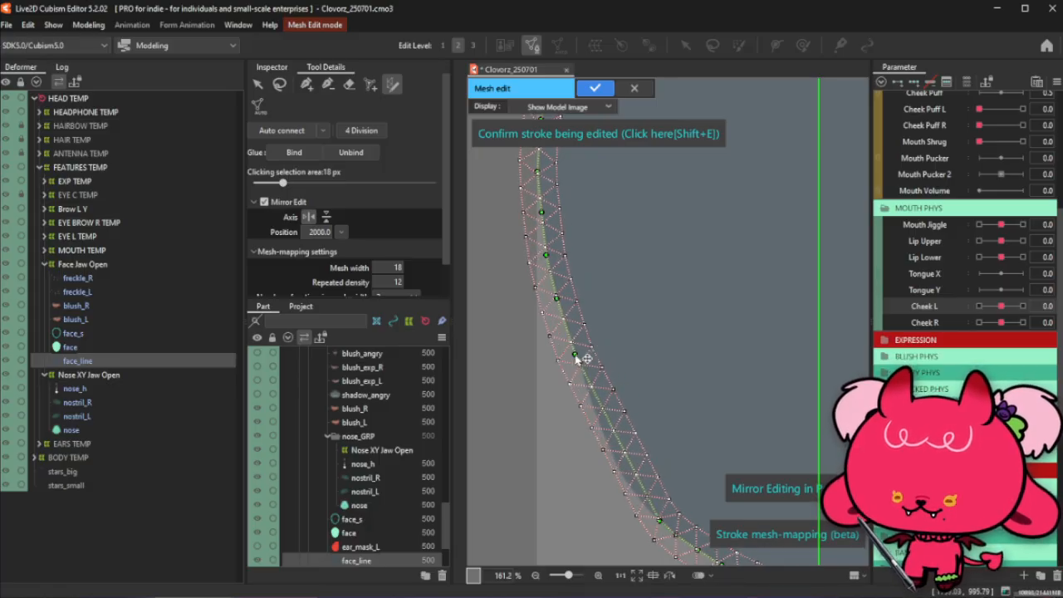
pyautogui.click(589, 396)
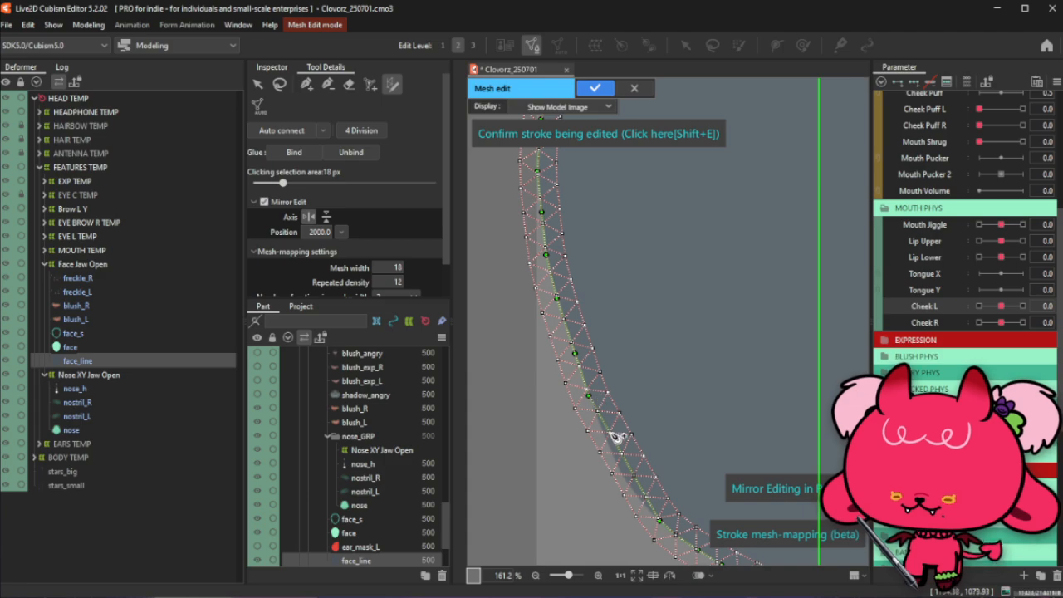
pyautogui.click(604, 432)
pyautogui.click(619, 471)
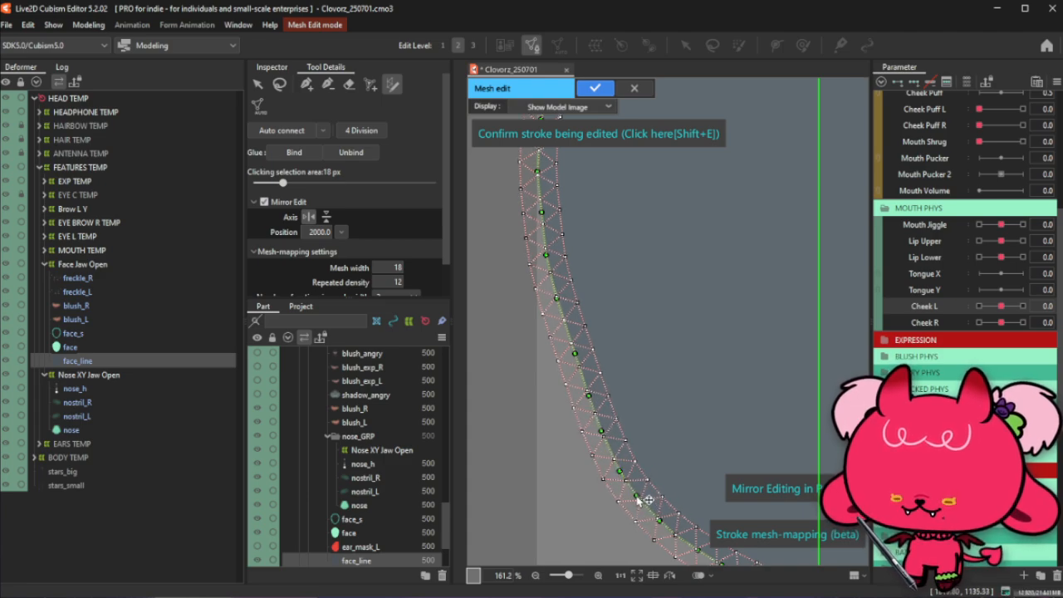
pyautogui.scroll(-2, 639, 498)
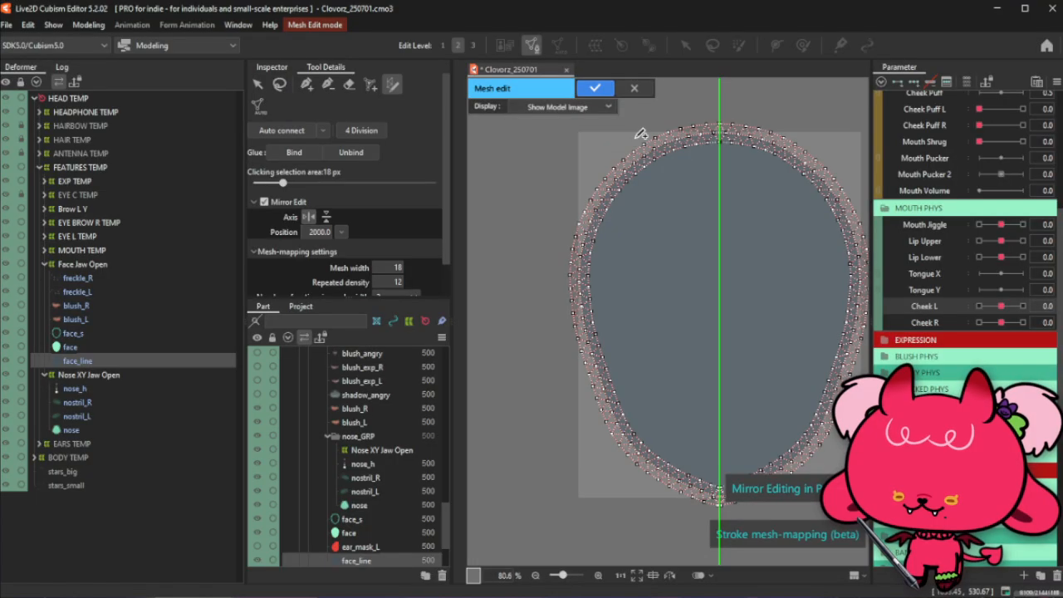
# Replace the overlapping mesh vertices at the chin with vertices on the mirror axis that join both sides of the outline
pyautogui.click(328, 84)
pyautogui.scroll(3, 693, 498)
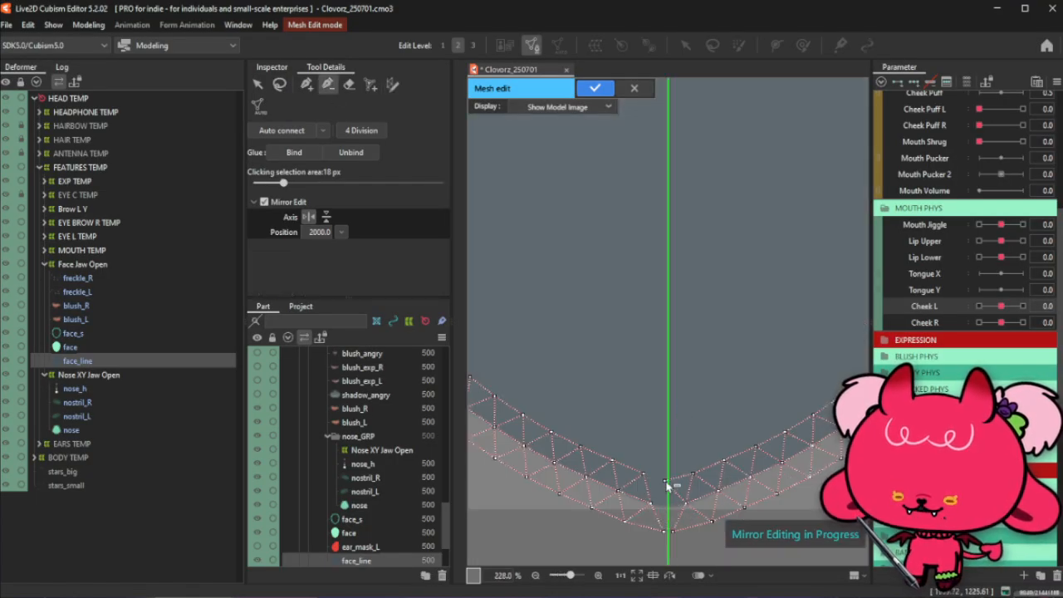
pyautogui.click(307, 84)
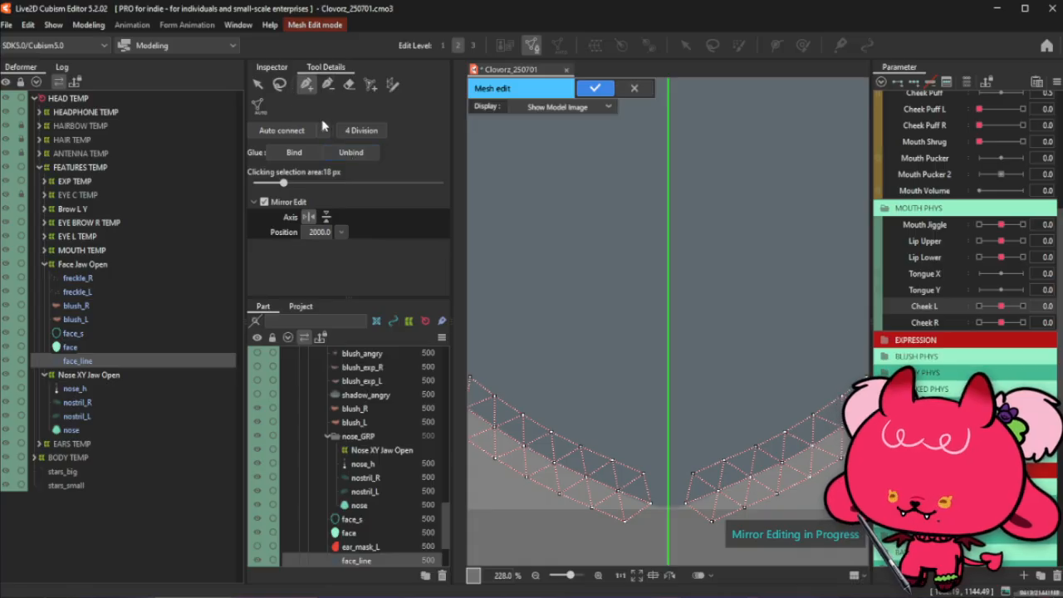
pyautogui.scroll(2, 660, 523)
pyautogui.click(677, 498)
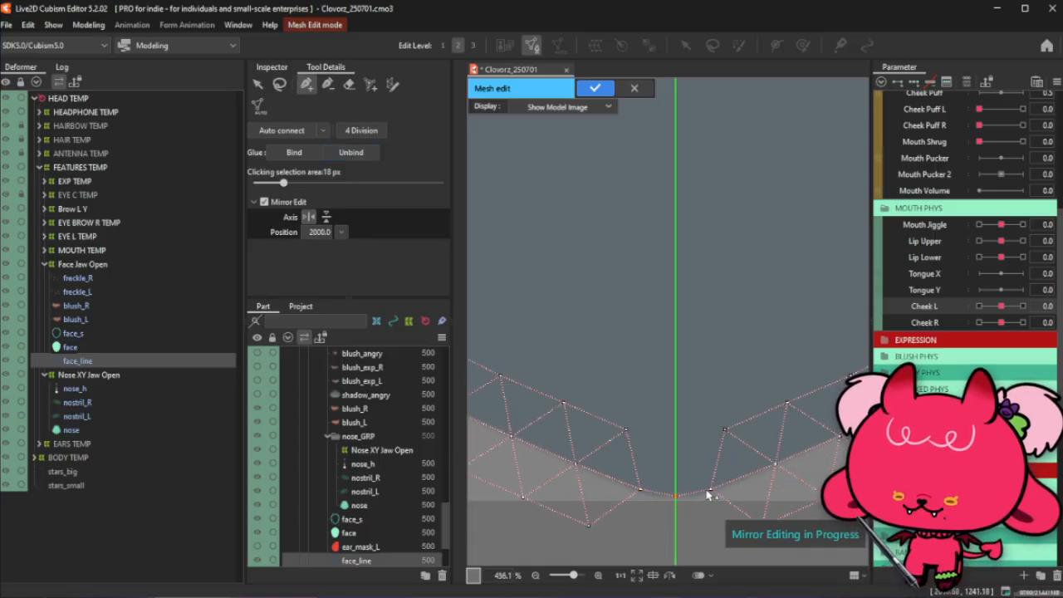
pyautogui.click(676, 440)
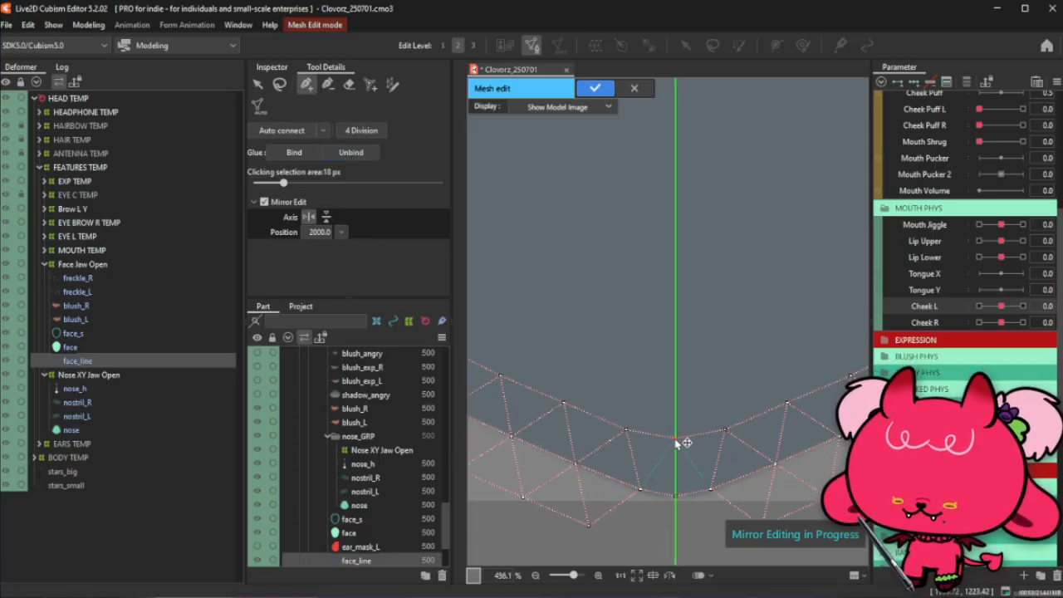
pyautogui.click(675, 451)
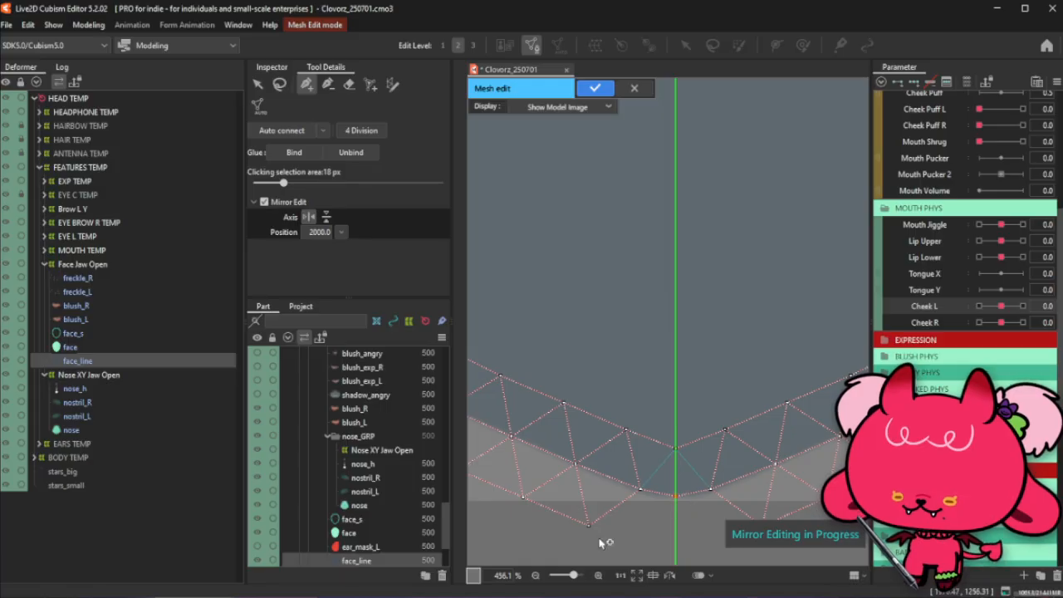
pyautogui.click(651, 545)
pyautogui.scroll(-2, 658, 547)
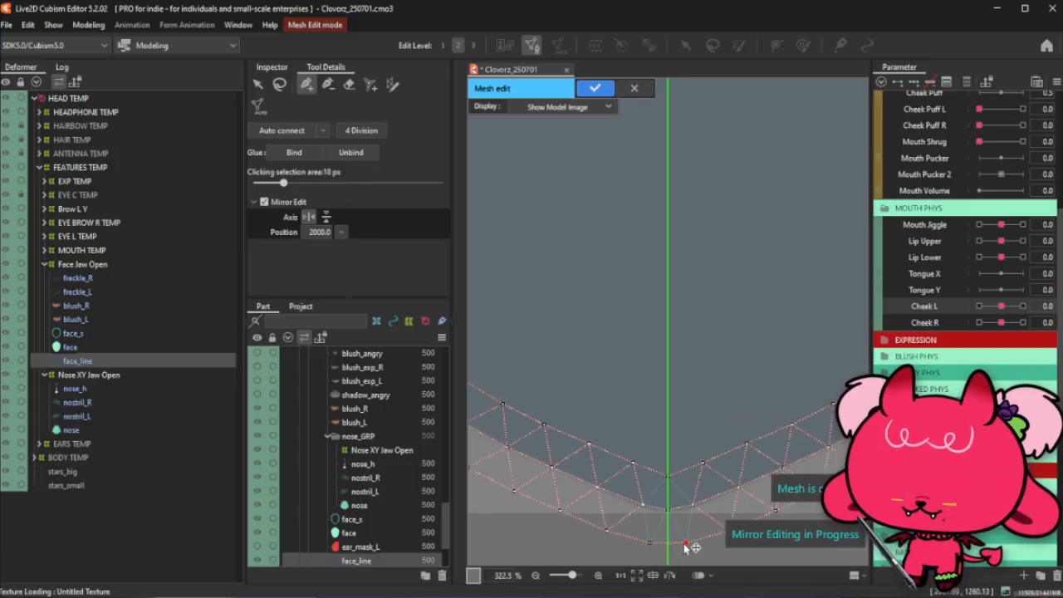
# Replace the overlapping mesh vertices at the top centre of the head with clean mirrored vertices that close the outline
pyautogui.scroll(-8, 624, 457)
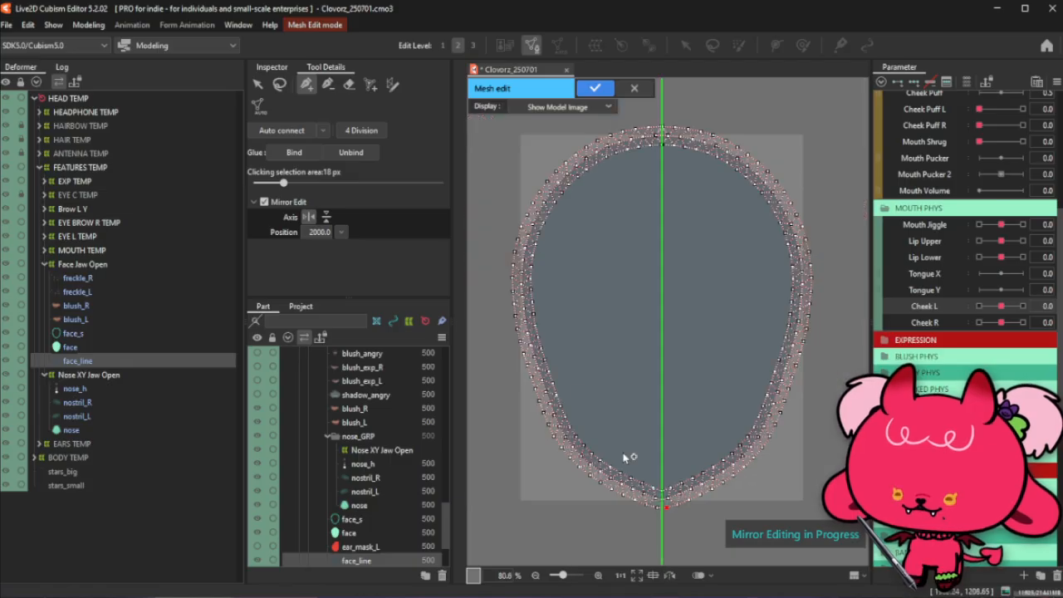
pyautogui.scroll(8, 701, 126)
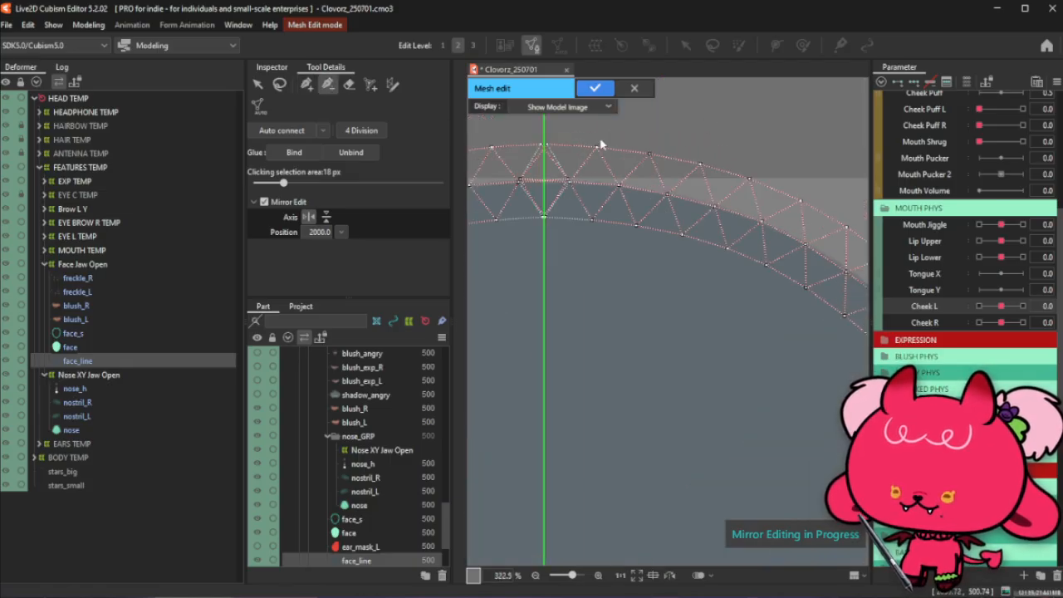
pyautogui.click(541, 180)
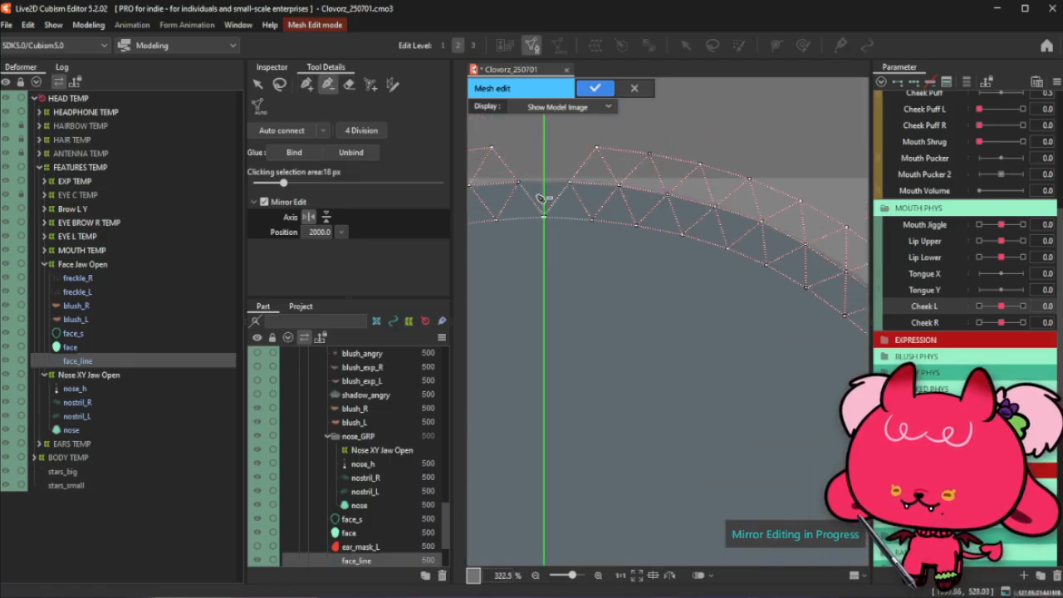
pyautogui.click(544, 218)
pyautogui.click(306, 84)
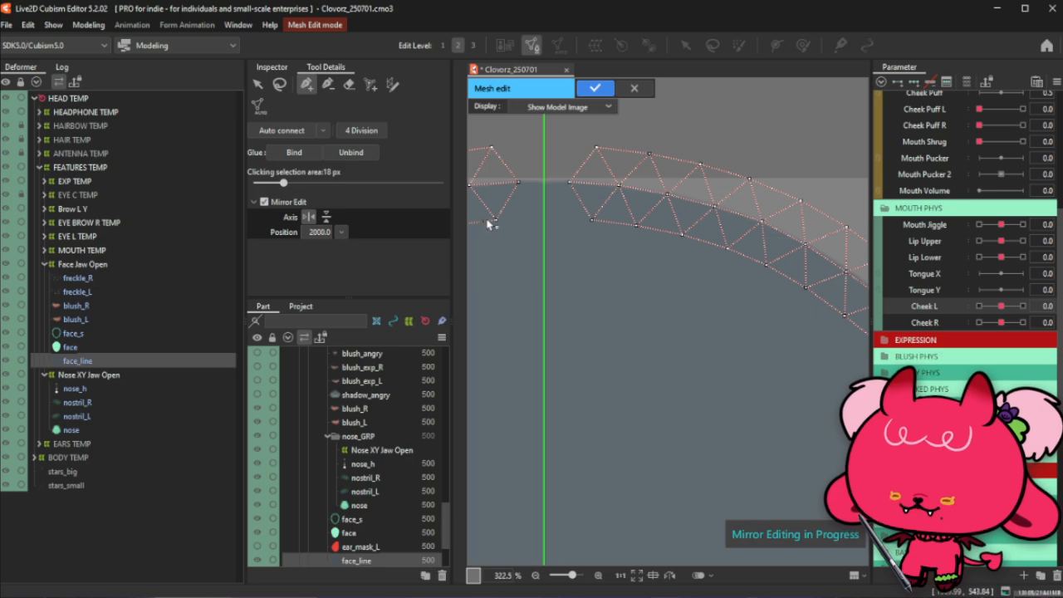
pyautogui.click(544, 217)
pyautogui.click(569, 182)
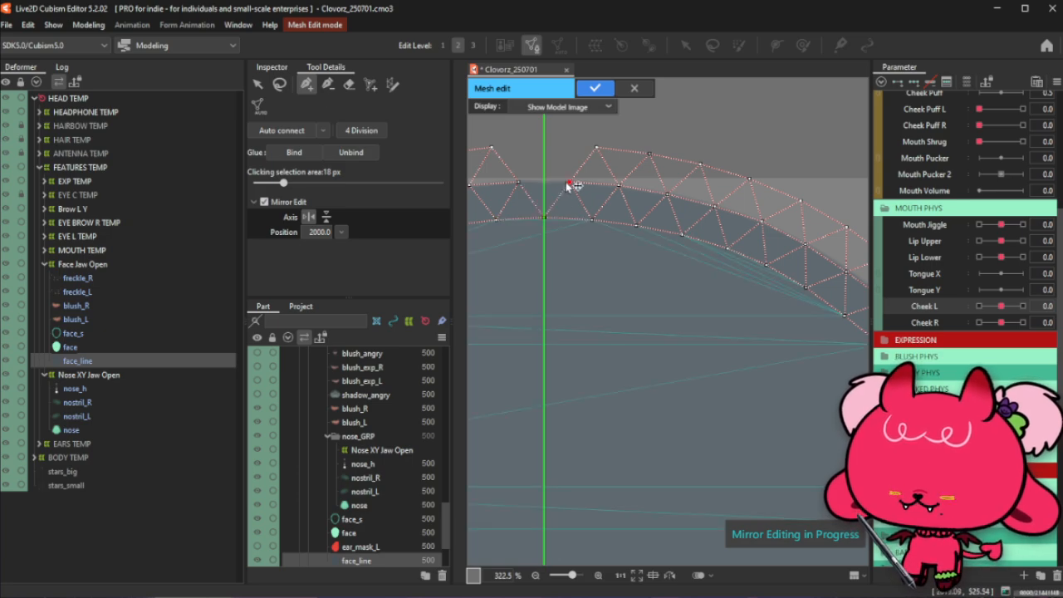
pyautogui.click(518, 181)
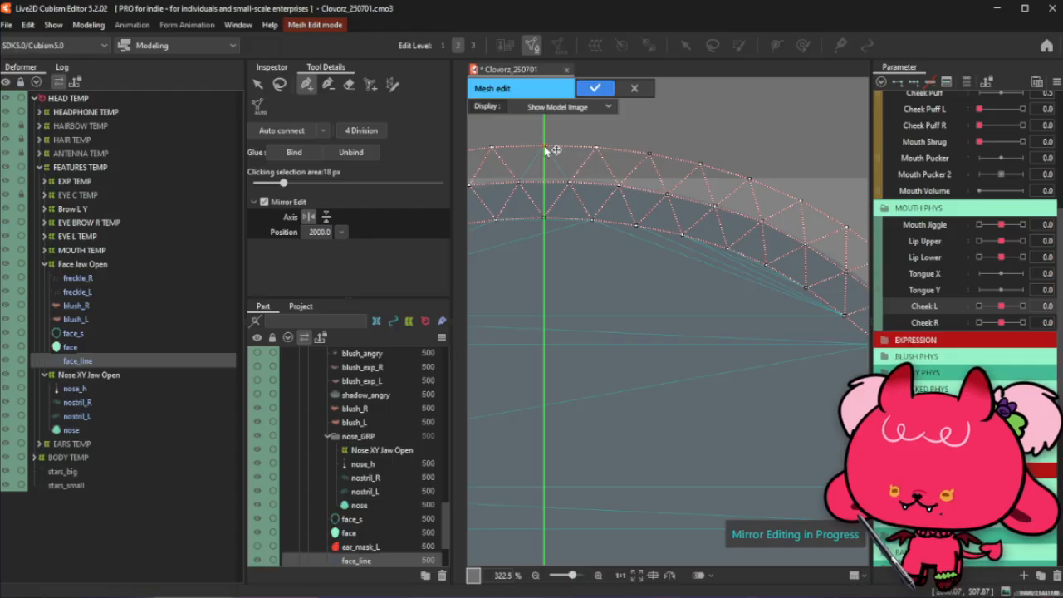
# Add a mesh vertex on the mirror axis near the middle of the face, inside the face_line outline
pyautogui.scroll(-6, 545, 150)
pyautogui.scroll(2, 674, 147)
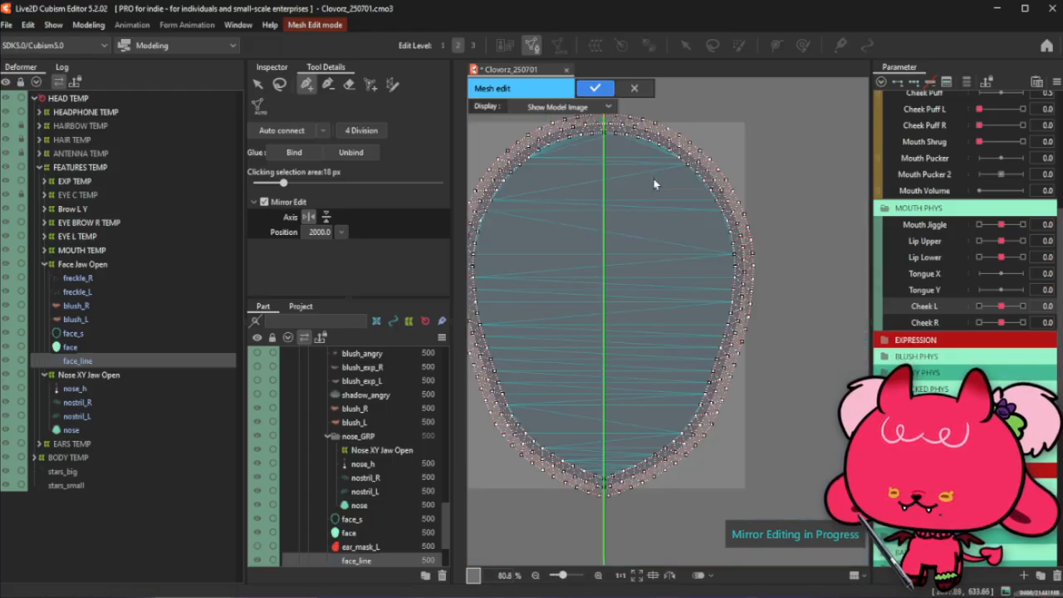
pyautogui.click(279, 85)
pyautogui.click(305, 84)
pyautogui.scroll(2, 604, 484)
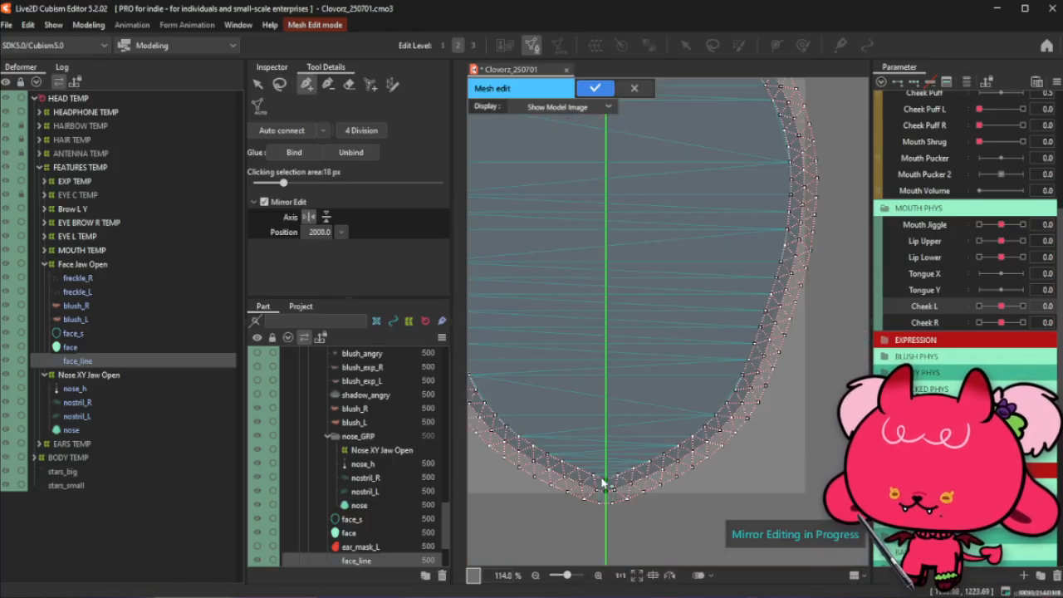
pyautogui.scroll(-3, 608, 484)
pyautogui.scroll(4, 619, 264)
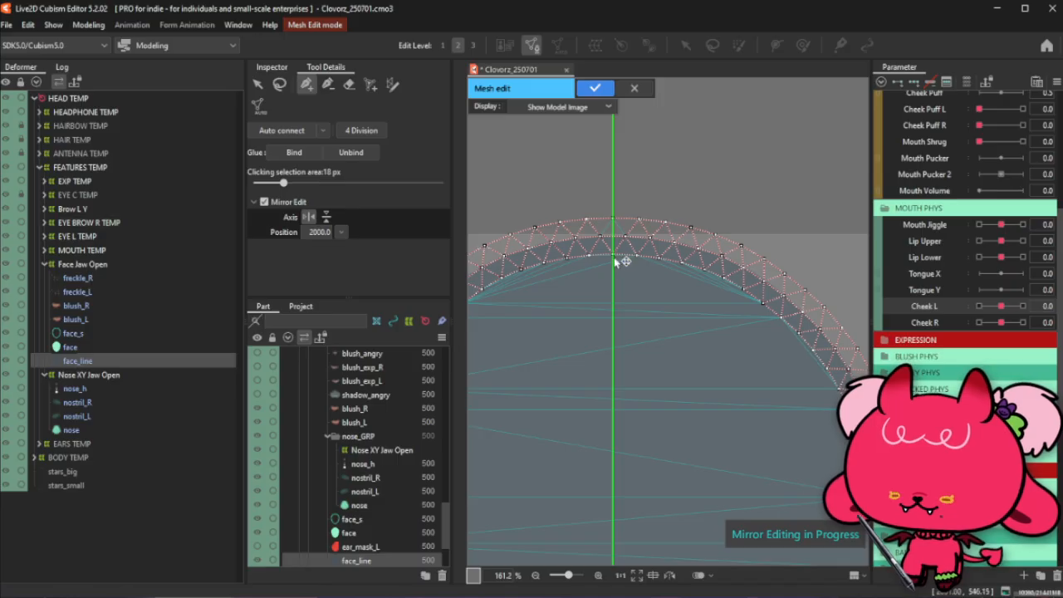
pyautogui.scroll(-6, 616, 371)
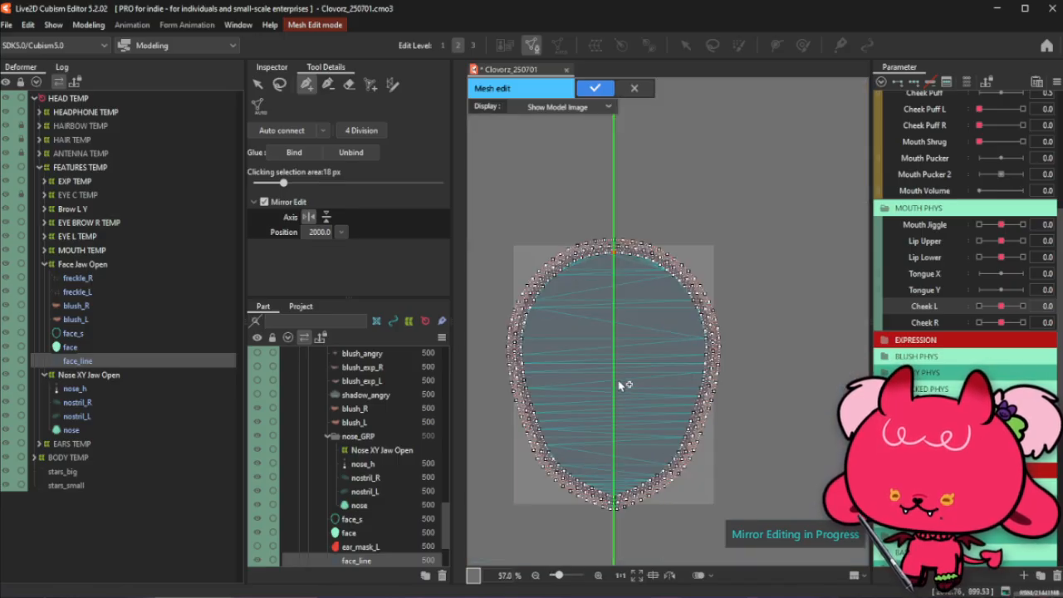
pyautogui.click(615, 382)
pyautogui.scroll(2, 615, 382)
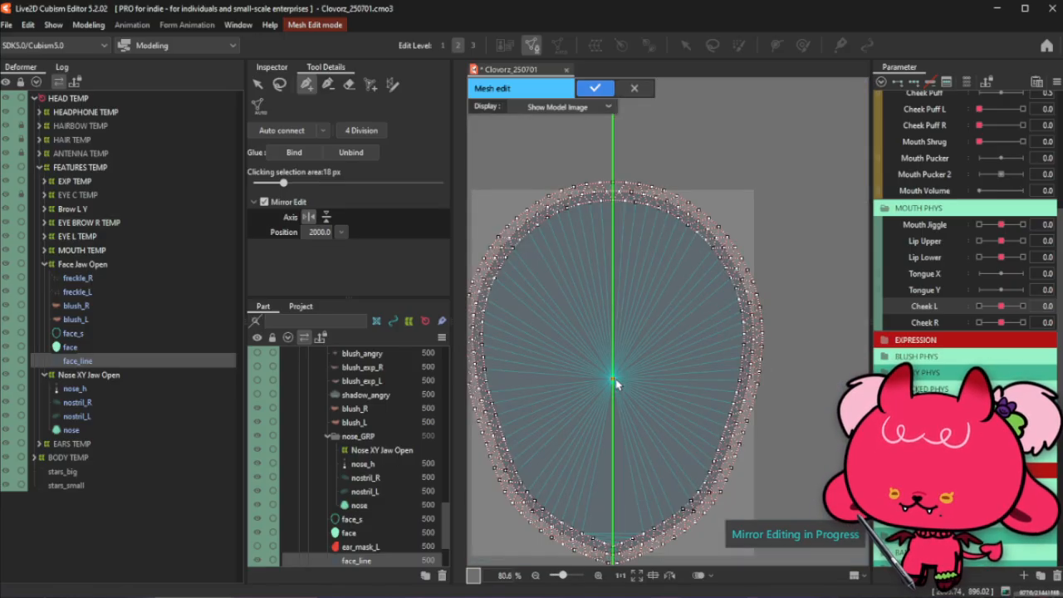
# Add further mesh vertices along the mirror axis, spaced from below the top of the head down to above the chin
pyautogui.click(619, 225)
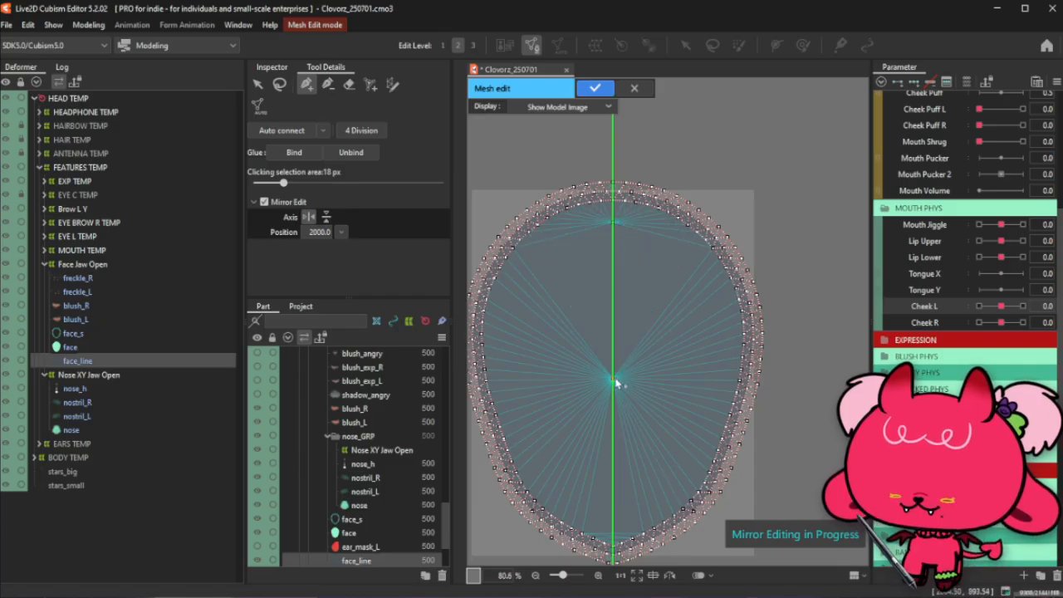
pyautogui.click(614, 526)
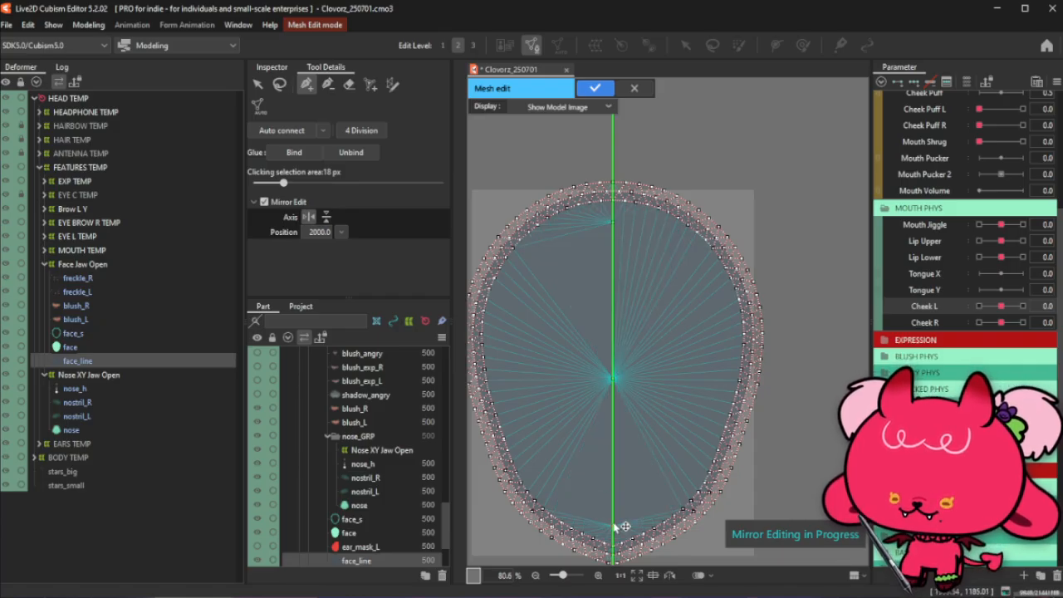
pyautogui.click(618, 489)
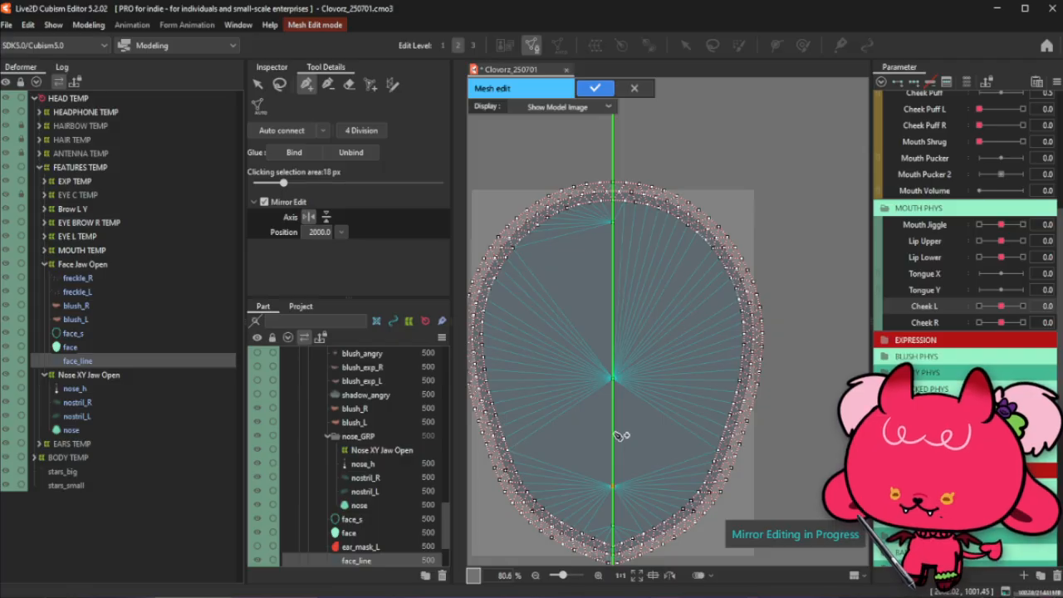
pyautogui.click(616, 432)
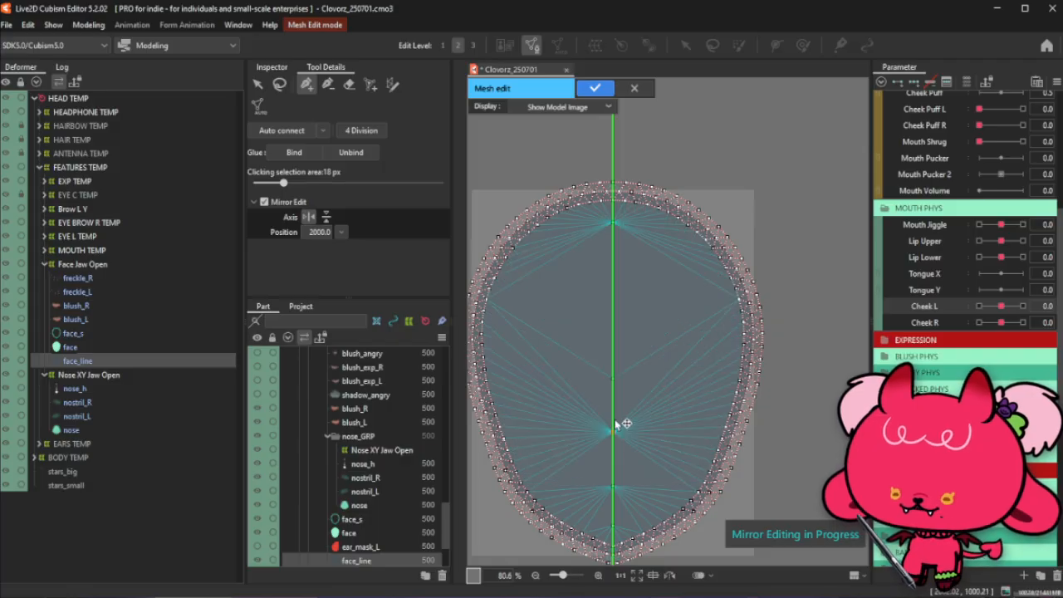
pyautogui.click(615, 319)
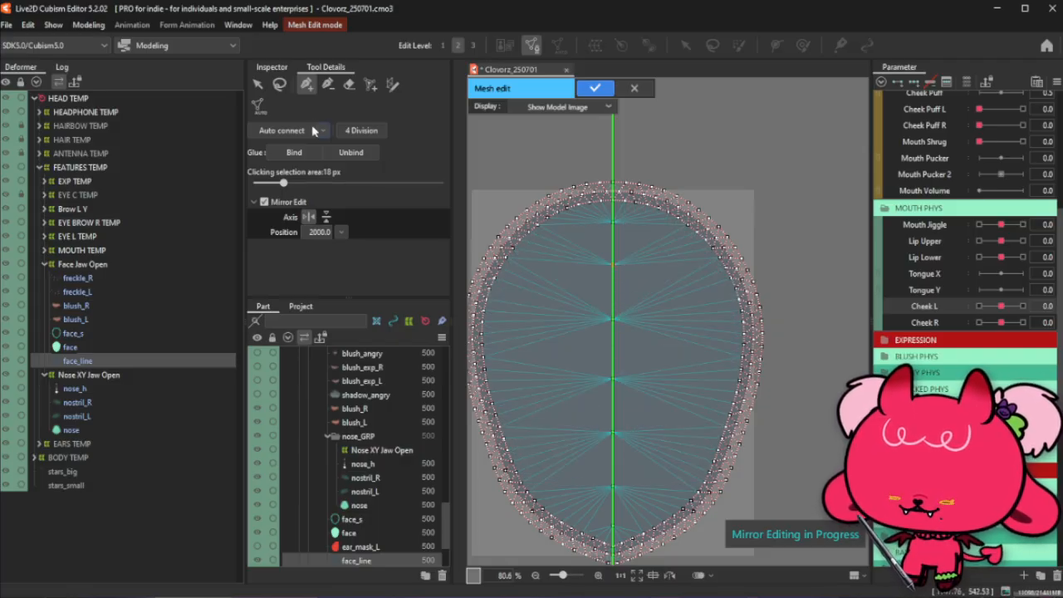
pyautogui.click(280, 85)
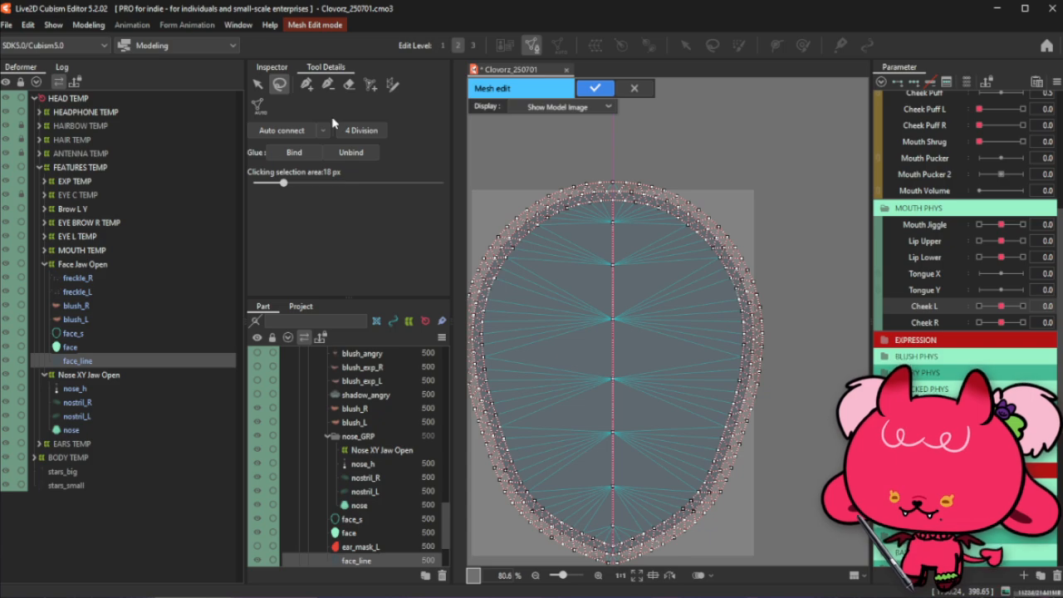
pyautogui.click(306, 84)
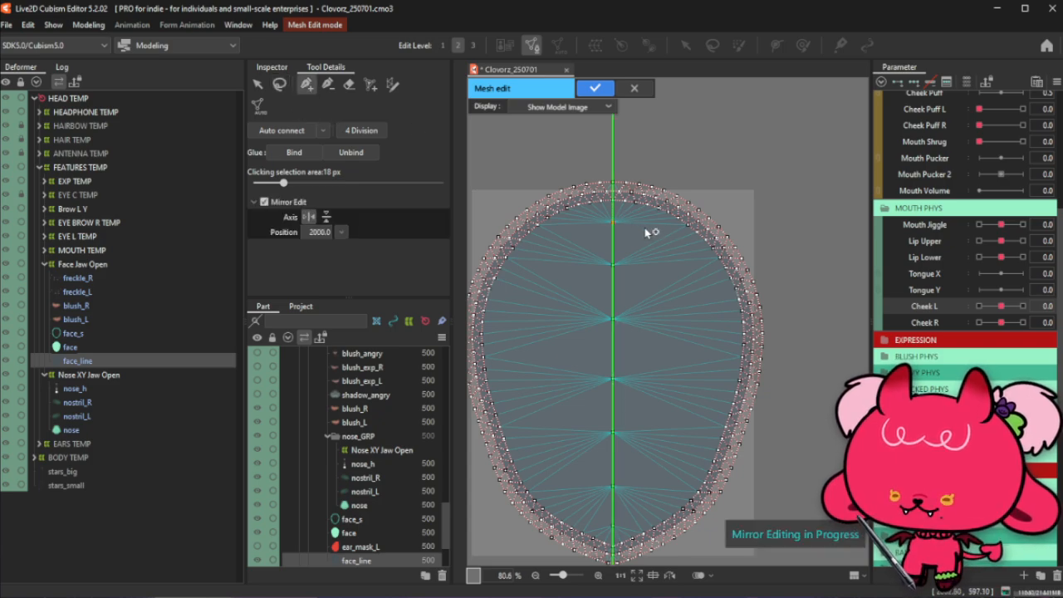
# Add a mirrored chain of mesh vertices inside the face_line outline, running from beside the top of the head down to the lower cheeks
pyautogui.click(645, 227)
pyautogui.click(677, 257)
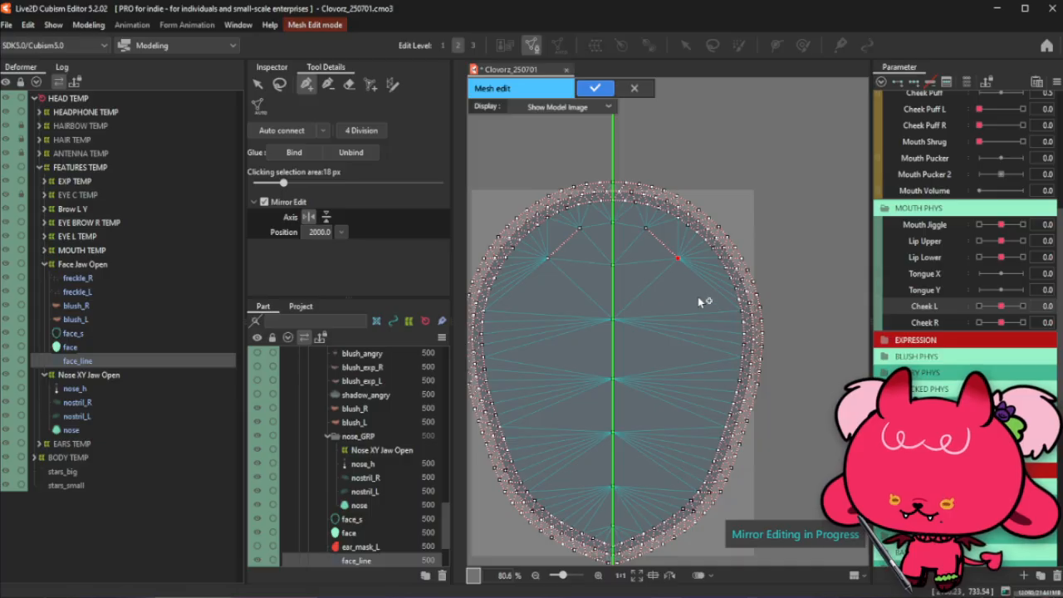
pyautogui.hotkey('ctrl', 'z')
pyautogui.click(679, 250)
pyautogui.click(694, 284)
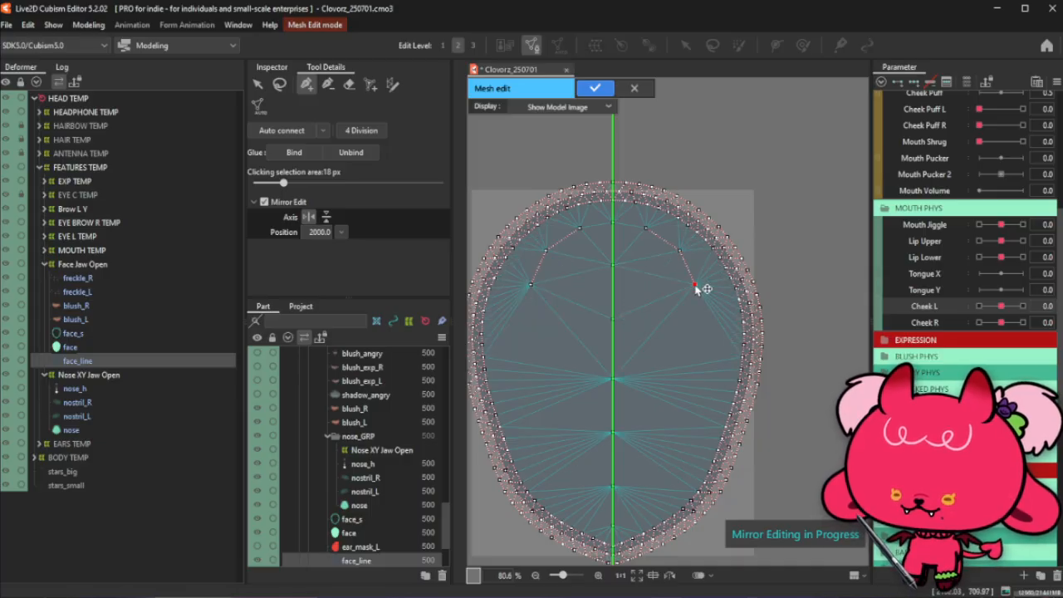
pyautogui.click(706, 335)
pyautogui.click(702, 372)
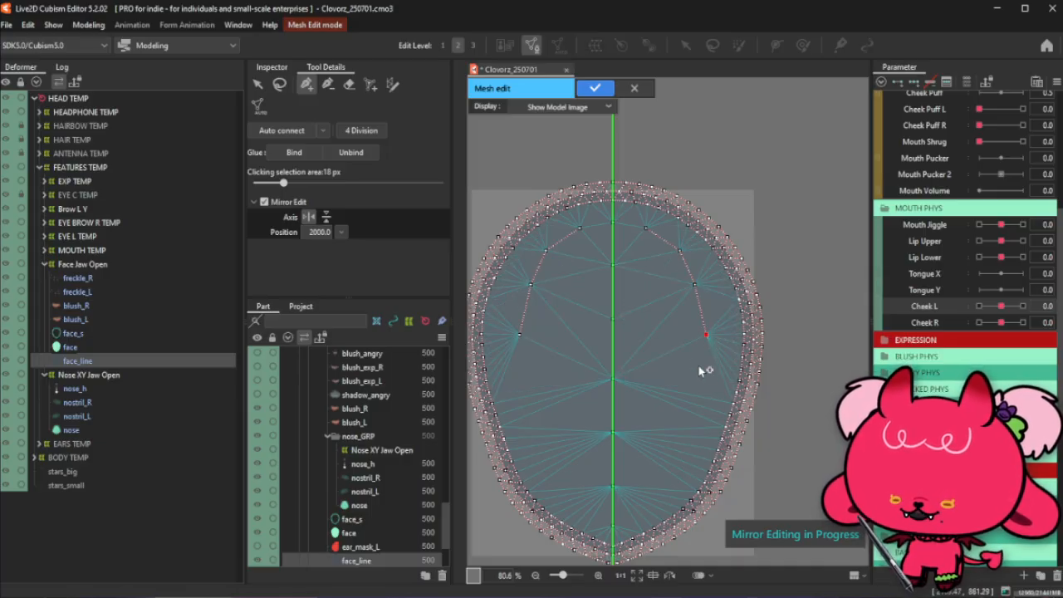
pyautogui.click(688, 415)
pyautogui.click(670, 461)
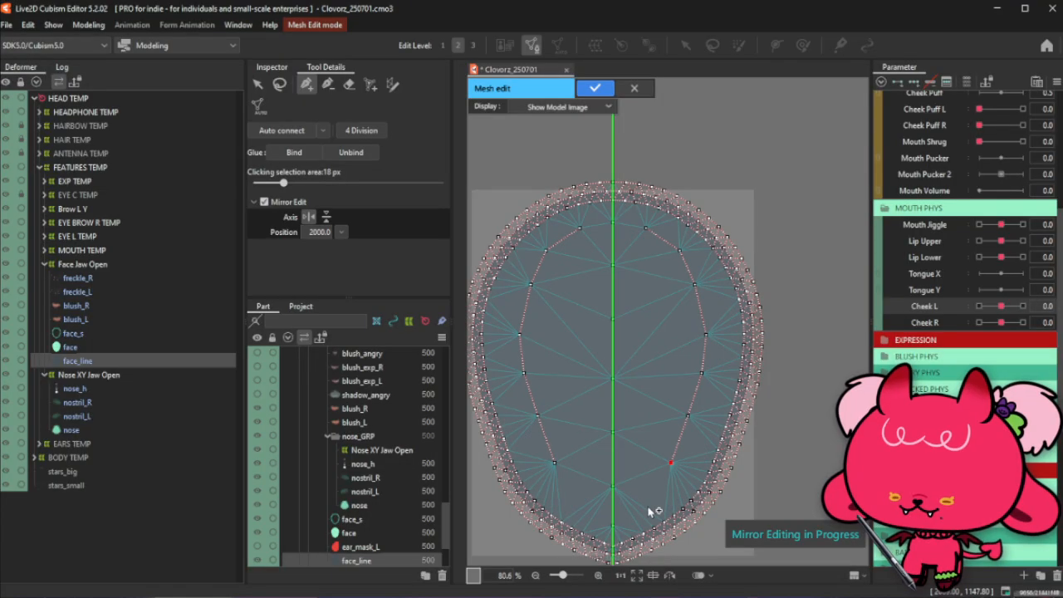
# Extend the mirrored chain with two more vertices per side and join it to the lowest axis vertex above the chin
pyautogui.click(648, 505)
pyautogui.scroll(3, 628, 530)
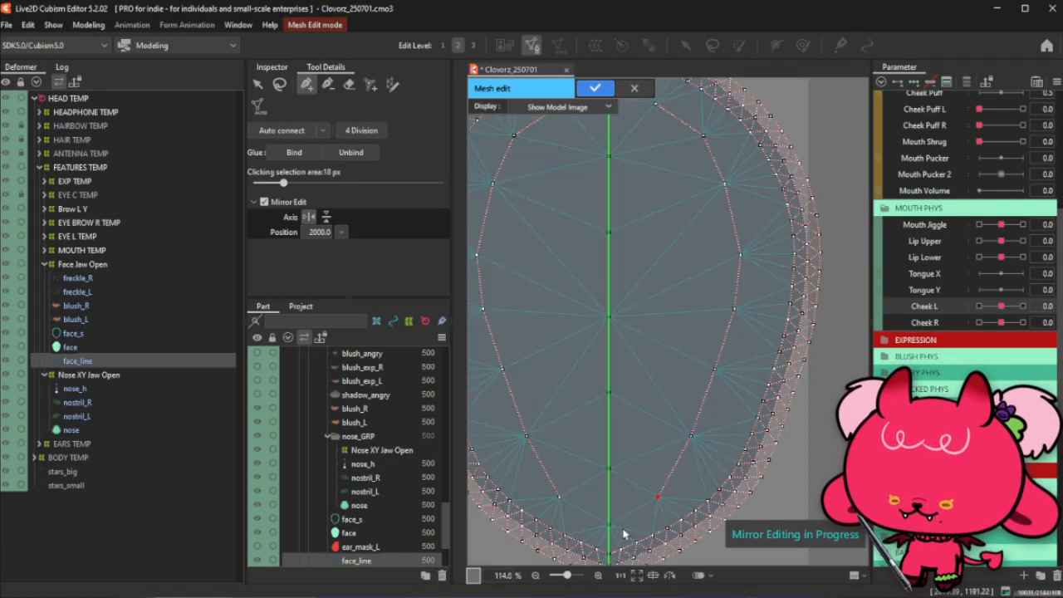
pyautogui.click(633, 513)
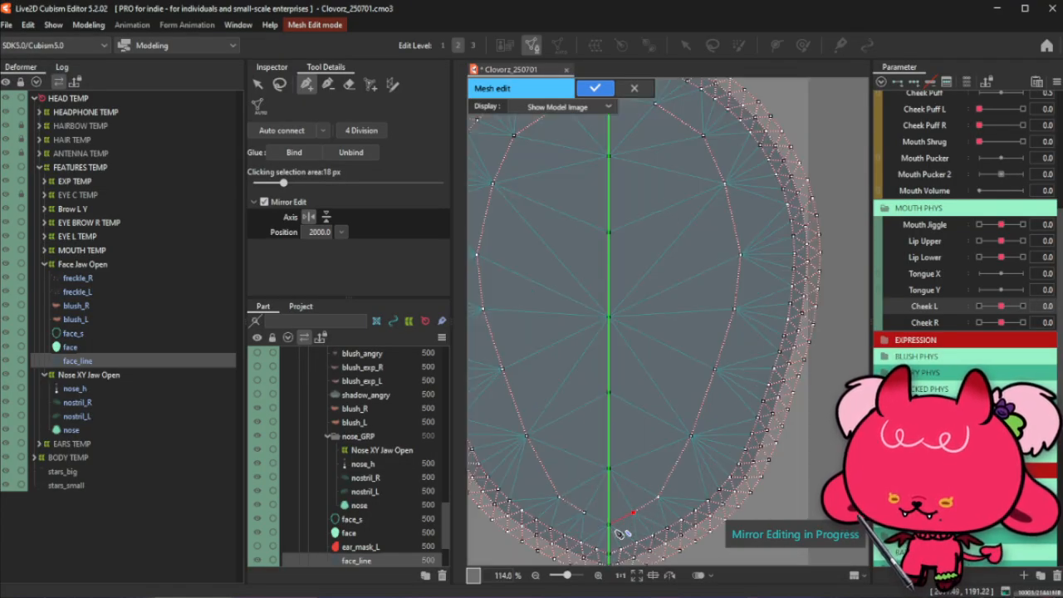
pyautogui.hotkey('ctrl', 'z')
pyautogui.hotkey('ctrl', 'z')
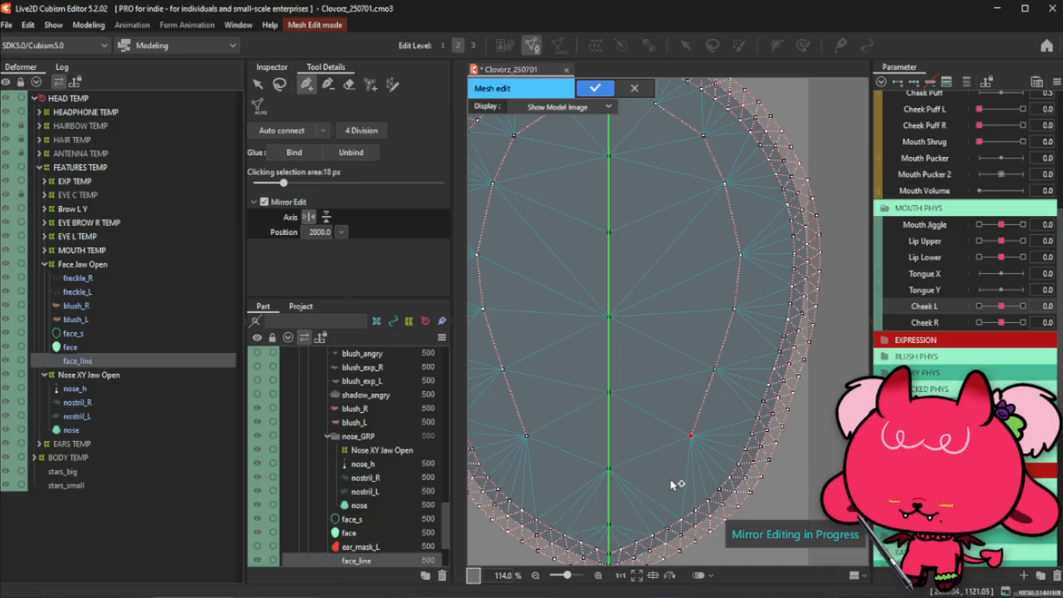
pyautogui.click(668, 480)
pyautogui.click(639, 509)
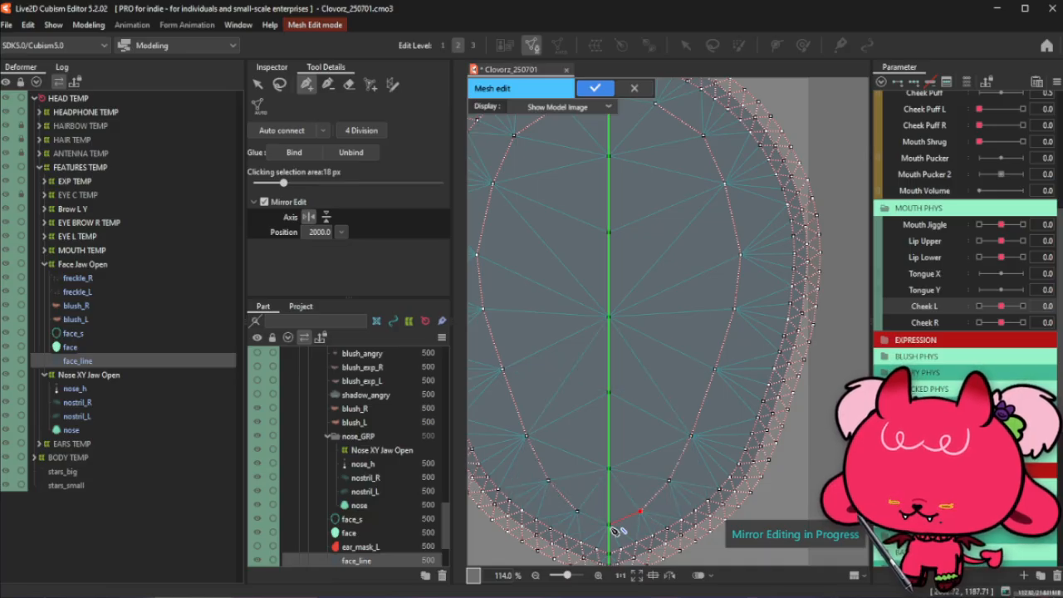
pyautogui.click(609, 523)
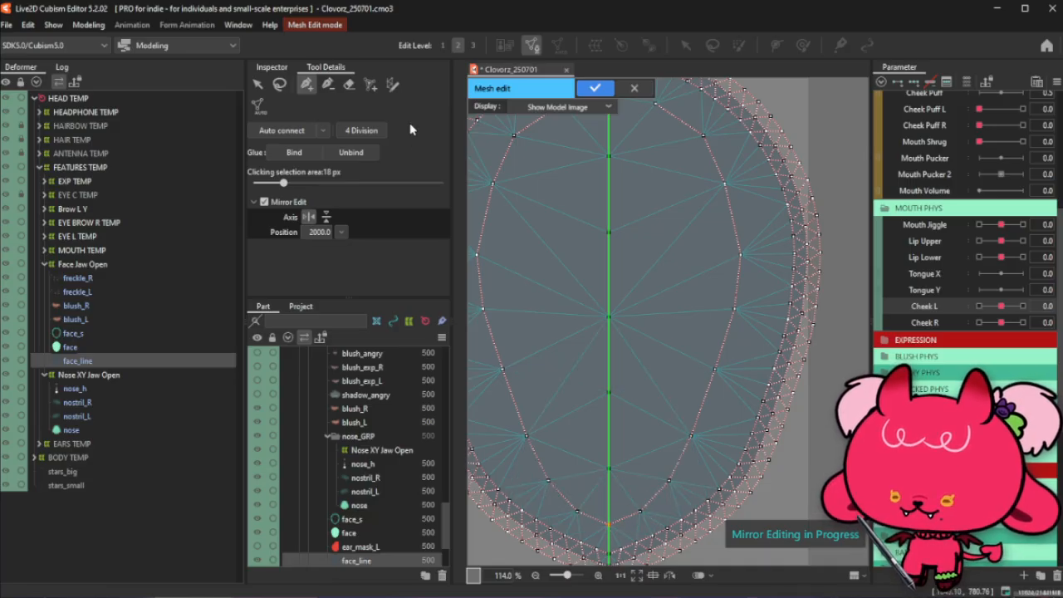
# Add a second mirrored chain of mesh vertices between the axis and the first chain, from above the chin up to the forehead
pyautogui.click(280, 85)
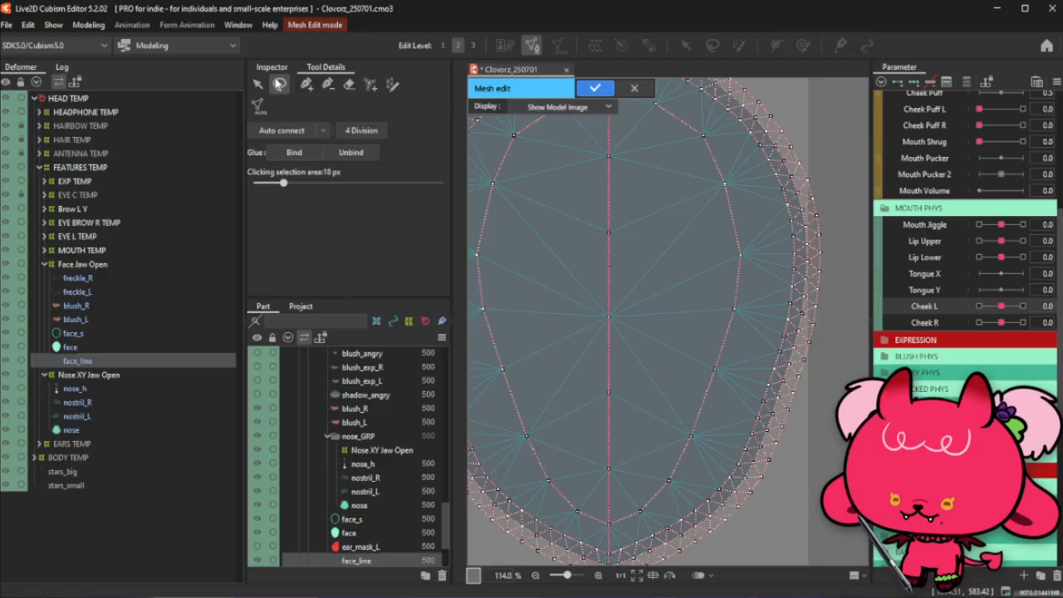
pyautogui.click(305, 84)
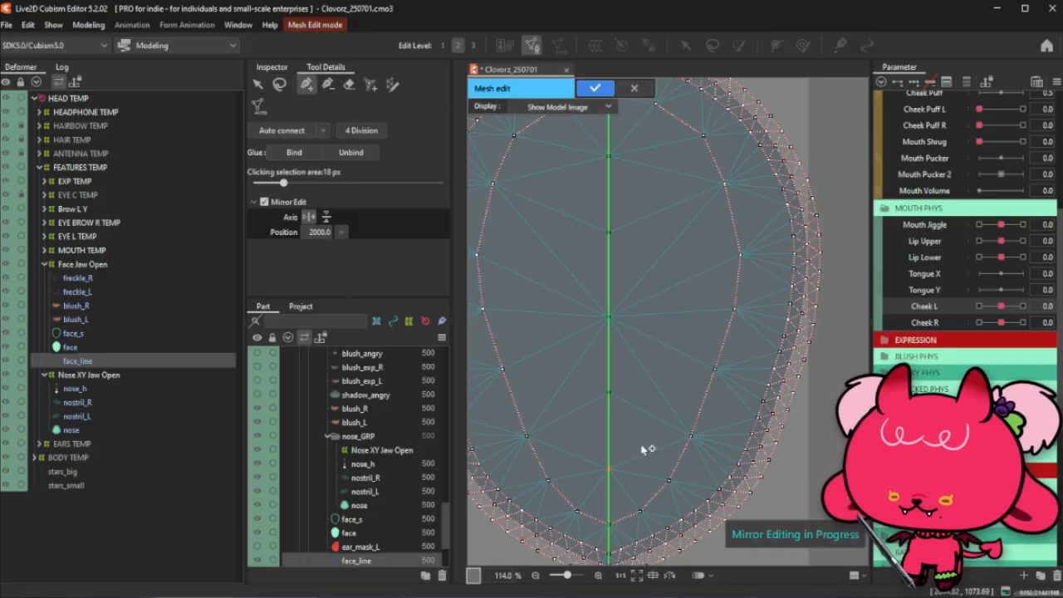
pyautogui.click(638, 444)
pyautogui.click(661, 387)
pyautogui.click(675, 331)
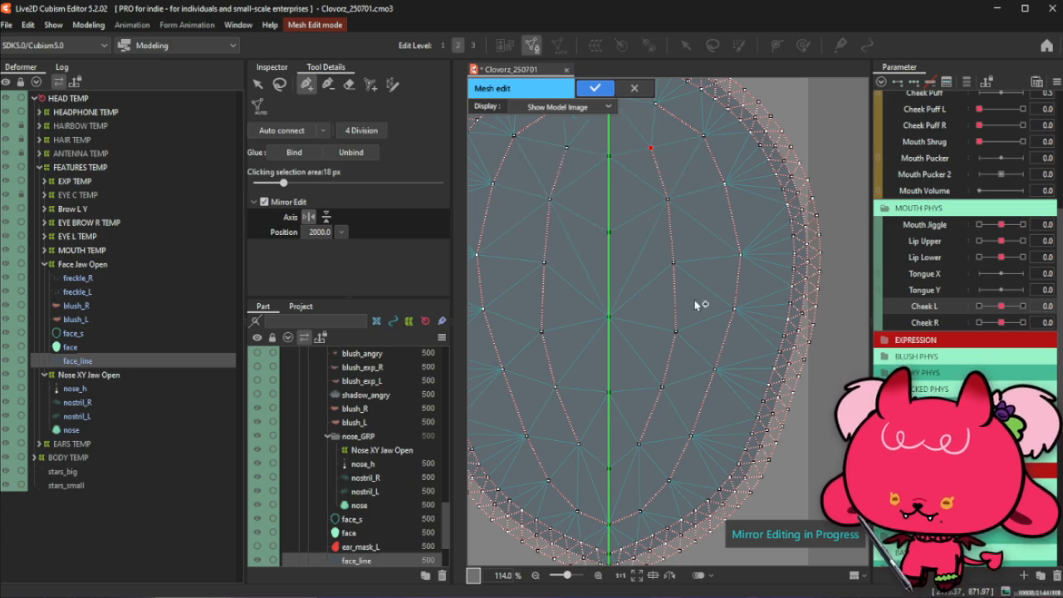
pyautogui.click(279, 85)
pyautogui.click(816, 102)
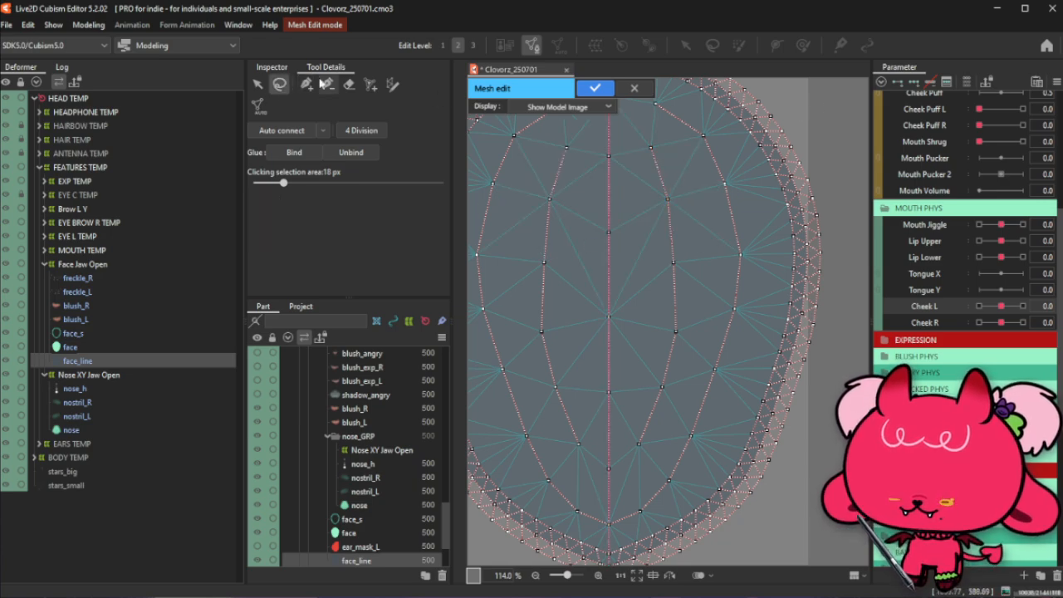
# Replace the upper-middle vertices of the second inner chain on both sides with respaced ones that reconnect to its top vertex
pyautogui.click(308, 86)
pyautogui.click(327, 84)
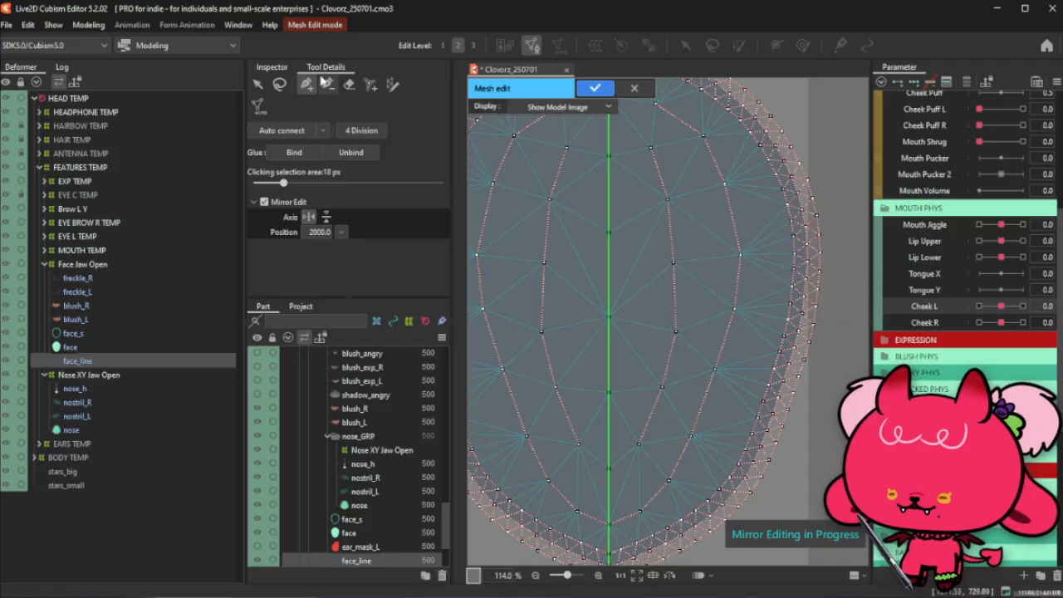
pyautogui.click(678, 270)
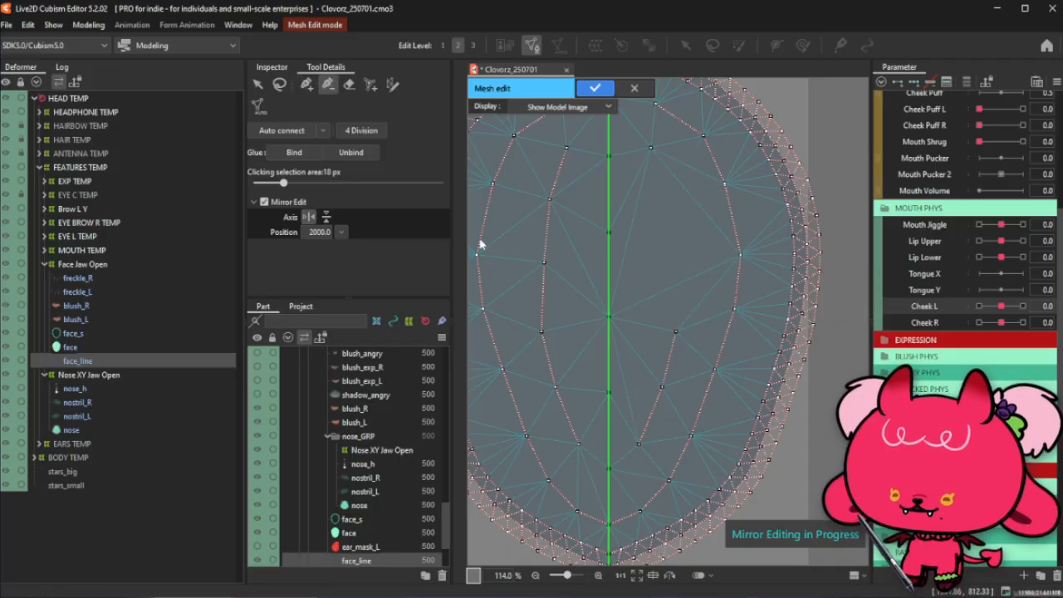
pyautogui.click(546, 264)
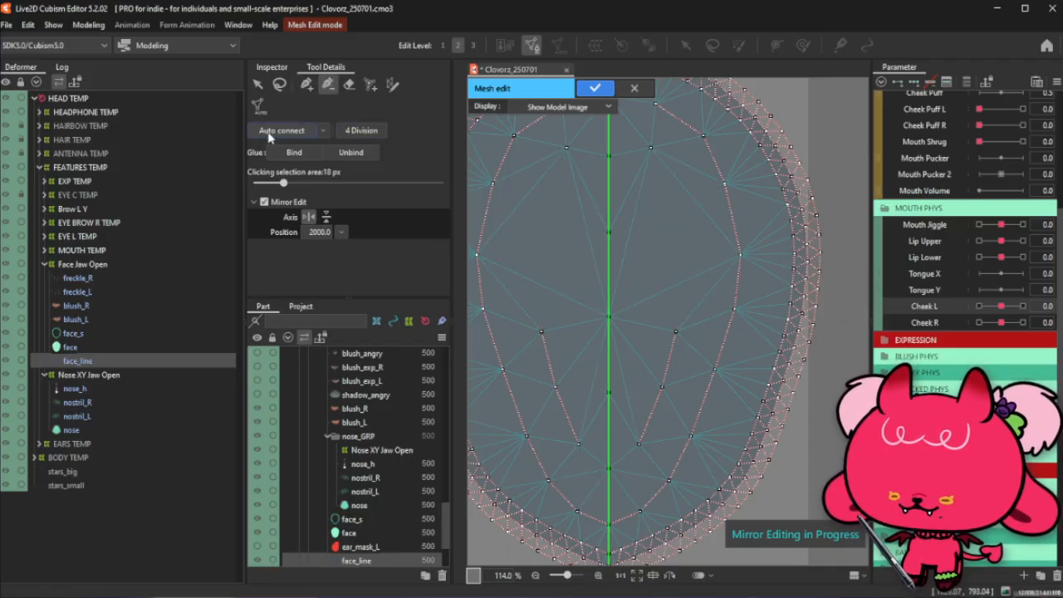
pyautogui.click(308, 83)
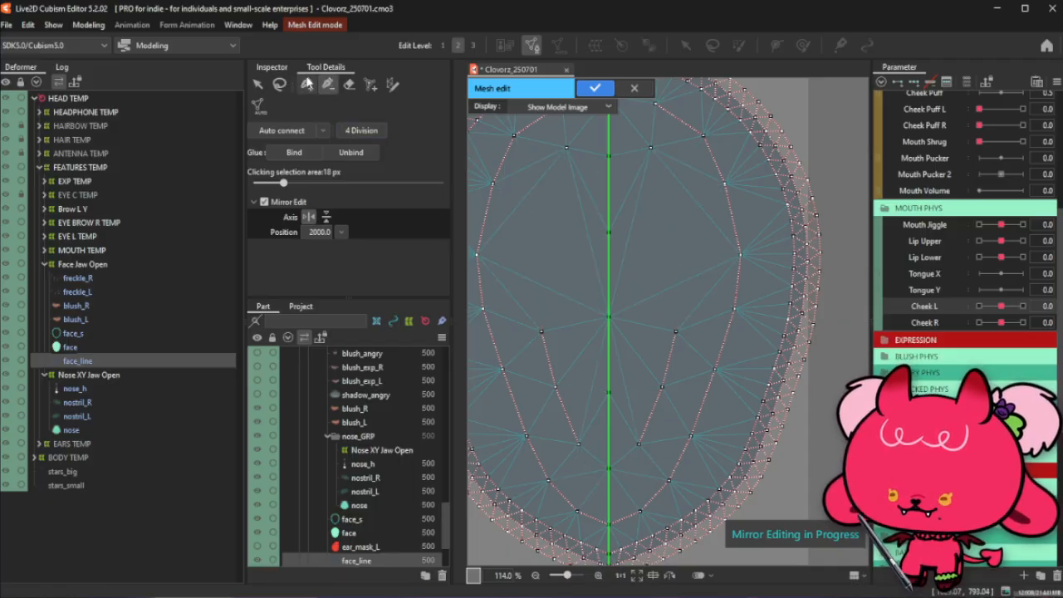
pyautogui.click(679, 278)
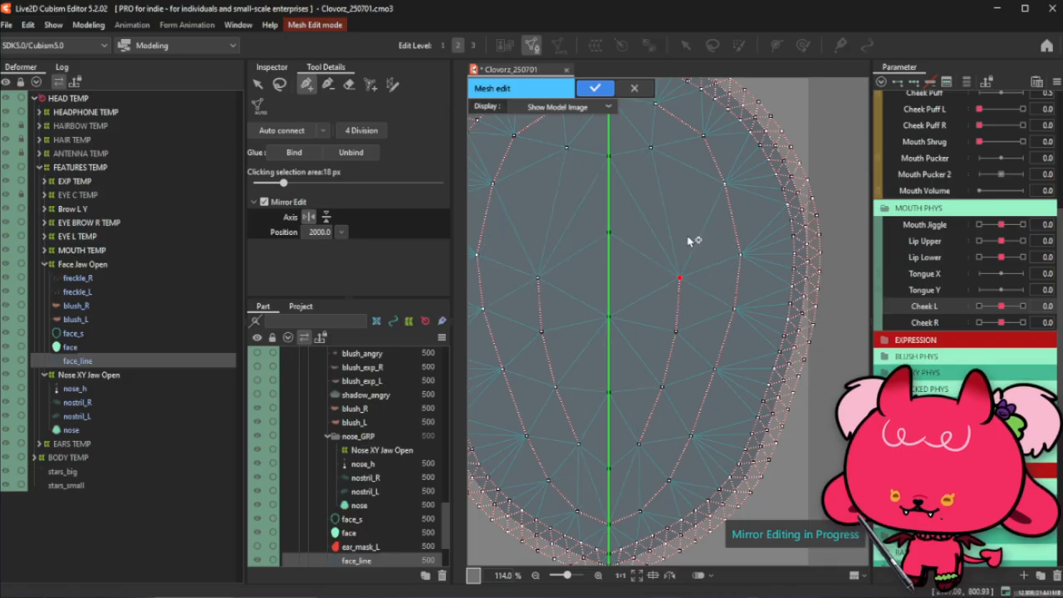
pyautogui.click(651, 149)
pyautogui.scroll(-2, 677, 232)
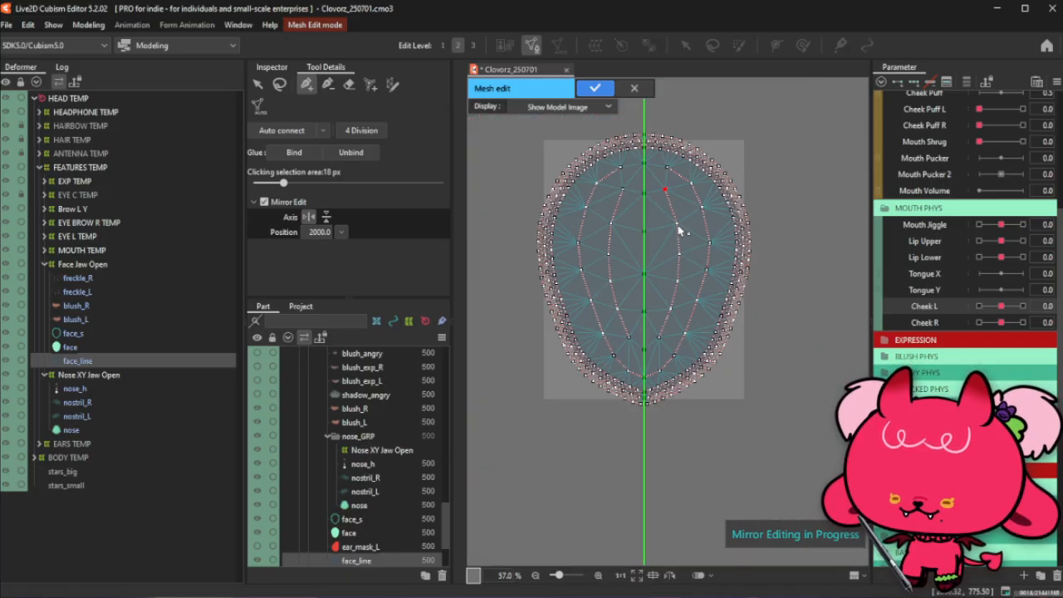
# Replace the upper axis vertex in the forehead with evenly spaced mesh vertices on the mirror axis
pyautogui.scroll(2, 664, 199)
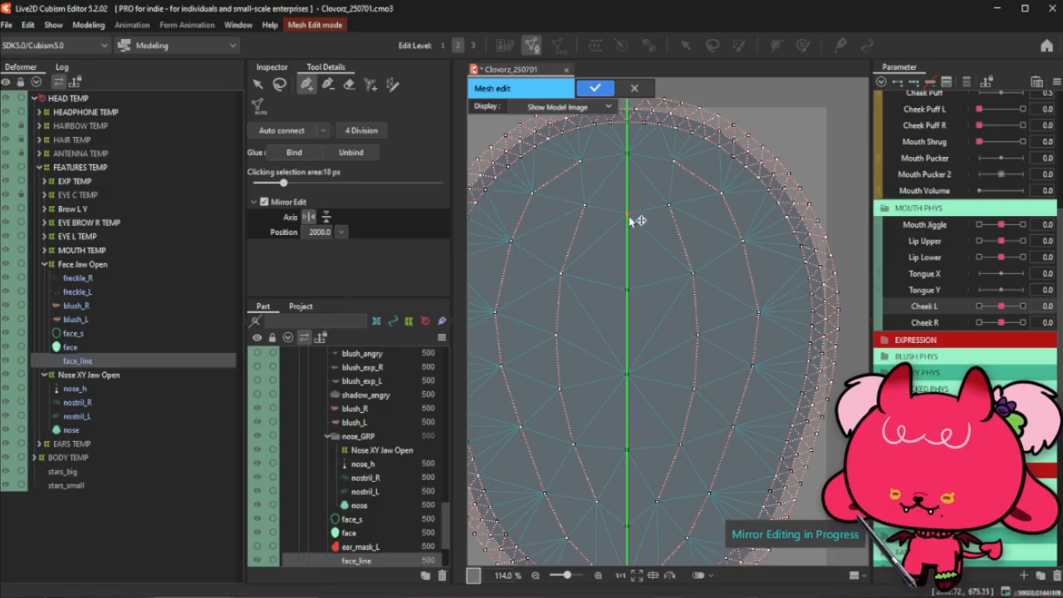
pyautogui.click(328, 84)
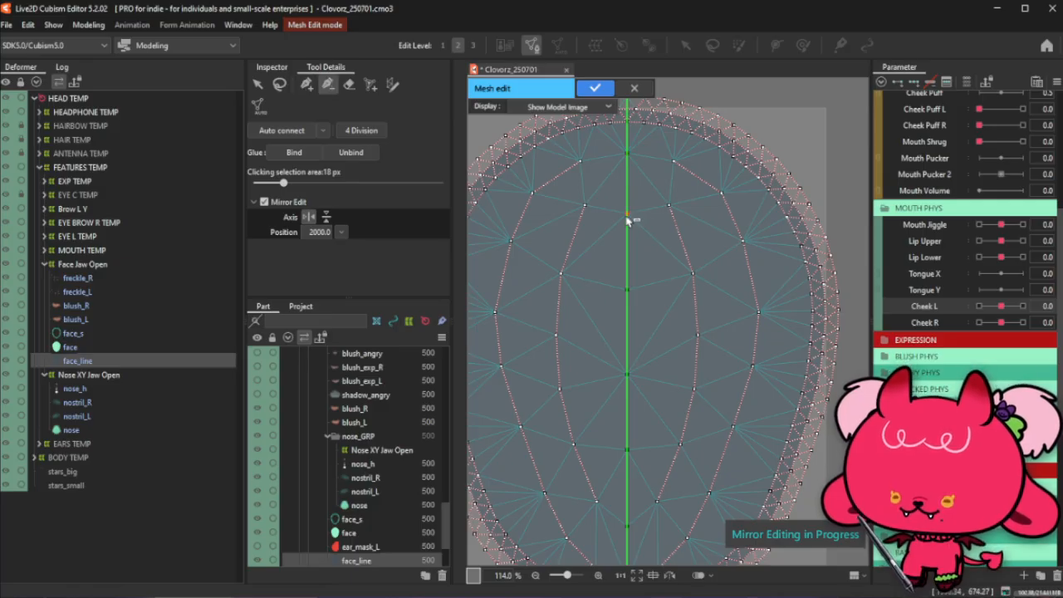
pyautogui.click(309, 86)
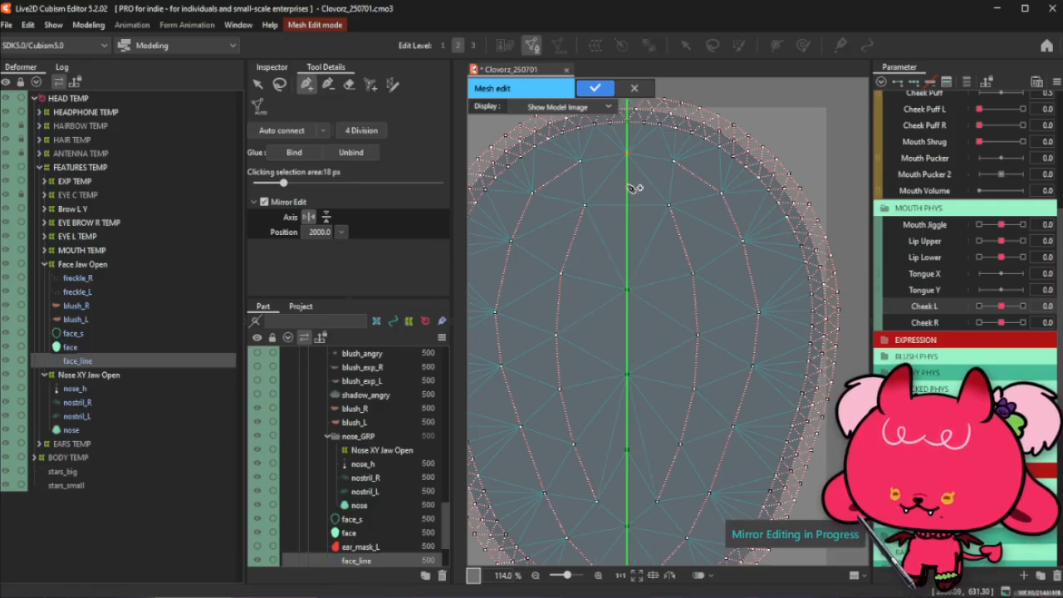
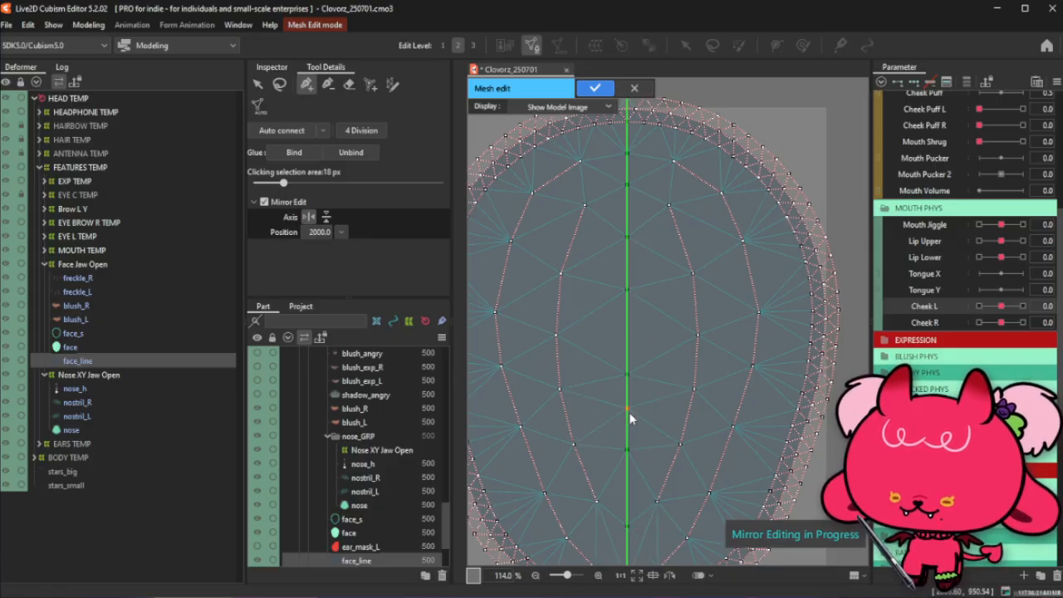
pyautogui.hotkey('ctrl', 'z')
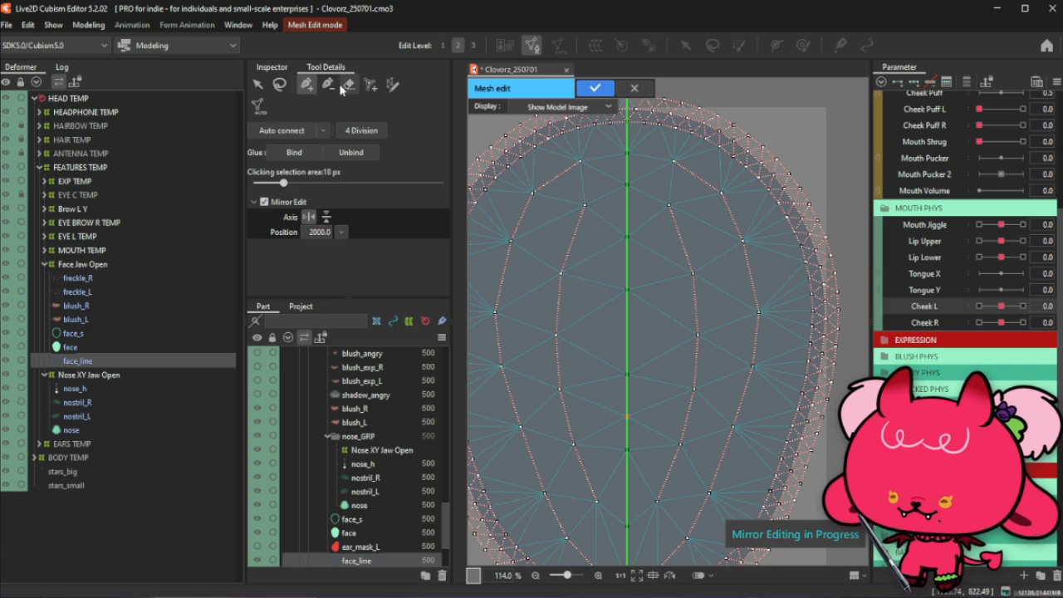
# Respace the mesh vertices on the mirror axis from the middle of the face down towards the chin
pyautogui.click(329, 84)
pyautogui.click(307, 84)
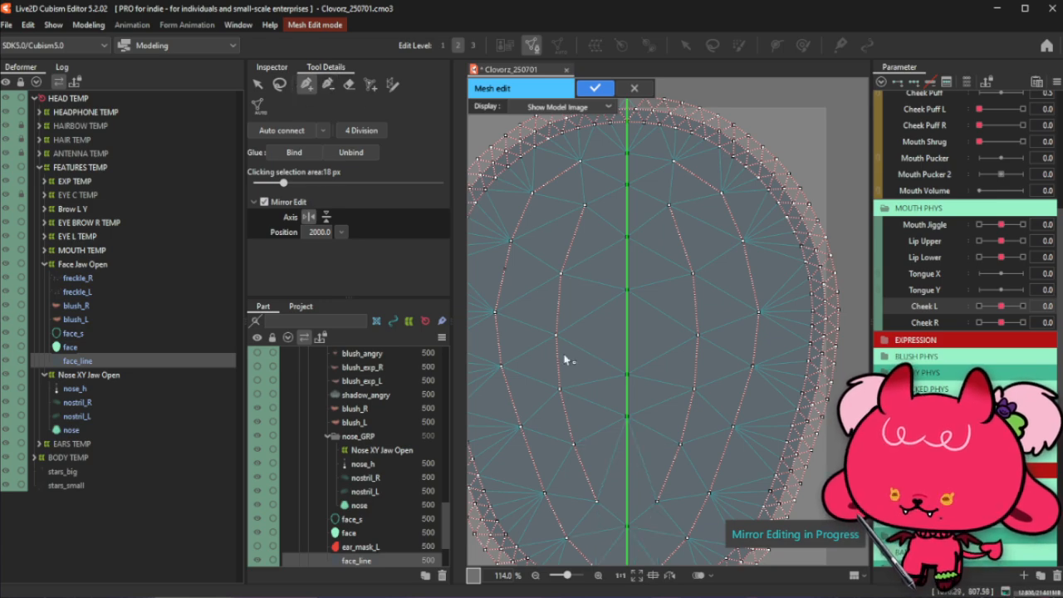
pyautogui.click(328, 84)
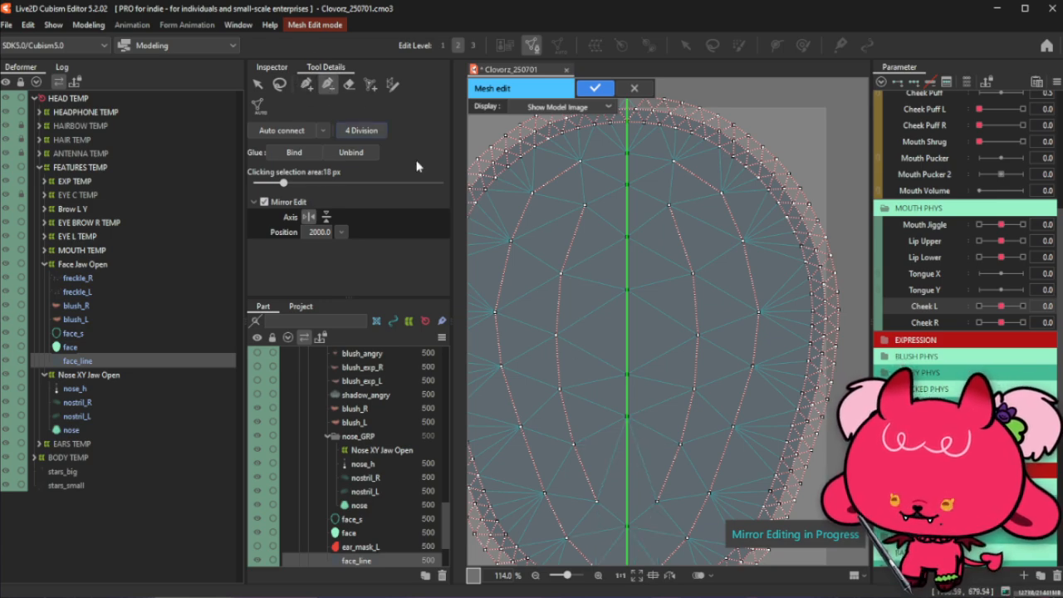
pyautogui.click(306, 84)
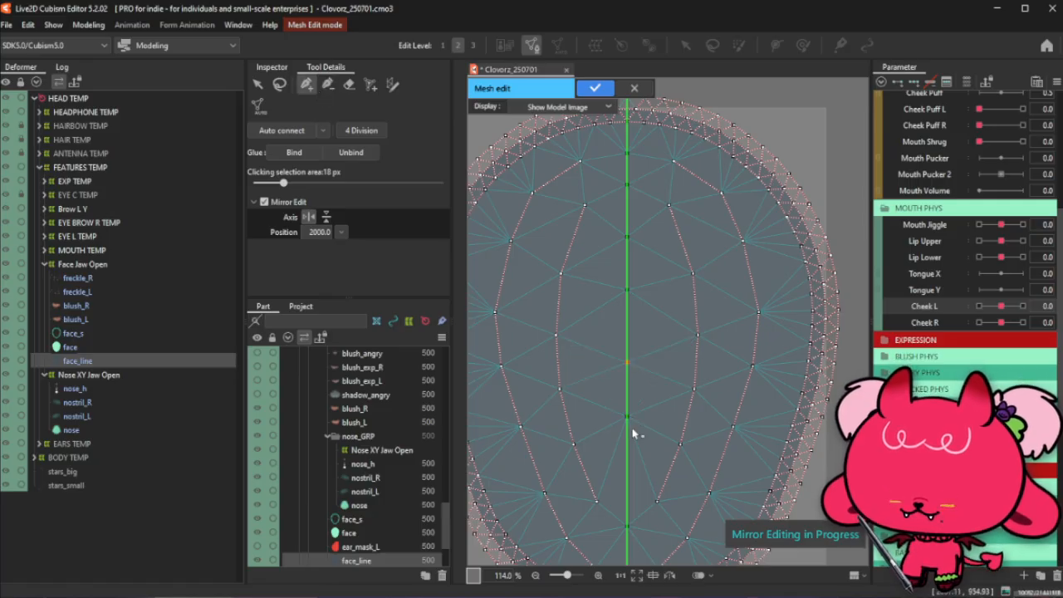
pyautogui.click(633, 425)
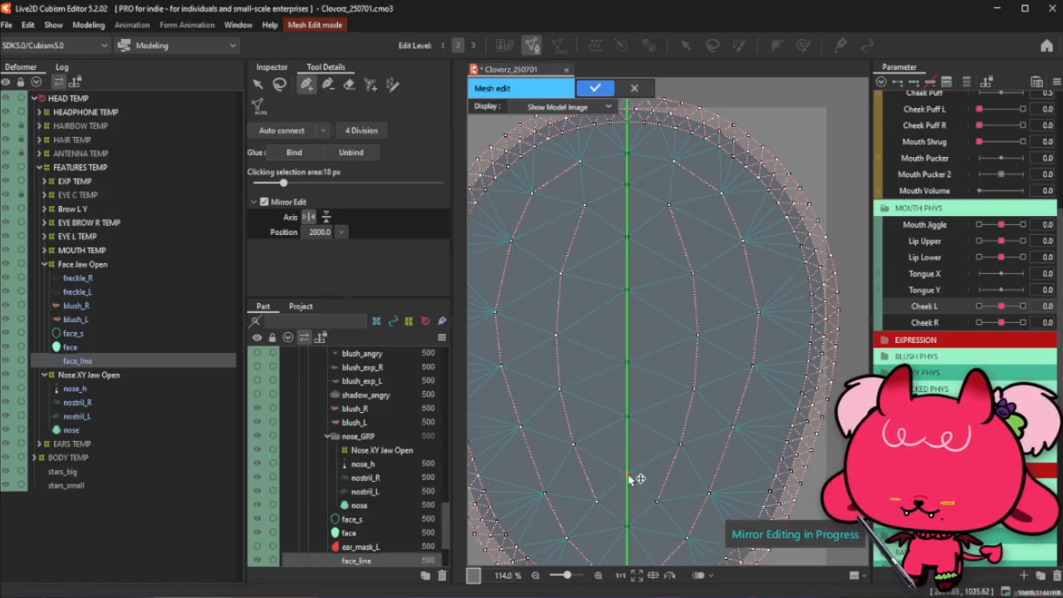
pyautogui.scroll(-2, 646, 407)
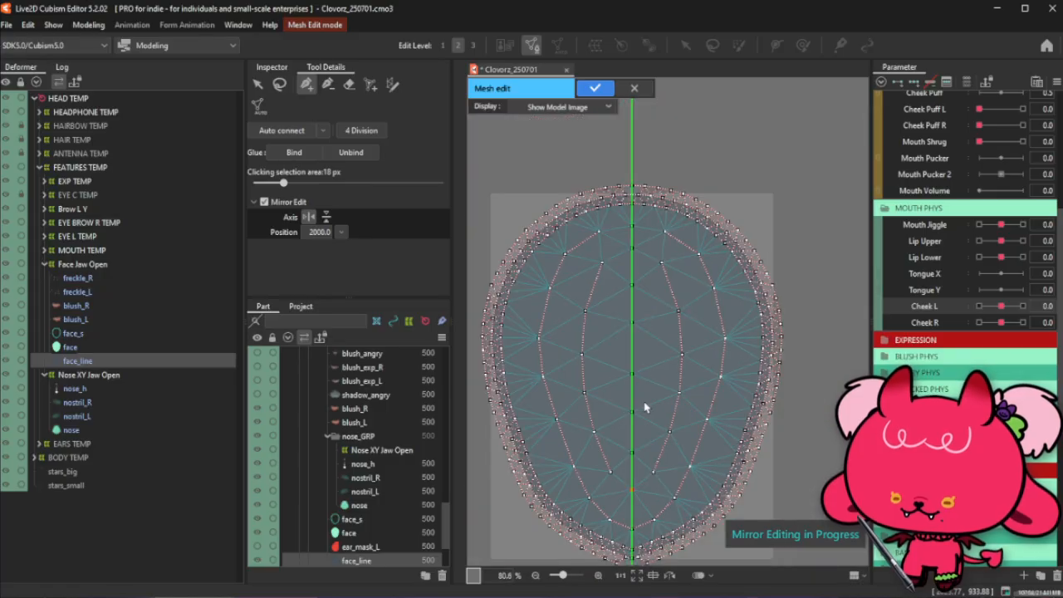
# Auto connect the face_line mesh, select all of its vertices and apply the mesh edit
pyautogui.click(282, 132)
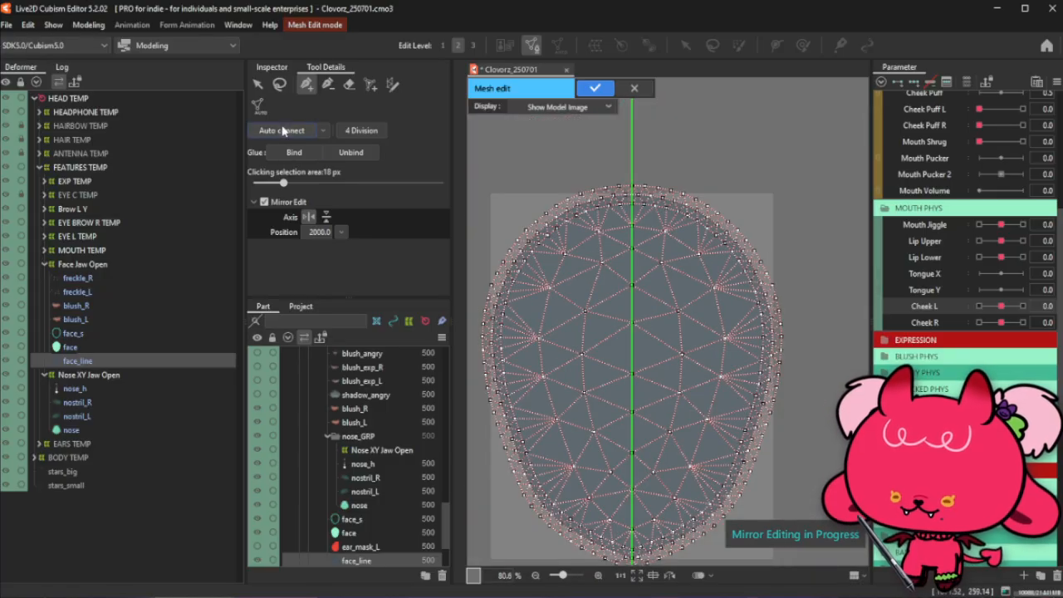
pyautogui.scroll(-1, 609, 331)
pyautogui.click(257, 83)
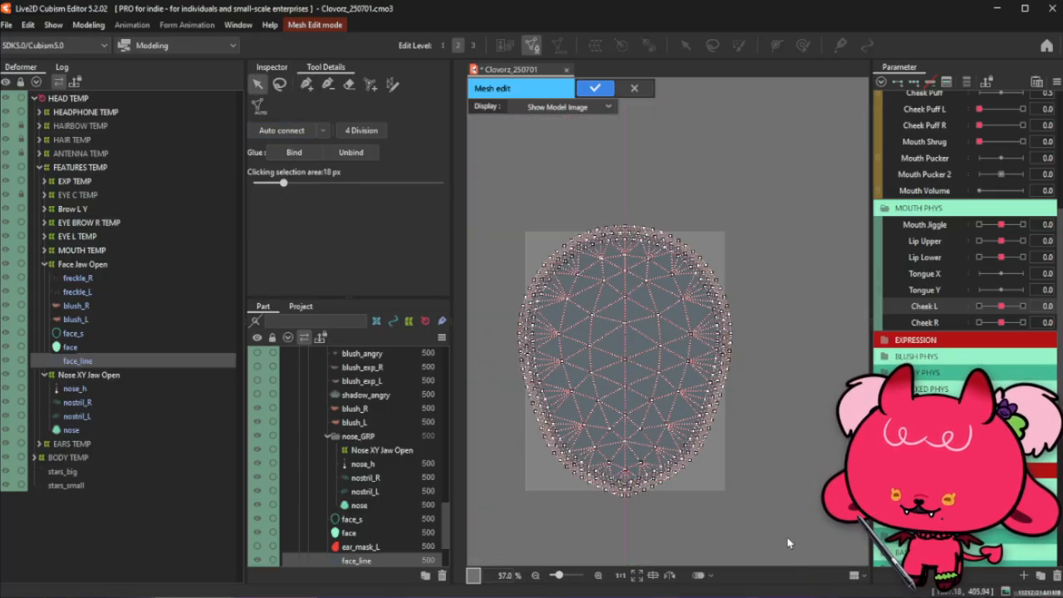
pyautogui.moveTo(490, 173); pyautogui.dragTo(772, 510)
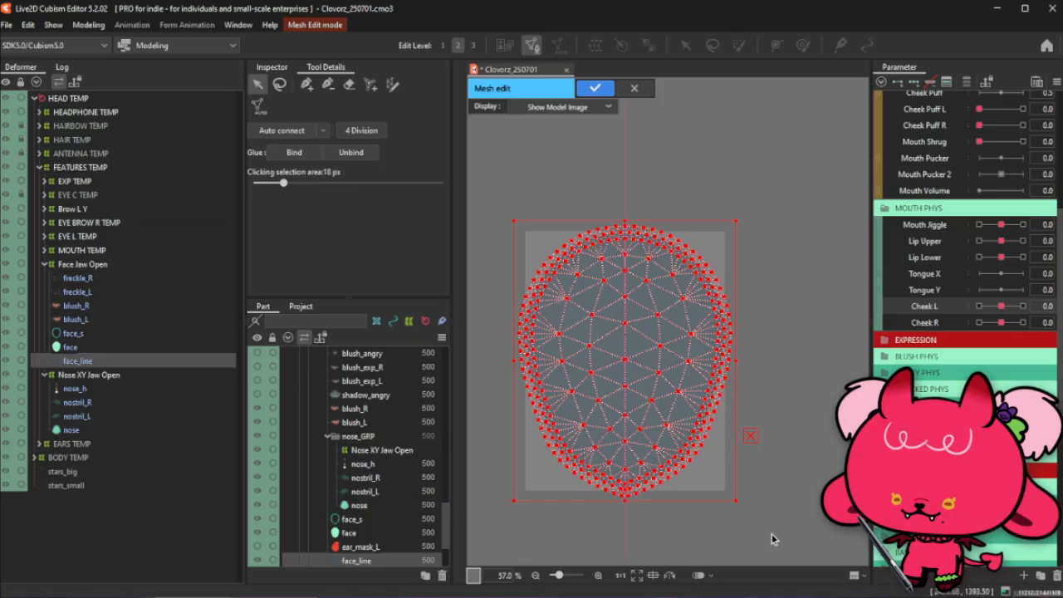
pyautogui.click(584, 93)
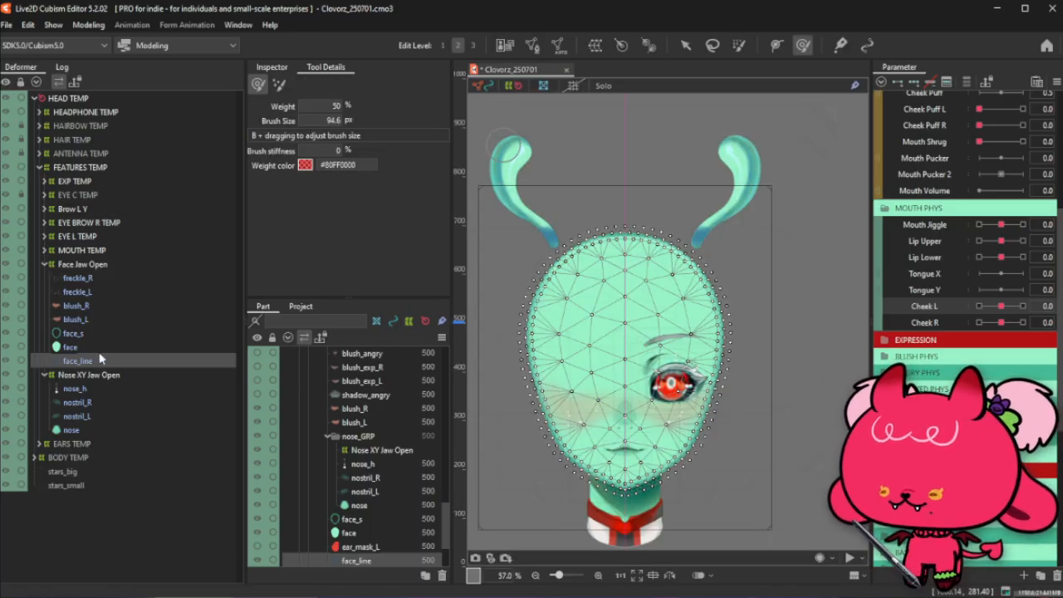
# Open the mesh of the face art mesh for editing and delete all of its vertices
pyautogui.click(141, 347)
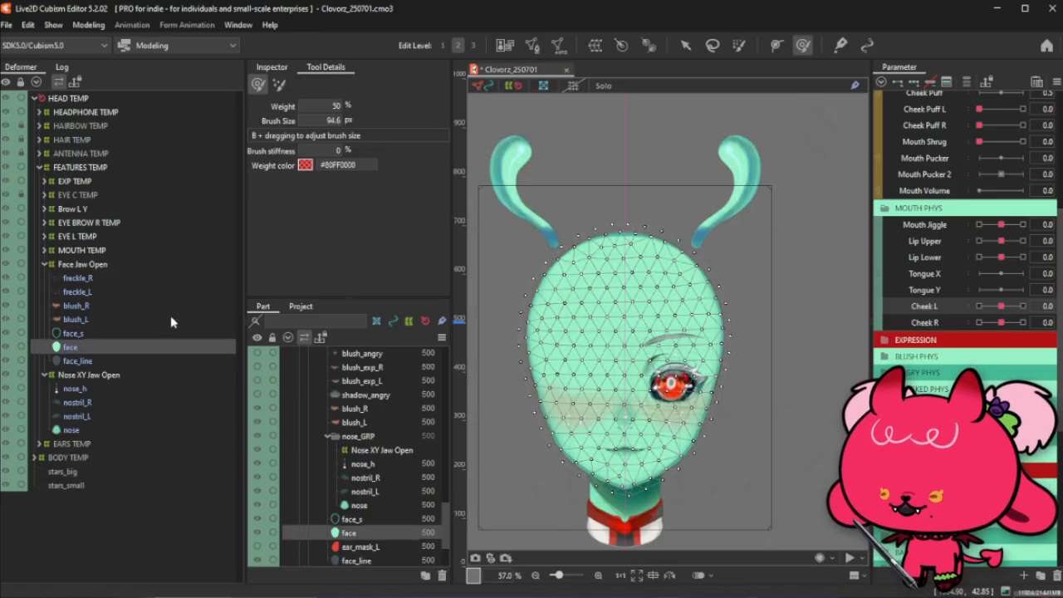
pyautogui.click(532, 45)
pyautogui.moveTo(491, 180); pyautogui.dragTo(773, 528)
pyautogui.press('Delete')
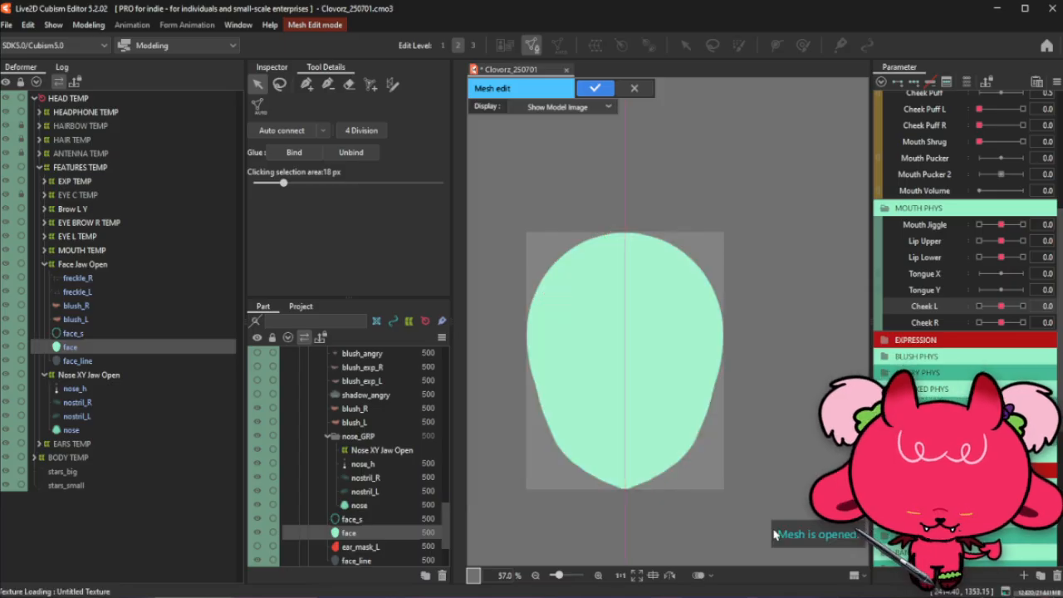
# Paste the copied face_line mesh into the face art mesh and apply the mesh edit
pyautogui.hotkey('ctrl', 'shift', 'a')
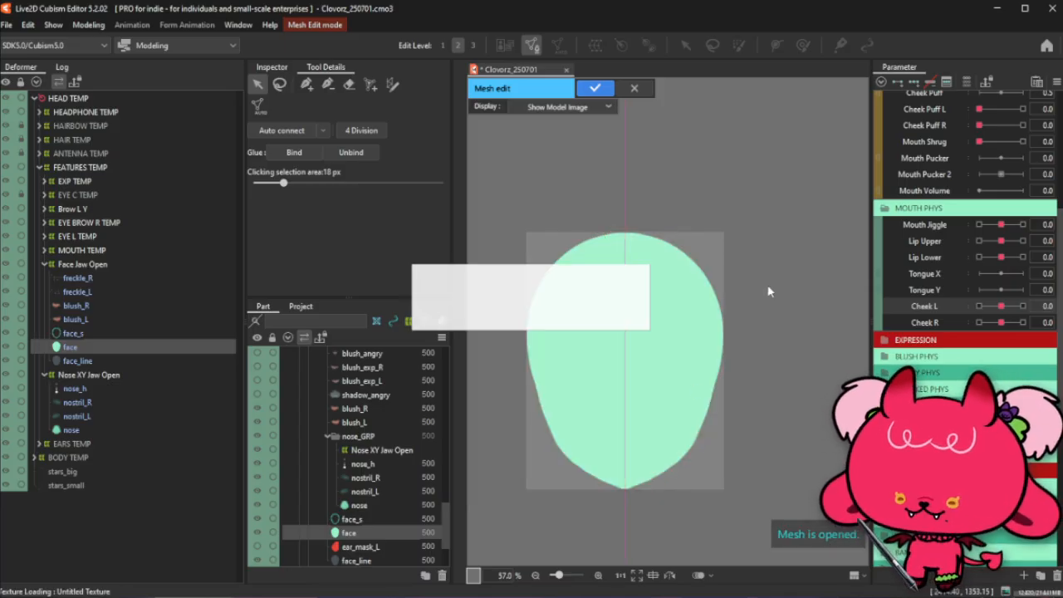
pyautogui.press('Return')
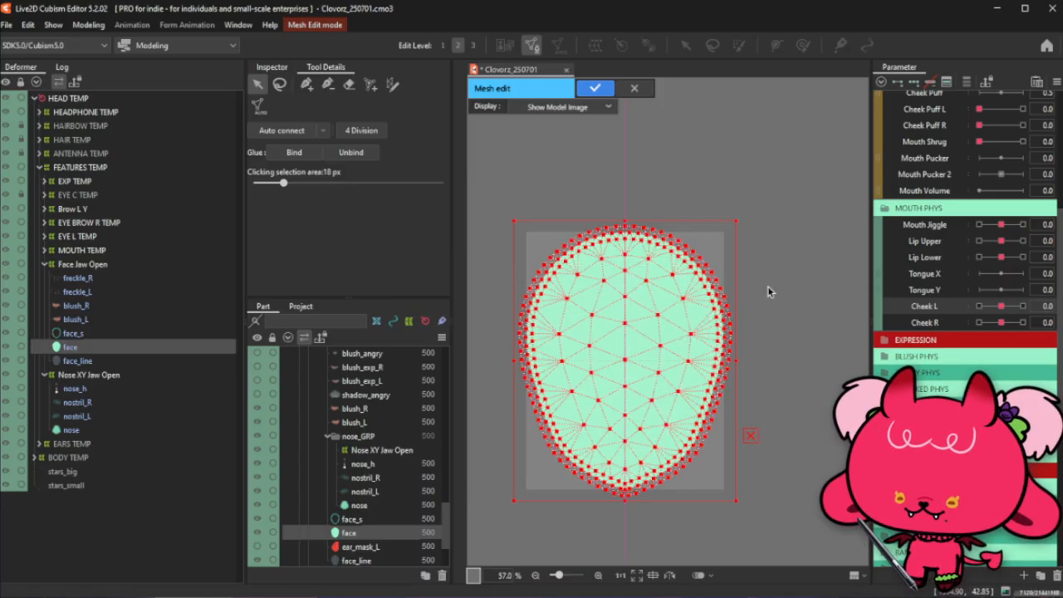
pyautogui.click(594, 88)
# Open the mesh of face_s for editing and replace all of its vertices with the copied face_line mesh
pyautogui.click(166, 332)
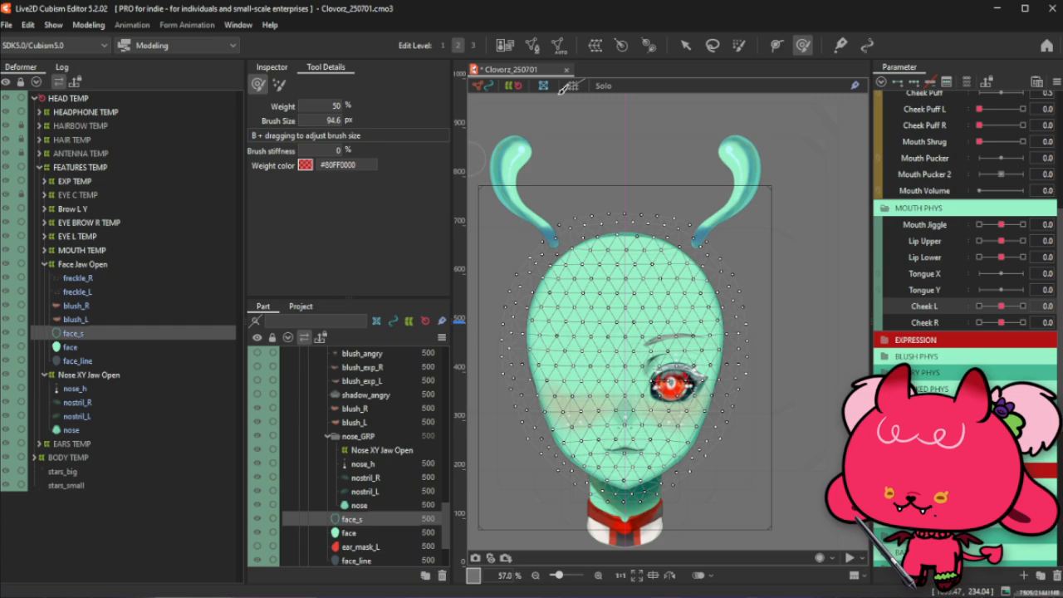
pyautogui.click(532, 45)
pyautogui.moveTo(492, 180); pyautogui.dragTo(803, 573)
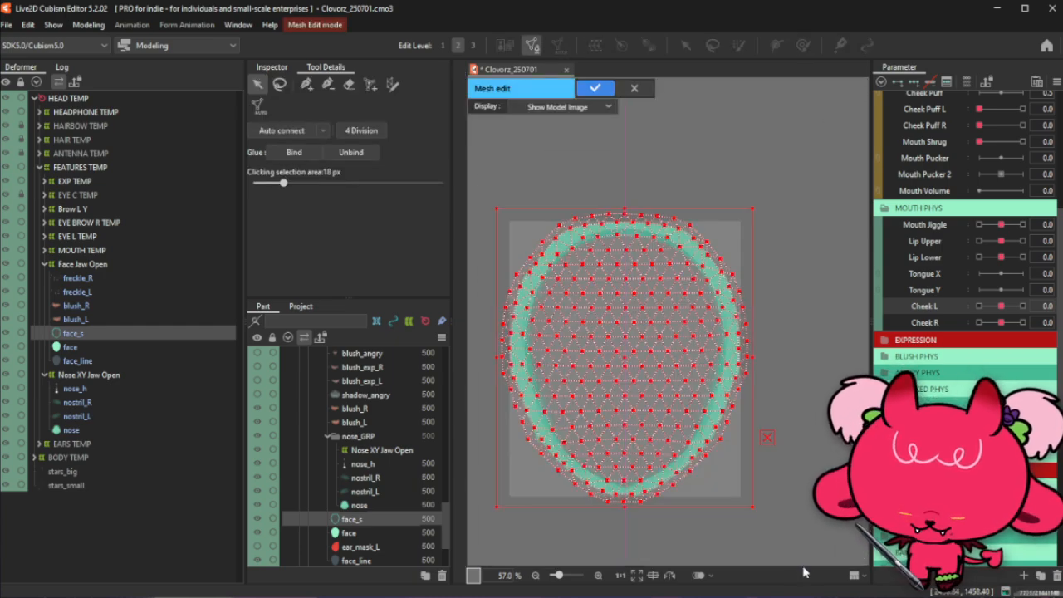
pyautogui.press('Delete')
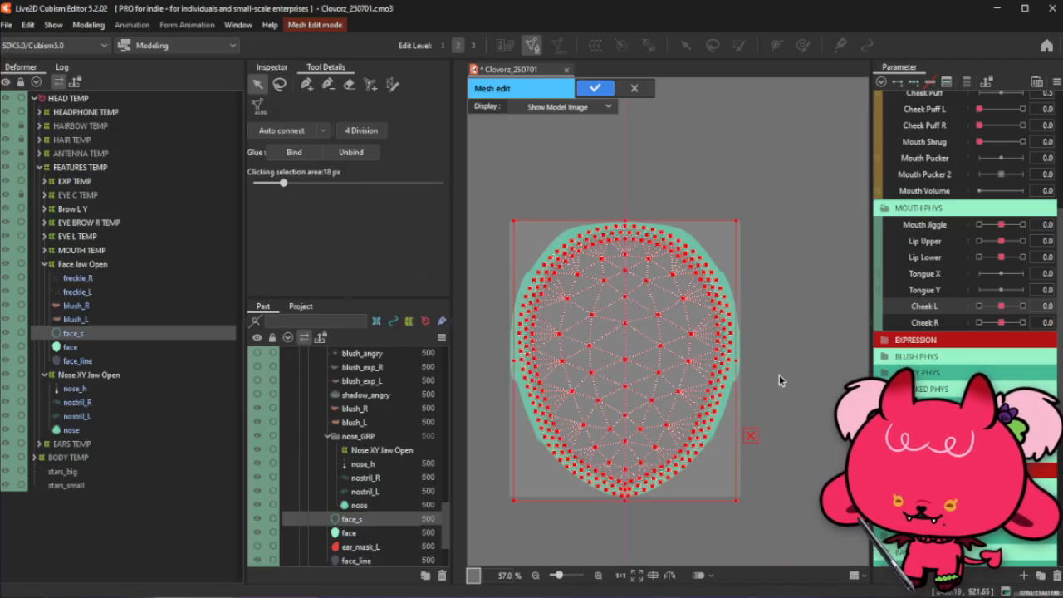
pyautogui.scroll(2, 779, 374)
pyautogui.press('Delete')
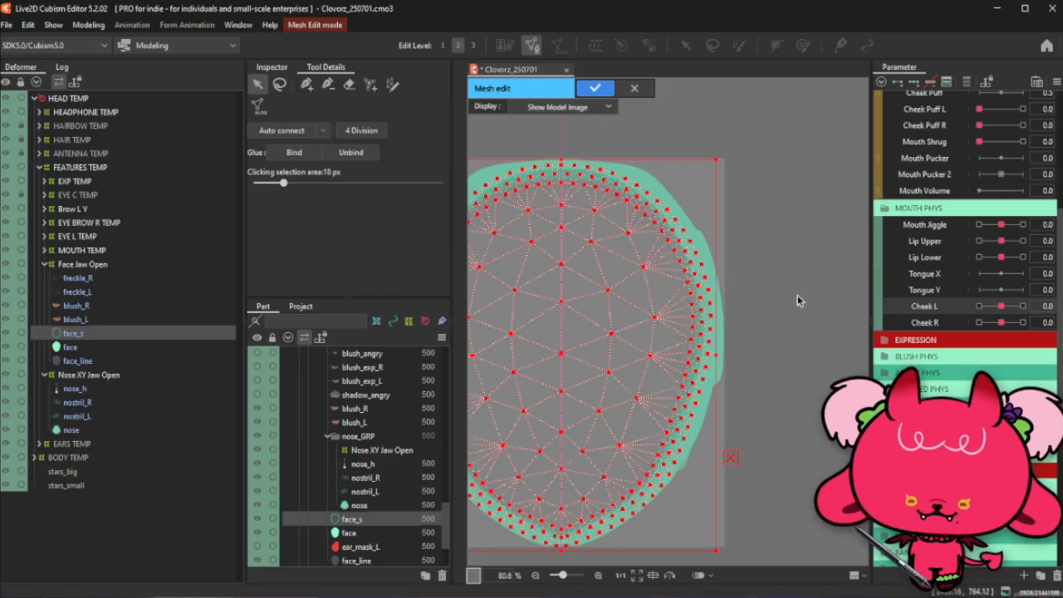
# Lasso-select the middle of the three border vertex rings around the face_s mesh
pyautogui.scroll(-2, 797, 295)
pyautogui.click(280, 84)
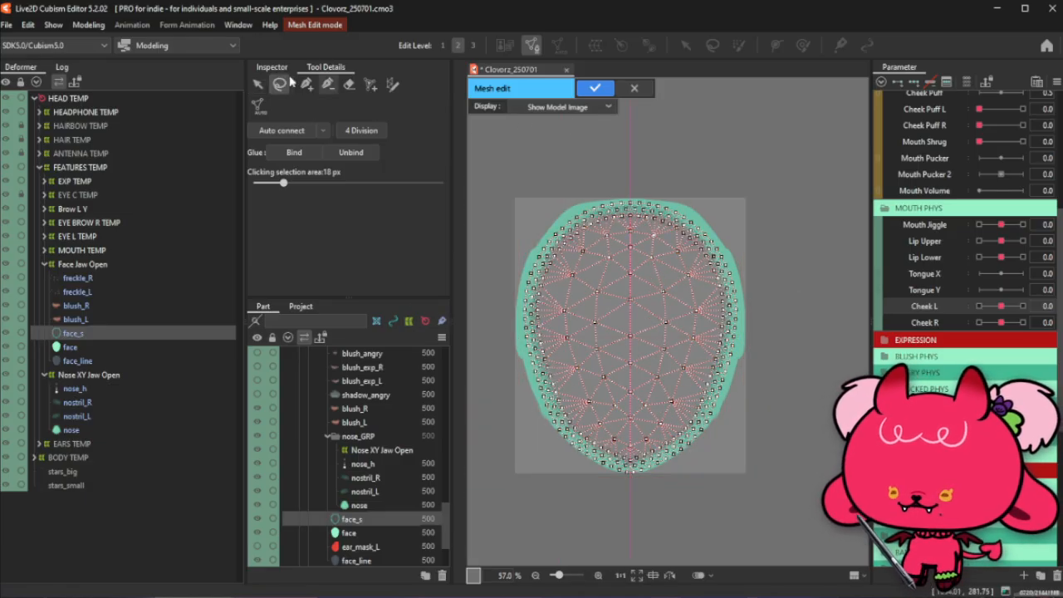
pyautogui.scroll(2, 634, 174)
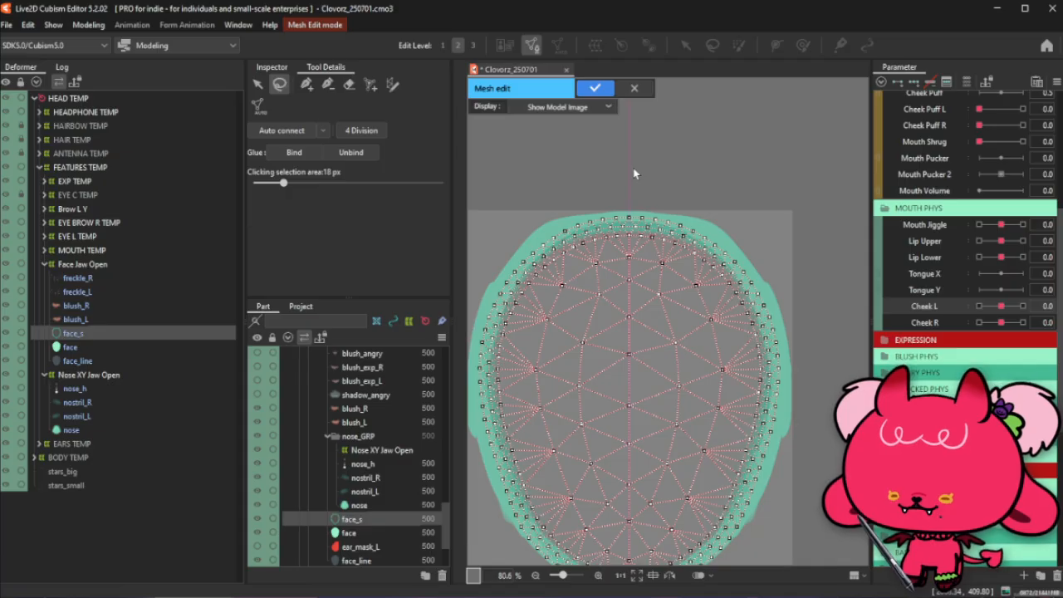
pyautogui.scroll(2, 743, 258)
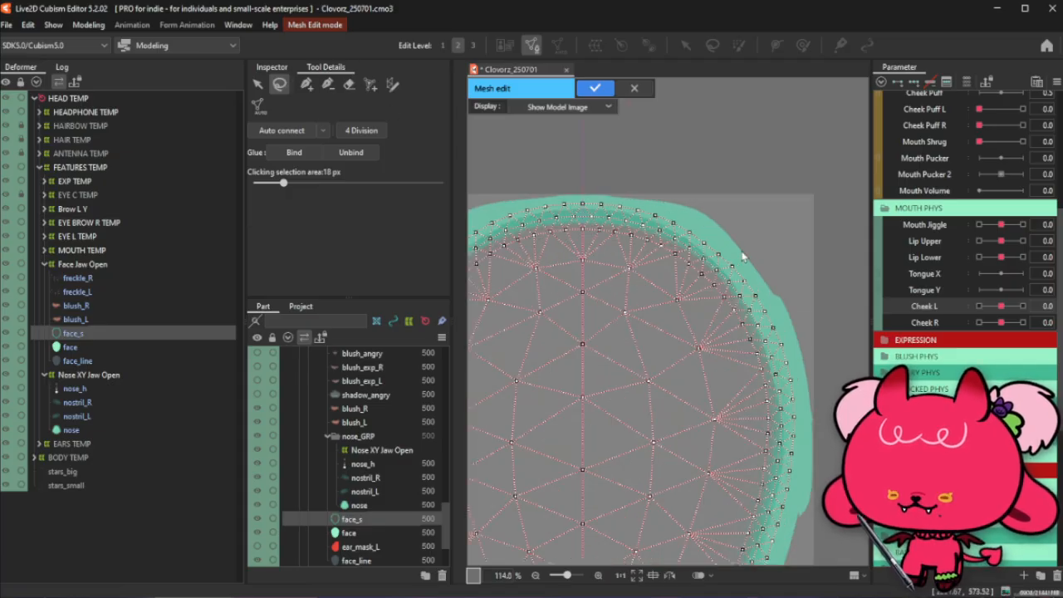
pyautogui.scroll(-4, 686, 240)
pyautogui.scroll(2, 655, 217)
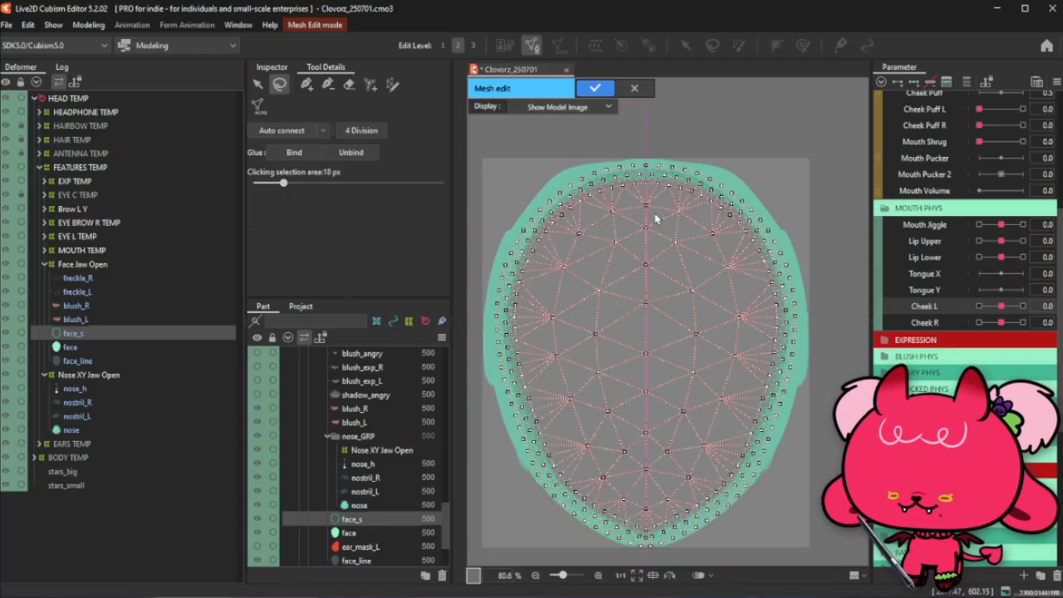
pyautogui.scroll(1, 612, 176)
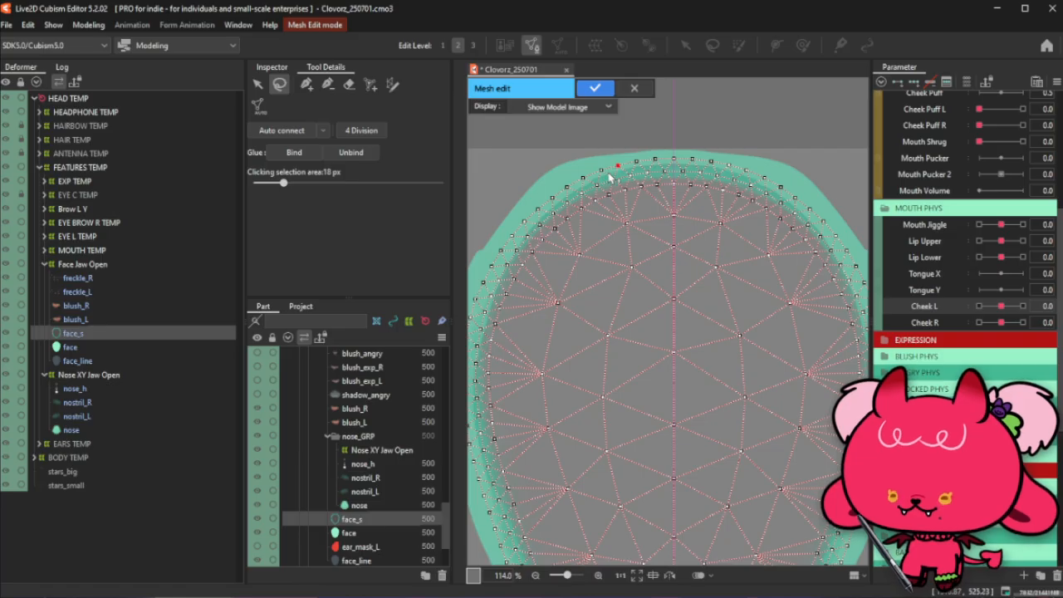
pyautogui.scroll(1, 615, 182)
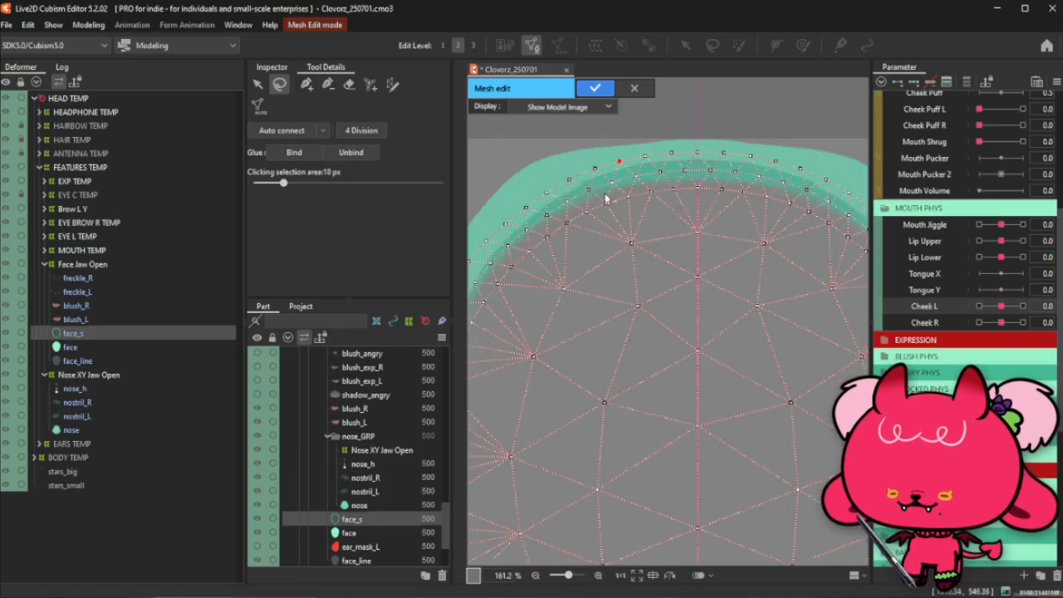
pyautogui.scroll(-3, 634, 189)
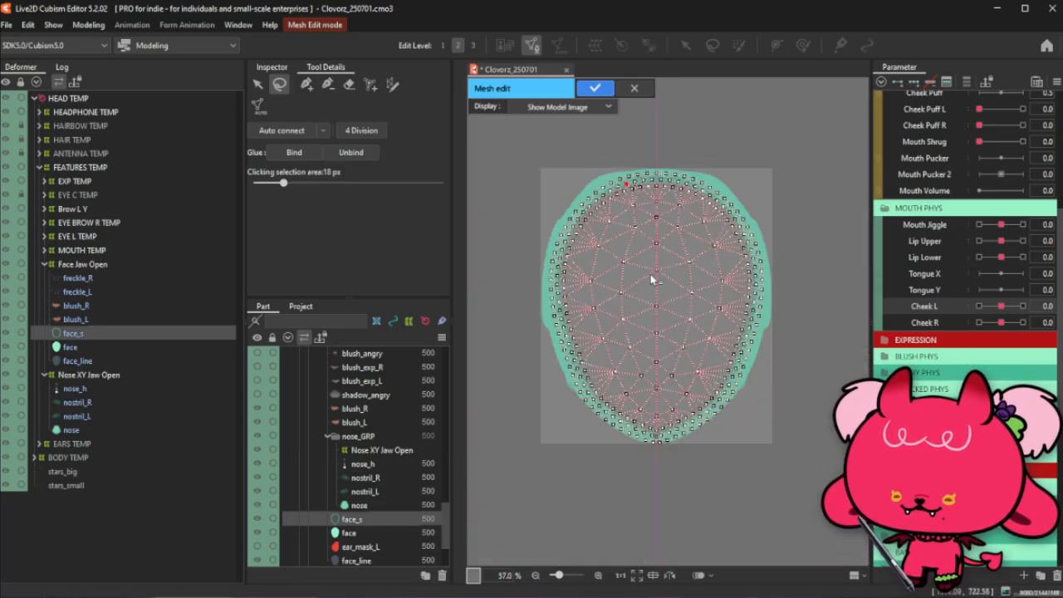
pyautogui.scroll(1, 651, 270)
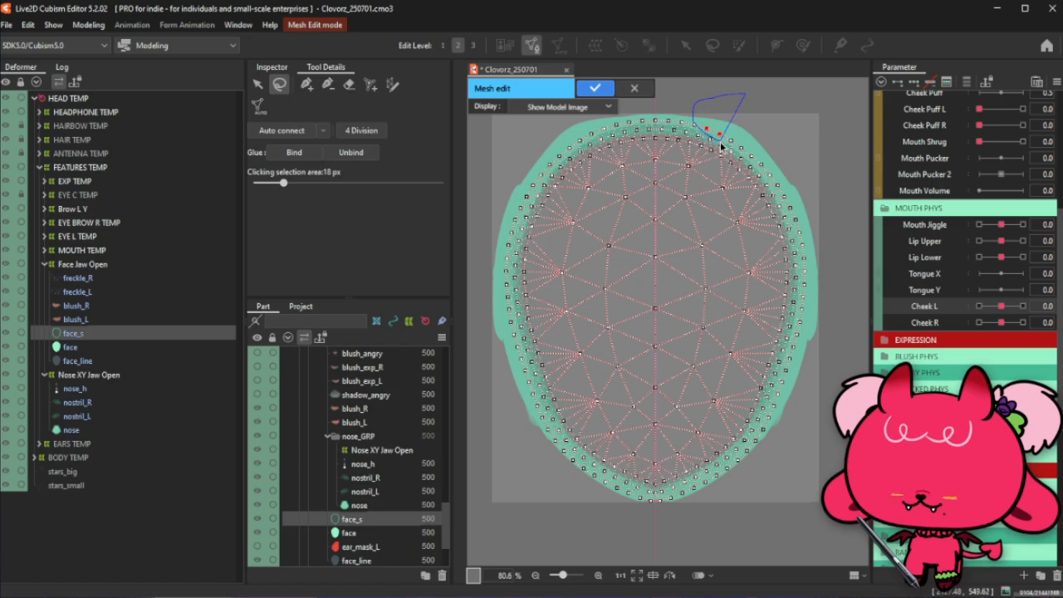
pyautogui.moveTo(722, 145)
pyautogui.mouseDown()
pyautogui.moveTo(708, 88)
pyautogui.moveTo(656, 105)
pyautogui.moveTo(656, 133)
pyautogui.moveTo(691, 141)
pyautogui.mouseUp()
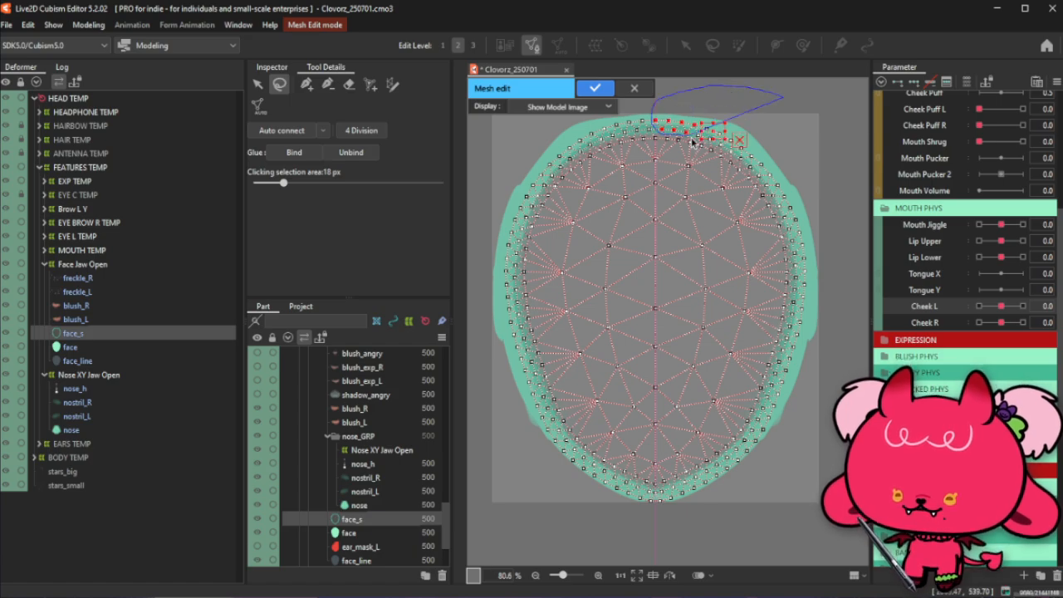
pyautogui.moveTo(773, 203)
pyautogui.mouseDown()
pyautogui.moveTo(792, 249)
pyautogui.moveTo(770, 388)
pyautogui.moveTo(768, 374)
pyautogui.mouseUp()
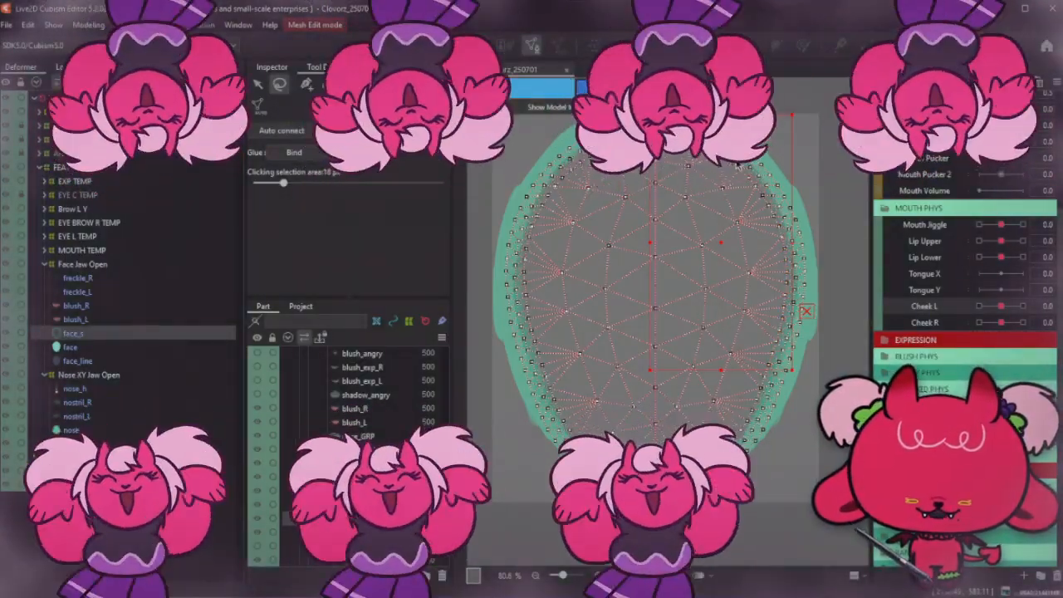
pyautogui.moveTo(696, 80); pyautogui.dragTo(736, 163)
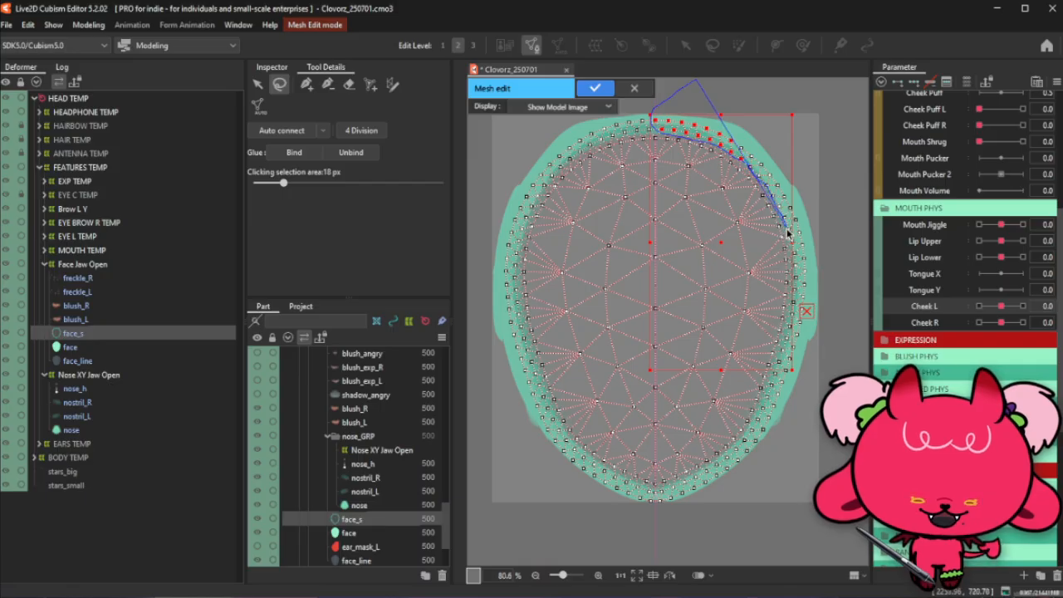
pyautogui.moveTo(793, 255)
pyautogui.mouseDown()
pyautogui.moveTo(780, 355)
pyautogui.moveTo(746, 440)
pyautogui.moveTo(716, 468)
pyautogui.moveTo(644, 490)
pyautogui.moveTo(573, 448)
pyautogui.moveTo(536, 365)
pyautogui.moveTo(519, 264)
pyautogui.moveTo(545, 192)
pyautogui.mouseUp()
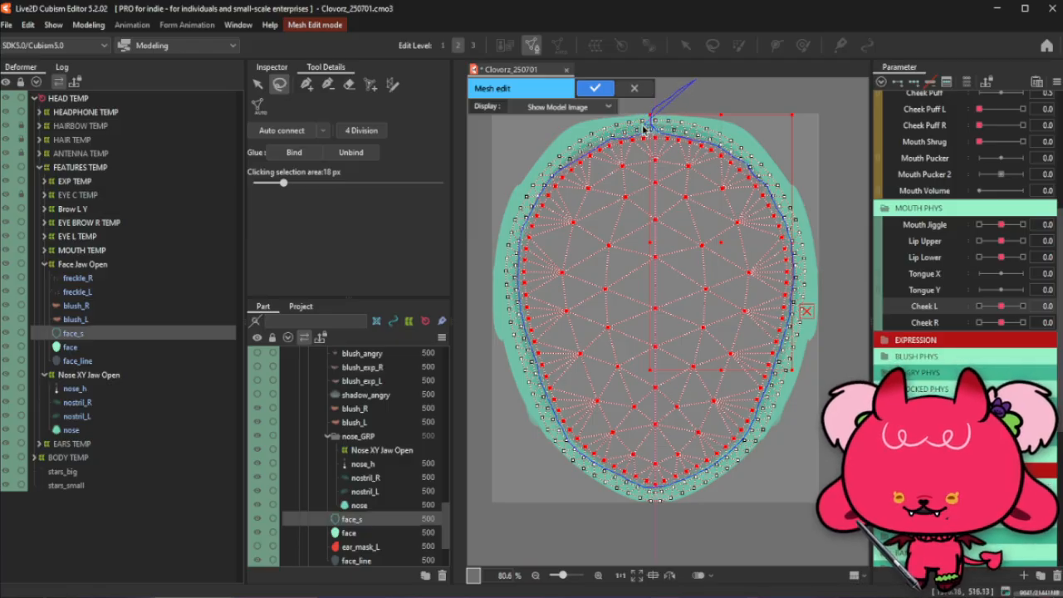
pyautogui.moveTo(548, 173)
pyautogui.mouseDown()
pyautogui.moveTo(508, 270)
pyautogui.moveTo(511, 319)
pyautogui.moveTo(566, 455)
pyautogui.moveTo(643, 497)
pyautogui.moveTo(705, 486)
pyautogui.moveTo(735, 463)
pyautogui.moveTo(784, 361)
pyautogui.moveTo(803, 296)
pyautogui.moveTo(781, 194)
pyautogui.mouseUp()
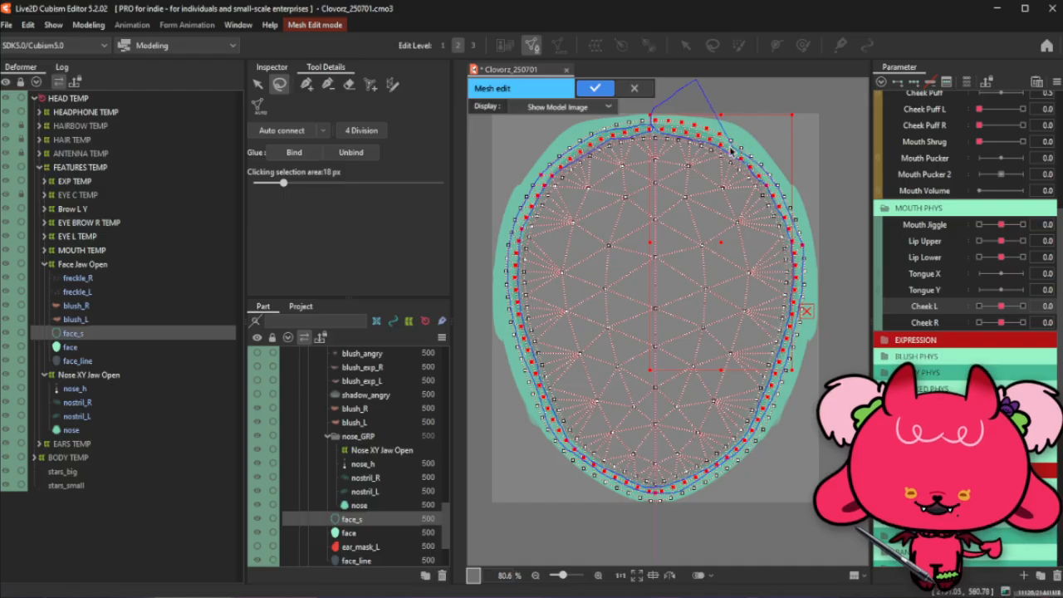
pyautogui.moveTo(655, 125); pyautogui.dragTo(655, 126)
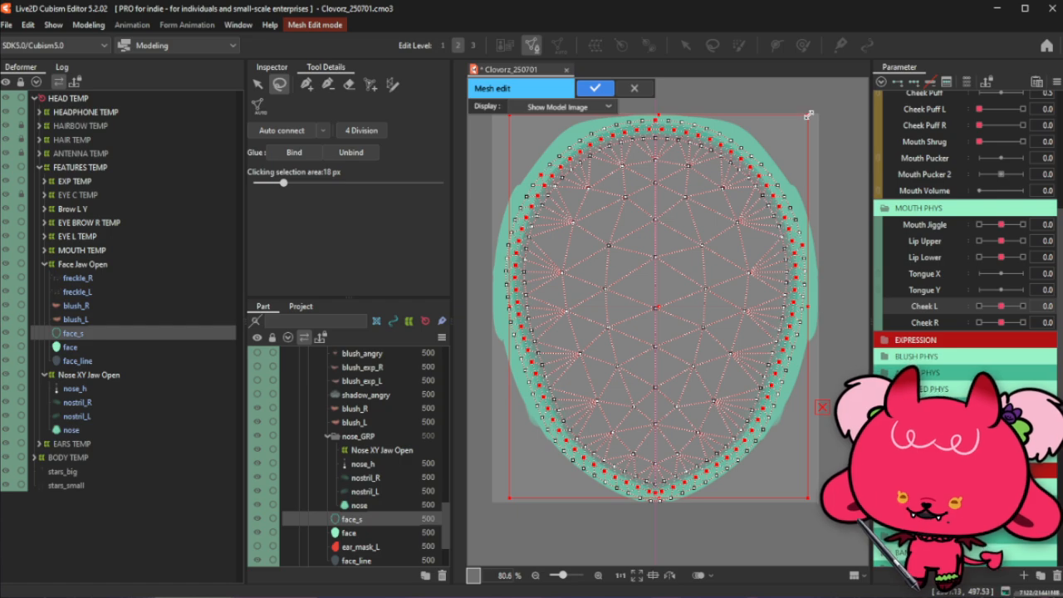
# Try to scale the selected ring of vertices outward past the face_s artwork, undo it and clear the selection
pyautogui.moveTo(807, 115); pyautogui.dragTo(834, 101)
pyautogui.hotkey('ctrl', 'z')
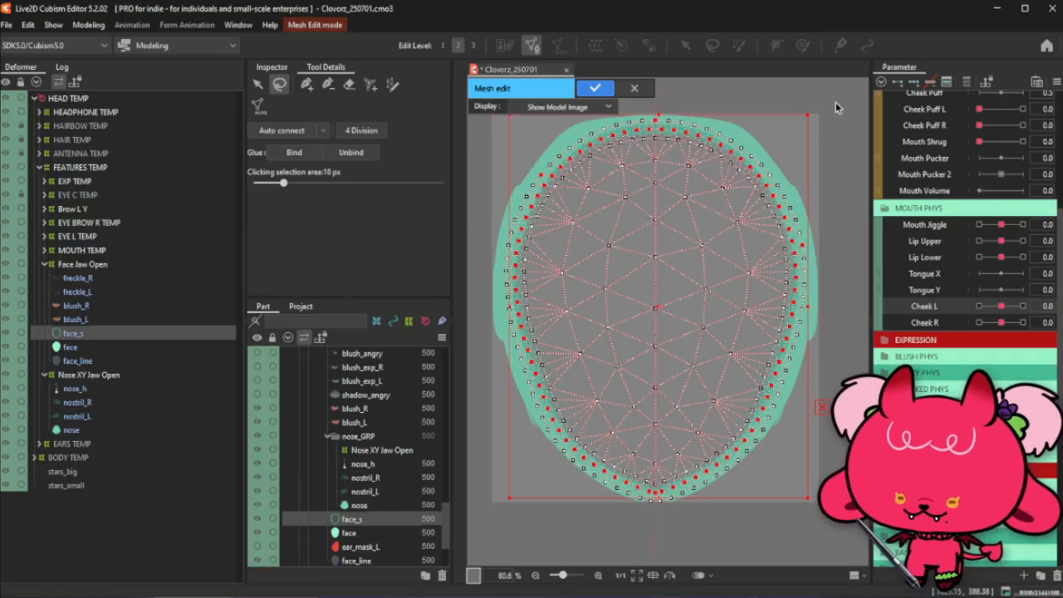
pyautogui.moveTo(807, 115); pyautogui.dragTo(848, 96)
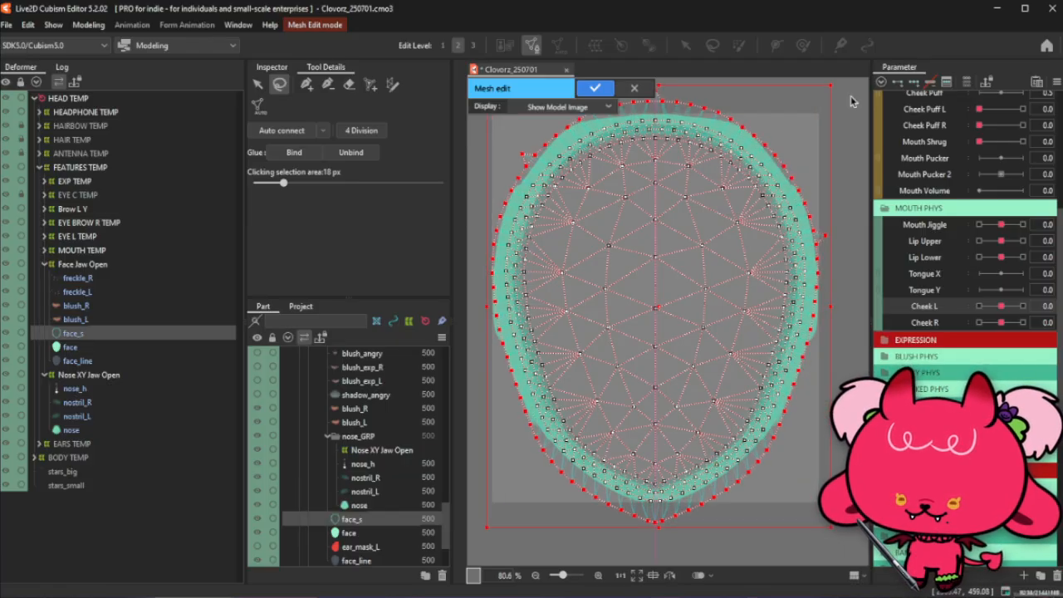
pyautogui.hotkey('ctrl', 'z')
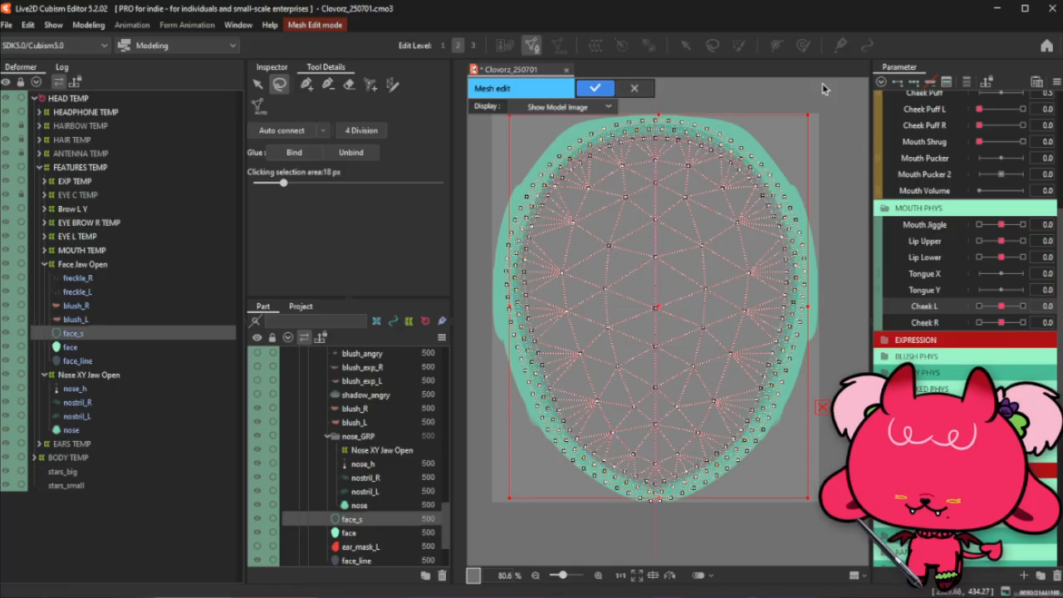
pyautogui.click(821, 83)
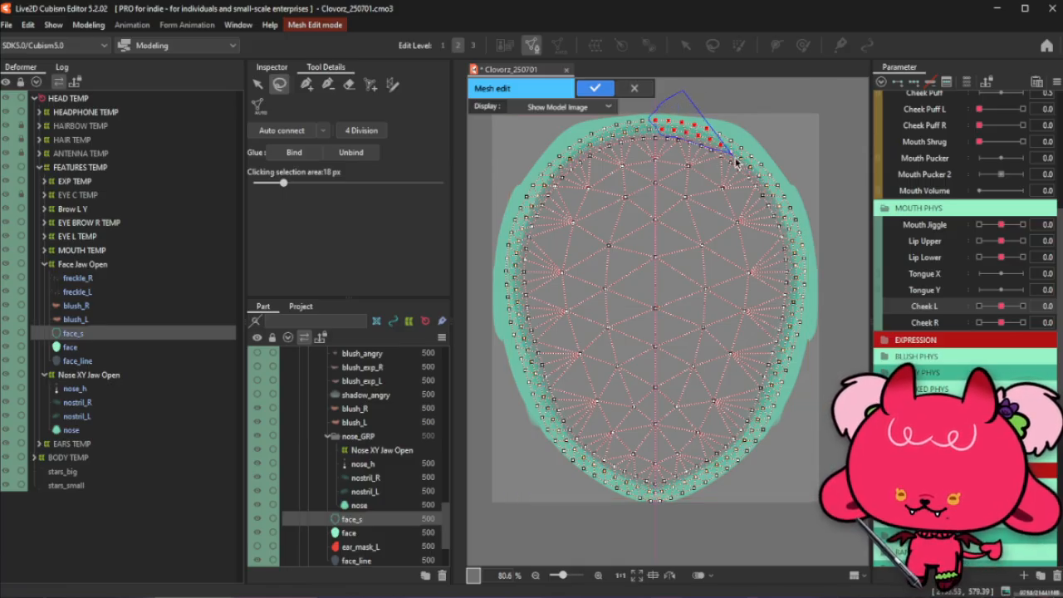
# Lasso-select the two outer vertex rings of the face_s mesh, adding the missed vertices beside the forehead and on the mirror axis
pyautogui.moveTo(777, 211)
pyautogui.mouseDown()
pyautogui.moveTo(790, 303)
pyautogui.moveTo(745, 440)
pyautogui.moveTo(650, 493)
pyautogui.moveTo(610, 476)
pyautogui.moveTo(609, 520)
pyautogui.moveTo(605, 473)
pyautogui.moveTo(570, 447)
pyautogui.moveTo(544, 395)
pyautogui.moveTo(521, 288)
pyautogui.moveTo(542, 191)
pyautogui.mouseUp()
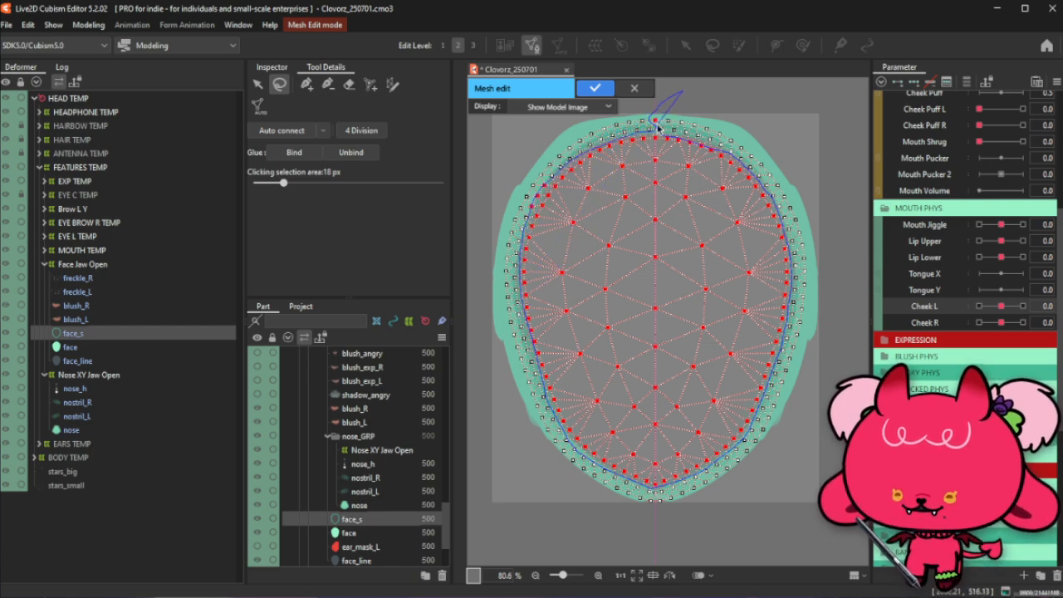
pyautogui.moveTo(530, 139)
pyautogui.mouseDown()
pyautogui.moveTo(503, 415)
pyautogui.moveTo(552, 523)
pyautogui.moveTo(643, 554)
pyautogui.moveTo(824, 467)
pyautogui.moveTo(837, 206)
pyautogui.moveTo(726, 100)
pyautogui.mouseUp()
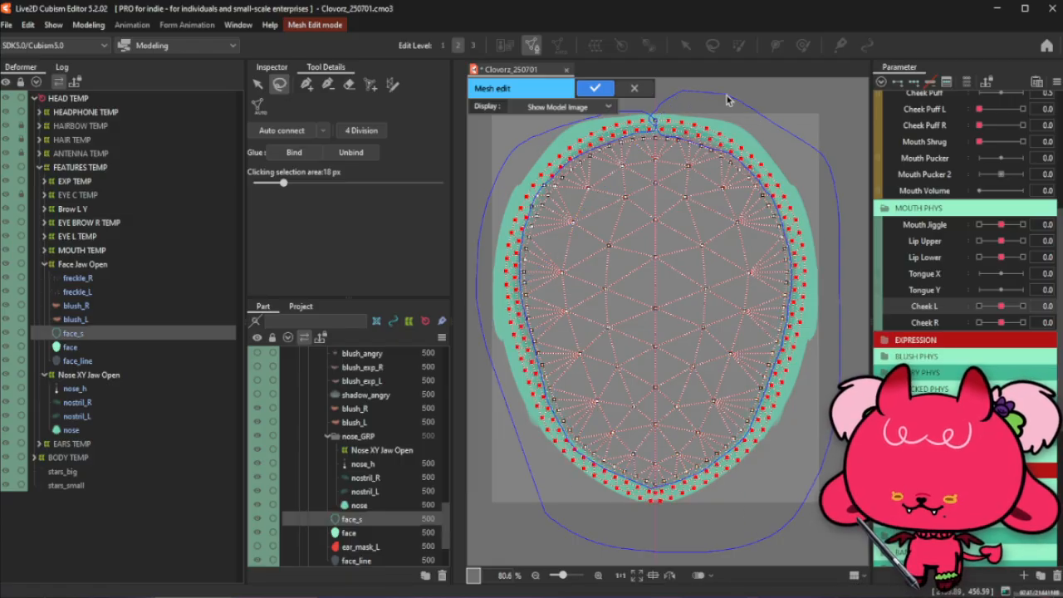
pyautogui.moveTo(726, 100); pyautogui.dragTo(727, 100)
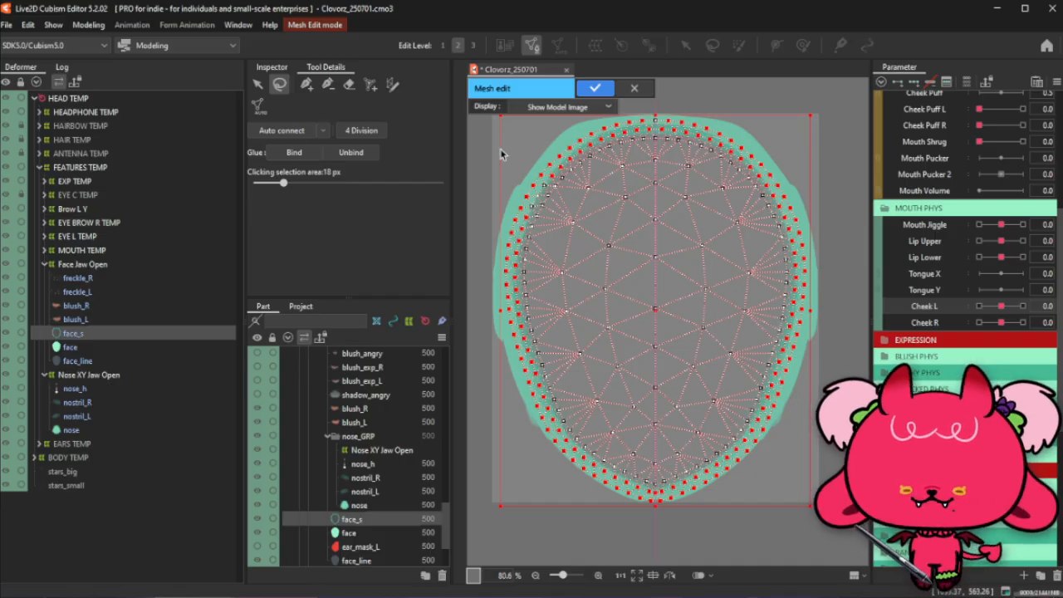
pyautogui.scroll(8, 500, 154)
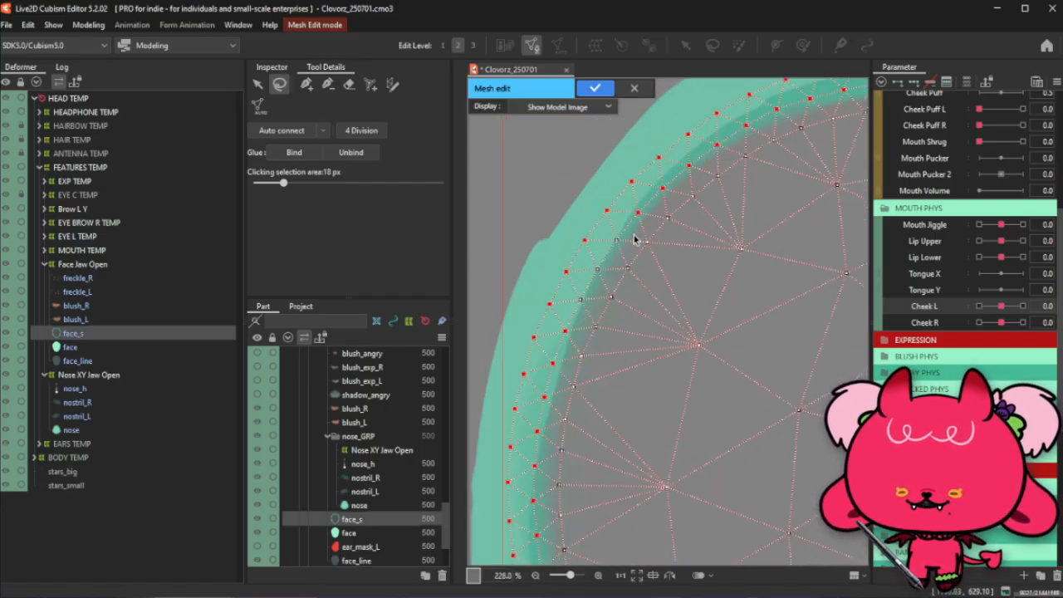
pyautogui.moveTo(633, 240)
pyautogui.mouseDown()
pyautogui.moveTo(575, 302)
pyautogui.moveTo(584, 321)
pyautogui.moveTo(621, 258)
pyautogui.mouseUp()
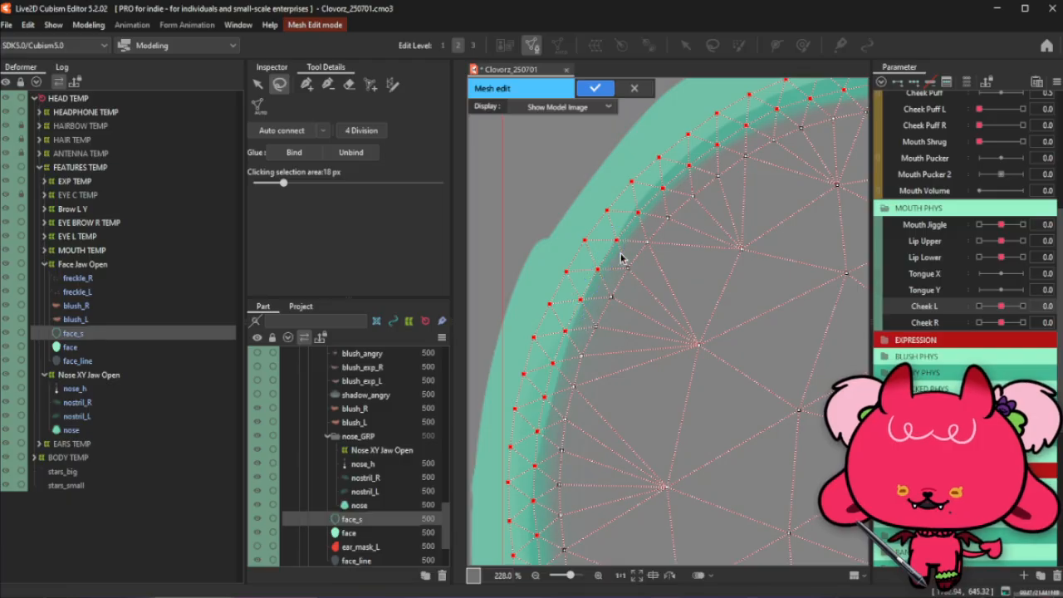
pyautogui.scroll(-4, 619, 345)
pyautogui.scroll(2, 649, 339)
pyautogui.moveTo(690, 232); pyautogui.dragTo(681, 287)
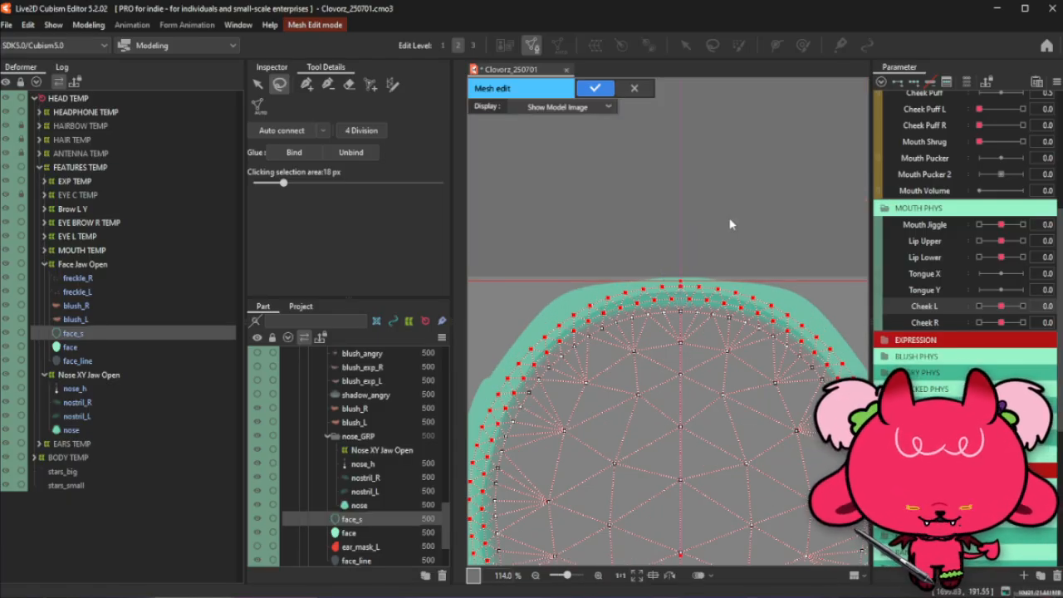
# Duplicate the two selected rings and scale the copy outward past the edge of the face_s artwork, widening it slightly sideways
pyautogui.scroll(-2, 629, 185)
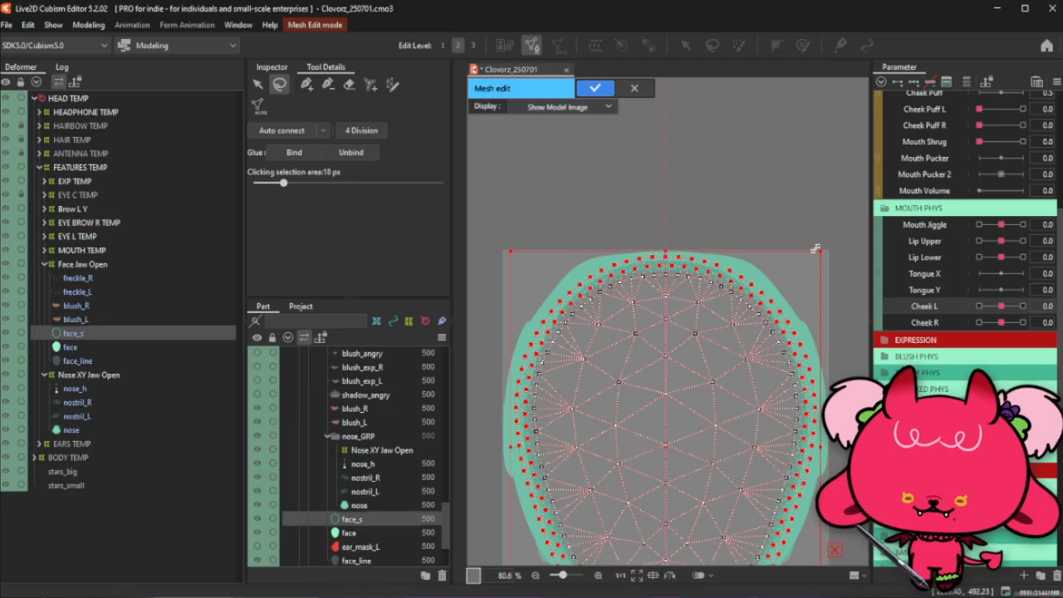
pyautogui.moveTo(815, 248); pyautogui.dragTo(837, 231)
pyautogui.scroll(-2, 760, 173)
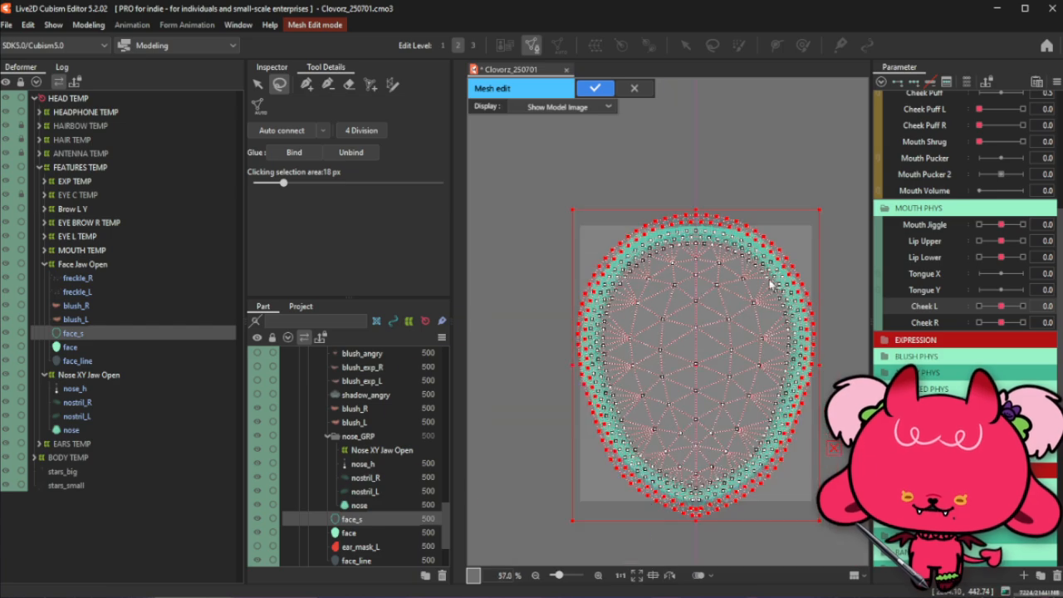
pyautogui.scroll(2, 759, 422)
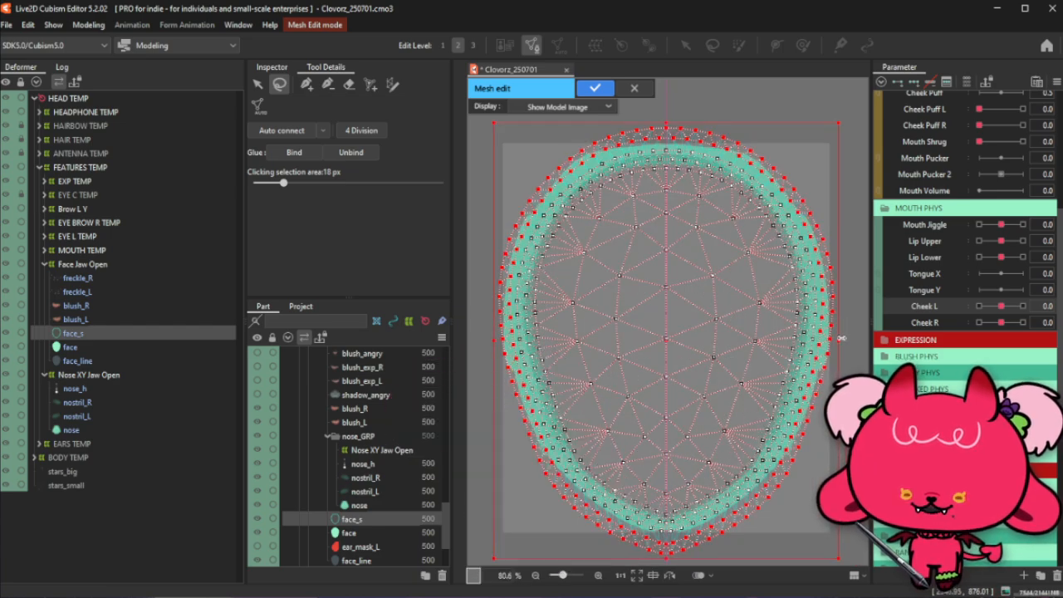
pyautogui.moveTo(840, 339); pyautogui.dragTo(843, 340)
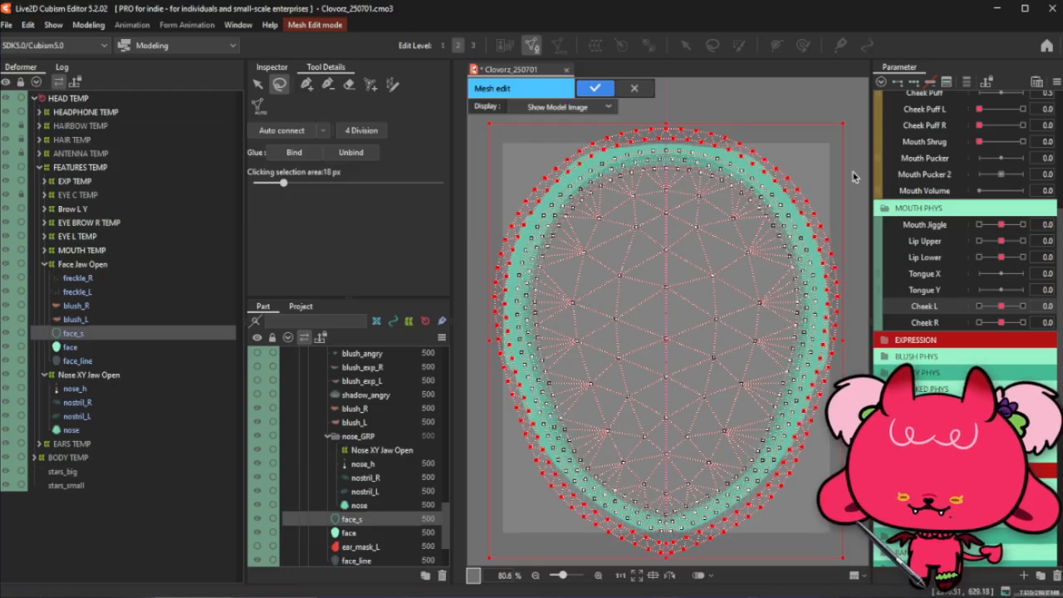
# Check the new border rings of the face_s mesh with mirror editing on and apply the mesh edit
pyautogui.click(305, 85)
pyautogui.scroll(5, 508, 315)
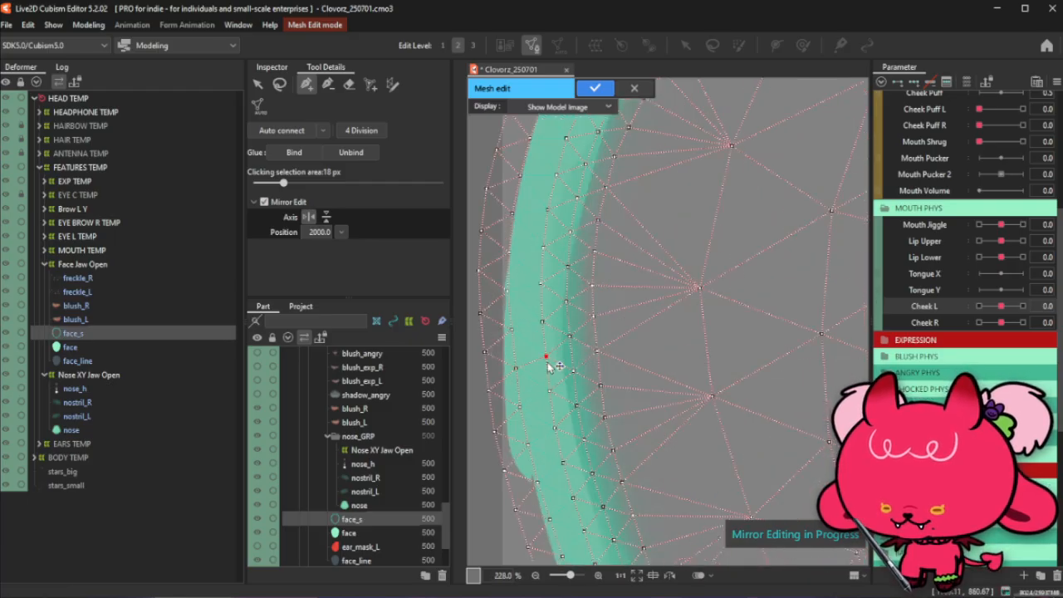
pyautogui.scroll(-5, 548, 366)
pyautogui.scroll(2, 629, 257)
pyautogui.scroll(-2, 629, 256)
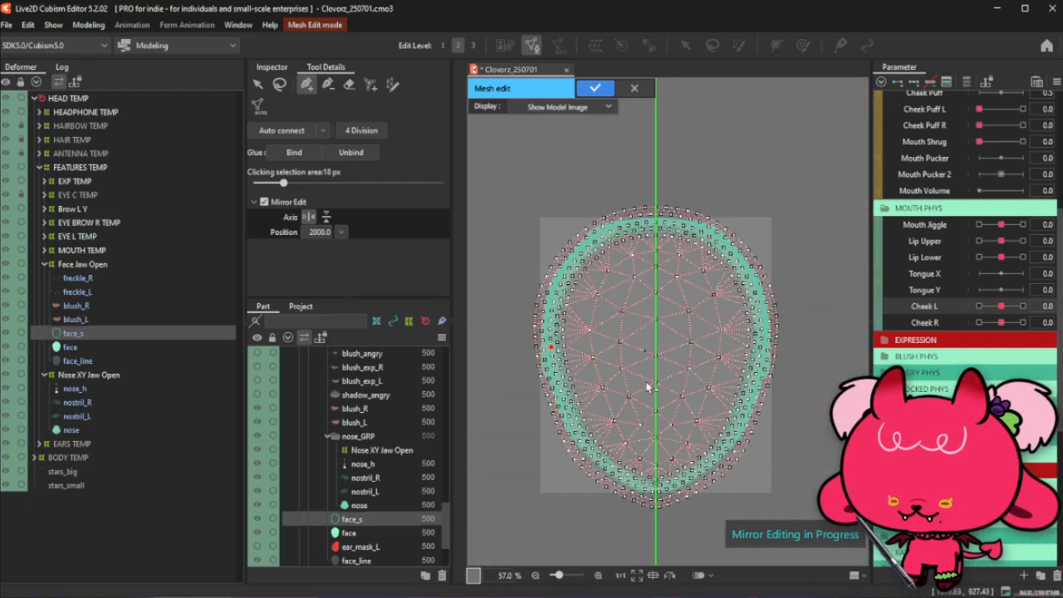
pyautogui.scroll(1, 651, 388)
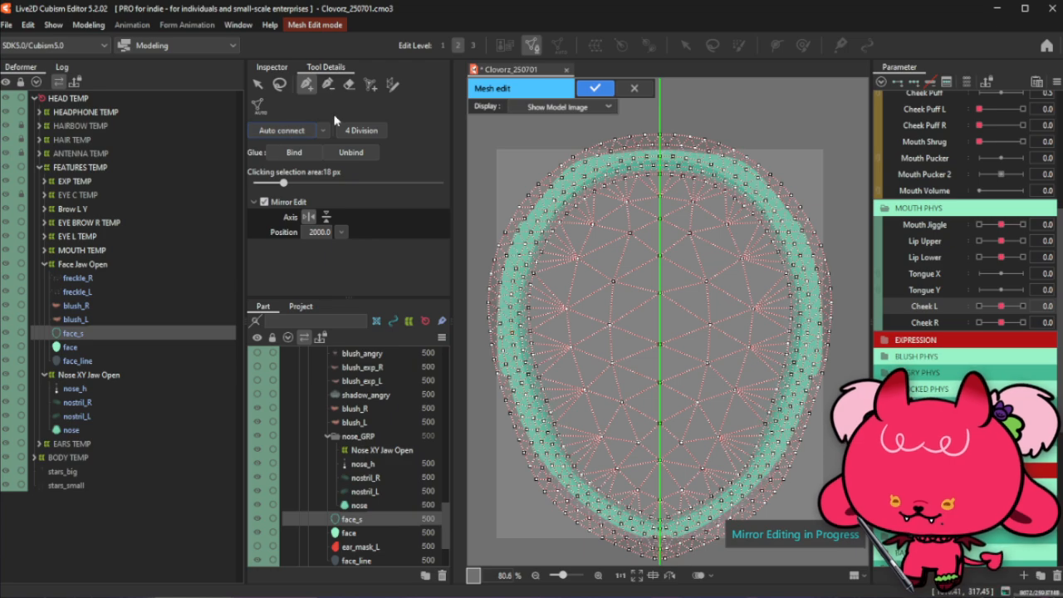
pyautogui.click(595, 88)
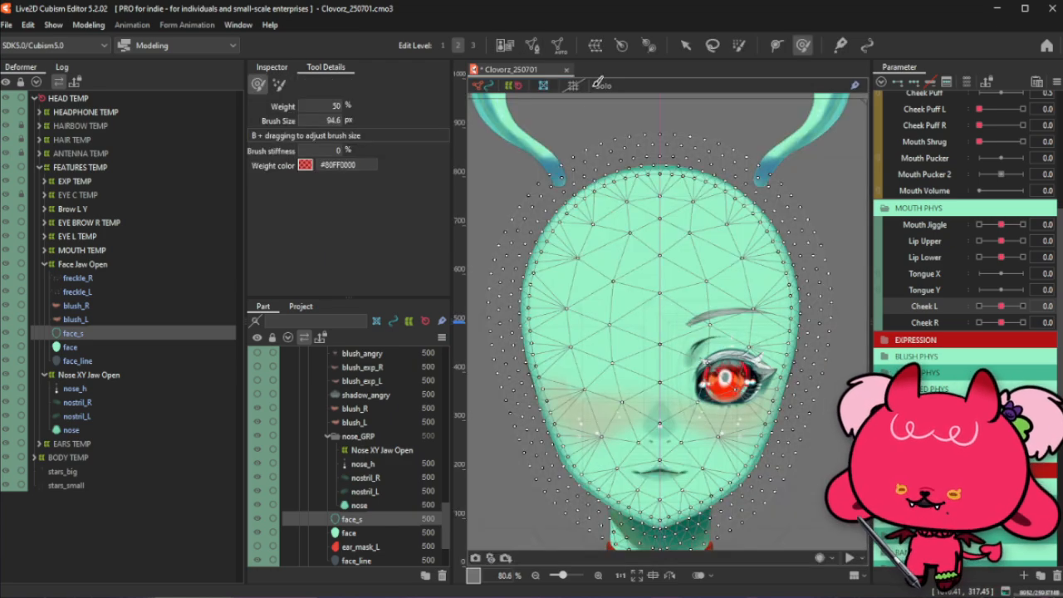
# Select the Face Jaw Open deformer and compare the face at Cheek L -1.0 and 1.0
pyautogui.click(93, 265)
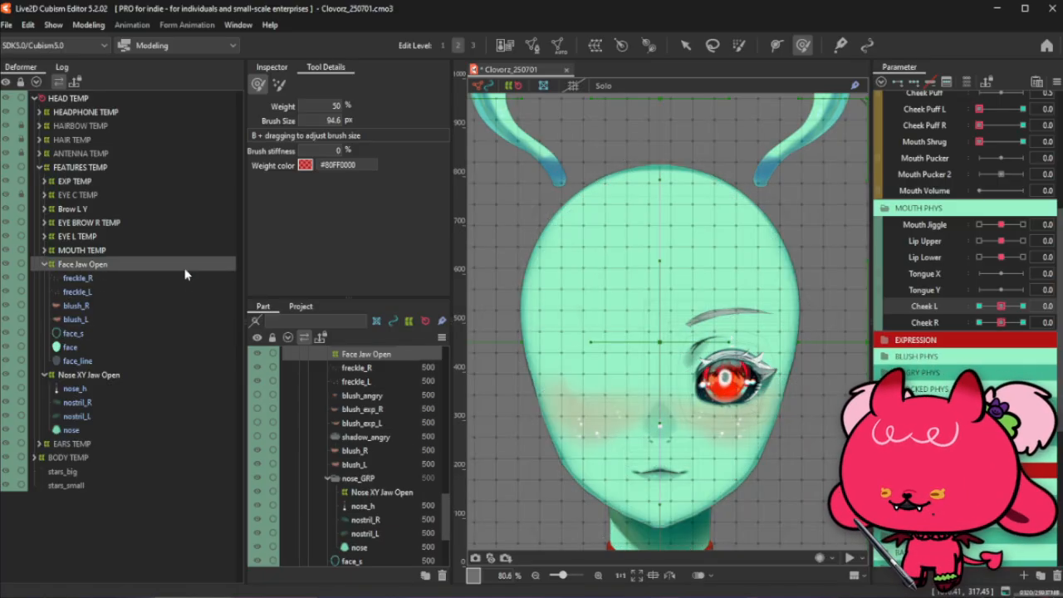
pyautogui.click(980, 306)
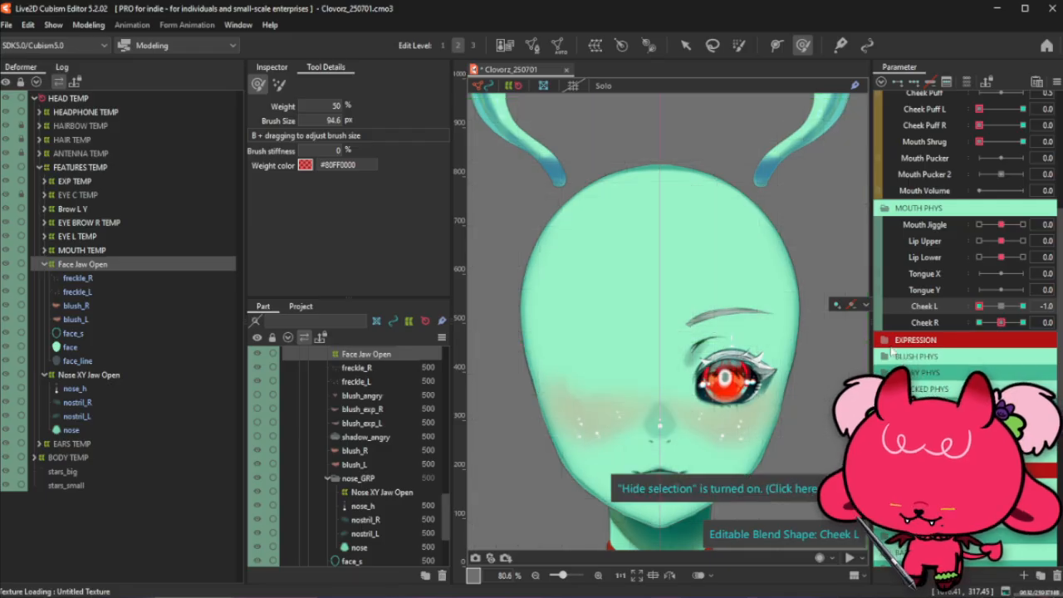
pyautogui.scroll(-2, 697, 289)
pyautogui.scroll(2, 720, 489)
pyautogui.click(1022, 306)
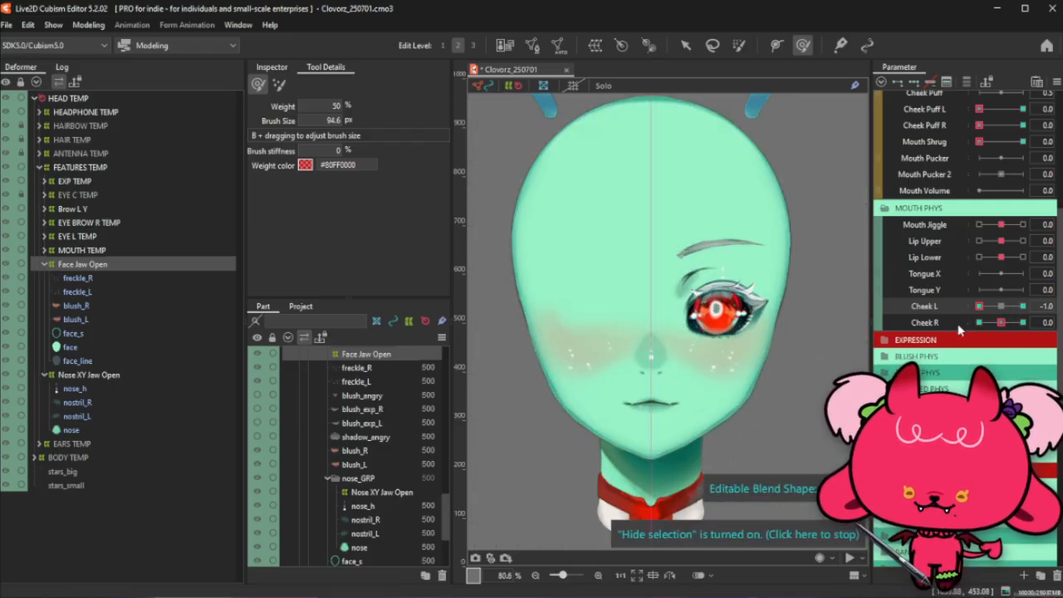
pyautogui.click(980, 306)
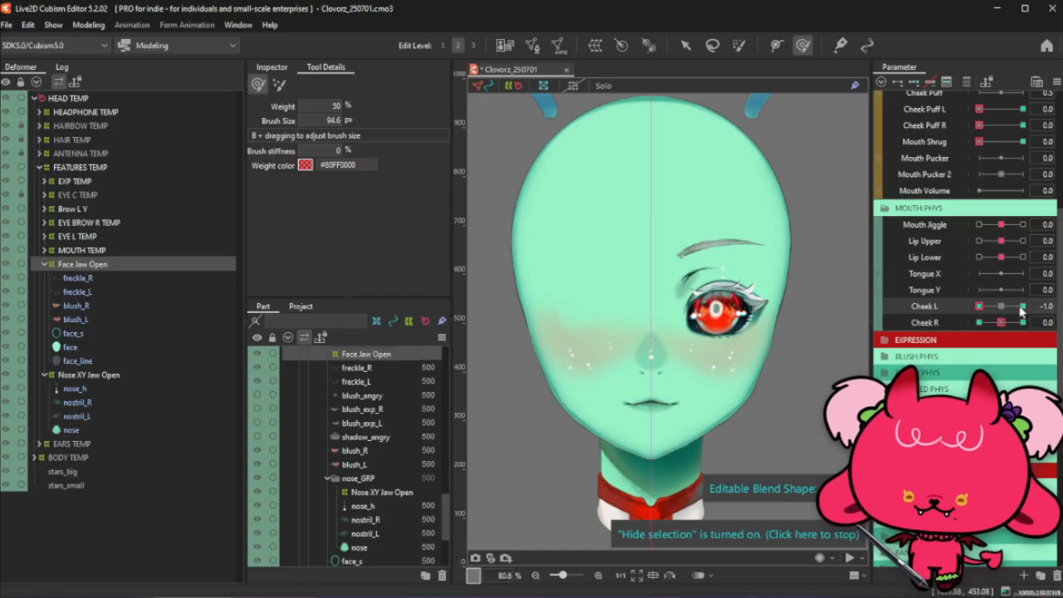
pyautogui.click(1022, 307)
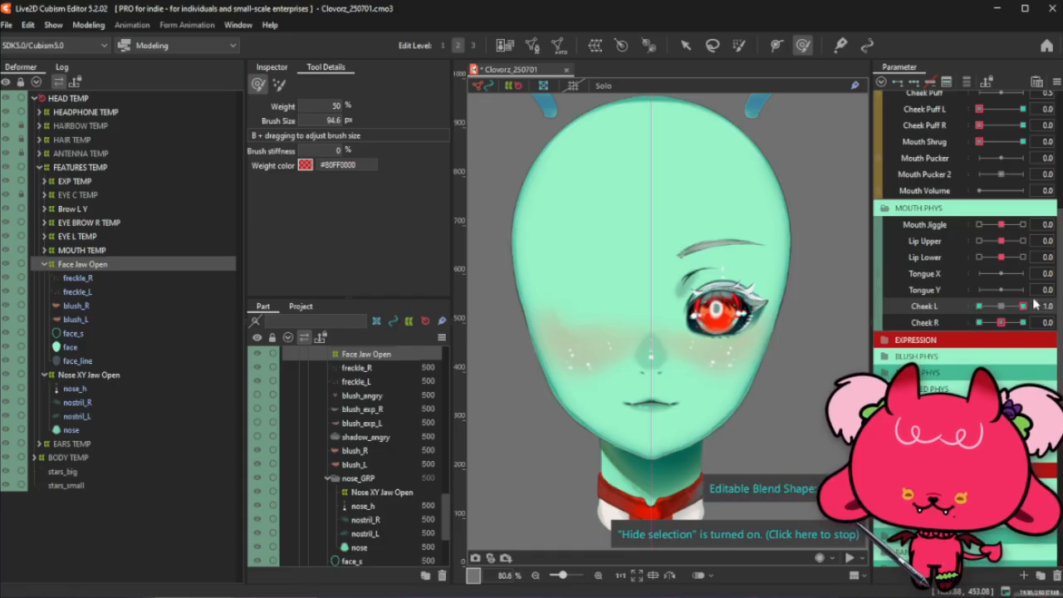
pyautogui.click(979, 307)
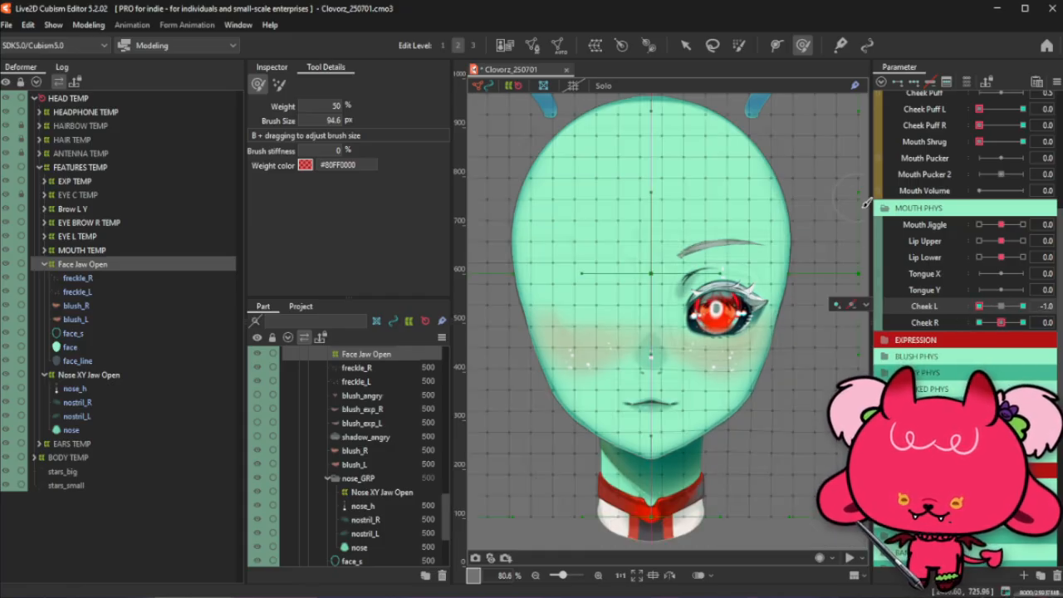
# Try to reshape the cheek below the visible eye at Cheek L -1.0 with a resized deform brush, comparing it with 1.0
pyautogui.scroll(3, 787, 365)
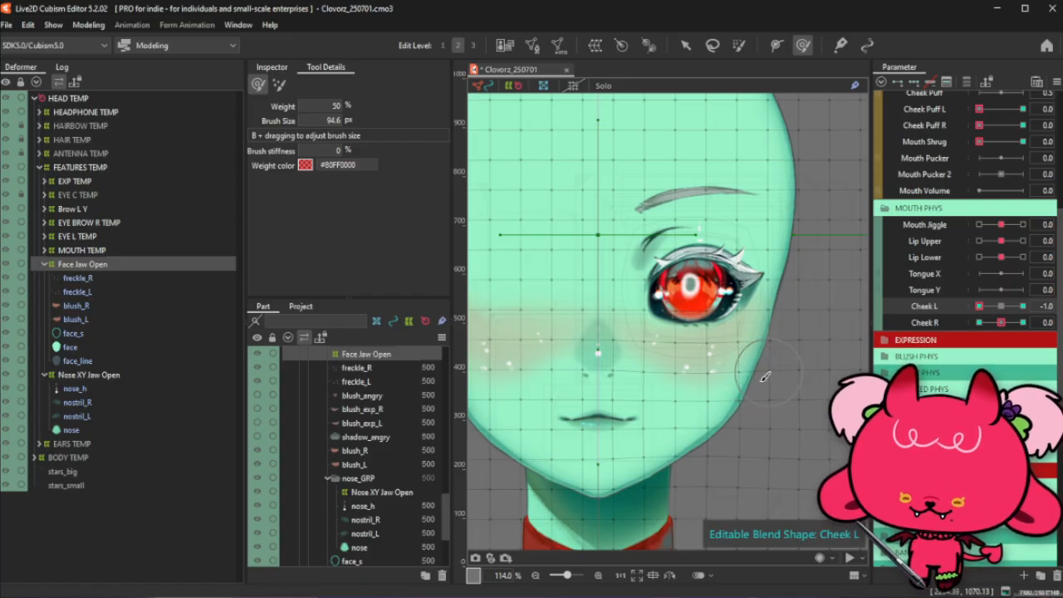
pyautogui.moveTo(765, 377); pyautogui.dragTo(762, 381)
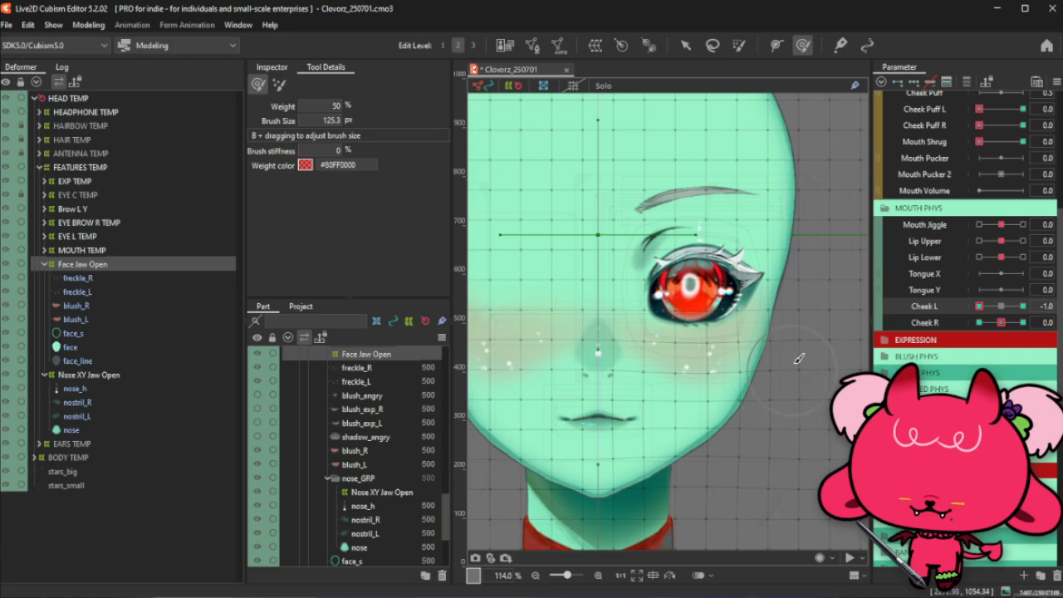
pyautogui.moveTo(777, 407); pyautogui.dragTo(778, 402)
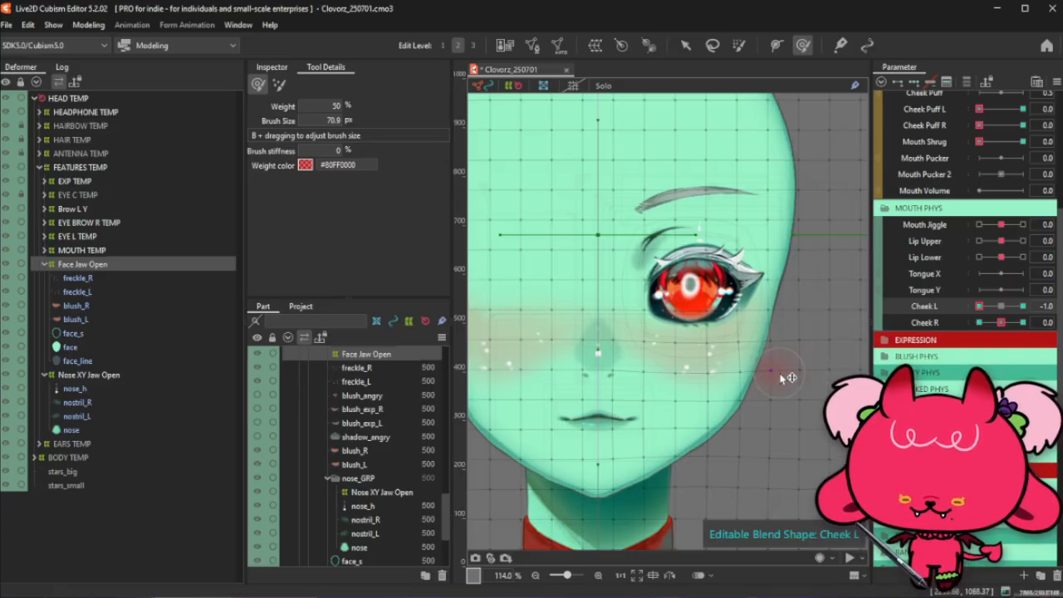
pyautogui.click(1023, 306)
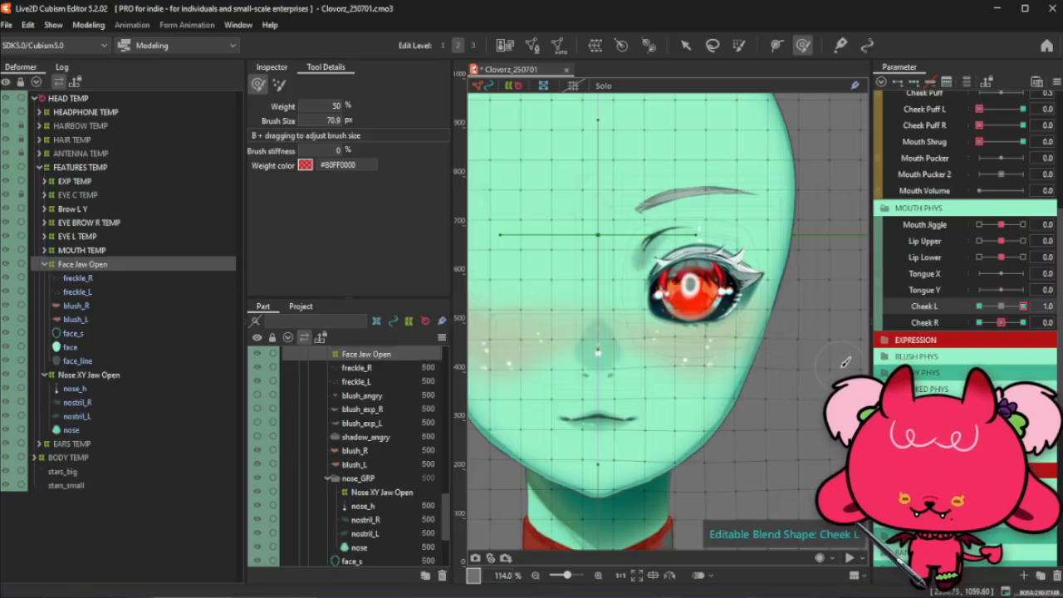
pyautogui.scroll(-2, 802, 334)
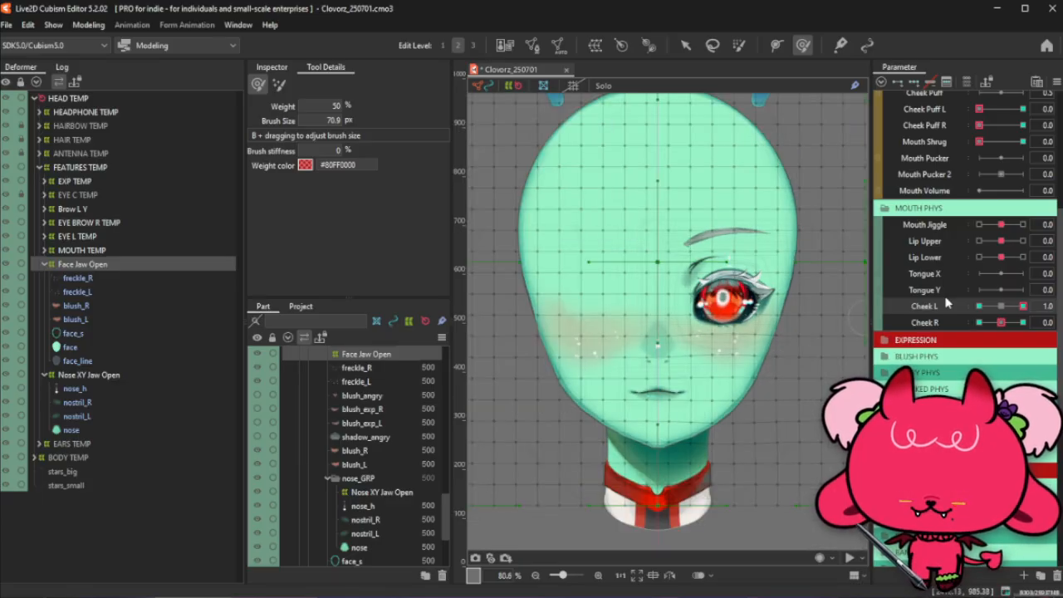
# Reset Cheek L to 0.0 and compare how Cheek R and Cheek L deform the face
pyautogui.moveTo(1022, 306); pyautogui.dragTo(1000, 328)
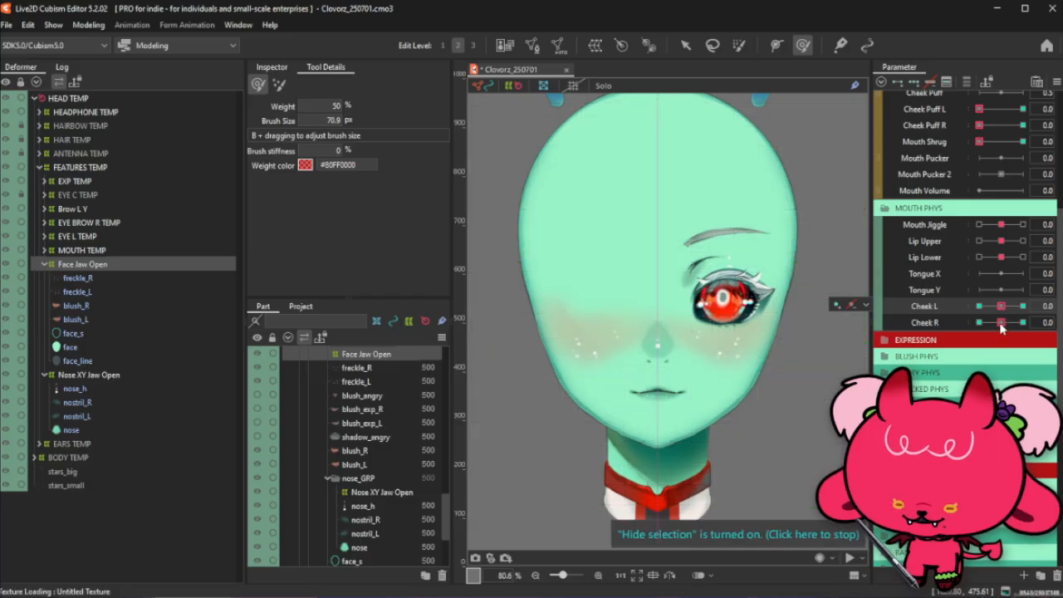
pyautogui.click(1000, 326)
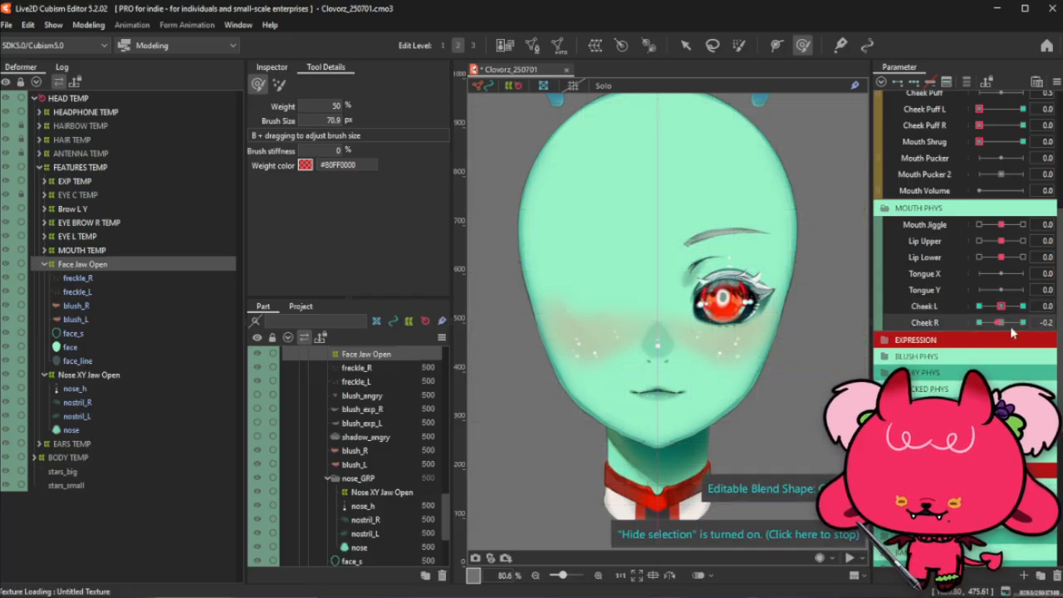
pyautogui.click(1011, 329)
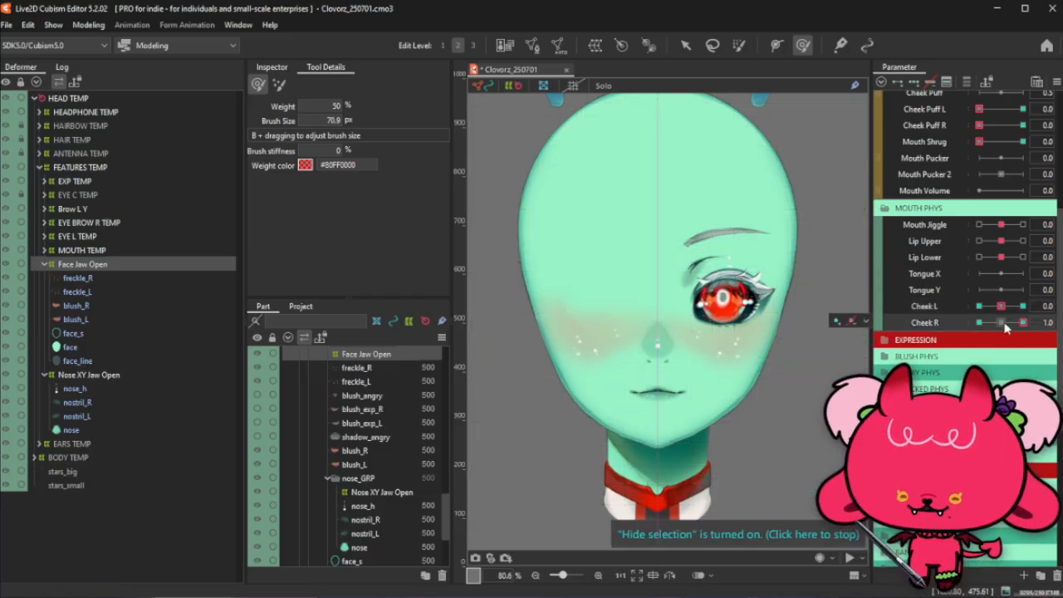
pyautogui.click(1005, 328)
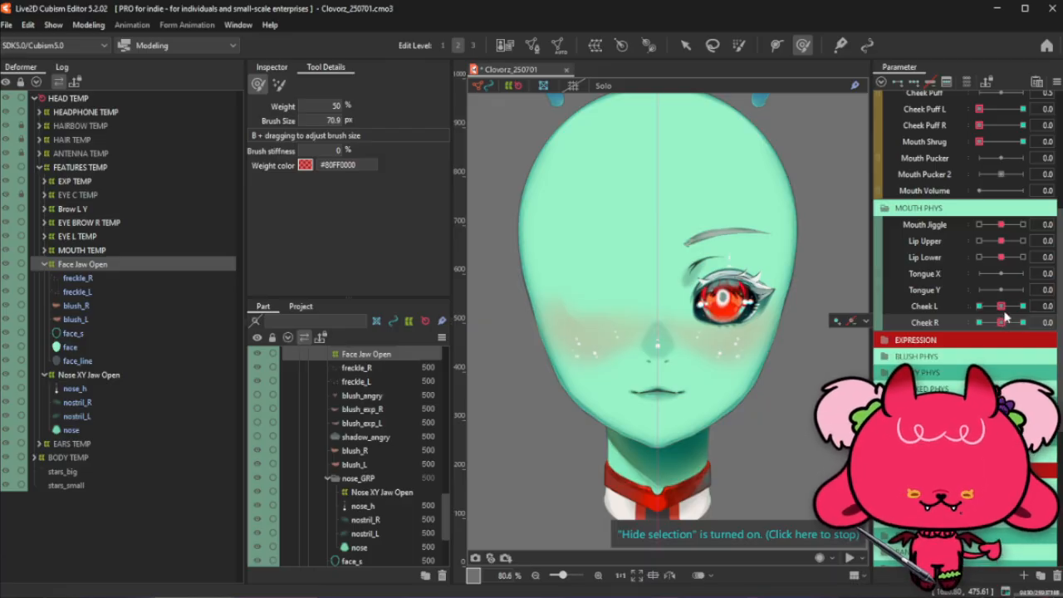
pyautogui.click(1014, 307)
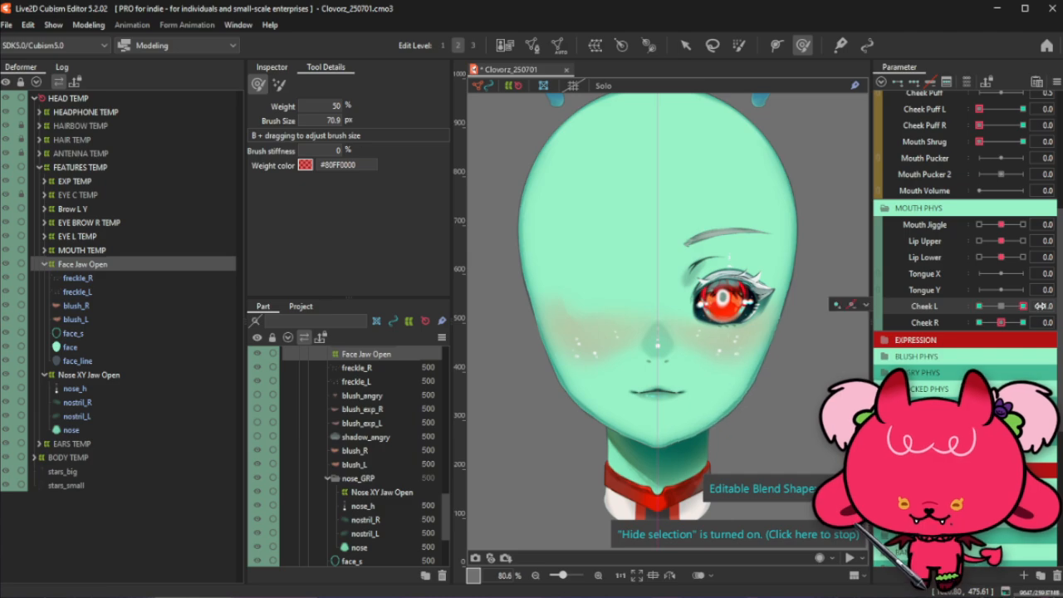
pyautogui.click(1023, 322)
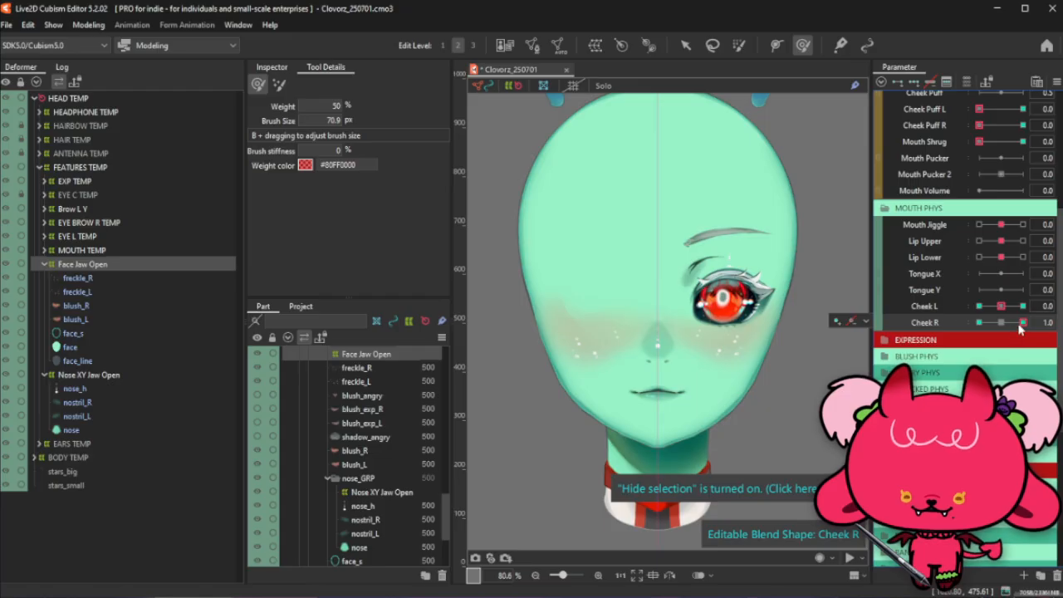
# Examine the face's deformation with Cheek R moved between -1.0 and 1.0
pyautogui.hotkey('ctrl', 'r')
pyautogui.press('Return')
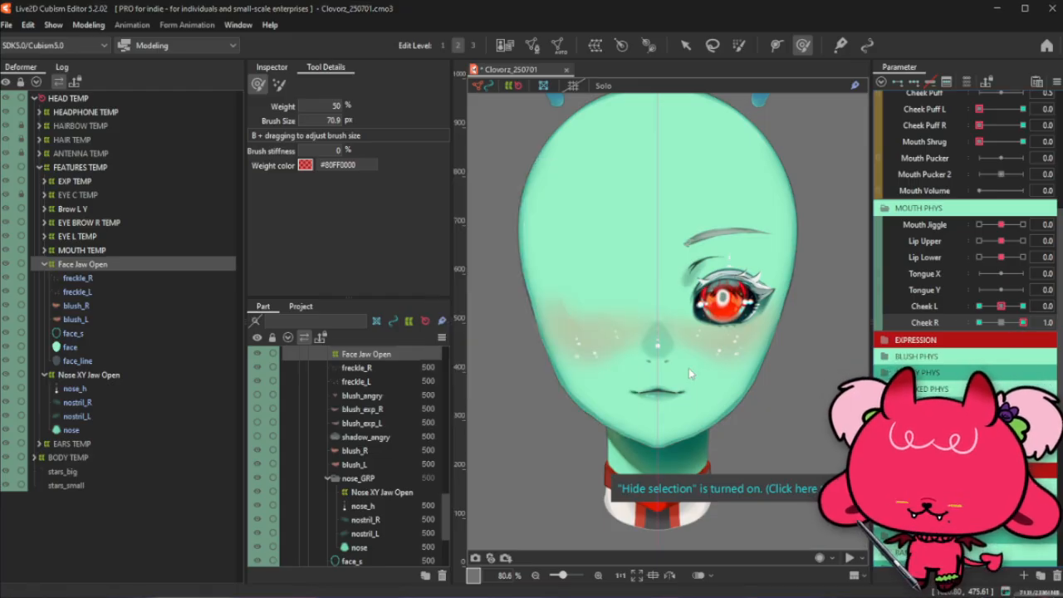
pyautogui.click(1012, 324)
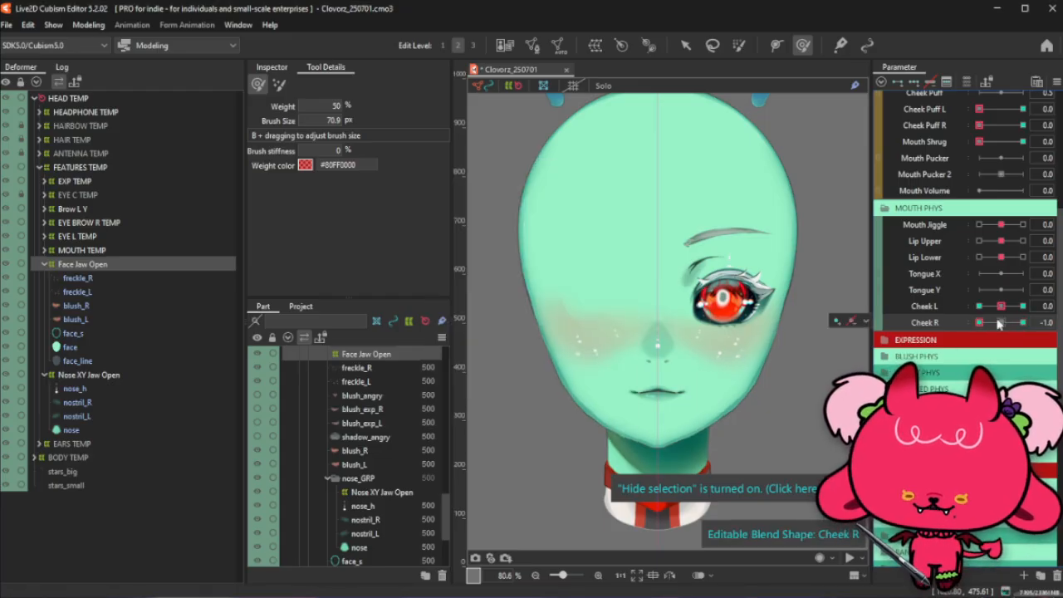
pyautogui.moveTo(1008, 323)
pyautogui.mouseDown()
pyautogui.moveTo(967, 340)
pyautogui.moveTo(1014, 329)
pyautogui.moveTo(981, 326)
pyautogui.moveTo(1023, 324)
pyautogui.mouseUp()
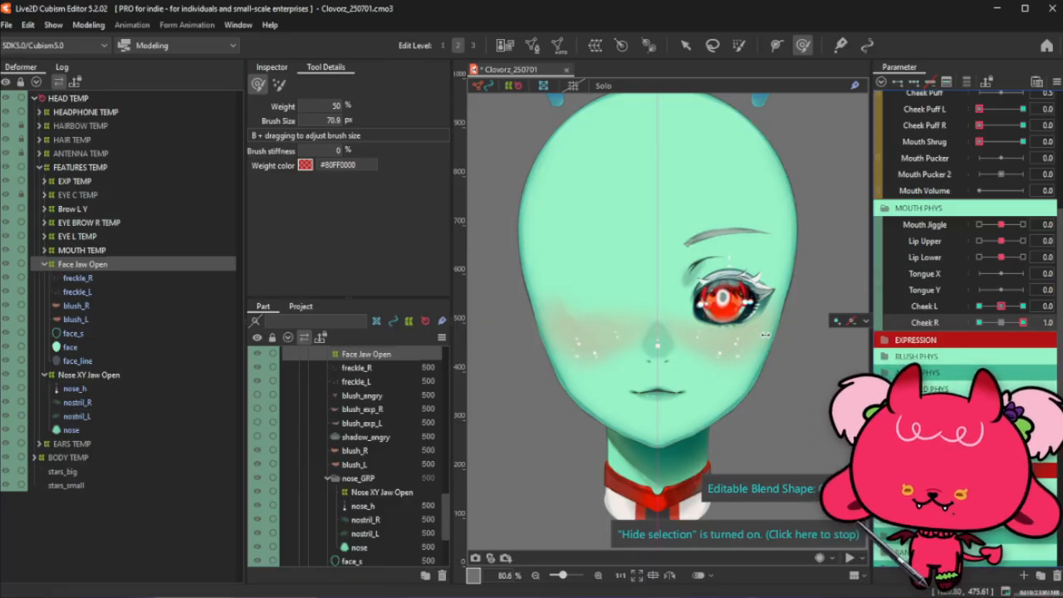
pyautogui.hotkey('ctrl', 'b')
pyautogui.click(508, 371)
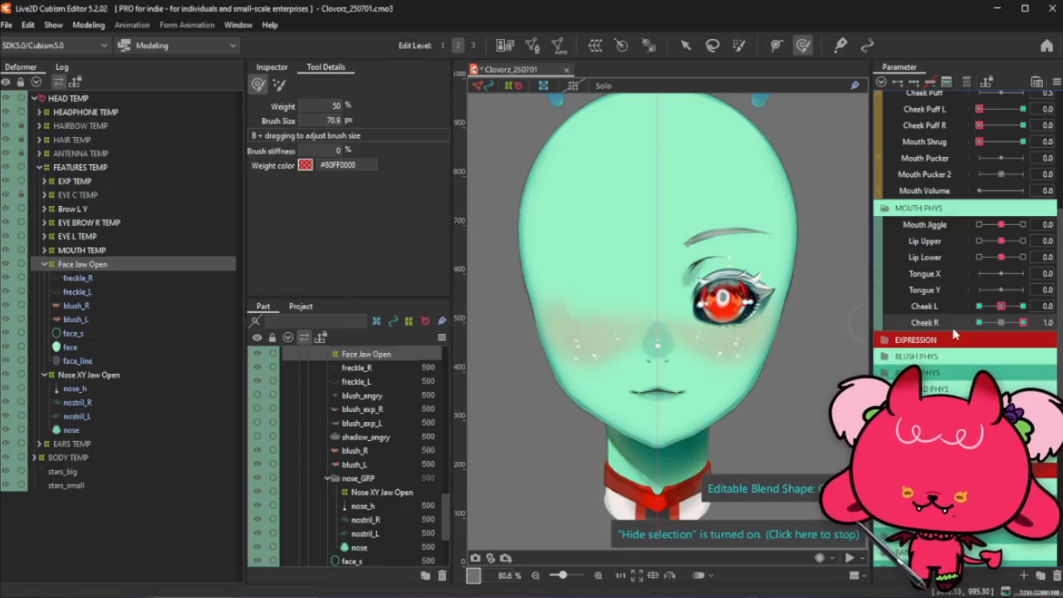
pyautogui.moveTo(1003, 328); pyautogui.dragTo(1033, 324)
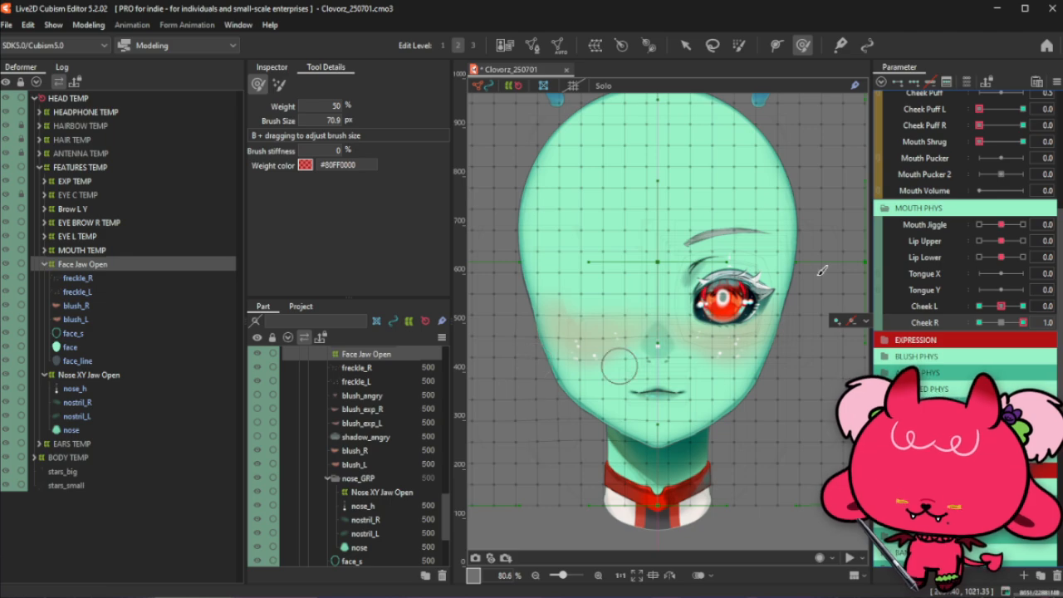
# Delete the Cheek R and Cheek L blend shape keys from the Face Jaw Open deformer
pyautogui.click(1000, 323)
pyautogui.click(930, 81)
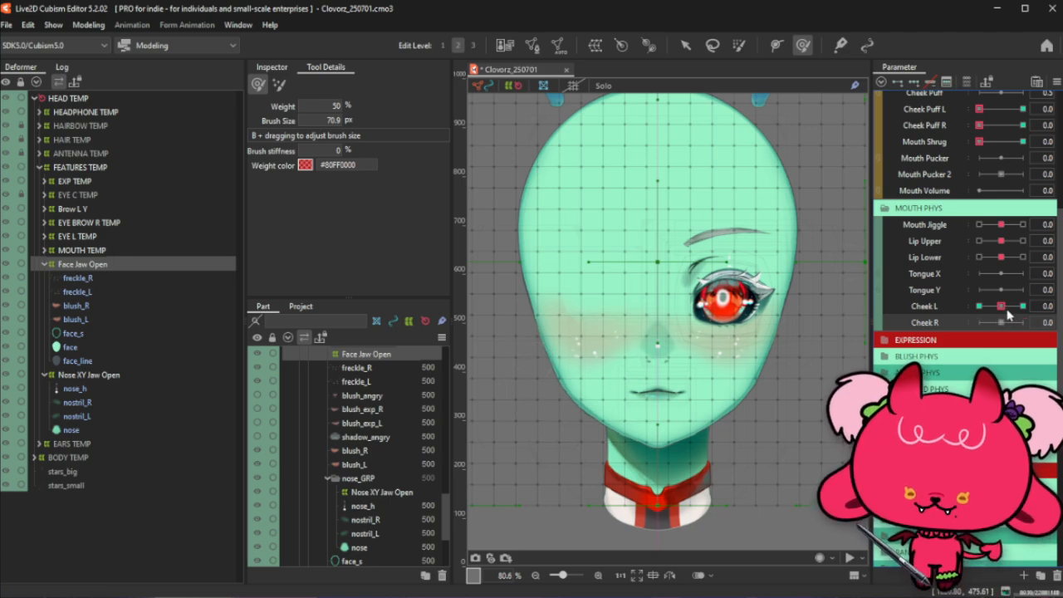
pyautogui.moveTo(1001, 307); pyautogui.dragTo(1047, 305)
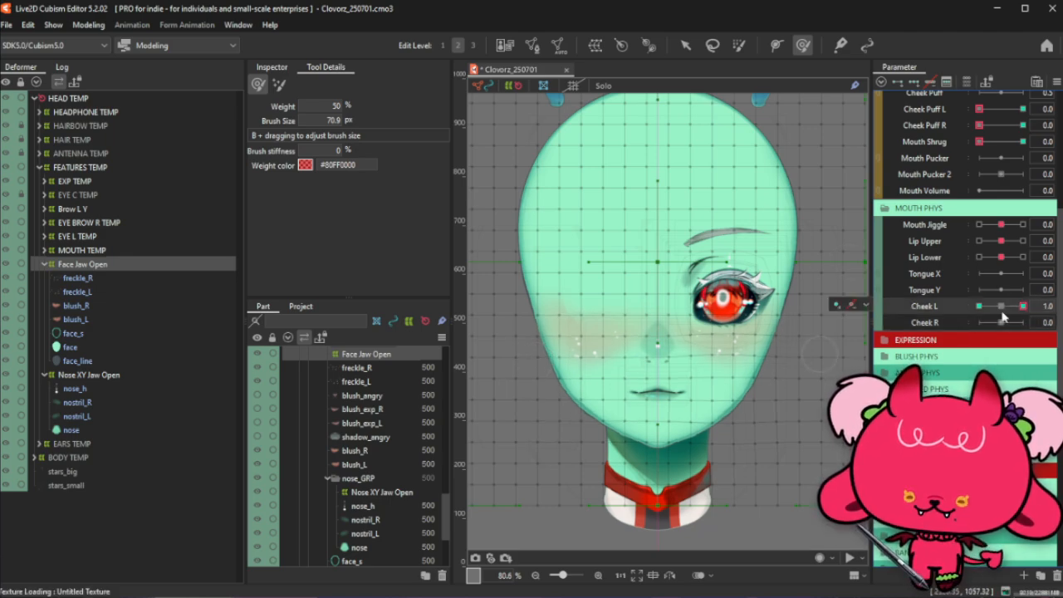
pyautogui.click(936, 85)
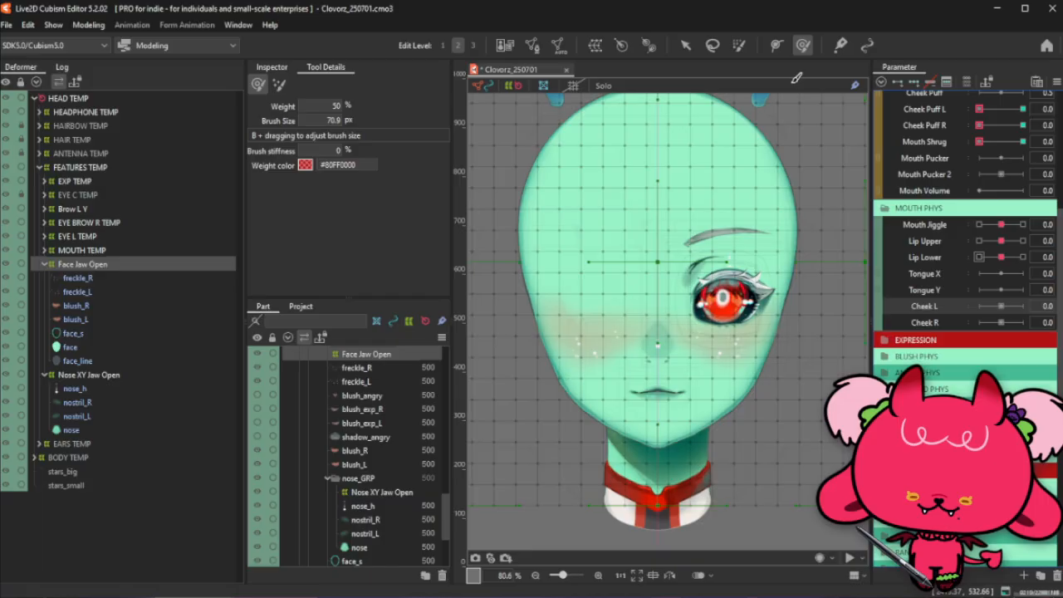
# Brush-select the Face Jaw Open deformer points around the cheek below the visible eye with soft weighting
pyautogui.click(735, 46)
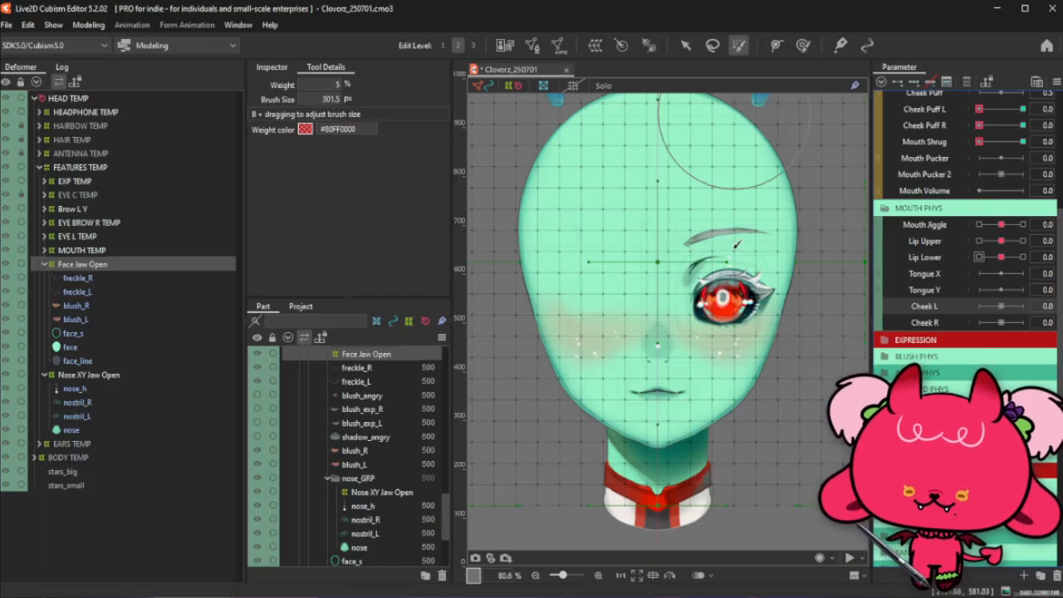
pyautogui.scroll(3, 755, 386)
pyautogui.scroll(2, 718, 372)
pyautogui.scroll(-2, 734, 365)
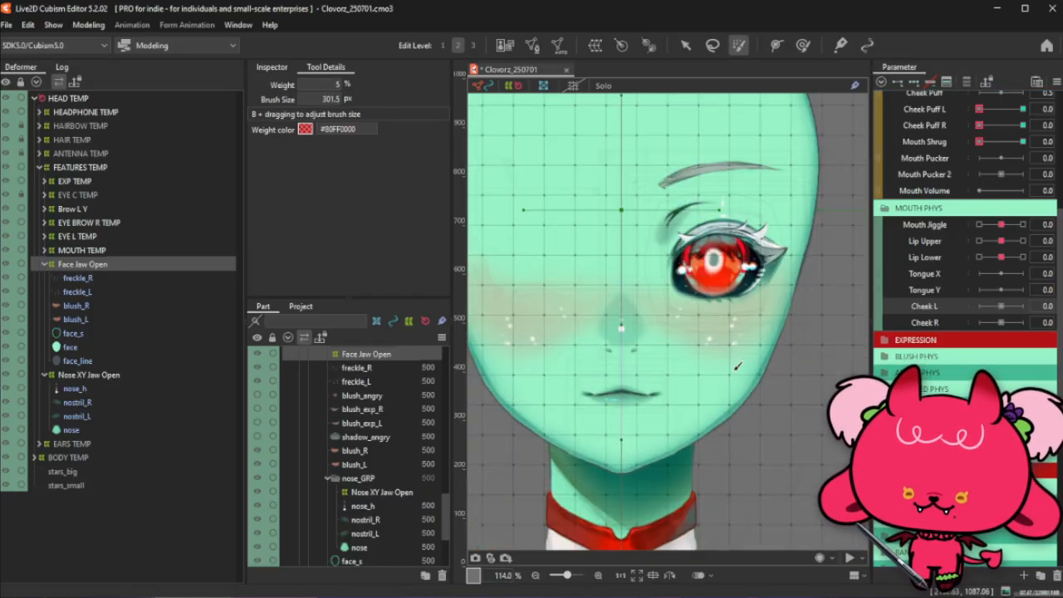
pyautogui.press('b')
pyautogui.moveTo(733, 409)
pyautogui.mouseDown()
pyautogui.moveTo(739, 390)
pyautogui.moveTo(723, 382)
pyautogui.mouseUp()
pyautogui.click(684, 47)
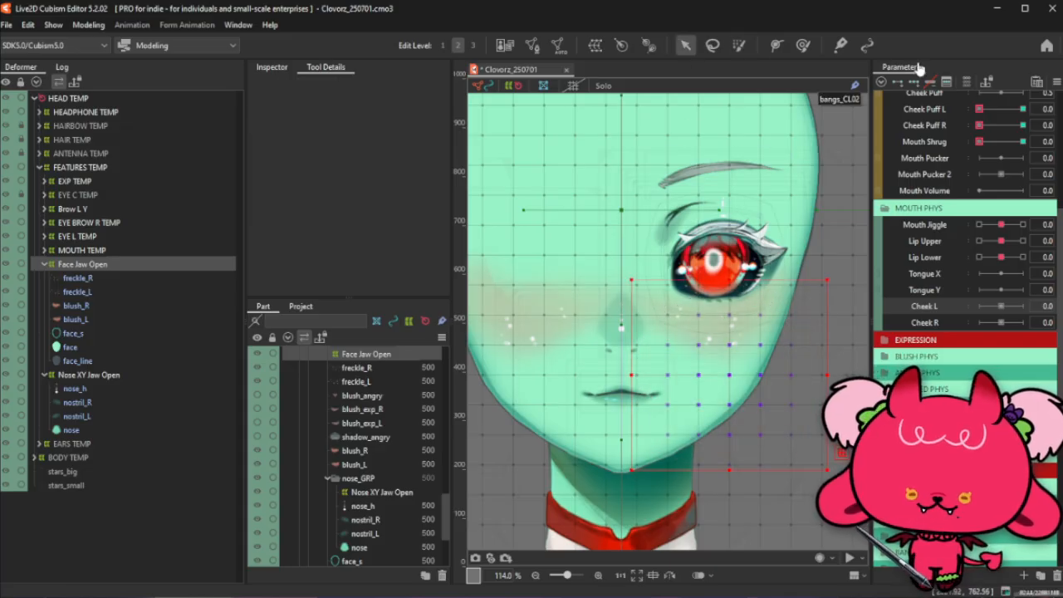
# Add new keys to Cheek L and, at 1.0, stretch the selected cheek points slightly downward and narrow them sideways
pyautogui.click(1023, 305)
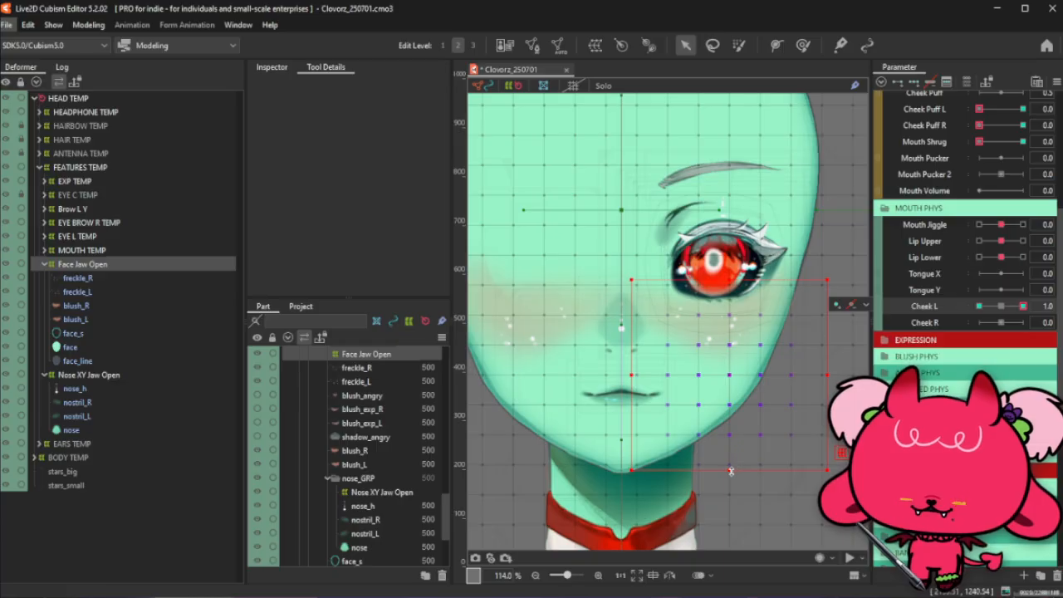
pyautogui.moveTo(730, 471); pyautogui.dragTo(731, 476)
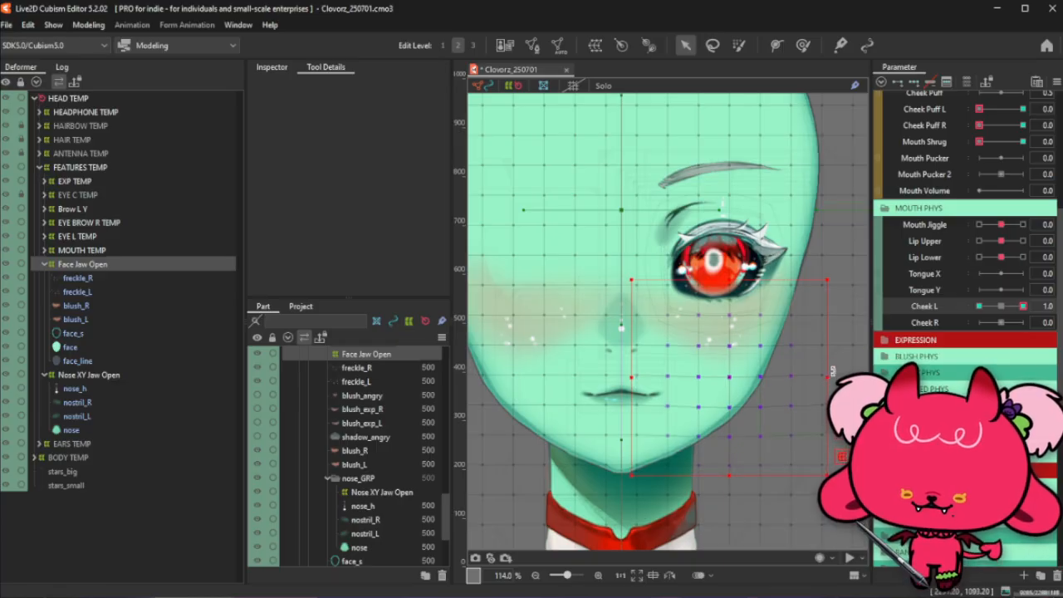
pyautogui.moveTo(829, 378); pyautogui.dragTo(826, 378)
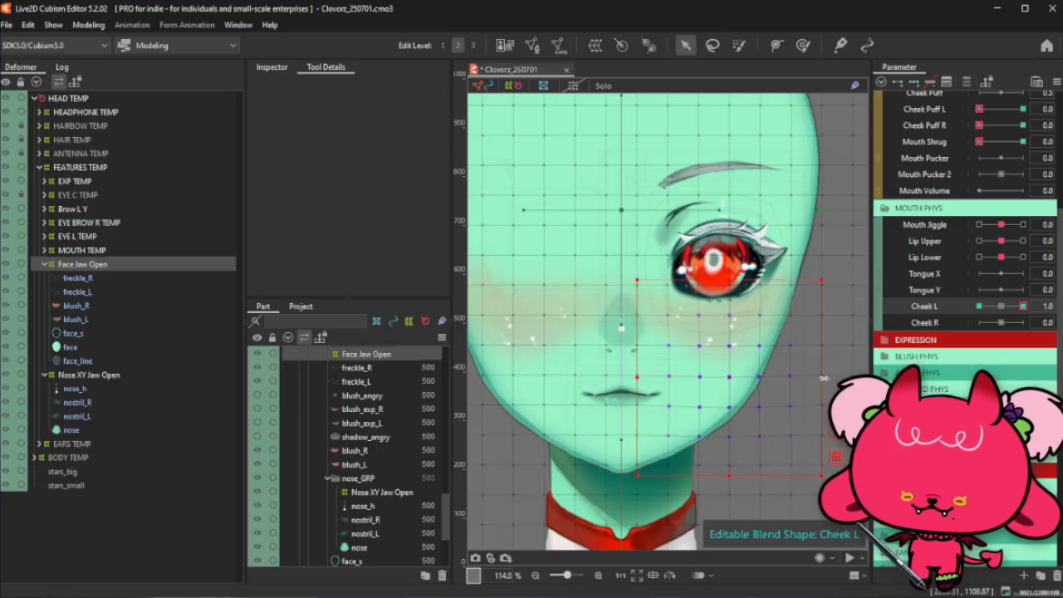
# Refine the selected cheek points at Cheek L 1.0 by narrowing, slightly stretching and shifting them, and compare against the neutral pose
pyautogui.moveTo(824, 378); pyautogui.dragTo(821, 378)
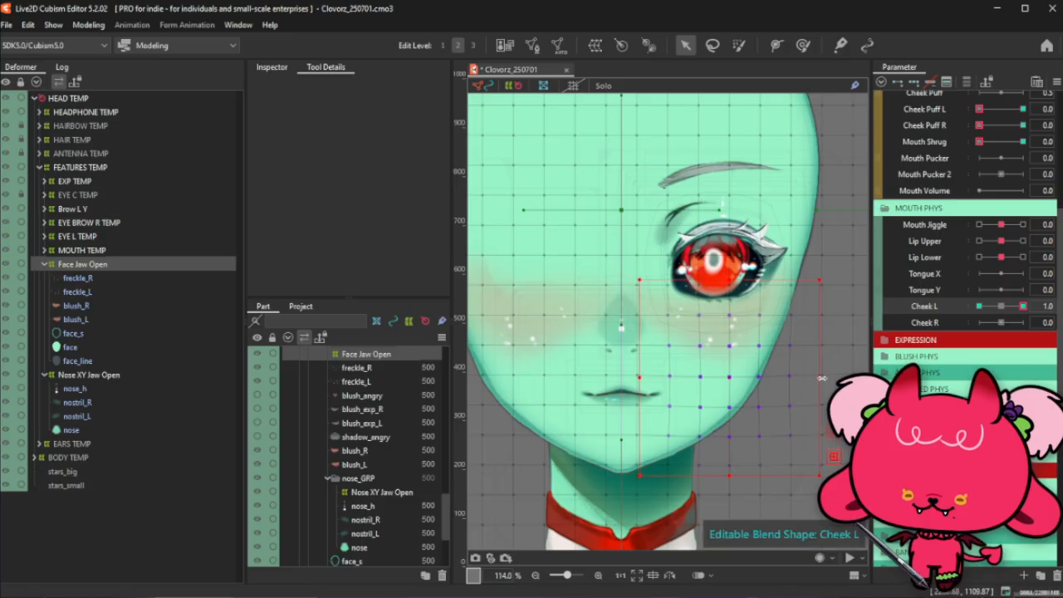
pyautogui.moveTo(733, 471); pyautogui.dragTo(733, 475)
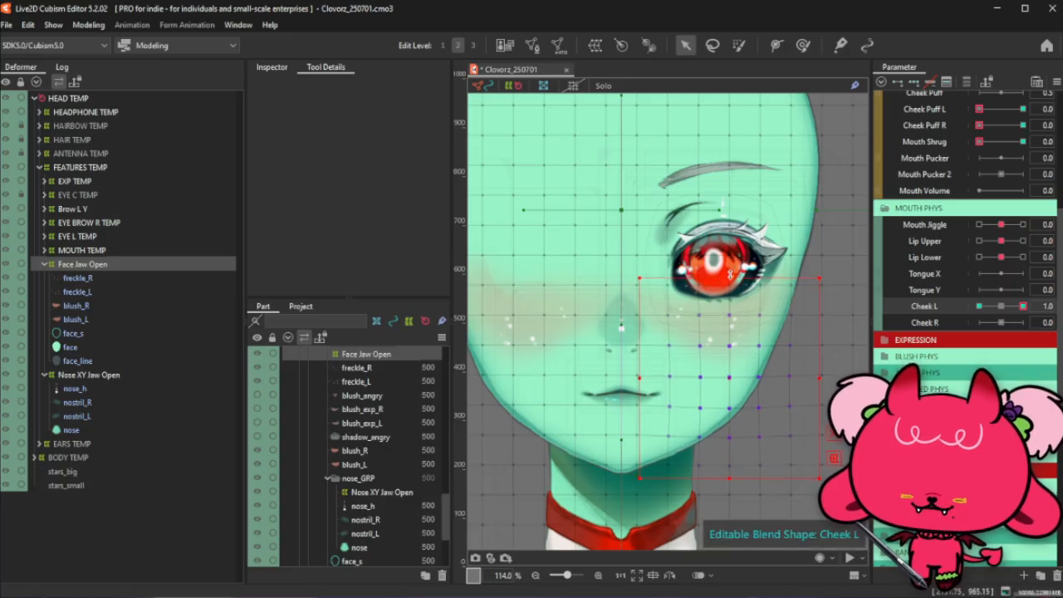
pyautogui.hotkey('ctrl', 't')
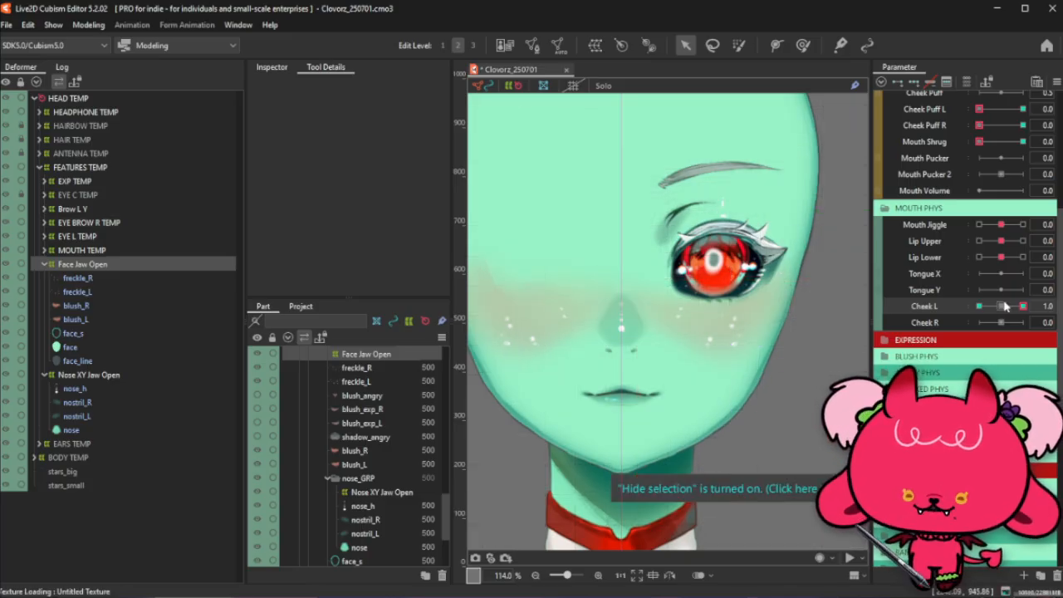
pyautogui.moveTo(1002, 305); pyautogui.dragTo(1029, 304)
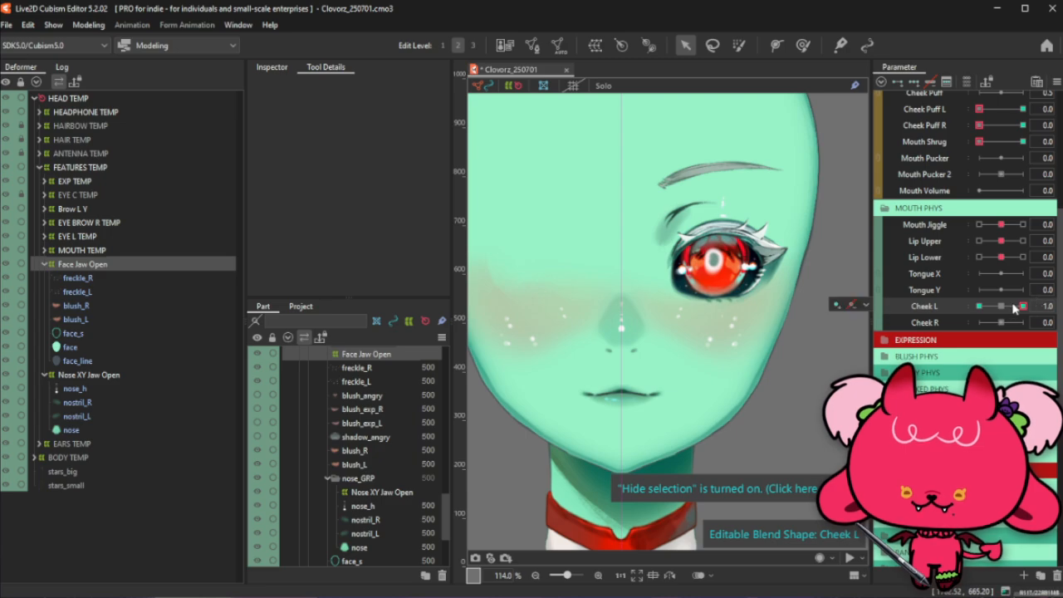
pyautogui.hotkey('ctrl', 't')
pyautogui.moveTo(724, 385); pyautogui.dragTo(721, 385)
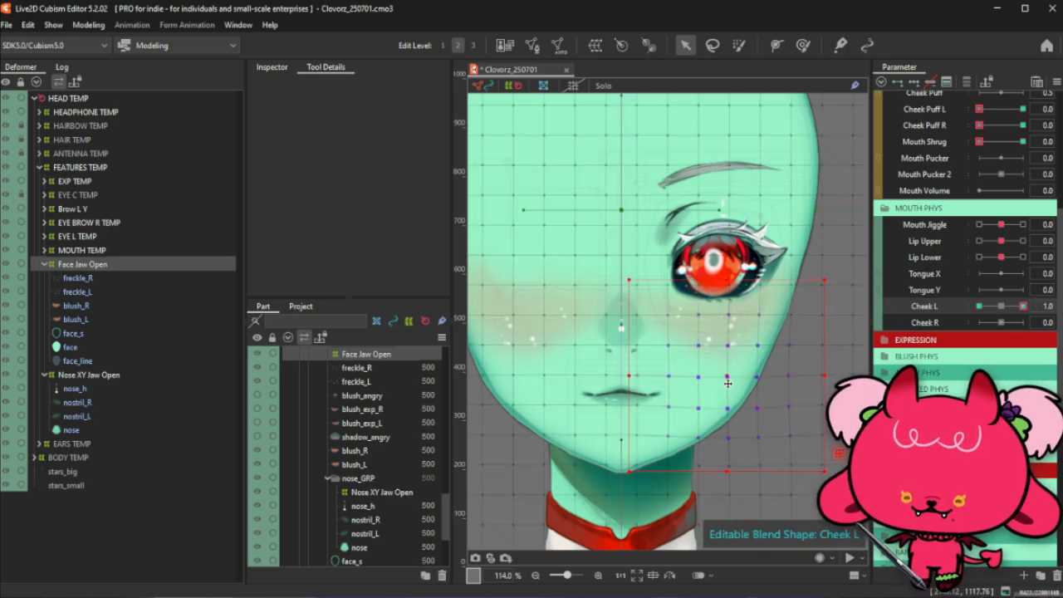
# Fine-tune individual Face Jaw Open deformer points along the outer cheek edge at Cheek L 1.0
pyautogui.click(88, 265)
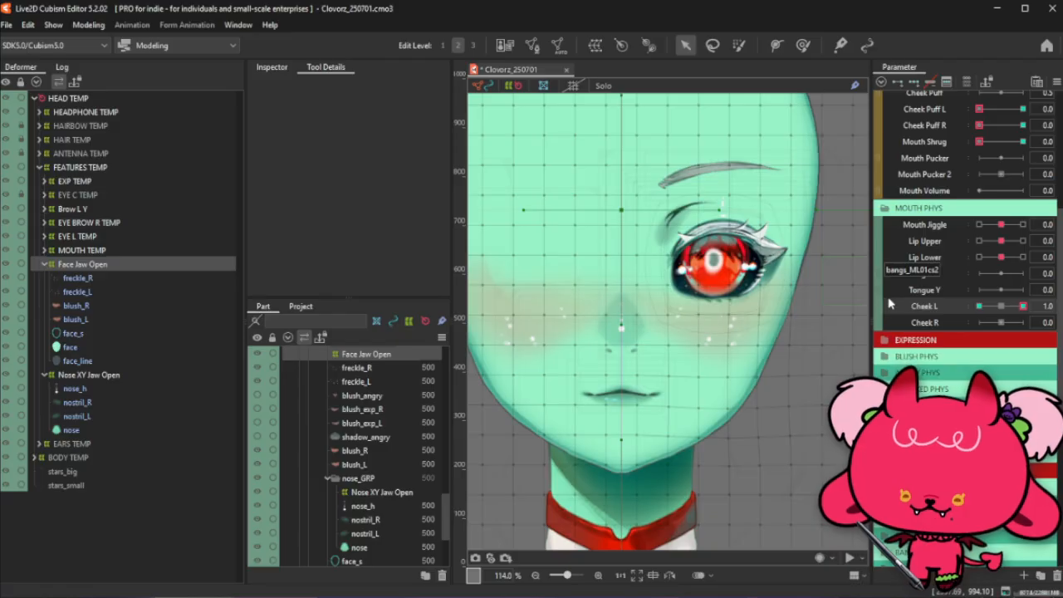
pyautogui.click(790, 315)
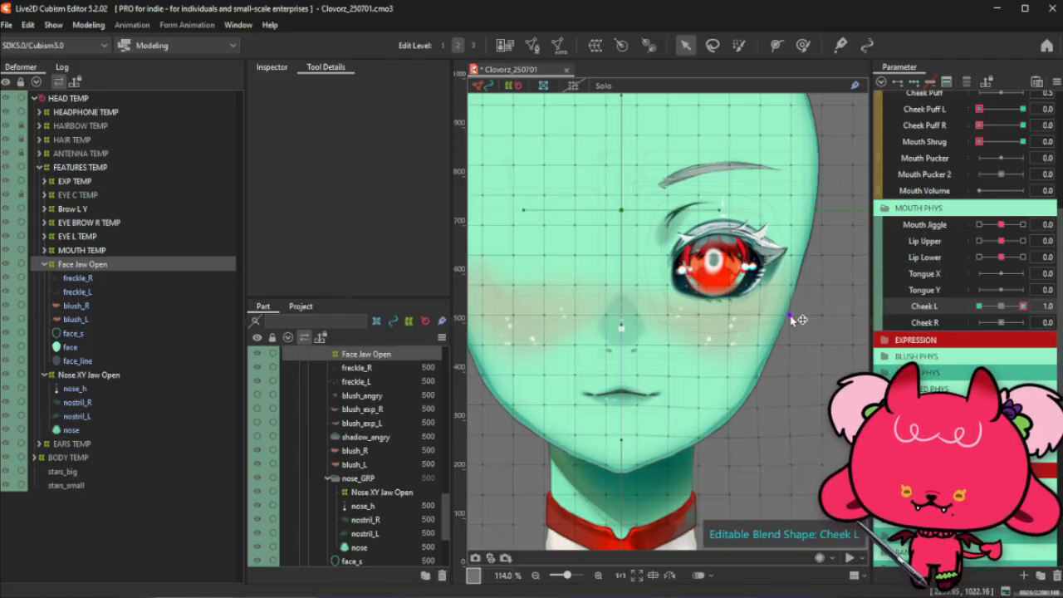
pyautogui.moveTo(790, 315); pyautogui.dragTo(792, 343)
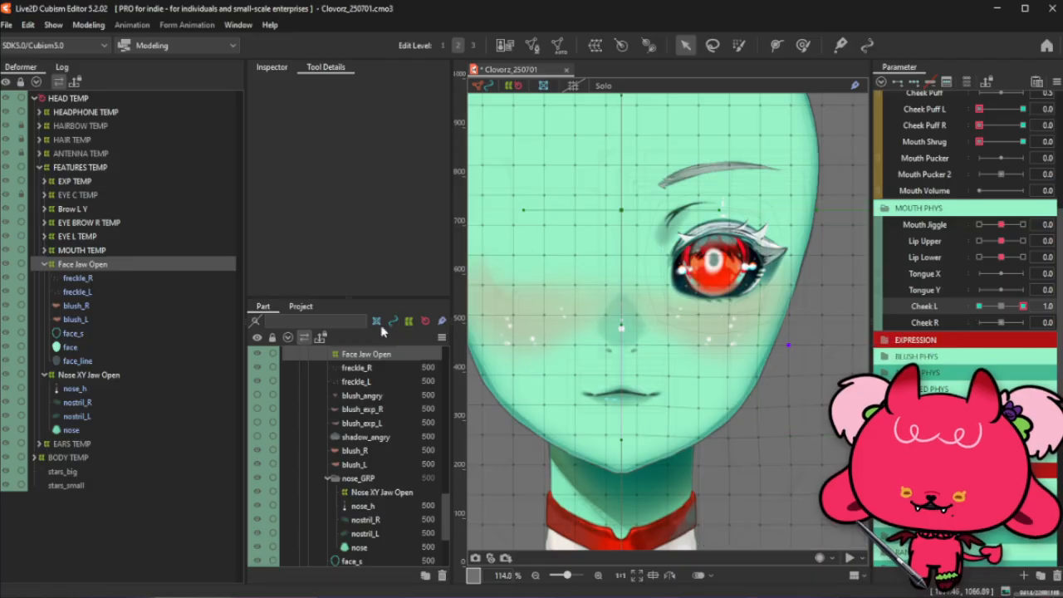
# Create the opposite cheek shape at Cheek L -1.0 by blending the form with a compatibility of -100
pyautogui.moveTo(1022, 306); pyautogui.dragTo(932, 337)
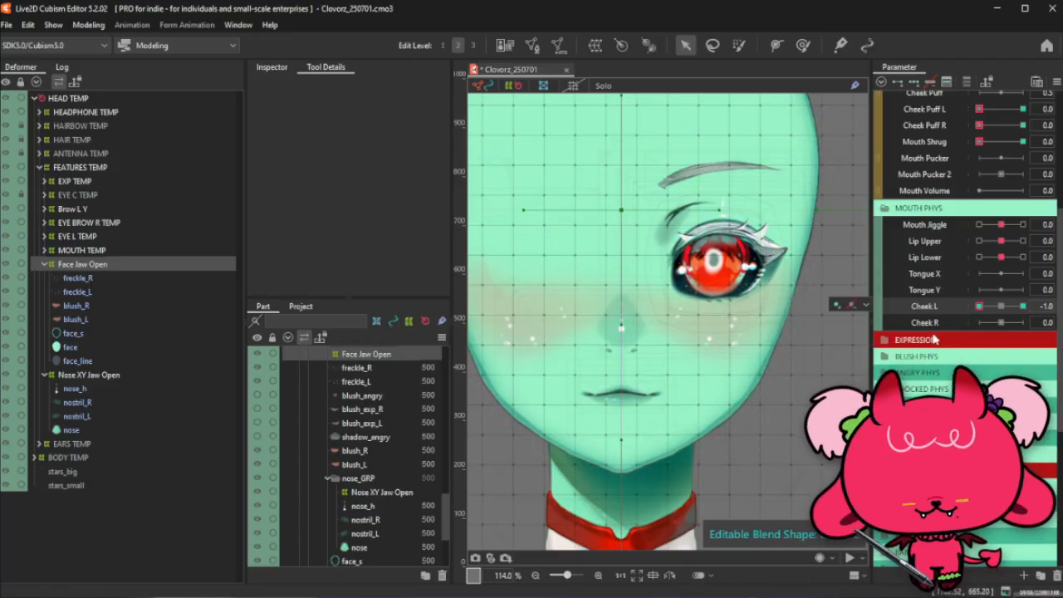
pyautogui.hotkey('ctrl', 'b')
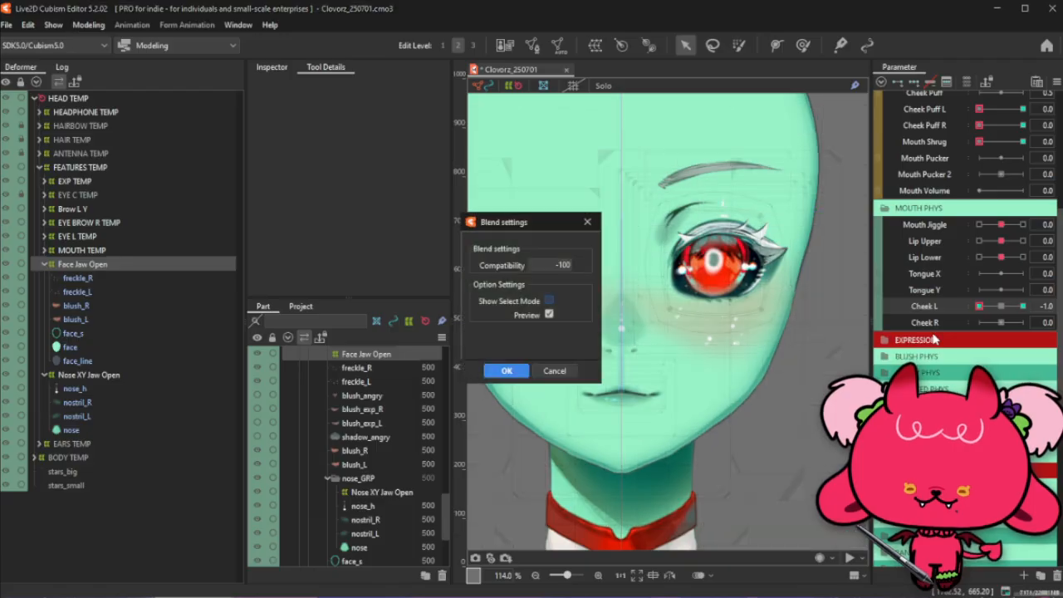
pyautogui.click(505, 370)
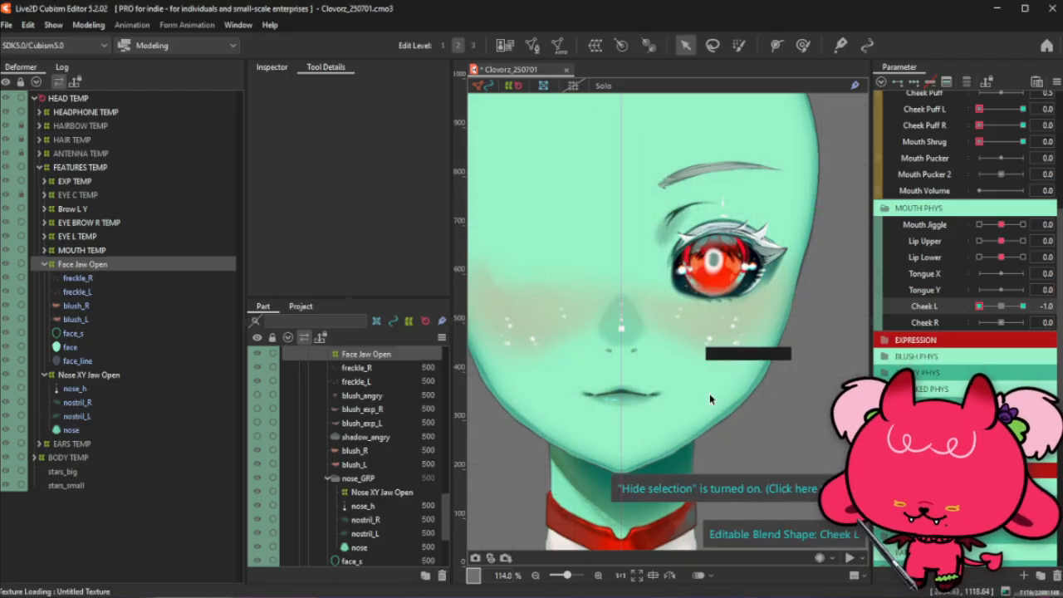
# Smooth the cheek outline at Cheek L -1.0 with the deform brush at 50% weight and a brush size of about 108.5 px
pyautogui.scroll(-3, 709, 393)
pyautogui.moveTo(1009, 308); pyautogui.dragTo(928, 342)
pyautogui.click(802, 44)
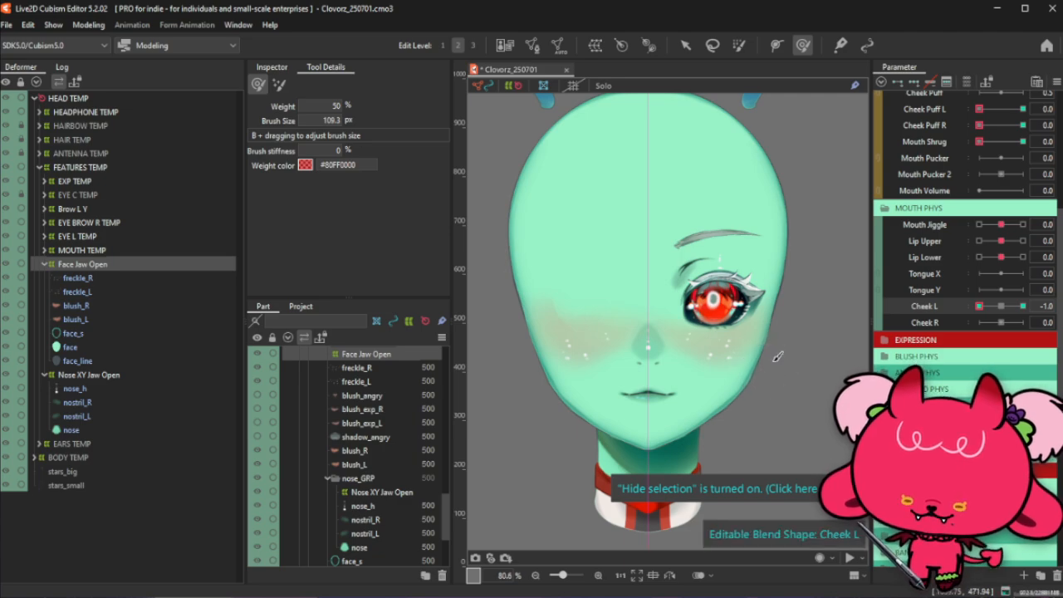
pyautogui.scroll(3, 770, 363)
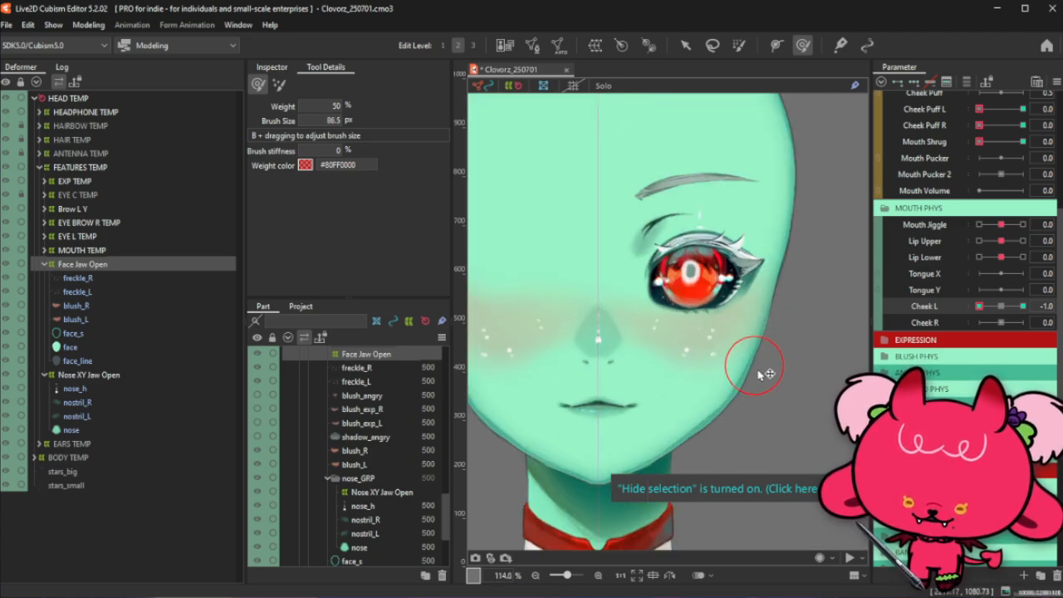
pyautogui.moveTo(758, 371); pyautogui.dragTo(767, 366)
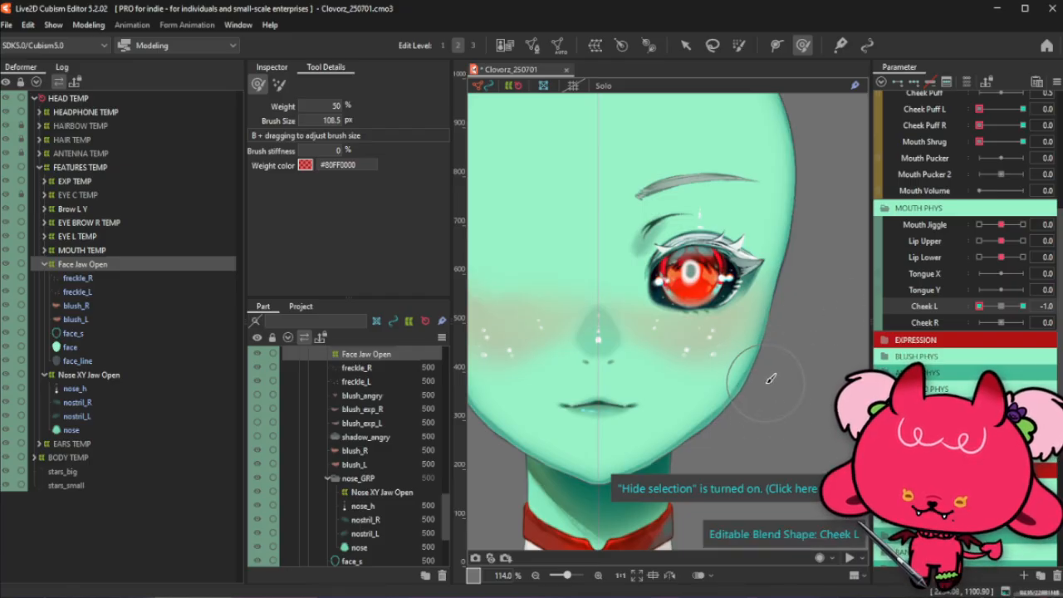
pyautogui.scroll(-2, 770, 379)
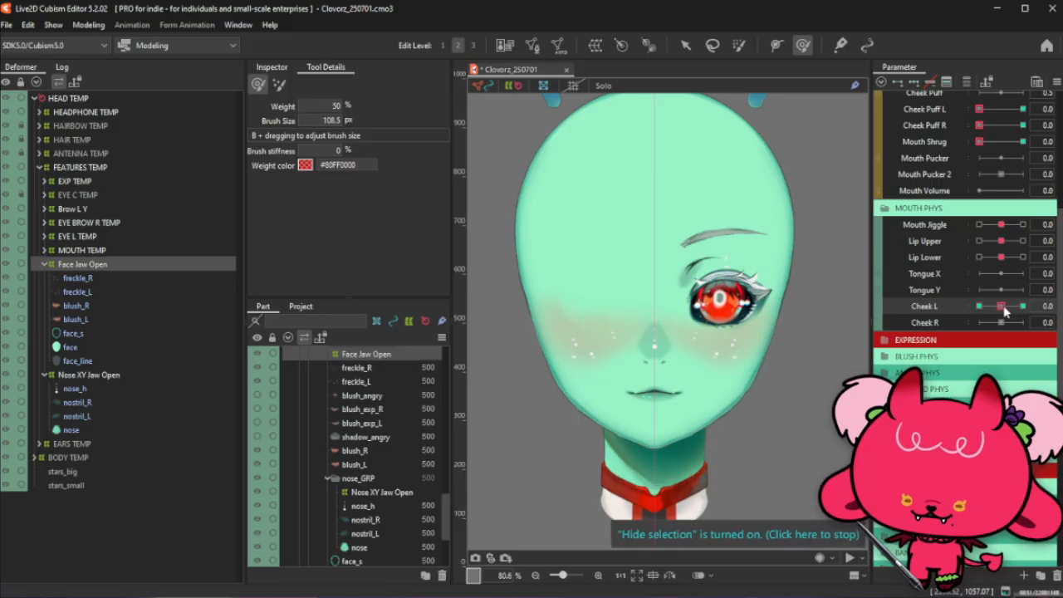
# Return Cheek L to 0.0 and add three keys to Cheek R for the Face Jaw Open deformer
pyautogui.moveTo(1013, 312)
pyautogui.mouseDown()
pyautogui.moveTo(1026, 306)
pyautogui.moveTo(998, 306)
pyautogui.moveTo(1026, 305)
pyautogui.moveTo(999, 307)
pyautogui.mouseUp()
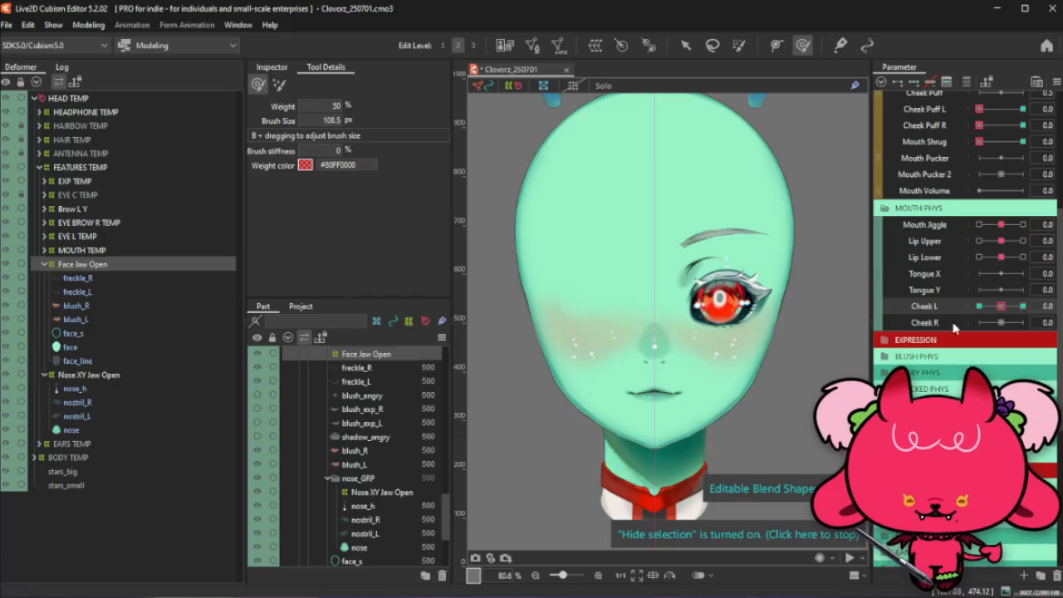
pyautogui.click(953, 324)
pyautogui.click(913, 82)
# In the special paste form options, enable inverted coordinates for warp deformers, mirrored horizontally about the center of the canvas
pyautogui.click(89, 26)
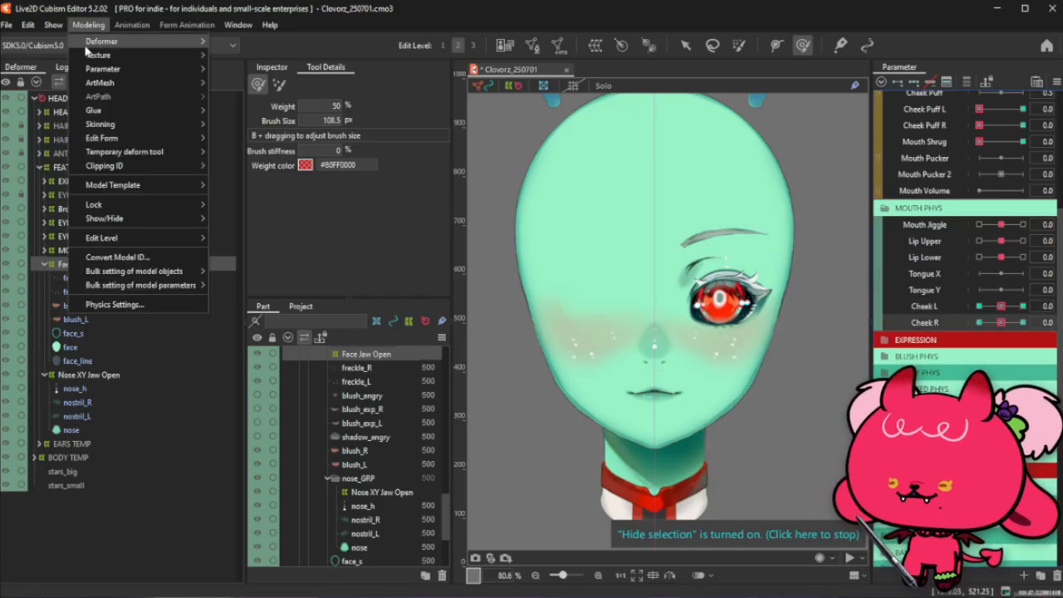
pyautogui.moveTo(143, 140)
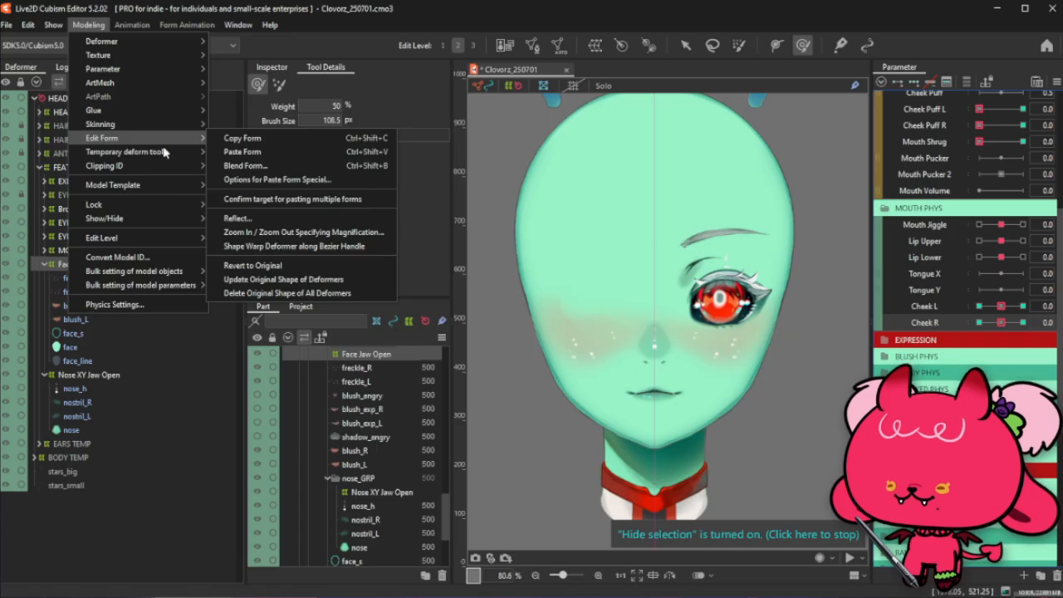
pyautogui.click(274, 179)
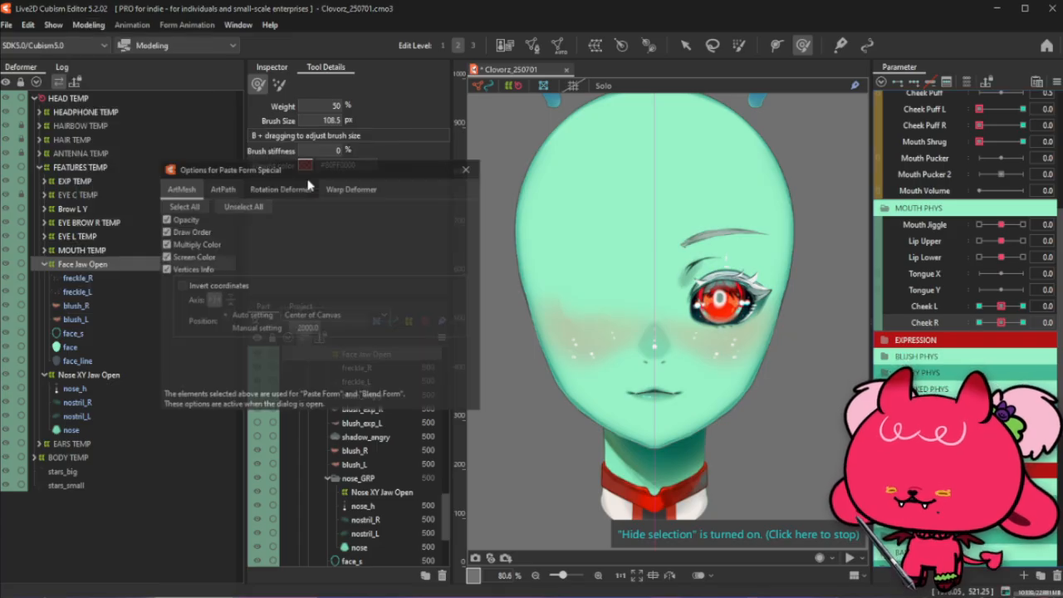
pyautogui.click(351, 188)
pyautogui.click(181, 273)
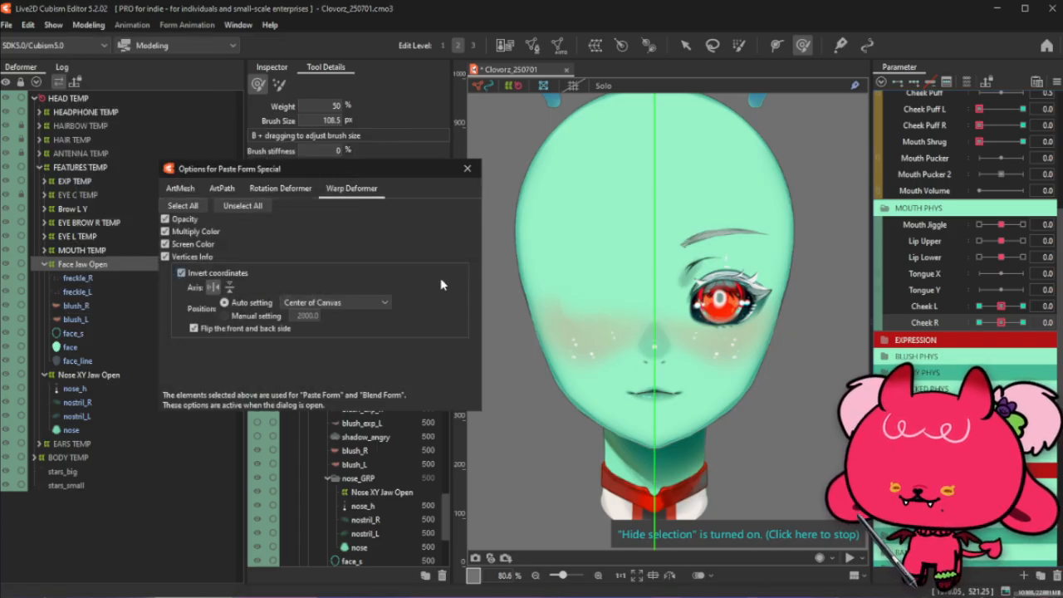
# Copy the Cheek L forms at 1.0 and -1.0 and paste them mirrored onto the matching Cheek R keys
pyautogui.moveTo(1001, 305); pyautogui.dragTo(1044, 307)
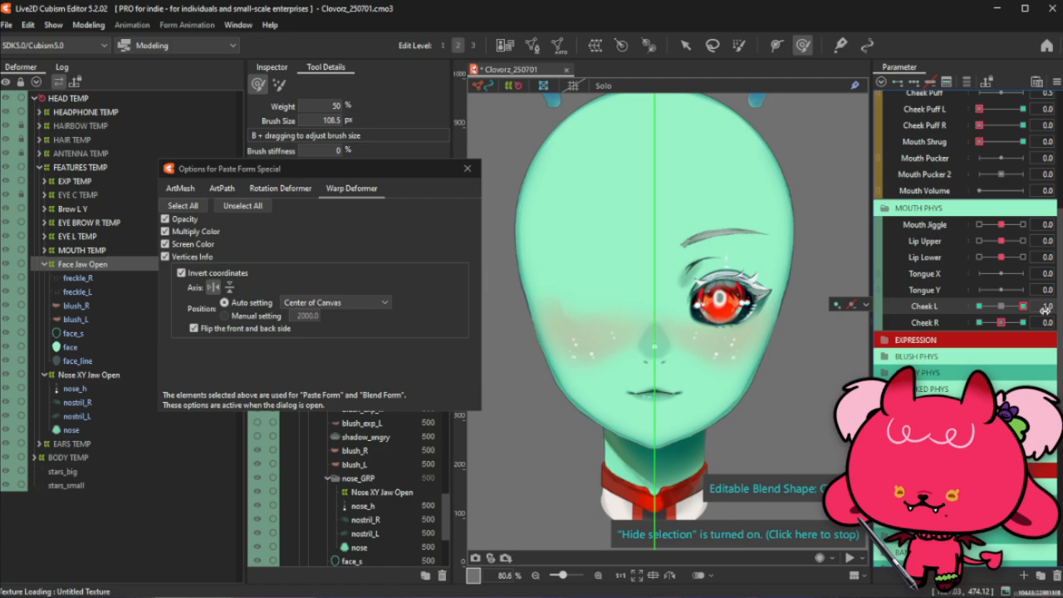
pyautogui.click(1003, 306)
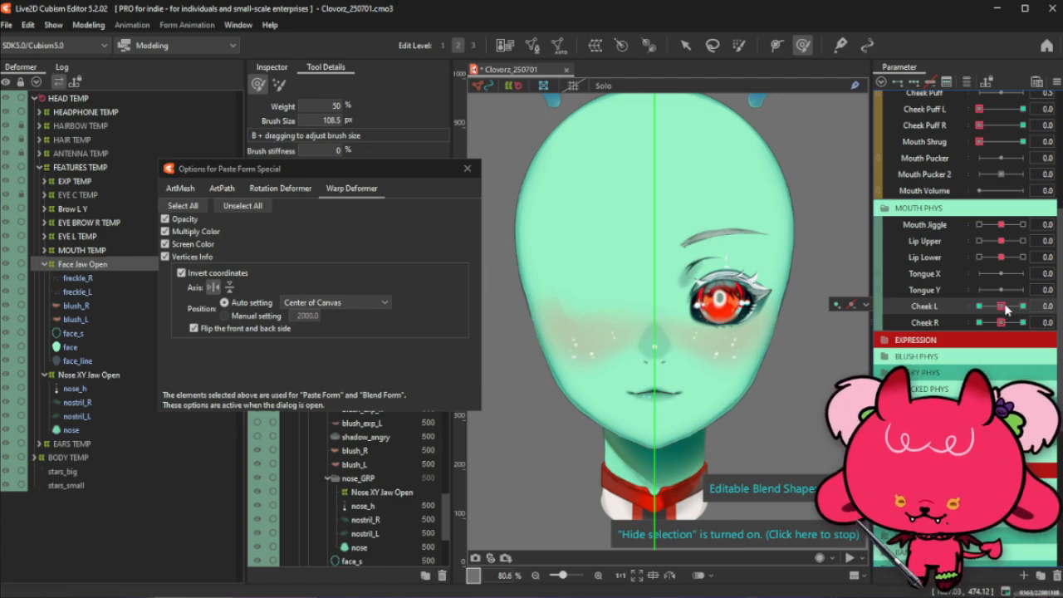
pyautogui.moveTo(1003, 320); pyautogui.dragTo(1044, 333)
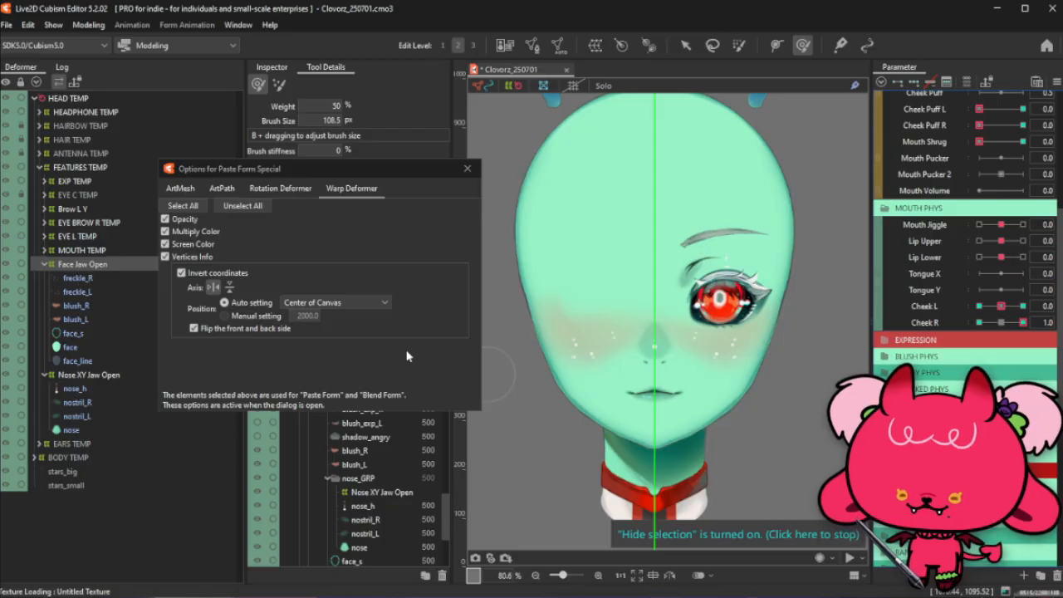
pyautogui.click(1001, 322)
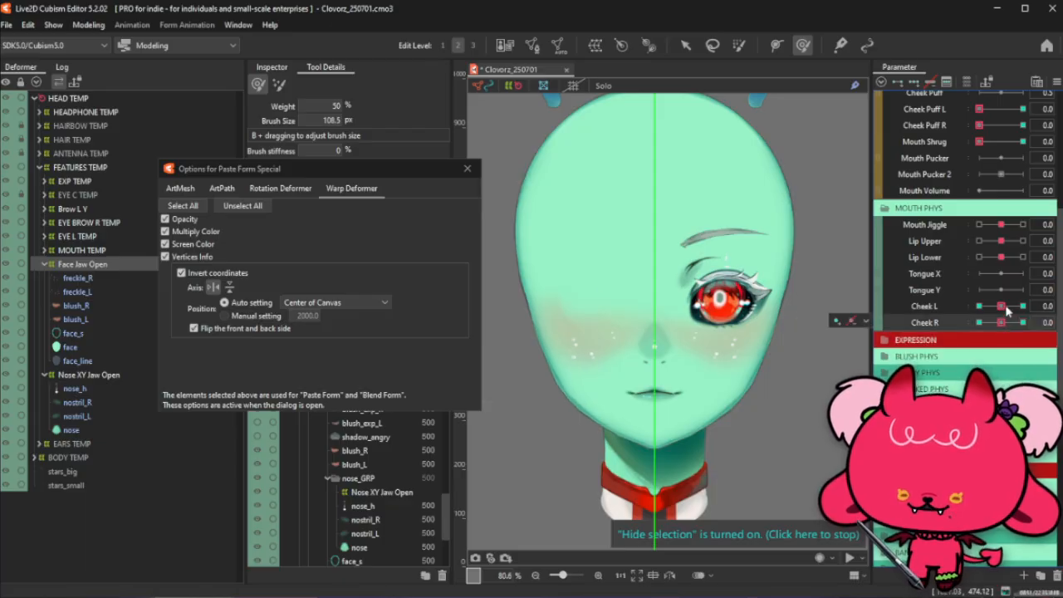
pyautogui.moveTo(1003, 307); pyautogui.dragTo(946, 318)
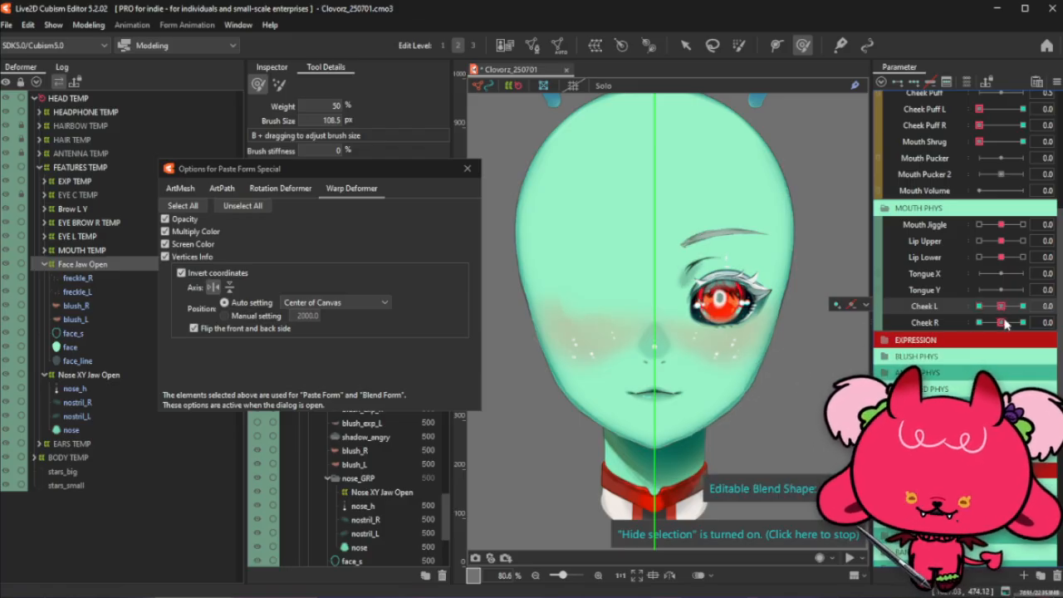
pyautogui.moveTo(1001, 322); pyautogui.dragTo(955, 332)
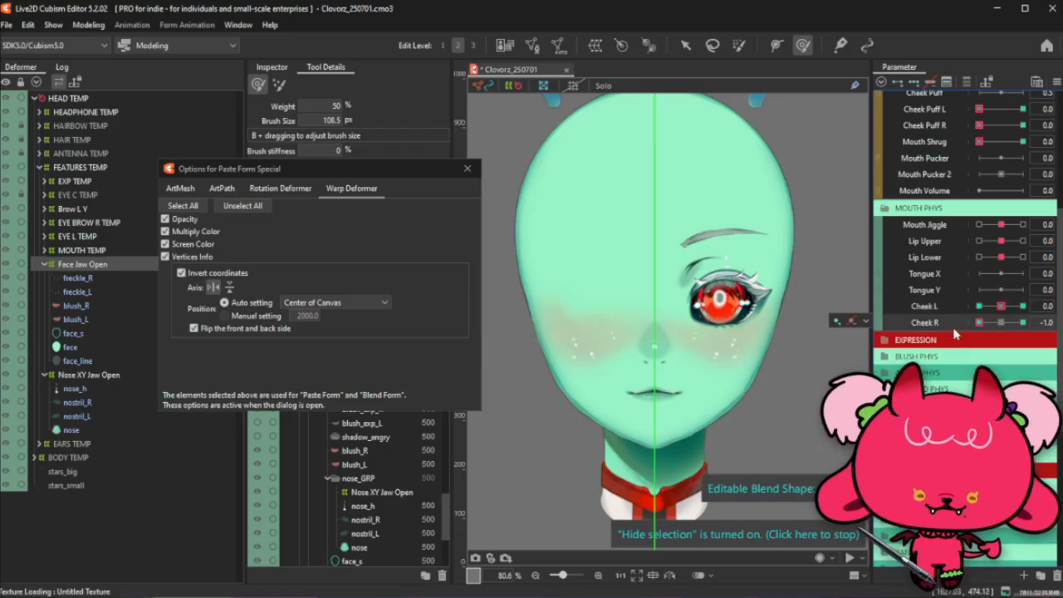
pyautogui.click(468, 169)
# Touch up the cheek shape at Cheek L 1.0 and -1.0 with the deform brush, enlarging the brush to about 169 px
pyautogui.moveTo(1000, 306); pyautogui.dragTo(1019, 288)
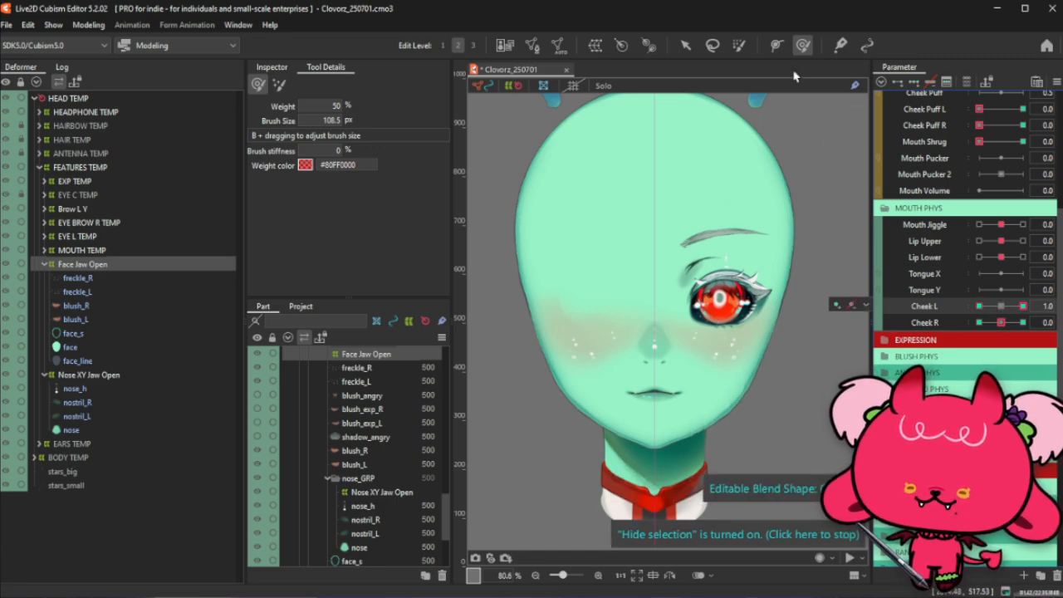
pyautogui.moveTo(705, 369); pyautogui.dragTo(882, 318)
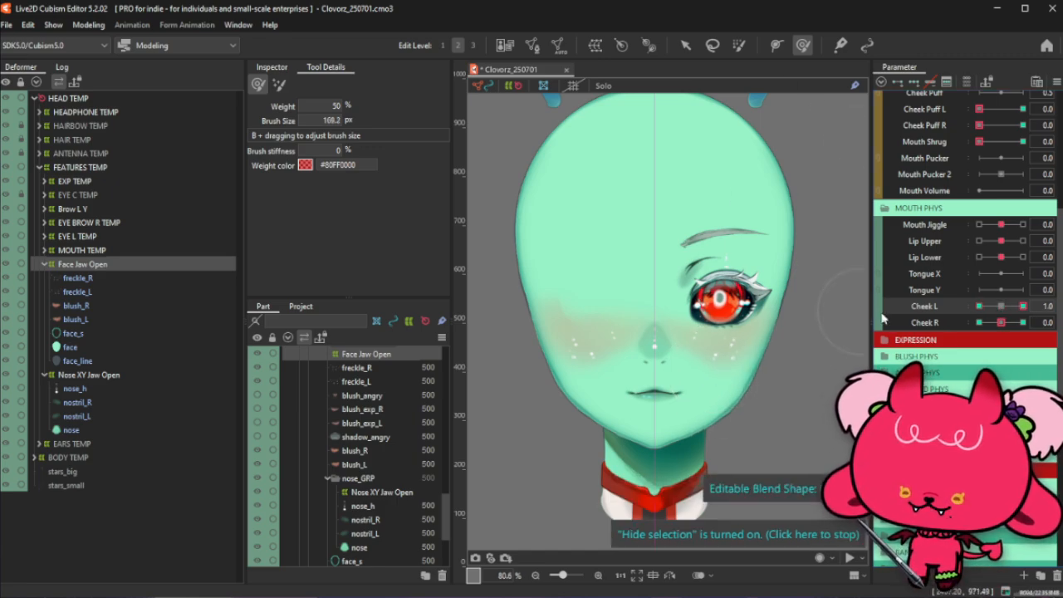
pyautogui.moveTo(1006, 309); pyautogui.dragTo(979, 307)
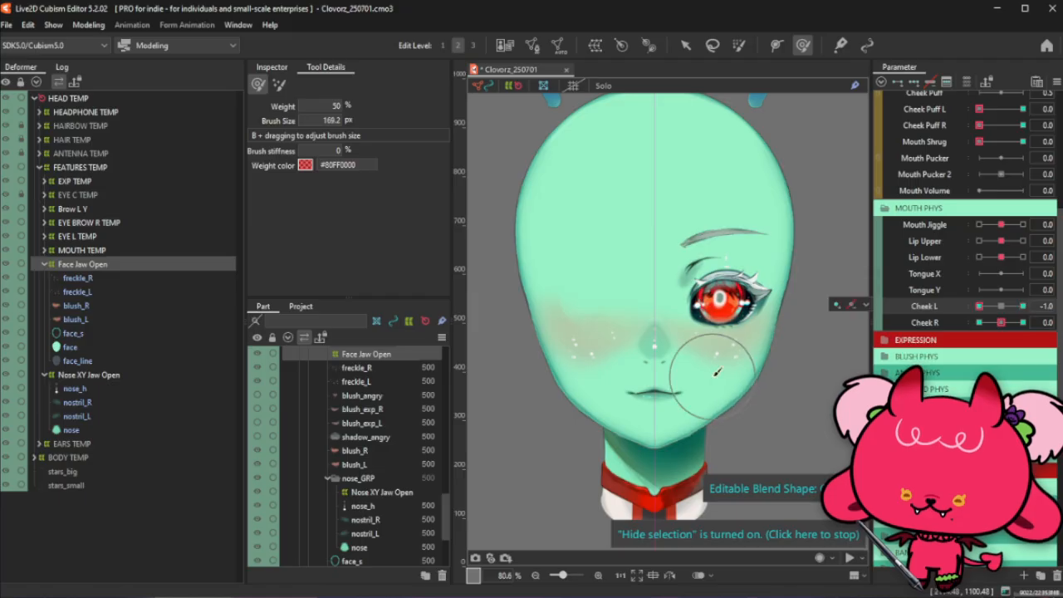
pyautogui.click(999, 307)
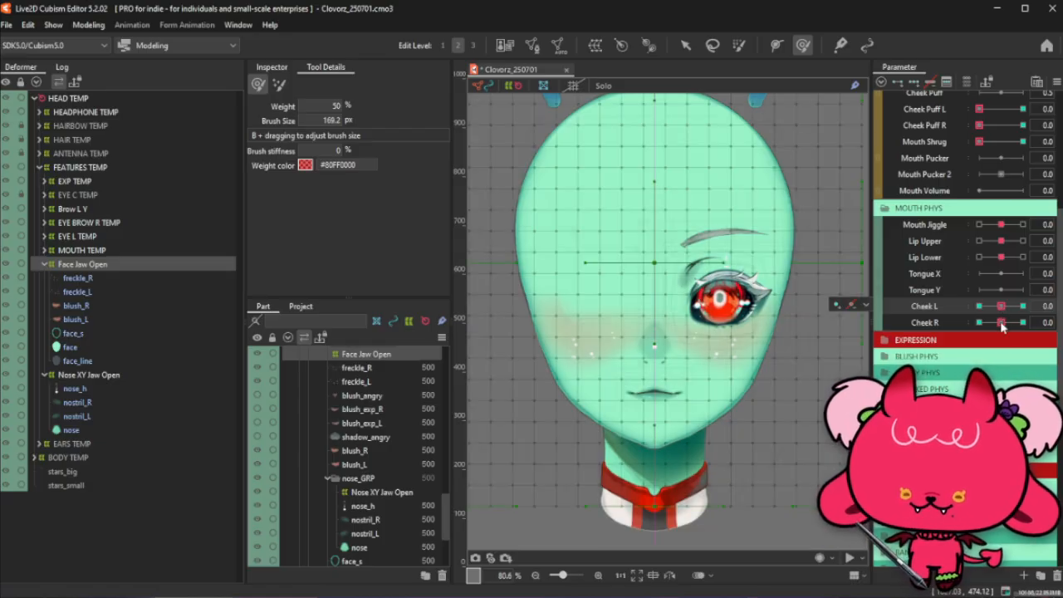
pyautogui.click(1002, 320)
# Reopen the special paste form options with inverted coordinates and mirror the updated Cheek L 1.0 form onto Cheek R 1.0
pyautogui.moveTo(1001, 310); pyautogui.dragTo(1041, 306)
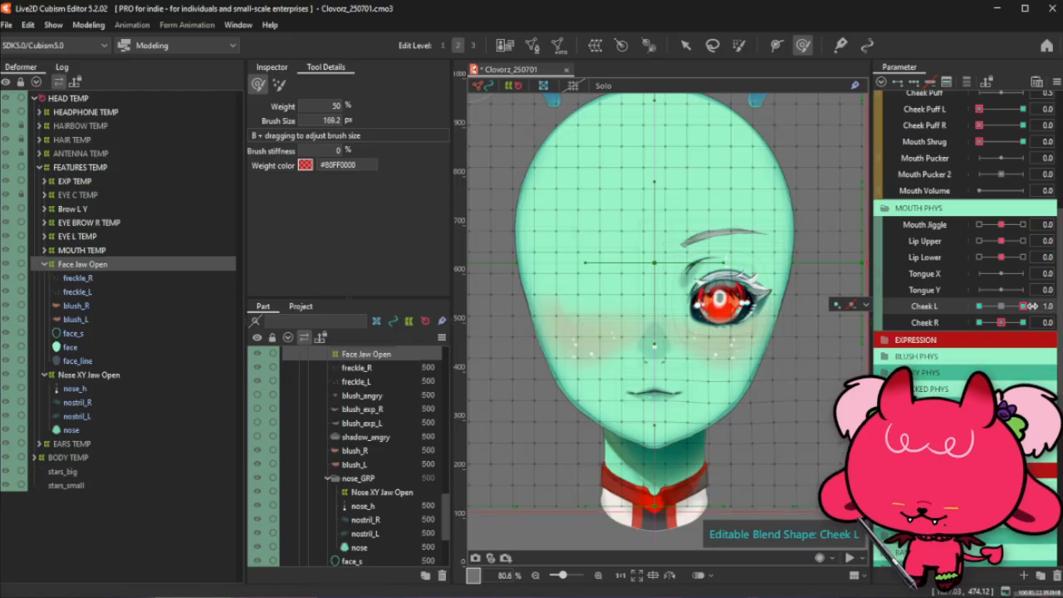
pyautogui.click(99, 27)
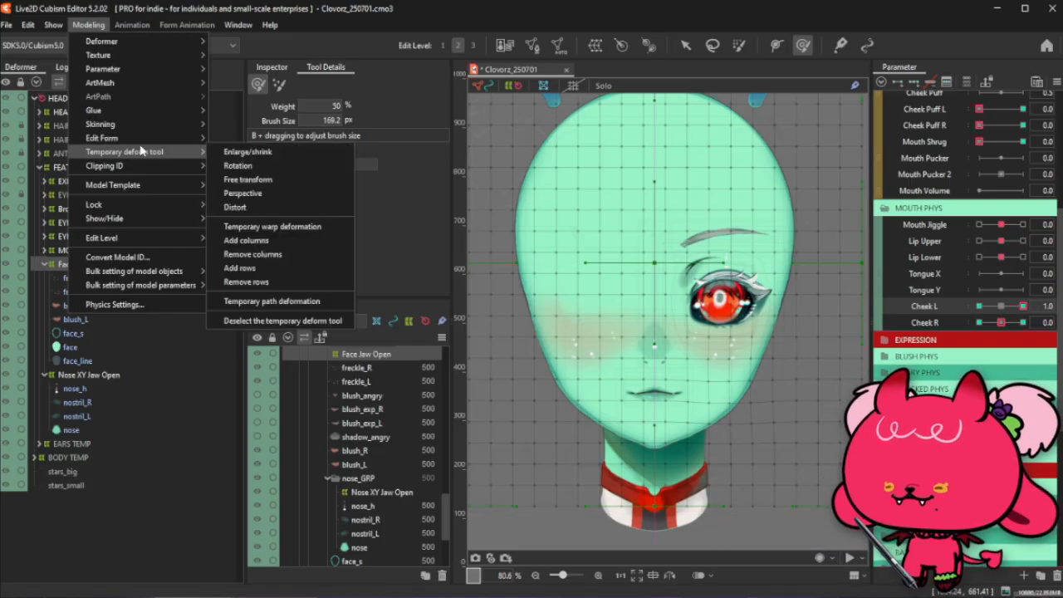
pyautogui.moveTo(141, 137)
pyautogui.click(311, 179)
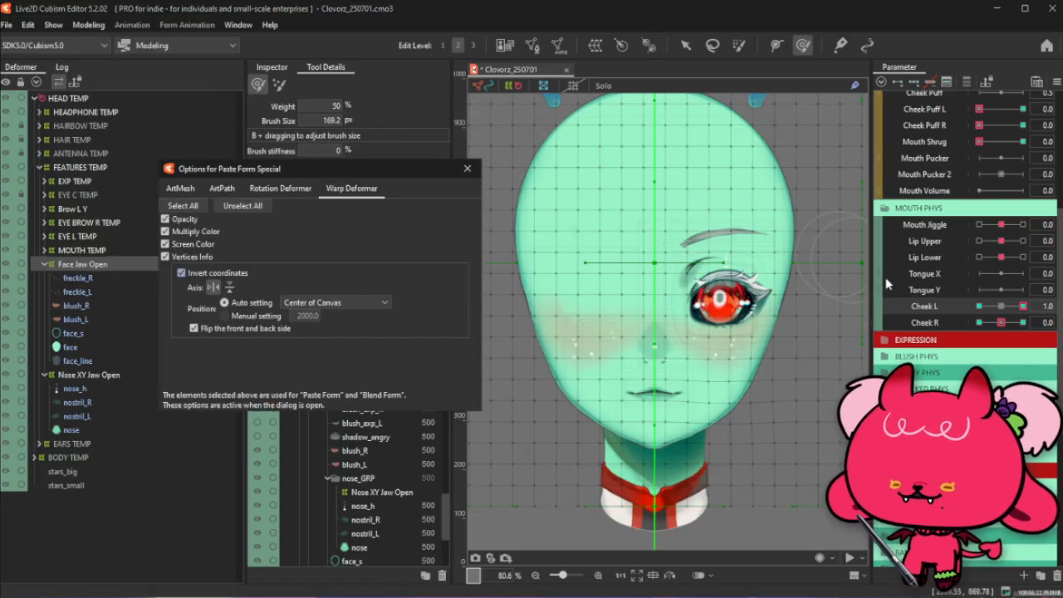
pyautogui.click(1023, 306)
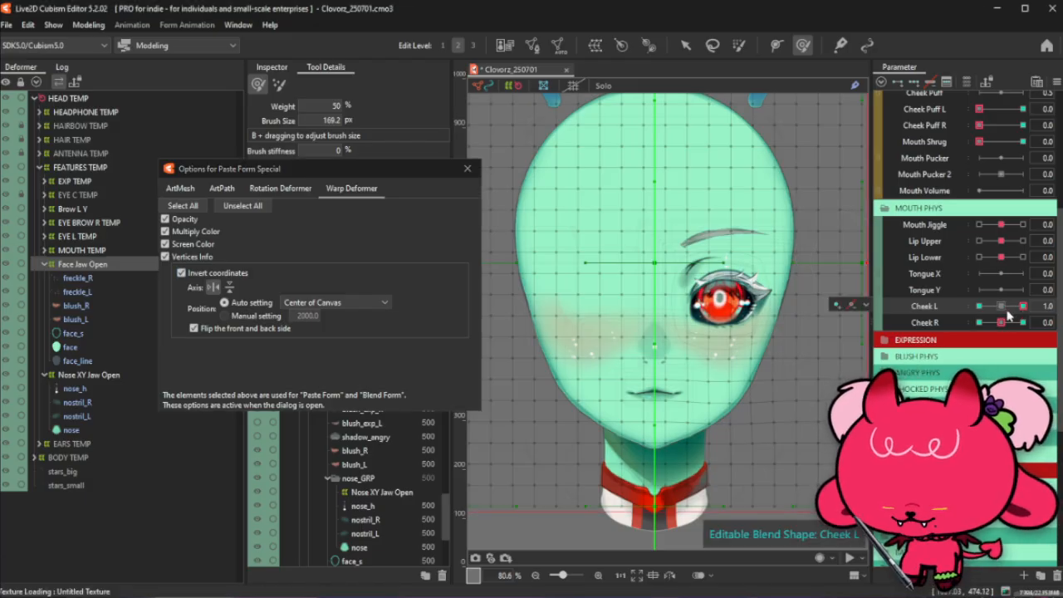
pyautogui.click(1023, 322)
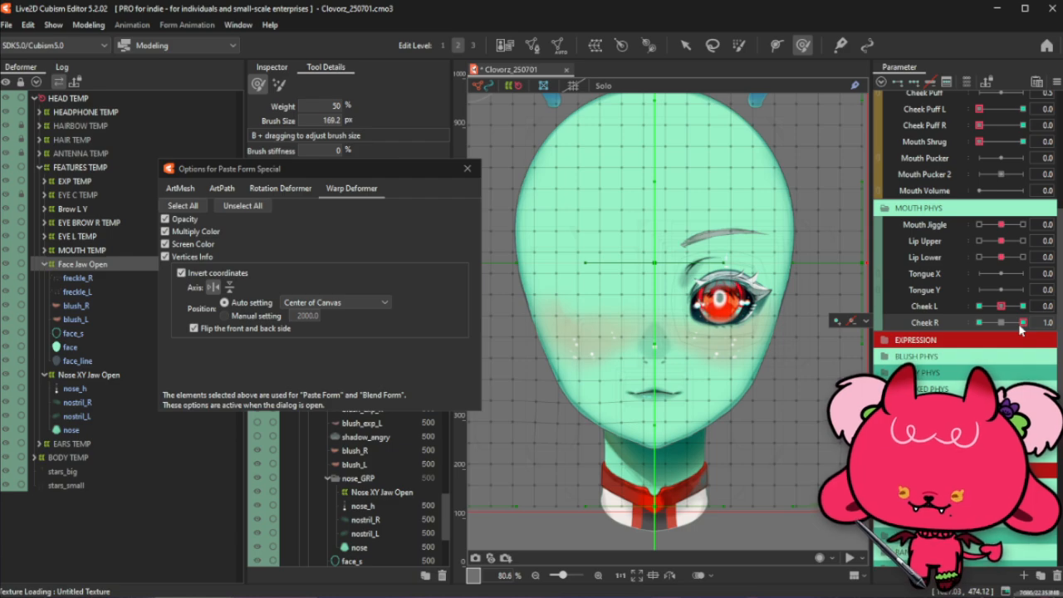
# Compare the face form at the Cheek L and Cheek R keys and close the special paste form options
pyautogui.click(1020, 326)
pyautogui.click(1001, 322)
pyautogui.click(980, 306)
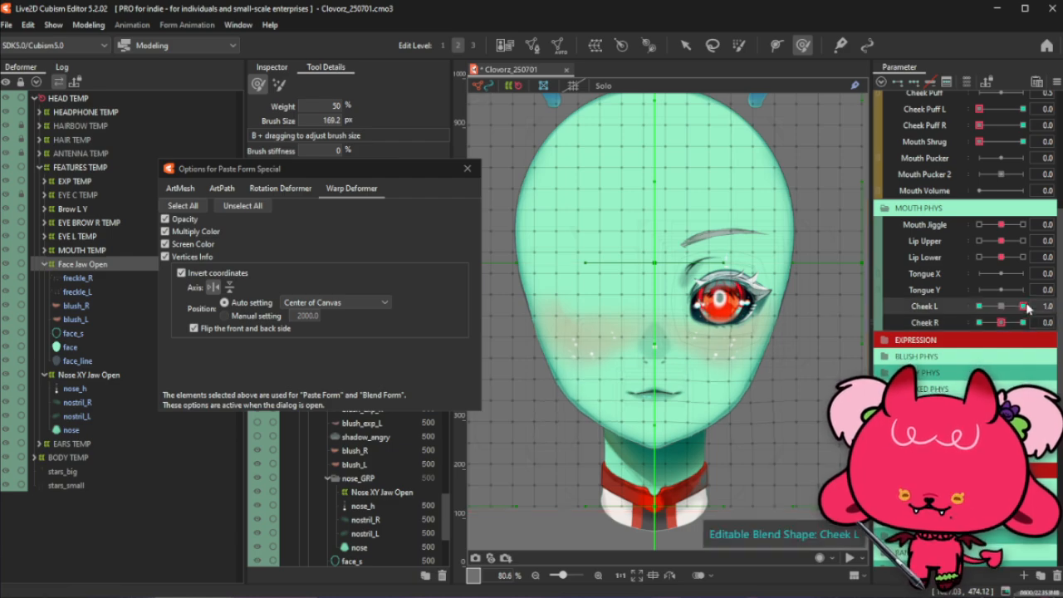
pyautogui.click(979, 322)
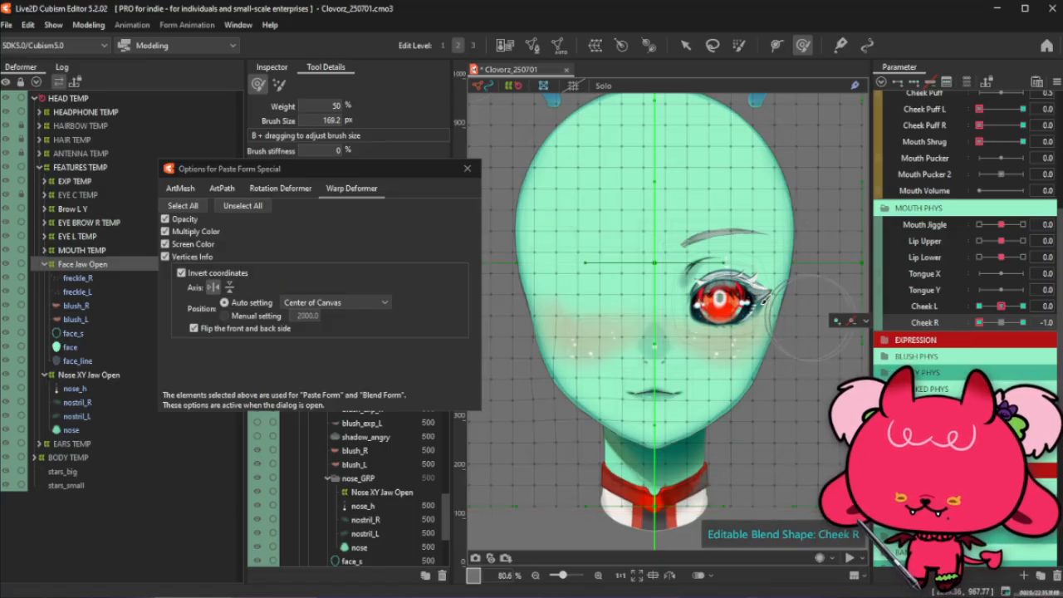
pyautogui.click(466, 170)
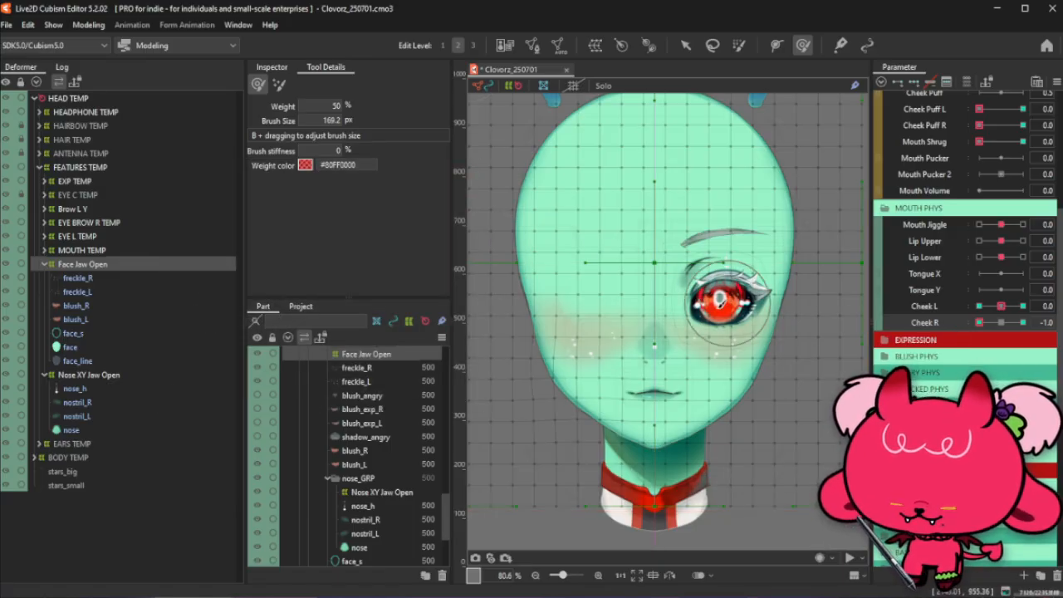
# Touch up the cheek edge at Cheek R -1.0 with a deform brush of about 91 px and check Cheek L at both ends
pyautogui.moveTo(539, 417)
pyautogui.mouseDown()
pyautogui.moveTo(540, 403)
pyautogui.moveTo(508, 408)
pyautogui.mouseUp()
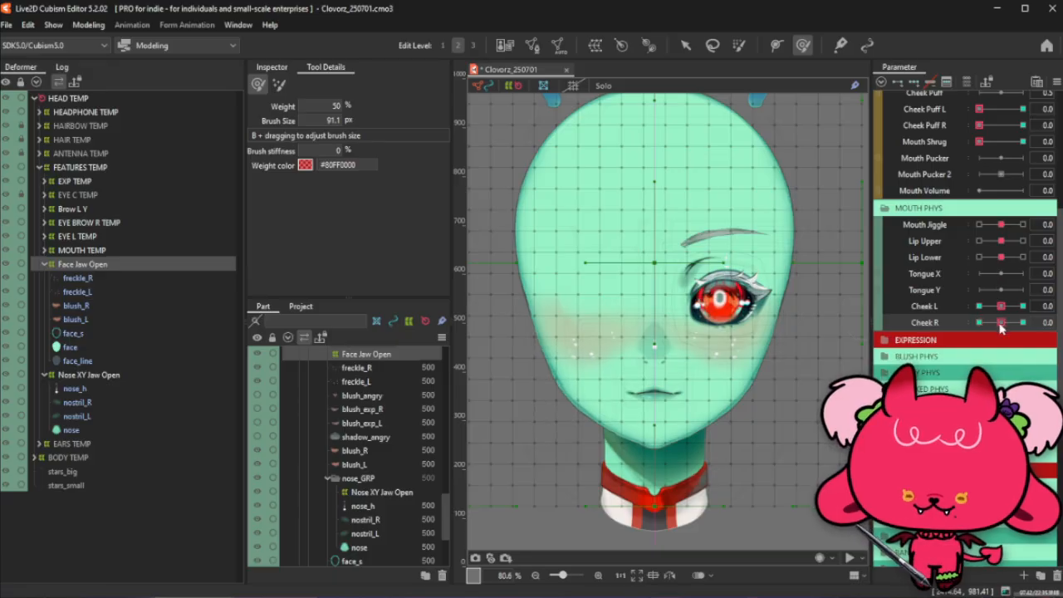
pyautogui.click(1021, 306)
pyautogui.click(979, 306)
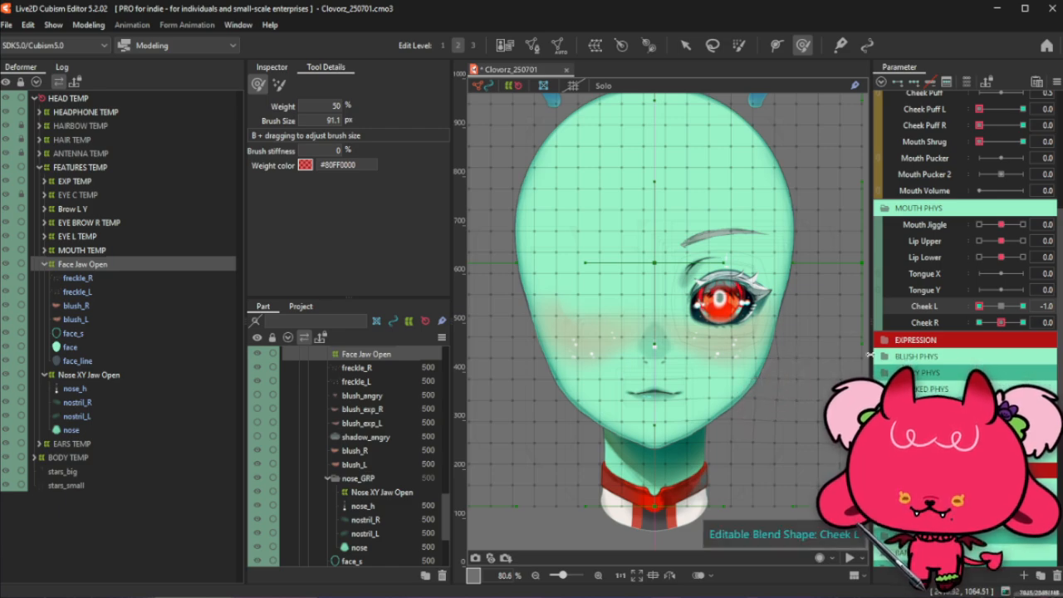
pyautogui.click(1001, 306)
pyautogui.click(924, 306)
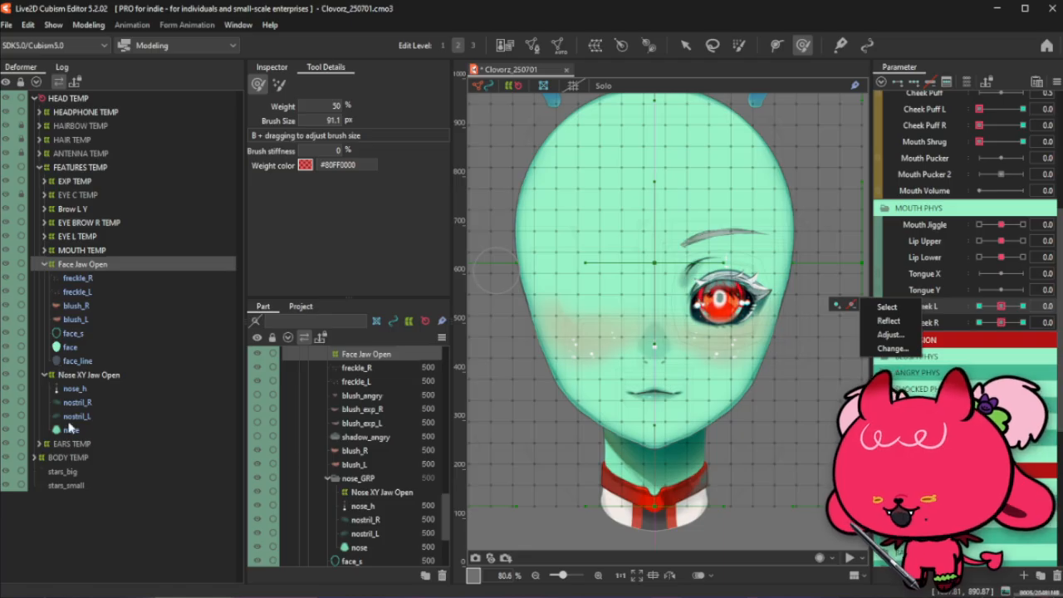
# Expand MOUTH TEMP with its Mouth Inner X and Lips Jaw Open deformers and select the Lips Pucker Shrug warp deformer
pyautogui.click(44, 250)
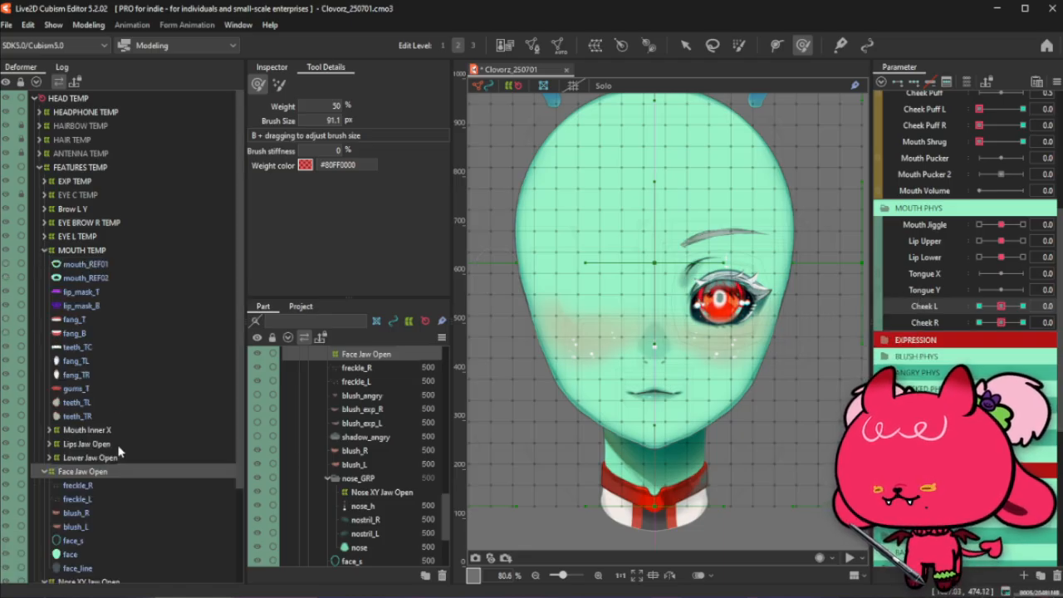
pyautogui.click(87, 430)
pyautogui.click(50, 430)
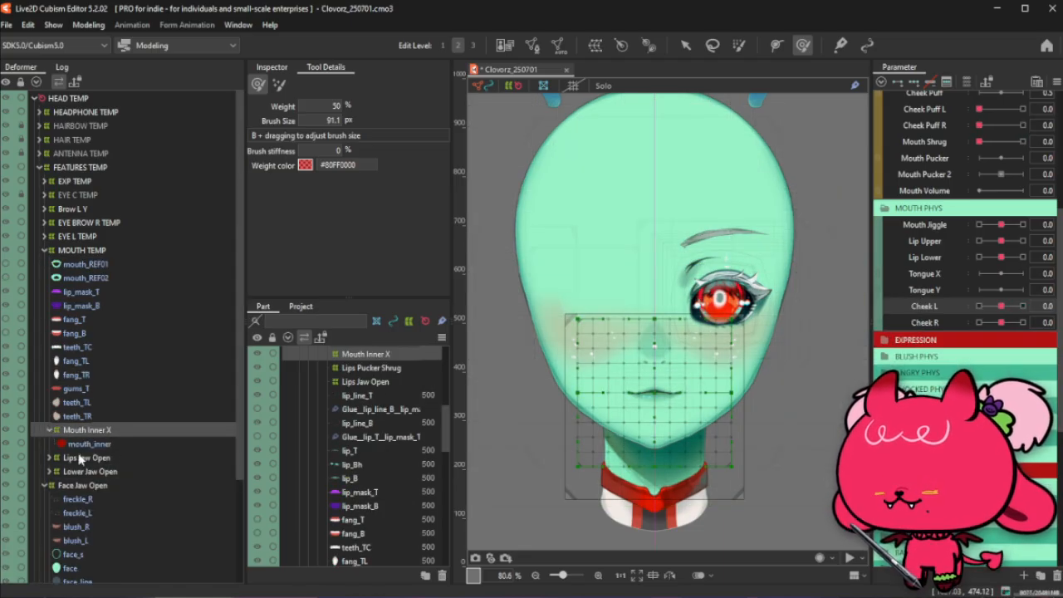
pyautogui.click(83, 458)
pyautogui.click(50, 457)
pyautogui.click(92, 471)
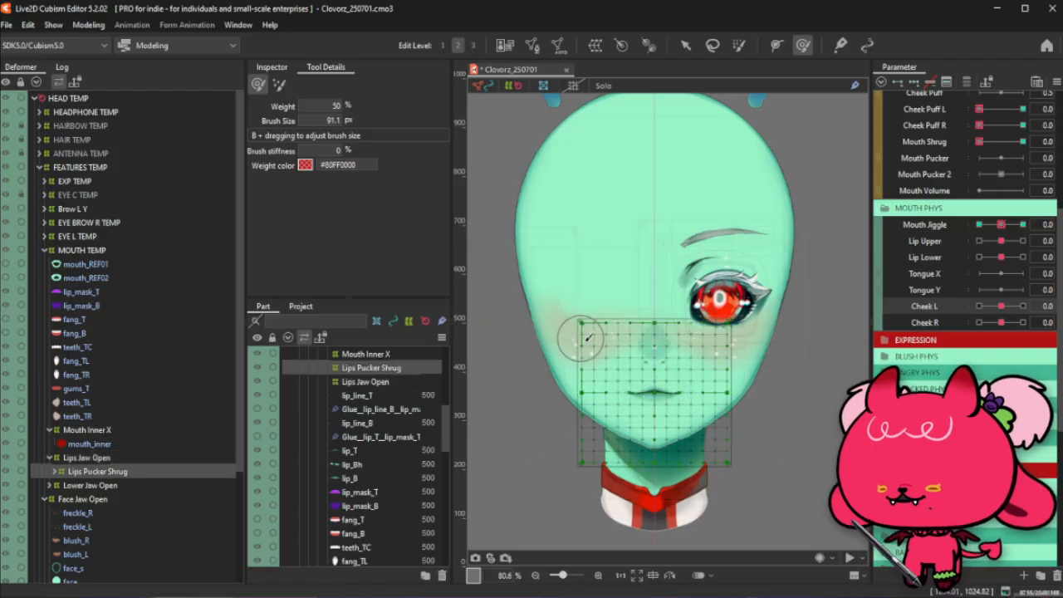
# Add three keys on the Mouth Pucker parameter for the Lips Pucker Shrug deformer
pyautogui.scroll(2, 652, 390)
pyautogui.scroll(3, 988, 232)
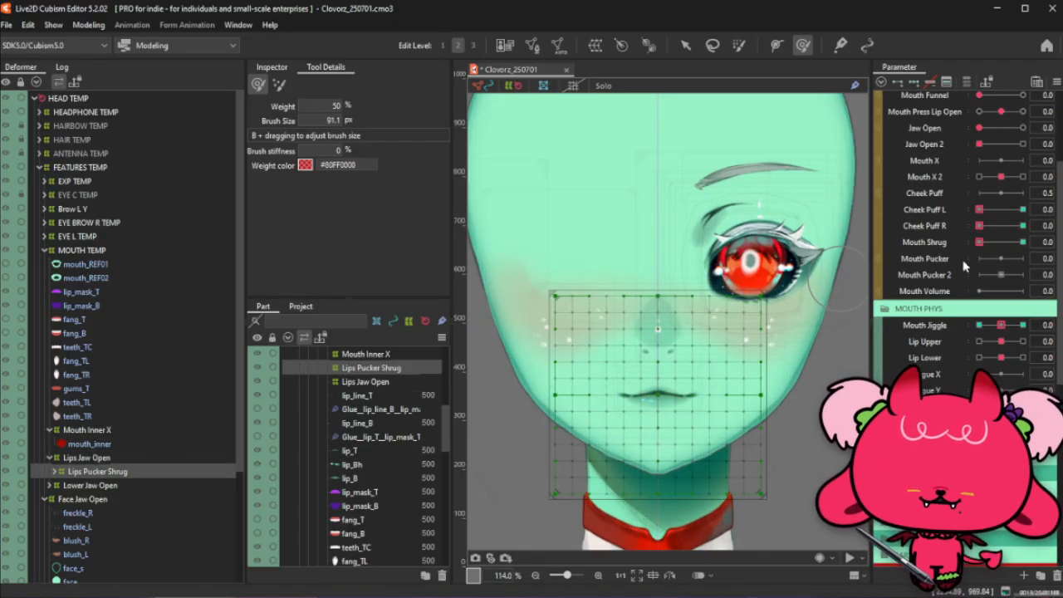
pyautogui.scroll(2, 963, 266)
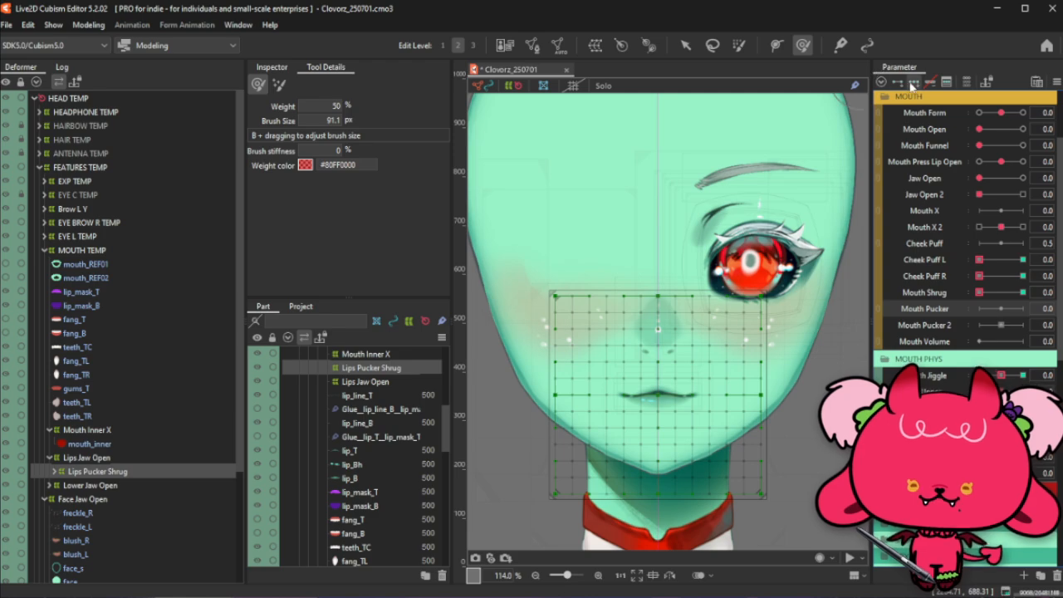
pyautogui.click(913, 84)
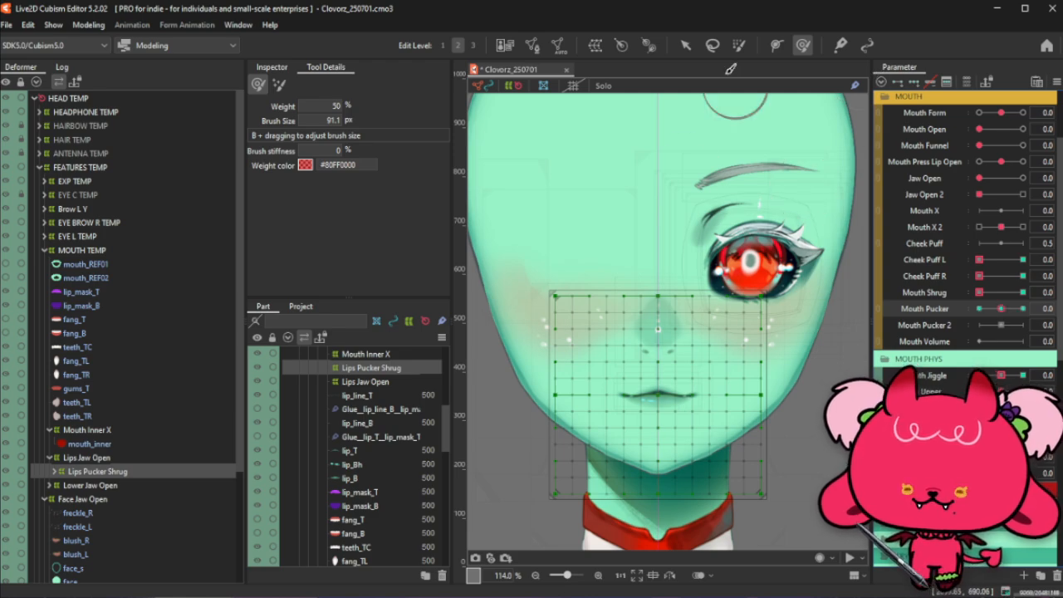
# Select the grid points around the mouth on Lips Pucker Shrug with the brush selection tool and slightly narrow the lips
pyautogui.click(738, 45)
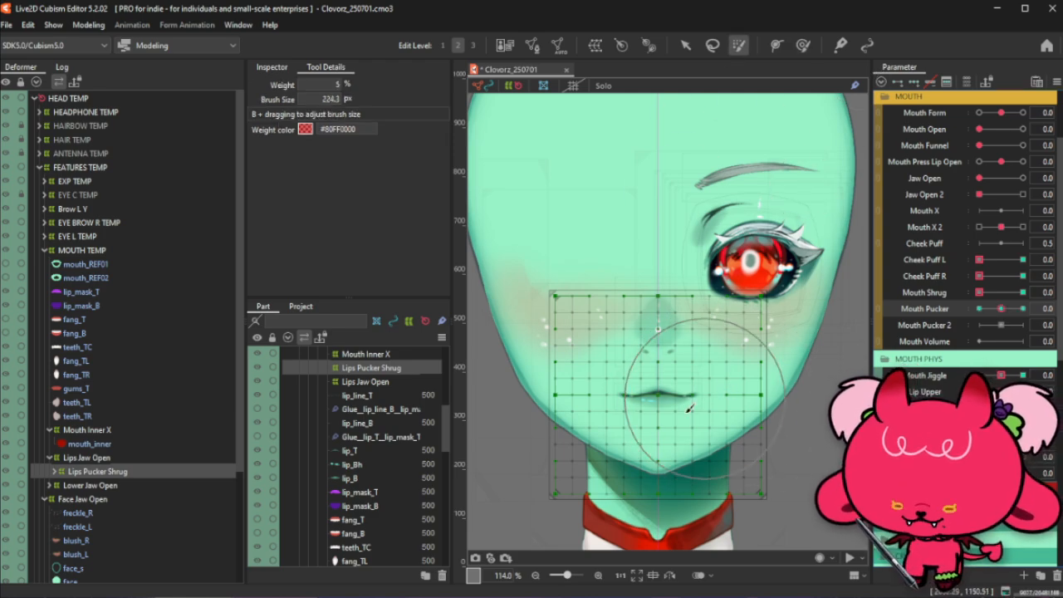
pyautogui.press('b')
pyautogui.moveTo(657, 384)
pyautogui.mouseDown()
pyautogui.moveTo(676, 326)
pyautogui.moveTo(668, 387)
pyautogui.mouseUp()
pyautogui.press('b')
pyautogui.click(686, 46)
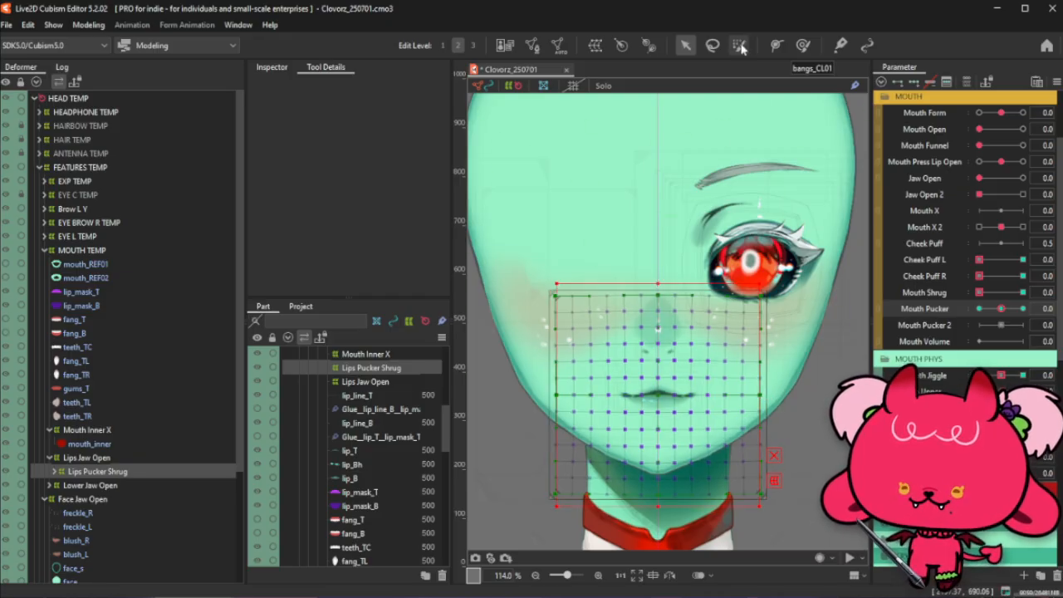
pyautogui.click(631, 415)
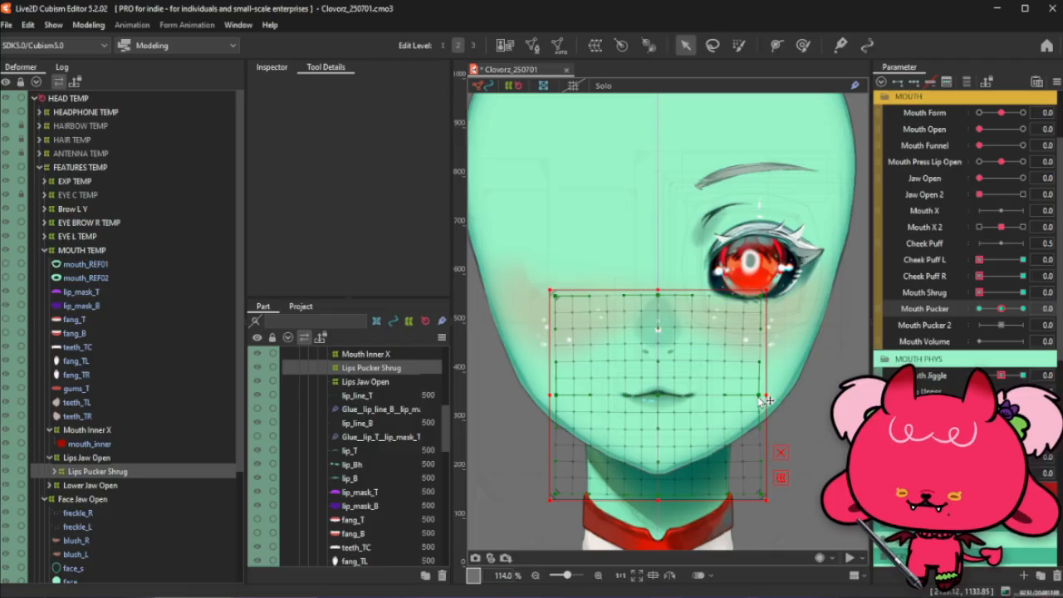
pyautogui.hotkey('ctrl', 'z')
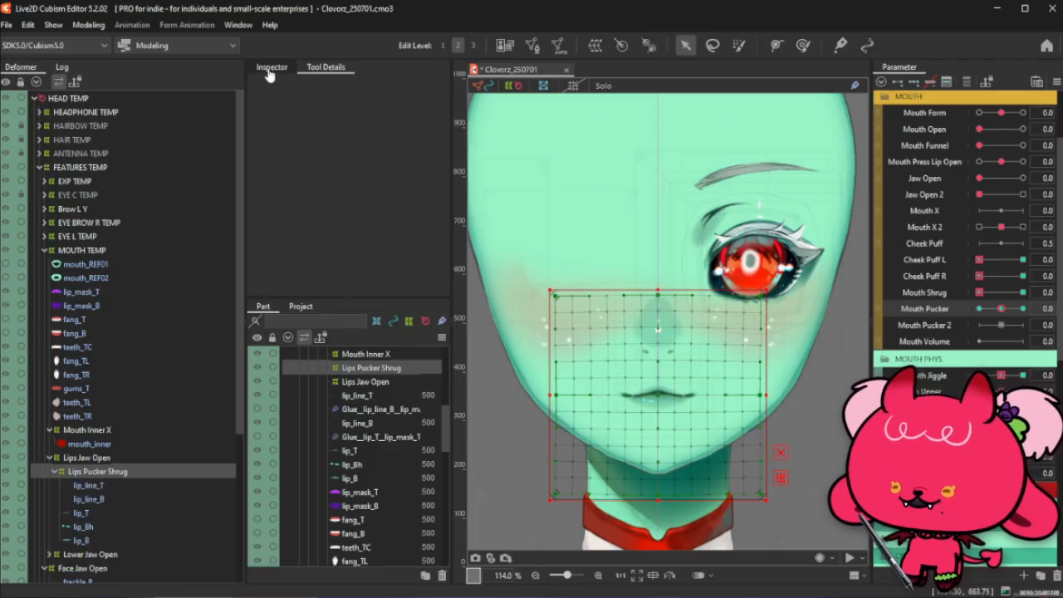
# Set the Bezier type of Lips Pucker Shrug to Smooth2 and pull both side middle control points slightly inward
pyautogui.click(270, 69)
pyautogui.click(330, 234)
pyautogui.click(326, 261)
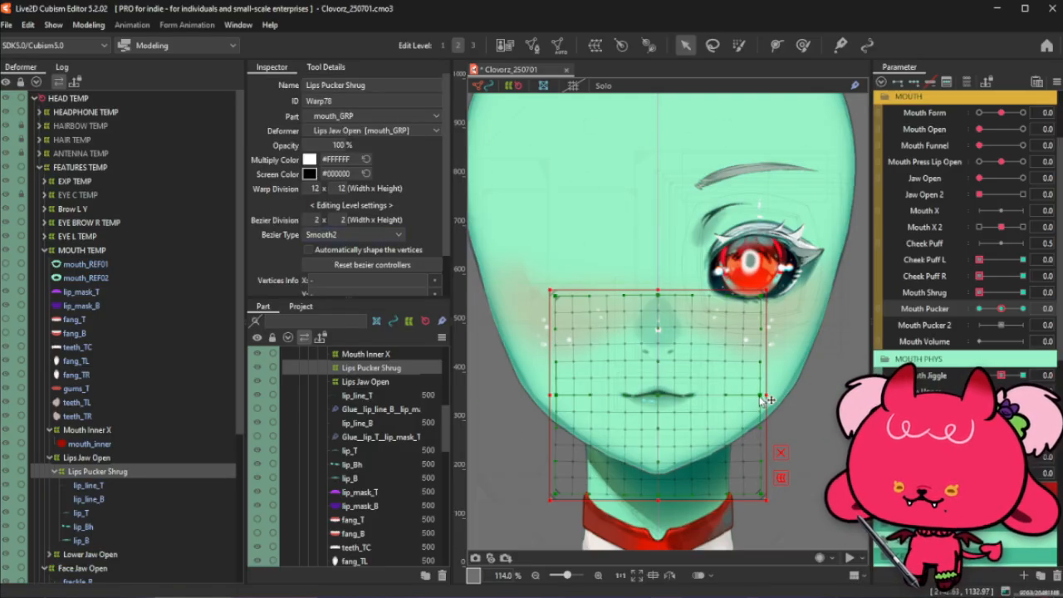
pyautogui.moveTo(759, 397); pyautogui.dragTo(755, 397)
pyautogui.moveTo(557, 398); pyautogui.dragTo(563, 398)
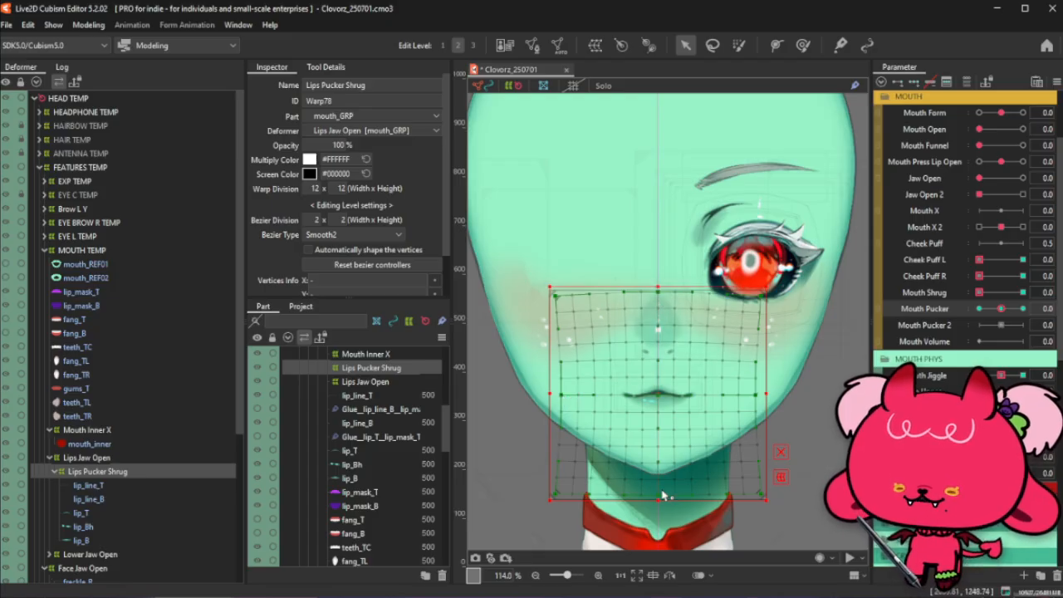
pyautogui.hotkey('ctrl', 'h')
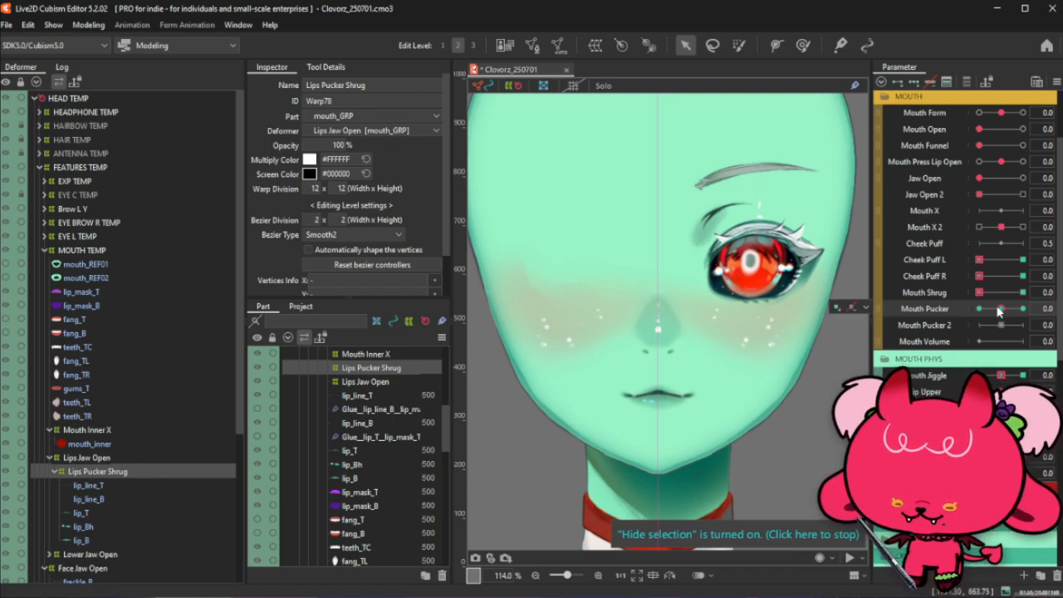
pyautogui.hotkey('ctrl', 't')
pyautogui.click(865, 307)
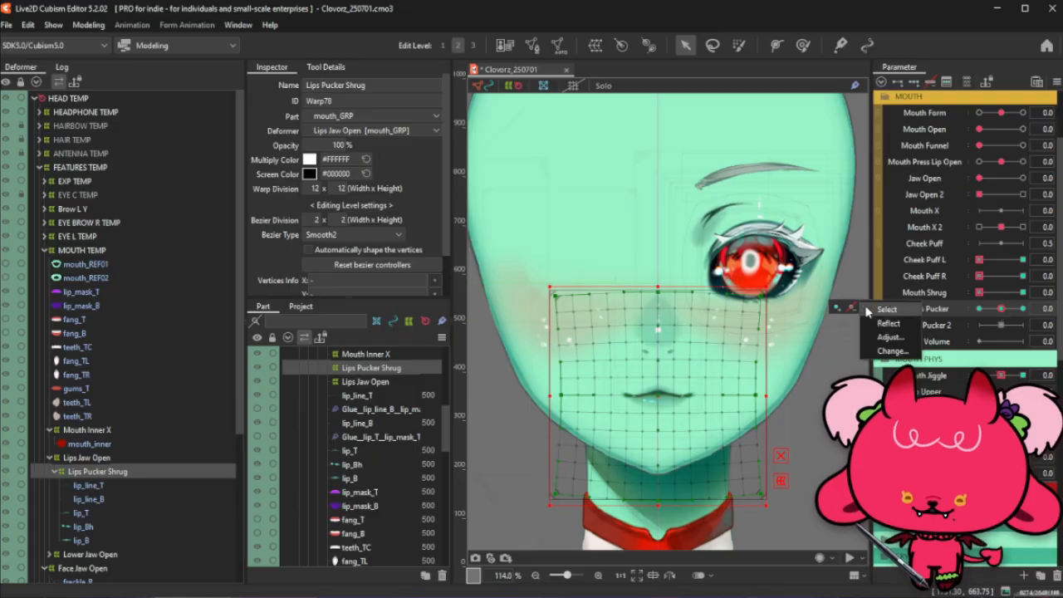
pyautogui.click(880, 338)
pyautogui.click(605, 217)
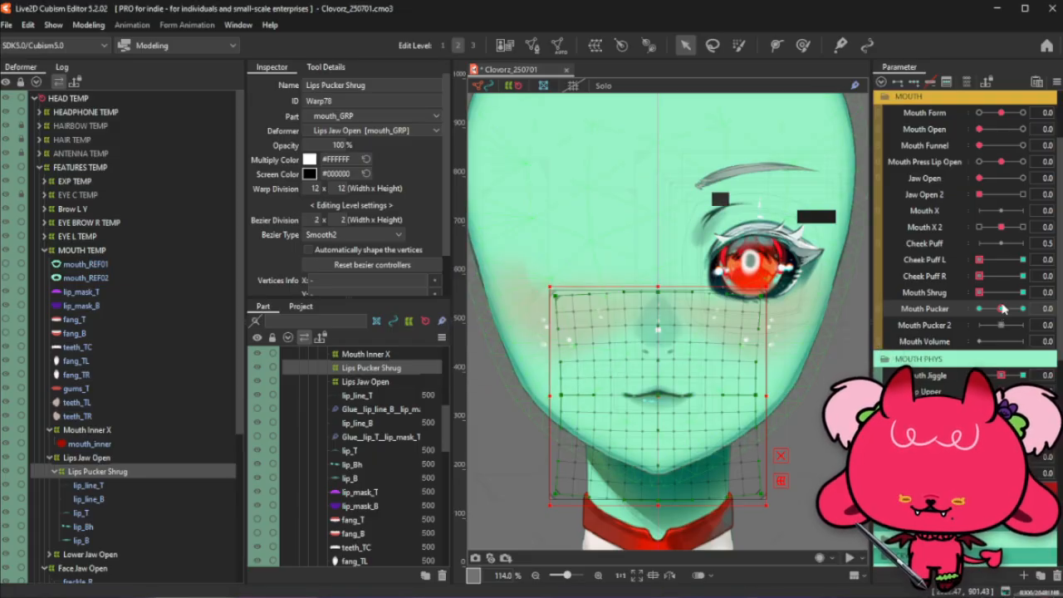
# Undo the lip narrowing made at Mouth Pucker 0.0 and apply that form at Mouth Pucker 1.0 instead
pyautogui.hotkey('ctrl', 'z')
pyautogui.hotkey('ctrl', 'z')
pyautogui.hotkey('ctrl', 'z')
pyautogui.hotkey('ctrl', 'z')
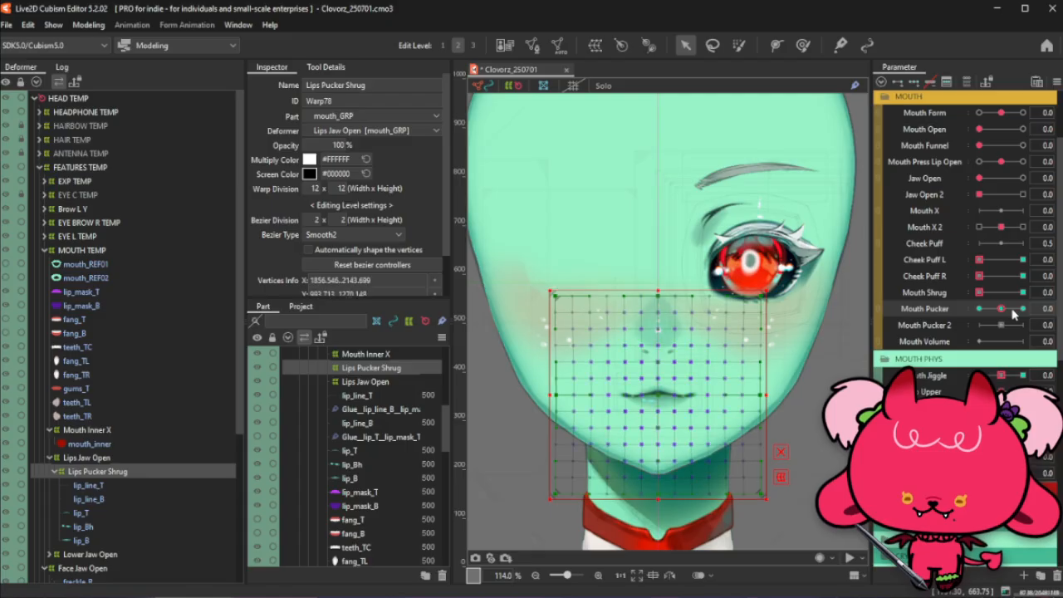
pyautogui.hotkey('ctrl', 'a')
pyautogui.hotkey('ctrl', 'z')
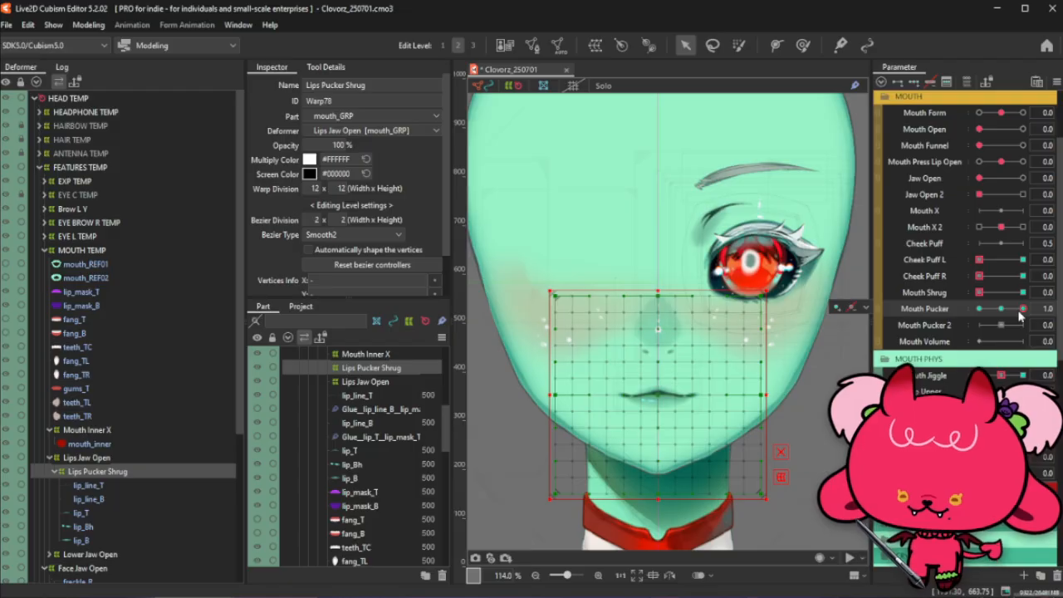
pyautogui.hotkey('ctrl', 'y')
# Preview Mouth Pucker with the selection hidden and adjust the curve of the Lips Pucker Shrug warp at Mouth Pucker 1.0
pyautogui.hotkey('ctrl', 'h')
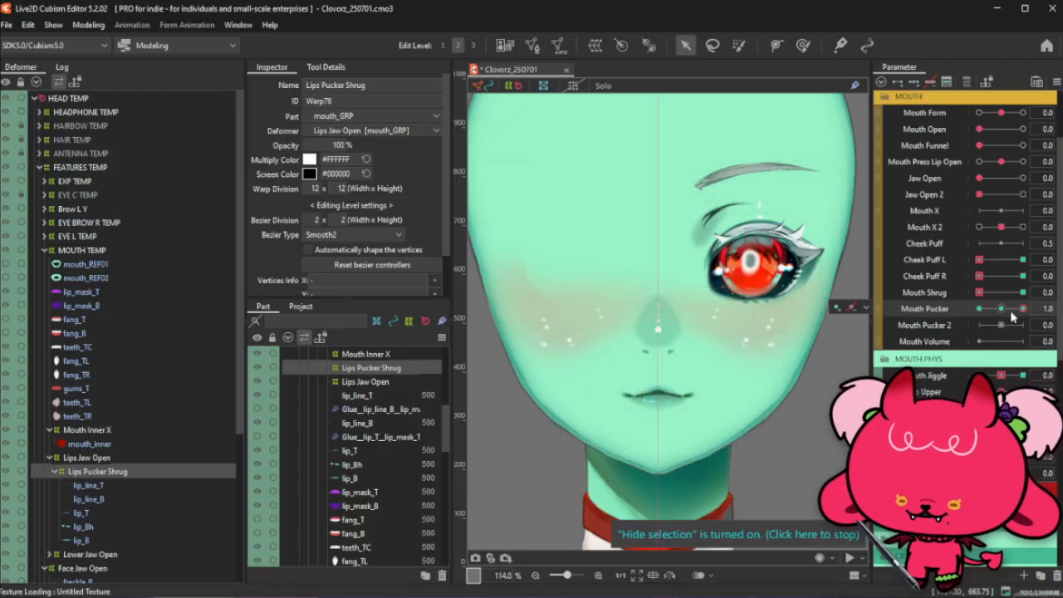
pyautogui.moveTo(1007, 312); pyautogui.dragTo(1042, 308)
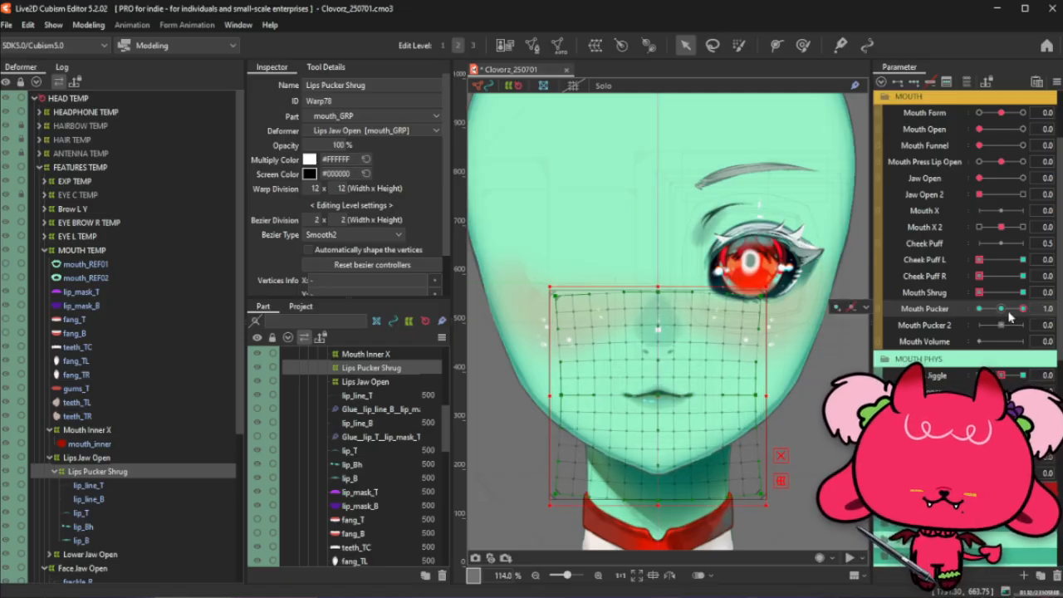
pyautogui.click(1008, 312)
pyautogui.click(1023, 308)
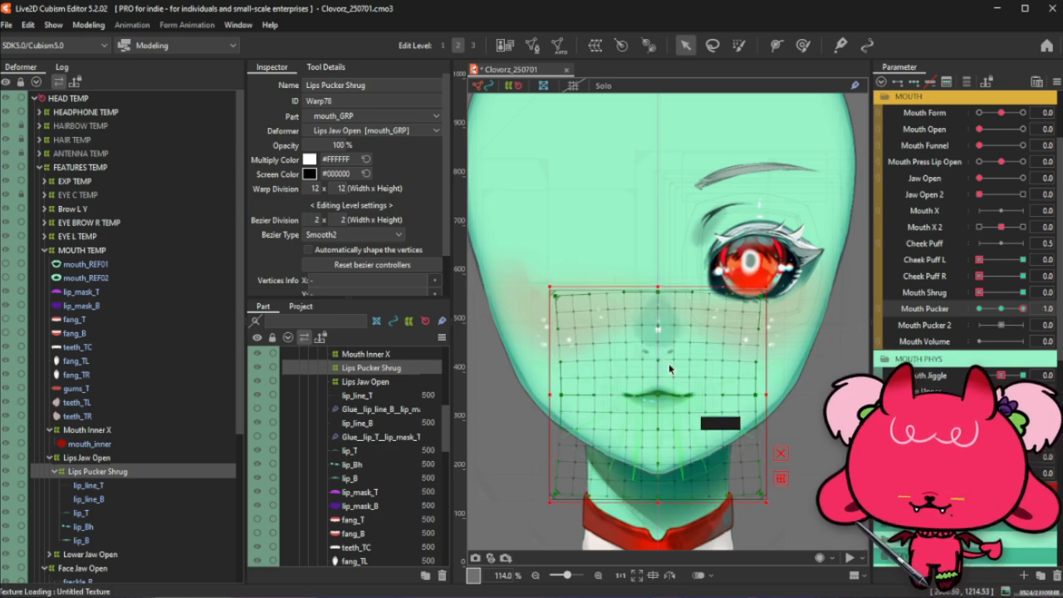
pyautogui.click(1008, 312)
pyautogui.click(1023, 307)
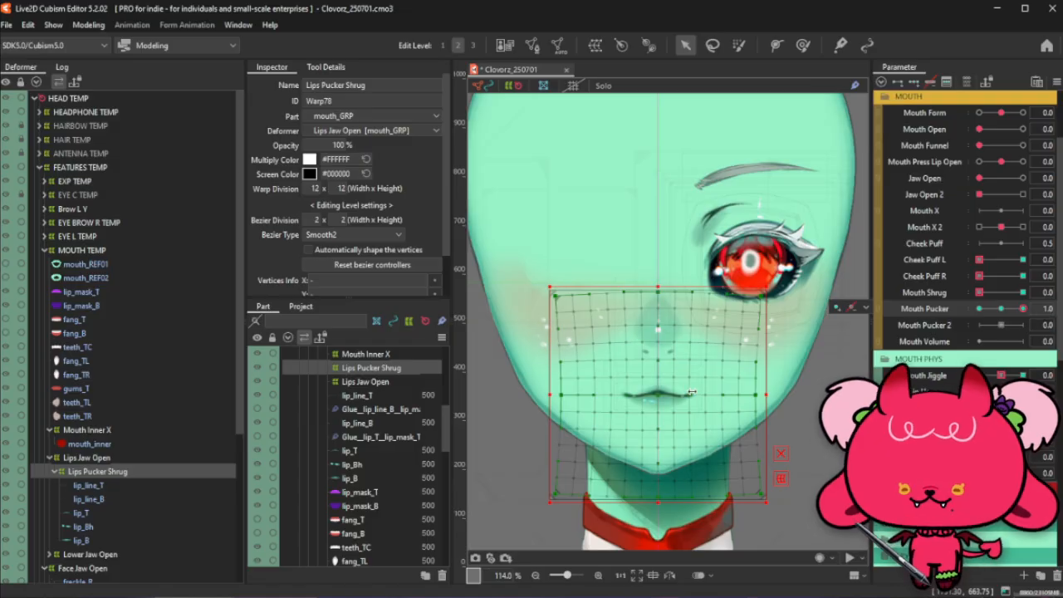
# Exaggerate the Mouth Pucker 1.0 form by blending it with a compatibility of -75 and preview the pucker motion
pyautogui.hotkey('ctrl', 'b')
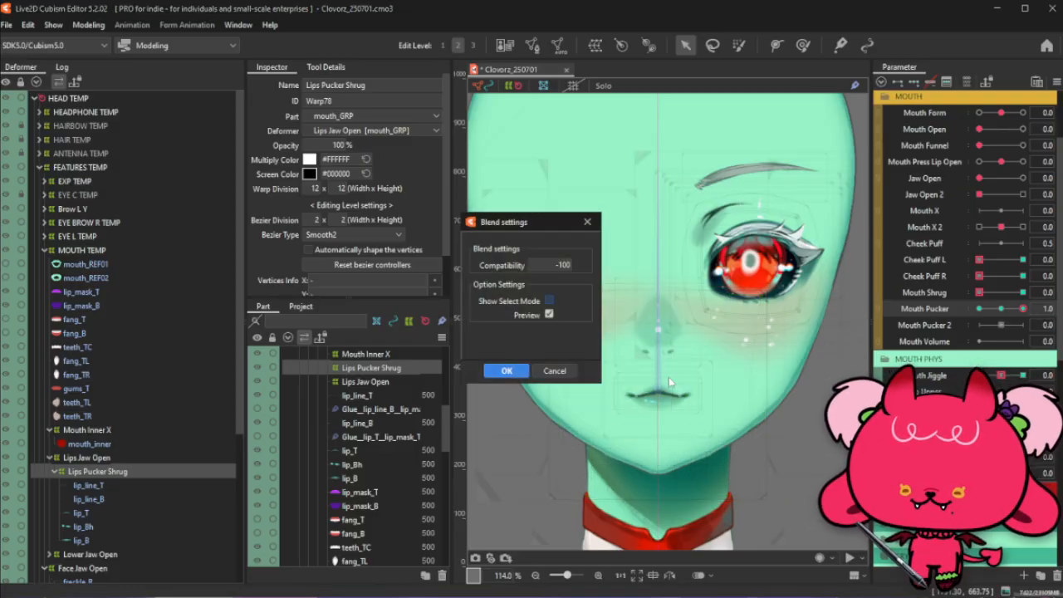
pyautogui.doubleClick(557, 262)
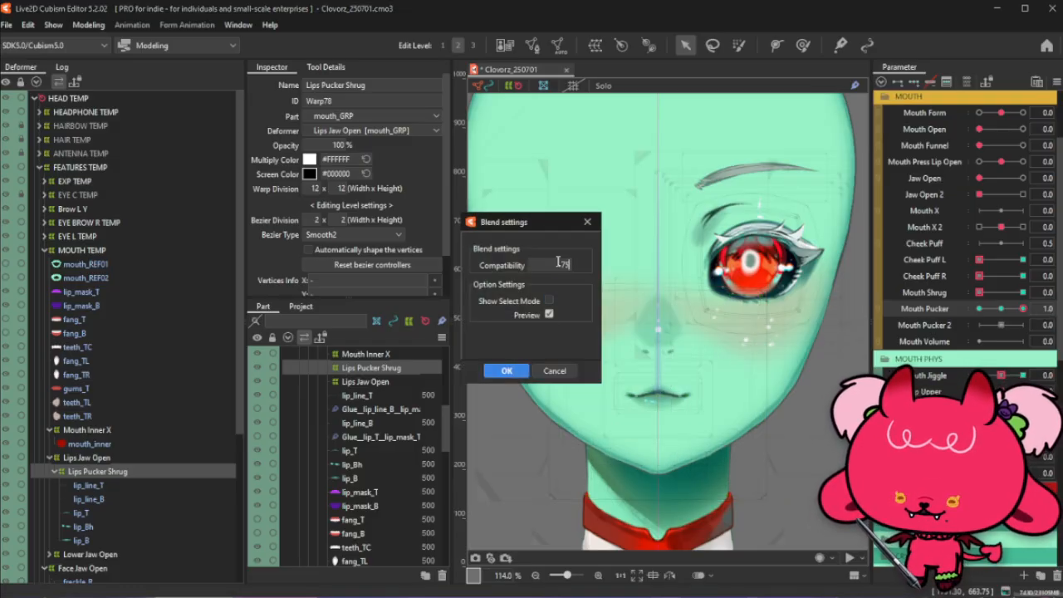
pyautogui.click(508, 370)
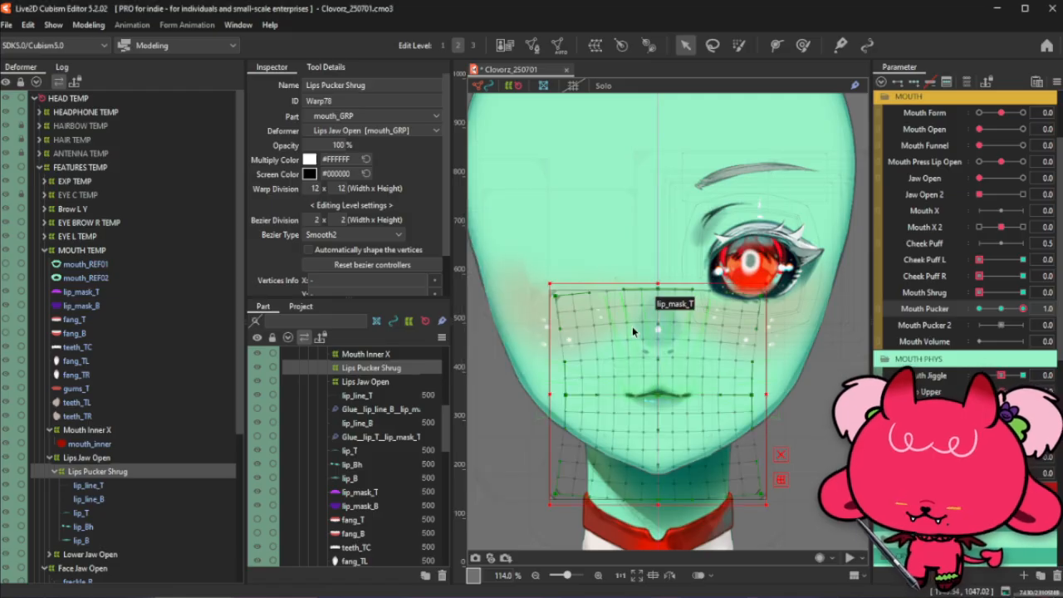
pyautogui.hotkey('ctrl', 't')
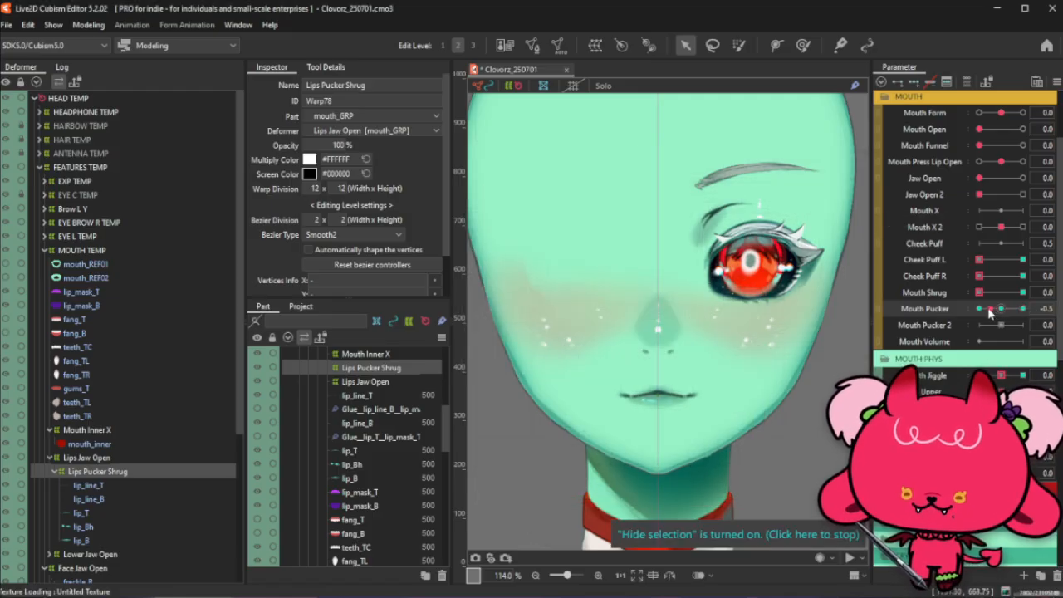
pyautogui.moveTo(988, 312)
pyautogui.mouseDown()
pyautogui.moveTo(1034, 309)
pyautogui.moveTo(1007, 310)
pyautogui.mouseUp()
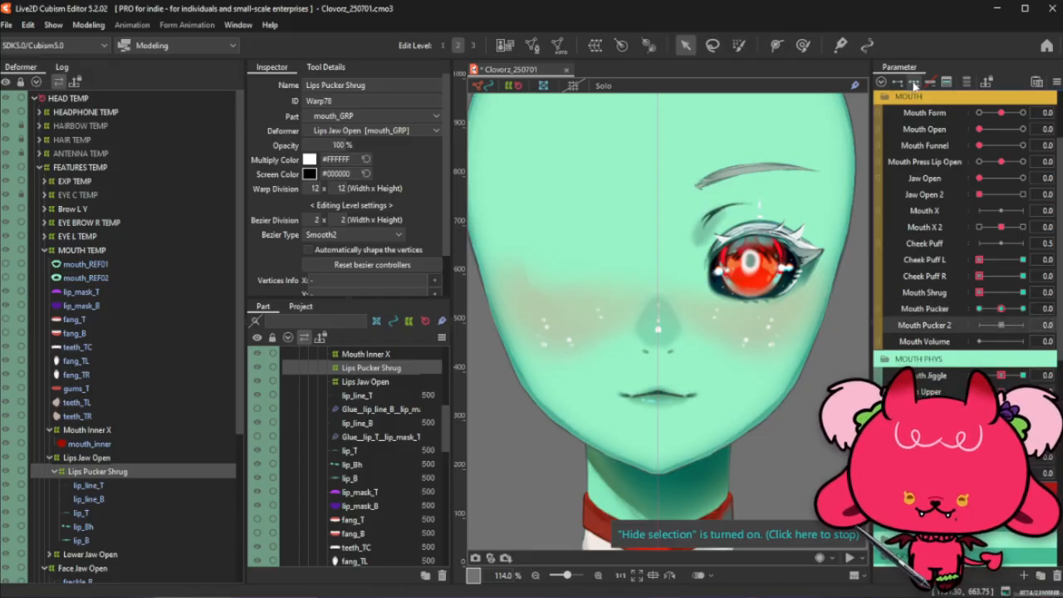
# Add three keys on the Mouth Pucker 2 blend shape for Lips Pucker Shrug and remove its keys from Mouth Pucker
pyautogui.moveTo(1007, 332)
pyautogui.mouseDown()
pyautogui.moveTo(1029, 328)
pyautogui.moveTo(1000, 324)
pyautogui.mouseUp()
pyautogui.moveTo(1000, 294); pyautogui.dragTo(1028, 327)
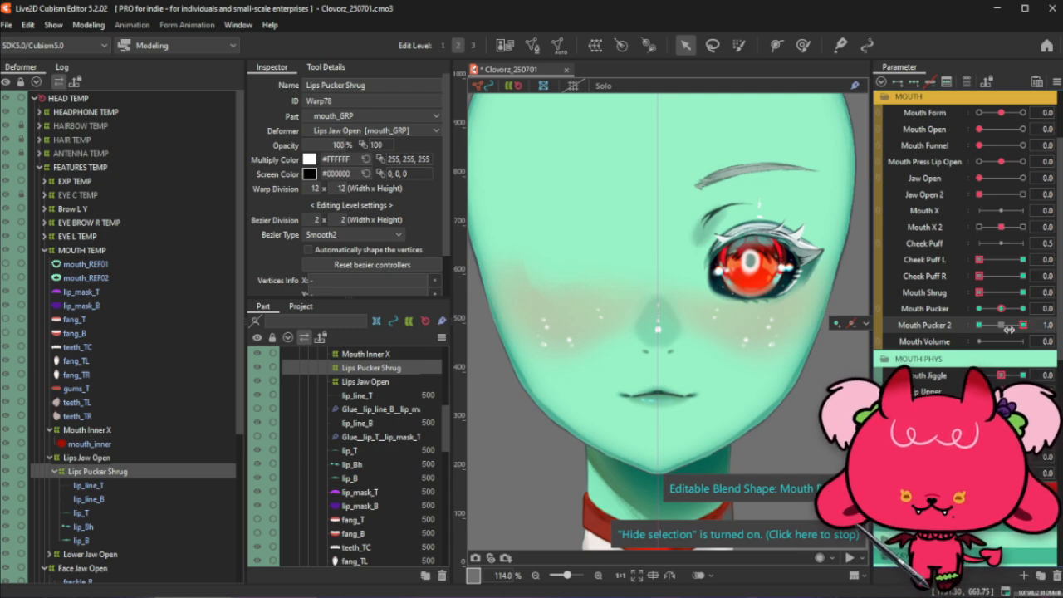
pyautogui.moveTo(1010, 329)
pyautogui.mouseDown()
pyautogui.moveTo(1001, 325)
pyautogui.moveTo(1028, 325)
pyautogui.mouseUp()
pyautogui.click(921, 308)
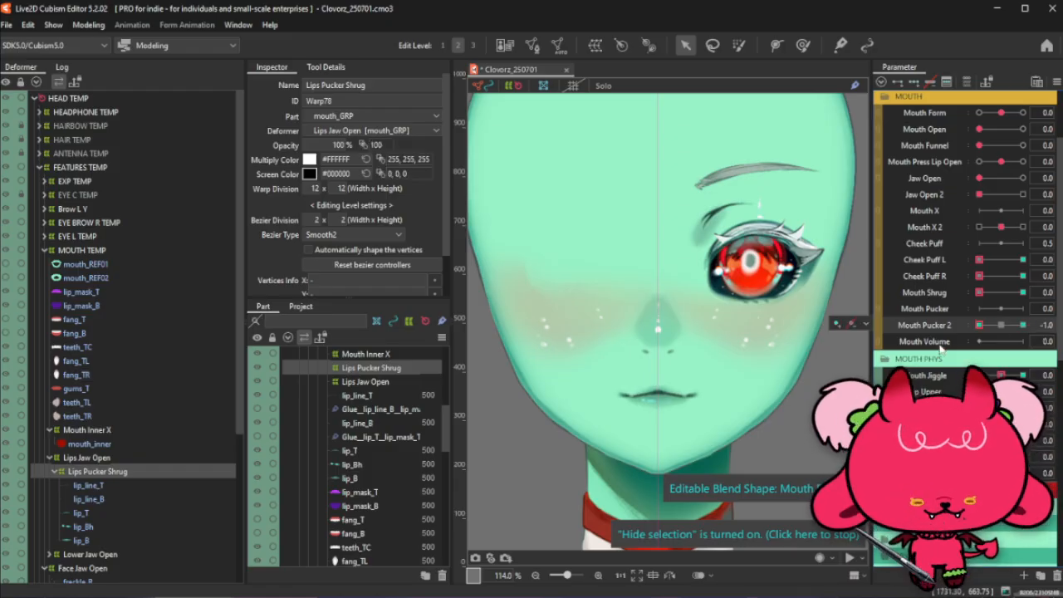
# Blend an opposite form into Lips Pucker Shrug at Mouth Pucker 2 -1.0, refine the lip centre with the Deform Brush and preview the motion
pyautogui.hotkey('ctrl', 'b')
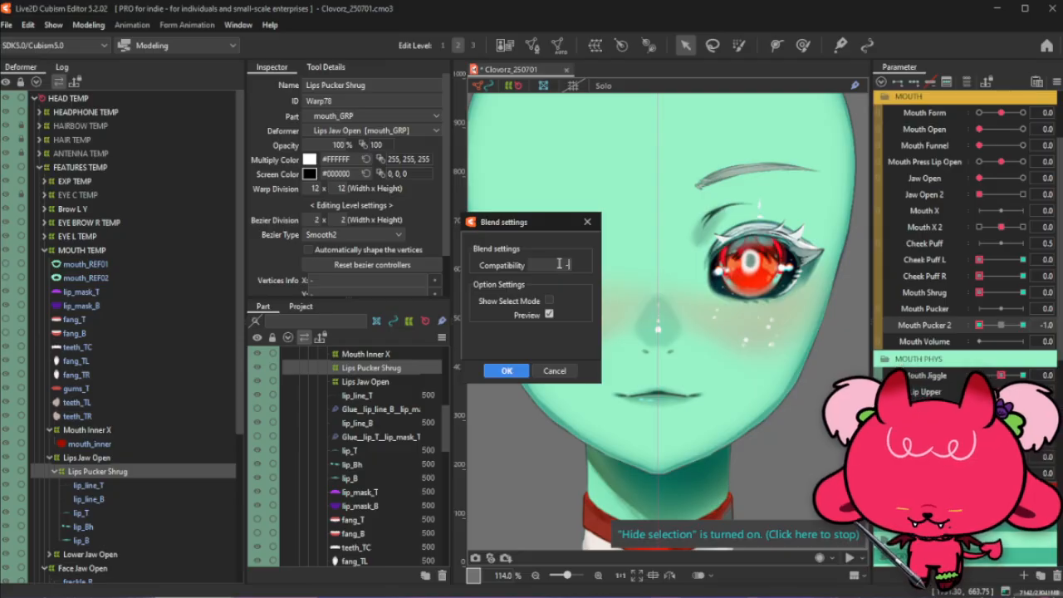
pyautogui.click(507, 370)
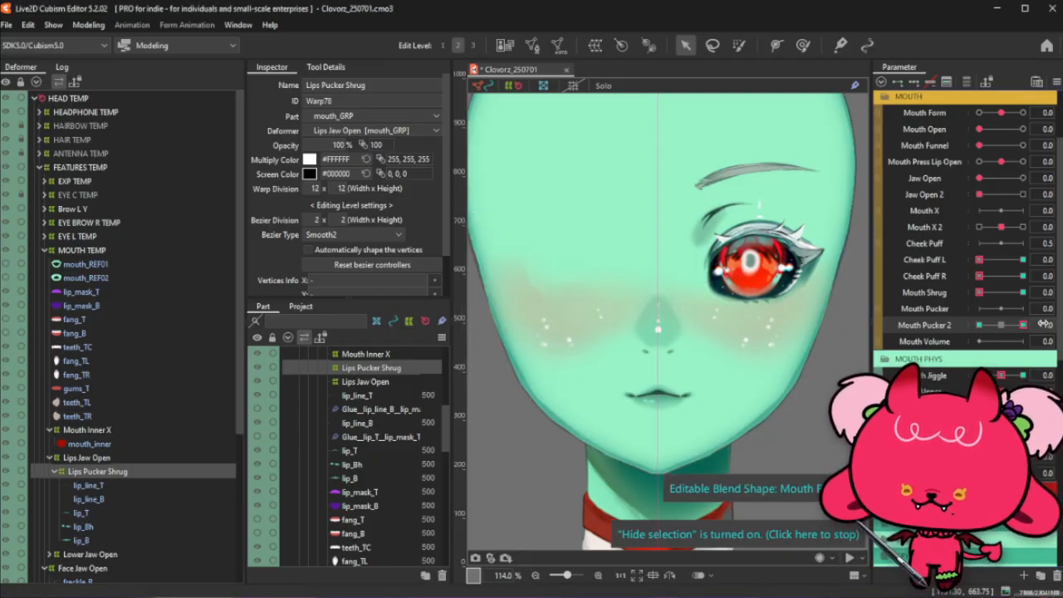
pyautogui.click(802, 48)
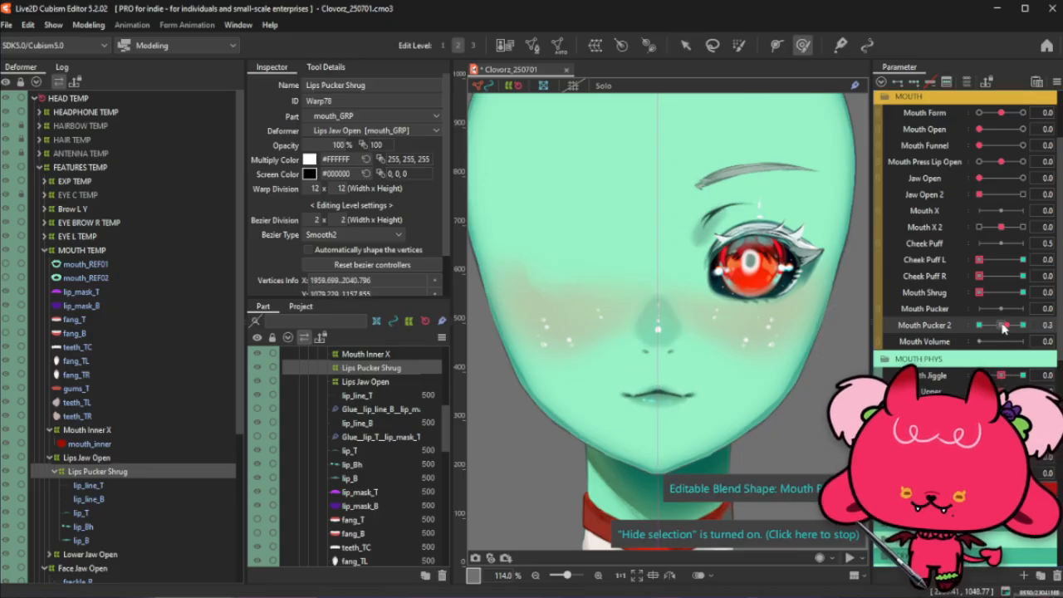
pyautogui.moveTo(1002, 324); pyautogui.dragTo(979, 324)
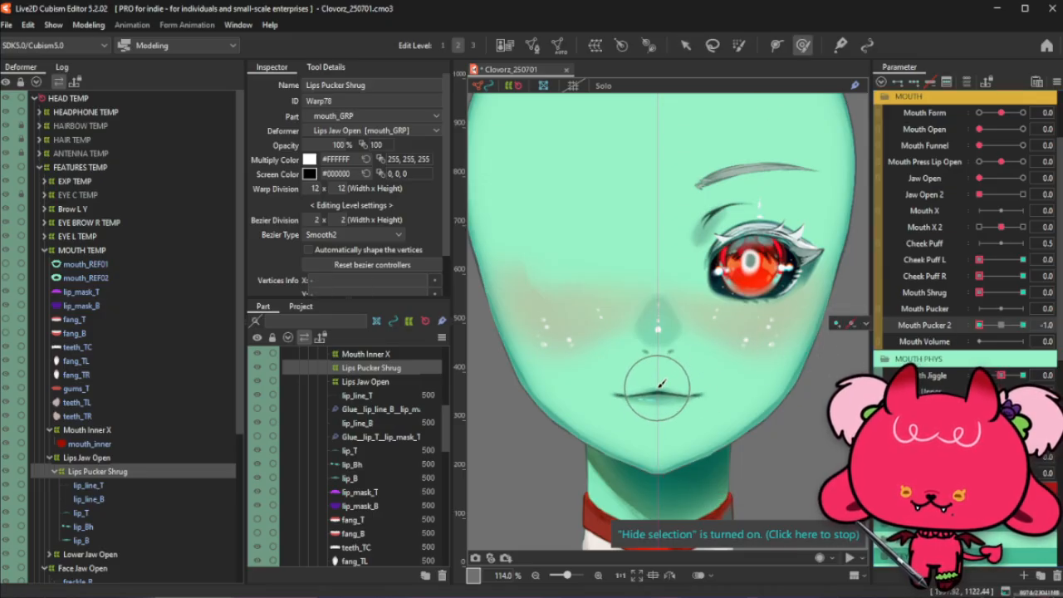
pyautogui.moveTo(658, 388)
pyautogui.mouseDown()
pyautogui.moveTo(679, 389)
pyautogui.moveTo(661, 385)
pyautogui.mouseUp()
pyautogui.moveTo(995, 332)
pyautogui.mouseDown()
pyautogui.moveTo(1027, 325)
pyautogui.moveTo(1000, 325)
pyautogui.mouseUp()
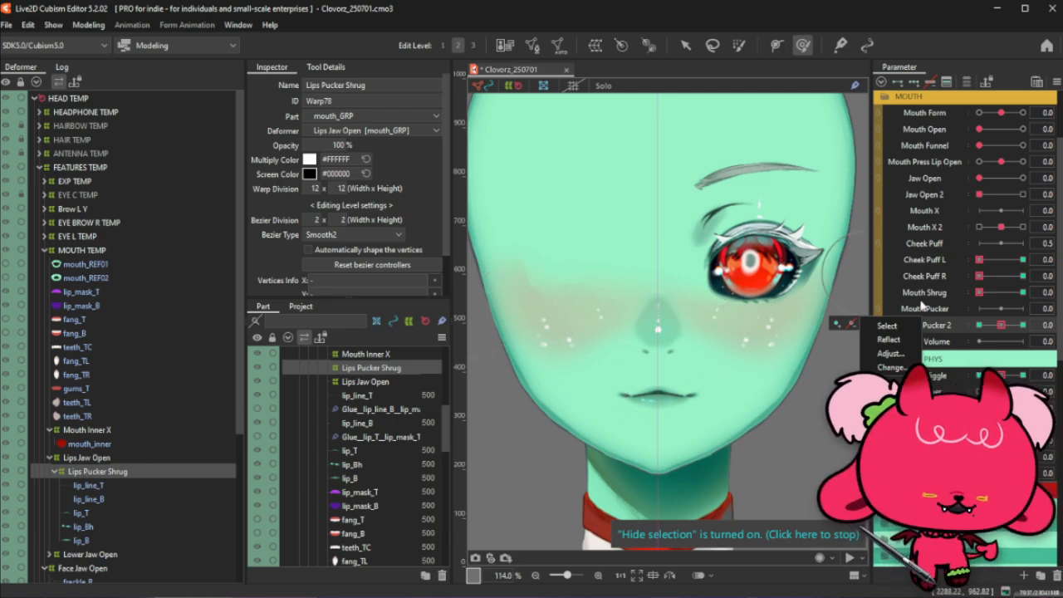
# Narrow the Lips Pucker Shrug warp slightly at Mouth Pucker 2 -1.0 and preview the pucker with the selection hidden
pyautogui.click(980, 325)
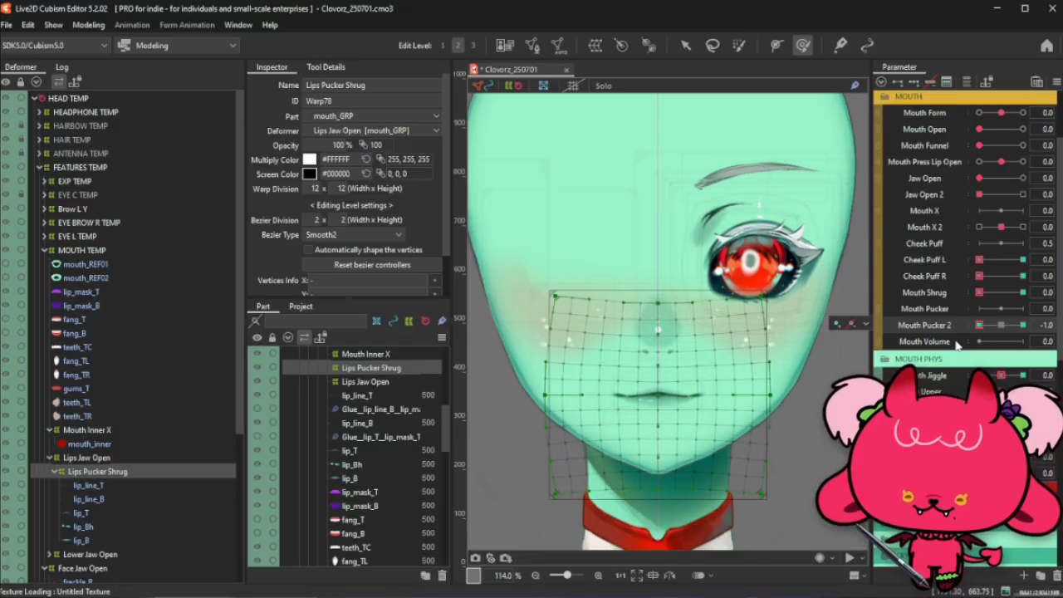
pyautogui.click(682, 45)
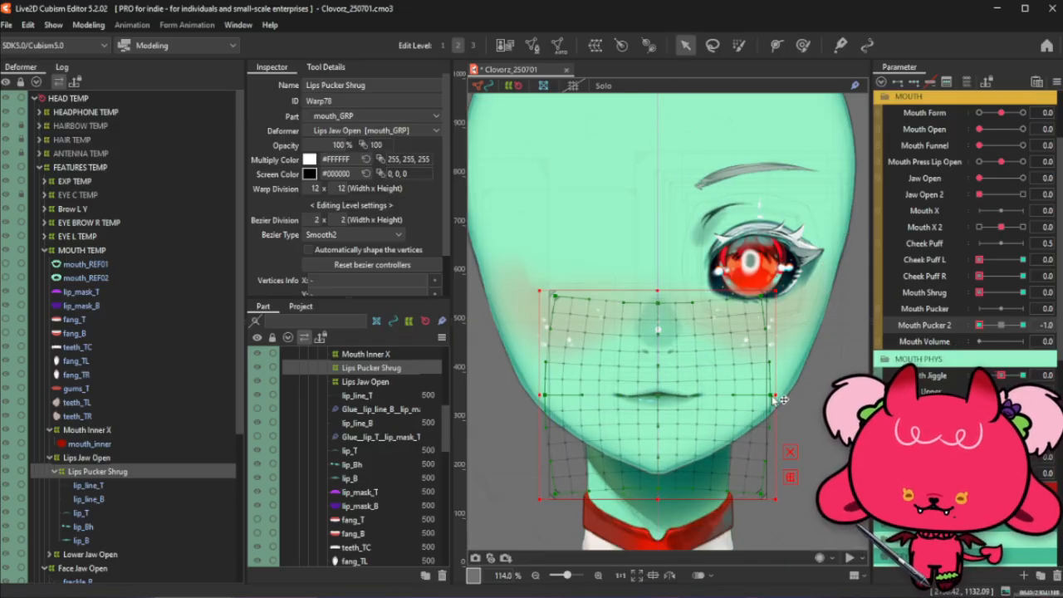
pyautogui.moveTo(771, 395); pyautogui.dragTo(768, 395)
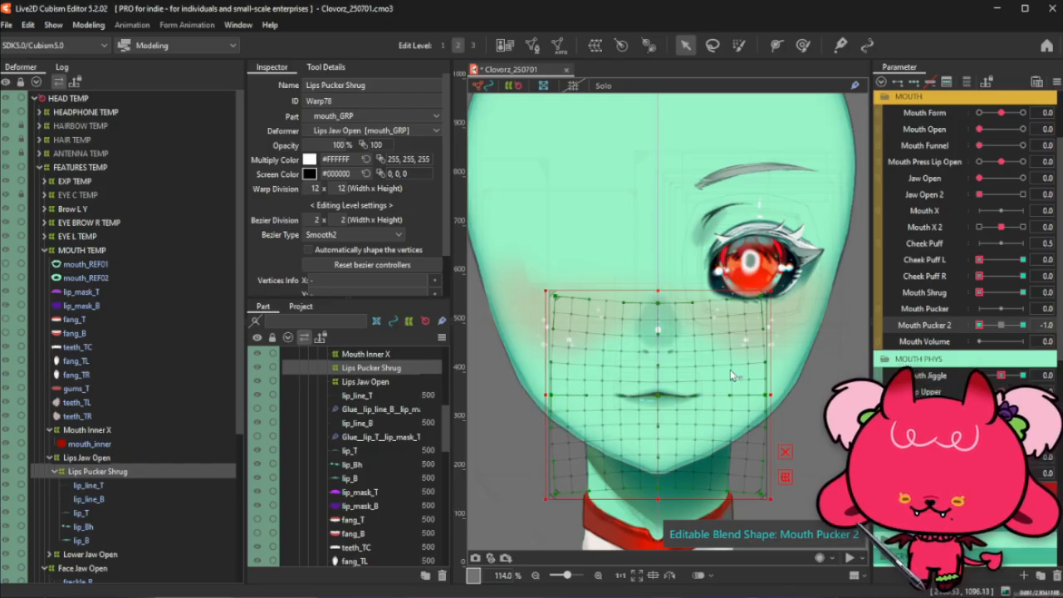
pyautogui.hotkey('ctrl', 'h')
pyautogui.click(995, 327)
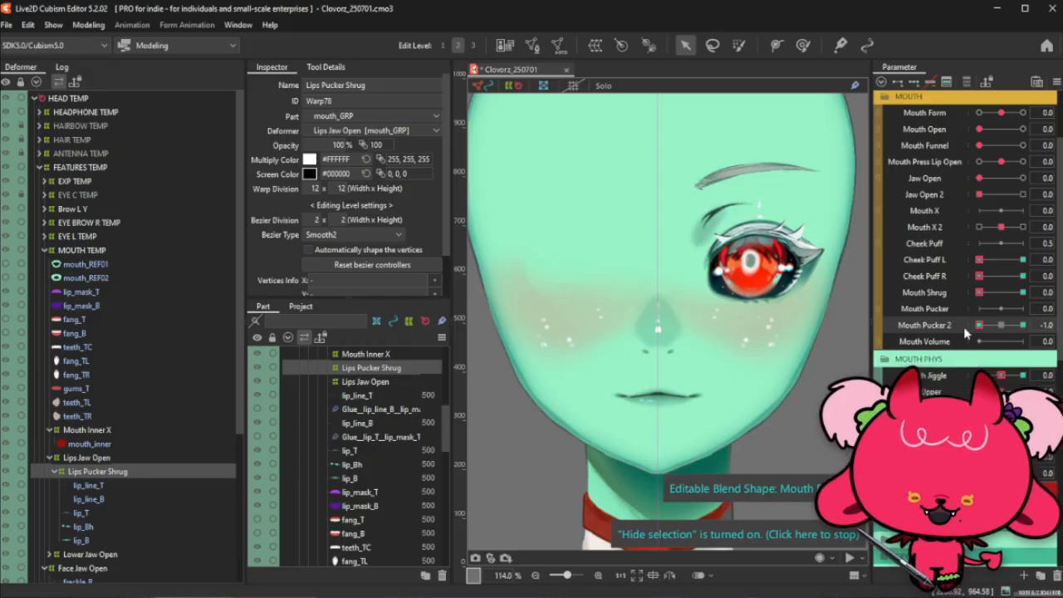
pyautogui.click(1000, 325)
# Stretch the selected Lips Pucker Shrug points taller and narrower at Mouth Jiggle 1.0
pyautogui.press('b')
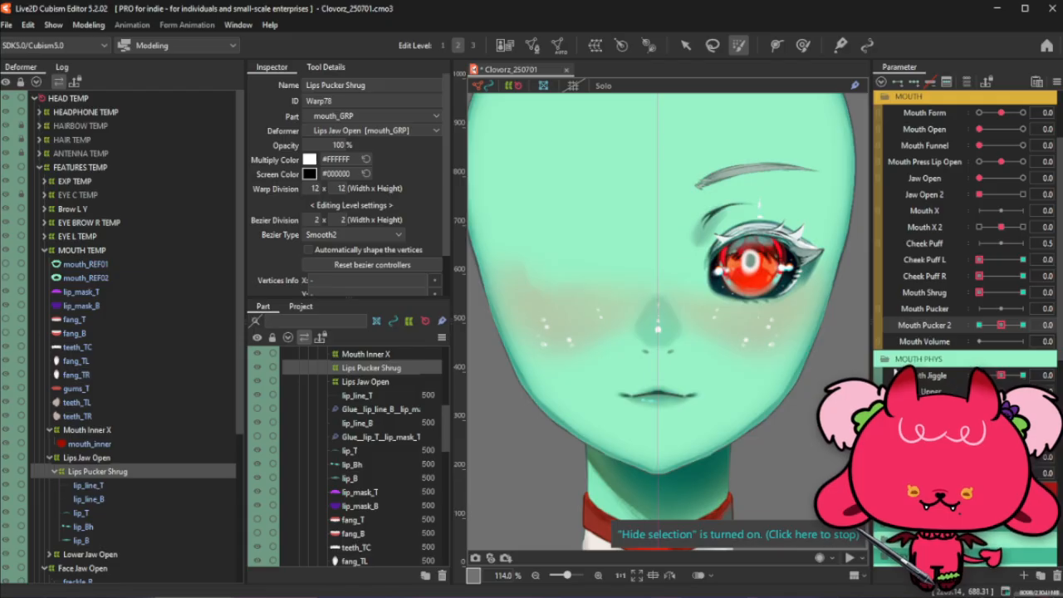
pyautogui.scroll(-3, 951, 330)
pyautogui.click(1022, 324)
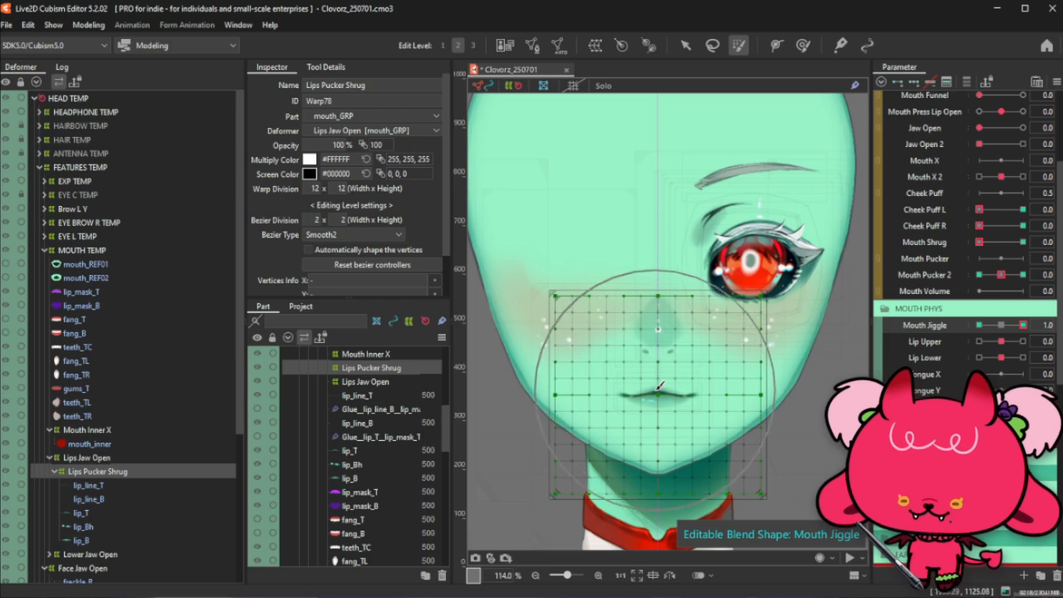
pyautogui.hotkey('ctrl', 'a')
pyautogui.press('v')
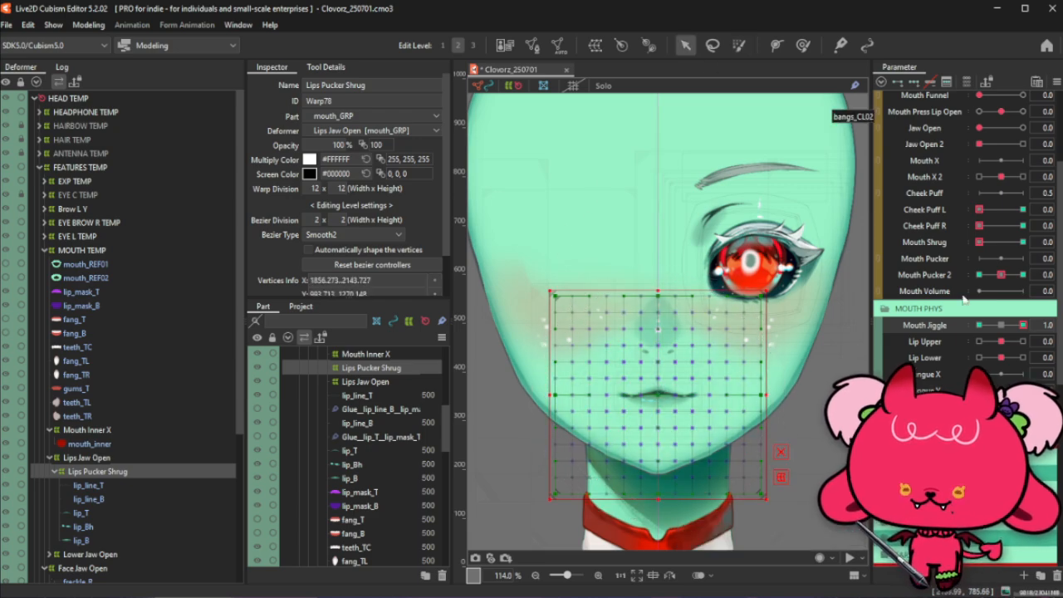
pyautogui.moveTo(669, 302); pyautogui.dragTo(659, 270)
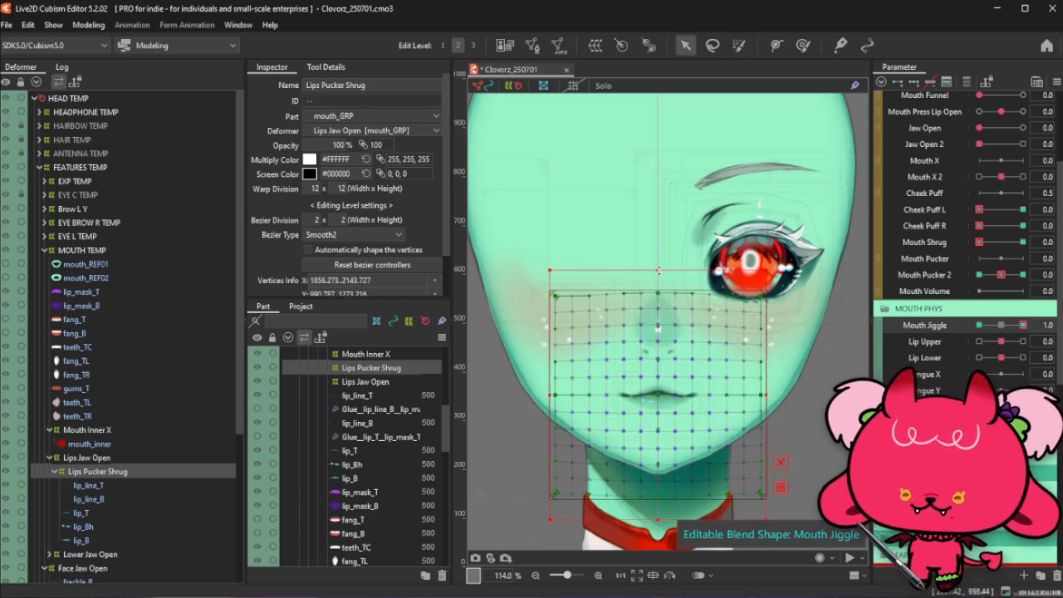
pyautogui.moveTo(765, 395); pyautogui.dragTo(751, 398)
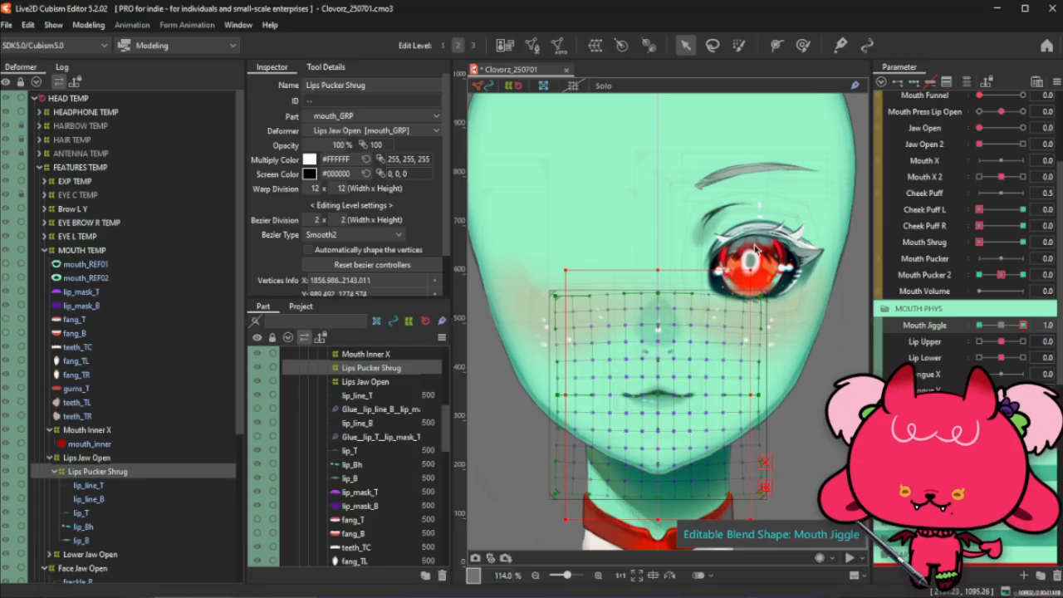
# Reselect the warp points around the mouth, fine-tune their height and width at Mouth Jiggle 1.0, and touch up the lips with the Deform Brush
pyautogui.click(738, 45)
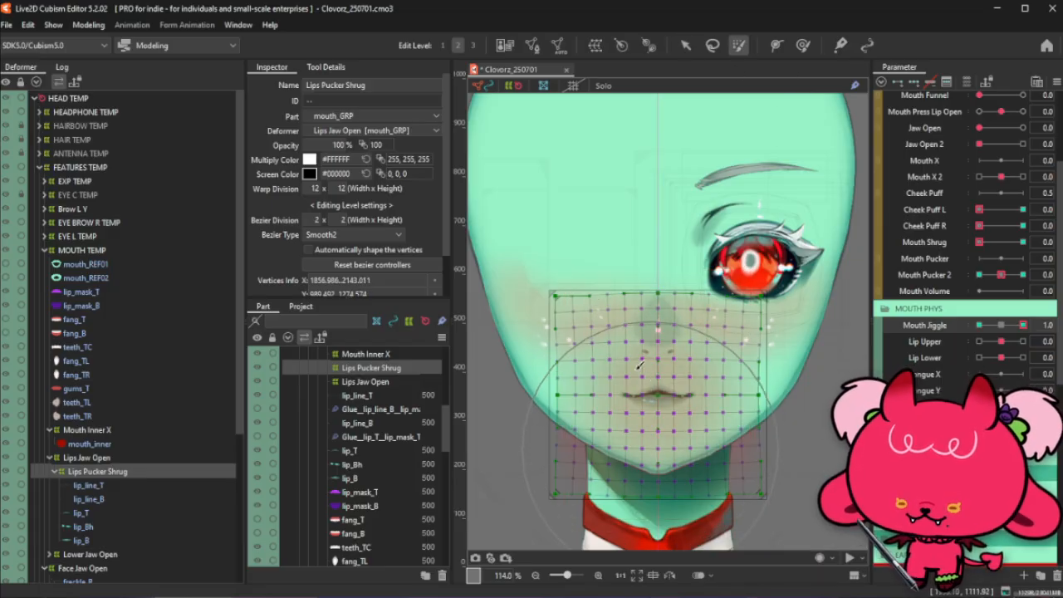
pyautogui.moveTo(655, 401)
pyautogui.mouseDown()
pyautogui.moveTo(676, 307)
pyautogui.moveTo(674, 431)
pyautogui.moveTo(662, 374)
pyautogui.mouseUp()
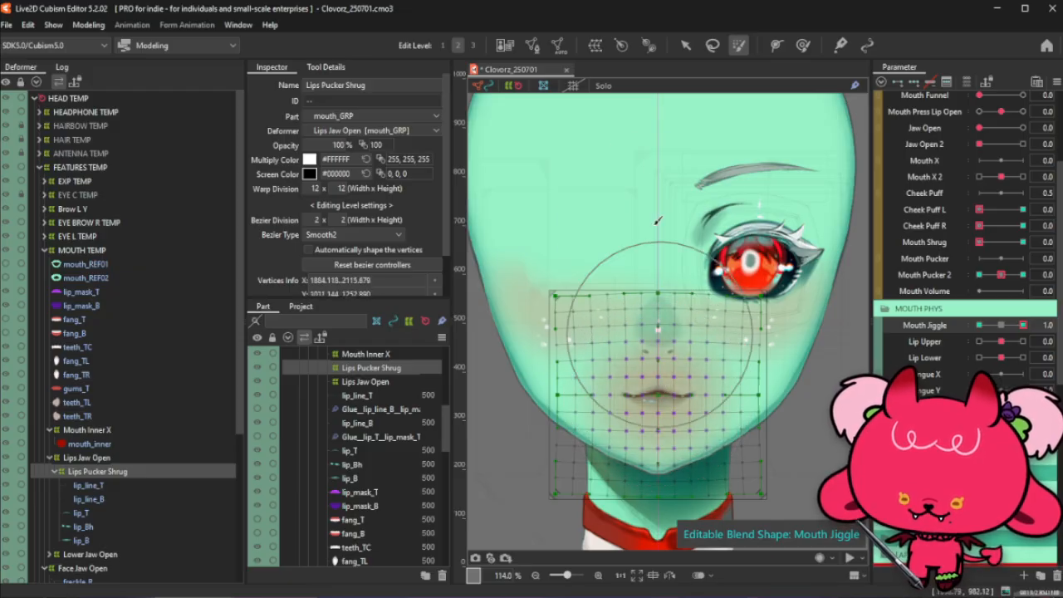
pyautogui.click(686, 46)
pyautogui.click(660, 293)
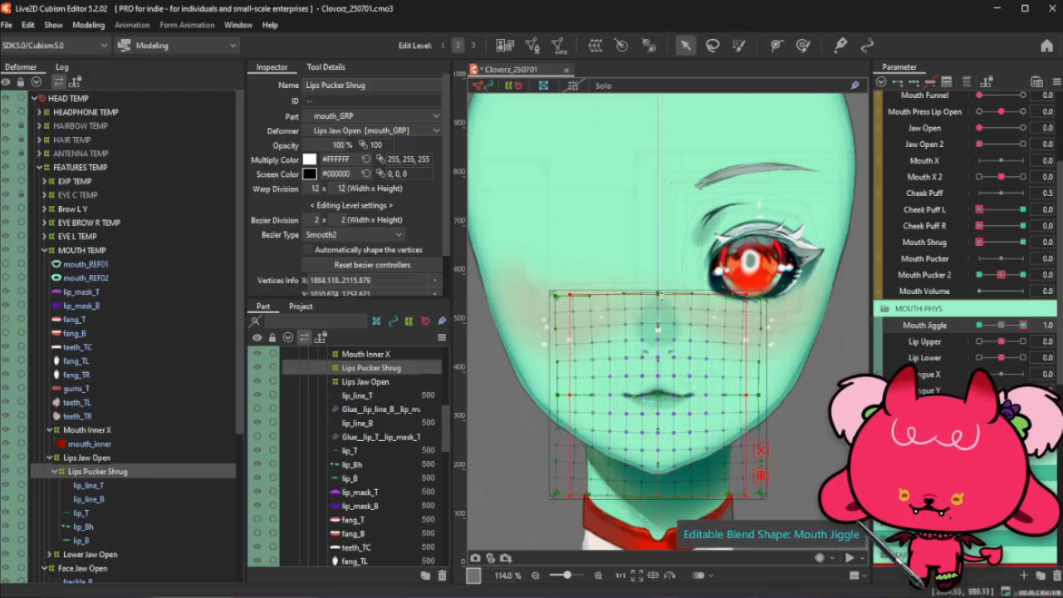
pyautogui.moveTo(762, 366); pyautogui.dragTo(758, 365)
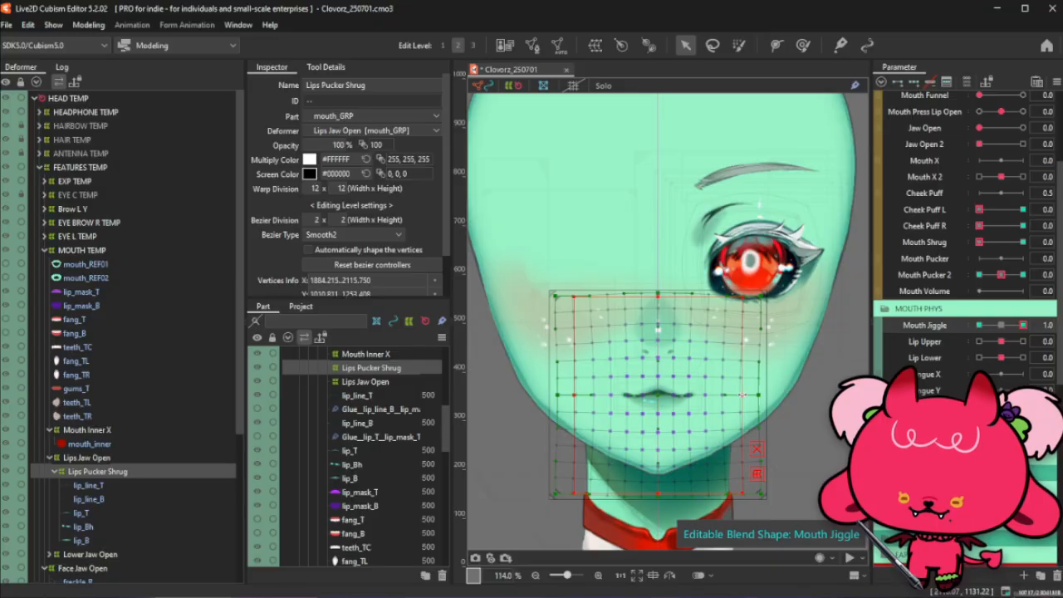
pyautogui.click(802, 45)
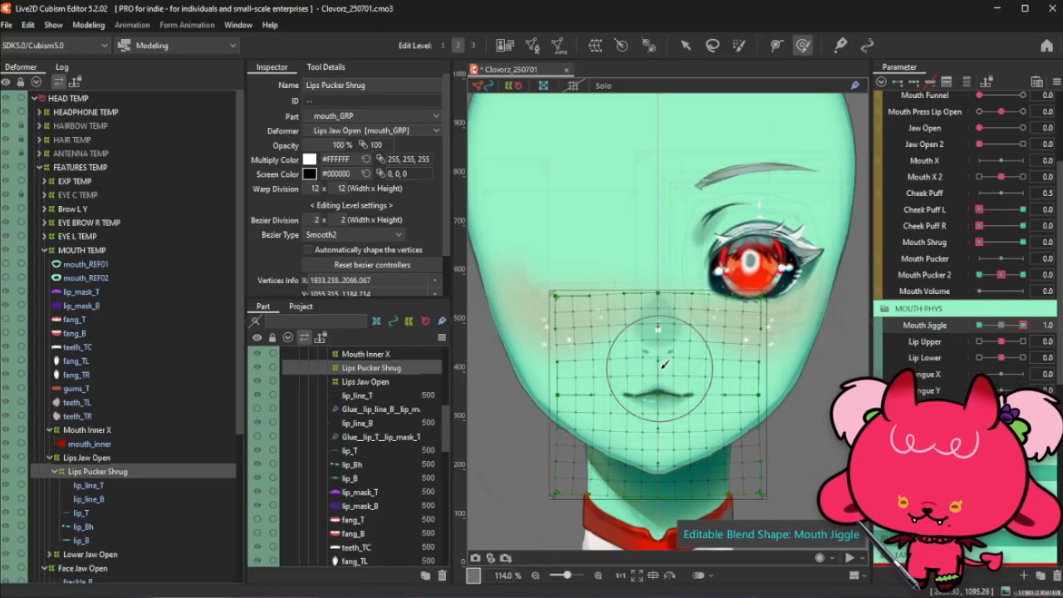
# Blend an opposite form into Lips Pucker Shrug at Mouth Jiggle -1.0 and preview the jiggle with the selection hidden
pyautogui.hotkey('ctrl', 'h')
pyautogui.moveTo(1022, 324); pyautogui.dragTo(980, 325)
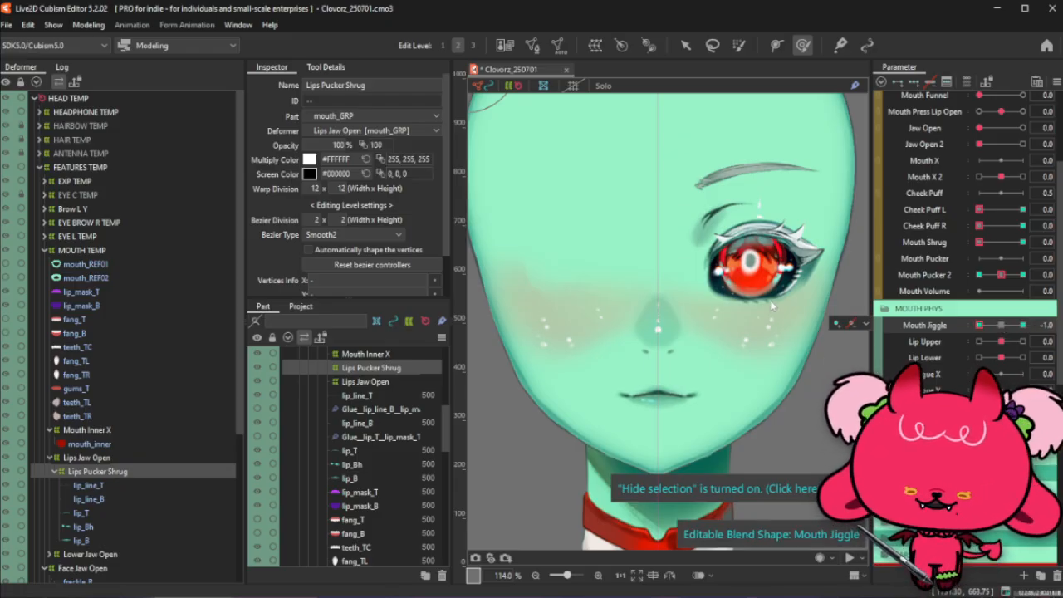
pyautogui.hotkey('ctrl', 'b')
pyautogui.click(506, 371)
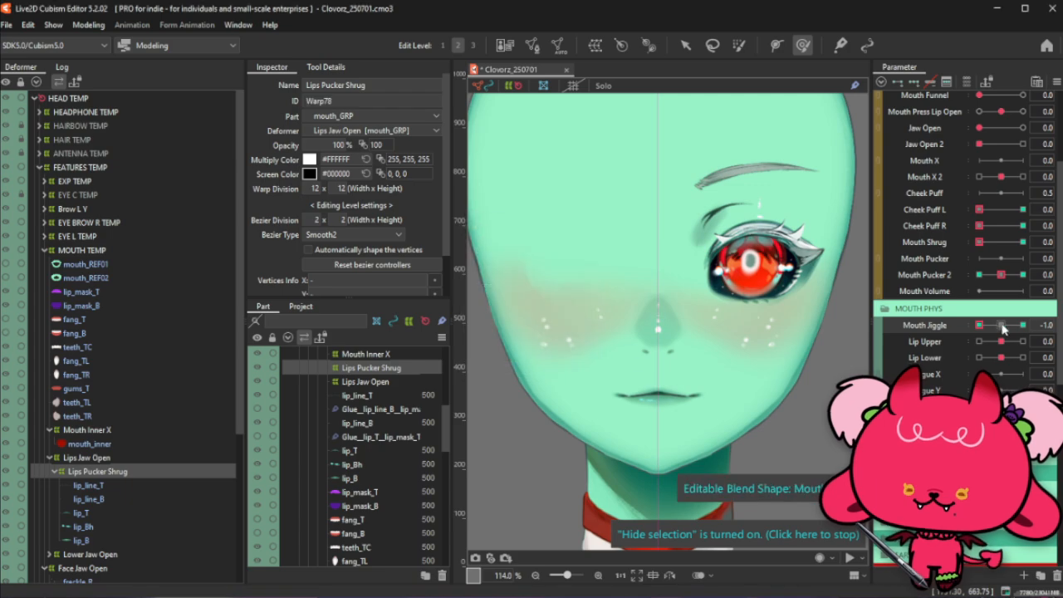
pyautogui.moveTo(1033, 323); pyautogui.dragTo(1000, 326)
pyautogui.hotkey('ctrl', 't')
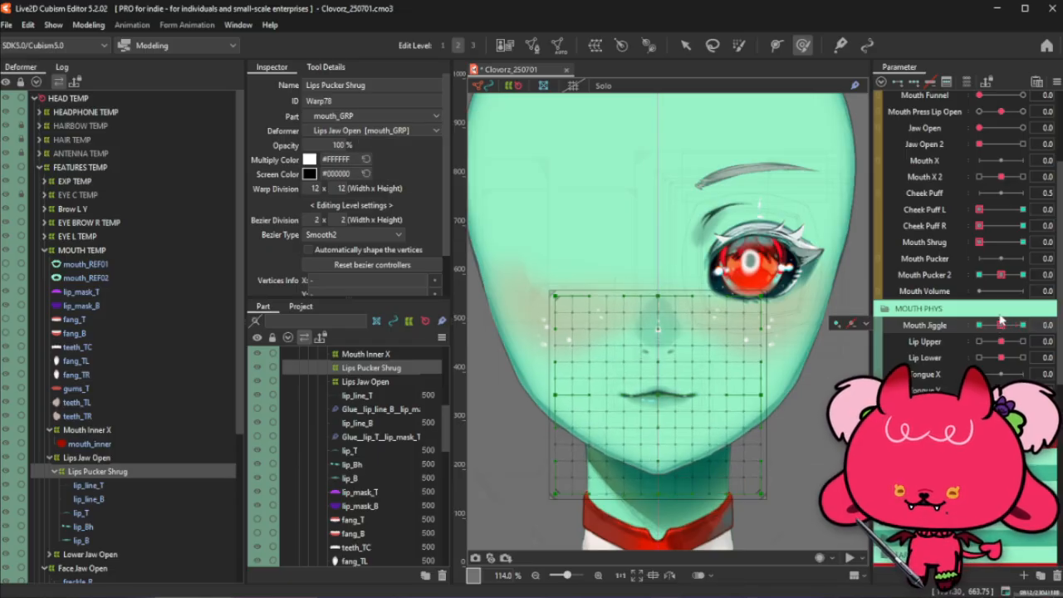
# Test Mouth Pucker 2 and Mouth Jiggle with Mouth Open at 1.0, then reset all parameters to their defaults
pyautogui.scroll(2, 990, 141)
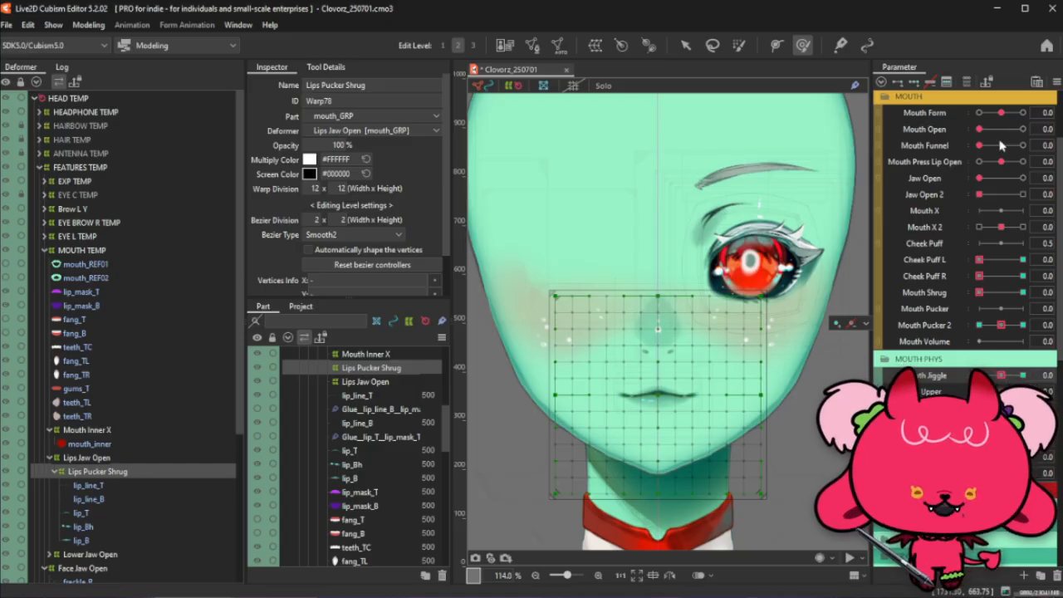
pyautogui.moveTo(981, 129); pyautogui.dragTo(1045, 128)
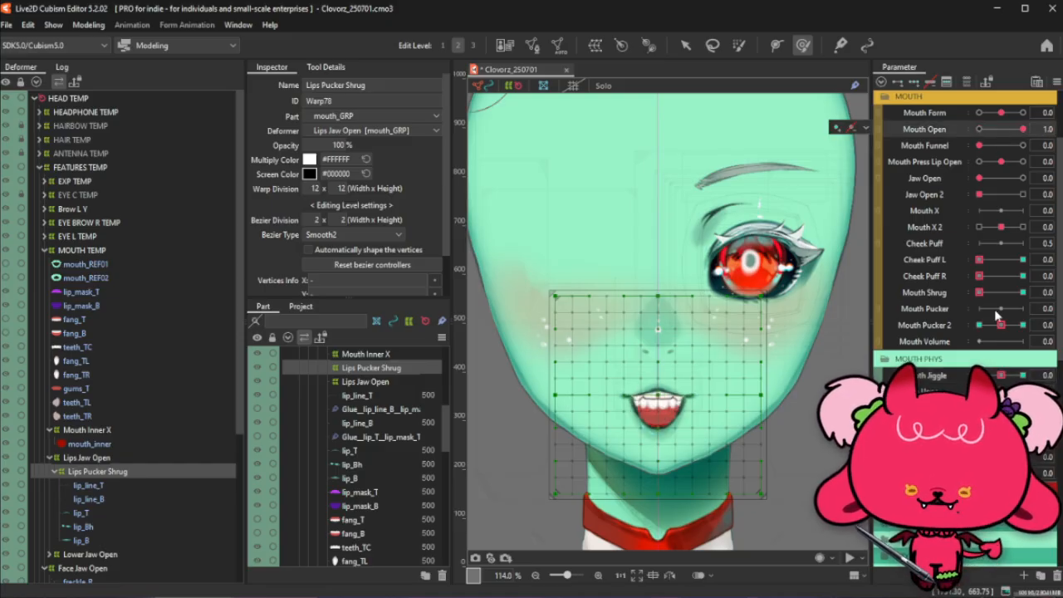
pyautogui.moveTo(1001, 324)
pyautogui.mouseDown()
pyautogui.moveTo(1037, 324)
pyautogui.moveTo(959, 333)
pyautogui.moveTo(1053, 325)
pyautogui.moveTo(1000, 325)
pyautogui.mouseUp()
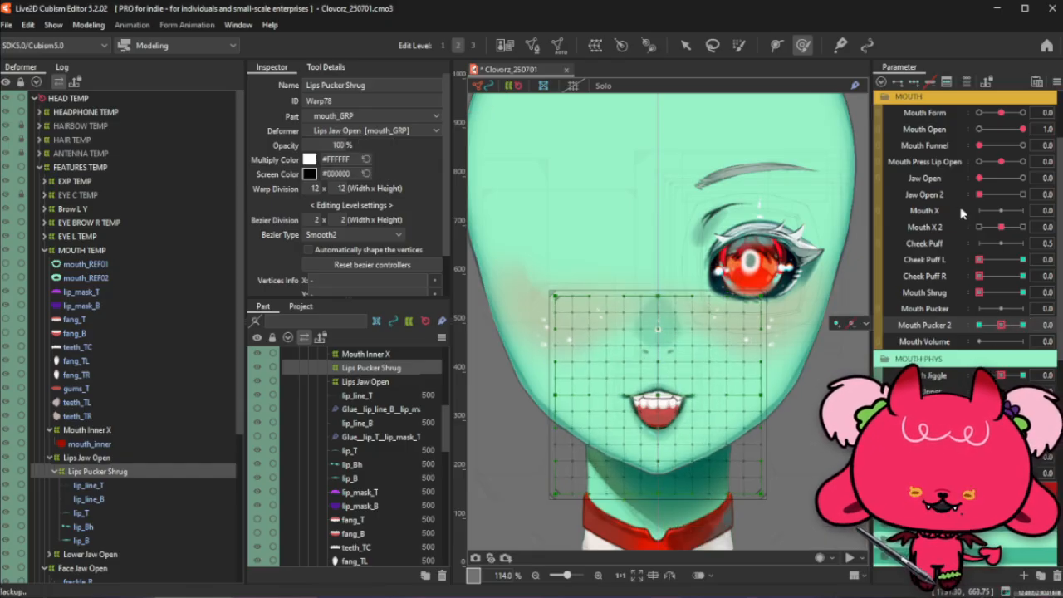
pyautogui.moveTo(1000, 375)
pyautogui.mouseDown()
pyautogui.moveTo(952, 379)
pyautogui.moveTo(1026, 377)
pyautogui.moveTo(1000, 376)
pyautogui.mouseUp()
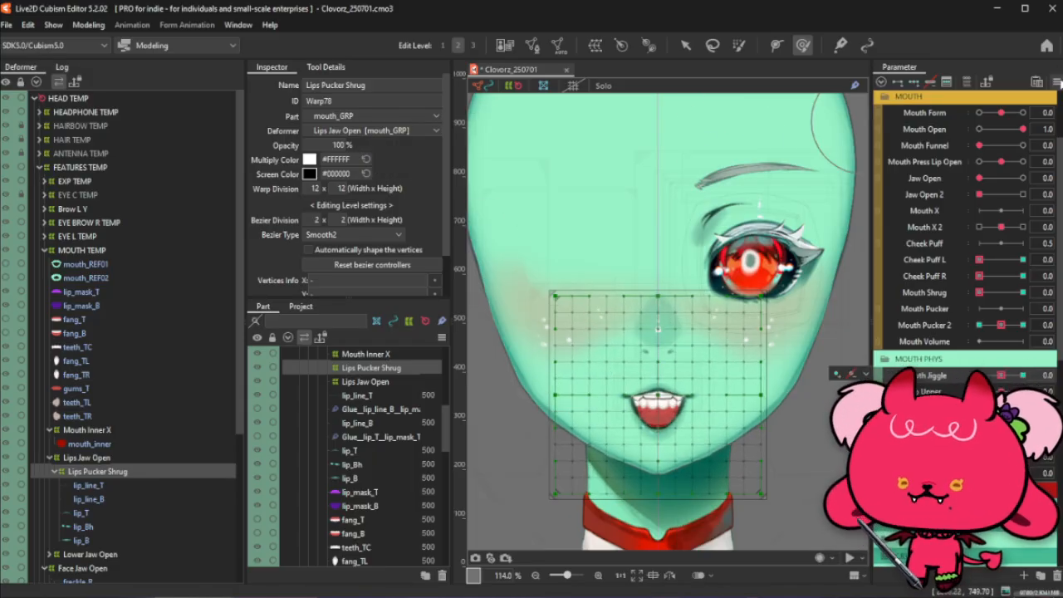
pyautogui.click(1055, 83)
pyautogui.click(984, 106)
# Remove the Lip Upper keys from lip_line_B, lip_Bh and lip_B, and the Lip Lower keys from lip_line_T and lip_T
pyautogui.click(88, 484)
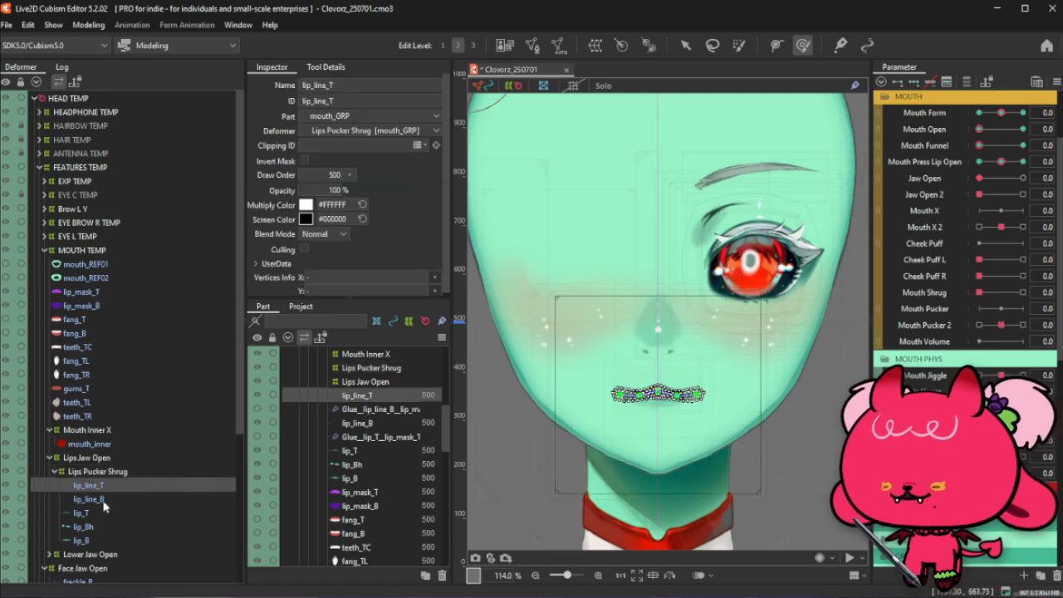
pyautogui.keyDown('ctrl'); pyautogui.click(83, 513); pyautogui.keyUp('ctrl')
pyautogui.scroll(-3, 951, 355)
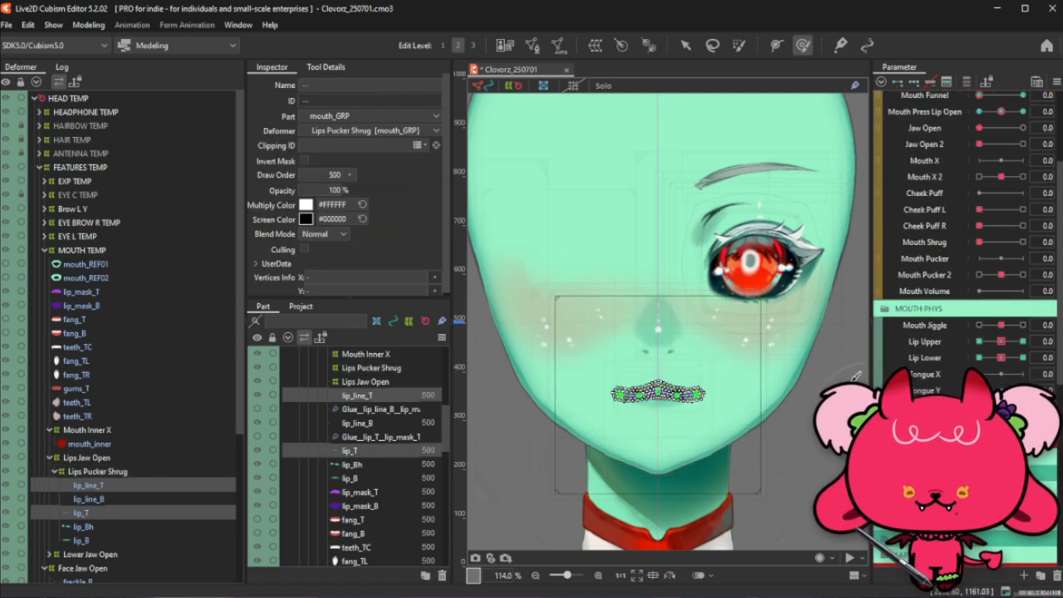
pyautogui.click(98, 499)
pyautogui.keyDown('ctrl'); pyautogui.click(100, 526); pyautogui.keyUp('ctrl')
pyautogui.keyDown('ctrl'); pyautogui.click(98, 539); pyautogui.keyUp('ctrl')
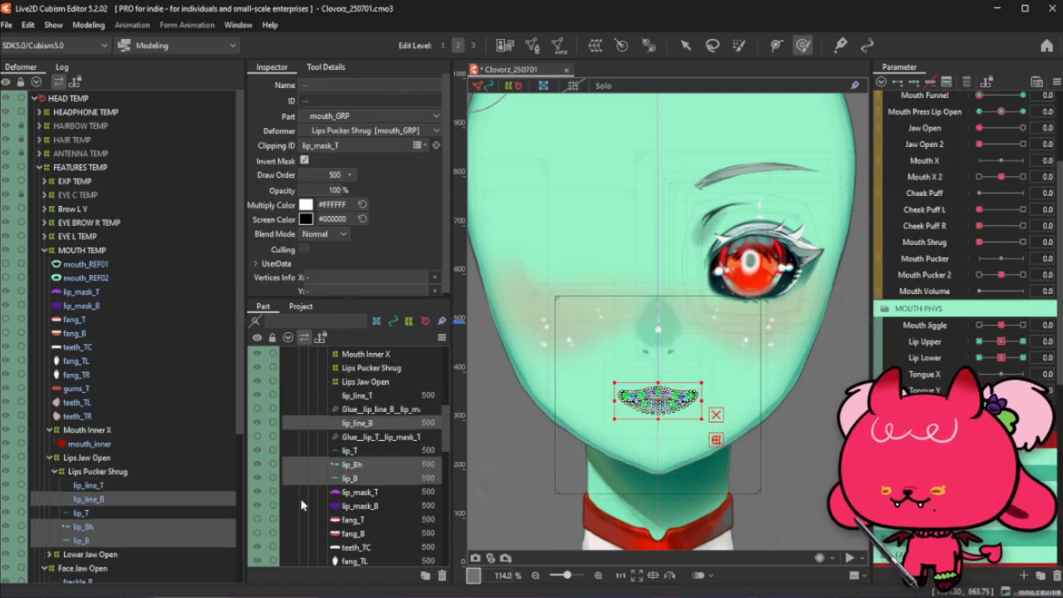
pyautogui.click(944, 341)
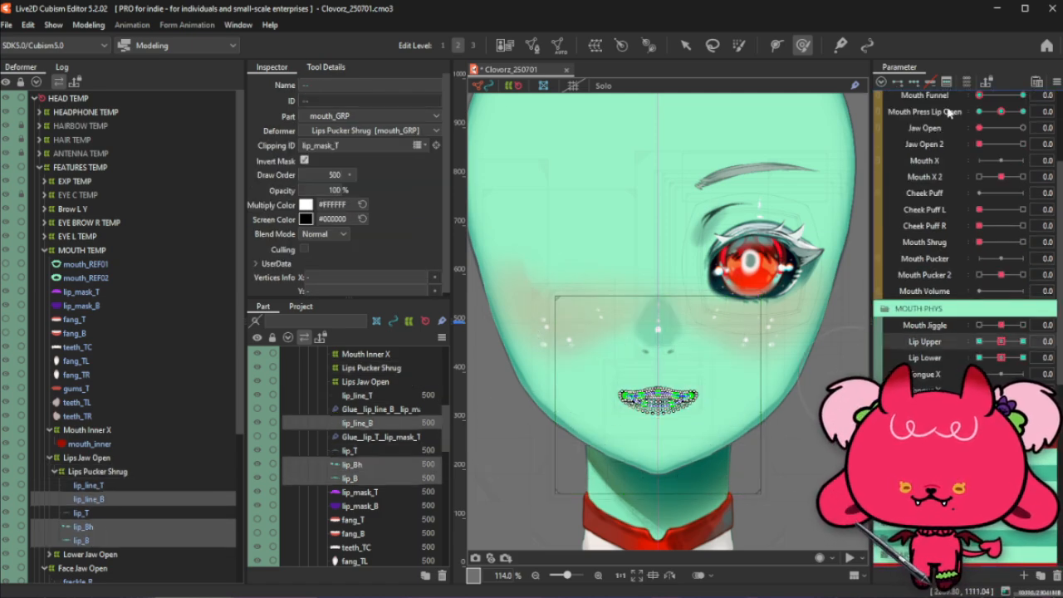
pyautogui.click(89, 485)
pyautogui.keyDown('ctrl'); pyautogui.click(81, 512); pyautogui.keyUp('ctrl')
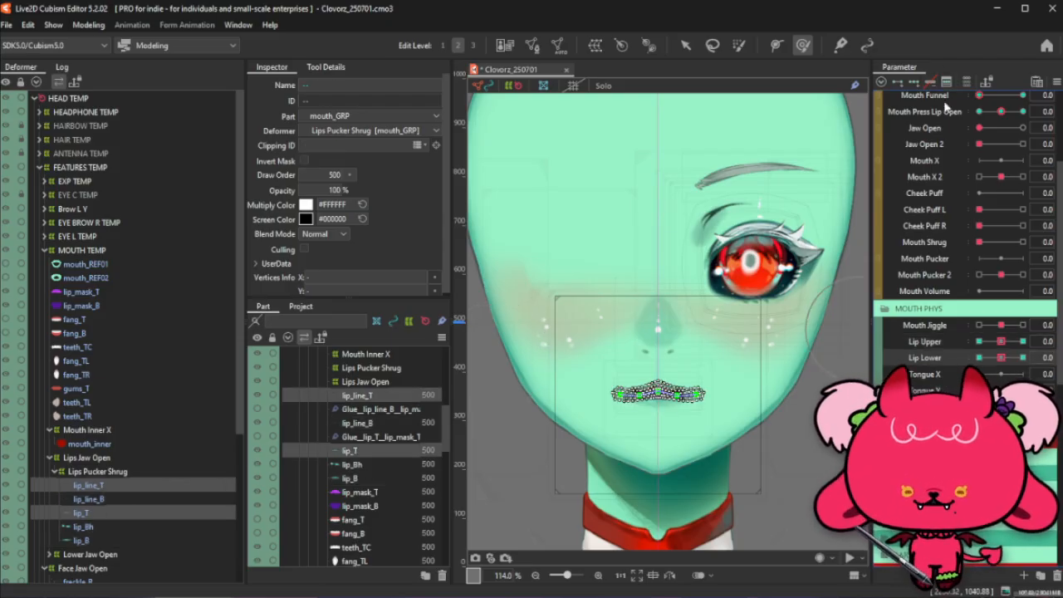
# At Lip Upper 1.0, brush-select the central points of lip_line_T and lip_T and stretch them upward
pyautogui.scroll(-3, 990, 288)
pyautogui.scroll(5, 664, 407)
pyautogui.press('b')
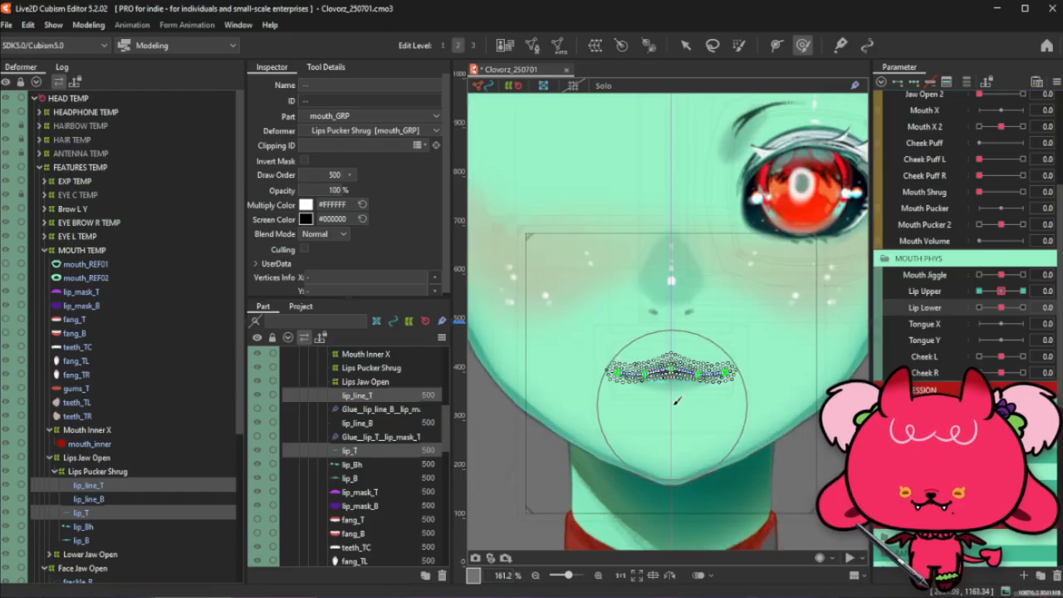
pyautogui.click(1023, 291)
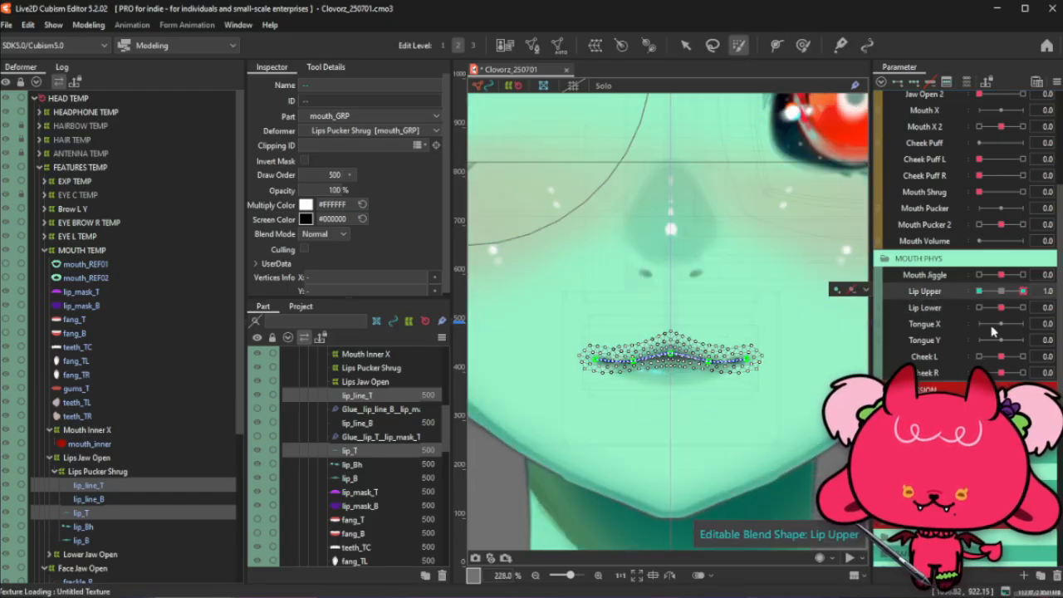
pyautogui.moveTo(650, 353); pyautogui.dragTo(670, 353)
pyautogui.press('v')
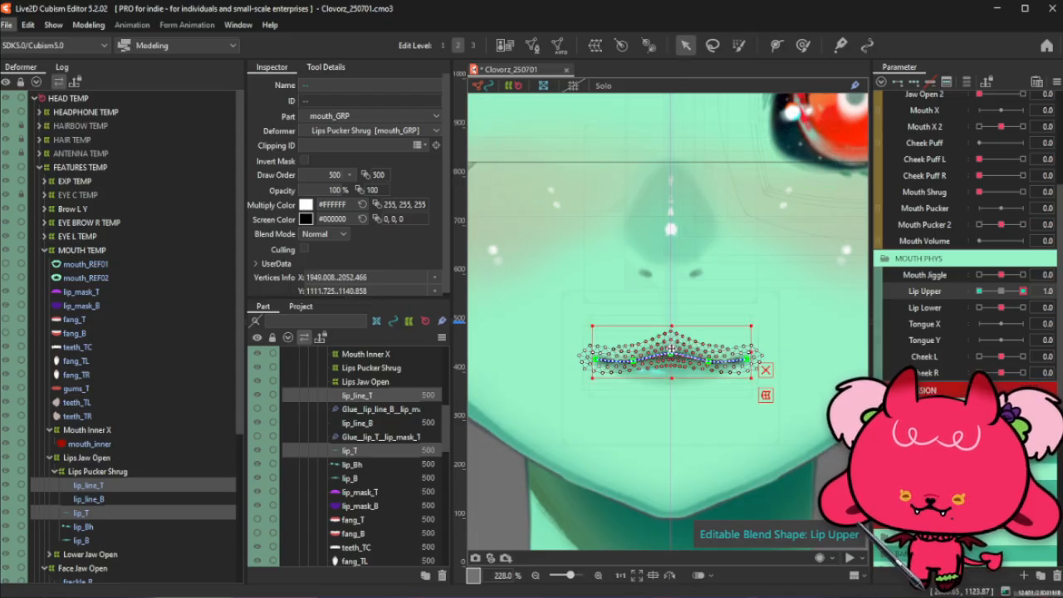
pyautogui.moveTo(670, 327); pyautogui.dragTo(671, 318)
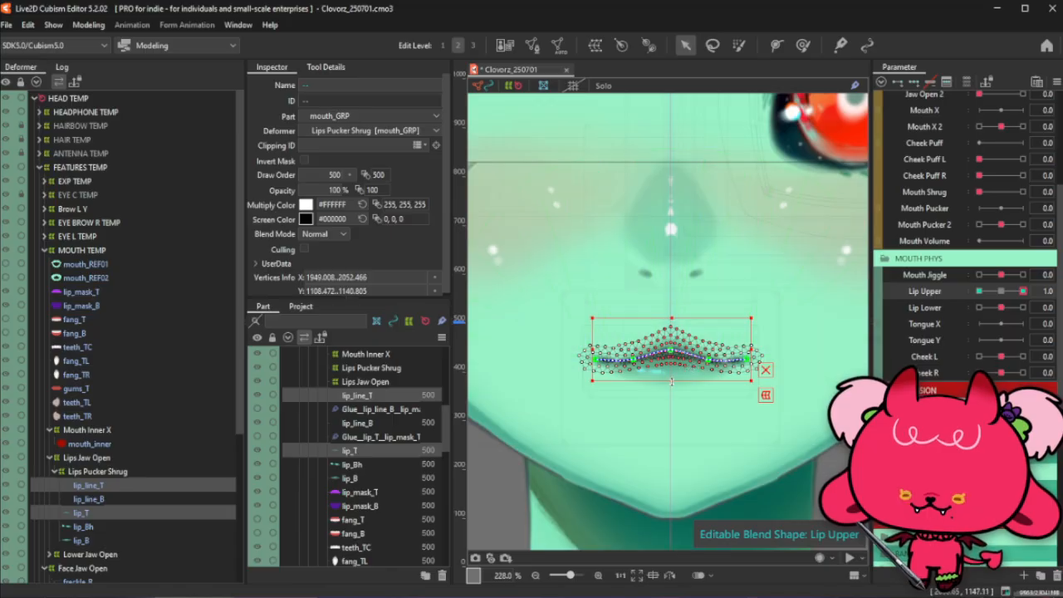
# Fine-tune the height and width of the upper lip's central points at Lip Upper 1.0 and preview the motion with the selection hidden
pyautogui.moveTo(672, 380); pyautogui.dragTo(671, 378)
pyautogui.moveTo(671, 319); pyautogui.dragTo(671, 312)
pyautogui.hotkey('ctrl', 'z')
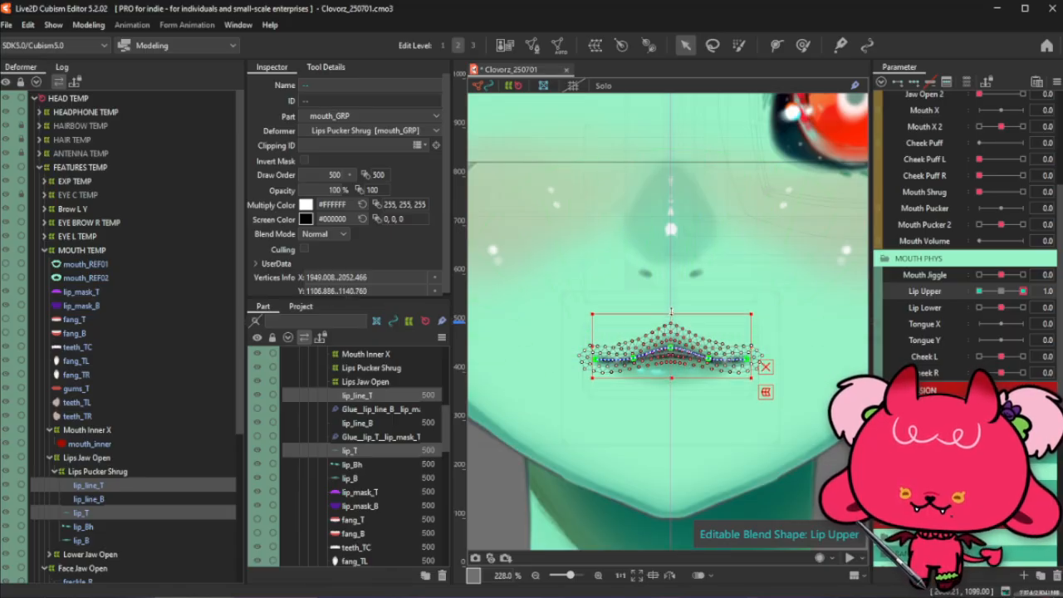
pyautogui.moveTo(671, 381); pyautogui.dragTo(671, 378)
pyautogui.moveTo(751, 347); pyautogui.dragTo(741, 347)
pyautogui.click(804, 46)
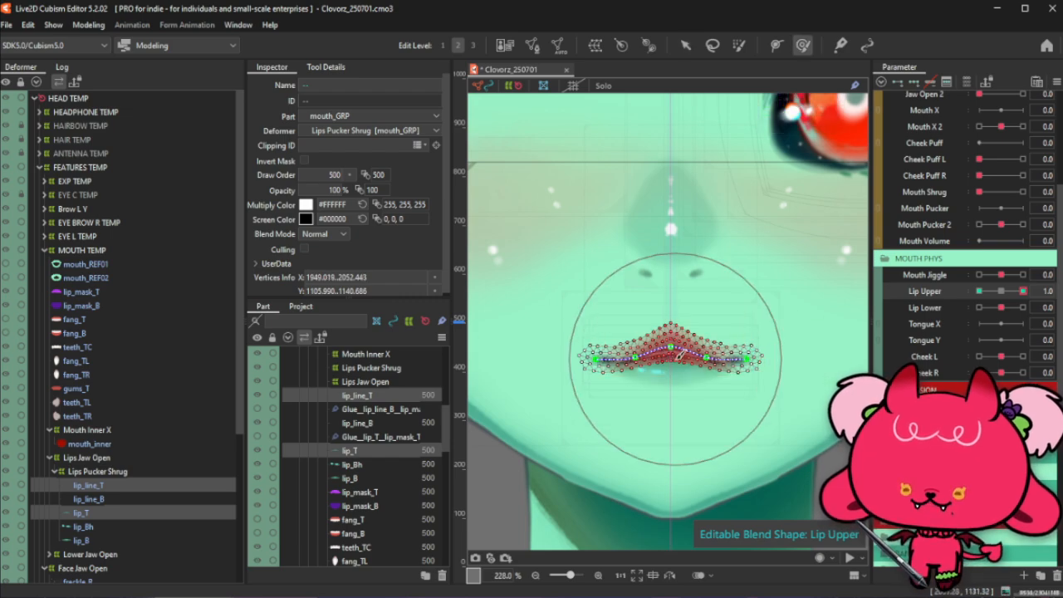
pyautogui.click(686, 46)
pyautogui.moveTo(673, 377); pyautogui.dragTo(672, 377)
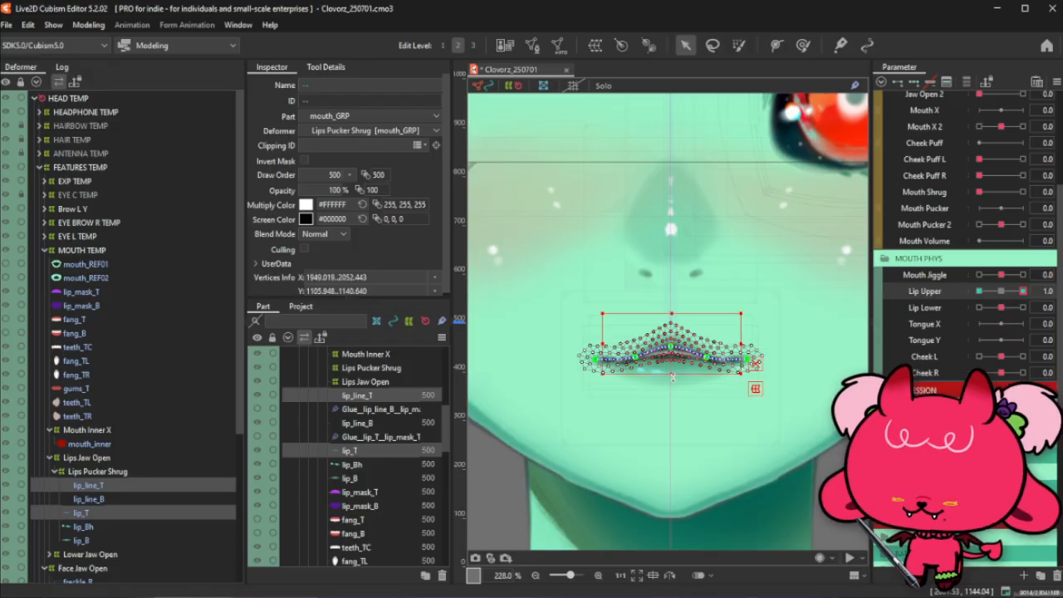
pyautogui.hotkey('ctrl', 't')
pyautogui.moveTo(1003, 297); pyautogui.dragTo(1033, 287)
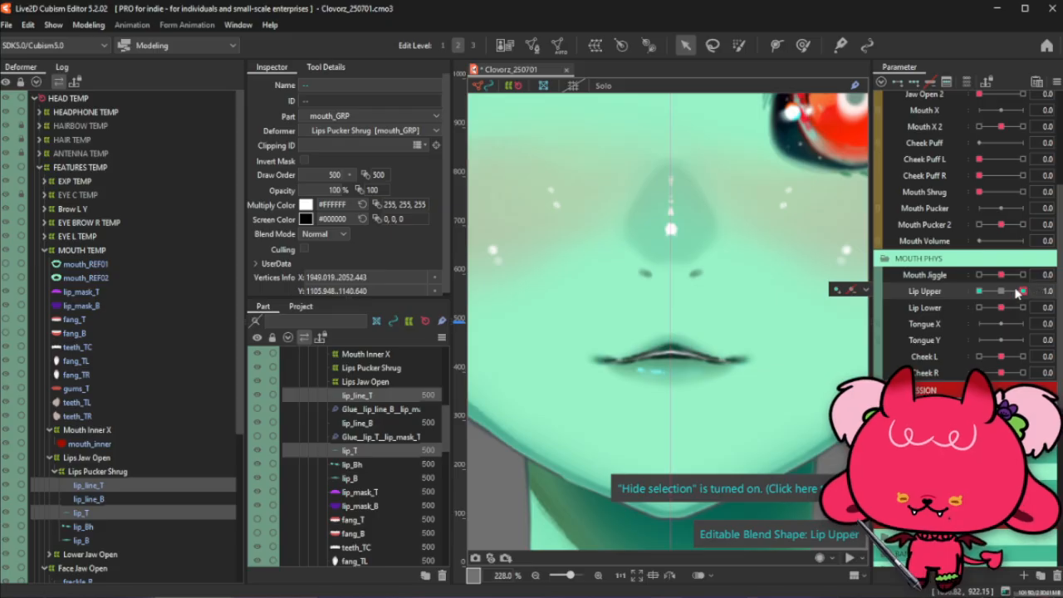
# Blend an opposite form into lip_line_T and lip_T at Lip Upper -1.0, preview it, and return Lip Upper to 0.0
pyautogui.click(147, 487)
pyautogui.keyDown('ctrl'); pyautogui.click(144, 514); pyautogui.keyUp('ctrl')
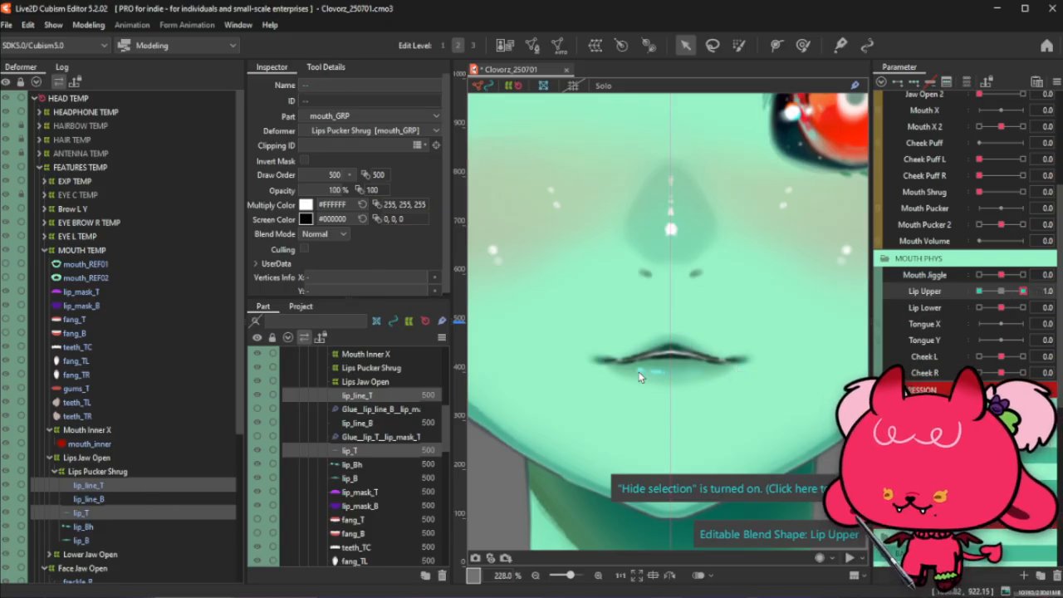
pyautogui.moveTo(1021, 297); pyautogui.dragTo(920, 336)
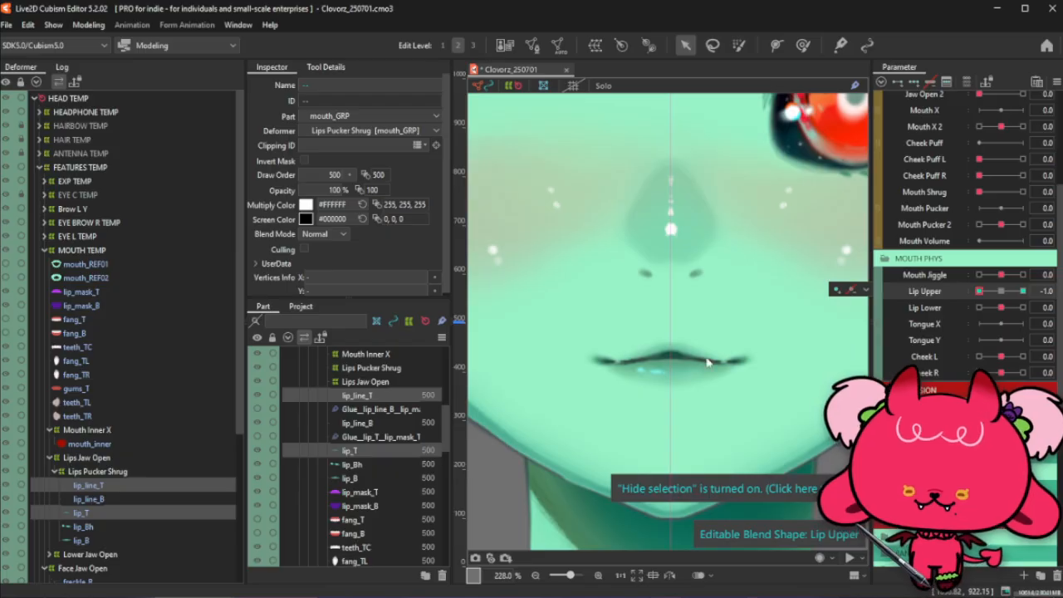
pyautogui.hotkey('ctrl', 'shift', 'v')
pyautogui.click(512, 372)
pyautogui.moveTo(999, 291); pyautogui.dragTo(1032, 270)
pyautogui.click(1000, 291)
pyautogui.scroll(1, 990, 297)
pyautogui.click(1003, 274)
pyautogui.click(993, 275)
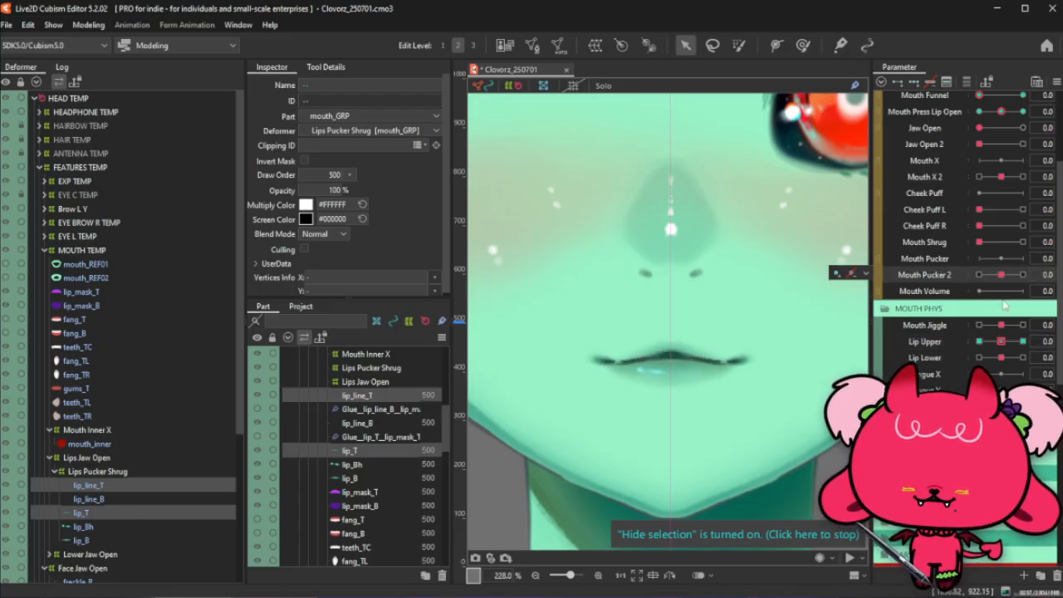
# At Lip Lower 1.0, brush-select the central points of lip_line_B, lip_Bh and lip_B and pull them downward
pyautogui.scroll(-3, 10, 496)
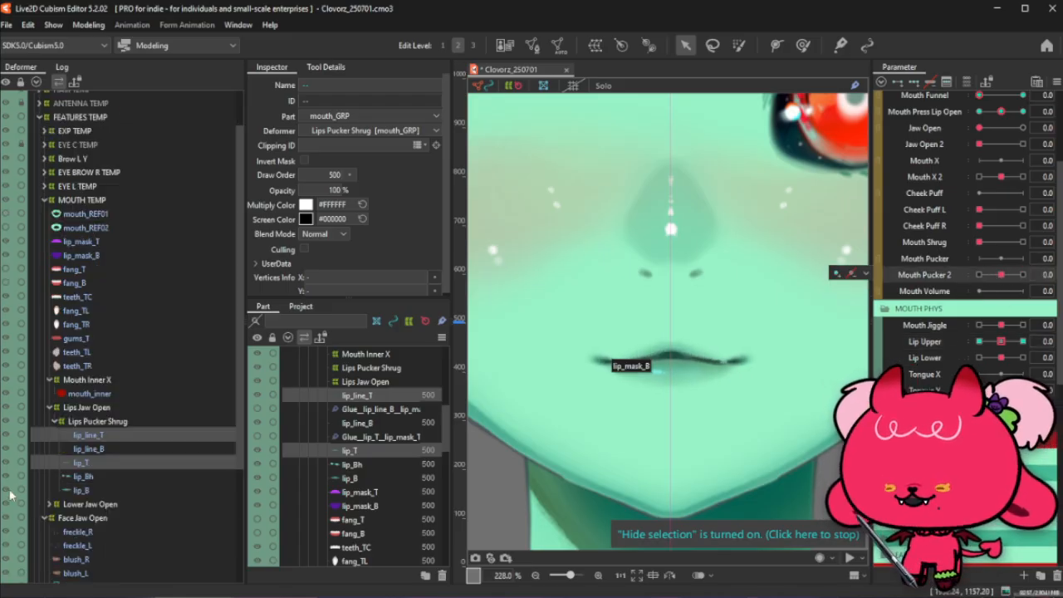
pyautogui.click(108, 448)
pyautogui.keyDown('ctrl'); pyautogui.click(107, 476); pyautogui.keyUp('ctrl')
pyautogui.keyDown('ctrl'); pyautogui.click(107, 489); pyautogui.keyUp('ctrl')
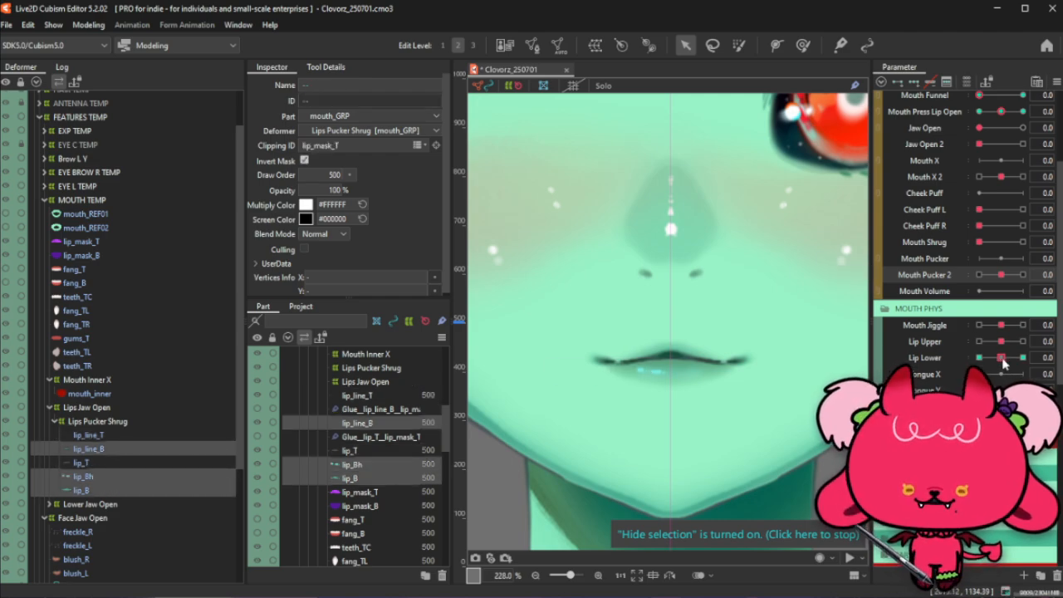
pyautogui.moveTo(1003, 362); pyautogui.dragTo(1022, 357)
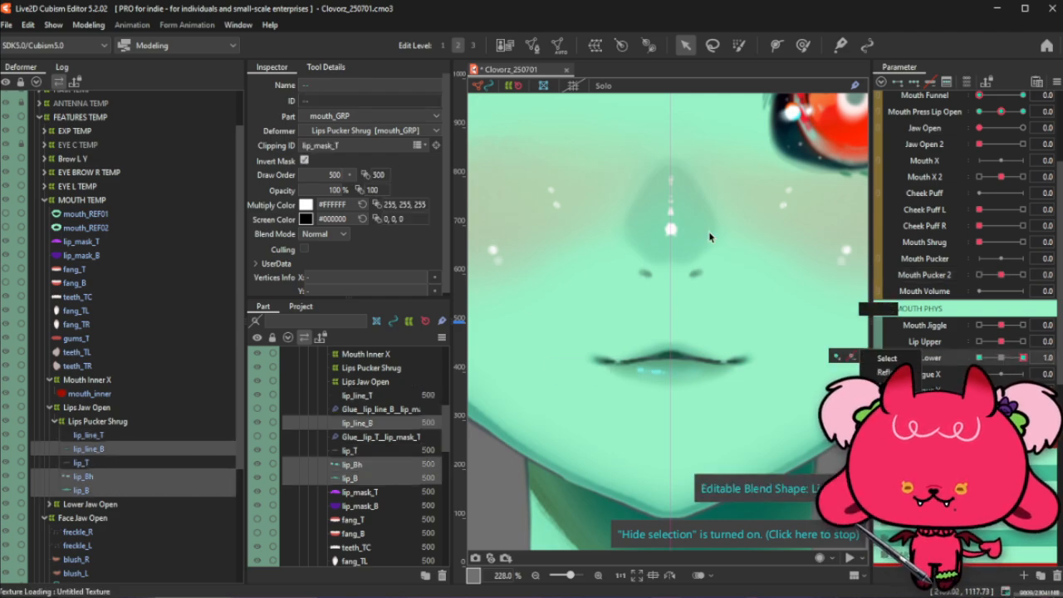
pyautogui.click(738, 45)
pyautogui.click(668, 374)
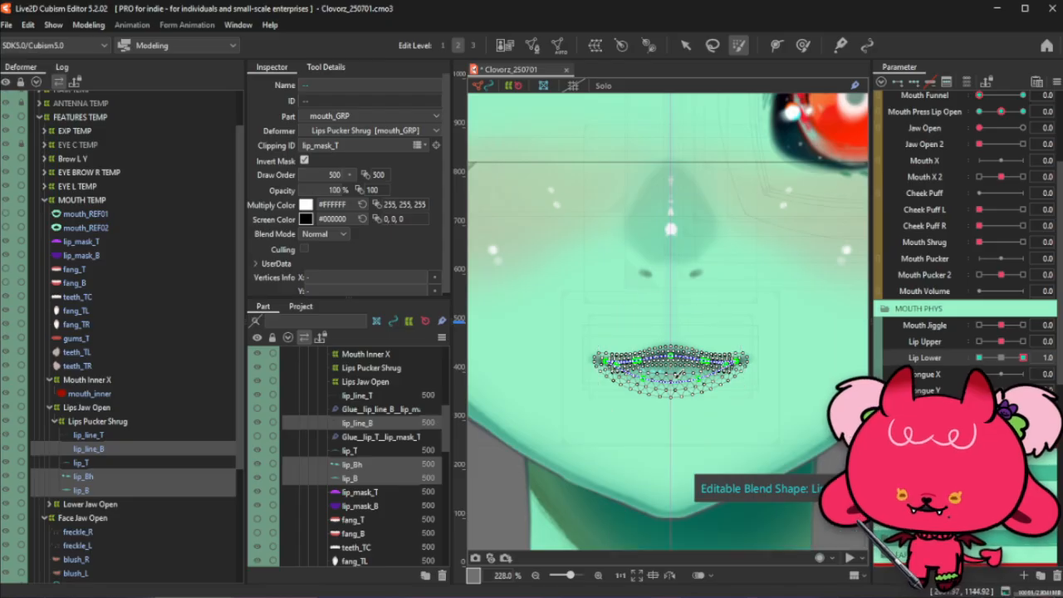
pyautogui.press('[')
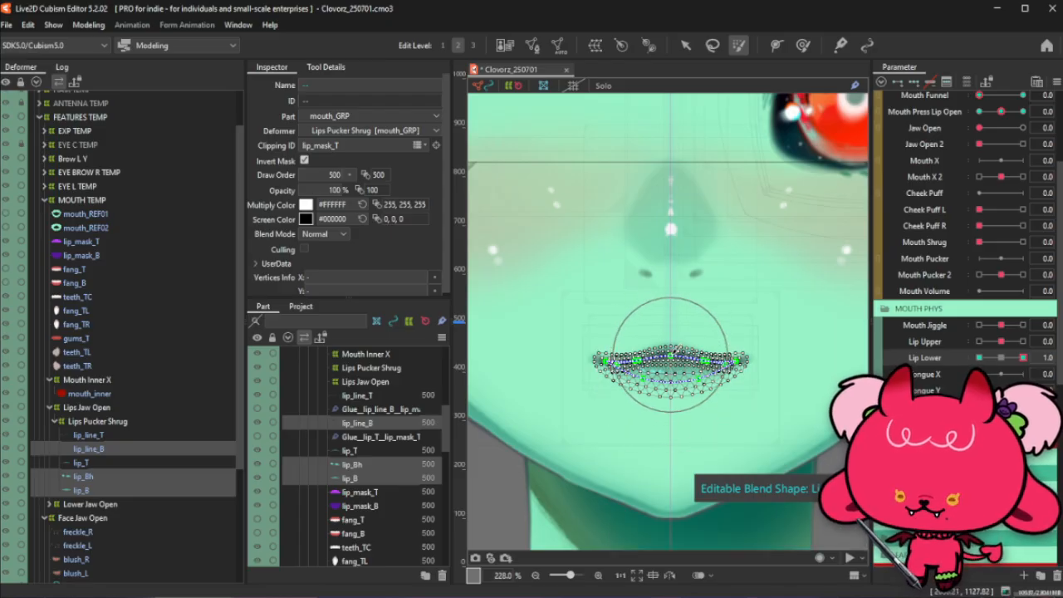
pyautogui.moveTo(670, 354)
pyautogui.mouseDown()
pyautogui.moveTo(668, 388)
pyautogui.moveTo(681, 181)
pyautogui.moveTo(668, 138)
pyautogui.moveTo(675, 414)
pyautogui.moveTo(669, 371)
pyautogui.mouseUp()
pyautogui.click(685, 46)
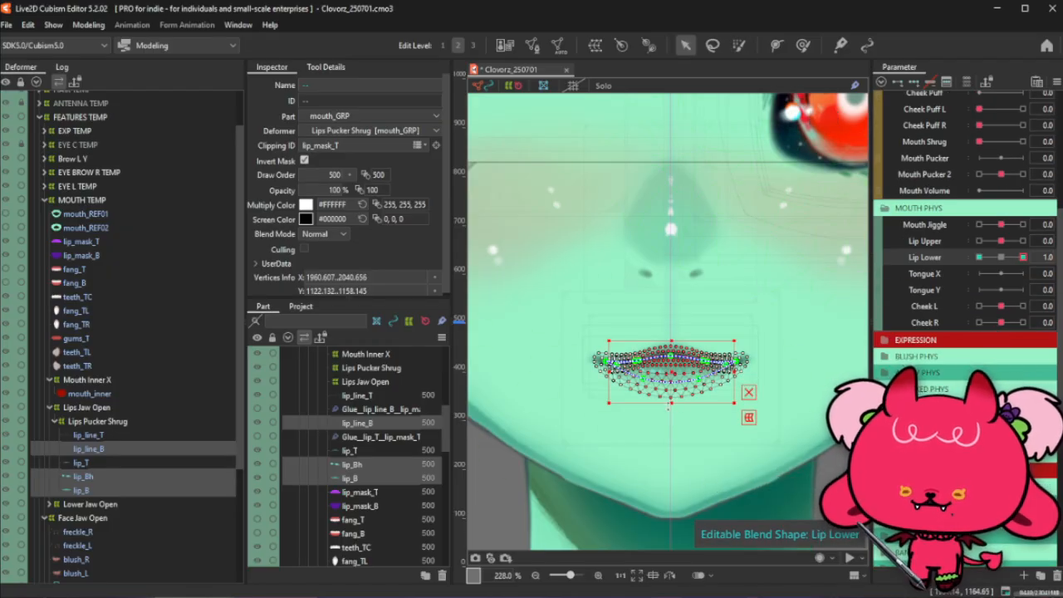
pyautogui.moveTo(673, 341); pyautogui.dragTo(672, 426)
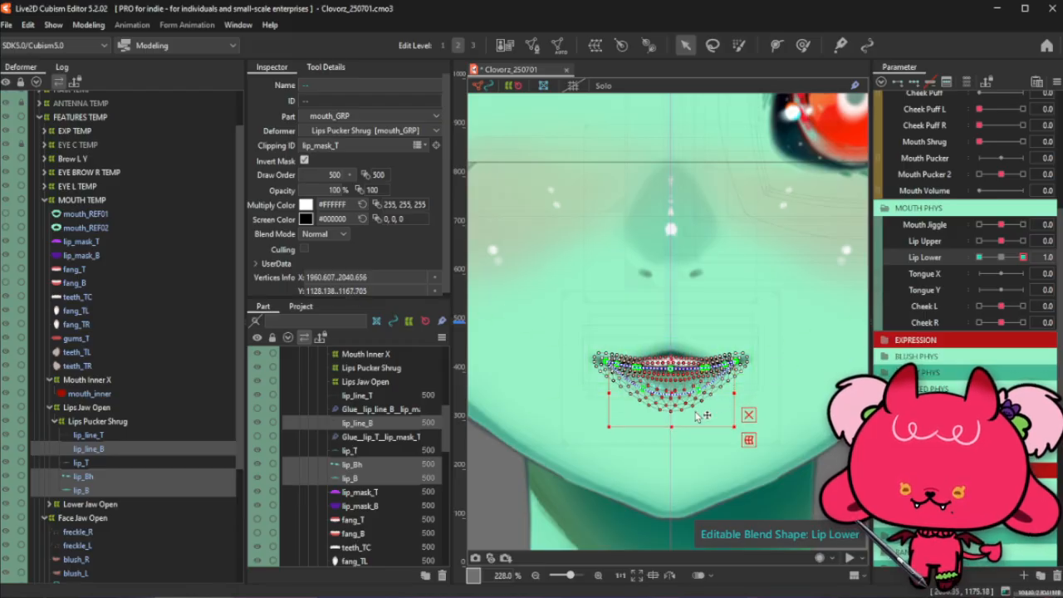
# Refine the width and height of the lower lip's central points at Lip Lower 1.0 and preview the motion with the selection hidden
pyautogui.moveTo(731, 392); pyautogui.dragTo(723, 392)
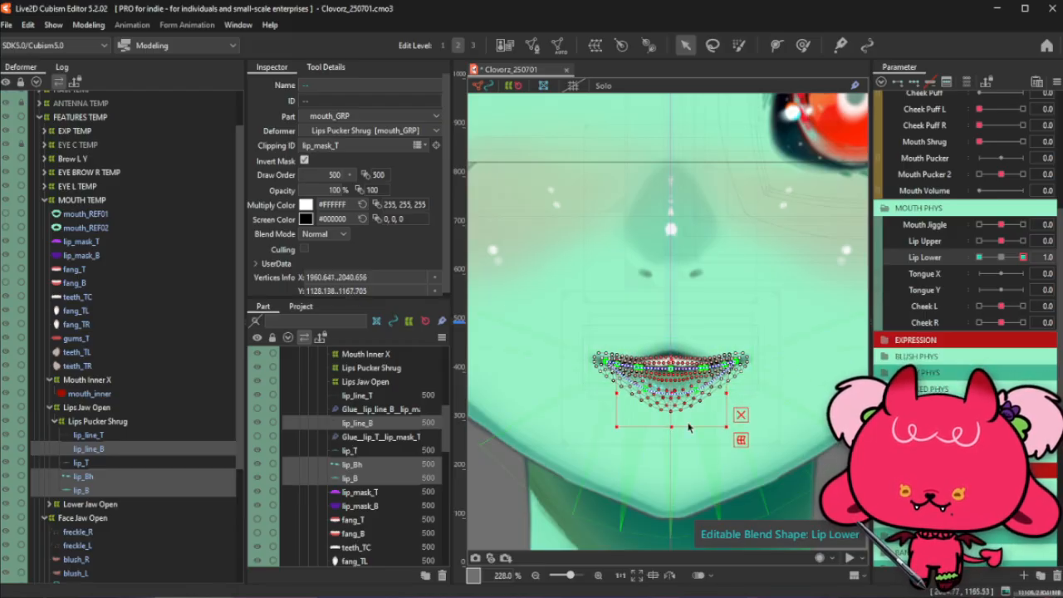
pyautogui.moveTo(673, 426); pyautogui.dragTo(672, 428)
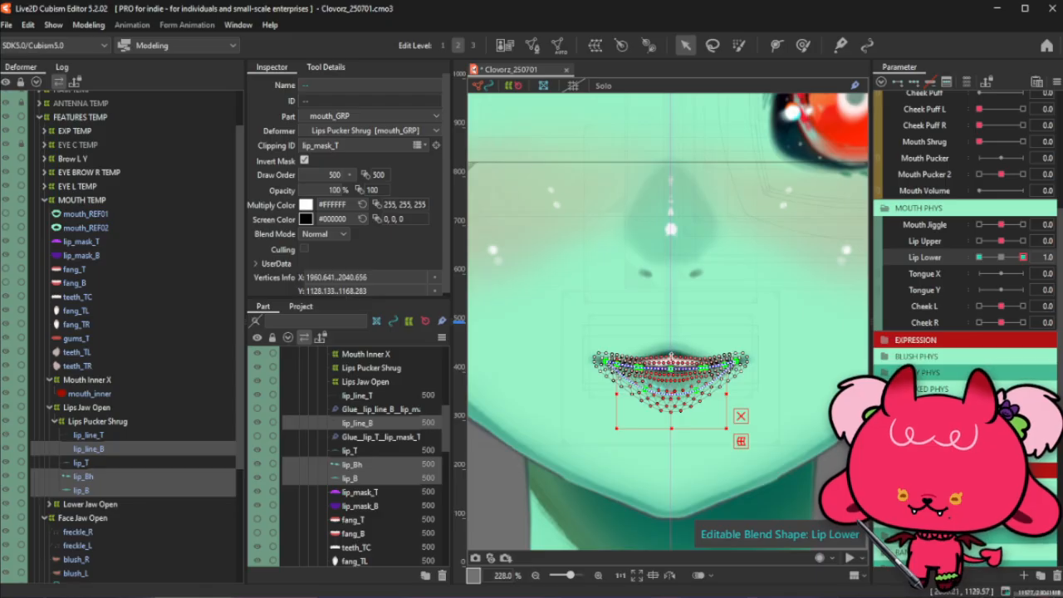
pyautogui.moveTo(670, 357); pyautogui.dragTo(671, 388)
pyautogui.hotkey('ctrl', 't')
pyautogui.moveTo(1009, 259); pyautogui.dragTo(1042, 256)
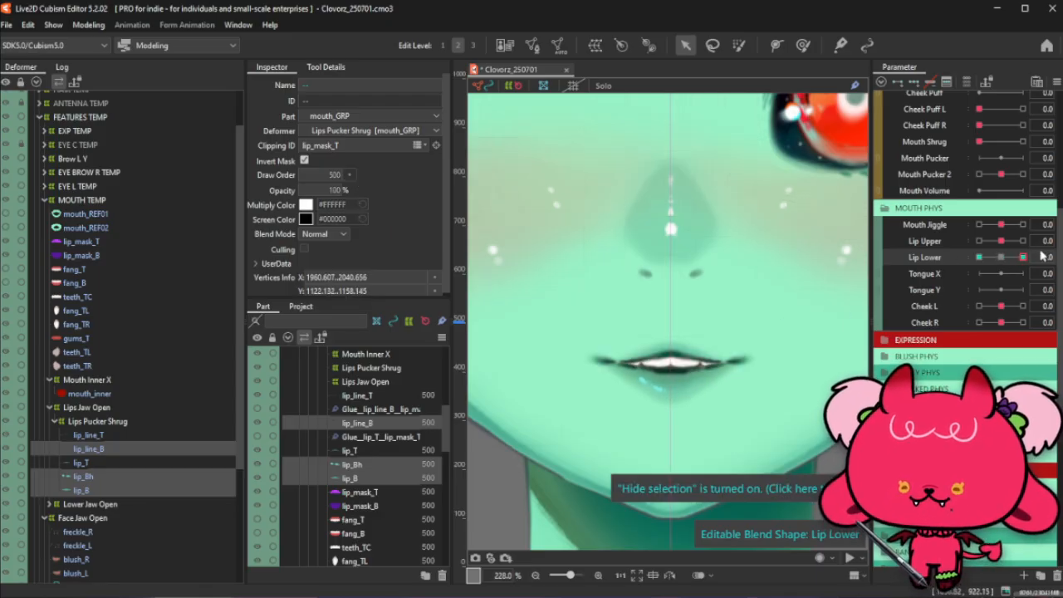
# Blend an opposite form into lip_line_B, lip_Bh and lip_B at Lip Lower -1.0
pyautogui.click(156, 449)
pyautogui.keyDown('ctrl'); pyautogui.click(141, 475); pyautogui.keyUp('ctrl')
pyautogui.keyDown('ctrl'); pyautogui.click(132, 489); pyautogui.keyUp('ctrl')
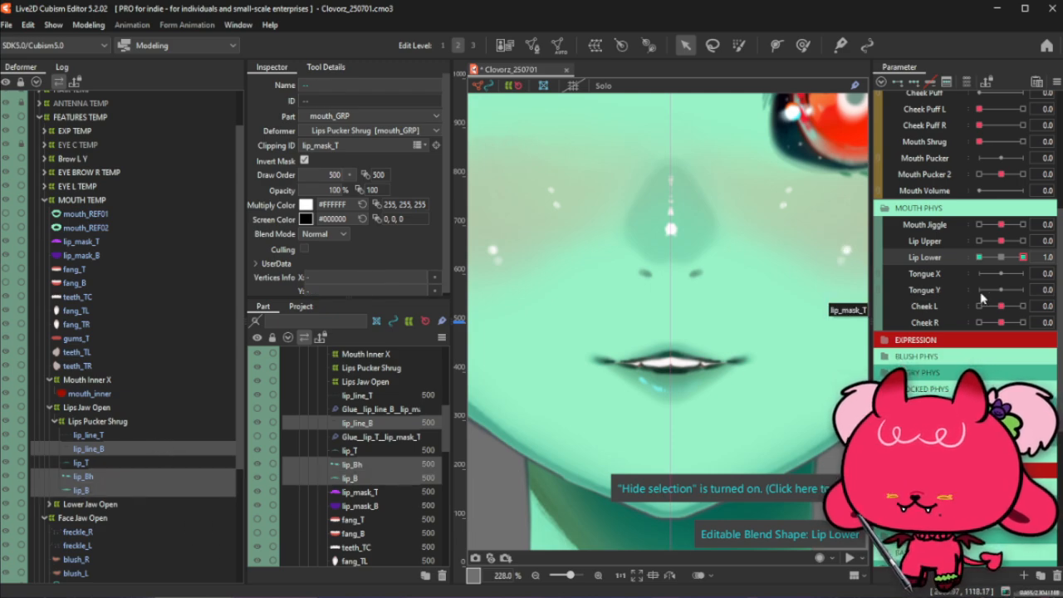
pyautogui.click(979, 256)
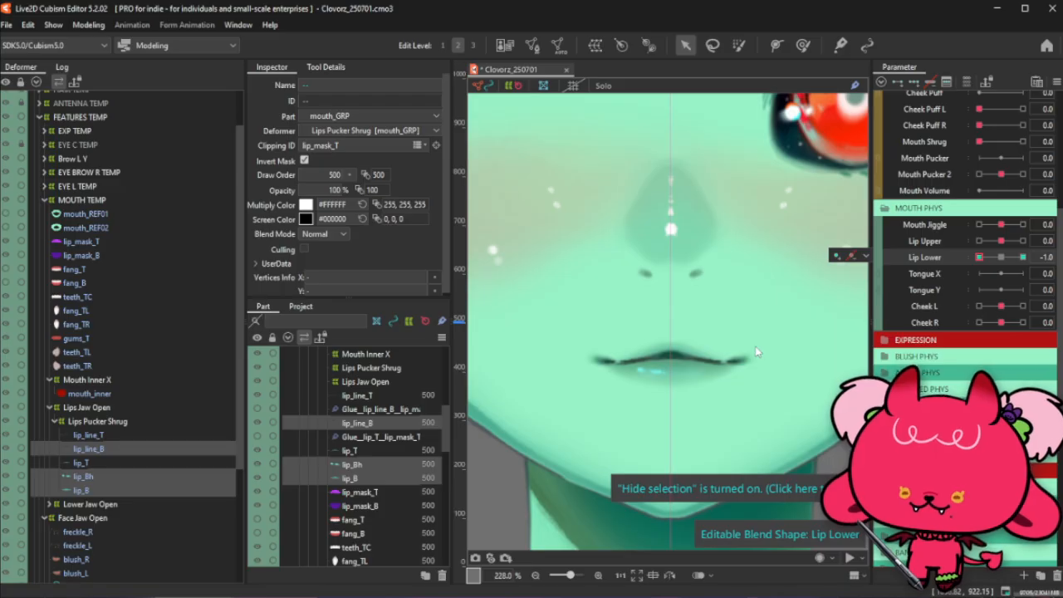
pyautogui.hotkey('ctrl', 'b')
pyautogui.click(506, 371)
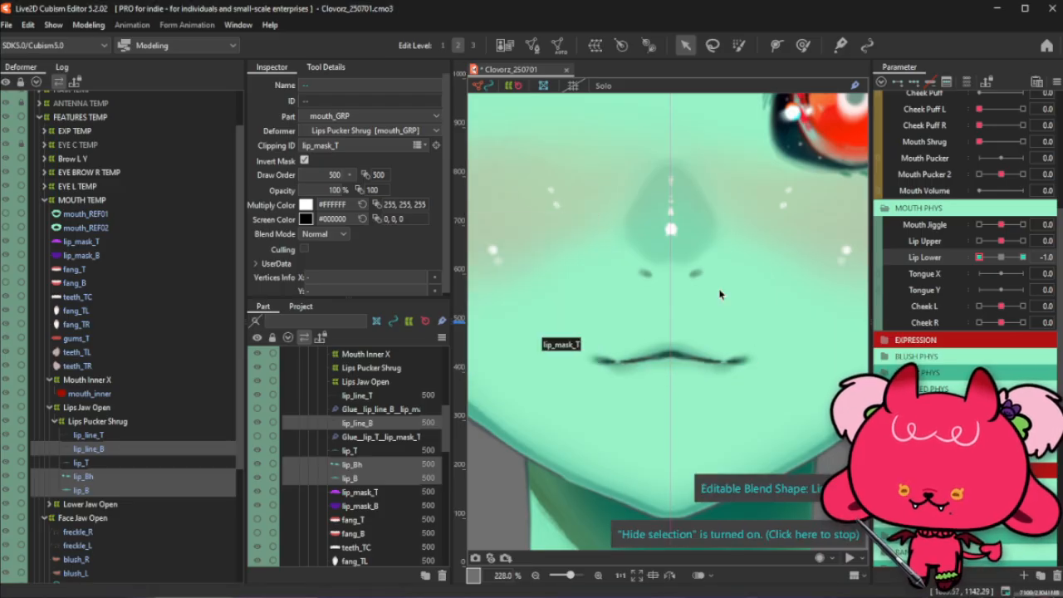
# Test Lip Upper and Lip Lower together in different combinations of -1.0 and 1.0
pyautogui.click(1006, 241)
pyautogui.click(1022, 241)
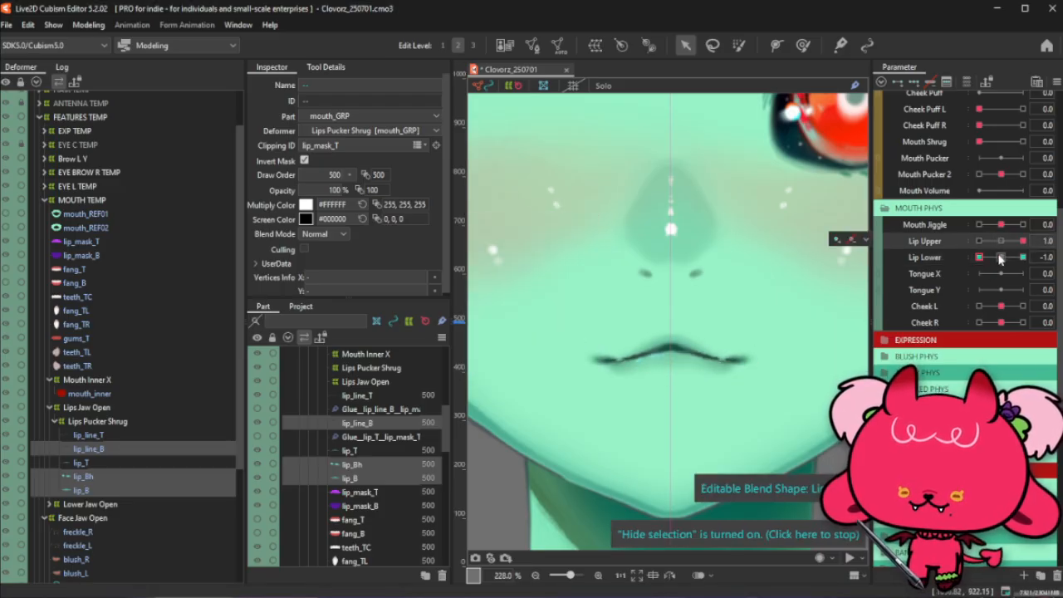
pyautogui.click(1023, 256)
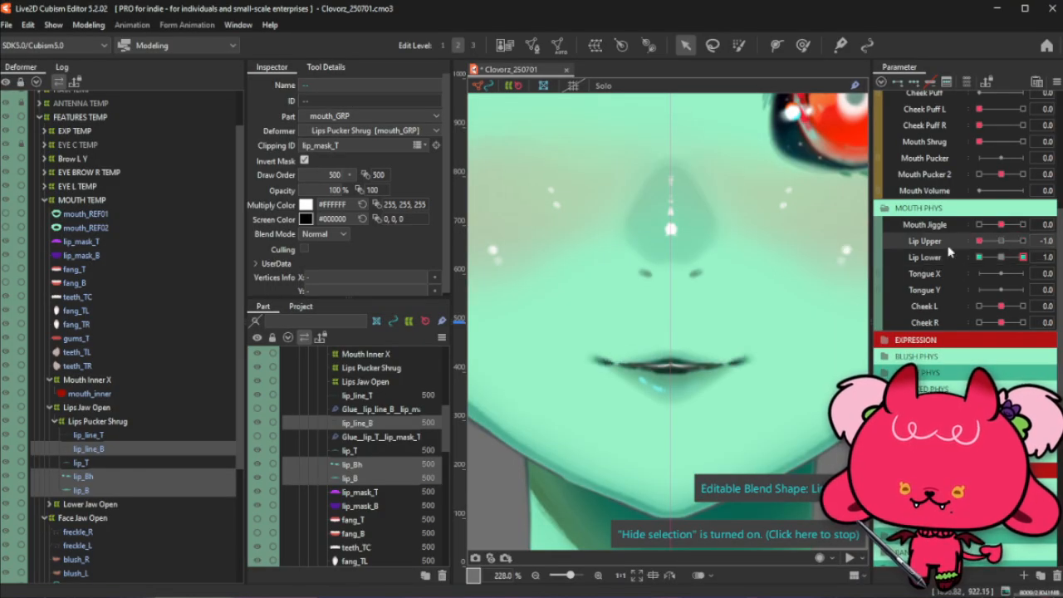
pyautogui.click(996, 258)
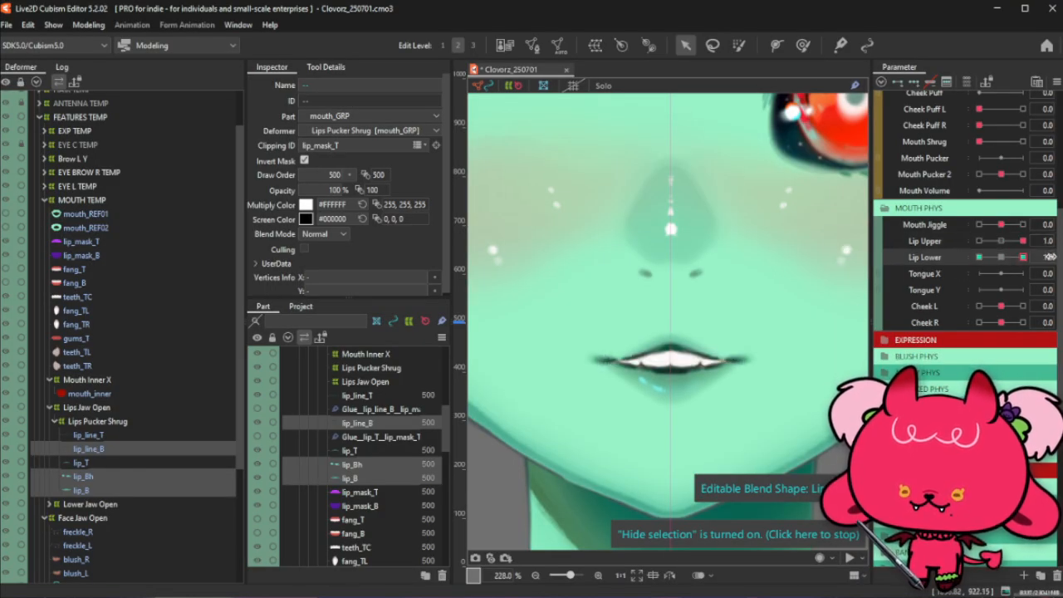
pyautogui.click(1023, 257)
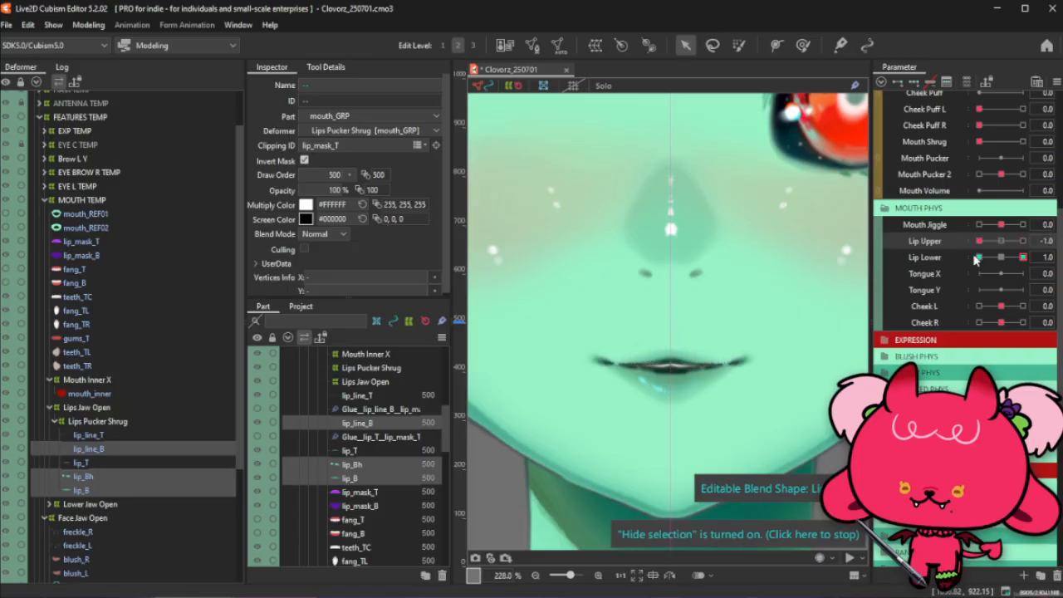
pyautogui.click(1019, 258)
pyautogui.click(1022, 257)
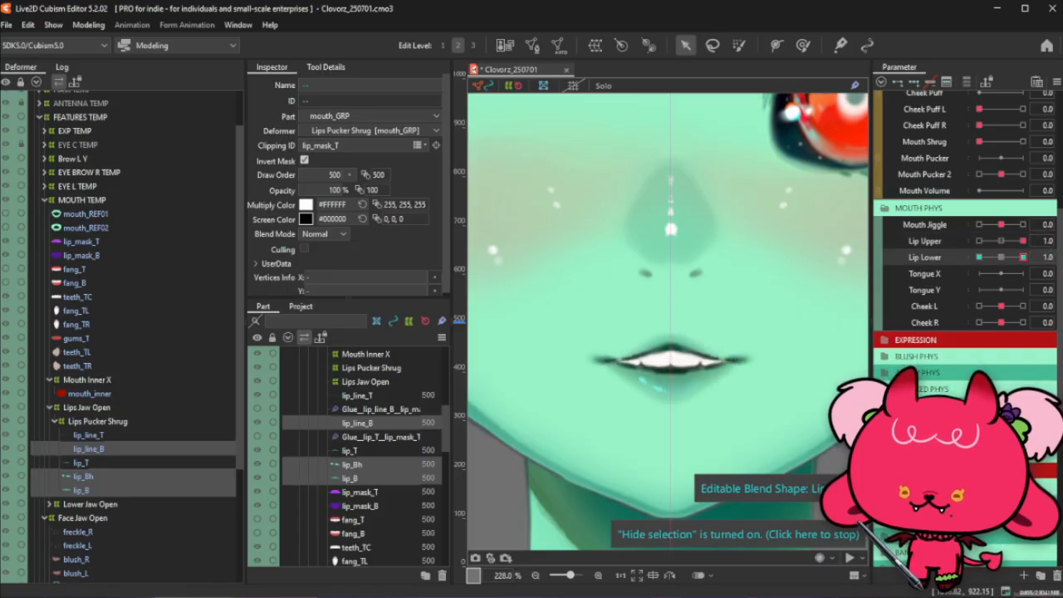
# Reselect the lower lip's central points at Lip Lower 1.0, touch up their width, and hide the selection to check the shape
pyautogui.click(802, 46)
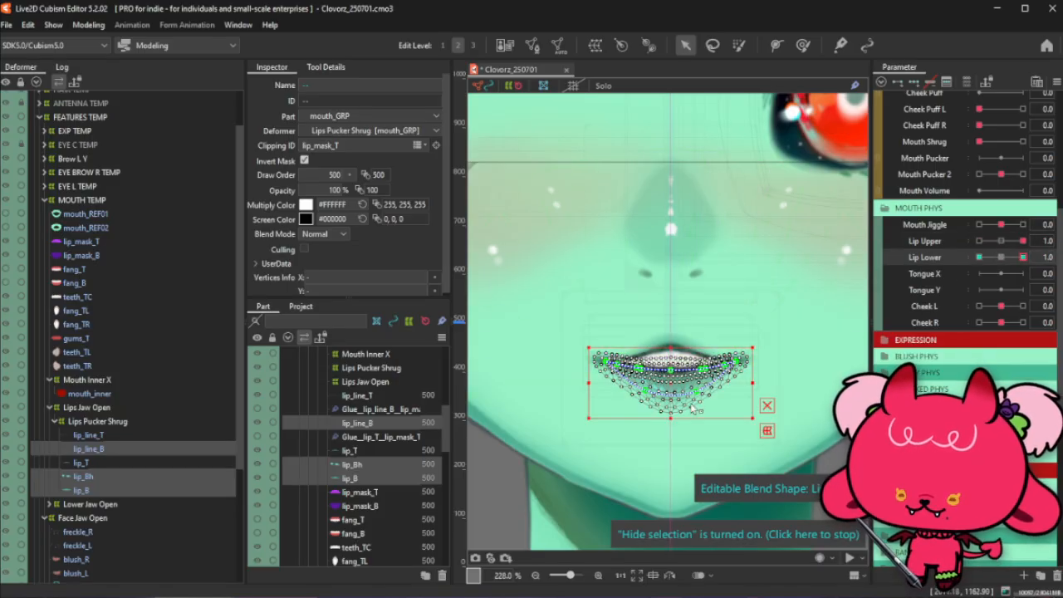
pyautogui.click(738, 44)
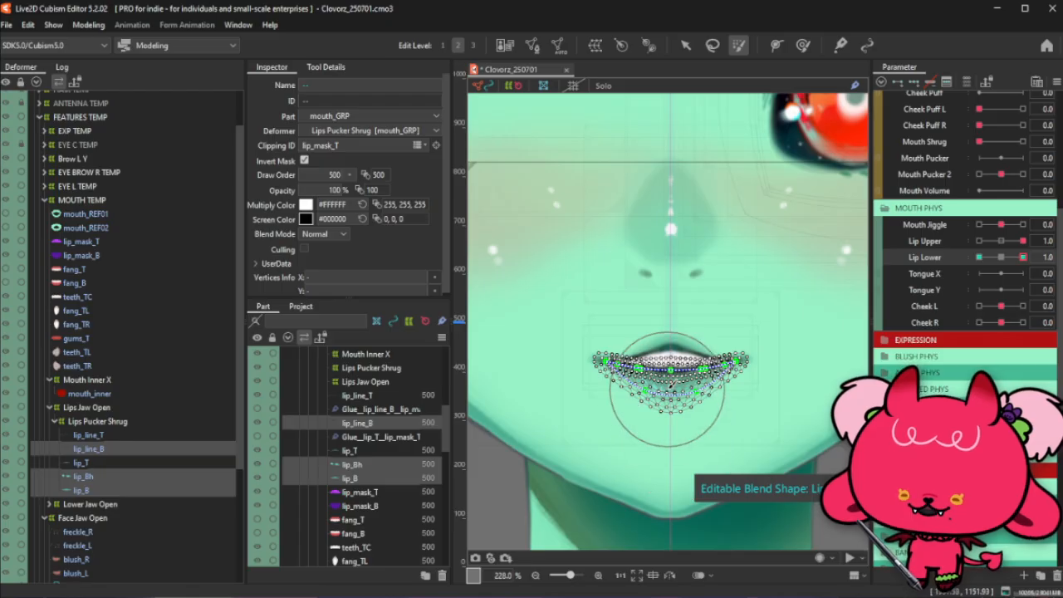
pyautogui.press('v')
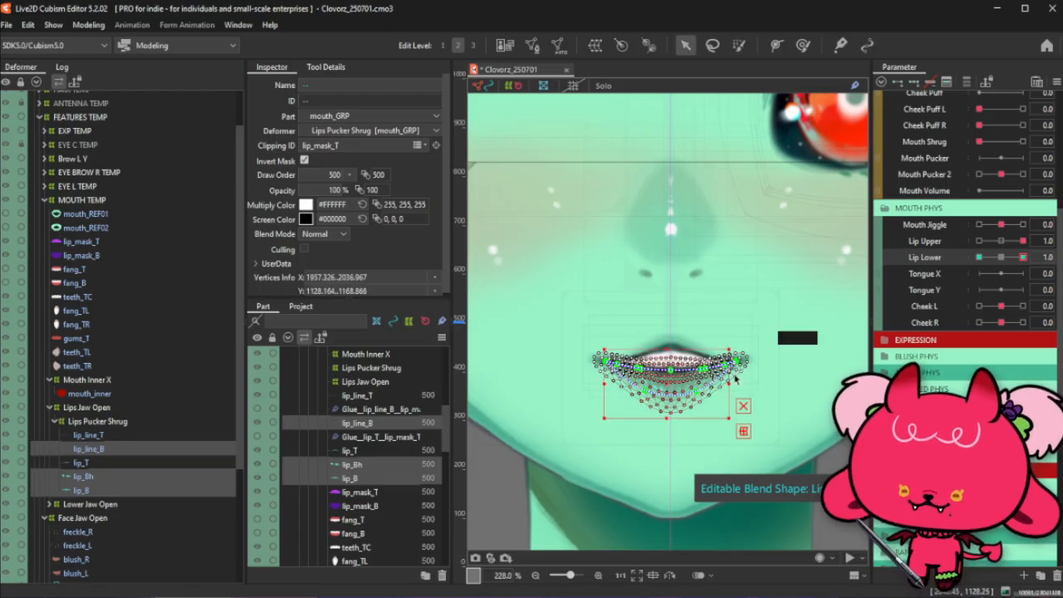
pyautogui.hotkey('ctrl', 't')
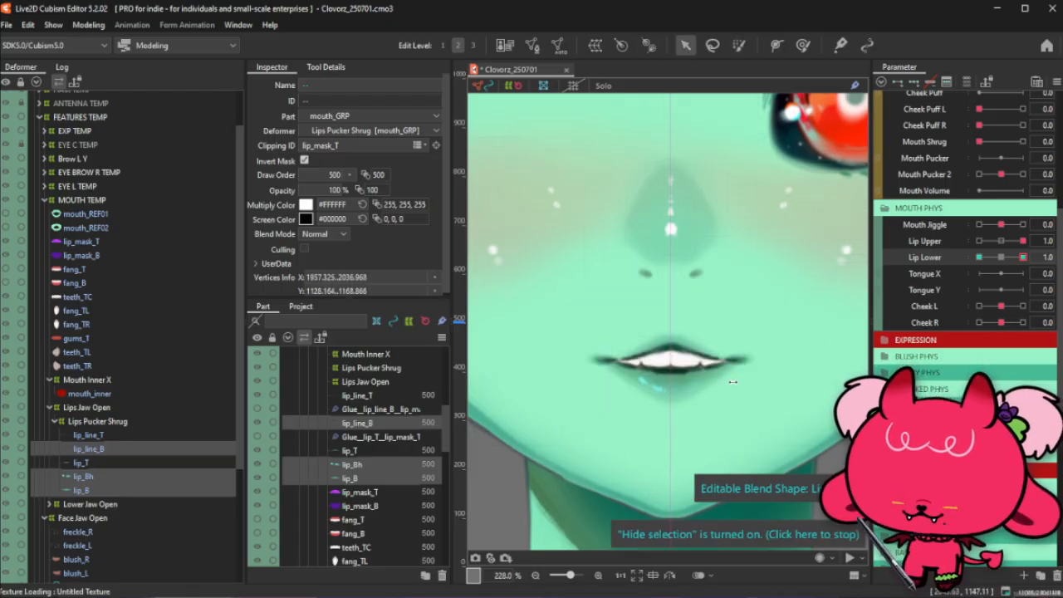
# Open the model's Physics Settings
pyautogui.click(90, 25)
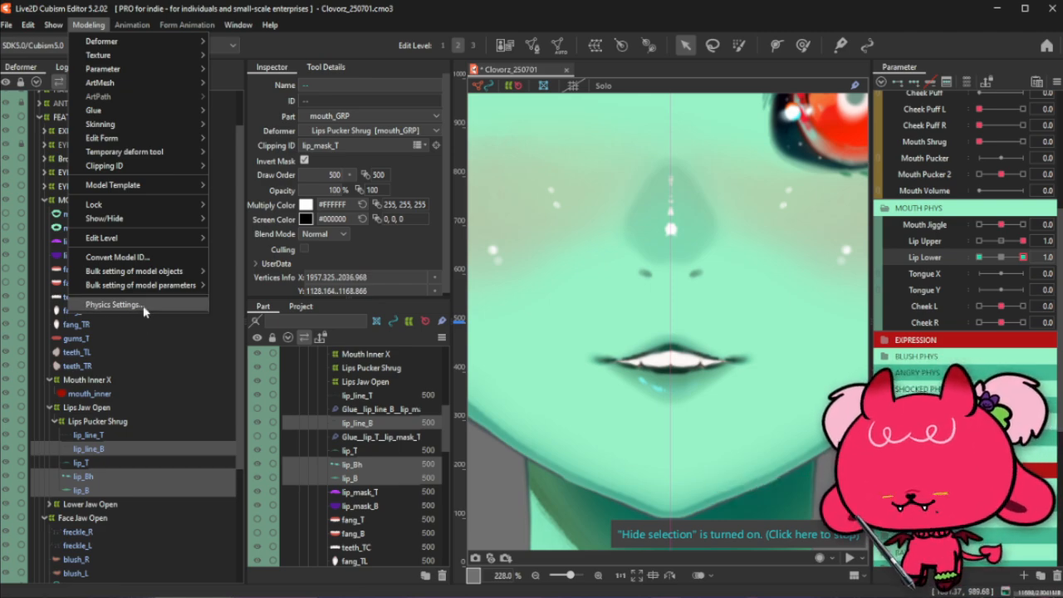
pyautogui.click(144, 304)
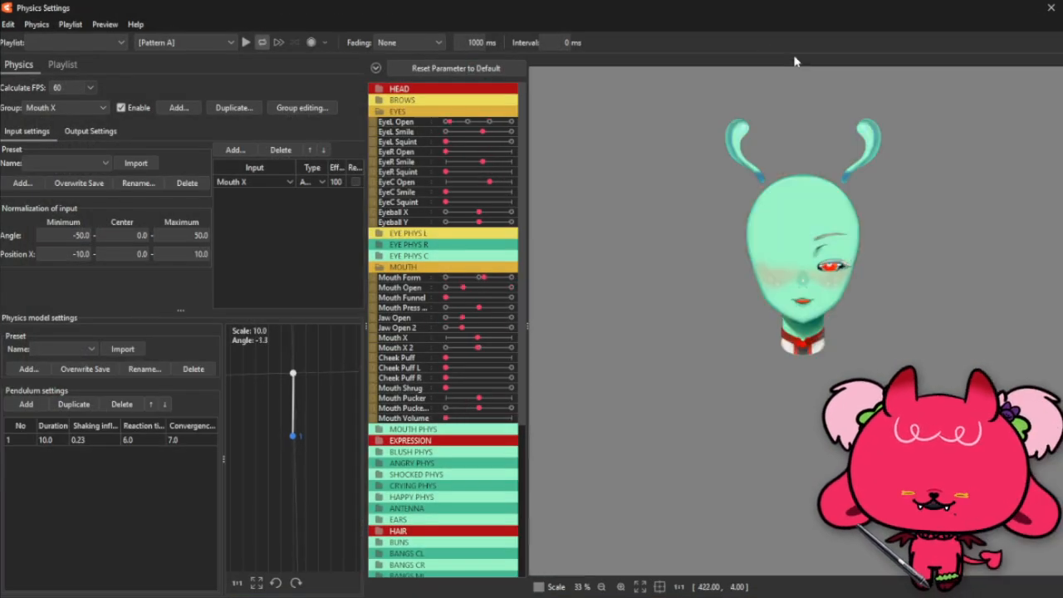
# Examine the mouth and lip shapes up close in the physics preview while the model is being tracked, and close the Physics Settings
pyautogui.scroll(5, 825, 261)
pyautogui.scroll(2, 839, 345)
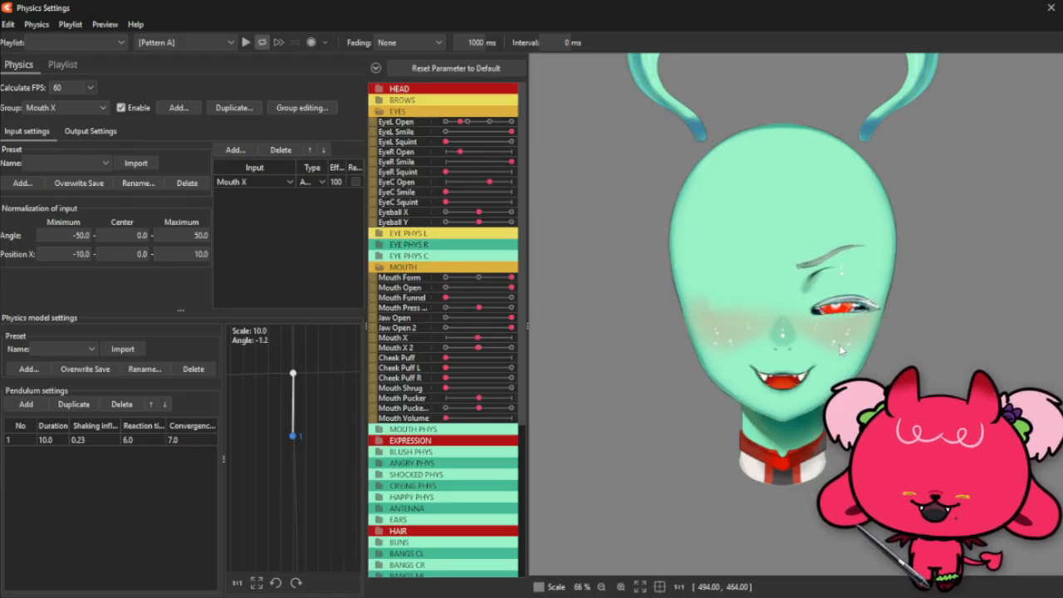
pyautogui.scroll(2, 840, 345)
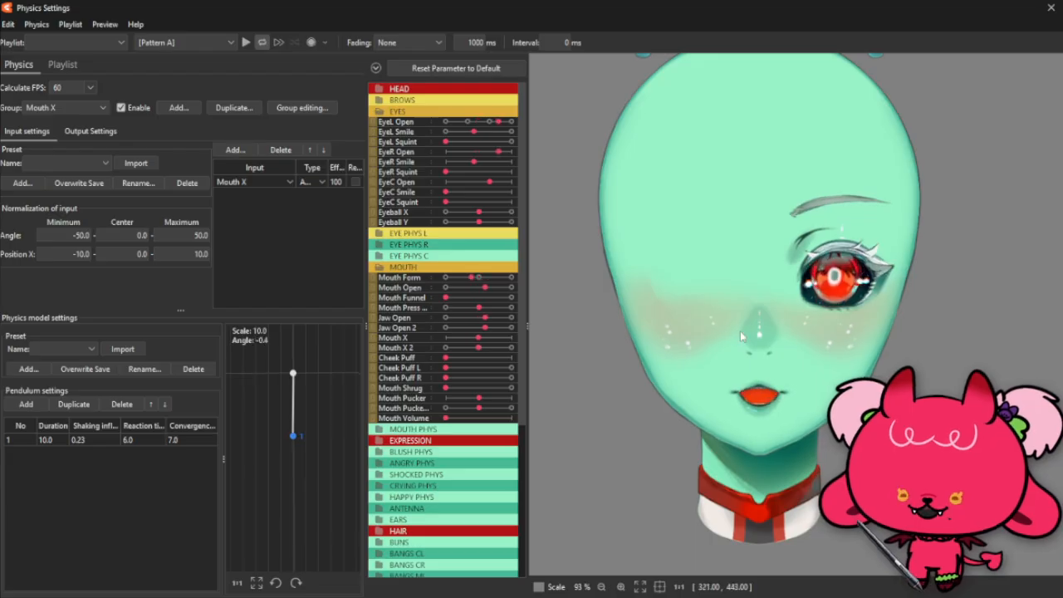
pyautogui.scroll(2, 780, 327)
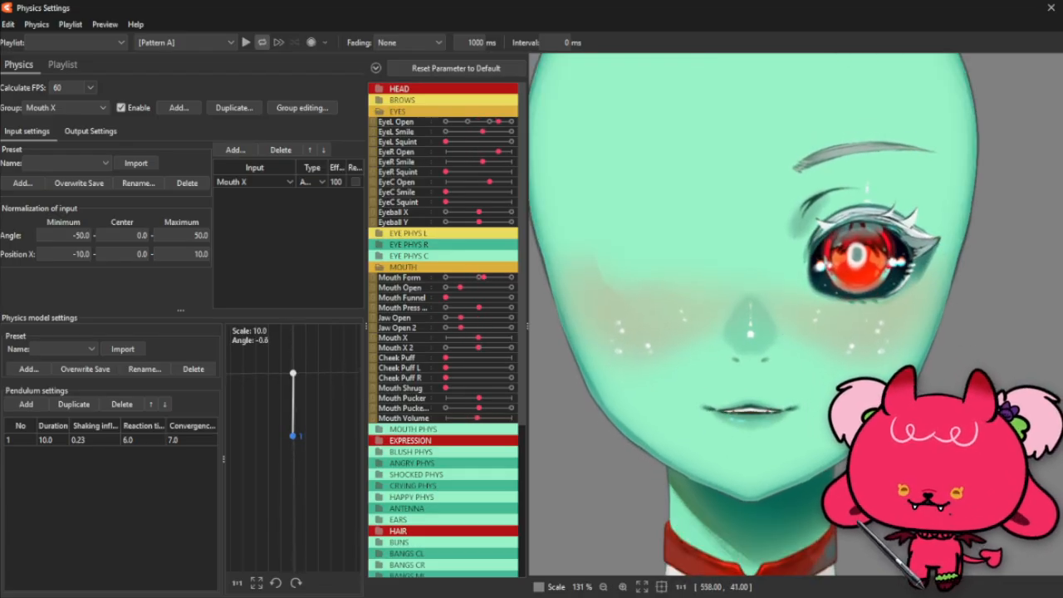
pyautogui.click(1053, 8)
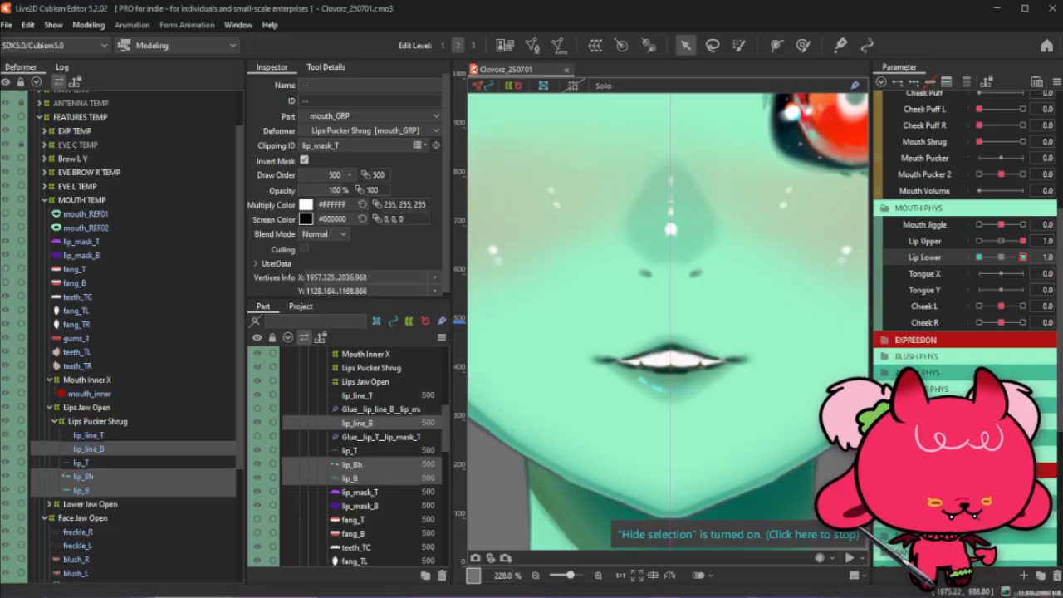
# Reset all of the model's parameters to their default values
pyautogui.click(1056, 81)
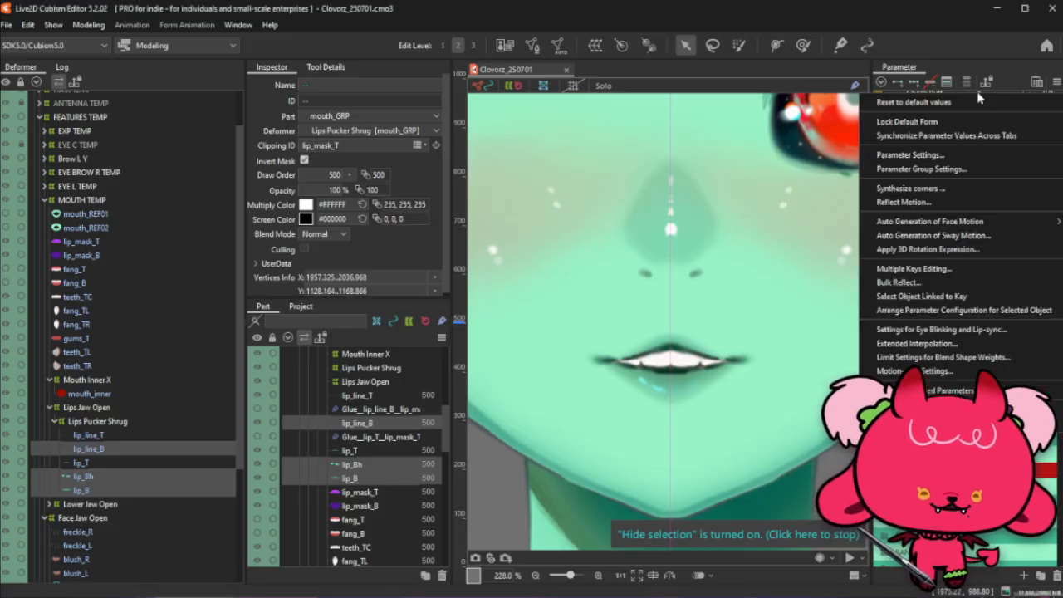
pyautogui.click(906, 102)
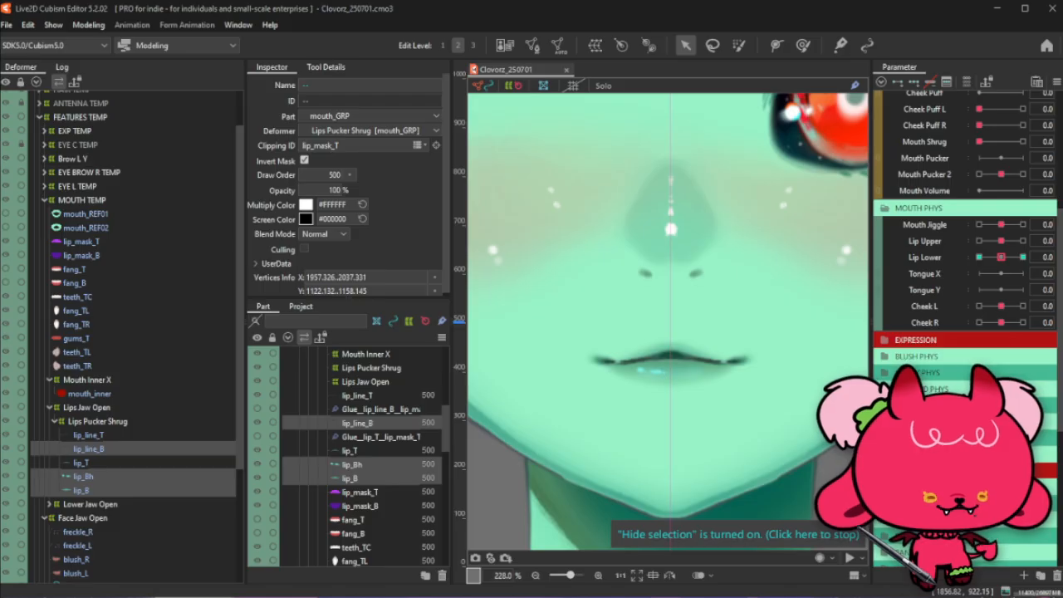